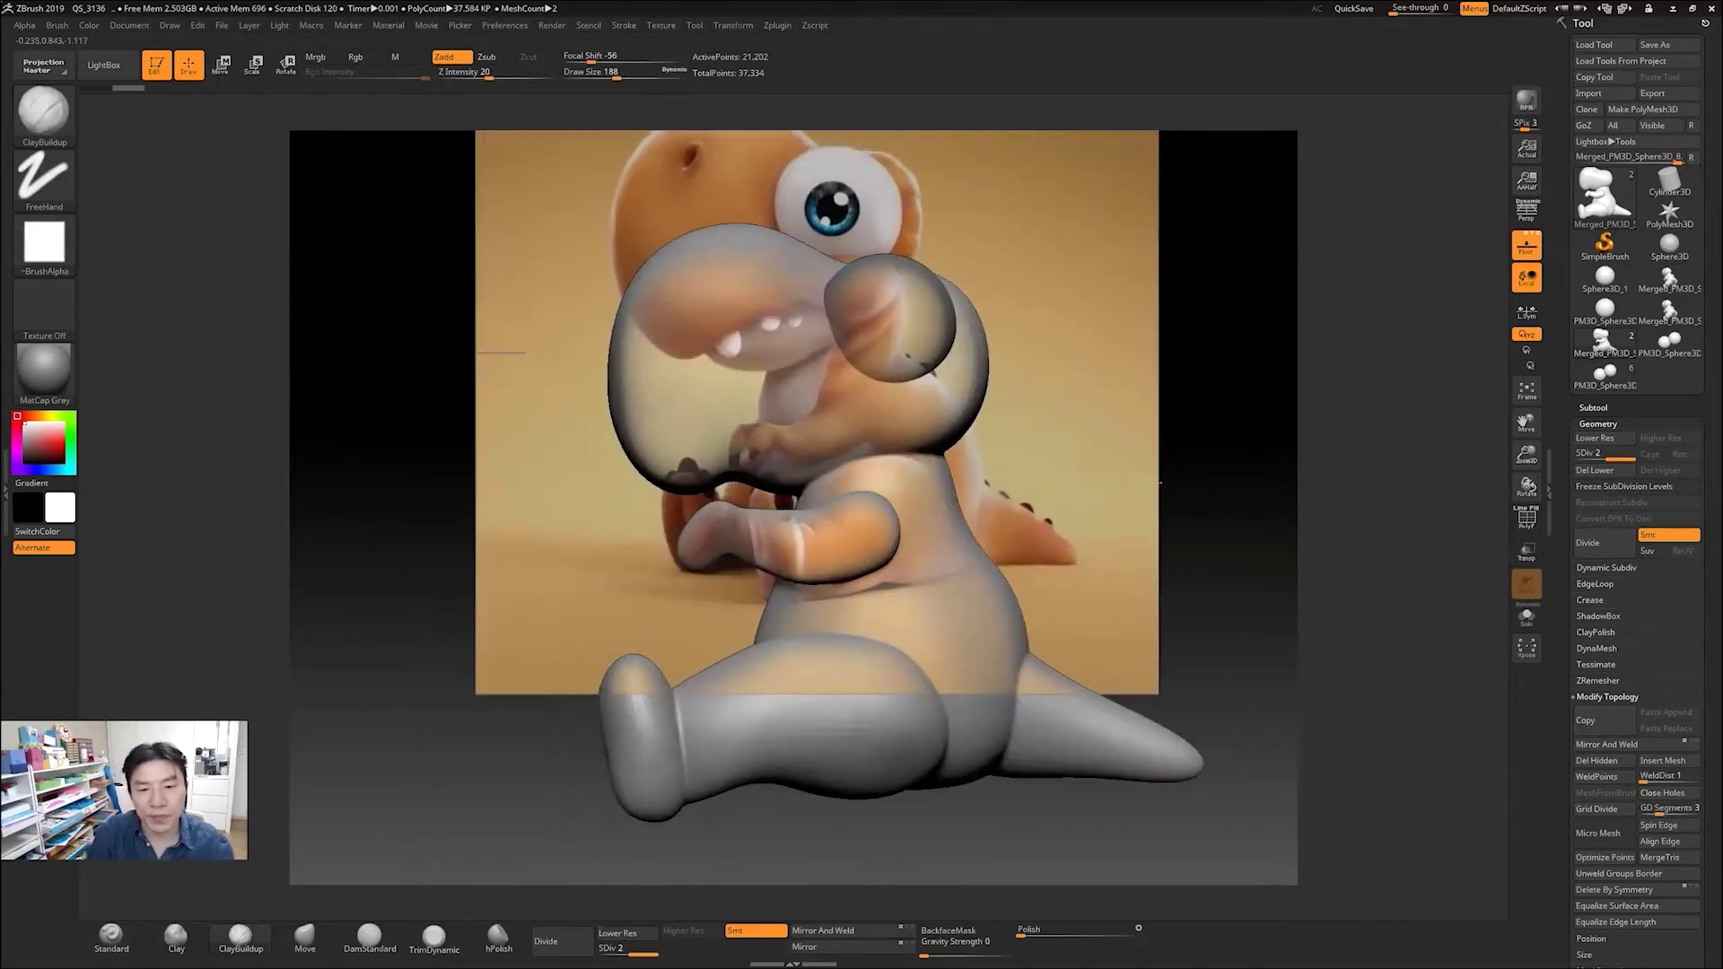
- Check the dinosaur blockout against the reference image, and hide the floor grid that displays it
drag(1222, 402, 916, 362)
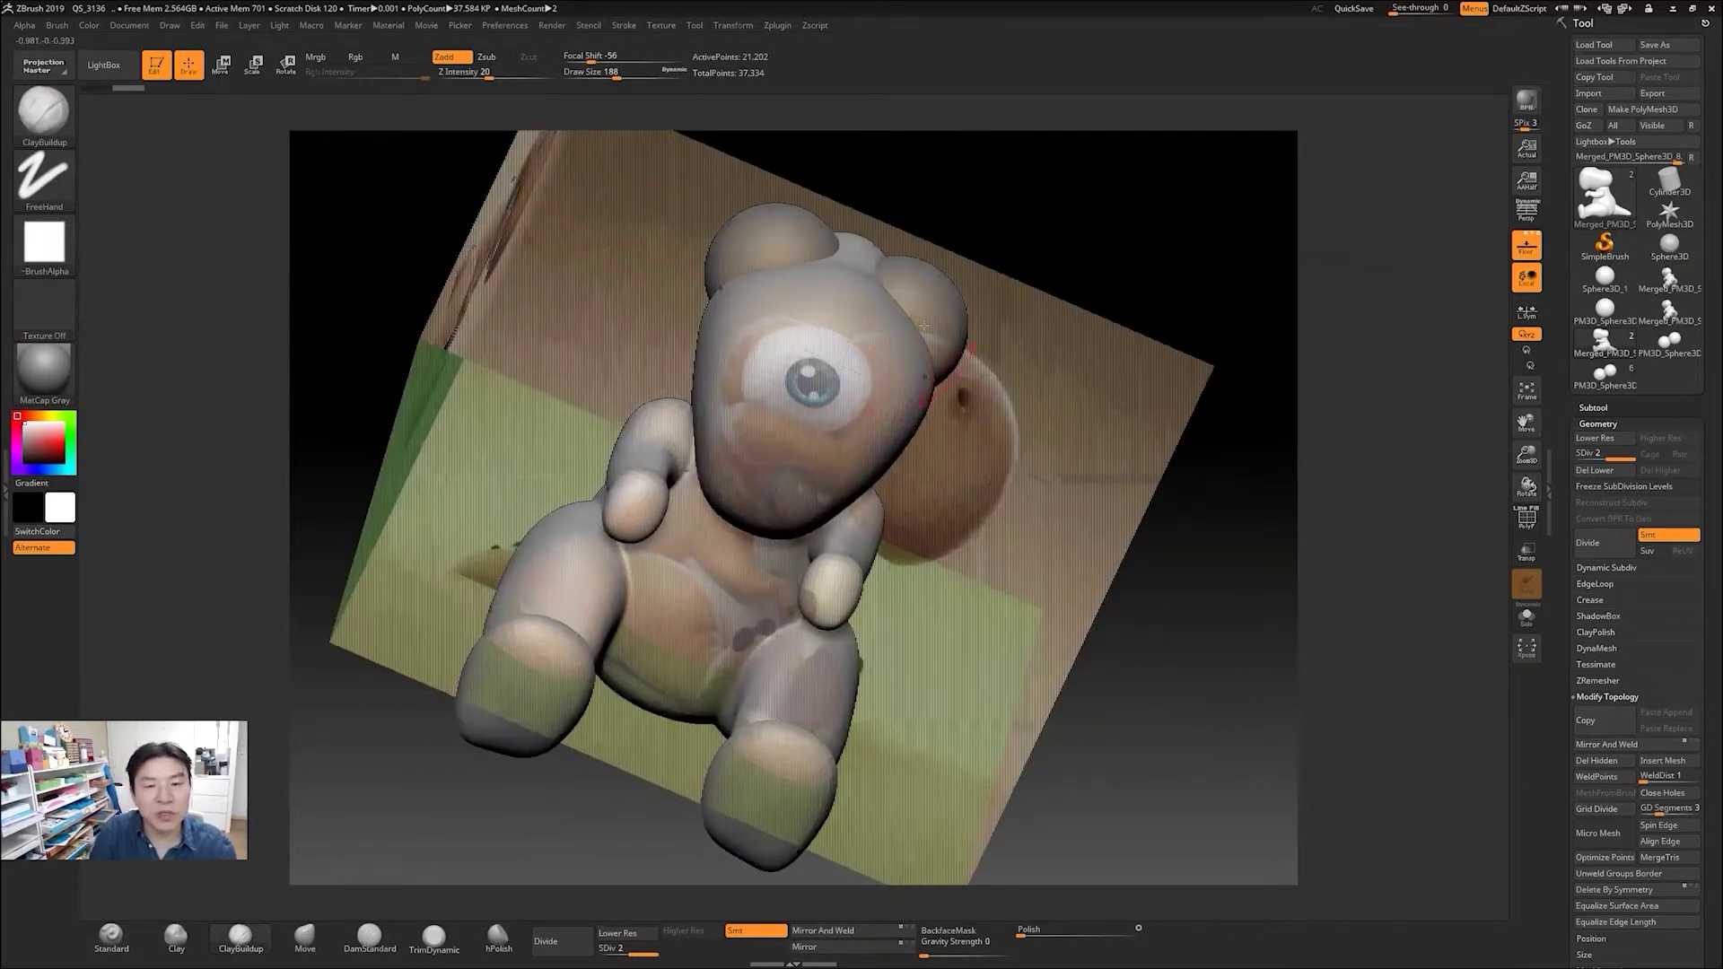
click(1529, 248)
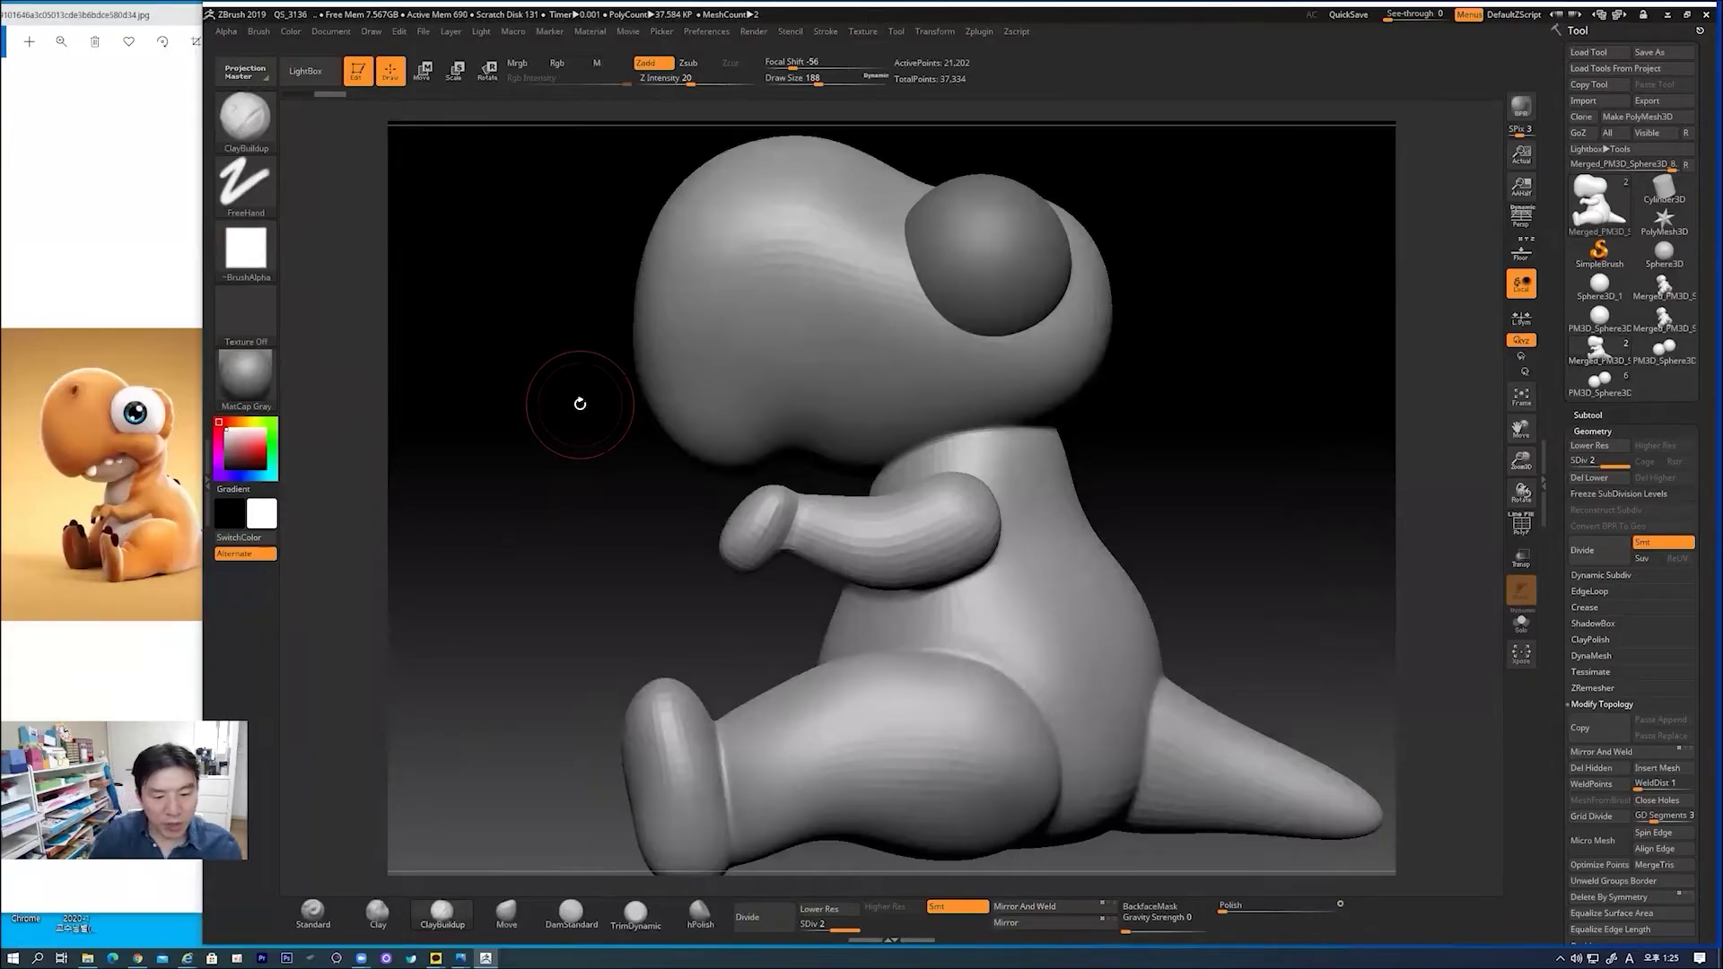
drag(1222, 464, 1257, 466)
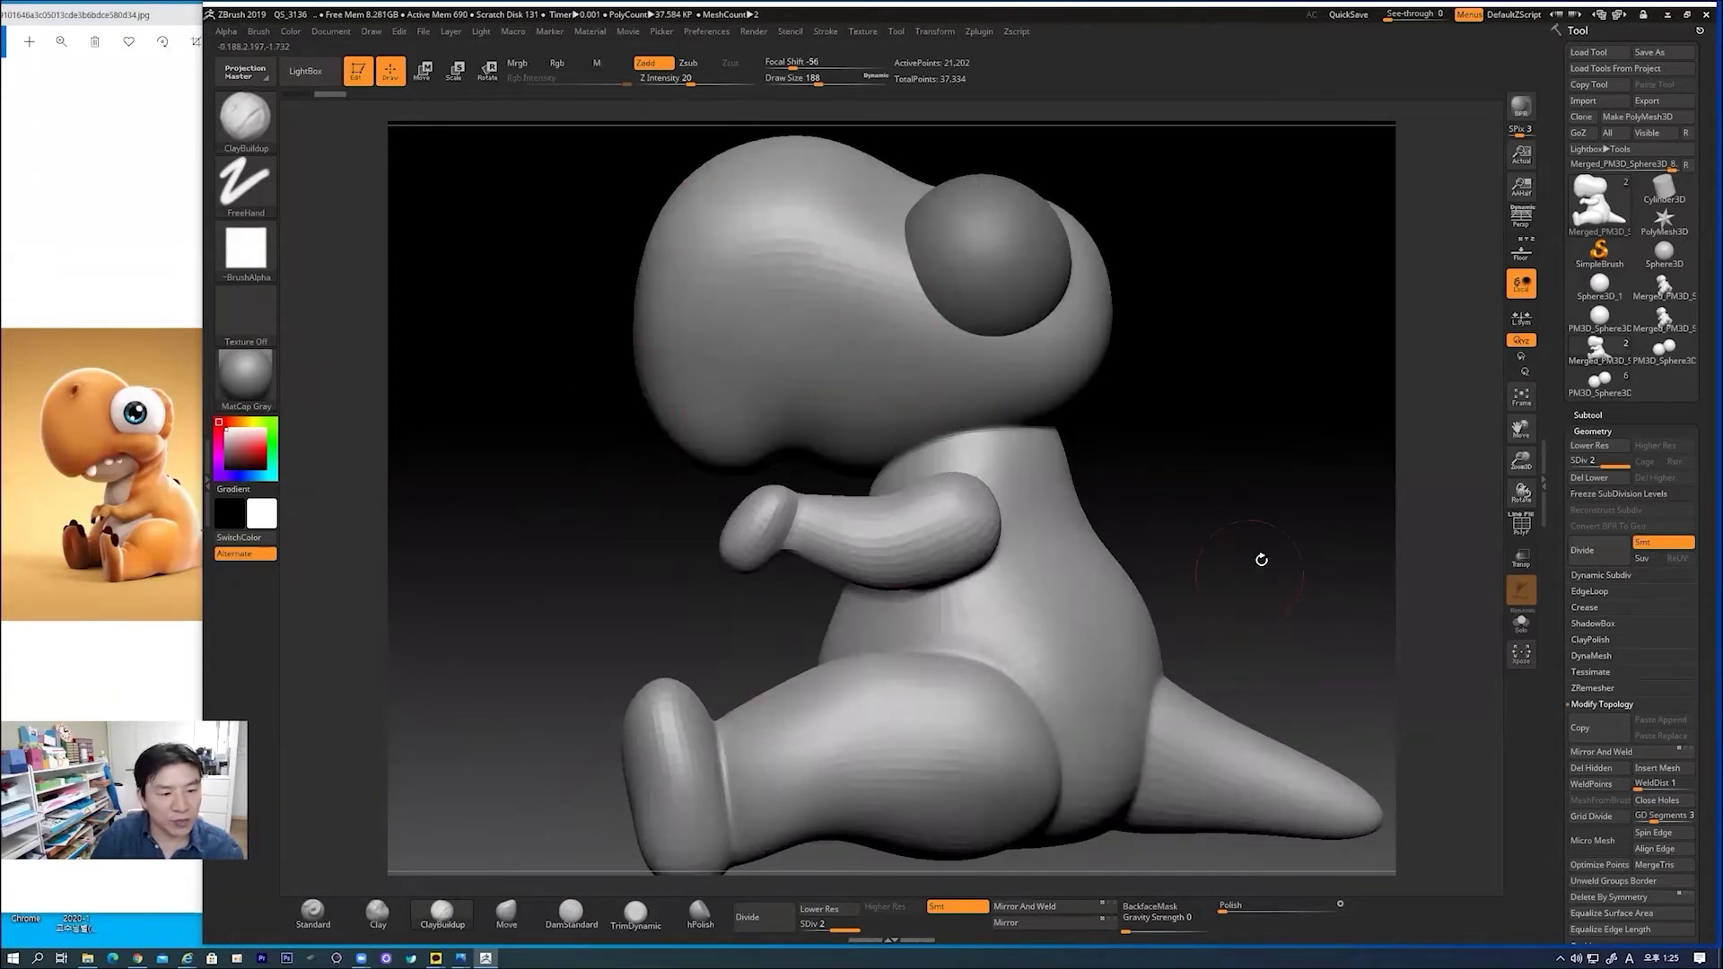
- Mask the dinosaur's foot and lower shin from the side view
alt+drag(1260, 556, 1261, 419)
ctrl+drag(557, 485, 788, 867)
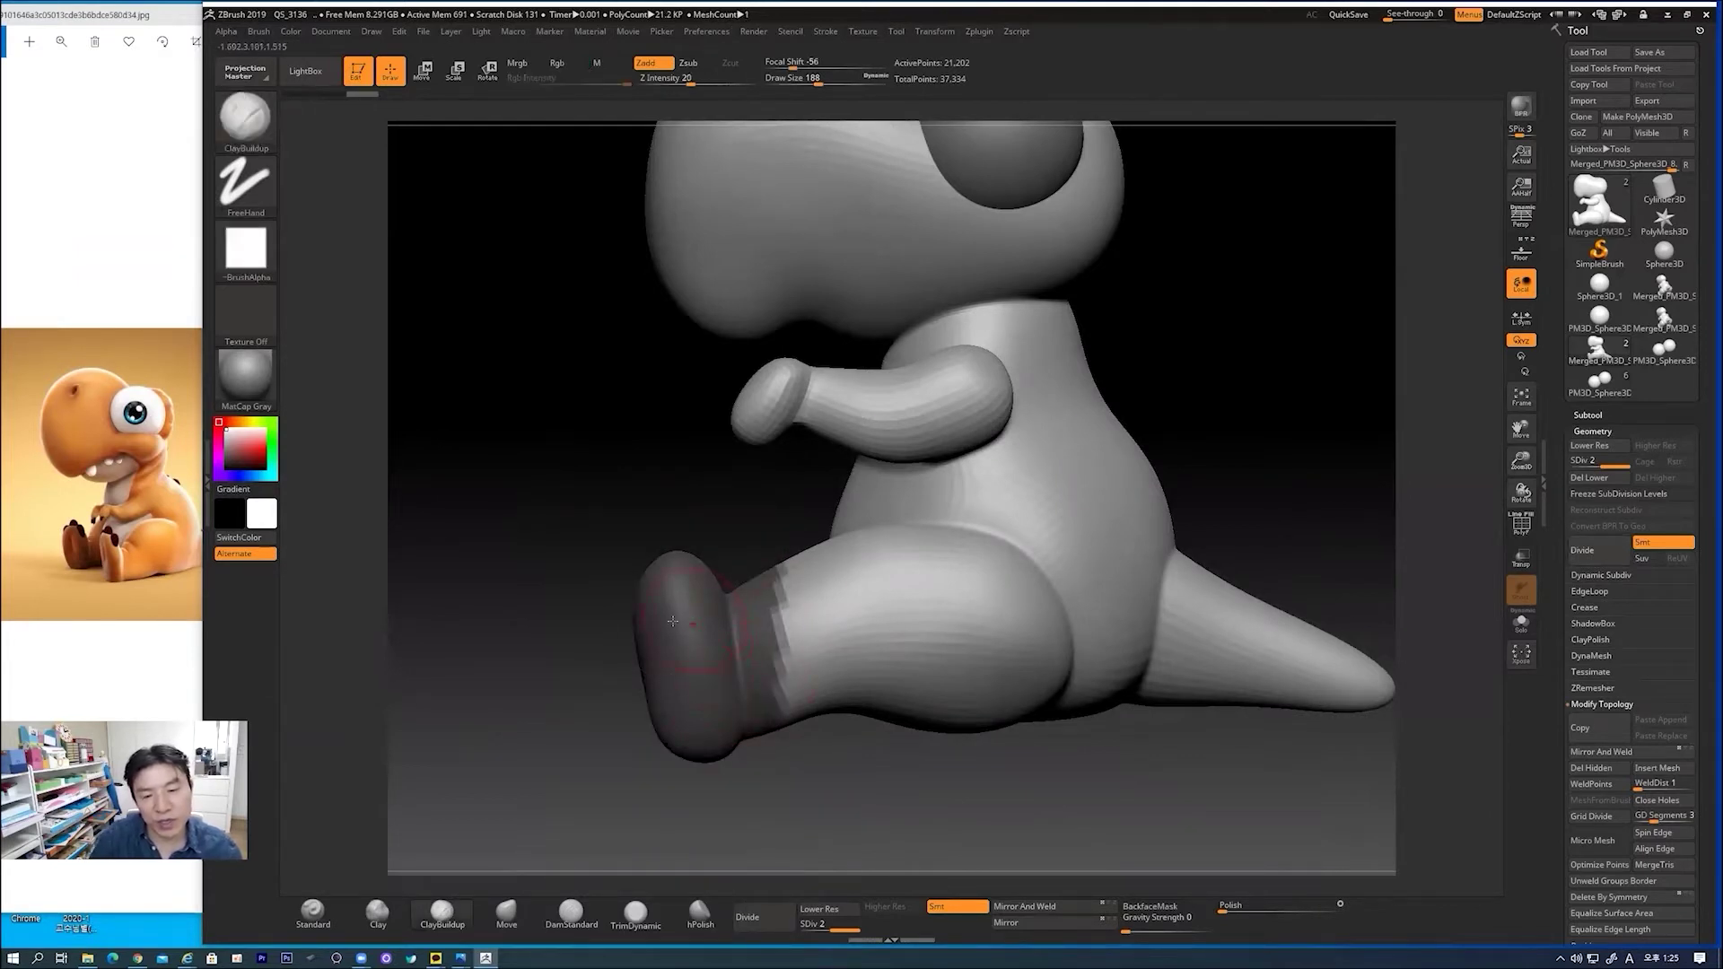
ctrl+drag(596, 500, 793, 891)
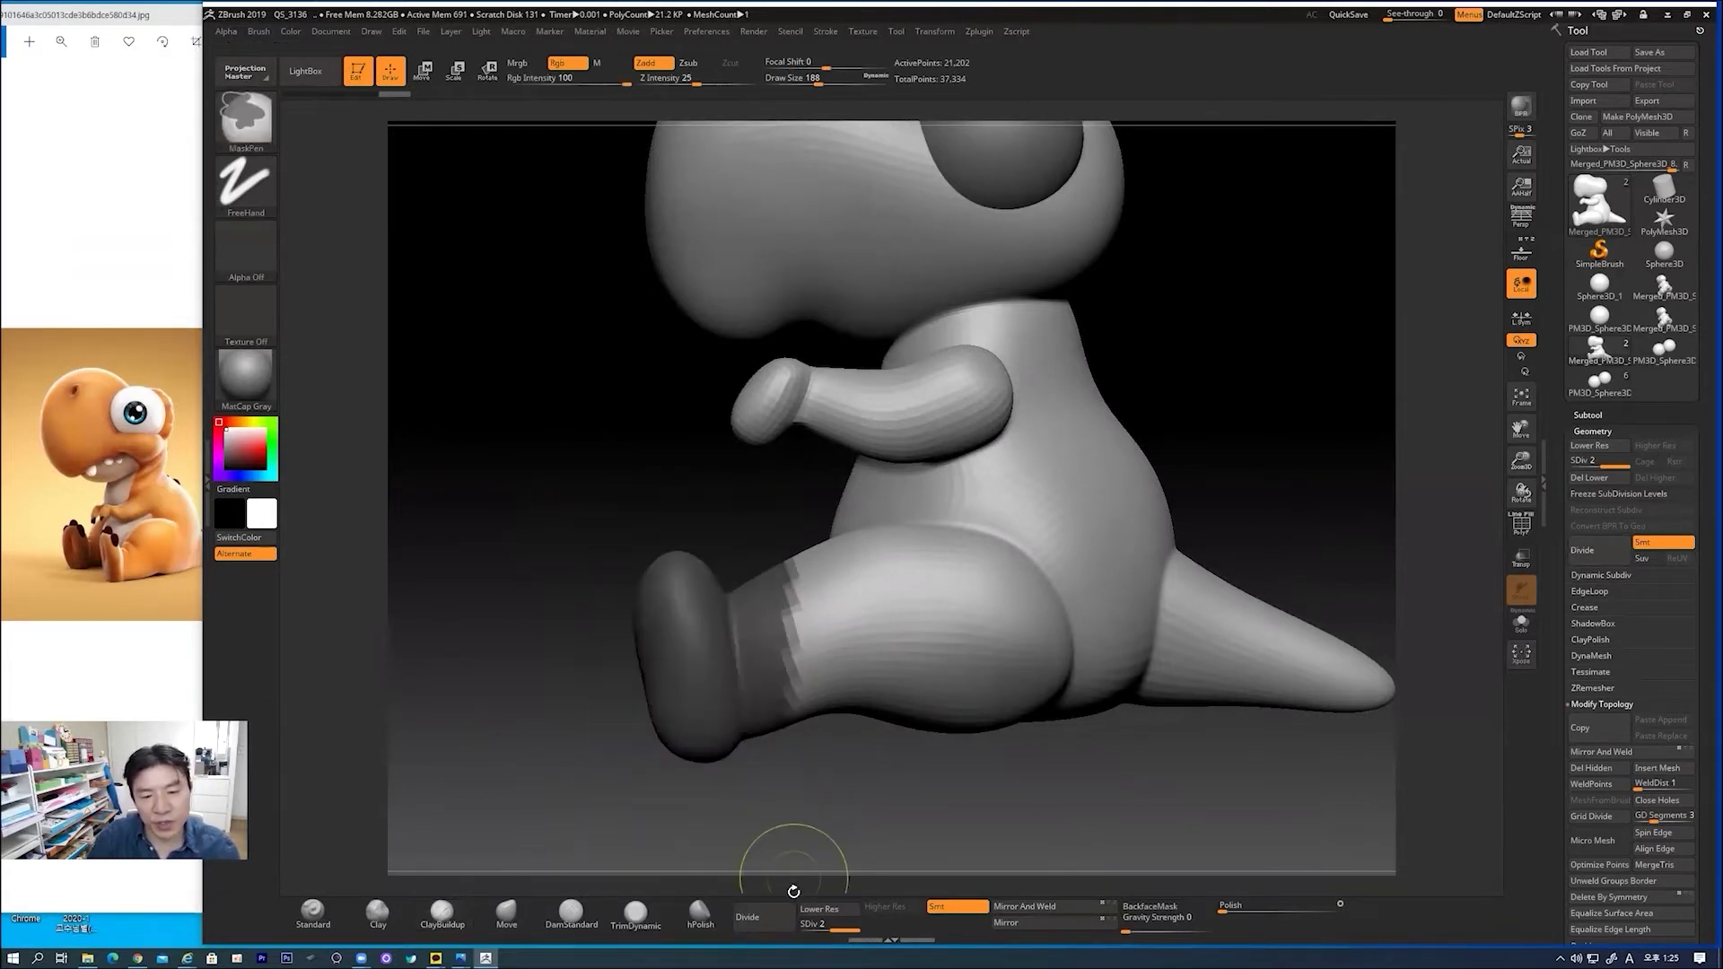
- Set the masking brush to MaskLasso and extend the mask around the foot and lower shin
click(249, 119)
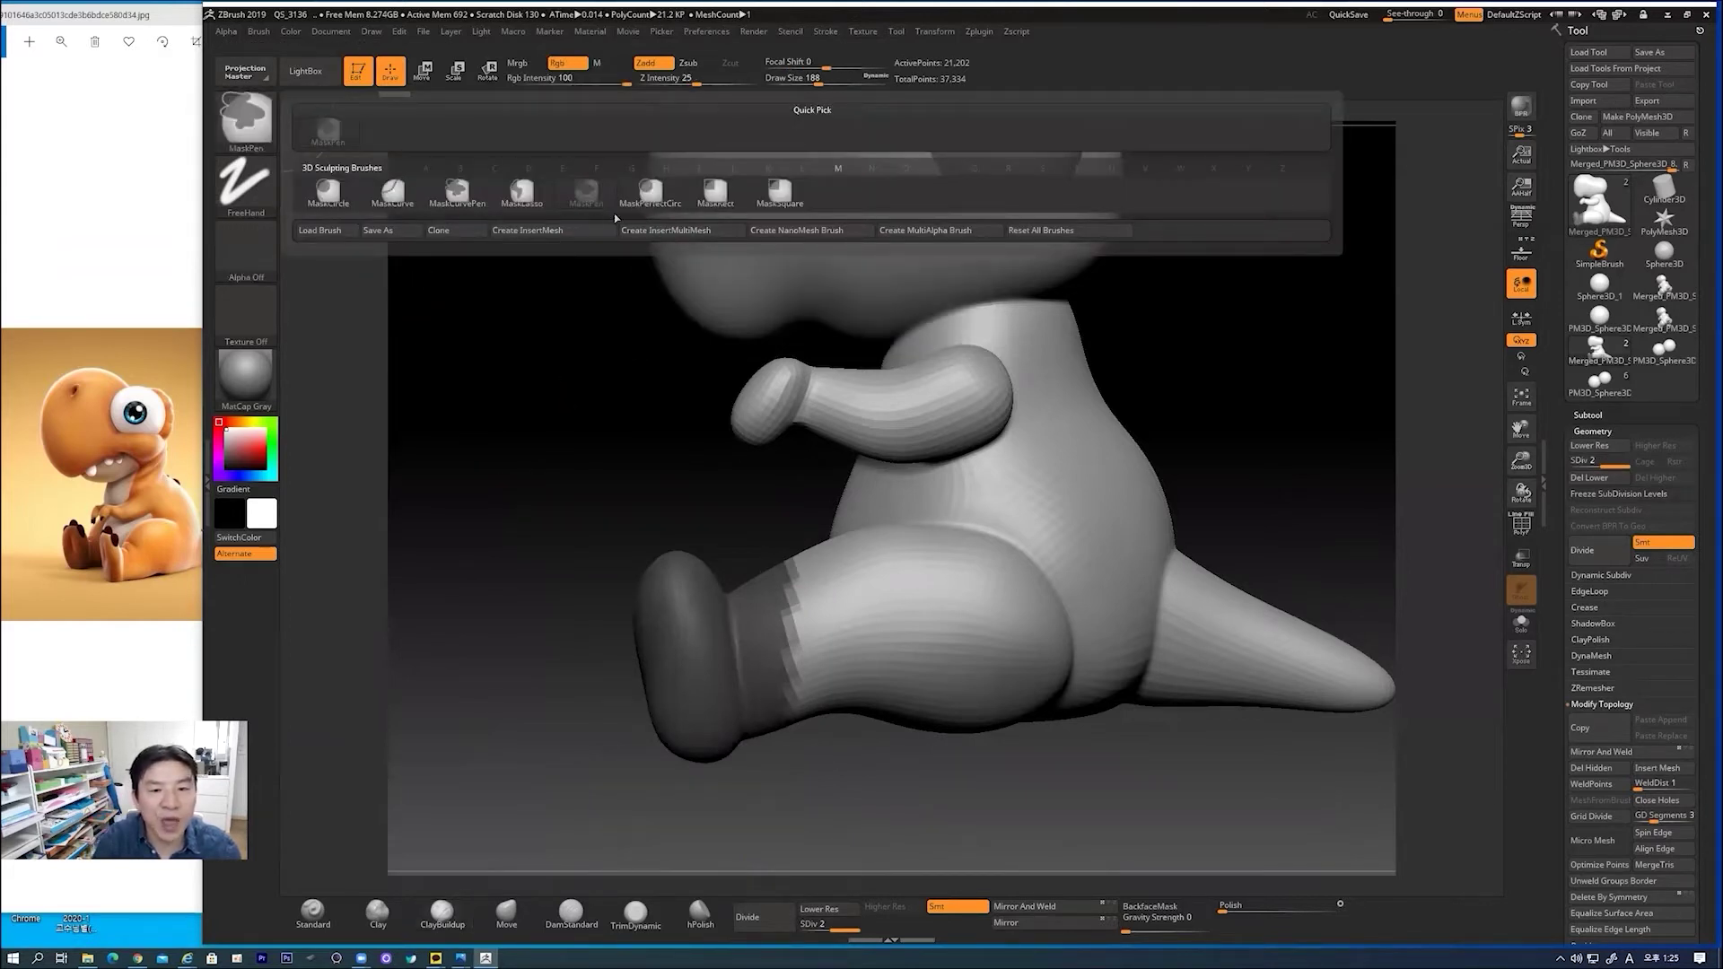
click(522, 193)
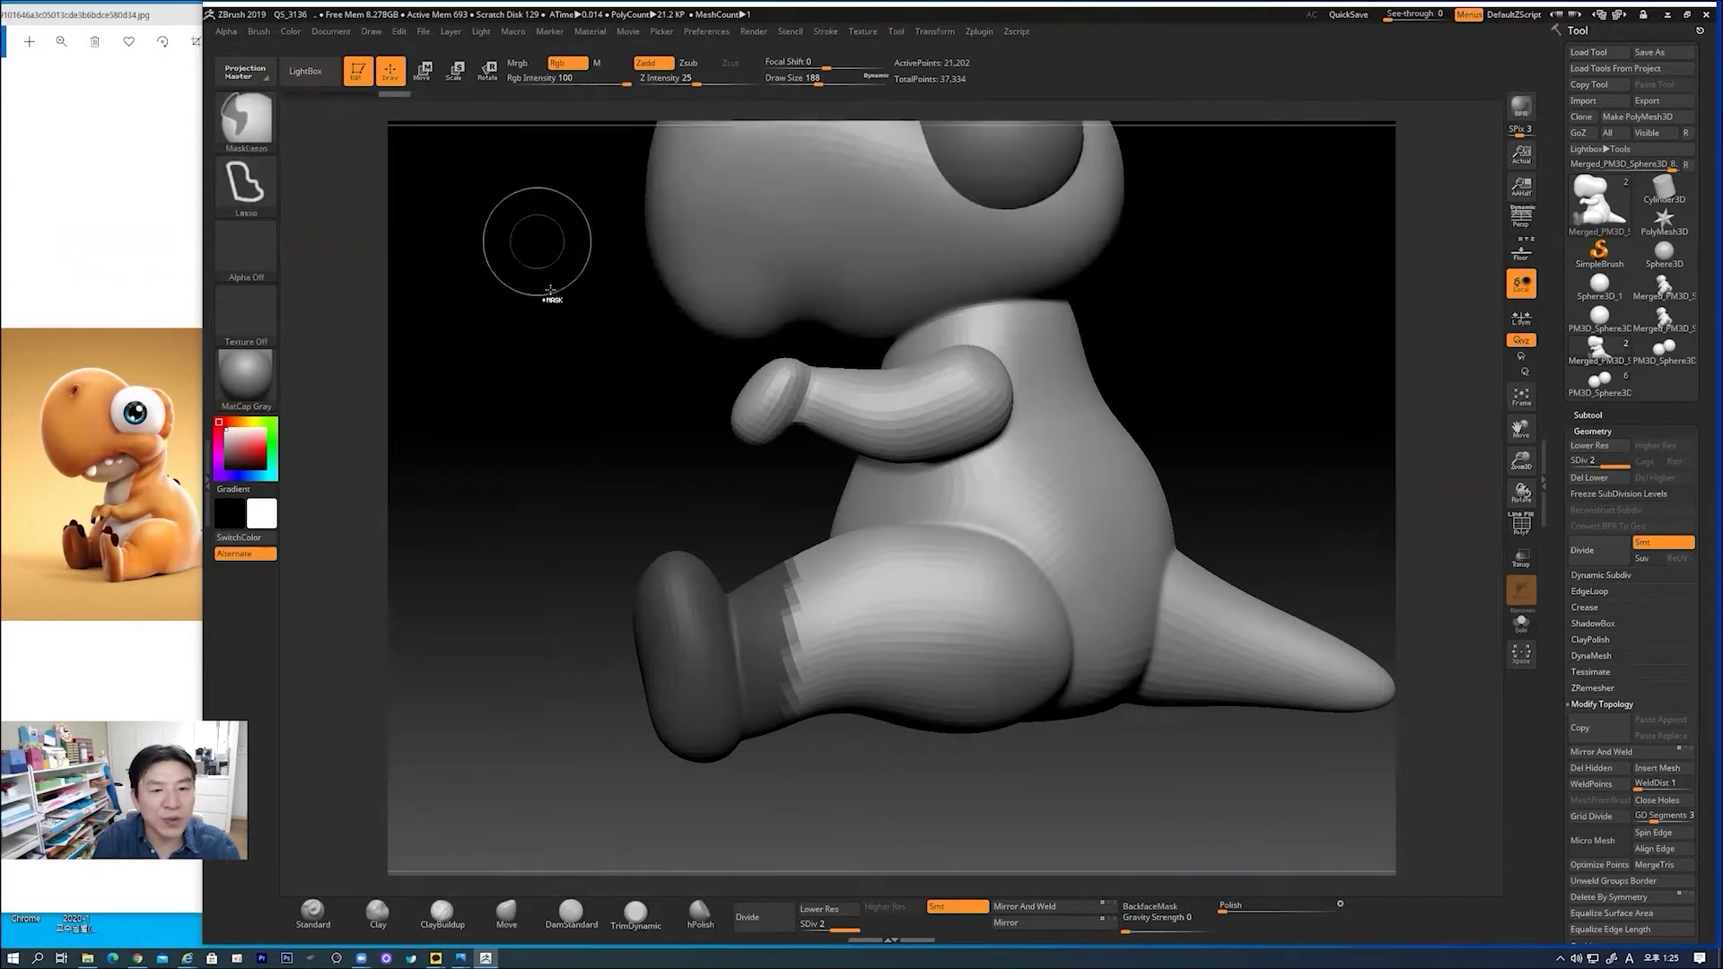
mouse_move(547, 500)
ctrl+mouse_down()
mouse_move(563, 487)
mouse_move(534, 718)
mouse_move(709, 848)
mouse_move(788, 687)
mouse_move(801, 564)
ctrl+mouse_up()
drag(588, 551, 787, 632)
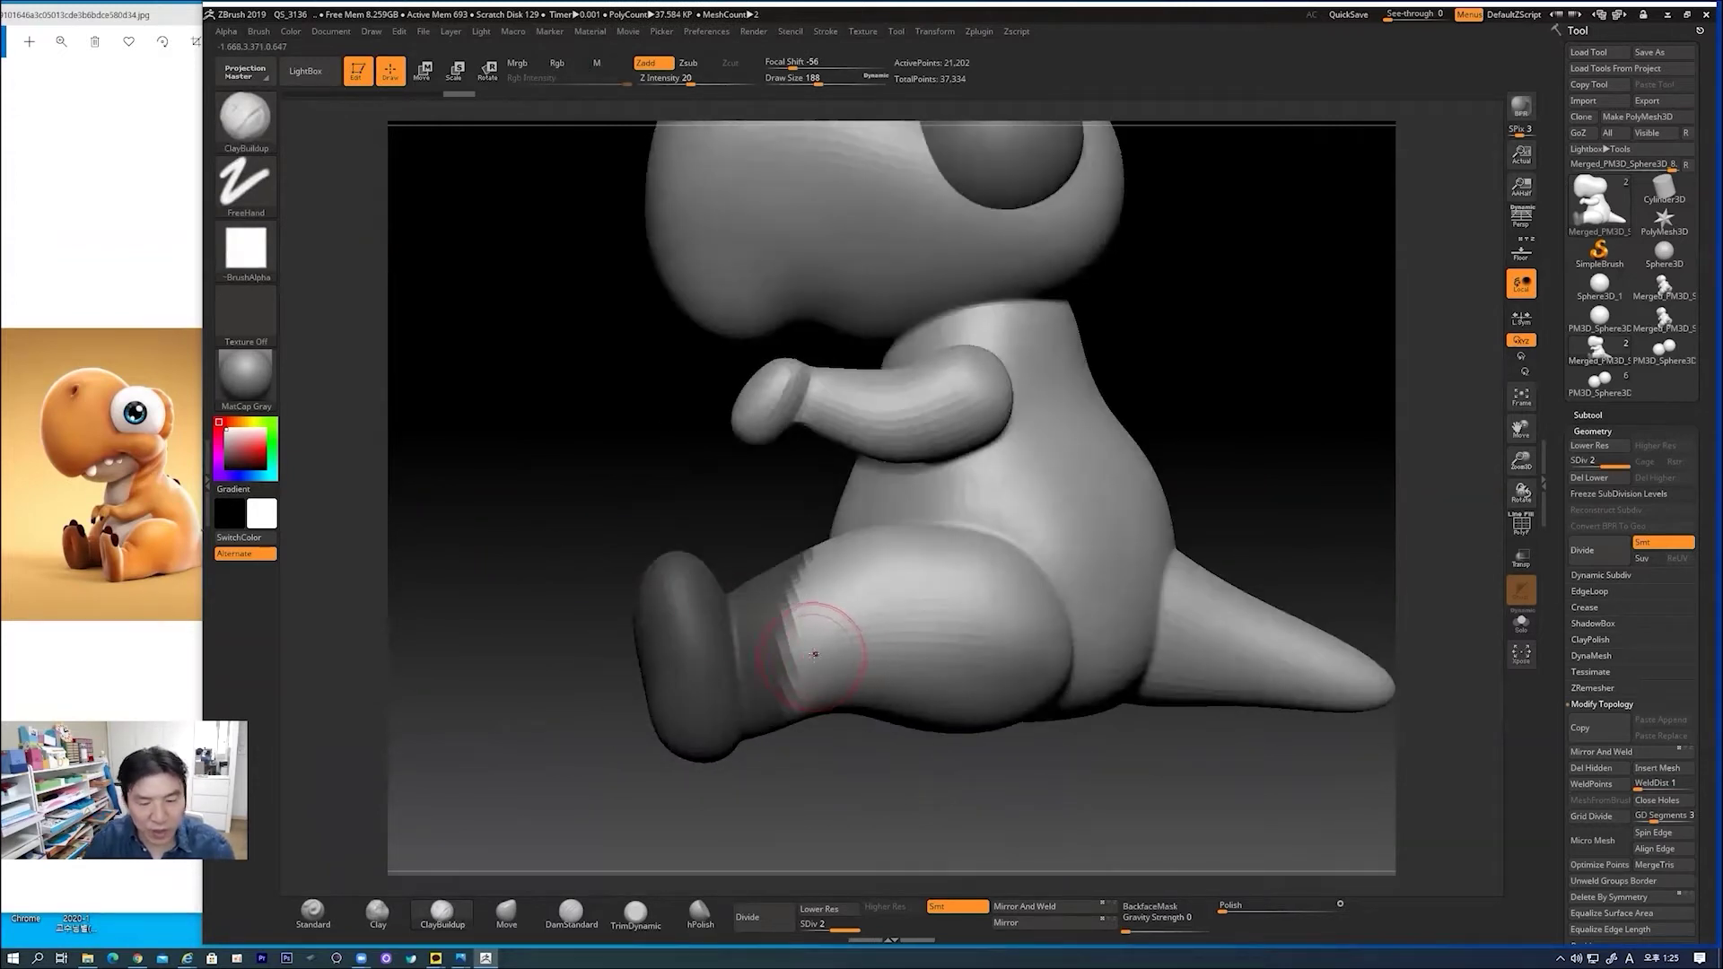
- Blur the mask edge on the shin and invert the mask so only the foot end stays editable
key(ctrl)
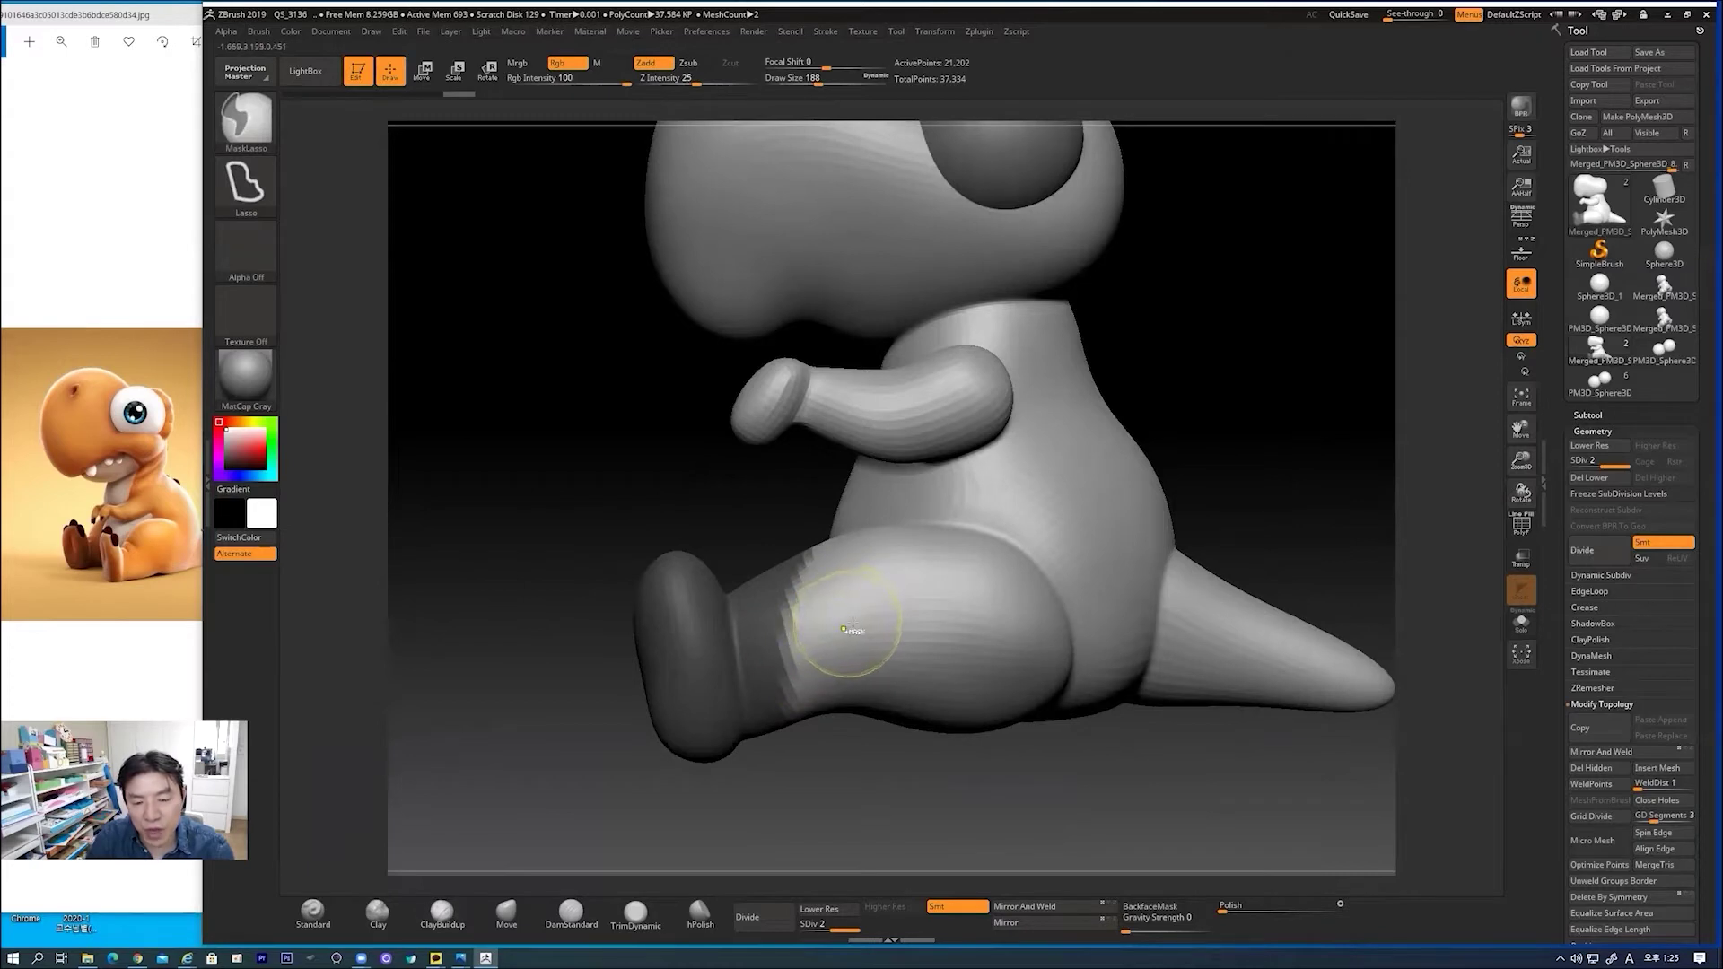
key(ctrl)
ctrl+click(838, 613)
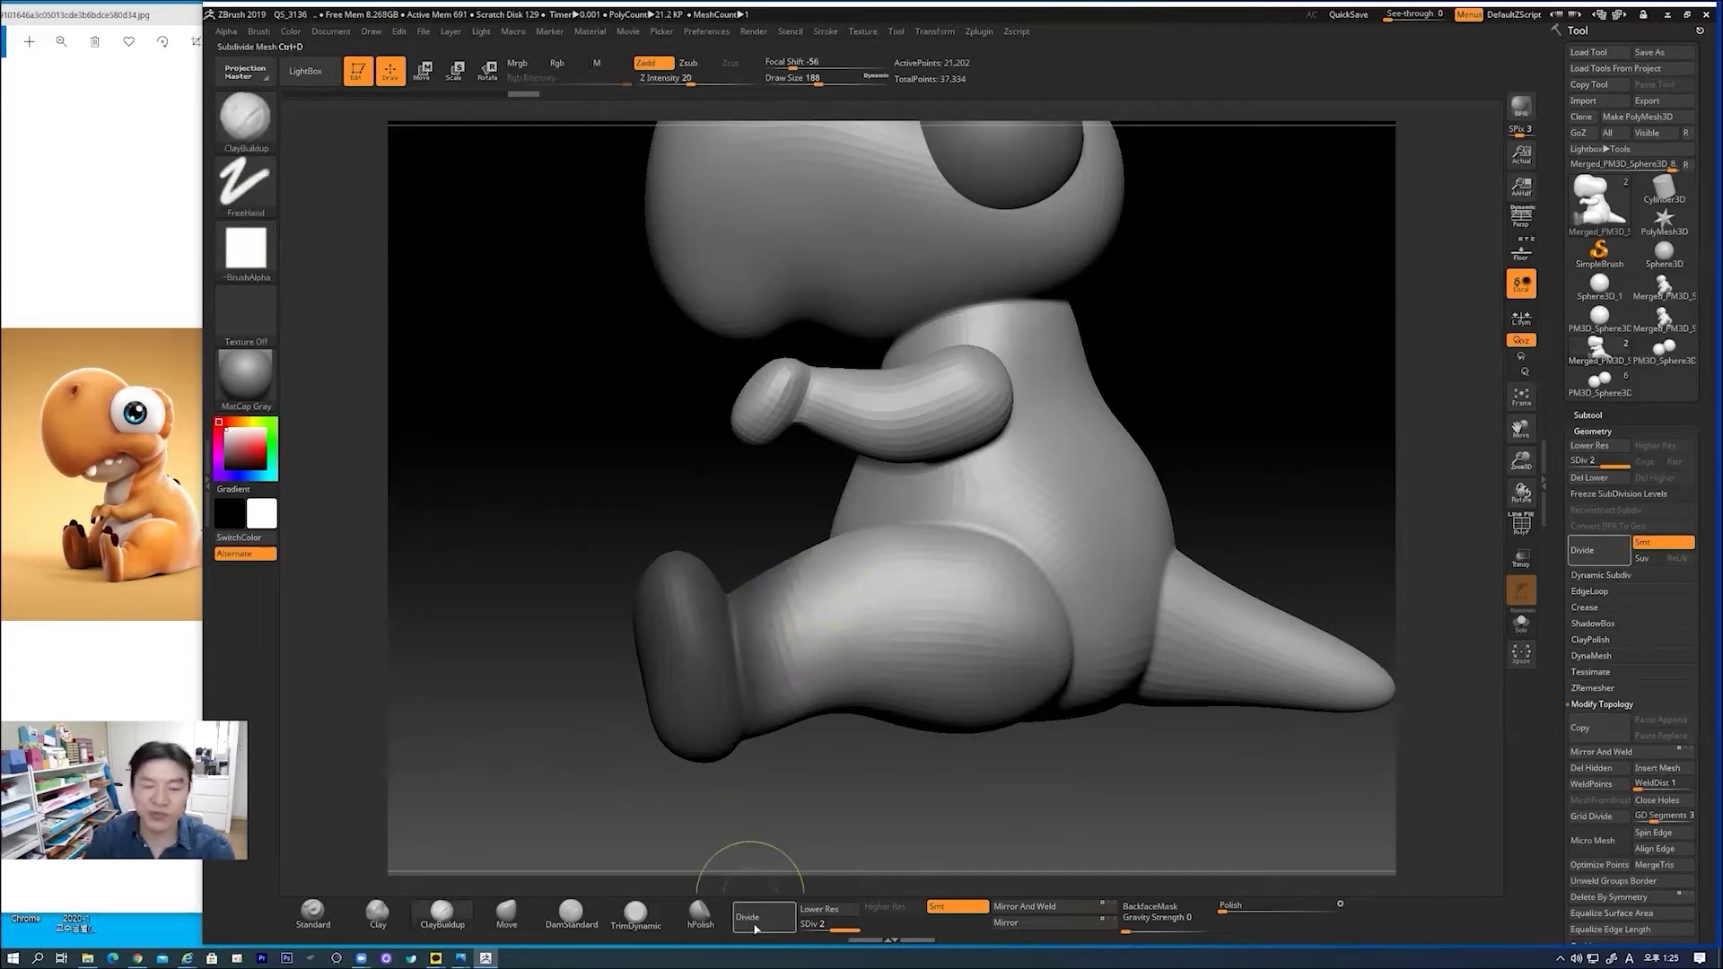
key(ctrl)
ctrl+click(732, 877)
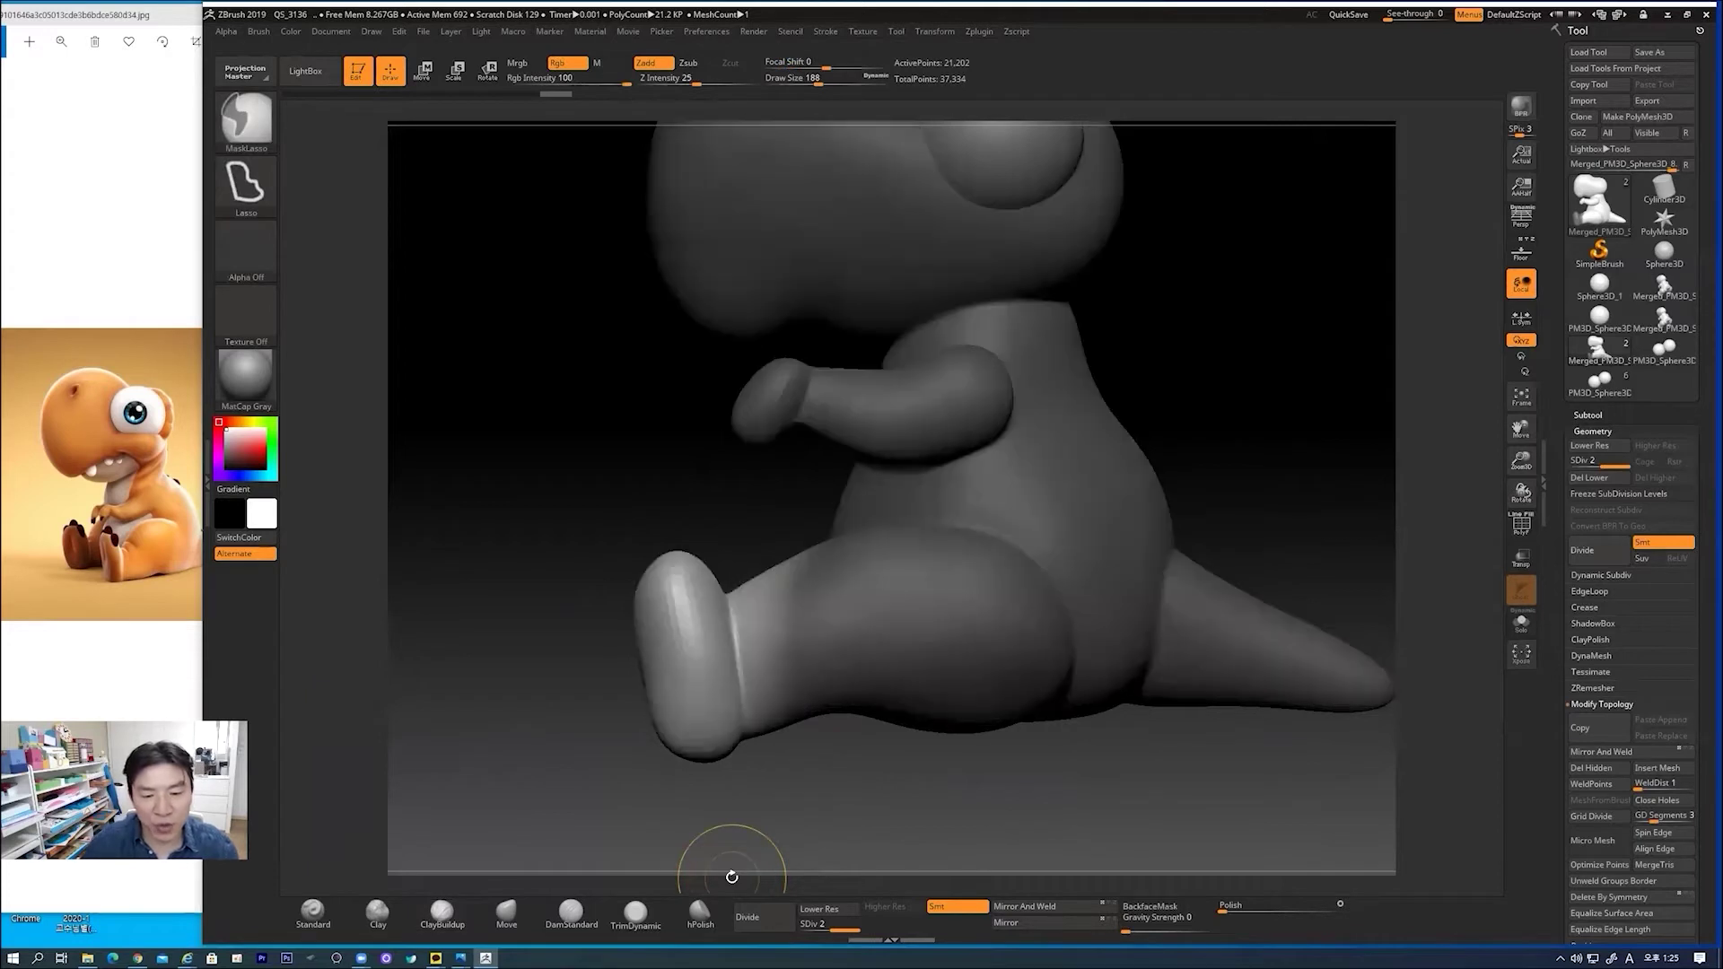
- Place the Move gizmo at the ankle and shift the unmasked feet toward the body to shorten the legs
click(423, 70)
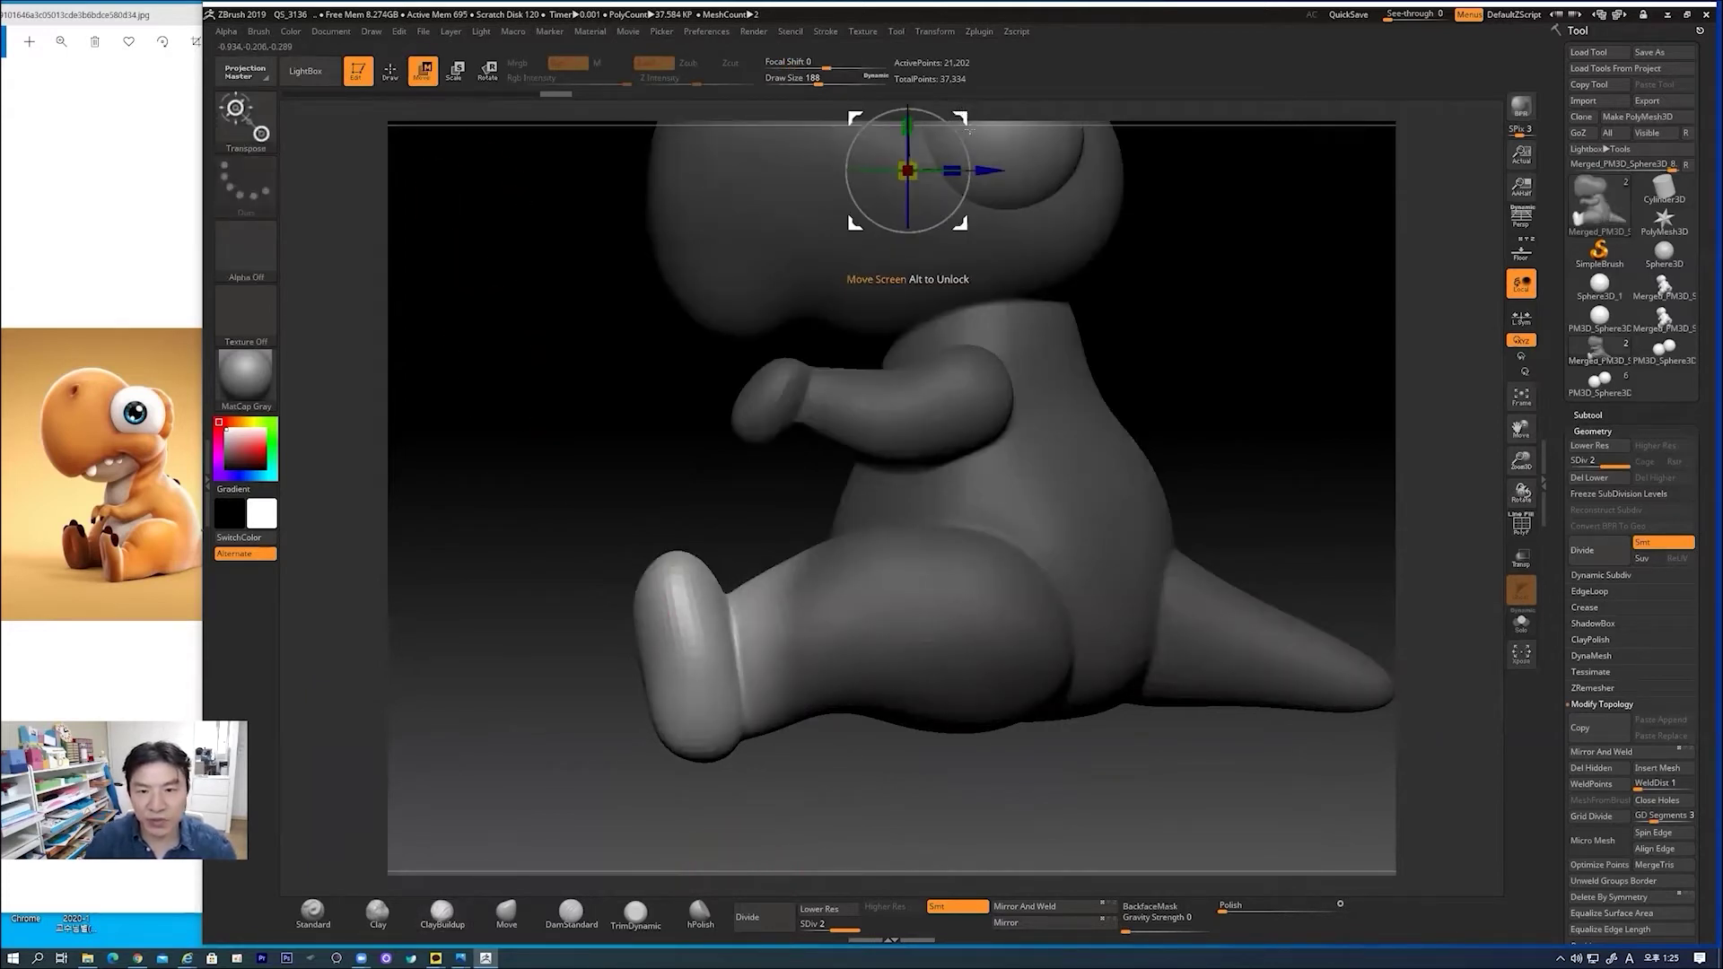
alt+drag(1184, 304, 1142, 417)
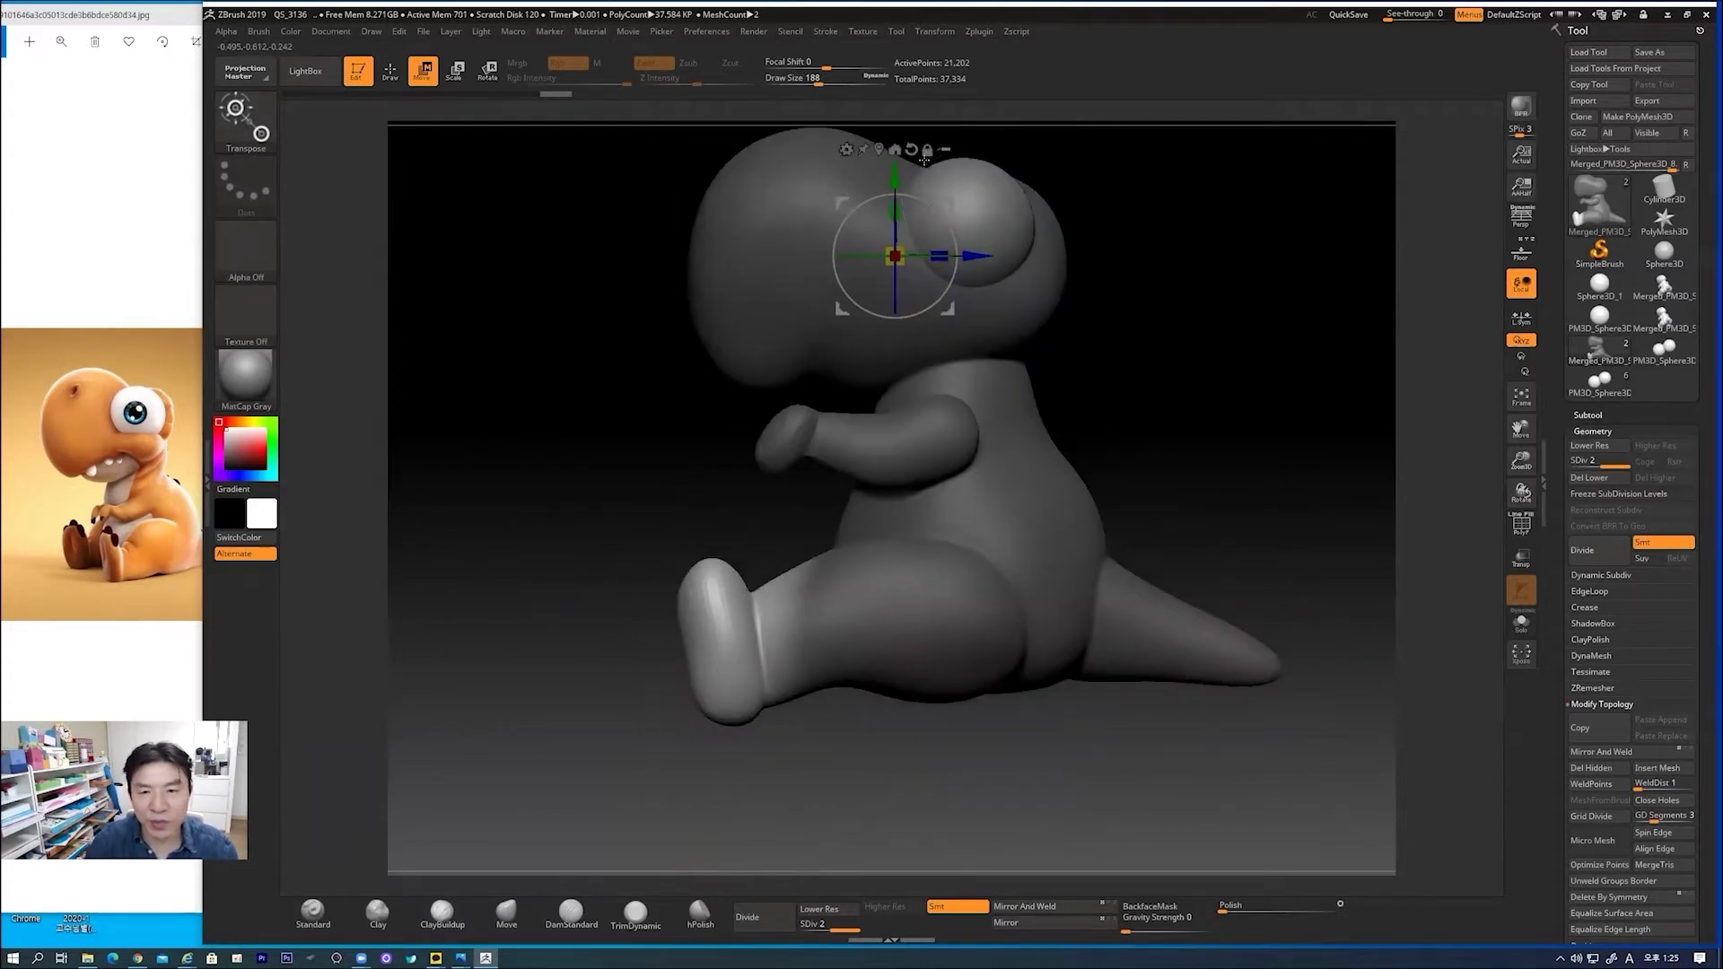
click(927, 150)
drag(983, 235, 851, 589)
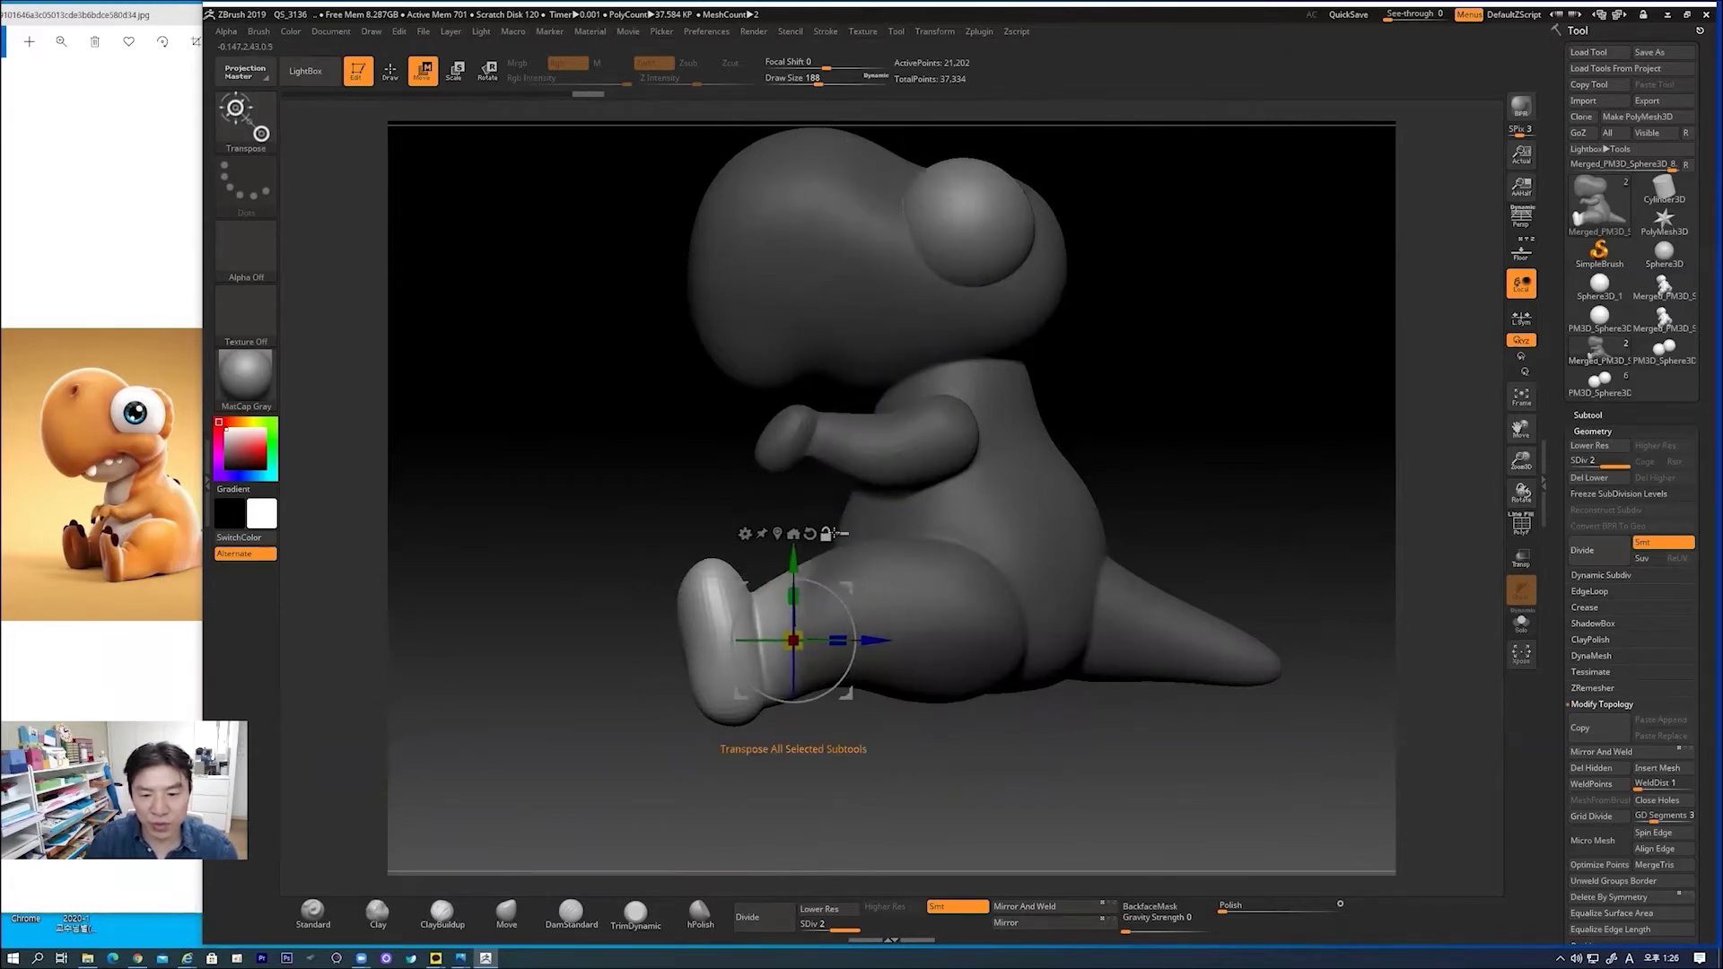
mouse_move(850, 584)
mouse_down()
mouse_move(721, 578)
mouse_move(892, 567)
mouse_move(853, 579)
mouse_up()
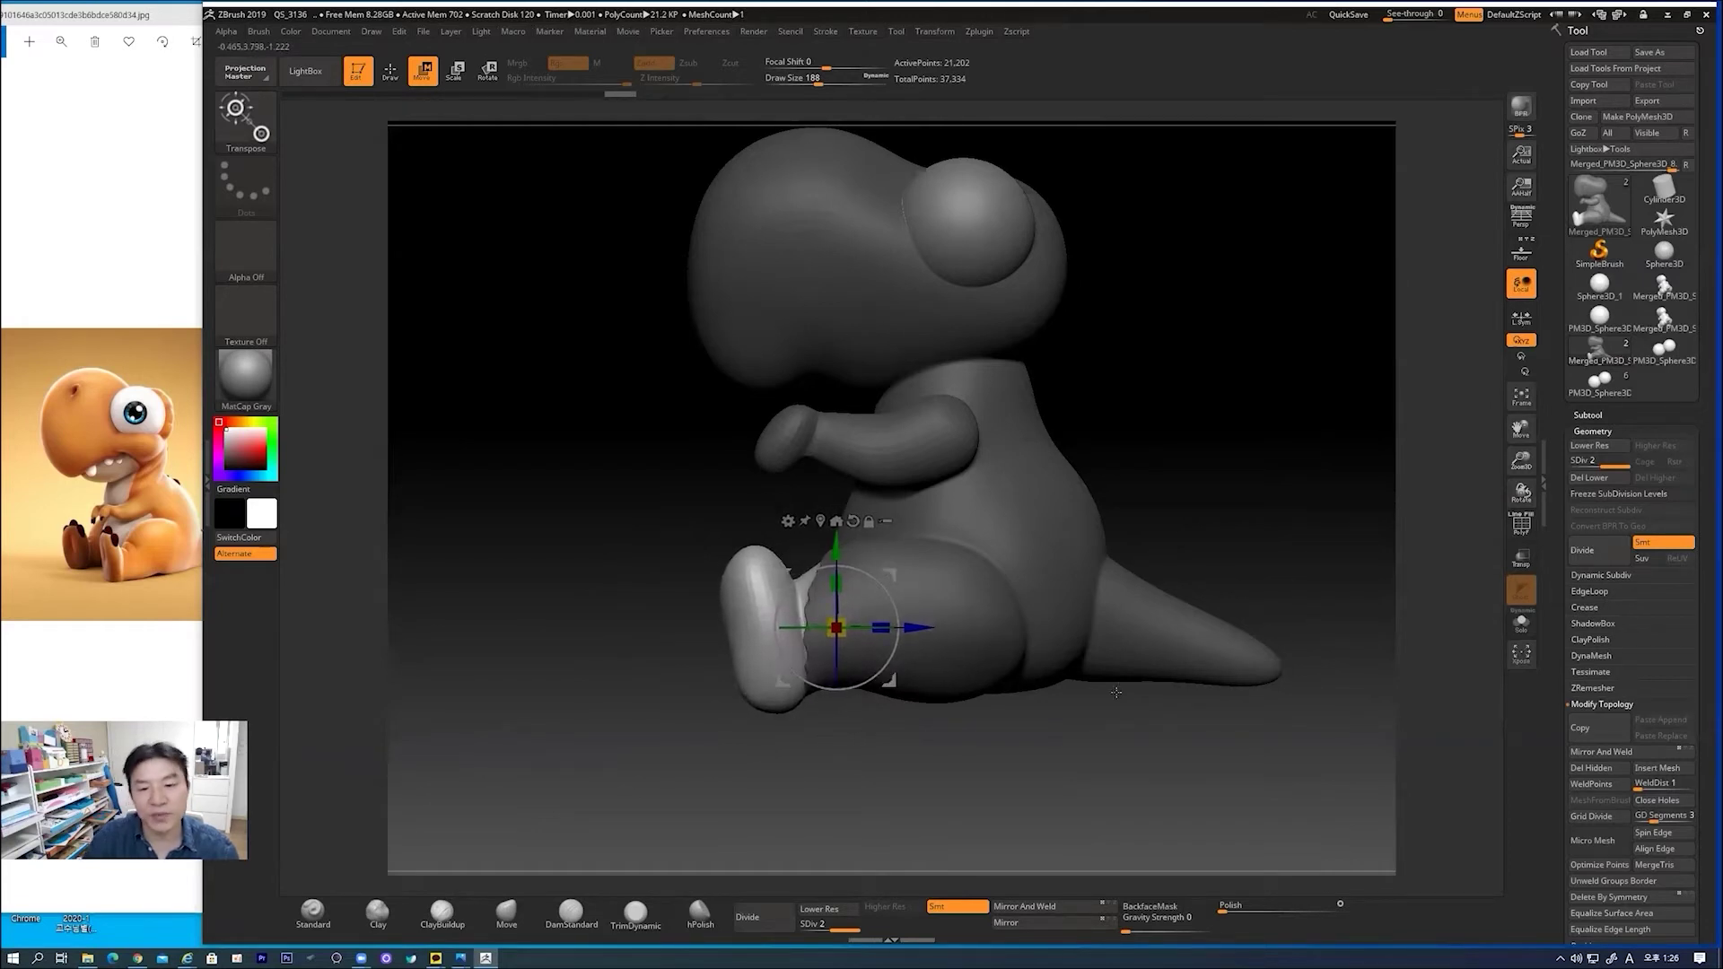
- Return to Draw mode and clear the mask from the model
click(389, 71)
drag(1284, 550, 1241, 515)
ctrl+drag(1313, 467, 1262, 507)
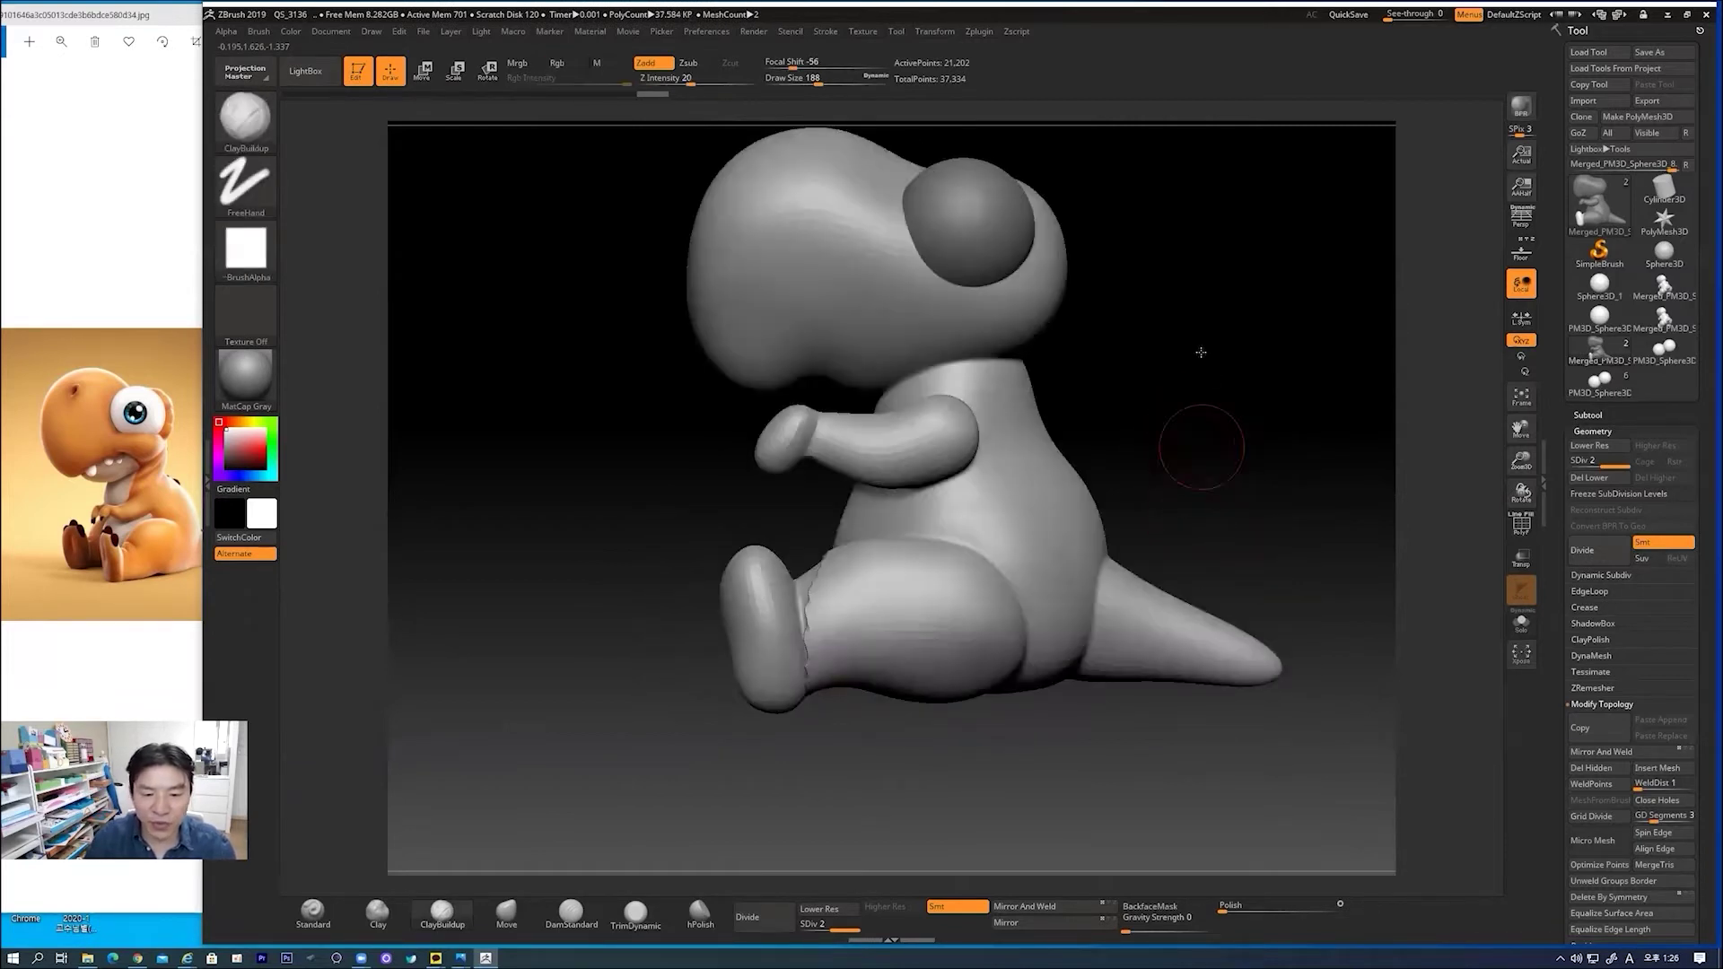
- Smooth the rough seams around the ankles and lower legs from several sides
alt+drag(1202, 450, 1216, 353)
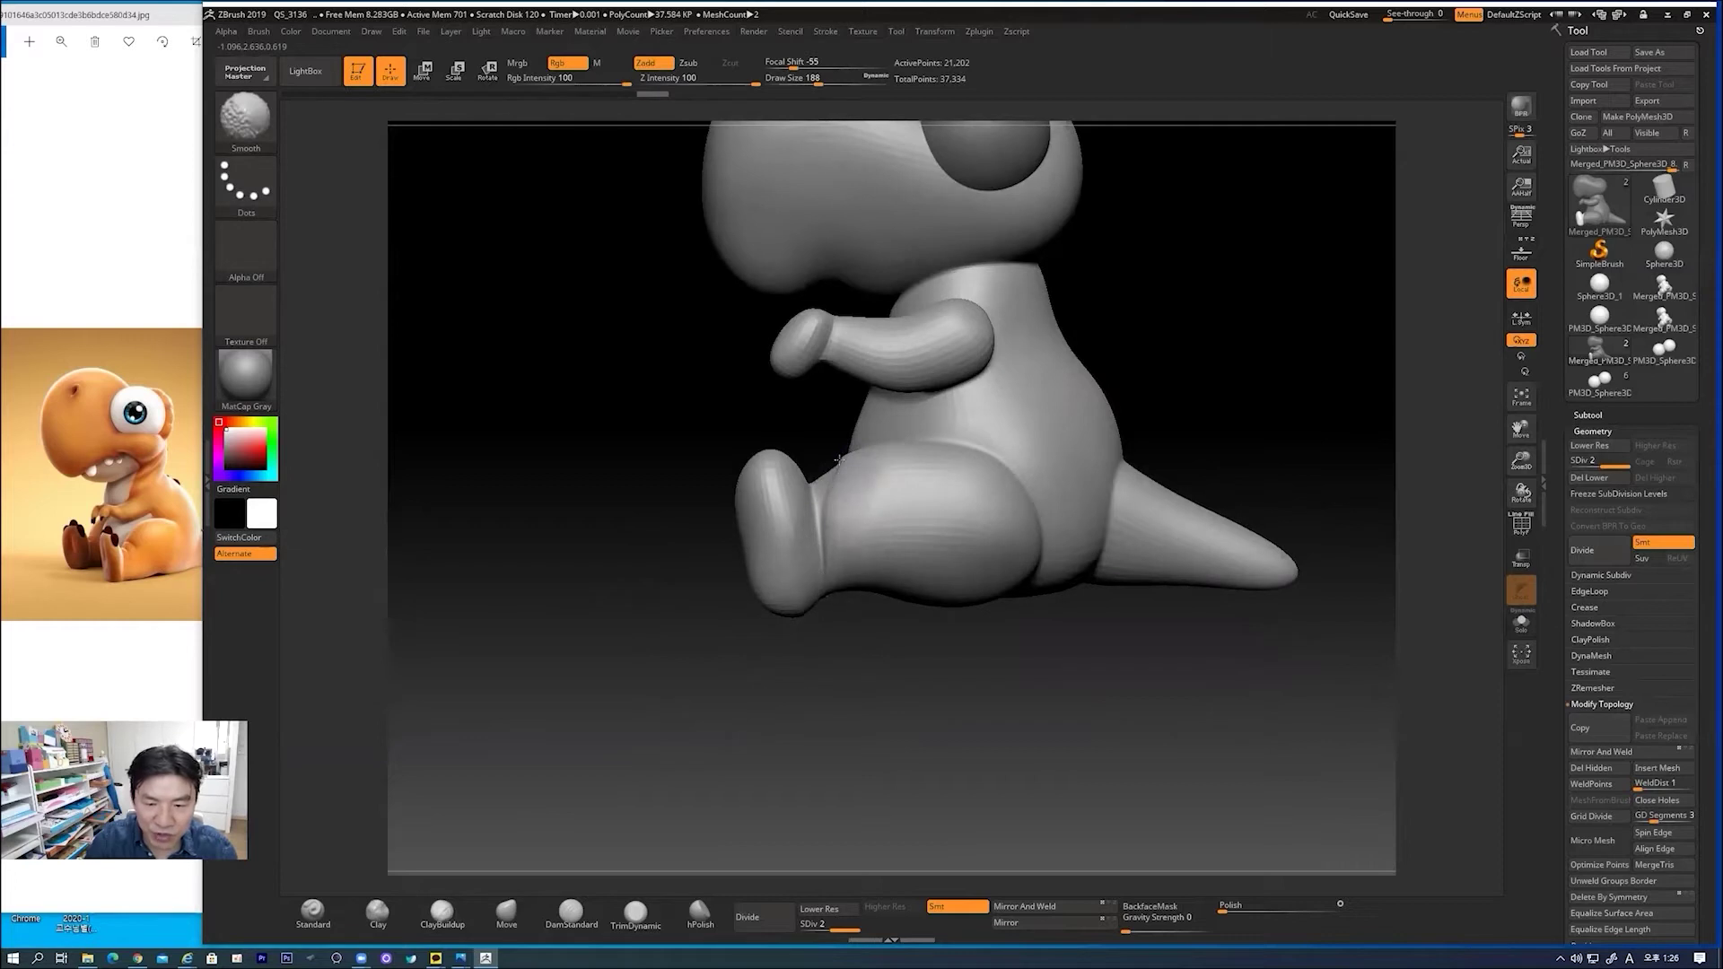
drag(1203, 403, 822, 473)
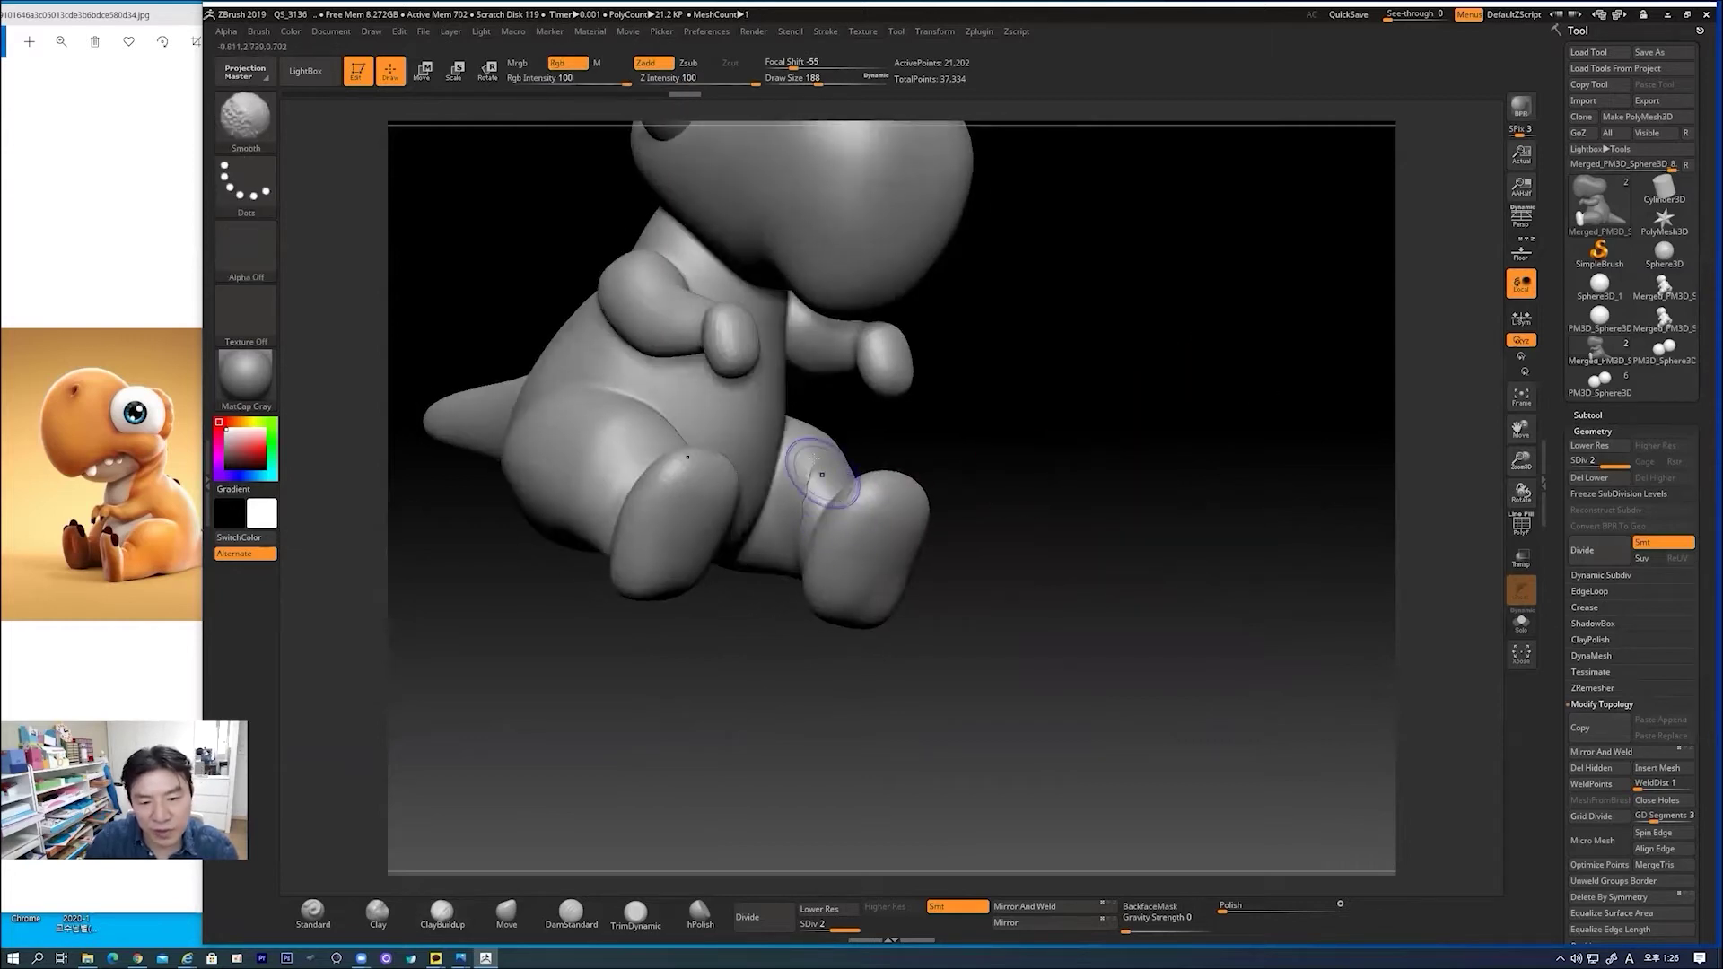
drag(800, 684, 822, 472)
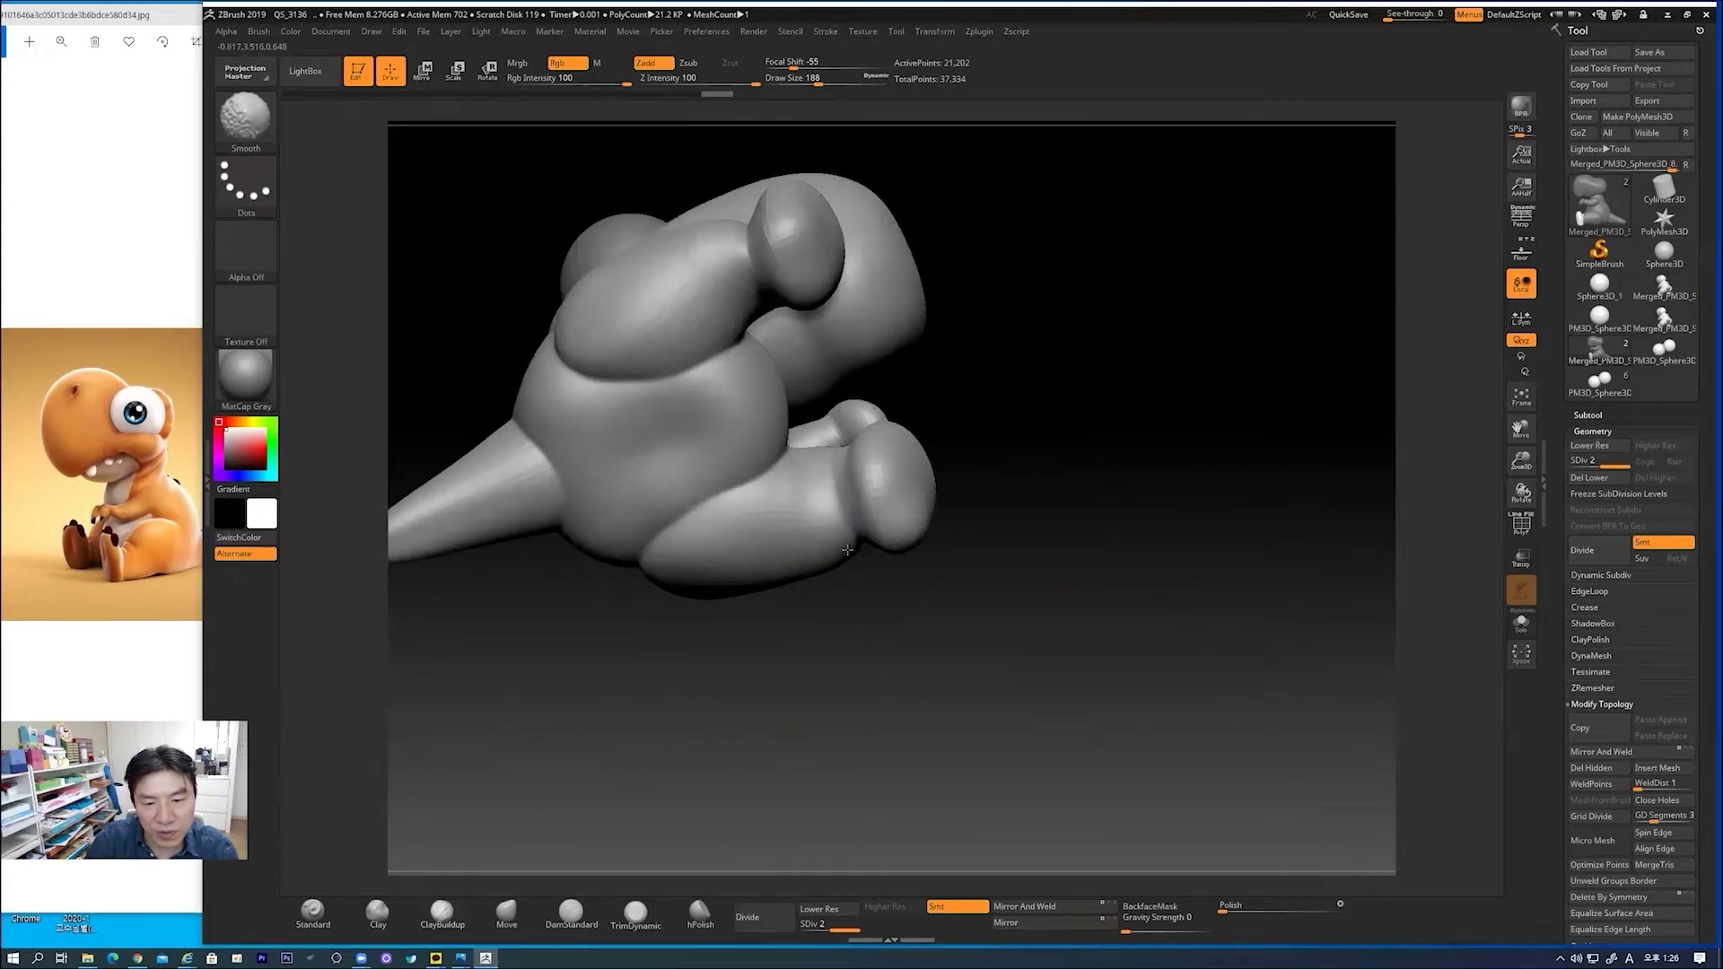
drag(908, 595, 857, 553)
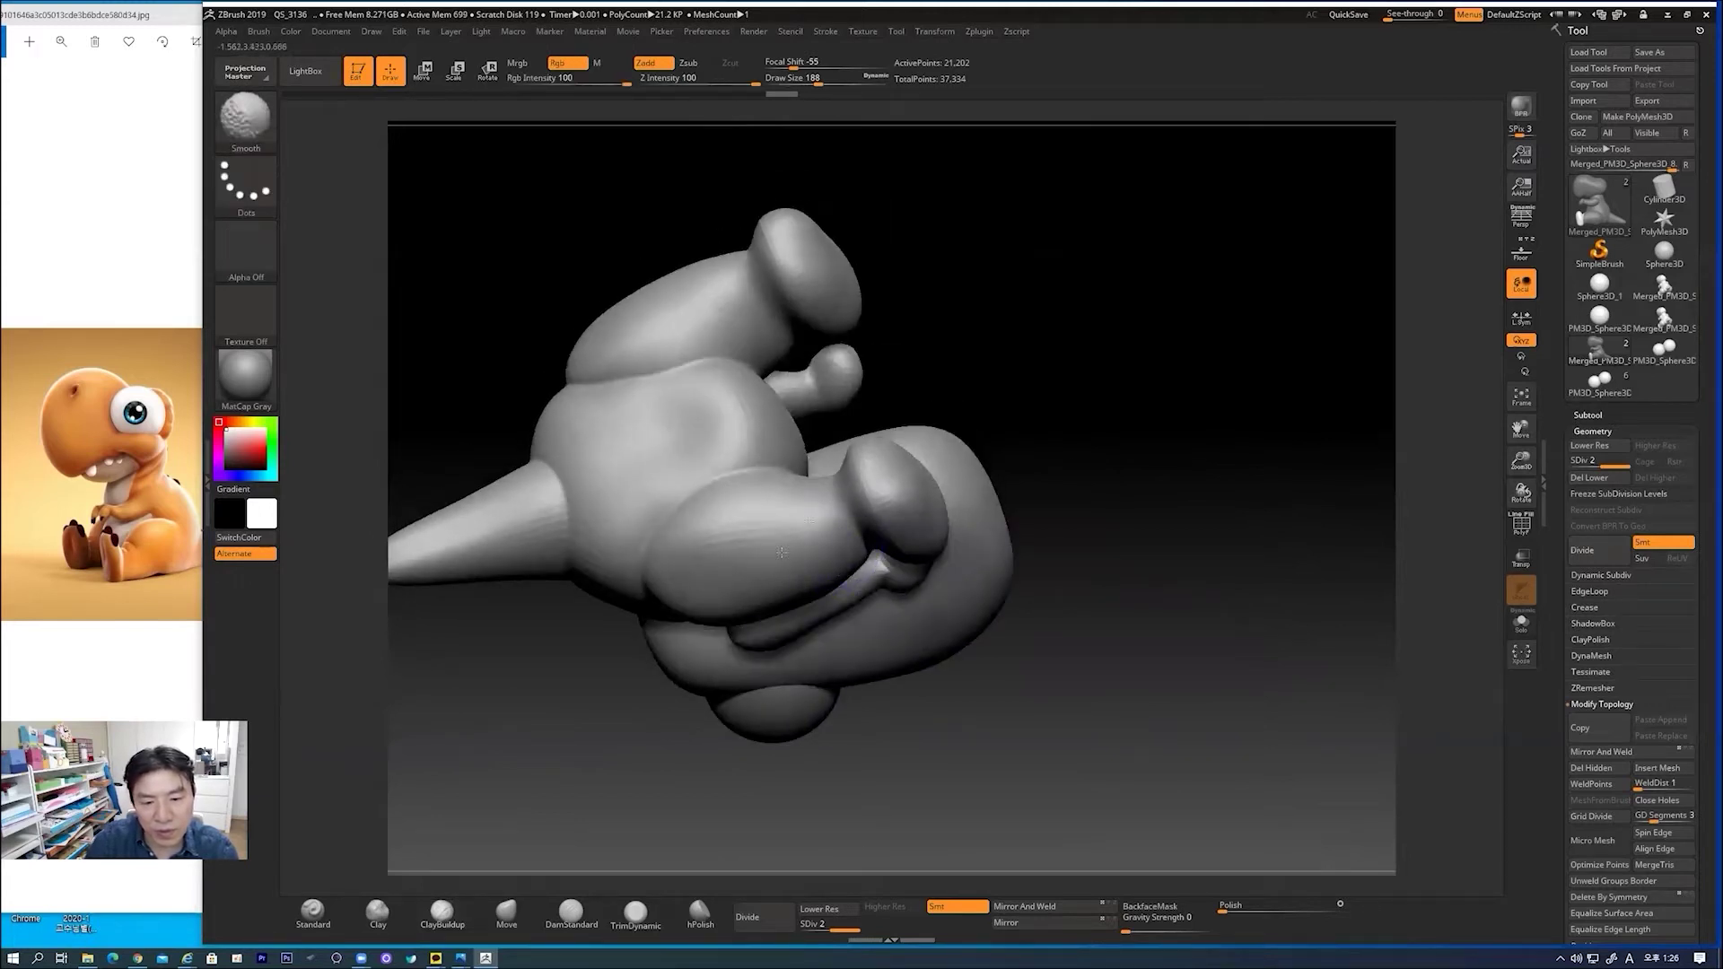
mouse_move(1074, 470)
mouse_down()
mouse_move(1011, 567)
mouse_move(875, 669)
mouse_up()
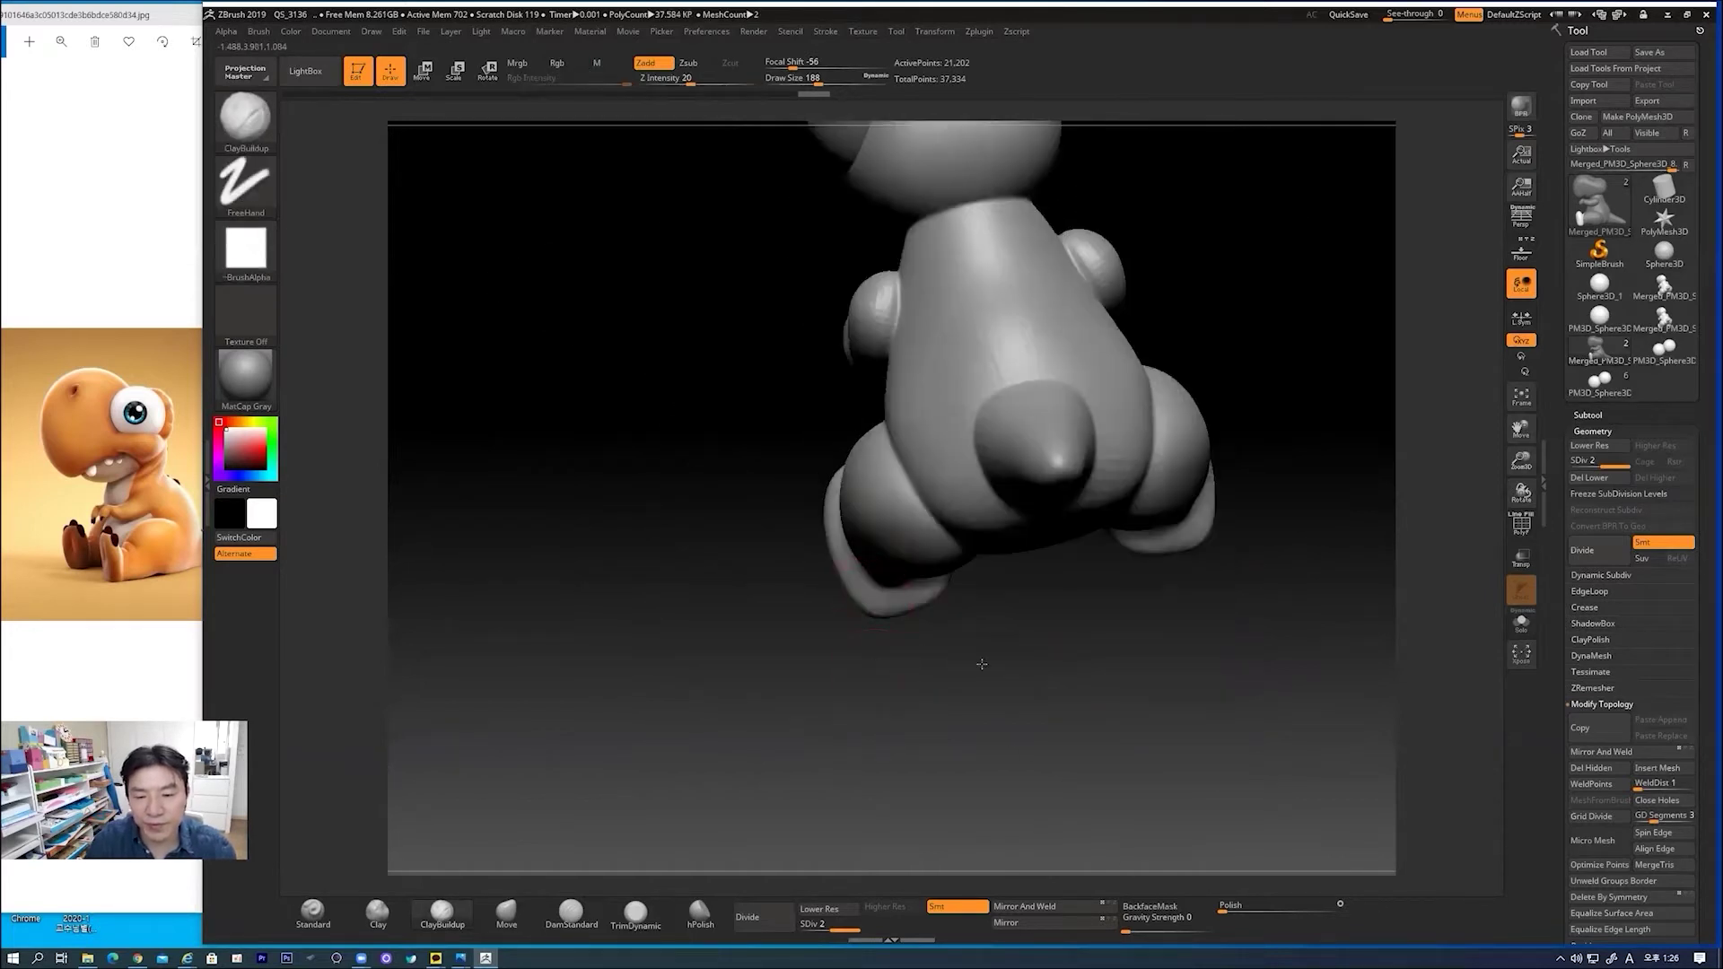
- Flatten the bottom edge of the feet with the Move brush in the front view
shift+drag(982, 664, 971, 710)
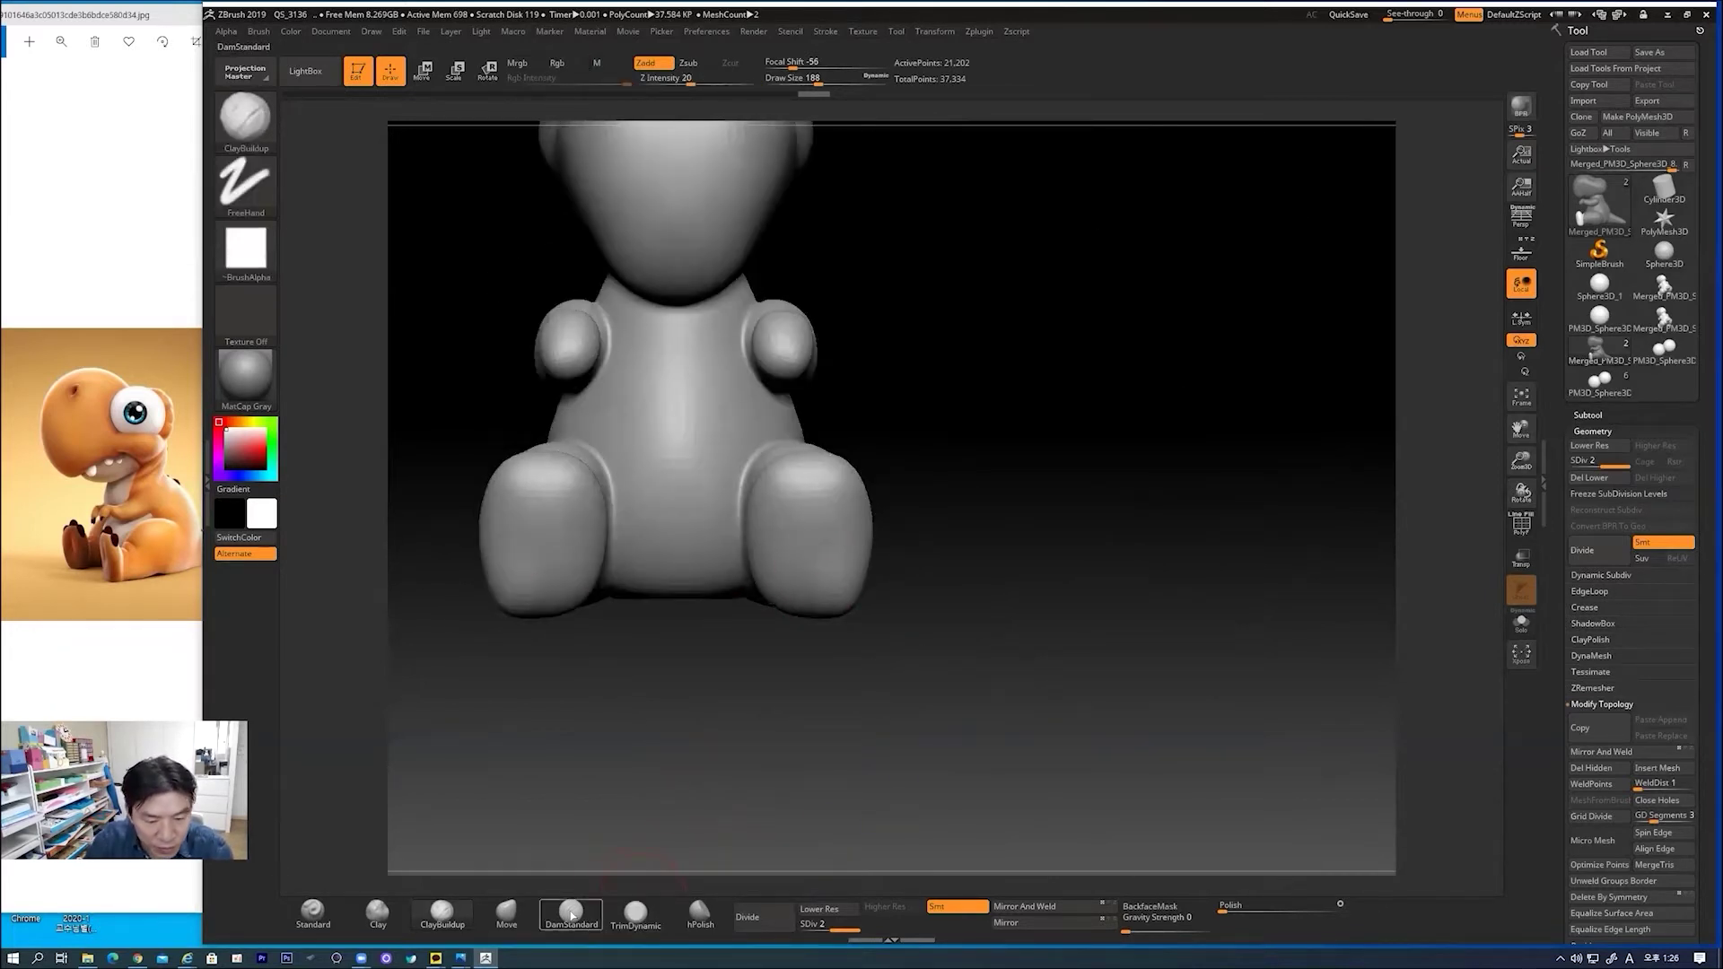
click(506, 914)
drag(774, 599, 814, 610)
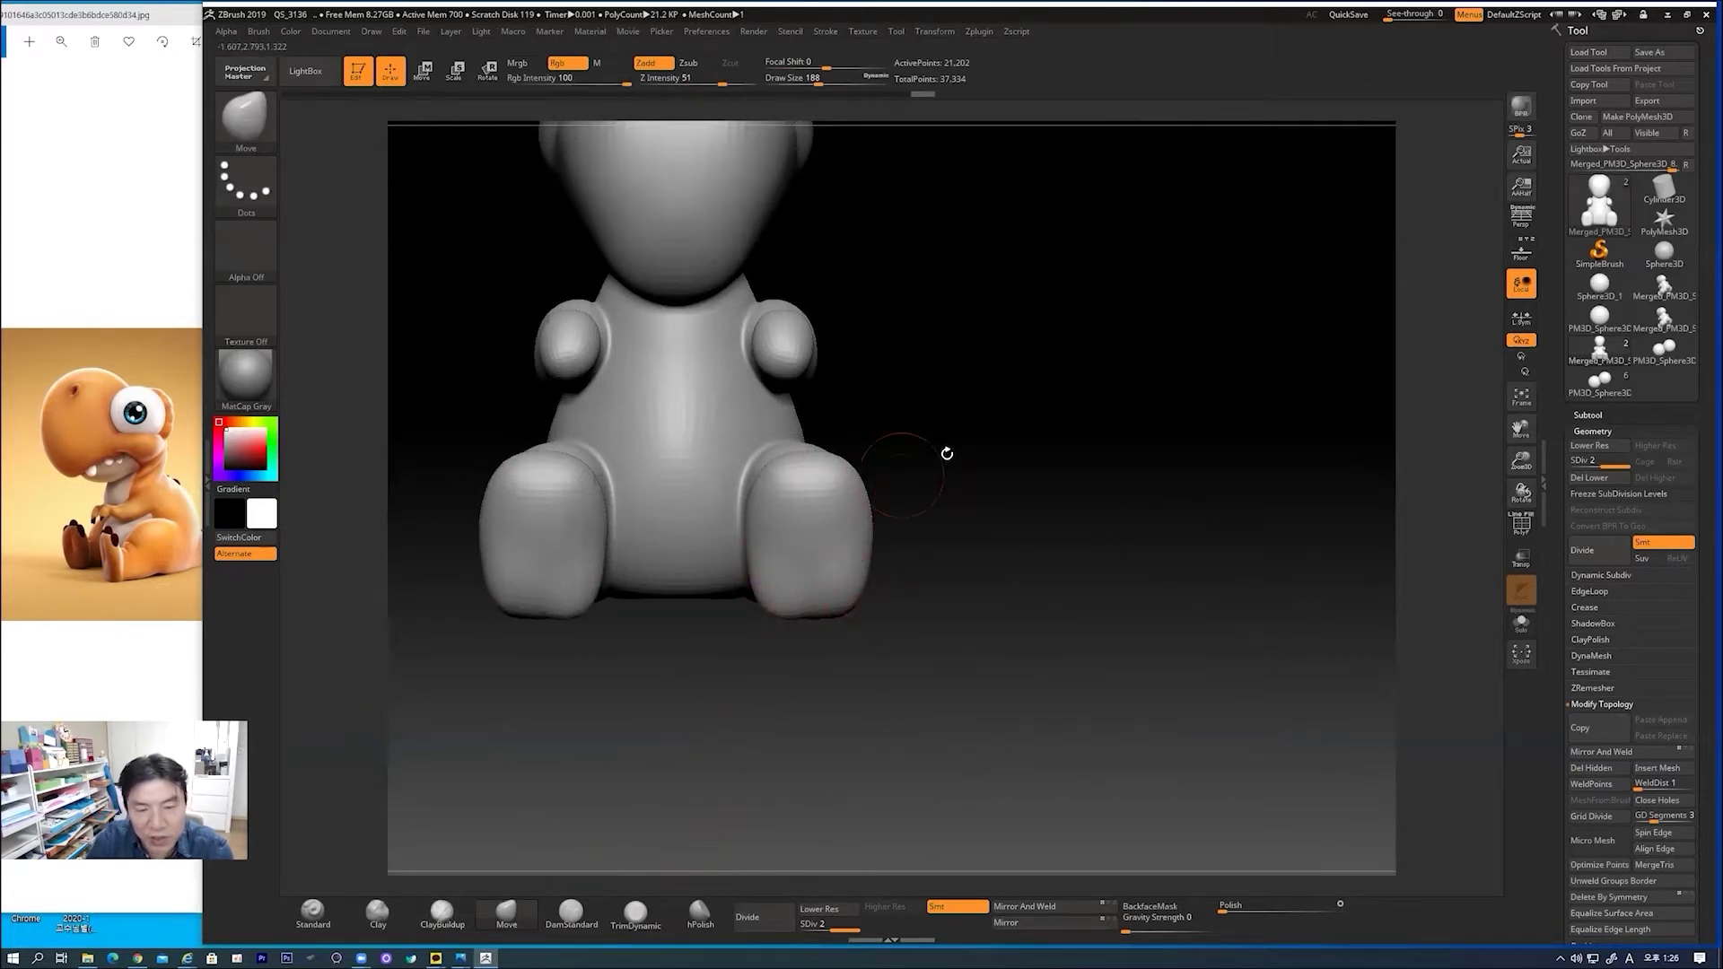
- Enlarge the Move brush to a draw size of 328 and reshape the thigh and foot in side view
drag(1008, 466, 747, 646)
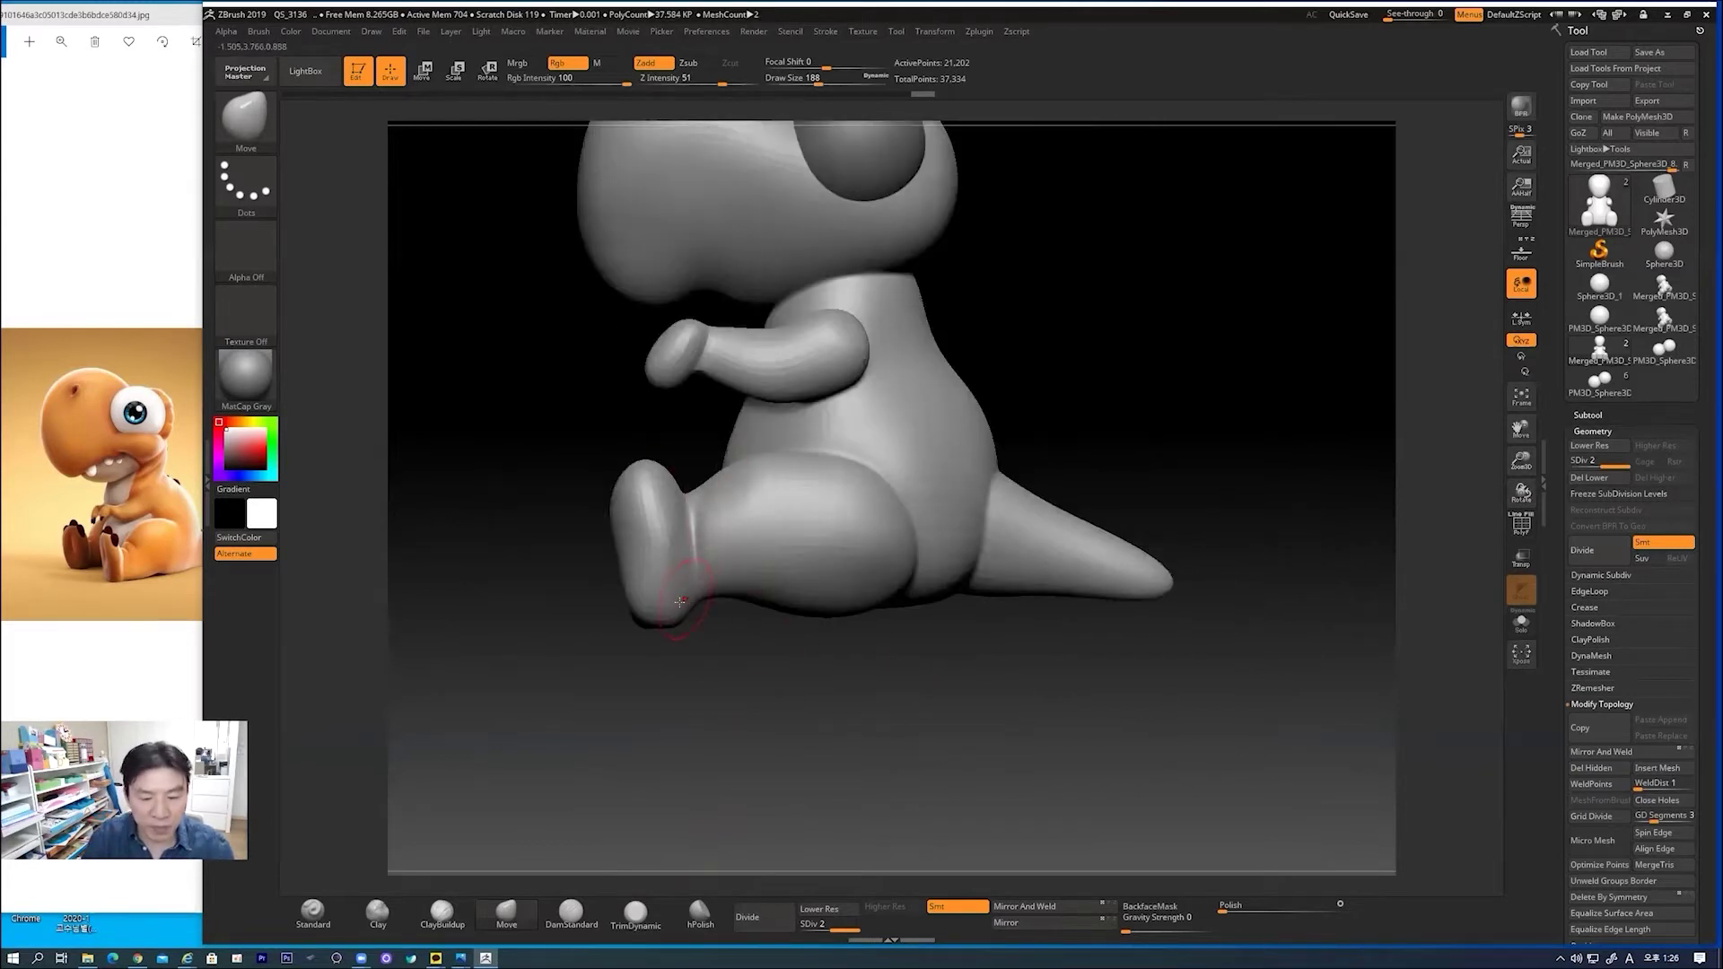
key(bracketright)
key(bracketright)
key(bracketright)
key(bracketright)
key(bracketright)
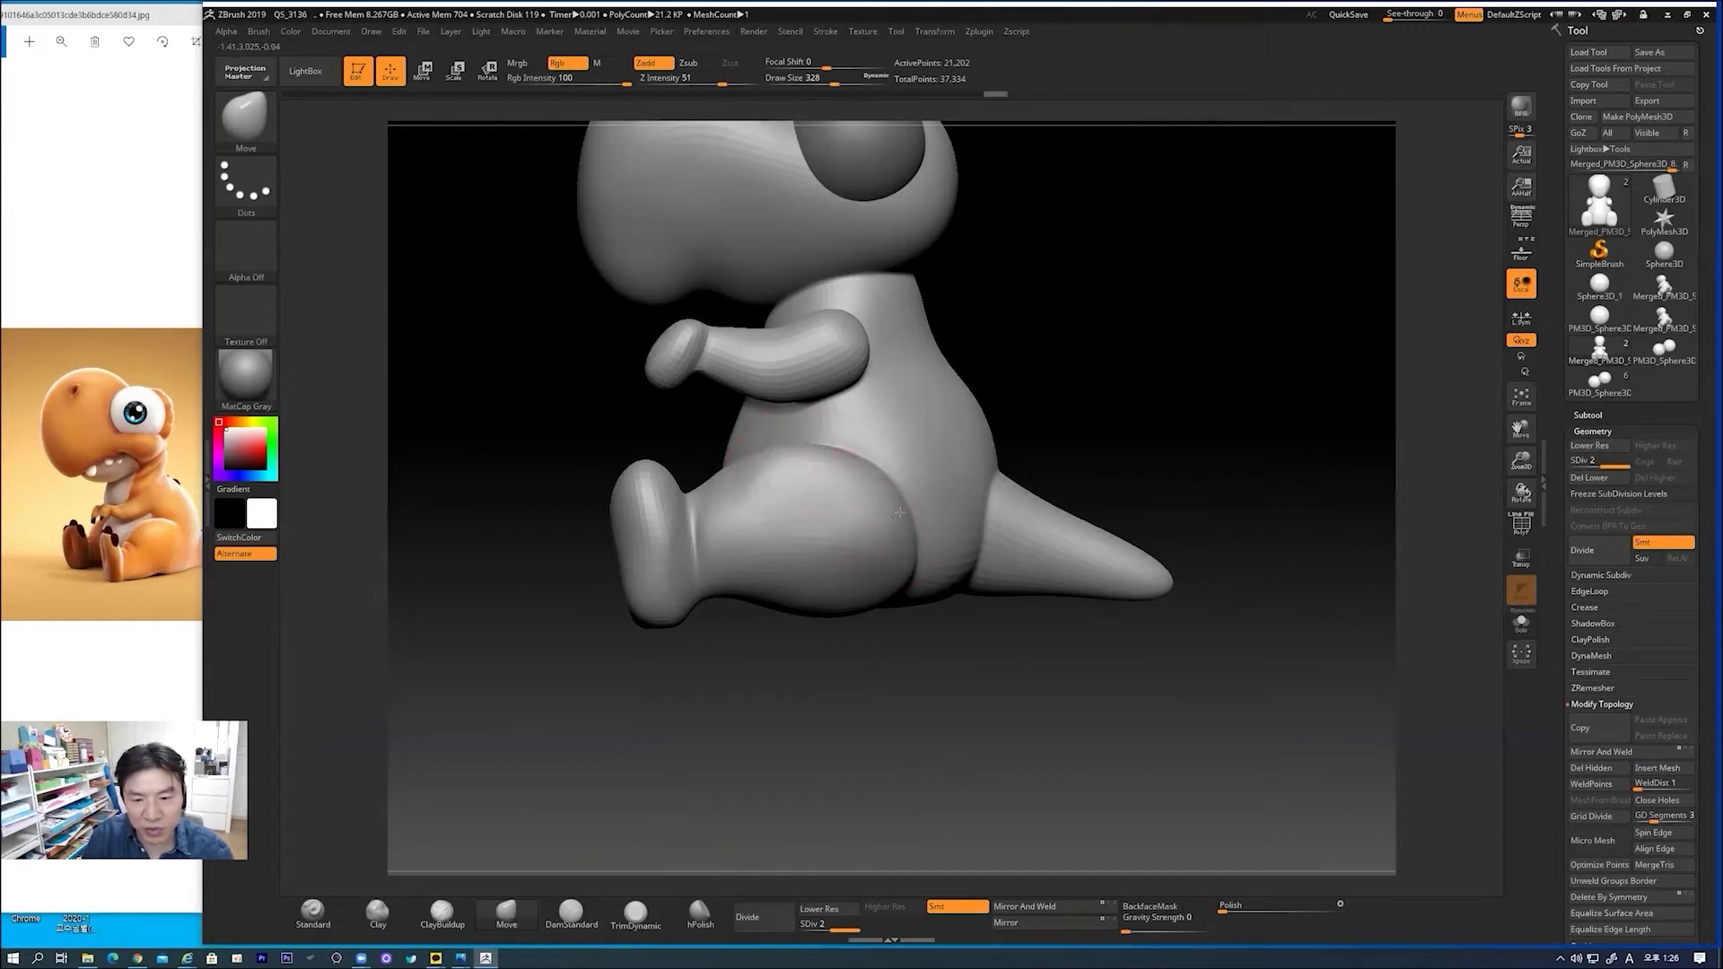
mouse_move(752, 492)
mouse_down()
mouse_move(701, 477)
mouse_move(634, 540)
mouse_up()
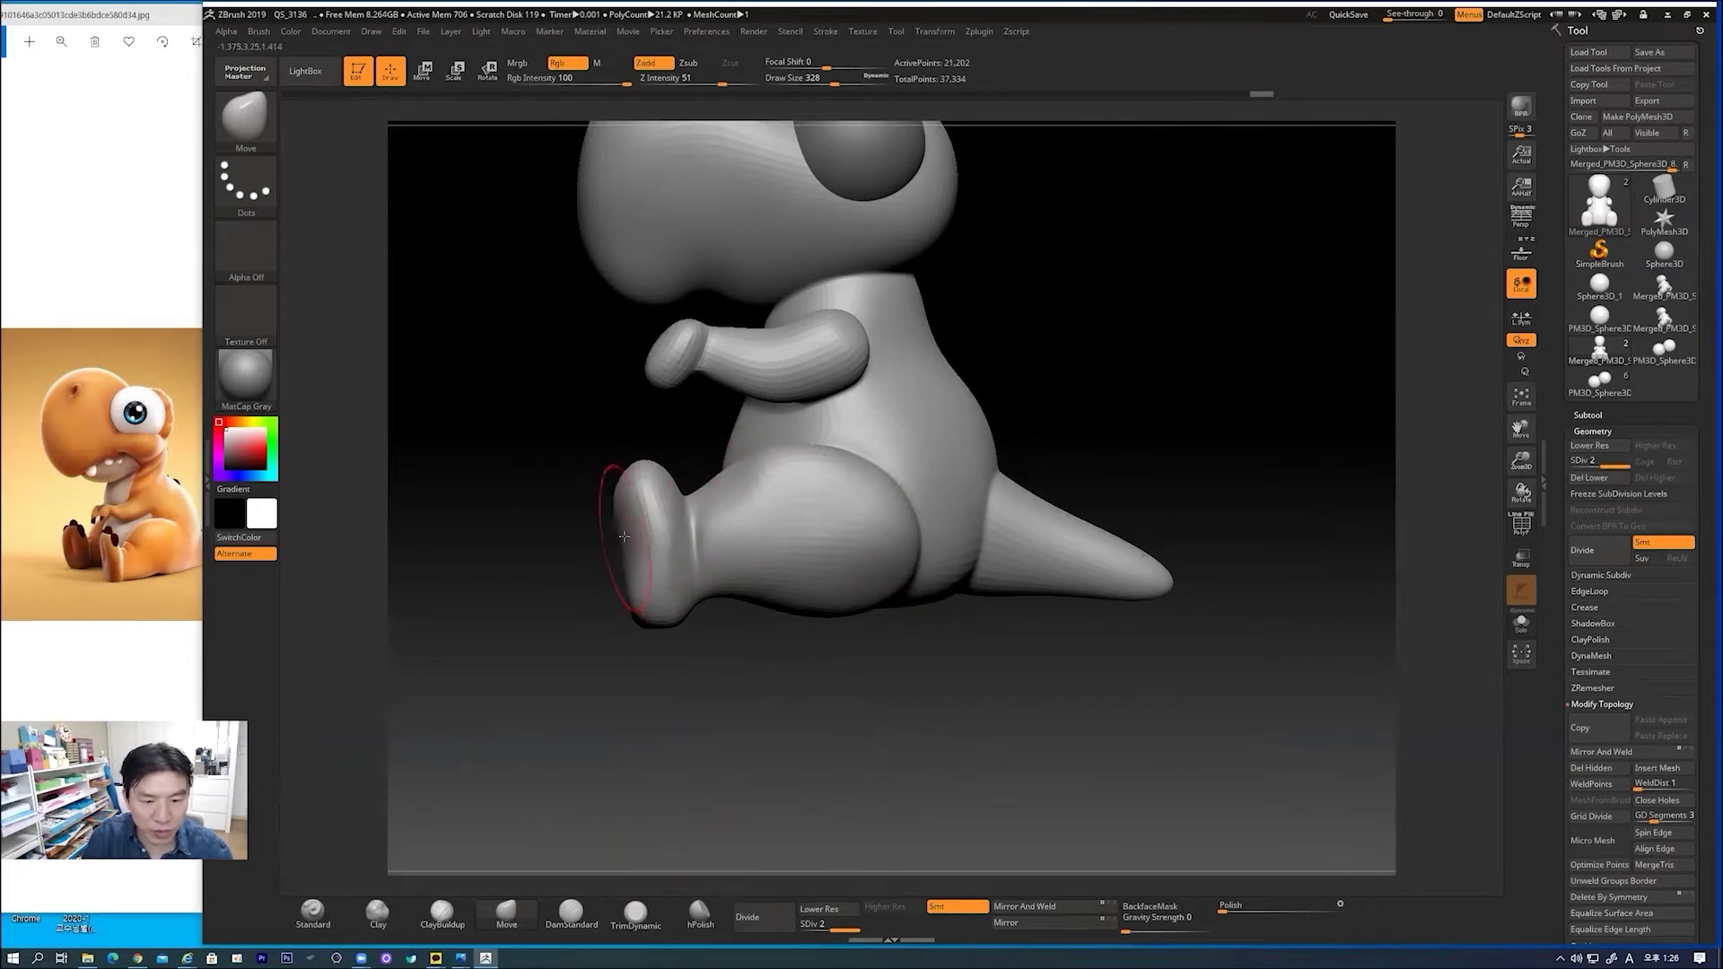
- Refine the foot shape and smooth the upper contour of the leg between knee and ankle
drag(606, 709, 1076, 648)
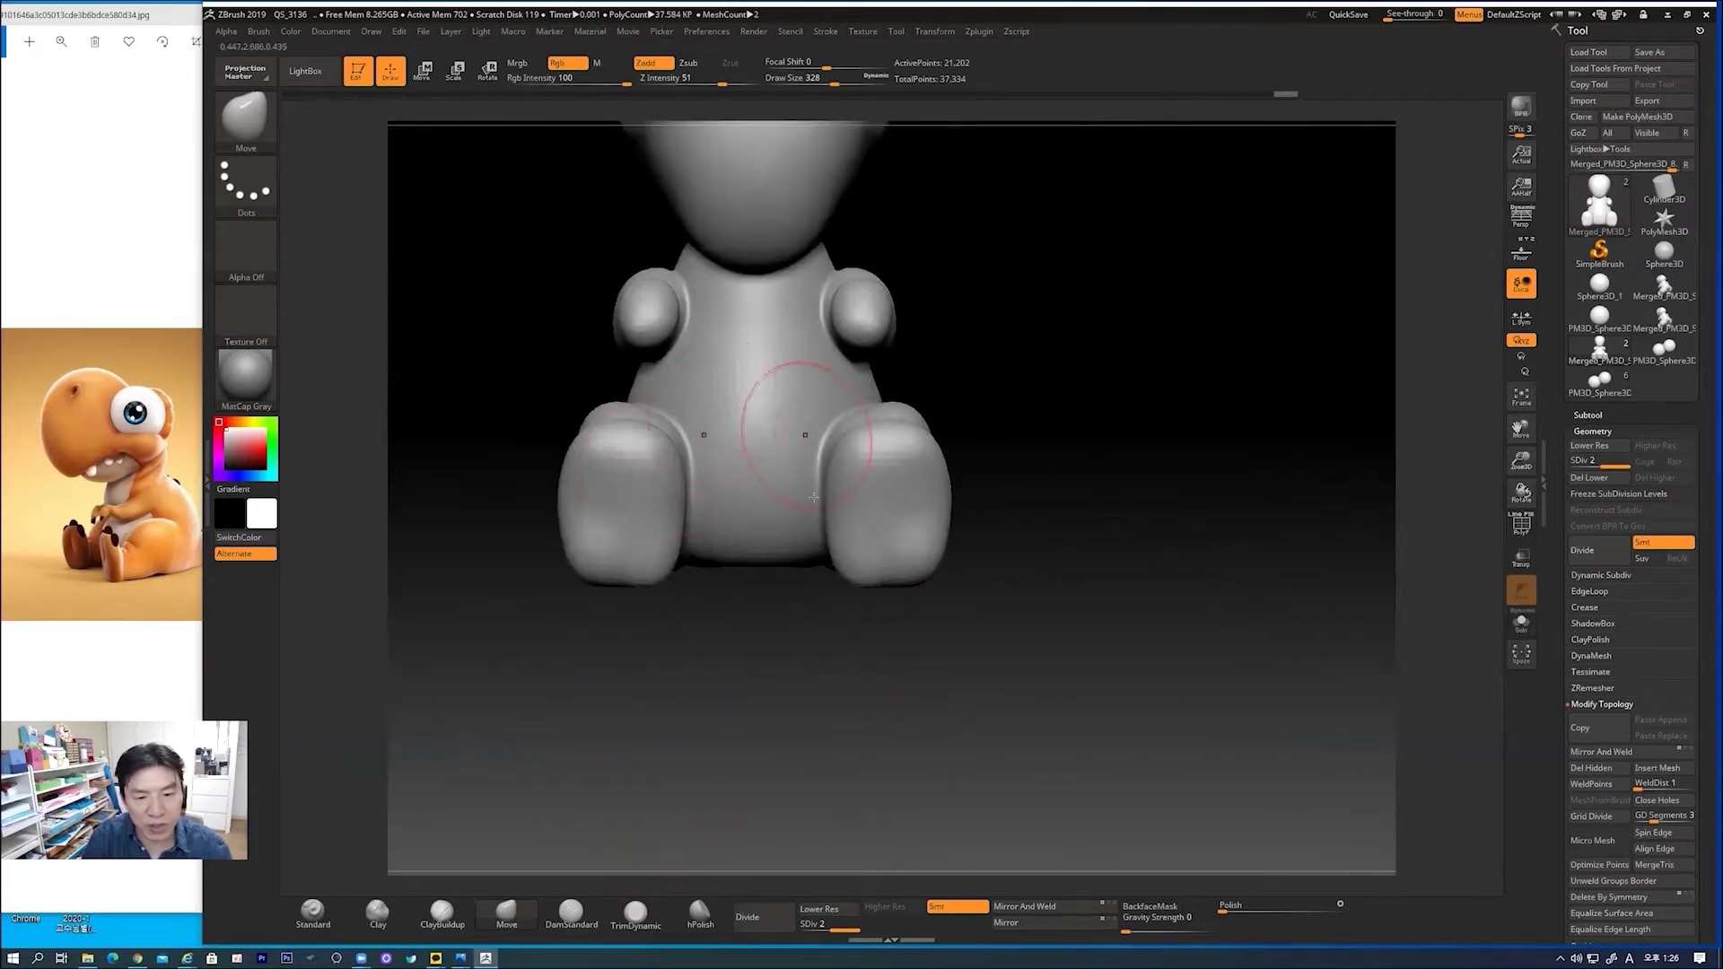
drag(1038, 500, 924, 534)
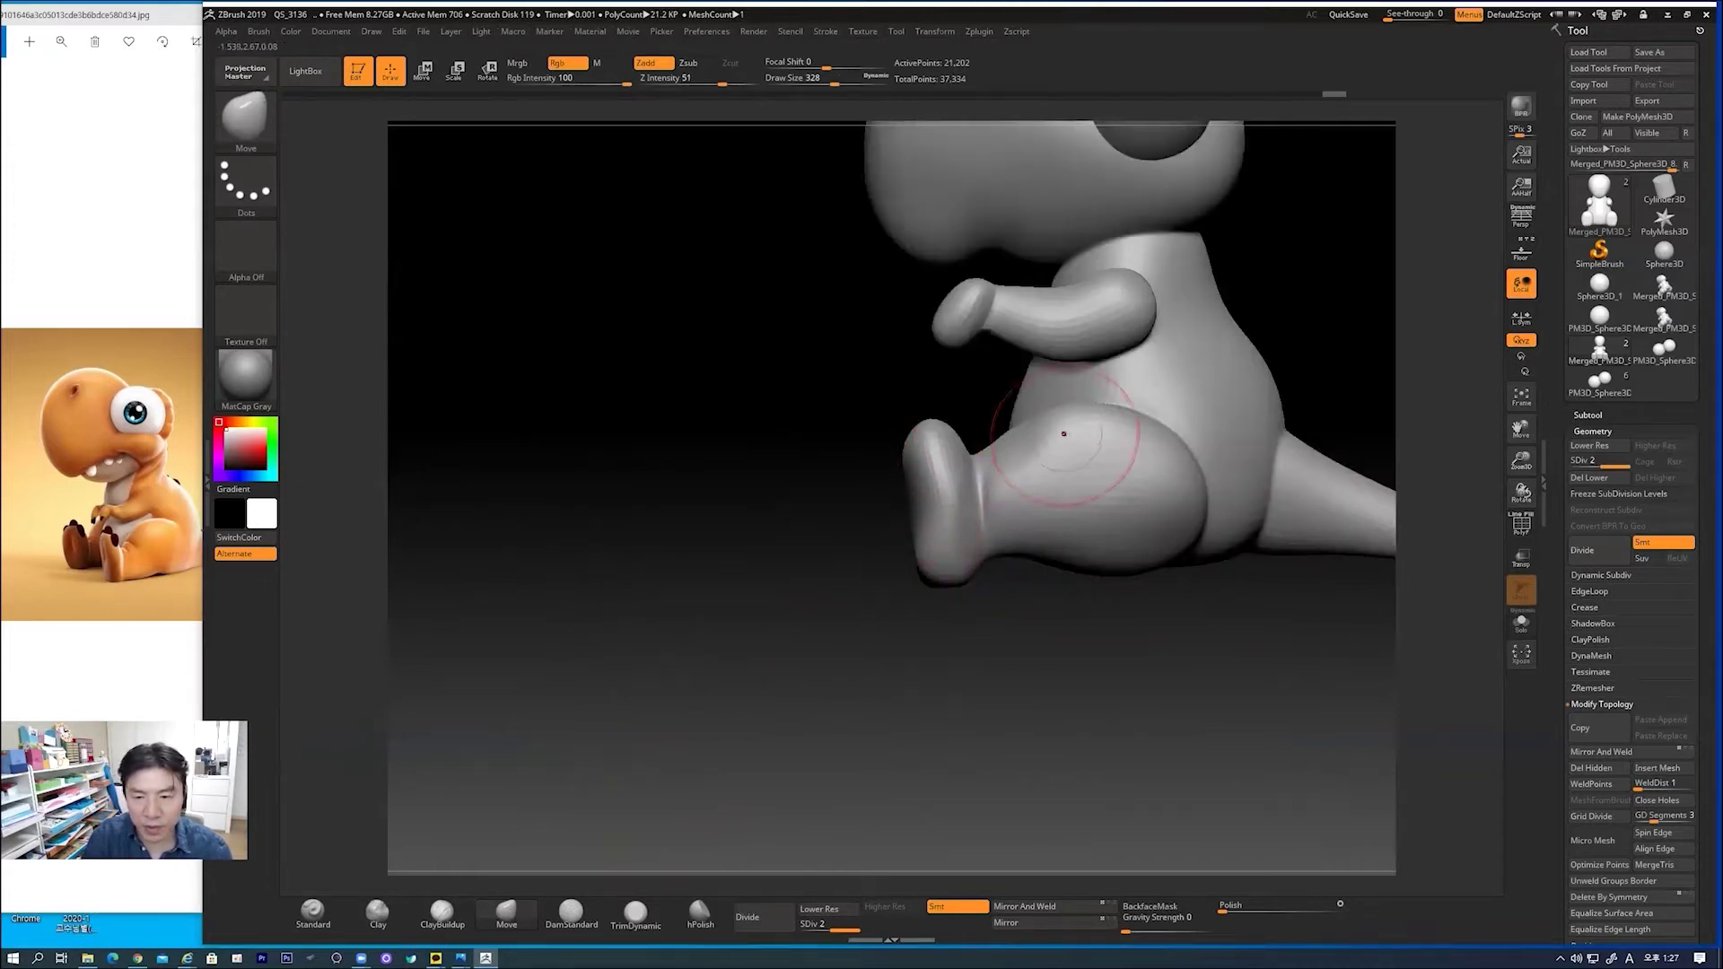
key(shift)
mouse_move(1008, 450)
shift+mouse_down()
mouse_move(1108, 424)
mouse_move(1031, 436)
shift+mouse_up()
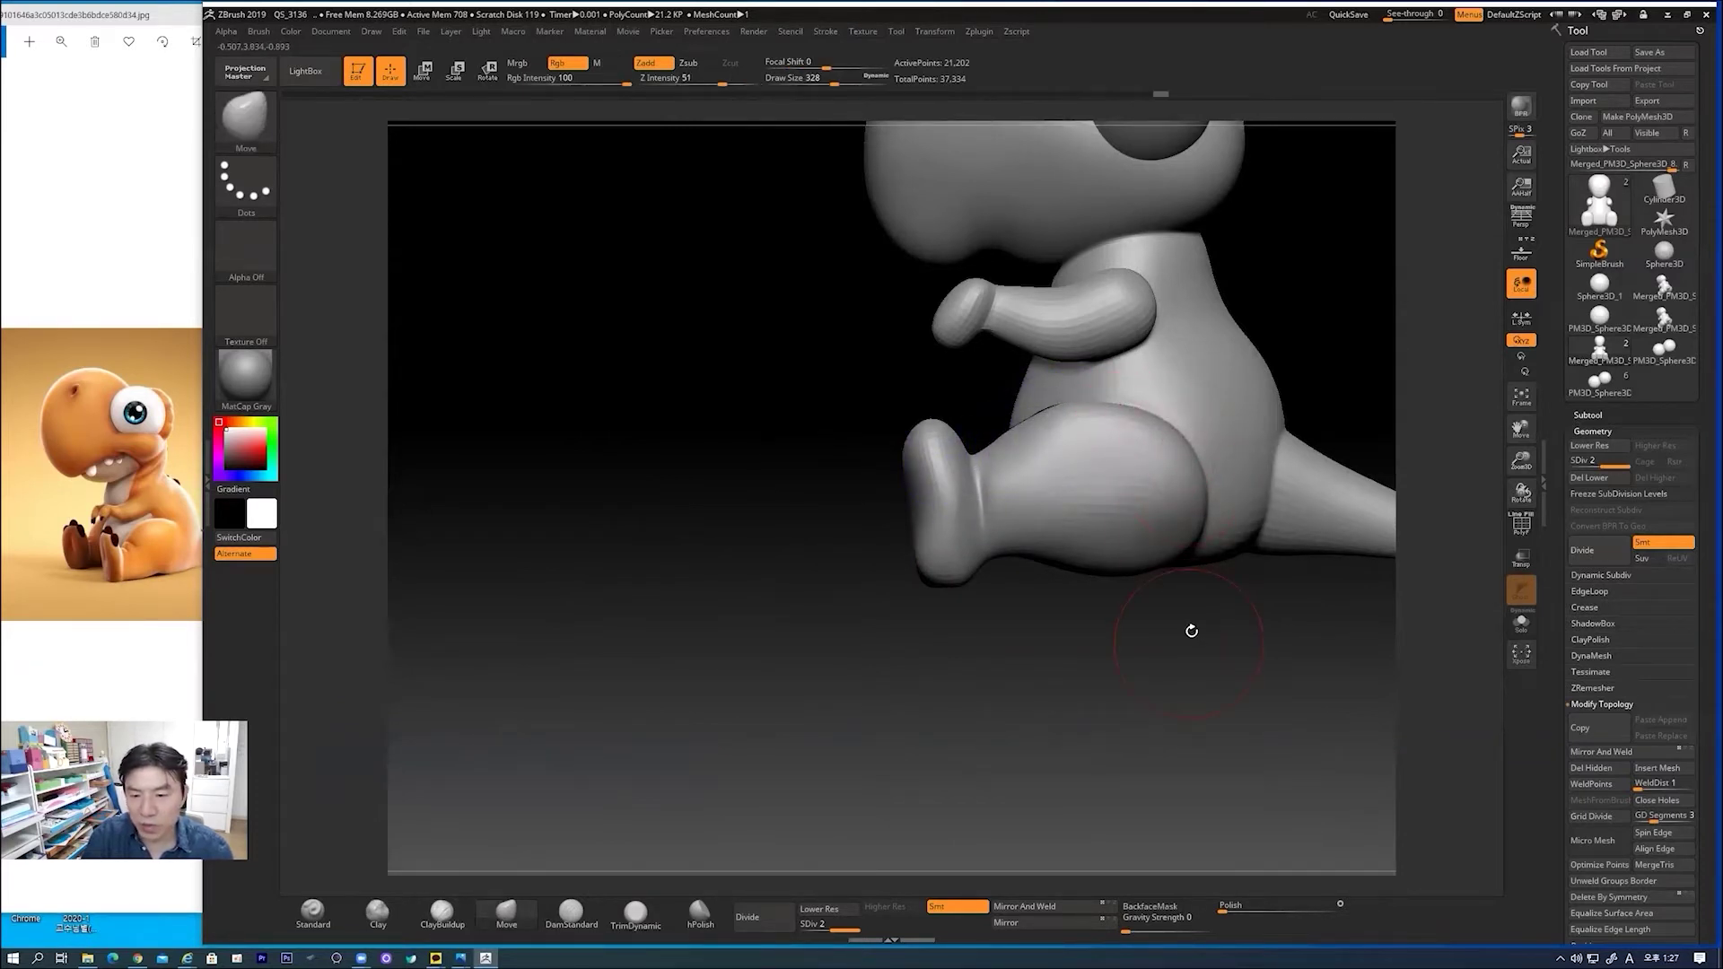
- Build up the outer thigh with the ClayBuildup brush and smooth the strokes into the leg
drag(1191, 631, 726, 756)
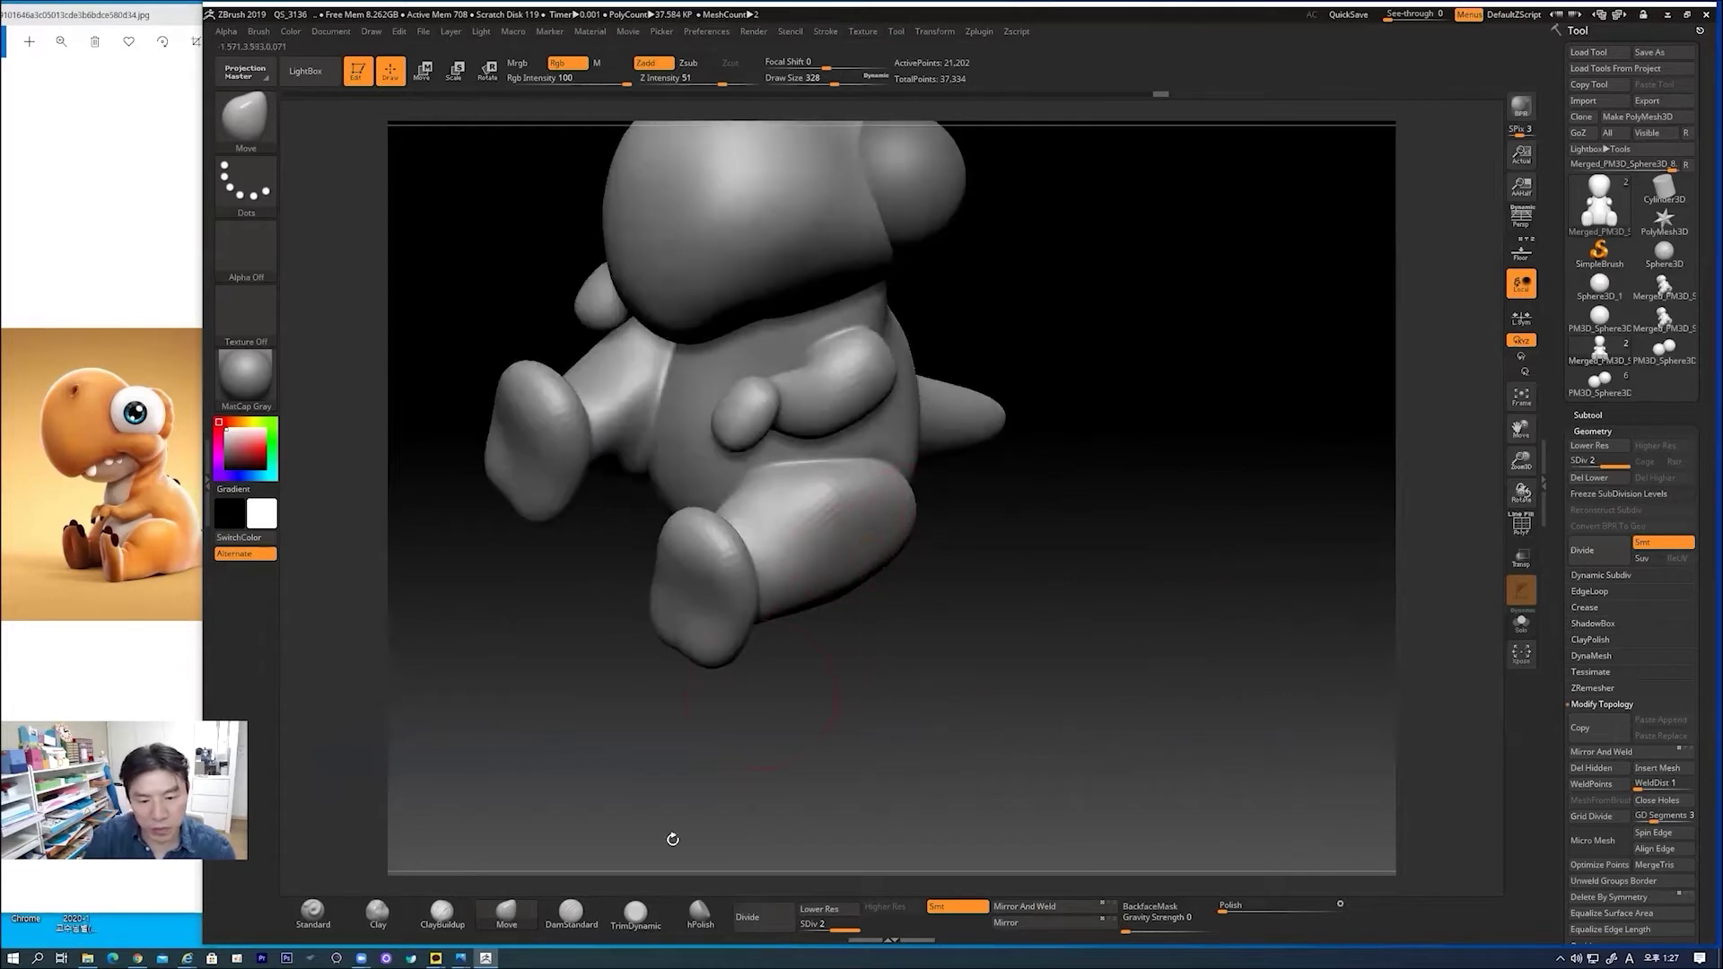
click(442, 911)
mouse_move(865, 634)
mouse_down()
mouse_move(857, 653)
mouse_move(844, 524)
mouse_up()
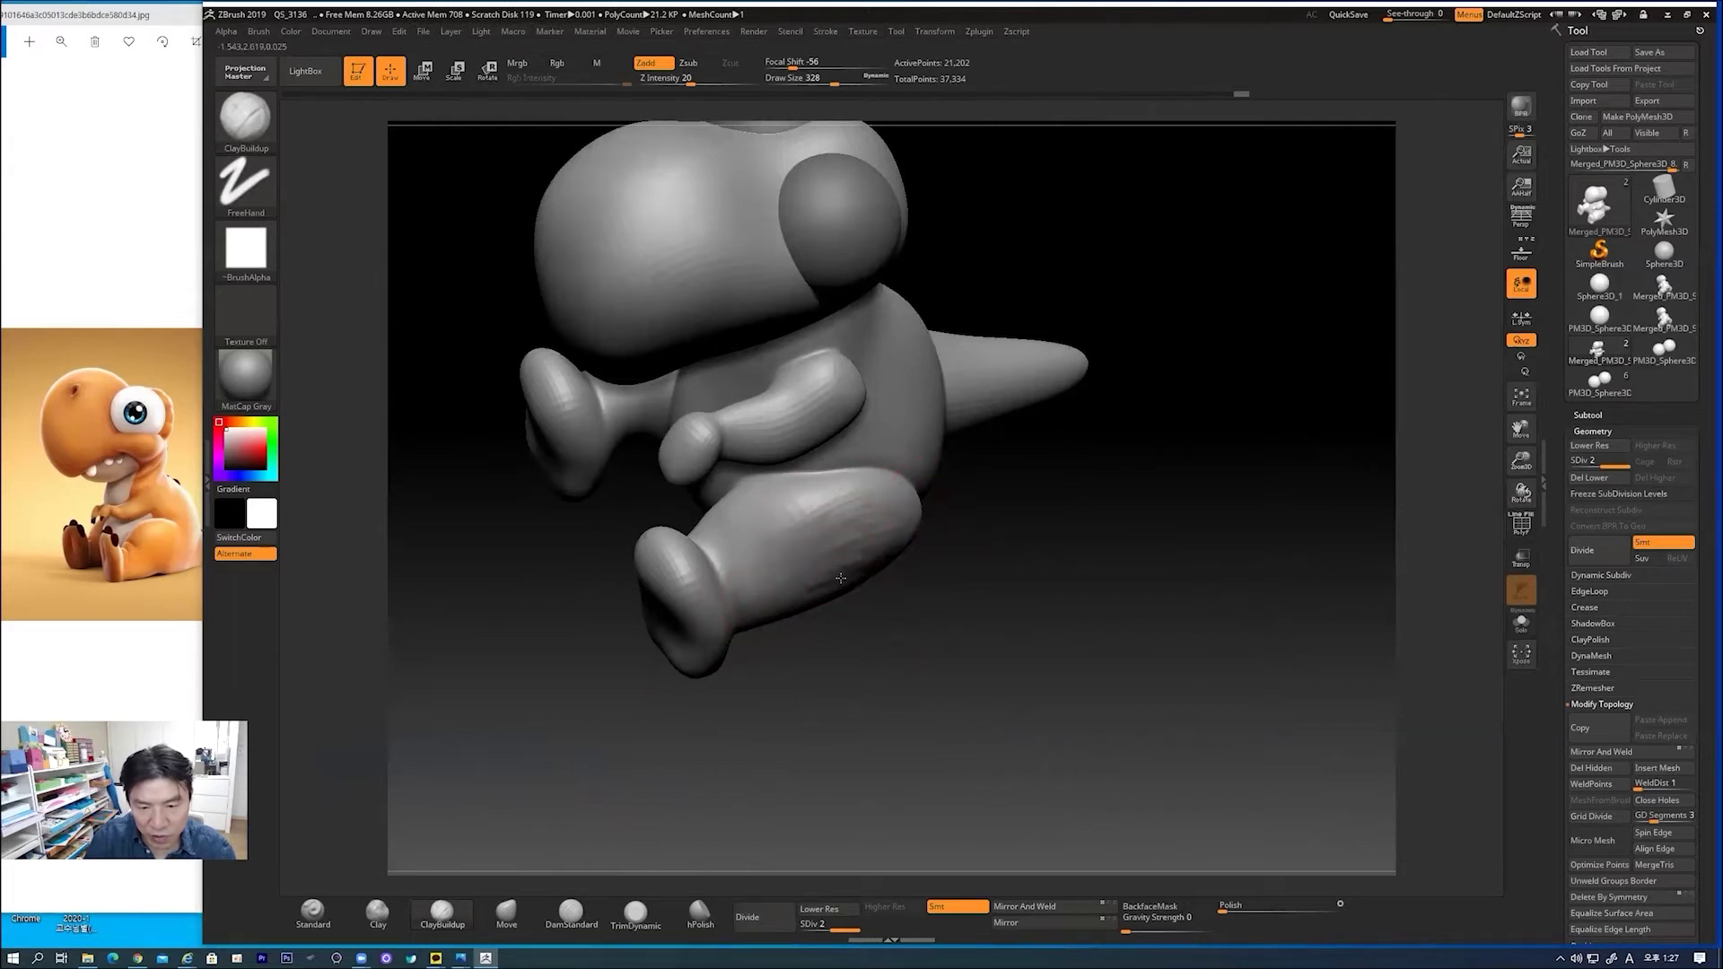
key(shift)
mouse_move(1060, 590)
shift+mouse_down()
mouse_move(1053, 557)
mouse_move(807, 574)
shift+mouse_up()
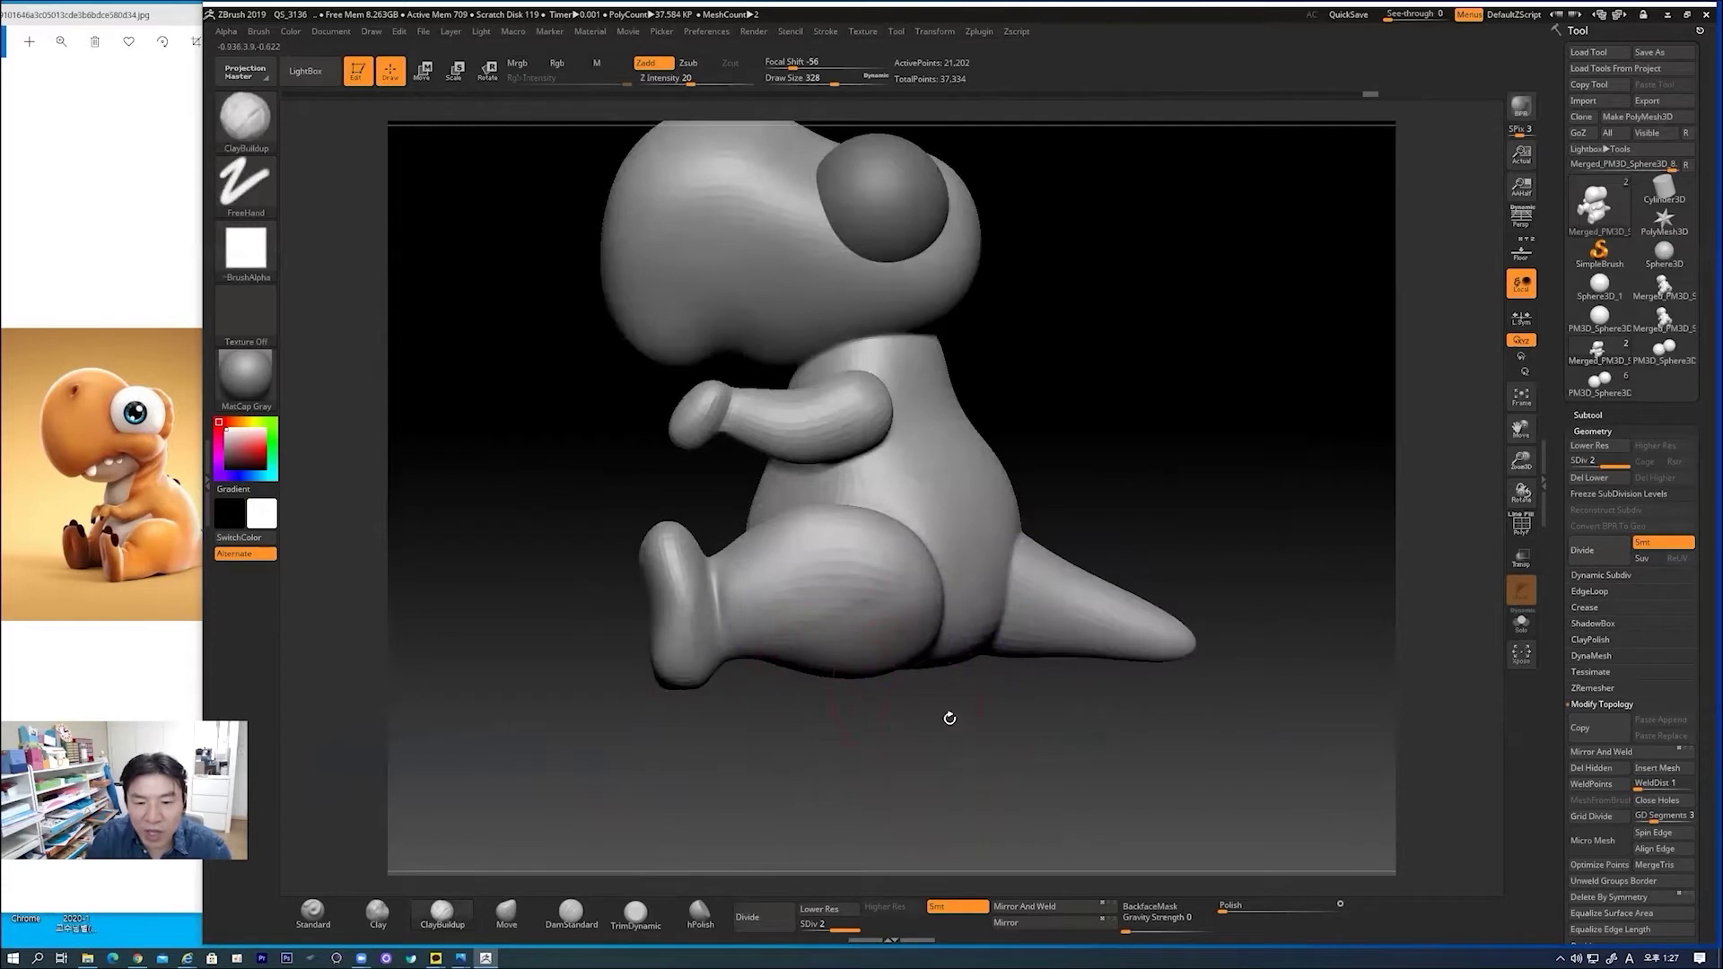
- Open the tool's Deformation settings and enable interface customization
drag(961, 738, 952, 769)
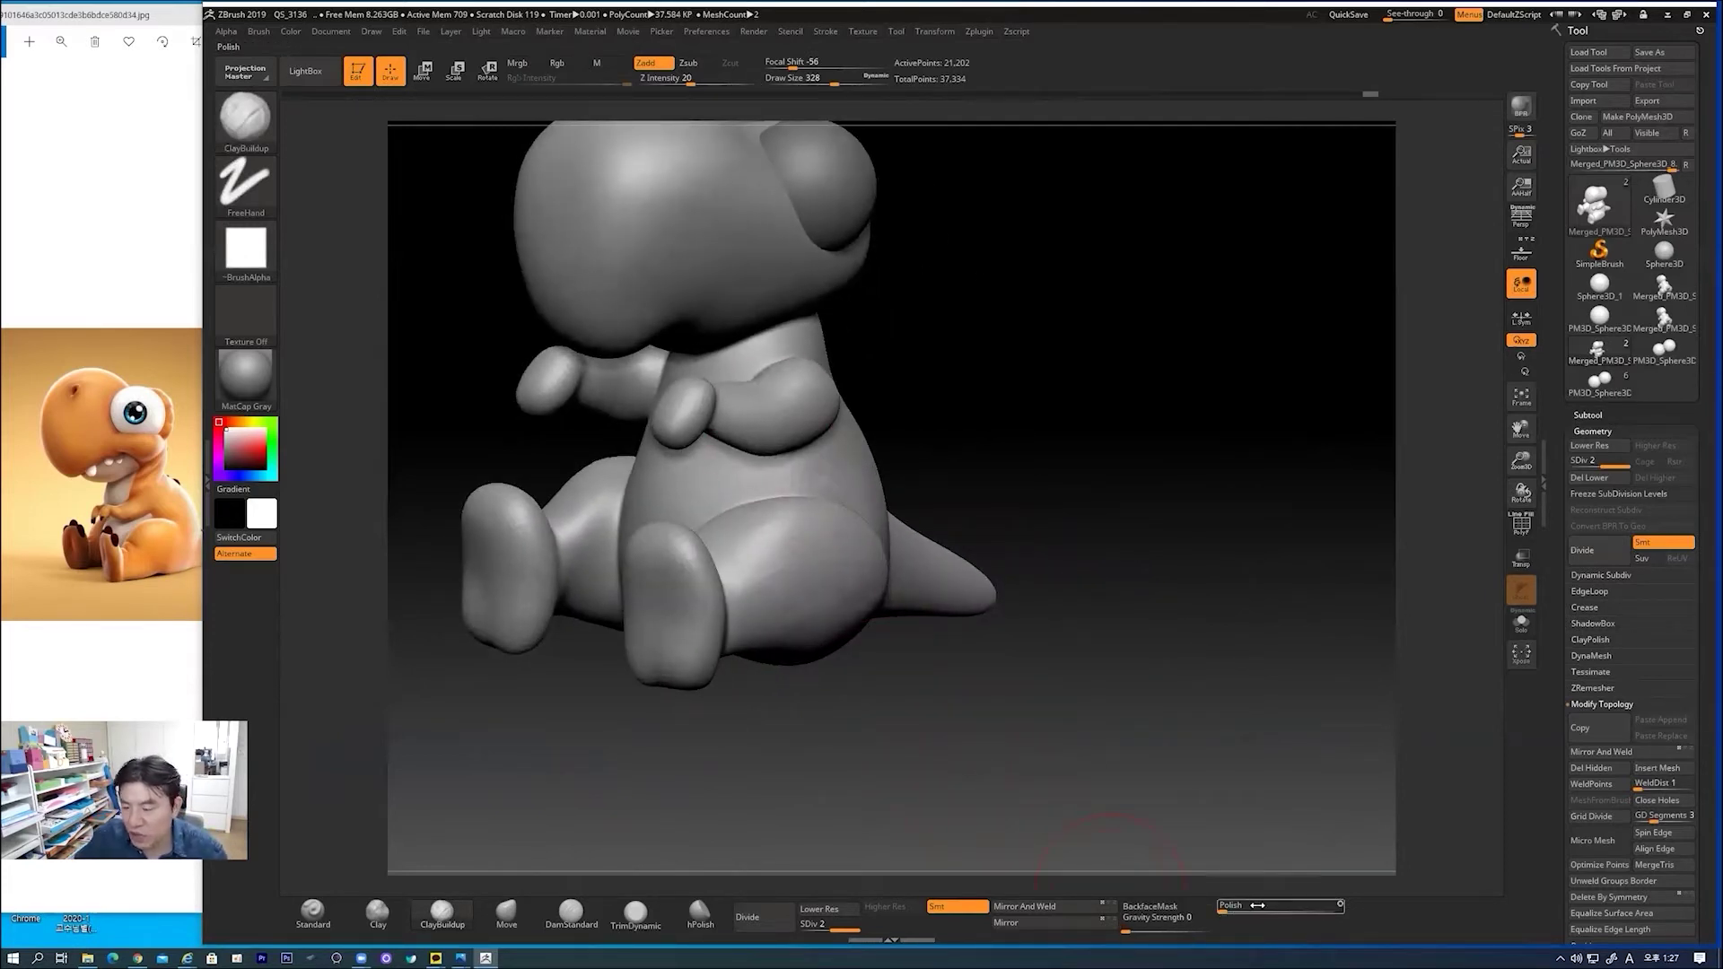
drag(1555, 683, 1553, 536)
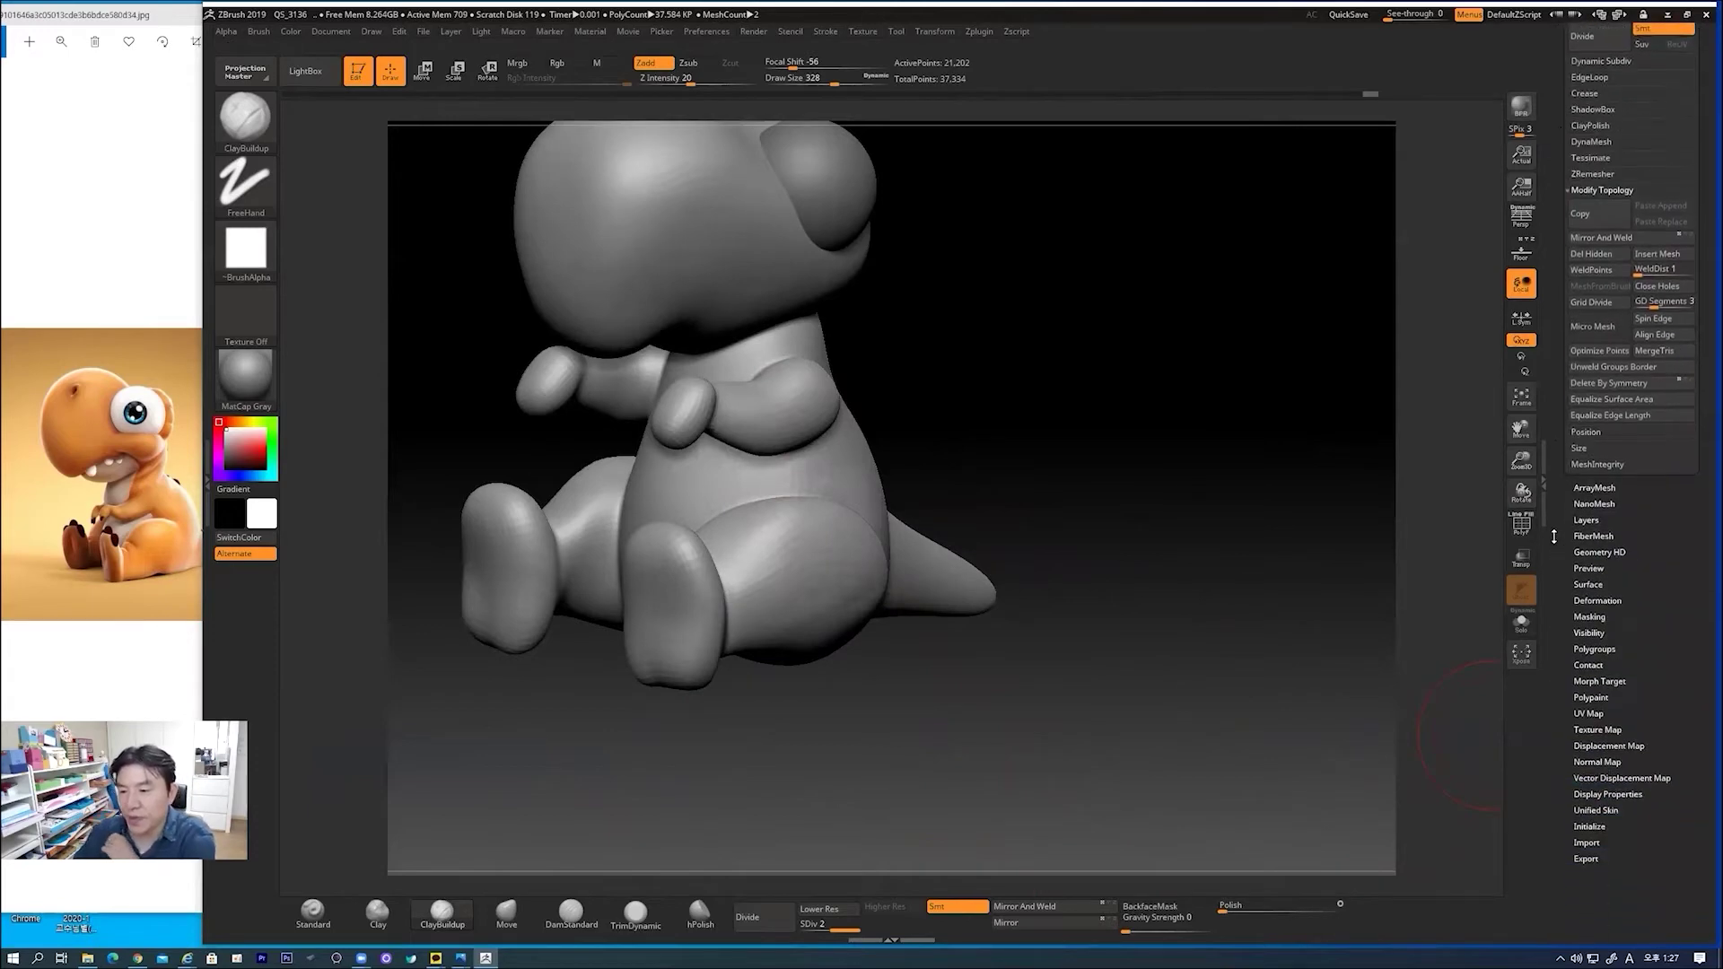
click(1597, 600)
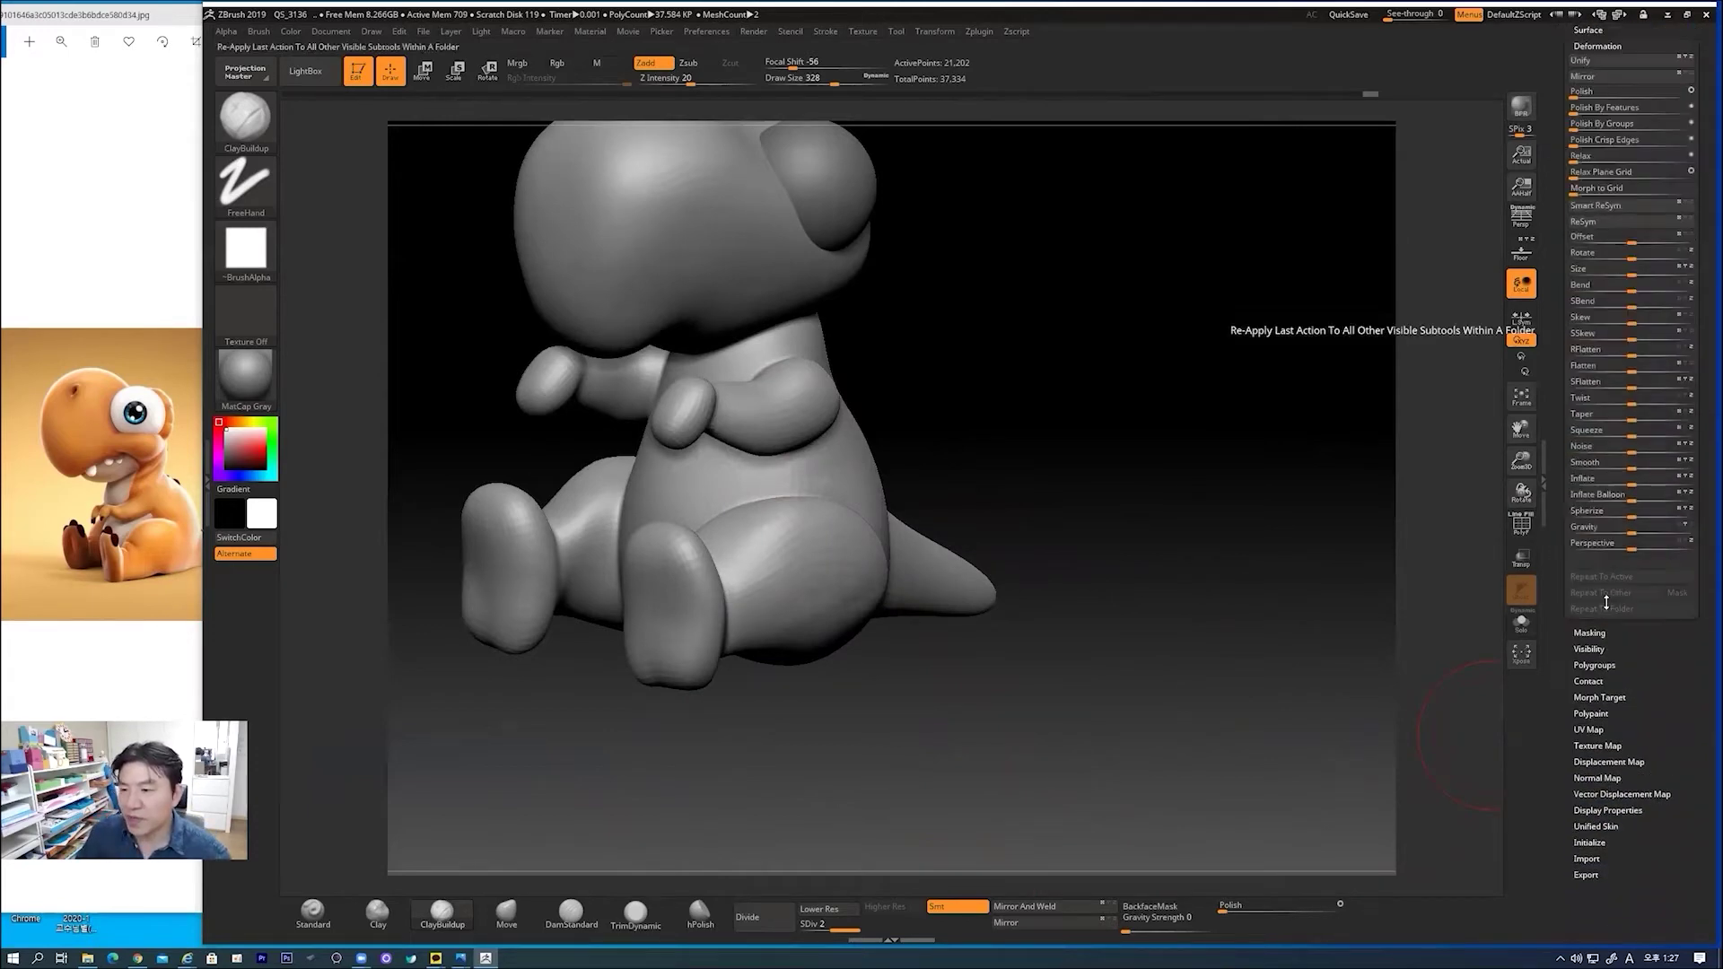
drag(1556, 183, 1556, 319)
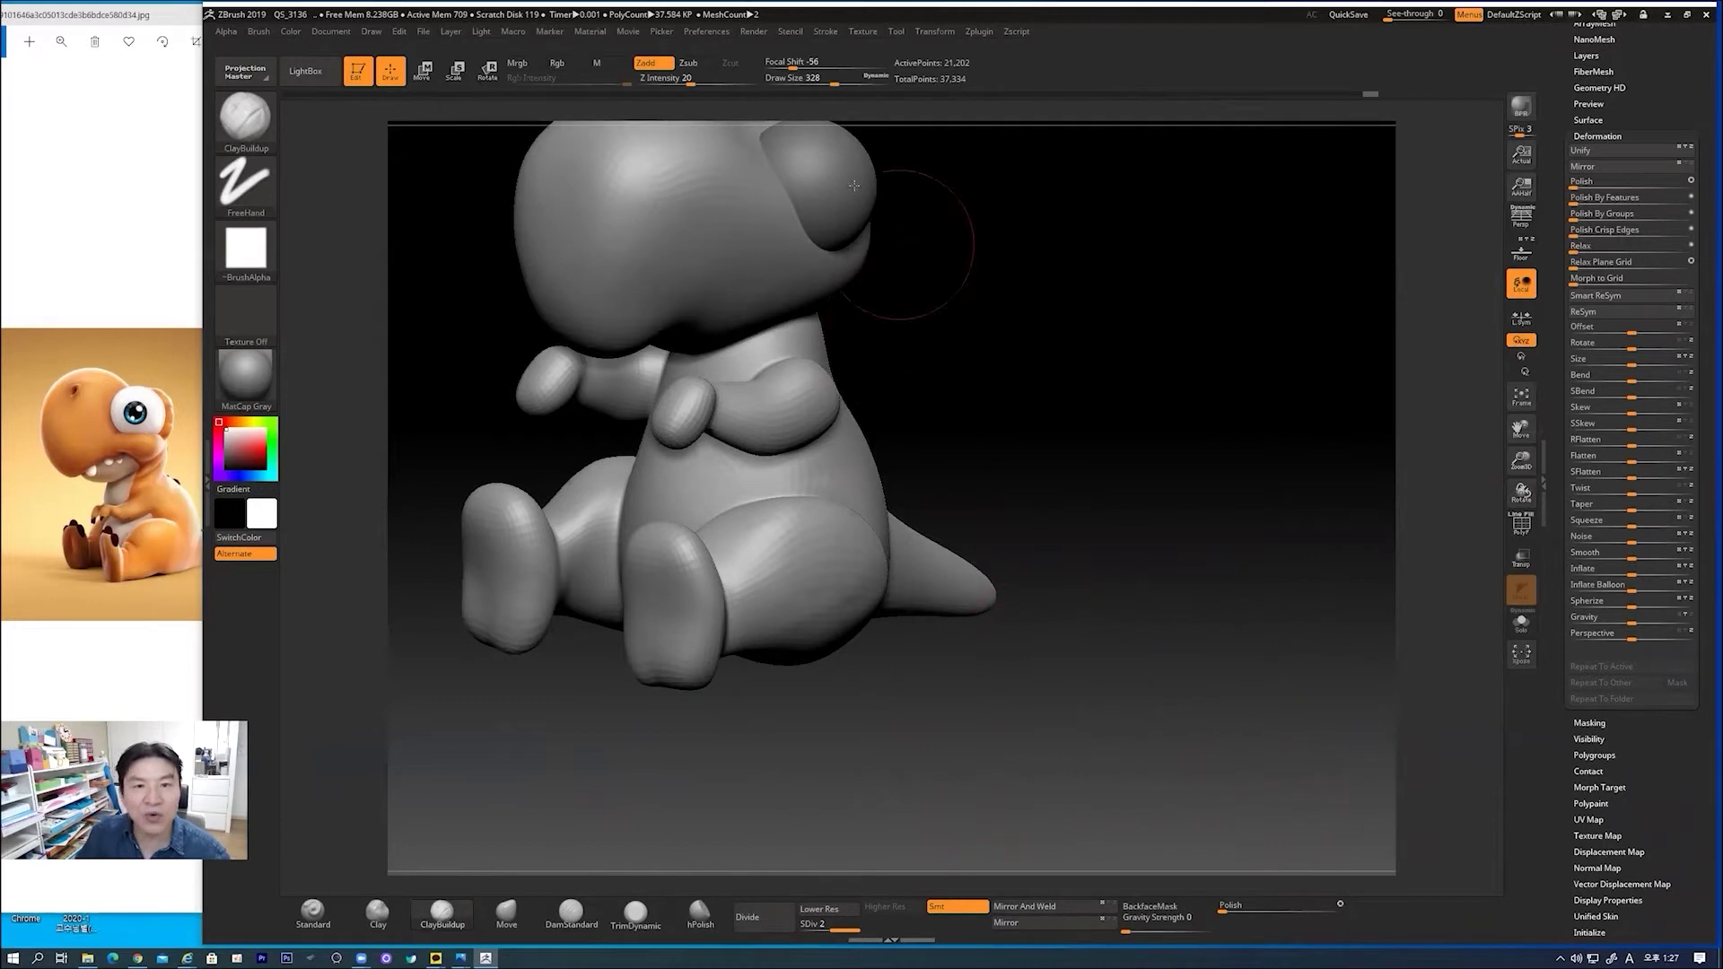
click(707, 31)
click(725, 81)
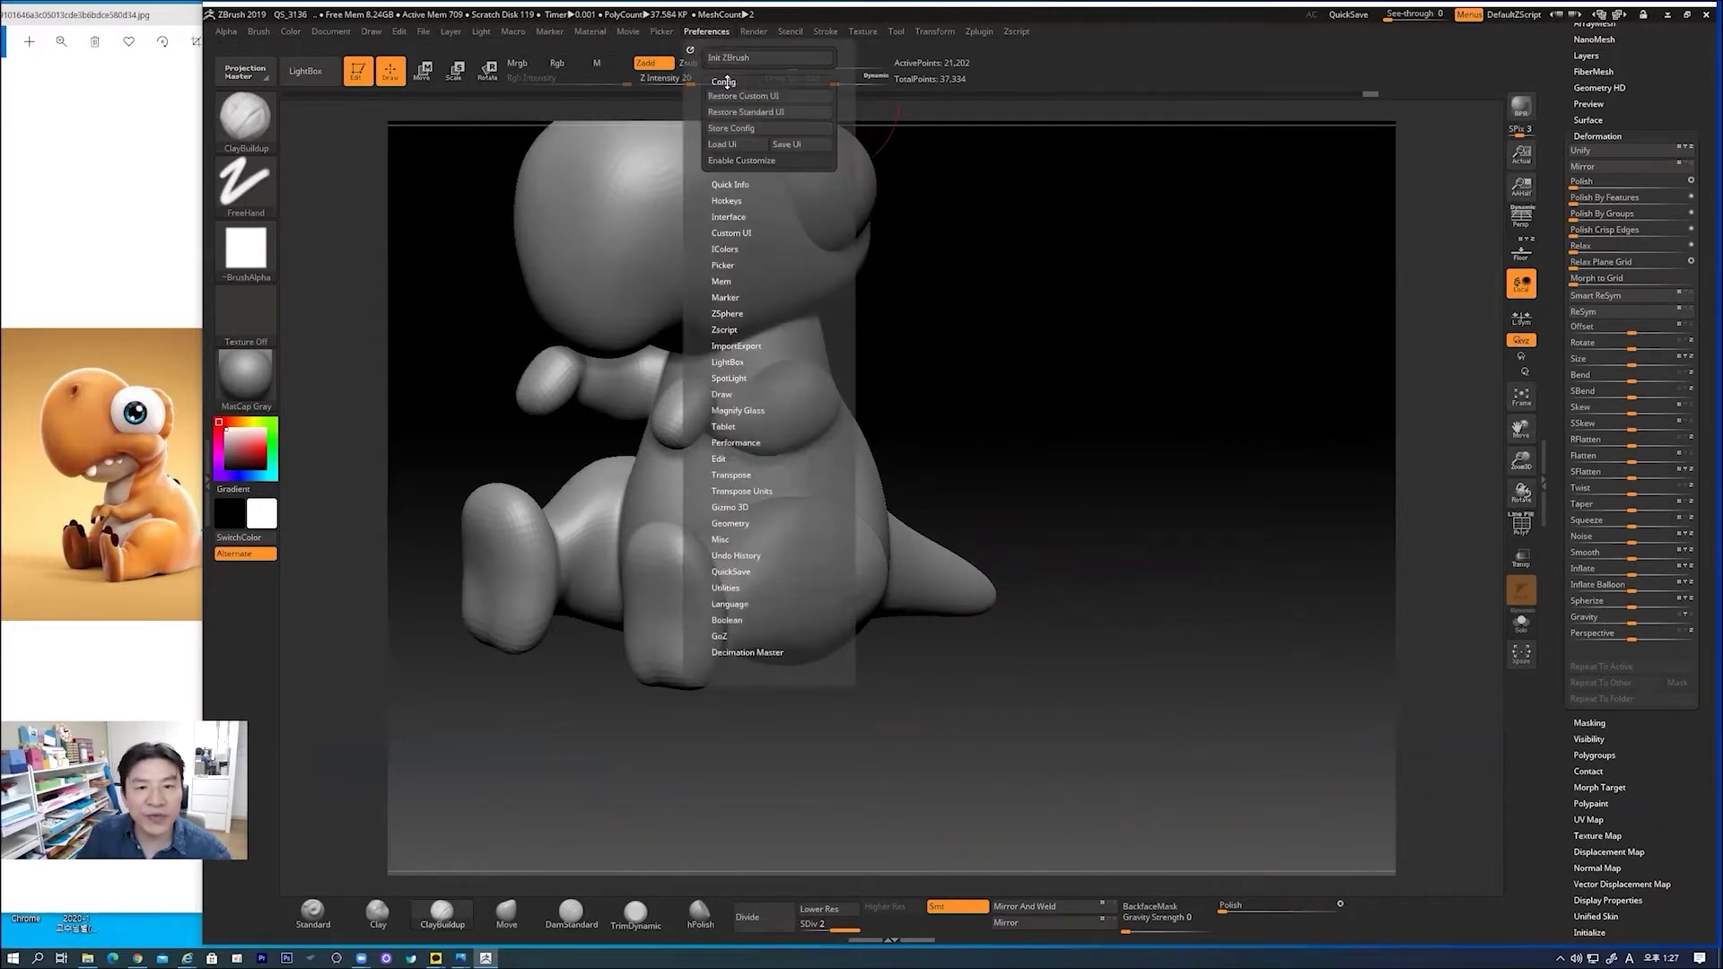
click(746, 162)
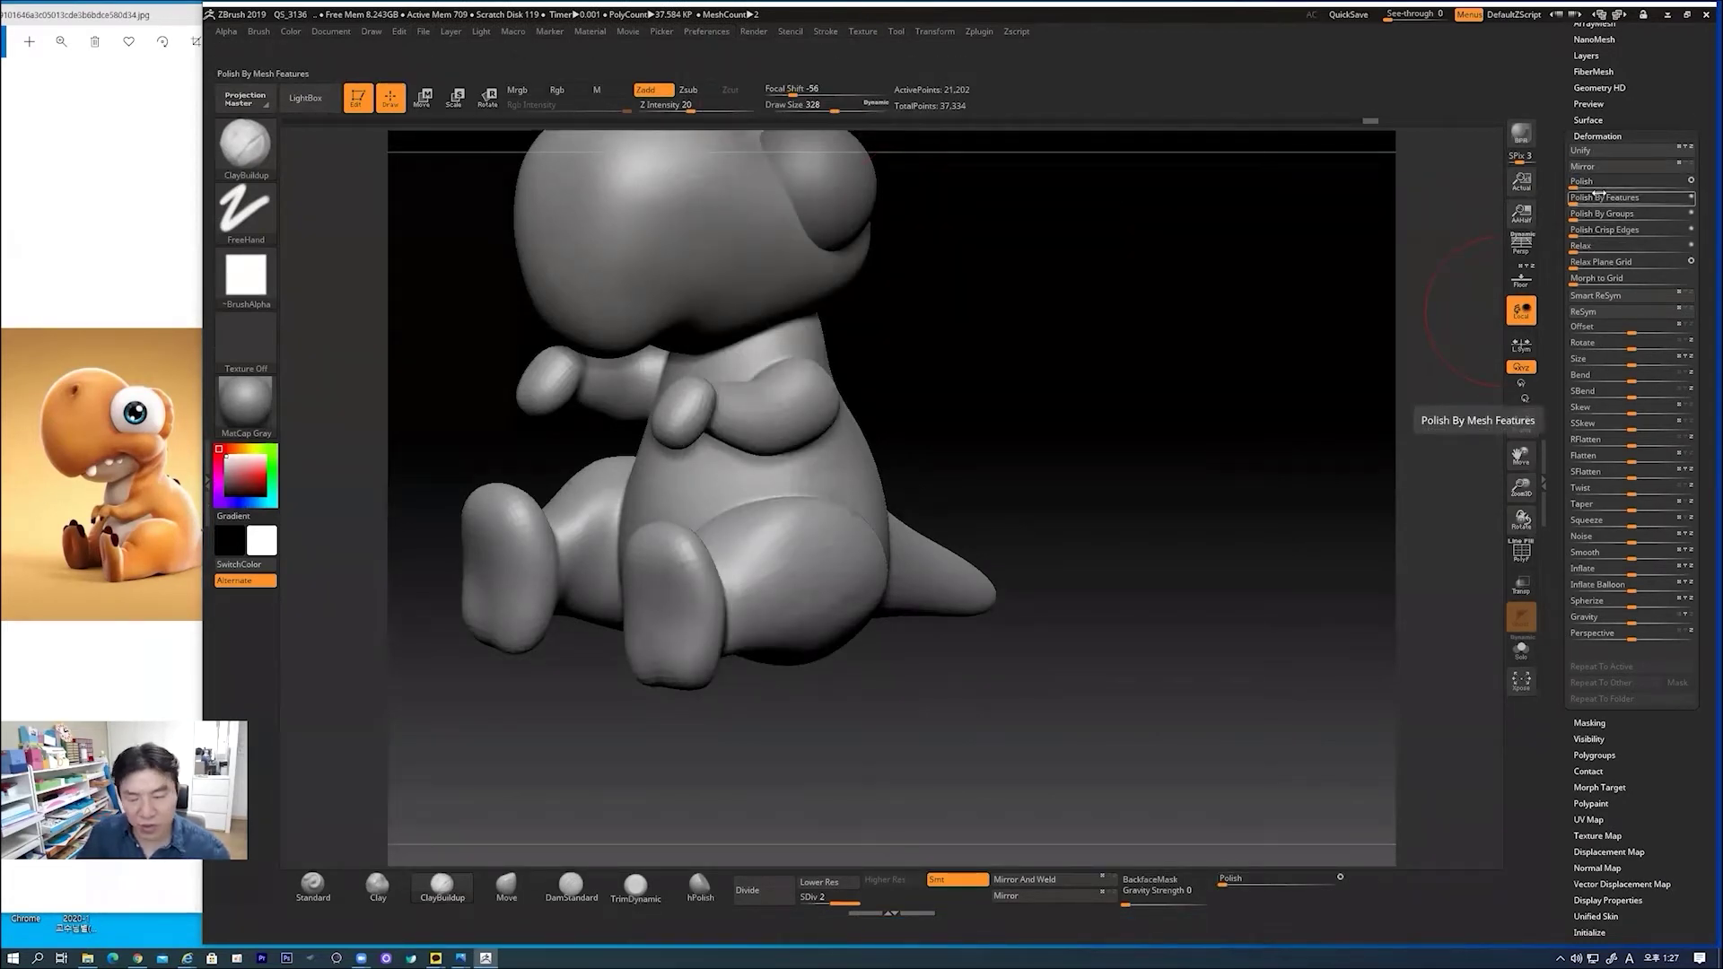
- Remove the Polish slider from the custom shelf below the canvas and add it back from the Deformation settings
key(ctrl)
ctrl+alt+drag(1586, 182, 1315, 794)
ctrl+alt+drag(1265, 877, 1283, 727)
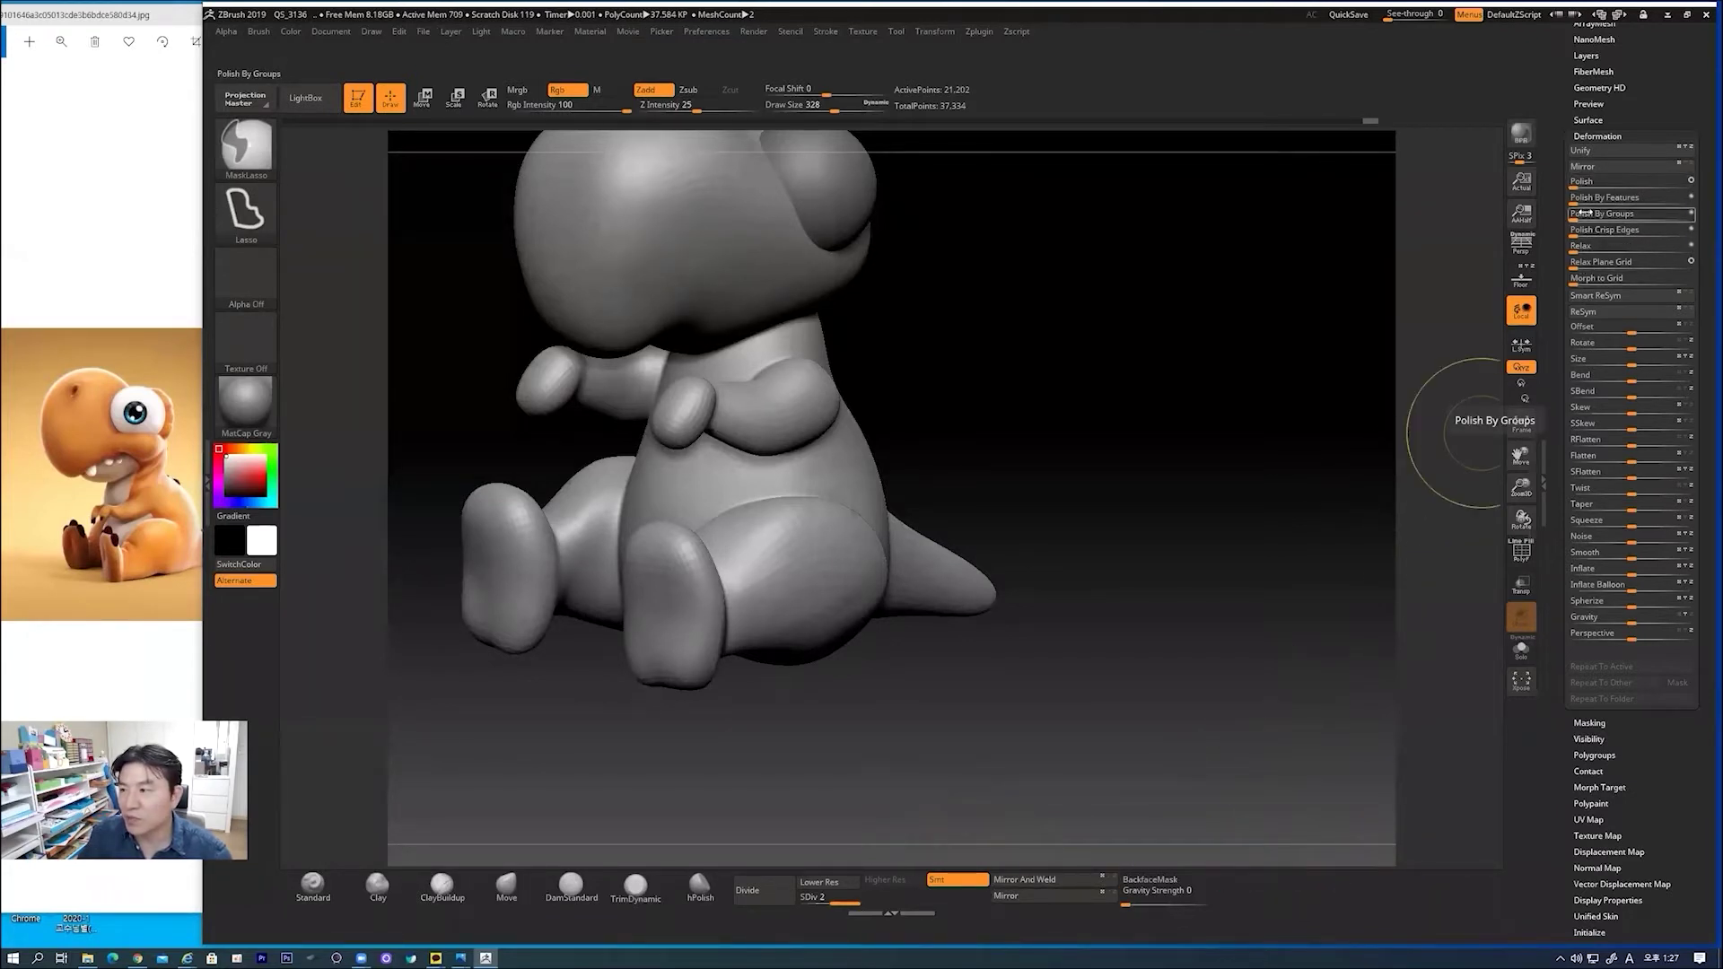
ctrl+alt+drag(1611, 183, 1257, 877)
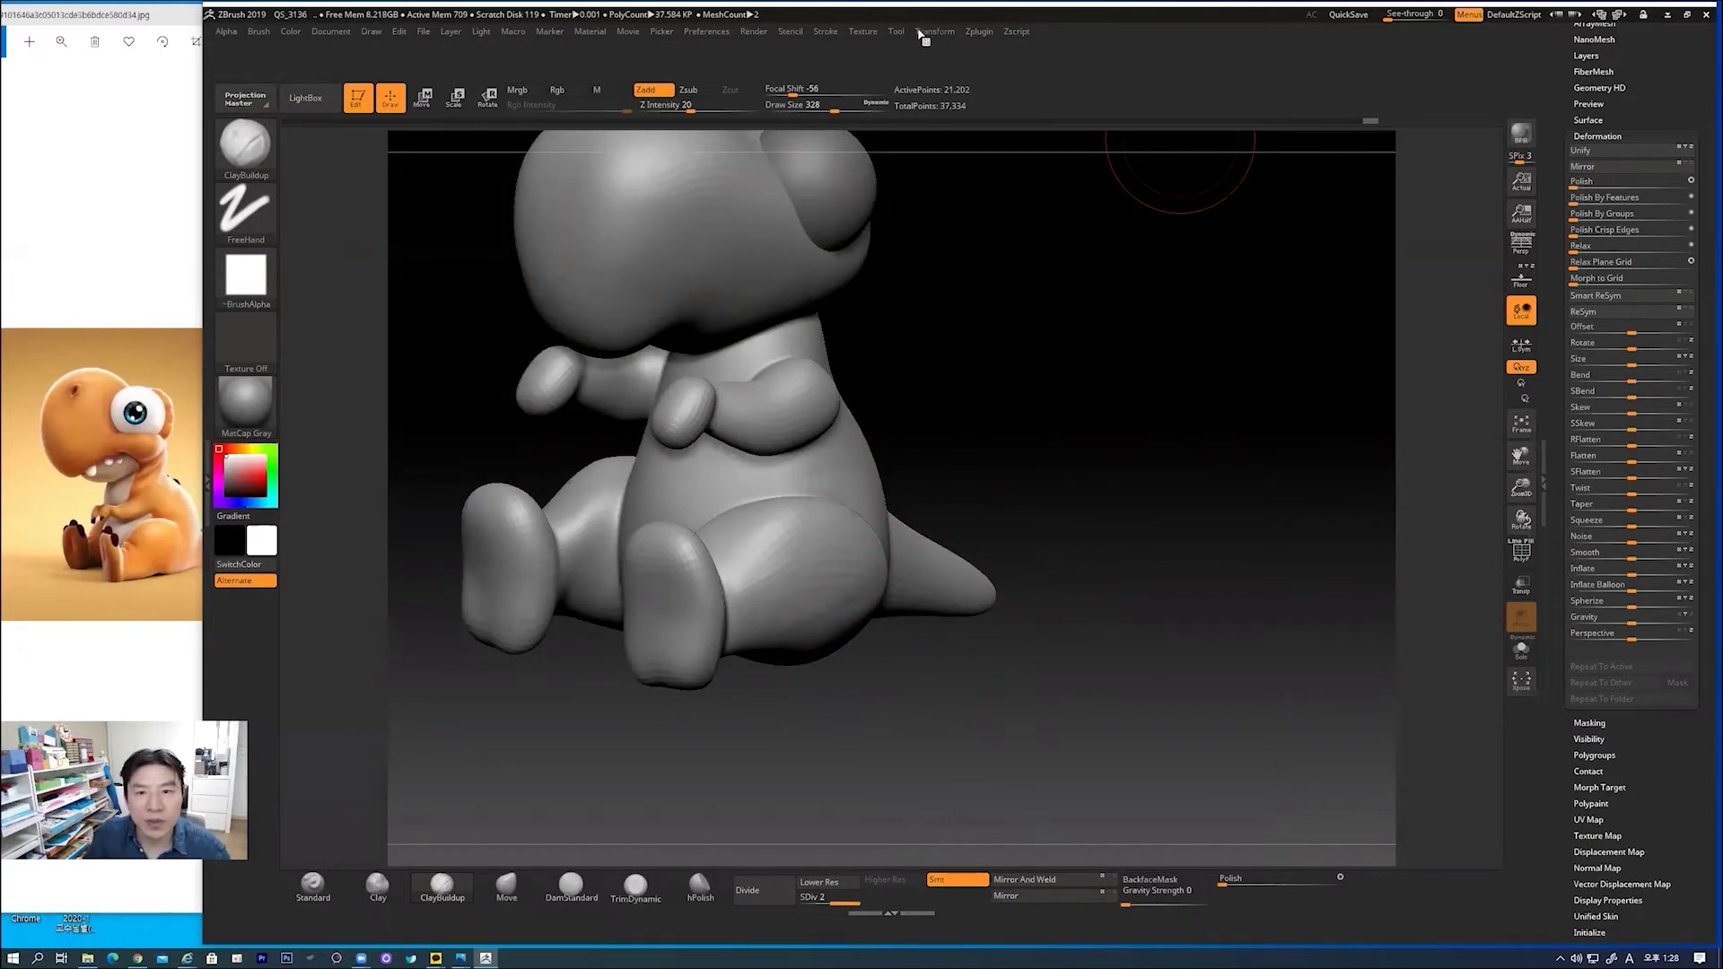
- Turn off interface customization and store the interface configuration
click(703, 33)
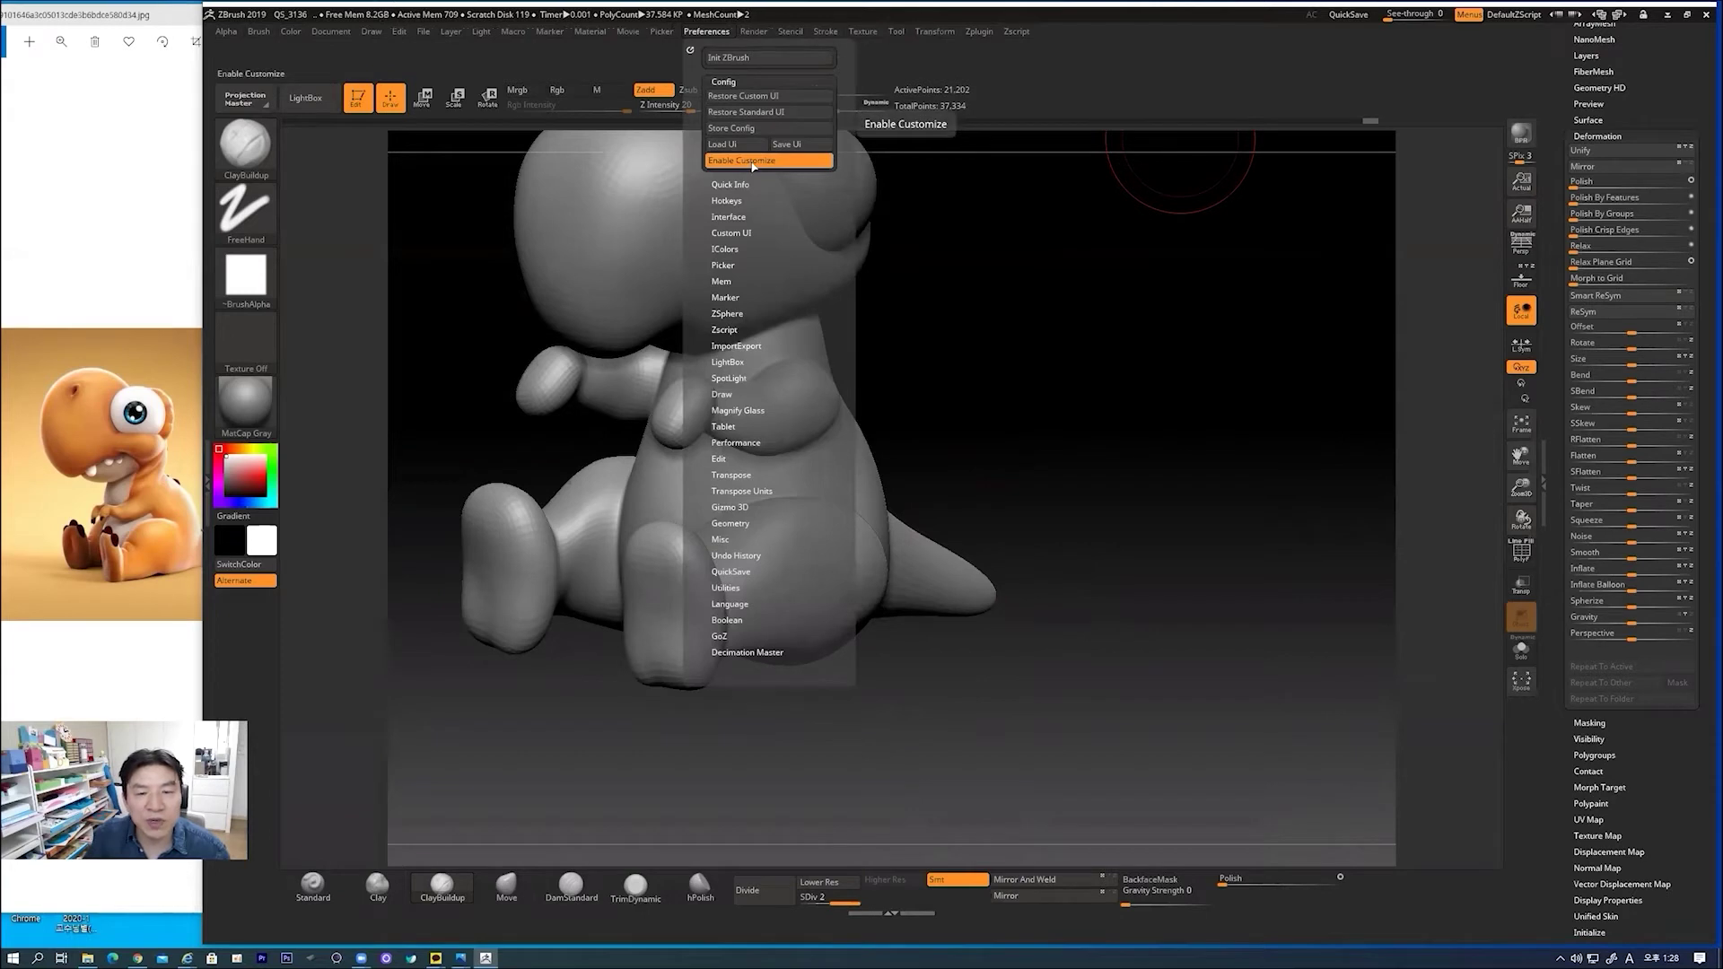
click(753, 162)
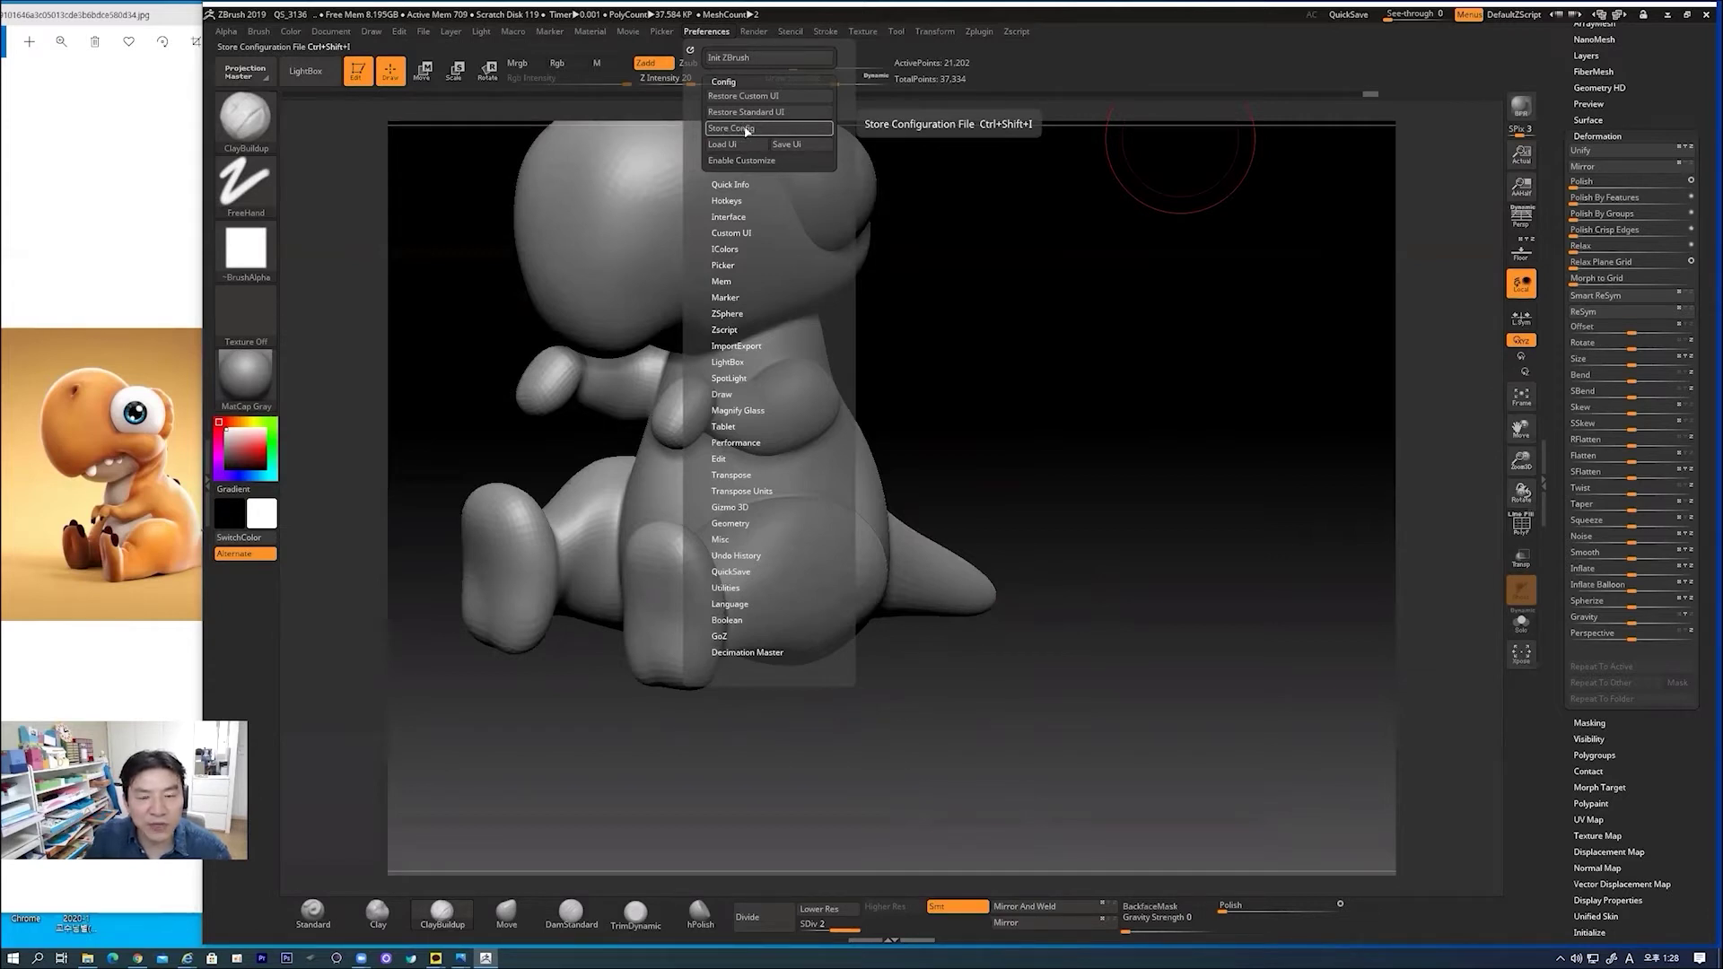
click(742, 131)
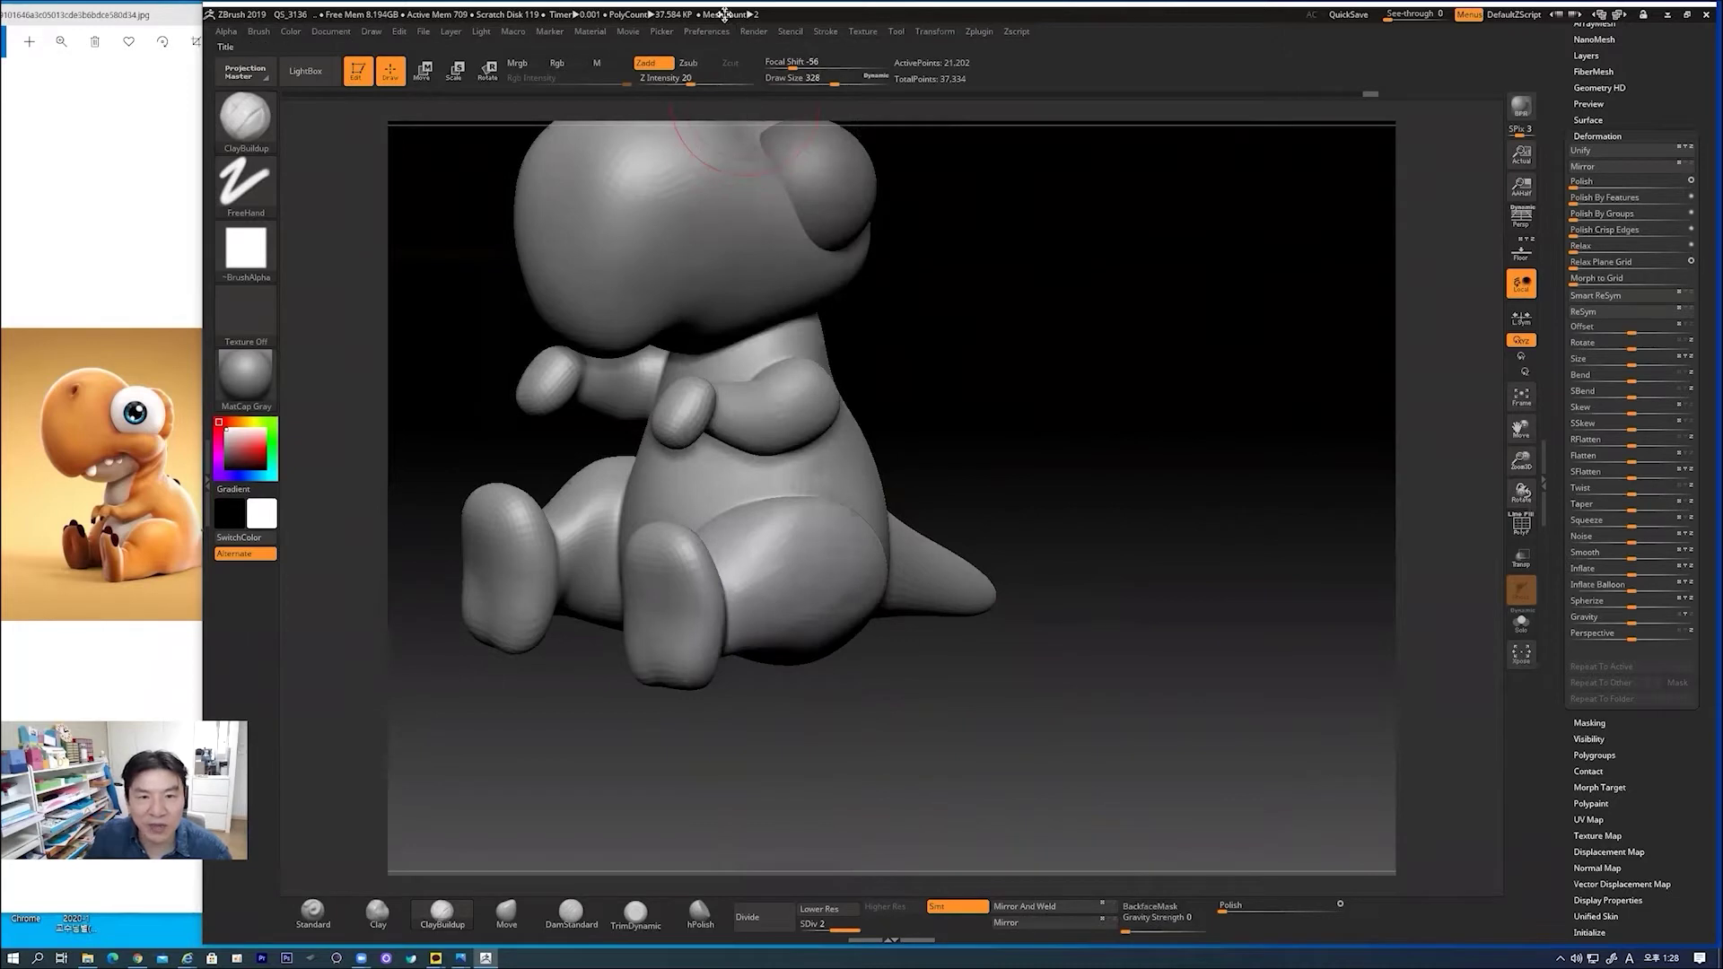
click(697, 32)
click(736, 130)
click(958, 527)
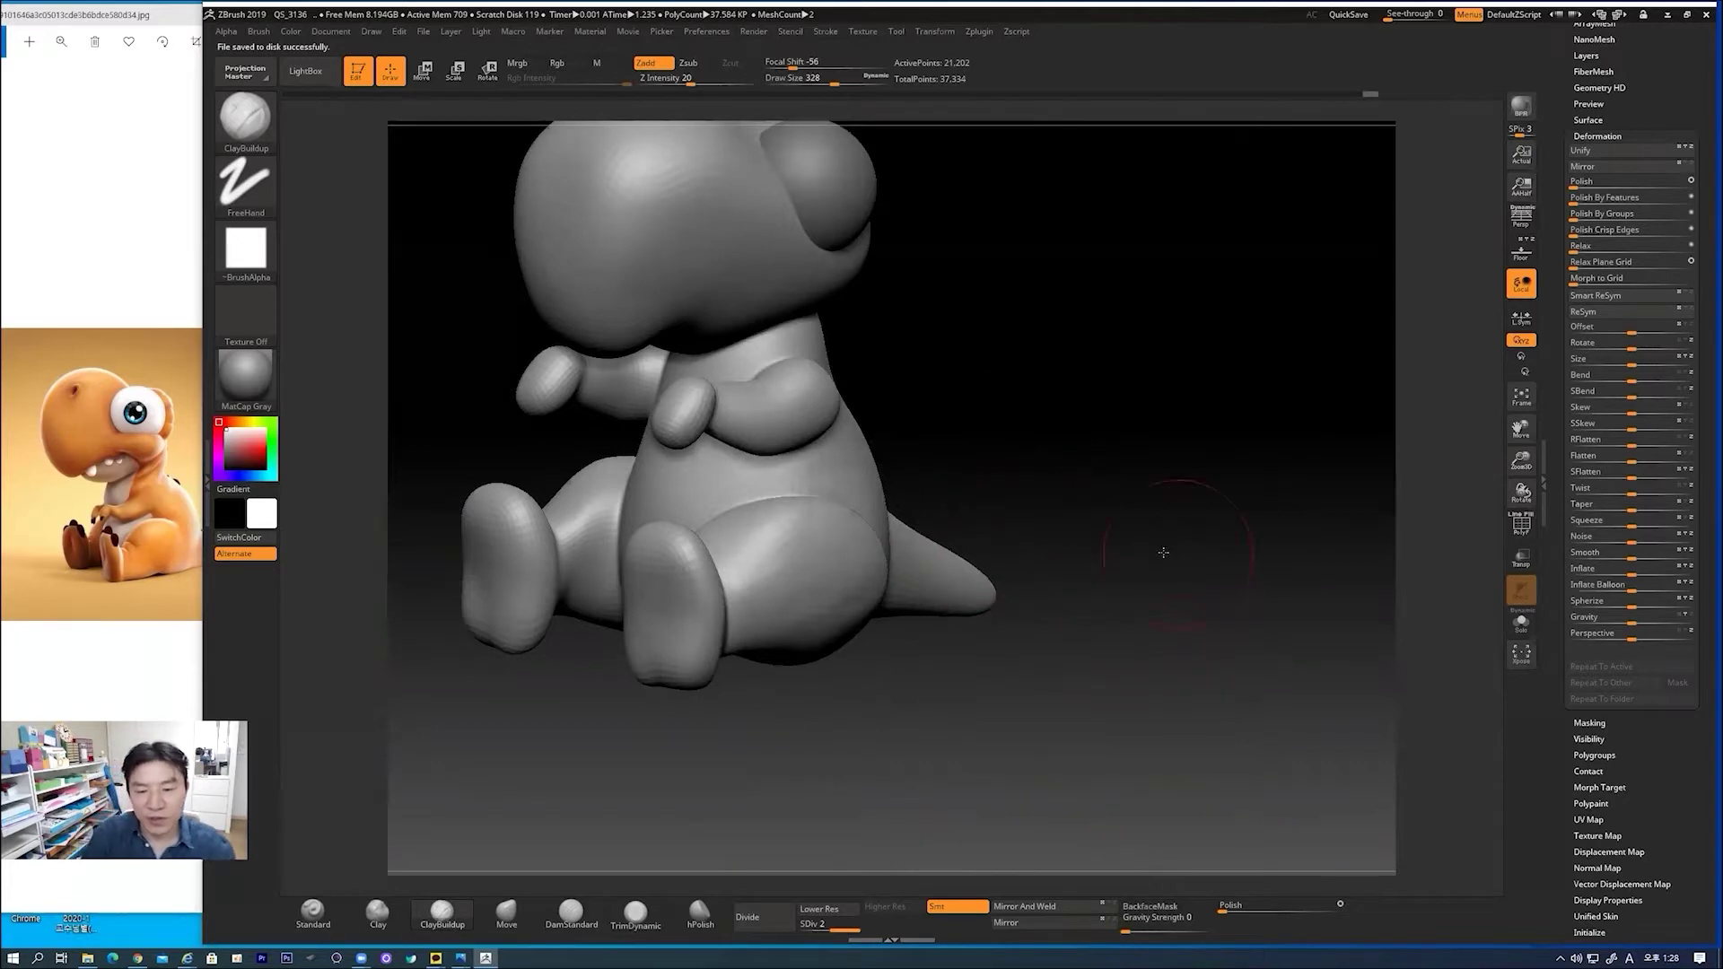
- Build up the outer thigh with ClayBuildup strokes and even out the surface with the Polish deformation
drag(1162, 552, 1274, 575)
drag(881, 717, 978, 772)
mouse_move(763, 552)
mouse_down()
mouse_move(837, 604)
mouse_move(790, 557)
mouse_move(854, 578)
mouse_move(744, 547)
mouse_move(807, 538)
mouse_up()
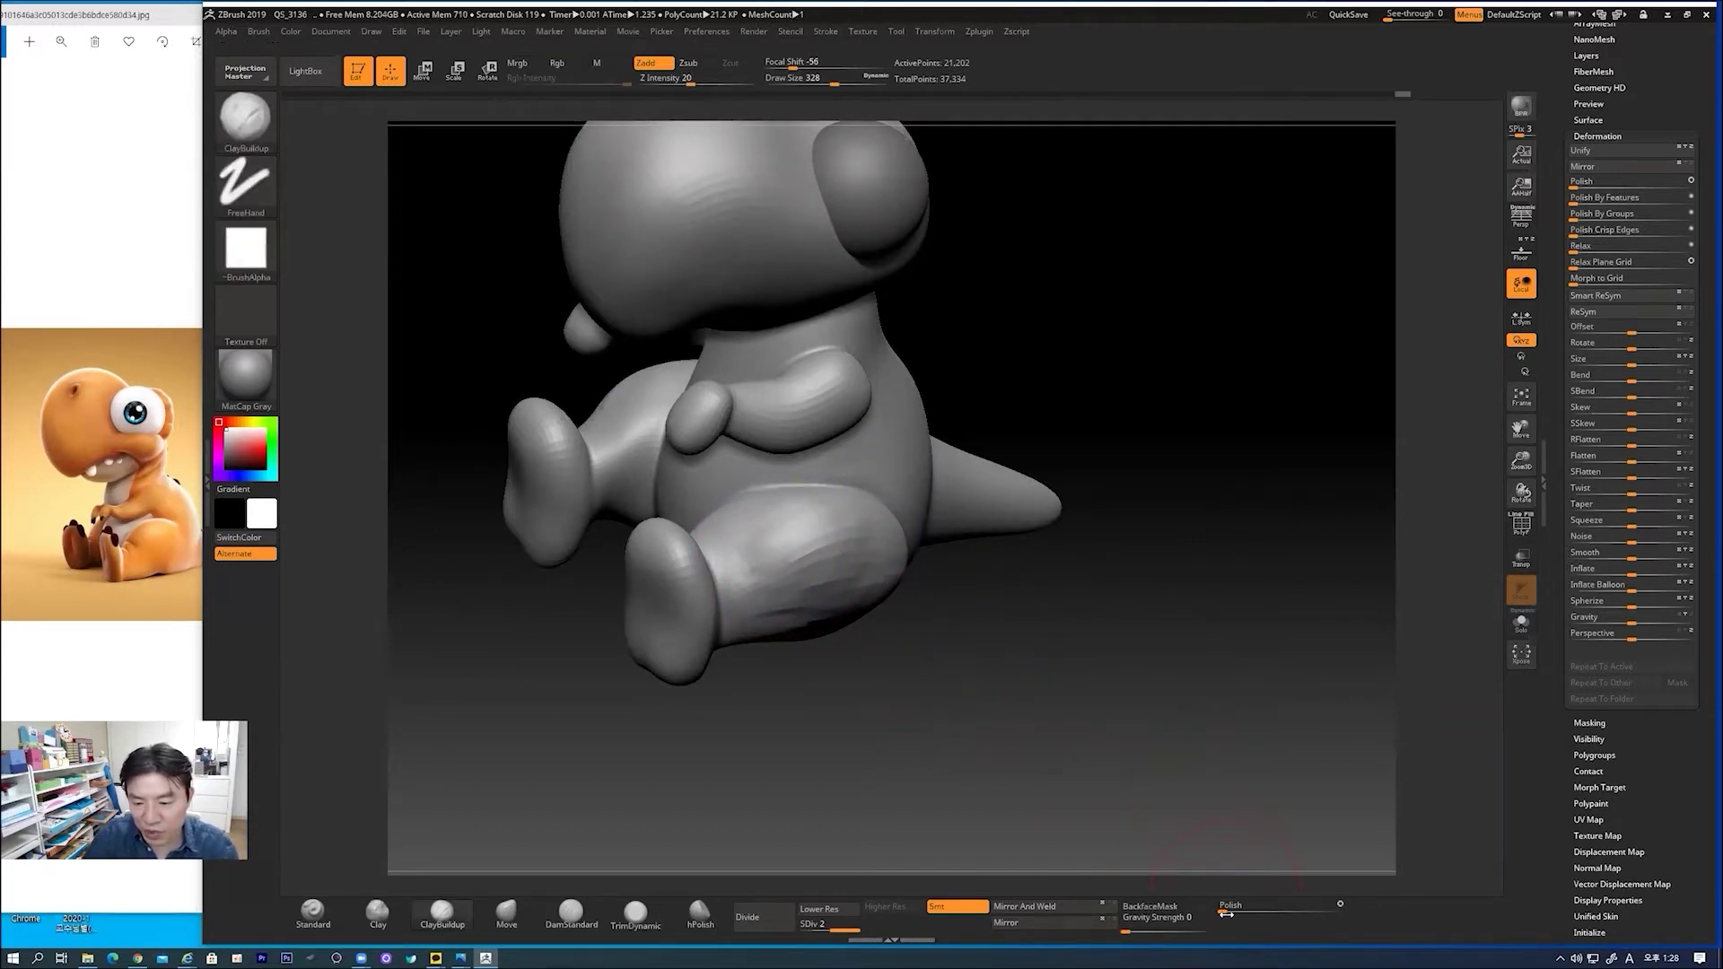
drag(1223, 908, 1235, 910)
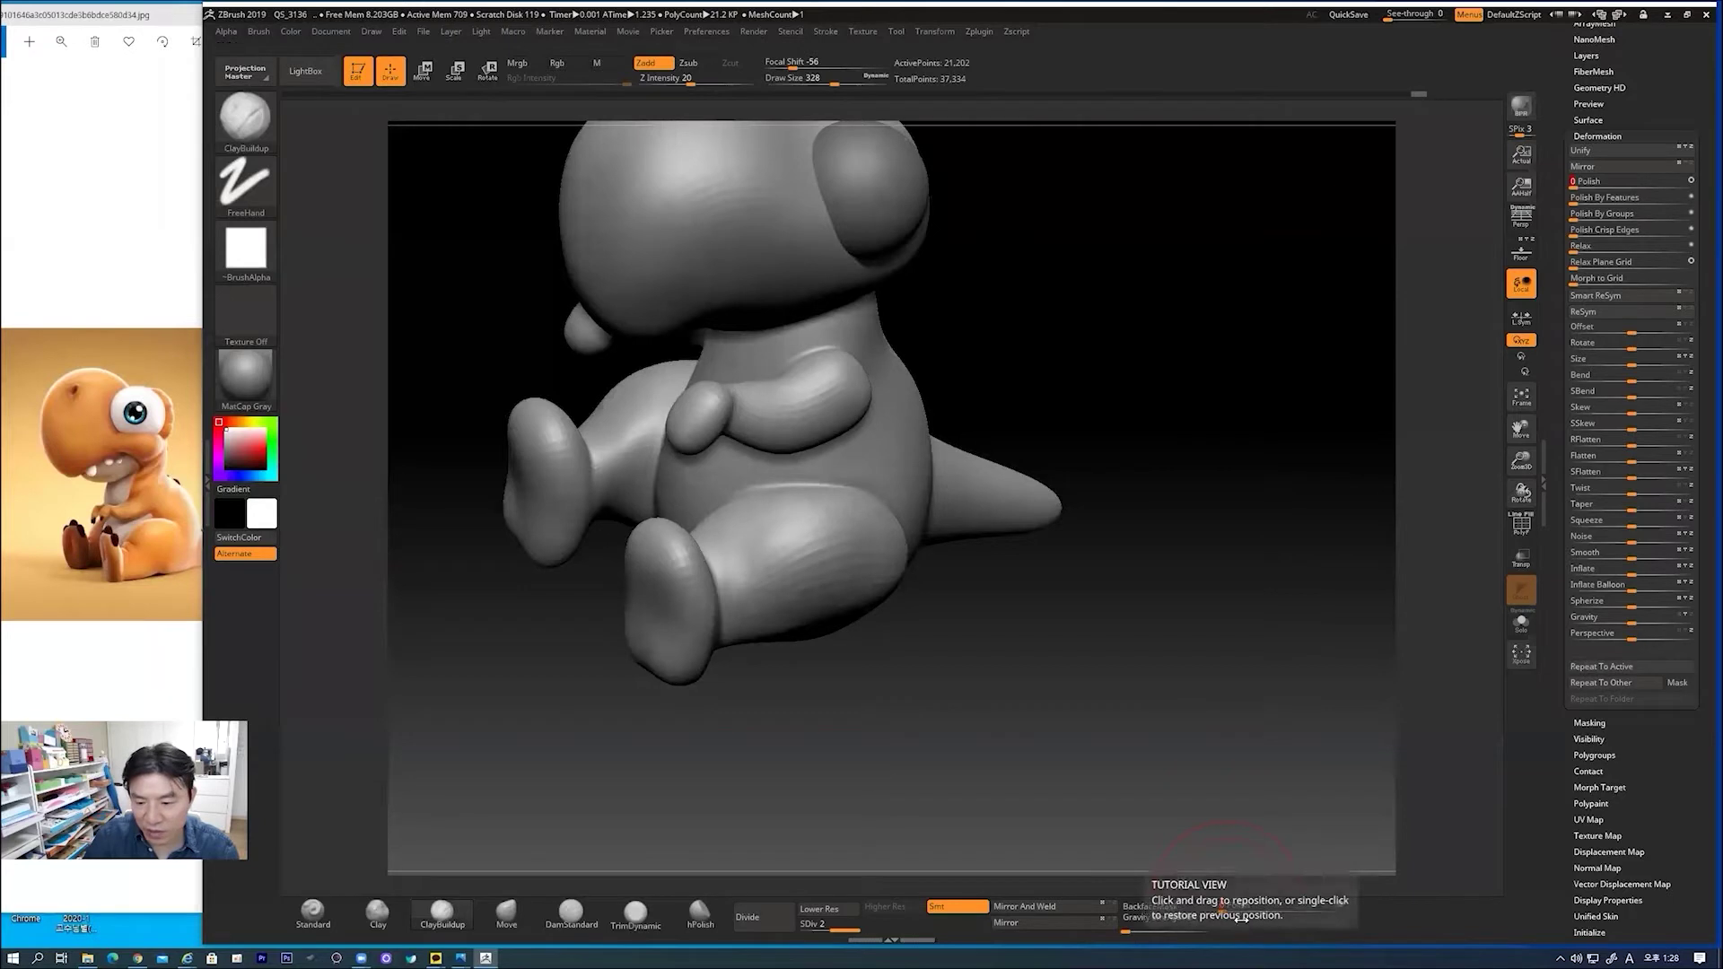
drag(1078, 740, 996, 593)
mouse_move(865, 621)
mouse_down()
mouse_move(789, 633)
mouse_move(875, 601)
mouse_move(884, 641)
mouse_up()
drag(1236, 910, 1249, 910)
mouse_move(1159, 724)
mouse_down()
mouse_move(875, 639)
mouse_move(830, 668)
mouse_move(857, 695)
mouse_move(906, 653)
mouse_move(830, 659)
mouse_move(857, 682)
mouse_up()
click(1238, 908)
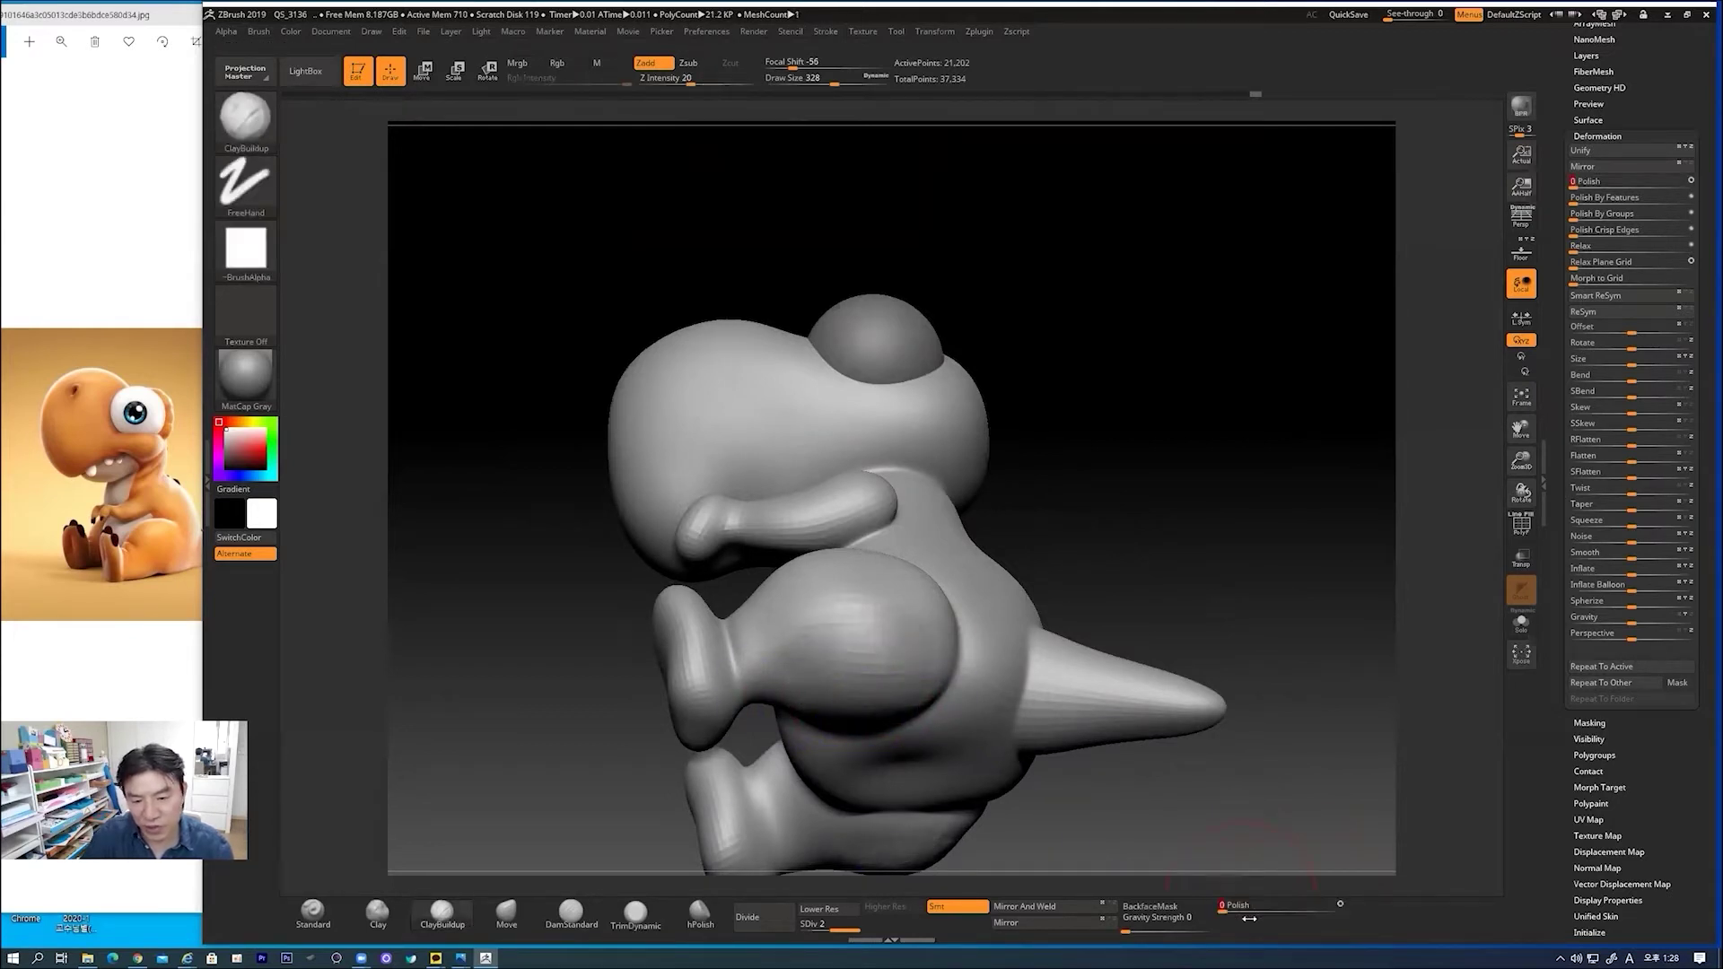
- Fill the junction between the upper arm and torso with ClayBuildup strokes around the shoulder and back
mouse_move(1212, 653)
mouse_down()
mouse_move(1235, 604)
mouse_move(1200, 615)
mouse_up()
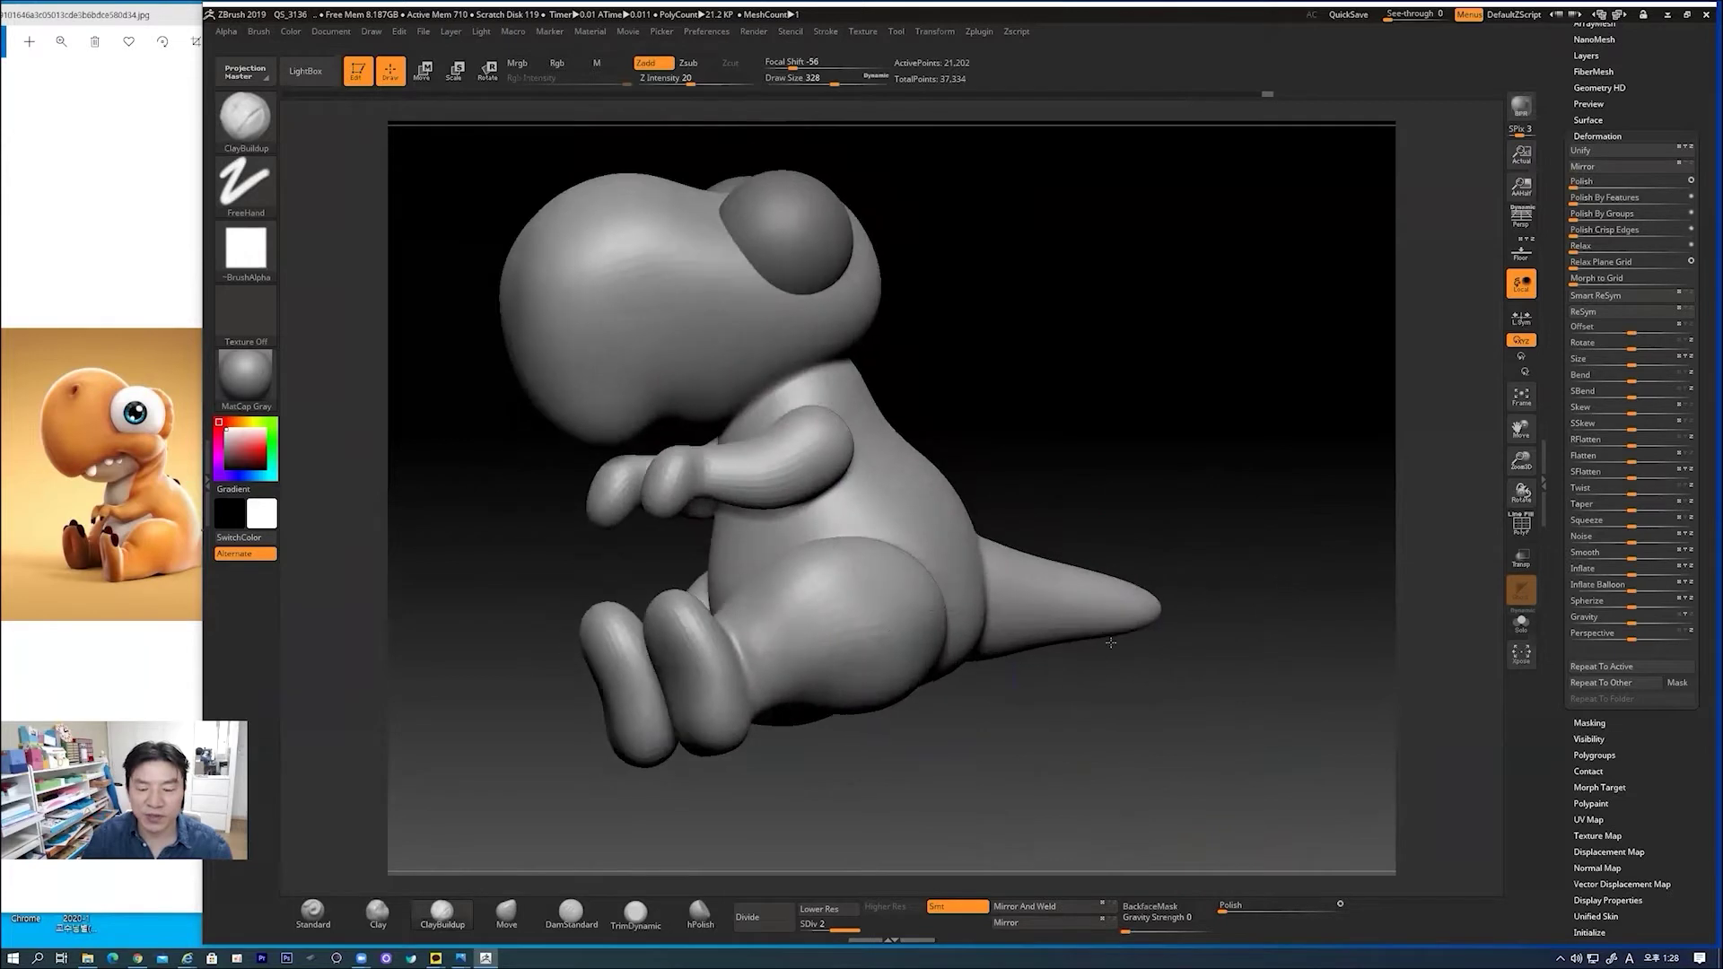
mouse_move(1023, 746)
mouse_down()
mouse_move(999, 788)
mouse_move(1011, 679)
mouse_up()
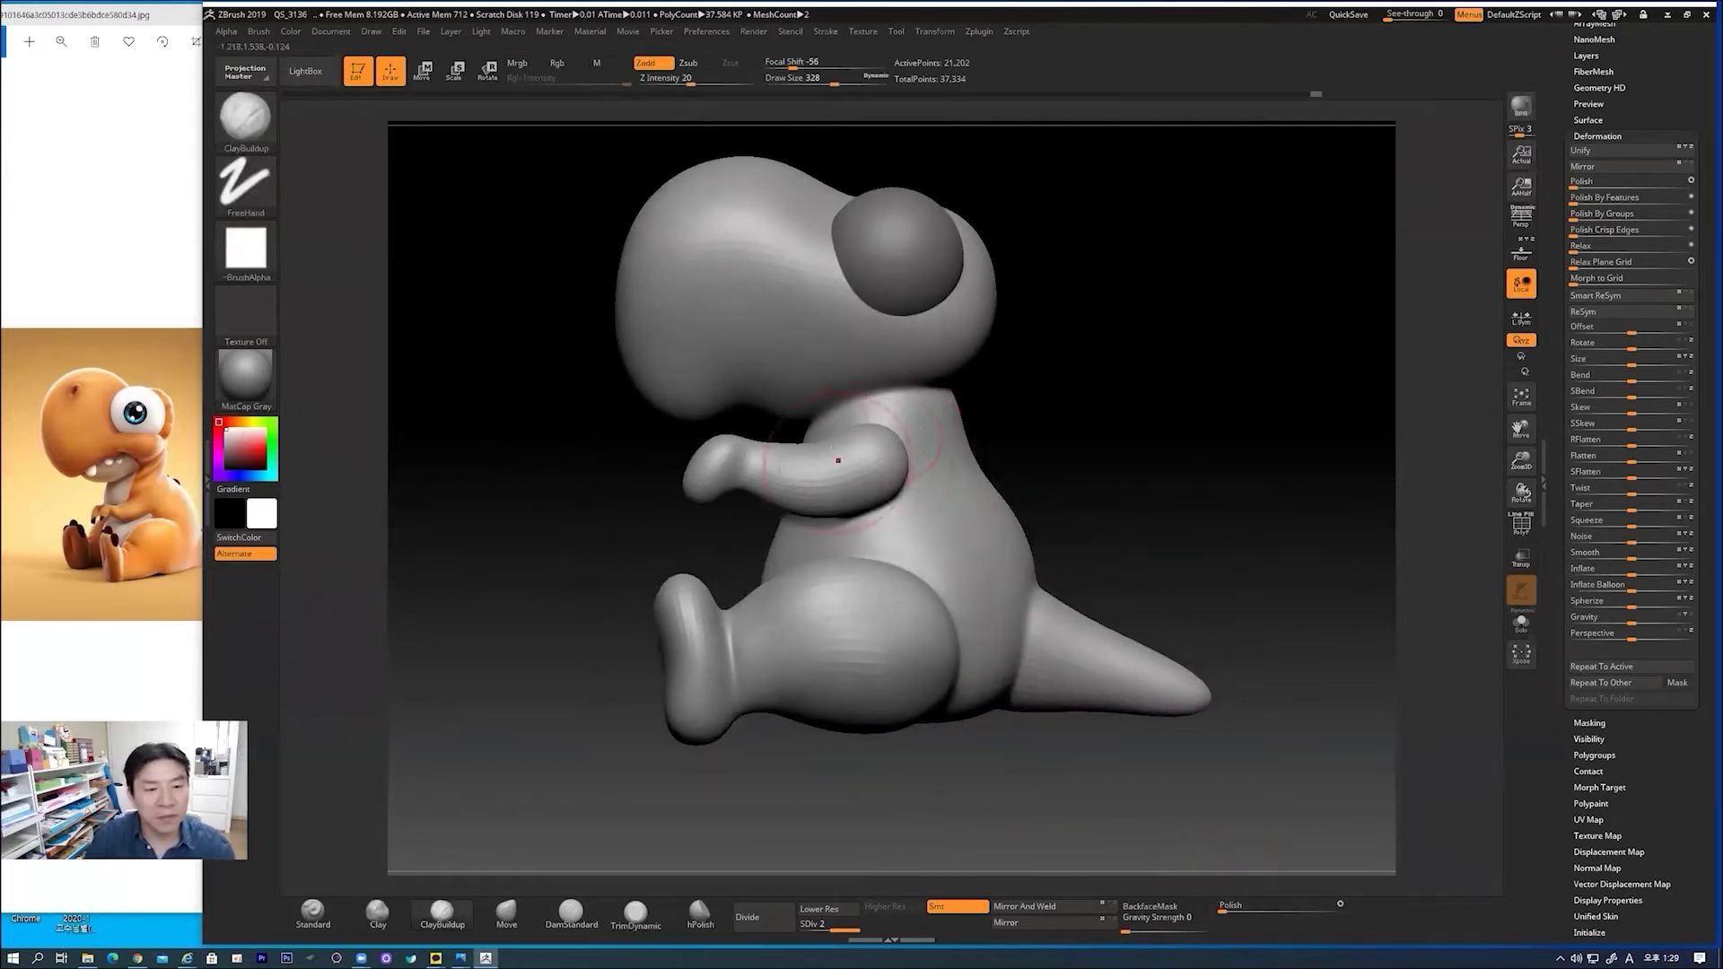
drag(1045, 471, 1077, 431)
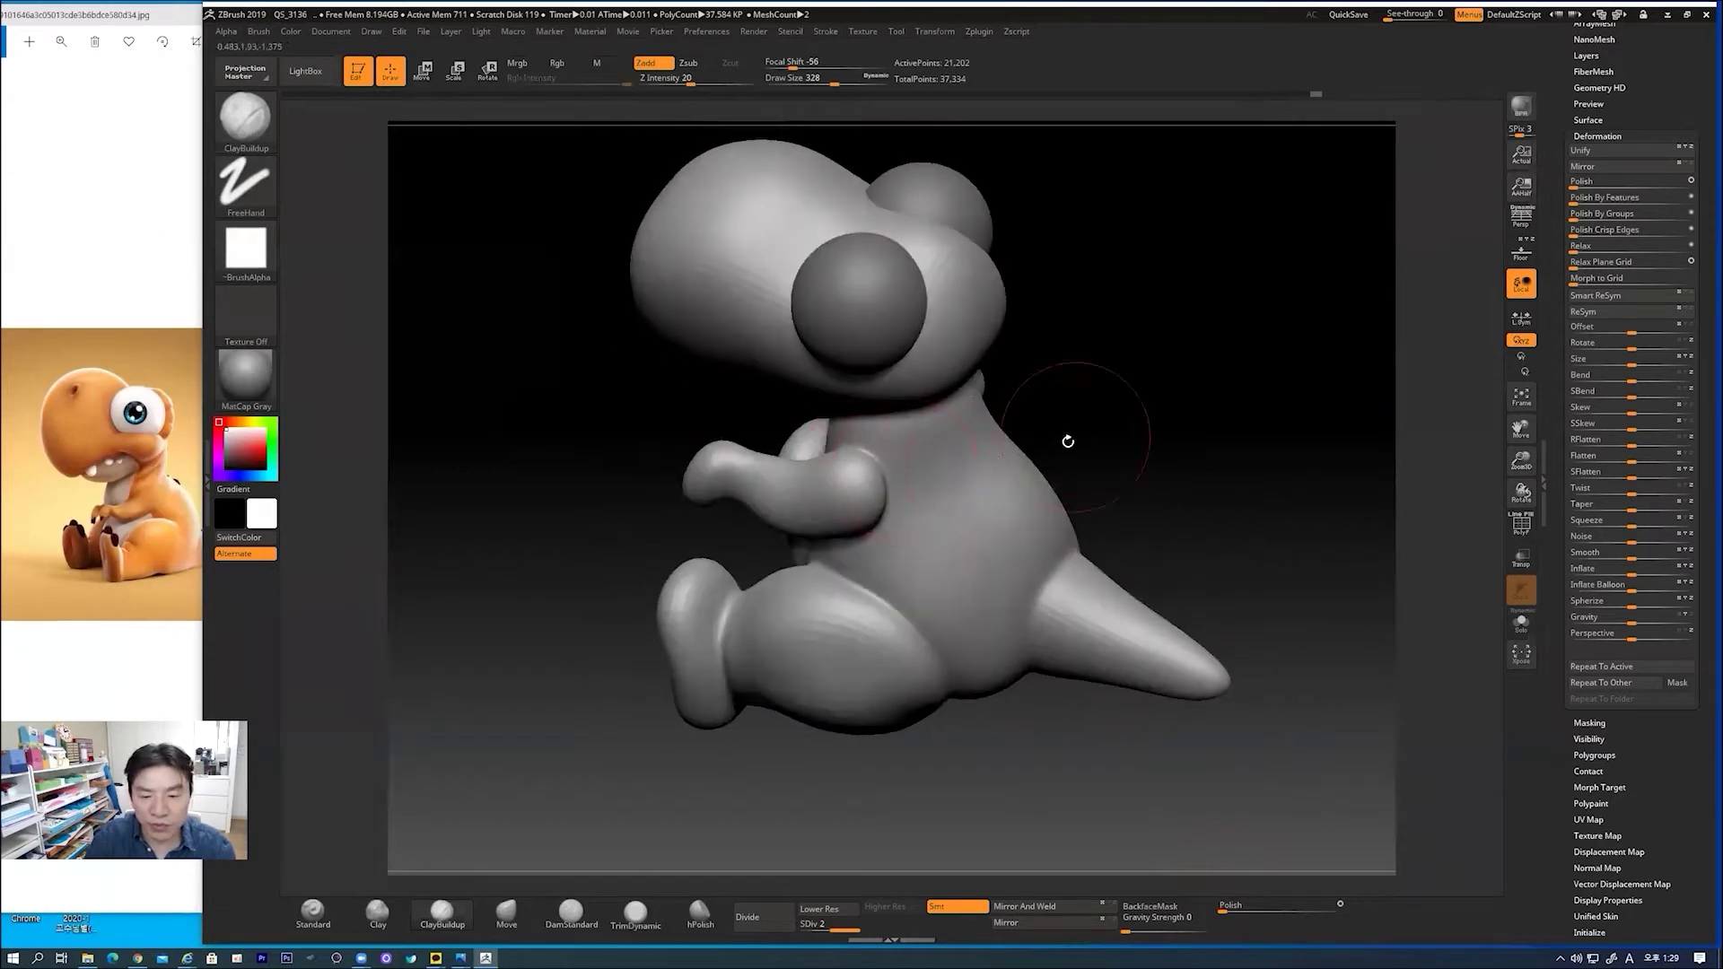
drag(893, 476, 884, 541)
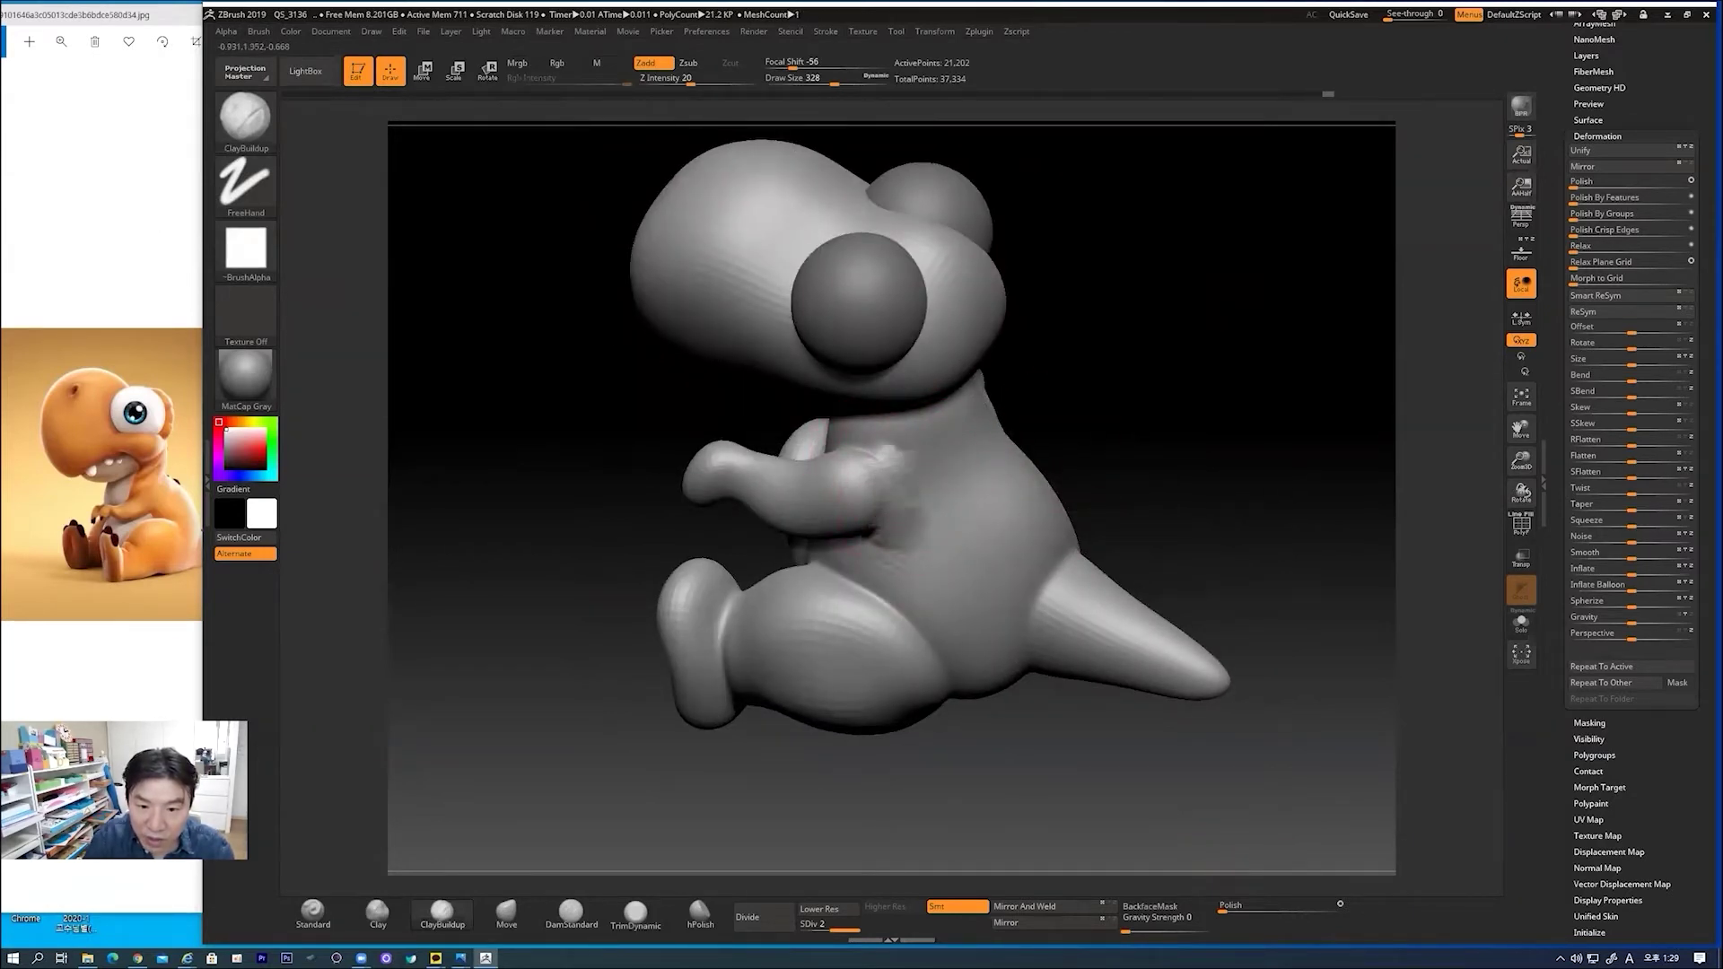
mouse_move(865, 438)
mouse_down()
mouse_move(917, 481)
mouse_move(914, 521)
mouse_up()
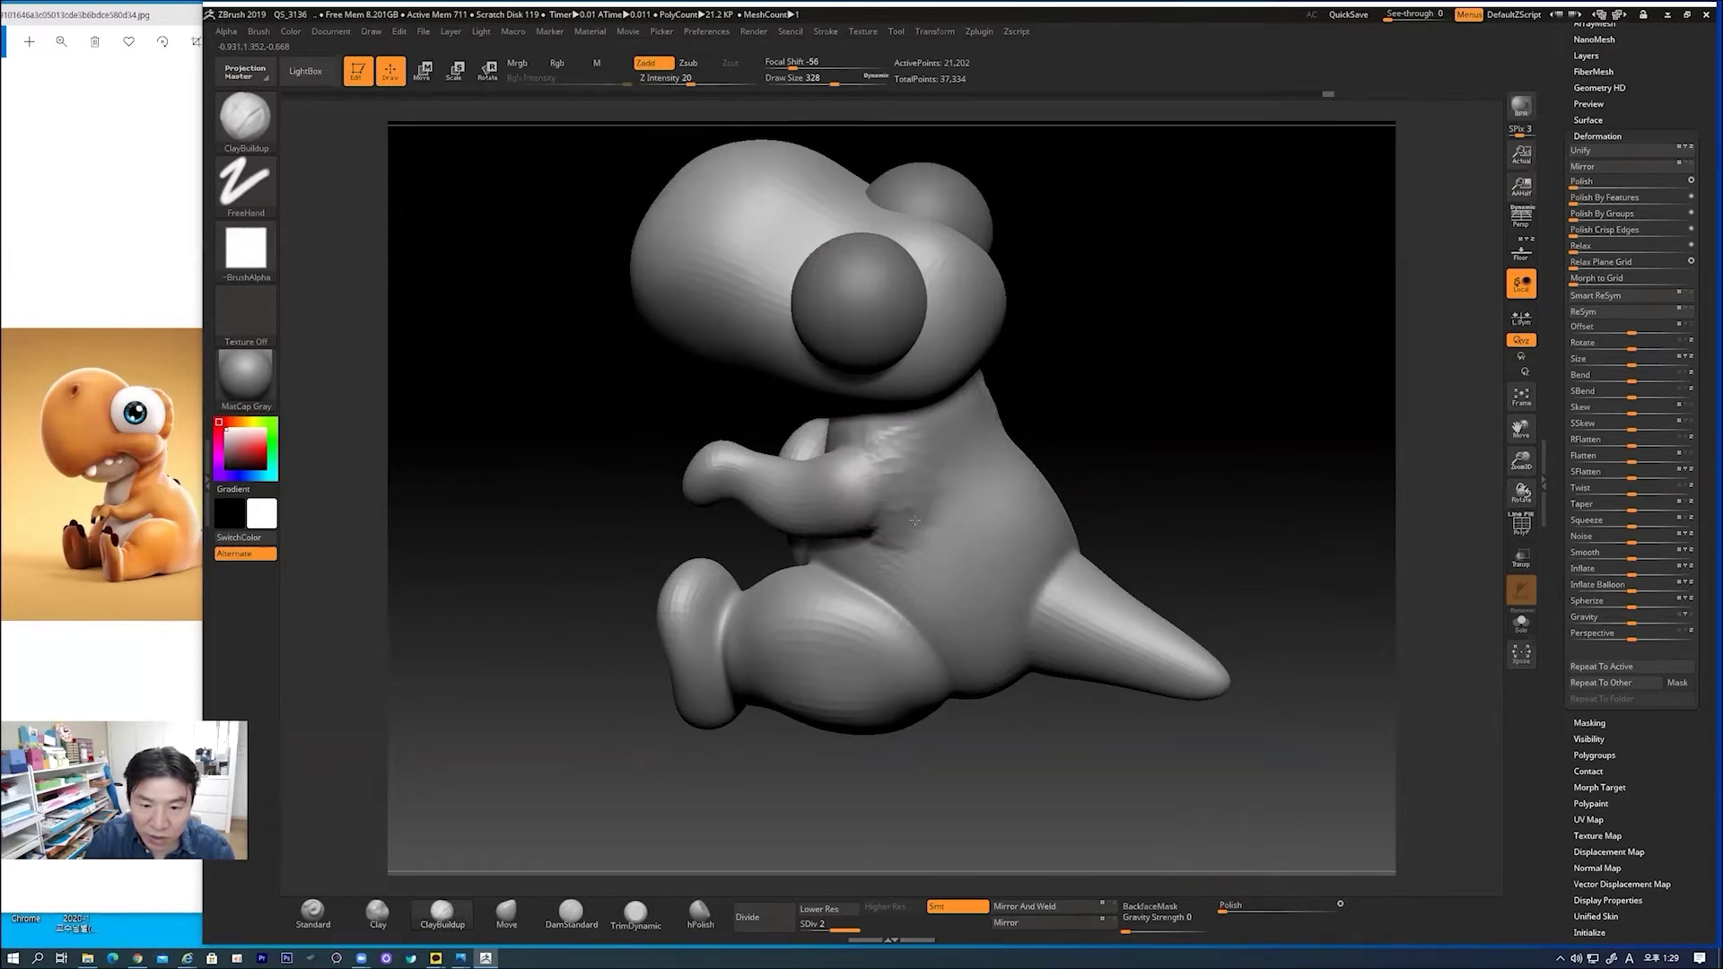
drag(1104, 412, 1042, 413)
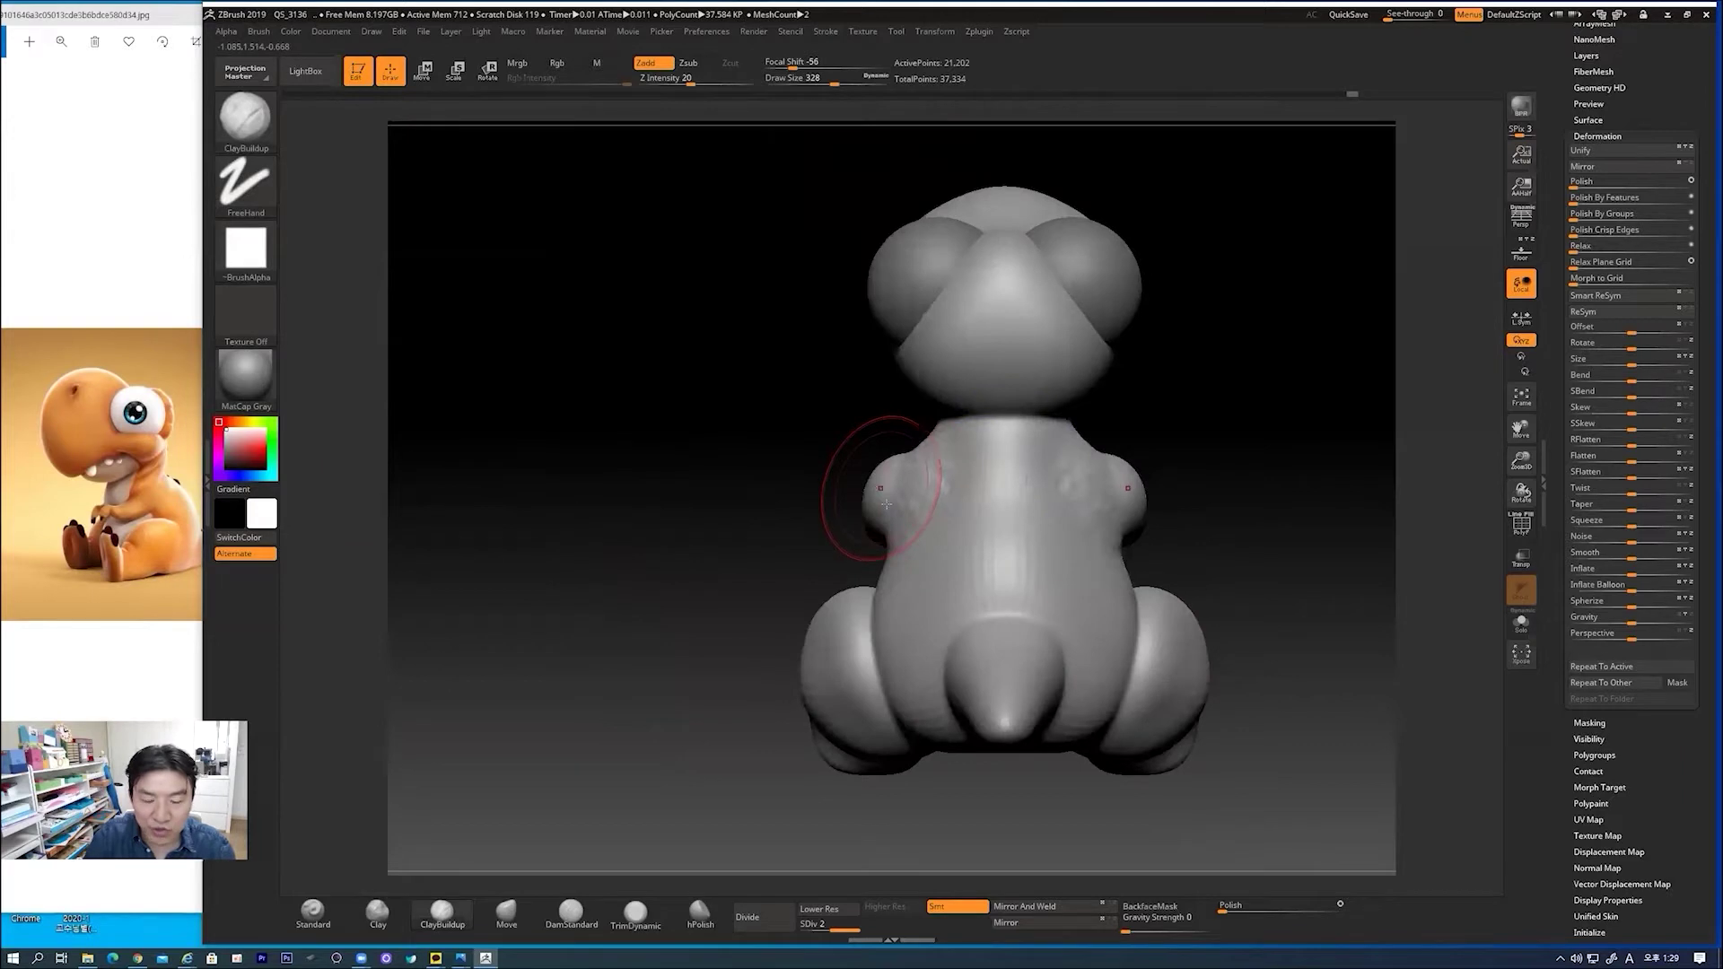
drag(831, 483, 1077, 718)
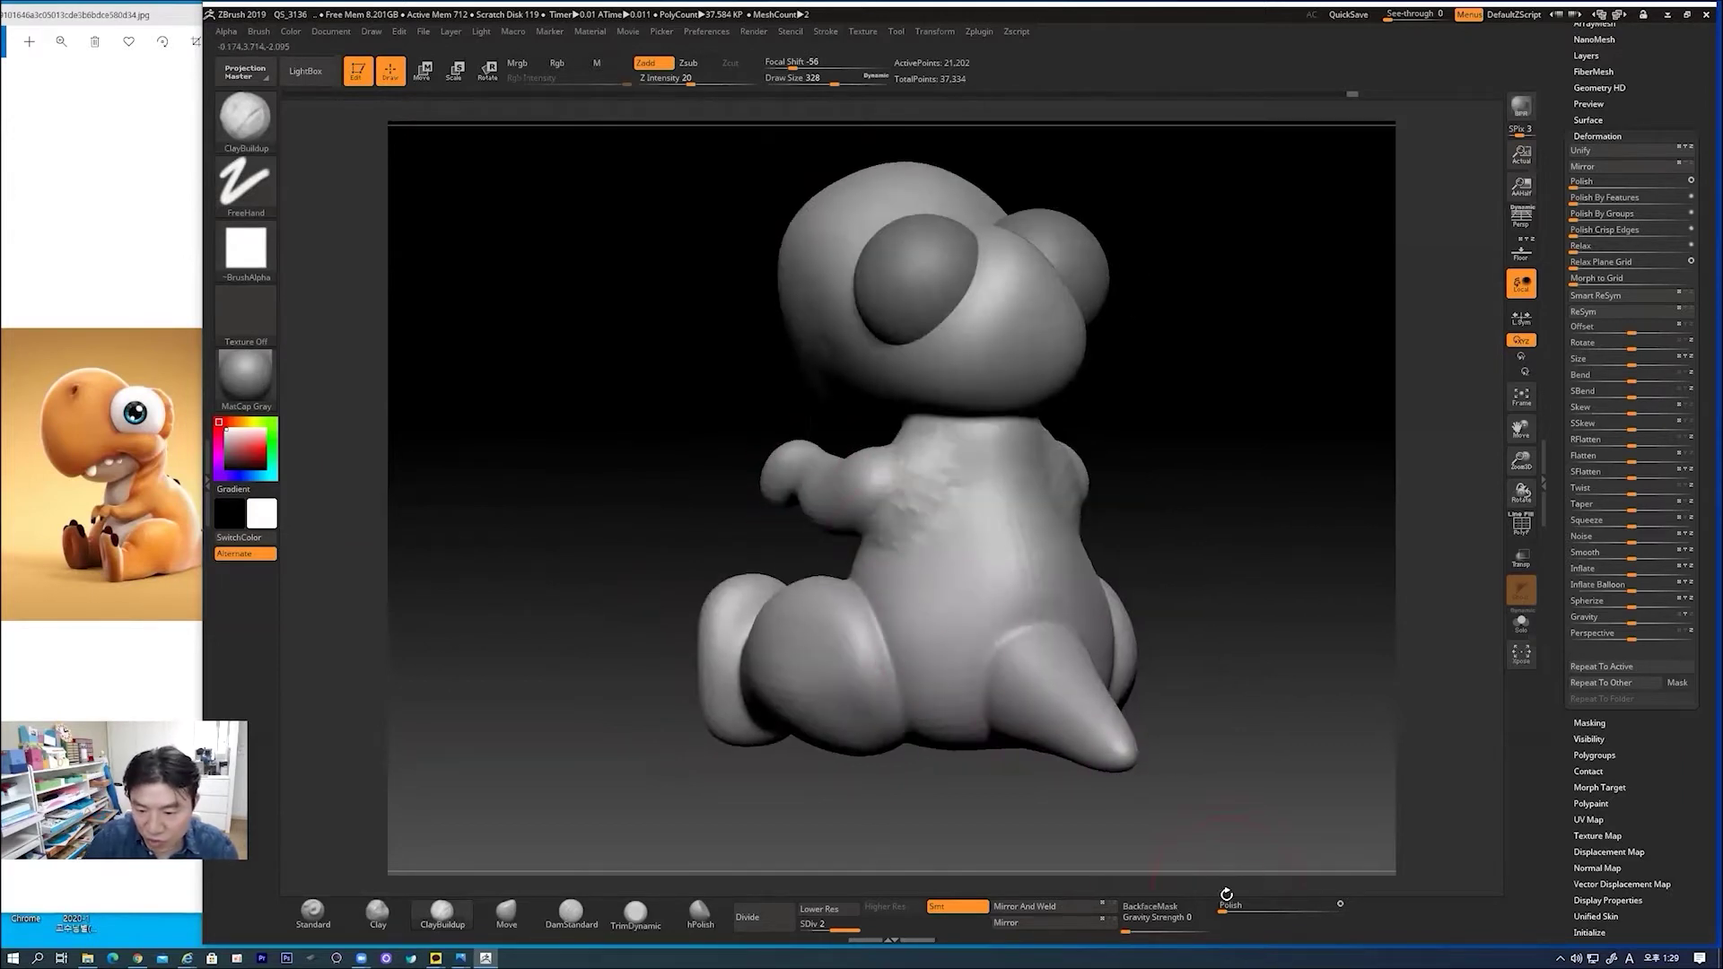
- Reduce the draw size to 180 and smooth the shoulder and upper arm into the torso
mouse_move(1184, 546)
mouse_down()
mouse_move(866, 466)
mouse_move(865, 503)
mouse_up()
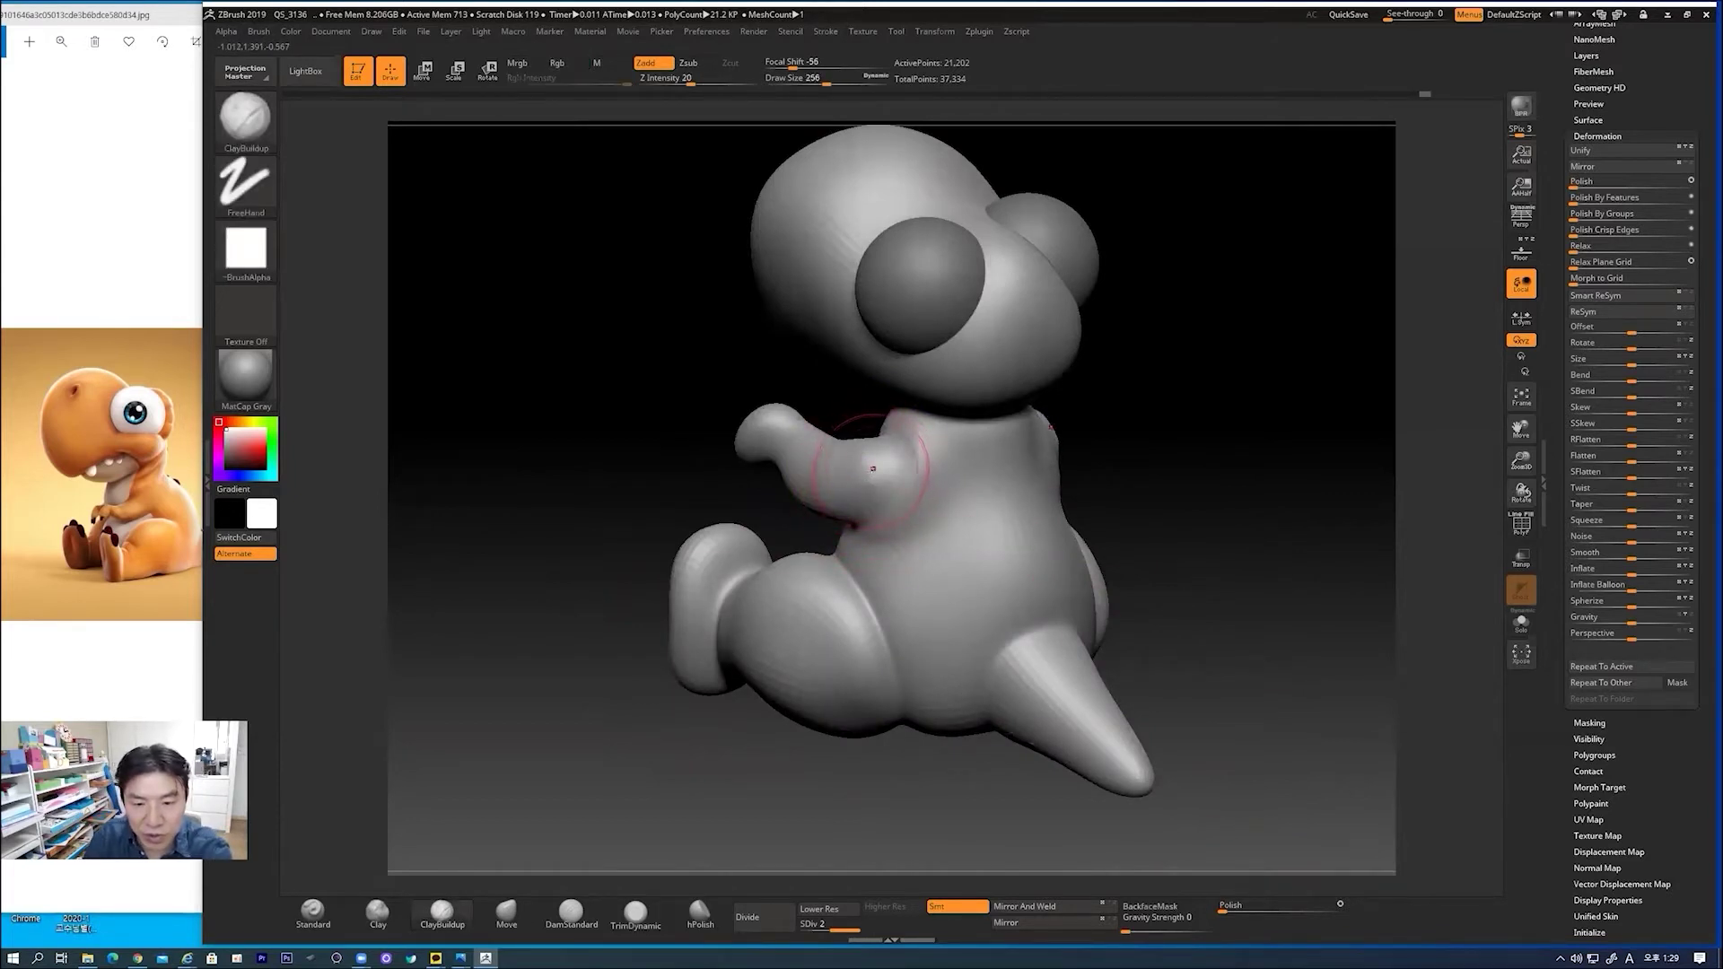
key(shift)
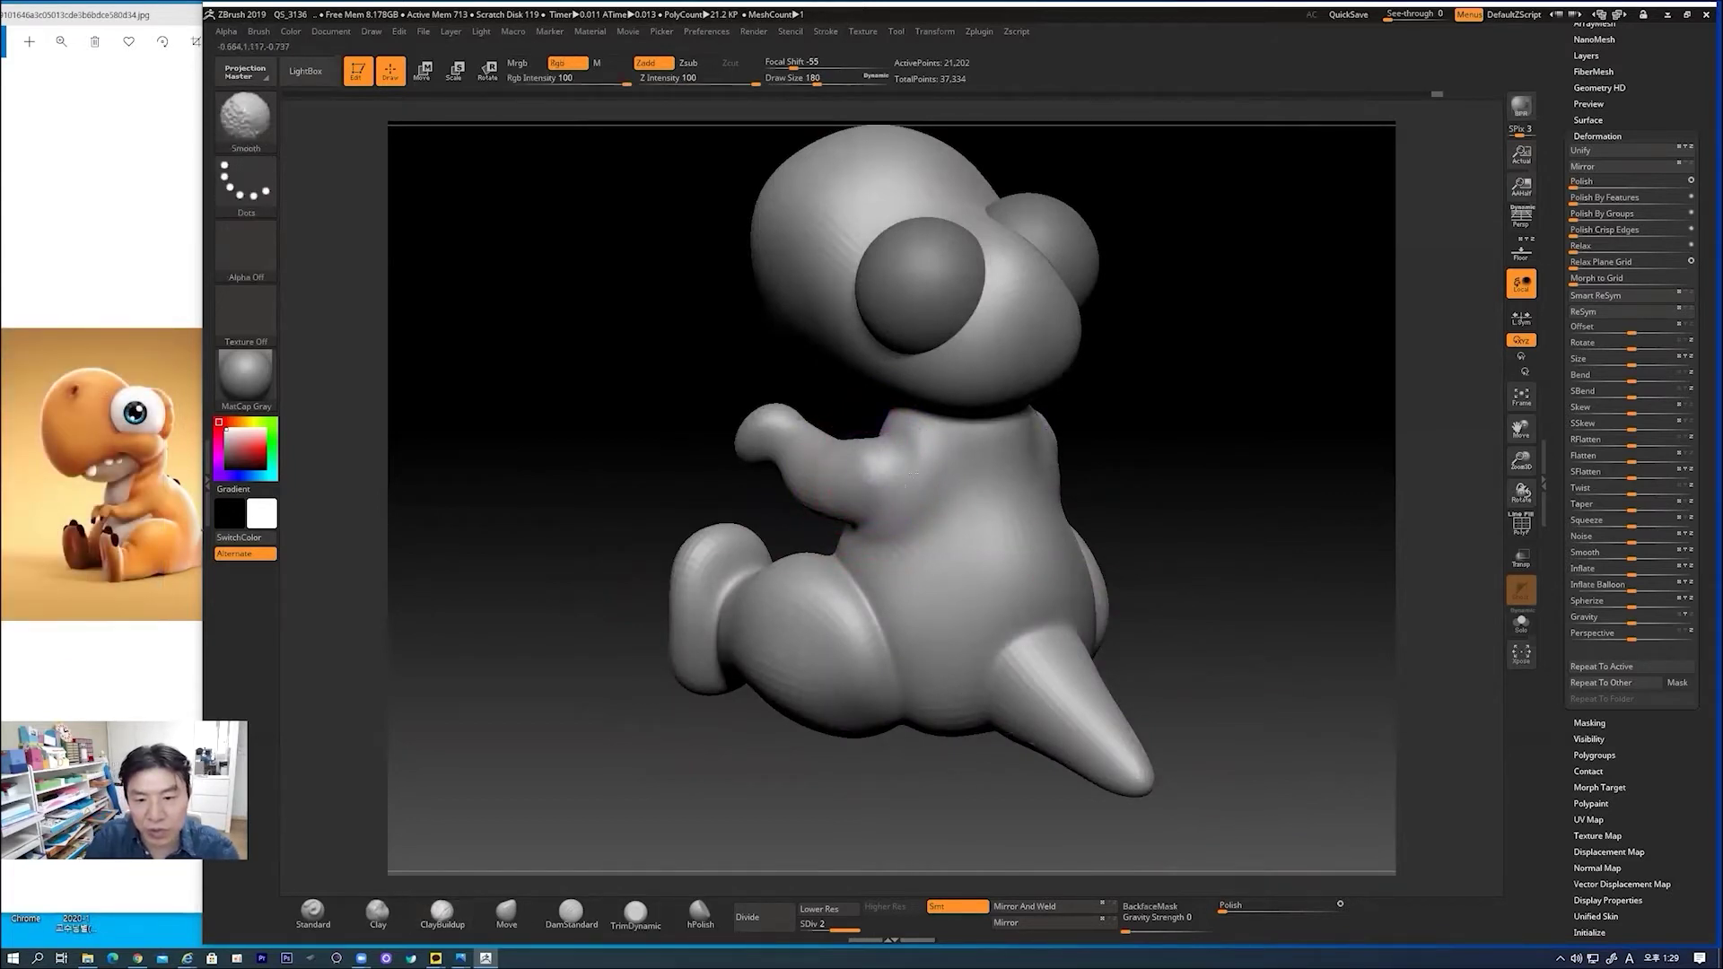
mouse_move(1173, 493)
mouse_down()
mouse_move(1215, 488)
mouse_move(911, 486)
mouse_move(852, 534)
mouse_move(930, 550)
mouse_move(887, 543)
mouse_up()
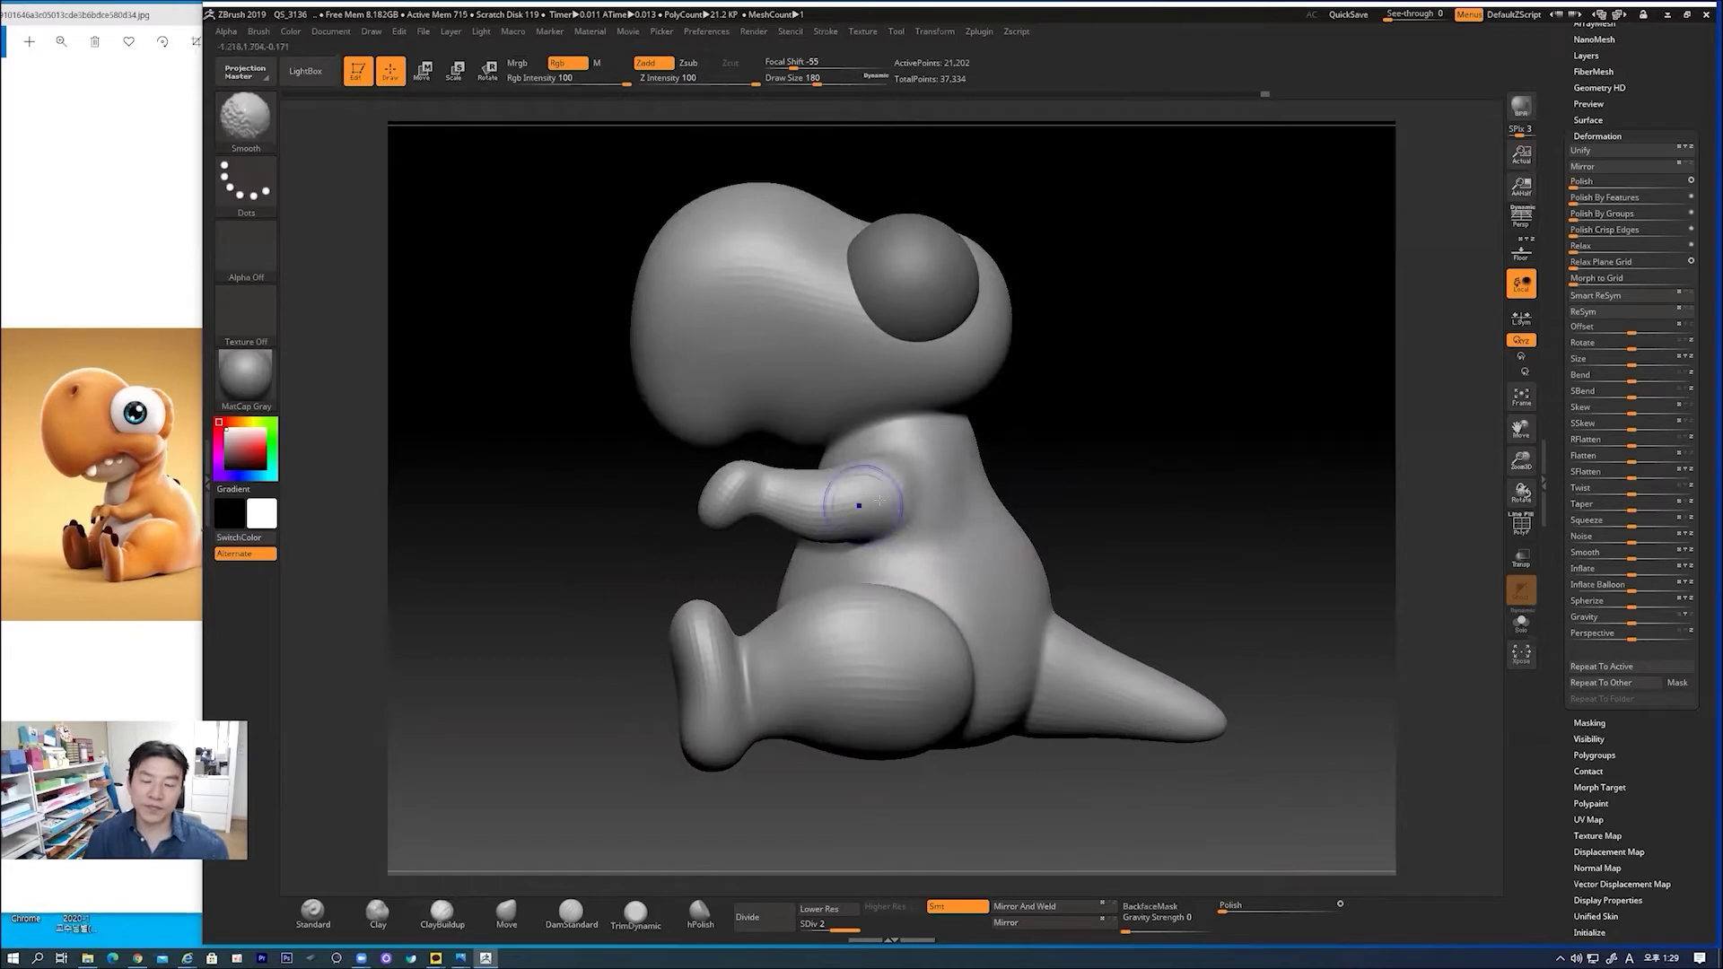
mouse_move(1143, 500)
mouse_down()
mouse_move(1165, 542)
mouse_move(885, 470)
mouse_up()
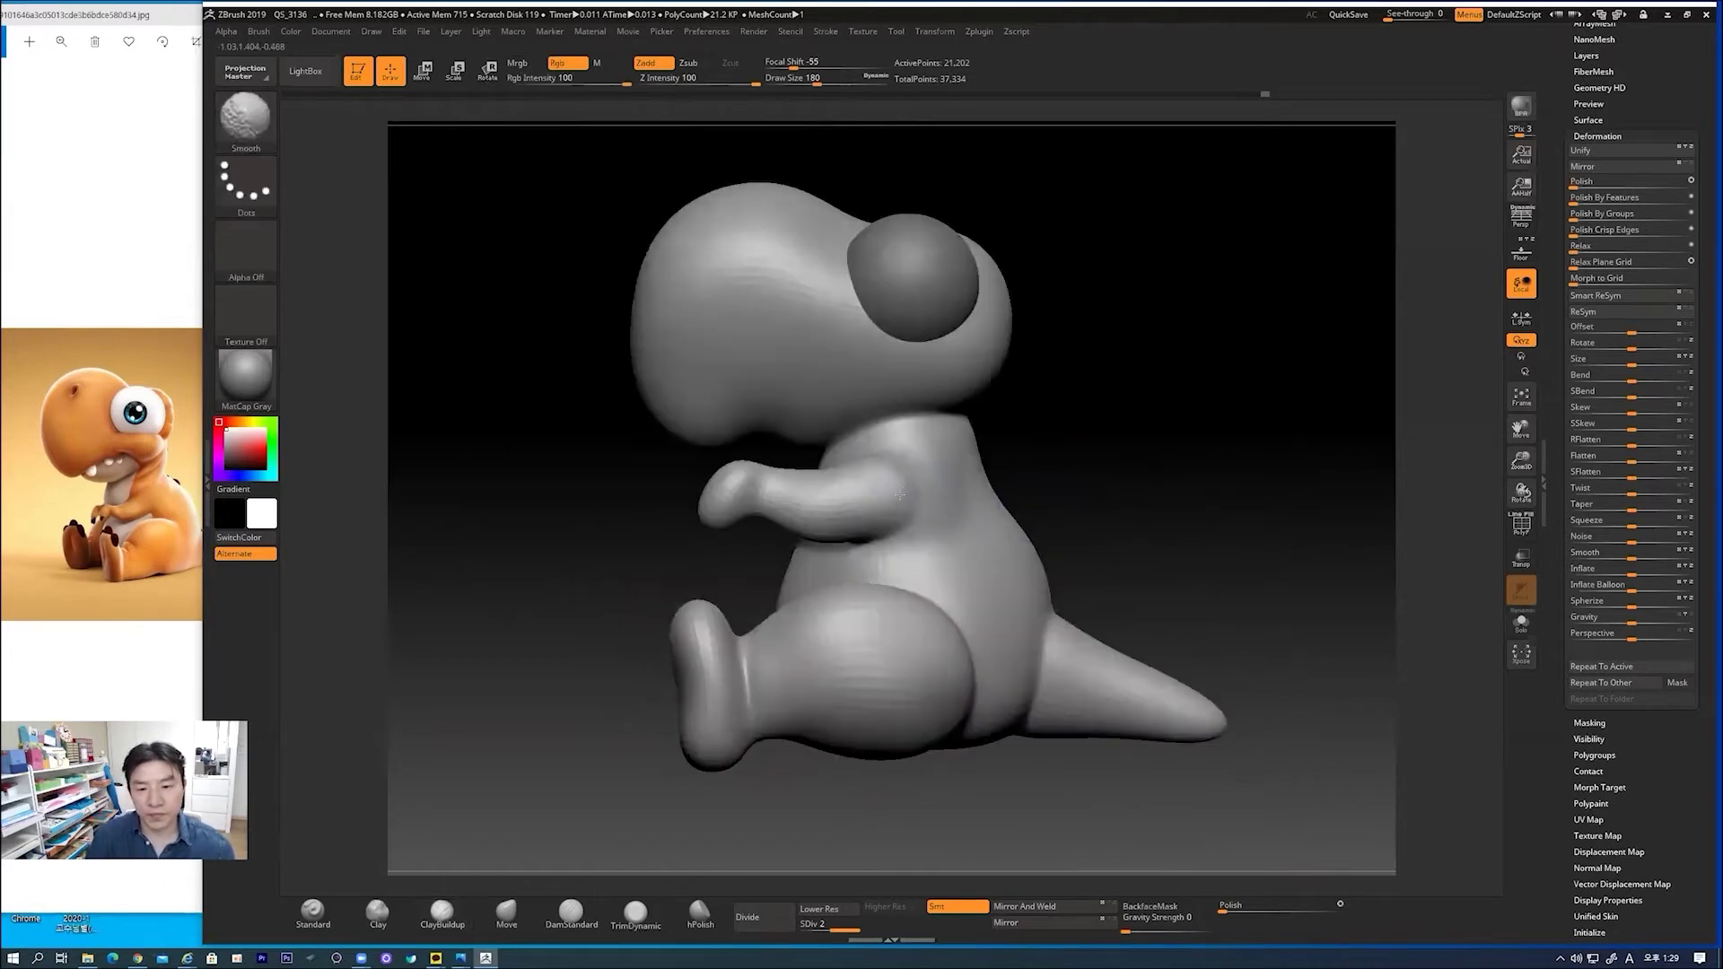
shift+drag(802, 524, 857, 537)
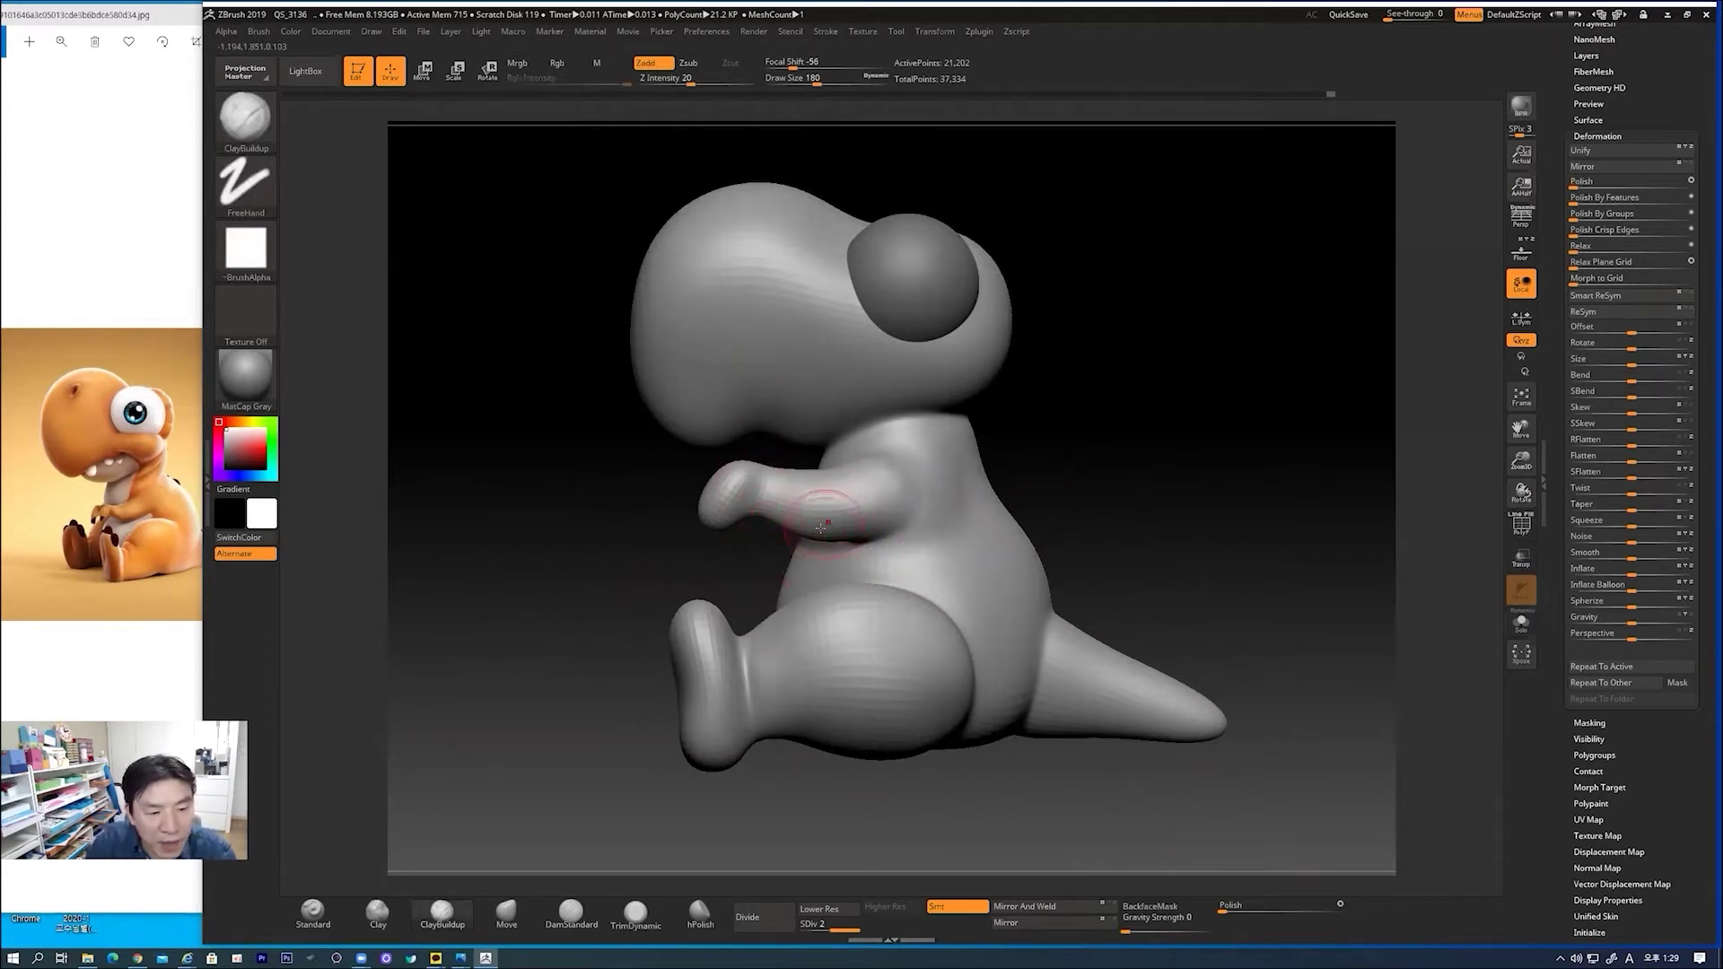
- Mask the hand and forearm with the MaskLasso brush and adjust the softness of the mask's edge
alt+drag(736, 547, 757, 578)
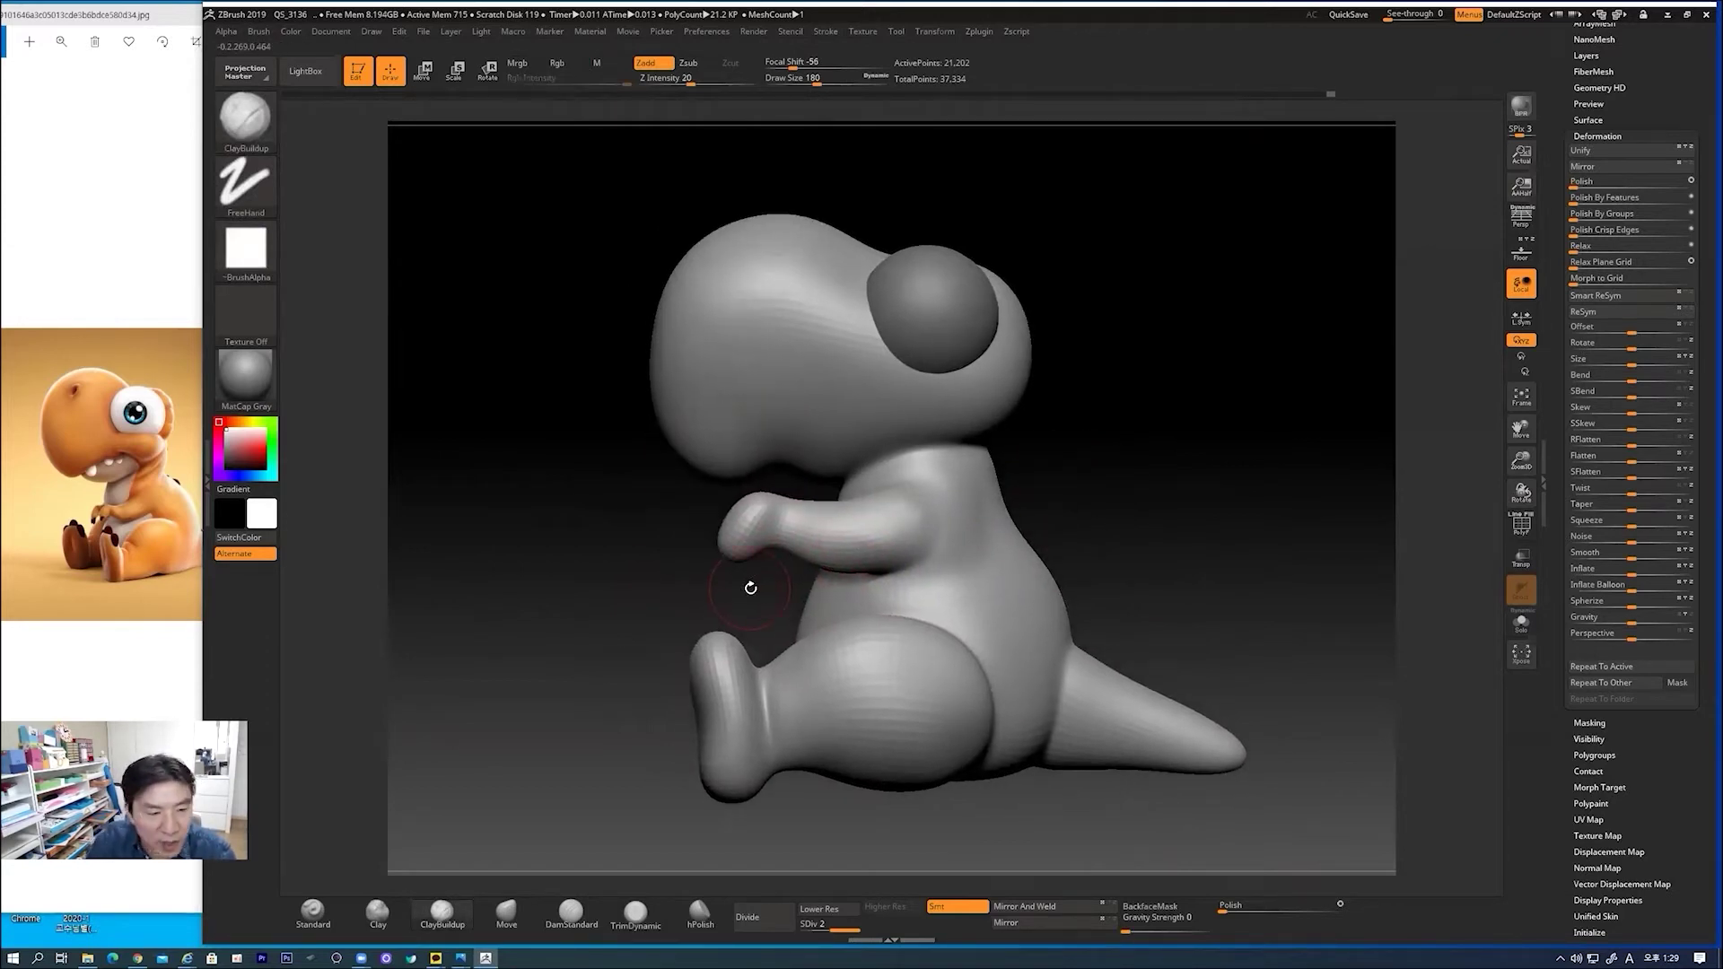
mouse_move(760, 570)
ctrl+shift+mouse_down()
mouse_move(704, 576)
mouse_move(708, 495)
mouse_move(827, 518)
mouse_move(746, 580)
ctrl+shift+mouse_up()
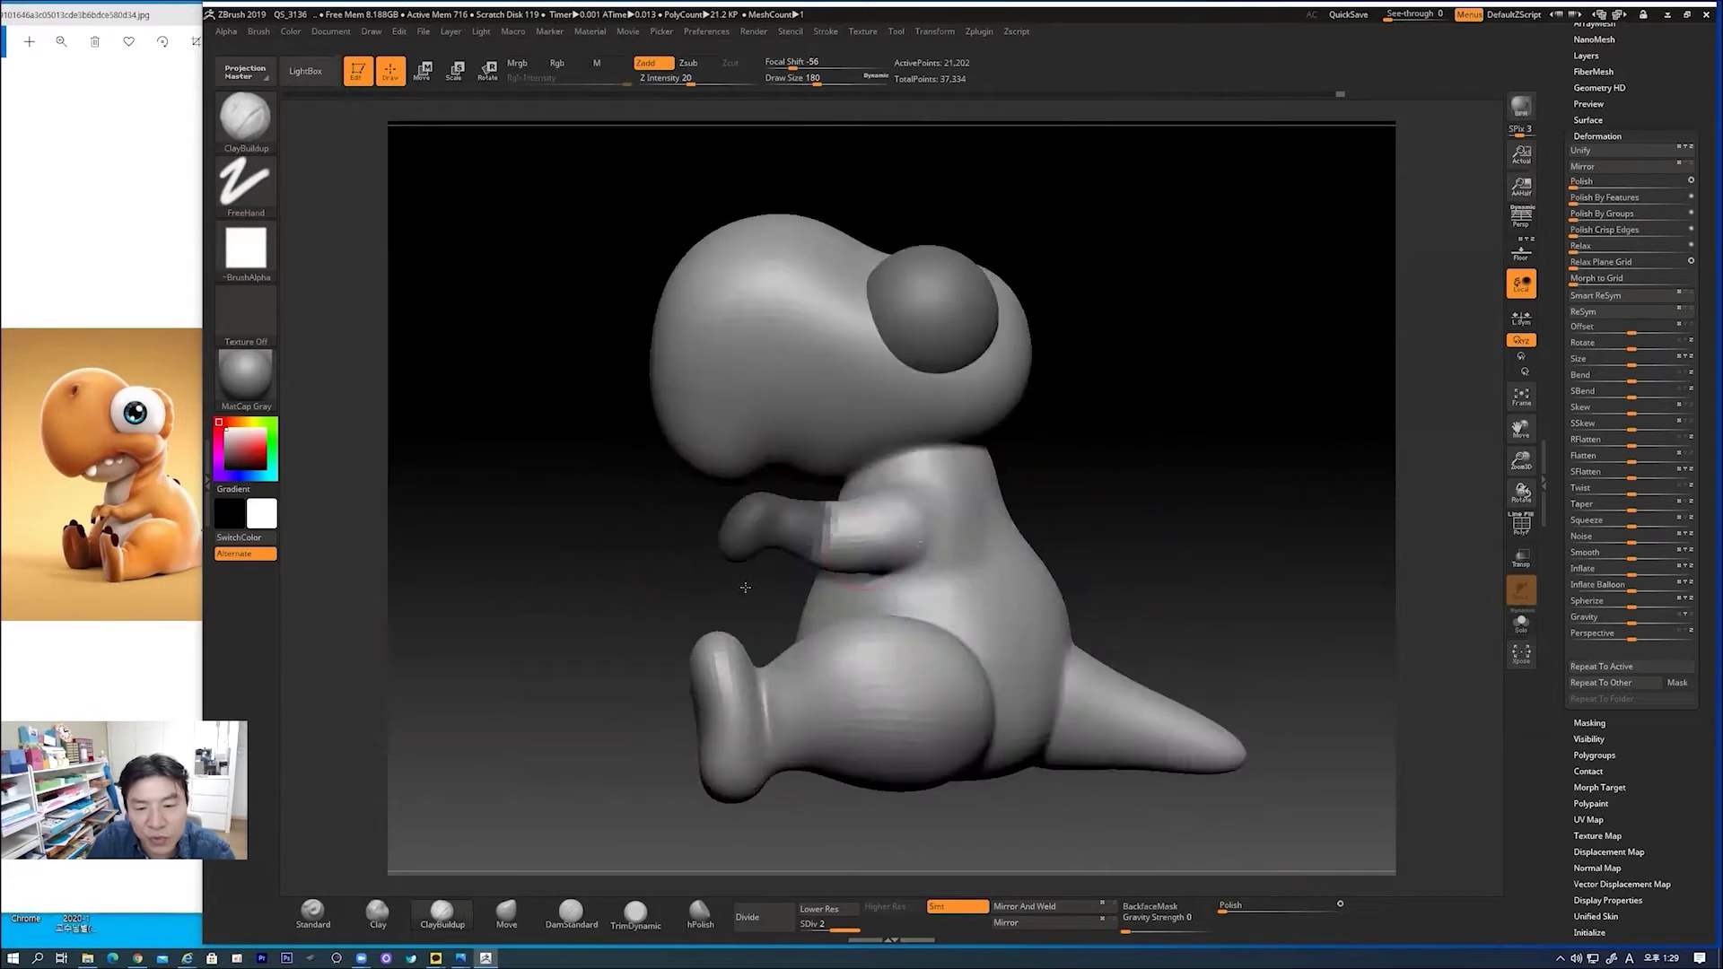
ctrl+click(871, 538)
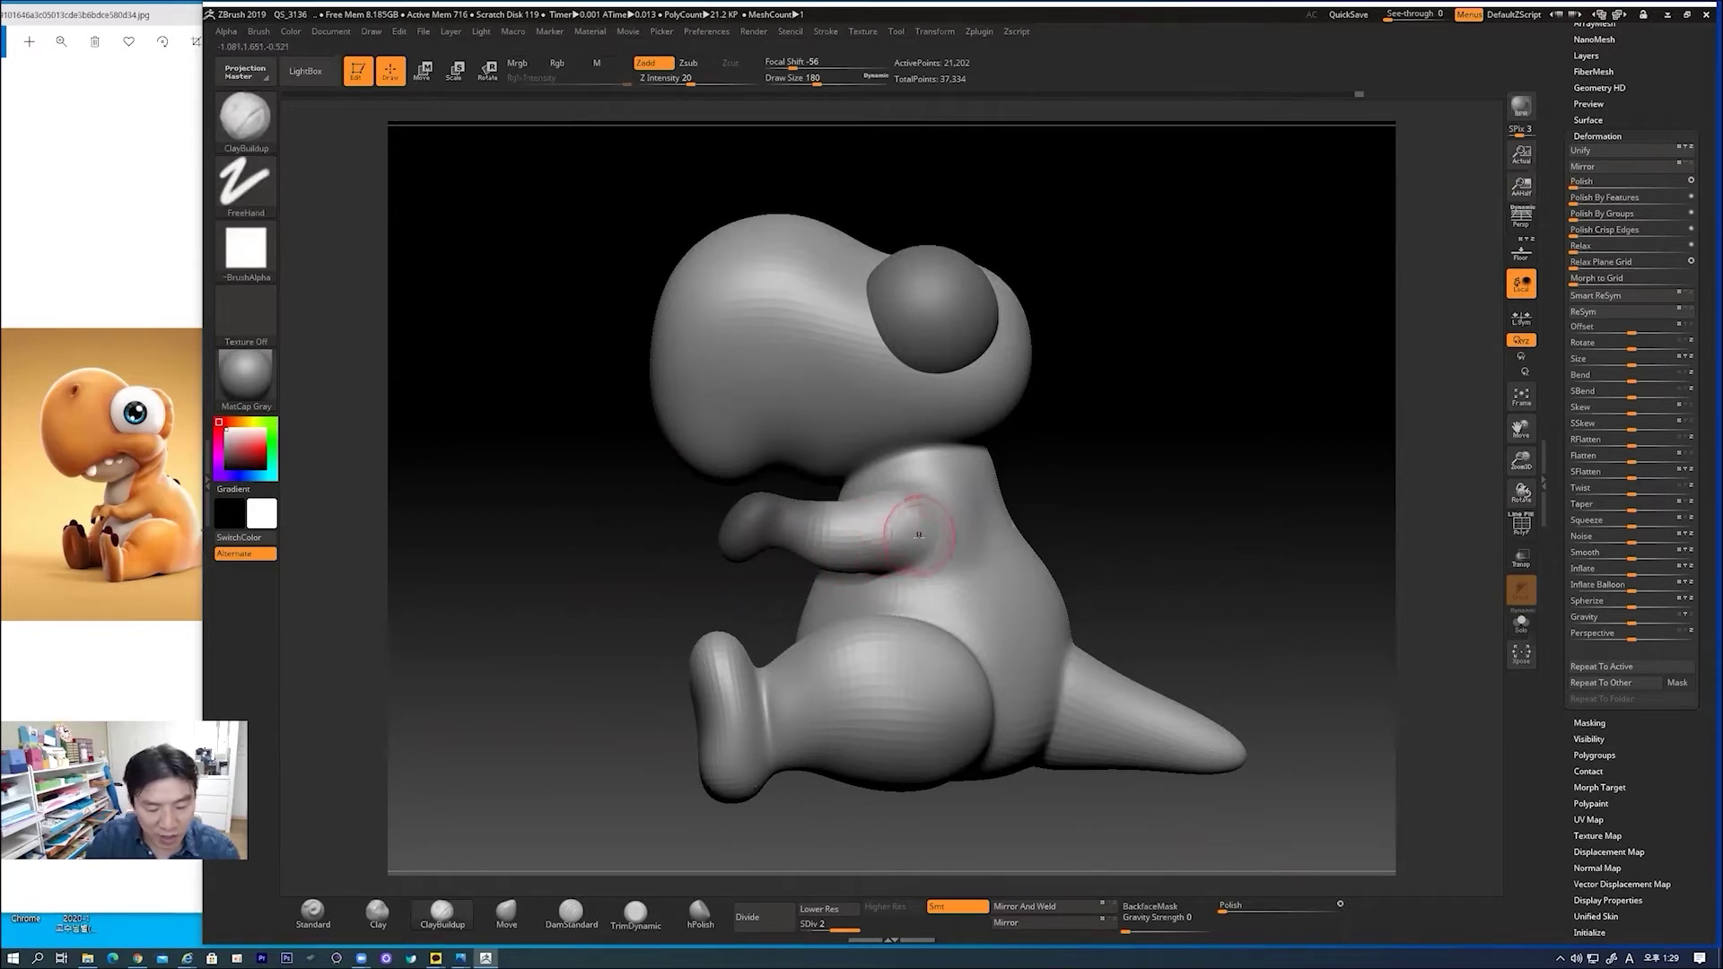
key(ctrl)
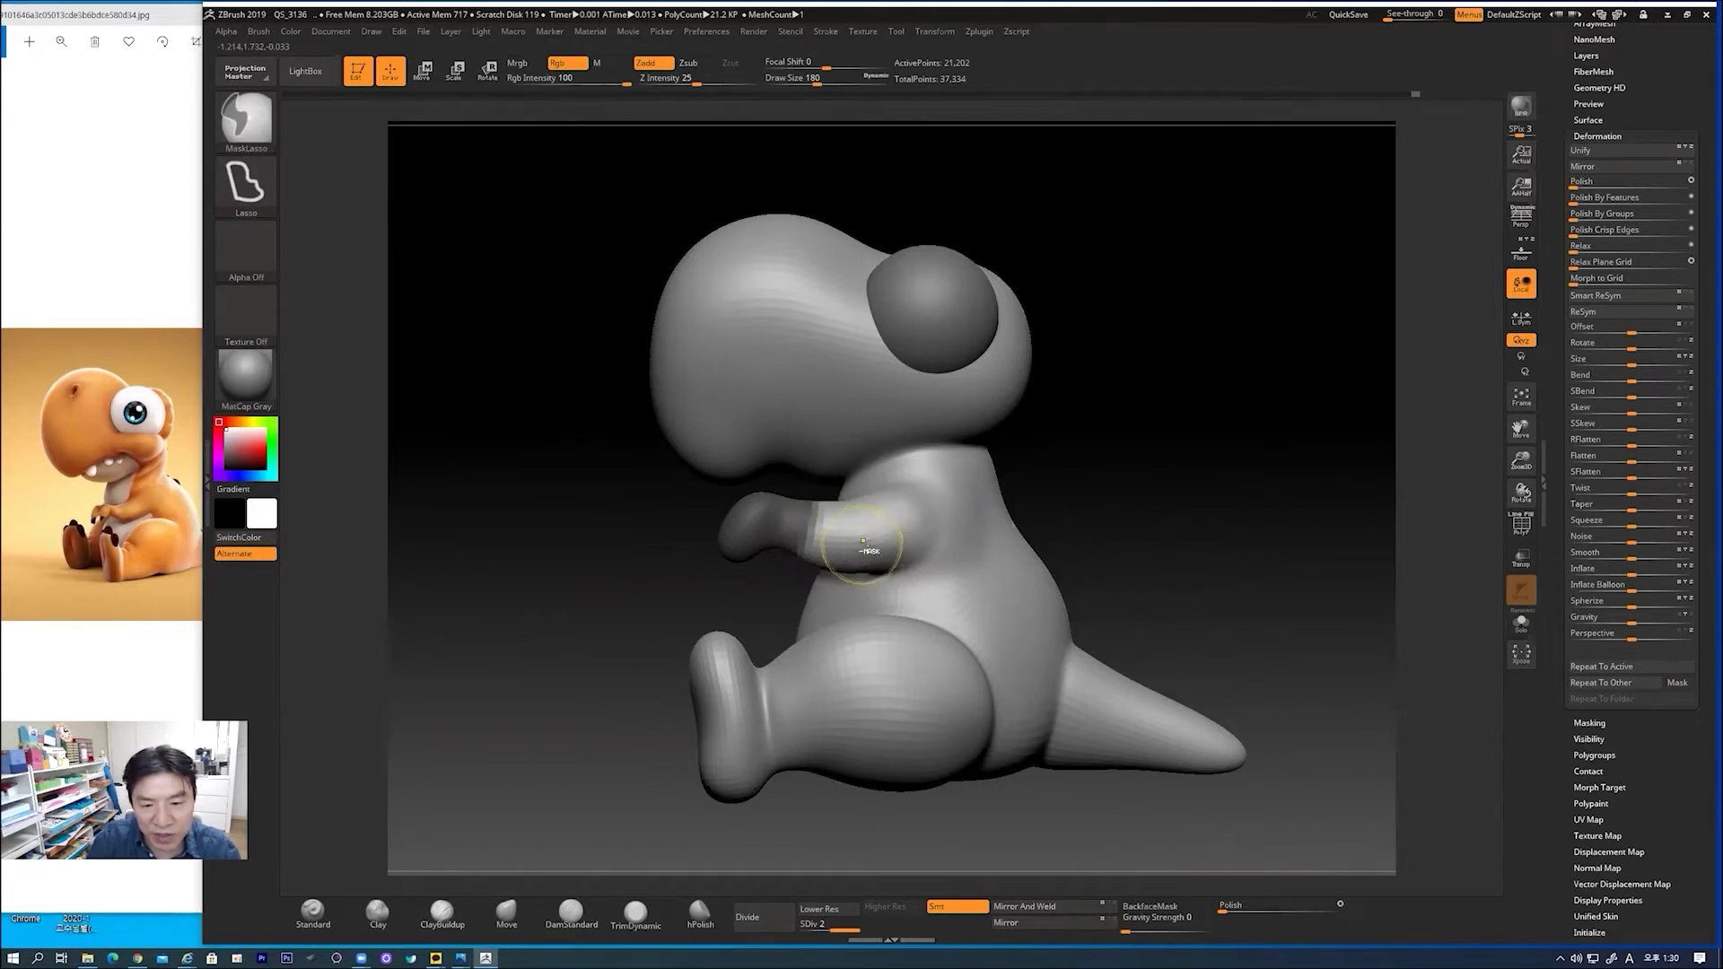
mouse_move(1108, 486)
mouse_down()
mouse_move(1057, 493)
mouse_move(1150, 493)
mouse_move(1169, 473)
mouse_move(1149, 565)
mouse_up()
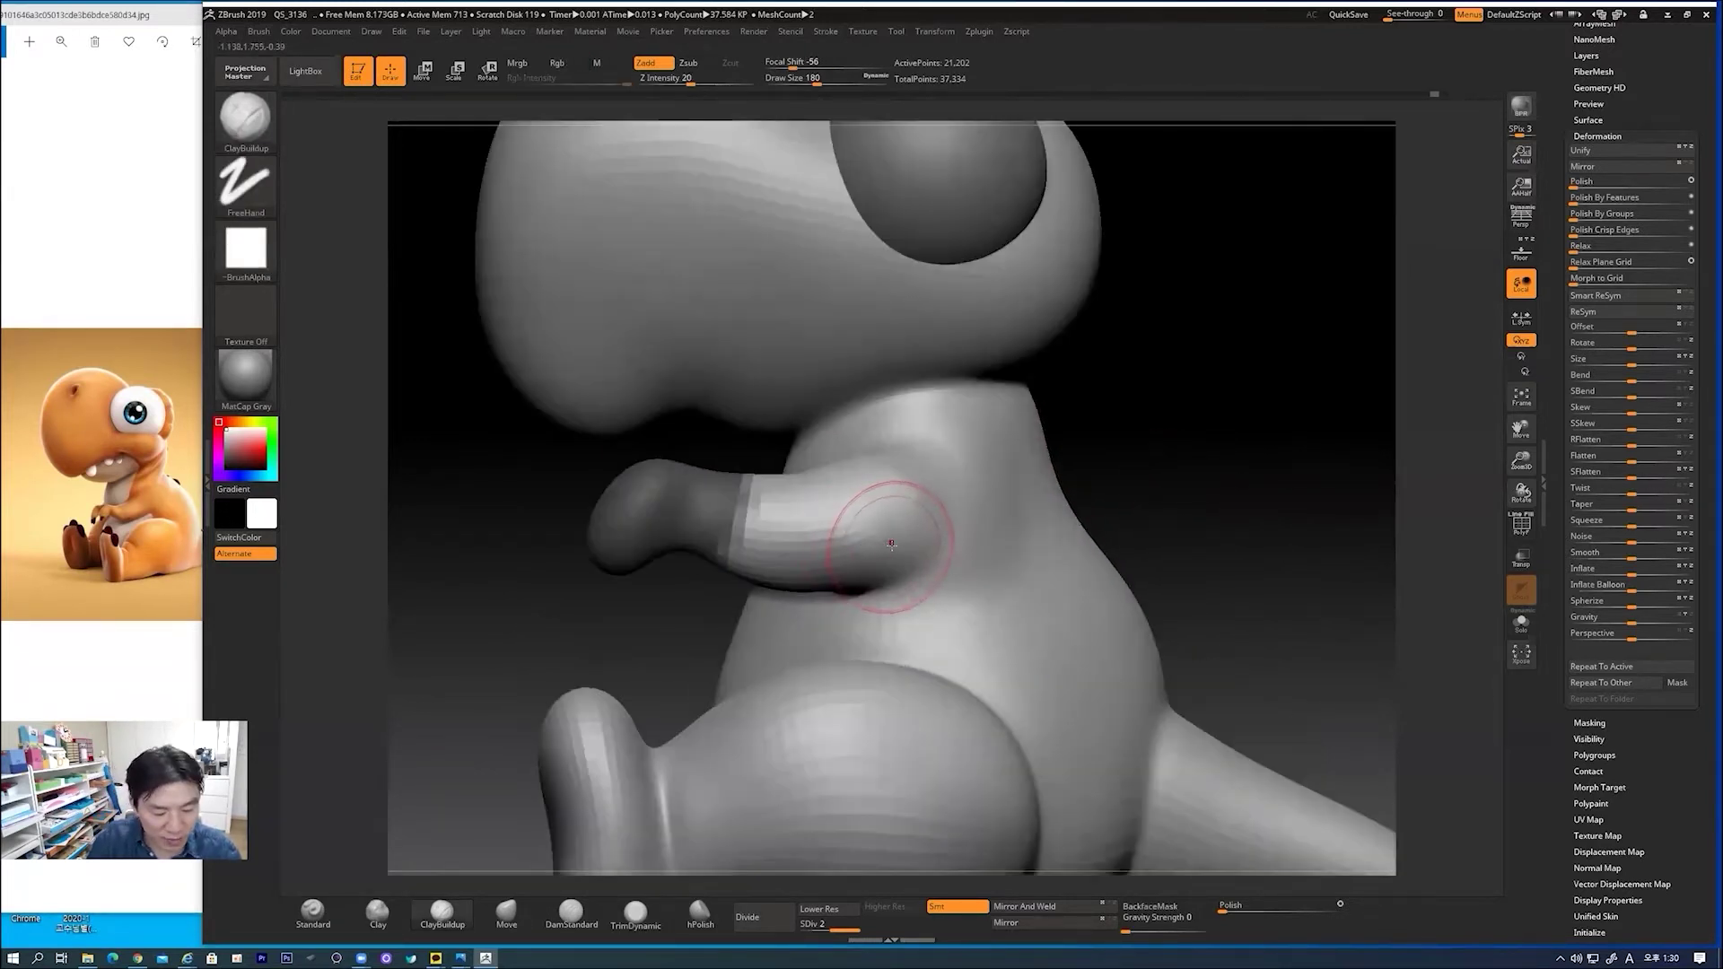
ctrl+alt+click(792, 542)
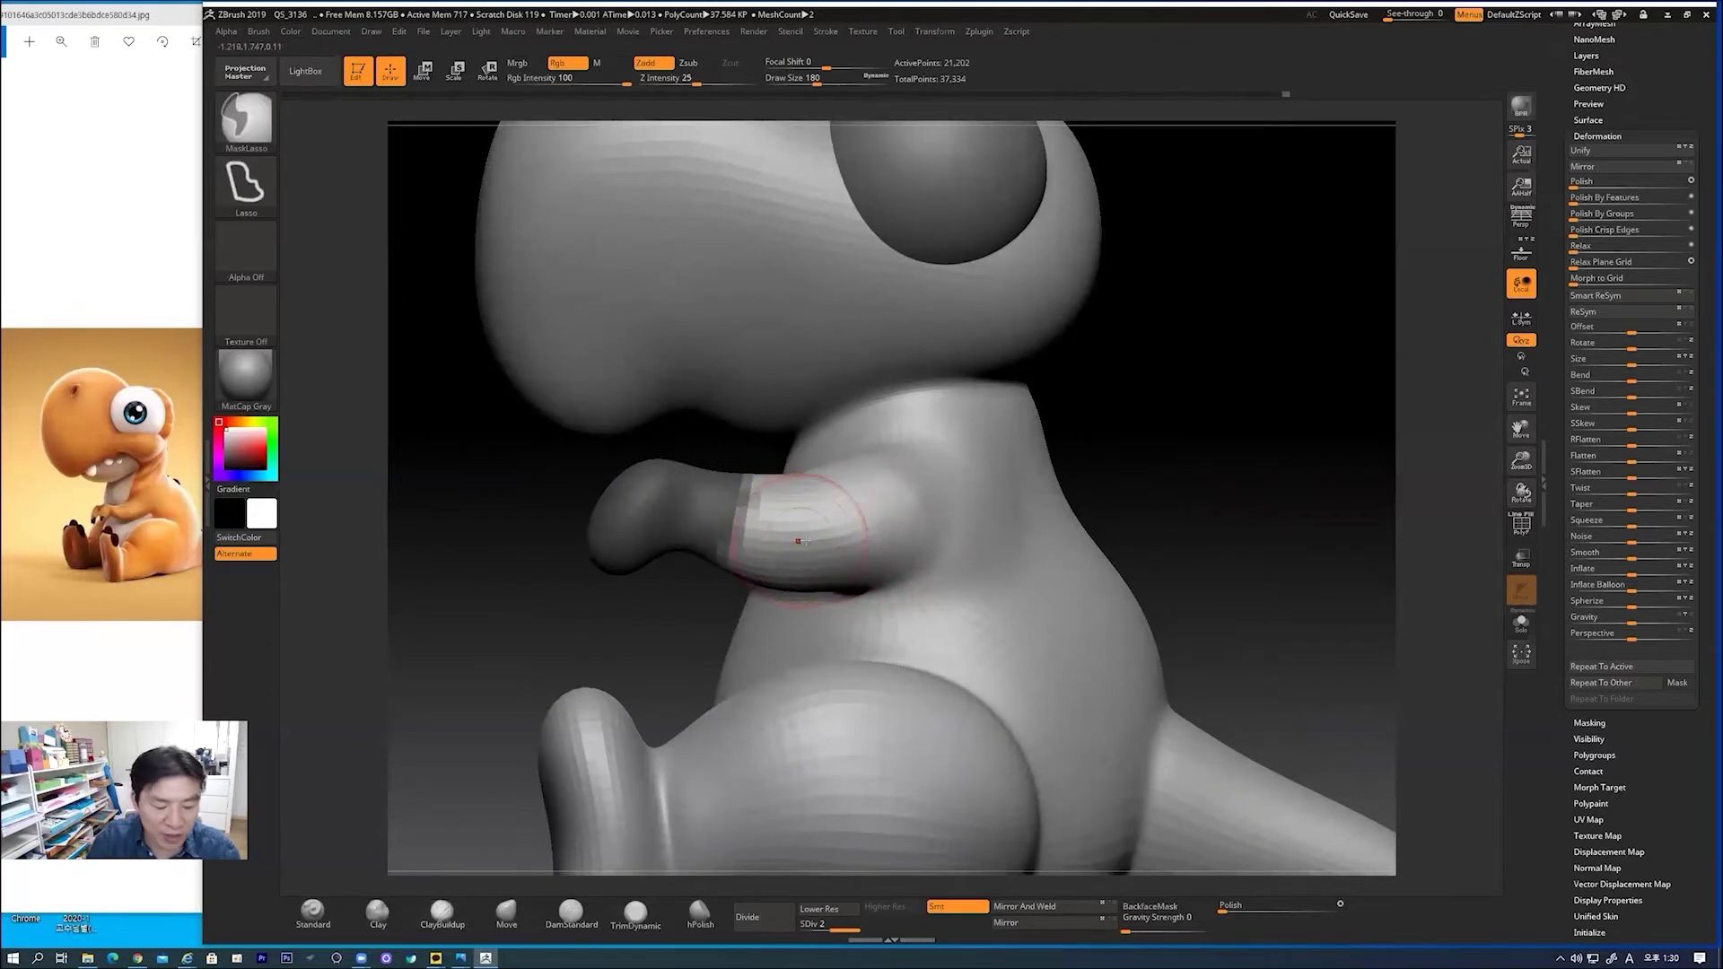
ctrl+click(858, 517)
ctrl+click(865, 517)
- Invert the mask, place the gizmo at the forearm, scale the hands down slightly and move them outward from the body
key(f)
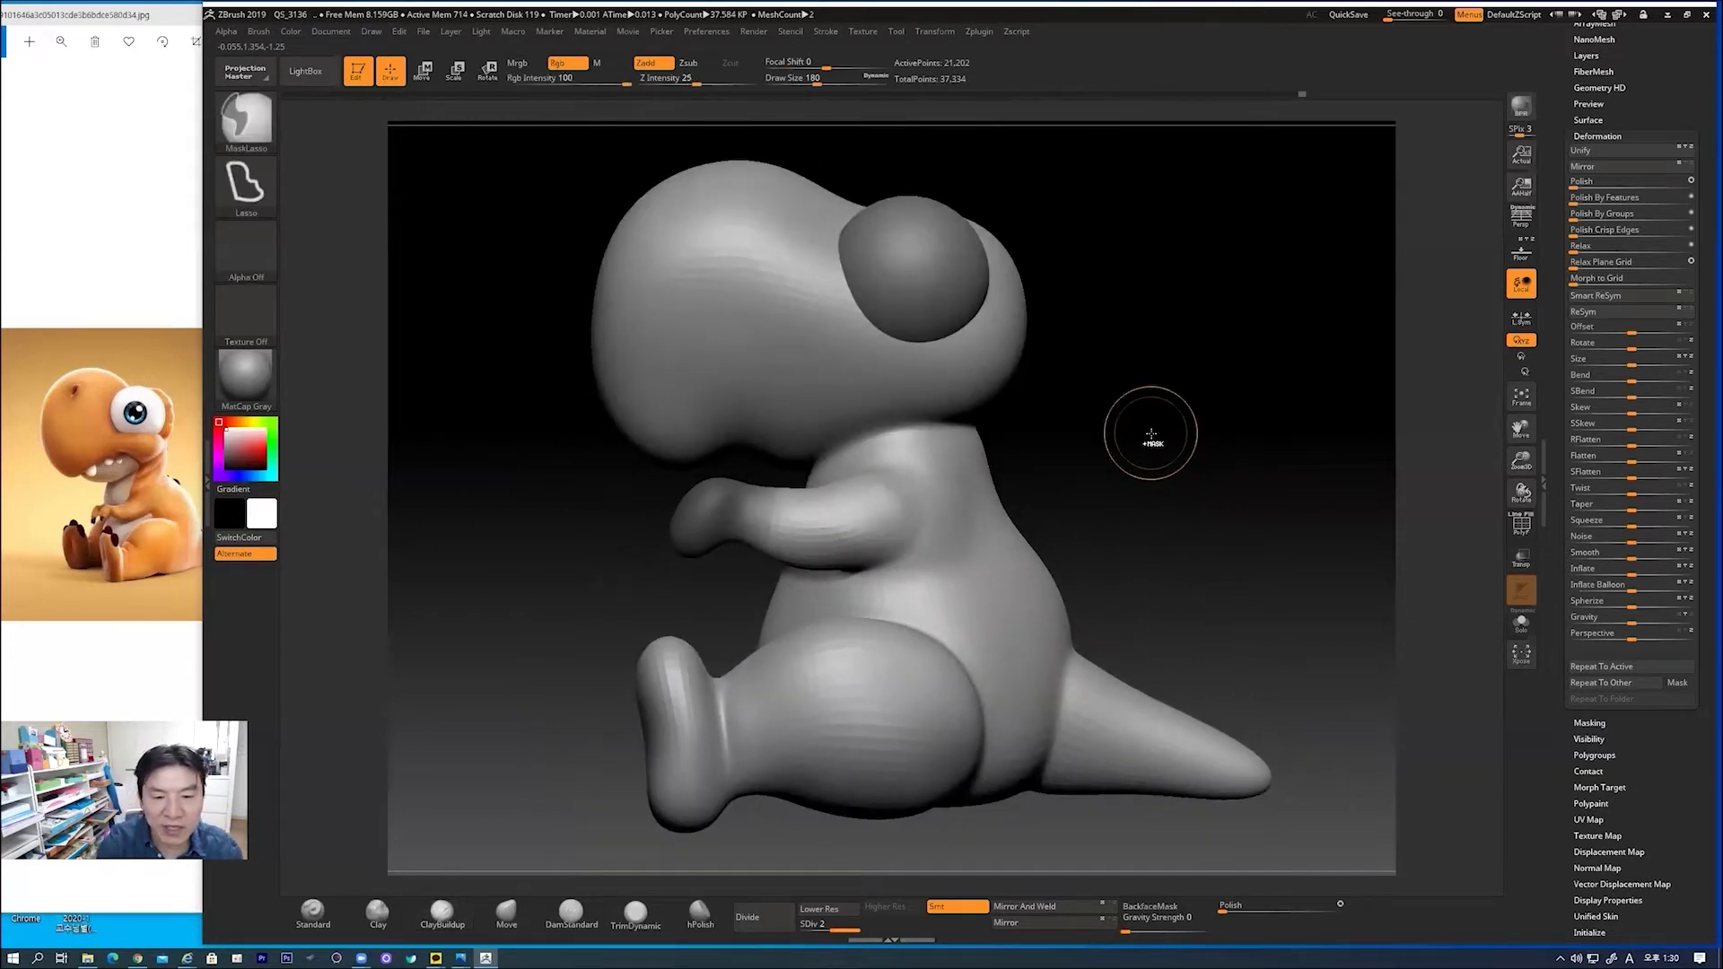
ctrl+click(1151, 433)
key(w)
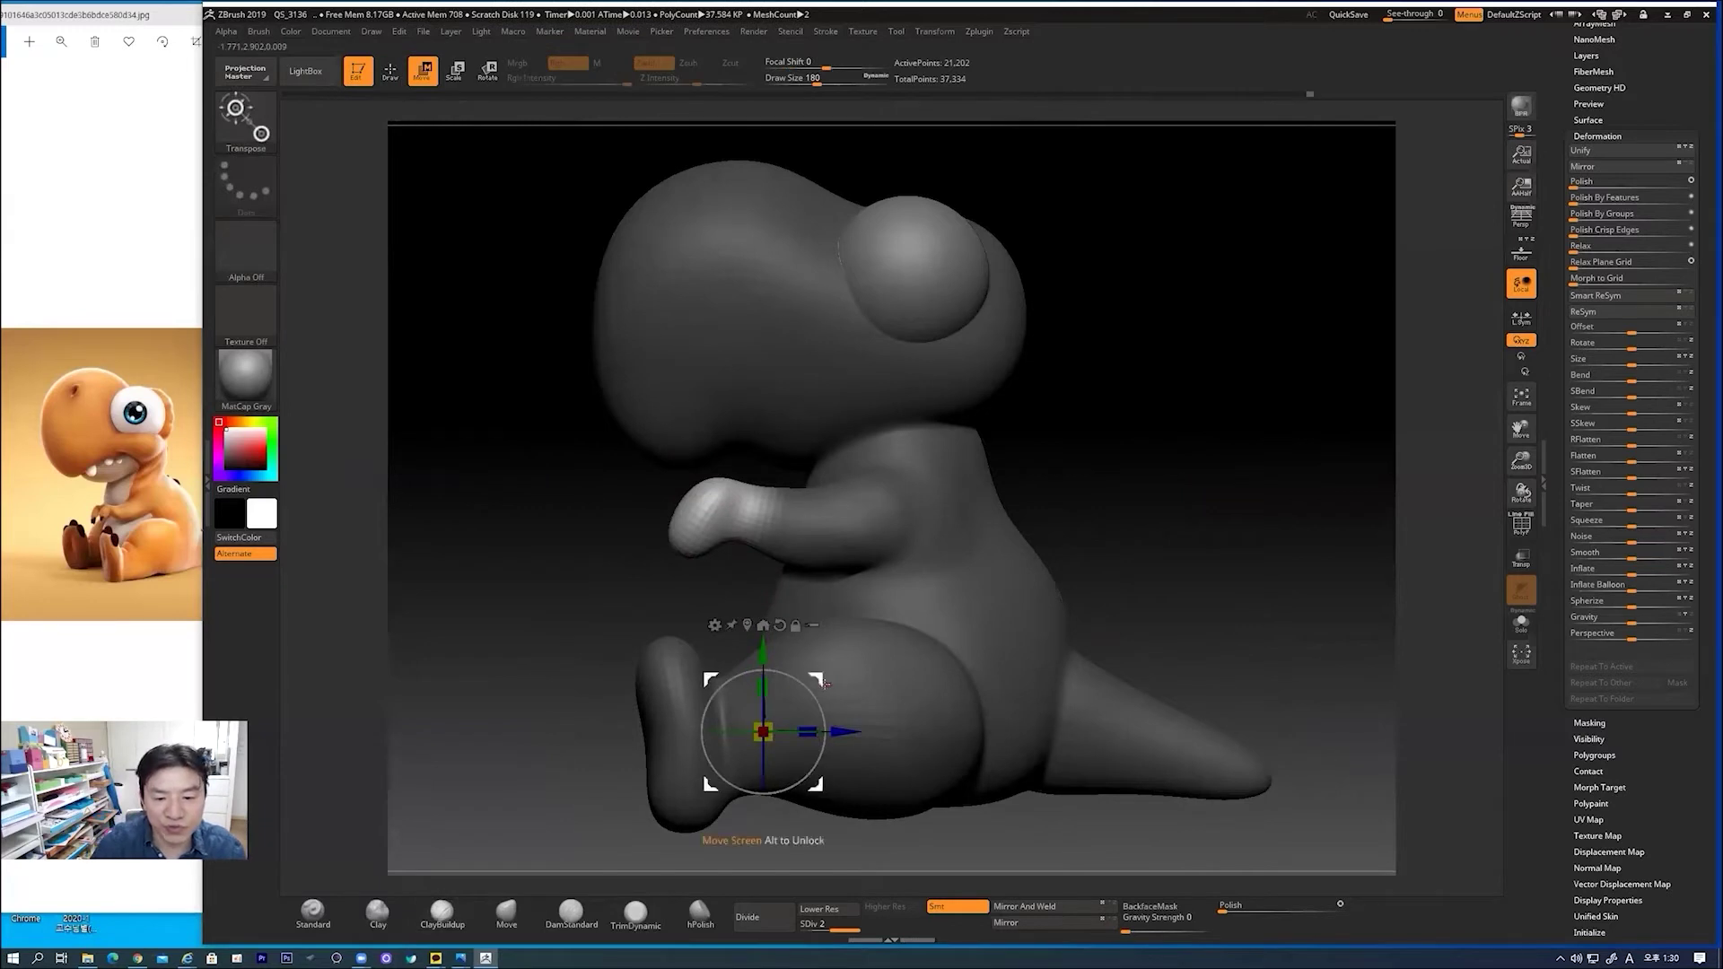
alt+drag(763, 732, 755, 513)
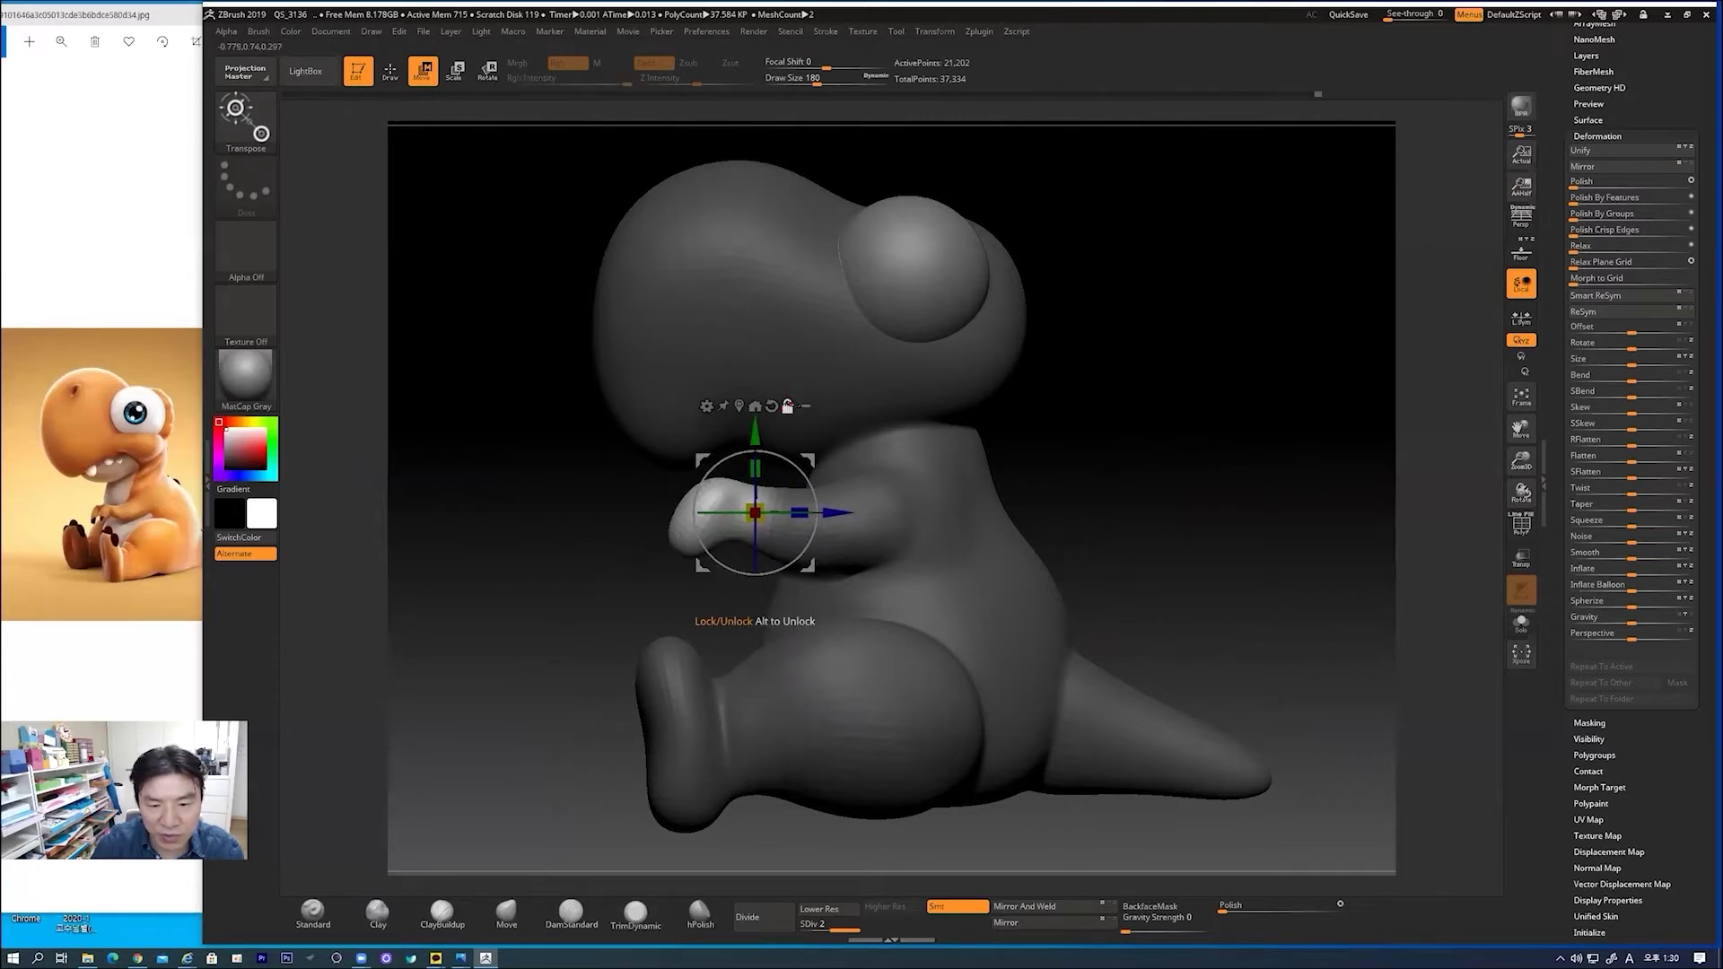
click(786, 406)
drag(755, 512, 753, 533)
drag(1117, 477, 1256, 461)
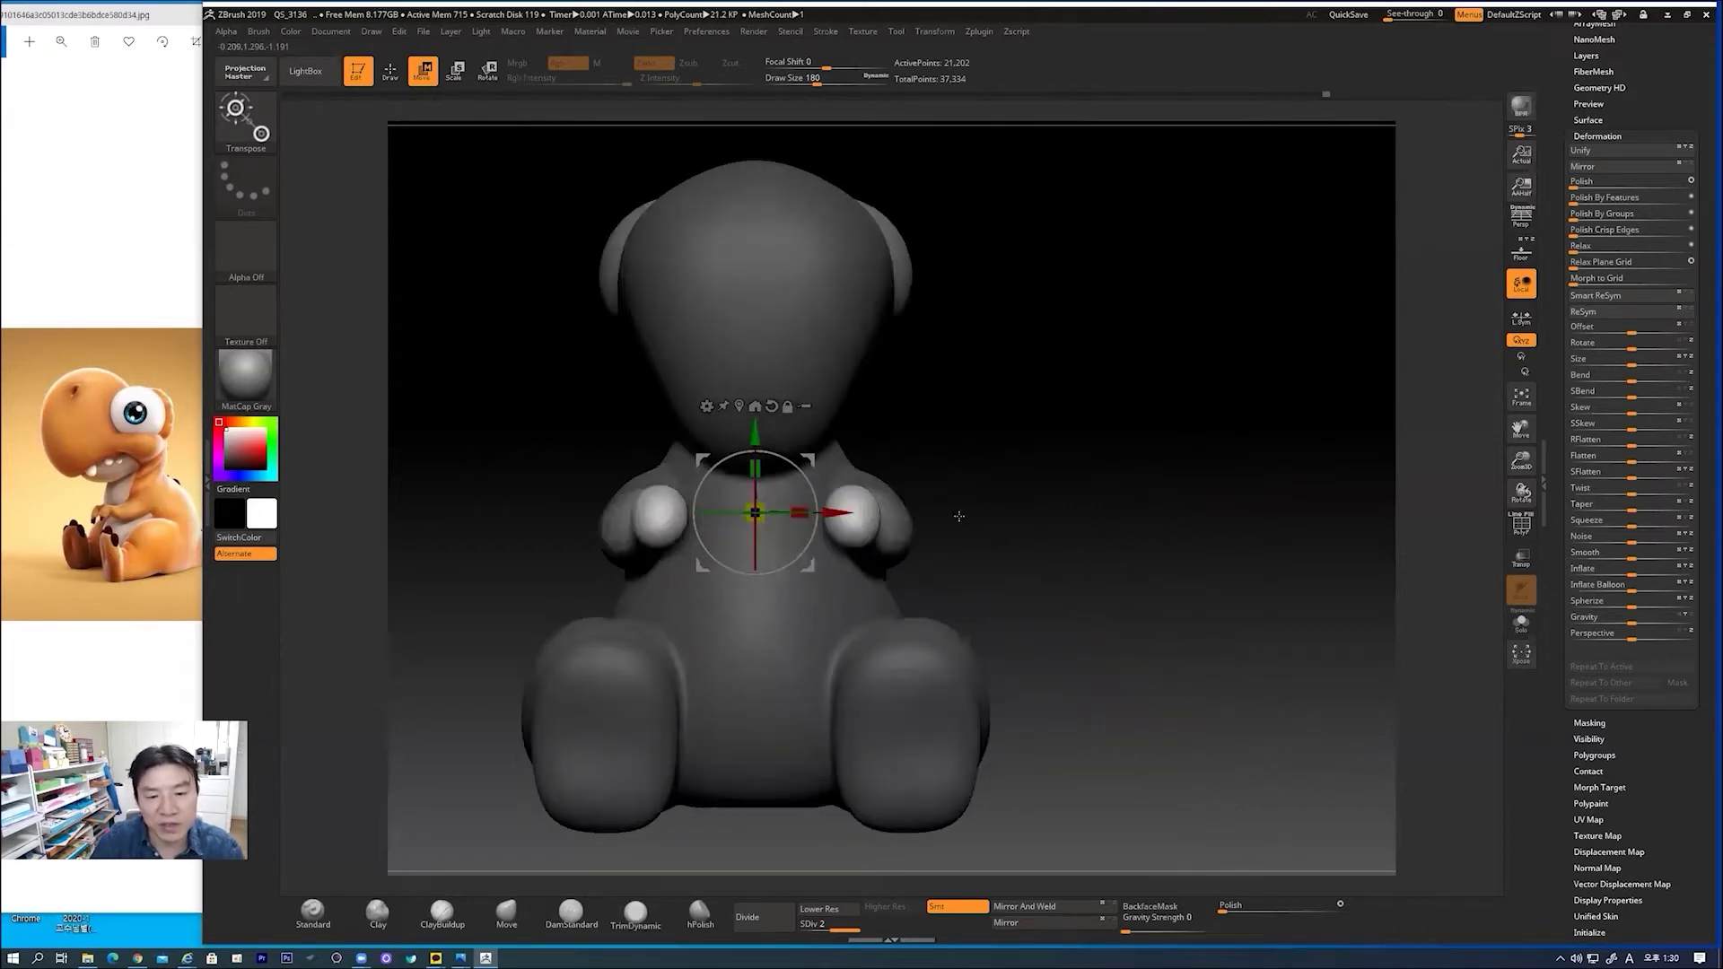
drag(838, 515, 816, 516)
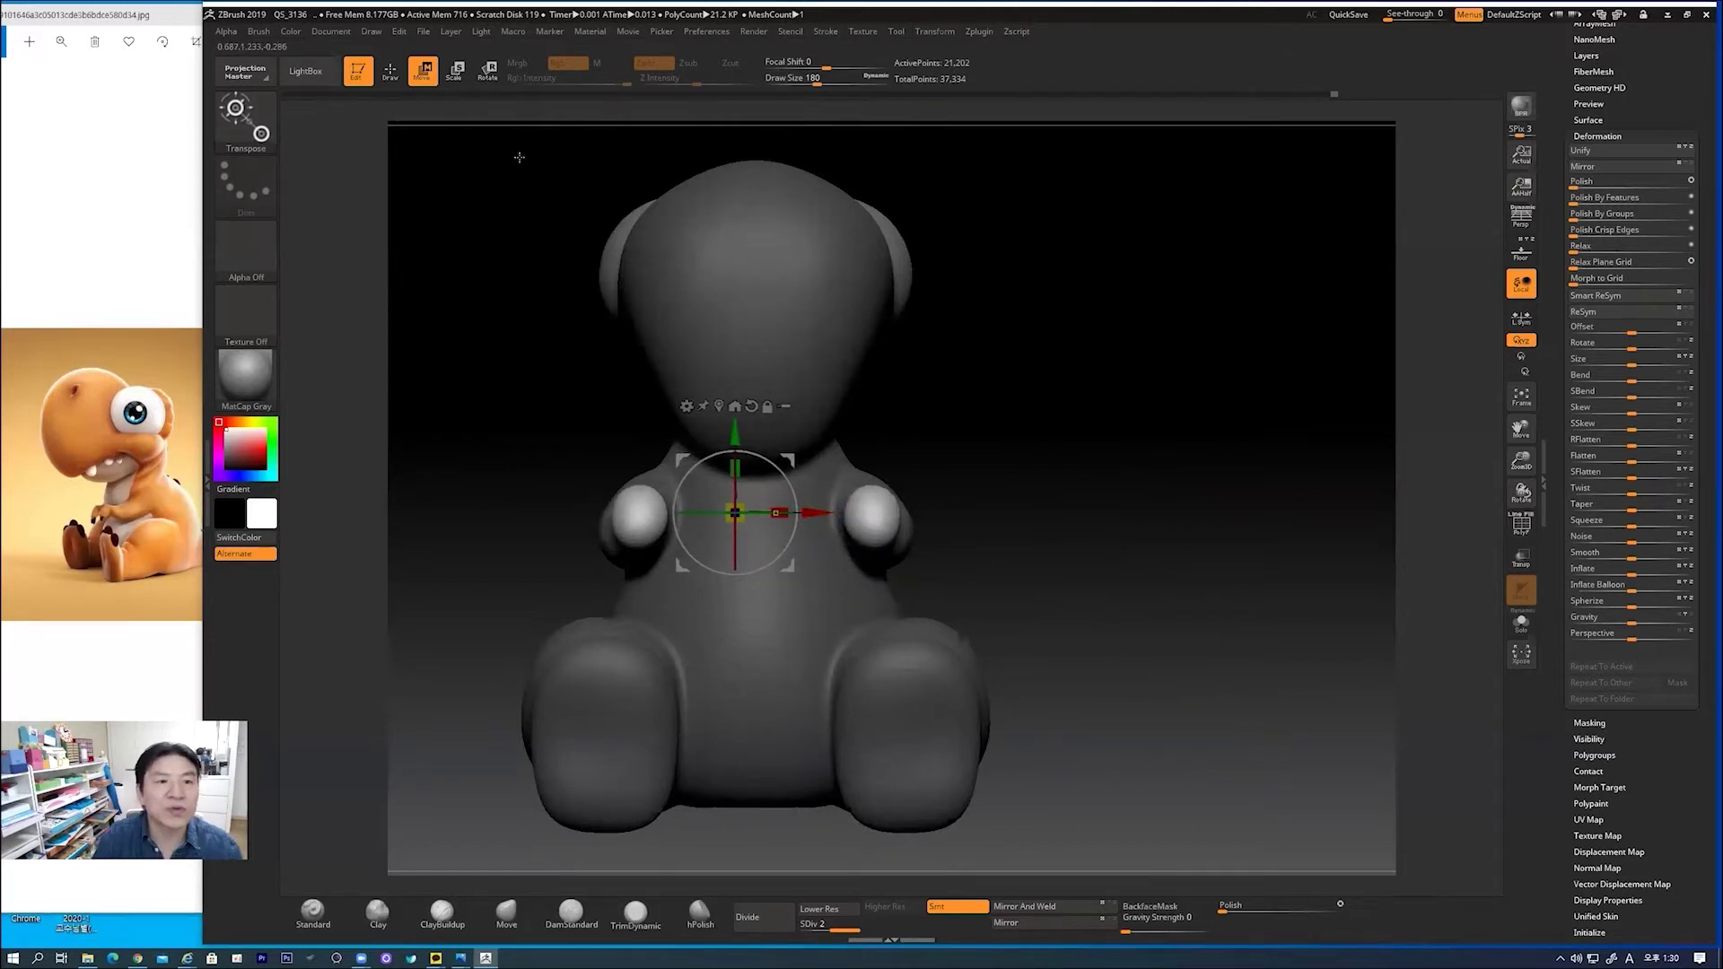
- Clear the mask and smooth the forearm surface near the wrist
click(389, 74)
shift+drag(1111, 544, 1068, 542)
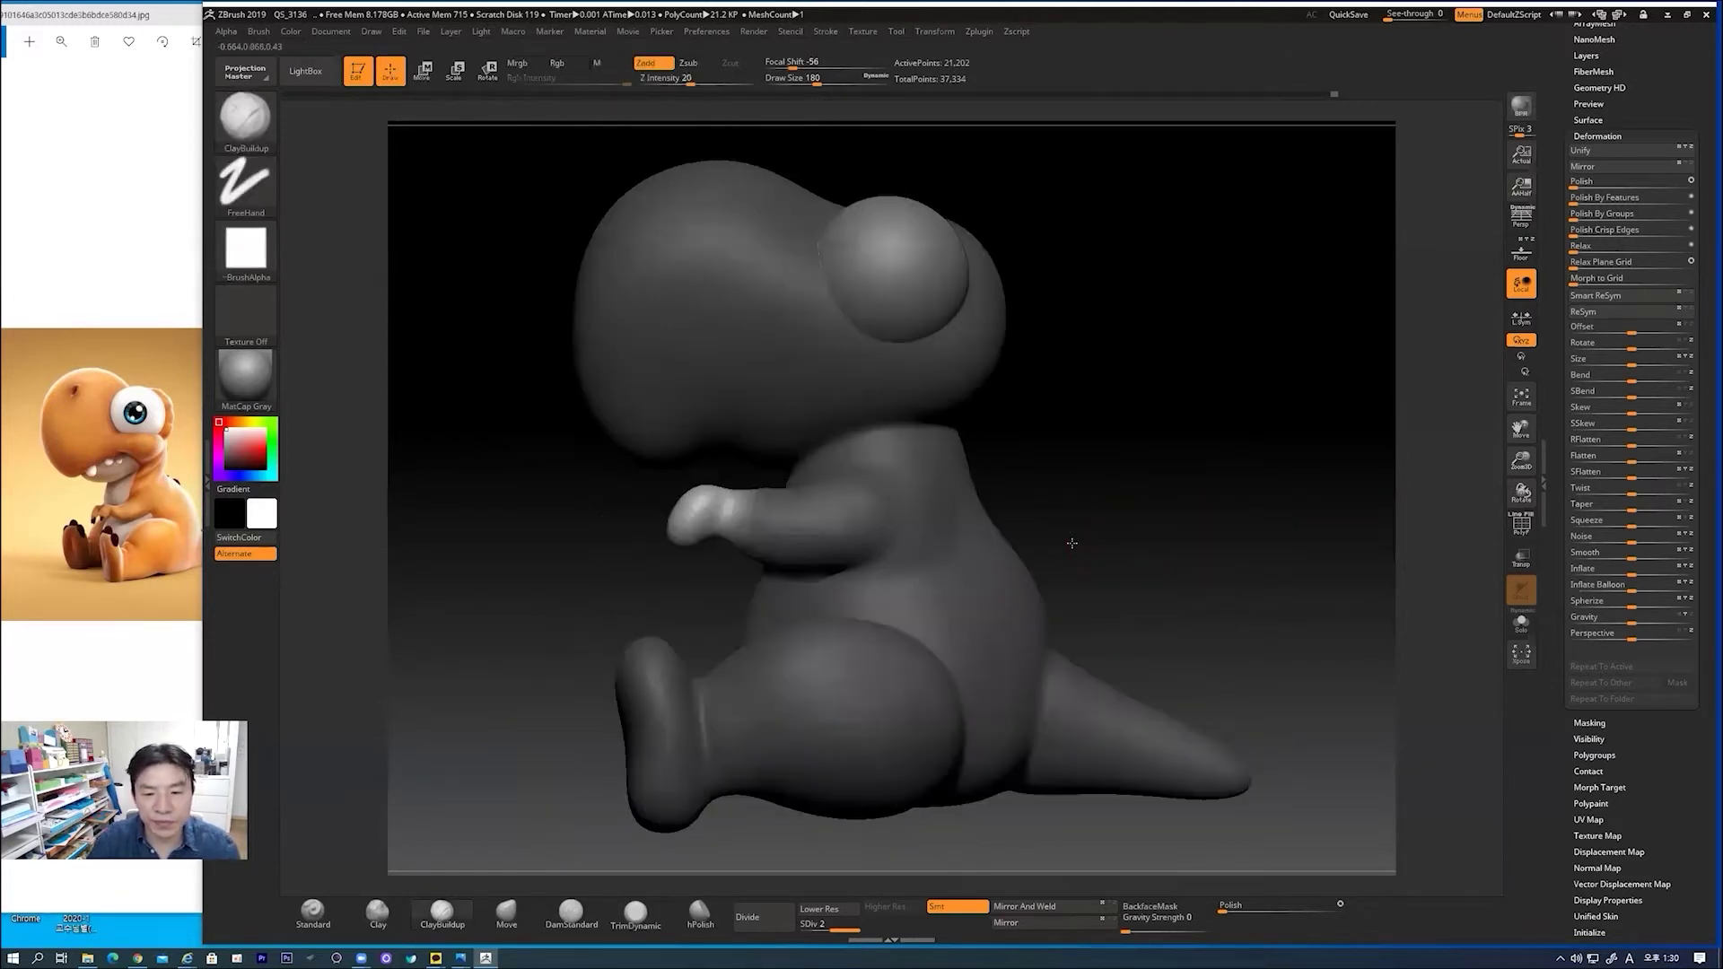
mouse_move(1128, 471)
ctrl+mouse_down()
mouse_move(1166, 554)
mouse_move(1166, 624)
ctrl+mouse_up()
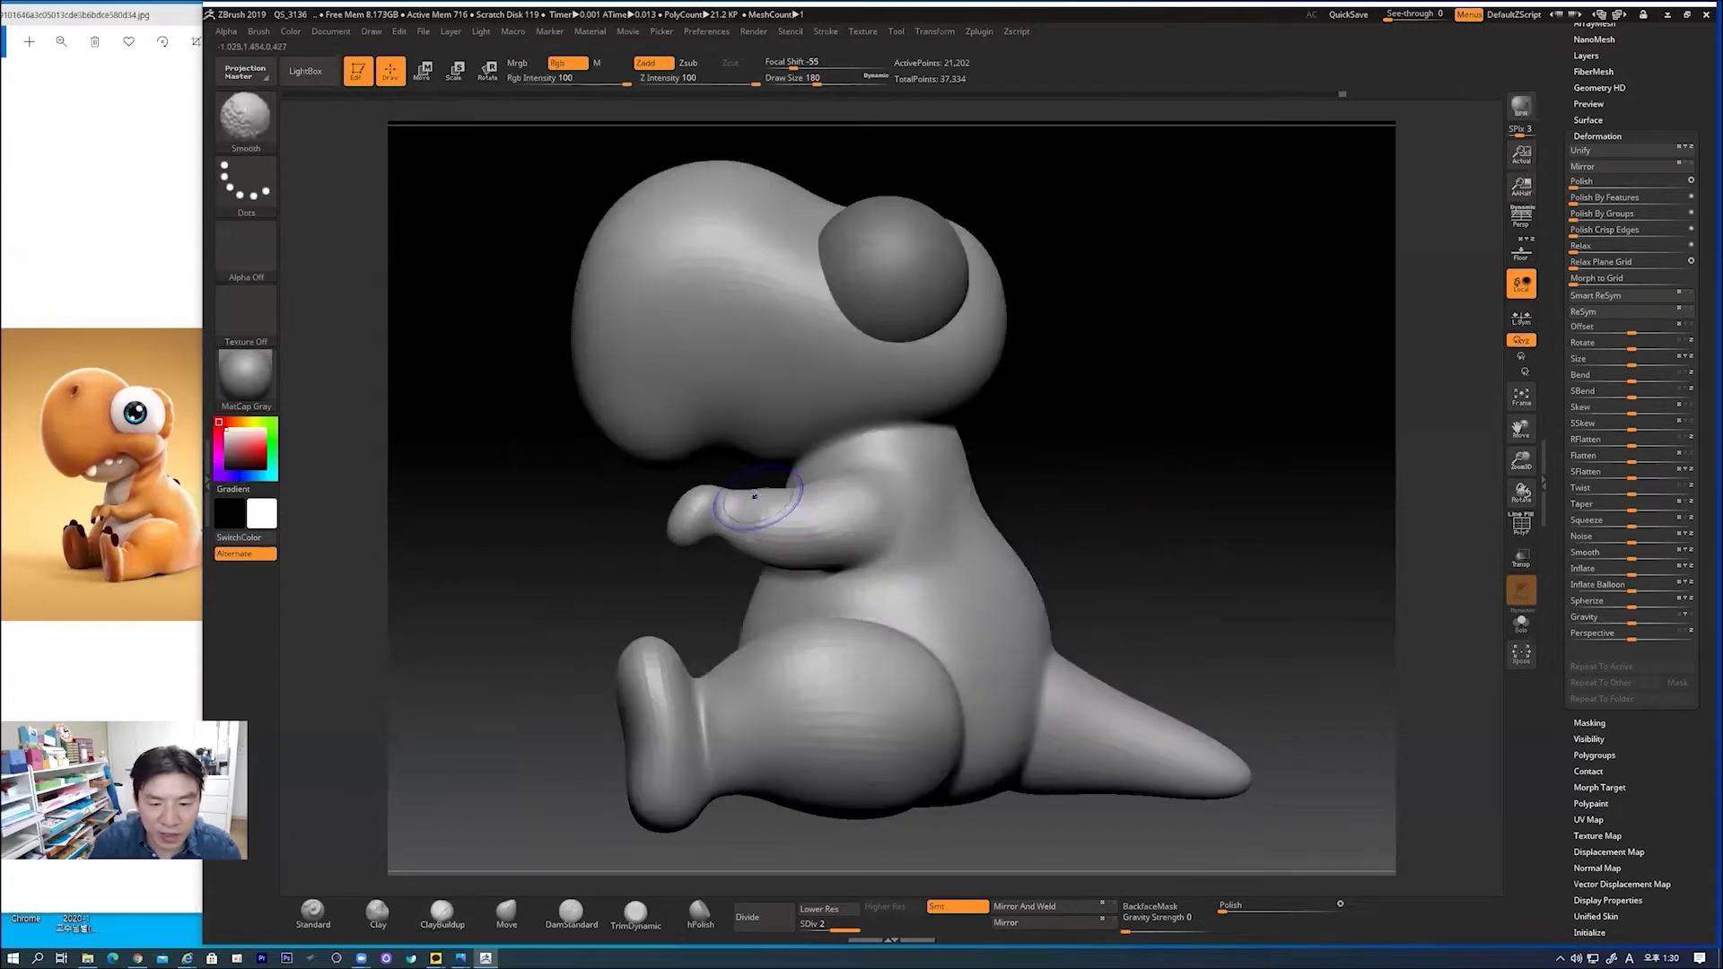
shift+drag(748, 493, 745, 502)
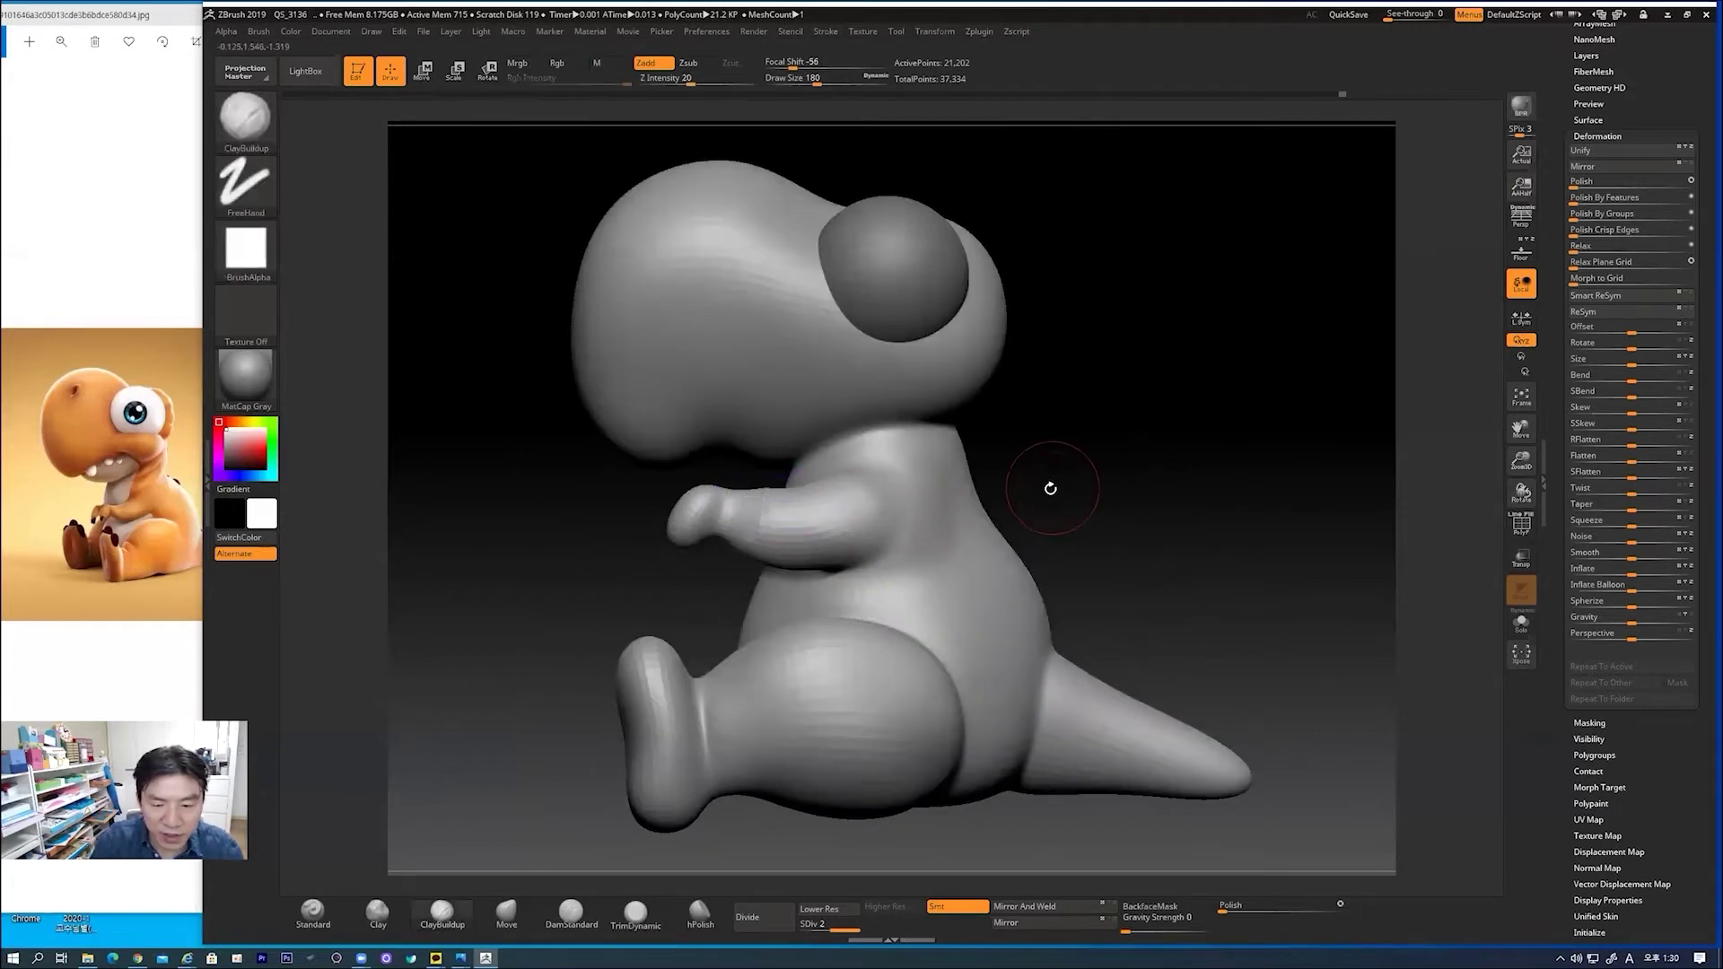
key(ctrl)
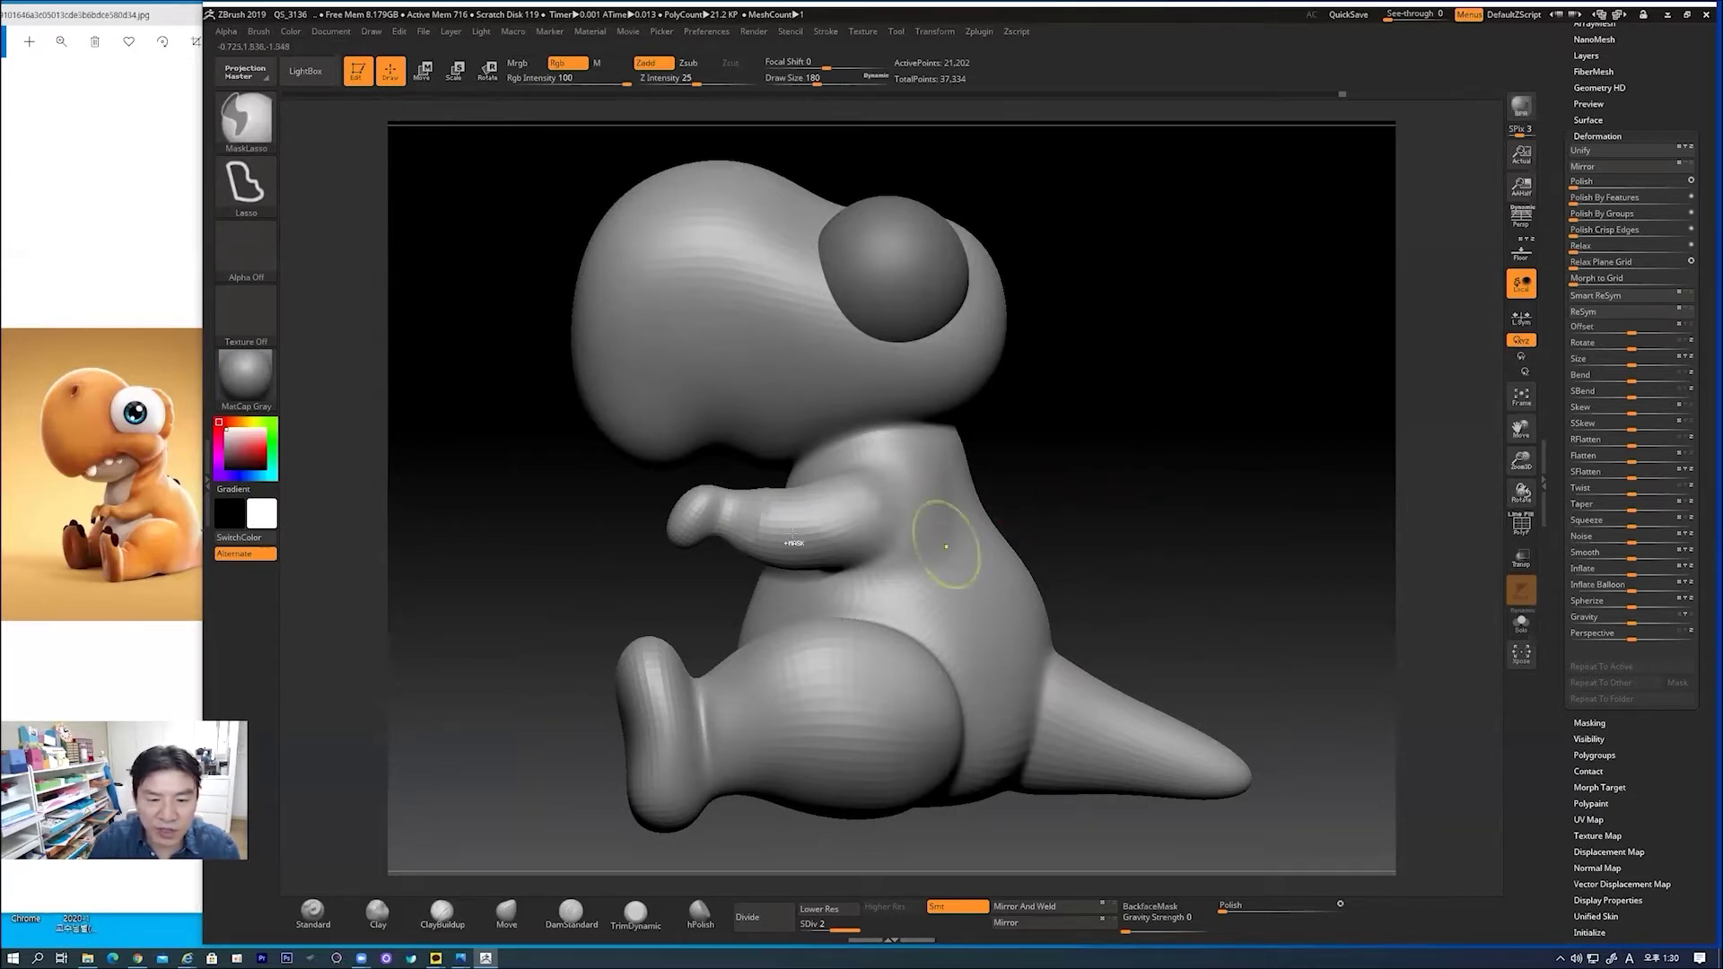
key(shift)
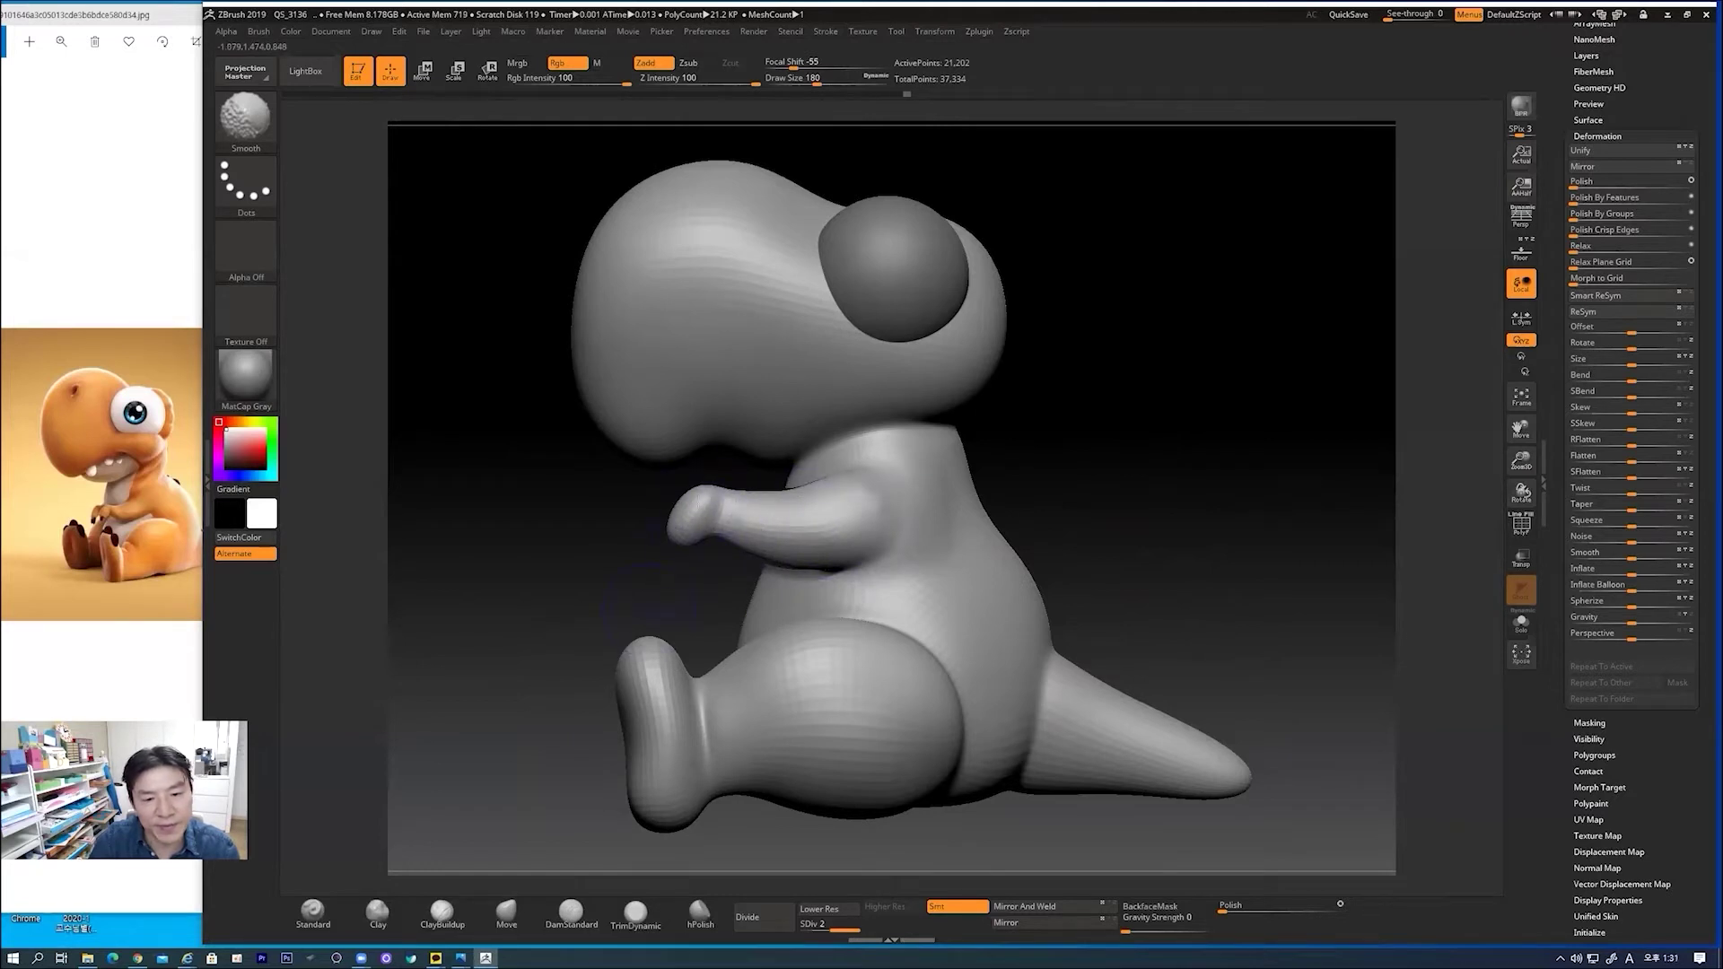
shift+drag(1107, 469, 1149, 476)
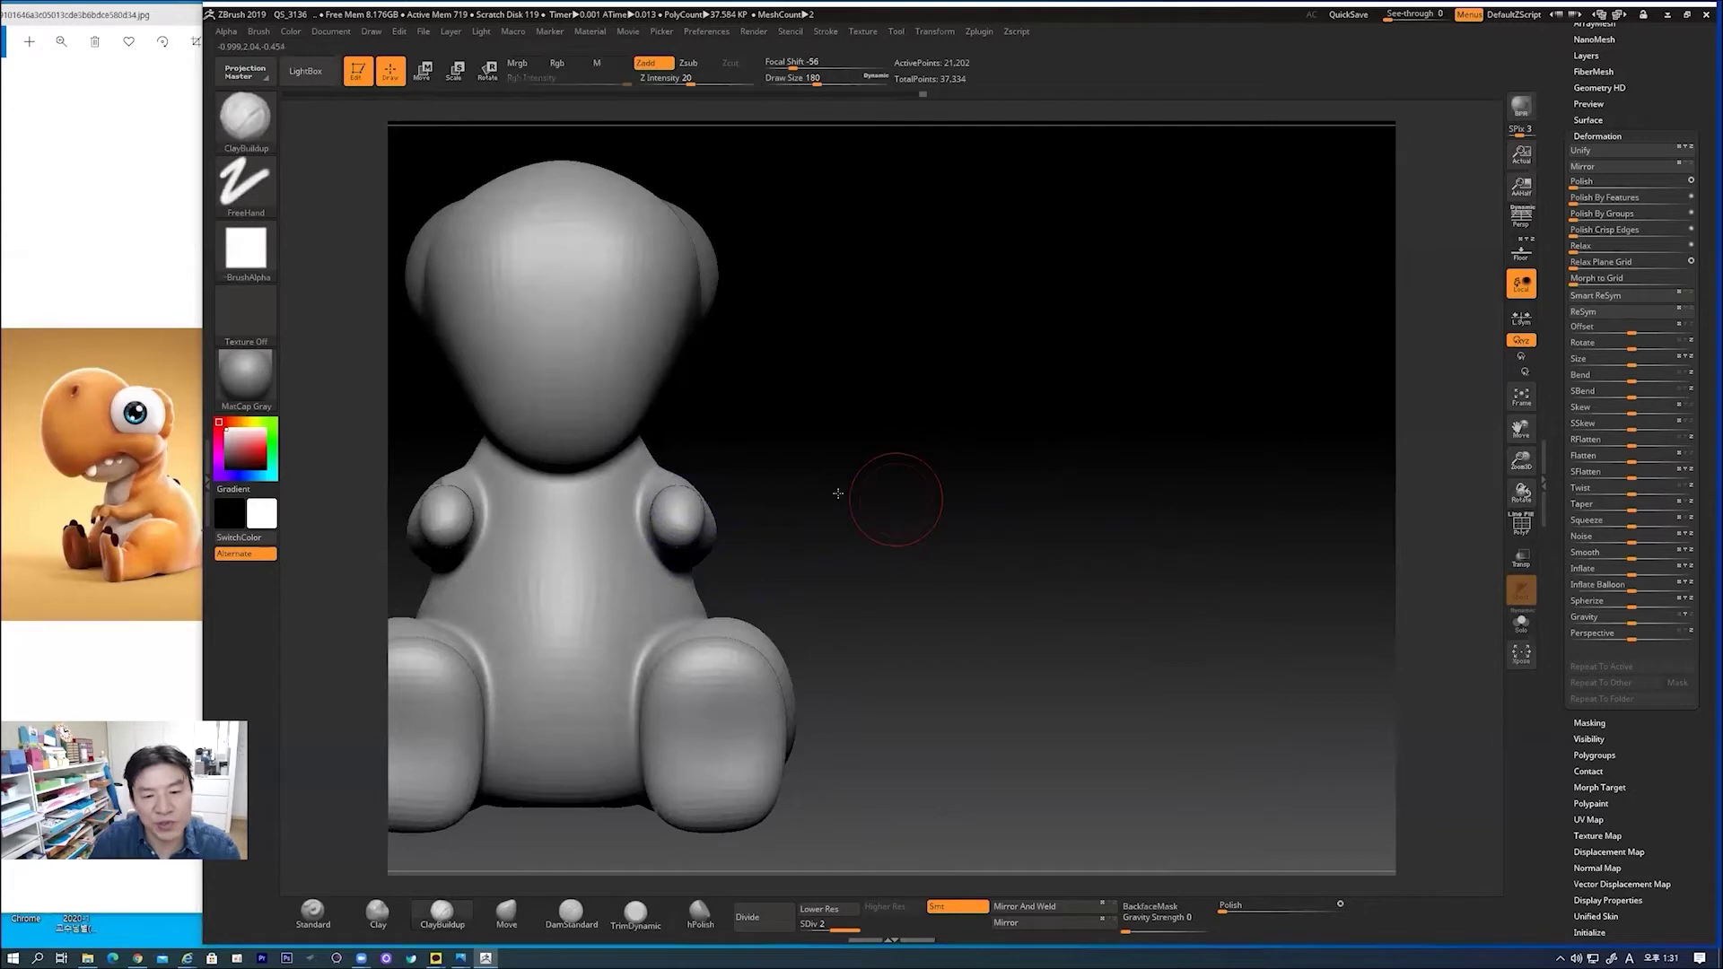
shift+drag(889, 499, 691, 531)
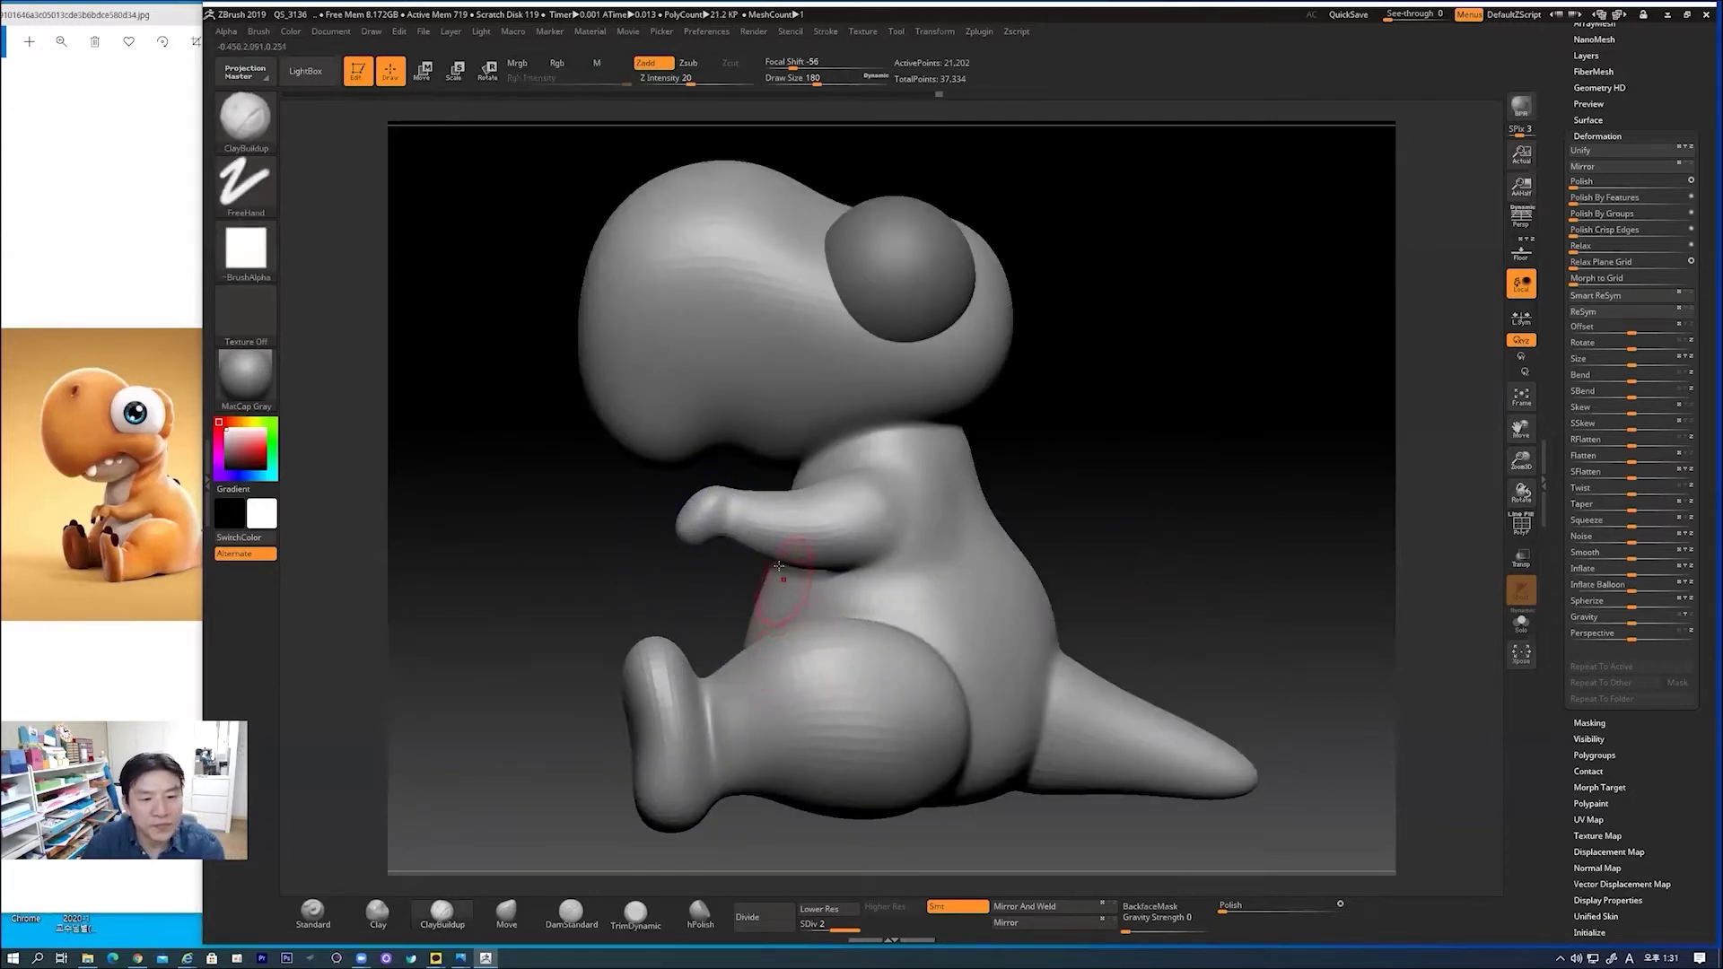
- Mask the hand and forearm with the MaskLasso brush, invert the mask and soften its edge at mid-forearm
alt+drag(634, 592, 164, 553)
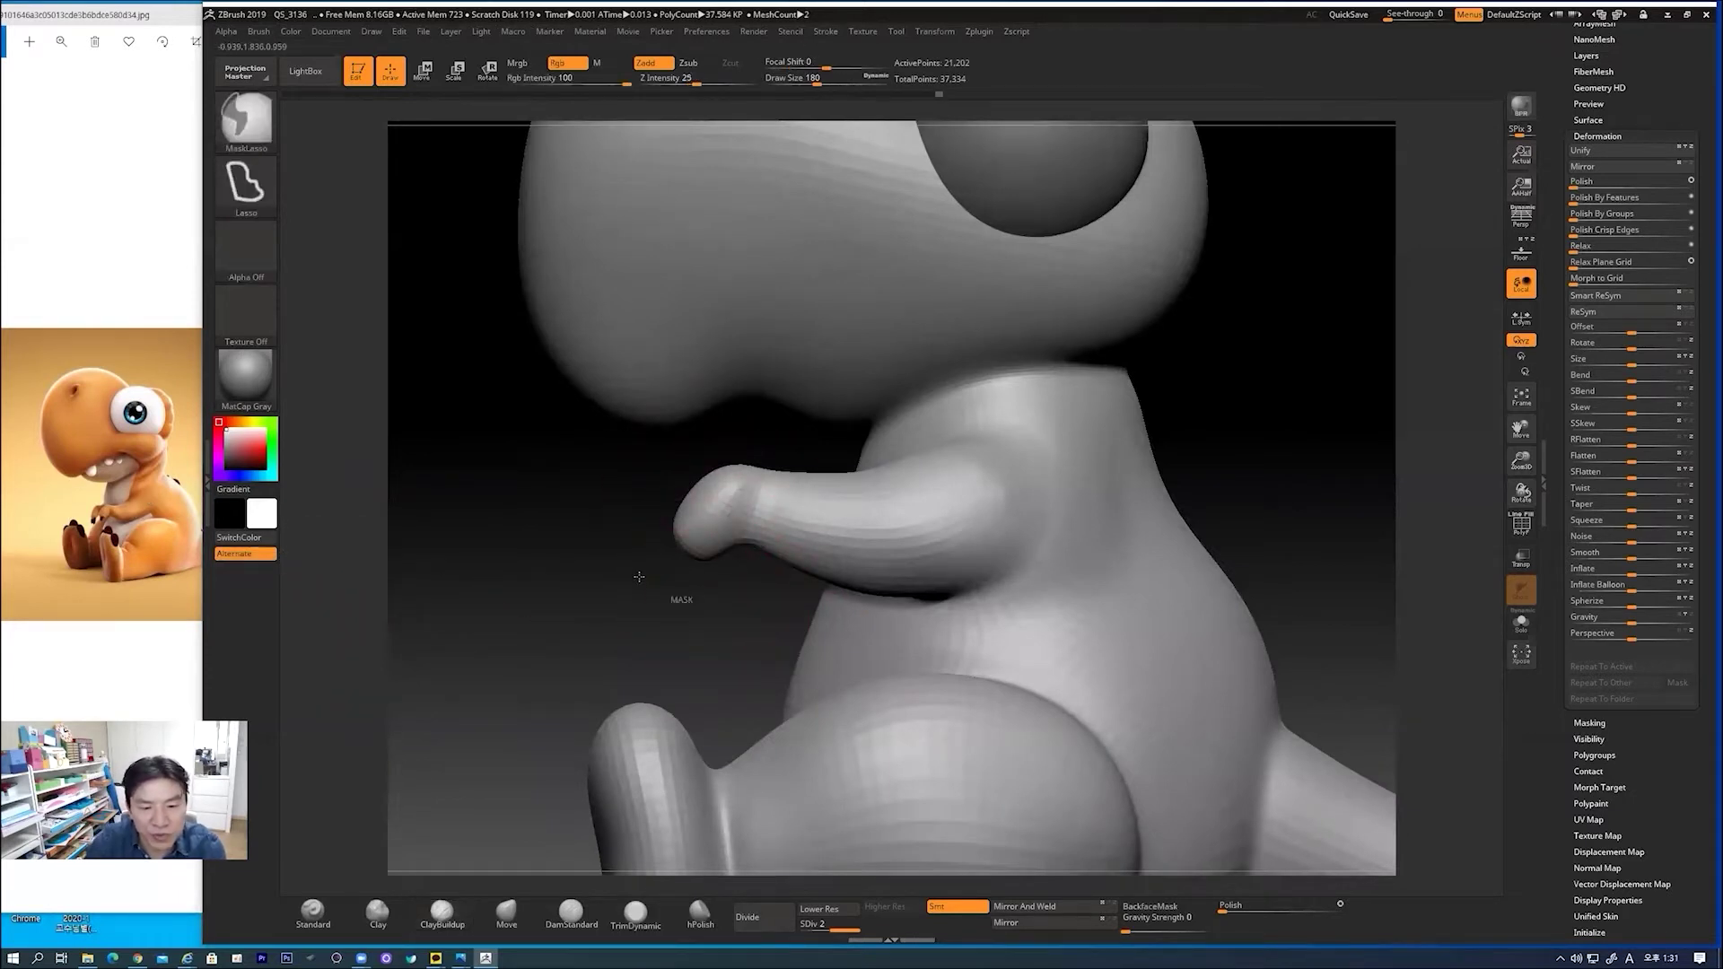
ctrl+right_drag(682, 594, 676, 456)
mouse_move(691, 565)
ctrl+mouse_down()
mouse_move(701, 462)
mouse_move(658, 469)
mouse_move(692, 584)
ctrl+mouse_up()
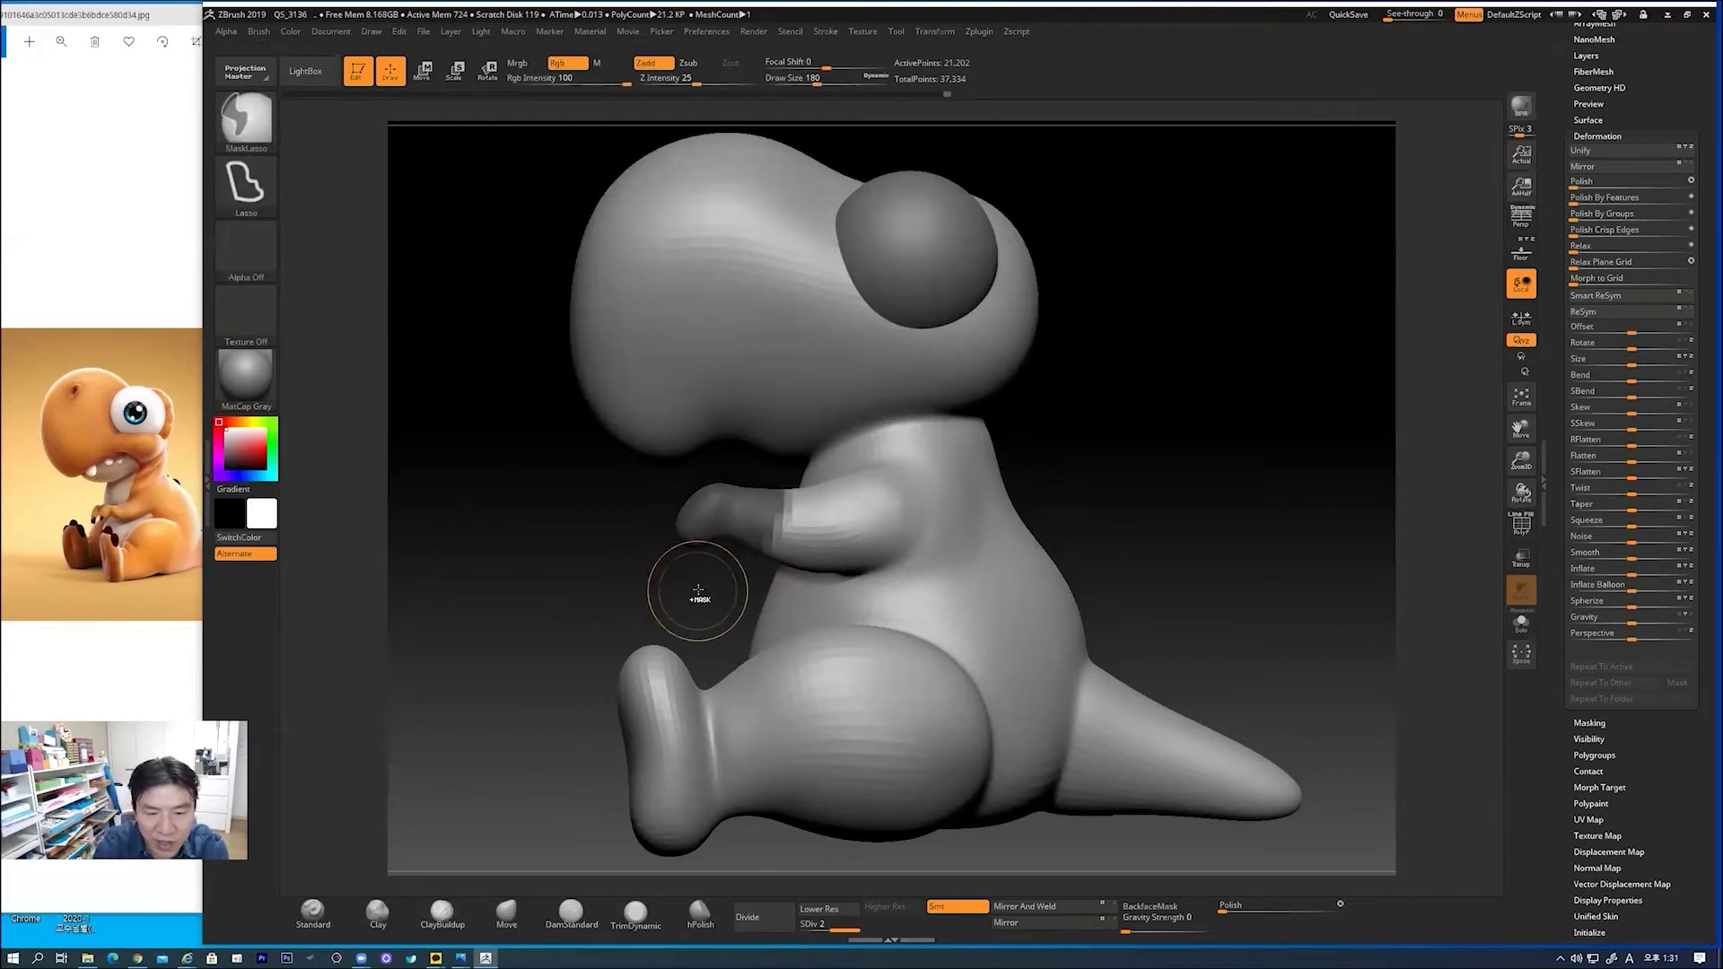
ctrl+click(695, 589)
key(ctrl)
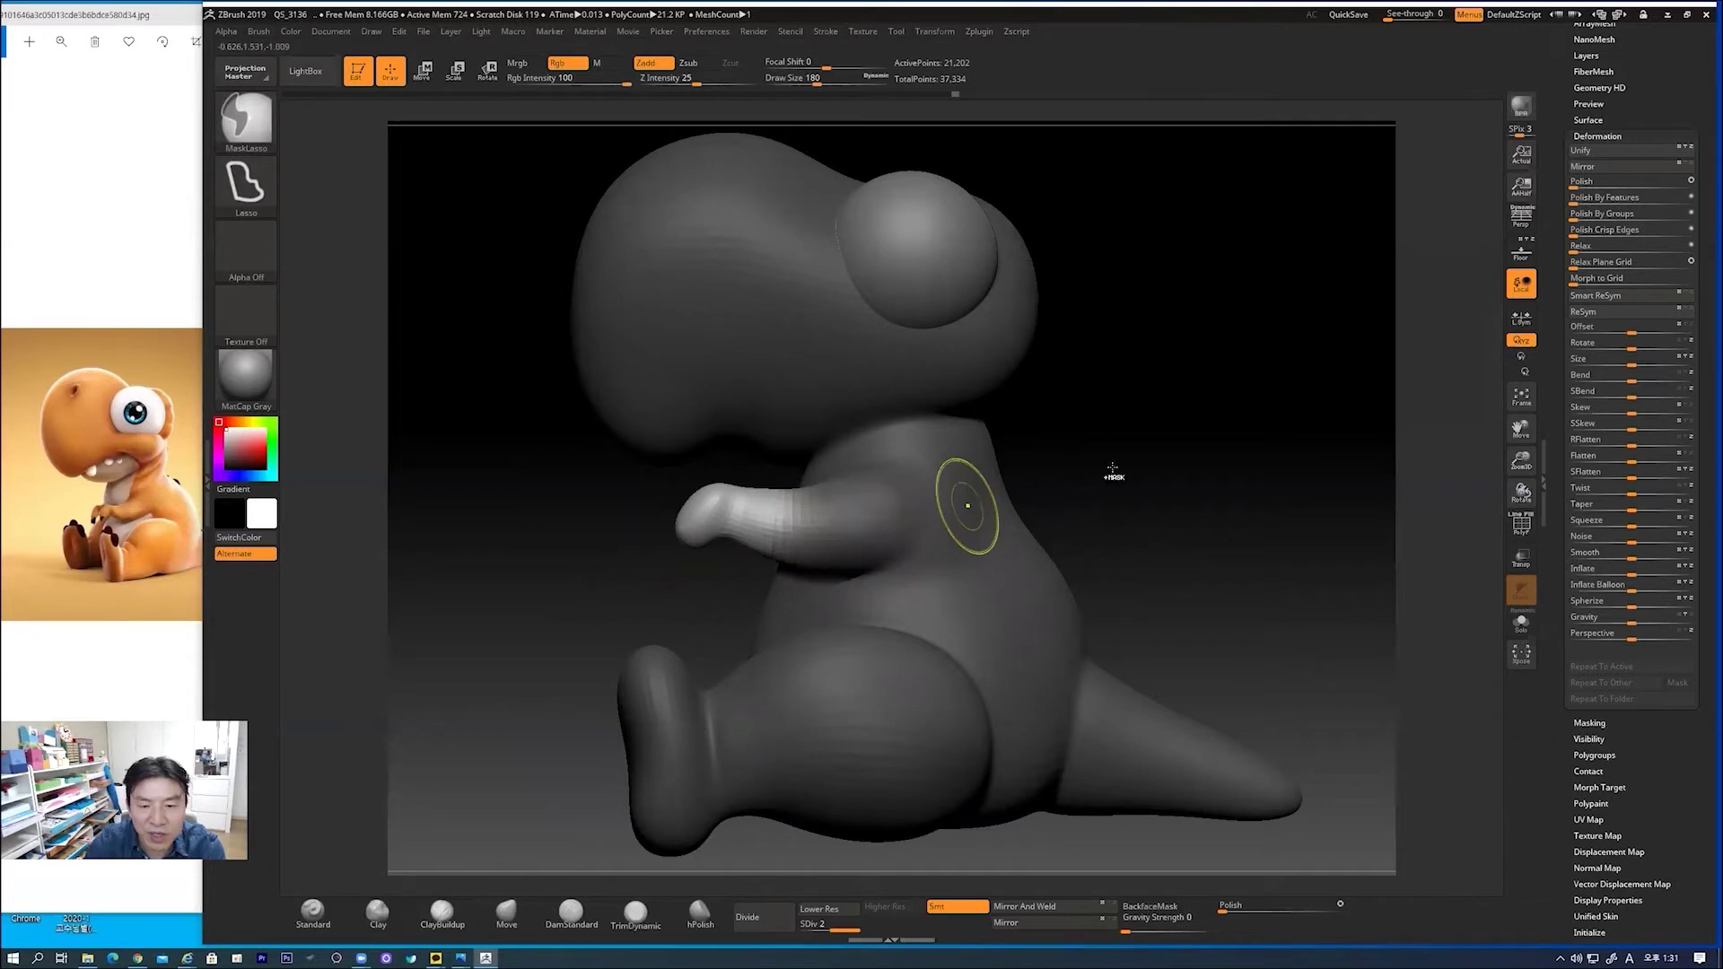
mouse_move(1158, 466)
alt+mouse_down()
mouse_move(1118, 450)
mouse_move(1100, 507)
alt+mouse_up()
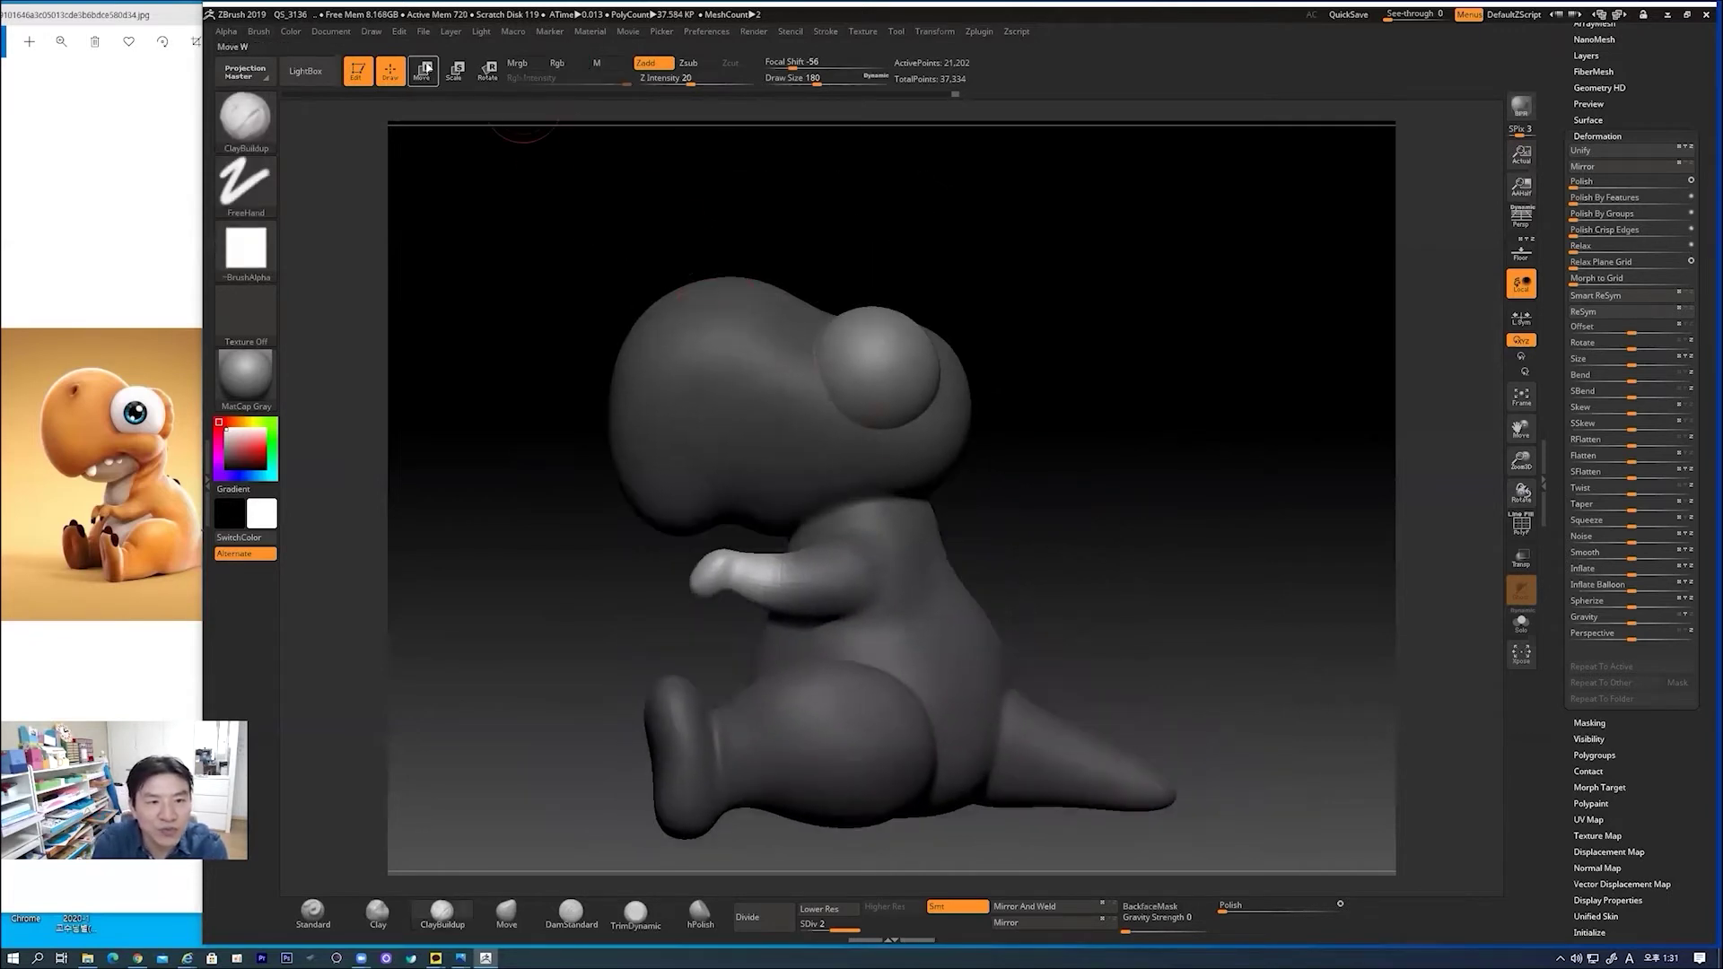
- Place the gizmo on the forearm and rotate the forearm and hand slightly
key(w)
alt+drag(1032, 528, 1139, 565)
click(779, 422)
drag(803, 478, 813, 500)
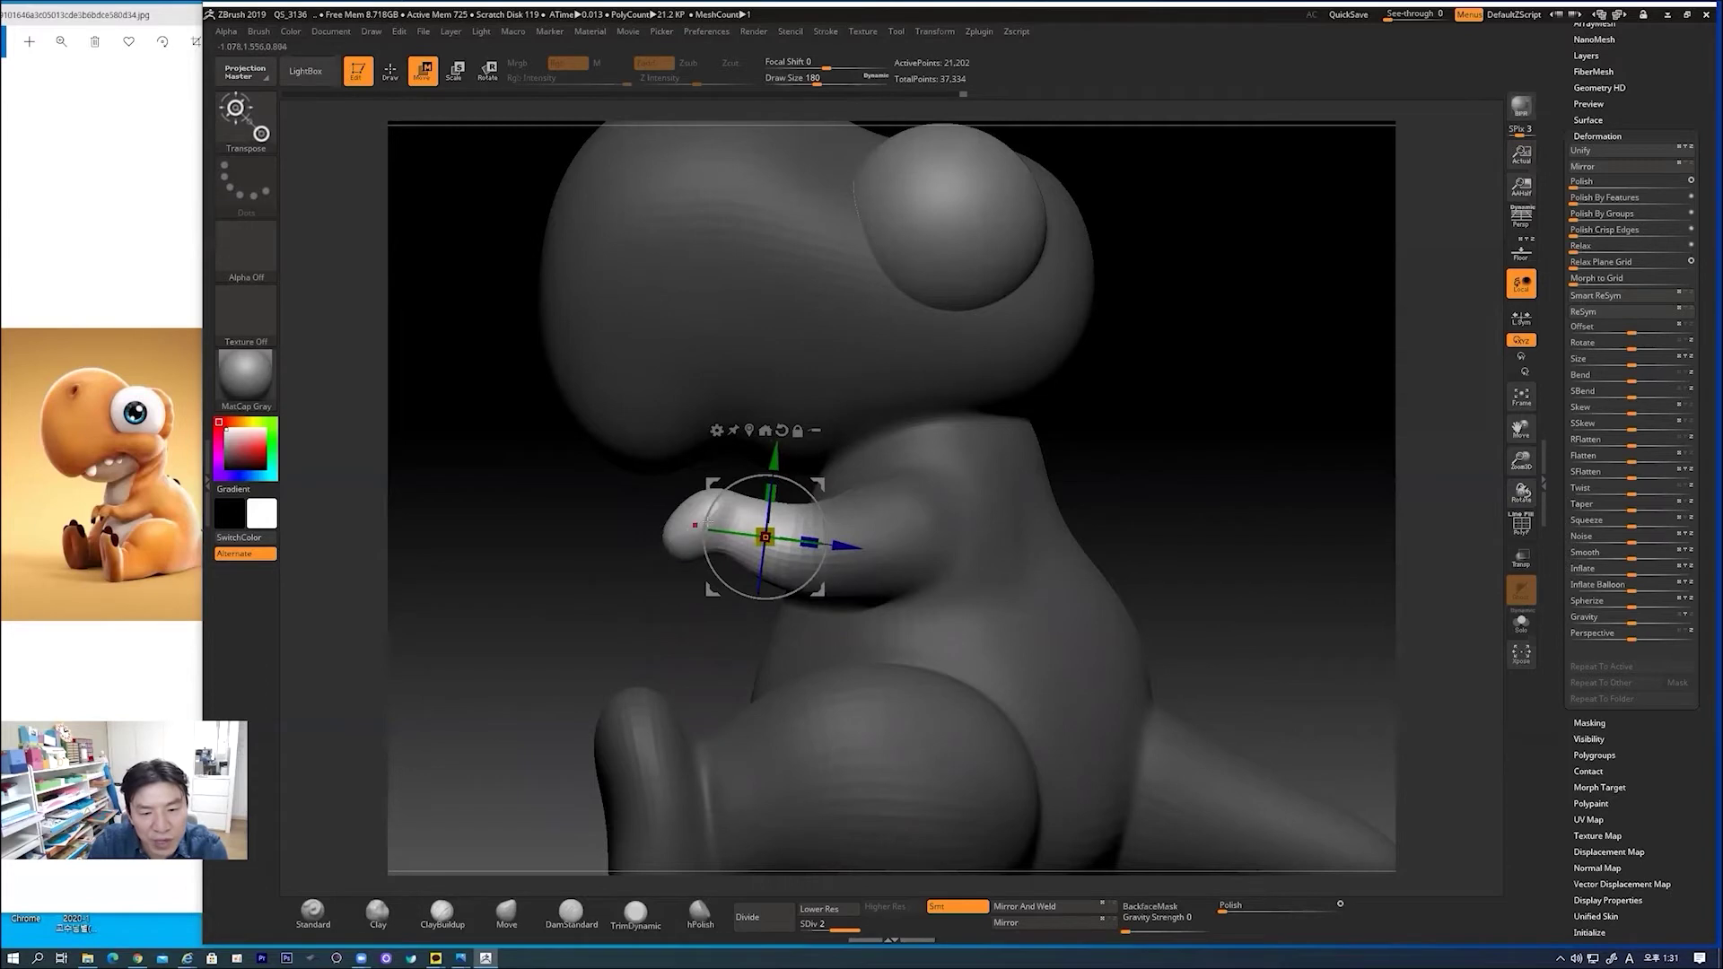
click(391, 71)
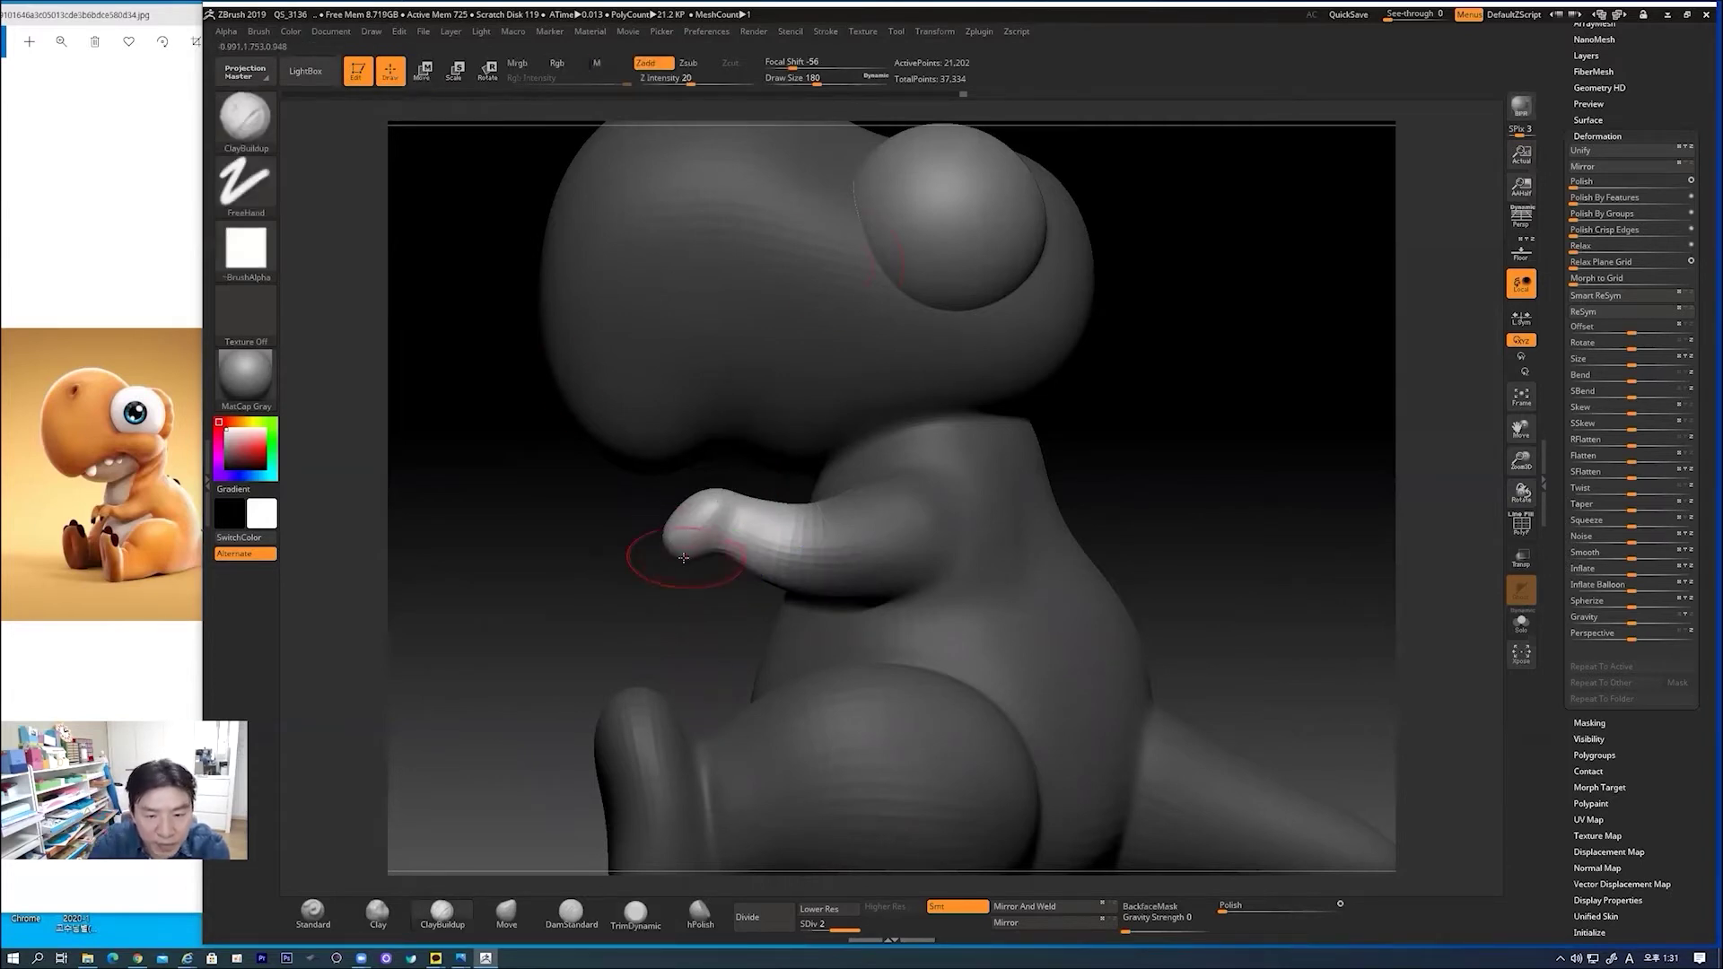
- Replace the mask with a lasso mask over the hand only, invert it and soften the edge at the wrist
mouse_move(663, 622)
ctrl+mouse_down()
mouse_move(637, 610)
mouse_move(648, 507)
mouse_move(738, 493)
ctrl+mouse_up()
ctrl+drag(639, 679, 720, 643)
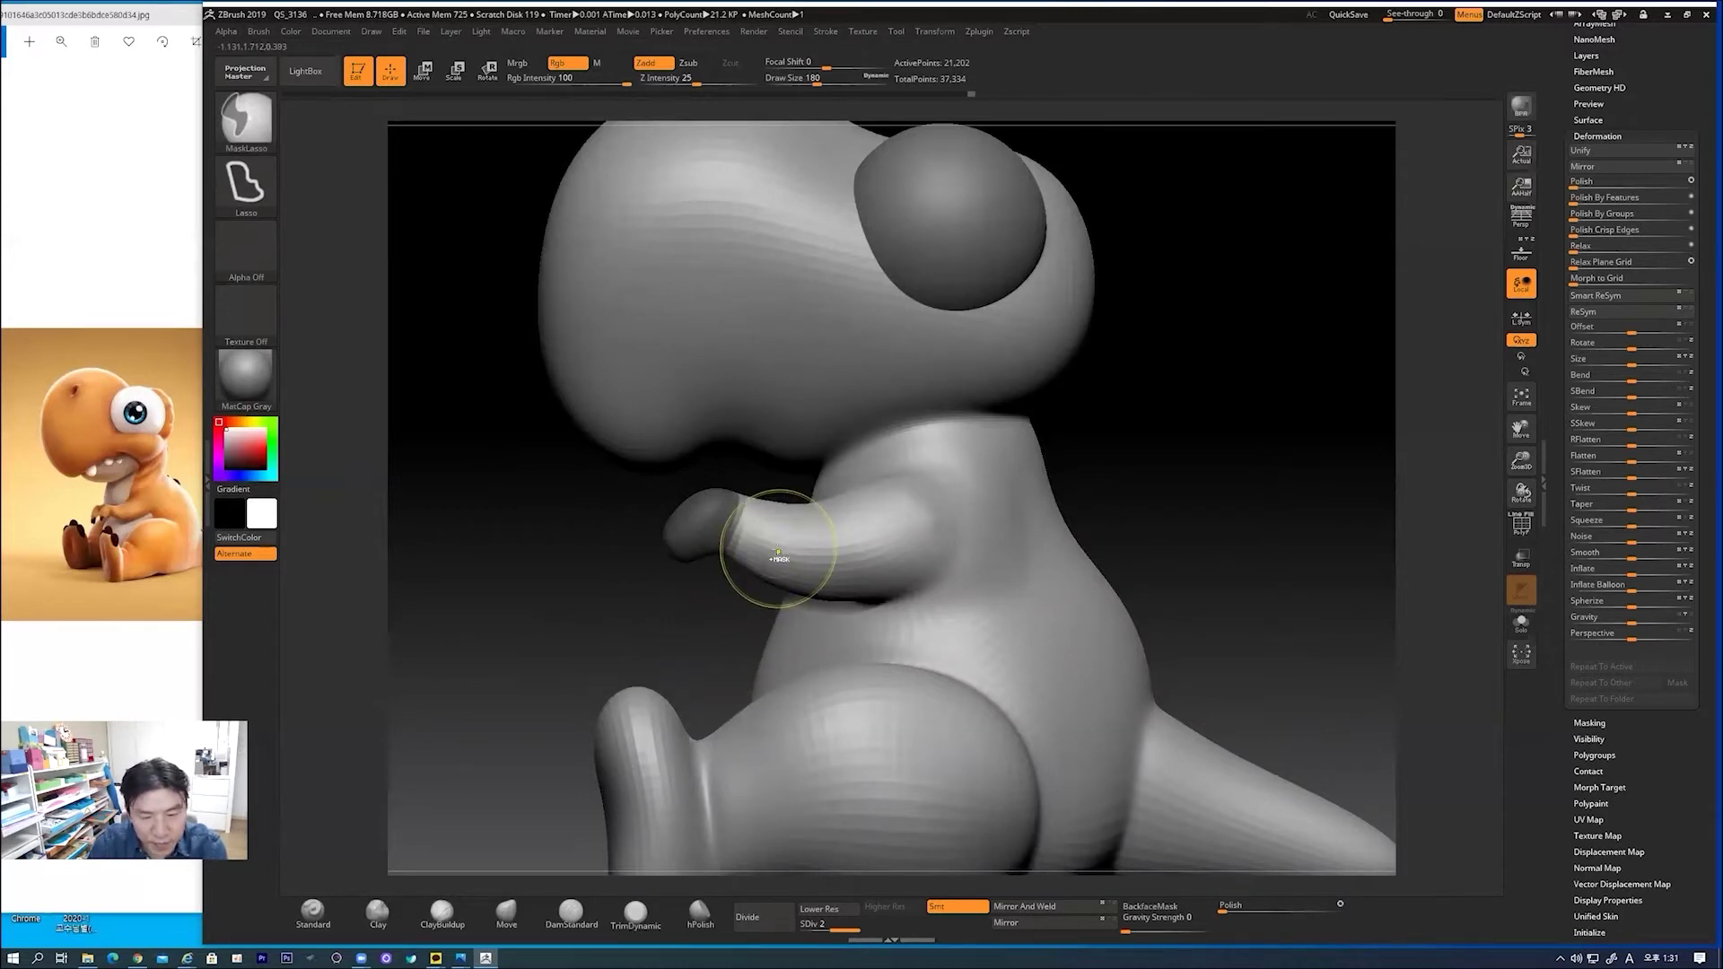
key(ctrl+i)
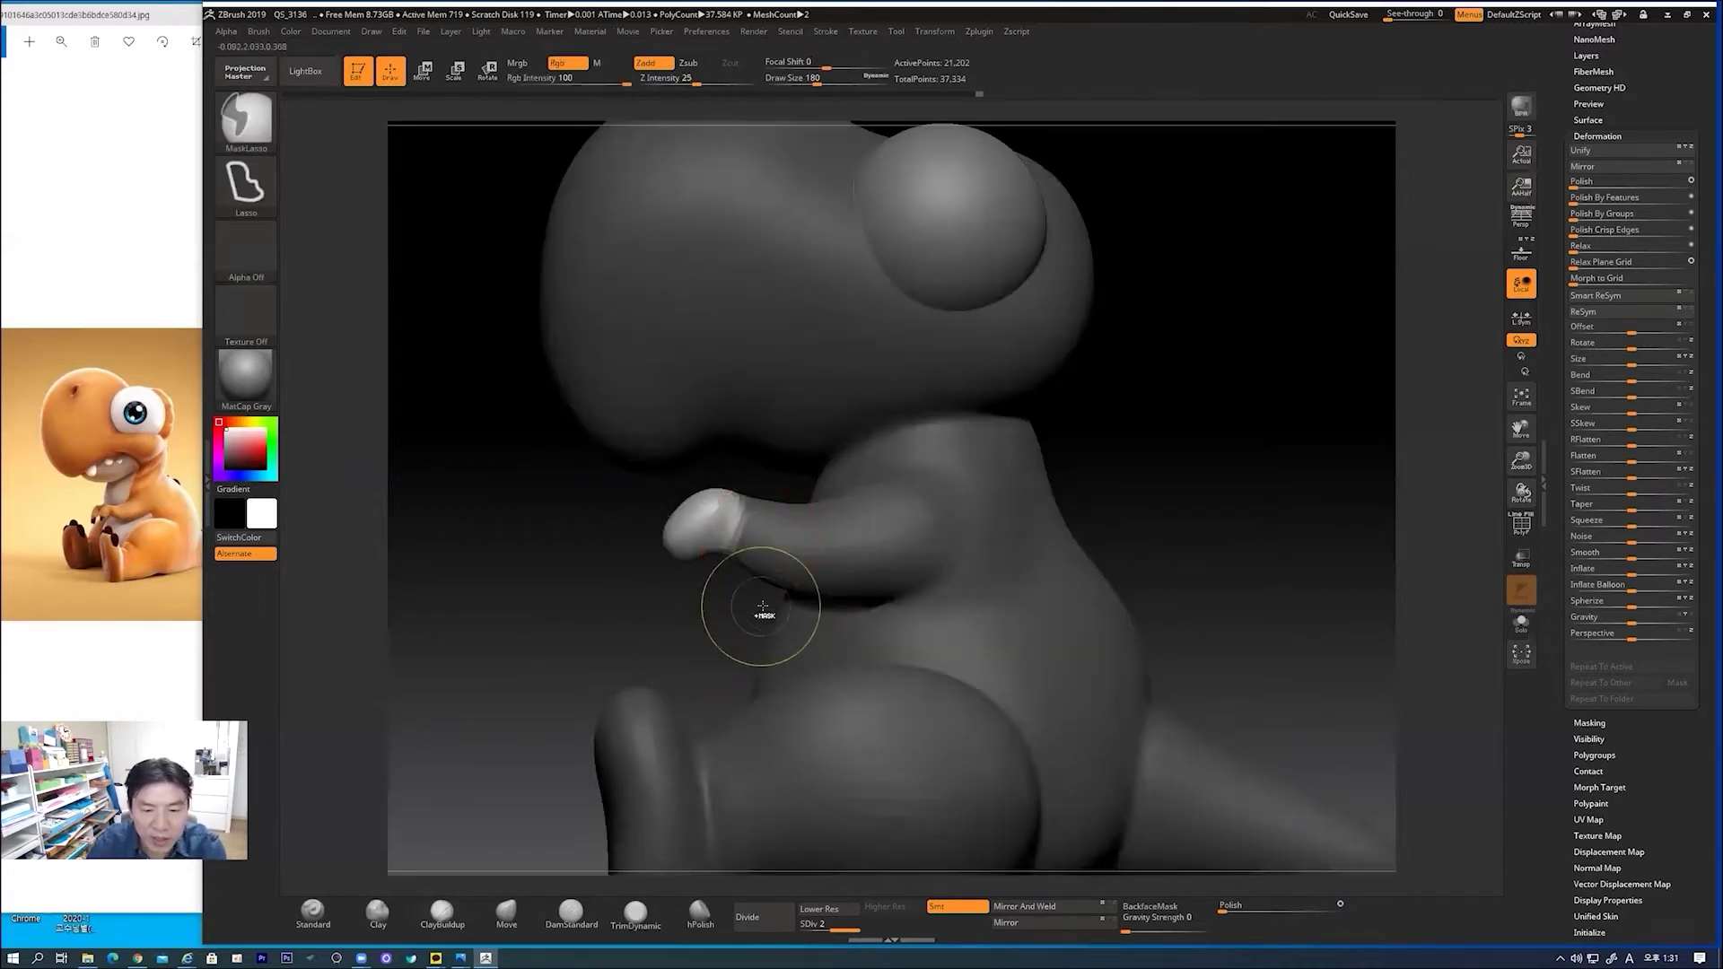
ctrl+click(776, 576)
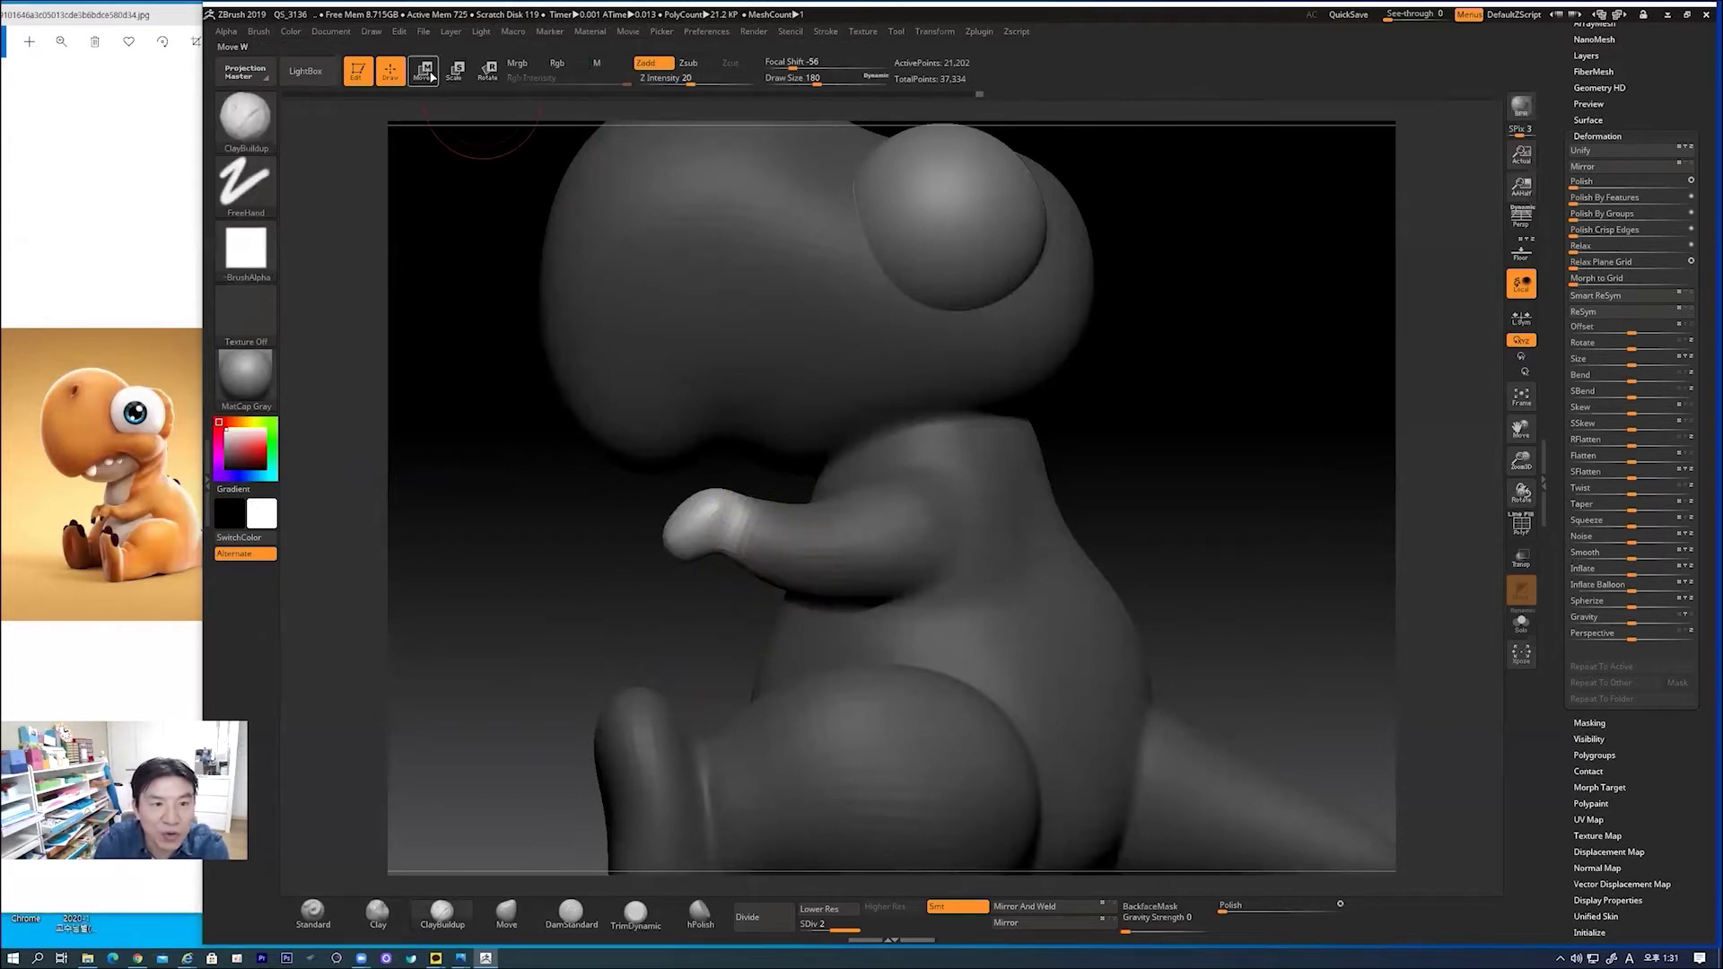
- Move the gizmo to the wrist, rotate the hand so it bends downward, and clear the mask
key(w)
click(798, 435)
key(ctrl+z)
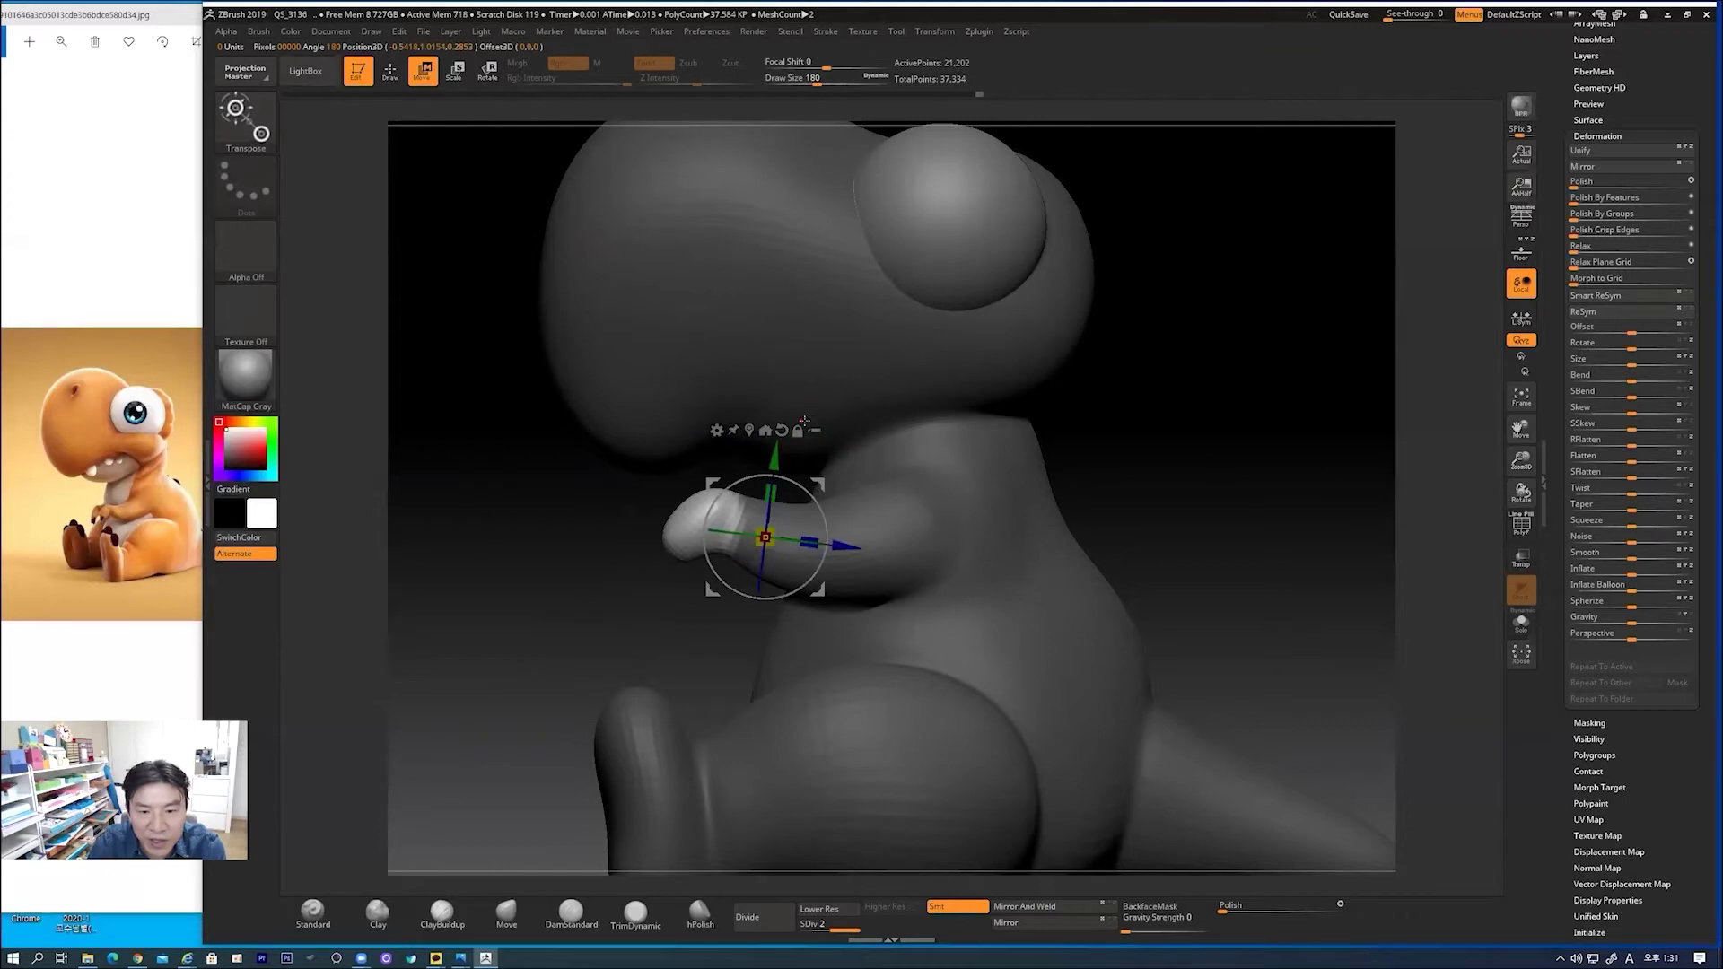
alt+drag(827, 485, 794, 469)
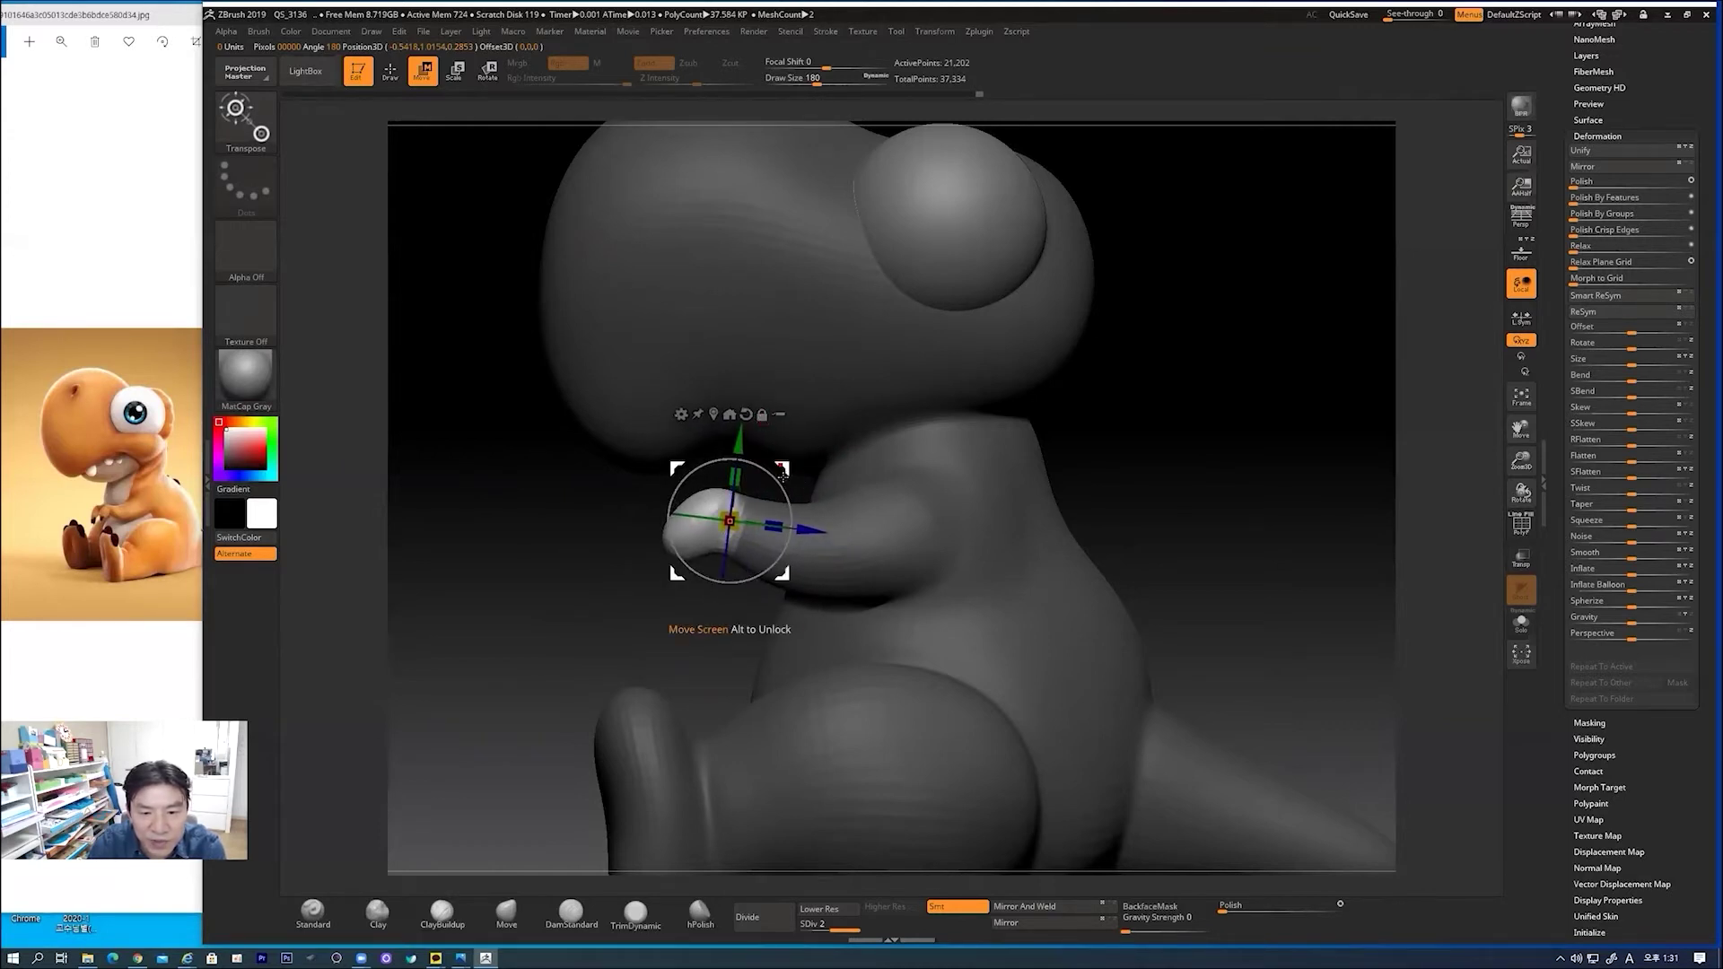
drag(783, 486, 769, 453)
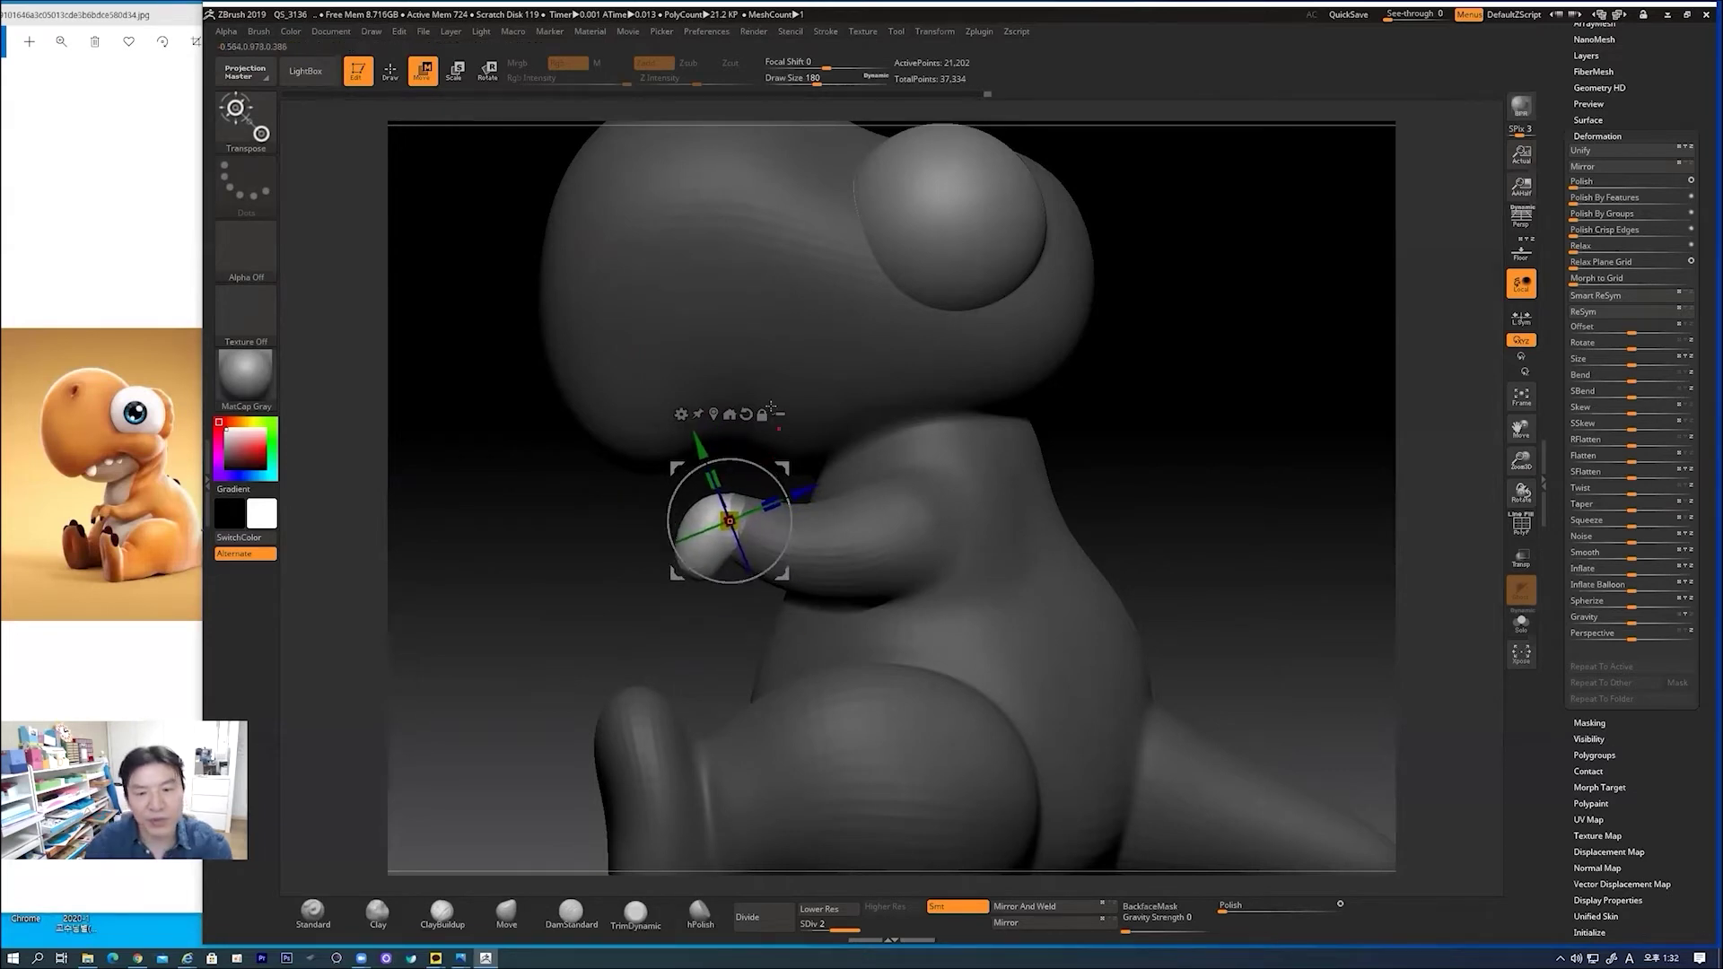
click(391, 74)
mouse_move(552, 560)
mouse_down()
mouse_move(560, 534)
mouse_move(594, 646)
mouse_up()
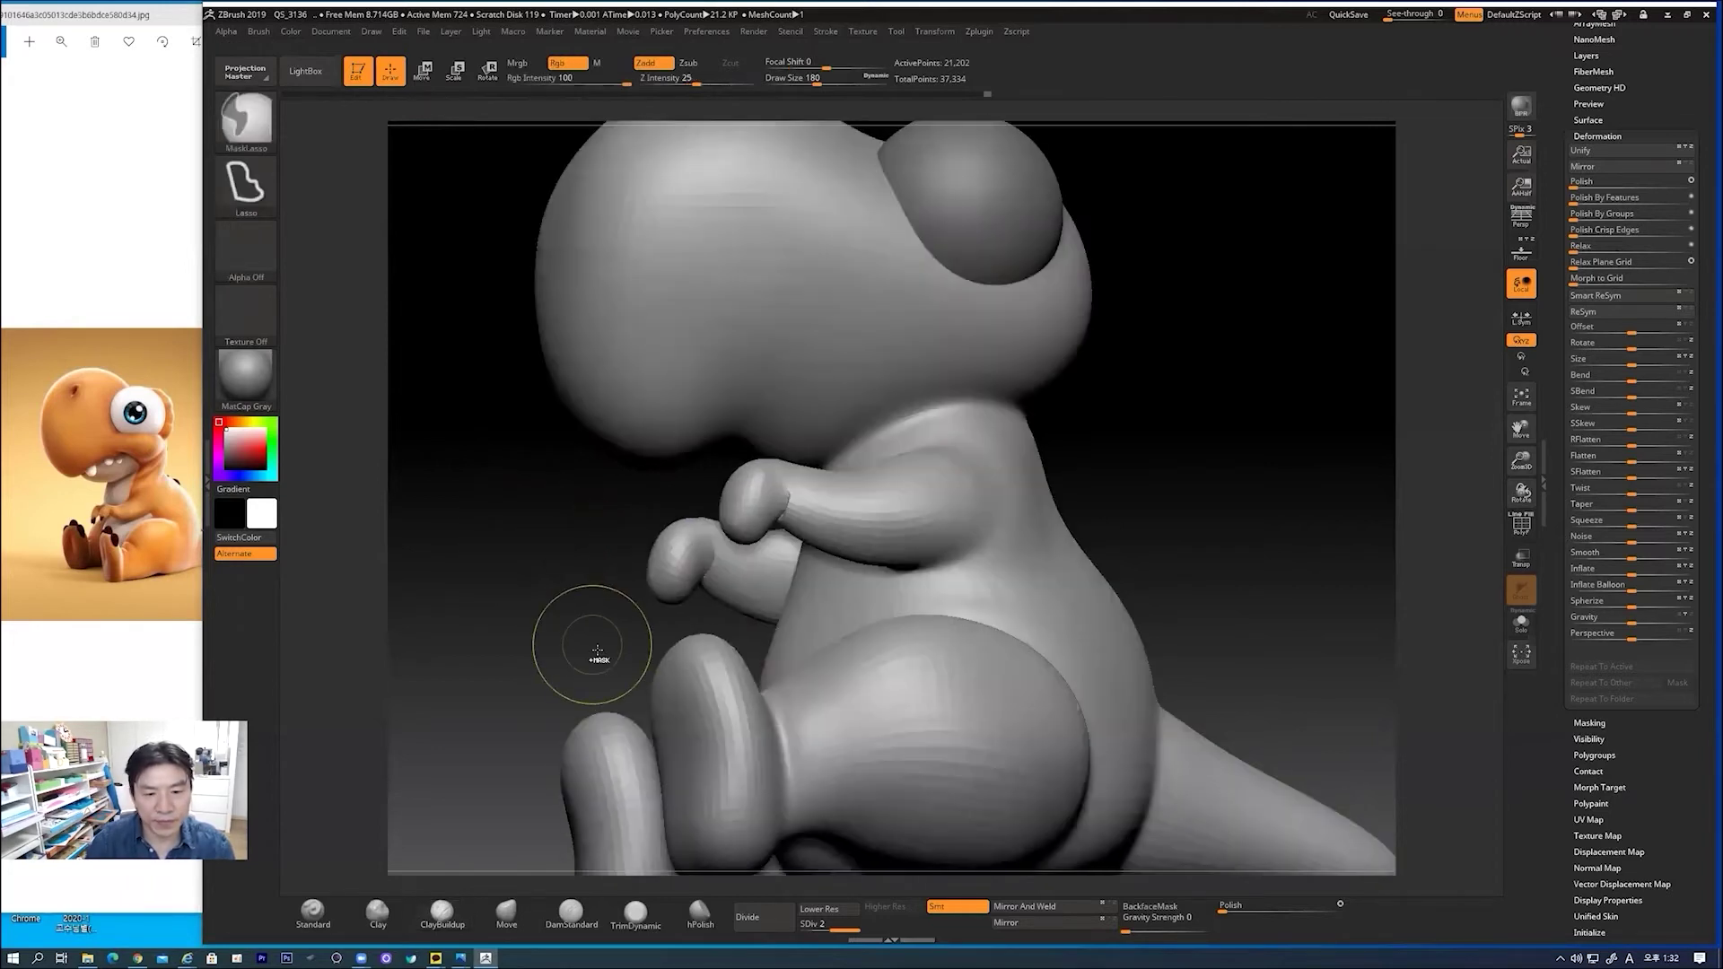
- Smooth the crease between the hand and forearm, reducing the draw size to 120 for the inner wrist
drag(1210, 513, 1031, 502)
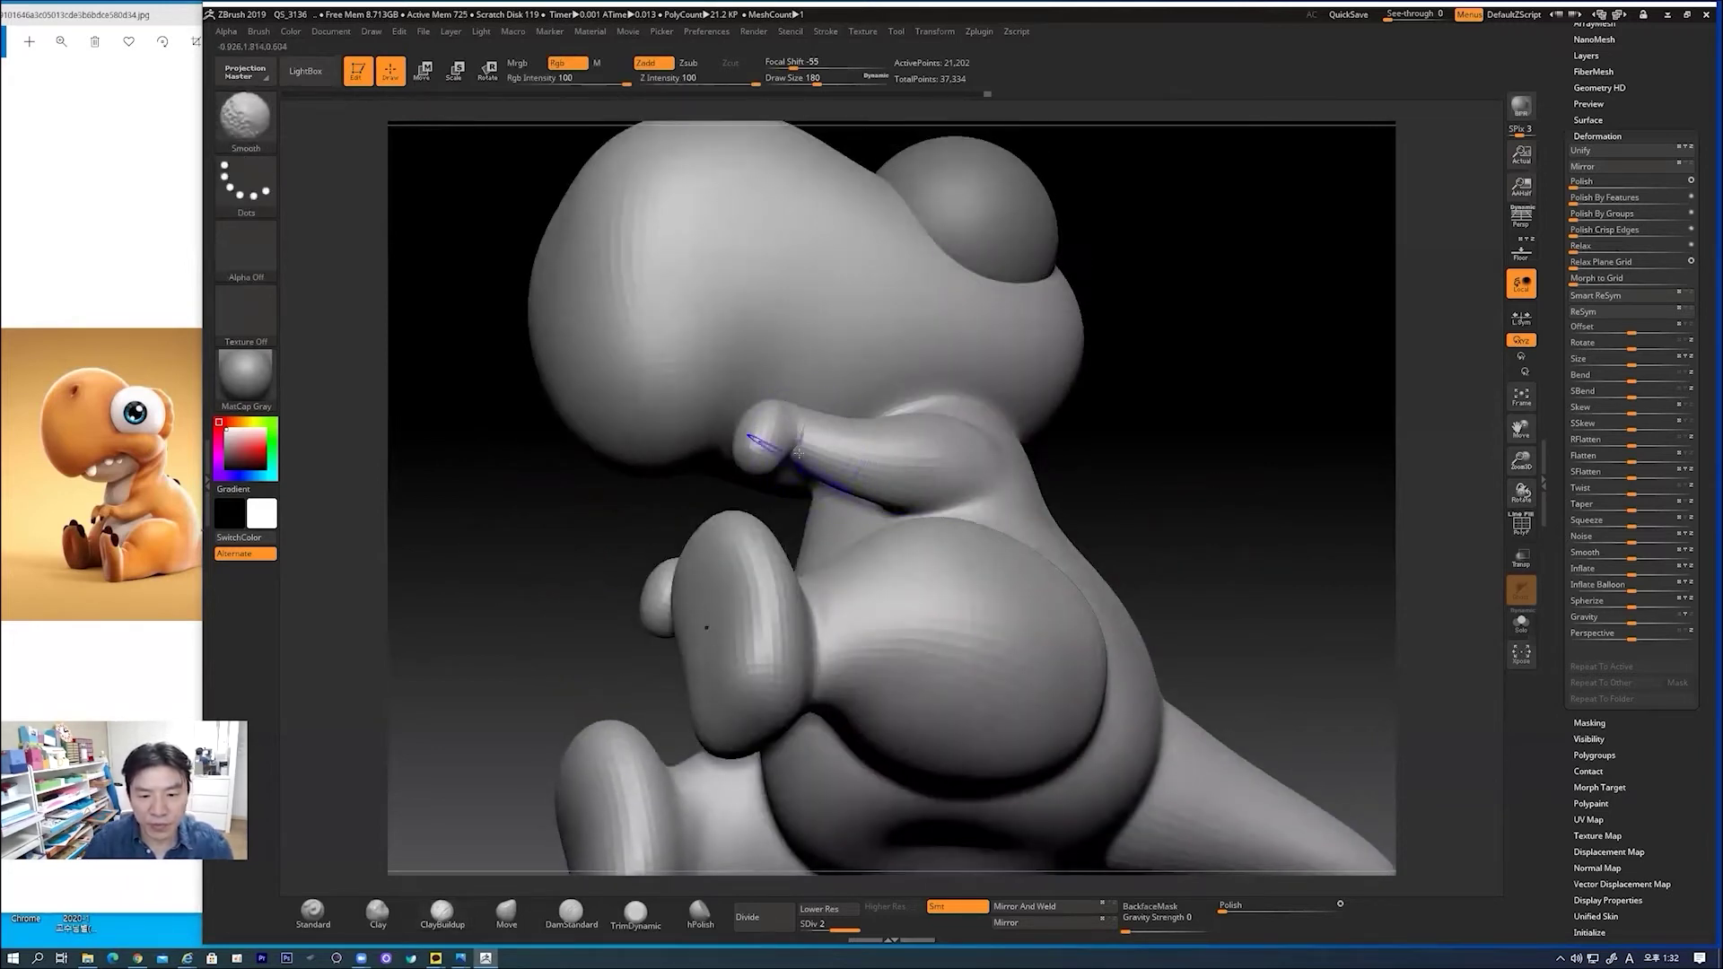
shift+drag(793, 456, 867, 457)
drag(1241, 323, 1117, 341)
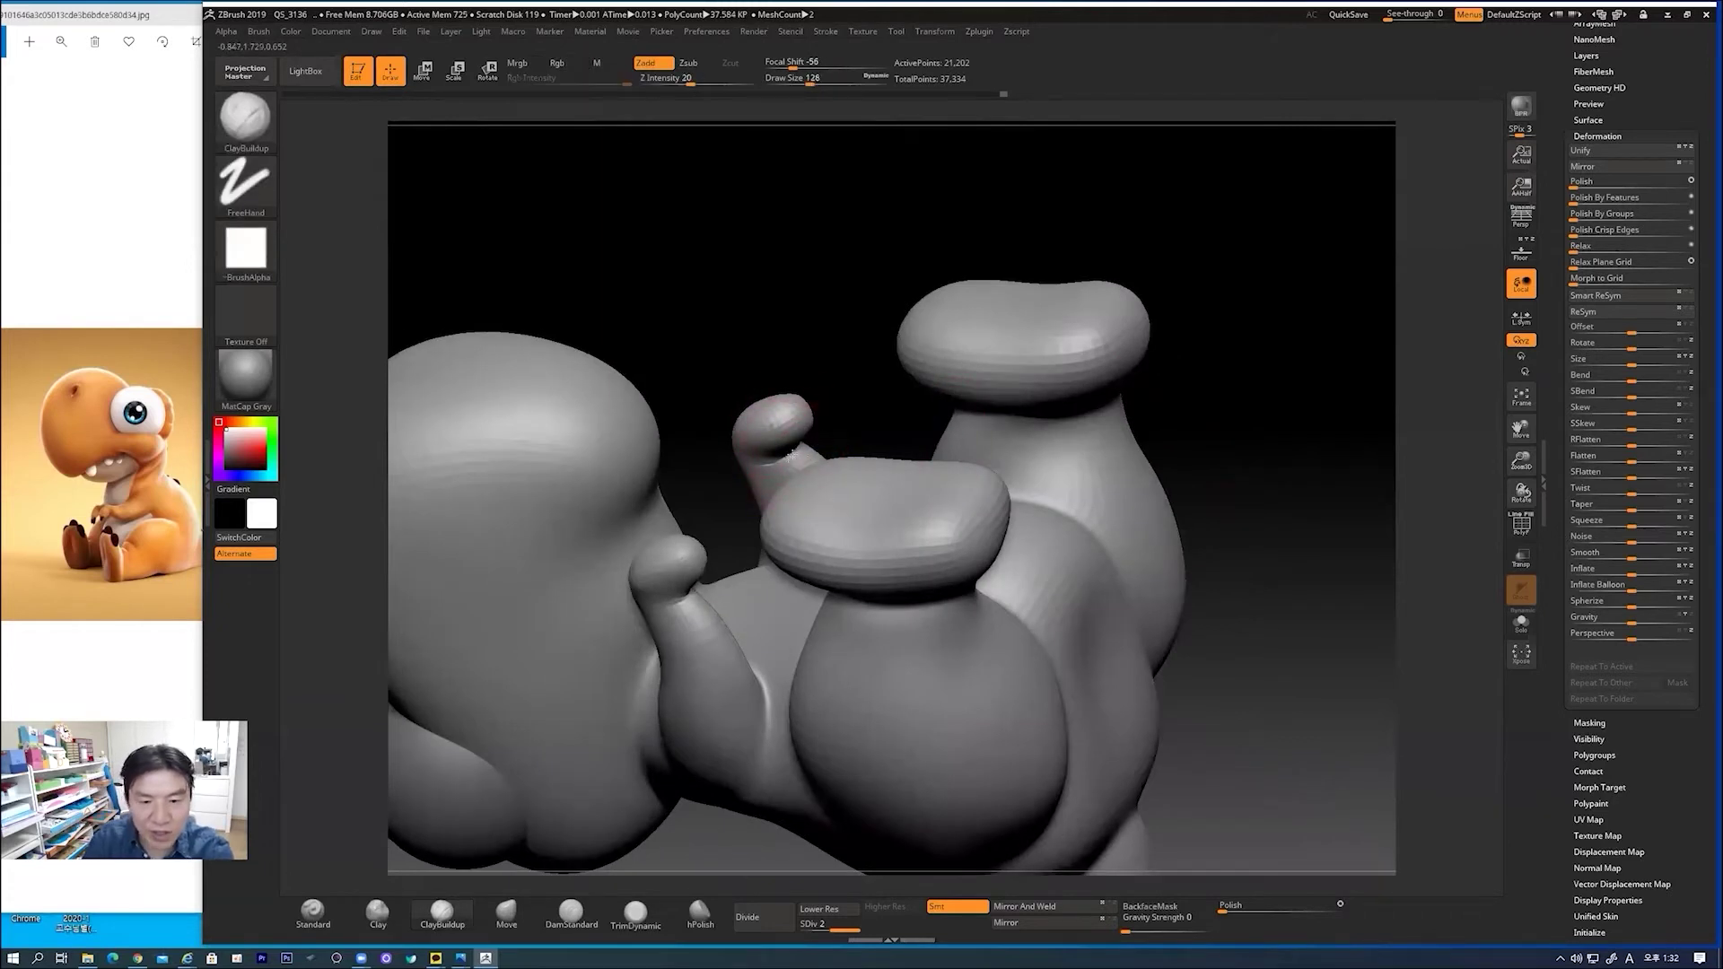
drag(871, 390, 799, 415)
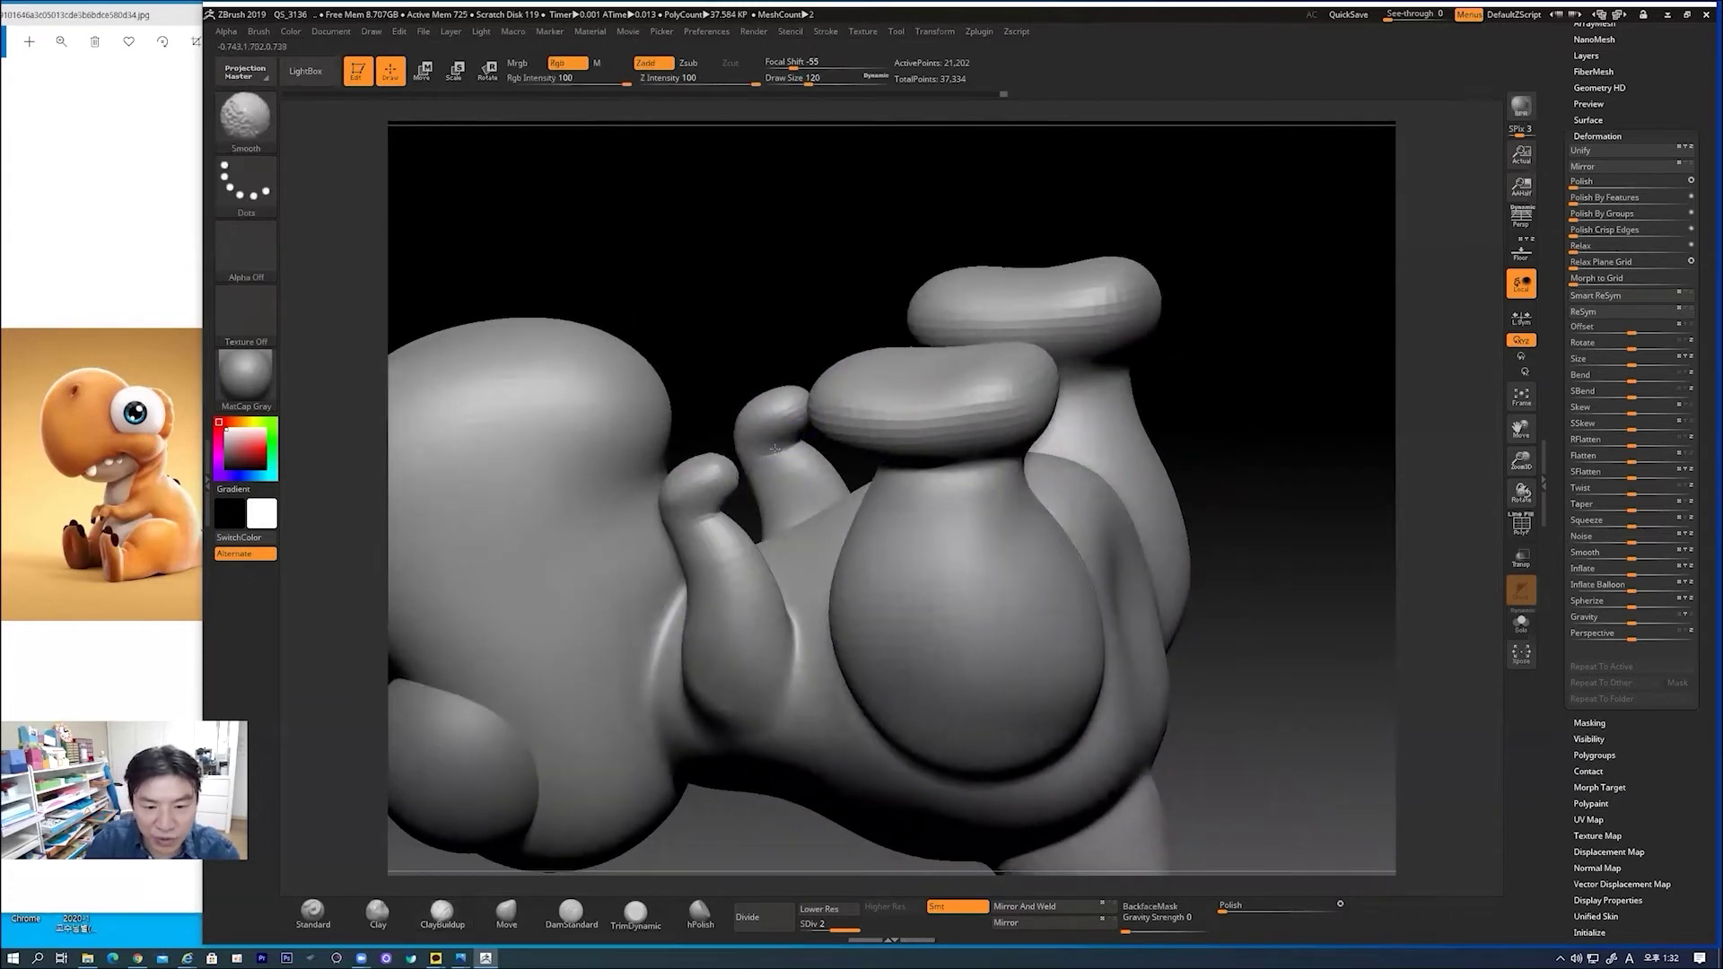
mouse_move(1228, 433)
mouse_down()
mouse_move(1158, 623)
mouse_move(1014, 673)
mouse_up()
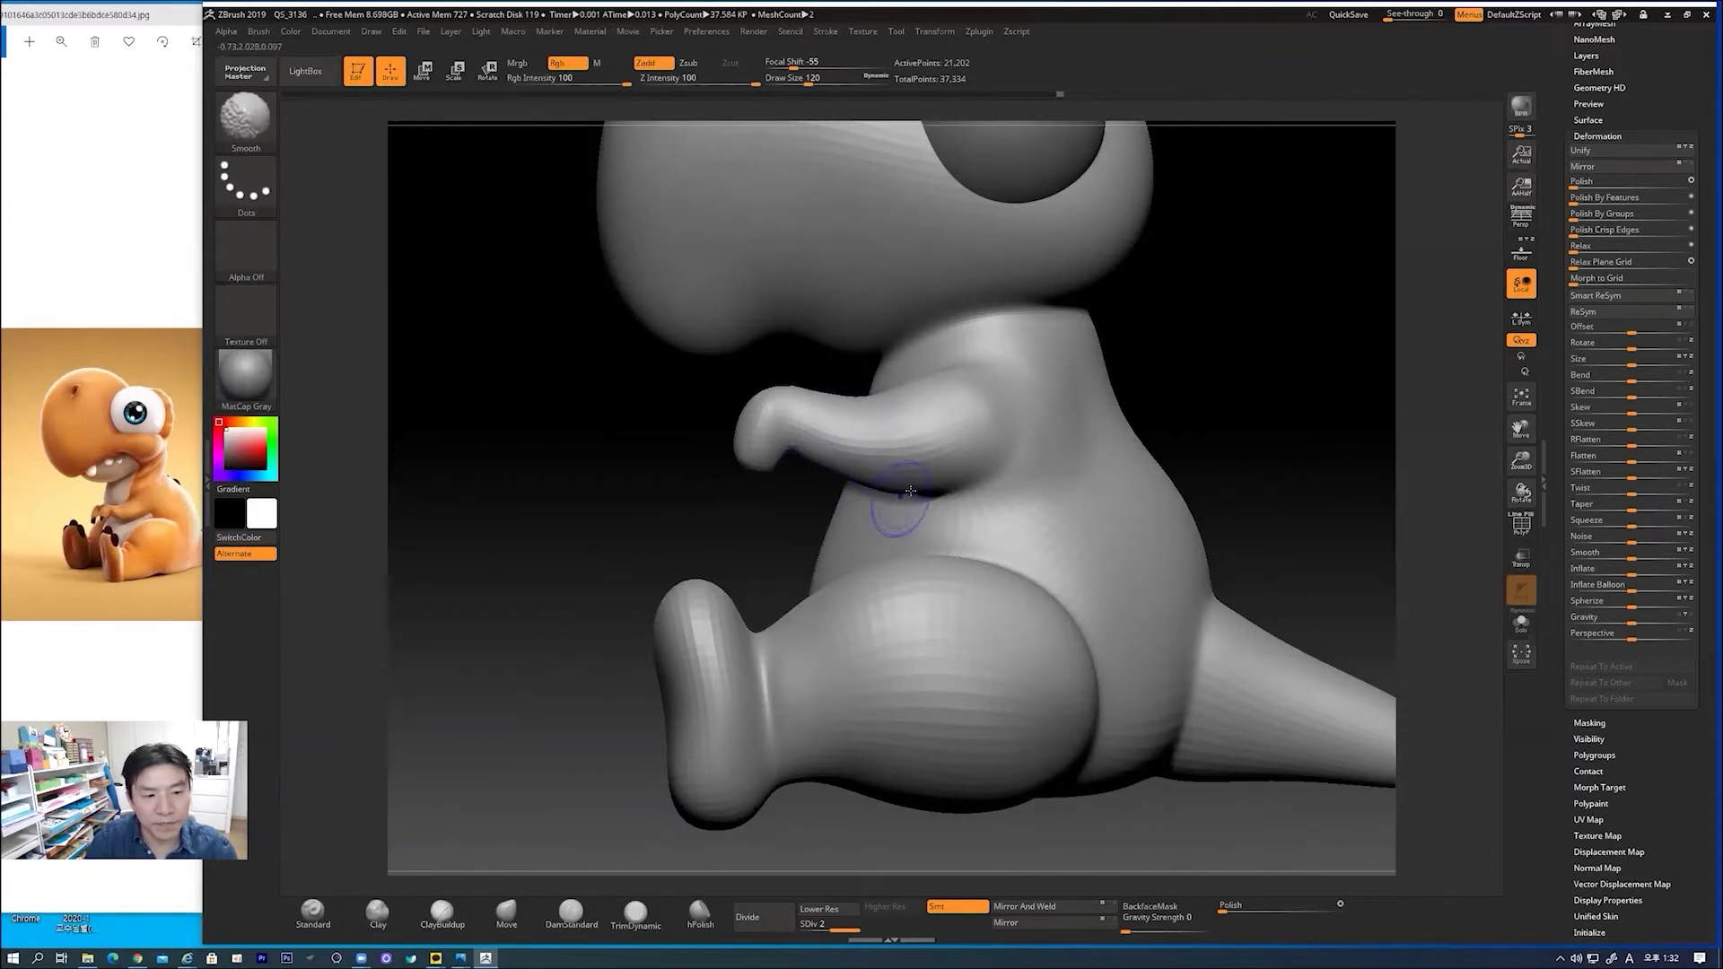
alt+drag(1280, 393, 1138, 476)
mouse_move(723, 669)
alt+mouse_down()
mouse_move(729, 651)
mouse_move(835, 803)
mouse_move(857, 804)
mouse_move(820, 788)
mouse_move(910, 778)
mouse_move(1198, 543)
mouse_move(1117, 513)
mouse_move(1172, 499)
mouse_move(1200, 449)
mouse_move(1157, 444)
mouse_move(1149, 465)
alt+mouse_up()
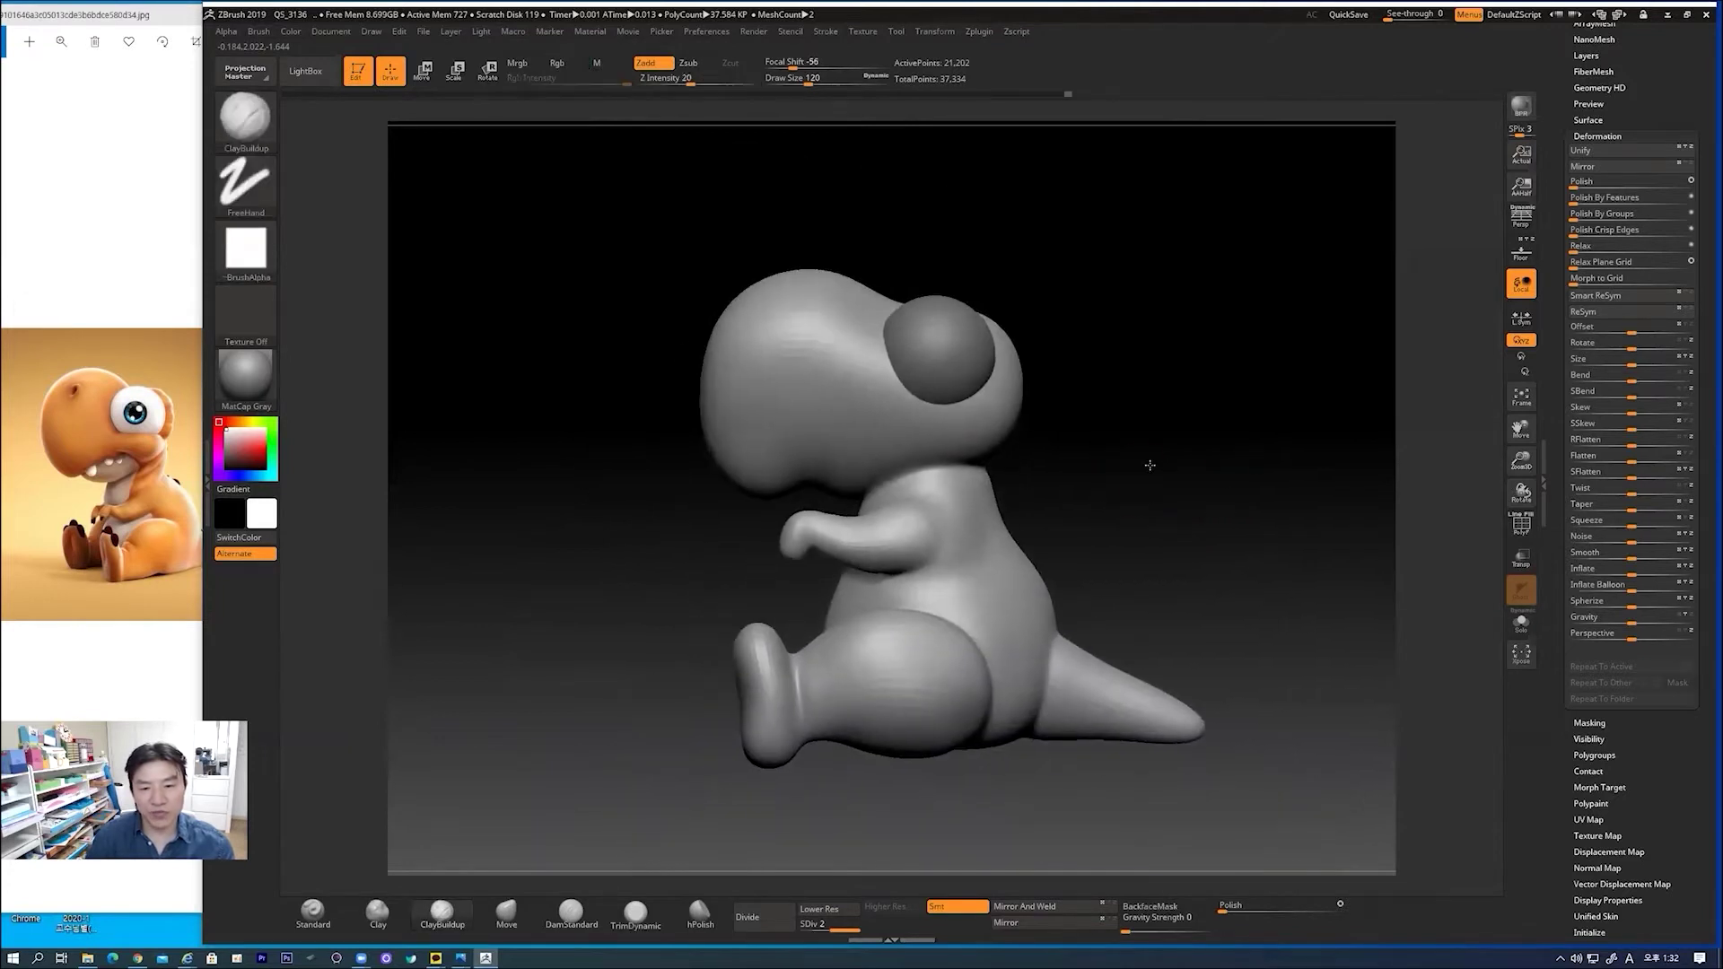
- Mask the head down to the neck with the MaskLasso brush, soften the edge and invert the mask
ctrl+drag(1061, 416, 1025, 451)
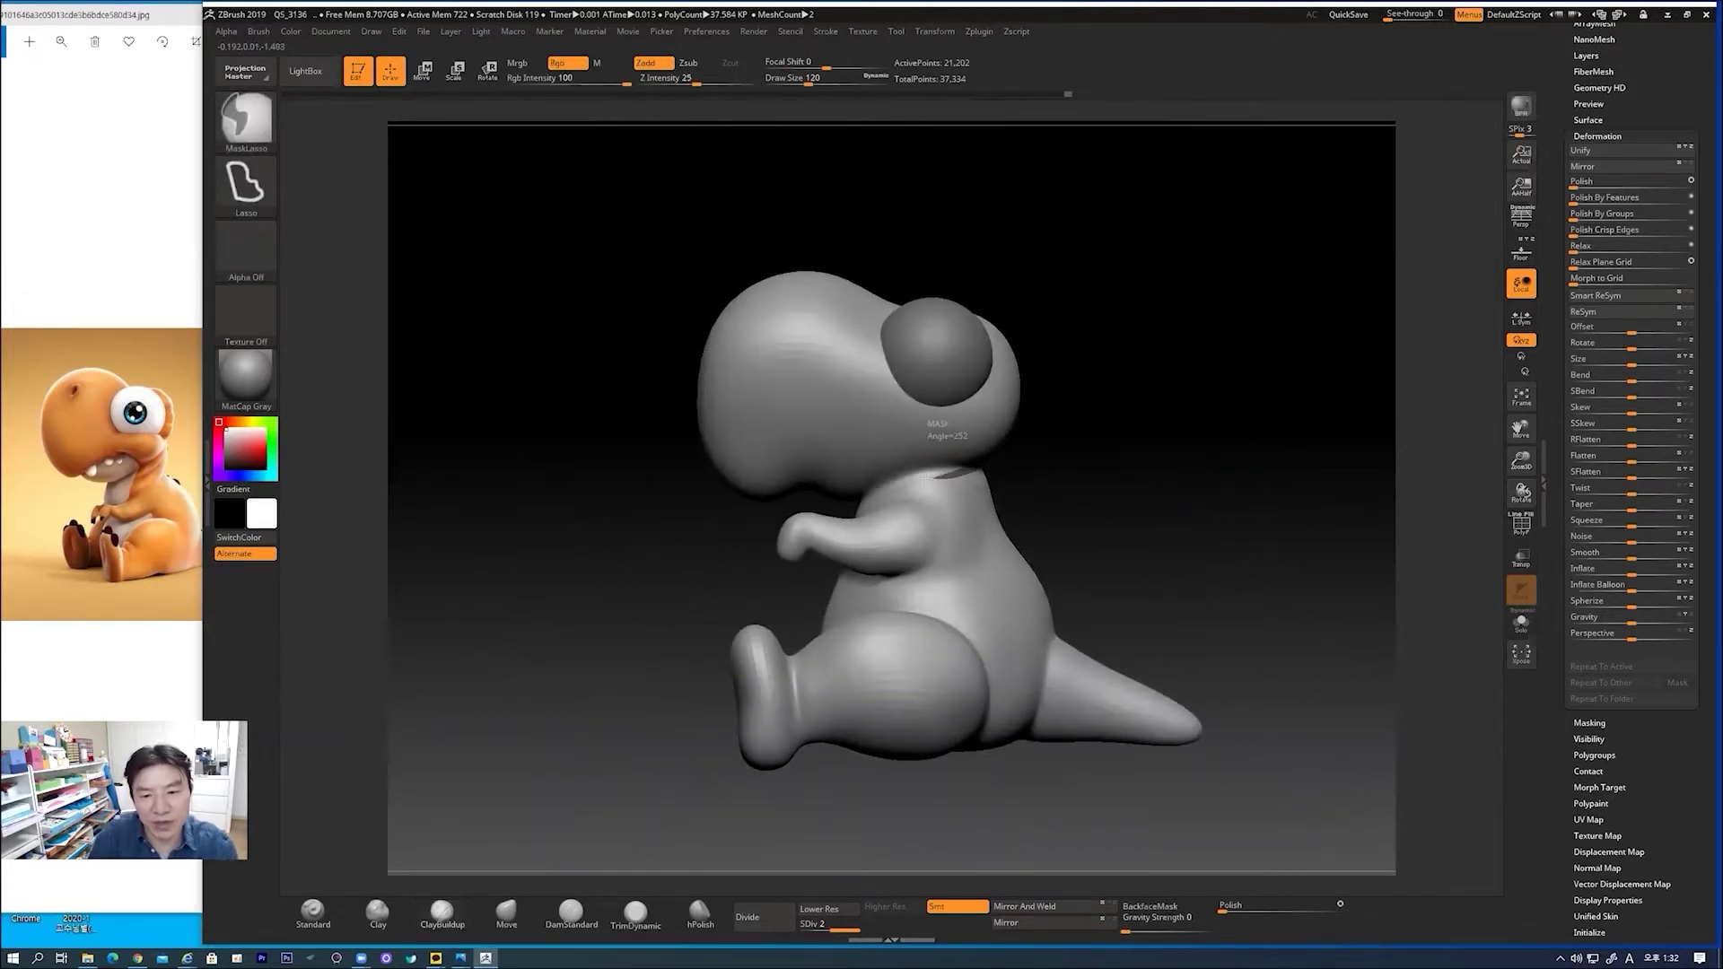
mouse_move(722, 520)
ctrl+mouse_down()
mouse_move(727, 239)
mouse_move(1093, 387)
mouse_move(1068, 352)
mouse_move(944, 345)
ctrl+mouse_up()
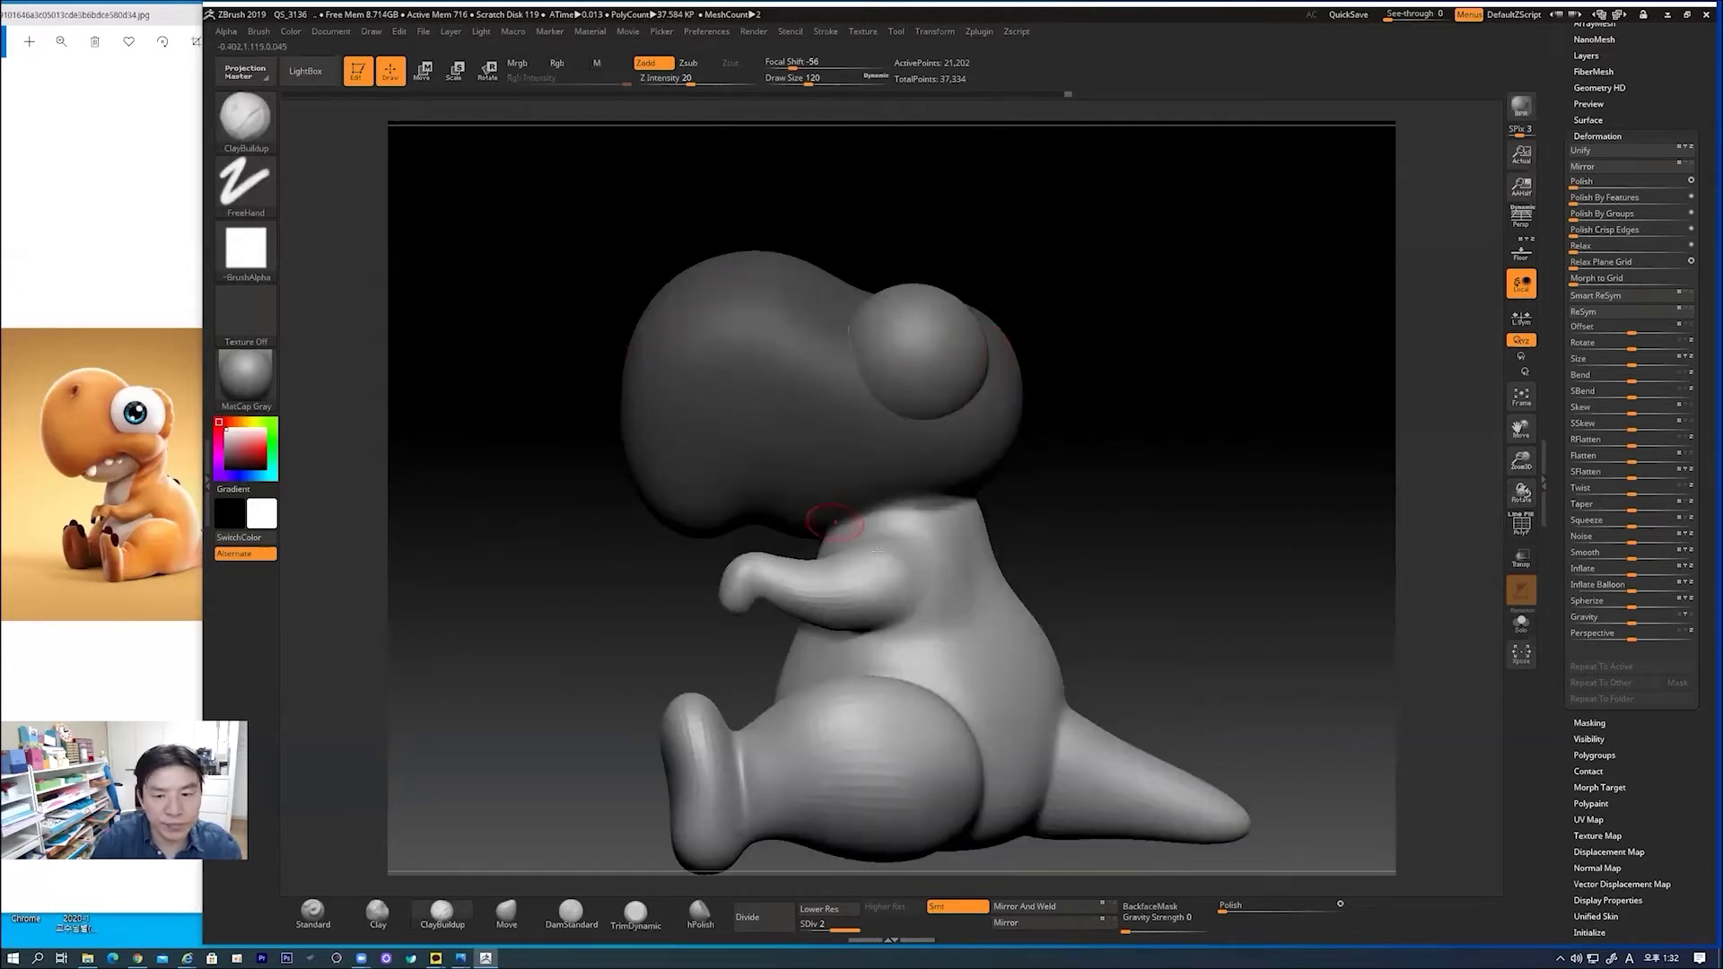
key(ctrl)
key(ctrl+i)
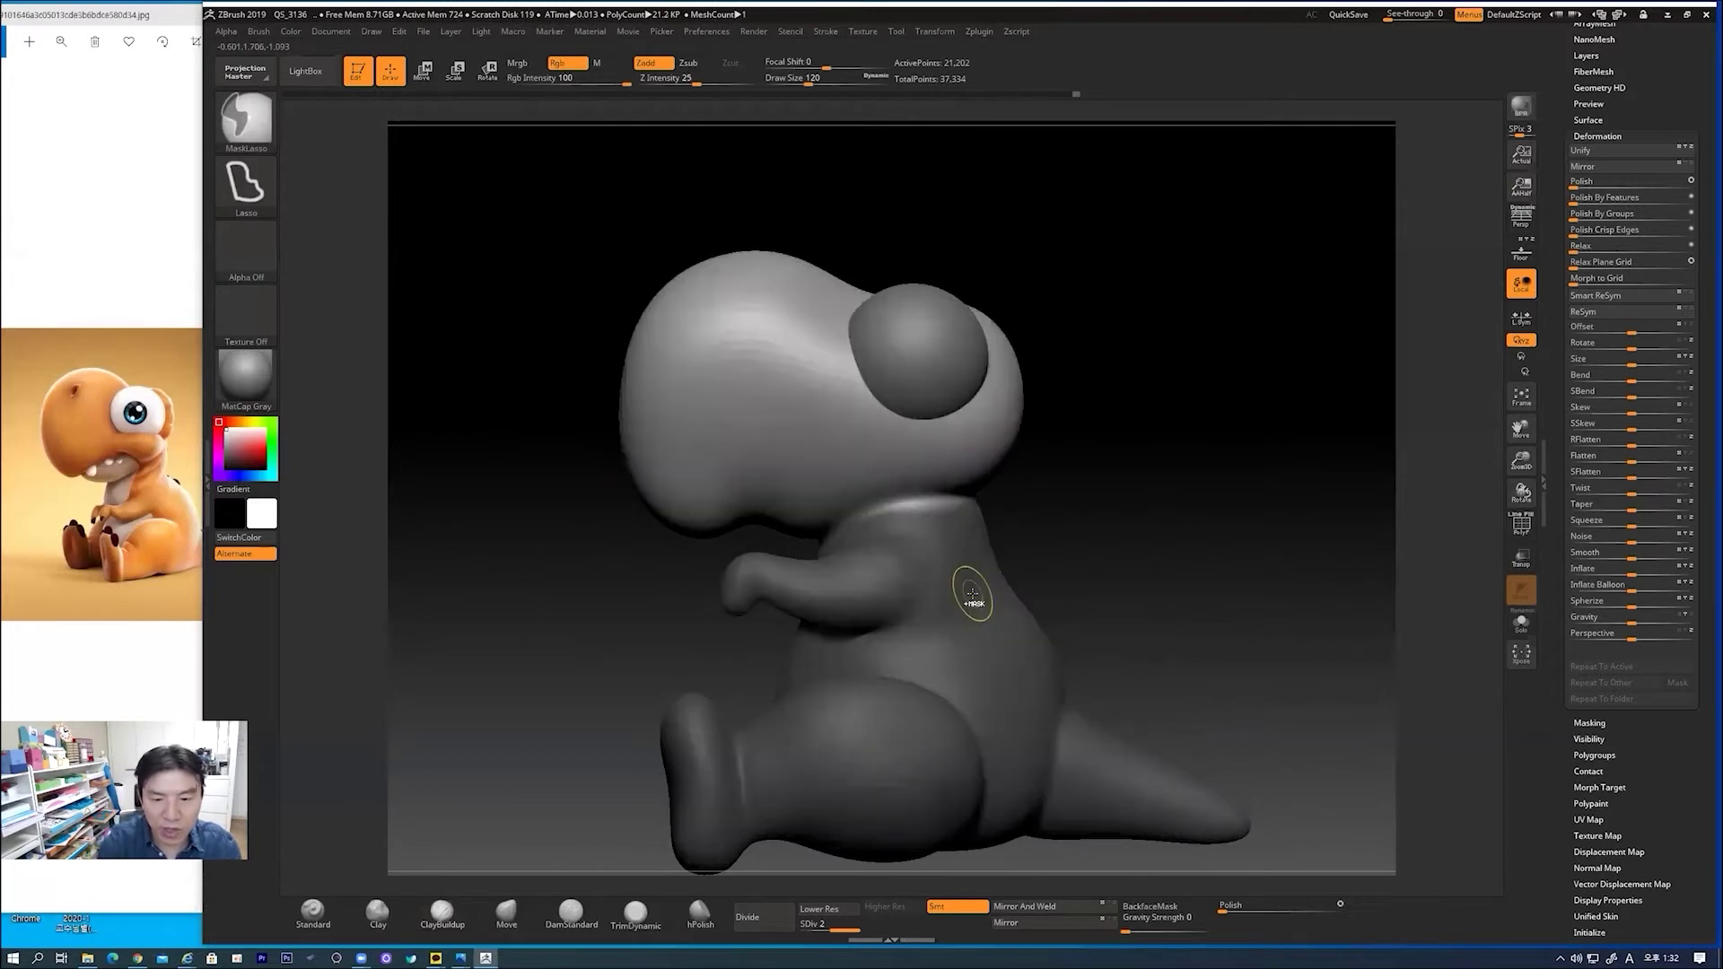
- Move the gizmo to the neck, scale the unmasked head up uniformly, and clear the mask
click(425, 71)
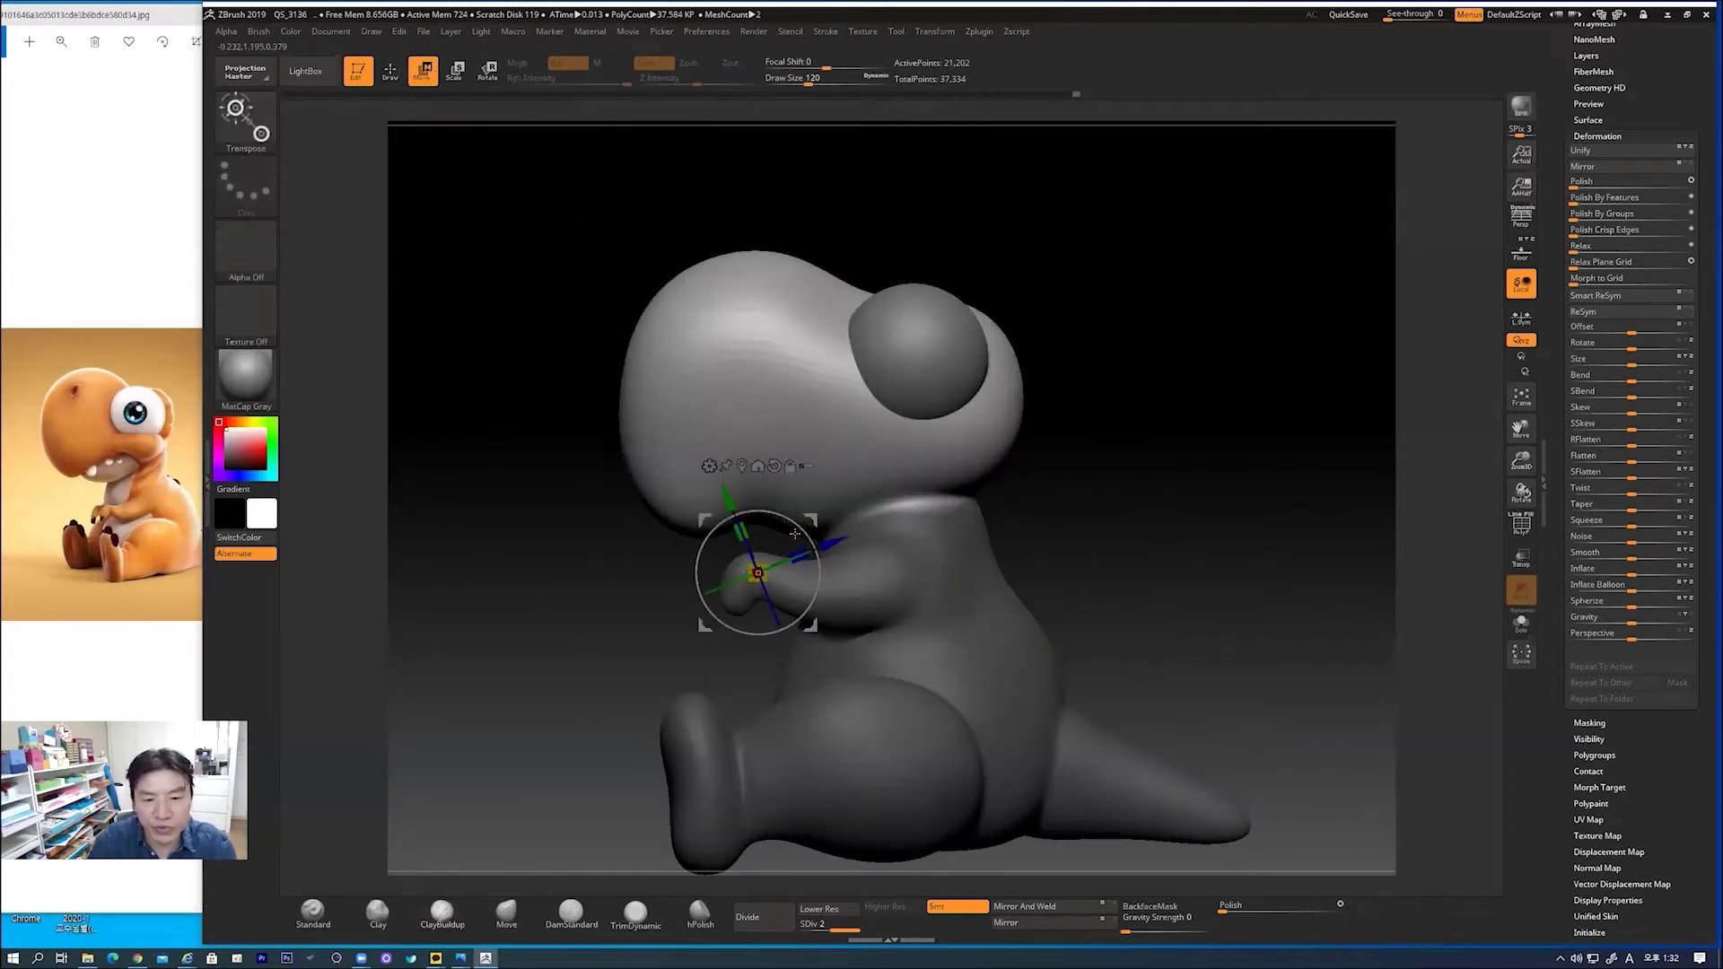
alt+drag(813, 514, 956, 431)
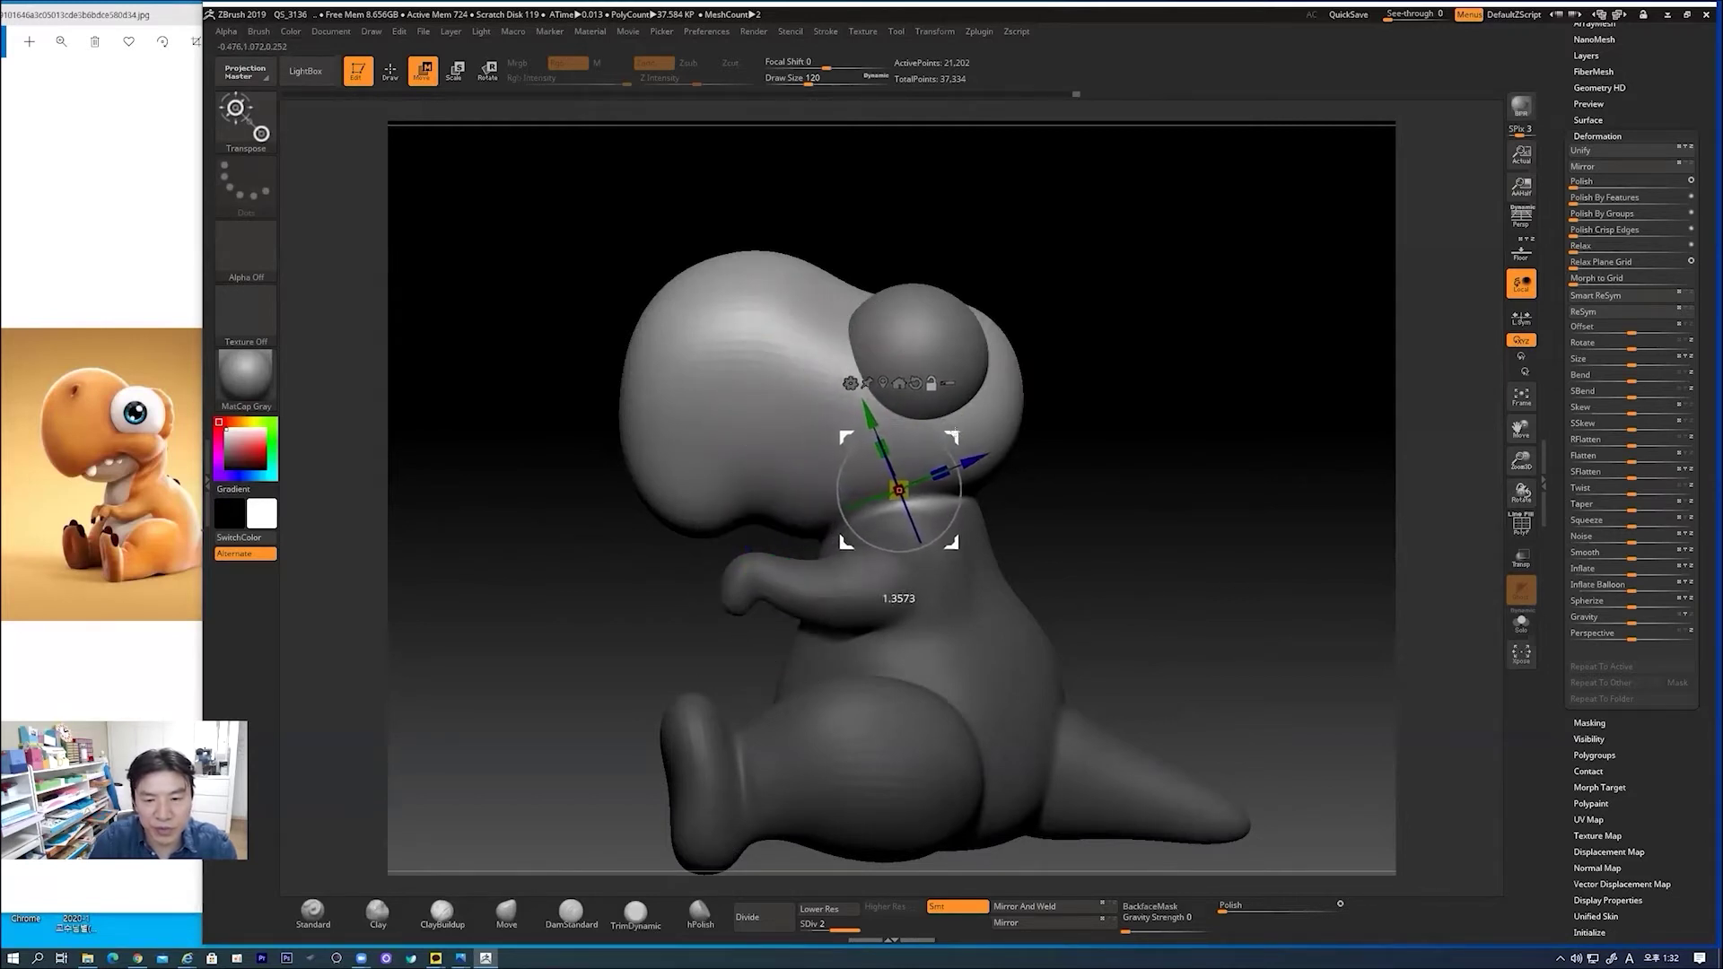
mouse_move(902, 480)
mouse_down()
mouse_move(912, 455)
mouse_move(909, 480)
mouse_up()
click(398, 78)
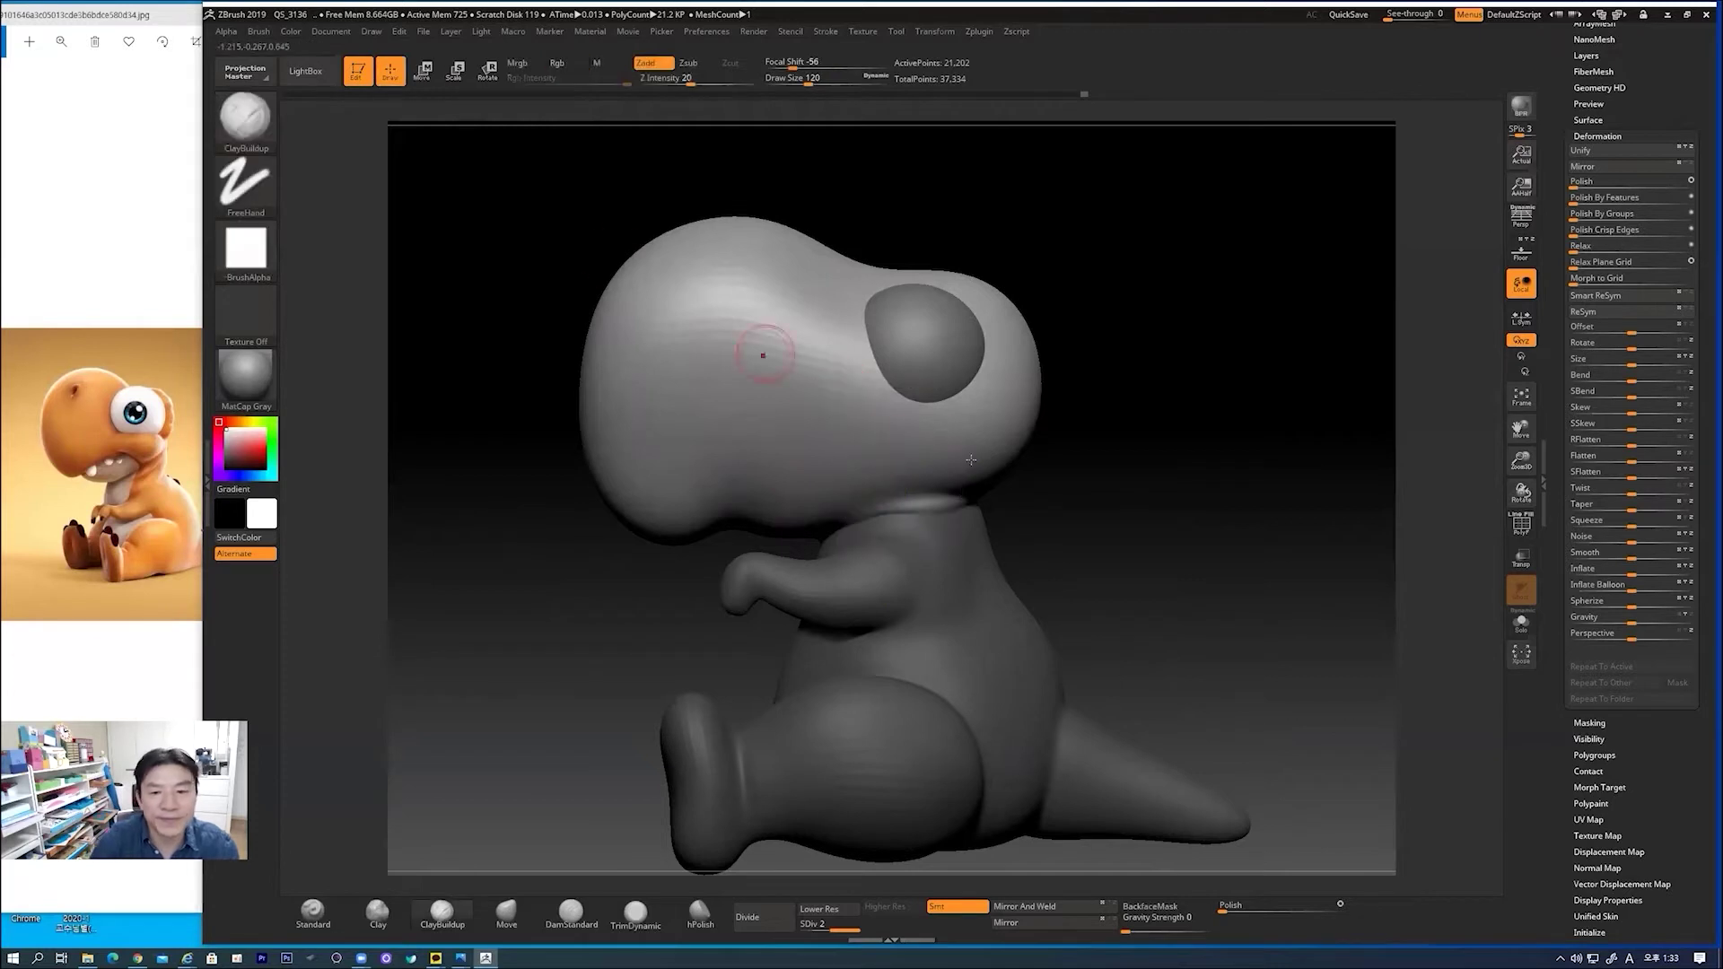
mouse_move(1097, 546)
mouse_down()
mouse_move(1158, 542)
mouse_move(1080, 567)
mouse_move(1088, 547)
mouse_move(1204, 584)
mouse_up()
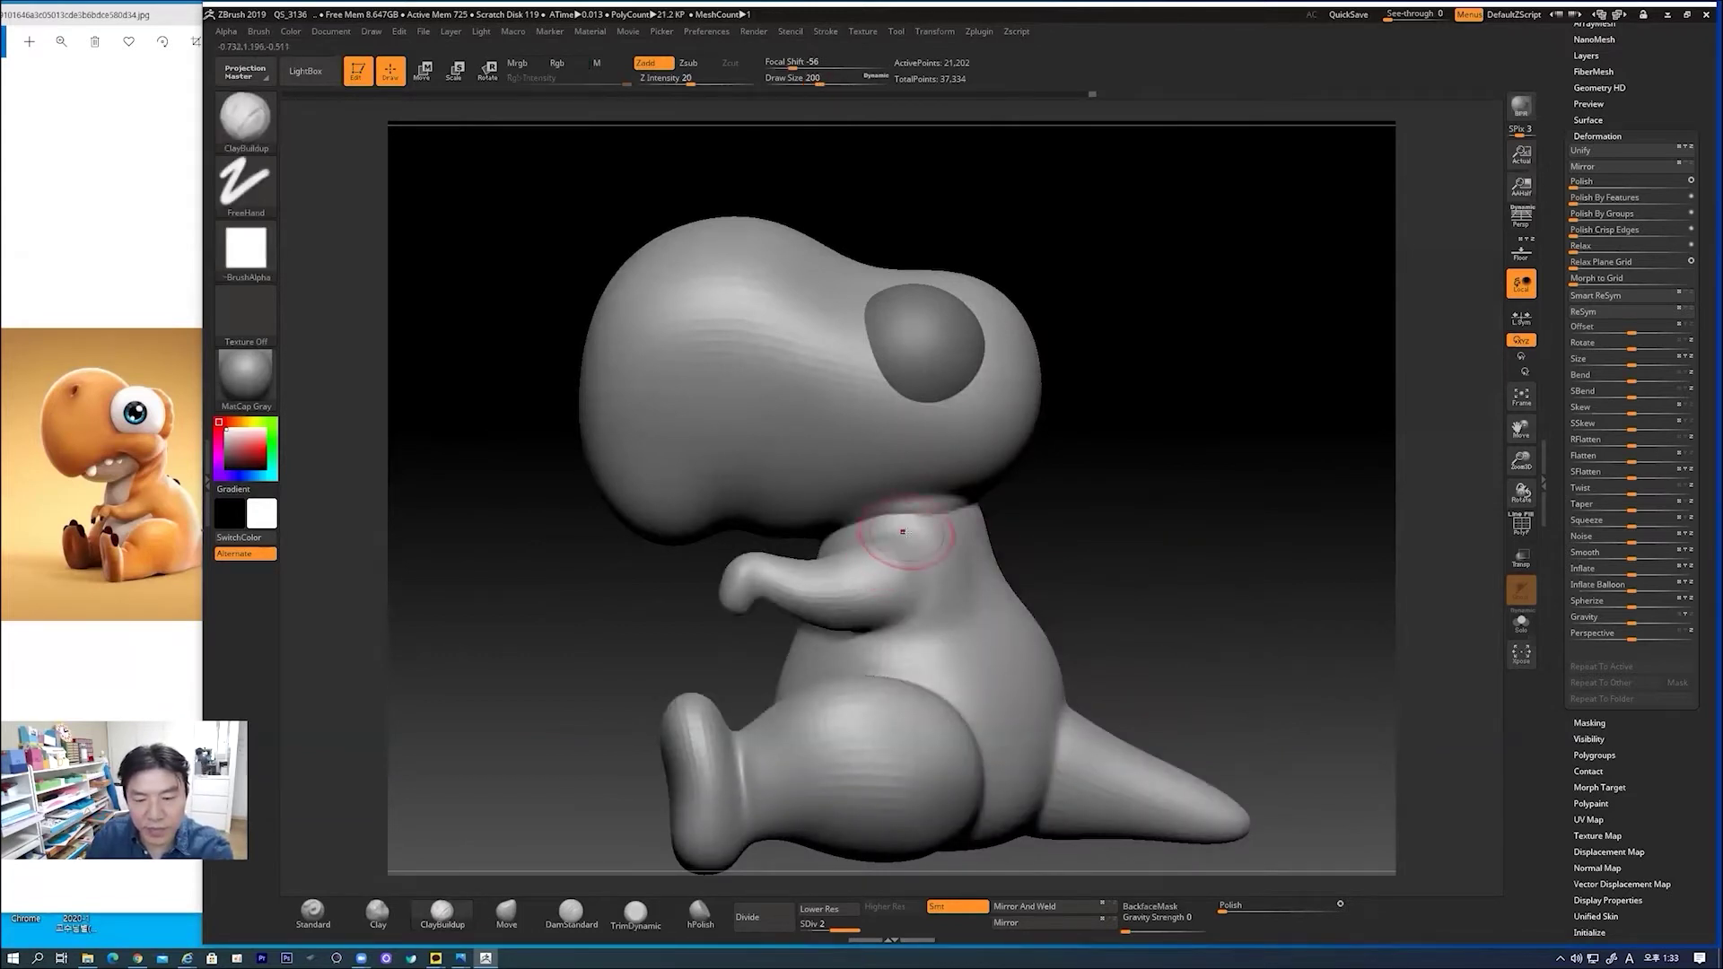
- Smooth the crease between the head and body around the neck with a draw size of about 220
shift+drag(921, 520, 855, 529)
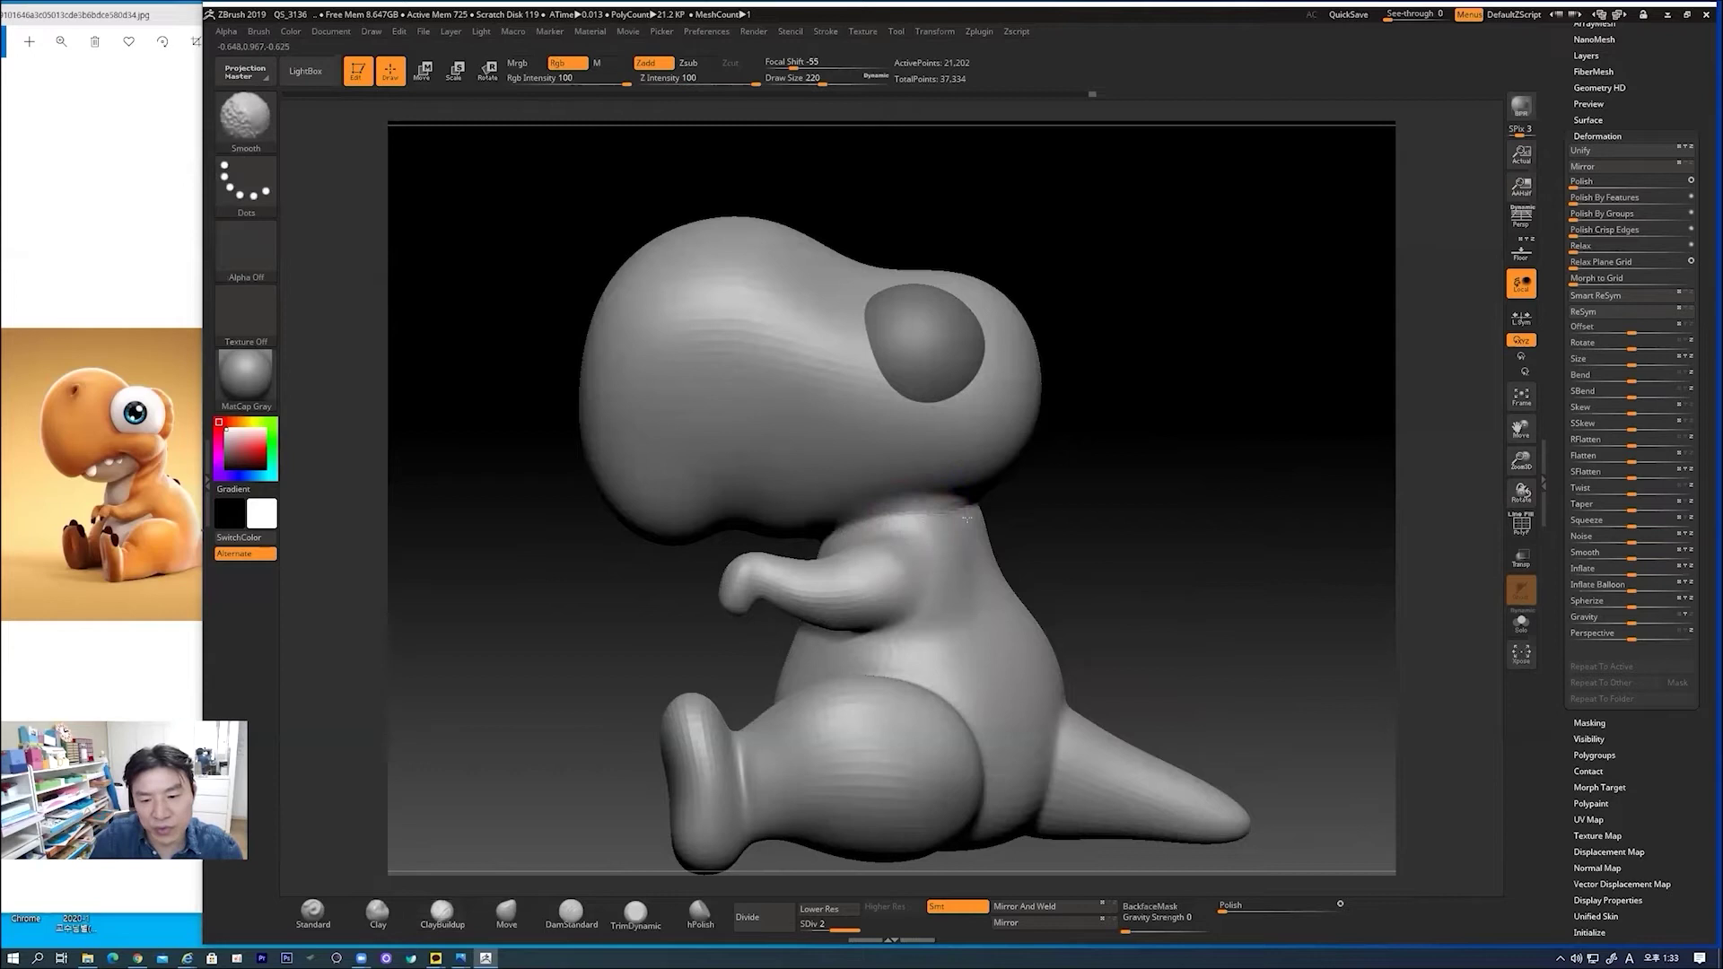
shift+drag(1110, 511, 1016, 512)
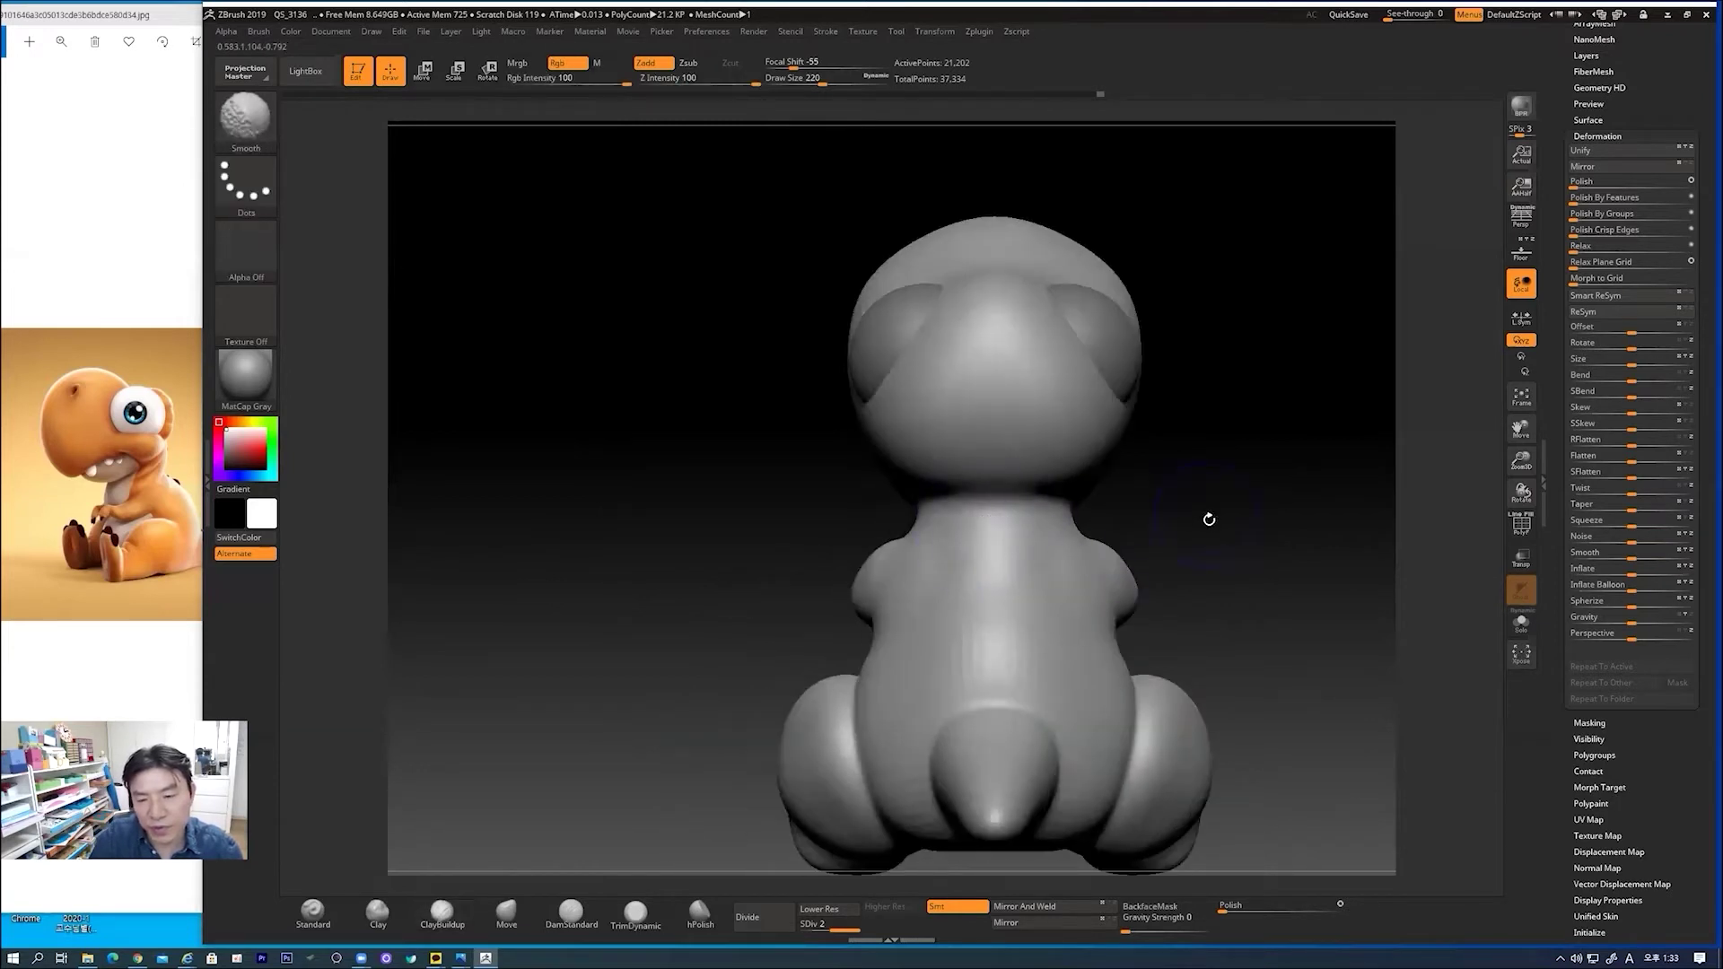
drag(1209, 519, 1057, 515)
drag(1304, 604, 1279, 547)
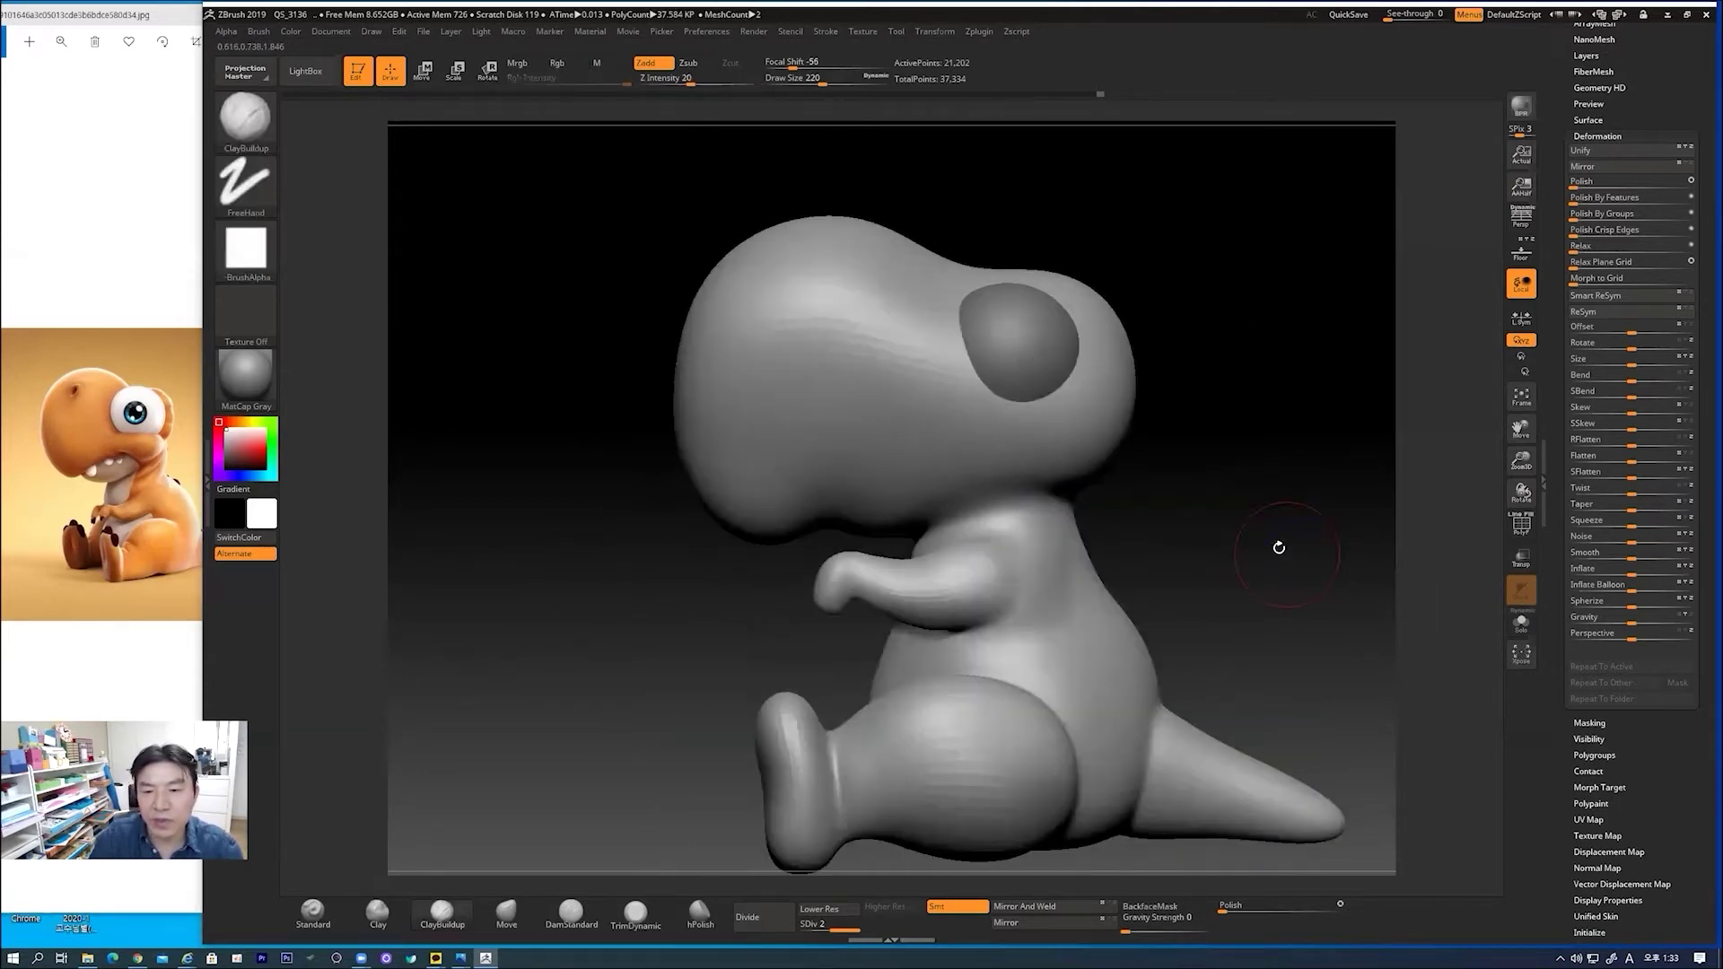
- Select the eye sphere subtool and make the body subtool visible again
alt+click(1022, 344)
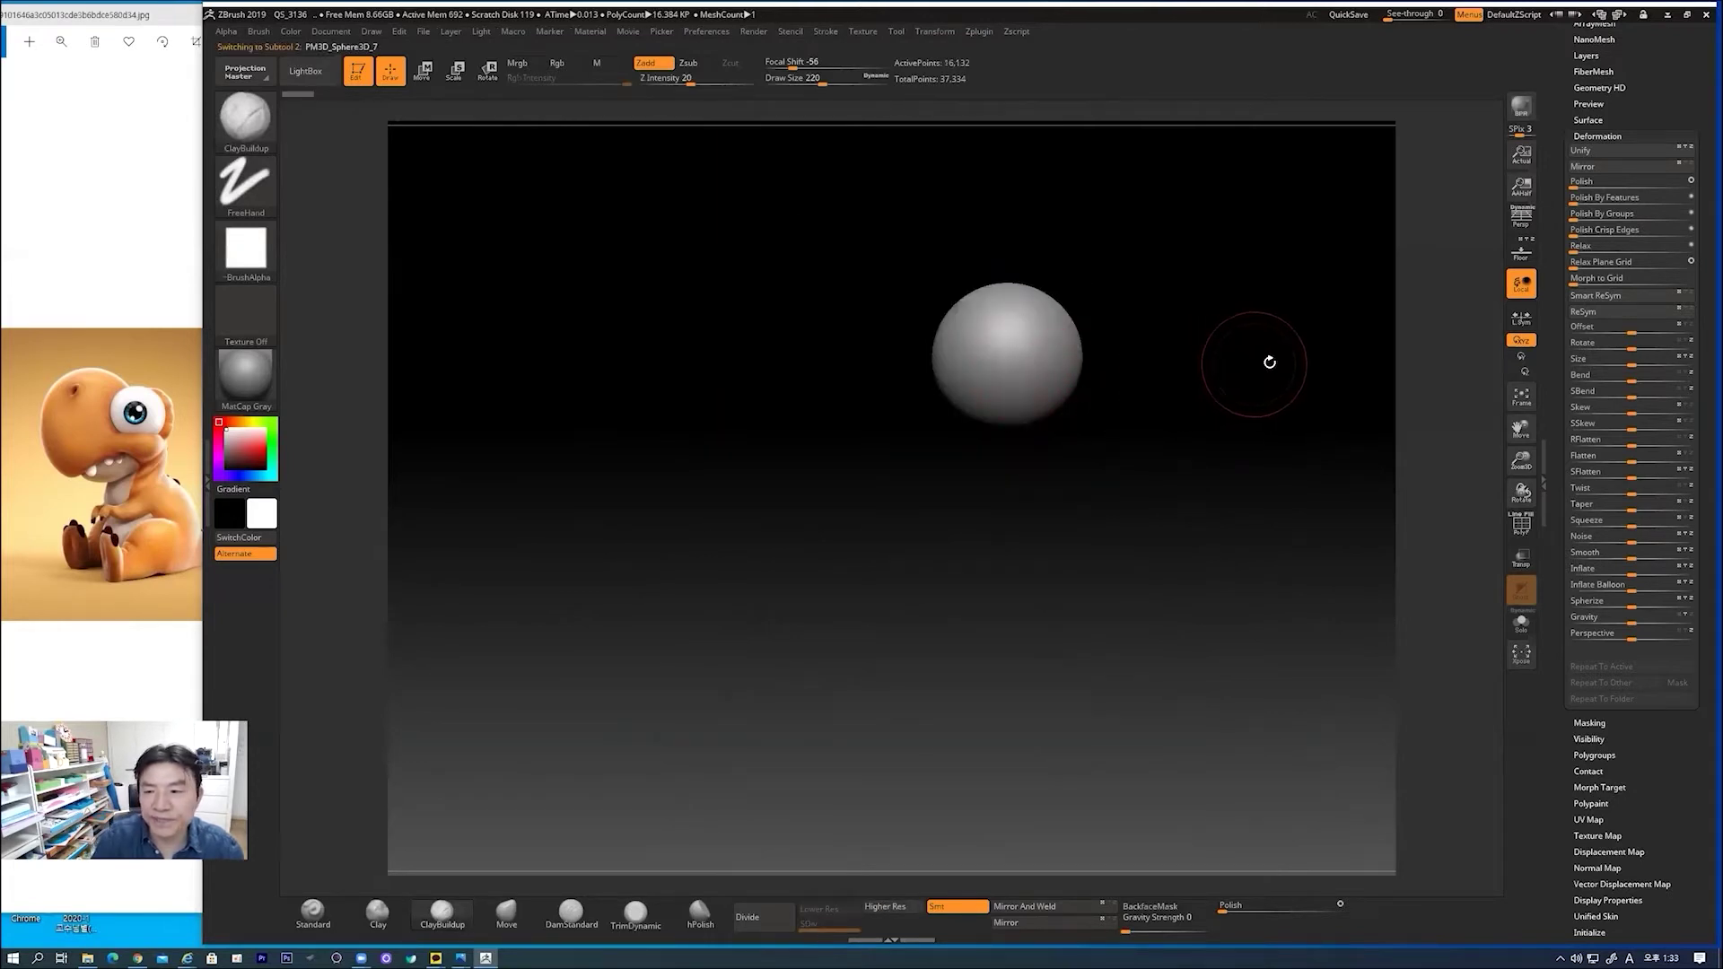
scroll(1594, 96, up, 5)
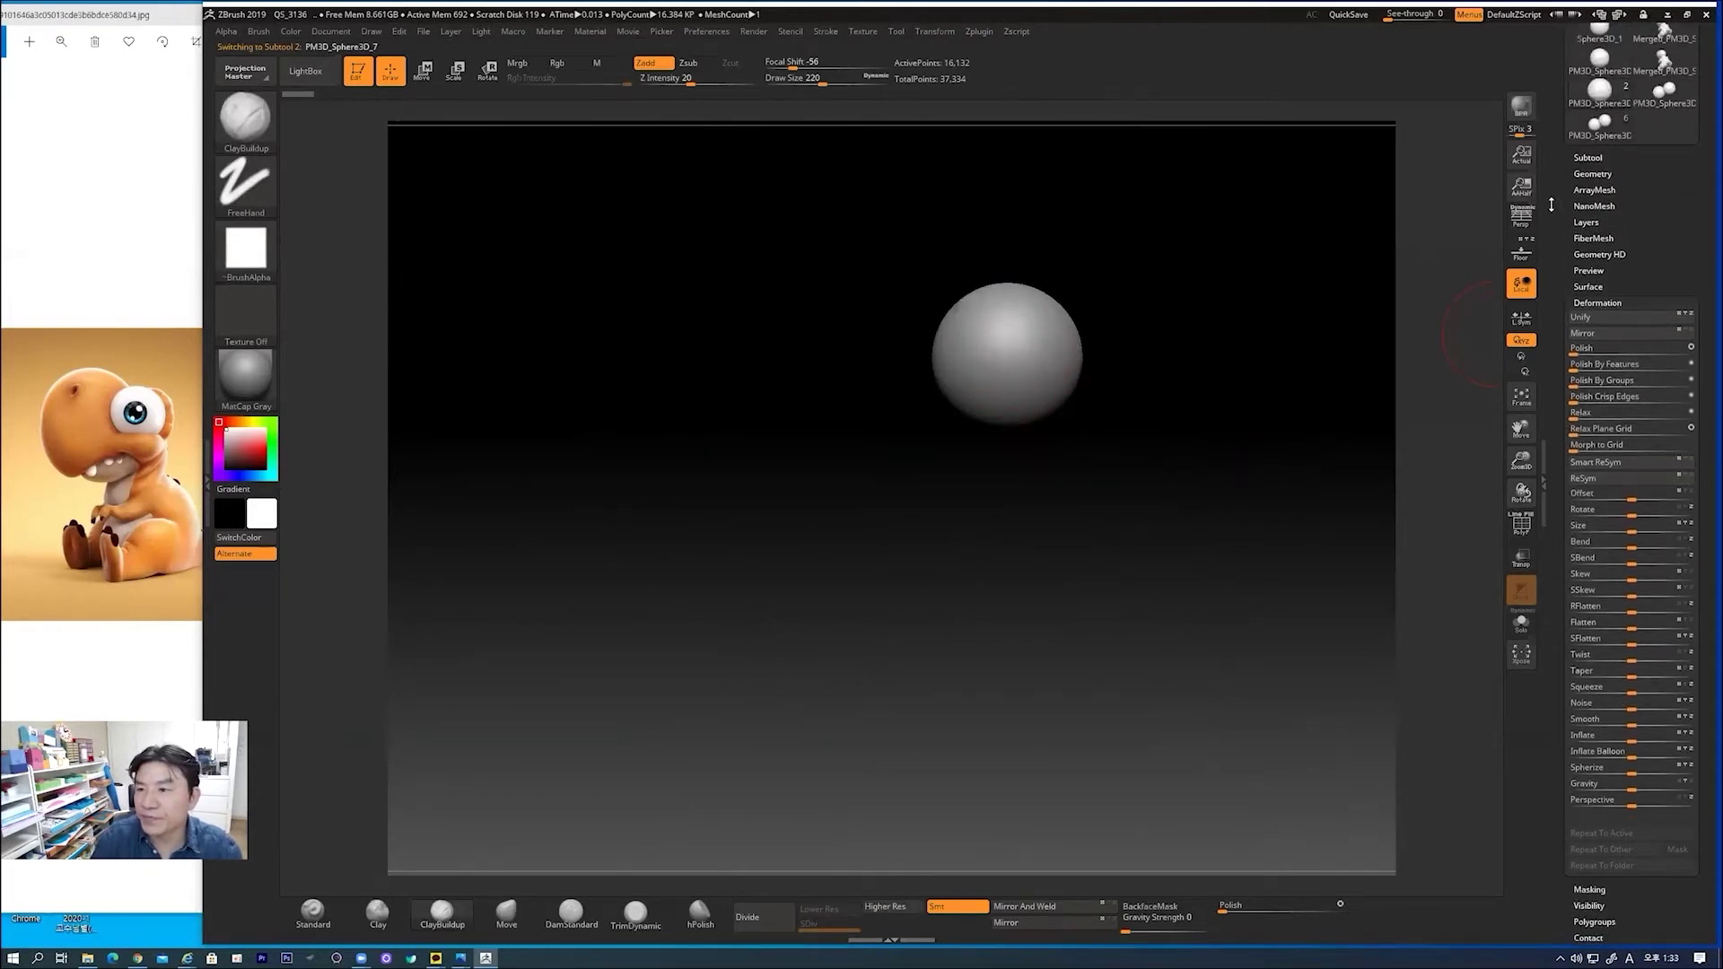
click(1588, 160)
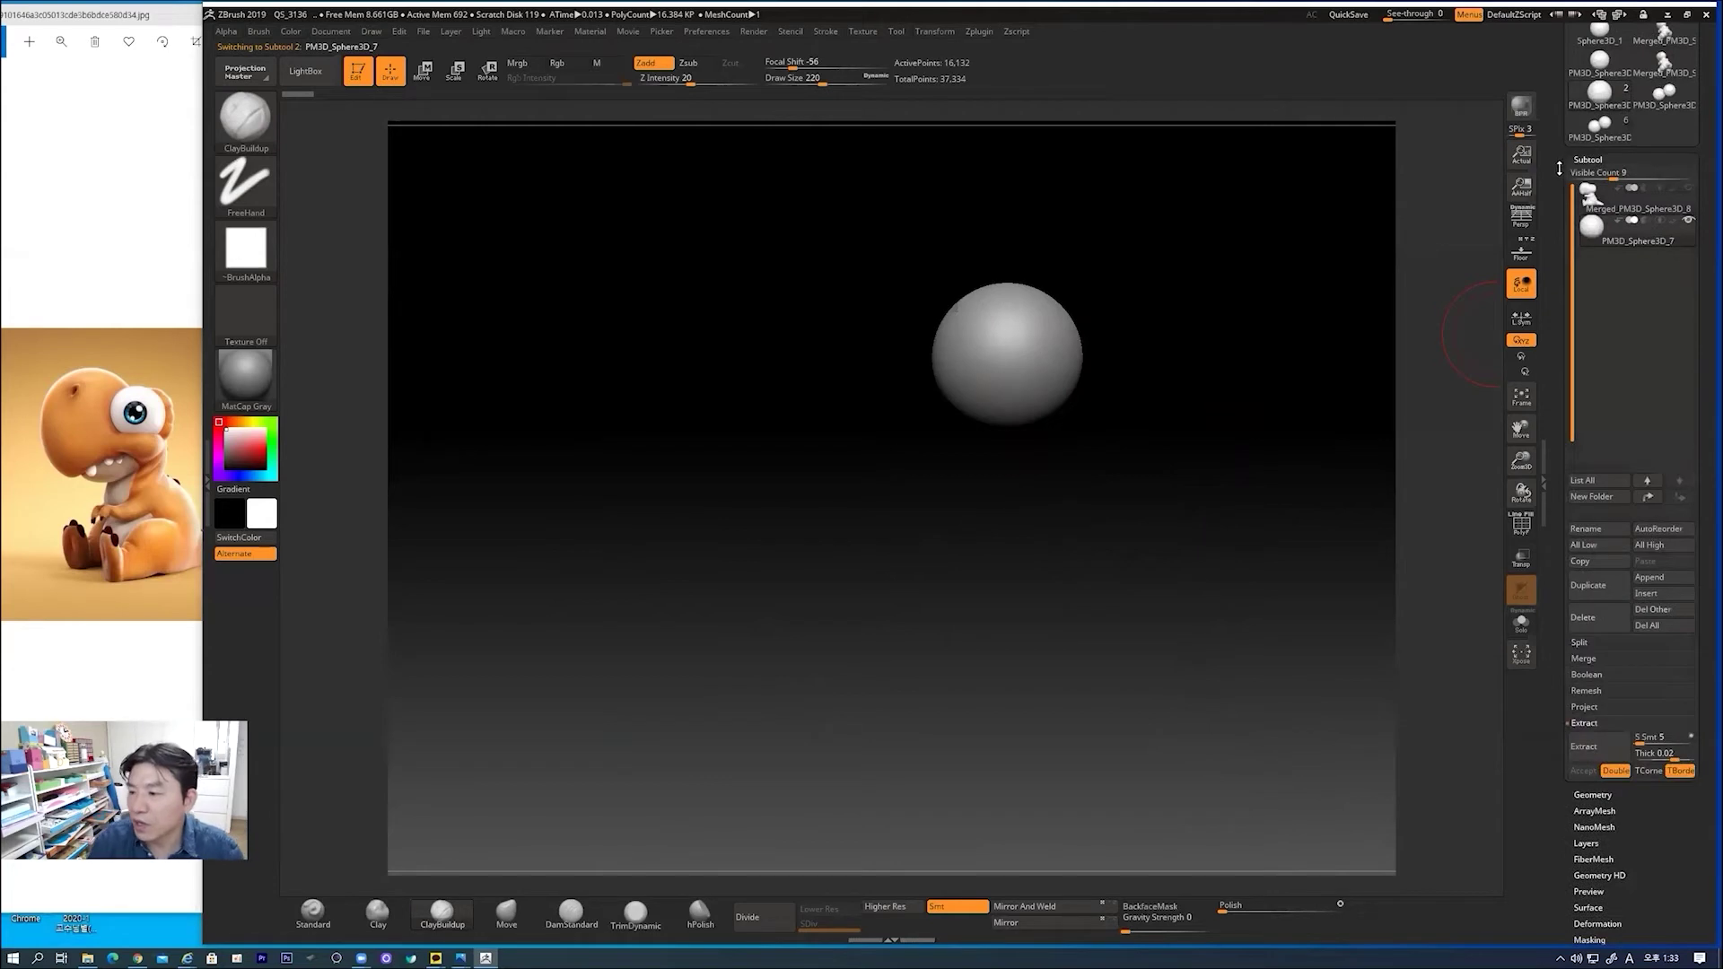
click(1687, 187)
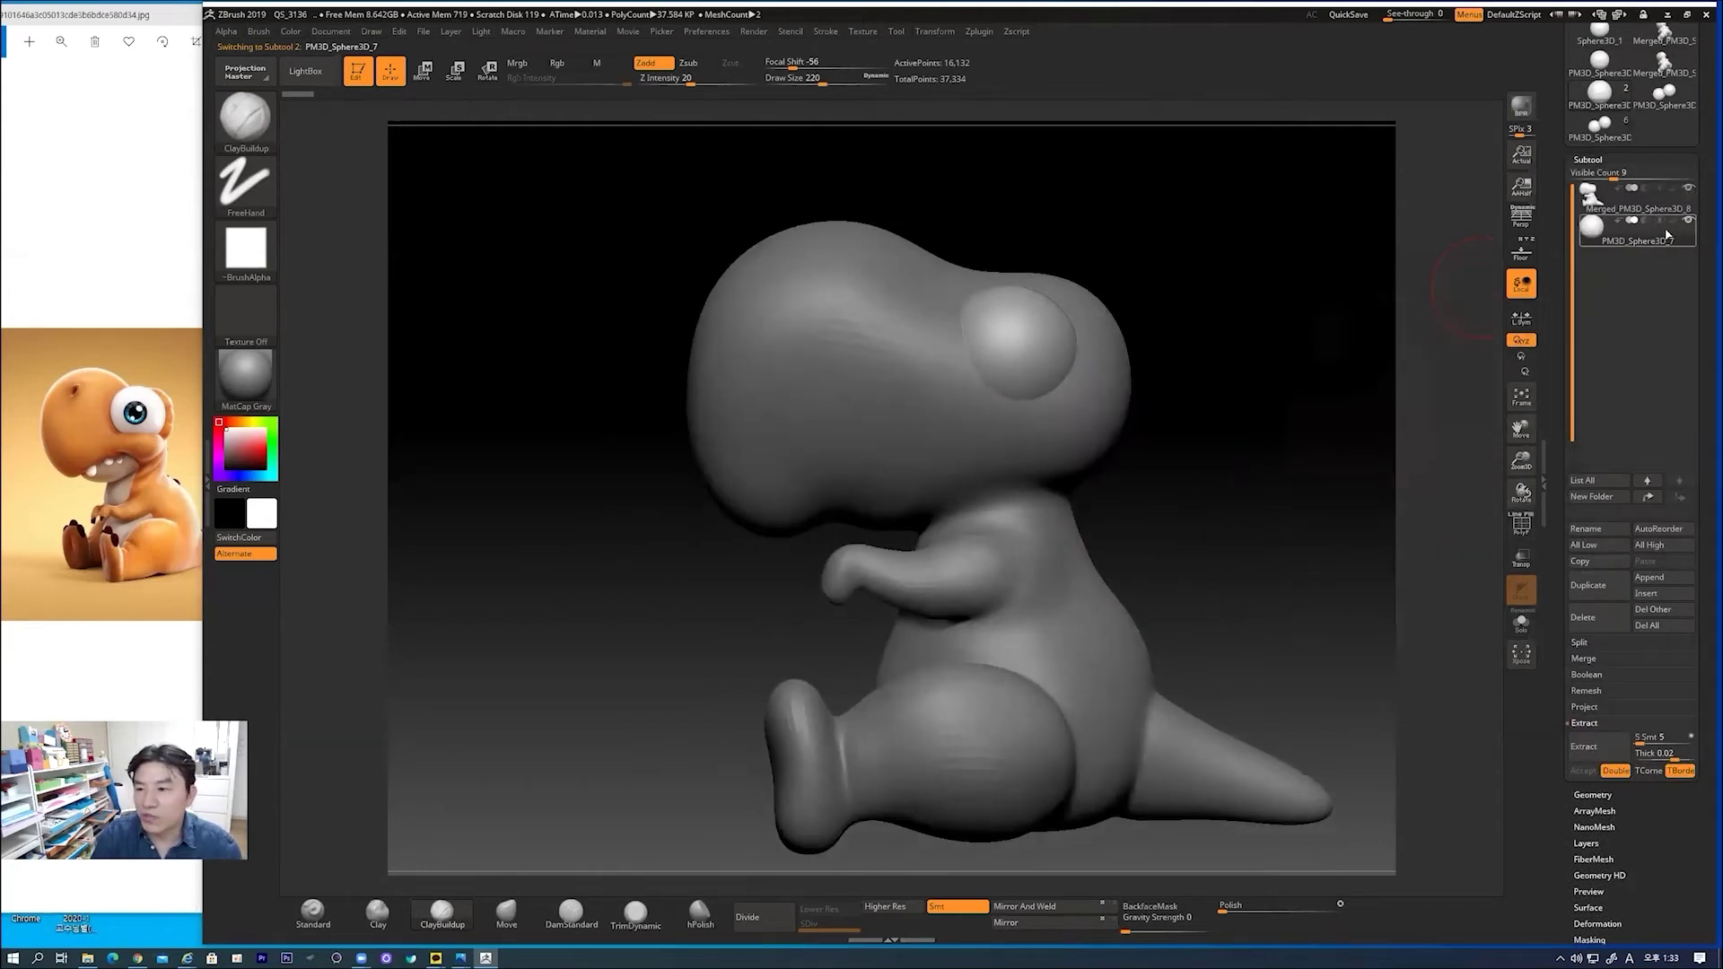
- Enlarge the eye sphere and reposition it so that it protrudes above the top of the head
key(w)
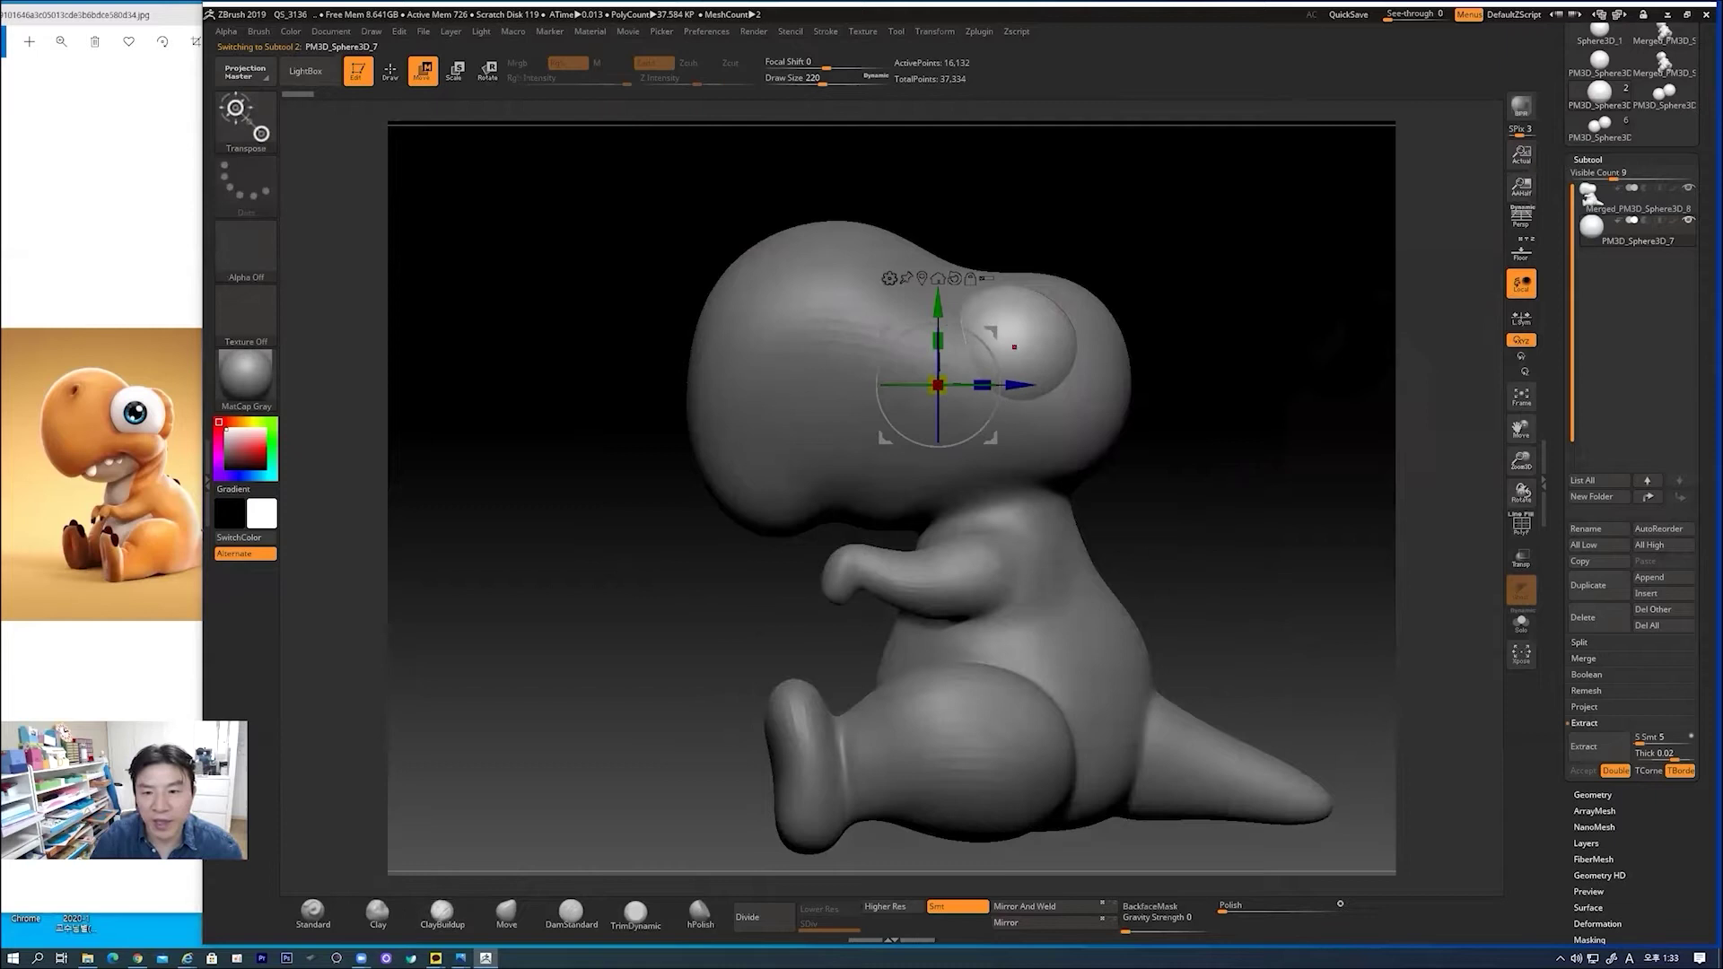
drag(990, 332, 1077, 219)
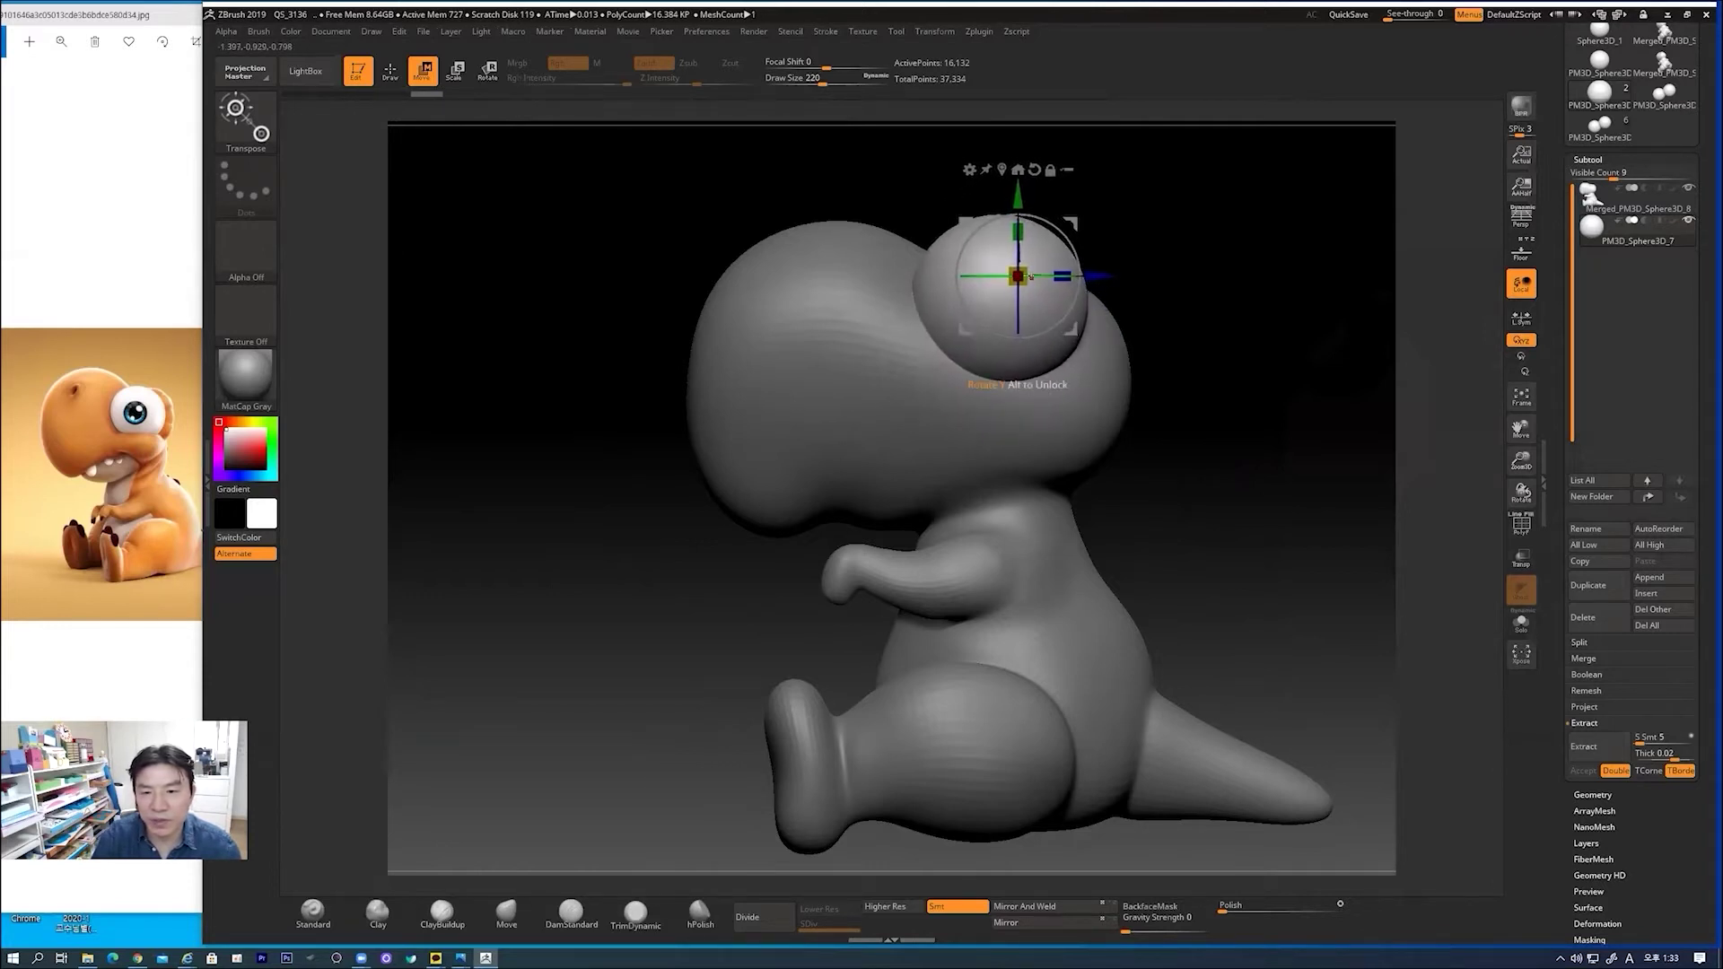
drag(1018, 276, 1017, 277)
drag(1166, 270, 1089, 283)
mouse_move(961, 286)
mouse_down()
mouse_move(939, 284)
mouse_move(977, 268)
mouse_up()
drag(1036, 210, 1036, 233)
- Nudge the eye sphere slightly up and toward the back of the head in side view, and return to Draw mode
drag(1203, 407, 1281, 417)
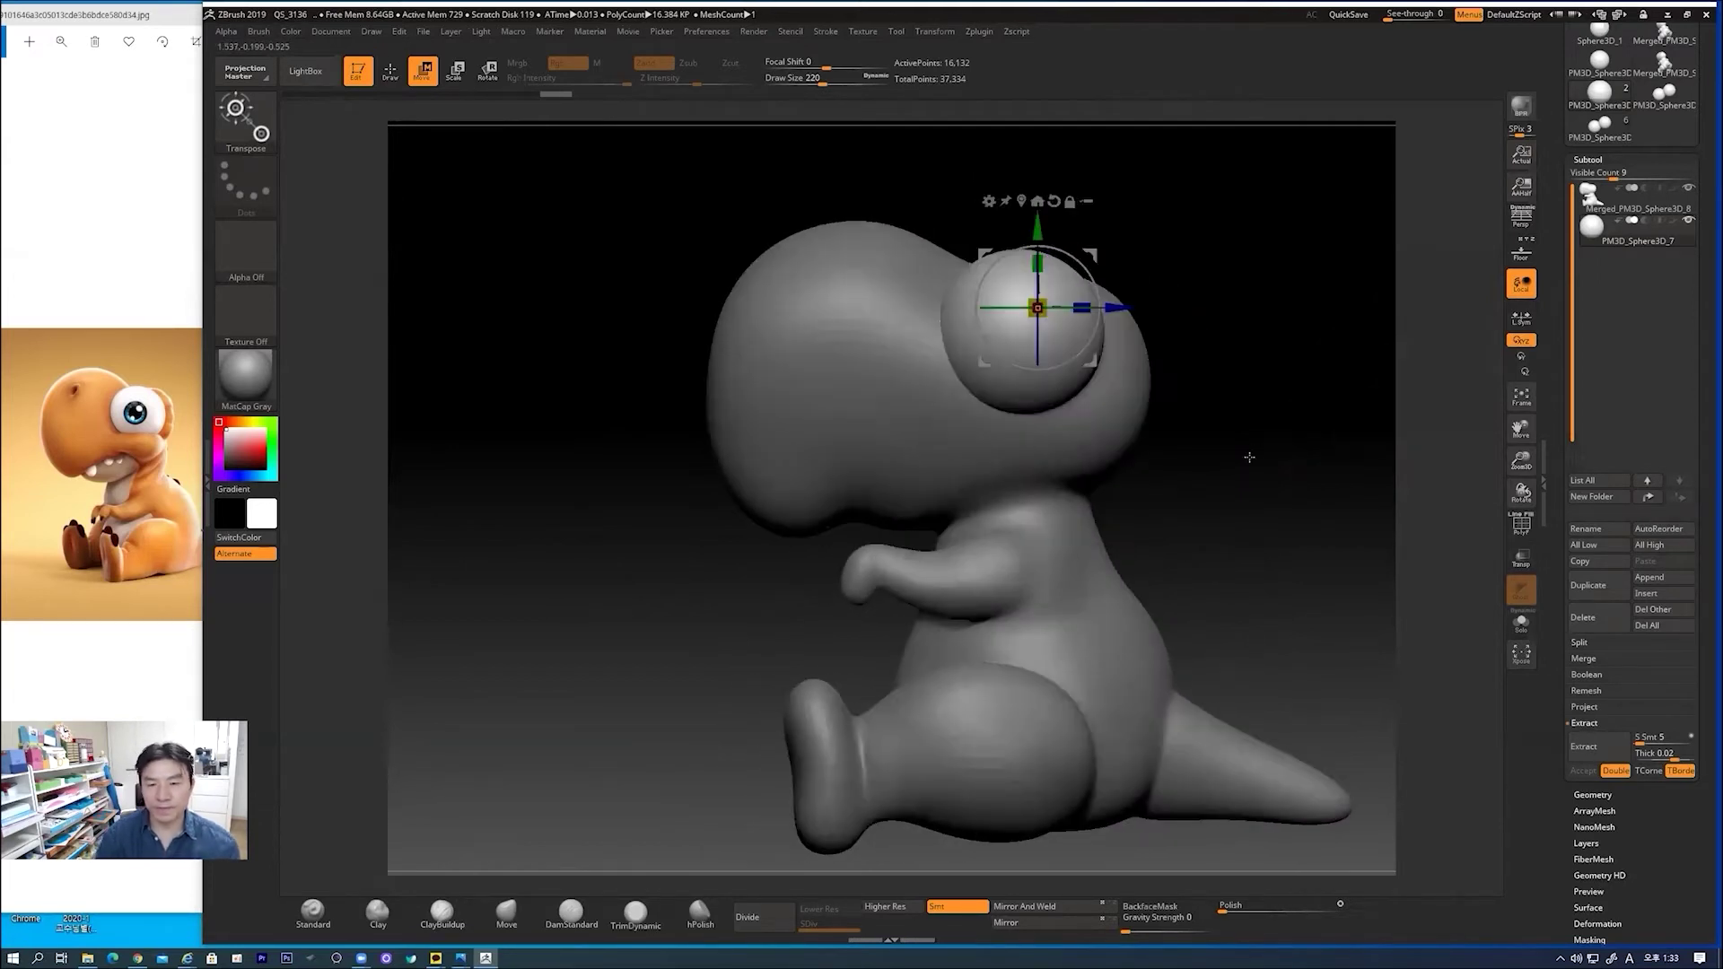
drag(1036, 238, 1035, 235)
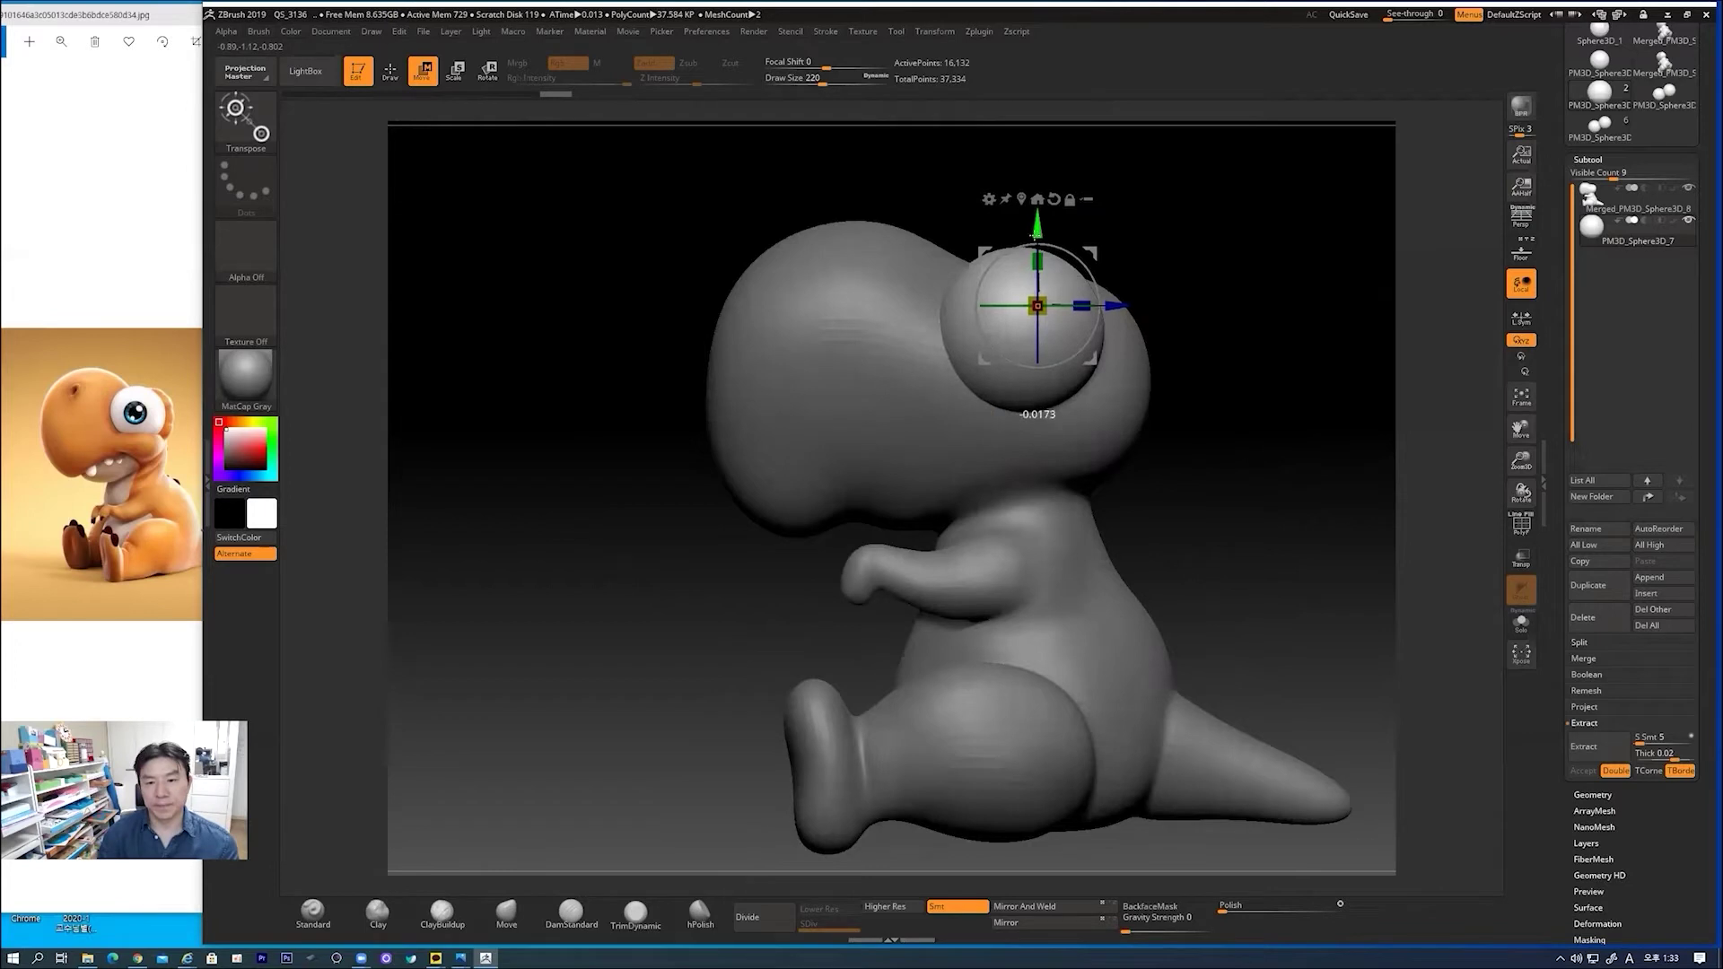
shift+drag(1207, 402, 1262, 409)
drag(1119, 304, 1126, 305)
shift+drag(1252, 452, 1246, 462)
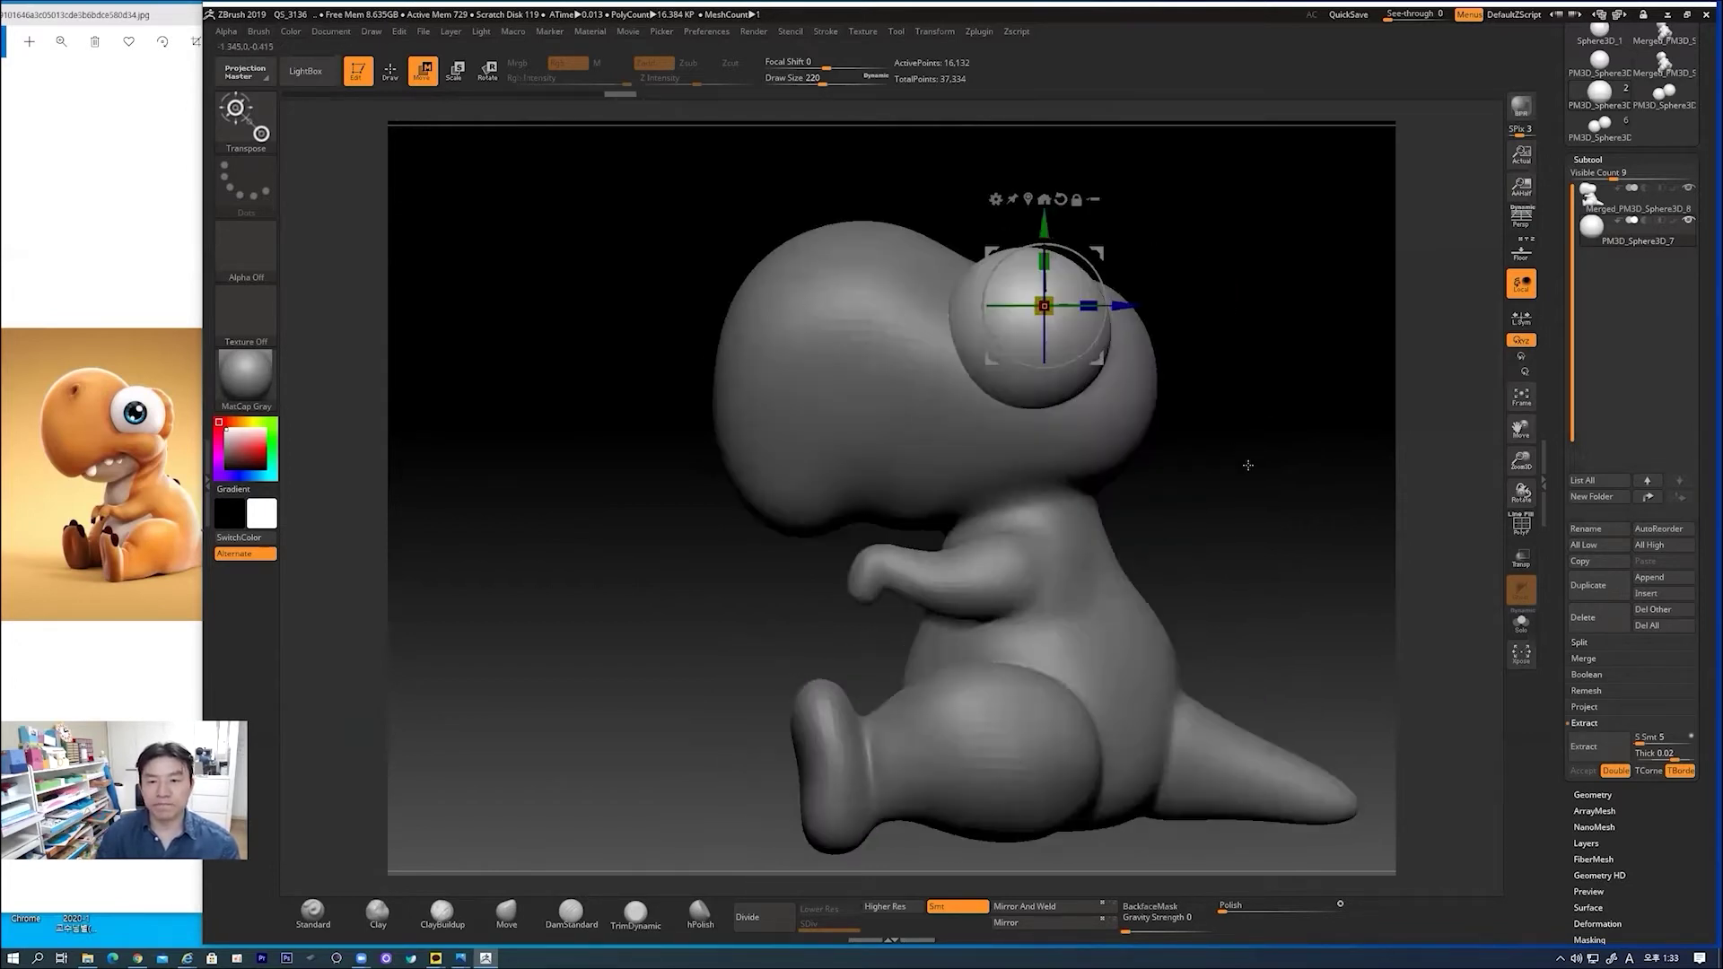
drag(1190, 575, 1278, 452)
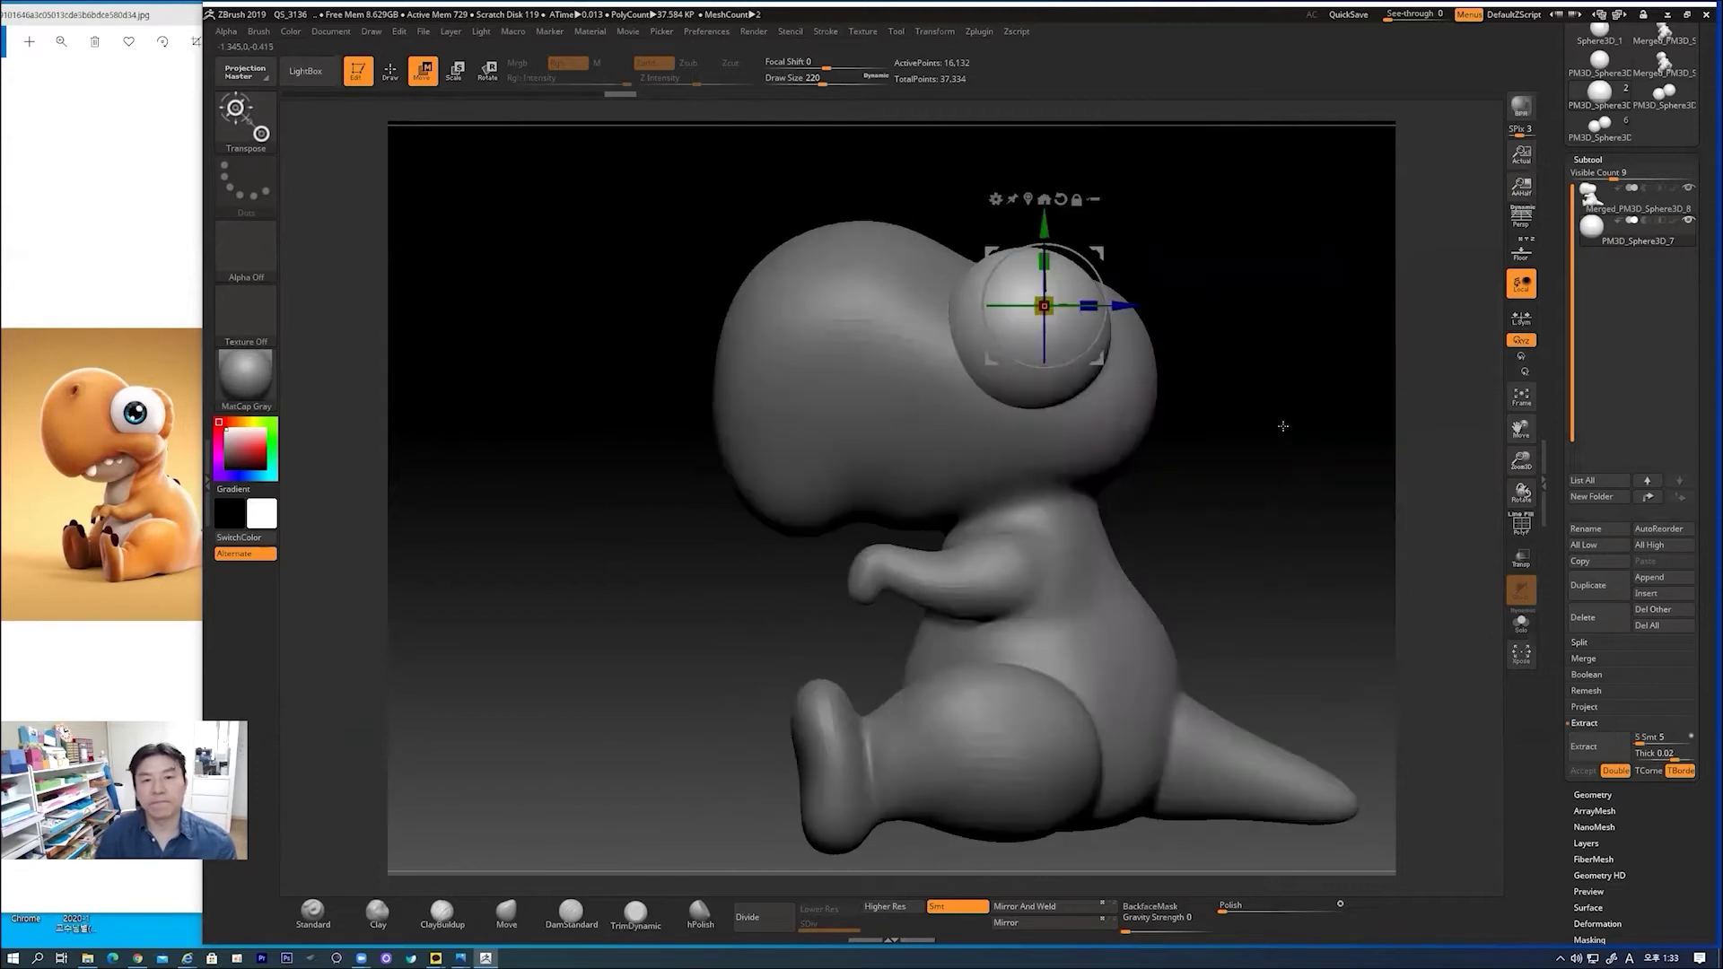
click(390, 72)
- Select the body subtool and adjust the underside of the jaw with the Move brush at draw size 336
alt+drag(1250, 508, 1192, 500)
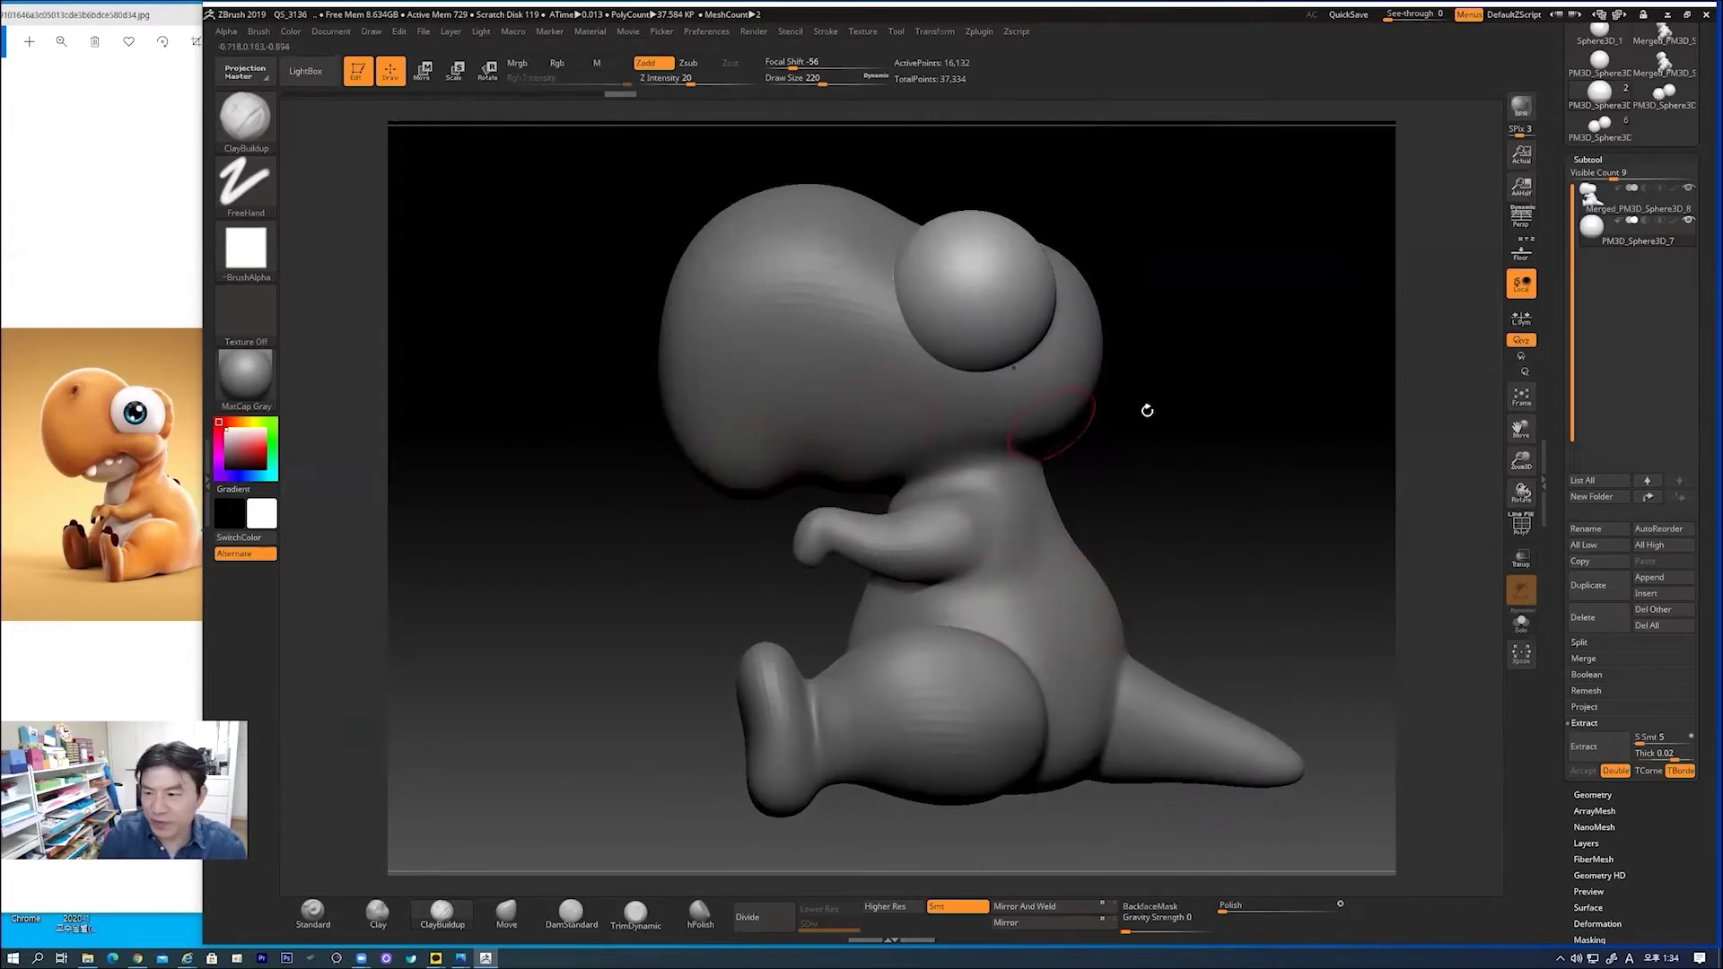
alt+click(1012, 463)
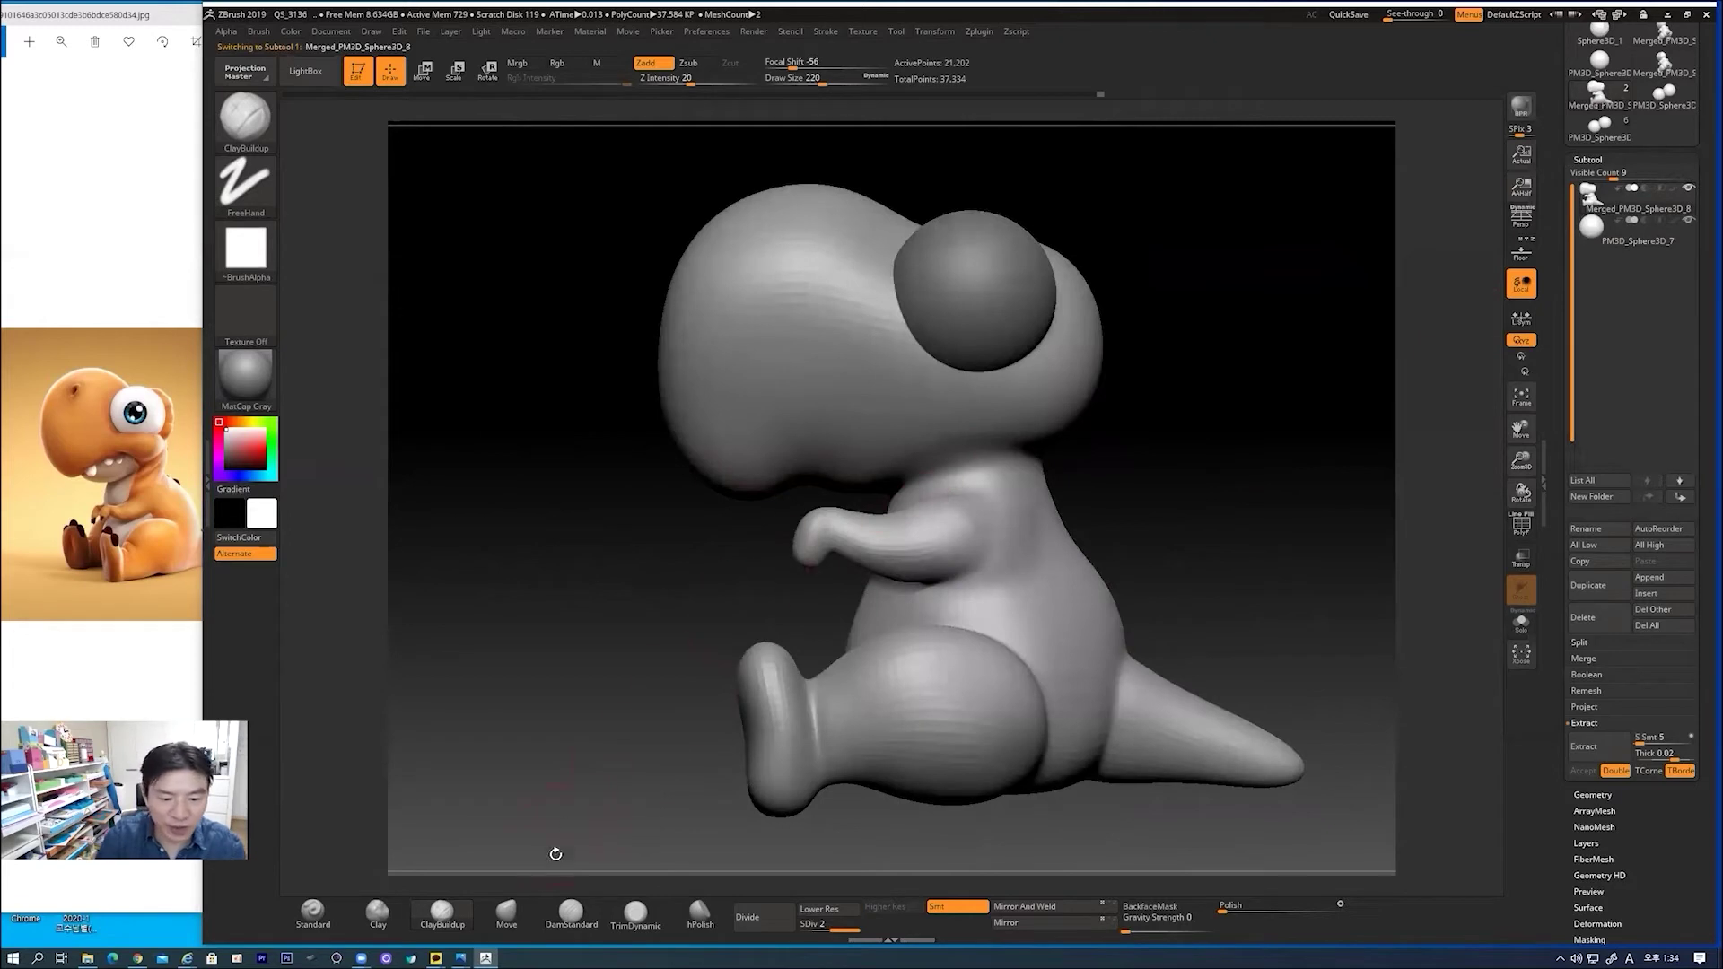
click(506, 911)
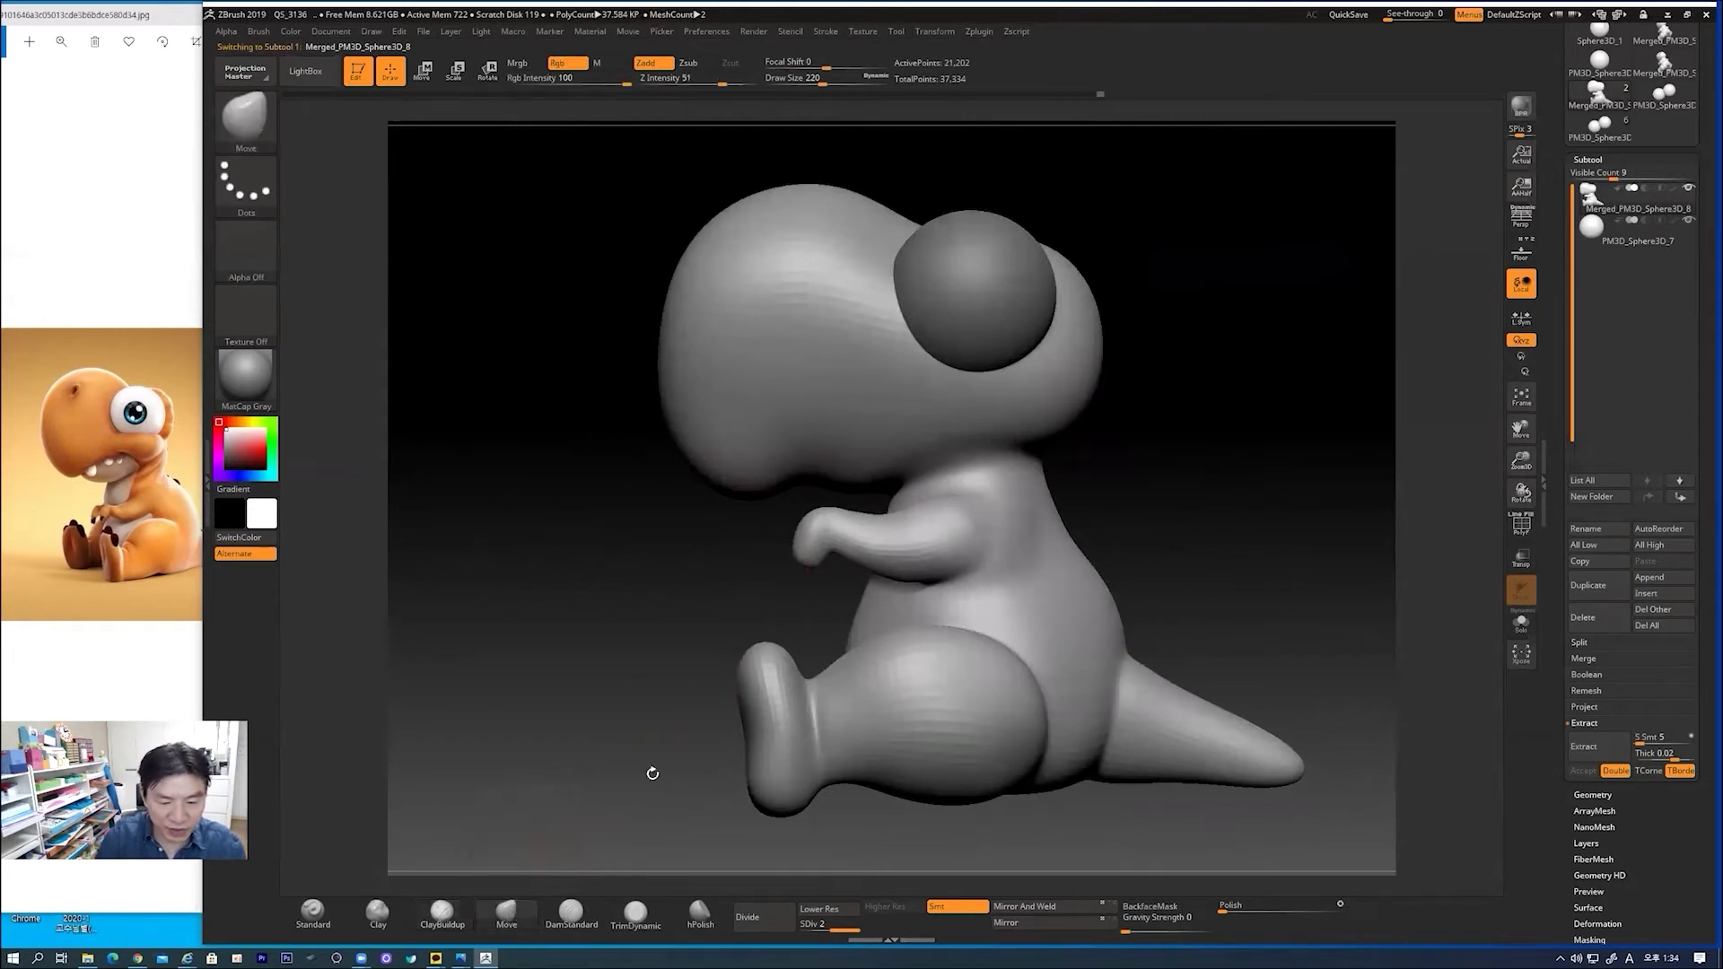
key(bracketright)
drag(809, 456, 810, 446)
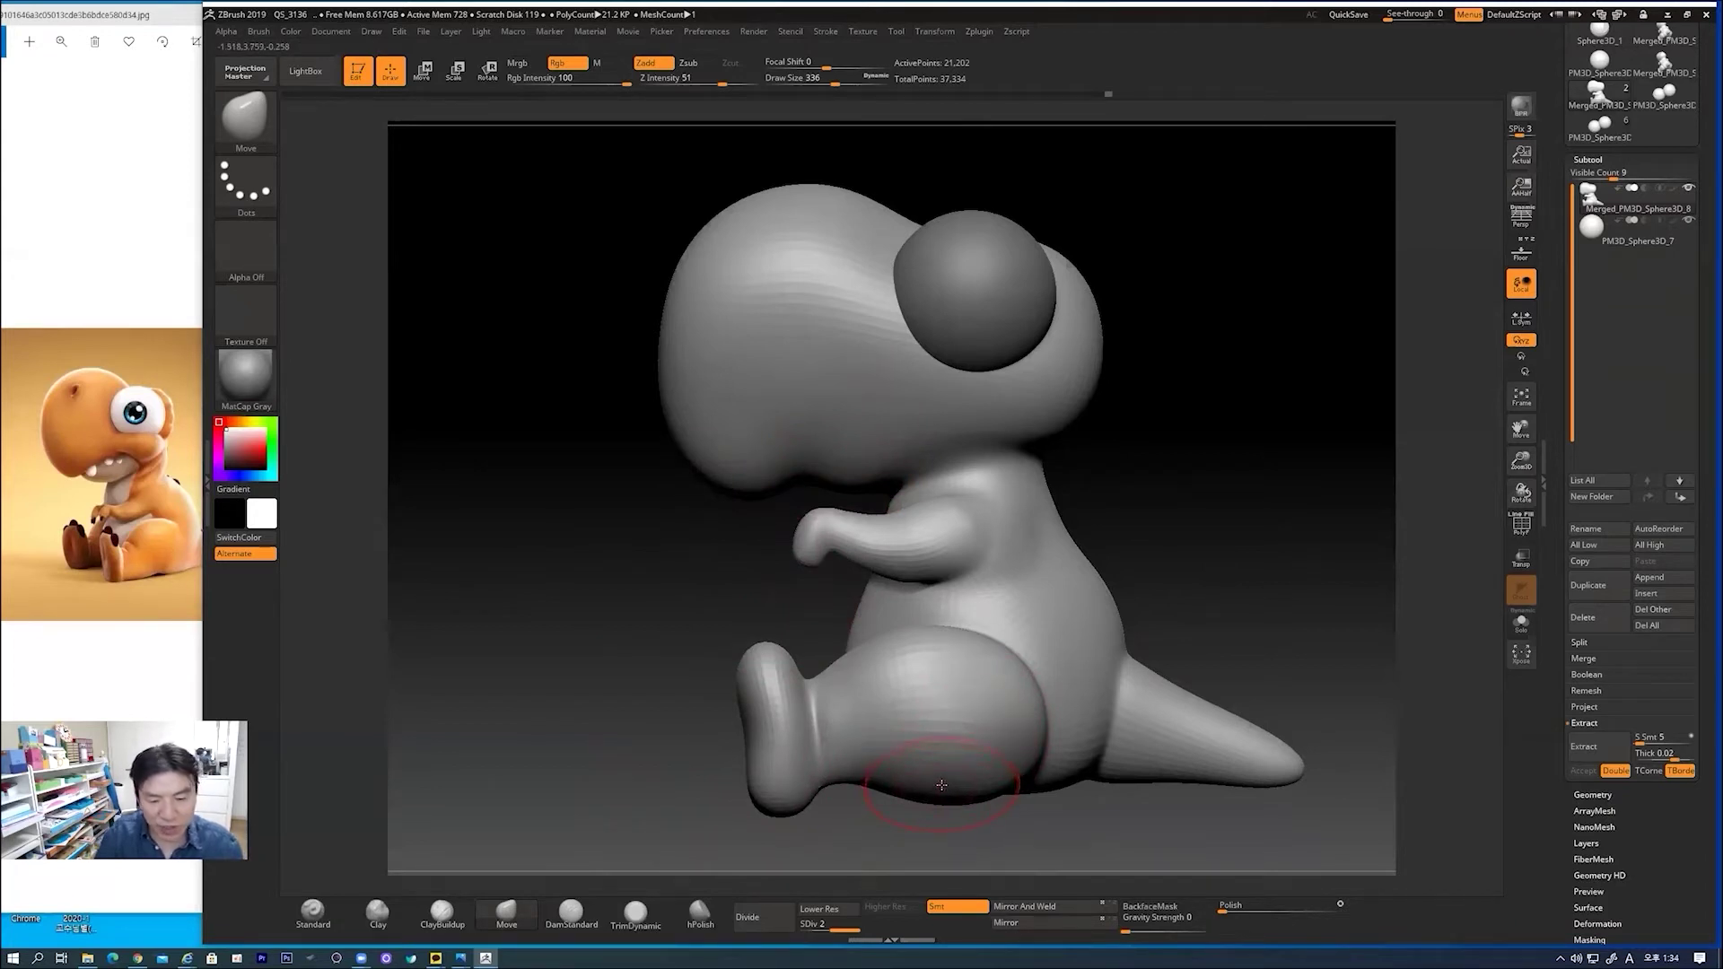
mouse_move(716, 833)
ctrl+shift+mouse_down()
mouse_move(1068, 789)
mouse_move(1315, 723)
mouse_move(1346, 503)
ctrl+shift+mouse_up()
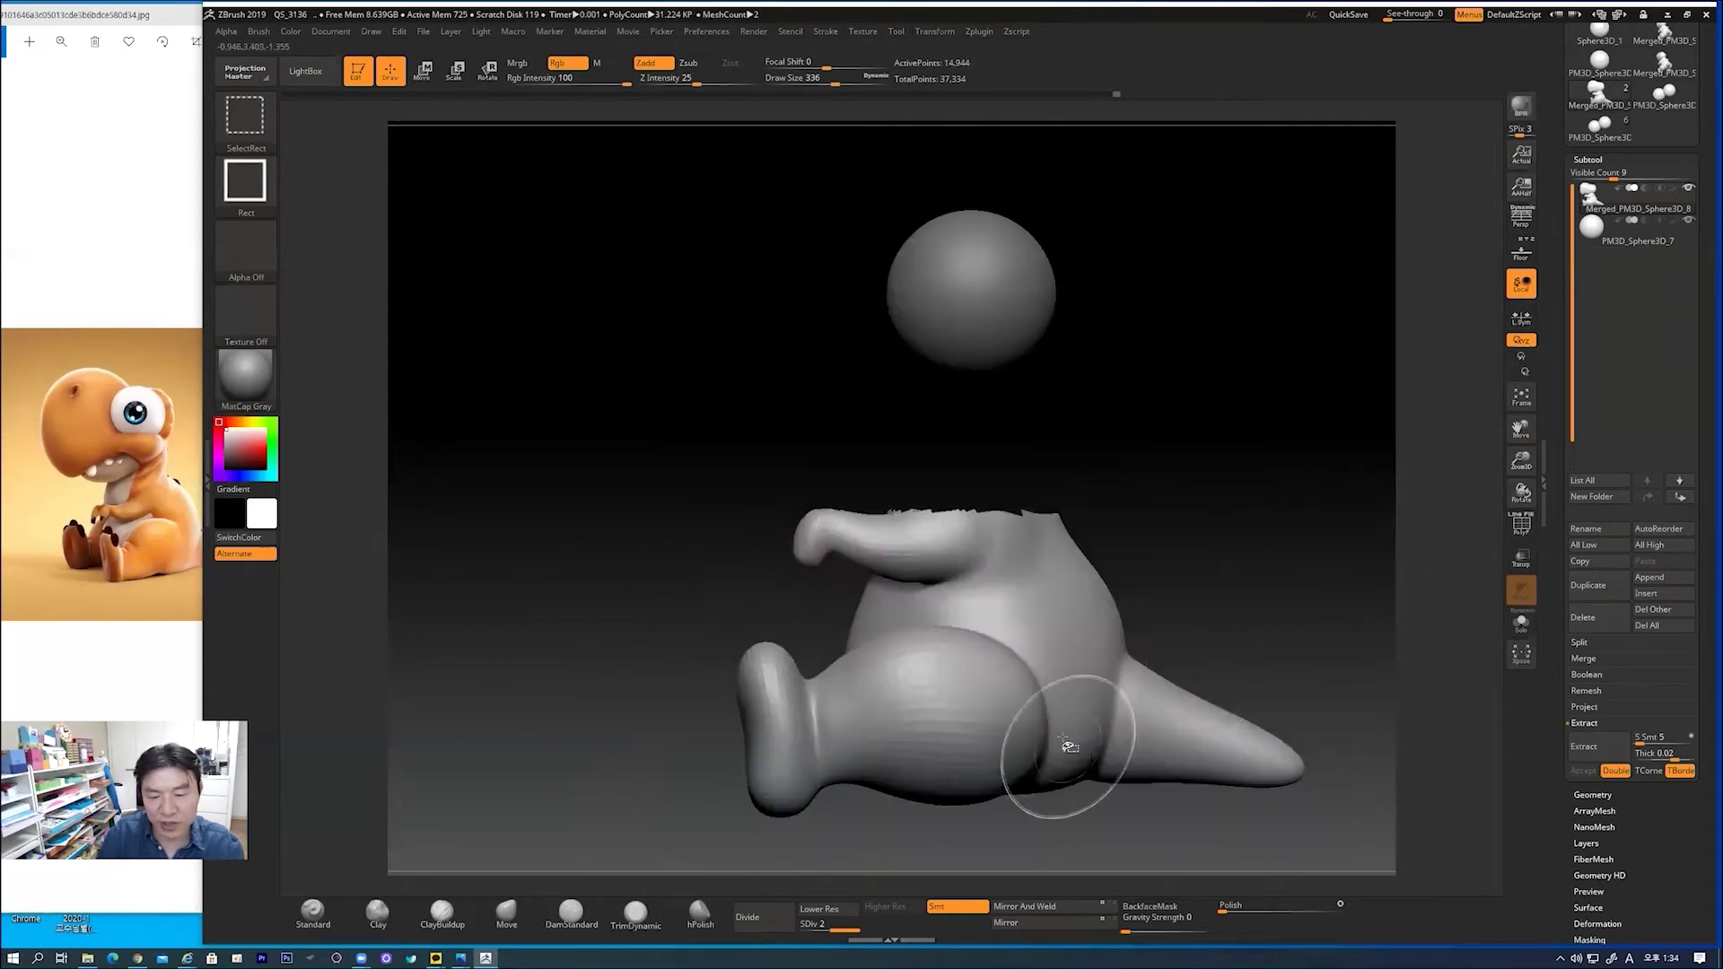
ctrl+shift+click(1344, 588)
ctrl+shift+drag(1359, 819, 661, 502)
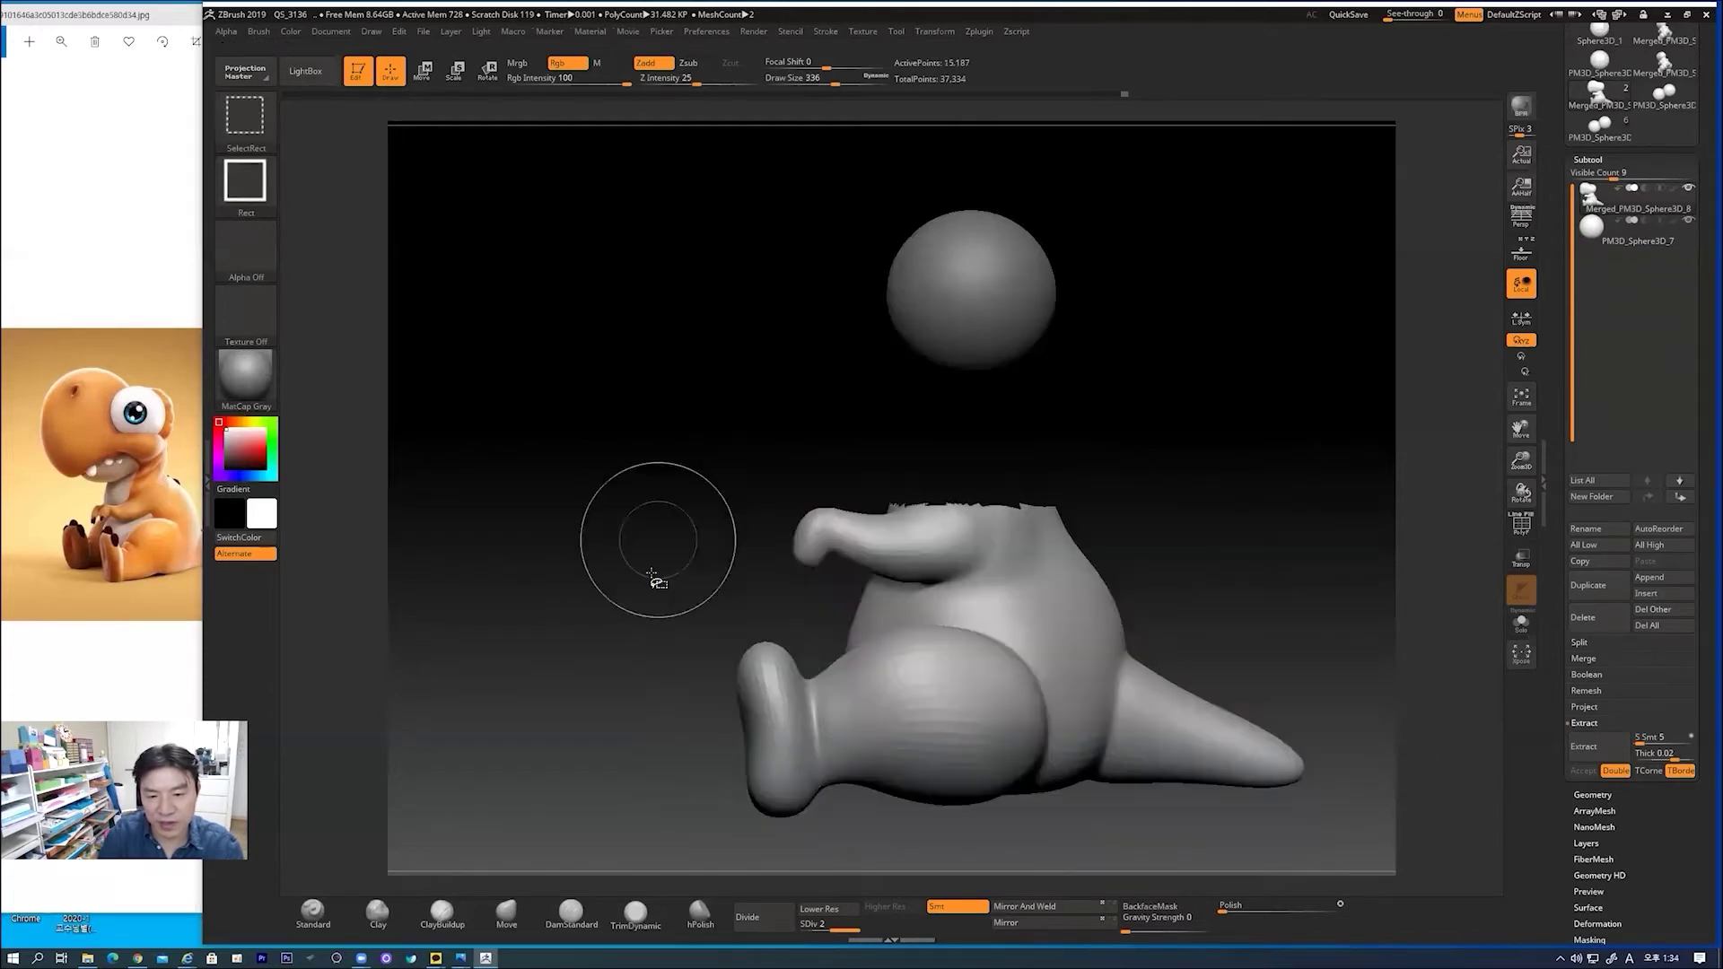
ctrl+shift+click(648, 633)
ctrl+shift+drag(724, 824, 1326, 494)
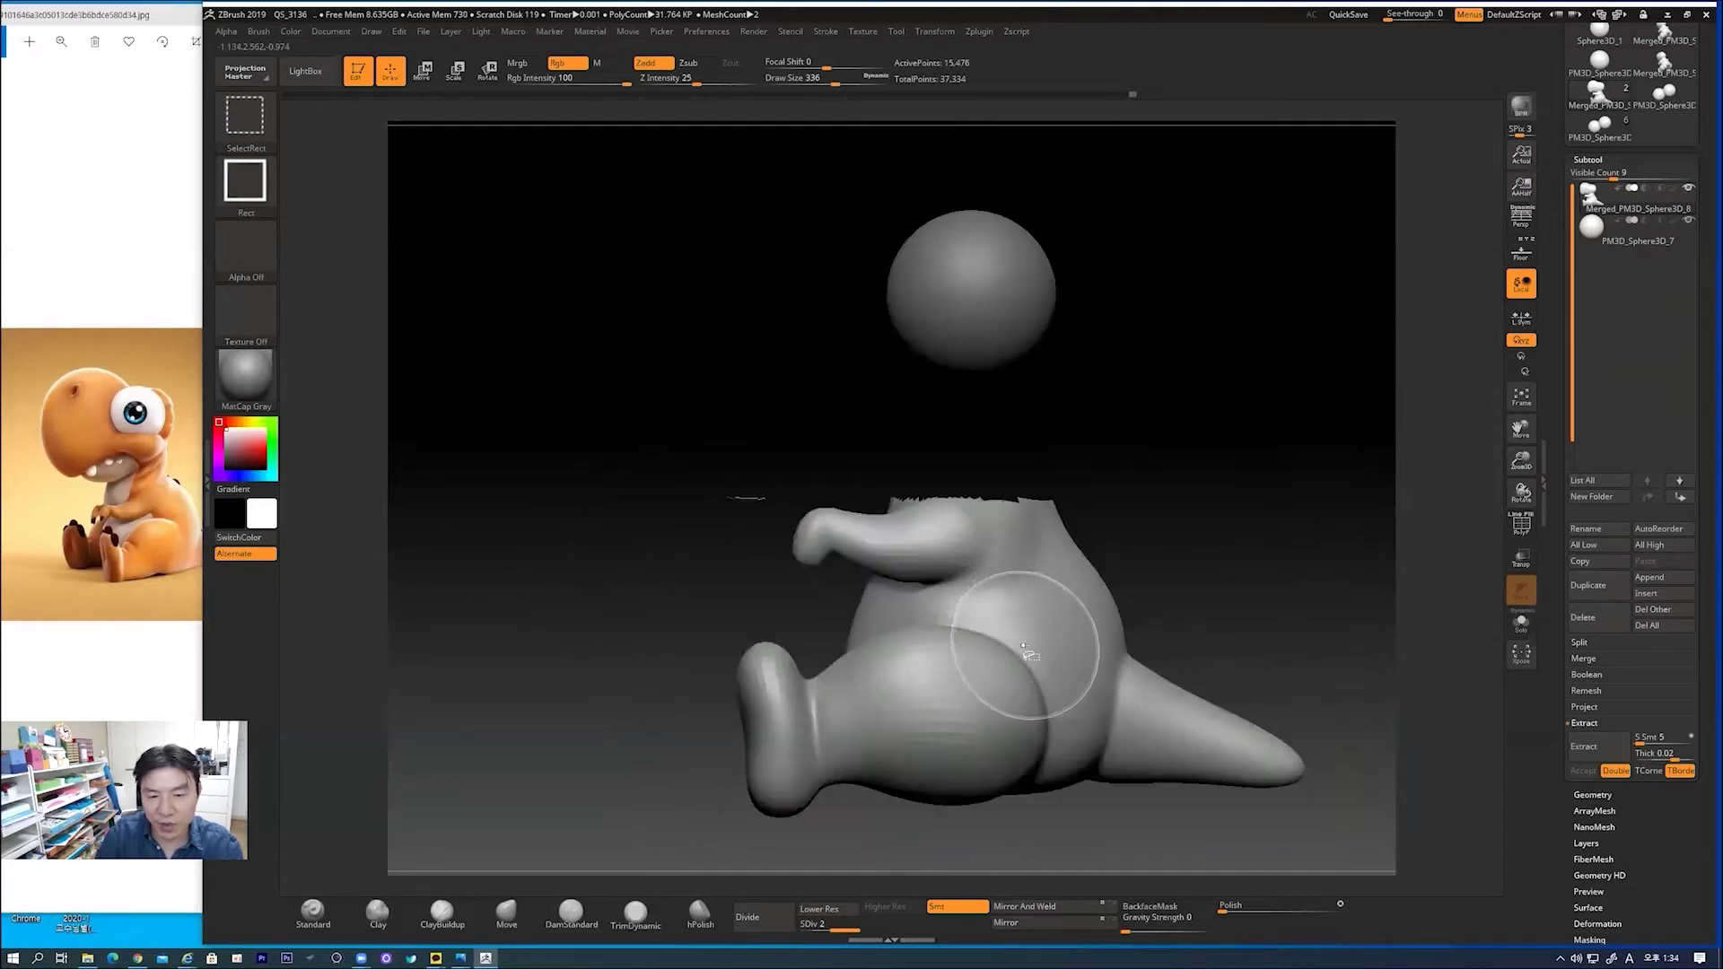
ctrl+shift+click(1308, 576)
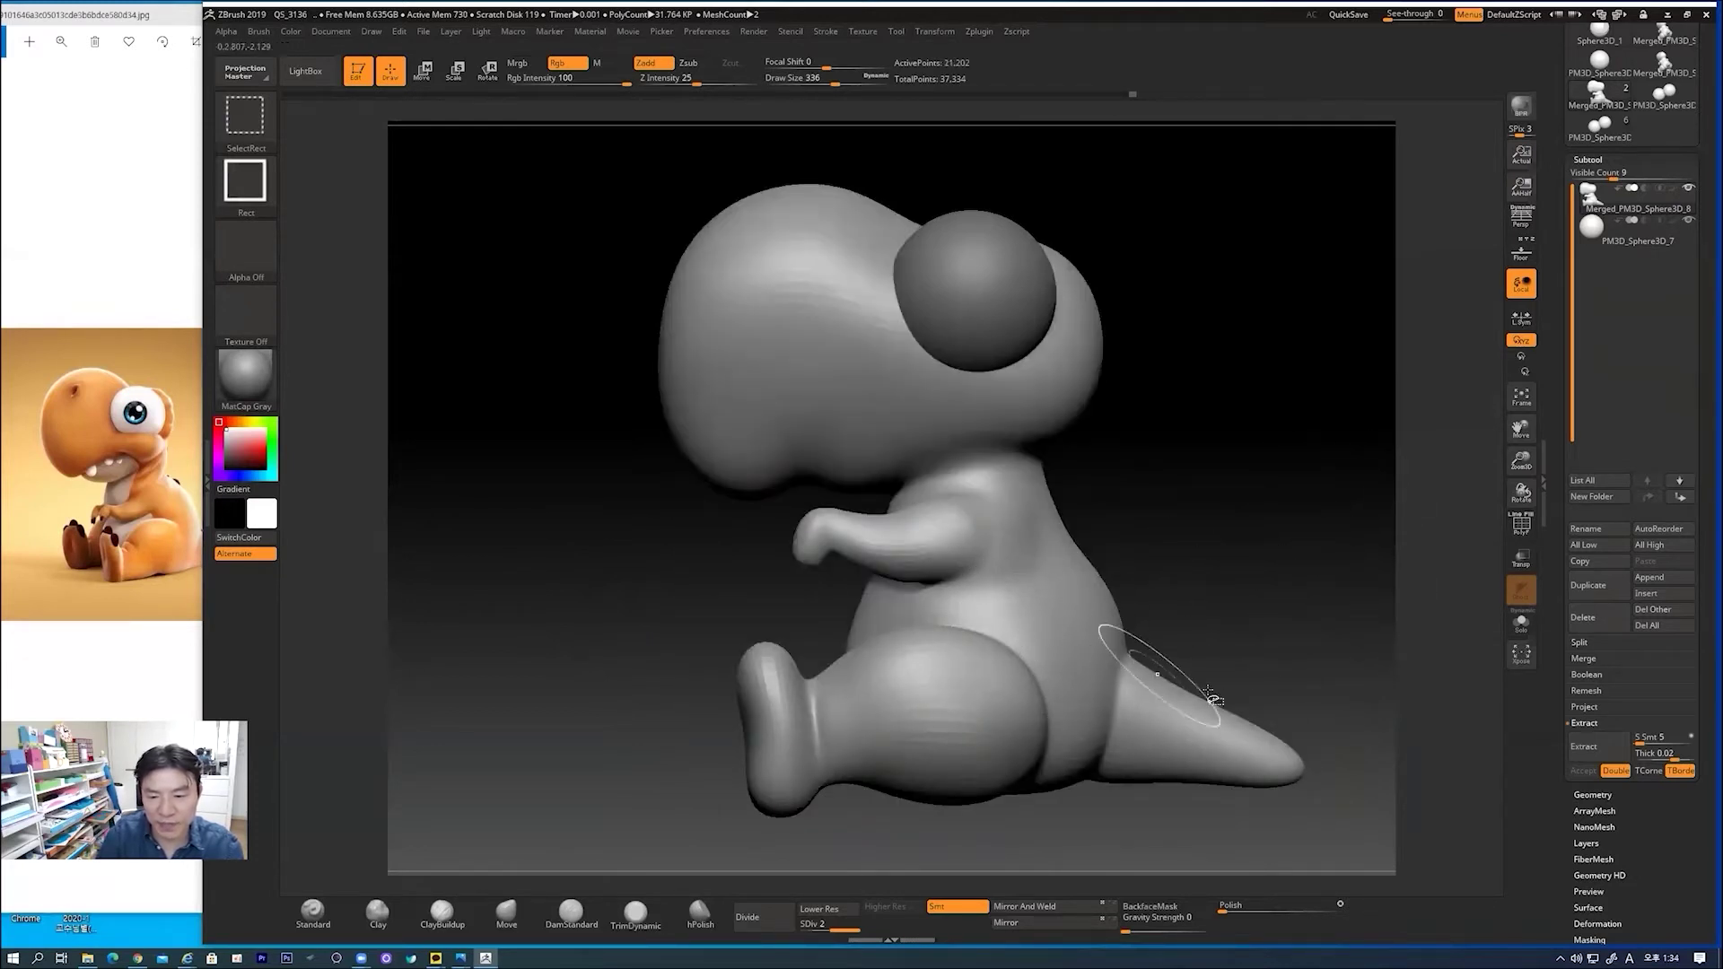
- Isolate the head and neck by hiding the rest of the body, including the leftover hand fragment below the jaw
ctrl+shift+drag(1346, 828, 632, 507)
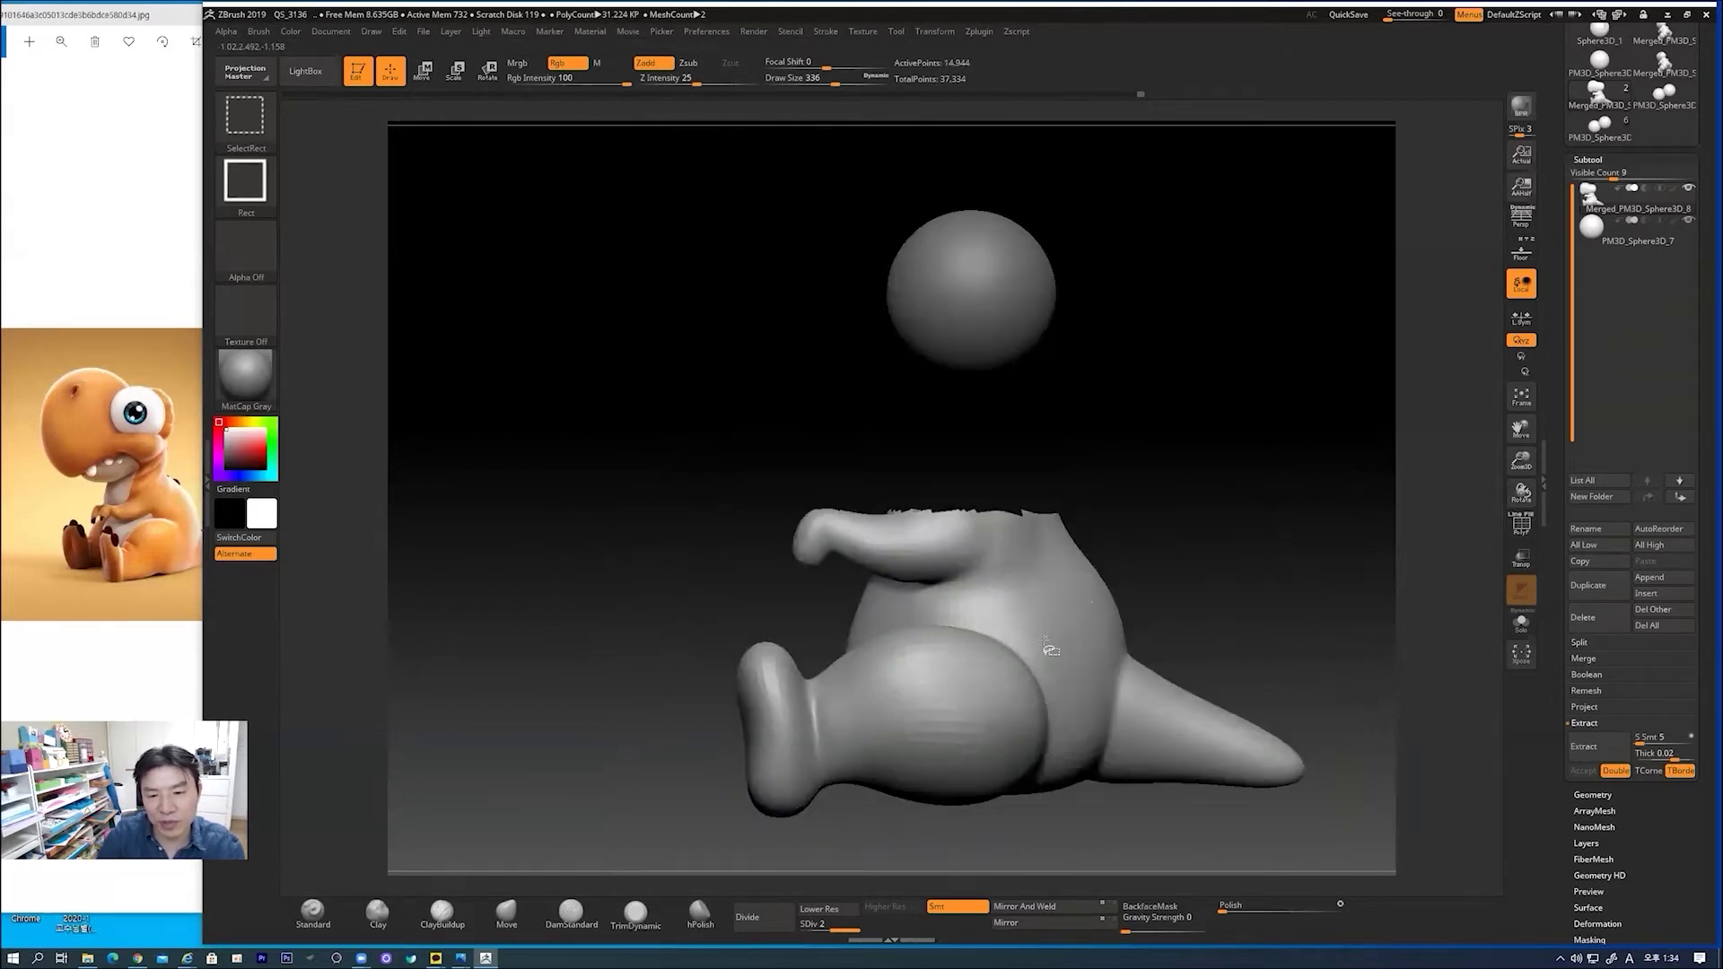
ctrl+shift+click(1224, 561)
mouse_move(1195, 564)
mouse_down()
mouse_move(1238, 481)
mouse_move(1203, 511)
mouse_move(1197, 576)
mouse_move(1214, 593)
mouse_up()
ctrl+shift+drag(635, 543, 744, 420)
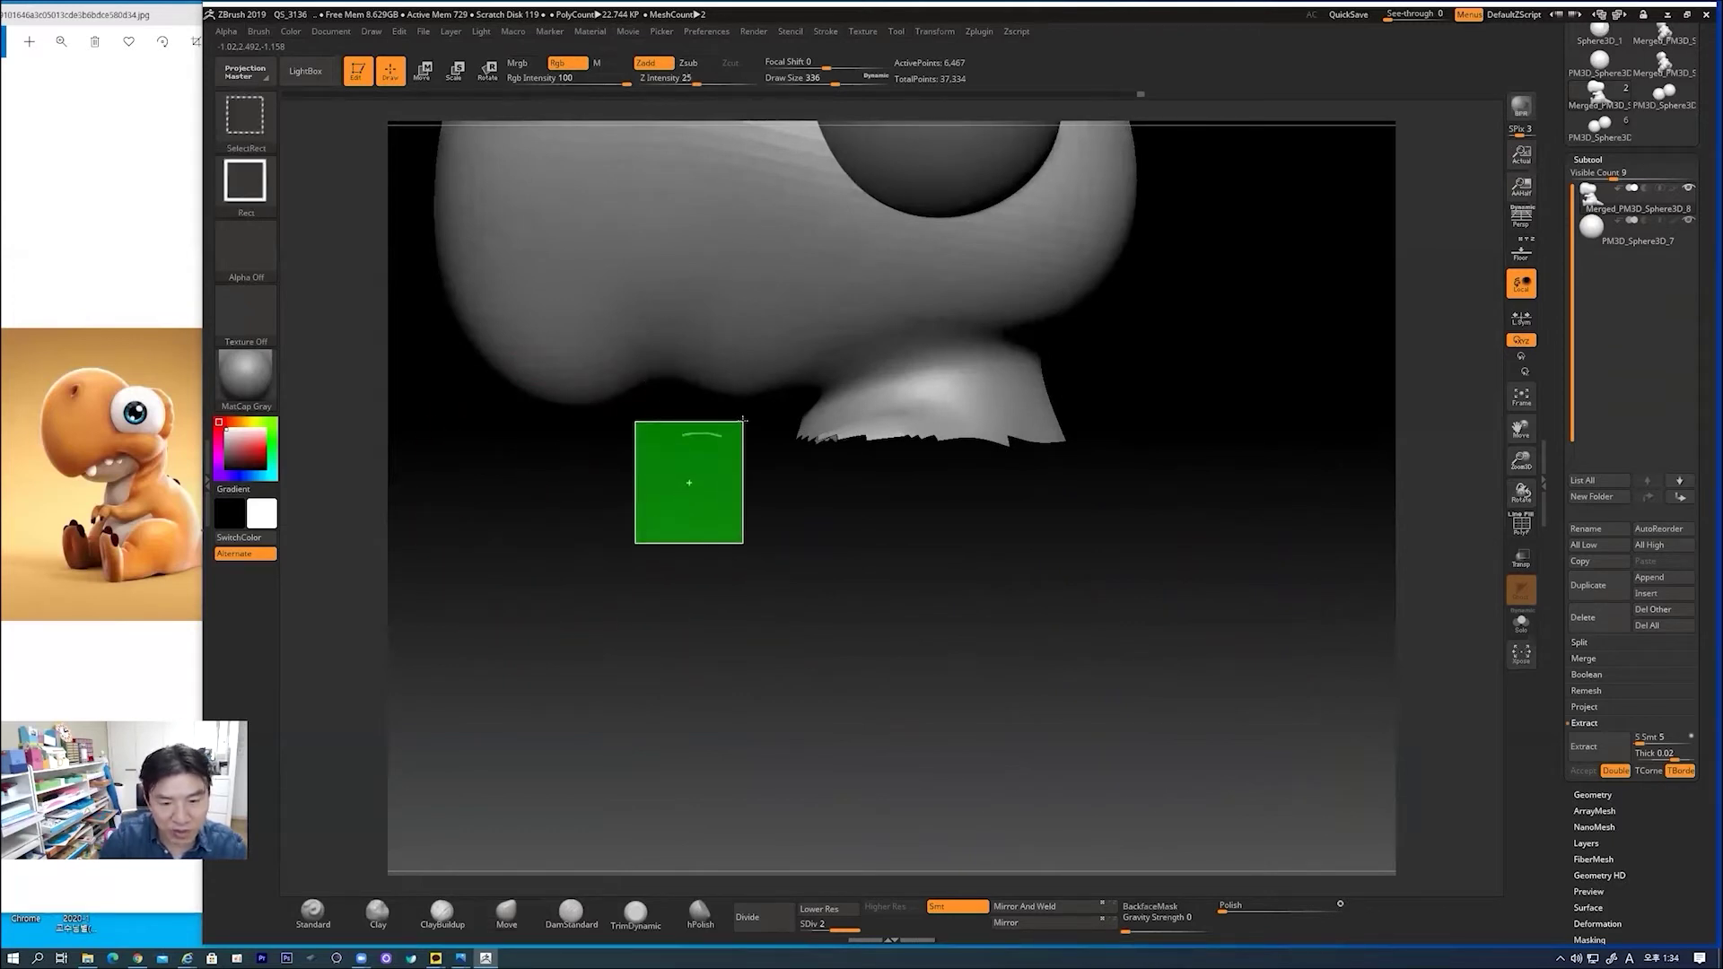
ctrl+shift+drag(744, 419, 746, 416)
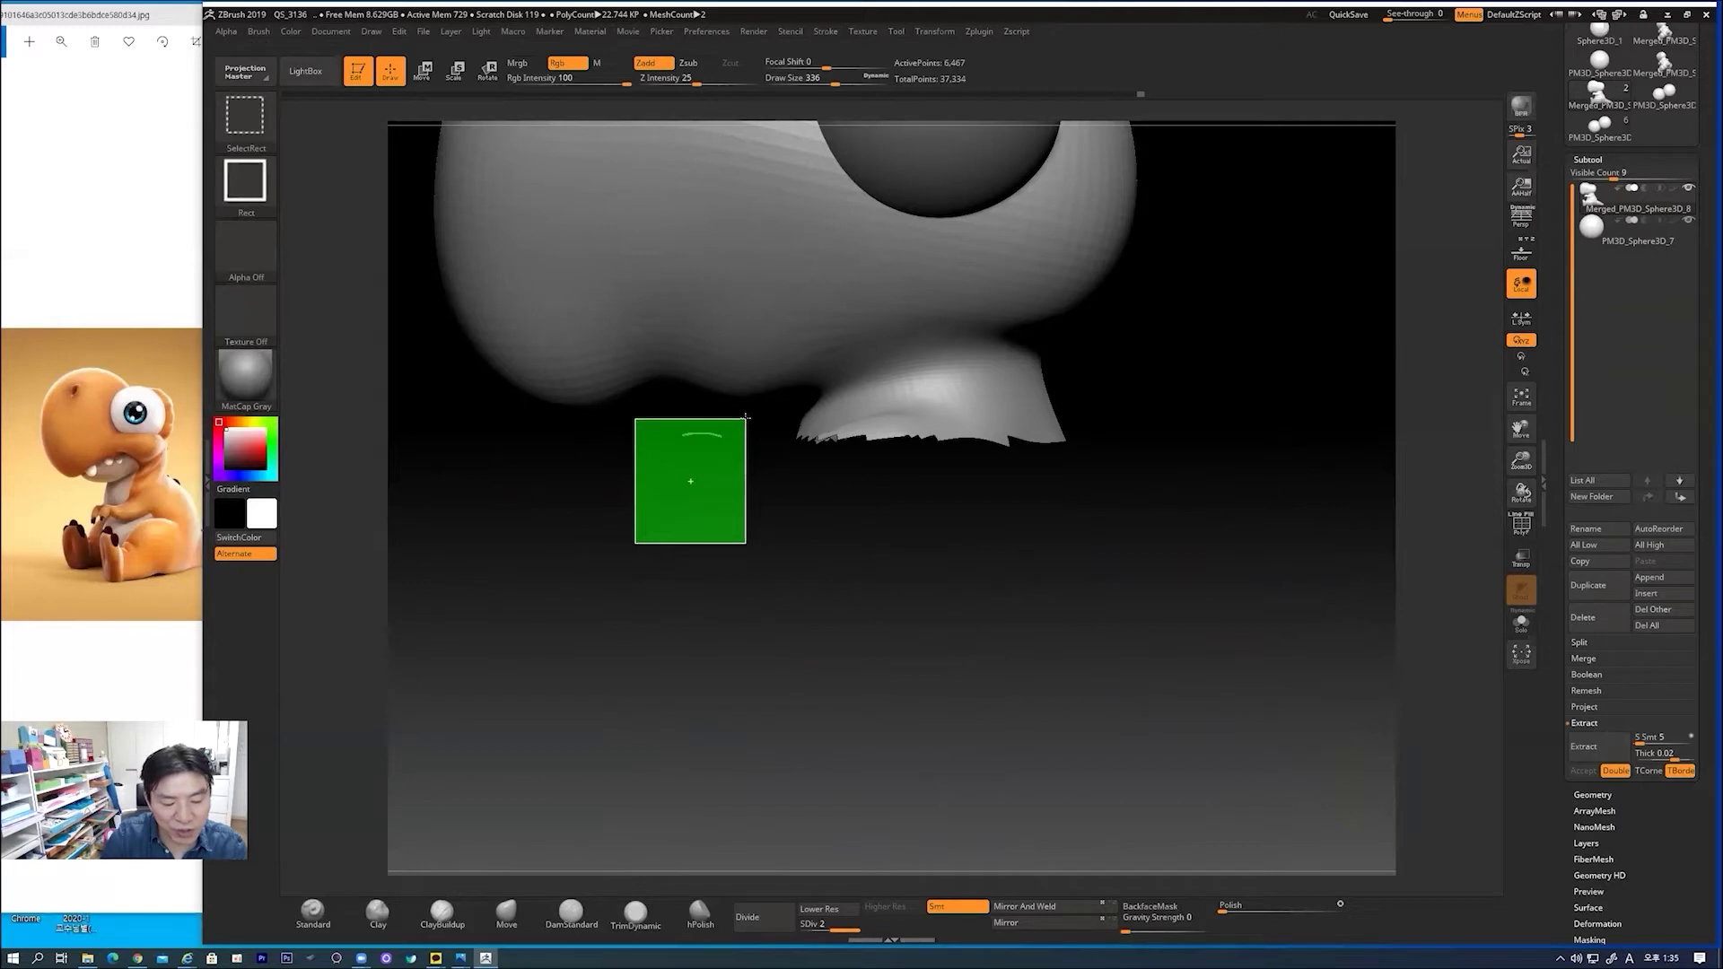
ctrl+alt+shift+drag(746, 417, 743, 420)
- Pull the underside of the lower jaw downward behind the snout with the Move brush
mouse_move(1250, 454)
mouse_down()
mouse_move(1269, 443)
mouse_move(1250, 457)
mouse_up()
mouse_move(684, 446)
alt+mouse_down()
mouse_move(611, 562)
mouse_move(623, 582)
alt+mouse_up()
drag(732, 618, 384, 619)
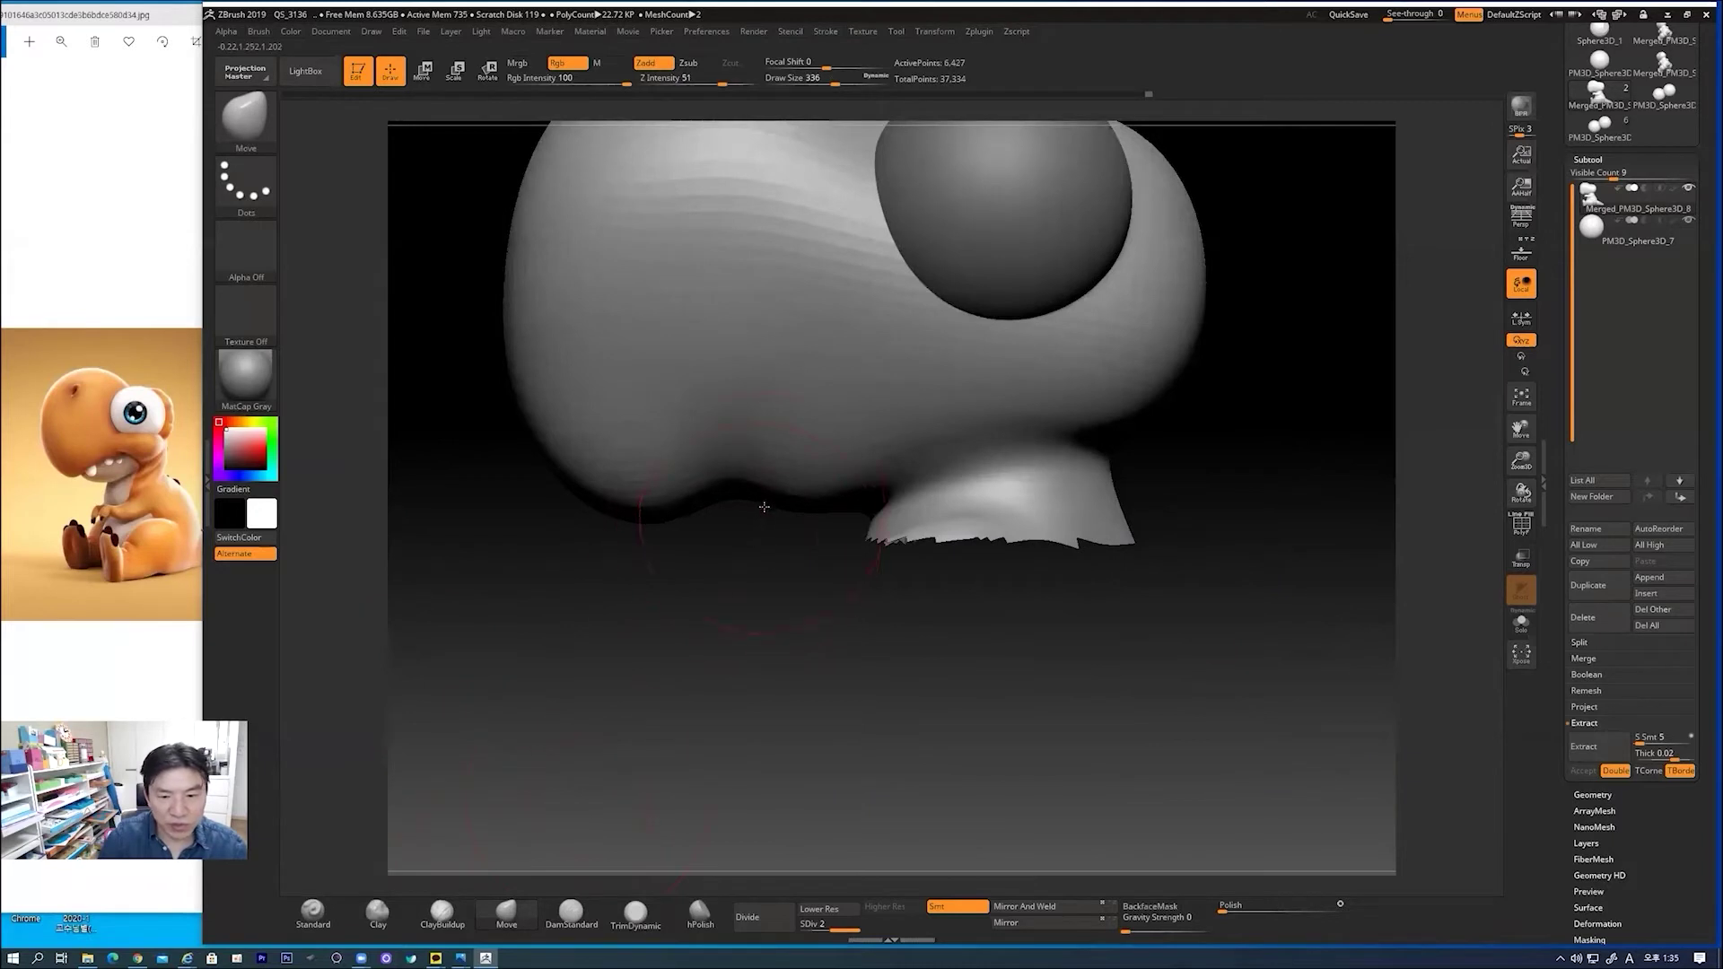
mouse_move(792, 490)
mouse_down()
mouse_move(754, 516)
mouse_move(810, 487)
mouse_move(745, 501)
mouse_move(799, 508)
mouse_up()
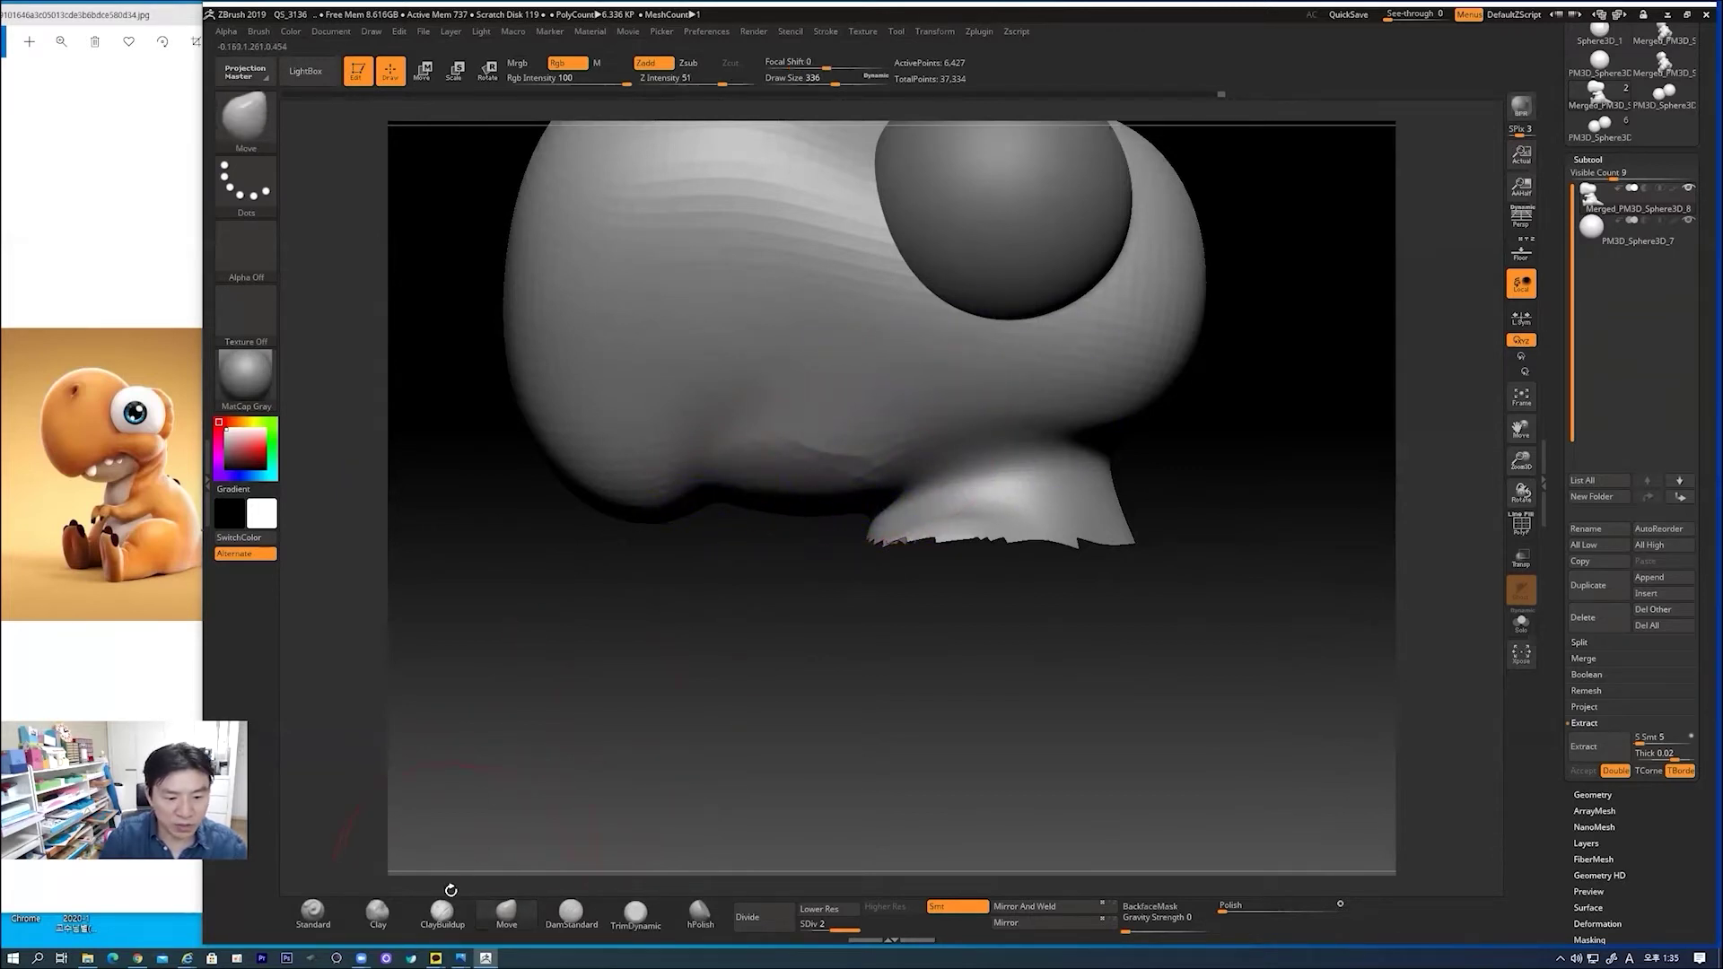
- Build up a raised lip line from the snout back to a full cheek under the eye using ClayBuildup at draw size 256
click(443, 911)
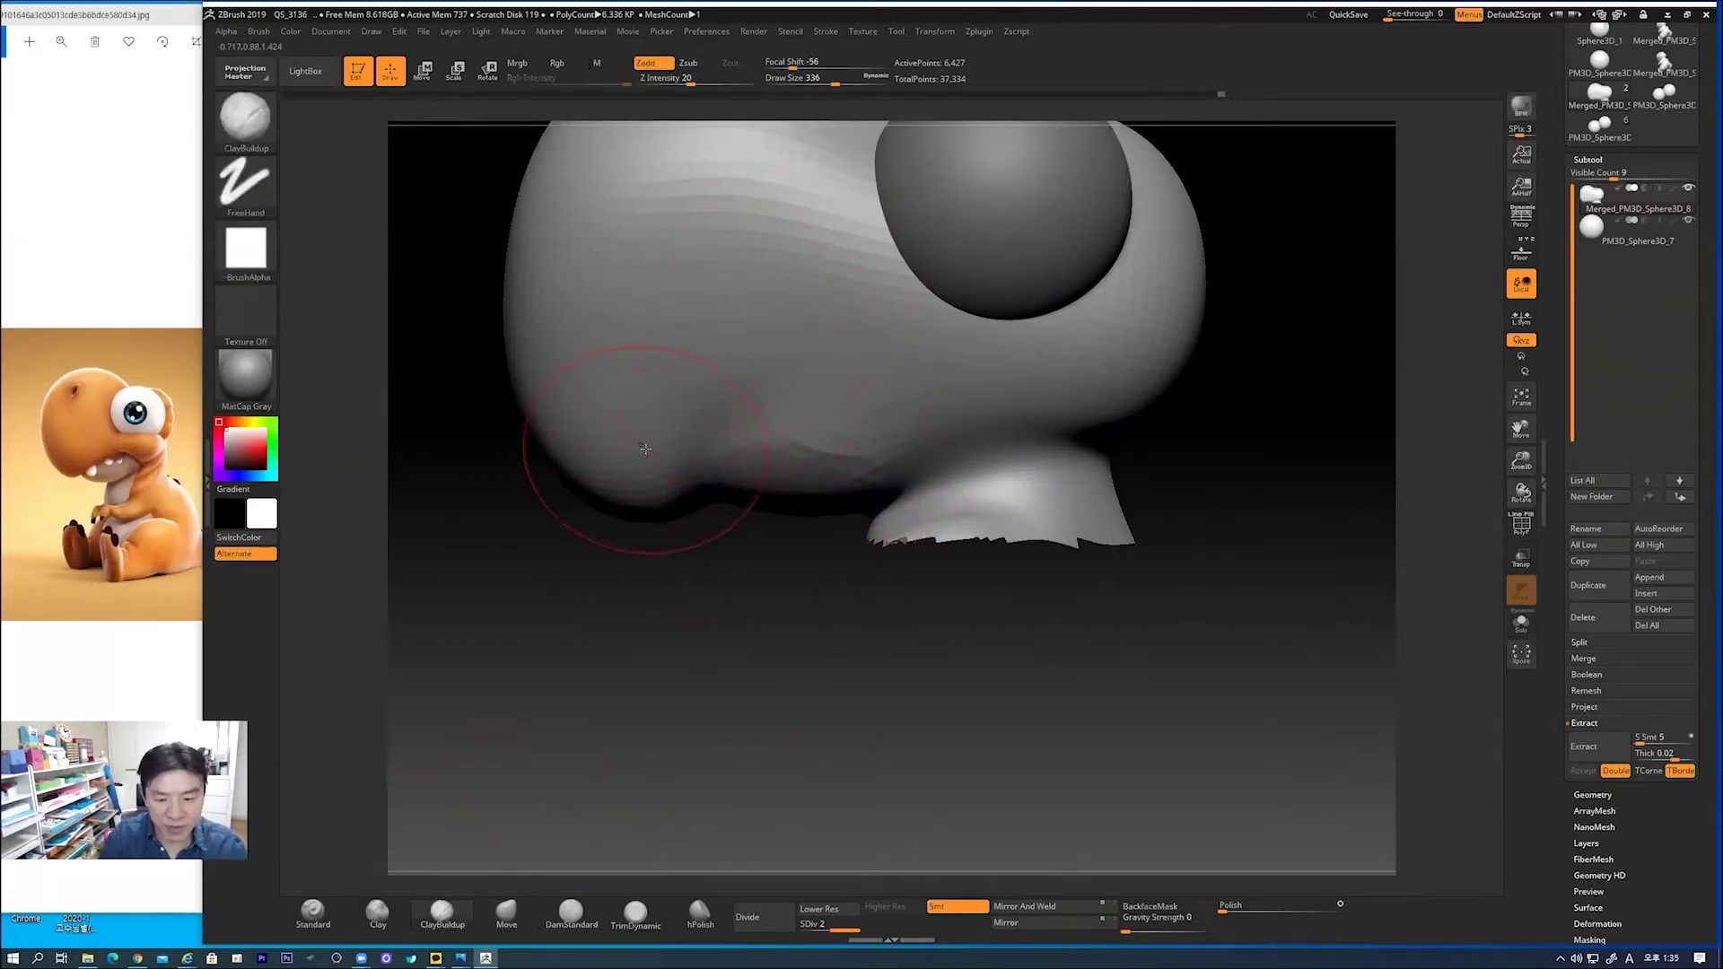
key(])
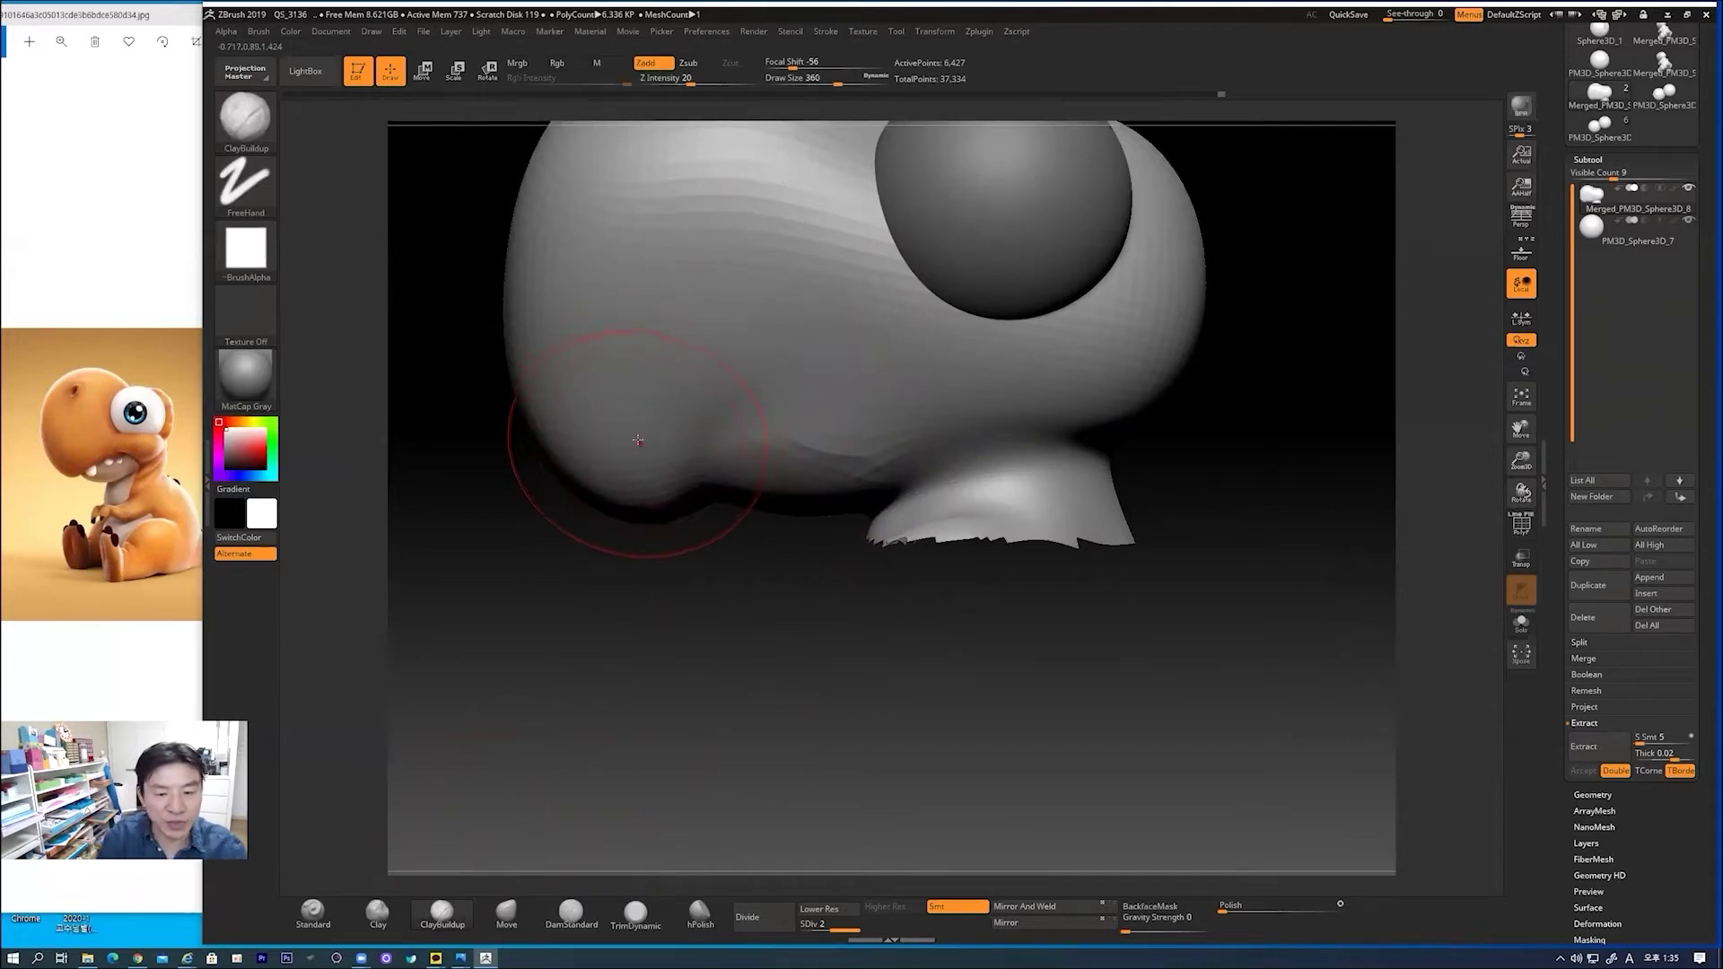
key(bracketleft)
key(bracketleft)
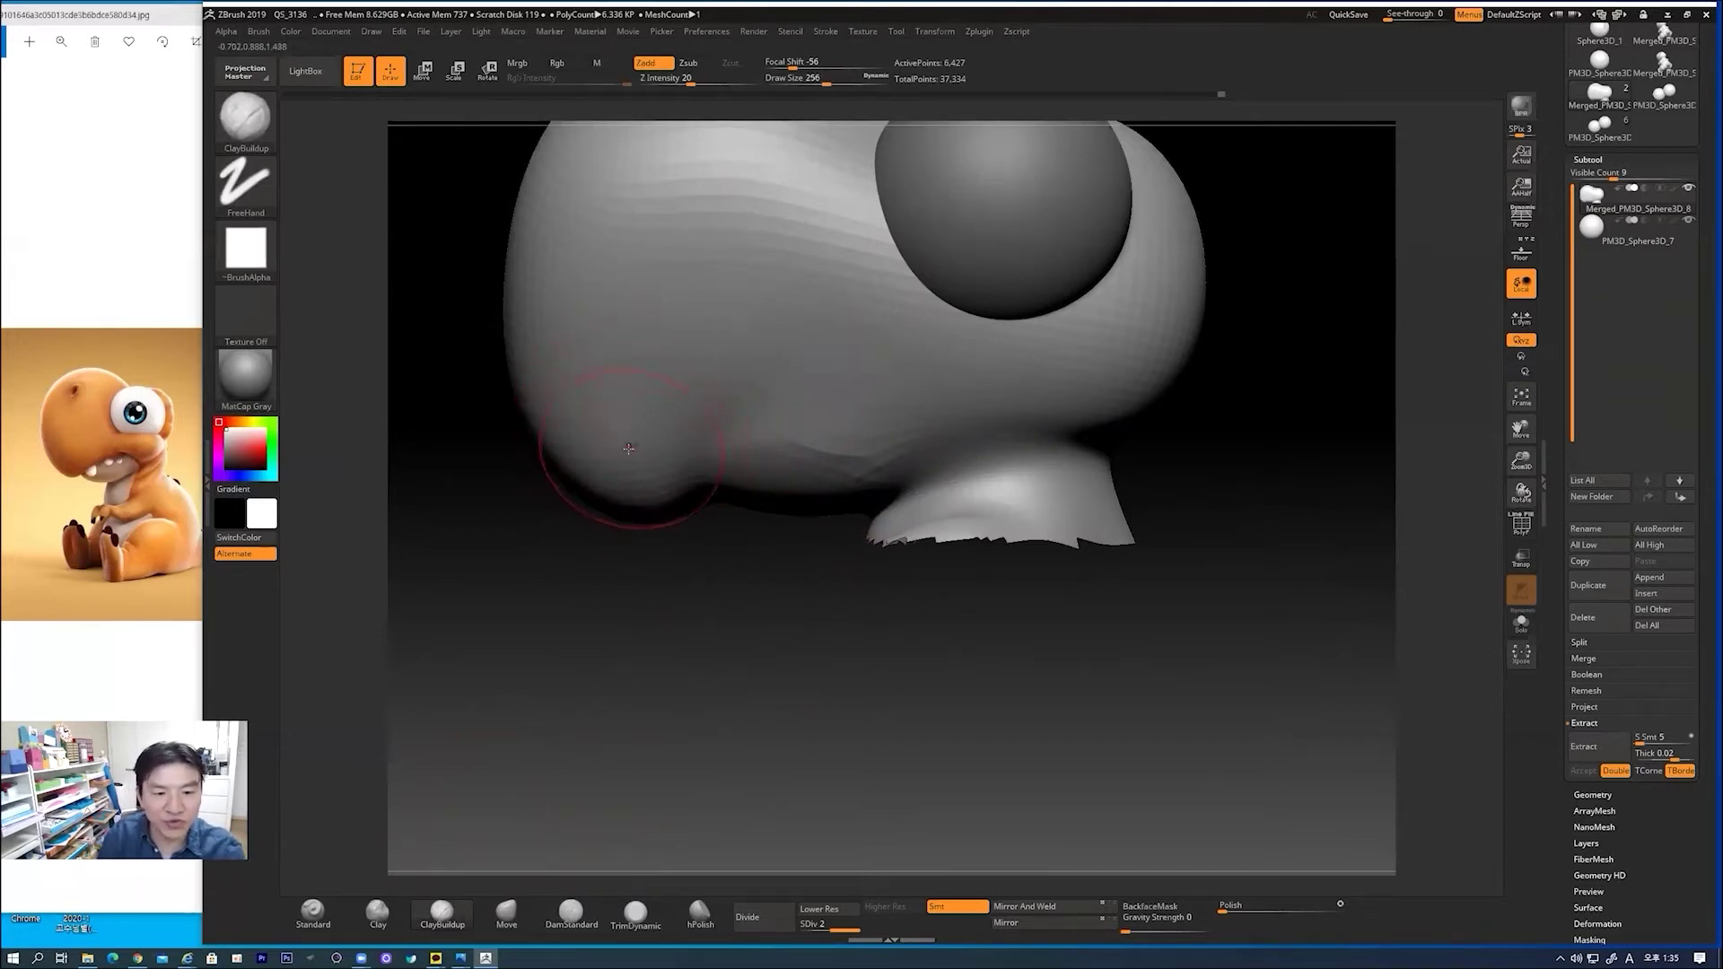
drag(627, 437, 799, 368)
mouse_move(883, 334)
mouse_down()
mouse_move(933, 348)
mouse_move(908, 375)
mouse_move(942, 395)
mouse_move(987, 377)
mouse_move(897, 386)
mouse_move(956, 386)
mouse_move(924, 354)
mouse_move(960, 395)
mouse_move(1032, 377)
mouse_move(861, 377)
mouse_move(897, 386)
mouse_move(933, 359)
mouse_up()
mouse_move(929, 682)
mouse_down()
mouse_move(900, 684)
mouse_move(1019, 601)
mouse_move(1077, 638)
mouse_move(1081, 580)
mouse_move(1042, 580)
mouse_up()
shift+drag(951, 435, 987, 448)
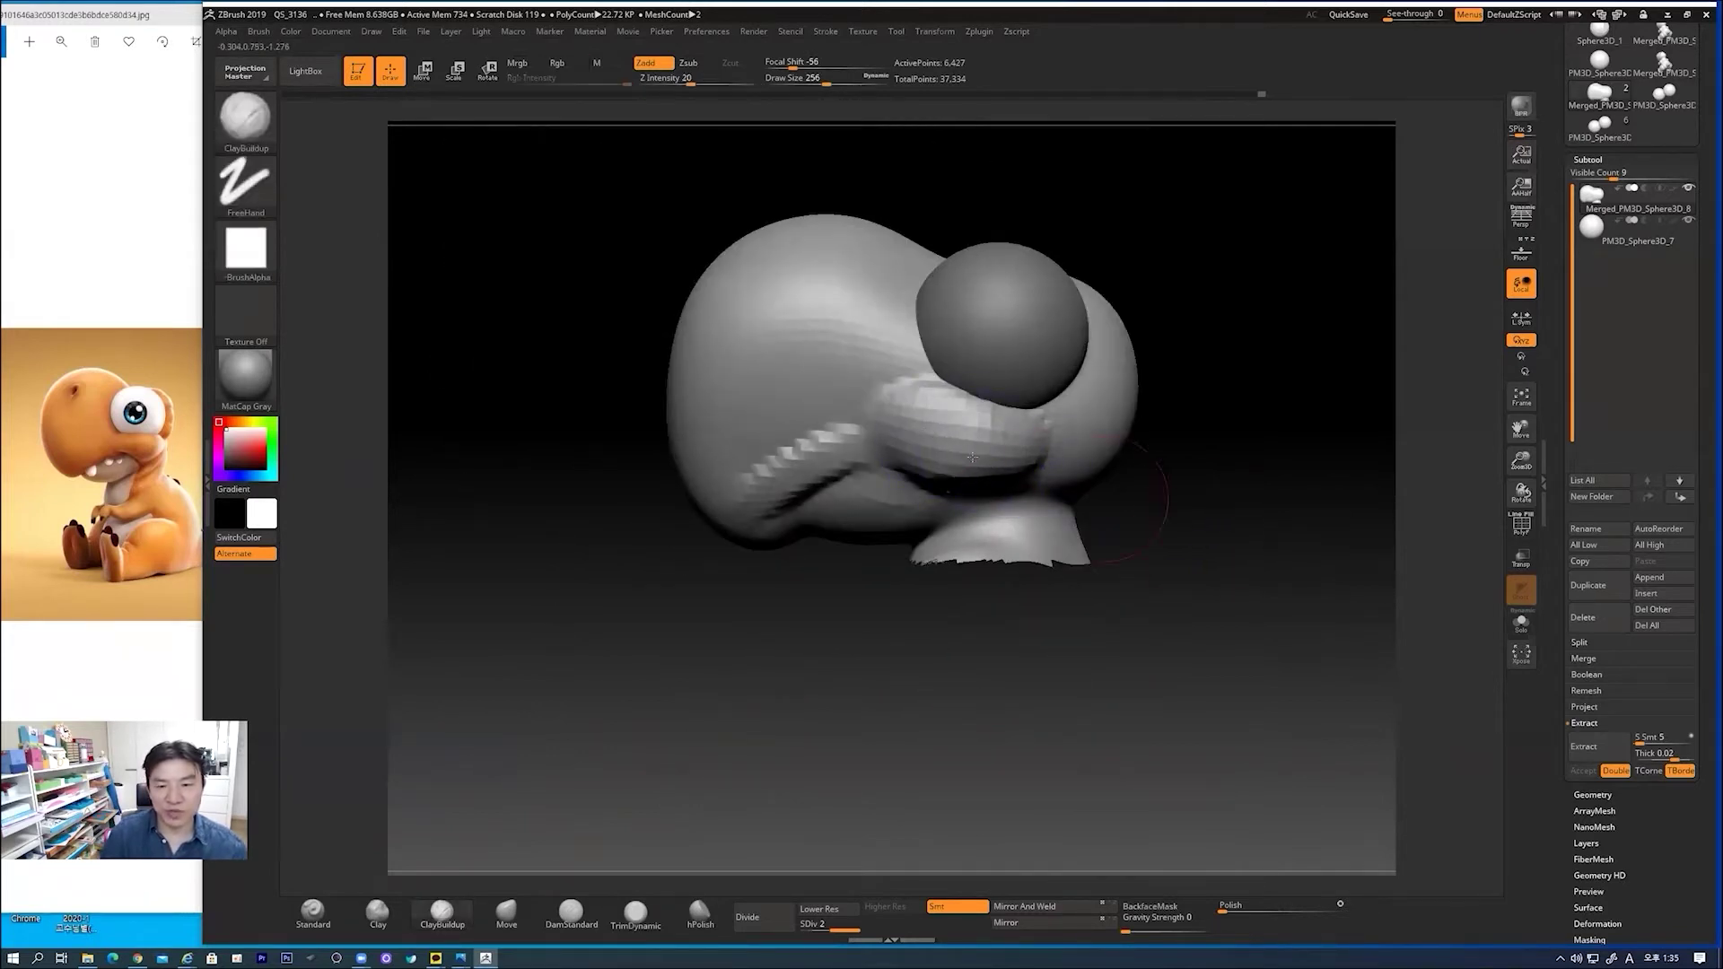
mouse_move(876, 430)
mouse_down()
mouse_move(782, 454)
mouse_move(867, 435)
mouse_up()
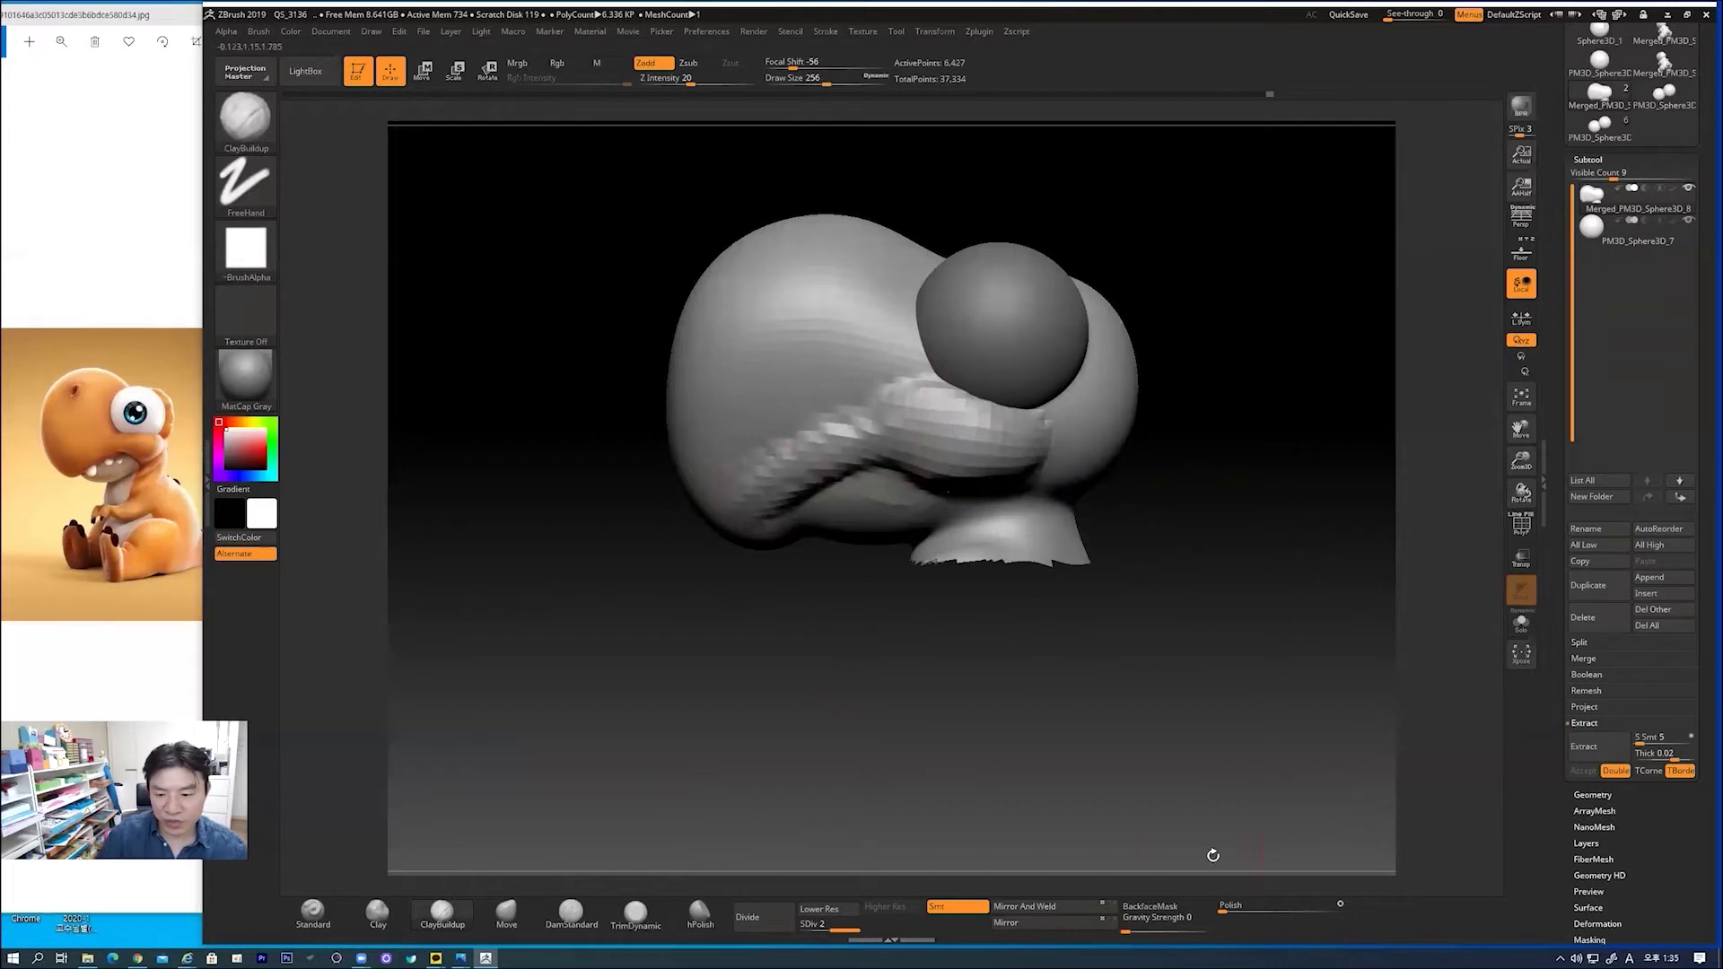
- Polish the raised lip line and build up the side of the snout in front of the eye with ClayBuildup at draw size 256
drag(1225, 912, 1239, 917)
mouse_move(1255, 663)
mouse_down()
mouse_move(1296, 674)
mouse_move(1115, 550)
mouse_up()
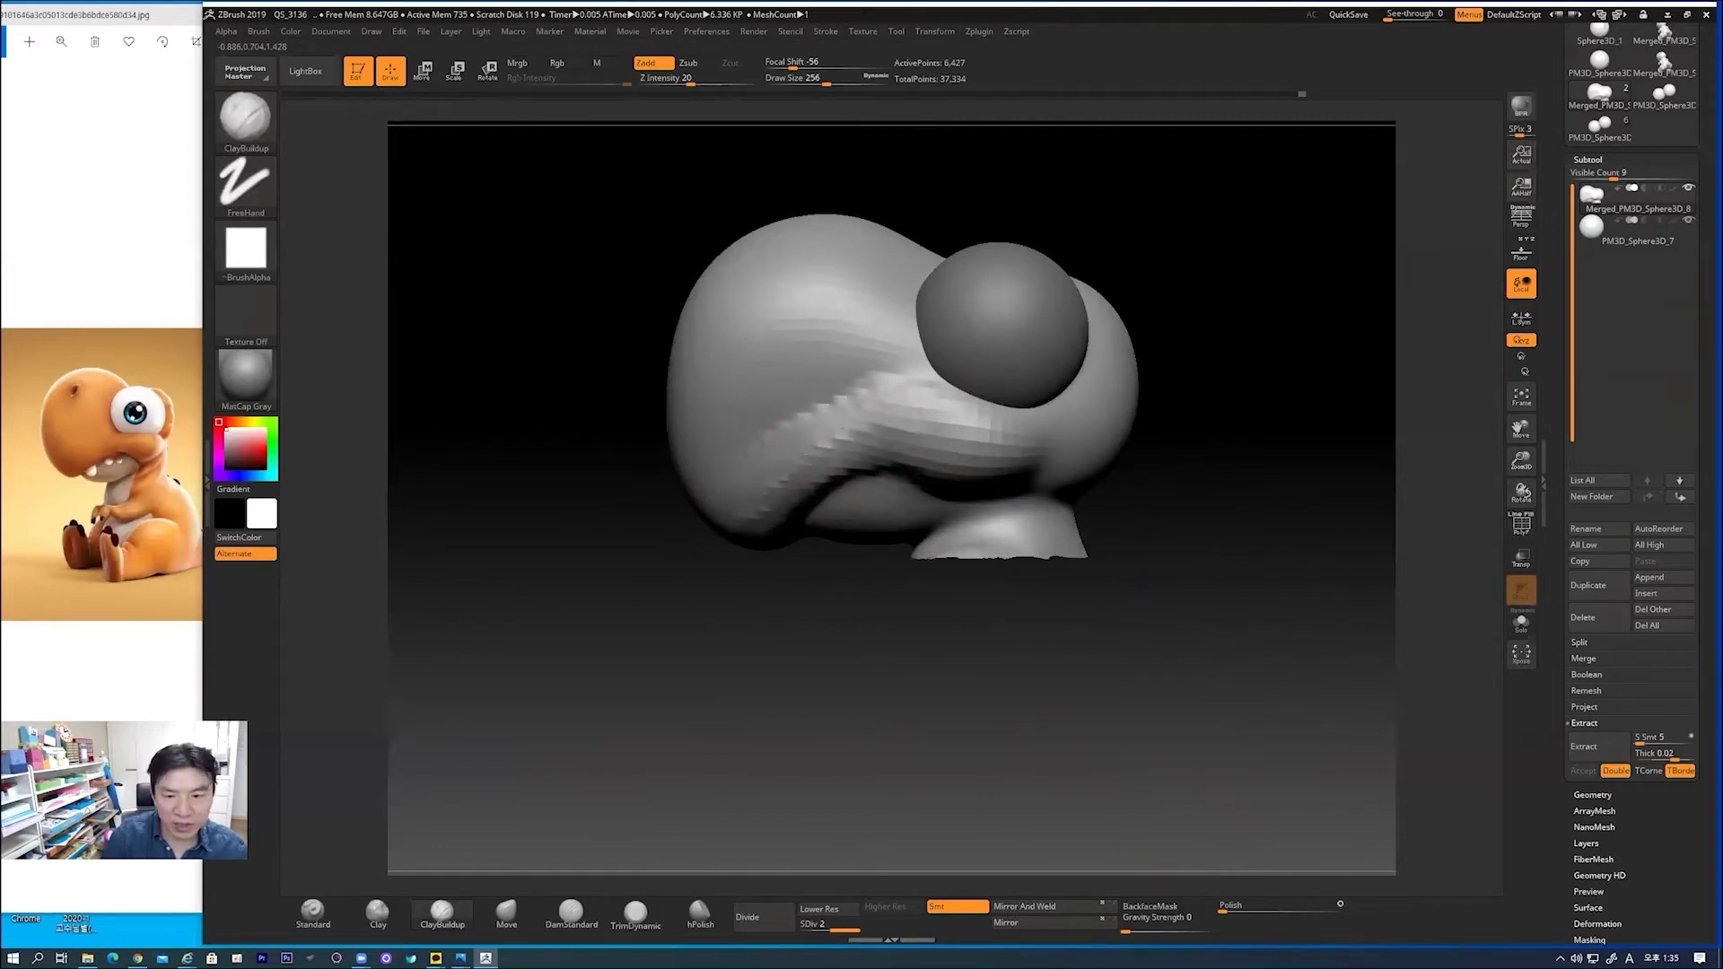
mouse_move(839, 417)
mouse_down()
mouse_move(798, 345)
mouse_move(805, 263)
mouse_up()
mouse_move(807, 350)
mouse_down()
mouse_move(853, 395)
mouse_move(850, 288)
mouse_move(877, 271)
mouse_move(883, 403)
mouse_move(752, 430)
mouse_up()
drag(664, 625, 736, 602)
mouse_move(729, 499)
mouse_down()
mouse_move(713, 471)
mouse_move(741, 422)
mouse_move(812, 530)
mouse_up()
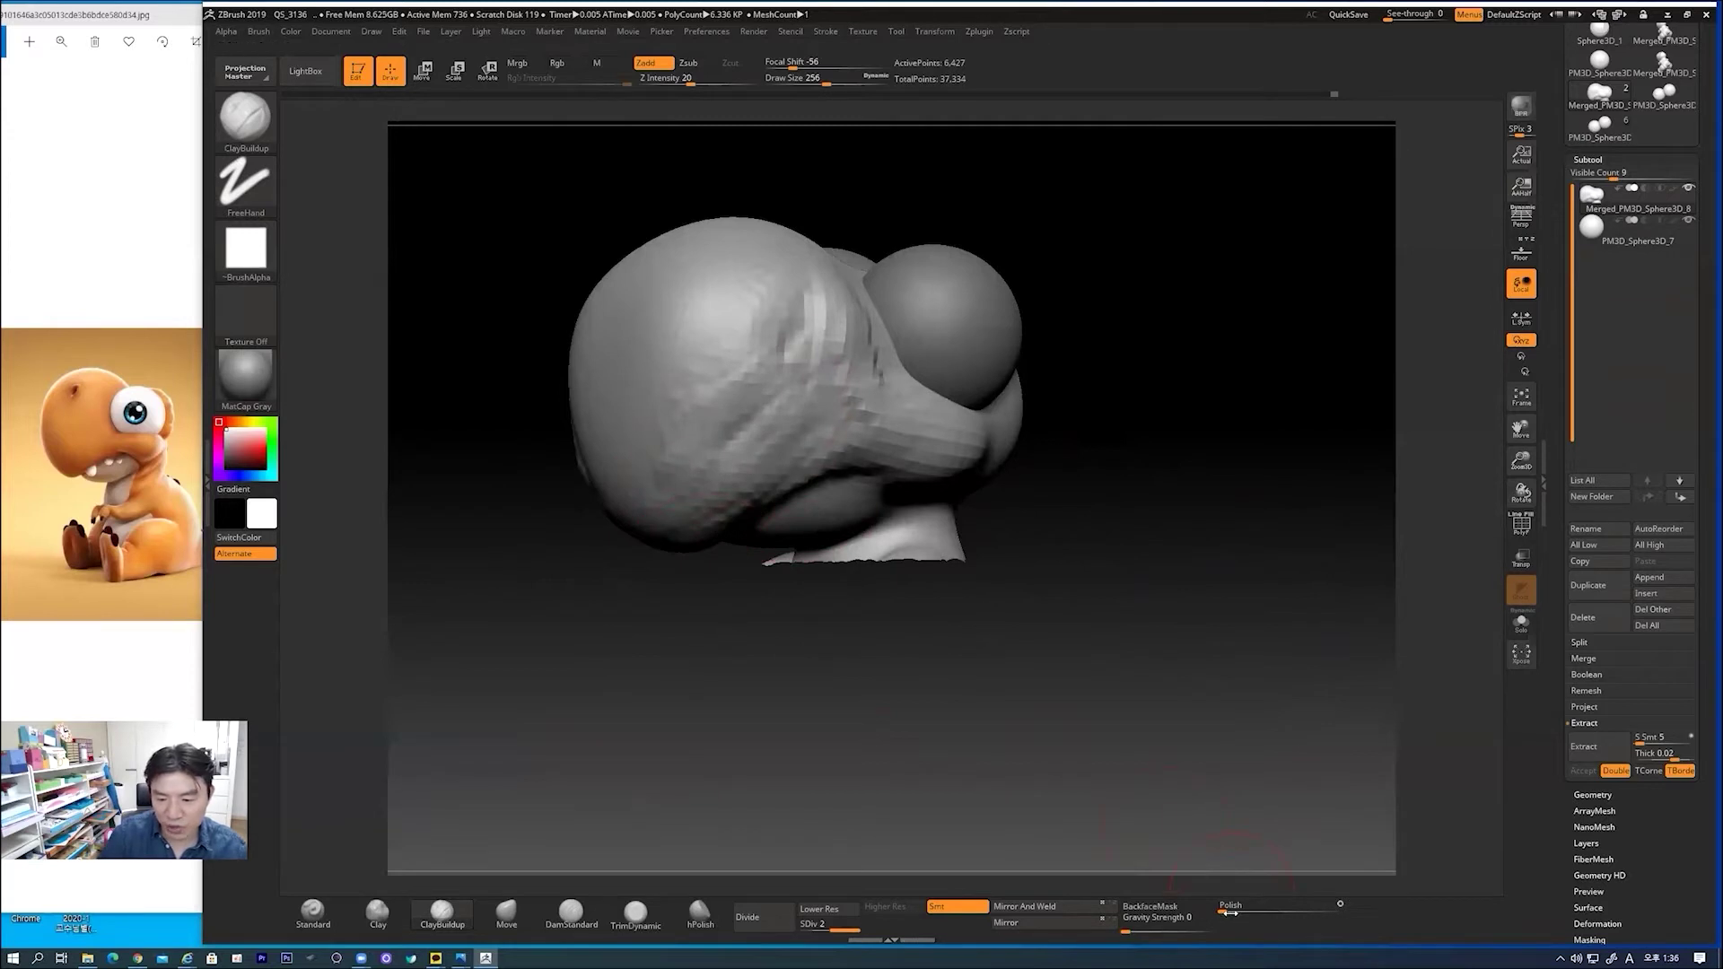
- Smooth the built-up area between the snout and the cheek, and check the head from behind and from the side
drag(1123, 680, 1052, 675)
shift+drag(863, 316, 853, 375)
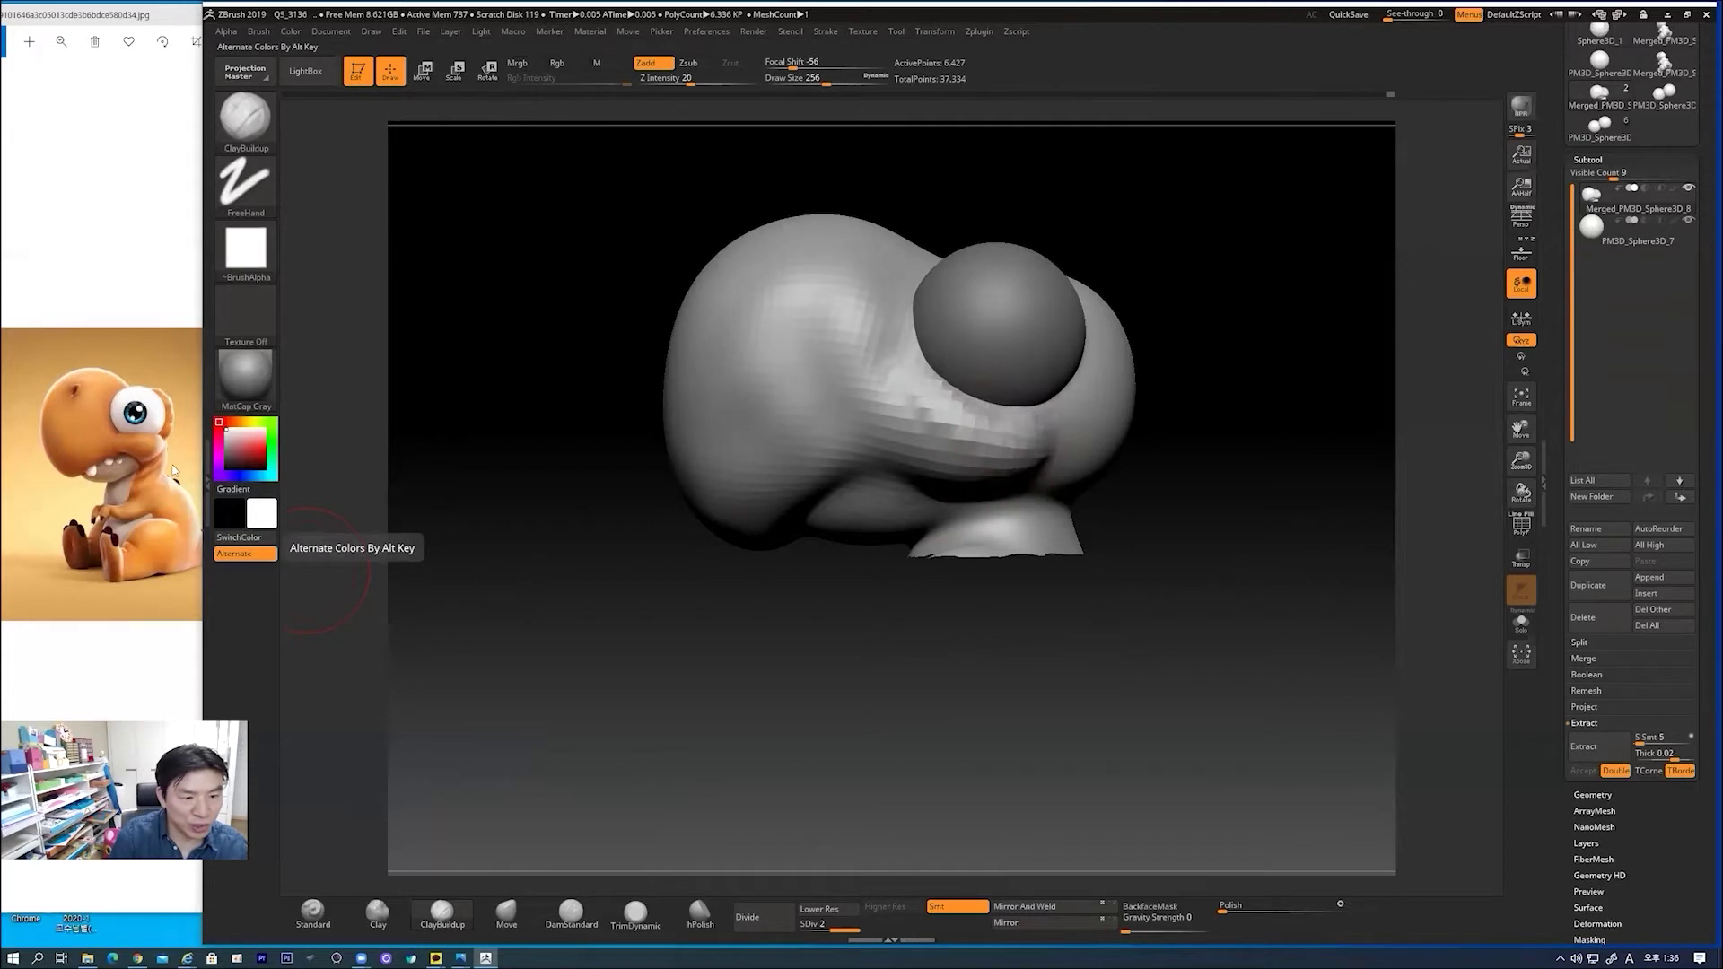
mouse_move(854, 673)
mouse_down()
mouse_move(954, 427)
mouse_move(987, 493)
mouse_move(955, 439)
mouse_move(1022, 474)
mouse_up()
mouse_move(1157, 513)
mouse_down()
mouse_move(1025, 495)
mouse_move(1037, 502)
mouse_up()
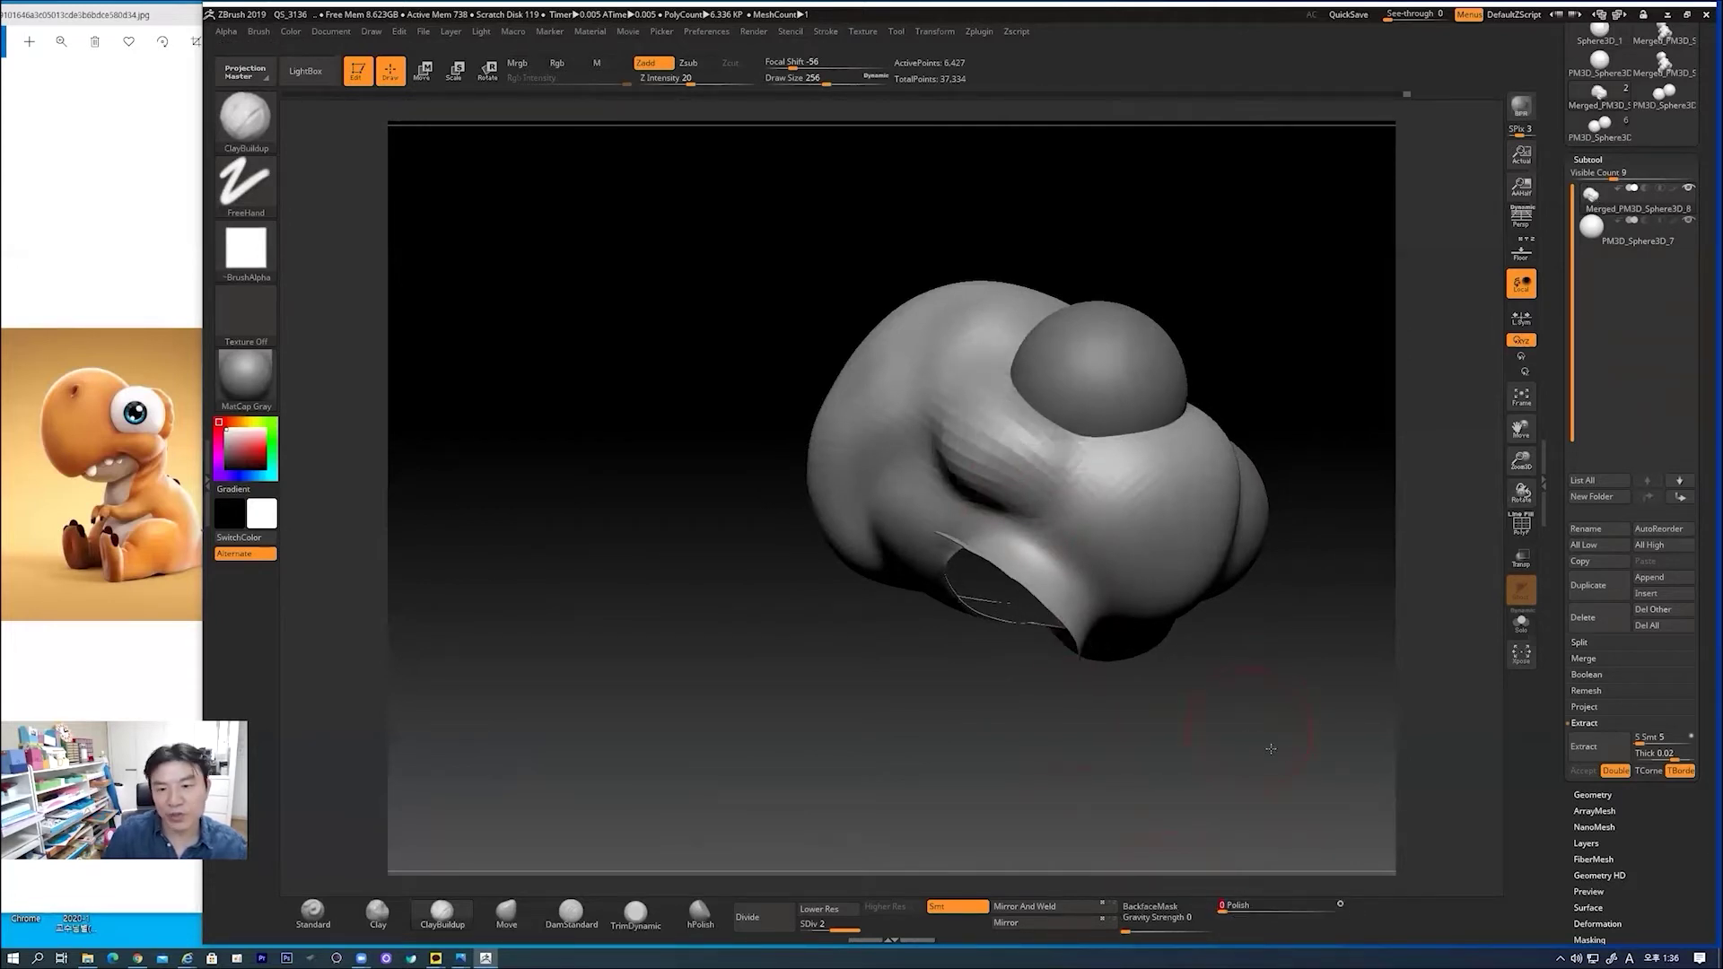
shift+drag(1271, 748, 1284, 727)
alt+drag(1192, 569, 1288, 592)
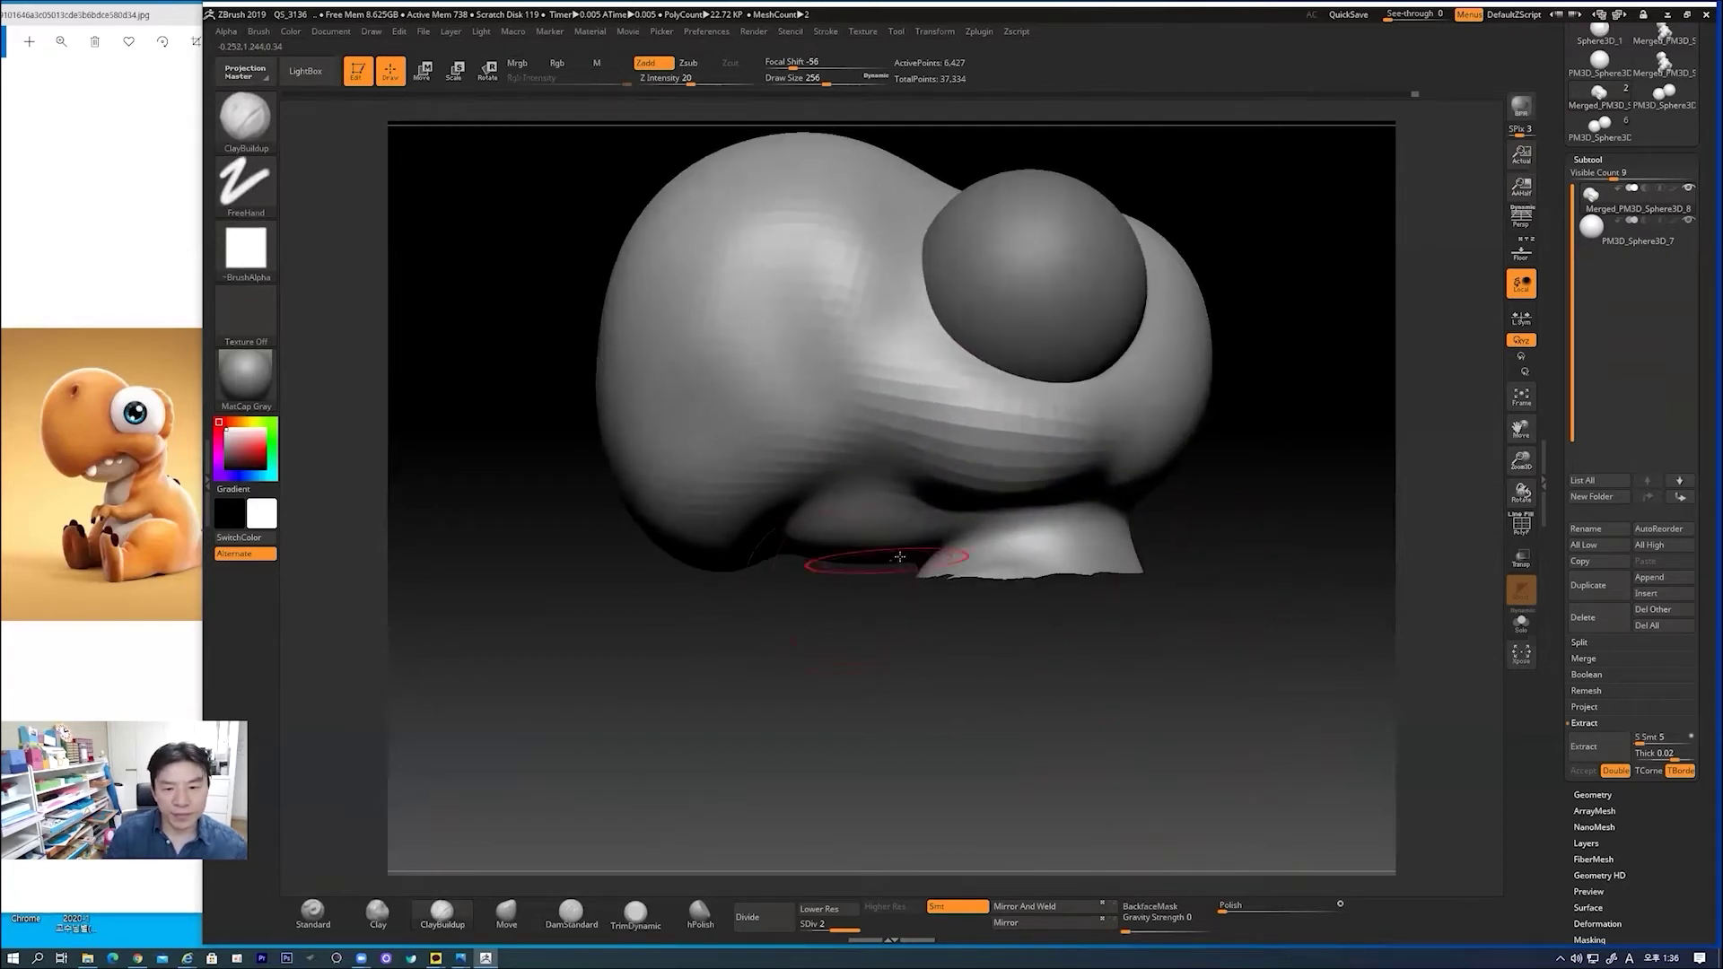
alt+drag(1013, 637, 915, 662)
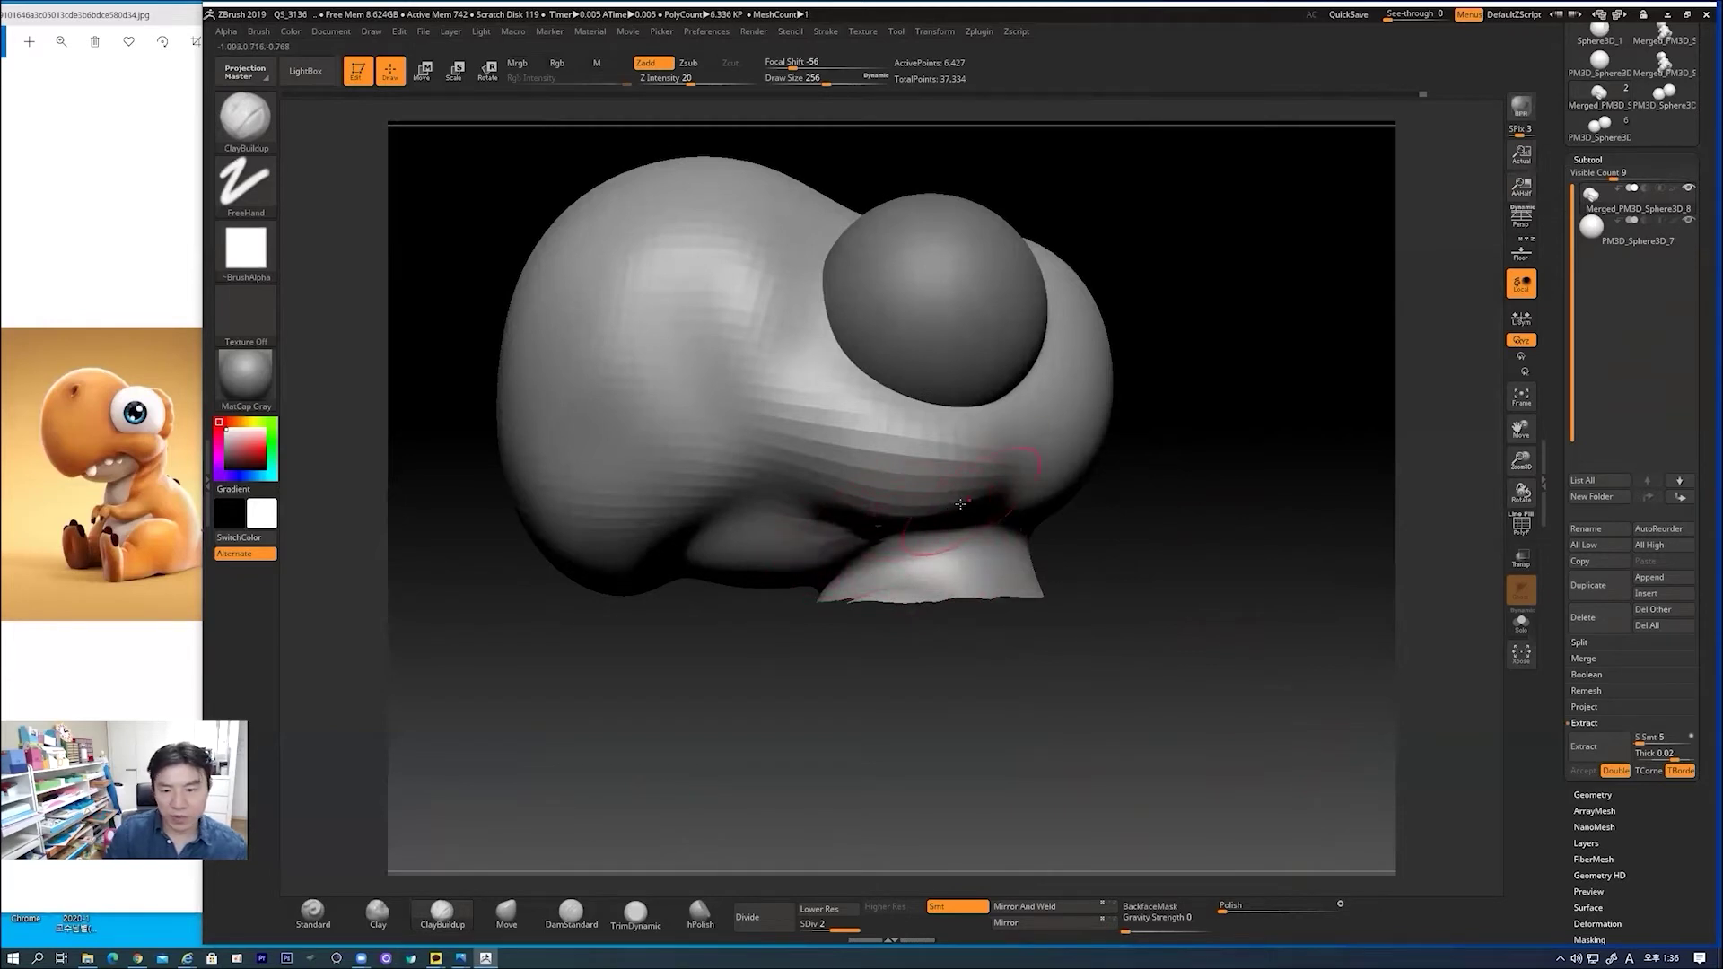
- Fill out the rear corner of the jaw above the neck with ClayBuildup and smooth it into the cheek
drag(1172, 546, 1148, 484)
mouse_move(921, 548)
mouse_down()
mouse_move(960, 534)
mouse_move(884, 543)
mouse_move(844, 494)
mouse_move(943, 502)
mouse_move(897, 552)
mouse_move(942, 476)
mouse_move(990, 461)
mouse_up()
drag(1204, 496, 1246, 569)
mouse_move(951, 561)
shift+mouse_down()
mouse_move(1007, 511)
mouse_move(940, 537)
shift+mouse_up()
right_drag(1280, 538, 1134, 562)
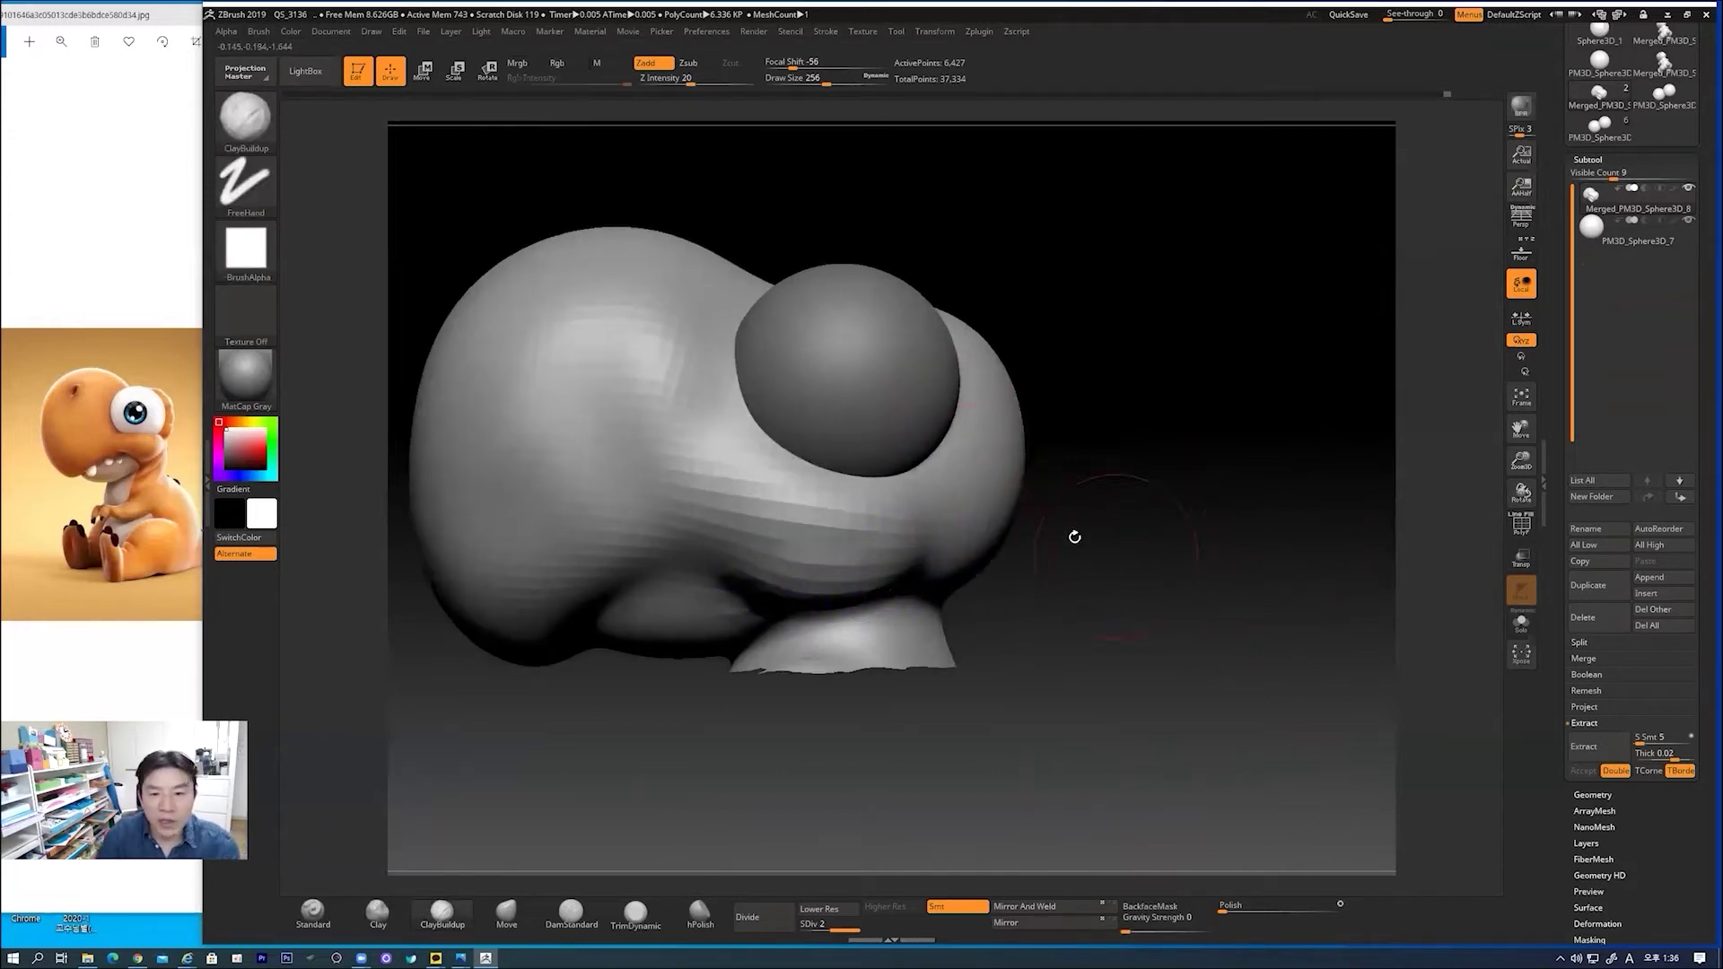
- Build up the back of the head behind the eye with ClayBuildup, and smooth and polish the new bulges
drag(960, 476, 984, 478)
right_drag(1082, 484, 925, 485)
mouse_move(1041, 484)
mouse_down()
mouse_move(1077, 467)
mouse_move(1036, 386)
mouse_move(1072, 395)
mouse_move(993, 373)
mouse_move(1090, 422)
mouse_move(1041, 404)
mouse_move(1082, 395)
mouse_move(1090, 524)
mouse_move(1012, 514)
mouse_move(1085, 471)
mouse_move(1018, 536)
mouse_up()
drag(1051, 736, 1056, 676)
key(shift)
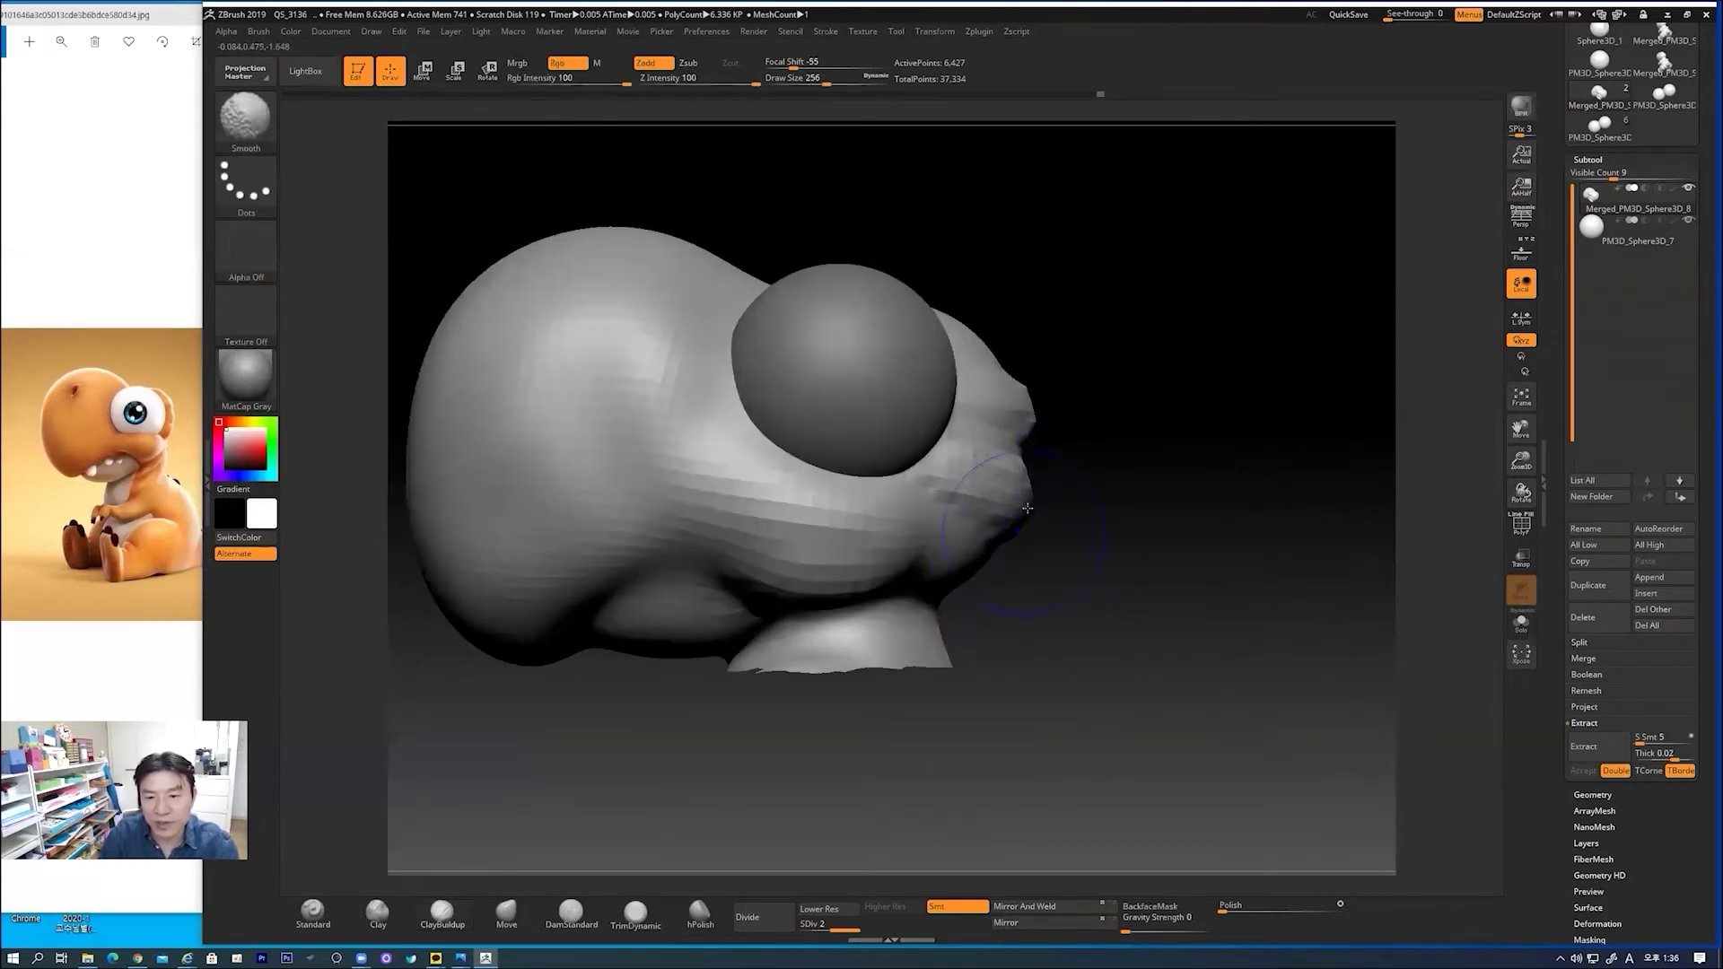
drag(1226, 910, 1225, 925)
- Pull the lower jaw down beneath the snout with the Move brush at draw size 388
alt+drag(1149, 699, 1095, 788)
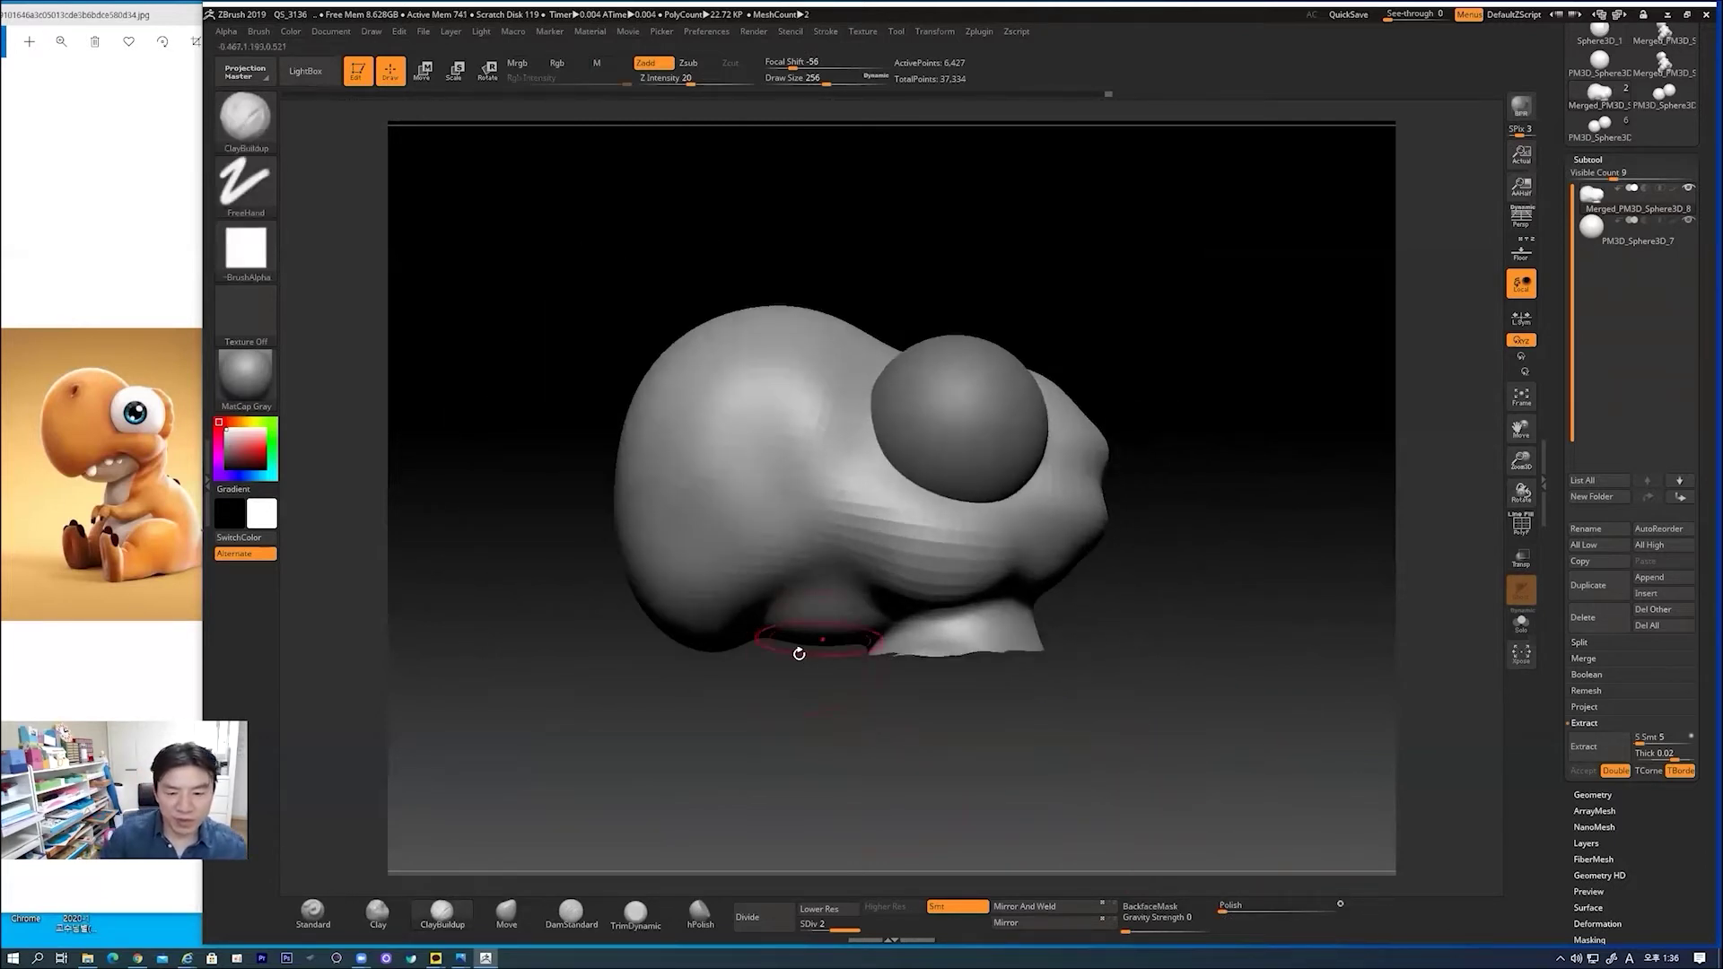
click(507, 916)
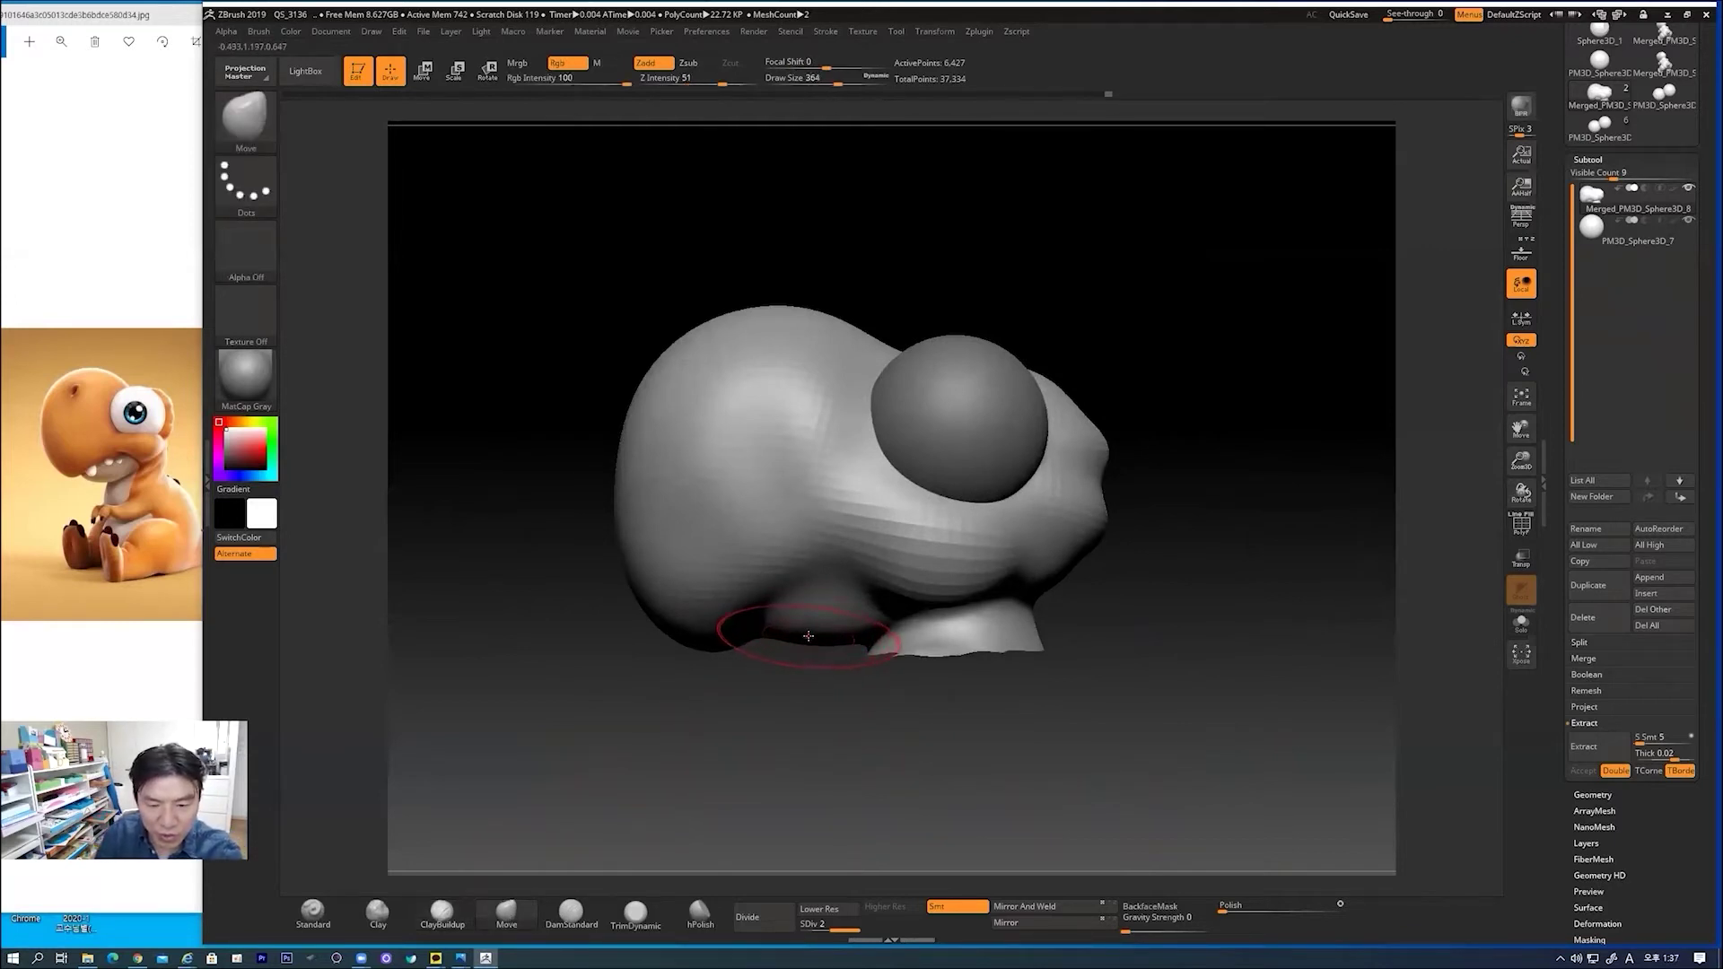
mouse_move(817, 642)
mouse_down()
mouse_move(795, 658)
mouse_move(868, 629)
mouse_move(744, 621)
mouse_up()
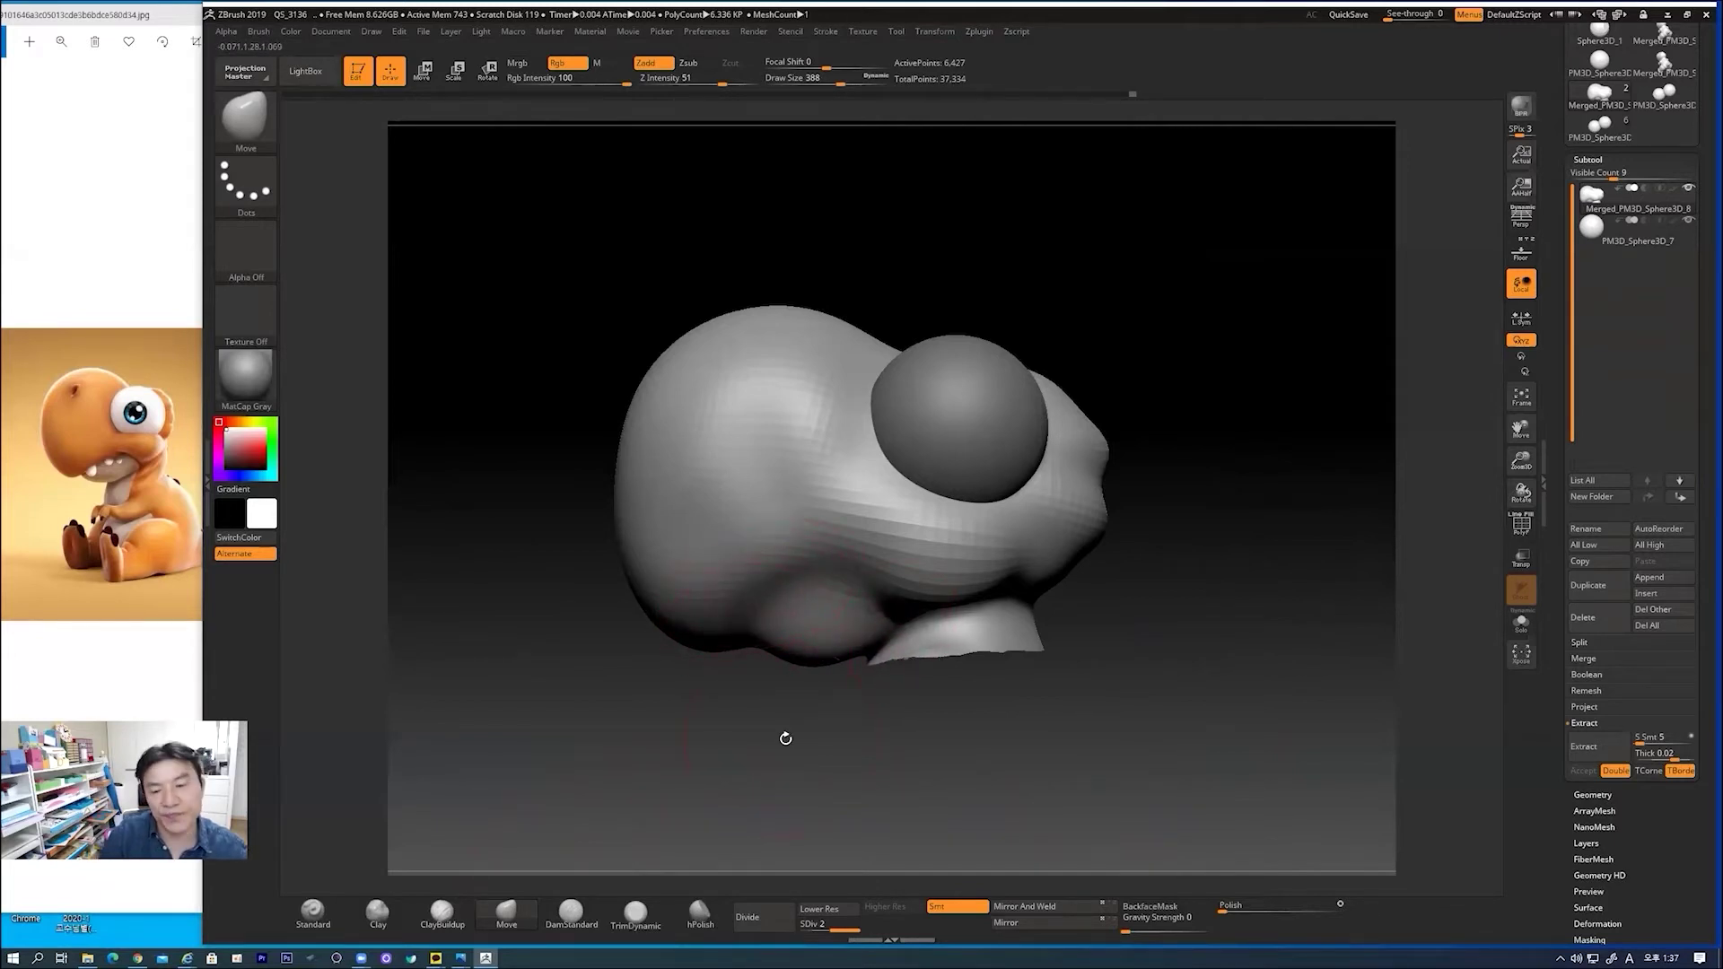
mouse_move(822, 509)
mouse_down()
mouse_move(824, 544)
mouse_move(859, 565)
mouse_move(834, 588)
mouse_up()
drag(775, 747, 849, 710)
drag(968, 660, 910, 657)
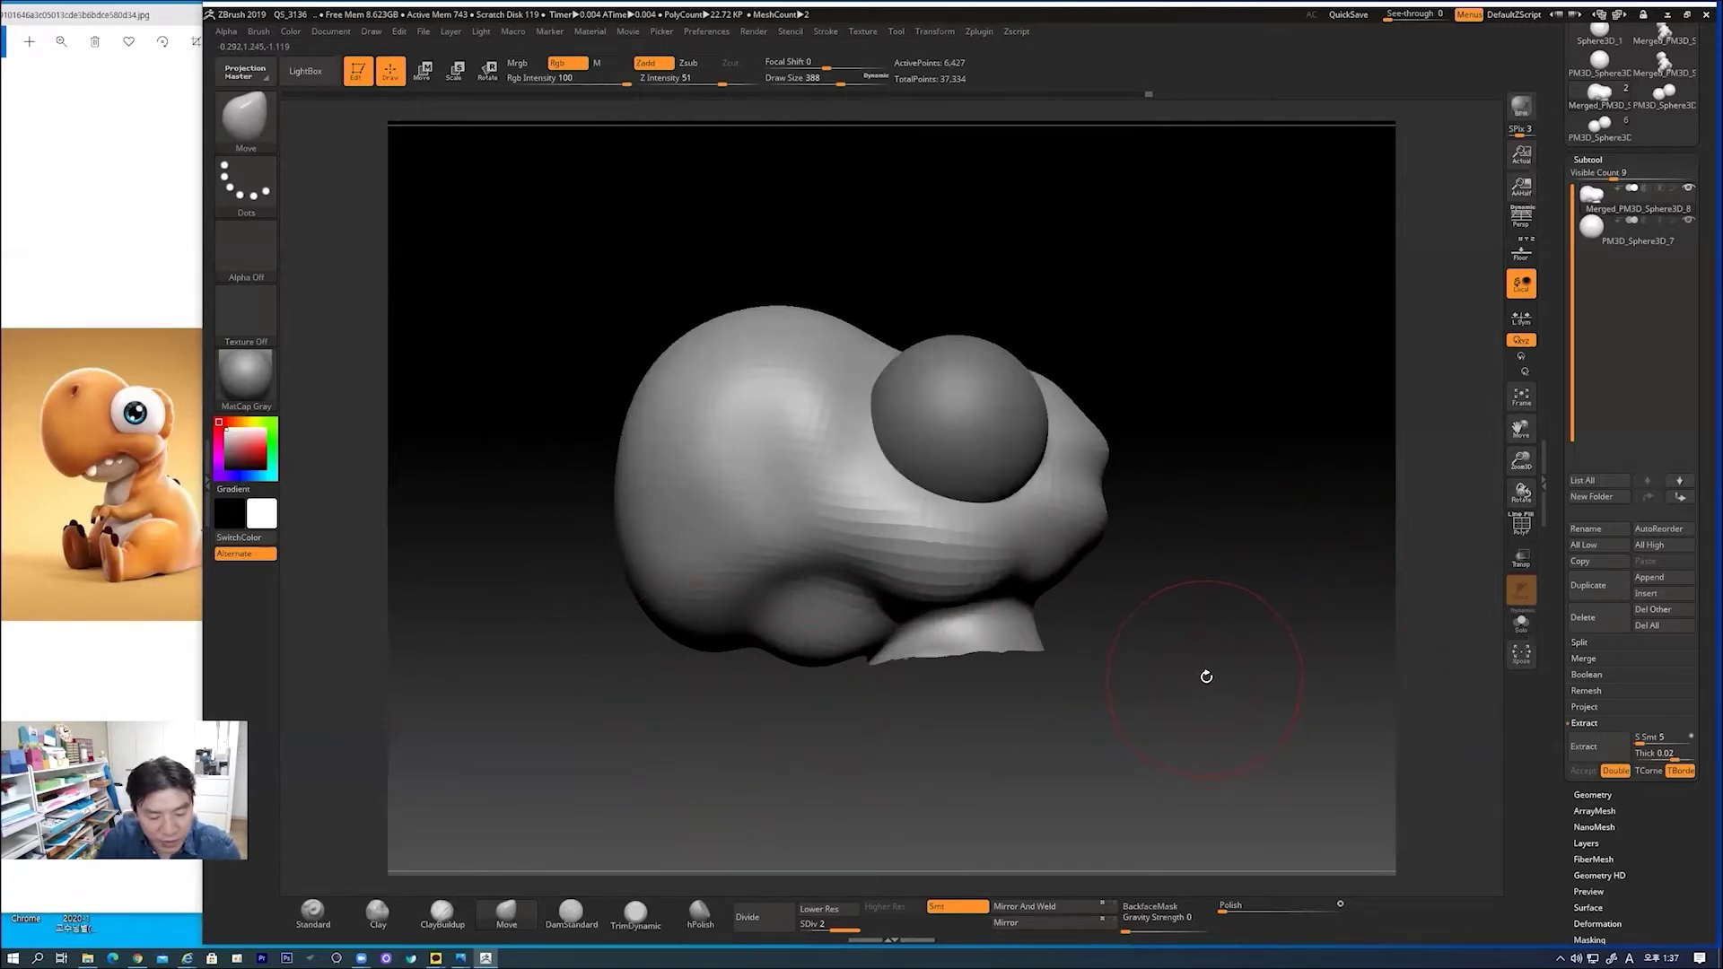
- Unhide the rest of the dinosaur's body
key(ctrl+shift)
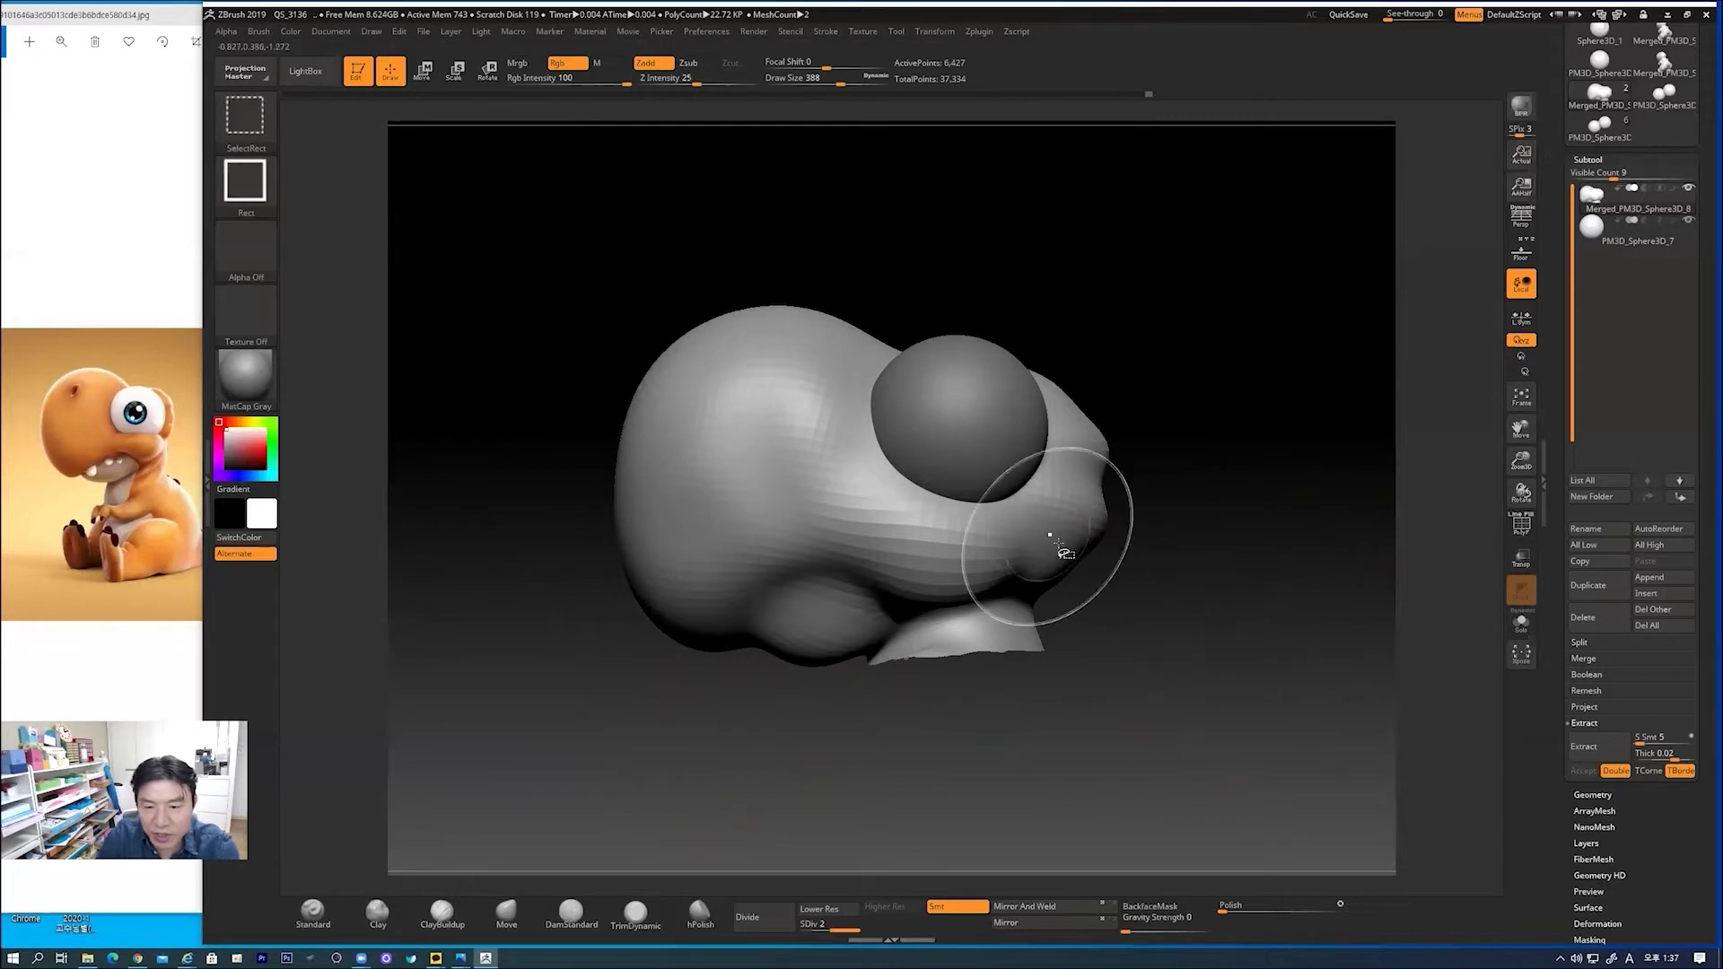
ctrl+shift+click(1276, 500)
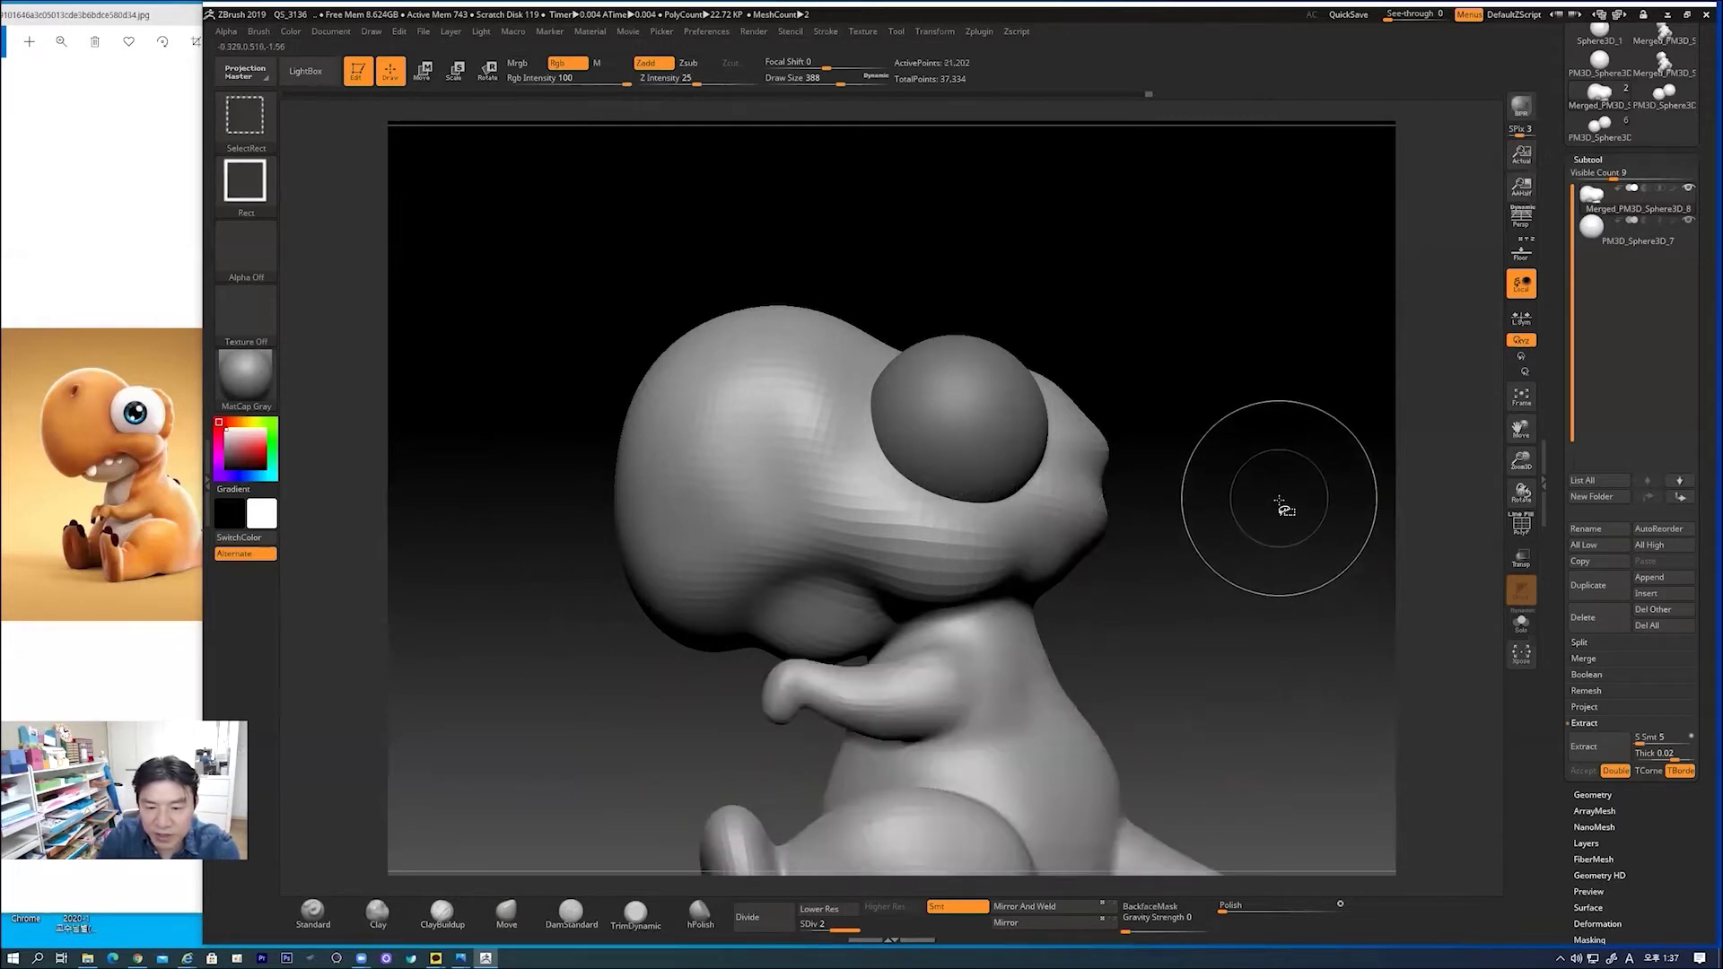
mouse_move(1270, 601)
alt+mouse_down()
mouse_move(1268, 529)
mouse_move(1215, 515)
mouse_move(1142, 542)
mouse_move(1196, 527)
mouse_move(1203, 580)
mouse_move(1228, 555)
alt+mouse_up()
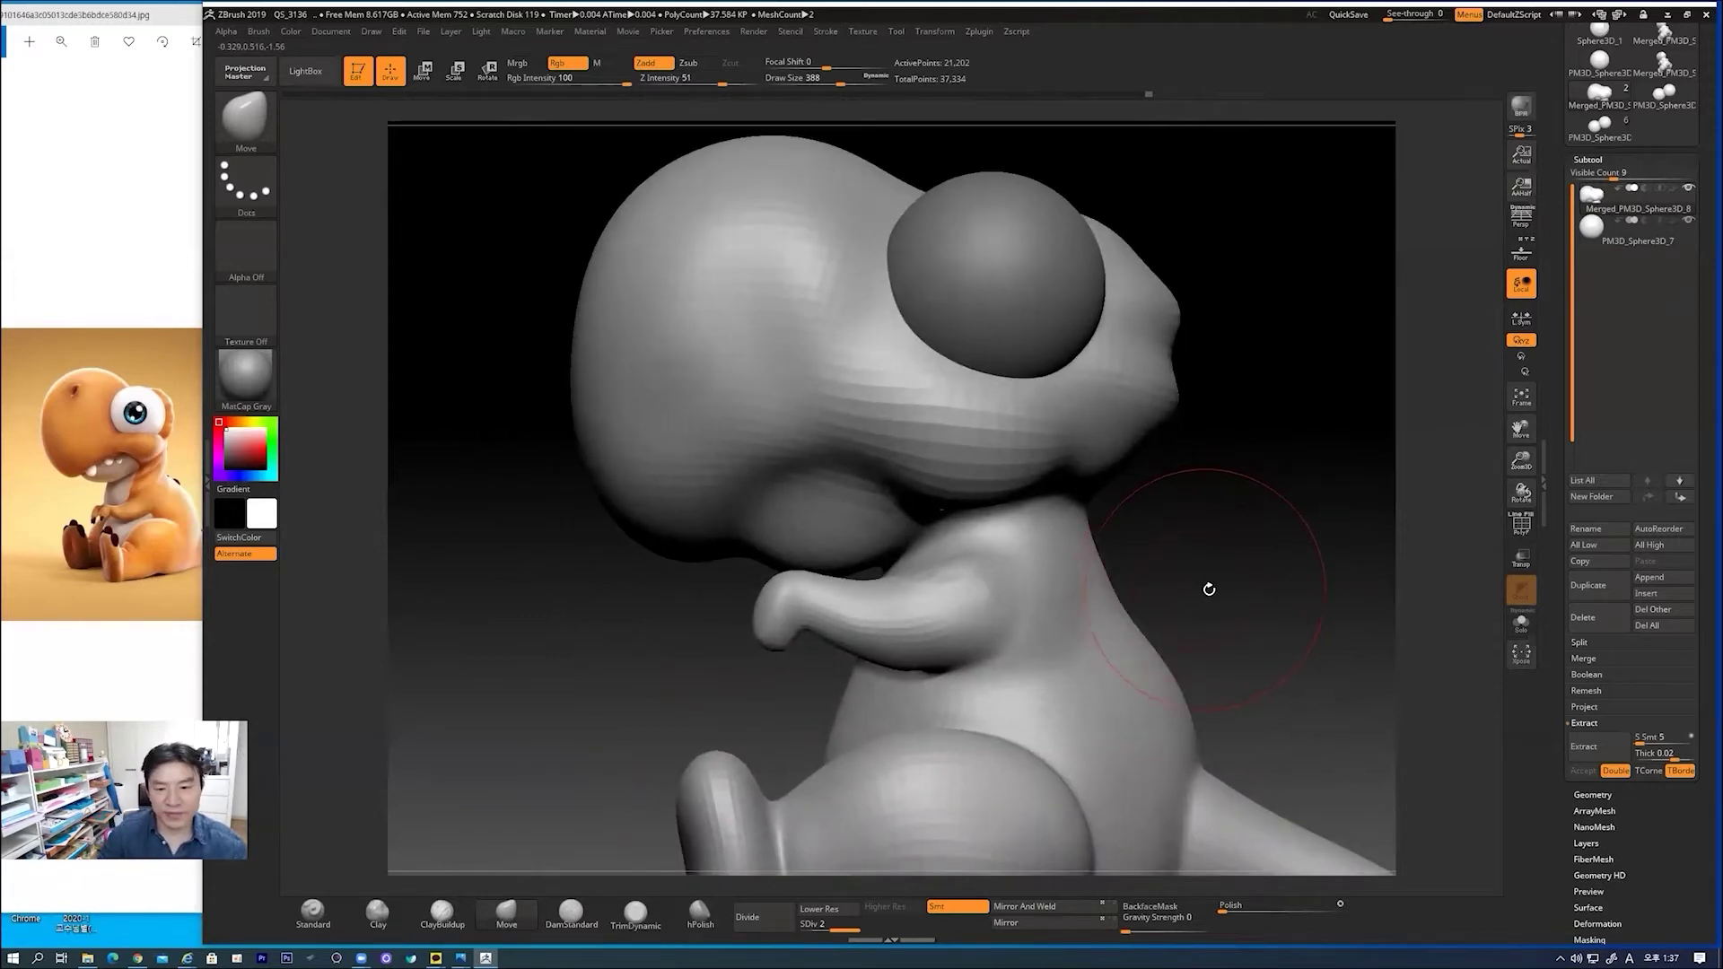
- Add a ridge around the top of the neck under the jaw with ClayBuildup at draw size 132
key(b)
key(c)
key(b)
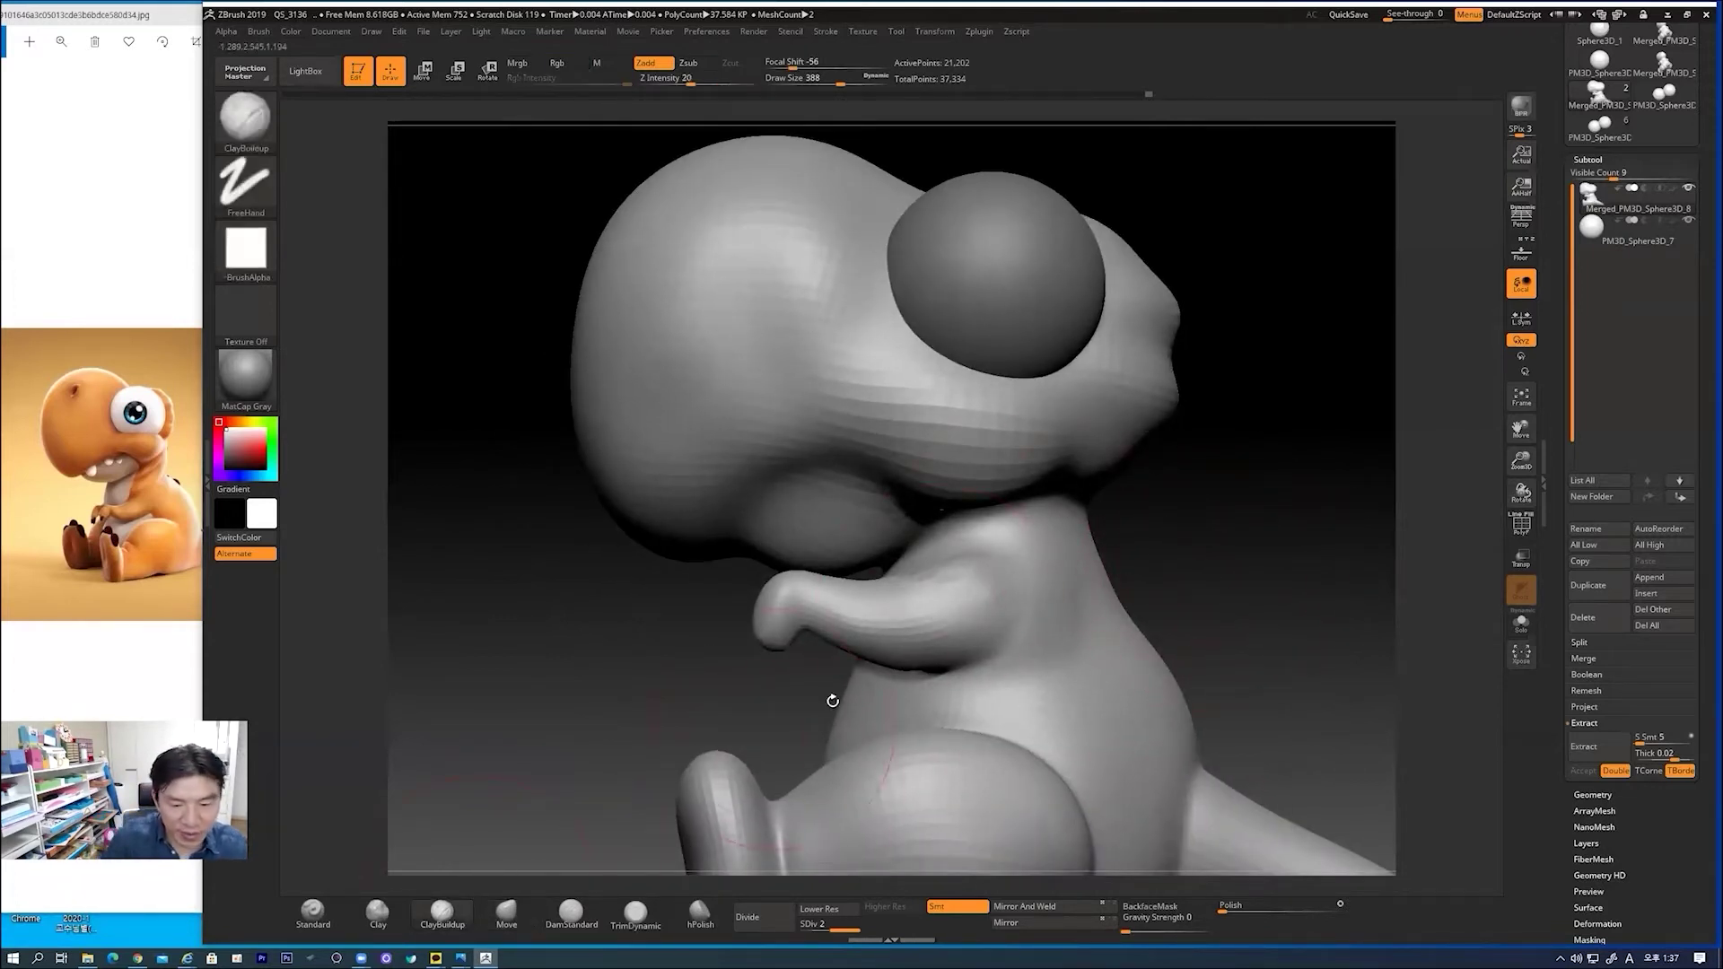
key(bracketleft)
key(bracketleft)
key(bracketright)
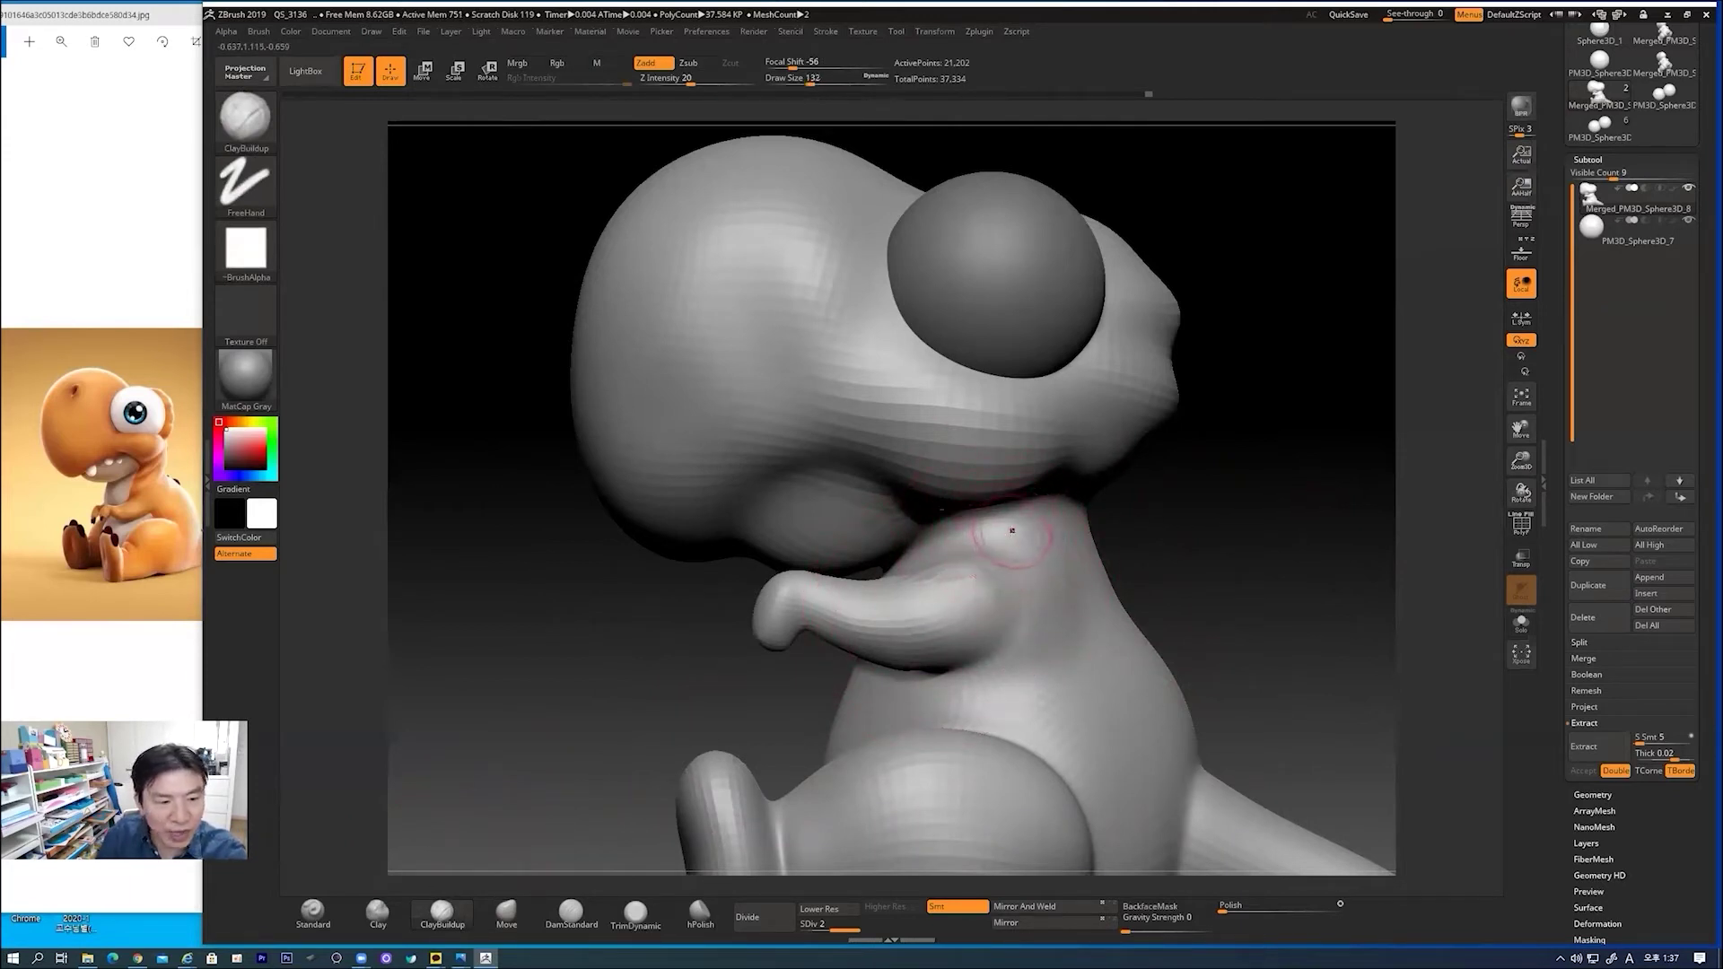
mouse_move(1017, 518)
mouse_down()
mouse_move(1041, 505)
mouse_move(934, 543)
mouse_up()
- Mask the body, arms, legs and tail, leaving the head and upper neck free, and activate the Move gizmo
alt+drag(1240, 579, 1222, 475)
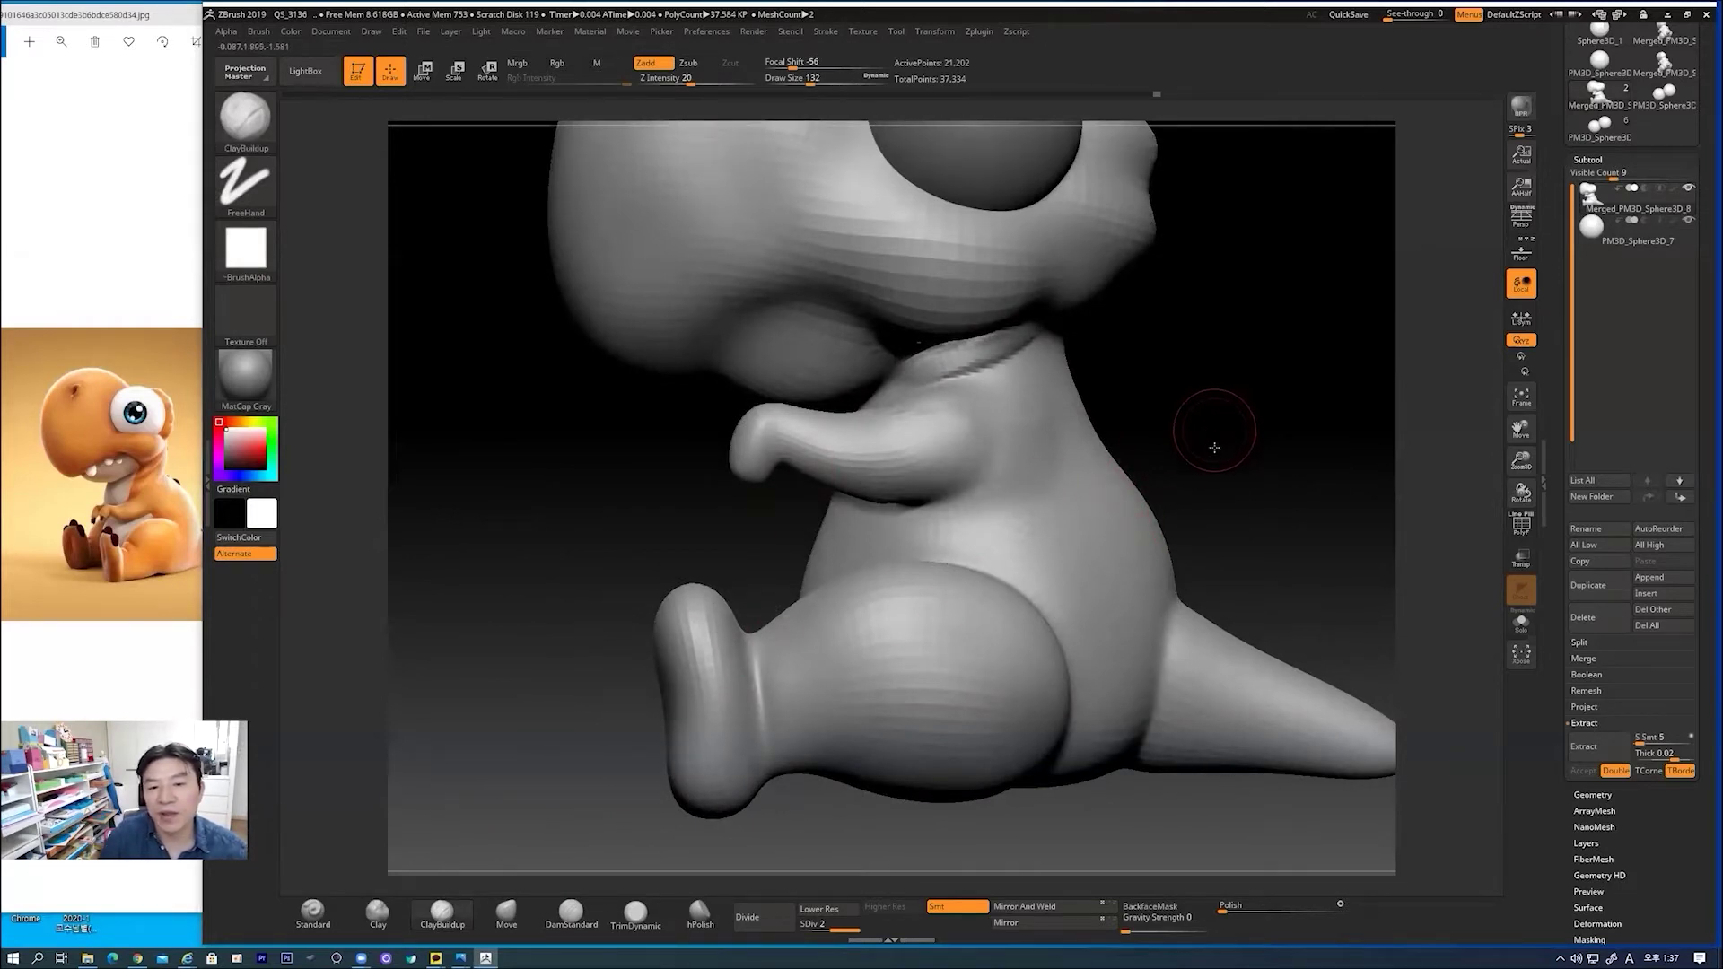
drag(1208, 411, 1226, 446)
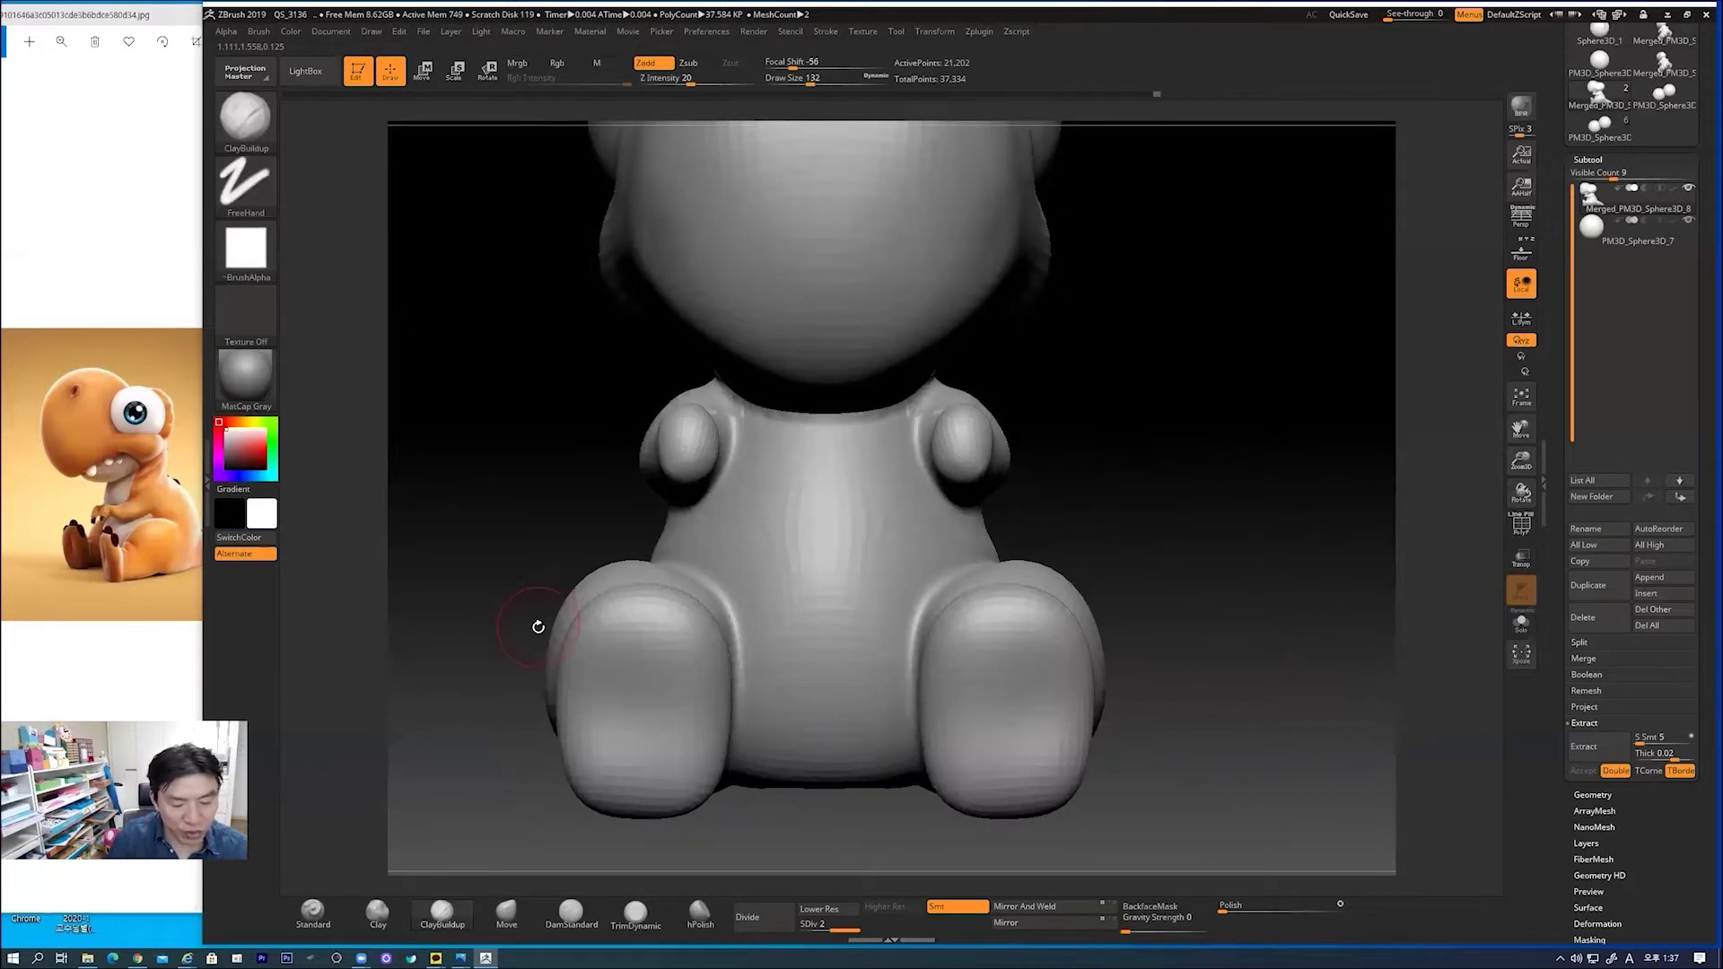
mouse_move(514, 826)
ctrl+mouse_down()
mouse_move(500, 607)
mouse_move(654, 374)
mouse_move(808, 431)
mouse_move(884, 502)
mouse_move(892, 662)
ctrl+mouse_up()
mouse_move(1020, 383)
ctrl+mouse_down()
mouse_move(951, 393)
mouse_move(799, 480)
mouse_move(772, 672)
mouse_move(777, 831)
mouse_move(1284, 638)
mouse_move(1294, 513)
mouse_move(1194, 504)
ctrl+mouse_up()
click(422, 70)
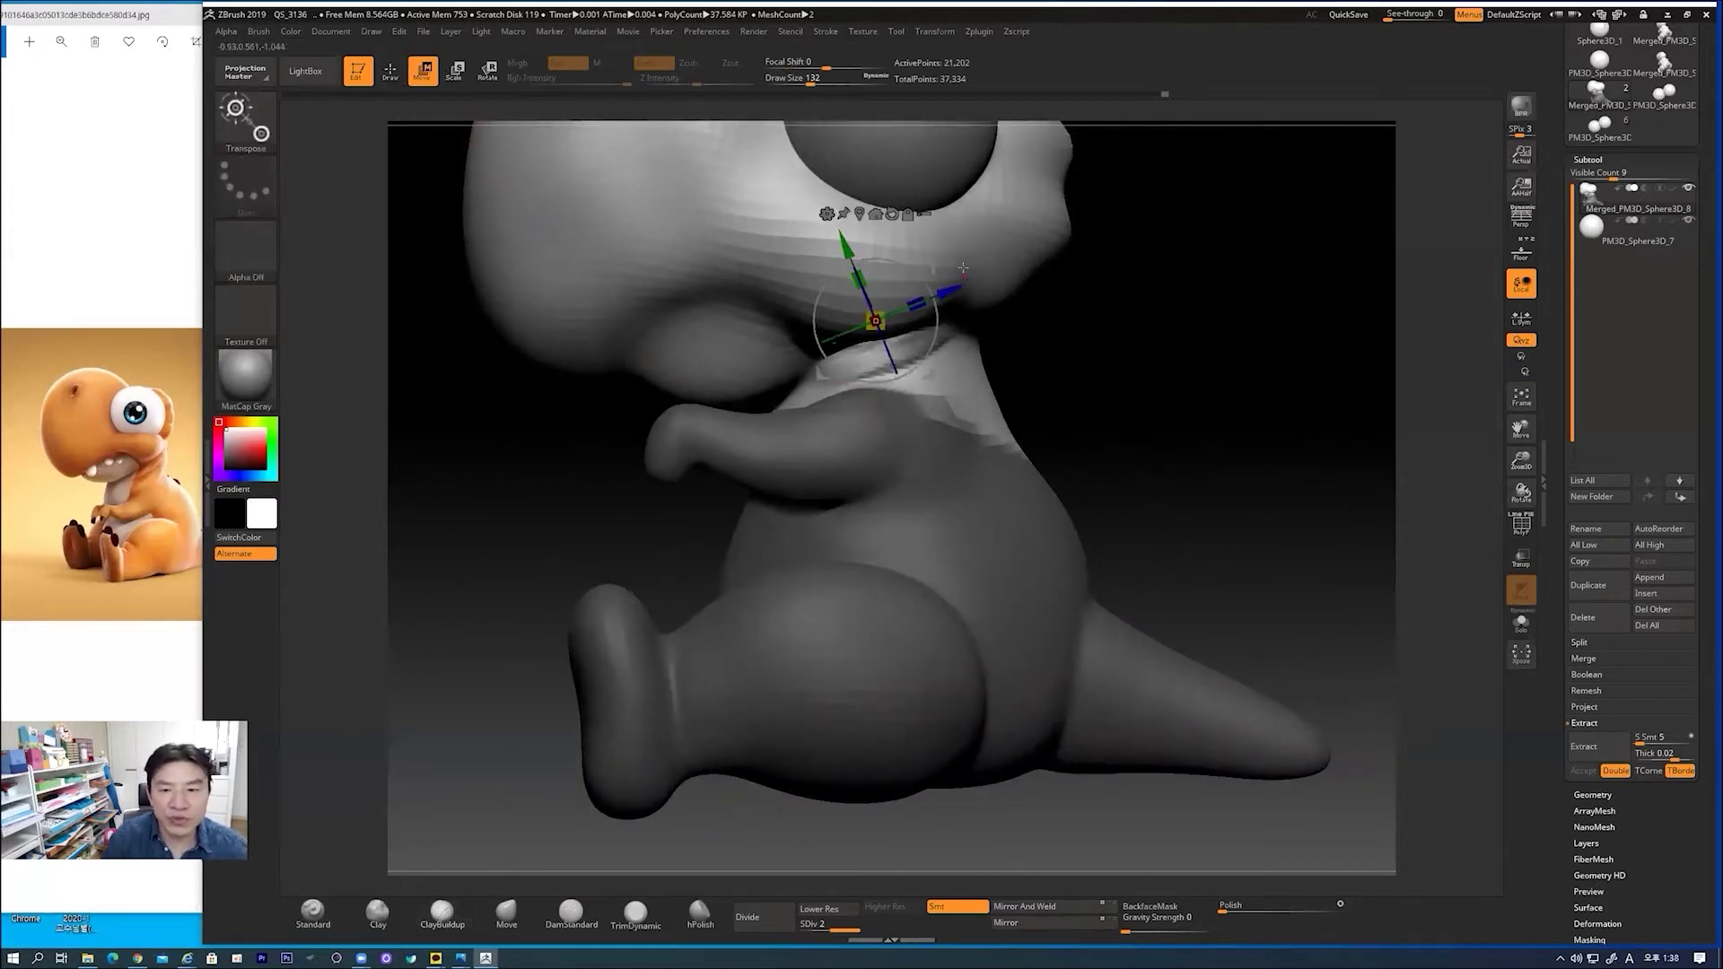
- Invert the mask and move the body down and backward from the head with the gizmo to lengthen the neck
drag(935, 258, 932, 279)
alt+drag(1184, 500, 1147, 501)
key(ctrl+i)
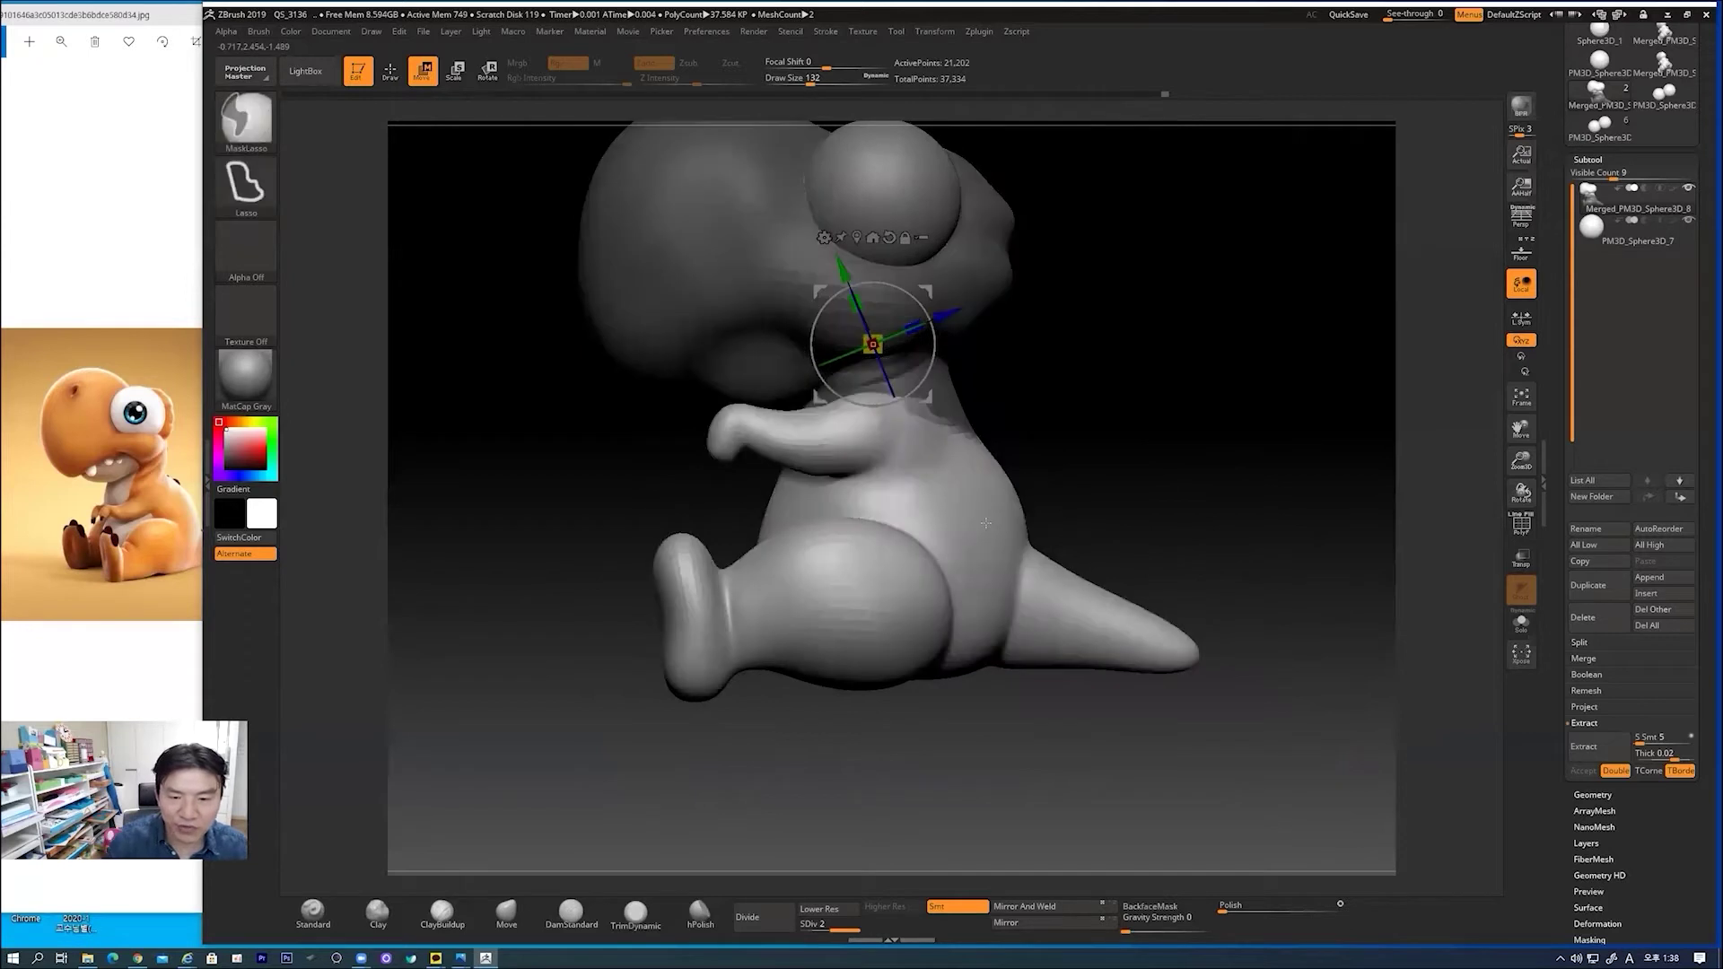
drag(929, 289, 927, 302)
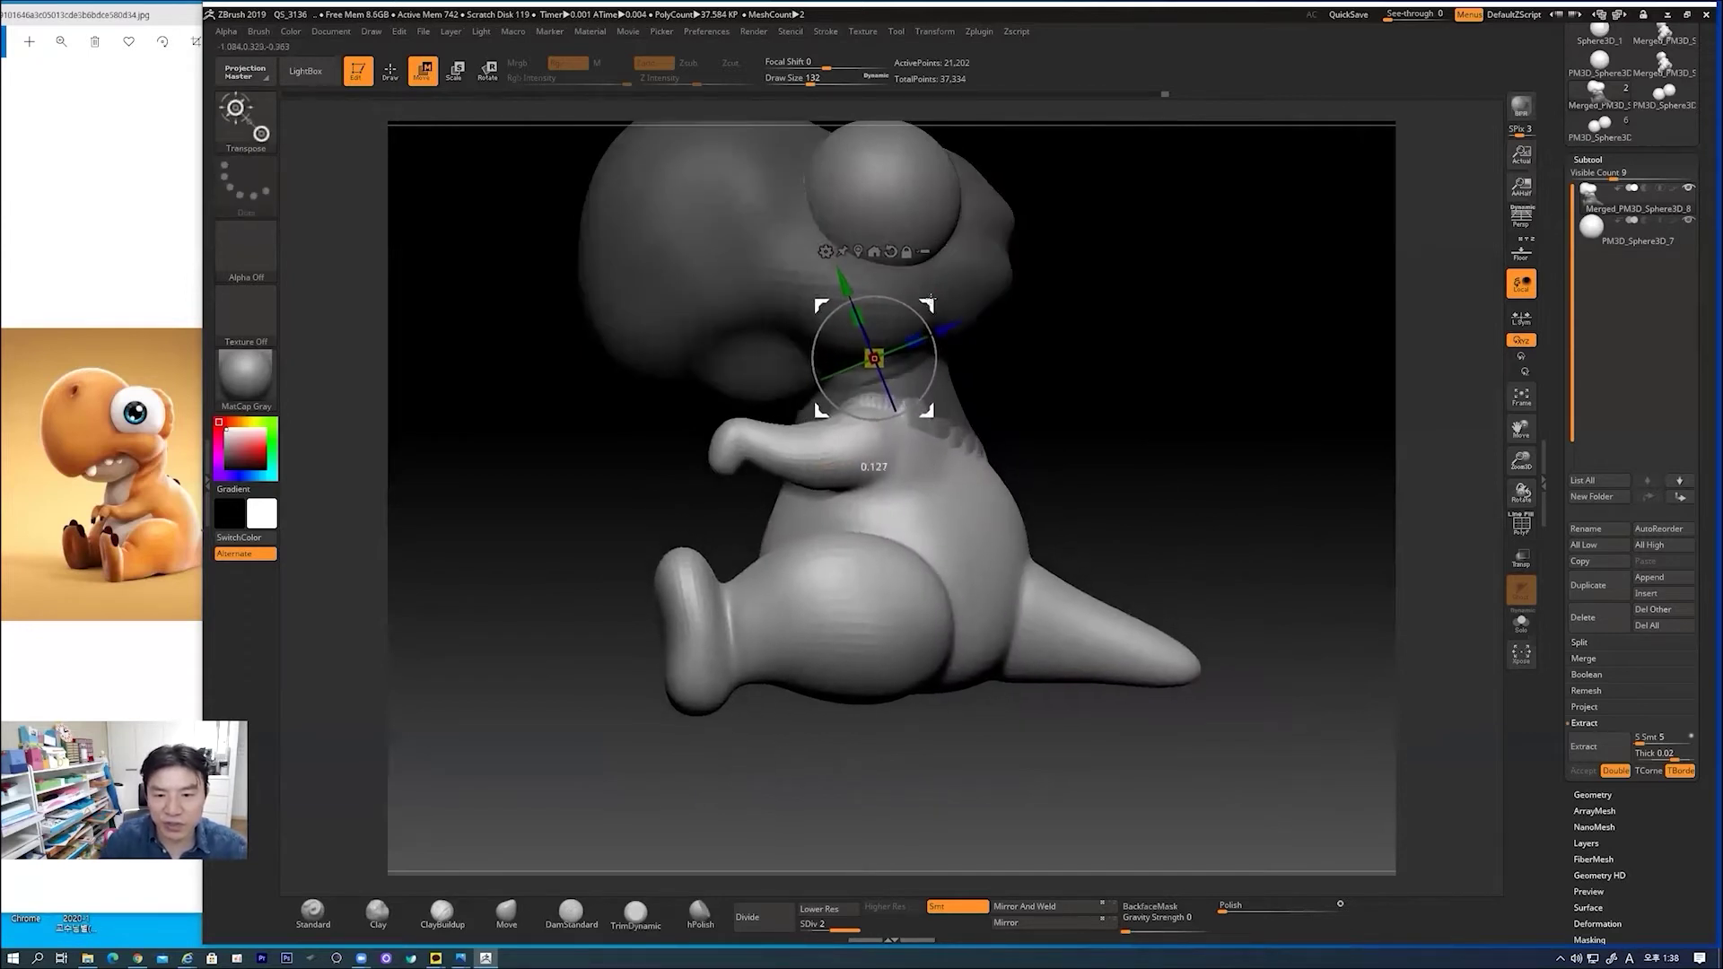
key(ctrl+z)
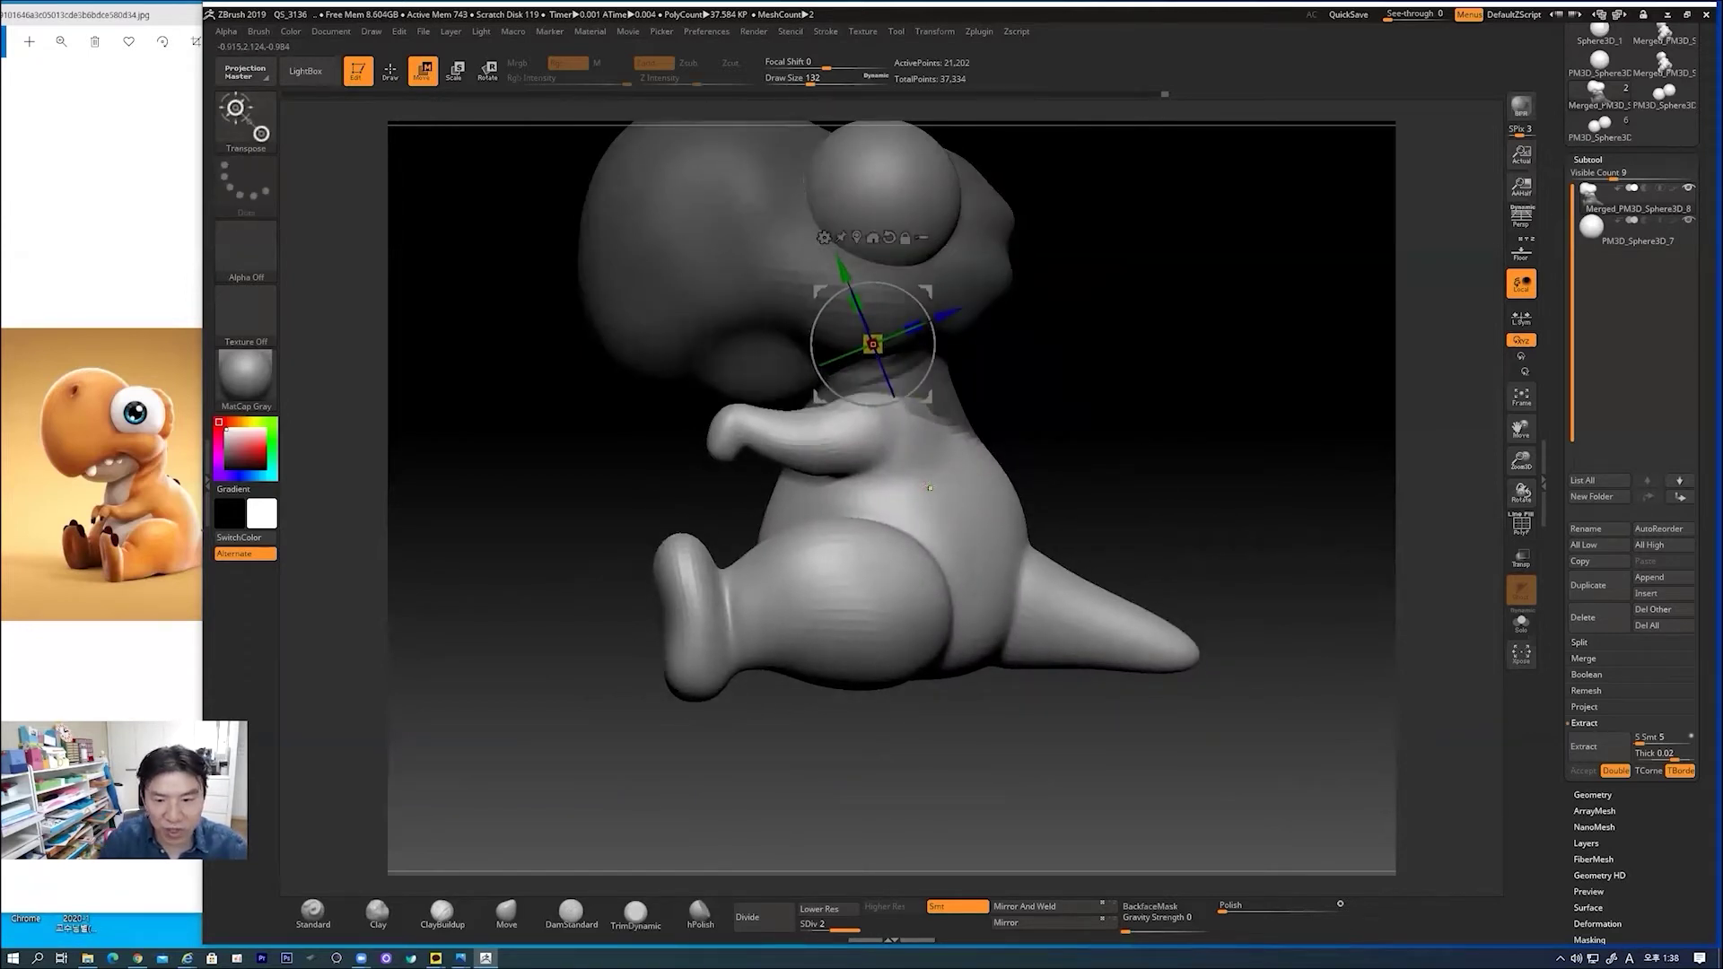
drag(932, 314, 956, 349)
drag(960, 347, 959, 354)
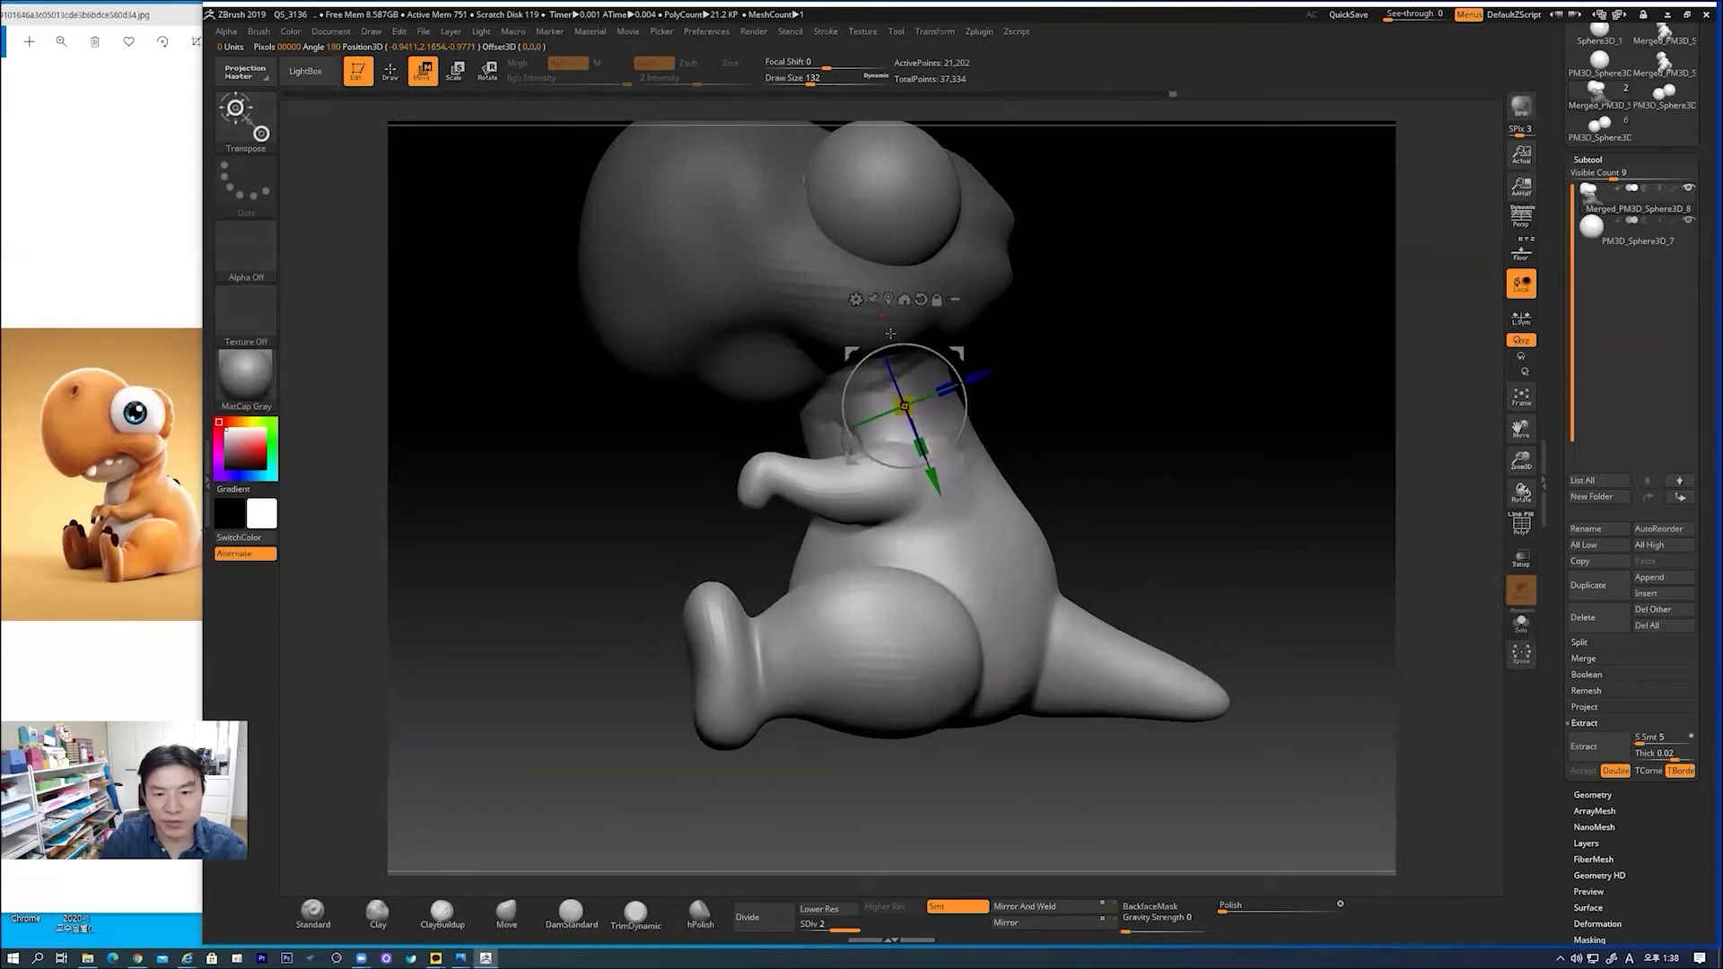
click(391, 71)
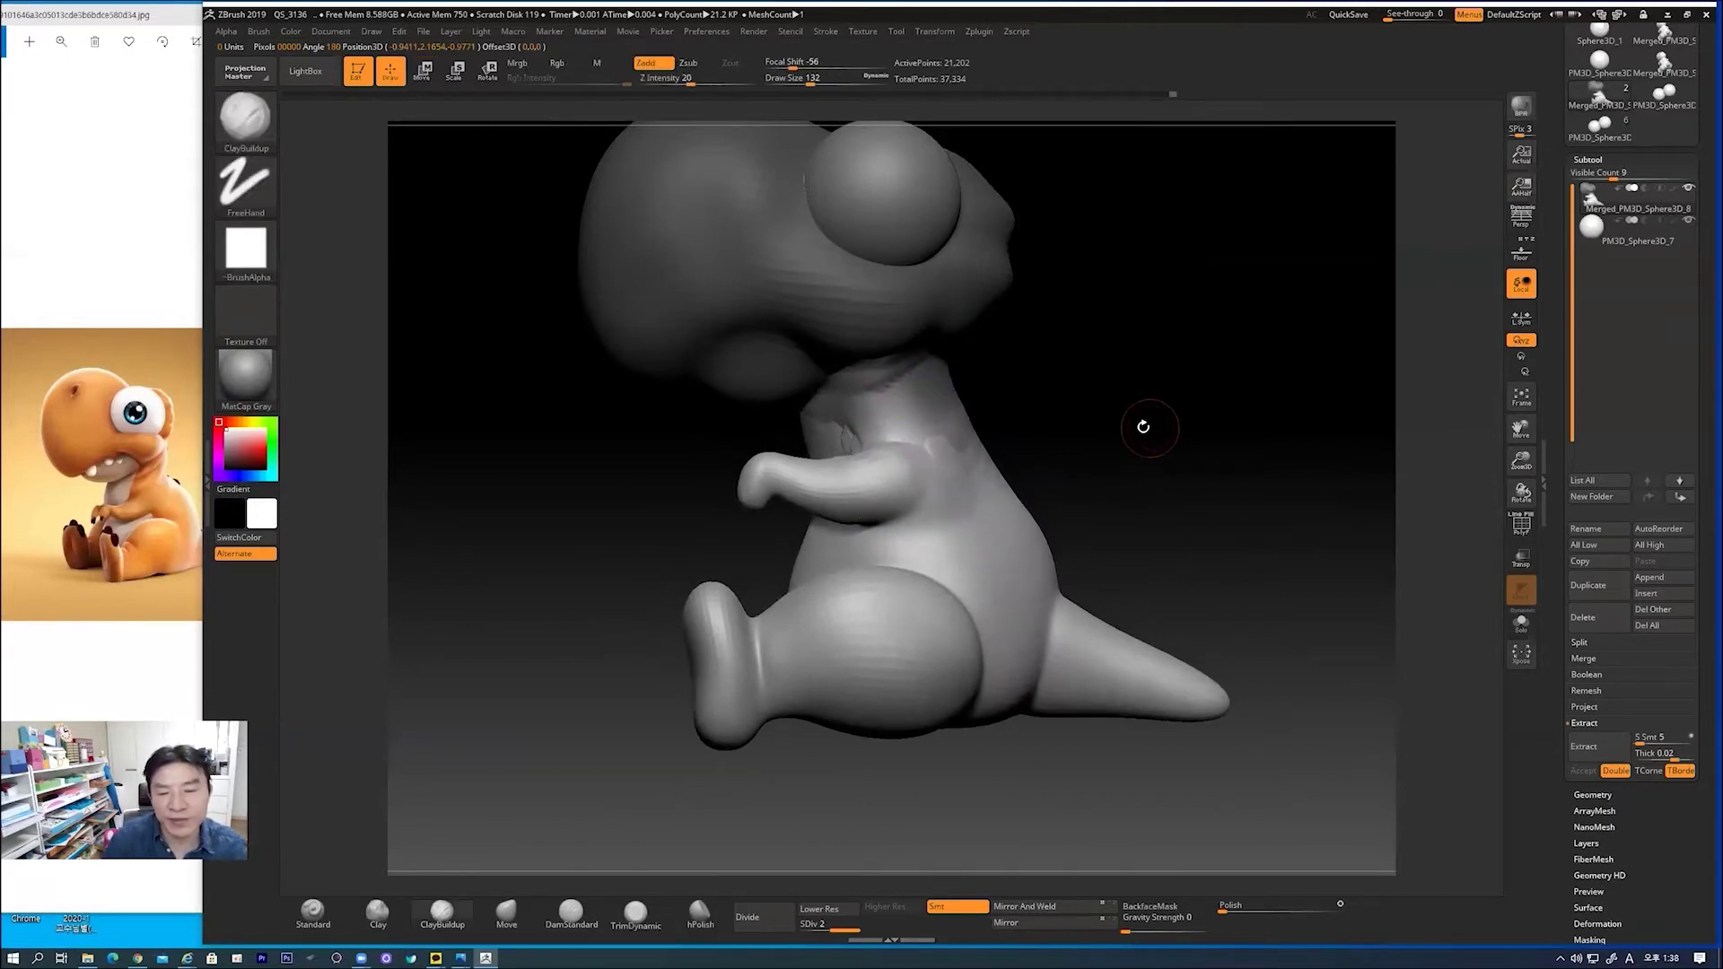
- Clear the mask and smooth the stretched neck, its front and the ridge under the jaw
shift+drag(1142, 468, 1188, 461)
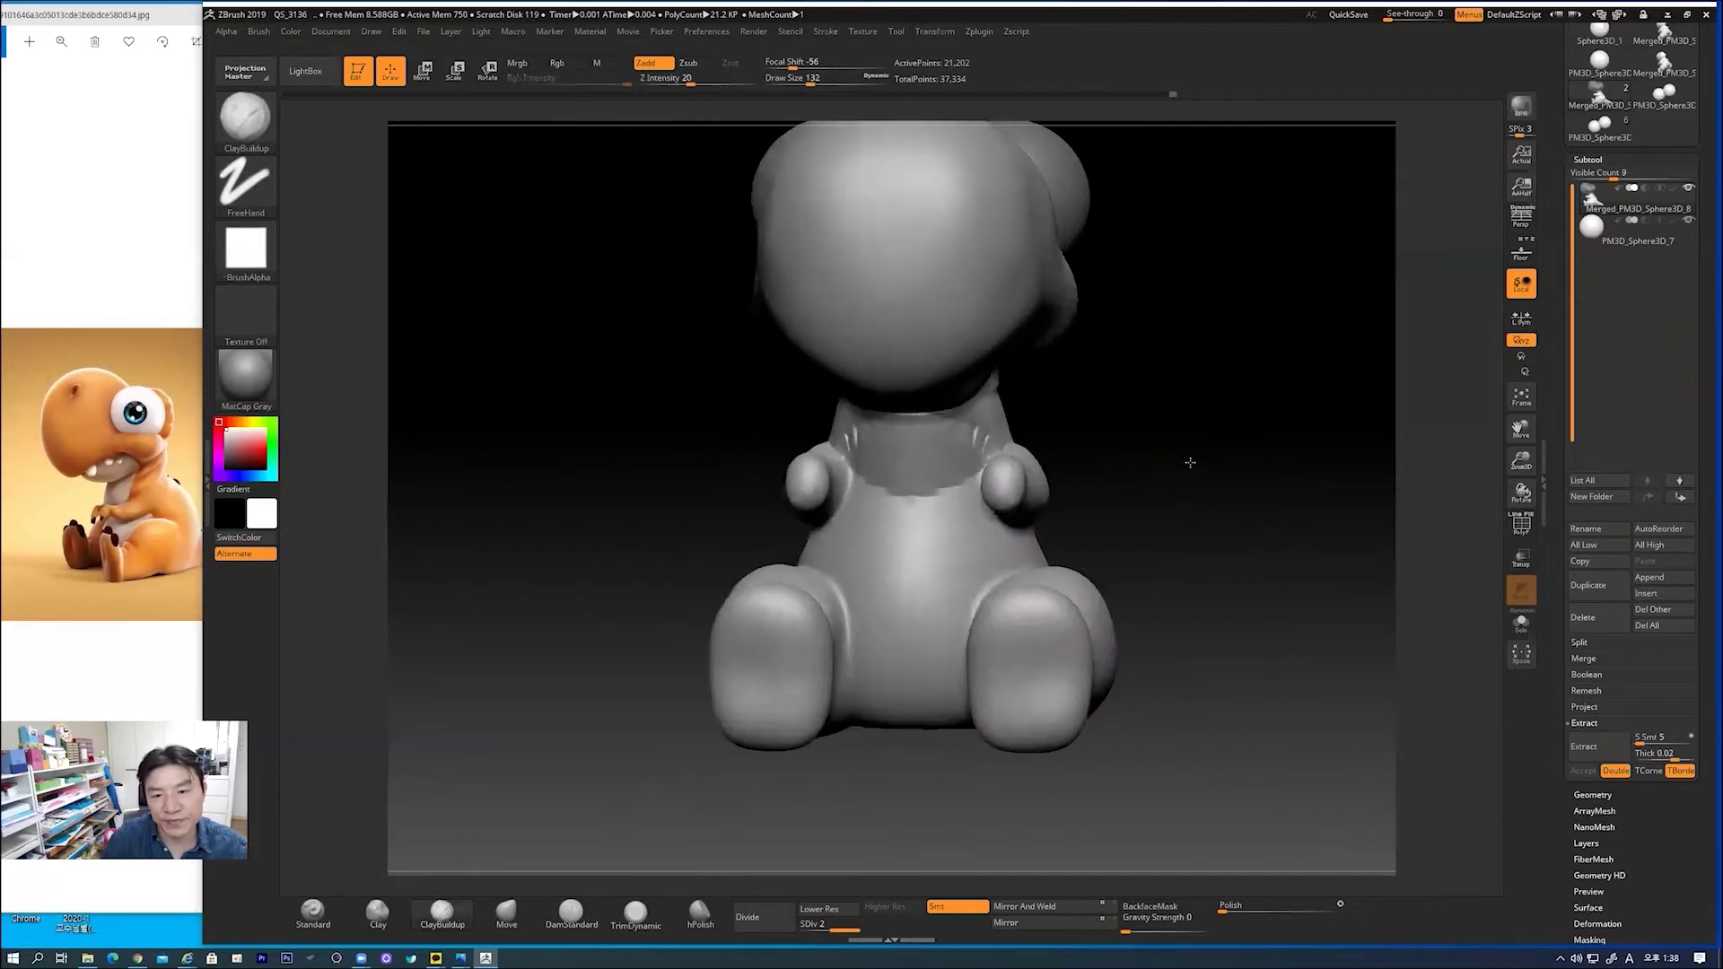
shift+drag(994, 434, 934, 474)
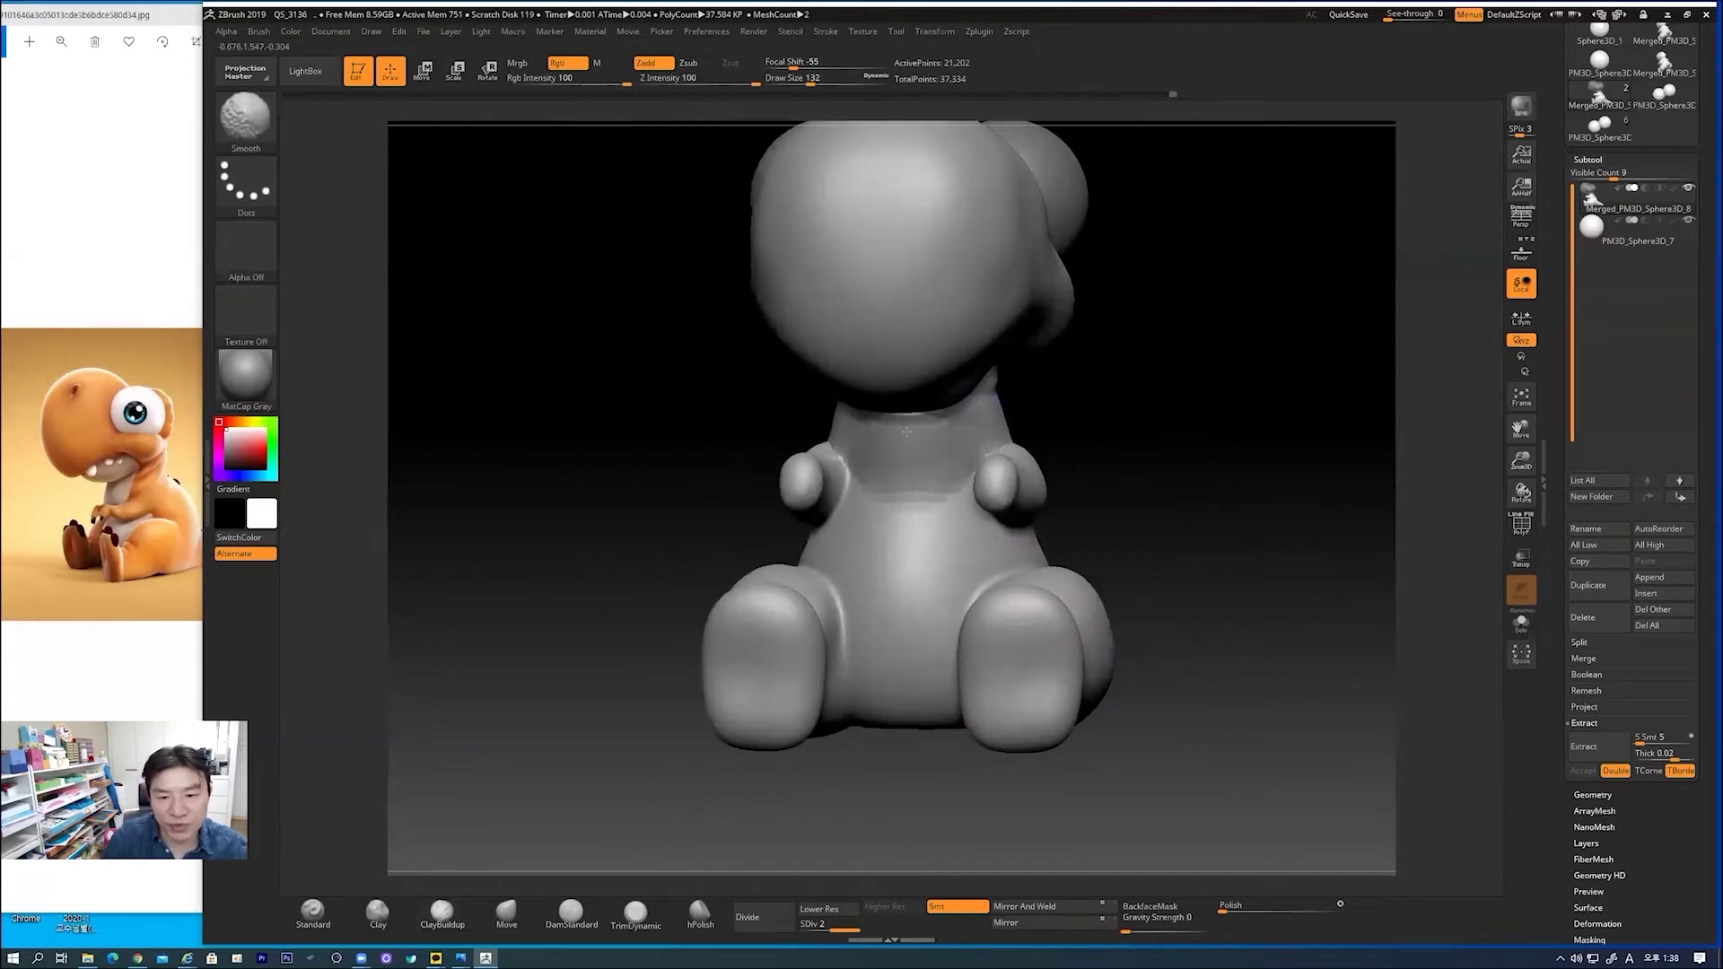
mouse_move(1122, 422)
mouse_down()
mouse_move(1050, 369)
mouse_move(946, 415)
mouse_up()
shift+drag(922, 495, 971, 467)
right_drag(1154, 423, 1031, 425)
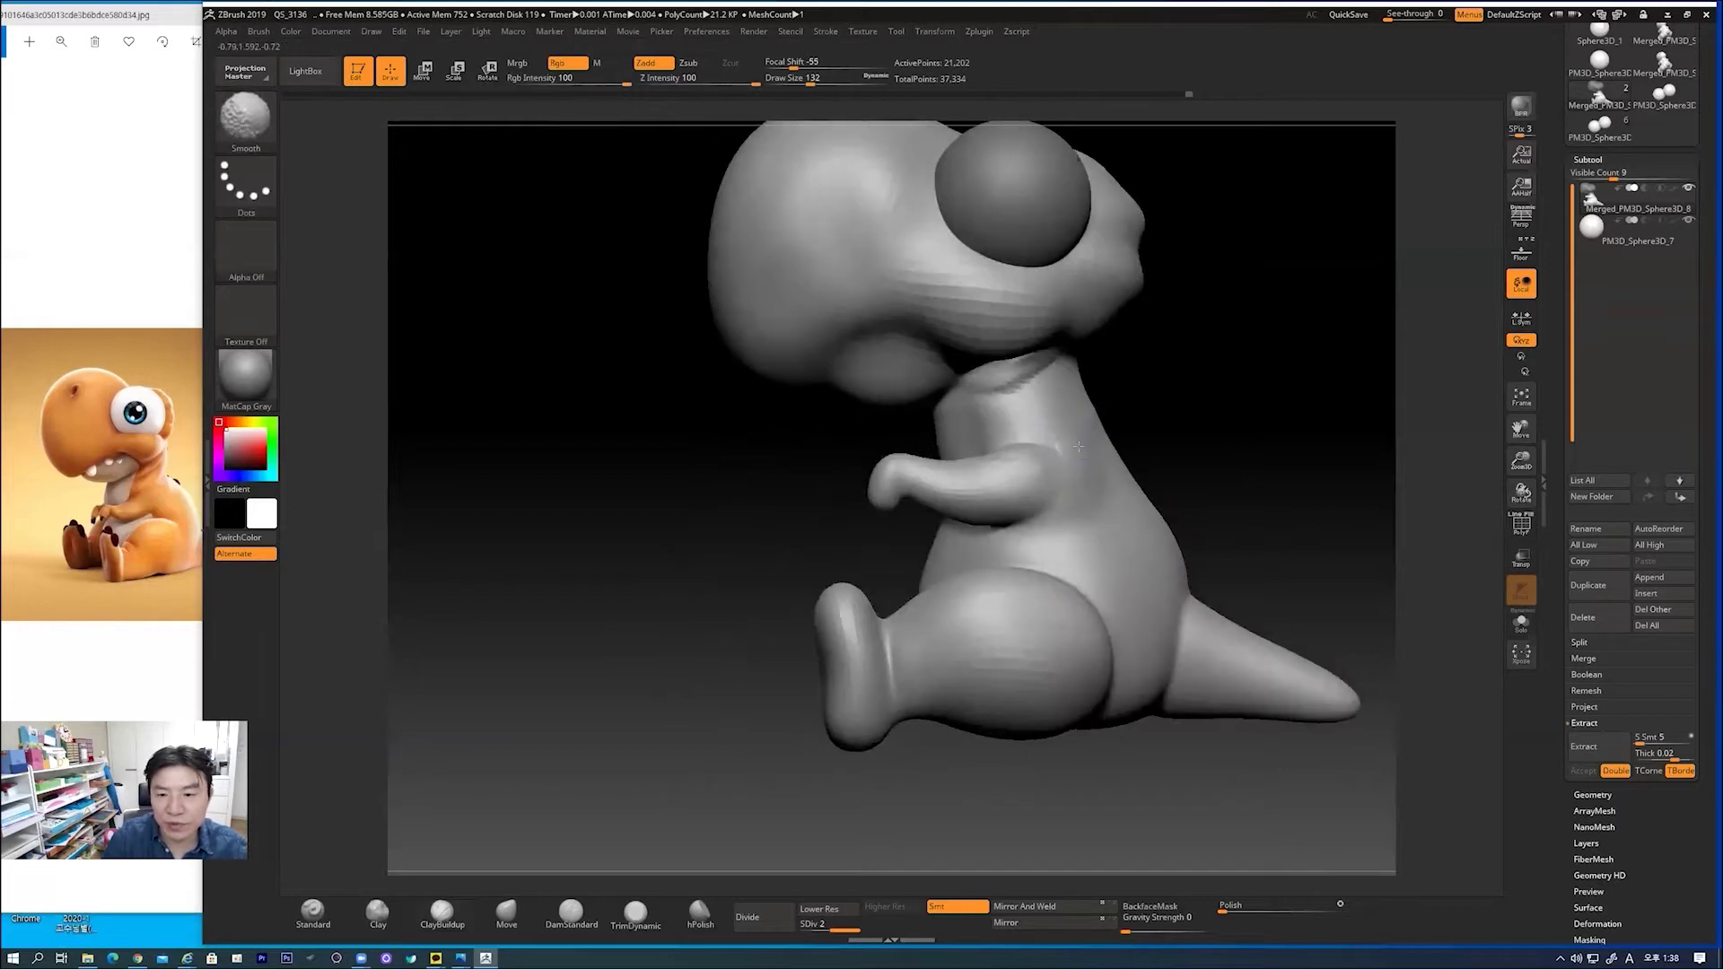
shift+drag(1026, 436, 1036, 360)
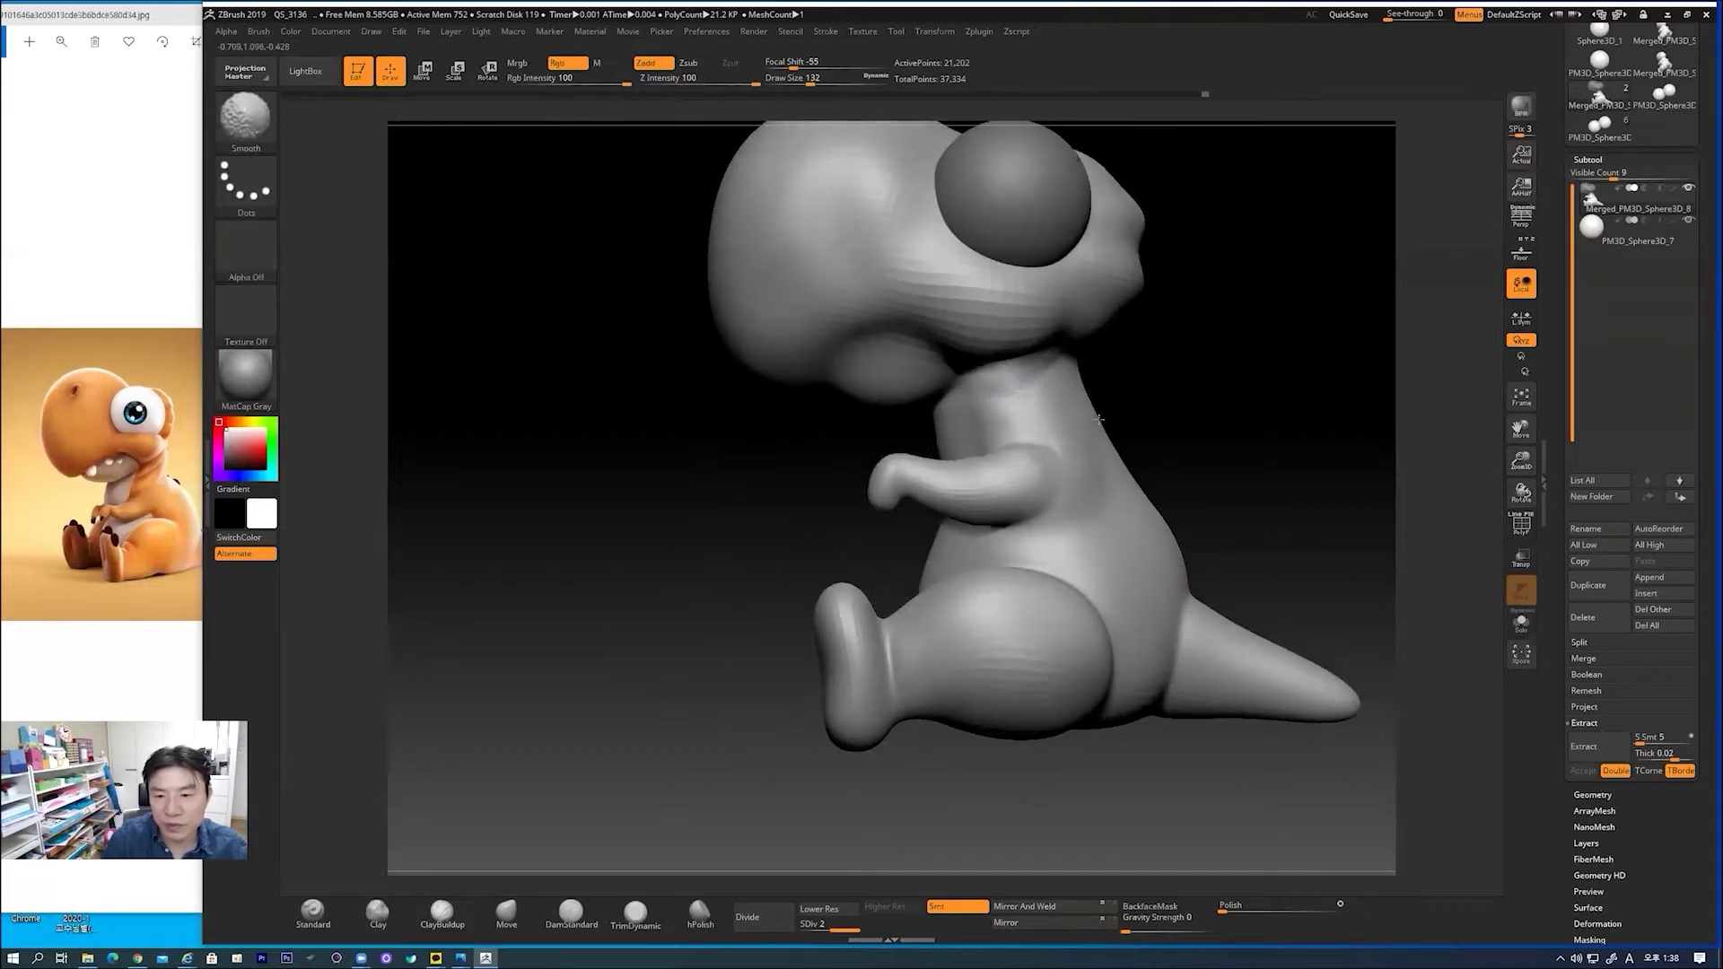
- Build up the top of the neck below the cheek with ClayBuildup at draw size 132 and polish the surface
alt+right_drag(1246, 418, 1085, 435)
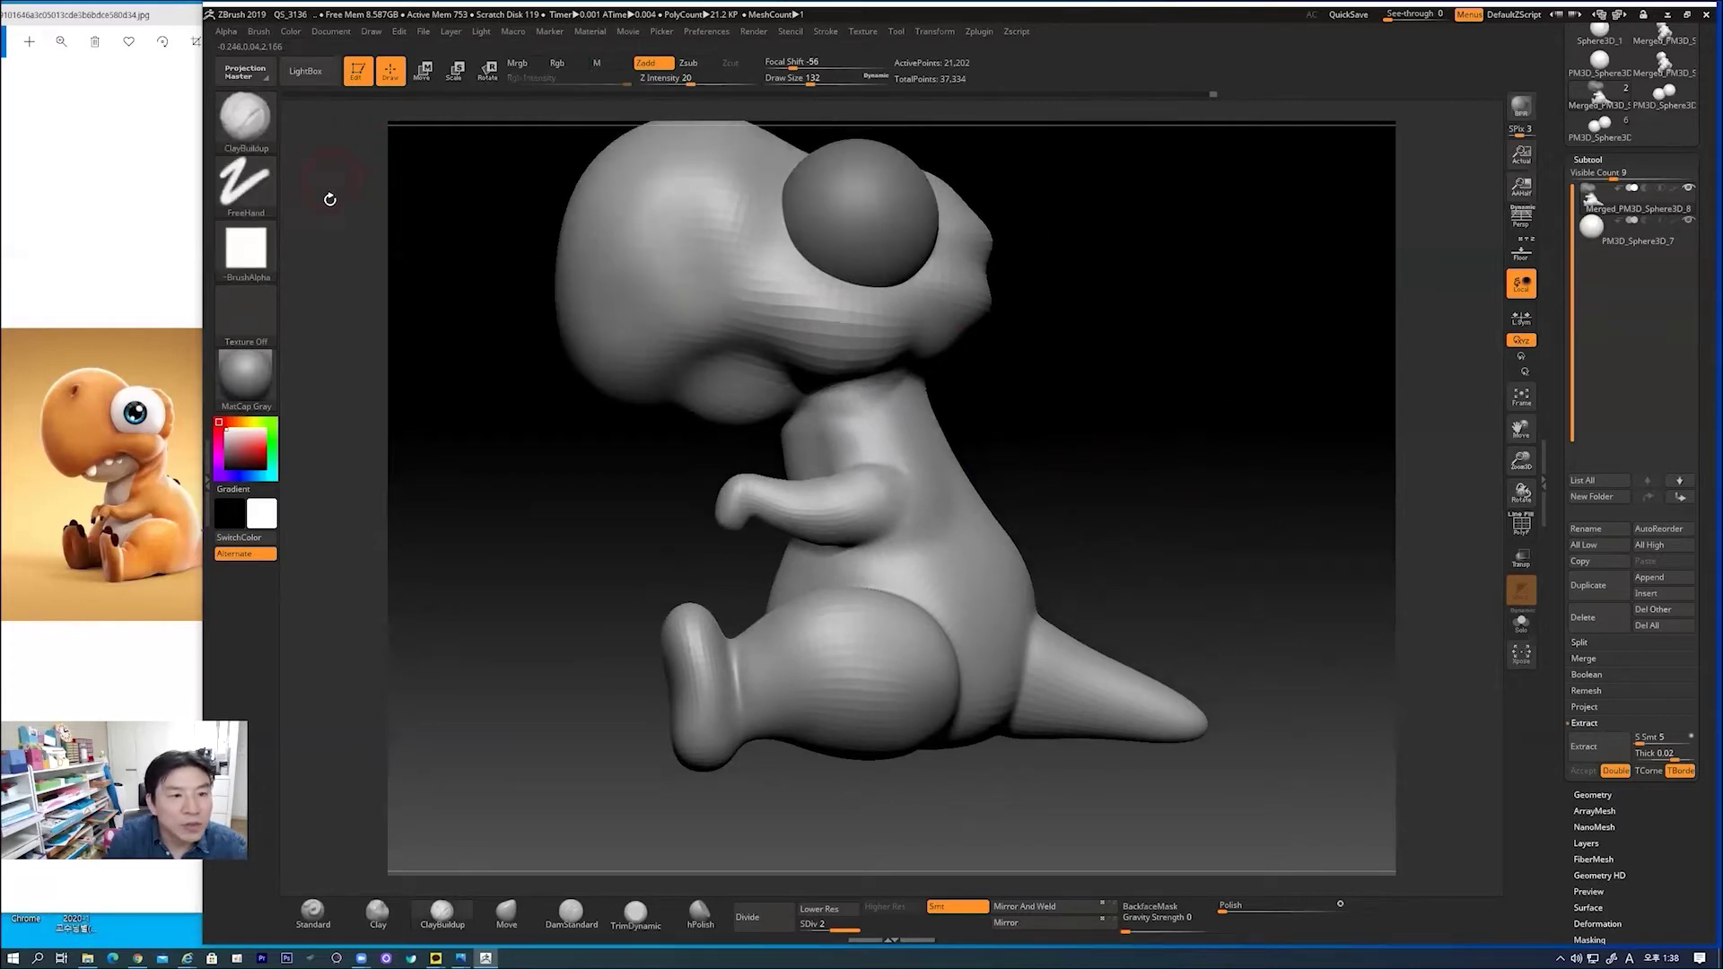
click(260, 121)
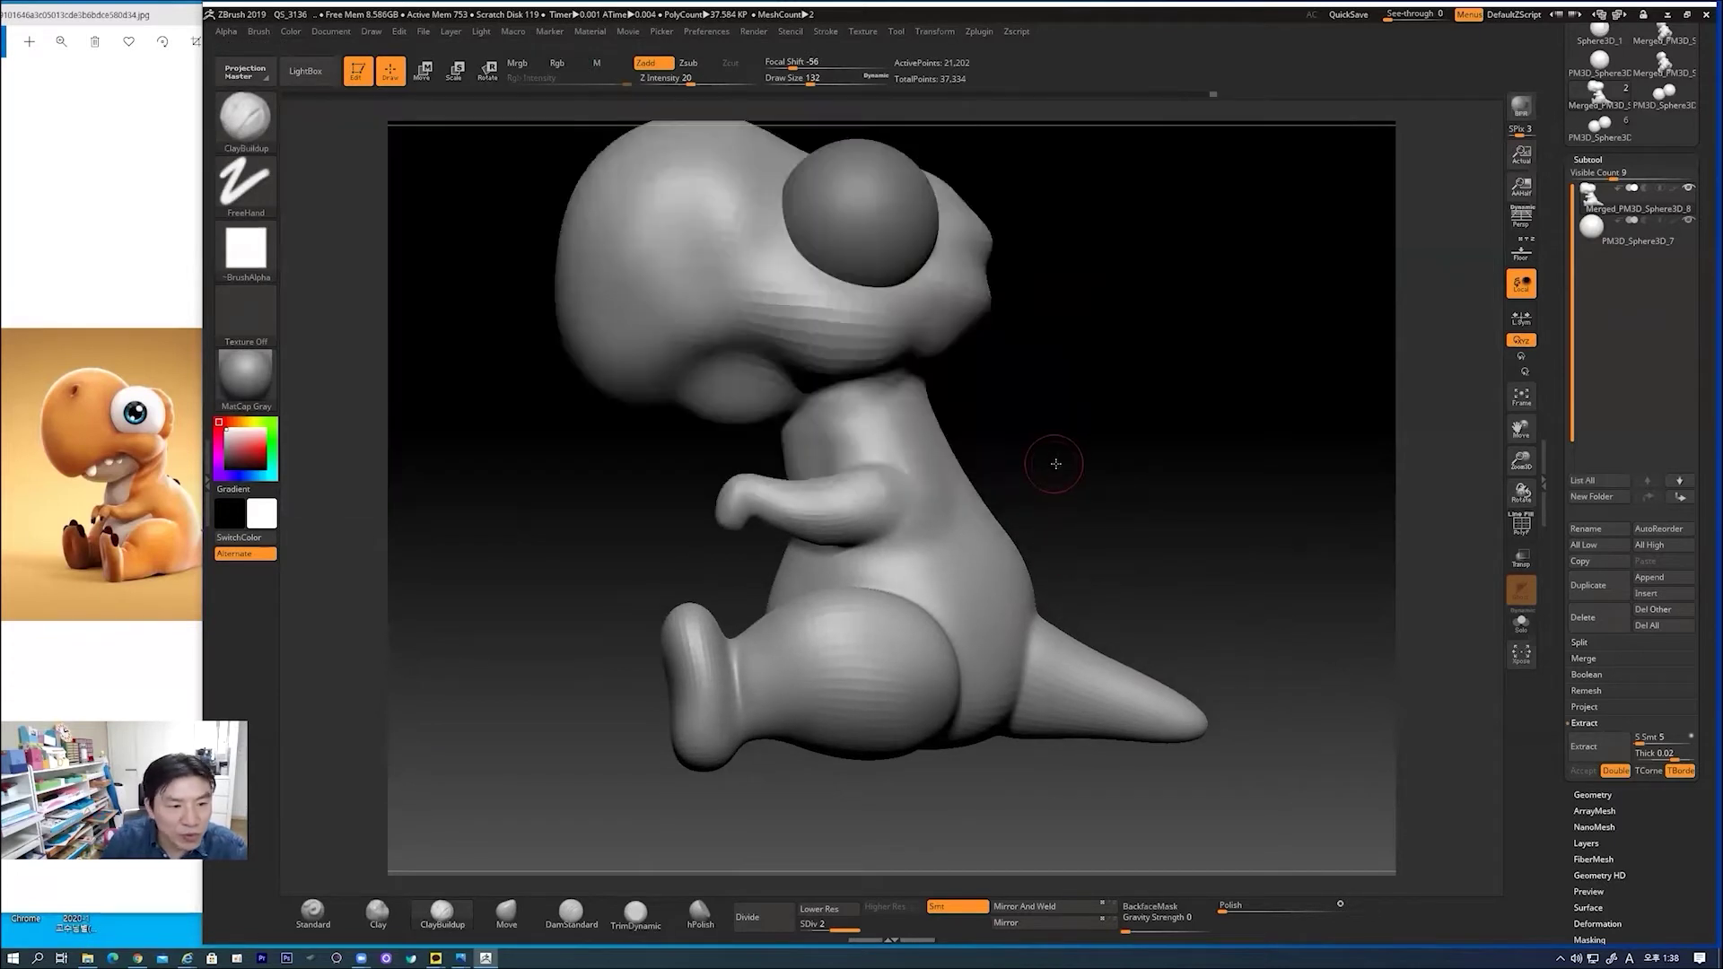
ctrl+right_drag(1055, 464, 825, 372)
mouse_move(909, 371)
mouse_down()
mouse_move(835, 405)
mouse_move(906, 368)
mouse_move(884, 399)
mouse_move(906, 387)
mouse_up()
drag(1225, 908, 1236, 935)
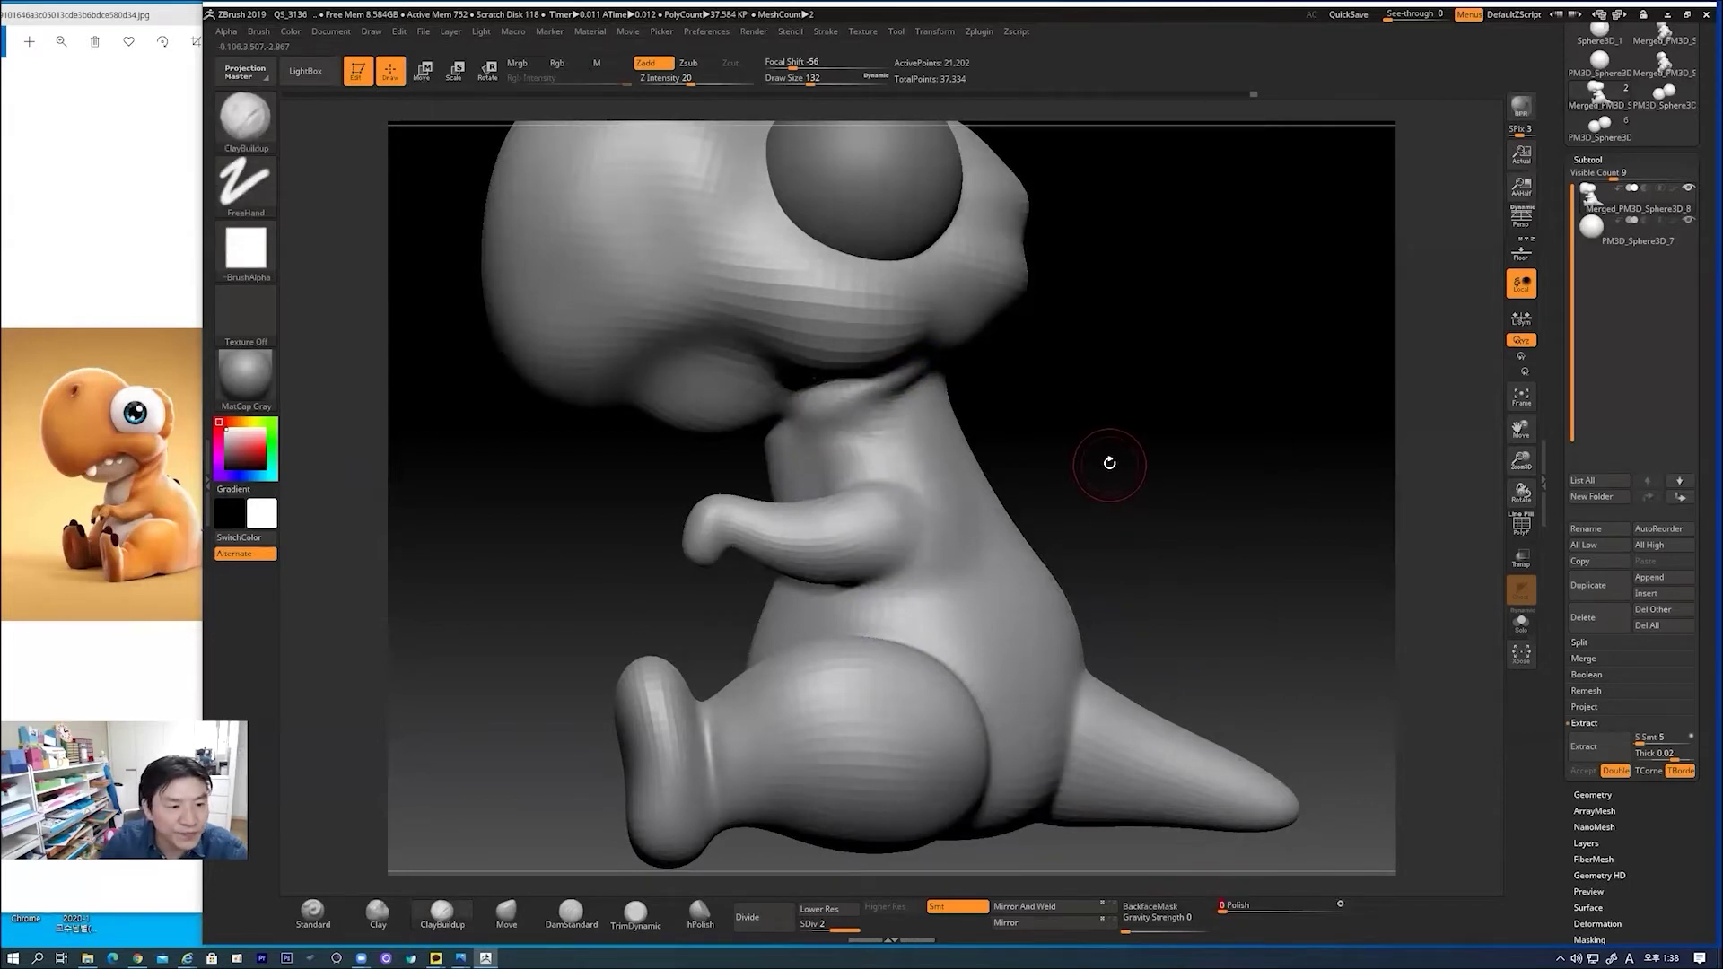
- Fill out the neck front, chest and belly with ClayBuildup at draw sizes 188 to 224, and smooth the strokes
mouse_move(1109, 463)
mouse_down()
mouse_move(1177, 473)
mouse_move(1030, 541)
mouse_move(1078, 563)
mouse_up()
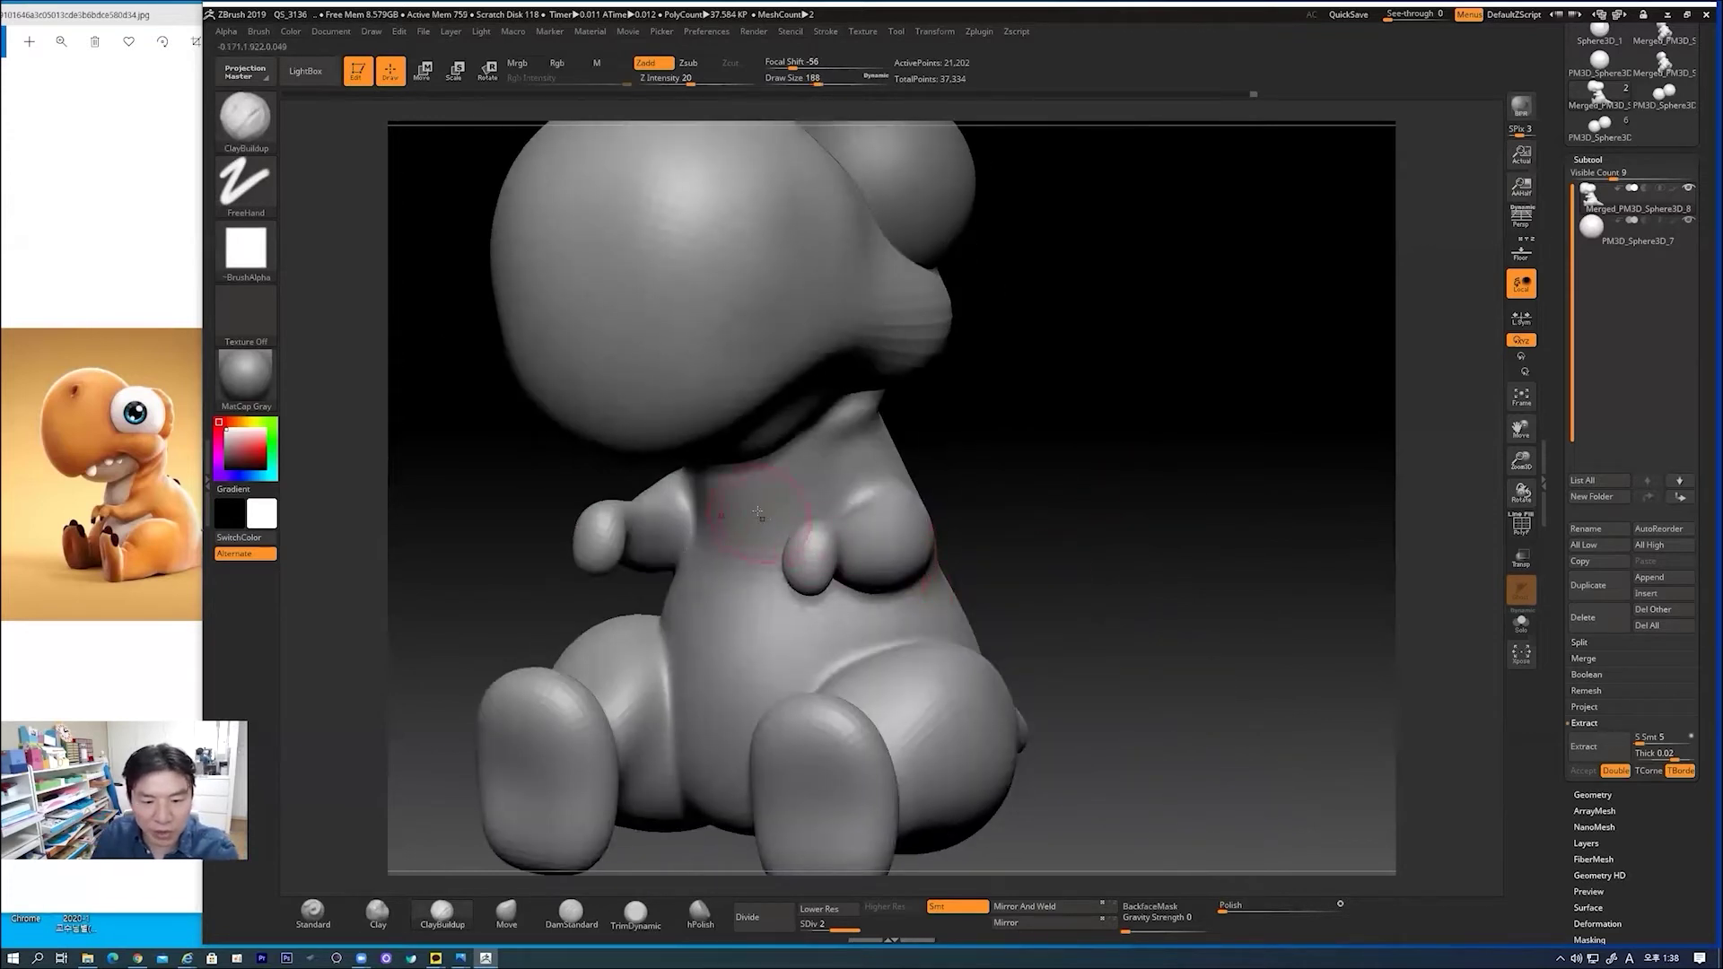
mouse_move(761, 484)
mouse_down()
mouse_move(738, 592)
mouse_move(745, 489)
mouse_move(767, 548)
mouse_move(738, 601)
mouse_up()
drag(1060, 448, 1138, 431)
drag(774, 476, 798, 525)
drag(994, 457, 880, 478)
mouse_move(801, 498)
mouse_down()
mouse_move(799, 588)
mouse_move(767, 628)
mouse_move(819, 614)
mouse_up()
mouse_move(769, 530)
mouse_down()
mouse_move(788, 575)
mouse_move(712, 726)
mouse_move(749, 700)
mouse_move(770, 735)
mouse_move(757, 730)
mouse_move(763, 659)
mouse_move(773, 709)
mouse_up()
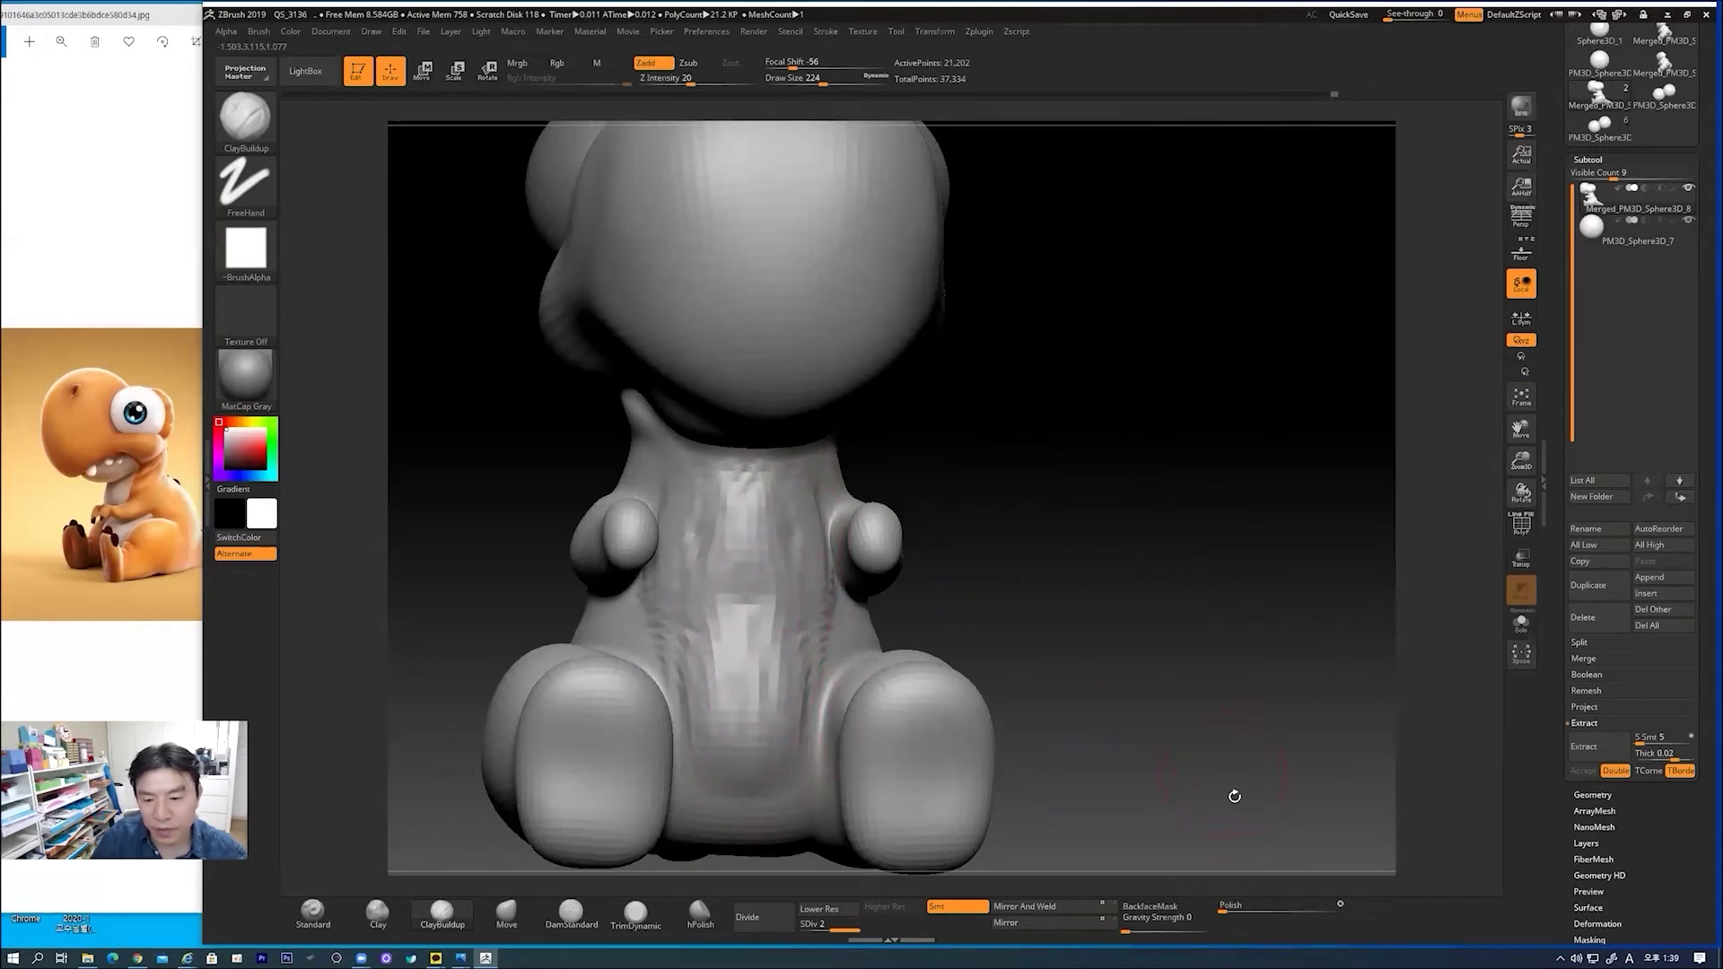
mouse_move(1184, 696)
mouse_down()
mouse_move(1084, 706)
mouse_move(1103, 706)
mouse_up()
mouse_move(763, 674)
shift+mouse_down()
mouse_move(759, 641)
mouse_move(756, 707)
shift+mouse_up()
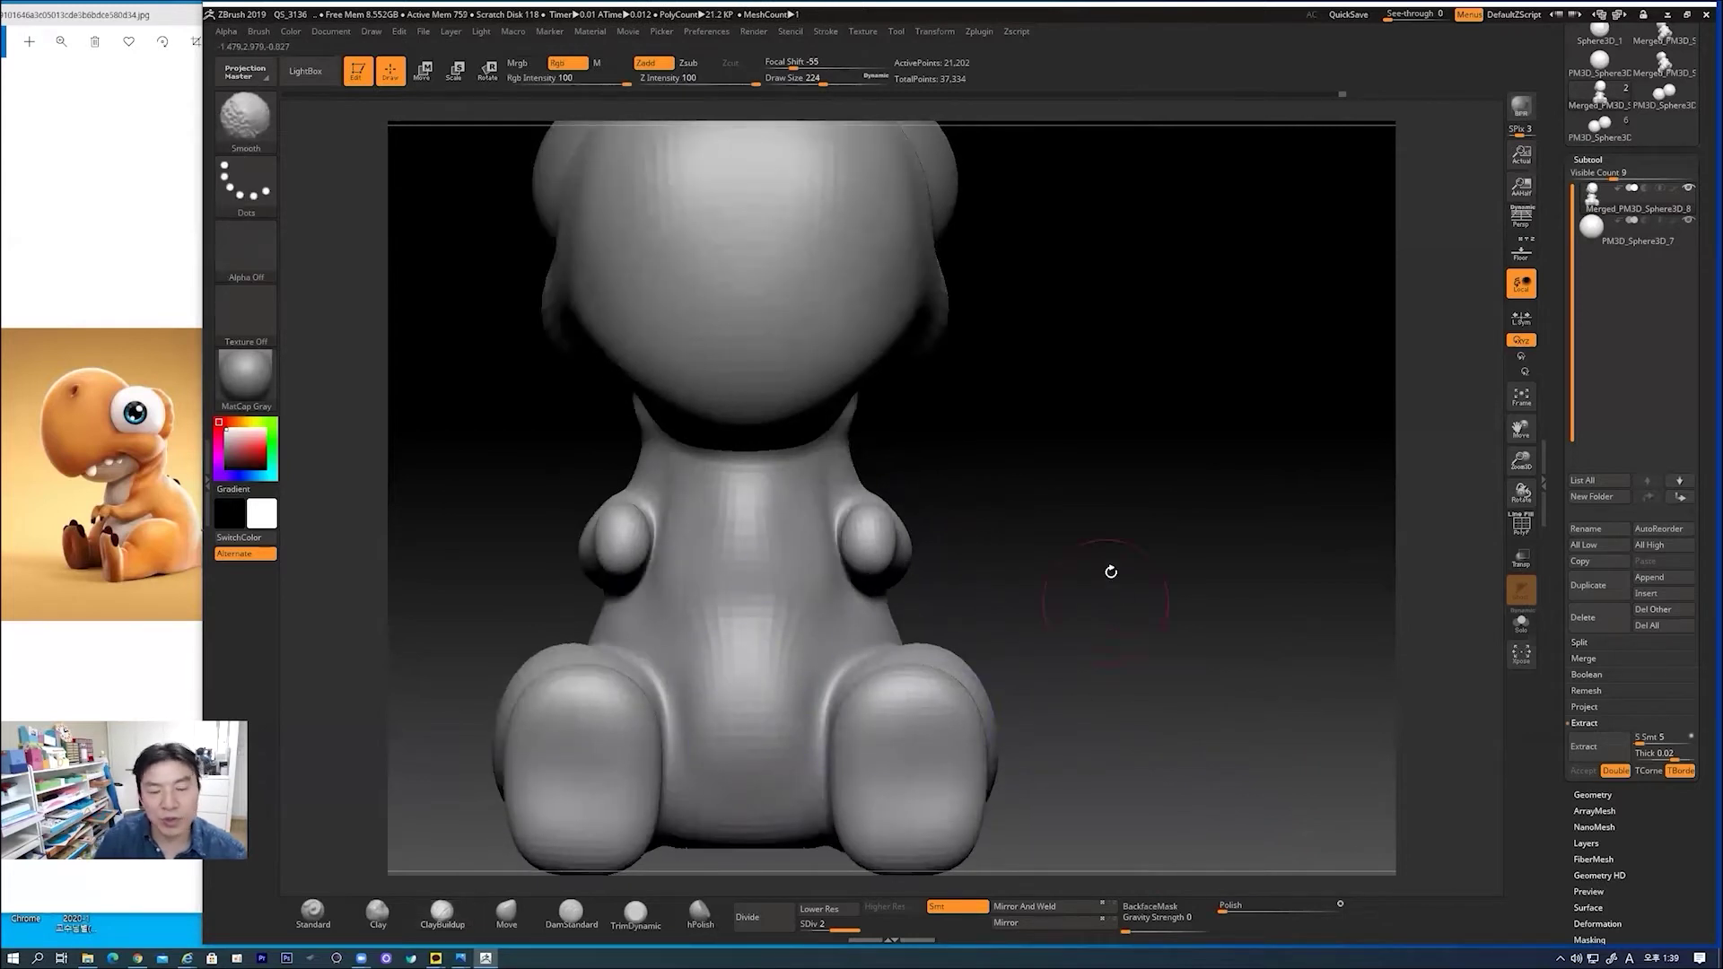
- Fill the side of the upper neck below the cheek with ClayBuildup at draw size 224
drag(1112, 574, 1068, 579)
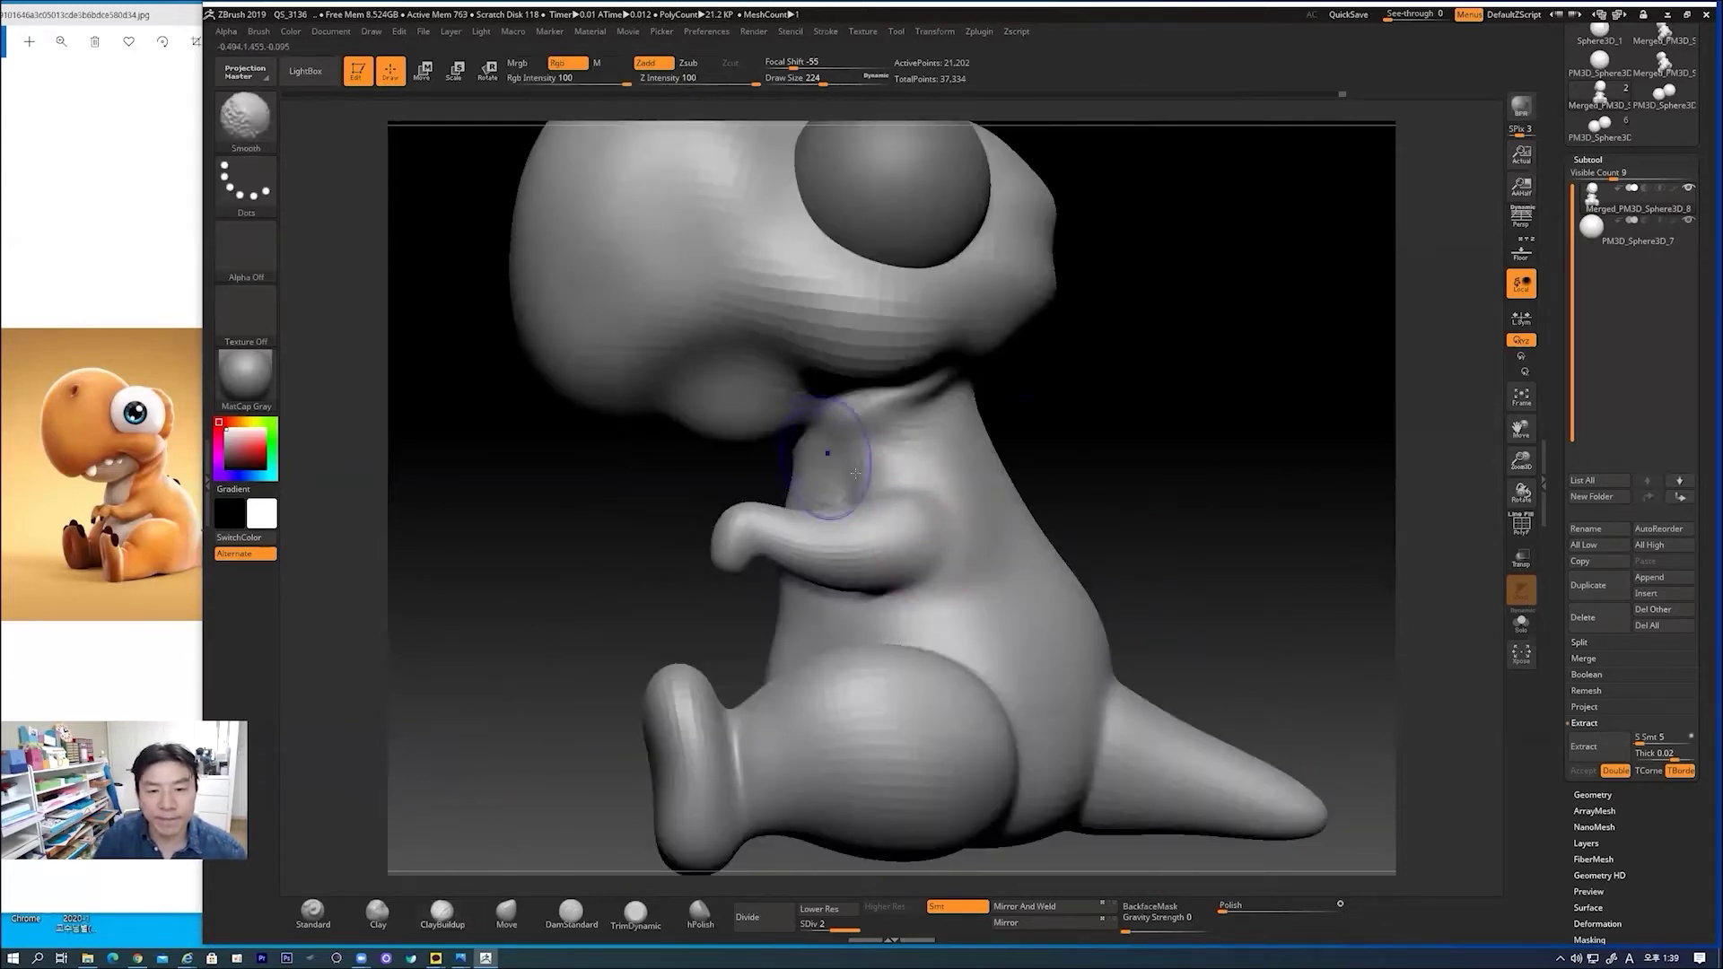
alt+drag(1166, 444, 910, 525)
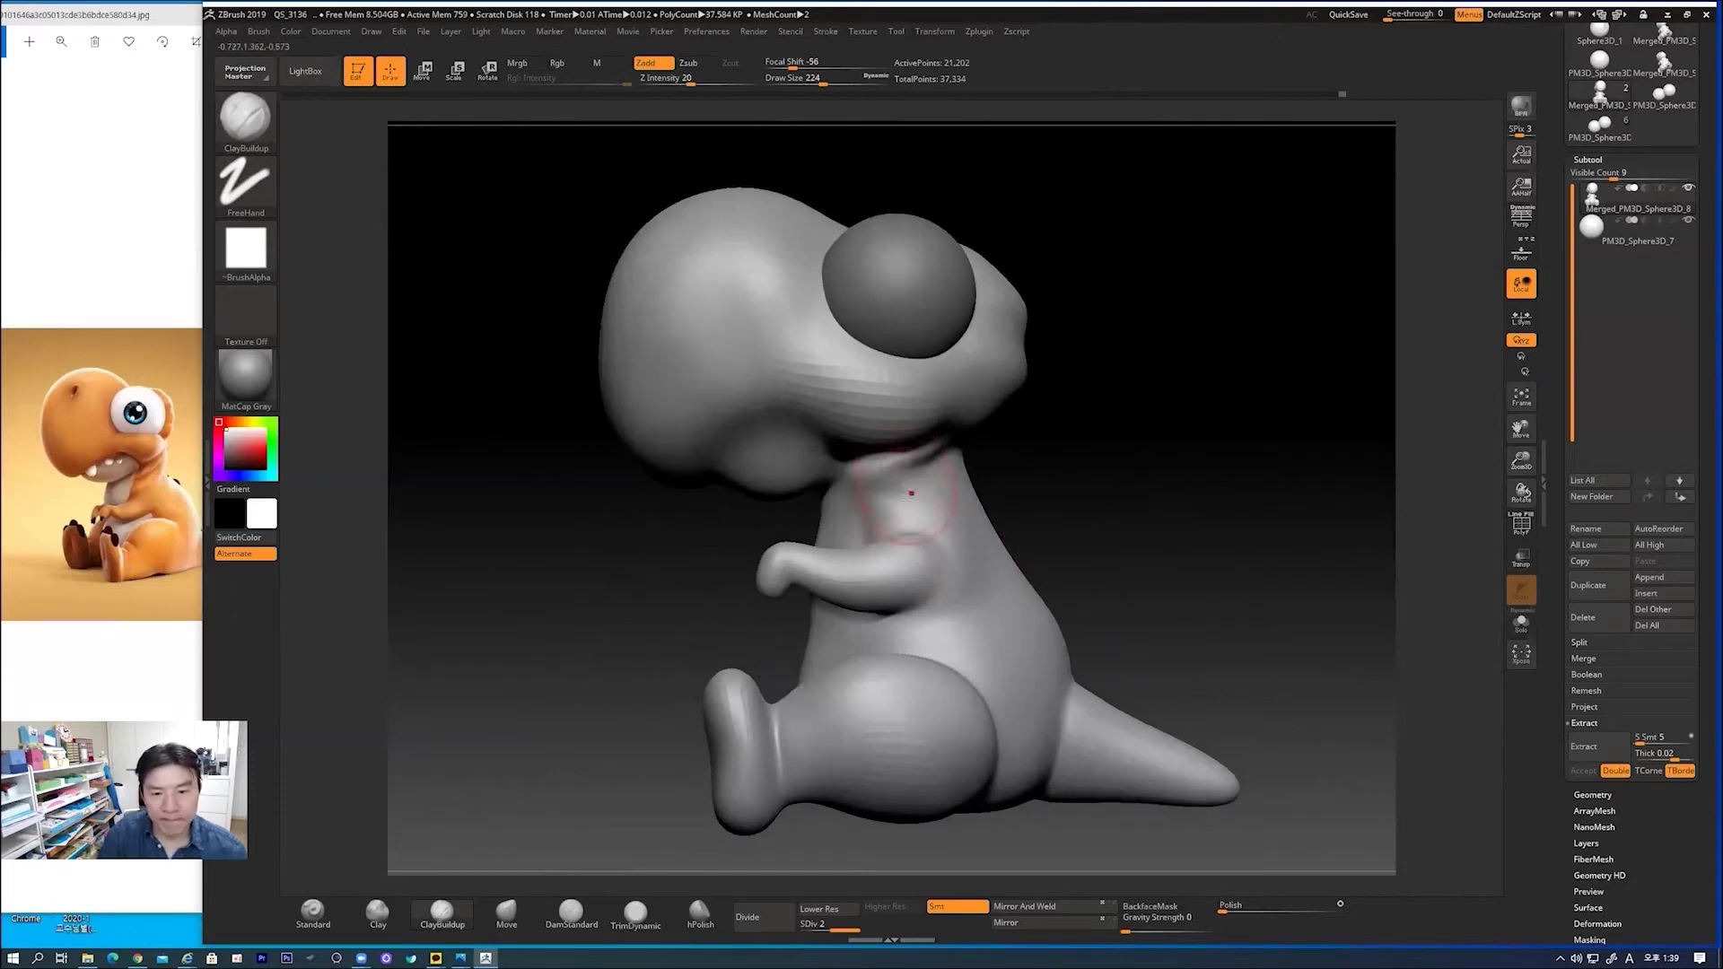
drag(835, 355, 931, 430)
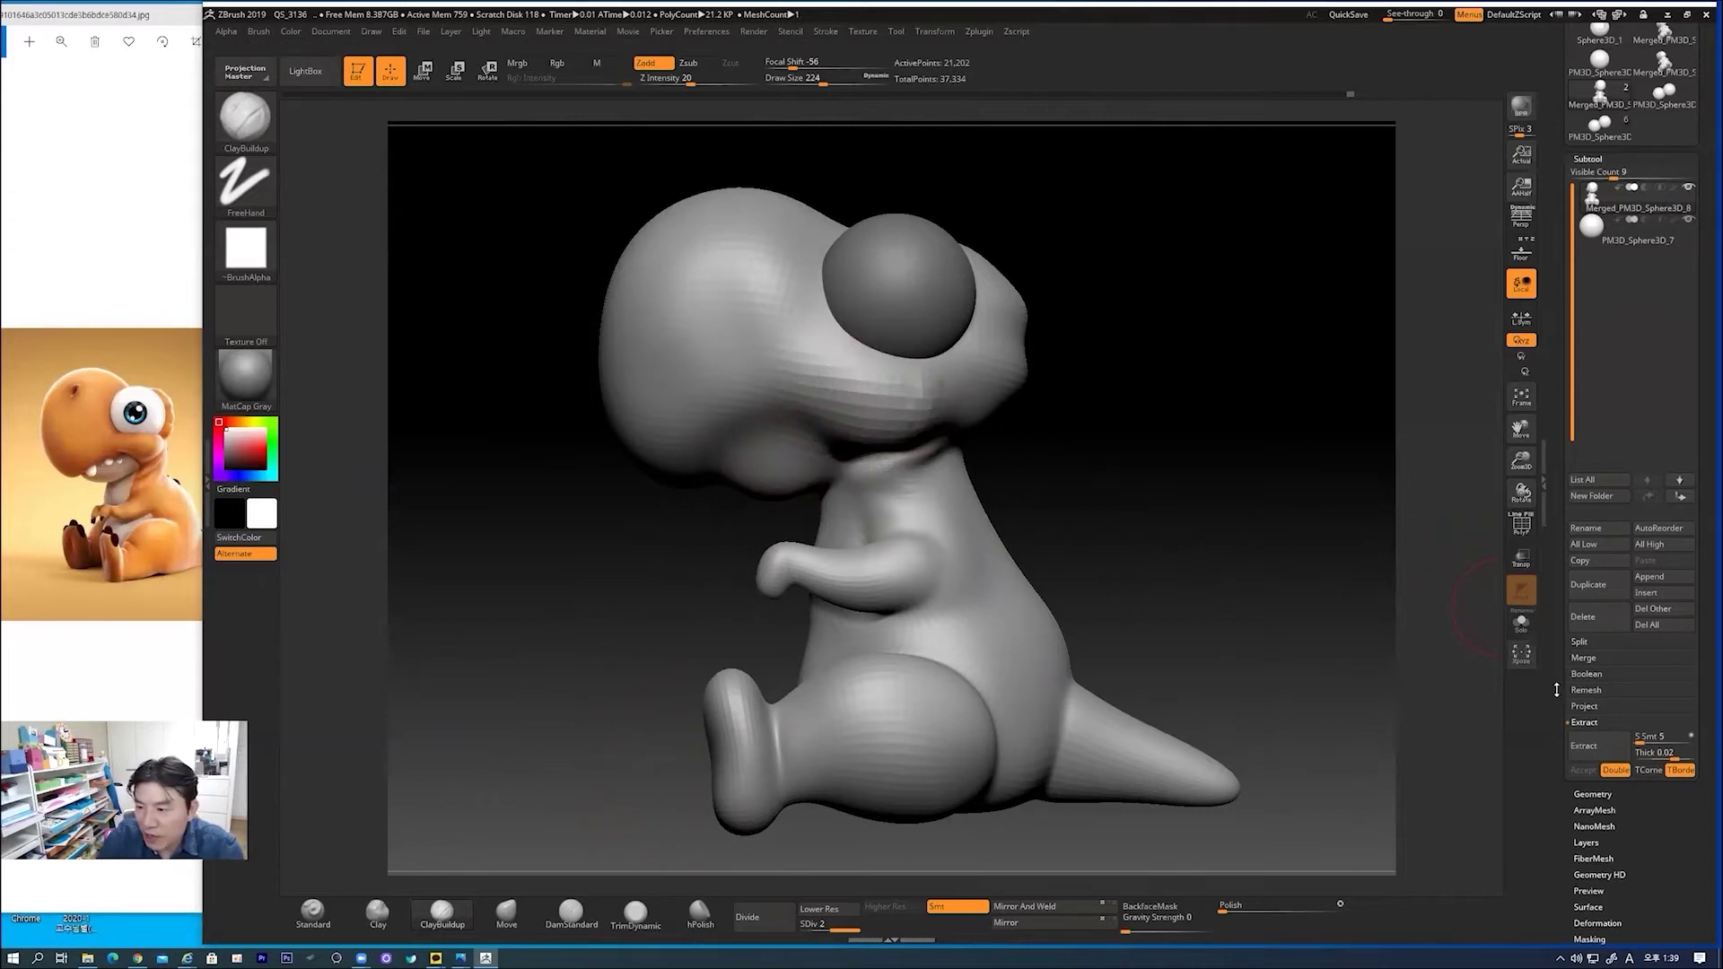
- Raise the dinosaur body mesh to subdivision level 3
scroll(1586, 708, down, 2)
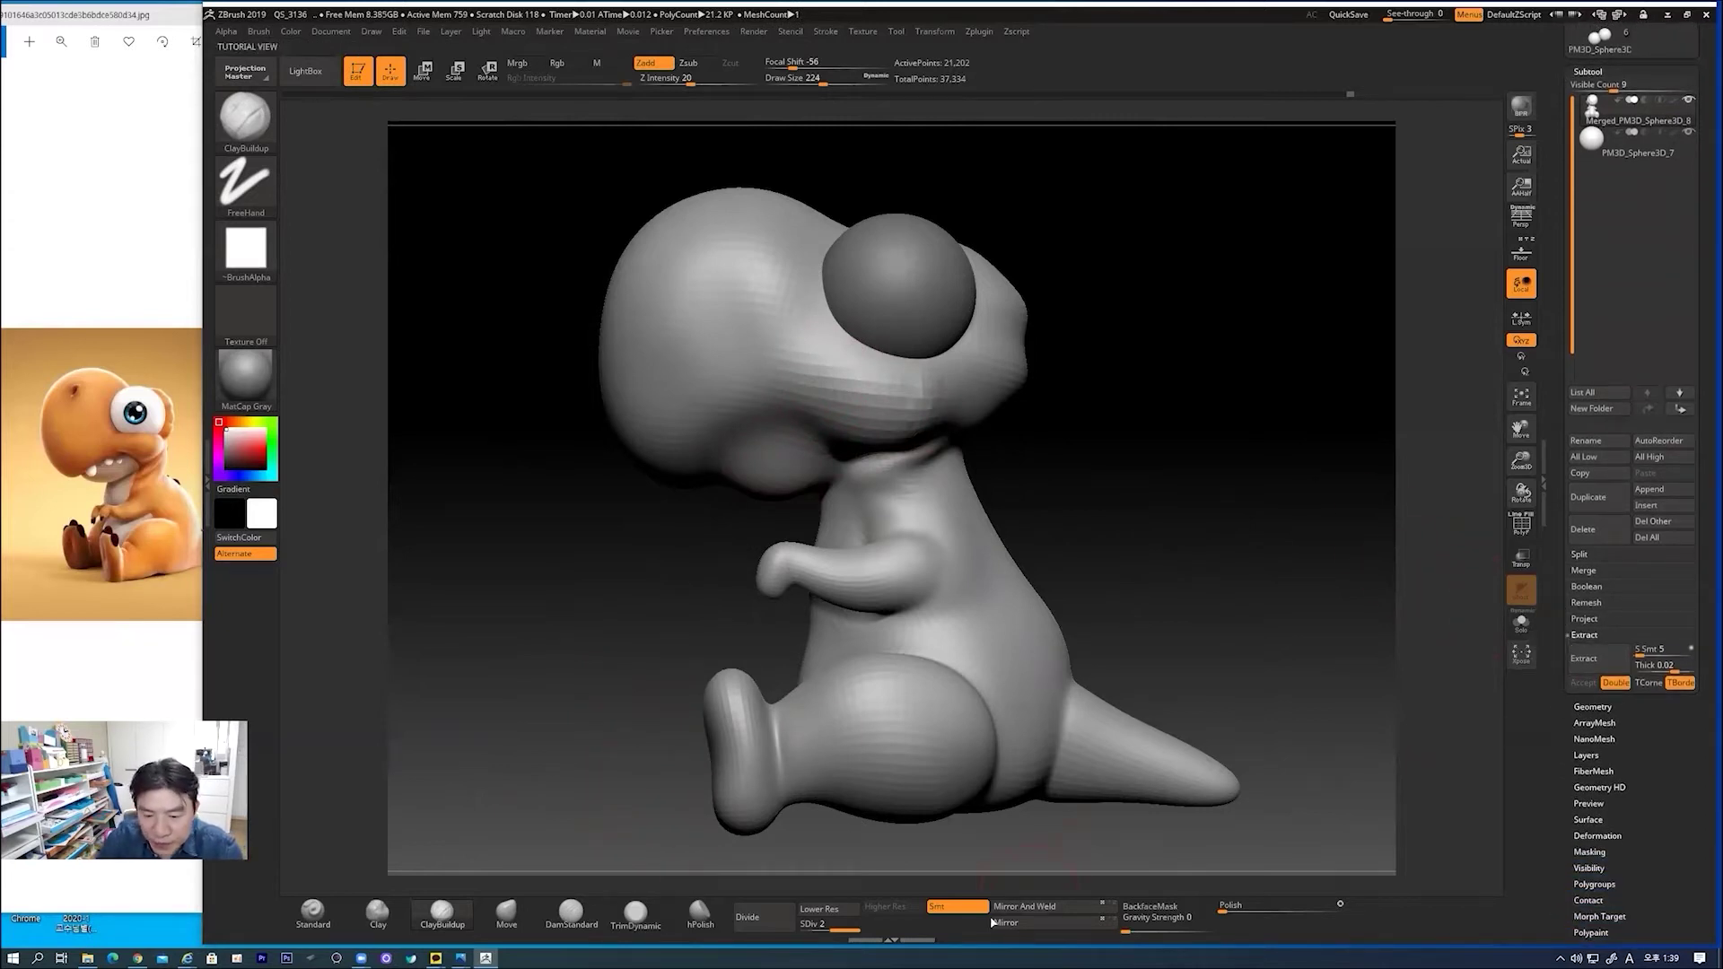
click(775, 921)
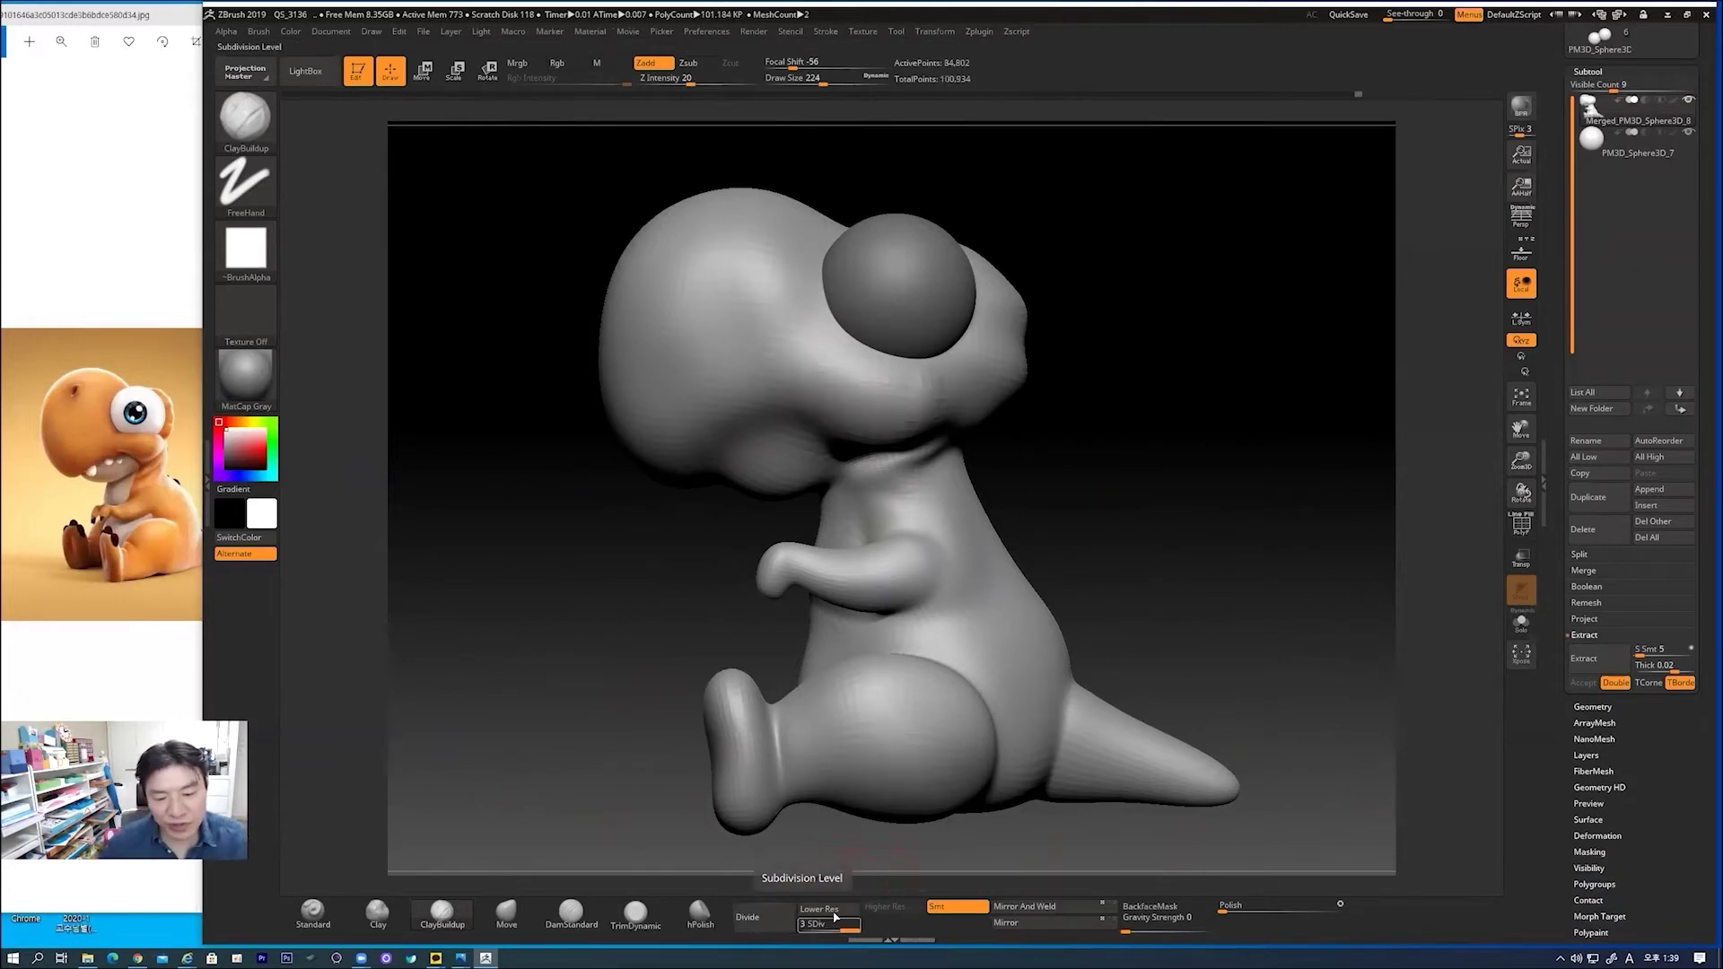
click(716, 33)
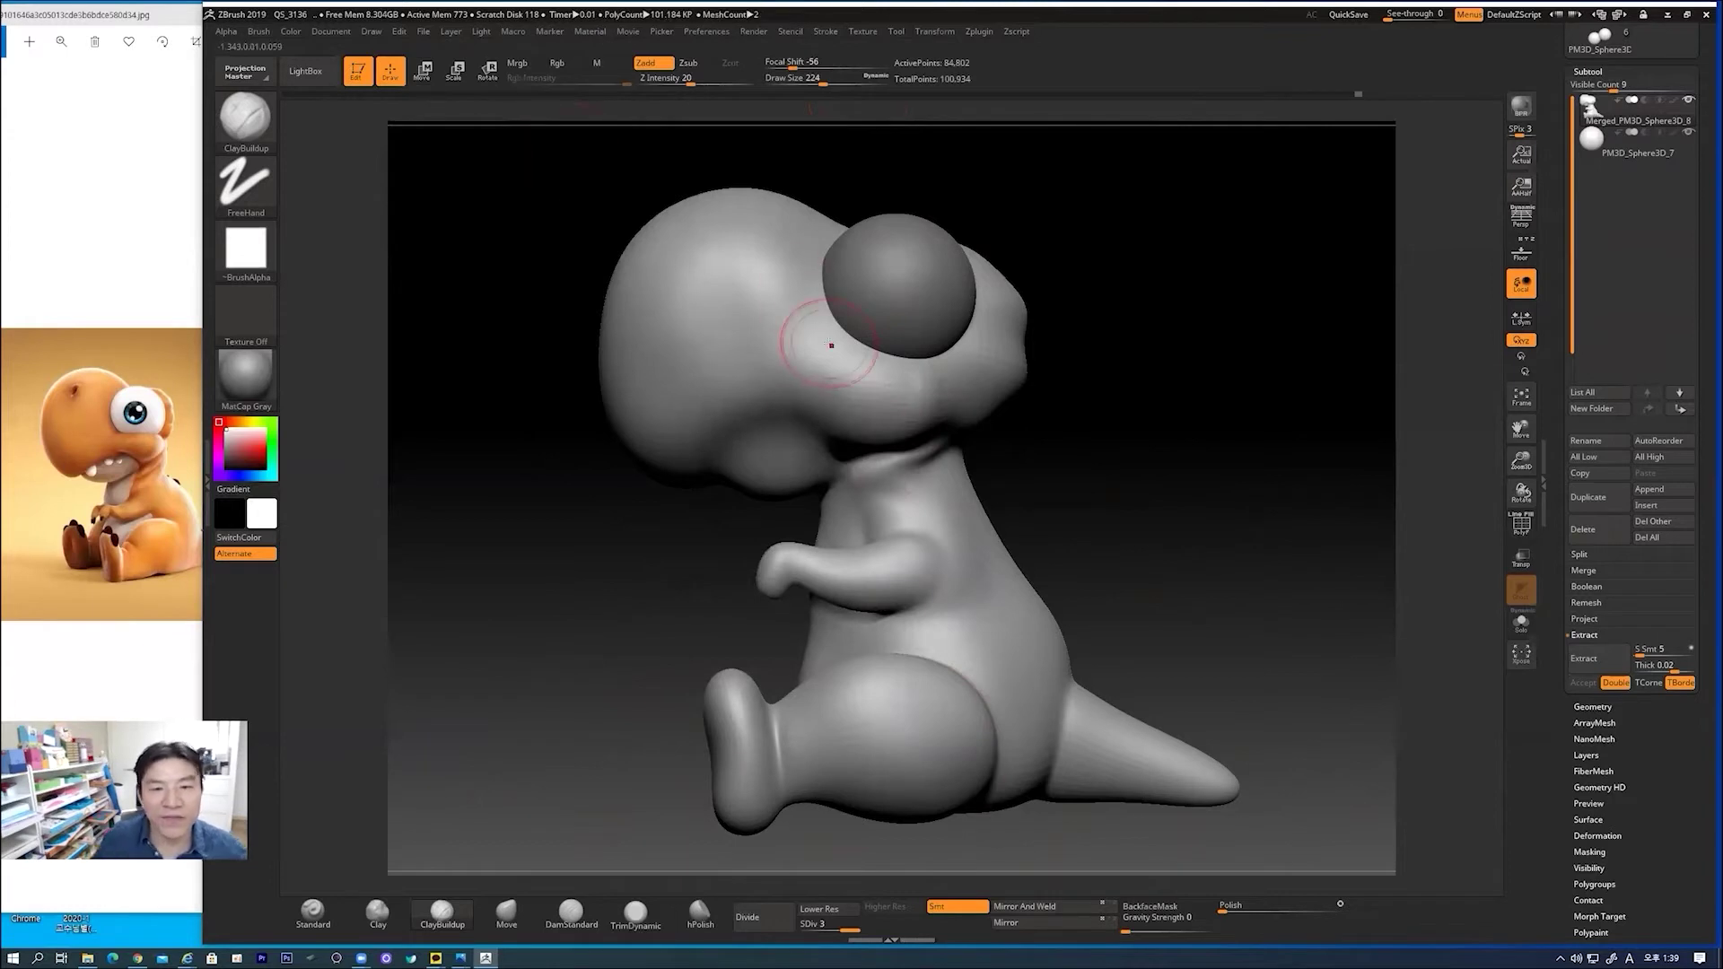
click(693, 34)
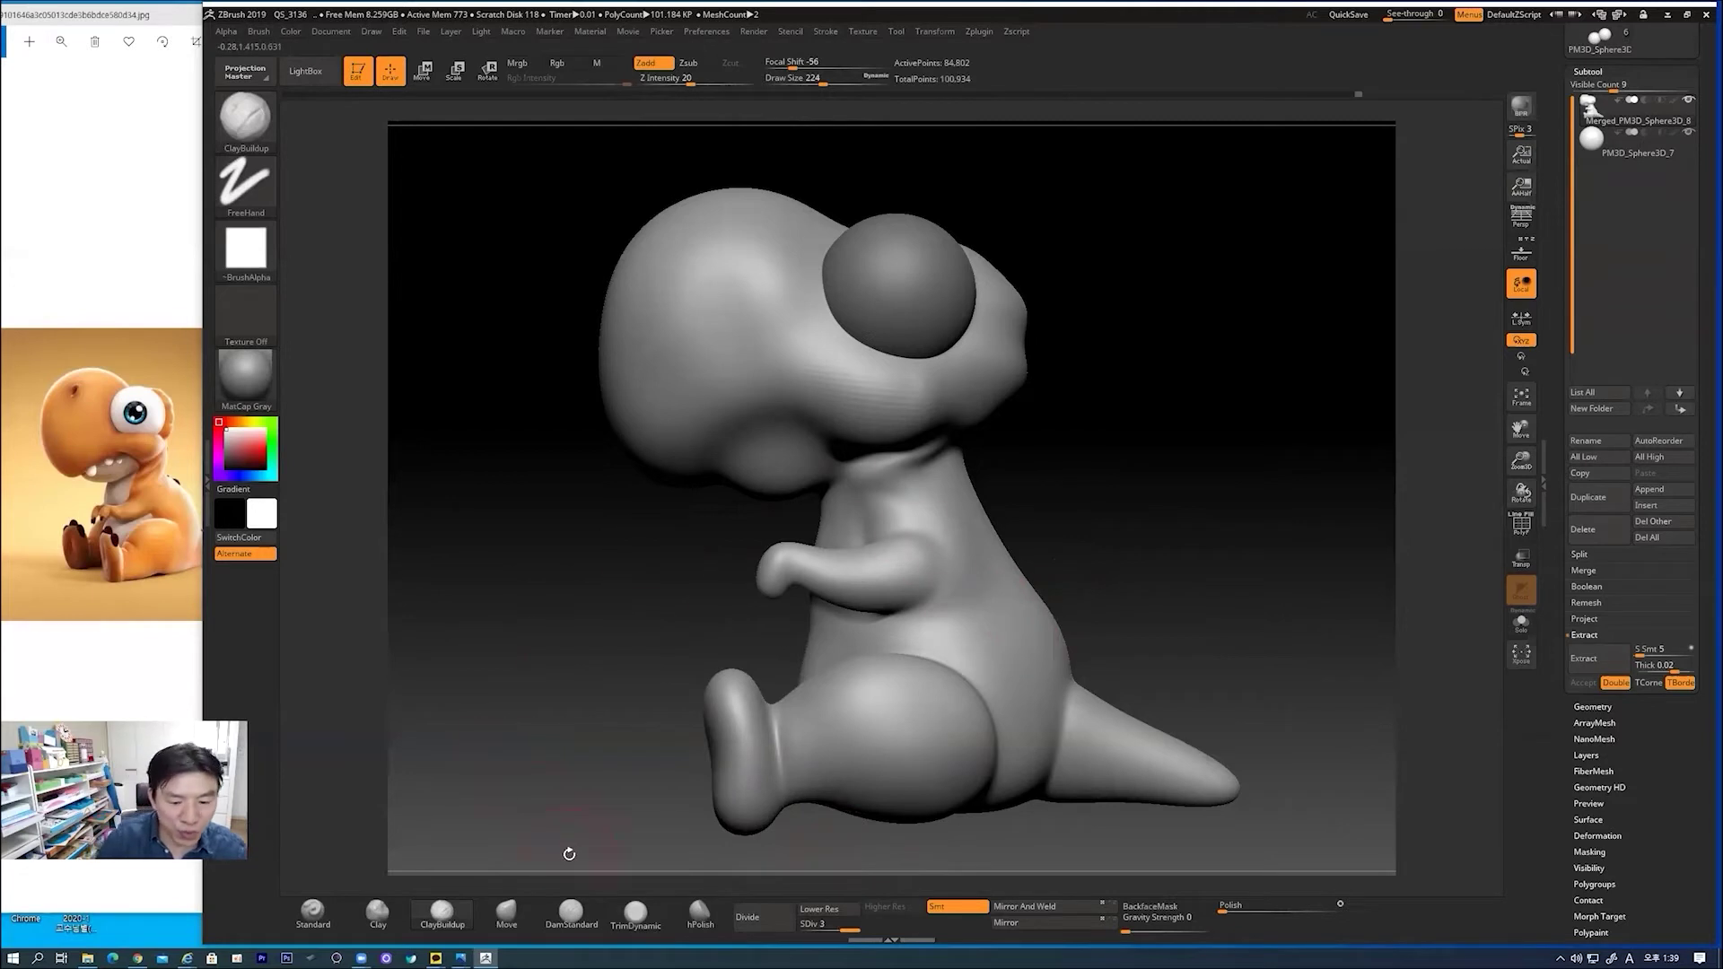
- Carve the side of the mouth line between snout and lower jaw with DamStandard at draw size 148
click(572, 913)
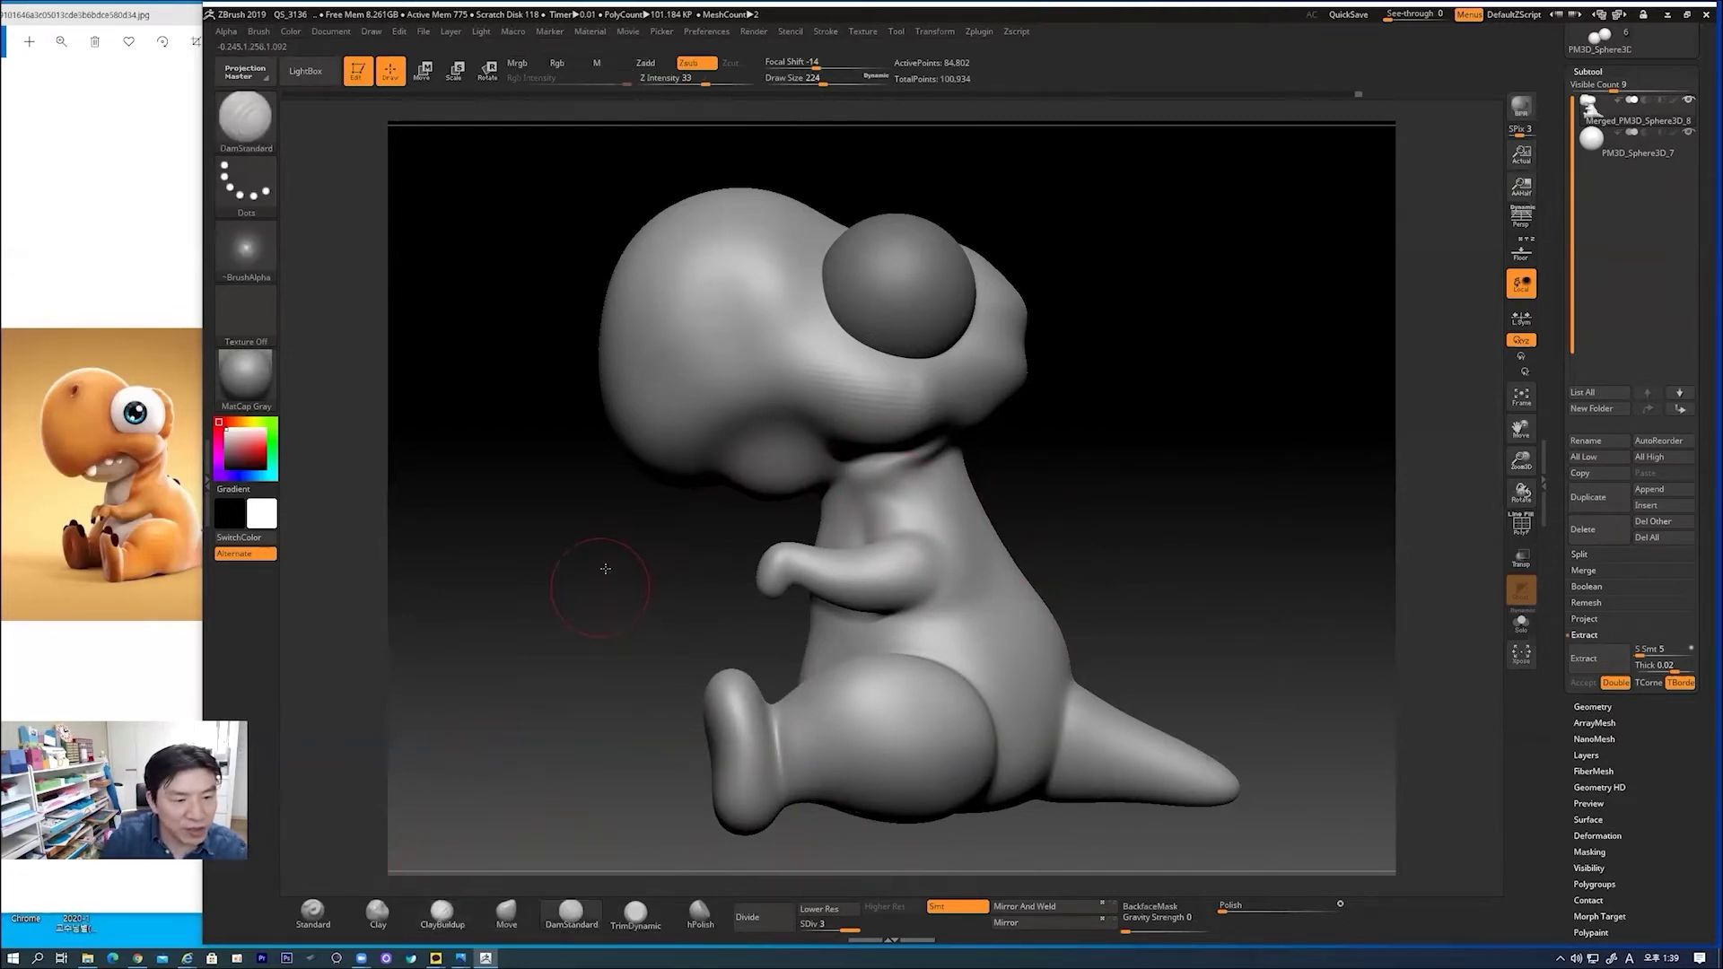
drag(596, 581, 701, 476)
right_drag(697, 489, 698, 496)
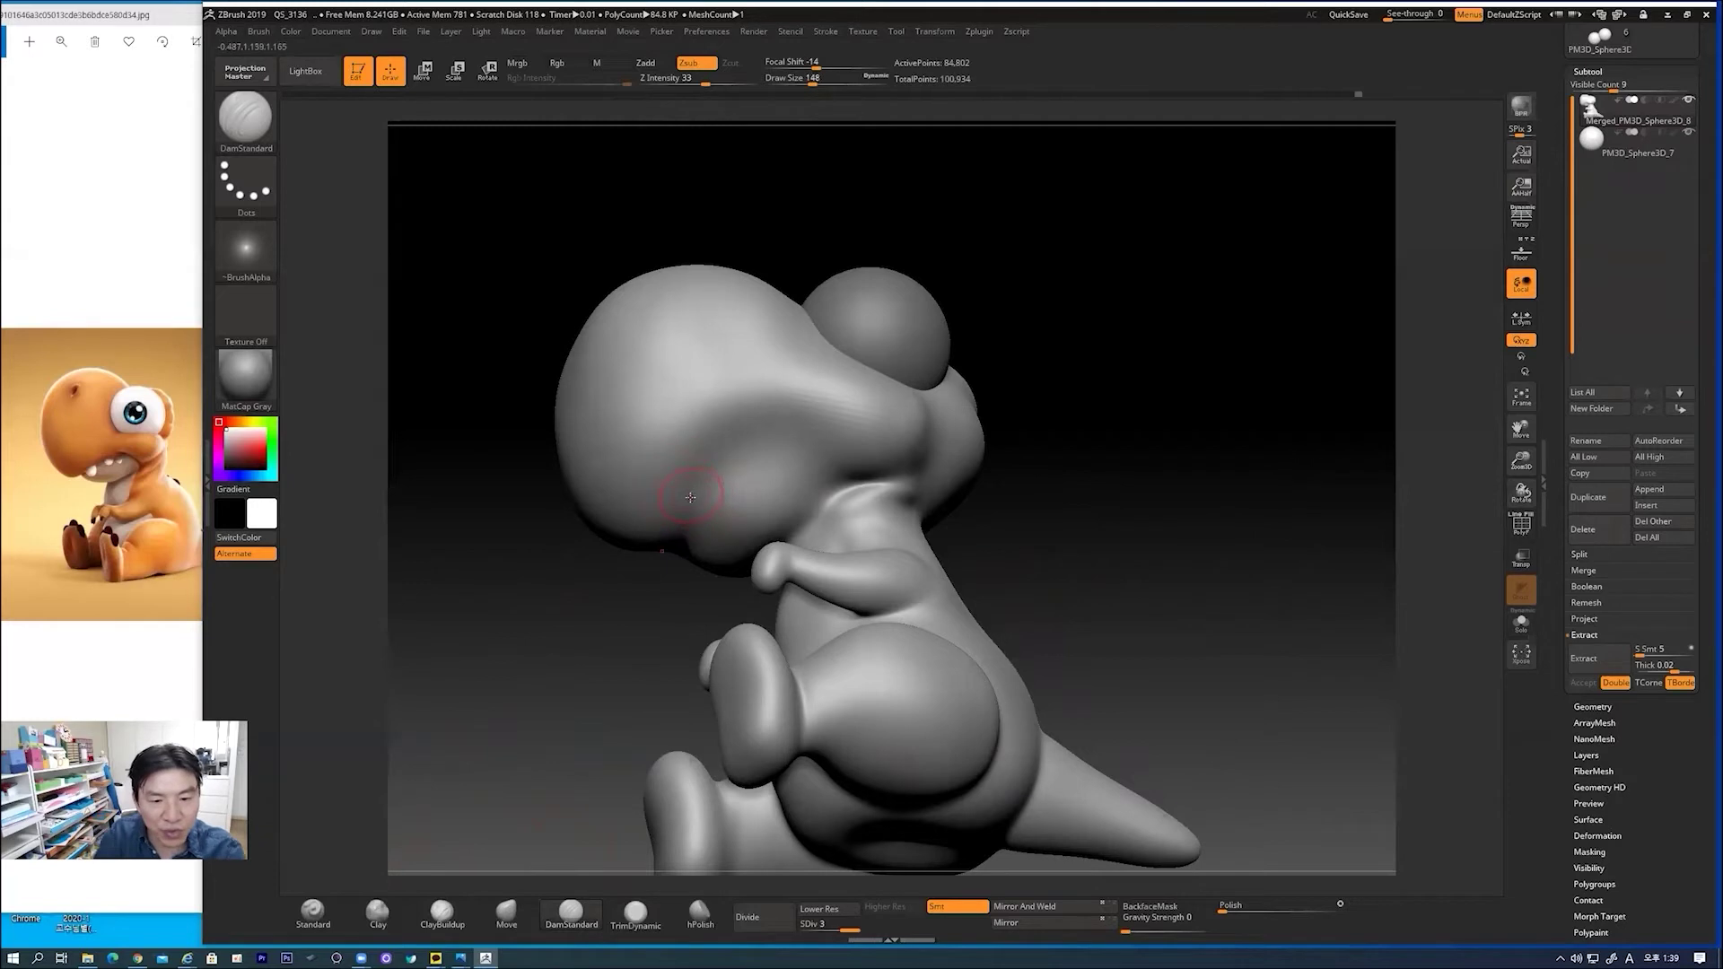
right_drag(678, 543, 636, 575)
drag(643, 564, 702, 471)
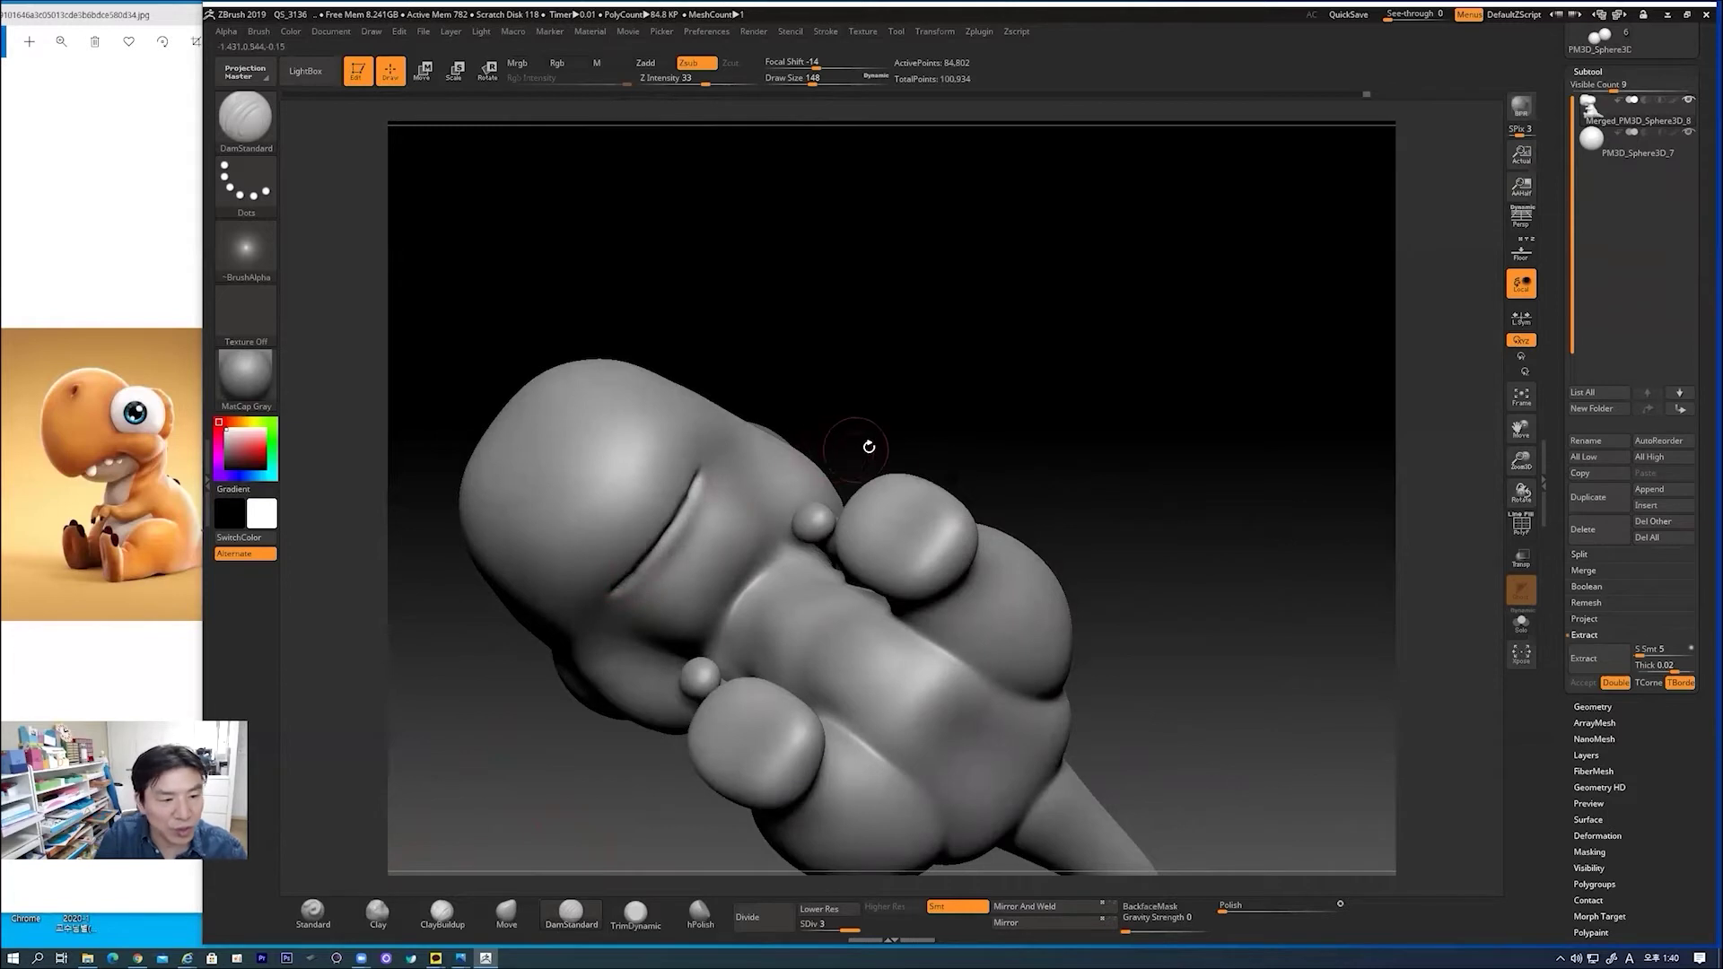
key(ctrl+z)
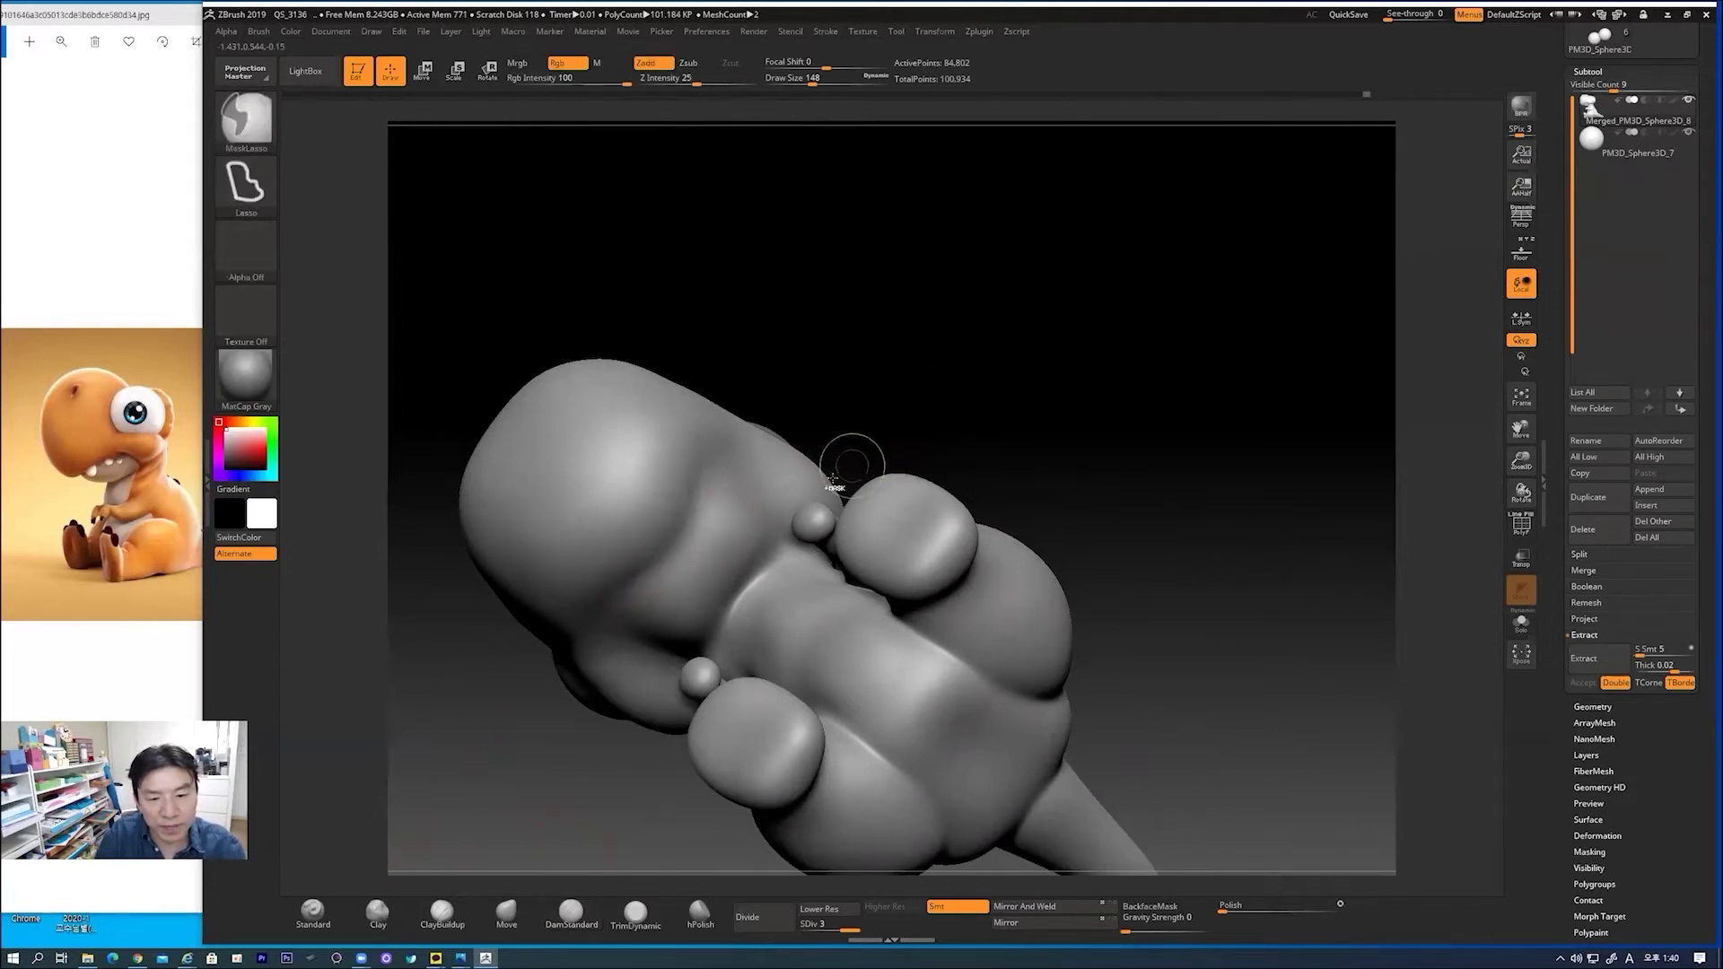
right_drag(907, 416, 822, 468)
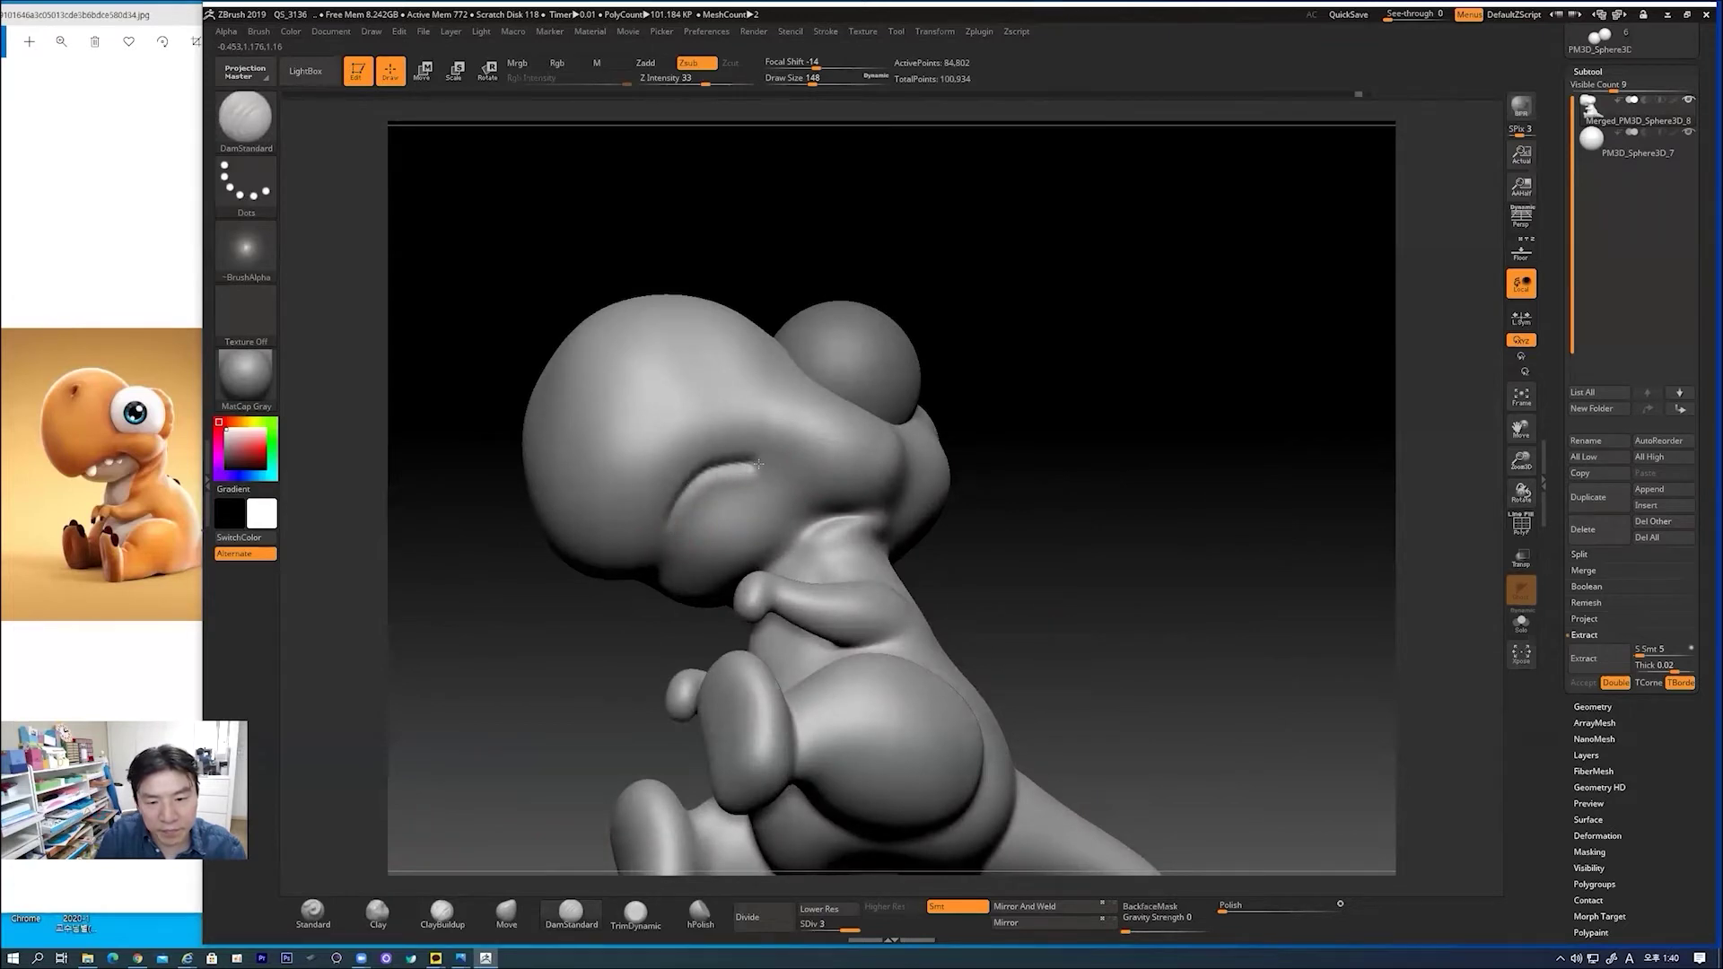
right_drag(1046, 461, 1055, 510)
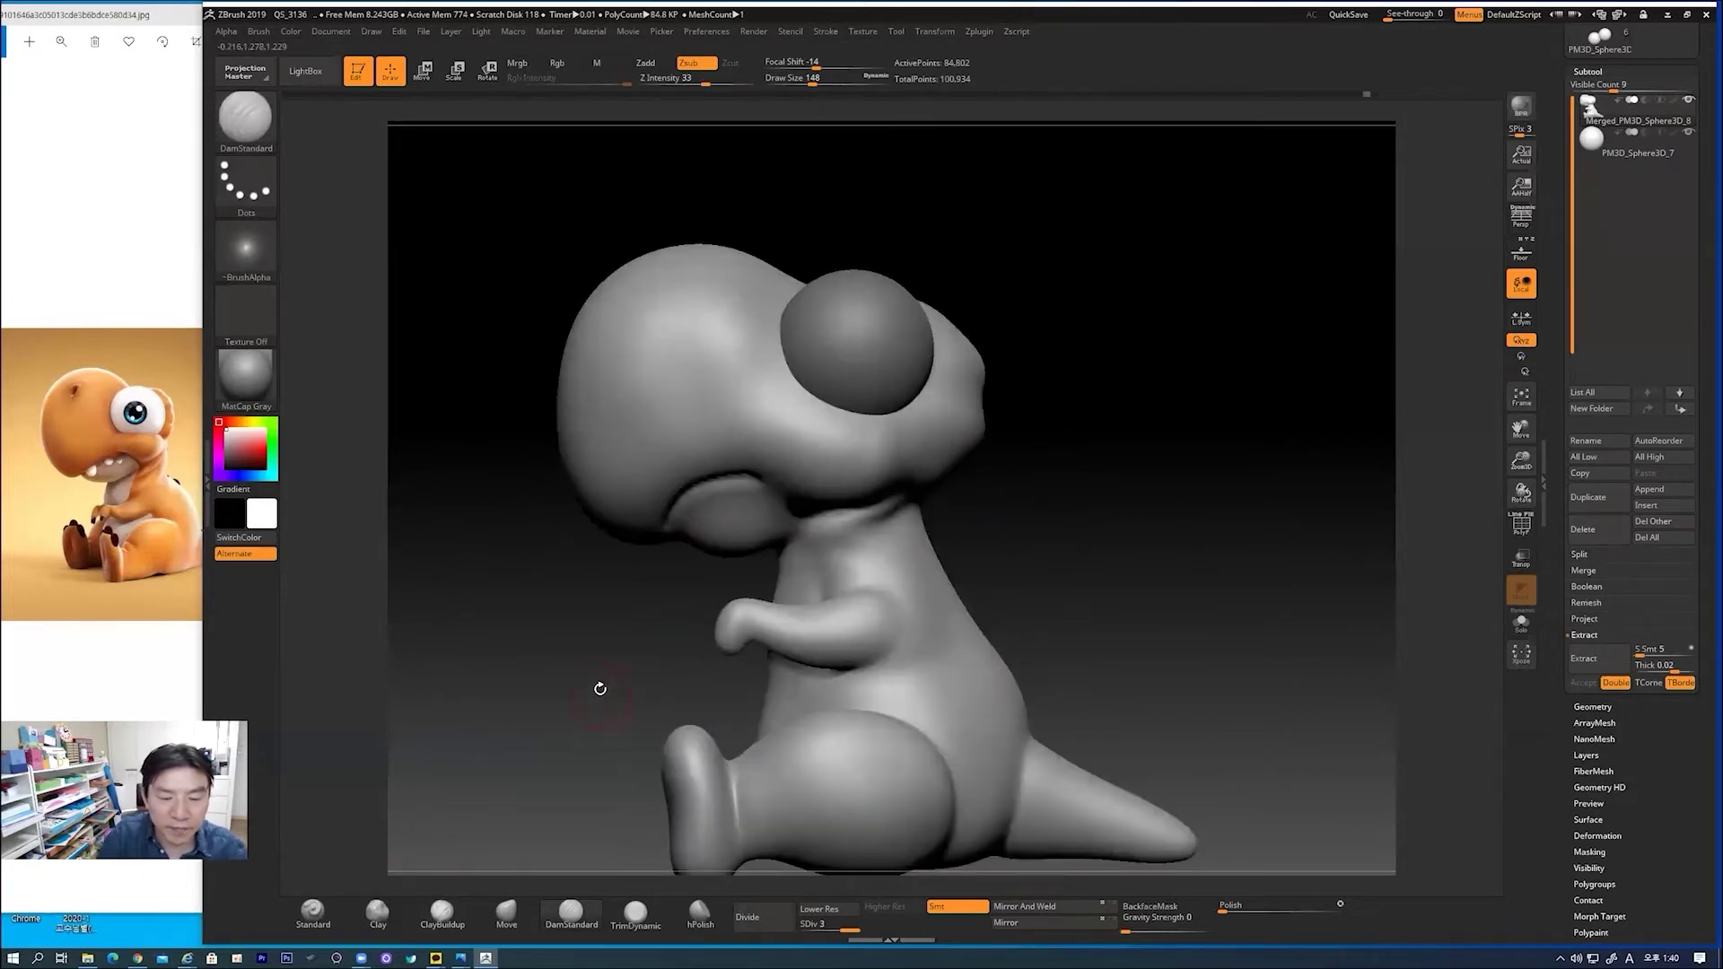
- Carve the mouth line across the front under the snout and extend it back toward the cheek
right_drag(635, 633, 666, 523)
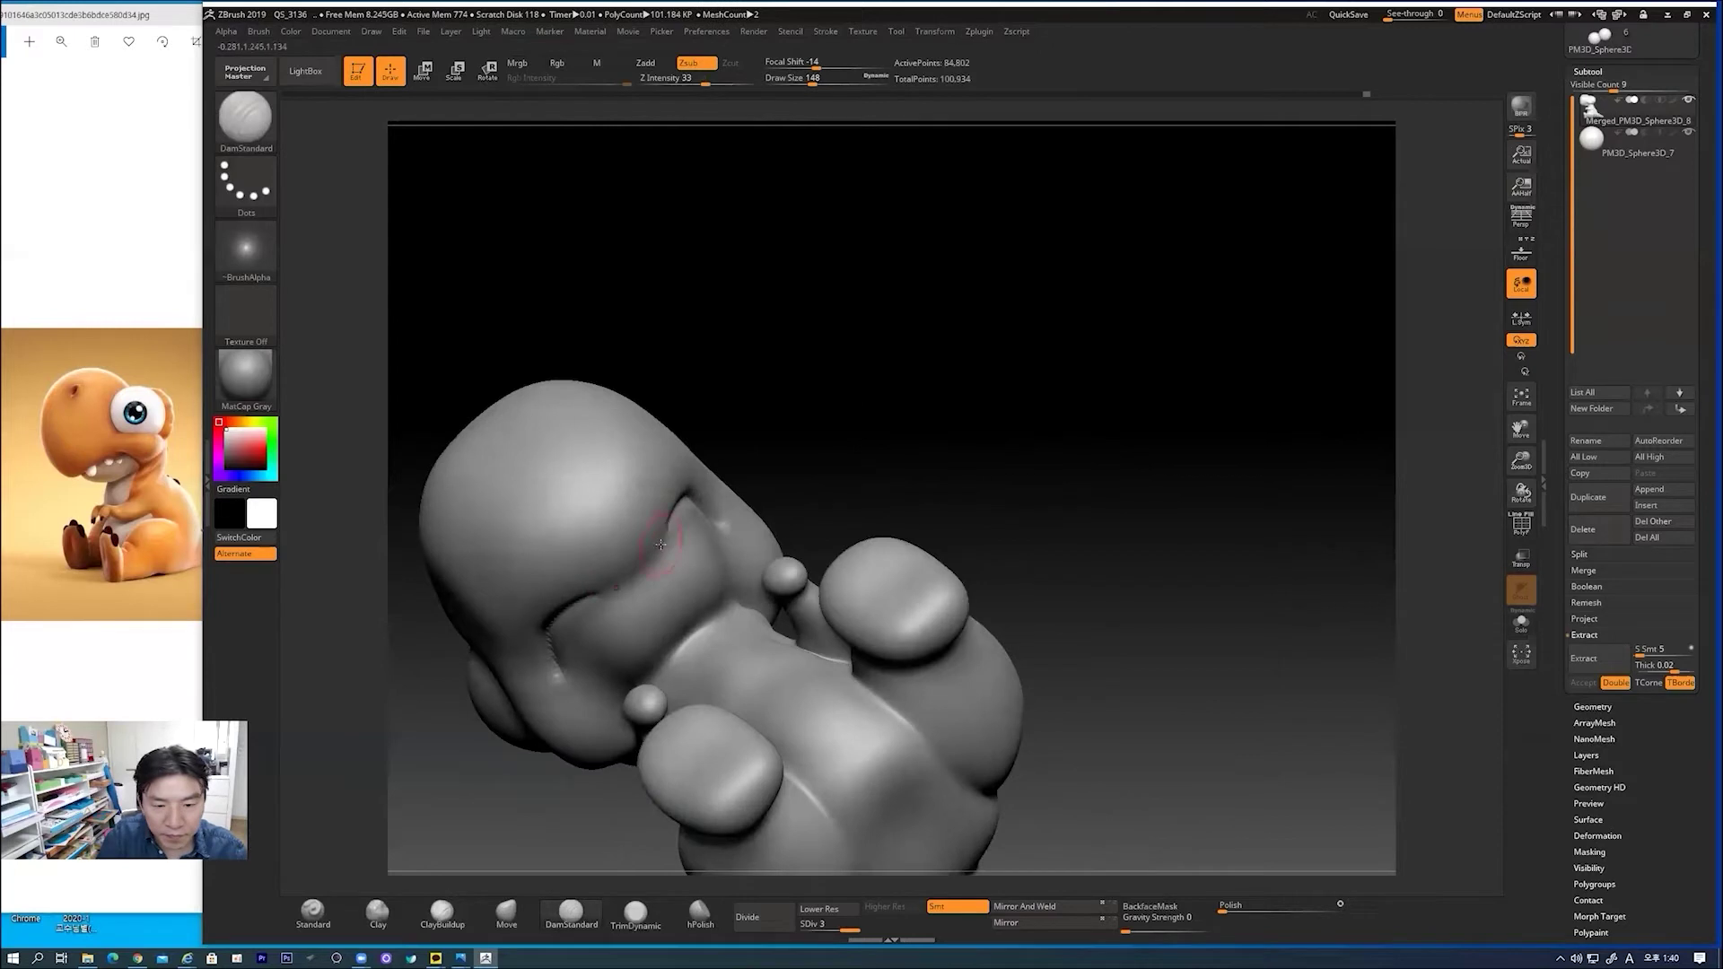
drag(663, 539, 635, 571)
shift+drag(888, 370, 633, 637)
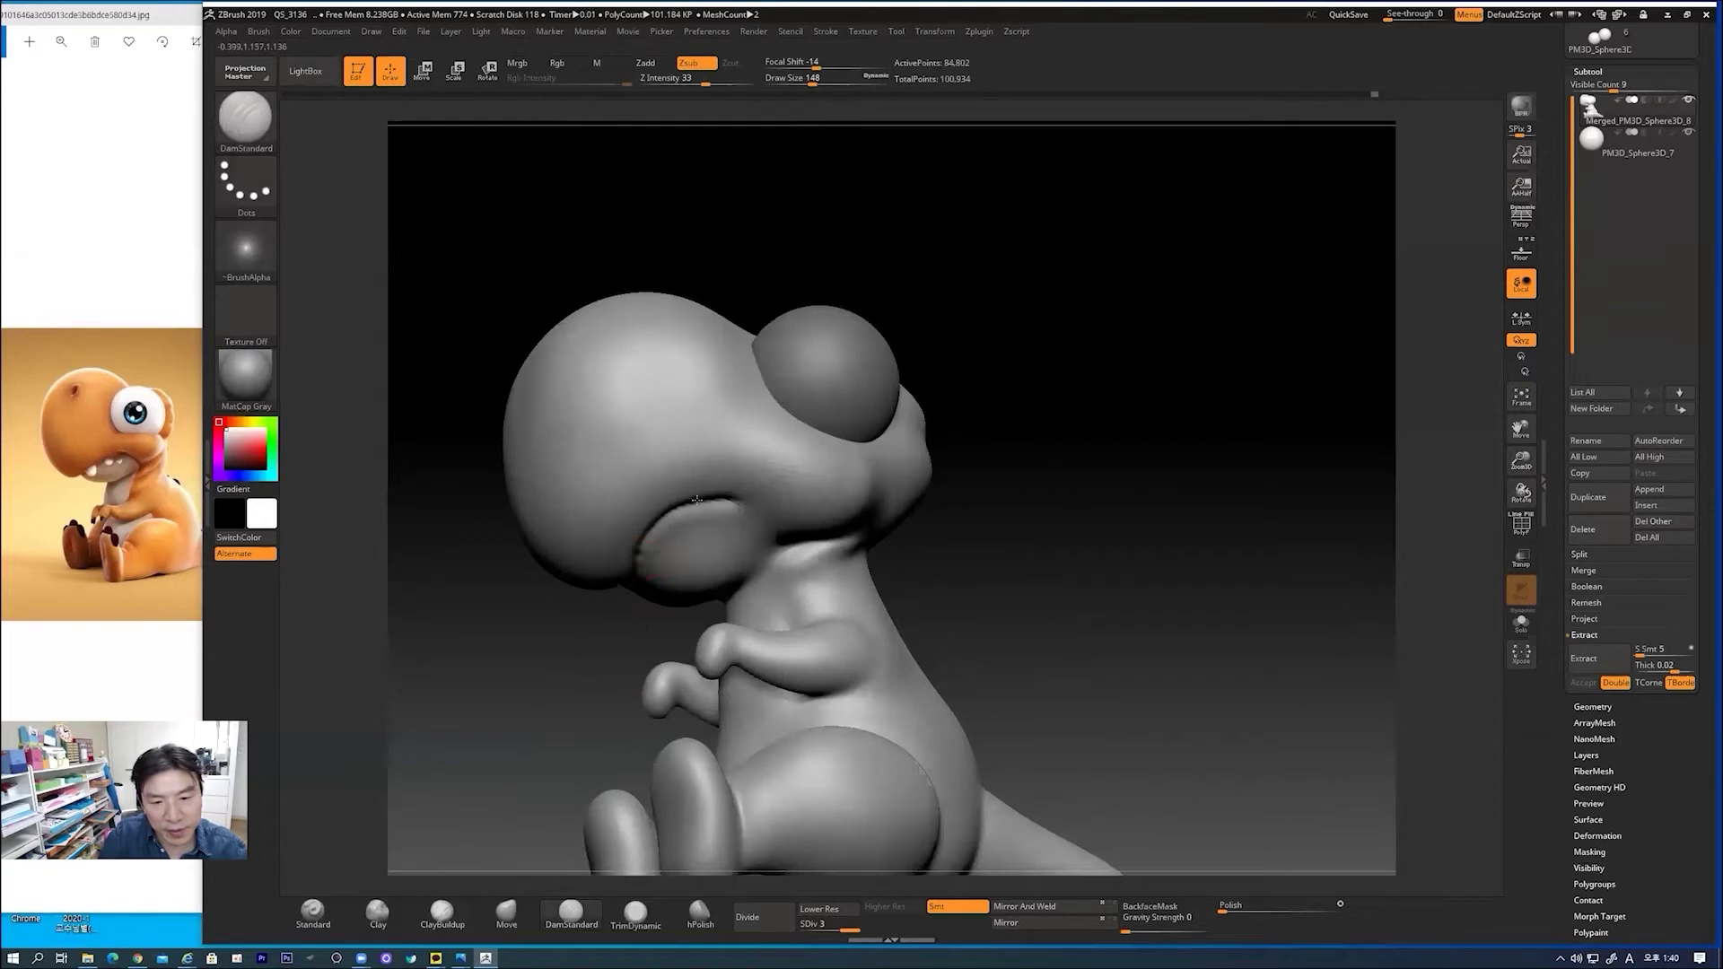
ctrl+shift+click(730, 497)
drag(1030, 512, 966, 524)
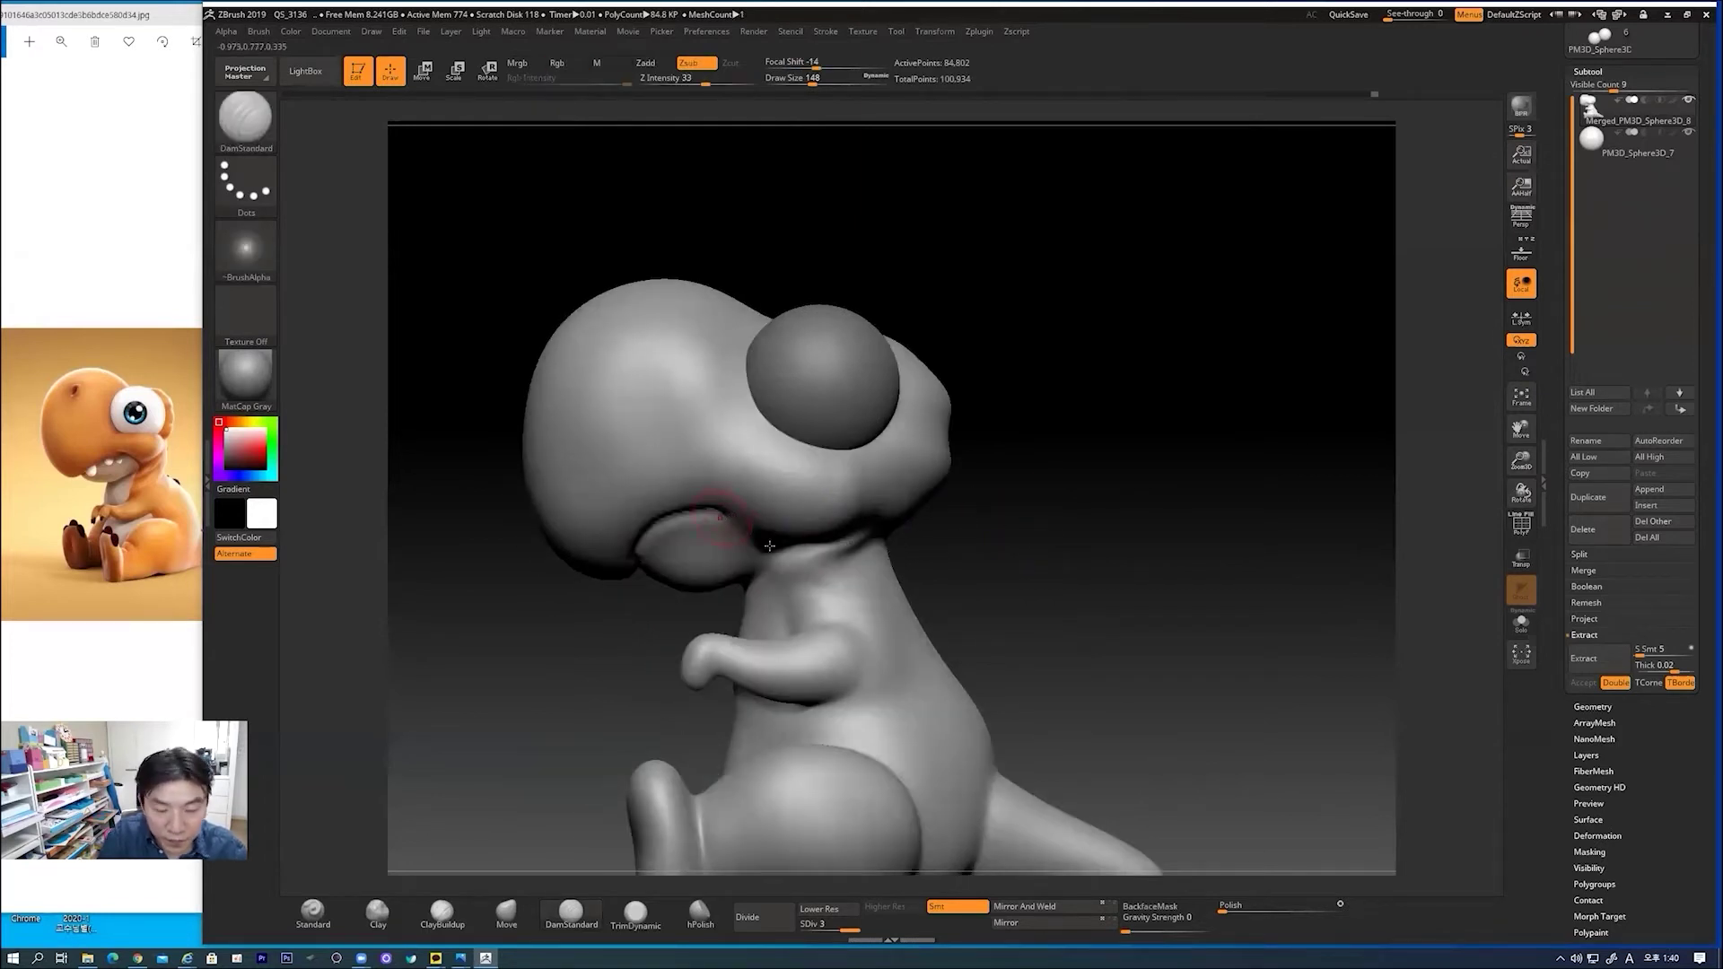
drag(1098, 481, 1121, 440)
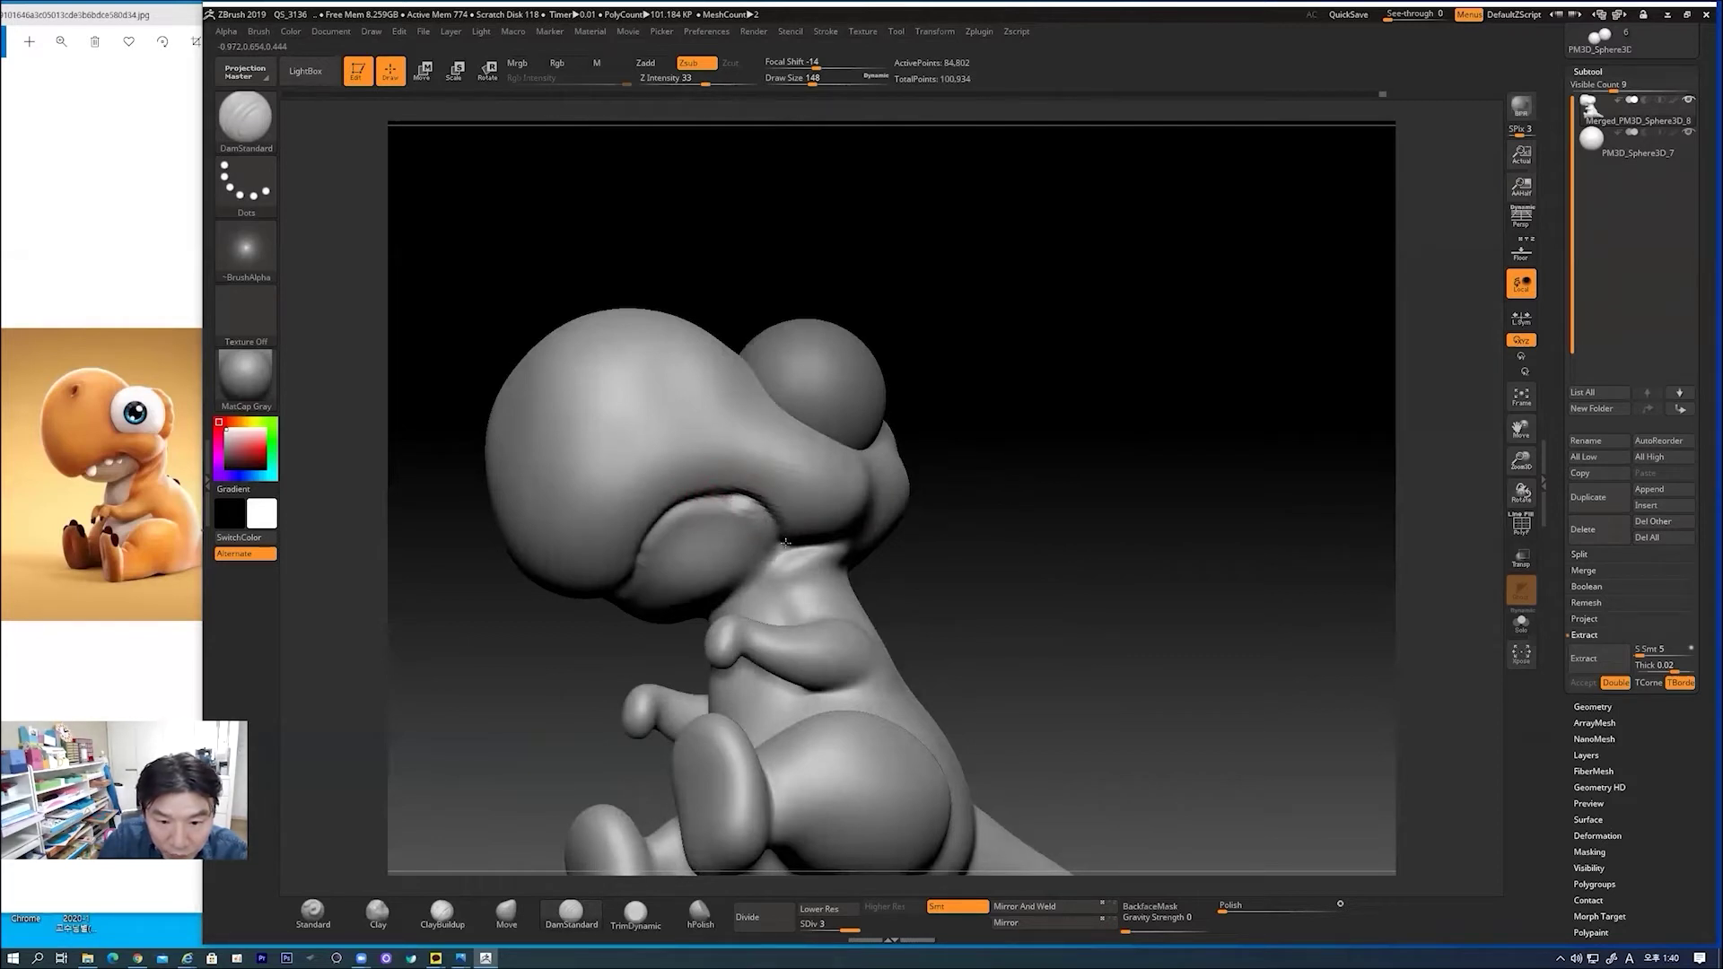
- Smooth the back end of the mouth line and carve a short diagonal crease at the mouth corner with DamStandard
shift+drag(1025, 519, 1155, 559)
shift+drag(756, 524, 813, 550)
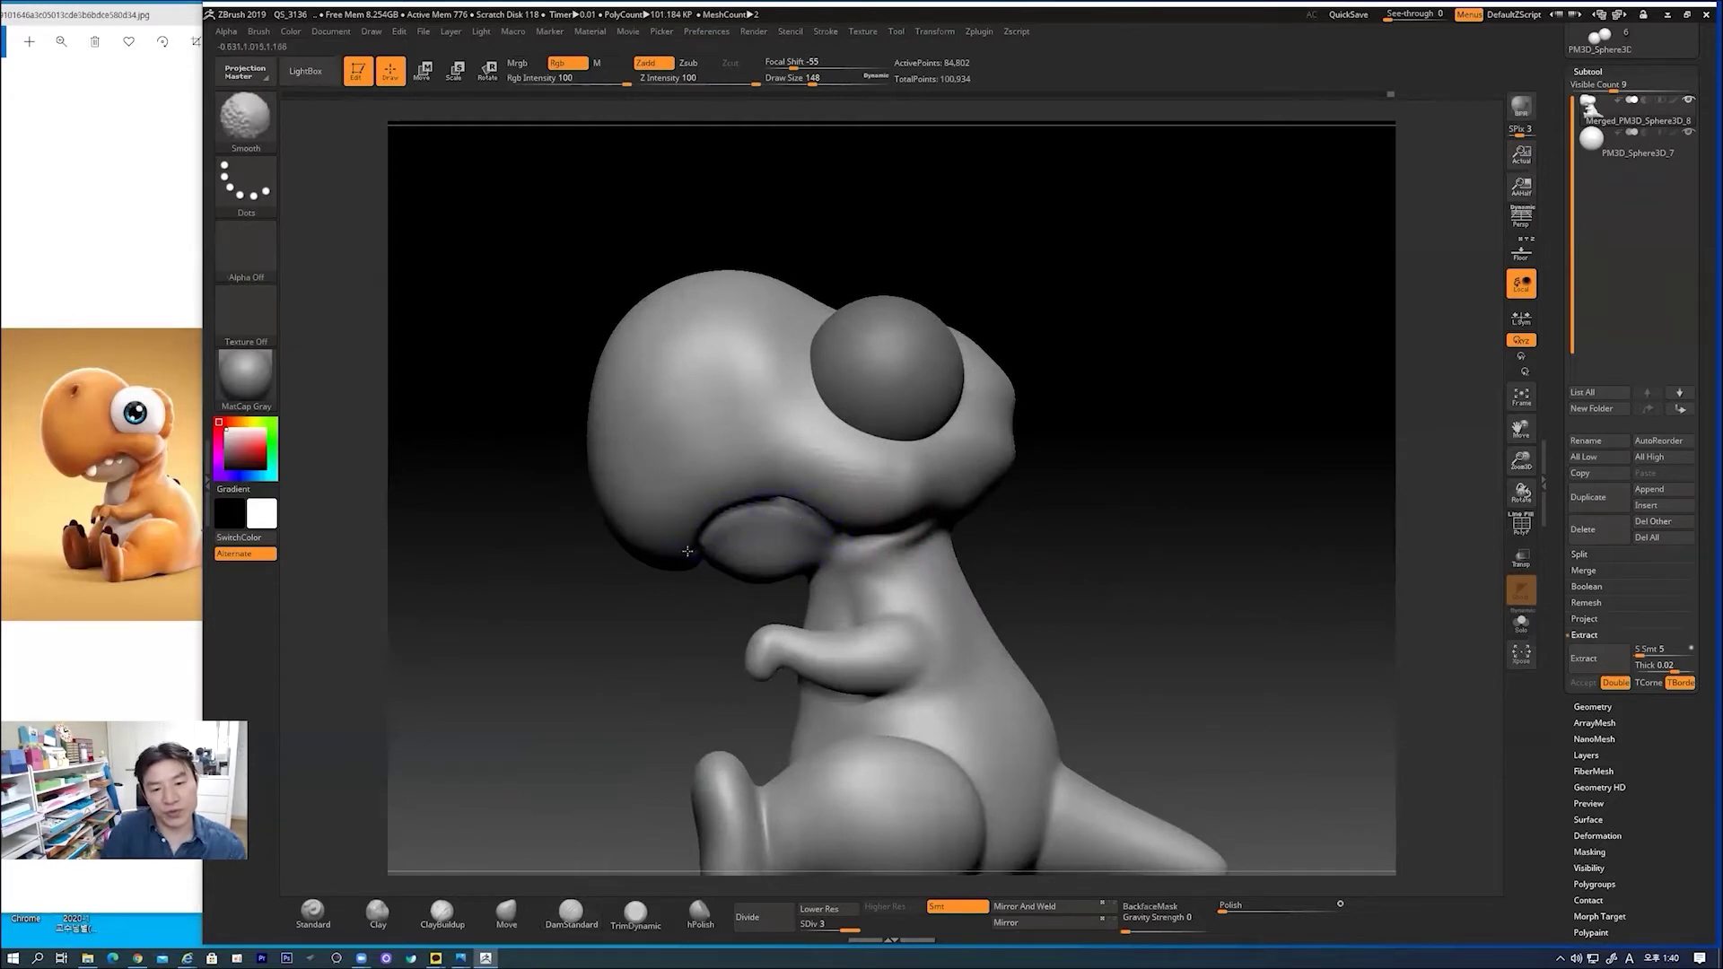
drag(680, 642, 723, 584)
ctrl+shift+click(795, 508)
drag(1134, 471, 779, 474)
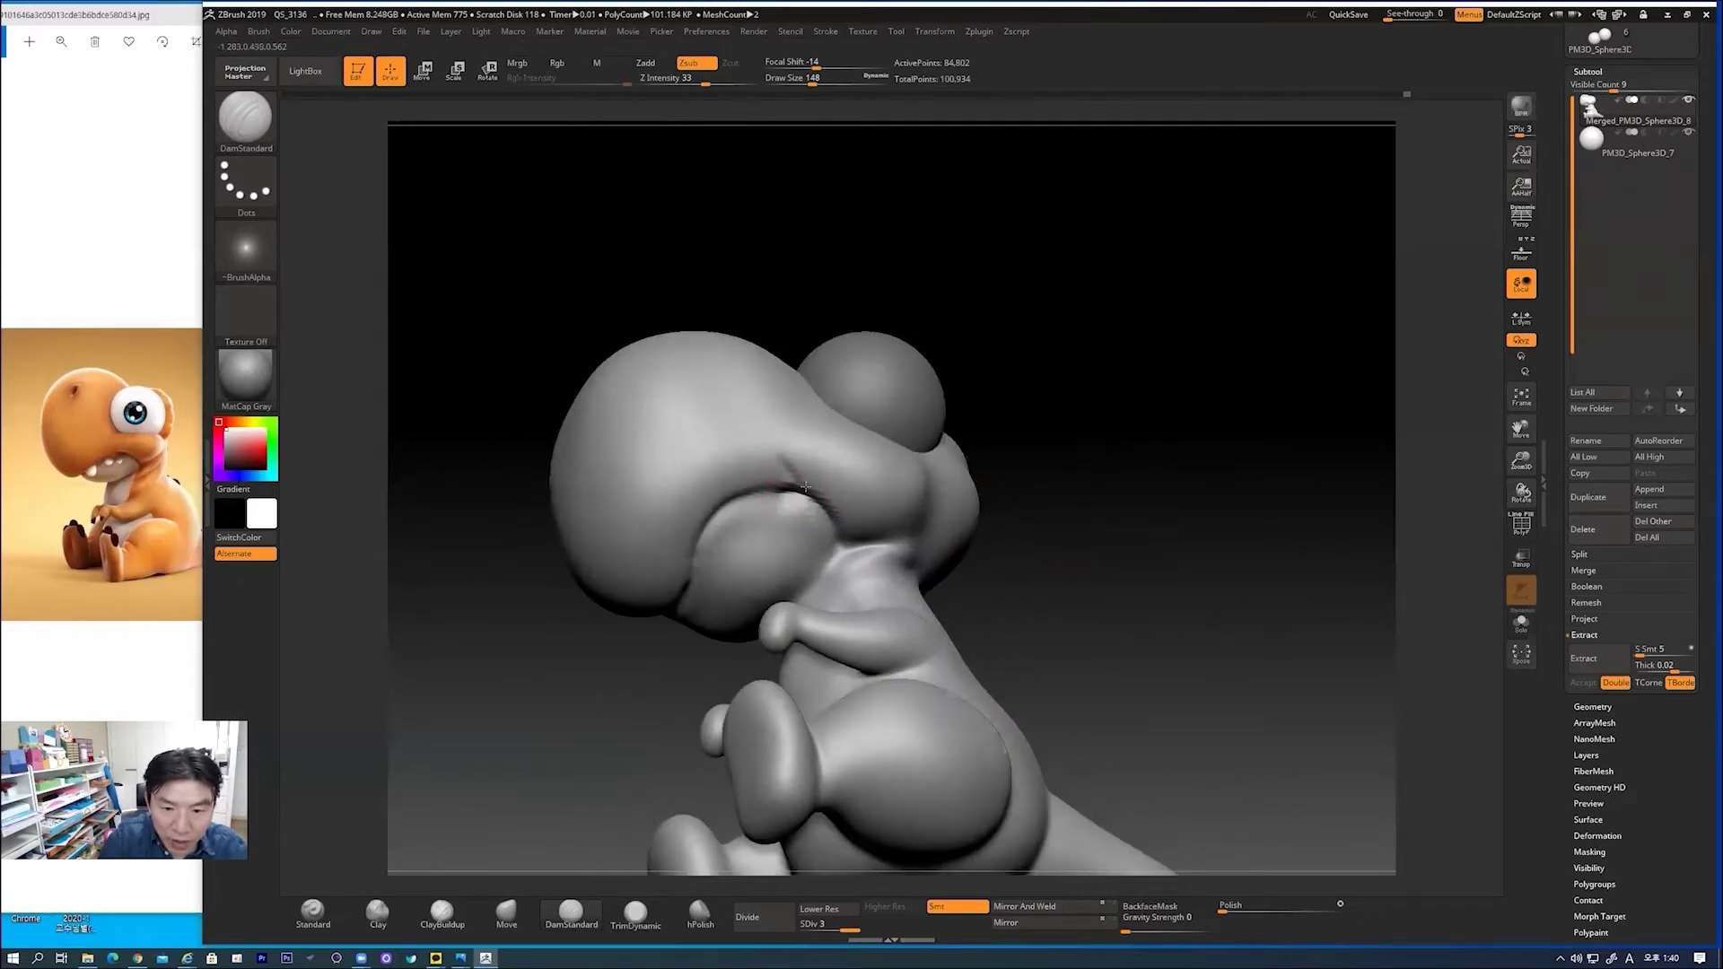
ctrl+shift+click(813, 495)
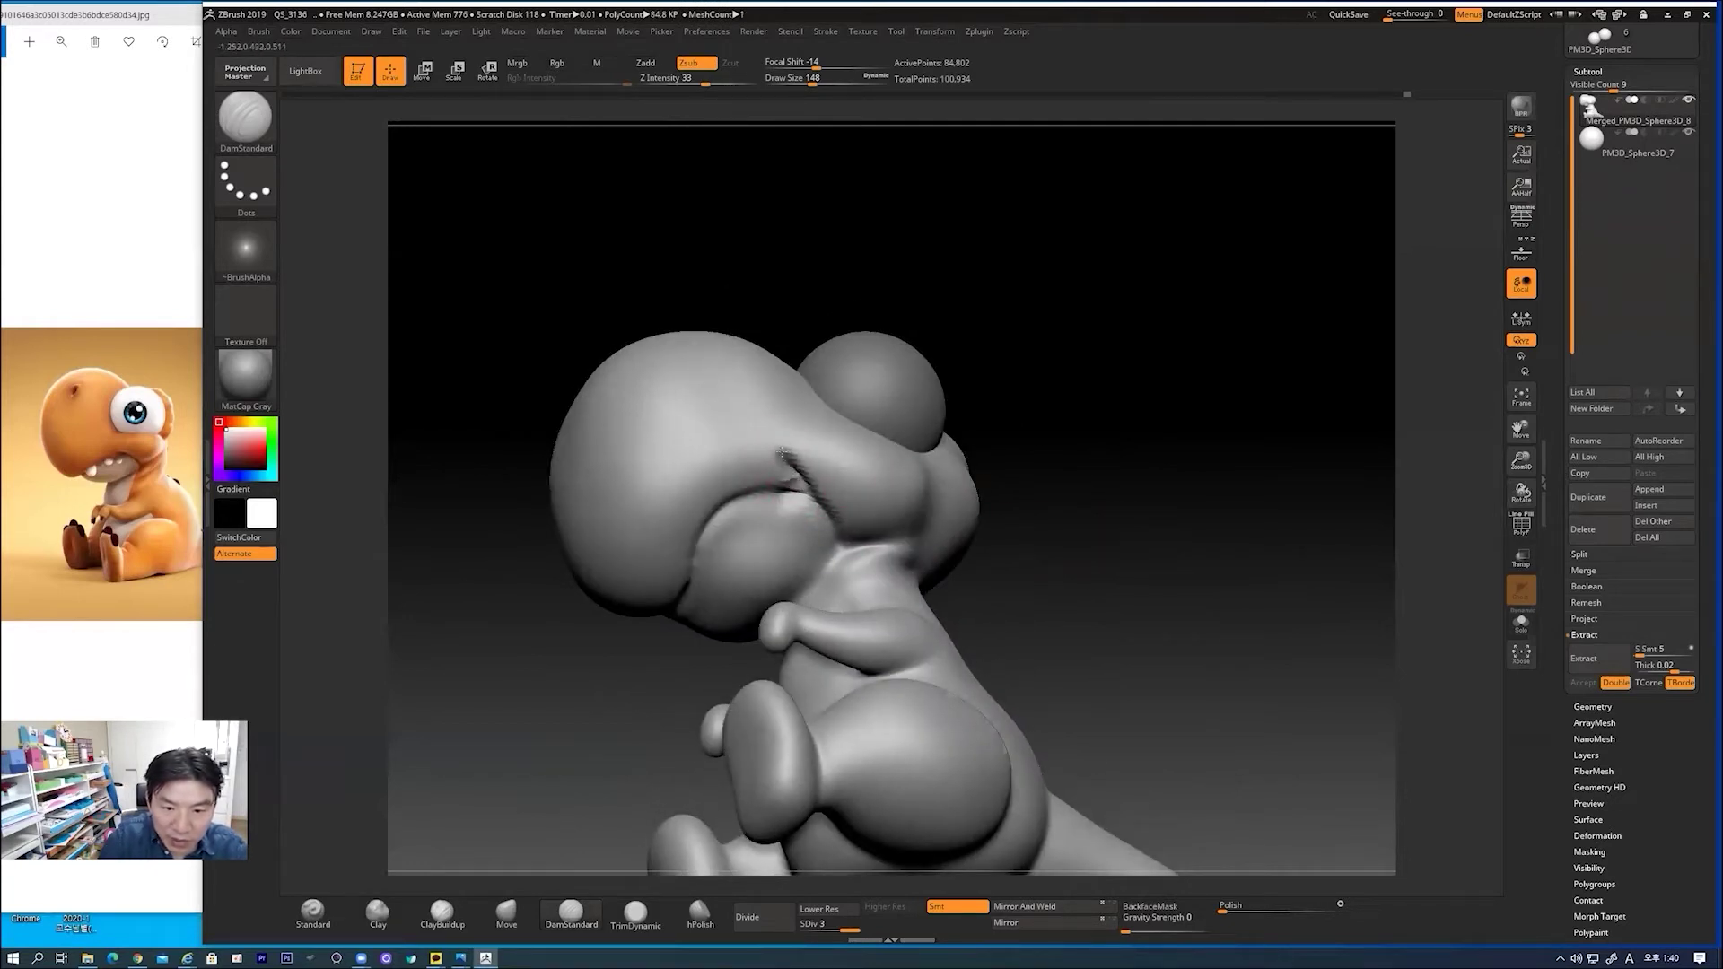
mouse_move(1031, 435)
mouse_down()
mouse_move(1089, 554)
mouse_move(1112, 554)
mouse_up()
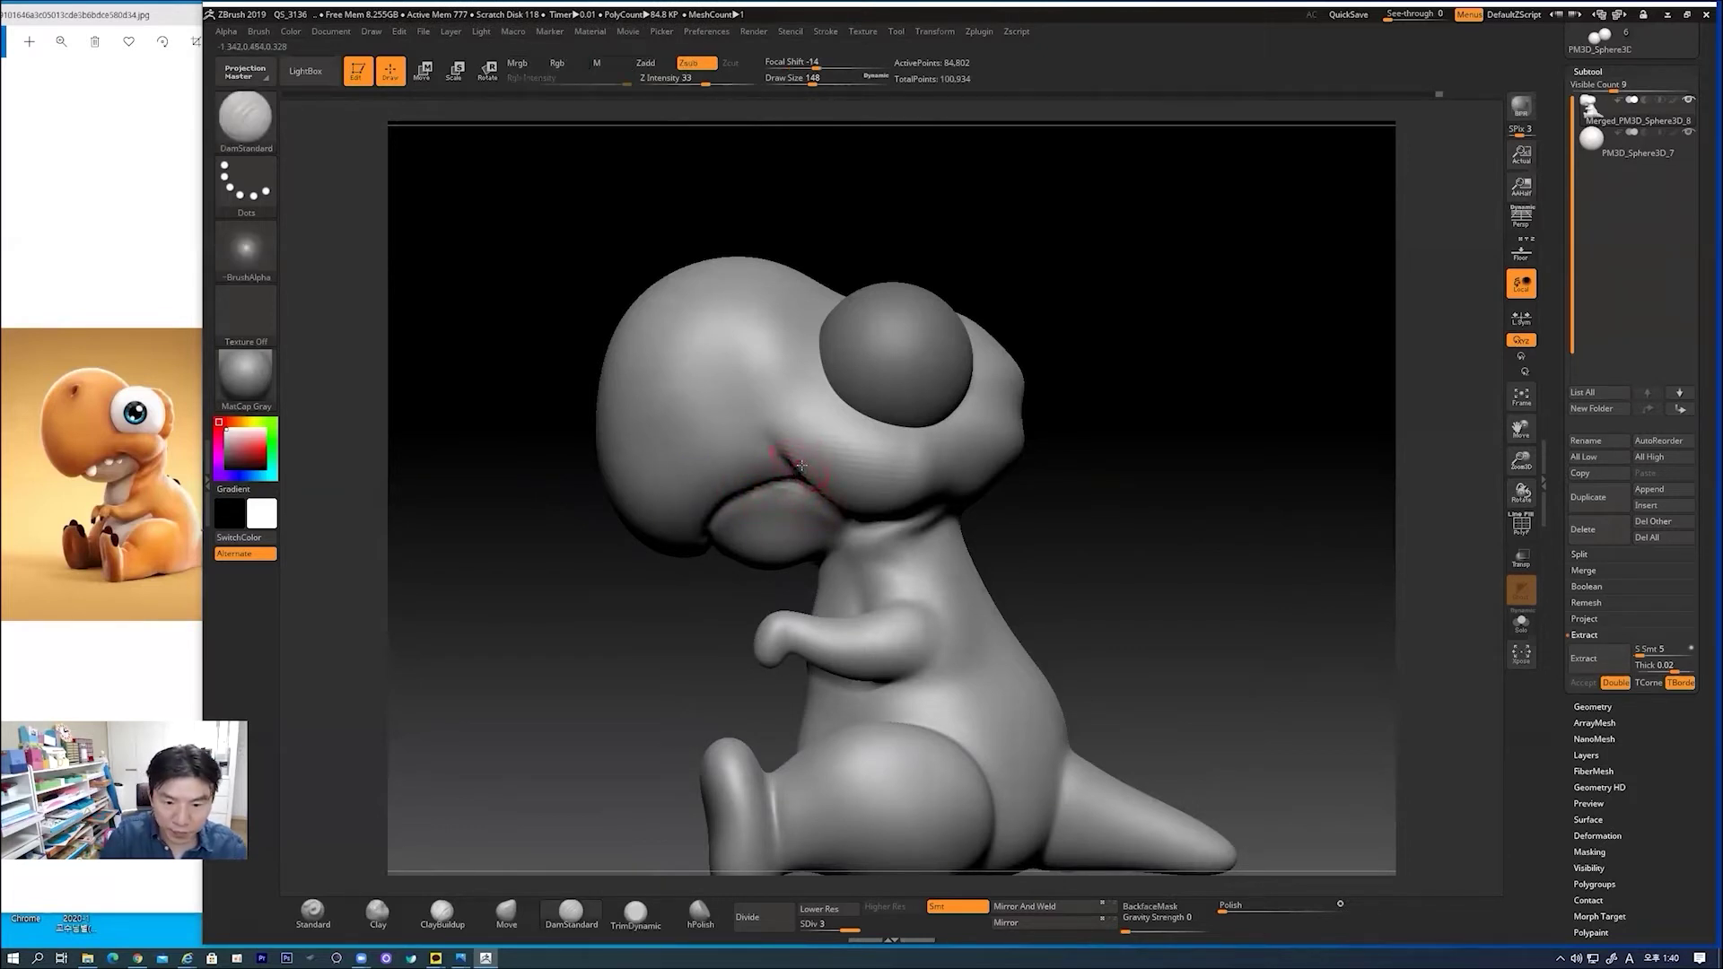
- Reshape the mouth corner with the Move brush at draw size 148 and smooth the crease and lower snout edge
click(508, 911)
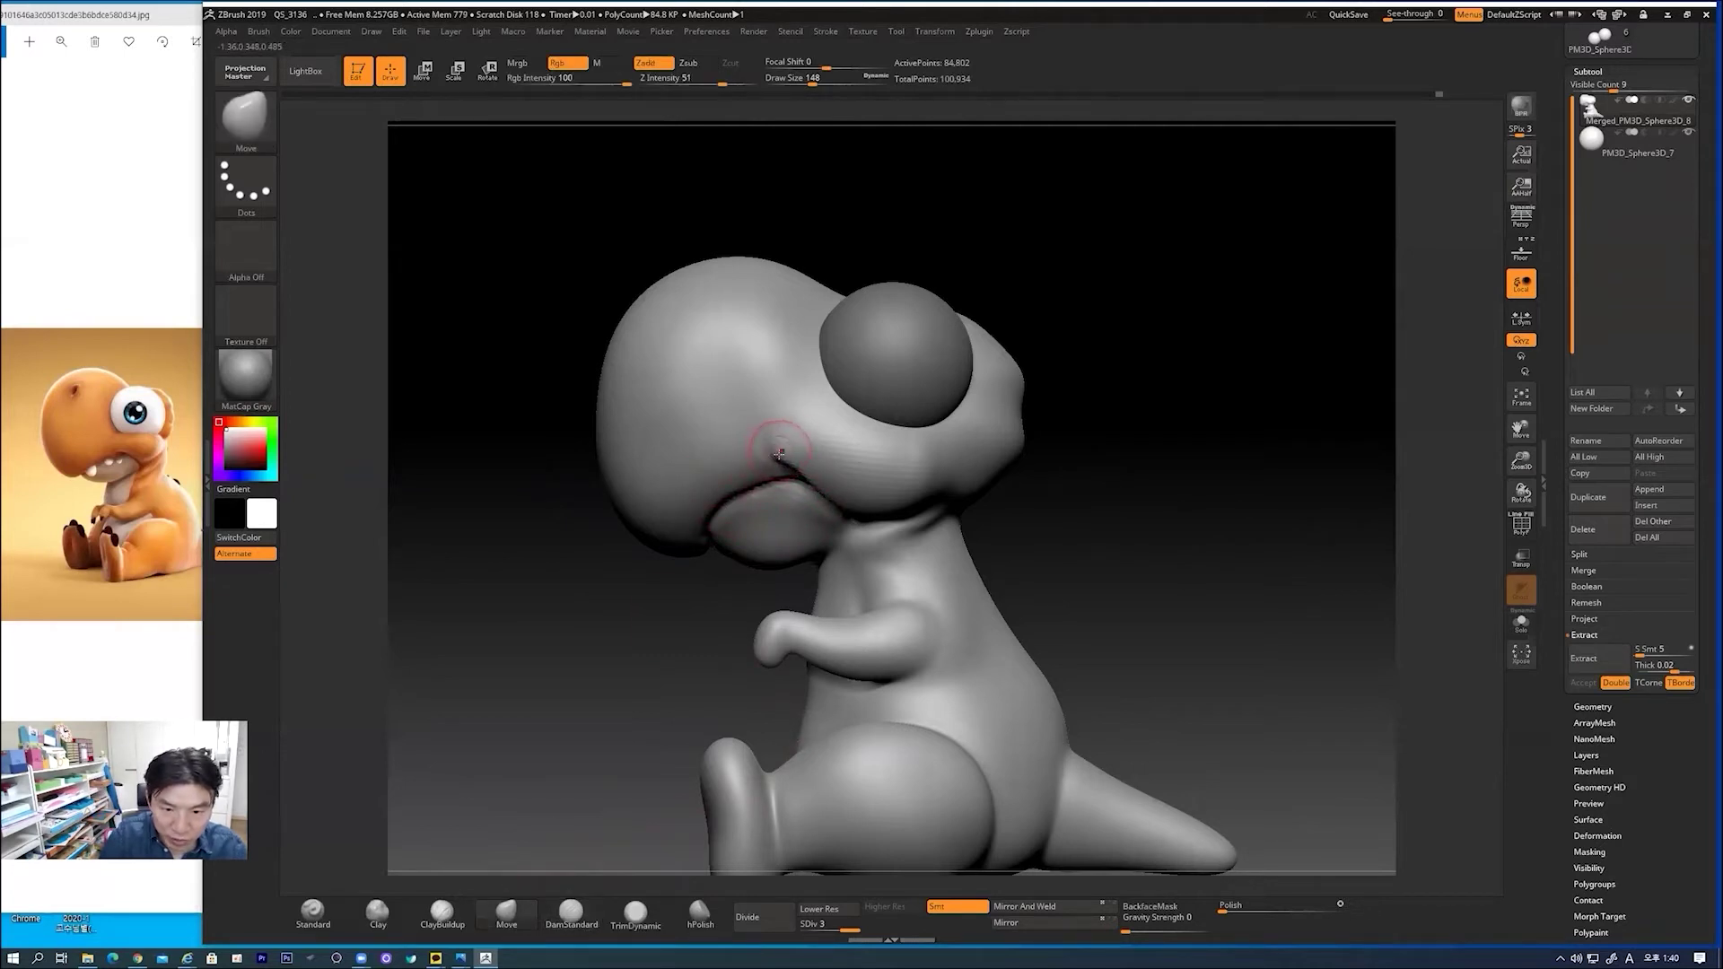
shift+drag(756, 456, 808, 464)
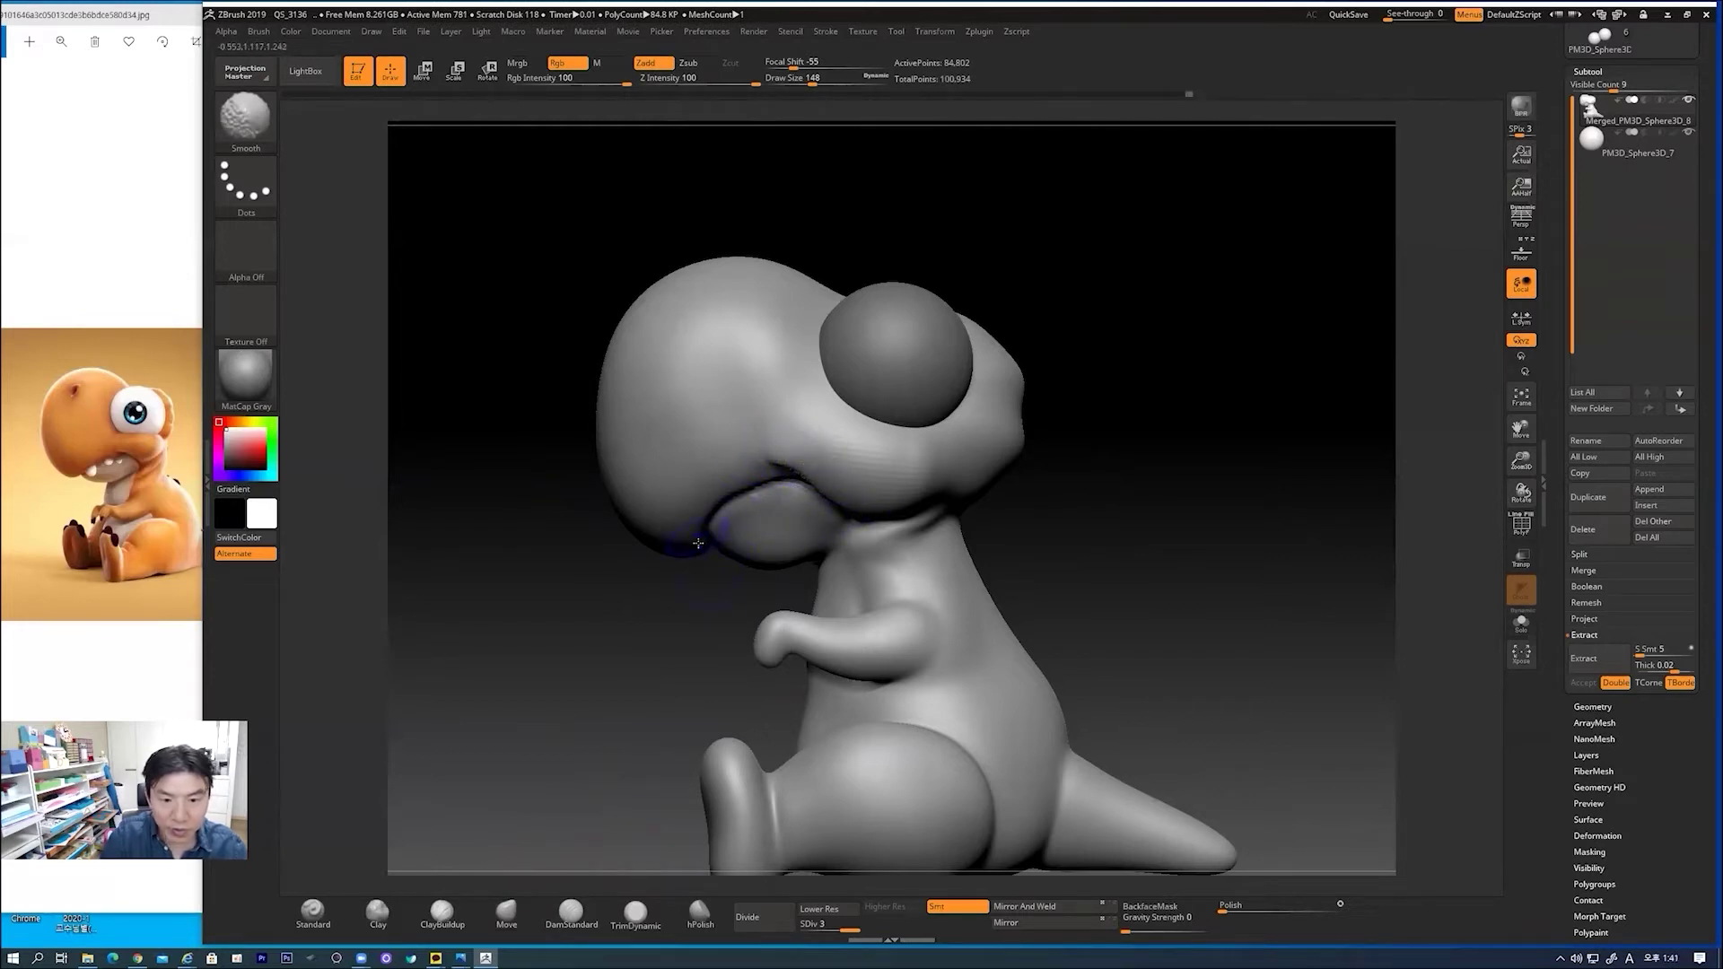
drag(696, 607, 704, 530)
drag(638, 692, 684, 812)
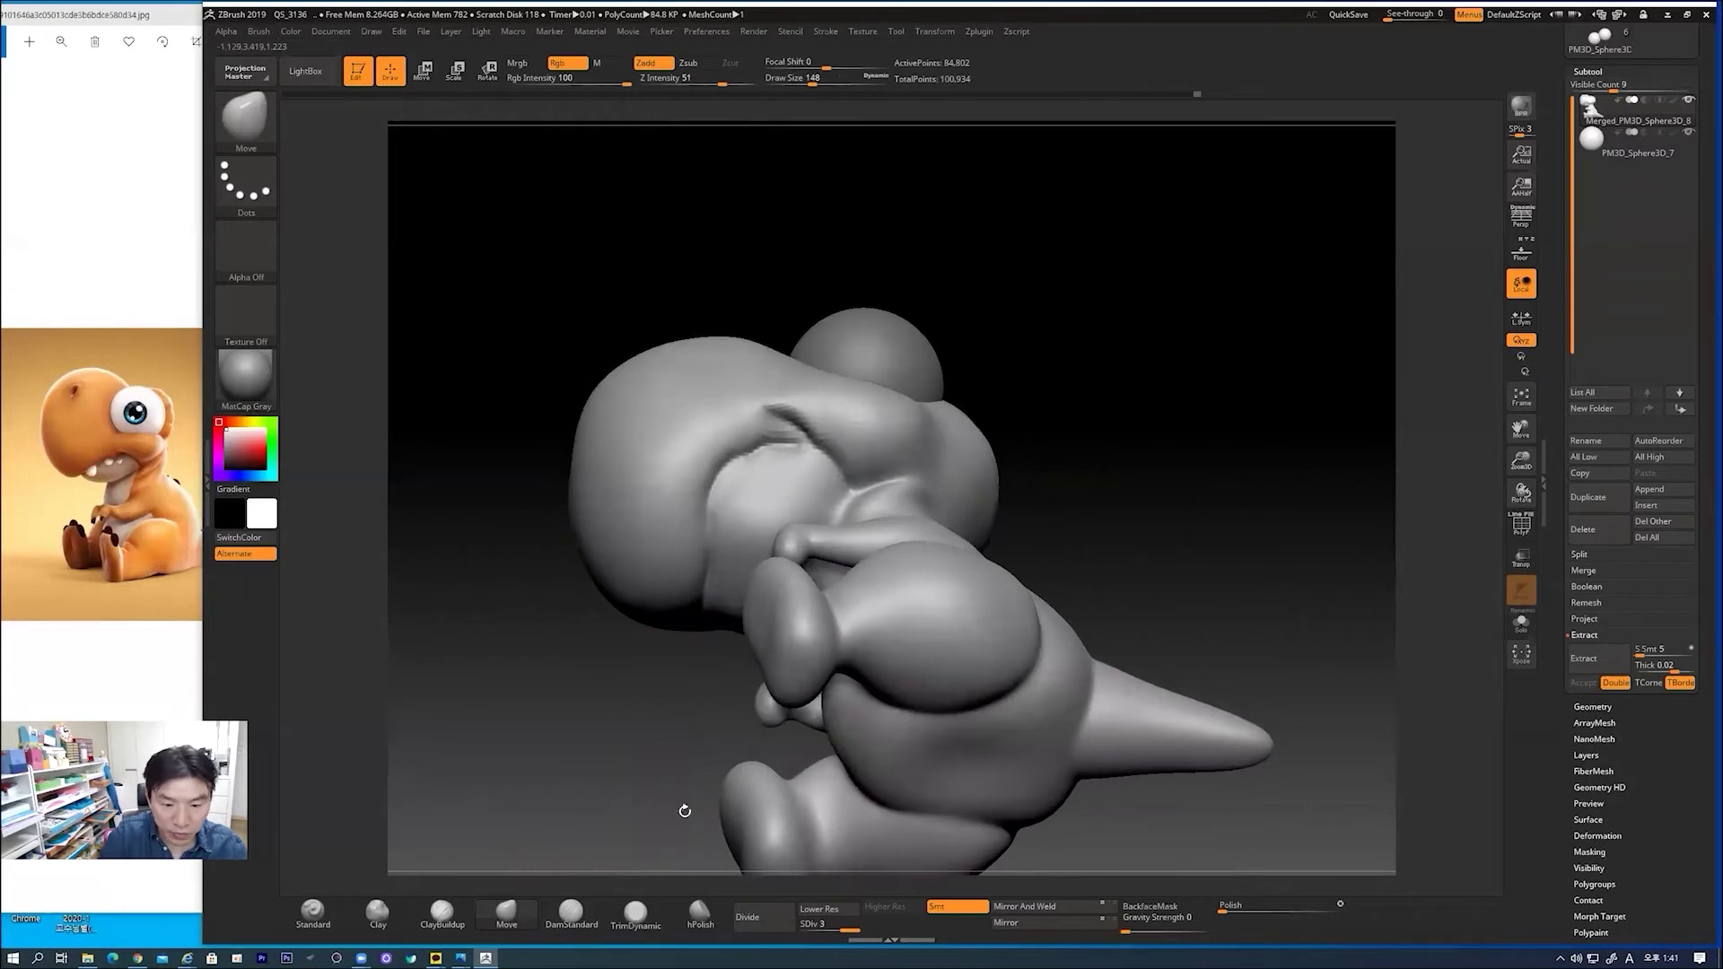
- Deepen the groove above the lower jaw with DamStandard and smooth the jaw surface
click(572, 915)
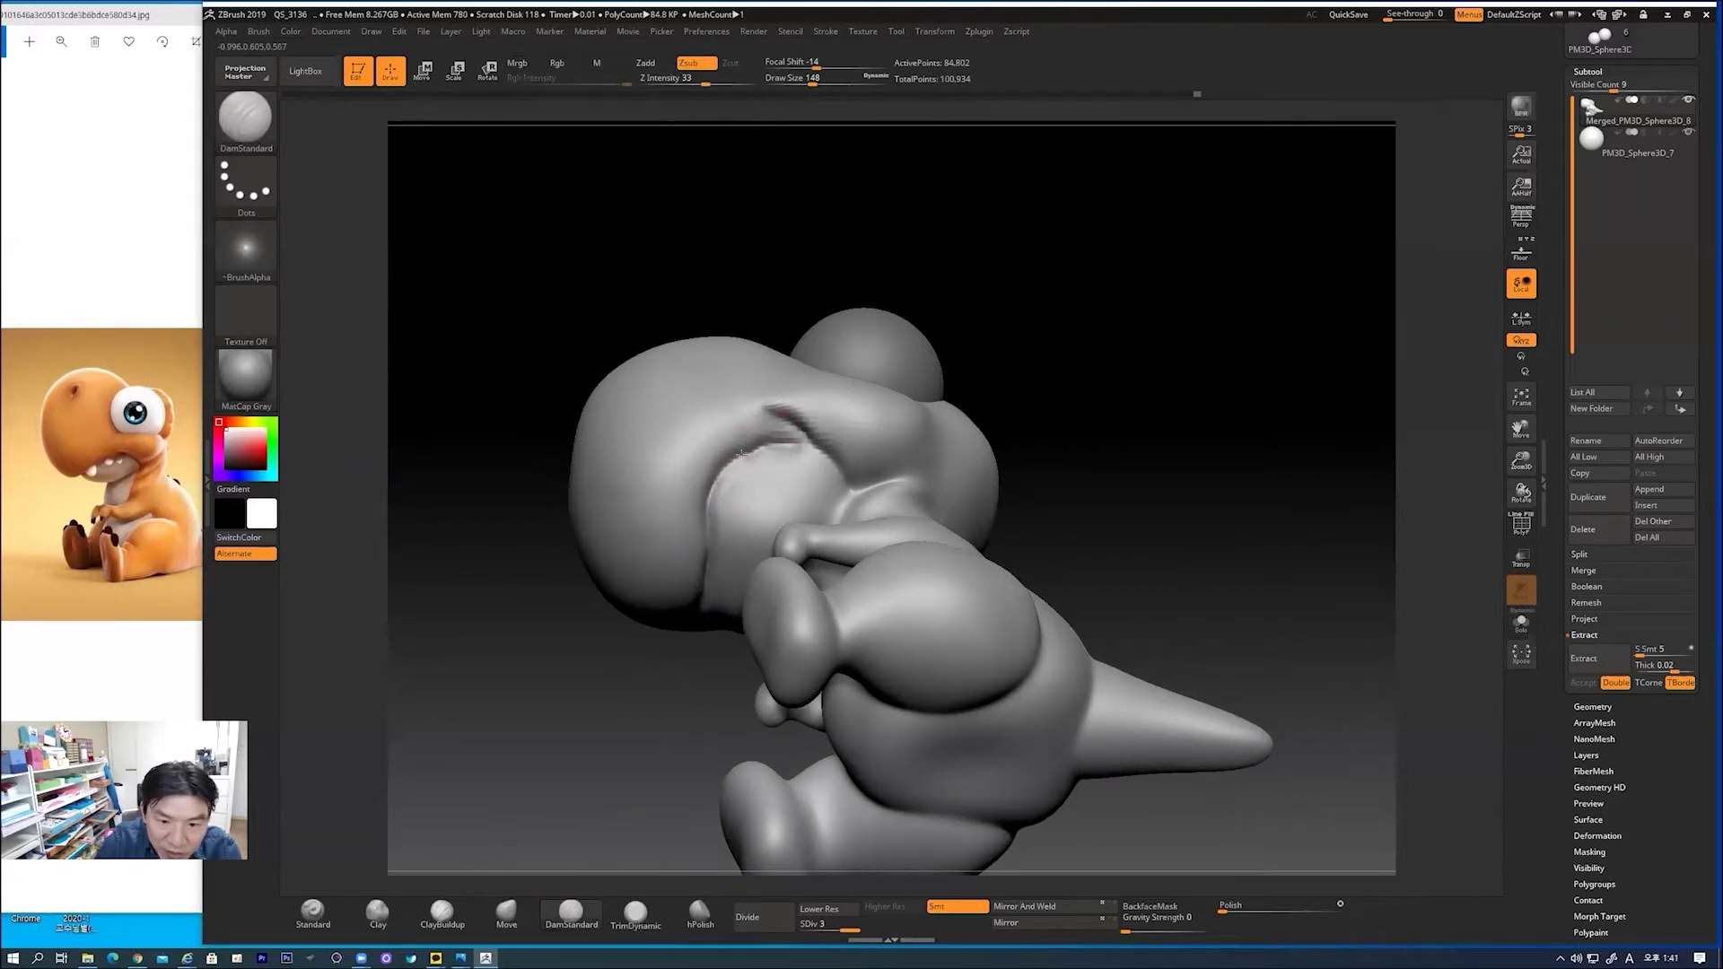
shift+drag(1119, 435, 902, 484)
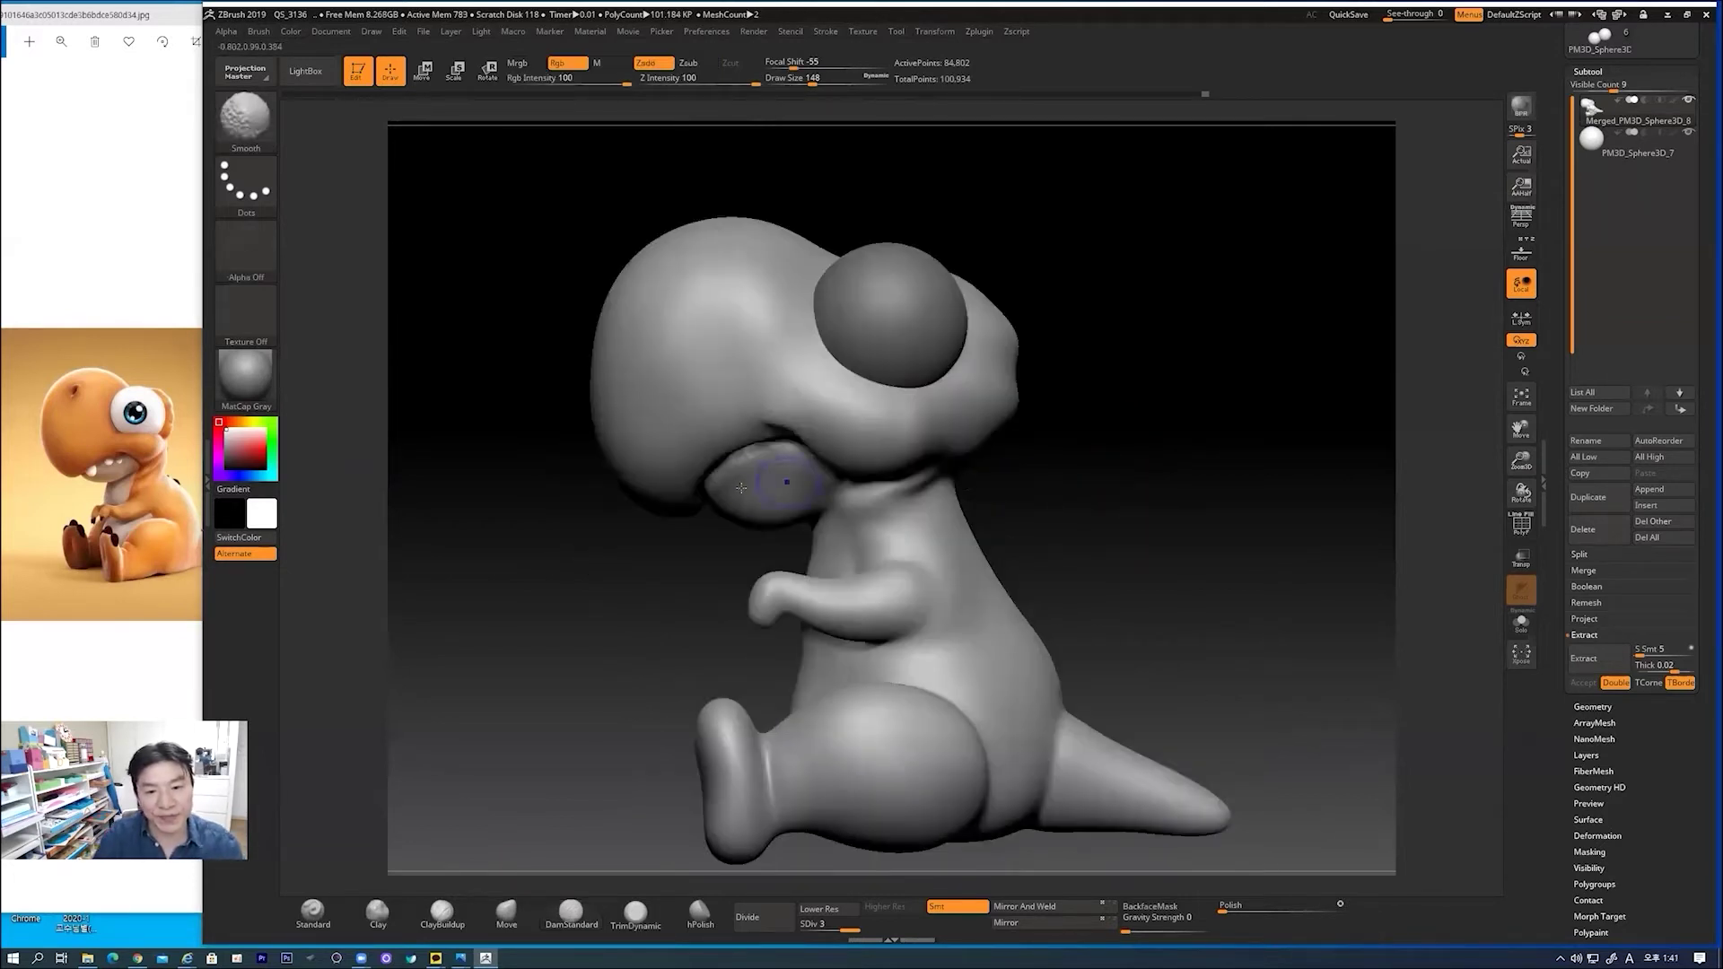
mouse_move(1176, 529)
alt+mouse_down()
mouse_move(1115, 540)
mouse_move(1158, 552)
alt+mouse_up()
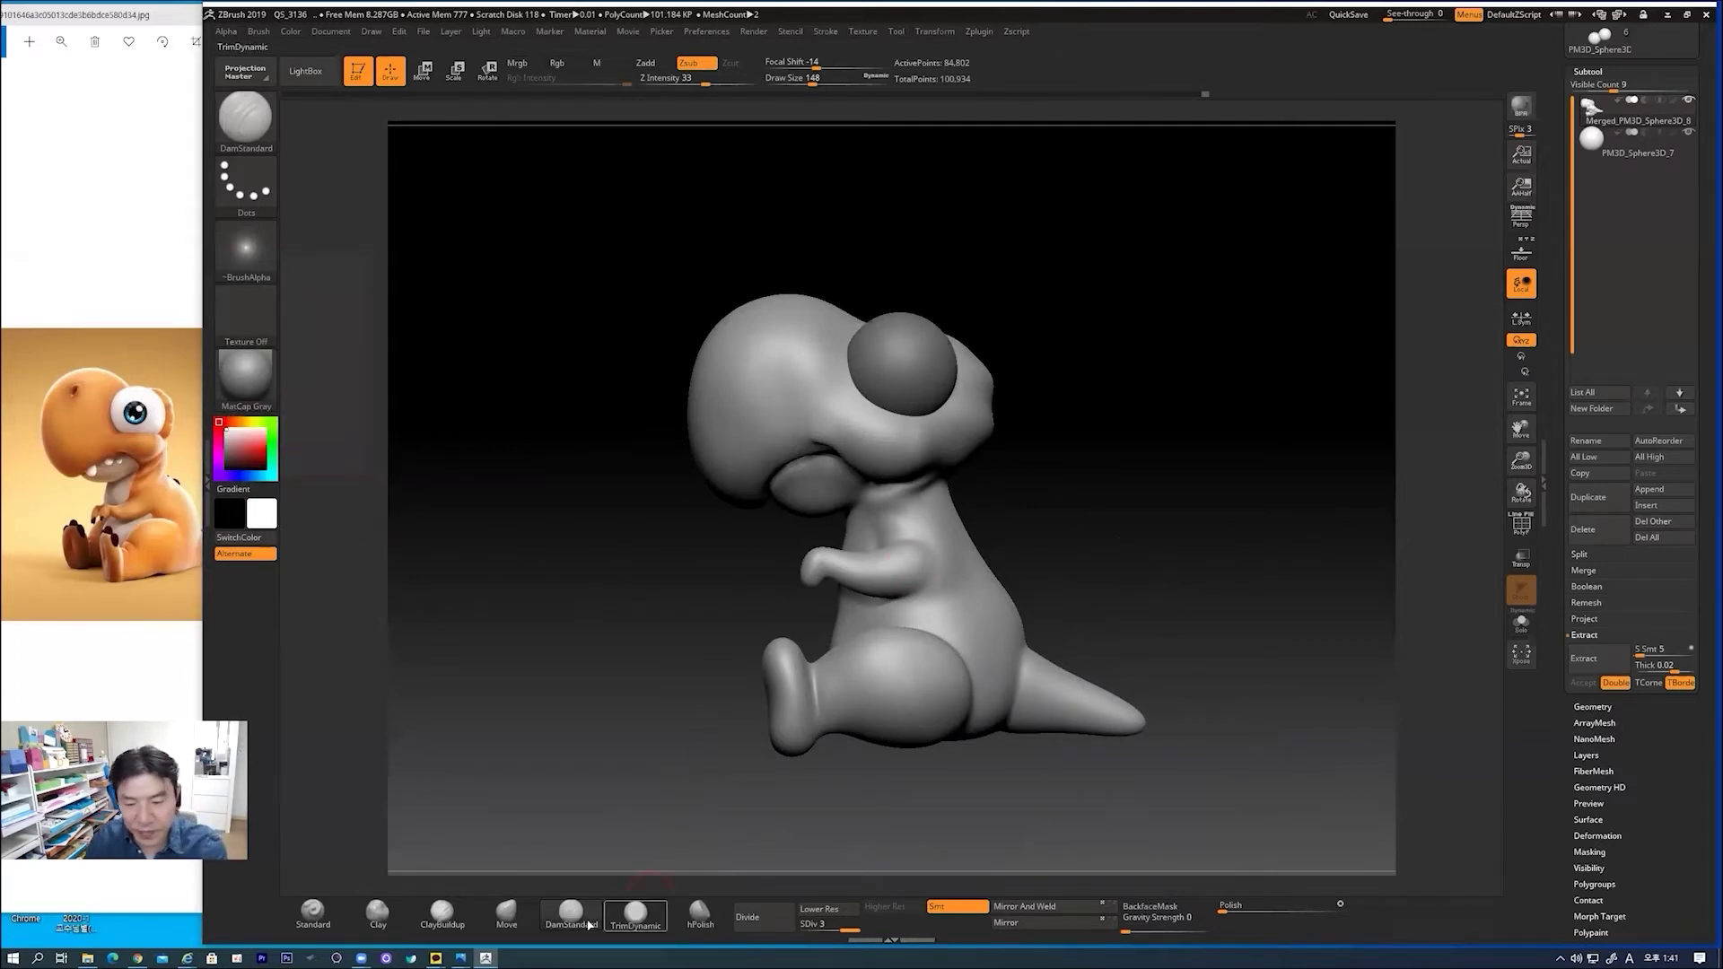
- Enlarge the Move brush to draw size 616 and pull the top and front of the head outward in side view
click(507, 913)
key(bracketright)
key(bracketright)
key(bracketright)
key(bracketright)
key(bracketright)
key(bracketright)
key(bracketright)
key(bracketright)
key(bracketright)
key(bracketright)
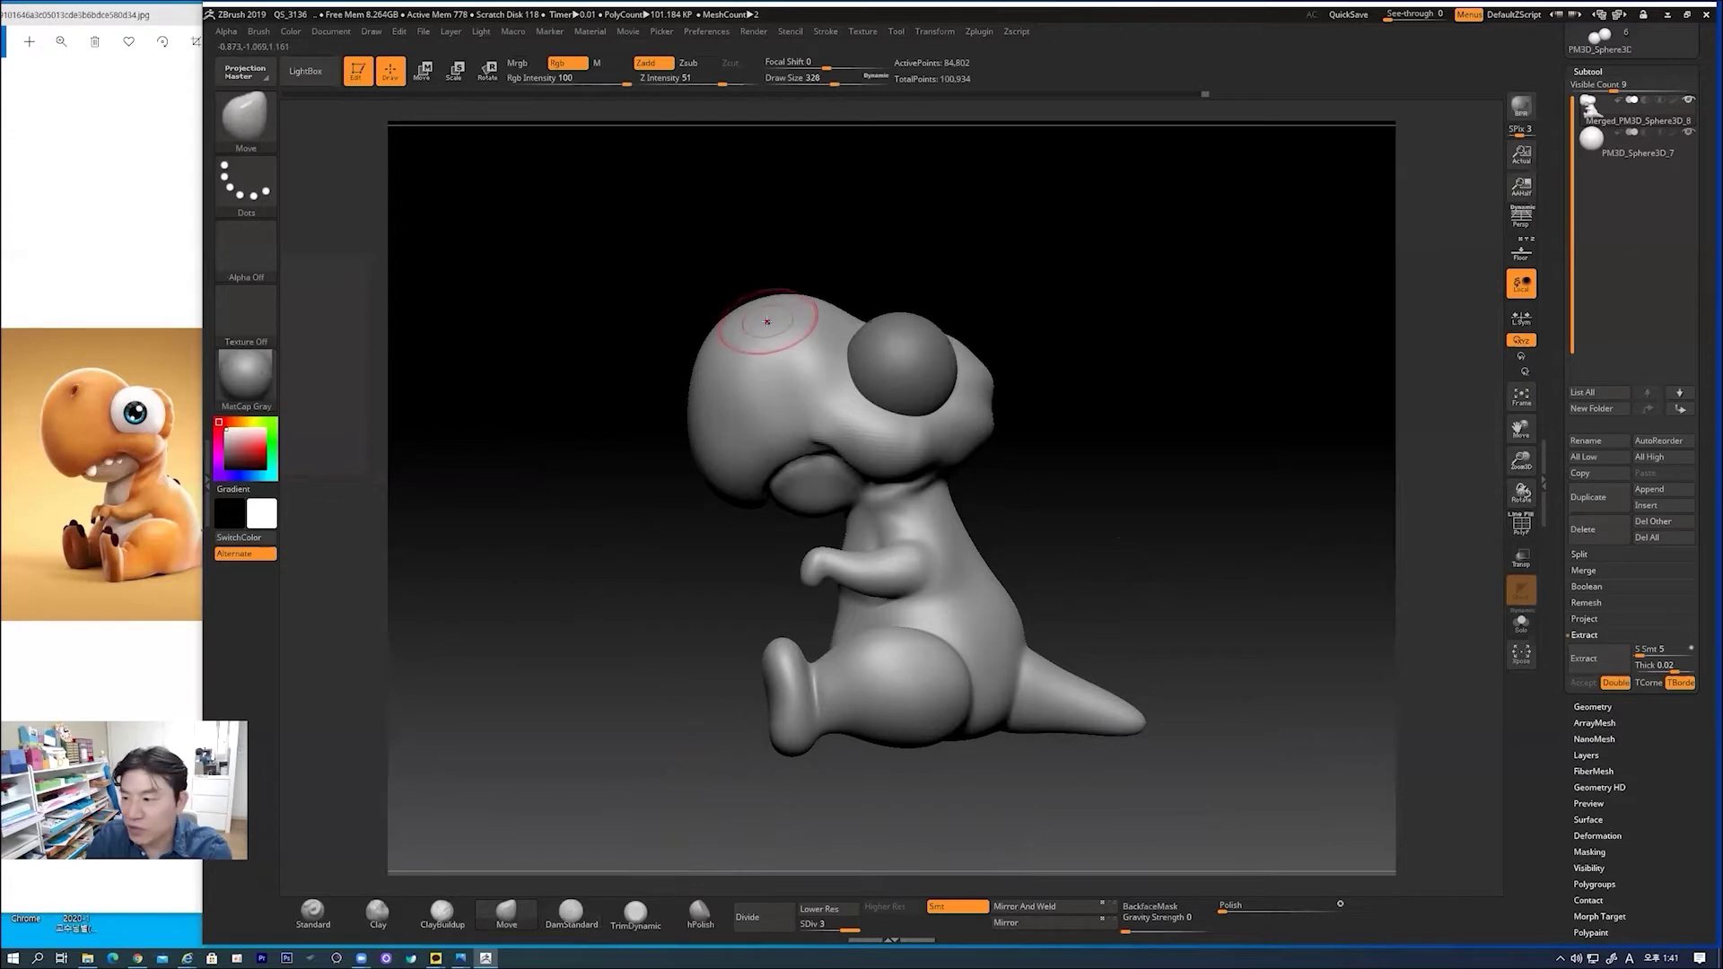
key(bracketright)
key(bracketright)
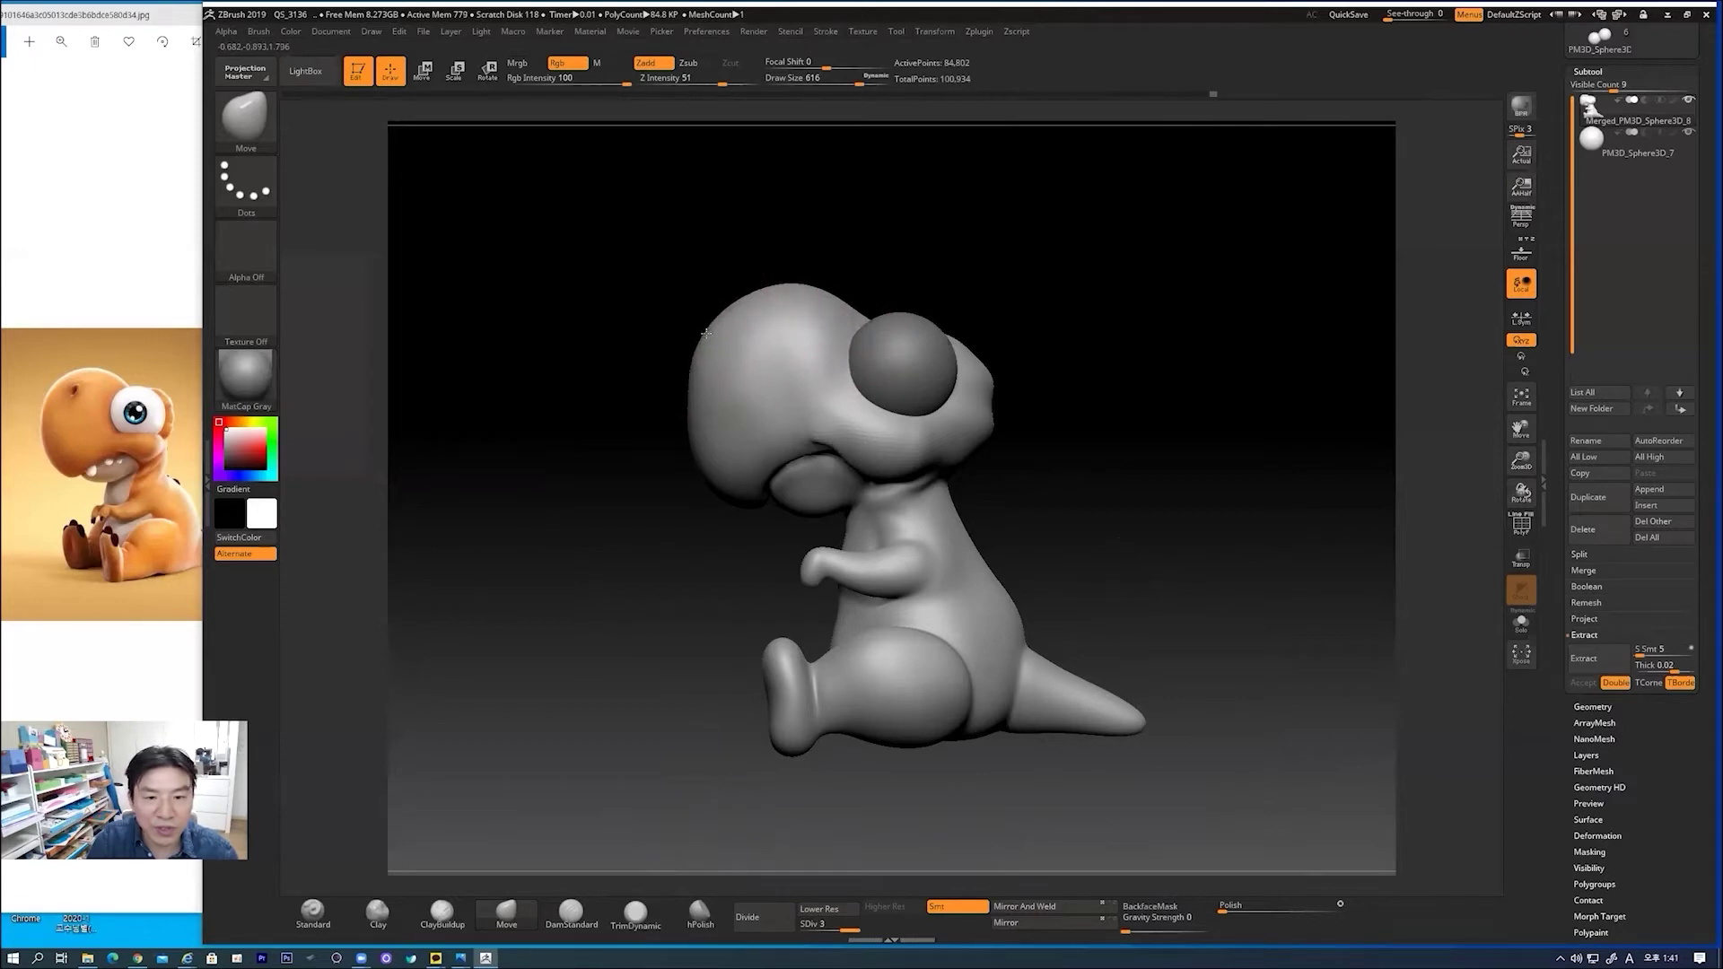
drag(688, 398, 680, 406)
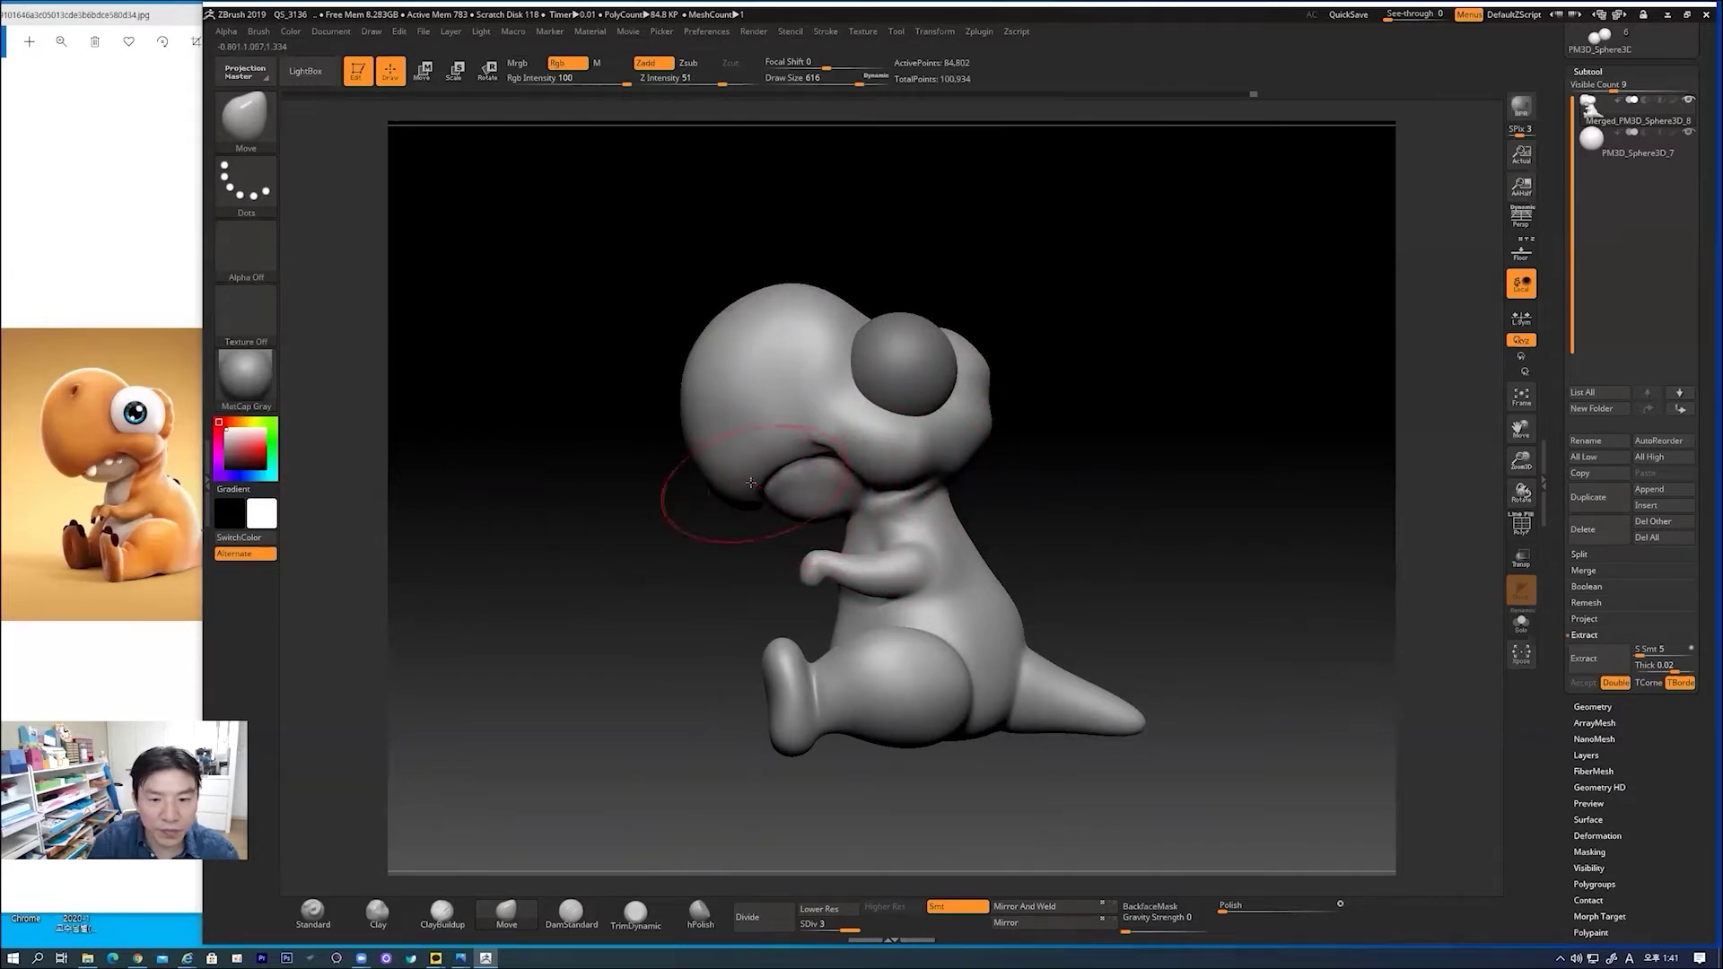
- Adjust the head and snout shape from front and side with the Move brush, and smooth the snout
mouse_move(1055, 529)
mouse_down()
mouse_move(1180, 562)
mouse_move(757, 323)
mouse_move(671, 296)
mouse_move(677, 278)
mouse_move(705, 290)
mouse_move(673, 274)
mouse_up()
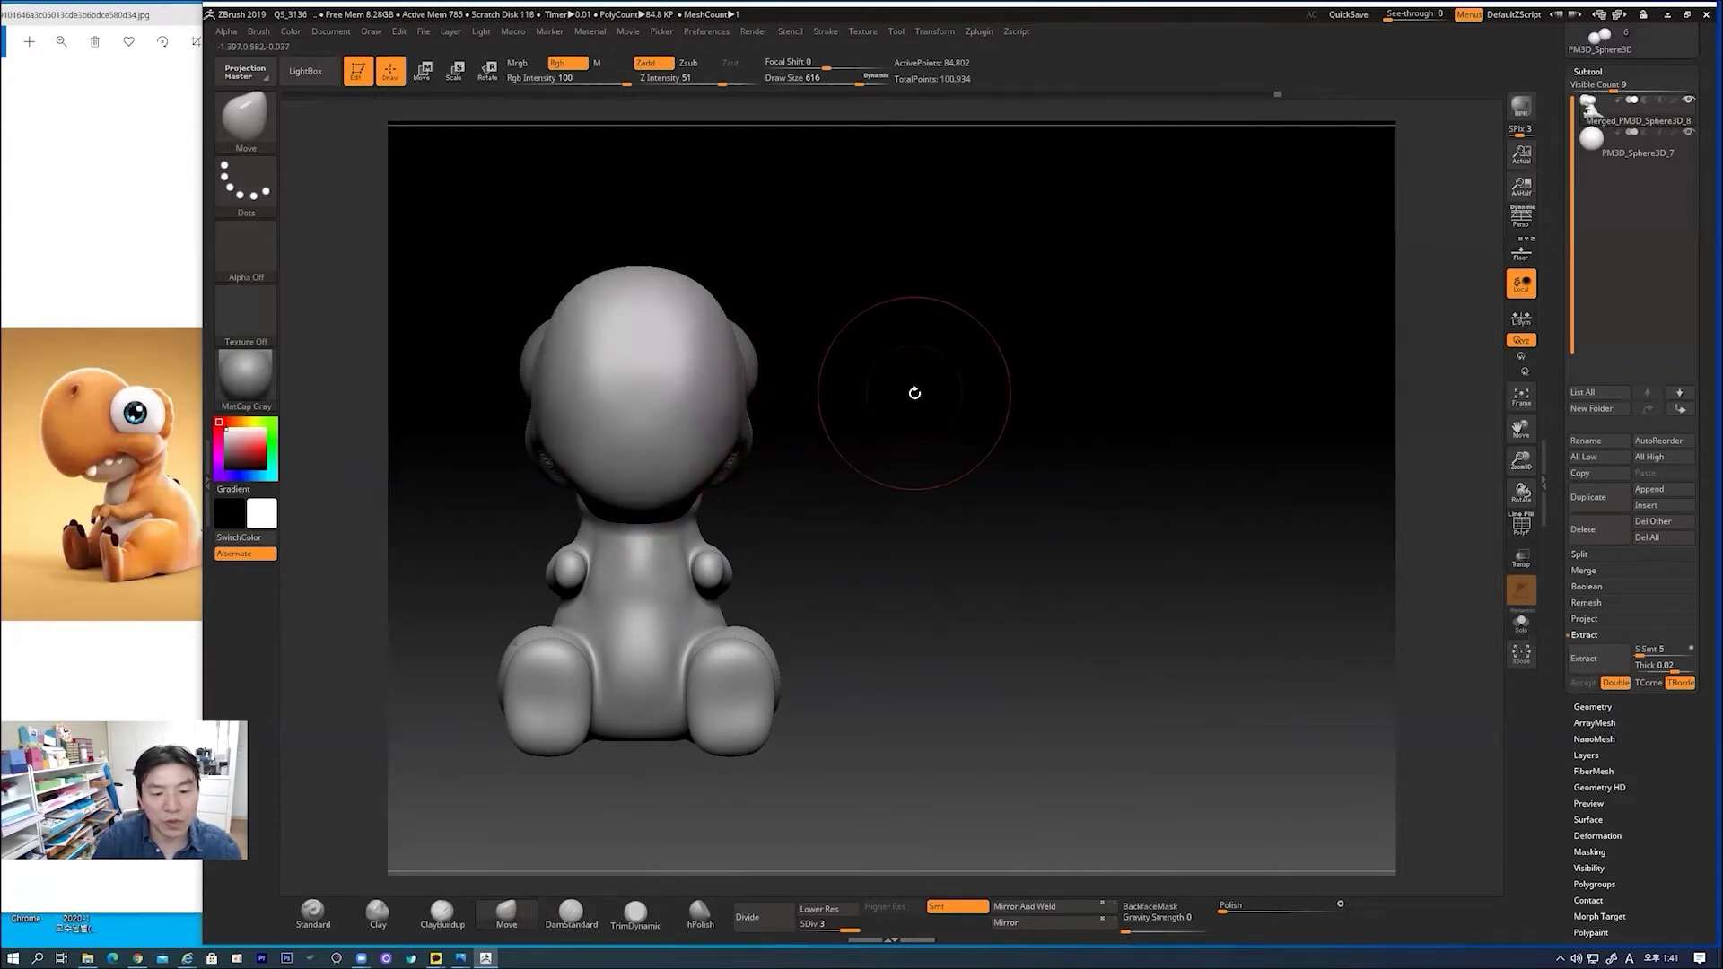
drag(911, 392, 780, 270)
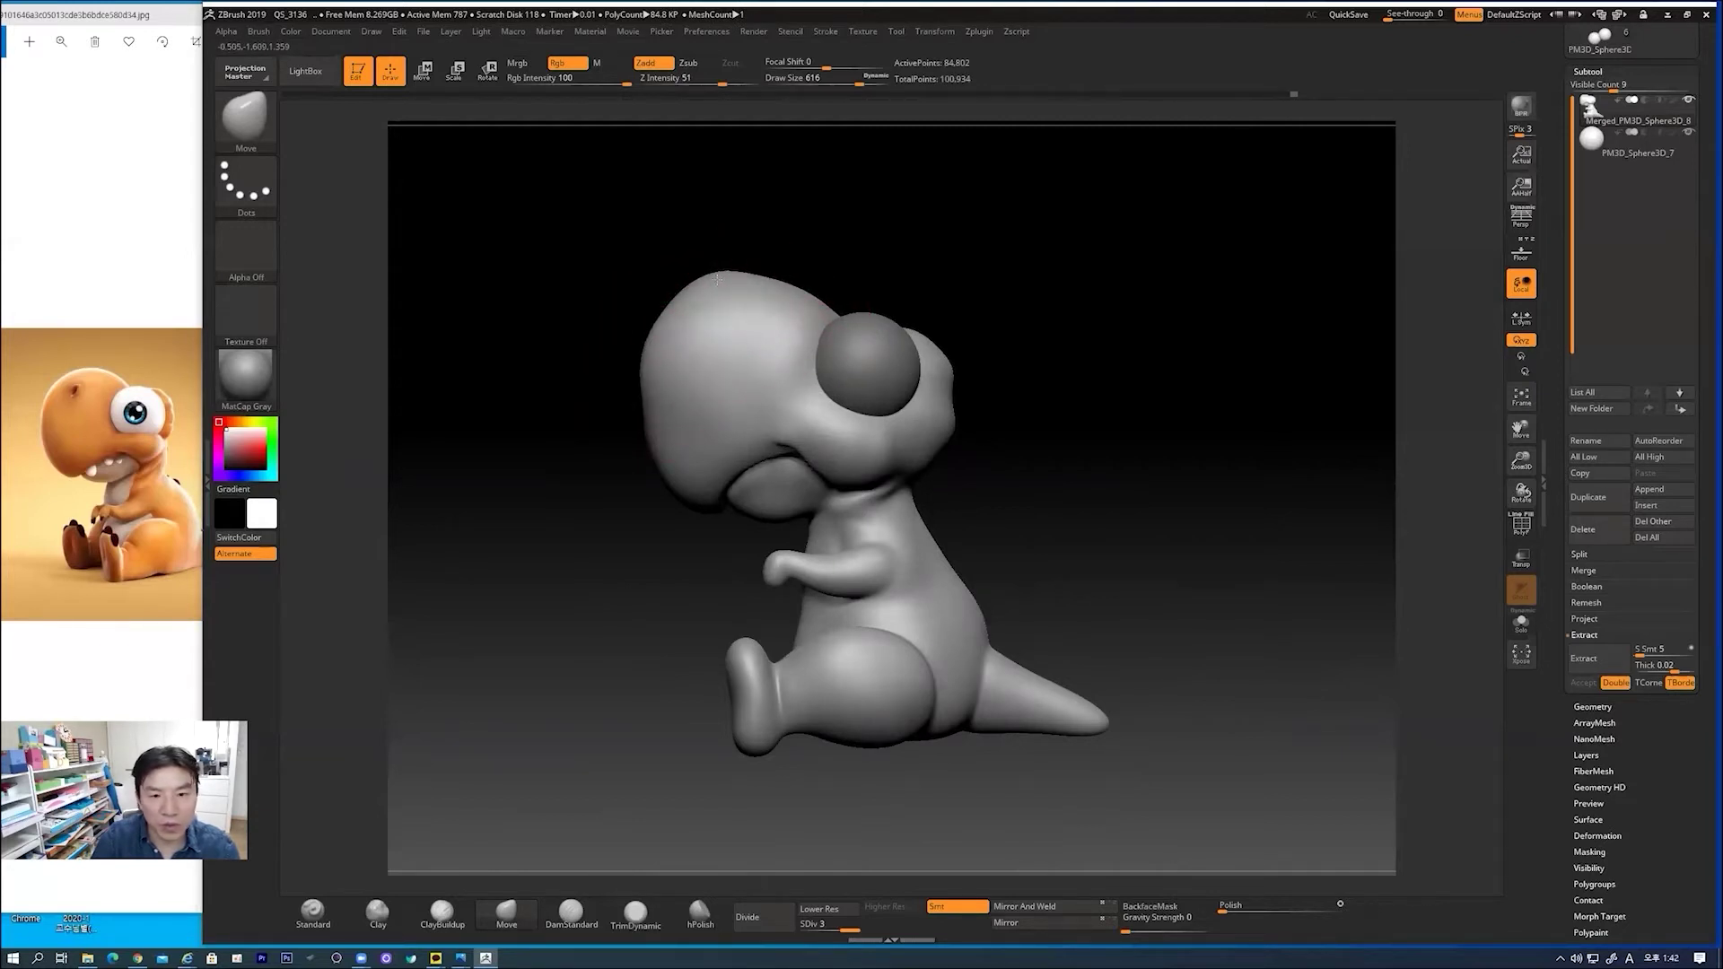
key(shift)
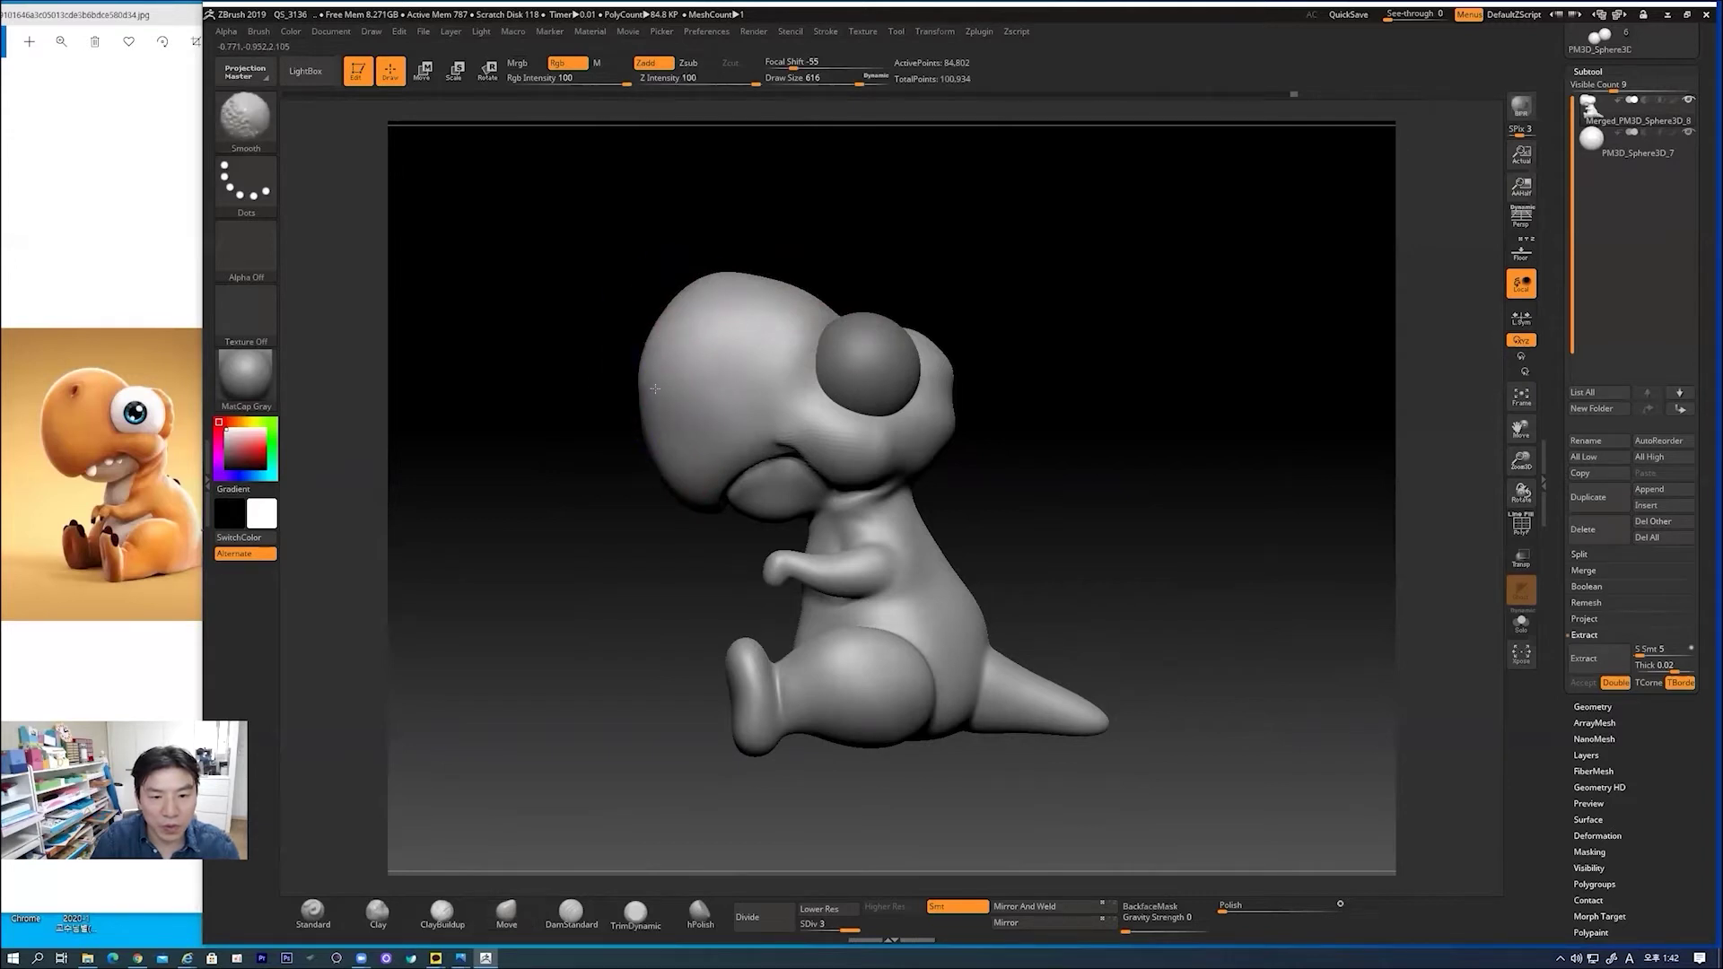
- Reduce the Move brush to draw size 464 and reshape the outer contour of the thighs from the back view
mouse_move(1154, 519)
mouse_down()
mouse_move(1188, 531)
mouse_move(1018, 601)
mouse_move(1113, 600)
mouse_move(1005, 682)
mouse_move(994, 754)
mouse_move(1009, 746)
mouse_up()
key(shift)
mouse_move(738, 610)
mouse_down()
mouse_move(759, 612)
mouse_move(725, 654)
mouse_up()
key(bracketleft)
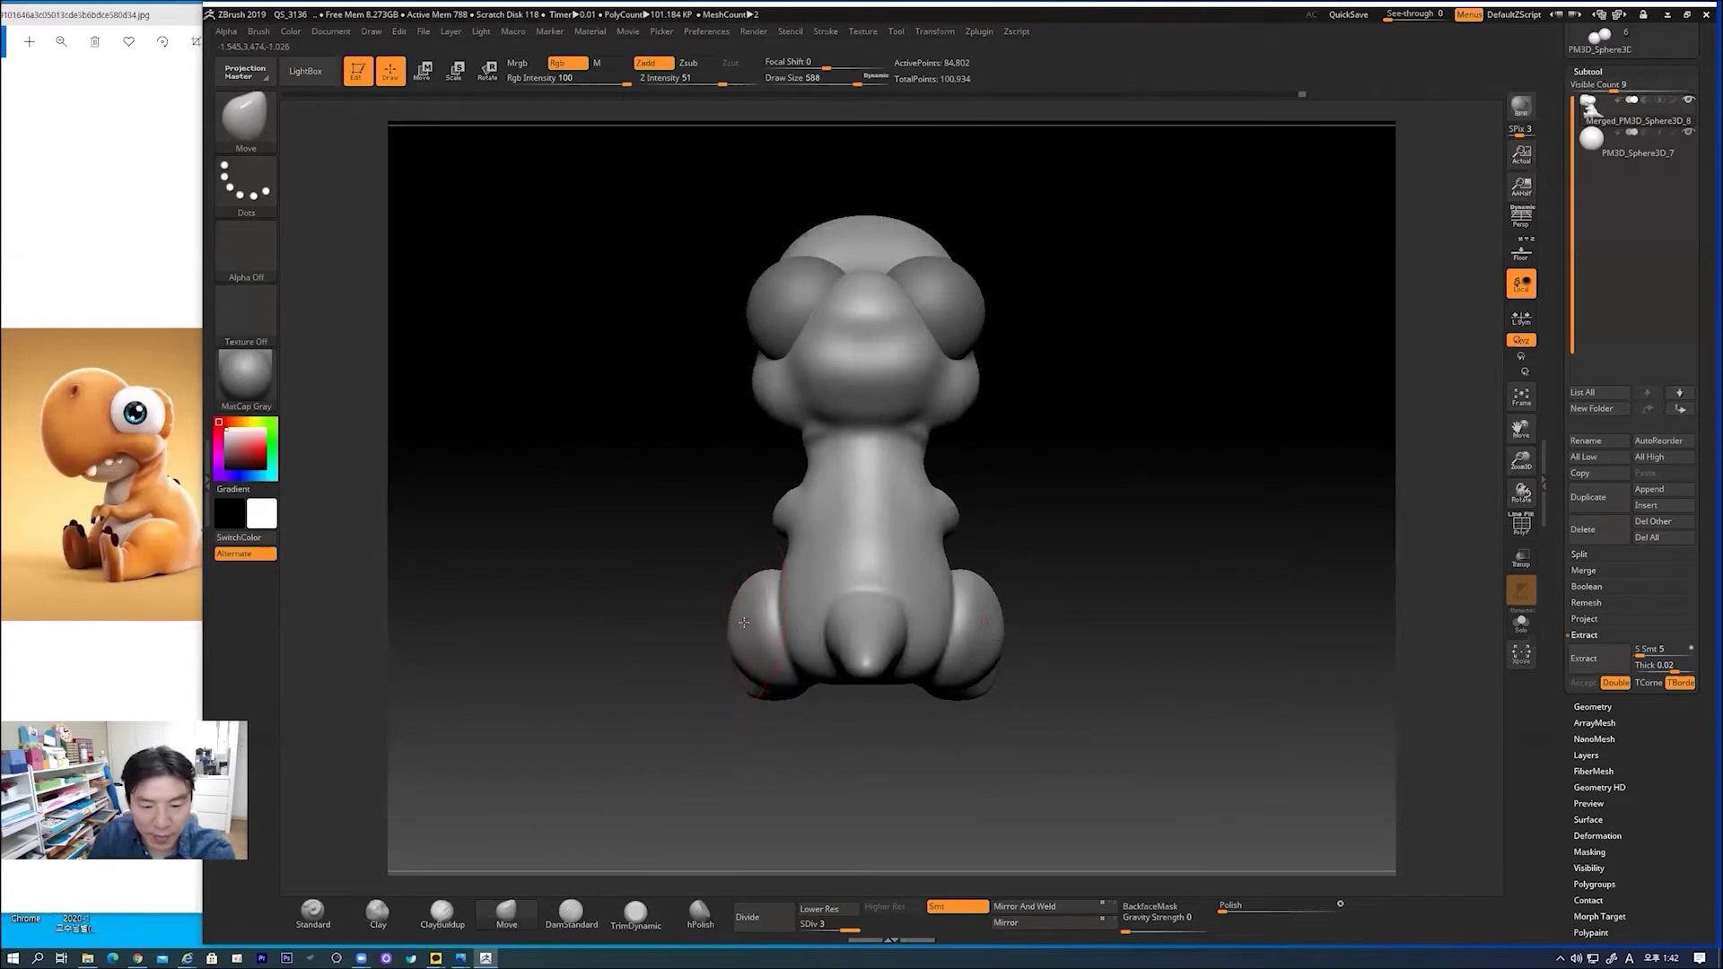
key(bracketleft)
key(bracketleft)
key(bracketleft)
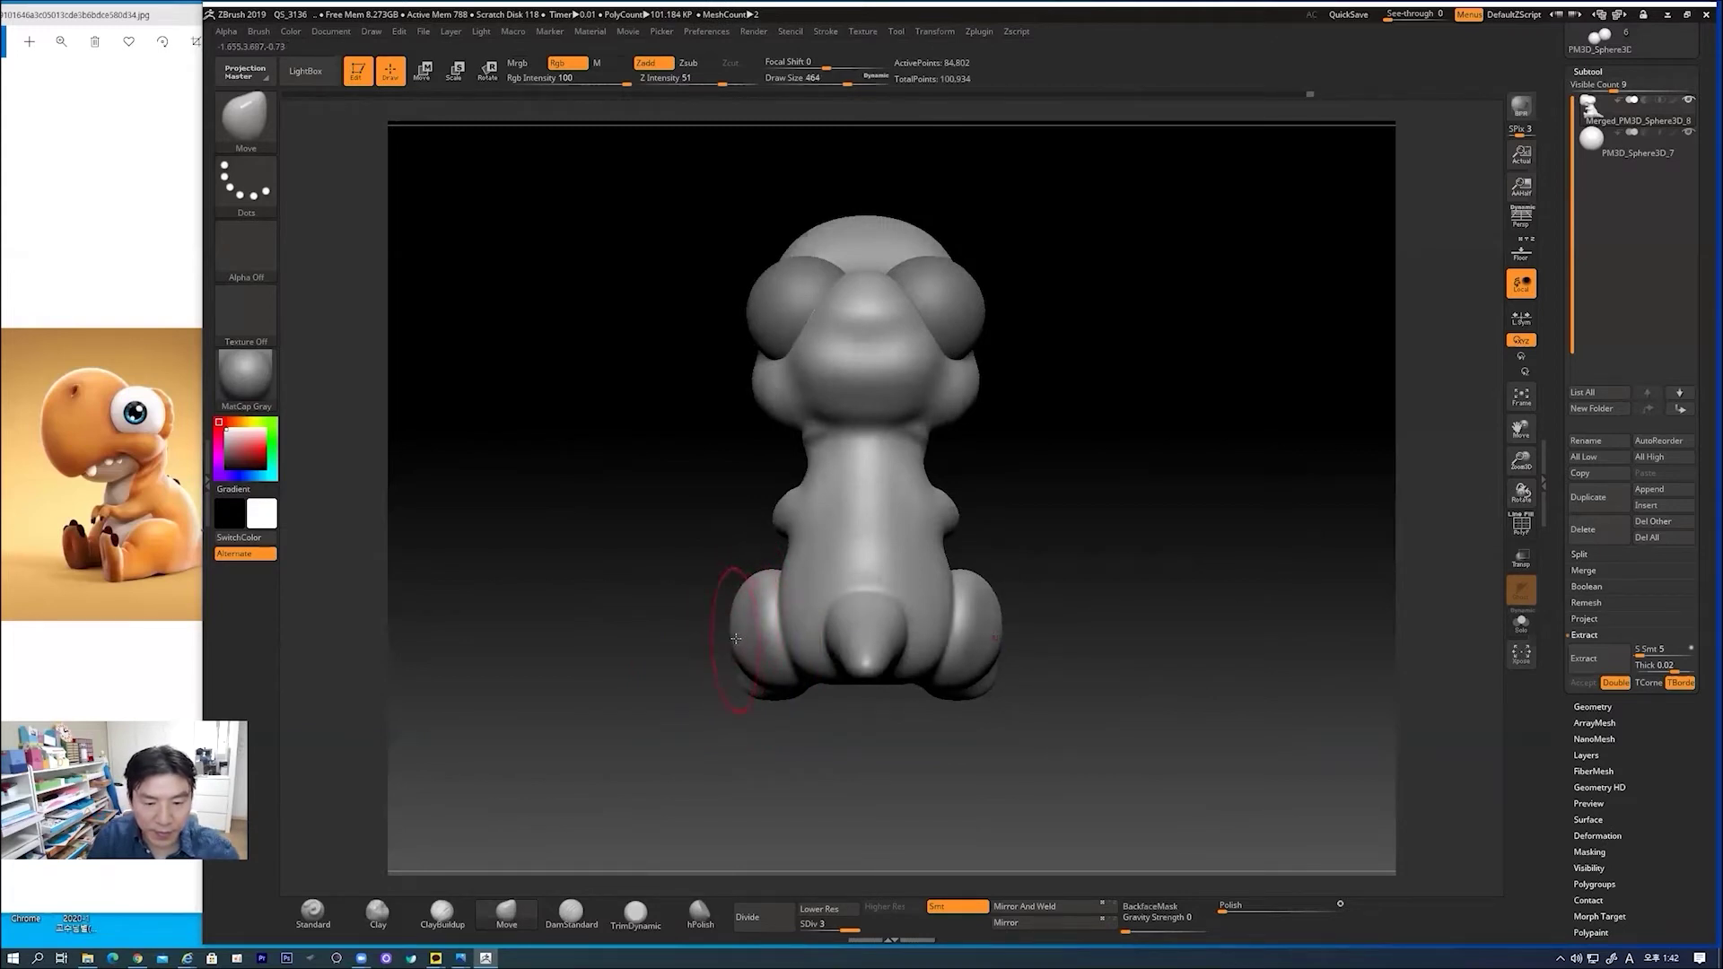
mouse_move(754, 599)
mouse_down()
mouse_move(758, 585)
mouse_move(780, 648)
mouse_move(795, 628)
mouse_move(775, 599)
mouse_up()
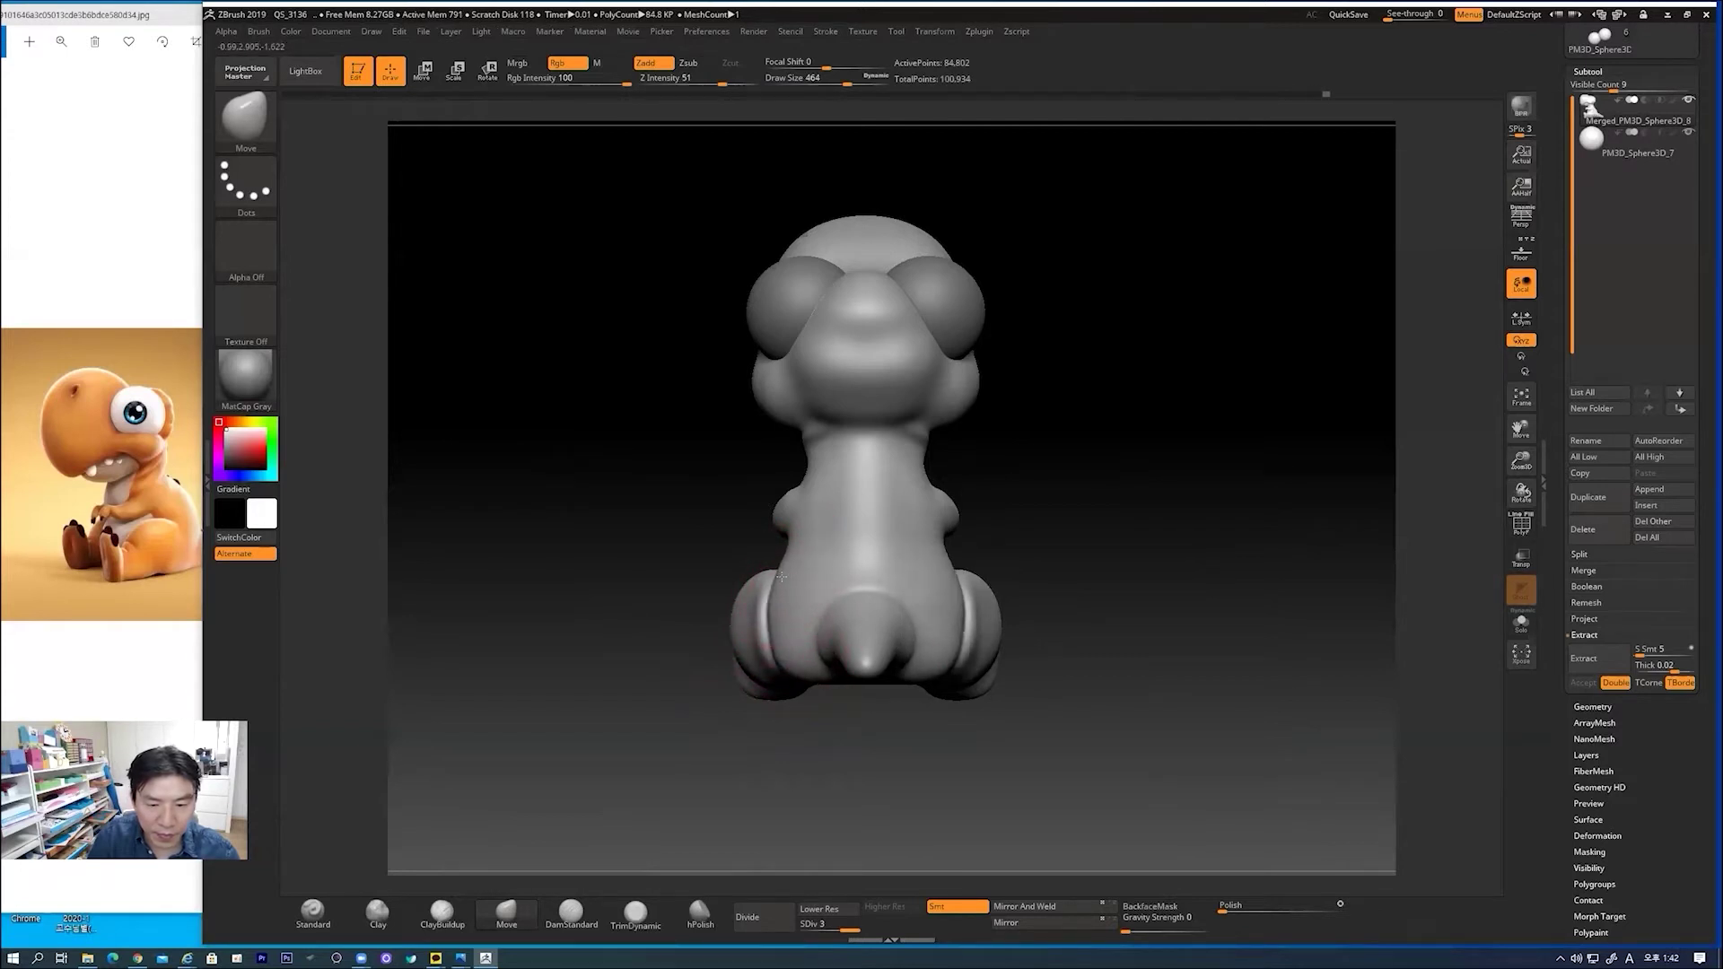
- Examine the body proportions from several angles and inspect the mesh flow over the head, arm and thigh with the wireframe displayed
drag(1042, 693, 1113, 642)
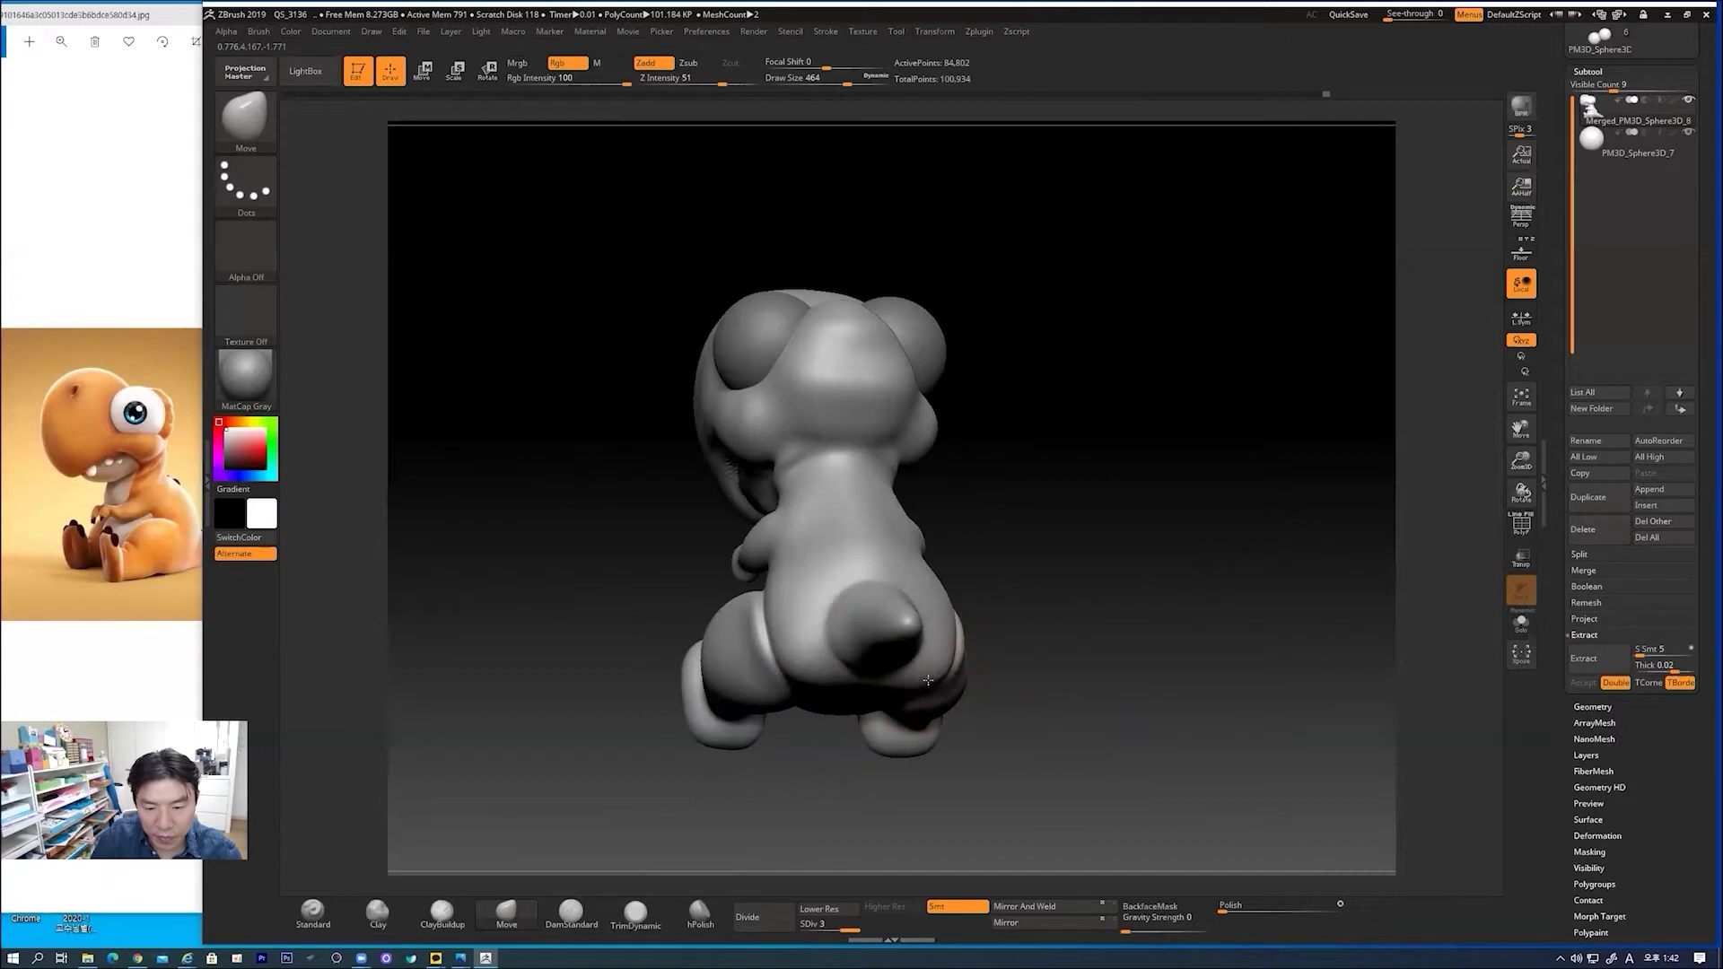
shift+drag(1092, 626, 944, 664)
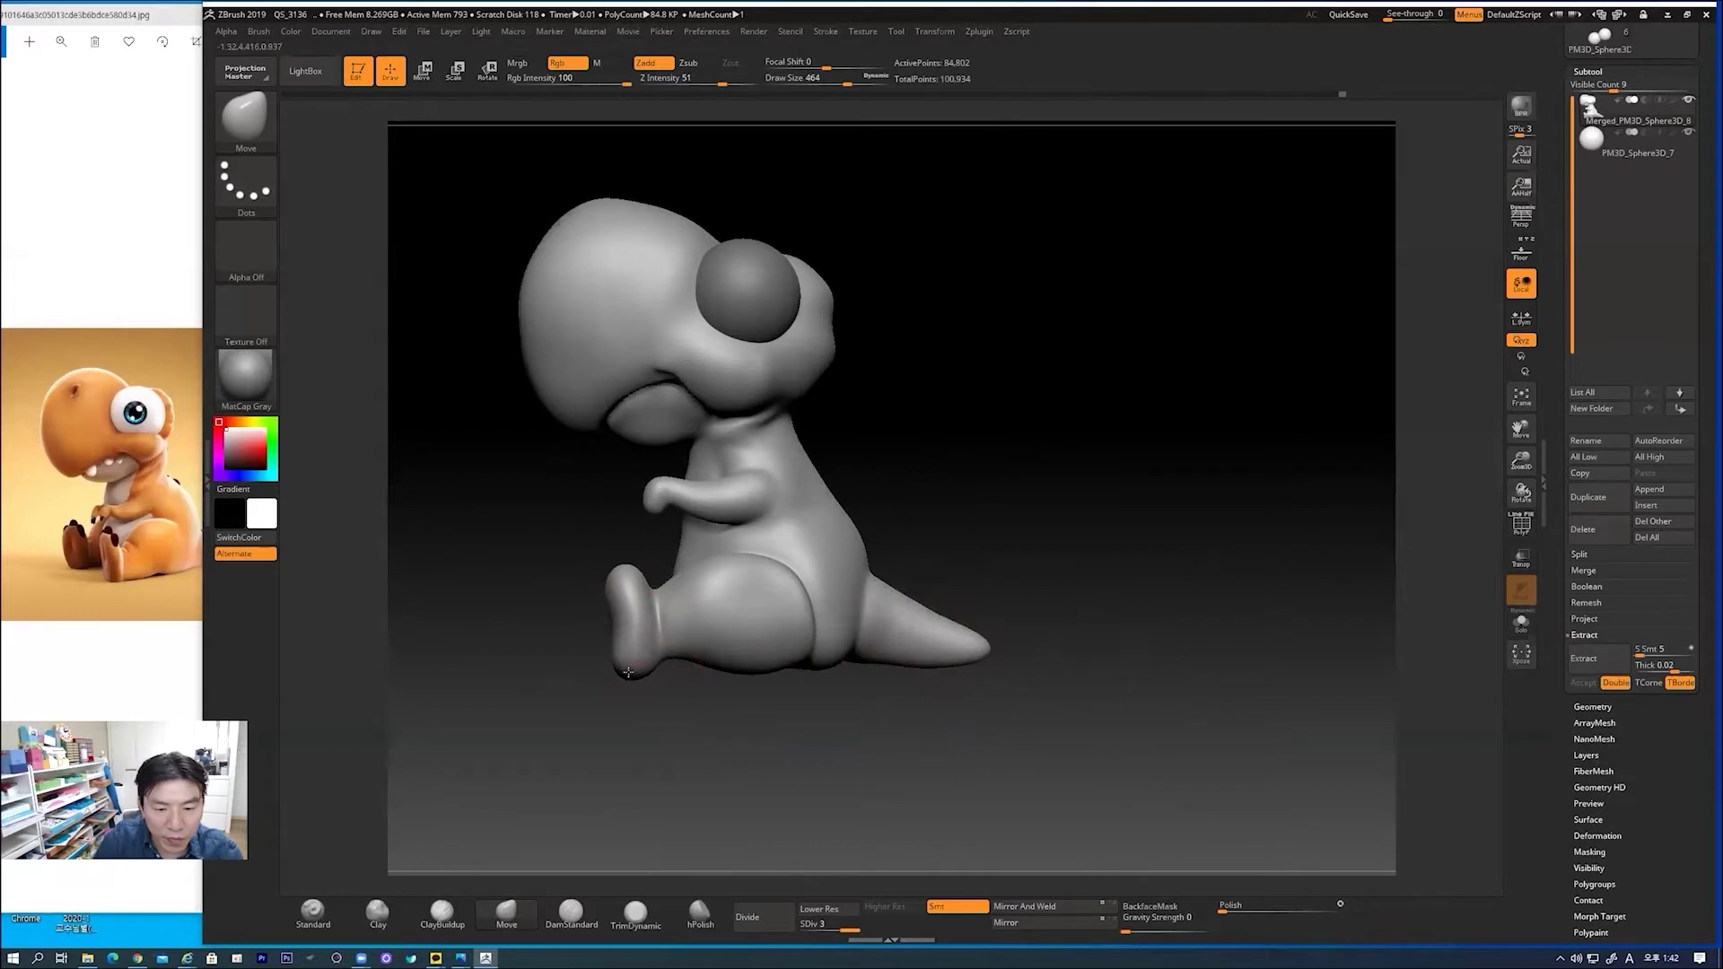
drag(651, 736, 604, 677)
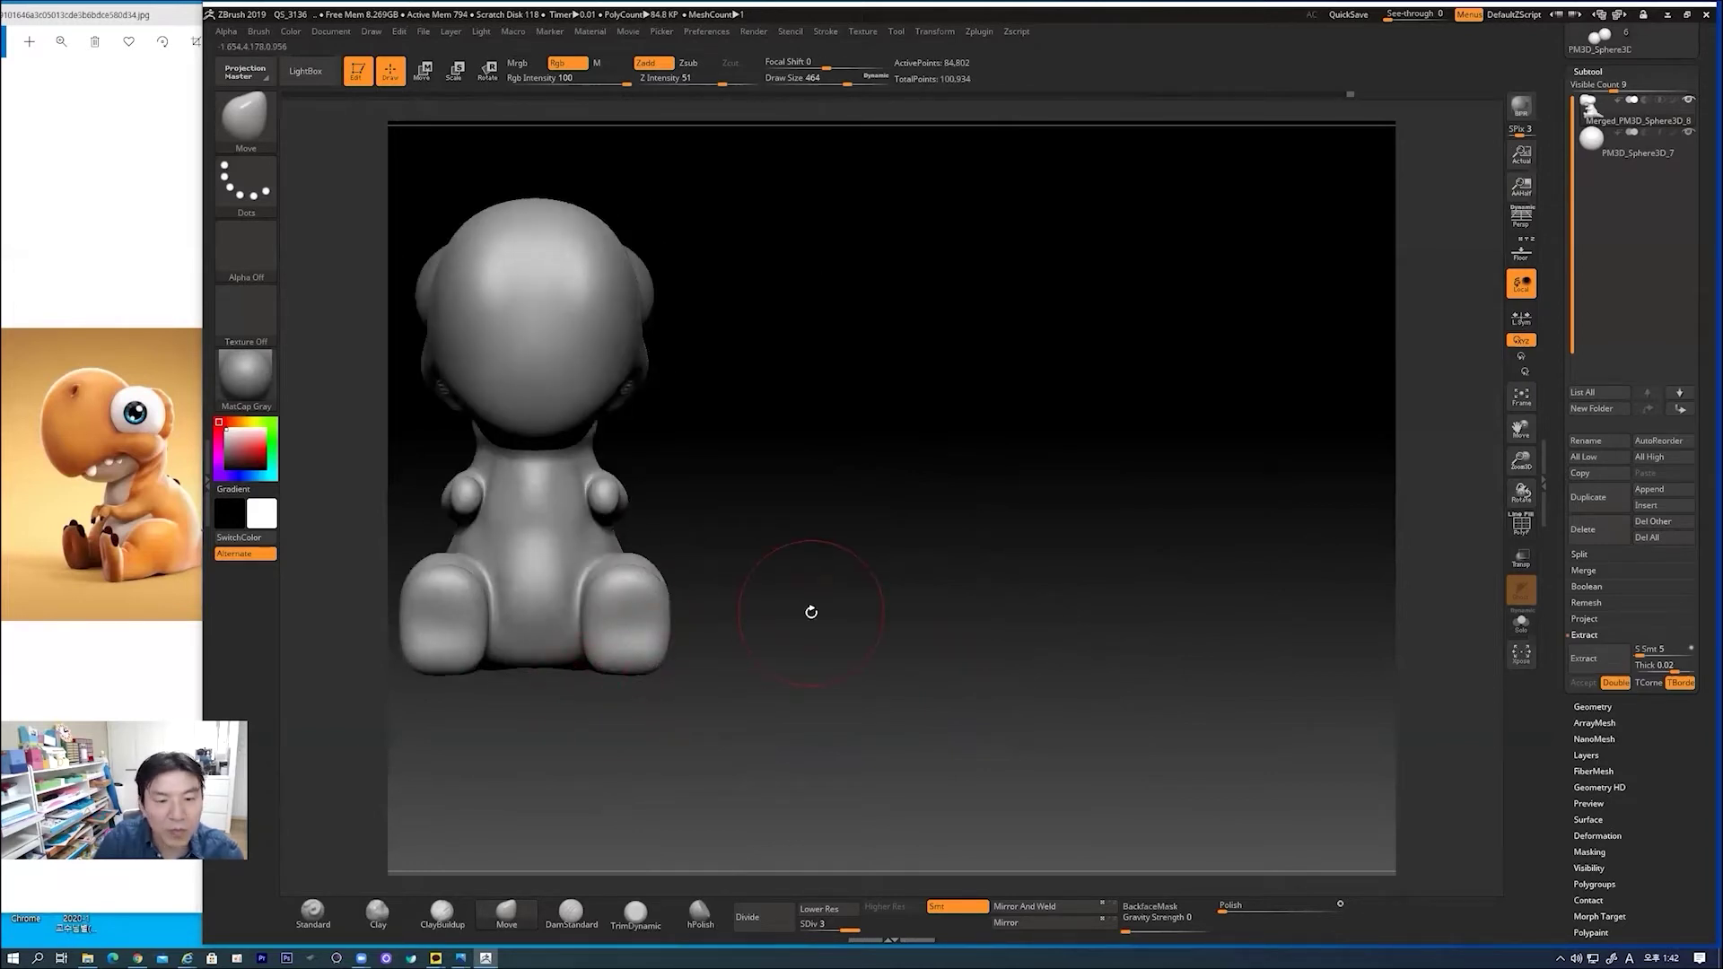
drag(962, 559, 1099, 491)
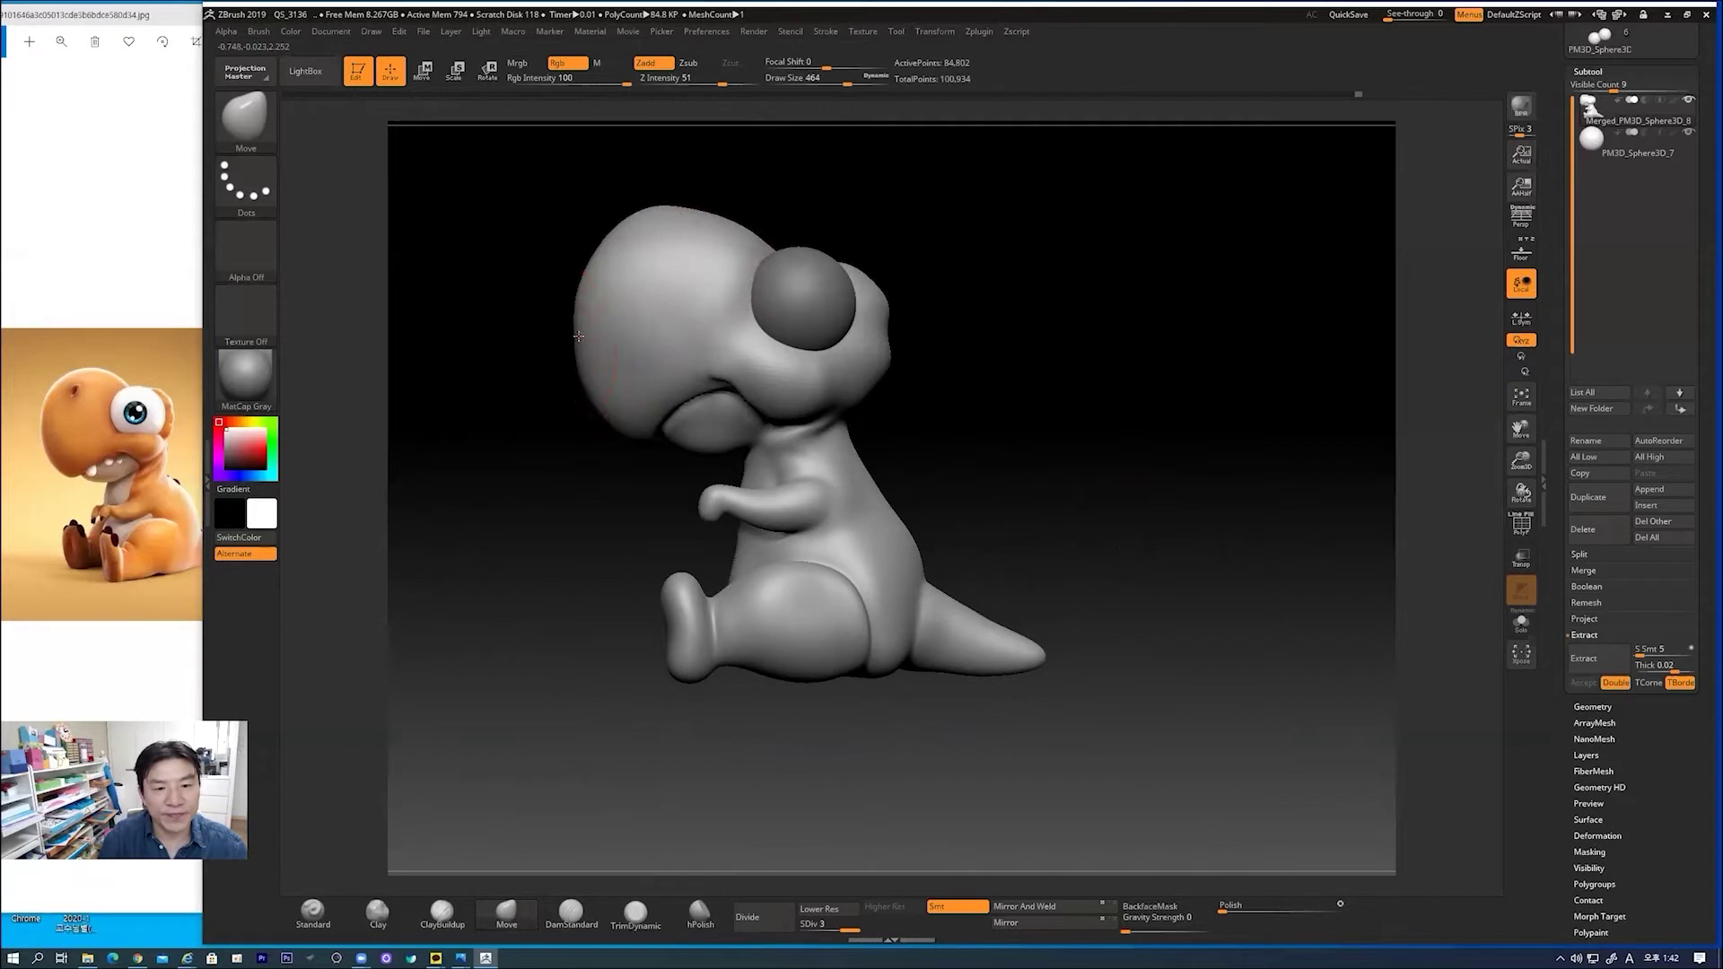
drag(1095, 478, 1063, 498)
click(1521, 525)
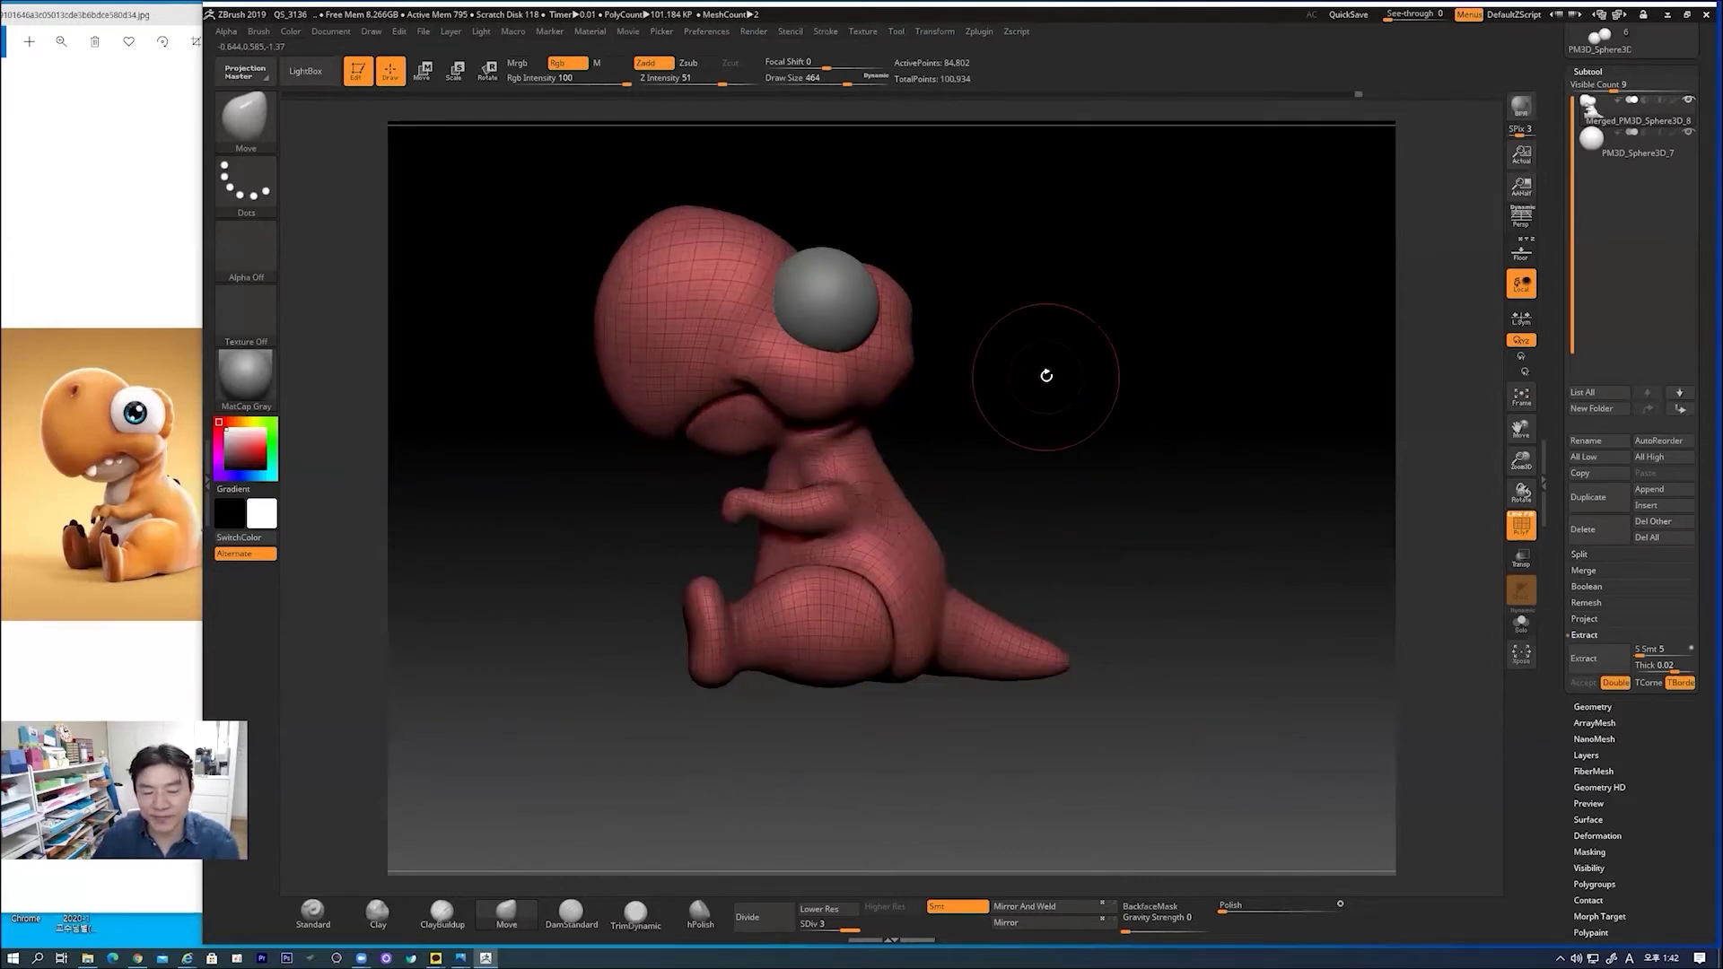
alt+drag(1046, 486, 1057, 601)
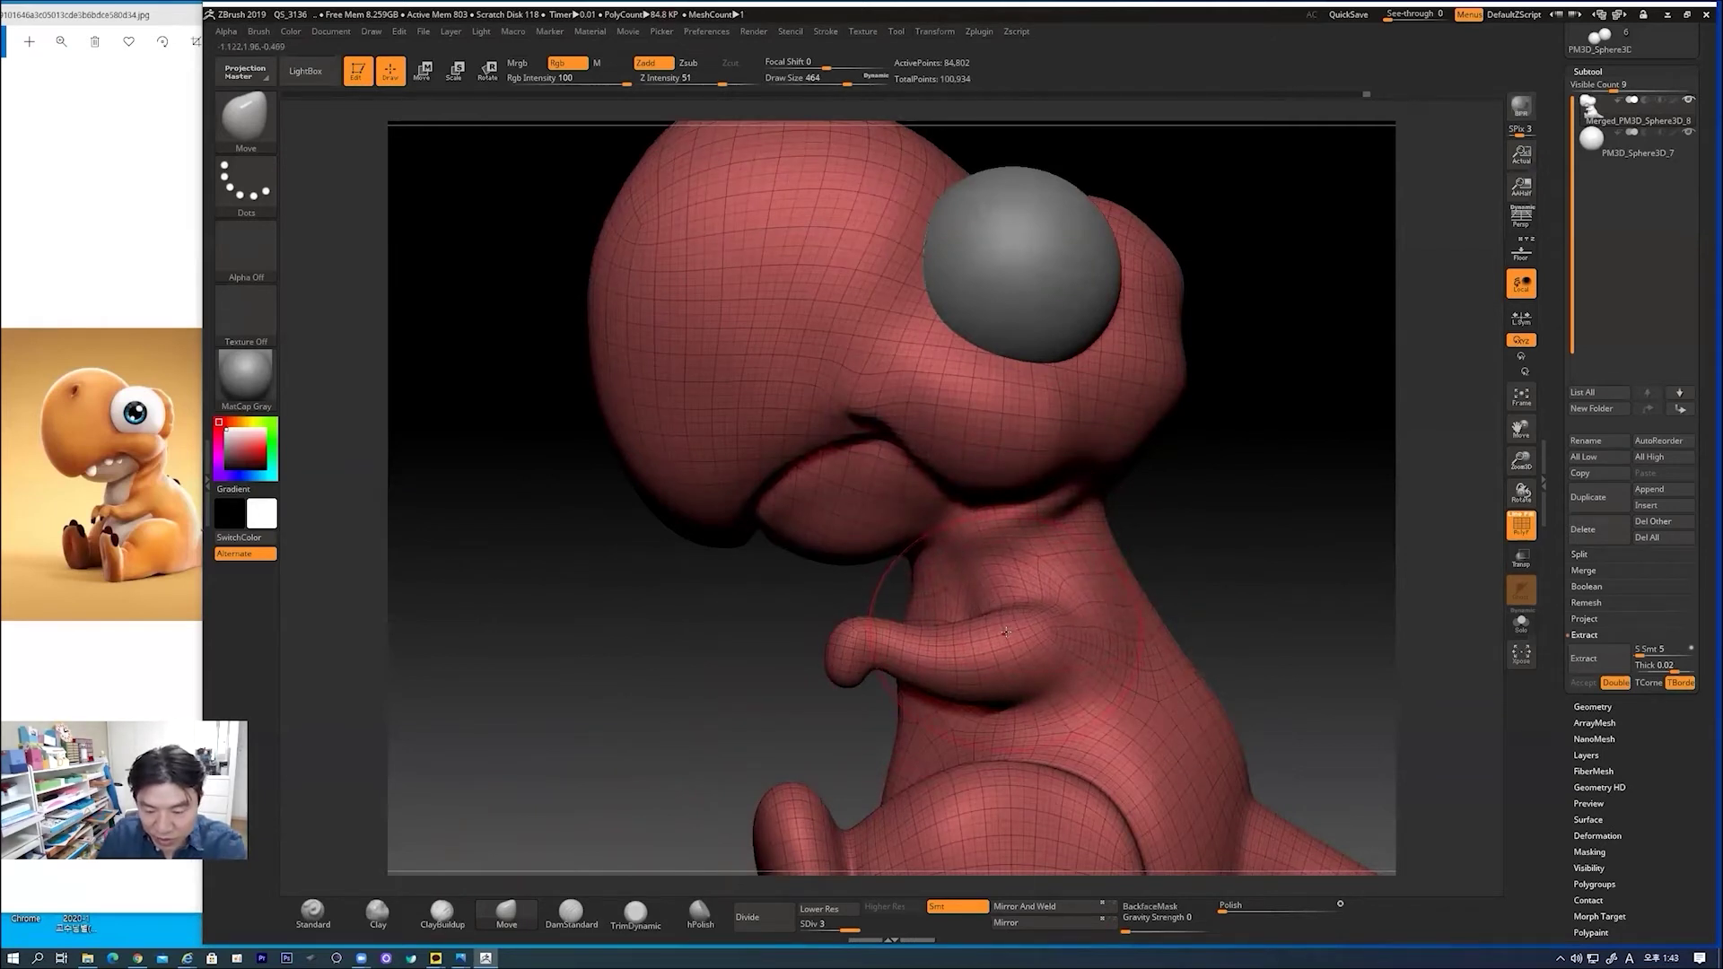
key(bracketright)
key(bracketleft)
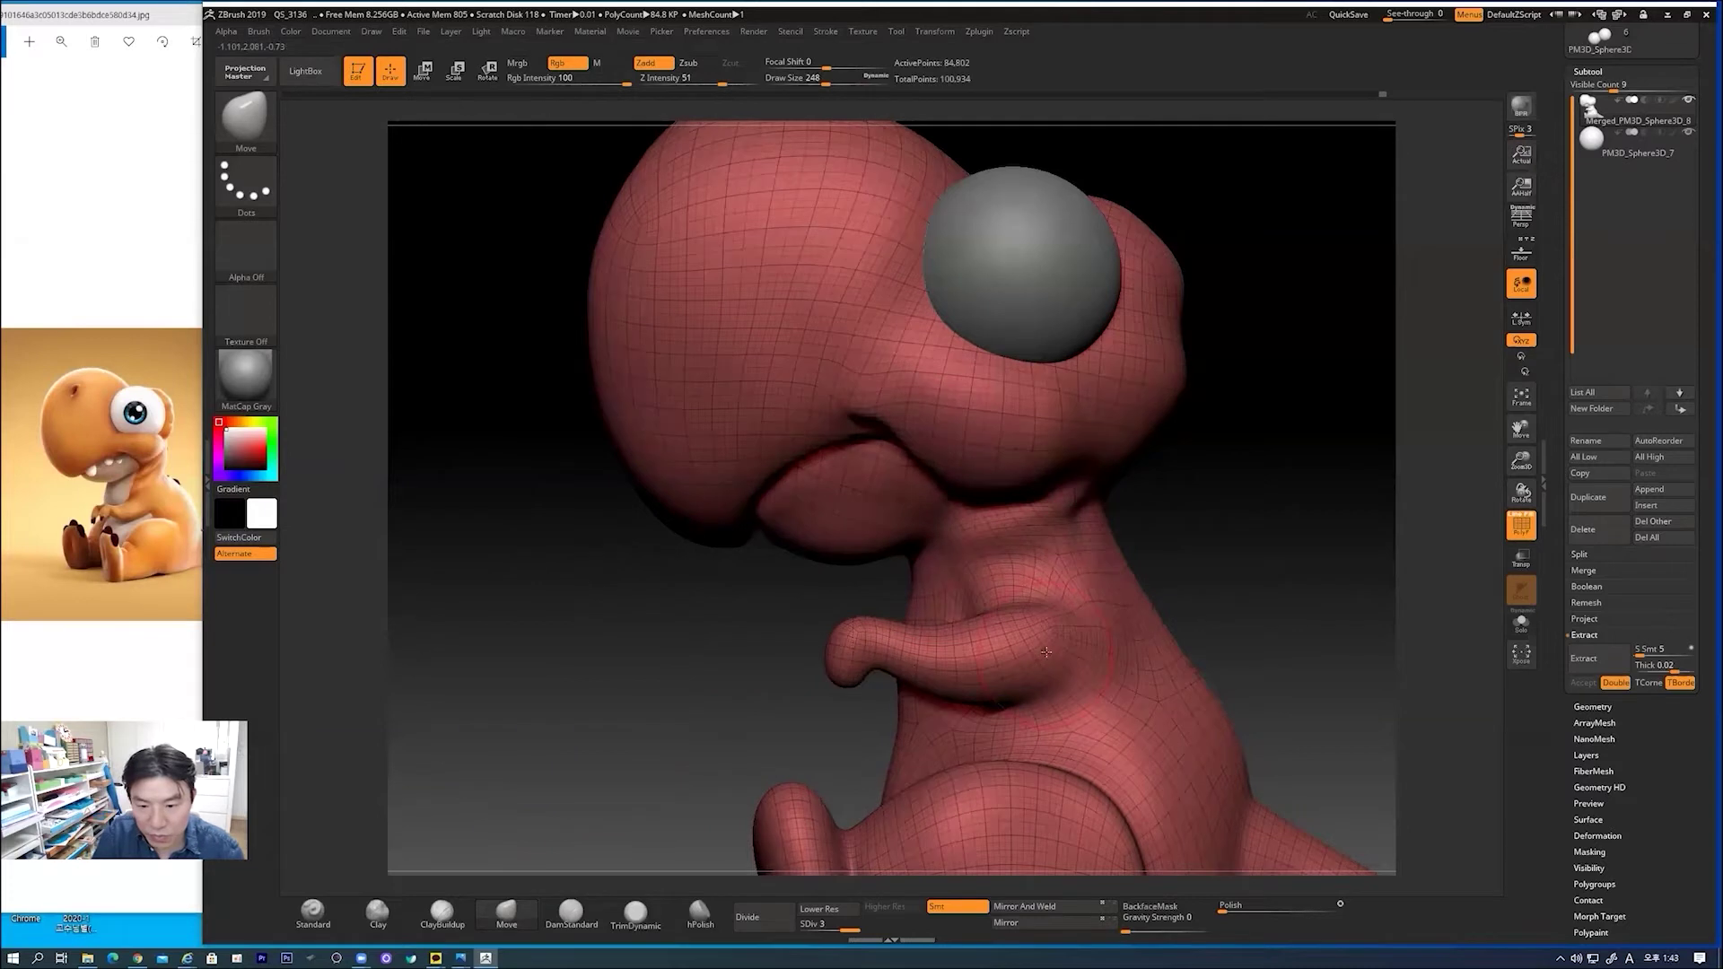
alt+drag(1297, 582, 1225, 540)
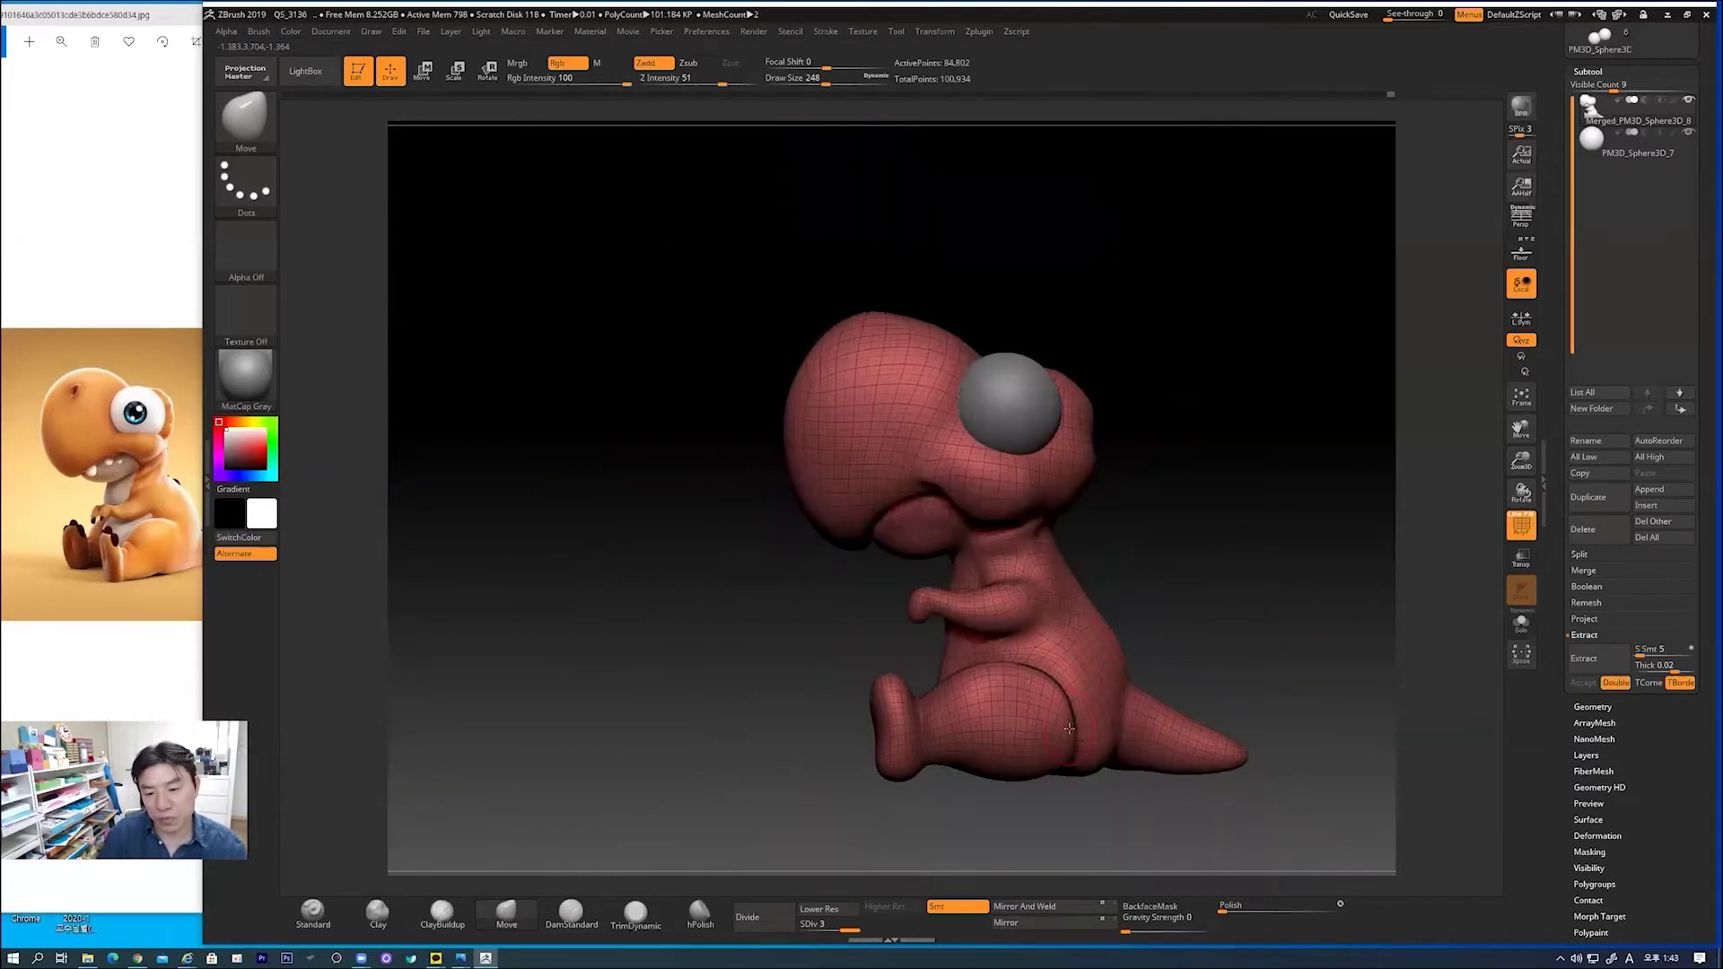
click(1521, 525)
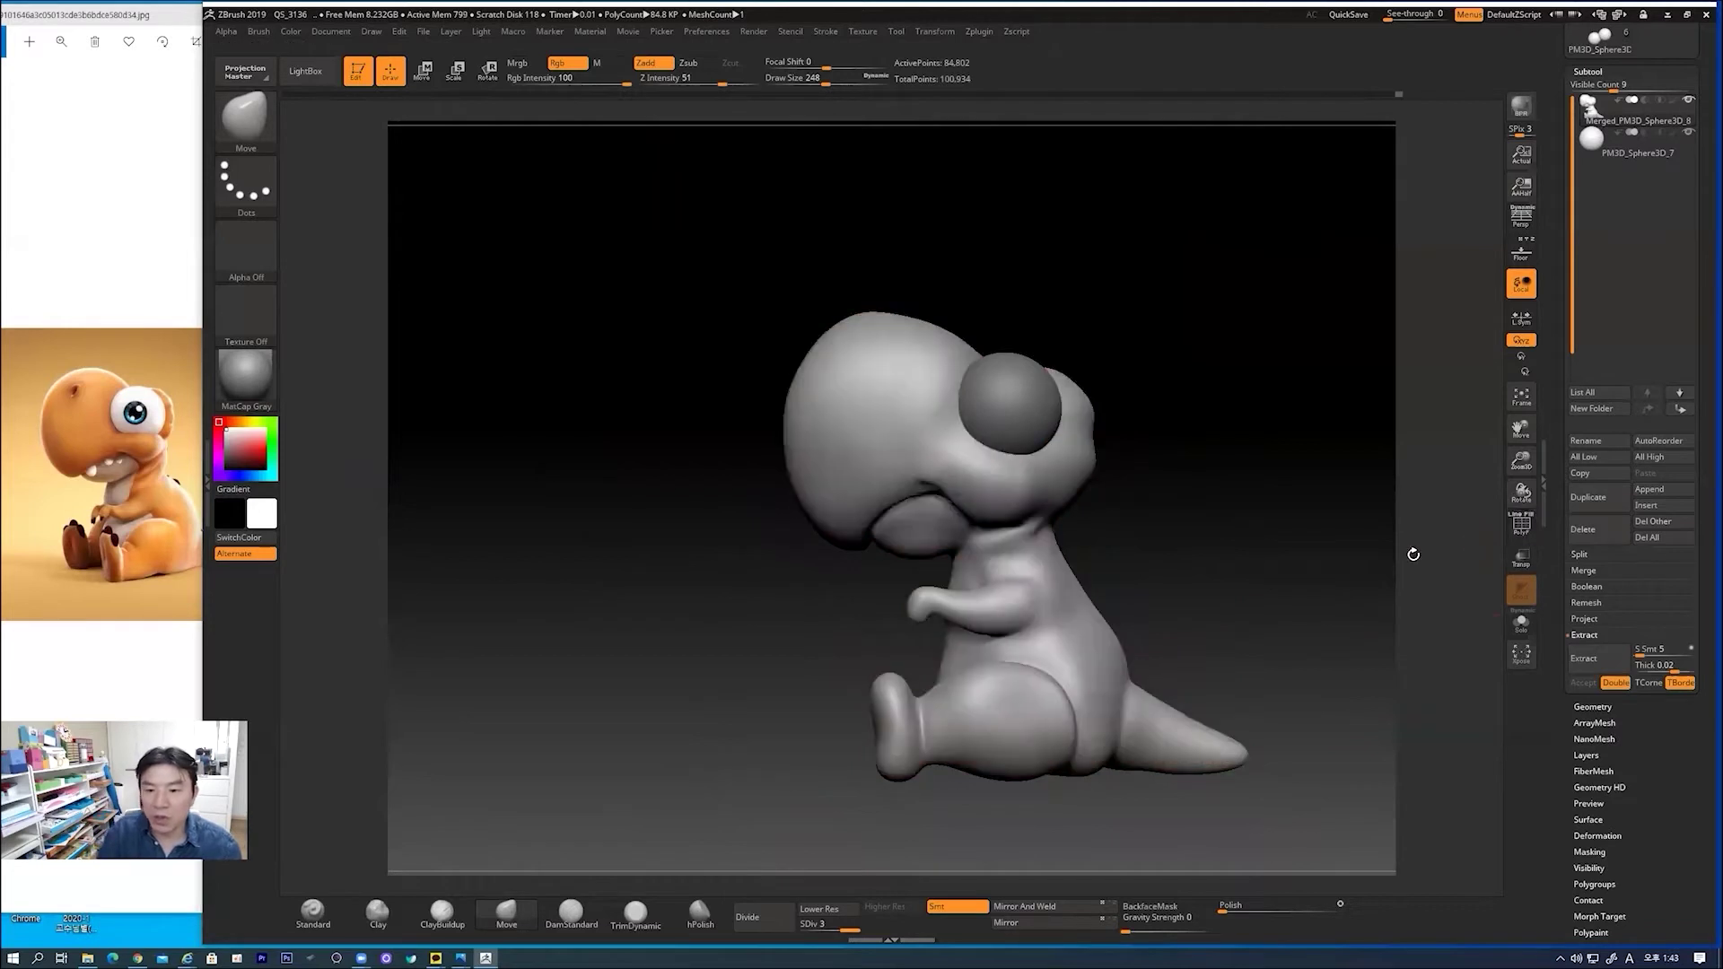
- Choose the ZRemesherGuides brush at draw size 72 and draw a guide curve around the eye
drag(1265, 578, 1170, 591)
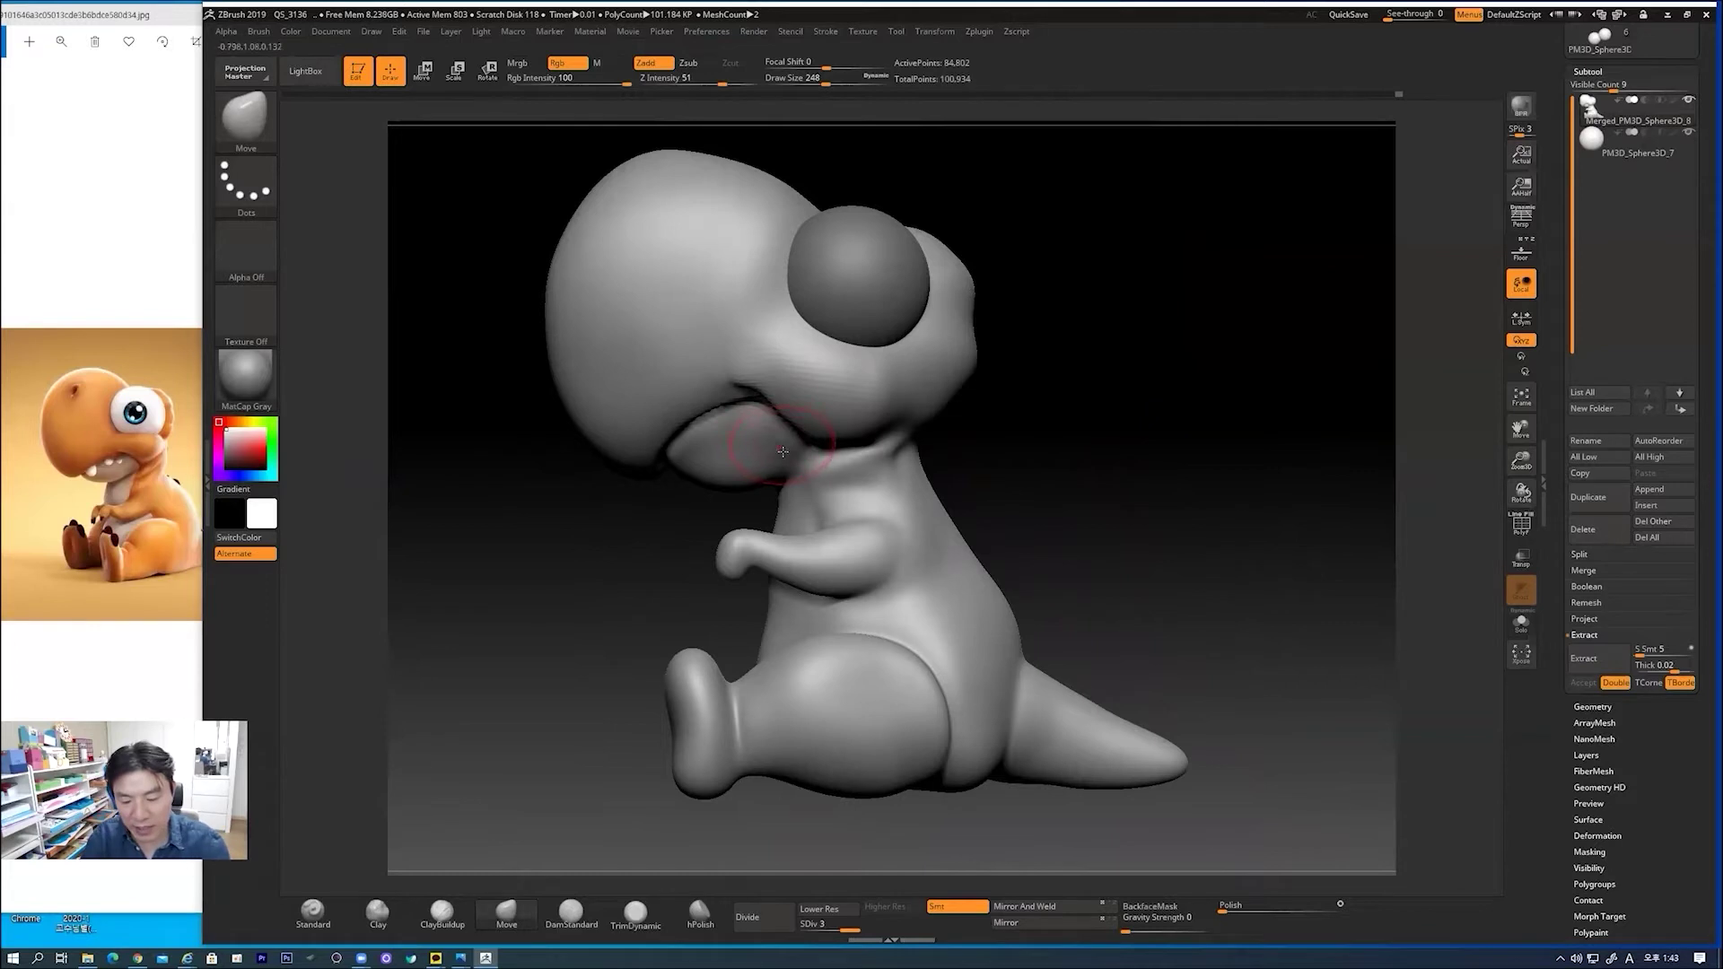
key(bracketleft)
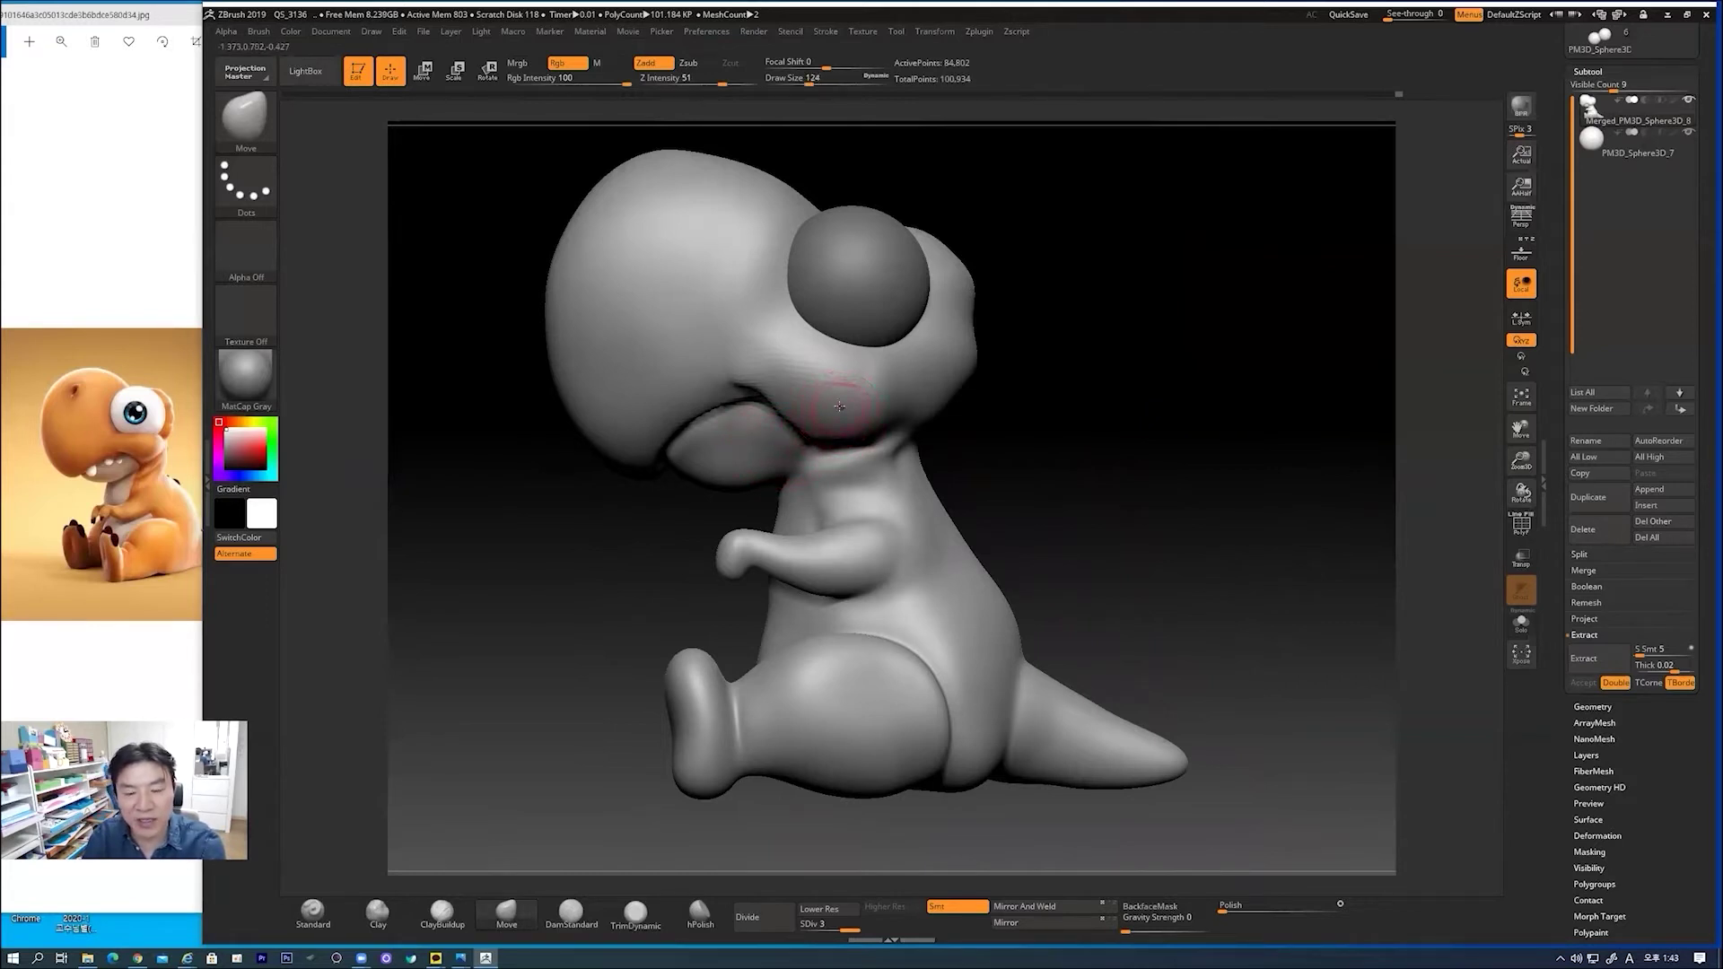
click(254, 120)
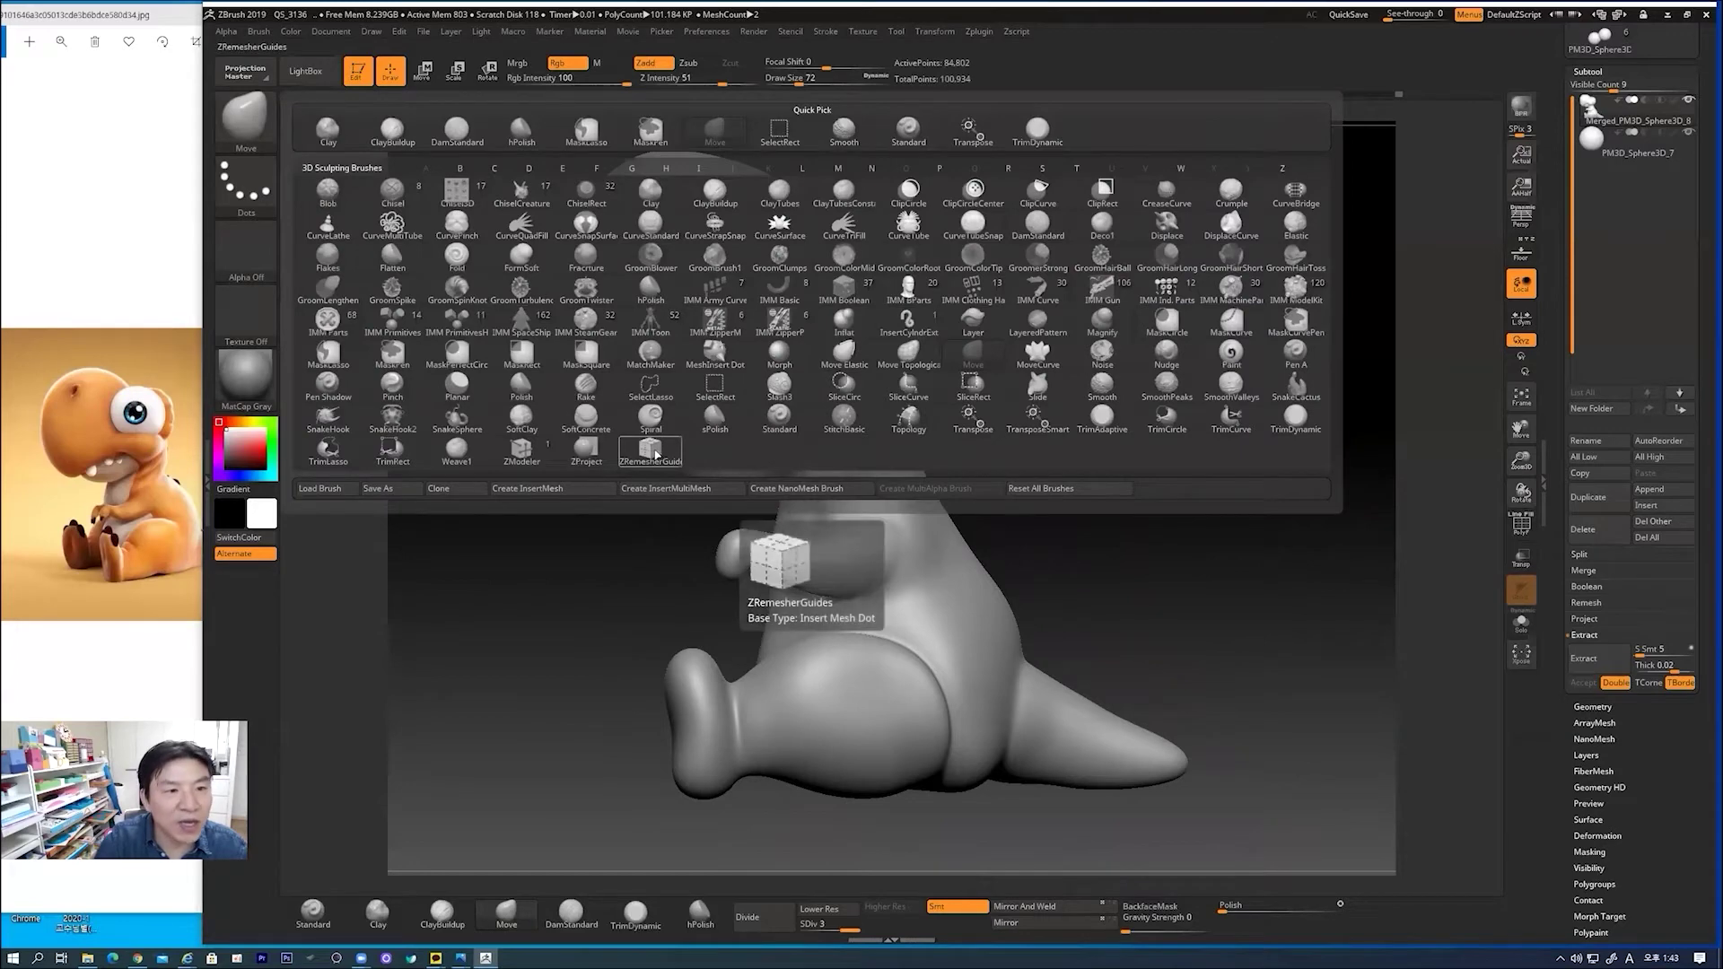
click(655, 452)
drag(1125, 433, 1127, 539)
mouse_move(1023, 529)
mouse_down()
mouse_move(1062, 538)
mouse_move(1031, 547)
mouse_move(1085, 565)
mouse_move(1090, 590)
mouse_move(1077, 575)
mouse_up()
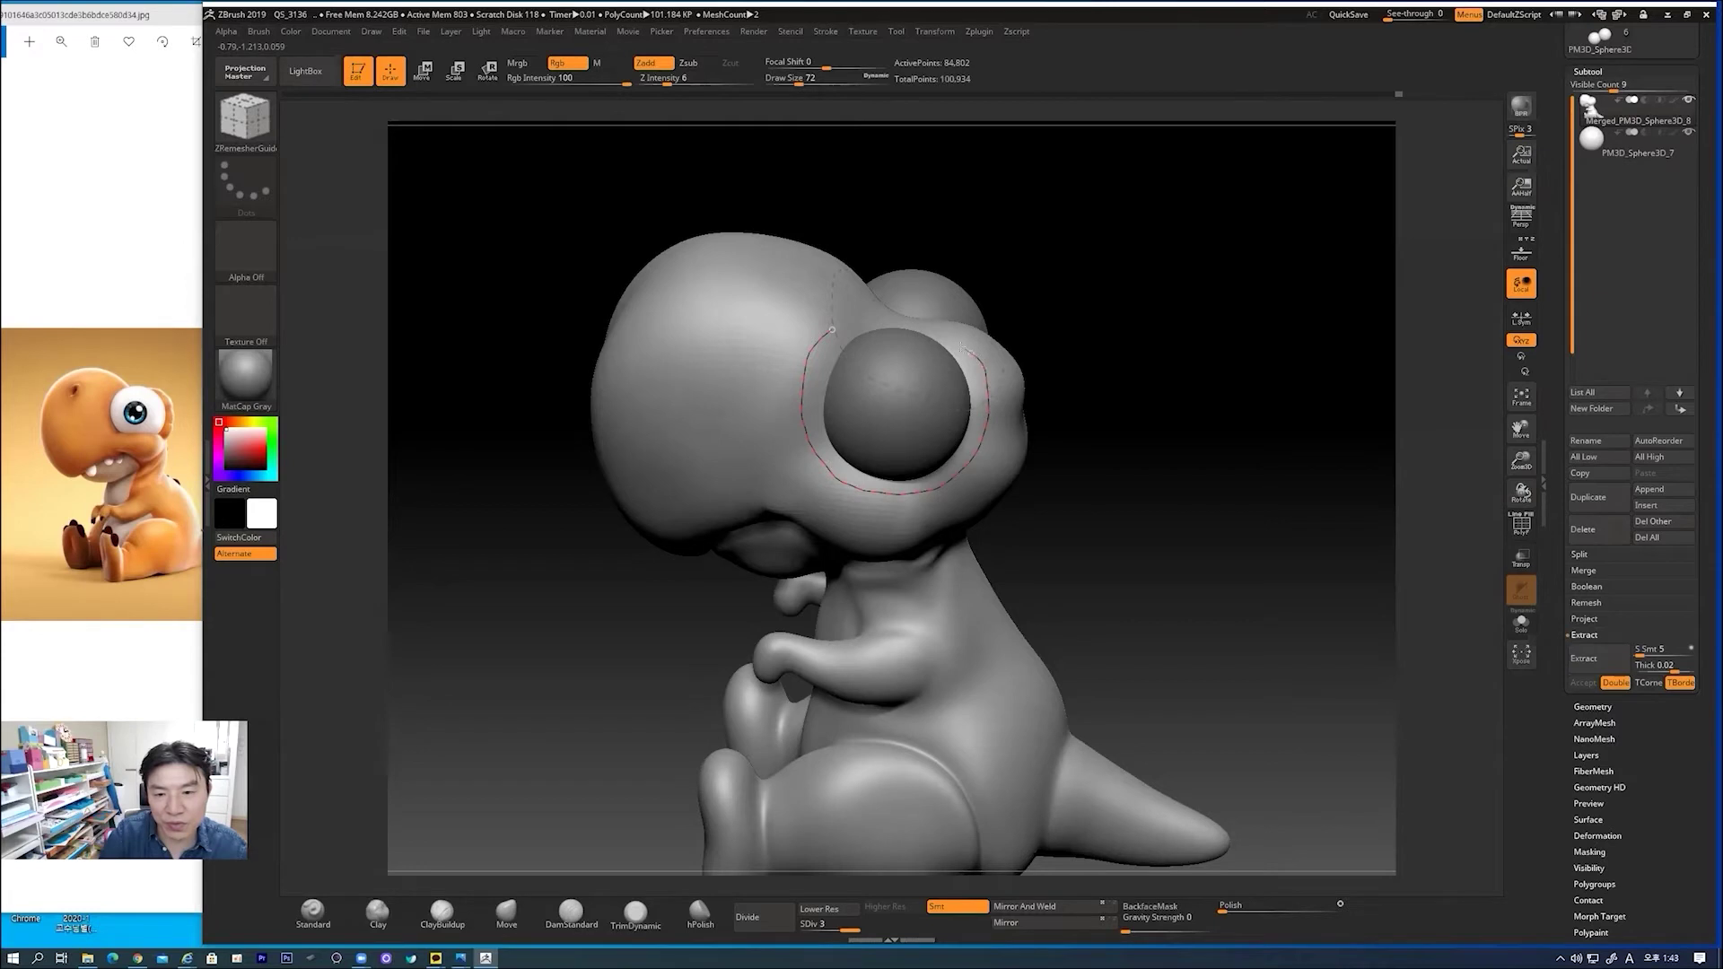
- Draw guide curves radiating from the eye loop down the cheek and toward the back of the head
mouse_move(1193, 523)
mouse_down()
mouse_move(1199, 496)
mouse_move(1183, 504)
mouse_up()
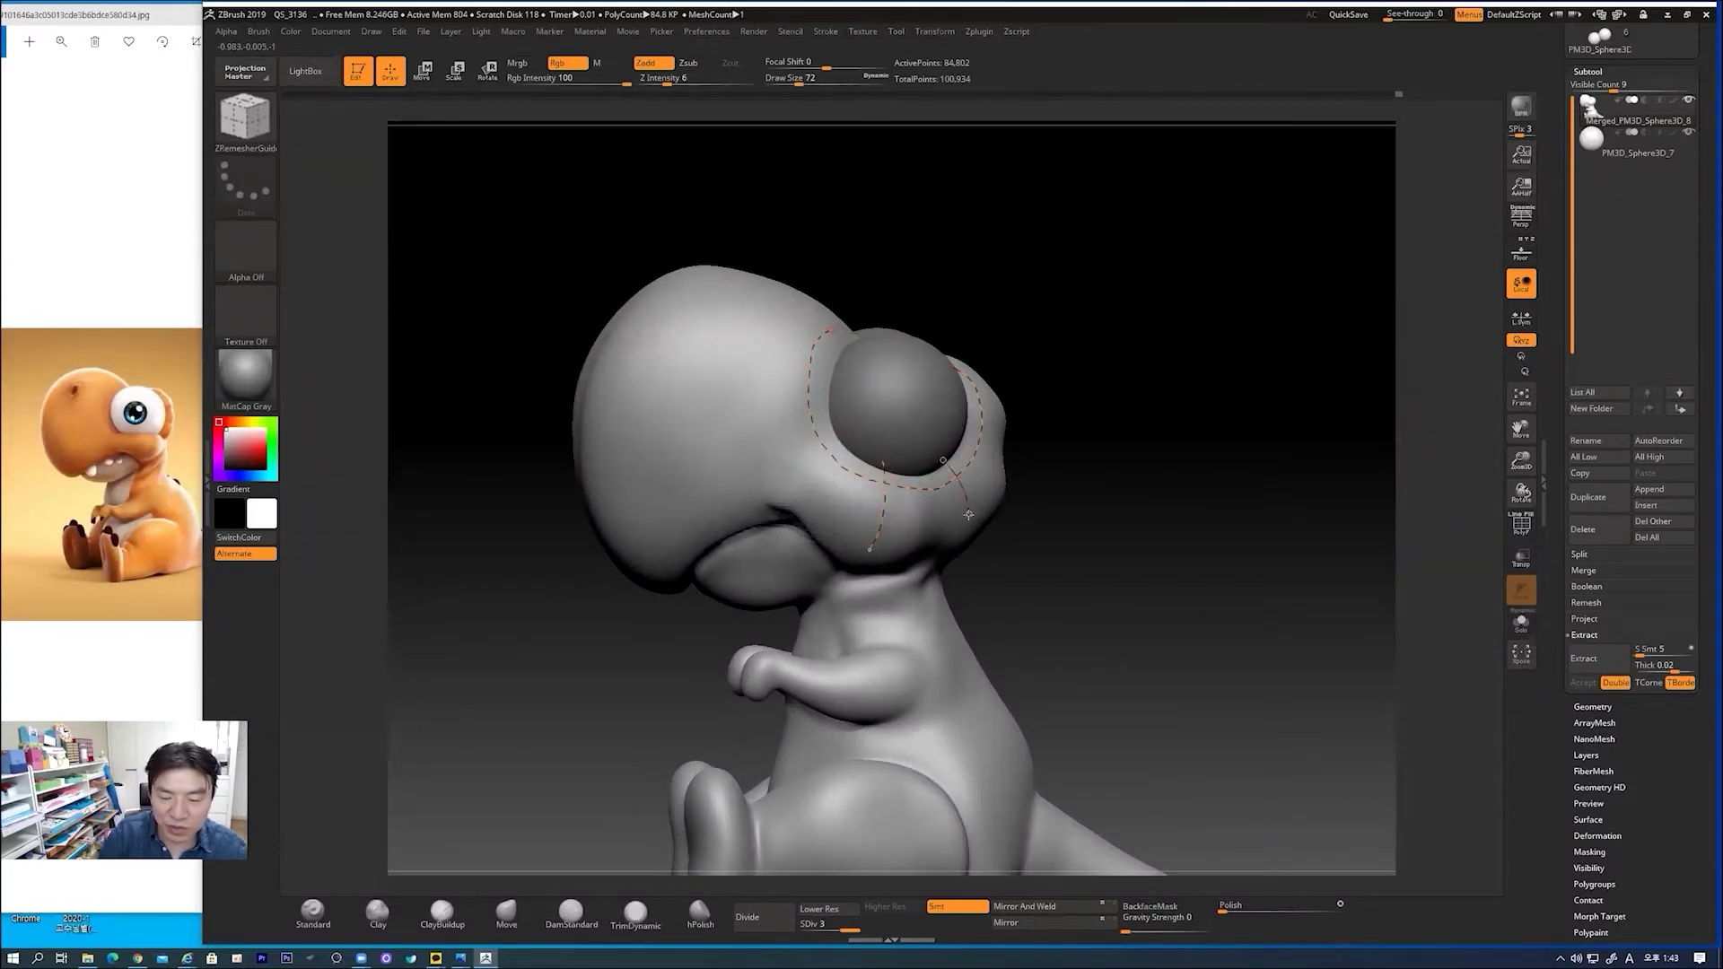
drag(1127, 528, 1028, 509)
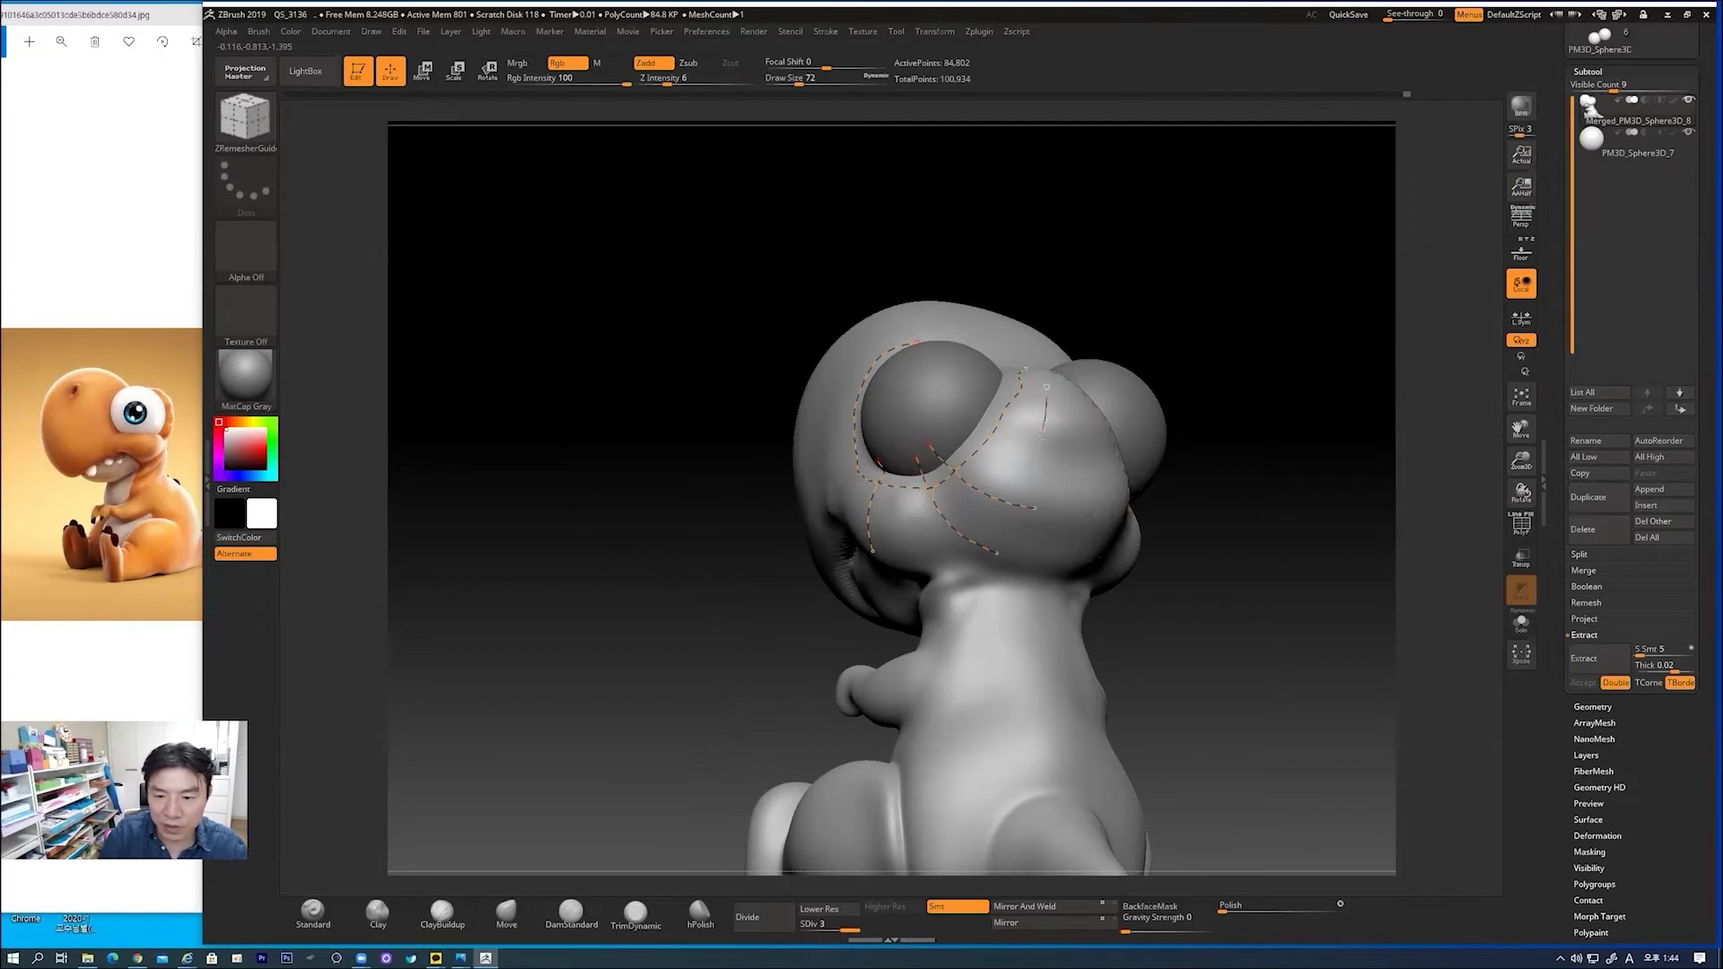
mouse_move(1211, 577)
mouse_down()
mouse_move(1230, 584)
mouse_move(960, 535)
mouse_up()
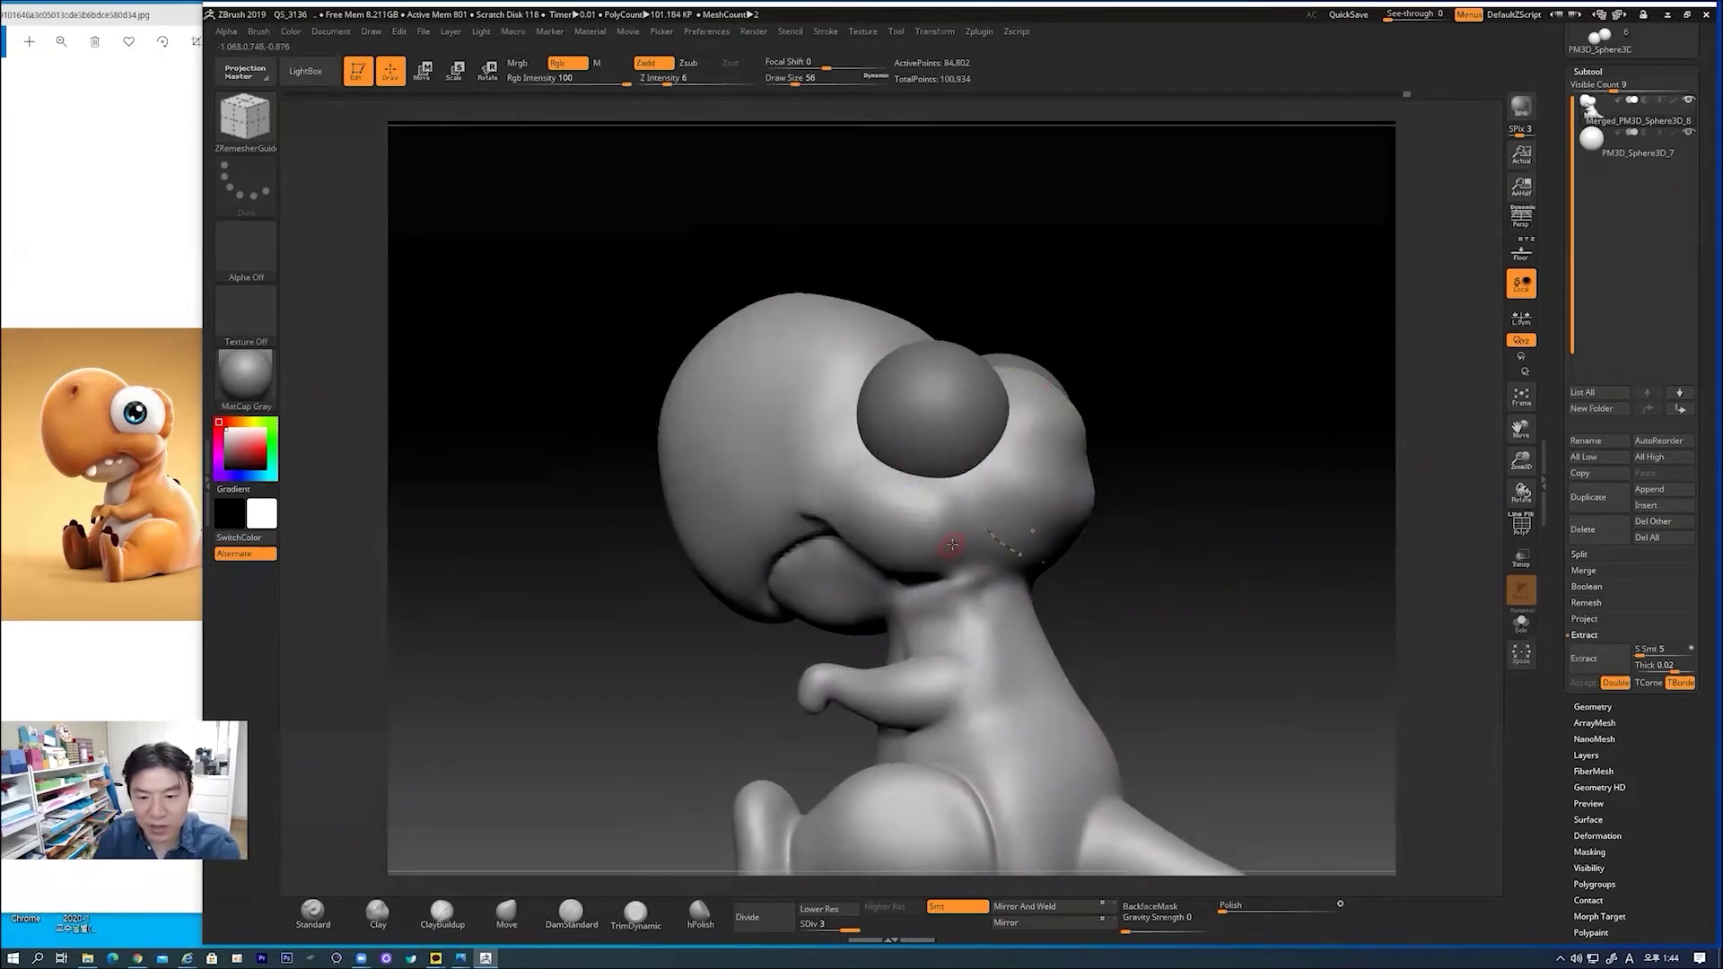
- Draw two guide curves running back from the front of the snout and one vertical guide crossing them at draw size 52
drag(1203, 580, 1211, 584)
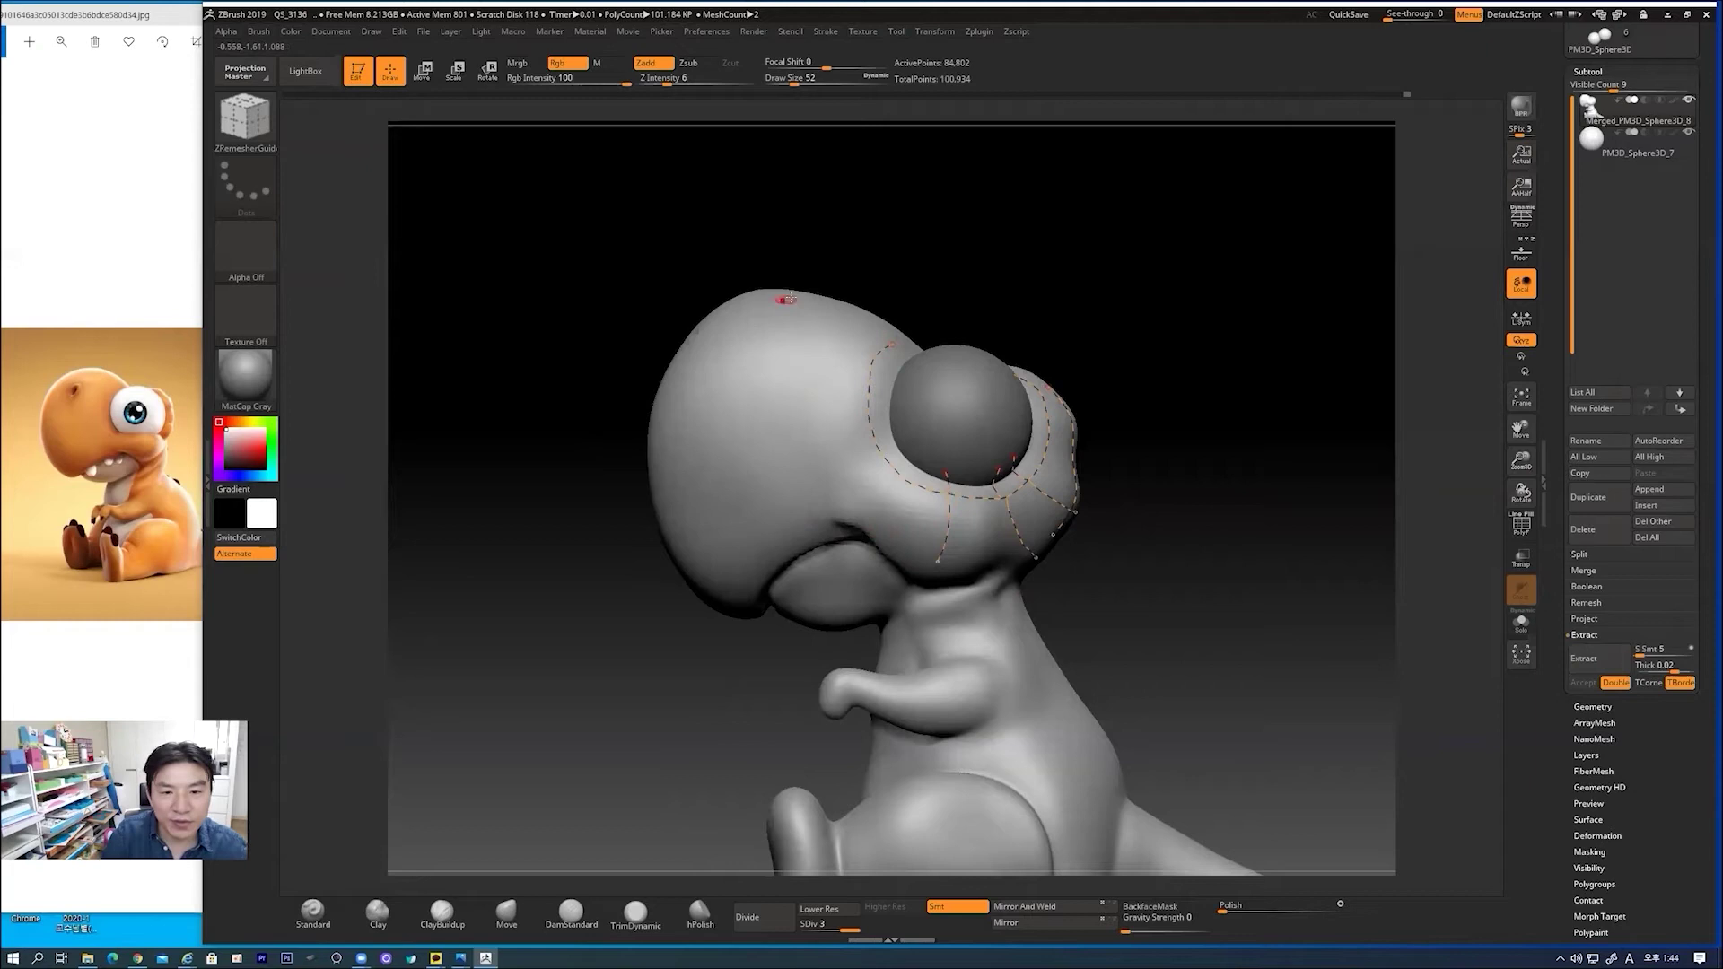
drag(771, 416, 806, 417)
drag(785, 483, 803, 478)
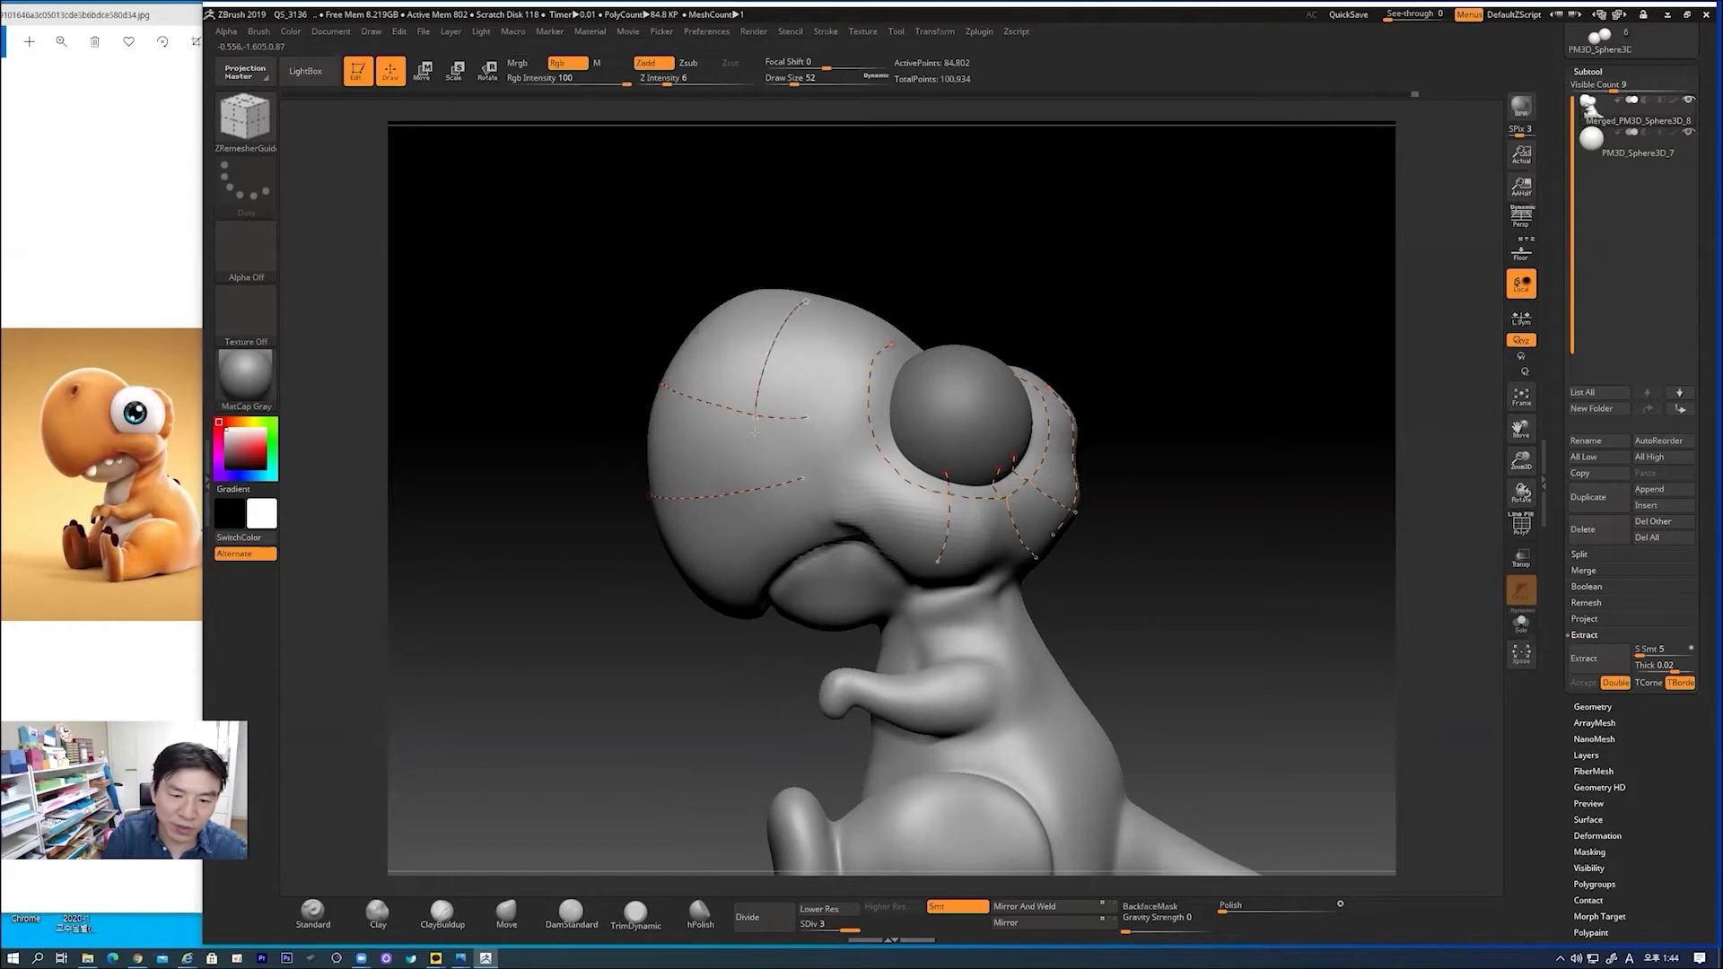
- Draw guide curves along the lower jaw's upper edge and across its middle, and add short guides crossing them
drag(1204, 609, 1072, 583)
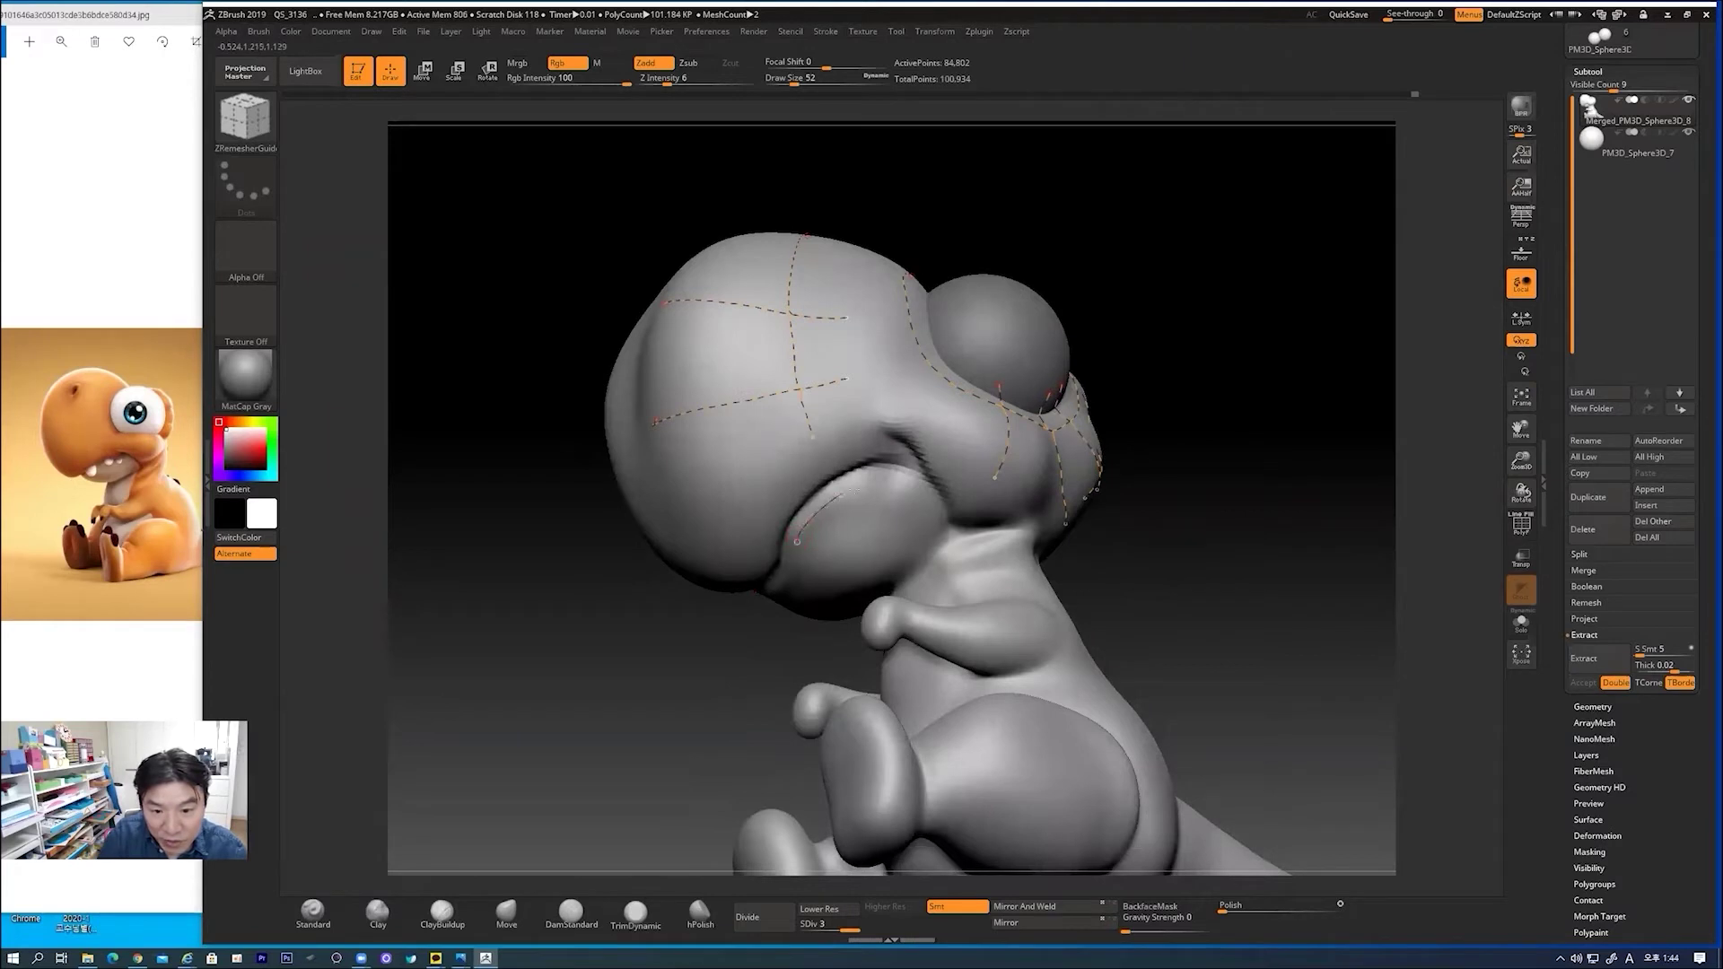
drag(933, 507, 935, 510)
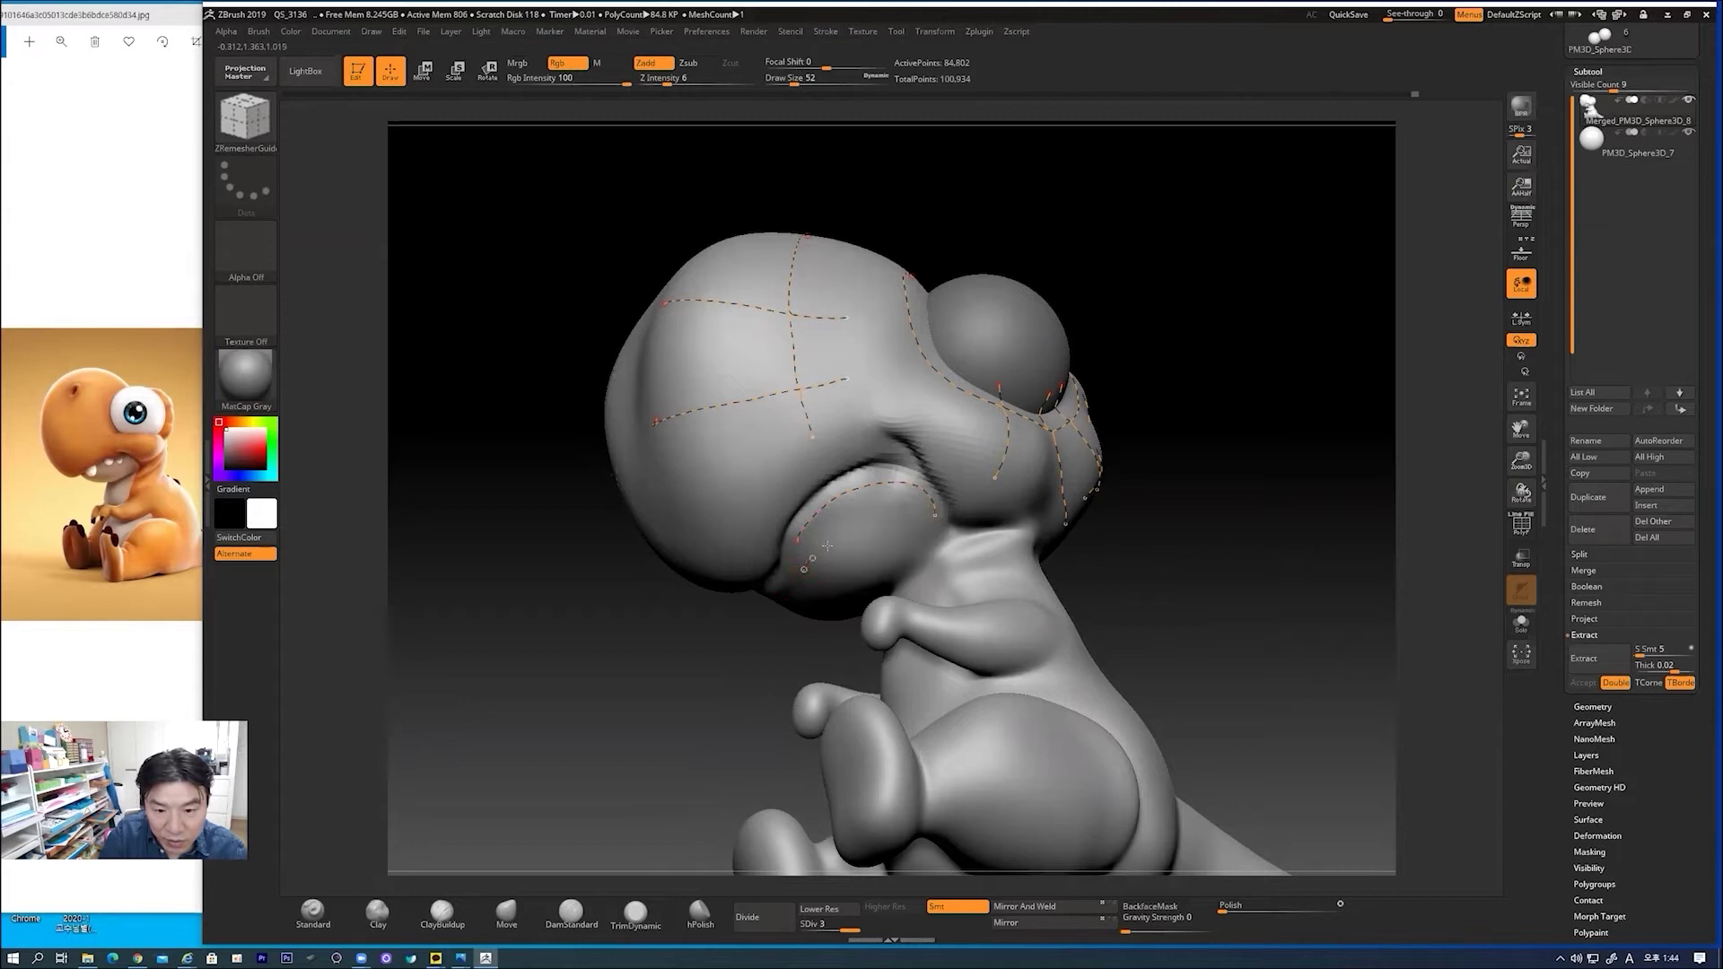
drag(893, 514, 894, 516)
key([)
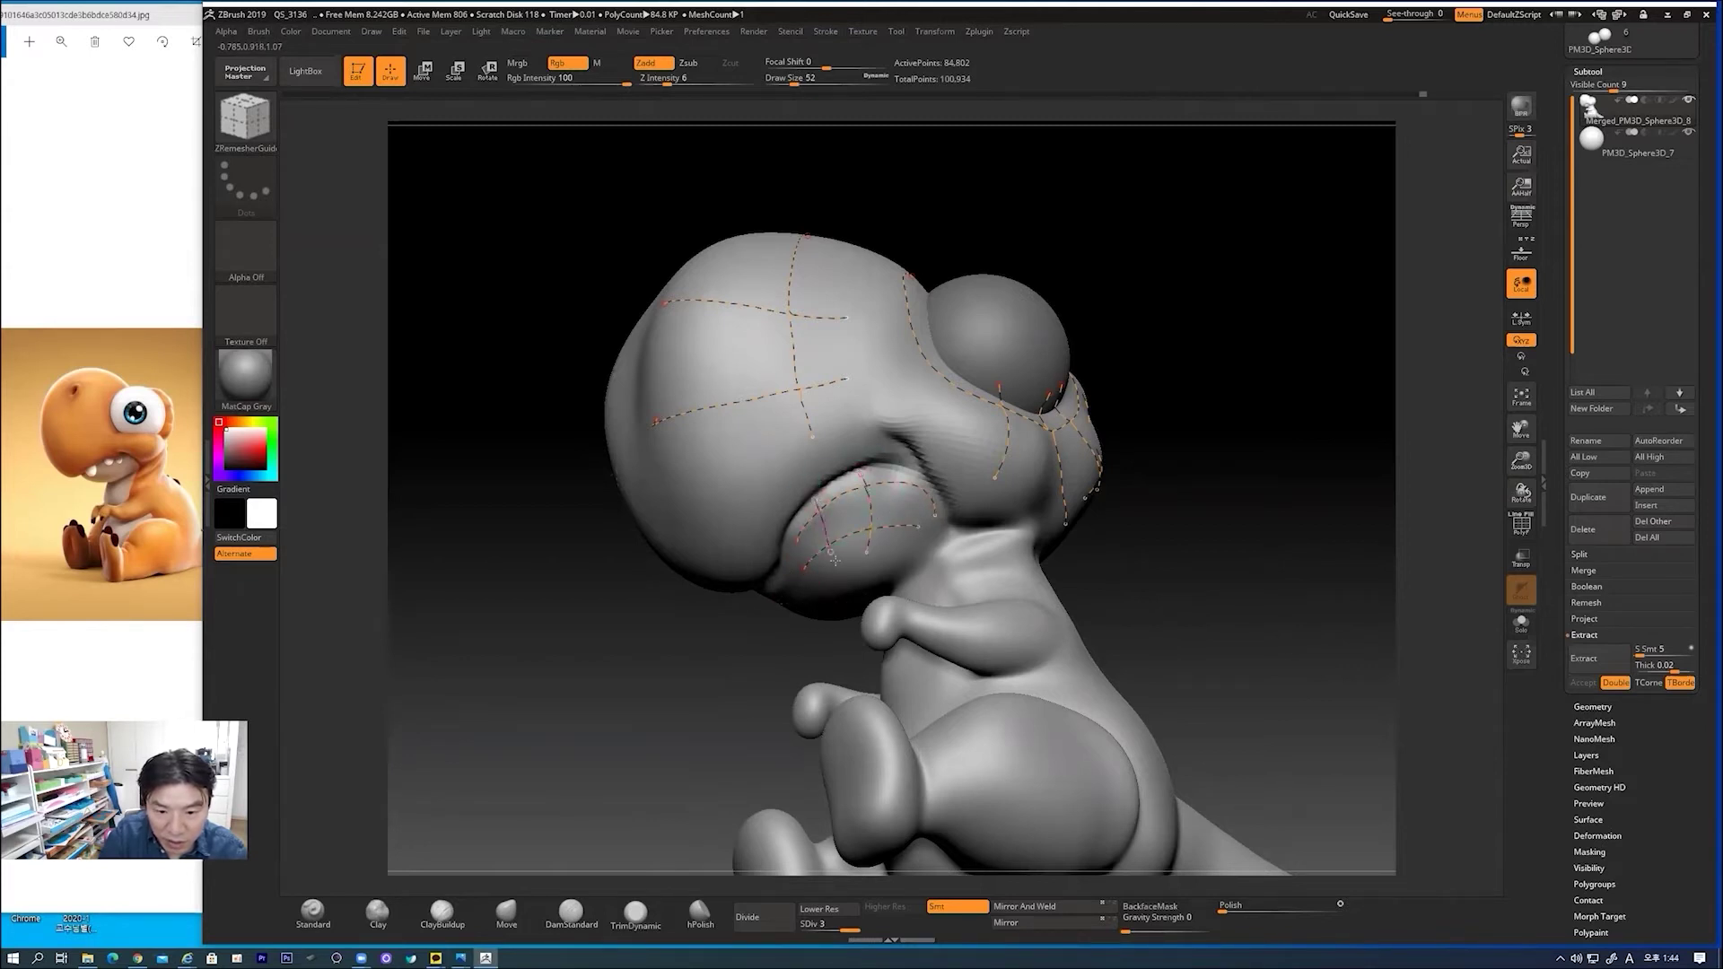
- Add another crossing guide on the lower jaw near the mouth corner, adjusting the brush size to suit
drag(1145, 577, 1076, 552)
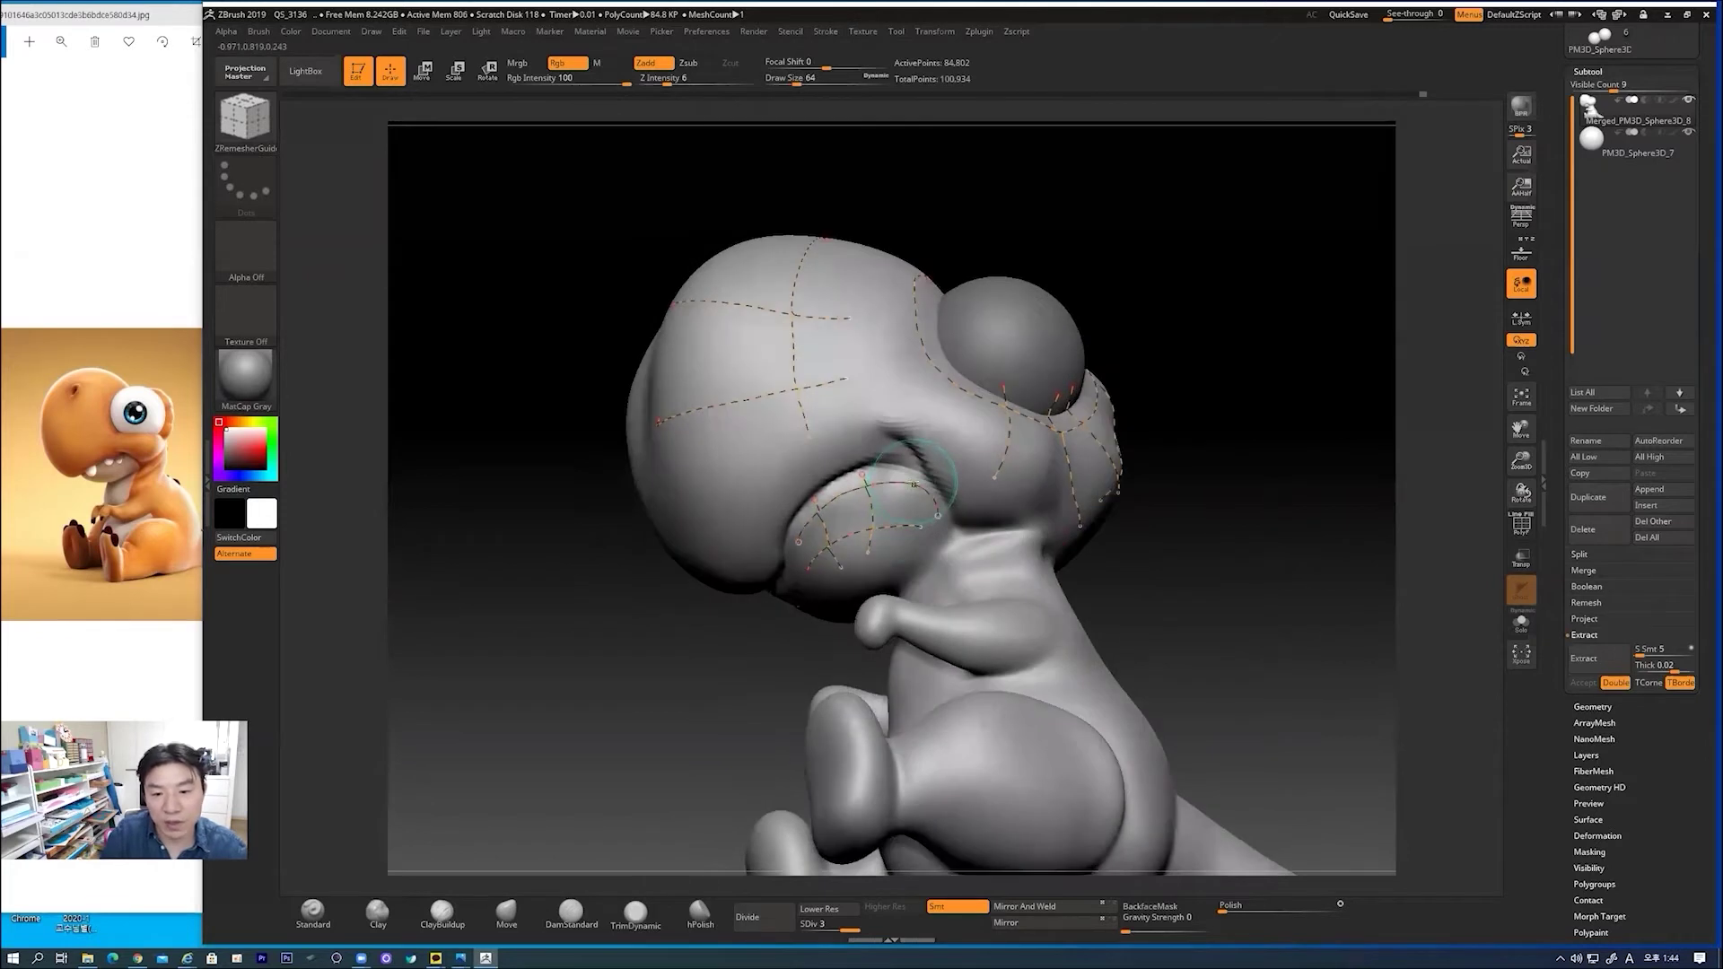
key(])
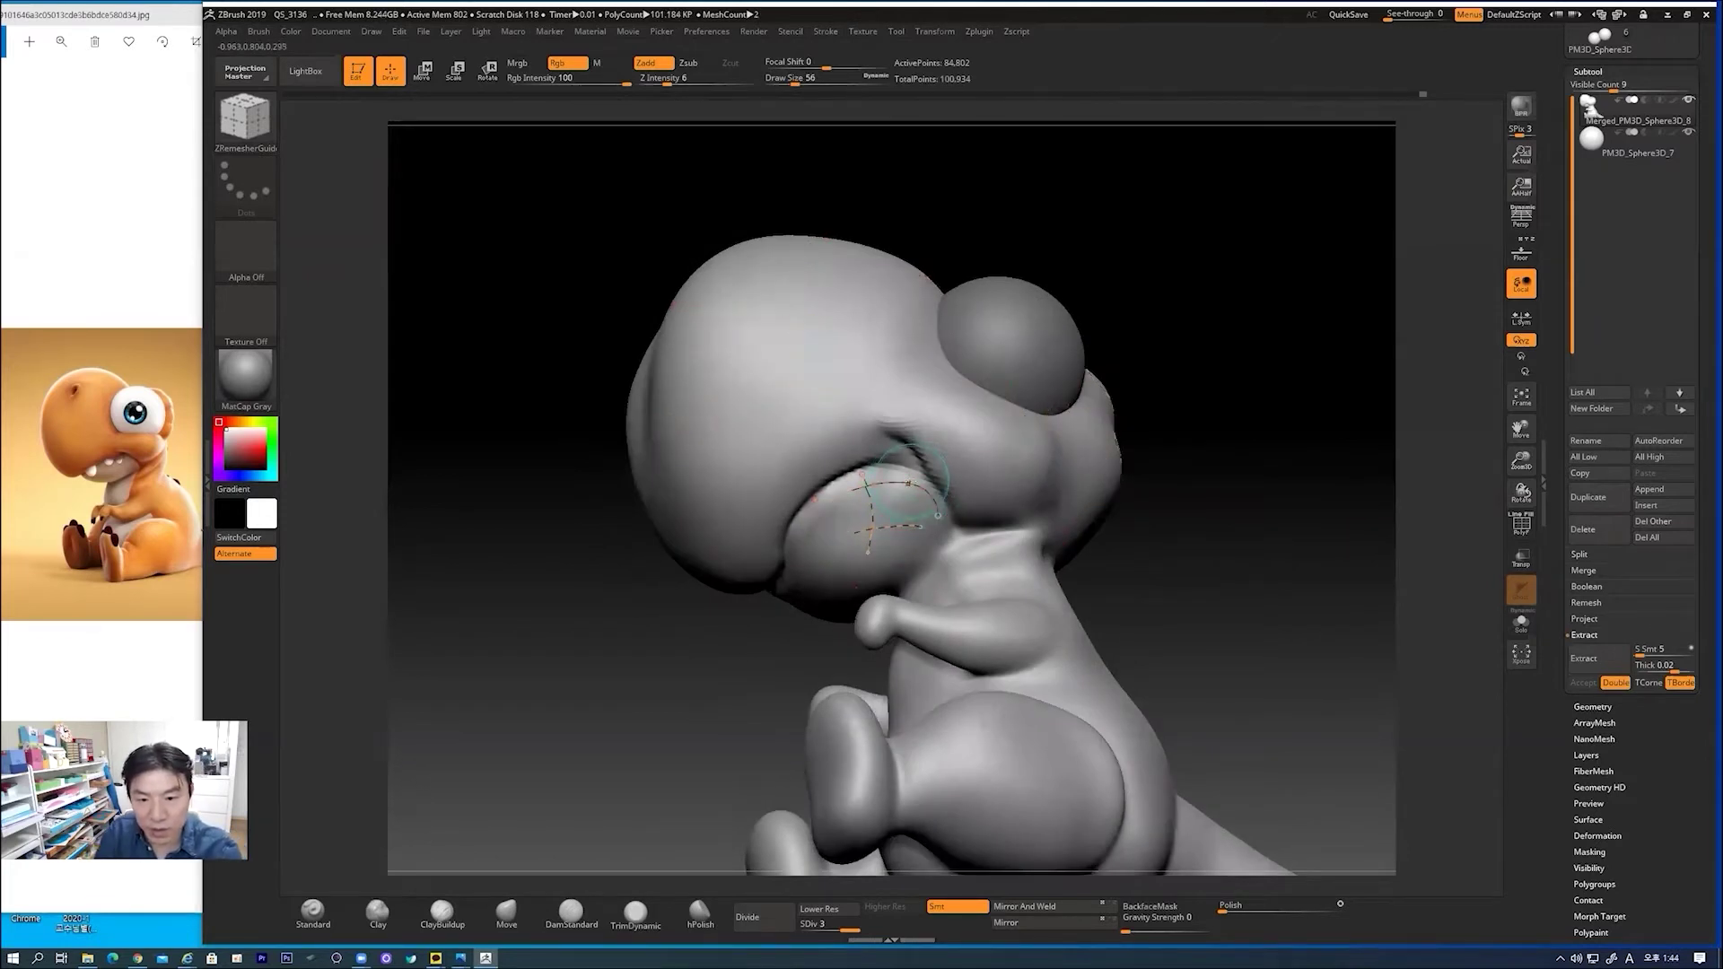
key([)
key([)
key([)
key([)
key(])
key(])
key(])
- Draw two concentric guide loops around the base of the arm, continuing them onto the chest
drag(1188, 588, 1234, 619)
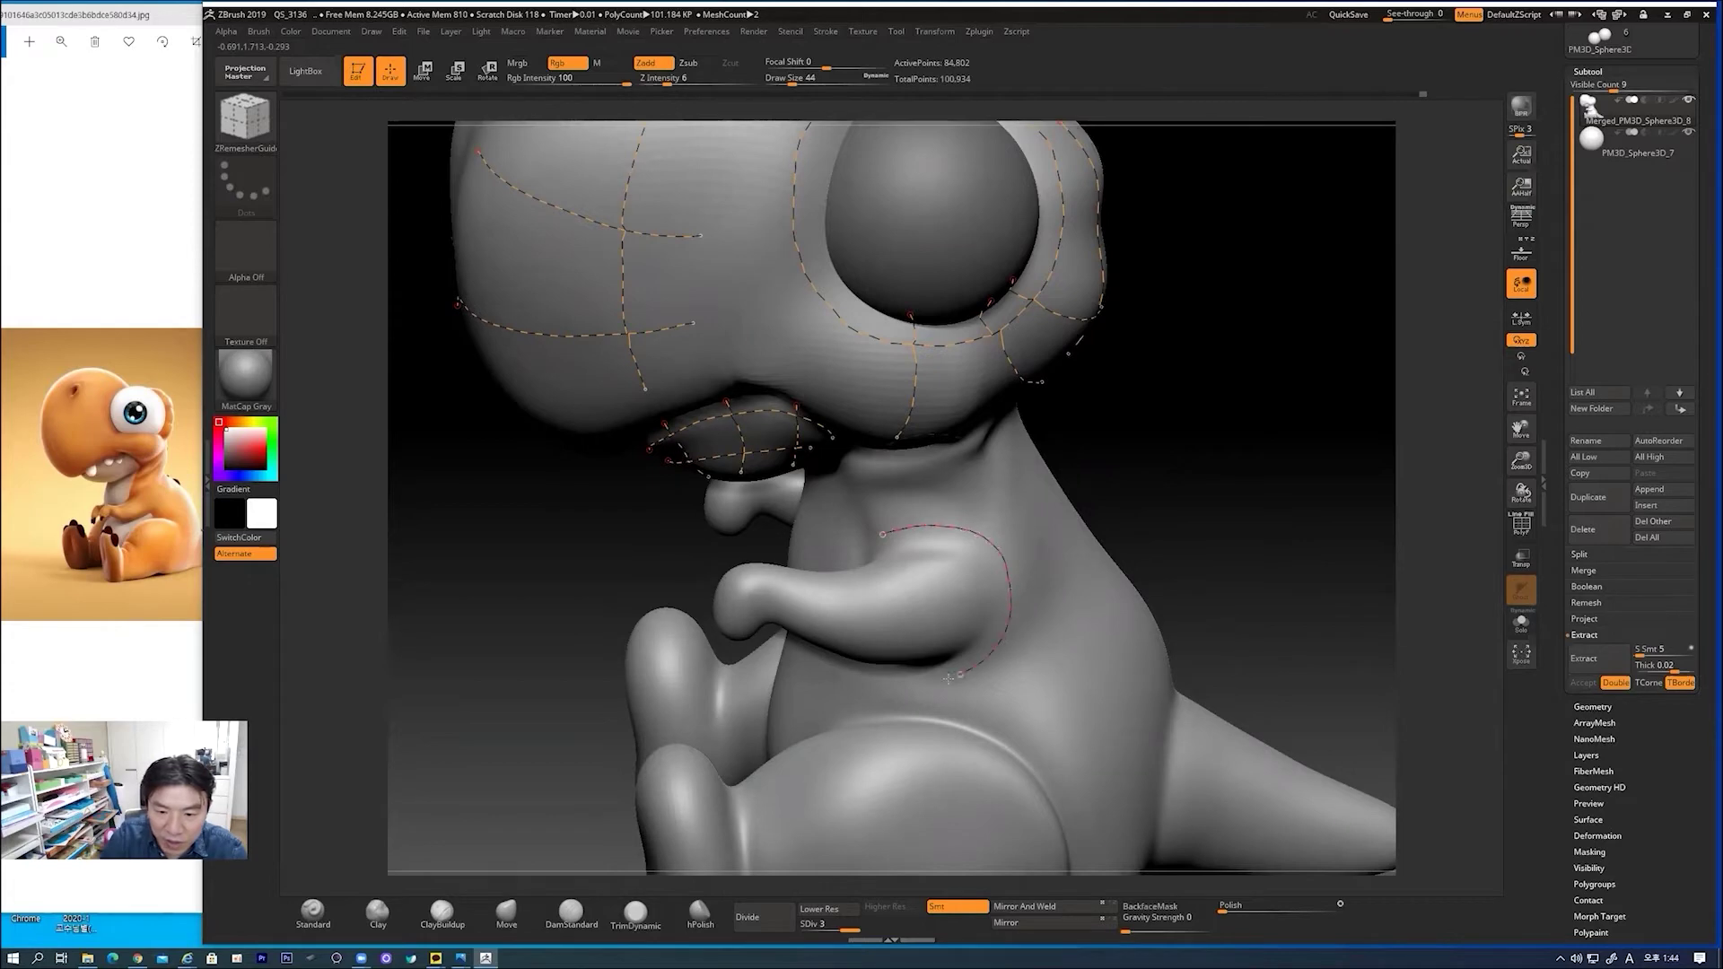
drag(1256, 489, 981, 536)
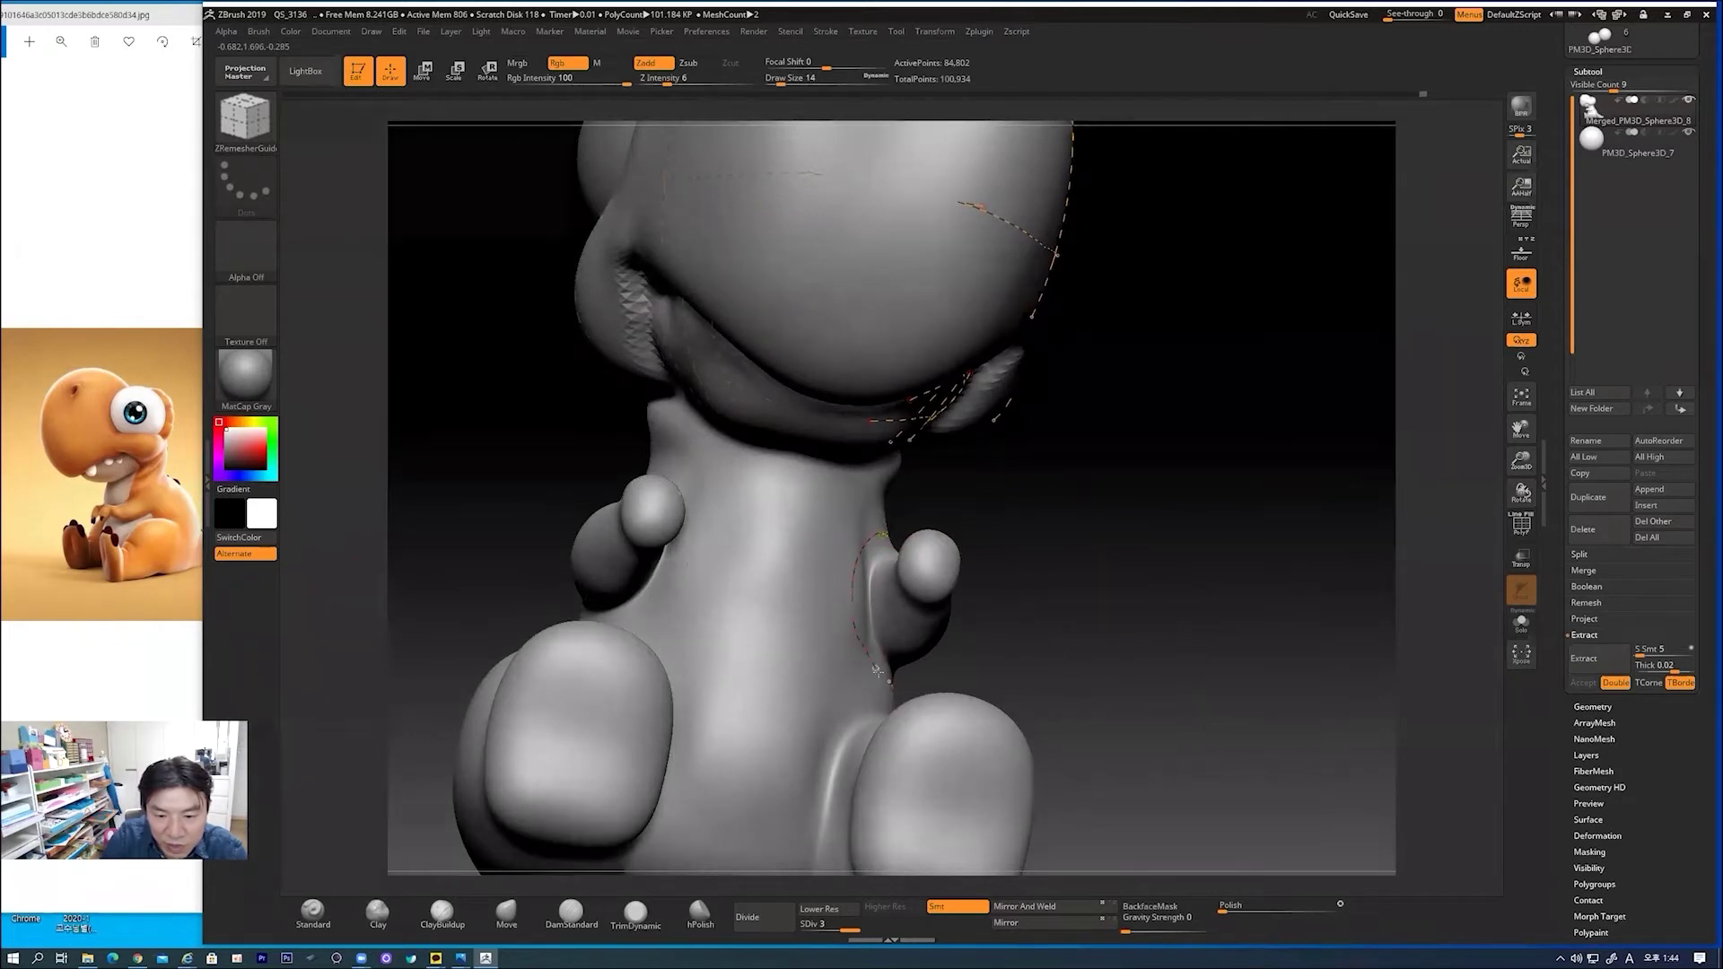
drag(1119, 647, 942, 628)
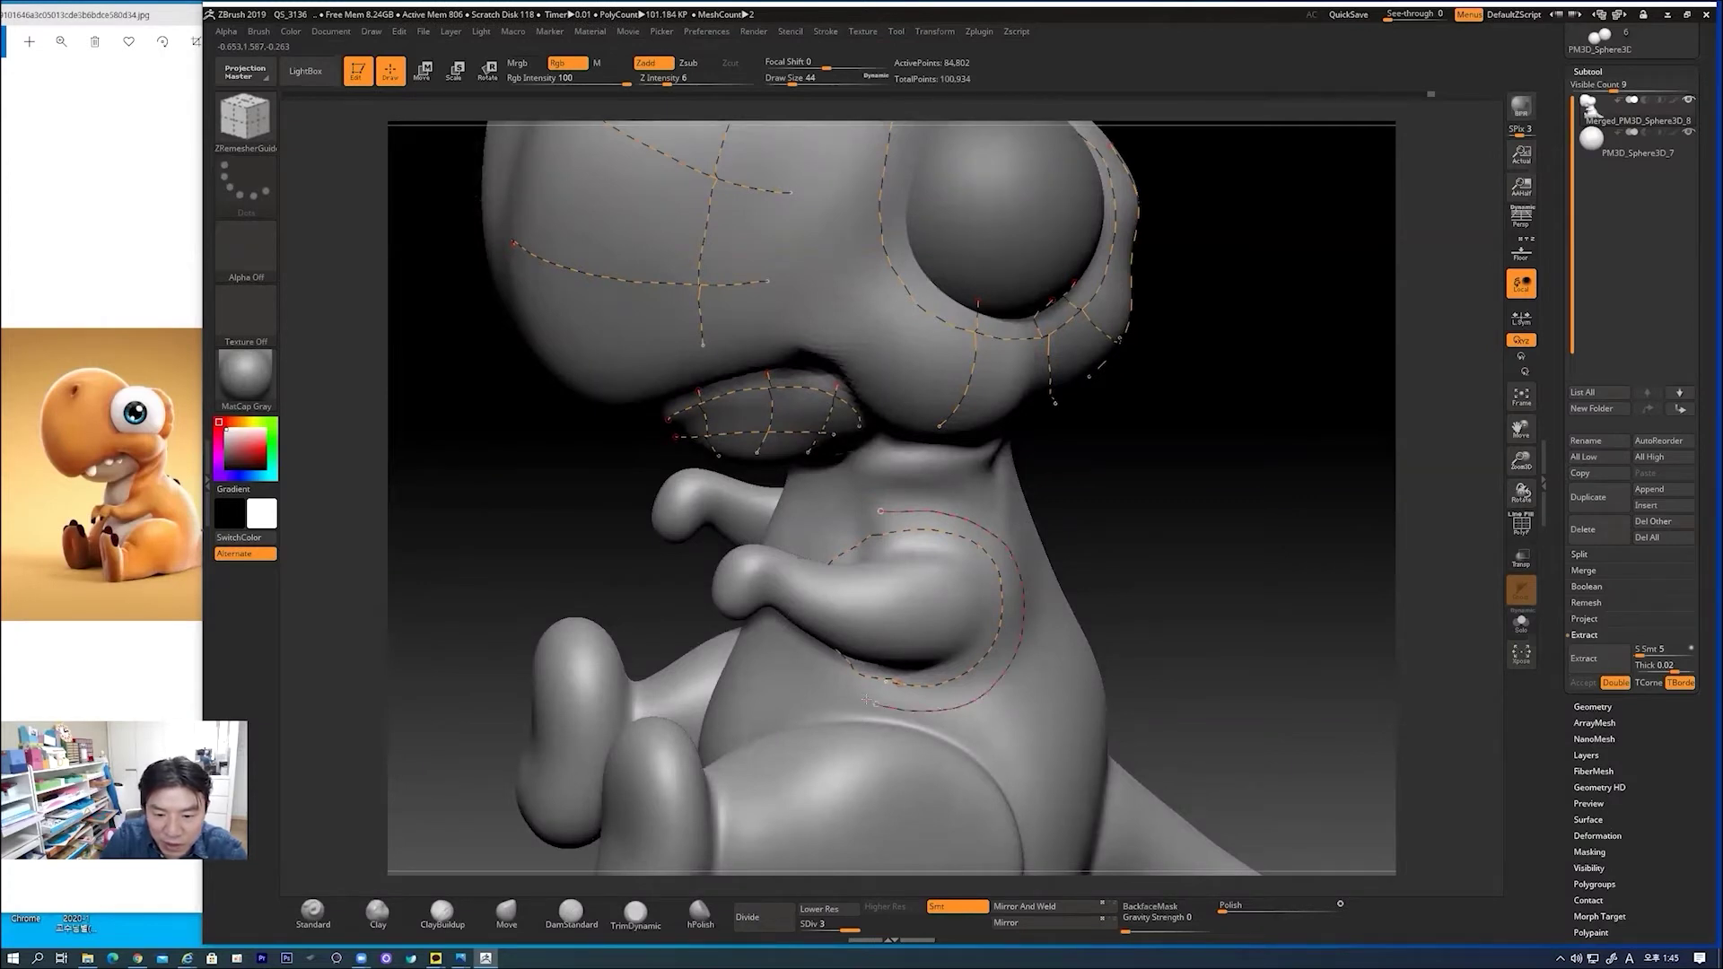
drag(1199, 503, 847, 524)
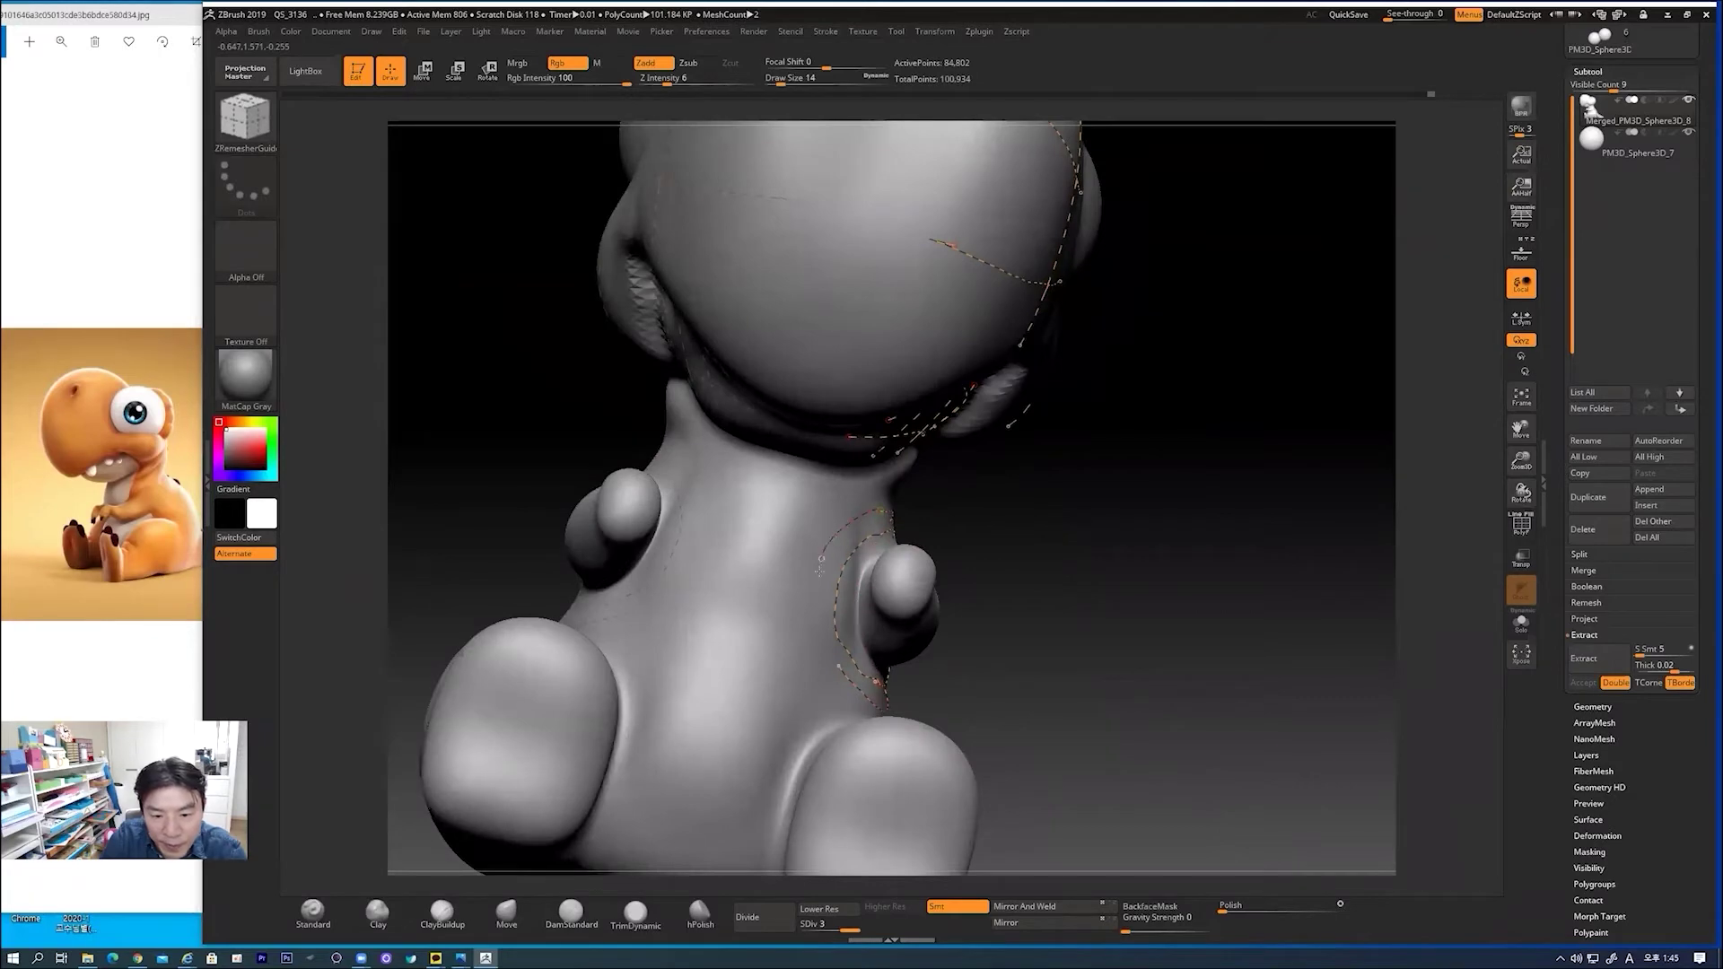
key(ctrl+z)
mouse_move(1111, 650)
mouse_down()
mouse_move(1030, 616)
mouse_move(1046, 646)
mouse_move(1136, 636)
mouse_up()
- Draw a guide loop around the thigh where it meets the body, continuing underneath and along the inner side
alt+drag(1181, 530, 808, 499)
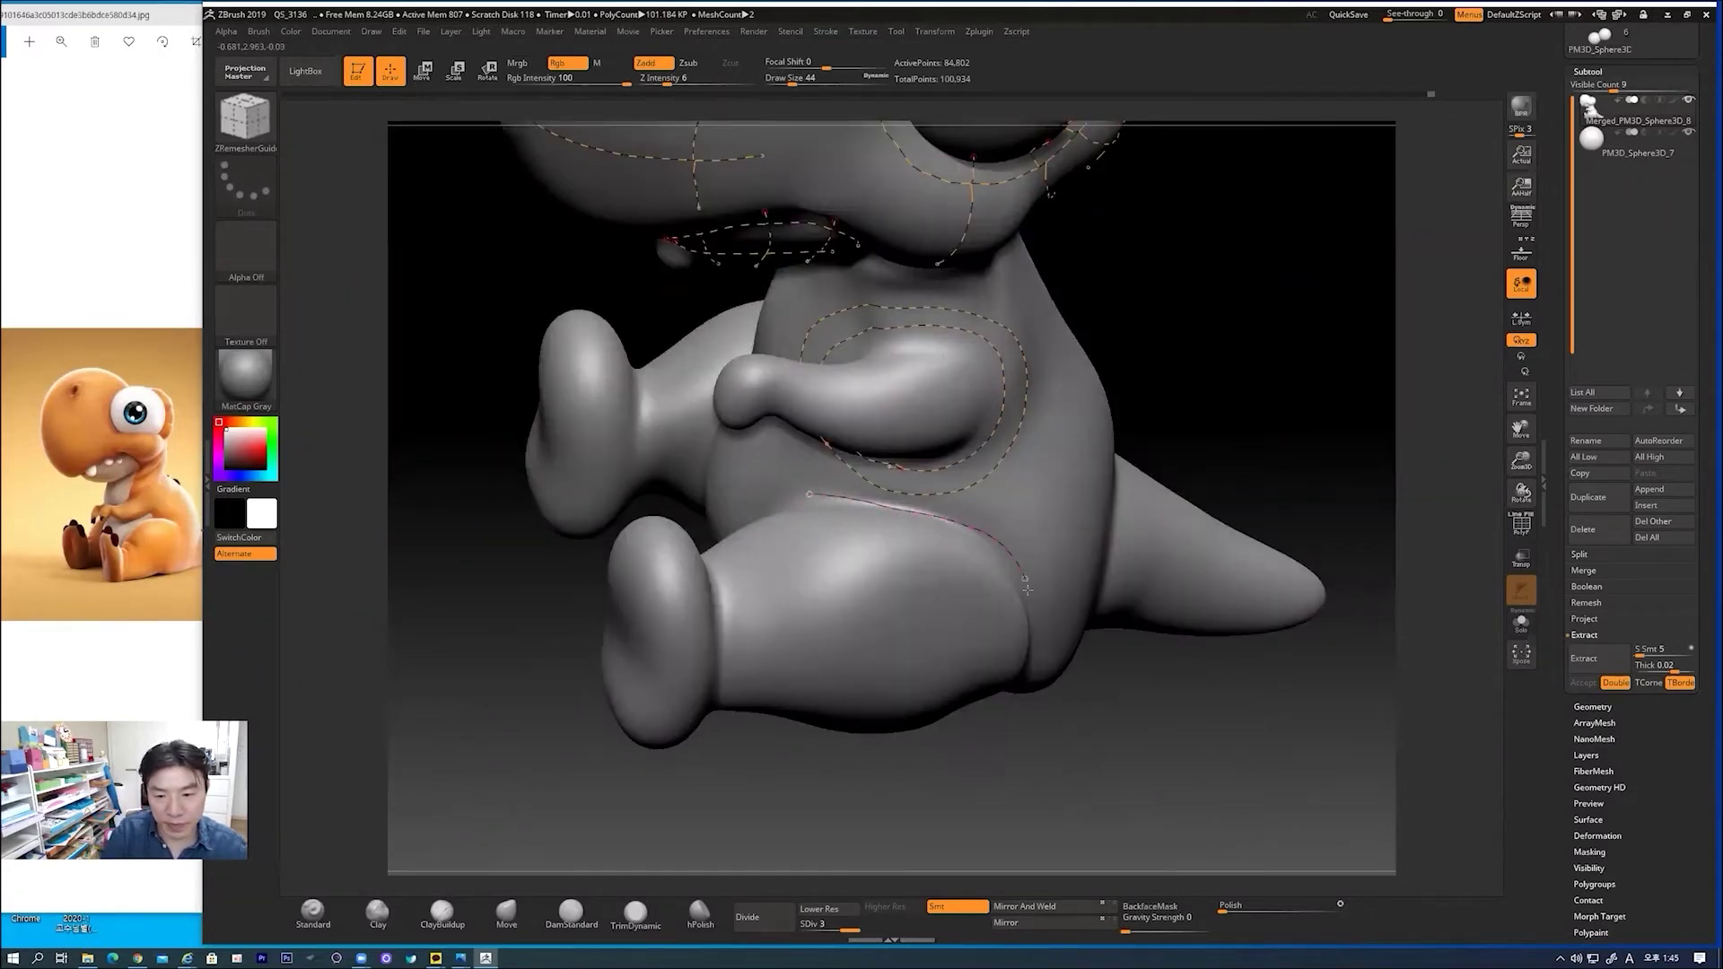
key(ctrl+z)
drag(1128, 626, 1041, 614)
key(ctrl+shift+z)
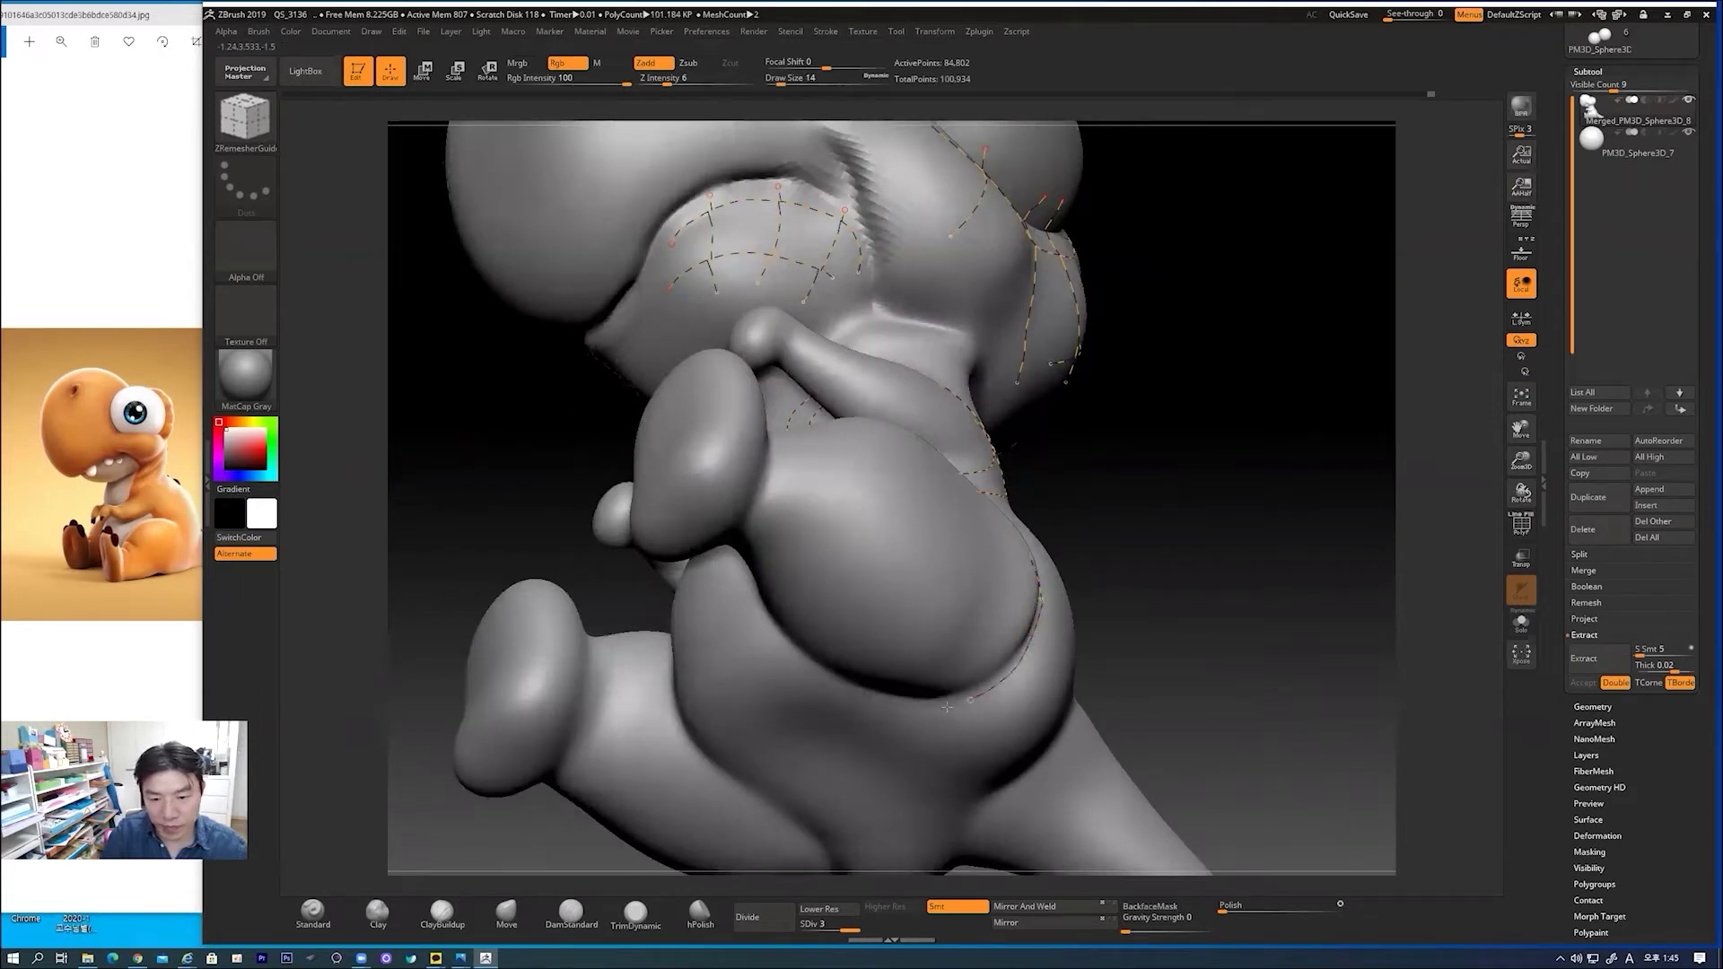
key(ctrl+z)
drag(1184, 535, 890, 530)
key(ctrl+shift+z)
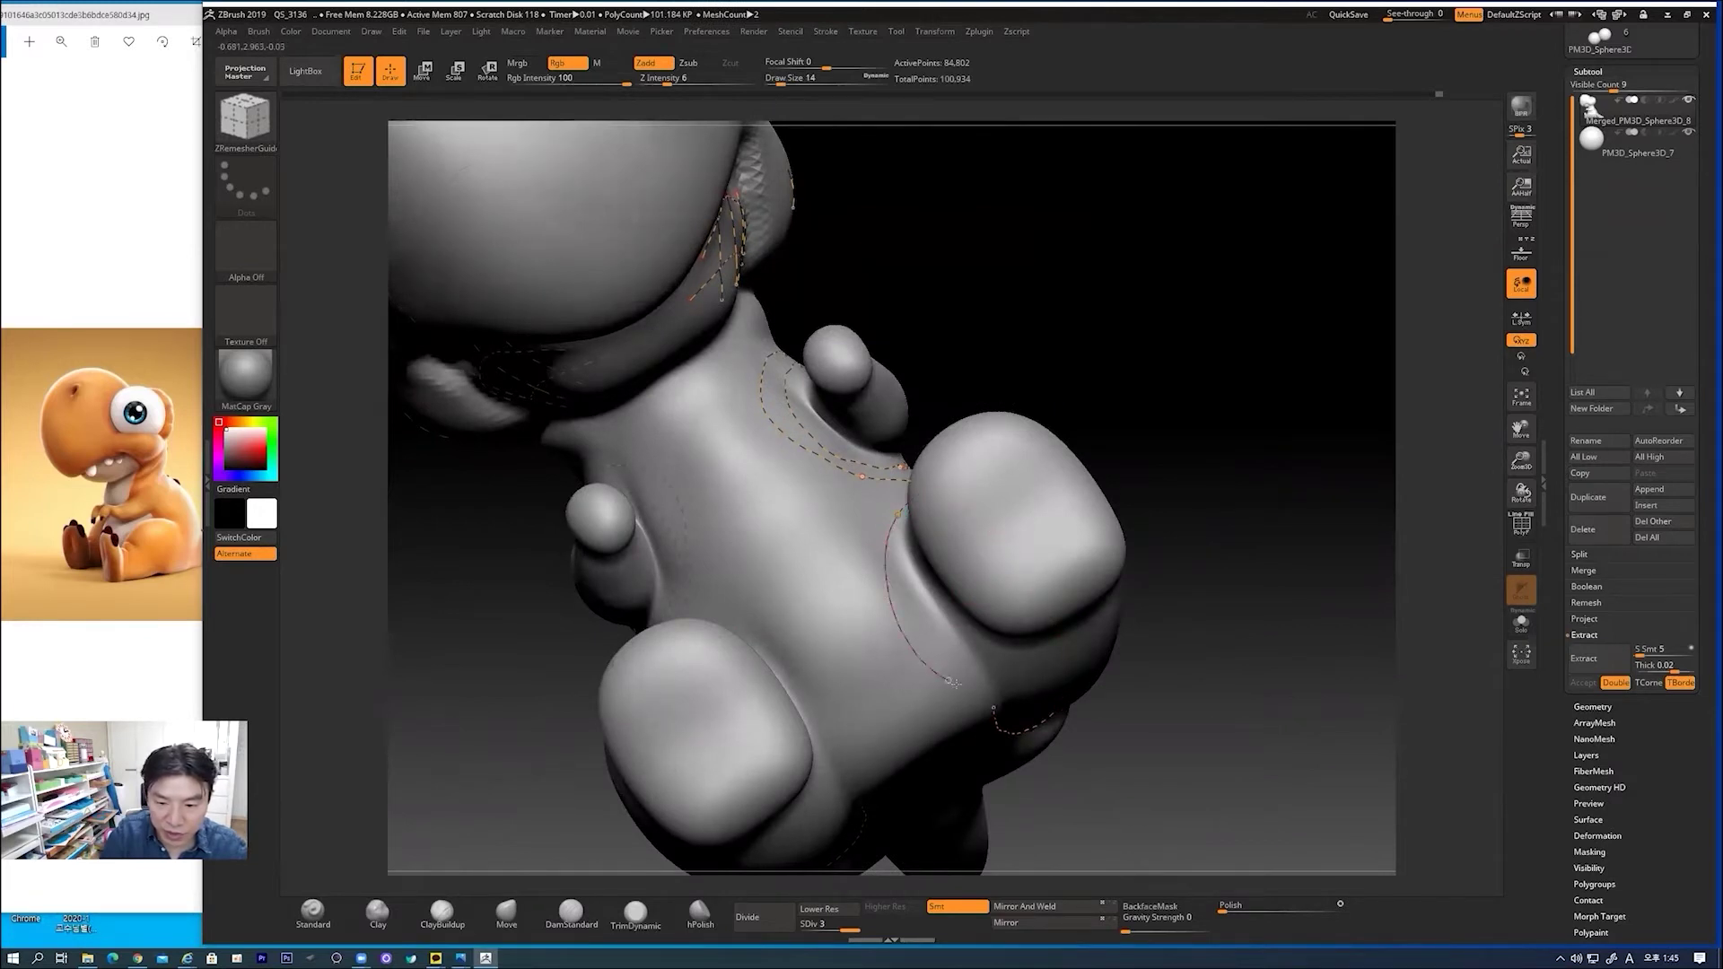
key(ctrl+z)
drag(1371, 599, 908, 496)
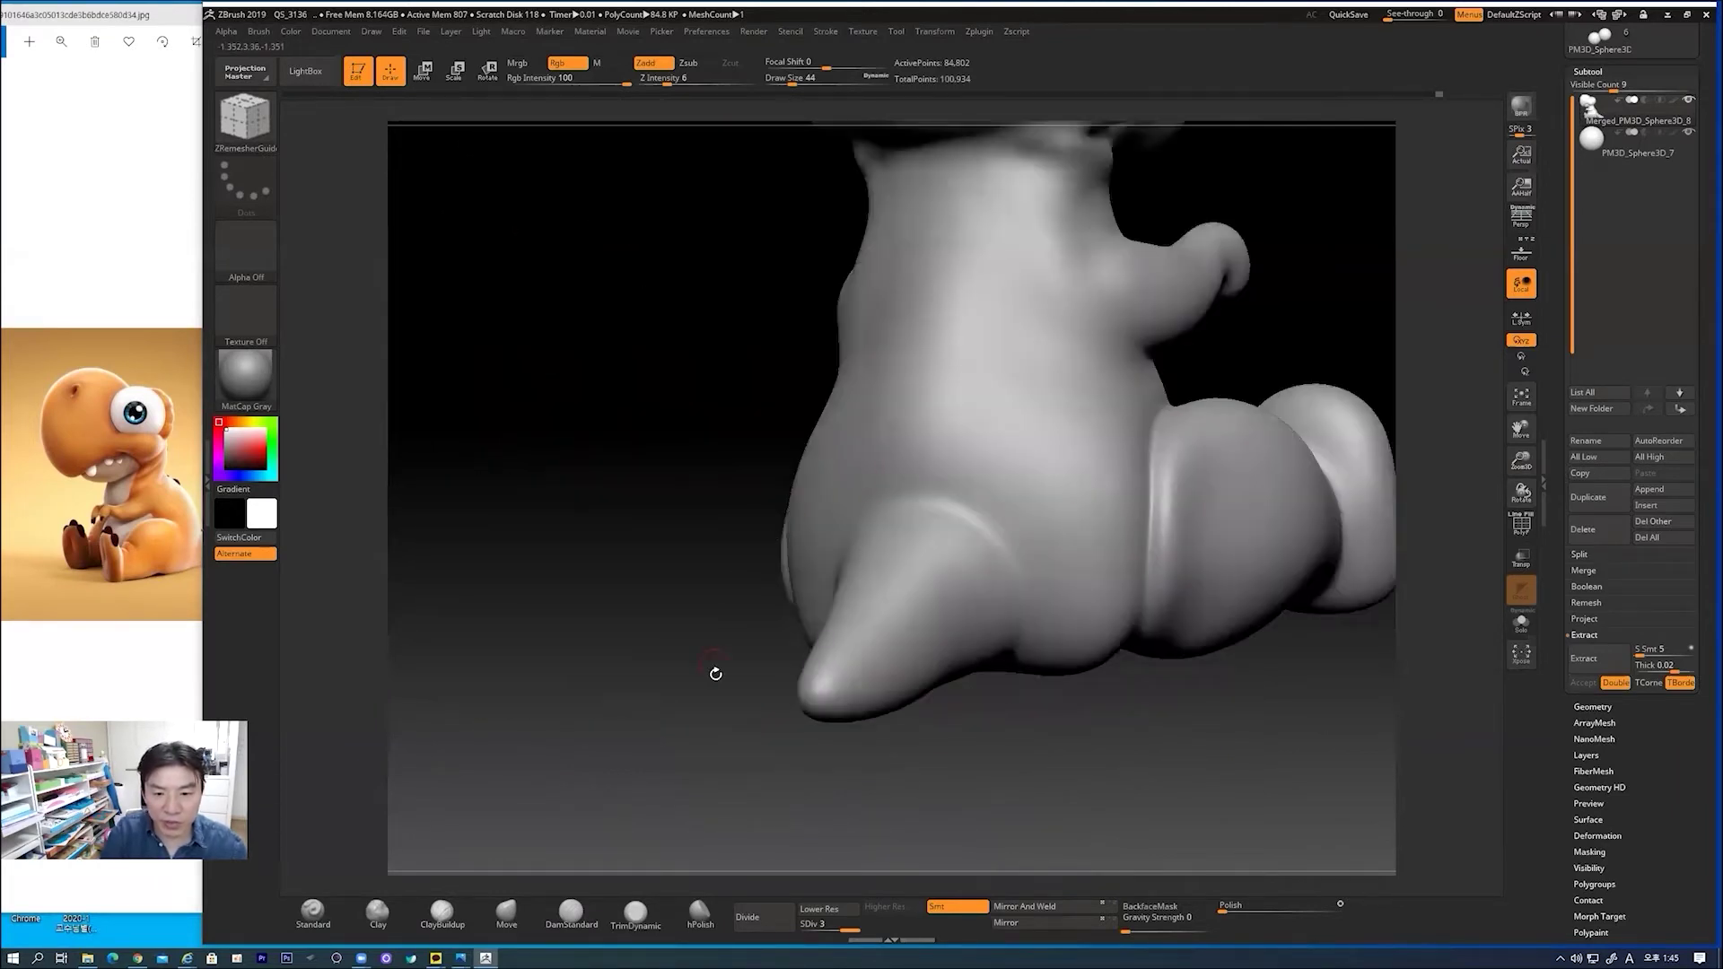
drag(715, 673, 877, 454)
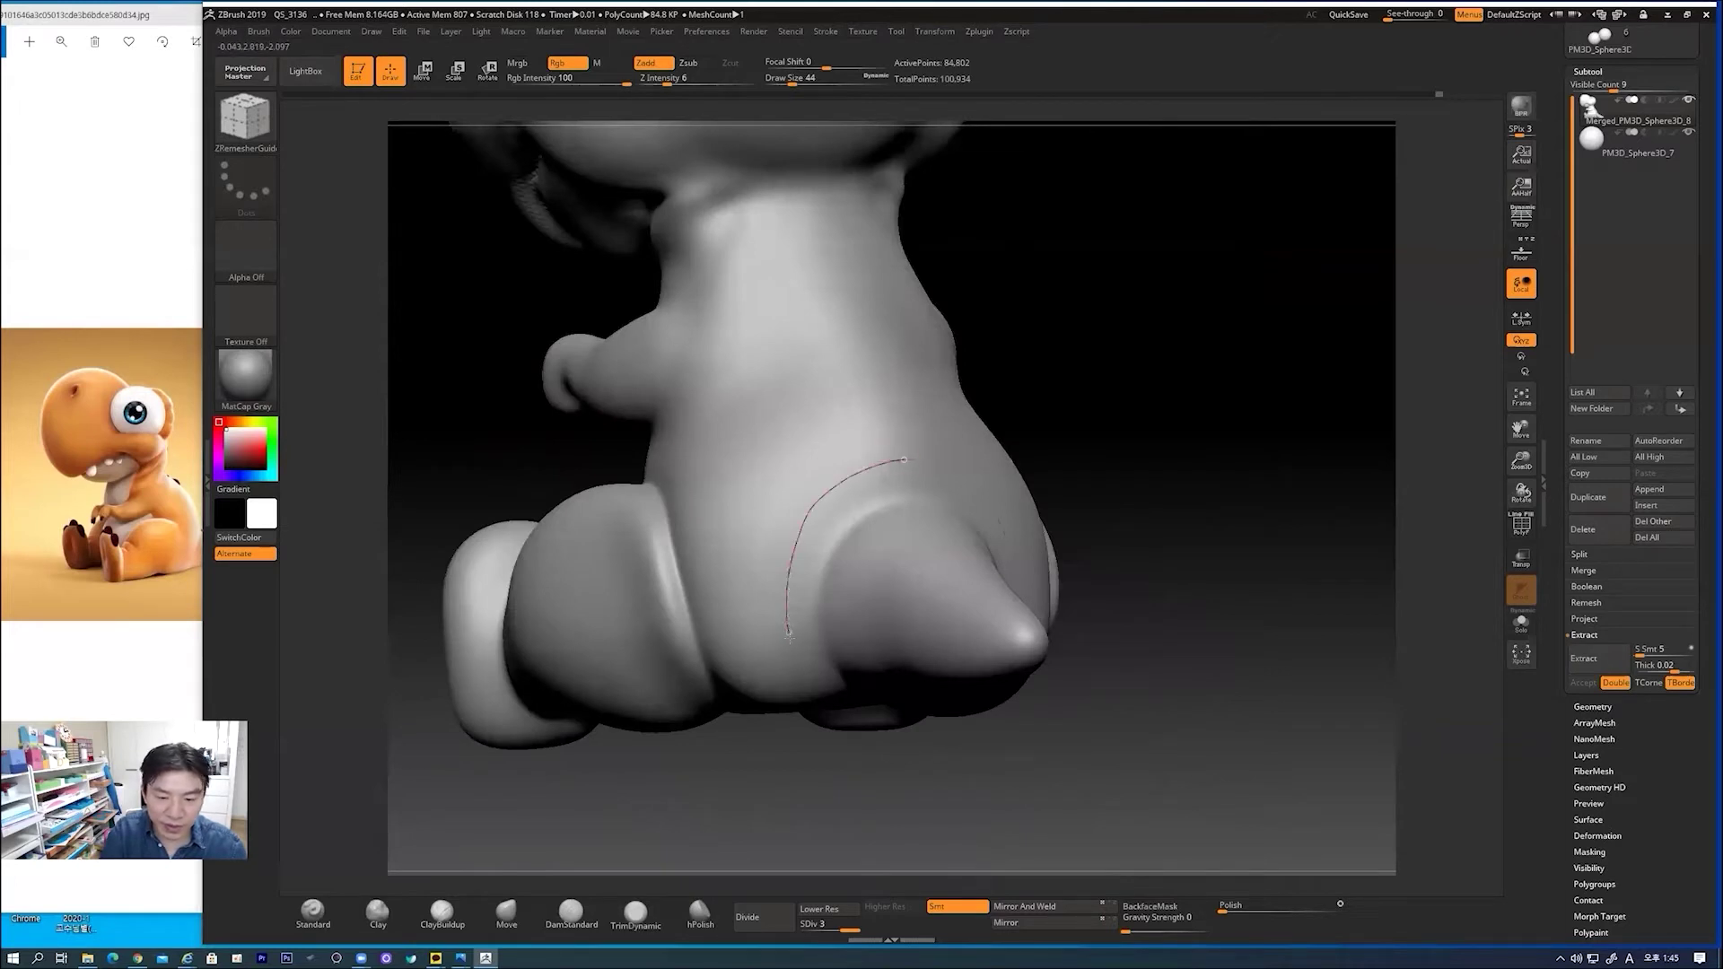
drag(969, 788, 824, 646)
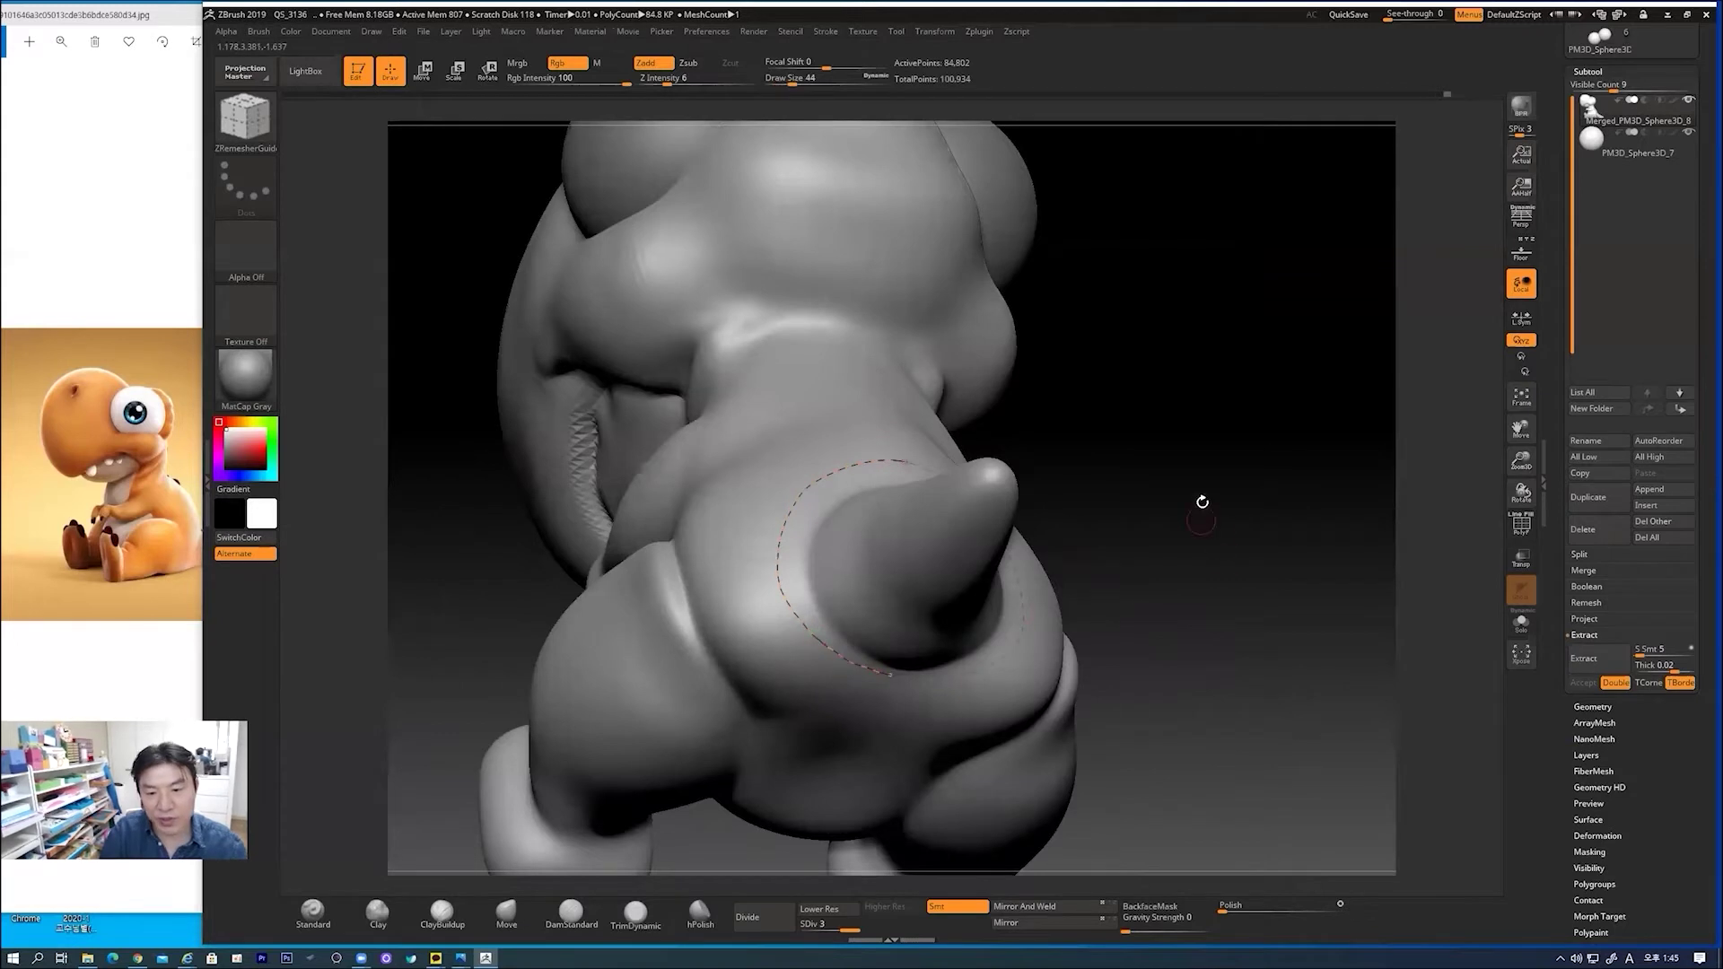
shift+drag(1197, 570, 1216, 584)
alt+drag(1287, 481, 1162, 632)
alt+drag(1222, 537, 1092, 562)
mouse_move(988, 625)
alt+mouse_down()
mouse_move(1038, 616)
mouse_move(992, 627)
mouse_move(978, 661)
mouse_move(1042, 530)
mouse_move(1106, 551)
mouse_move(1088, 548)
alt+mouse_up()
key(ctrl+z)
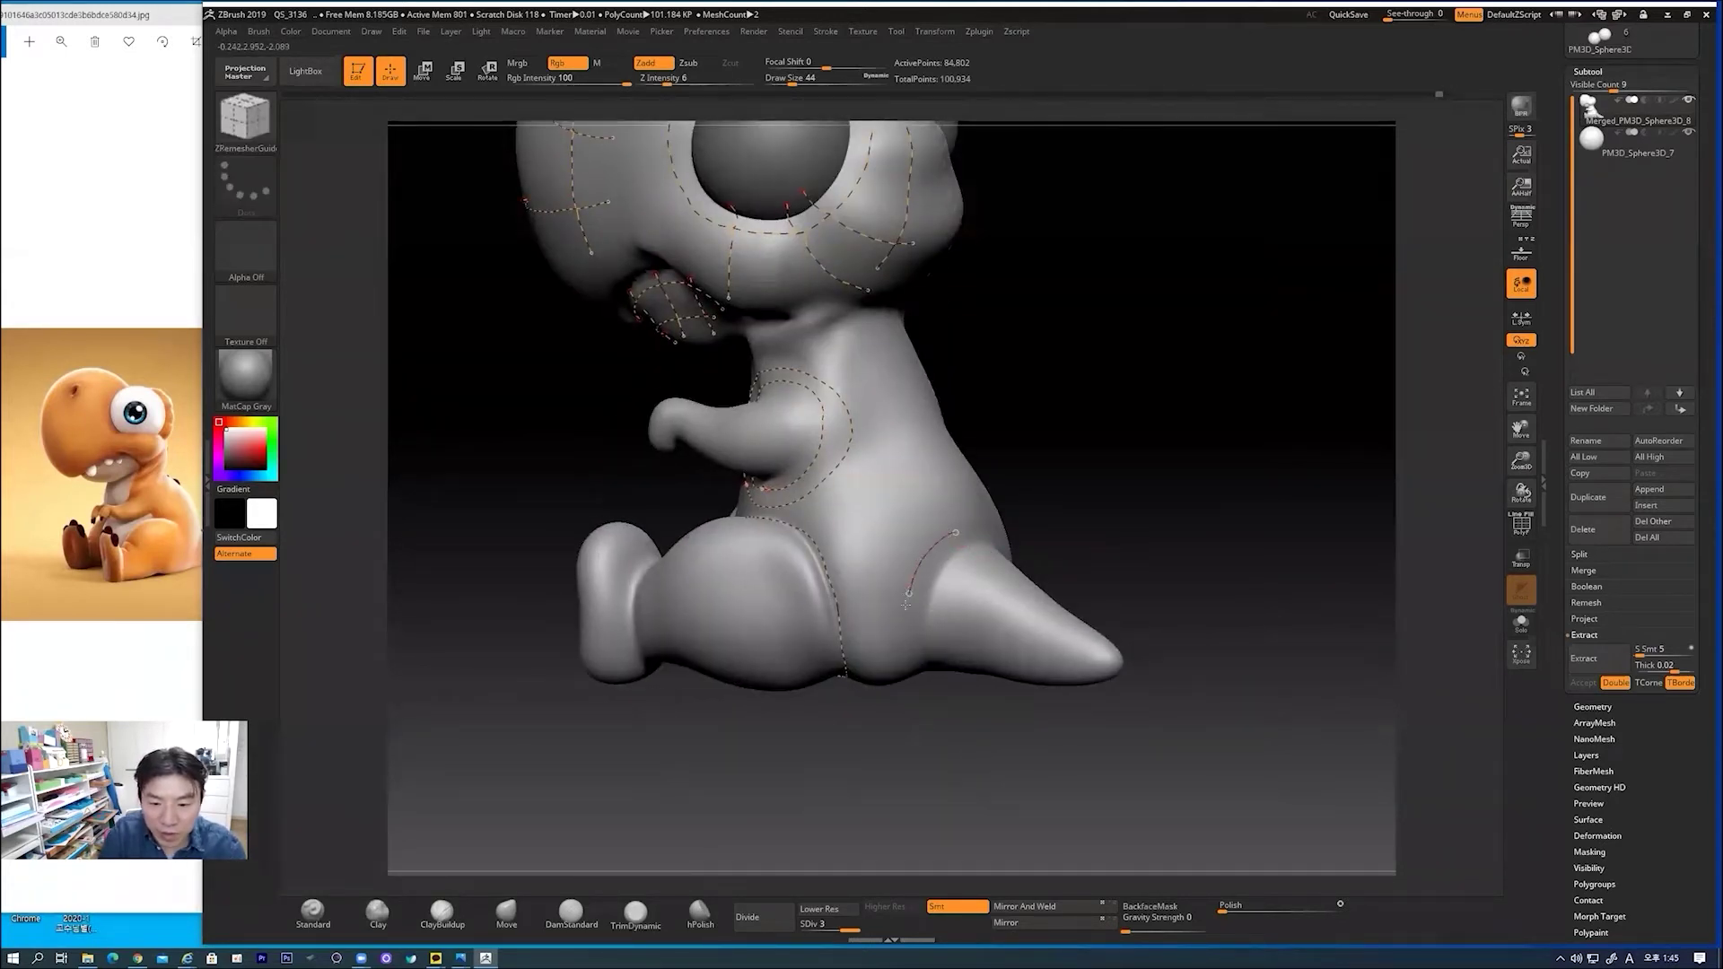
- Draw a guide curve around the base of the tail, from its upper side down and underneath
drag(914, 656, 916, 660)
drag(972, 746, 895, 625)
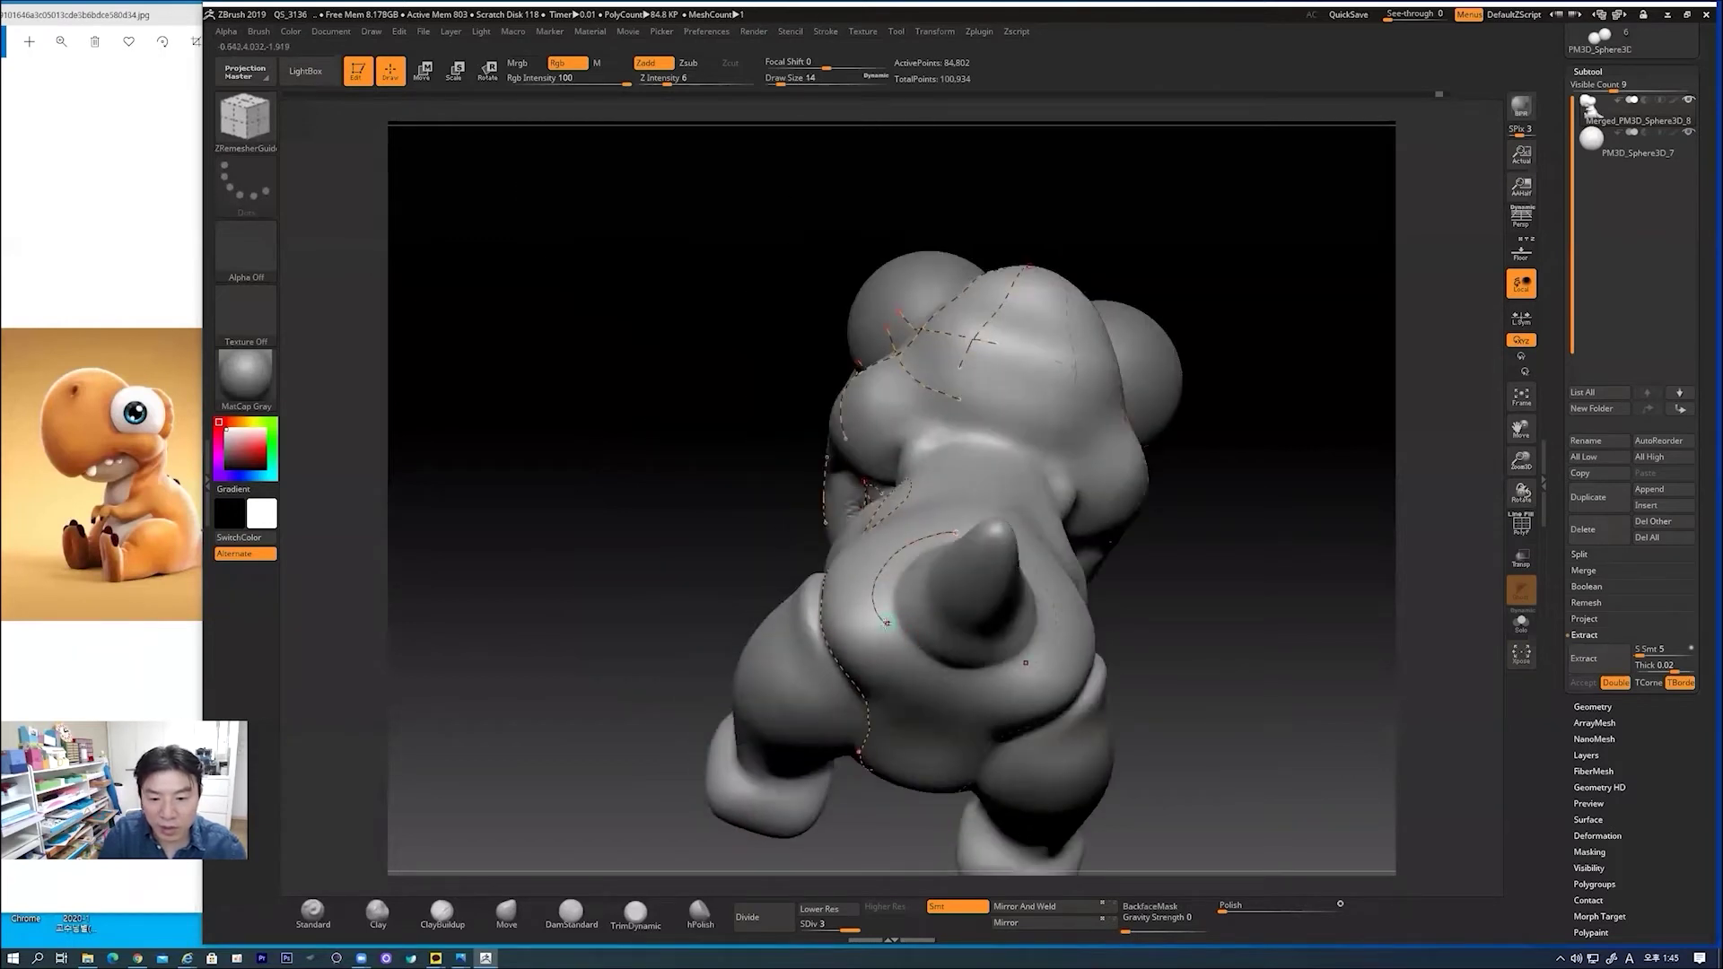
drag(1237, 492, 1195, 585)
key(bracketright)
key(bracketright)
key(bracketright)
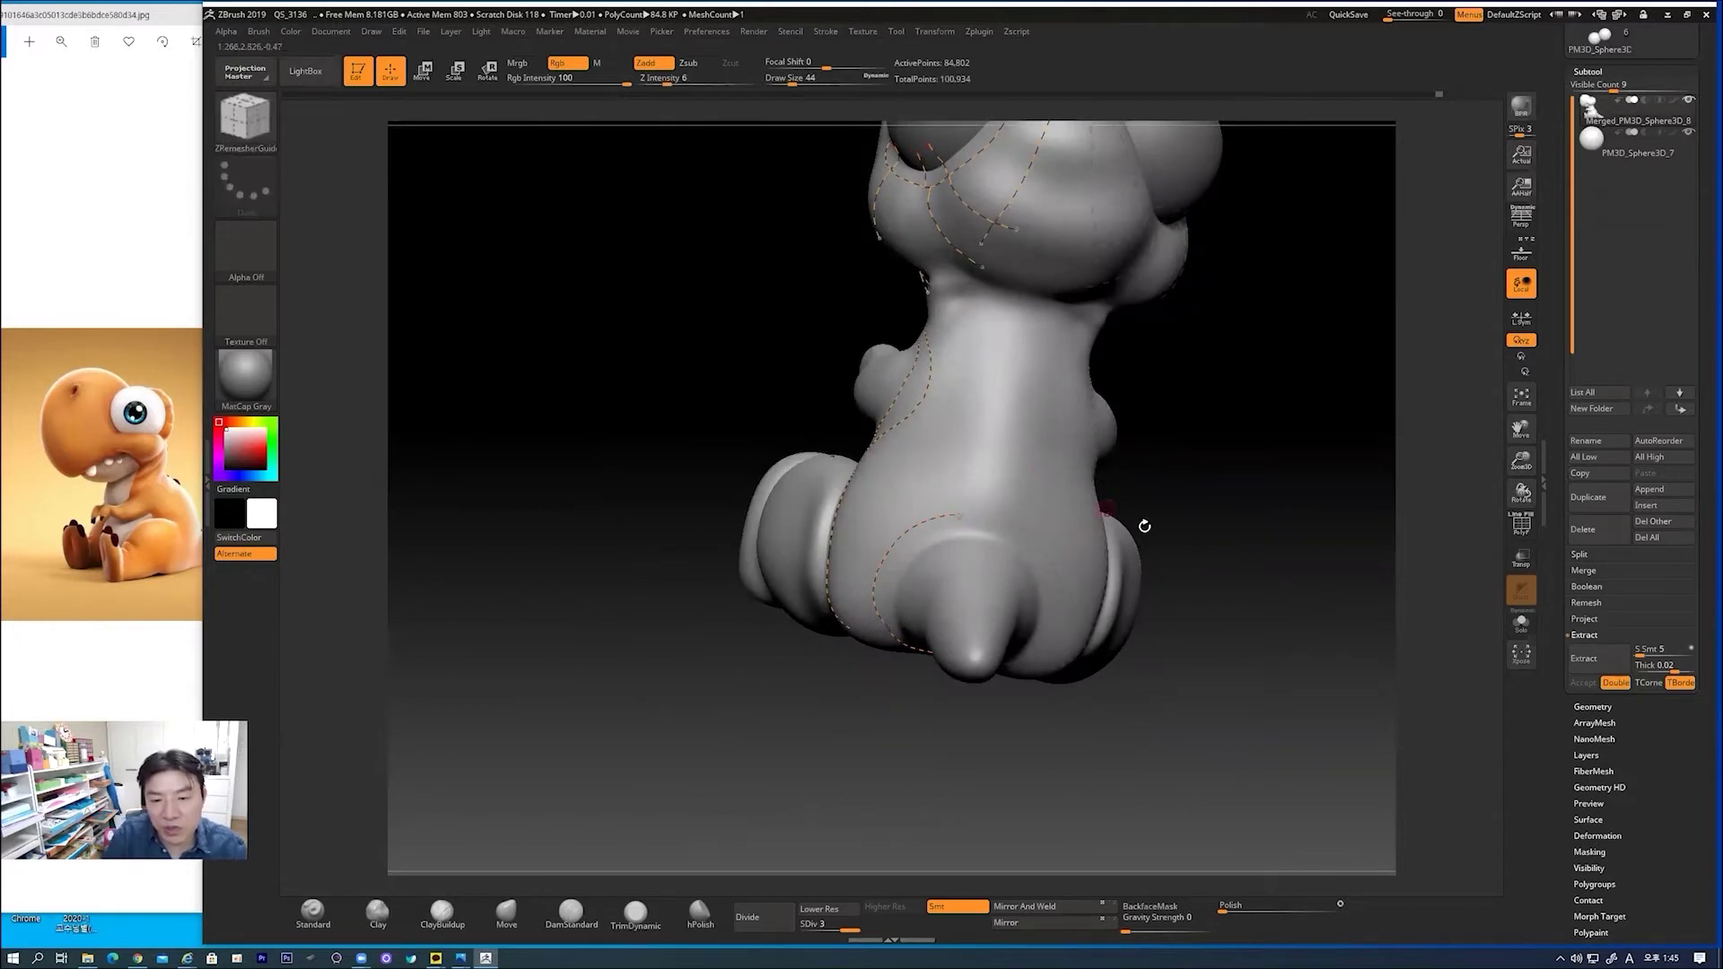
drag(1144, 525, 1212, 541)
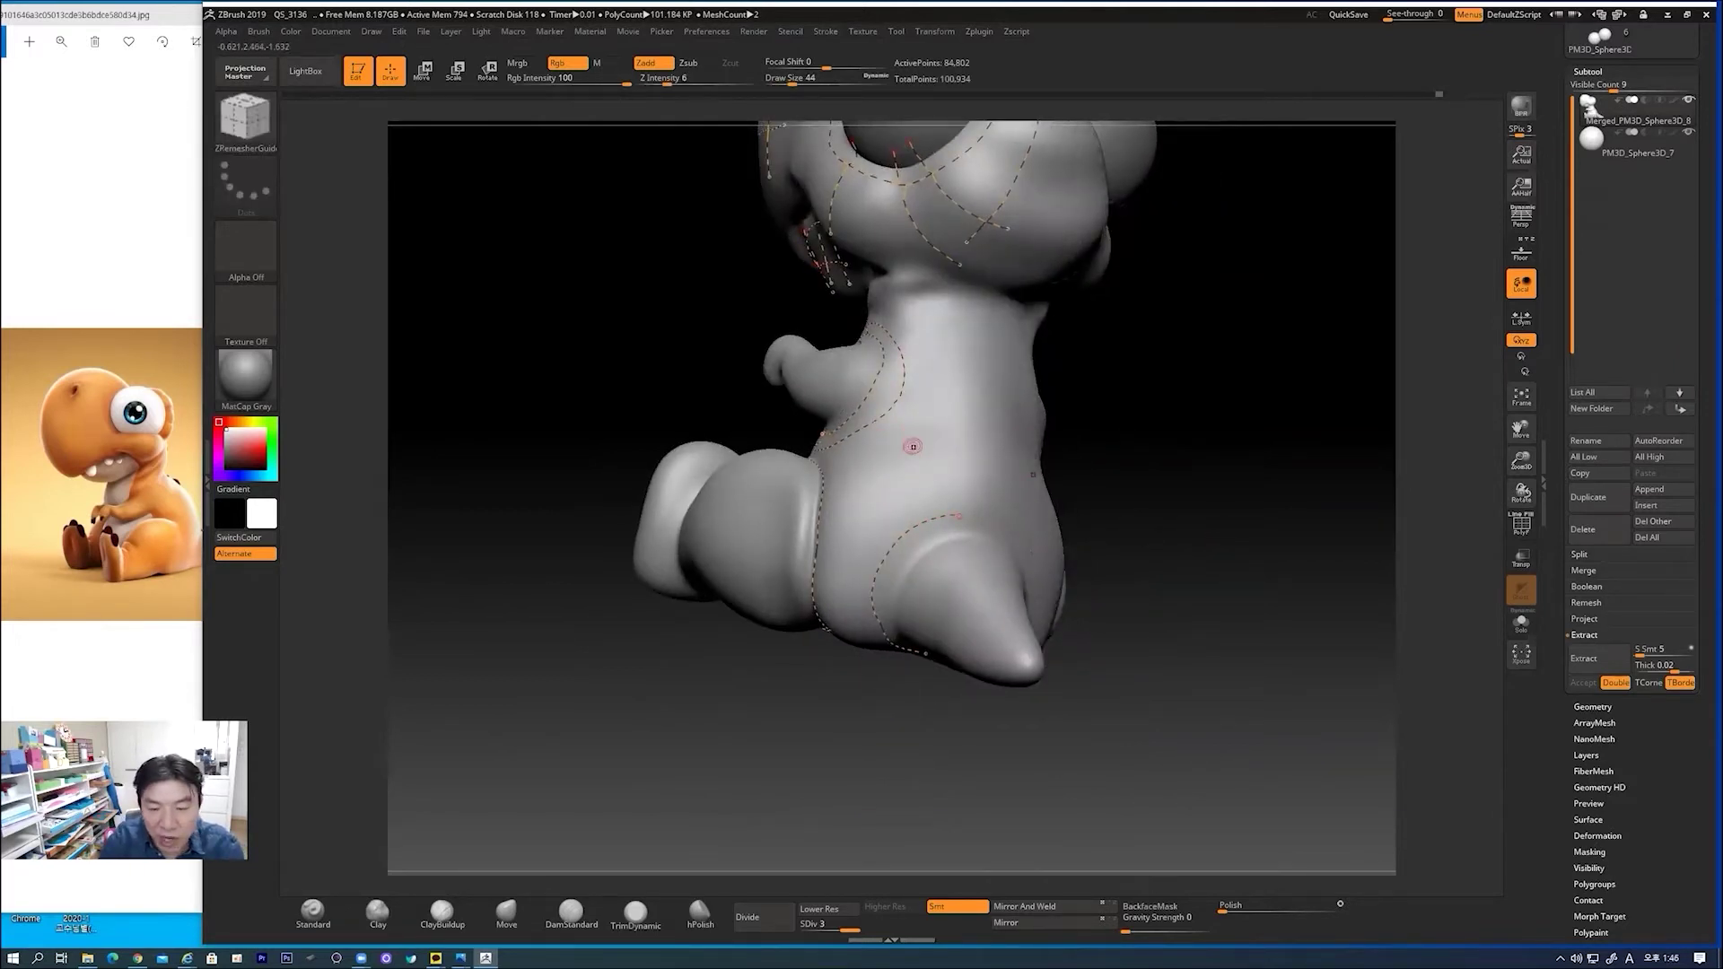
click(905, 457)
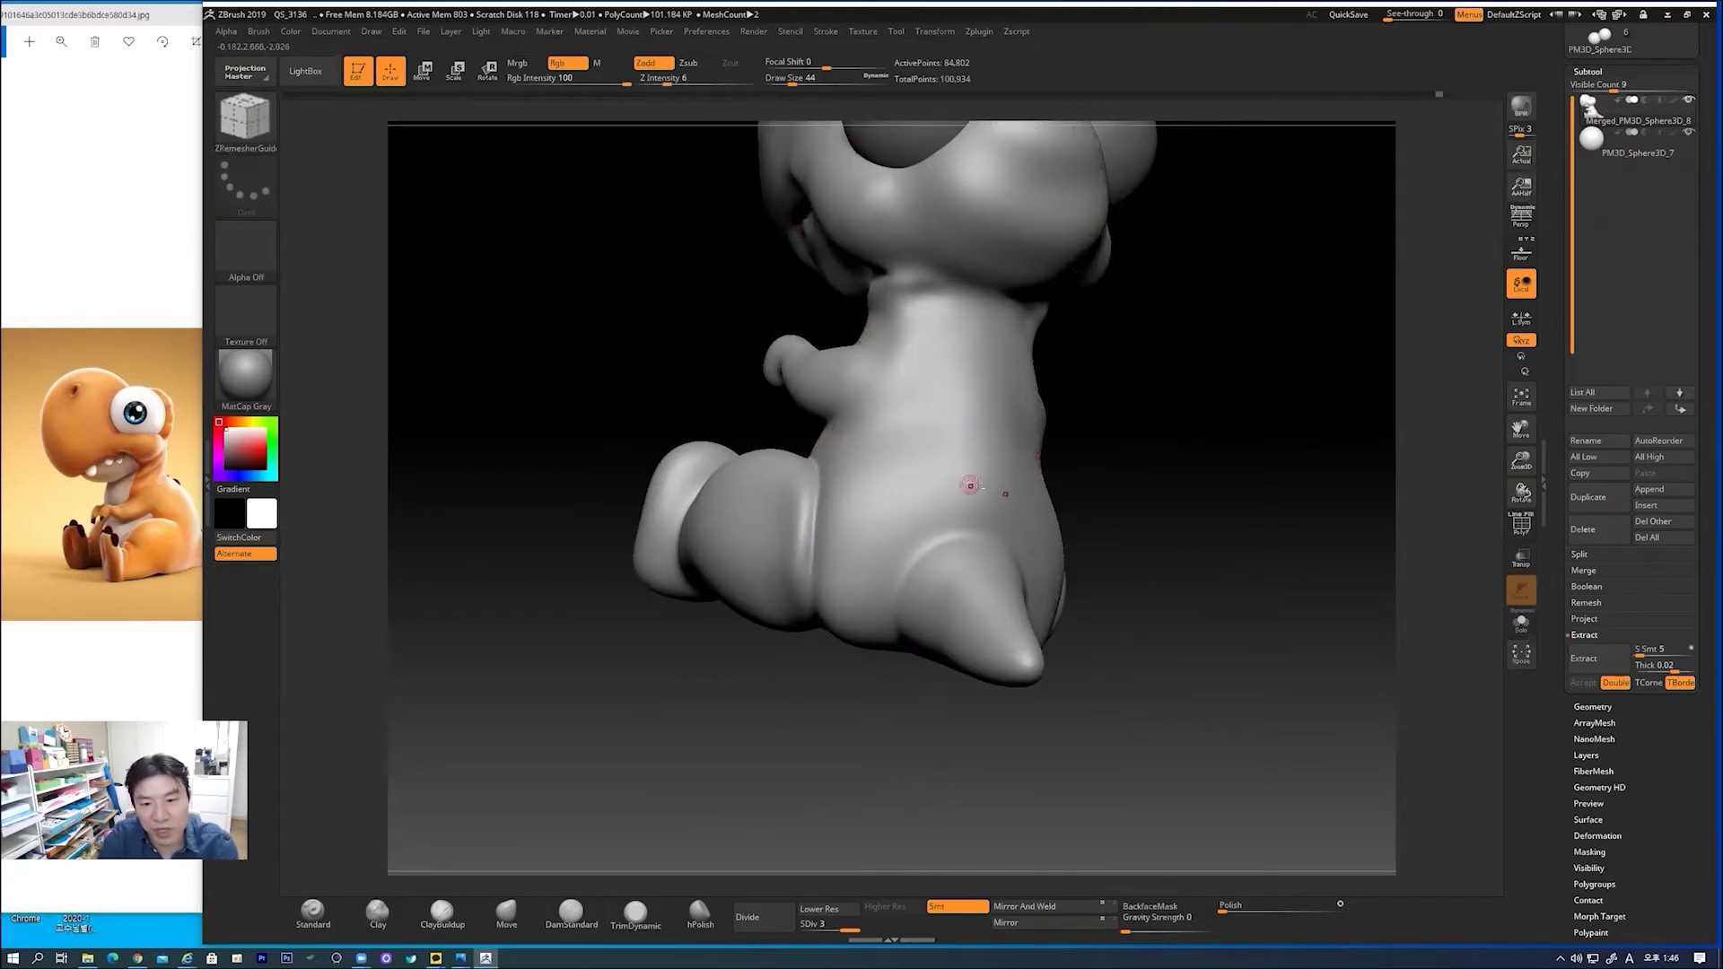
key(ctrl+shift+z)
mouse_move(1140, 529)
mouse_down()
mouse_move(1154, 496)
mouse_move(1183, 526)
mouse_move(1157, 542)
mouse_move(1068, 500)
mouse_move(1080, 527)
mouse_move(1177, 512)
mouse_move(1077, 516)
mouse_move(1088, 535)
mouse_move(1149, 527)
mouse_move(1068, 473)
mouse_move(1107, 472)
mouse_move(896, 481)
mouse_move(800, 681)
mouse_move(768, 631)
mouse_up()
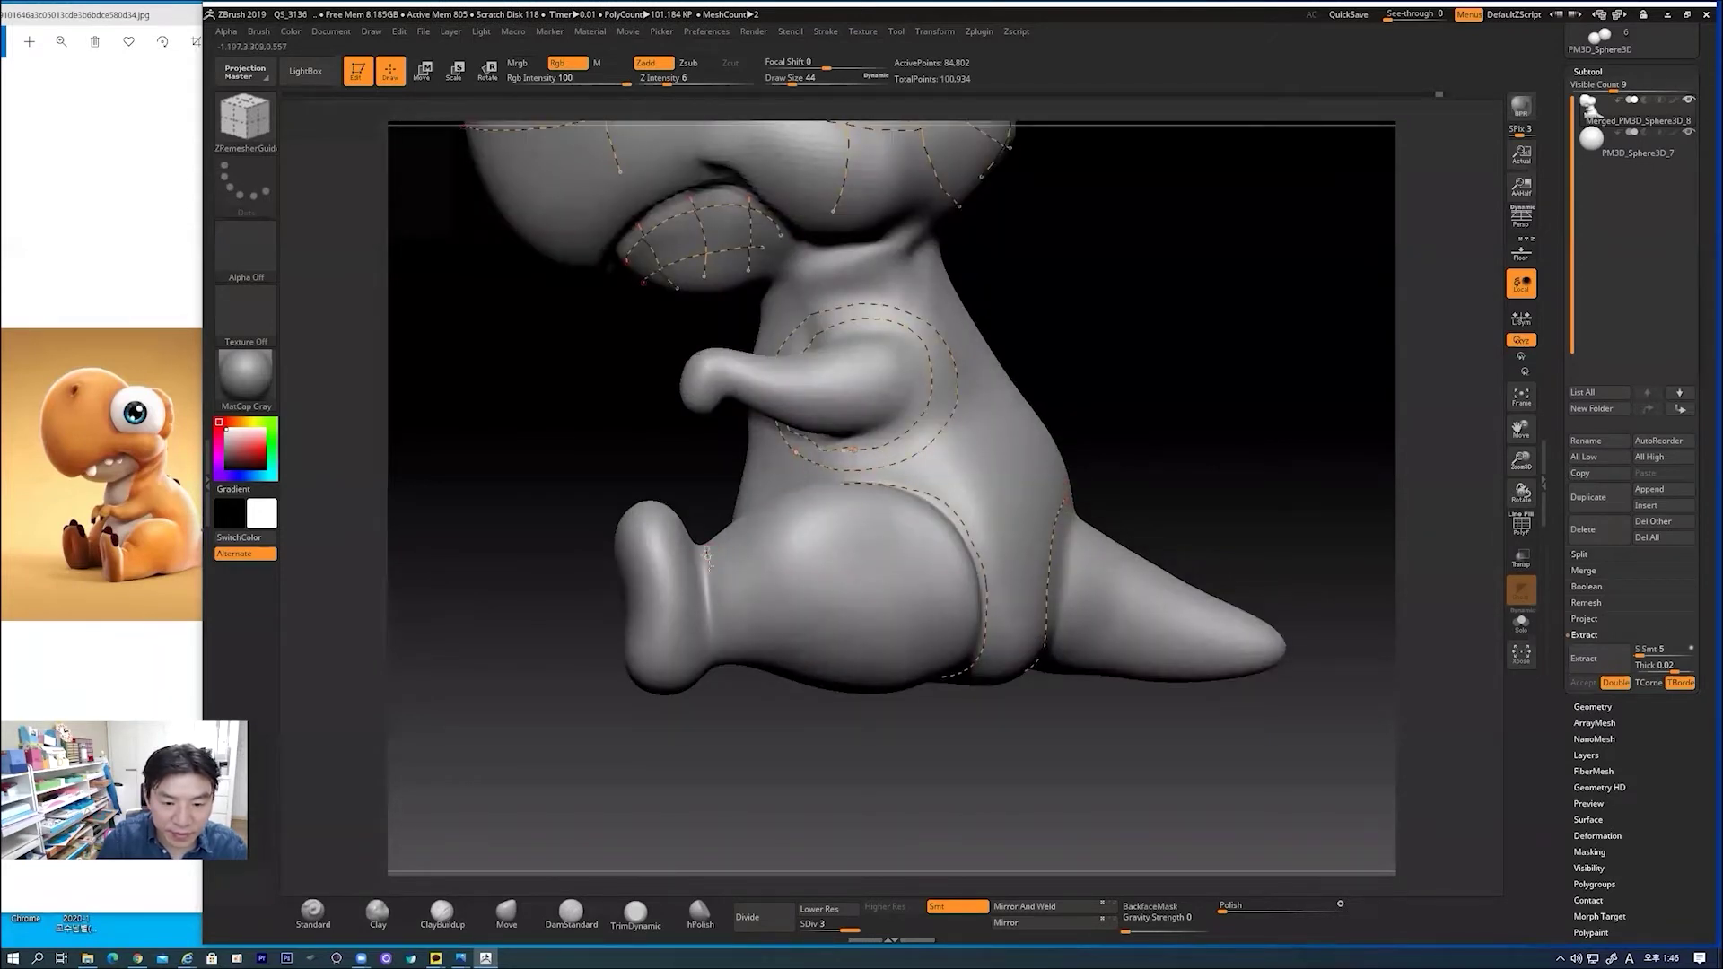
drag(733, 724, 772, 709)
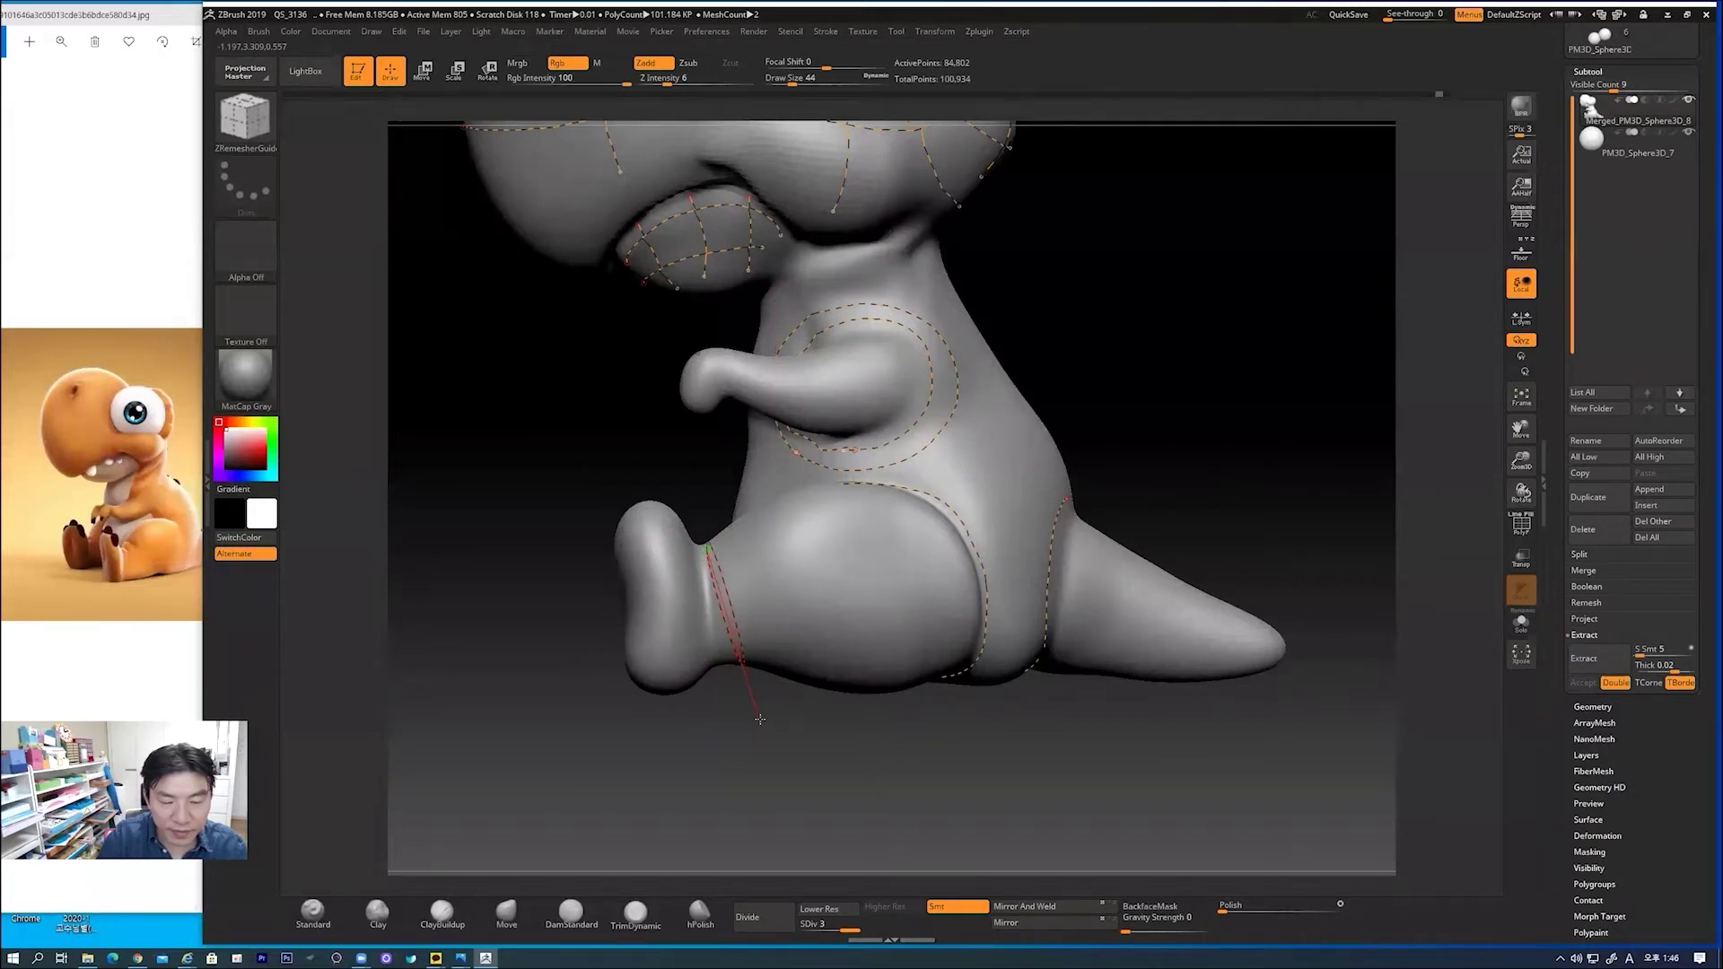
key(ctrl+z)
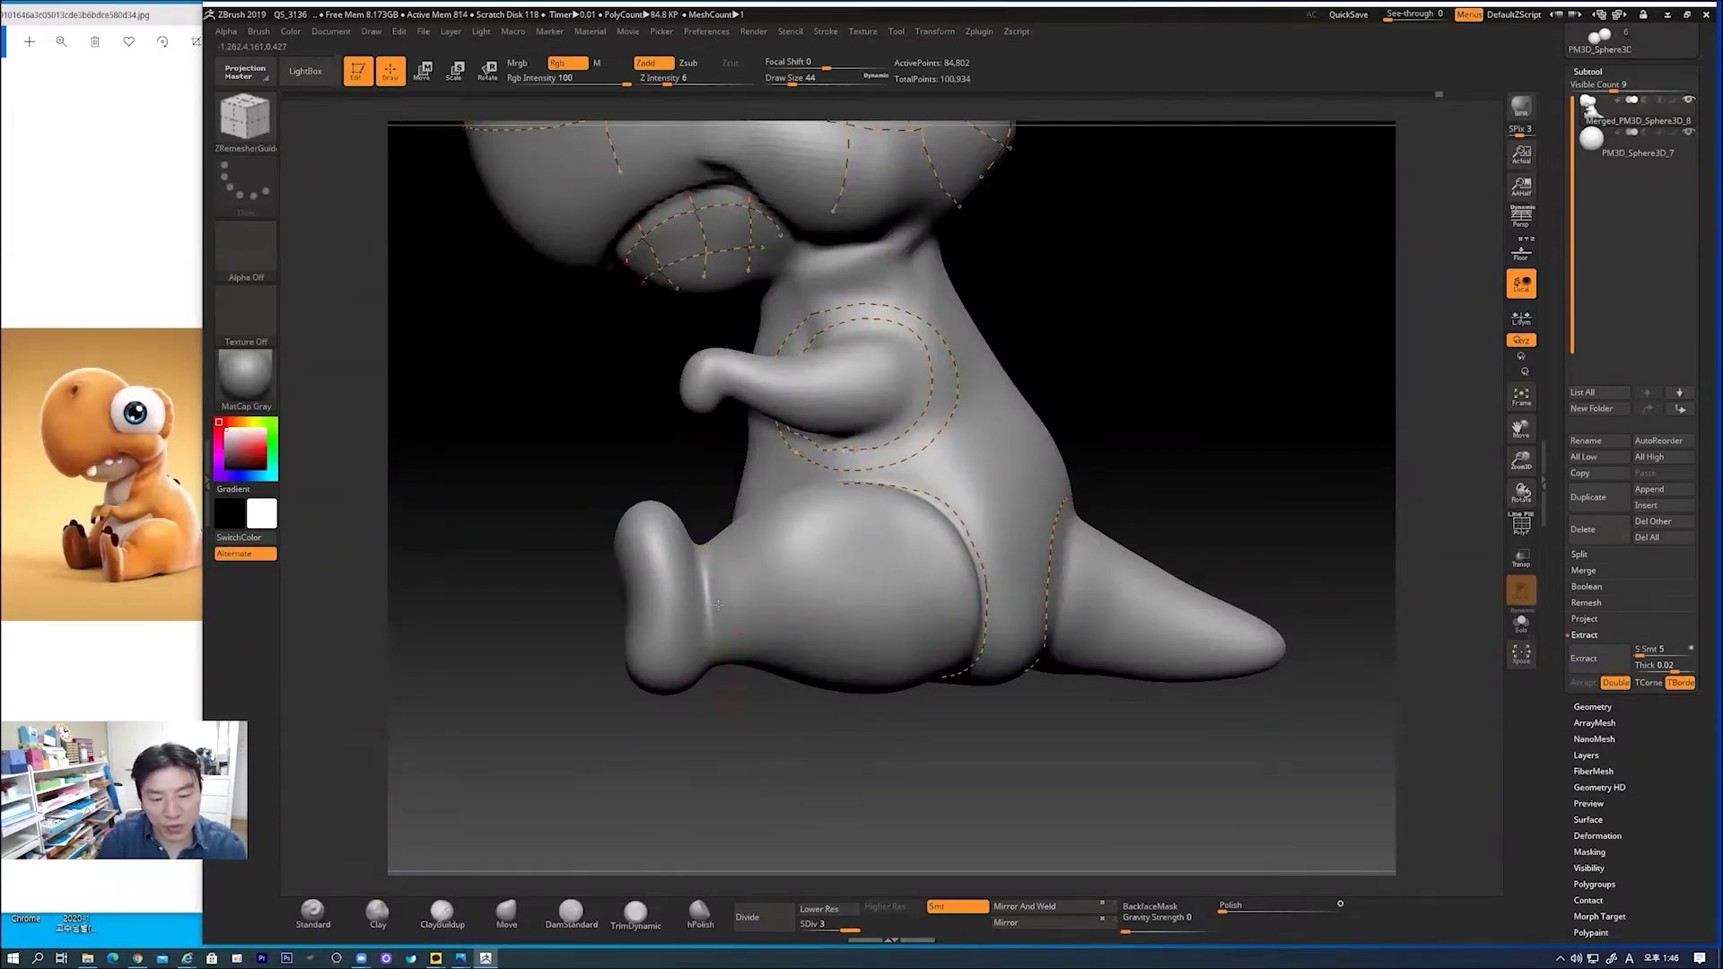
drag(723, 758, 713, 581)
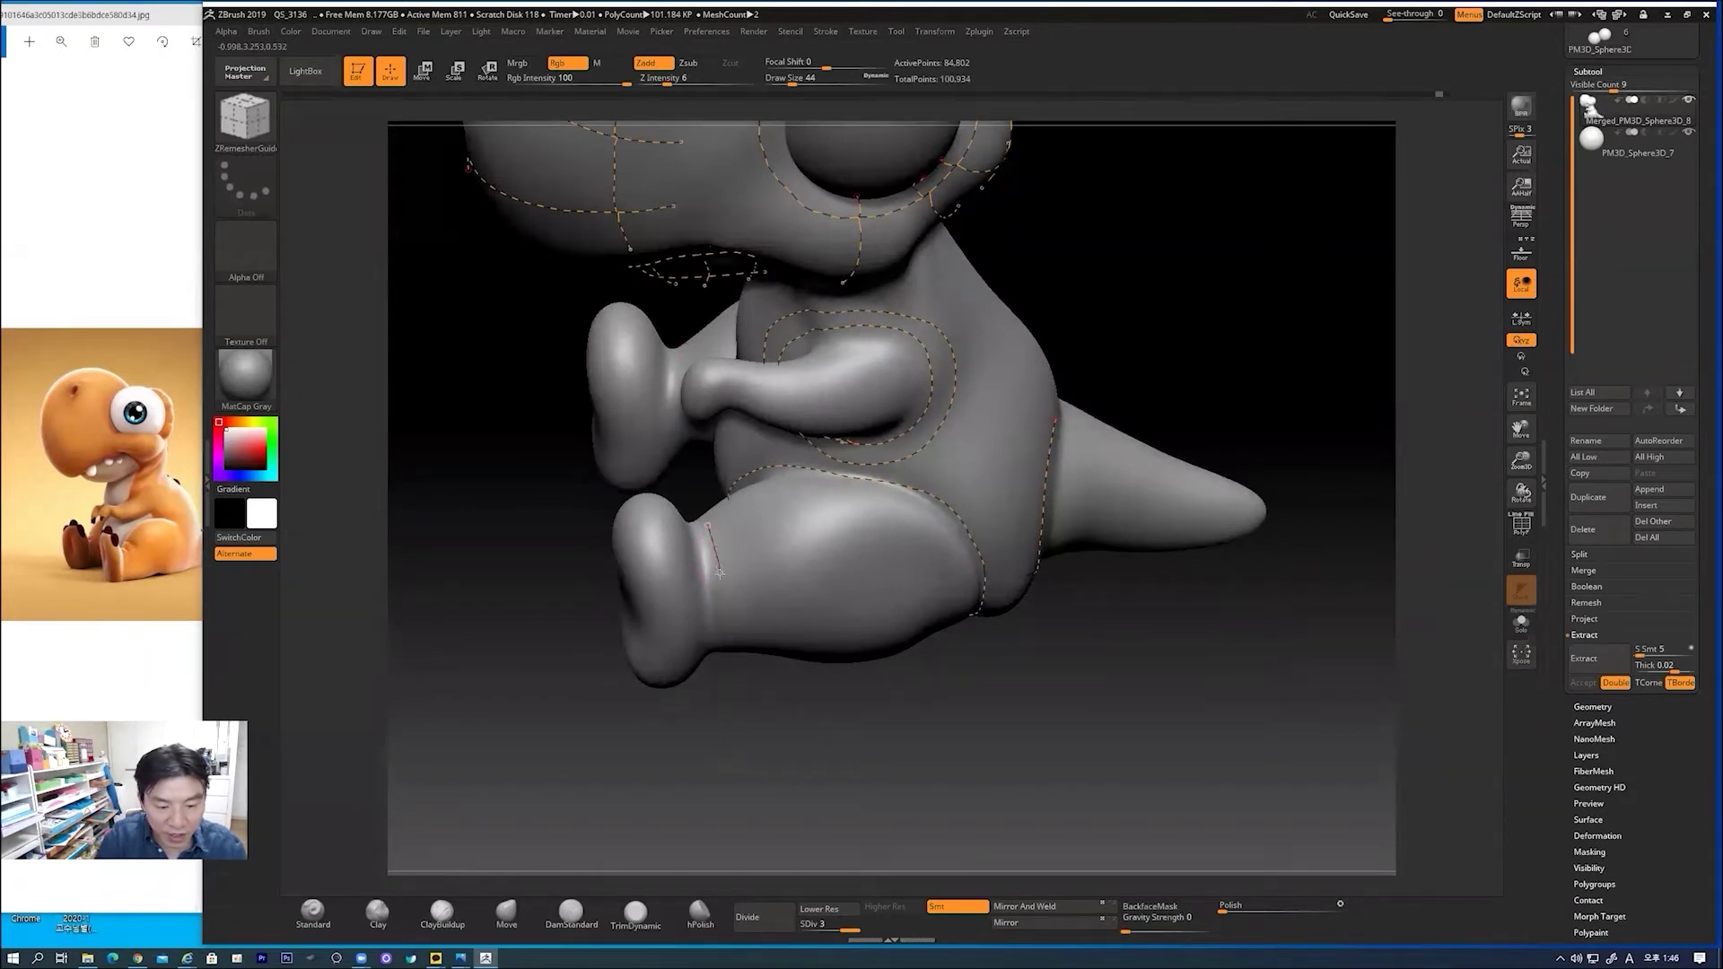
mouse_move(739, 657)
mouse_down()
mouse_move(745, 684)
mouse_move(719, 703)
mouse_move(785, 745)
mouse_move(809, 700)
mouse_move(819, 772)
mouse_move(853, 740)
mouse_move(777, 754)
mouse_move(750, 661)
mouse_up()
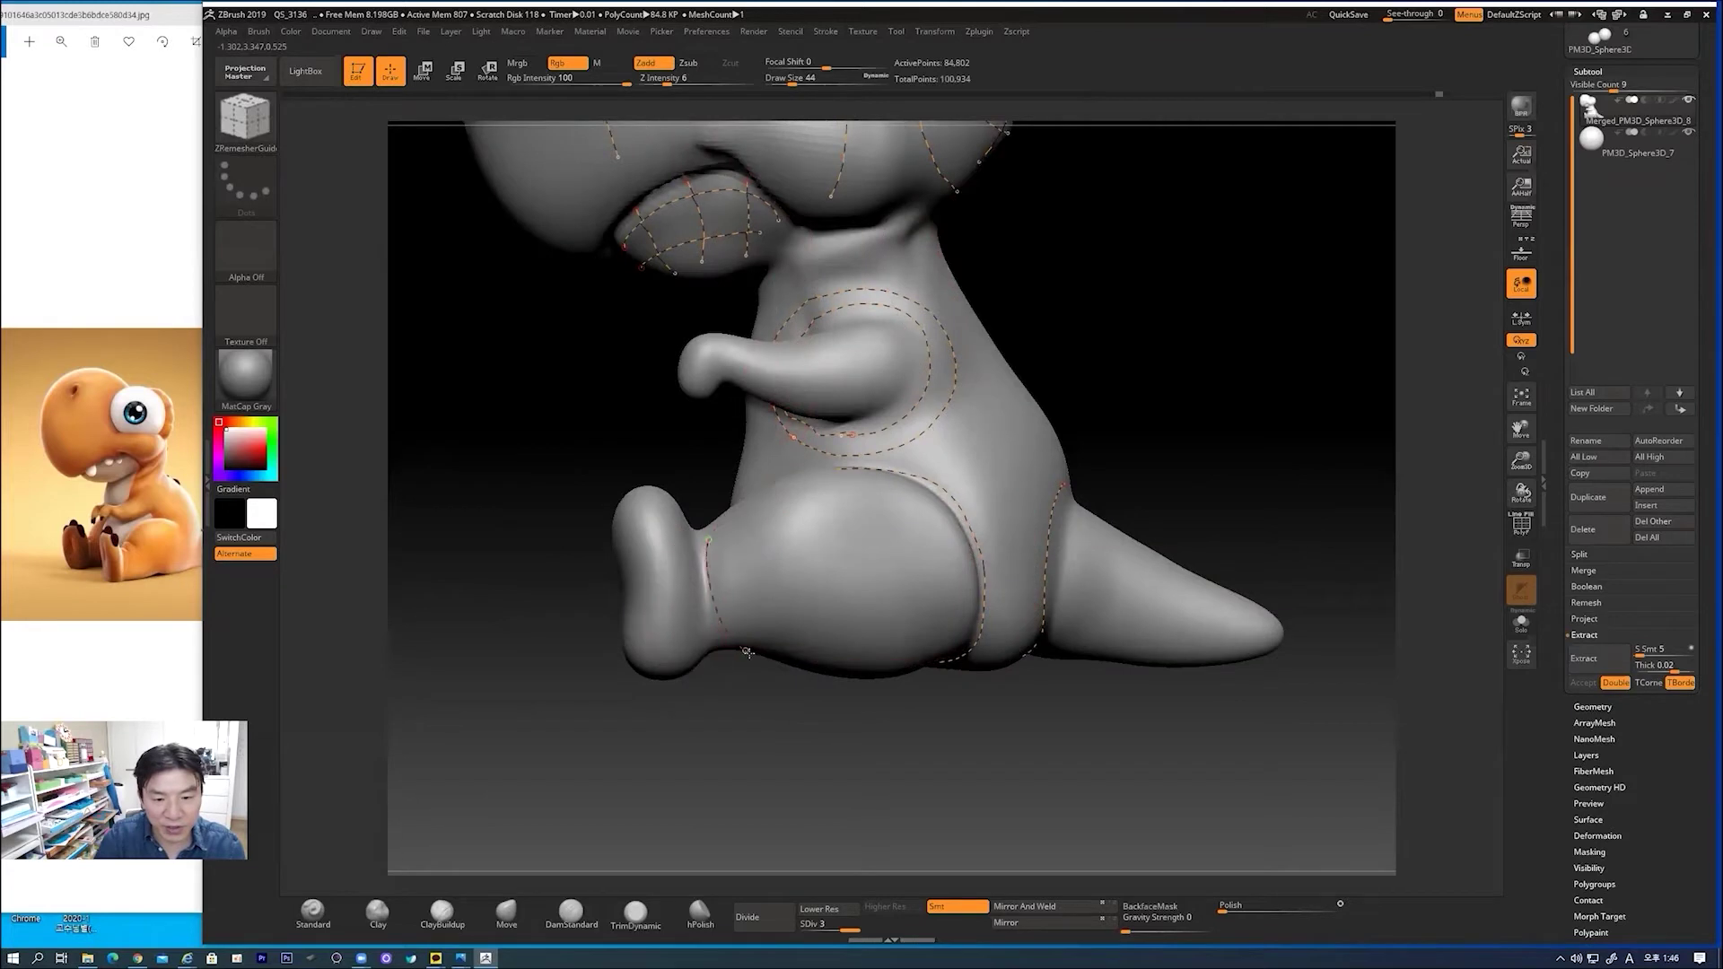
mouse_move(787, 648)
mouse_down()
mouse_move(734, 701)
mouse_move(723, 746)
mouse_move(646, 682)
mouse_move(614, 590)
mouse_move(655, 500)
mouse_move(692, 471)
mouse_move(700, 492)
mouse_move(758, 477)
mouse_up()
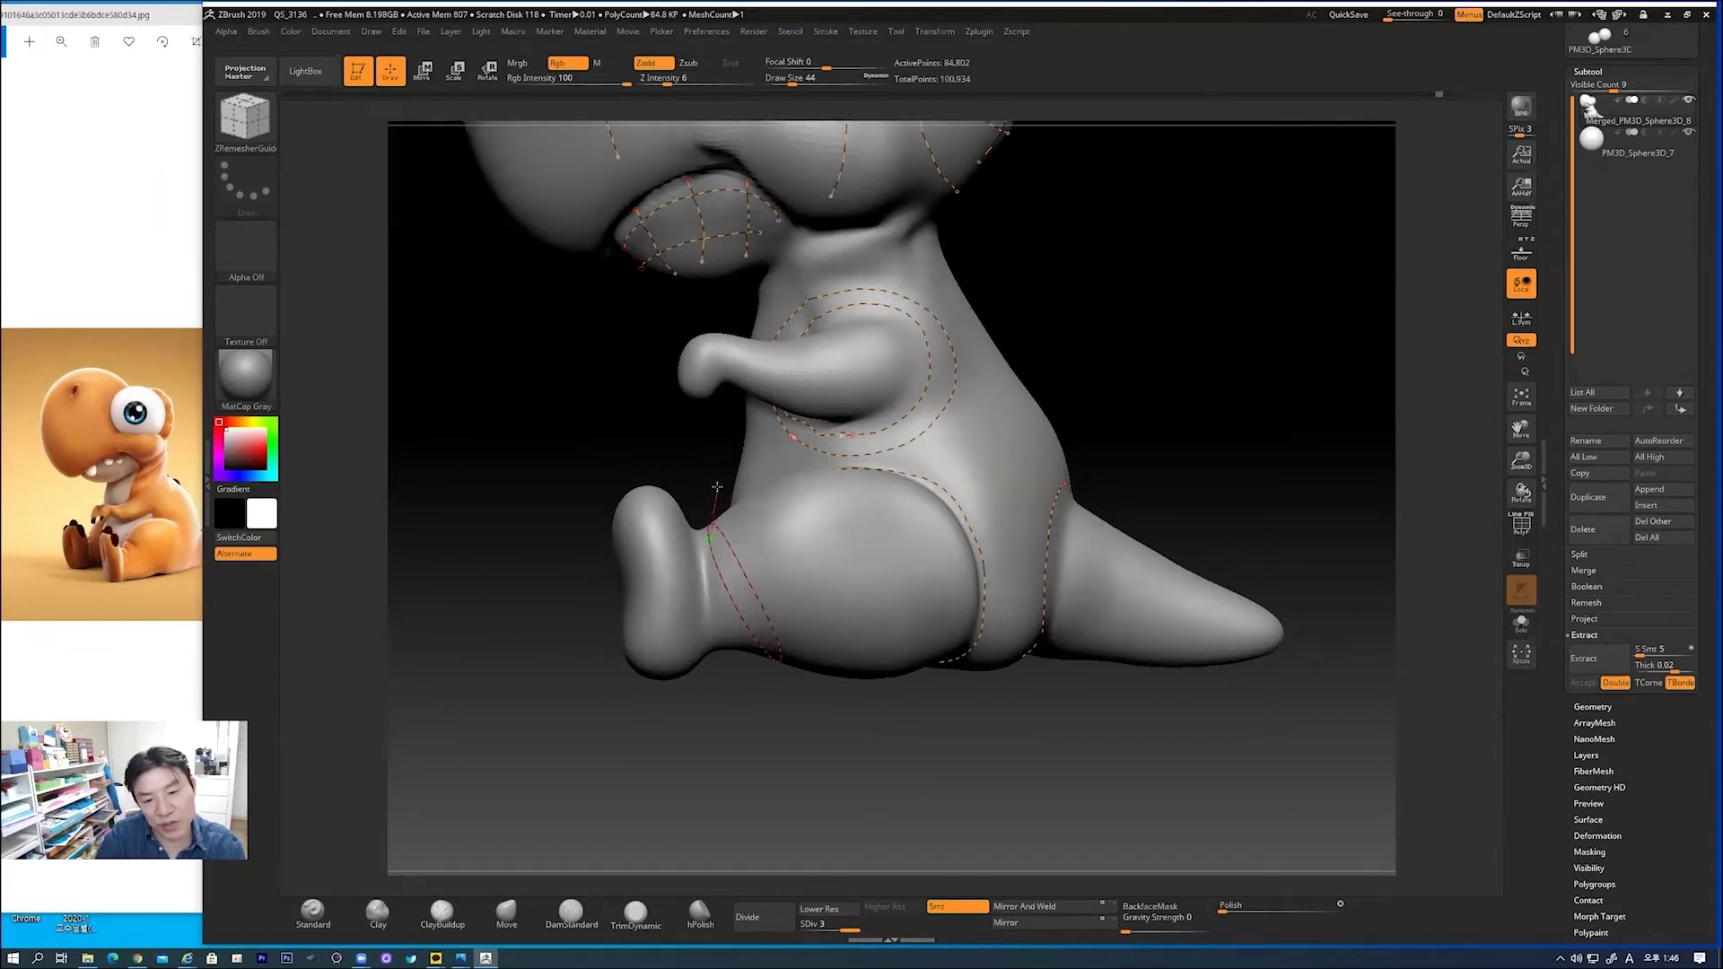
drag(709, 476, 675, 436)
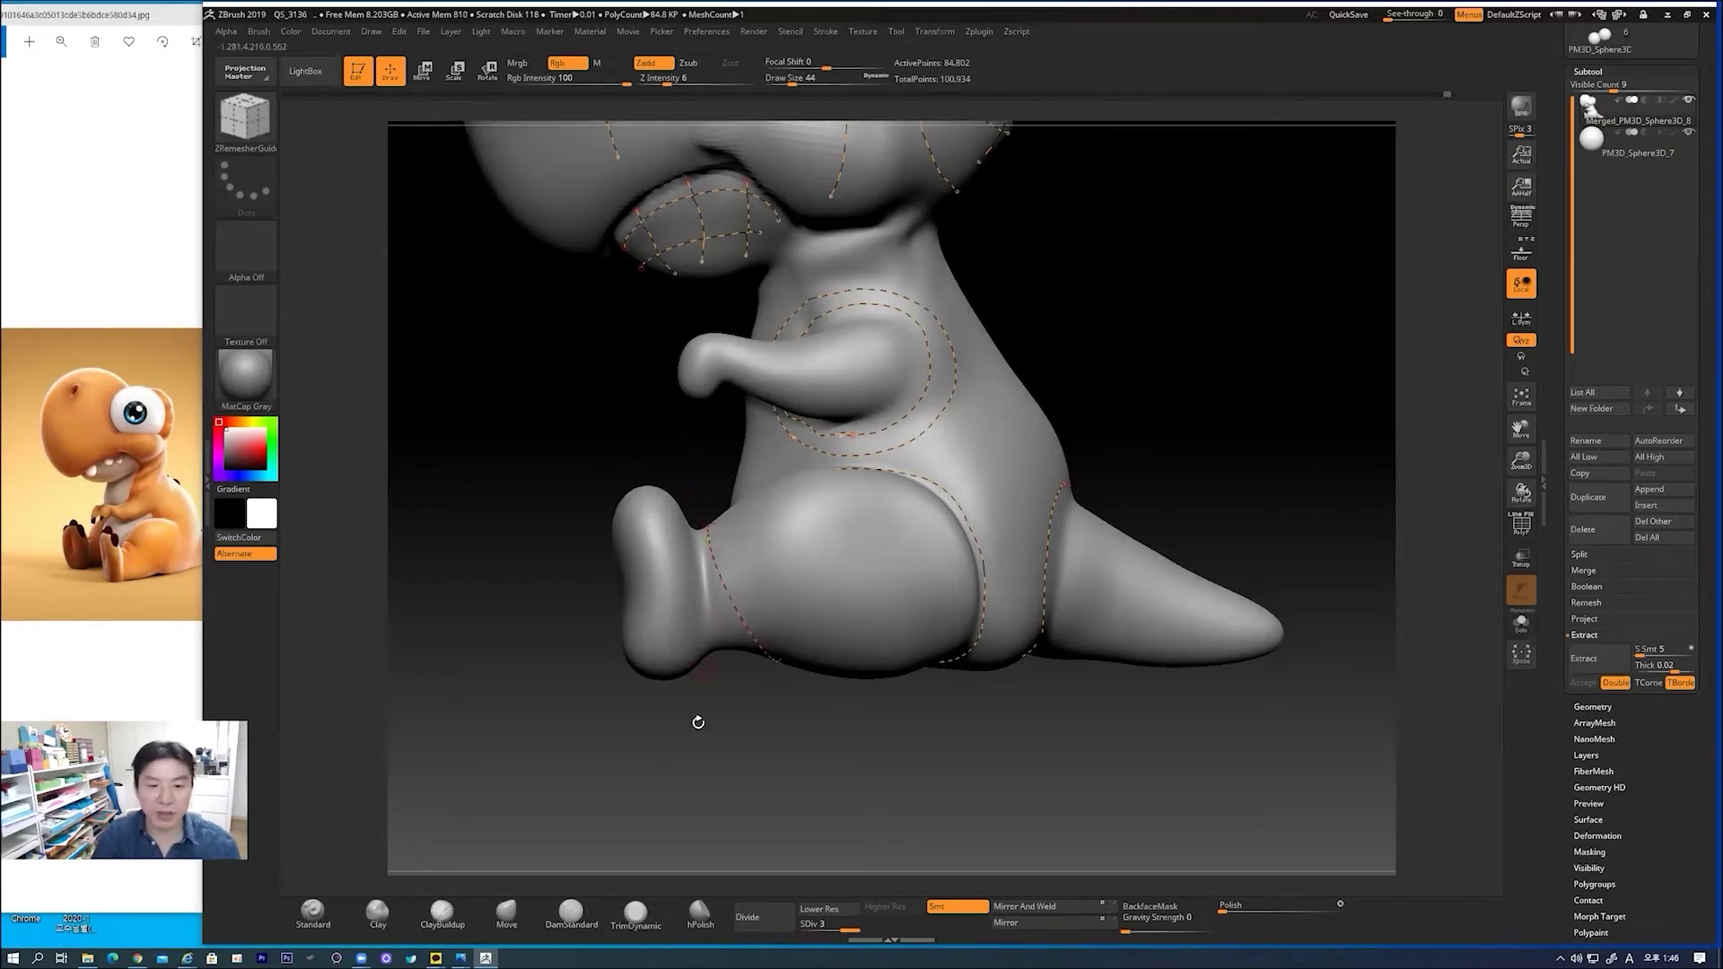
drag(726, 771, 741, 687)
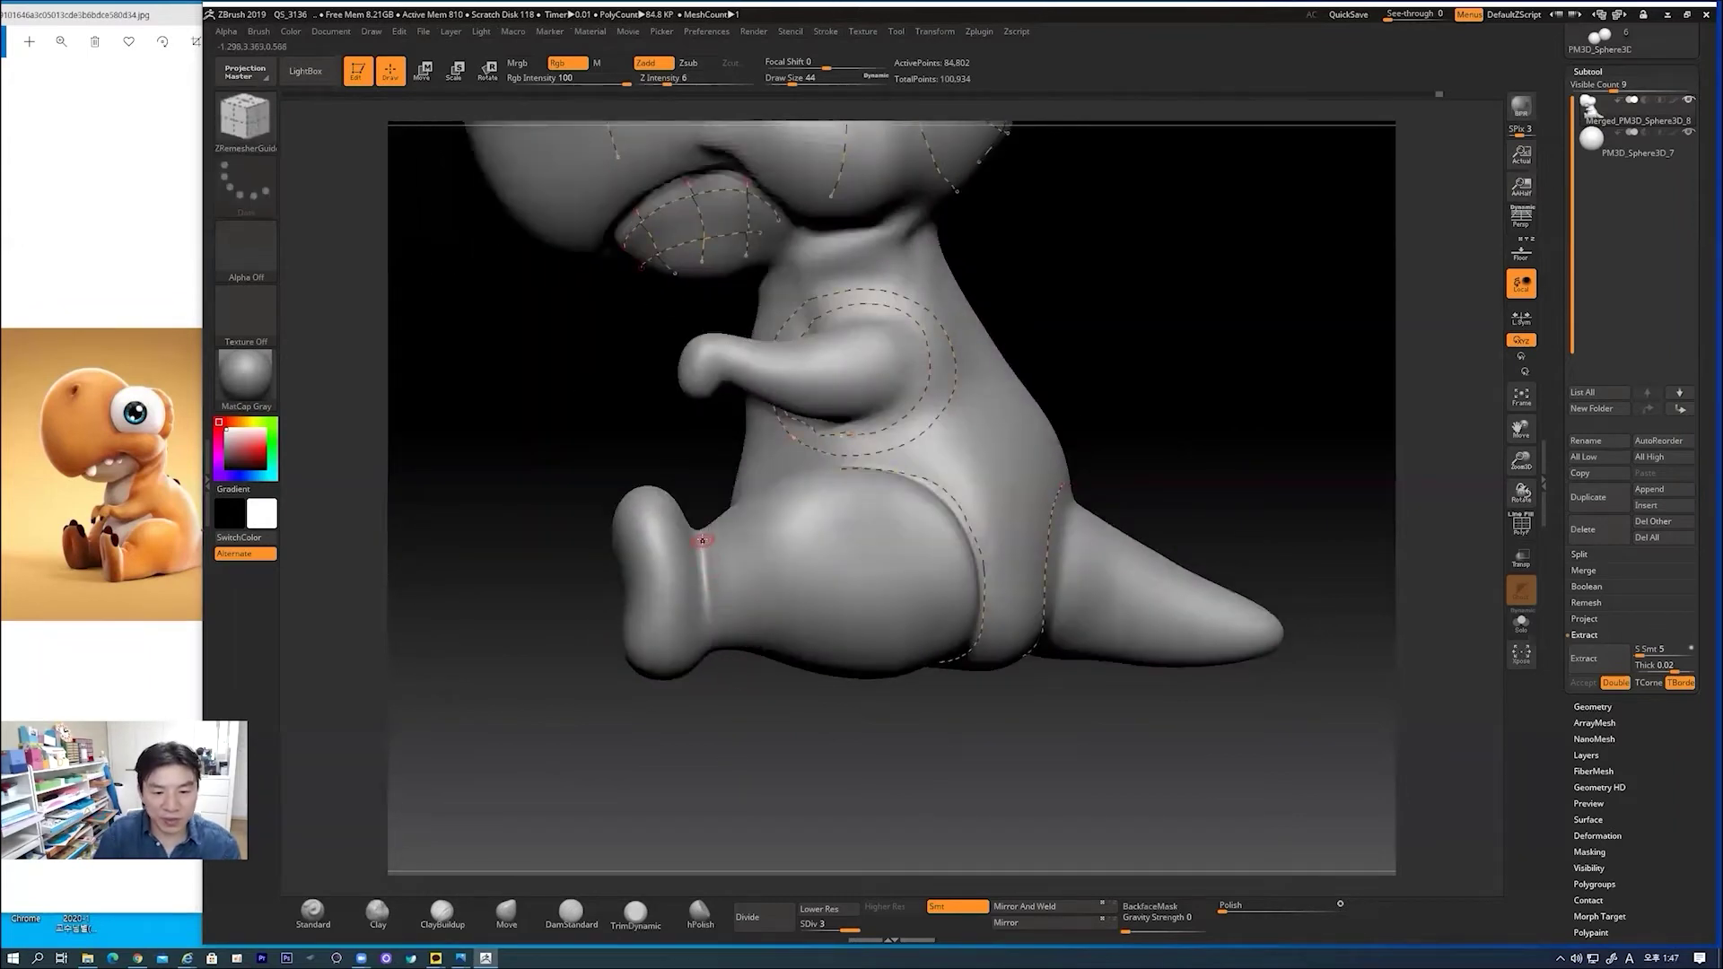
key(ctrl+z)
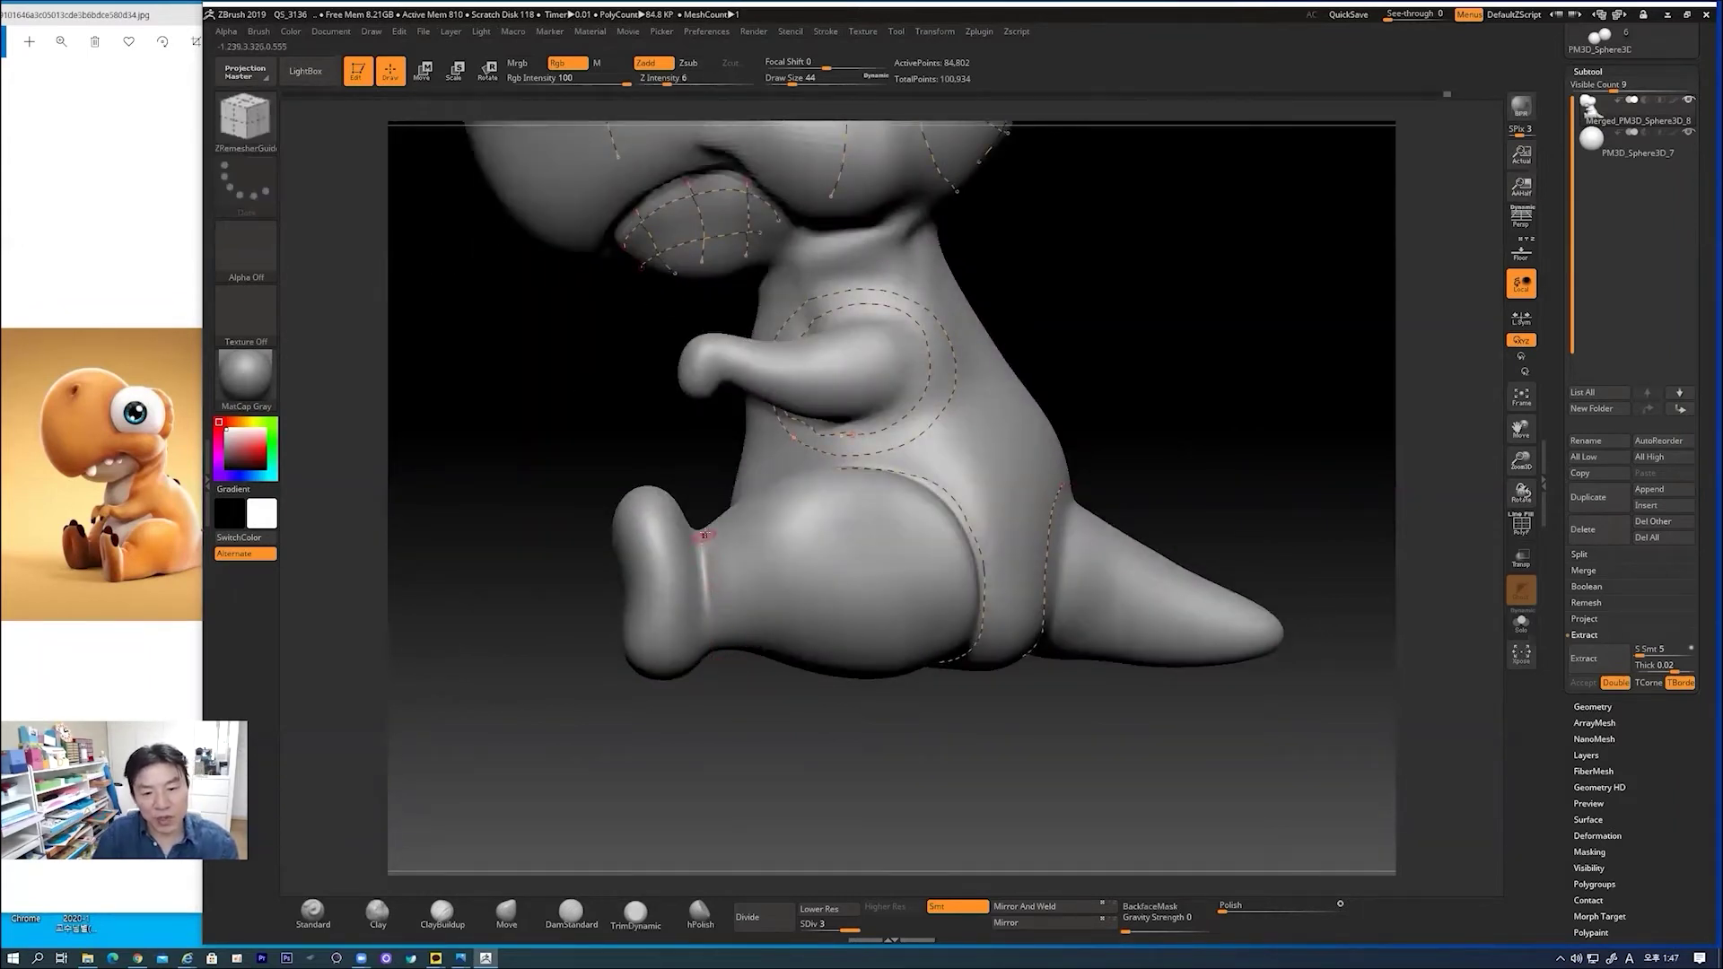
key(ctrl+z)
mouse_move(712, 622)
mouse_down()
mouse_move(715, 662)
mouse_move(727, 626)
mouse_up()
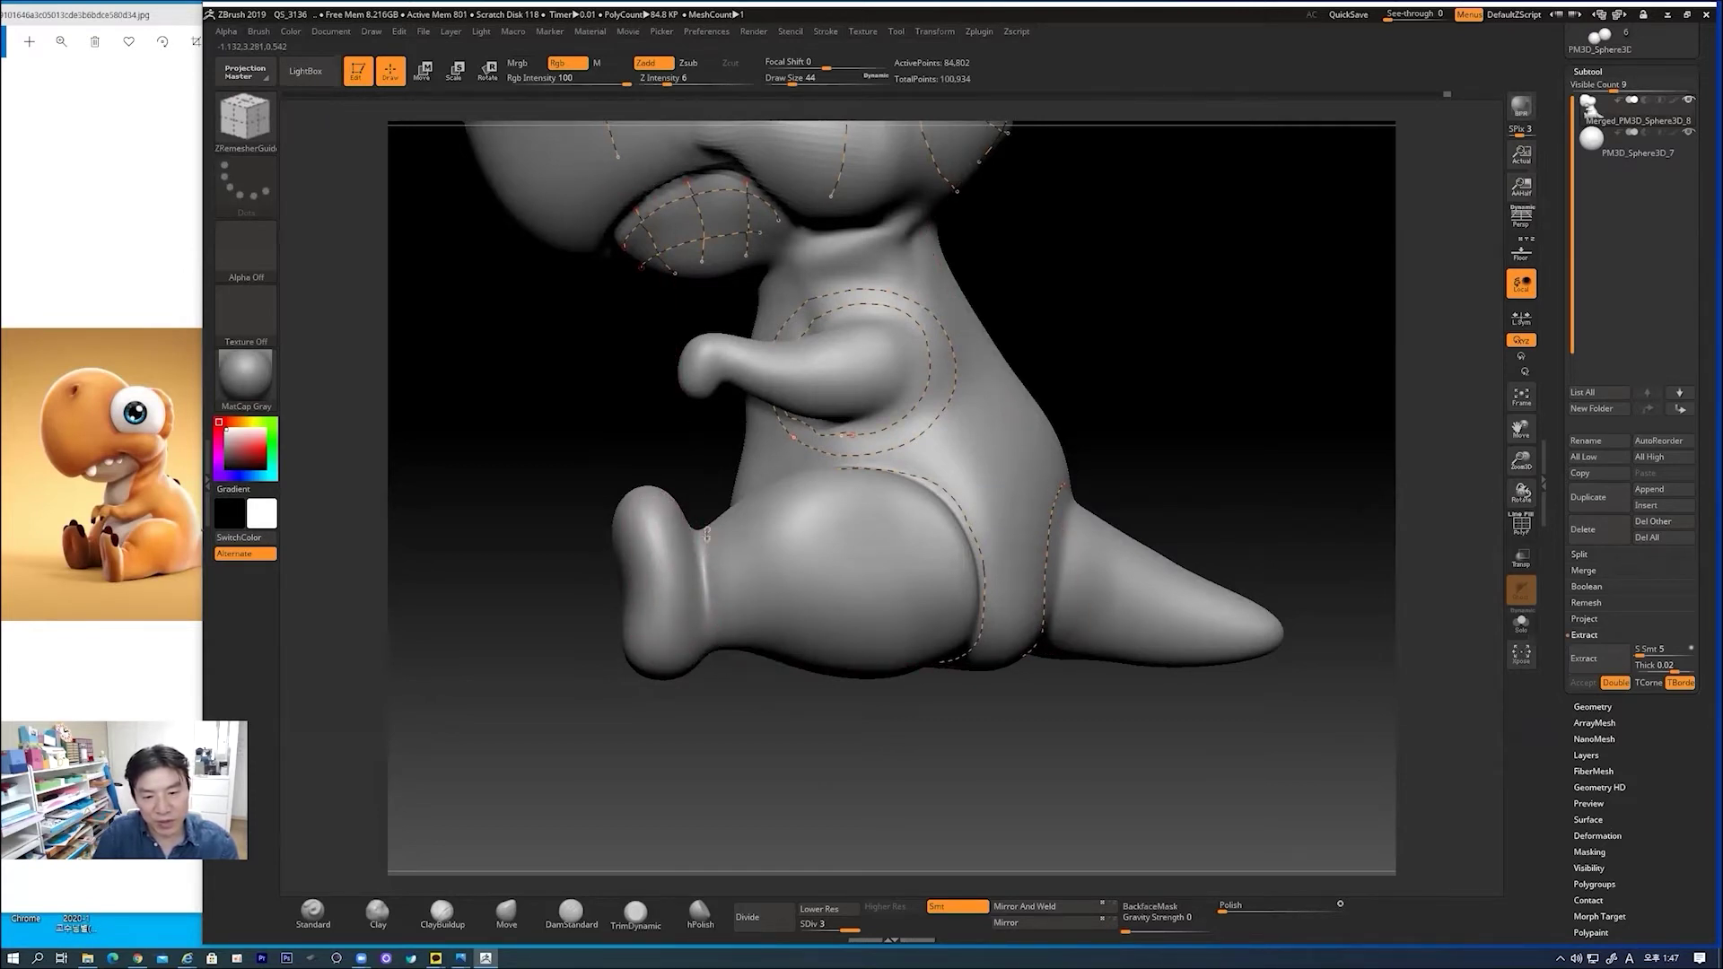
drag(720, 502, 765, 483)
key(ctrl+z)
- Draw a guide loop around the ankle just above the foot, continuing along the inner side and underneath
drag(757, 839, 758, 719)
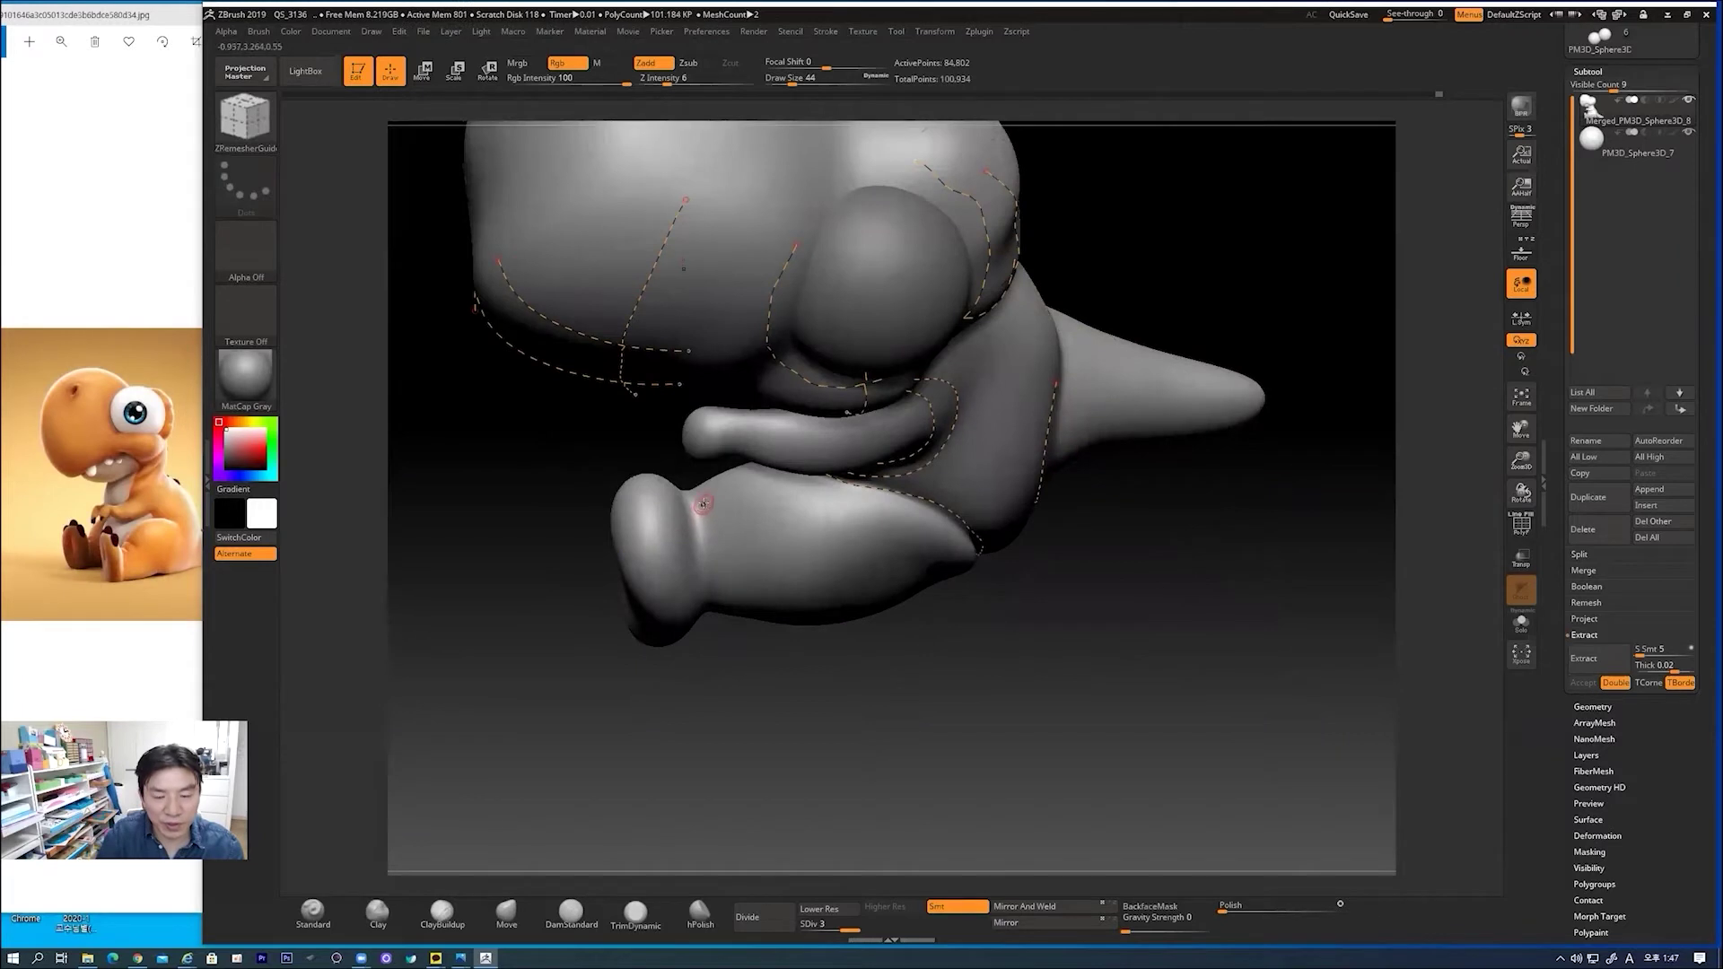
drag(715, 670, 710, 538)
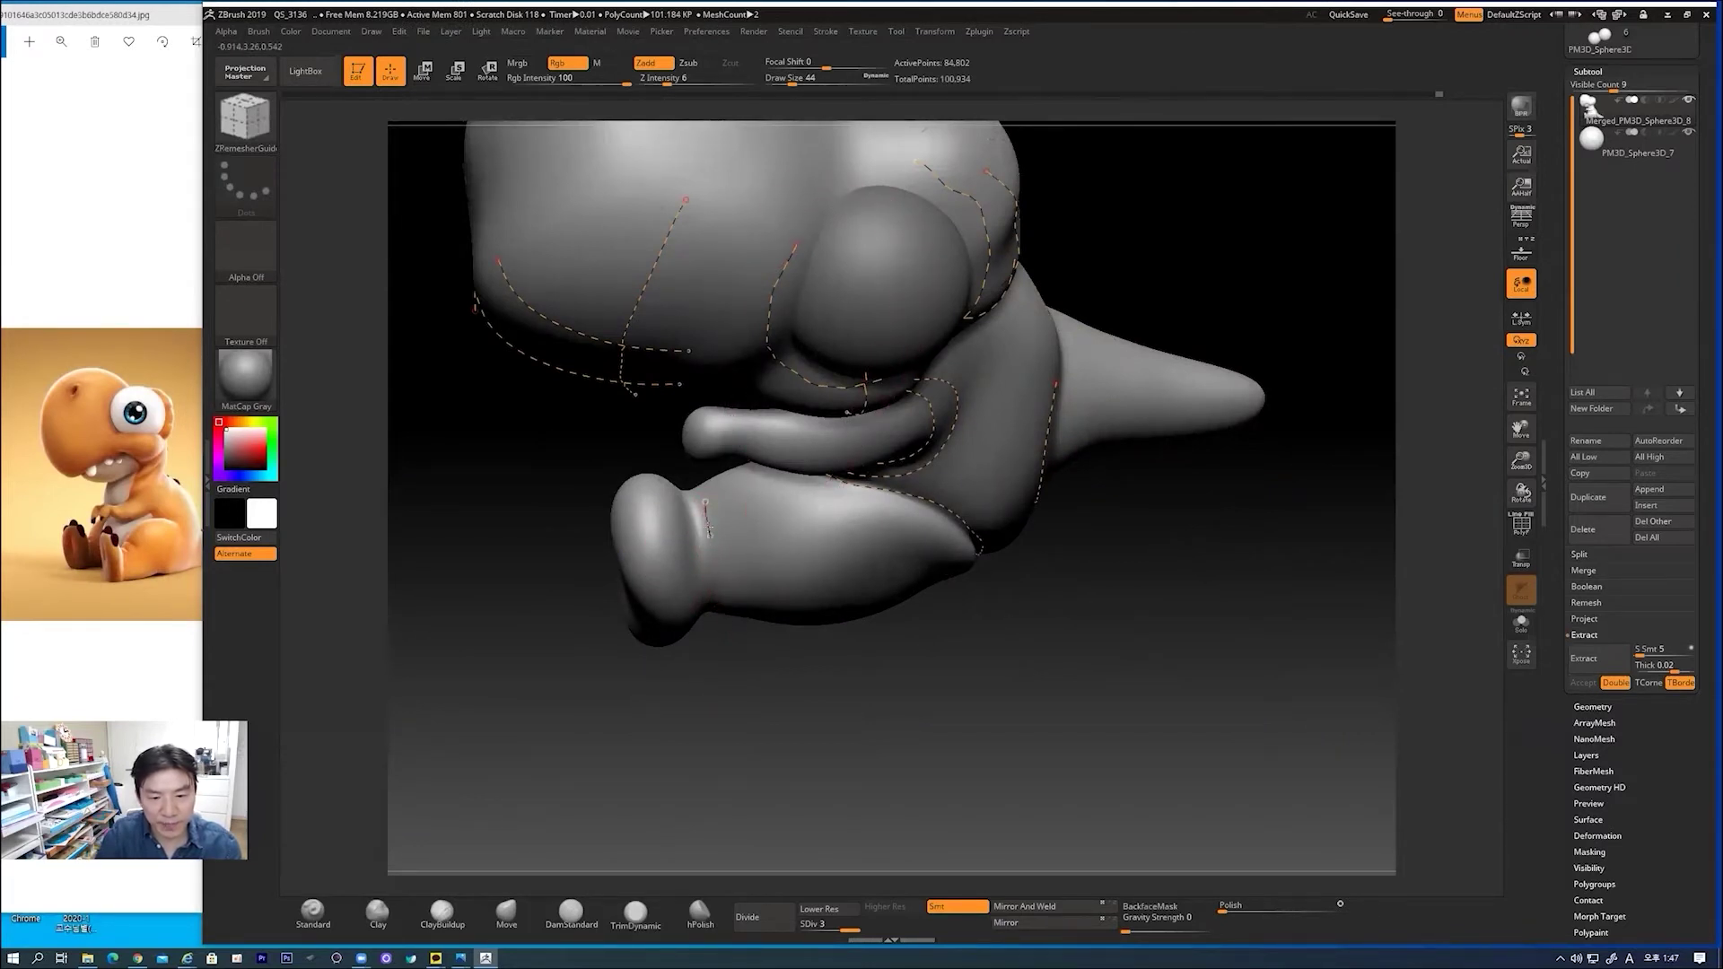
mouse_move(686, 455)
mouse_down()
mouse_move(707, 446)
mouse_move(707, 481)
mouse_move(709, 462)
mouse_up()
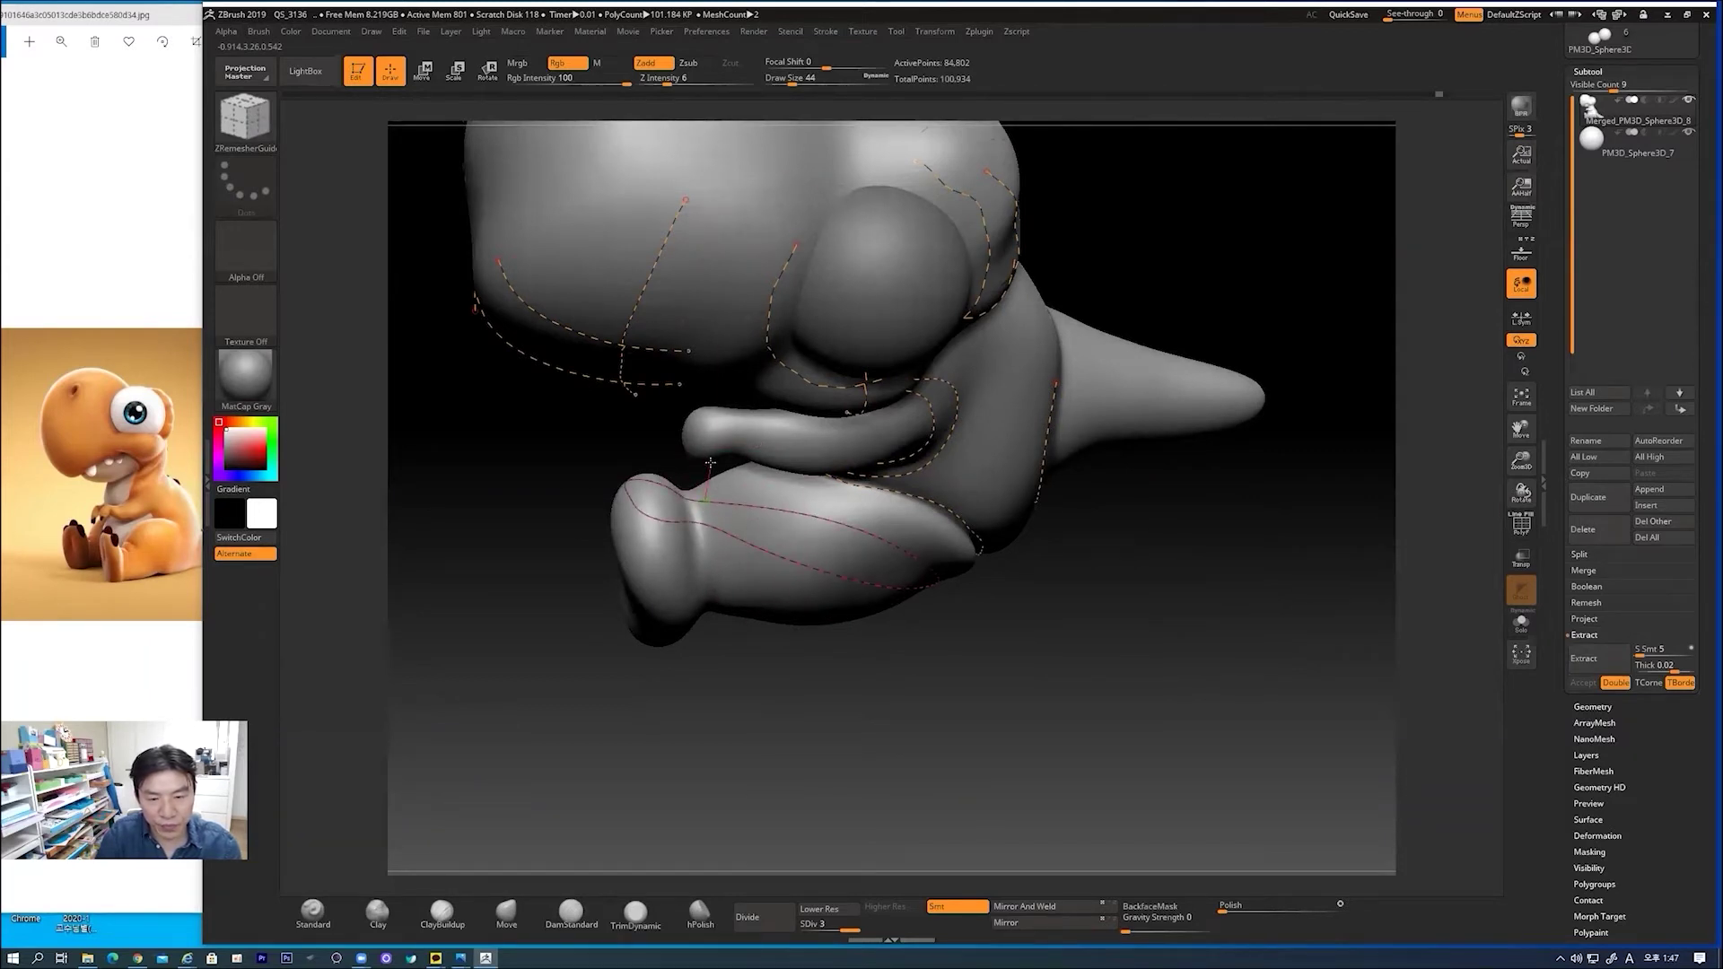
drag(834, 709, 723, 506)
mouse_move(768, 632)
mouse_down()
mouse_move(804, 632)
mouse_move(818, 609)
mouse_move(752, 537)
mouse_up()
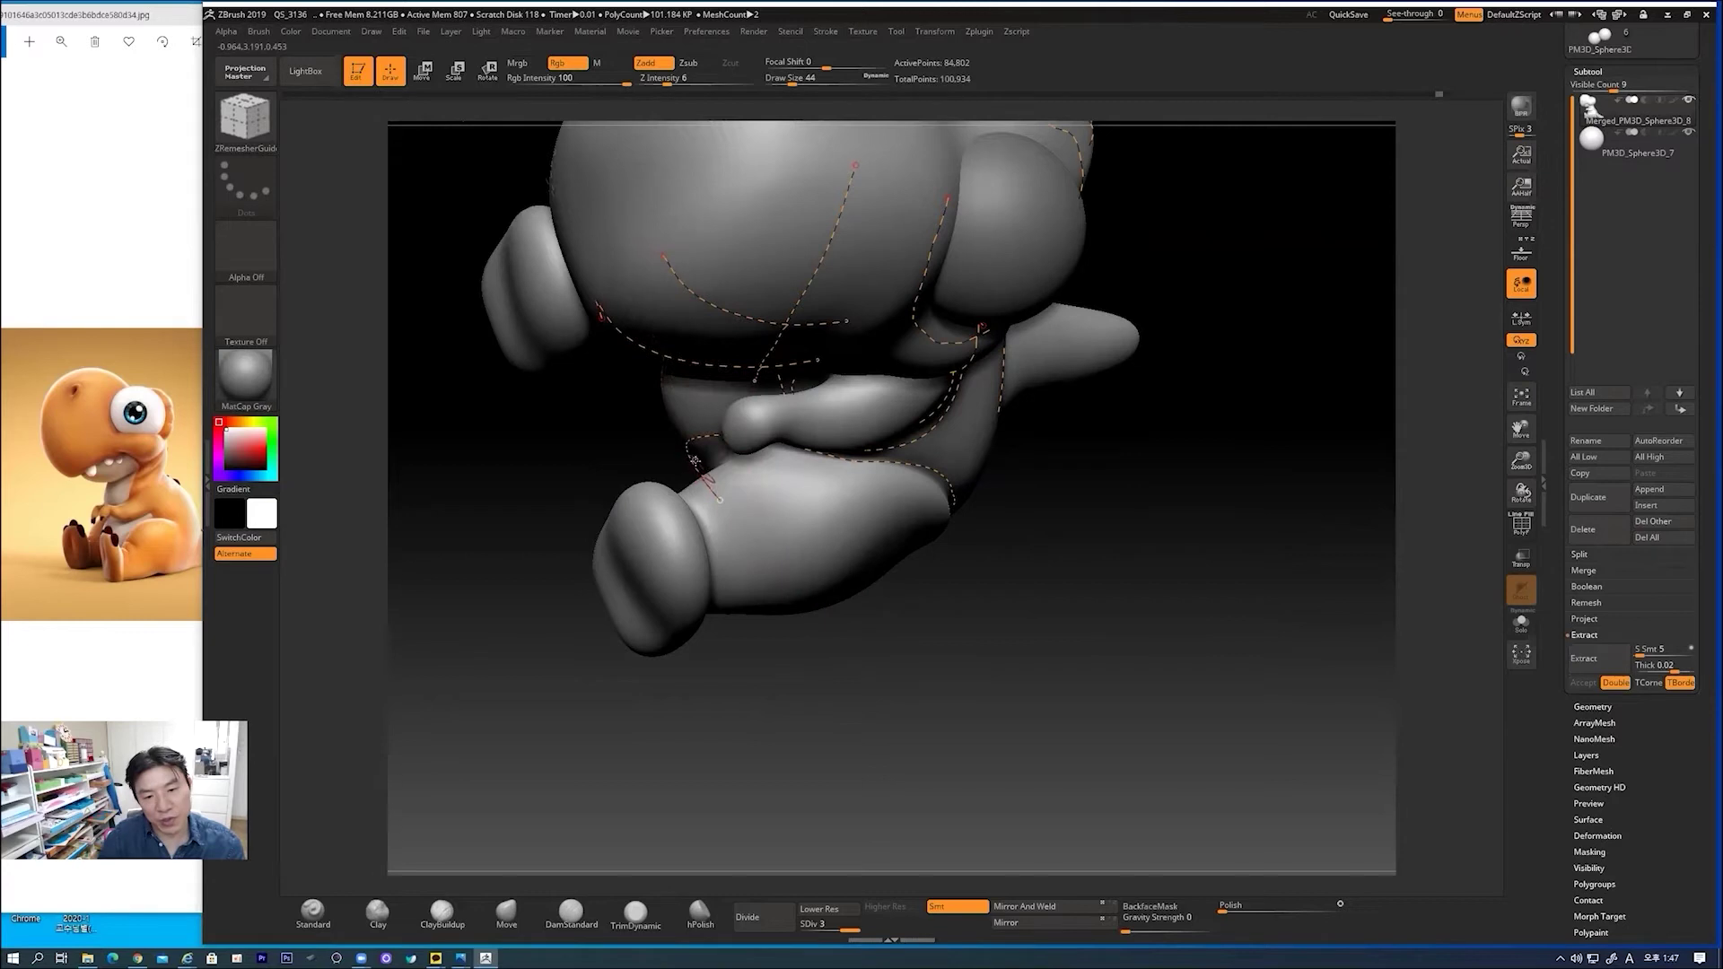
drag(694, 481, 687, 472)
drag(944, 670, 978, 467)
key(ctrl+z)
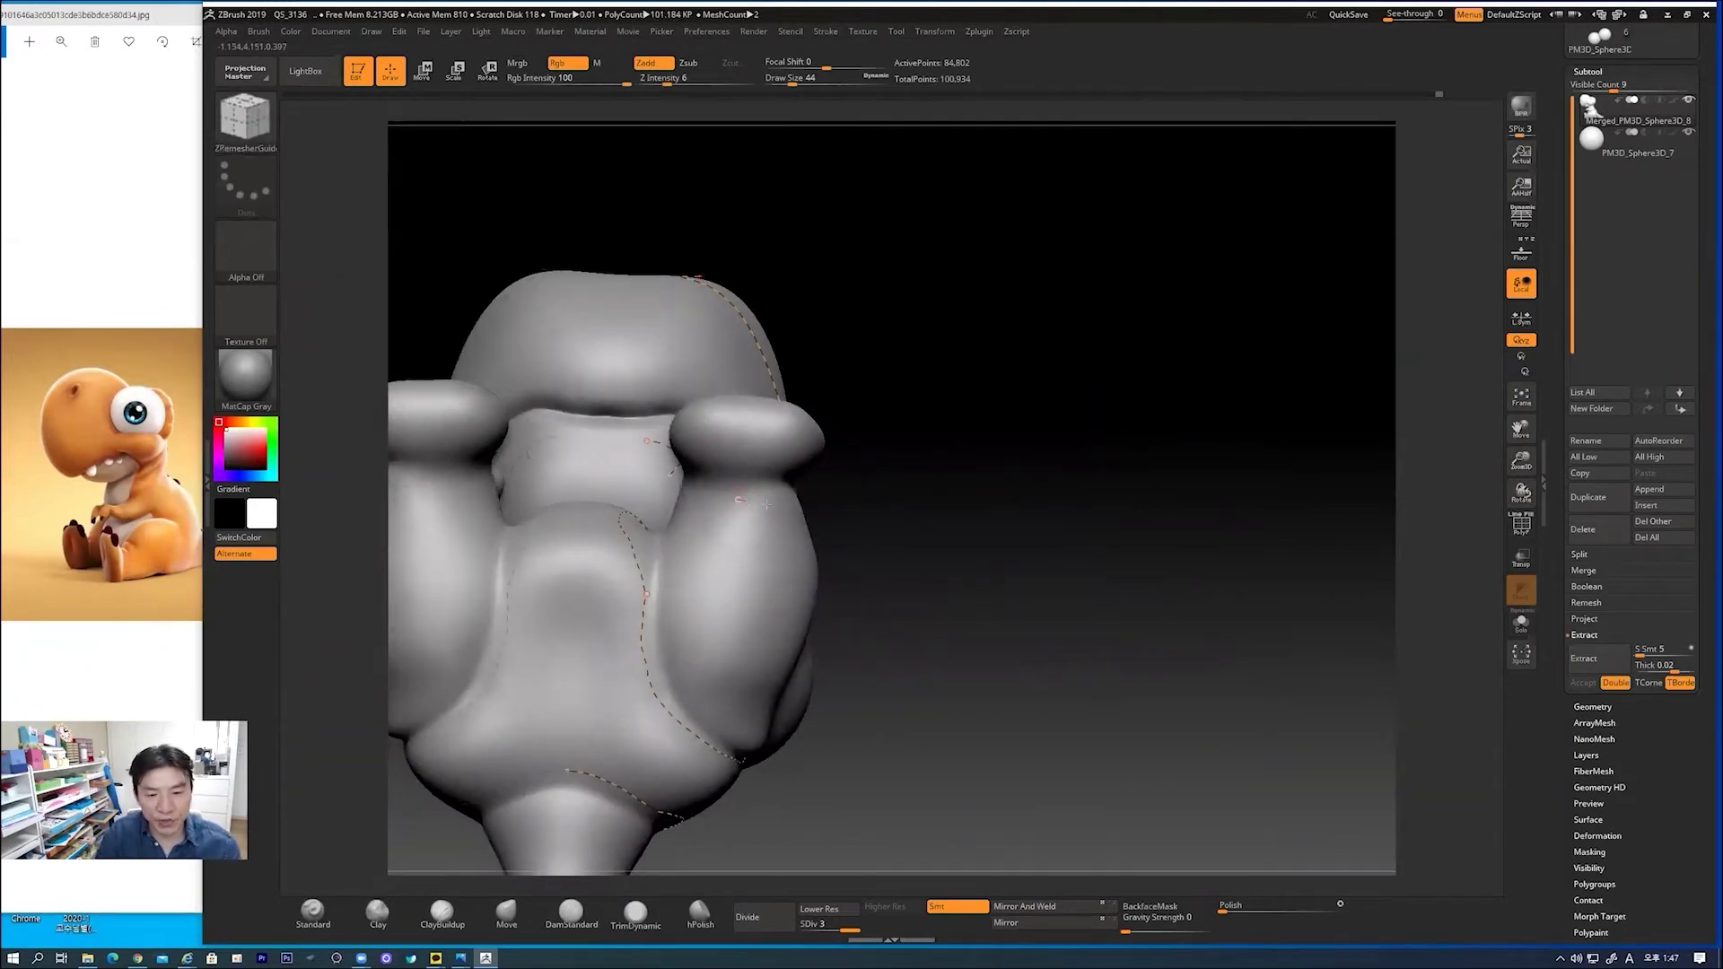
mouse_move(910, 530)
mouse_down()
mouse_move(884, 577)
mouse_move(907, 524)
mouse_move(915, 535)
mouse_up()
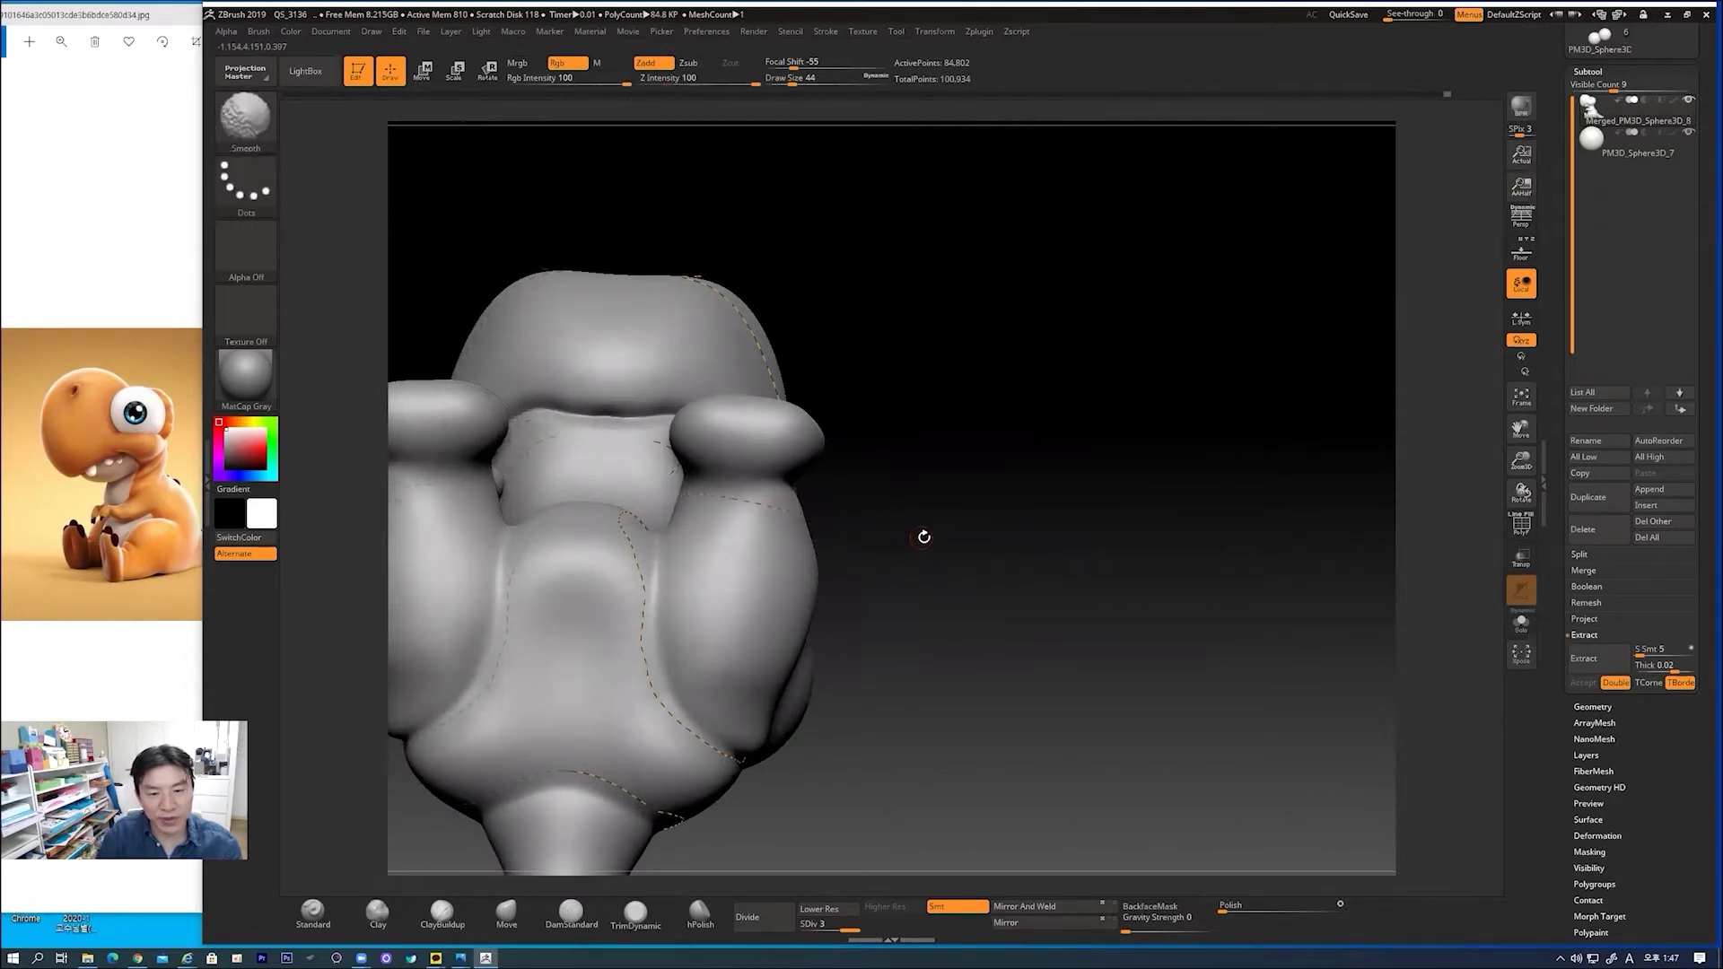
drag(921, 401, 945, 547)
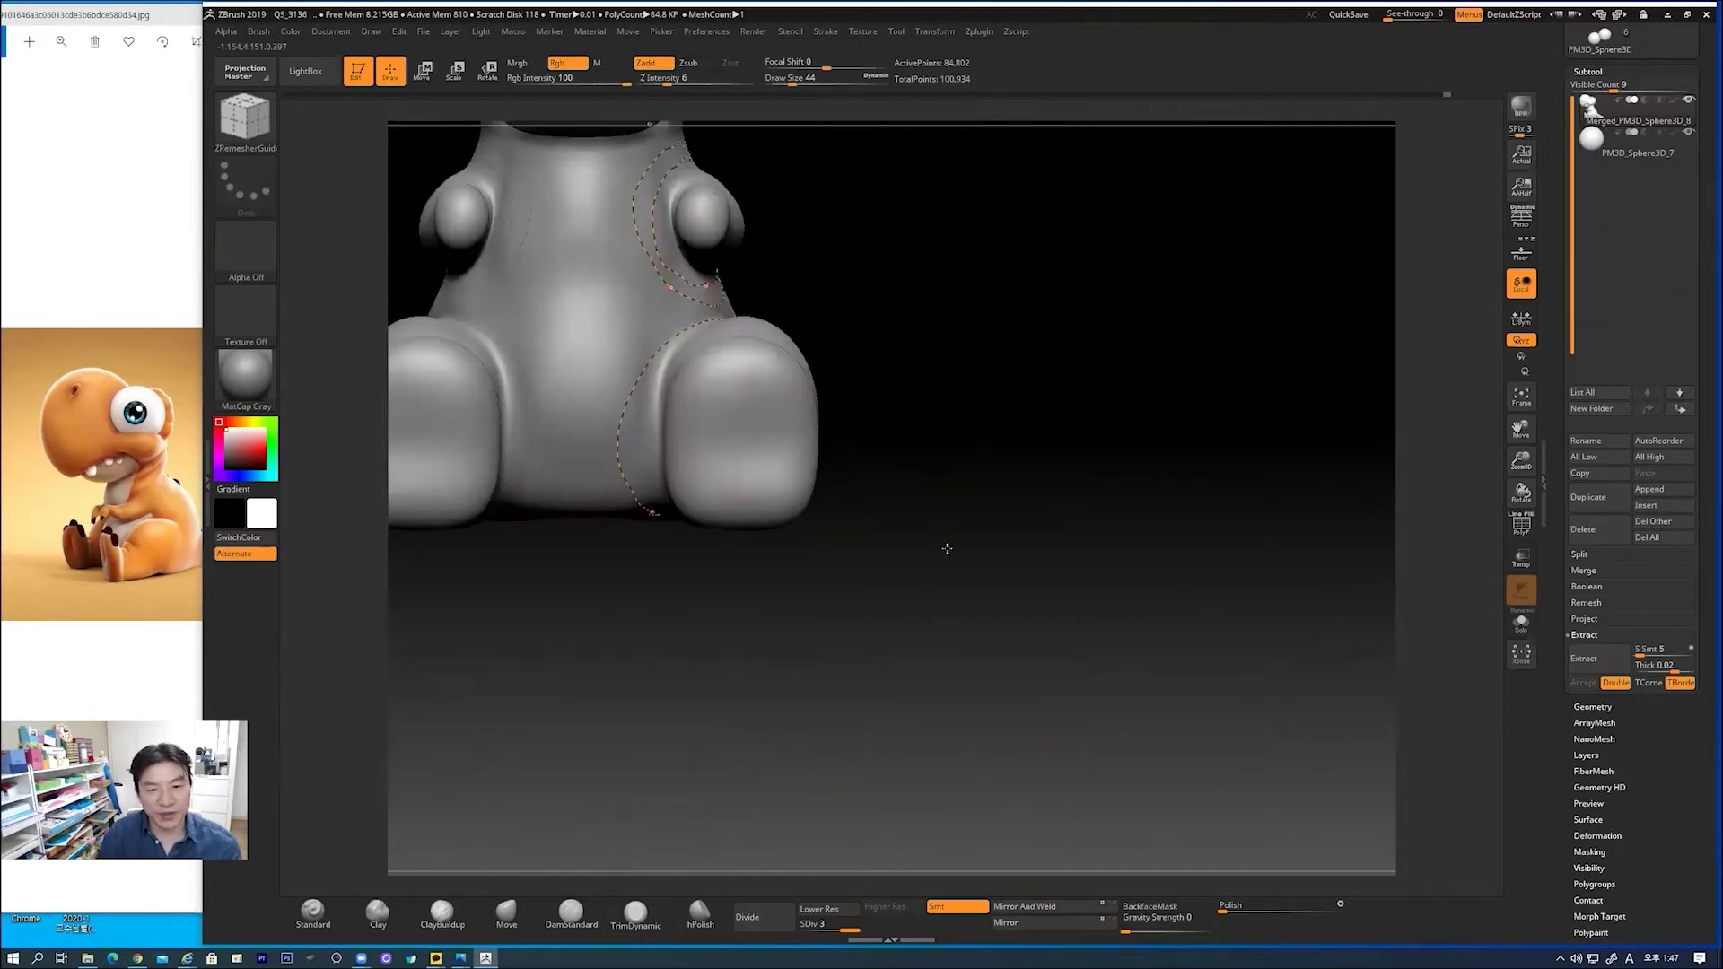
alt+drag(935, 368, 1035, 581)
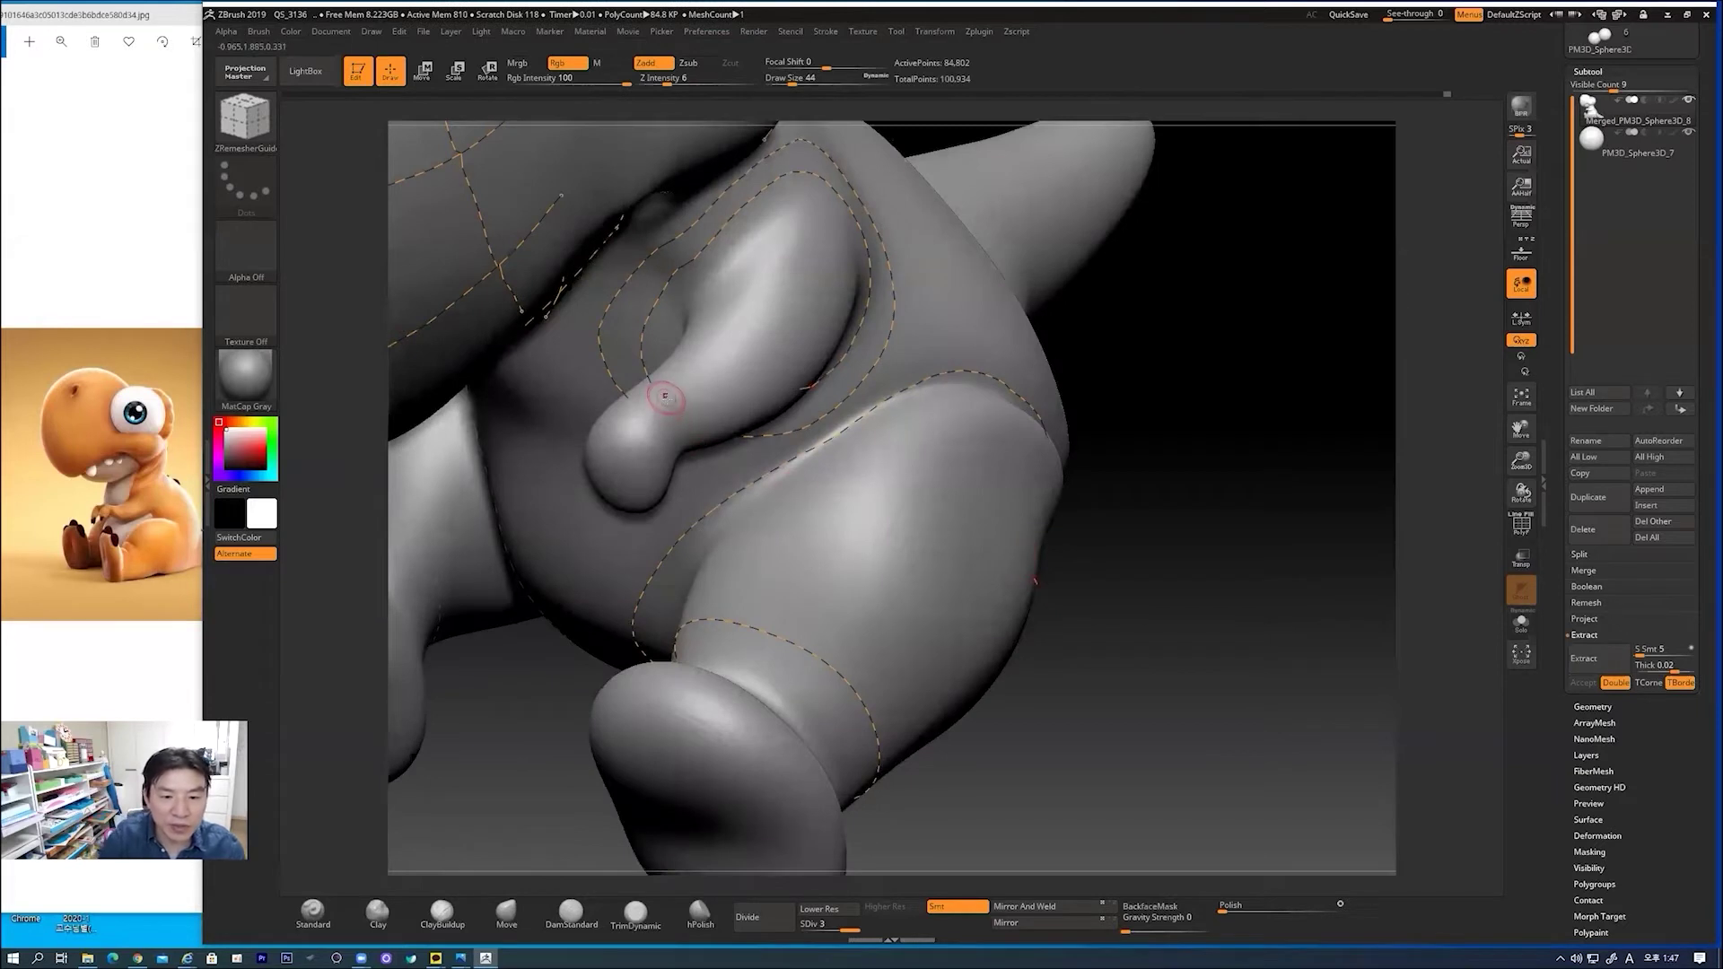
drag(718, 433, 675, 426)
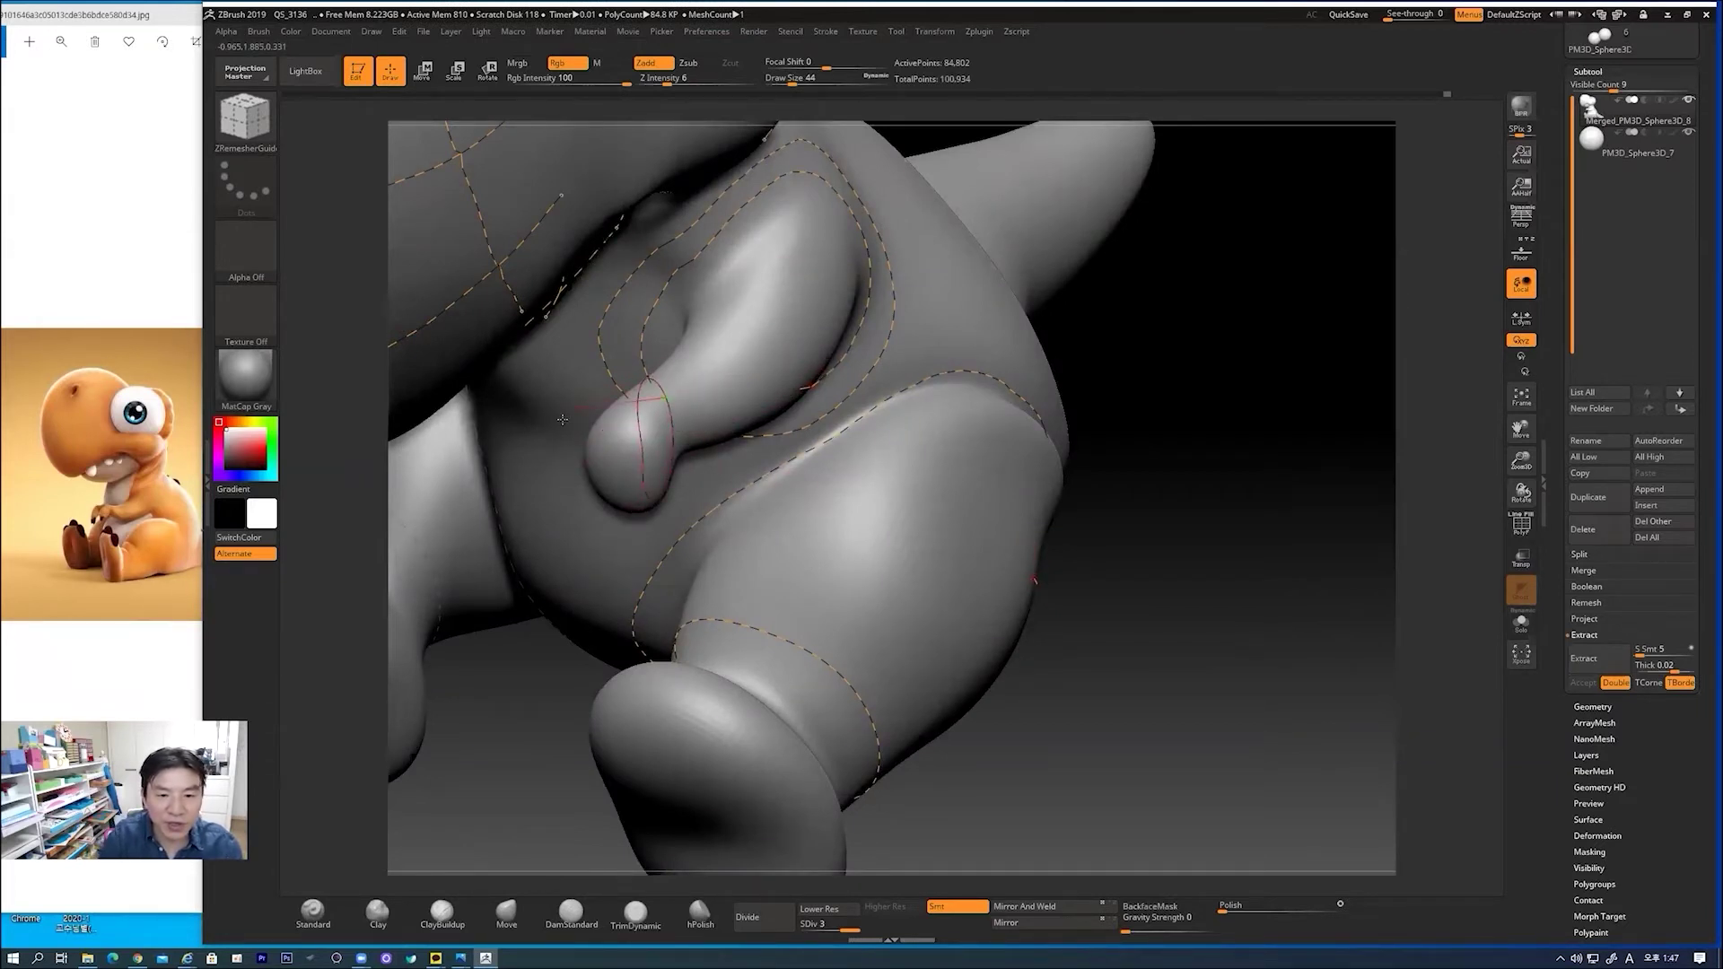
shift+drag(1169, 454, 1178, 439)
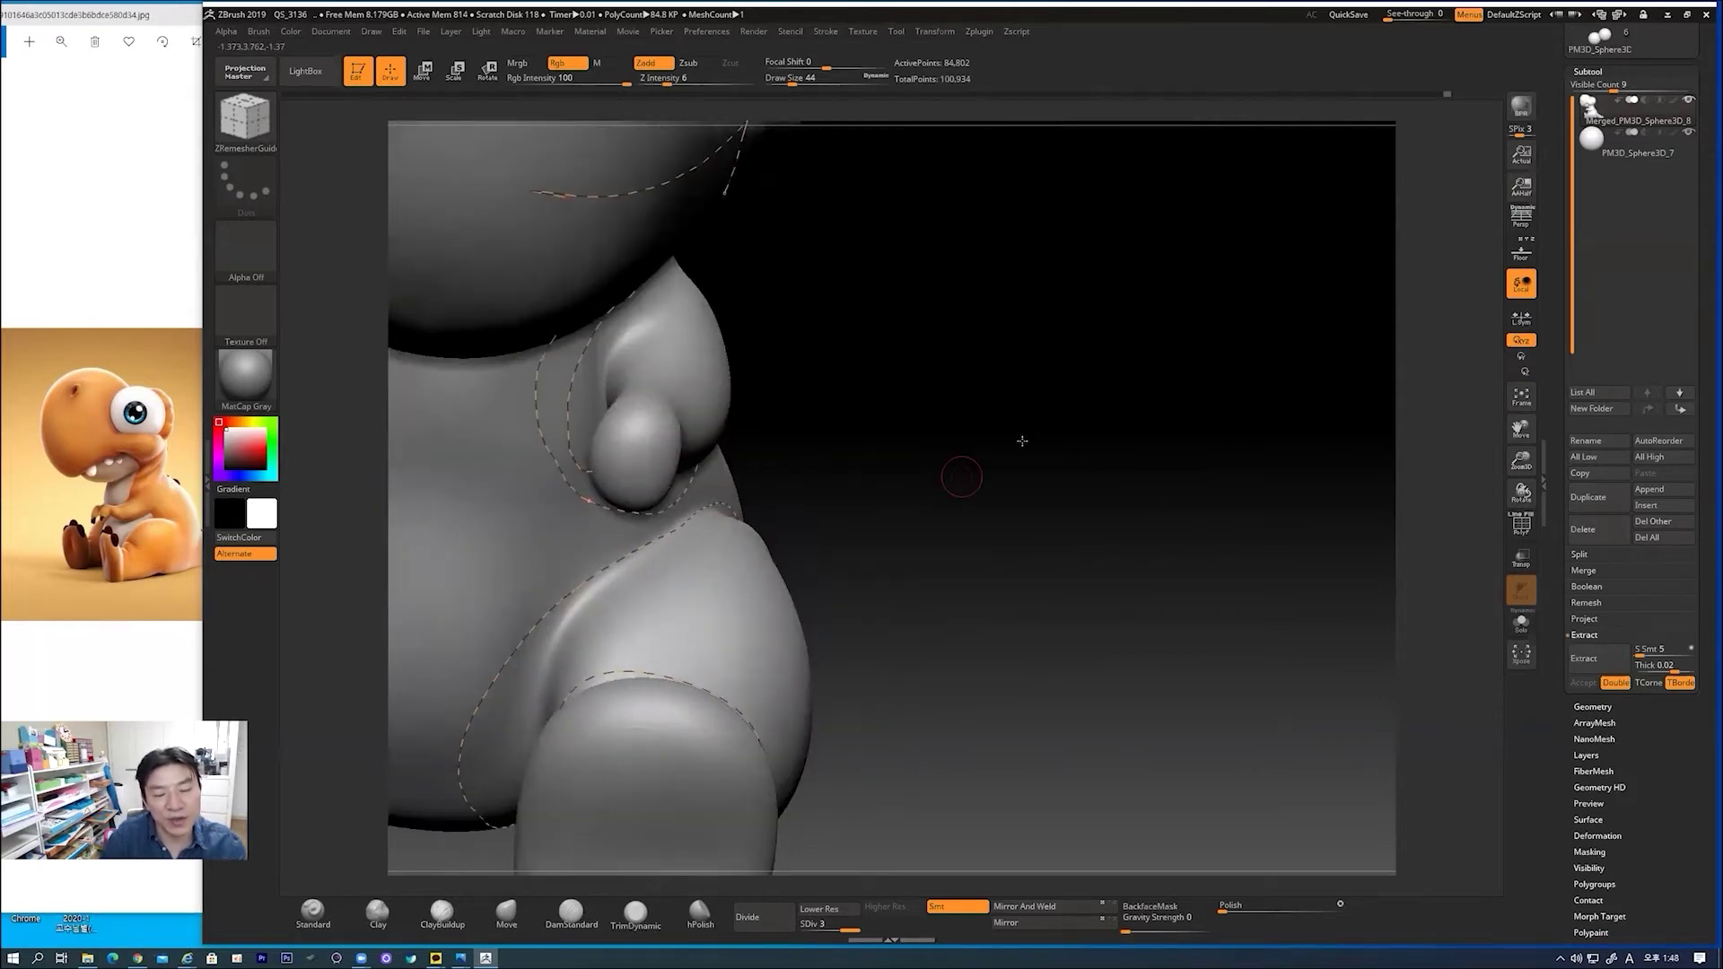
drag(962, 476, 1035, 433)
key(ctrl+z)
key(ctrl+z)
key(ctrl+z)
key(ctrl+z)
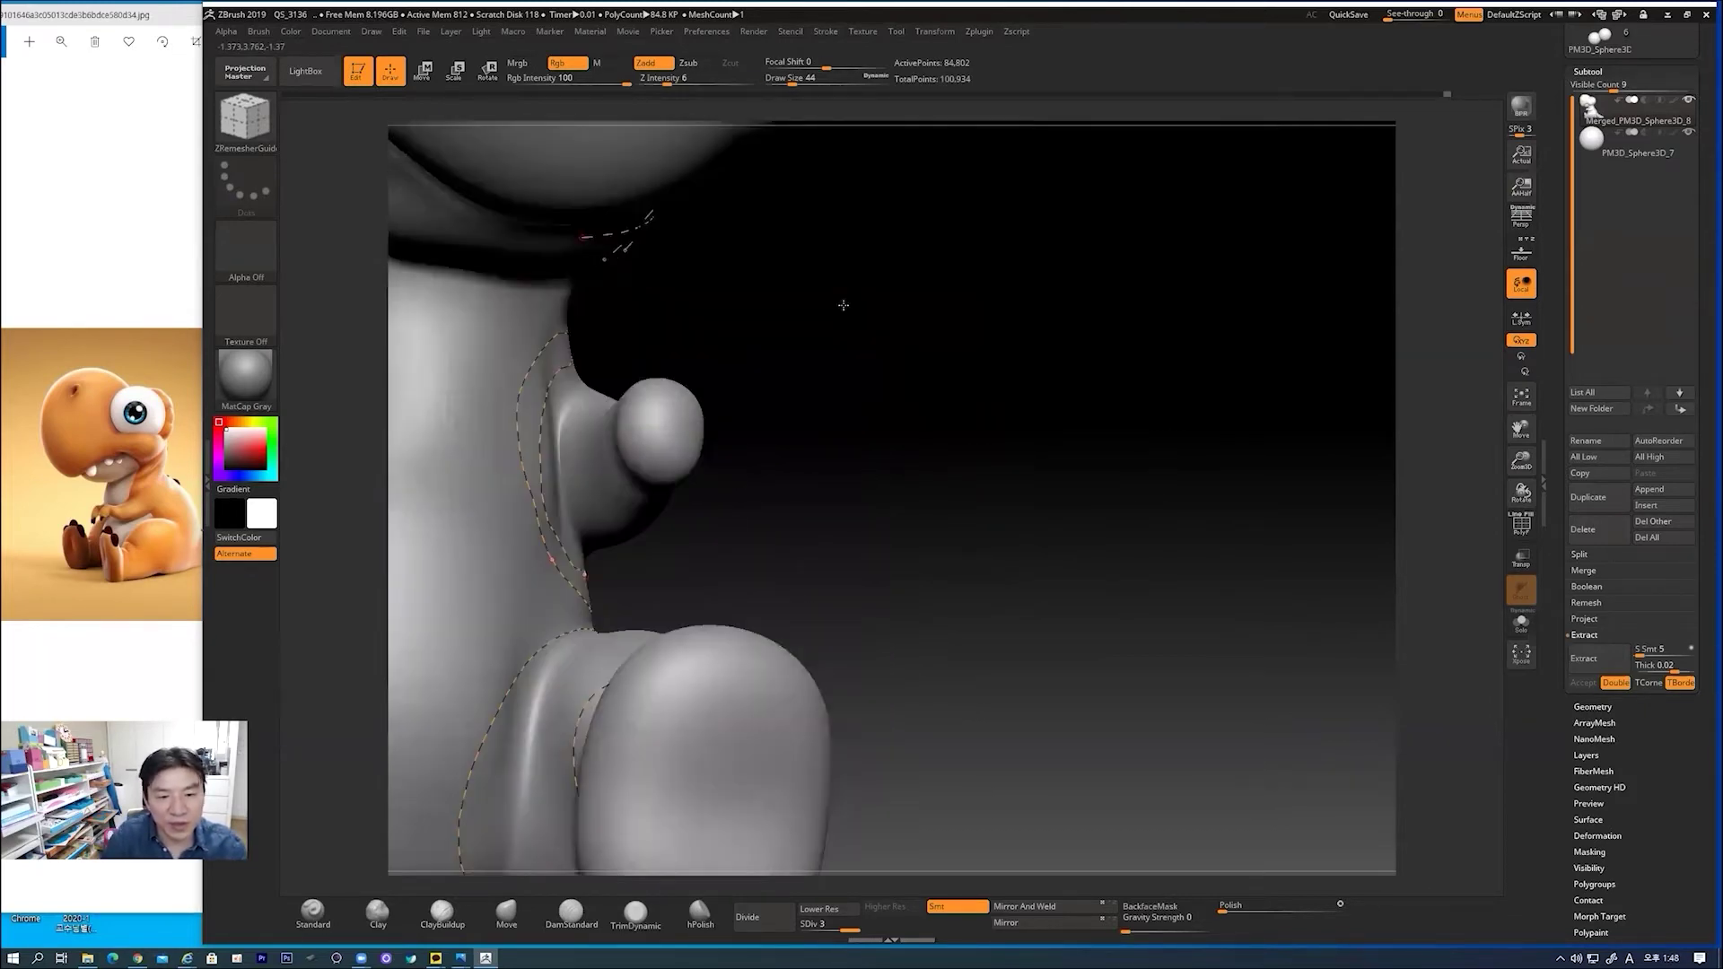
key(ctrl+z)
key(ctrl+z)
key(ctrl+z)
key(ctrl+z)
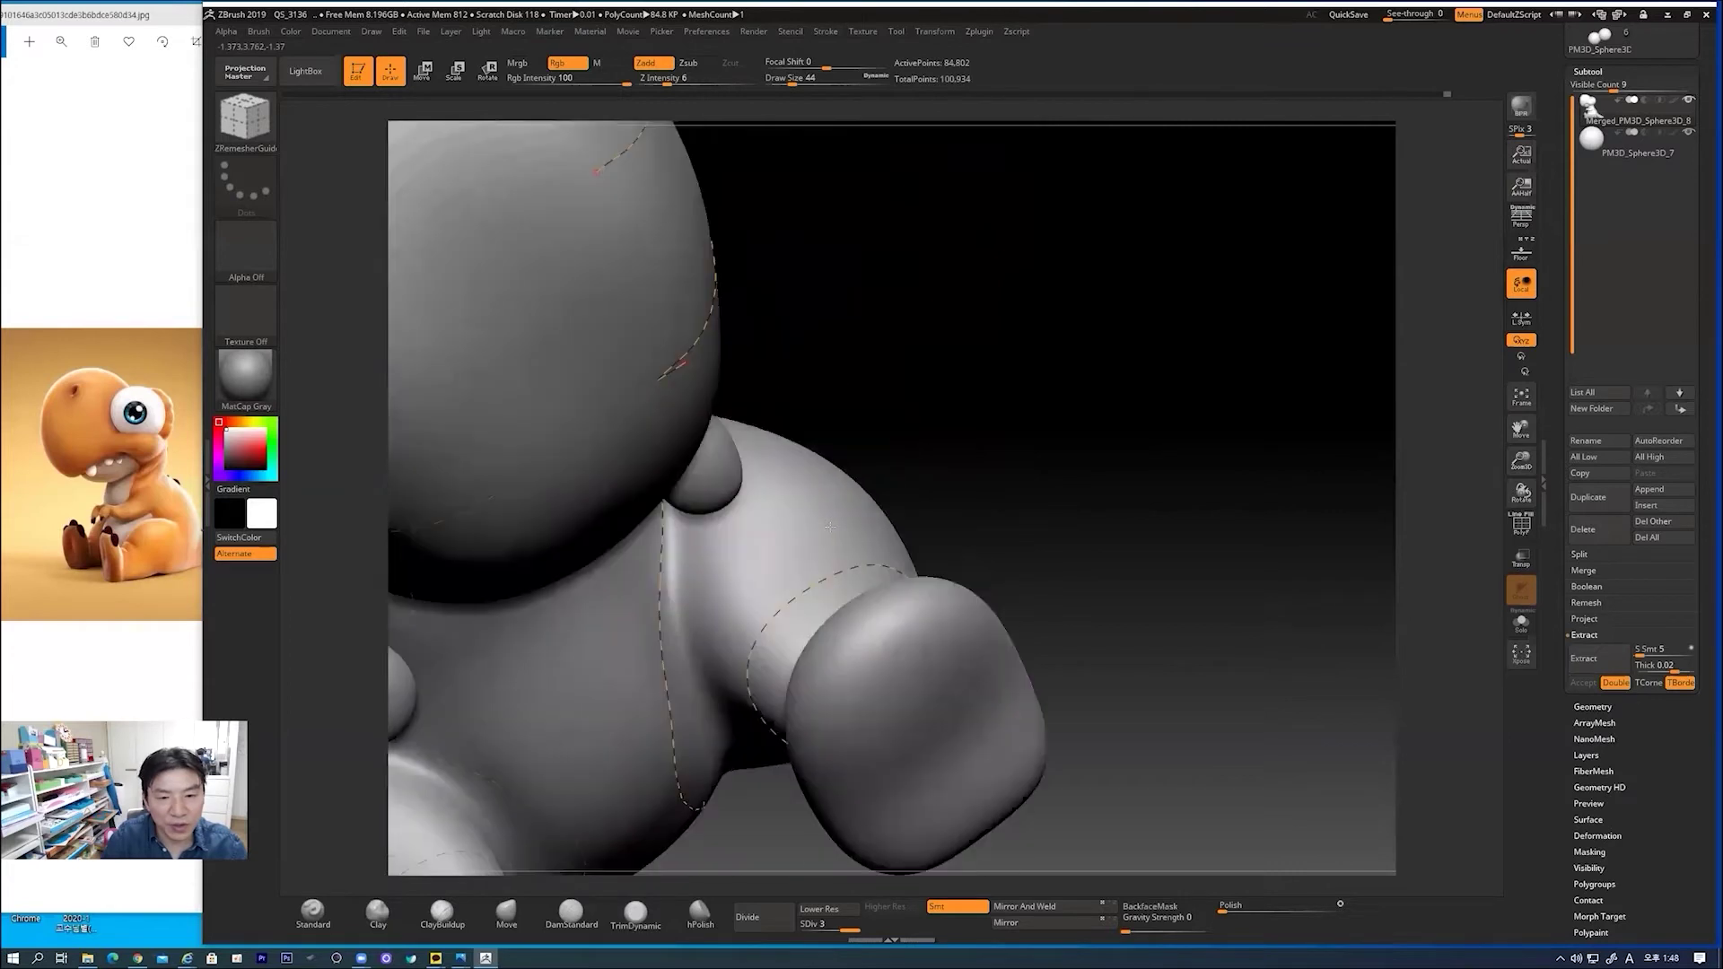
- Draw a guide loop around the wrist where the rounded hand meets the arm
mouse_move(649, 391)
shift+mouse_down()
mouse_move(693, 384)
mouse_move(672, 422)
mouse_move(713, 472)
mouse_move(585, 471)
shift+mouse_up()
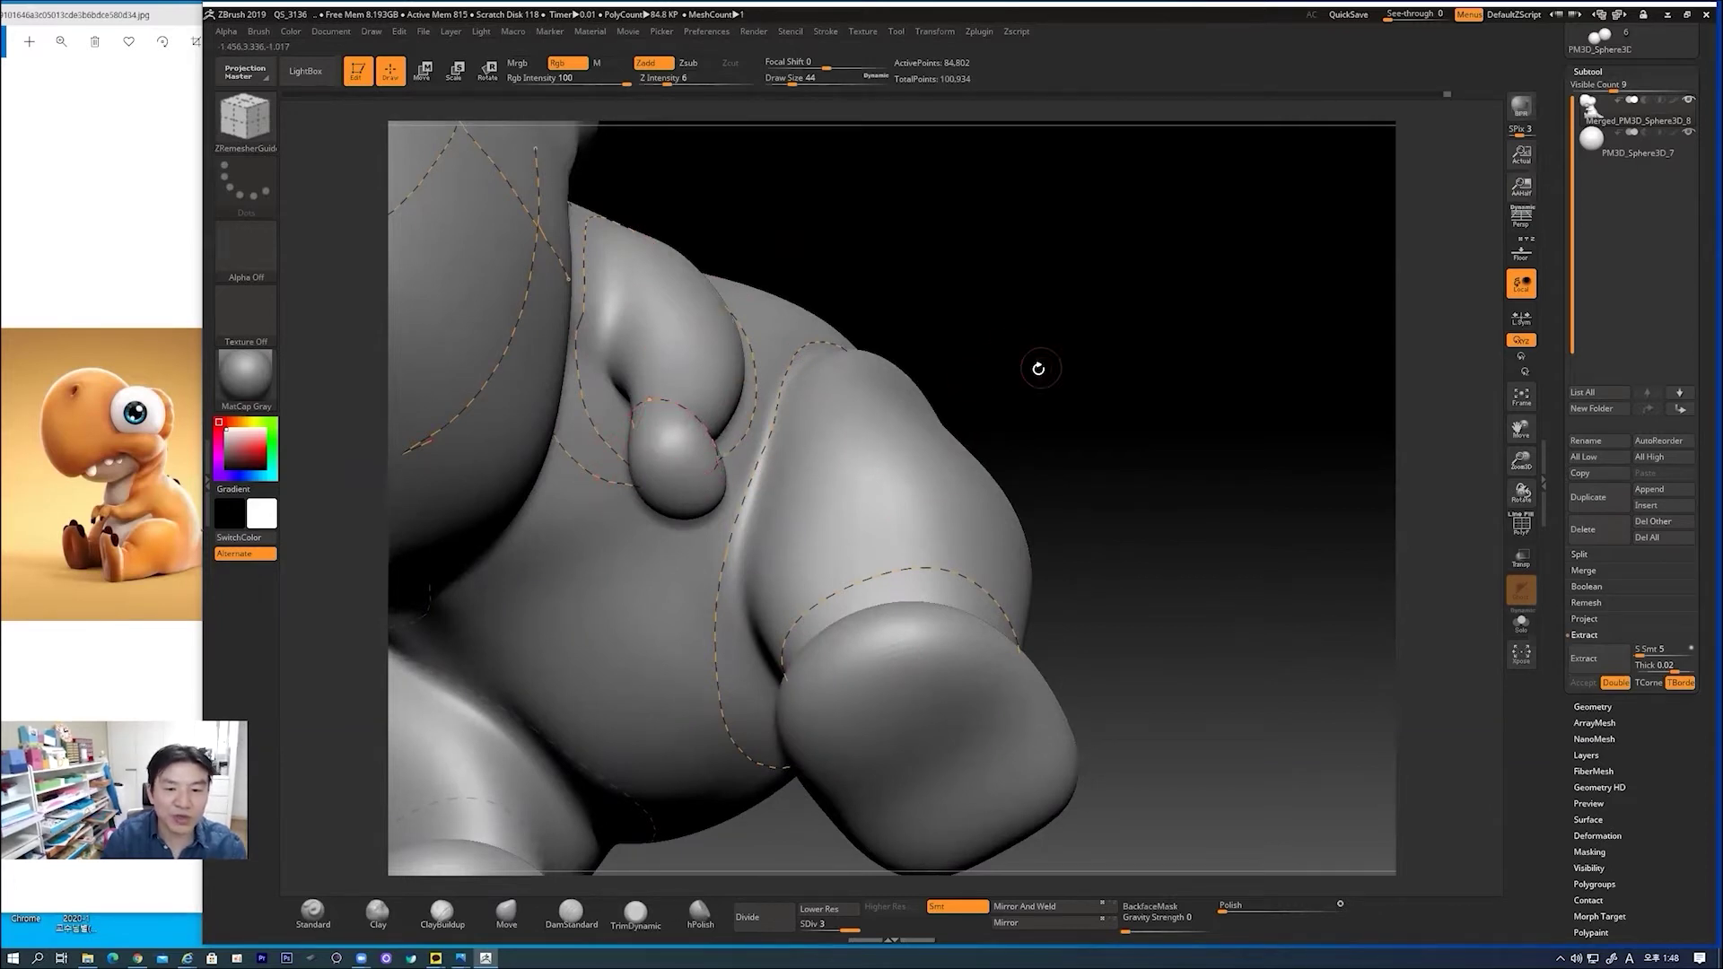
mouse_move(1023, 423)
mouse_down()
mouse_move(839, 453)
mouse_move(828, 473)
mouse_up()
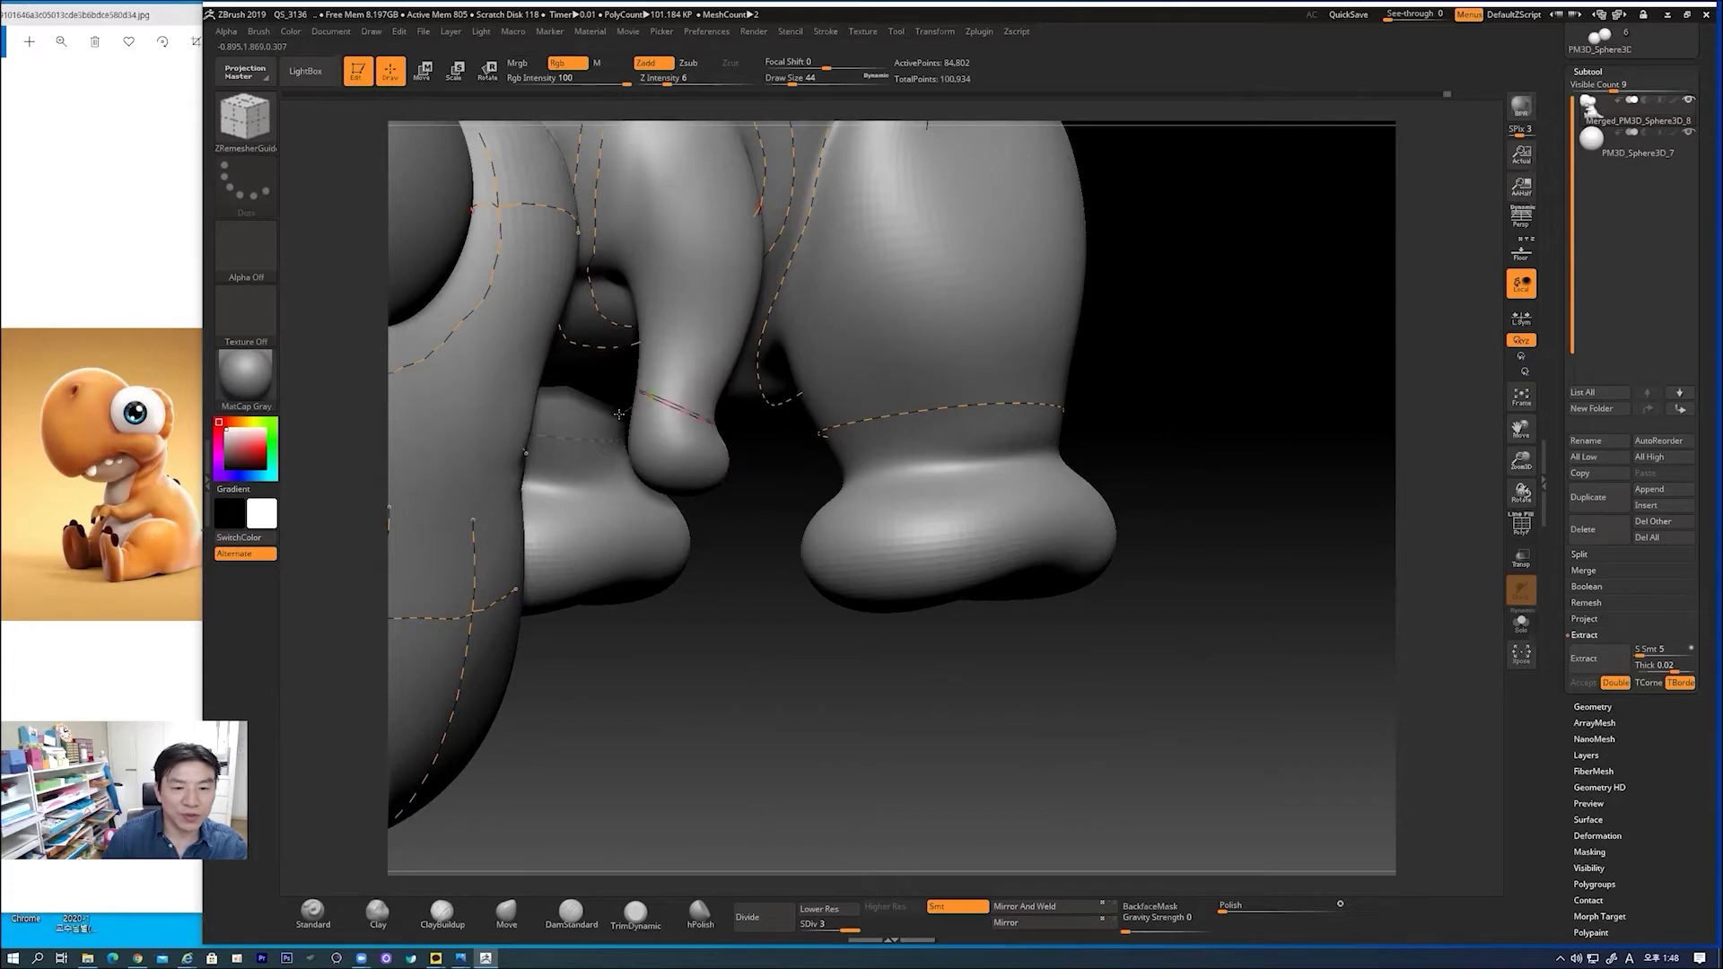
drag(723, 585, 804, 570)
drag(1231, 431, 1149, 477)
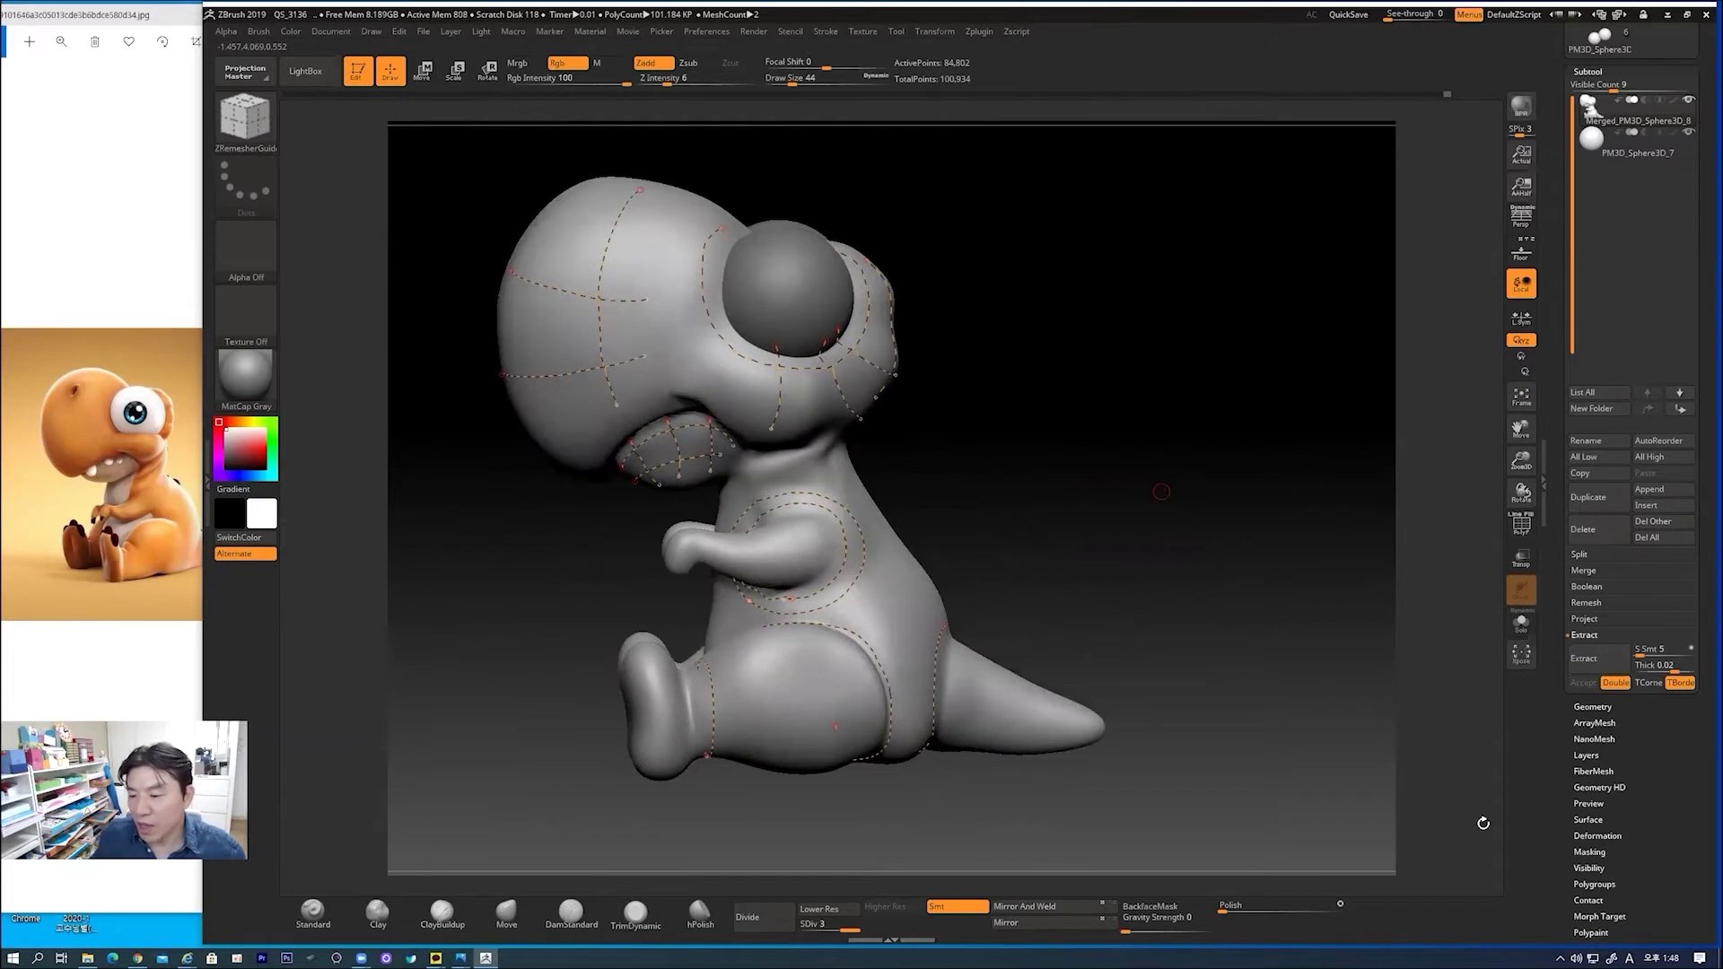
- Remesh the dinosaur body with ZRemesher along the guide curves at a target polygons count of 3, and show its polyframe
click(1590, 708)
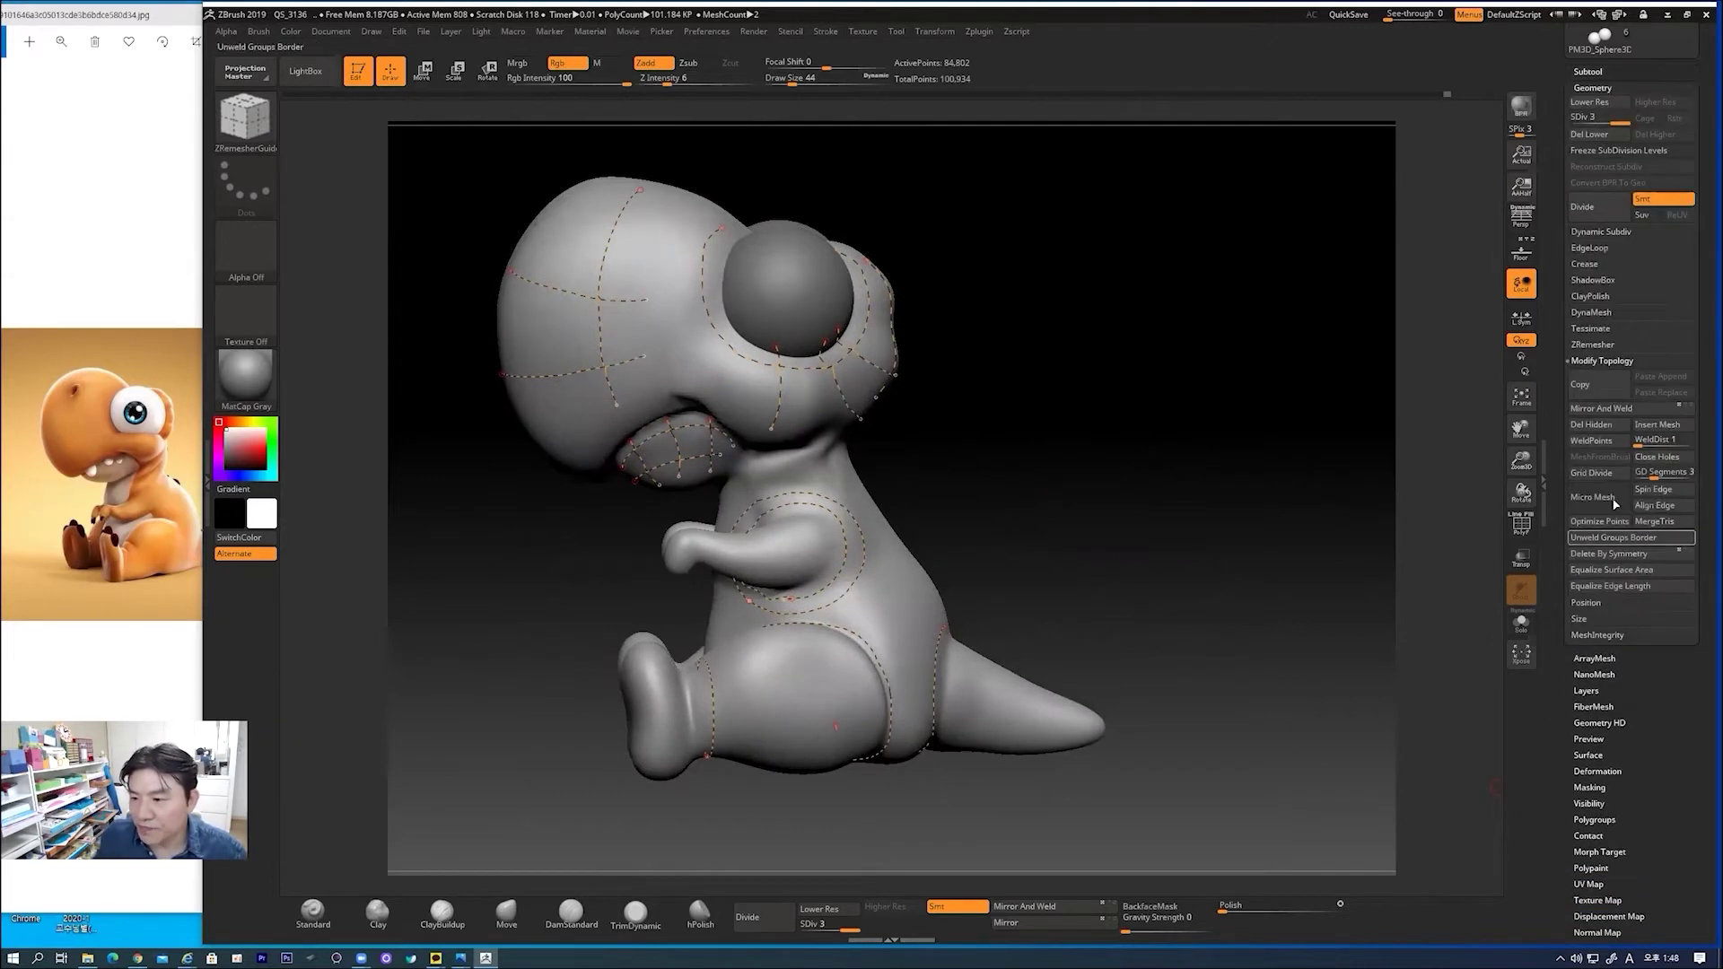
click(1584, 347)
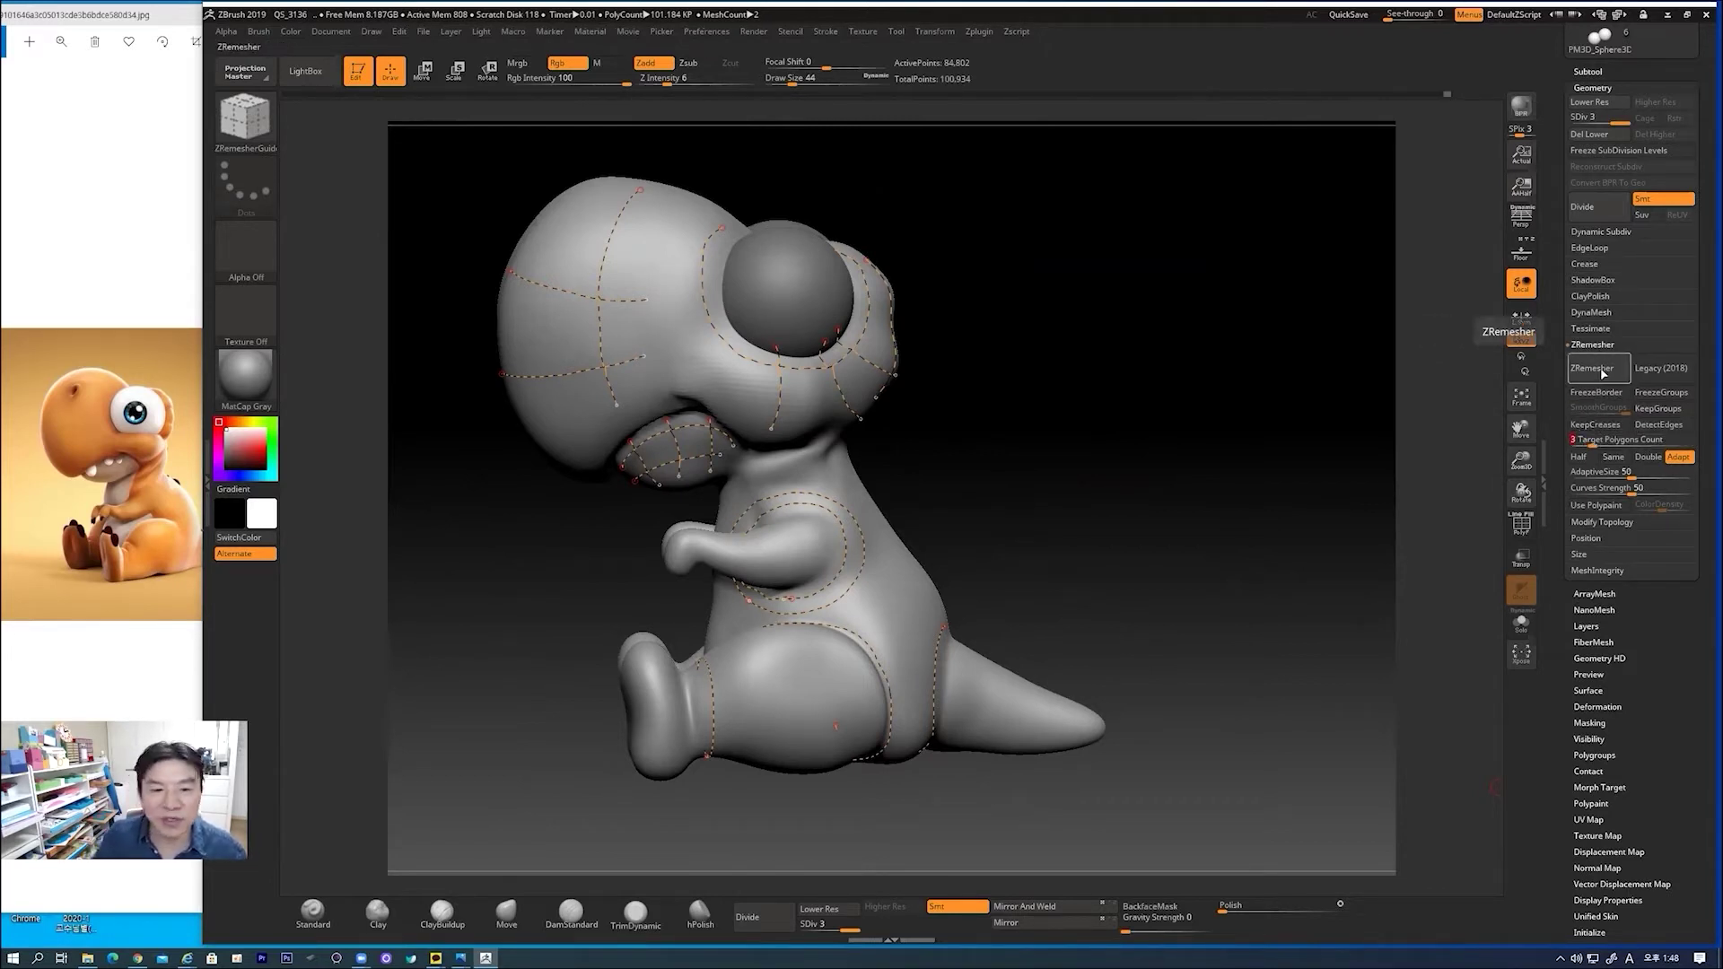
click(1587, 369)
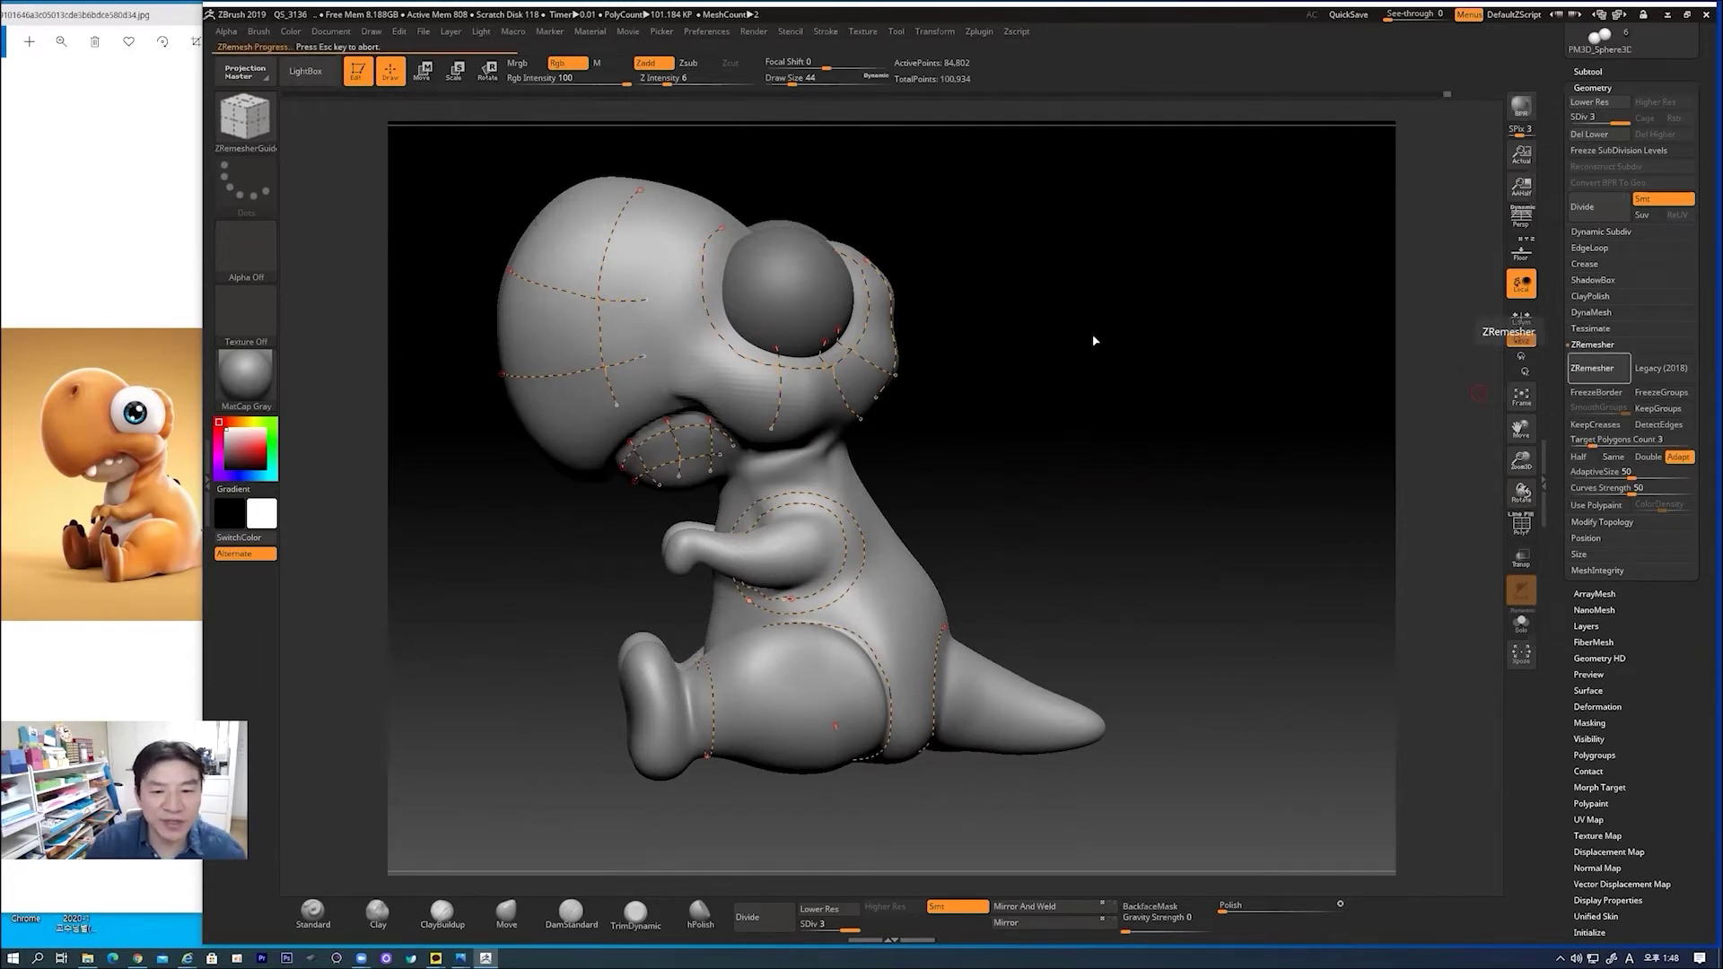
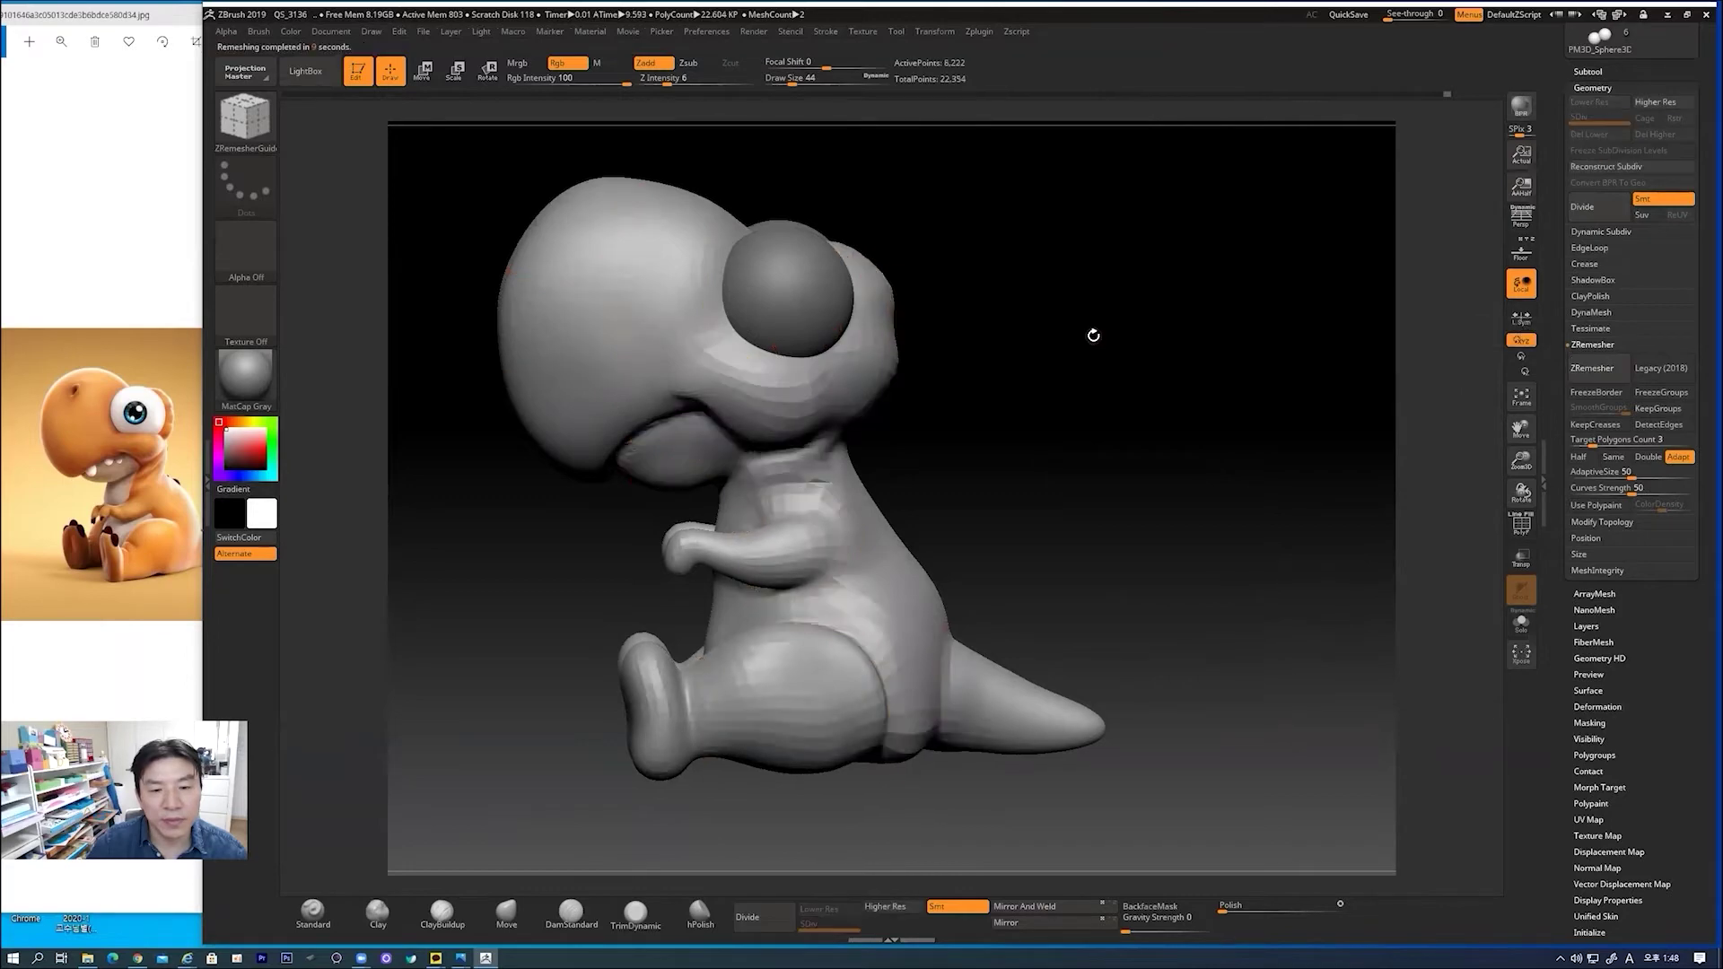
click(1522, 529)
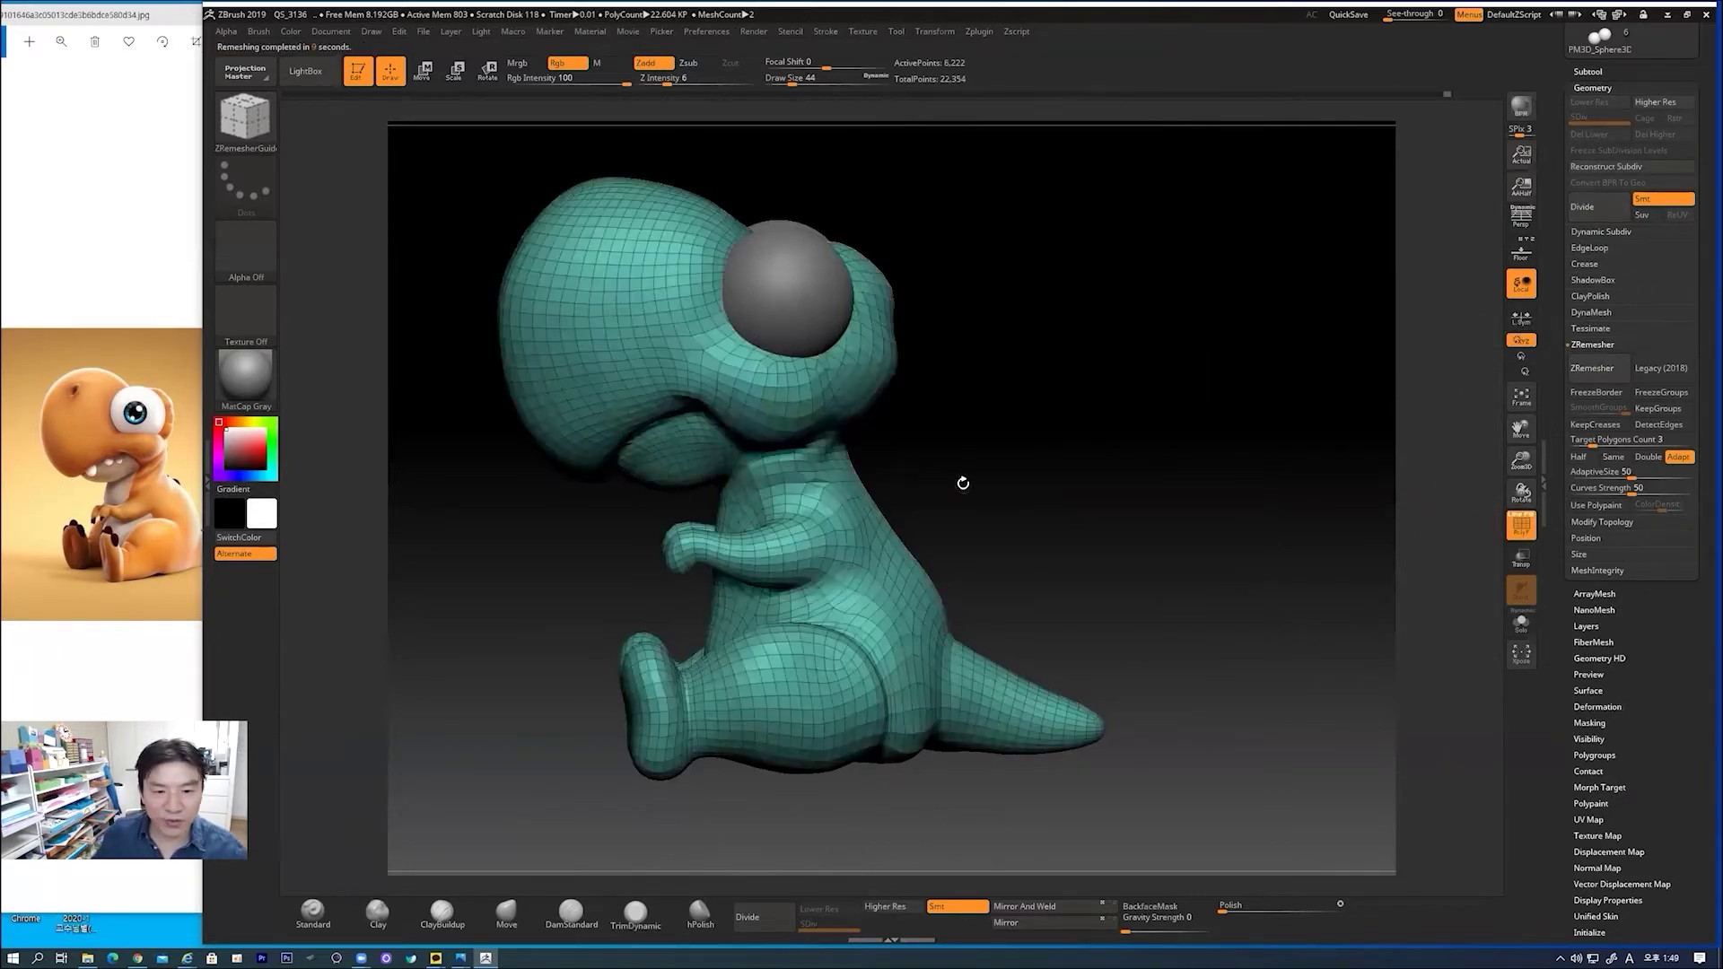
drag(981, 417, 1154, 523)
drag(1058, 574, 1268, 540)
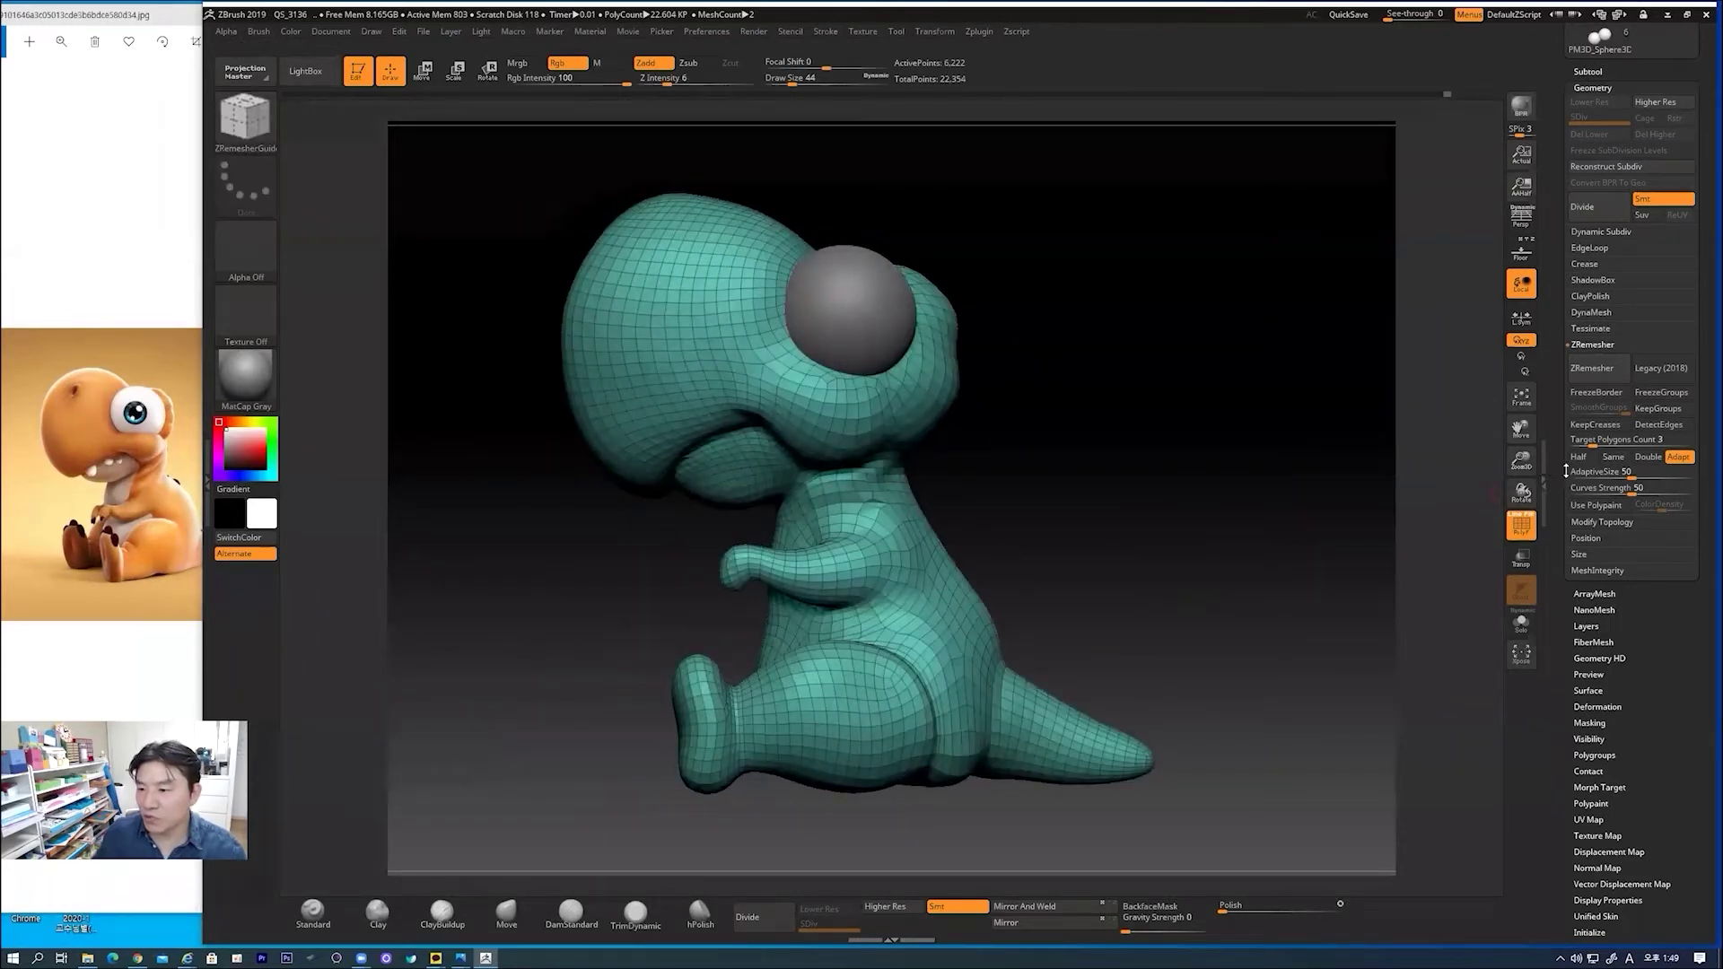
- Try remeshing the body with a ZRemesher target polygons count of 1, and check the topology from the front
click(1596, 441)
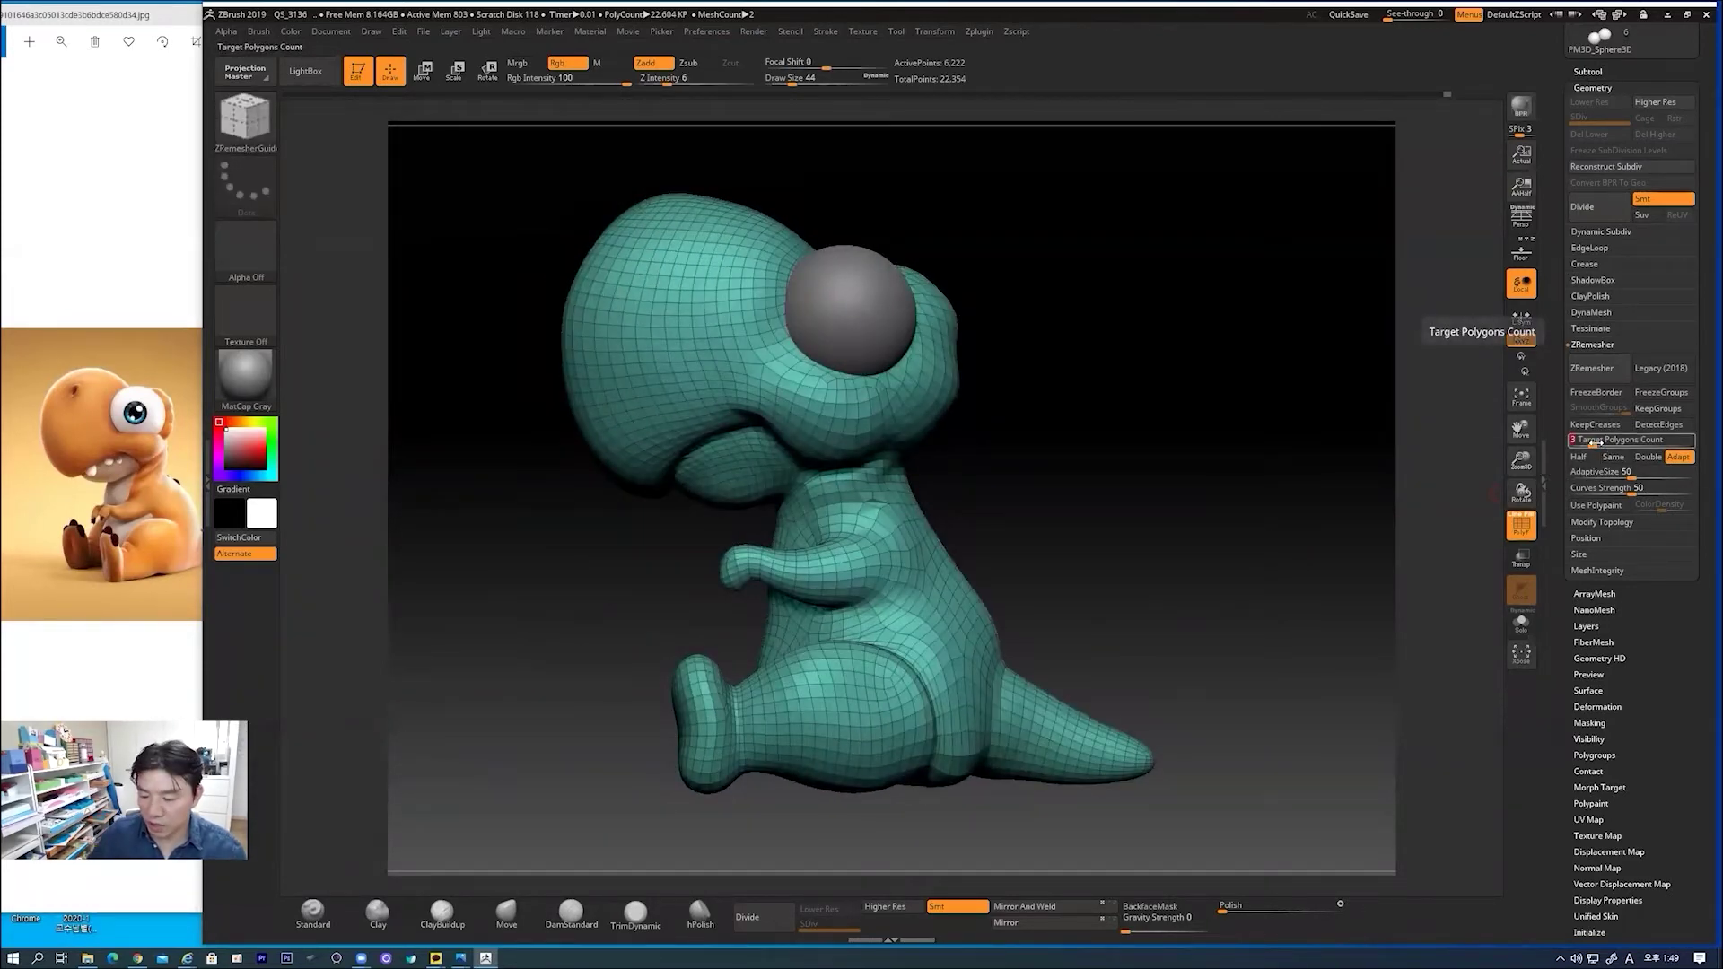
text(1)
key(Return)
click(1591, 368)
drag(1081, 475, 1089, 442)
alt+drag(1177, 385, 1076, 460)
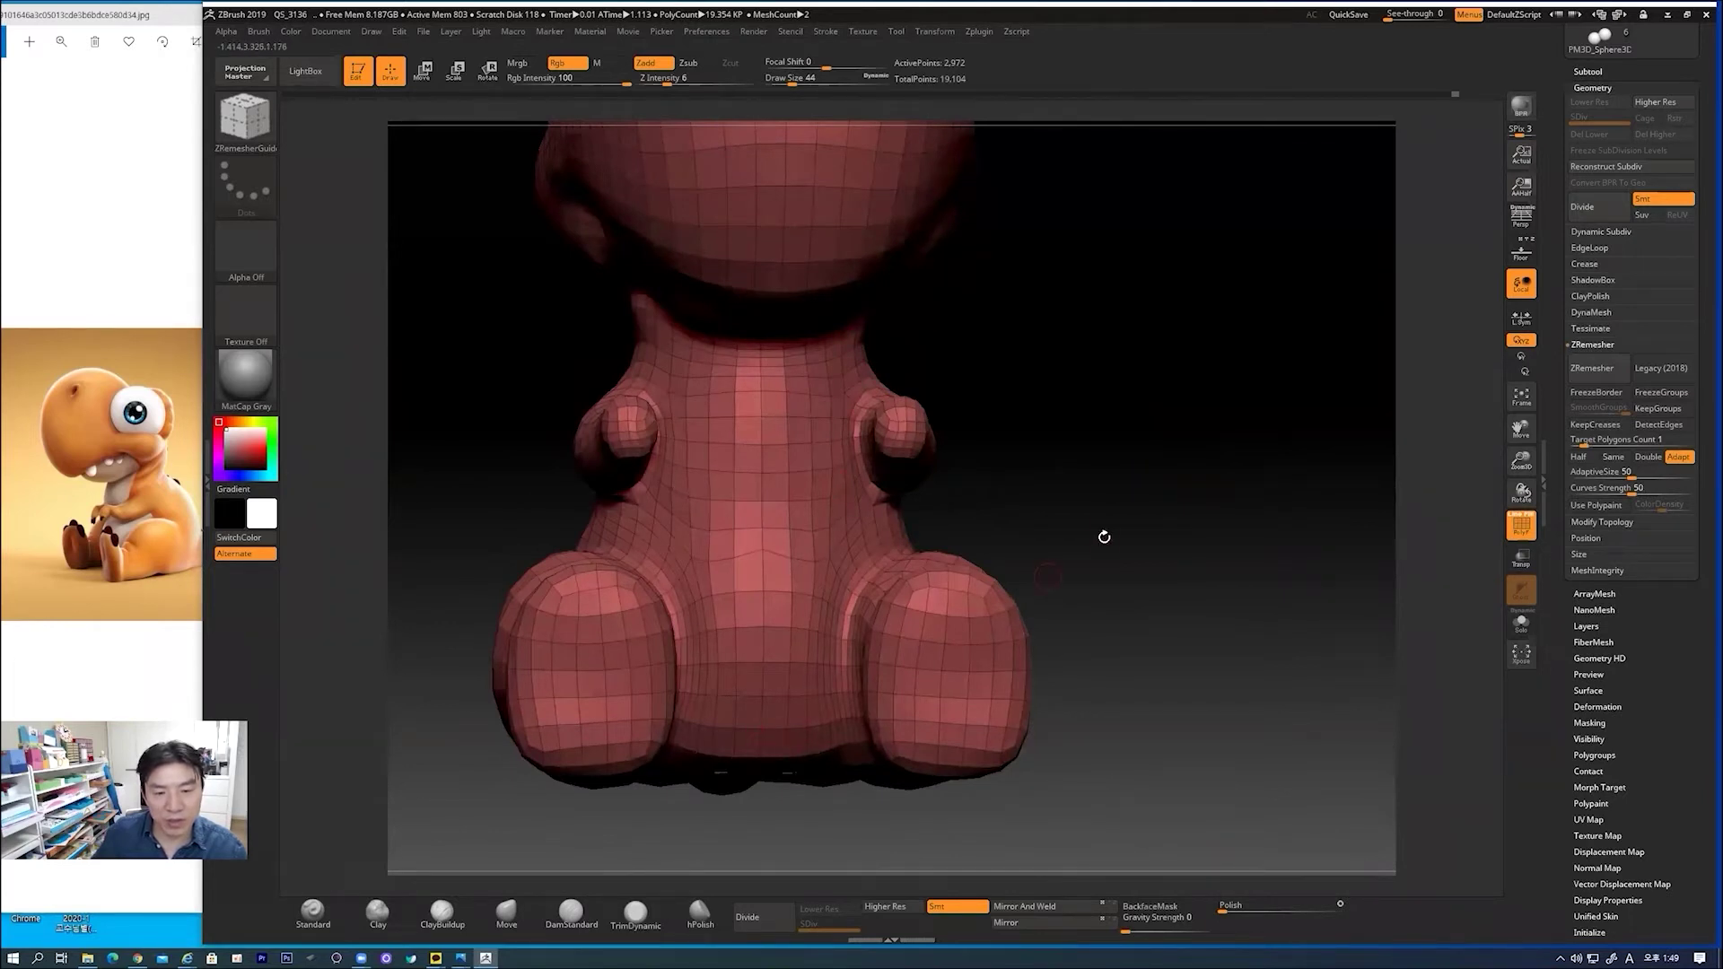
shift+drag(1103, 536, 1104, 524)
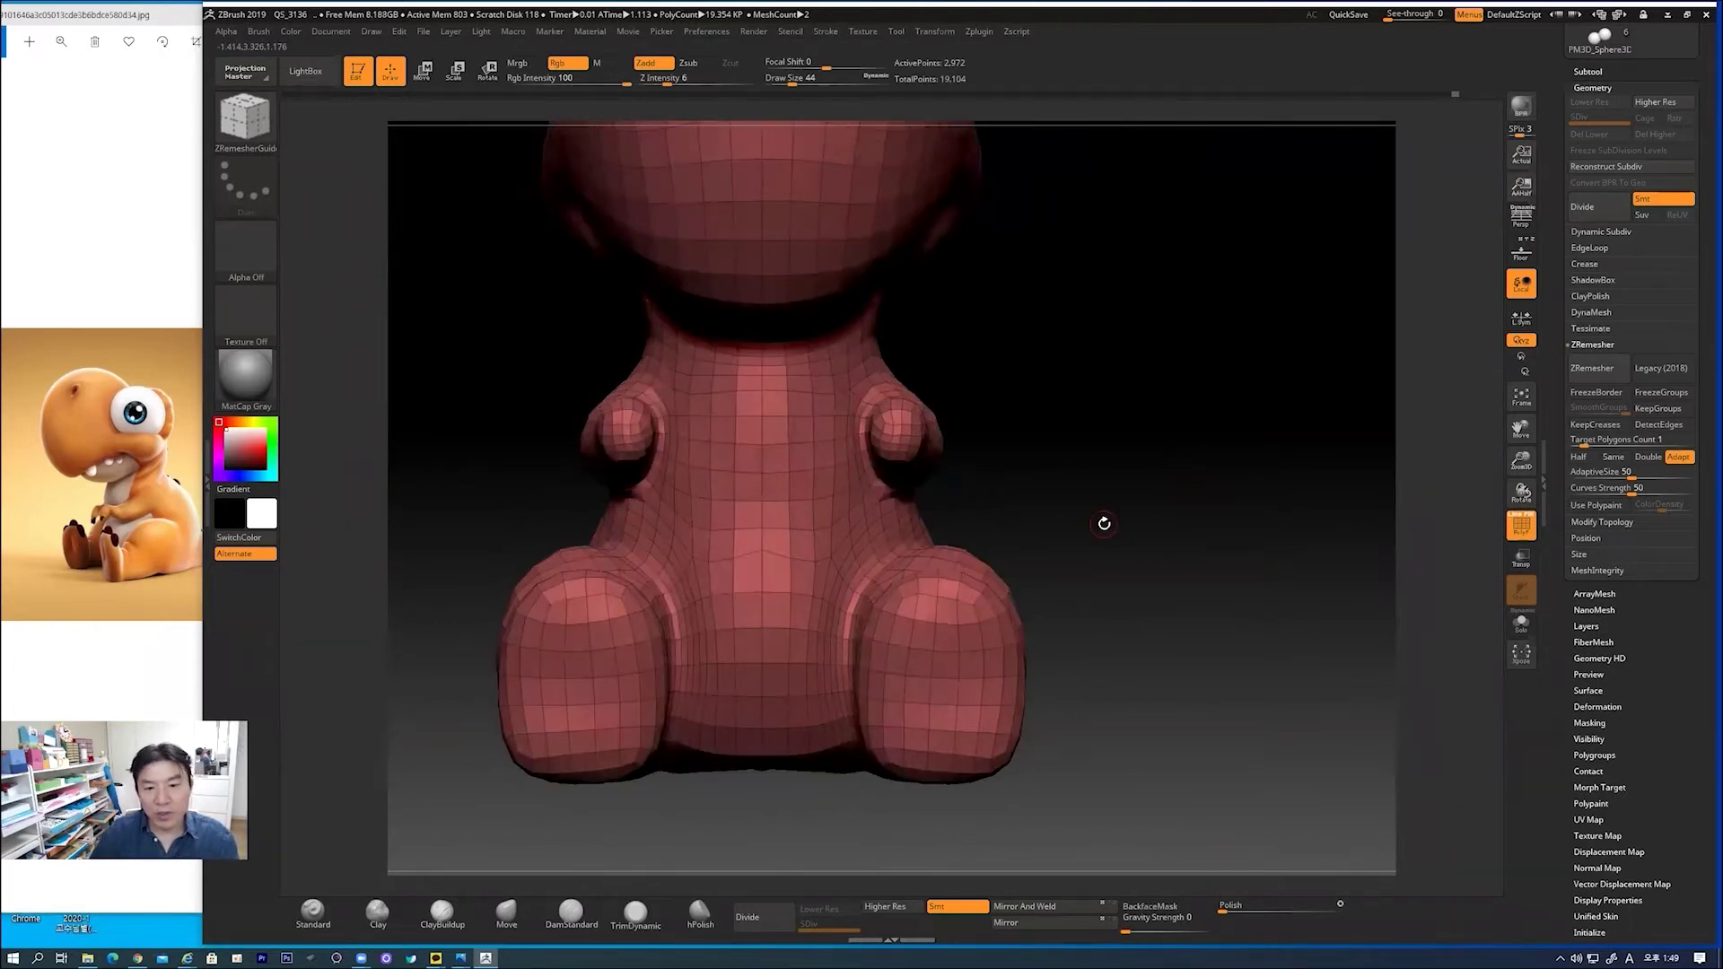
- Draw a guide curve from the corner of the jaw down the side of the belly, ending at its lower centre
mouse_move(1154, 518)
mouse_down()
mouse_move(1158, 456)
mouse_move(1161, 496)
mouse_move(1158, 481)
mouse_move(1142, 495)
mouse_up()
drag(1026, 392, 1021, 339)
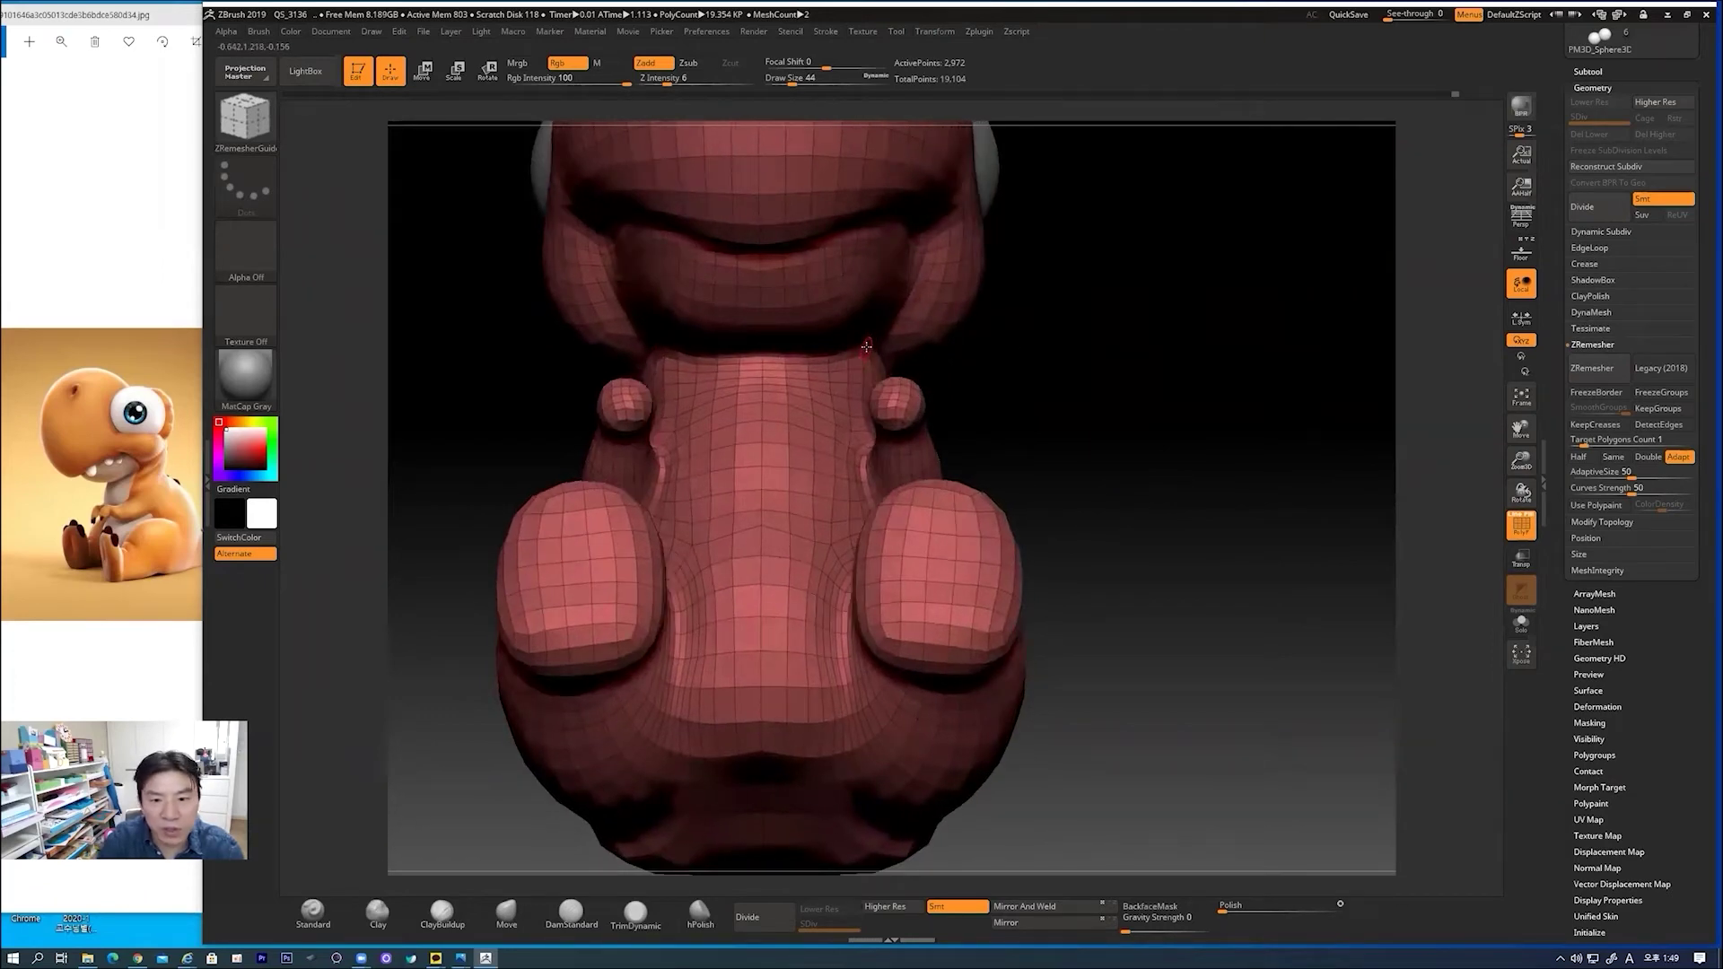
drag(1002, 343, 919, 342)
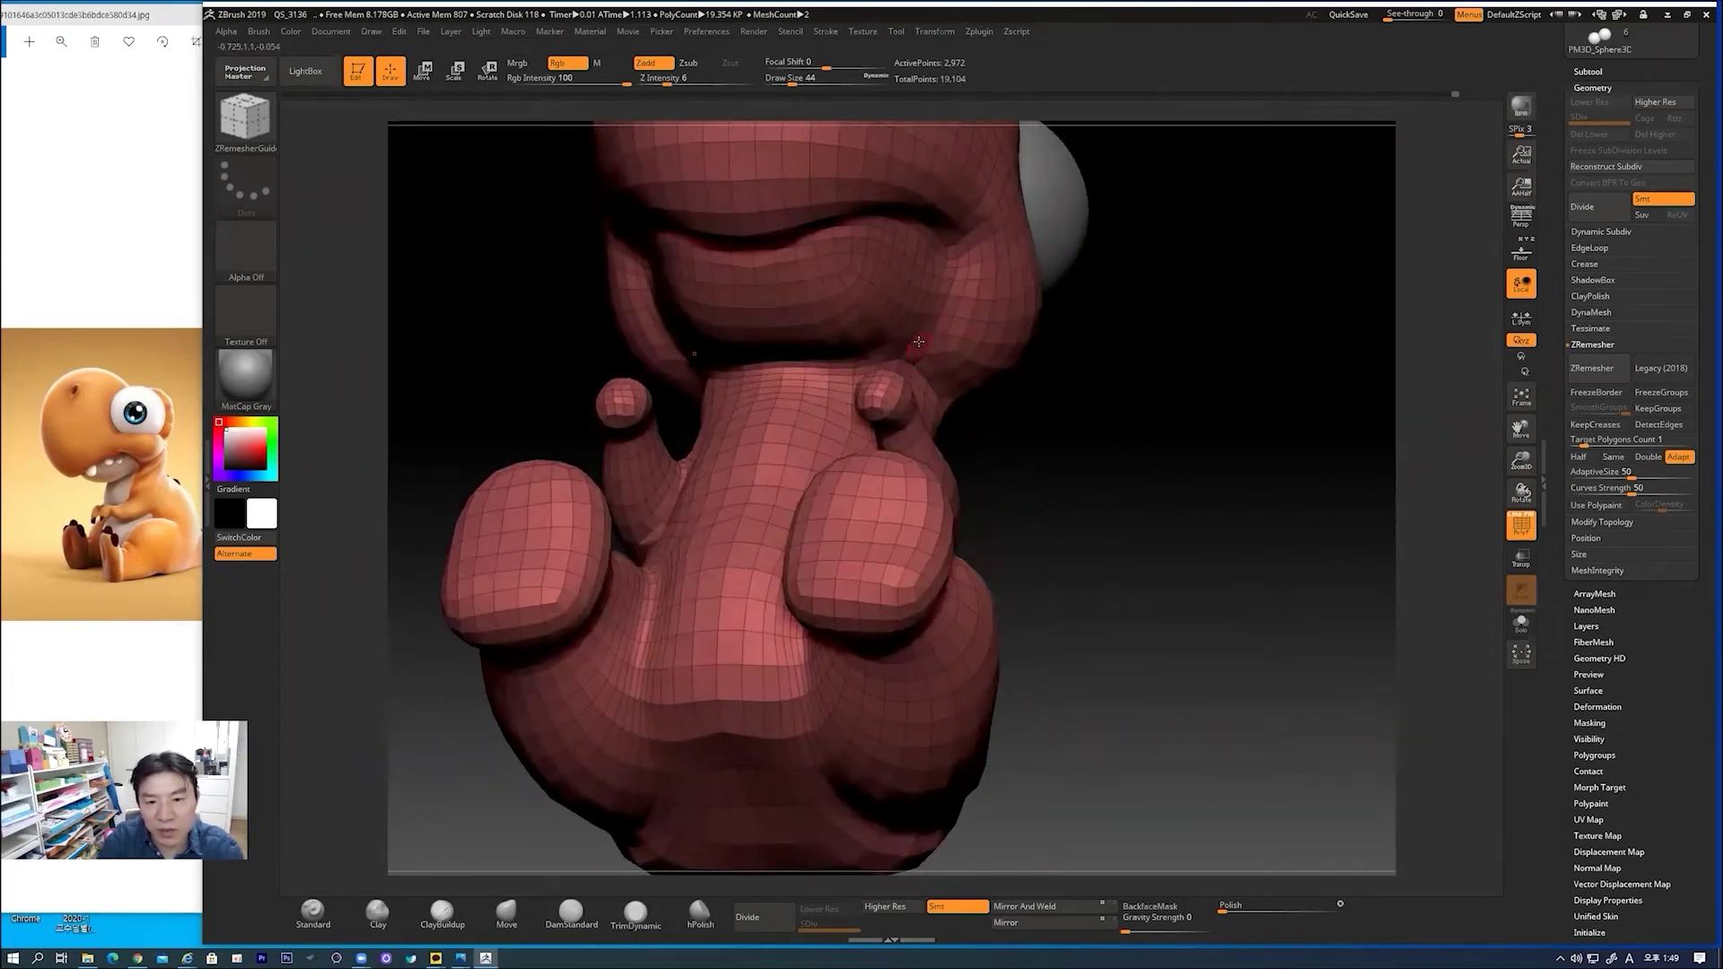
drag(1000, 404, 898, 355)
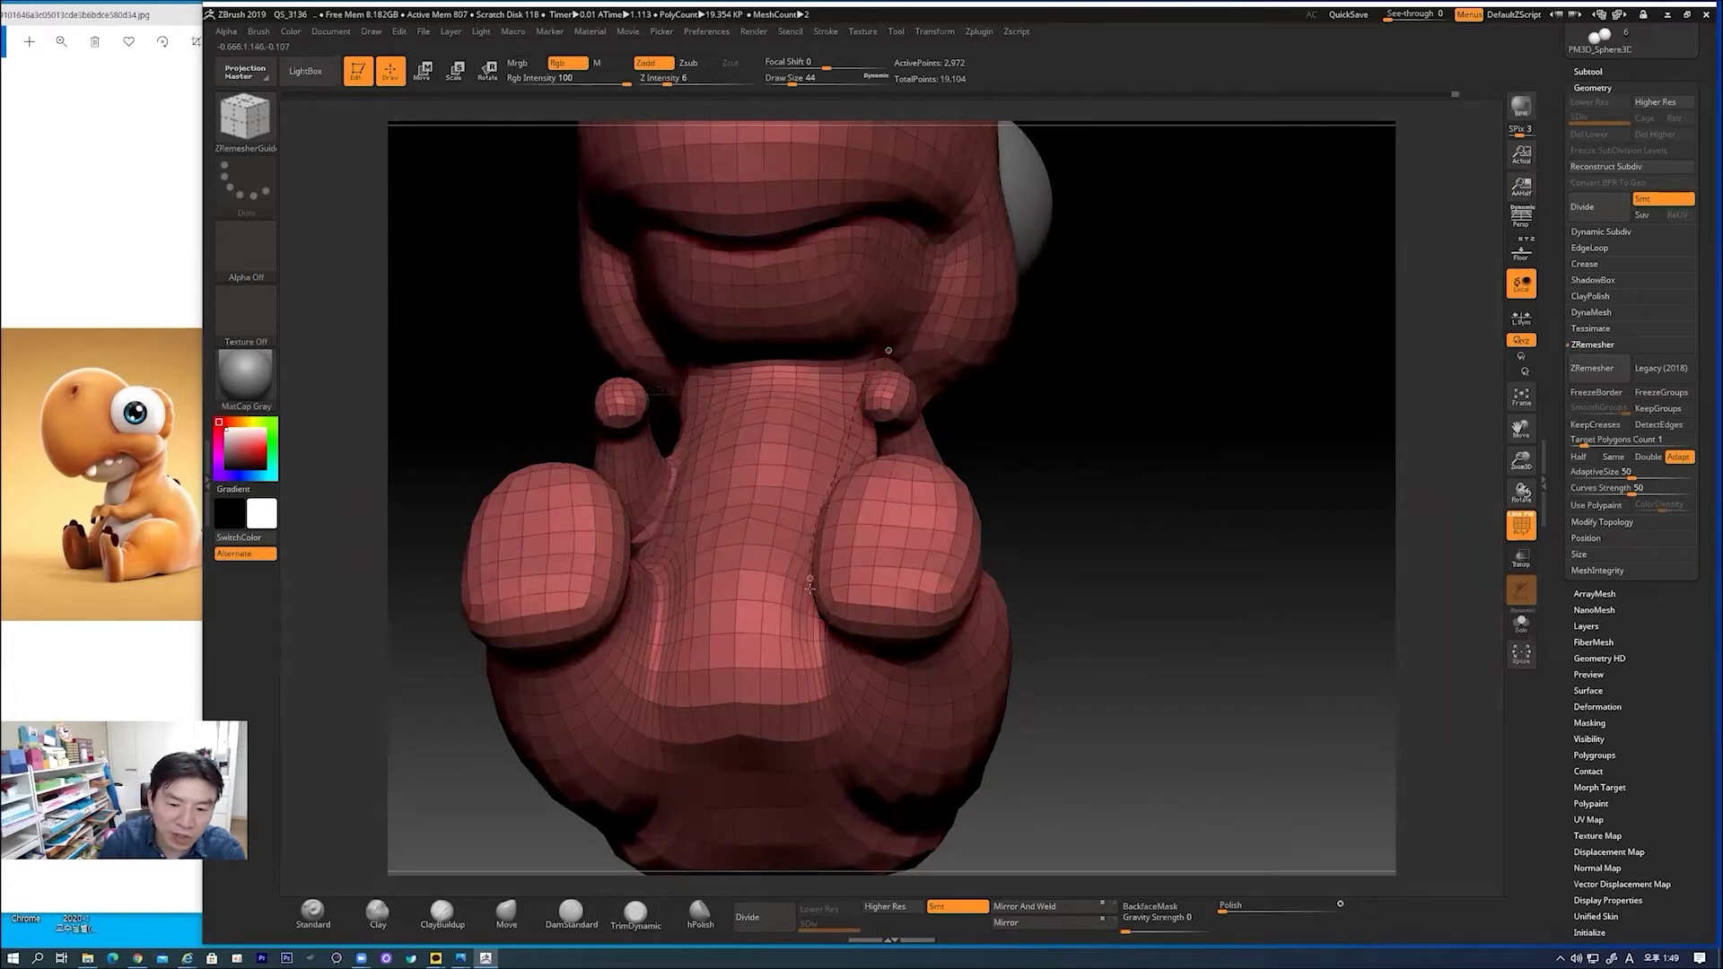
drag(737, 708, 734, 709)
drag(1177, 506, 1158, 539)
drag(1061, 488, 1005, 395)
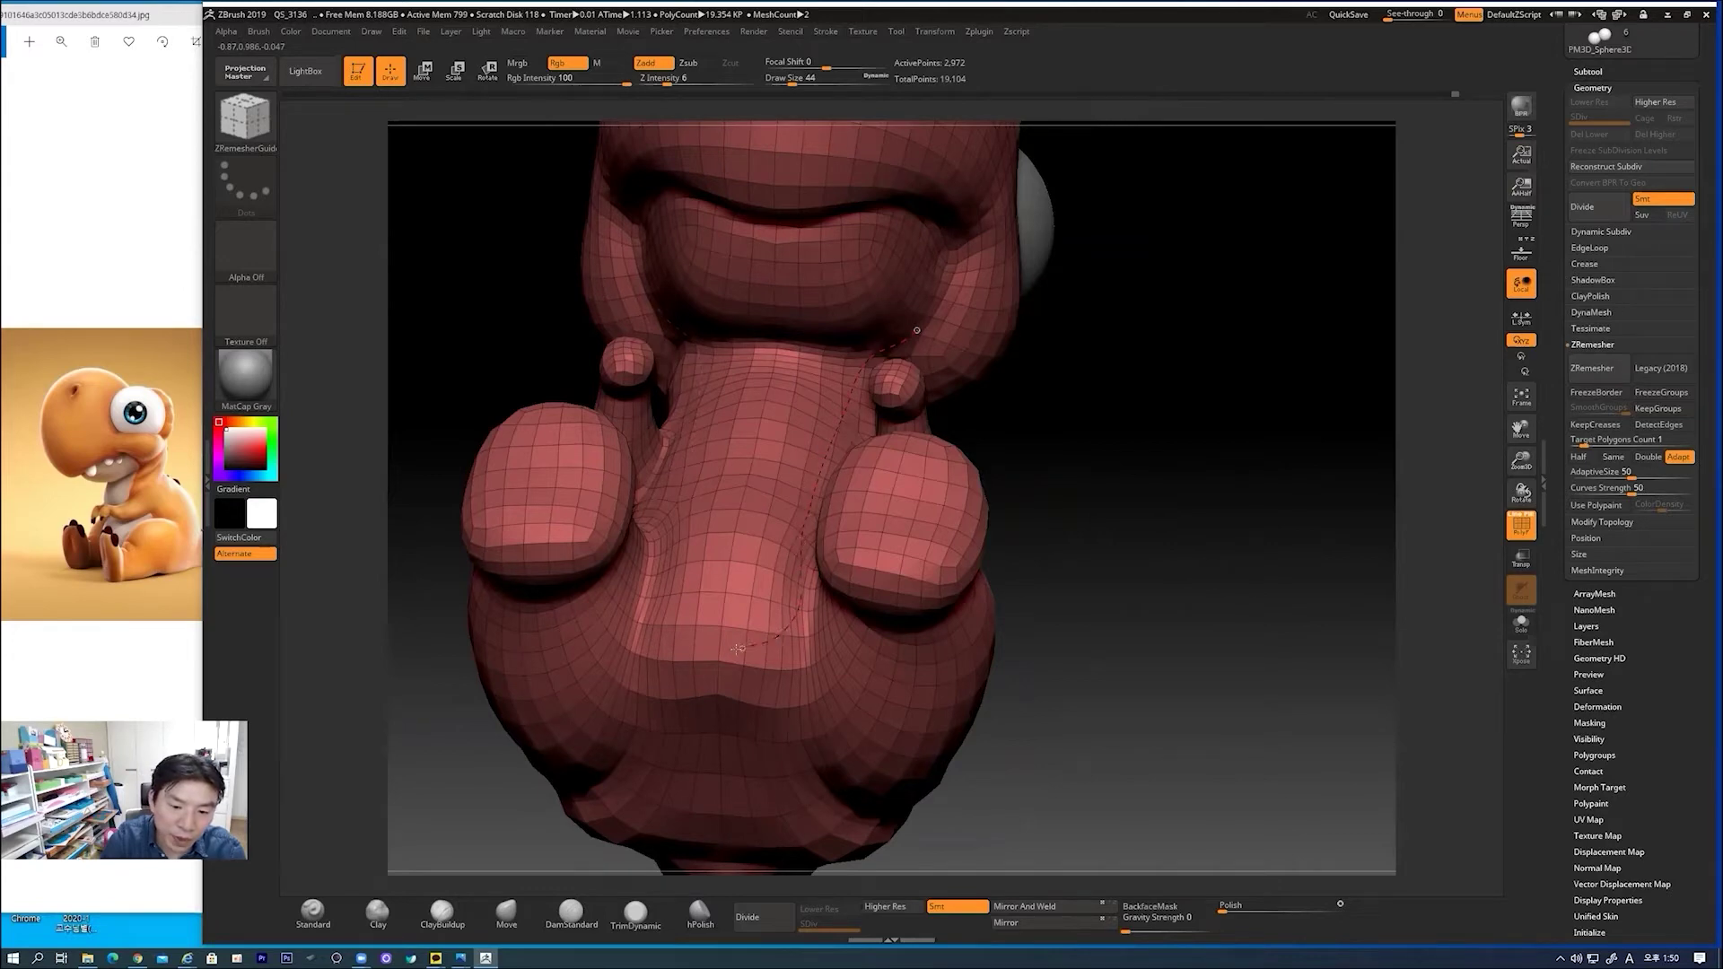
drag(1223, 554, 1298, 593)
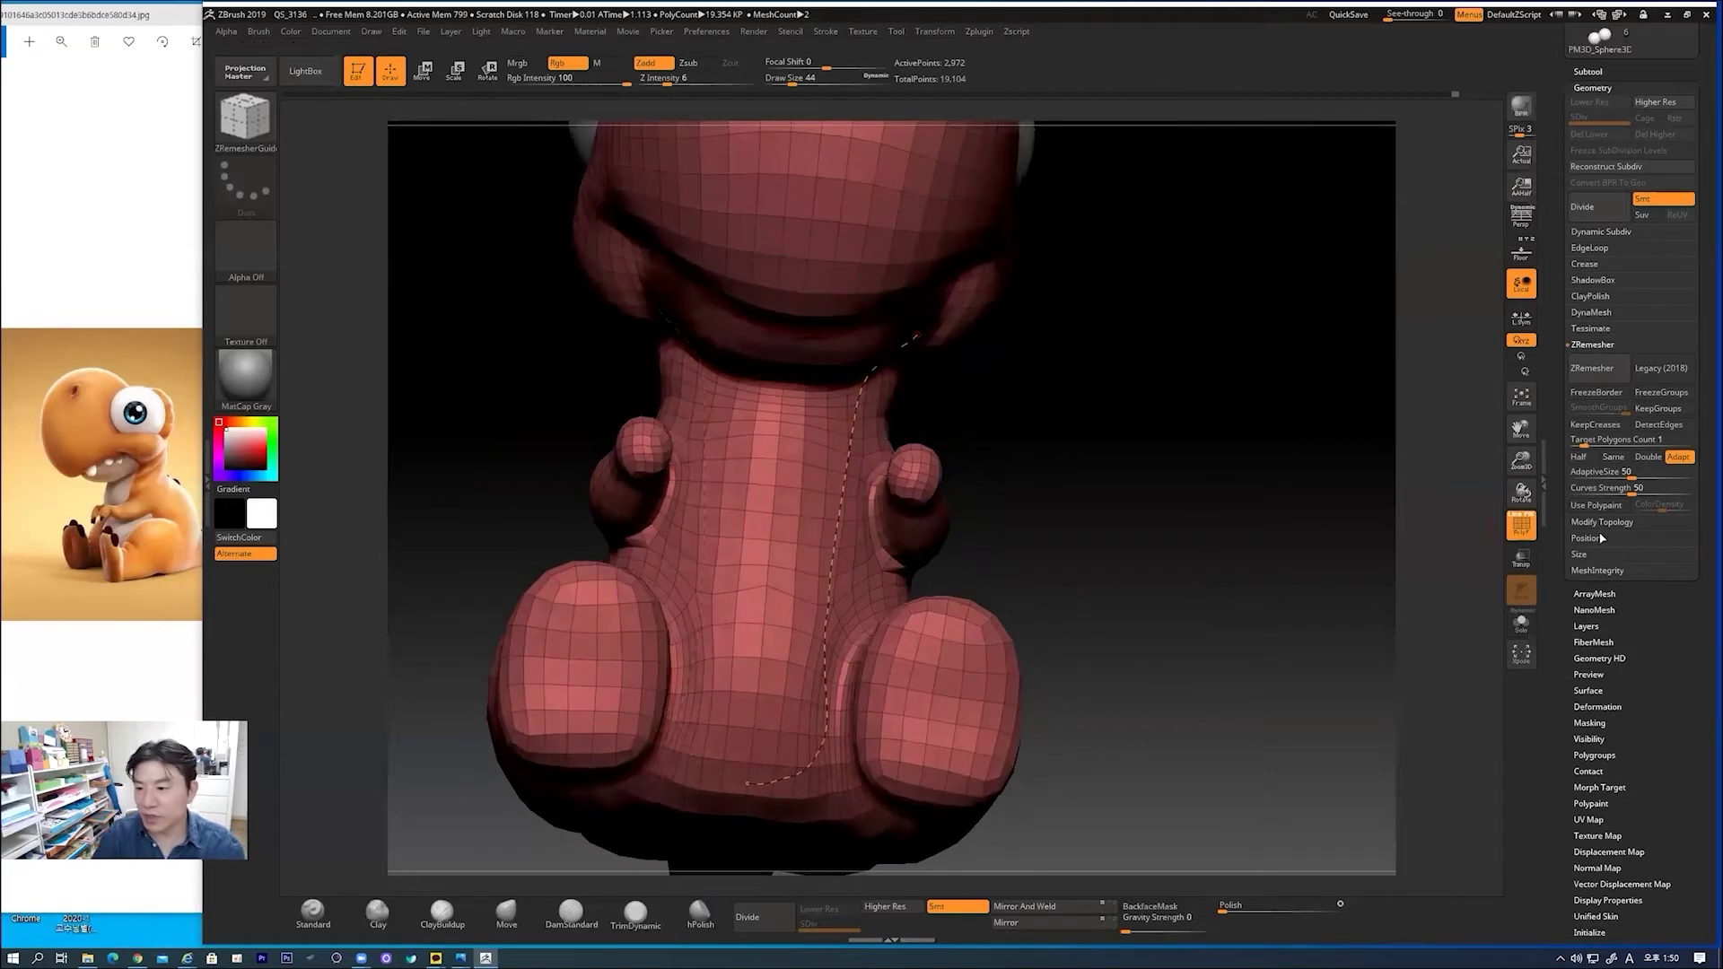
- Try remeshing the body with the belly guide curve at the low polygon target, and undo back to the denser remesh
click(1592, 368)
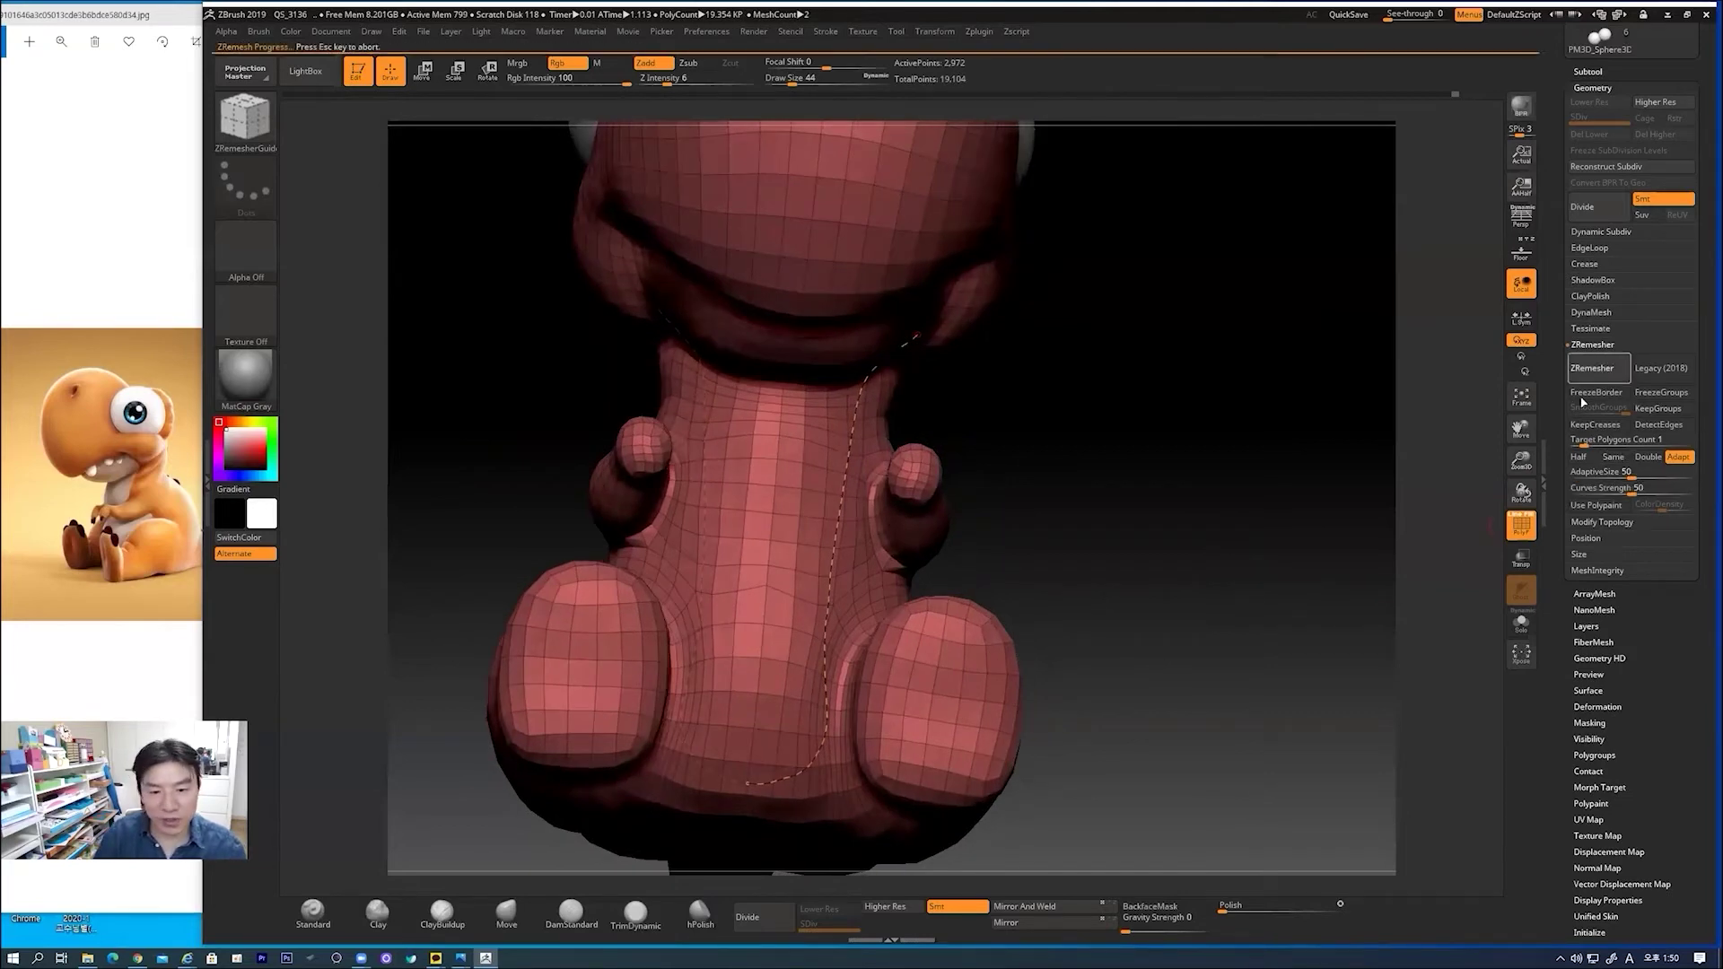
drag(1311, 491, 1244, 490)
click(1592, 368)
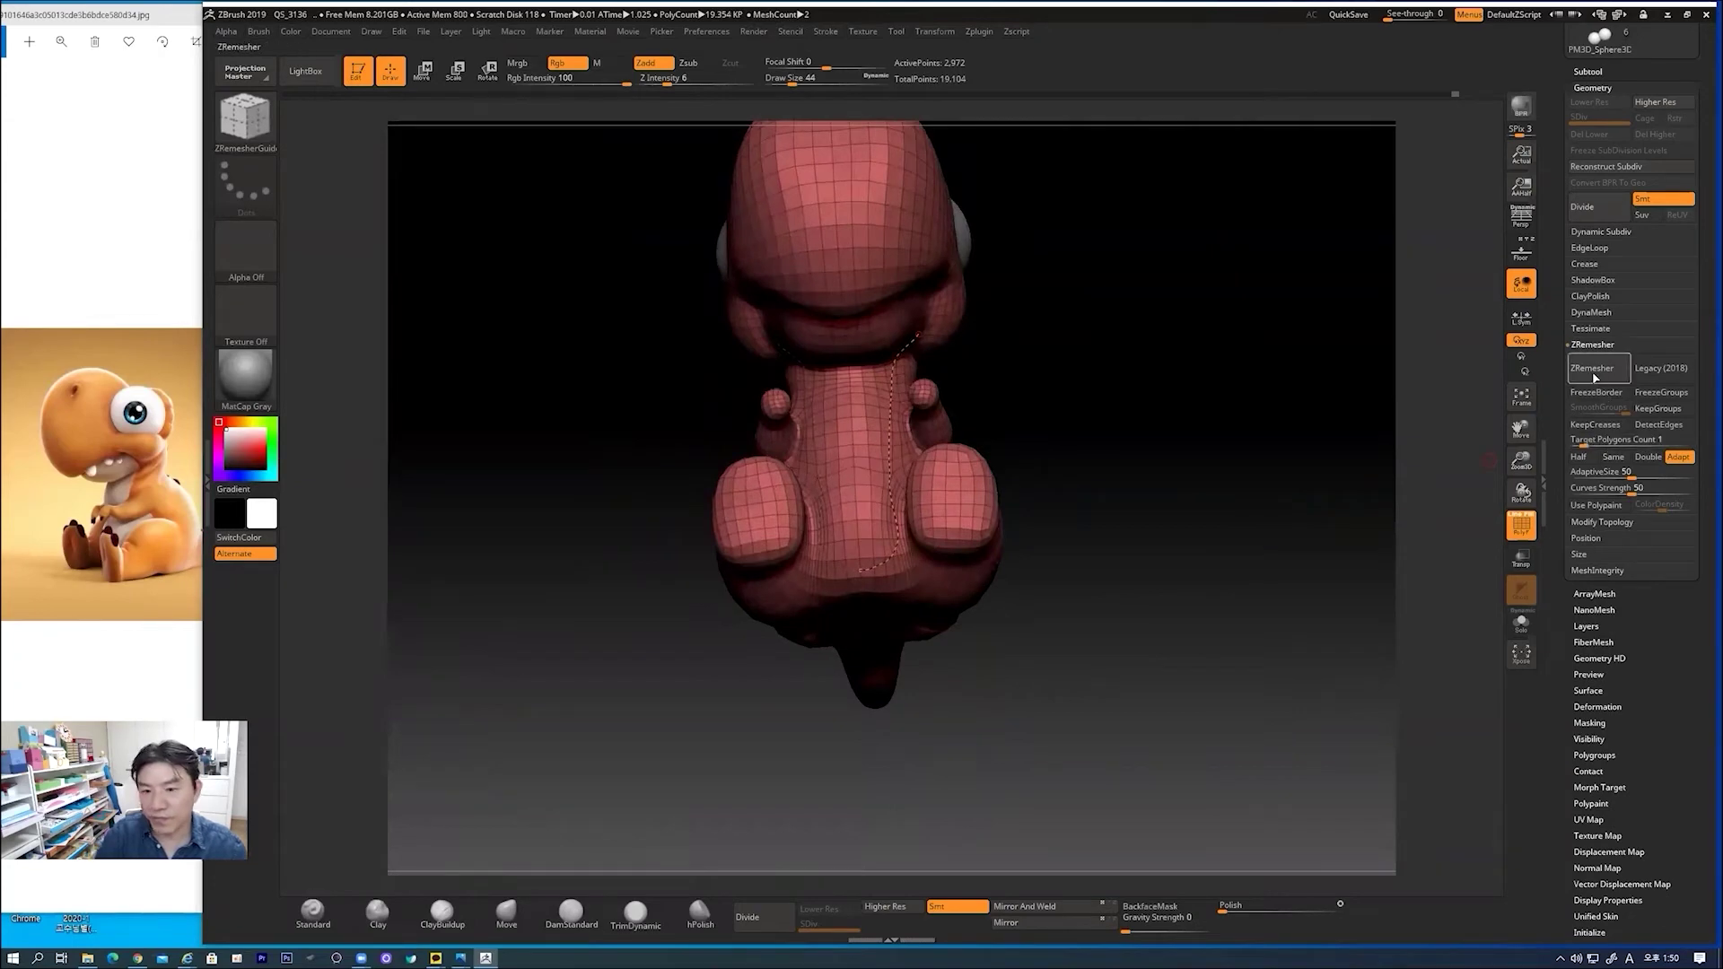
mouse_move(1212, 512)
mouse_down()
mouse_move(1202, 529)
mouse_move(1264, 534)
mouse_move(1150, 545)
mouse_move(1182, 521)
mouse_move(1168, 521)
mouse_move(1215, 527)
mouse_move(1199, 531)
mouse_move(1203, 512)
mouse_move(1238, 481)
mouse_move(1250, 435)
mouse_move(1273, 431)
mouse_move(1185, 394)
mouse_up()
key(ctrl+z)
key(ctrl)
key(ctrl+z)
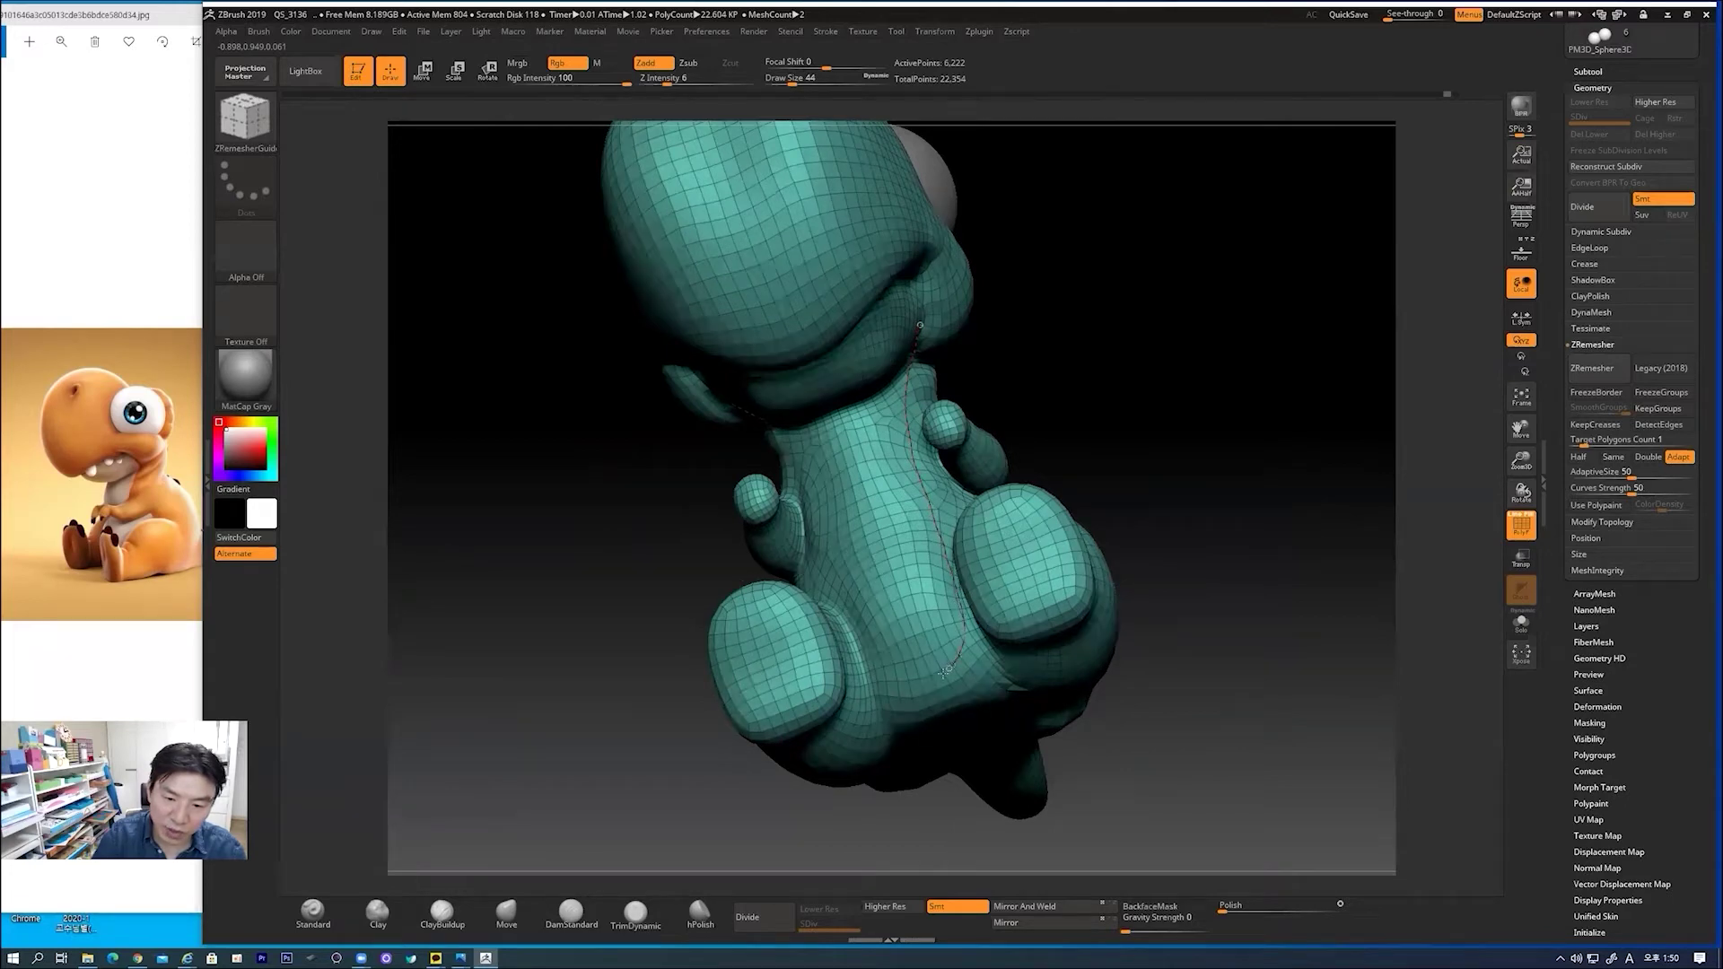
- Try remeshing with a jaw-to-belly guide curve on the denser mesh at a target polygons count of 3, and undo the remesh
drag(930, 682, 934, 681)
drag(1257, 518, 1301, 515)
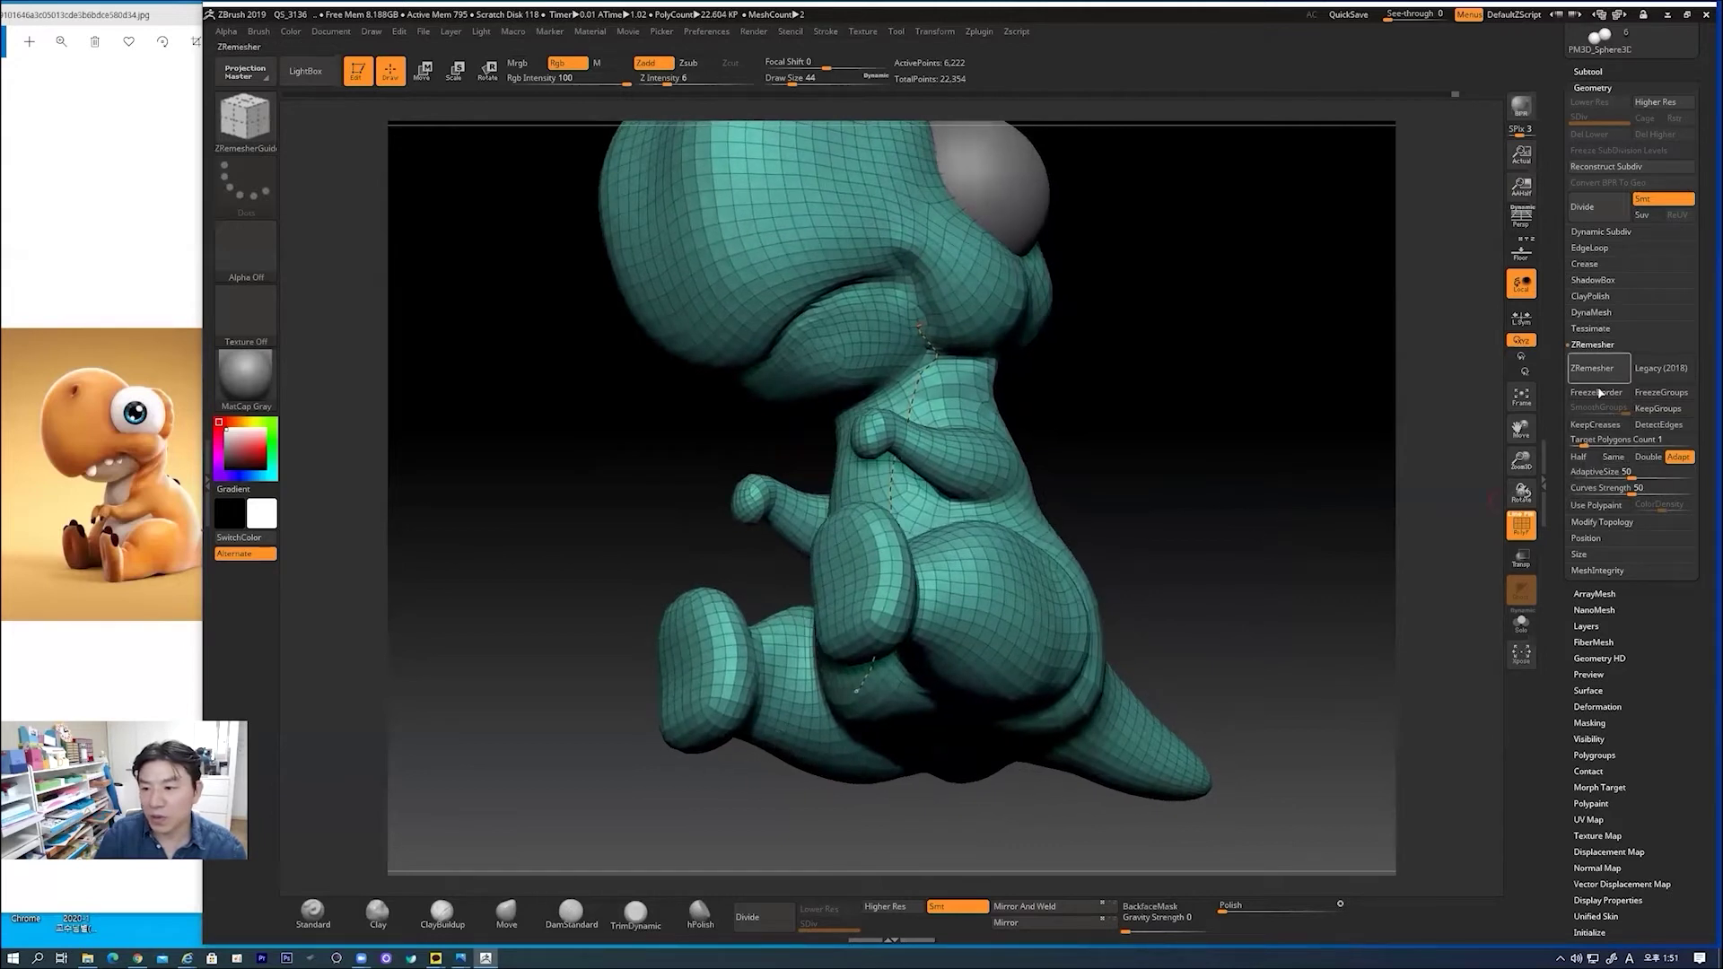
click(1644, 440)
text(3)
key(Return)
click(1592, 368)
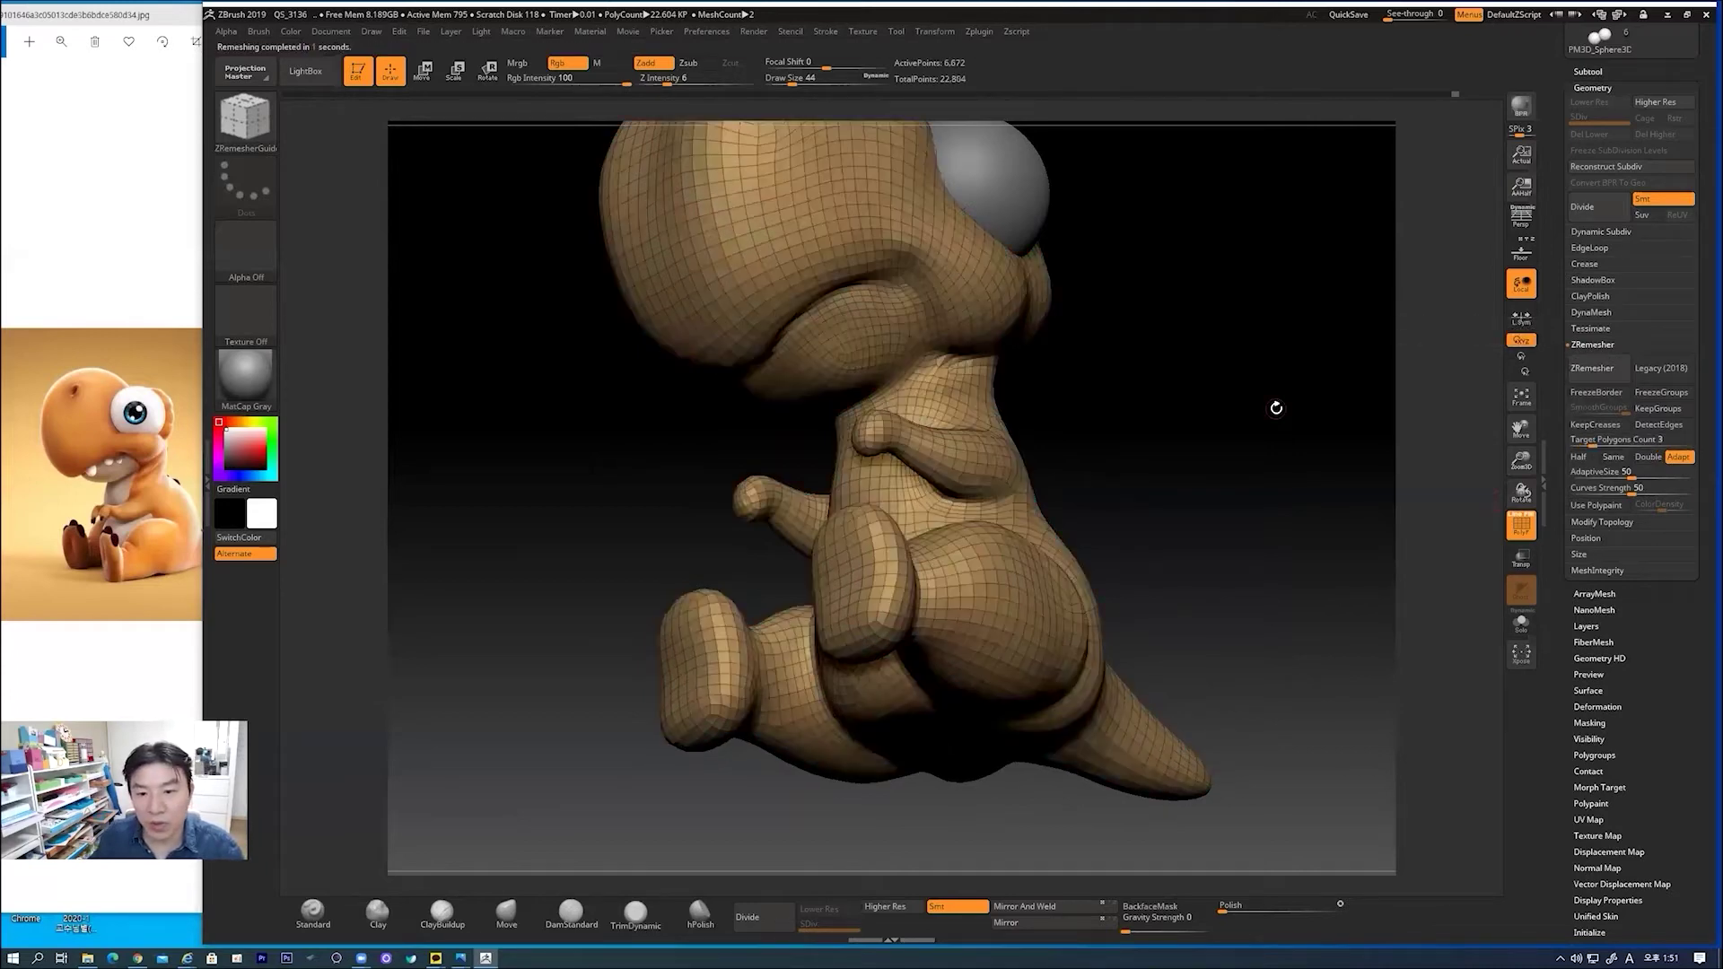
mouse_move(1190, 508)
mouse_down()
mouse_move(1173, 519)
mouse_move(1203, 461)
mouse_move(1241, 469)
mouse_move(1131, 504)
mouse_move(1186, 496)
mouse_move(1193, 423)
mouse_move(1215, 401)
mouse_move(1231, 418)
mouse_move(1197, 531)
mouse_up()
key(ctrl+z)
- Remove the leftover belly guide curve and subdivide the remeshed body twice, up to subdivision level 3
mouse_move(1244, 478)
mouse_down()
mouse_move(1292, 474)
mouse_move(1256, 472)
mouse_up()
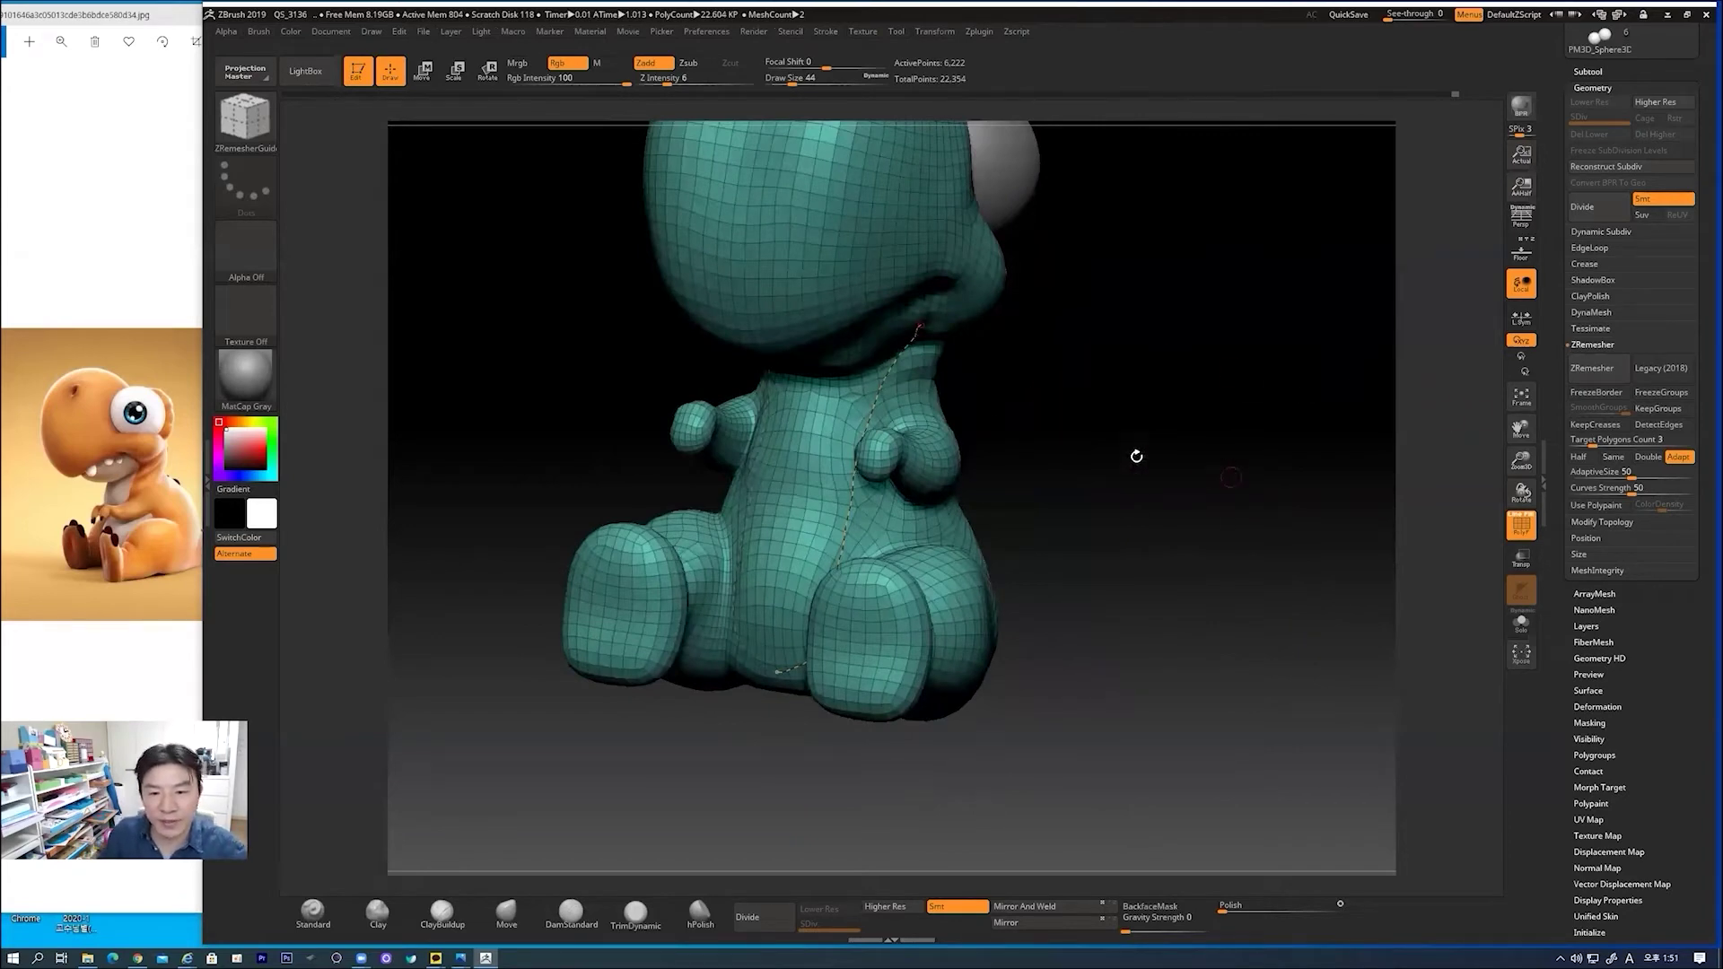
drag(1105, 392, 1085, 449)
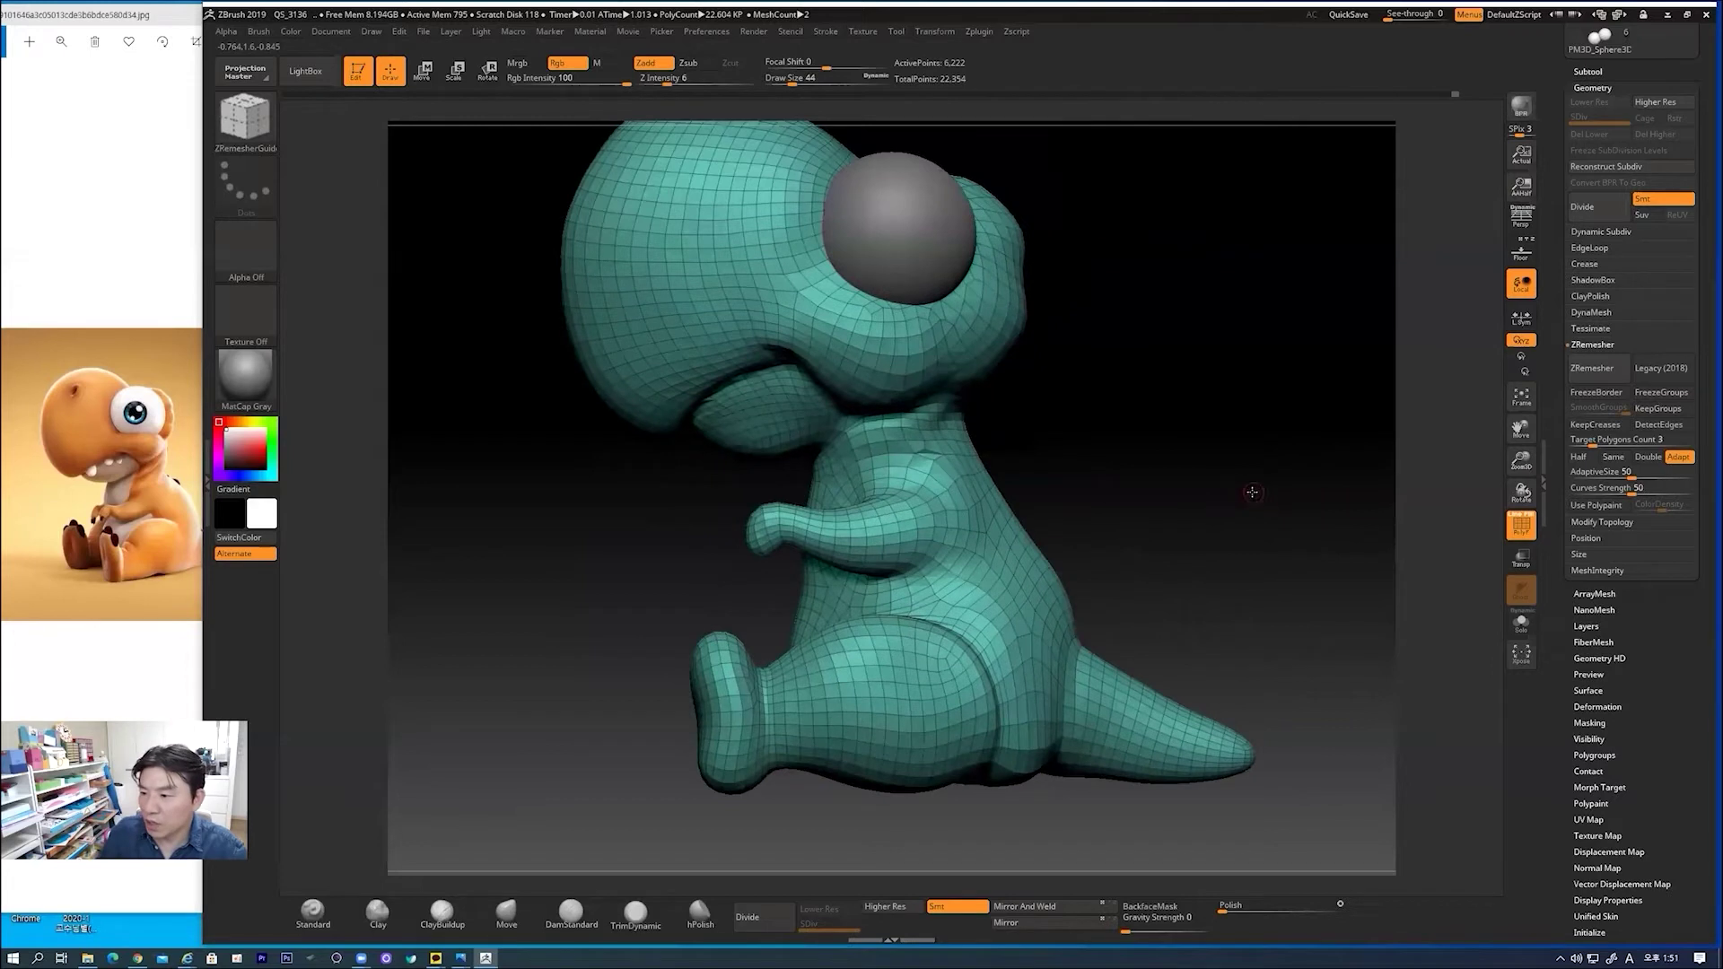
drag(1252, 491, 1222, 479)
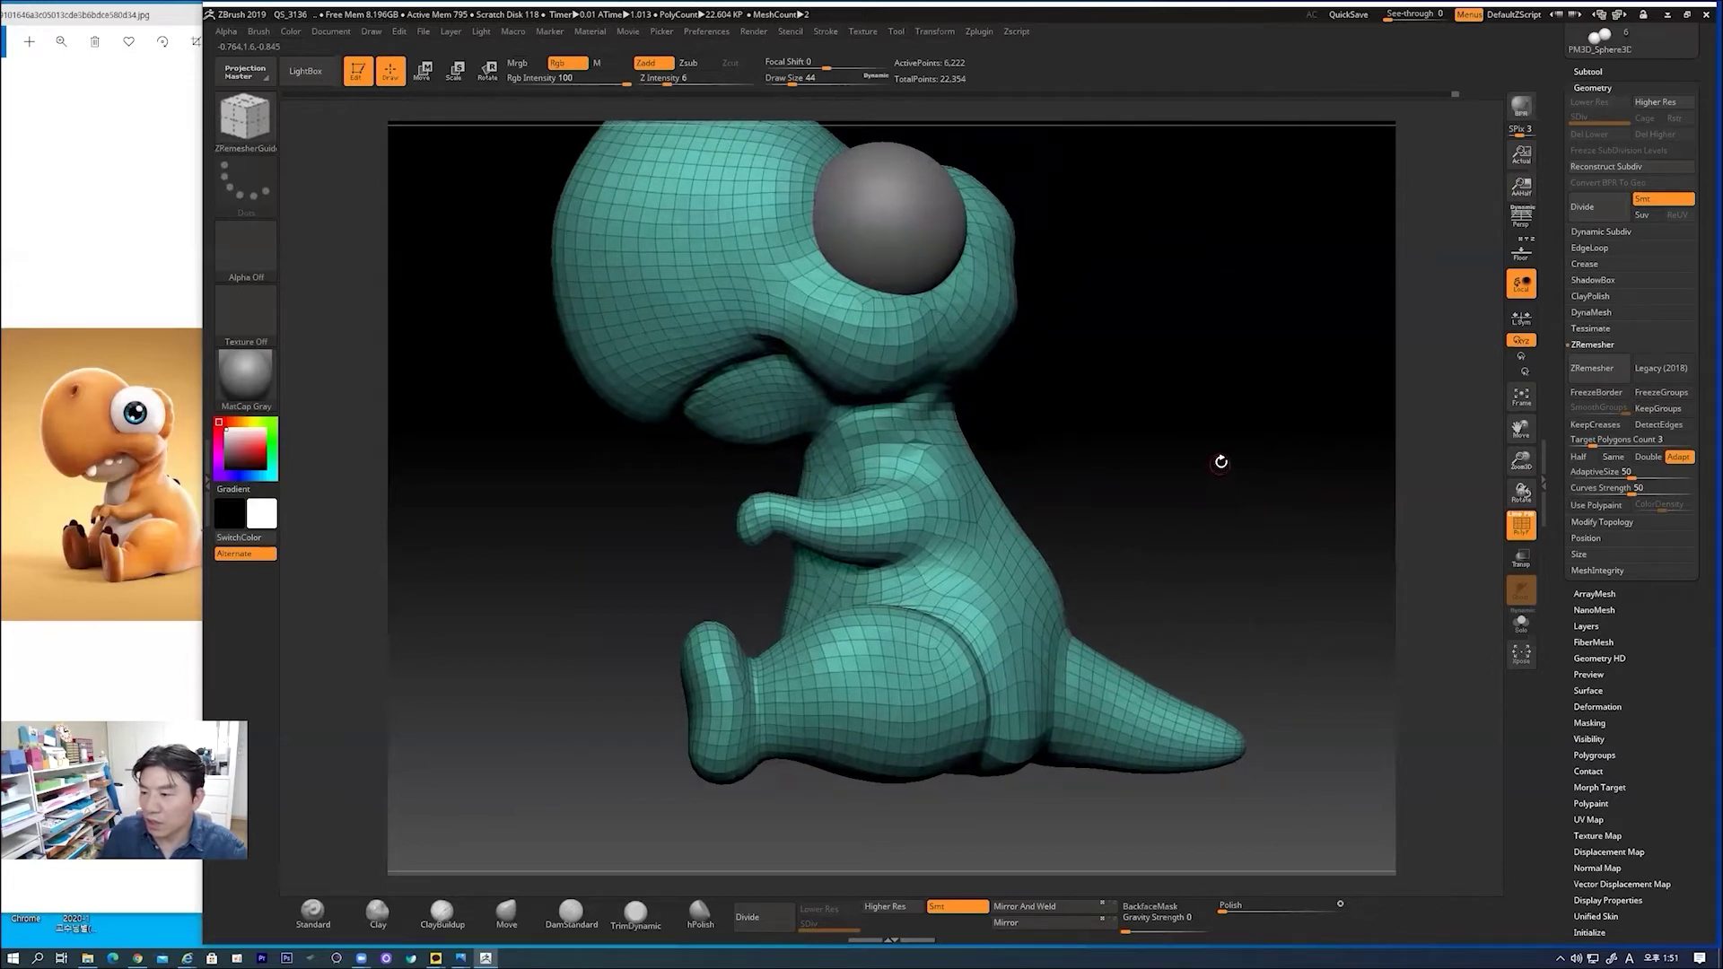
drag(1217, 458, 1128, 485)
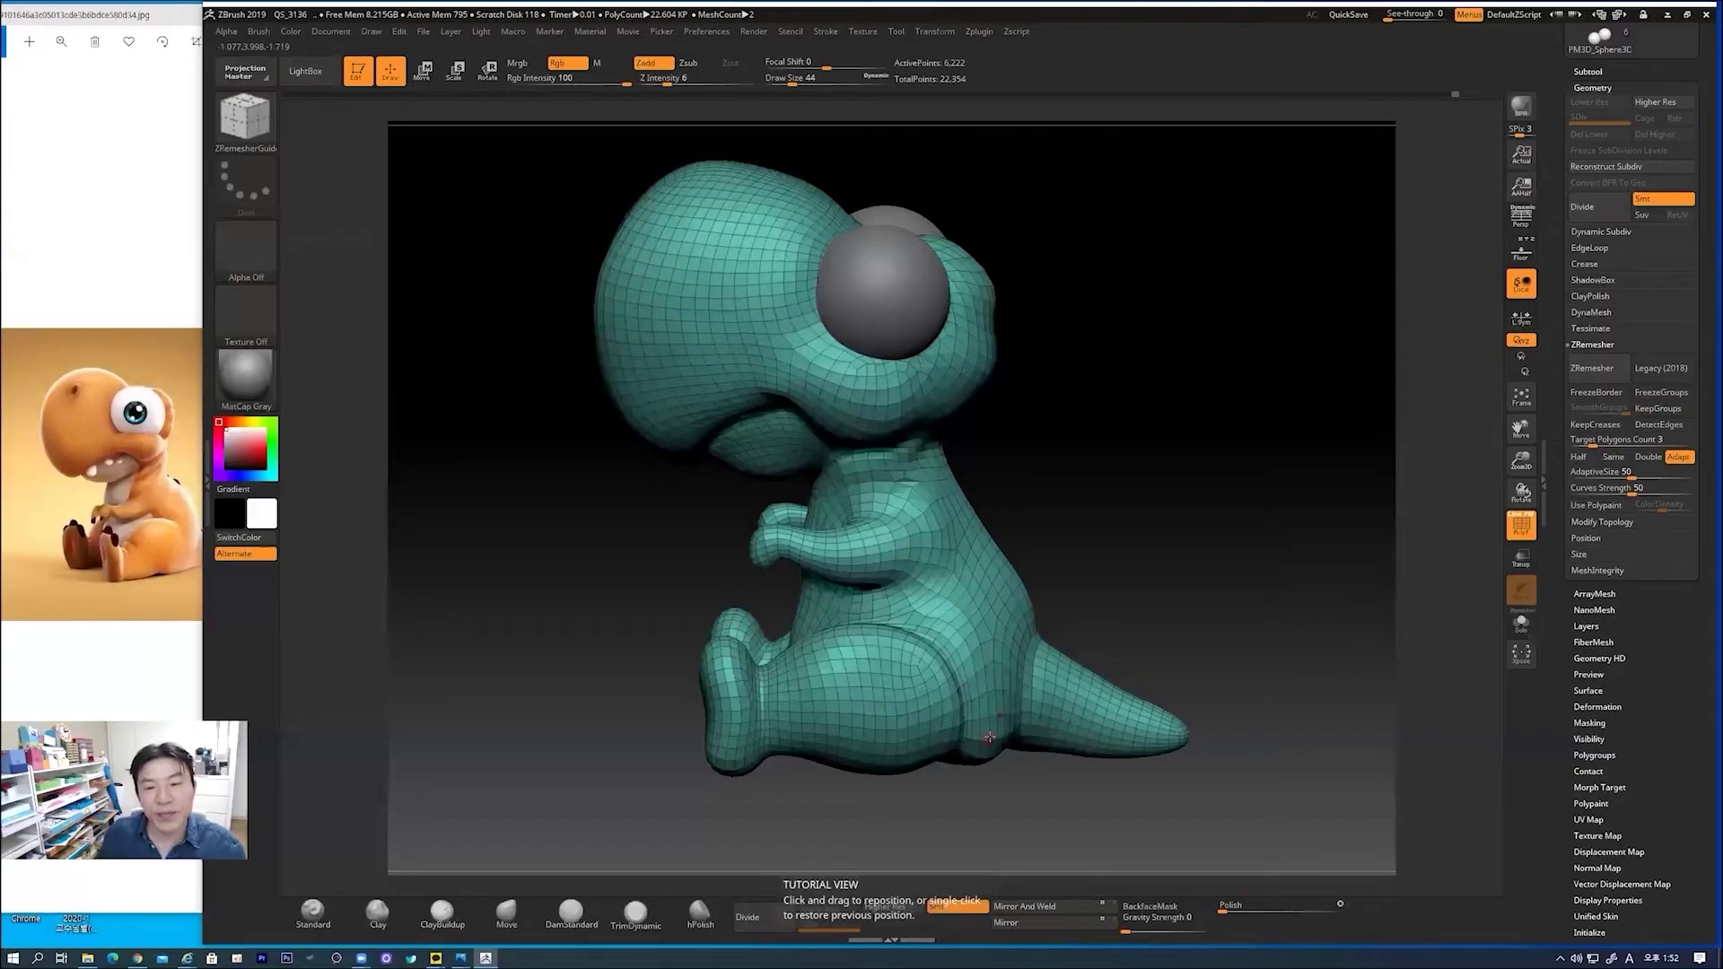
drag(989, 738, 1161, 538)
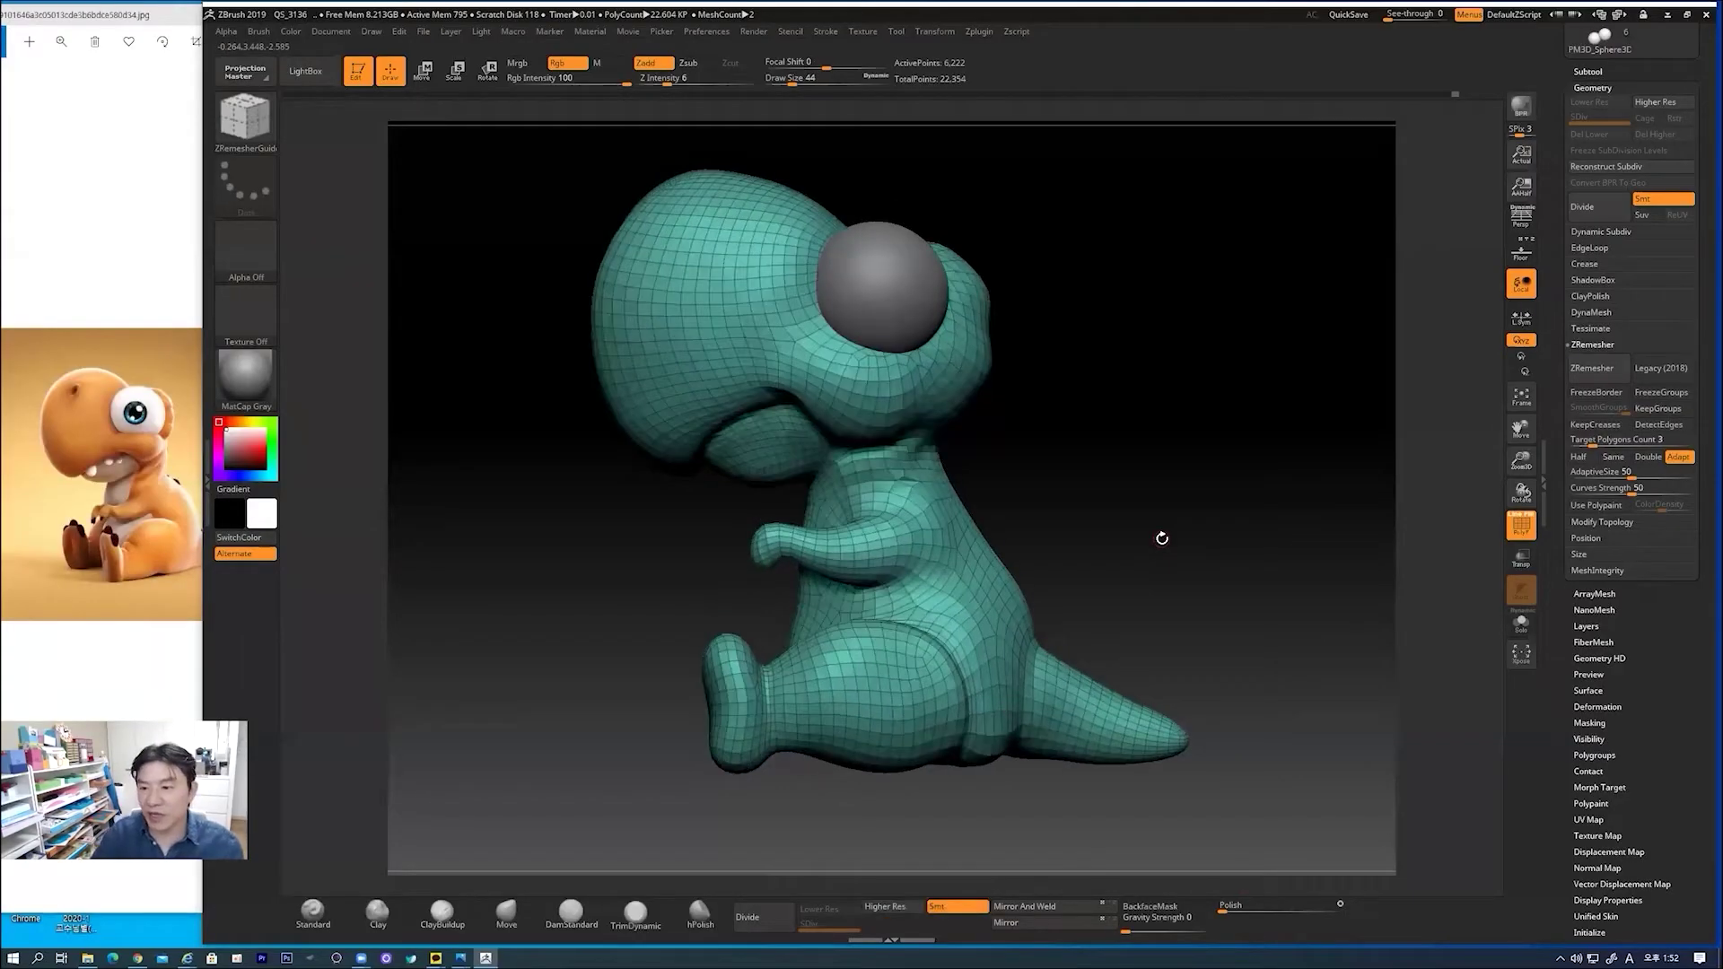
click(771, 924)
click(771, 920)
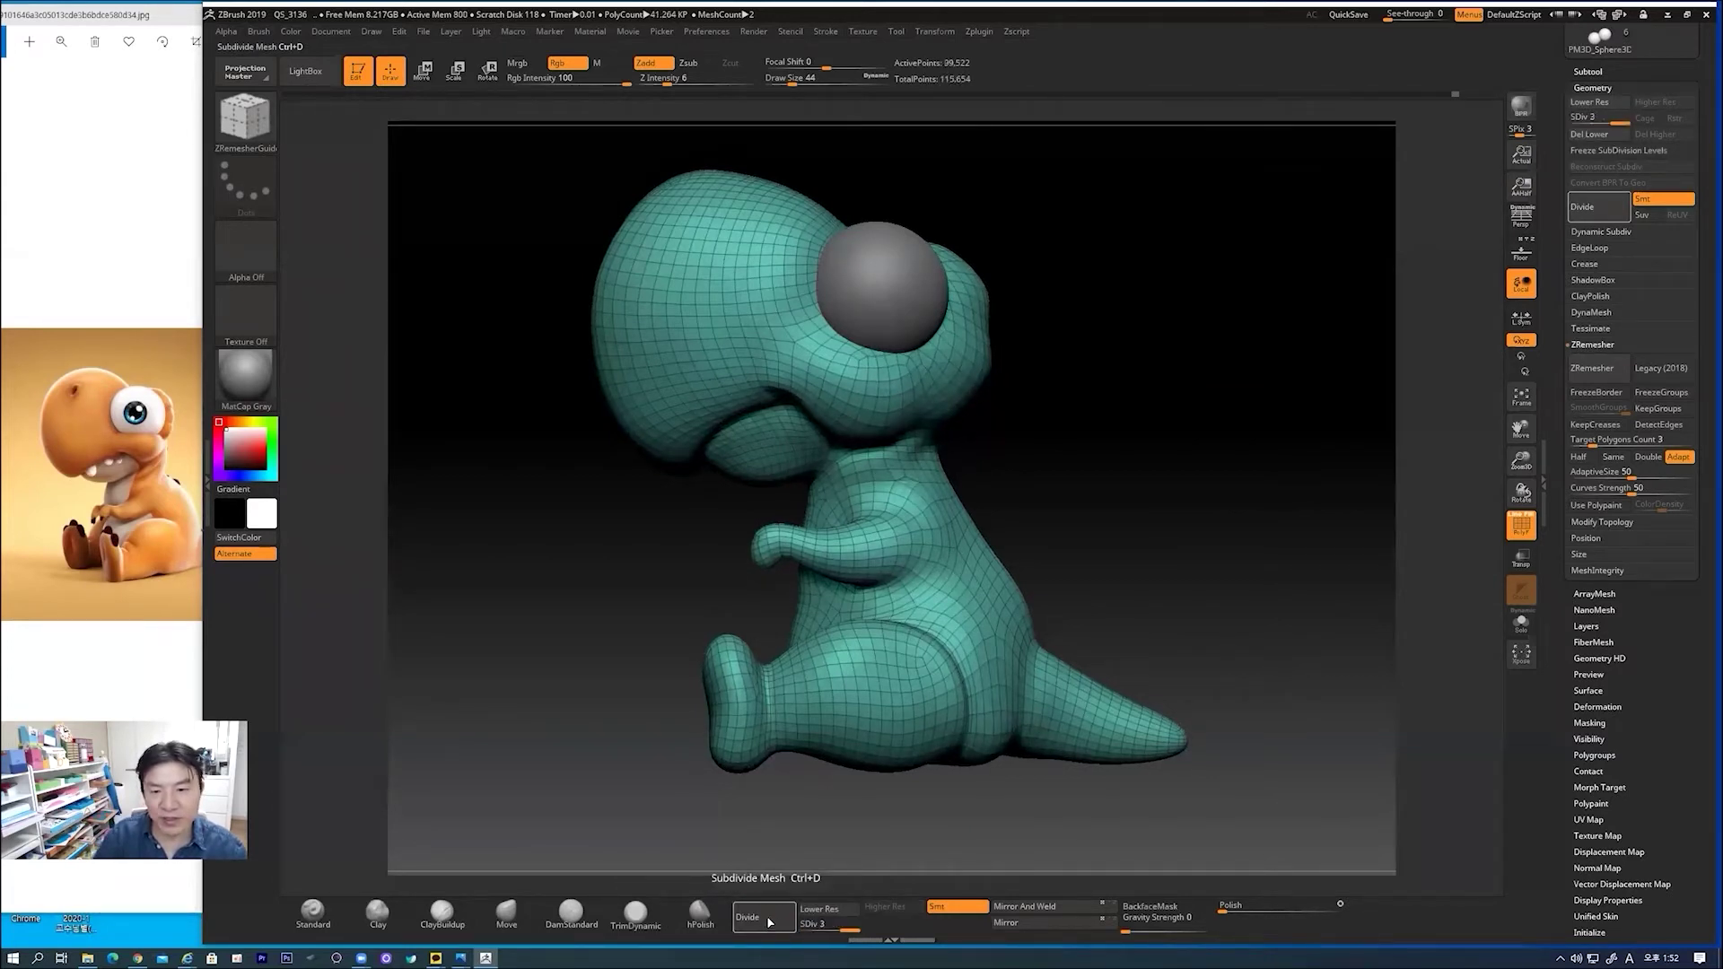
scroll(1615, 179, up, 5)
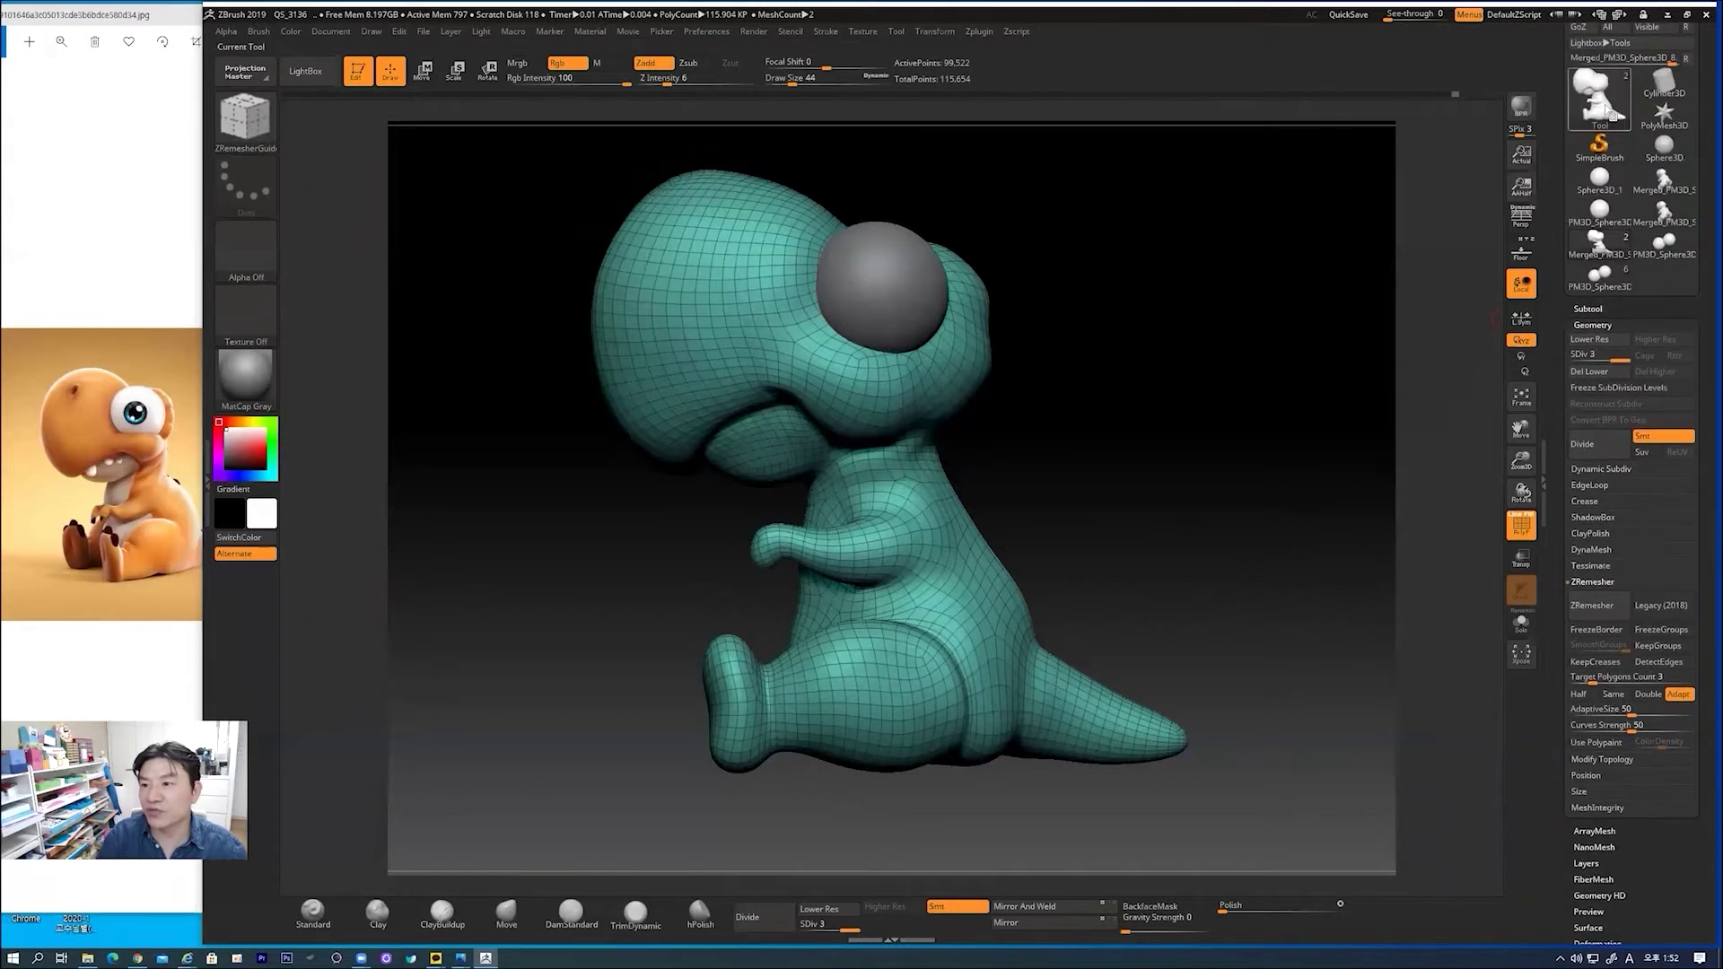
mouse_move(1607, 110)
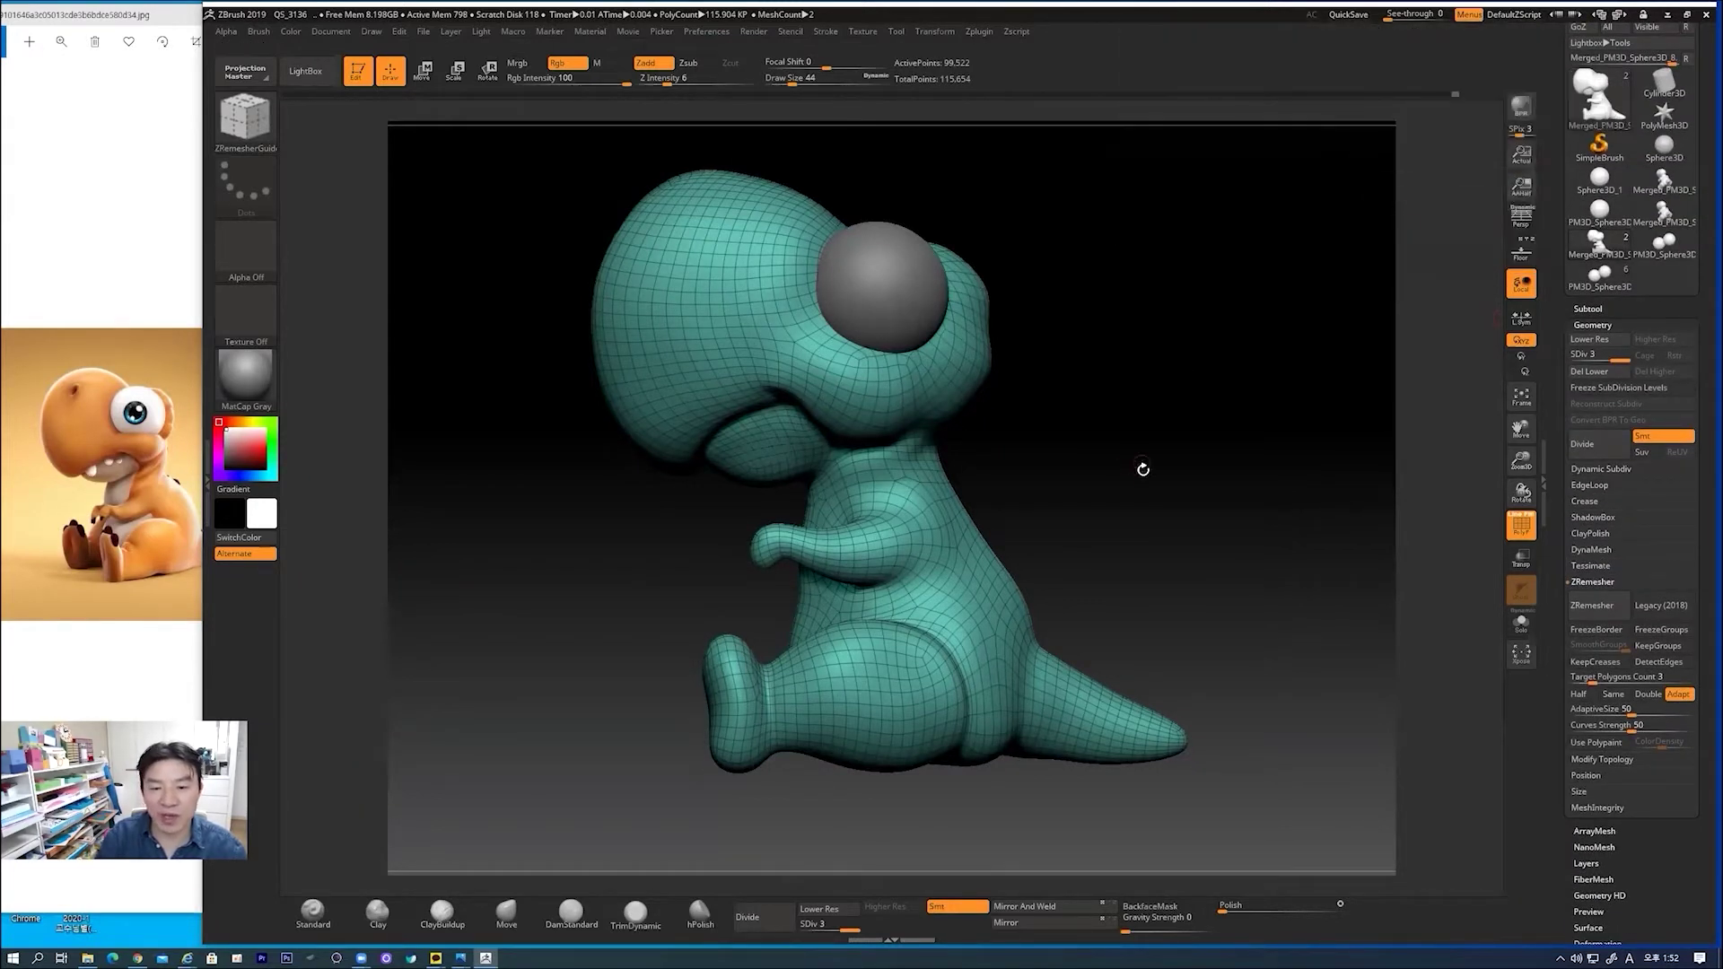
- Switch to the ClayBuildup brush and enlarge its draw size to 320
drag(1126, 460, 1146, 496)
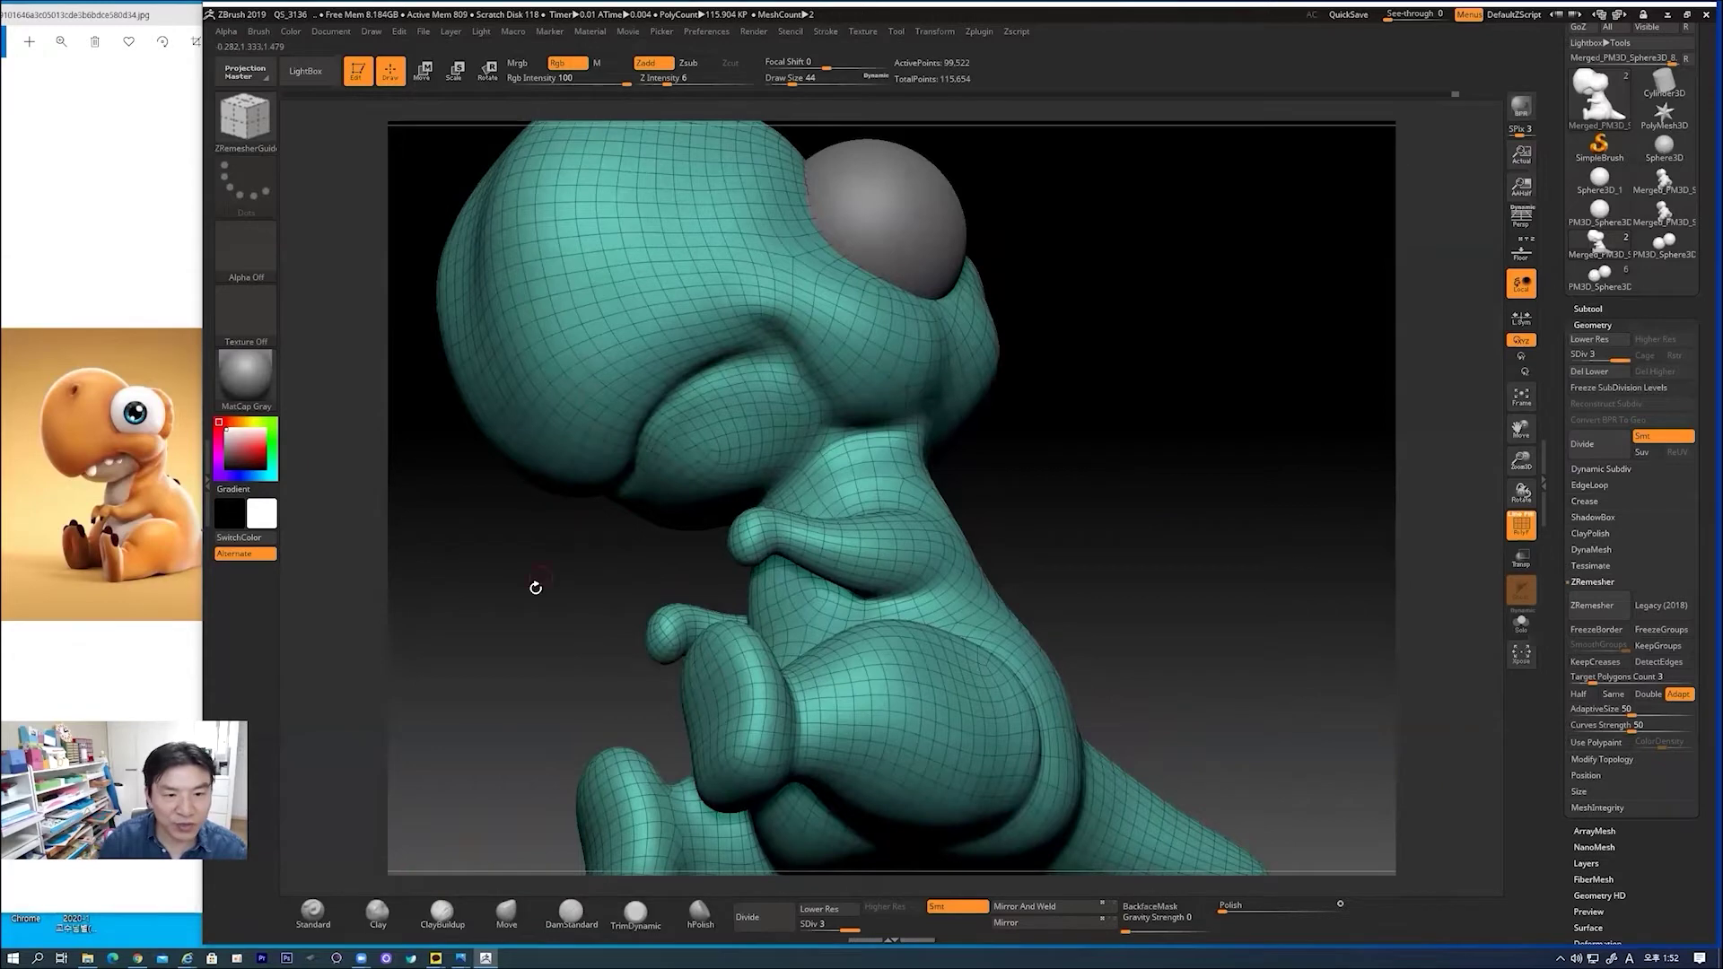
drag(535, 589, 542, 777)
click(545, 917)
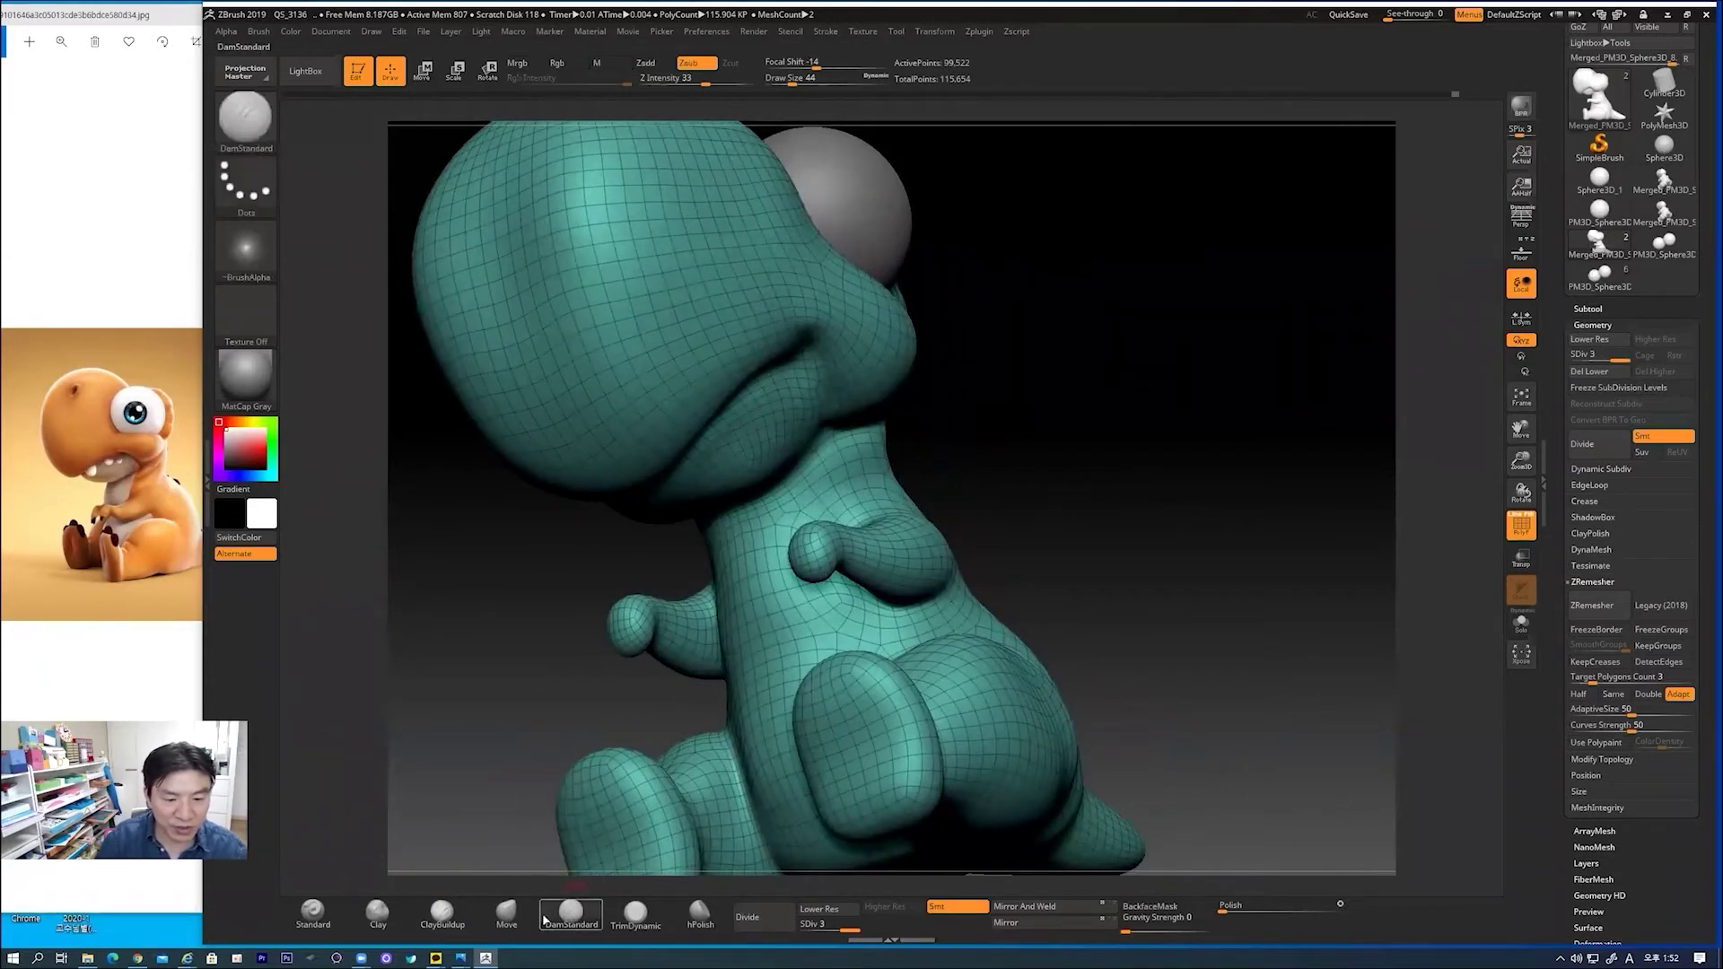
click(442, 913)
key(bracketright)
key(bracketright)
key(bracketright)
key(bracketright)
key(bracketright)
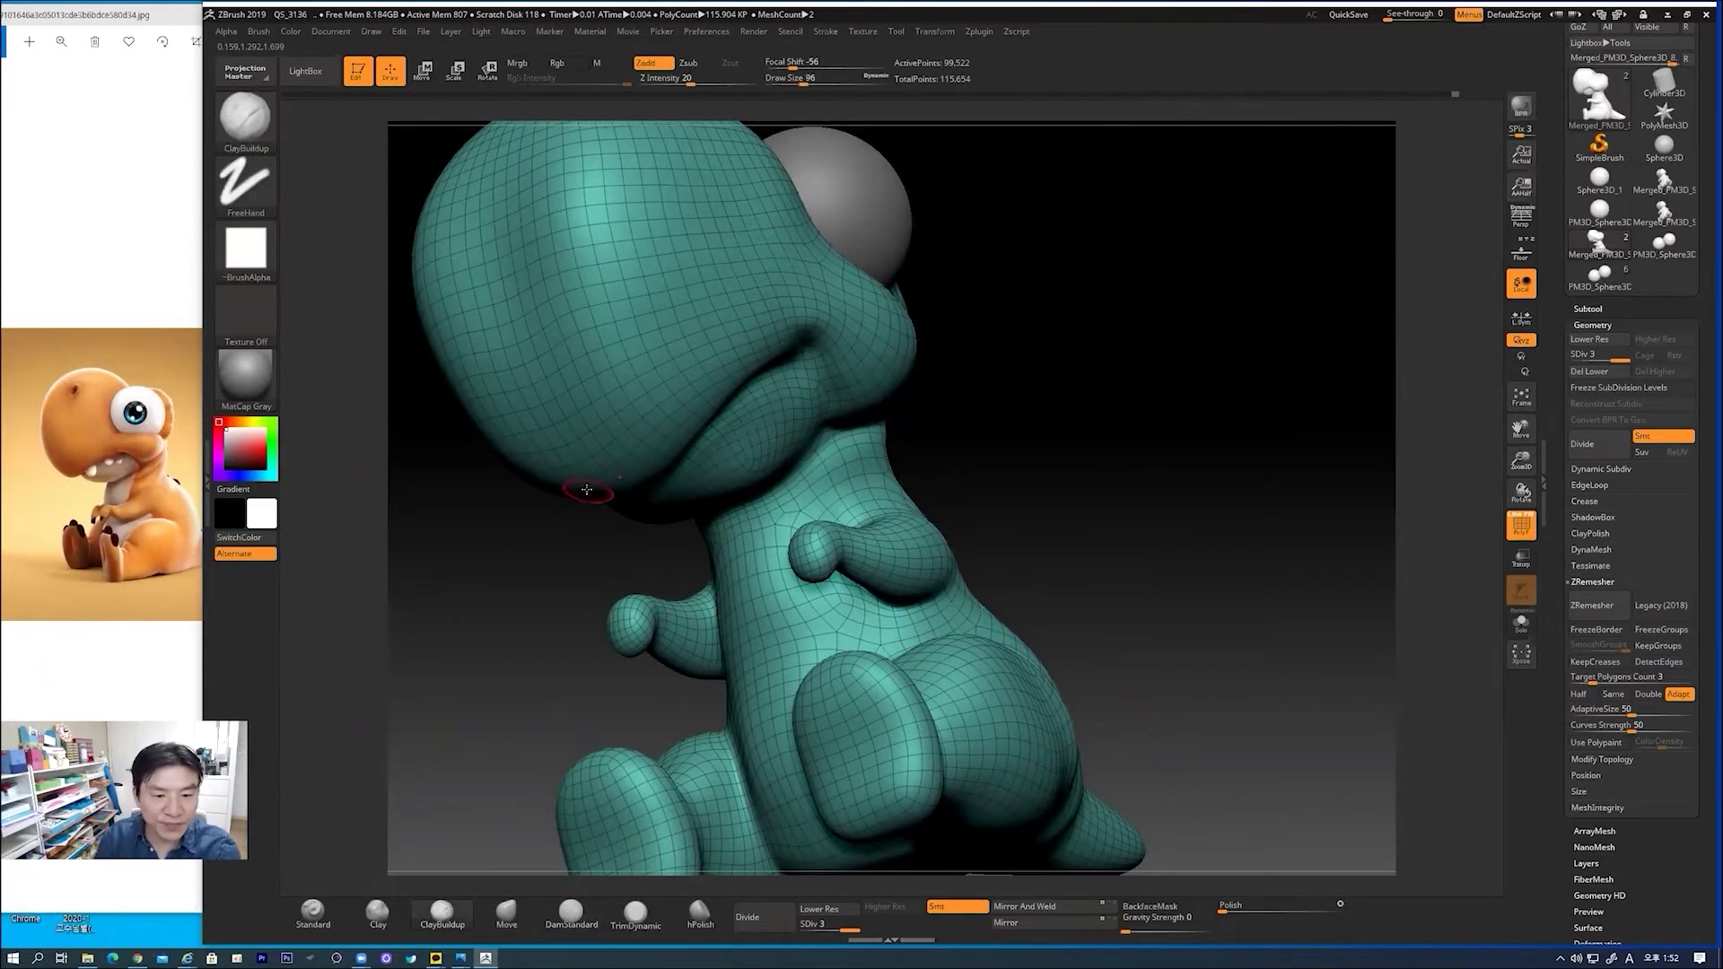
key(bracketright)
key(bracketright)
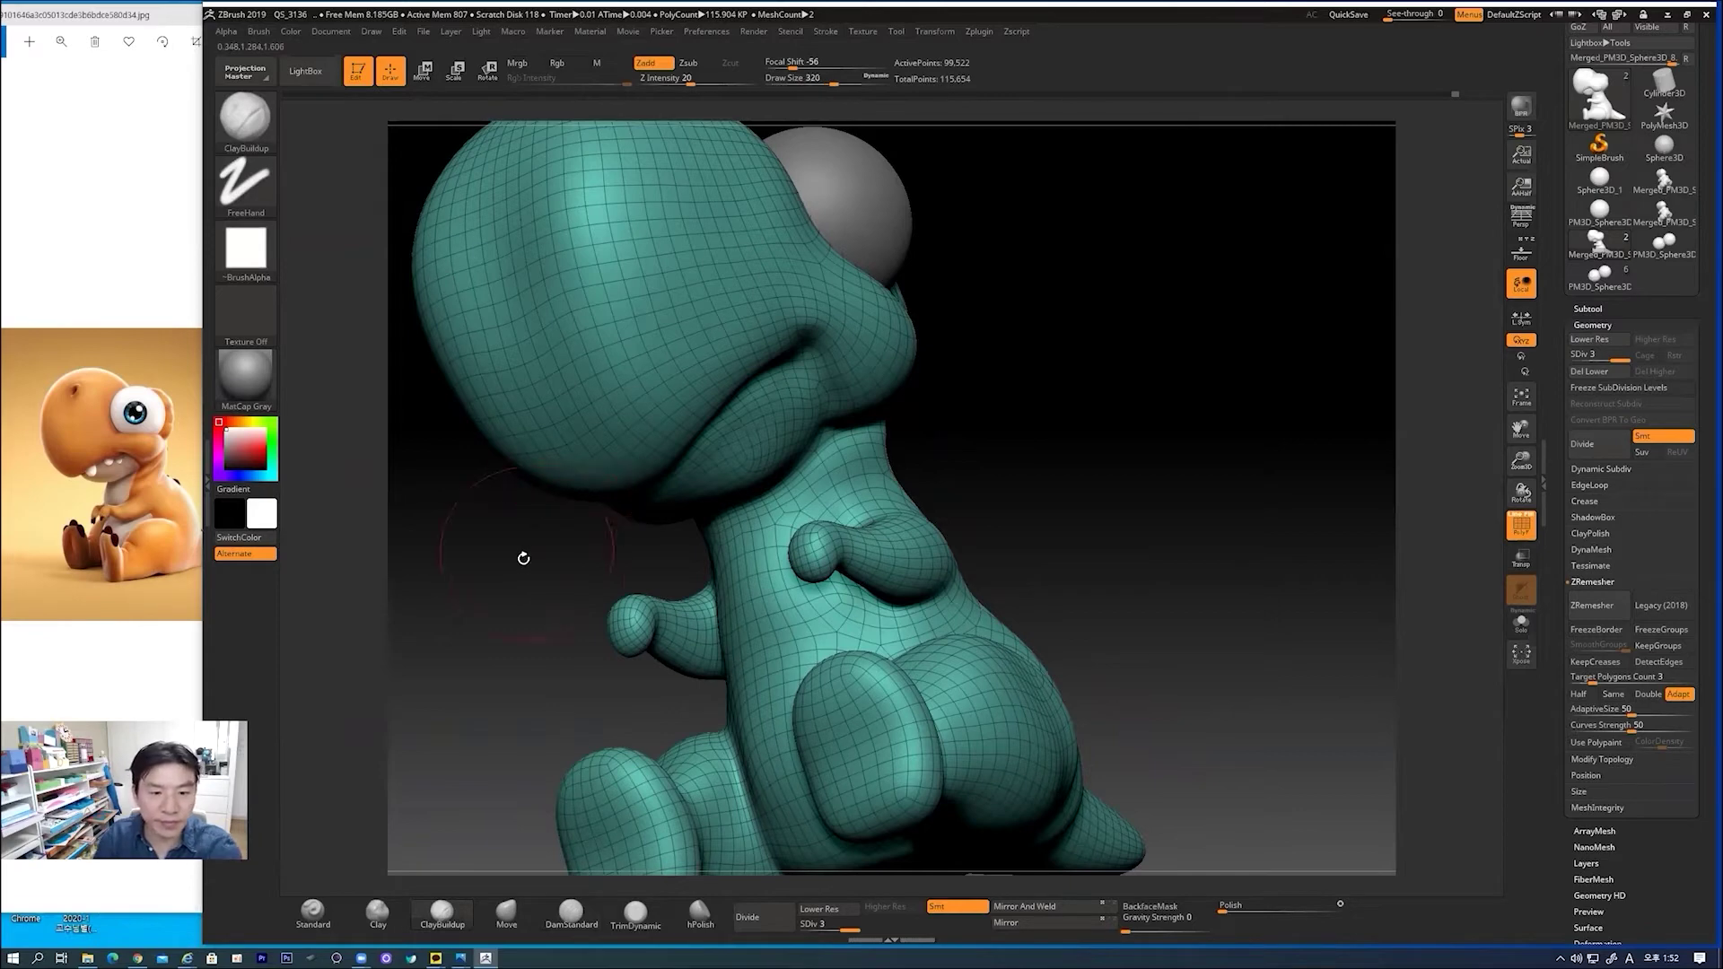
alt+drag(515, 562, 515, 485)
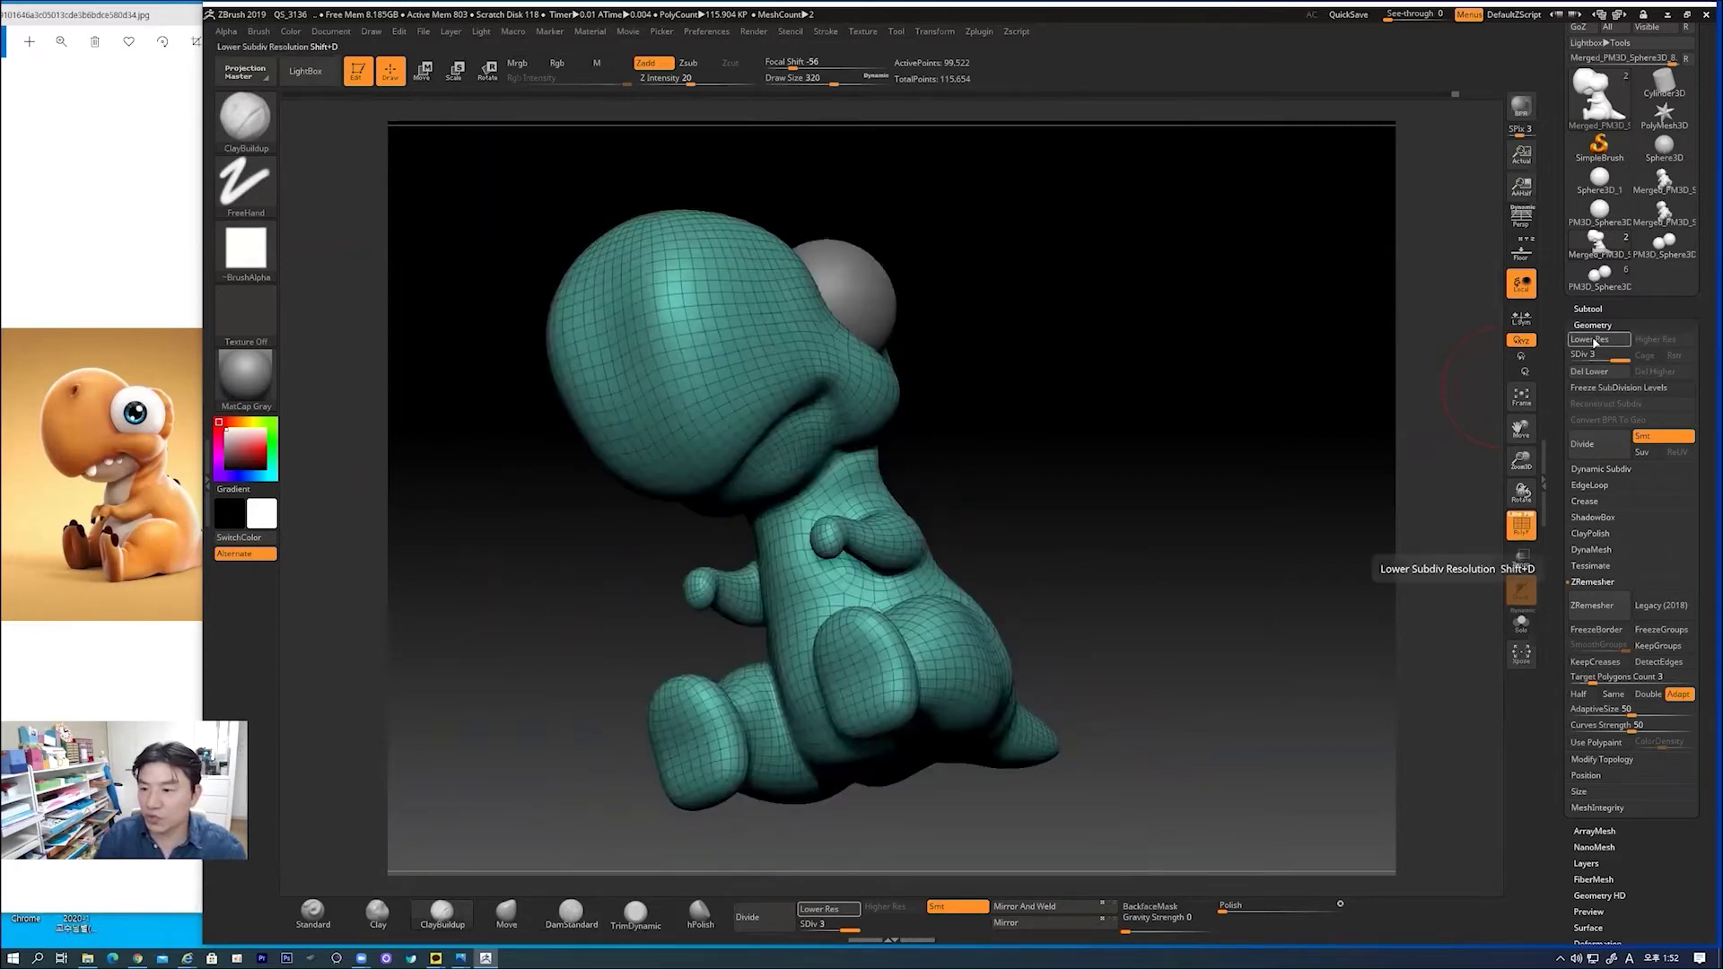
- Build up and smooth the side of the snout at subdivision level 2, and hide the polyframe
click(1596, 341)
mouse_move(1230, 455)
mouse_down()
mouse_move(1096, 469)
mouse_move(974, 440)
mouse_up()
drag(645, 258, 627, 364)
mouse_move(628, 285)
mouse_down()
mouse_move(654, 458)
mouse_move(620, 430)
mouse_move(654, 414)
mouse_move(641, 449)
mouse_move(673, 270)
mouse_move(652, 454)
mouse_up()
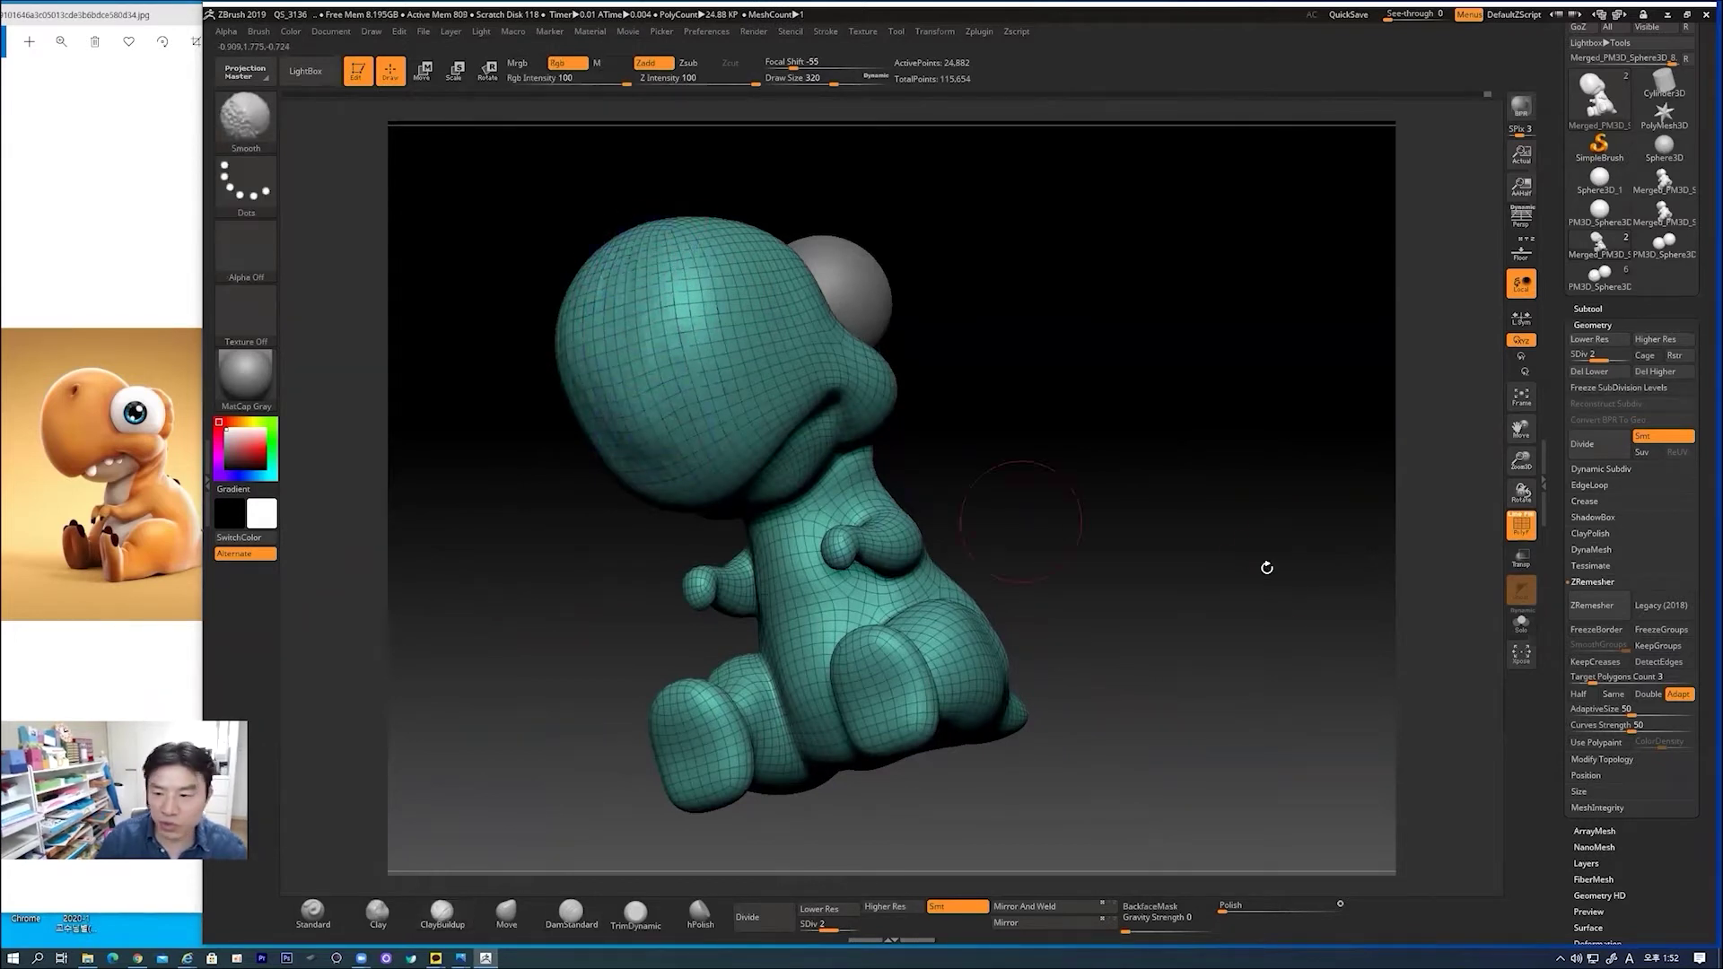
key(shift+f)
mouse_move(639, 410)
shift+mouse_down()
mouse_move(633, 322)
mouse_move(611, 363)
shift+mouse_up()
- Build up the cheek bulge beneath the eye with the ClayBuildup brush and smooth its surface
mouse_move(1193, 505)
mouse_down()
mouse_move(1085, 503)
mouse_move(1196, 538)
mouse_move(1211, 584)
mouse_move(1156, 585)
mouse_up()
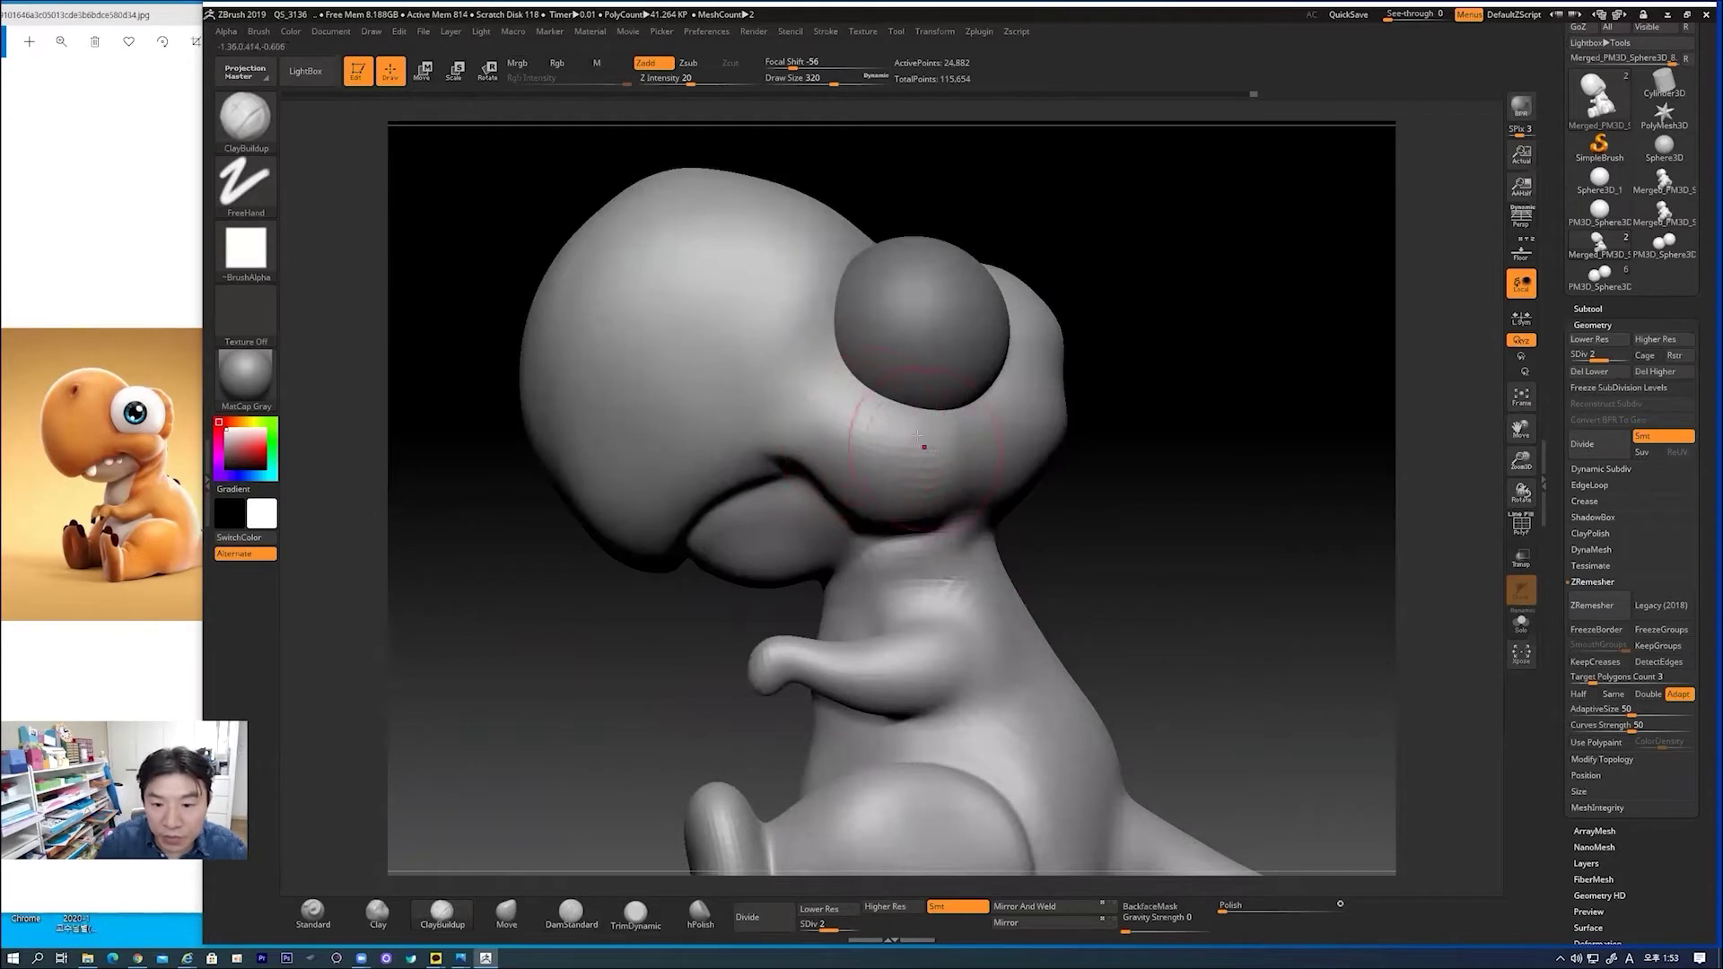
mouse_move(941, 428)
mouse_down()
mouse_move(941, 465)
mouse_move(916, 446)
mouse_move(889, 457)
mouse_move(959, 447)
mouse_up()
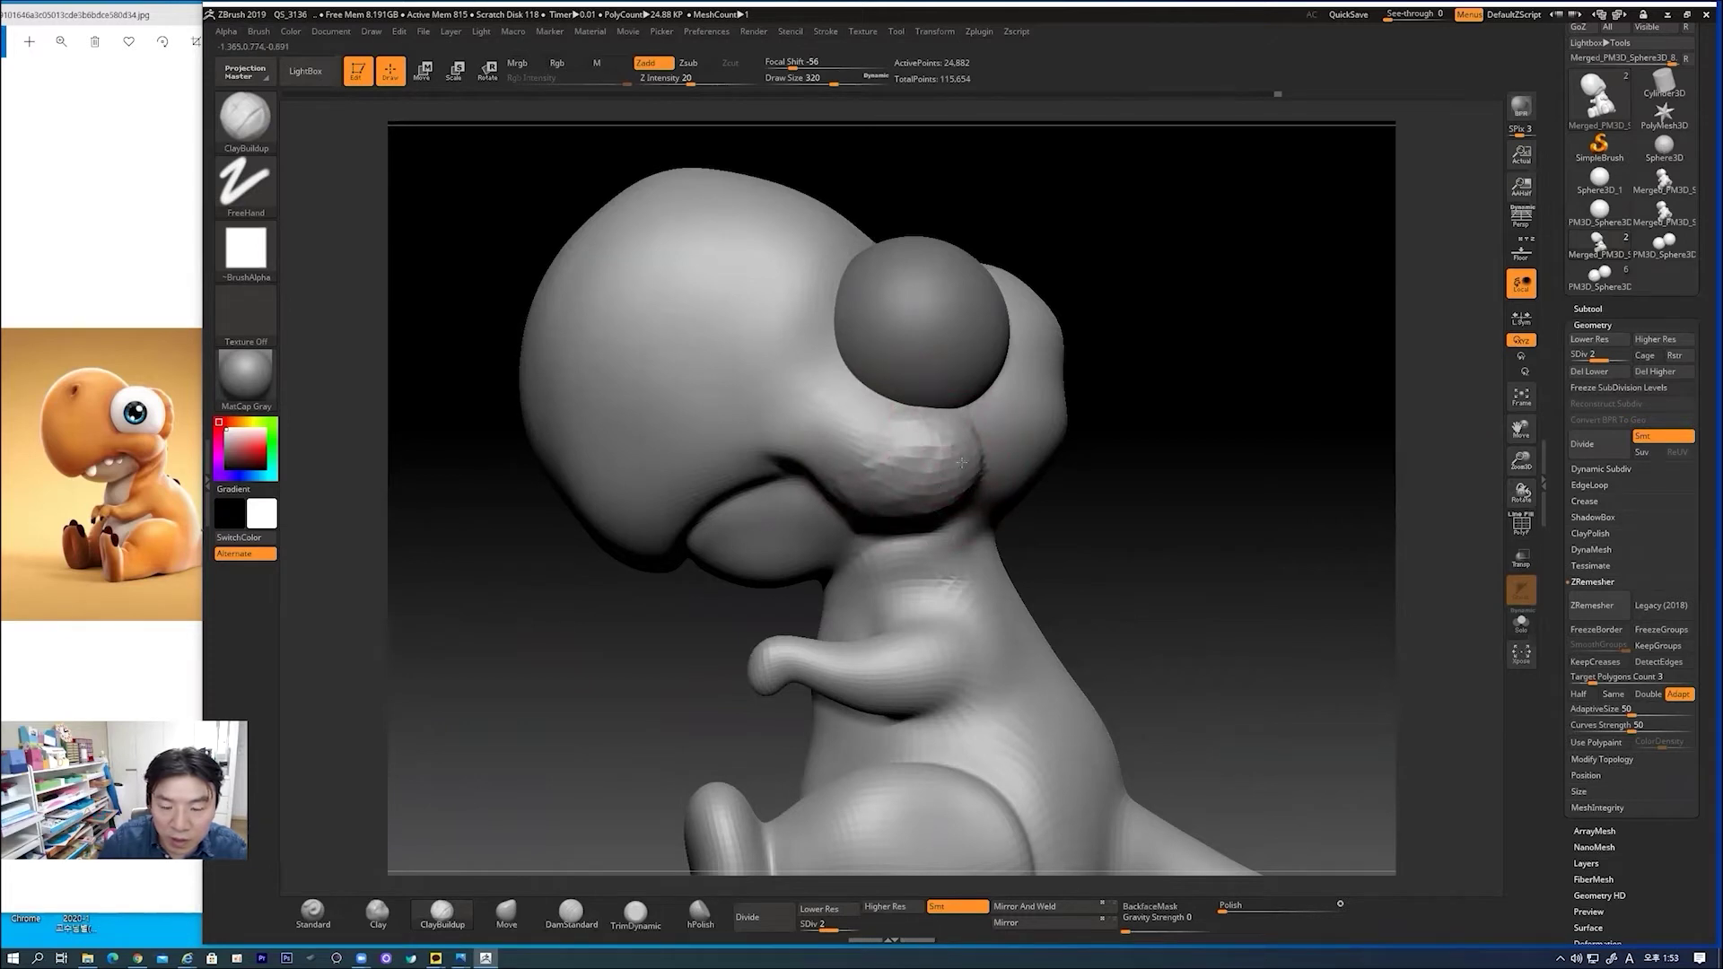
mouse_move(827, 422)
shift+mouse_down()
mouse_move(865, 454)
mouse_move(951, 440)
mouse_move(941, 516)
shift+mouse_up()
drag(1196, 527, 1231, 529)
mouse_move(917, 495)
shift+mouse_down()
mouse_move(962, 478)
mouse_move(884, 438)
shift+mouse_up()
- Switch to the DamStandard brush, reduce its draw size to 172, and carve the mouth line between the snout and lower jaw
drag(1290, 647, 1055, 655)
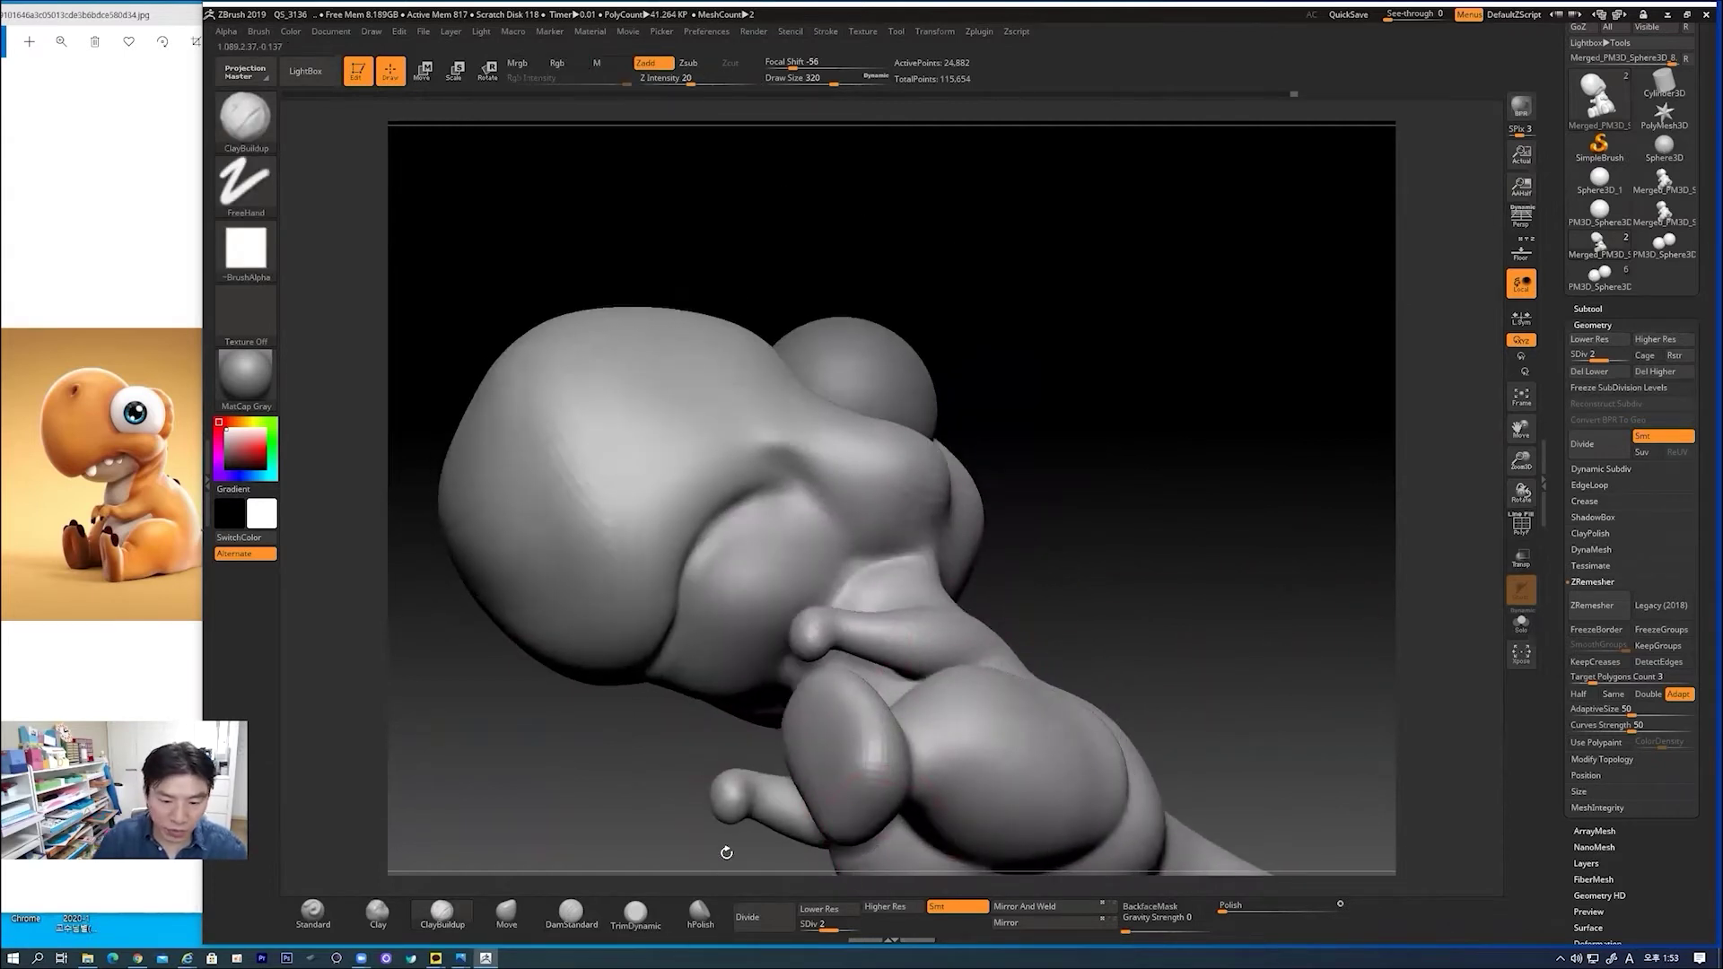
click(571, 911)
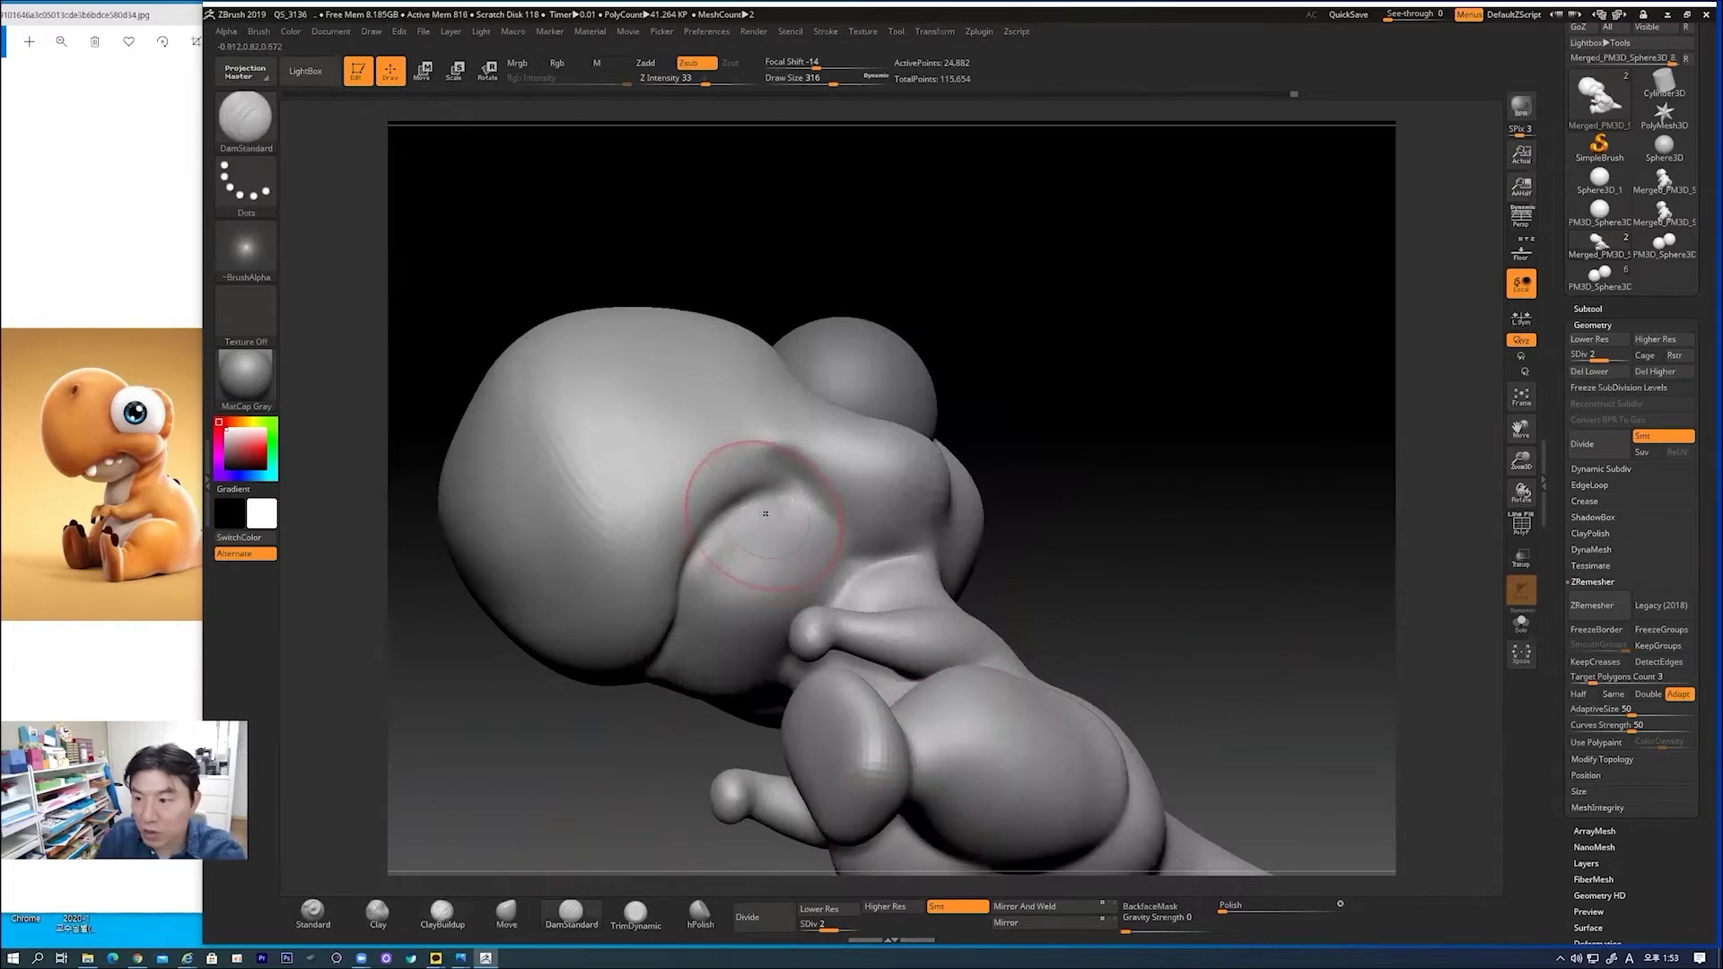
key(bracketleft)
key(bracketleft)
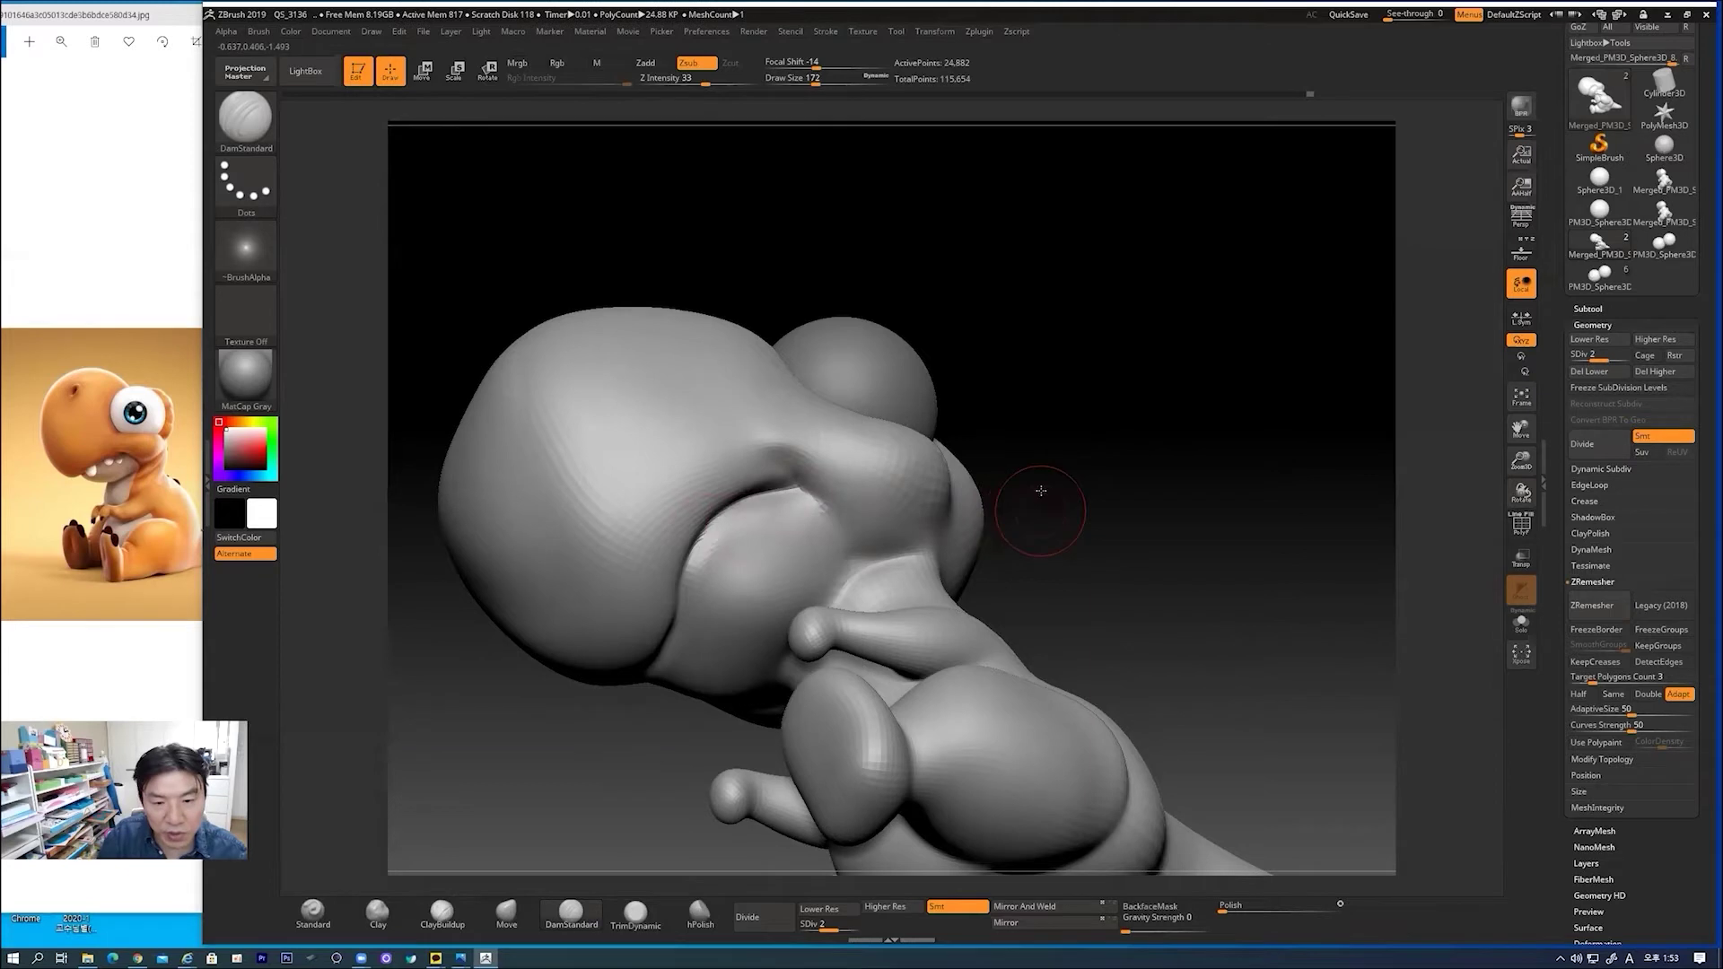
drag(1038, 492, 745, 509)
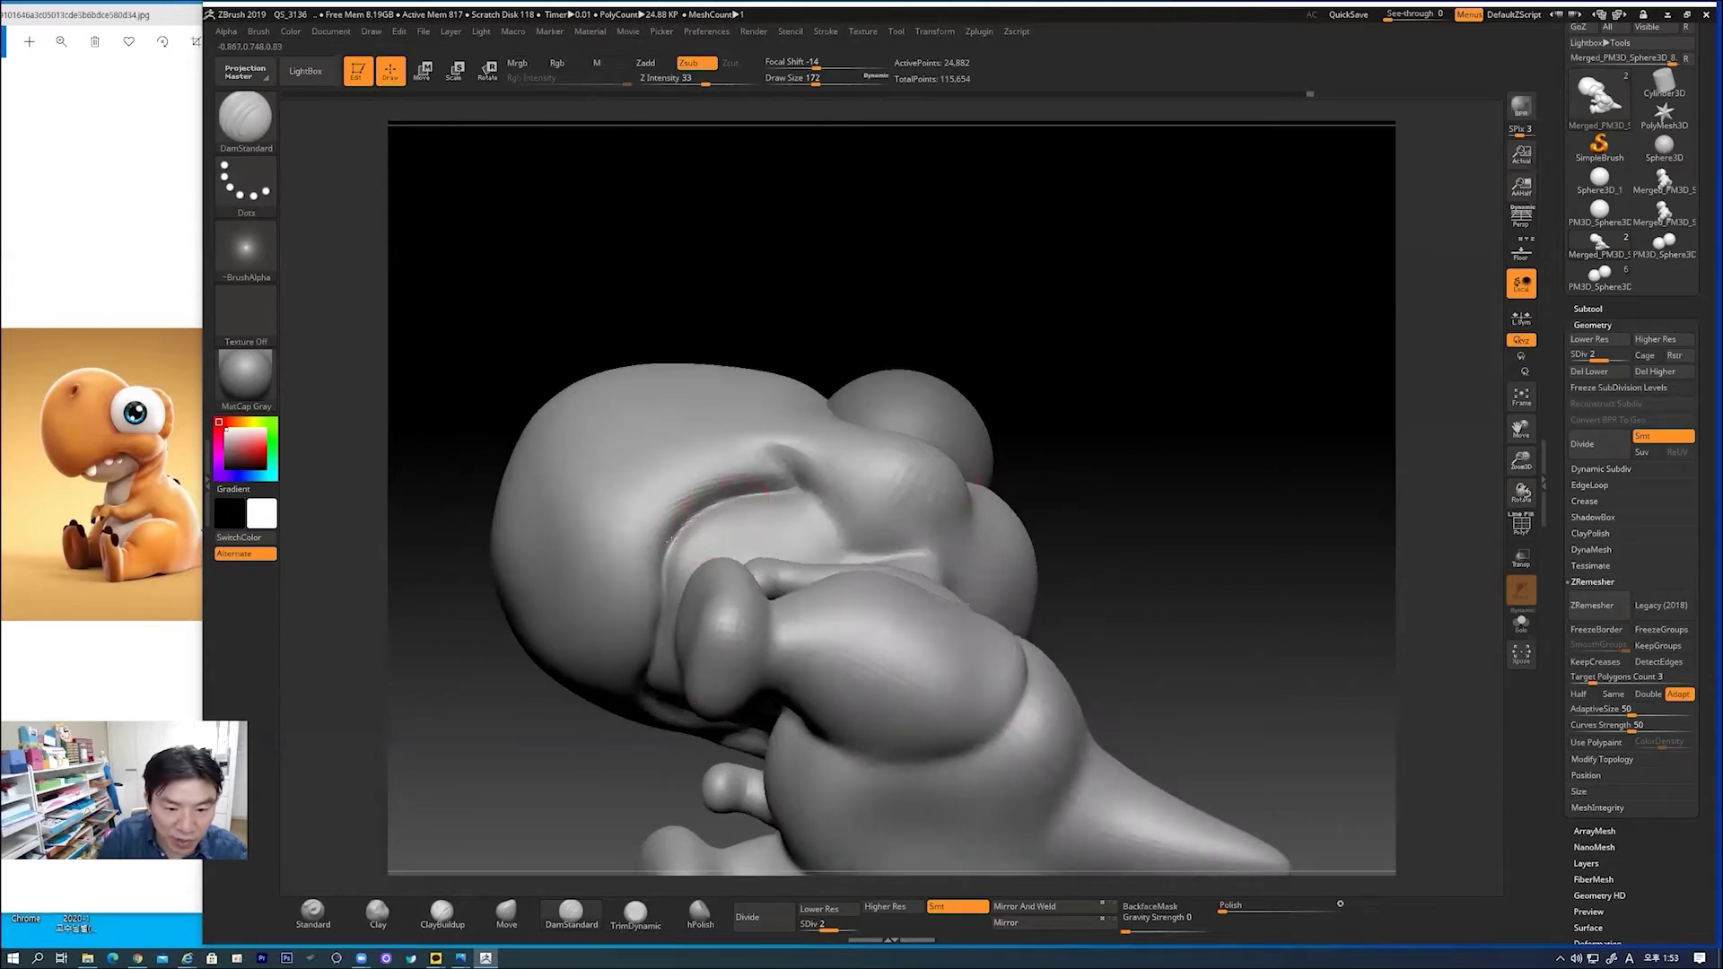
- Undo the last mouth stroke, reduce the draw size to 108, and sharpen and smooth the mouth line up to its corner
drag(660, 599, 664, 601)
key(ctrl+z)
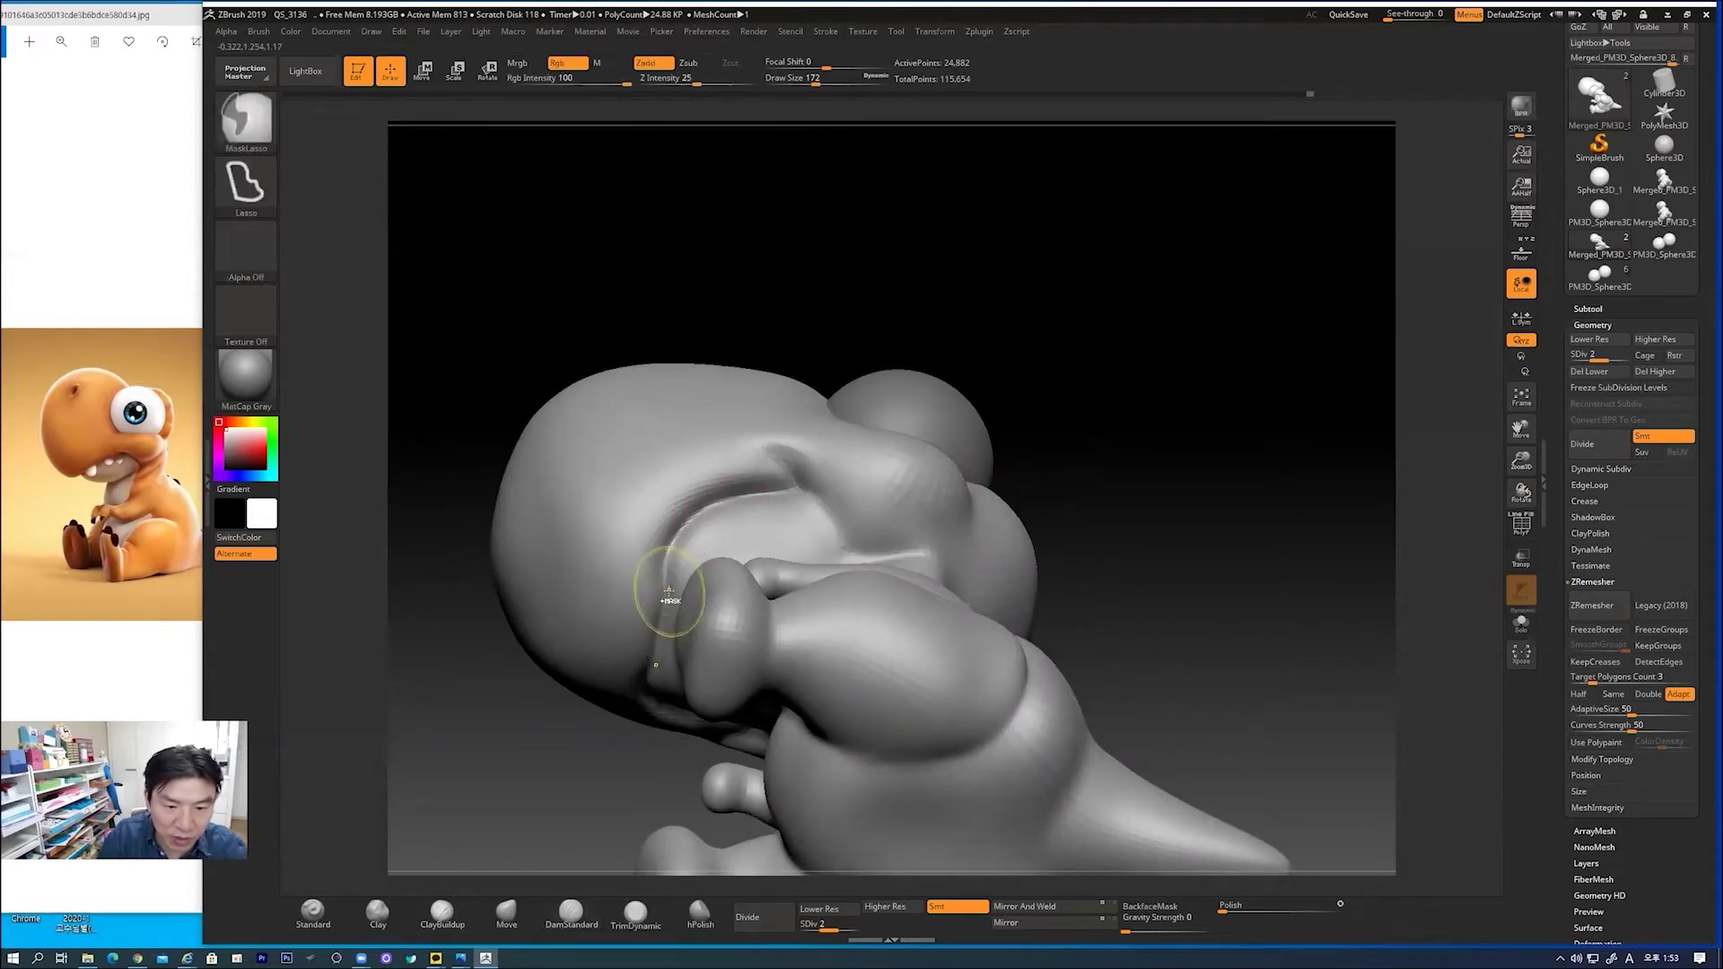
key(bracketleft)
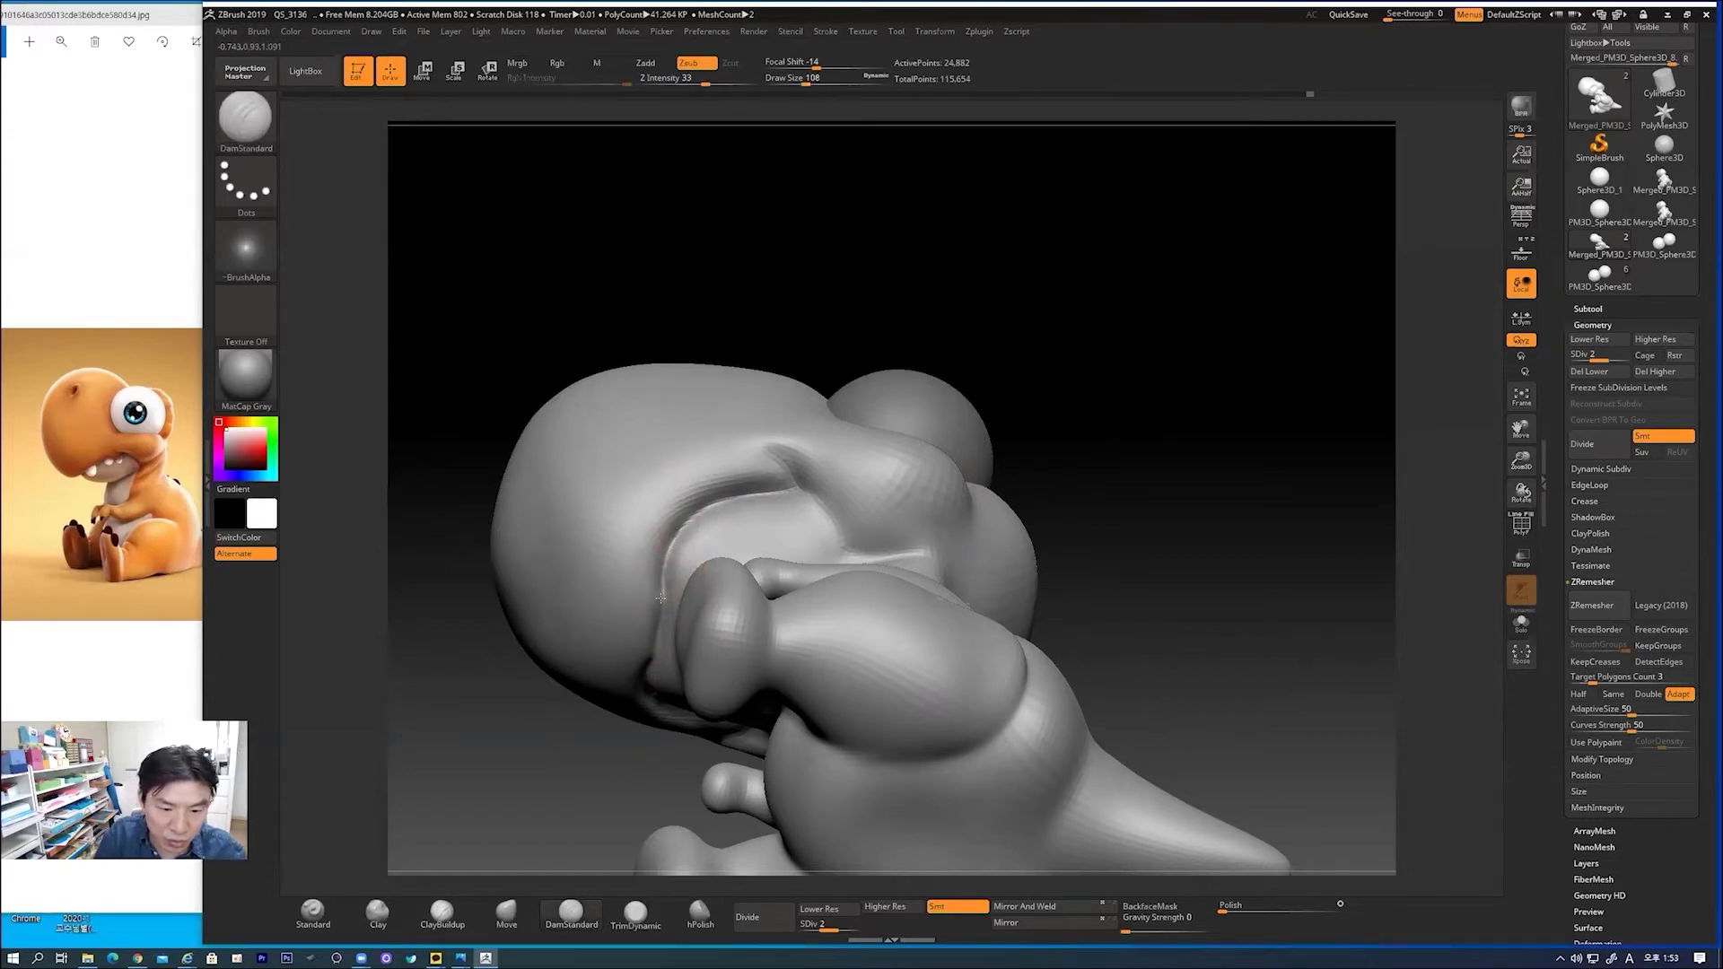
shift+drag(656, 619, 661, 611)
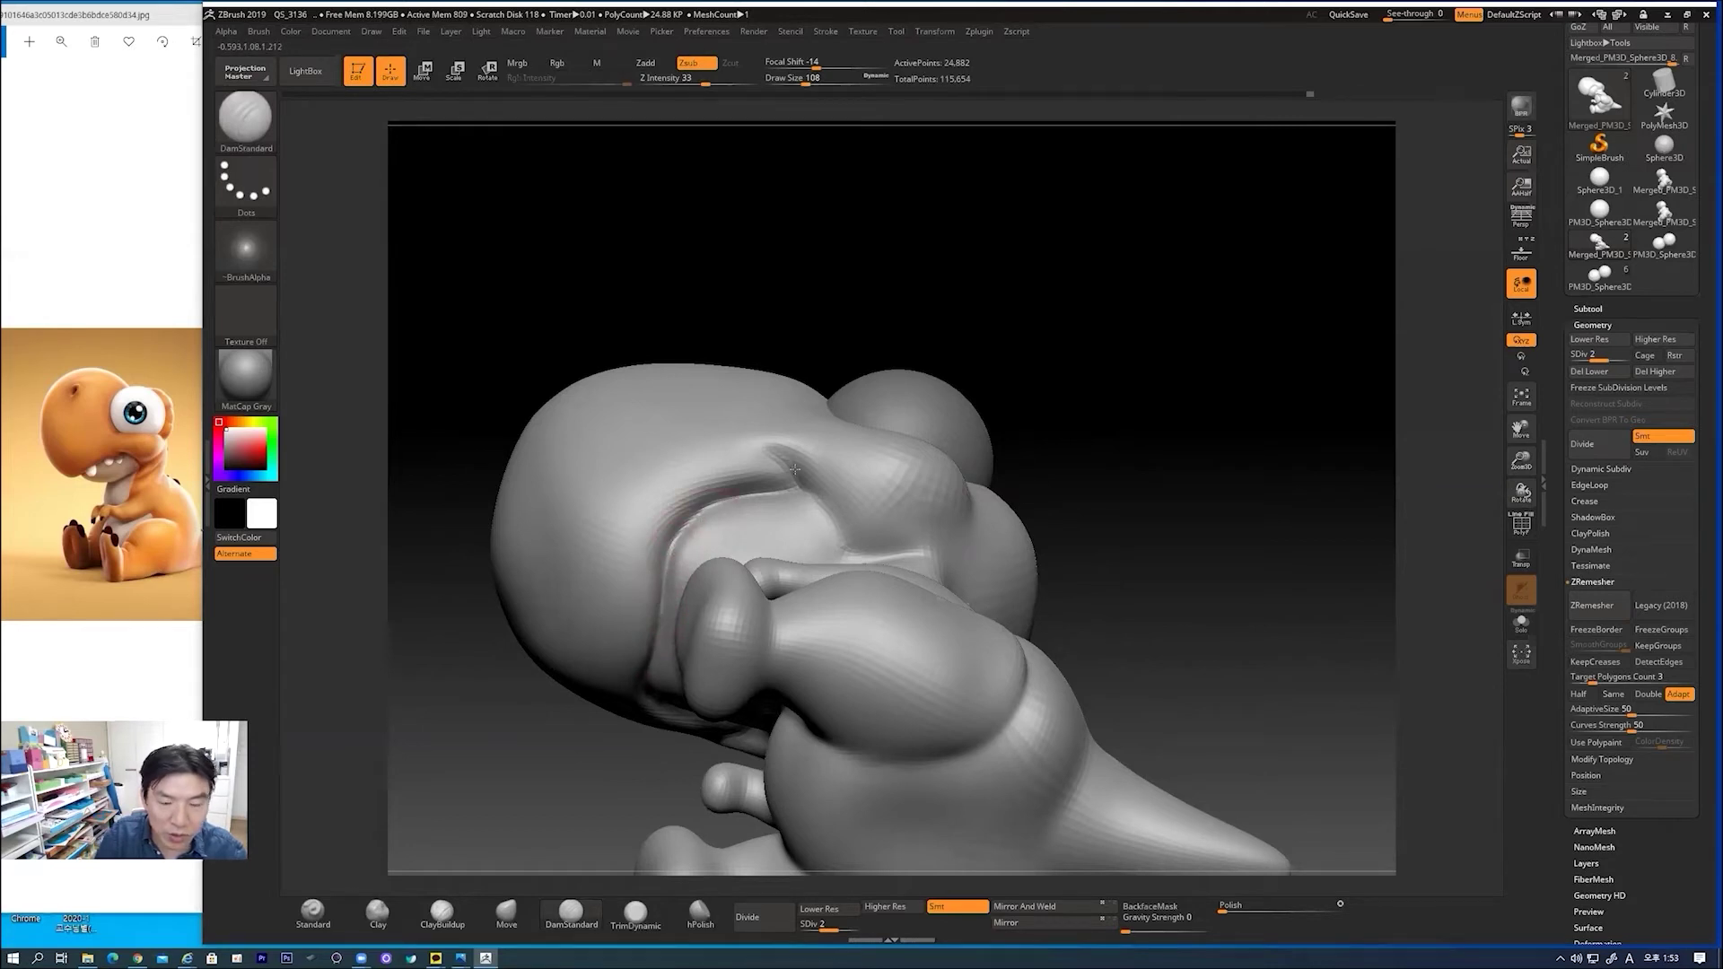
drag(1132, 418, 1134, 527)
mouse_move(696, 611)
mouse_down()
mouse_move(805, 469)
mouse_move(785, 459)
mouse_up()
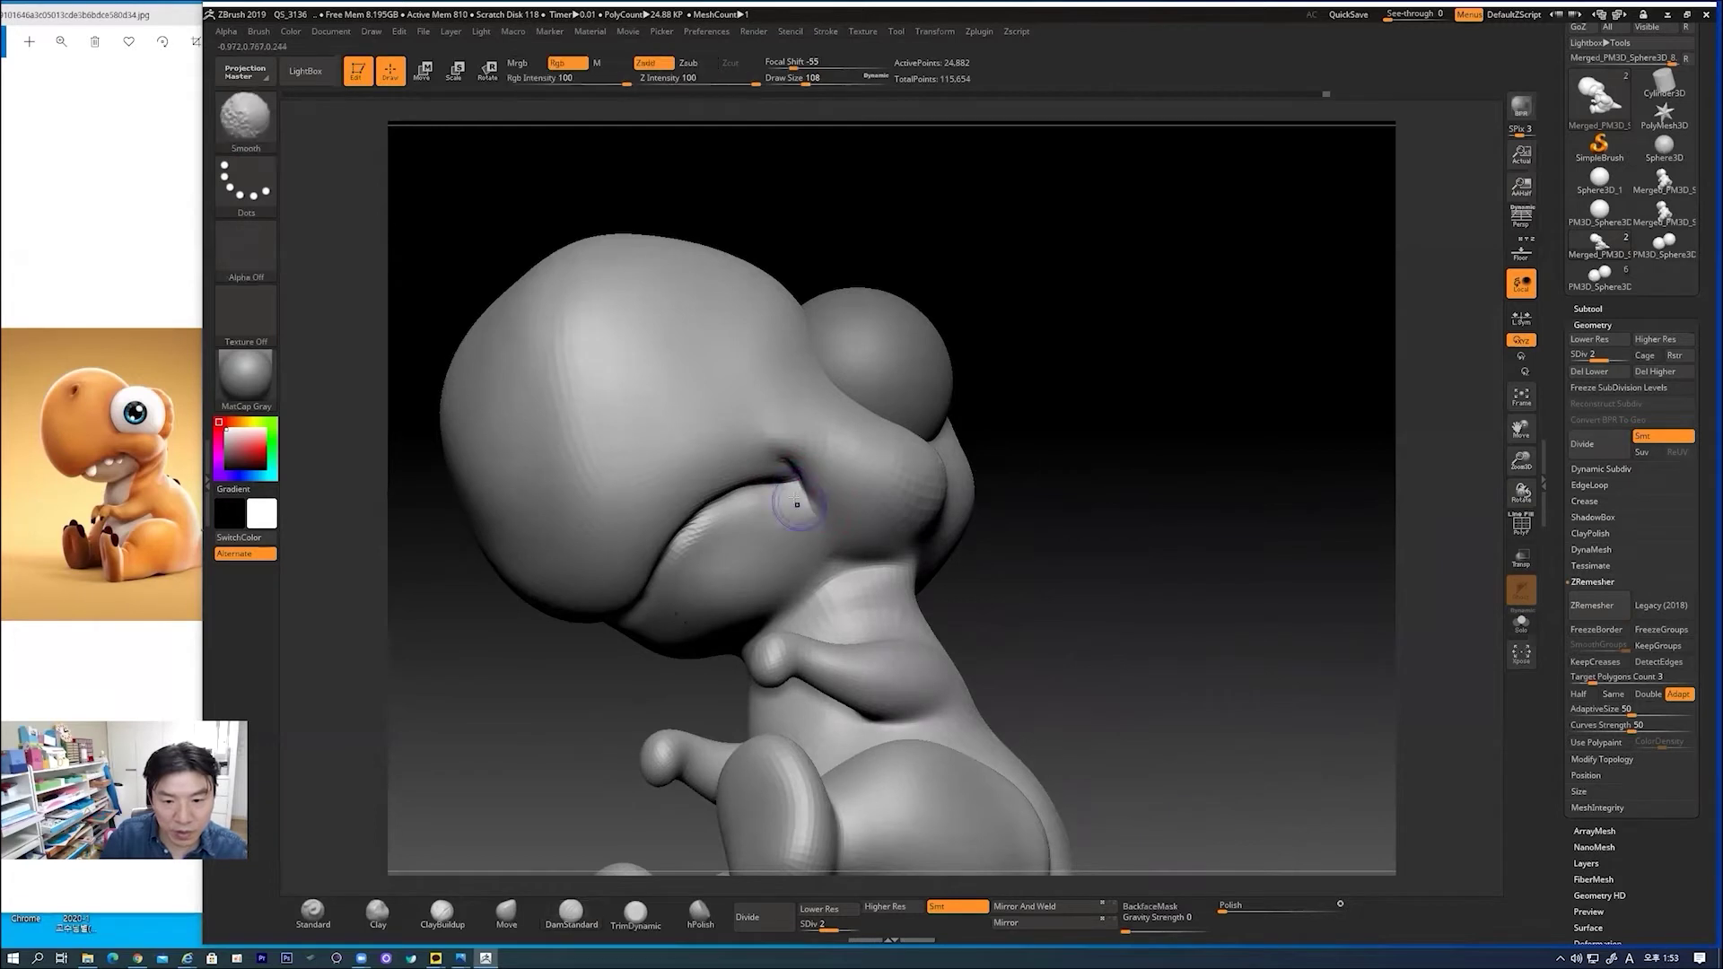
shift+drag(1211, 481, 1006, 504)
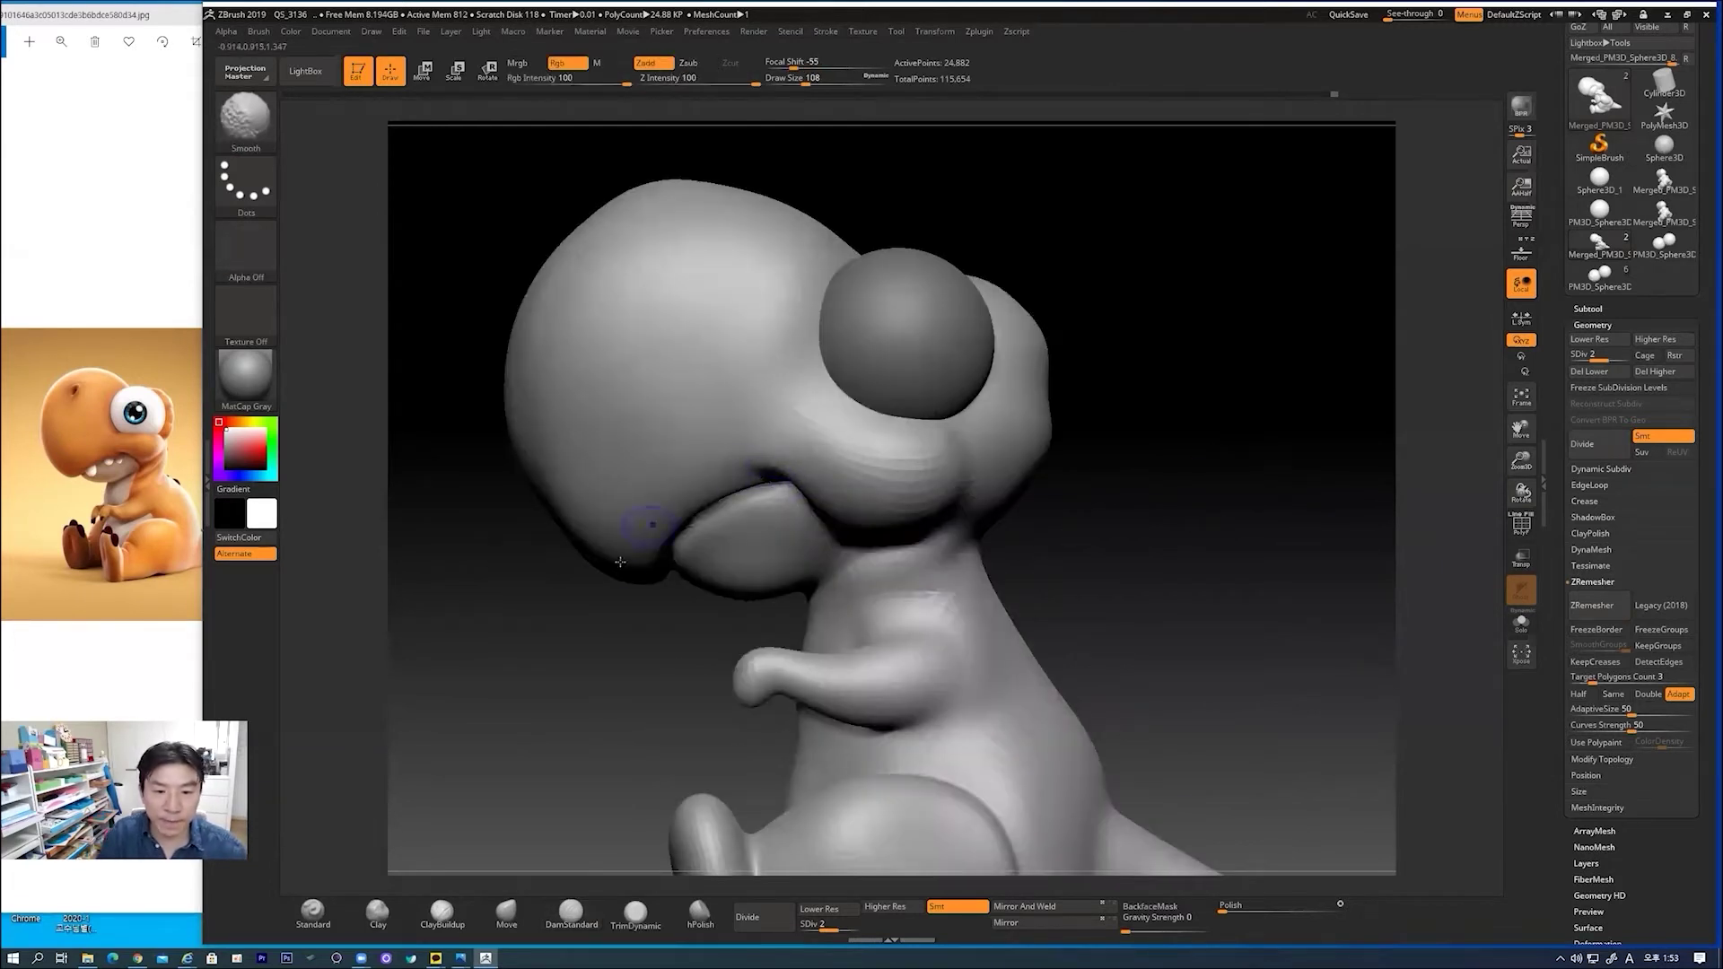
- Carve a crease behind the cheek from the eye toward the neck, continuing at subdivision level 3, and smooth it
mouse_move(1215, 554)
mouse_down()
mouse_move(1141, 578)
mouse_move(1116, 538)
mouse_up()
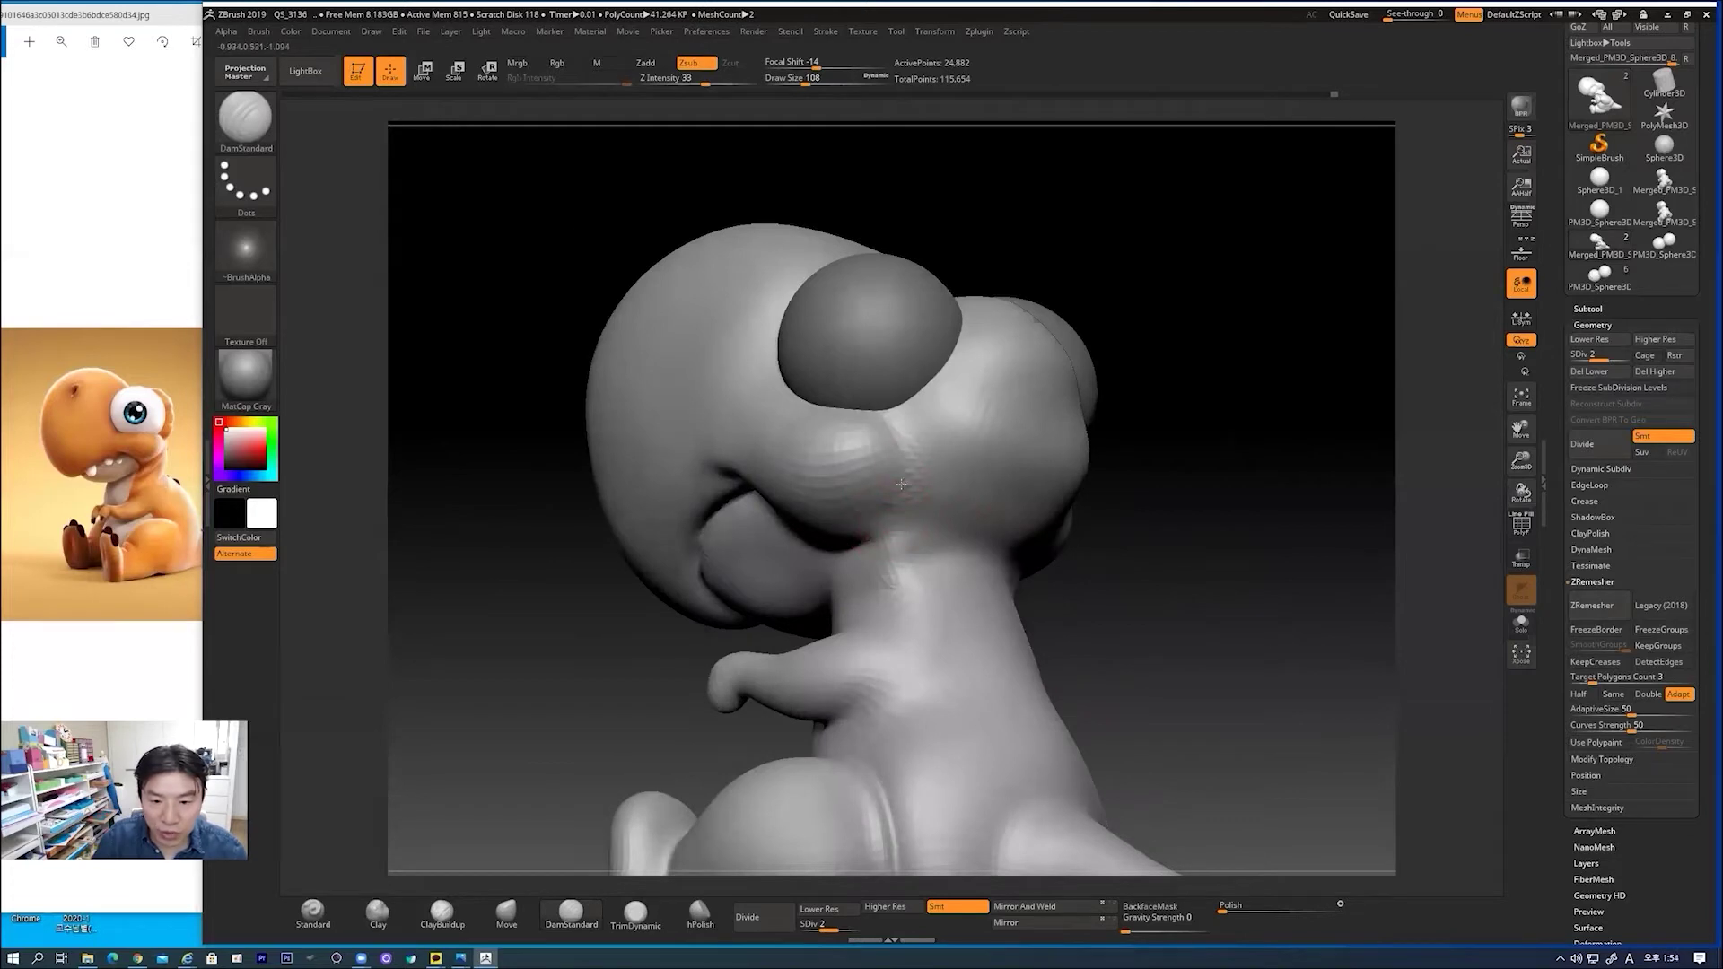
drag(1153, 542, 1164, 535)
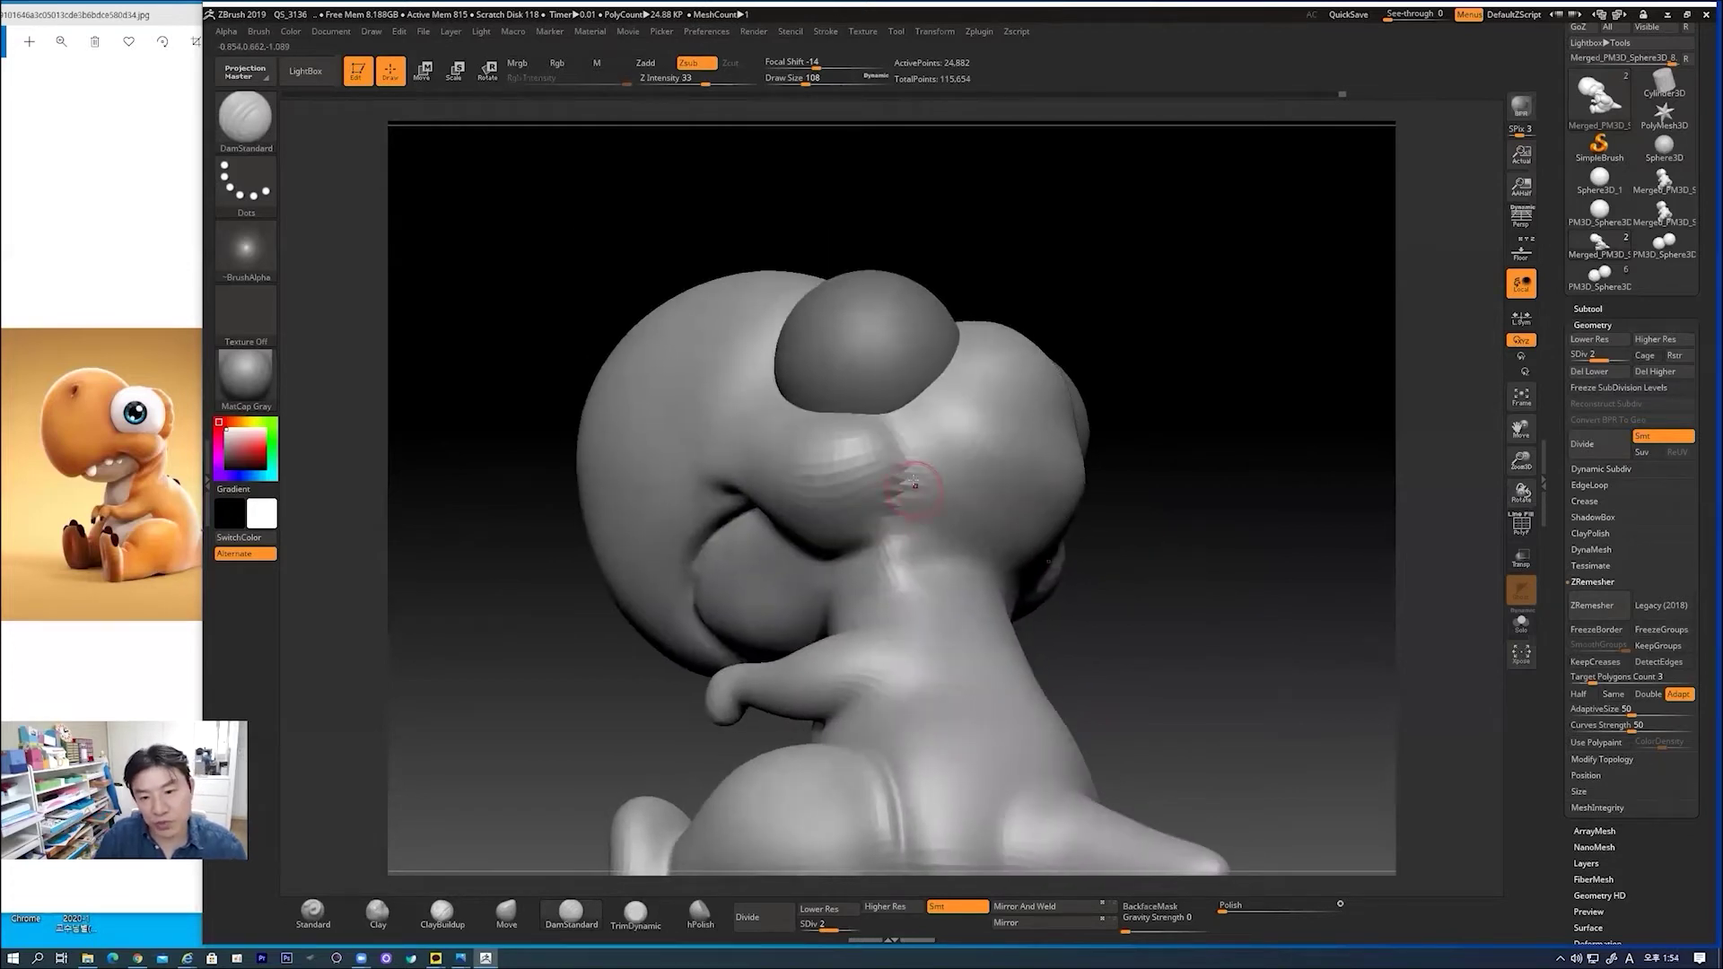
key(shift)
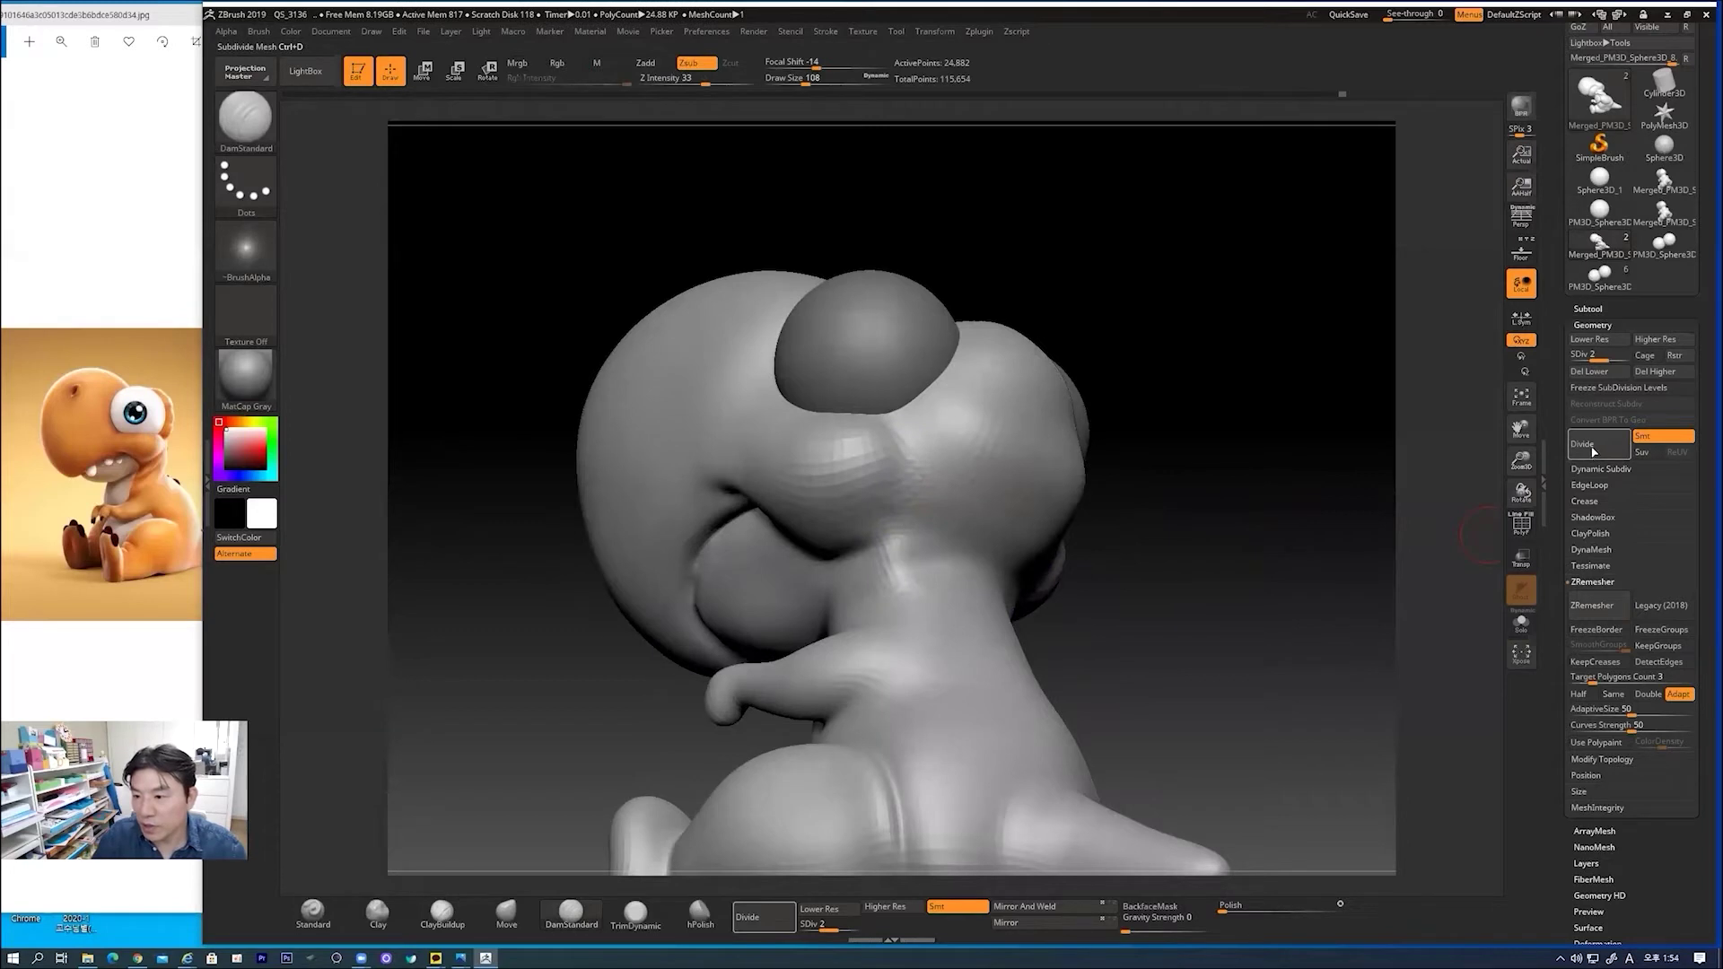
key(d)
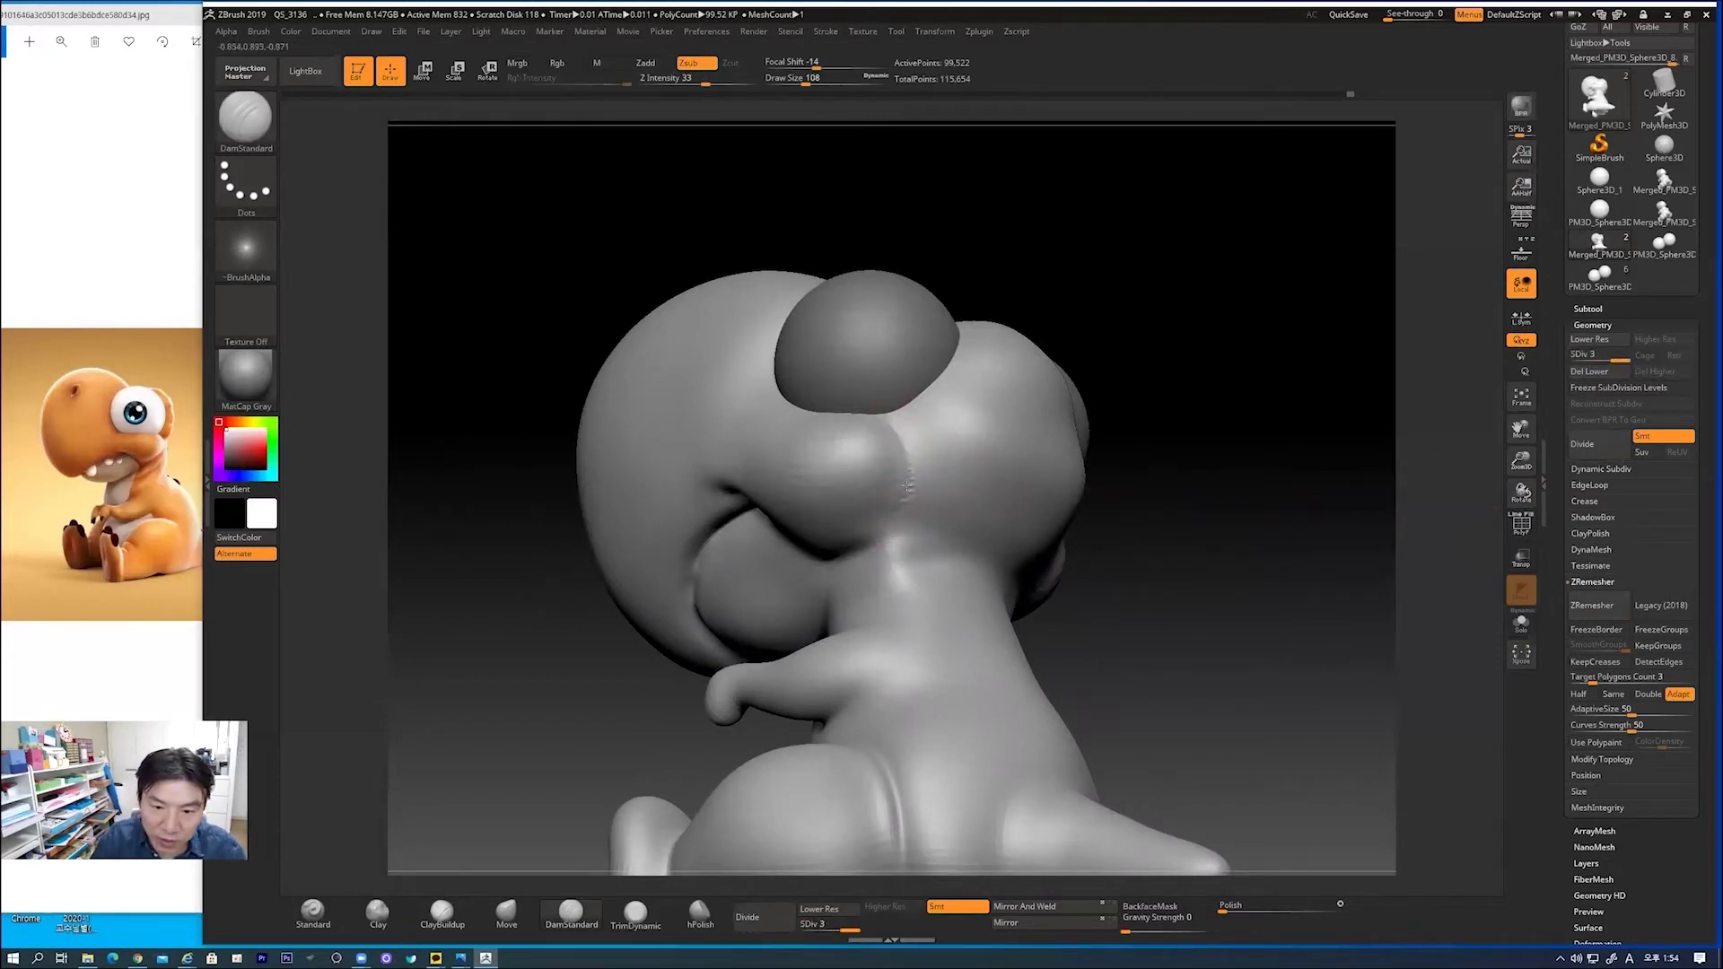
mouse_move(903, 445)
shift+mouse_down()
mouse_move(905, 427)
mouse_move(906, 540)
mouse_move(896, 477)
mouse_move(917, 453)
shift+mouse_up()
alt+drag(1244, 528, 1239, 583)
mouse_move(1209, 649)
mouse_down()
mouse_move(1256, 642)
mouse_move(1204, 633)
mouse_up()
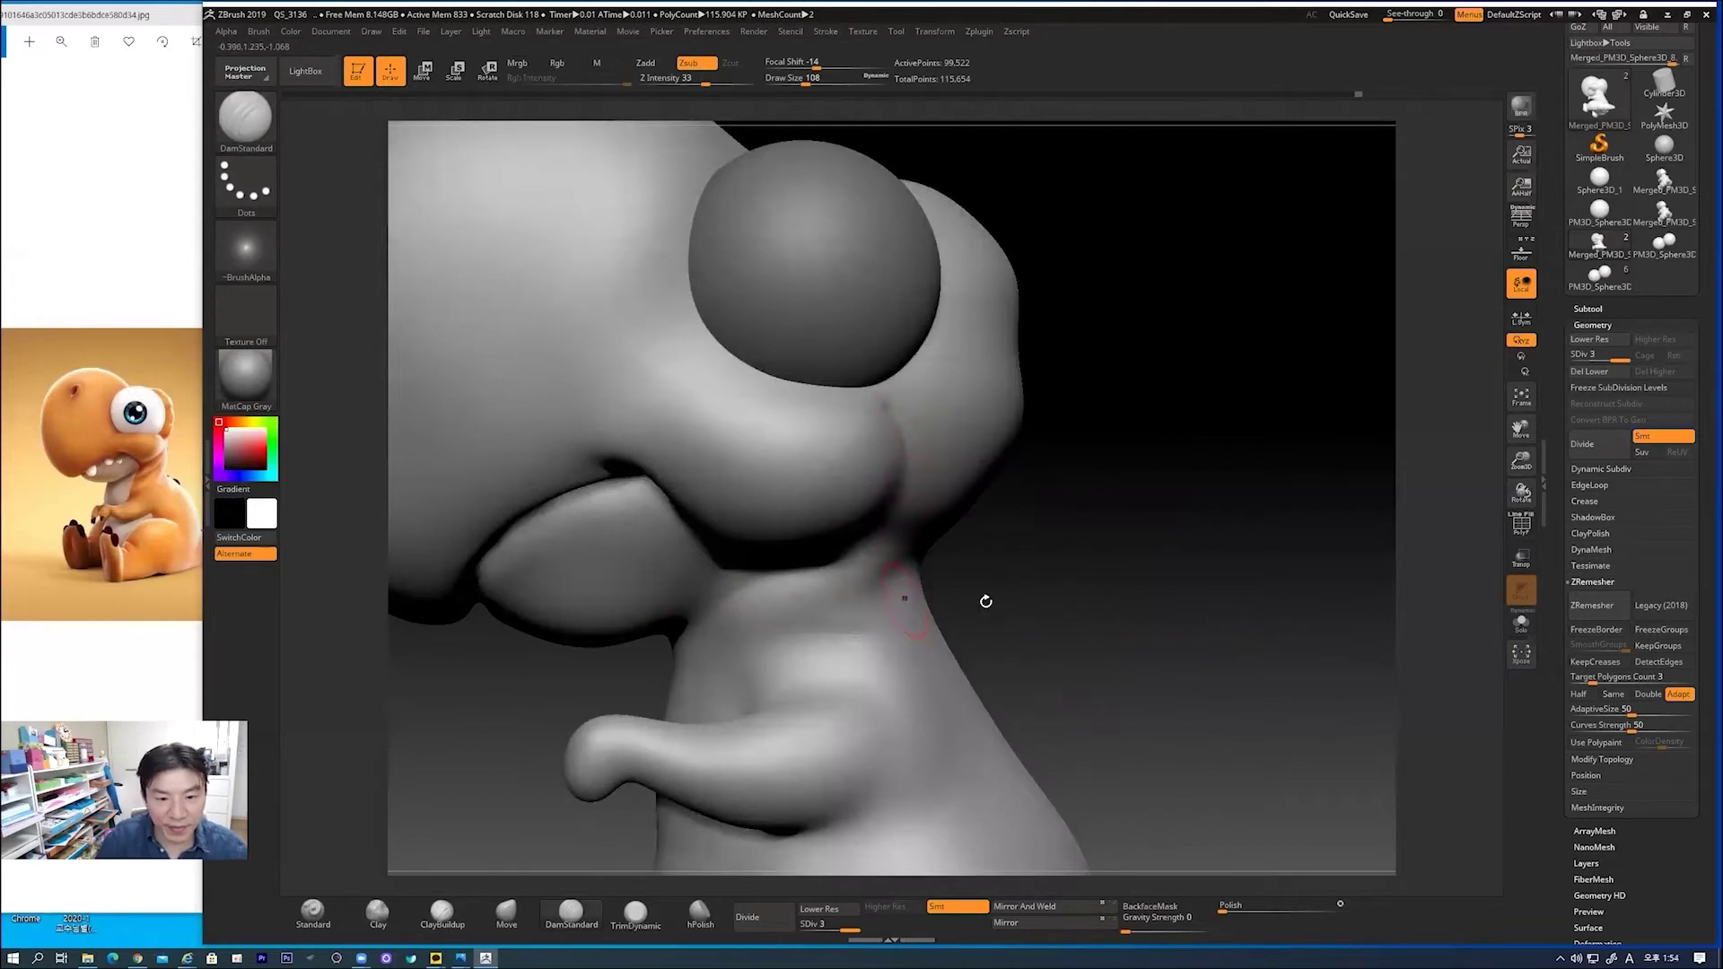
- Smooth the lip edge along the mouth and soften the crease behind the cheek
drag(985, 595, 1181, 488)
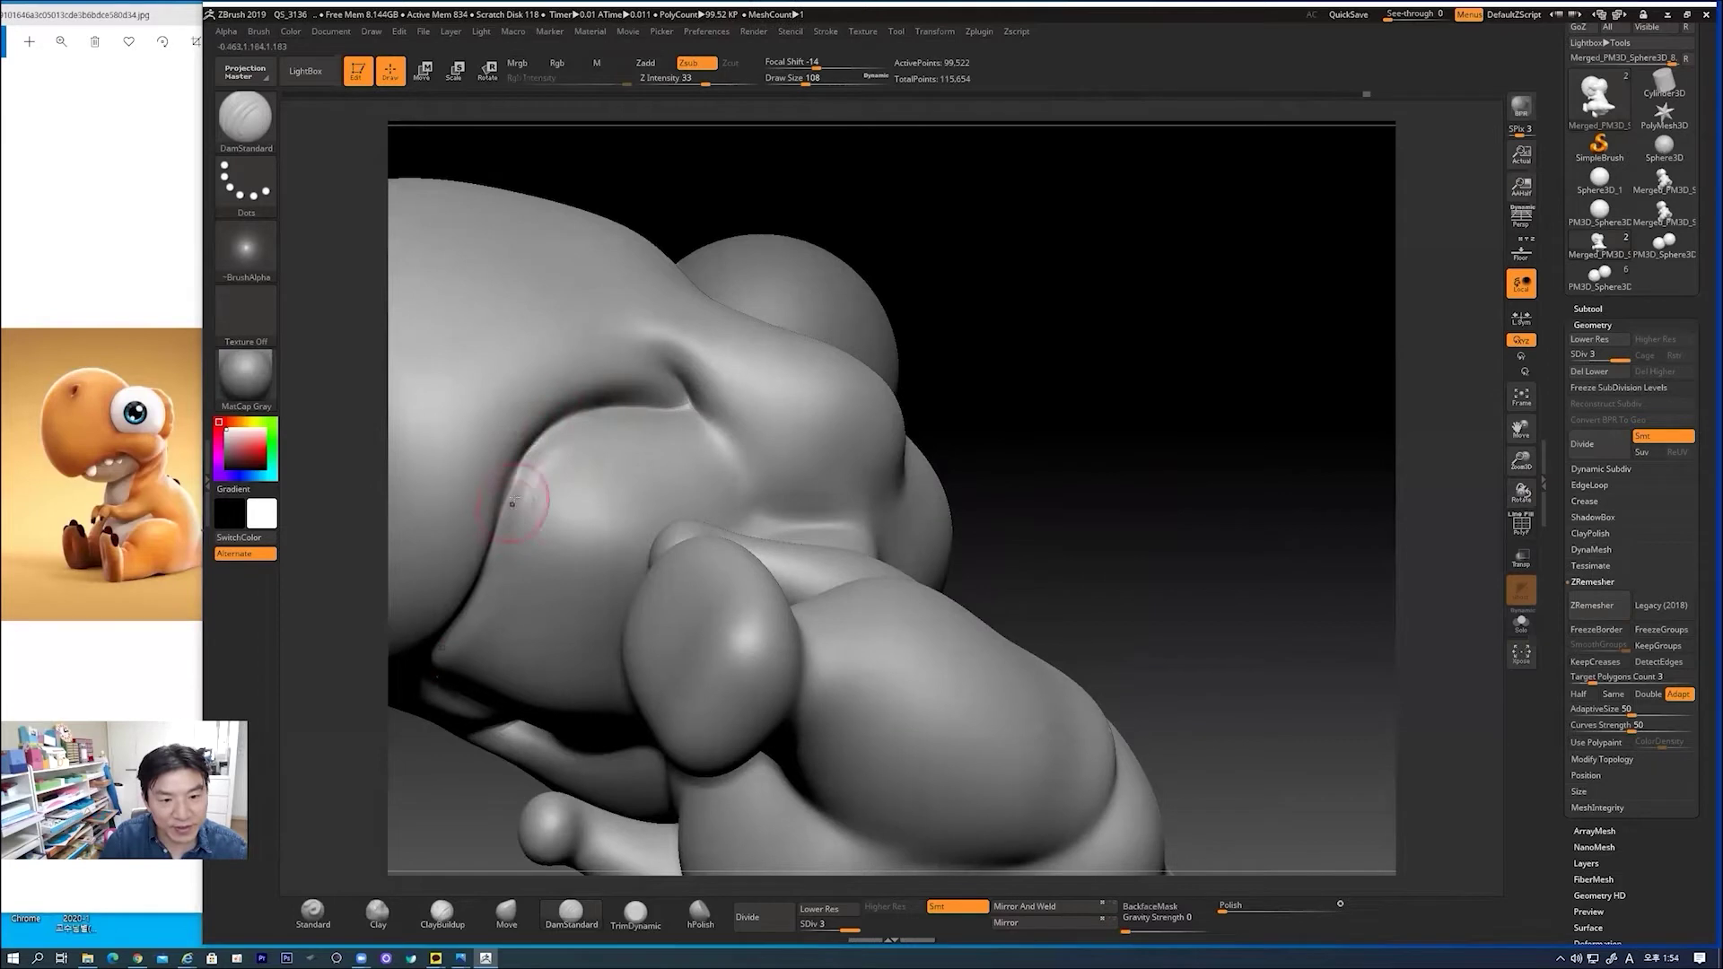
drag(1142, 434, 1118, 521)
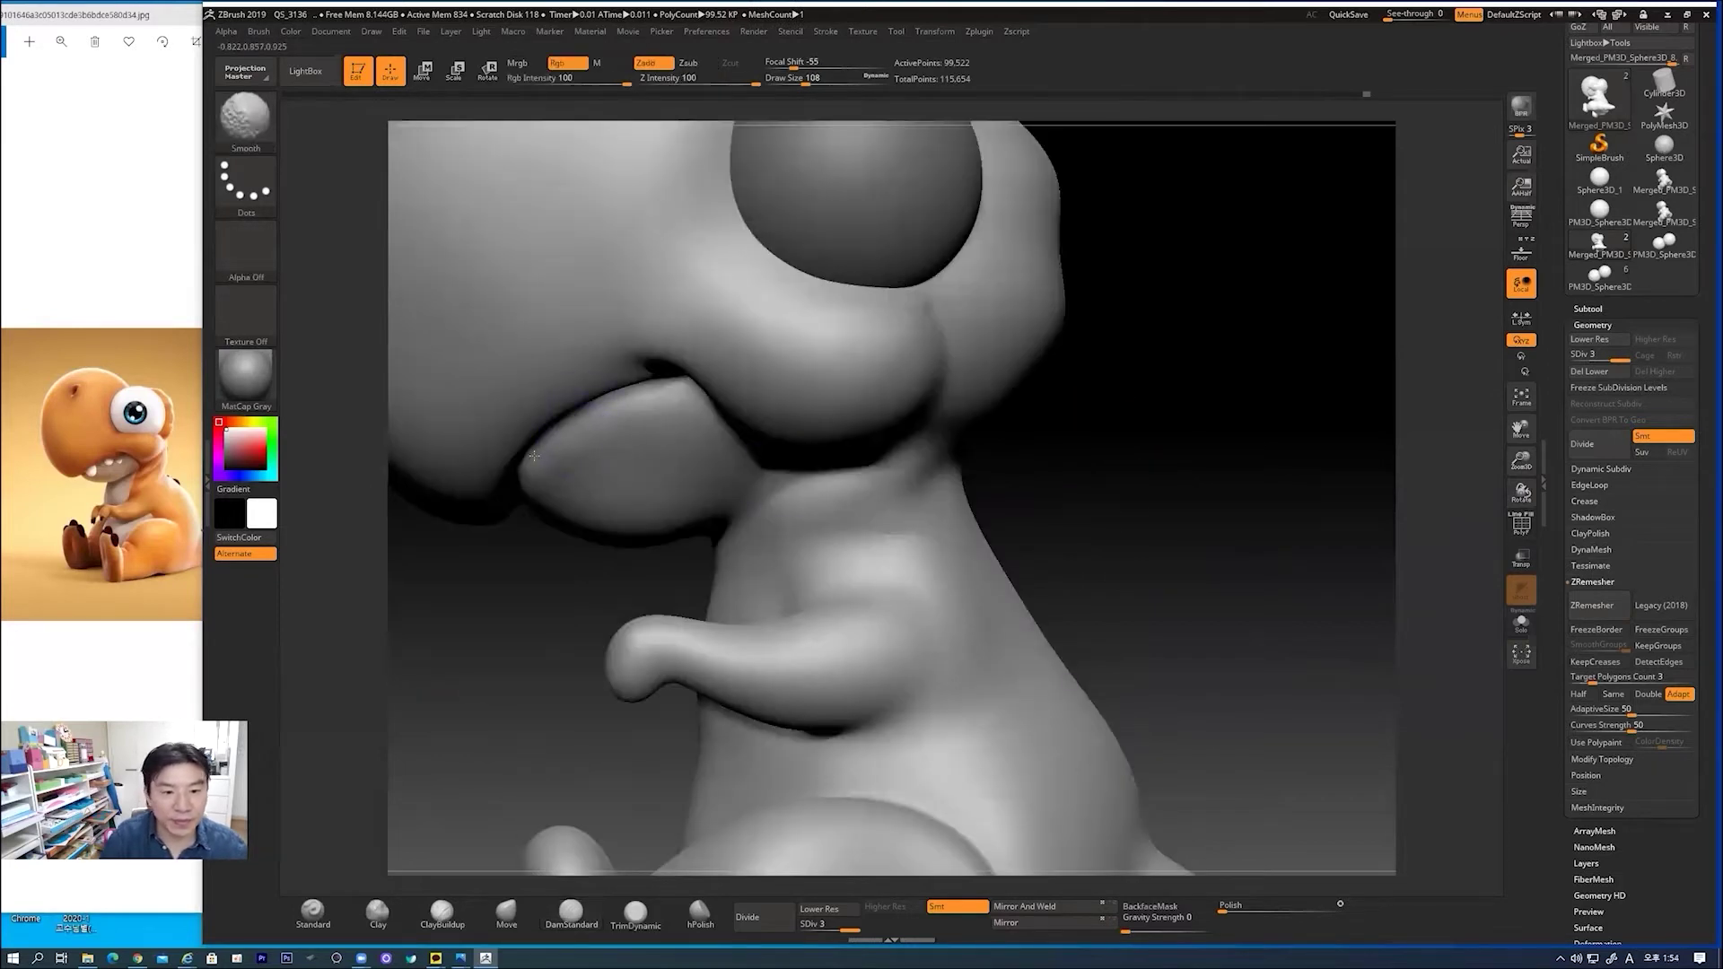
drag(1188, 493, 1131, 458)
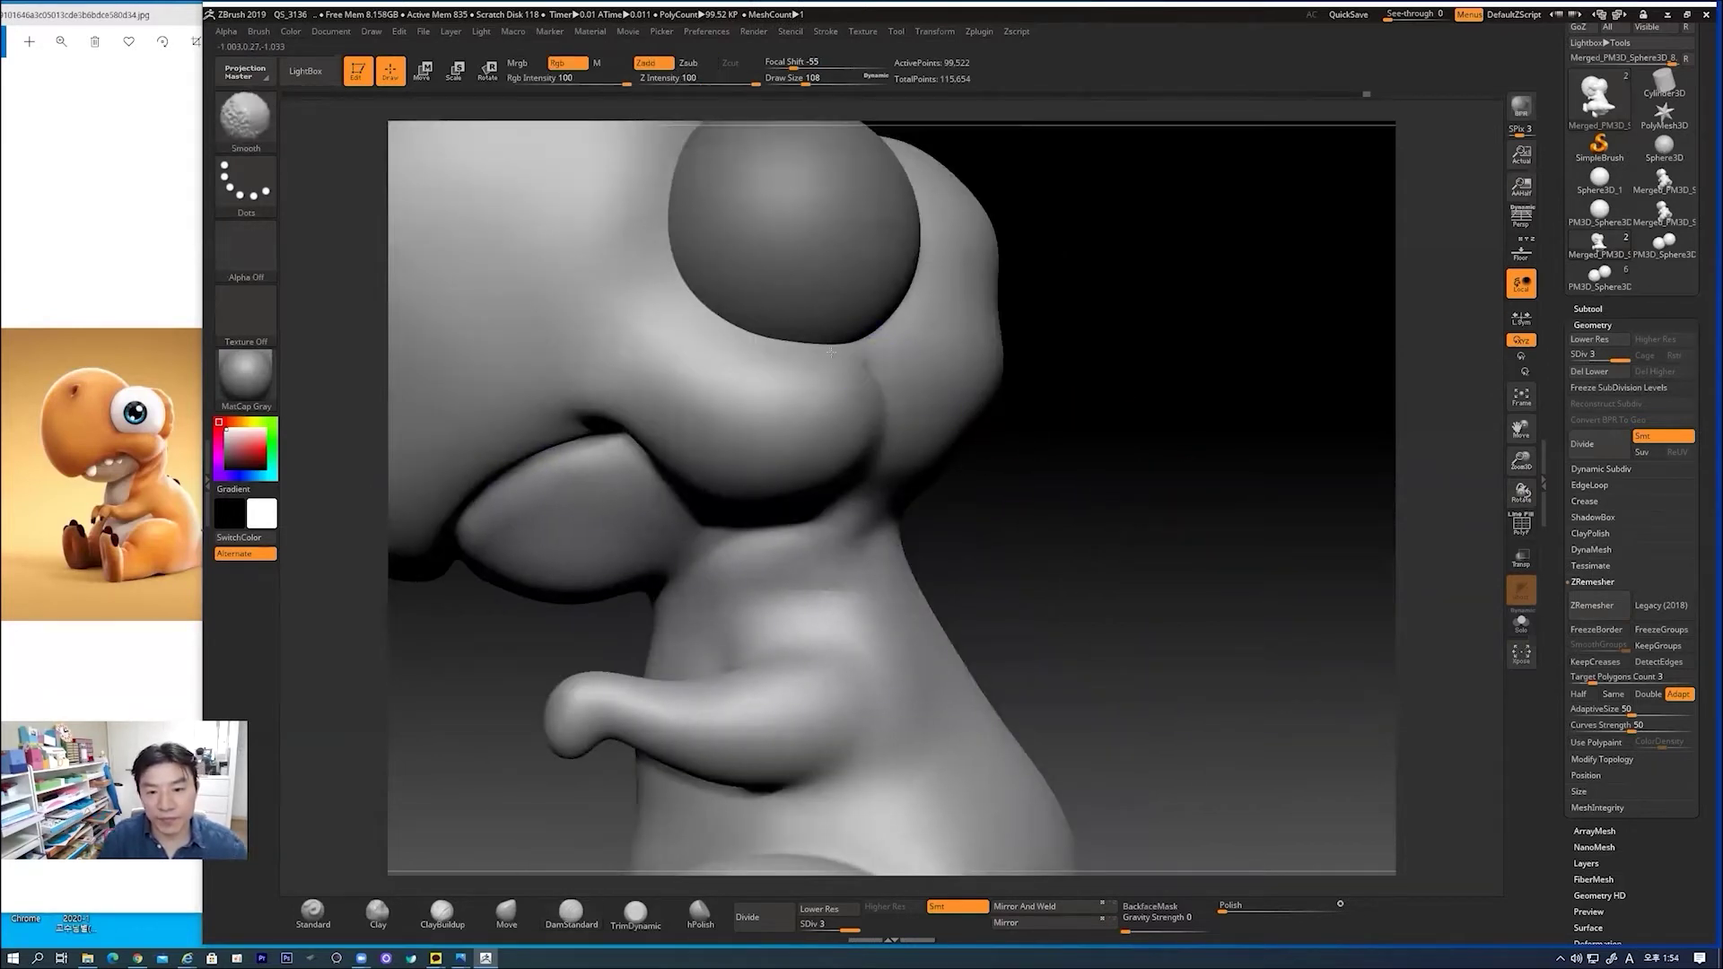
drag(1135, 528, 1113, 466)
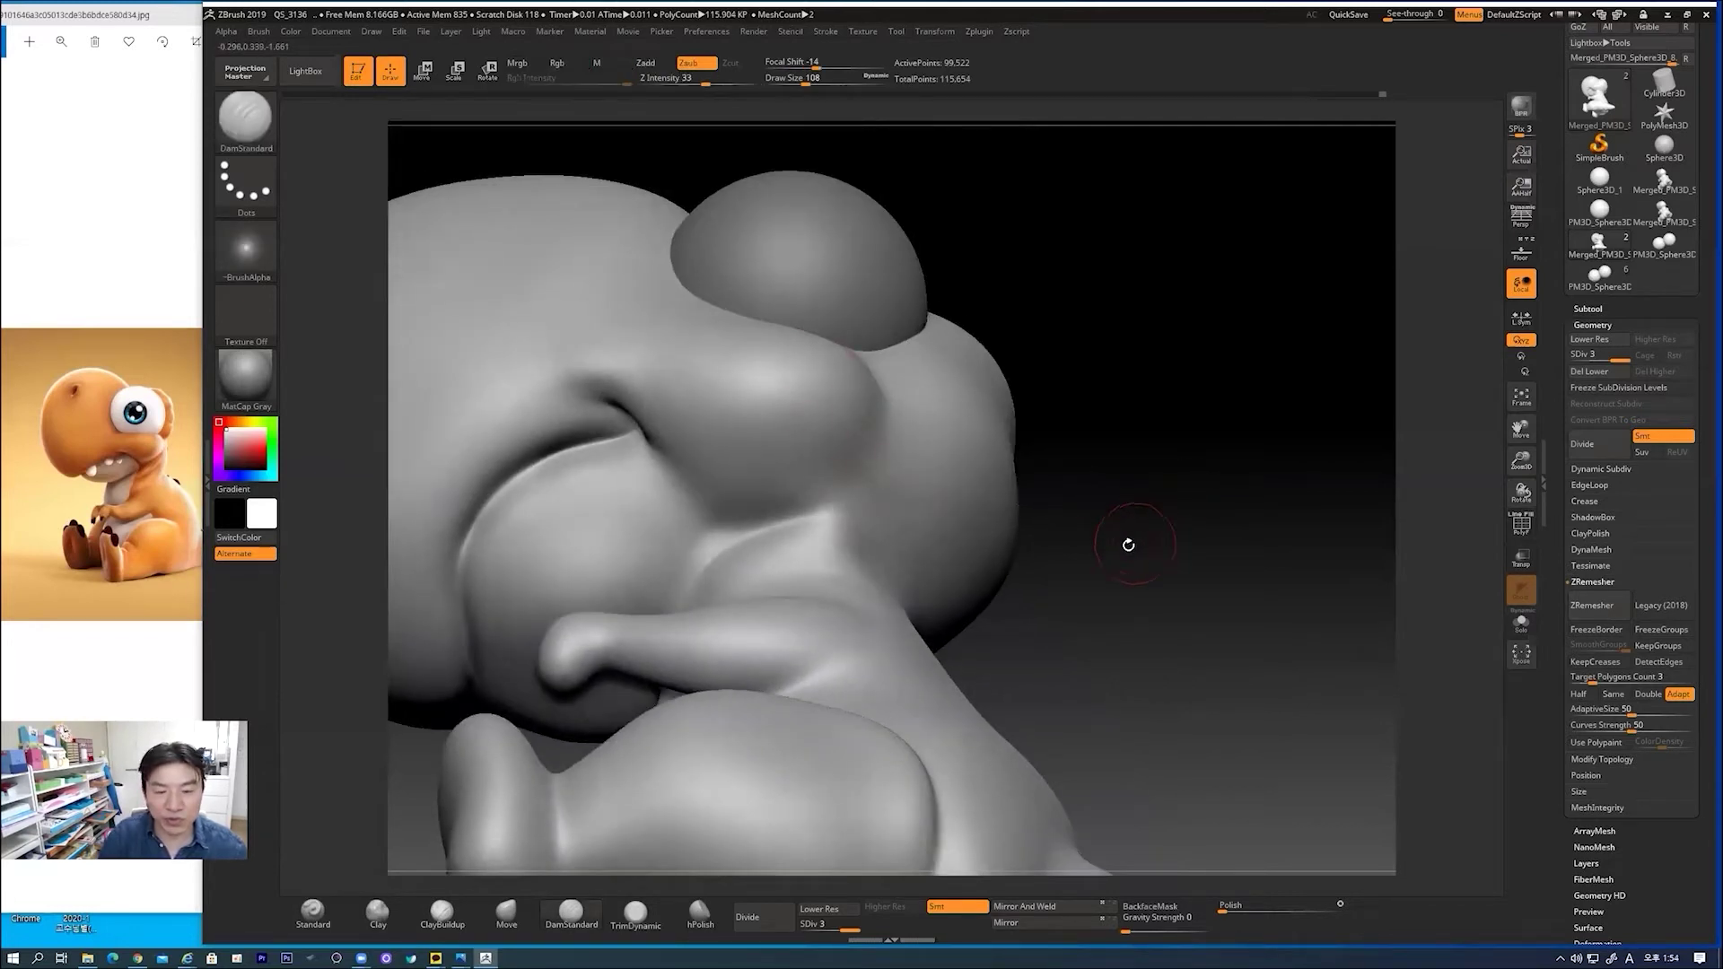
drag(1142, 589, 1142, 648)
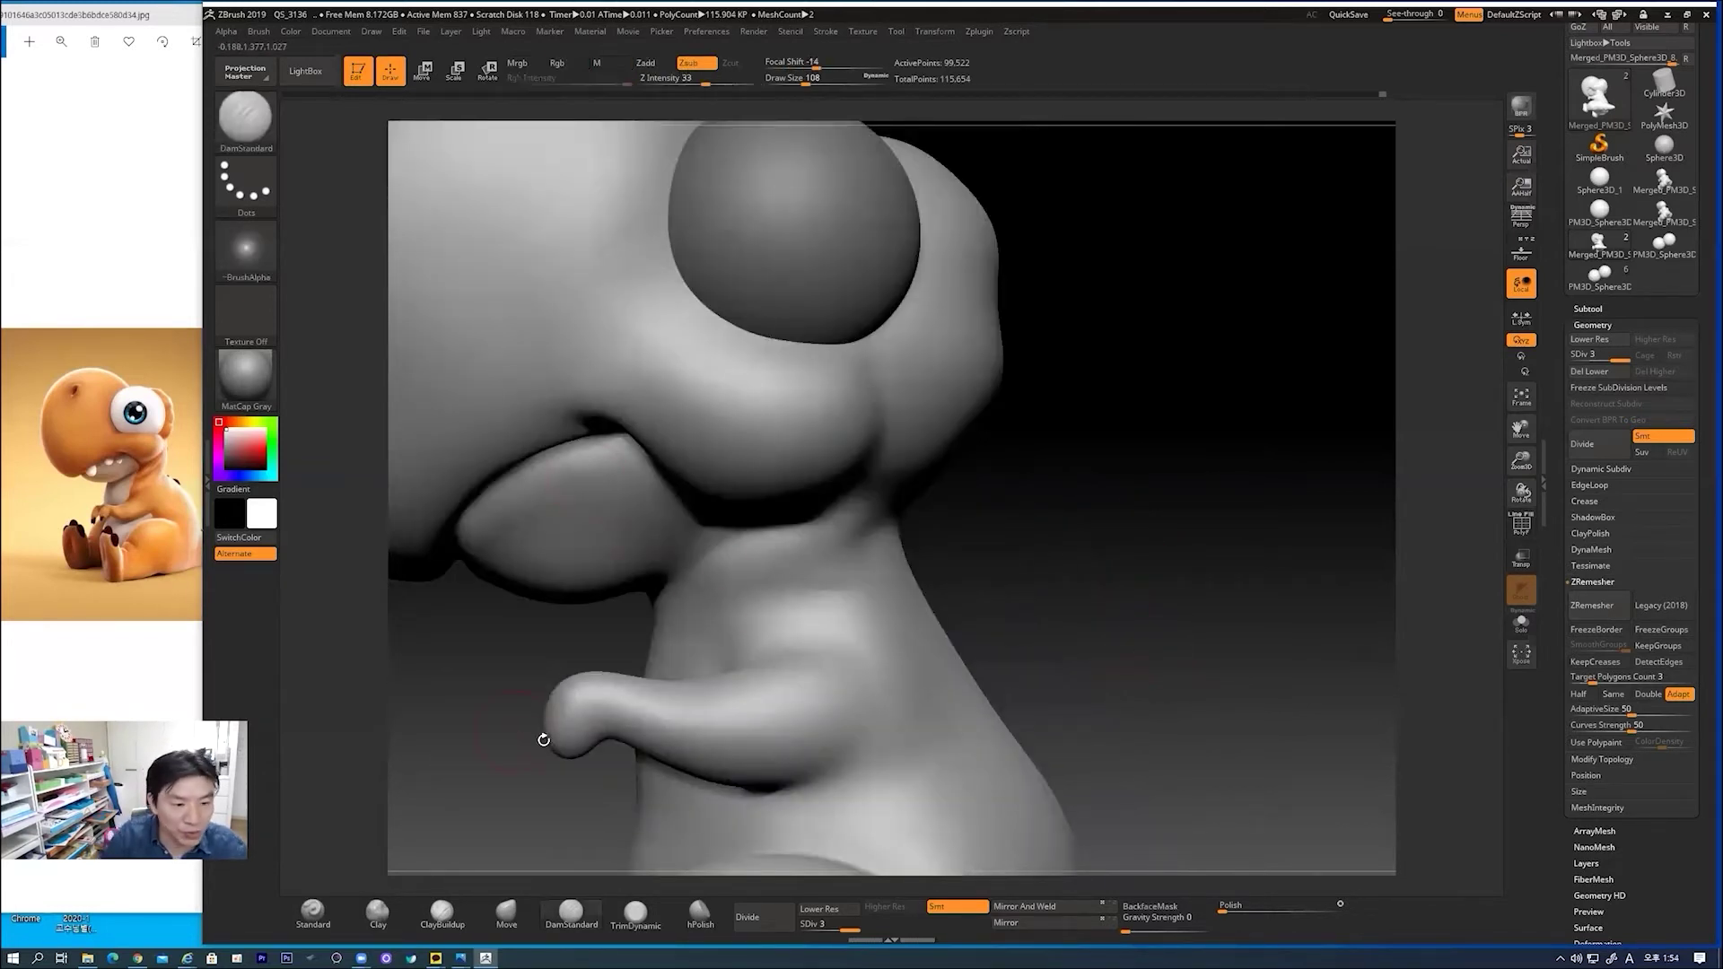
- Build up a diagonal neck fold below the cheek with the ClayBuildup brush at draw size 140, and smooth it
click(441, 910)
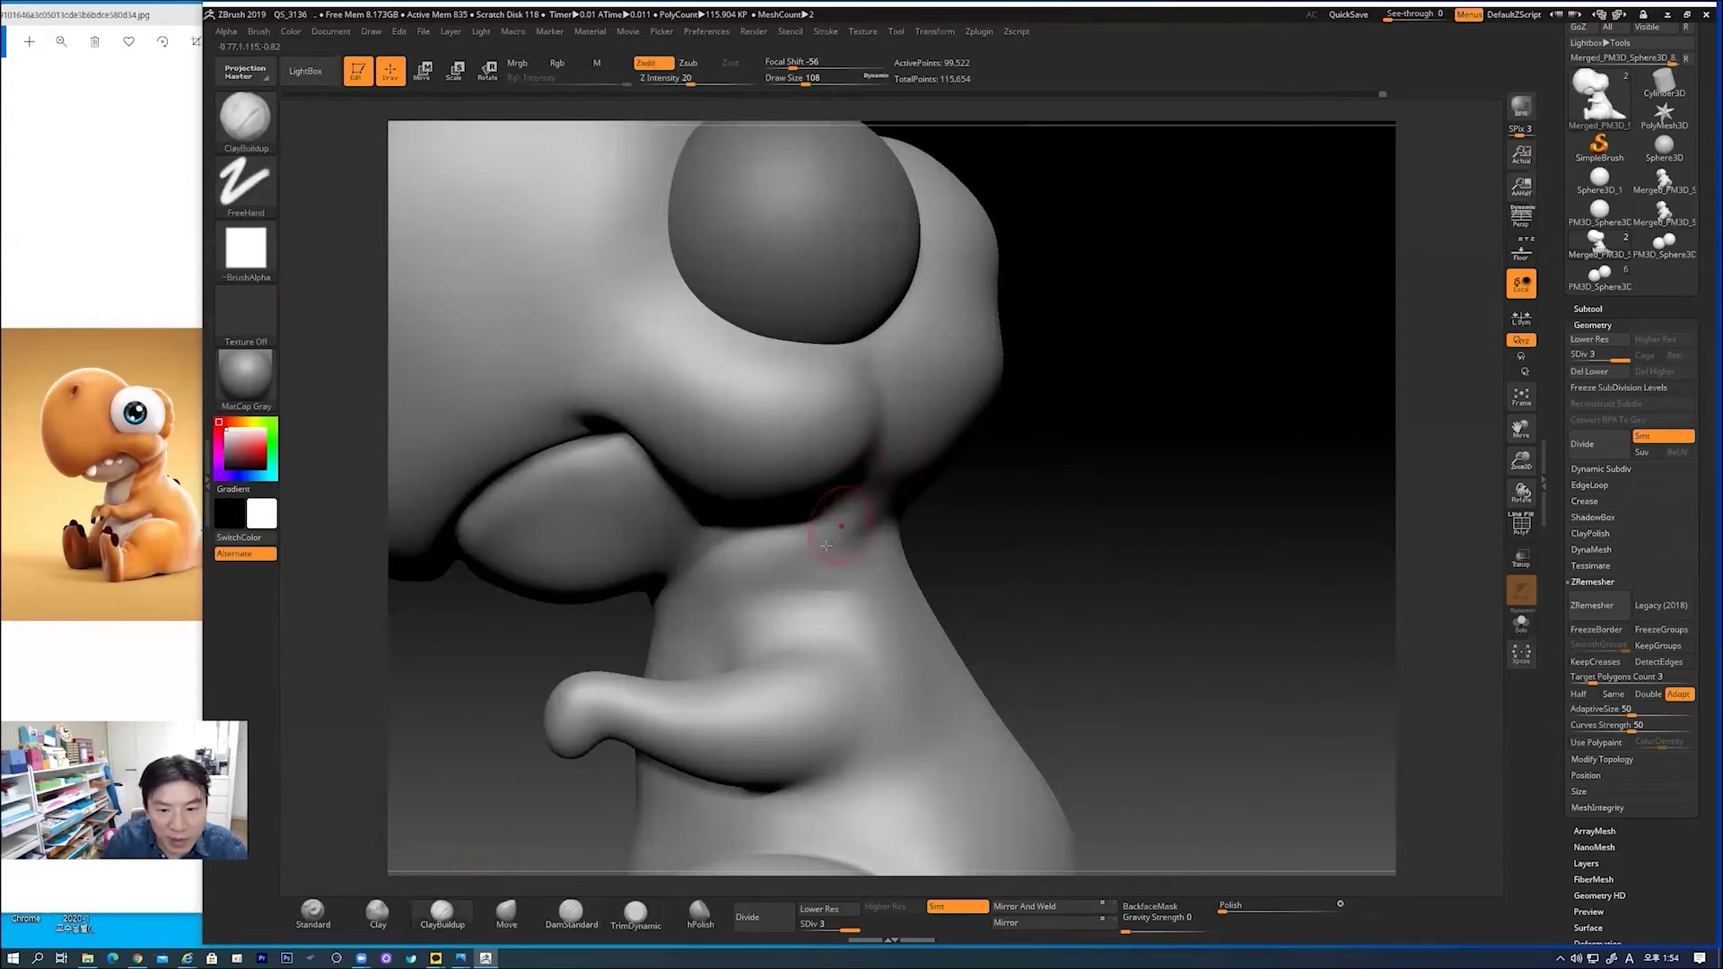
key(bracketright)
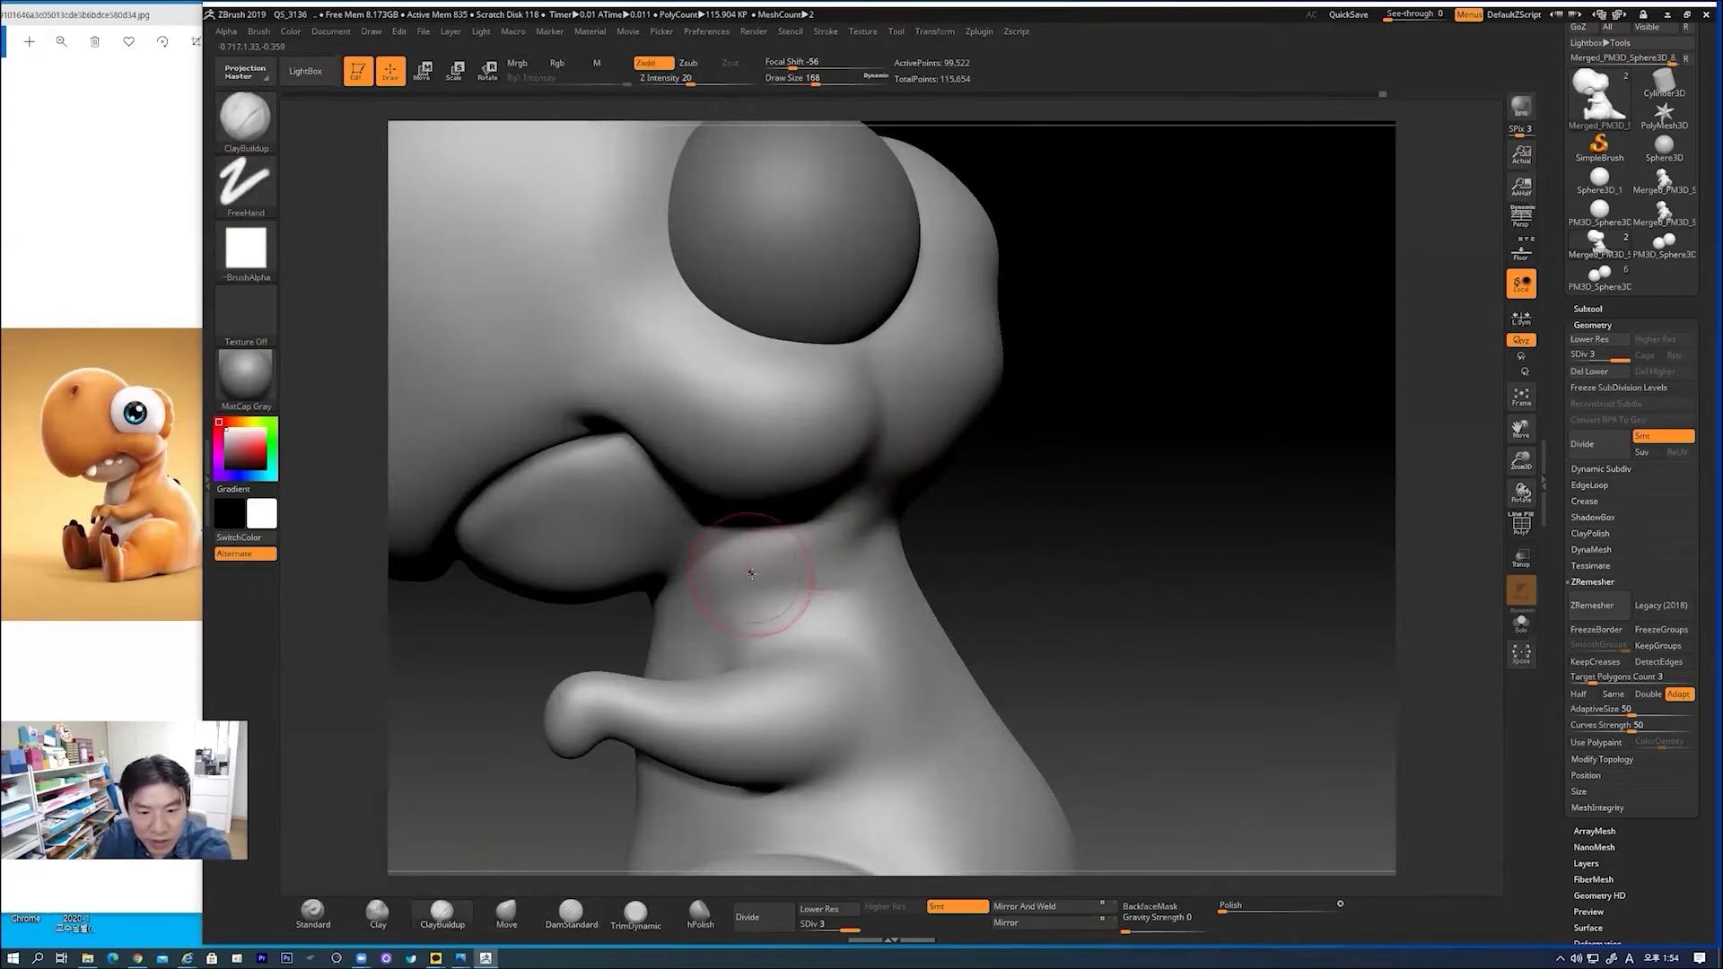
key(bracketleft)
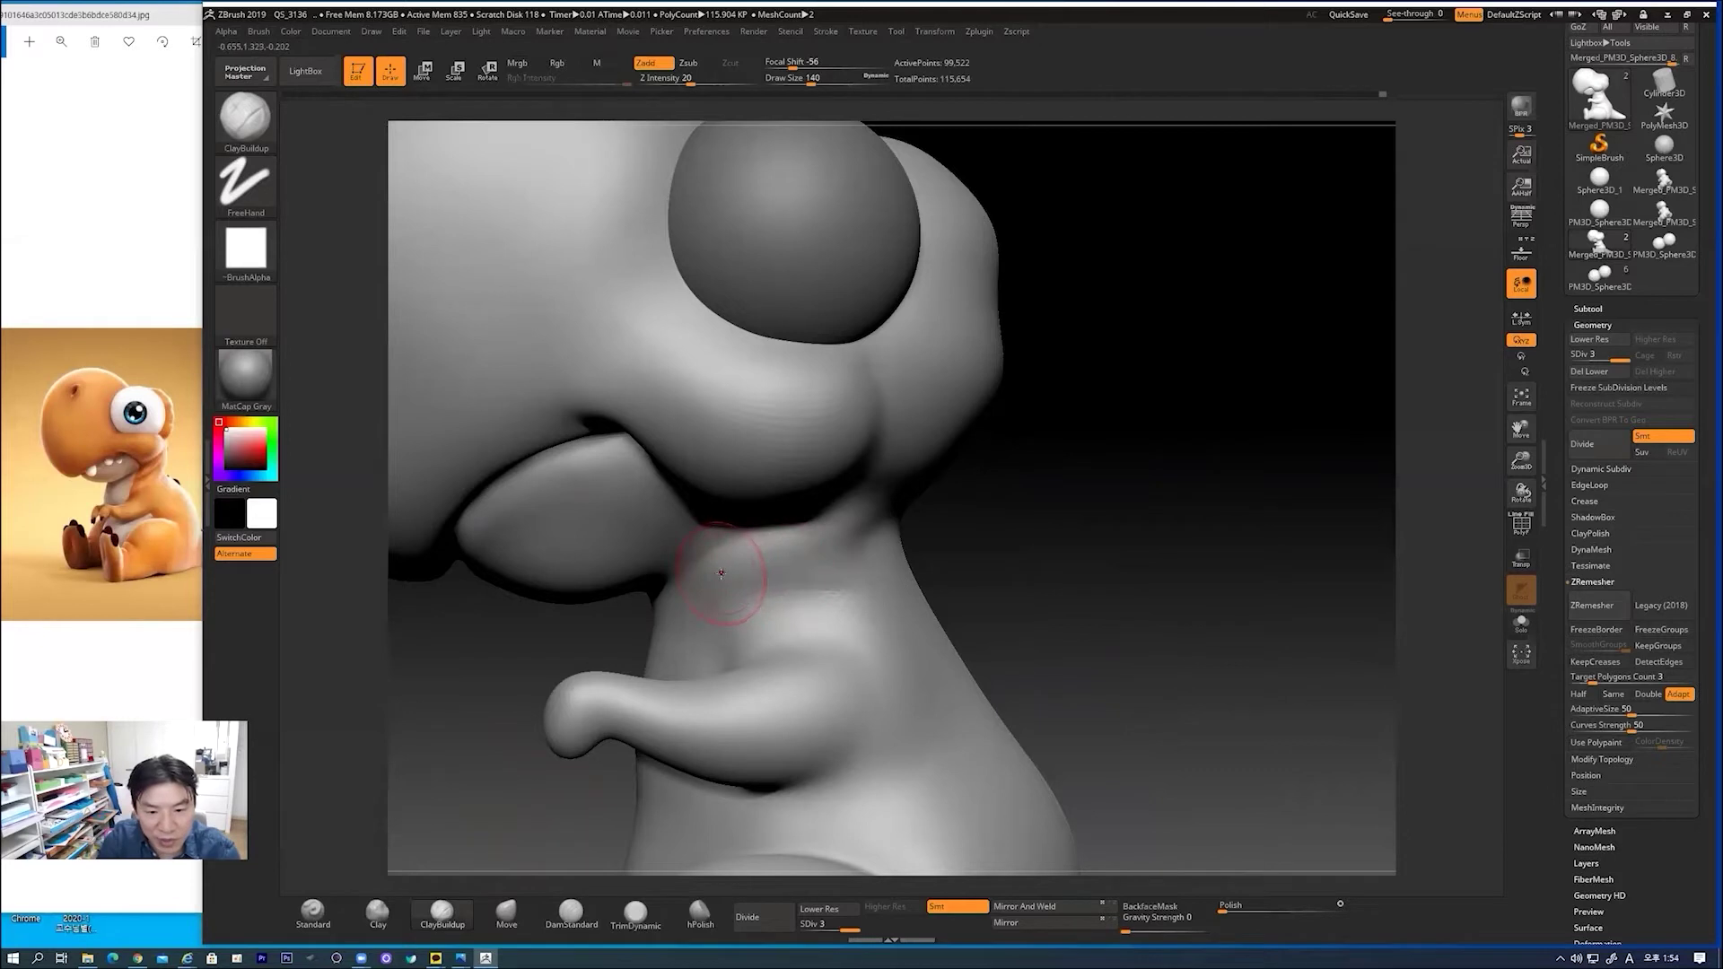
mouse_move(767, 554)
mouse_down()
mouse_move(852, 508)
mouse_move(714, 582)
mouse_up()
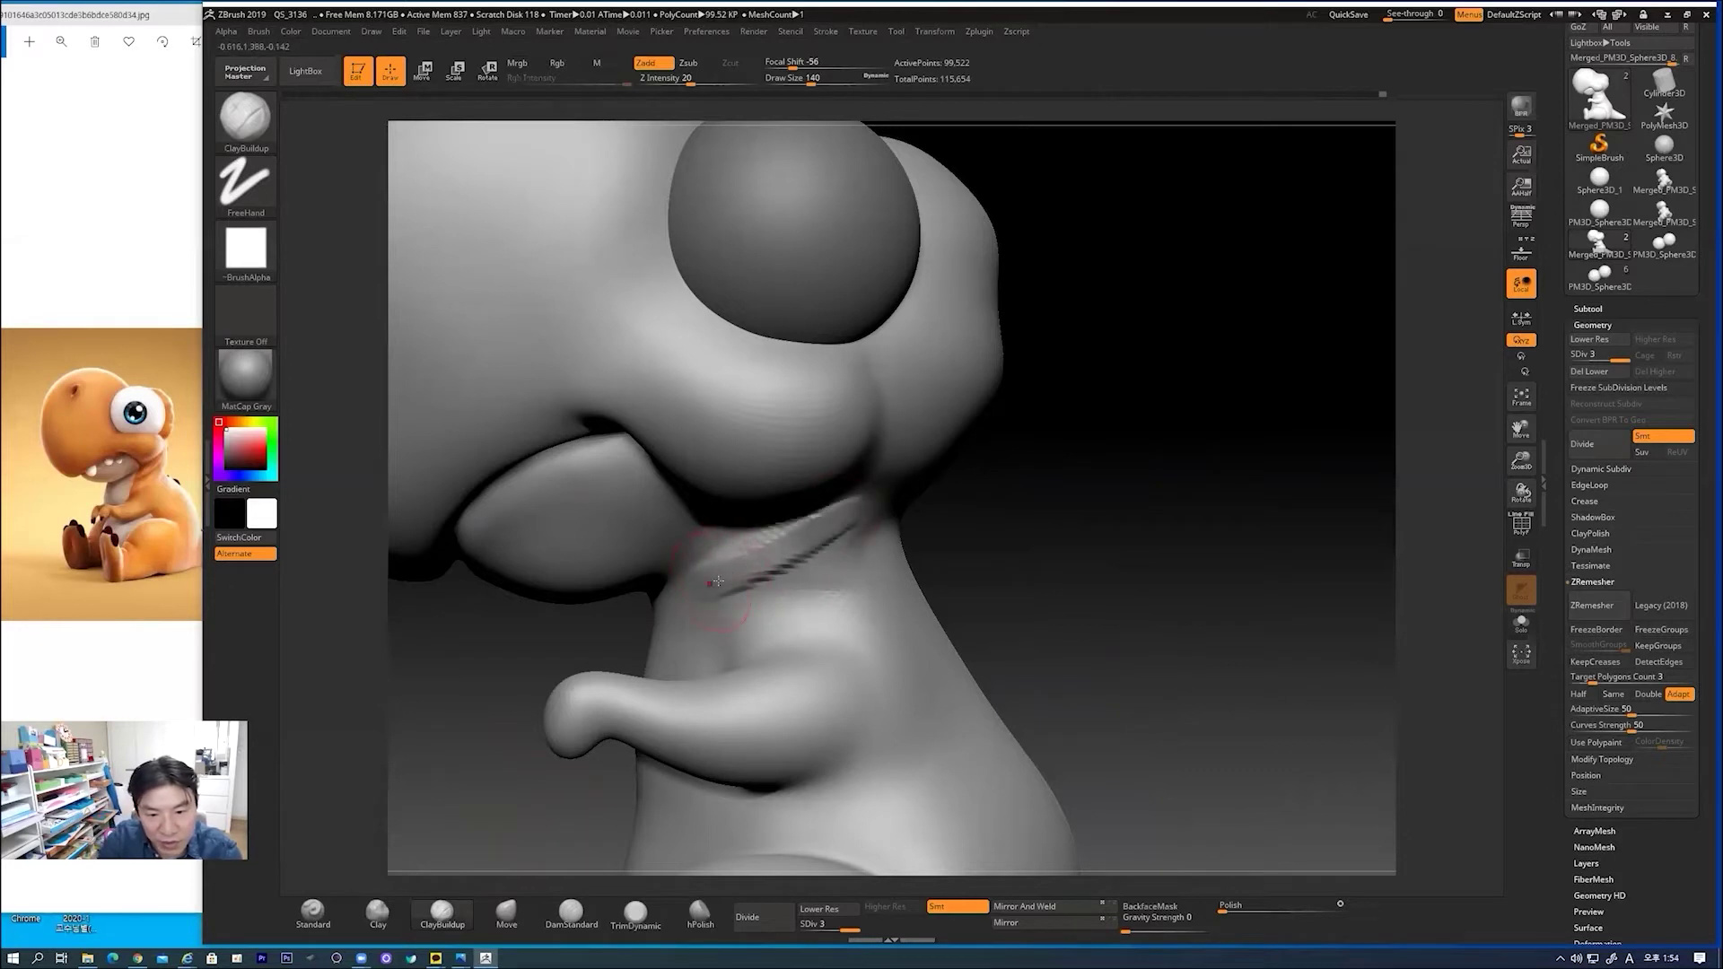
mouse_move(833, 524)
mouse_down()
mouse_move(737, 571)
mouse_move(801, 535)
mouse_up()
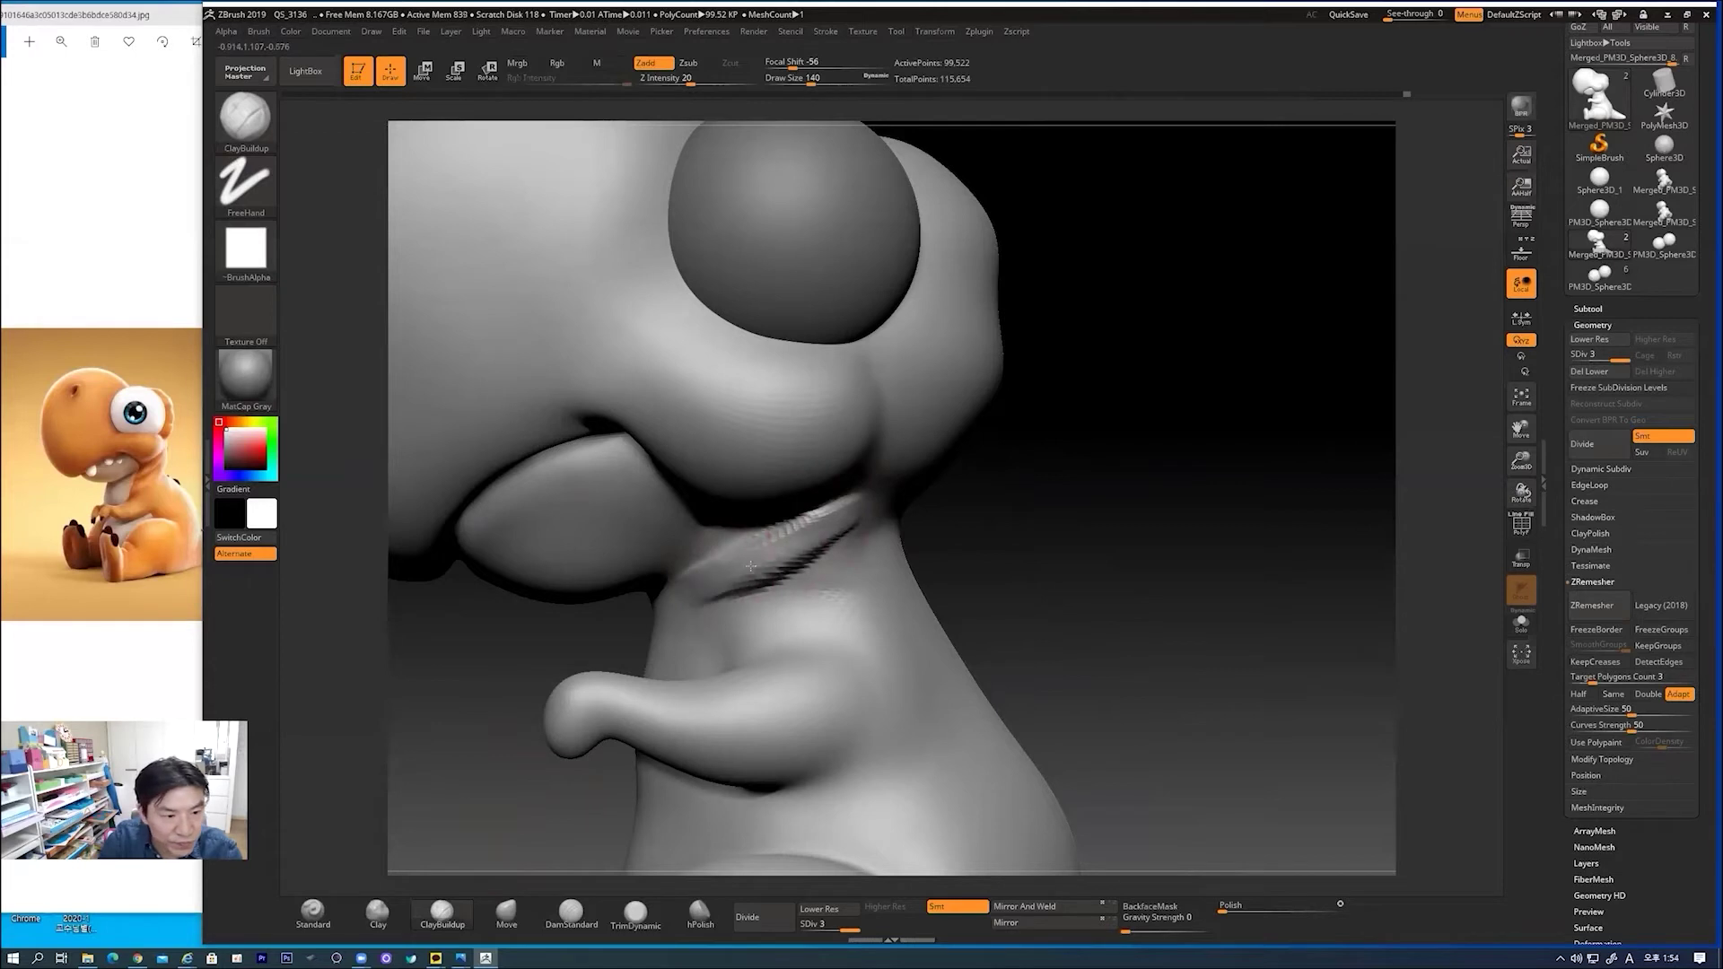
mouse_move(699, 586)
mouse_down()
mouse_move(791, 540)
mouse_move(739, 539)
mouse_move(745, 601)
mouse_move(844, 503)
mouse_move(745, 583)
mouse_move(698, 573)
mouse_move(895, 490)
mouse_move(757, 577)
mouse_move(823, 517)
mouse_up()
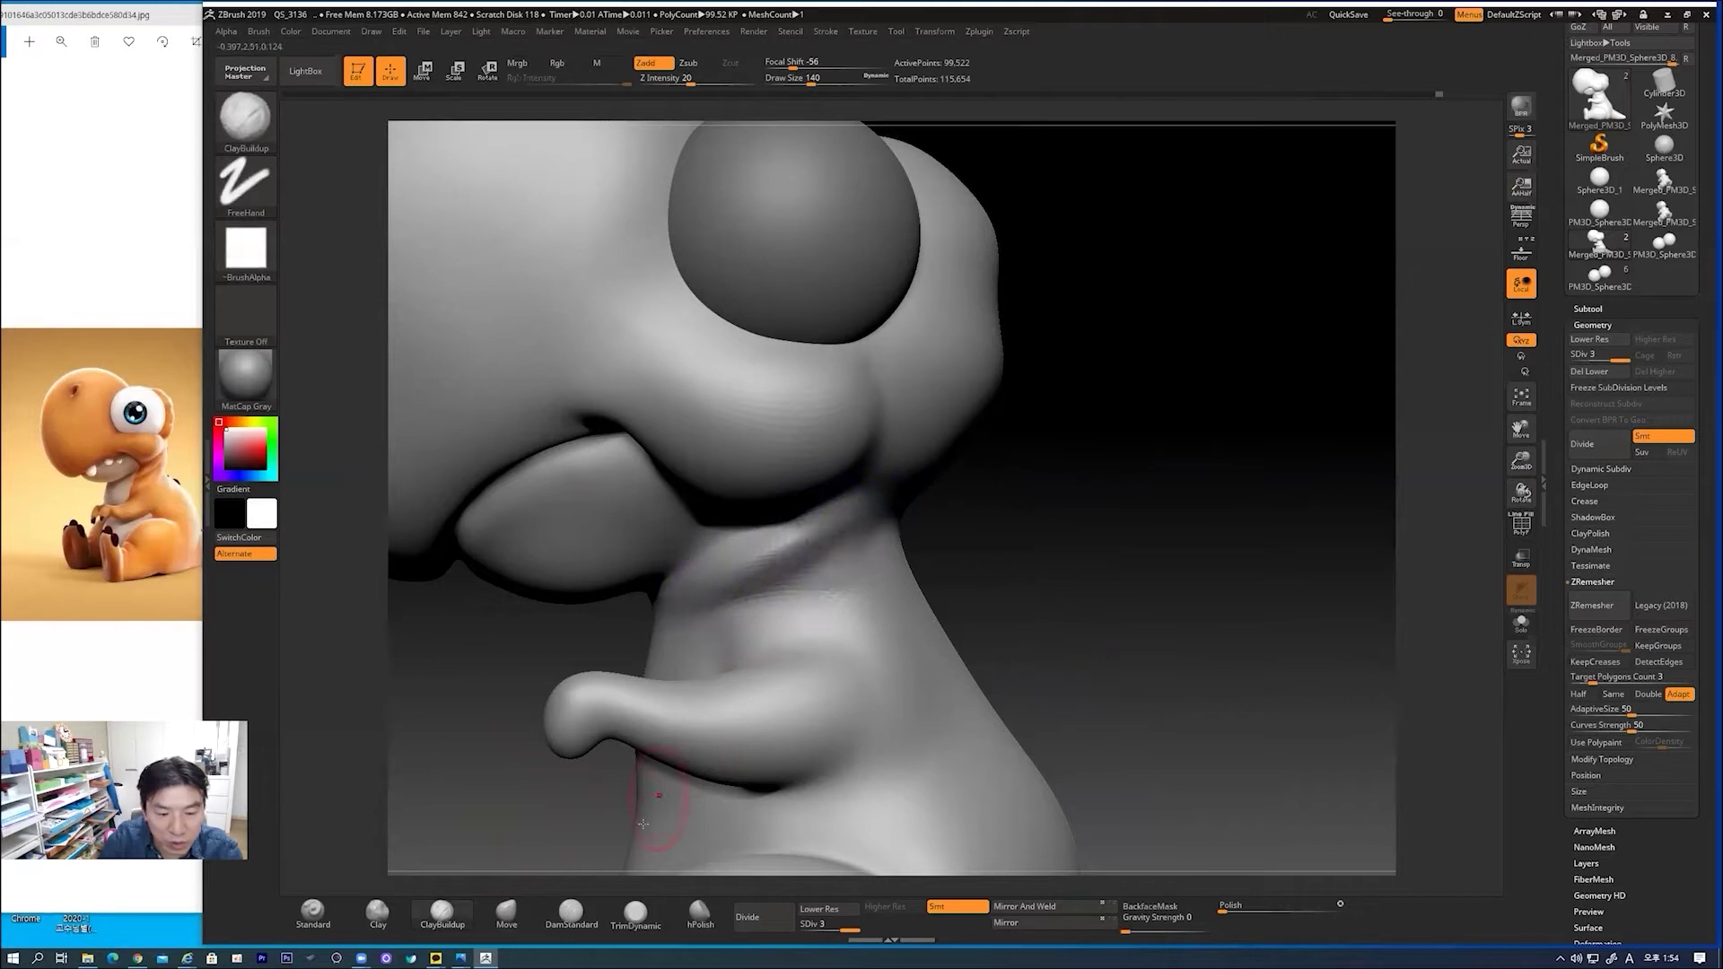
- Carve a crease beneath the neck fold with the DamStandard brush, extending it toward the back of the head
click(570, 912)
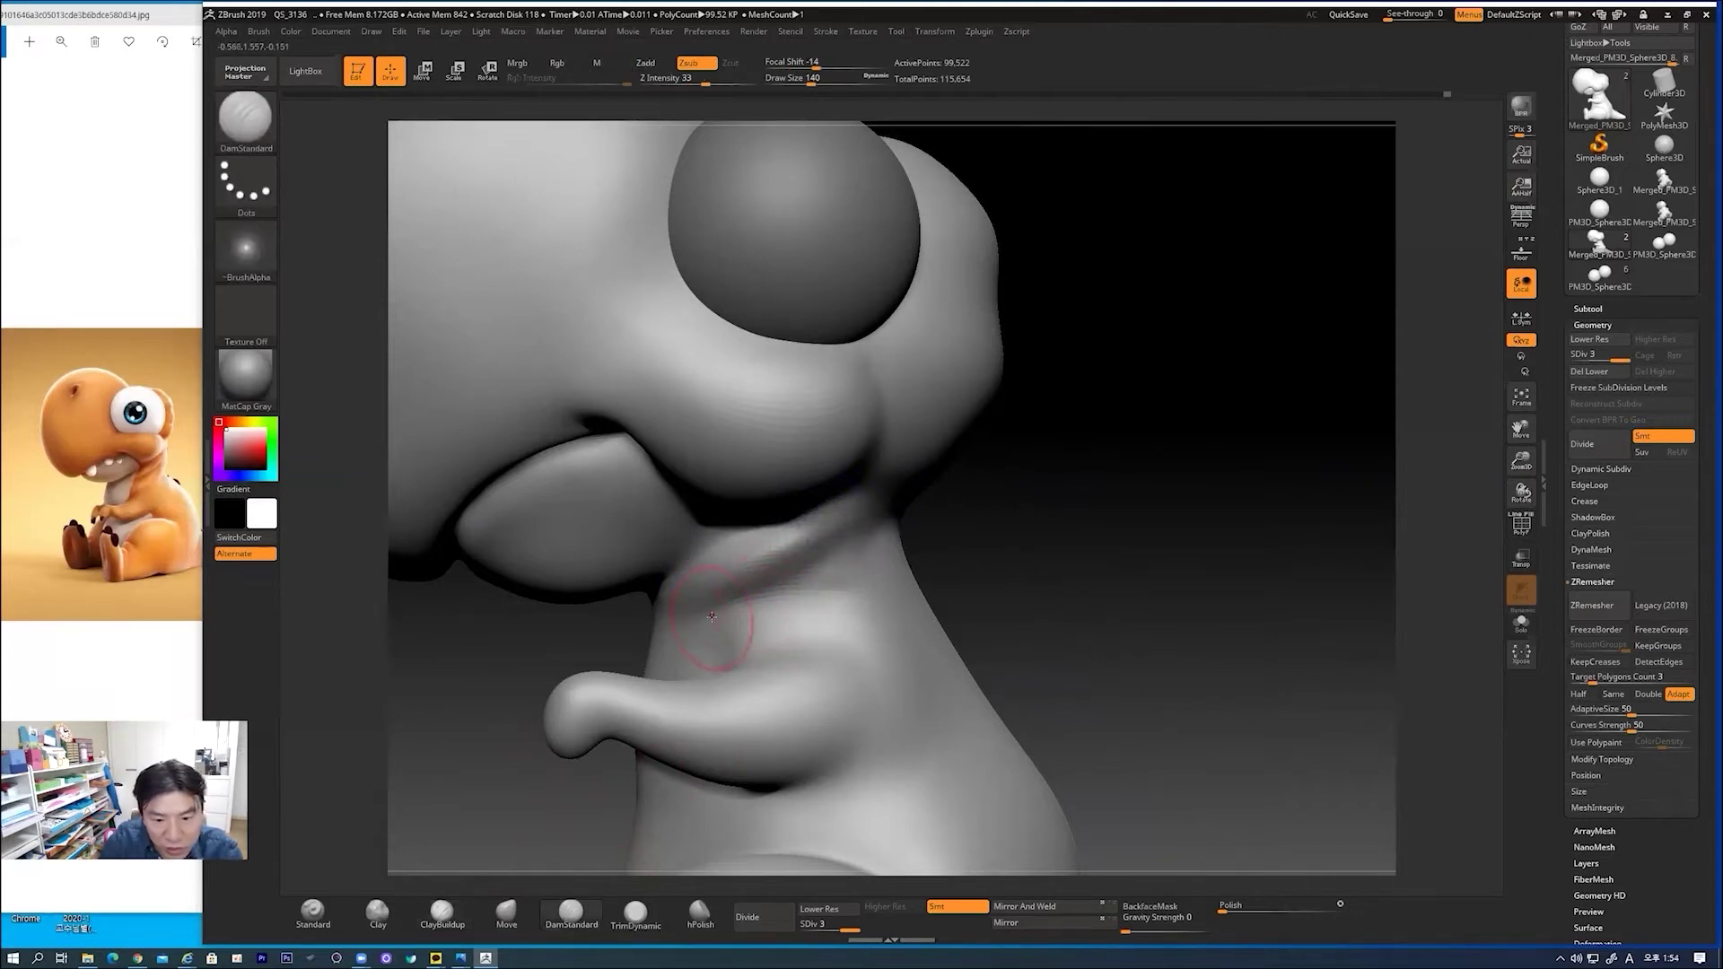
mouse_move(740, 616)
mouse_down()
mouse_move(872, 505)
mouse_move(763, 603)
mouse_move(809, 591)
mouse_up()
mouse_move(1061, 536)
alt+mouse_down()
mouse_move(985, 558)
mouse_move(1065, 553)
alt+mouse_up()
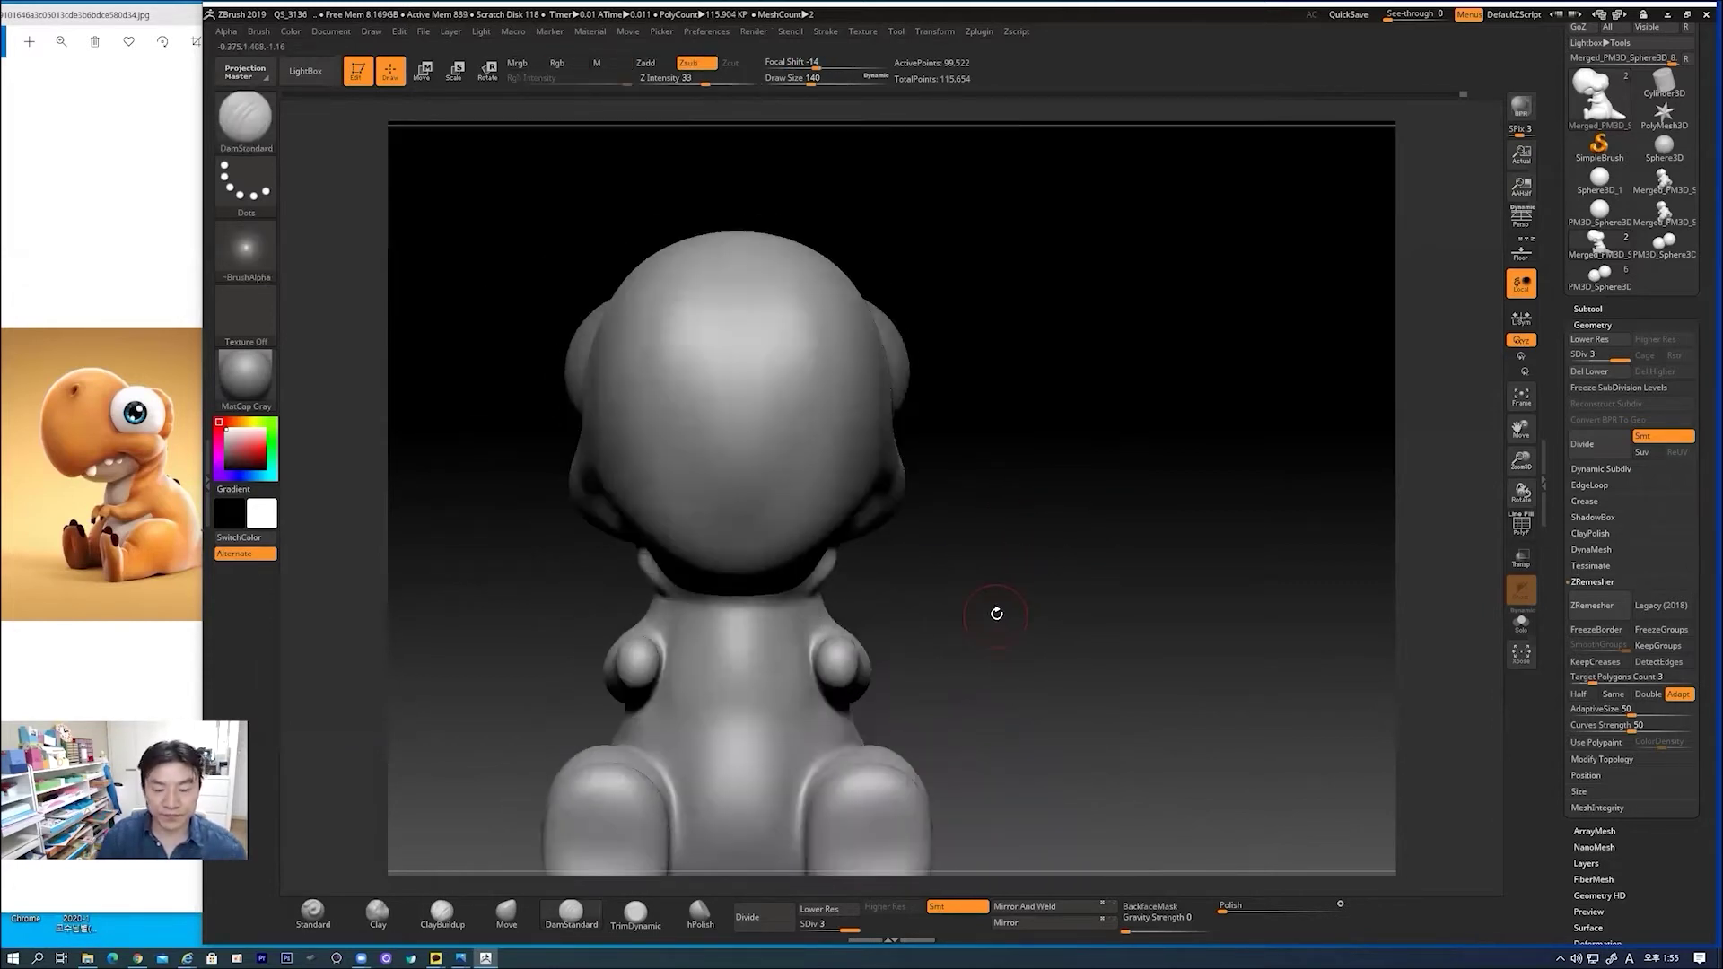
mouse_move(995, 598)
mouse_down()
mouse_move(898, 583)
mouse_move(845, 548)
mouse_up()
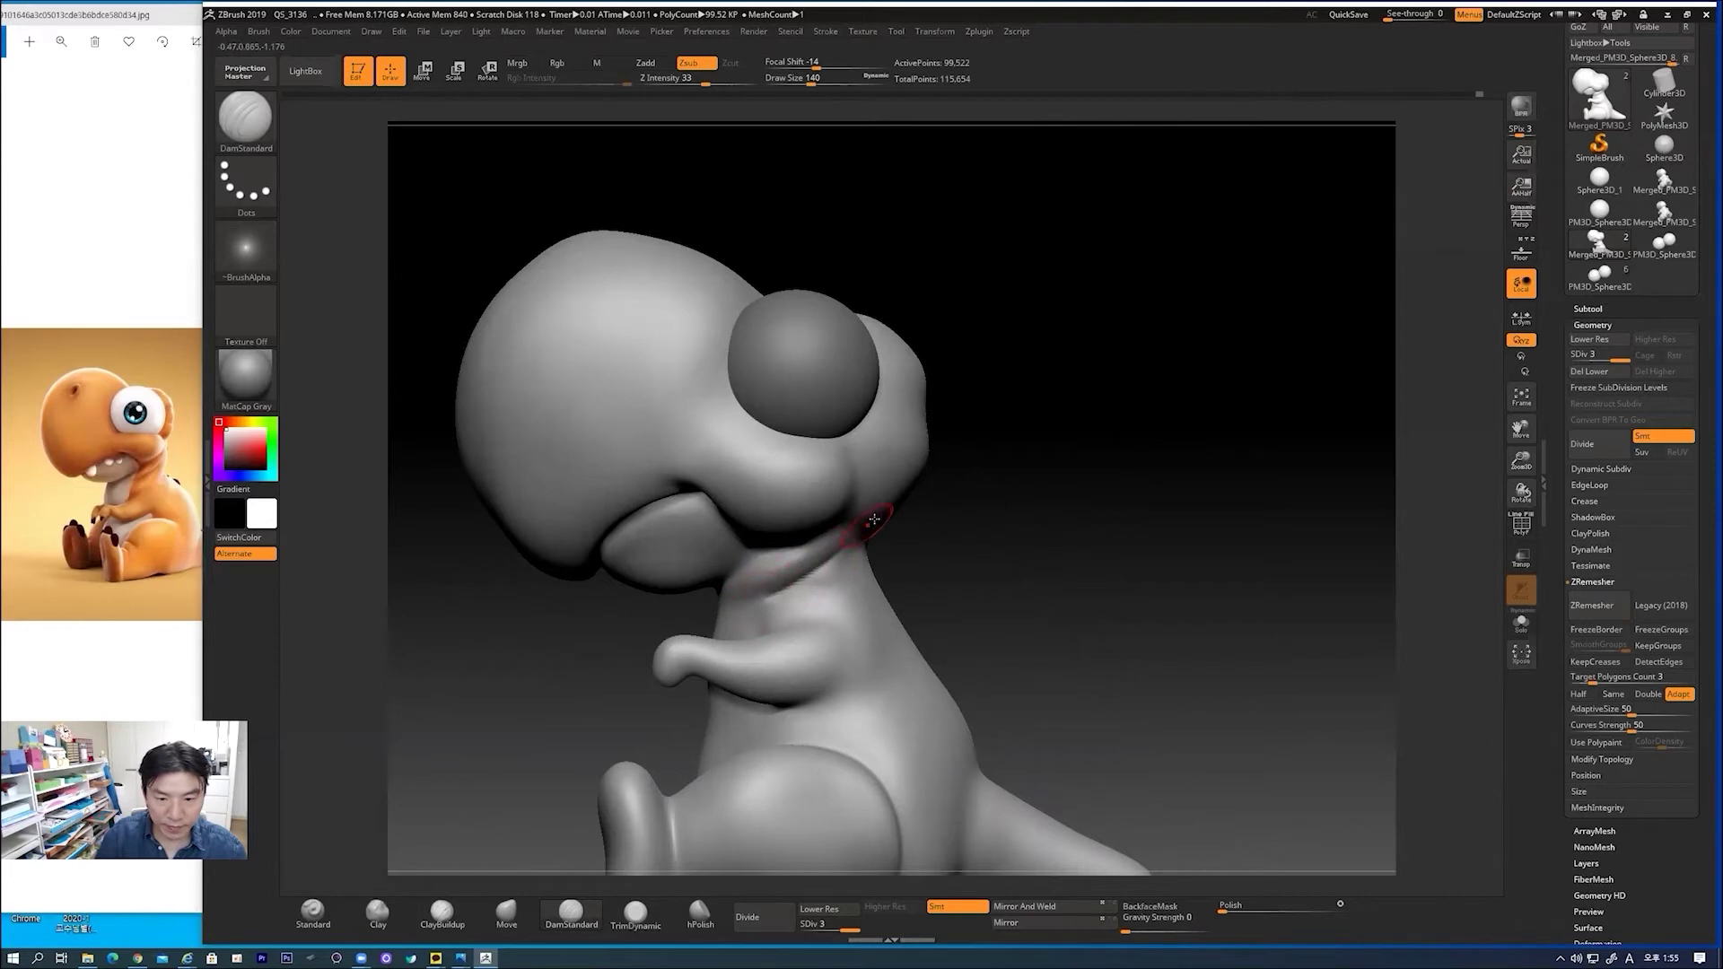
- Subdivide the dinosaur body mesh to subdivision level 4
key(shift)
mouse_move(990, 552)
shift+mouse_down()
mouse_move(1019, 558)
mouse_move(929, 603)
mouse_move(981, 596)
shift+mouse_up()
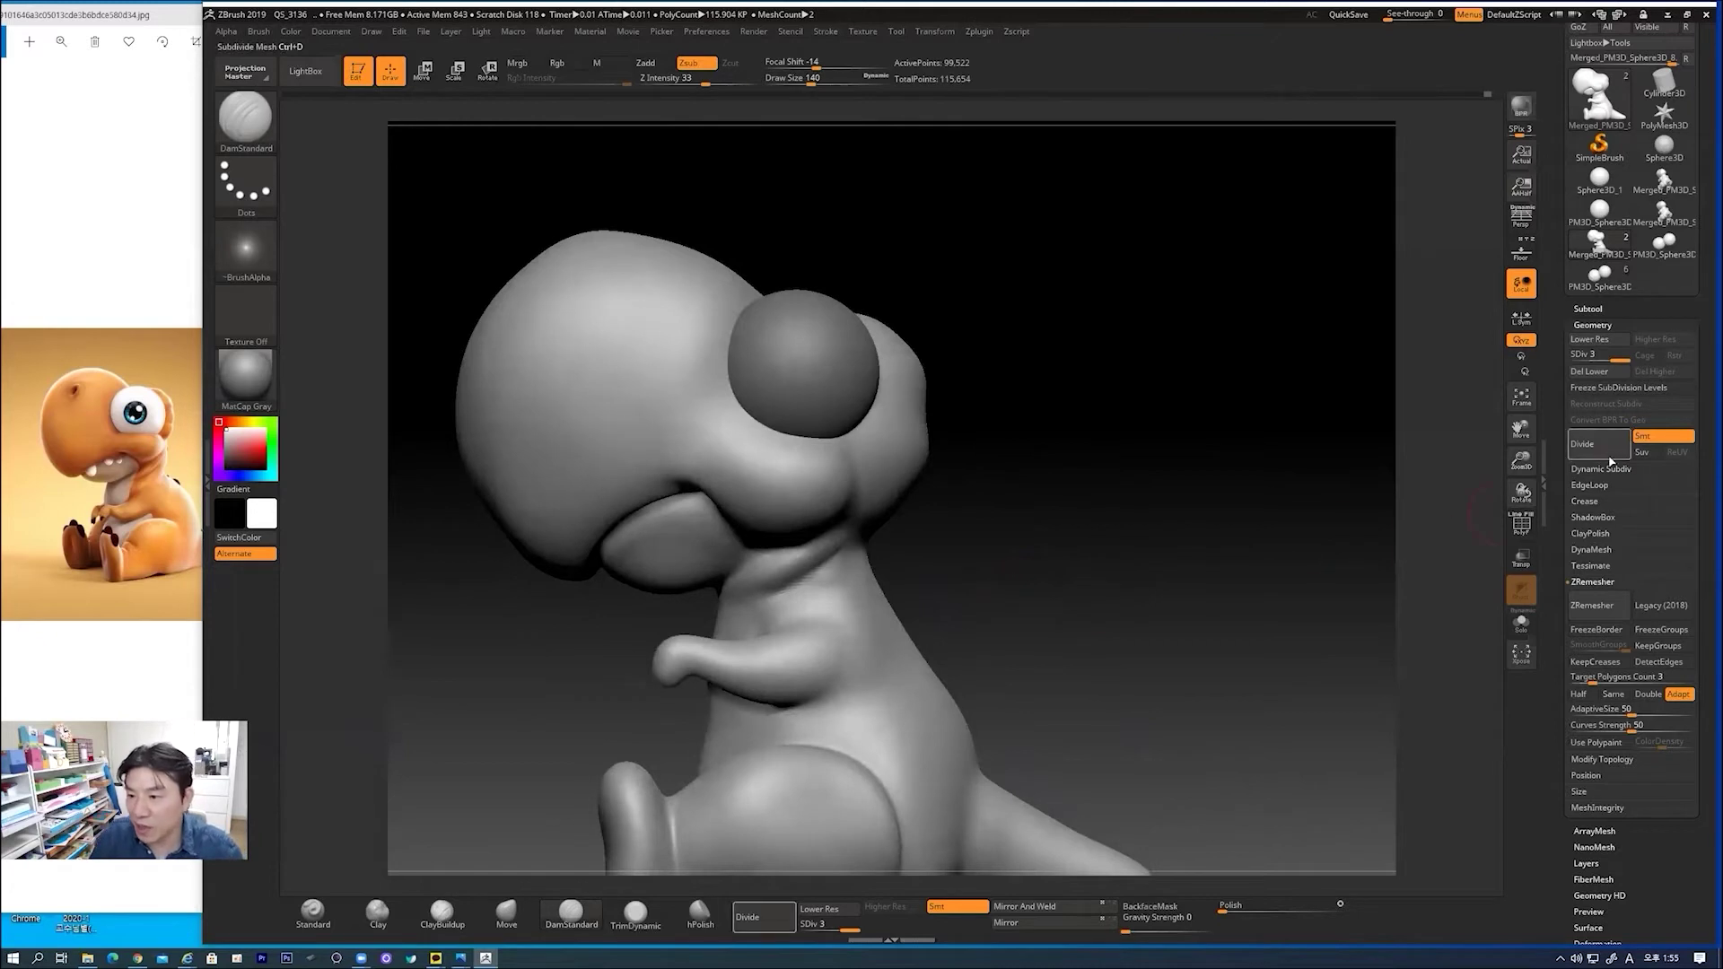
mouse_move(1594, 102)
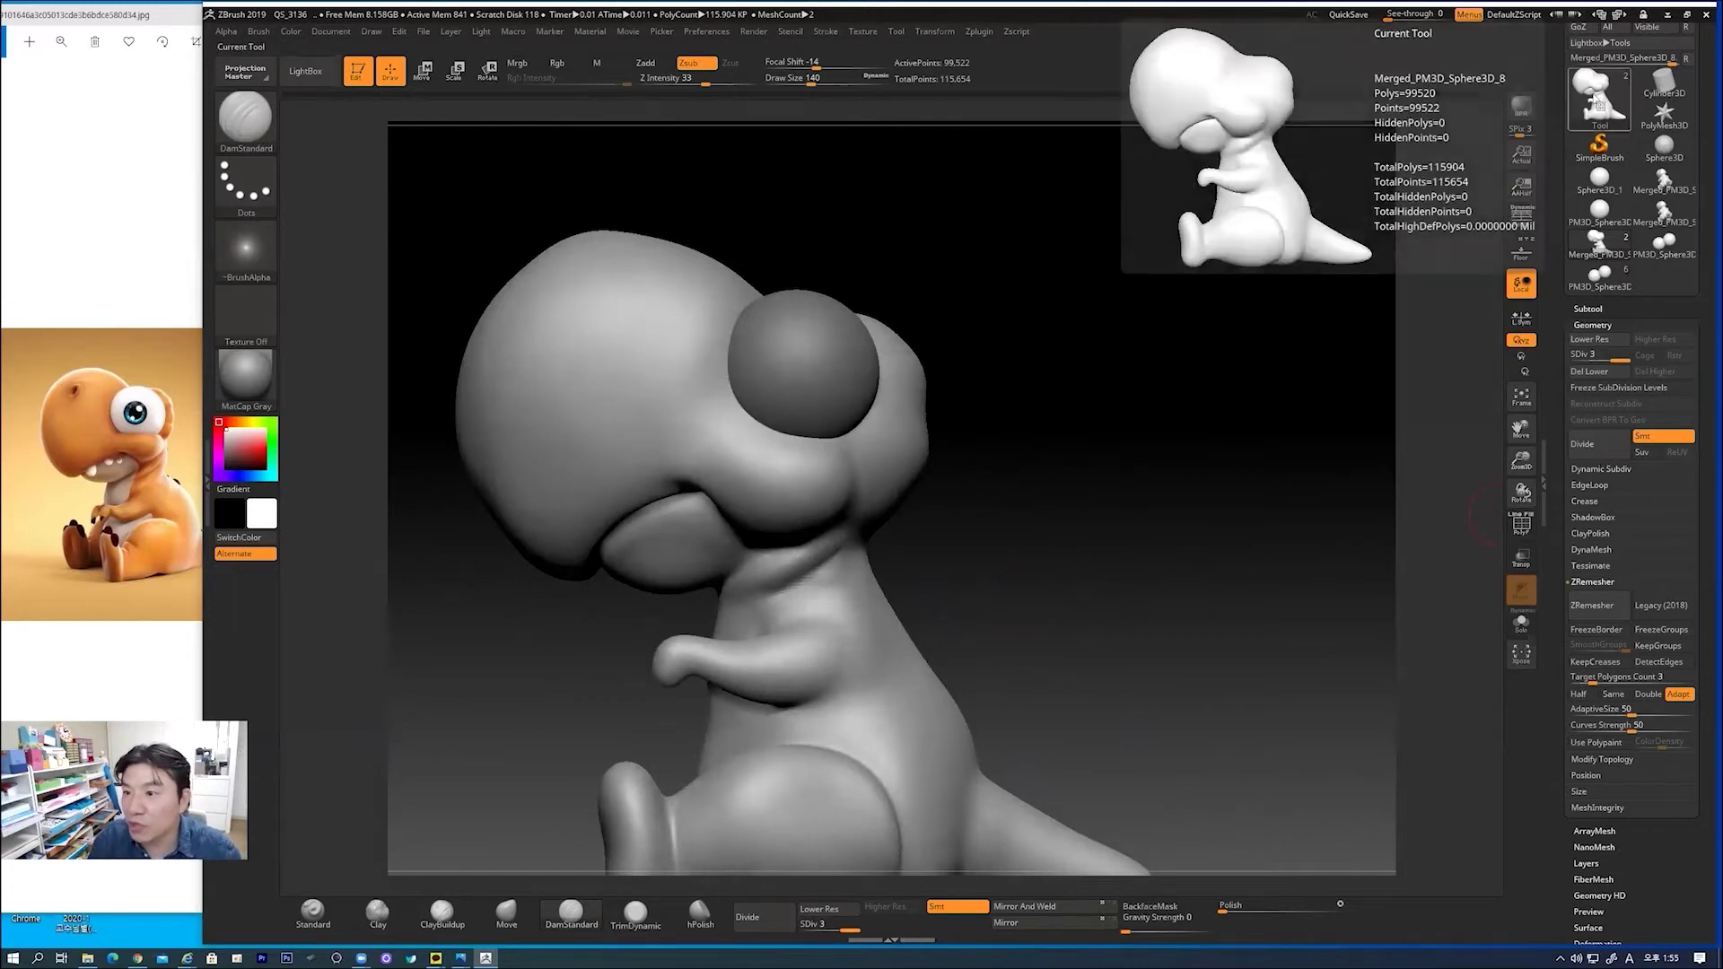
click(1605, 459)
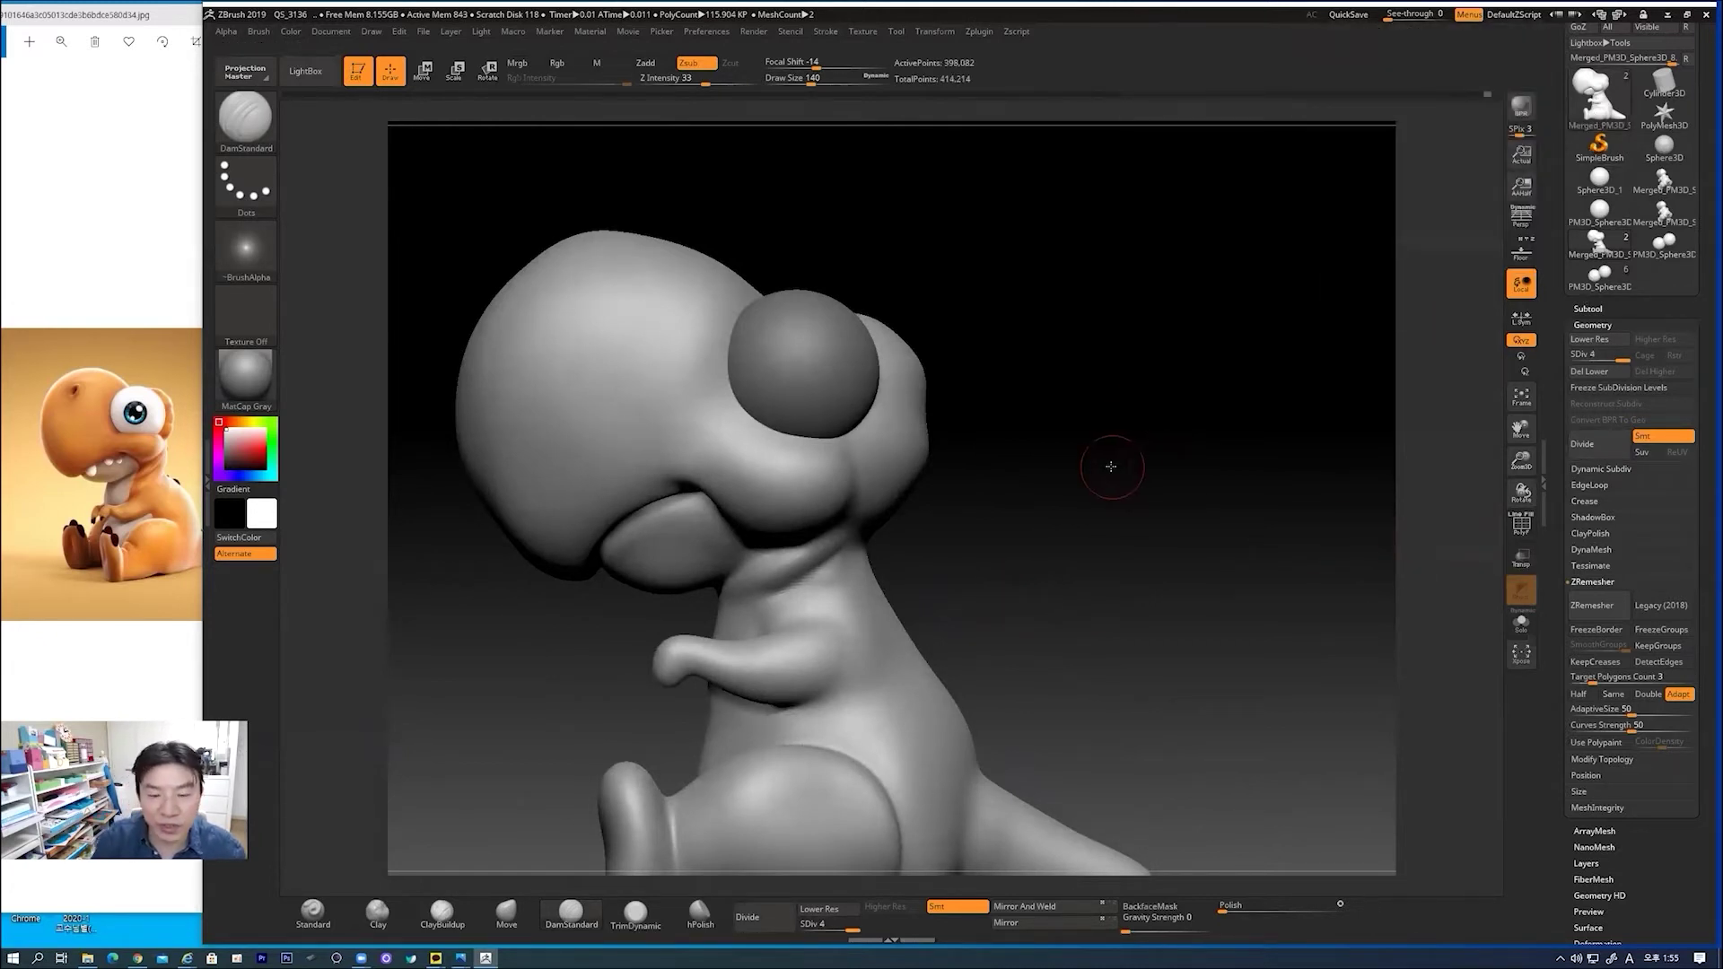
- Smooth the crease where the back of the cheek meets the neck, and subdivide the body mesh to level 5
alt+drag(1072, 538, 1005, 547)
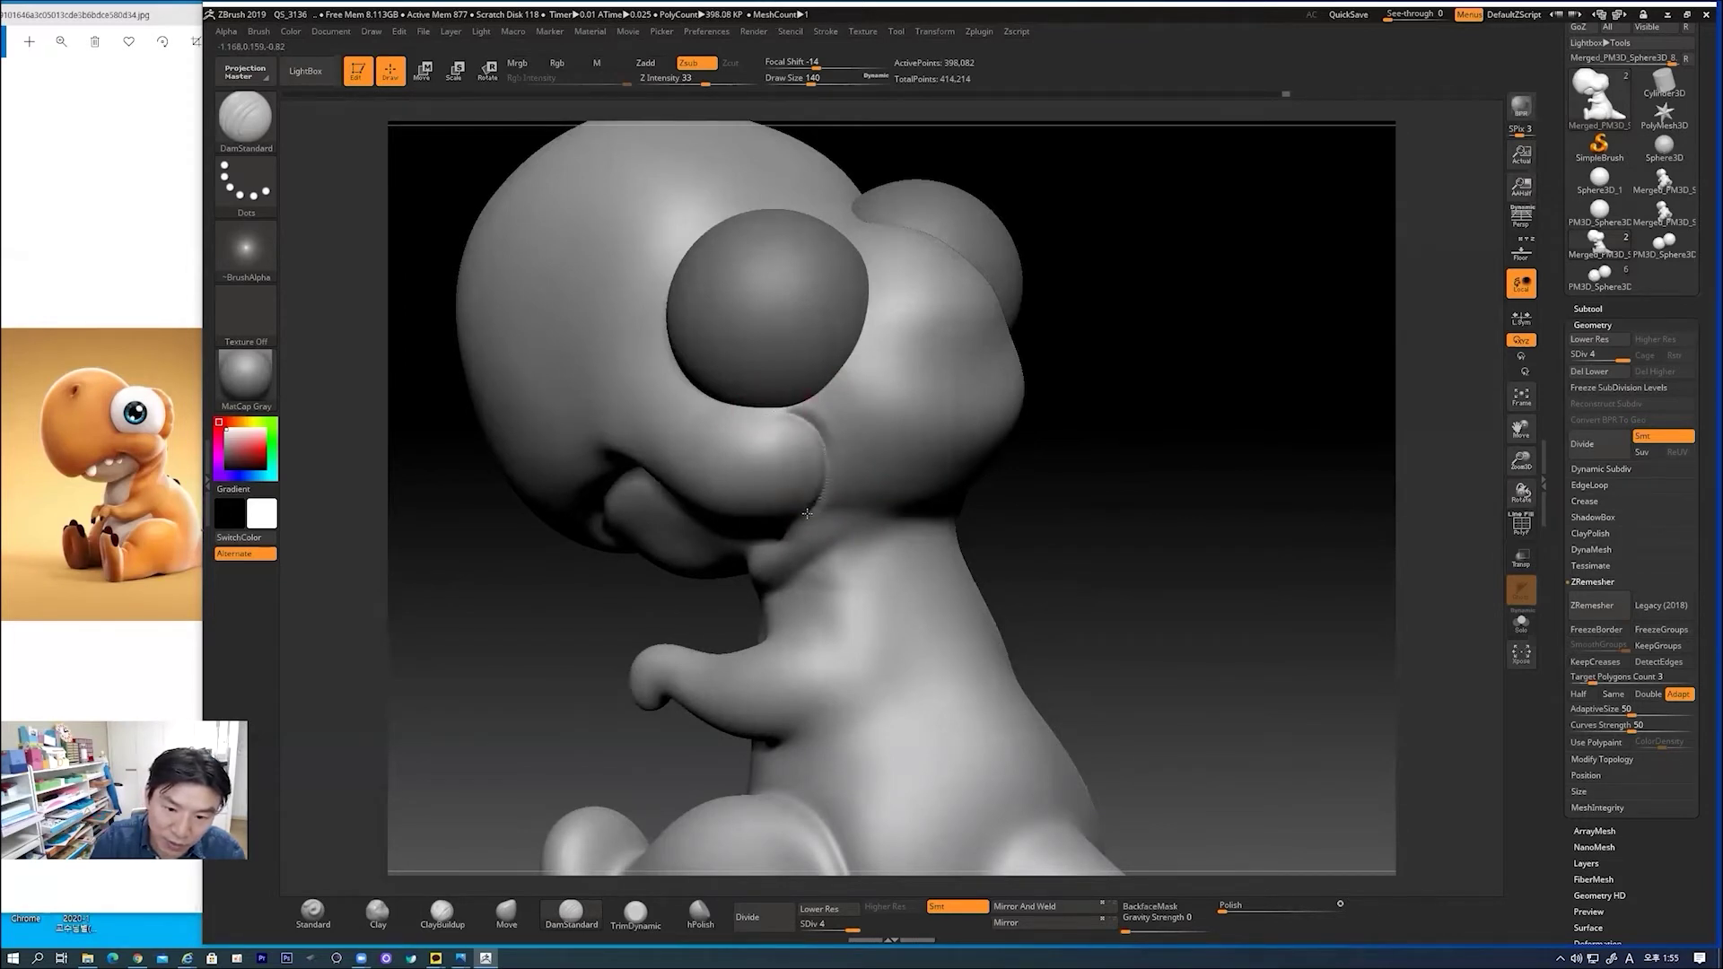
mouse_move(817, 458)
shift+mouse_down()
mouse_move(777, 419)
mouse_move(823, 464)
shift+mouse_up()
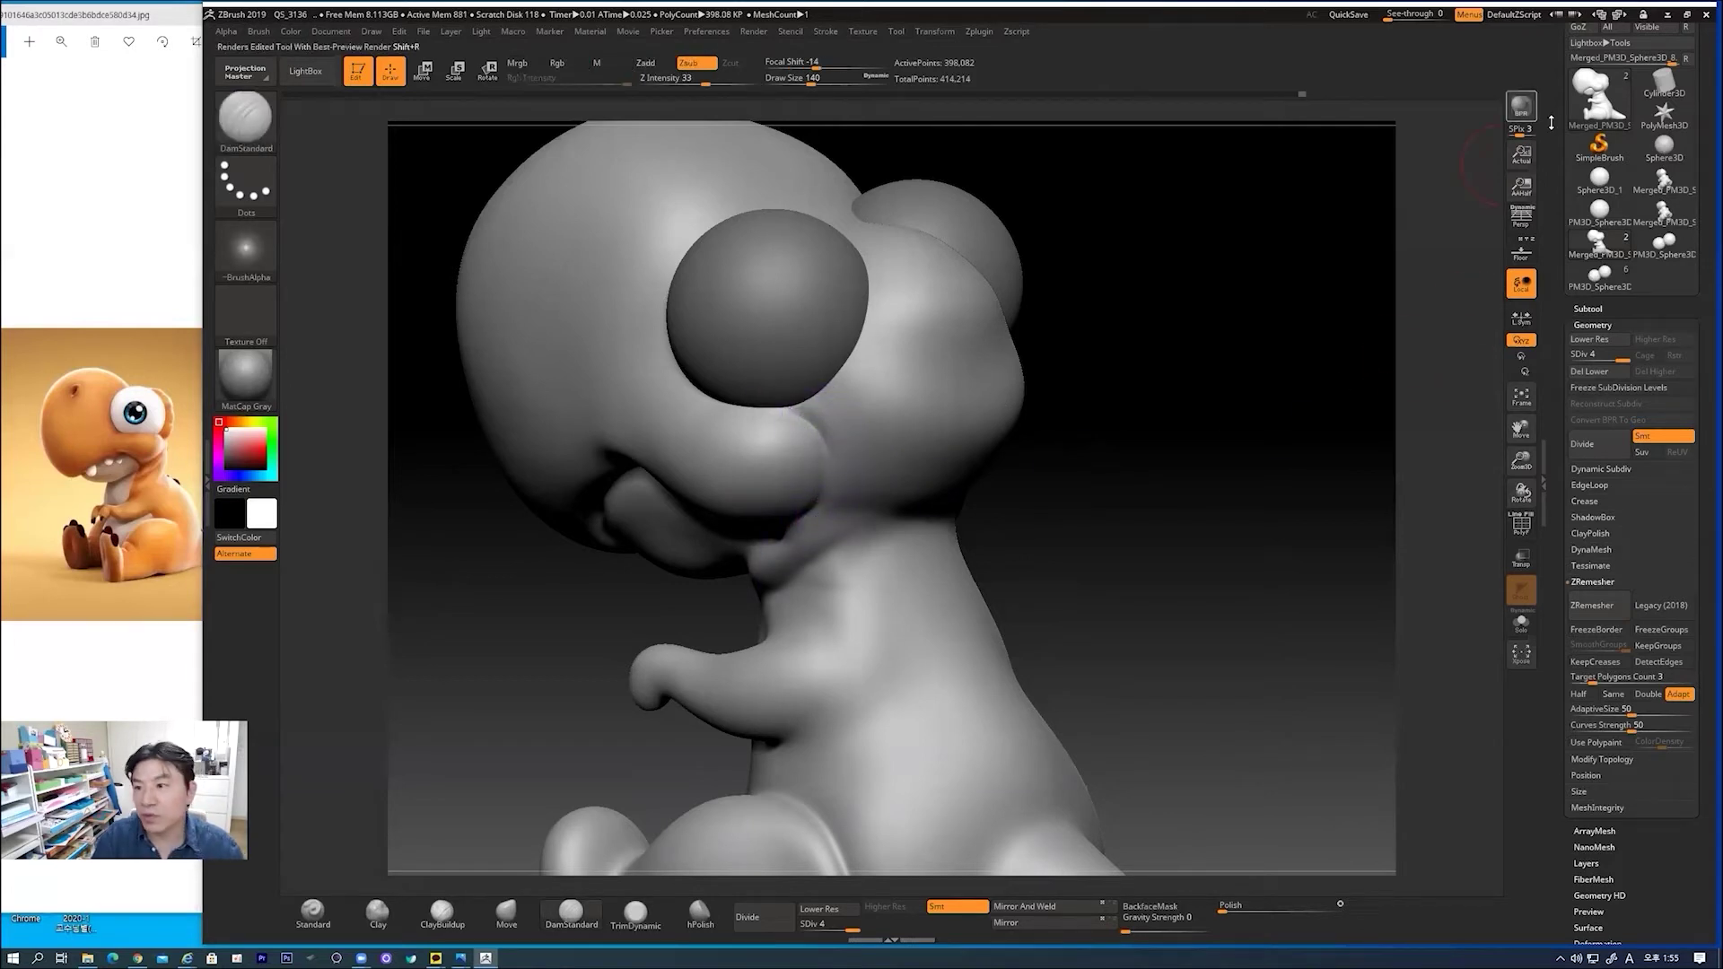
mouse_move(1598, 118)
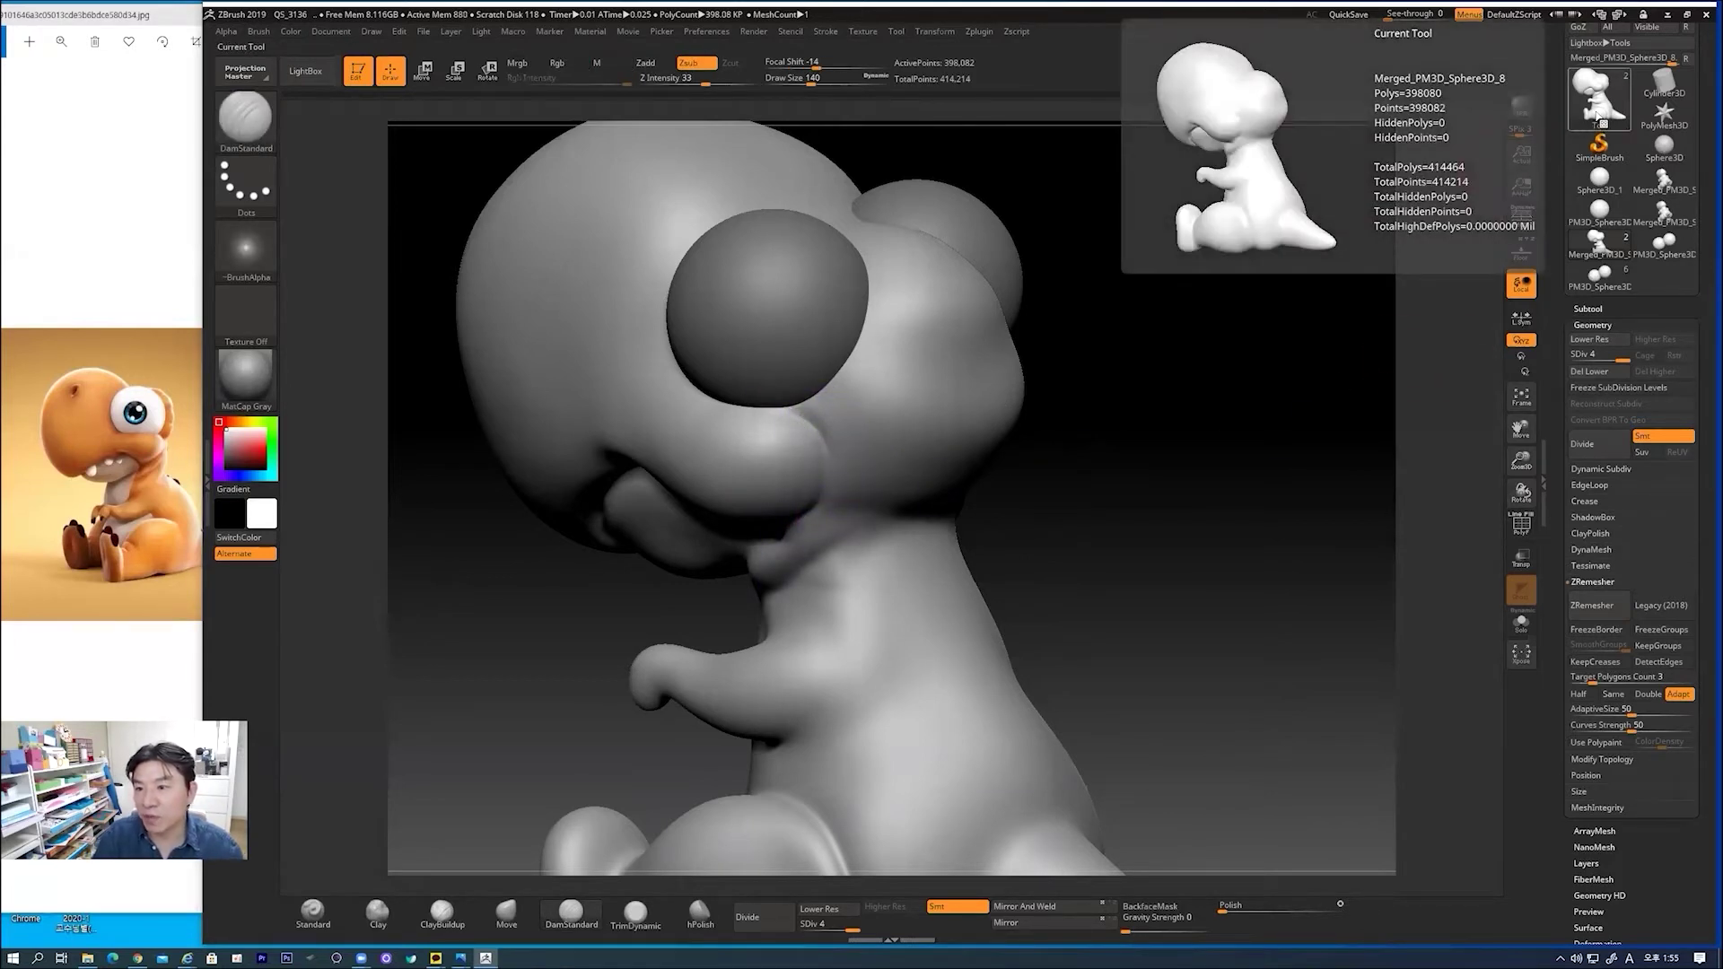
click(1596, 444)
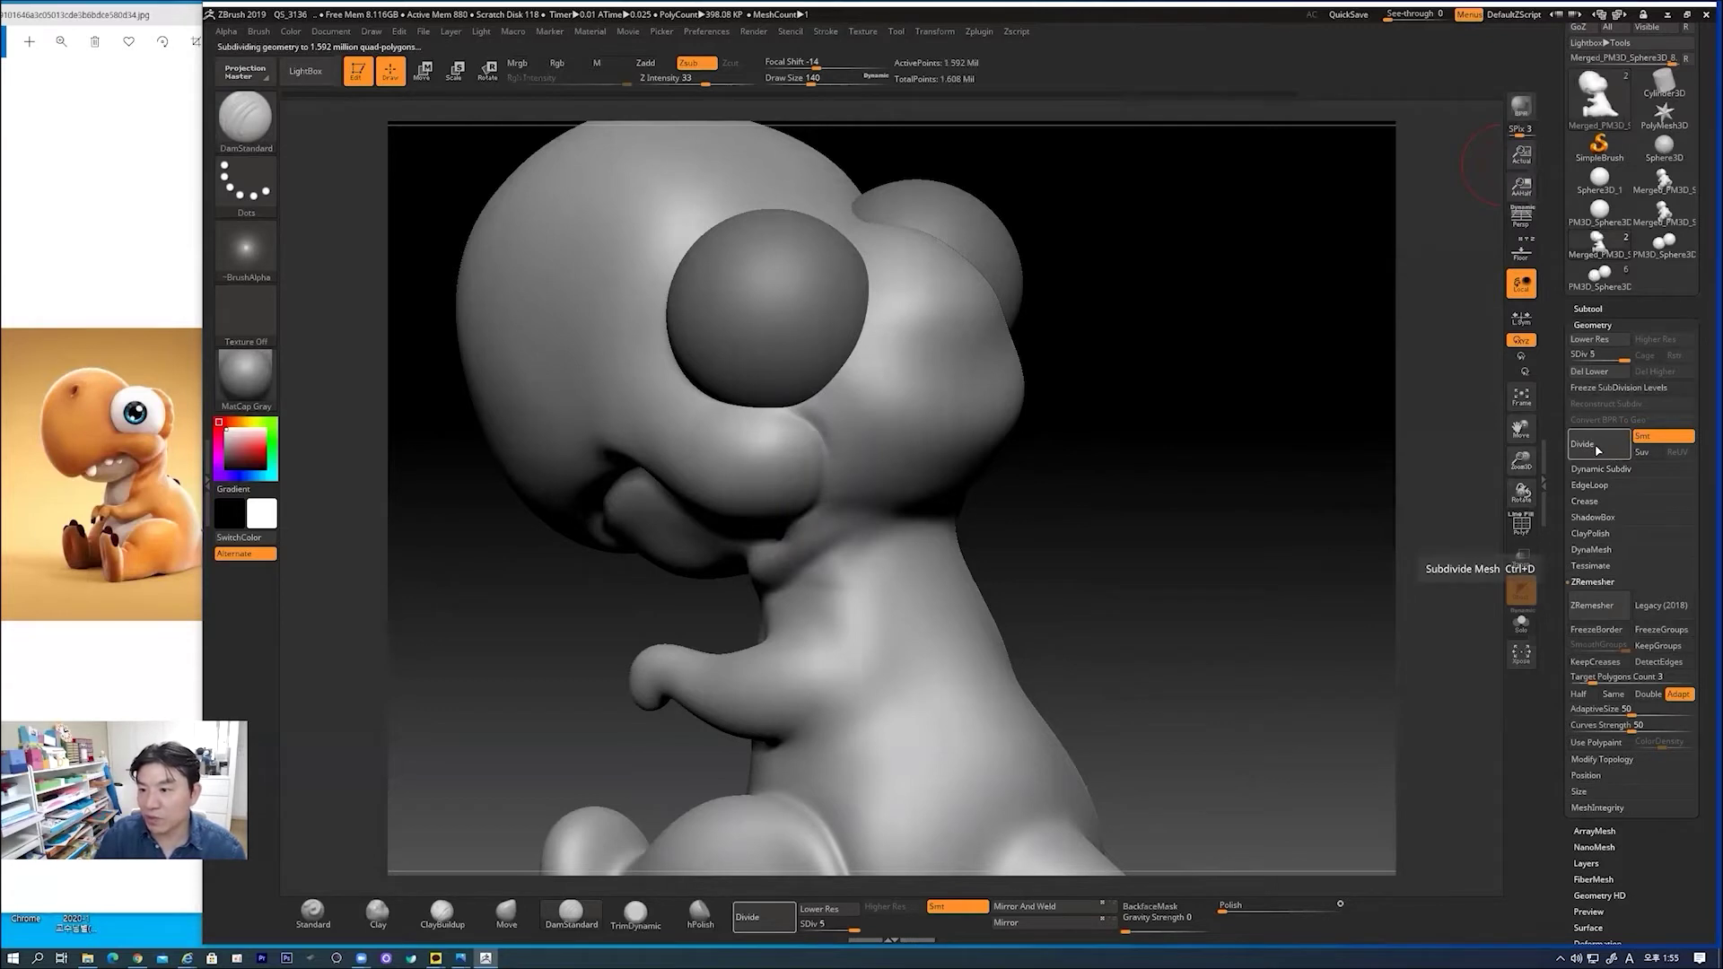
mouse_move(1600, 108)
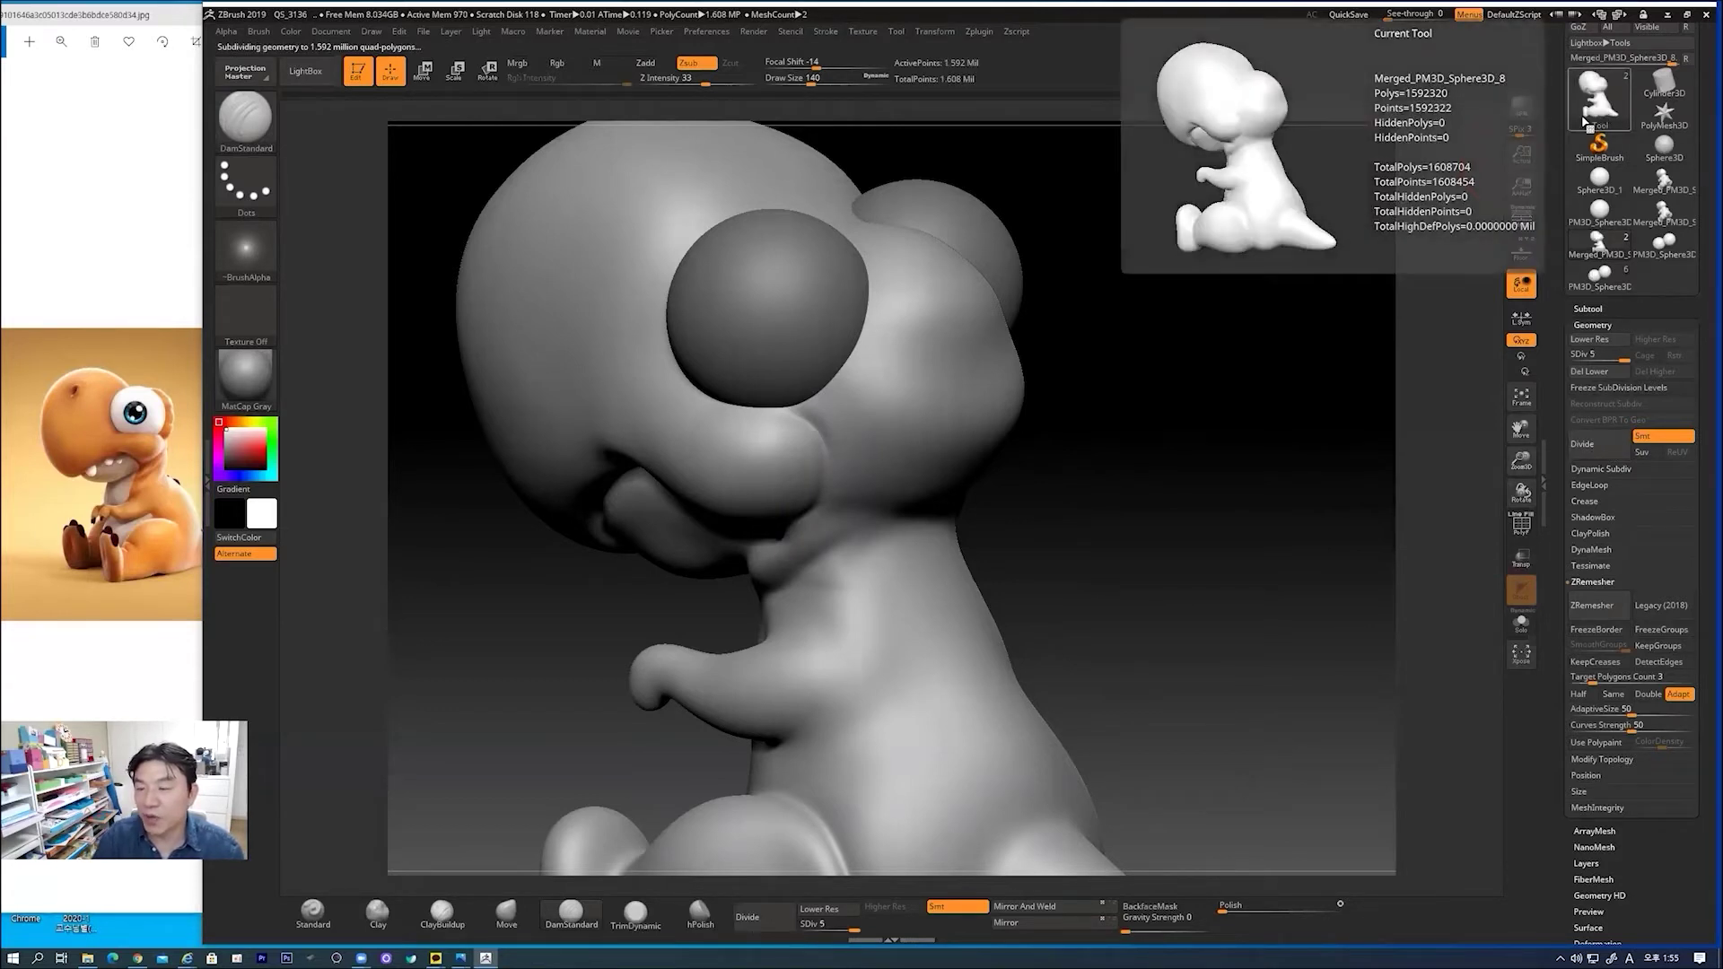
- Reduce the brush draw size to 124 and smooth the neck fold below the cheek
drag(1173, 477, 1200, 439)
drag(1065, 561, 900, 504)
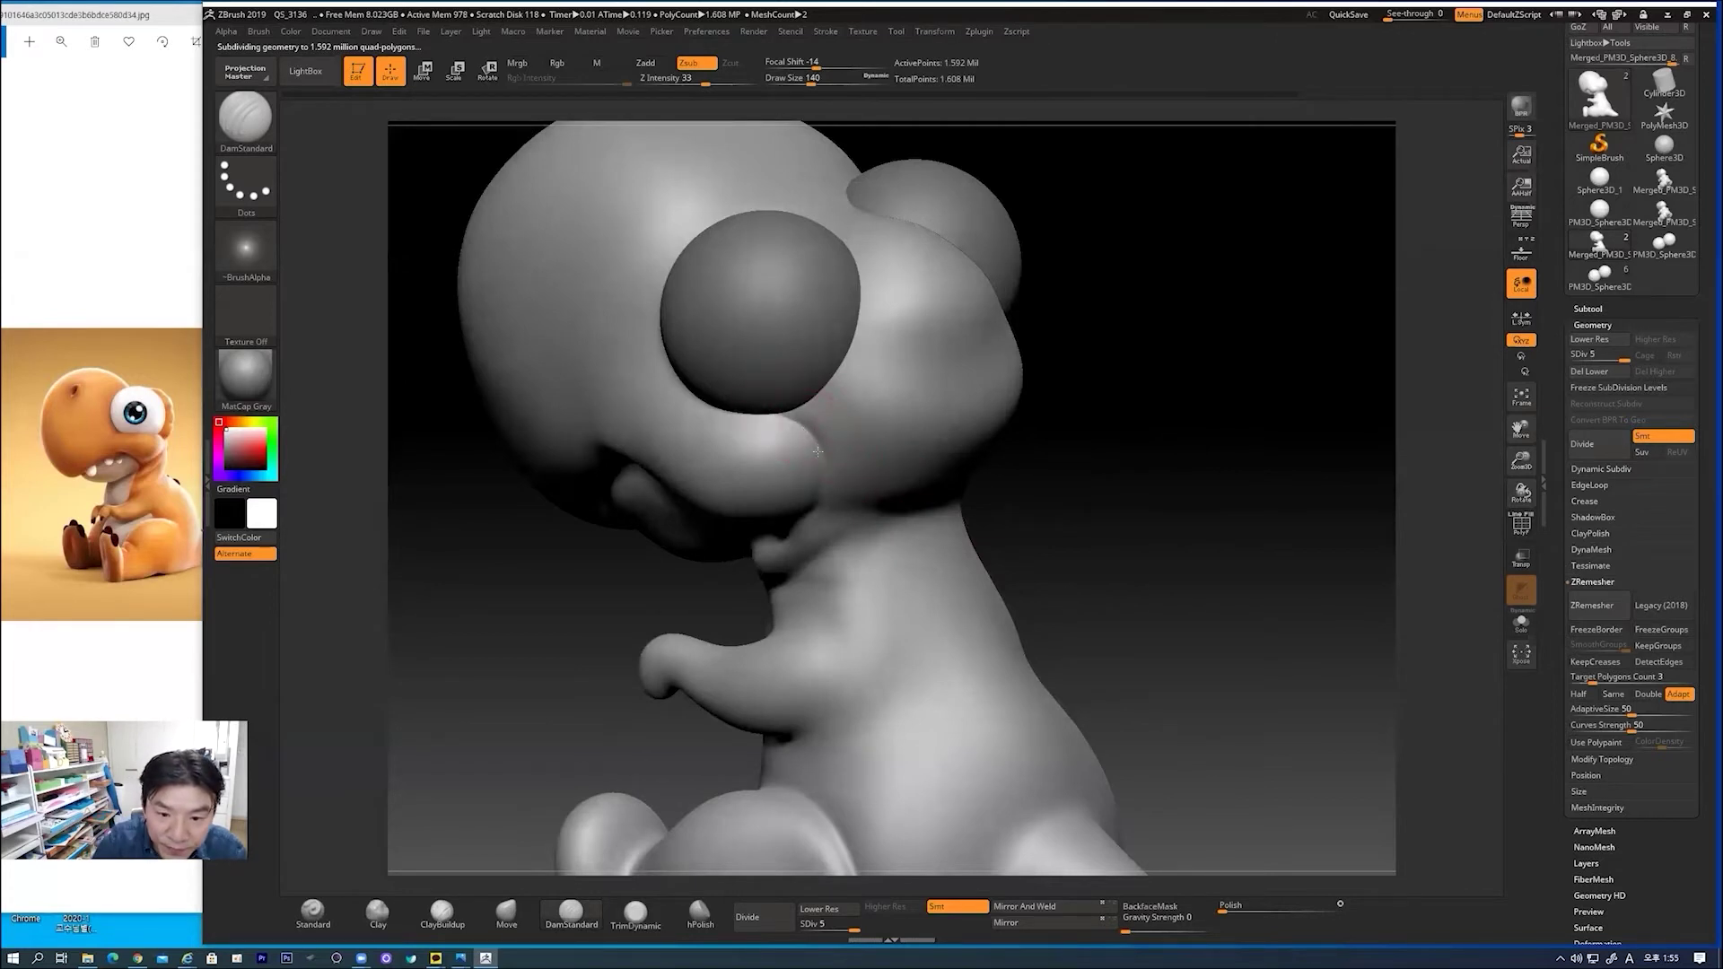
key(shift)
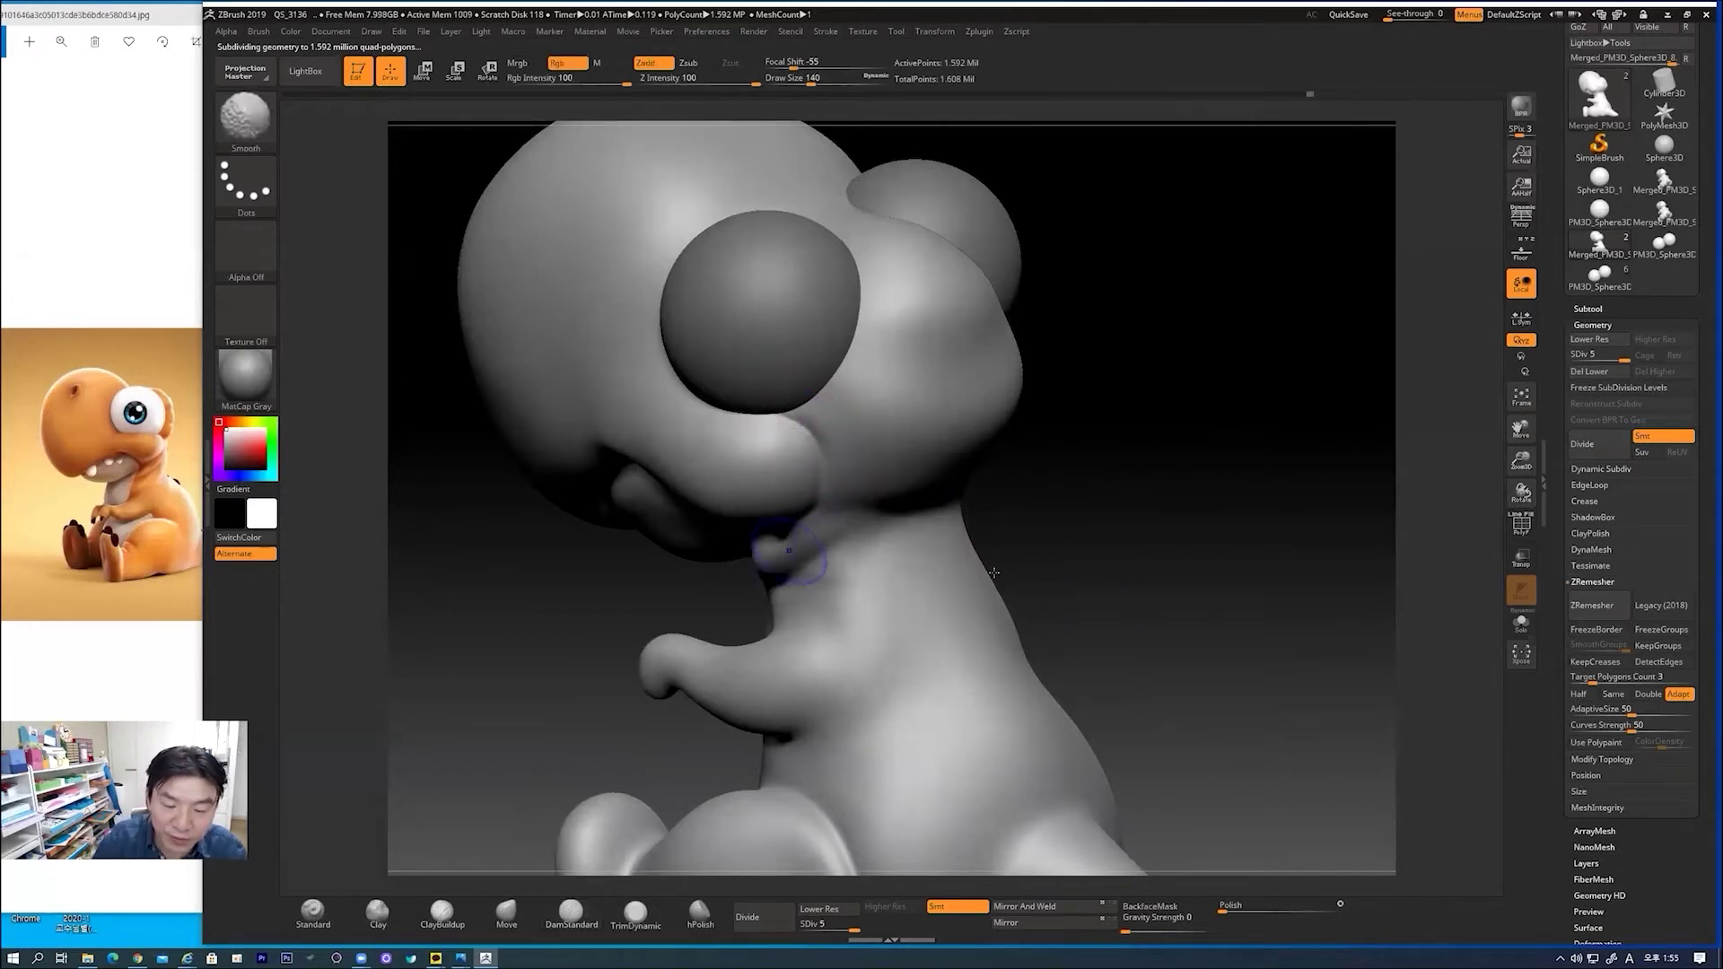
drag(1122, 508, 796, 583)
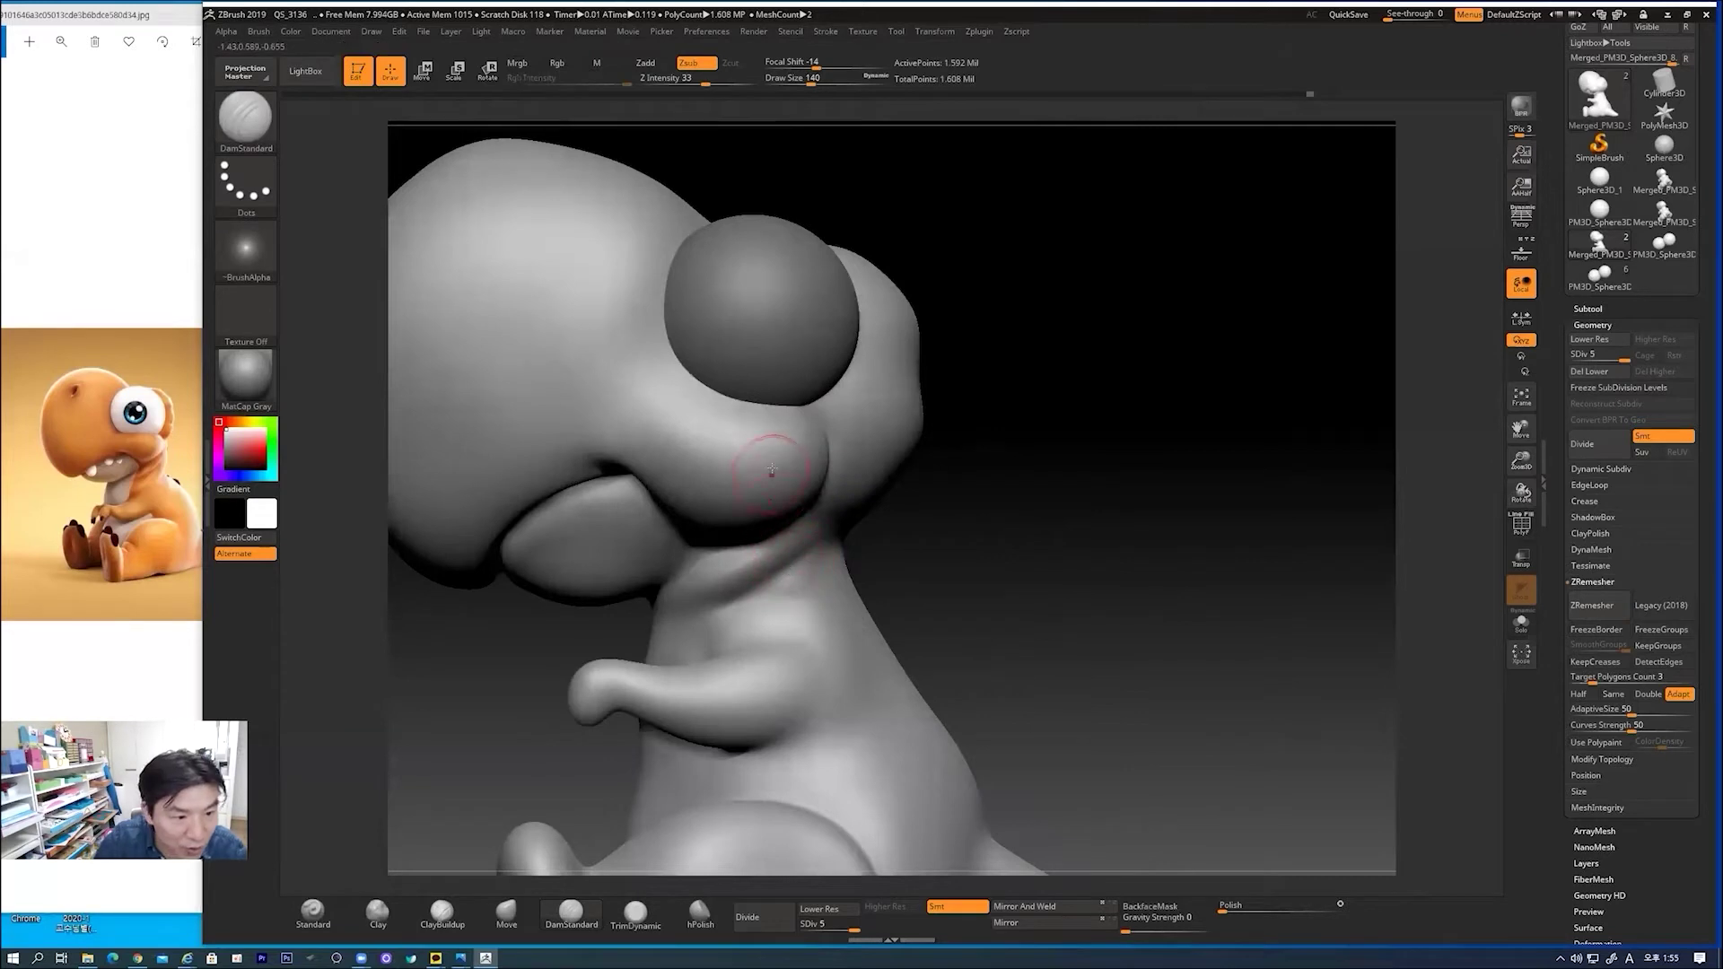
key(bracketleft)
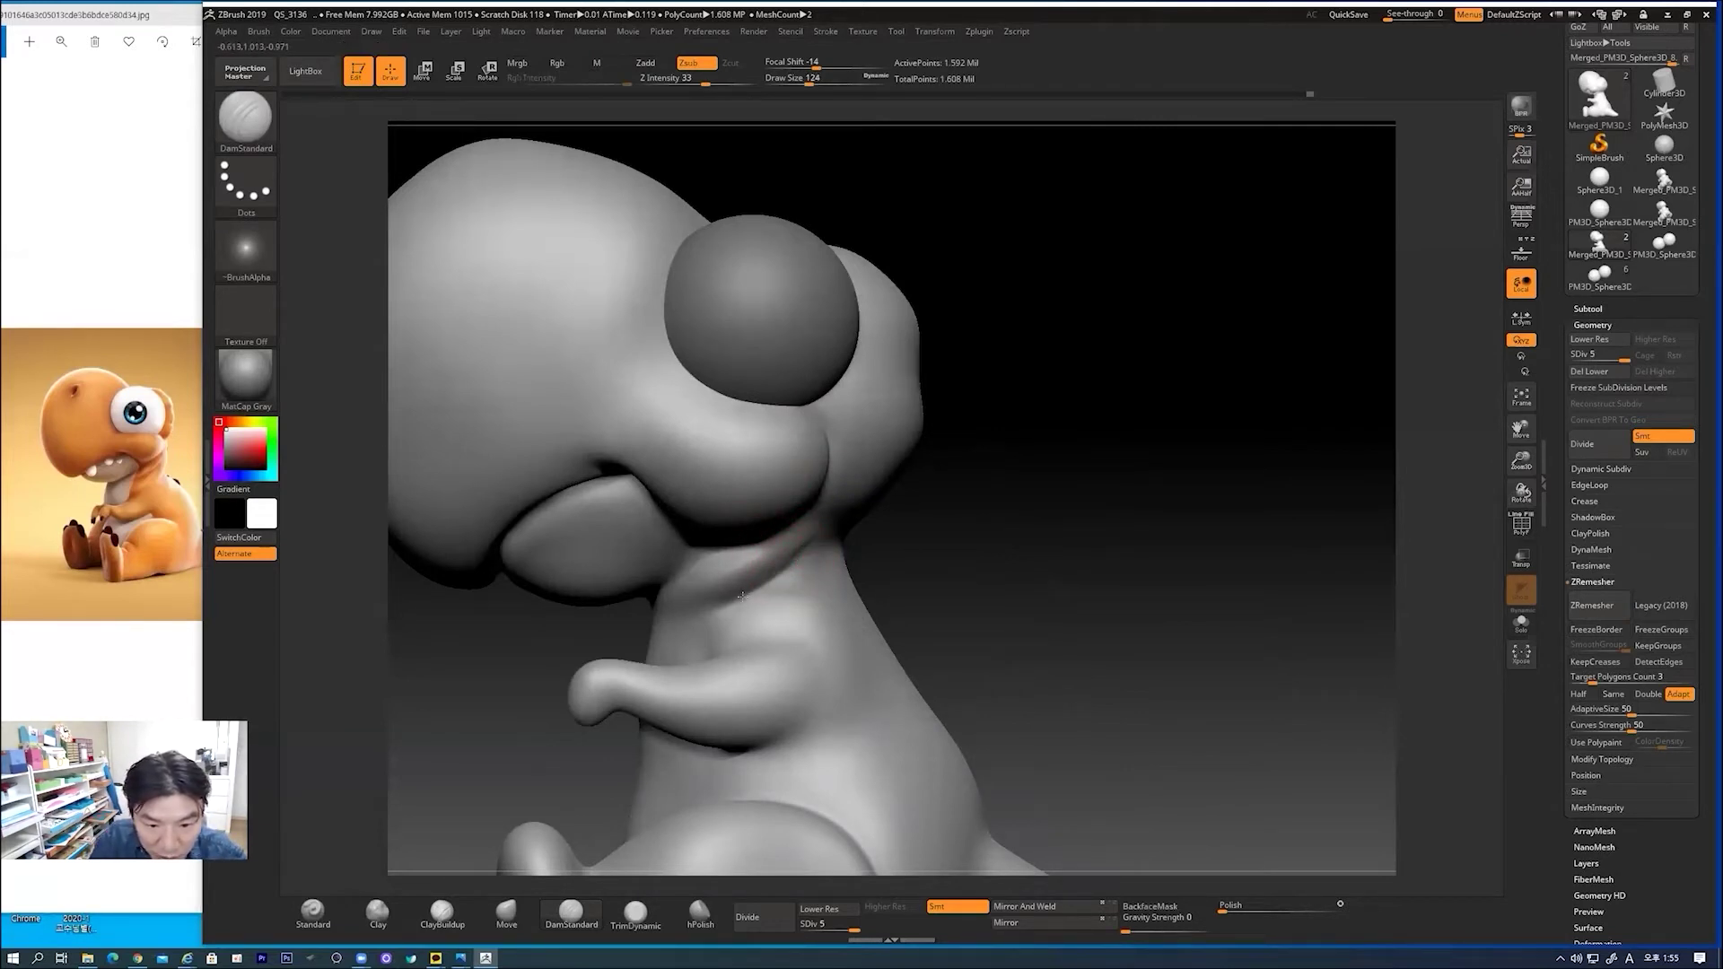
shift+drag(796, 557, 784, 580)
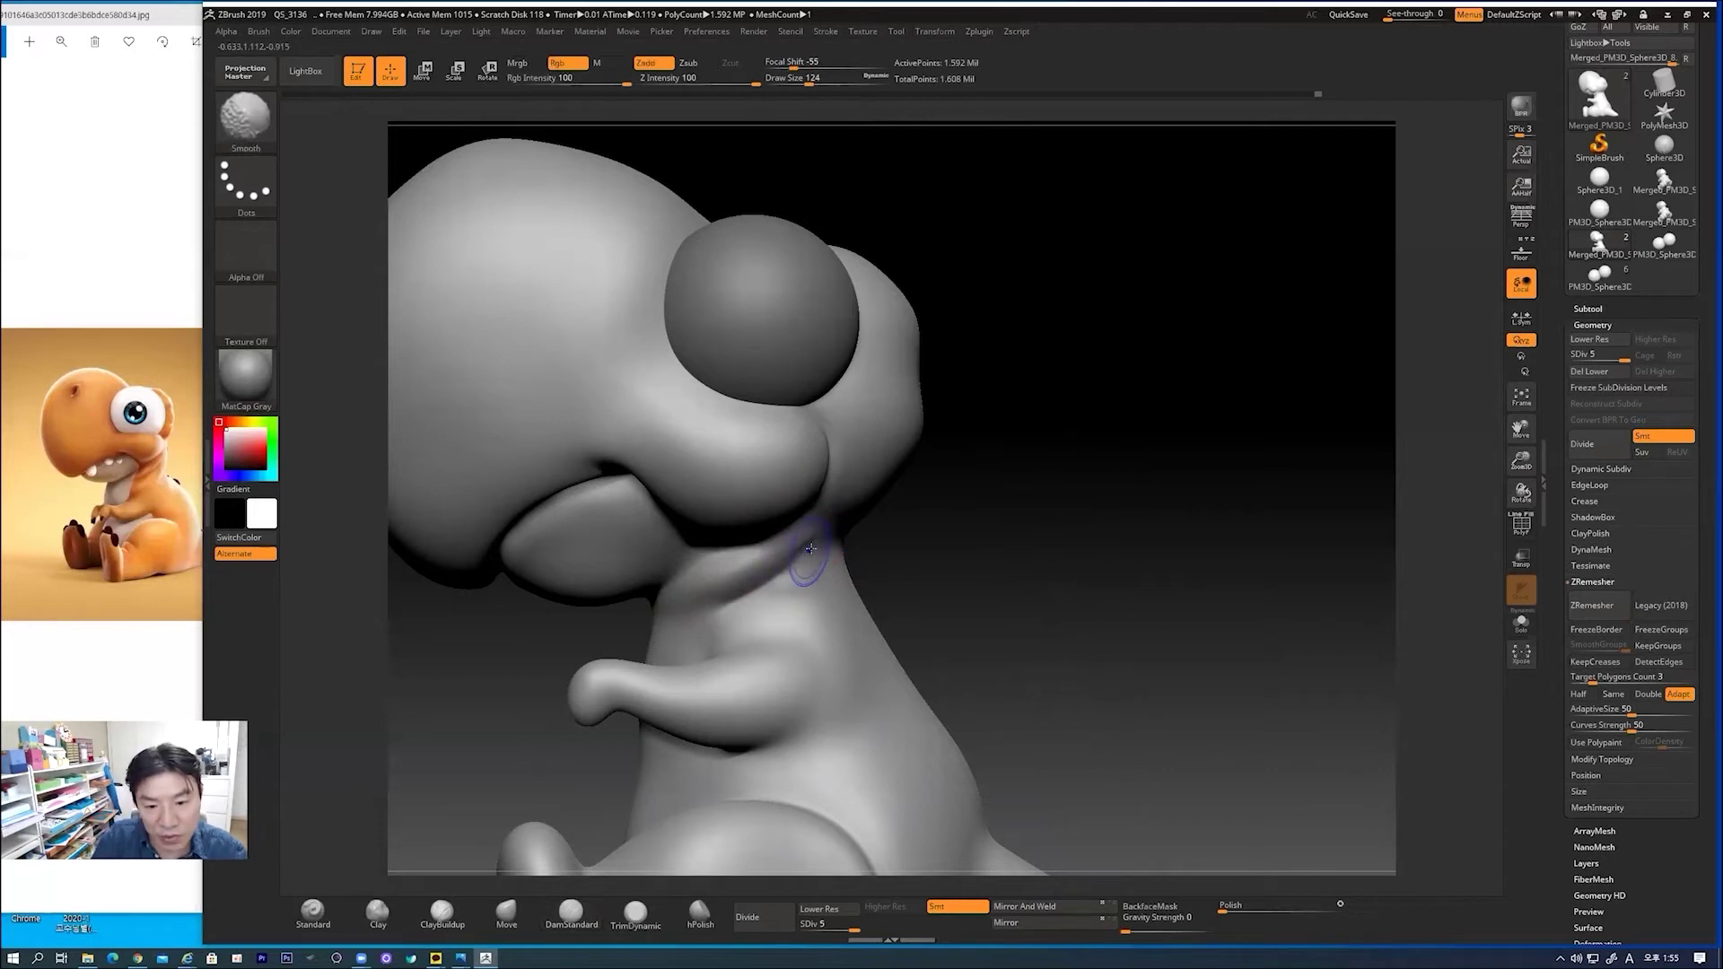
shift+drag(691, 605, 812, 536)
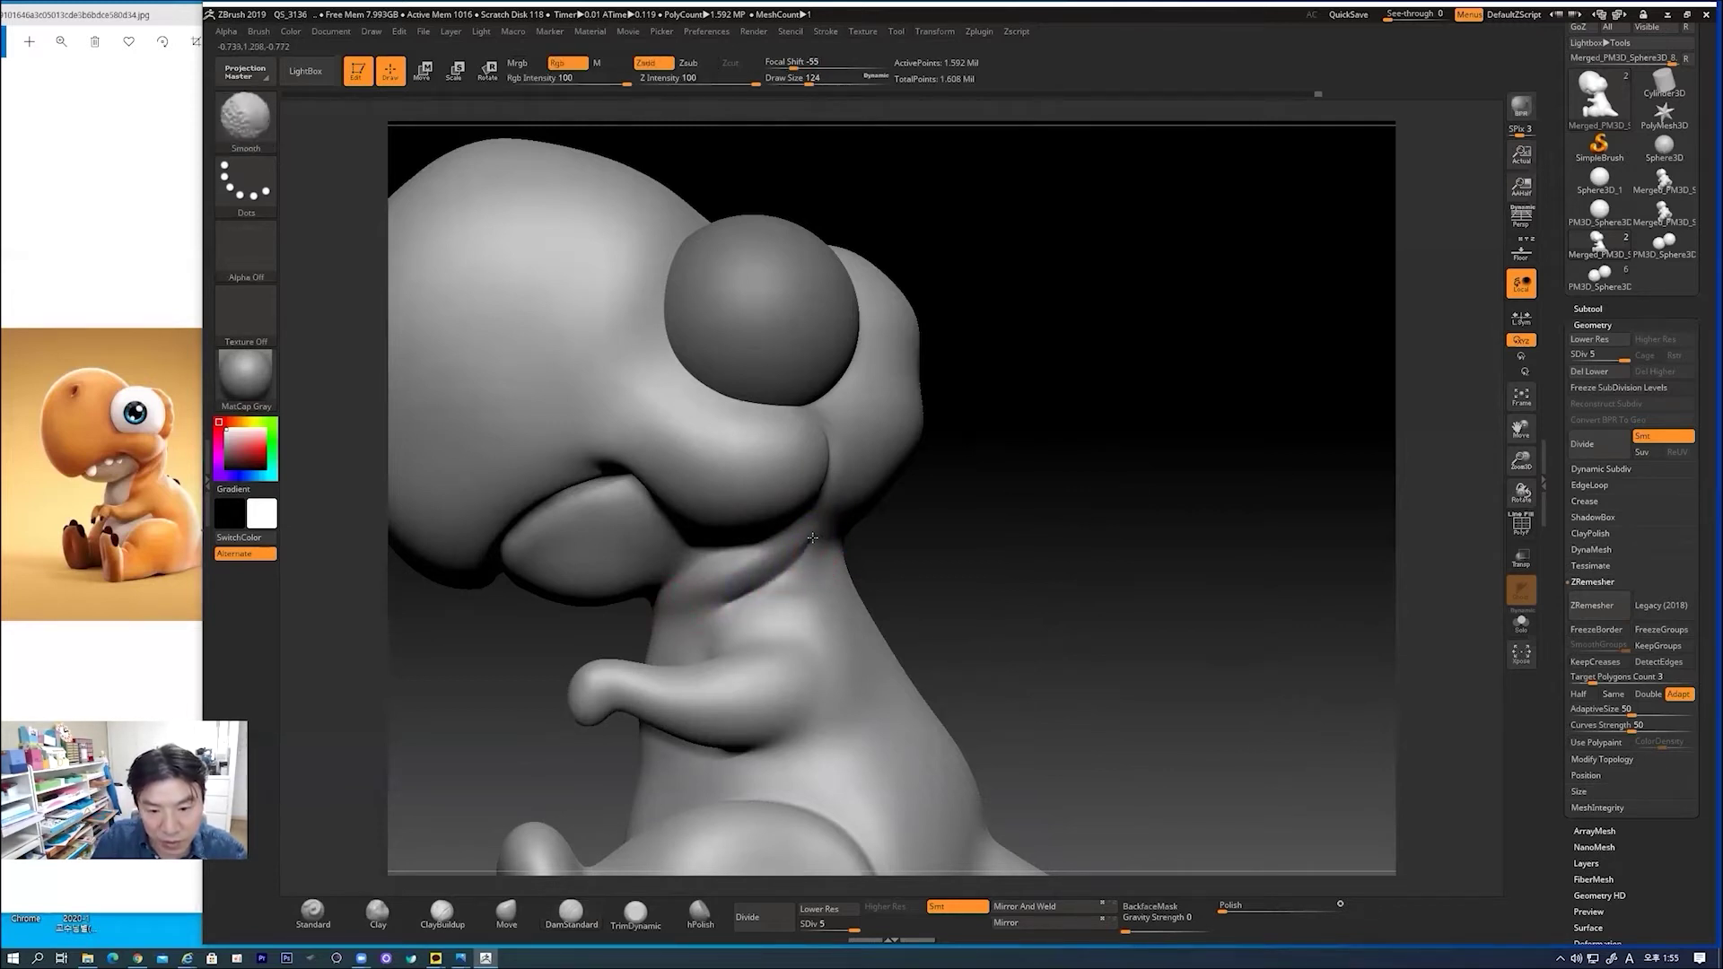
- Define the crease from the mouth corner down the cheek to the neck with DamStandard and smooth it
drag(937, 598, 1016, 511)
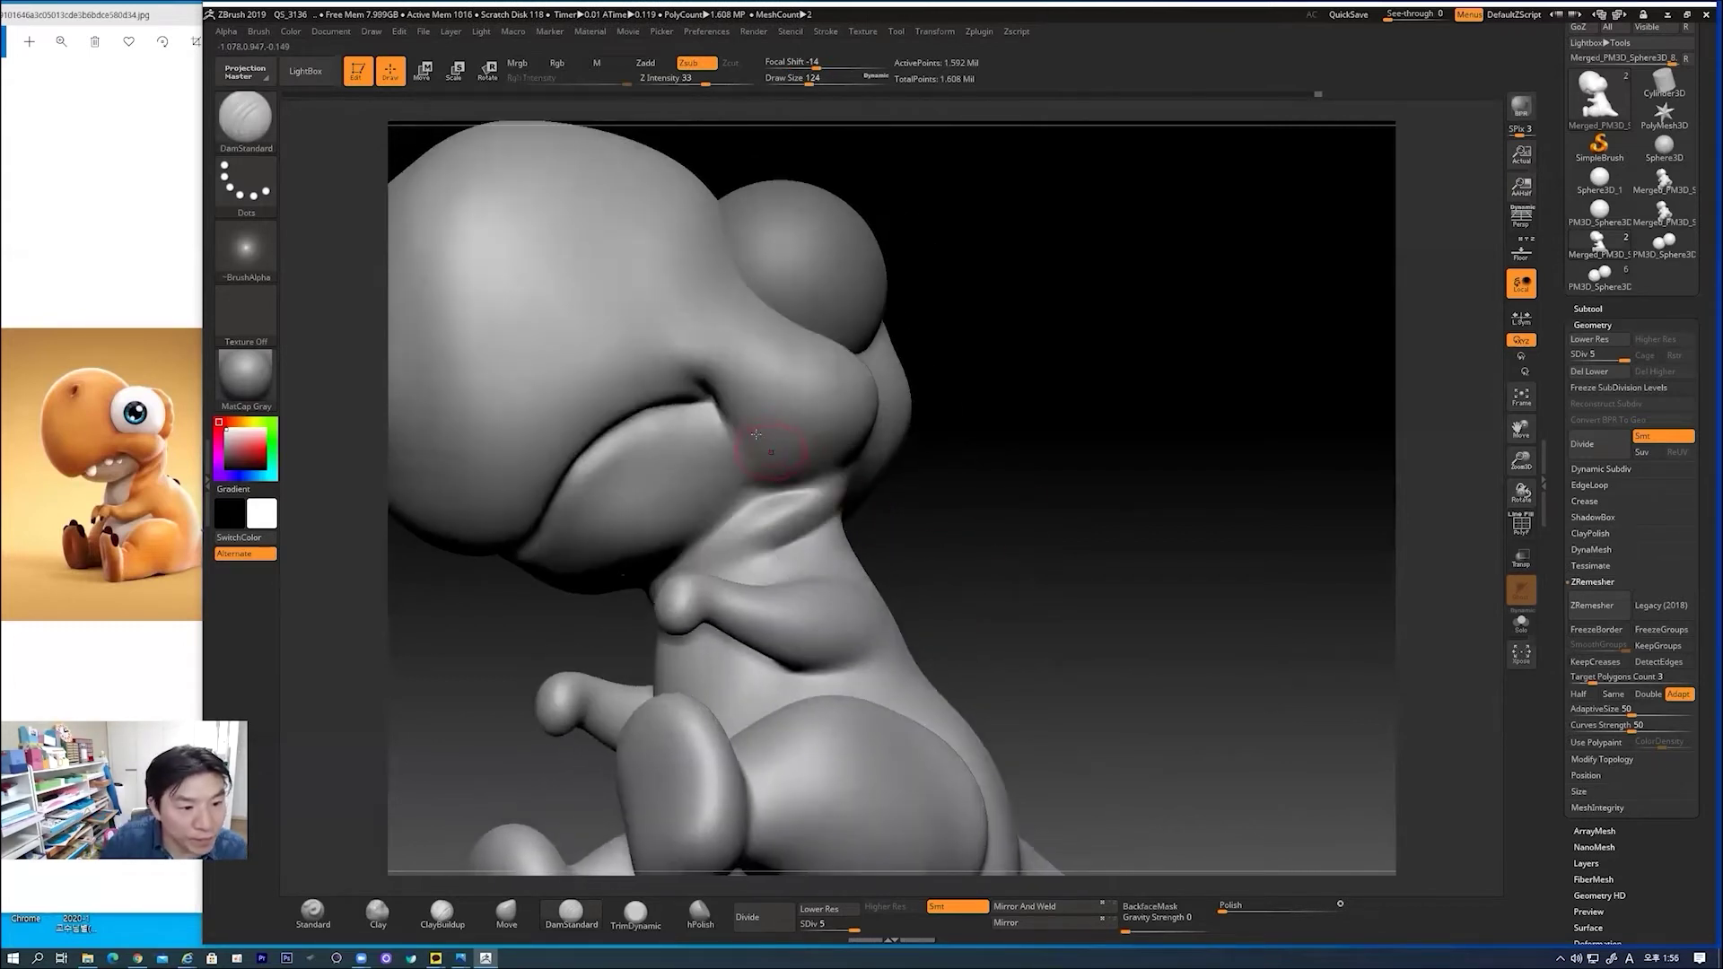
drag(1074, 506, 942, 498)
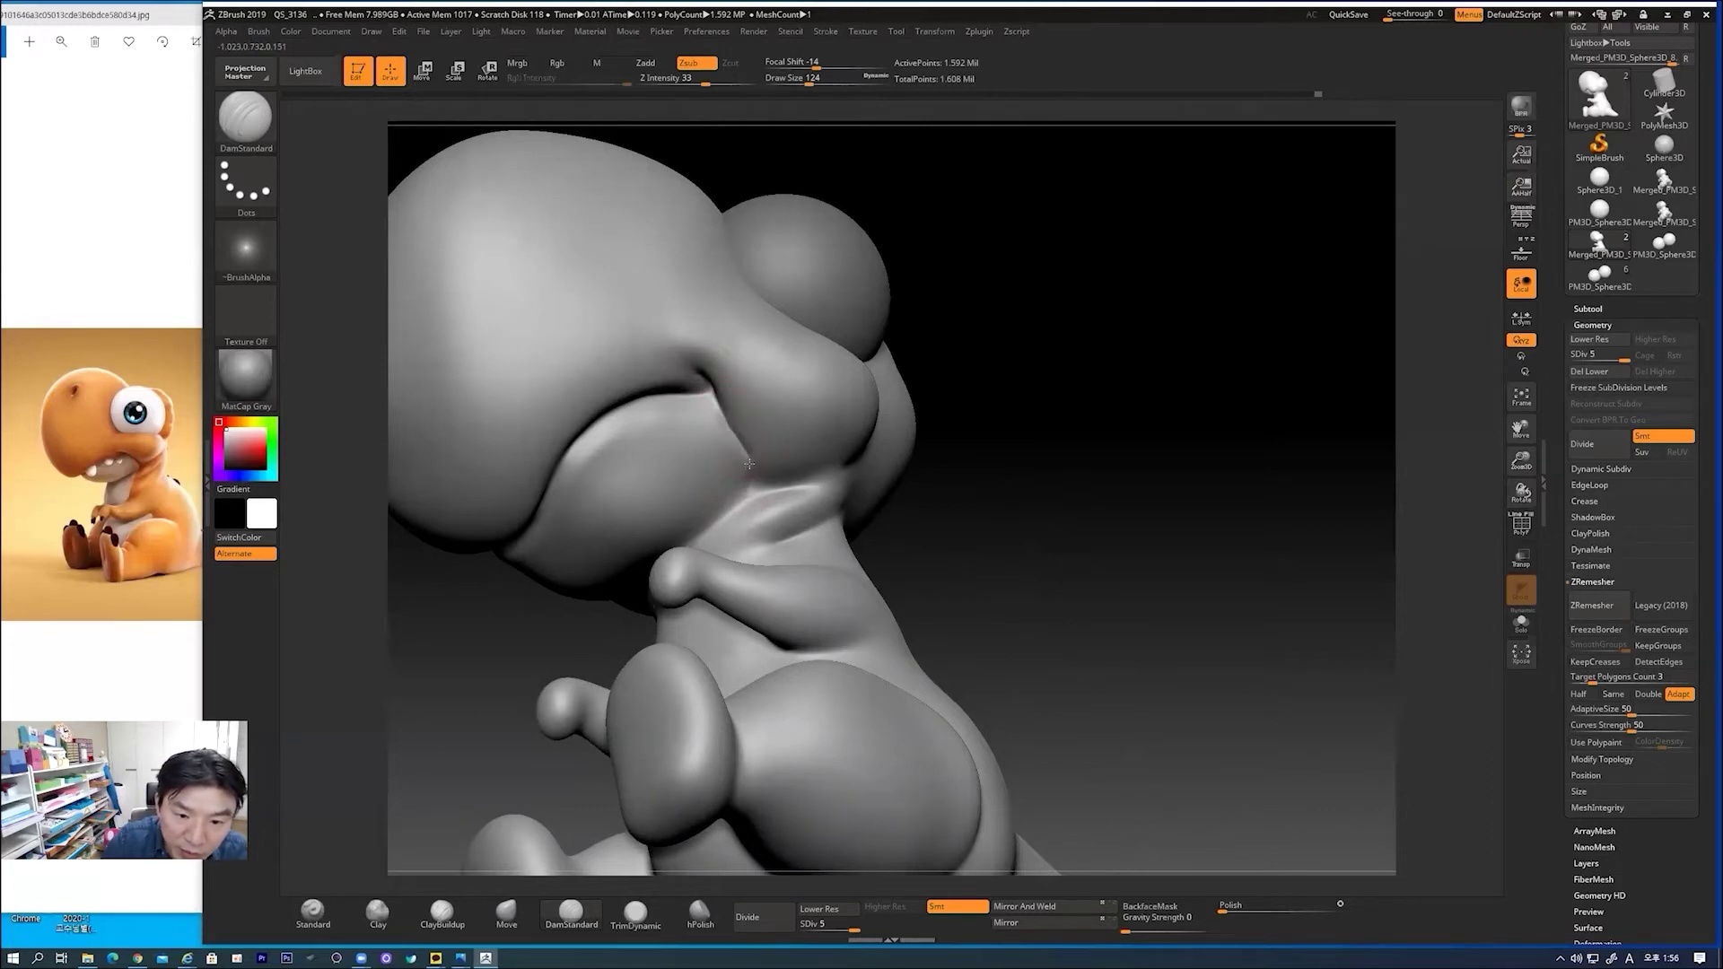
shift+drag(718, 416, 754, 488)
shift+drag(731, 419, 718, 442)
drag(1012, 469, 893, 377)
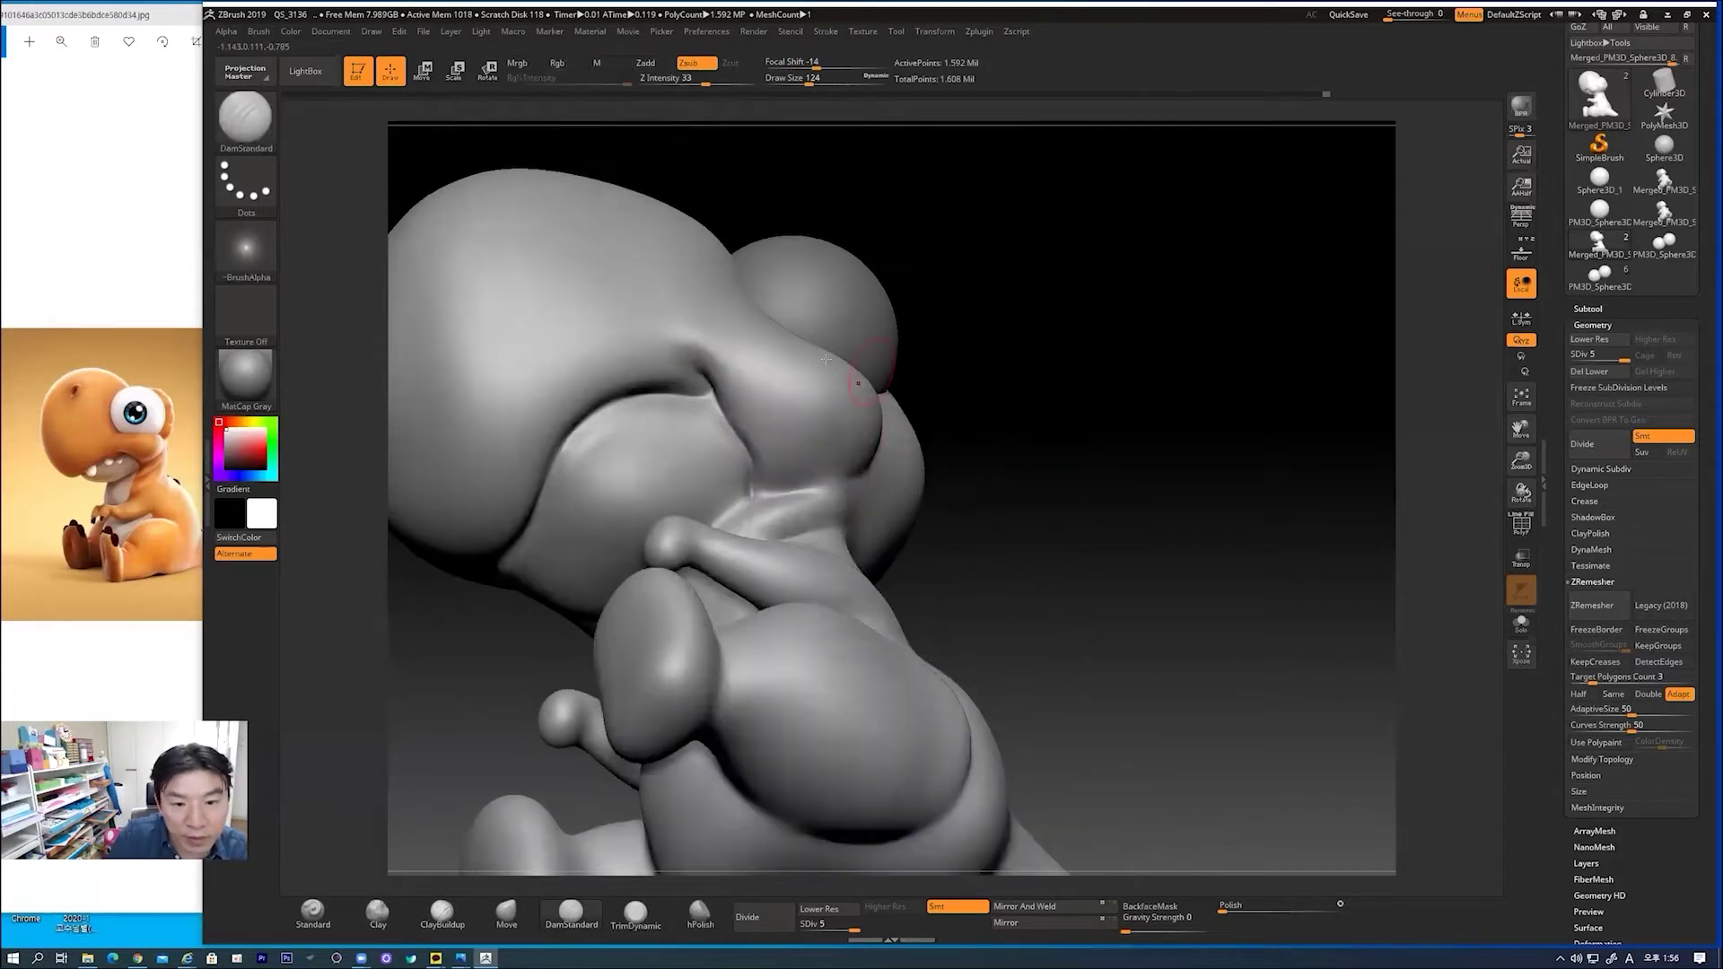
- Reduce the draw size to 104, carve the mouth line along the lower jaw to the corner, and smooth its edge
key(bracketleft)
key(bracketleft)
drag(709, 390, 700, 396)
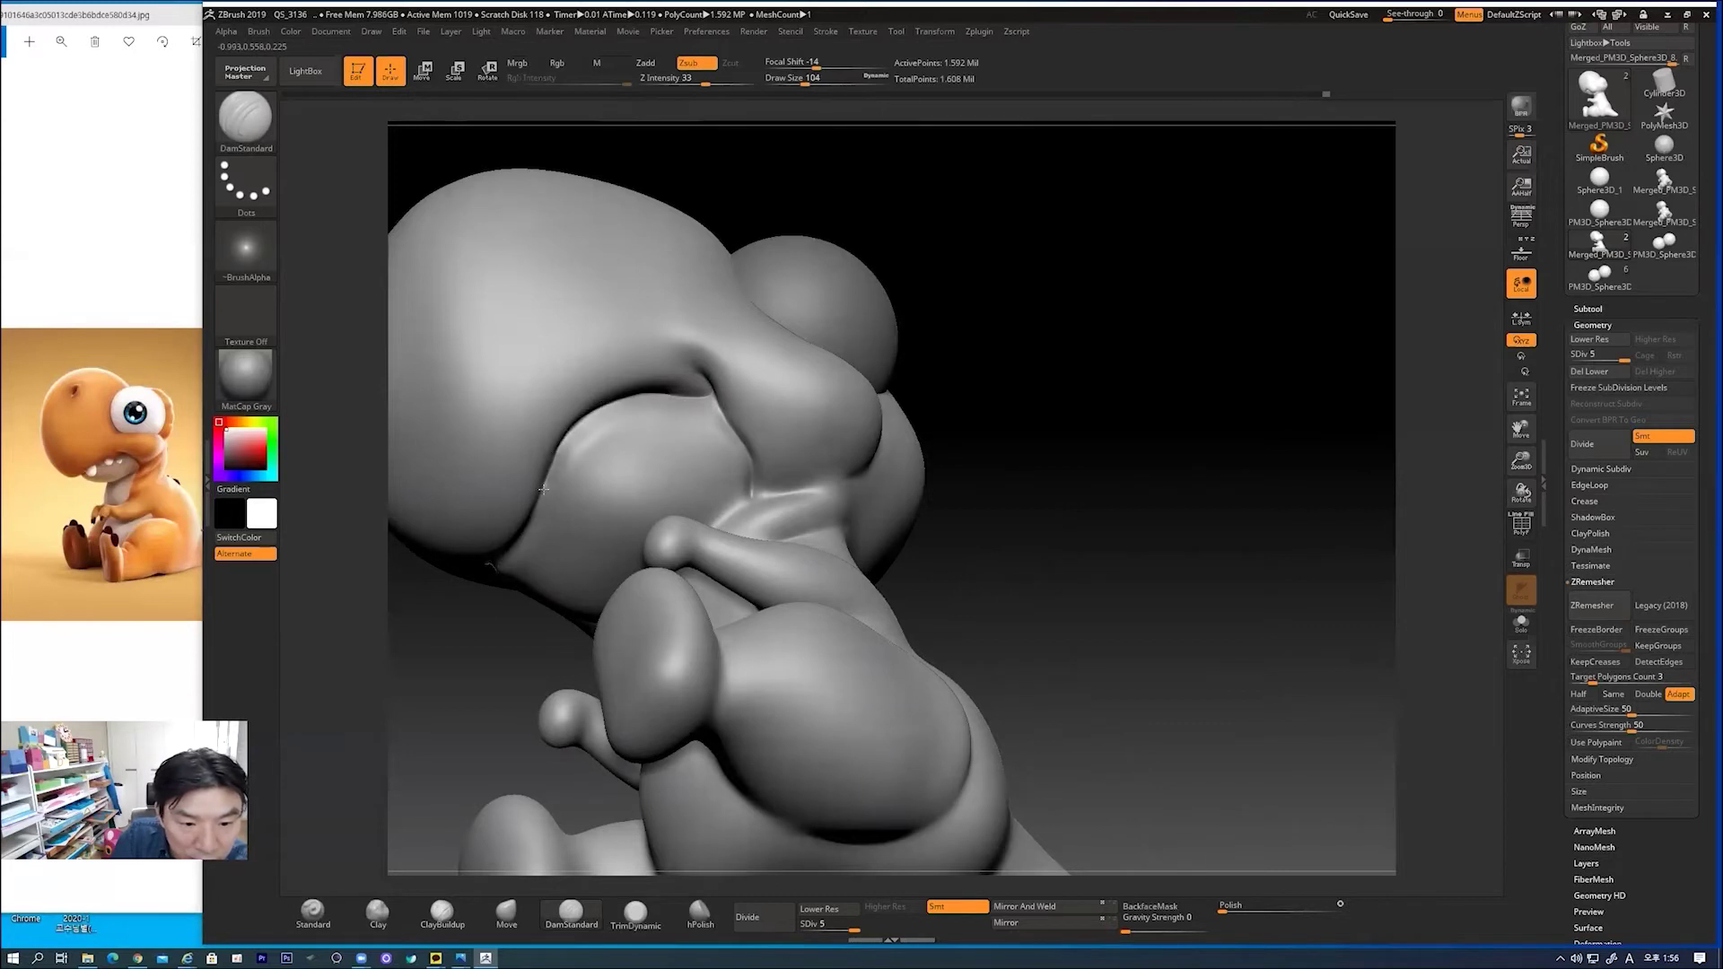
mouse_move(512, 536)
mouse_down()
mouse_move(535, 515)
mouse_move(530, 535)
mouse_up()
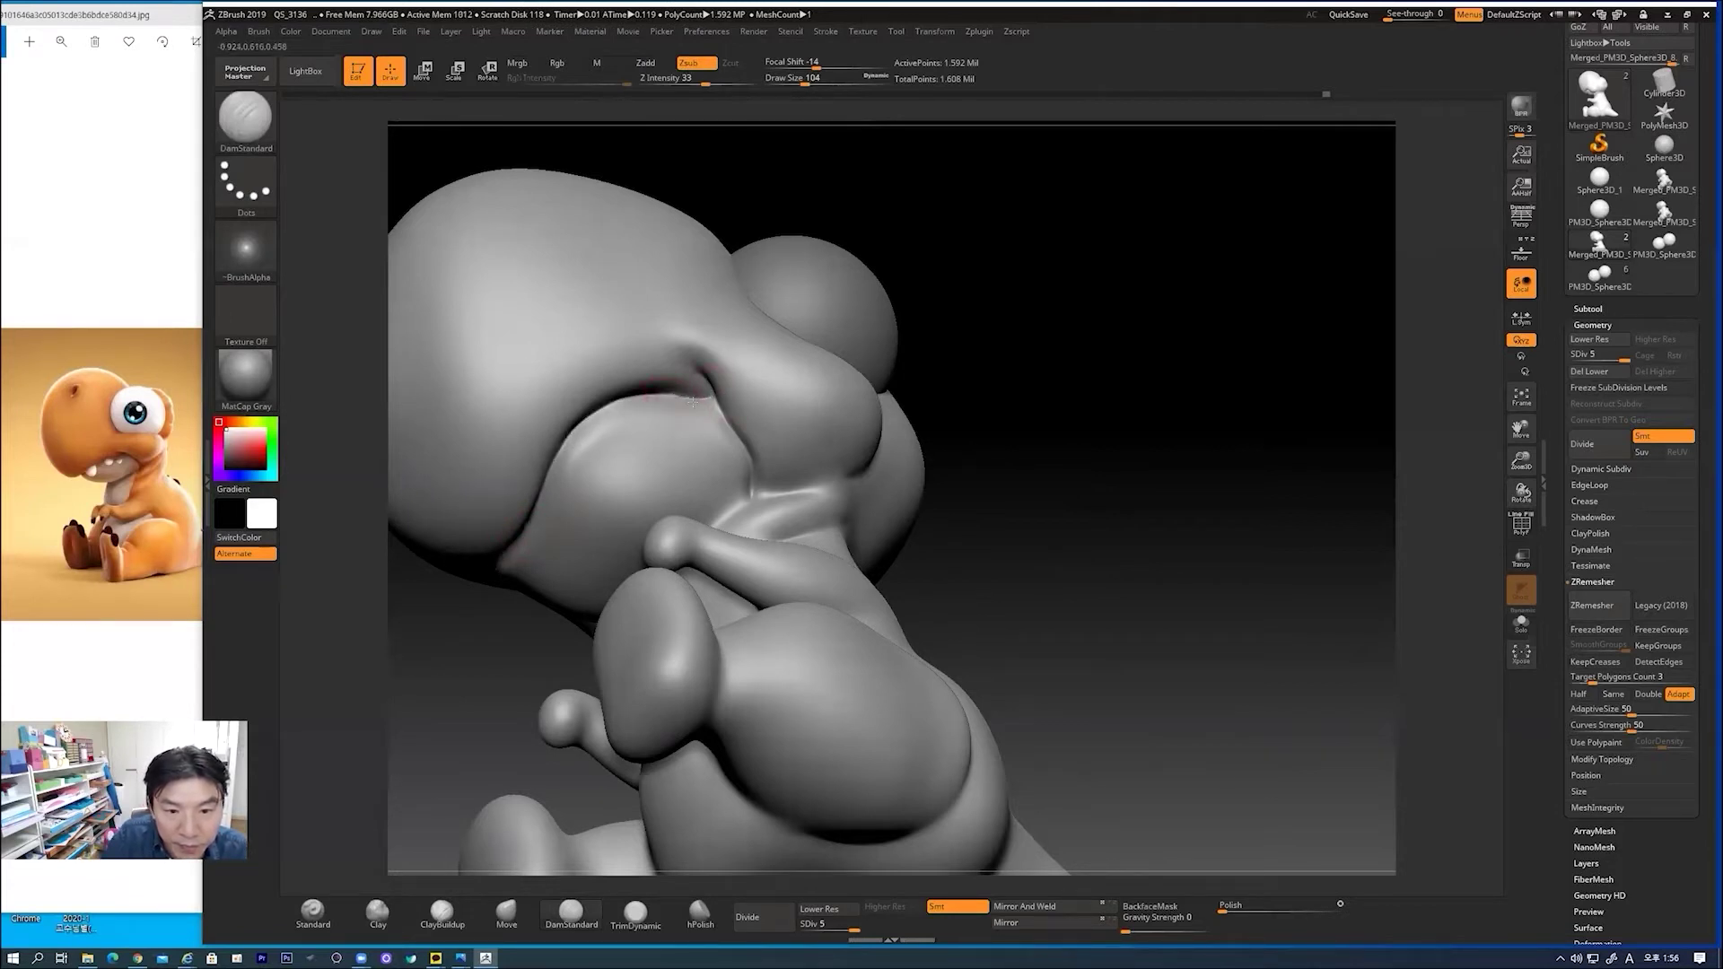
drag(654, 394, 706, 400)
shift+drag(657, 406, 692, 402)
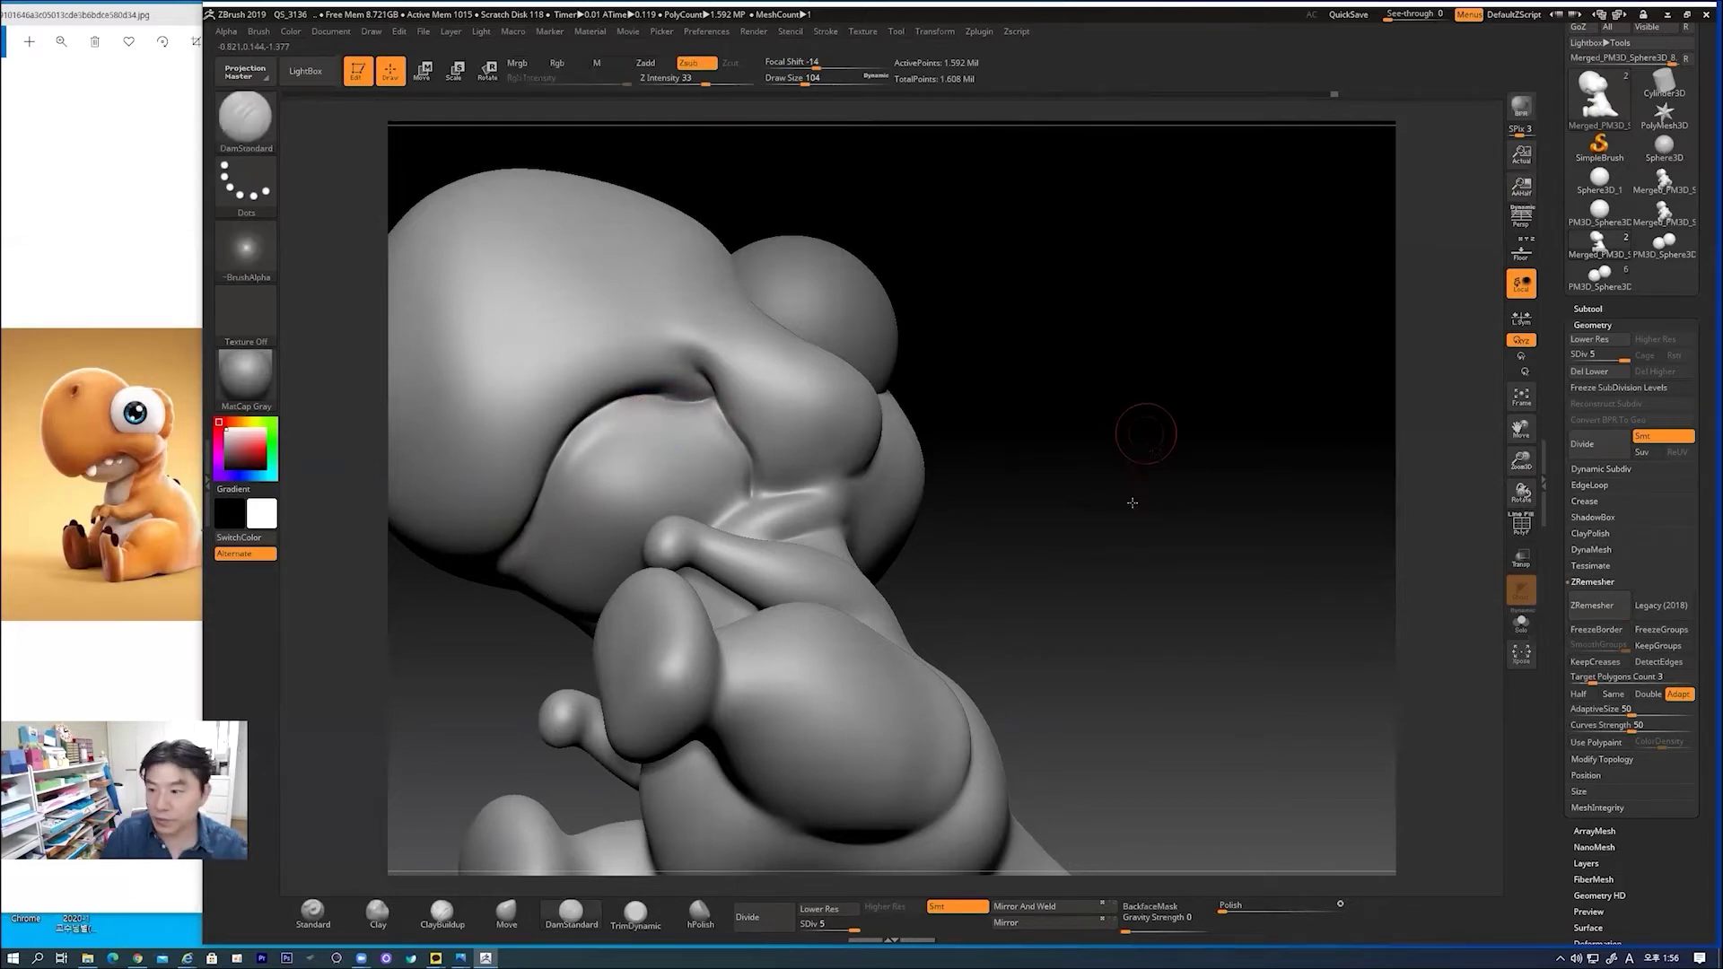
shift+drag(1131, 500, 1157, 511)
shift+drag(699, 407, 688, 396)
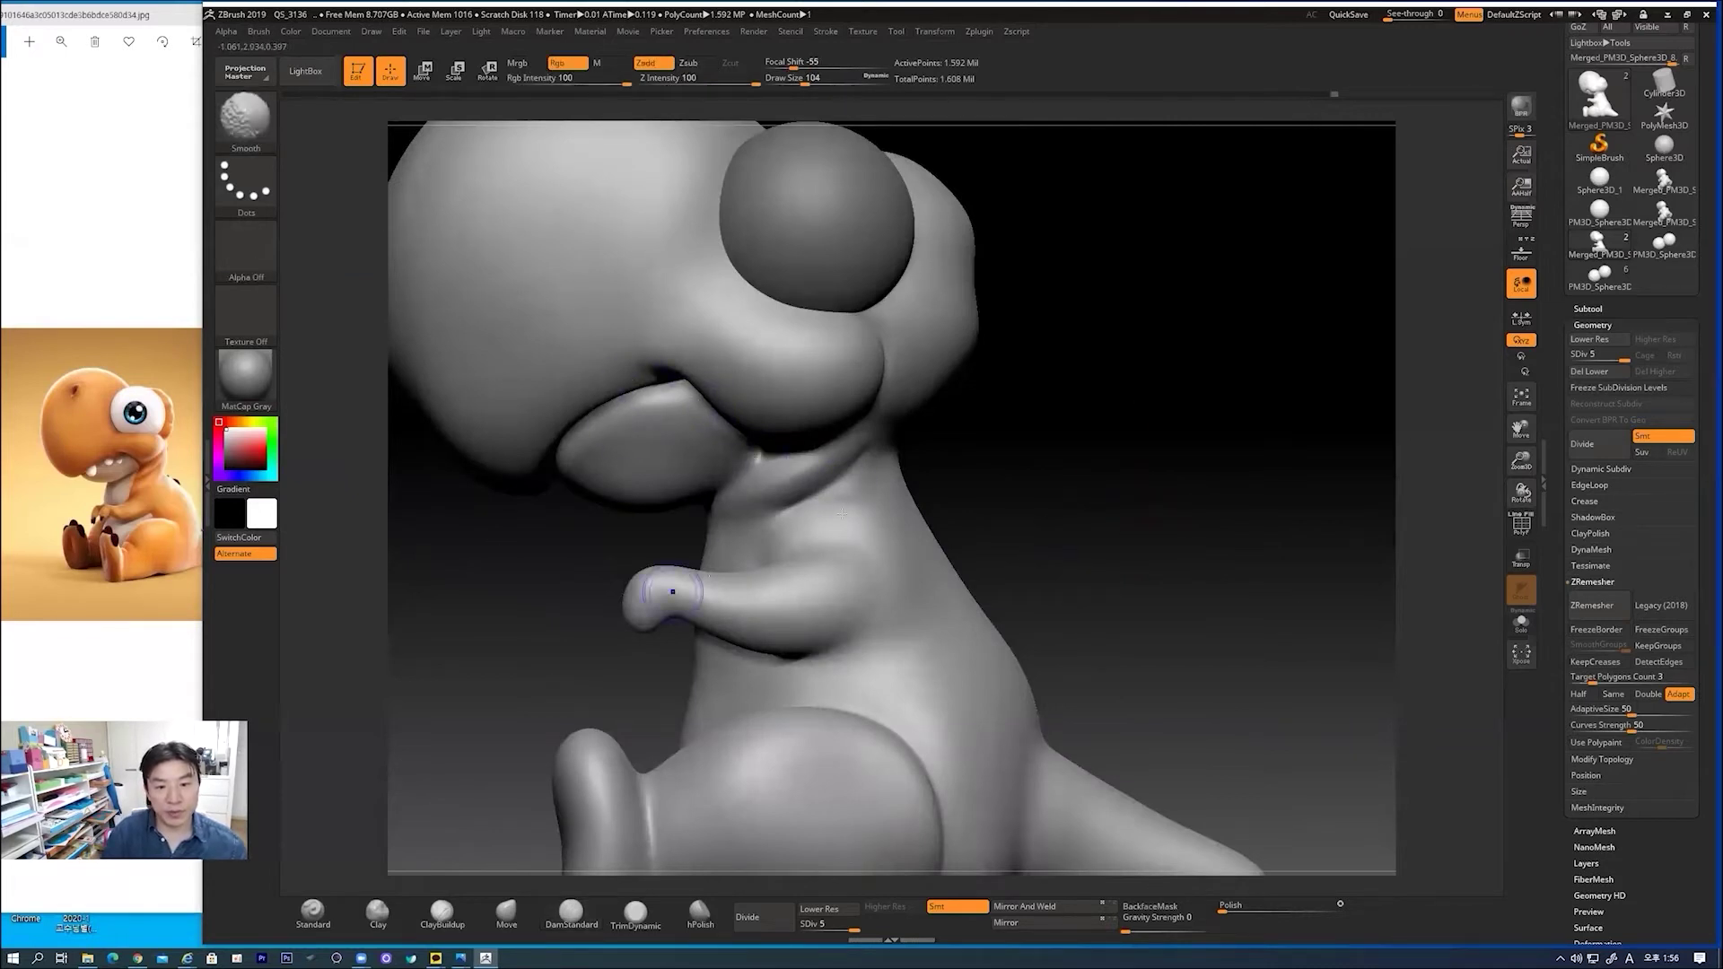
- Try to carve a freehand groove from the cheek crease down the neck toward the arm
mouse_move(1057, 461)
mouse_down()
mouse_move(1057, 503)
mouse_move(1080, 523)
mouse_move(1104, 454)
mouse_move(1108, 470)
mouse_move(1090, 459)
mouse_up()
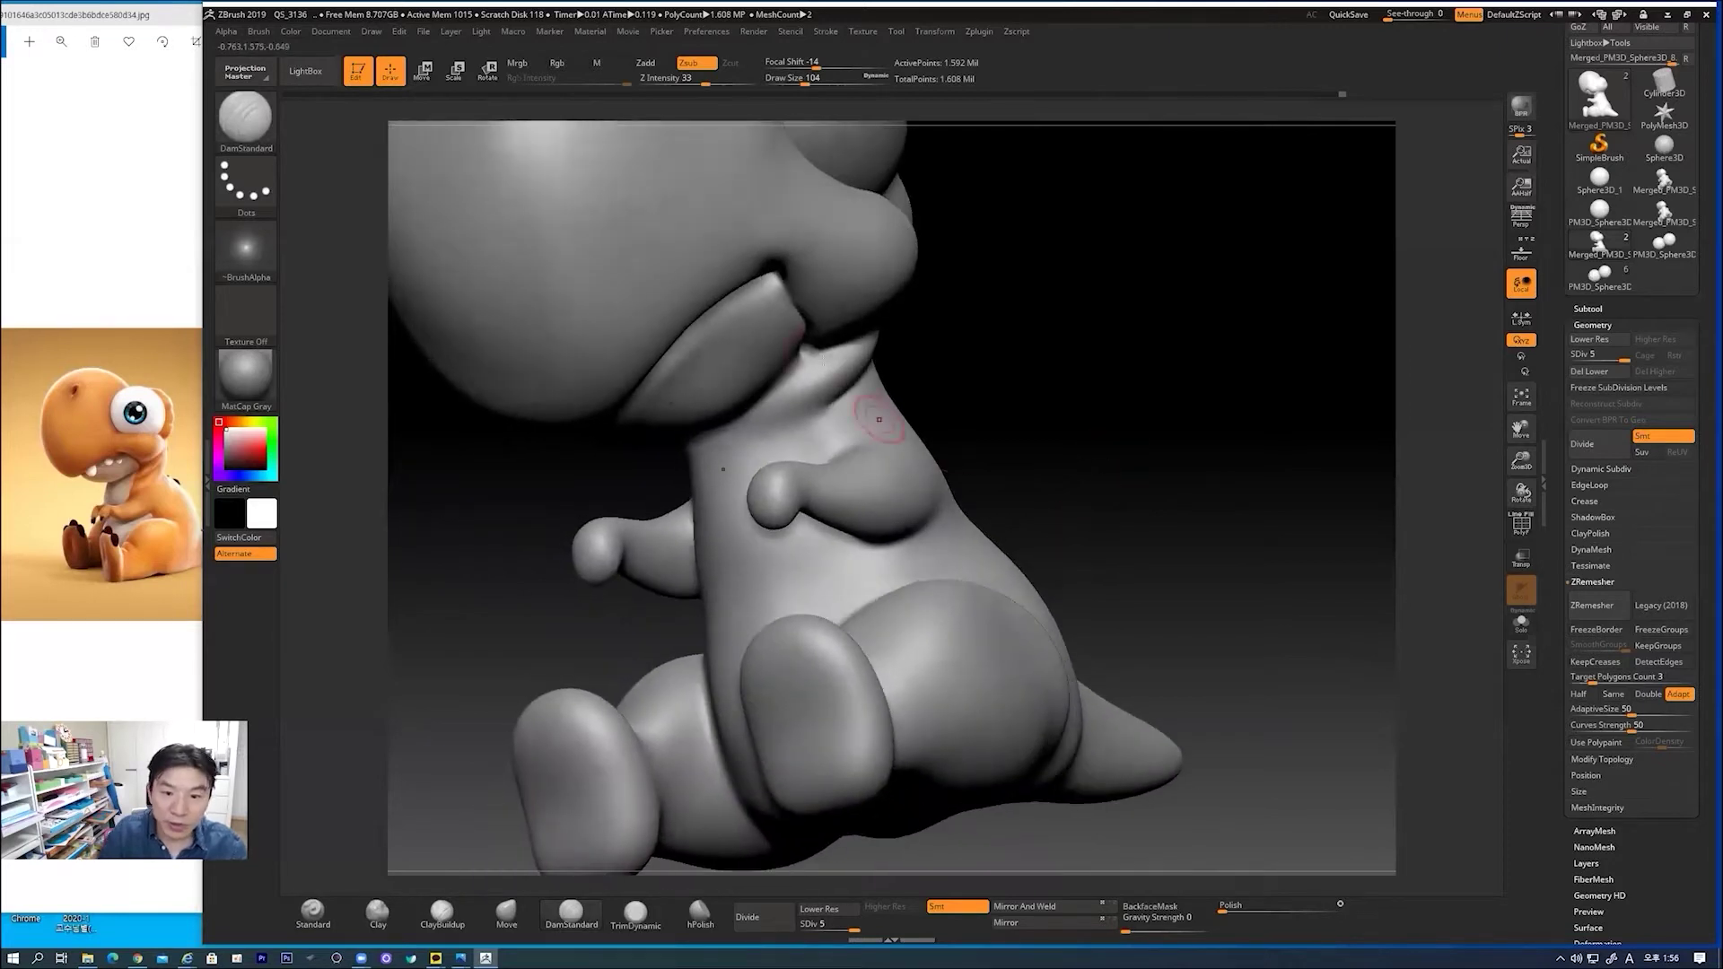
drag(797, 363, 802, 349)
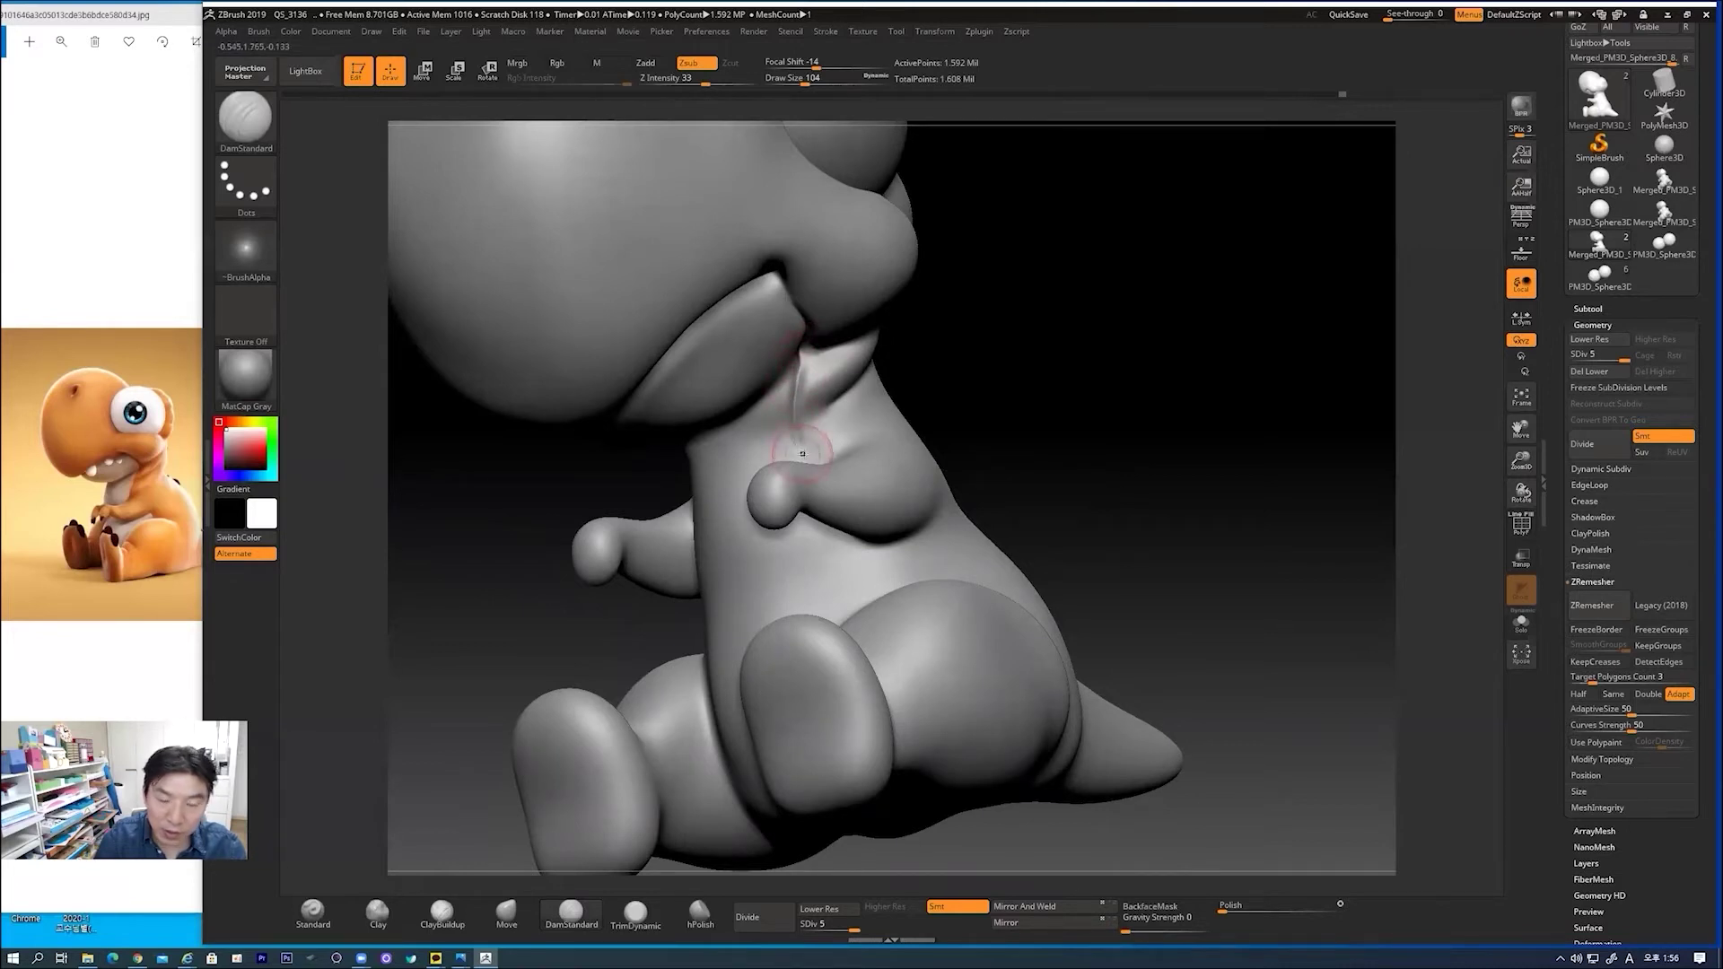
key(ctrl+z)
key(ctrl+z)
key(ctrl+z)
key(ctrl+z)
key(ctrl+z)
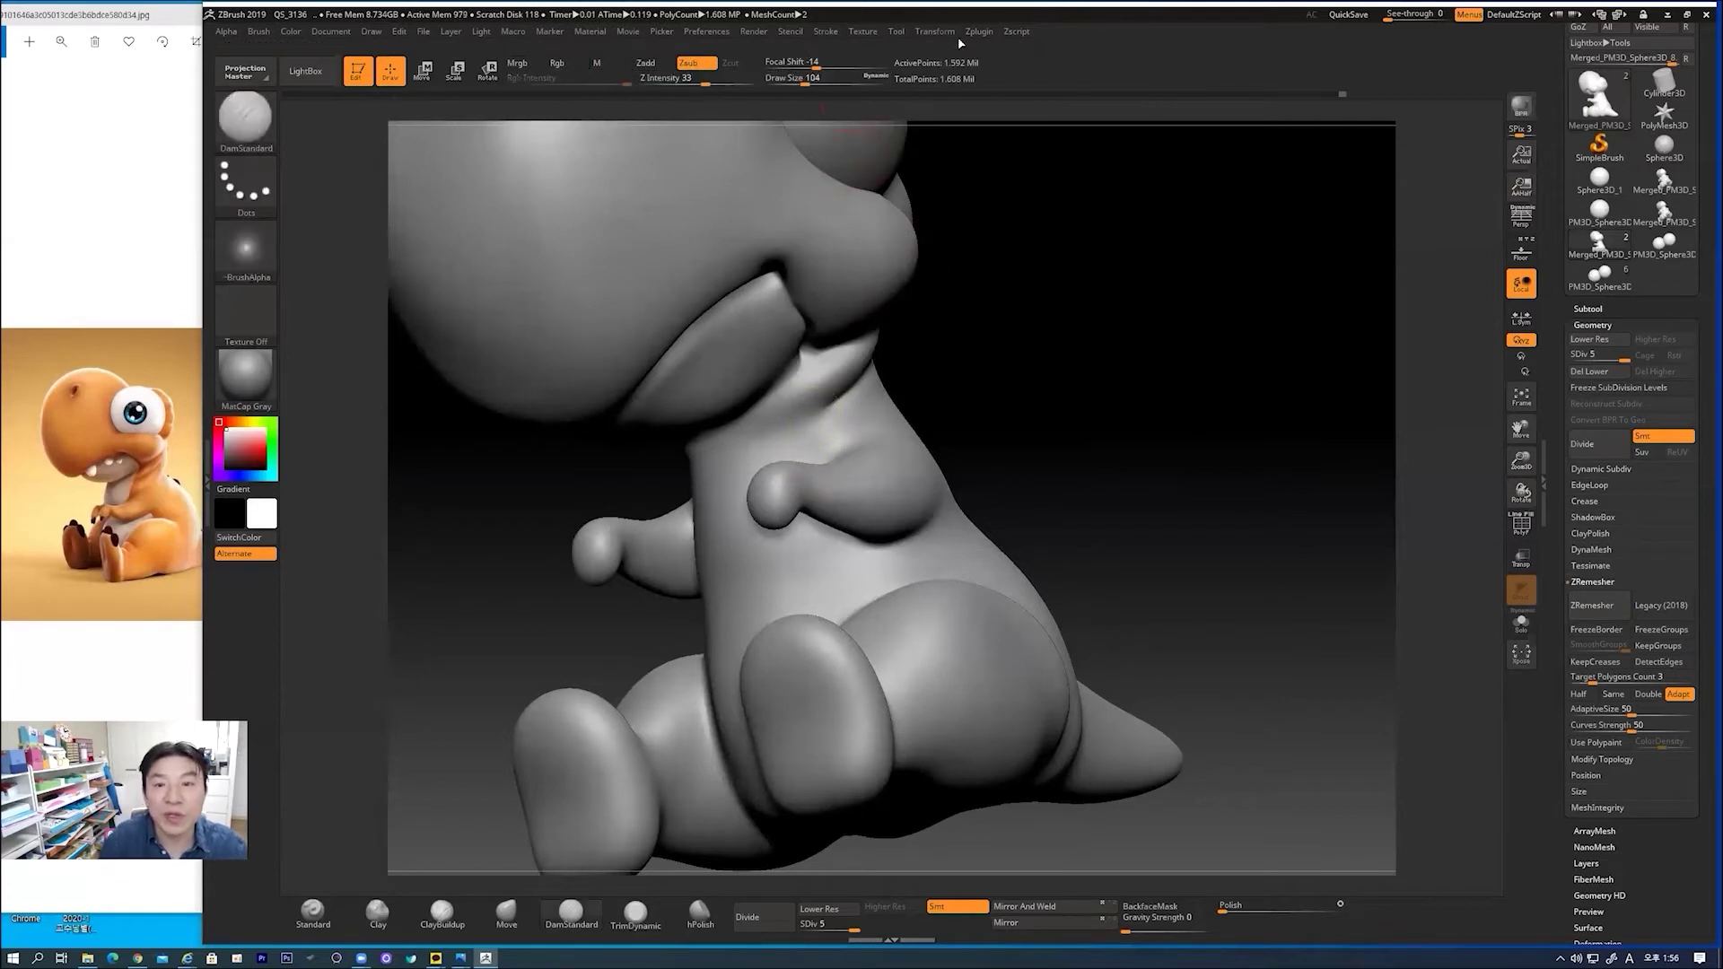
- Turn on LazyMouse for the brush stroke and set its LazyRadius to 27
click(827, 34)
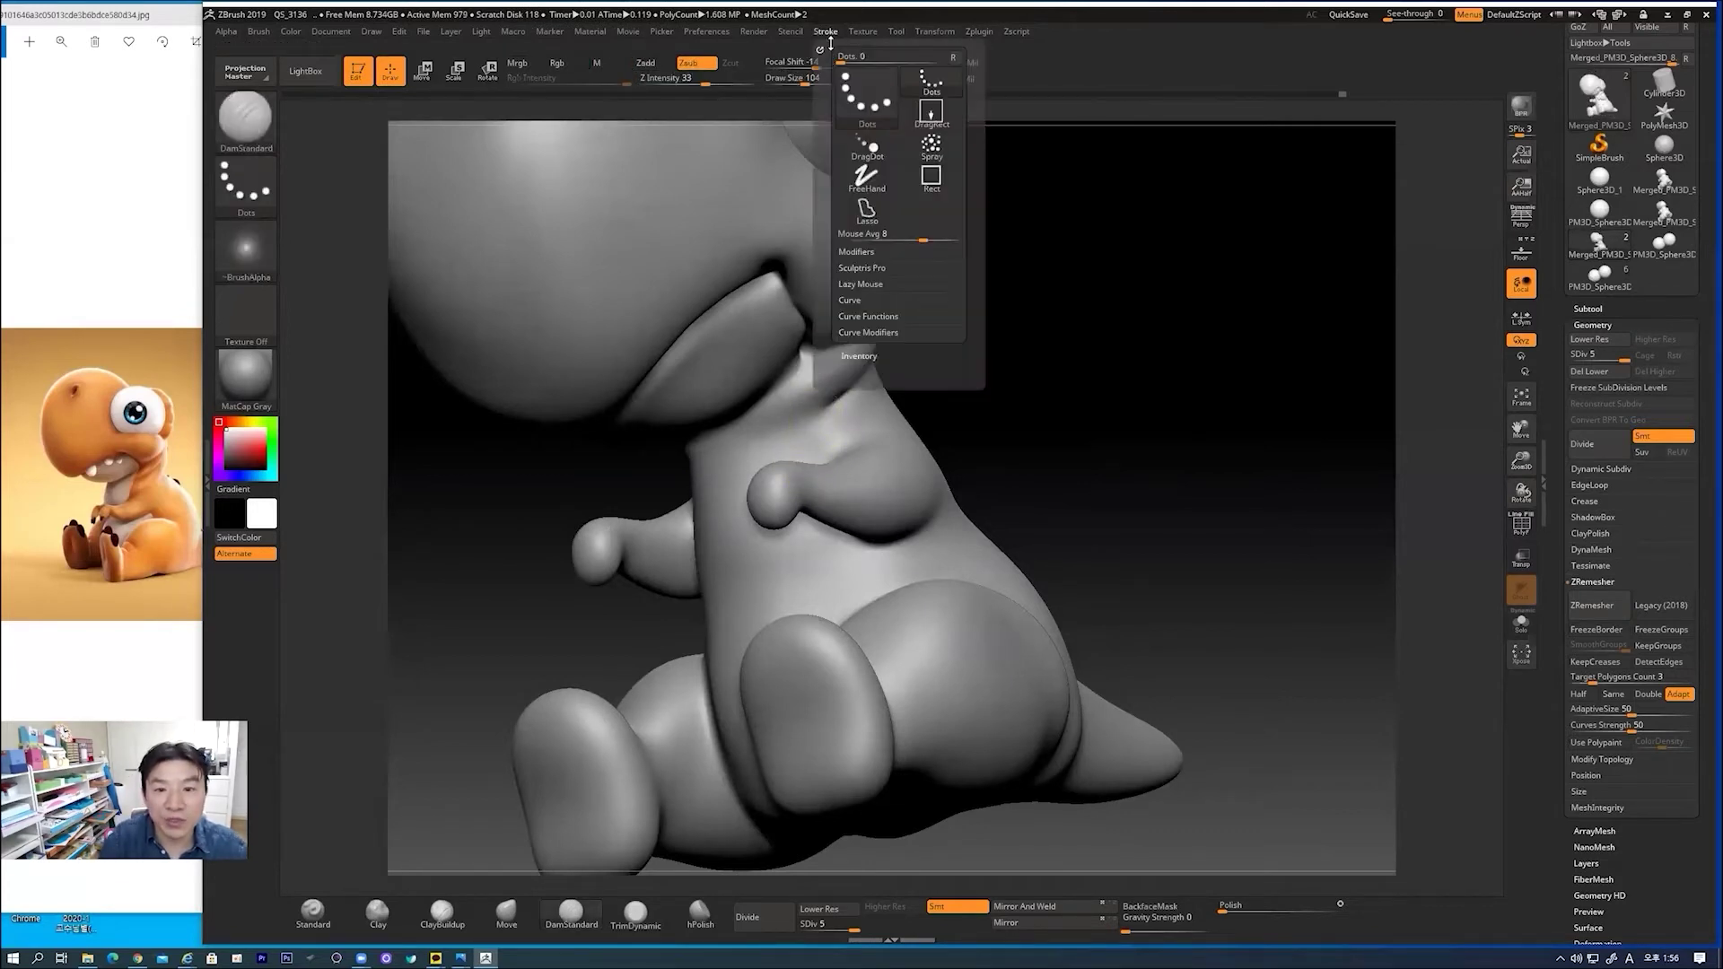
click(859, 284)
click(862, 301)
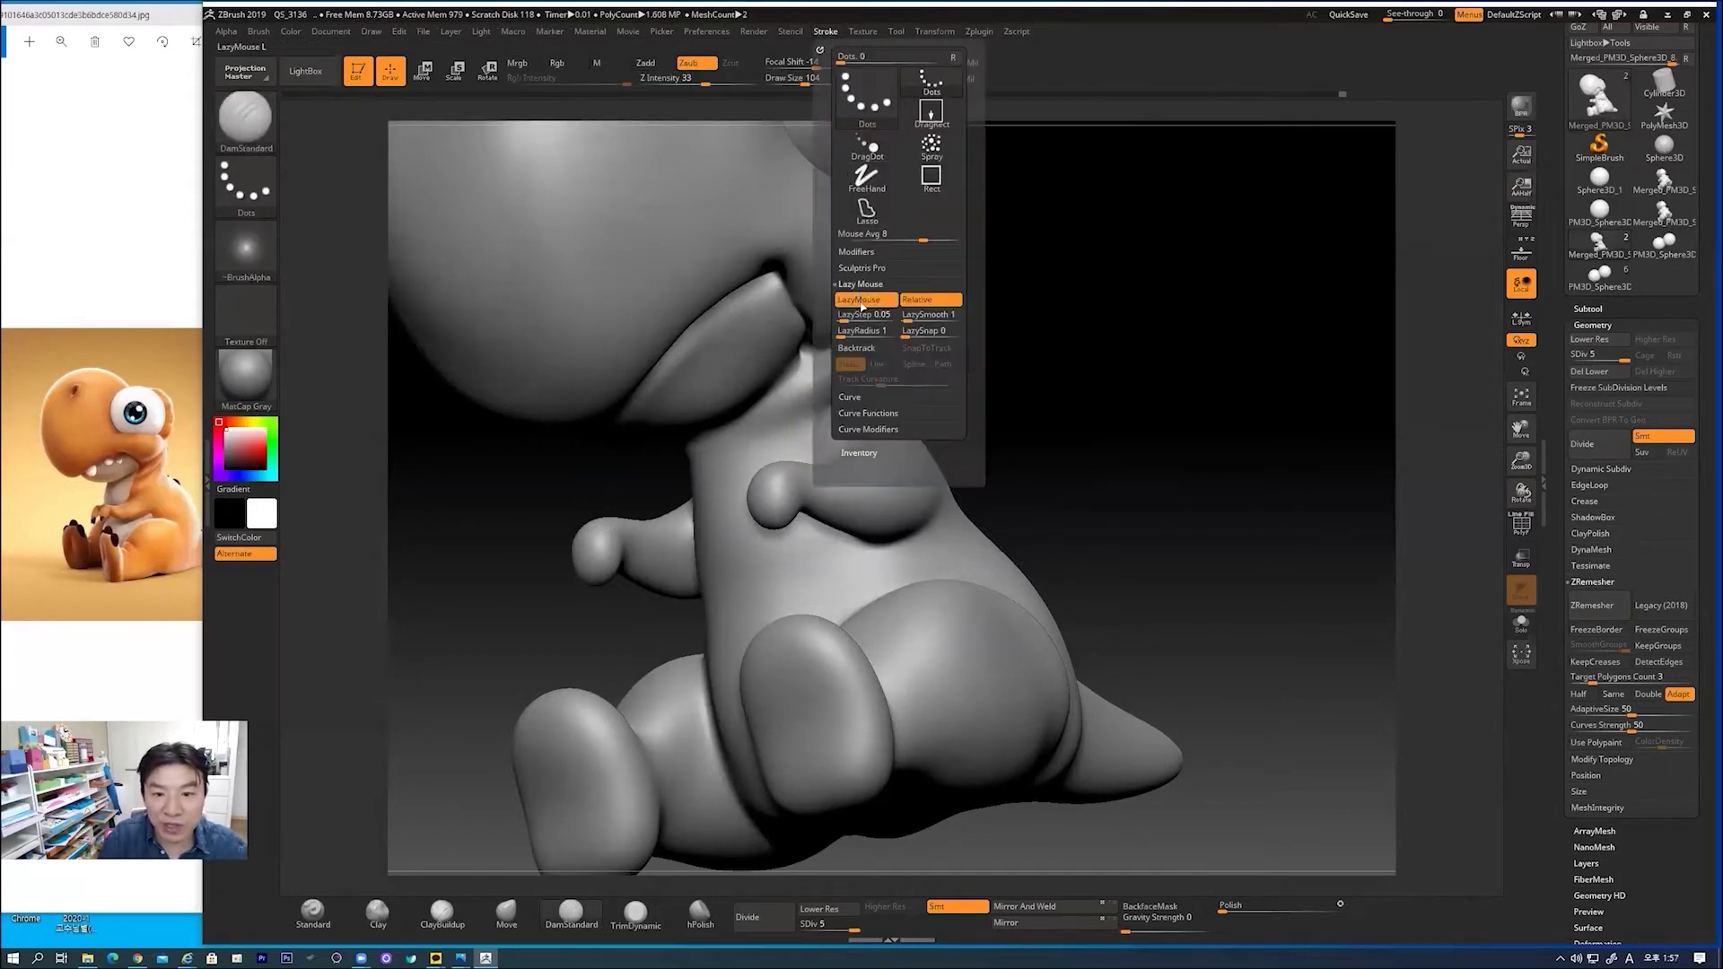
click(854, 332)
key(Return)
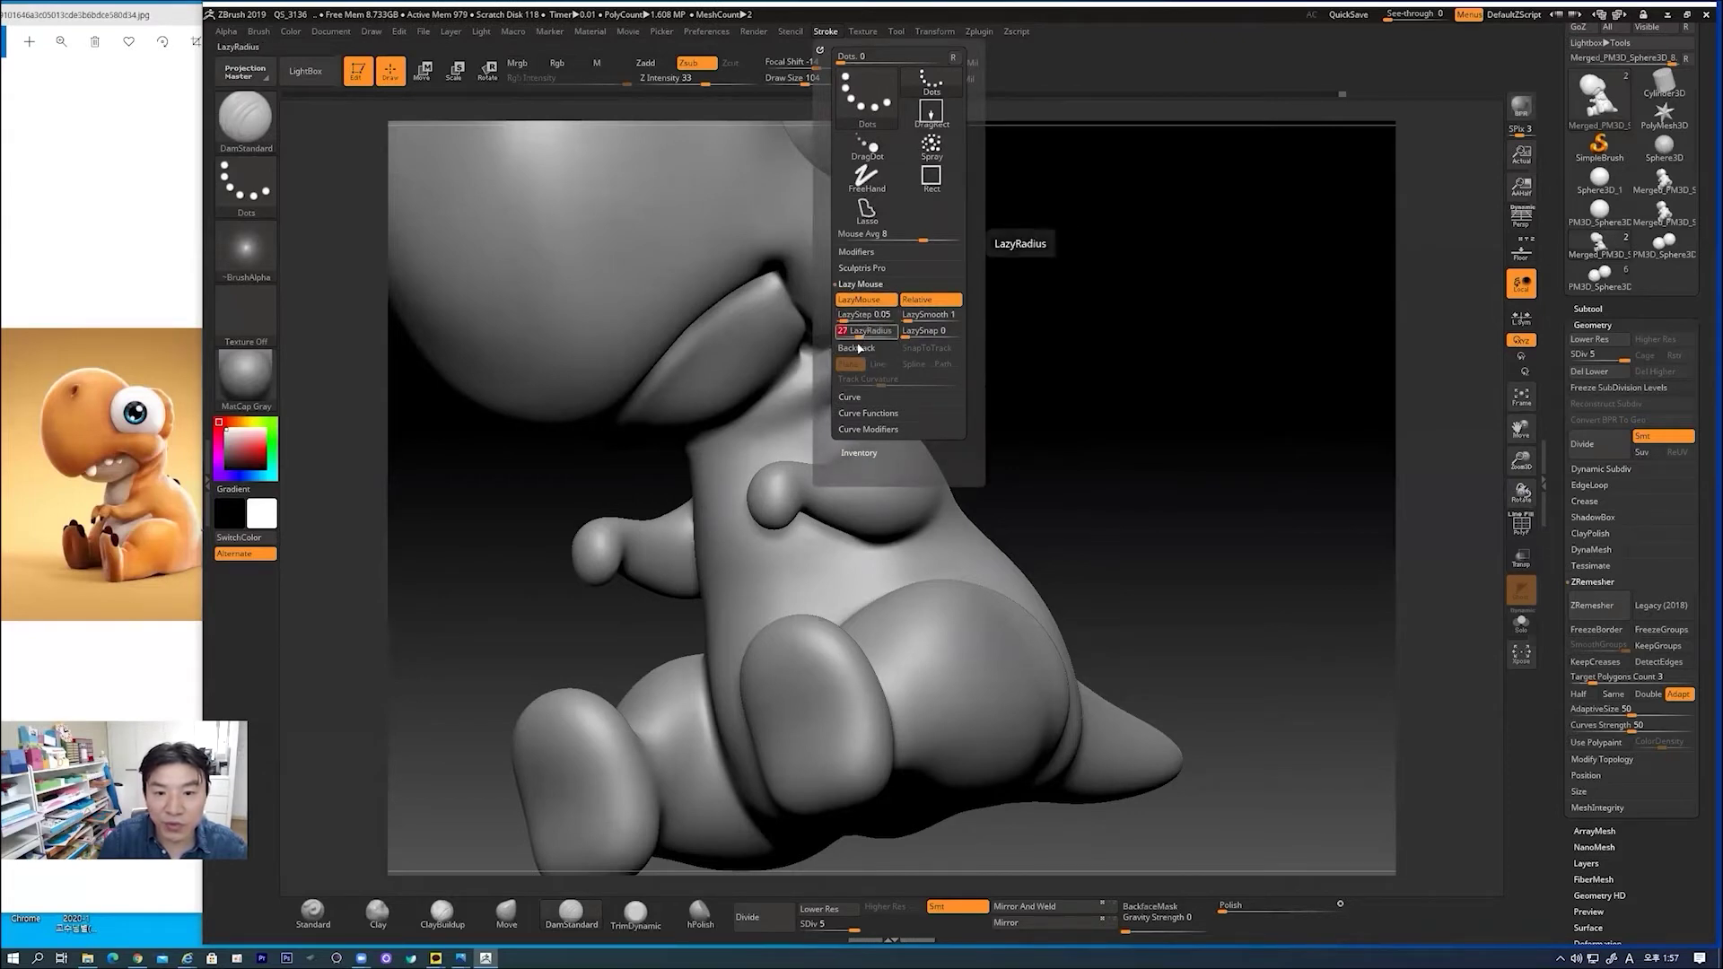
- Carve a steady groove from the cheek crease down the side of the neck to the inner side of the hand
drag(806, 356, 808, 435)
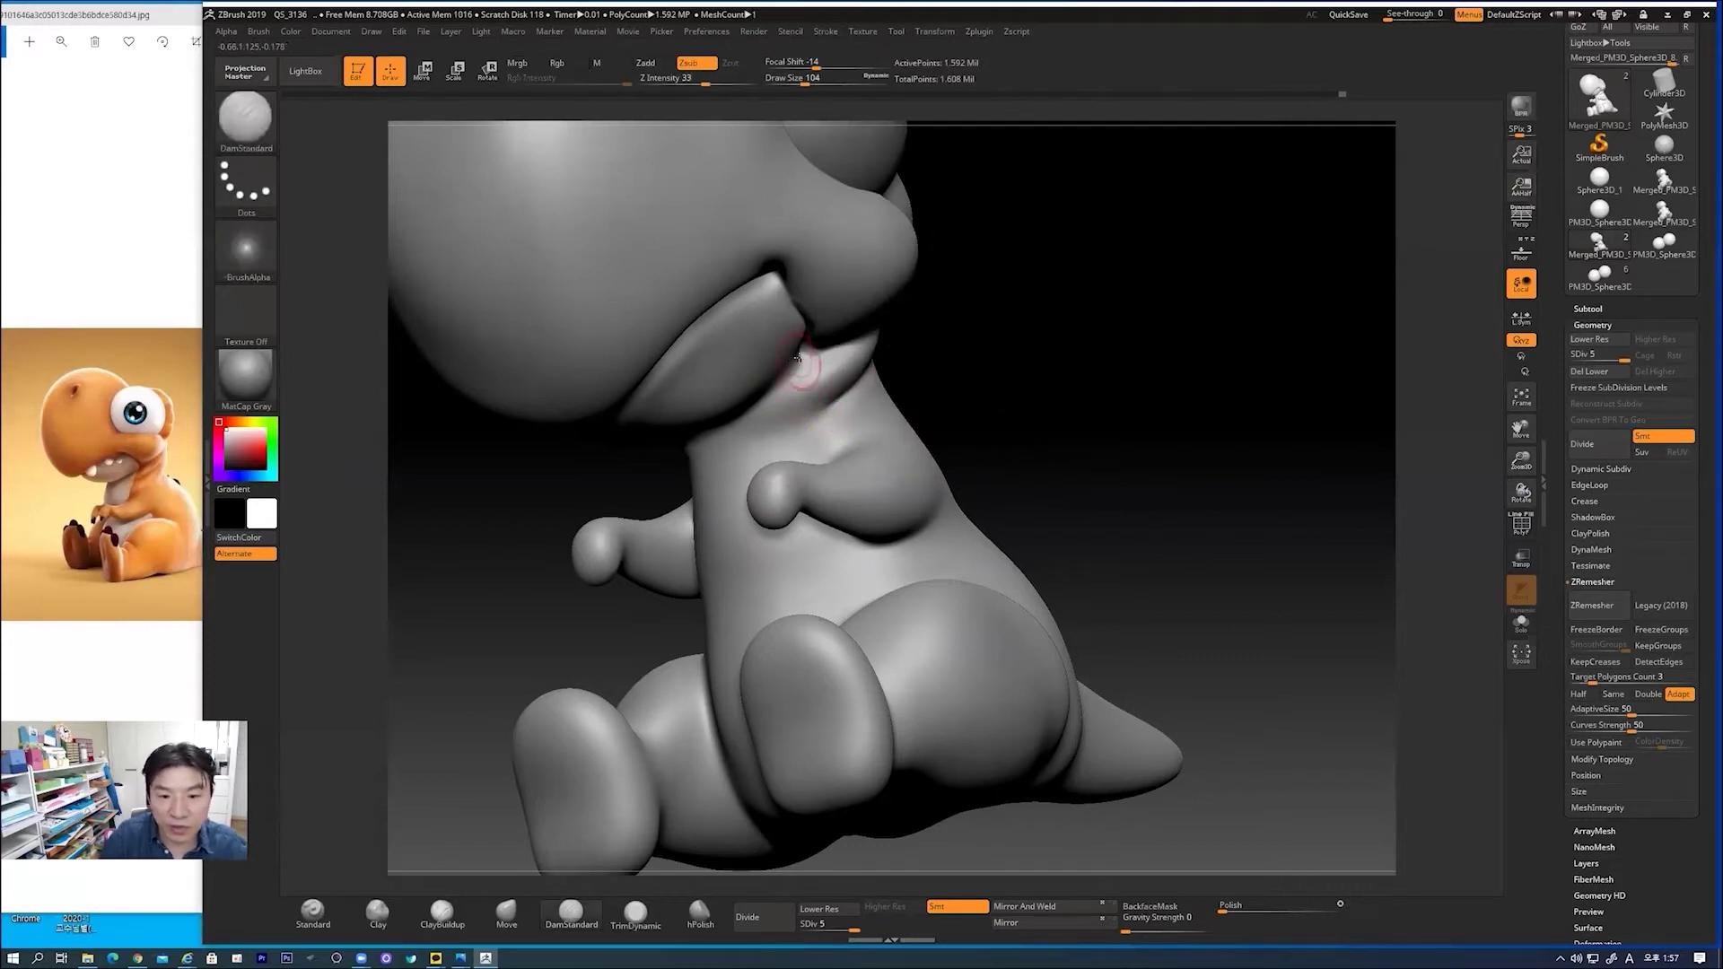
drag(798, 391, 799, 411)
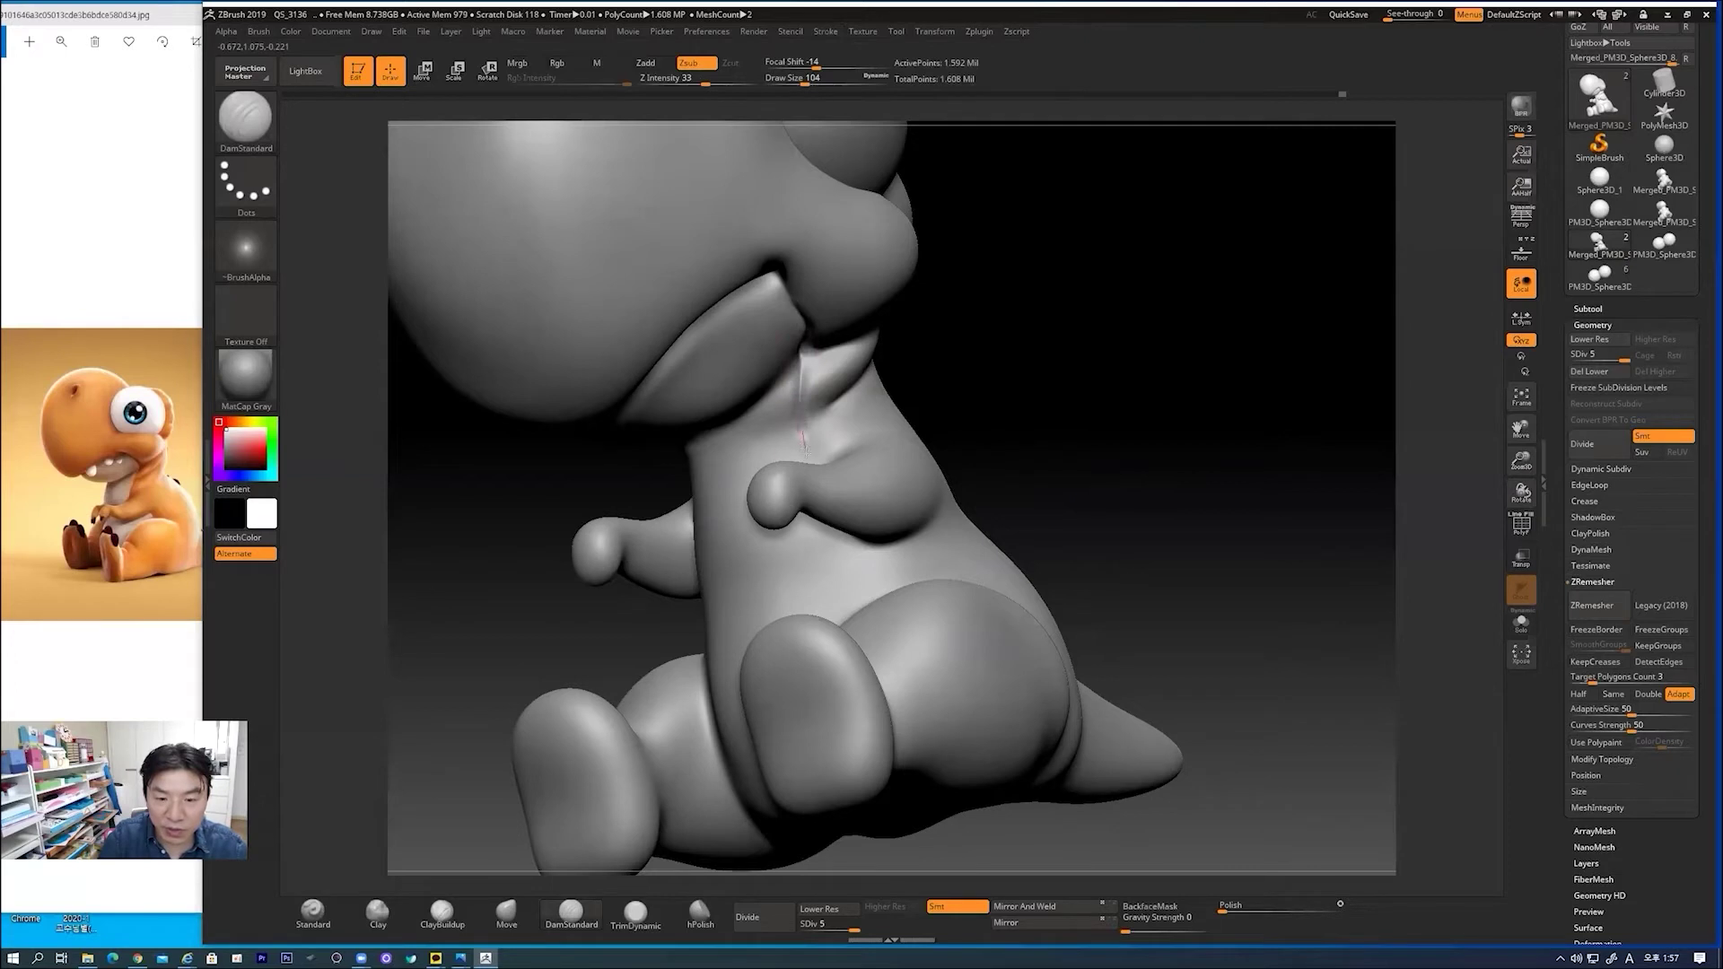
drag(1095, 469, 1063, 482)
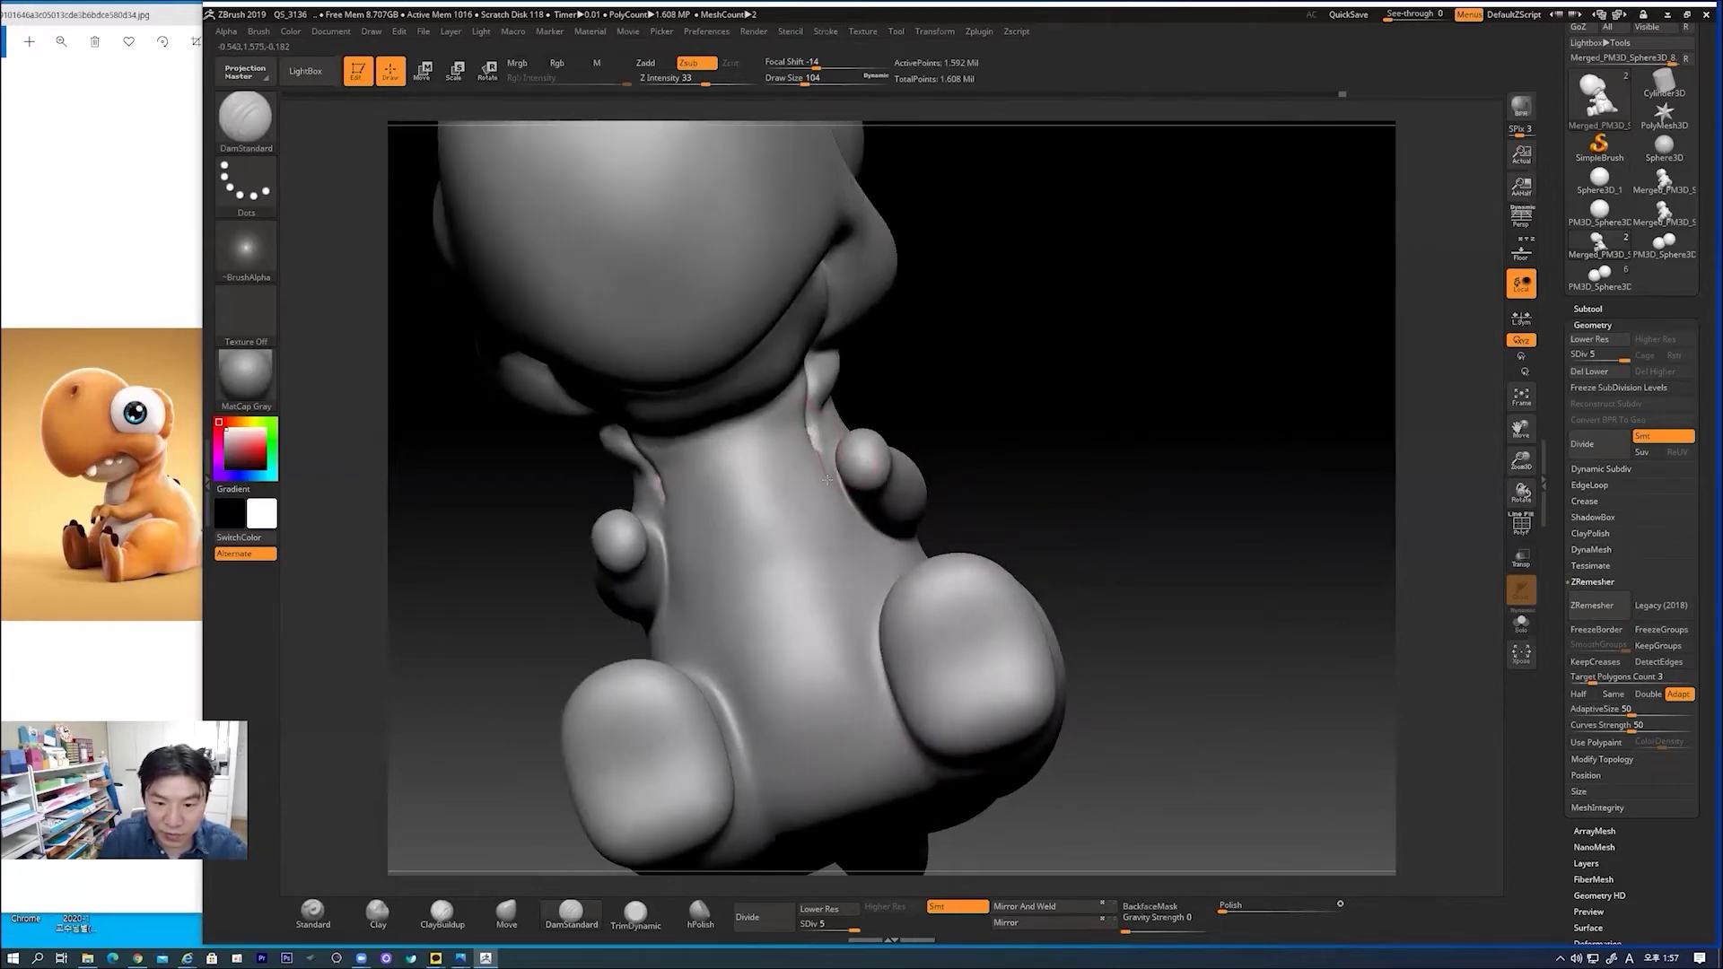
drag(992, 434, 951, 484)
drag(789, 429, 853, 538)
mouse_move(1092, 561)
mouse_down()
mouse_move(1104, 530)
mouse_move(1147, 536)
mouse_up()
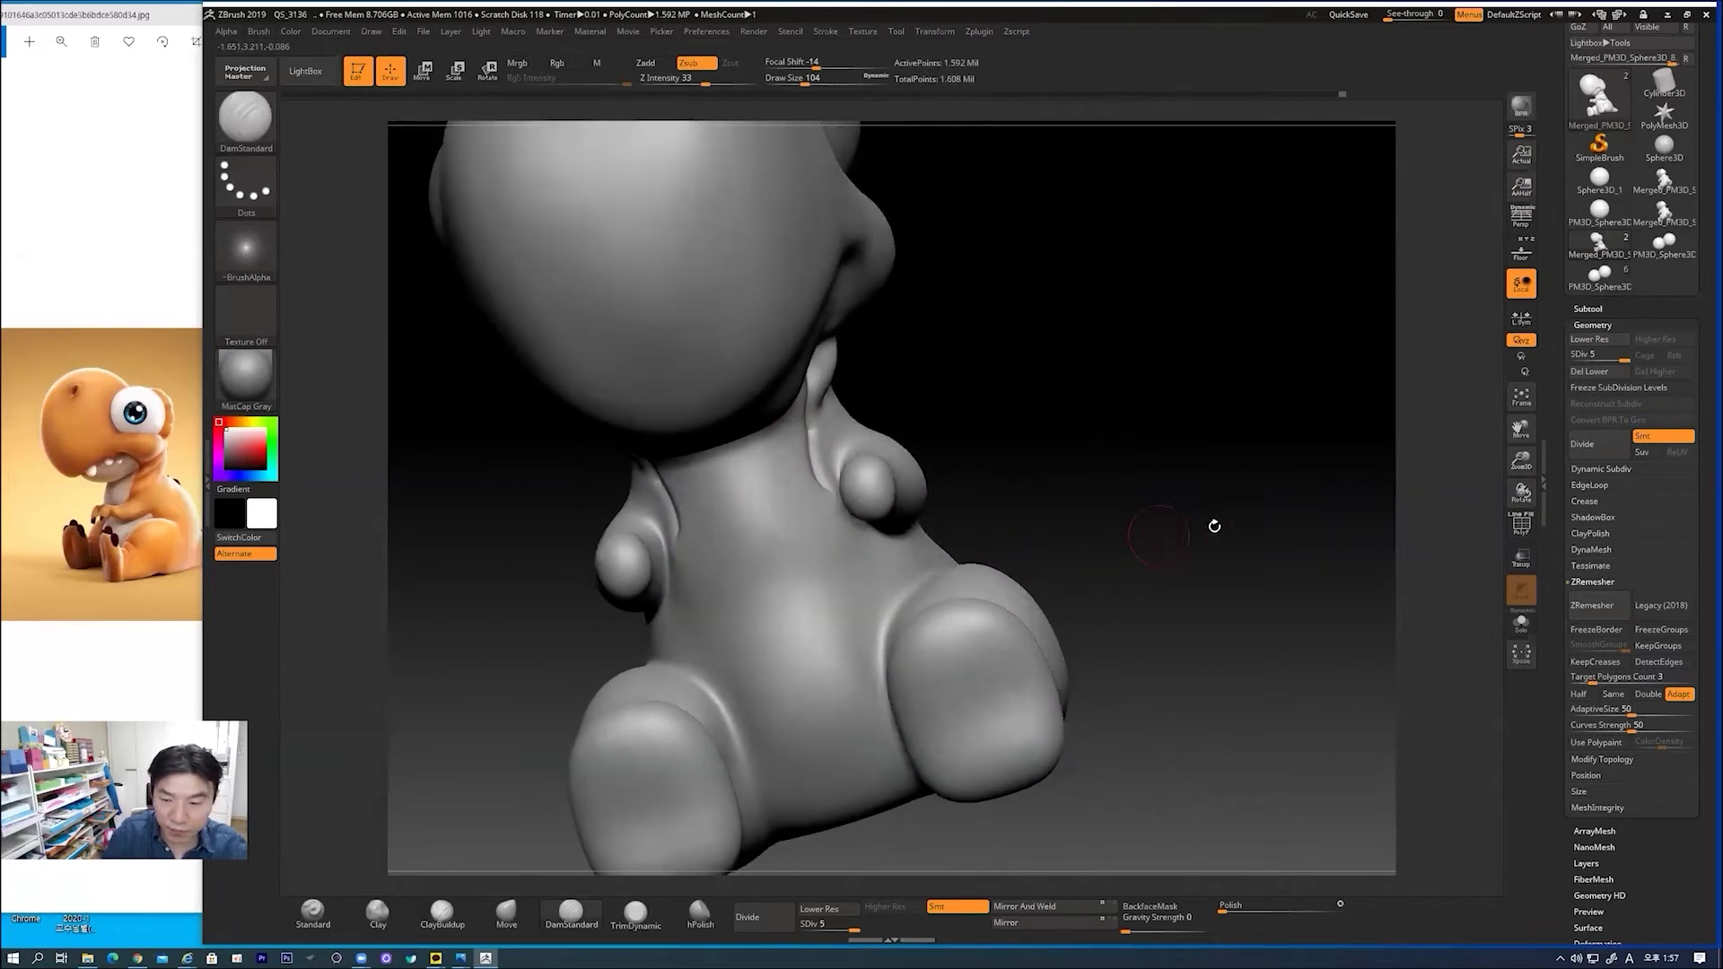
- Try to carve the belly outline in front view from the hands down between the legs and across the bottom
click(1521, 523)
click(1521, 523)
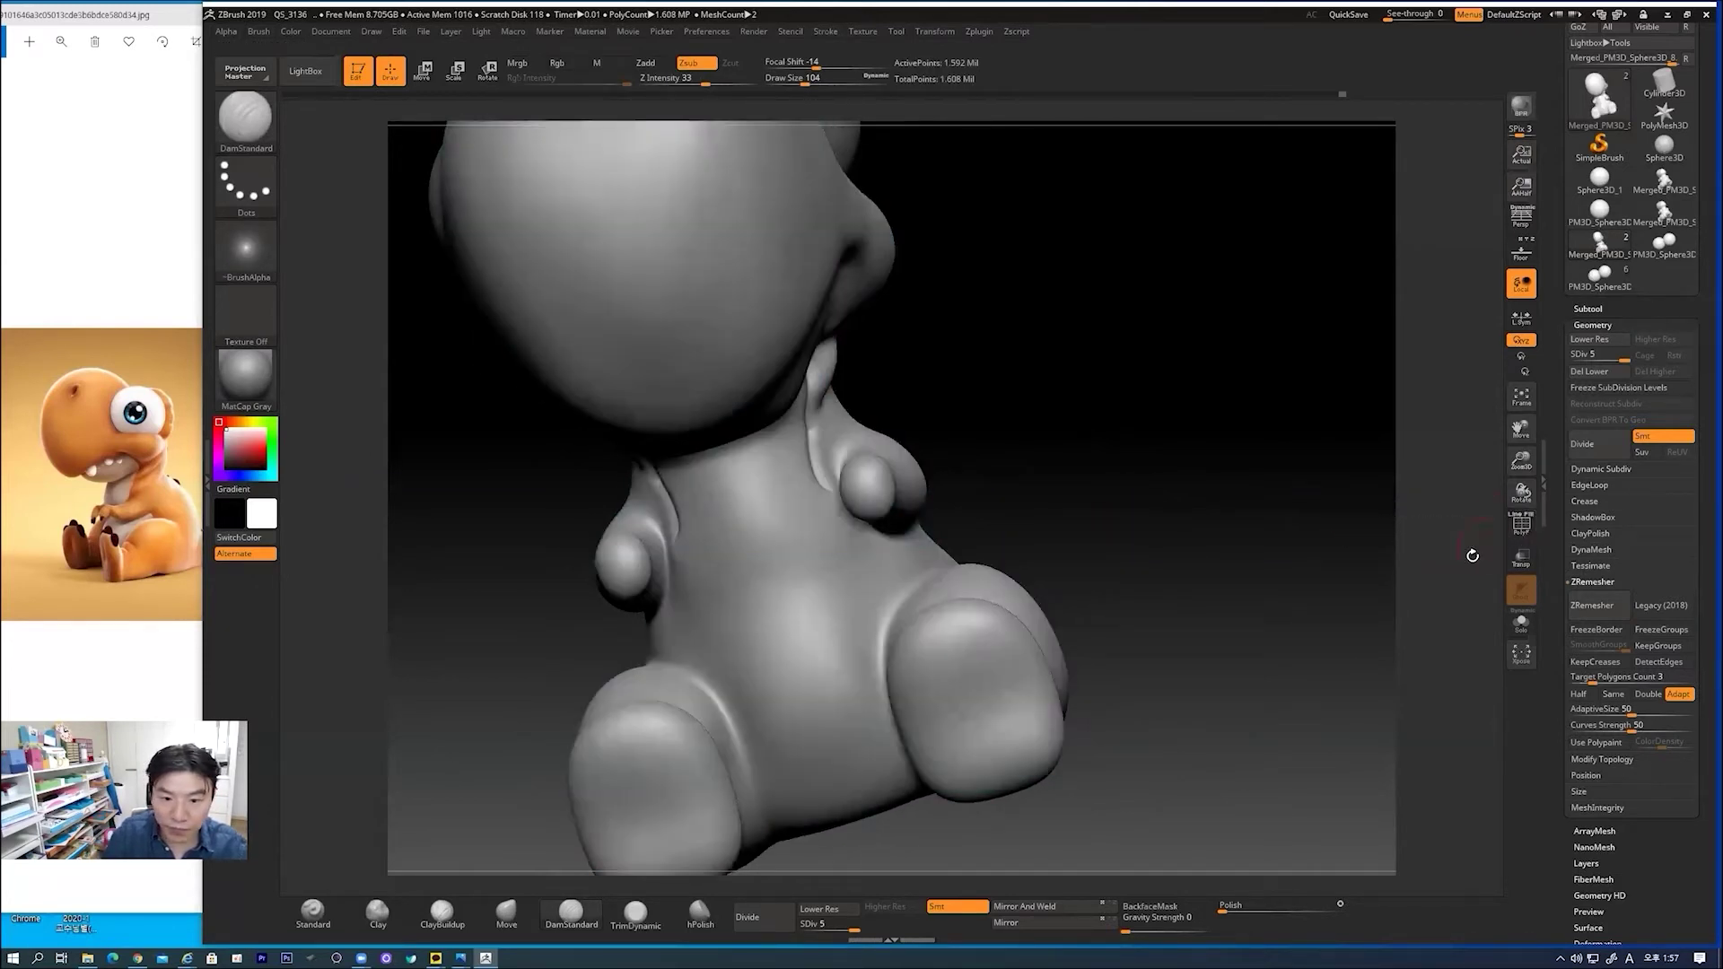
shift+drag(1065, 542, 1079, 549)
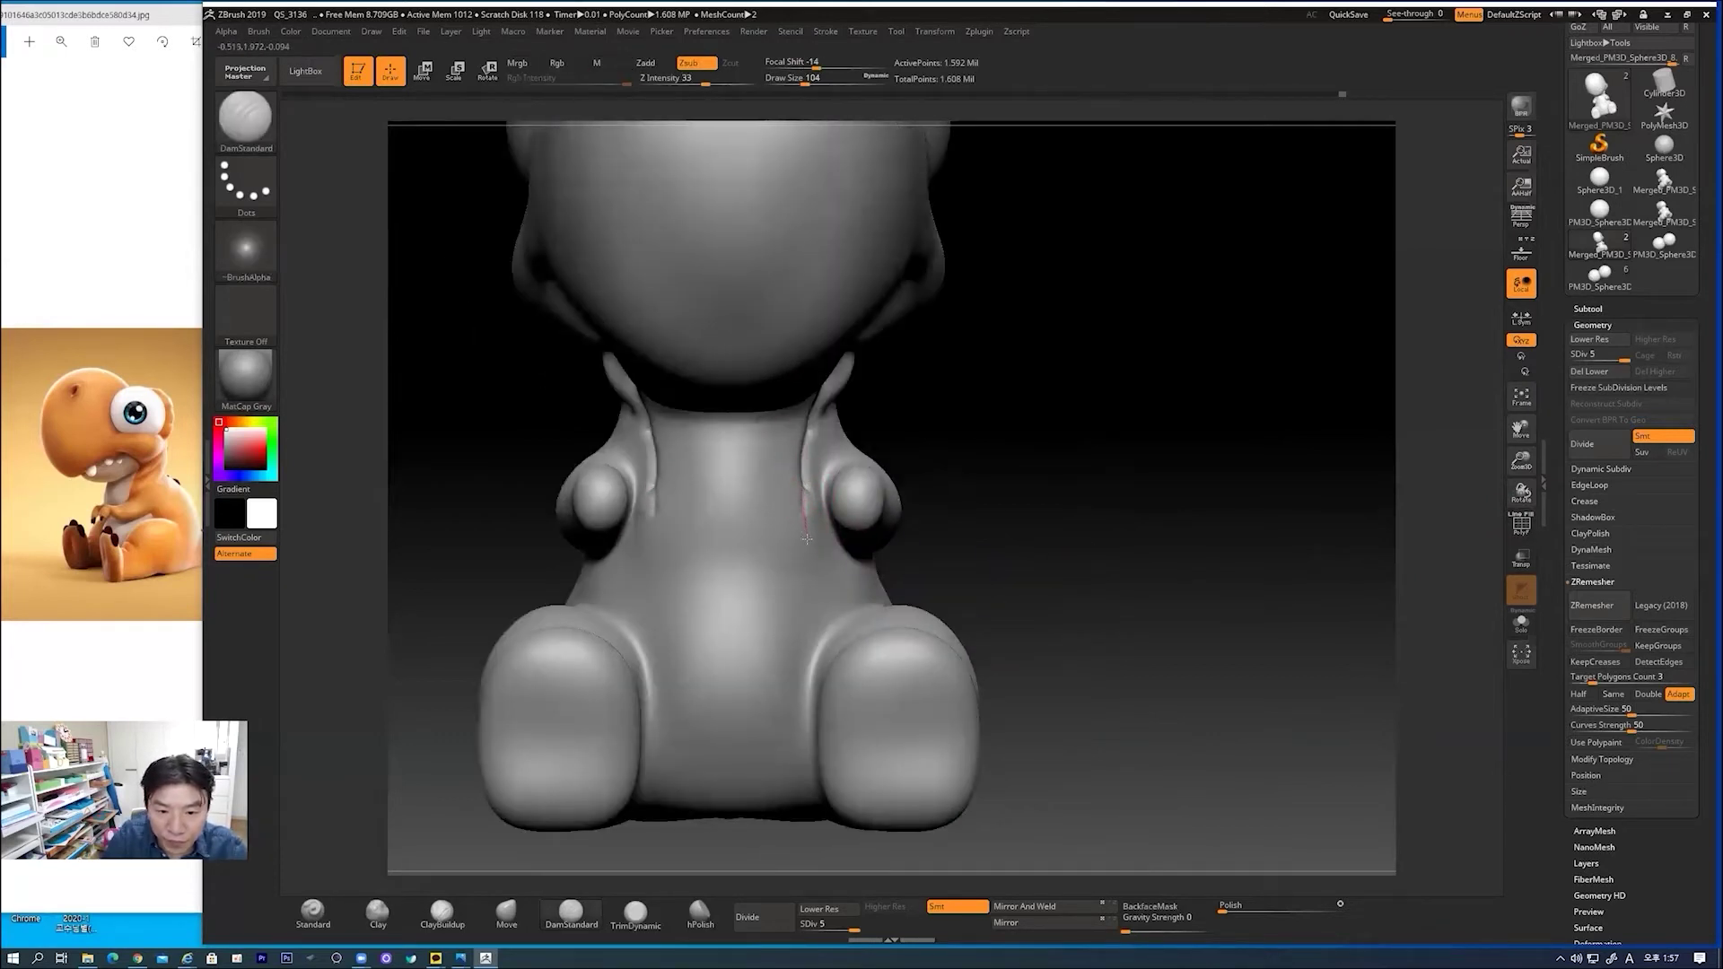
mouse_move(809, 568)
mouse_down()
mouse_move(803, 765)
mouse_move(720, 794)
mouse_move(815, 724)
mouse_up()
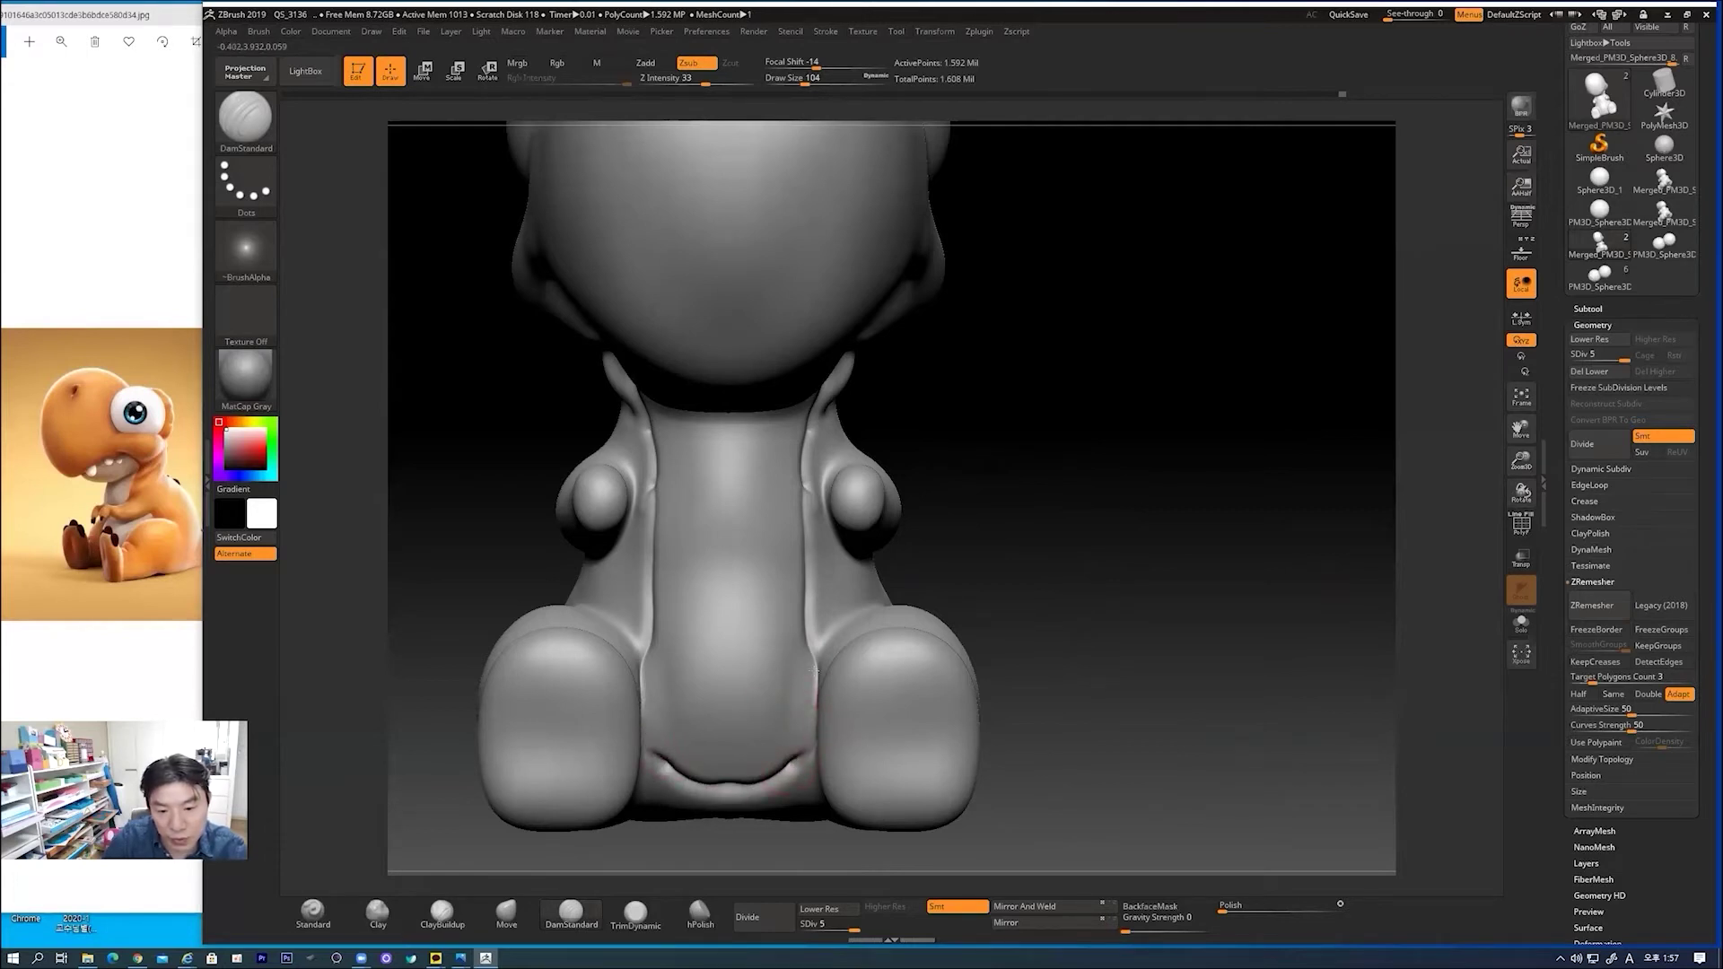
mouse_move(1019, 565)
mouse_down()
mouse_move(1035, 568)
mouse_move(1012, 603)
mouse_up()
key(ctrl)
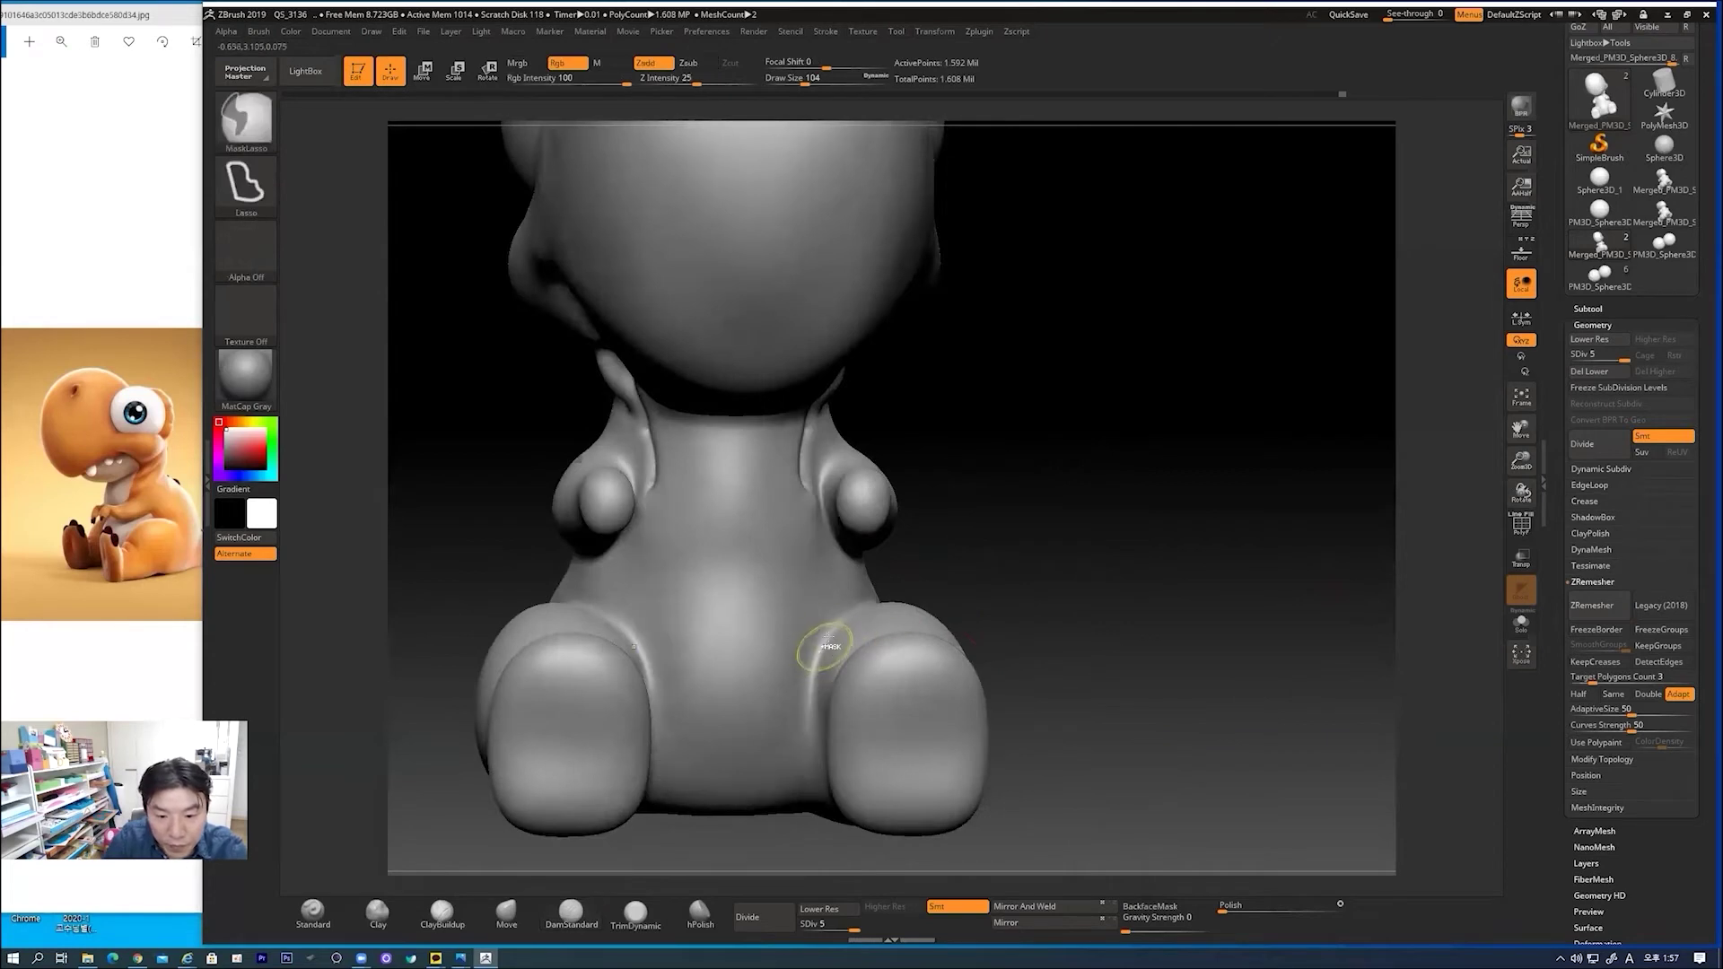
- Undo the last belly outline and recarve it in front view from the hands down between the legs and across the bottom
key(ctrl+z)
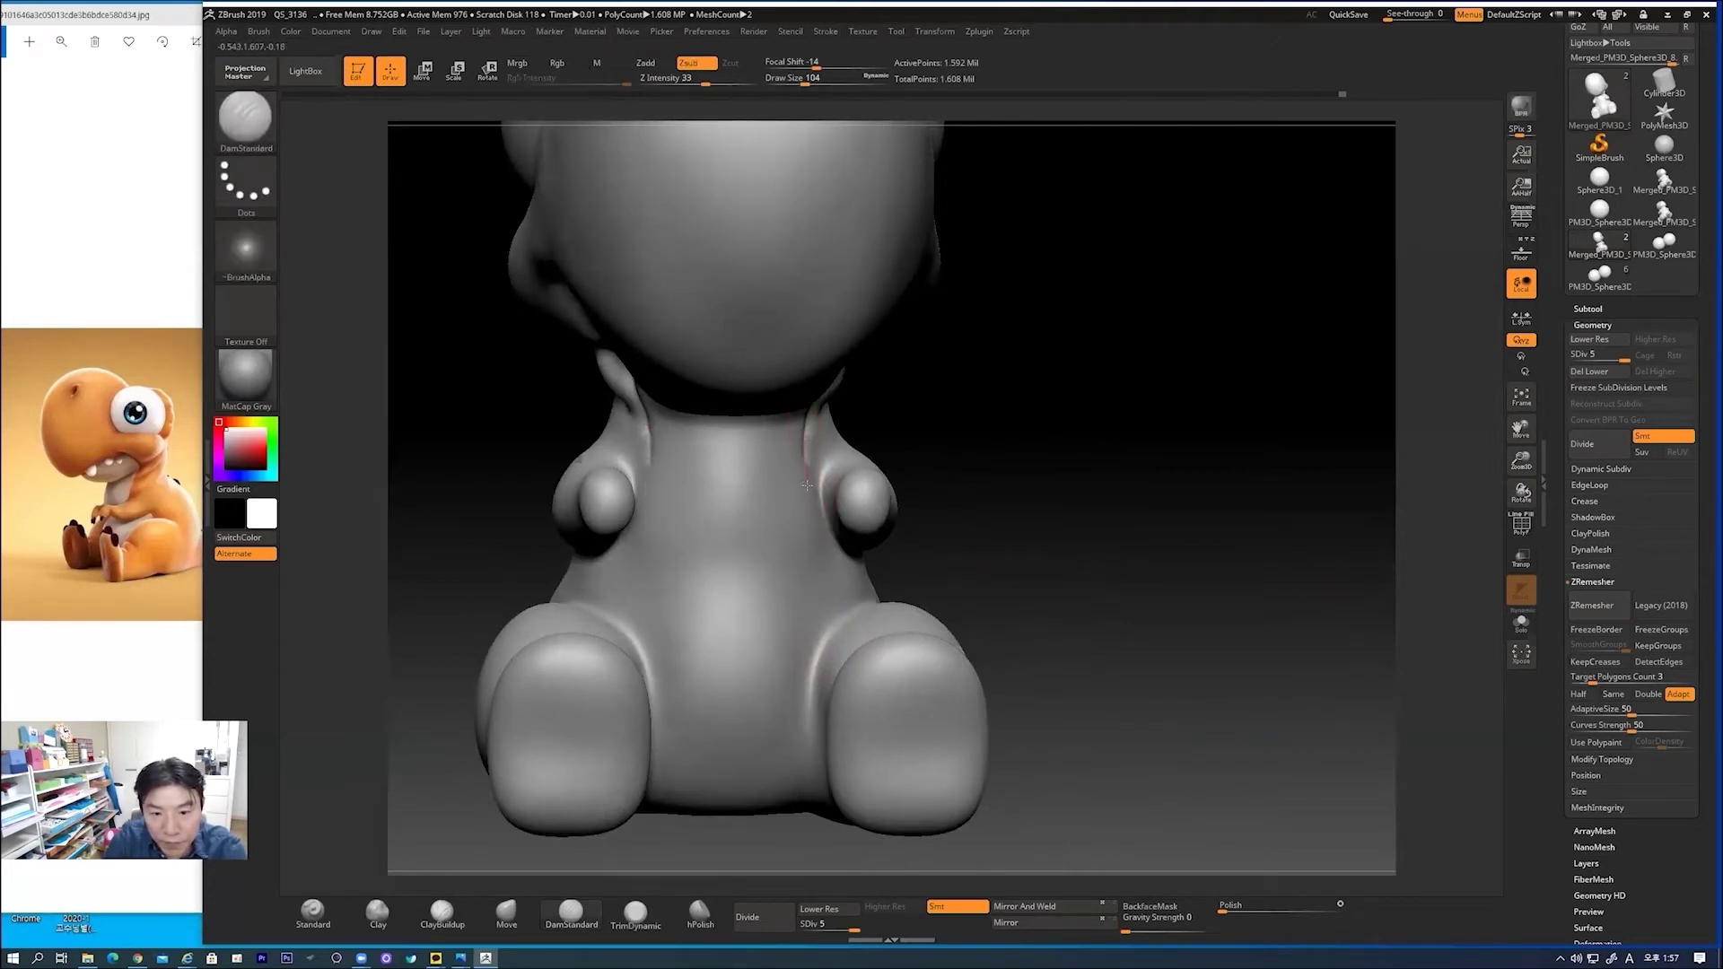
mouse_move(807, 507)
mouse_down()
mouse_move(798, 697)
mouse_move(773, 788)
mouse_move(711, 802)
mouse_move(672, 769)
mouse_up()
mouse_move(1105, 648)
mouse_down()
mouse_move(744, 648)
mouse_move(848, 644)
mouse_up()
mouse_move(1040, 428)
mouse_down()
mouse_move(1053, 400)
mouse_move(1026, 416)
mouse_move(1073, 502)
mouse_up()
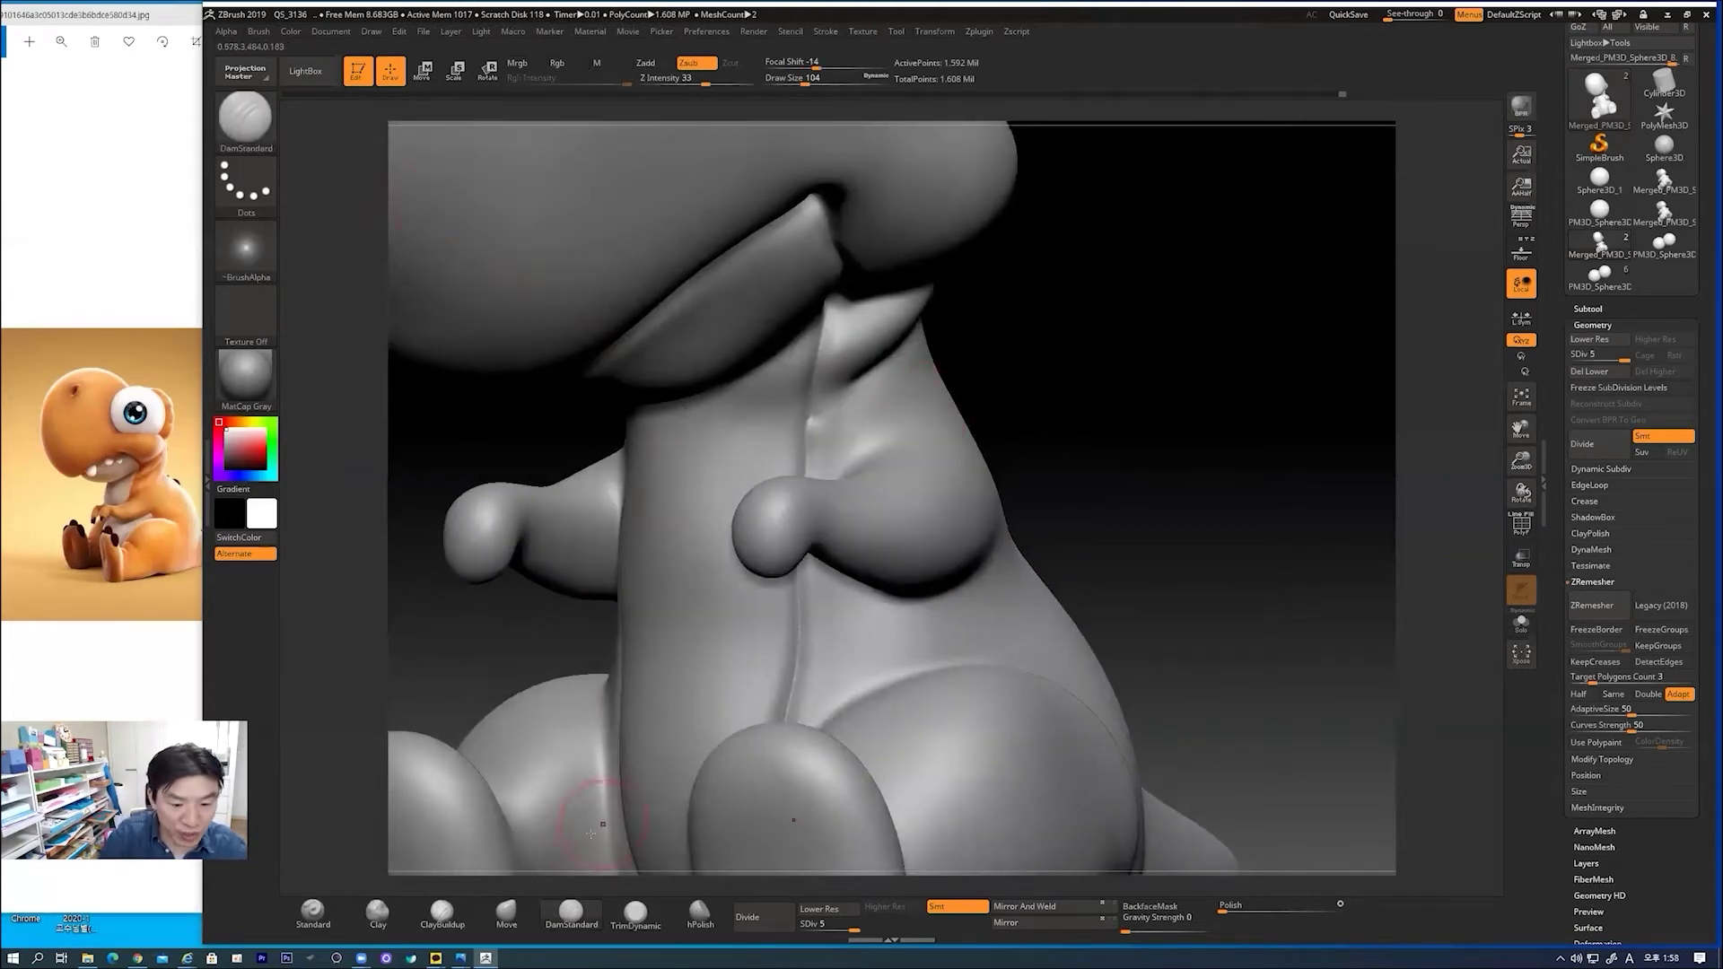
- Reshape the lower belly outline between the legs into a smoother curve with the Move brush at draw size 154
click(506, 912)
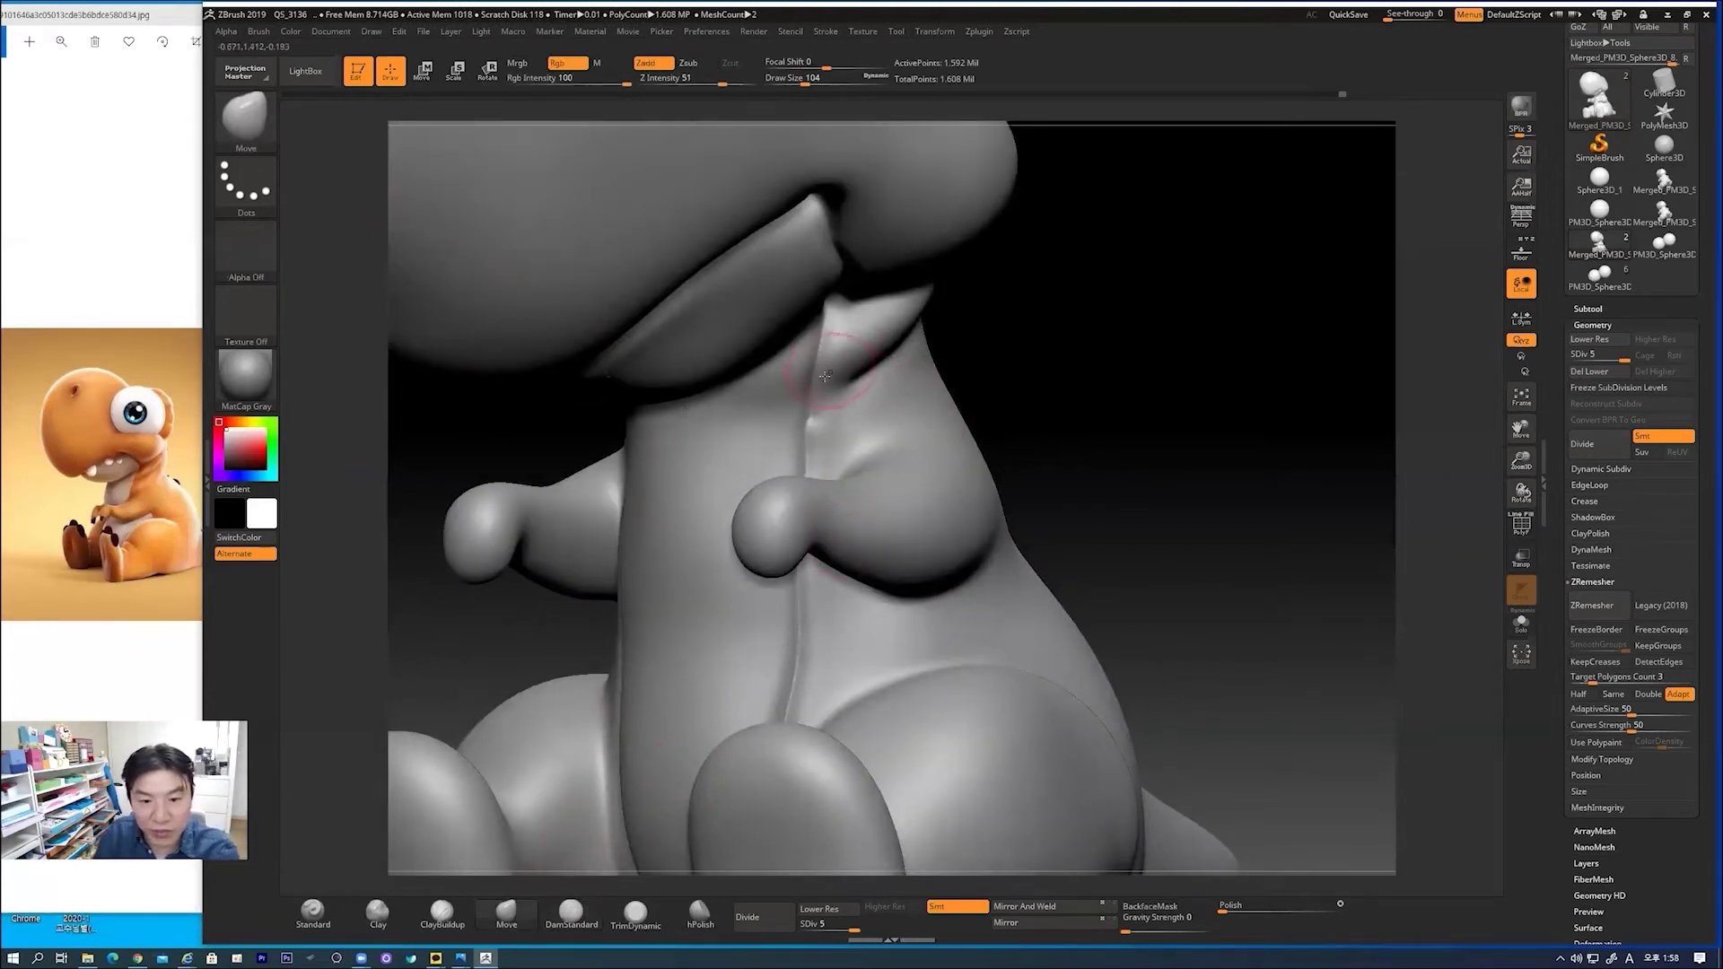
key(bracketright)
key(bracketright)
key(bracketright)
key(bracketright)
key(bracketright)
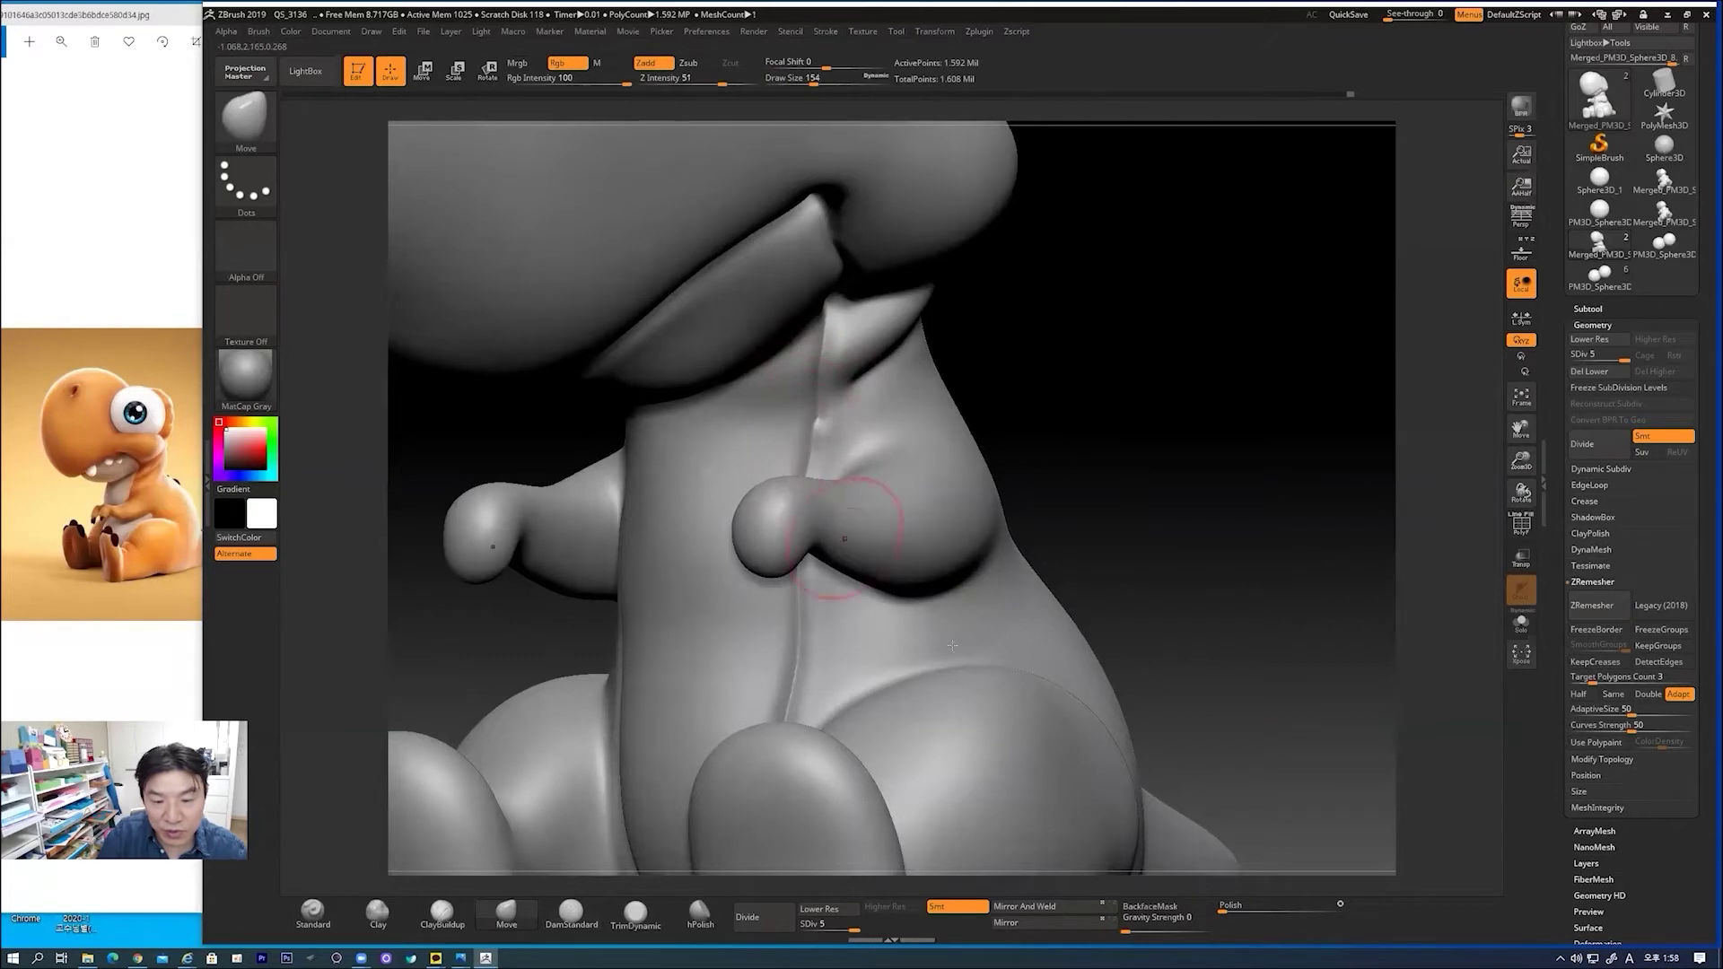
mouse_move(1244, 577)
shift+mouse_down()
mouse_move(805, 610)
mouse_move(788, 800)
mouse_move(805, 537)
shift+mouse_up()
alt+drag(1031, 640, 1082, 457)
mouse_move(833, 563)
mouse_down()
mouse_move(847, 560)
mouse_move(849, 628)
mouse_move(770, 748)
mouse_move(783, 779)
mouse_move(793, 743)
mouse_up()
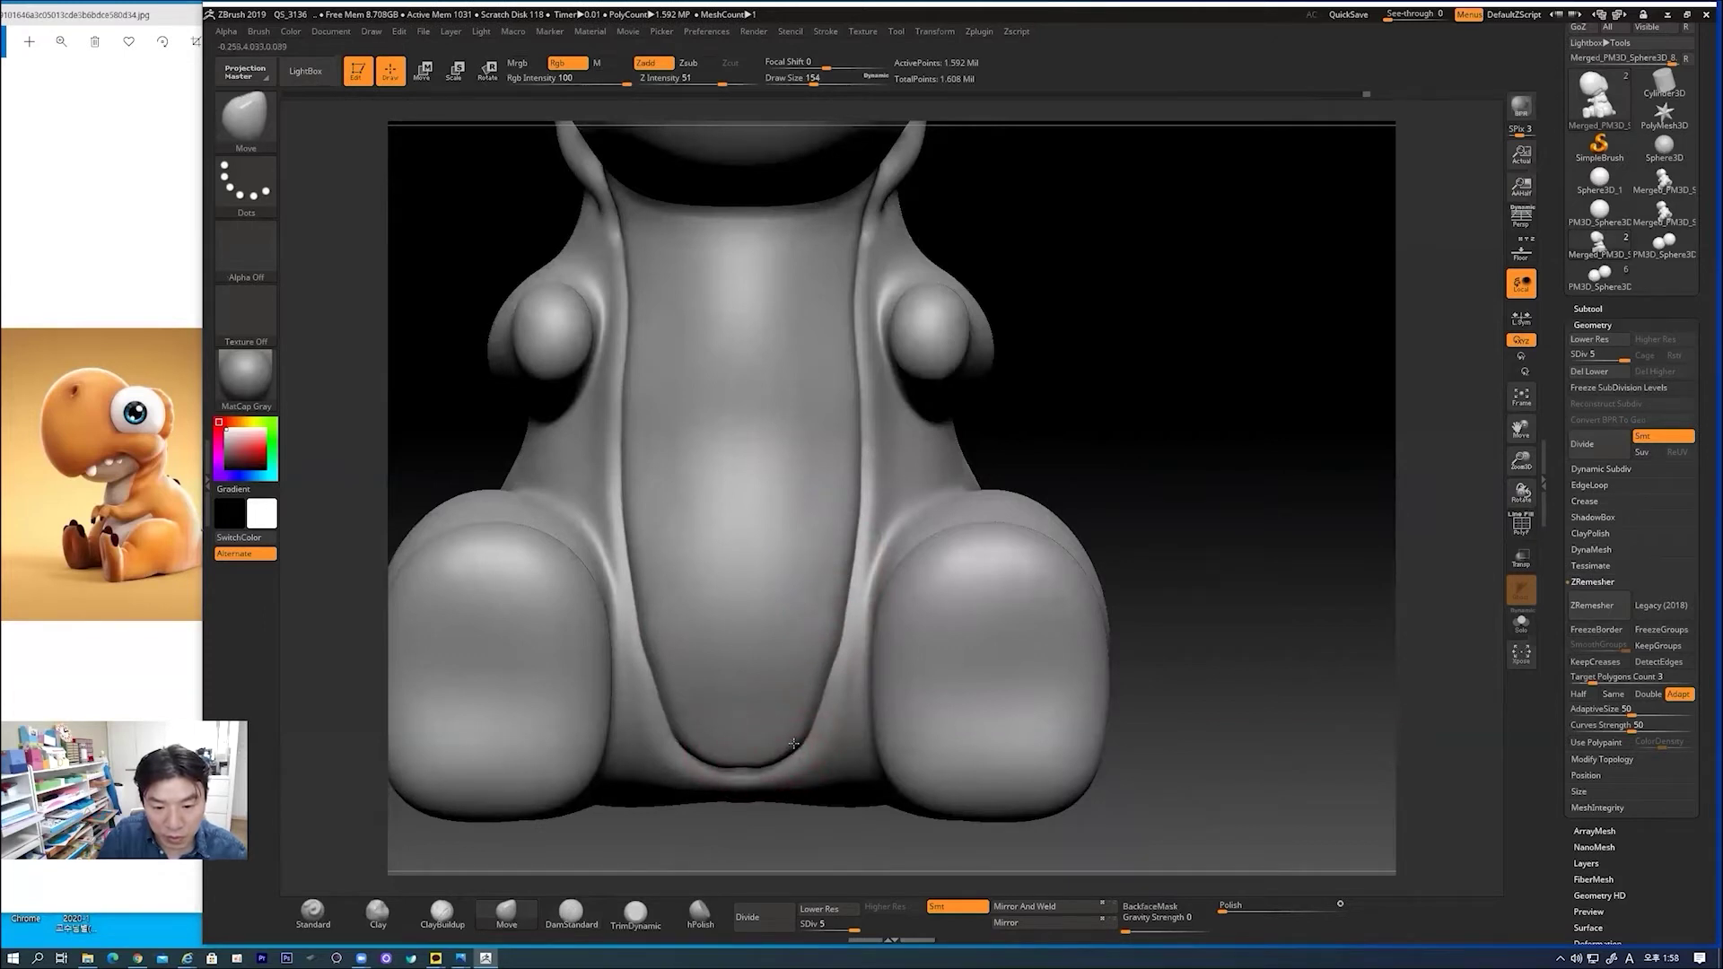
drag(829, 676, 832, 673)
drag(843, 610, 857, 529)
- Set the draw size to 108 and straighten and smooth the body groove between the neck fold and the arm
drag(1091, 472, 1265, 300)
mouse_move(1221, 244)
mouse_down()
mouse_move(1392, 150)
mouse_move(1108, 475)
mouse_up()
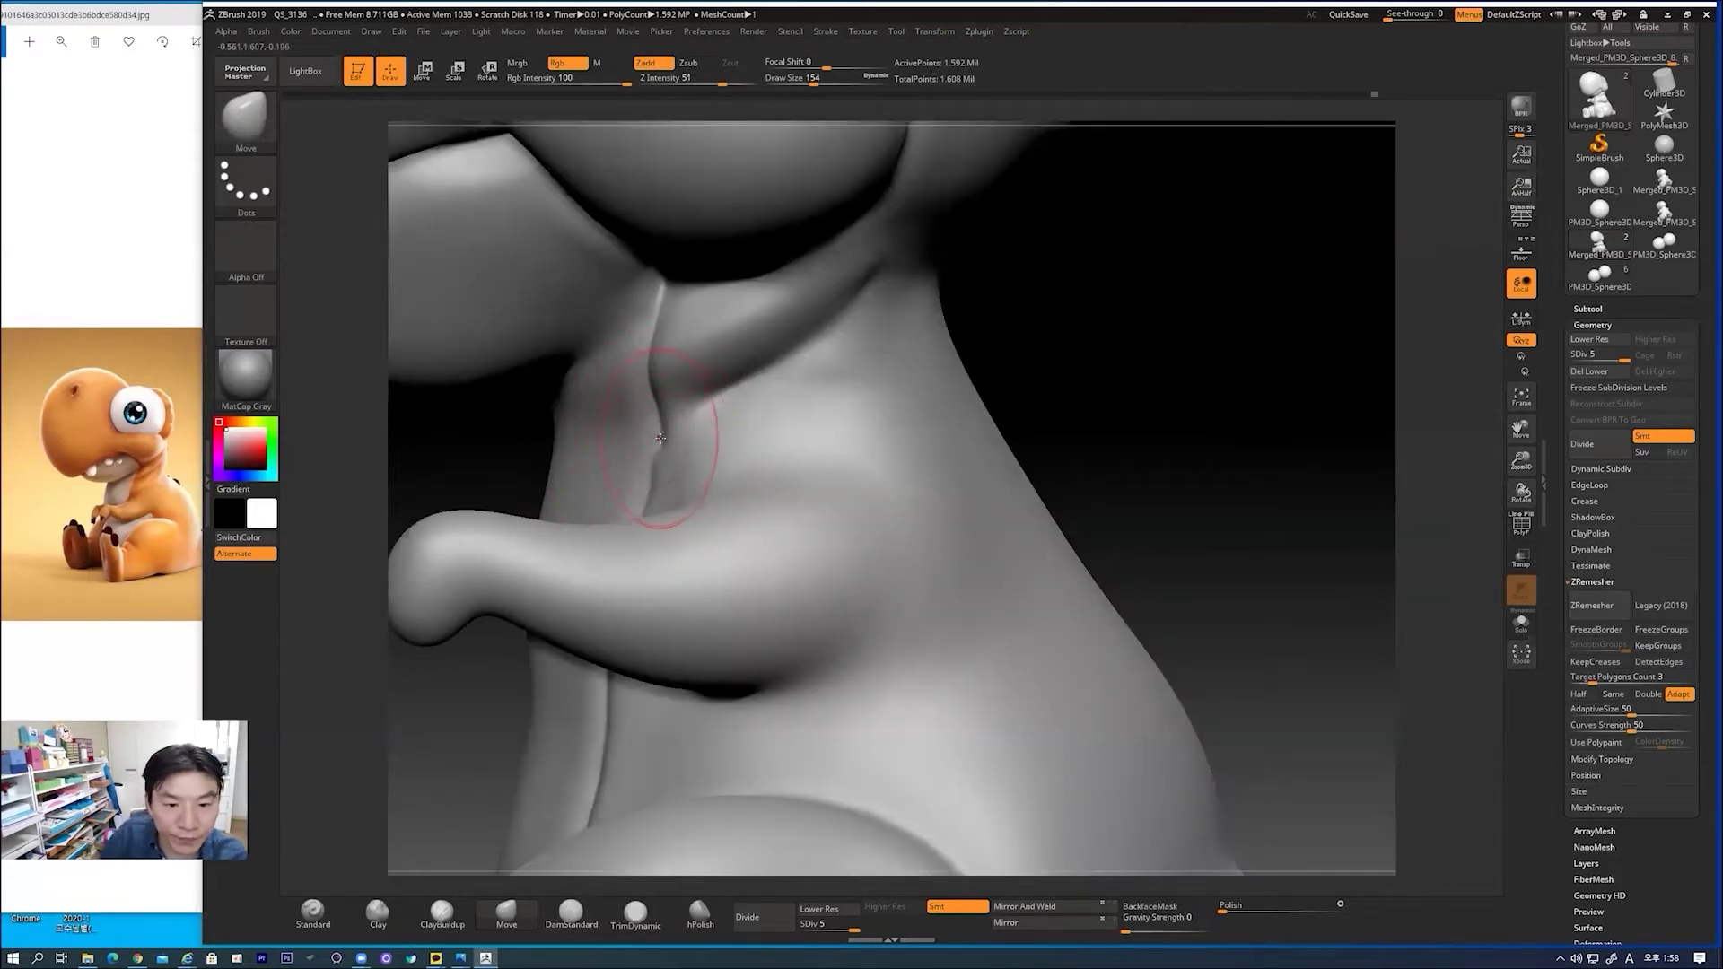
drag(815, 78, 805, 78)
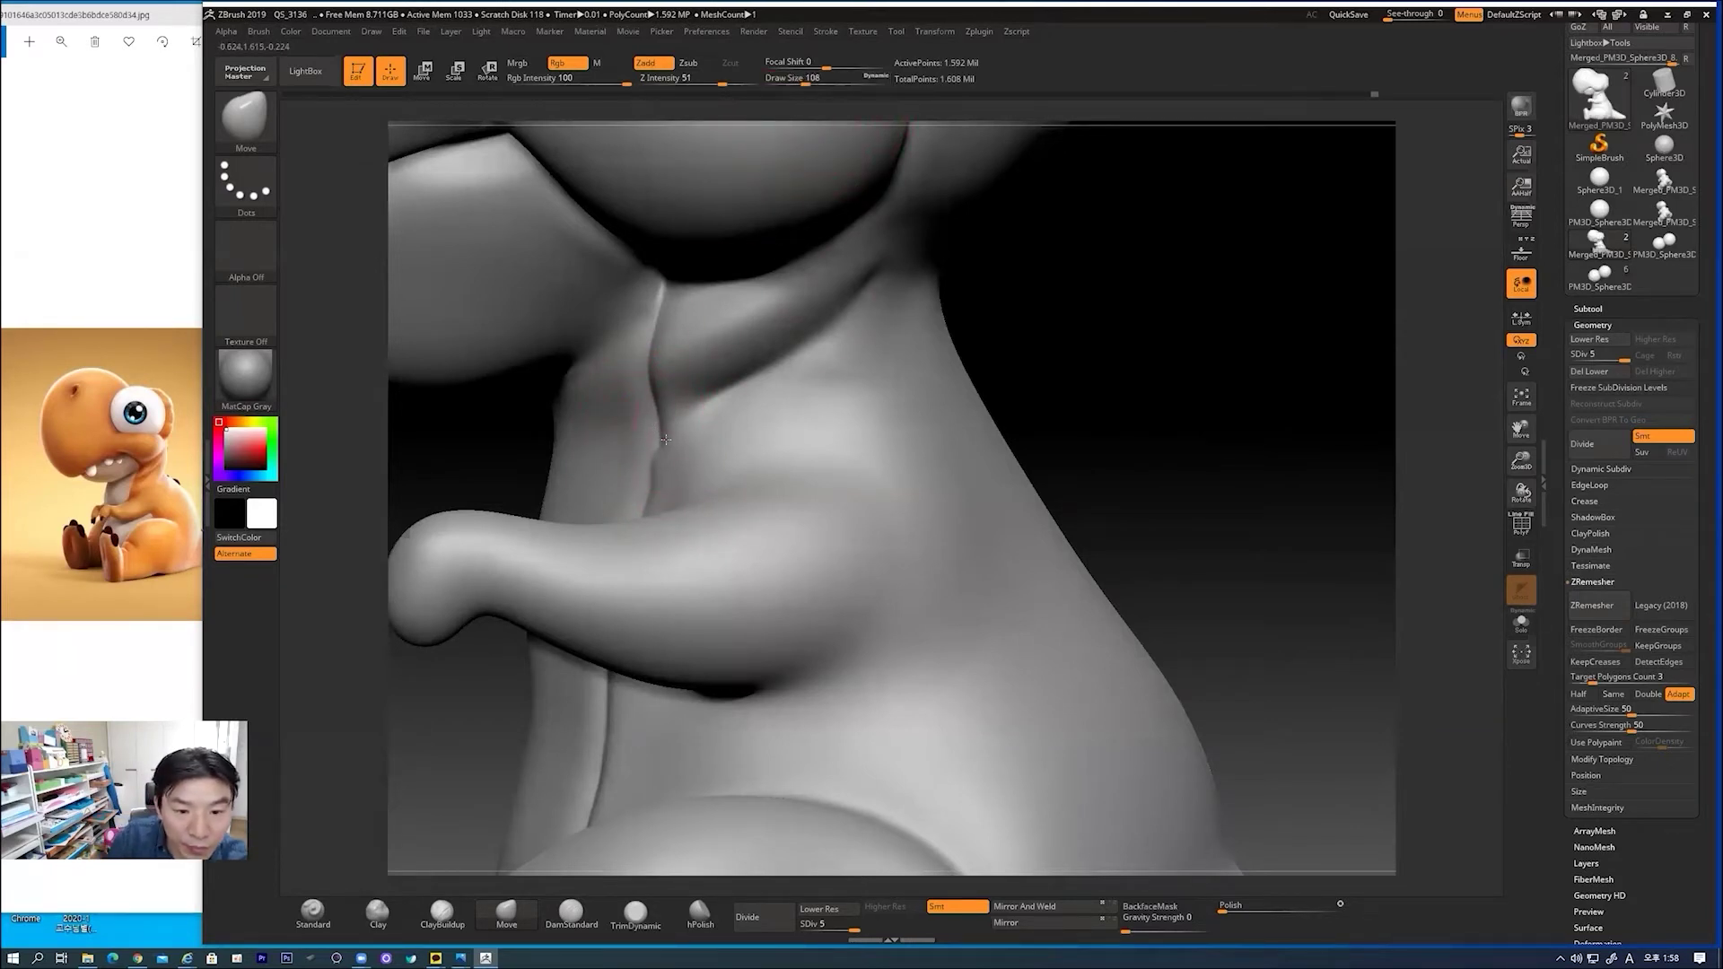
shift+drag(650, 427, 627, 542)
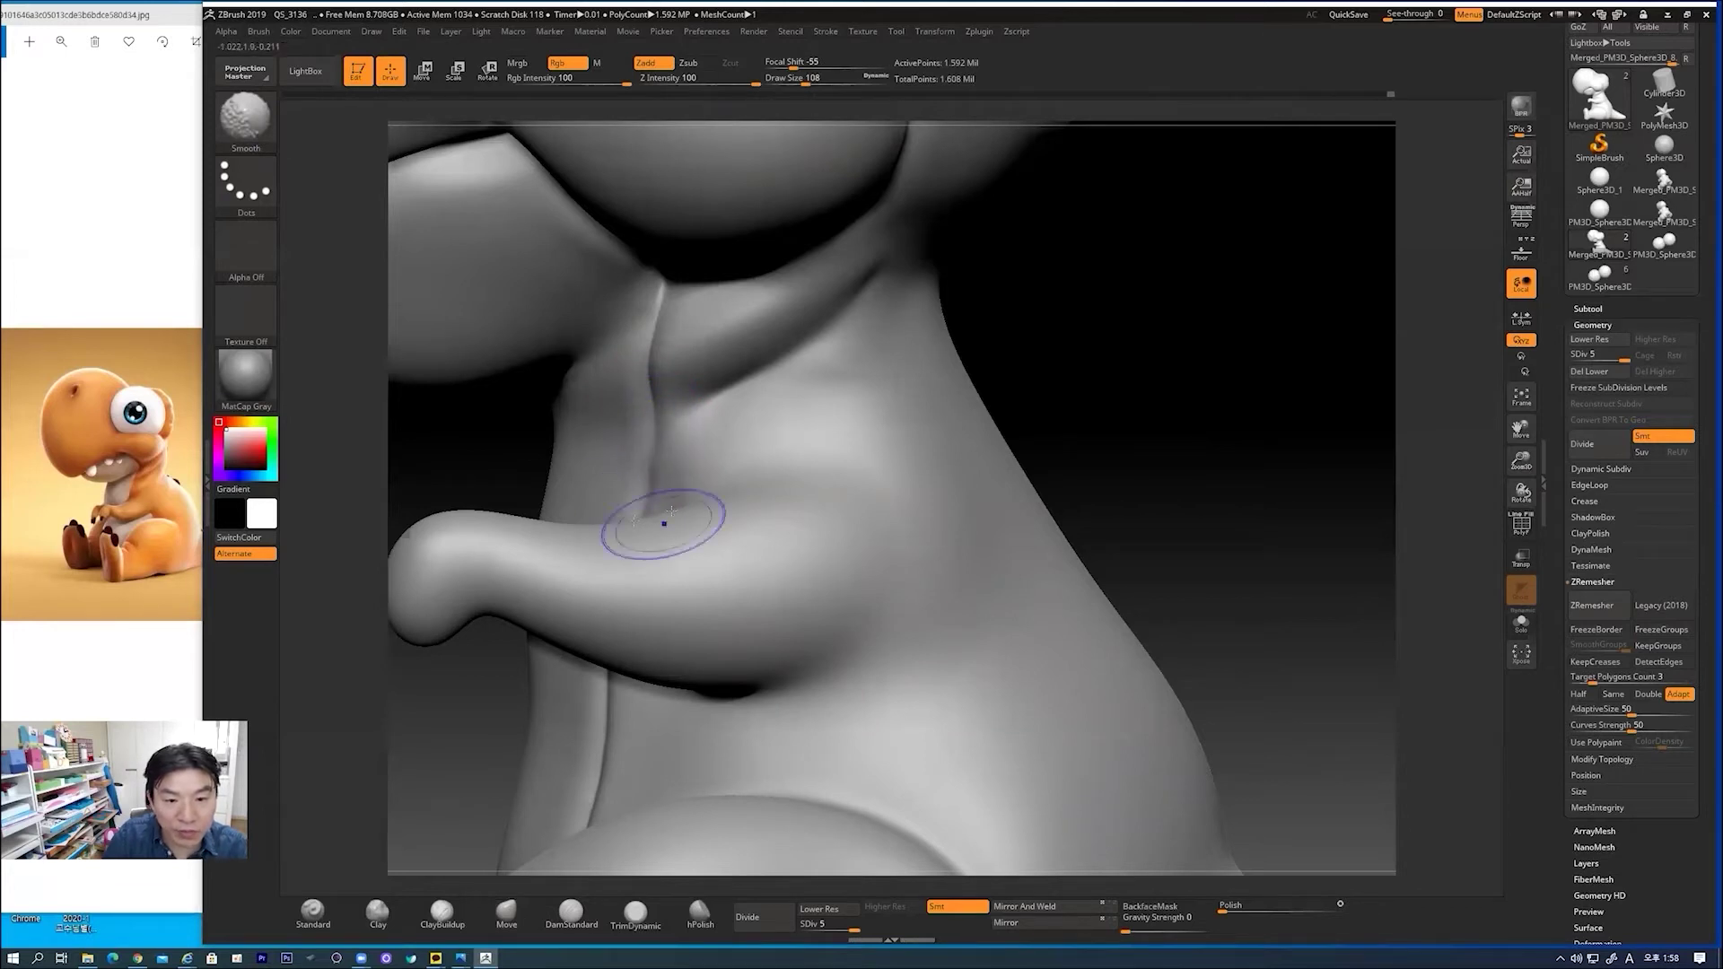
- Recarve the groove from the neck fold down to the arm with DamStandard at draw size 46, and smooth its upper part
click(442, 912)
click(569, 912)
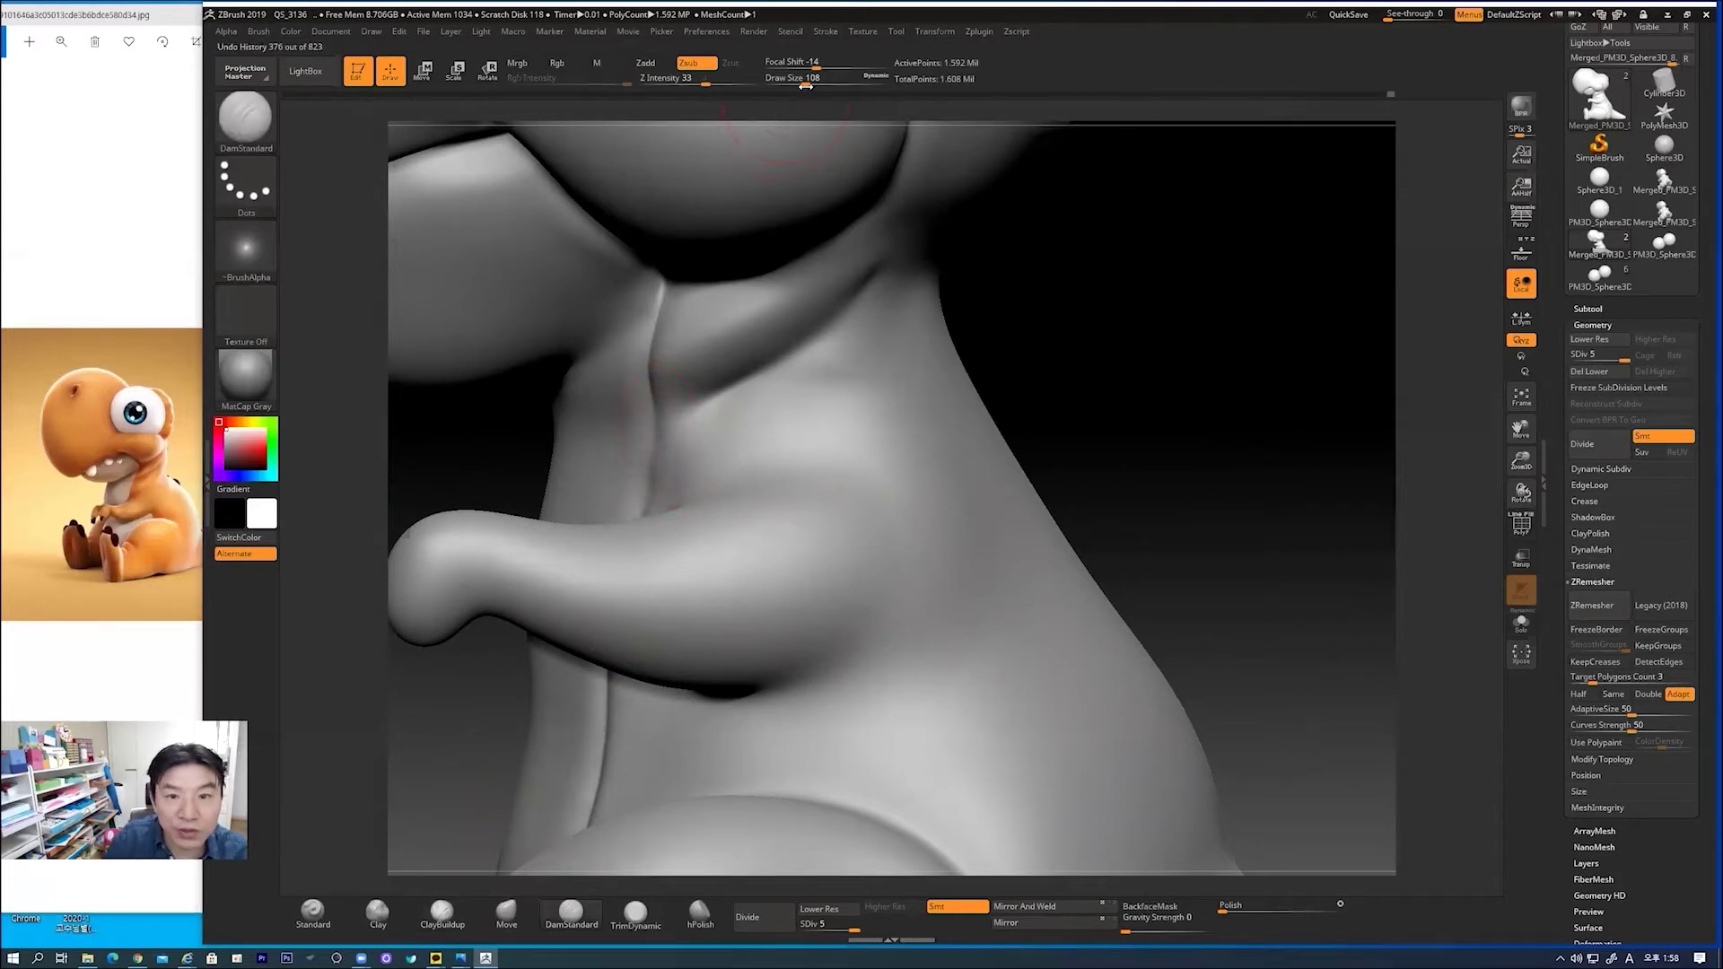
drag(806, 85, 797, 80)
drag(1070, 394, 1091, 425)
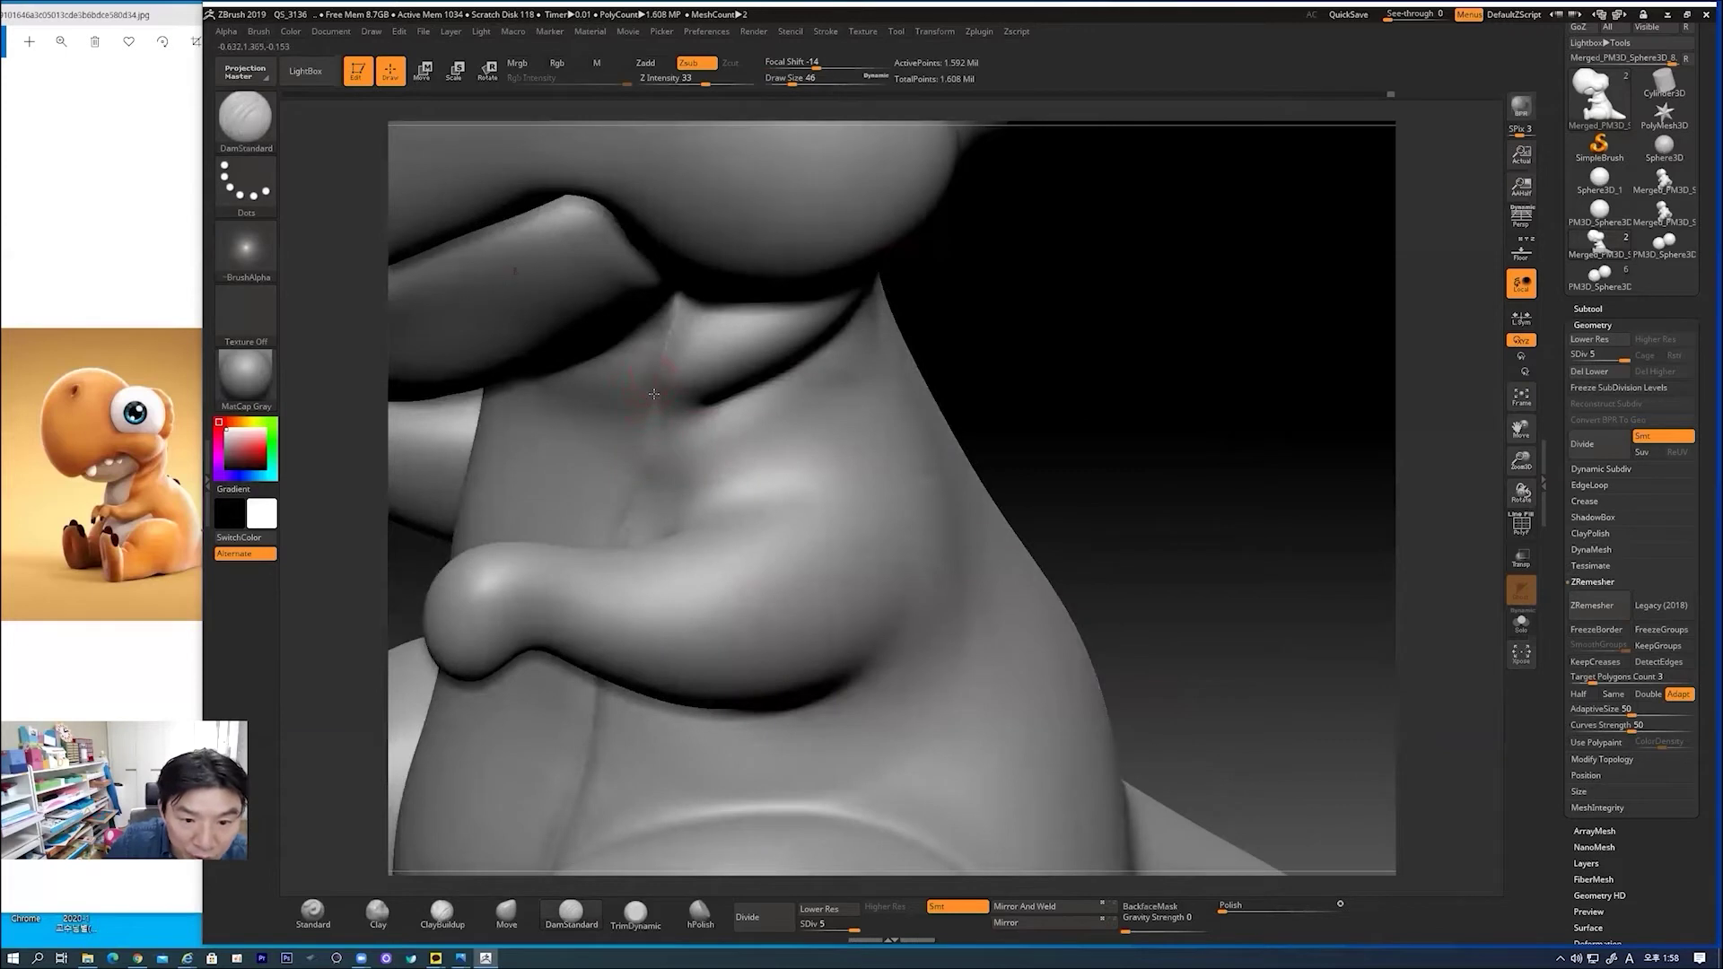
drag(637, 488, 621, 539)
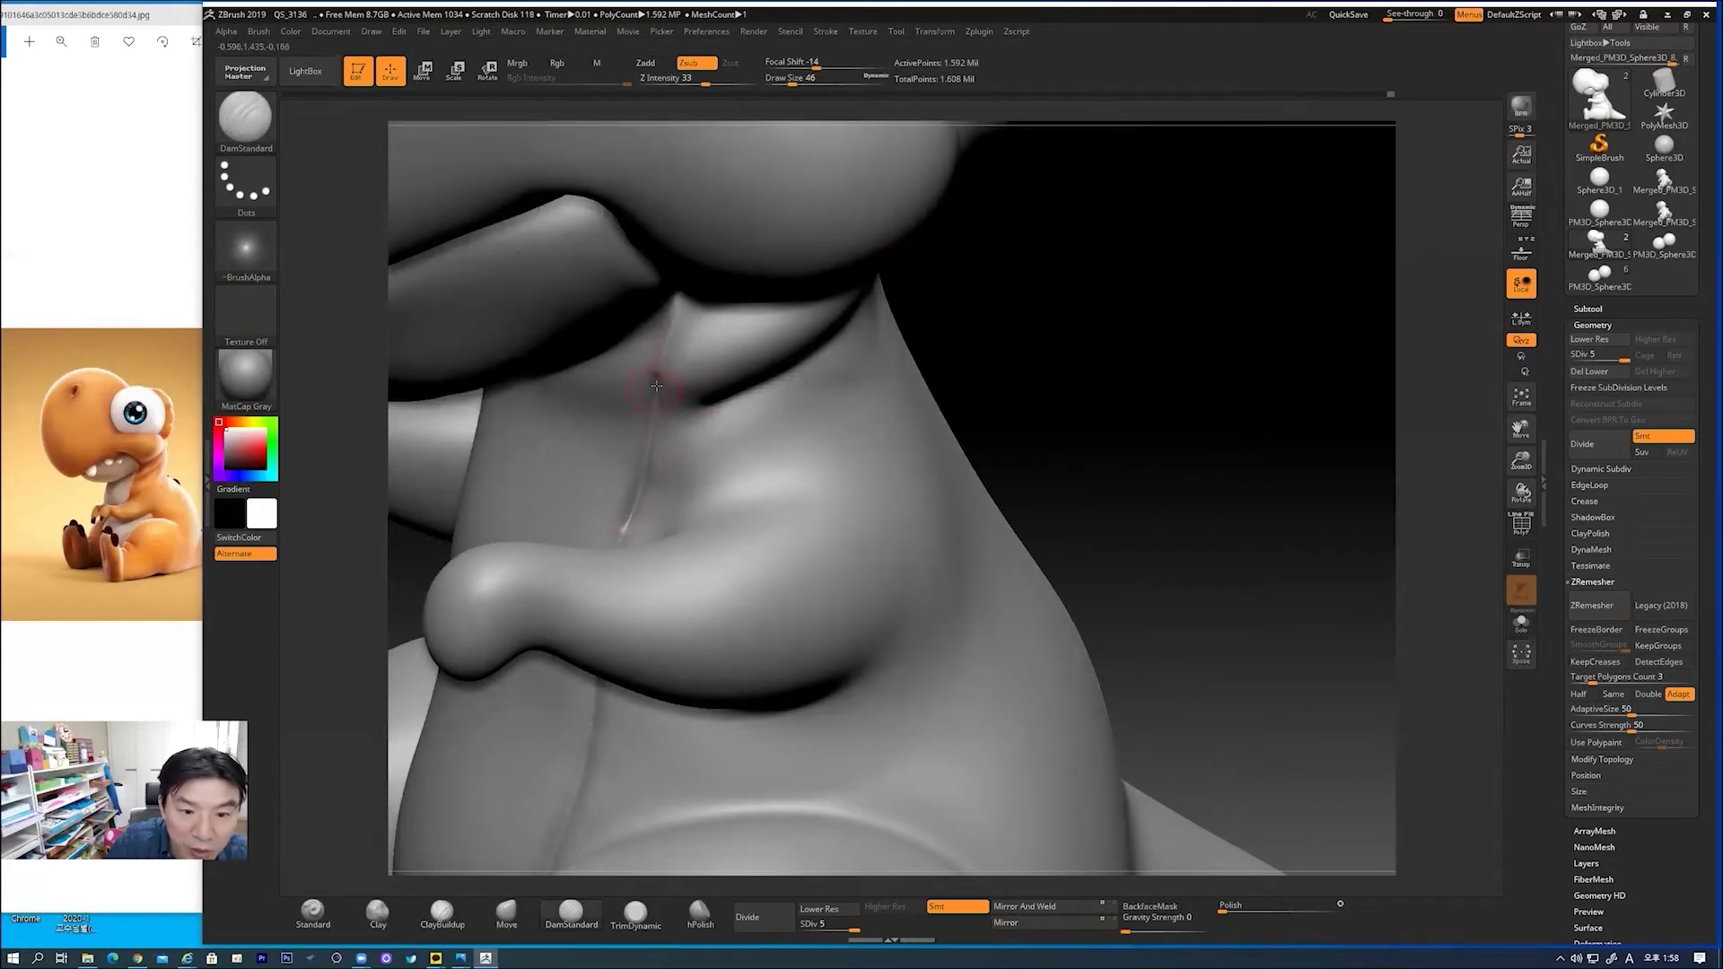
drag(682, 304, 658, 394)
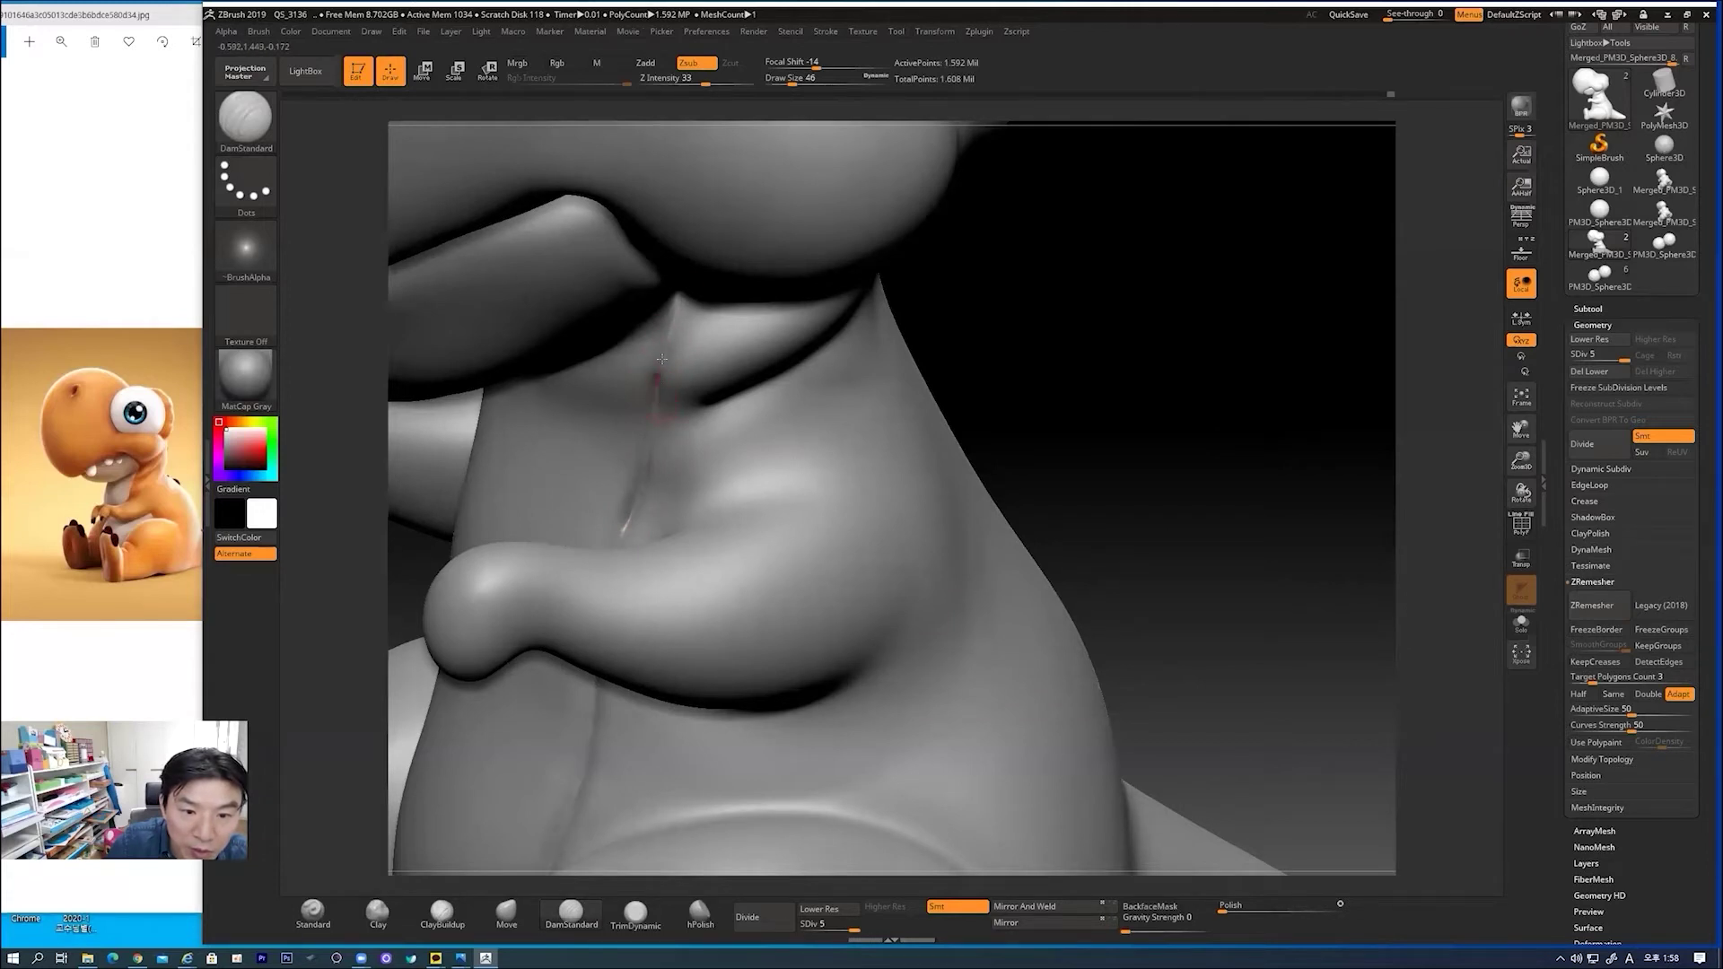
key(shift)
drag(688, 319, 642, 450)
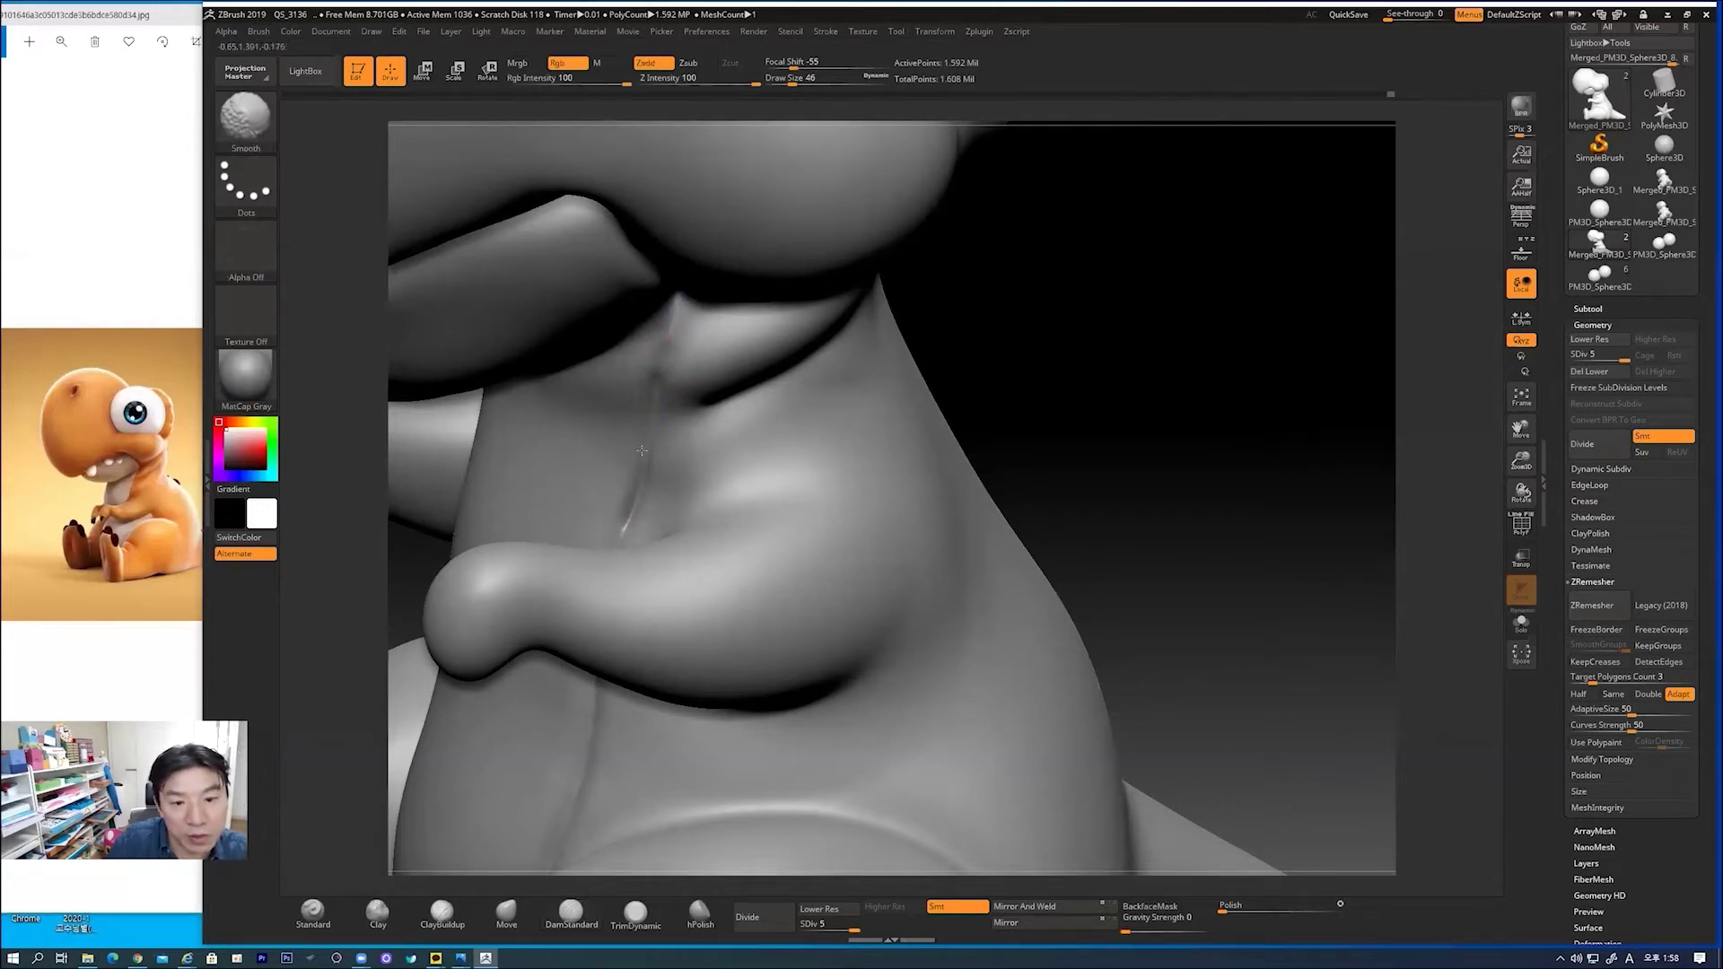
mouse_move(1068, 385)
mouse_down()
mouse_move(1096, 369)
mouse_move(985, 477)
mouse_up()
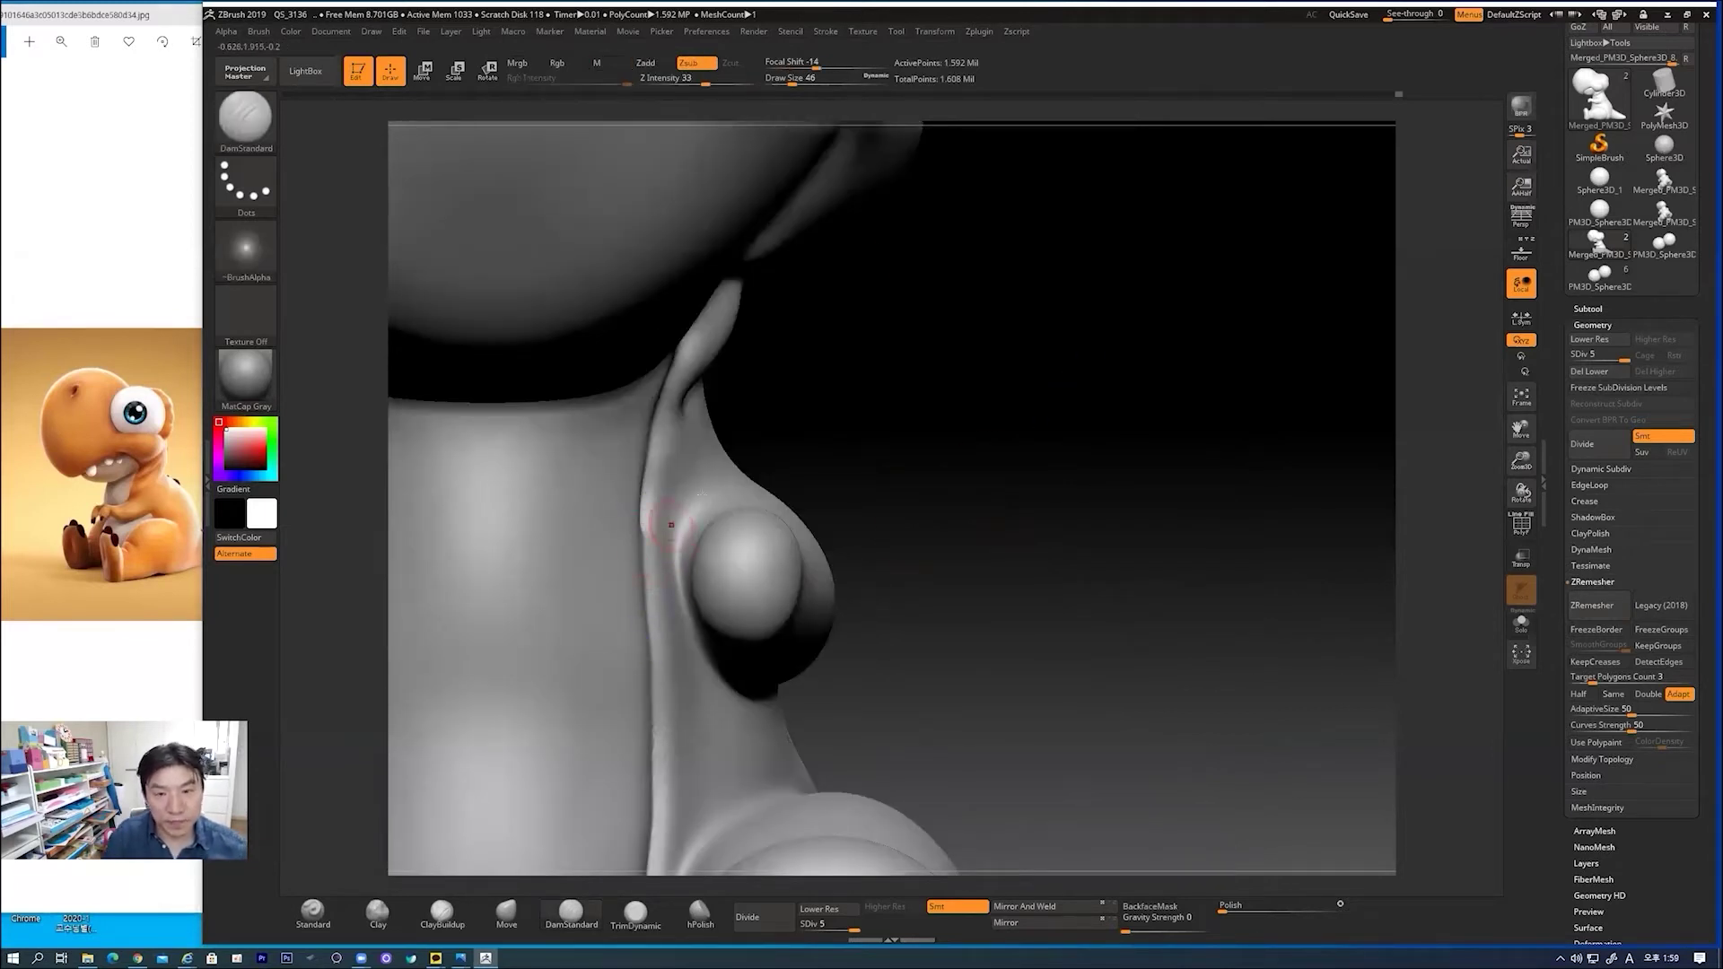
- Check the LazyMouse stroke settings and sharpen the groove between the neck fold and the hand
click(826, 31)
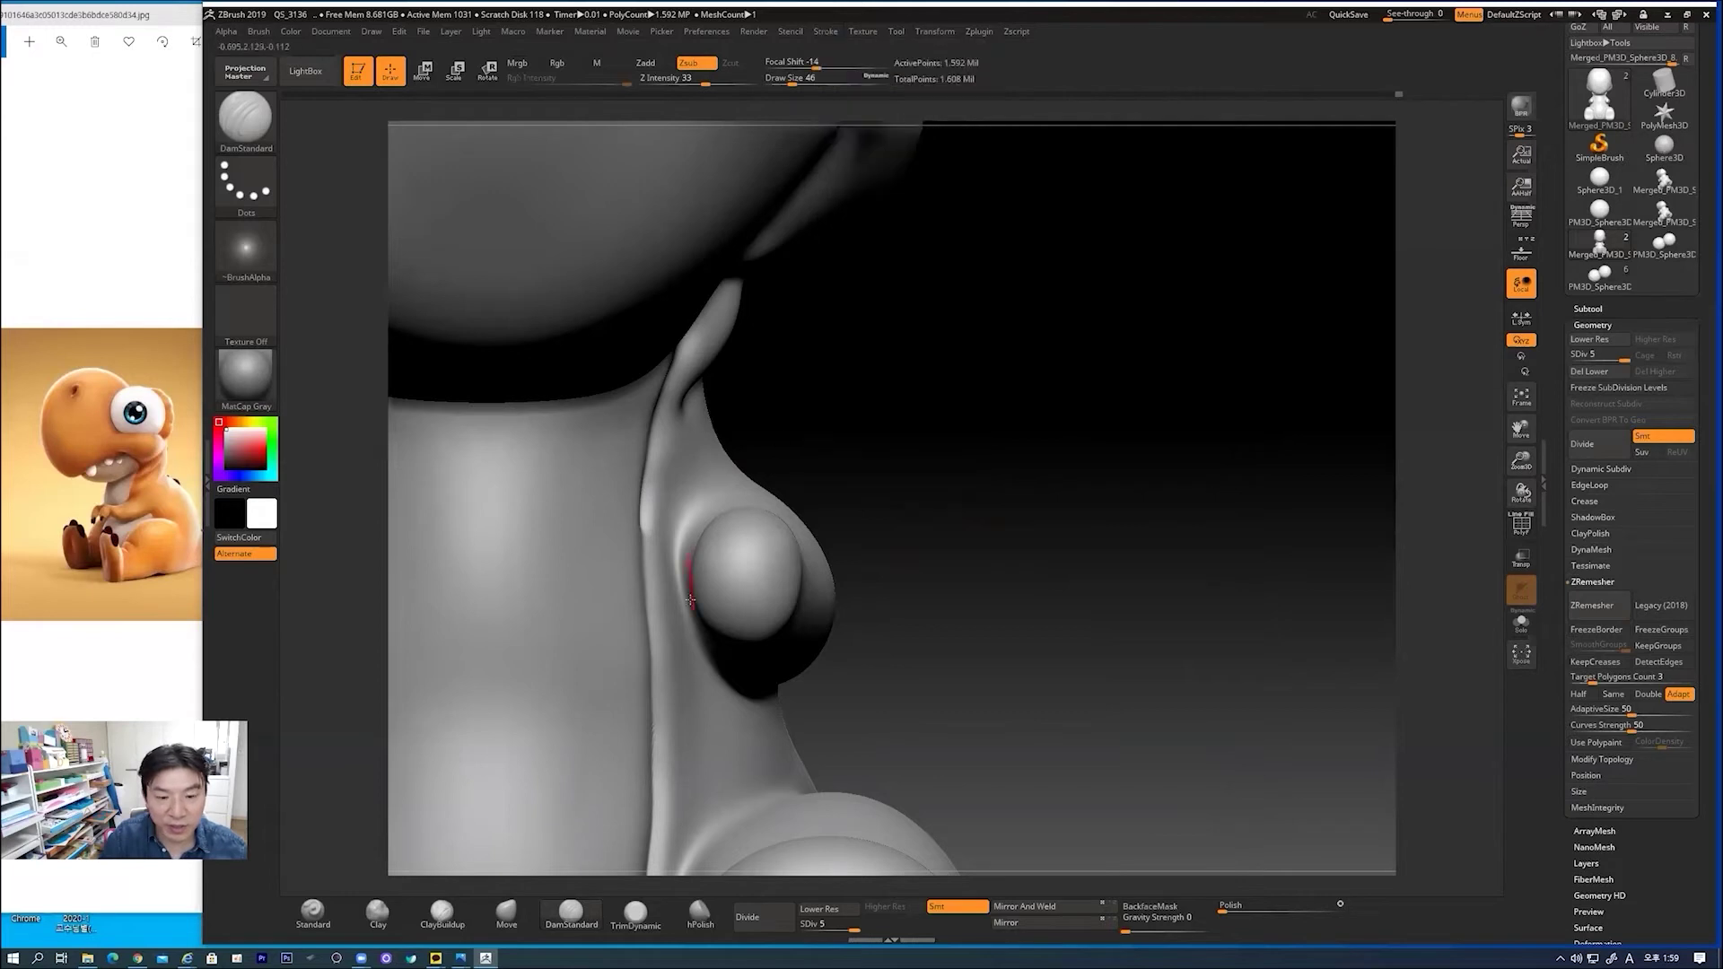
drag(883, 494, 692, 566)
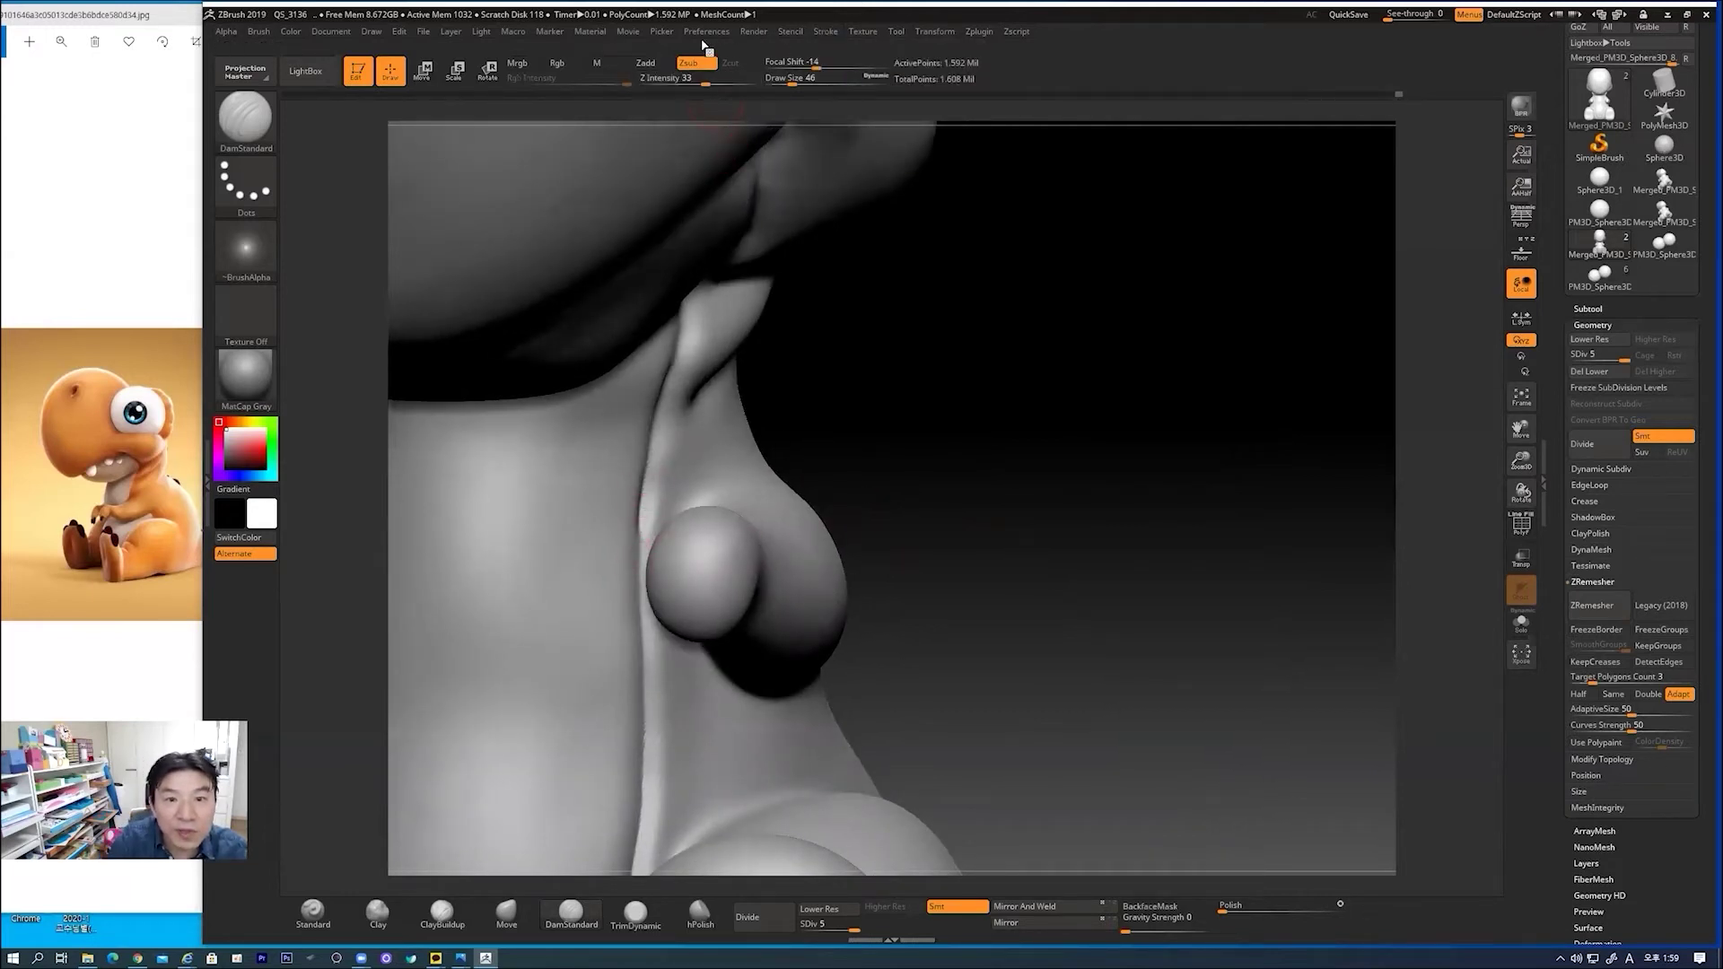
click(826, 31)
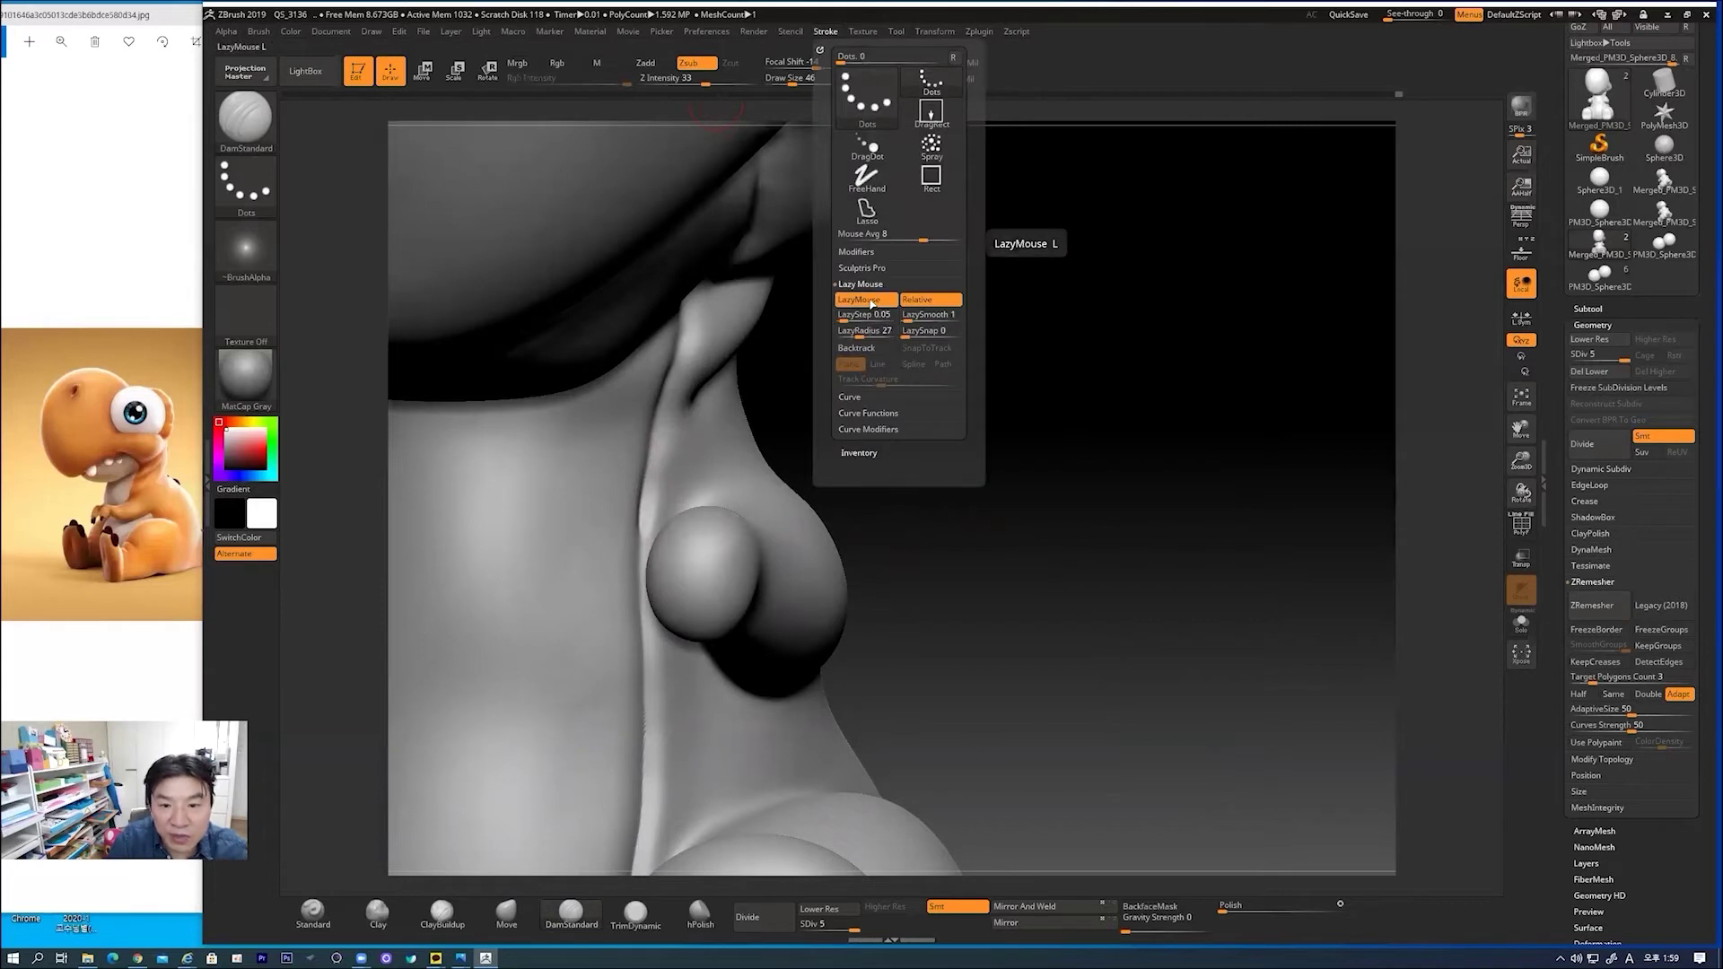
mouse_move(900, 486)
mouse_down()
mouse_move(860, 548)
mouse_move(632, 533)
mouse_up()
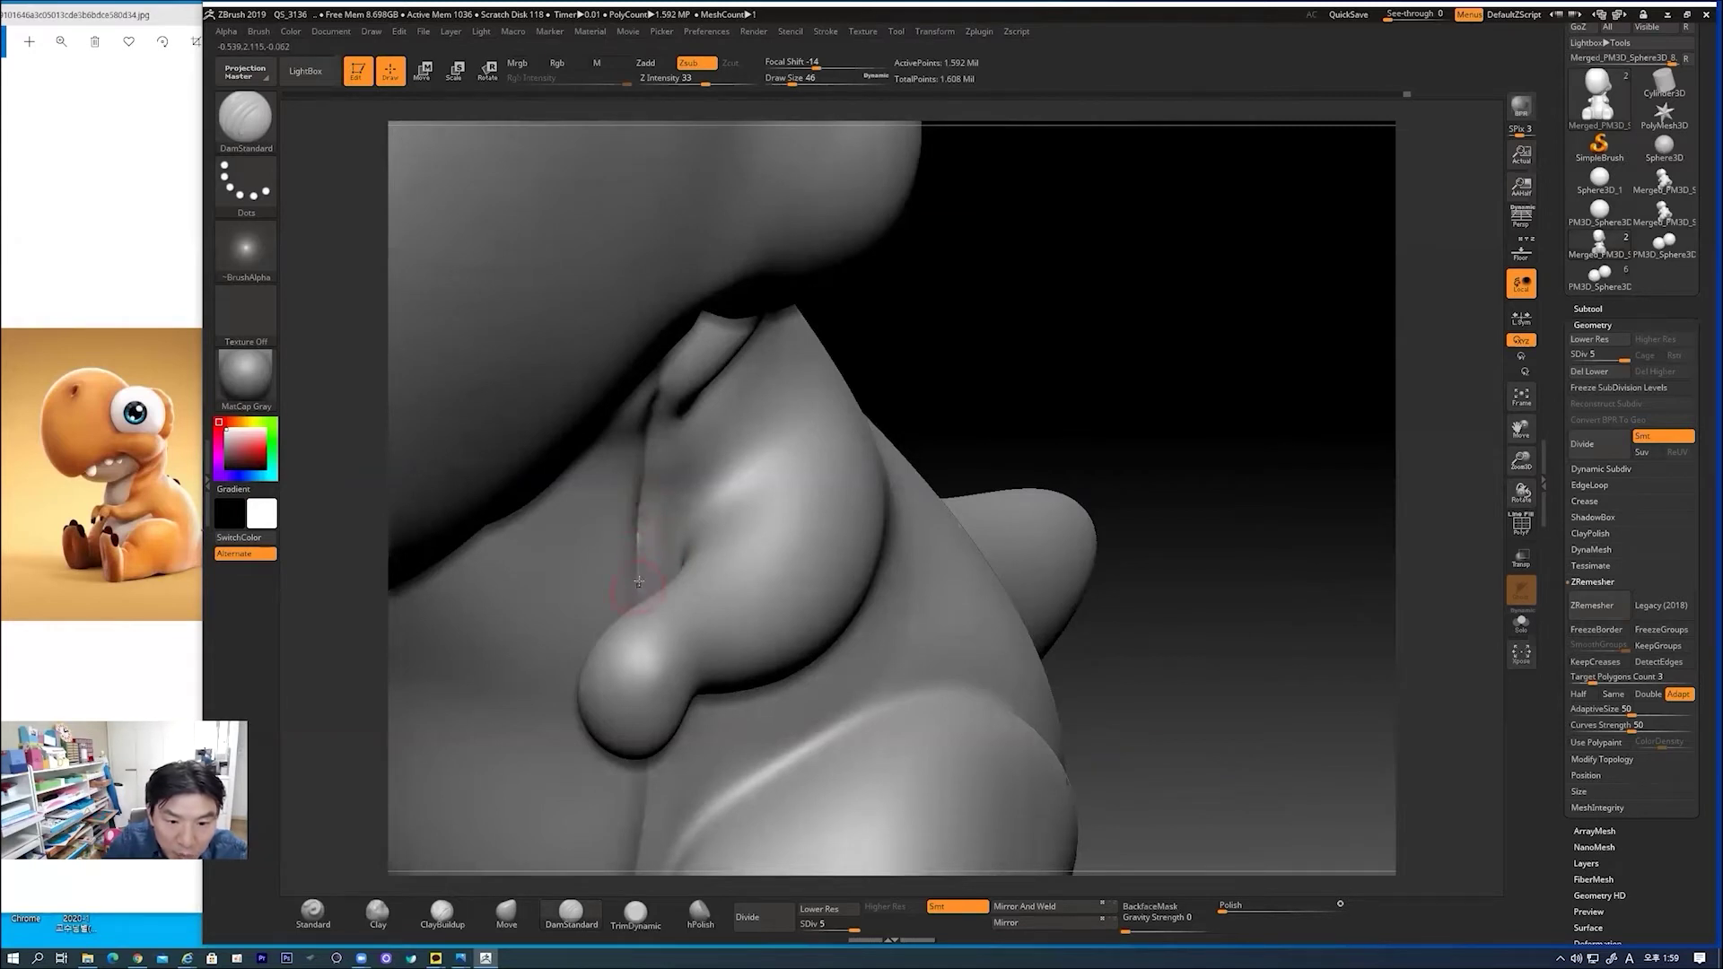
shift+drag(639, 581, 643, 483)
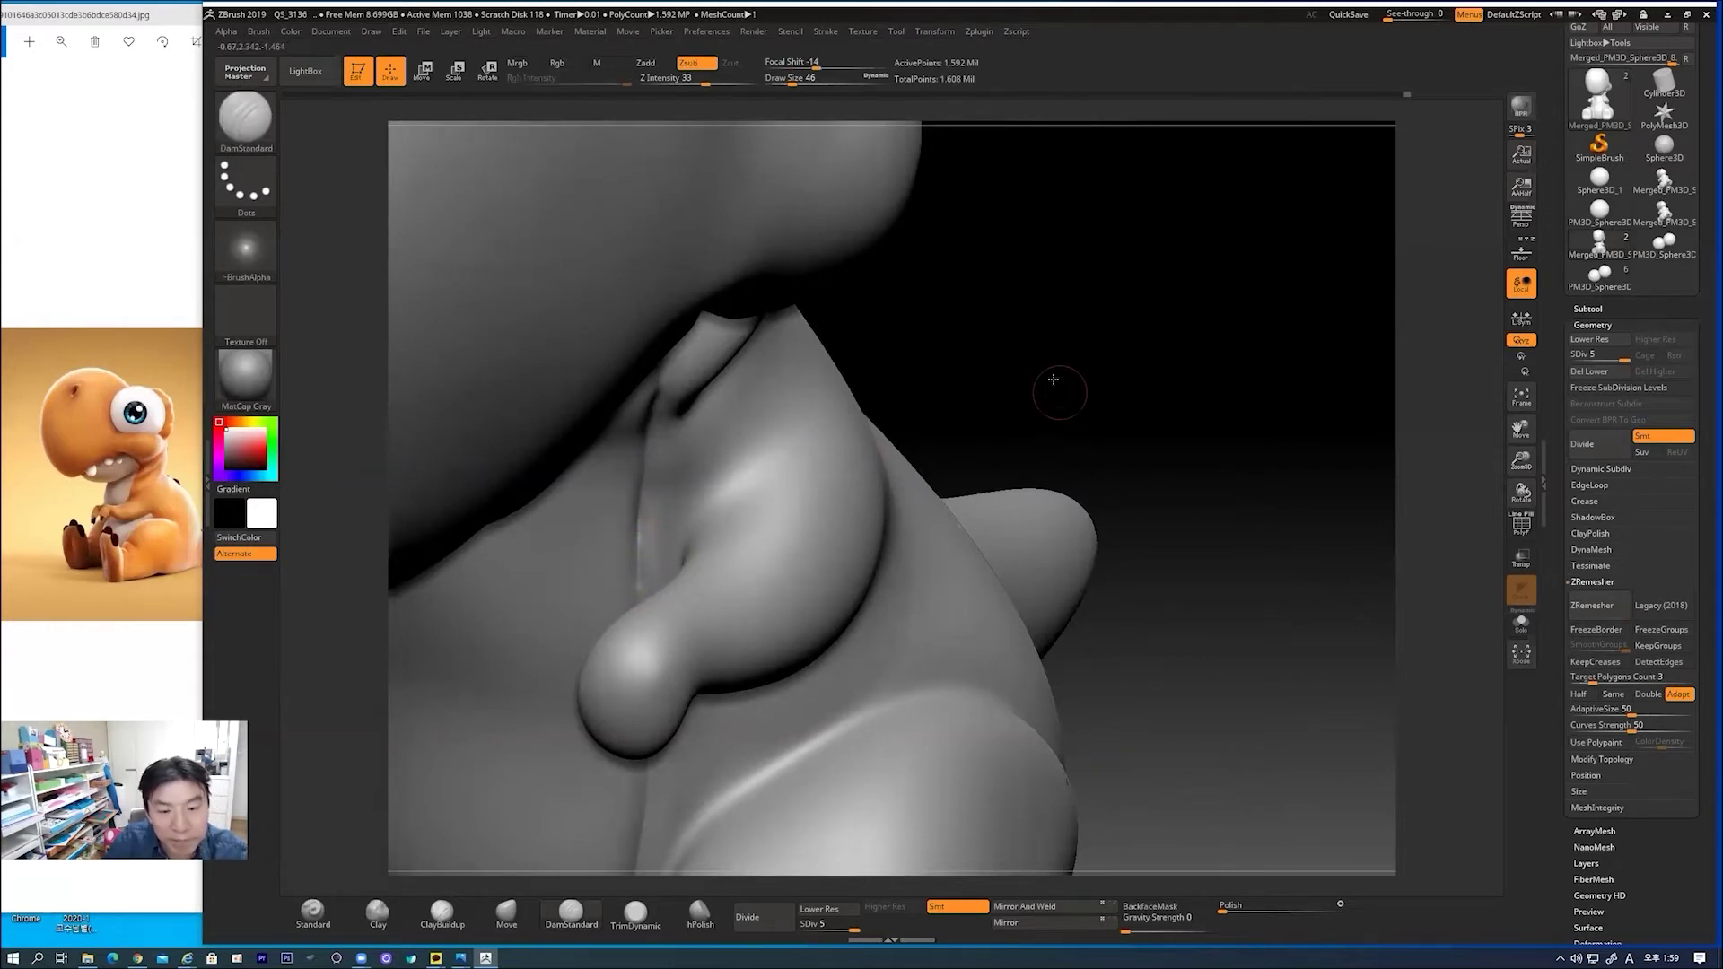
- Lower the dinosaur body's subdivision level to 3
drag(1058, 385, 1069, 346)
mouse_move(1069, 415)
mouse_down()
mouse_move(933, 481)
mouse_move(1073, 523)
mouse_move(1038, 542)
mouse_move(1007, 527)
mouse_move(1066, 496)
mouse_move(1100, 389)
mouse_move(1074, 489)
mouse_move(1139, 542)
mouse_up()
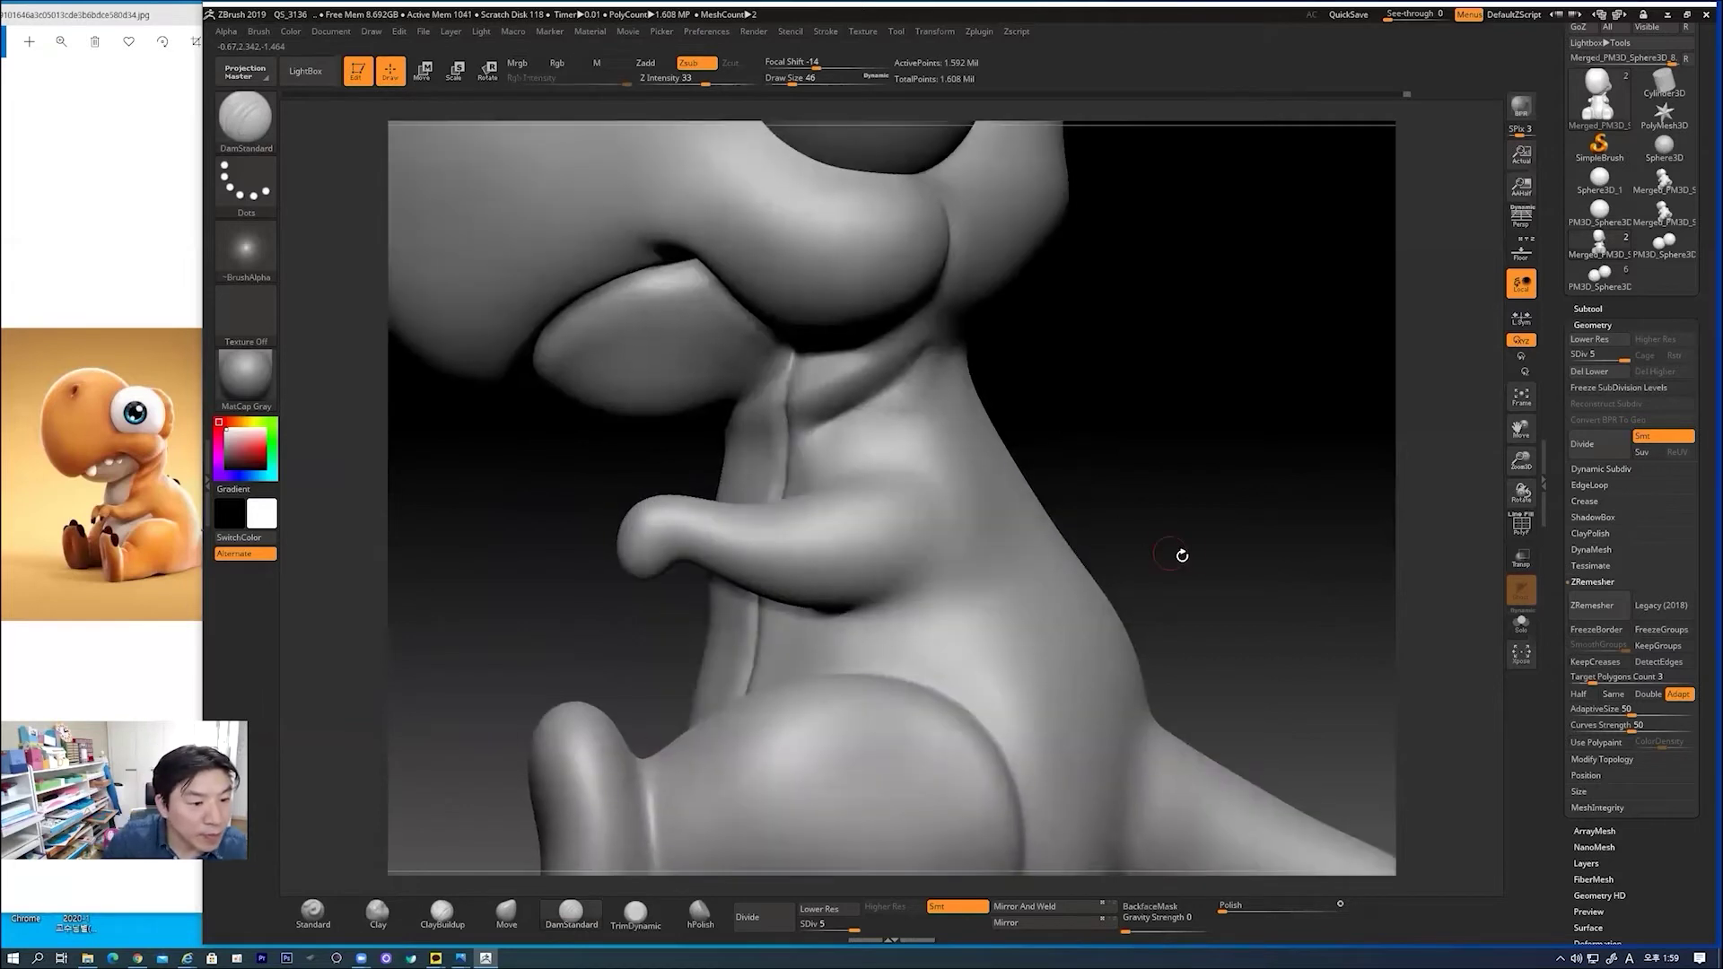
alt+drag(1233, 480, 1250, 329)
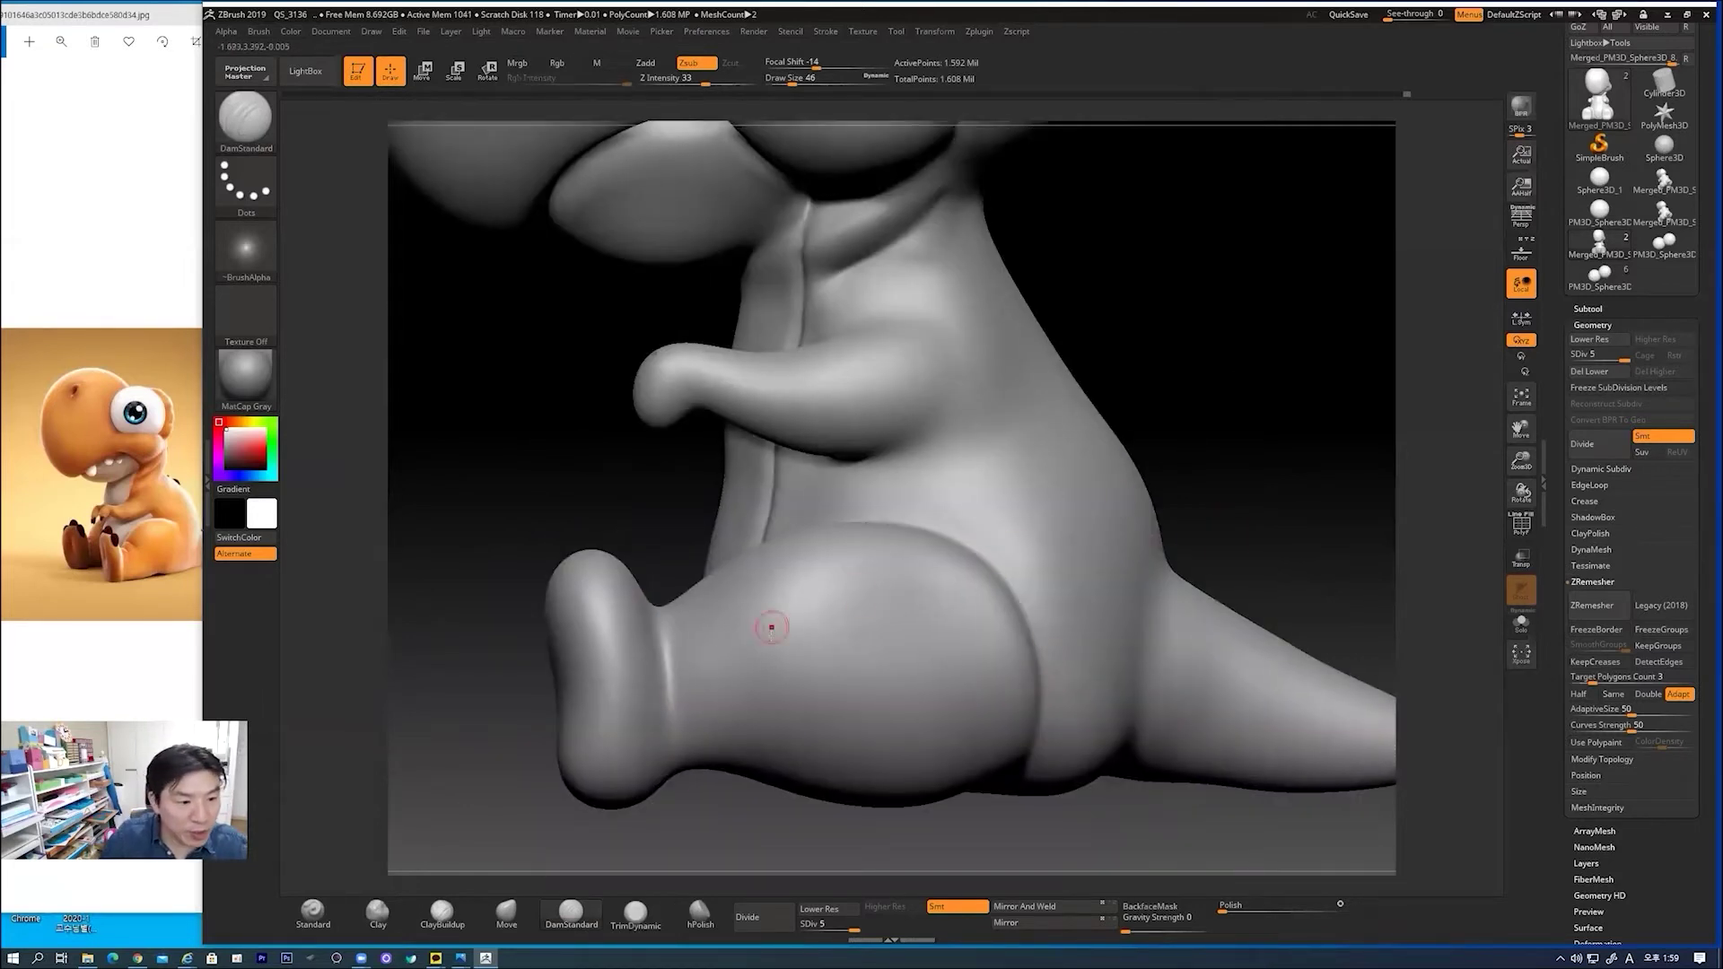
drag(730, 829, 688, 835)
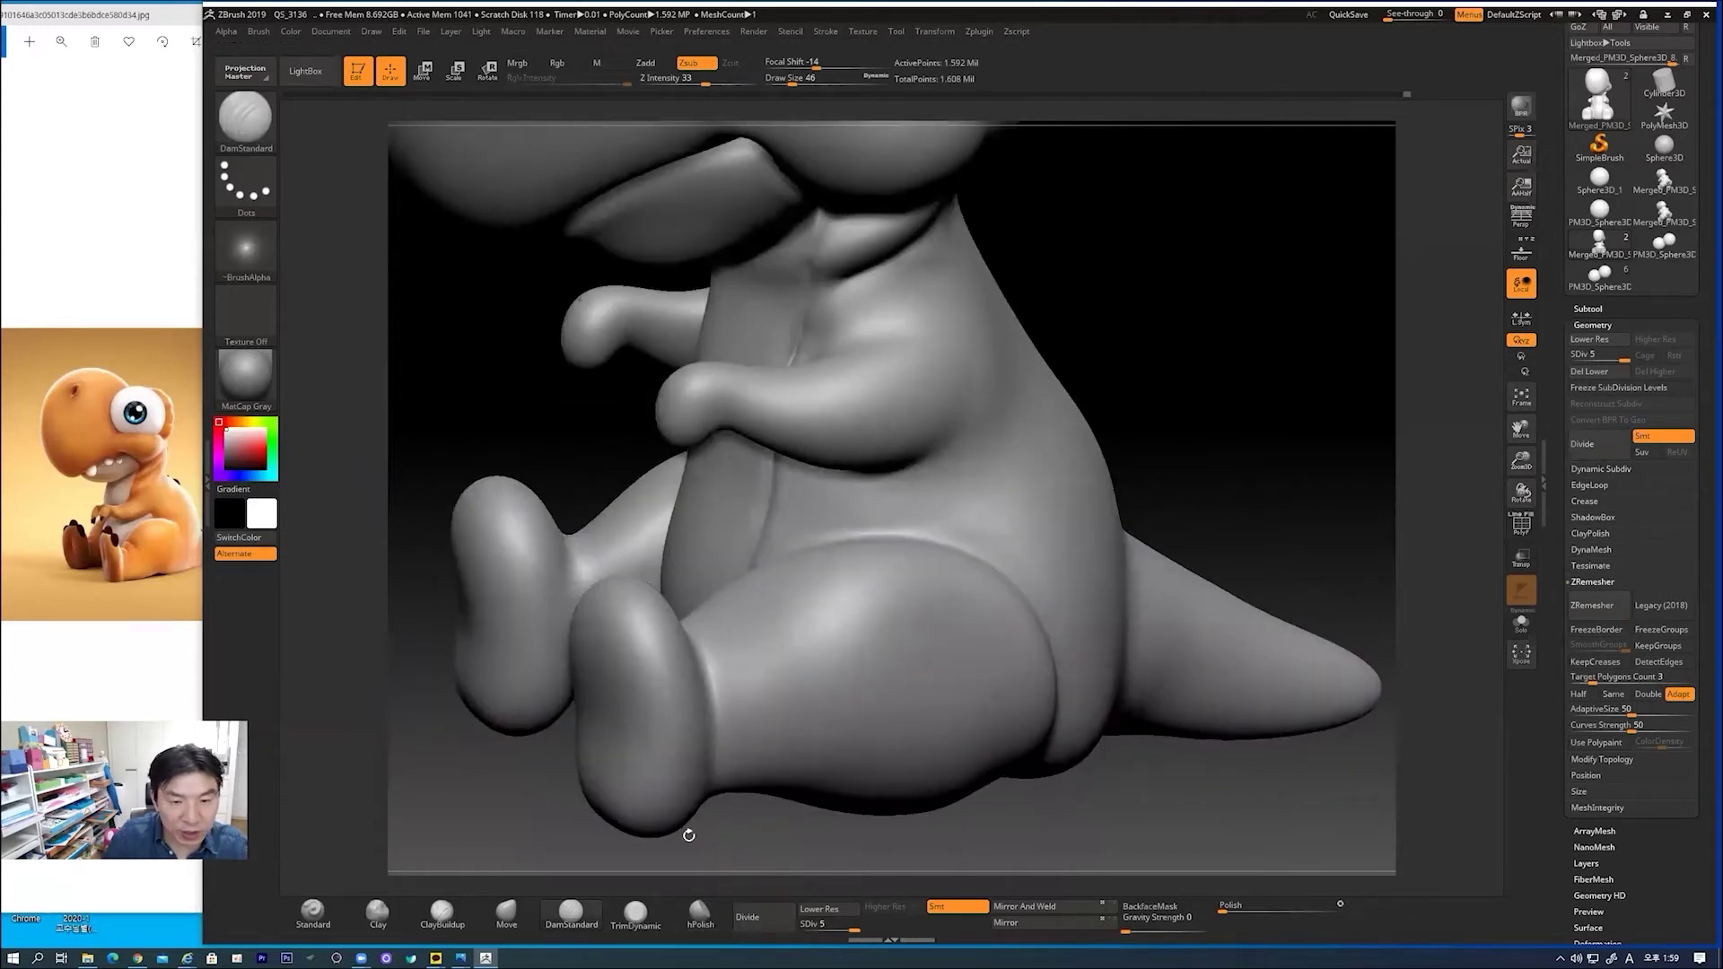
click(1599, 340)
click(1601, 341)
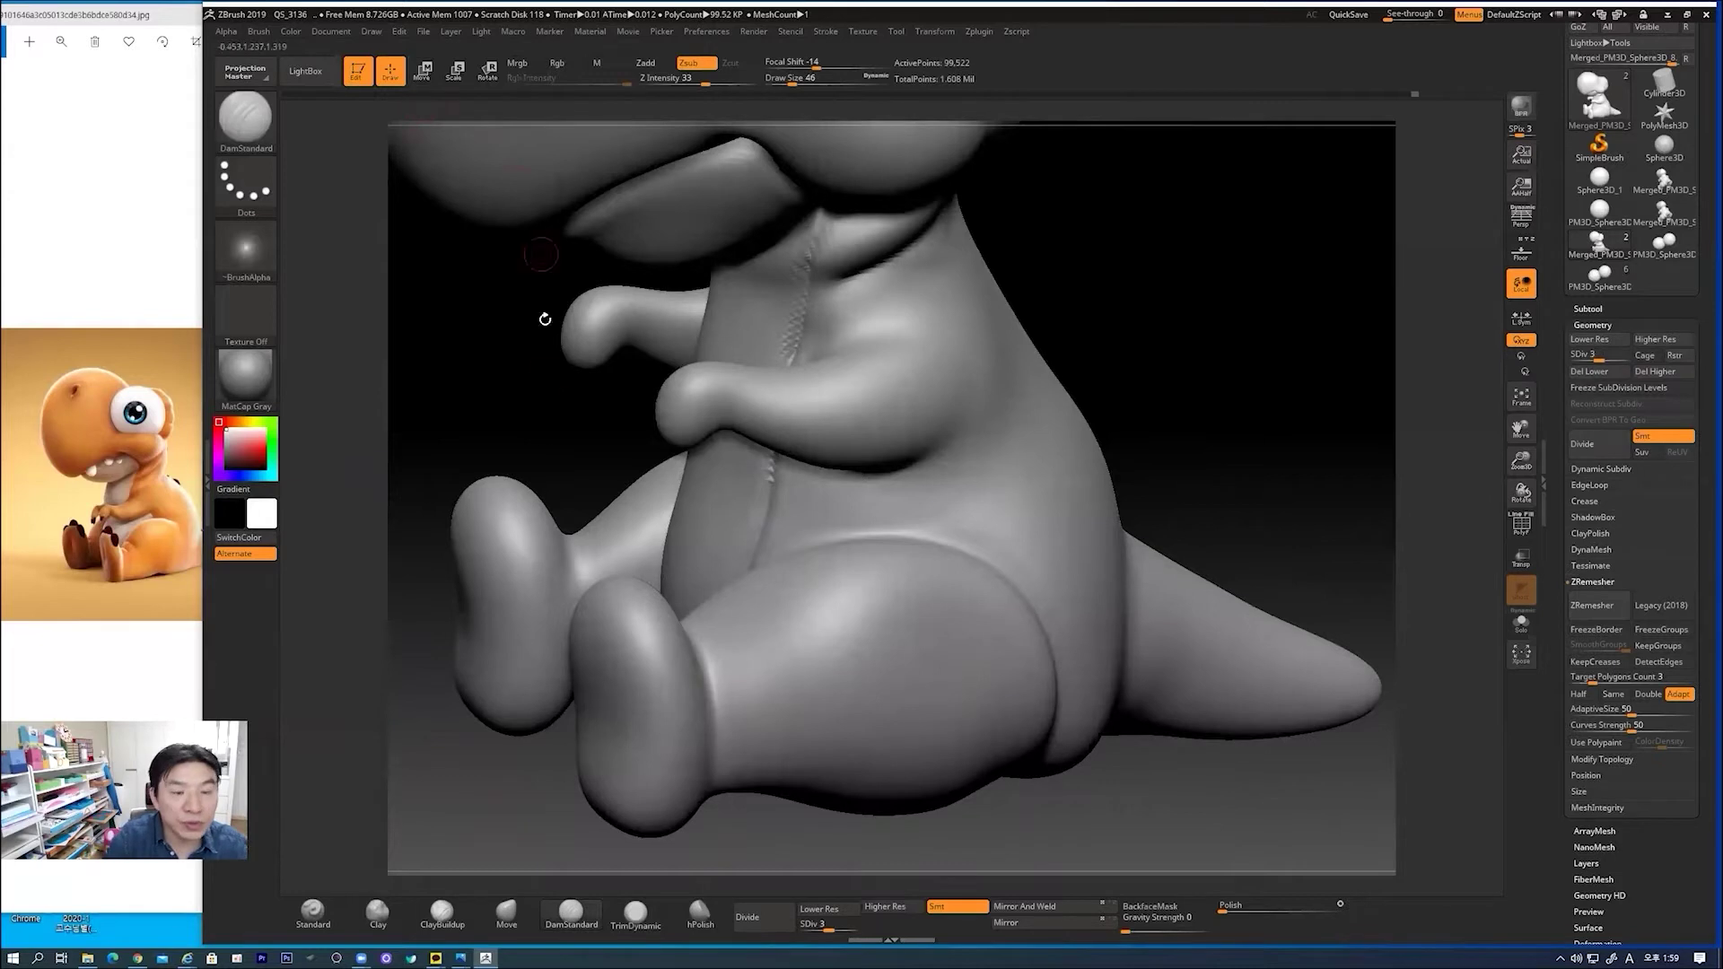
- Sculpt skin folds around the lower leg just above the foot with ClayBuildup at draw size 120
click(443, 911)
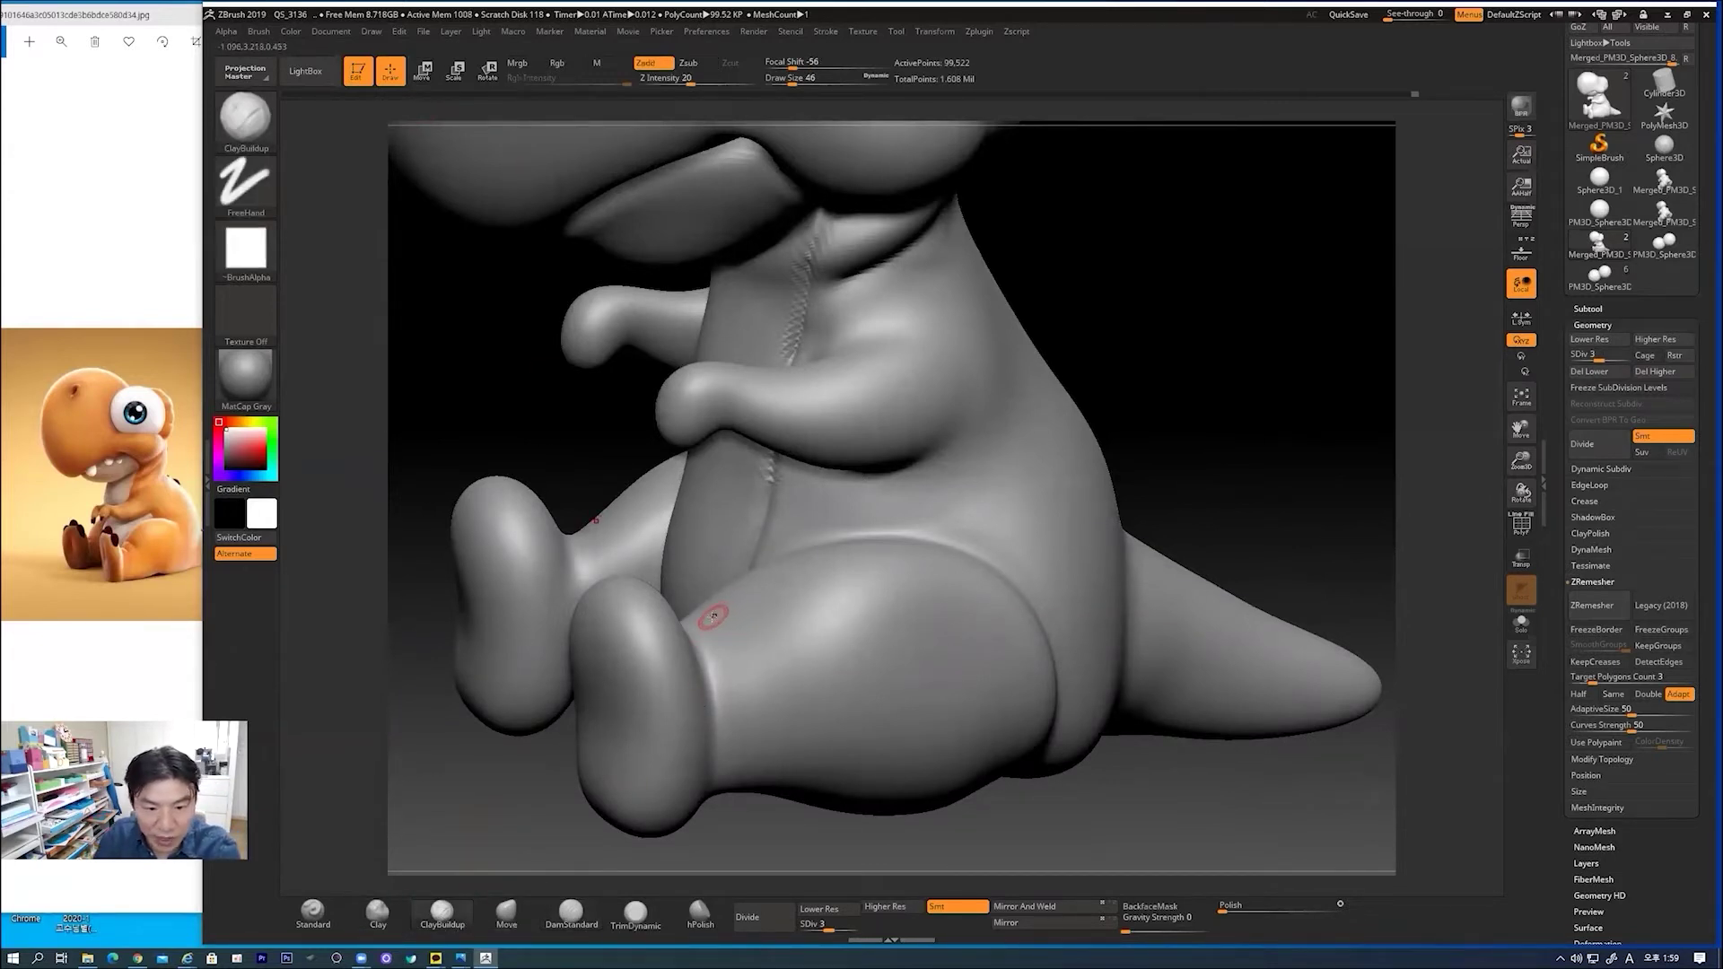
drag(793, 81, 805, 79)
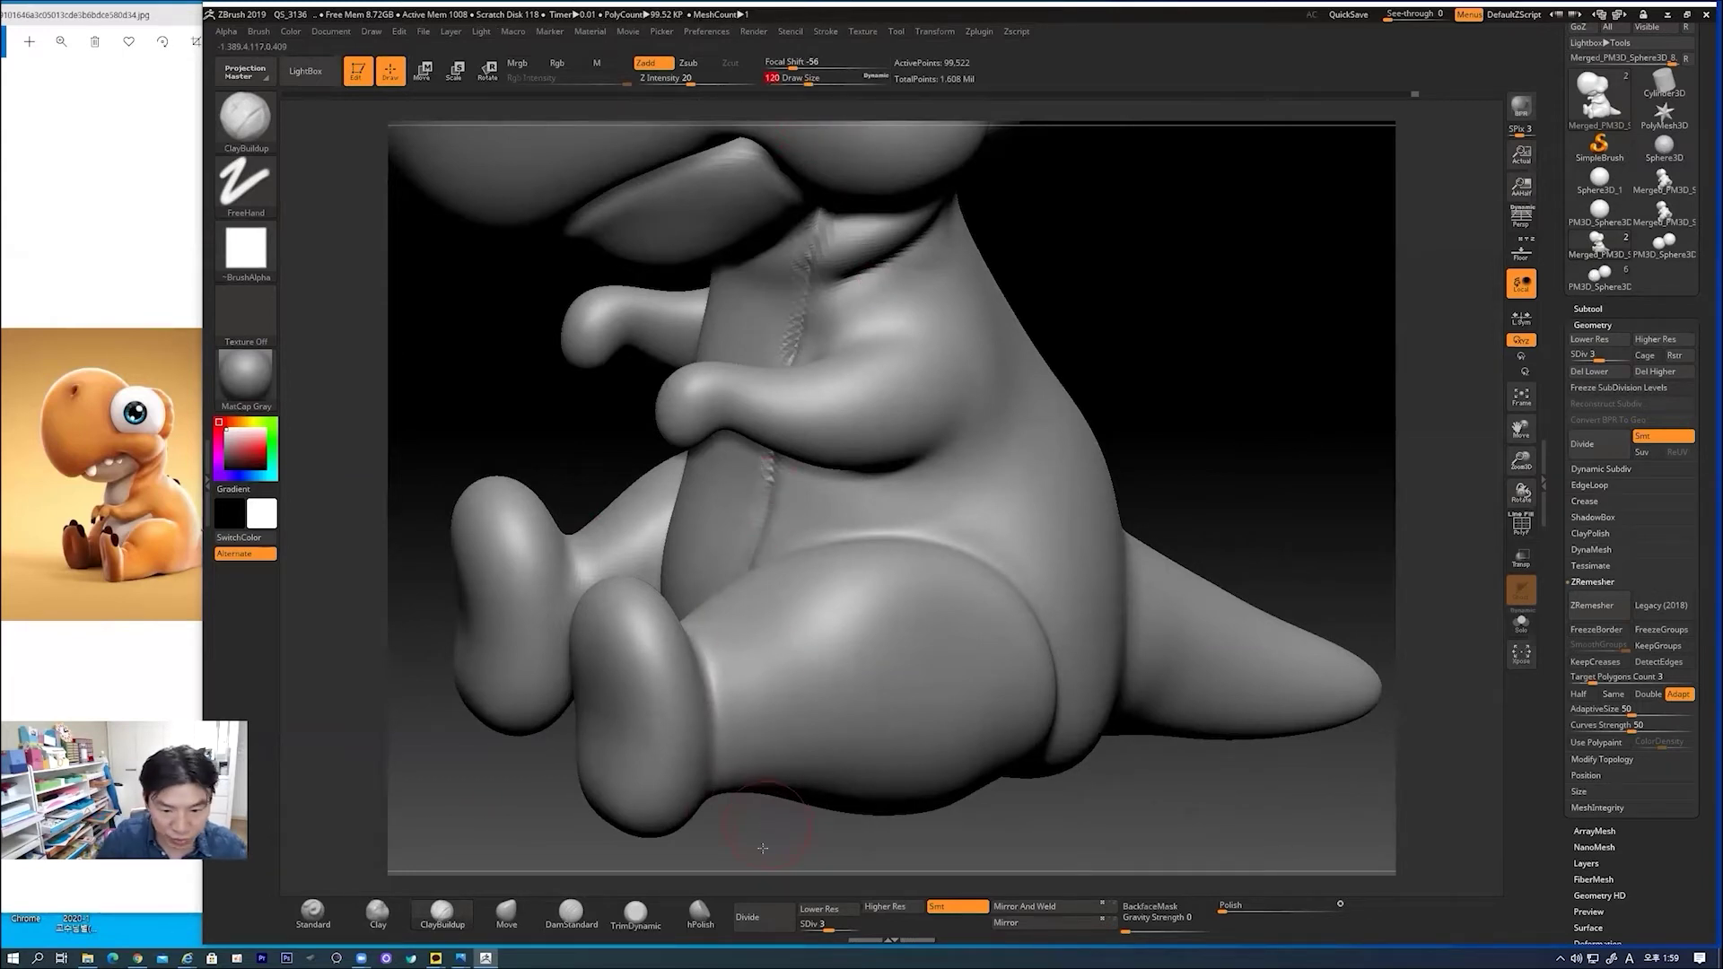
drag(763, 848, 761, 888)
drag(700, 599, 727, 656)
mouse_move(745, 574)
mouse_down()
mouse_move(781, 687)
mouse_move(745, 562)
mouse_move(714, 632)
mouse_move(786, 667)
mouse_up()
drag(950, 808, 1023, 844)
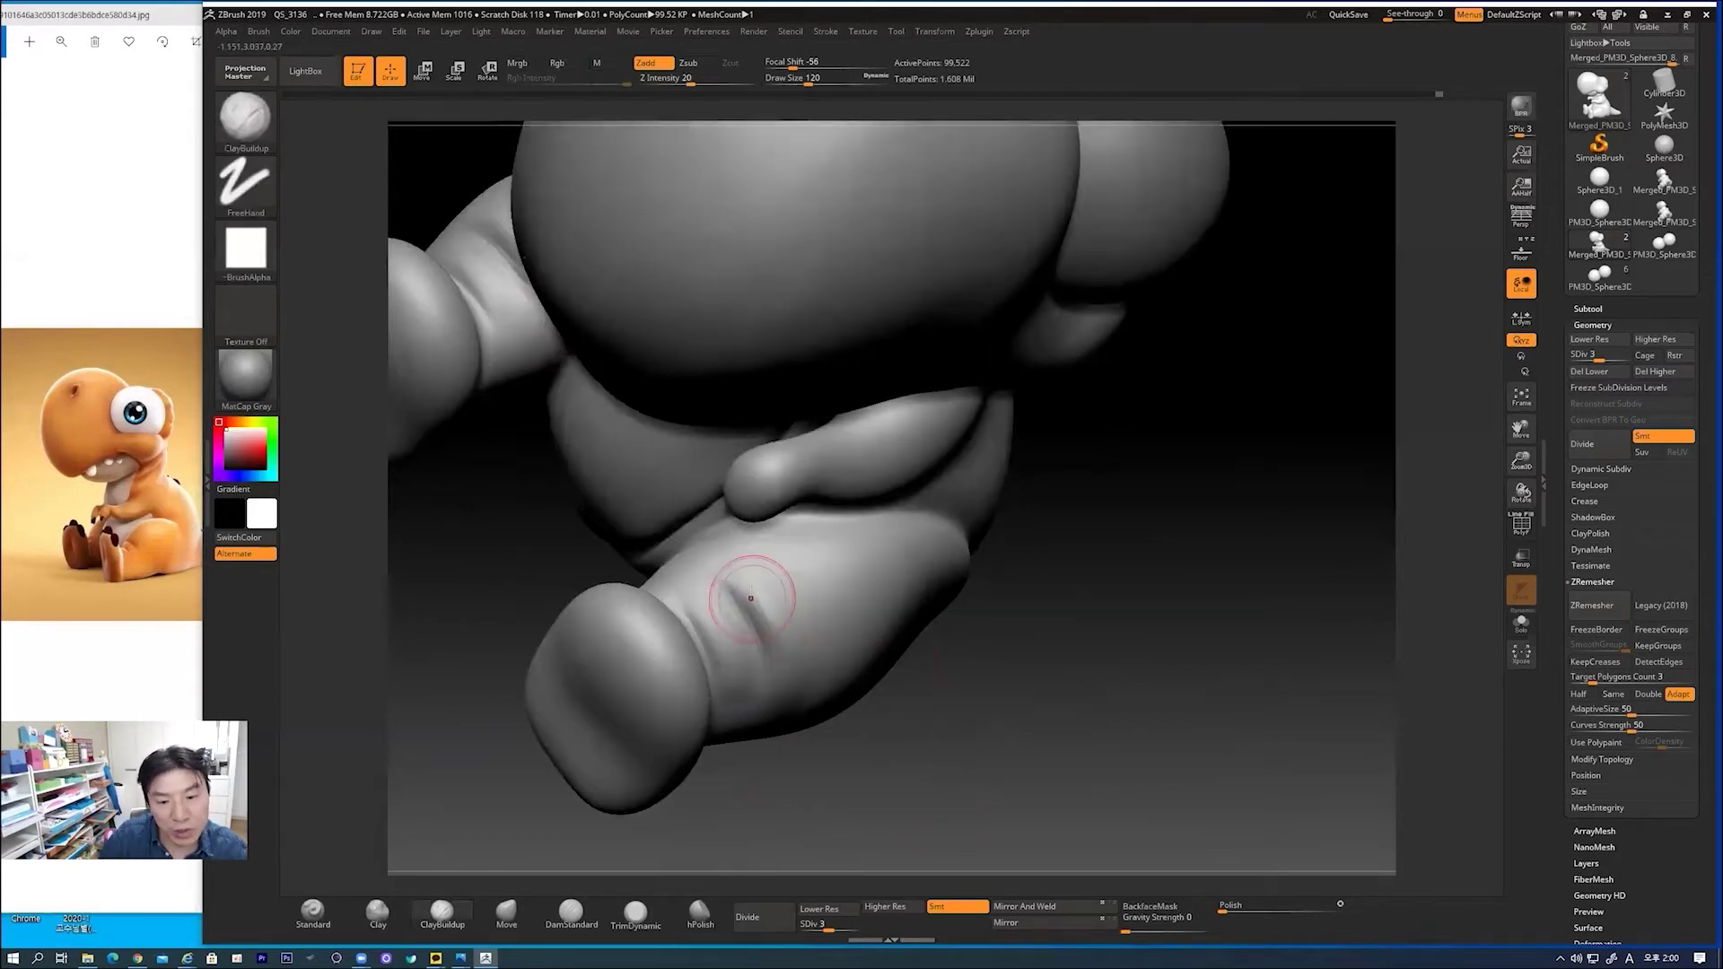
mouse_move(696, 563)
mouse_down()
mouse_move(729, 583)
mouse_move(702, 608)
mouse_move(716, 612)
mouse_move(712, 577)
mouse_move(717, 615)
mouse_move(730, 569)
mouse_move(812, 660)
mouse_up()
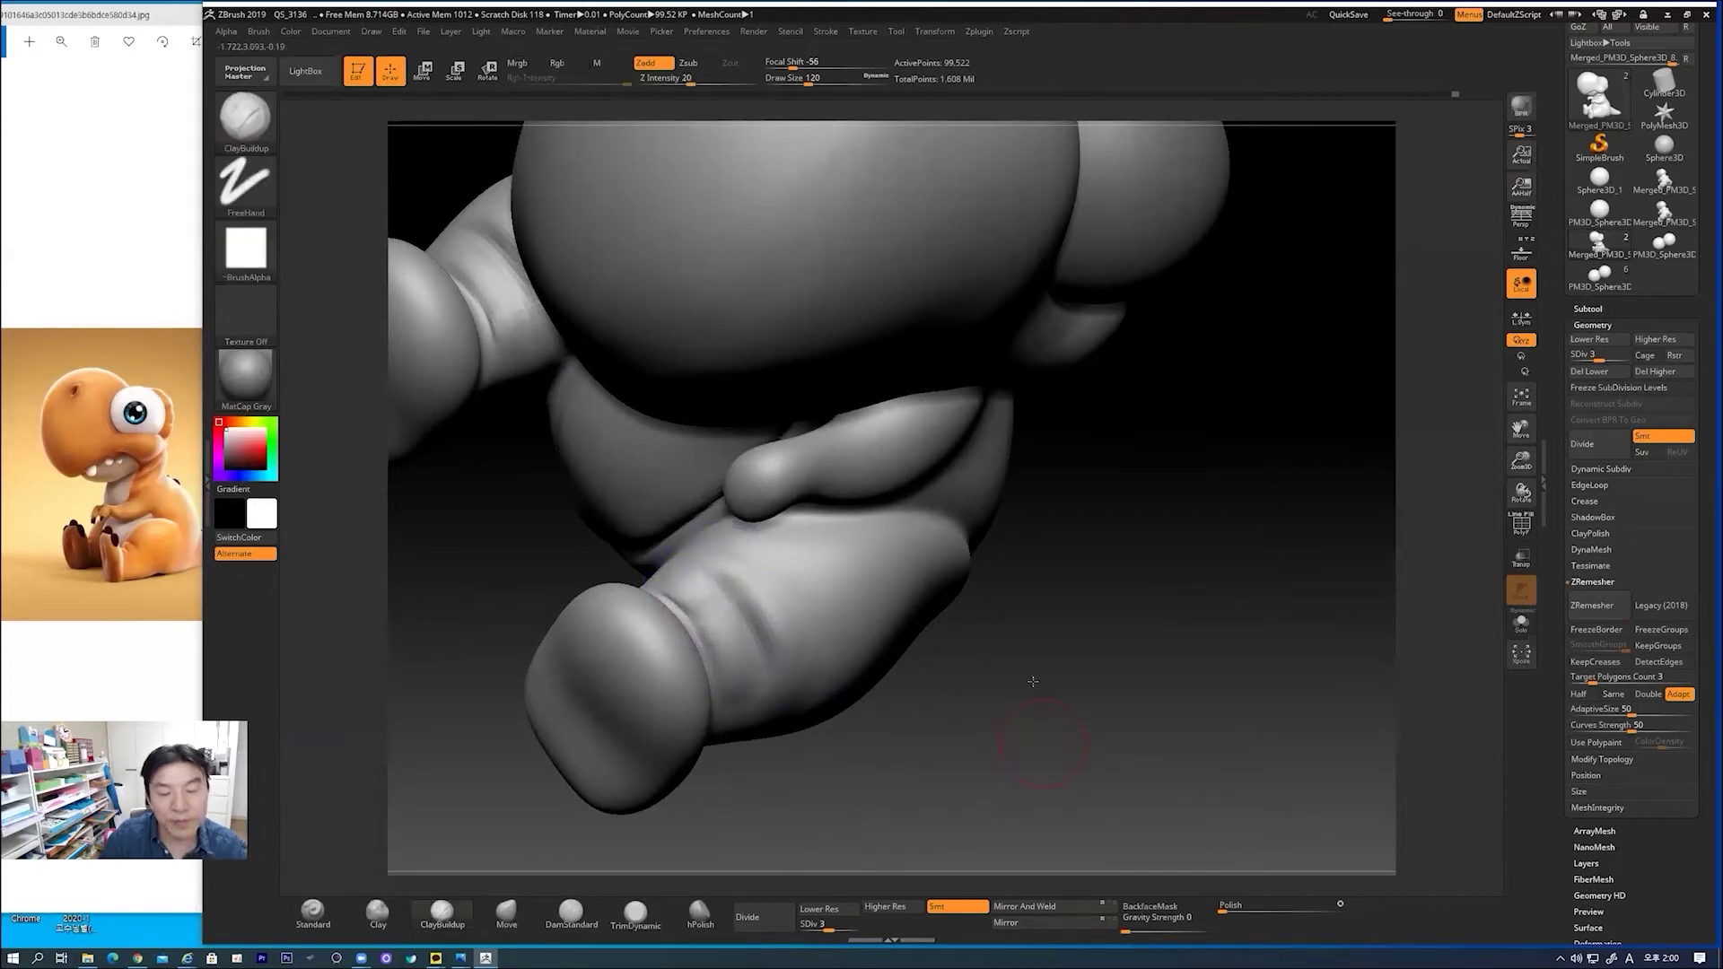
- Sculpt a central hollow with a raised rim into the sole of the foot and smooth its edges
shift+drag(1033, 682, 1026, 665)
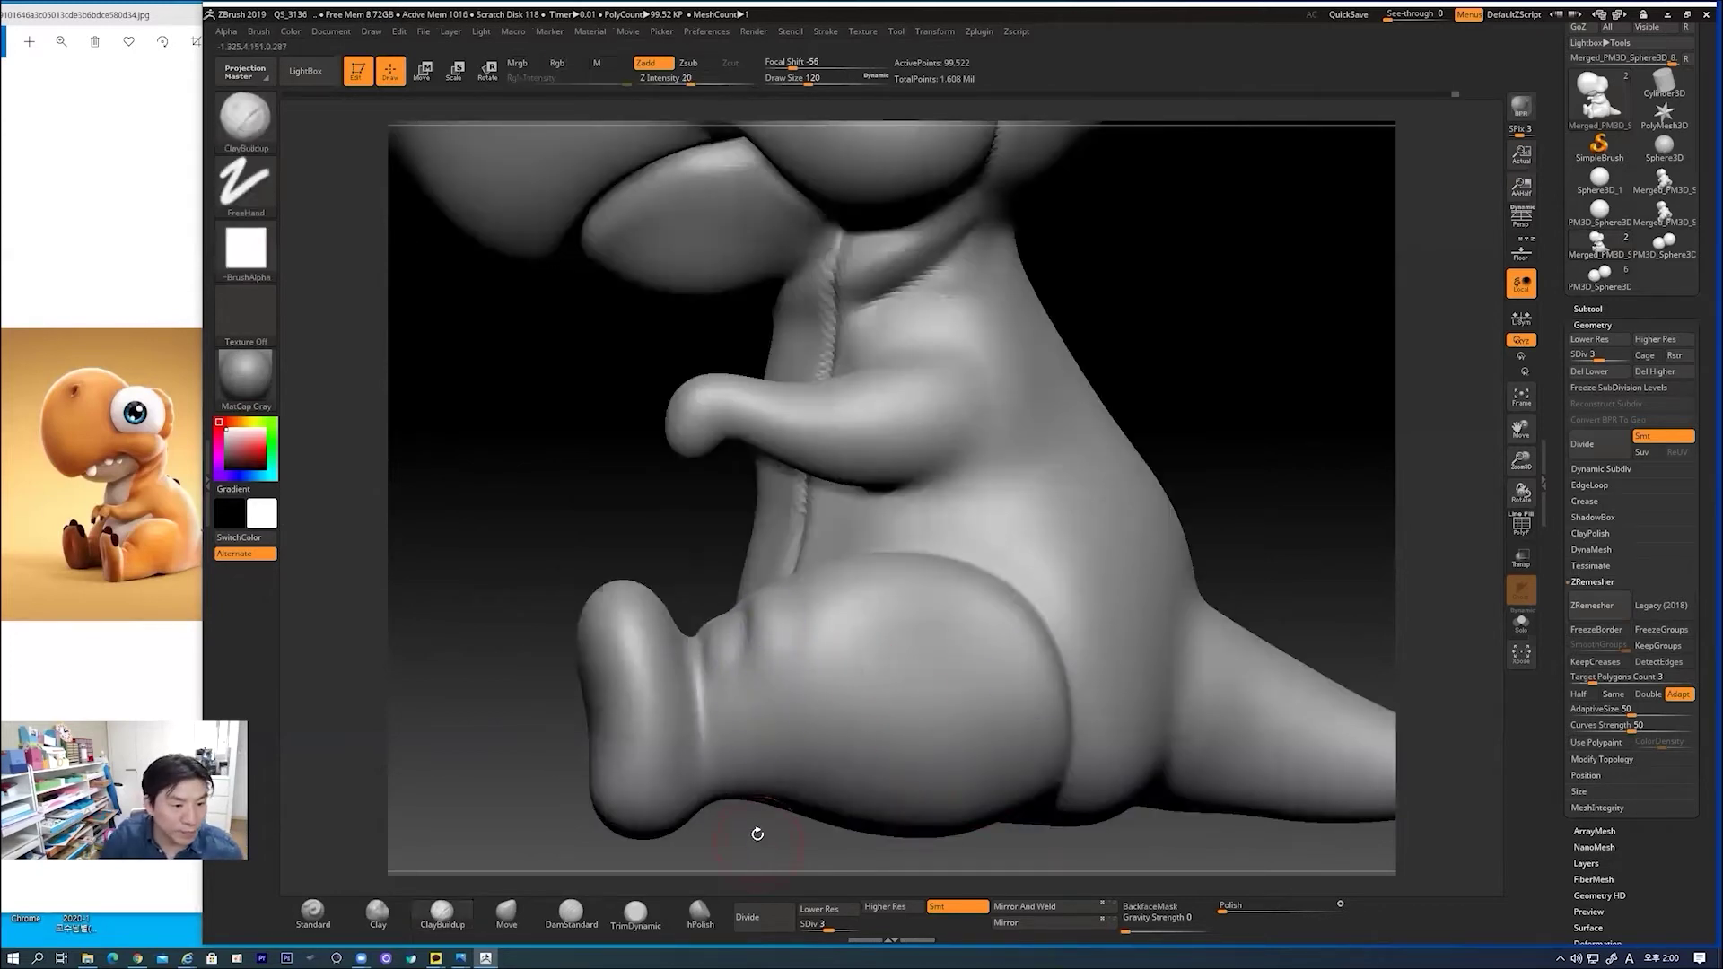
drag(784, 854, 616, 685)
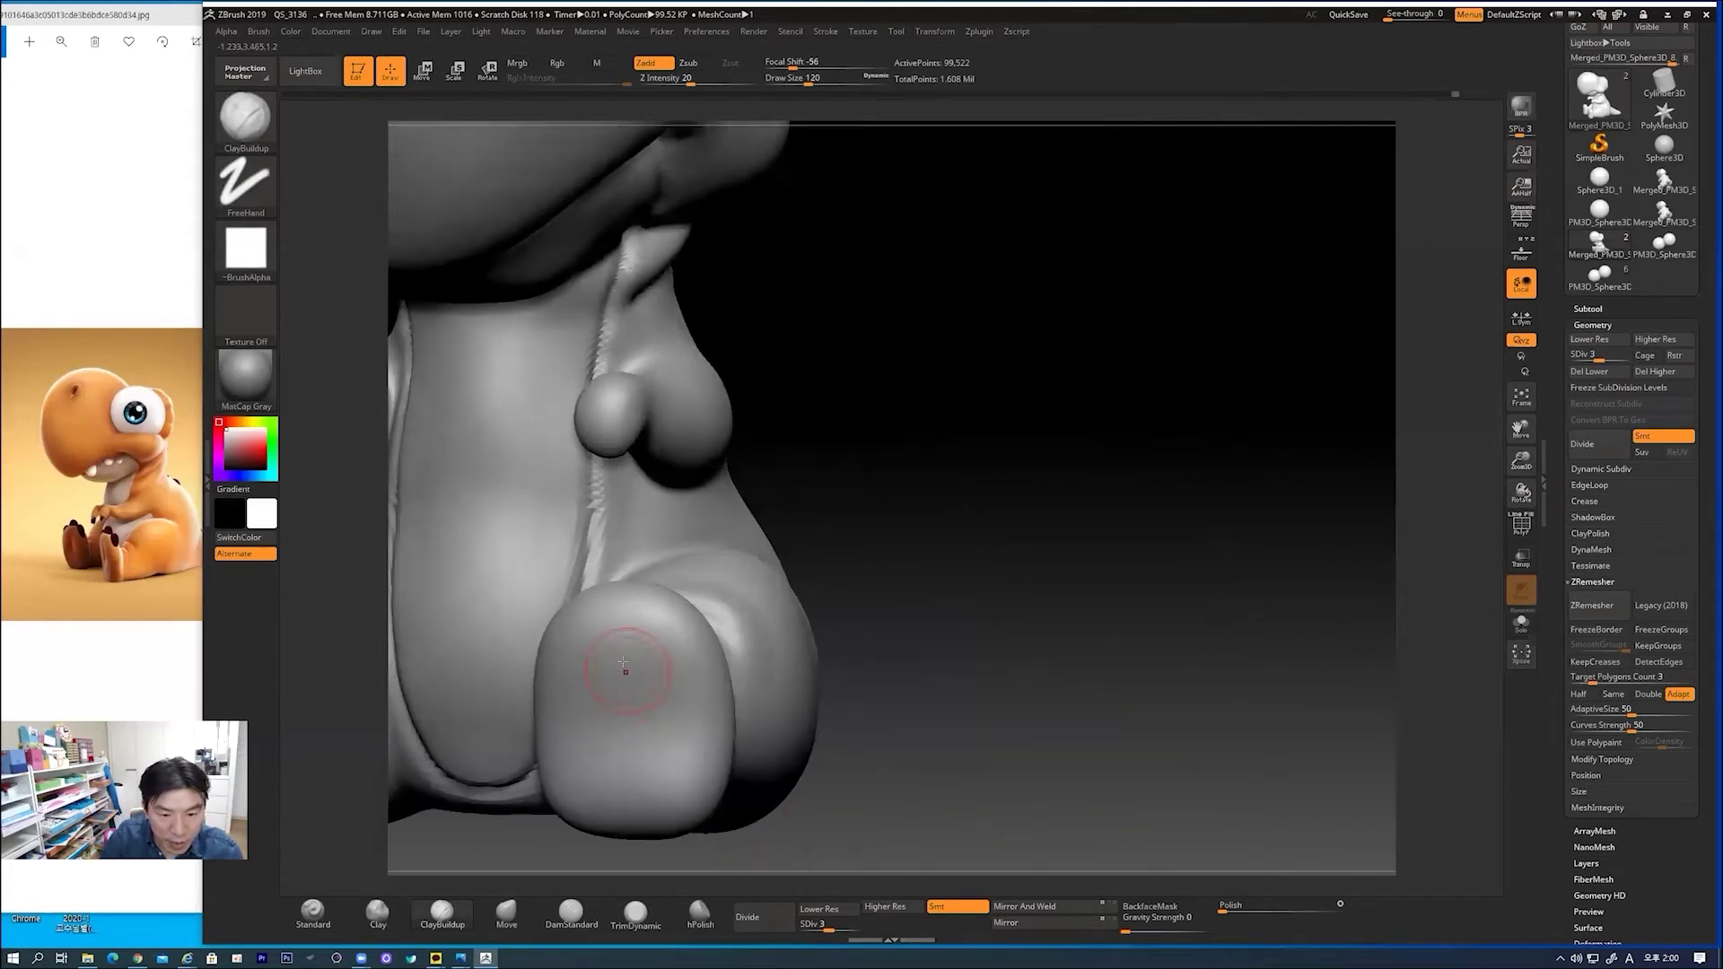
drag(641, 628, 675, 772)
mouse_move(576, 640)
mouse_down()
mouse_move(571, 790)
mouse_move(561, 748)
mouse_up()
drag(643, 632, 666, 767)
drag(673, 673, 689, 781)
drag(698, 700, 704, 785)
mouse_move(596, 661)
mouse_down()
mouse_move(605, 772)
mouse_move(581, 774)
mouse_move(579, 646)
mouse_move(673, 576)
mouse_move(658, 758)
mouse_up()
shift+drag(584, 615, 588, 652)
mouse_move(559, 783)
shift+mouse_down()
mouse_move(677, 684)
mouse_move(614, 790)
mouse_move(588, 770)
shift+mouse_up()
- Raise the body's subdivision level to 4 and carve the skin-fold creases above the foot with DamStandard
mouse_move(966, 673)
mouse_down()
mouse_move(904, 684)
mouse_move(1054, 800)
mouse_up()
click(882, 906)
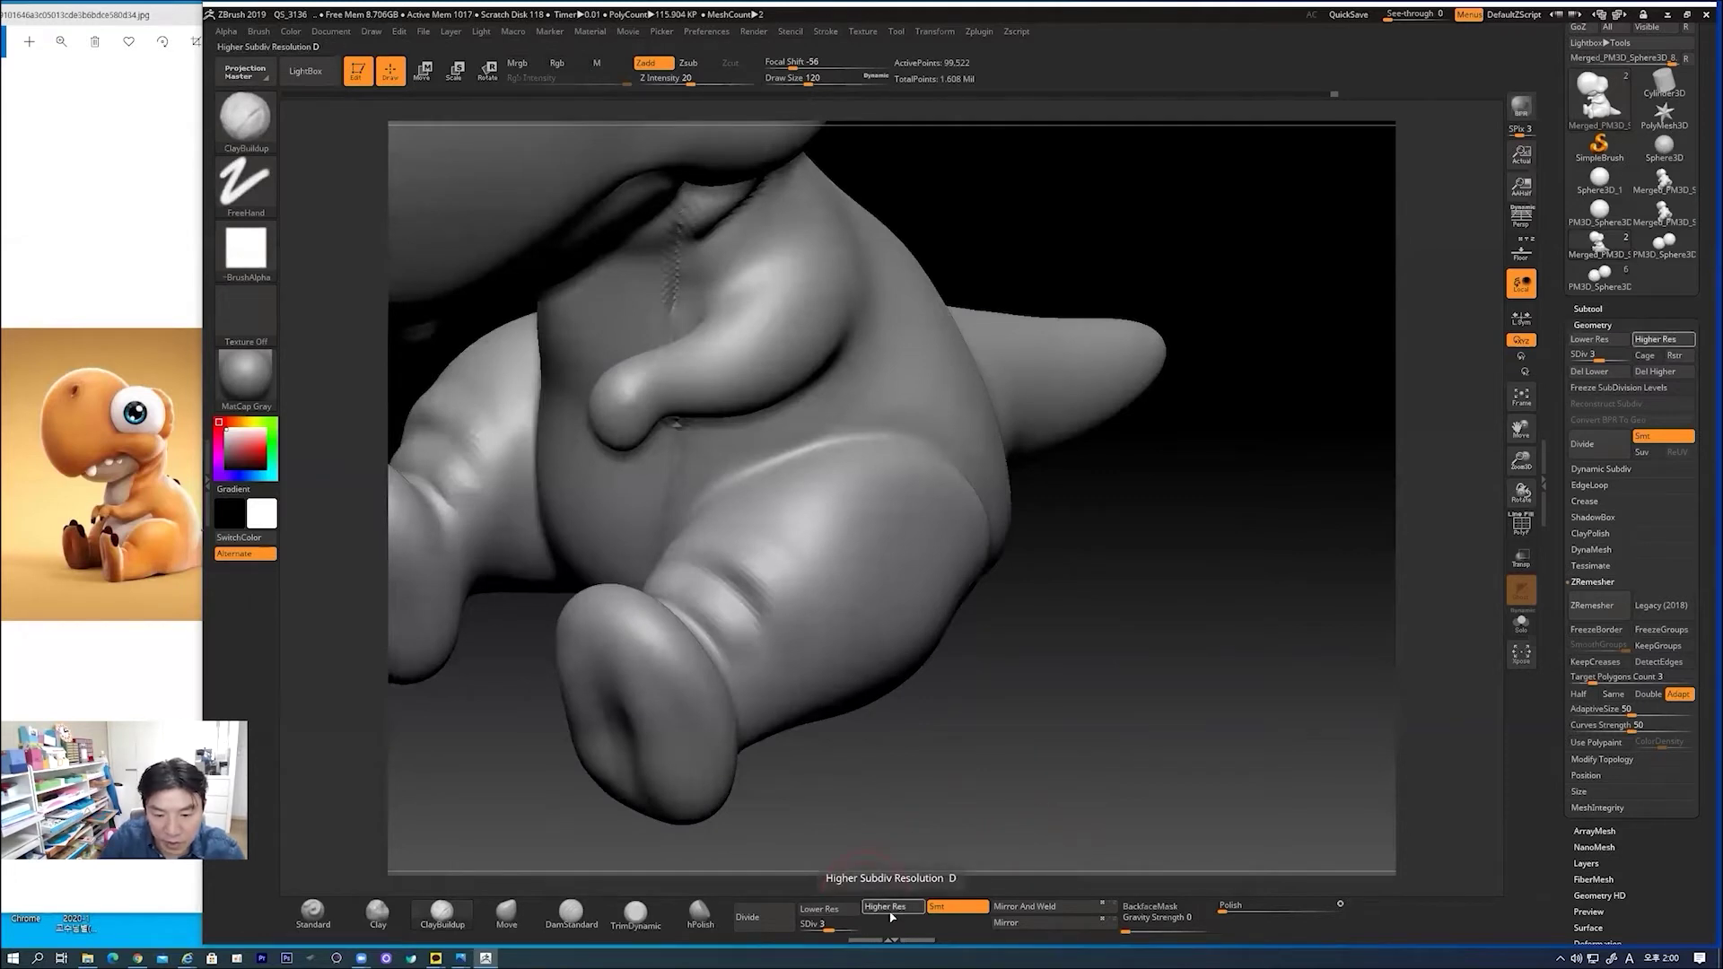
click(570, 913)
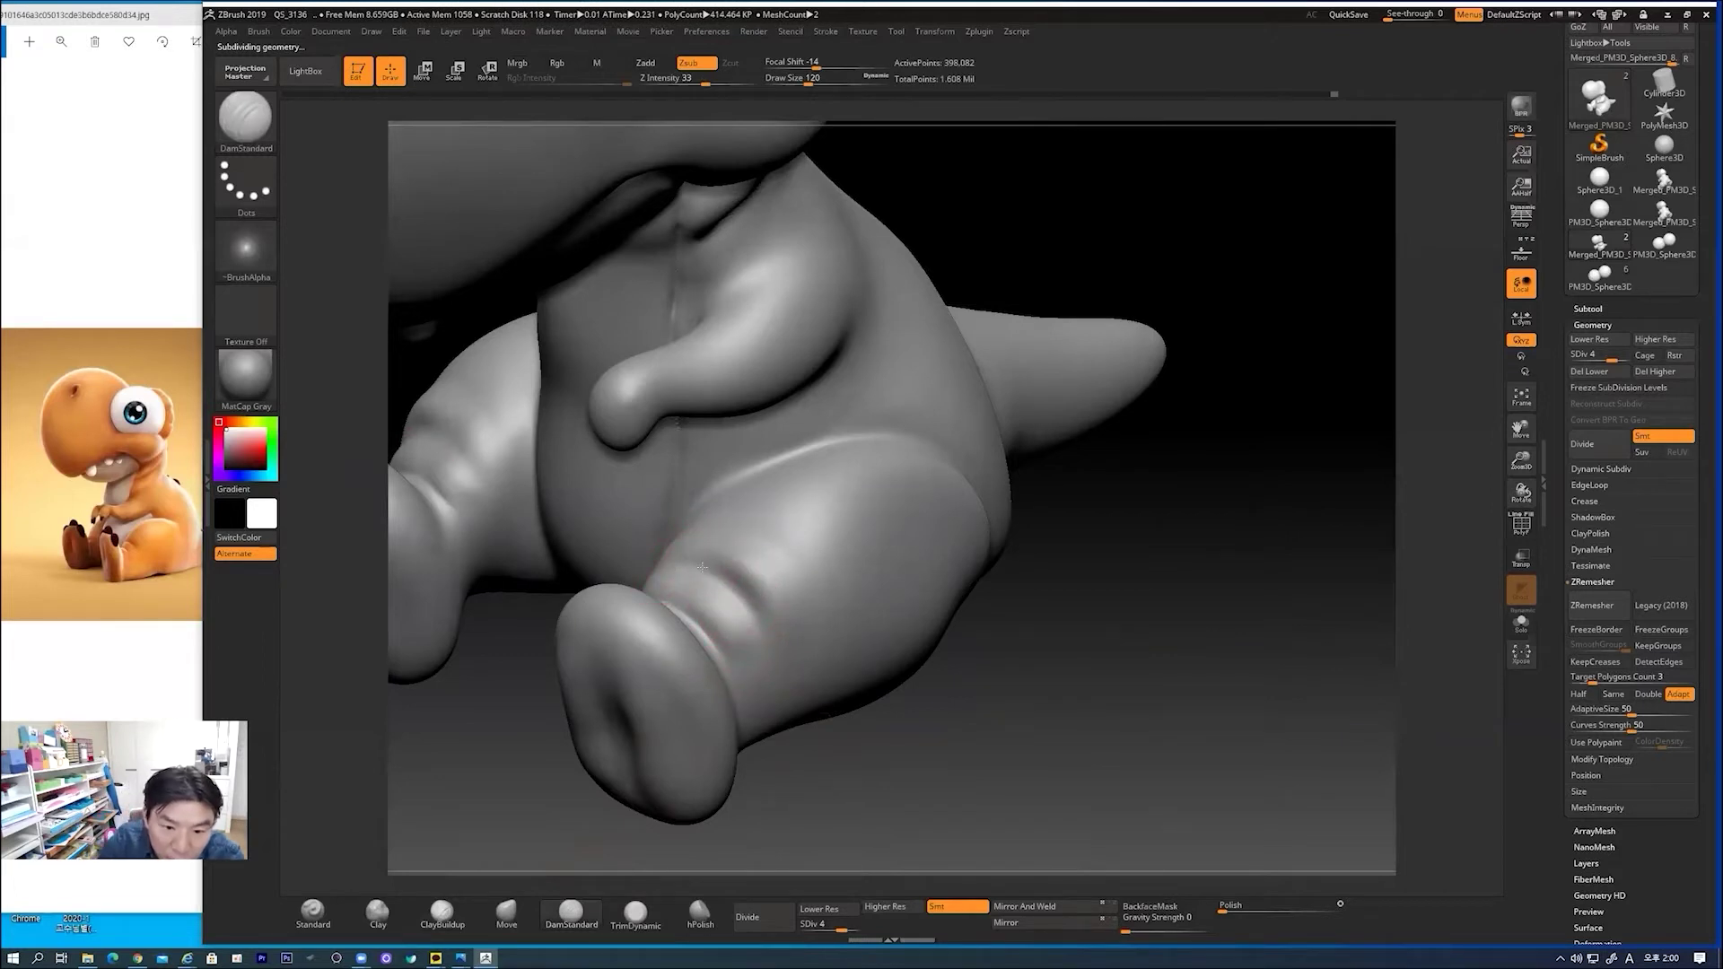
drag(727, 584, 754, 614)
drag(857, 733, 708, 574)
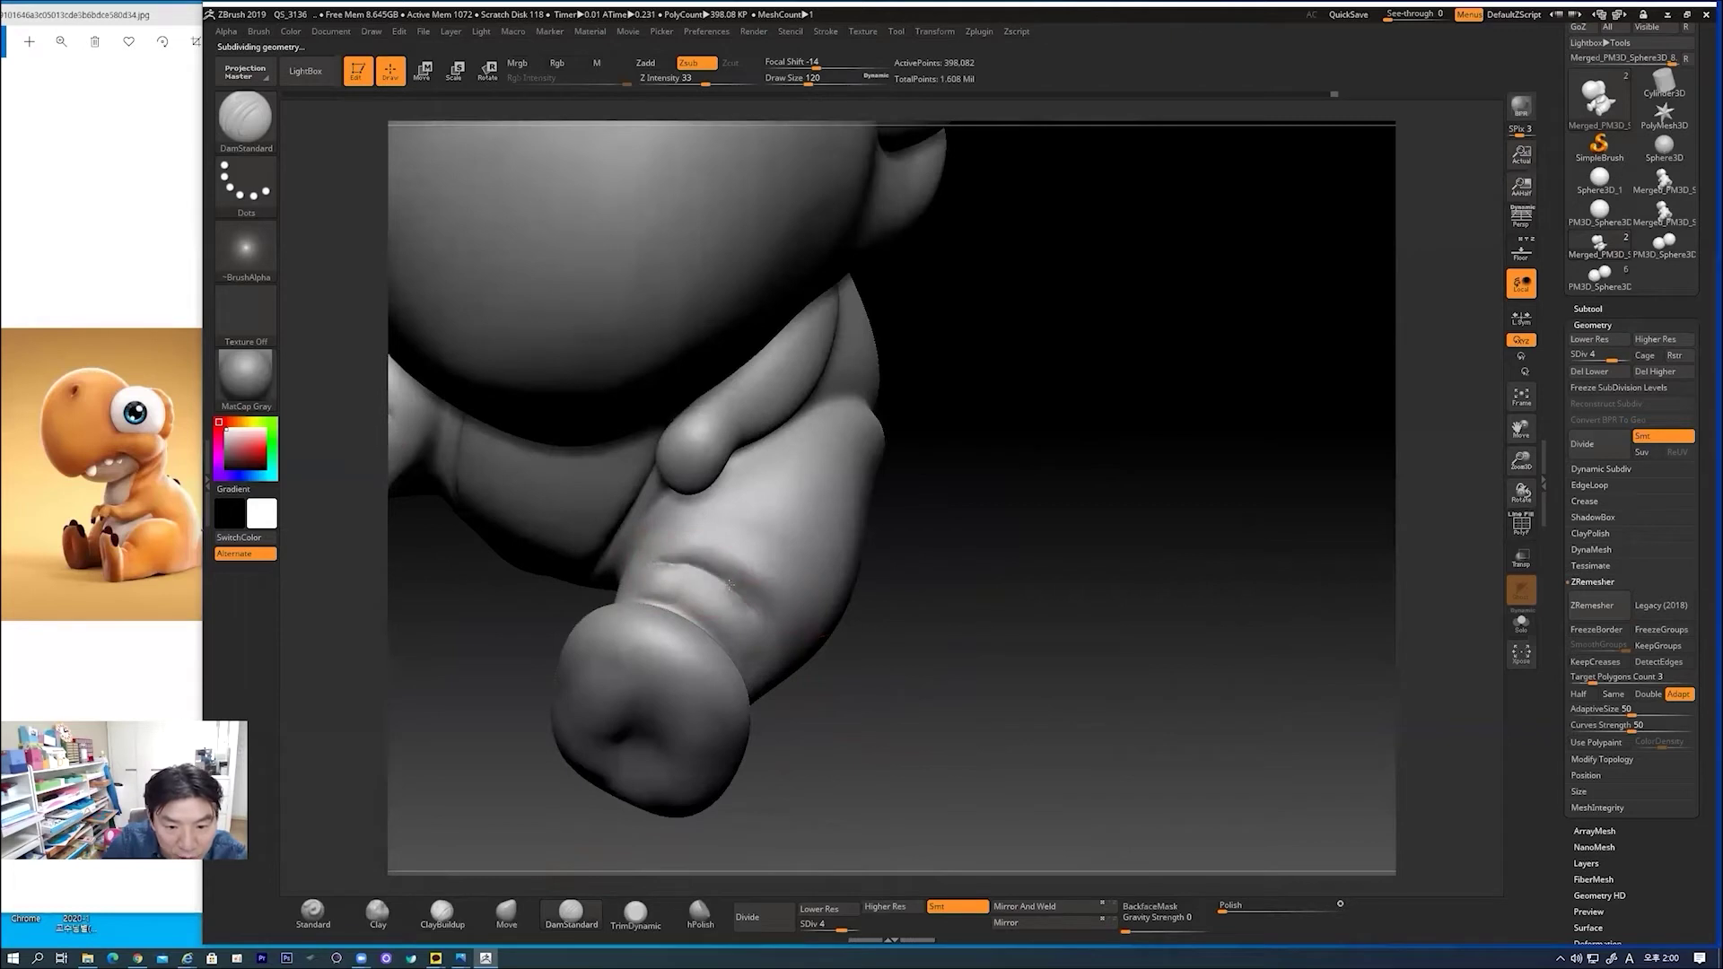
- Define the crease between the lowest ankle fold and the foot, smoothing the ends of the folds around the lower leg
key(shift)
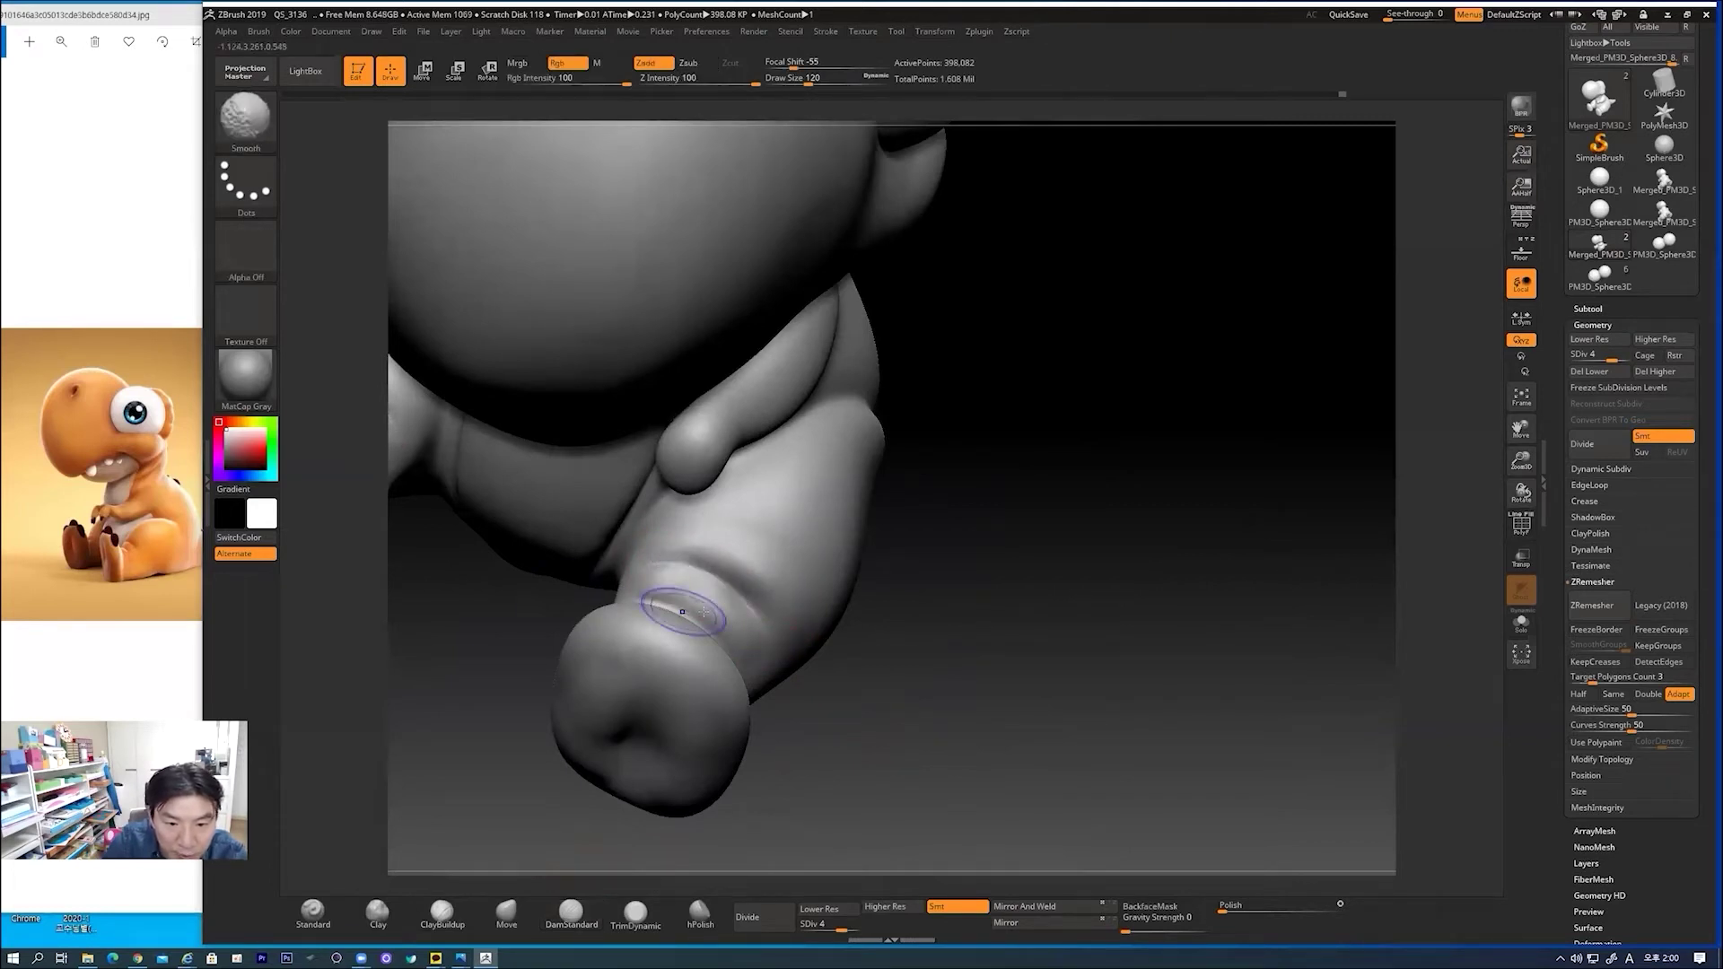
drag(873, 727, 646, 597)
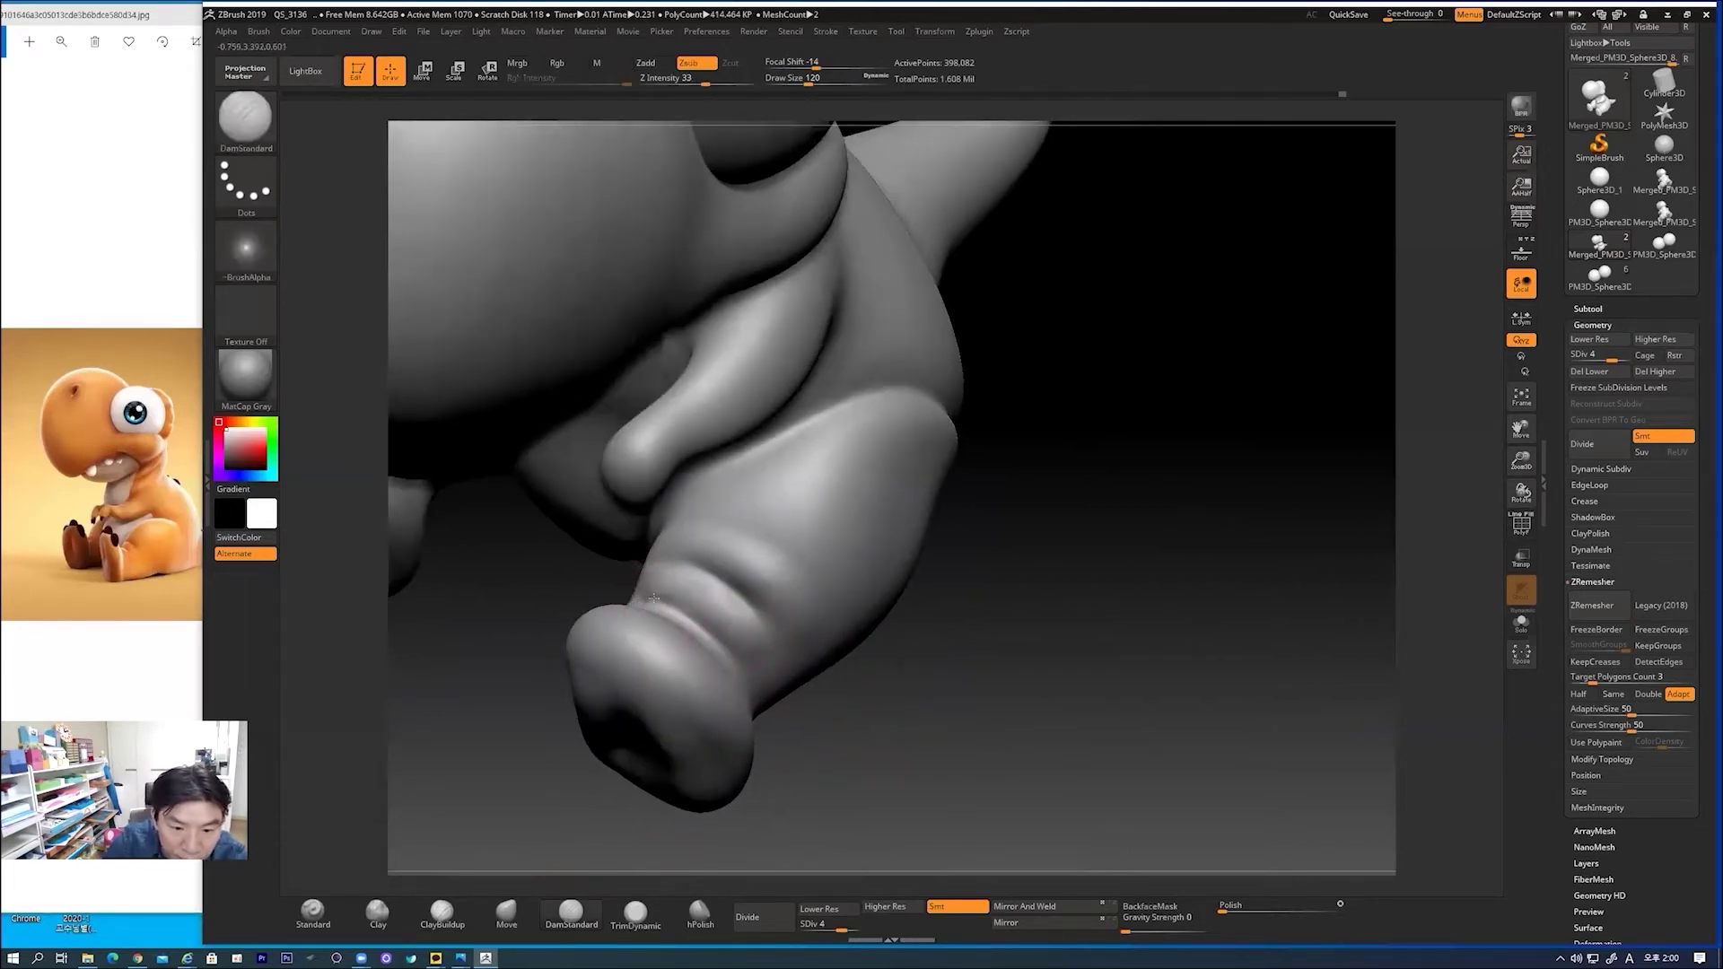
key(shift)
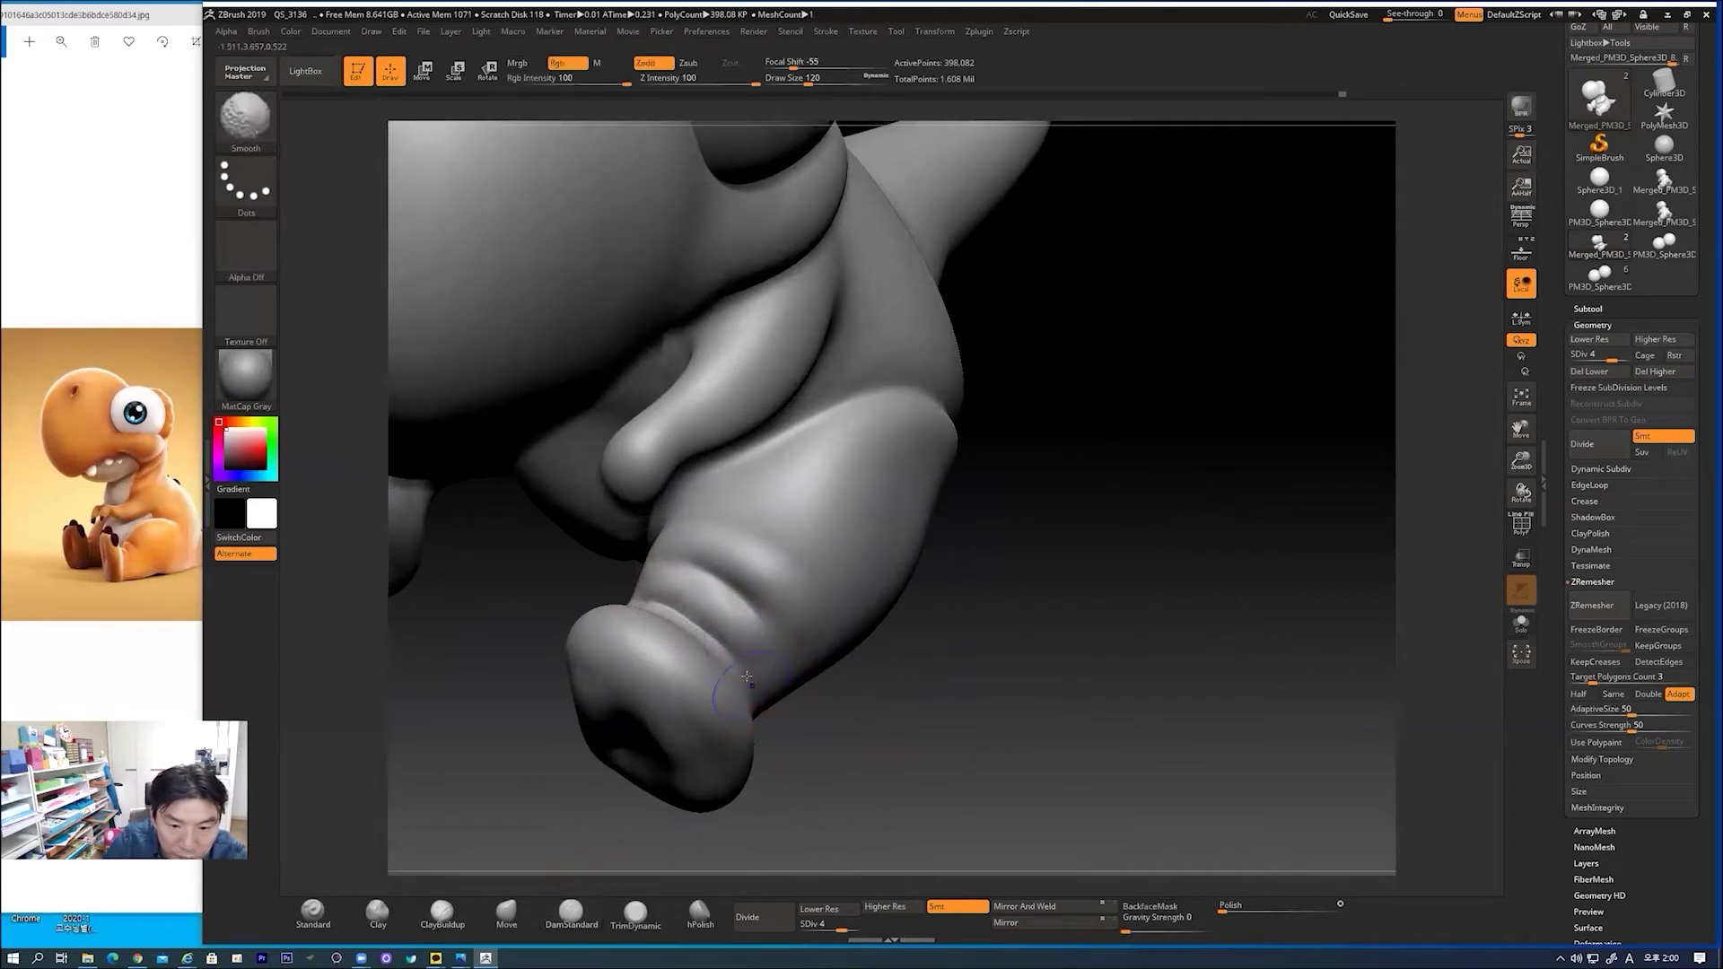
mouse_move(729, 623)
shift+mouse_down()
mouse_move(713, 571)
mouse_move(743, 552)
shift+mouse_up()
mouse_move(1054, 617)
mouse_down()
mouse_move(1038, 627)
mouse_move(1050, 650)
mouse_move(1004, 604)
mouse_move(1032, 592)
mouse_up()
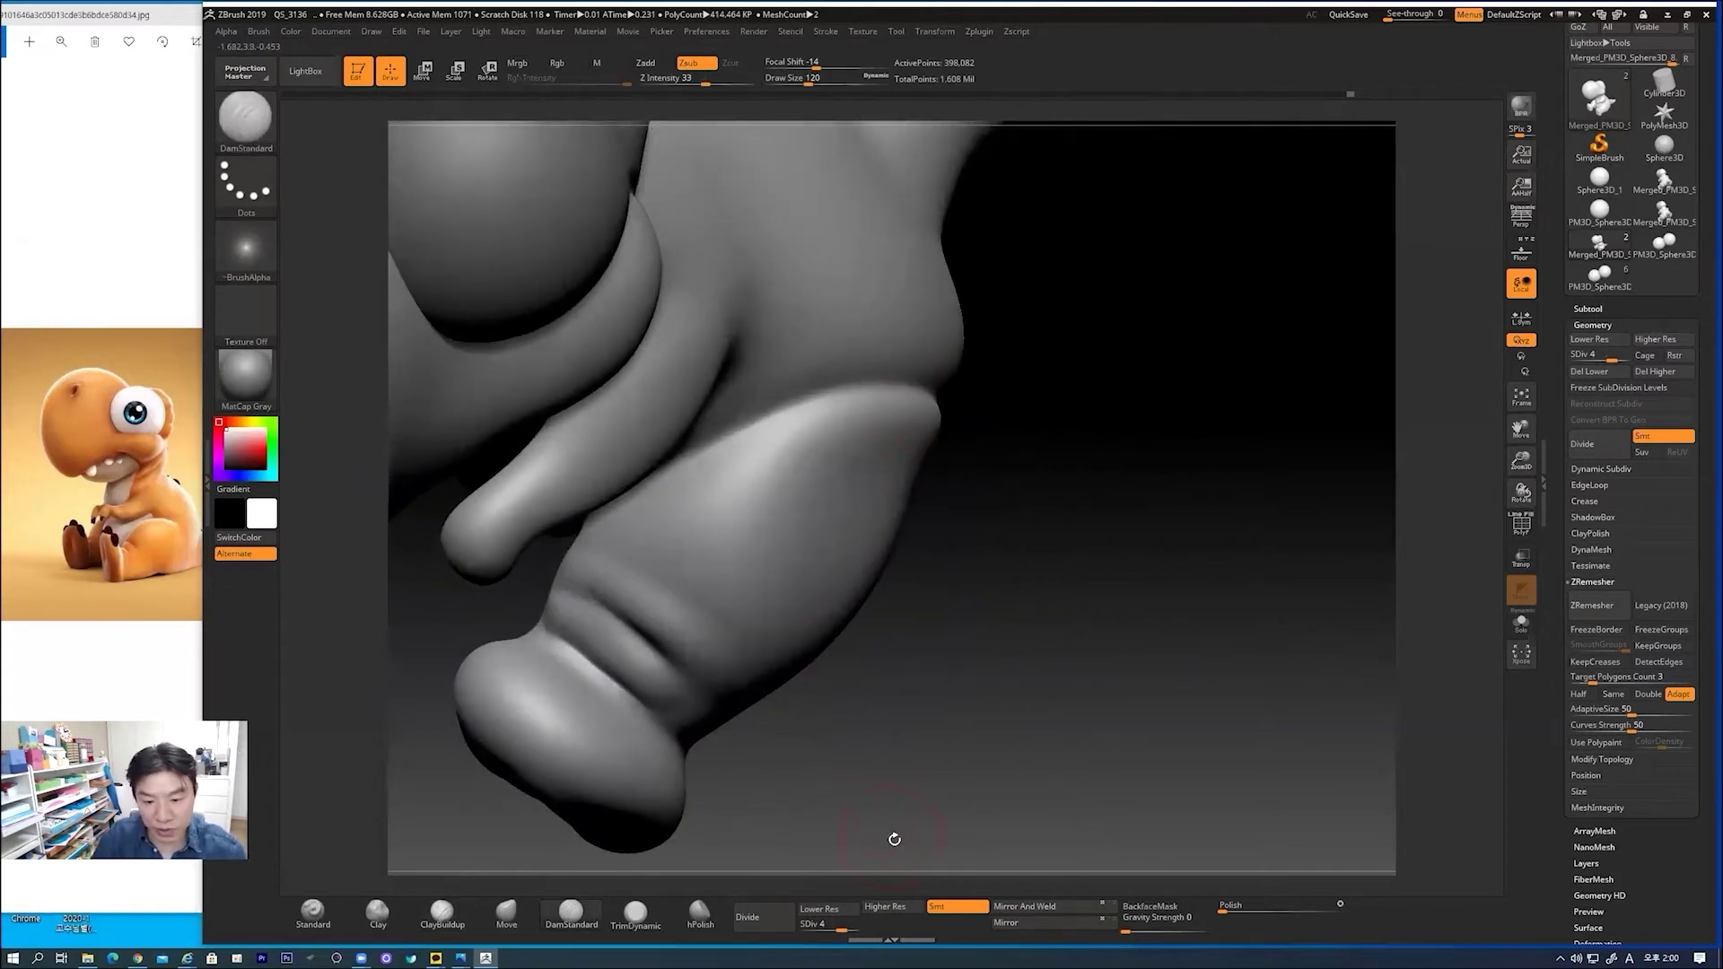
- Lower the body to subdivision level 2 and smooth the upper edge of the thigh where it meets the torso
click(827, 909)
click(832, 910)
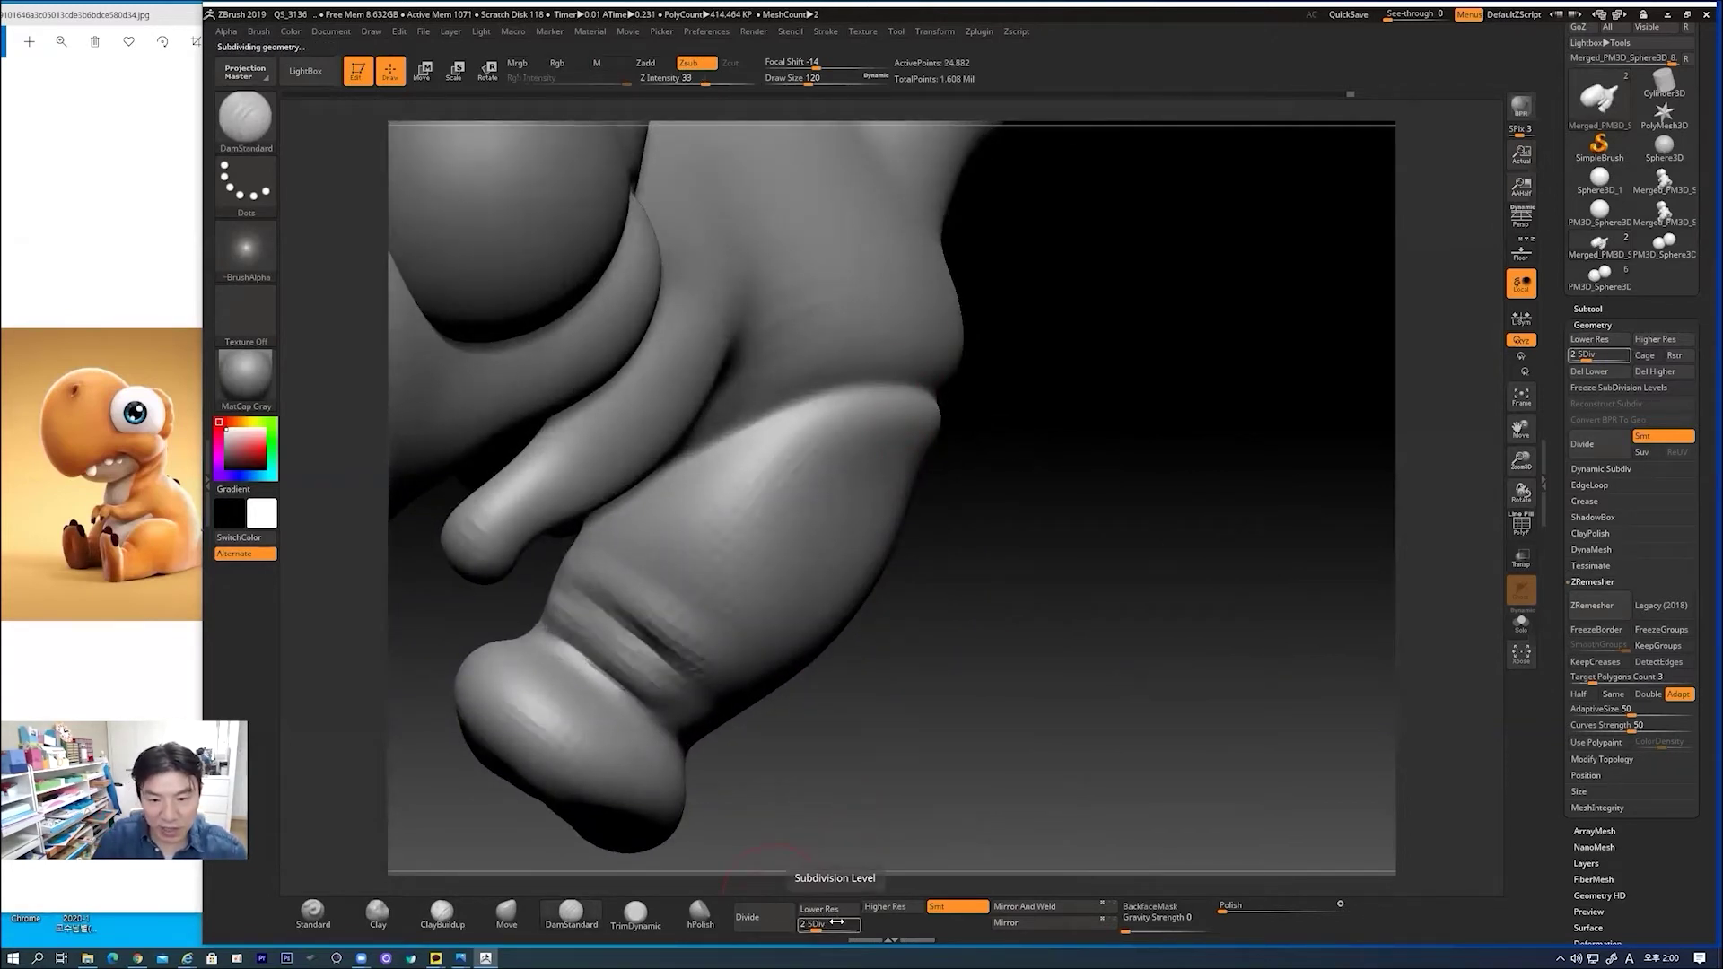
key(shift)
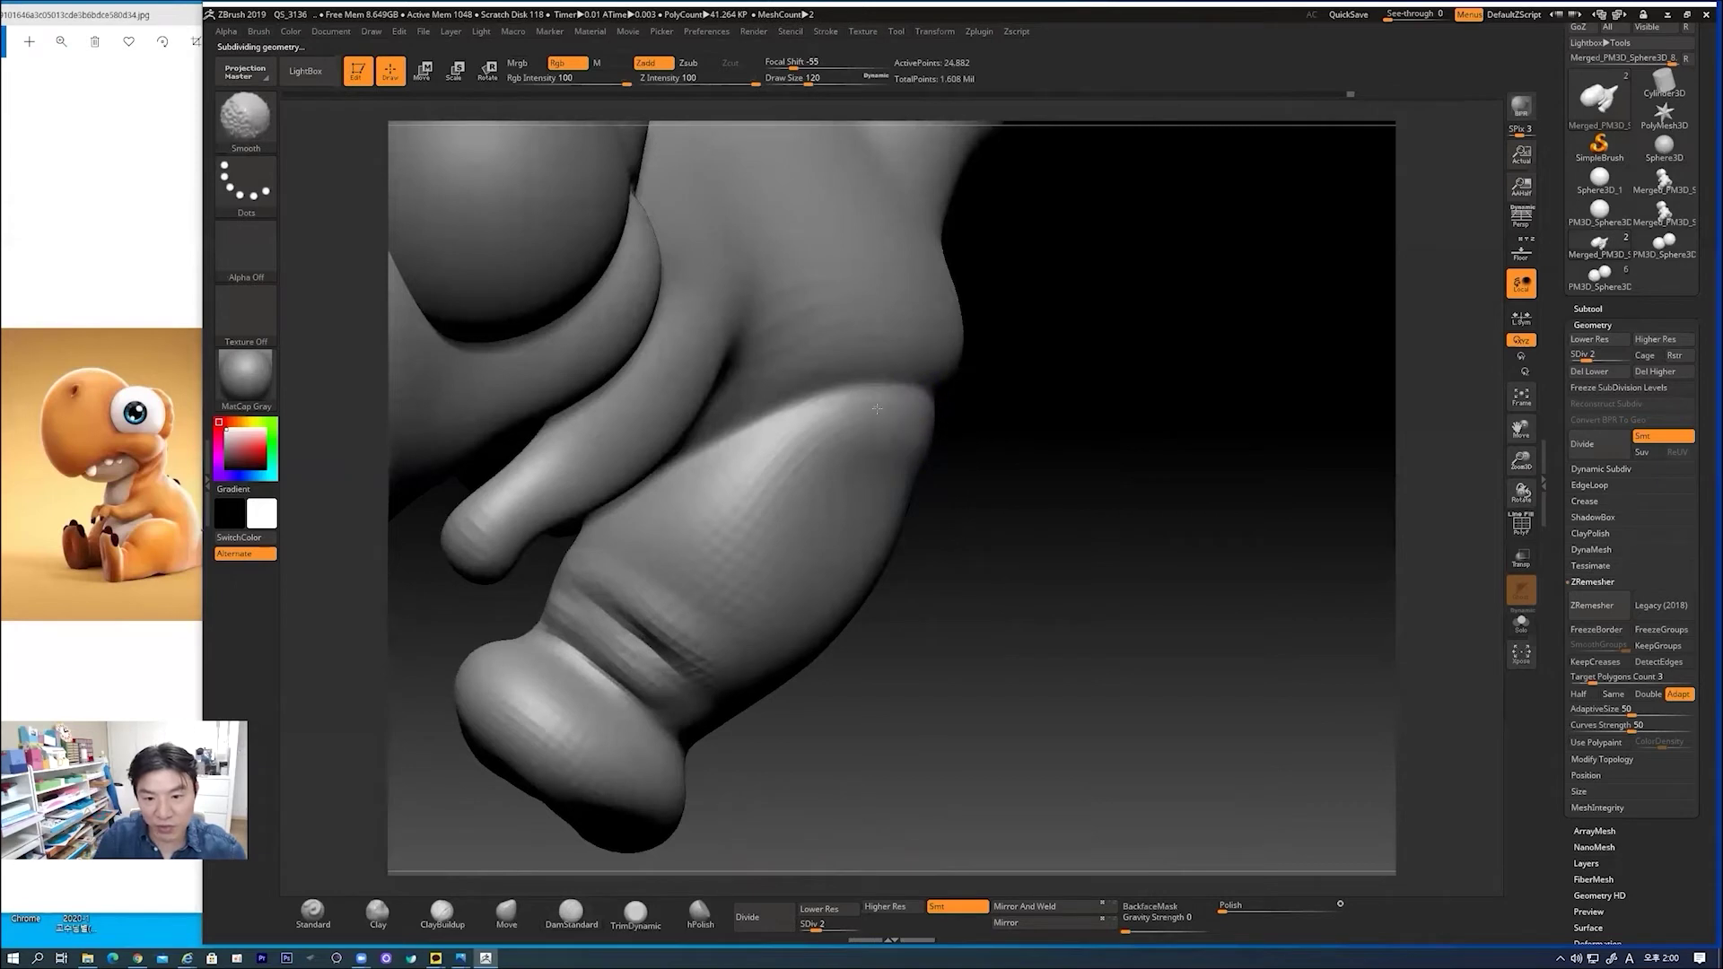
mouse_move(929, 435)
shift+mouse_down()
mouse_move(1062, 412)
mouse_move(1061, 396)
mouse_move(1057, 457)
shift+mouse_up()
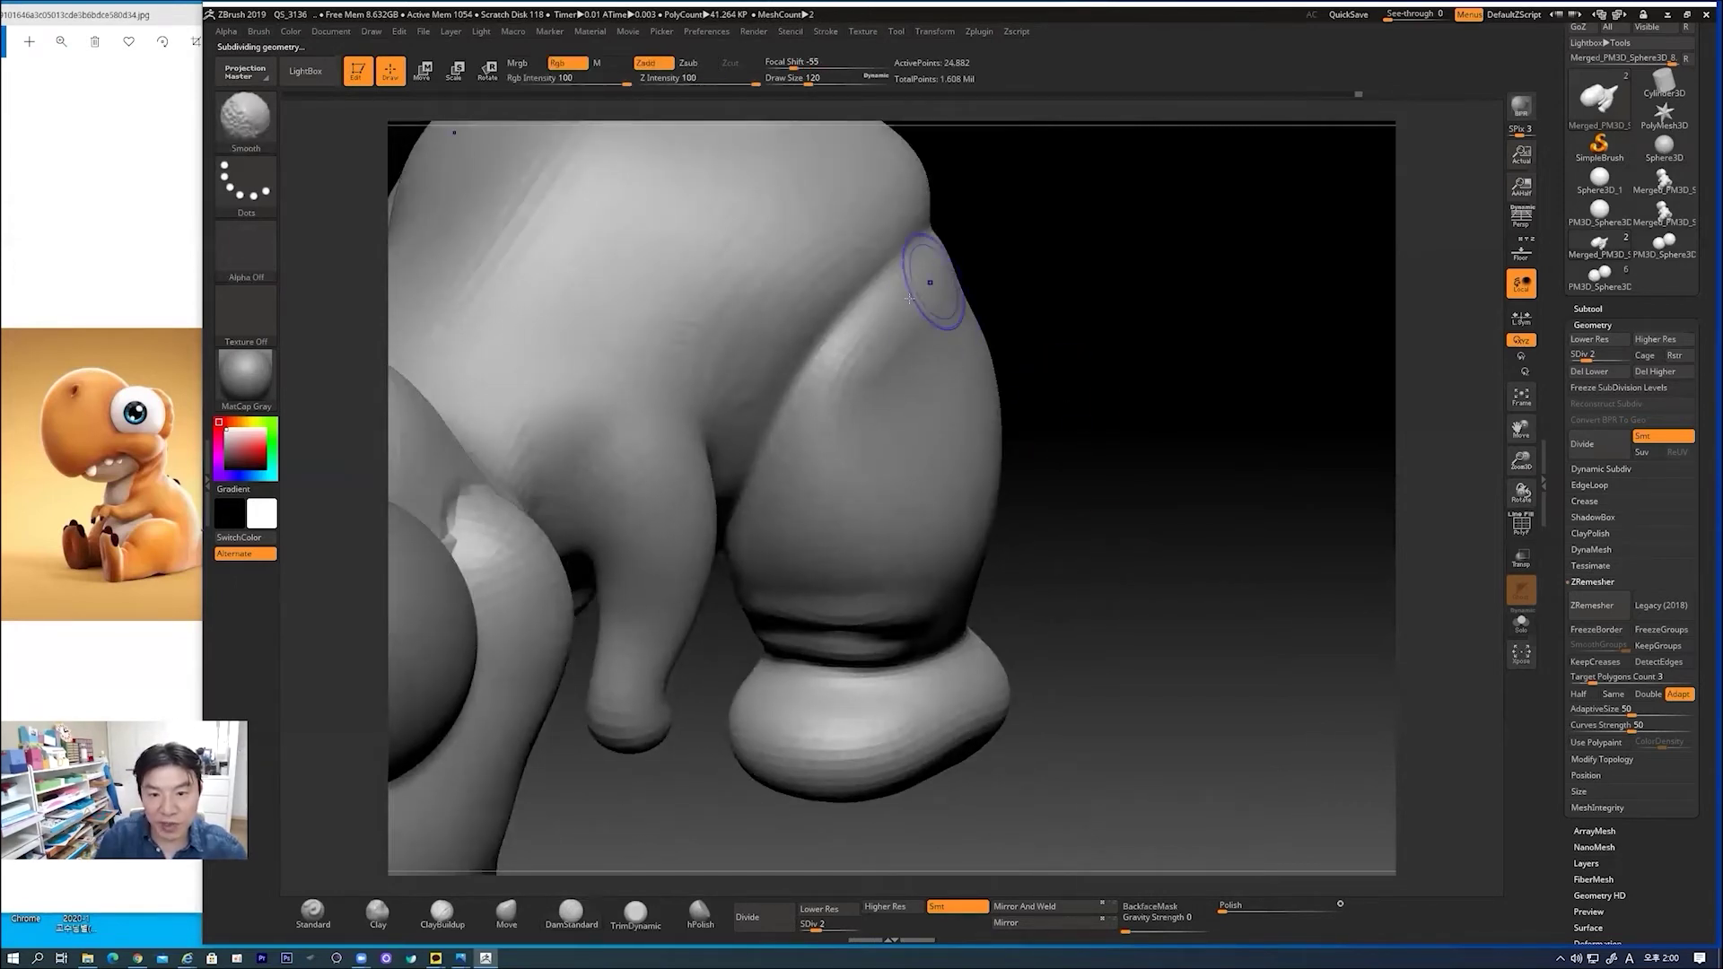
mouse_move(891, 325)
shift+mouse_down()
mouse_move(844, 336)
mouse_move(912, 300)
shift+mouse_up()
drag(1084, 288, 925, 312)
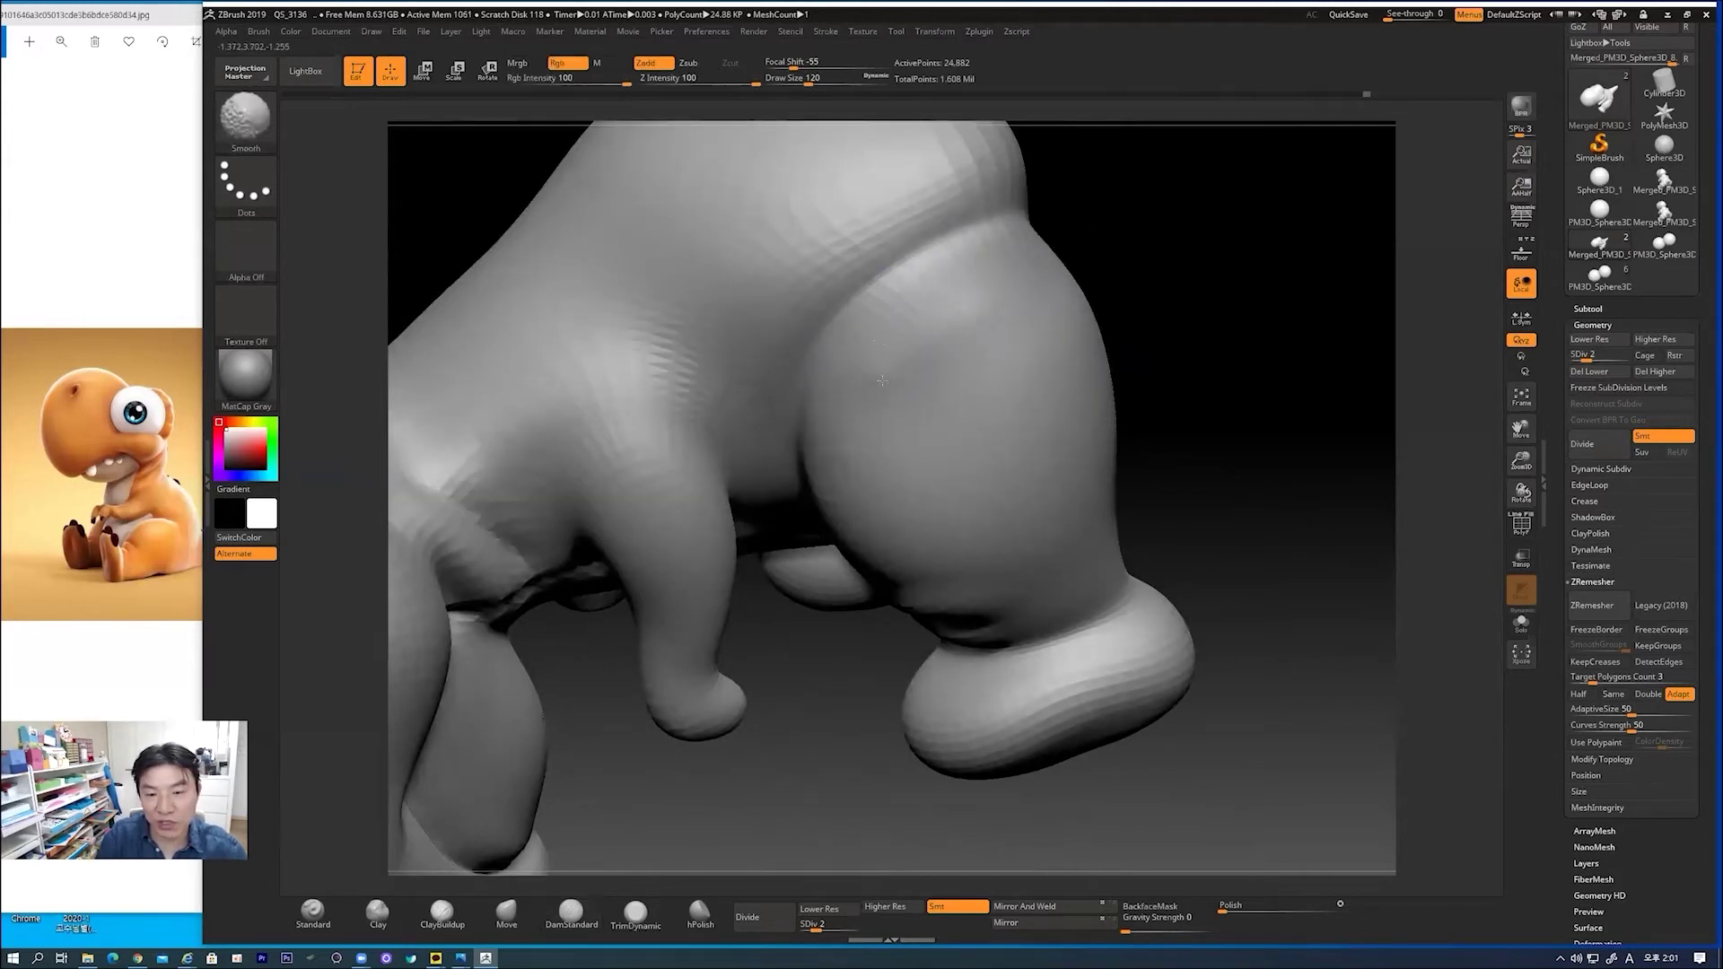
drag(1226, 219, 895, 297)
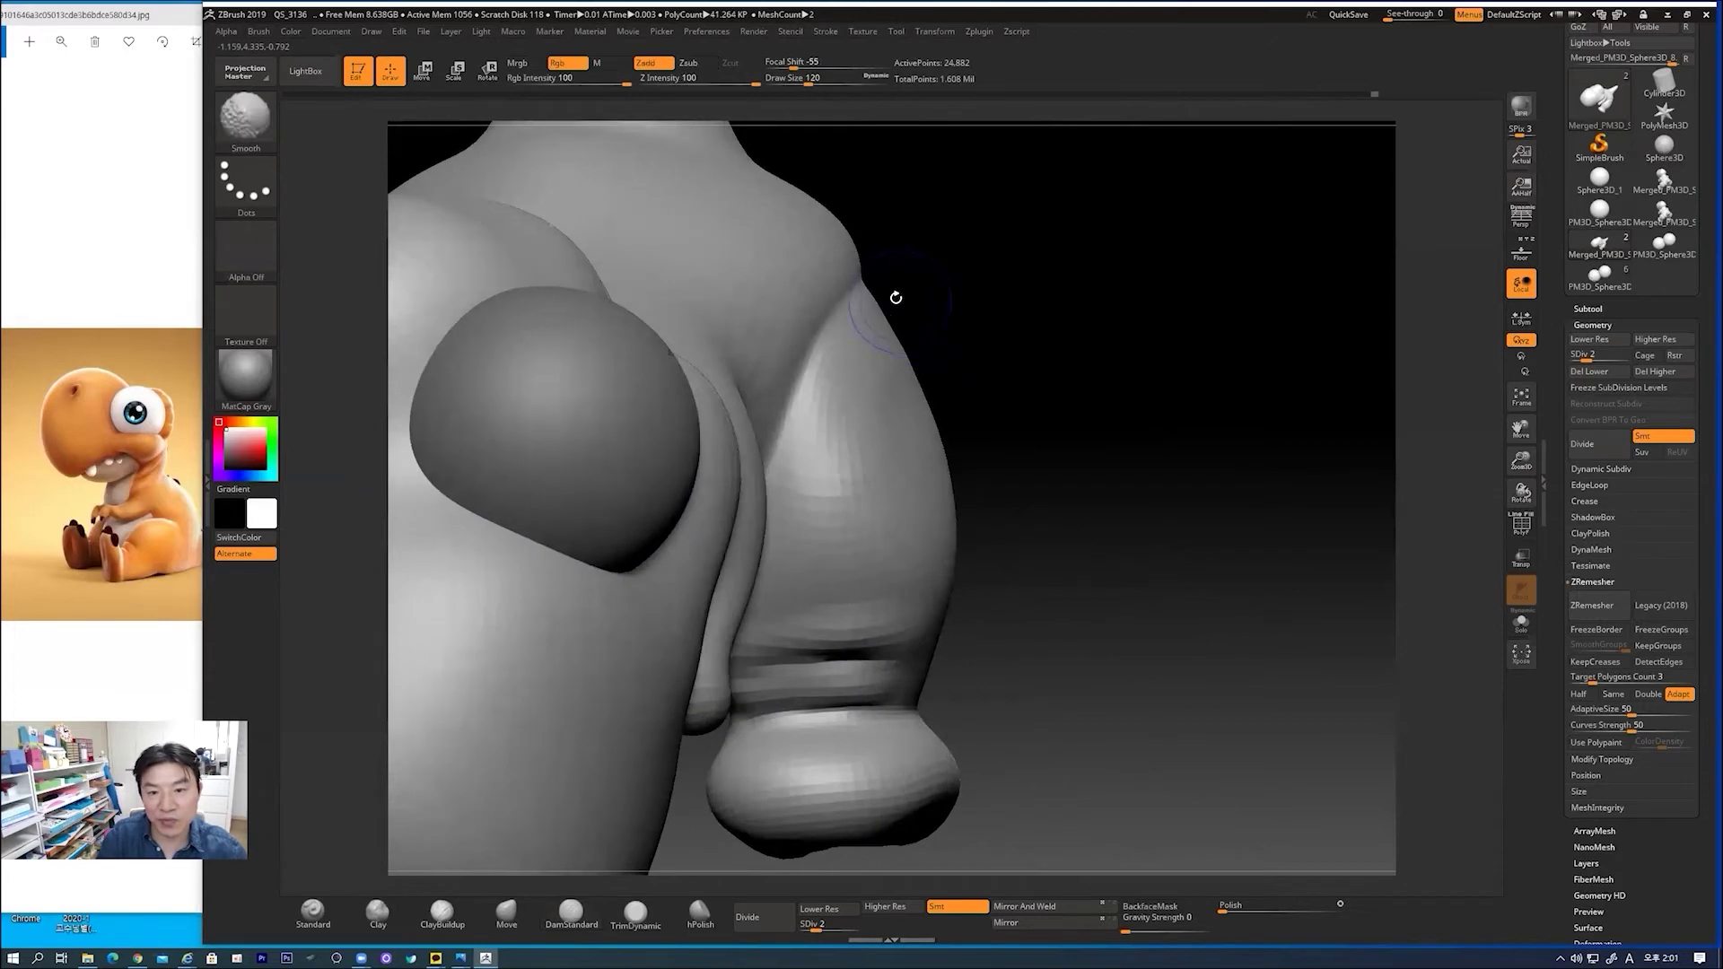
shift+drag(856, 449, 848, 456)
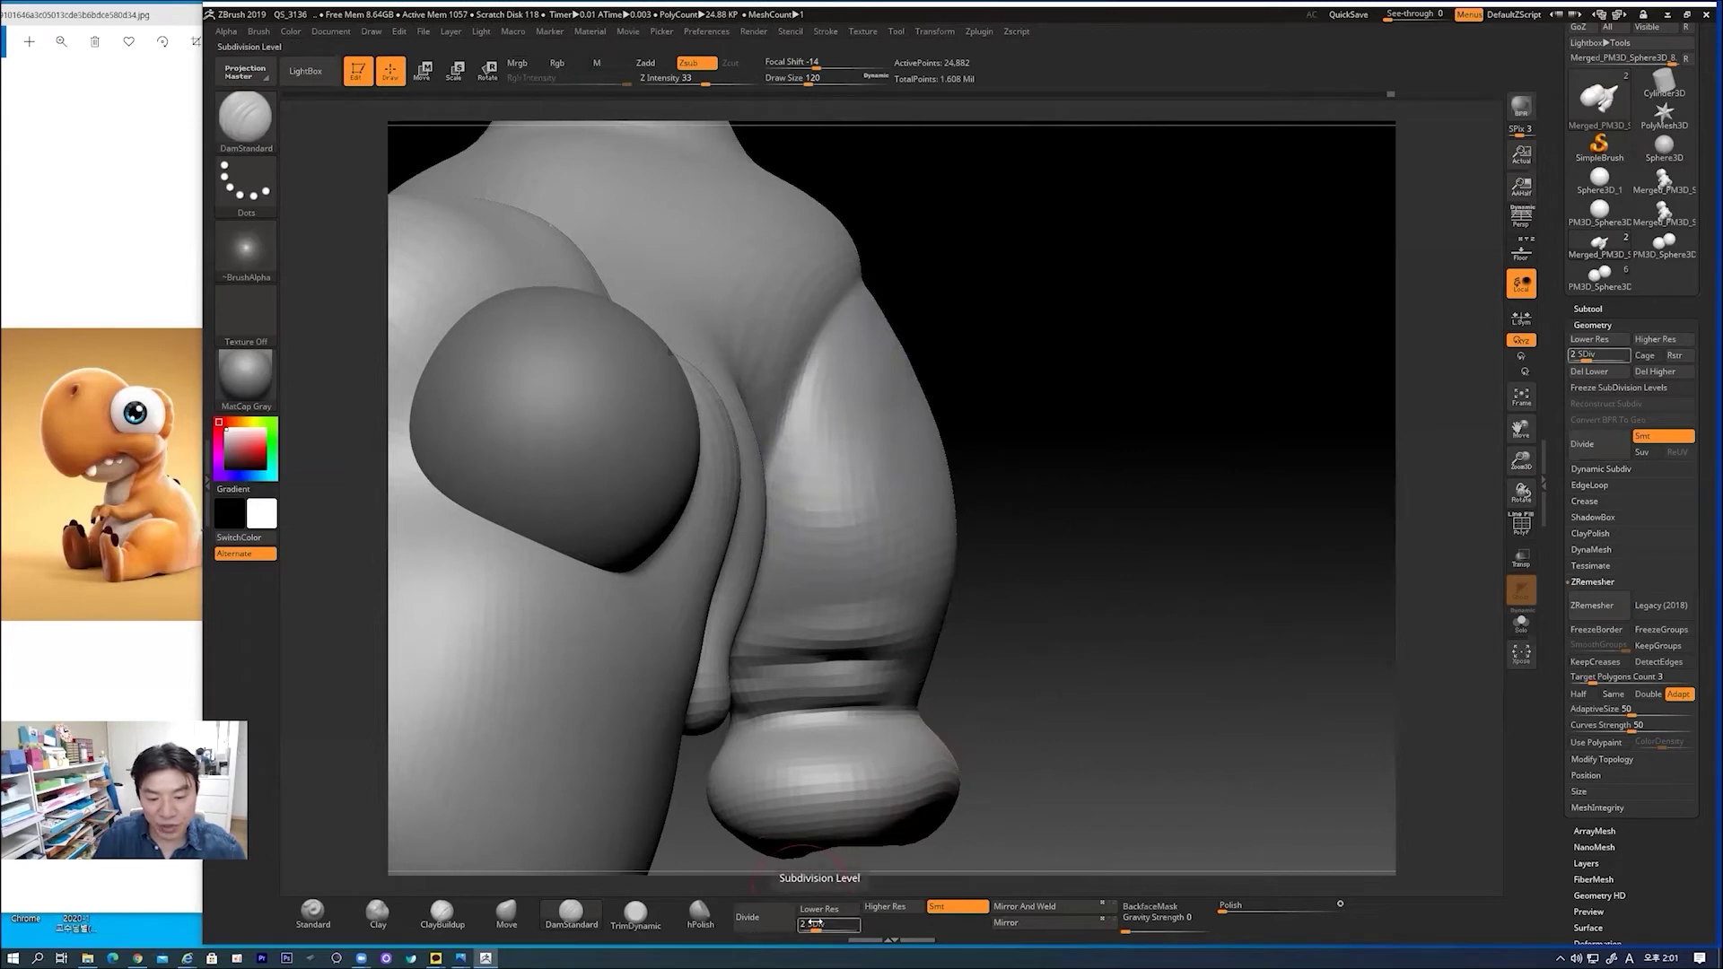
- Return the body to subdivision level 5 and adjust the cheek and neck shape with the Move brush at draw size 386
drag(815, 922, 859, 922)
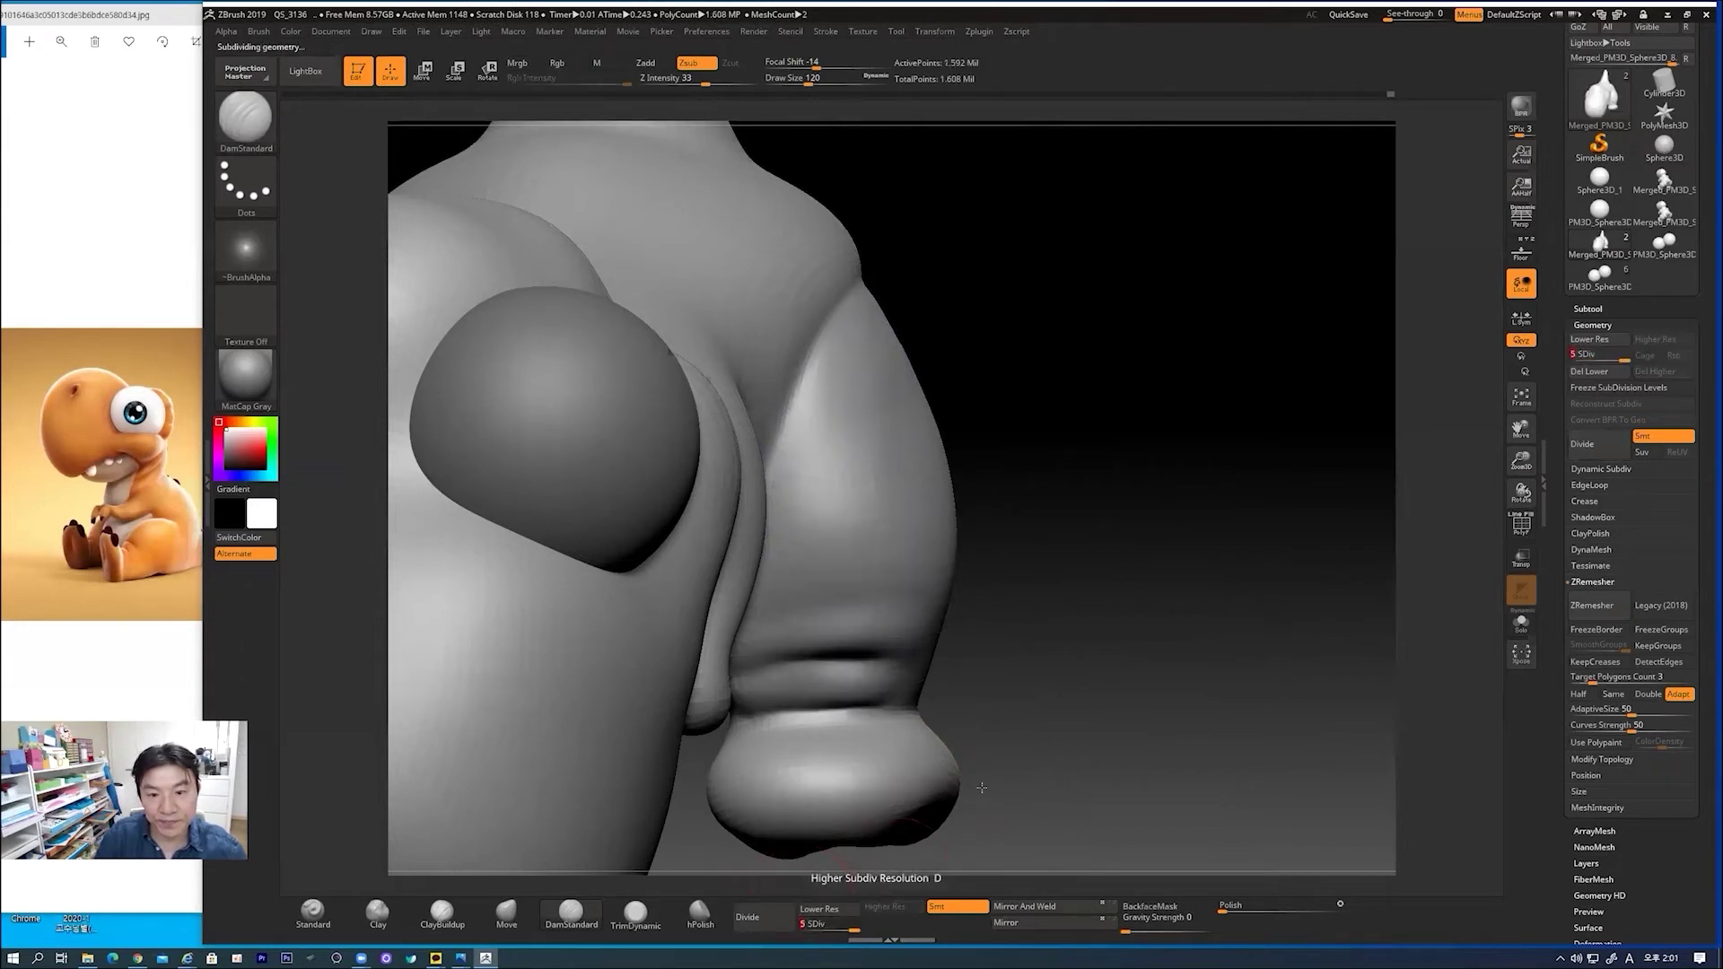
mouse_move(1092, 707)
alt+mouse_down()
mouse_move(1102, 673)
mouse_move(1043, 653)
mouse_move(1031, 480)
mouse_move(1047, 622)
mouse_move(981, 615)
mouse_move(1058, 557)
mouse_move(1084, 559)
mouse_move(1155, 635)
alt+mouse_up()
click(506, 913)
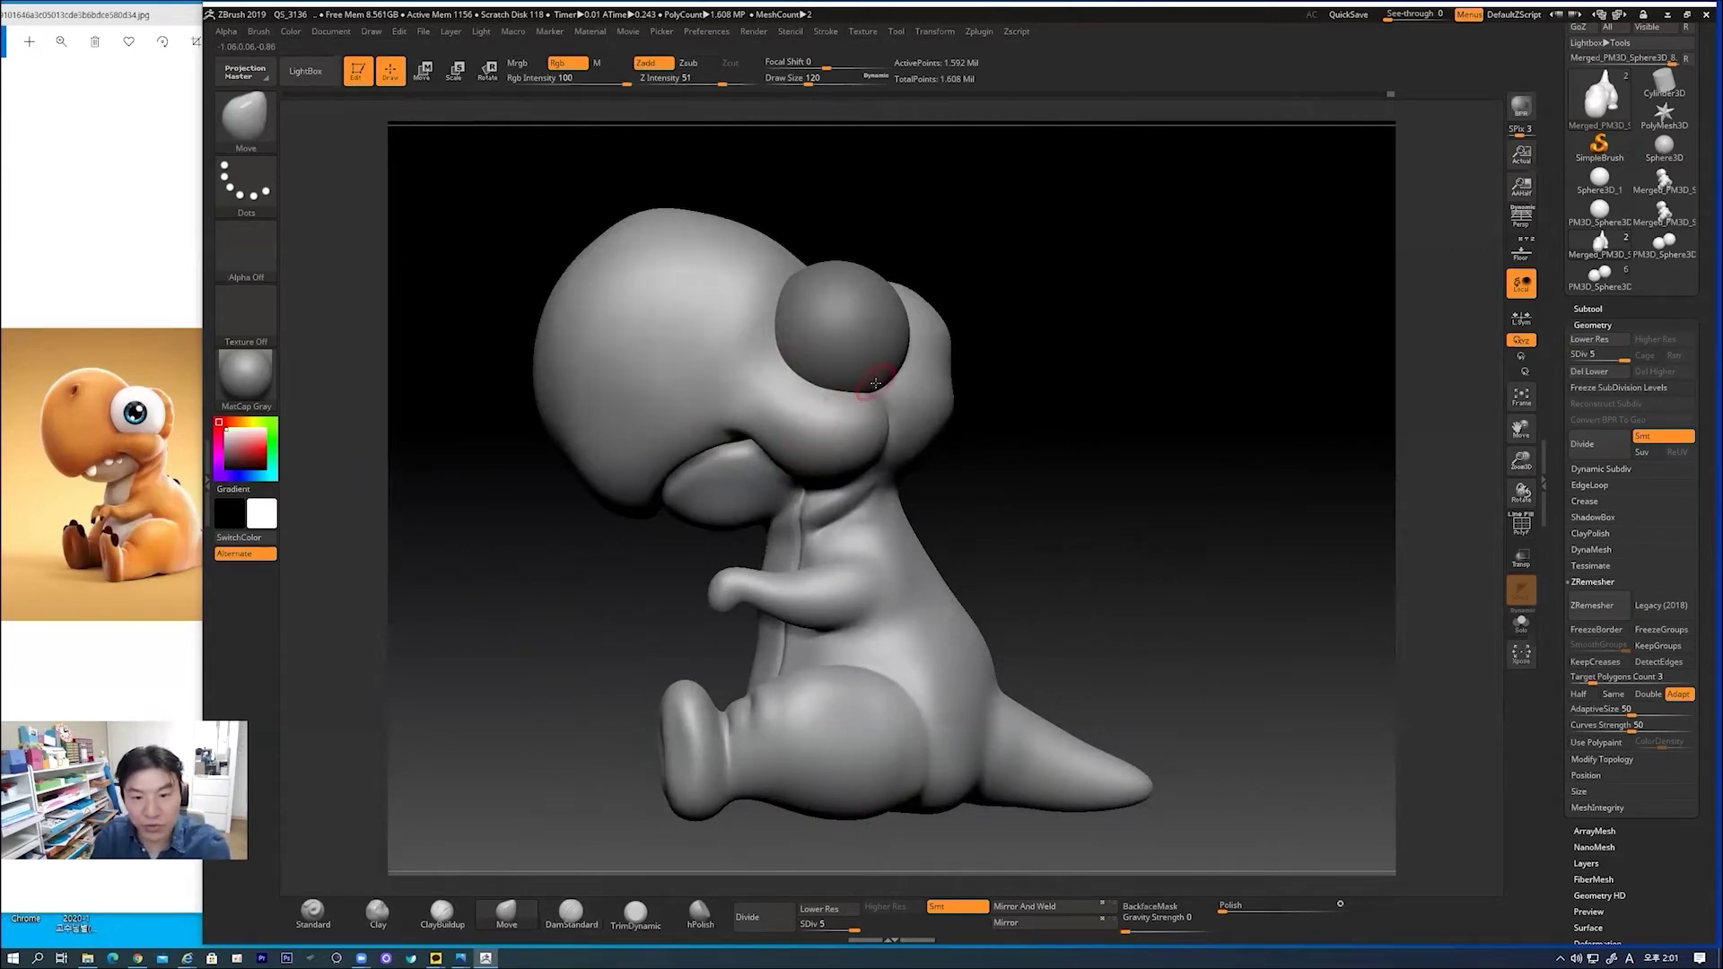
drag(809, 79, 838, 79)
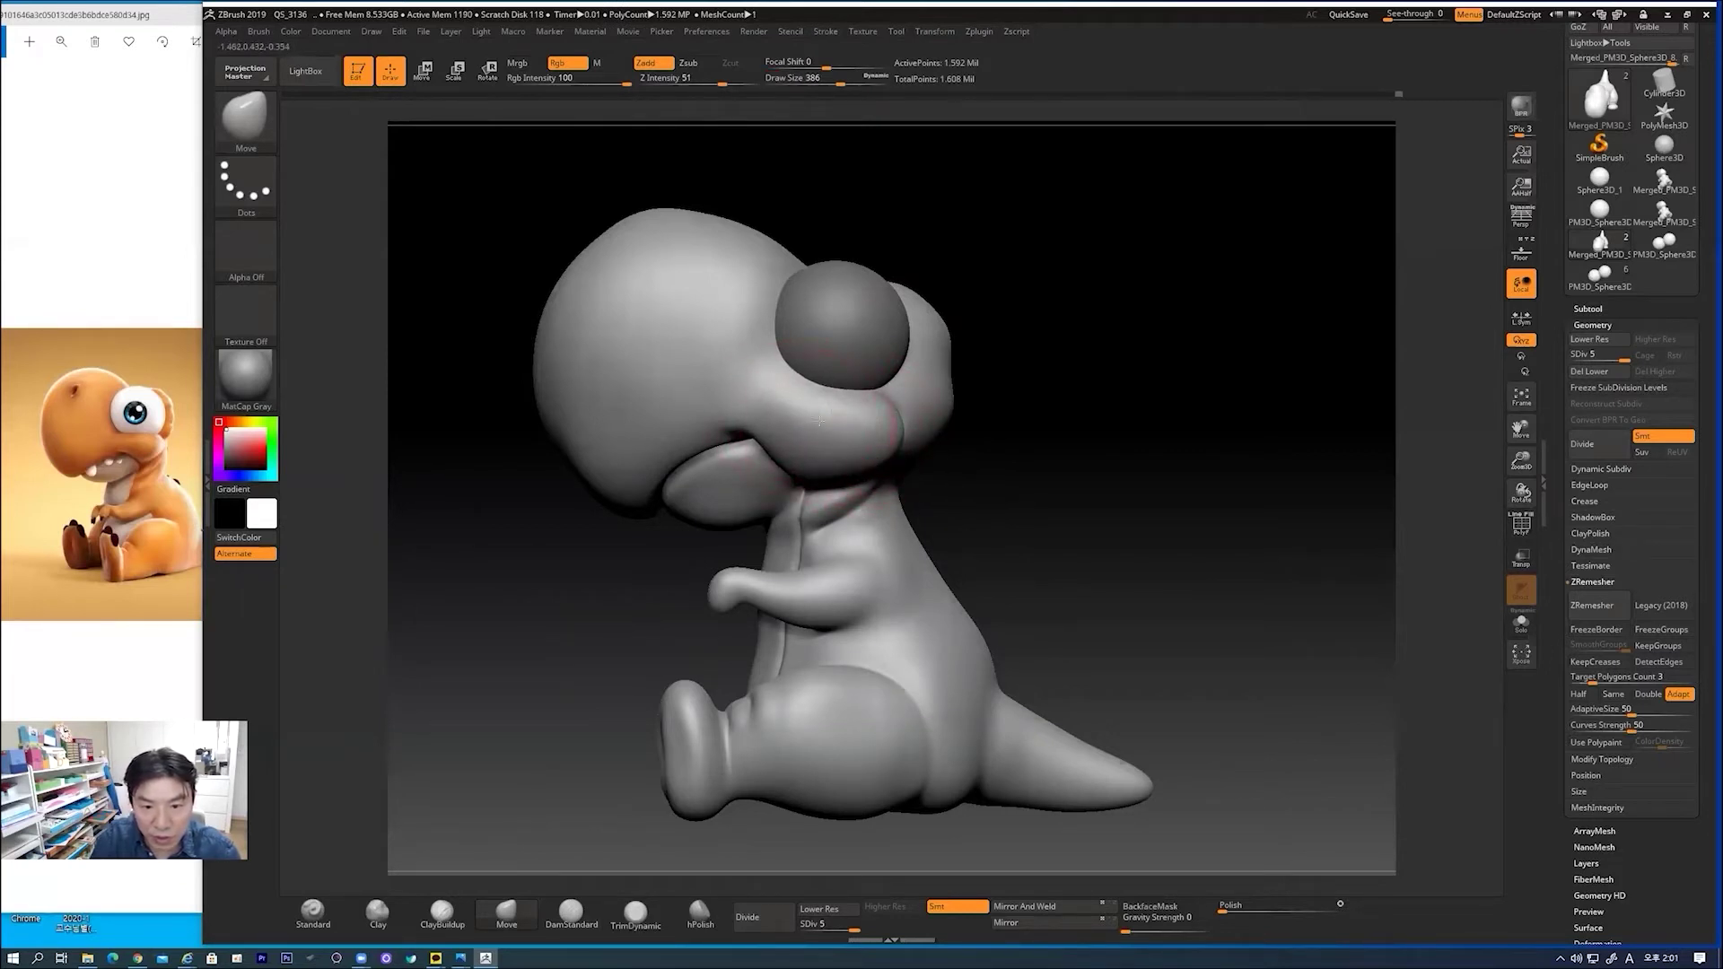
mouse_move(1047, 466)
mouse_down()
mouse_move(1096, 470)
mouse_move(959, 466)
mouse_move(987, 386)
mouse_up()
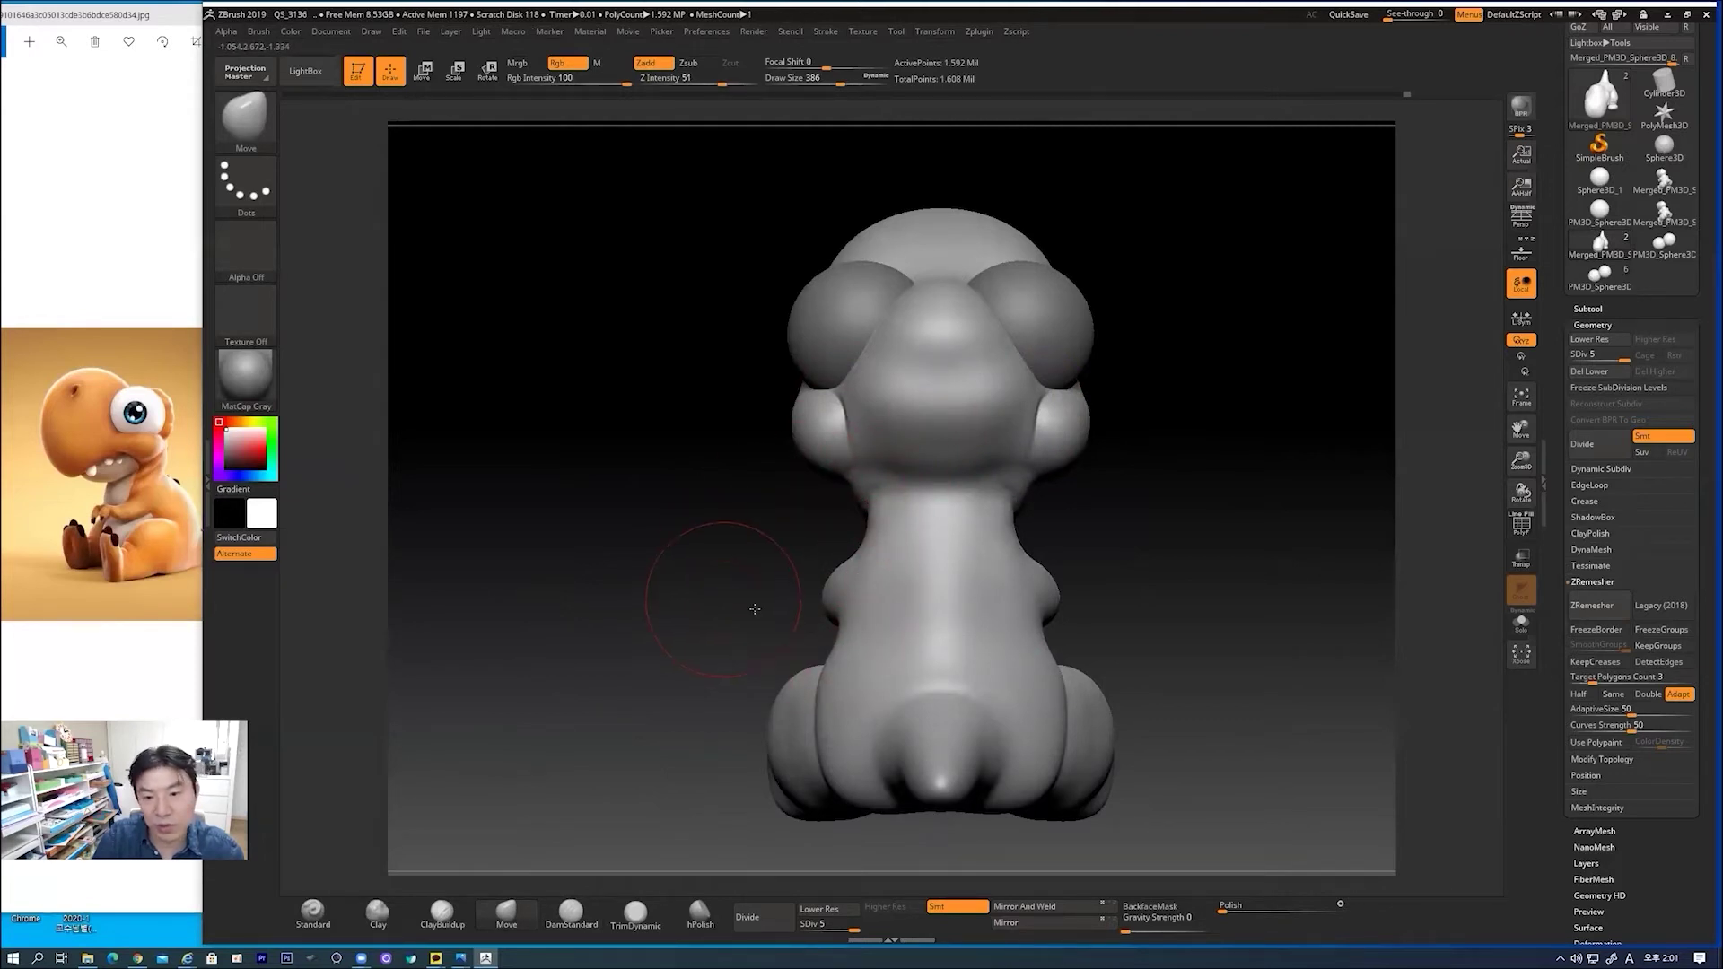
shift+drag(755, 609, 812, 584)
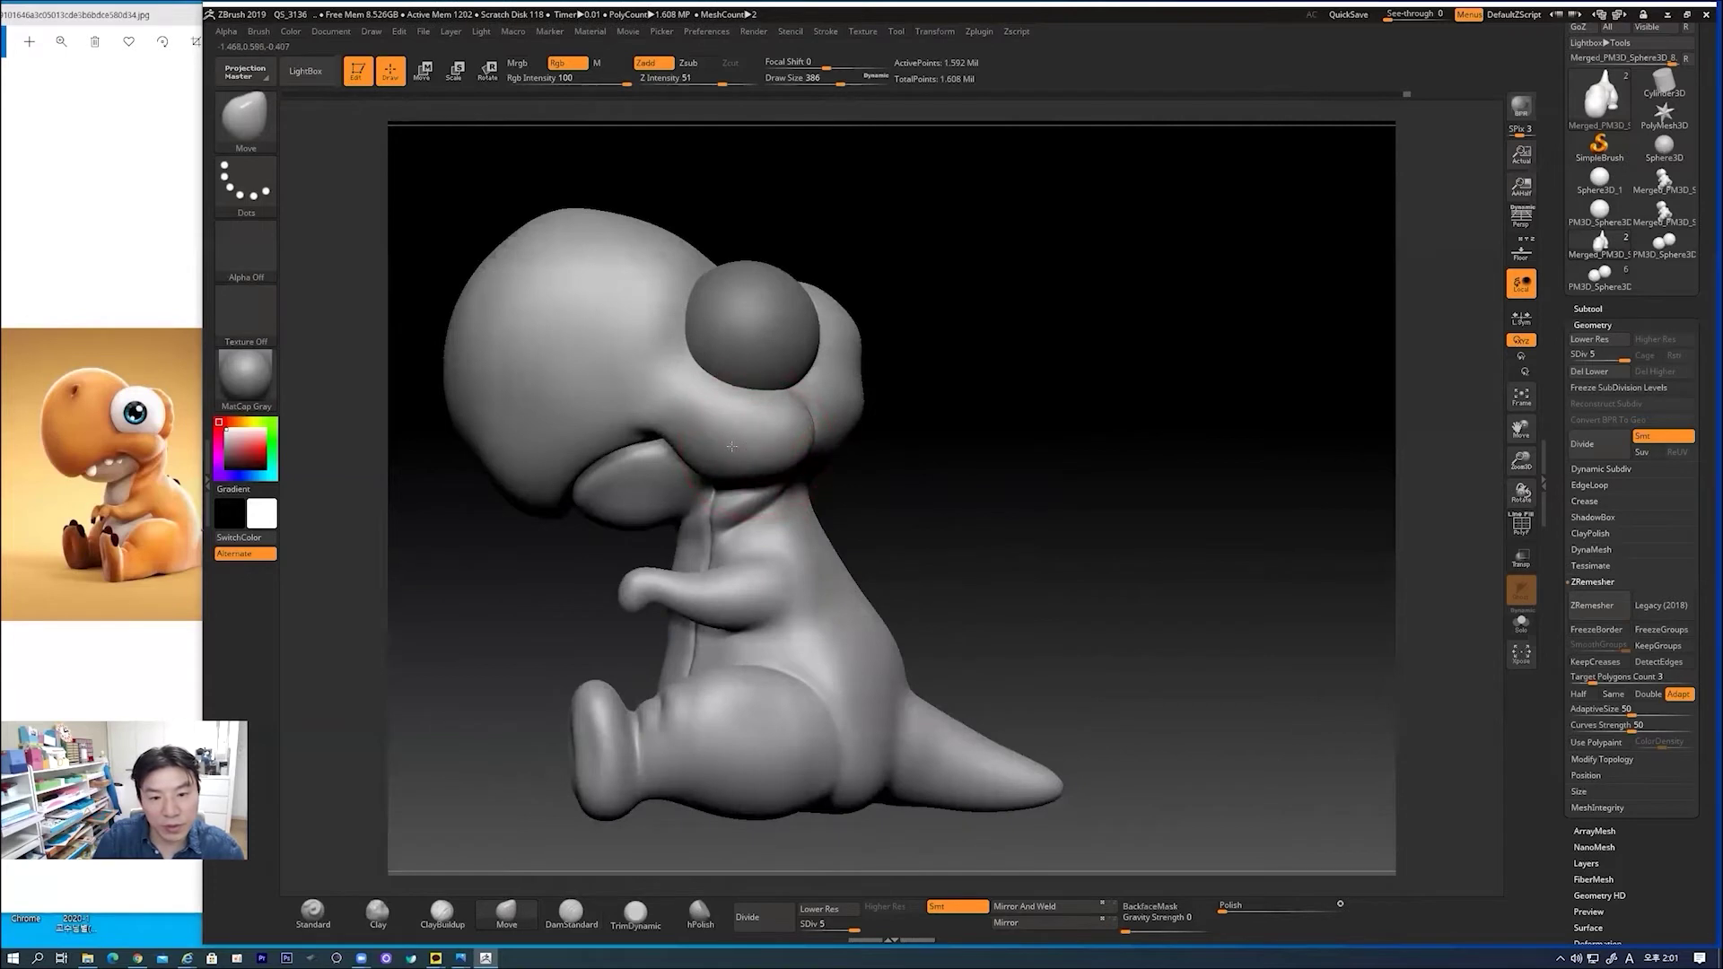
alt+drag(960, 521, 1150, 514)
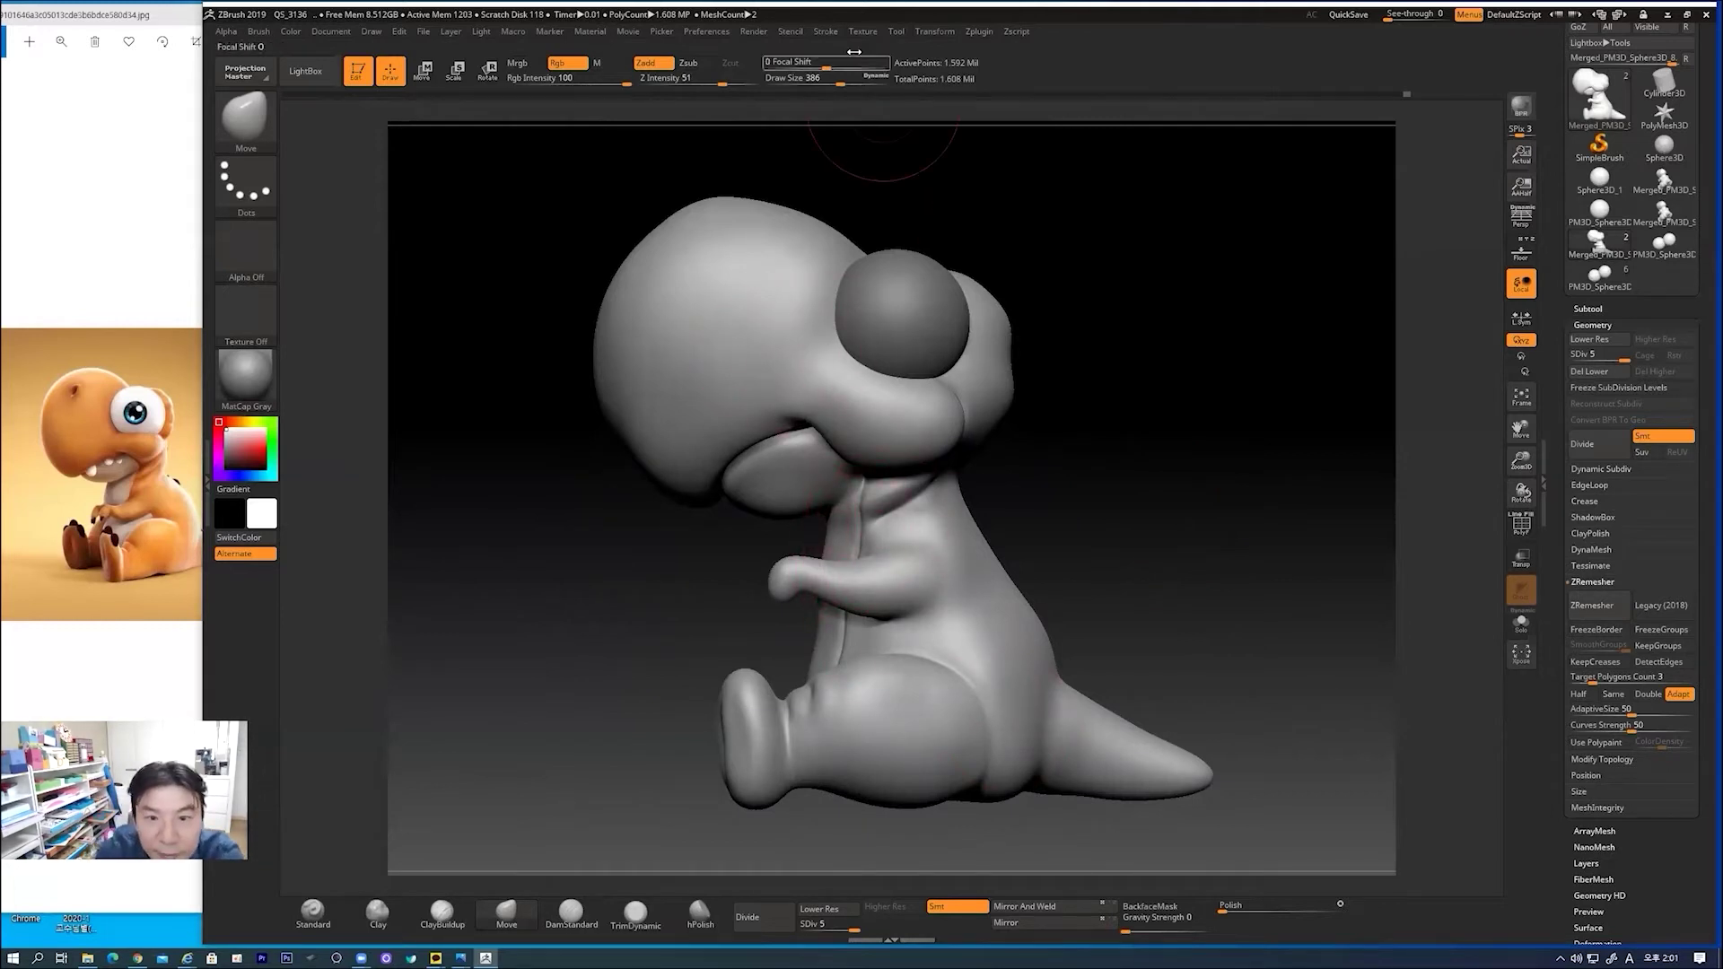
- Refine the shape around the mouth corner with the Move brush at draw size 163
drag(842, 80, 815, 80)
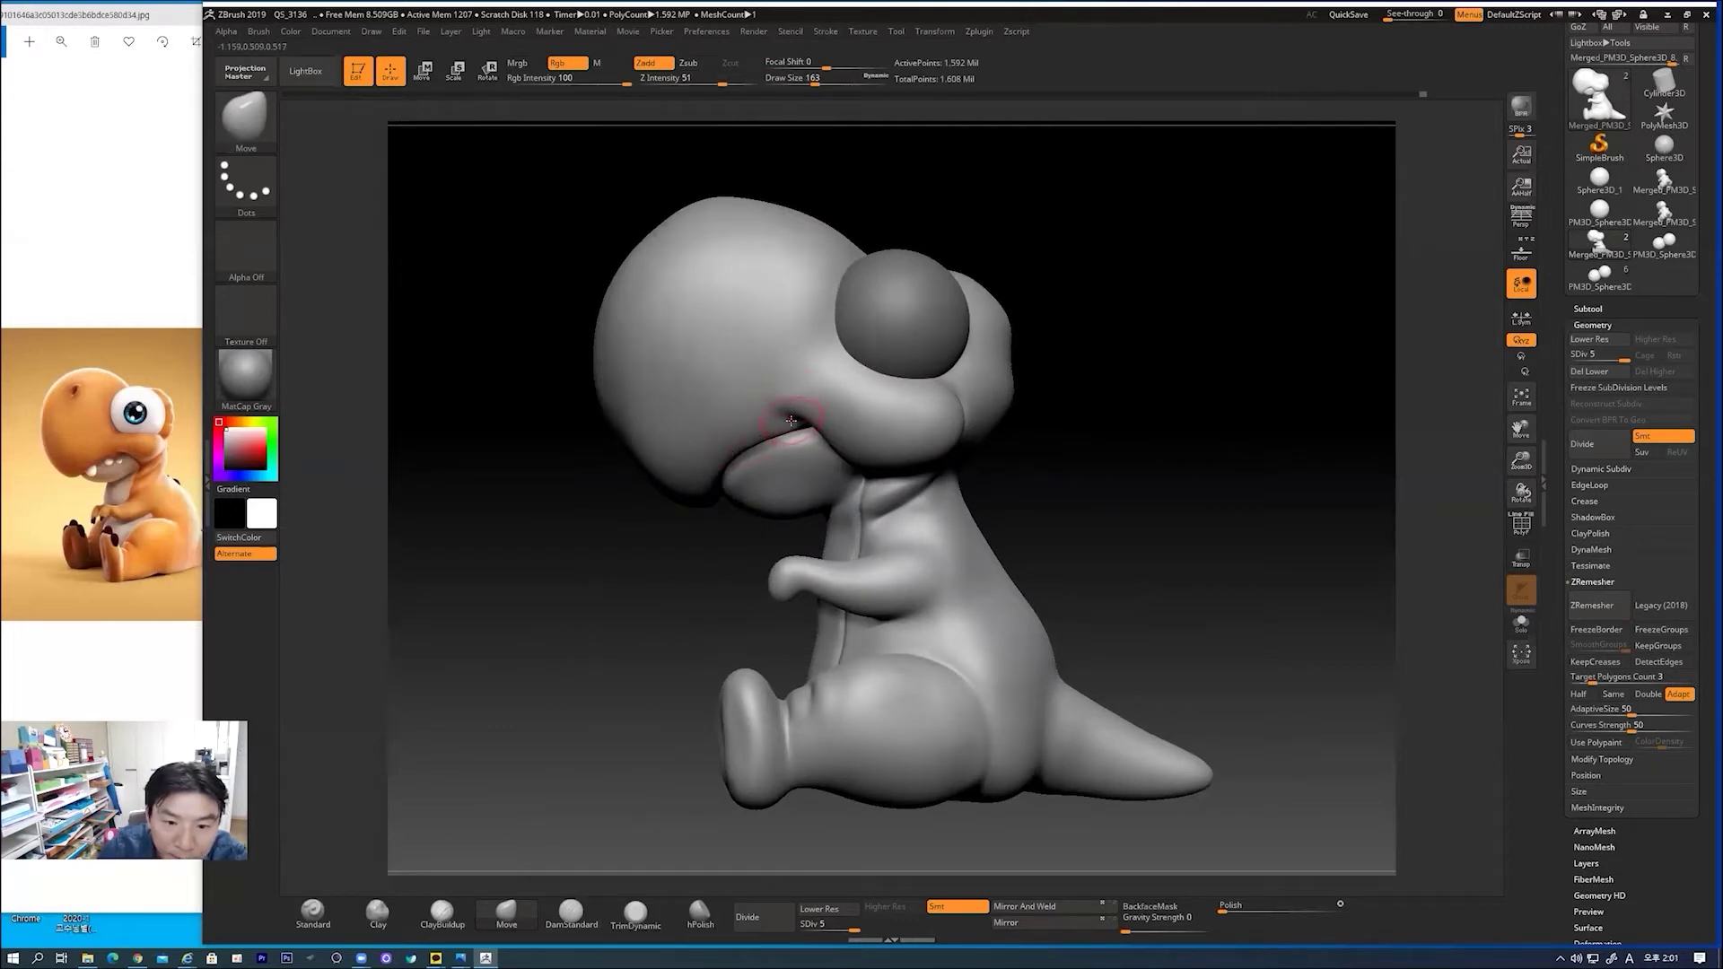
mouse_move(1104, 423)
alt+mouse_down()
mouse_move(1232, 499)
mouse_move(1127, 472)
mouse_move(1176, 500)
mouse_move(1136, 517)
mouse_move(1190, 431)
mouse_move(1223, 474)
mouse_move(1112, 462)
mouse_move(1203, 488)
mouse_move(1076, 489)
mouse_move(1100, 503)
mouse_move(1068, 511)
alt+mouse_up()
mouse_move(1124, 516)
shift+mouse_down()
mouse_move(1215, 580)
mouse_move(1094, 471)
shift+mouse_up()
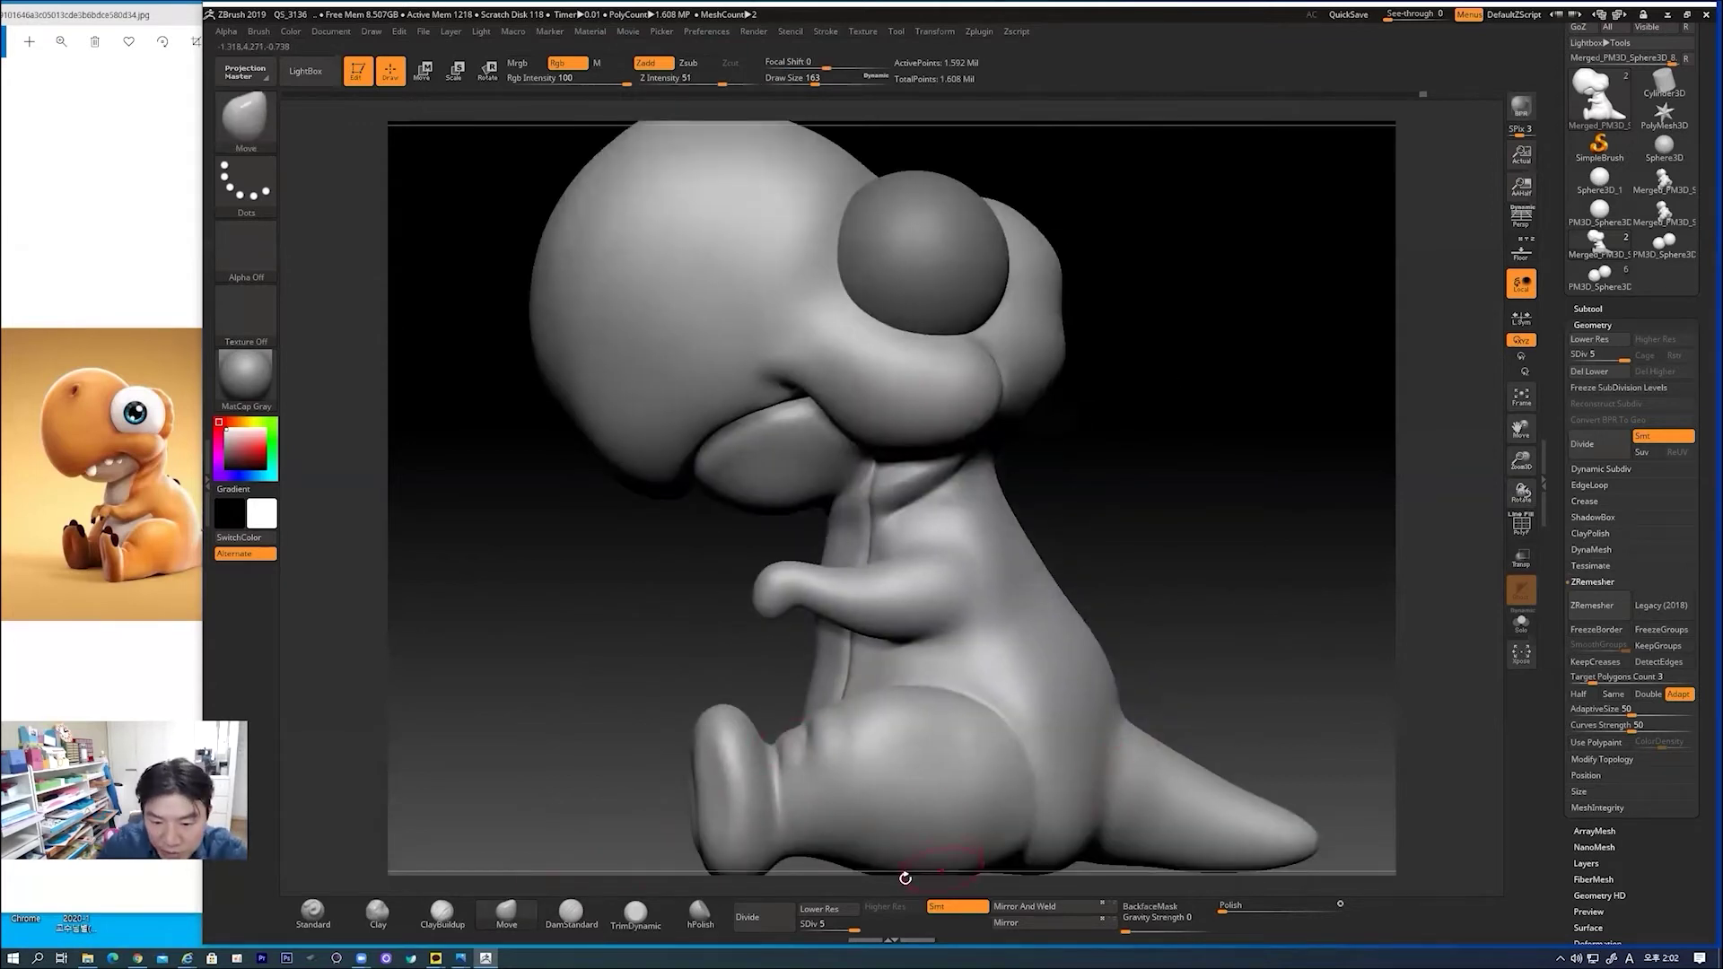
- Sculpt a skin fold on the side of the neck above the arm with ClayBuildup at subdivision level 4 and draw size 132
click(818, 909)
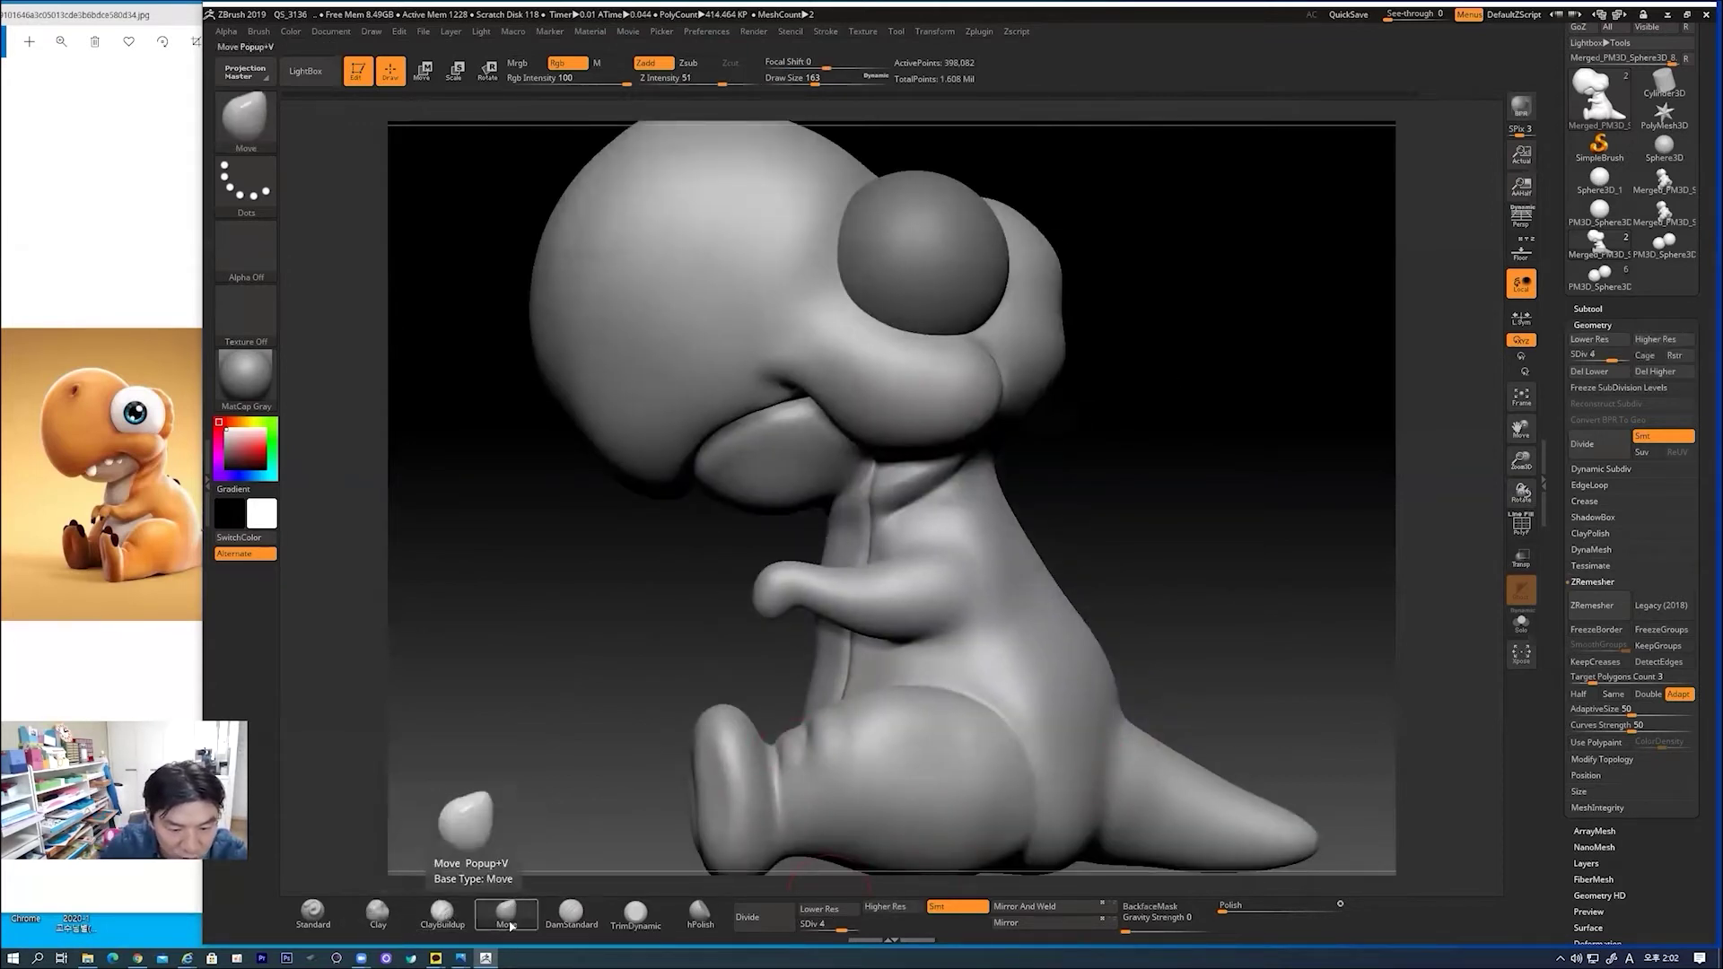
click(442, 912)
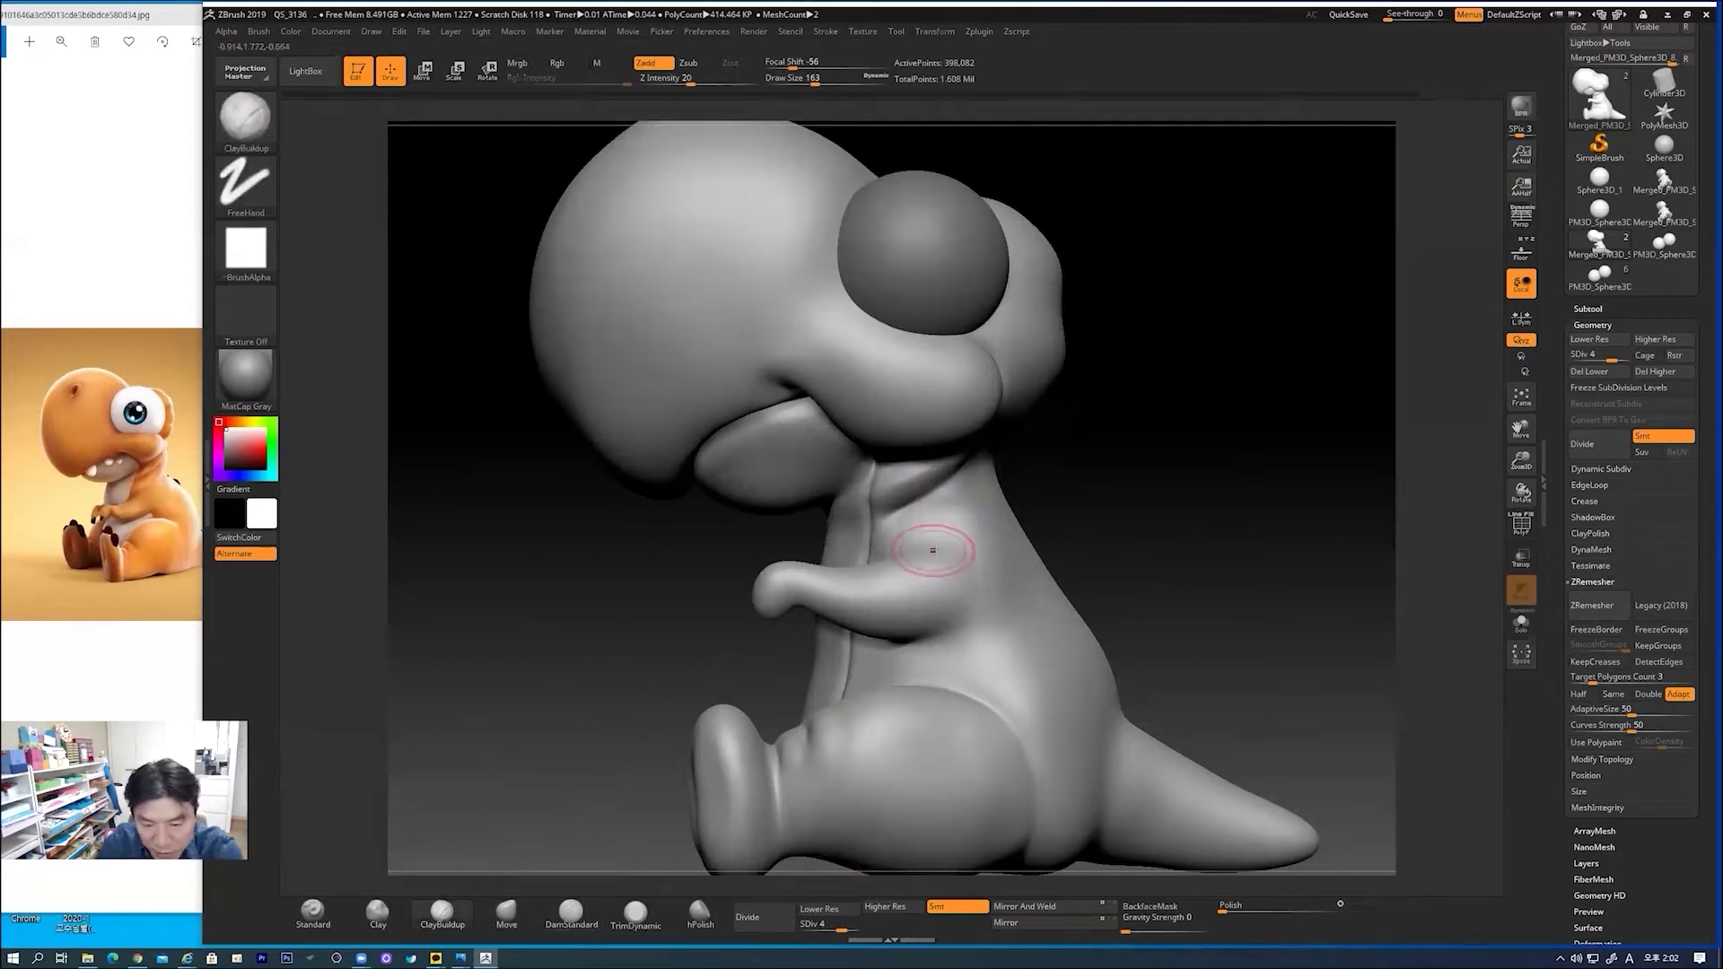
drag(813, 79, 810, 80)
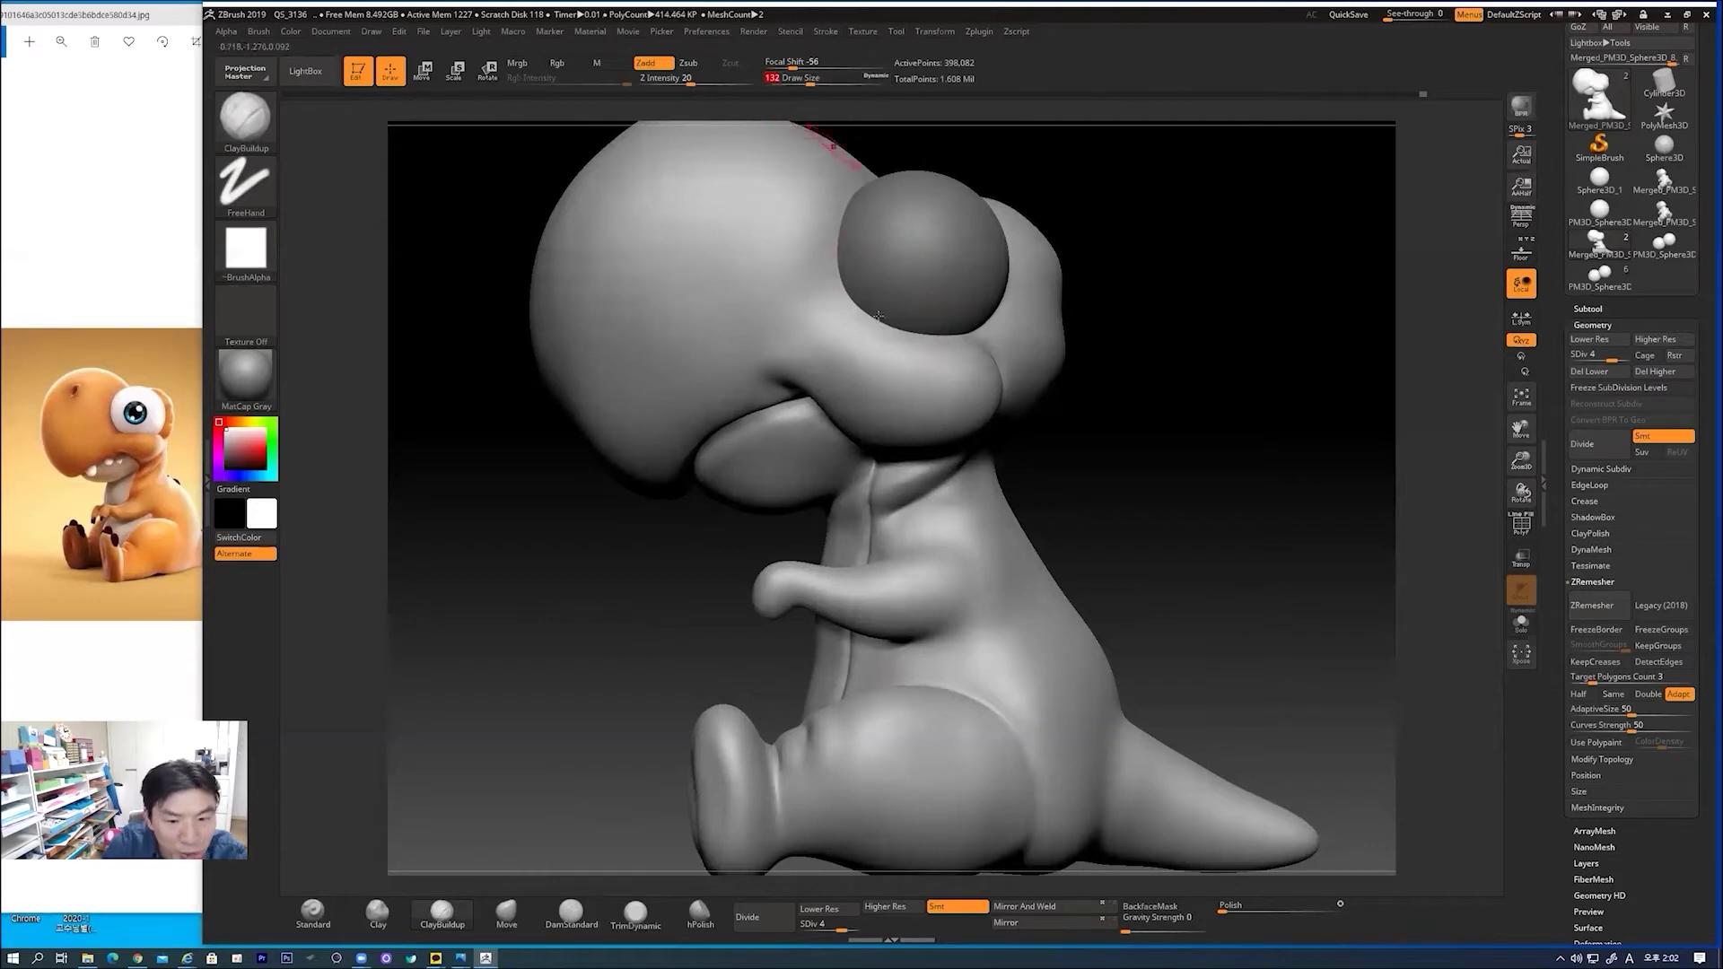
mouse_move(873, 540)
mouse_down()
mouse_move(948, 496)
mouse_move(848, 562)
mouse_move(969, 502)
mouse_move(920, 522)
mouse_up()
mouse_move(1108, 484)
mouse_down()
mouse_move(1161, 481)
mouse_move(1114, 503)
mouse_up()
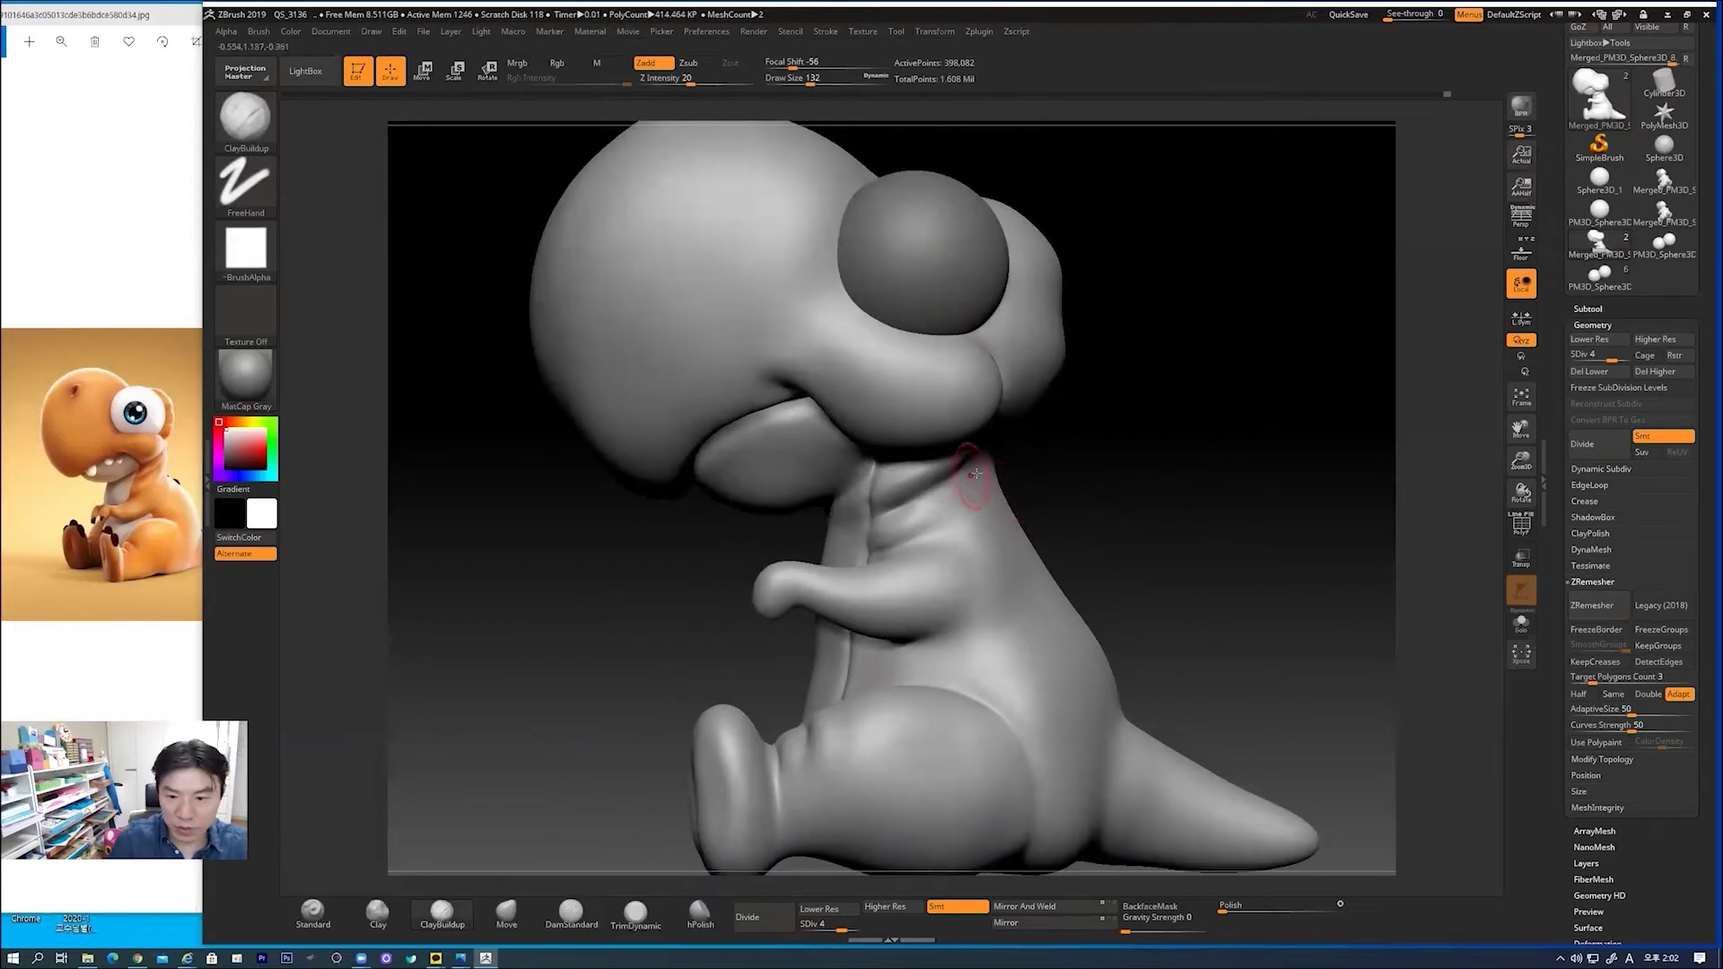
- Build up the fold below the head toward the back of the neck and smooth it into the shoulder
drag(1004, 461, 955, 514)
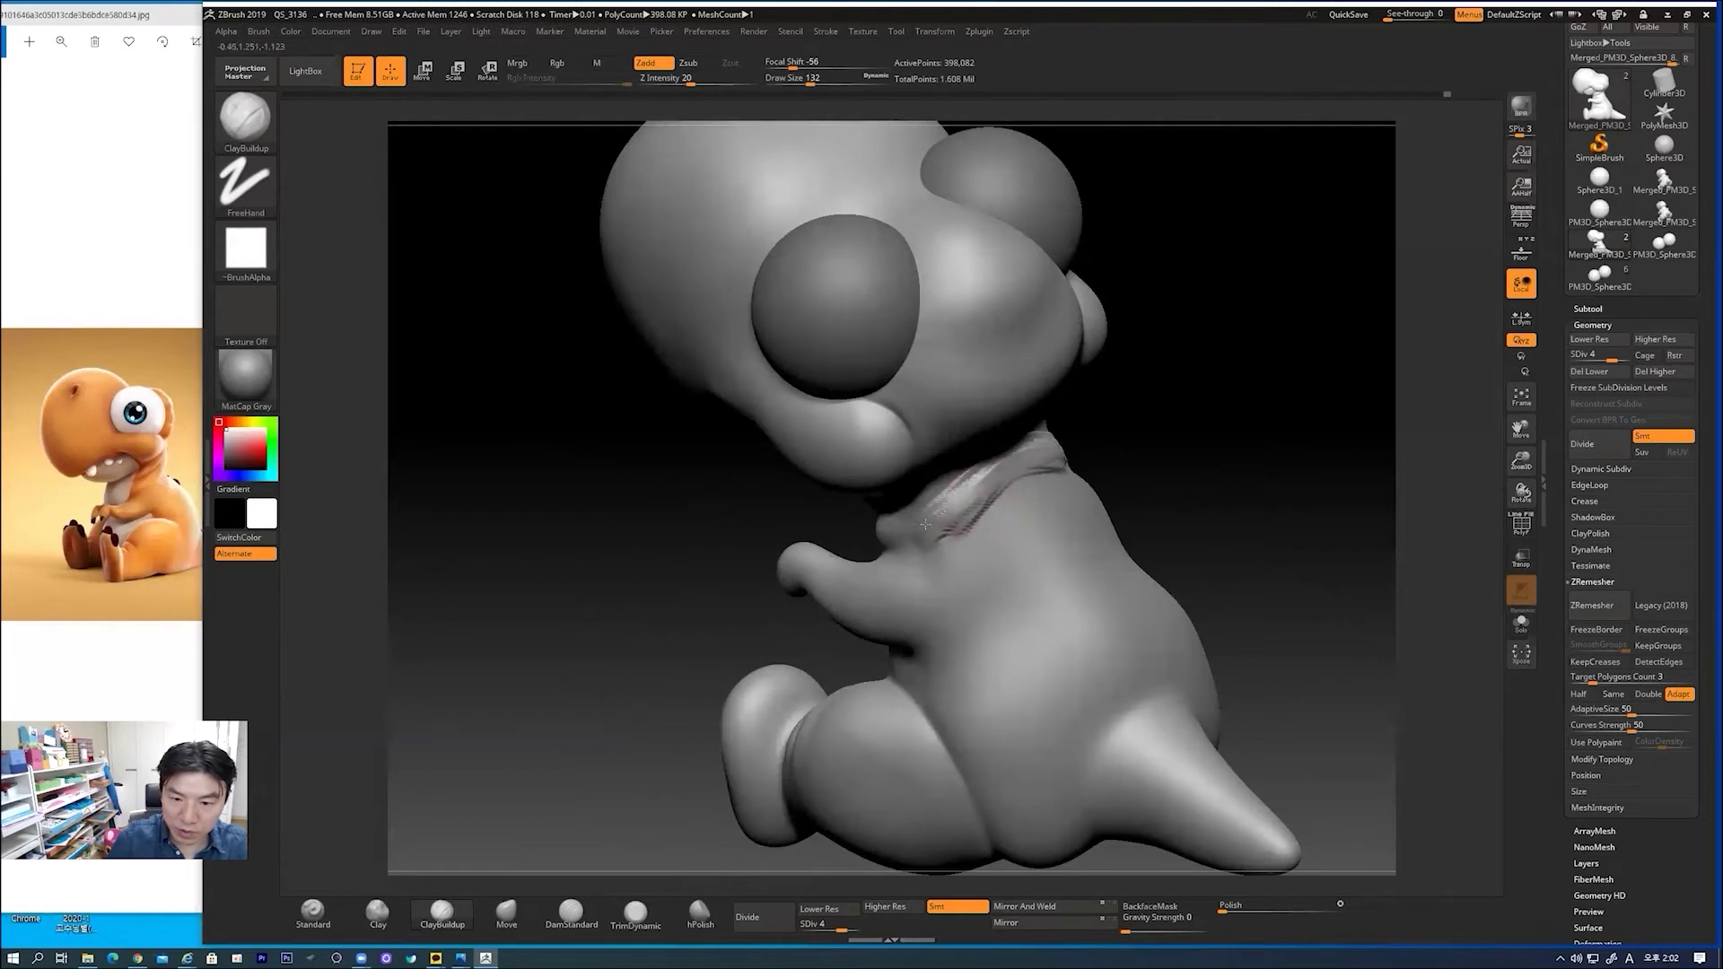
key(shift)
shift+drag(947, 513, 990, 544)
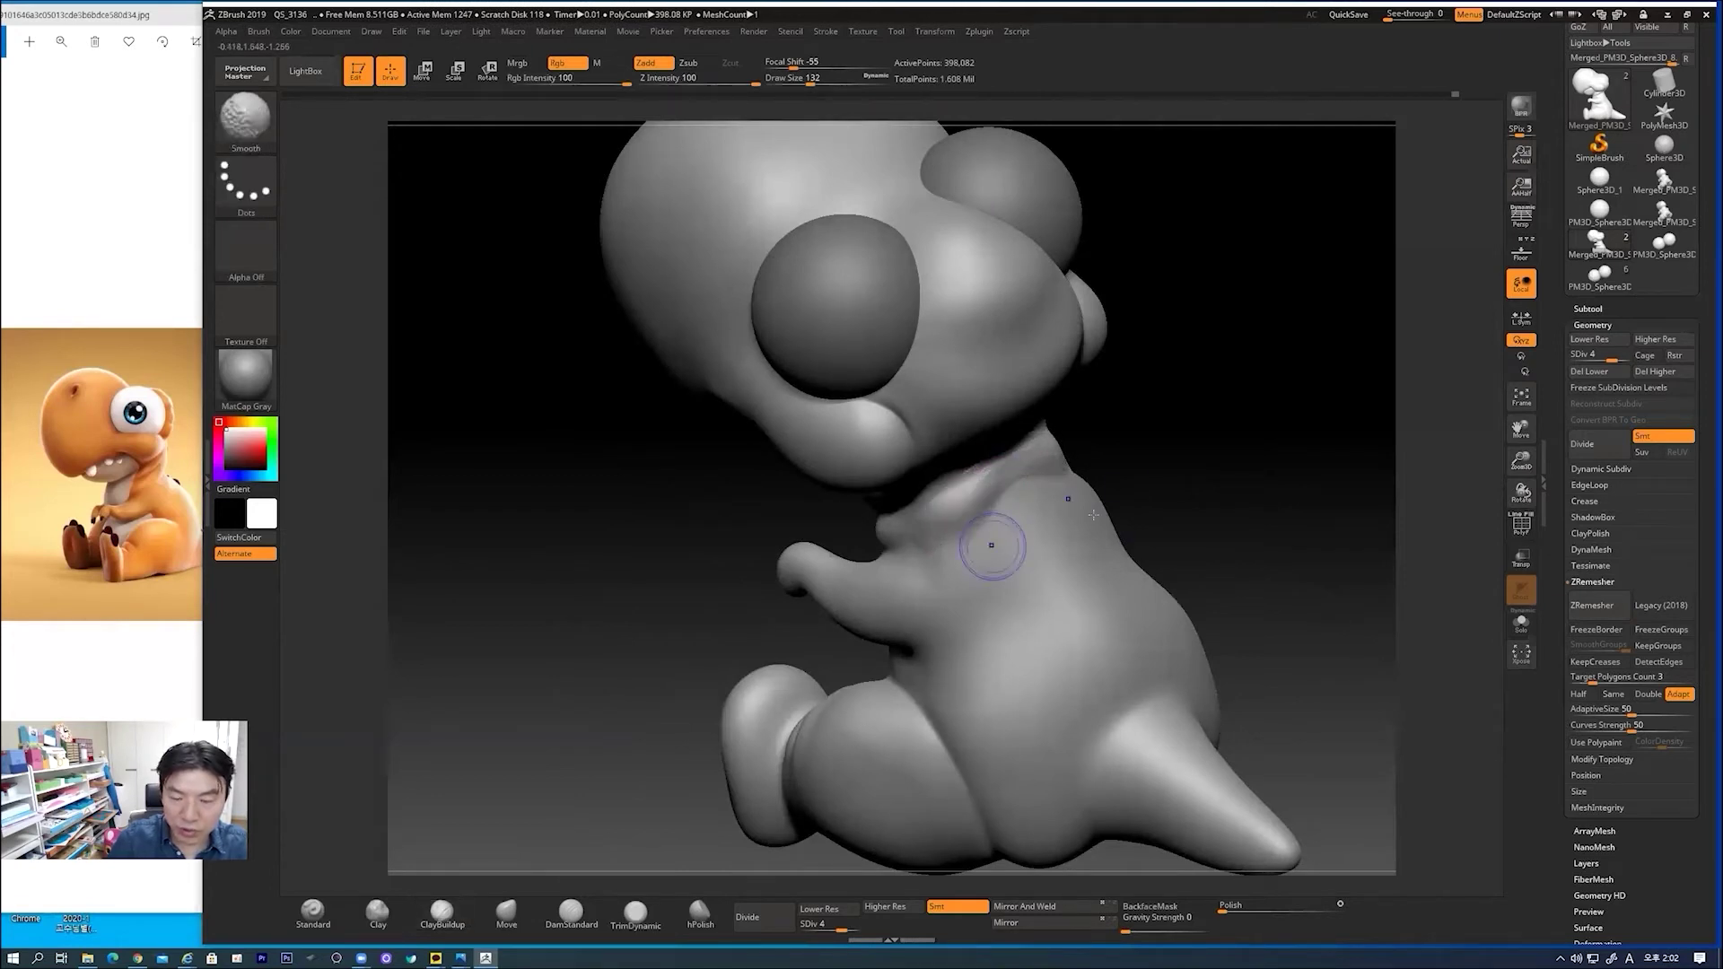
drag(1199, 438, 1292, 415)
shift+drag(954, 502, 948, 532)
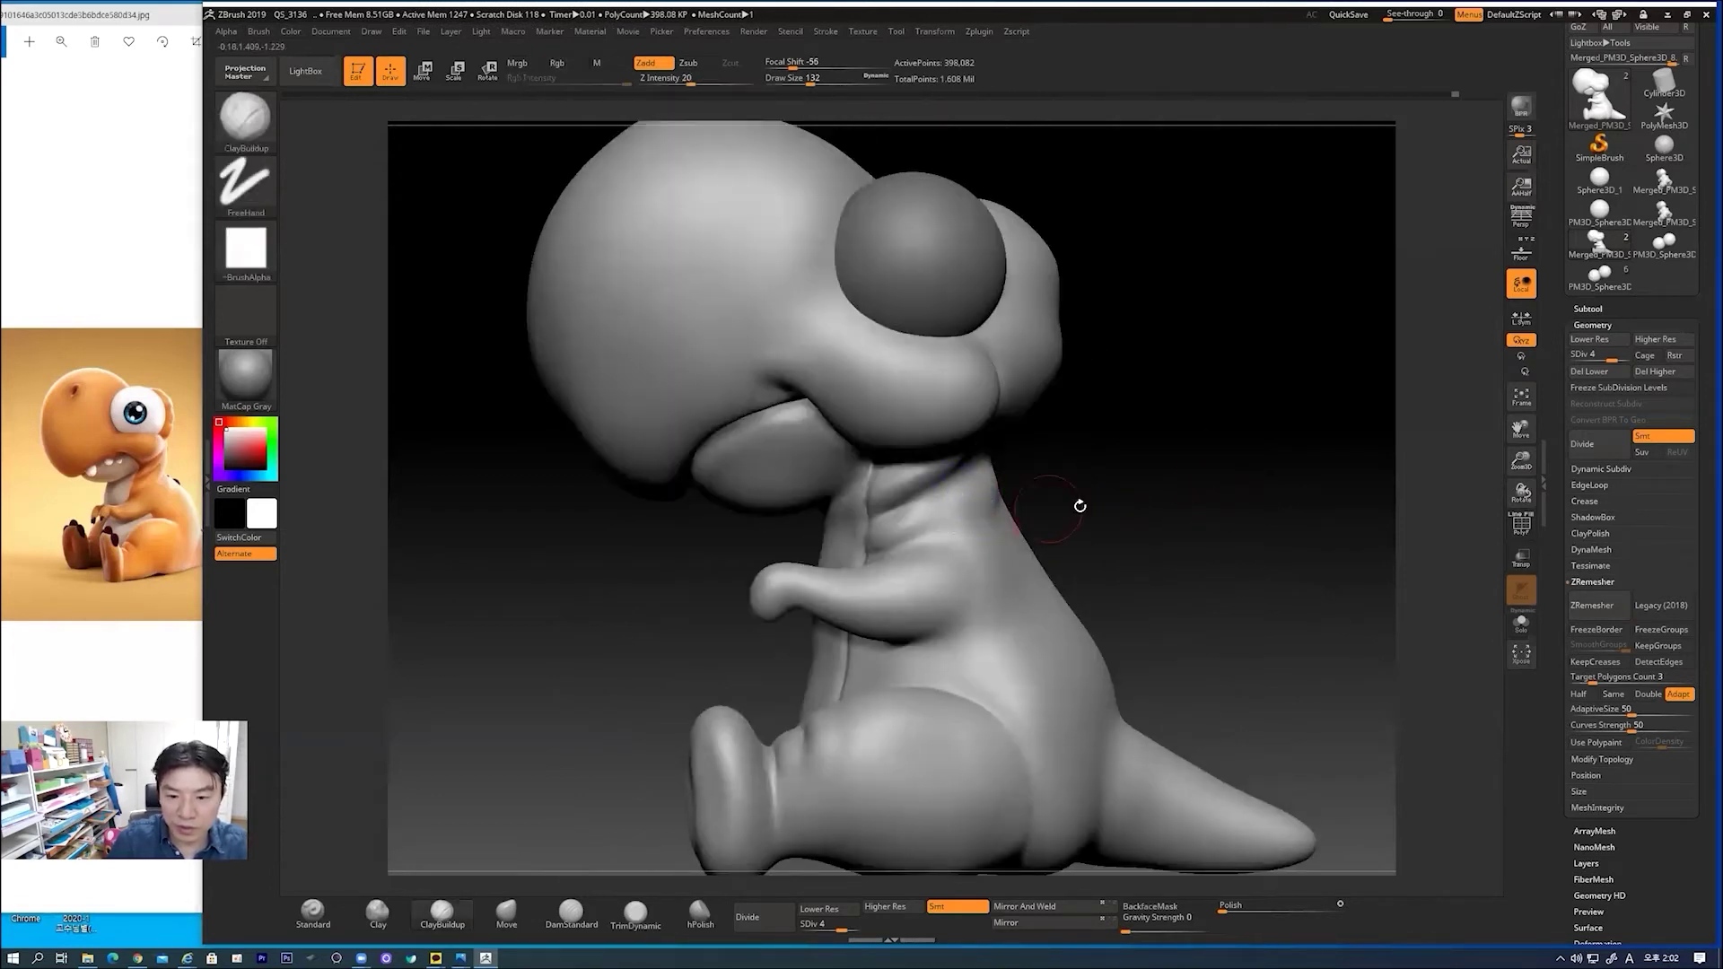
- Add a second fold of clay around the nape and smooth it across the back of the neck
mouse_move(1085, 503)
mouse_down()
mouse_move(992, 485)
mouse_move(1052, 485)
mouse_move(1007, 494)
mouse_up()
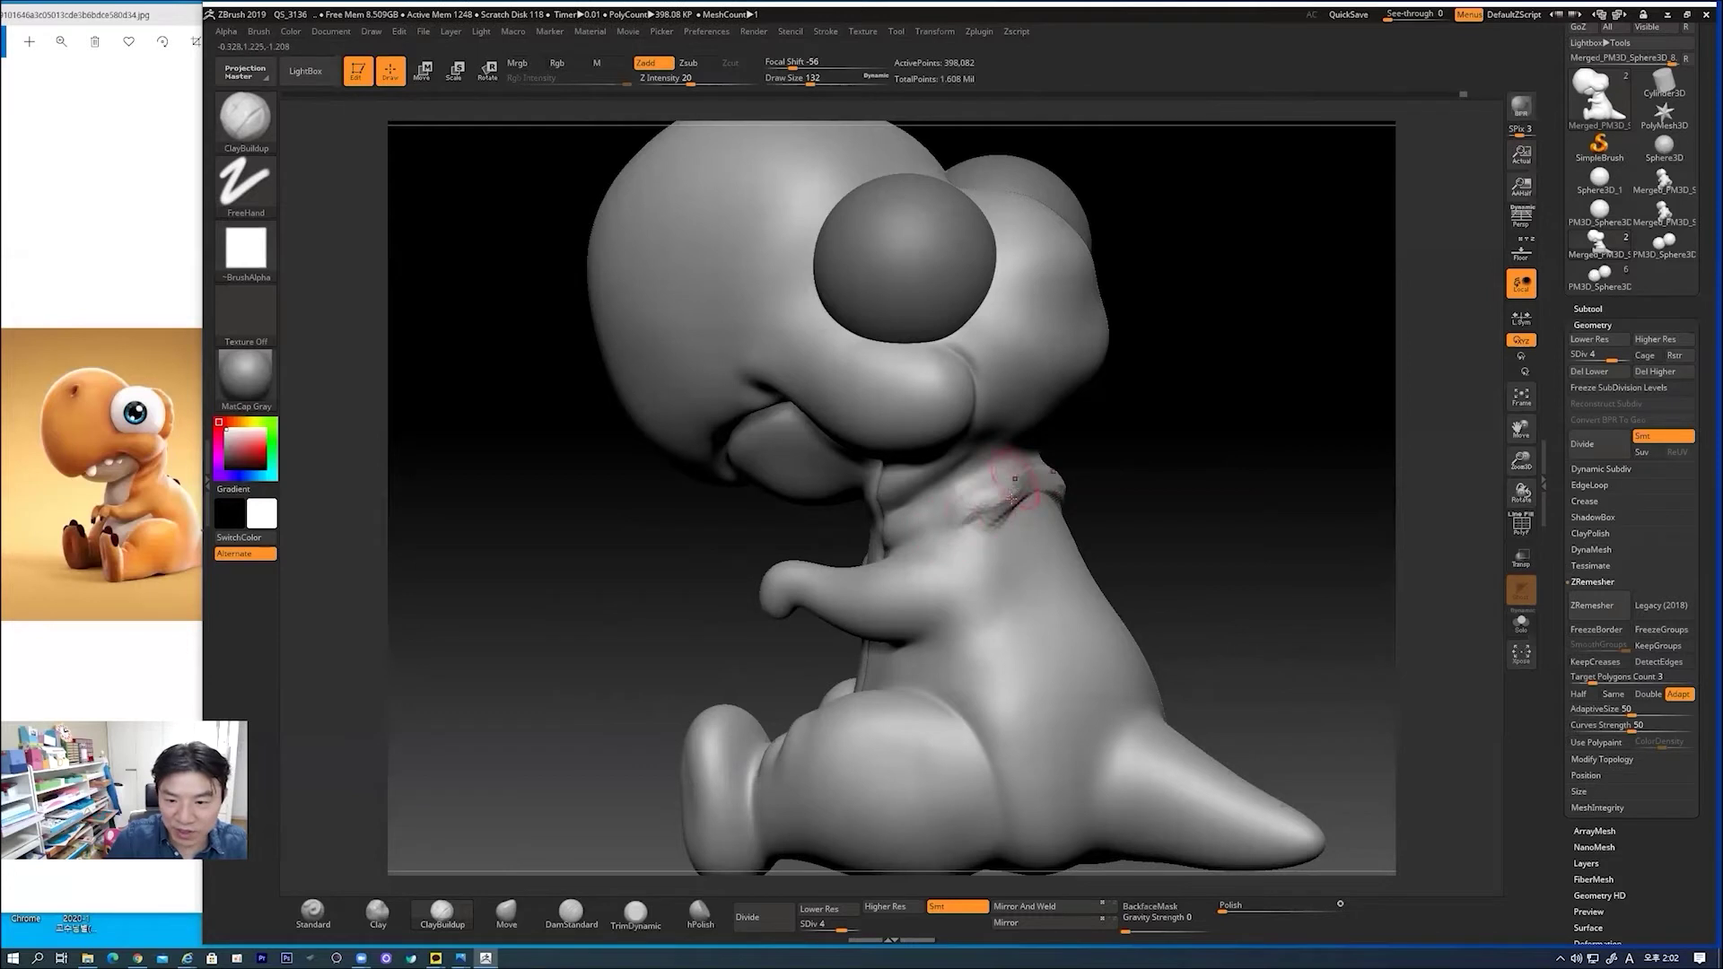
key(shift)
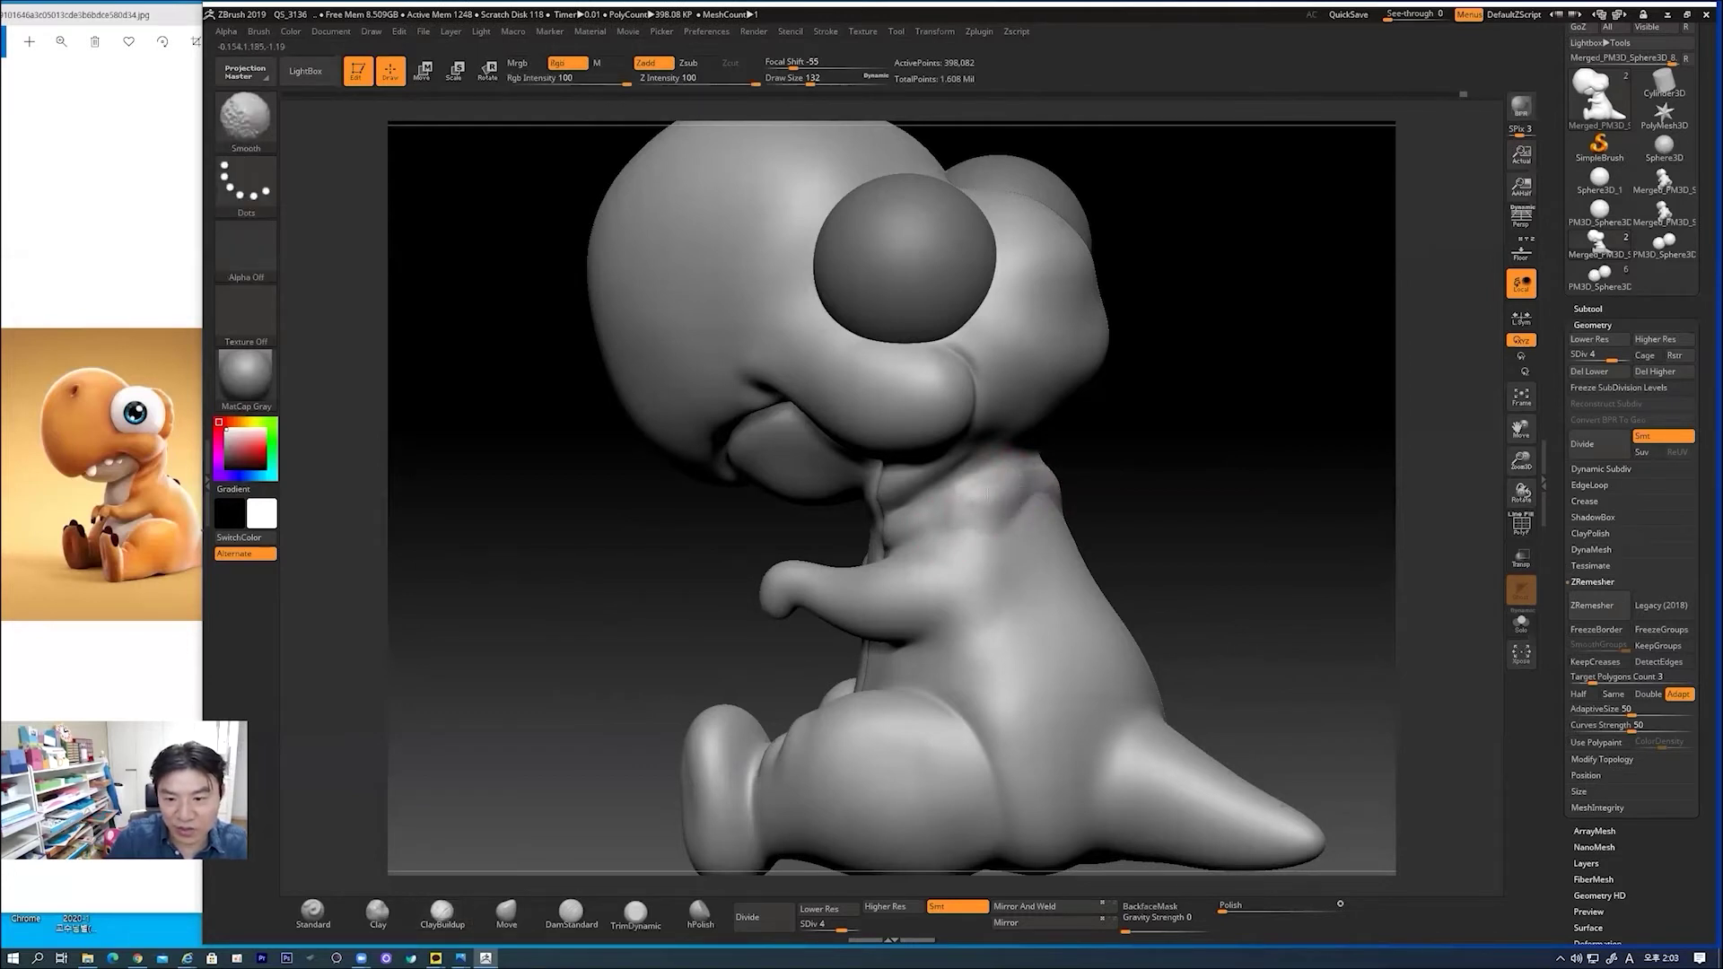
drag(1192, 499, 1019, 481)
mouse_move(1223, 483)
shift+mouse_down()
mouse_move(1059, 449)
mouse_move(1084, 405)
mouse_move(987, 391)
mouse_move(1085, 376)
shift+mouse_up()
key(shift)
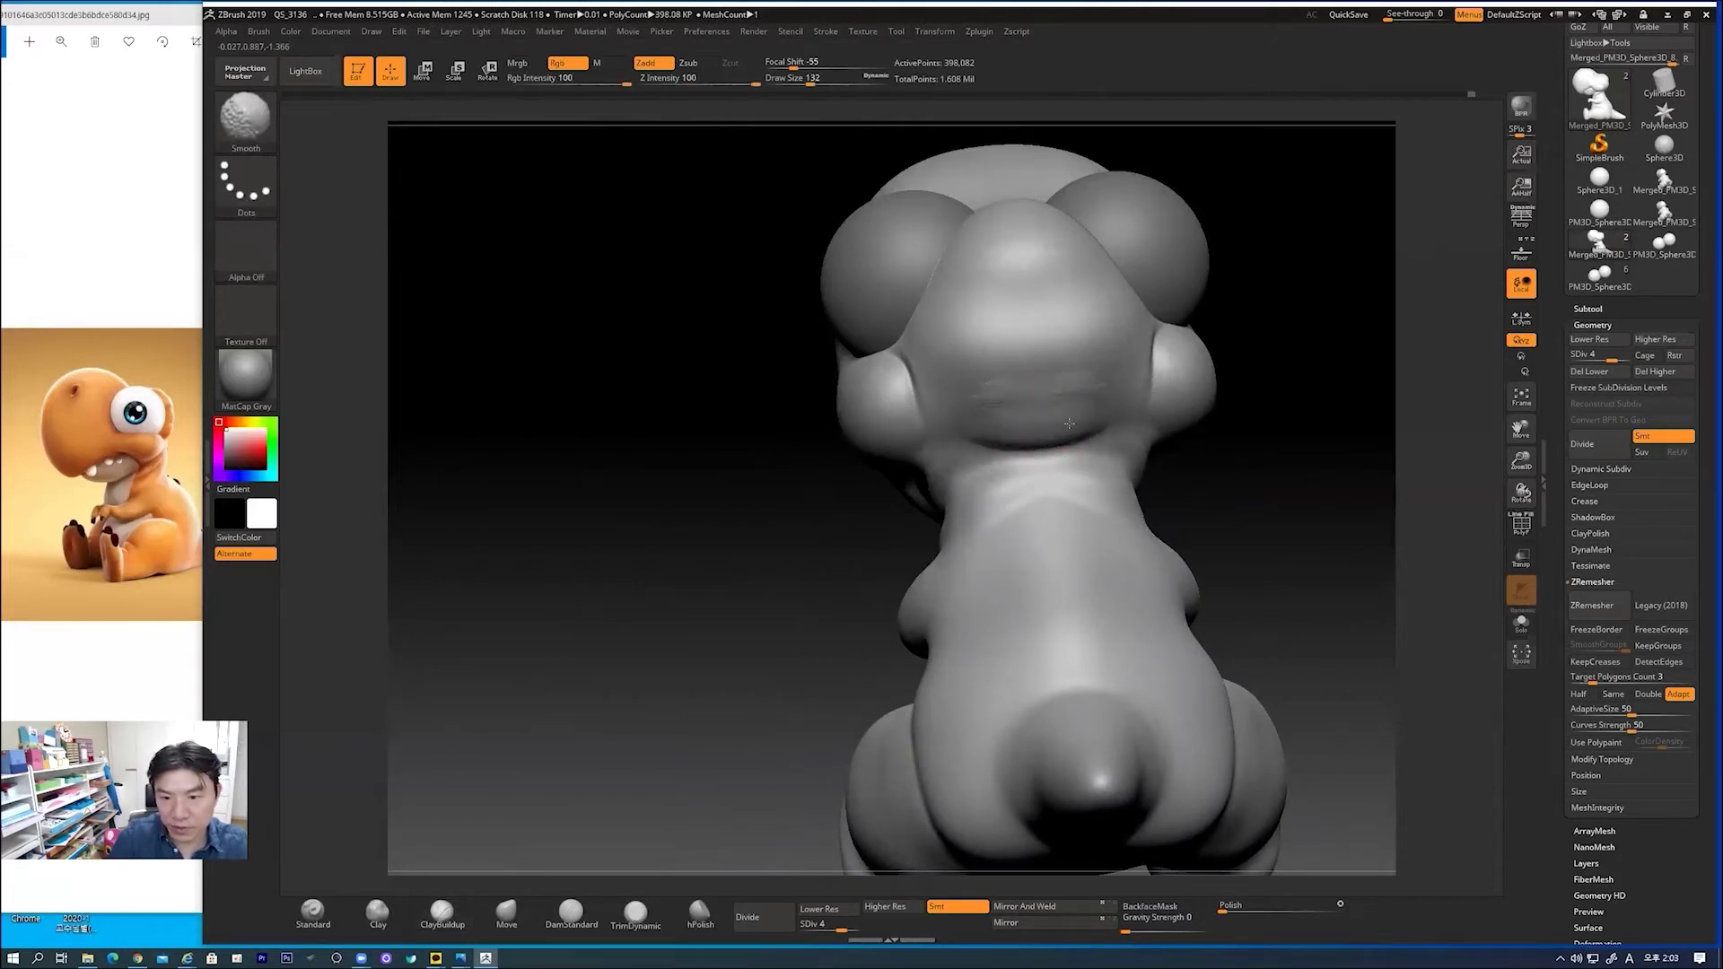
drag(1269, 495, 1313, 500)
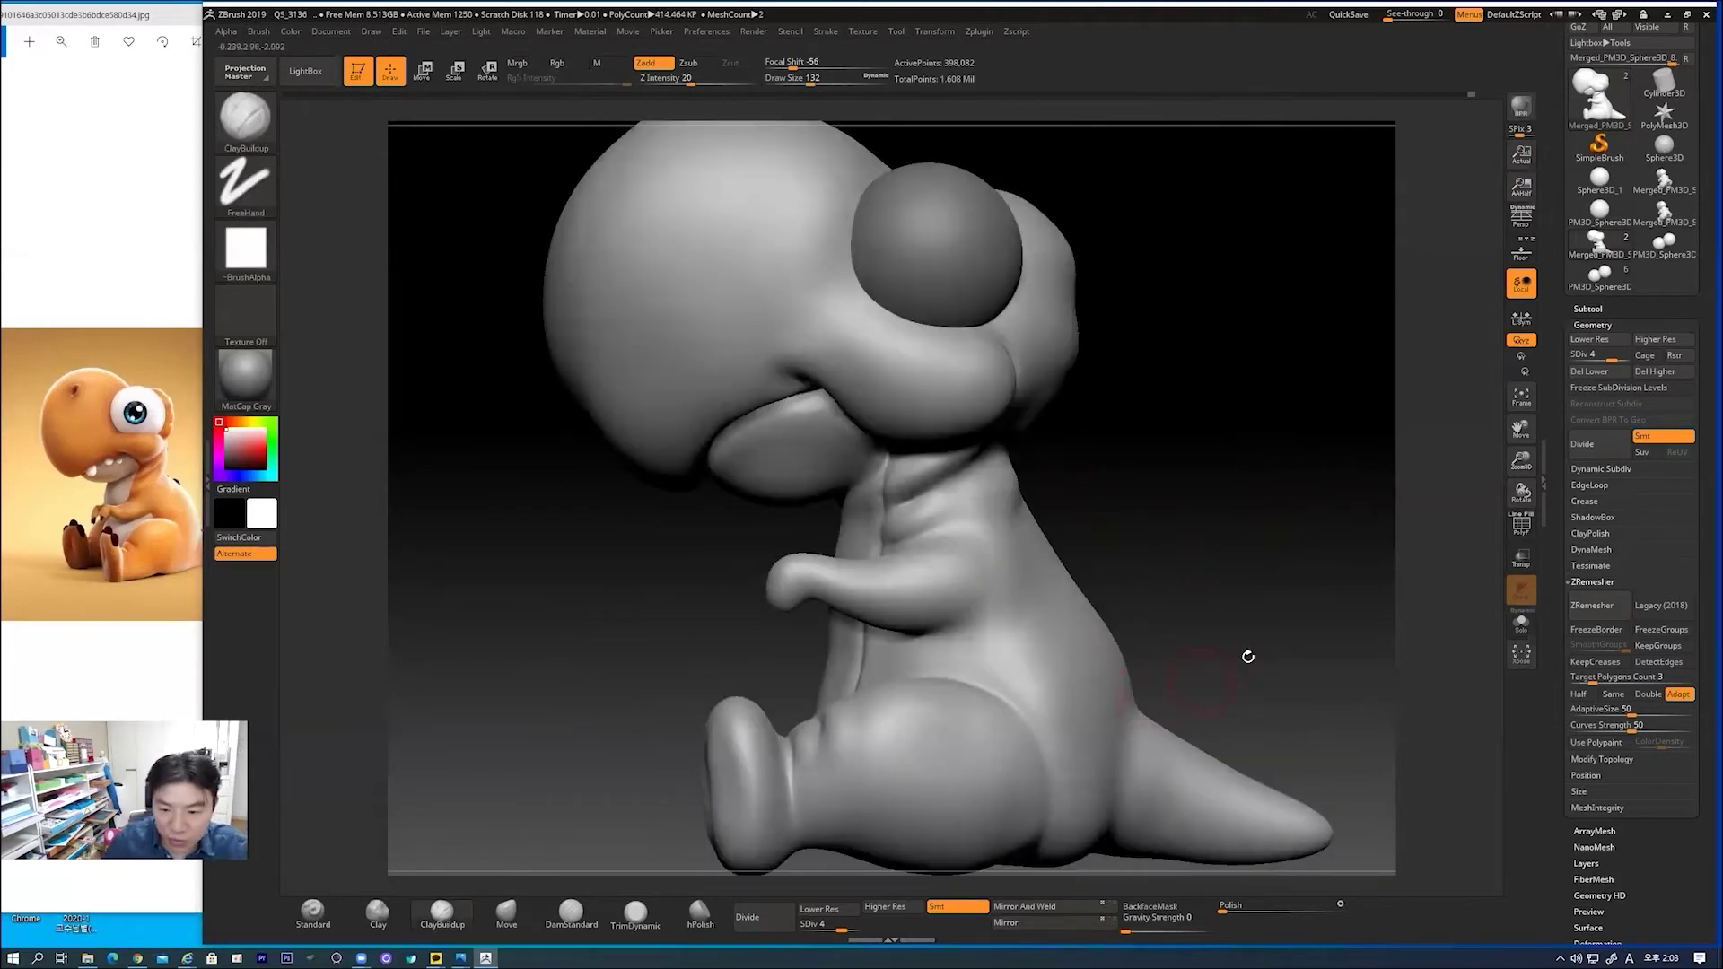
- Sculpt the rear edge of the thigh where it meets the hip with ClayBuildup
alt+drag(1246, 654, 1242, 546)
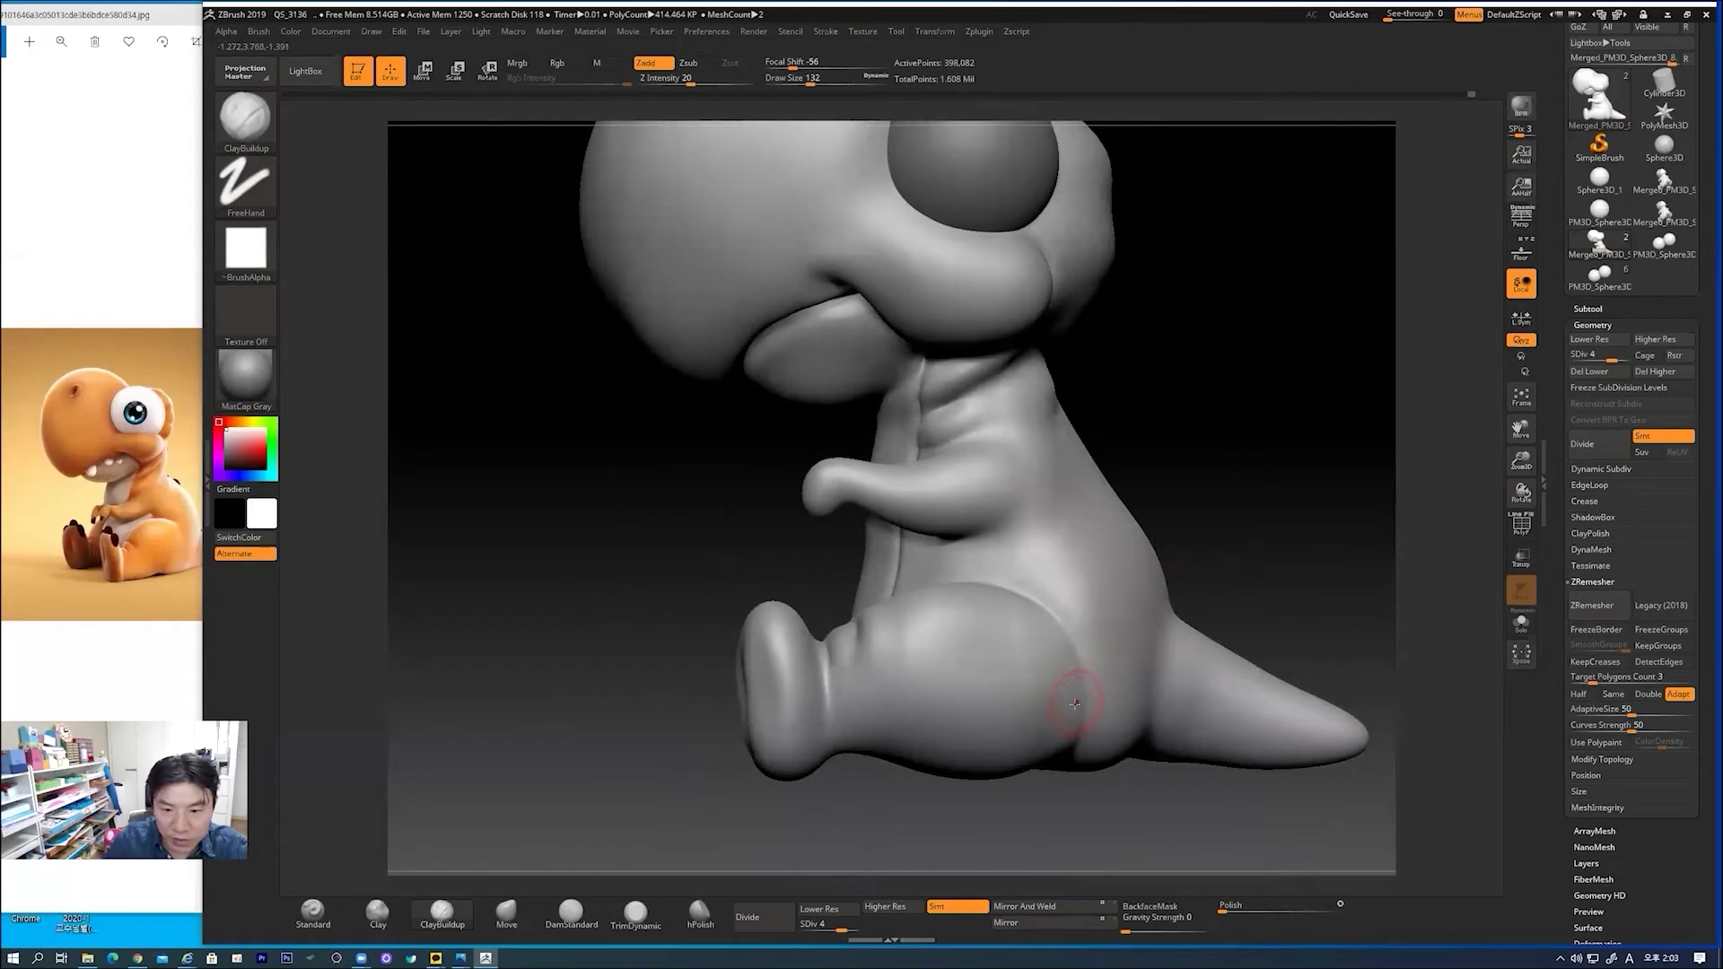
mouse_move(986, 808)
mouse_down()
mouse_move(1050, 808)
mouse_move(1115, 704)
mouse_up()
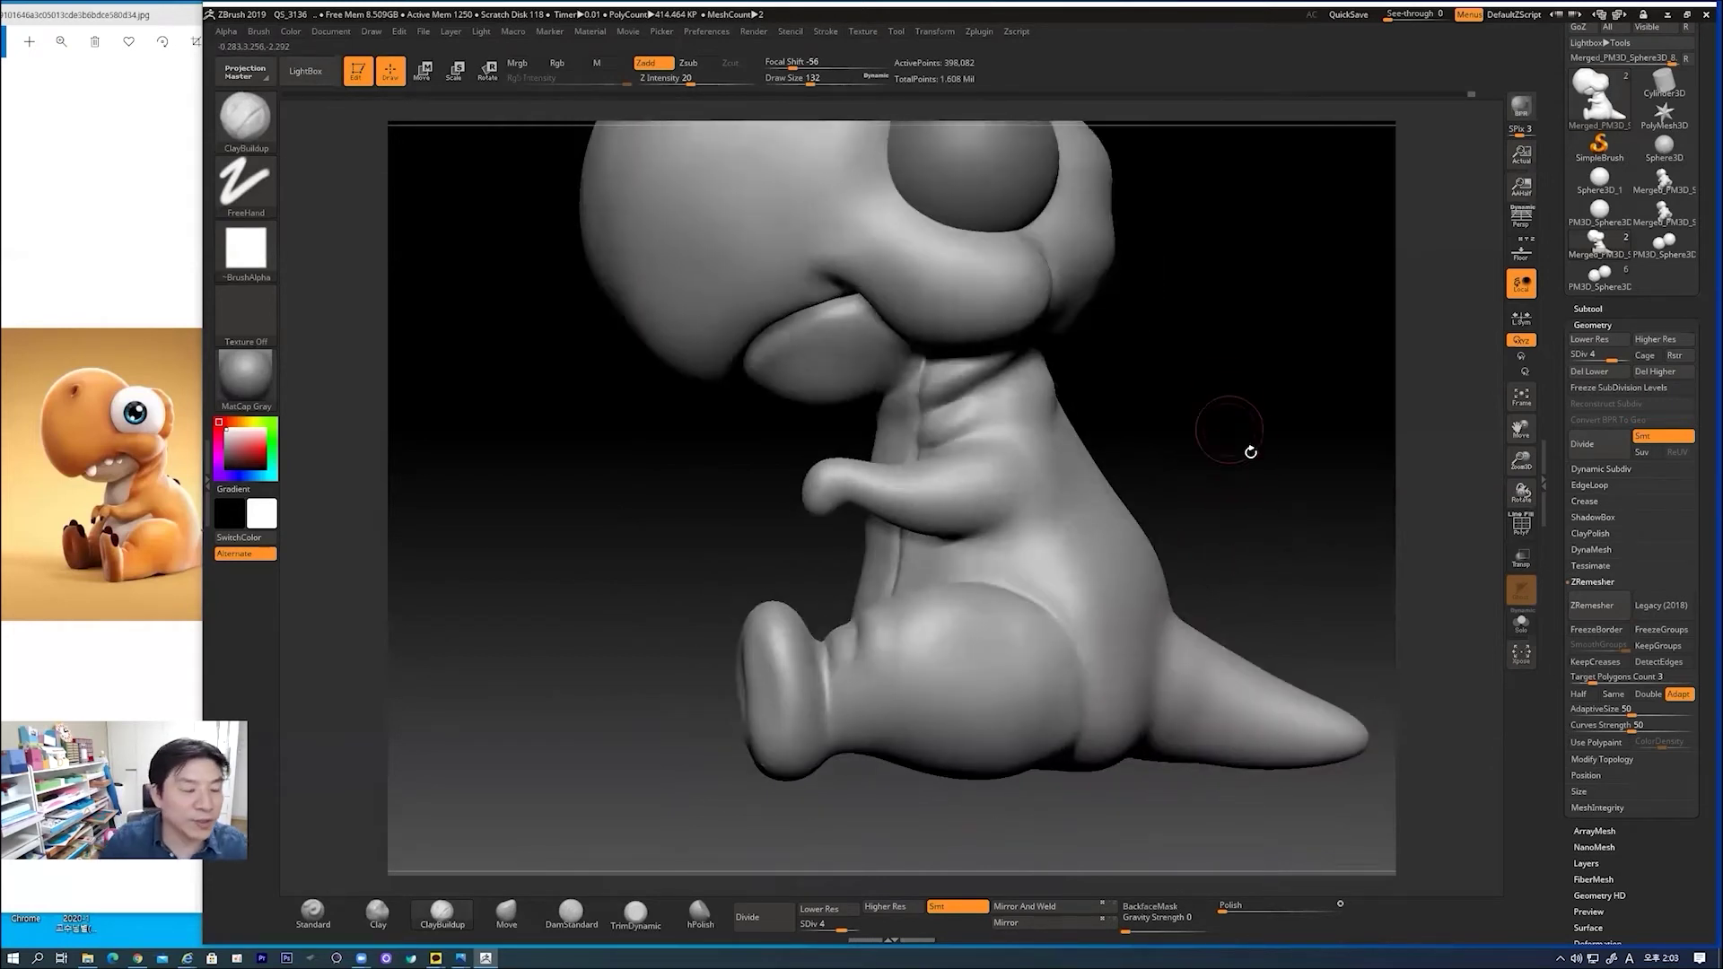
alt+drag(1301, 432, 1200, 493)
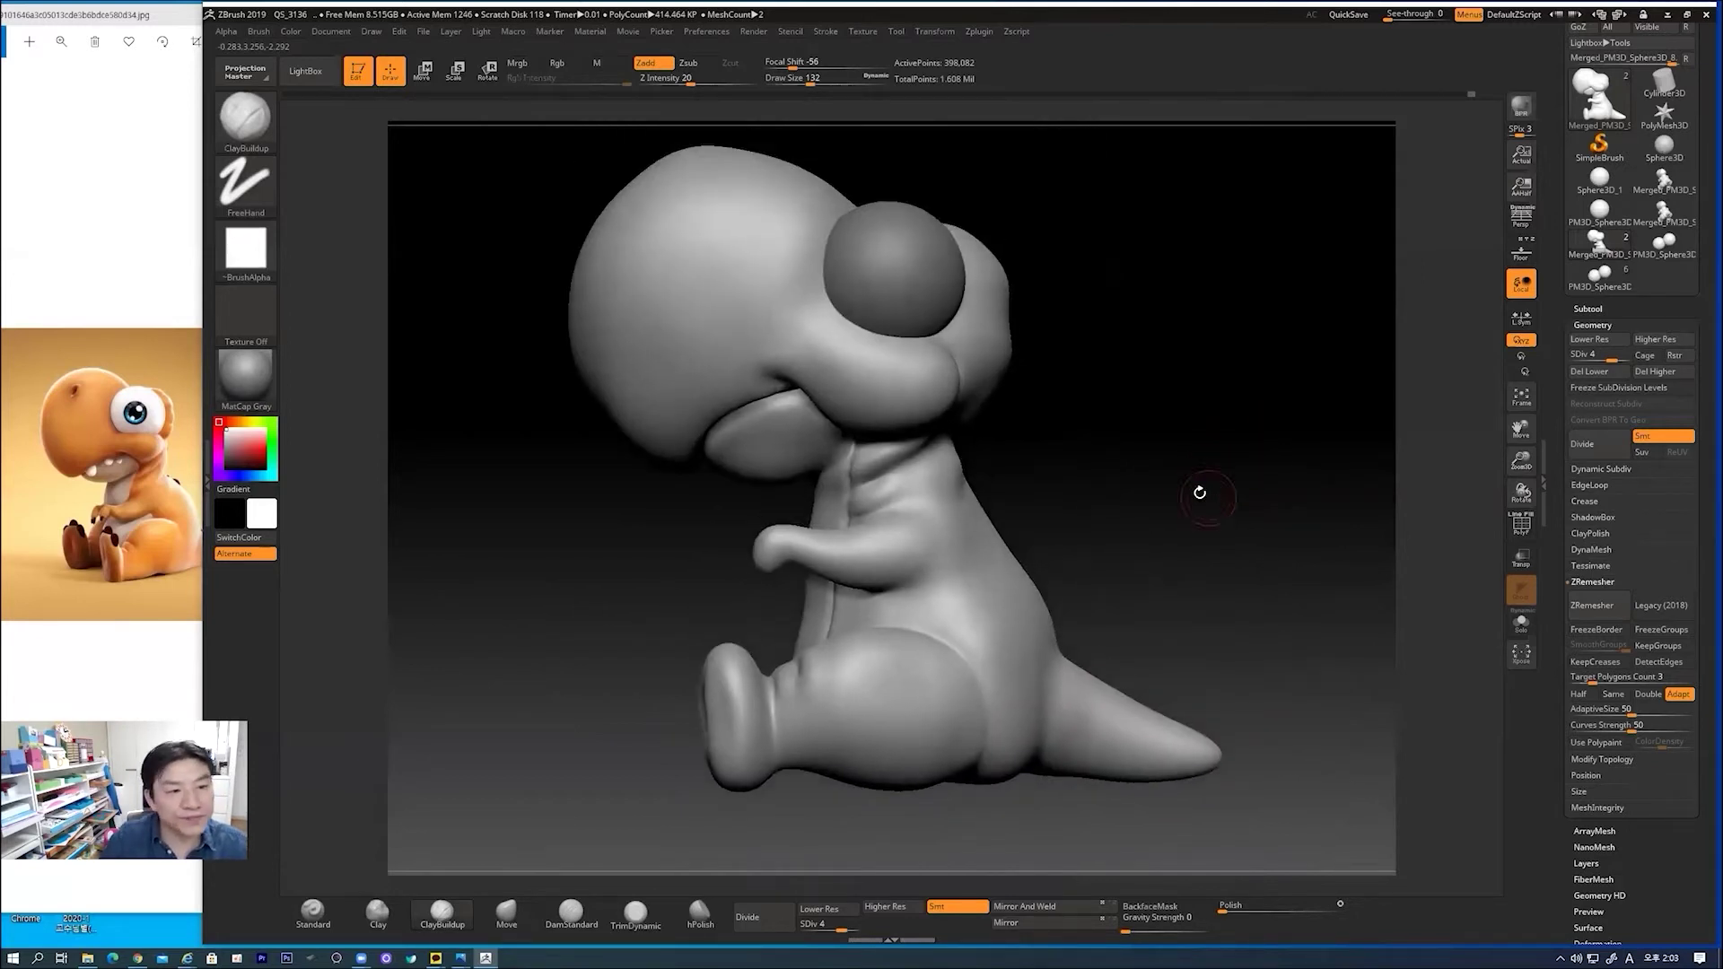
- Select the eye sphere subtool, enlarge the eyes slightly with the transform gizmo and adjust their placement on the head
click(1587, 308)
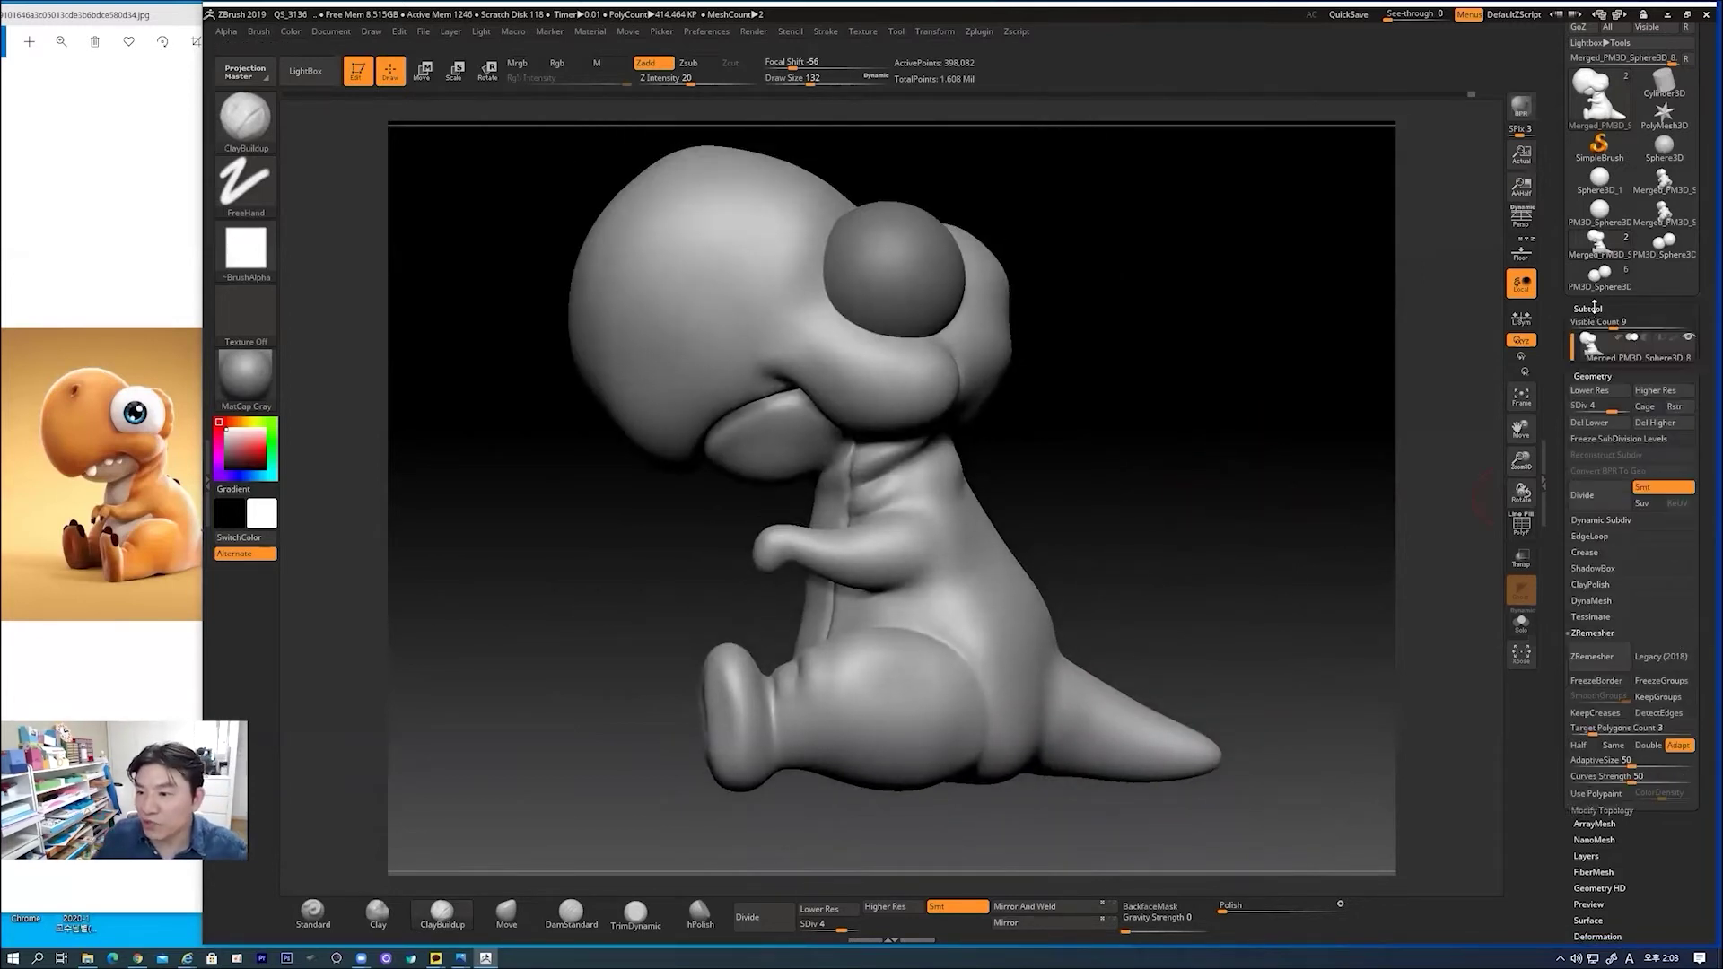
click(1581, 380)
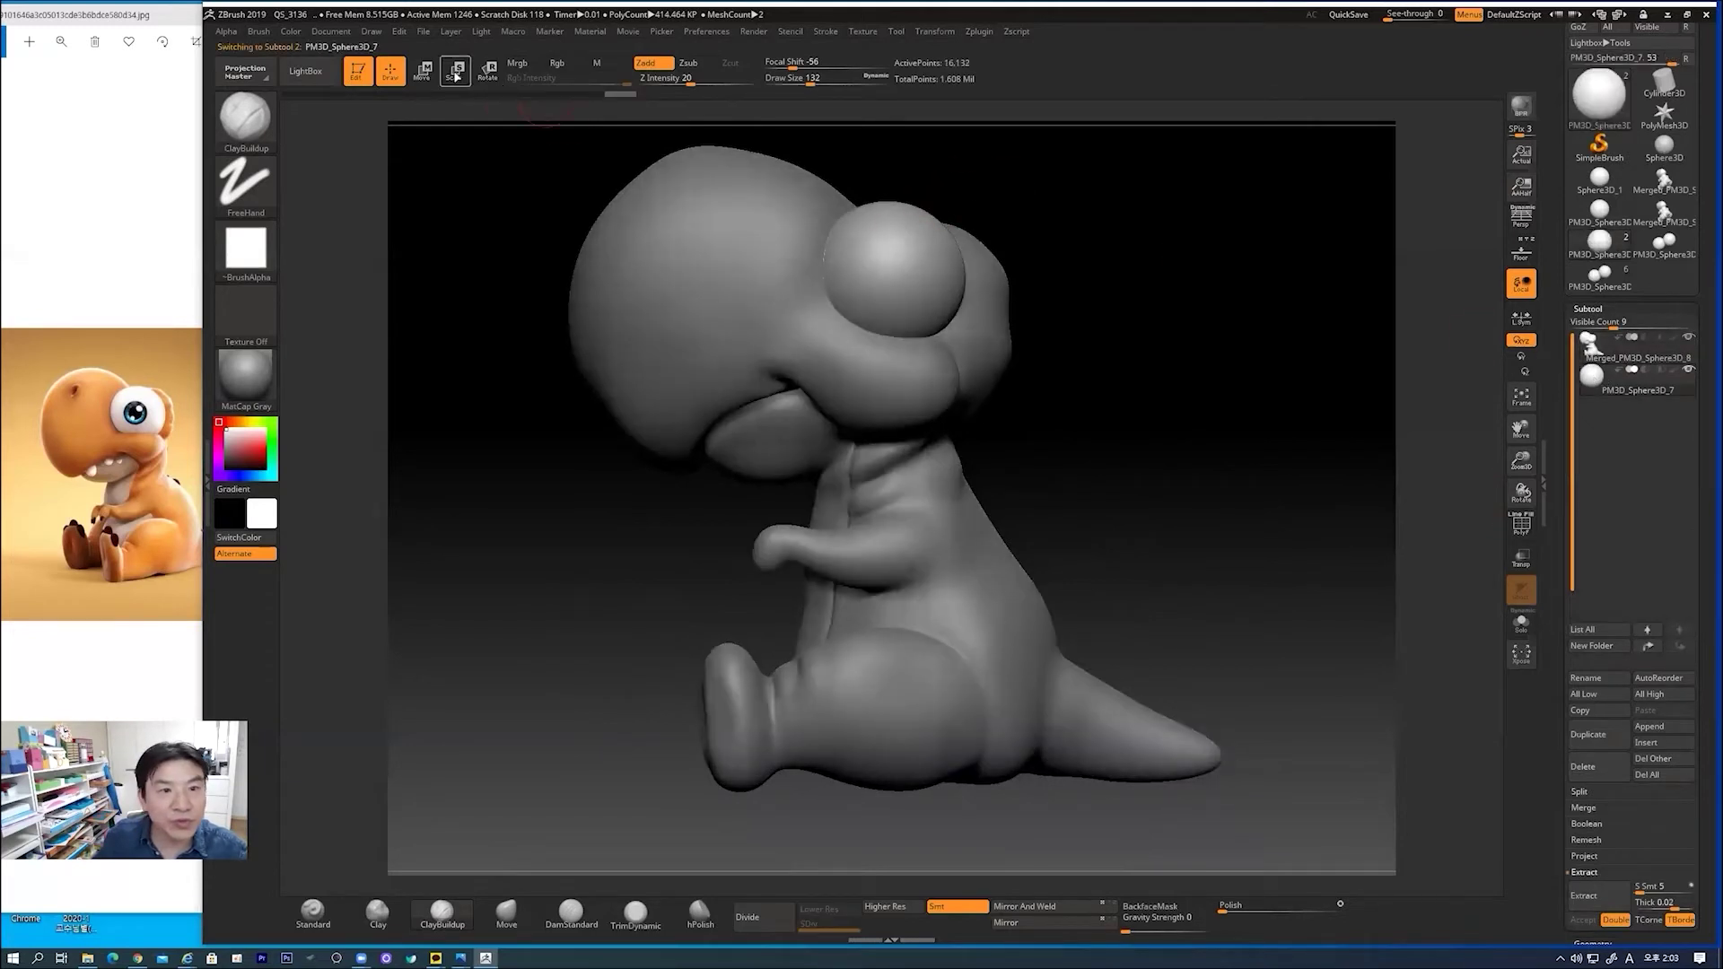
click(422, 70)
drag(912, 245, 916, 233)
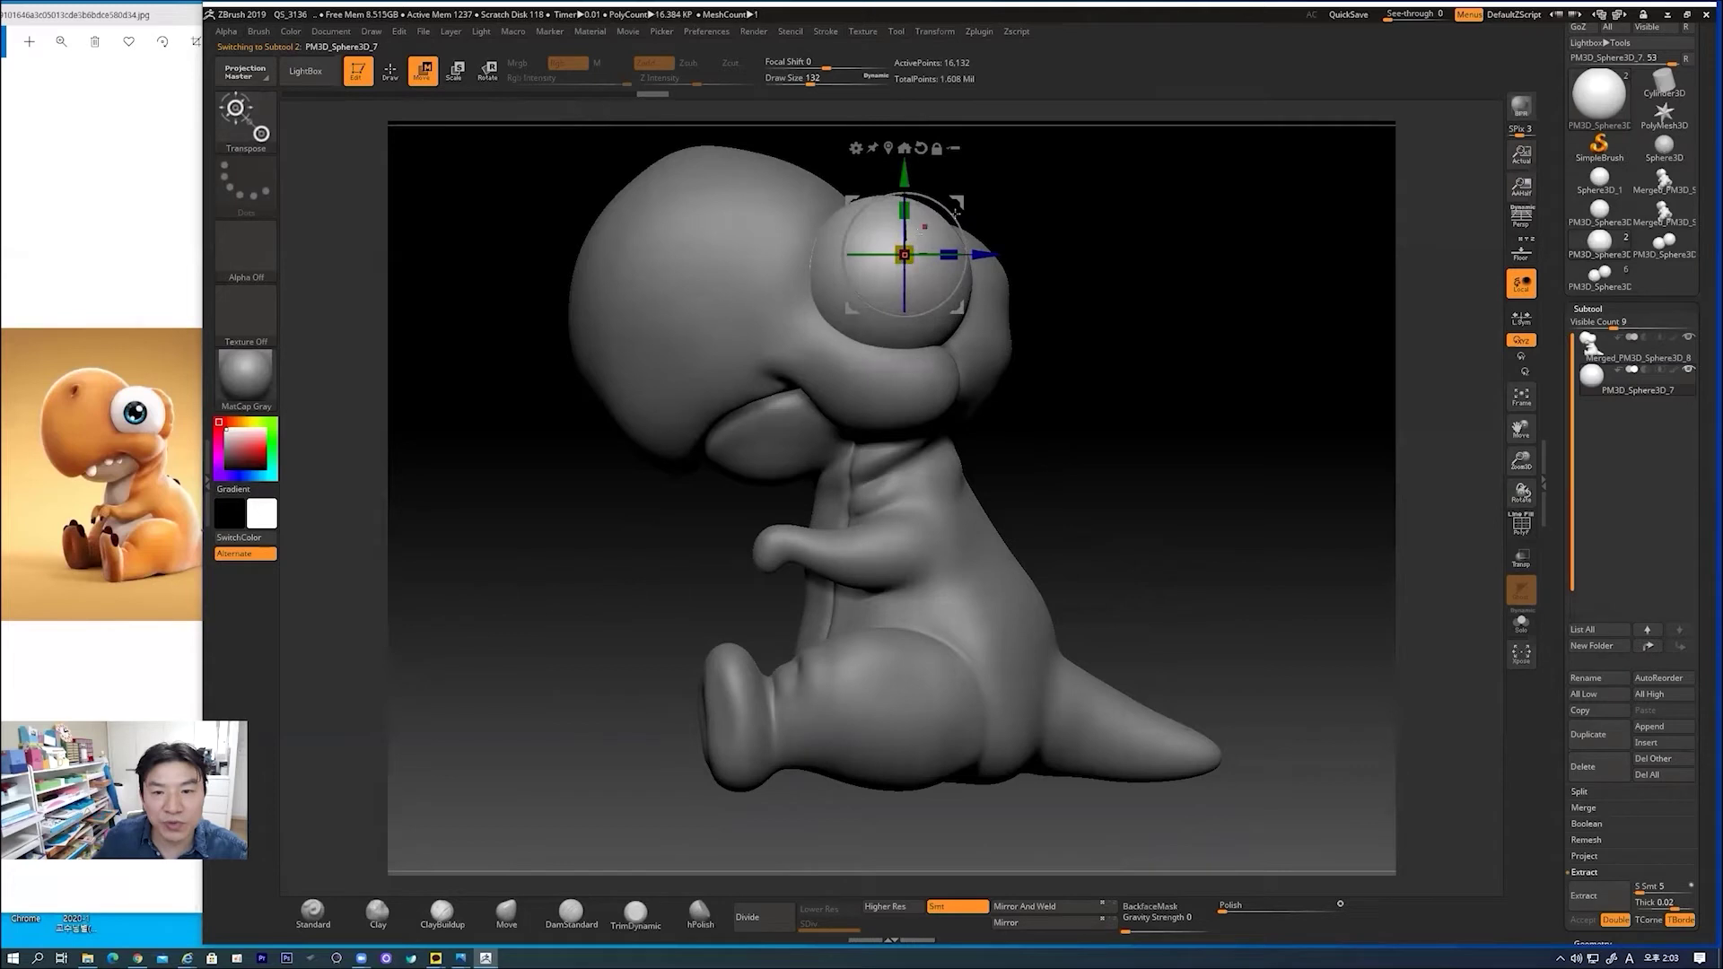
shift+drag(1080, 258, 1063, 271)
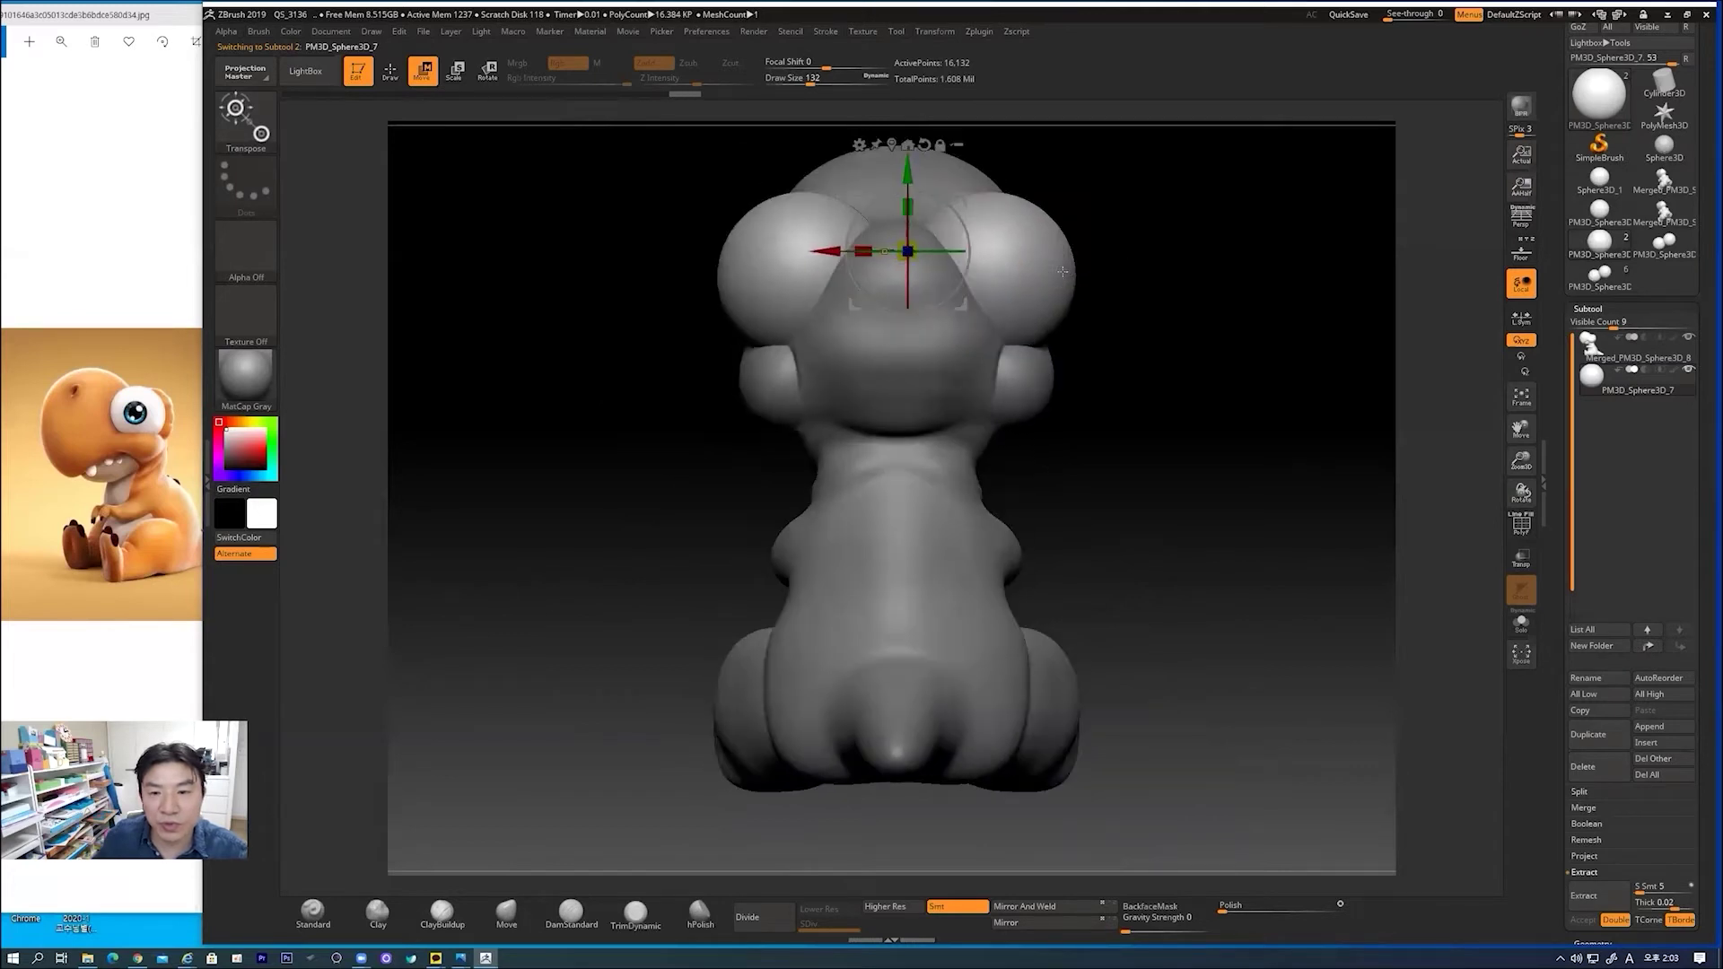
drag(867, 246, 833, 252)
shift+drag(1273, 481, 1311, 481)
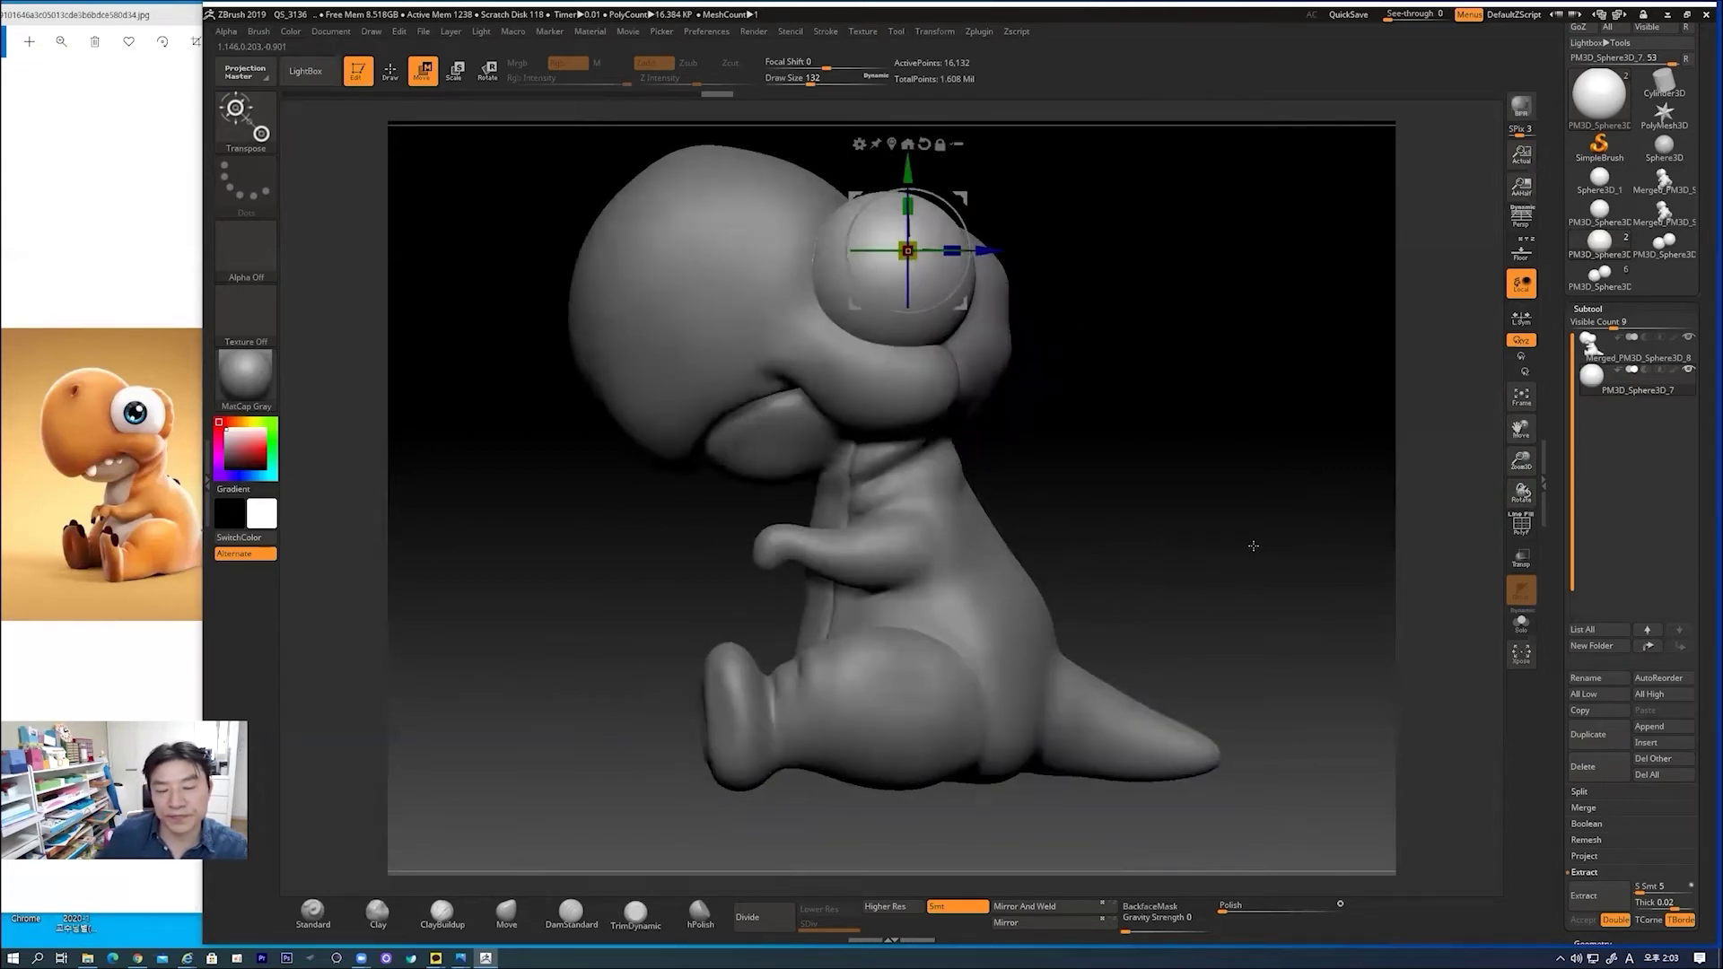
key(q)
mouse_move(1103, 399)
mouse_down()
mouse_move(1070, 434)
mouse_move(1080, 446)
mouse_move(1079, 414)
mouse_up()
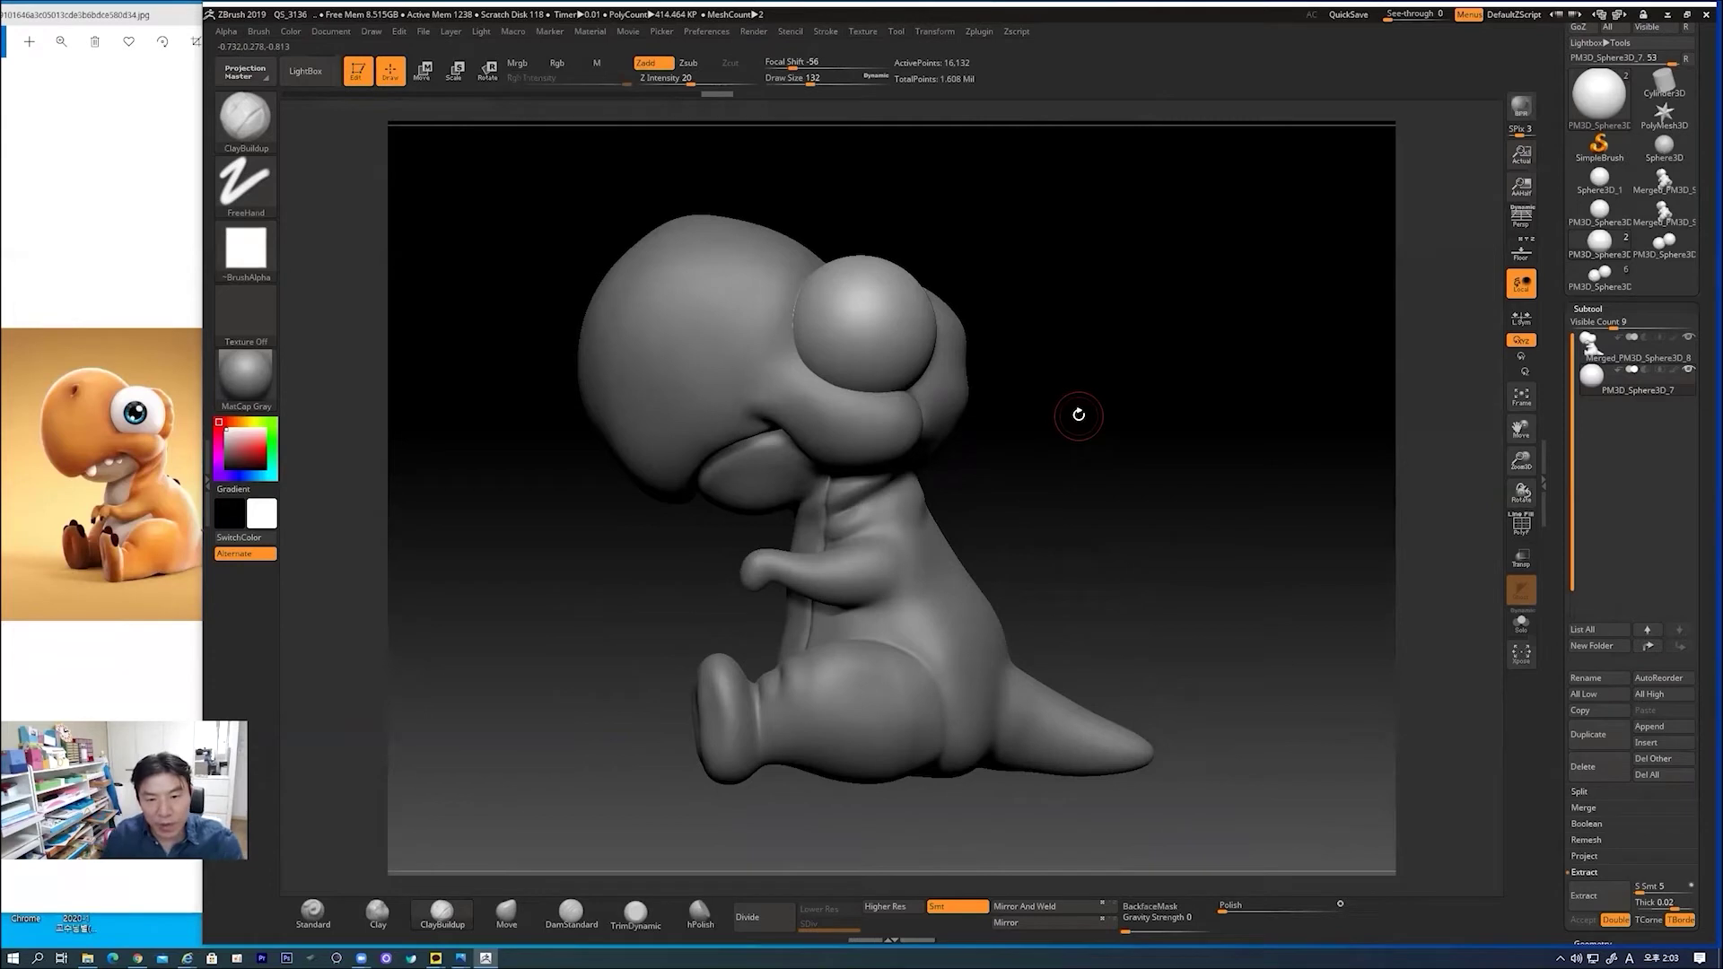
drag(1100, 478, 1146, 487)
drag(1148, 596, 1159, 594)
- Carve the nostrils into the upper front of the body subtool's snout using the Clay brush at draw size 68
click(1607, 355)
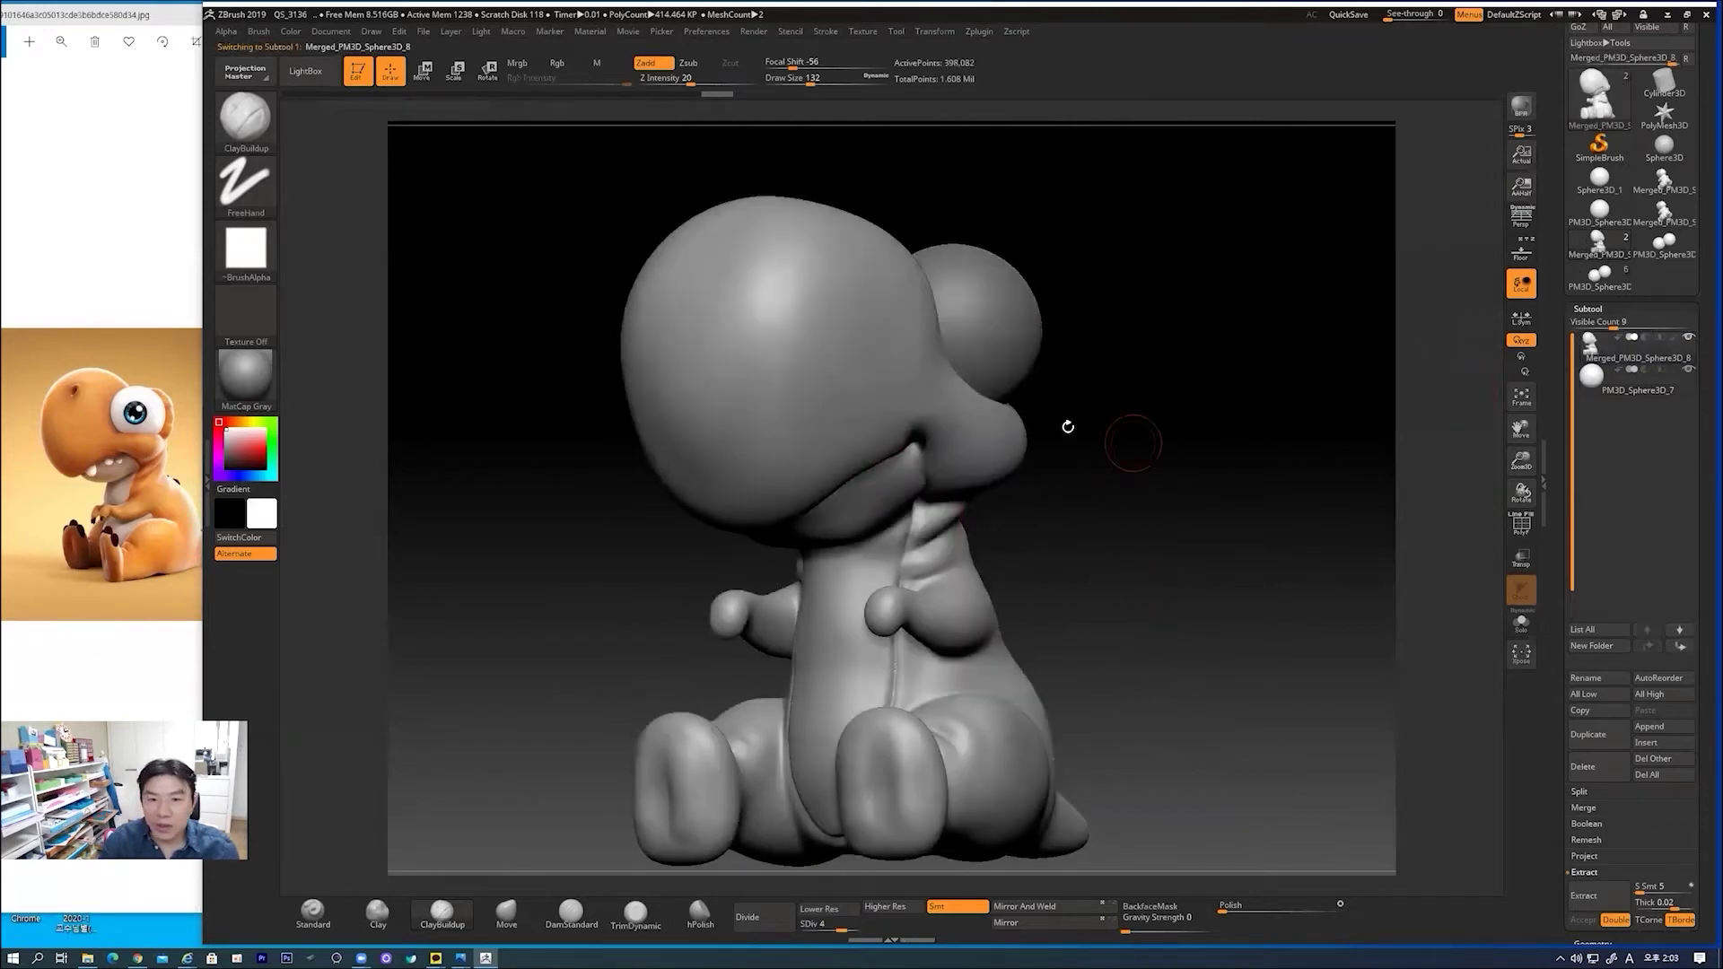
drag(1142, 412, 1154, 427)
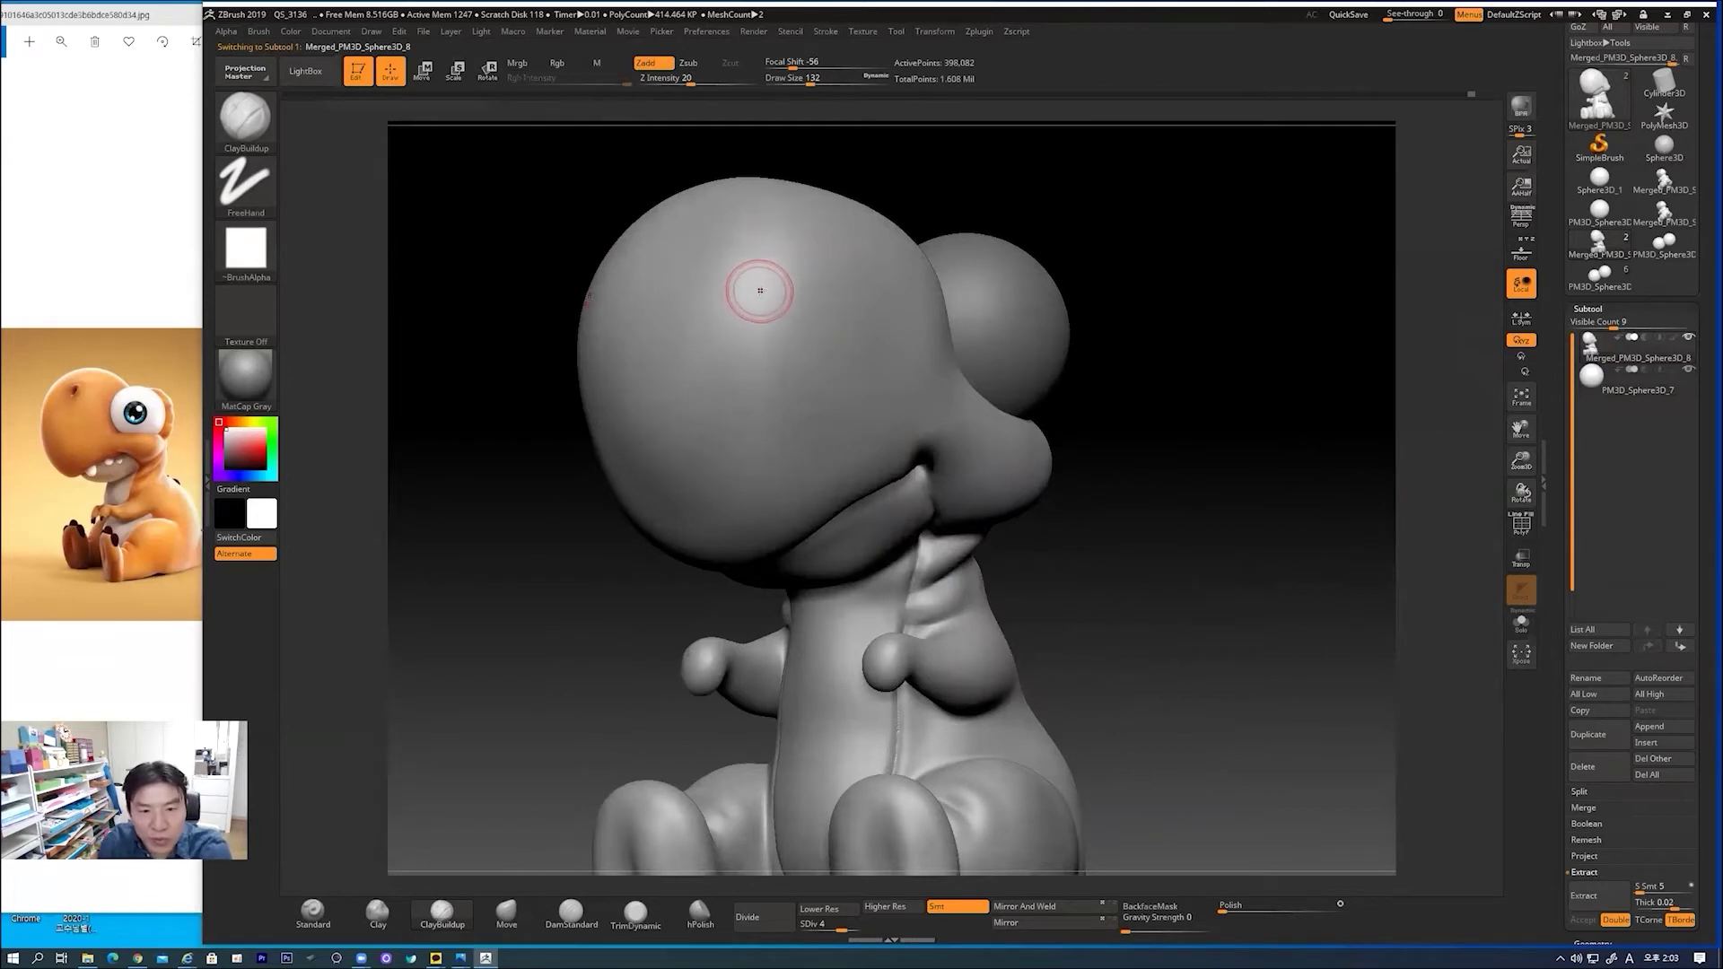
drag(811, 79, 797, 79)
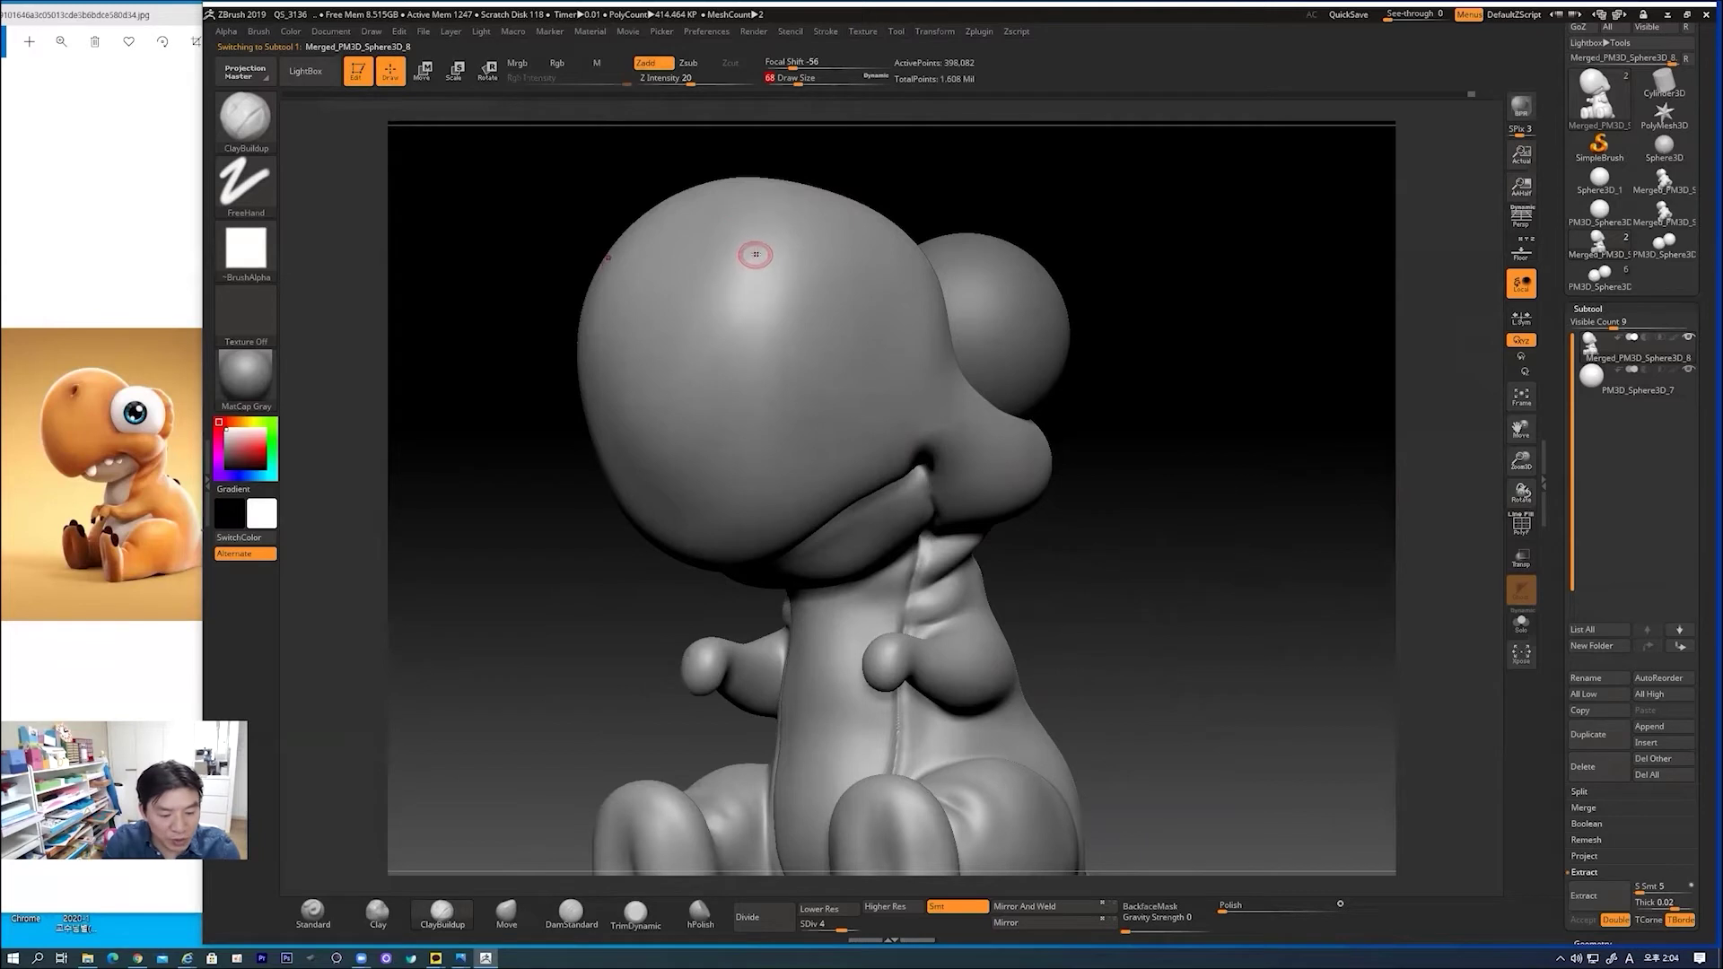
key(ctrl)
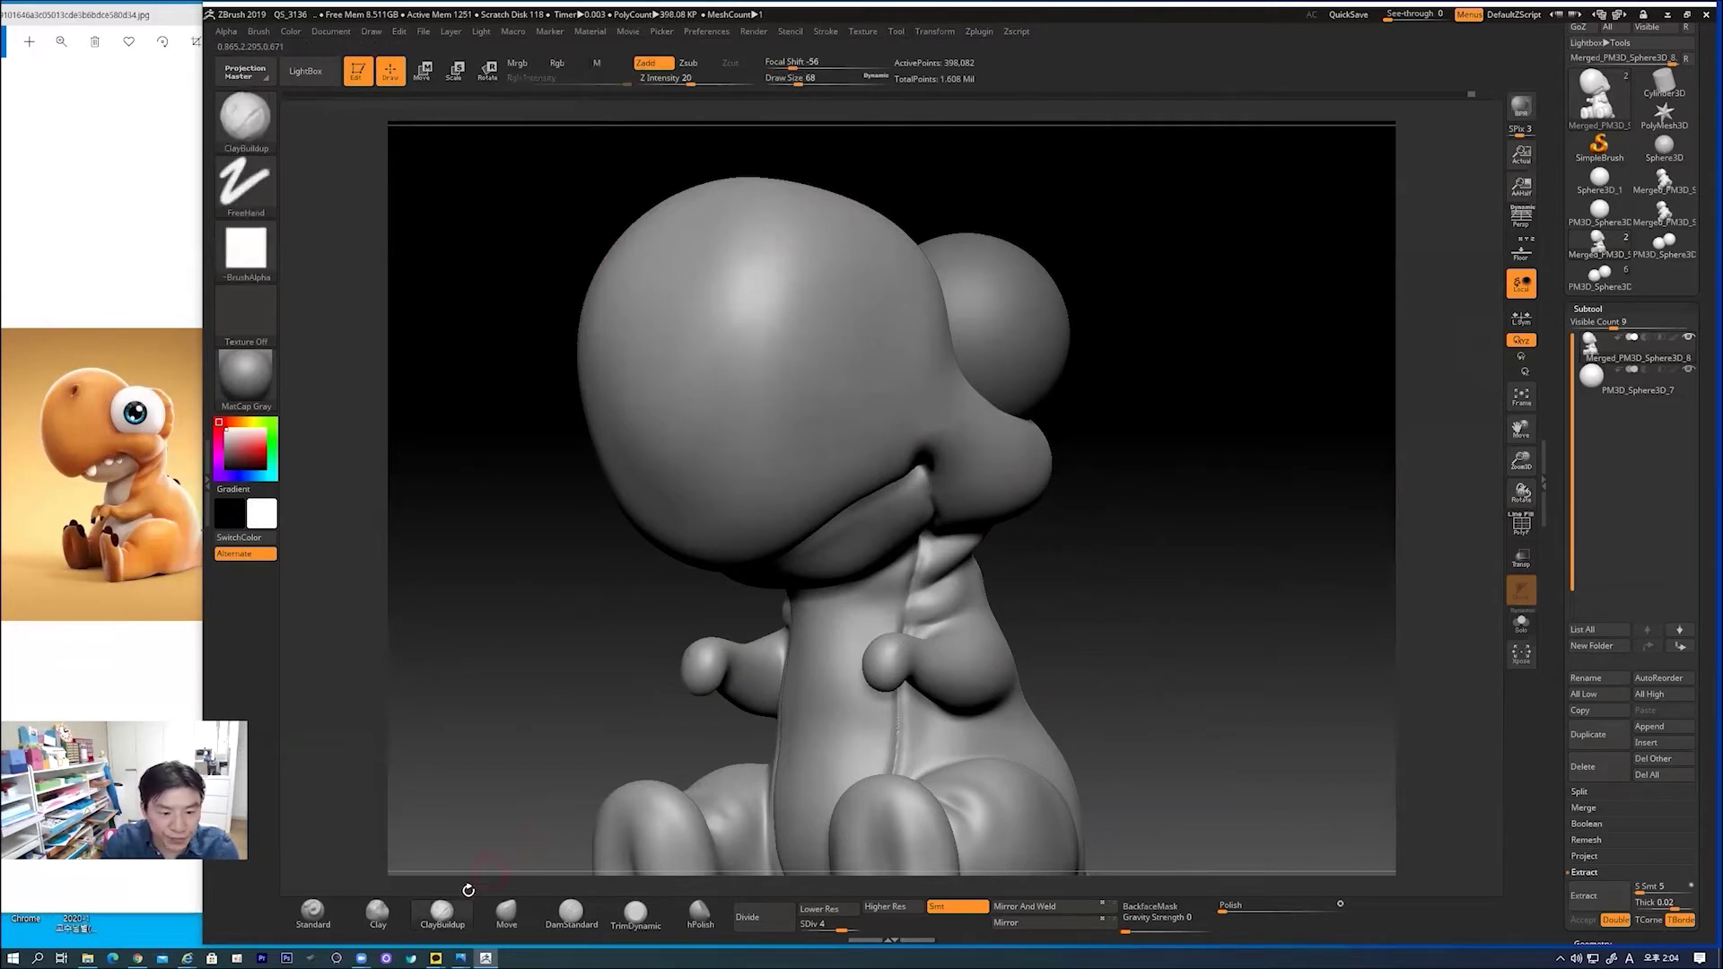
click(377, 913)
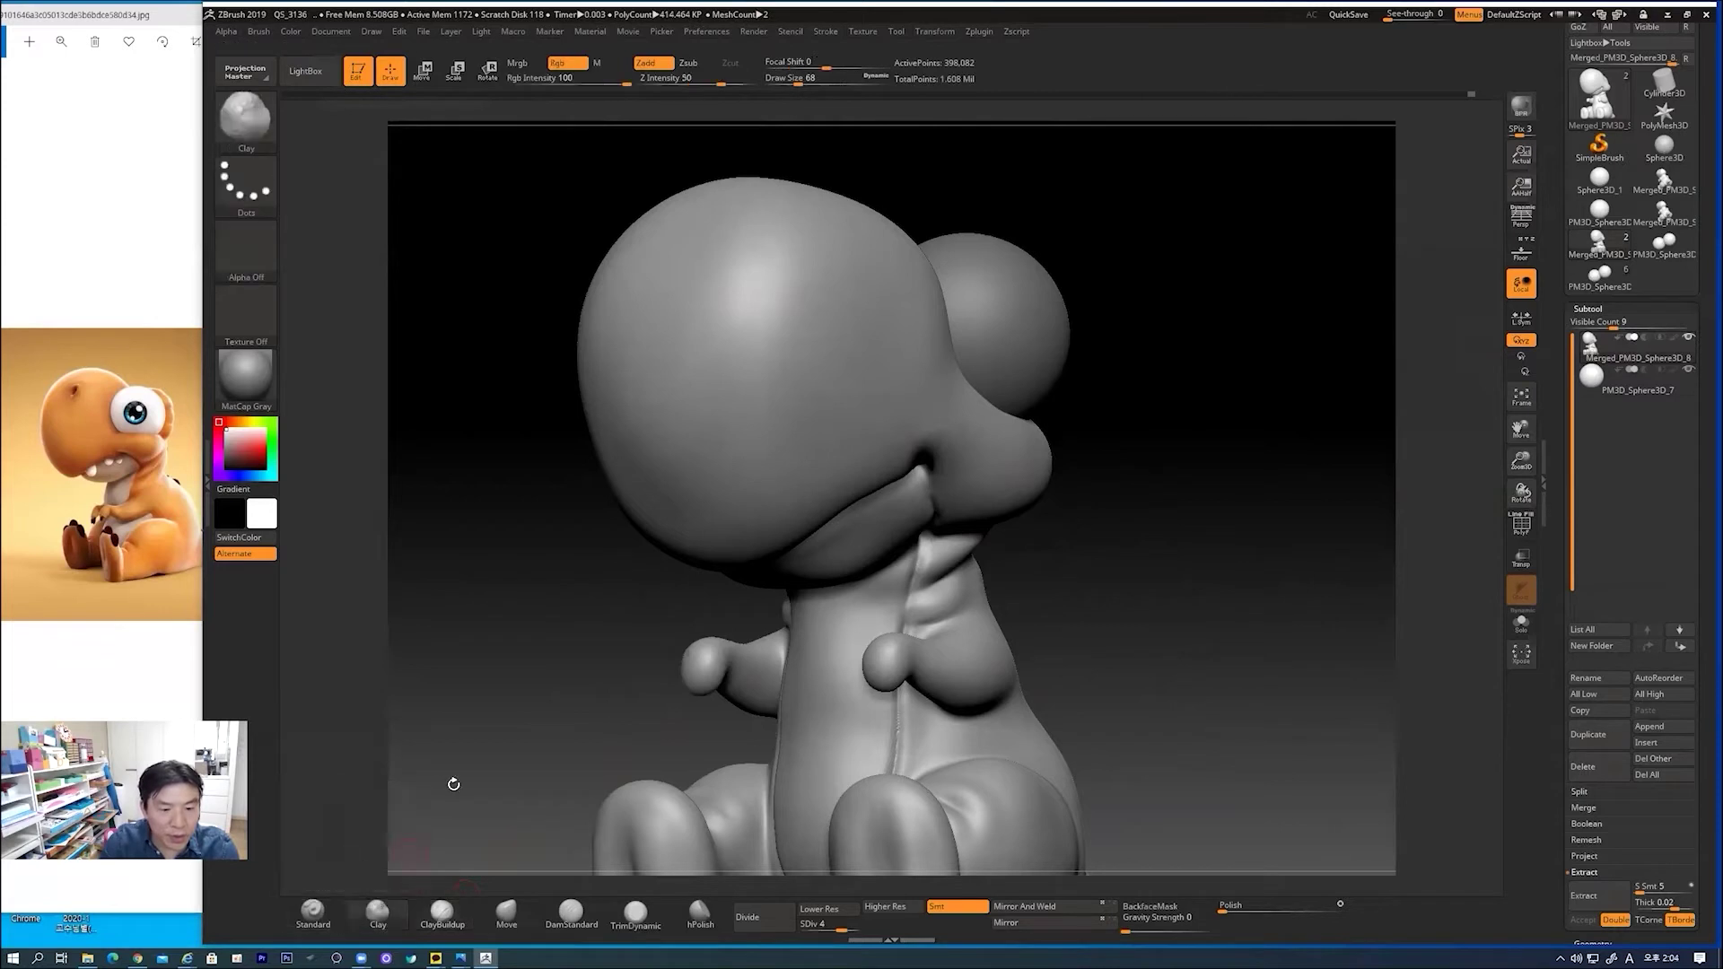
key(ctrl)
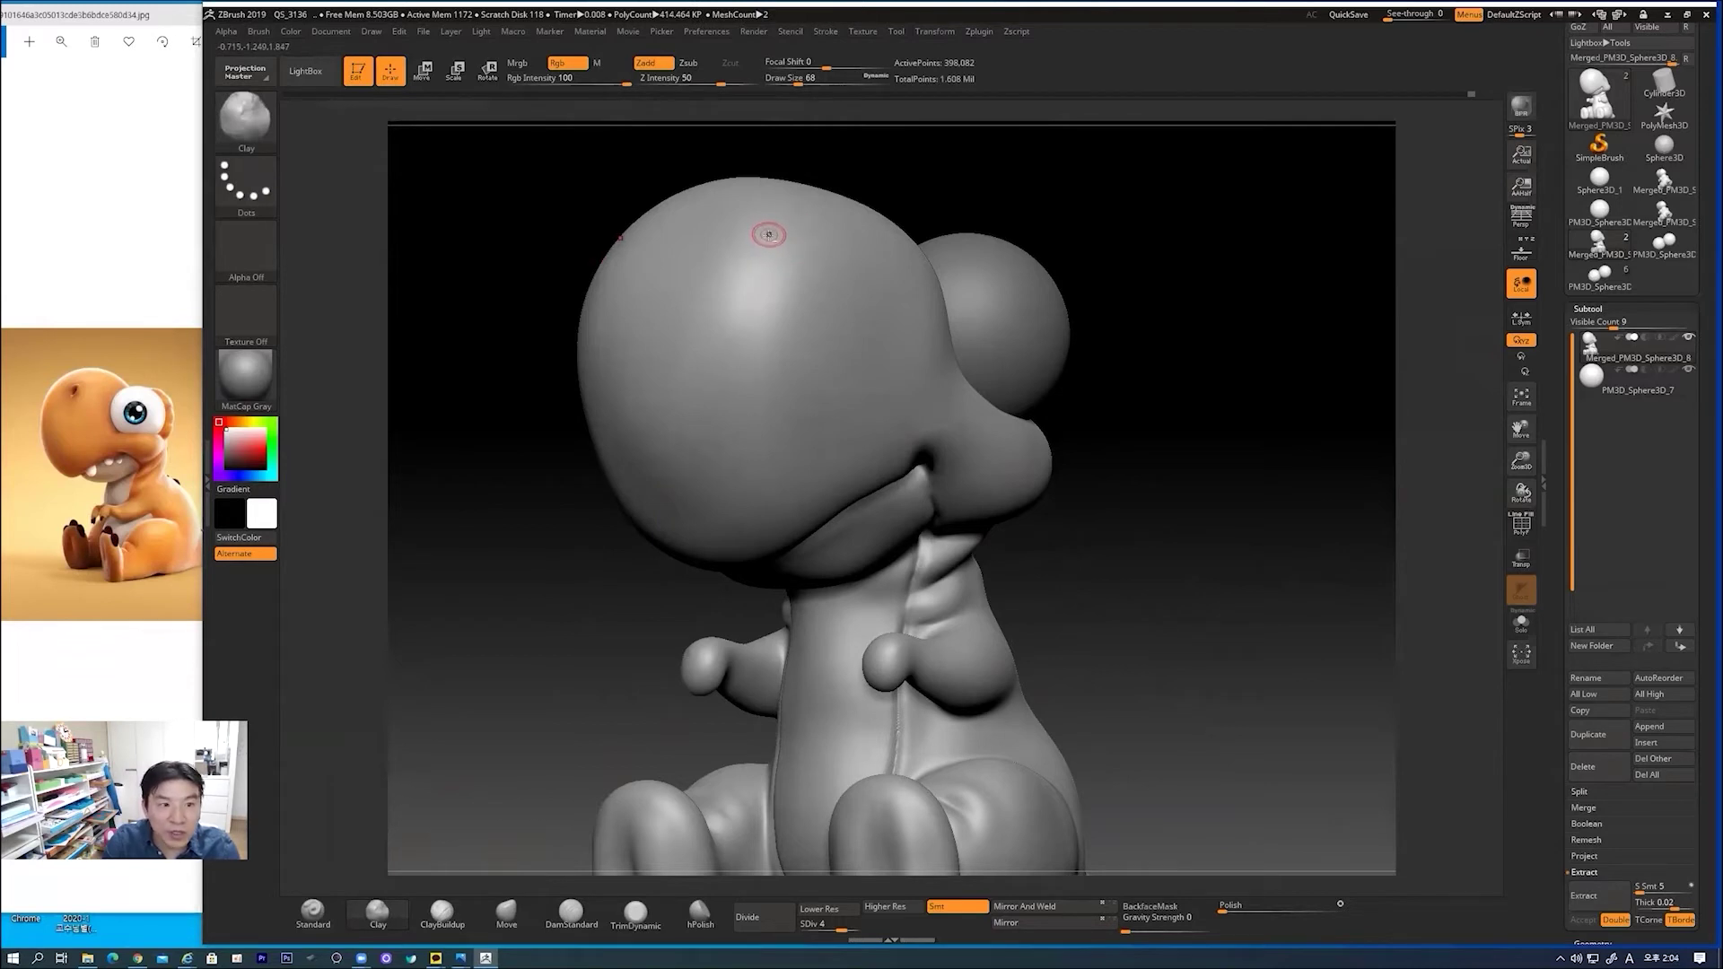
click(763, 238)
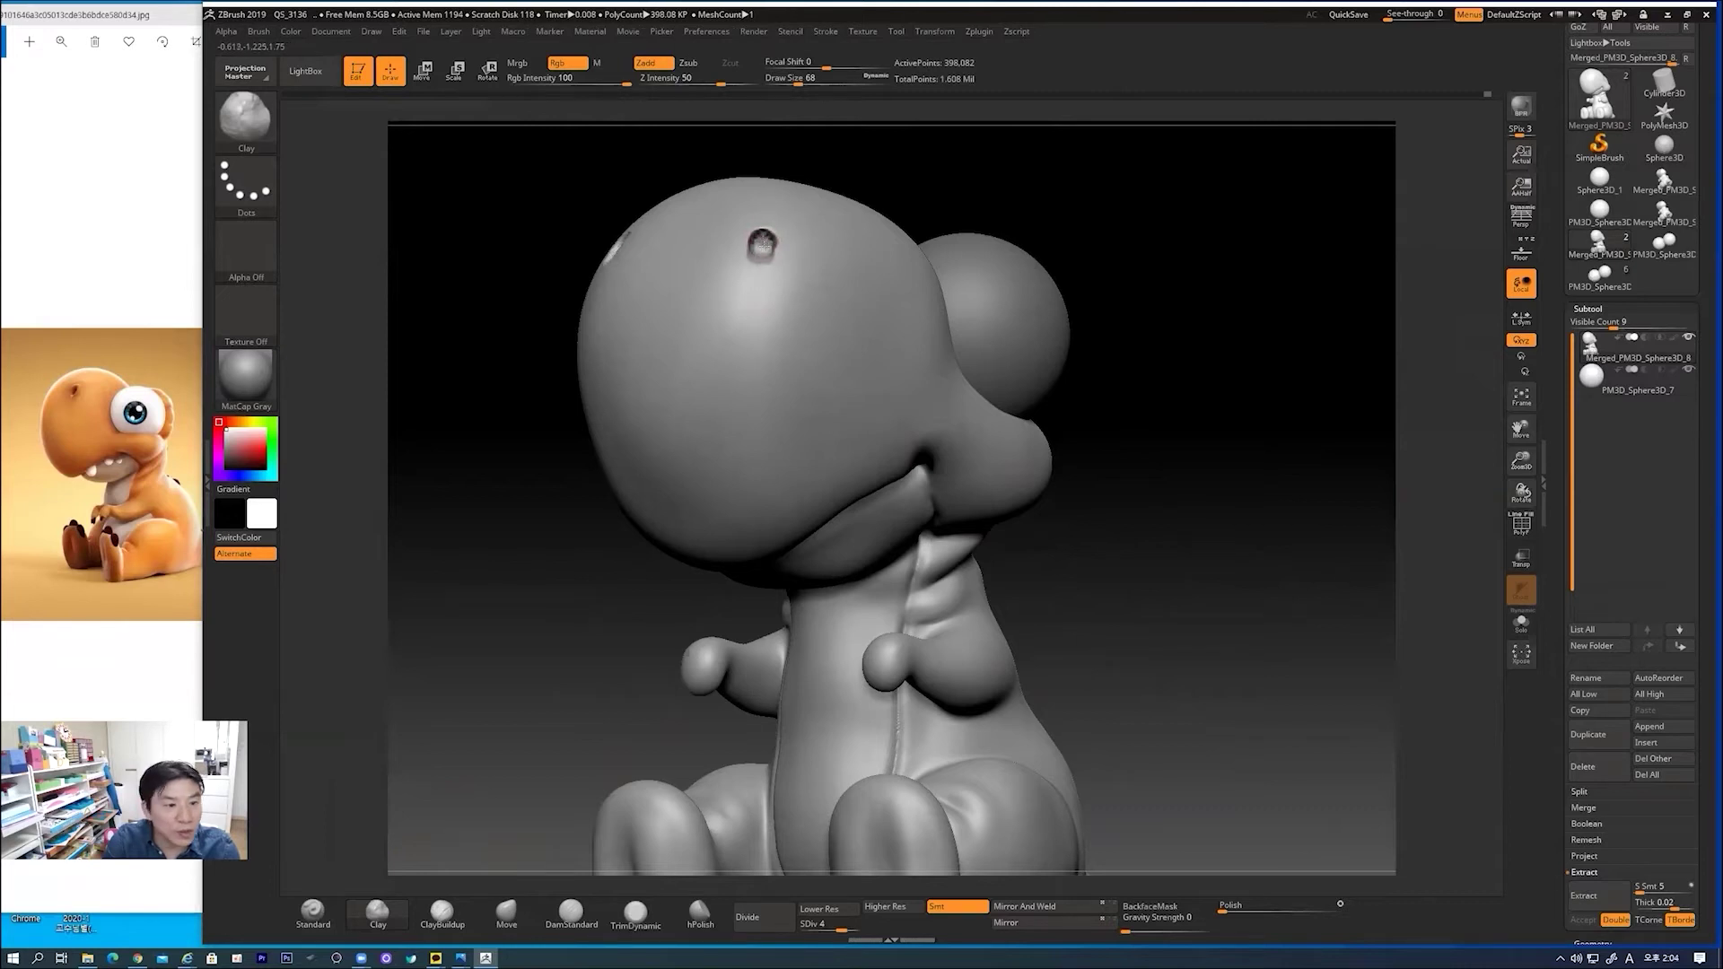
drag(1092, 180, 1042, 180)
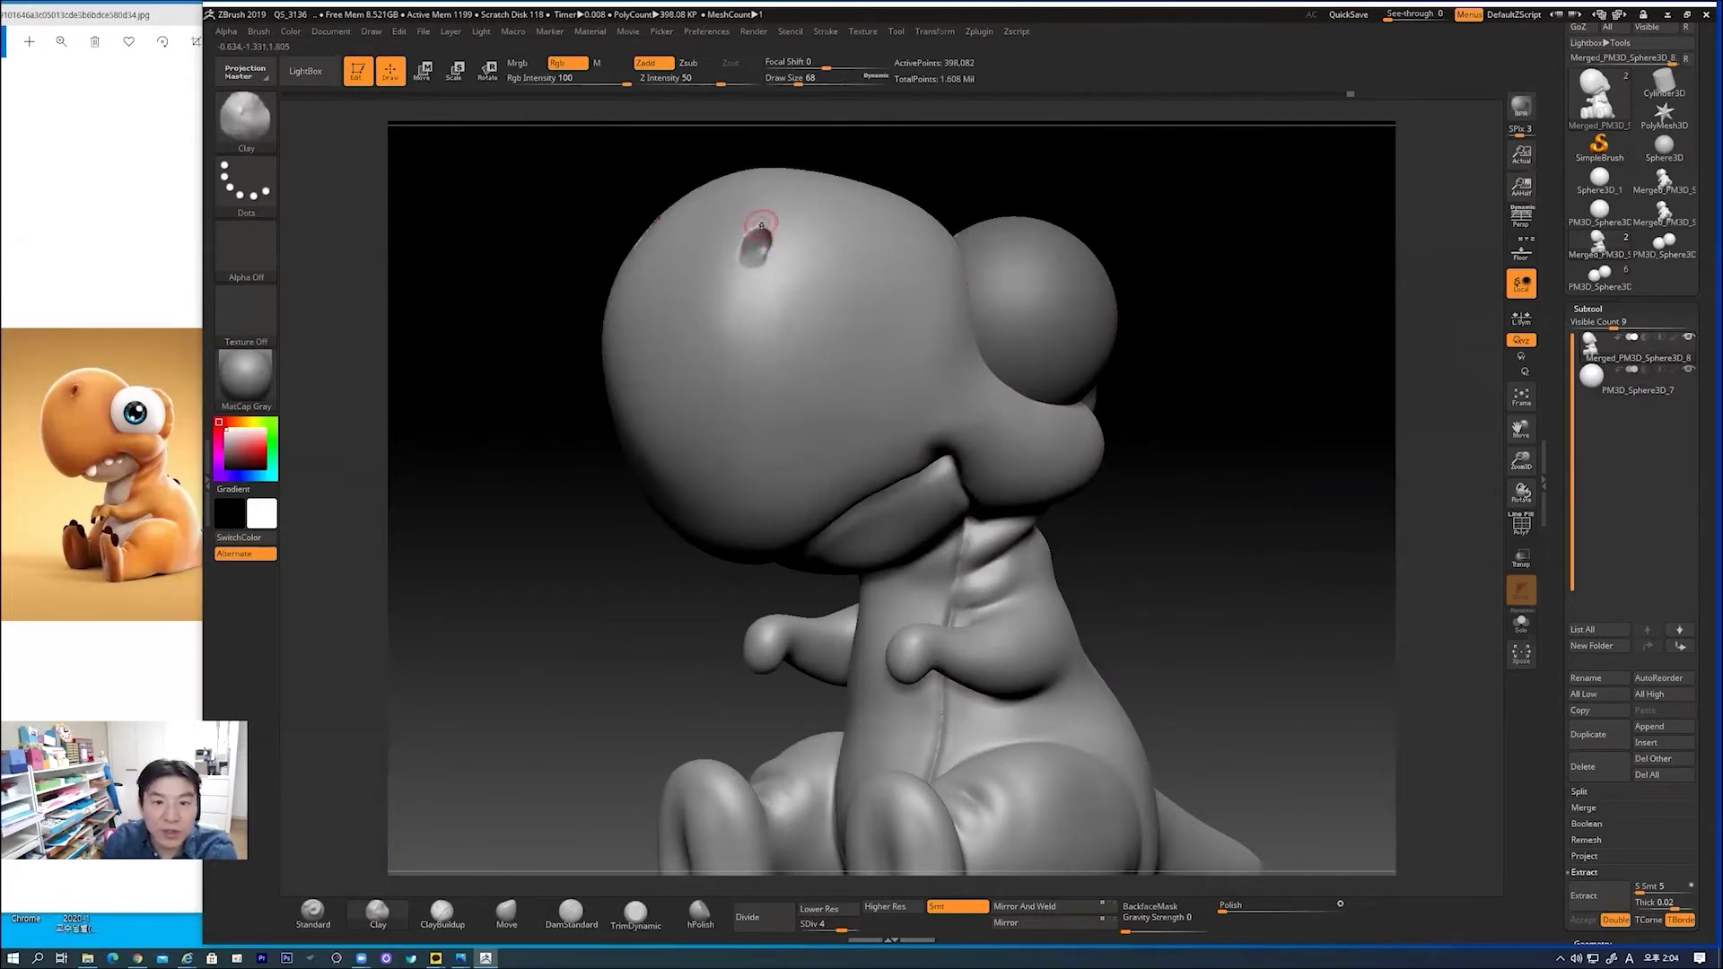
- Build a raised rim around the nostrils with the Clay brush at draw size 49 and smooth it
drag(797, 80, 786, 81)
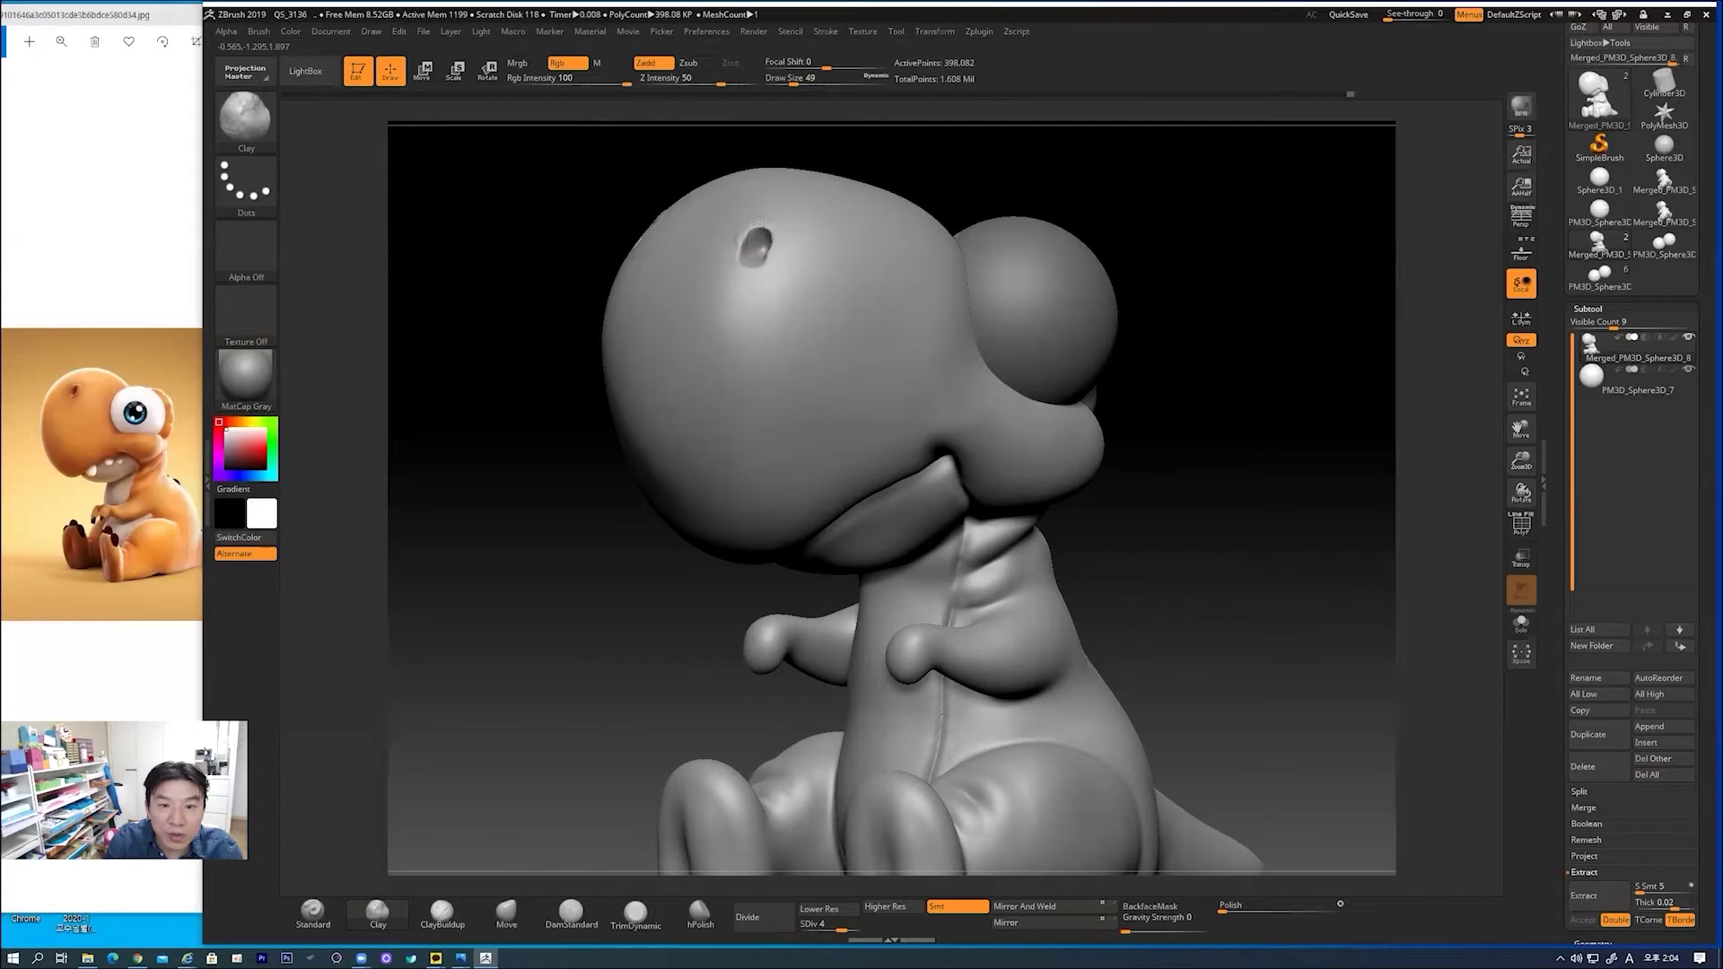
drag(769, 238, 777, 246)
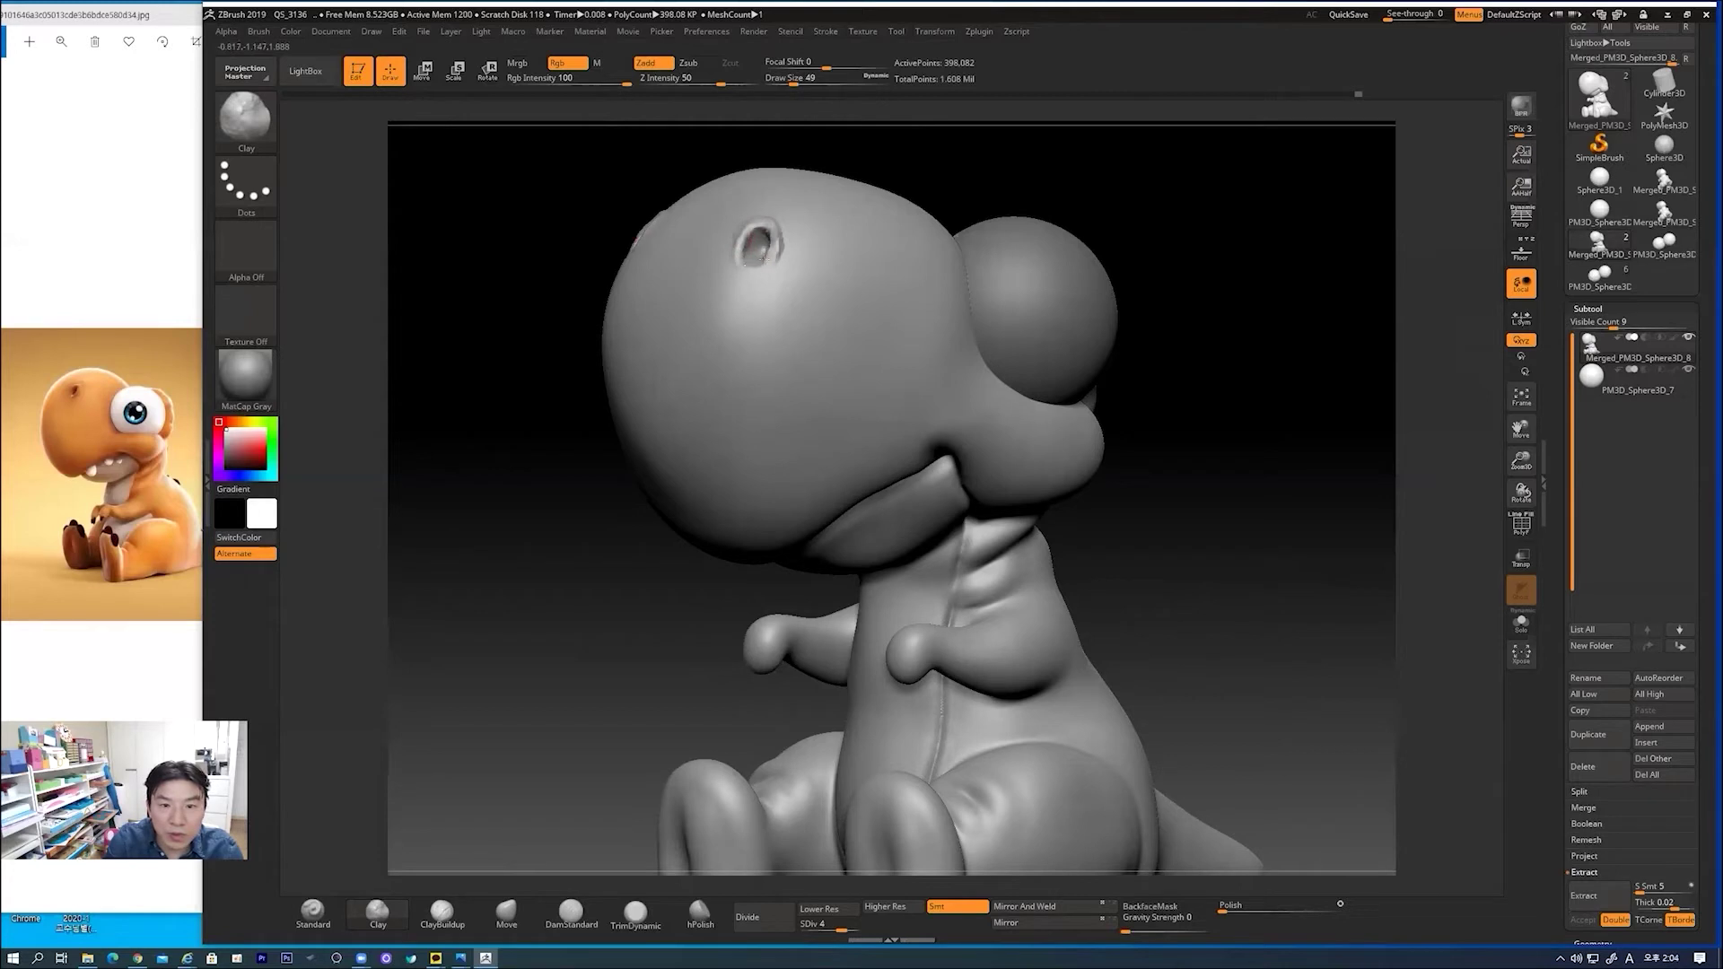
key(shift)
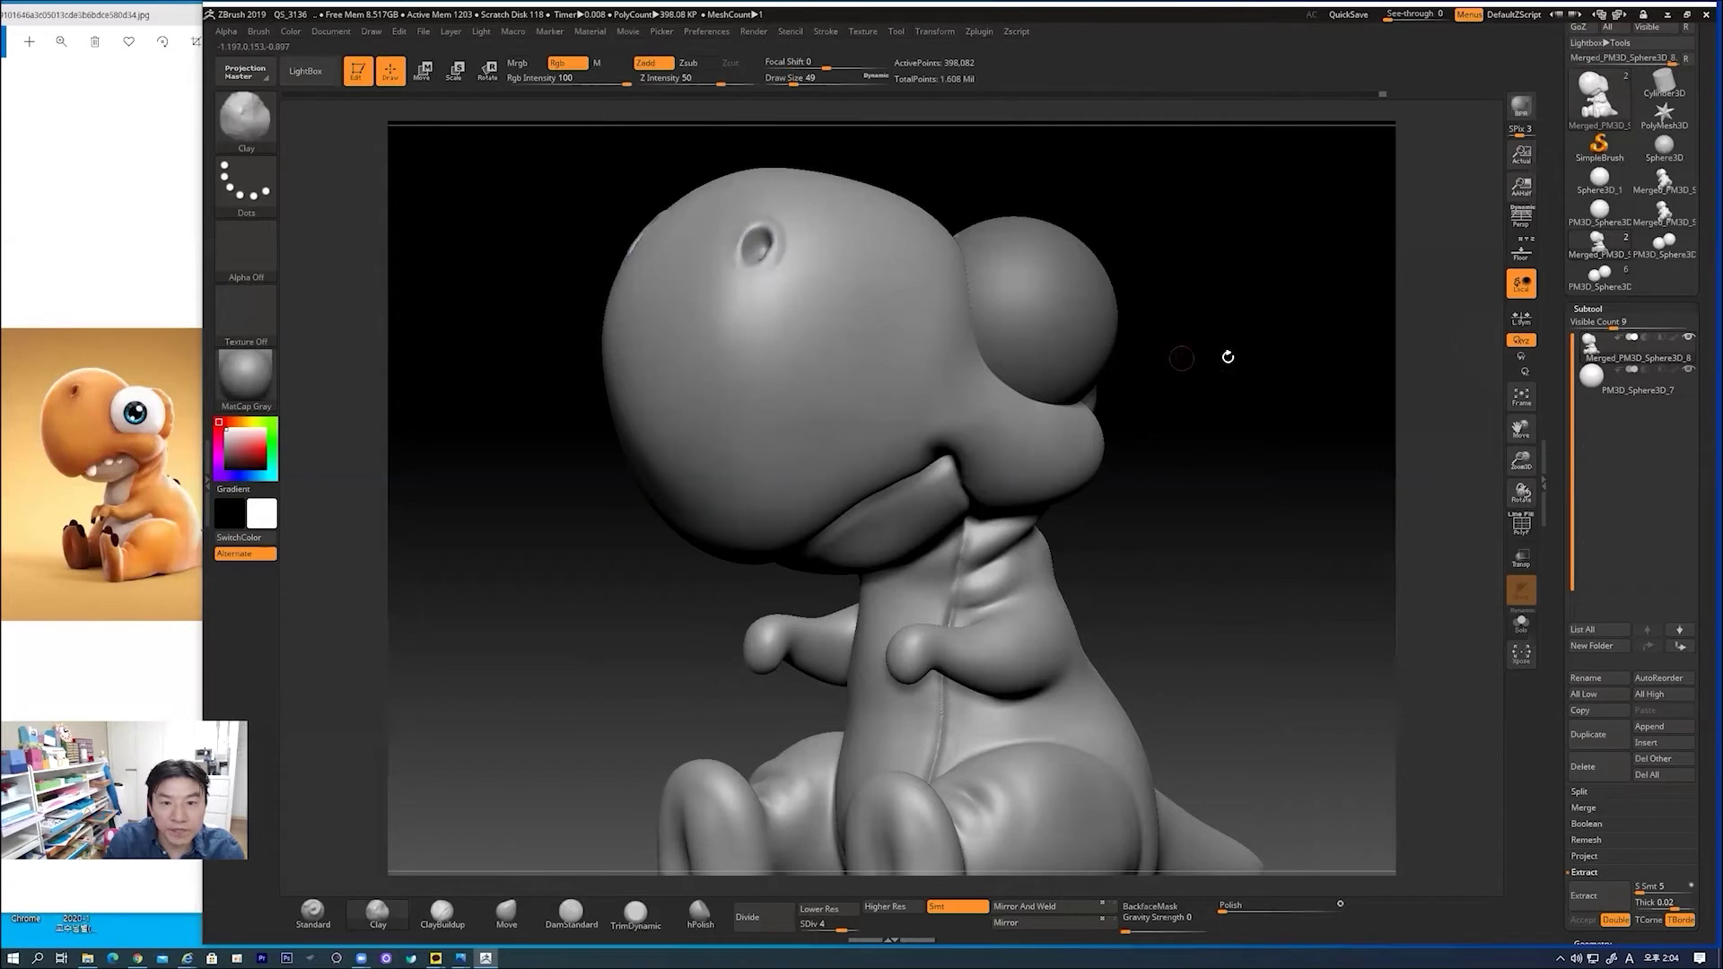
- Reshape the nostril openings with the Move brush at draw size 101
drag(1299, 352, 795, 245)
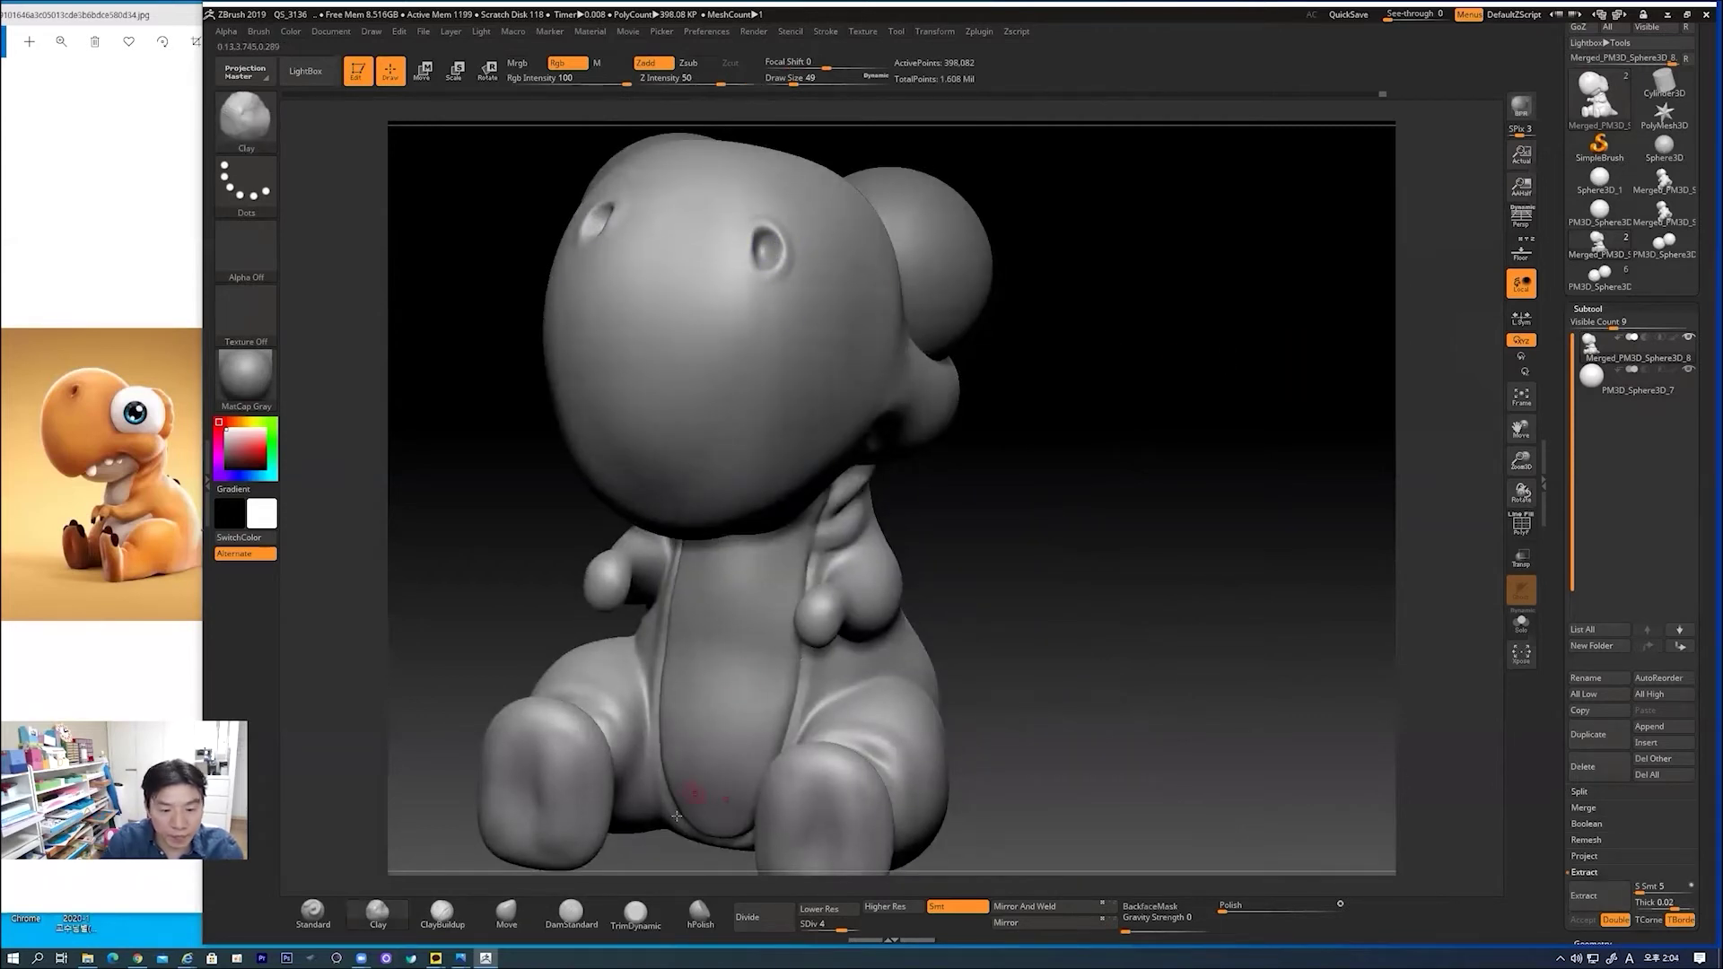
click(507, 913)
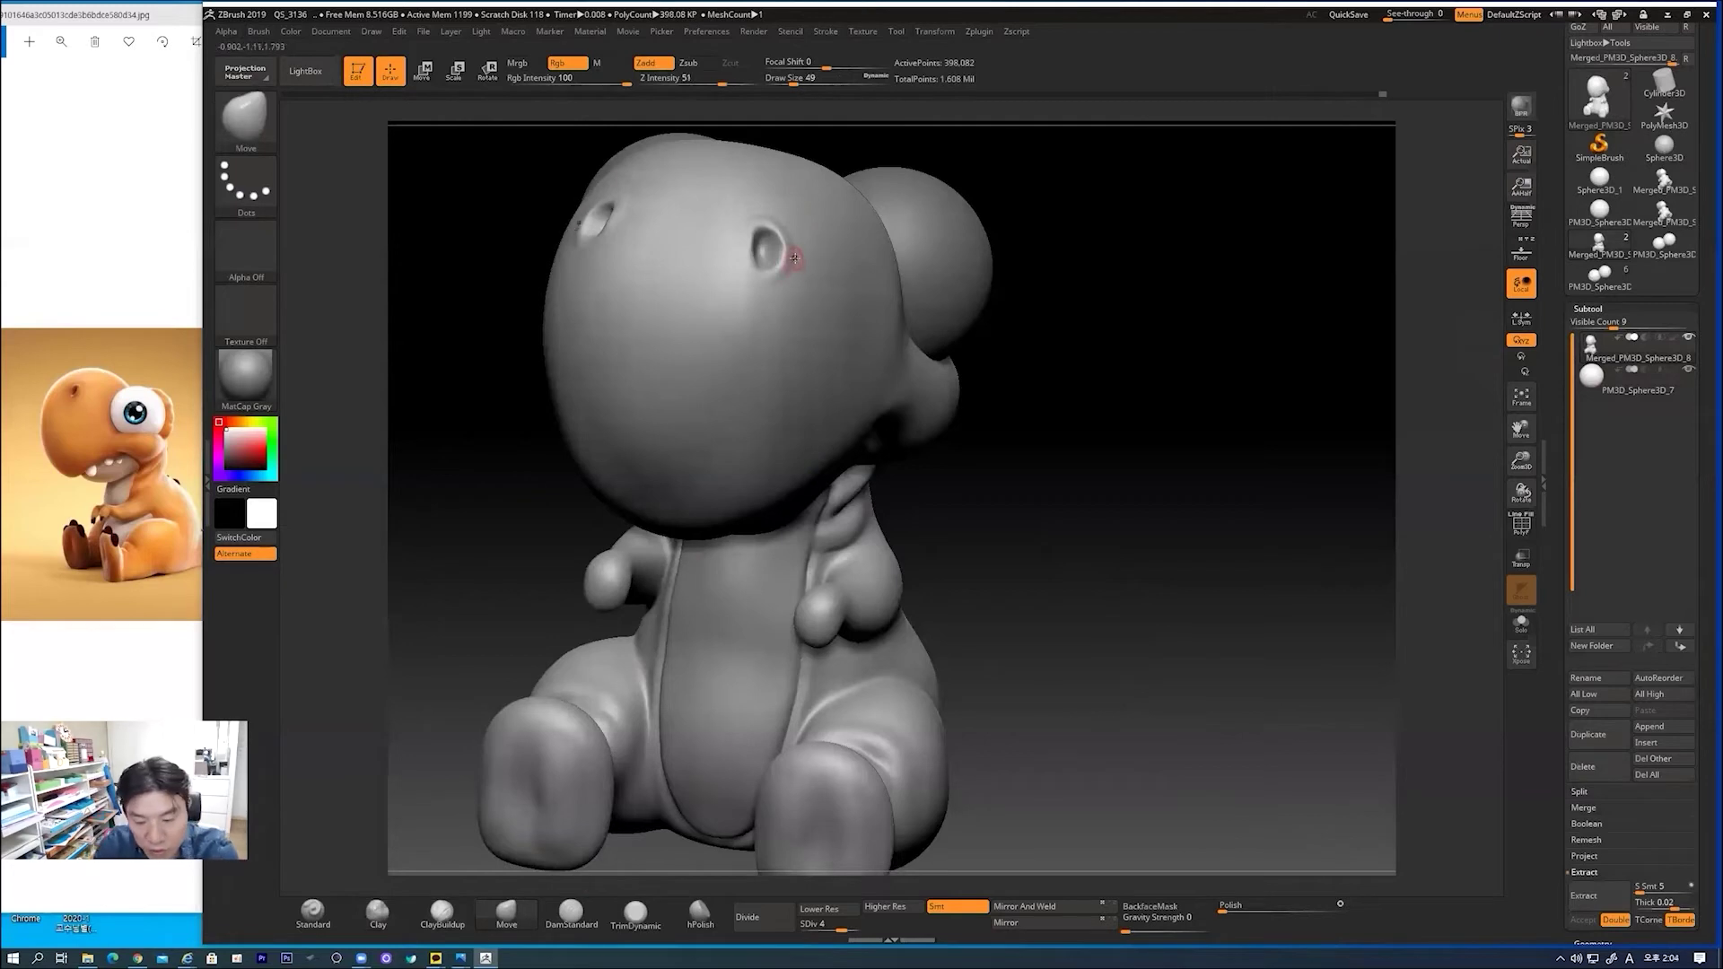
click(807, 79)
drag(806, 78, 816, 78)
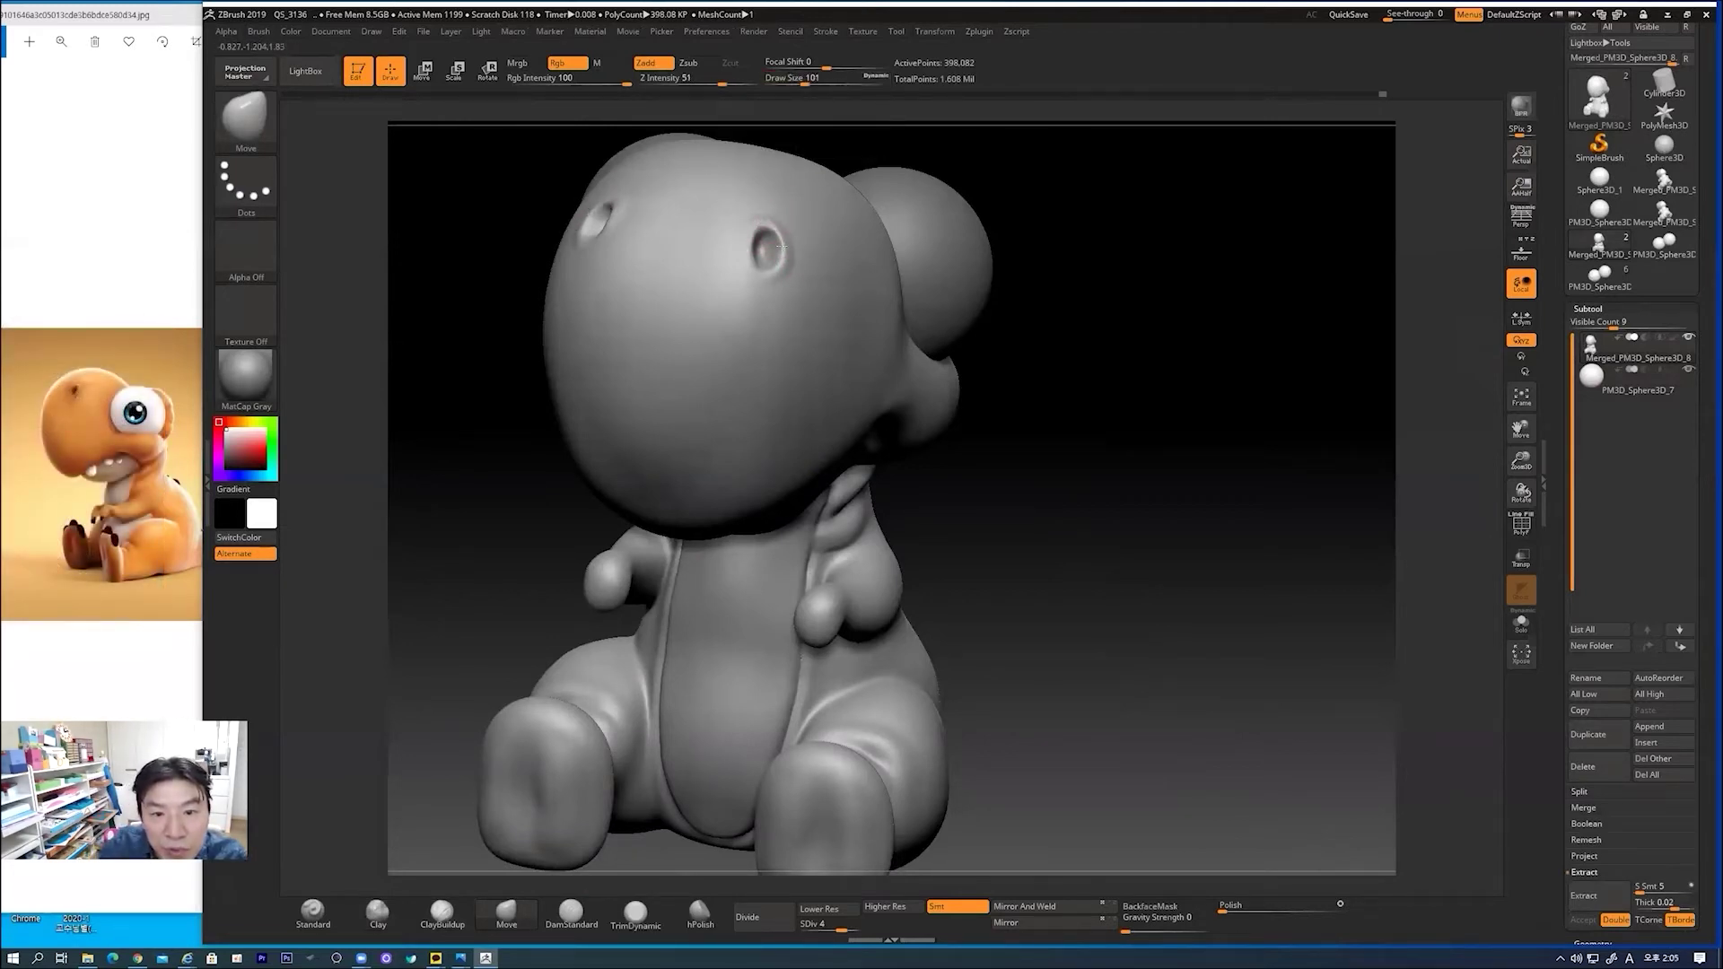
drag(773, 252, 754, 261)
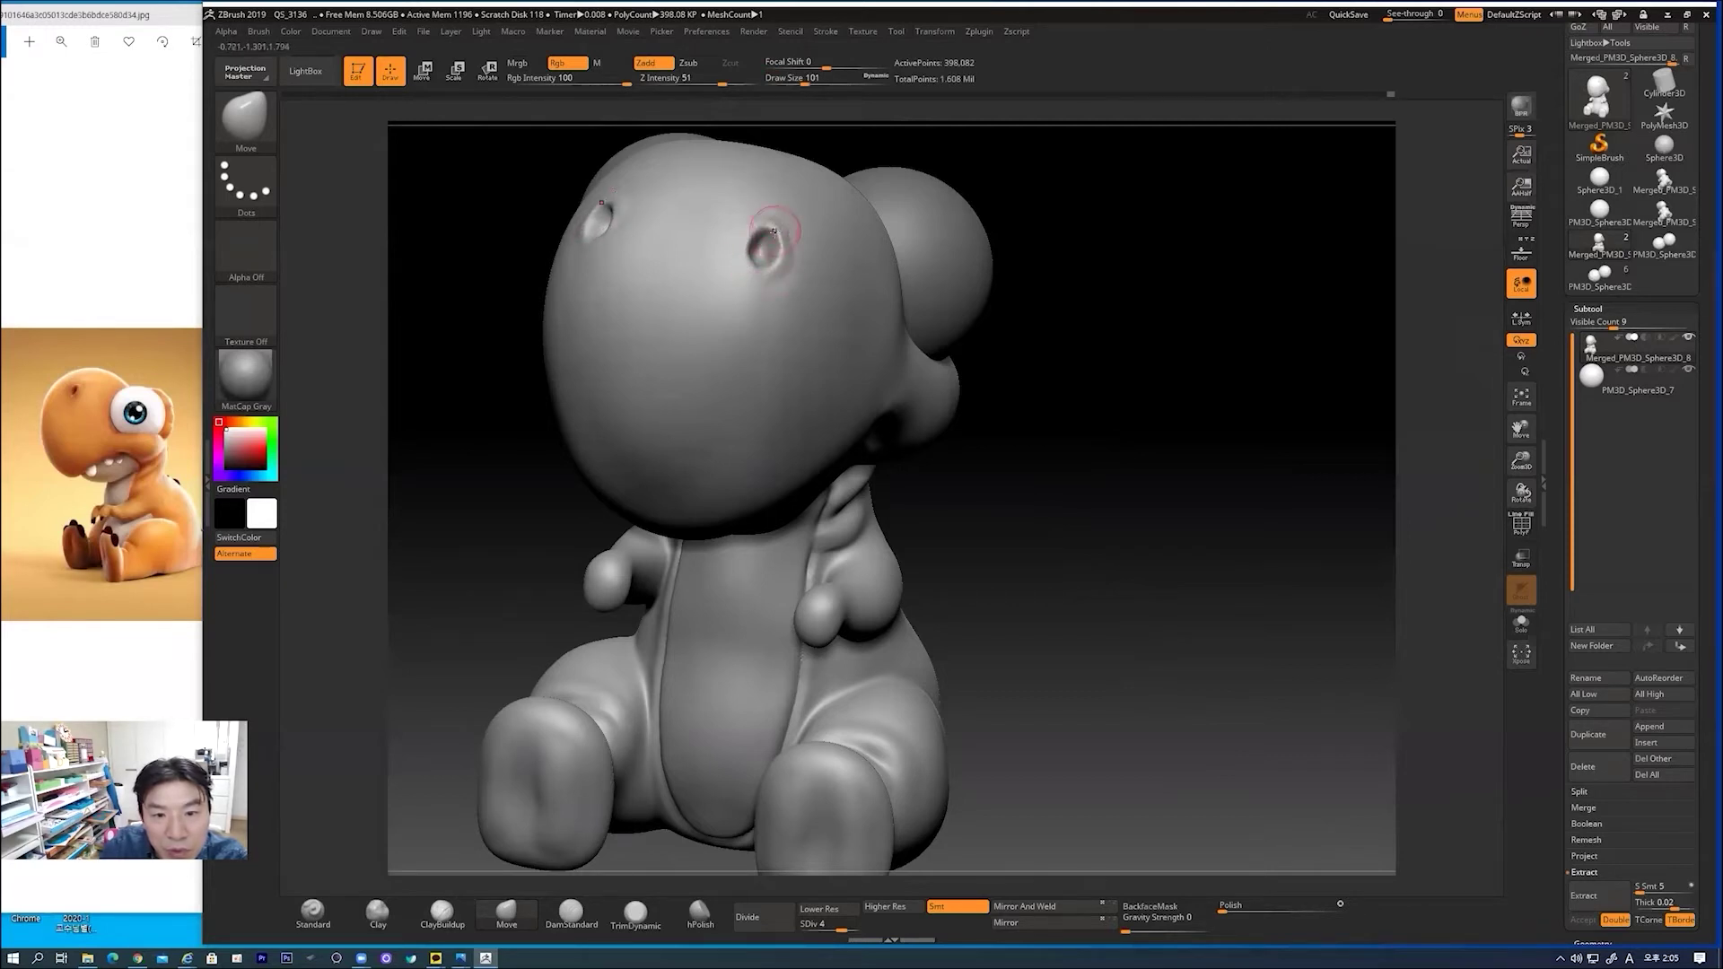
drag(1088, 500, 1090, 540)
drag(1223, 530, 1230, 503)
key(shift)
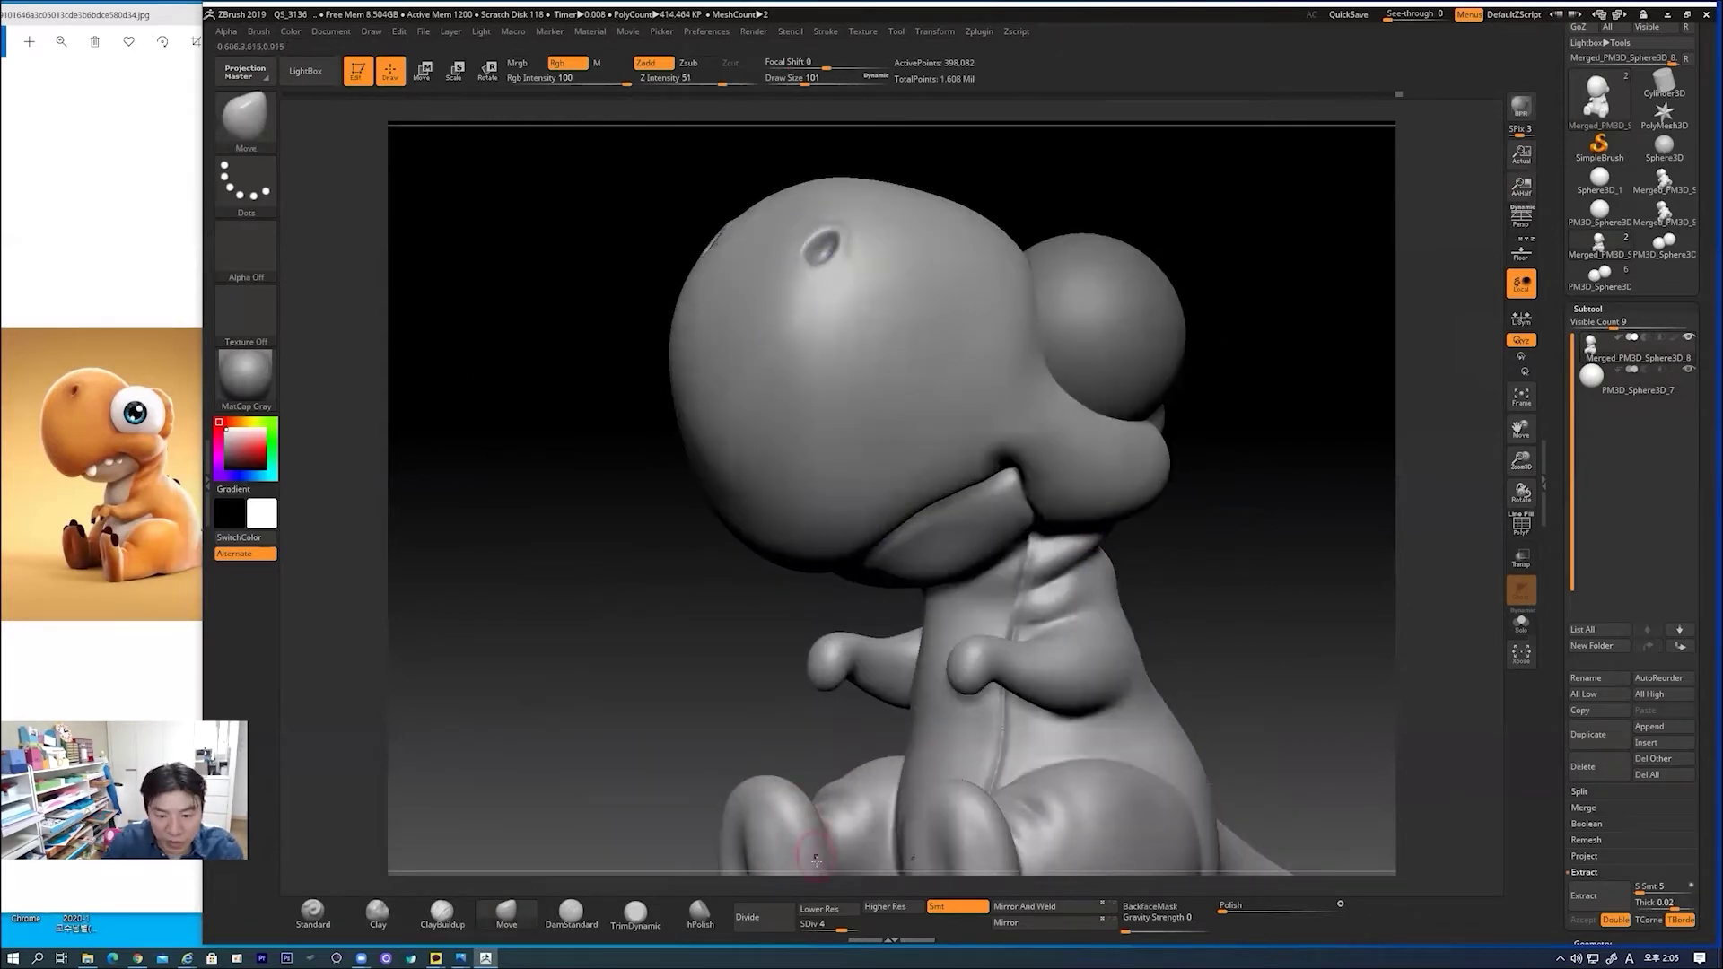
- Raise the body mesh to subdivision level 5 and smooth the surface around the nostrils
click(885, 907)
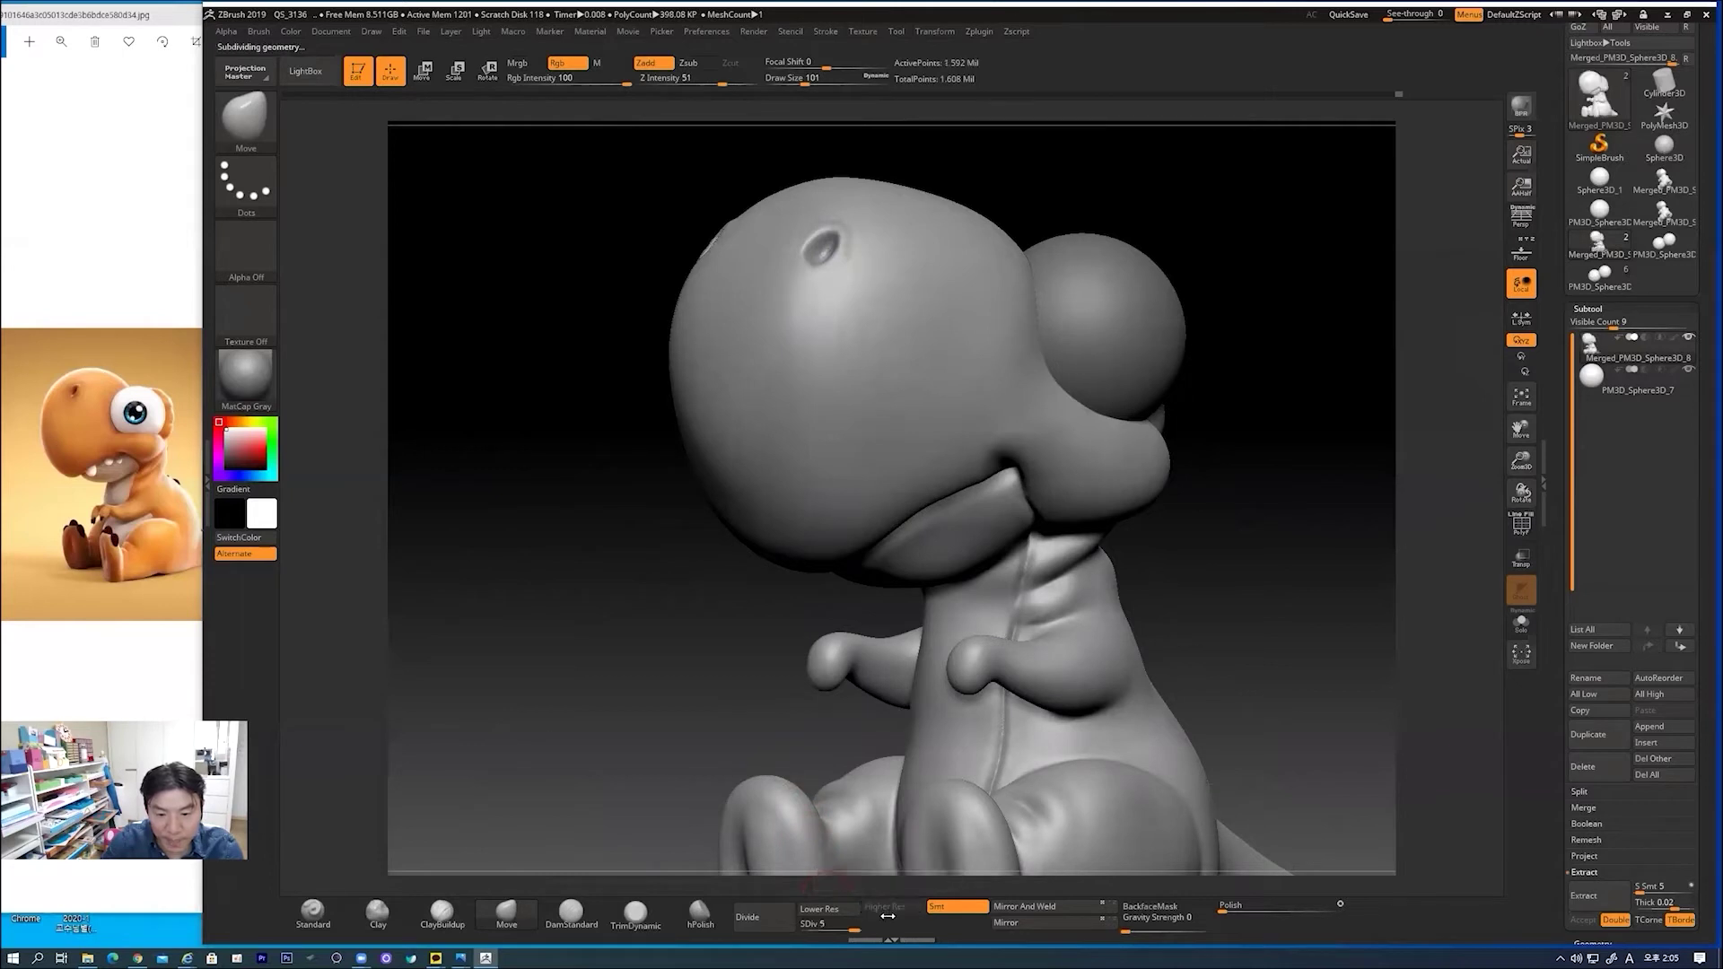
shift+drag(817, 231, 795, 269)
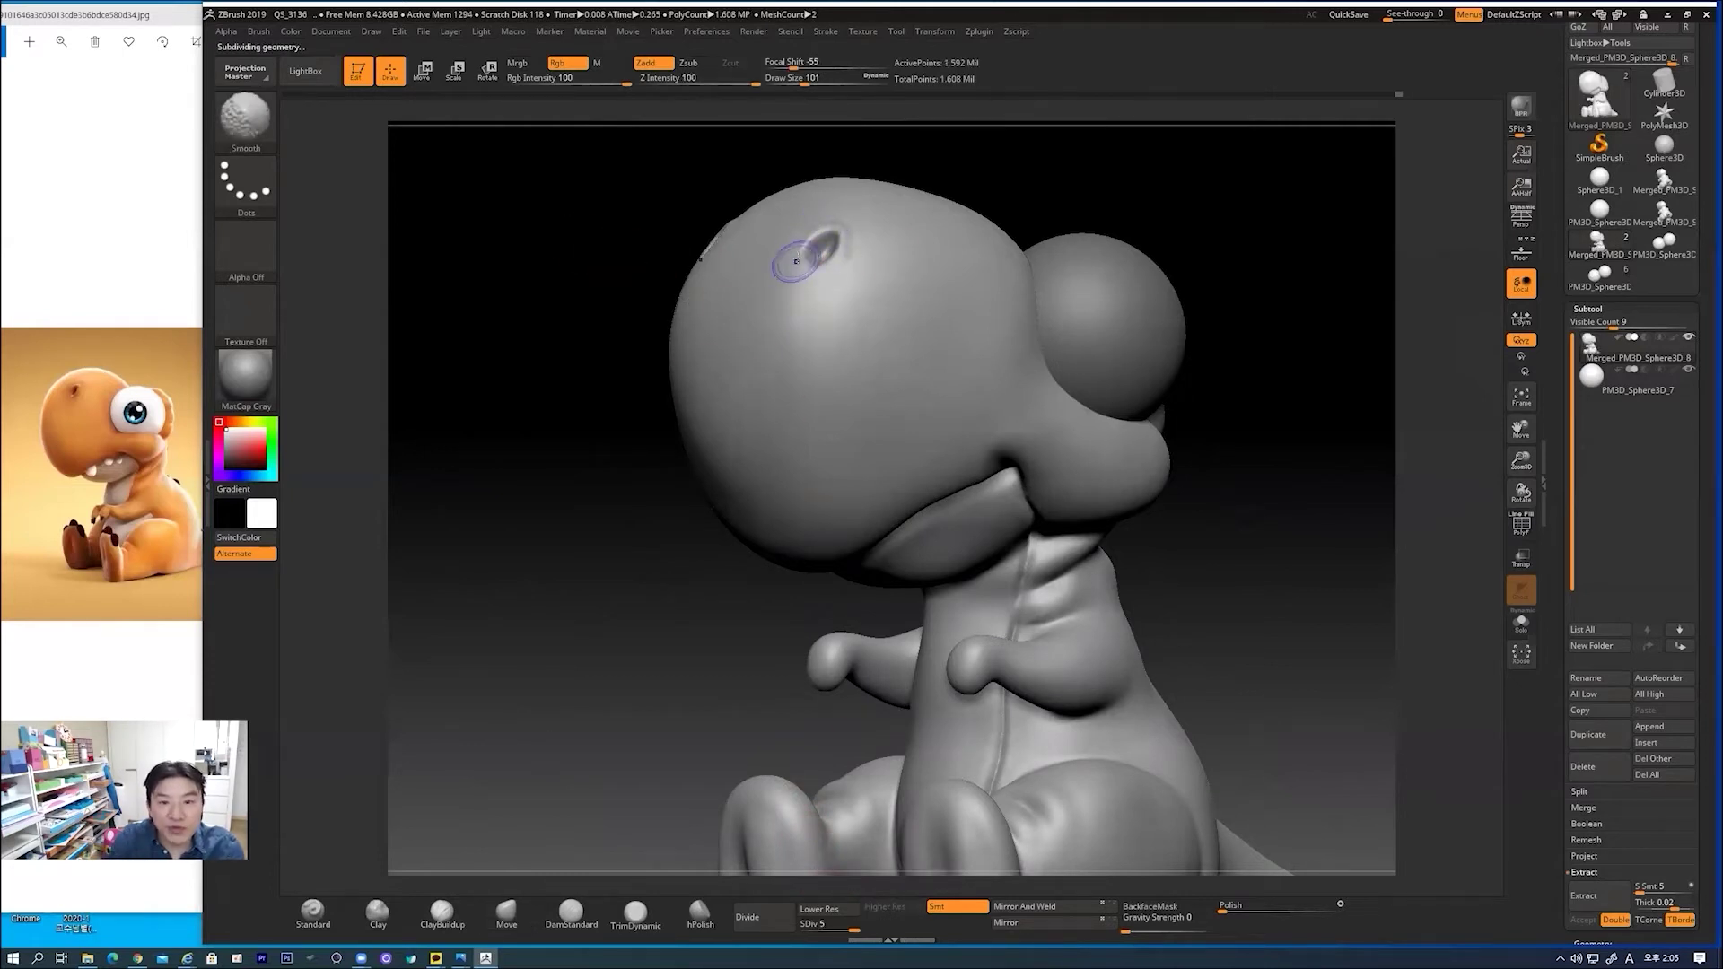
key(shift)
mouse_move(781, 248)
shift+mouse_down()
mouse_move(828, 230)
mouse_move(844, 248)
shift+mouse_up()
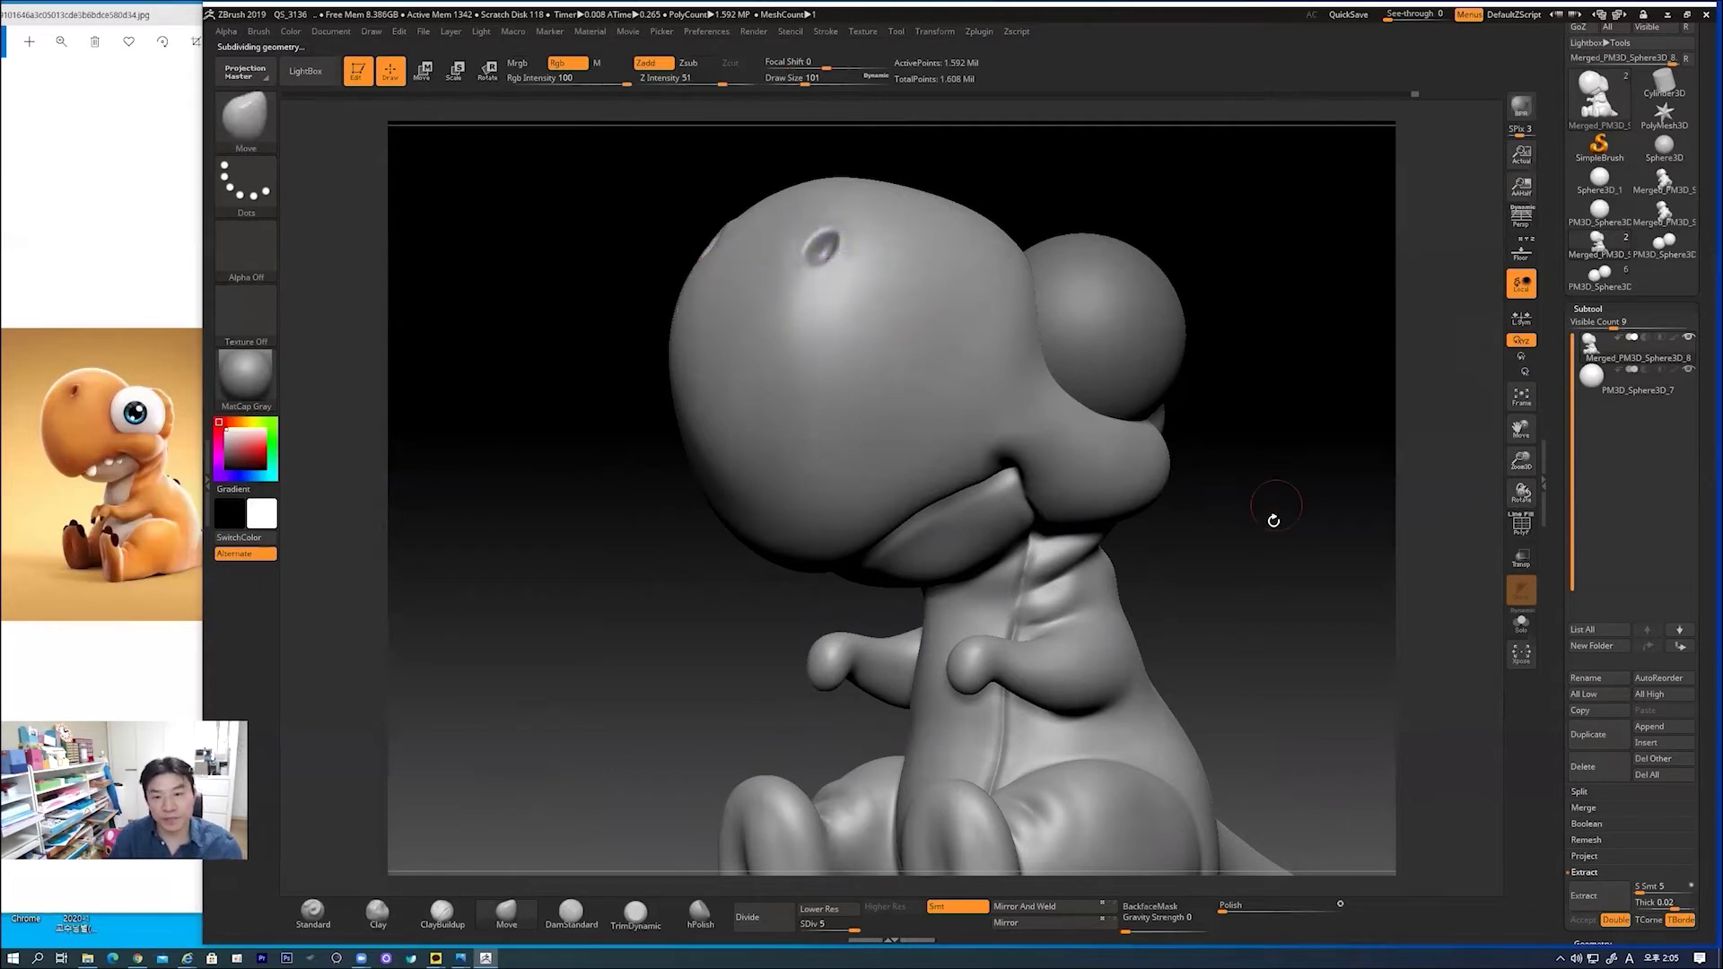
- Smooth the transitions behind the cheek and along the side of the dinosaur's head
key(f)
mouse_move(1191, 480)
mouse_down()
mouse_move(1250, 499)
mouse_move(1095, 404)
mouse_up()
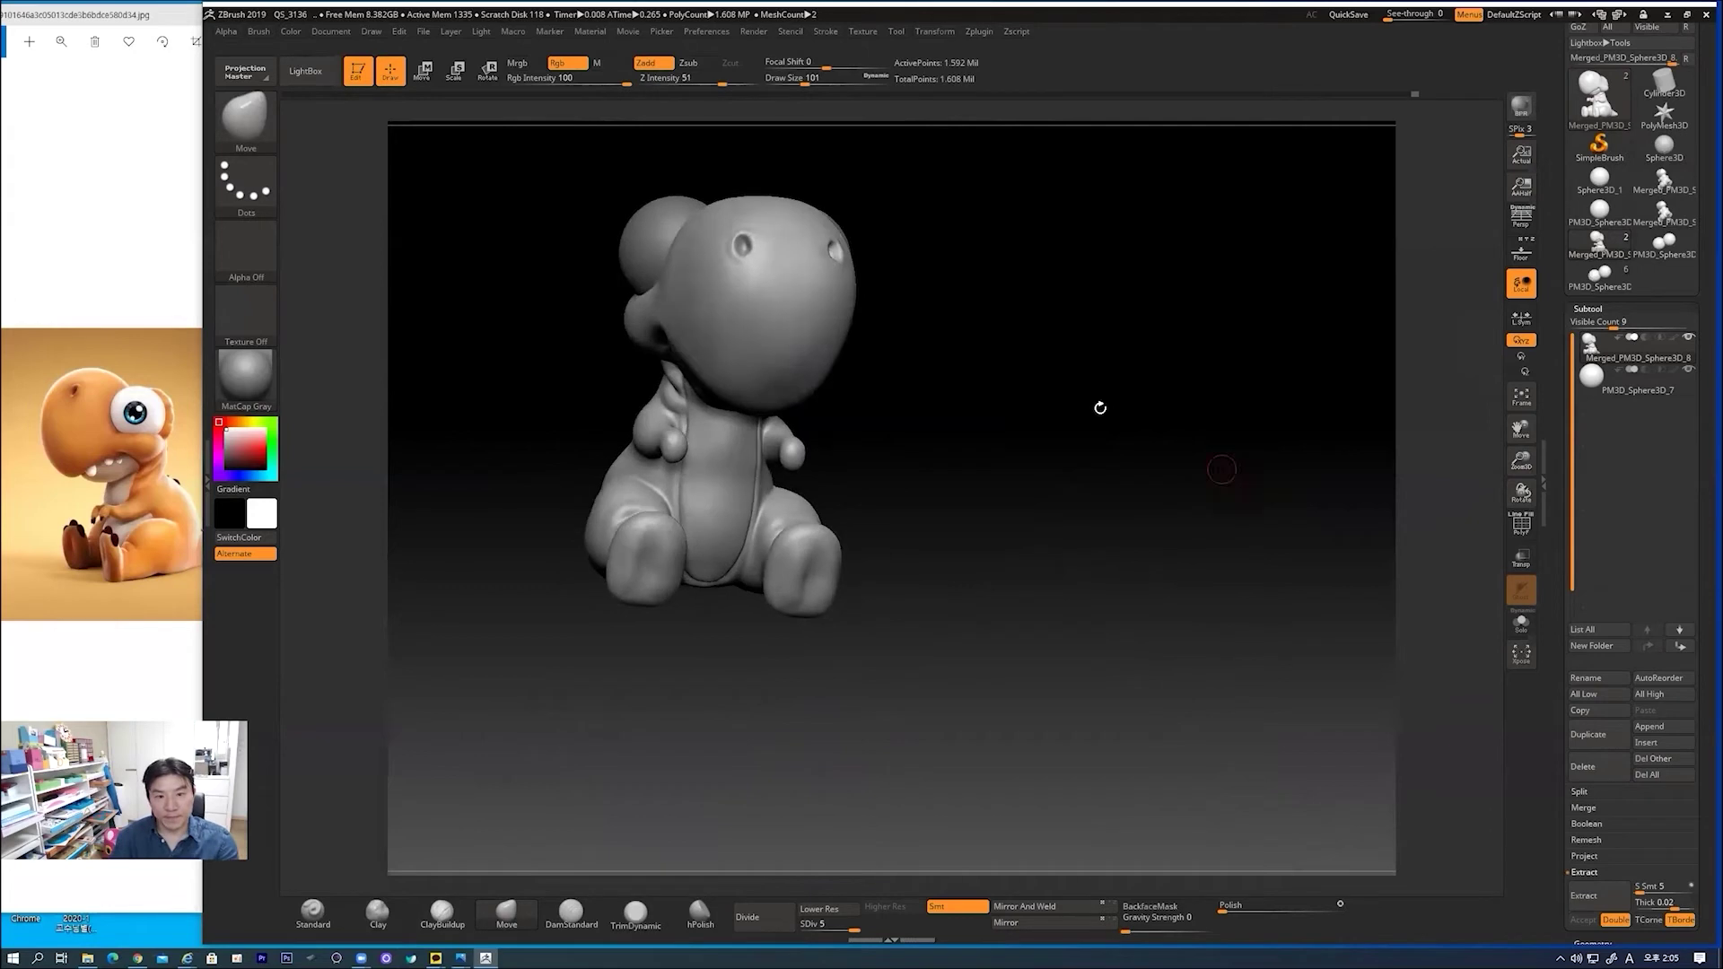
key(shift)
mouse_move(1069, 400)
mouse_down()
mouse_move(1035, 446)
mouse_move(976, 415)
mouse_move(1142, 520)
mouse_move(1061, 504)
mouse_move(965, 423)
mouse_up()
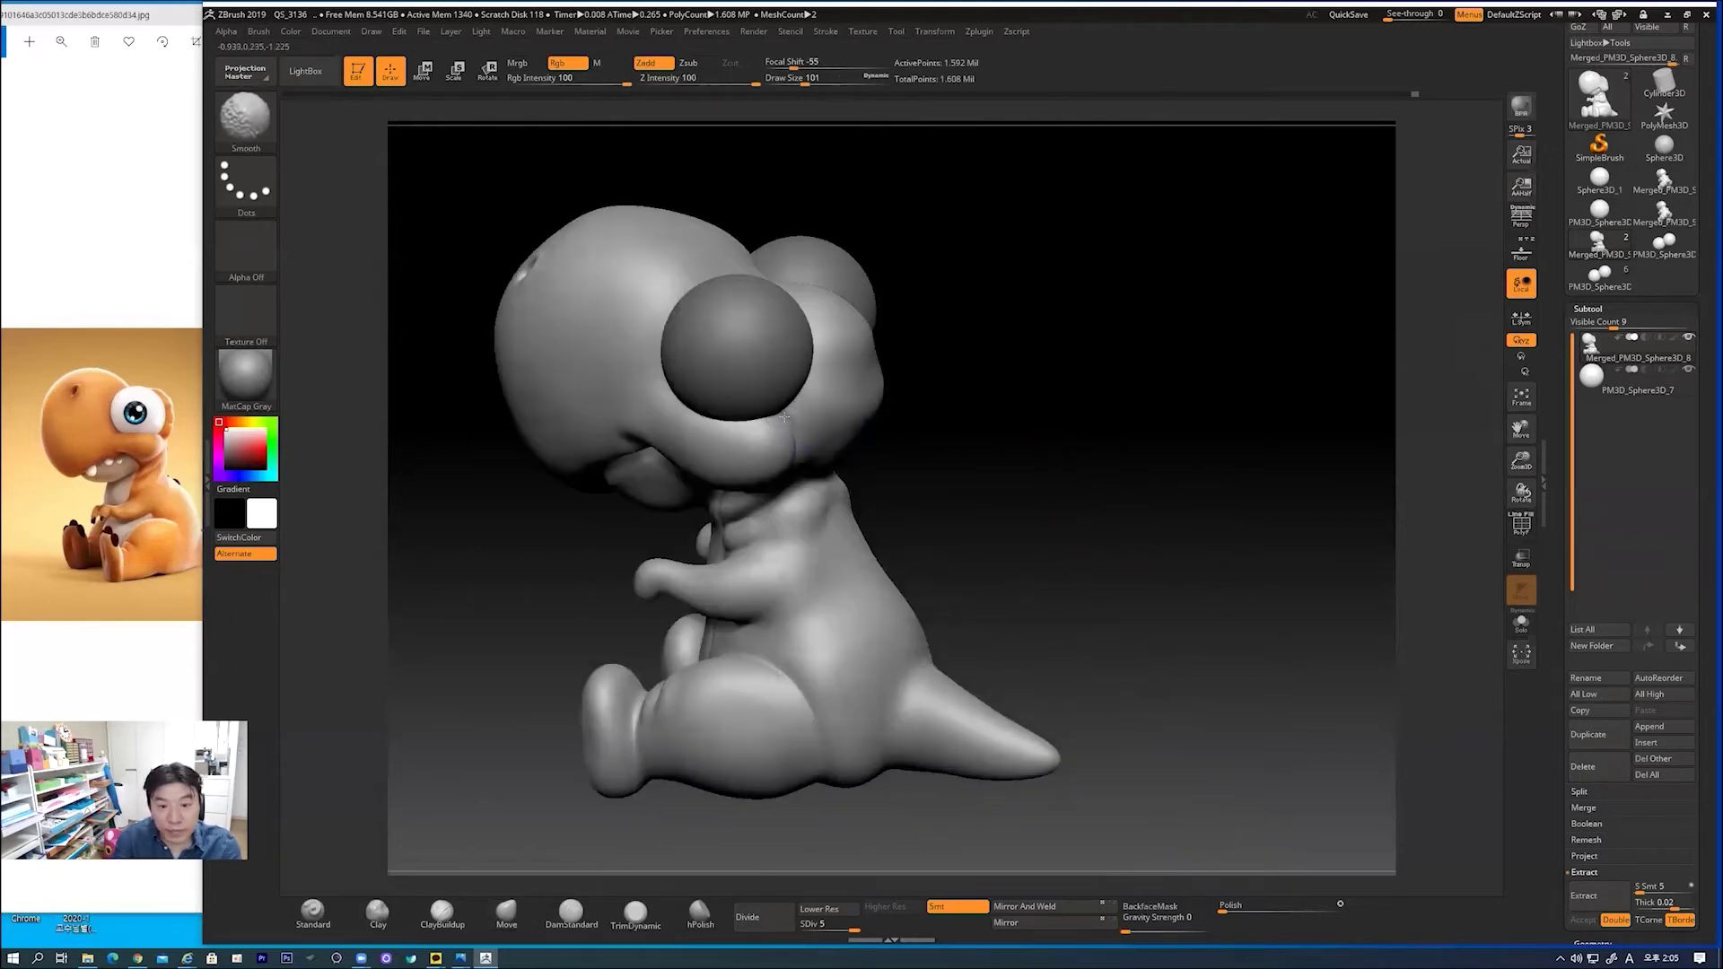
drag(915, 504, 771, 483)
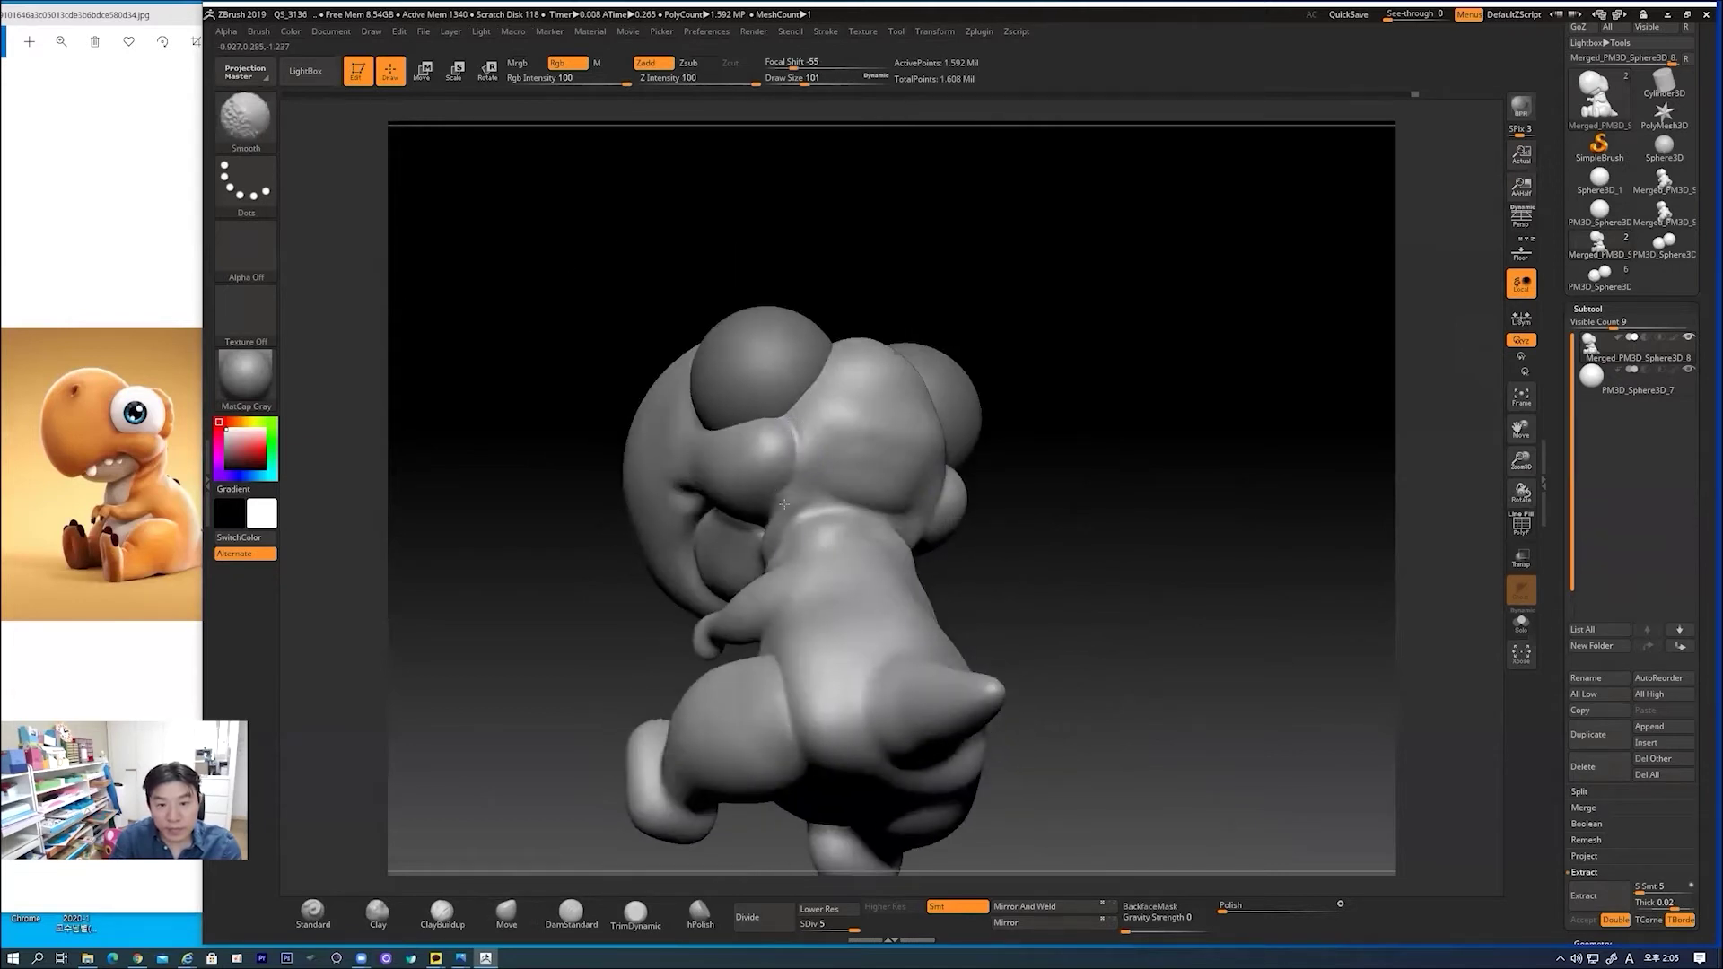
mouse_move(1050, 454)
mouse_down()
mouse_move(1096, 477)
mouse_move(661, 433)
mouse_up()
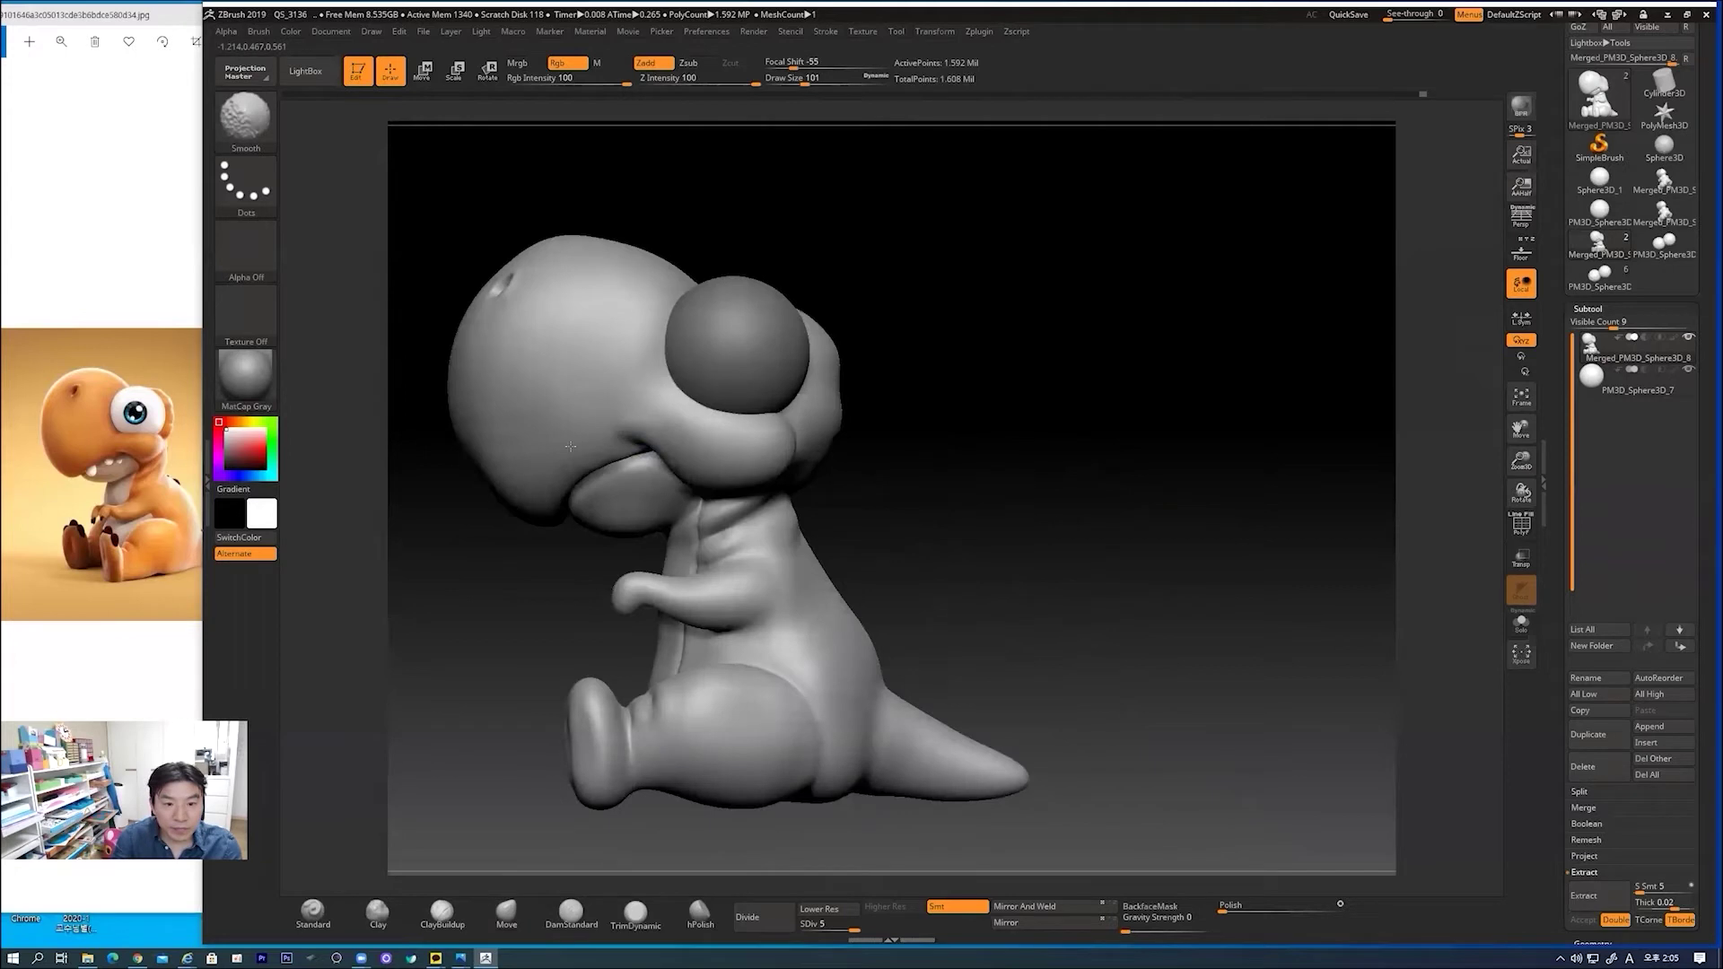
key(shift)
mouse_move(1137, 439)
mouse_down()
mouse_move(1031, 473)
mouse_move(1032, 428)
mouse_up()
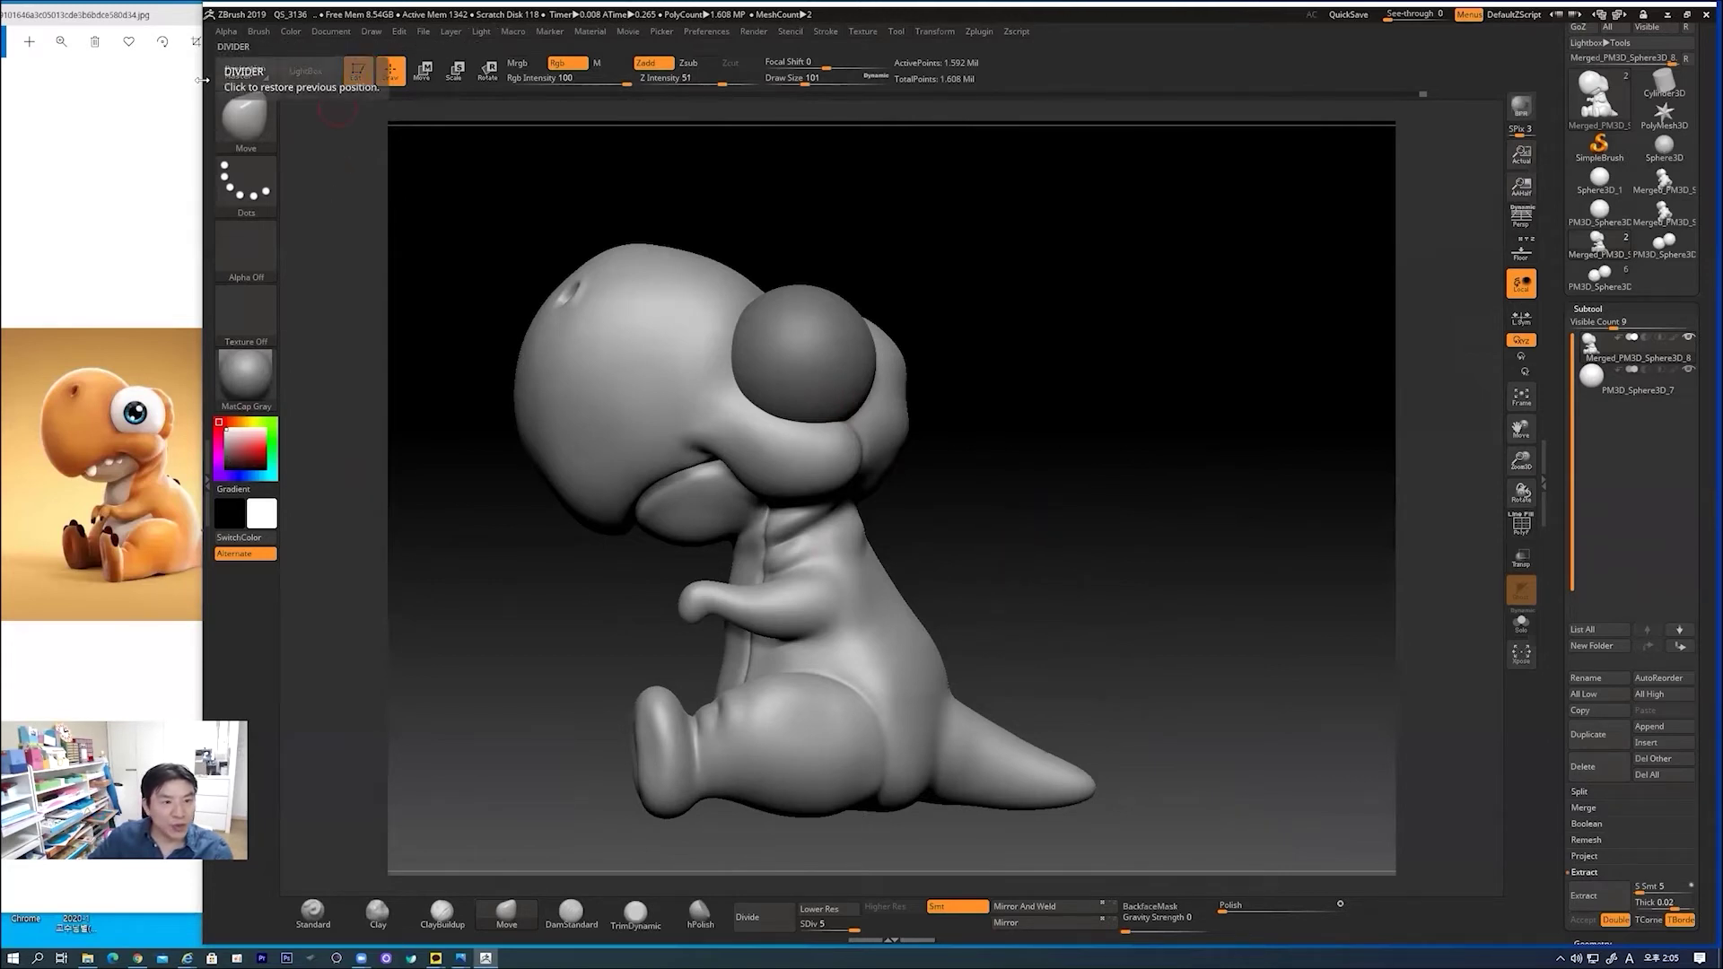
- Append the PM3D_Sphere3D_2 mesh as a new subtool and turn on transparency to see through the other subtools
drag(197, 90, 193, 90)
ctrl+right_drag(1055, 524, 990, 511)
drag(989, 510, 996, 513)
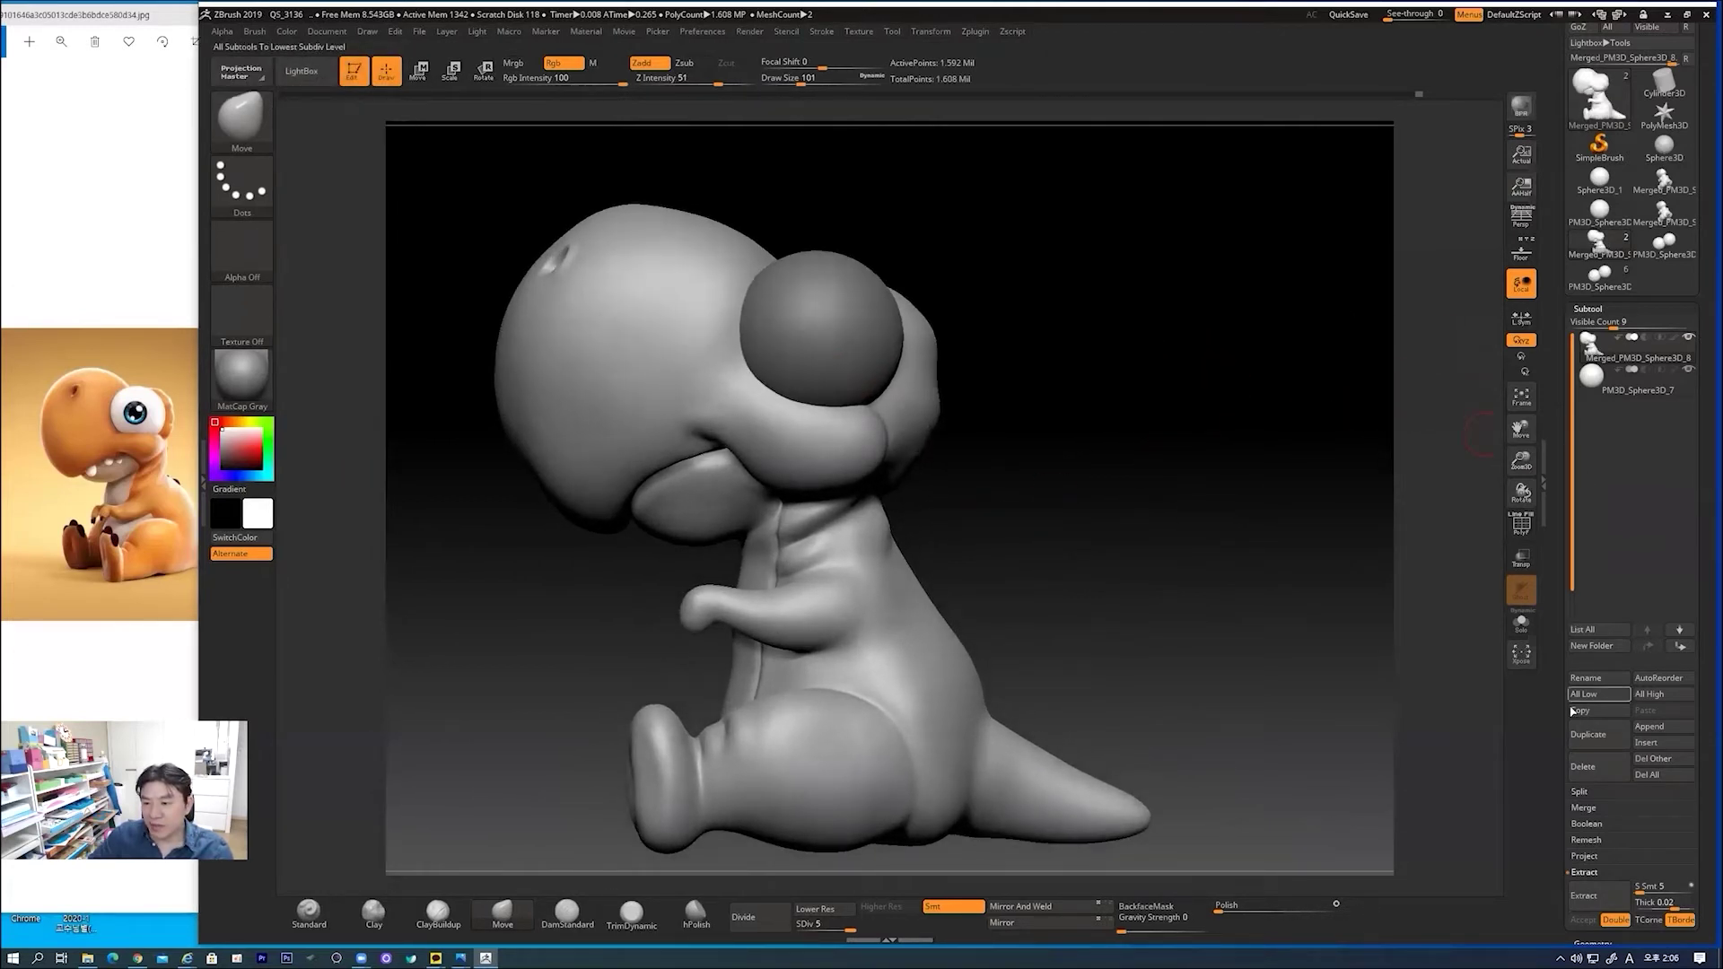
click(1666, 731)
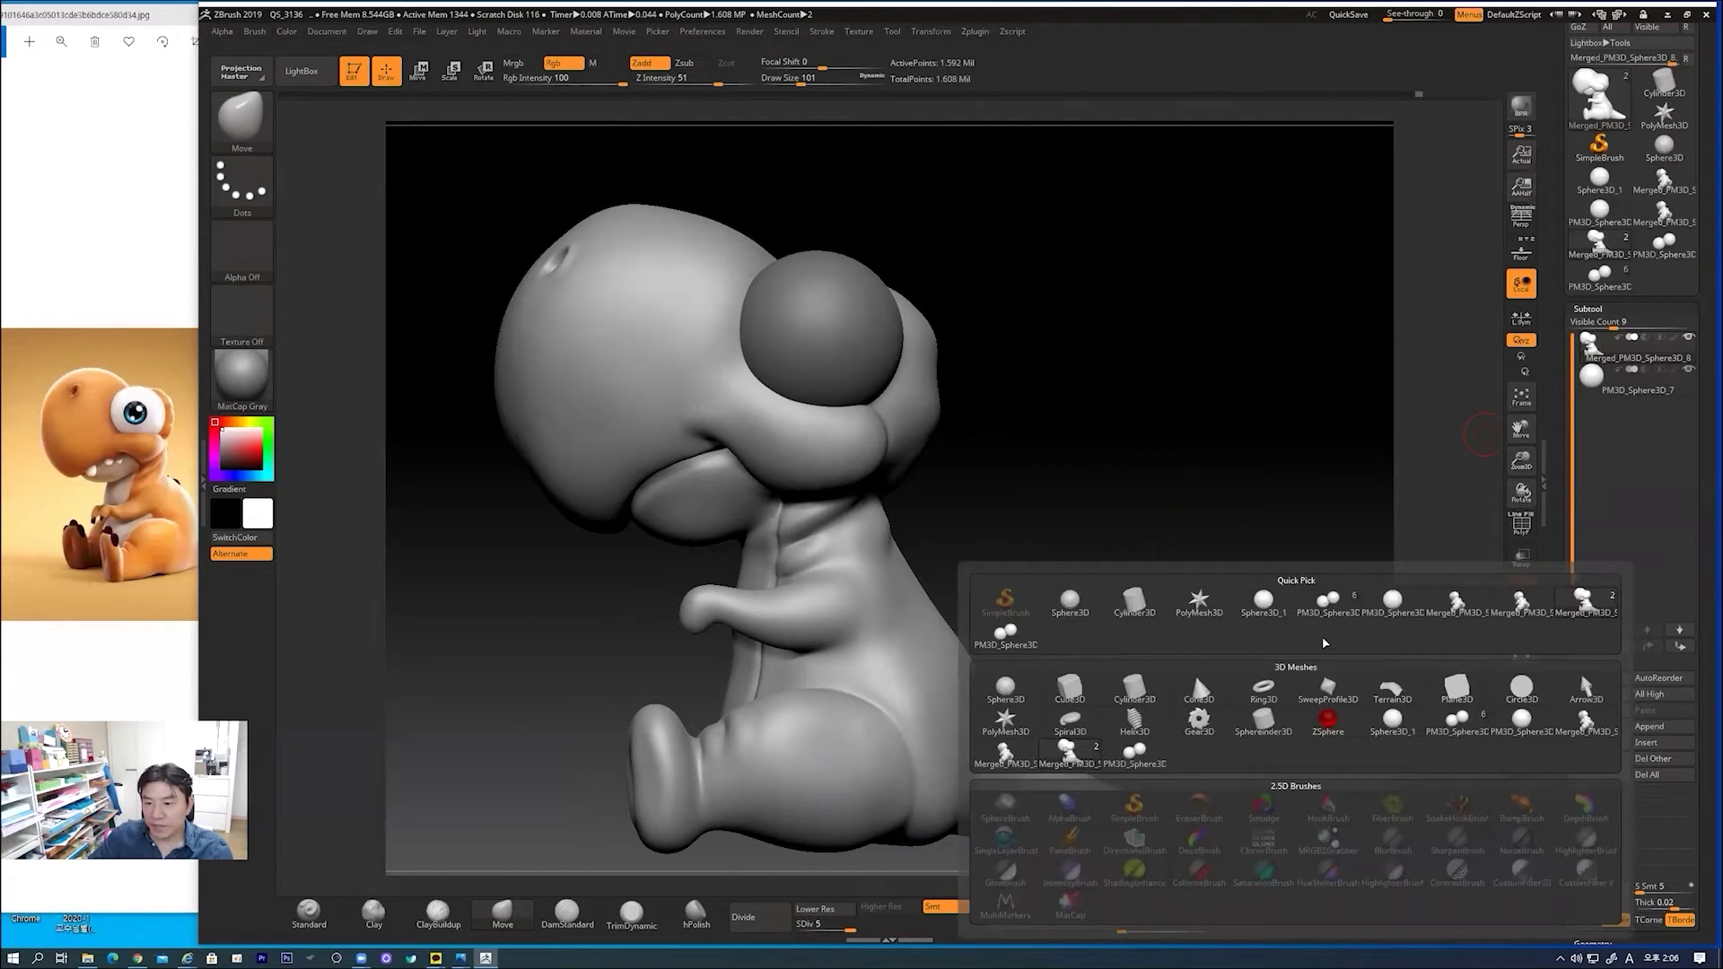
mouse_move(1389, 608)
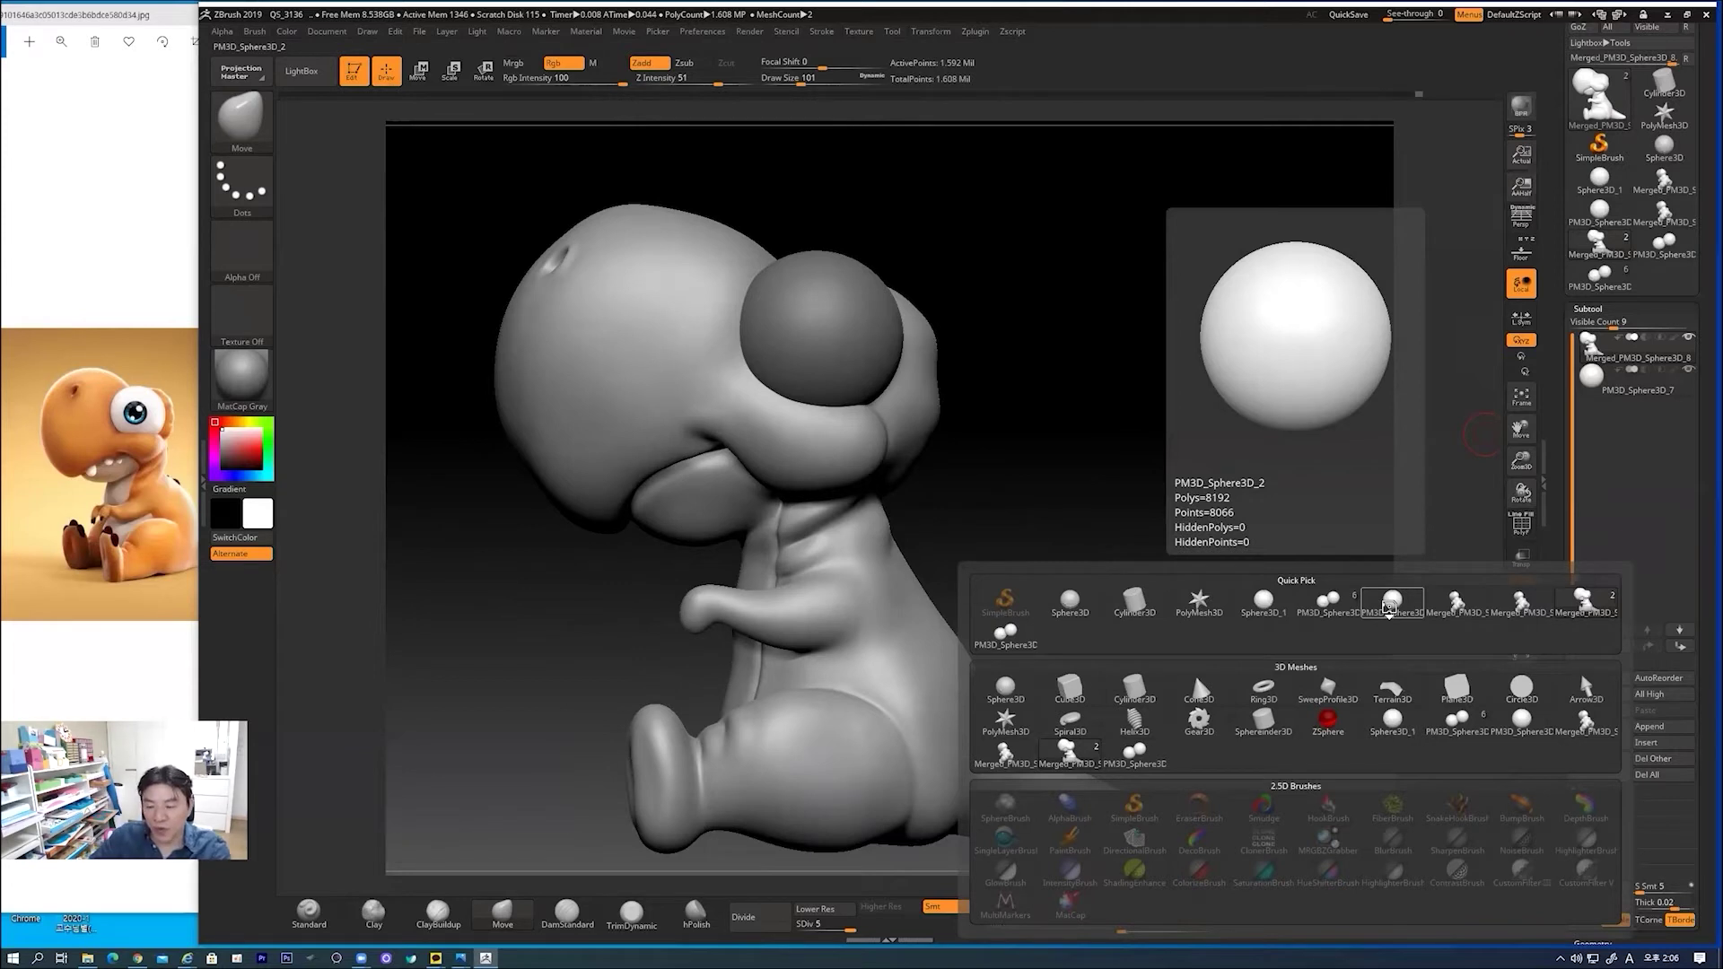
click(1390, 610)
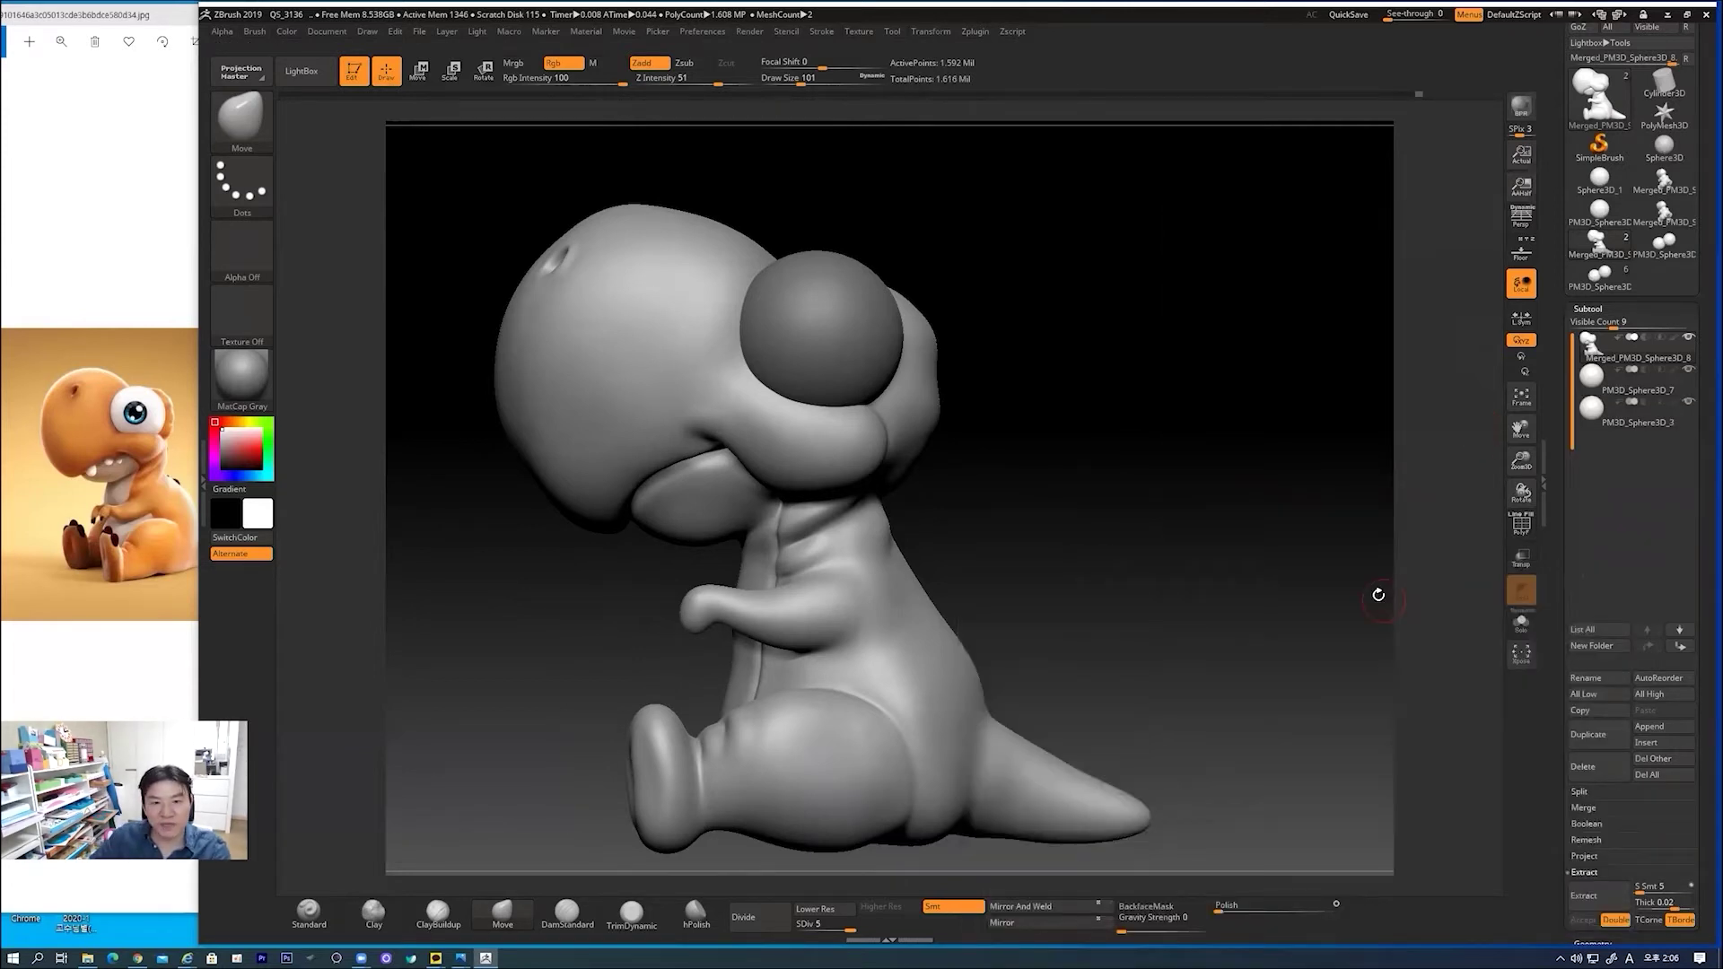
click(1521, 556)
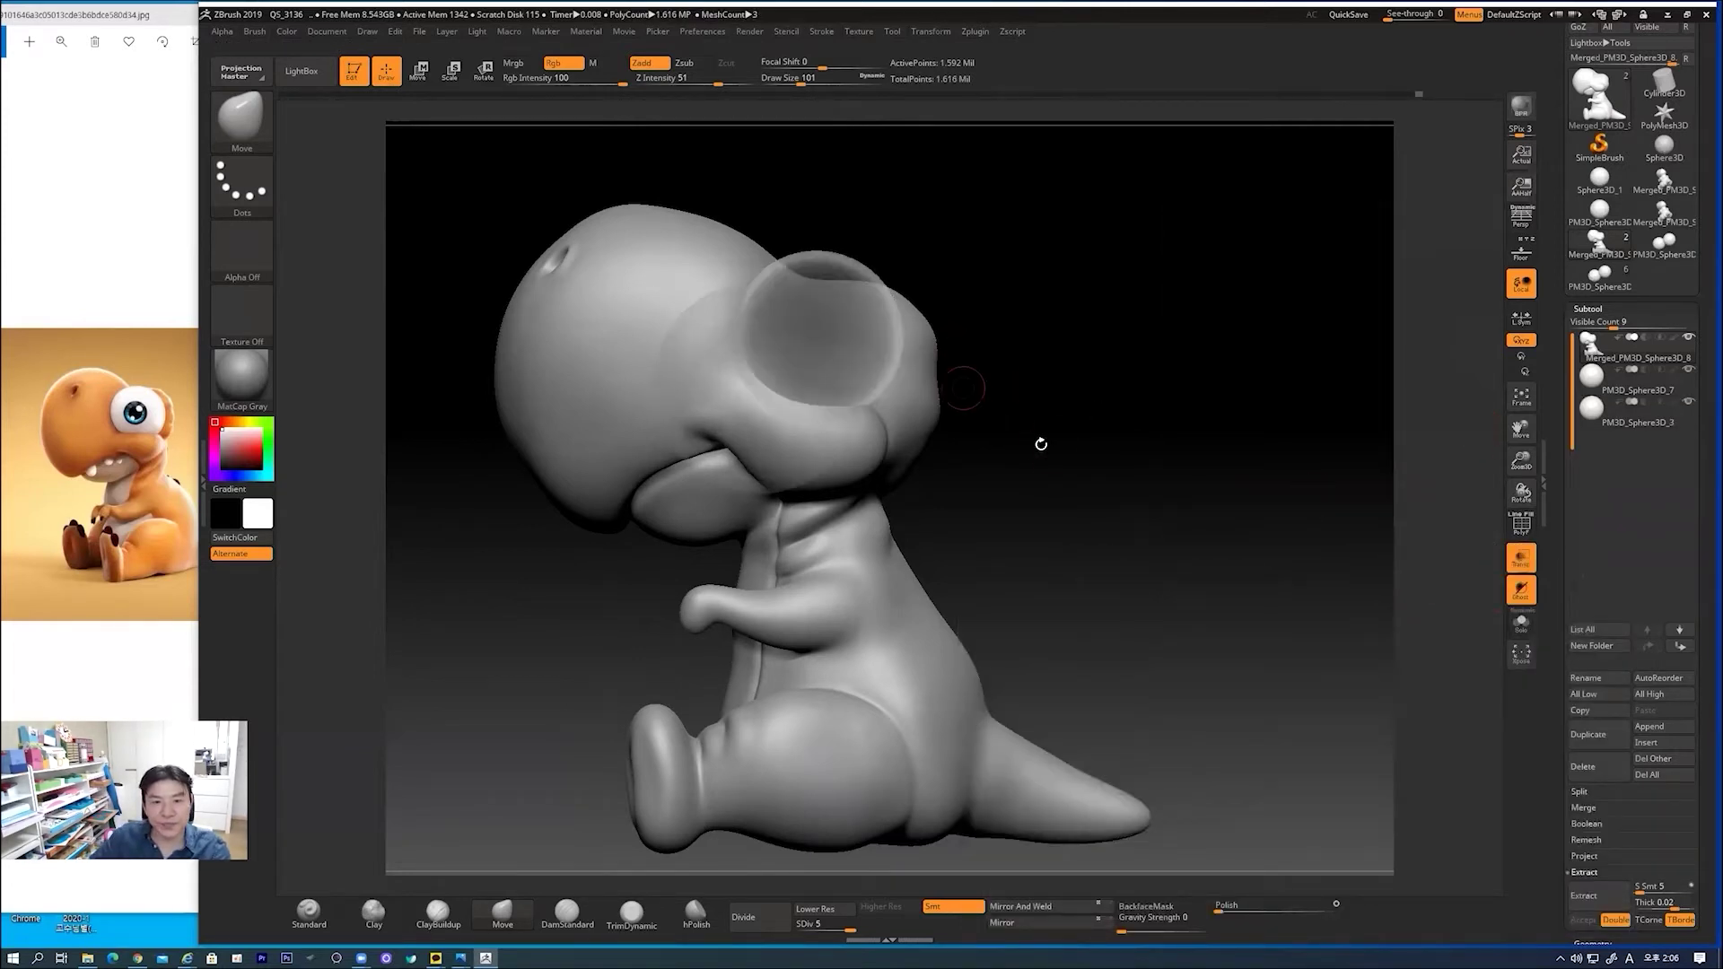
- Move the PM3D_Sphere3D_3 sphere out in front of the body and scale it into a narrow upright ellipsoid
click(1603, 420)
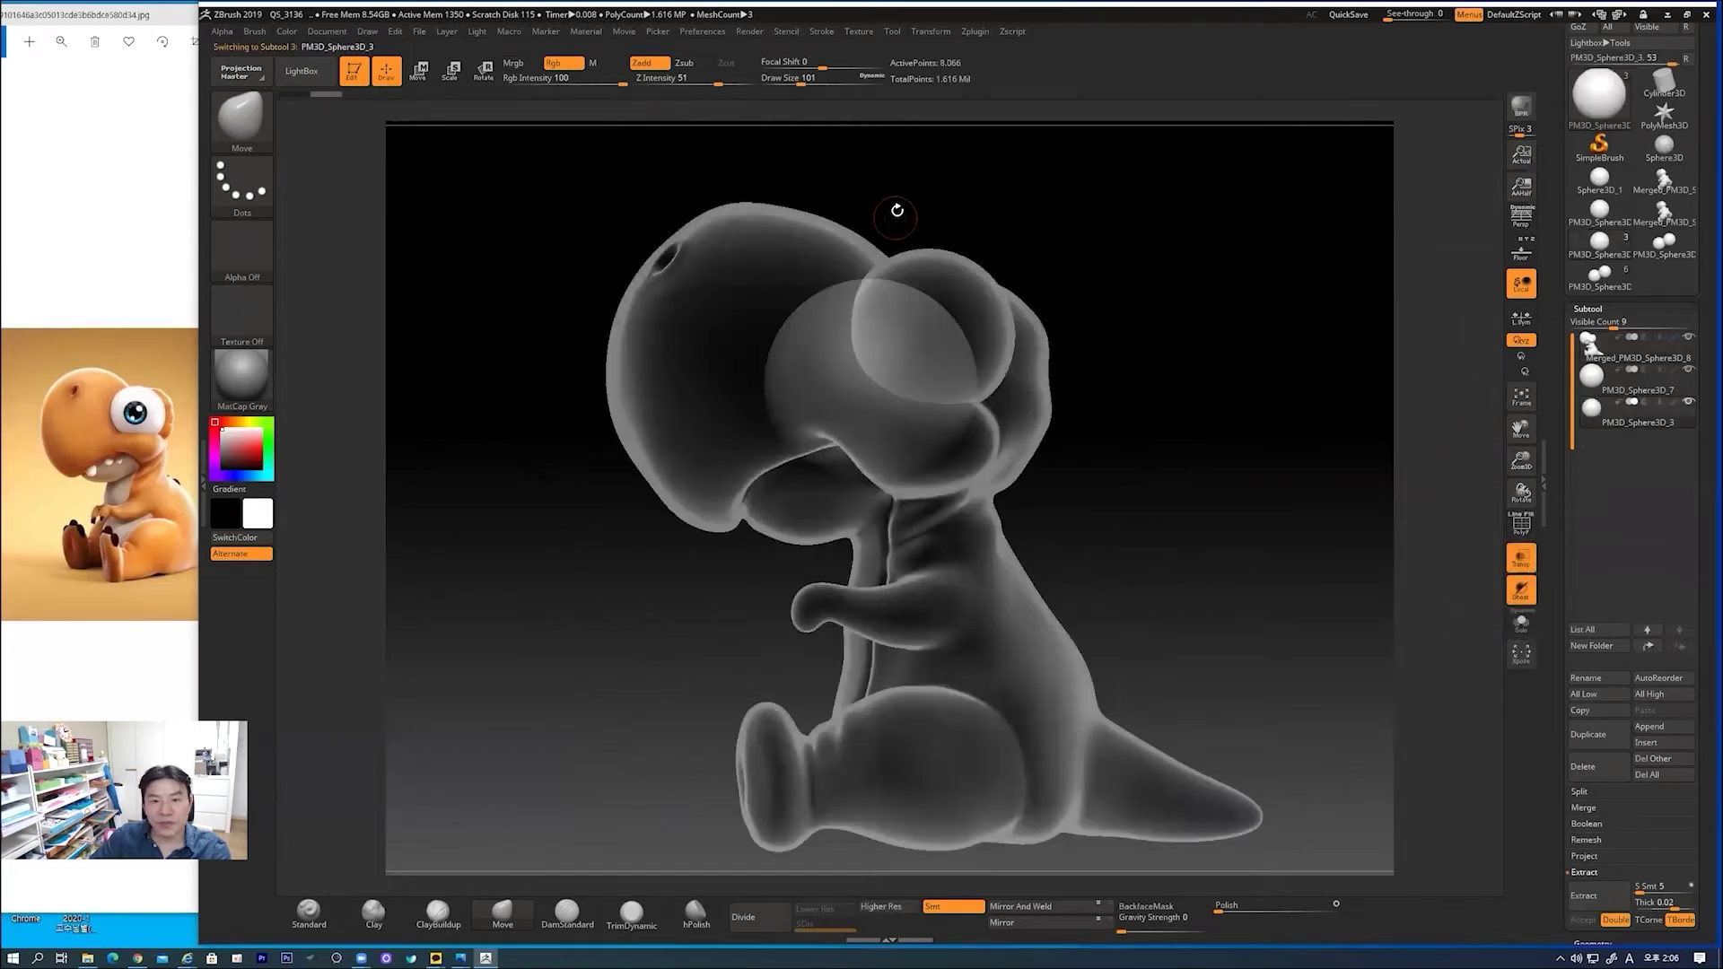
click(421, 70)
drag(923, 325, 689, 525)
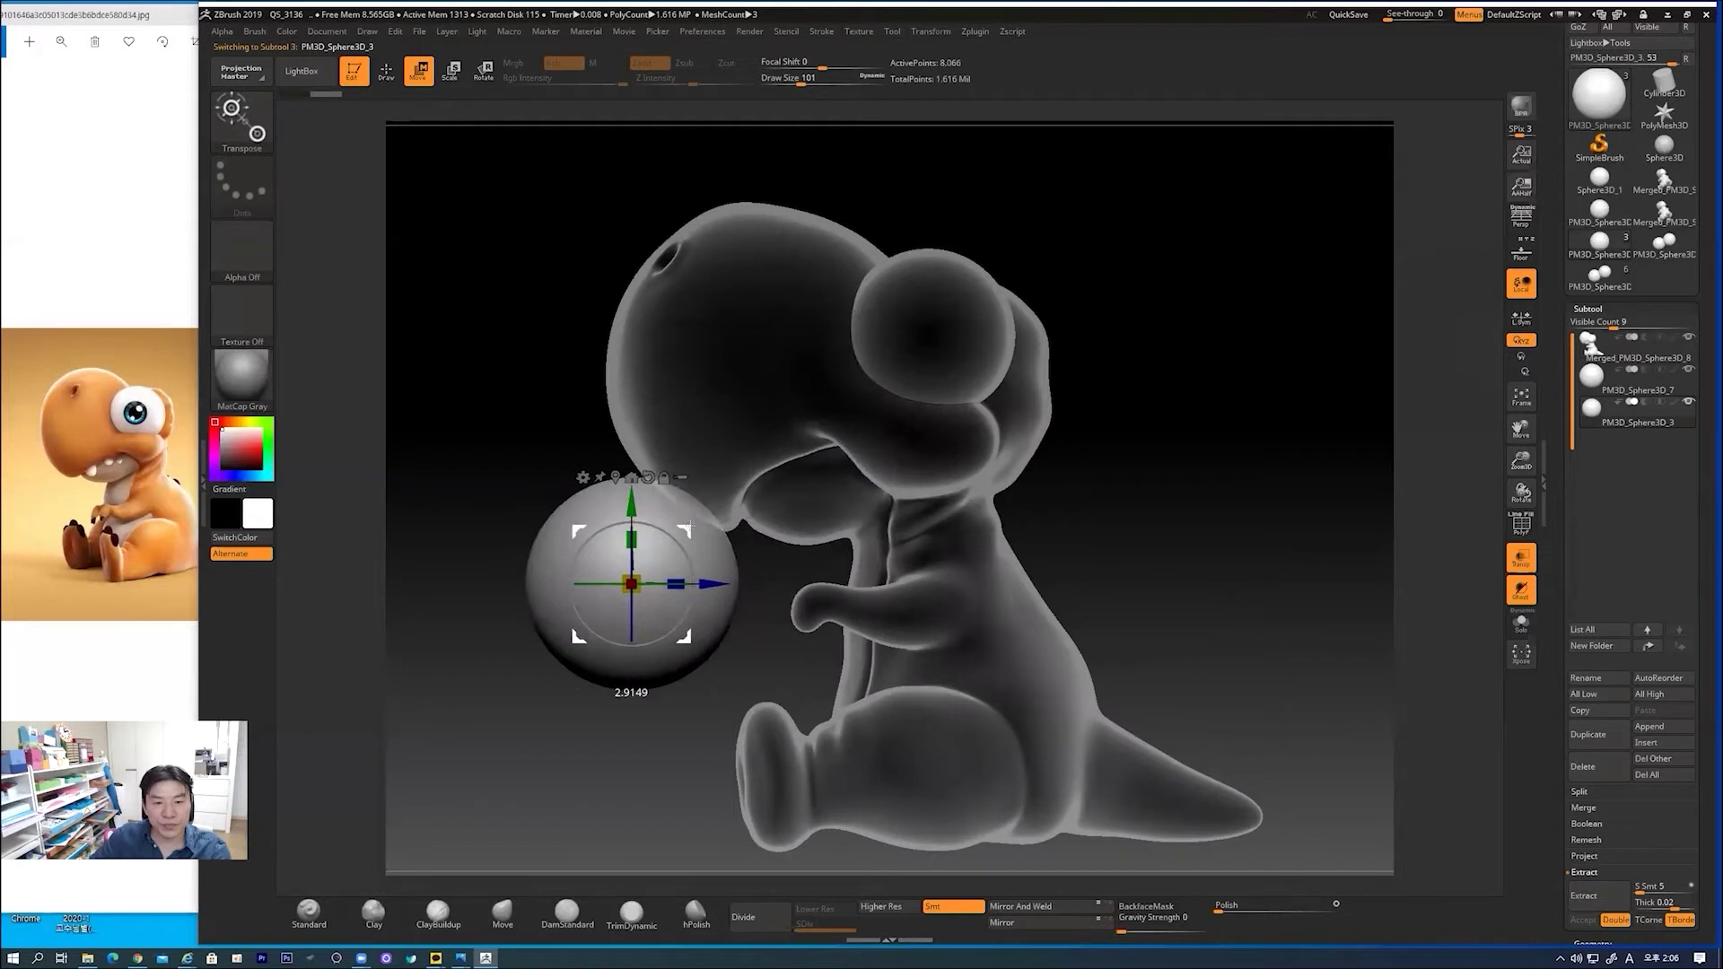
drag(677, 584, 640, 585)
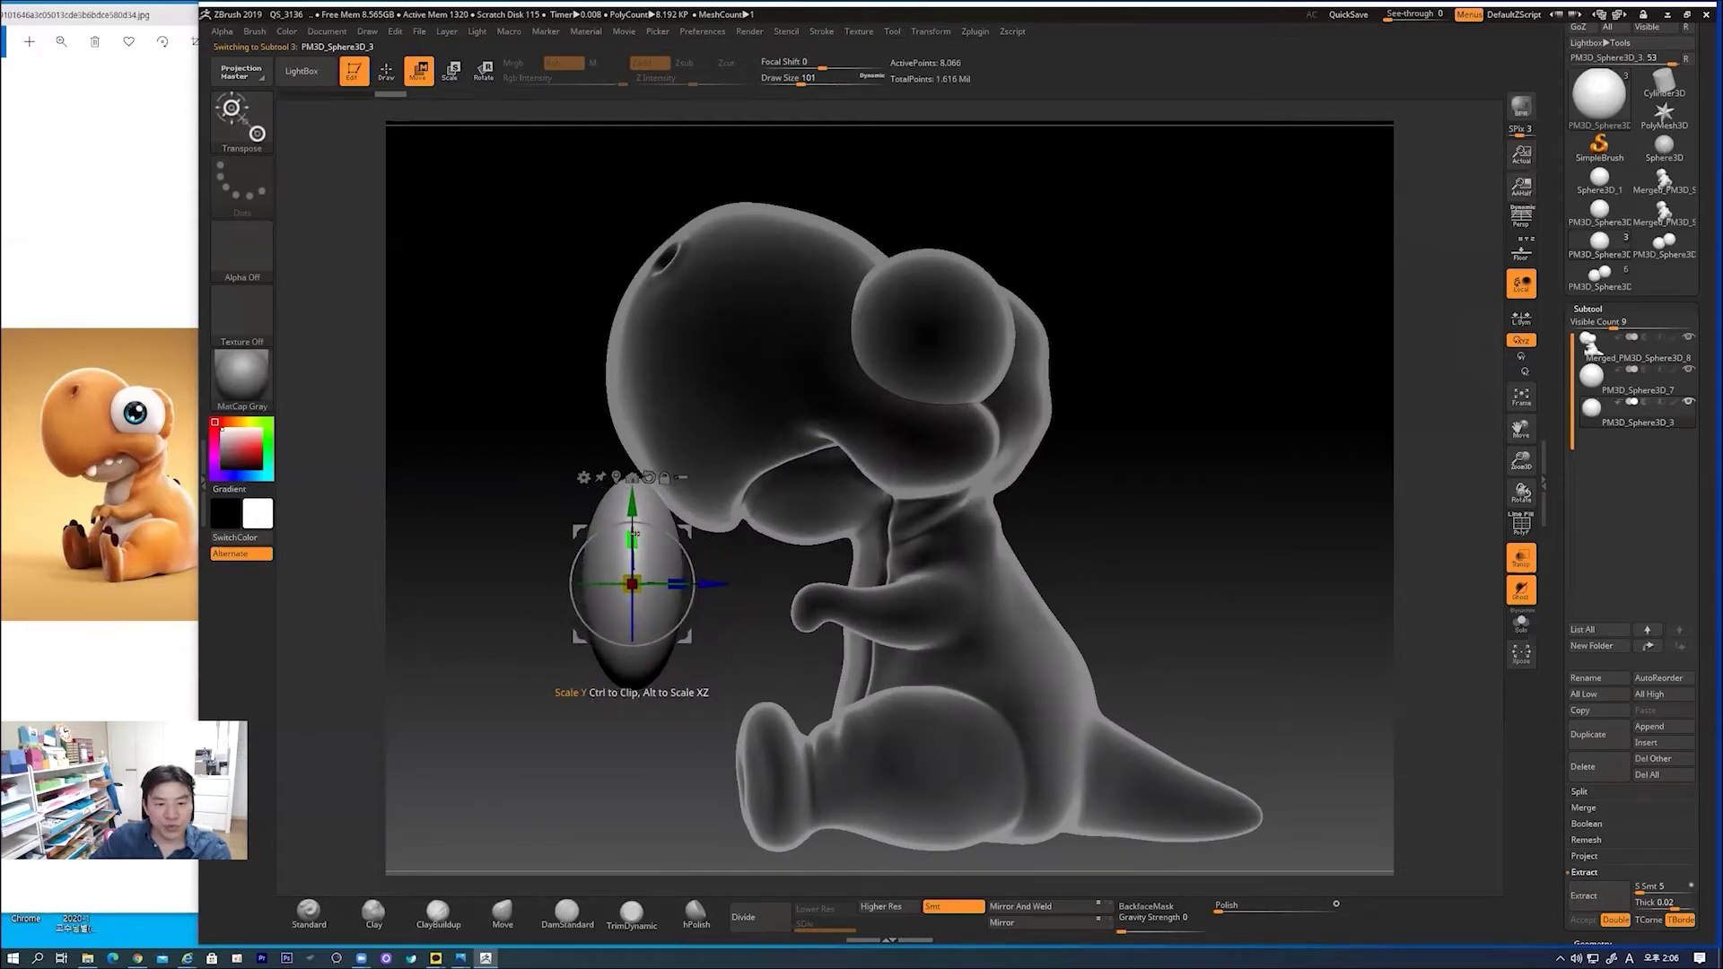
drag(632, 585, 635, 665)
- Shrink the ellipsoid and position it as a tooth at the front of the dinosaur's mouth
drag(500, 631, 656, 584)
drag(821, 523, 728, 513)
drag(648, 579, 761, 473)
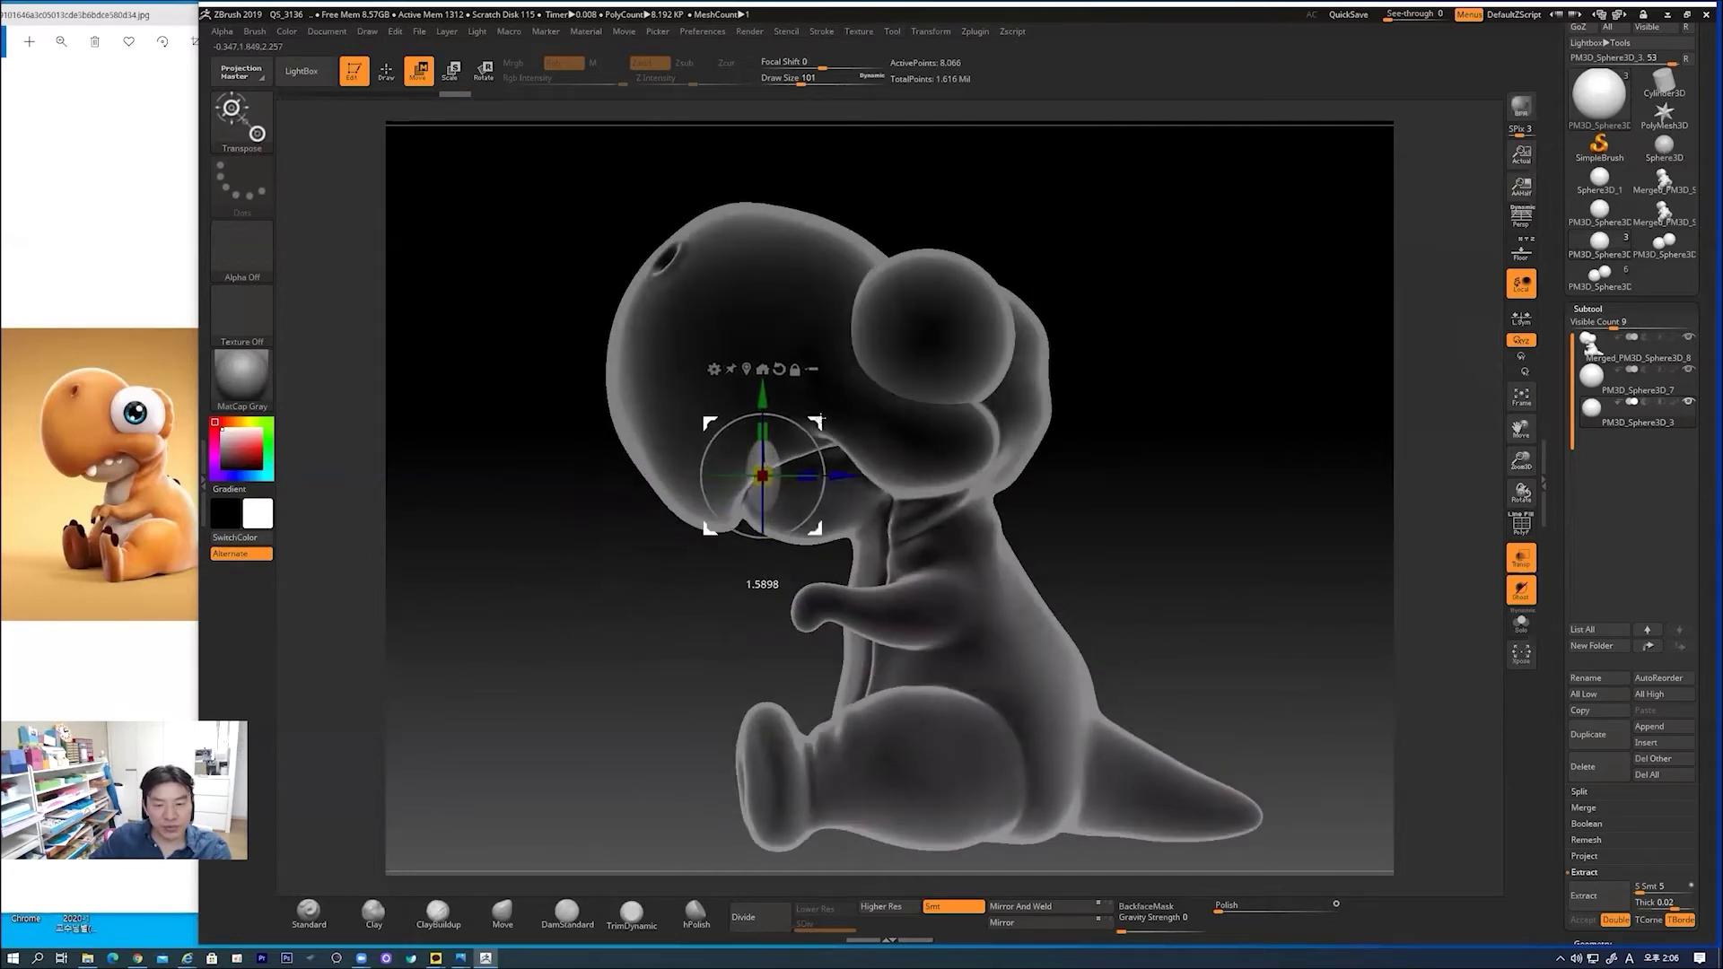
ctrl+right_drag(674, 637, 762, 678)
drag(705, 681, 759, 673)
drag(840, 478, 1032, 485)
drag(1129, 625, 1069, 634)
alt+drag(919, 677, 860, 680)
ctrl+right_drag(860, 680, 924, 695)
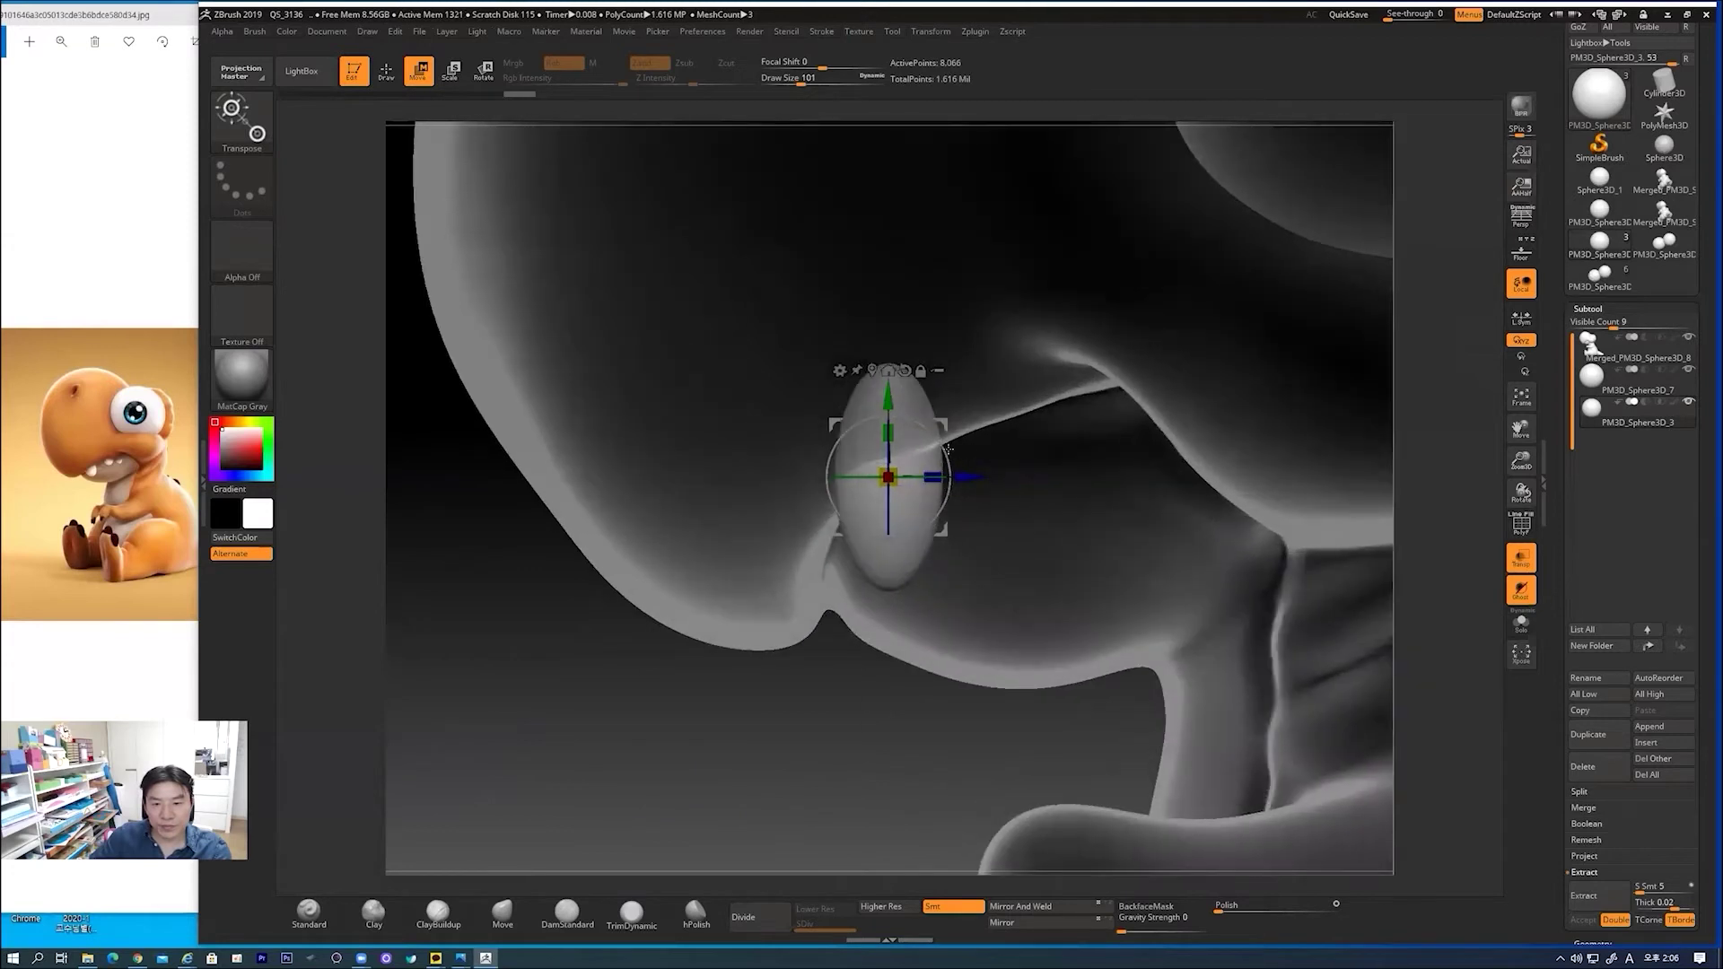
- Tilt the tooth to follow the mouth line, slim it and turn off transparency
drag(948, 424, 927, 456)
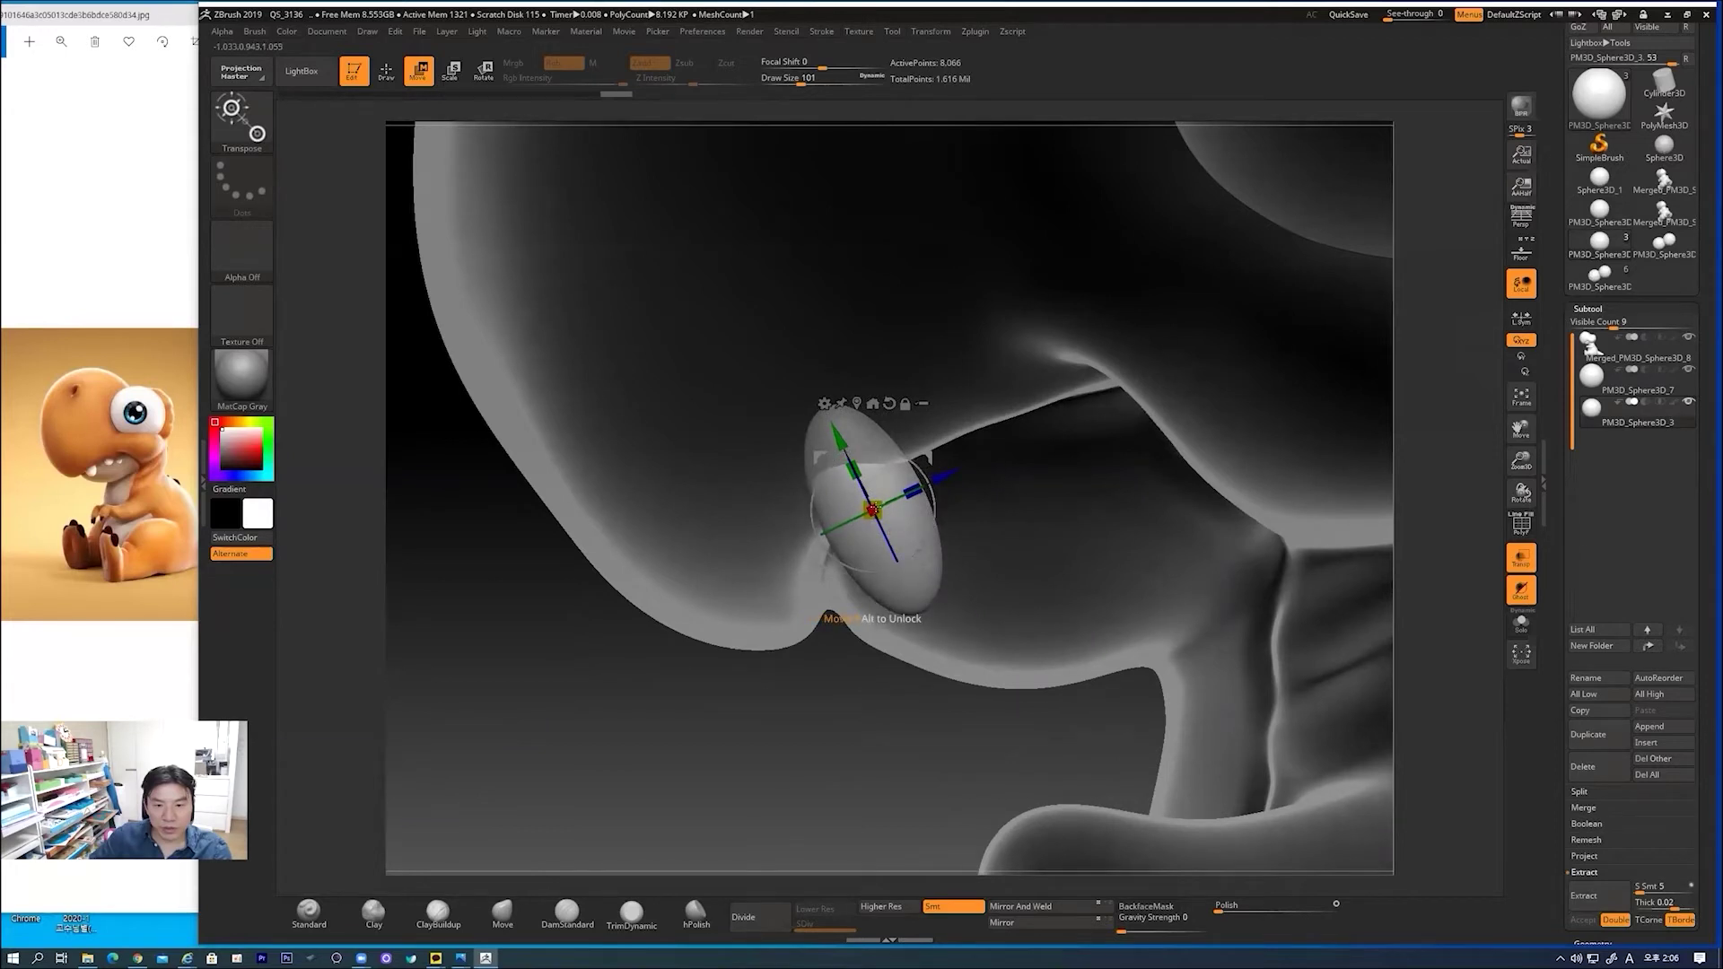
drag(875, 505, 917, 444)
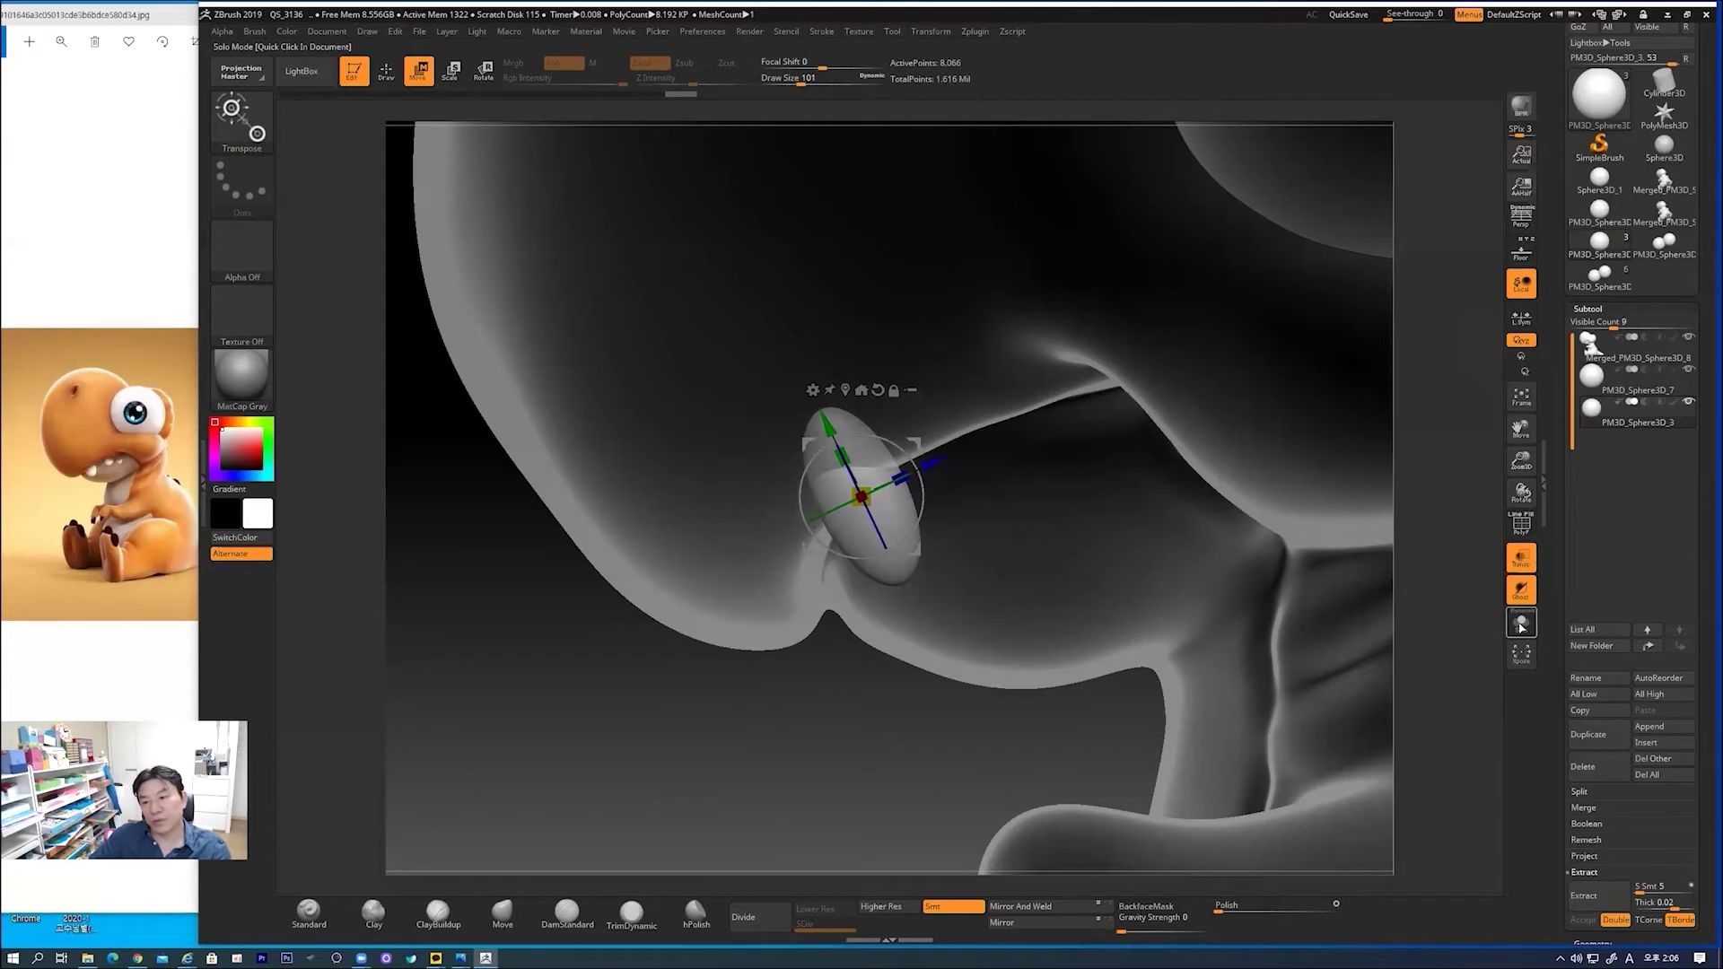
click(1521, 557)
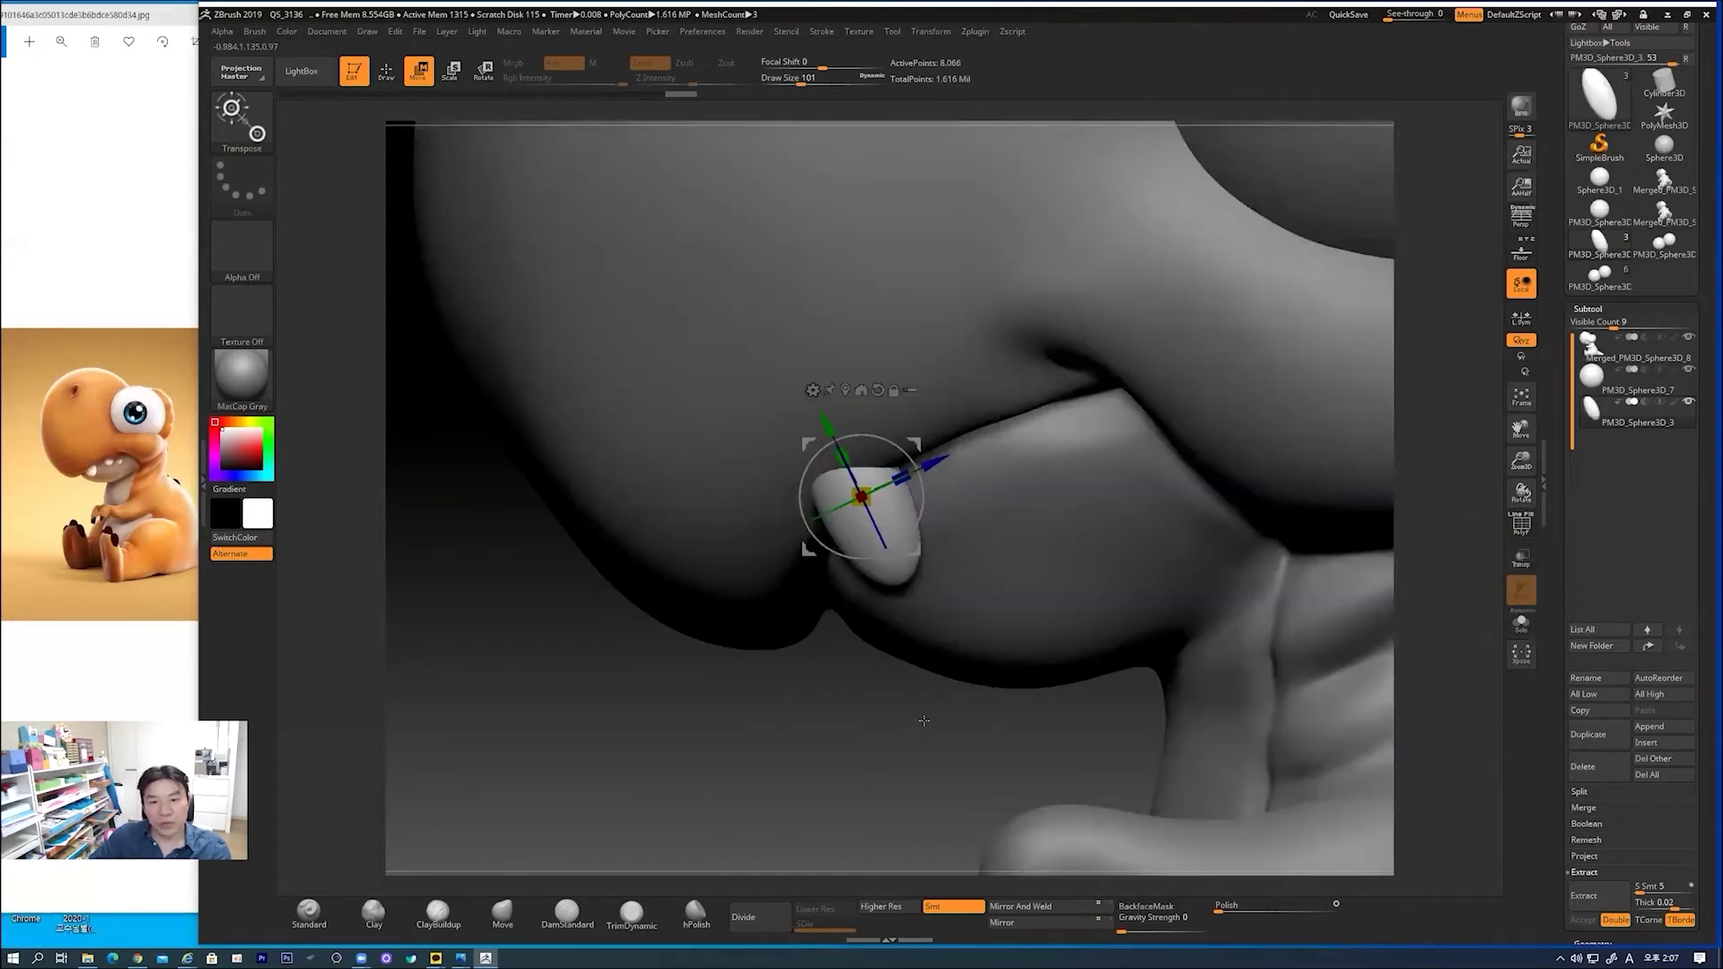
- Scale the front tooth and shift it sideways so it sits against the lower jaw
drag(896, 655, 939, 459)
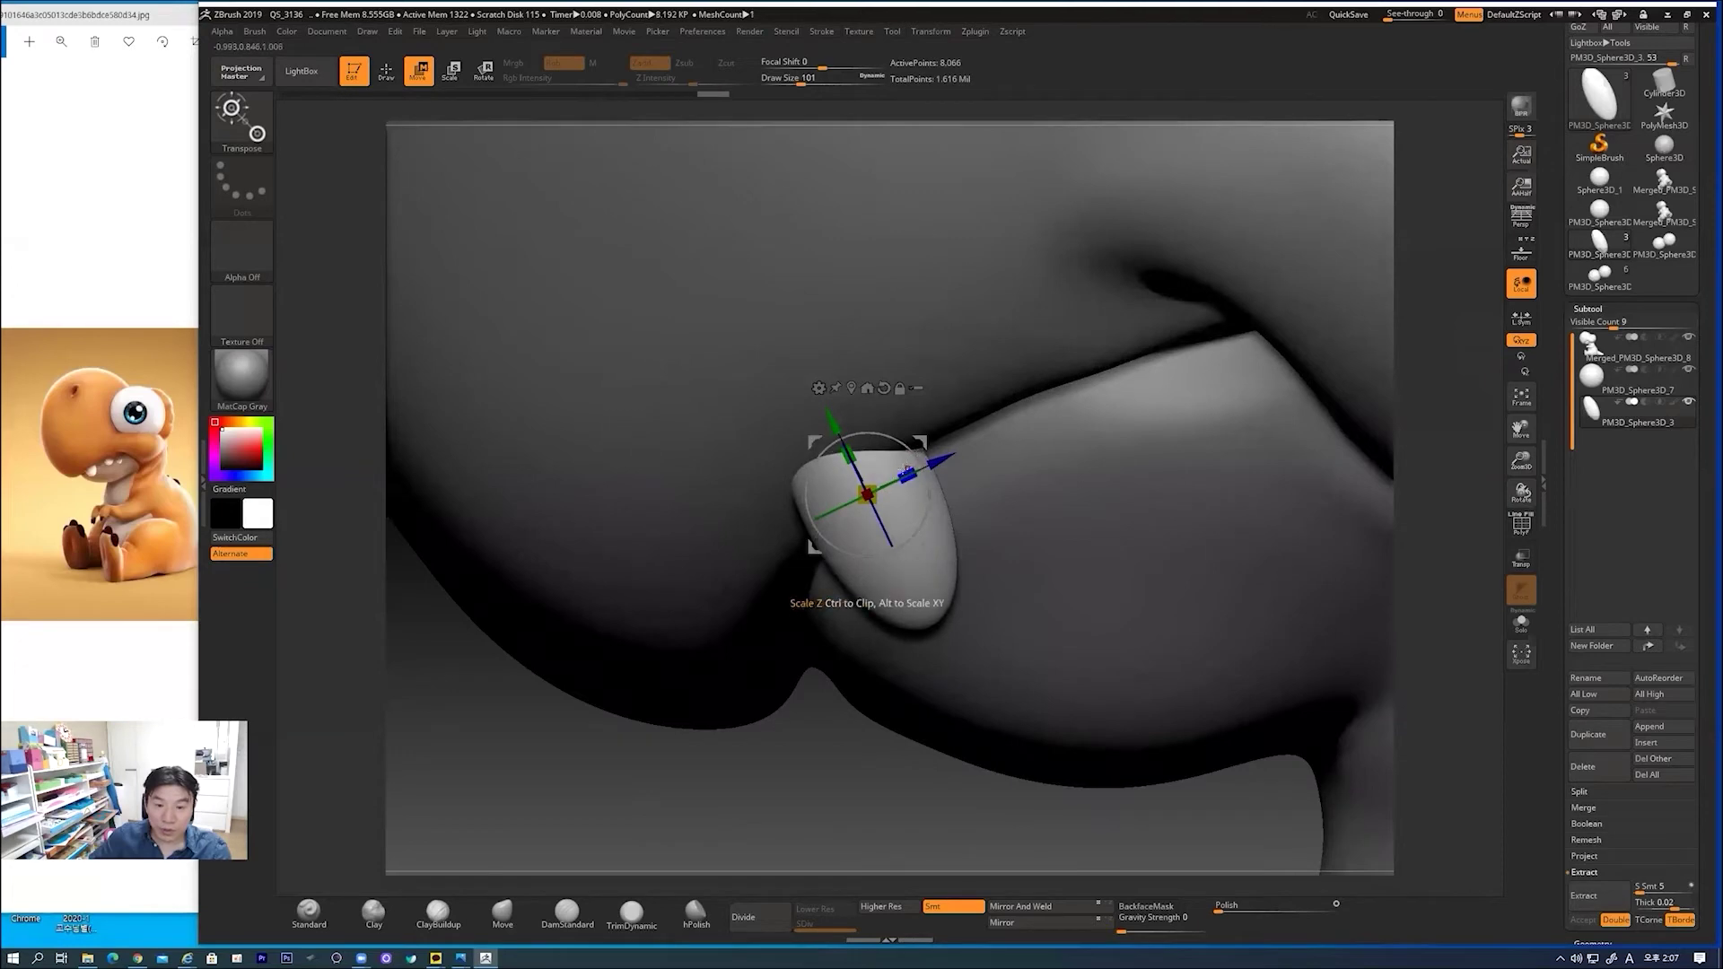
drag(809, 710, 1005, 718)
drag(942, 505, 936, 504)
drag(1427, 693, 1193, 687)
drag(892, 480, 876, 487)
drag(785, 758, 907, 765)
drag(909, 532, 897, 521)
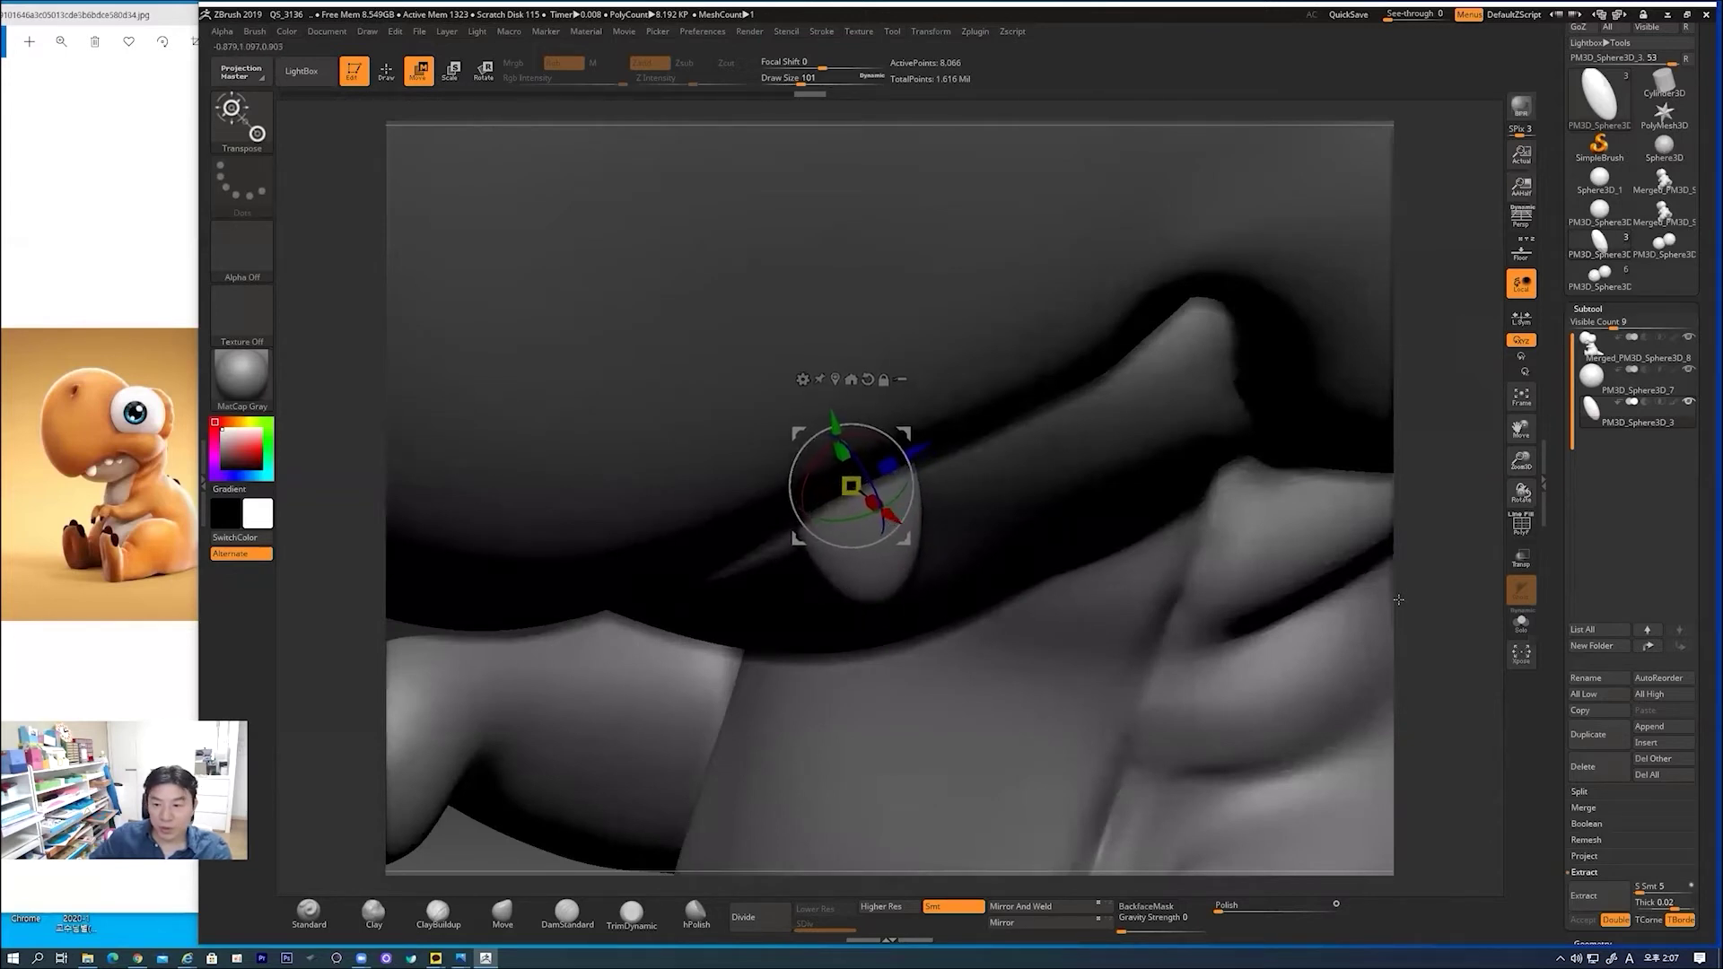
- Fine-tune the front tooth's depth and placement under the upper lip, checking from below and the side
drag(1441, 598, 1428, 566)
alt+drag(826, 820, 1031, 853)
drag(896, 530, 888, 518)
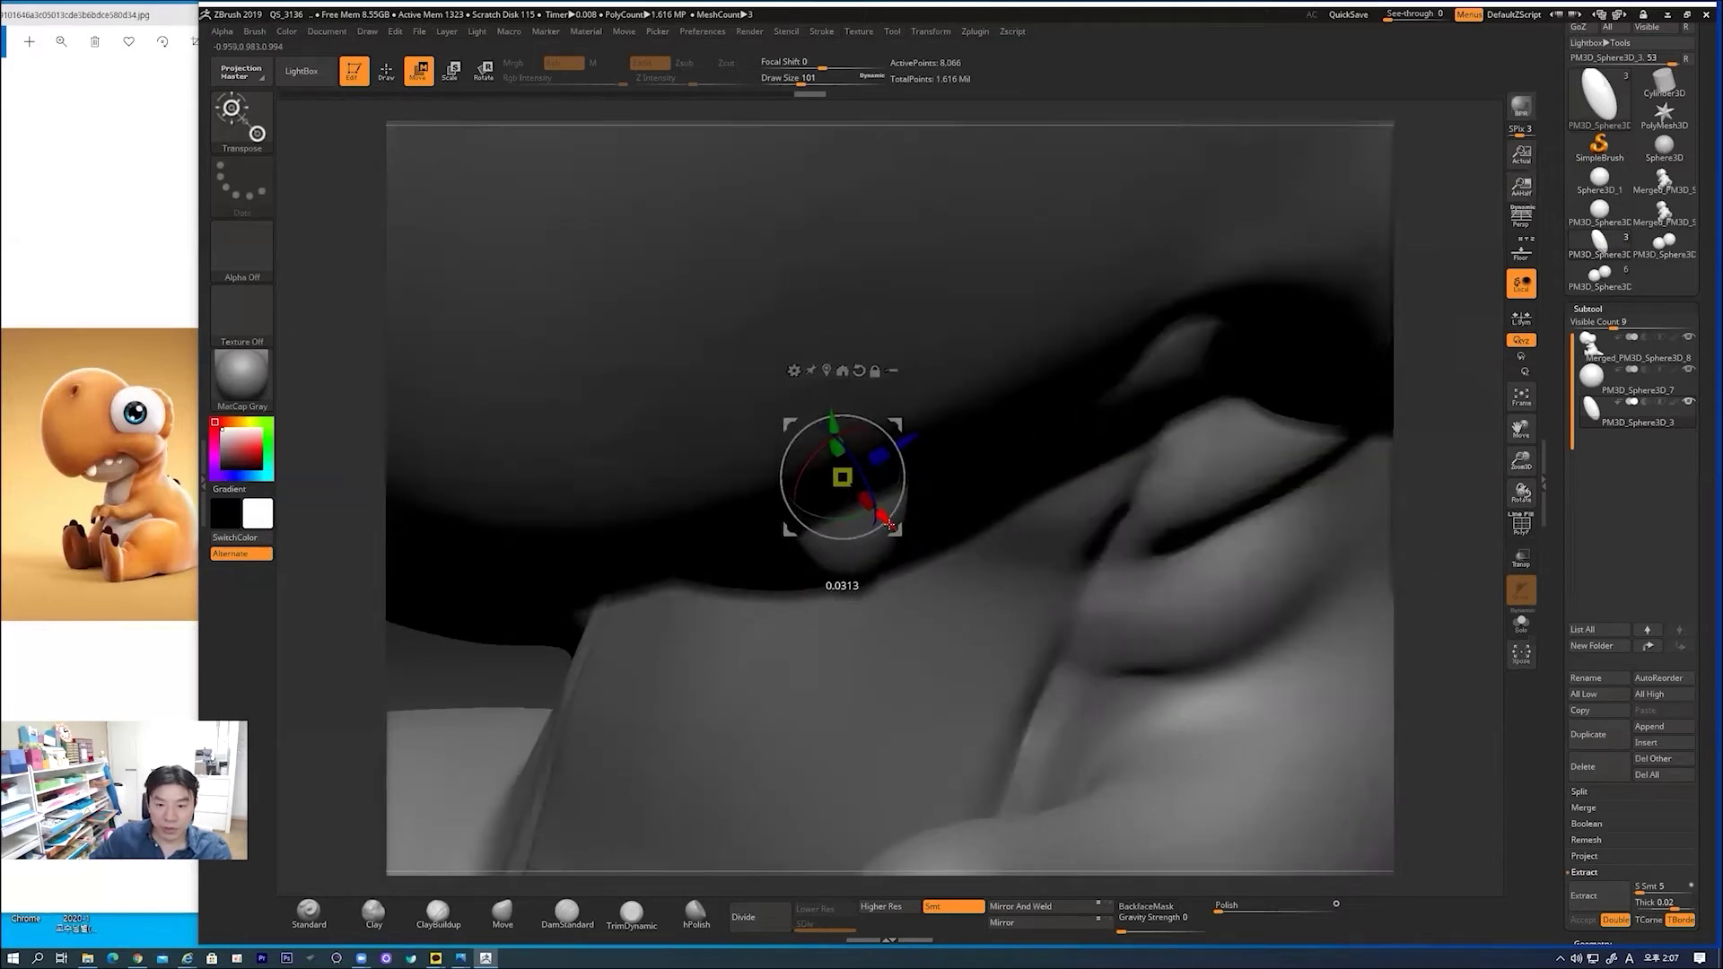
drag(1445, 597, 1422, 548)
alt+drag(818, 800, 796, 667)
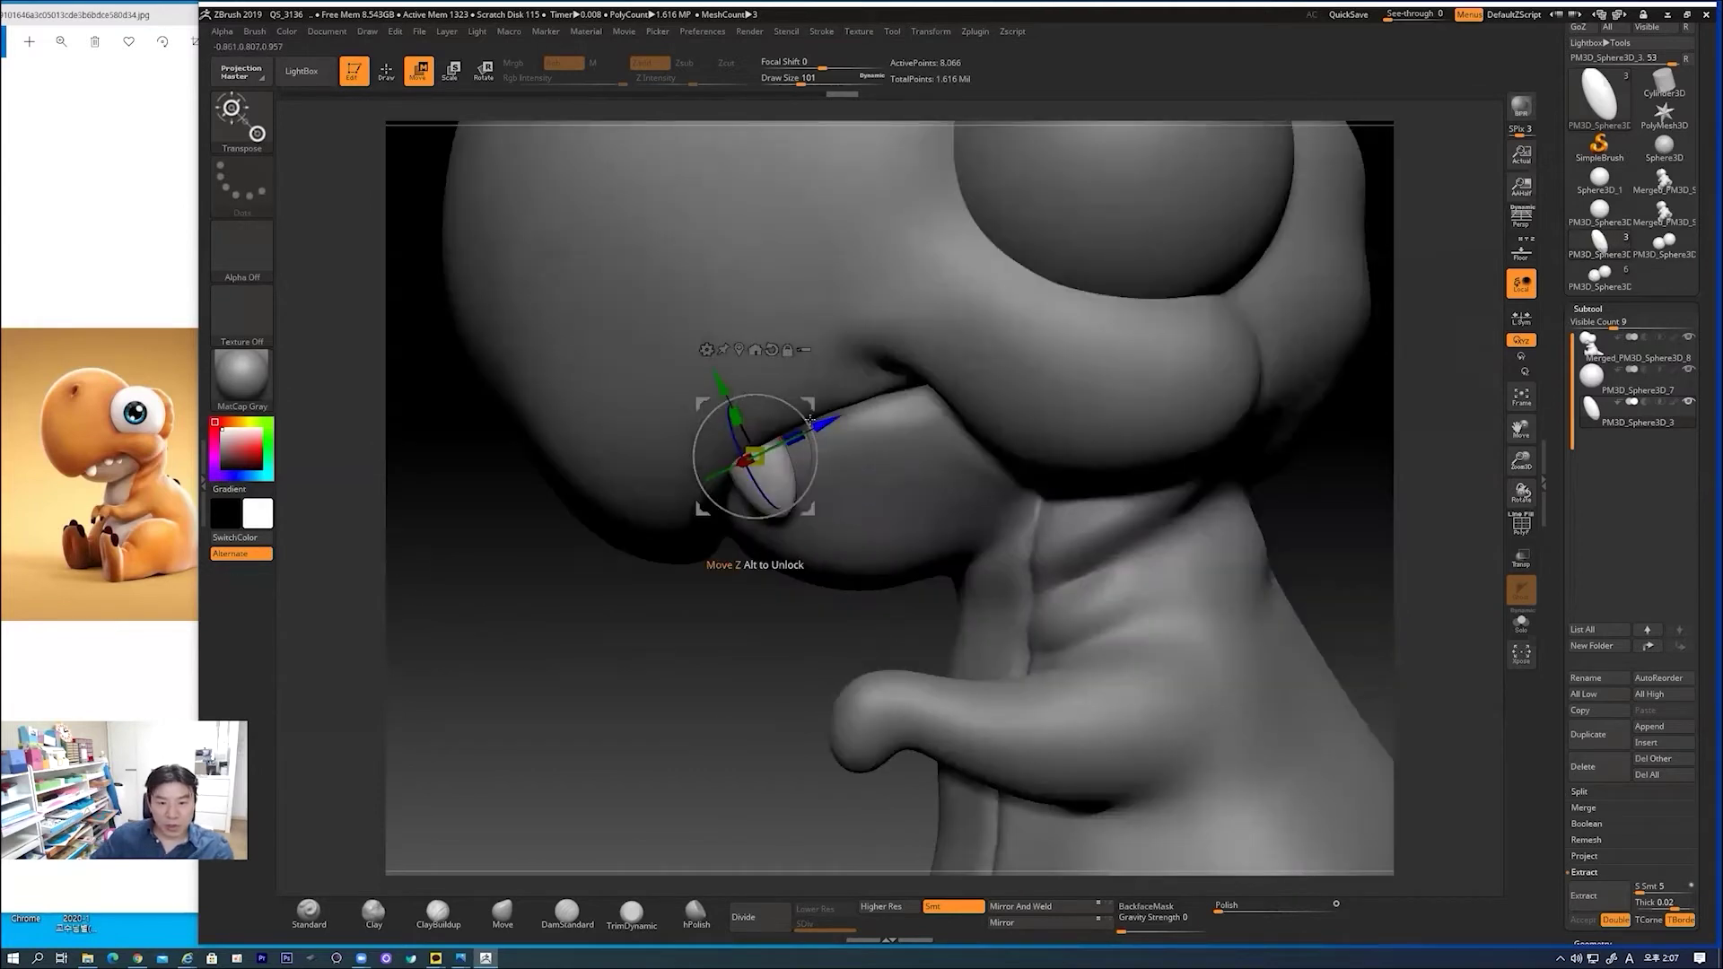
drag(809, 393, 802, 396)
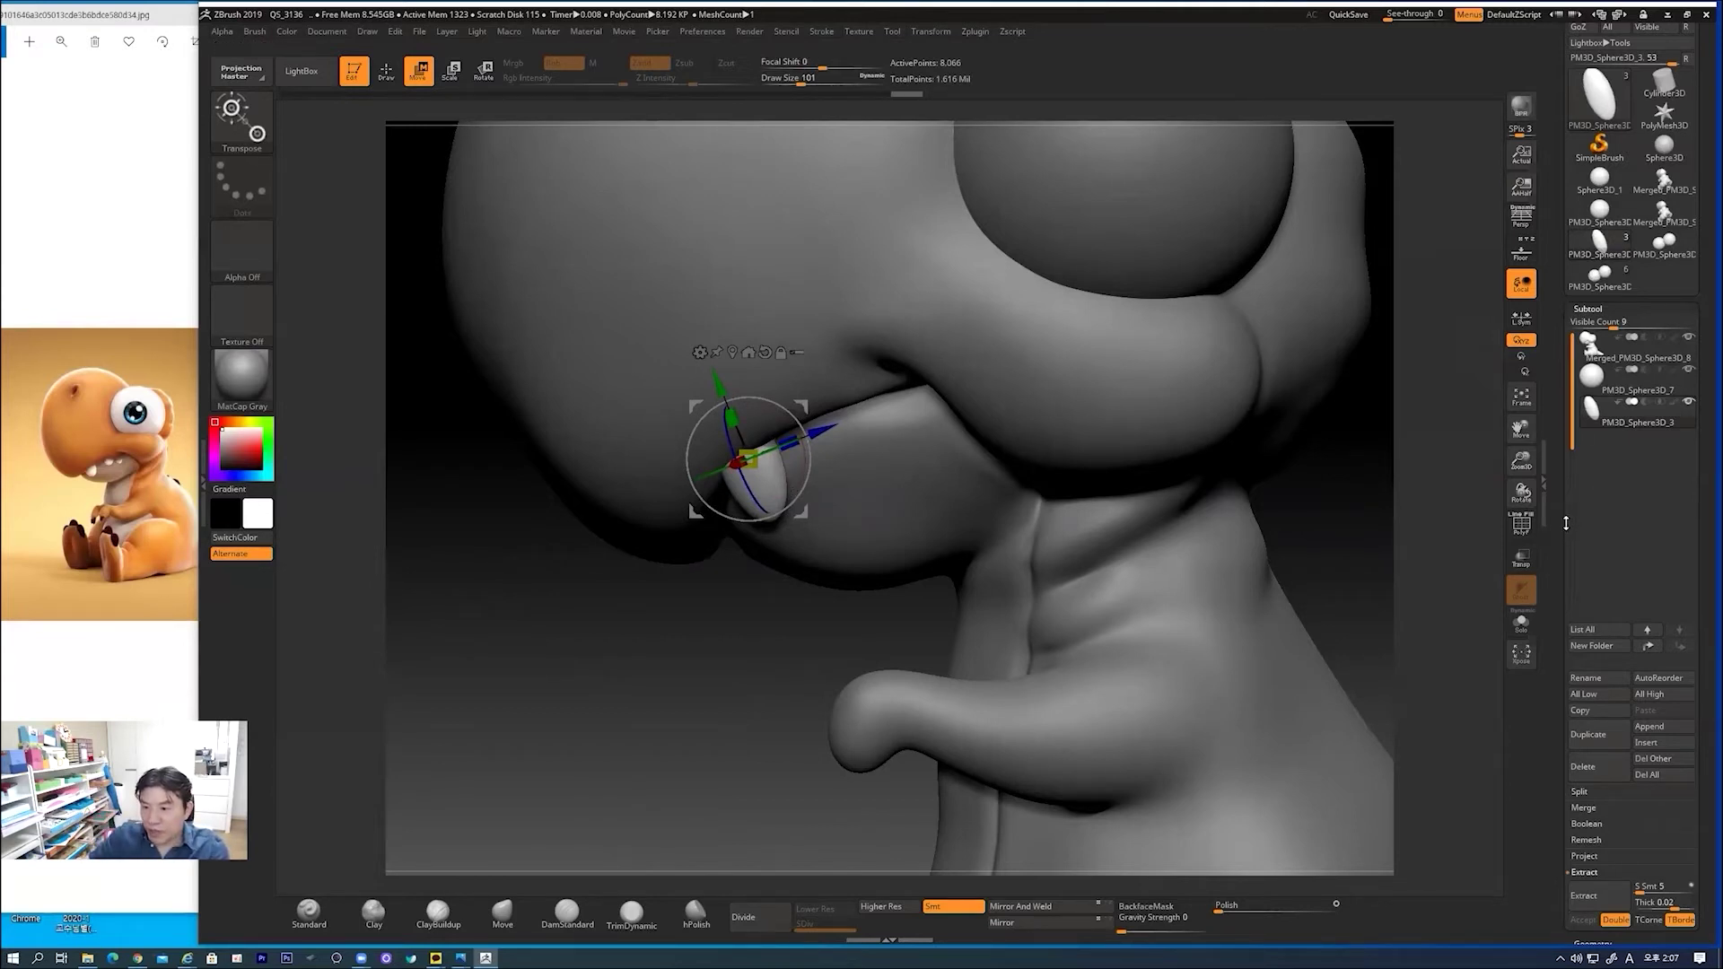
- Duplicate the front tooth subtool and place a smaller copy further back along the mouth
click(1588, 734)
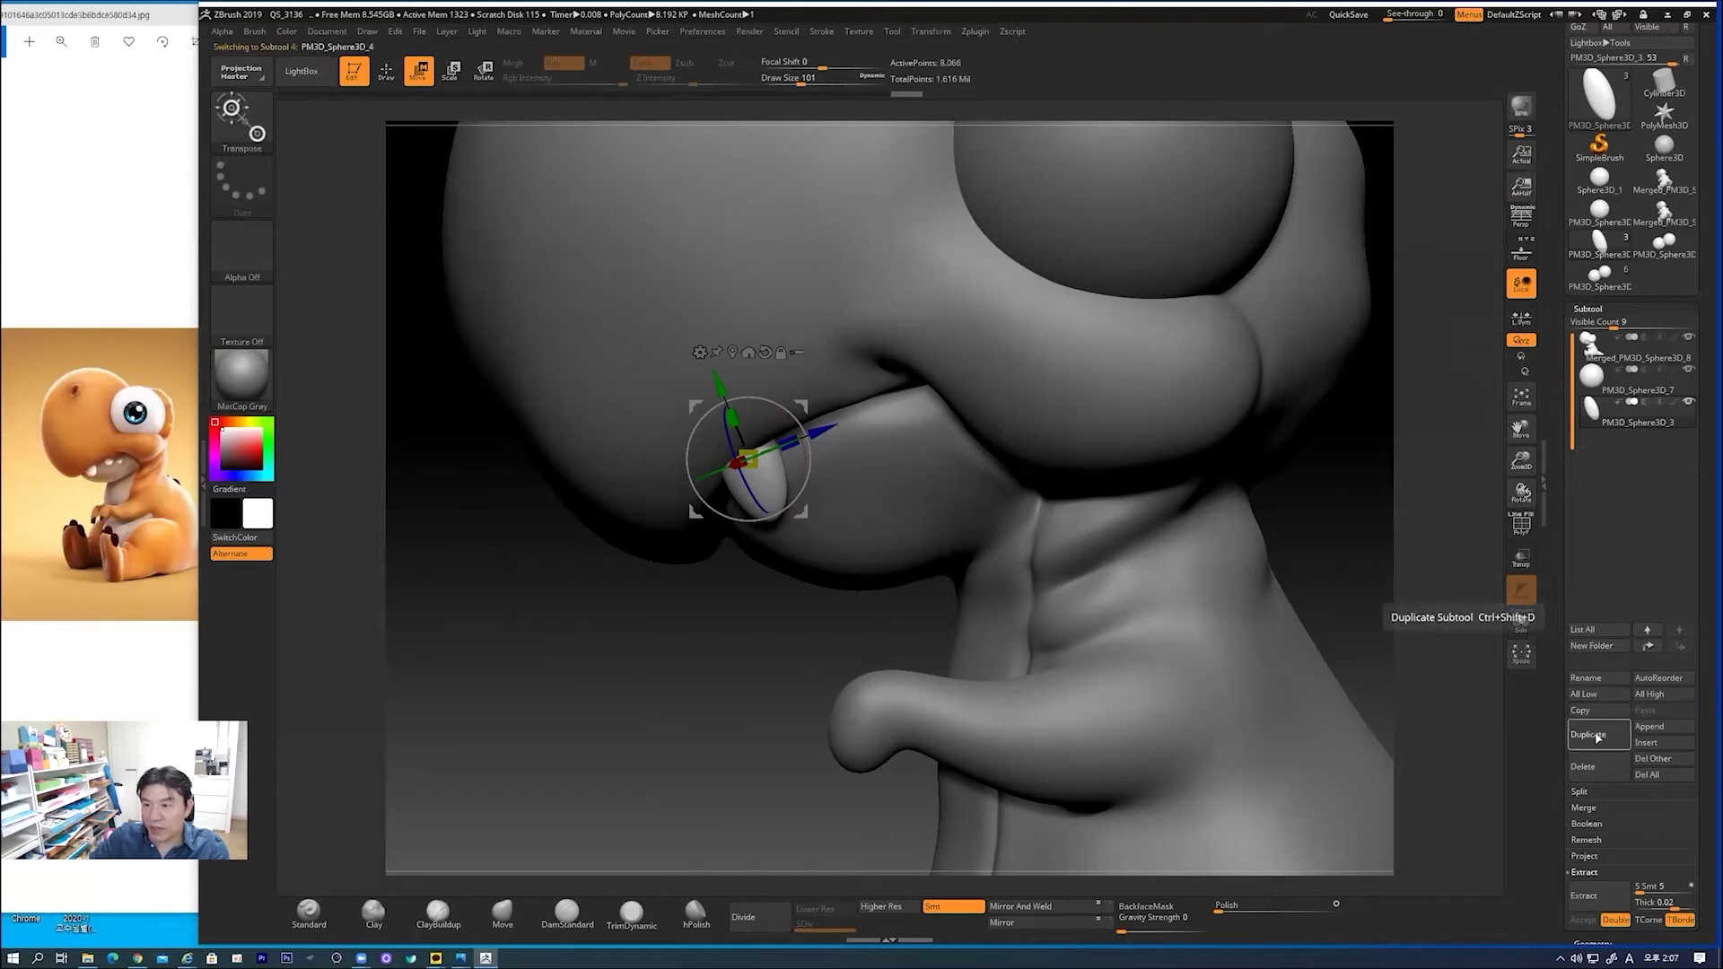
drag(789, 441, 918, 365)
drag(862, 421, 858, 426)
drag(841, 636, 878, 468)
drag(622, 599, 620, 595)
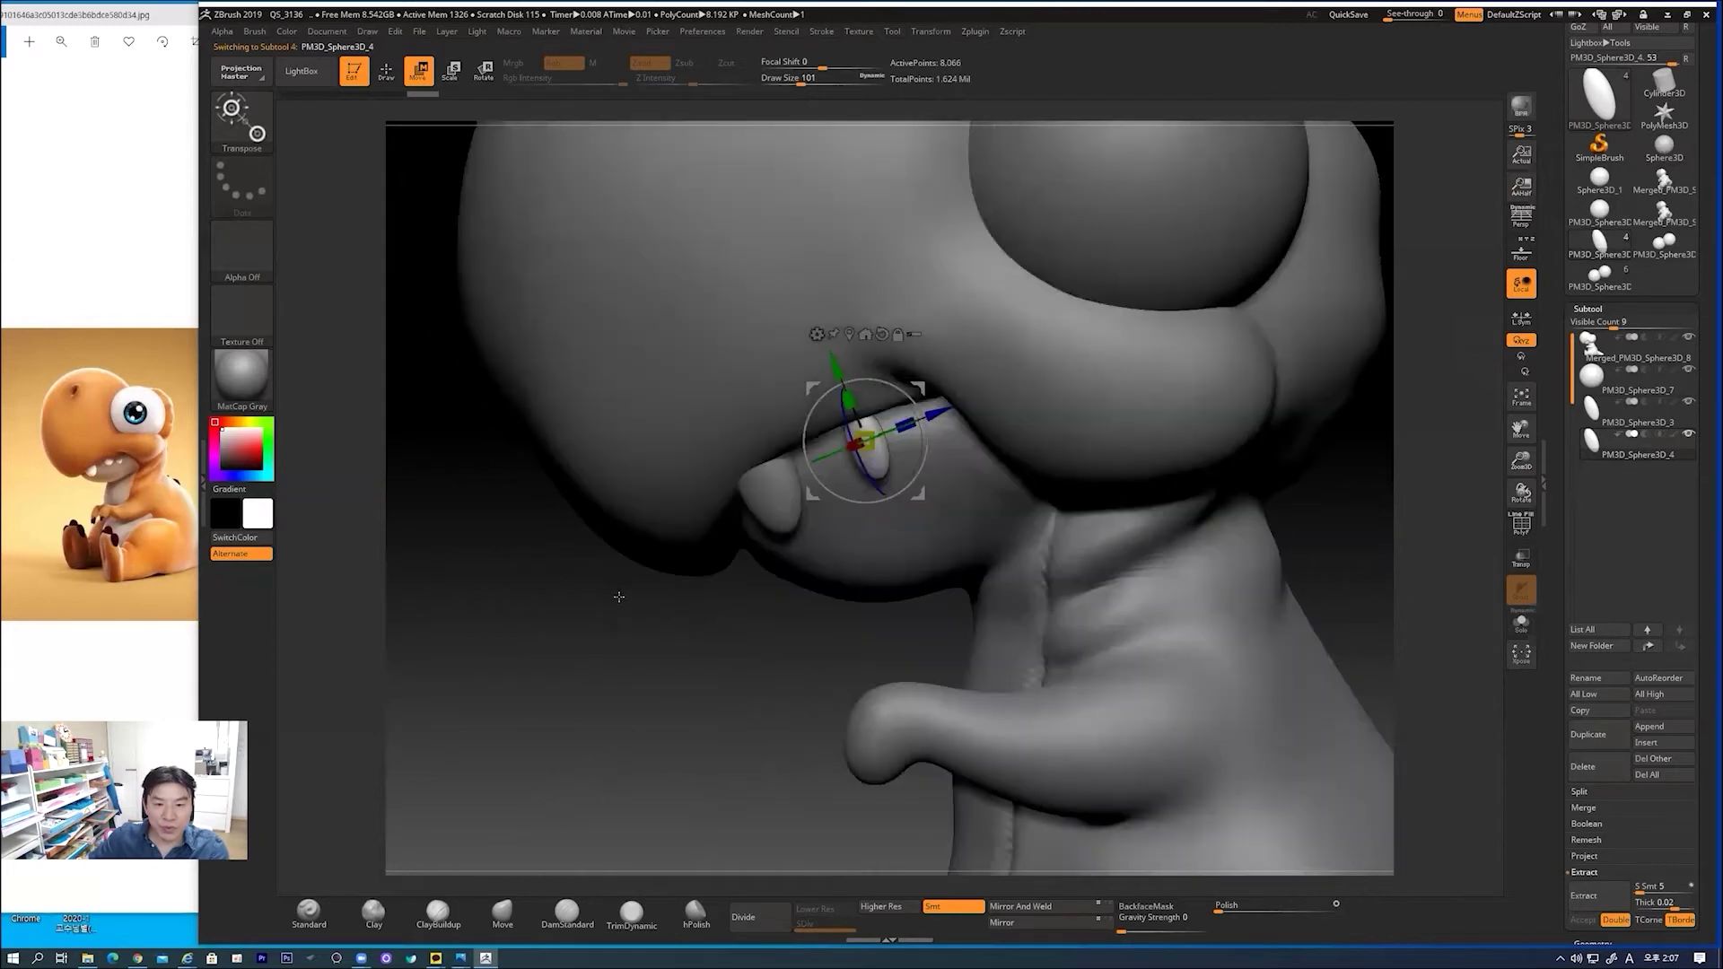
- Rotate the second tooth and raise it so only its tip shows below the upper lip
alt+drag(804, 599, 980, 350)
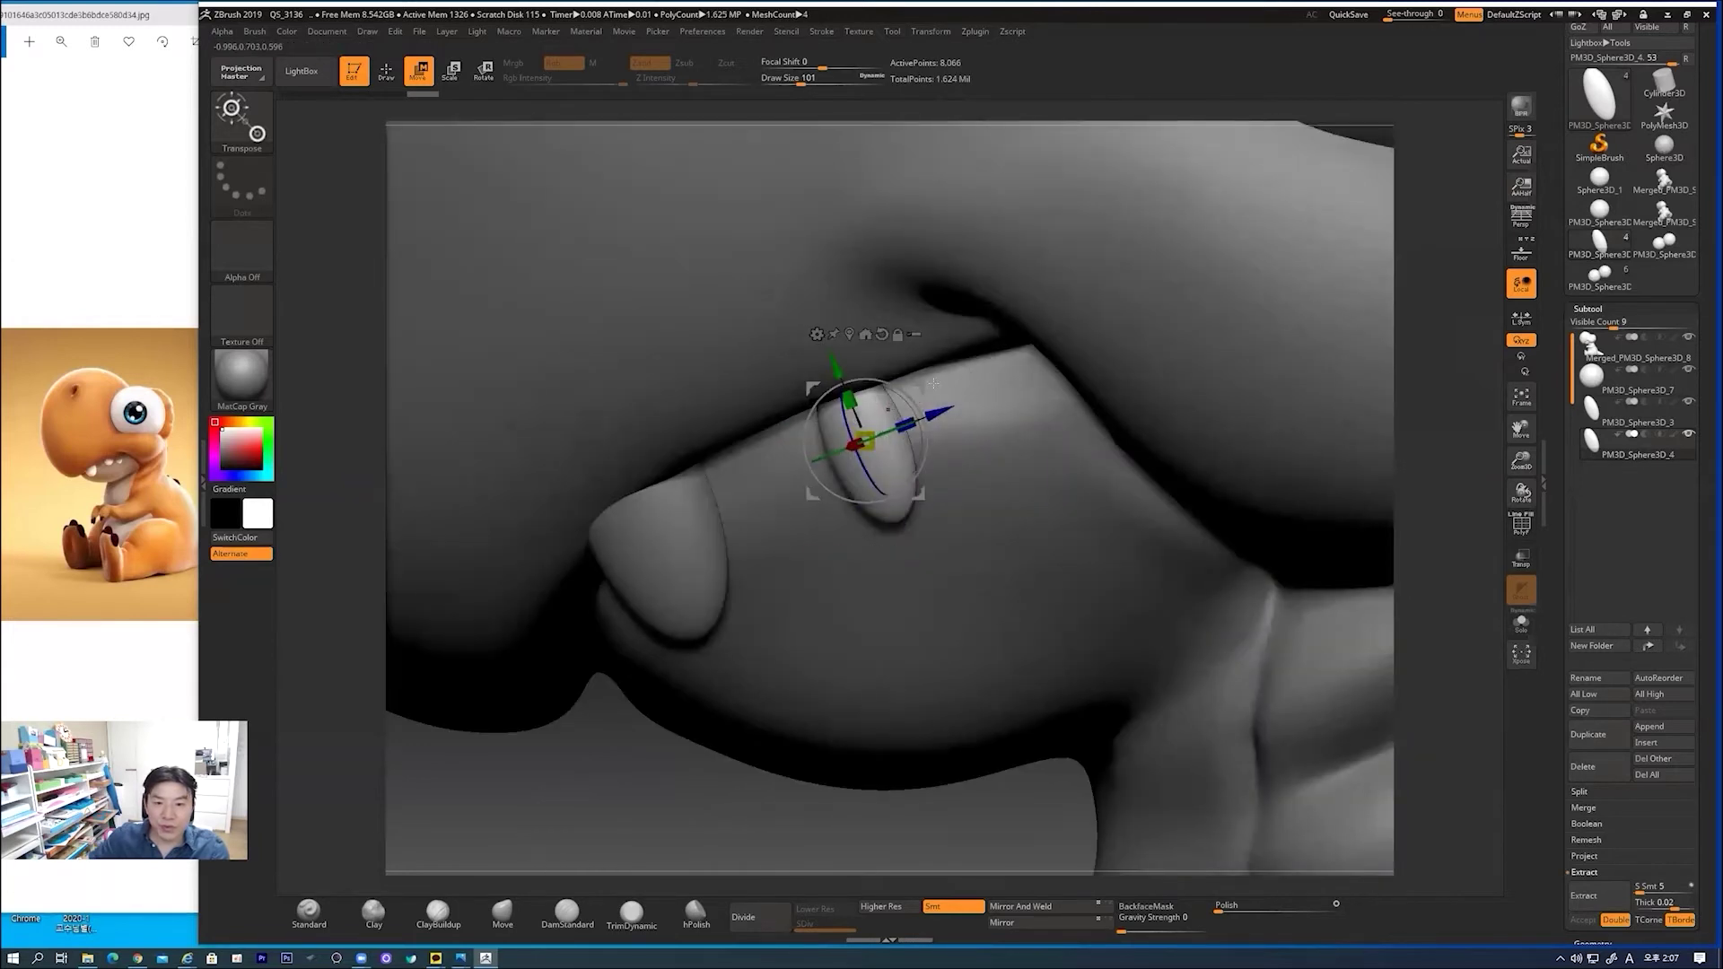
alt+click(880, 407)
drag(883, 403, 859, 372)
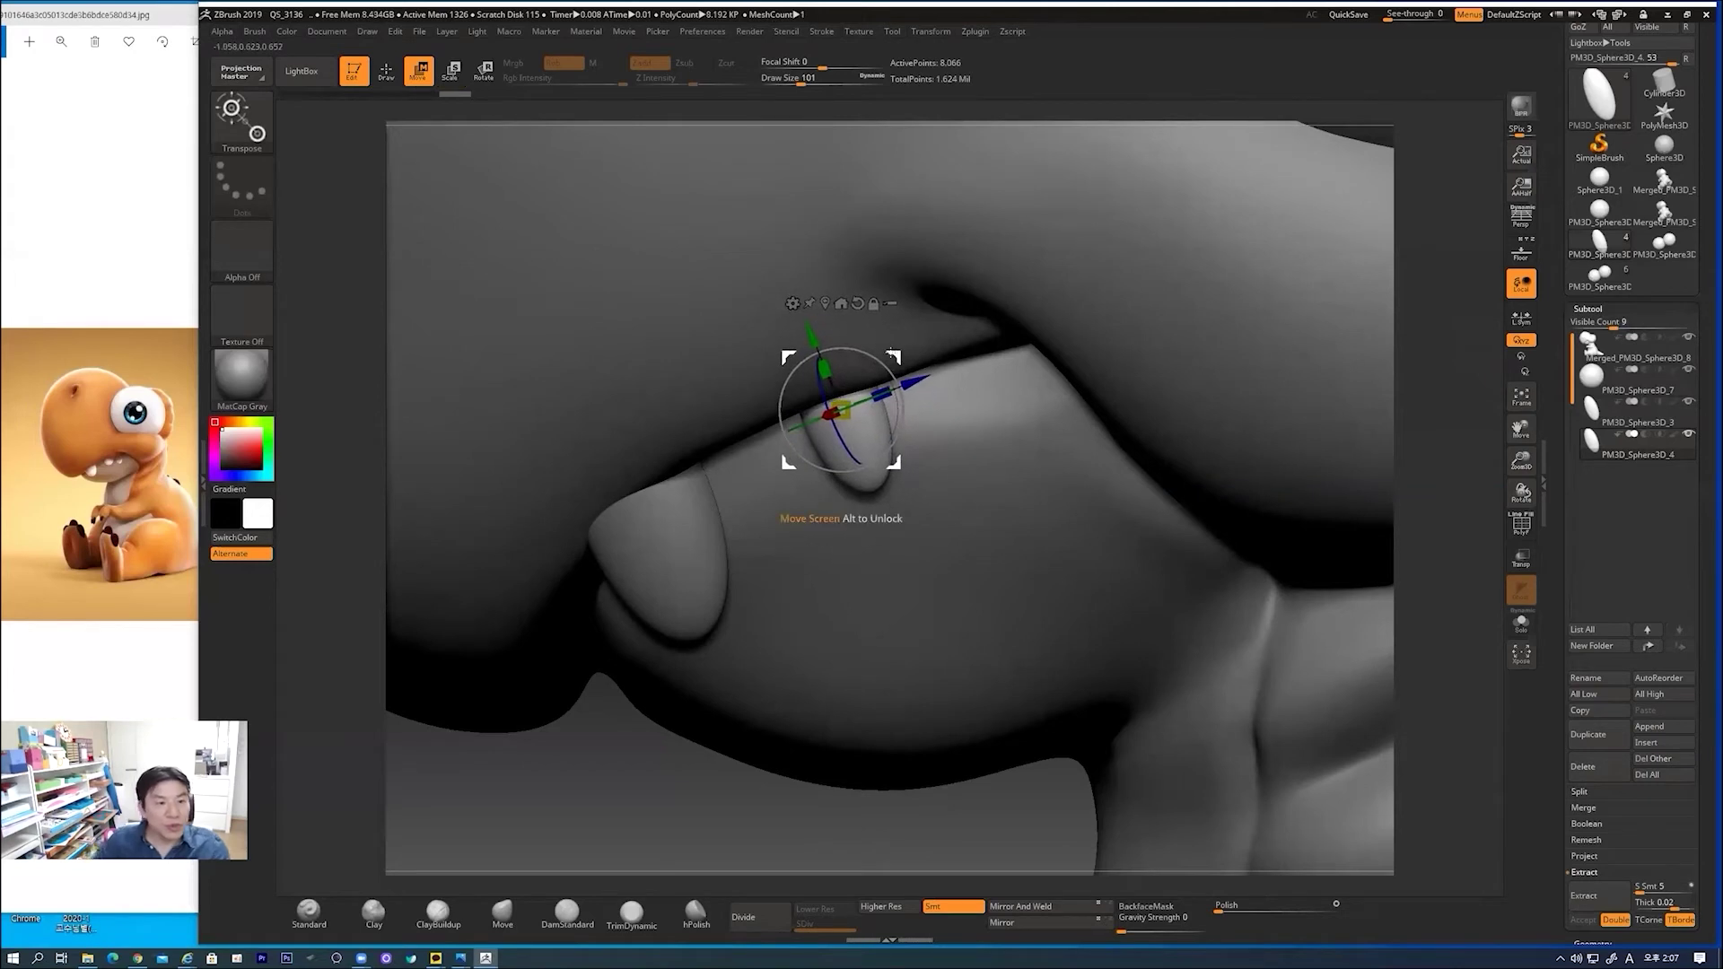
click(917, 356)
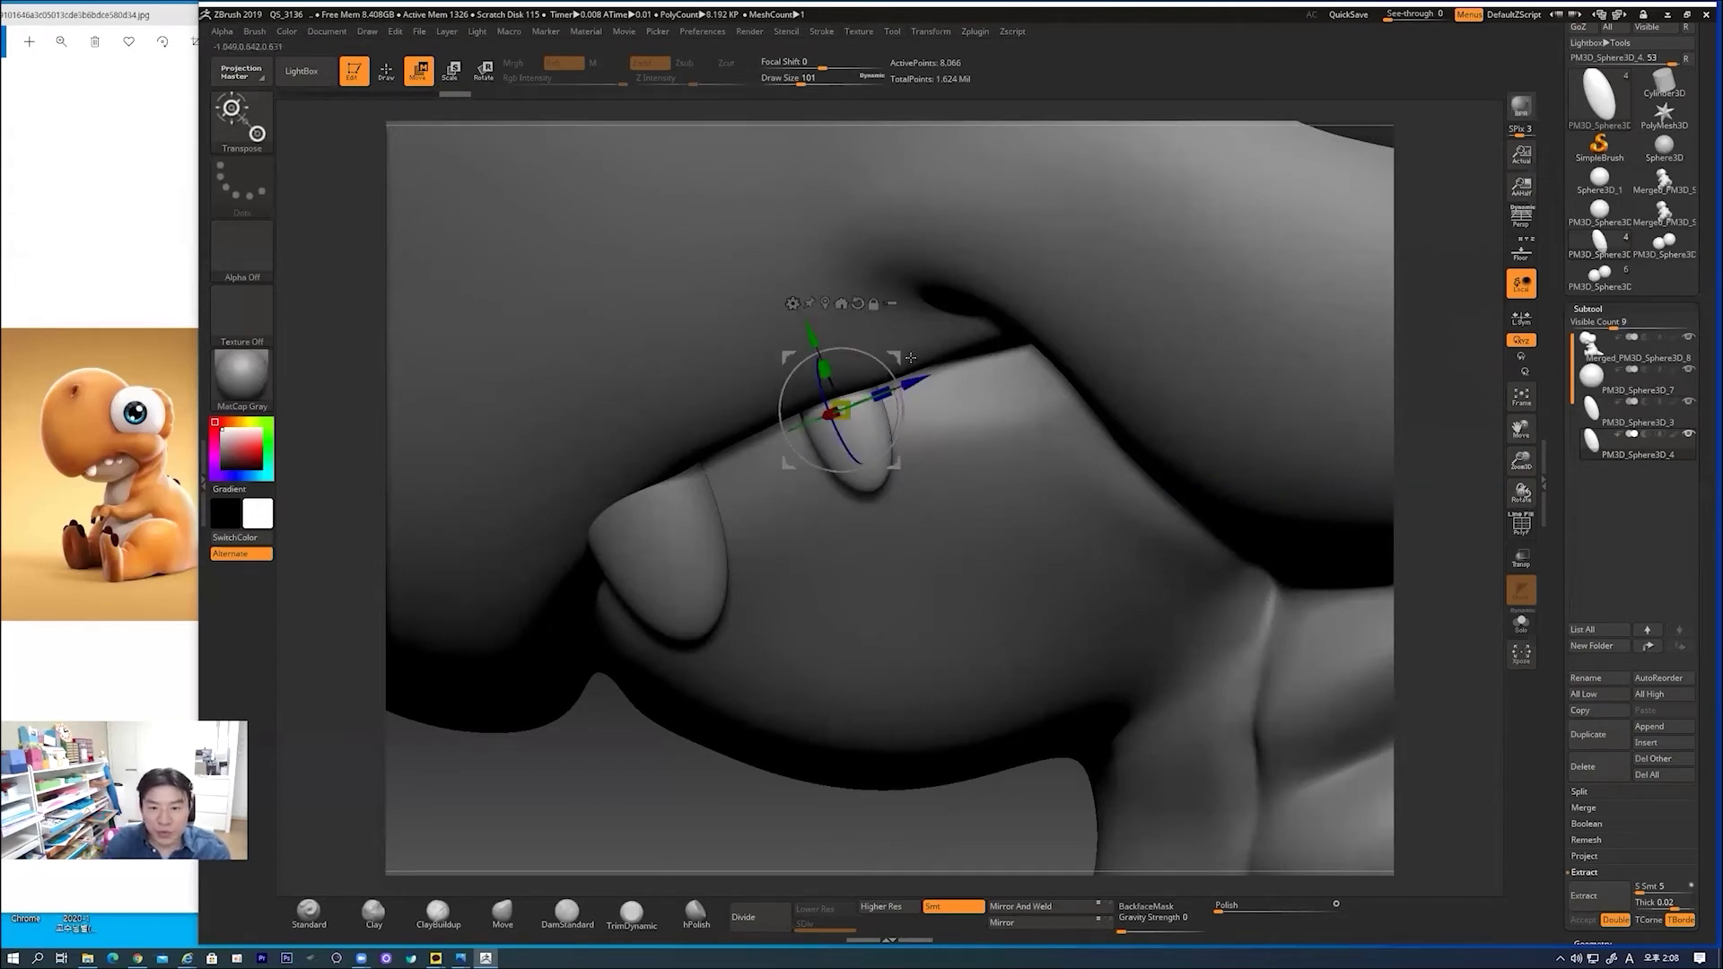
mouse_move(895, 342)
mouse_down()
mouse_move(892, 324)
mouse_move(895, 349)
mouse_up()
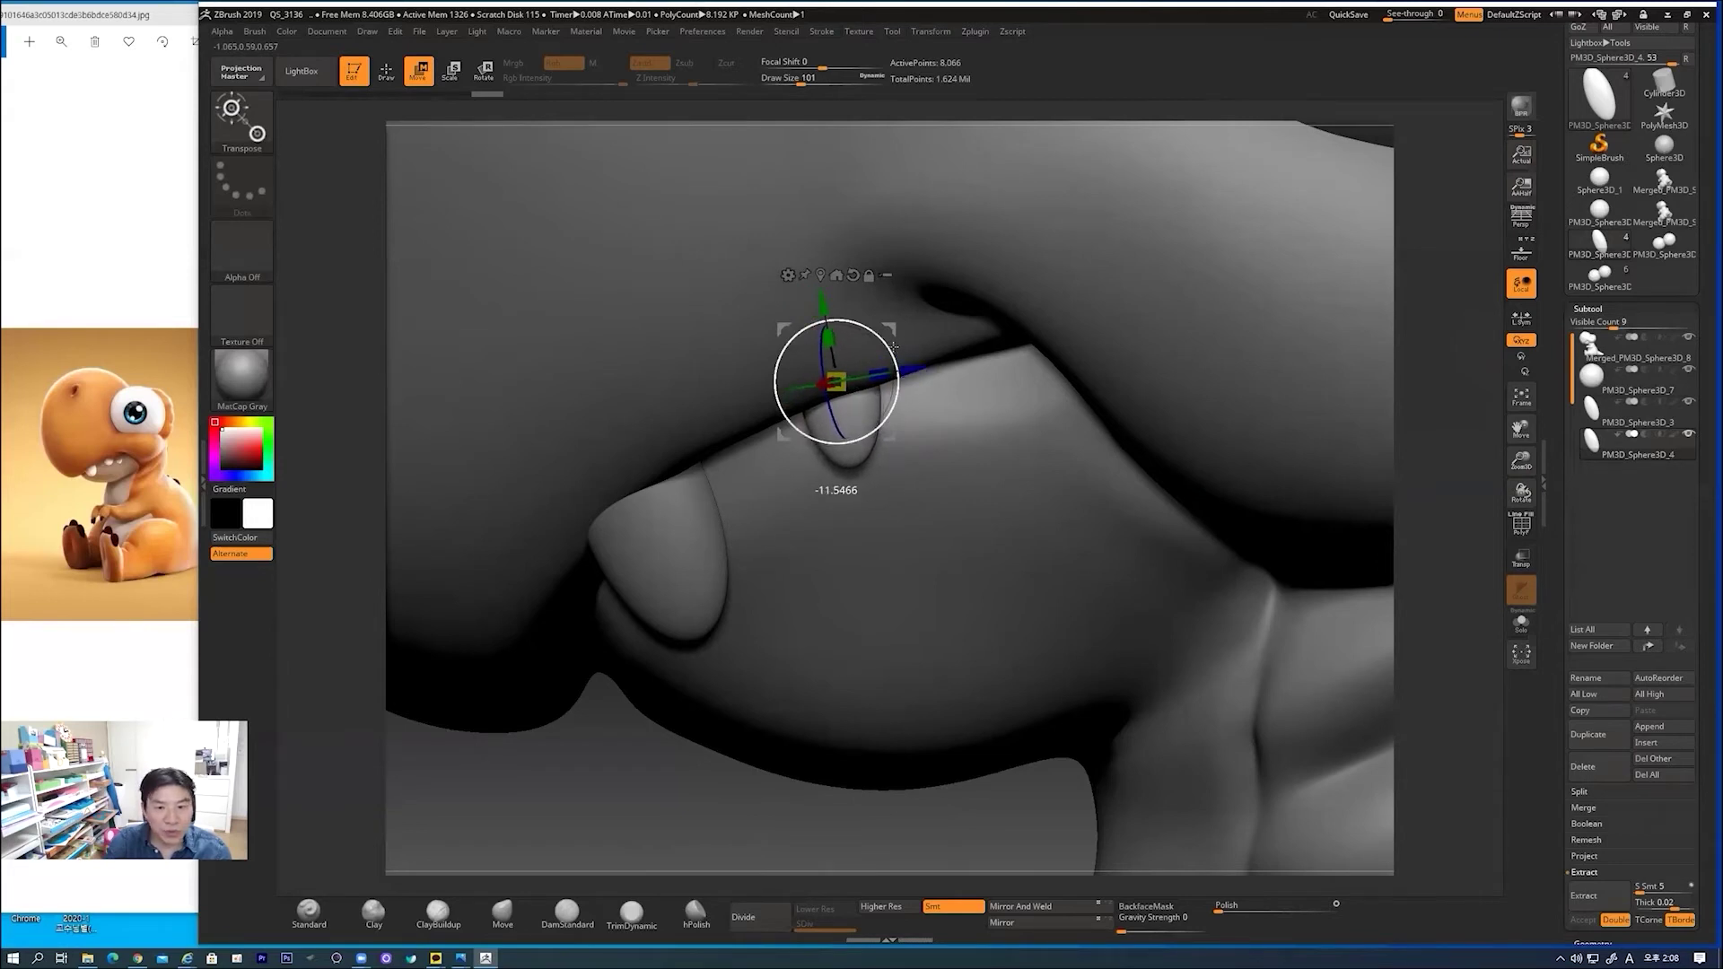
drag(817, 309, 892, 311)
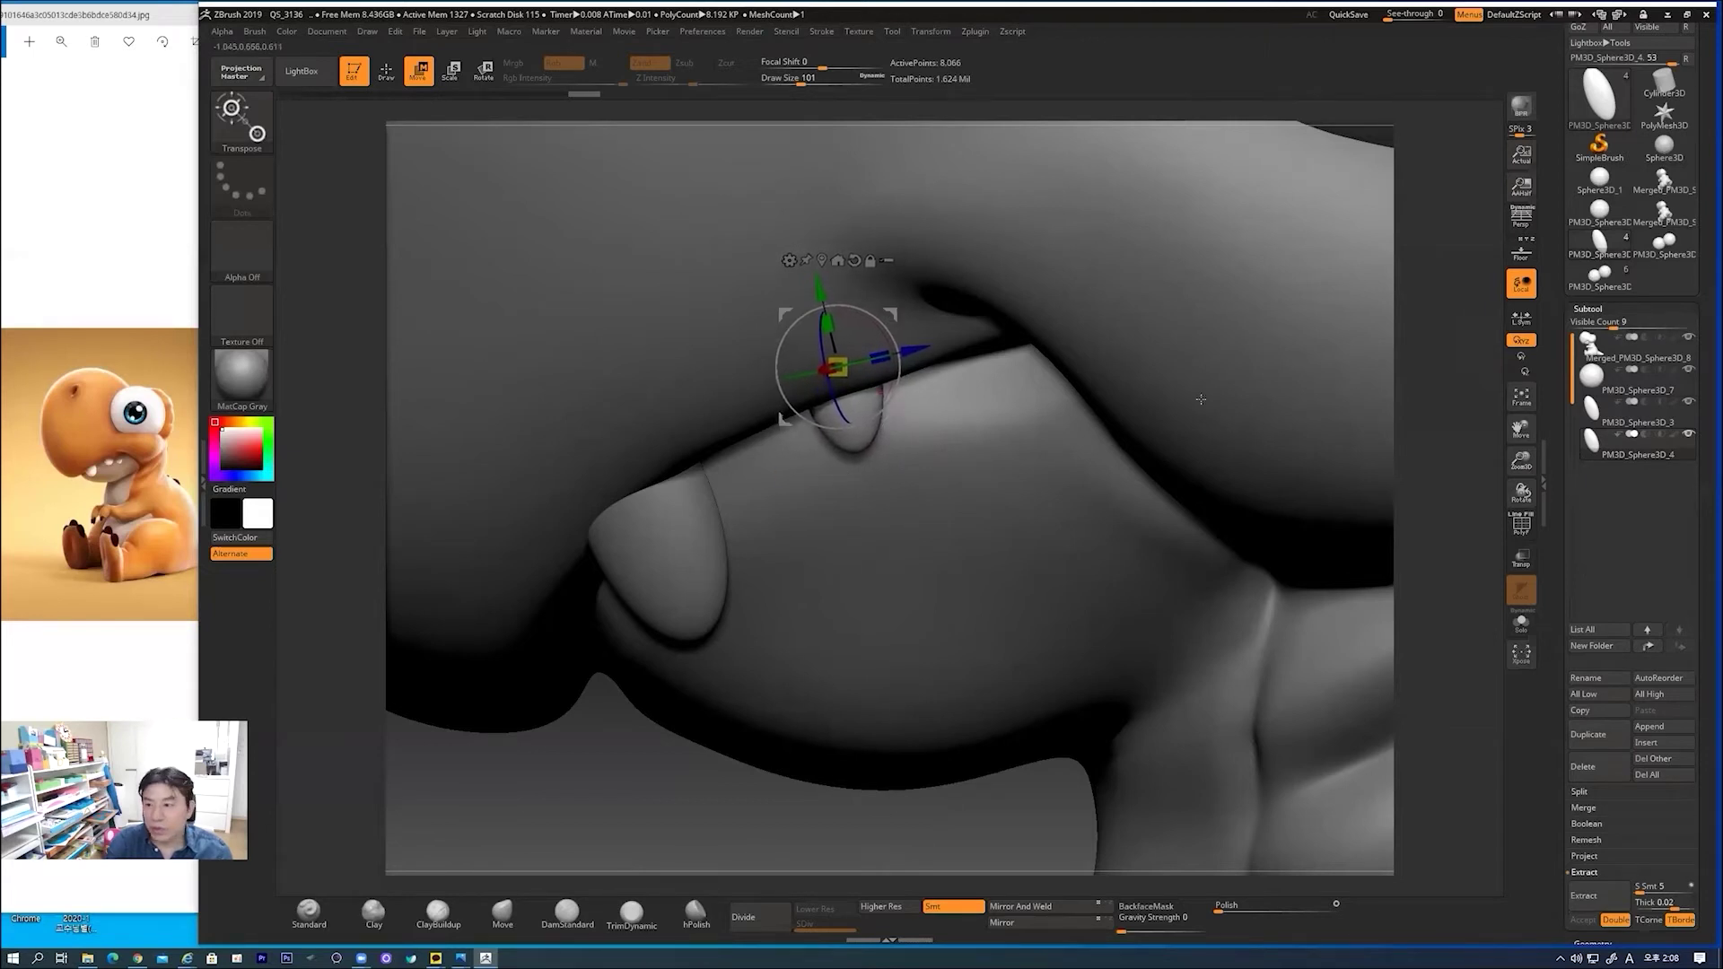
drag(891, 314, 897, 314)
mouse_move(726, 803)
mouse_down()
mouse_move(729, 628)
mouse_move(734, 784)
mouse_up()
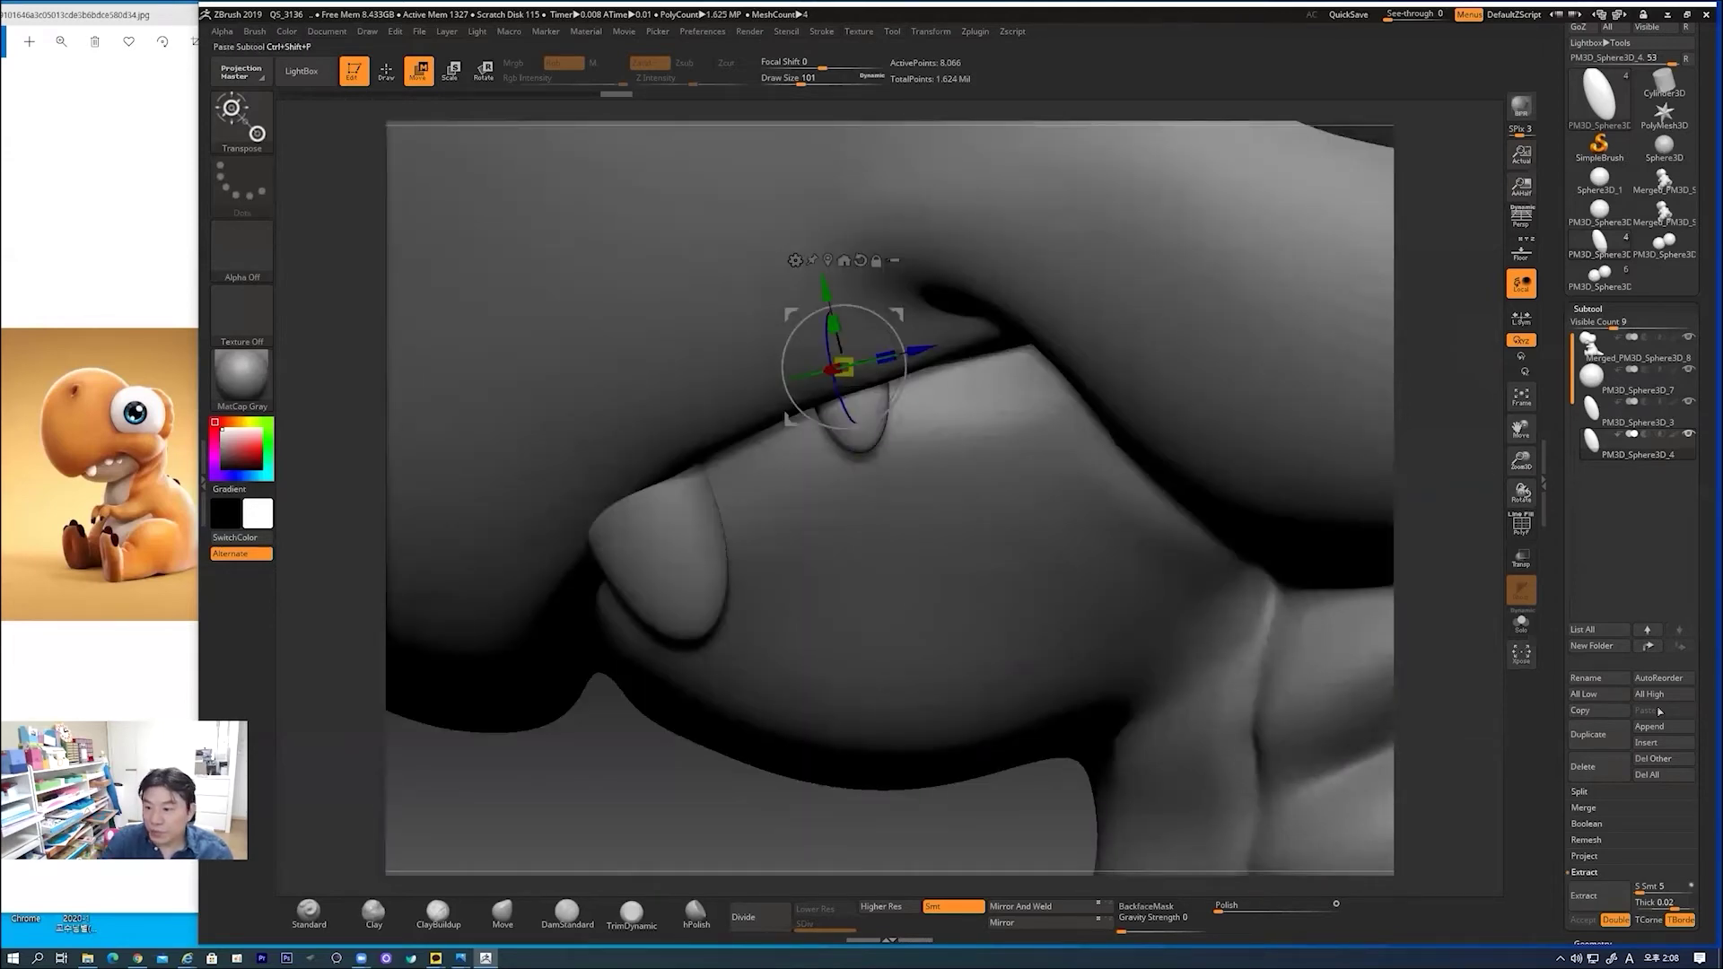
- Duplicate the second tooth, fit the copy near the mouth corner and return to Draw mode
click(1598, 742)
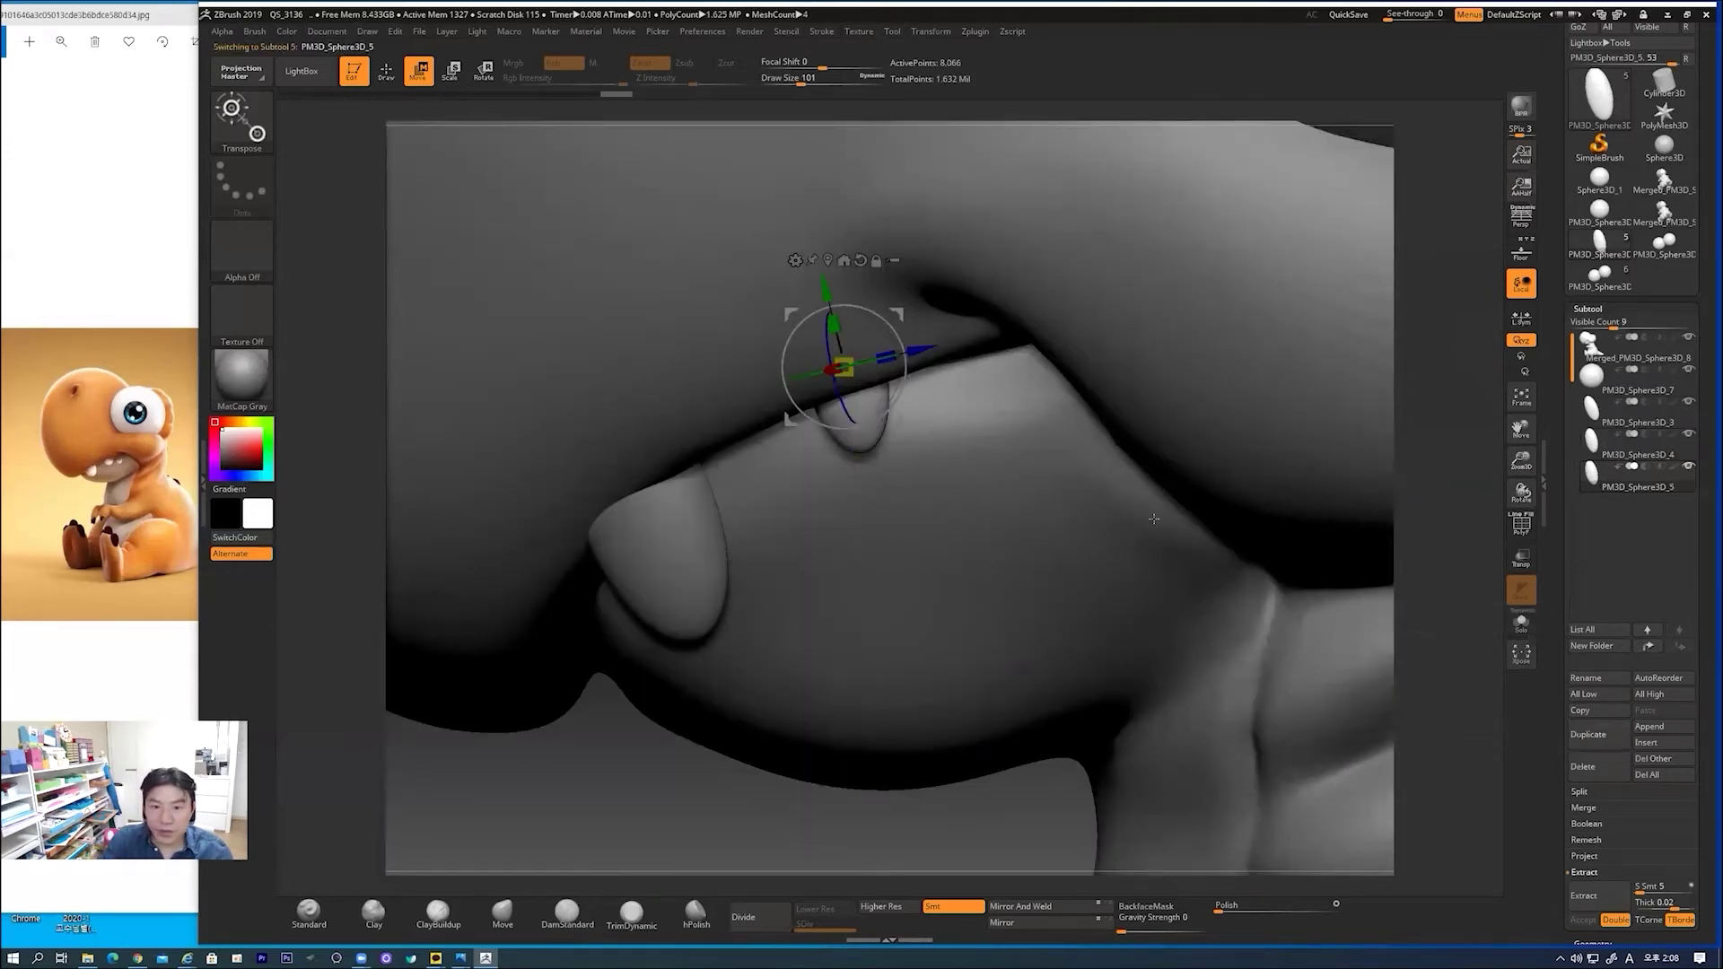
drag(908, 313, 1006, 338)
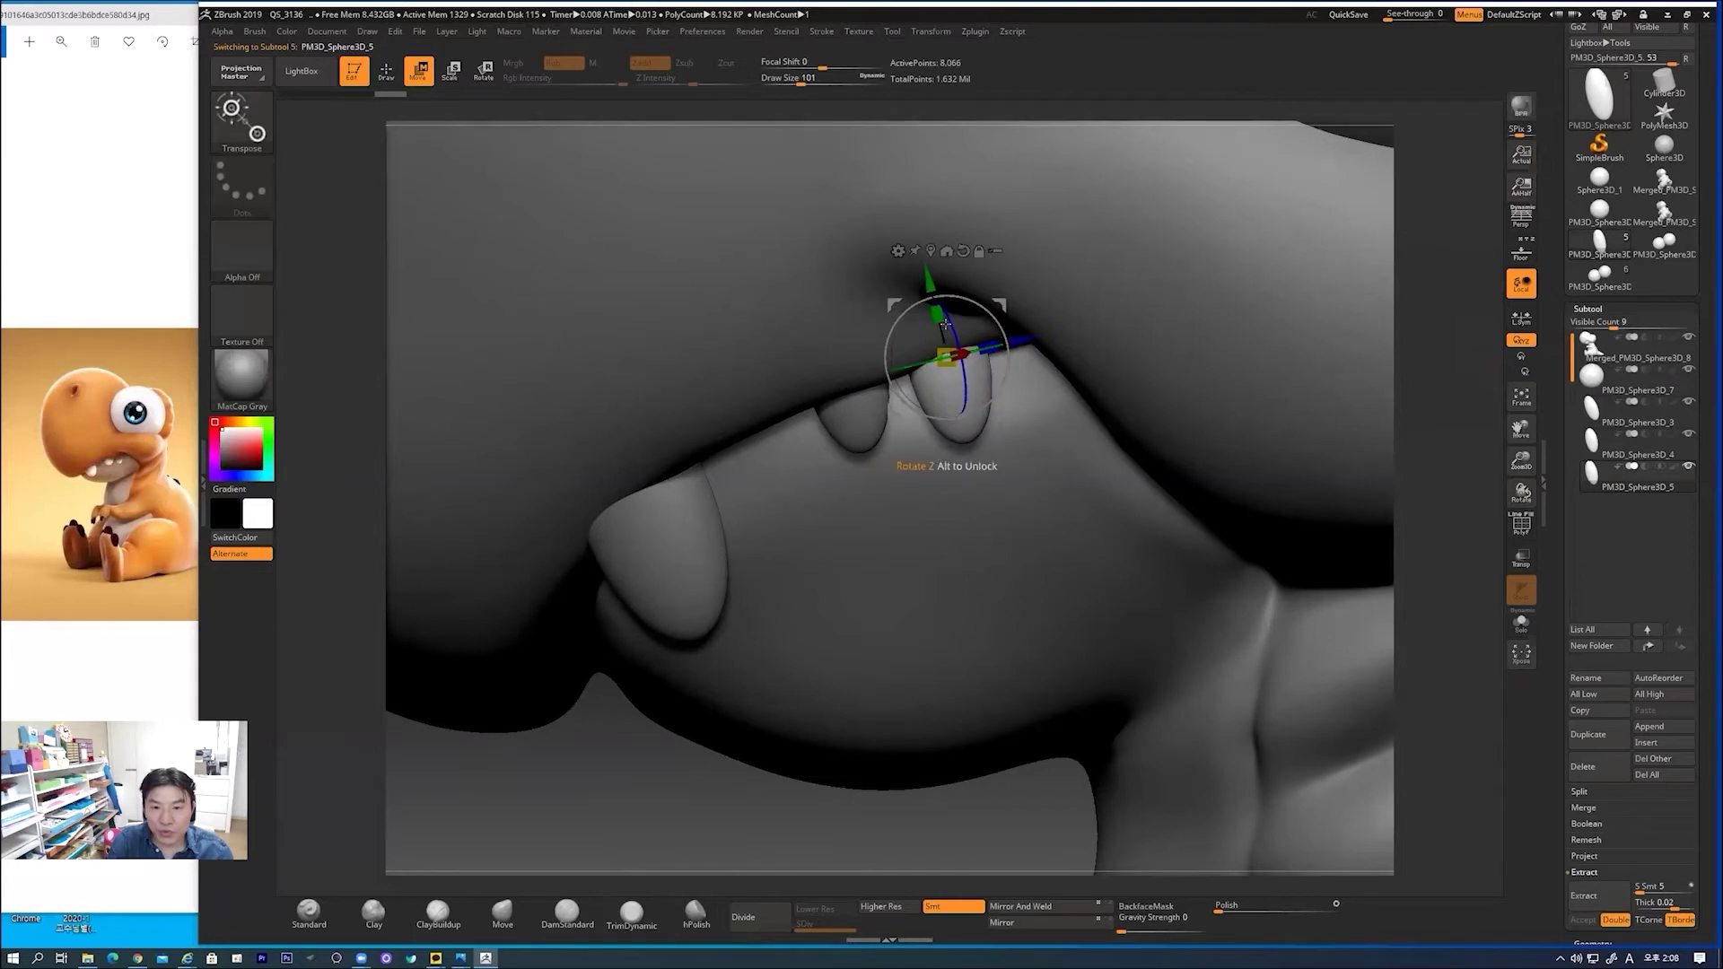
drag(933, 287, 932, 276)
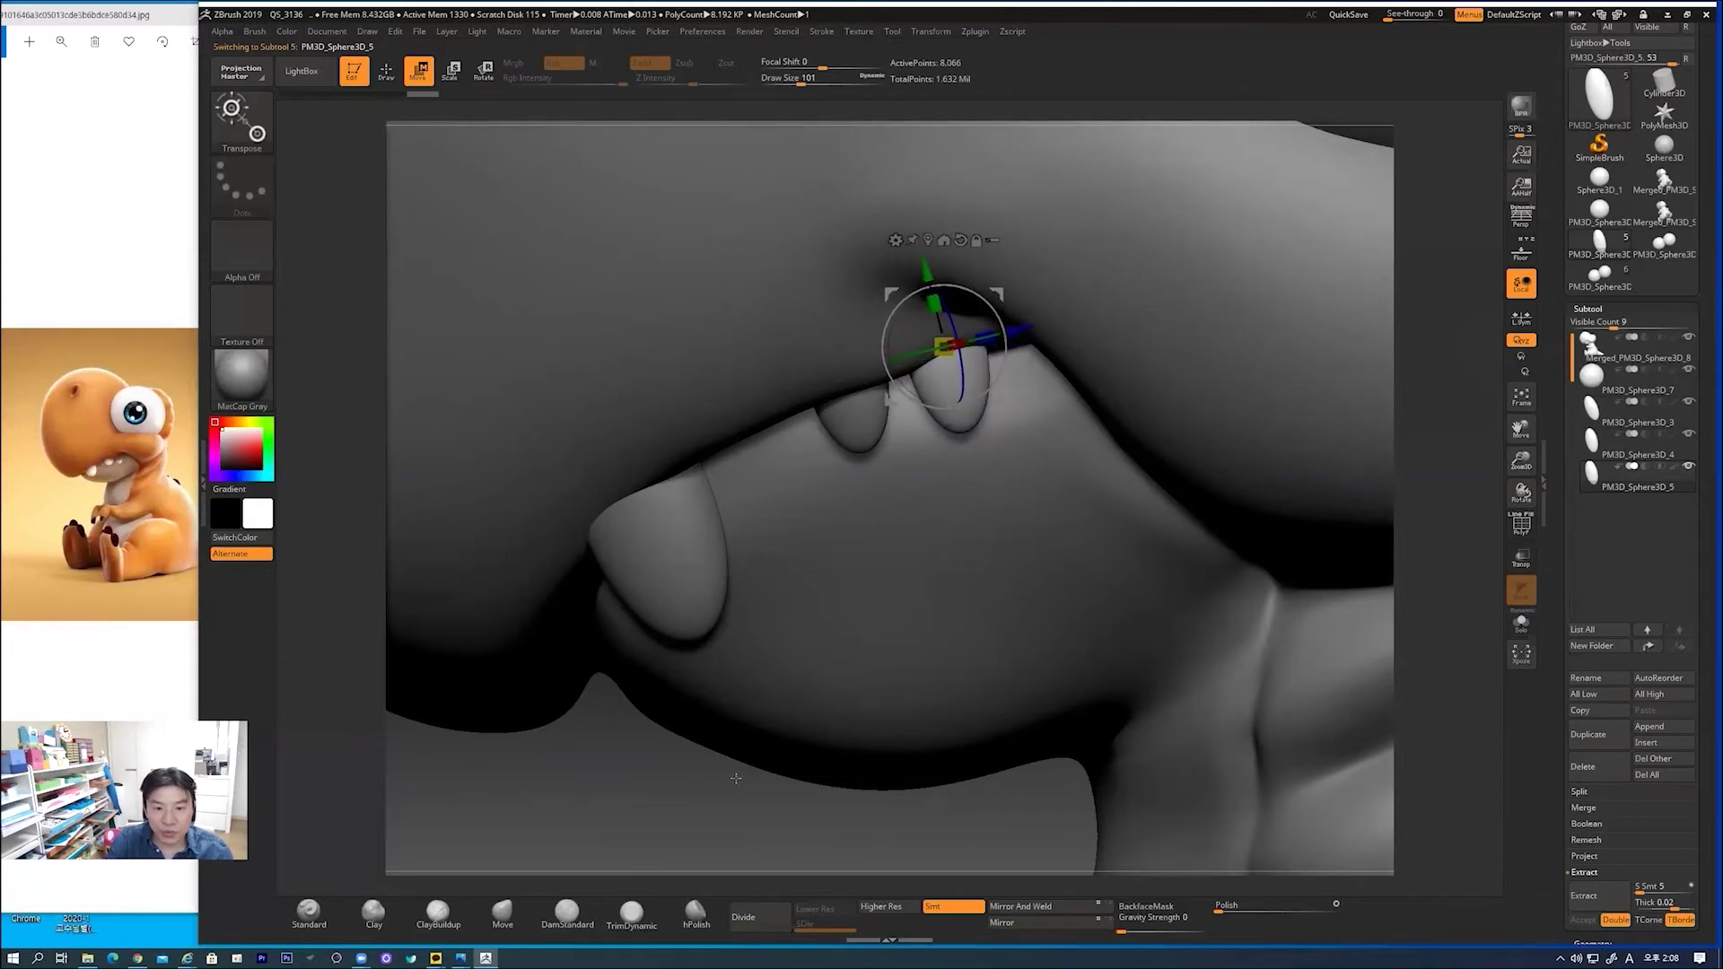
drag(758, 829, 943, 816)
drag(1015, 363, 1011, 363)
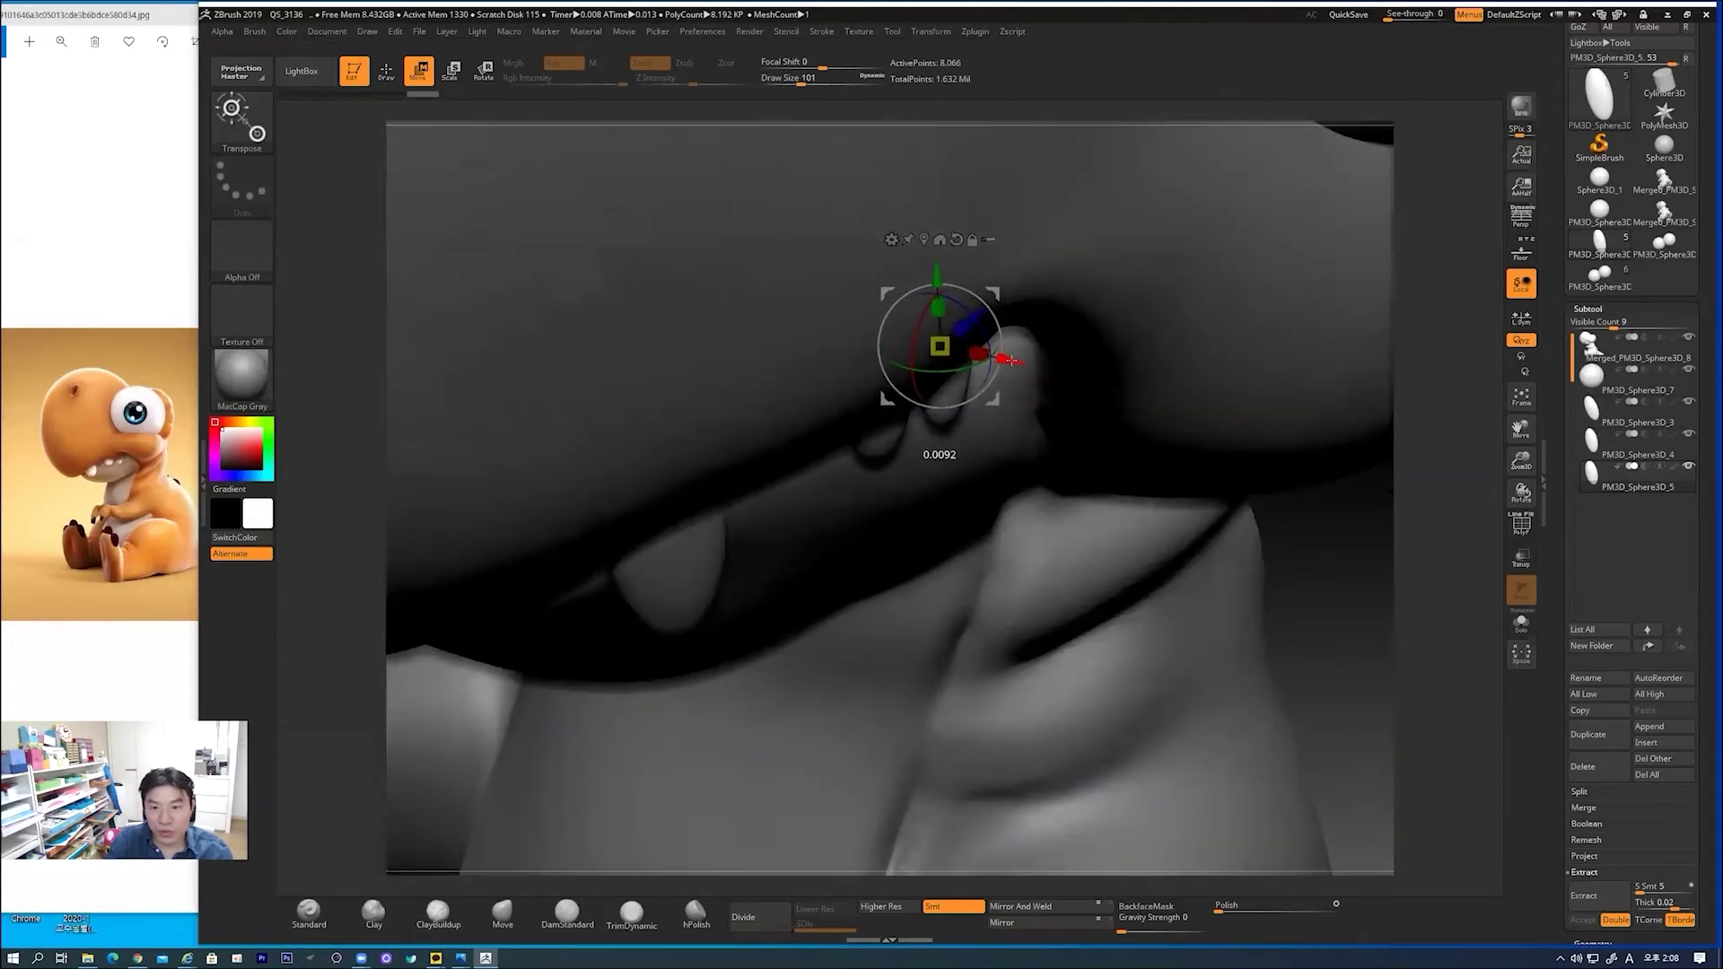
drag(1332, 665, 1212, 575)
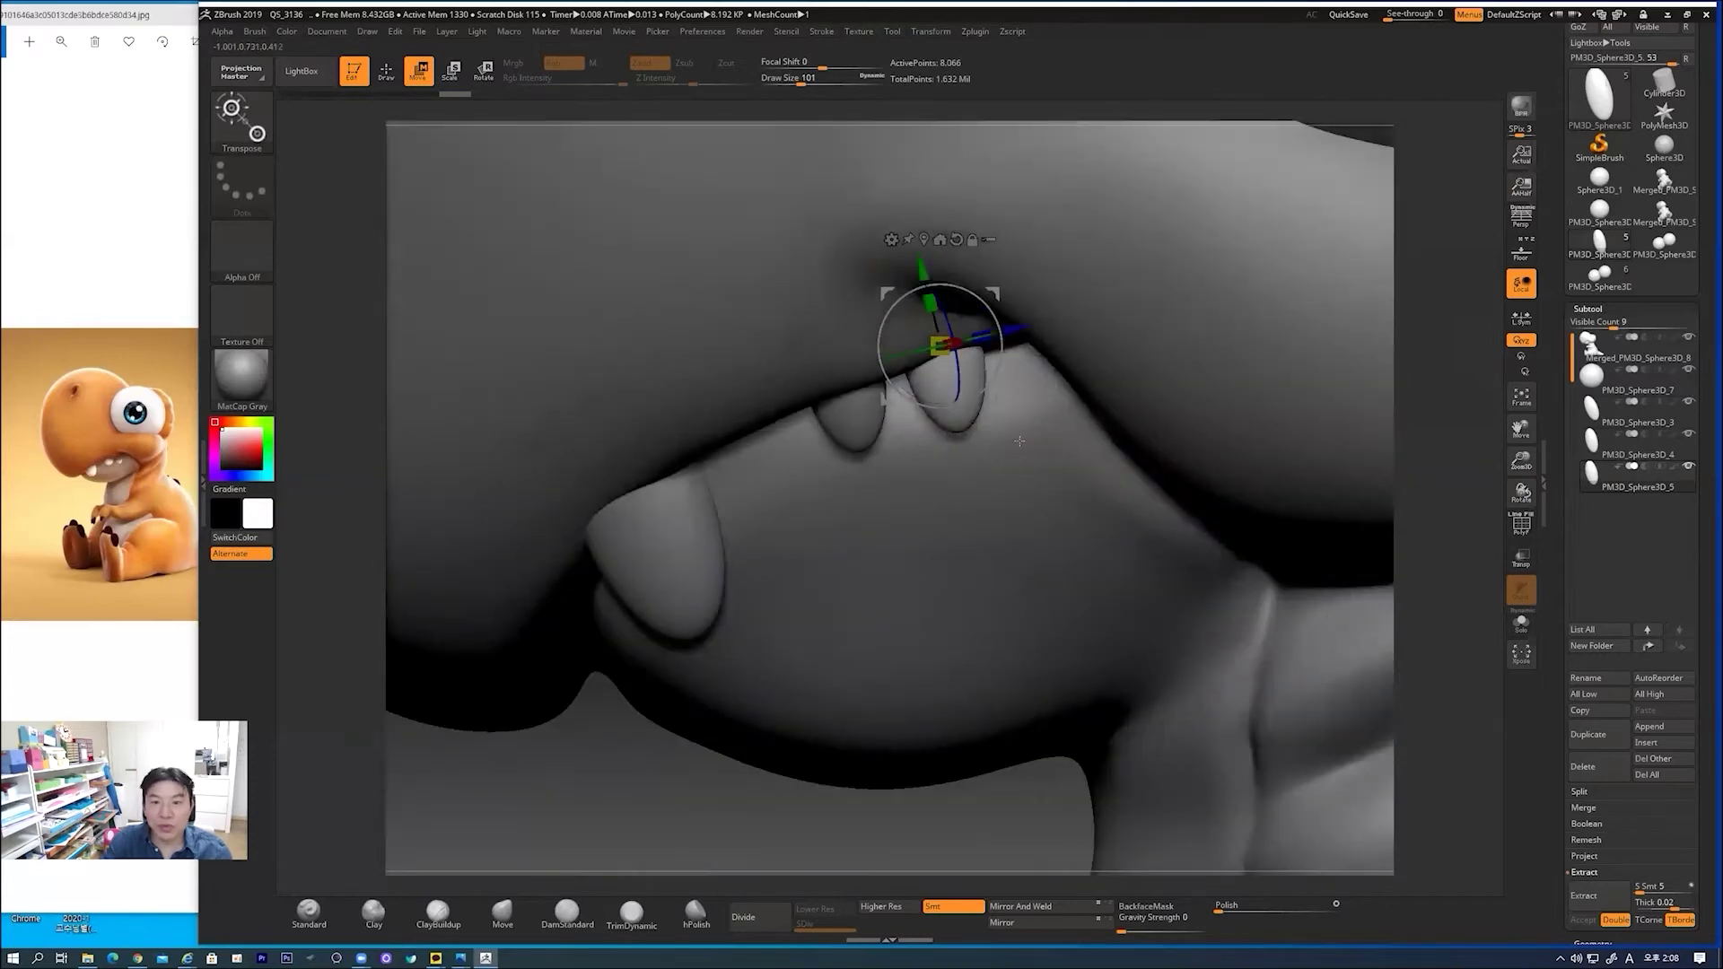
drag(998, 291, 993, 291)
drag(771, 815, 719, 585)
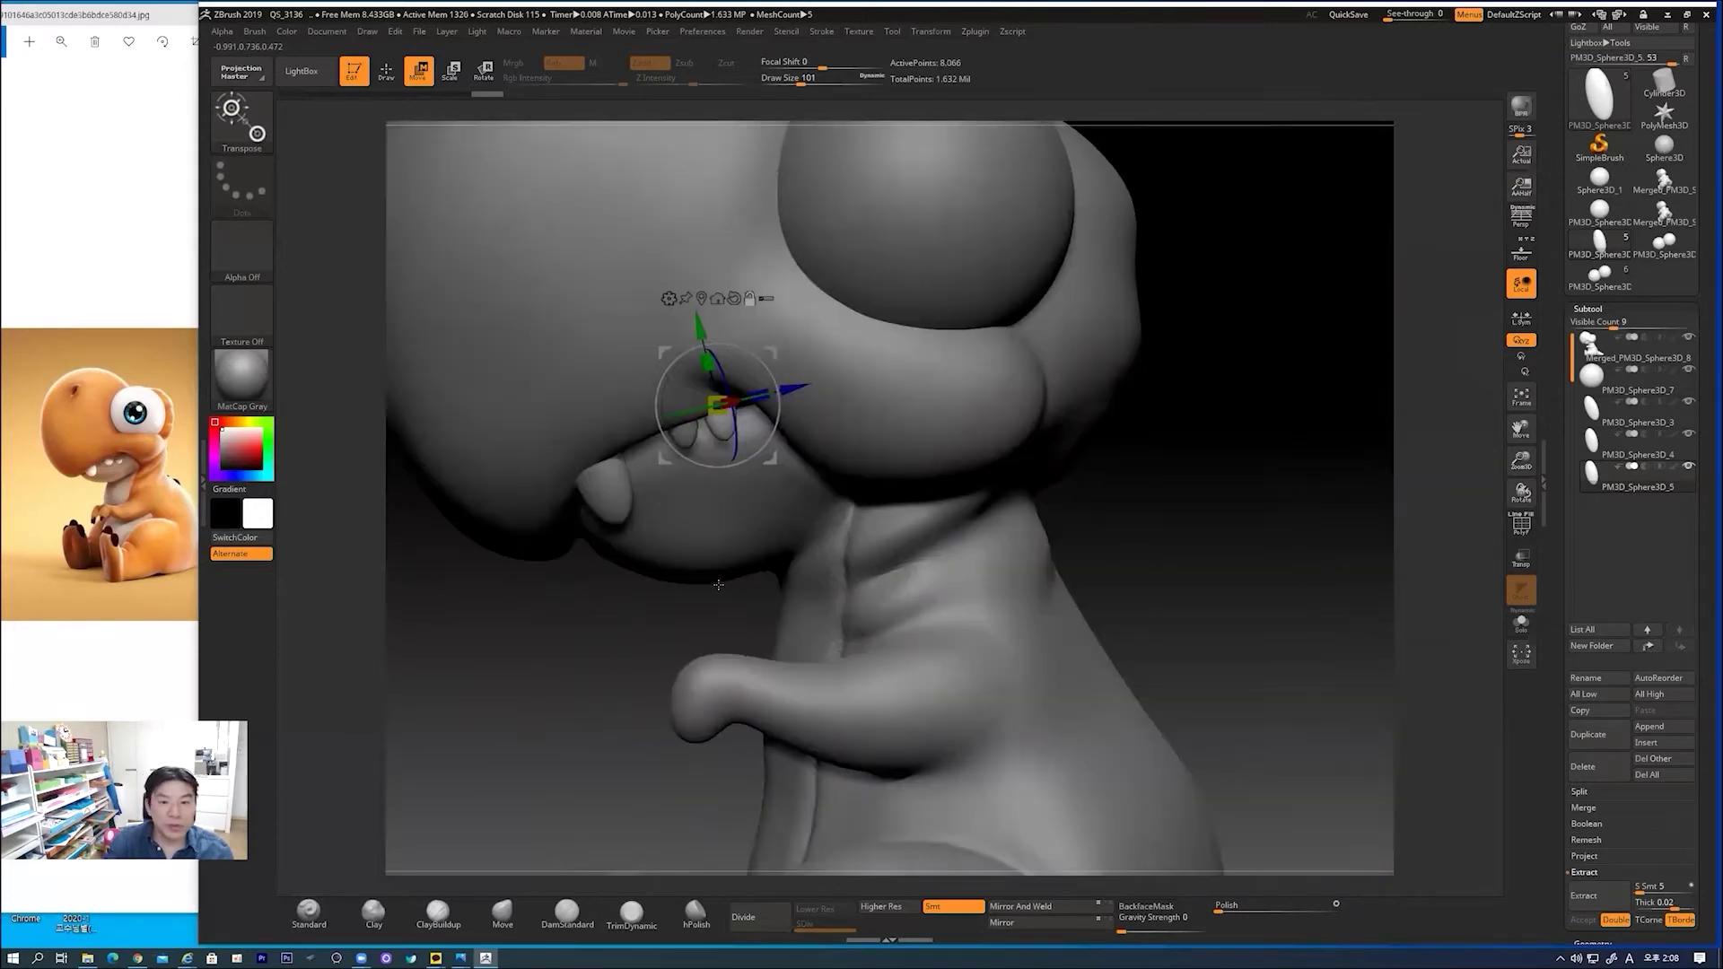
click(386, 71)
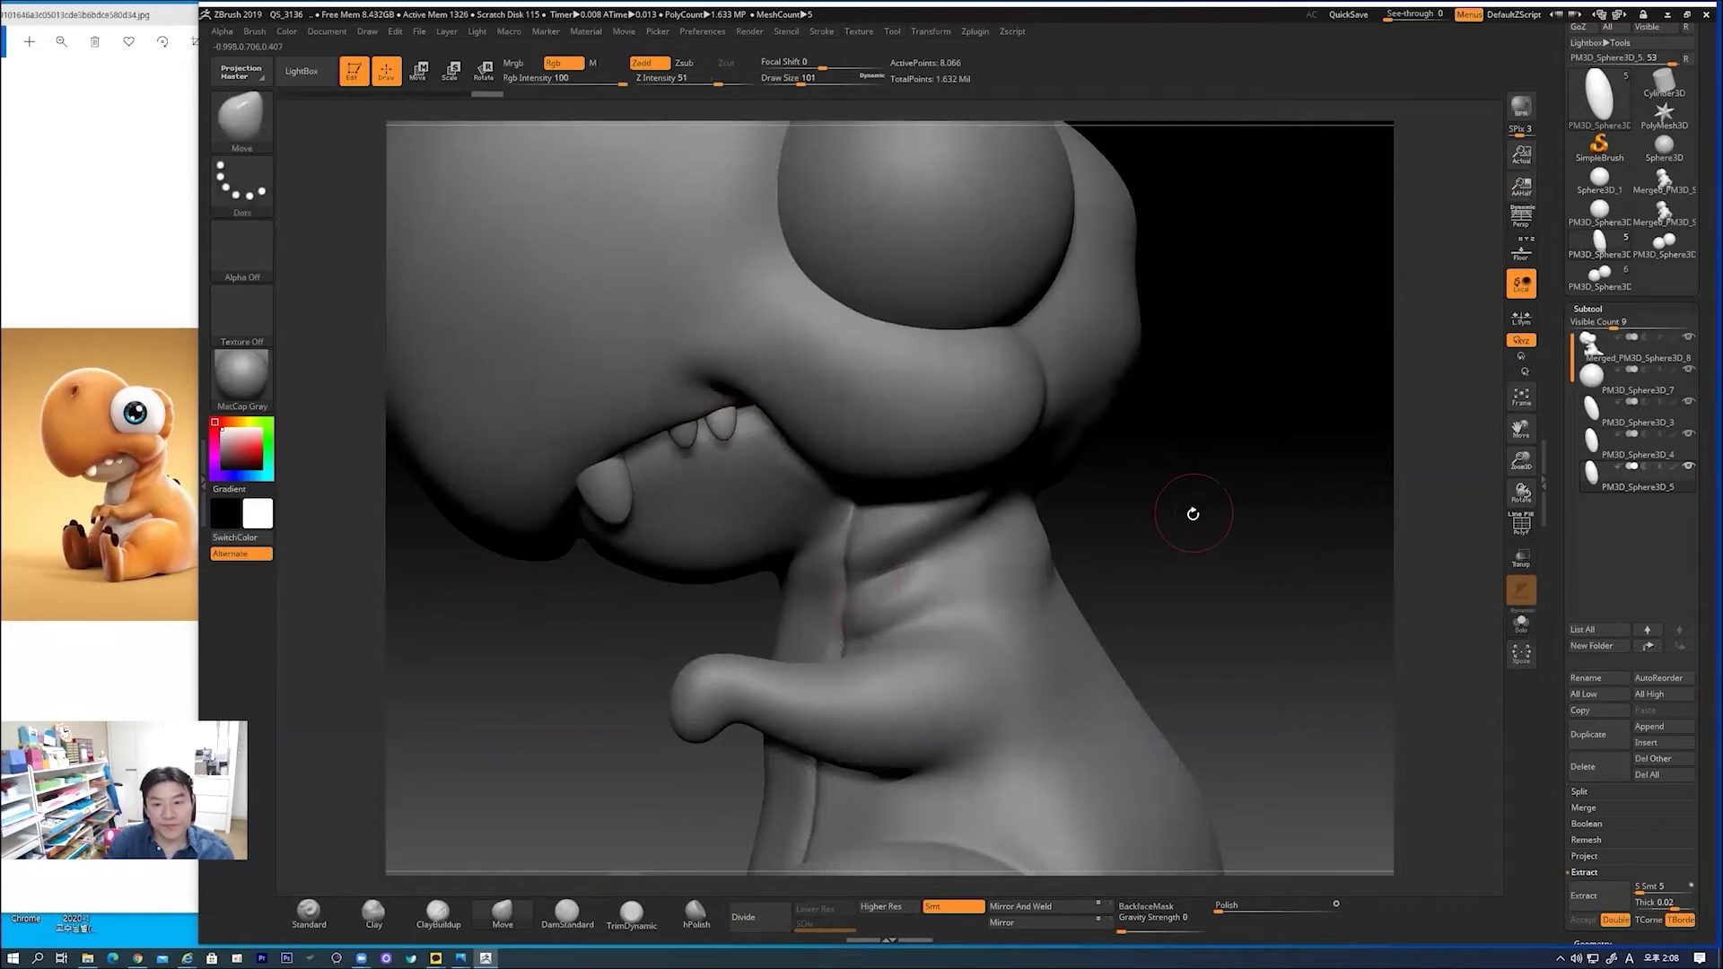
- Duplicate the PM3D_Sphere3D_5 tooth and move the copy down to the dinosaur's hand as a claw
mouse_move(1075, 499)
alt+mouse_down()
mouse_move(1090, 541)
mouse_move(1127, 542)
mouse_move(1088, 547)
mouse_move(1239, 546)
mouse_move(1135, 611)
mouse_move(1141, 542)
mouse_move(1174, 538)
alt+mouse_up()
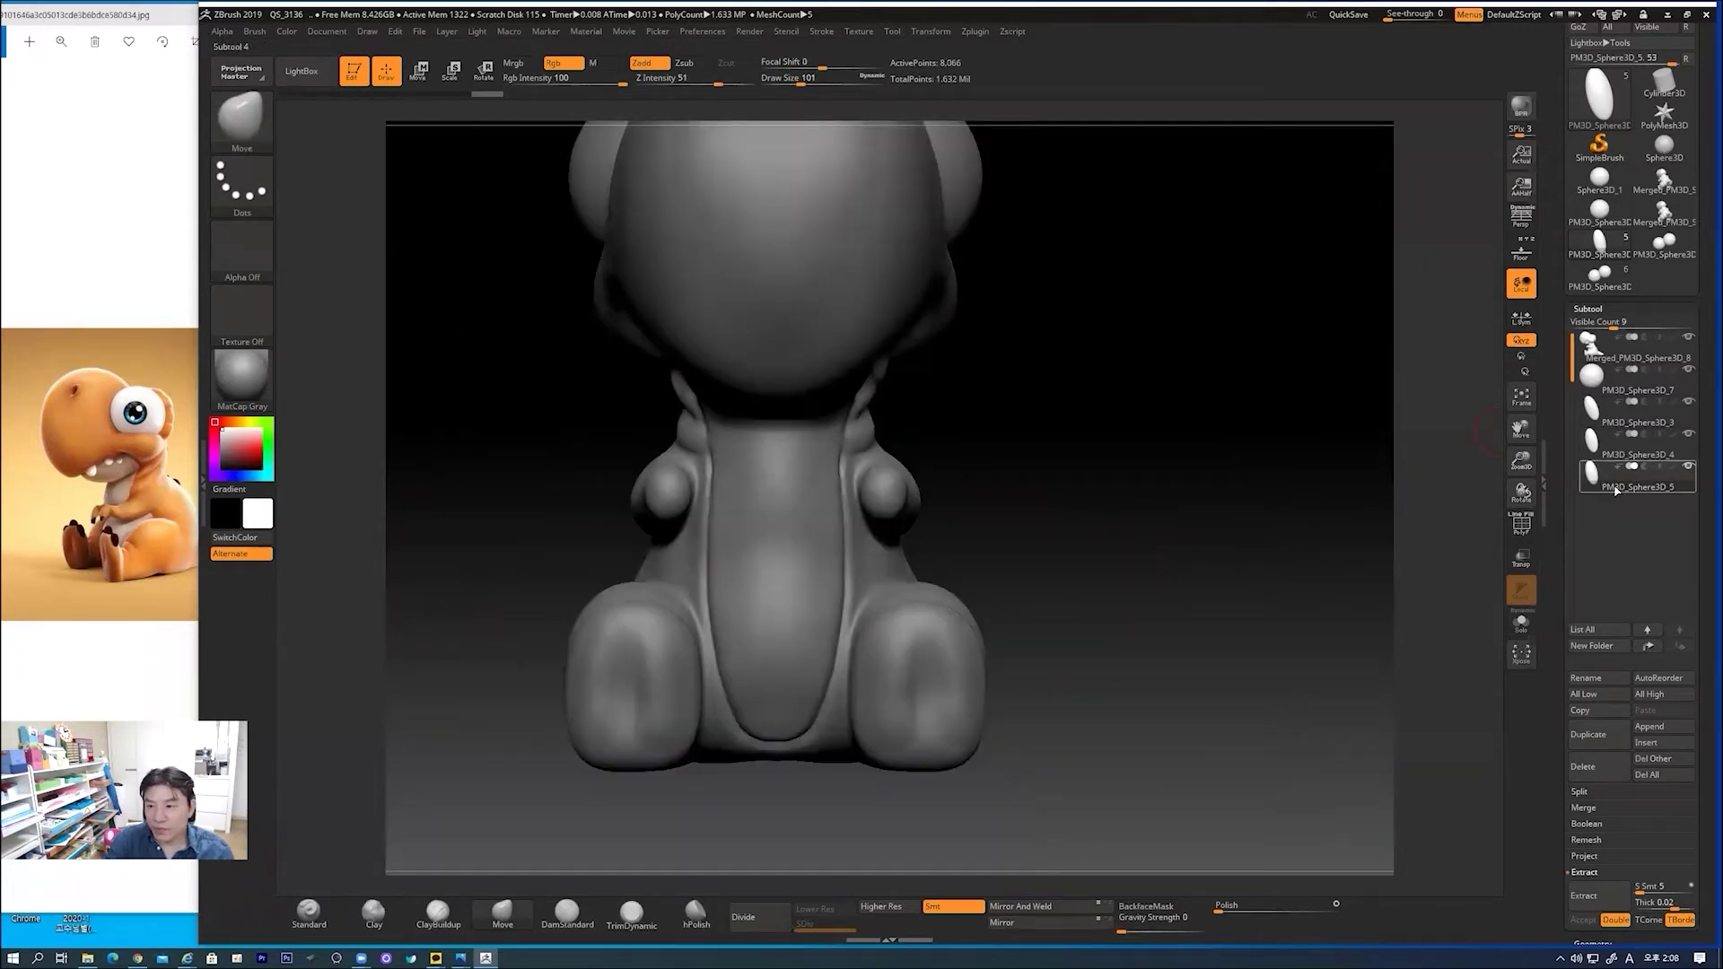
drag(1137, 458, 971, 457)
drag(1038, 458, 1172, 398)
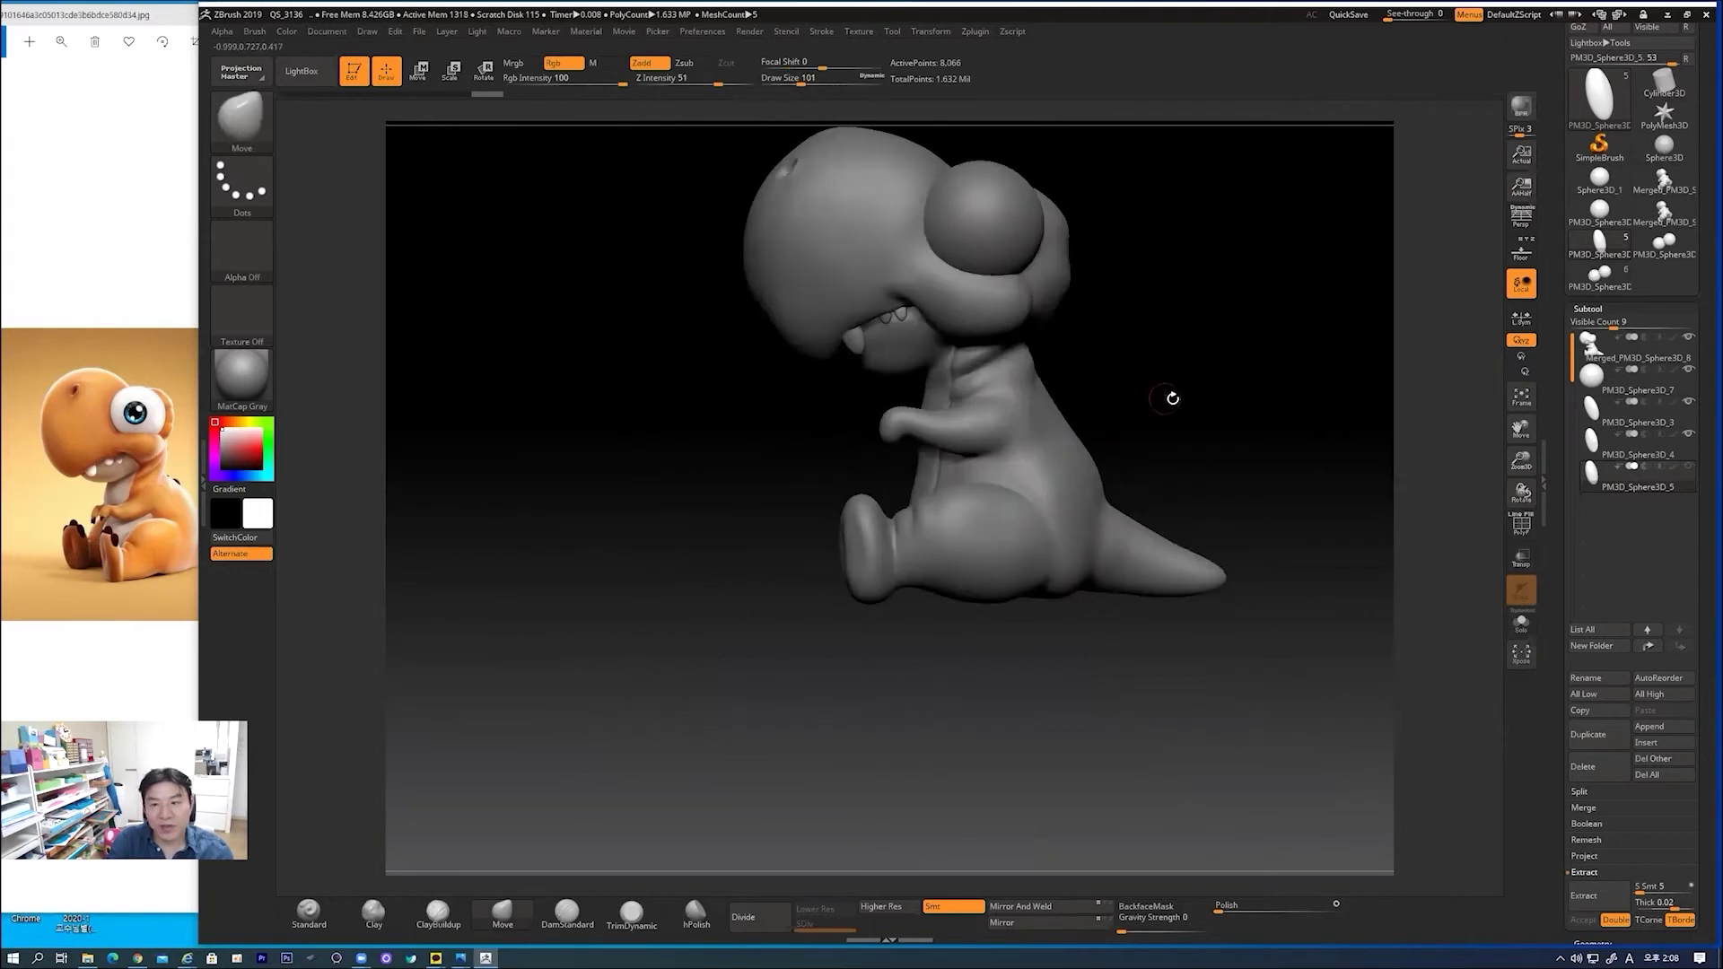
click(1580, 730)
click(418, 70)
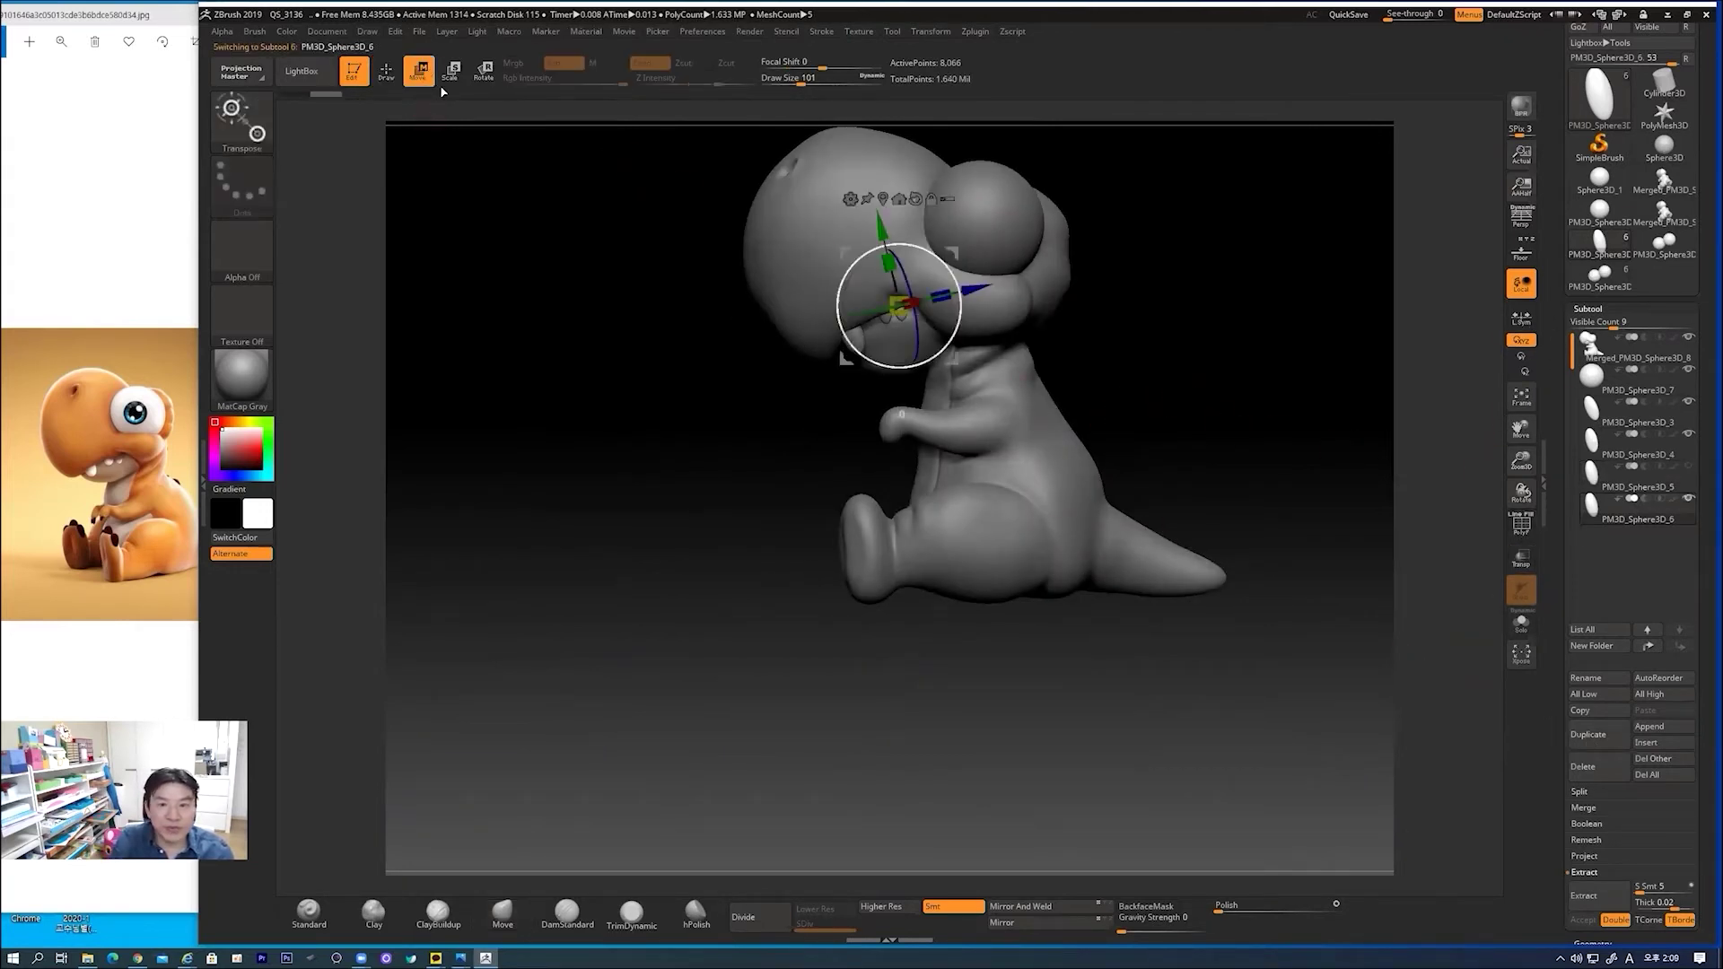
drag(897, 303, 885, 448)
- Scale, rotate and position the claw at the underside of the hand, aligning it from the side and front
drag(1120, 405, 1038, 419)
drag(941, 394, 801, 324)
drag(907, 461, 887, 457)
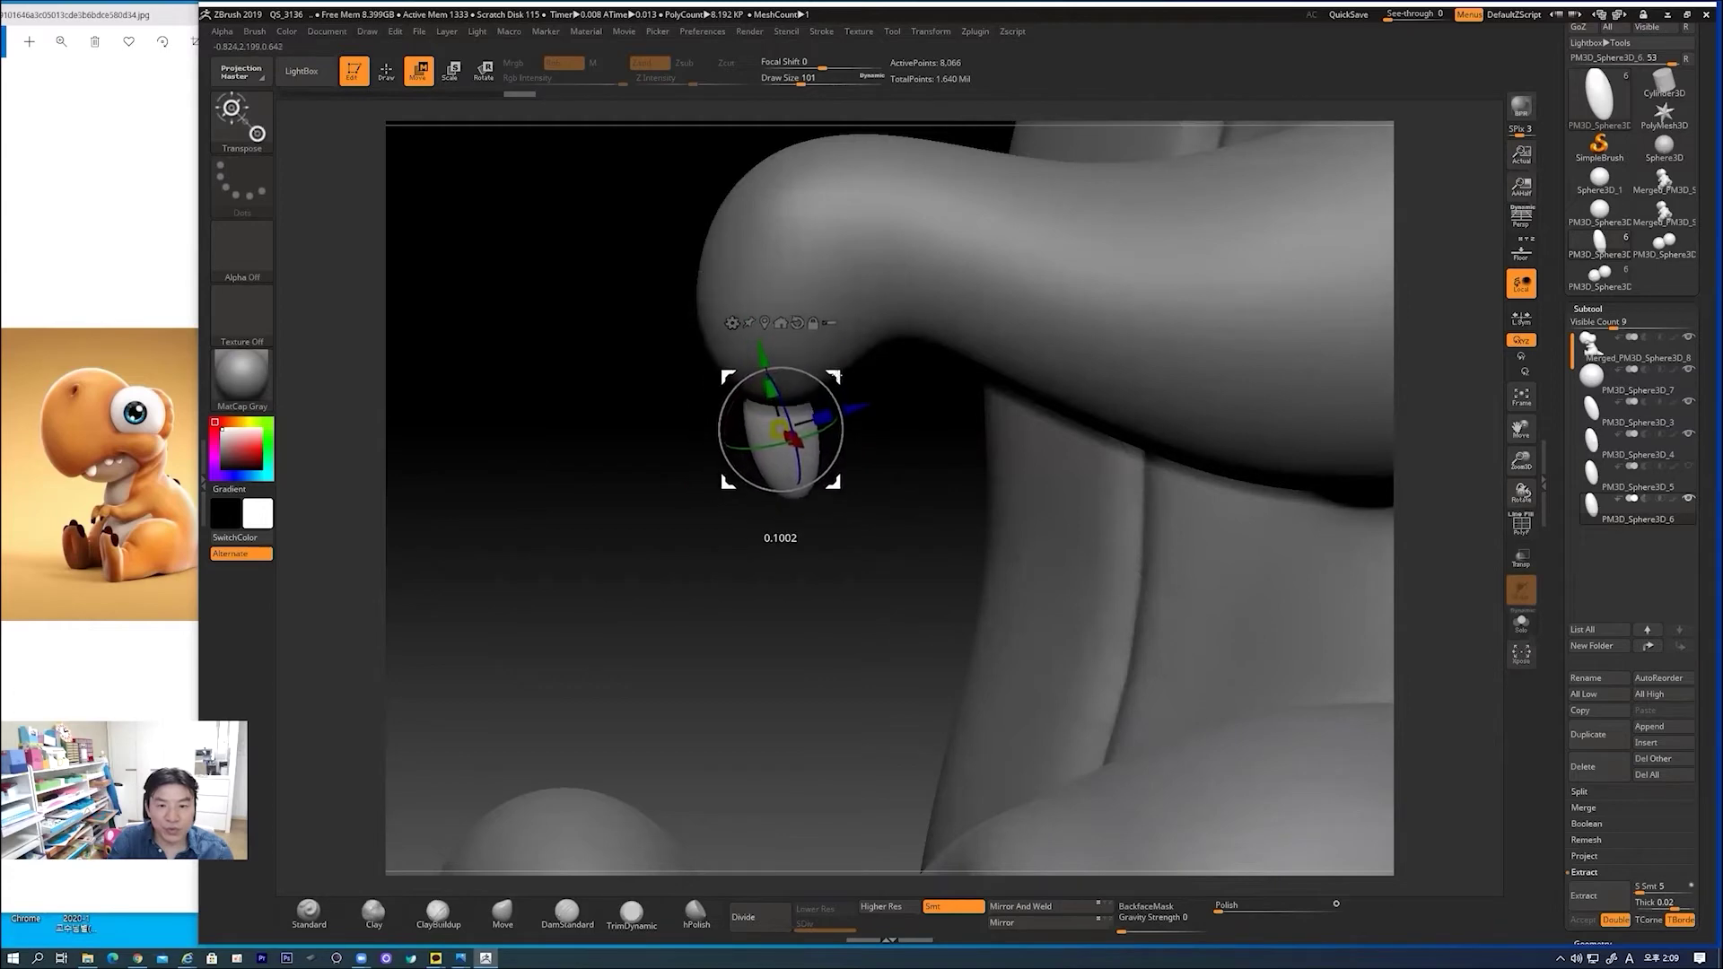
drag(884, 465, 935, 469)
drag(1122, 473, 770, 401)
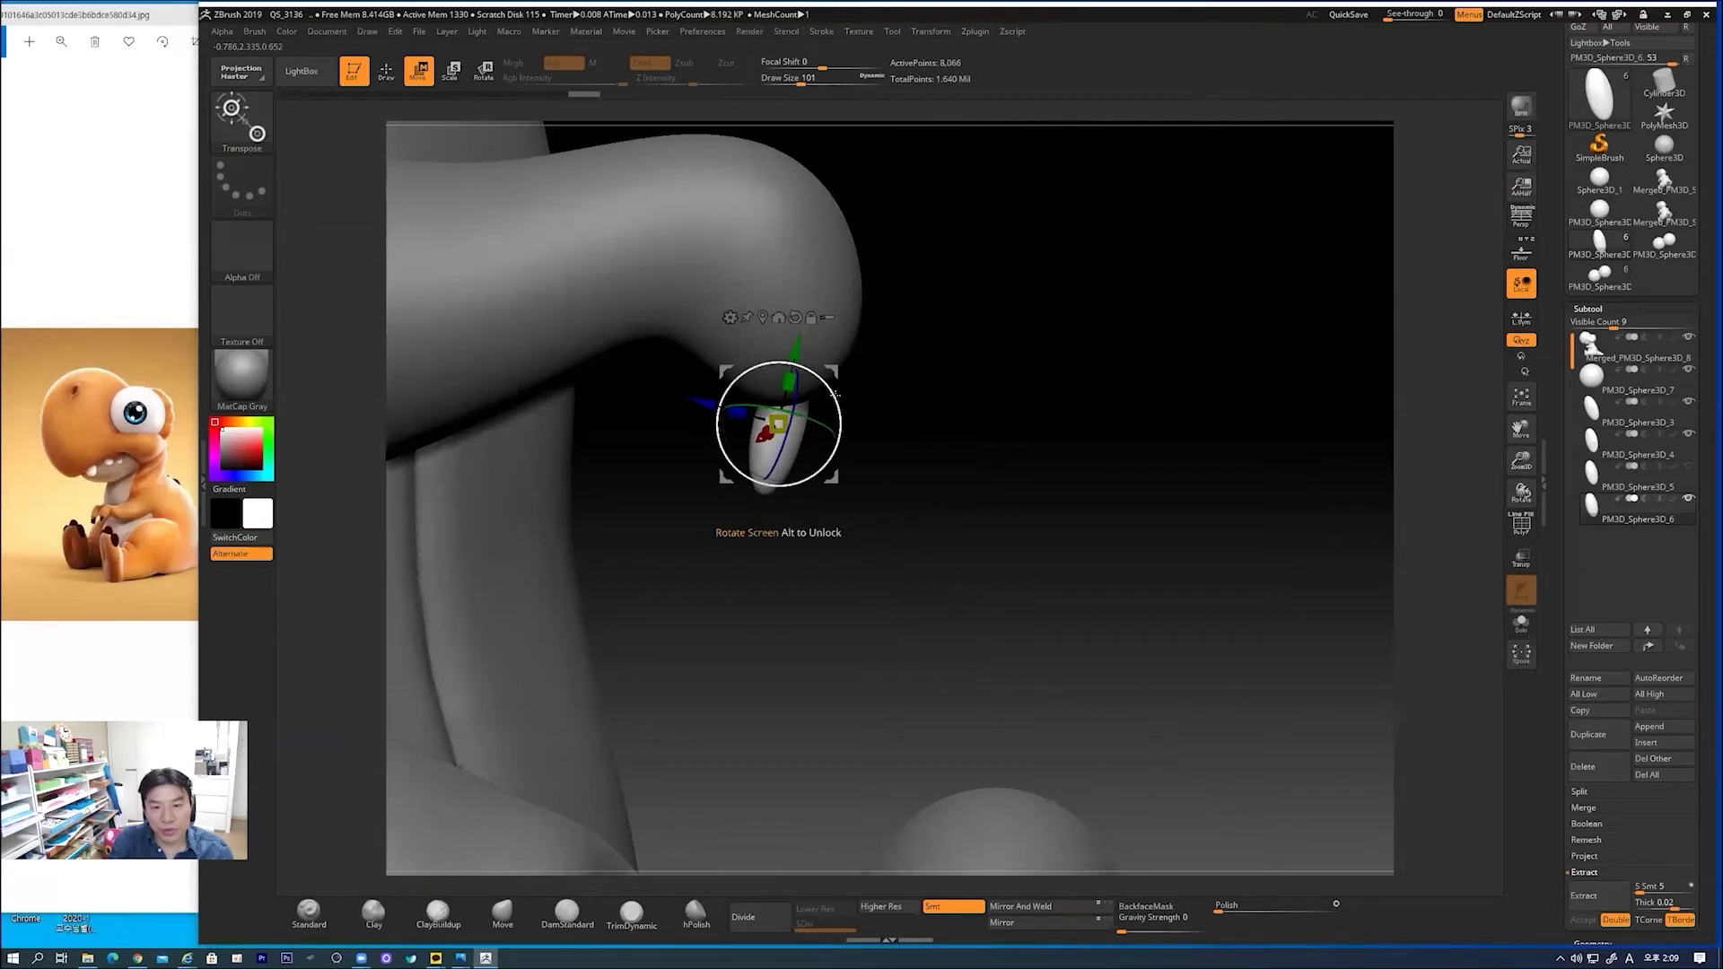
drag(832, 377, 1005, 403)
mouse_move(848, 360)
mouse_down()
mouse_move(853, 346)
mouse_move(831, 357)
mouse_up()
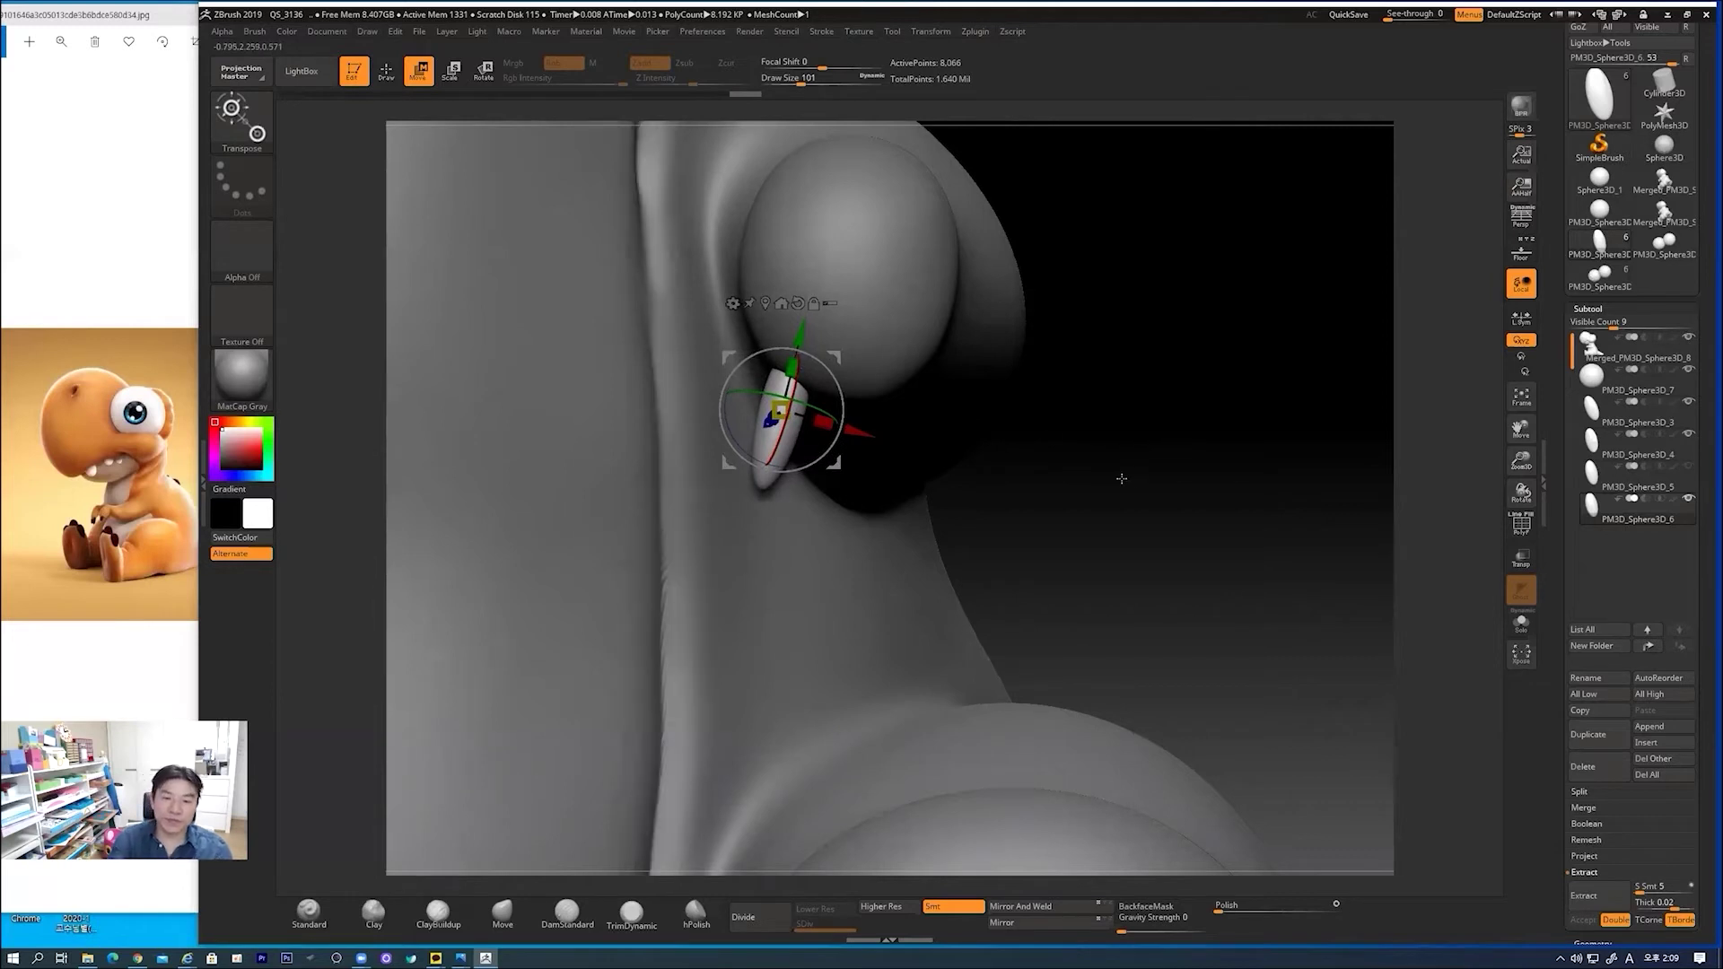
drag(1119, 473, 1132, 472)
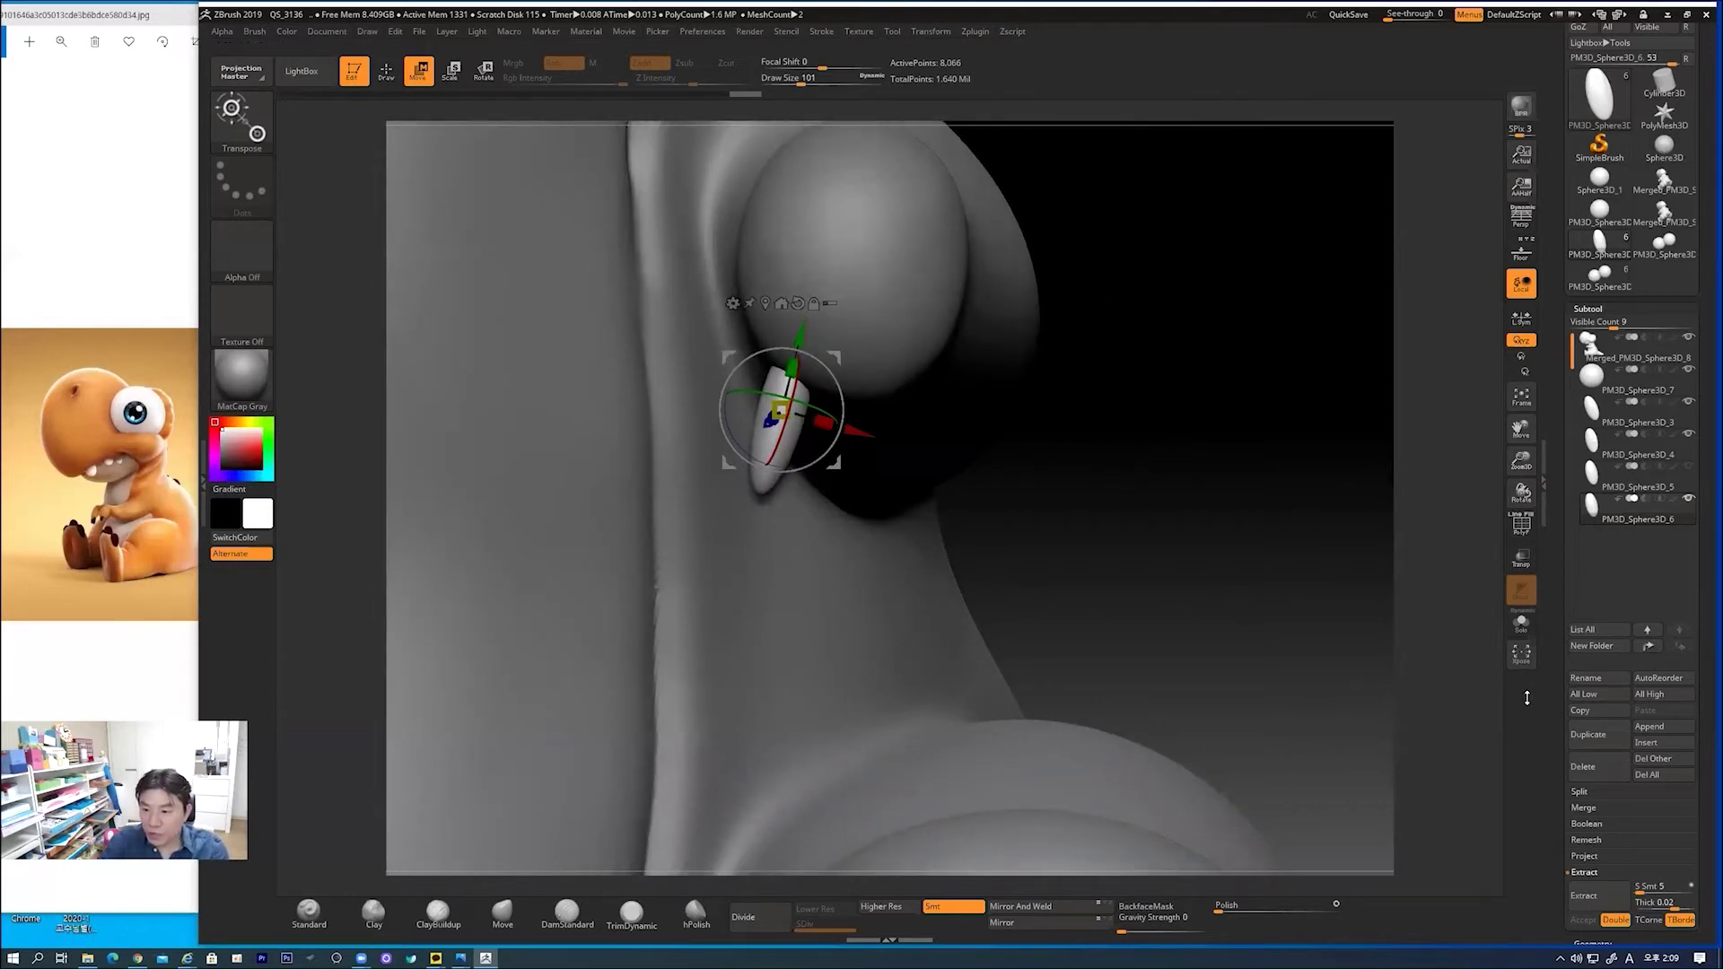
- Duplicate the hand claw and place the upright copy at the middle of the hand's underside
click(1590, 738)
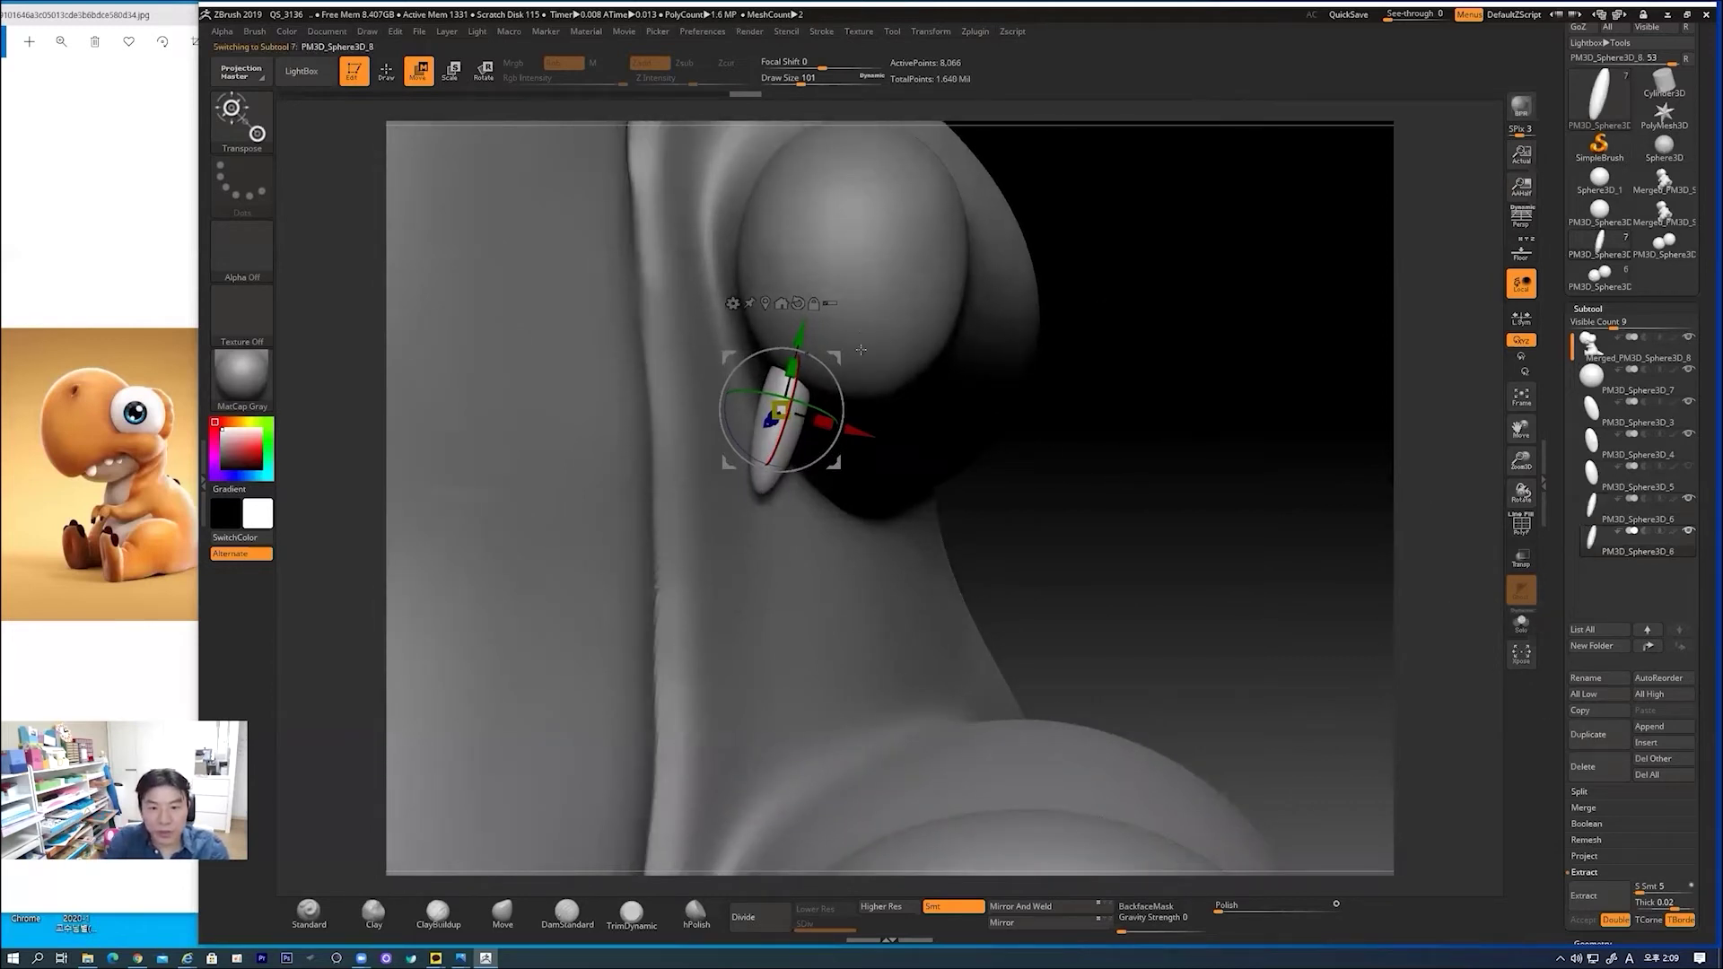
drag(780, 410, 859, 438)
drag(1061, 461, 913, 412)
drag(930, 569, 996, 577)
drag(1073, 499, 1122, 492)
- Duplicate the middle claw, tilt the copy outward at the hand's outer edge and align it from the side
click(1588, 734)
alt+drag(1012, 476, 898, 446)
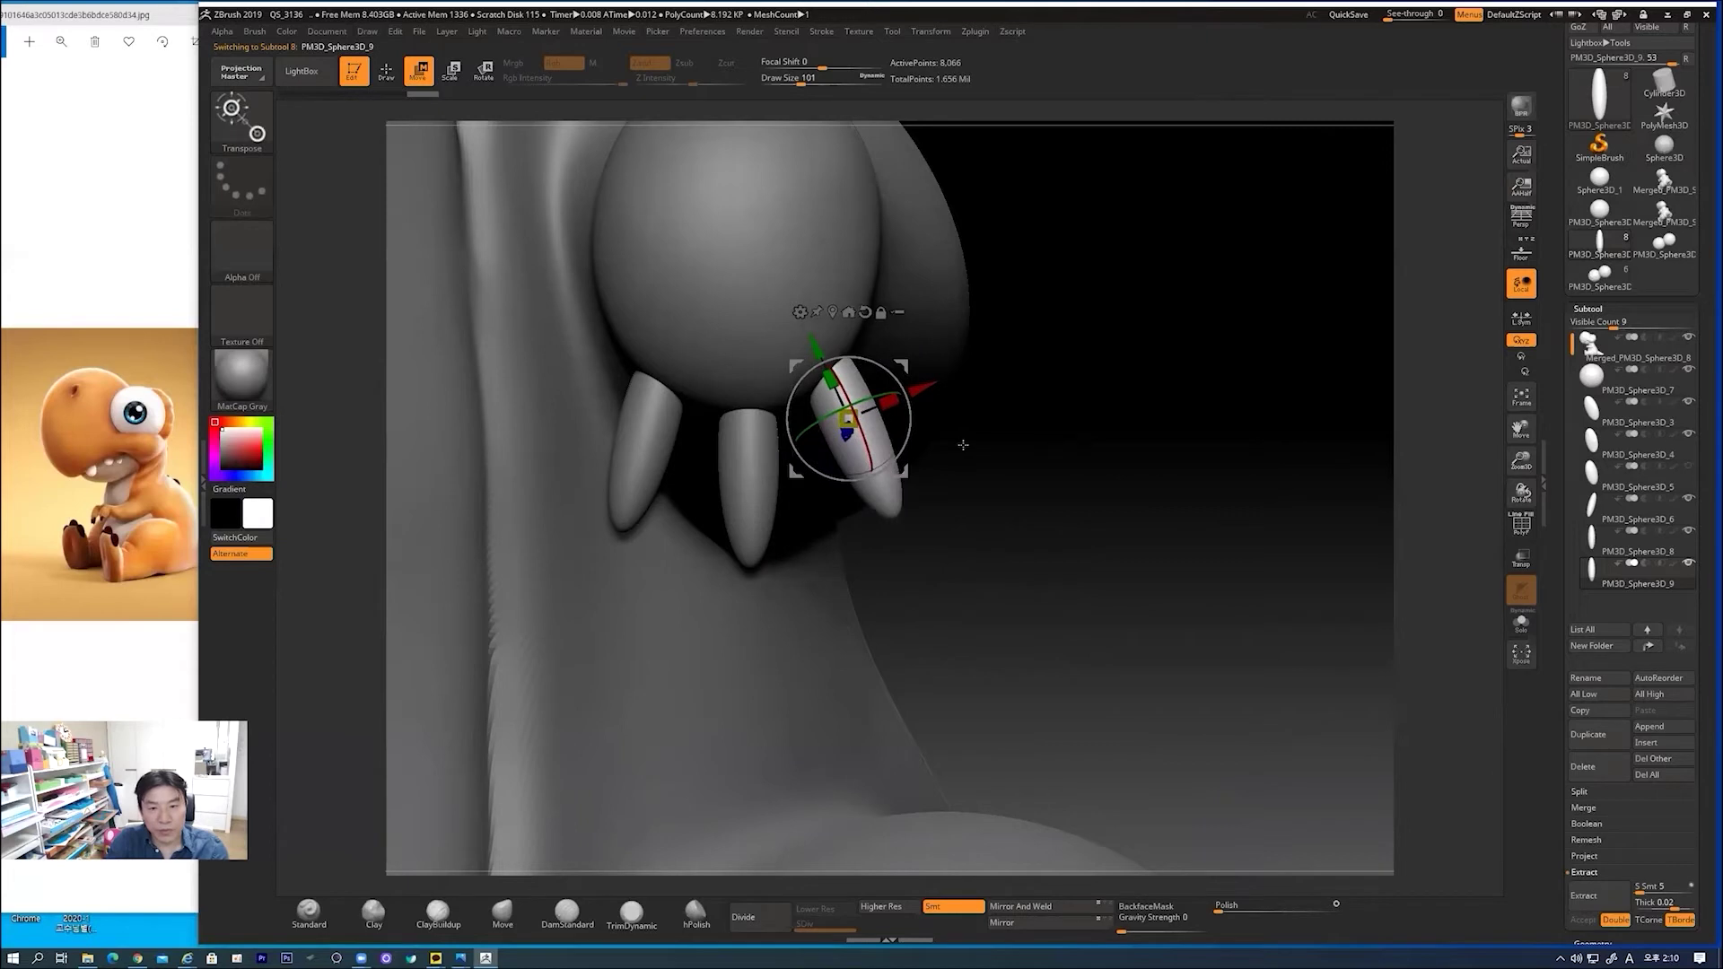
drag(963, 444, 938, 443)
drag(790, 577, 925, 439)
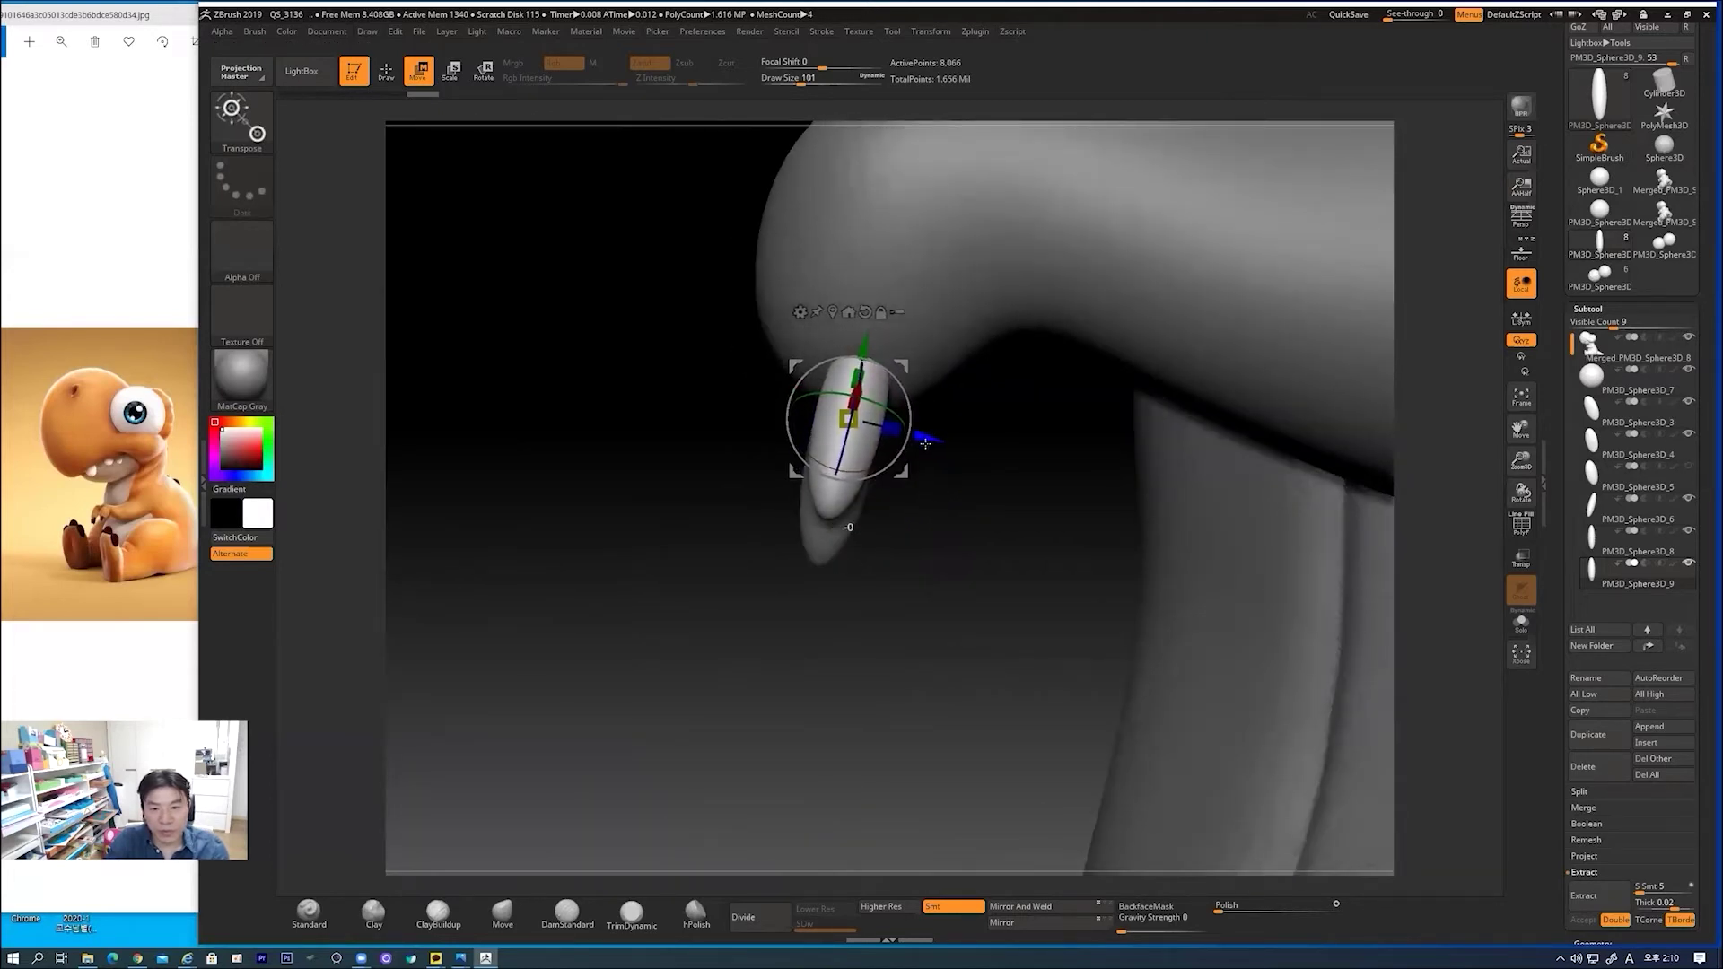
drag(715, 645, 789, 213)
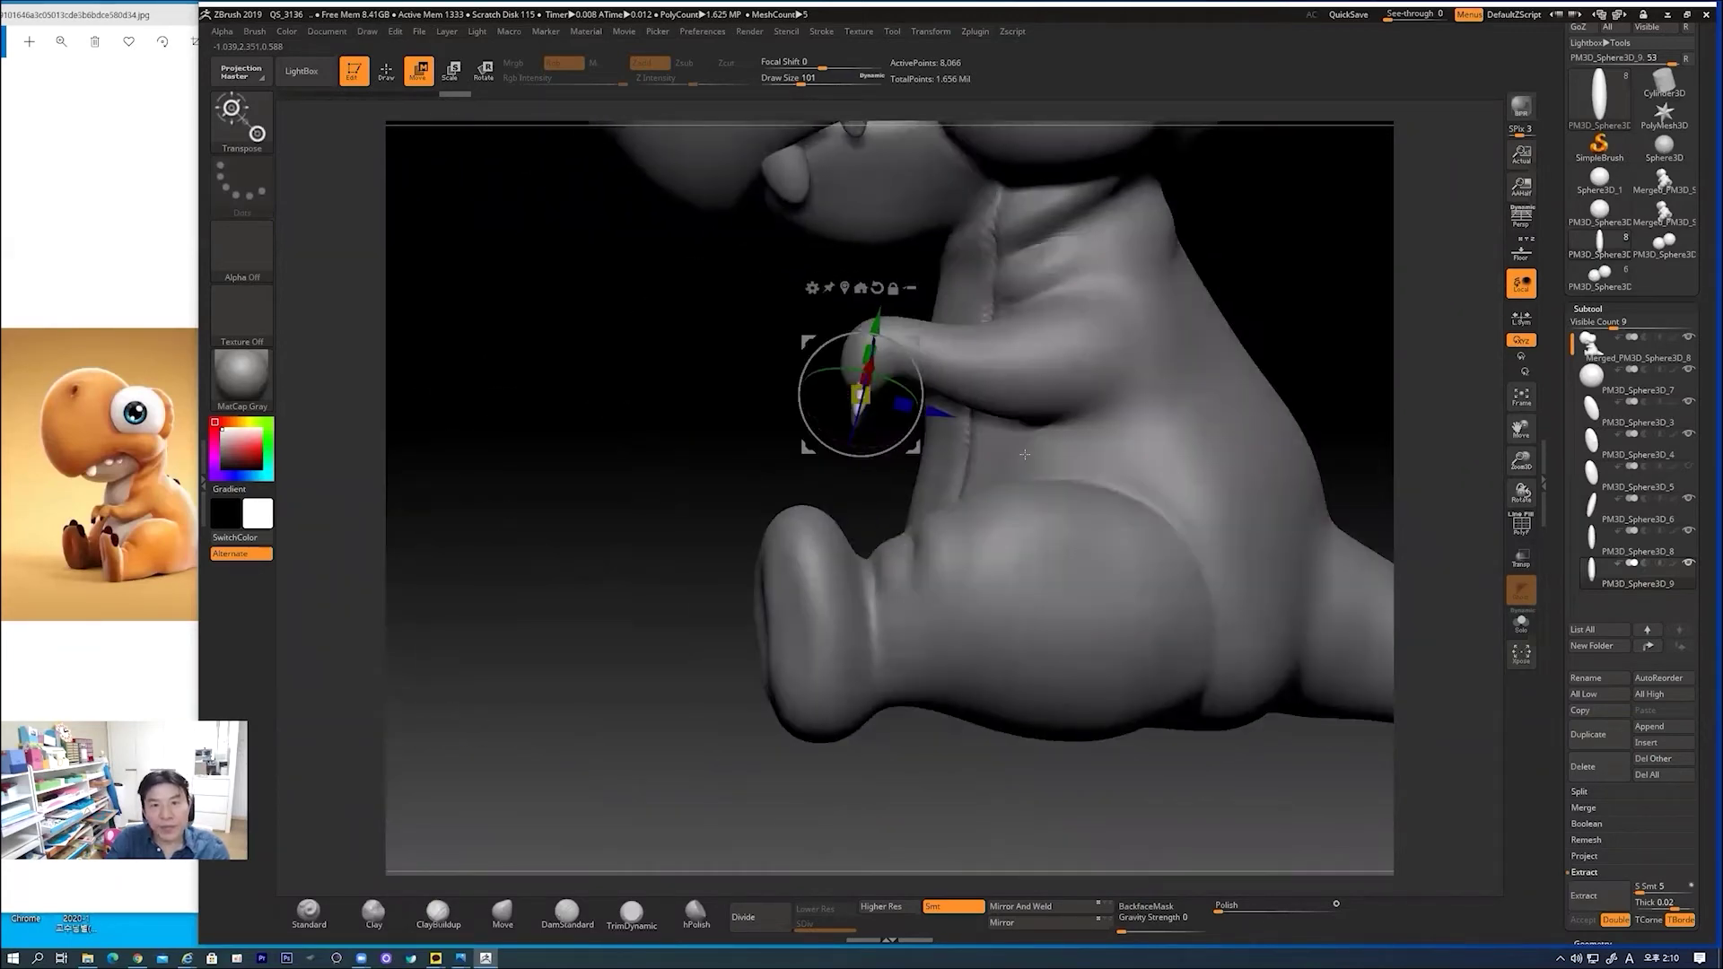
- Duplicate the large front tooth and move the copy down to the top of the dinosaur's foot as a toenail
alt+click(797, 179)
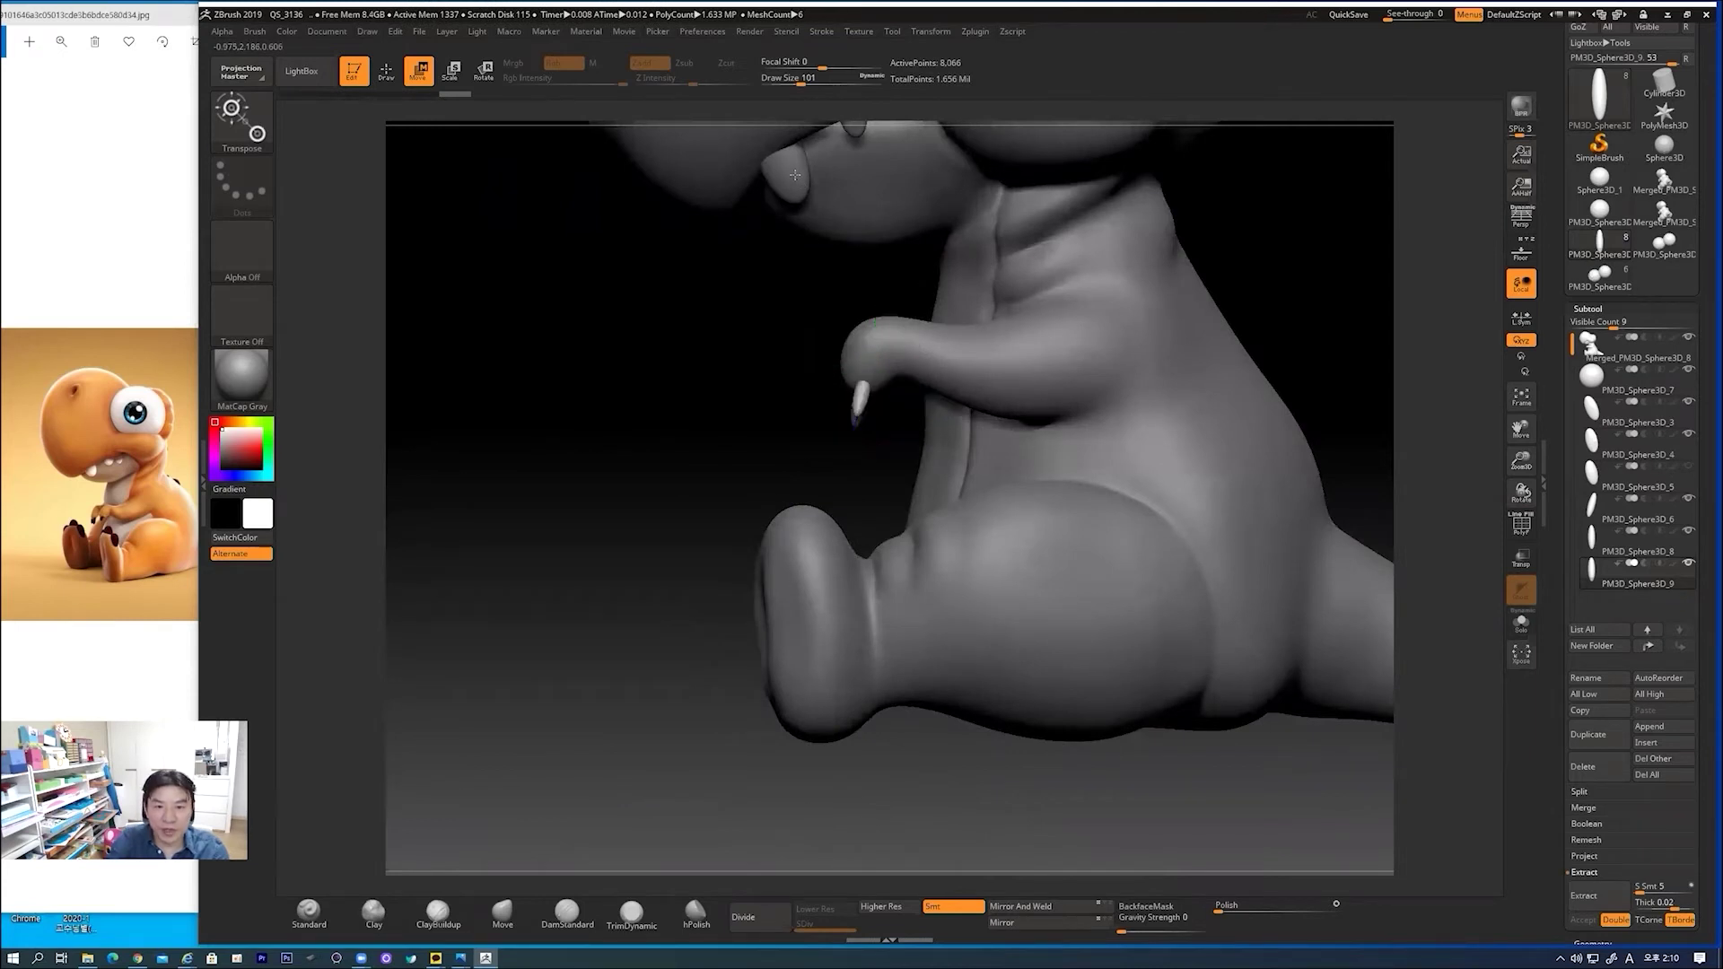
click(1608, 742)
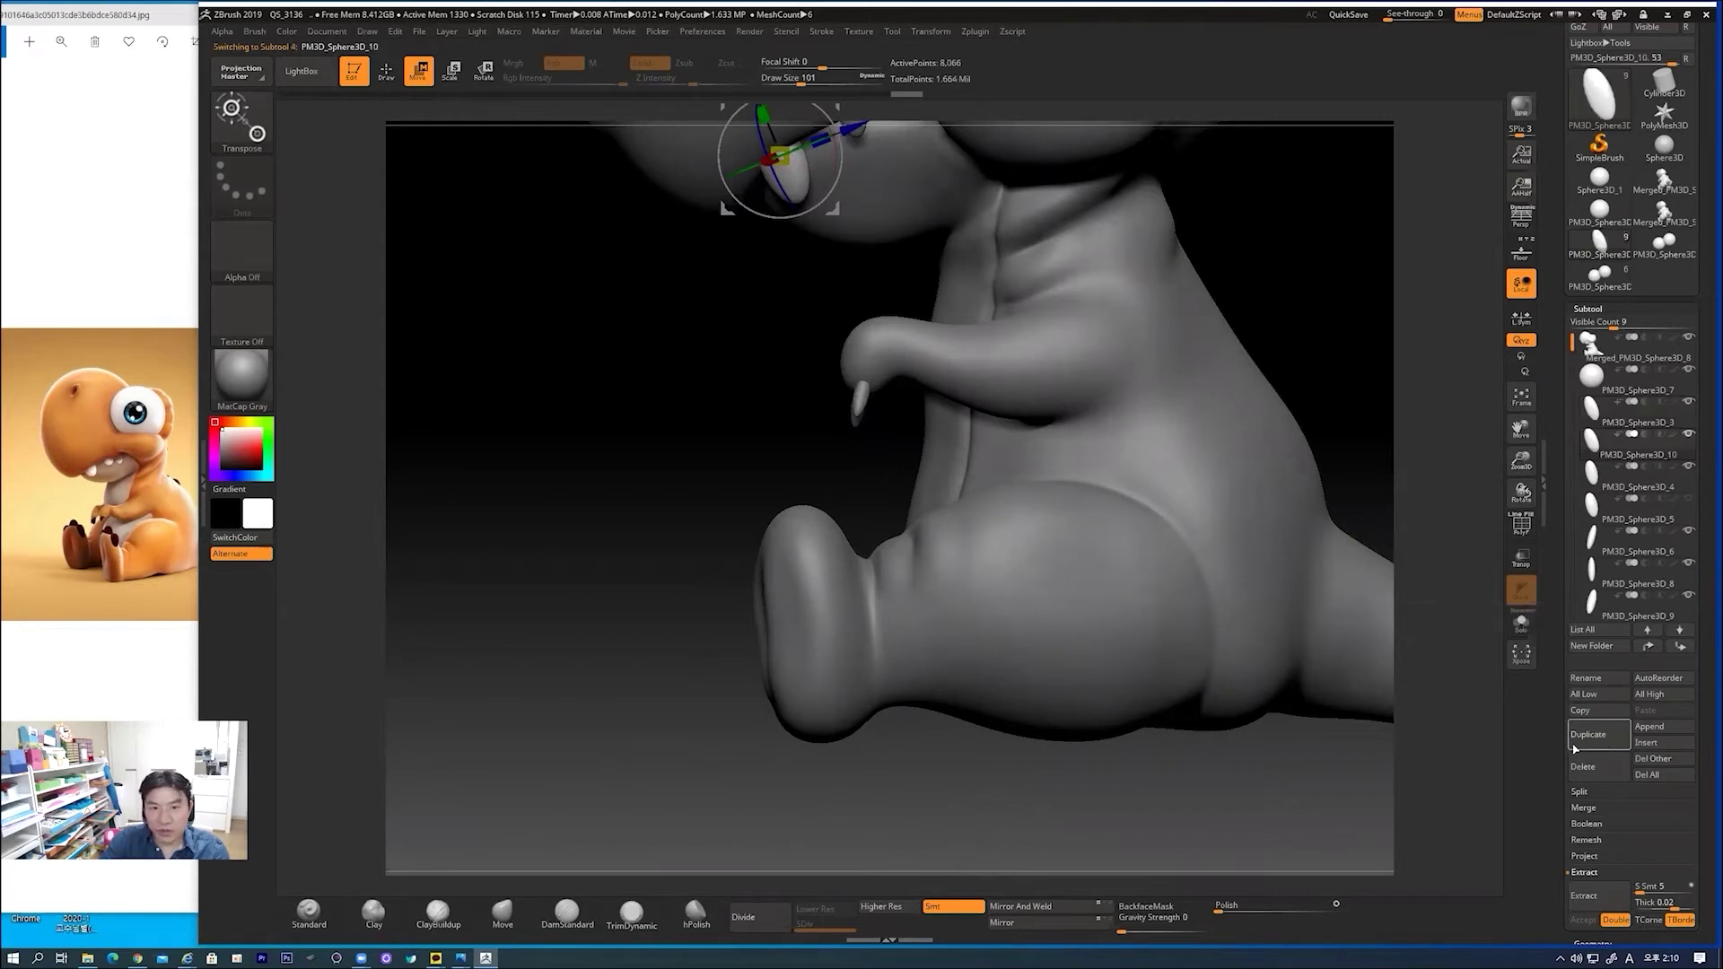
drag(675, 491, 904, 373)
drag(827, 231, 828, 579)
alt+drag(958, 557, 965, 455)
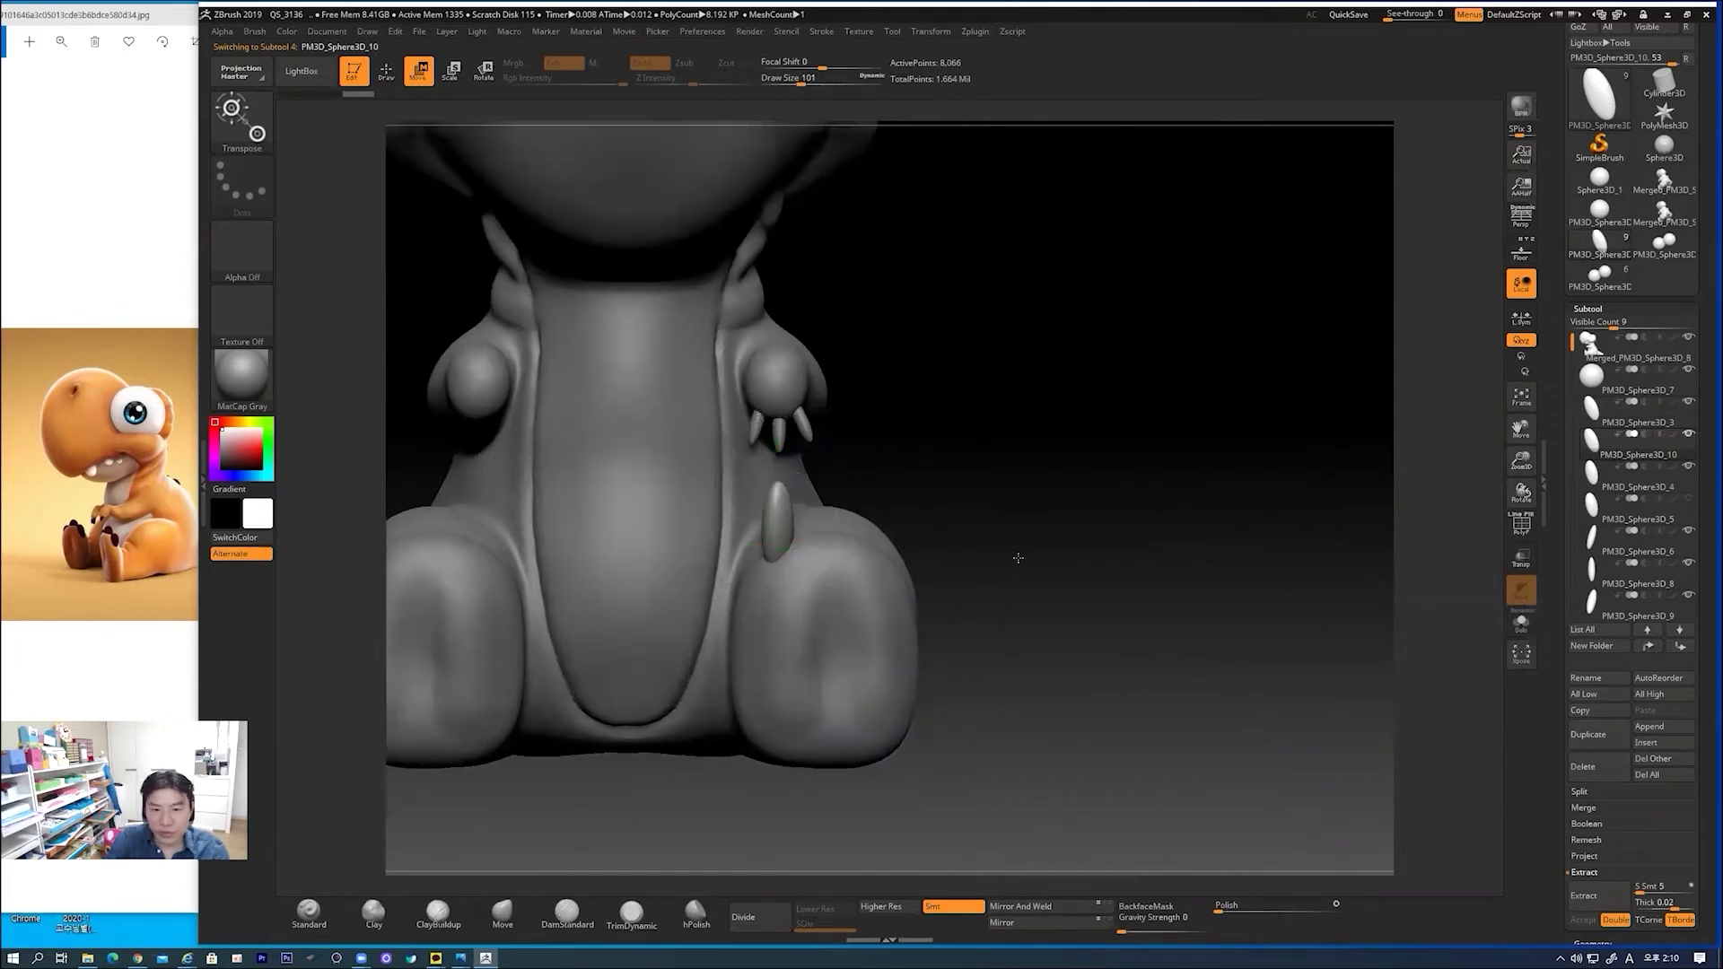
- Move, rotate and widen the toenail so it sits embedded at the inner upper edge of the foot
alt+drag(1015, 558, 1018, 646)
drag(800, 546, 726, 530)
drag(1026, 458, 818, 621)
drag(966, 489, 1019, 508)
alt+drag(988, 439, 927, 389)
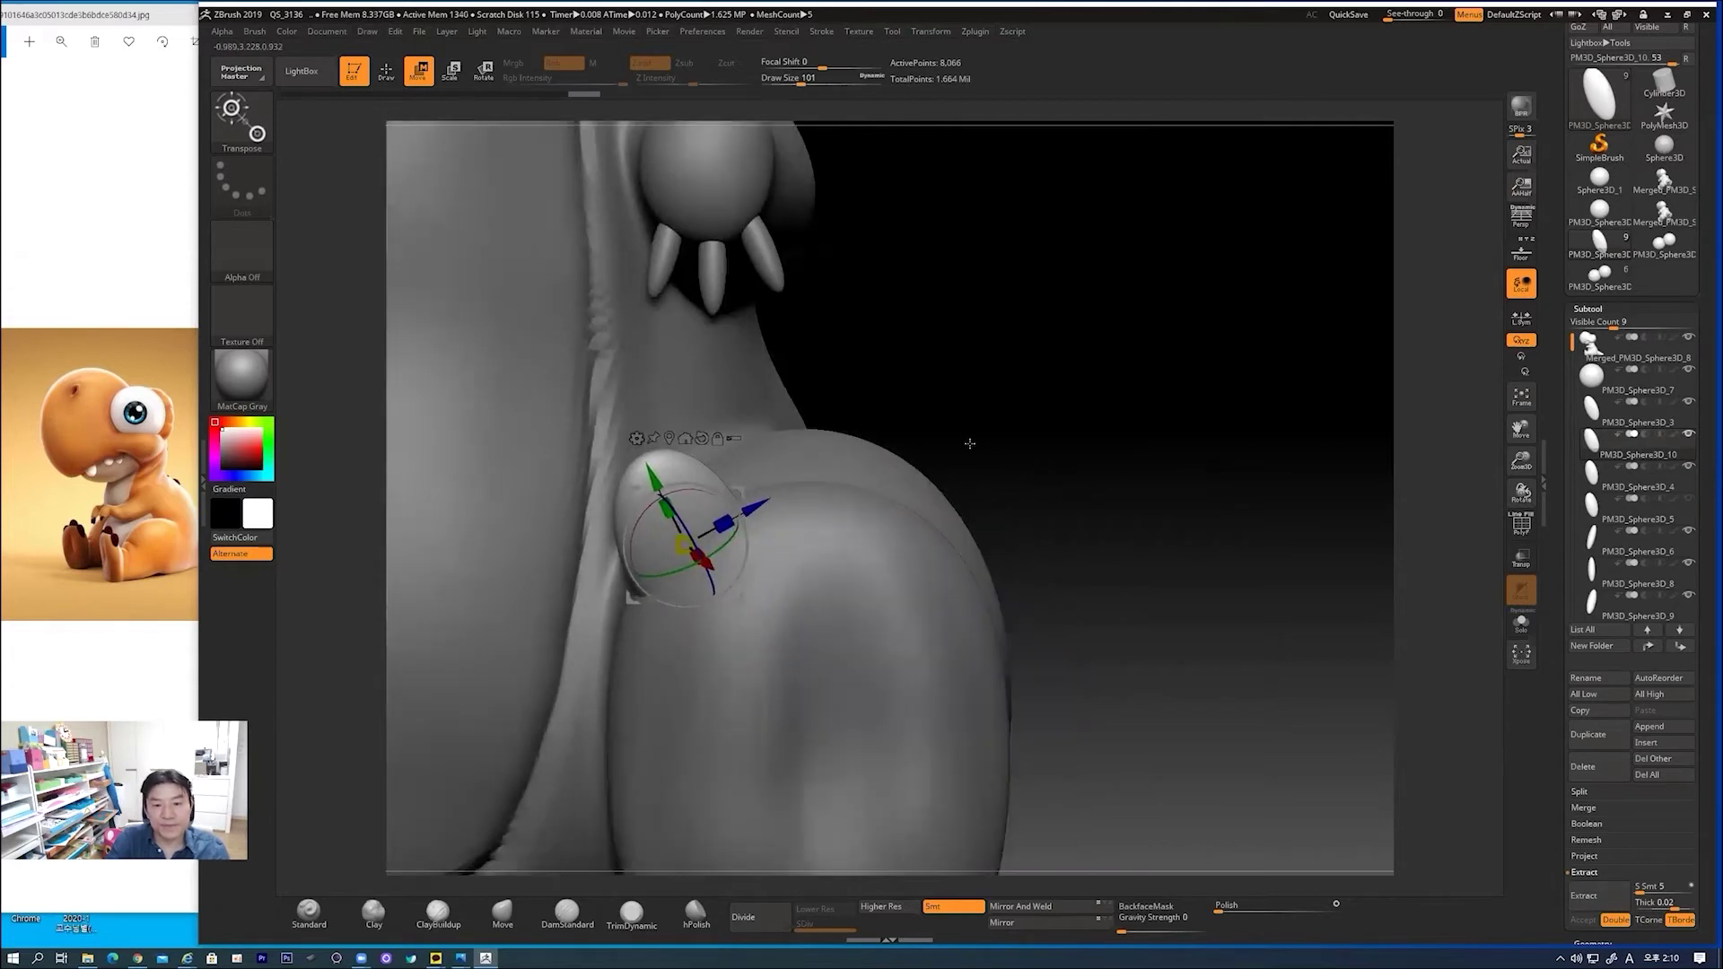
drag(760, 505, 723, 520)
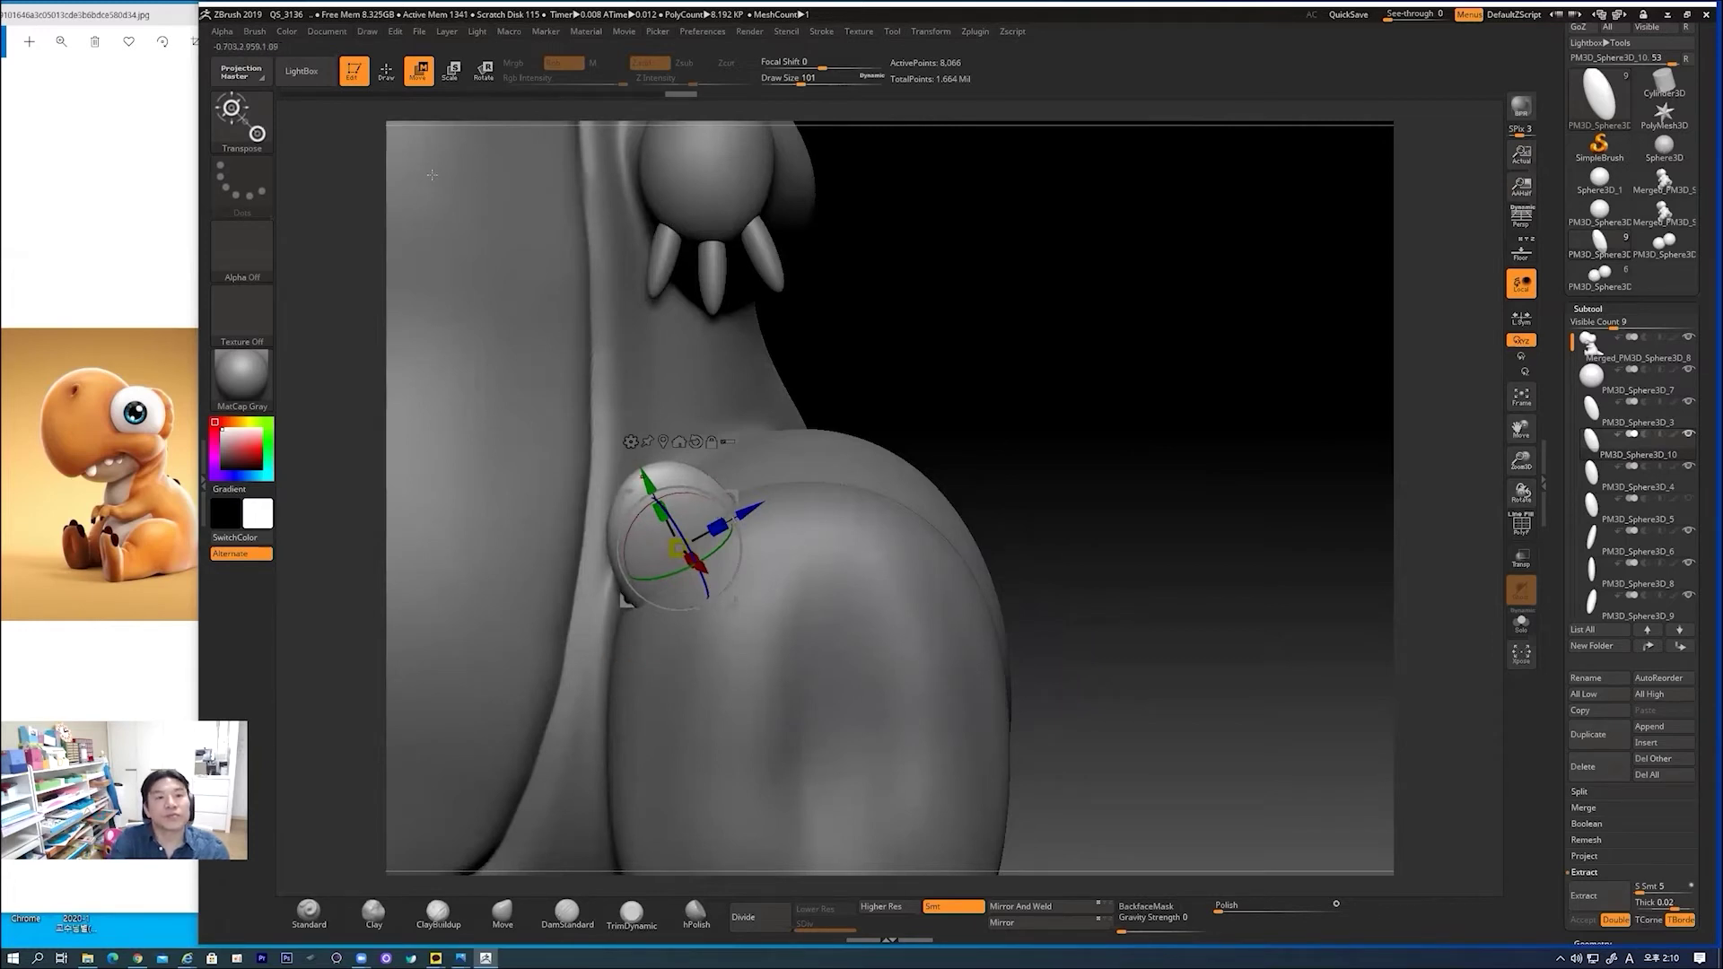
alt+drag(1109, 475, 1096, 497)
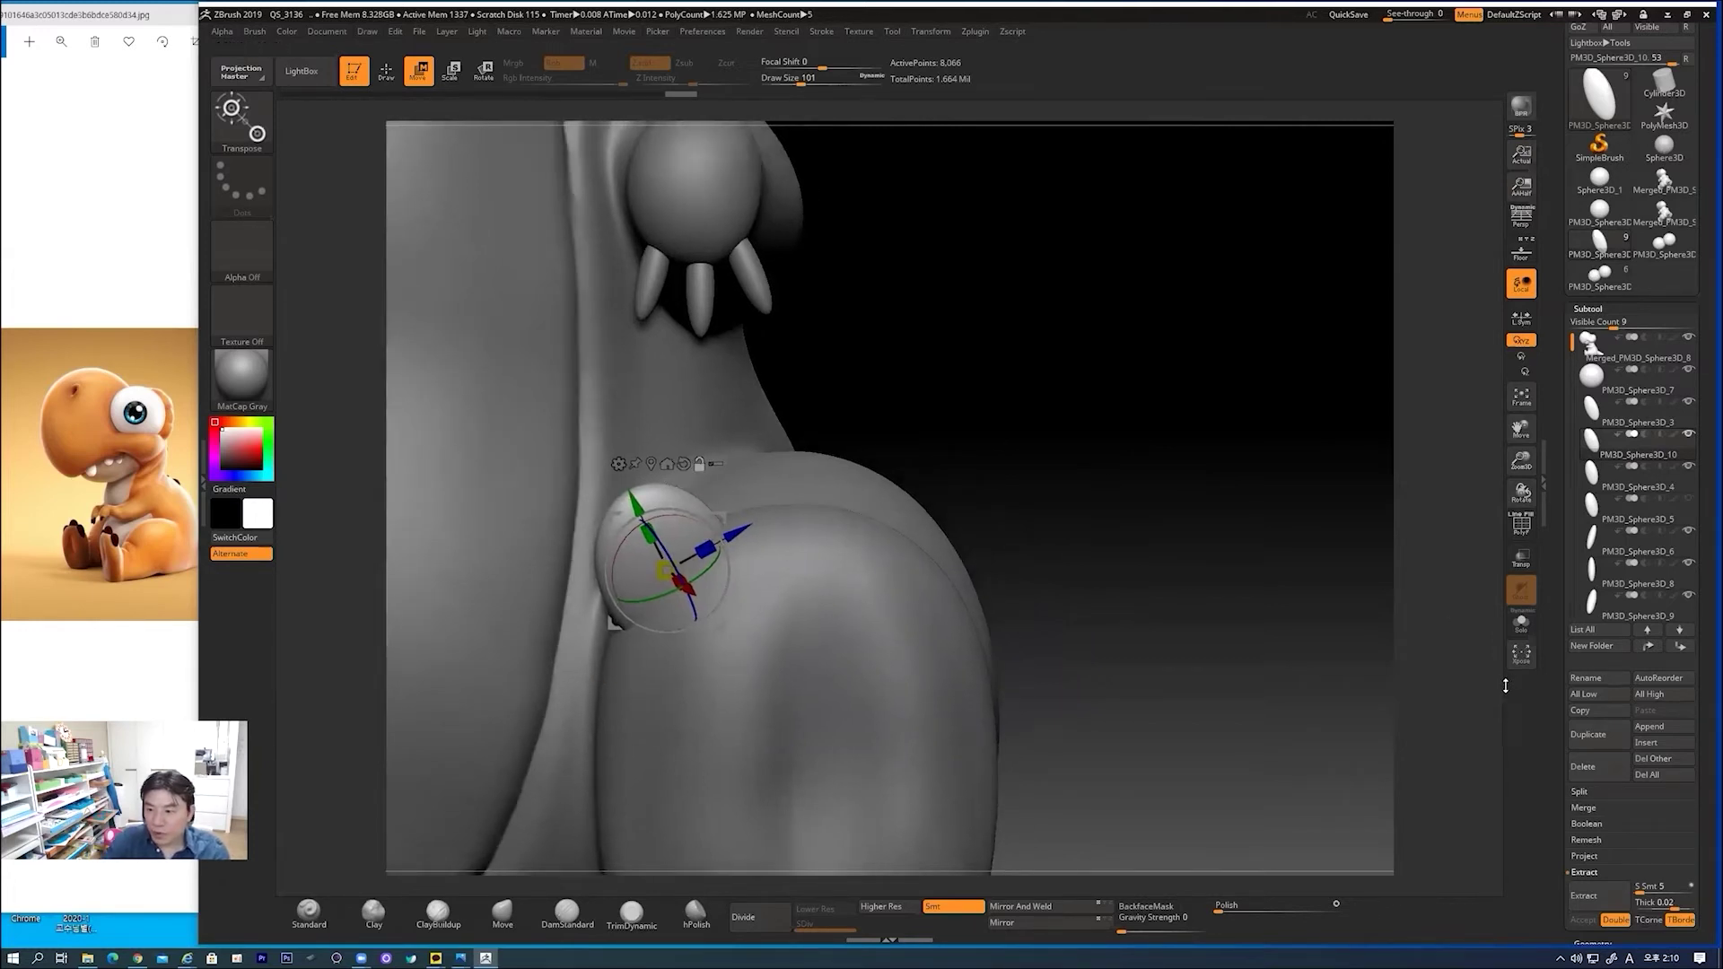
- Duplicate the toenail and fit the upright copy at the top middle of the foot
click(1591, 738)
drag(664, 567, 799, 510)
drag(846, 450, 851, 475)
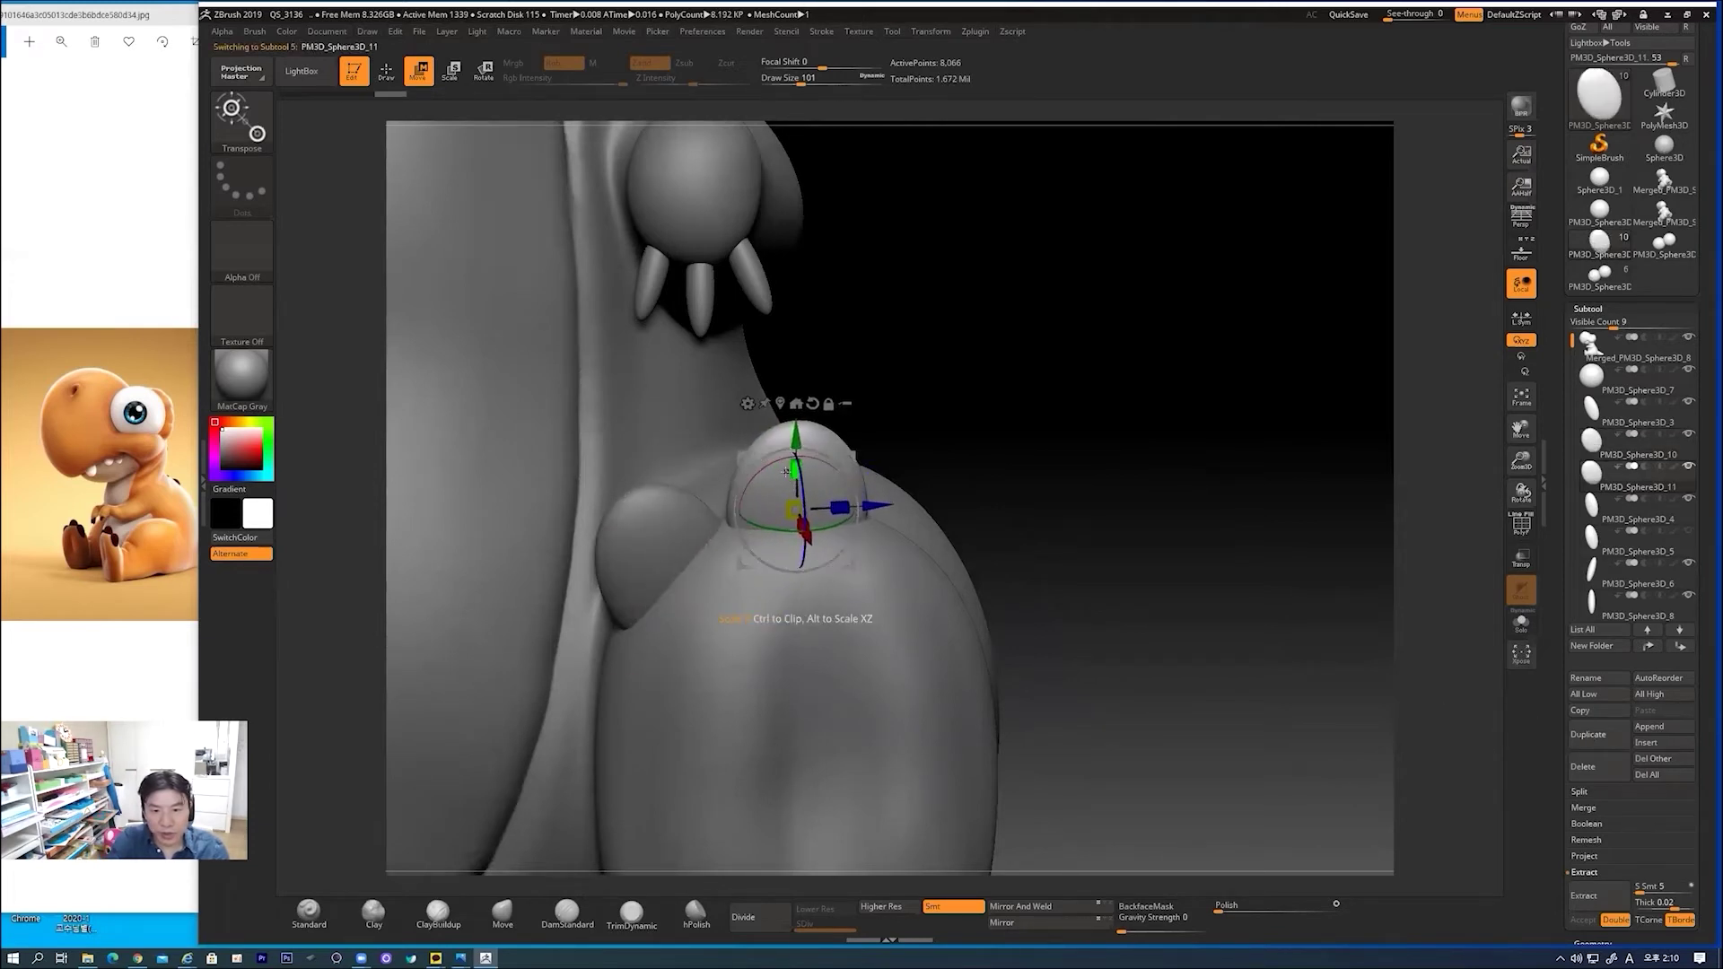
drag(869, 497, 871, 497)
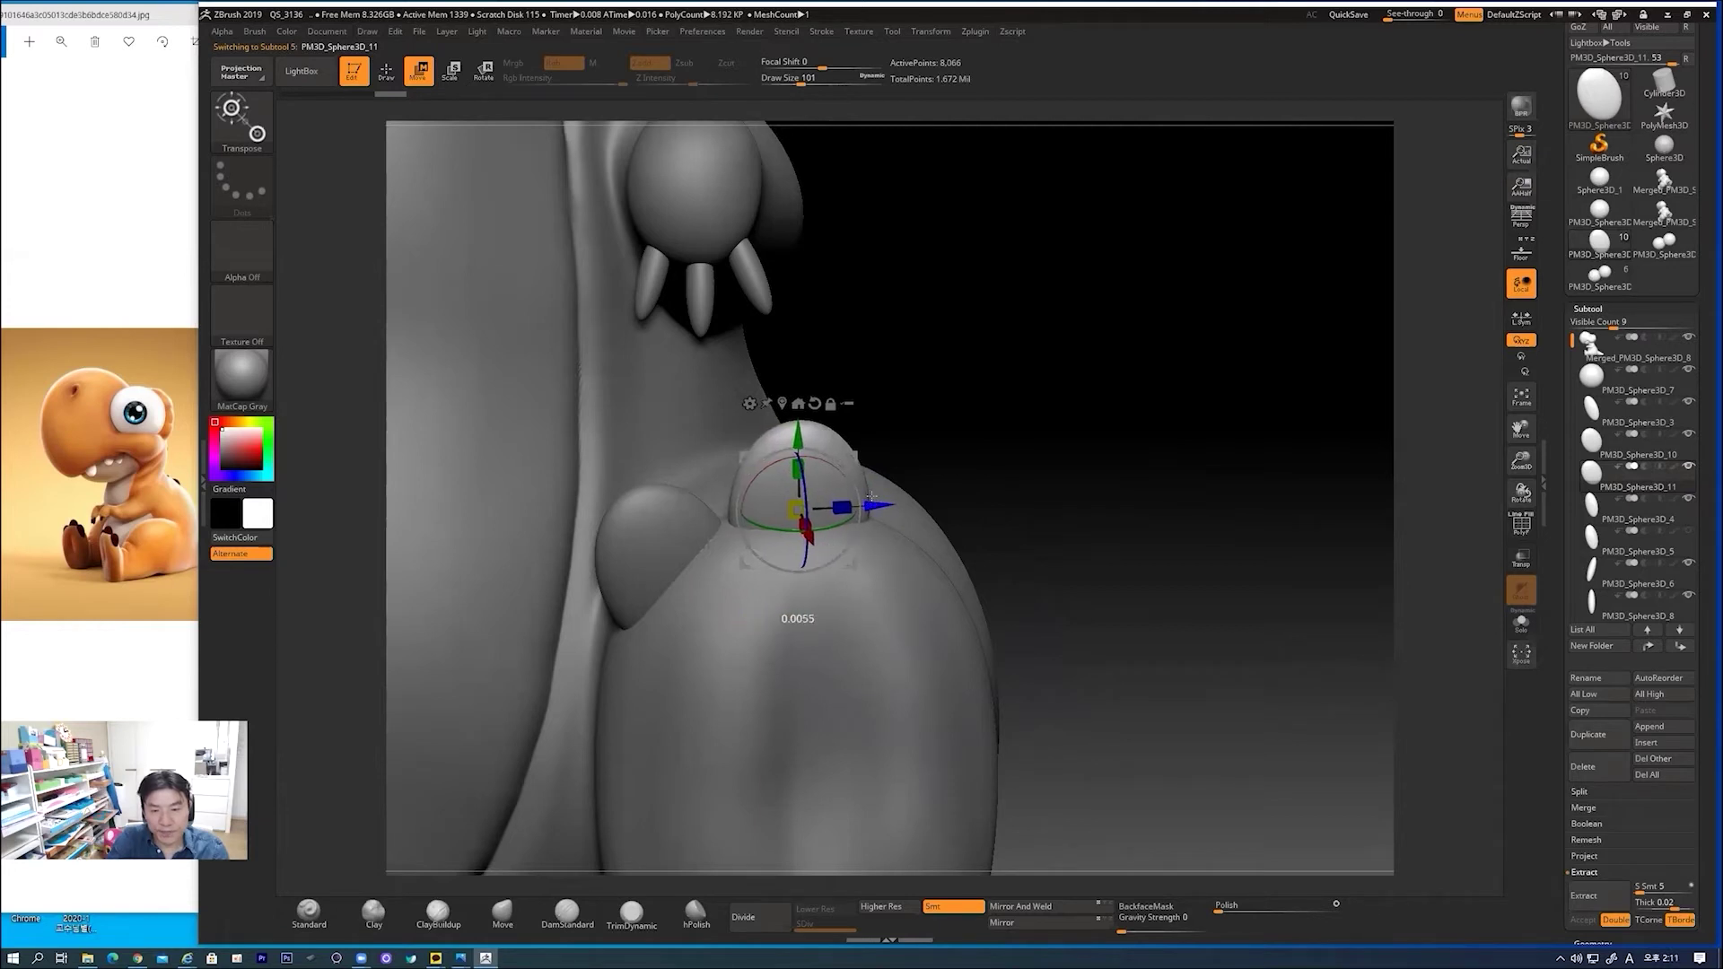
- Duplicate the middle toenail, then move and rotate the copy onto the outer upper edge of the foot
click(1584, 734)
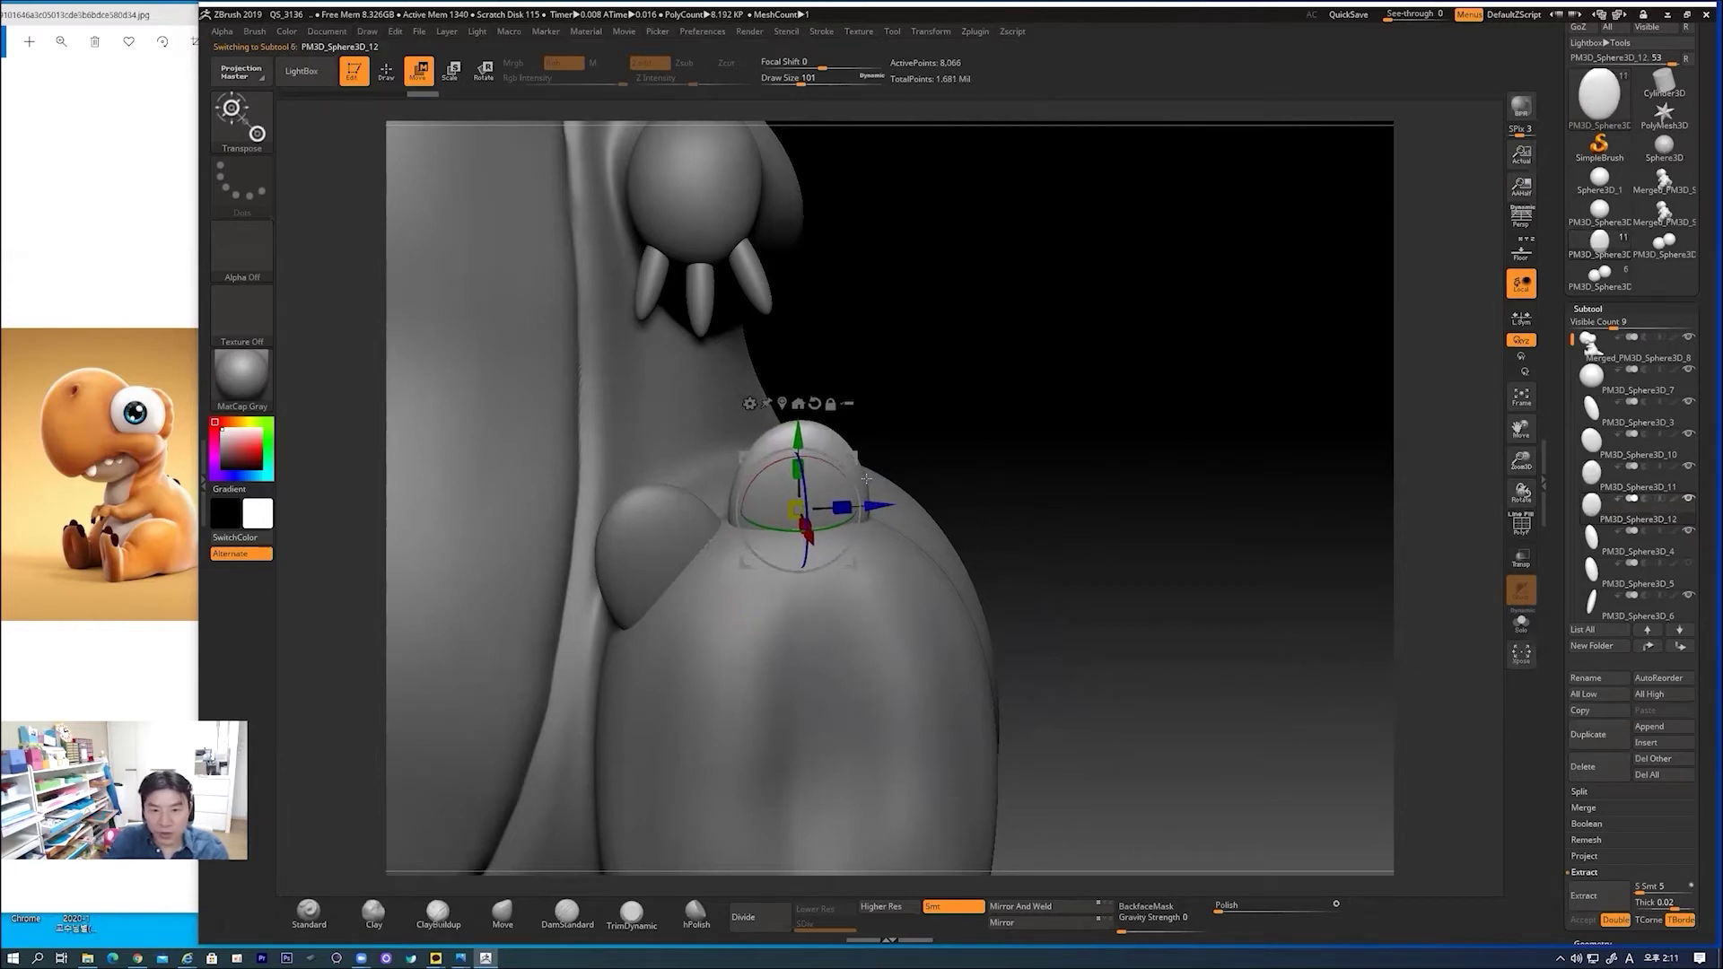
drag(860, 457, 1146, 543)
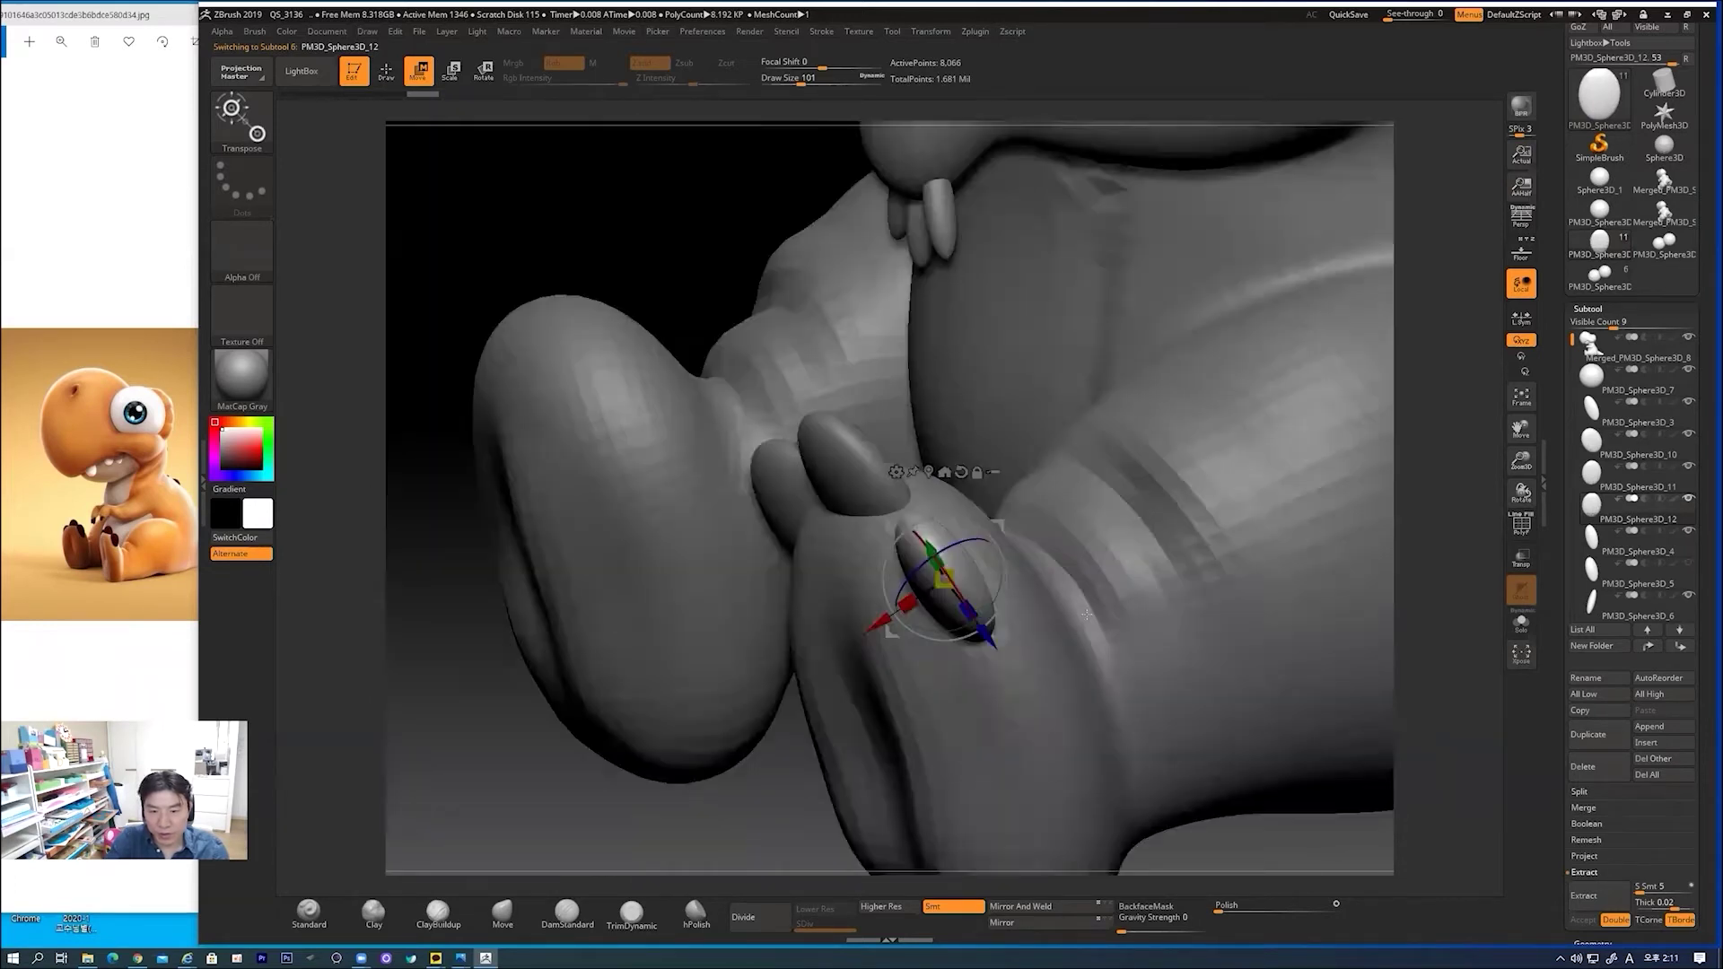
drag(1086, 614, 1004, 525)
drag(1204, 512, 1118, 546)
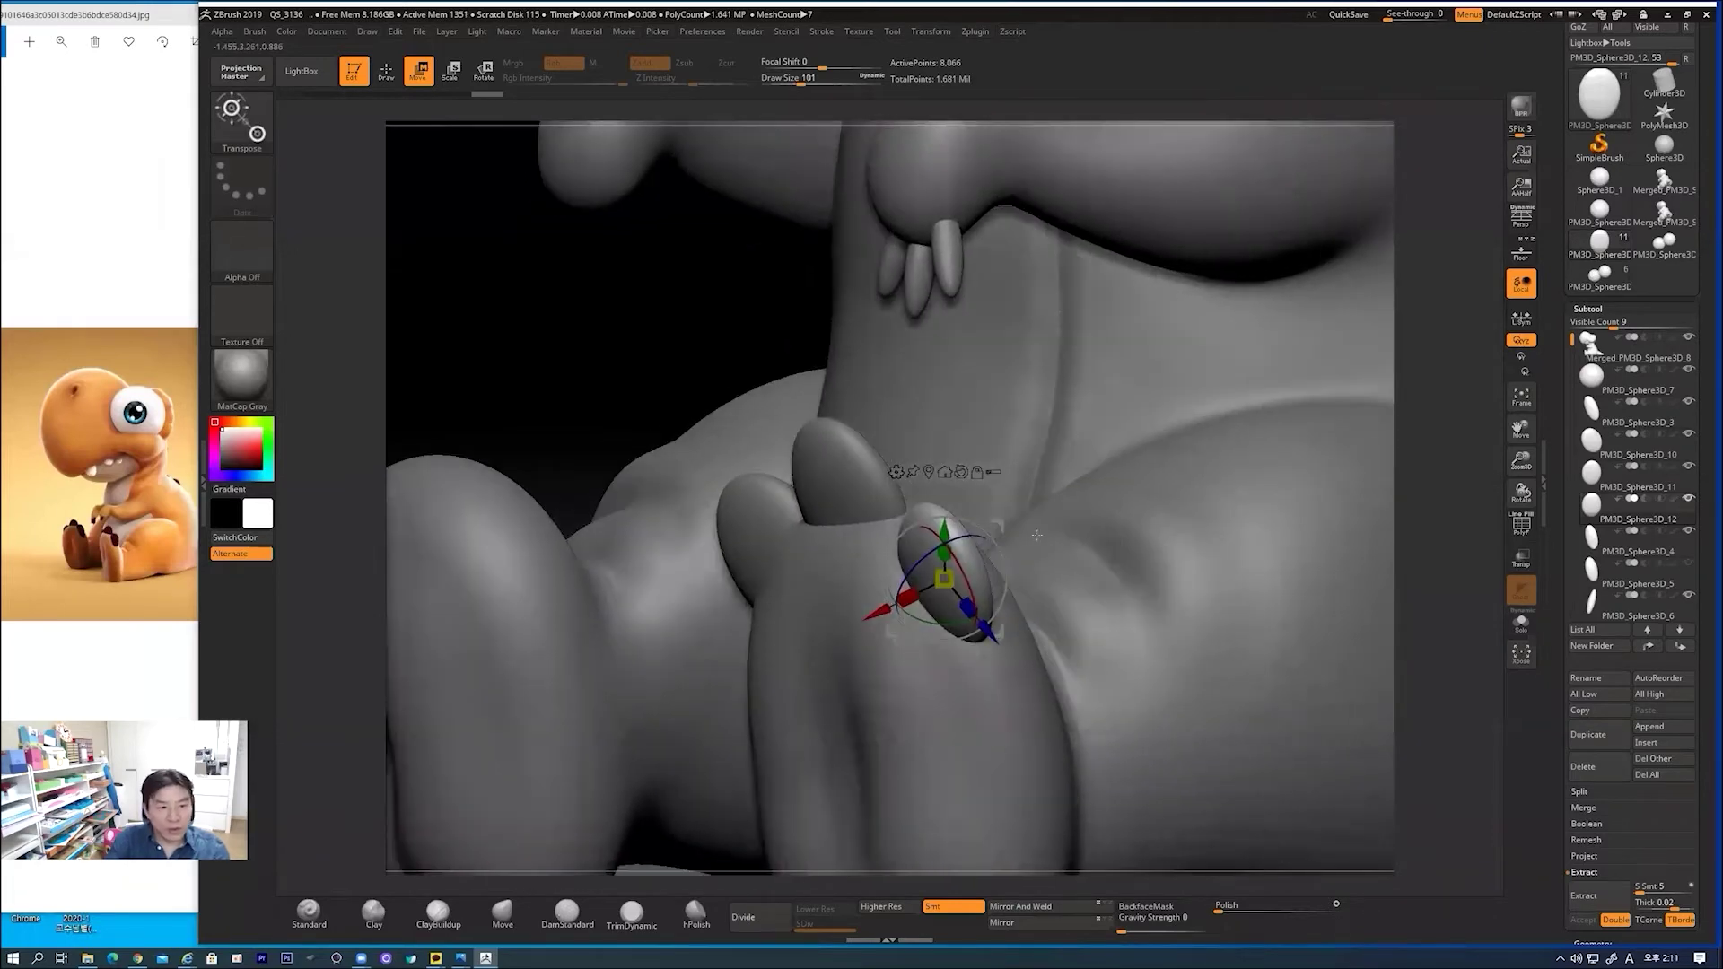
alt+drag(395, 382, 900, 387)
drag(1224, 420, 1029, 414)
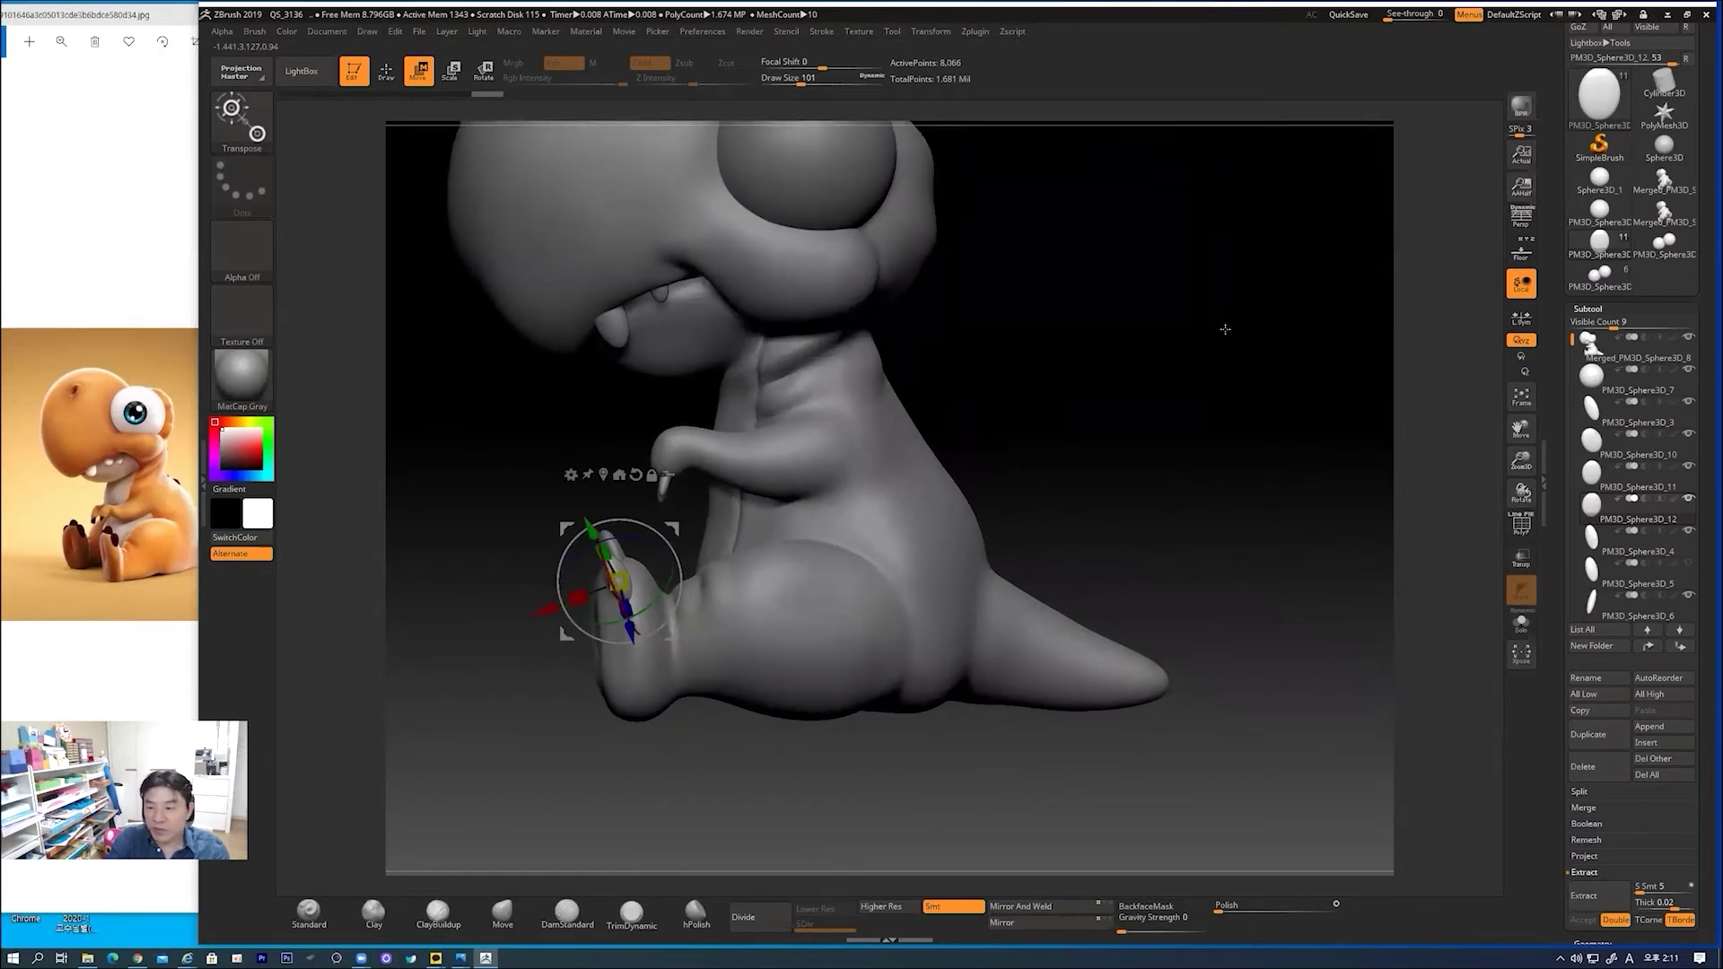
drag(1092, 422, 1110, 421)
- Append the PM3D_Sphere3D_2 sphere as a new subtool for the back spikes
click(1656, 743)
click(1659, 734)
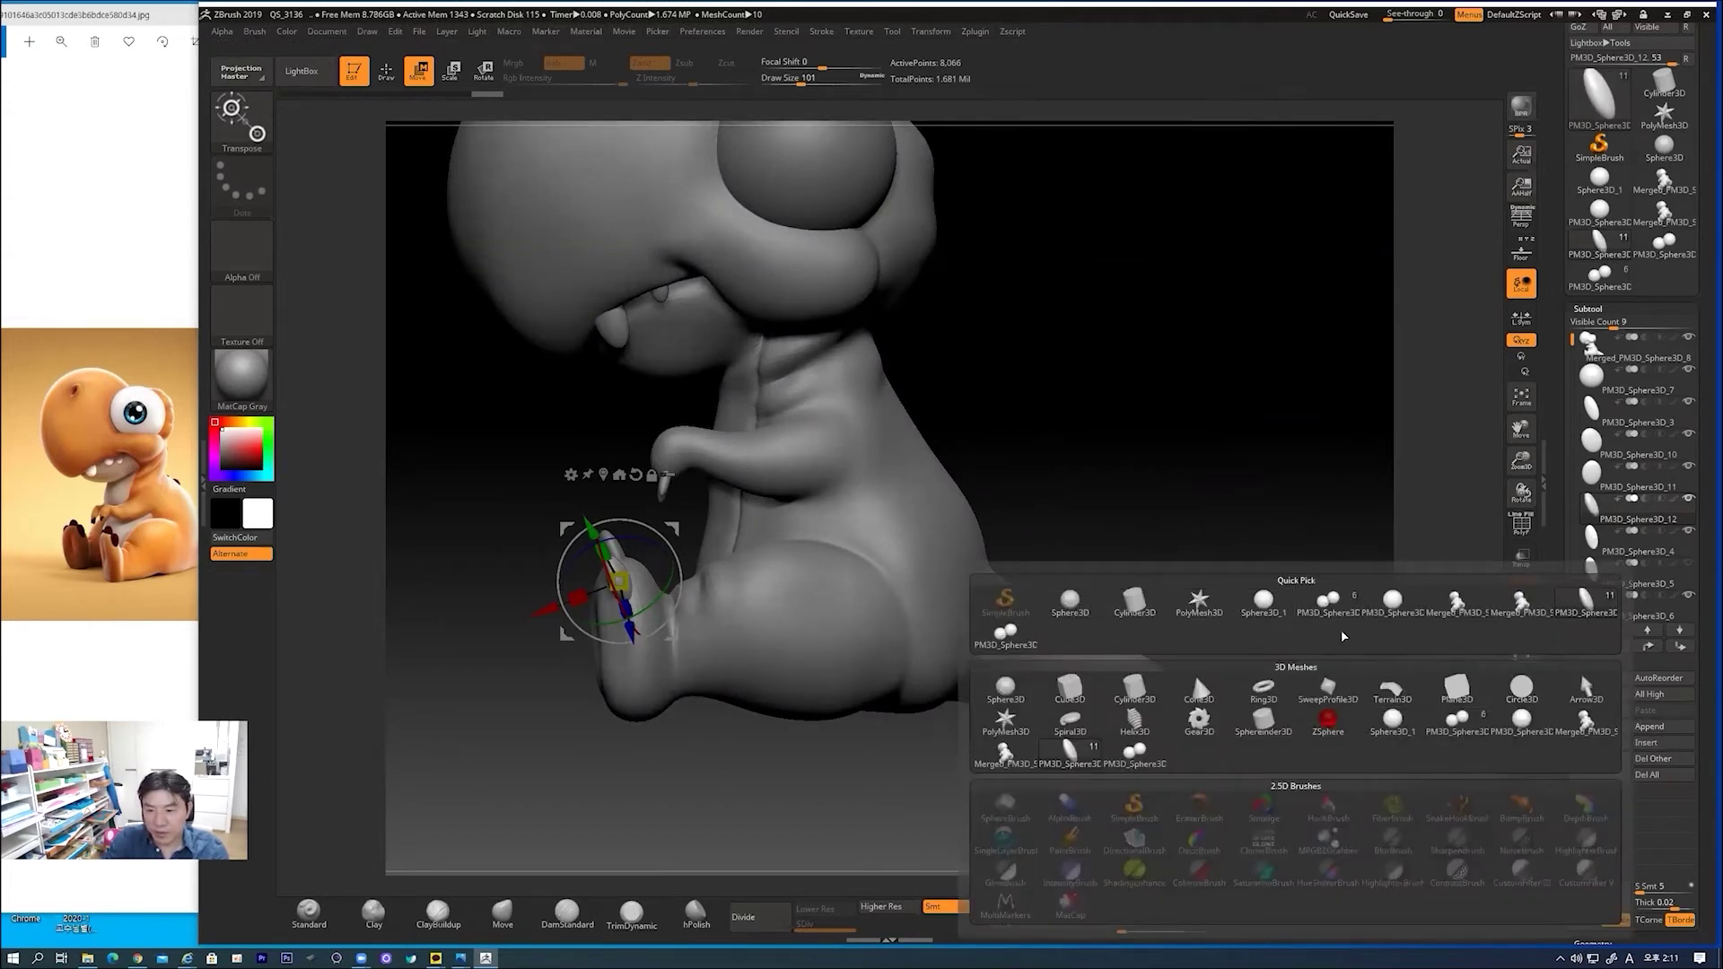
mouse_move(1395, 612)
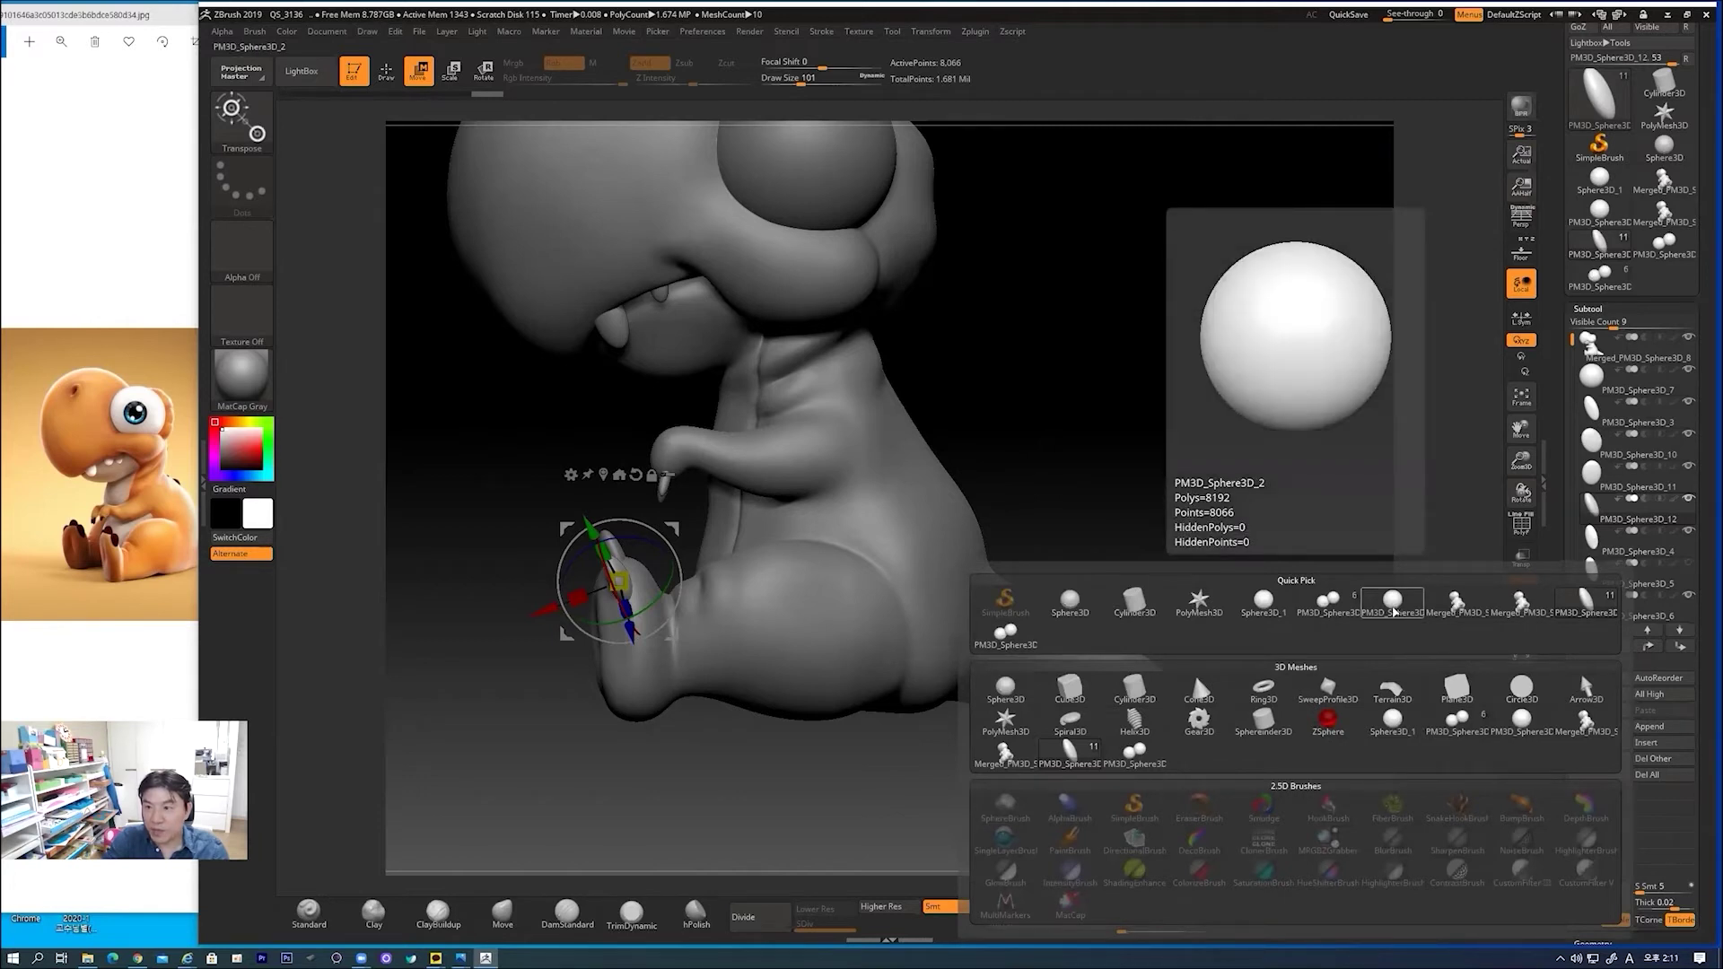
click(1395, 612)
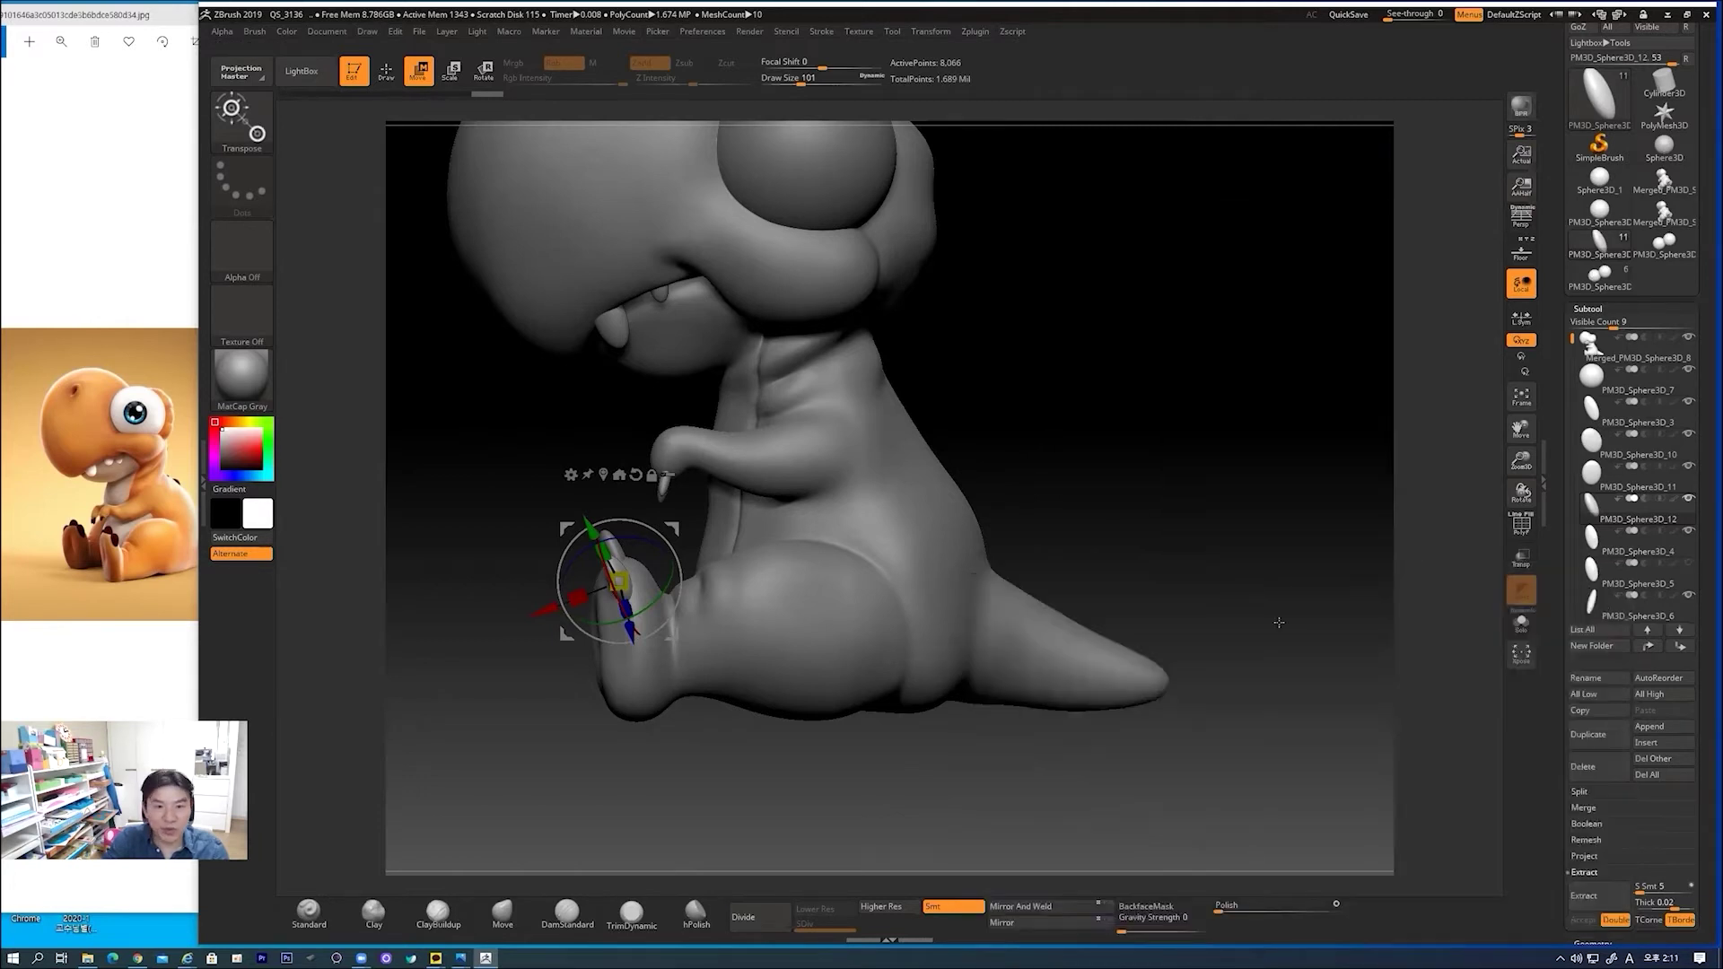
- Turn on transparent display of the other subtools and make the appended sphere the active subtool
click(1520, 562)
alt+drag(1143, 379, 1140, 477)
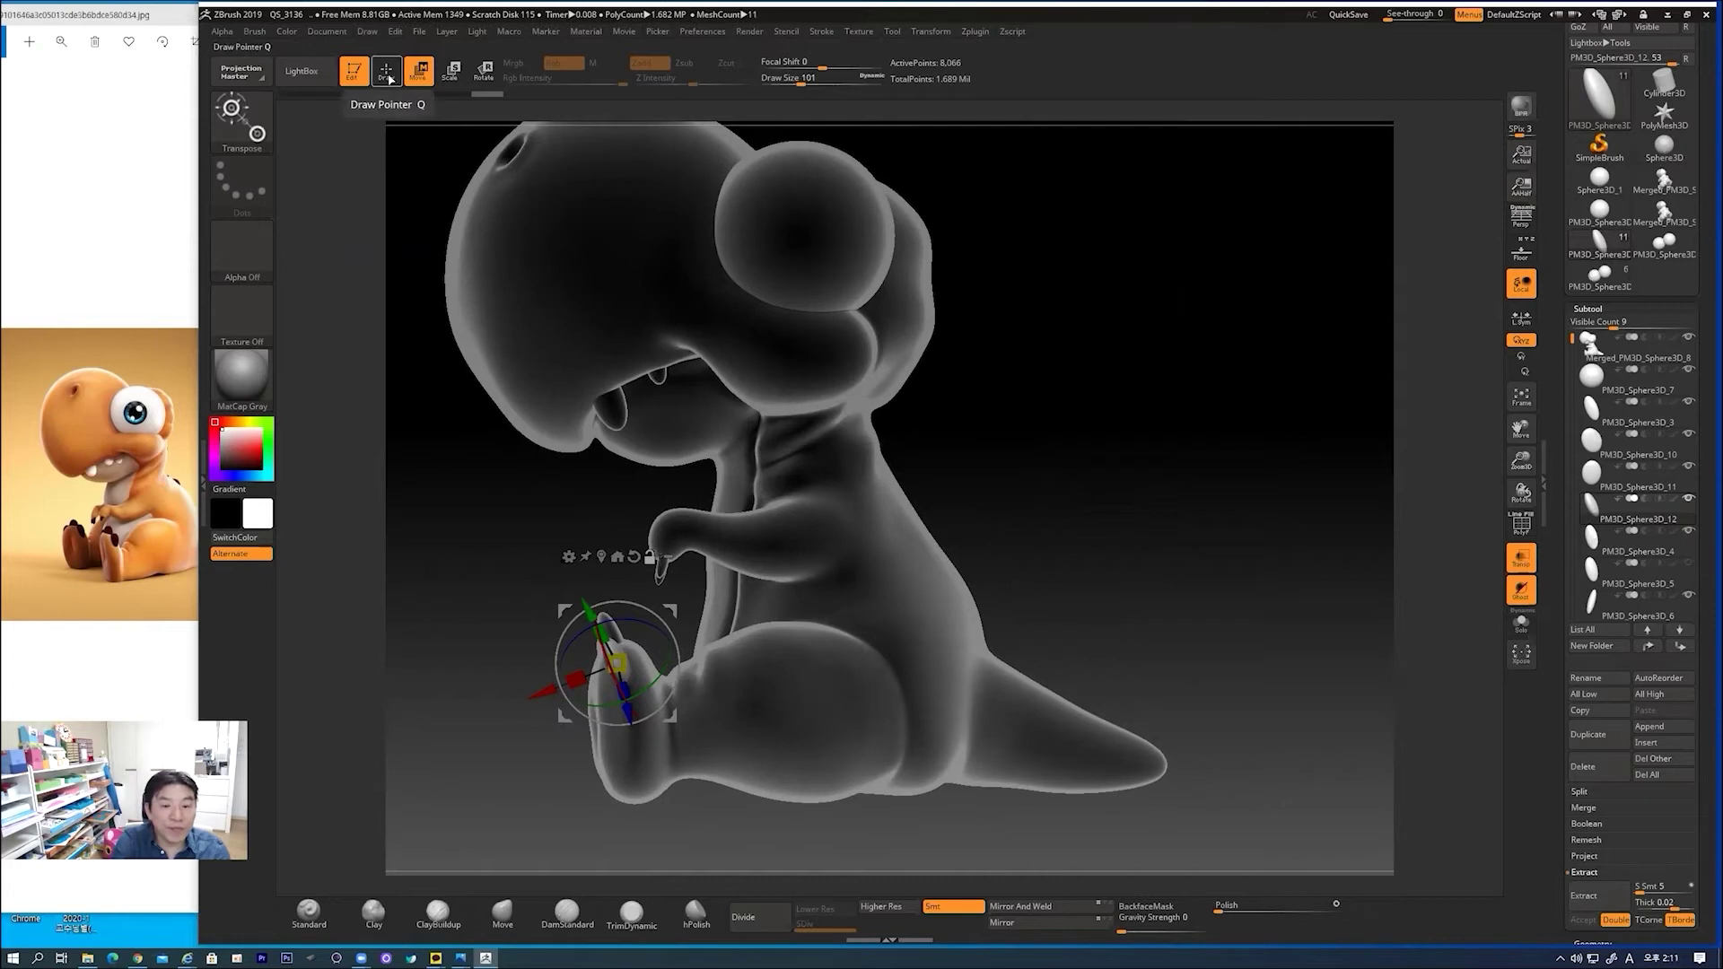
drag(676, 610, 1132, 439)
key(ctrl+z)
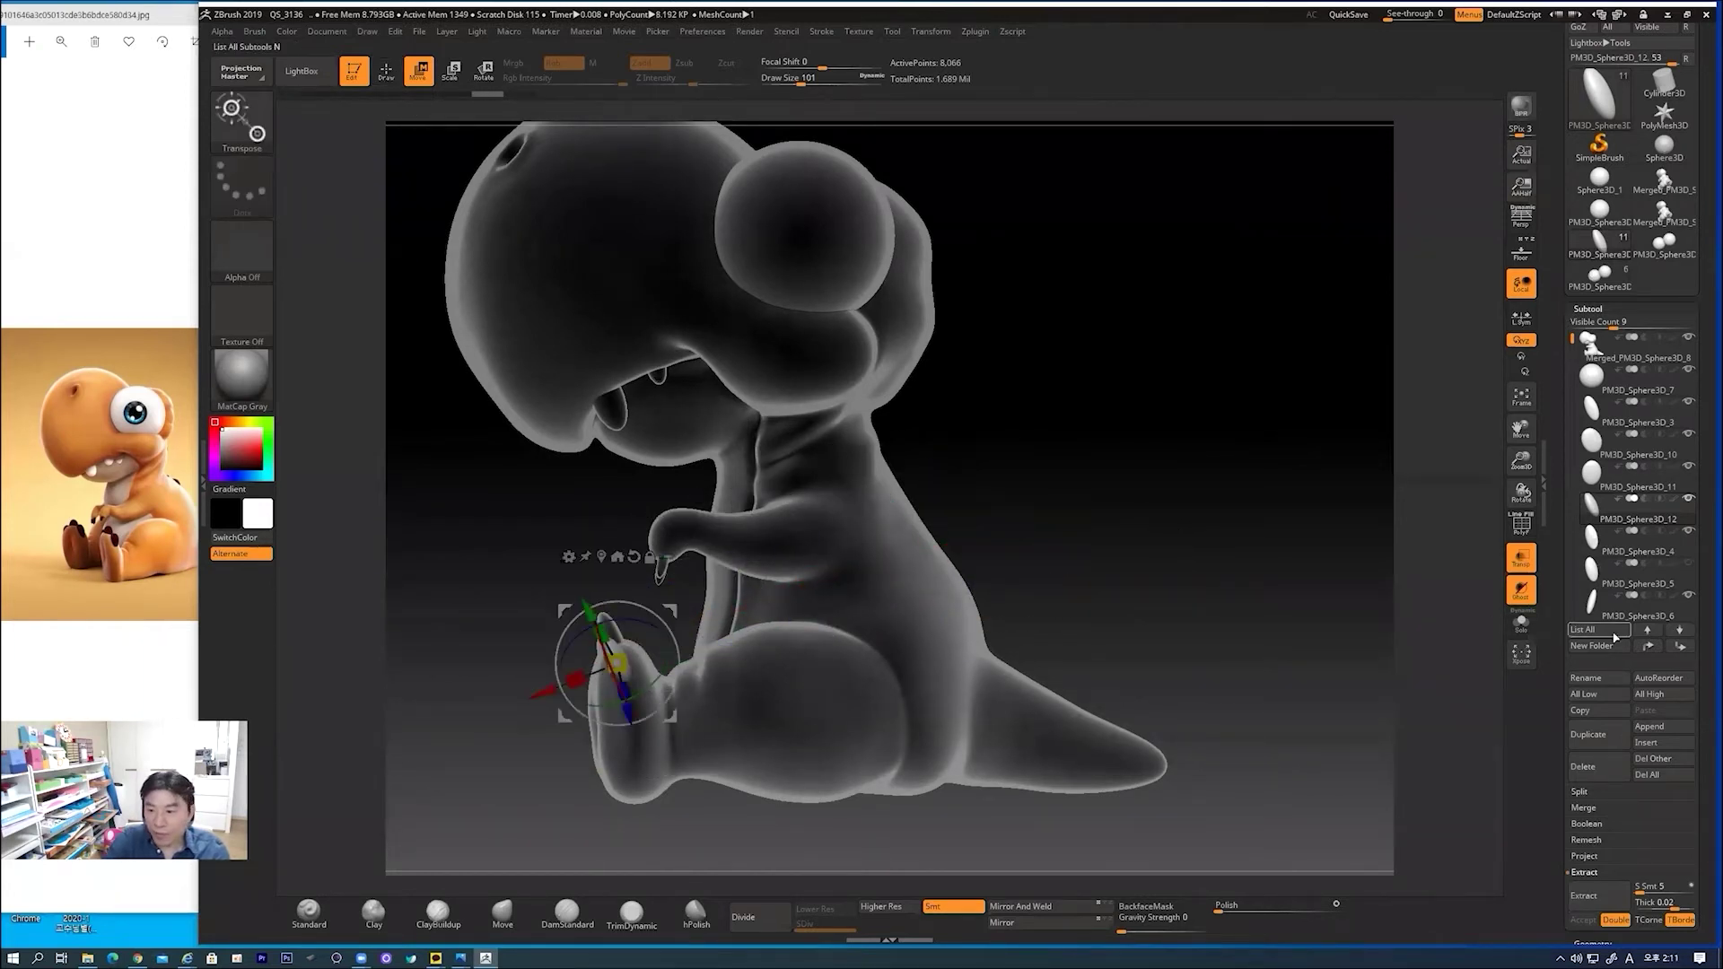
drag(1571, 341, 1560, 486)
click(1606, 509)
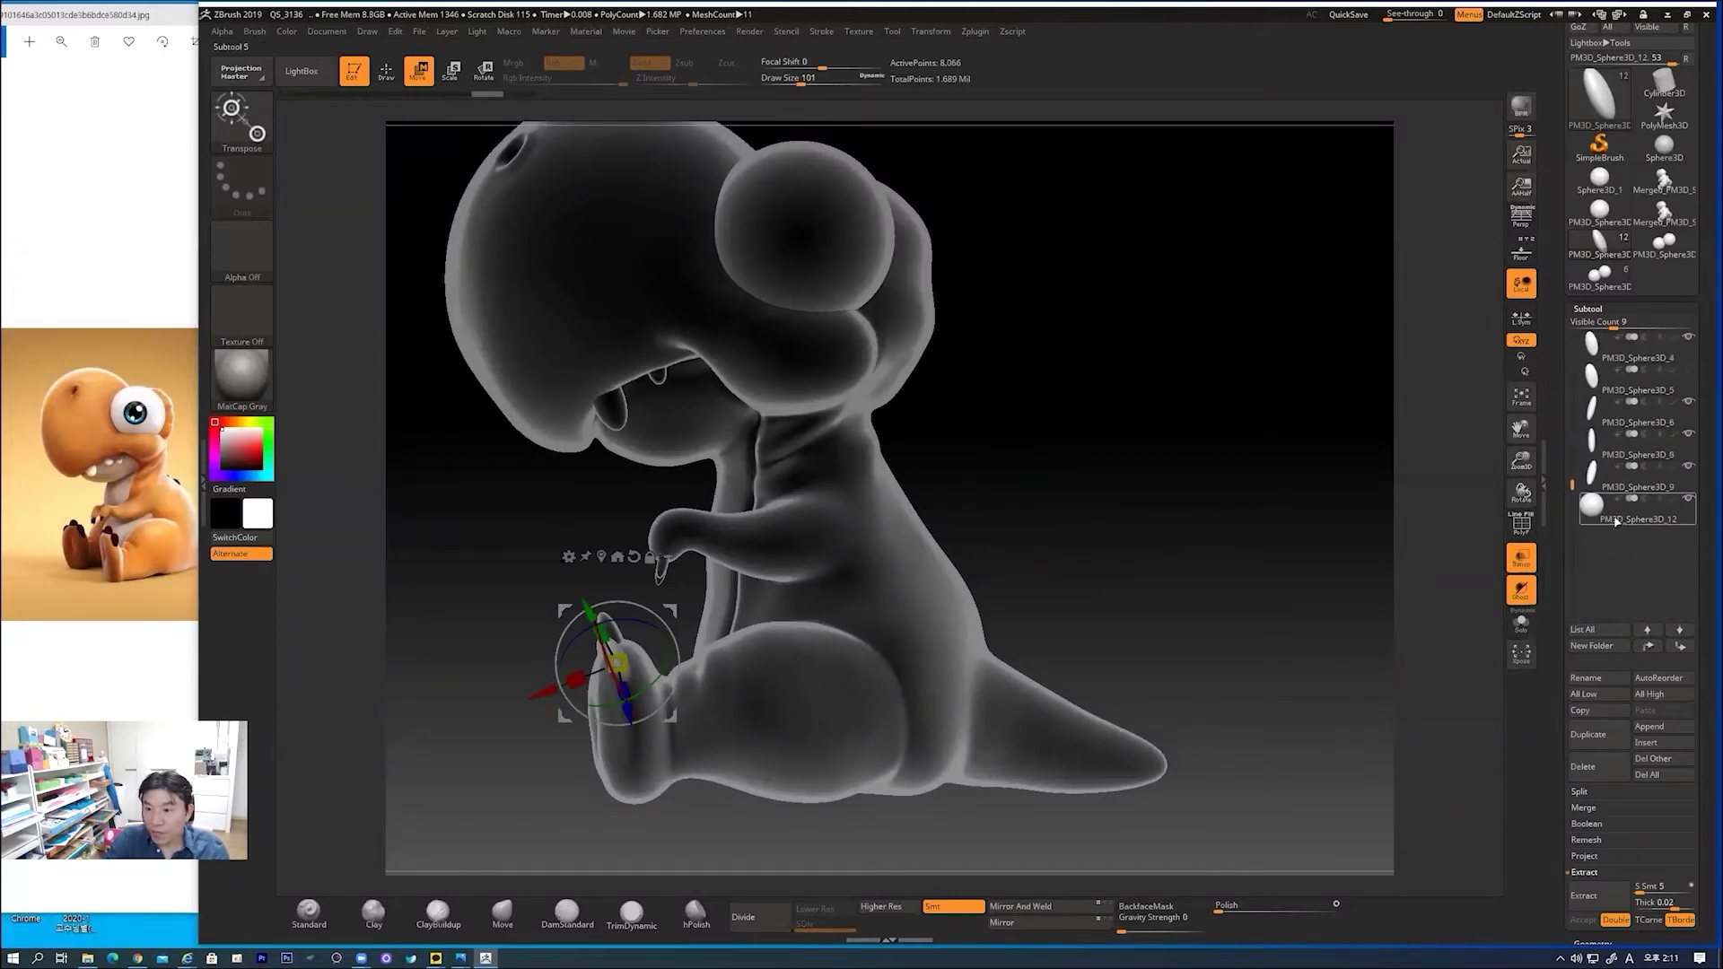
- Shrink the sphere, flatten it sideways and tilt it into the back just below the neck as a spike
drag(747, 280, 973, 542)
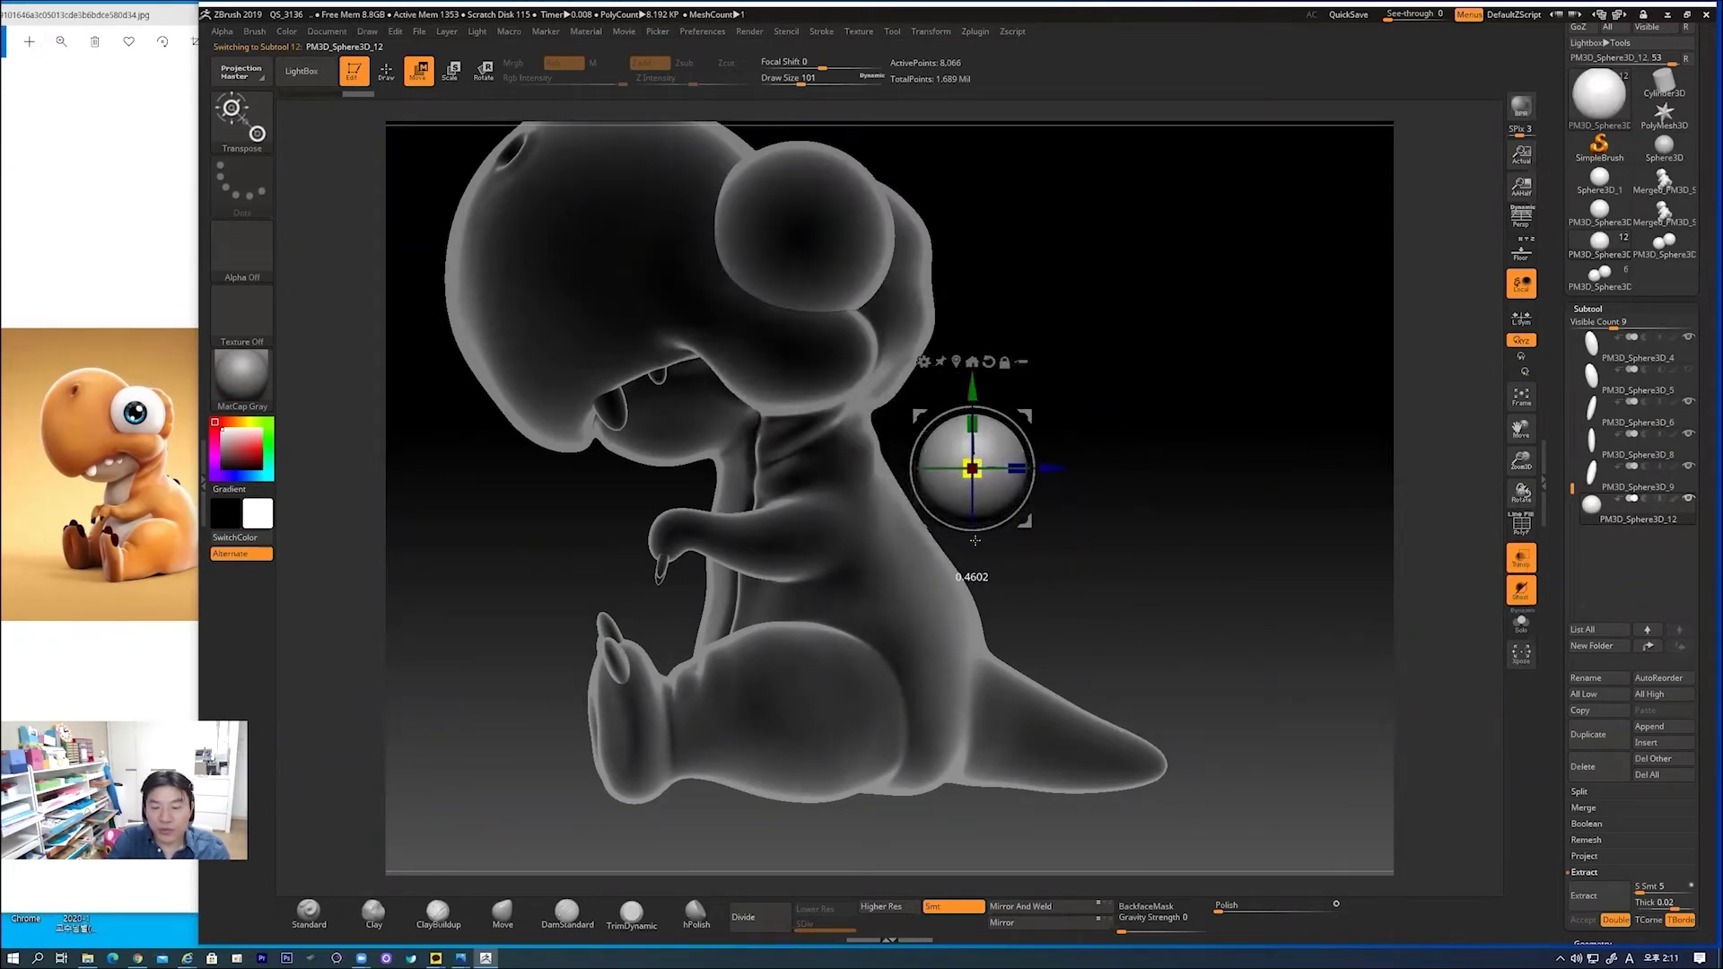
shift+drag(1127, 465, 960, 468)
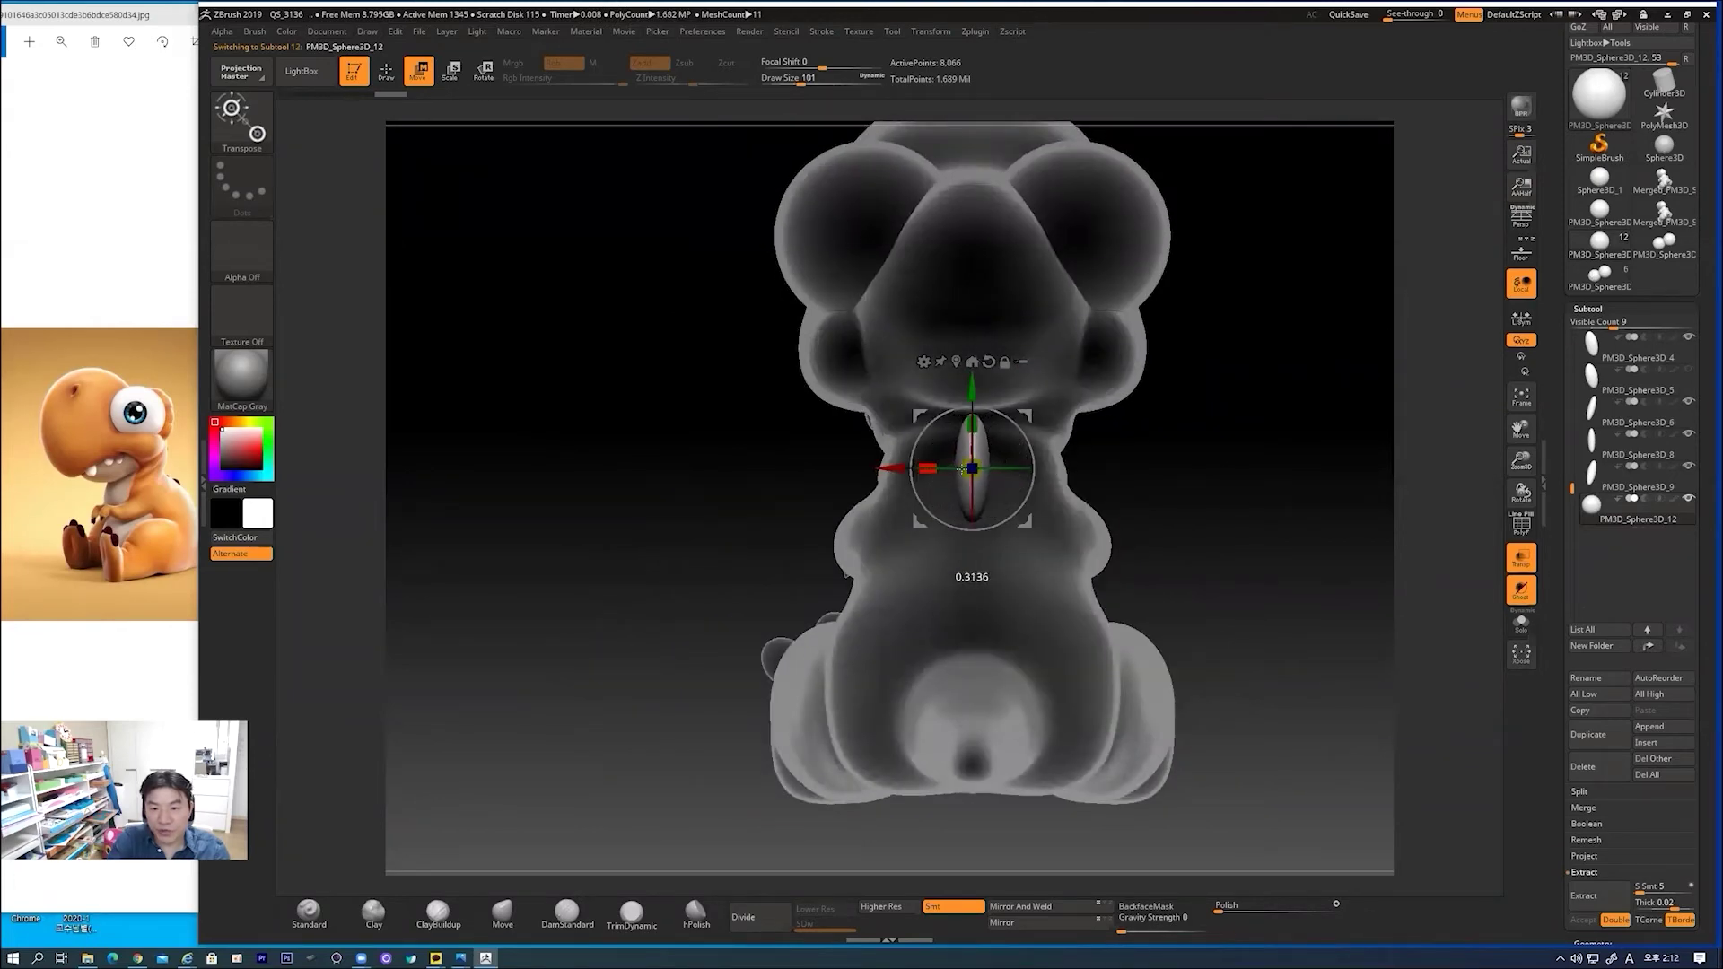
shift+drag(1242, 430, 1296, 422)
mouse_move(973, 421)
mouse_down()
mouse_move(923, 464)
mouse_move(896, 461)
mouse_move(957, 445)
mouse_move(945, 418)
mouse_up()
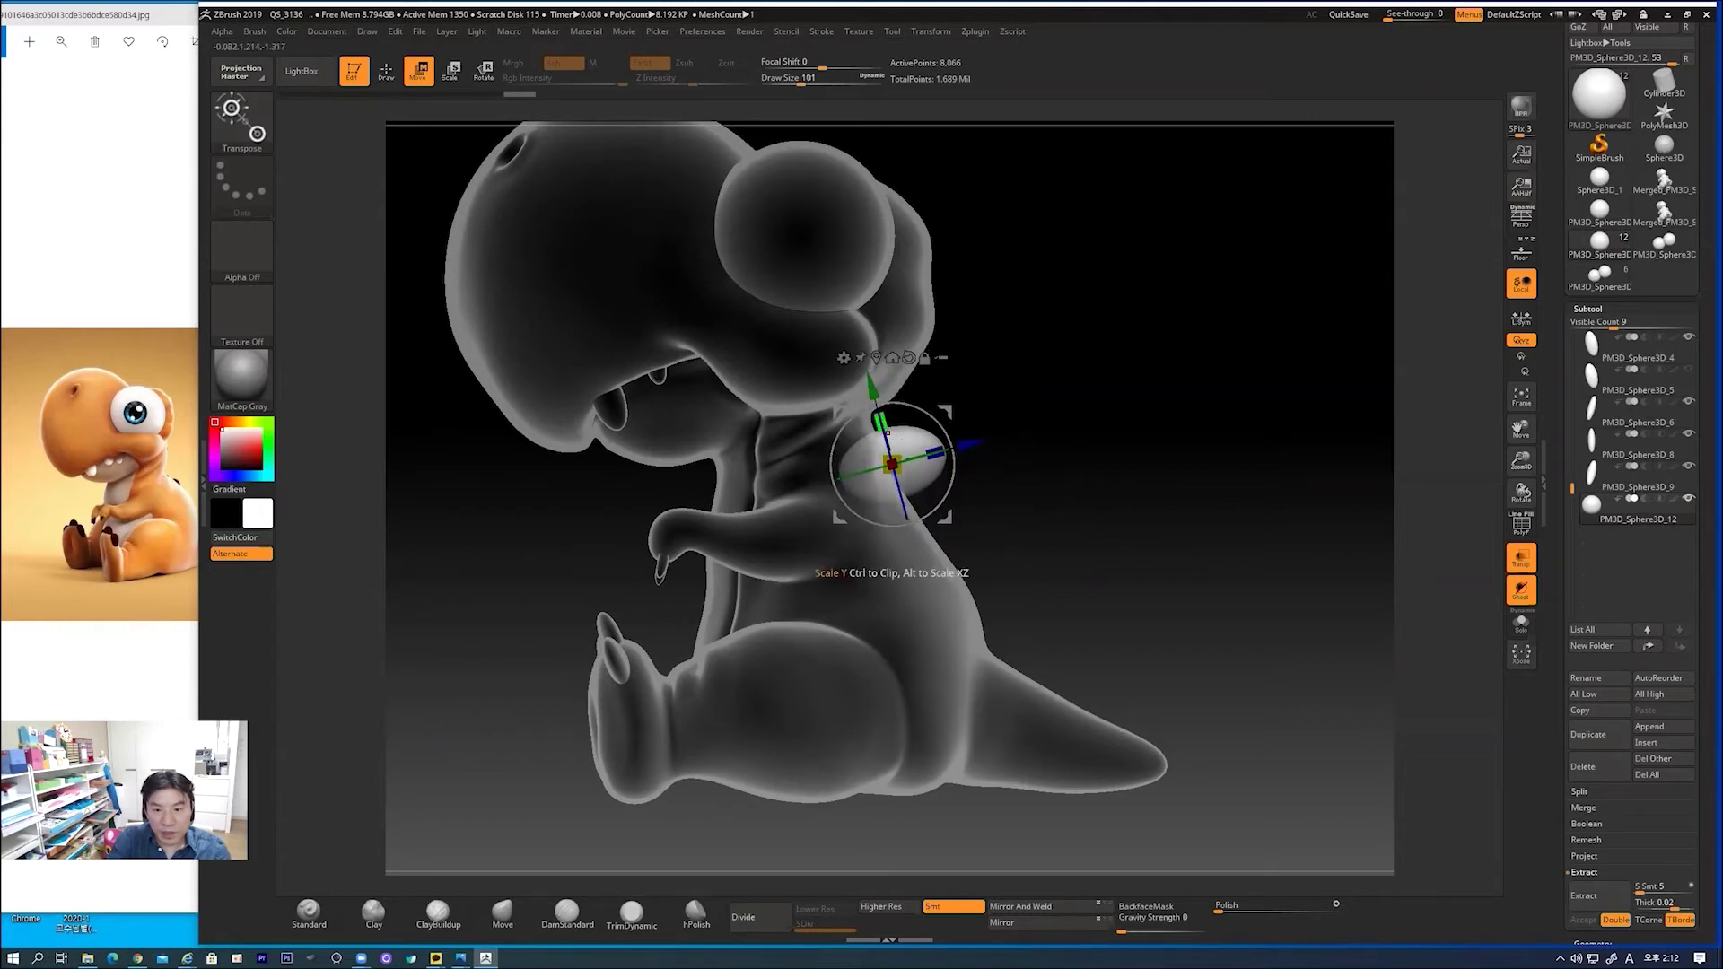
drag(936, 452, 913, 447)
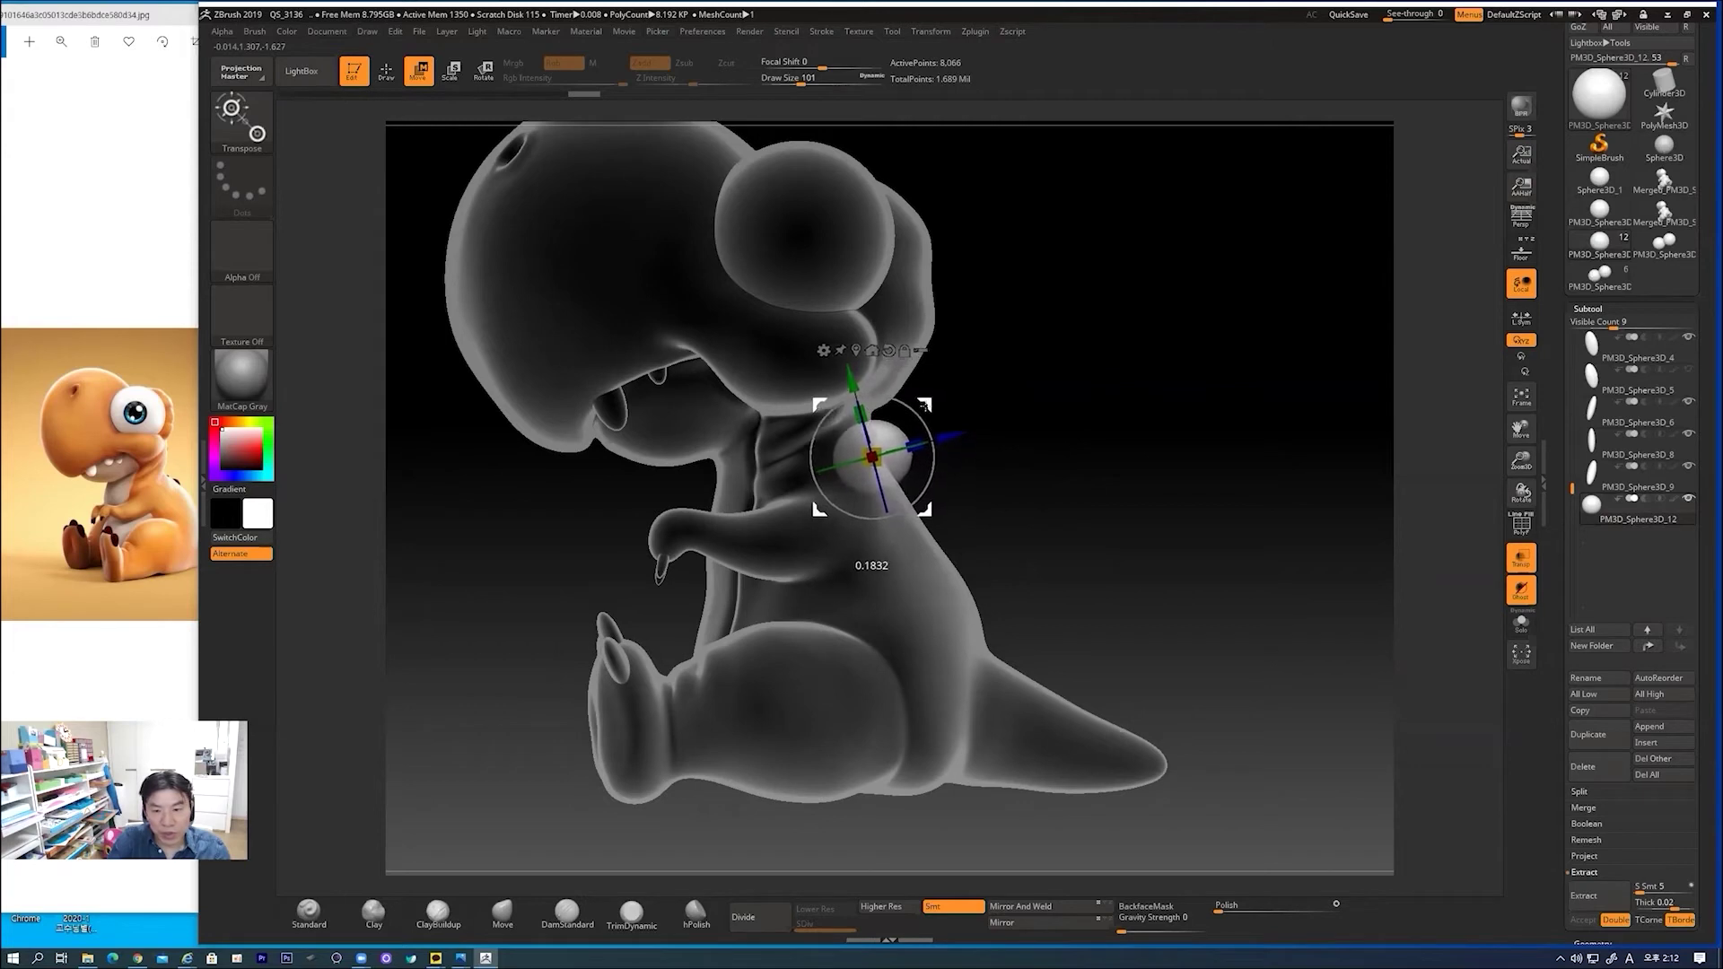
mouse_move(860, 413)
mouse_down()
mouse_move(866, 435)
mouse_move(911, 442)
mouse_move(875, 441)
mouse_up()
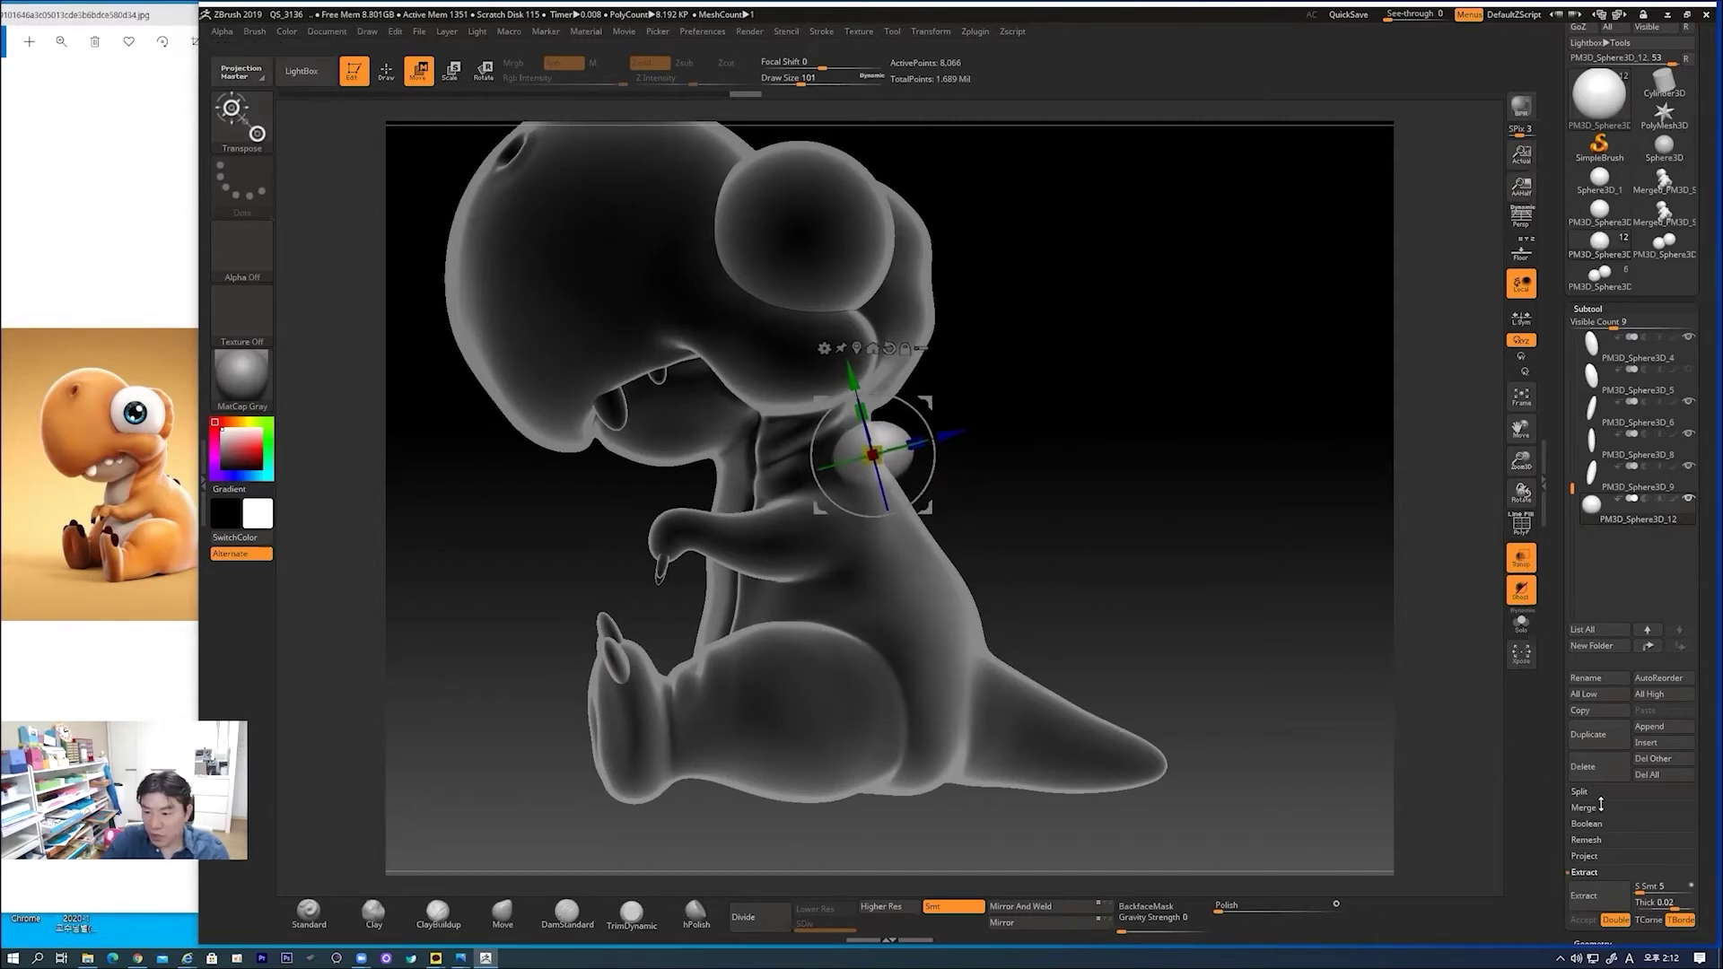
- Duplicate the back spike twice and place the copies, tilted to follow the spine, down to the lower back
click(1597, 734)
drag(934, 402, 963, 478)
click(1587, 734)
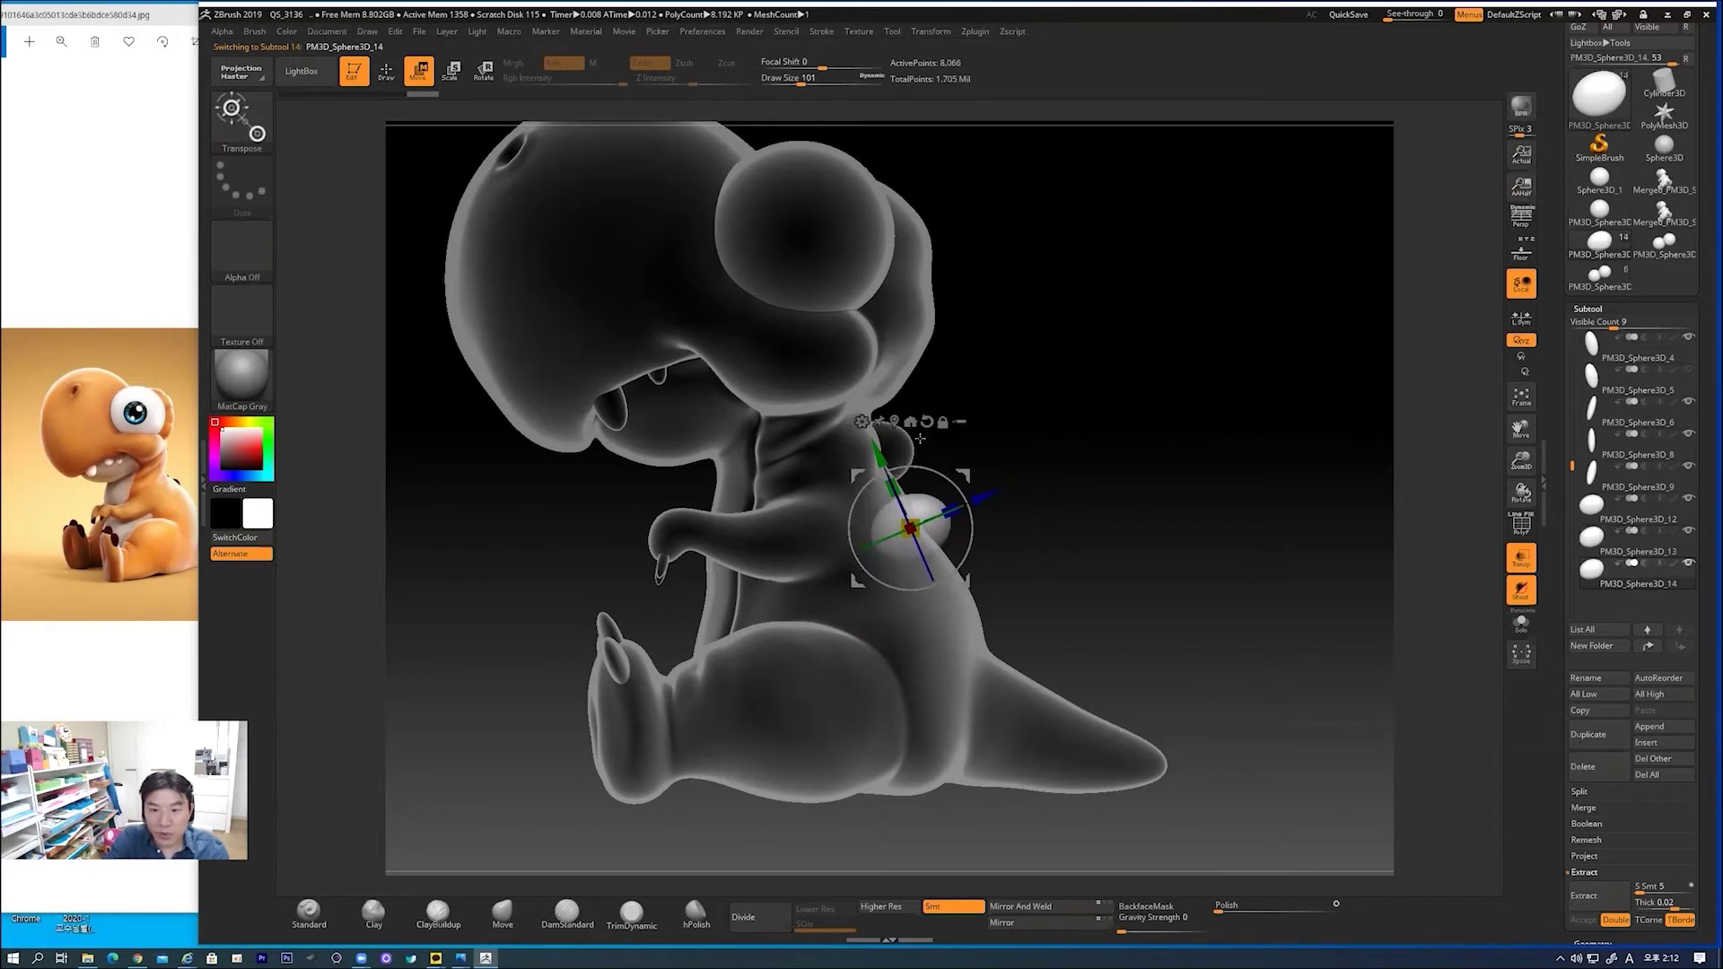
drag(960, 485, 1074, 577)
alt+drag(1149, 620, 1026, 523)
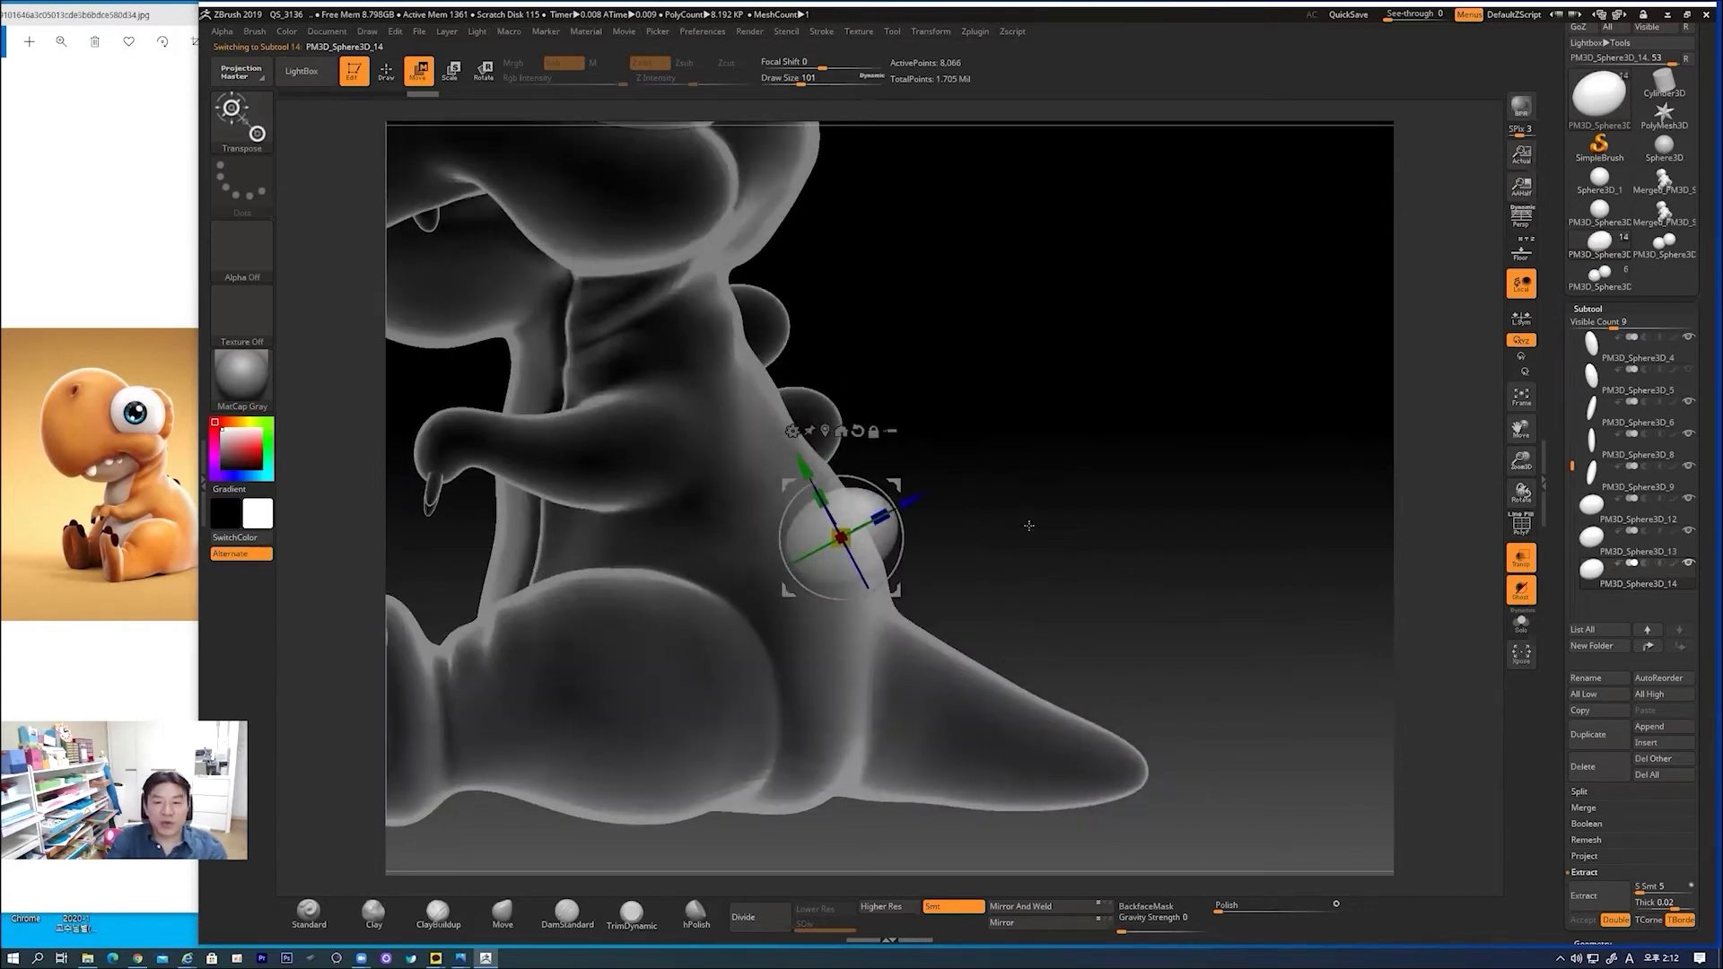
- Duplicate the lowest back spike, then move, rotate and shrink the copy onto the base of the tail
click(1606, 737)
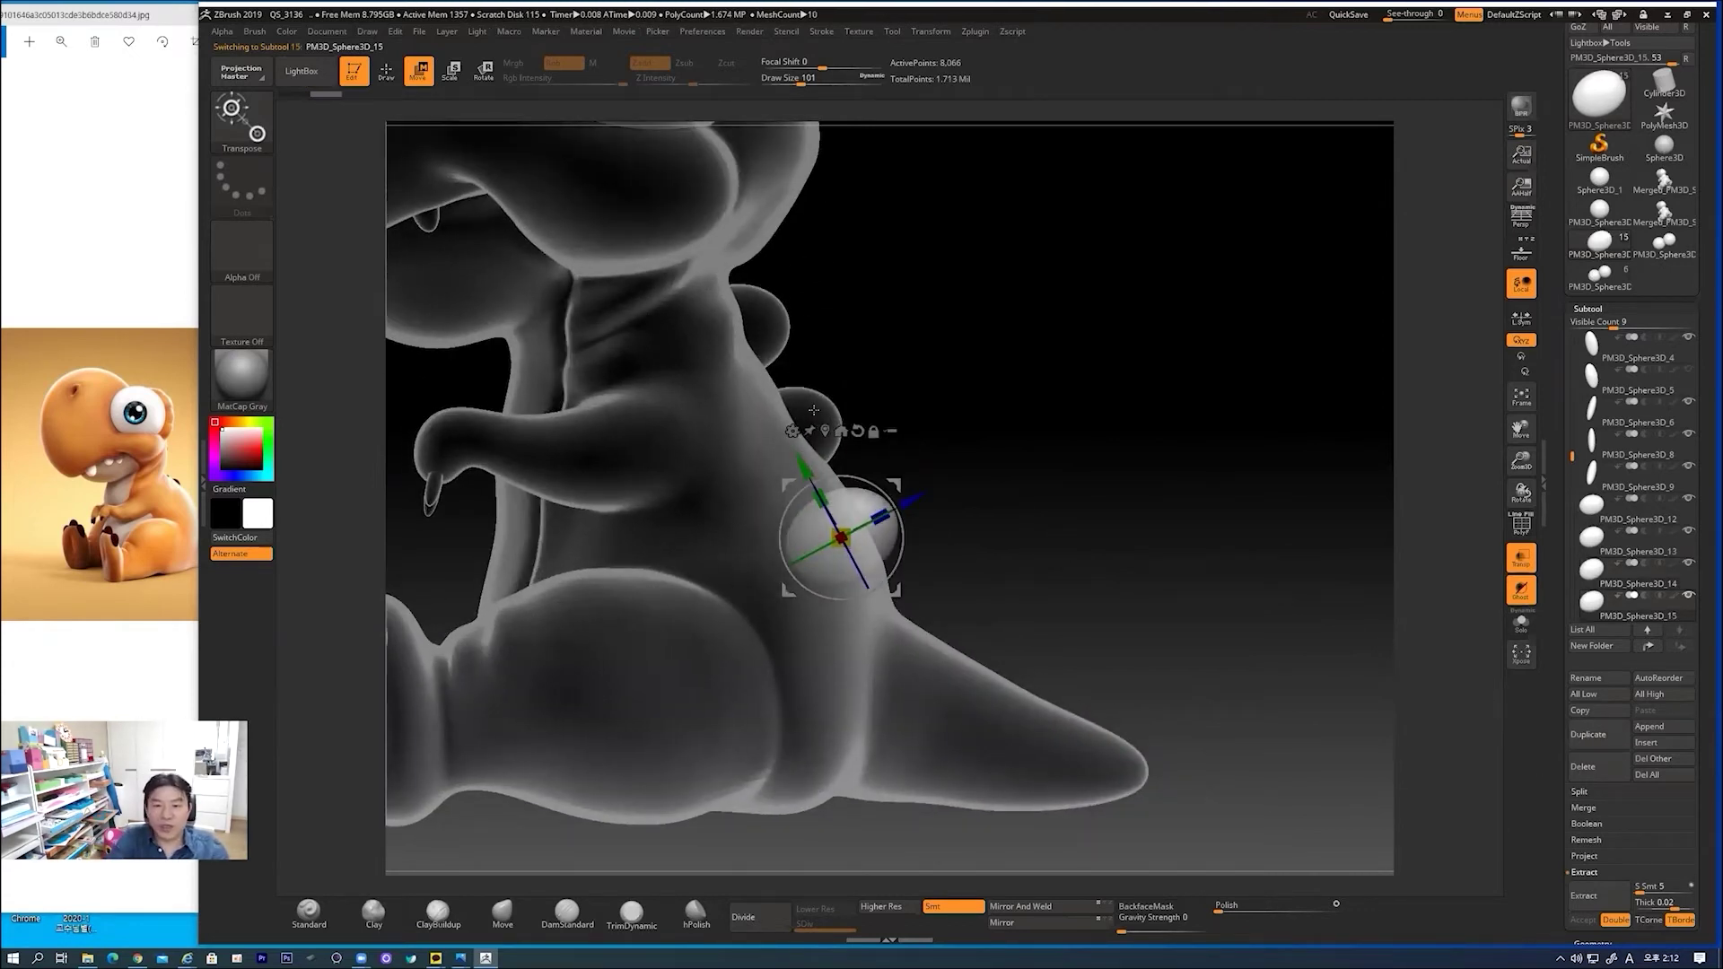
drag(891, 489, 985, 607)
drag(936, 665, 945, 679)
drag(988, 614, 977, 608)
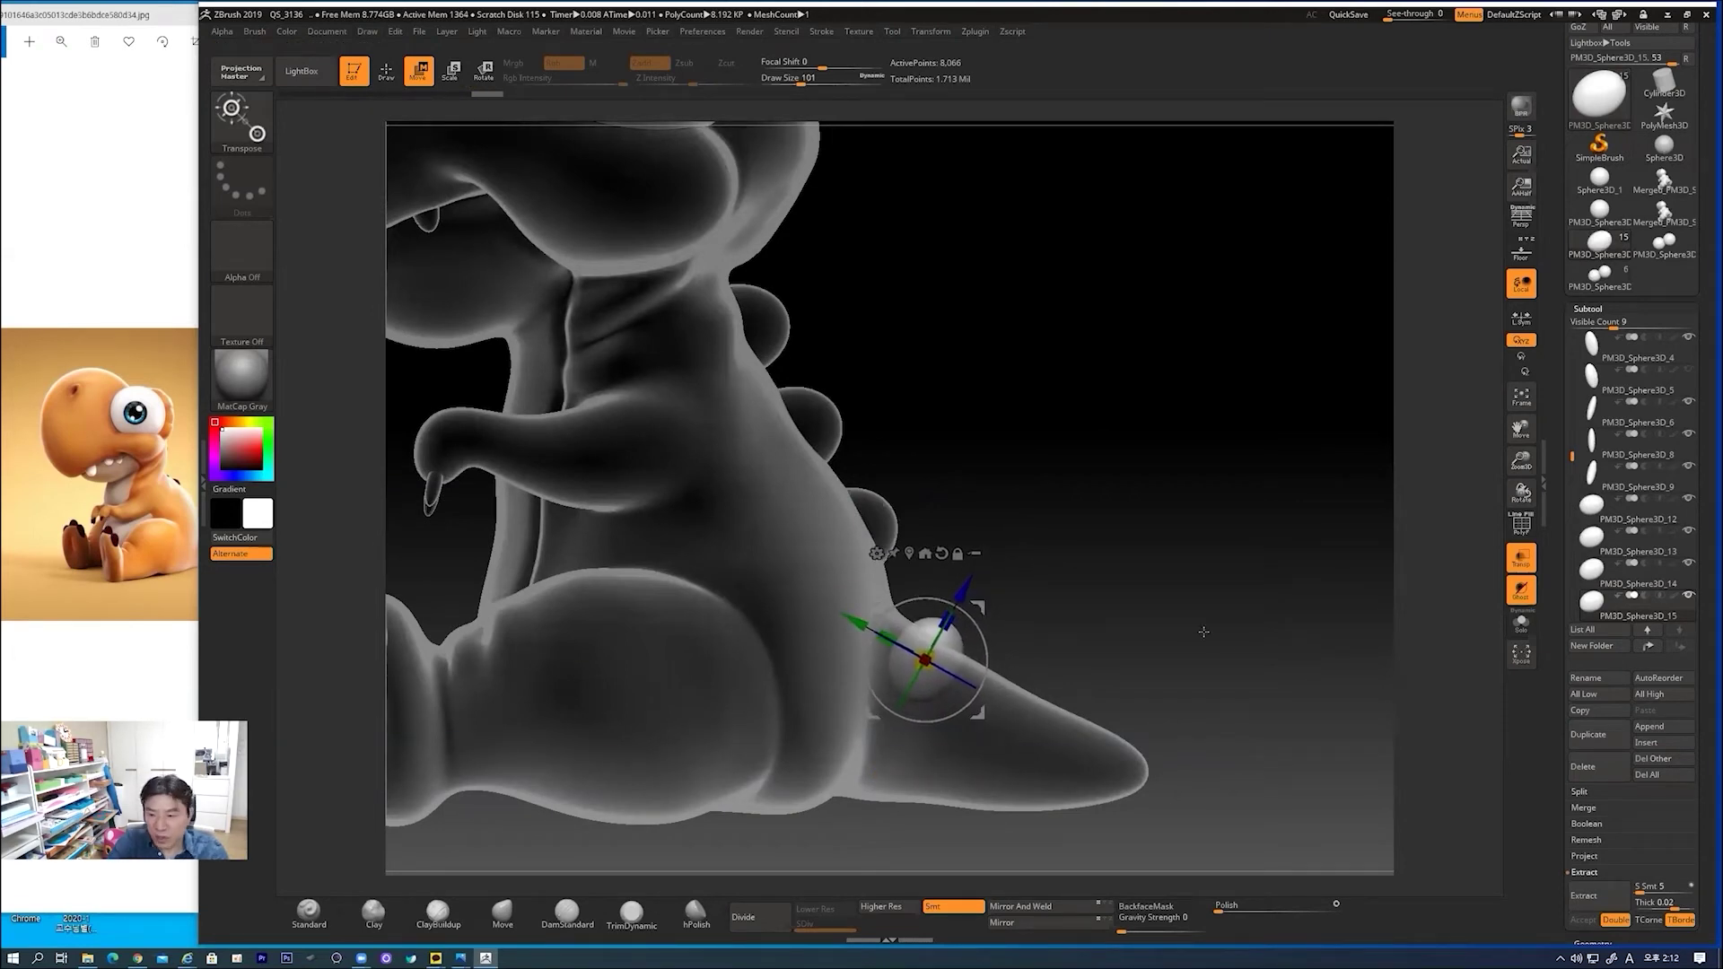
- Duplicate the tail-base spike and set a slightly smaller copy further along the tail
click(1598, 735)
drag(986, 605, 1052, 644)
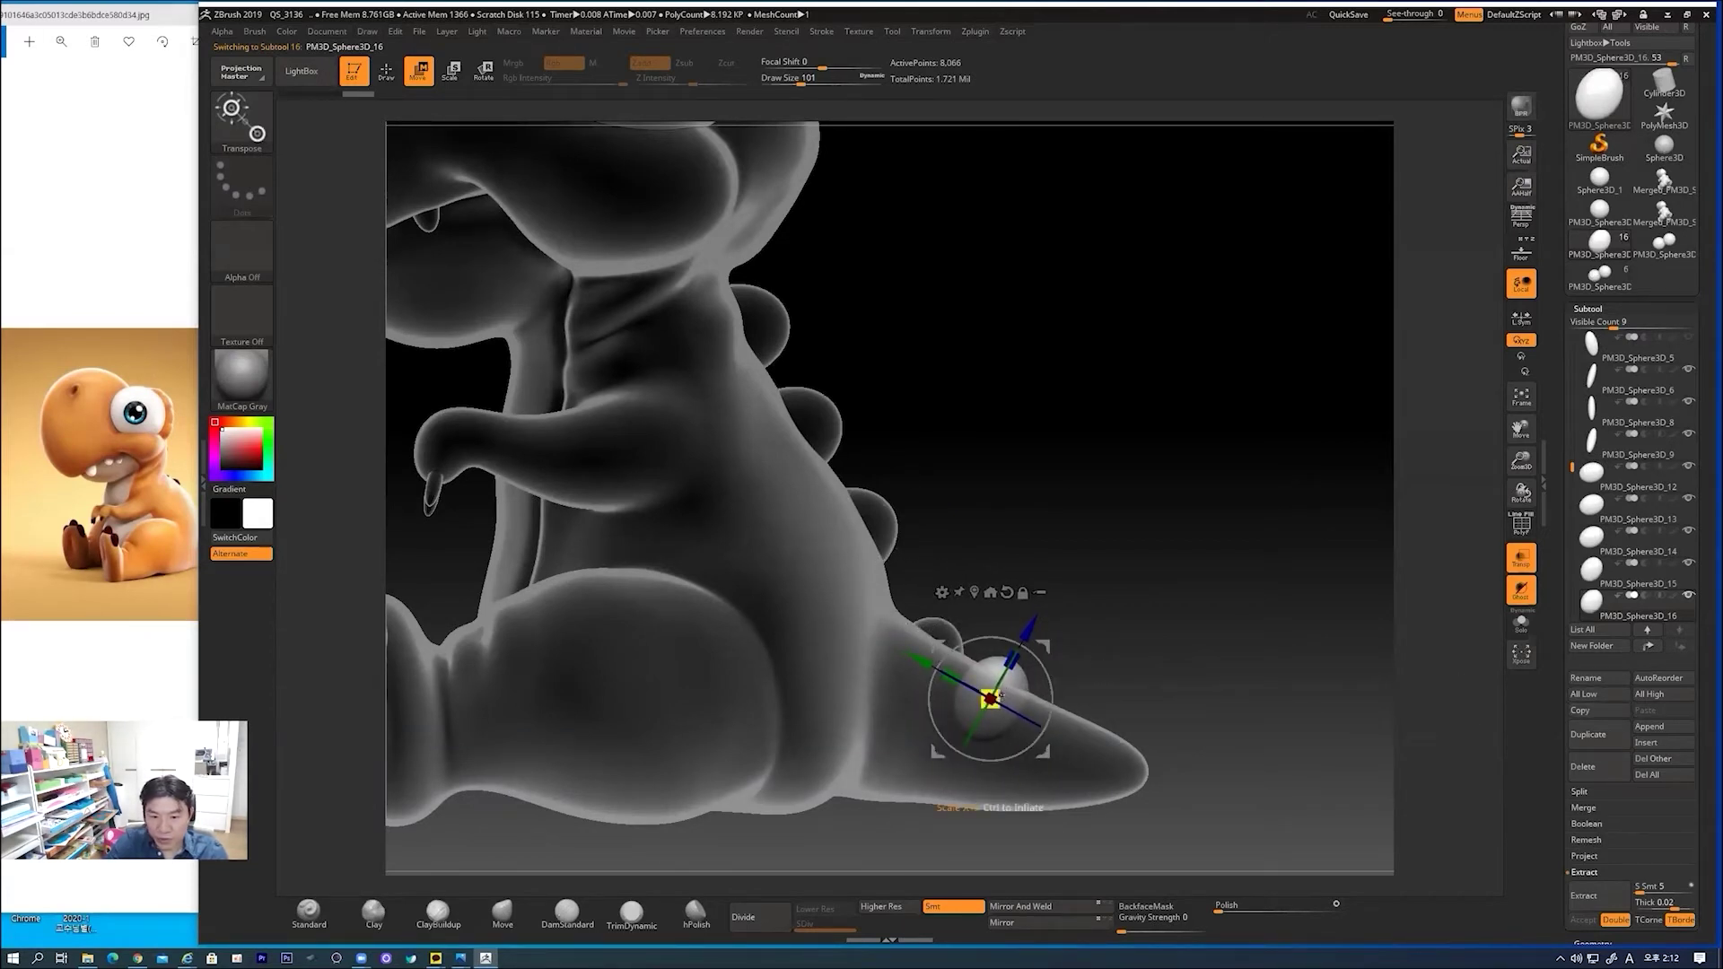
drag(1002, 697, 993, 699)
drag(1042, 648, 1038, 644)
- Duplicate the tail spike twice more, placing progressively smaller copies toward the tail tip
click(1607, 729)
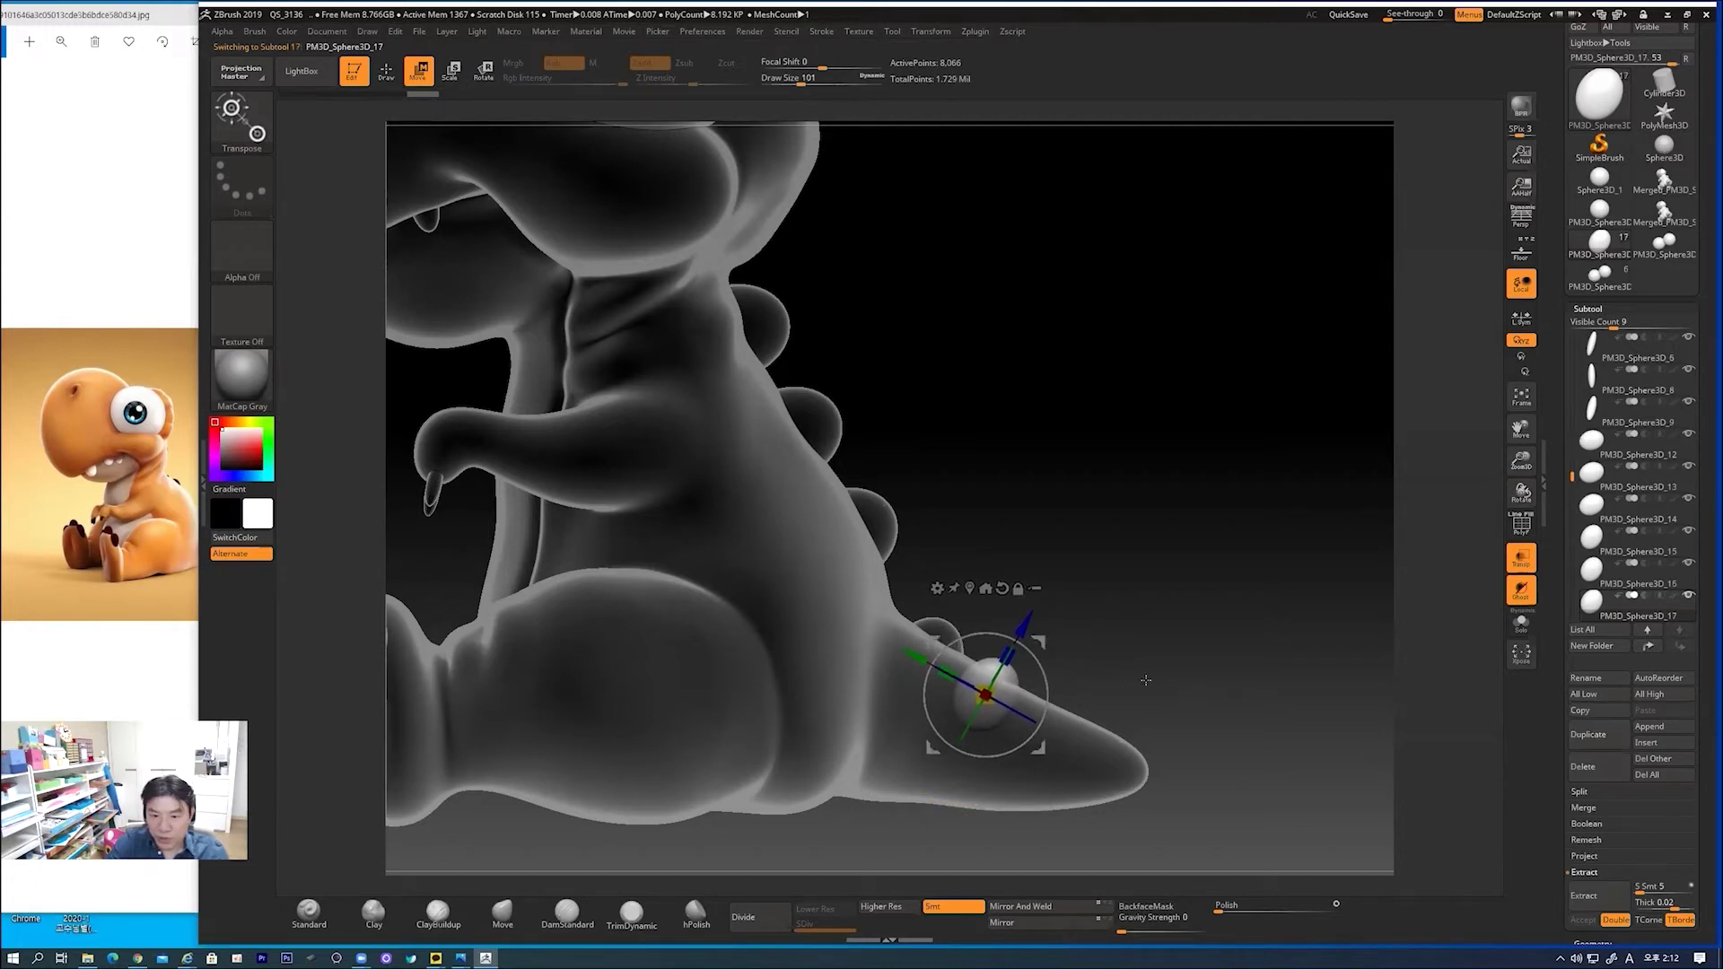
drag(1041, 637, 1099, 666)
drag(1043, 722, 1041, 720)
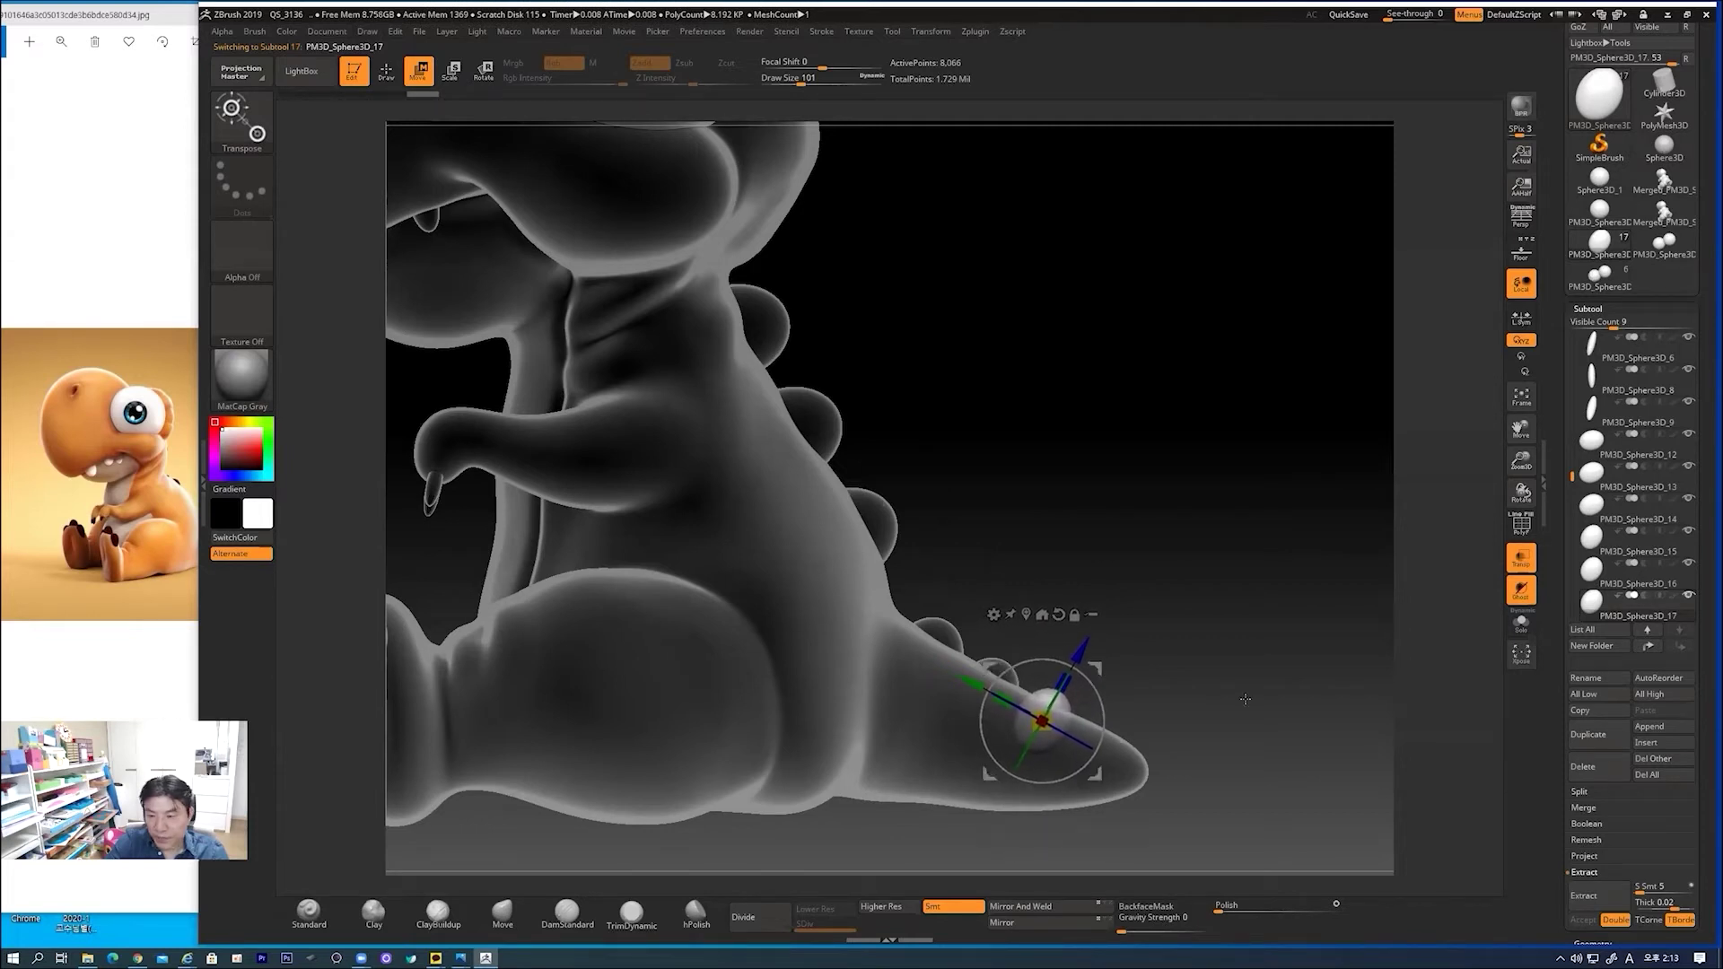
drag(1100, 668, 1150, 684)
click(1574, 741)
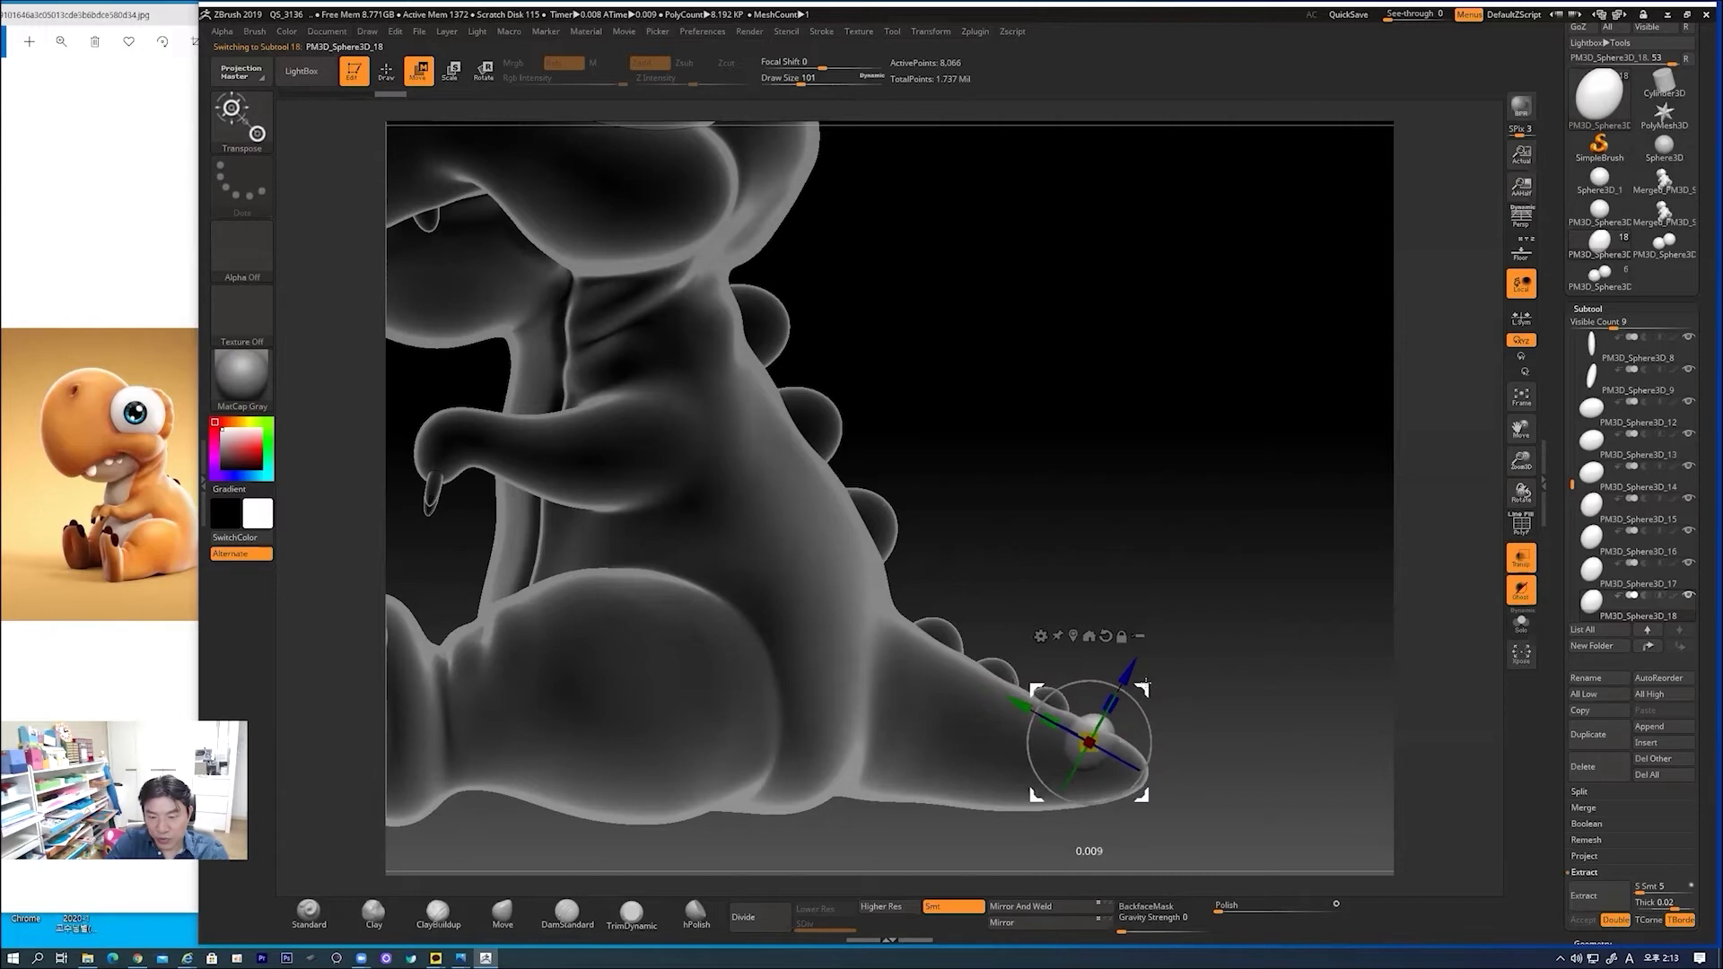
- Turn off the transparent display and narrow each of the four tail spikes sideways so they become slim ovals
click(1523, 554)
drag(1251, 622, 1301, 762)
drag(1054, 769, 1066, 761)
alt+click(1034, 676)
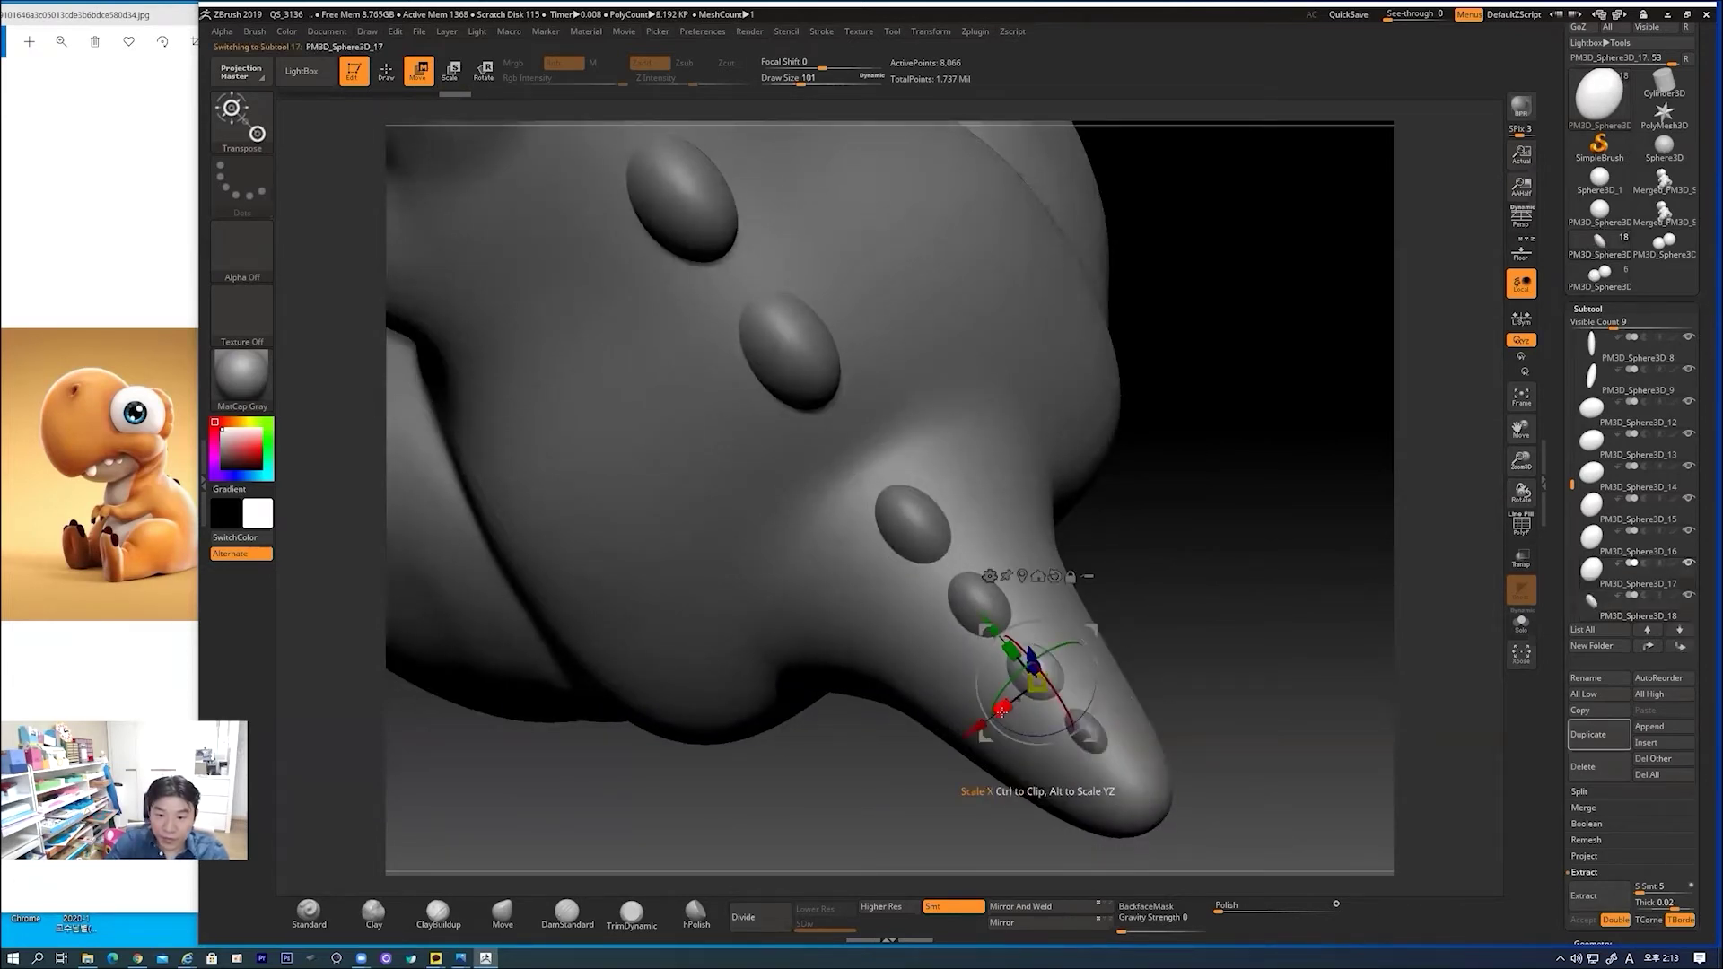
alt+click(976, 608)
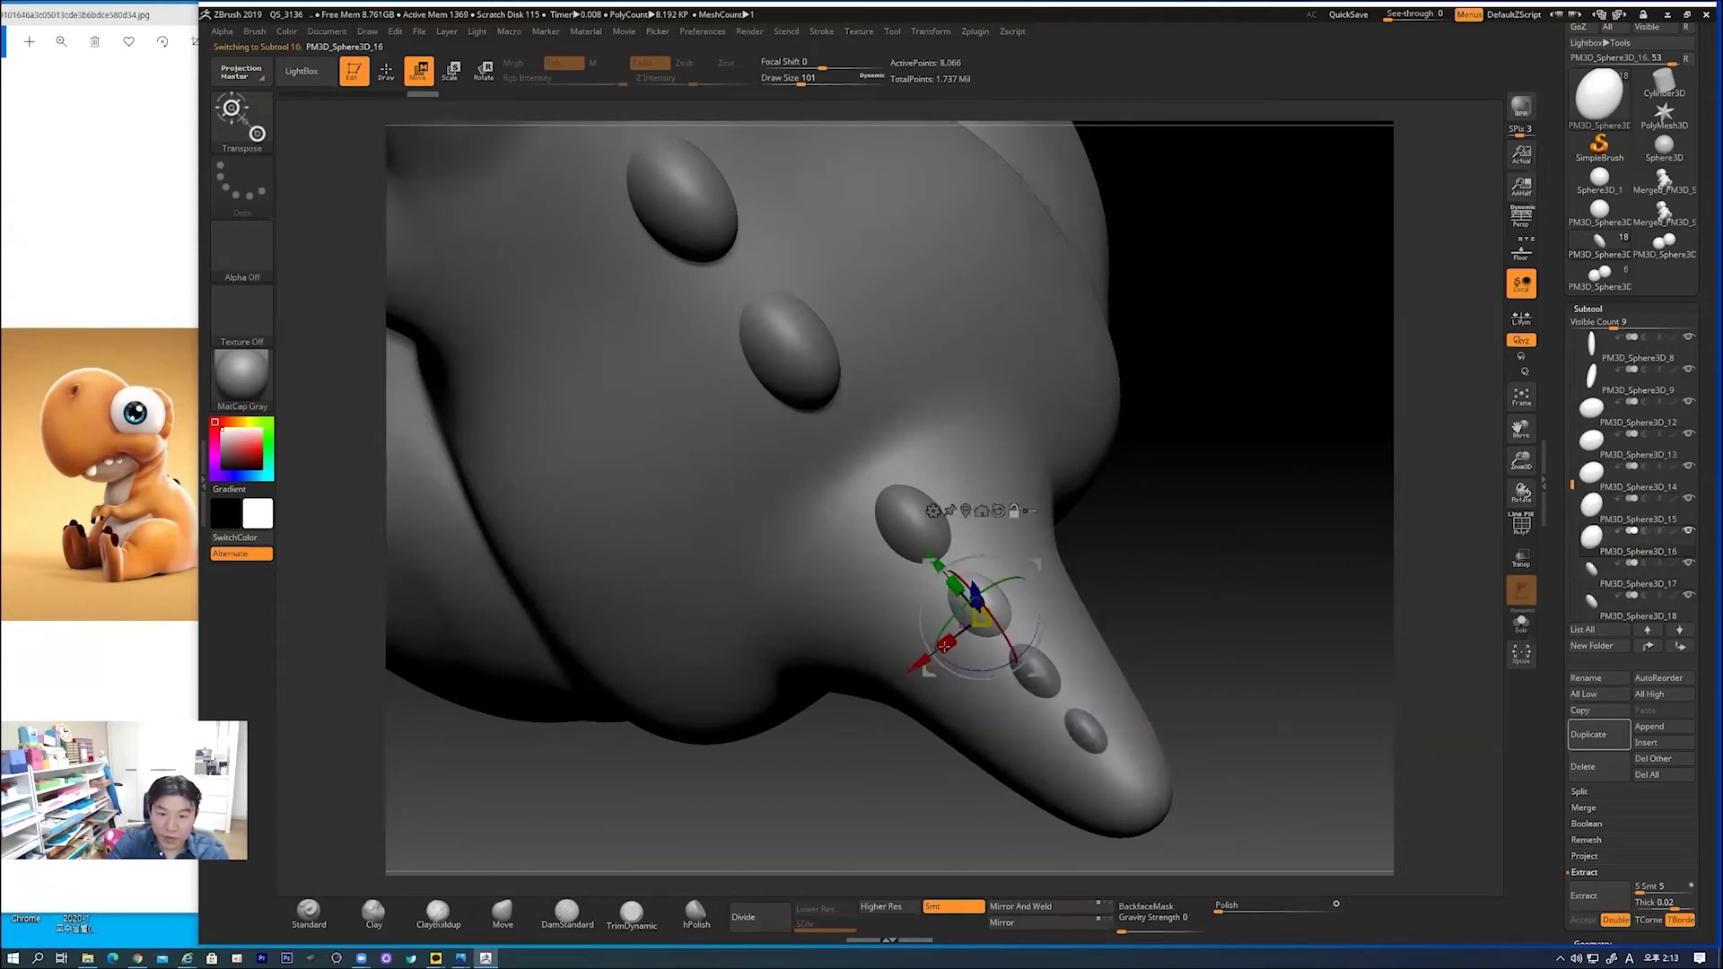
alt+click(900, 509)
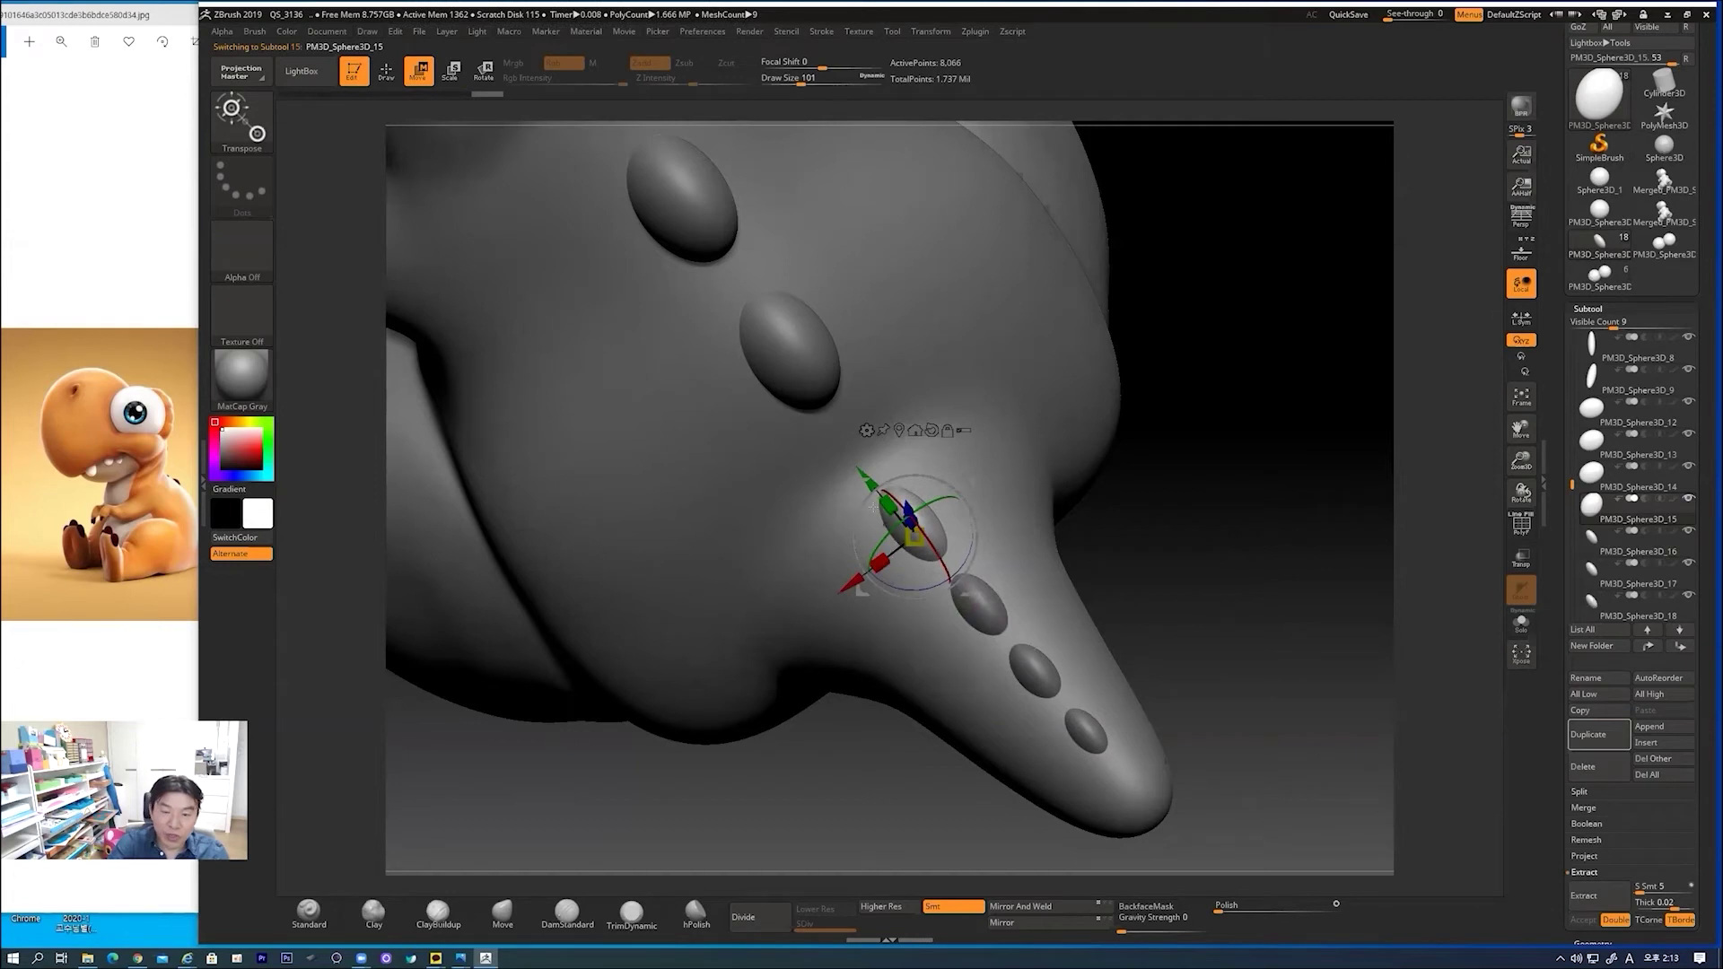
- Narrow the three back spikes sideways, from the lowest up to the one below the neck
alt+click(752, 366)
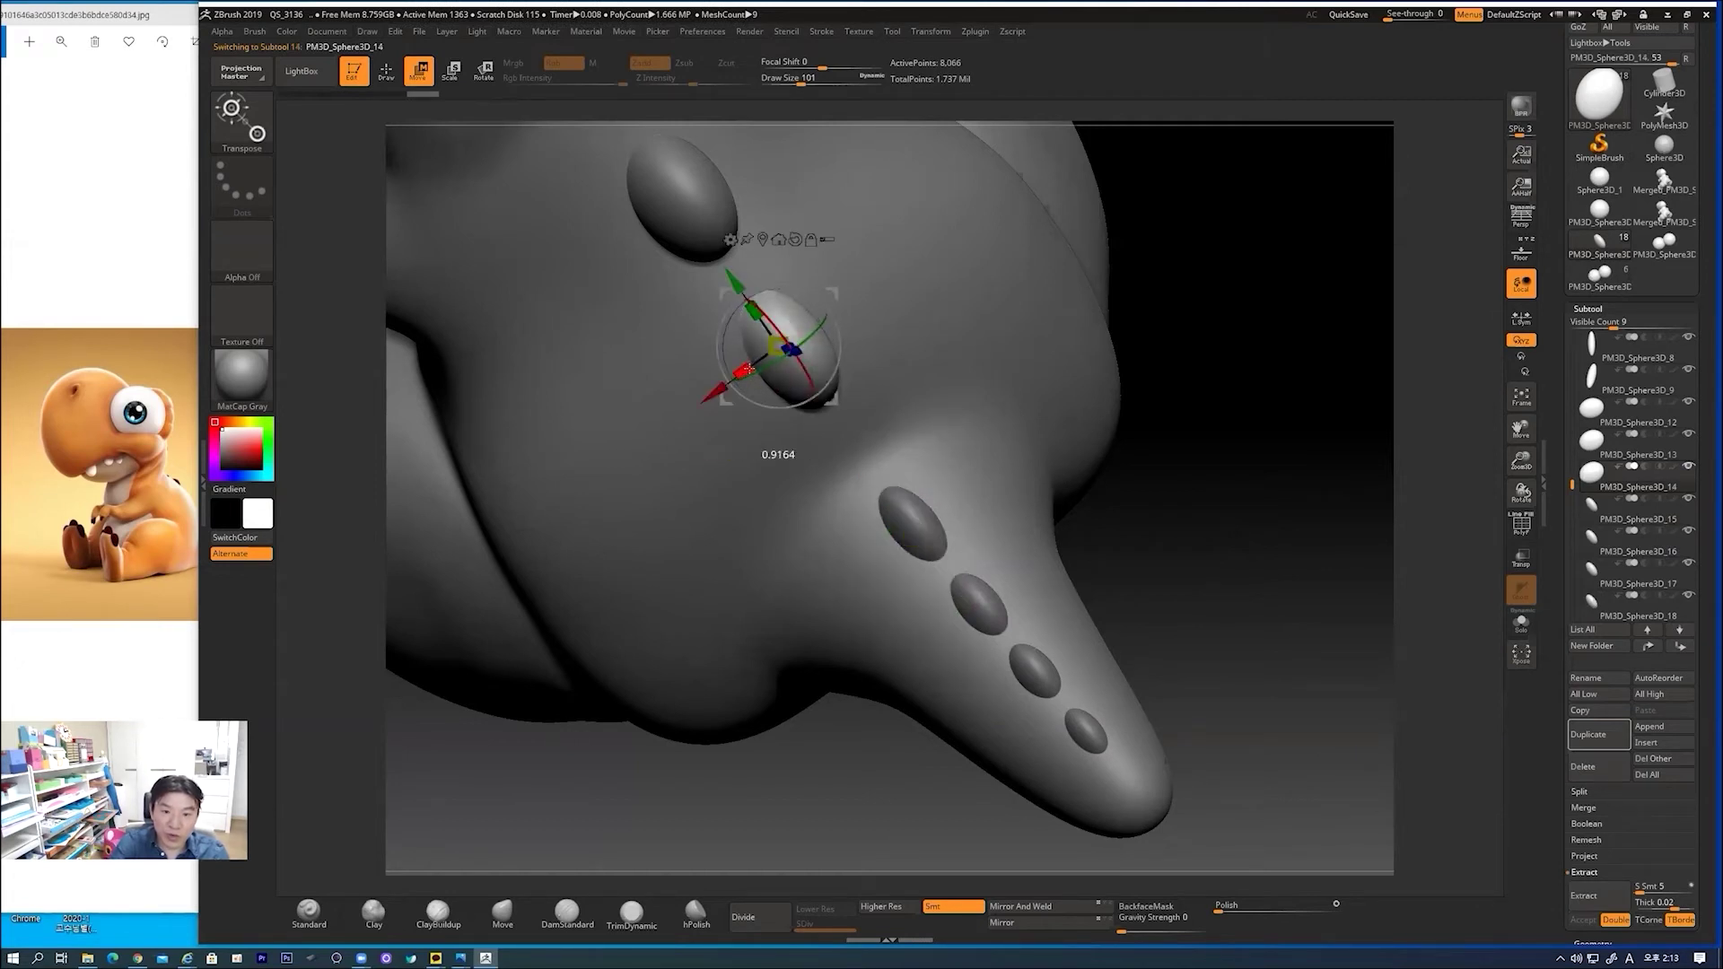
alt+drag(1228, 328, 937, 426)
alt+click(725, 373)
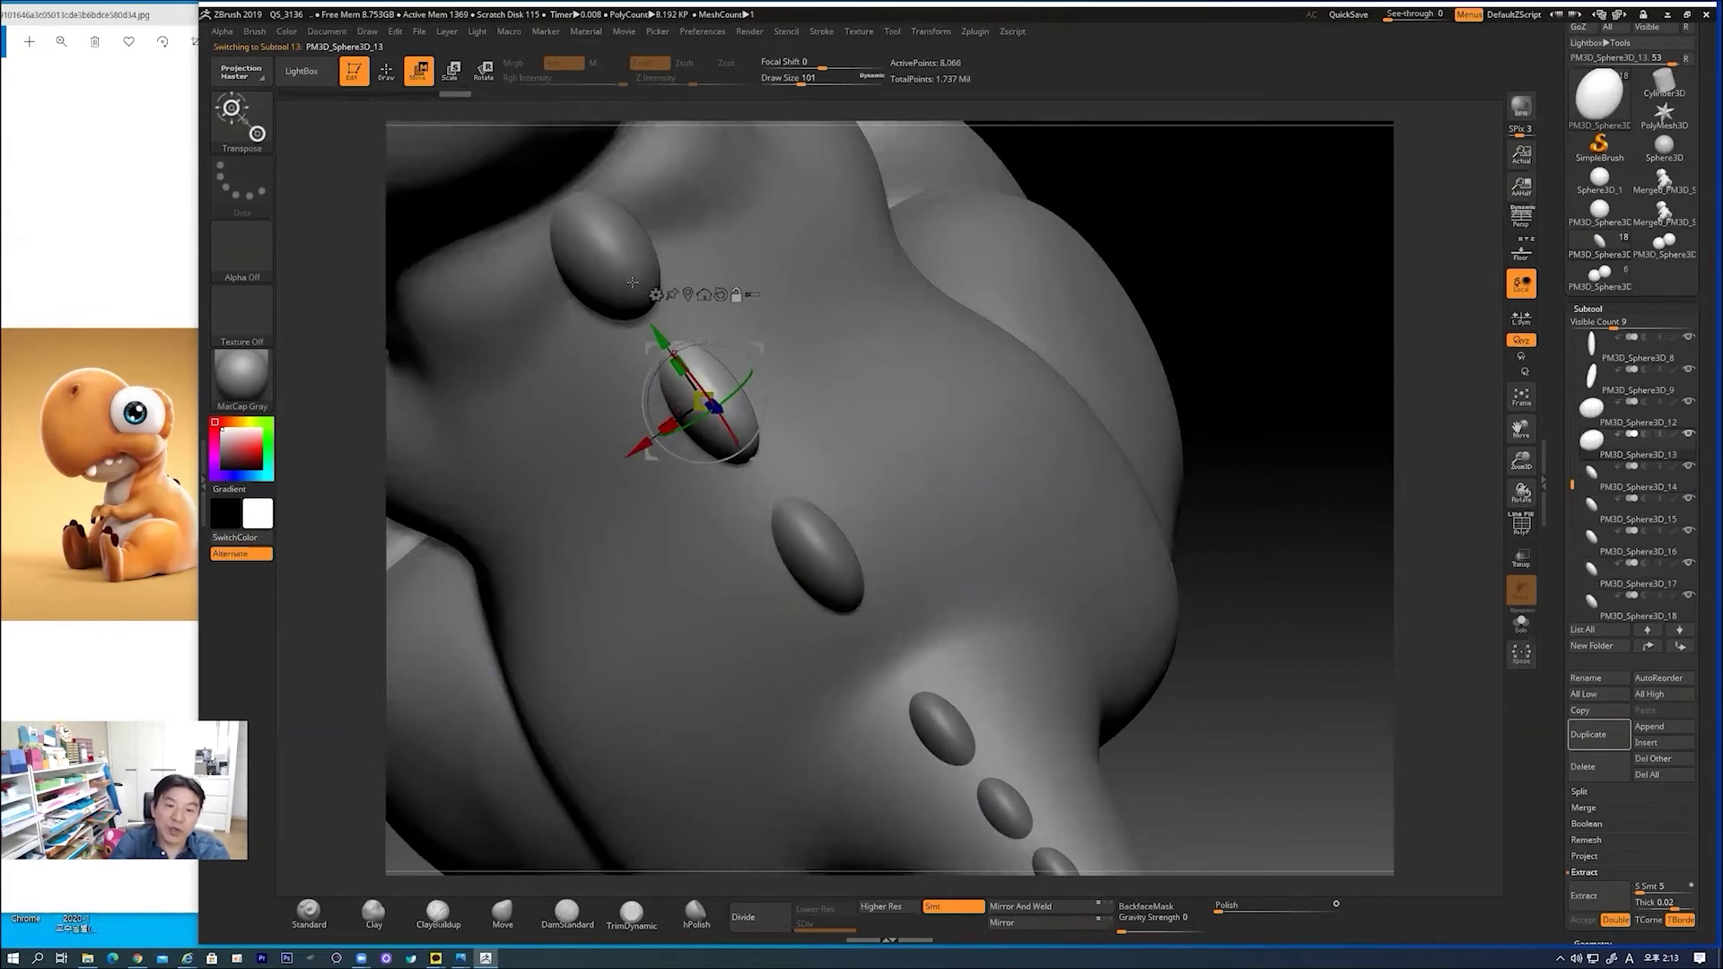
alt+click(565, 276)
drag(566, 277, 585, 262)
alt+drag(1303, 581, 1339, 615)
mouse_move(1237, 545)
mouse_down()
mouse_move(1235, 499)
mouse_move(1243, 557)
mouse_move(1170, 555)
mouse_up()
- Return to Draw mode and make the hidden tooth subtool PM3D_Sphere3D_5 visible
click(387, 72)
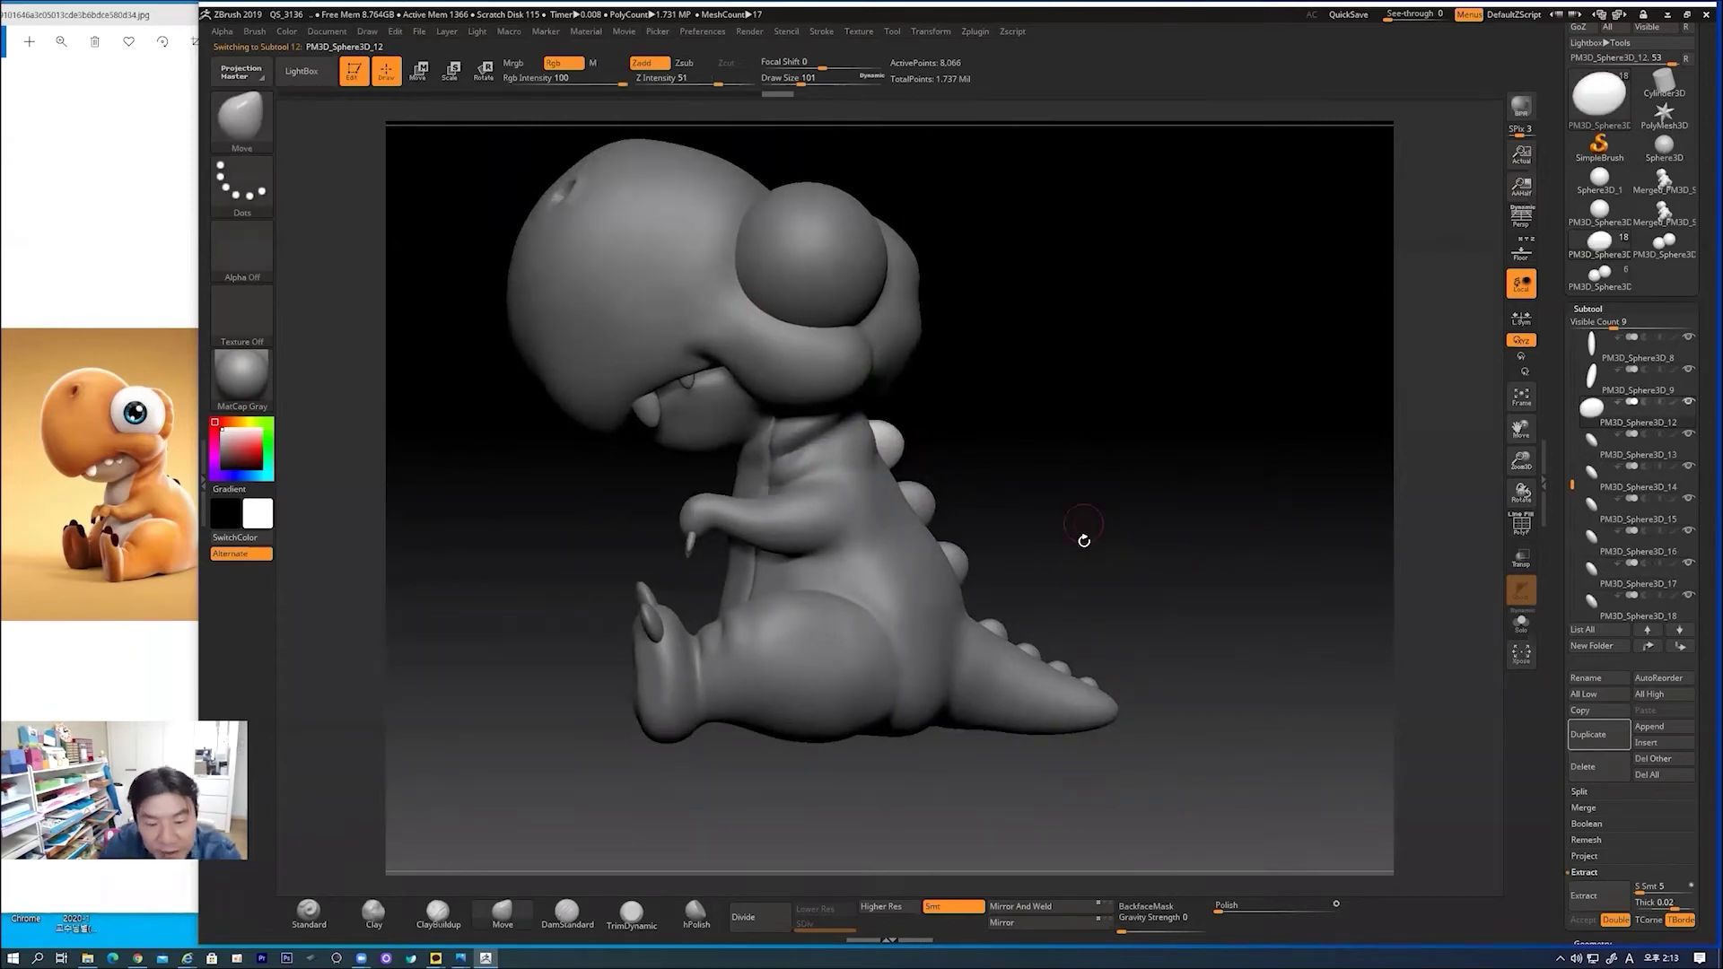
drag(1094, 542, 1238, 542)
drag(1571, 484, 1571, 421)
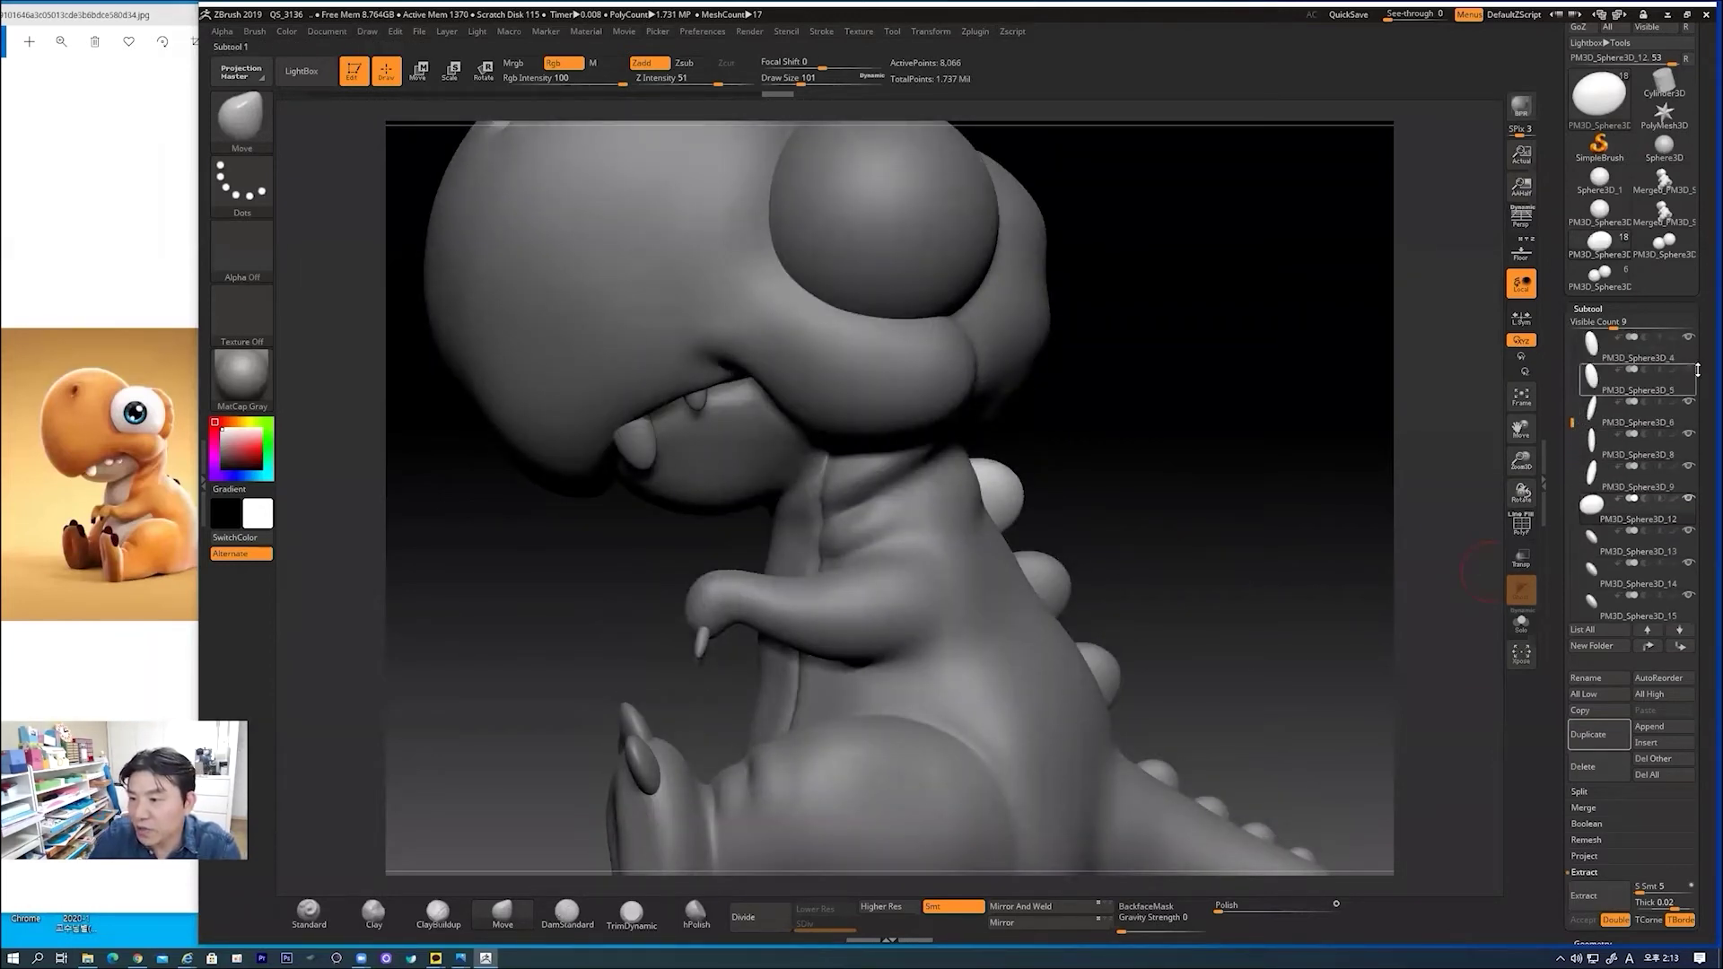
click(1685, 371)
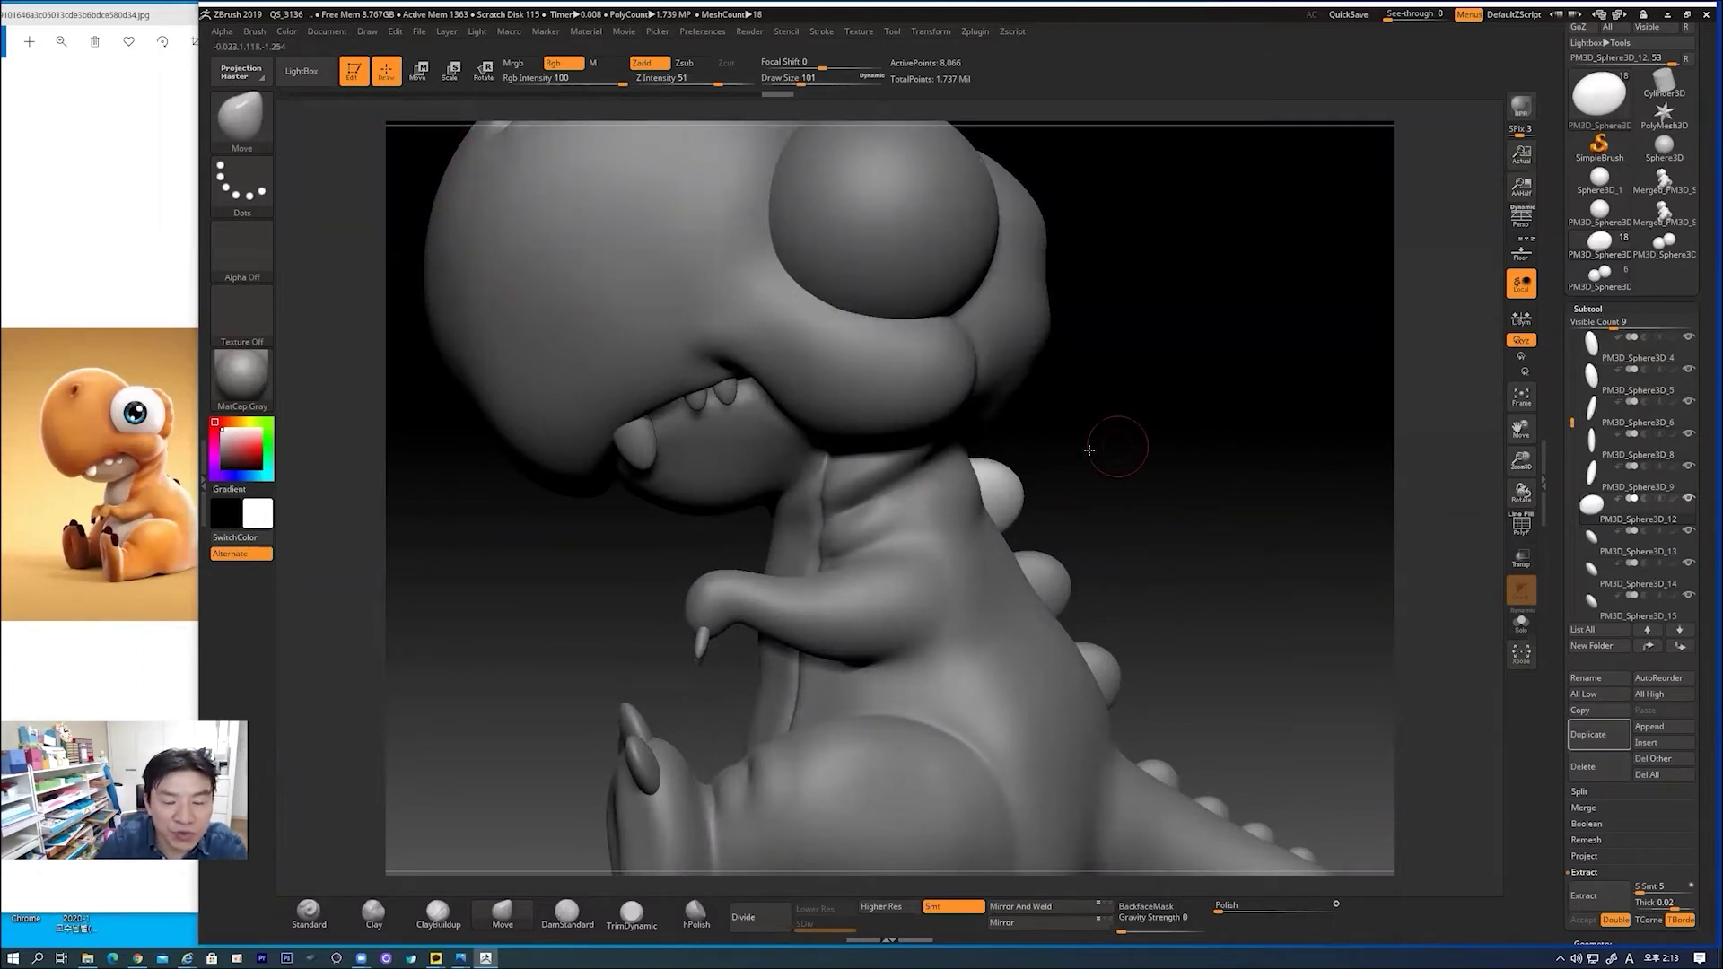
- Select the dinosaur body and build up a raised gum ridge around the large front tooth with the Clay brush
alt+drag(1089, 449, 1438, 557)
alt+click(872, 396)
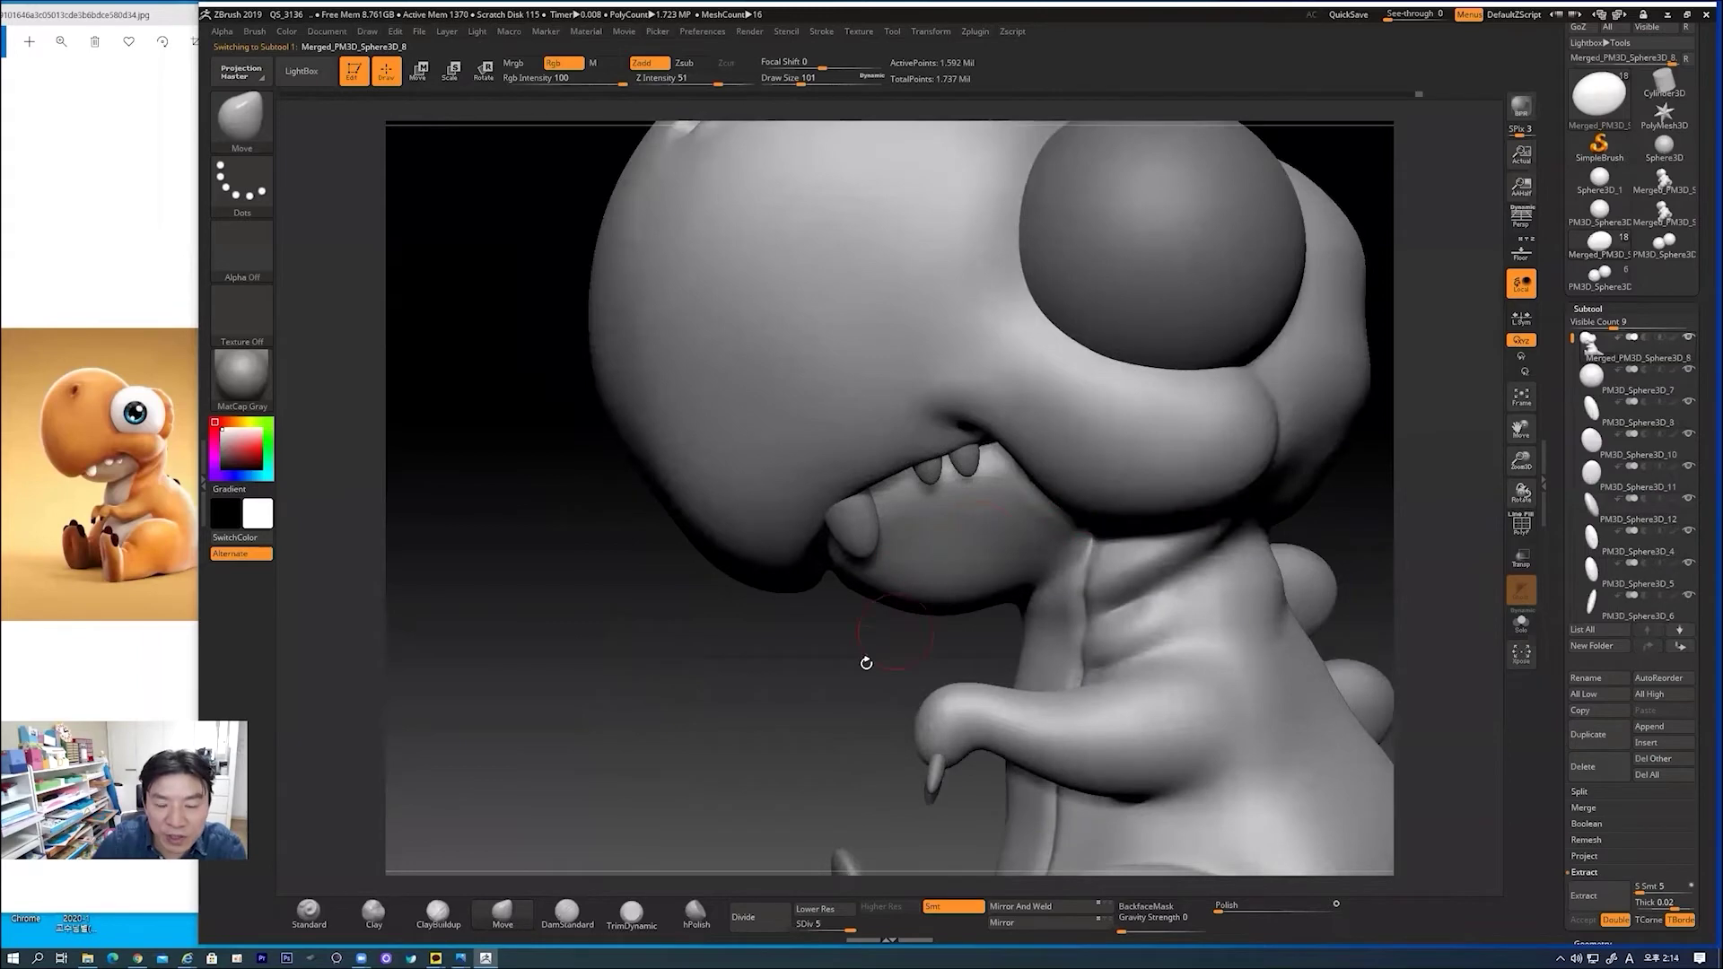
alt+drag(863, 662, 725, 505)
drag(687, 696, 601, 453)
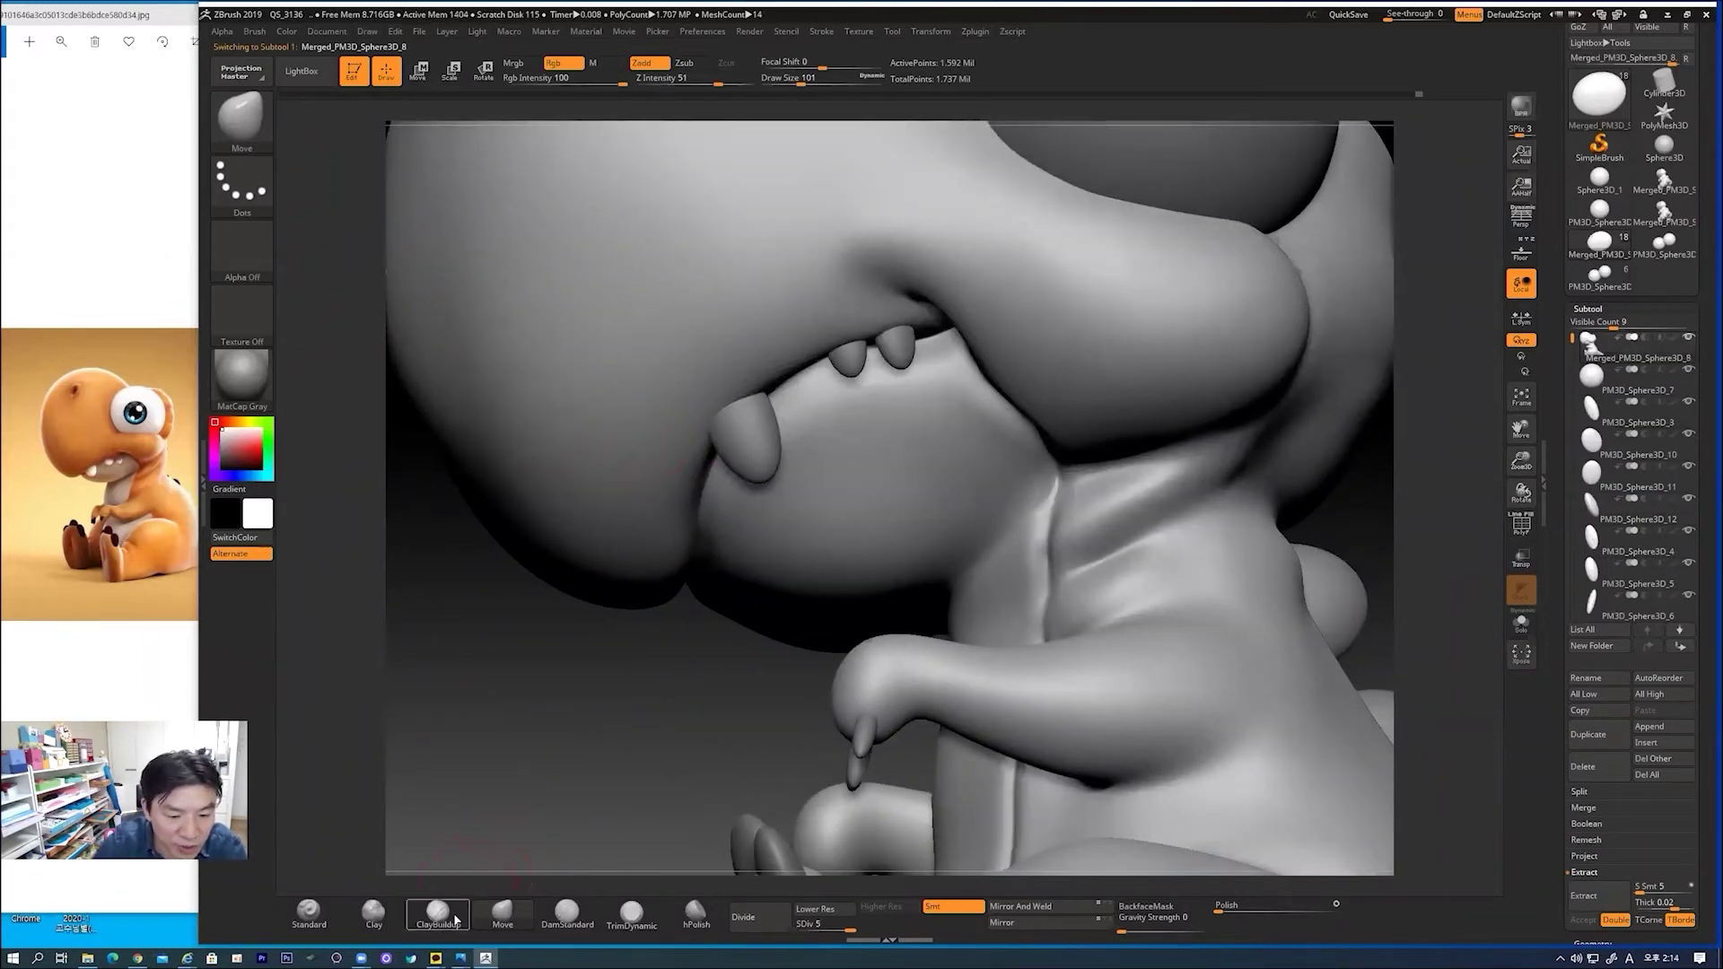
click(374, 913)
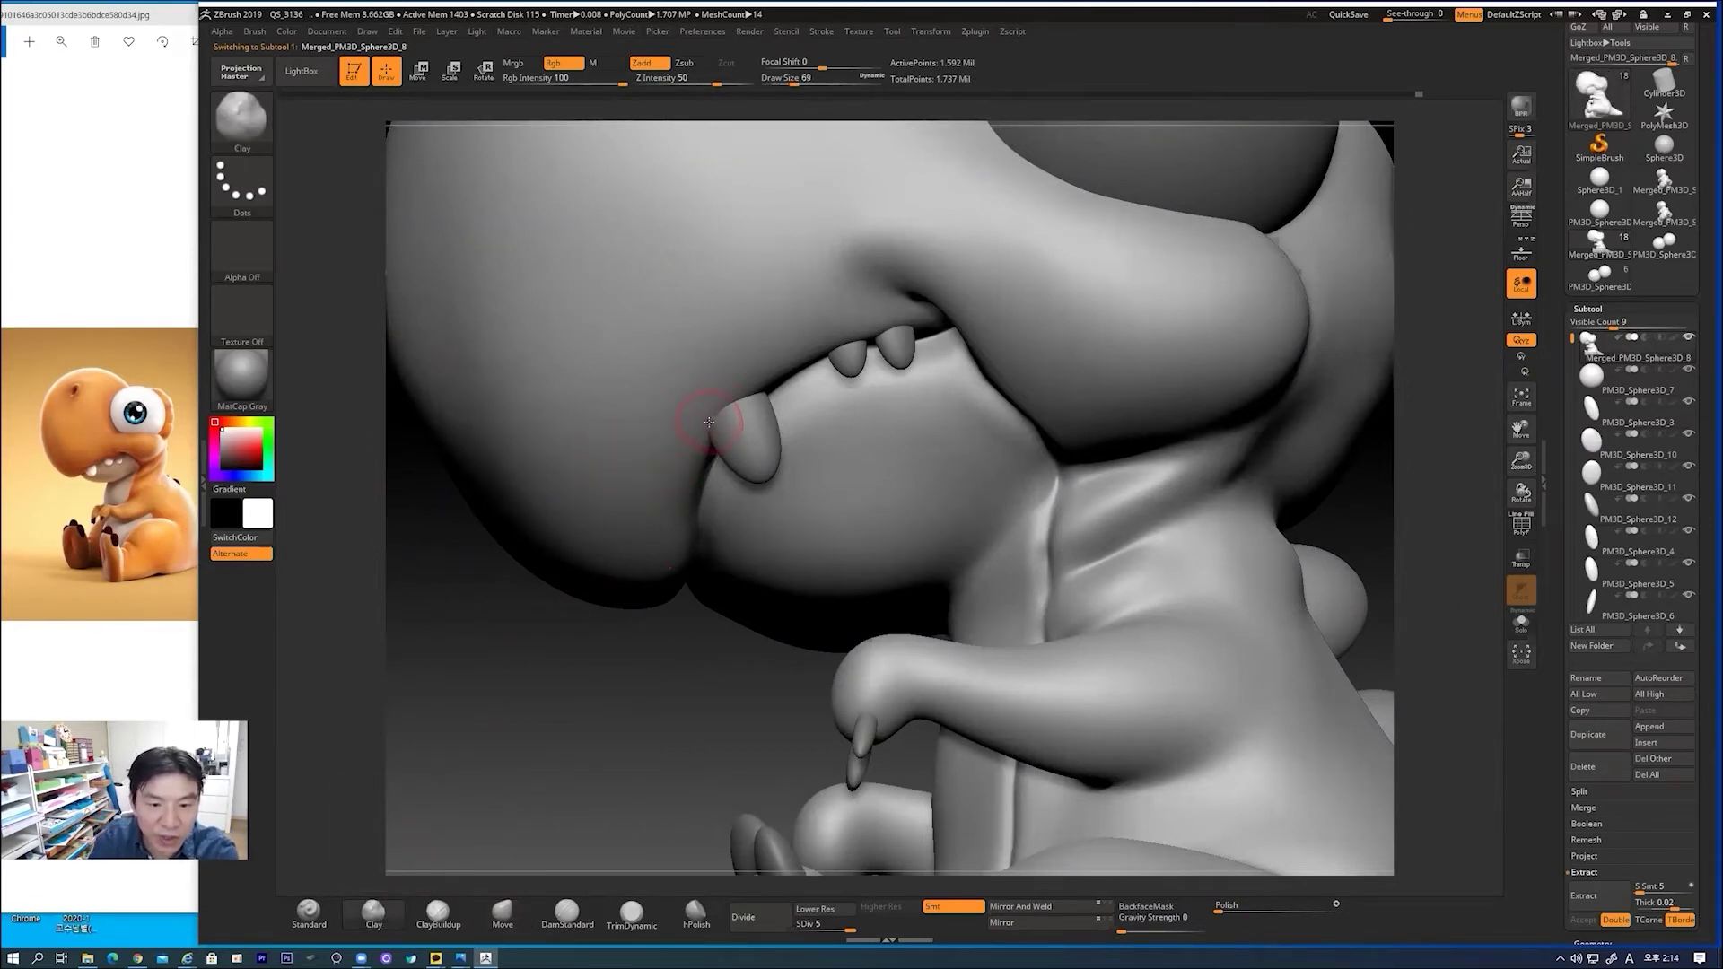
mouse_move(705, 426)
mouse_down()
mouse_move(704, 396)
mouse_move(702, 433)
mouse_move(760, 379)
mouse_move(707, 405)
mouse_move(699, 453)
mouse_move(712, 407)
mouse_move(756, 386)
mouse_move(709, 396)
mouse_up()
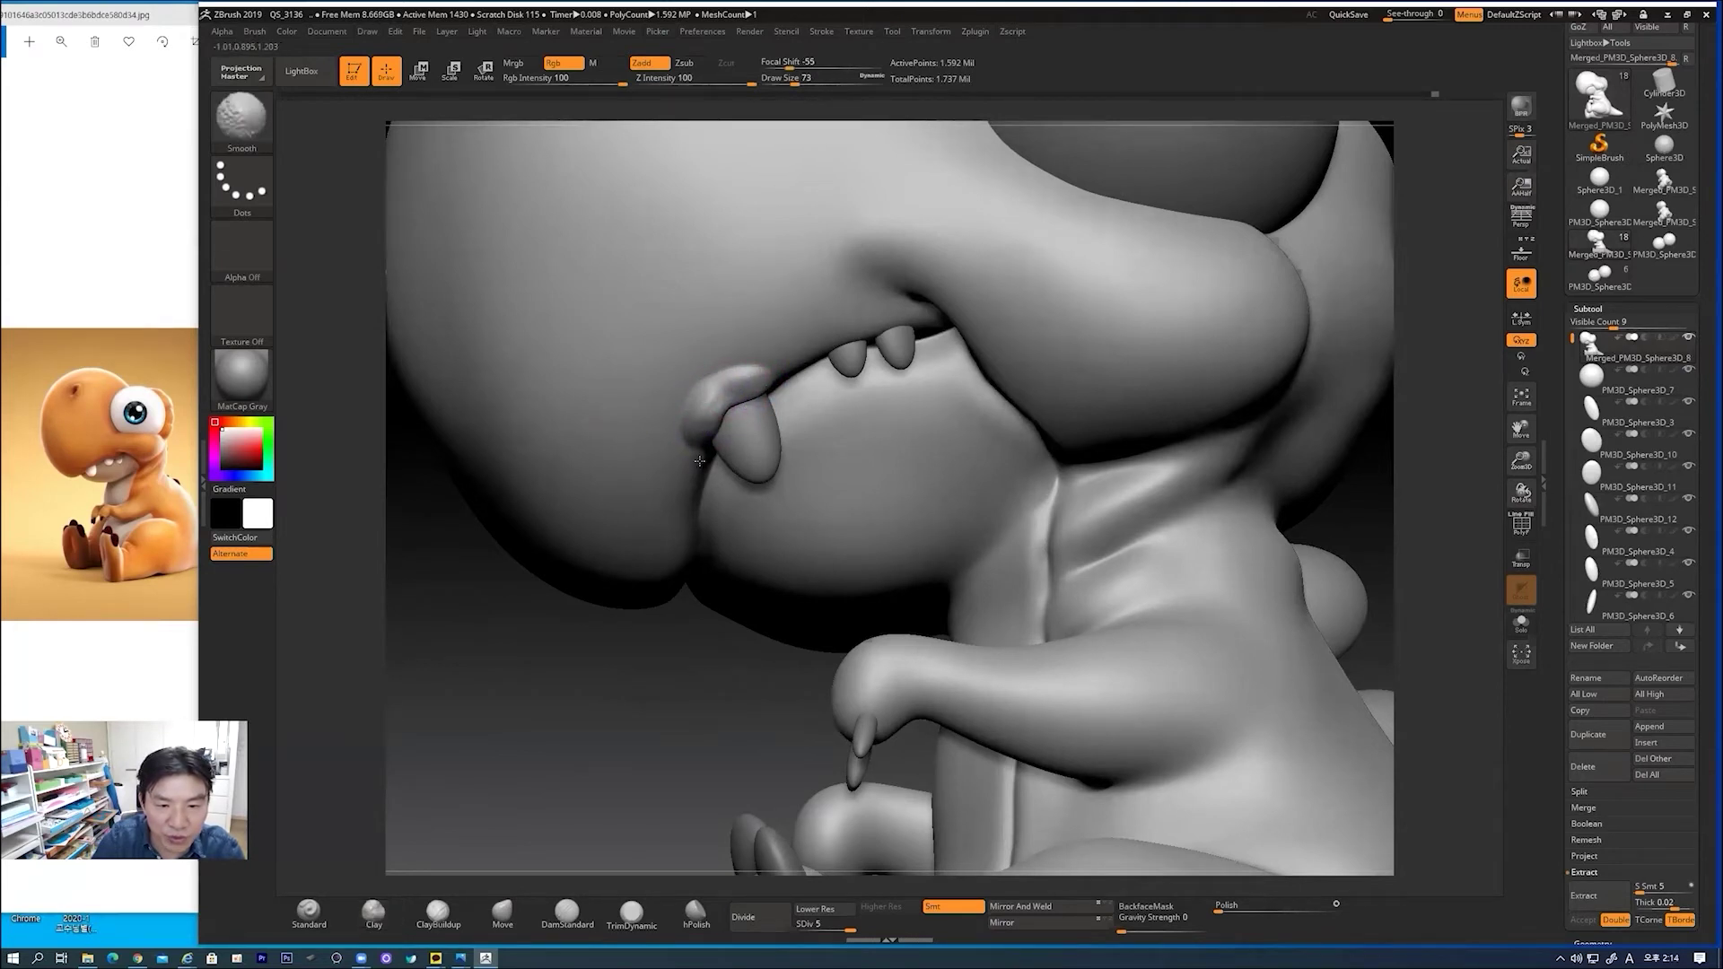
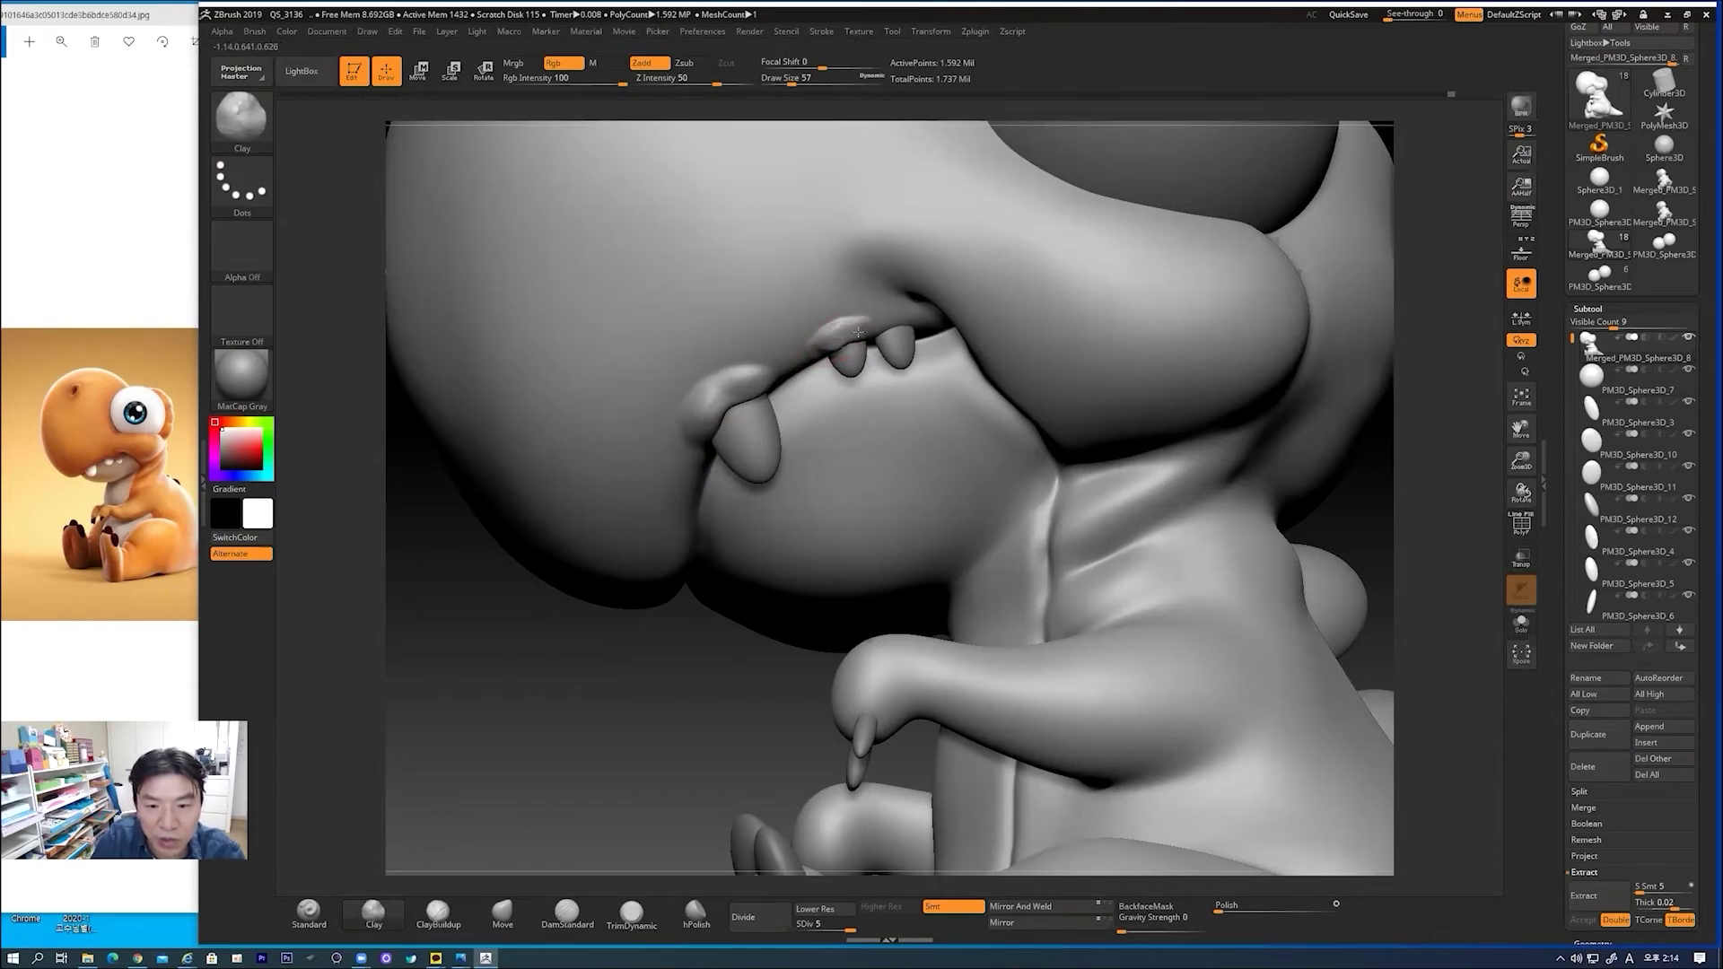
- Build and smooth small gum ridges above the two small teeth, blending them into the upper lip
key(shift)
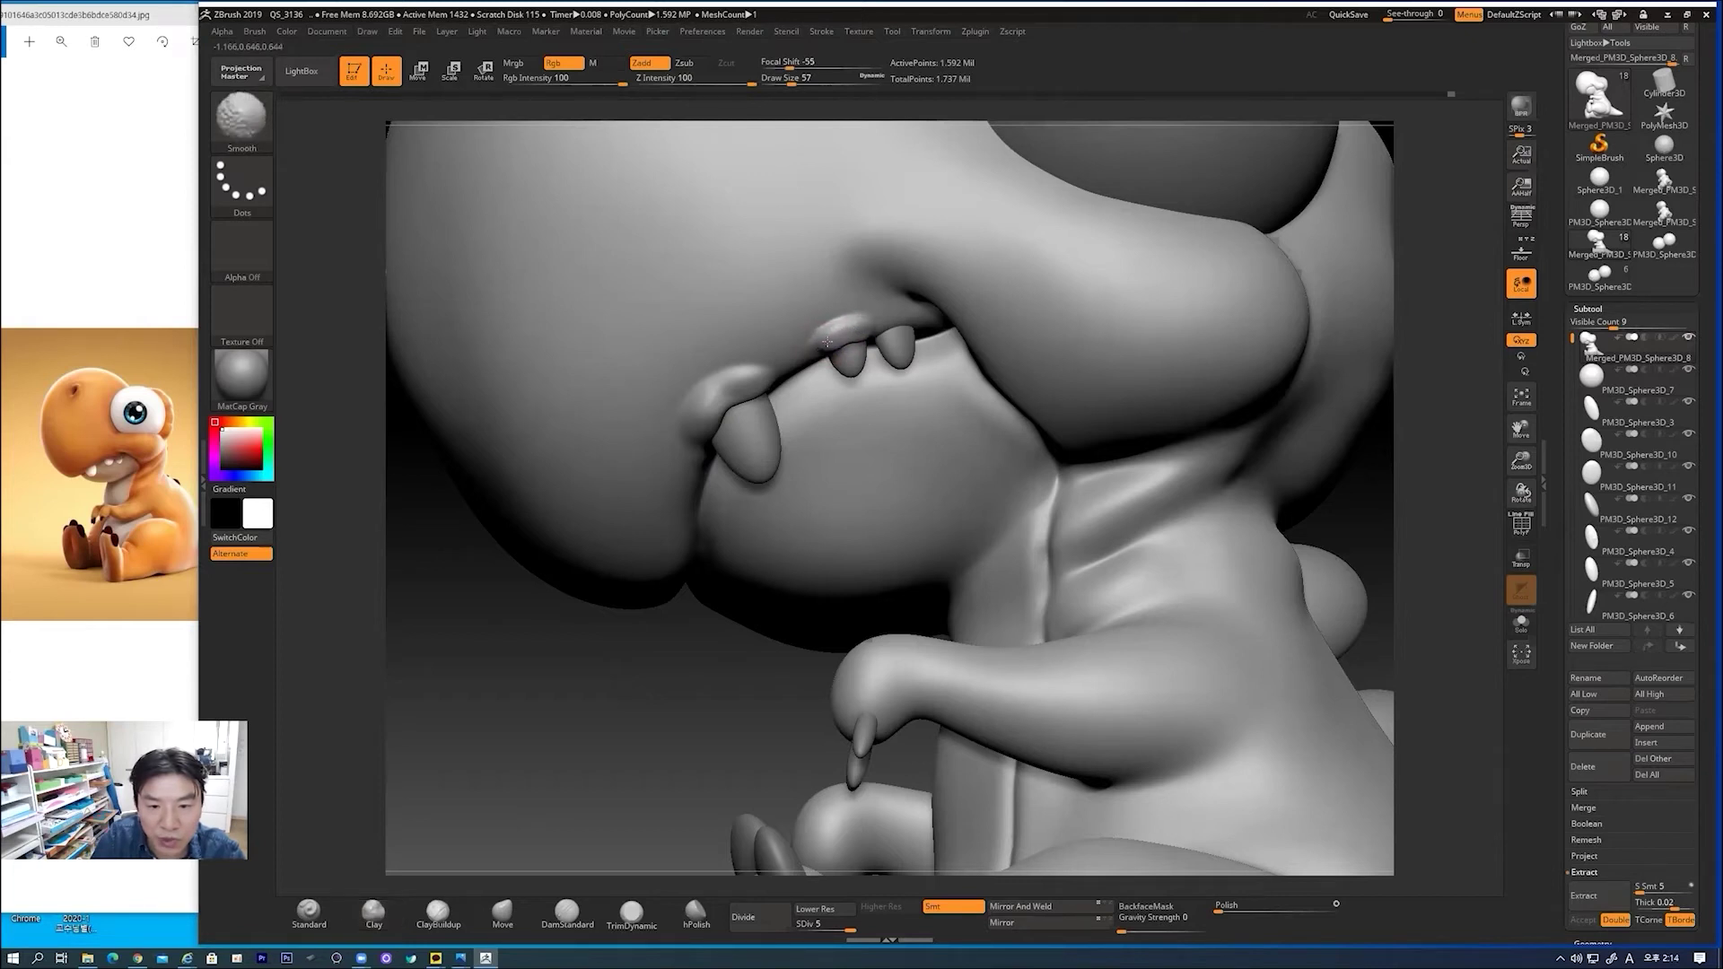
drag(826, 343, 819, 348)
key(shift)
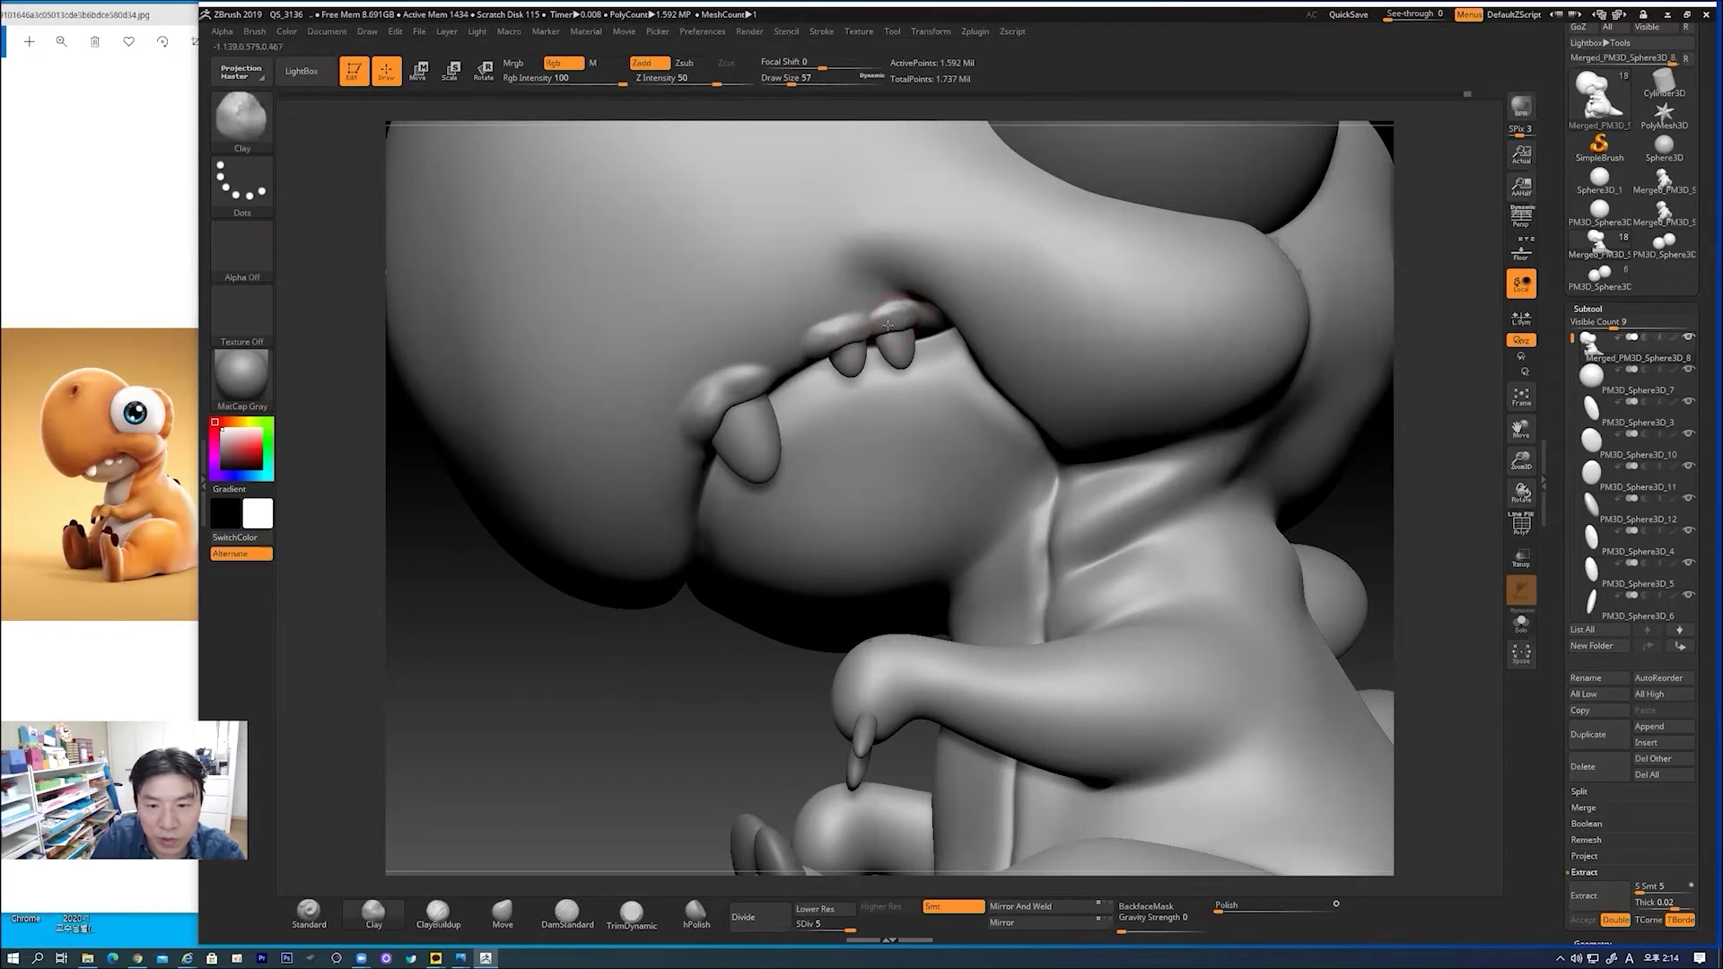
key(shift)
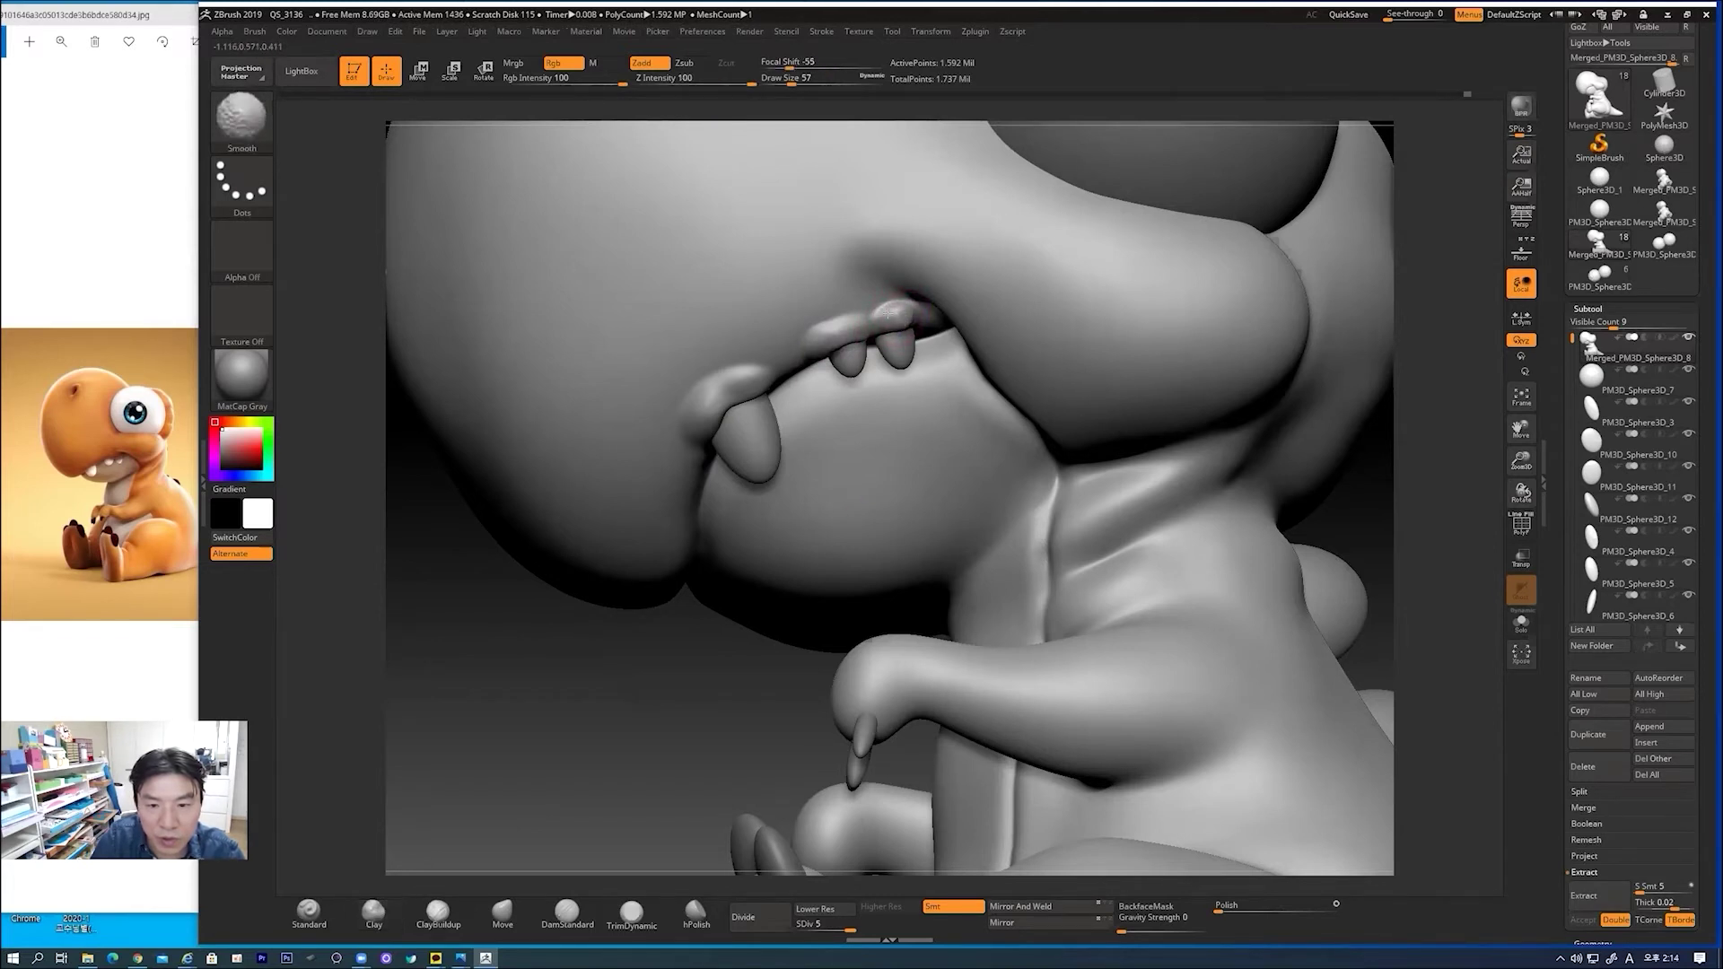
shift+drag(912, 317, 860, 327)
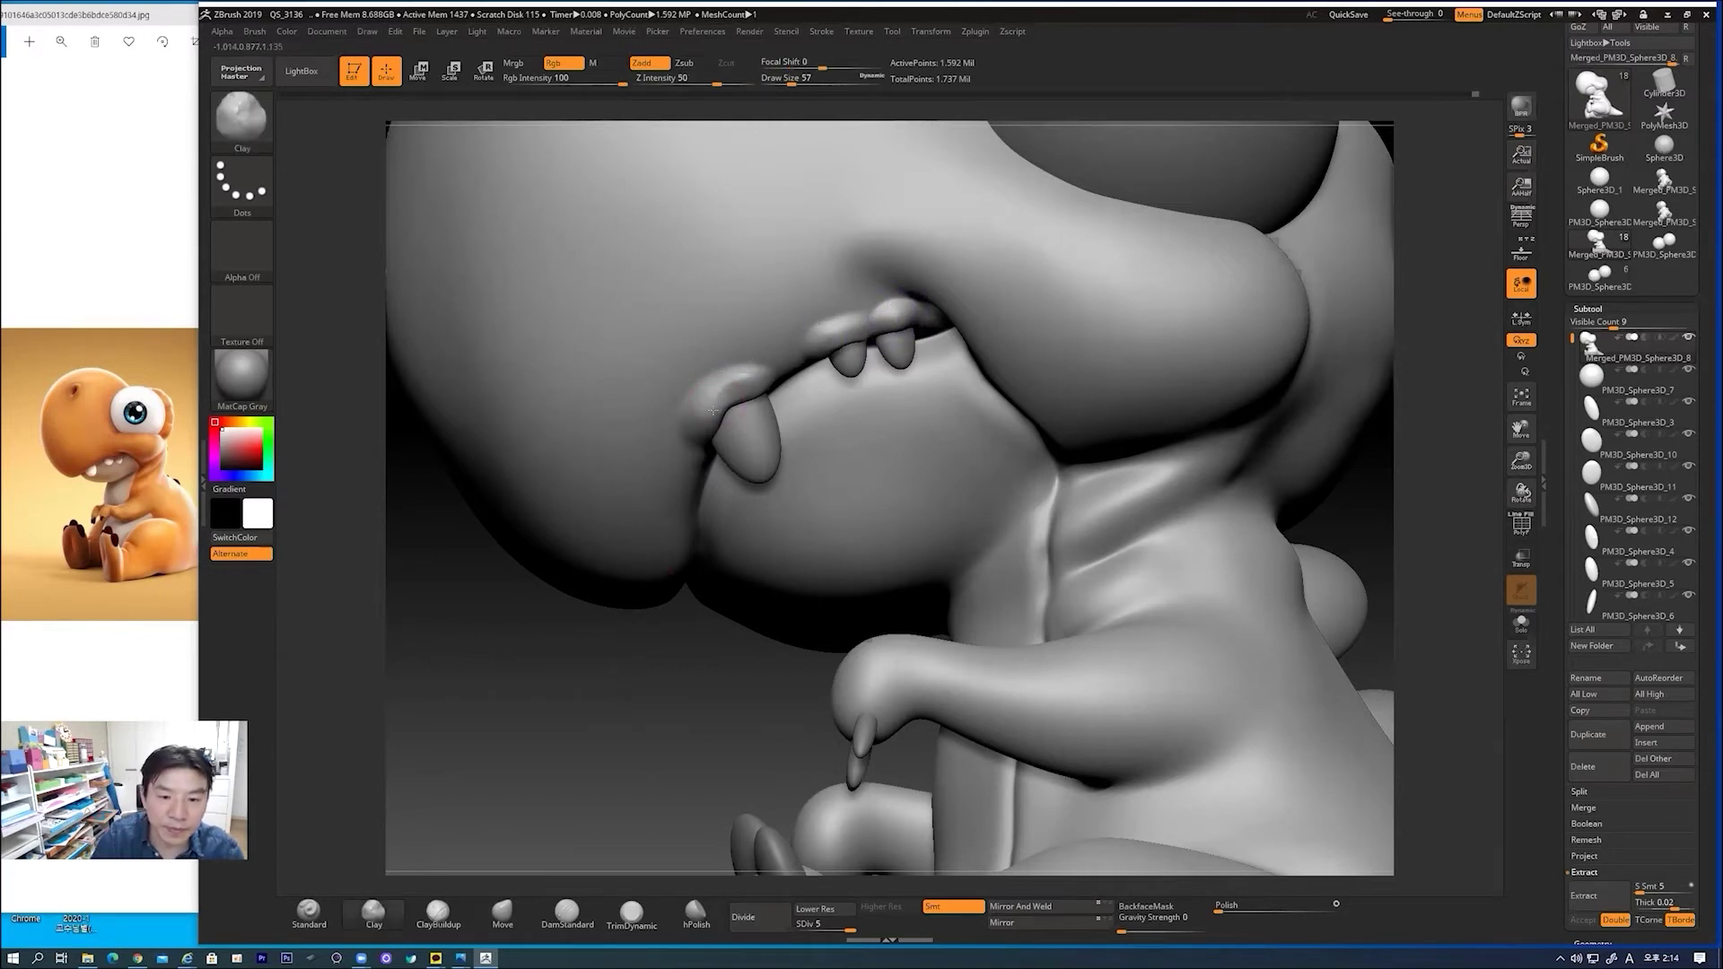
key(shift)
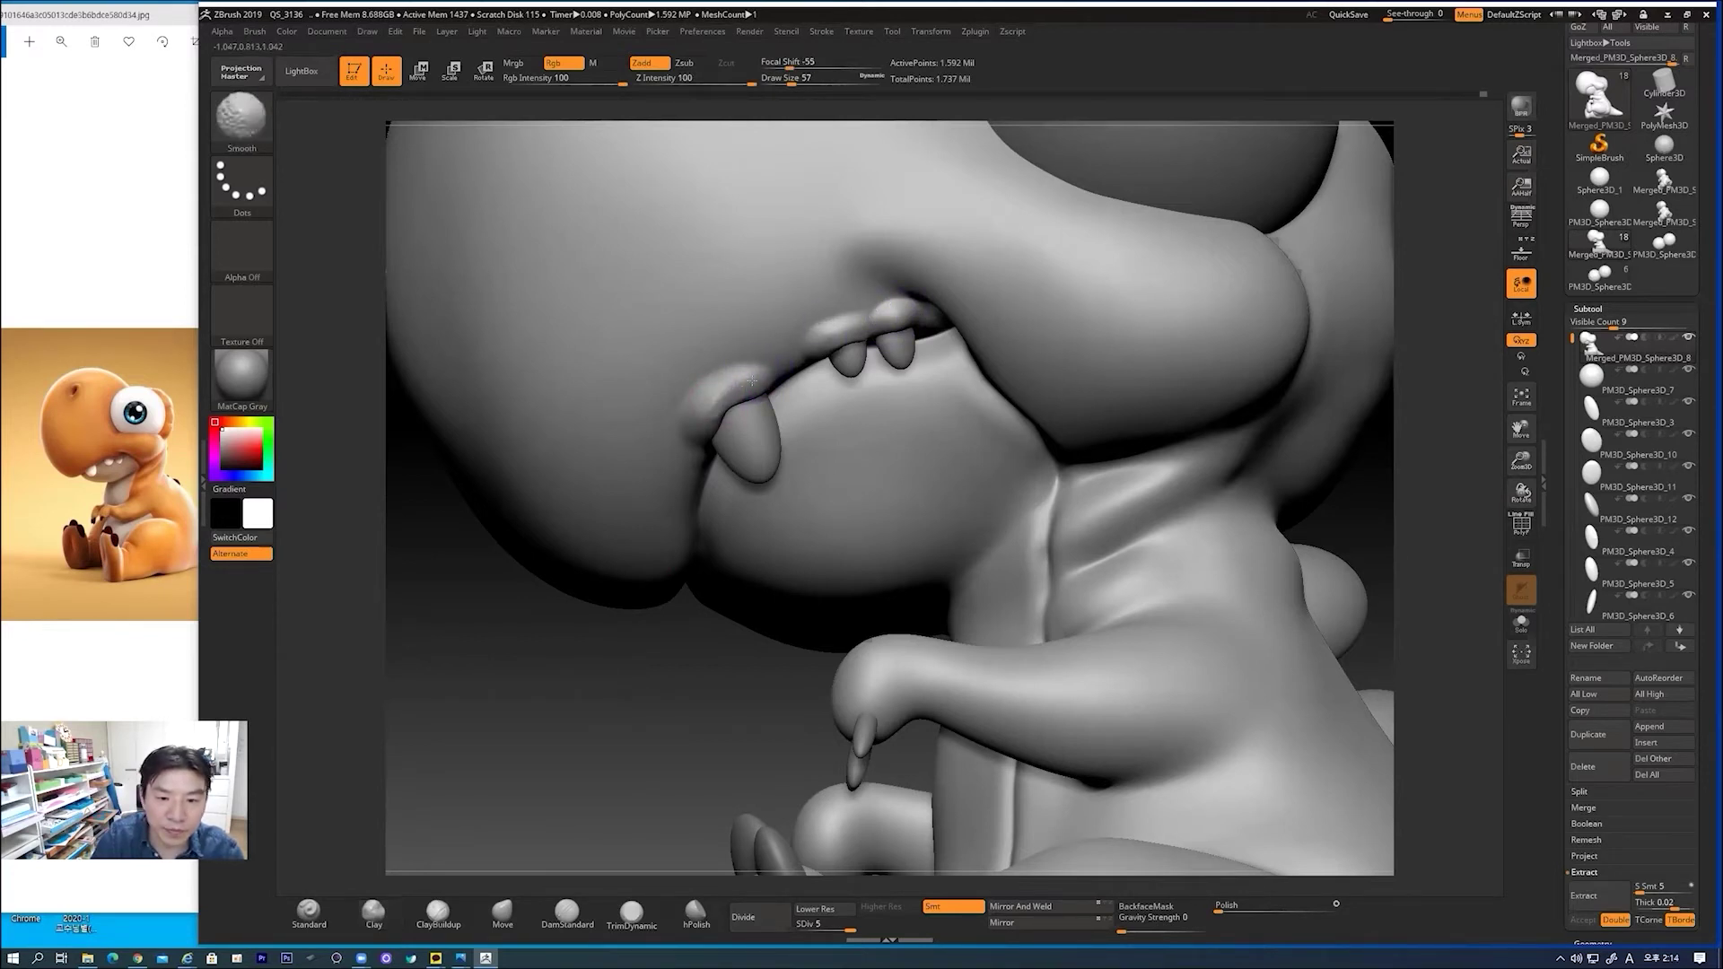
alt+drag(687, 708, 691, 620)
key(shift)
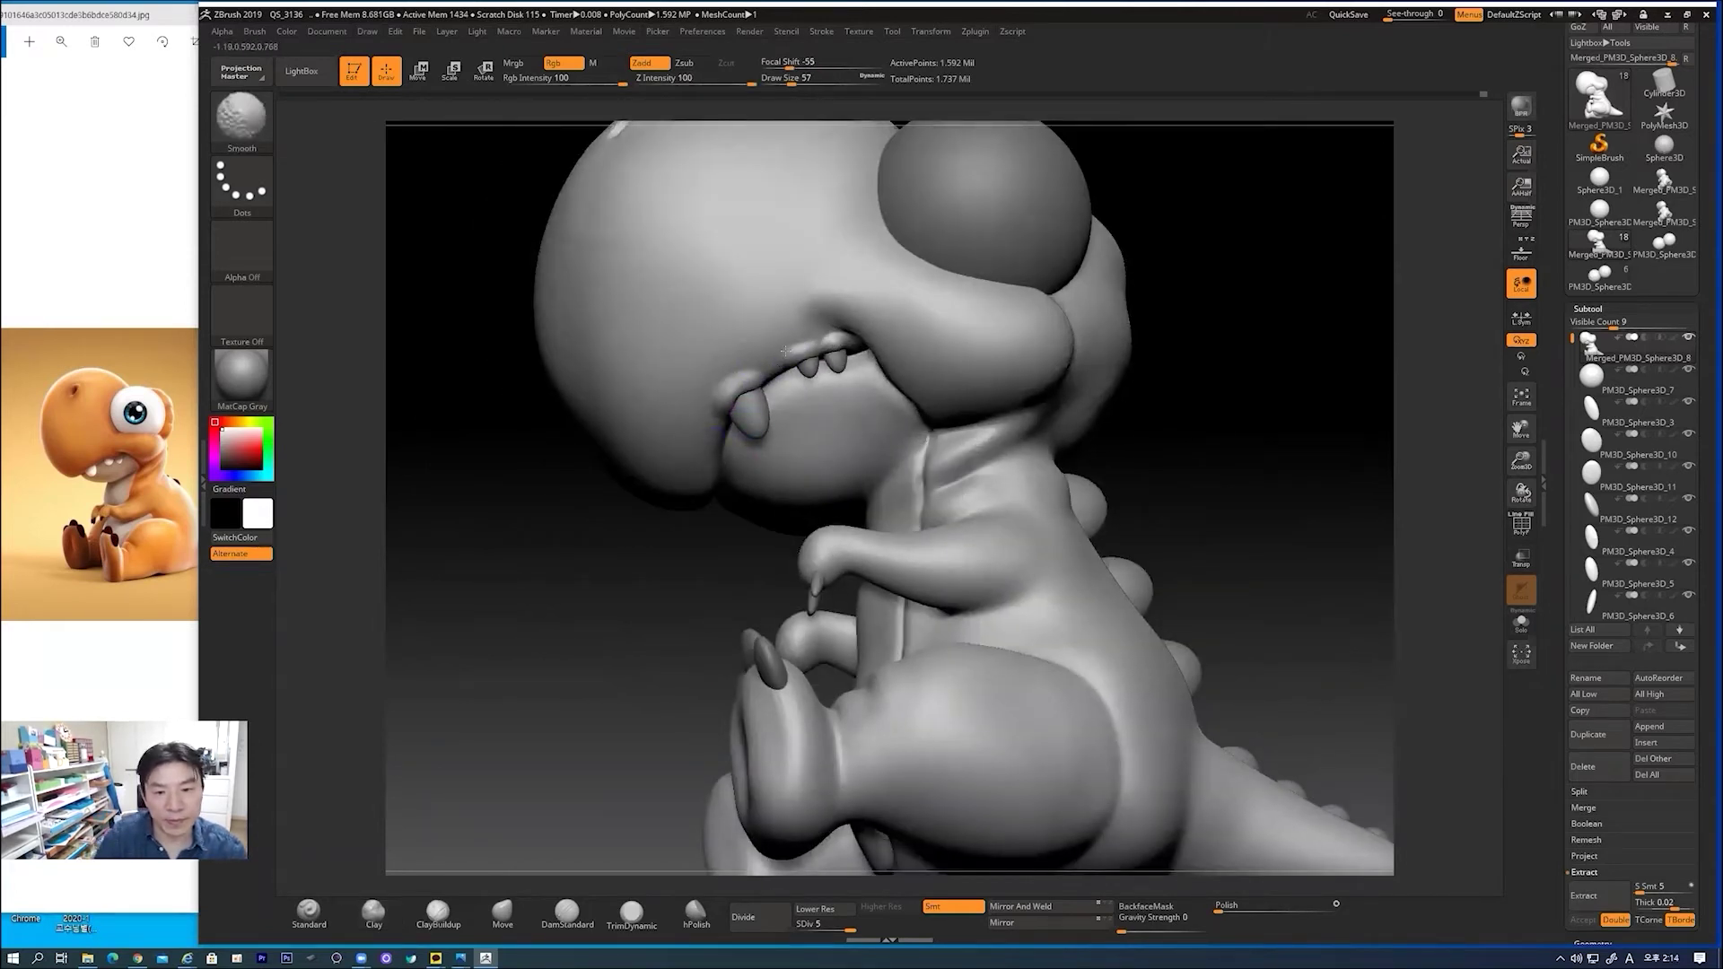
- Reduce the Clay brush size to 33, then raise and smooth a small knuckle bump above the outer hand claw
mouse_move(646, 595)
mouse_down()
mouse_move(1104, 396)
mouse_move(1107, 419)
mouse_up()
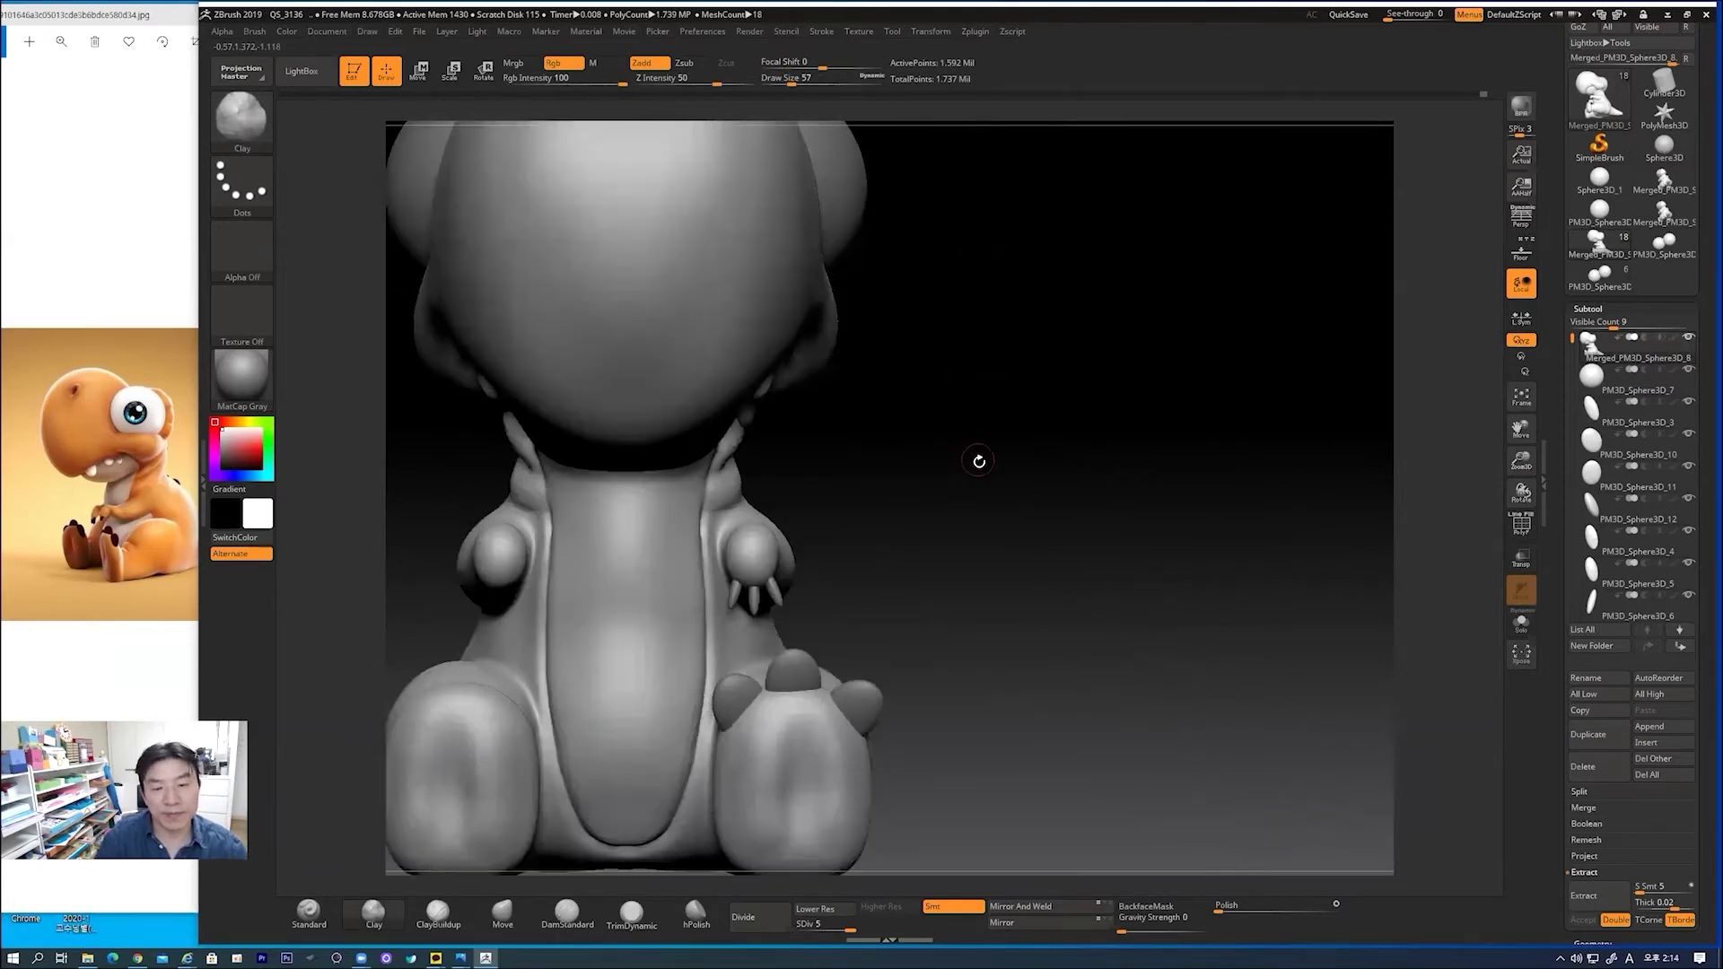
drag(978, 461, 799, 434)
key(shift)
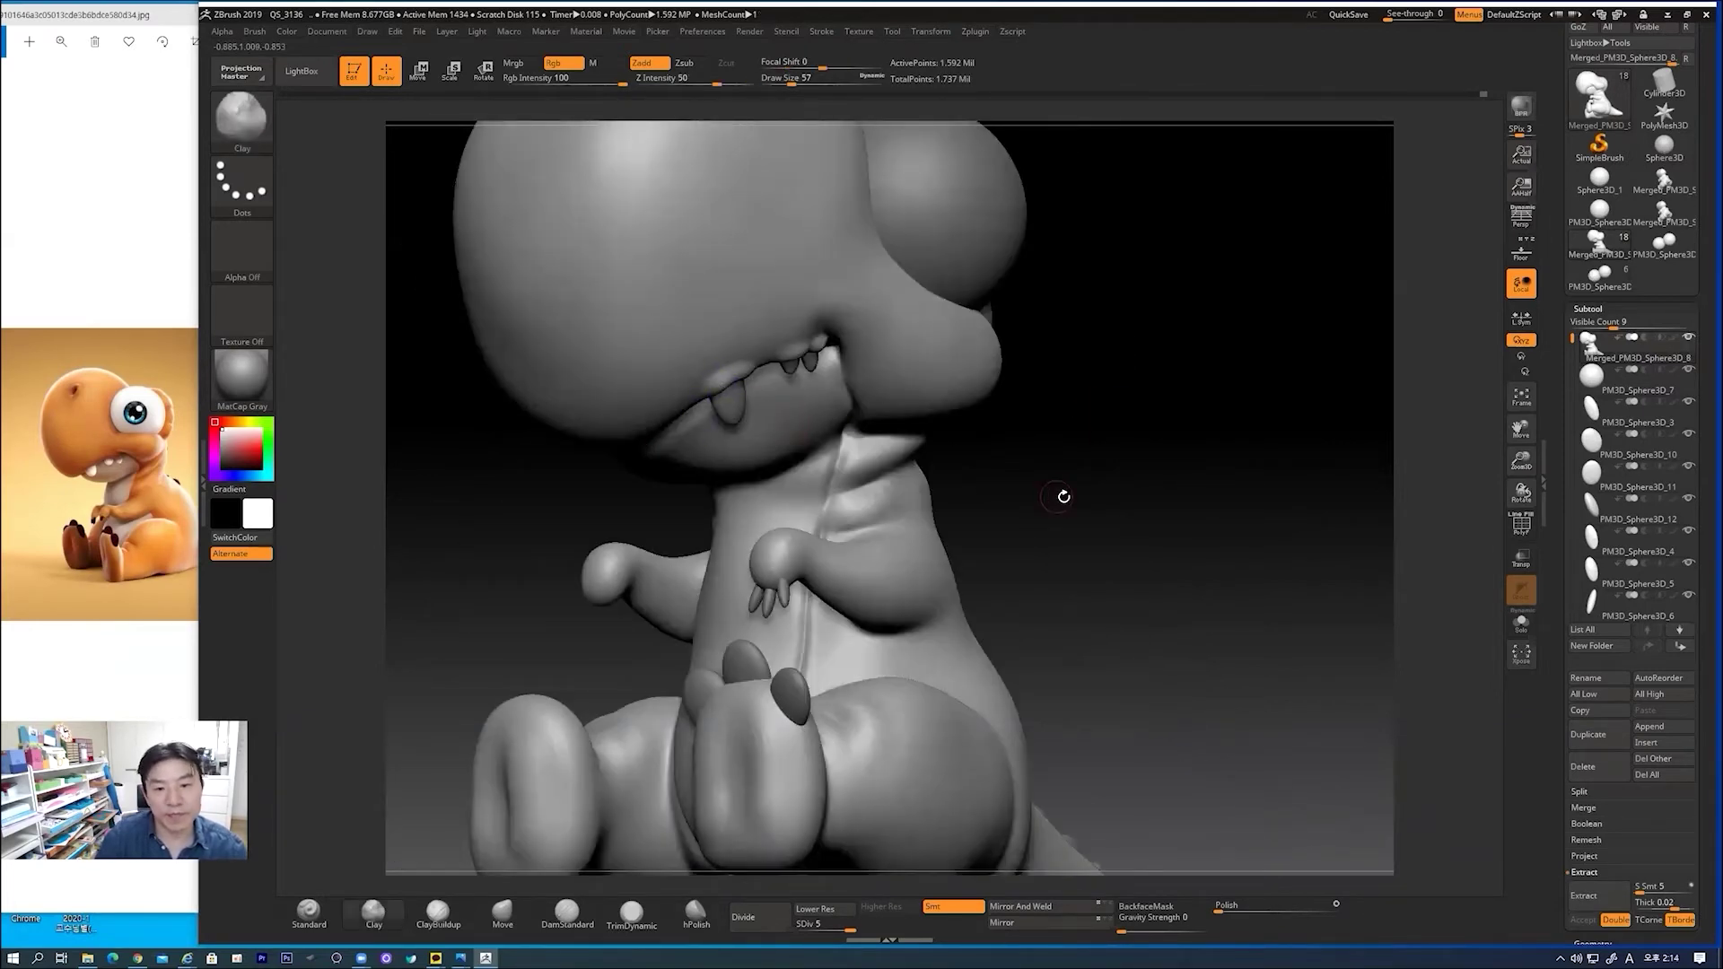
mouse_move(1069, 508)
alt+mouse_down()
mouse_move(1077, 461)
mouse_move(1303, 553)
mouse_move(1264, 365)
mouse_move(1274, 395)
alt+mouse_up()
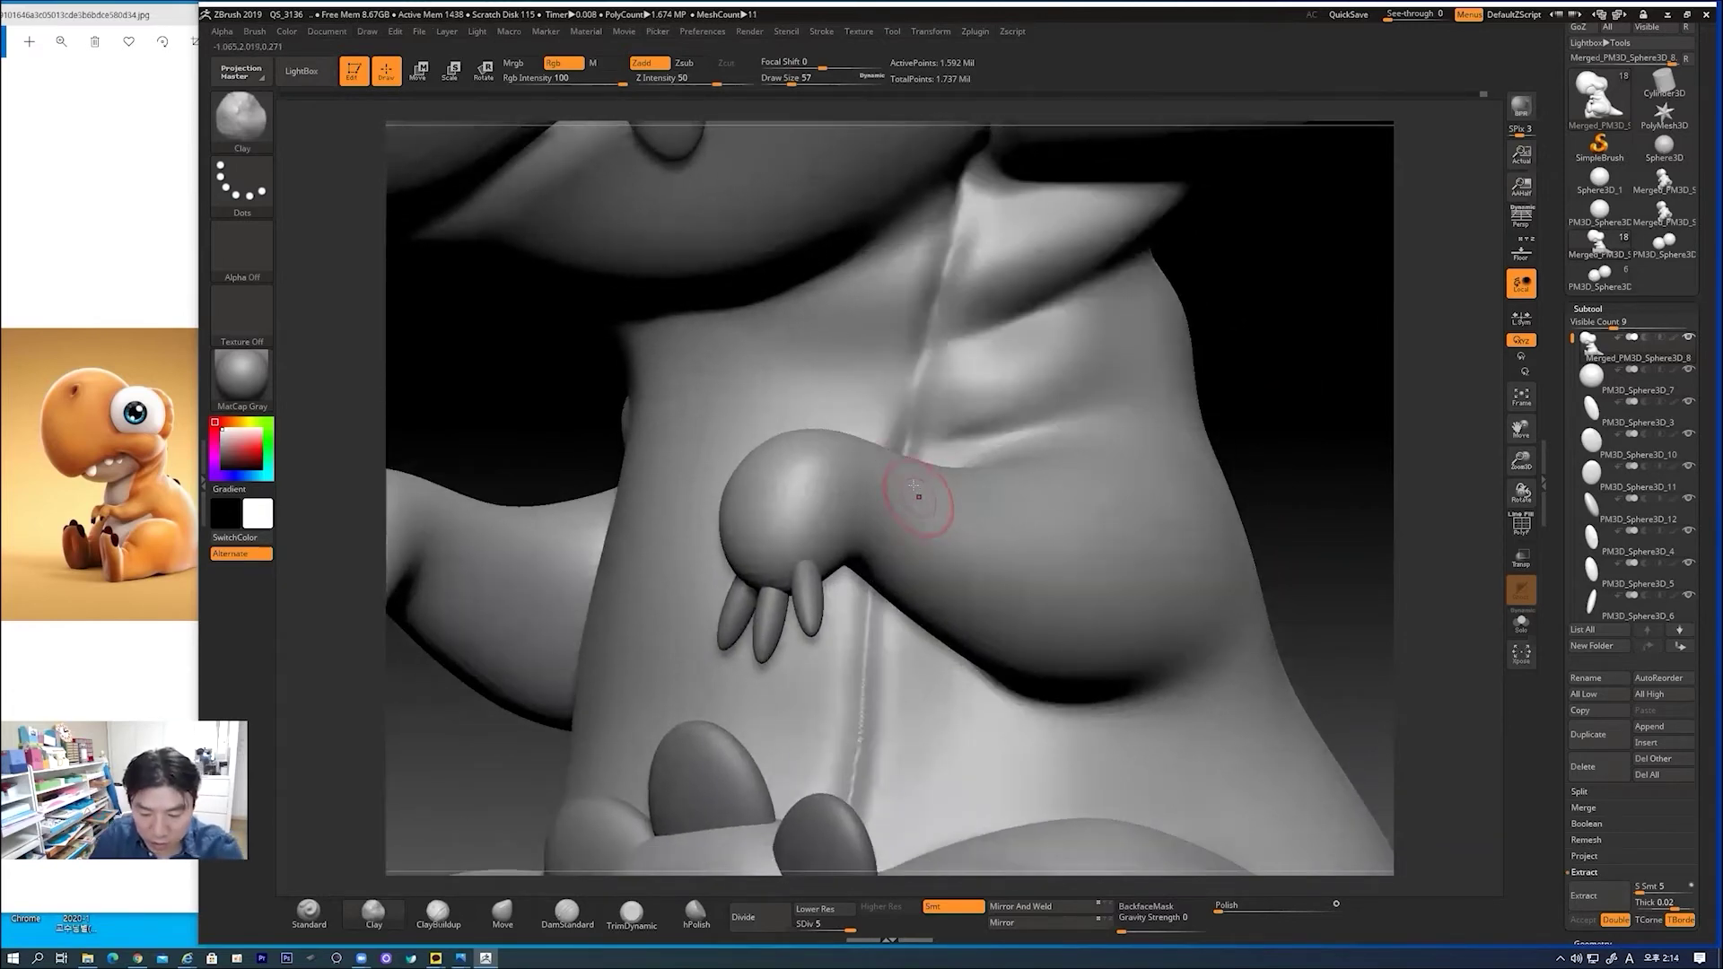
key([)
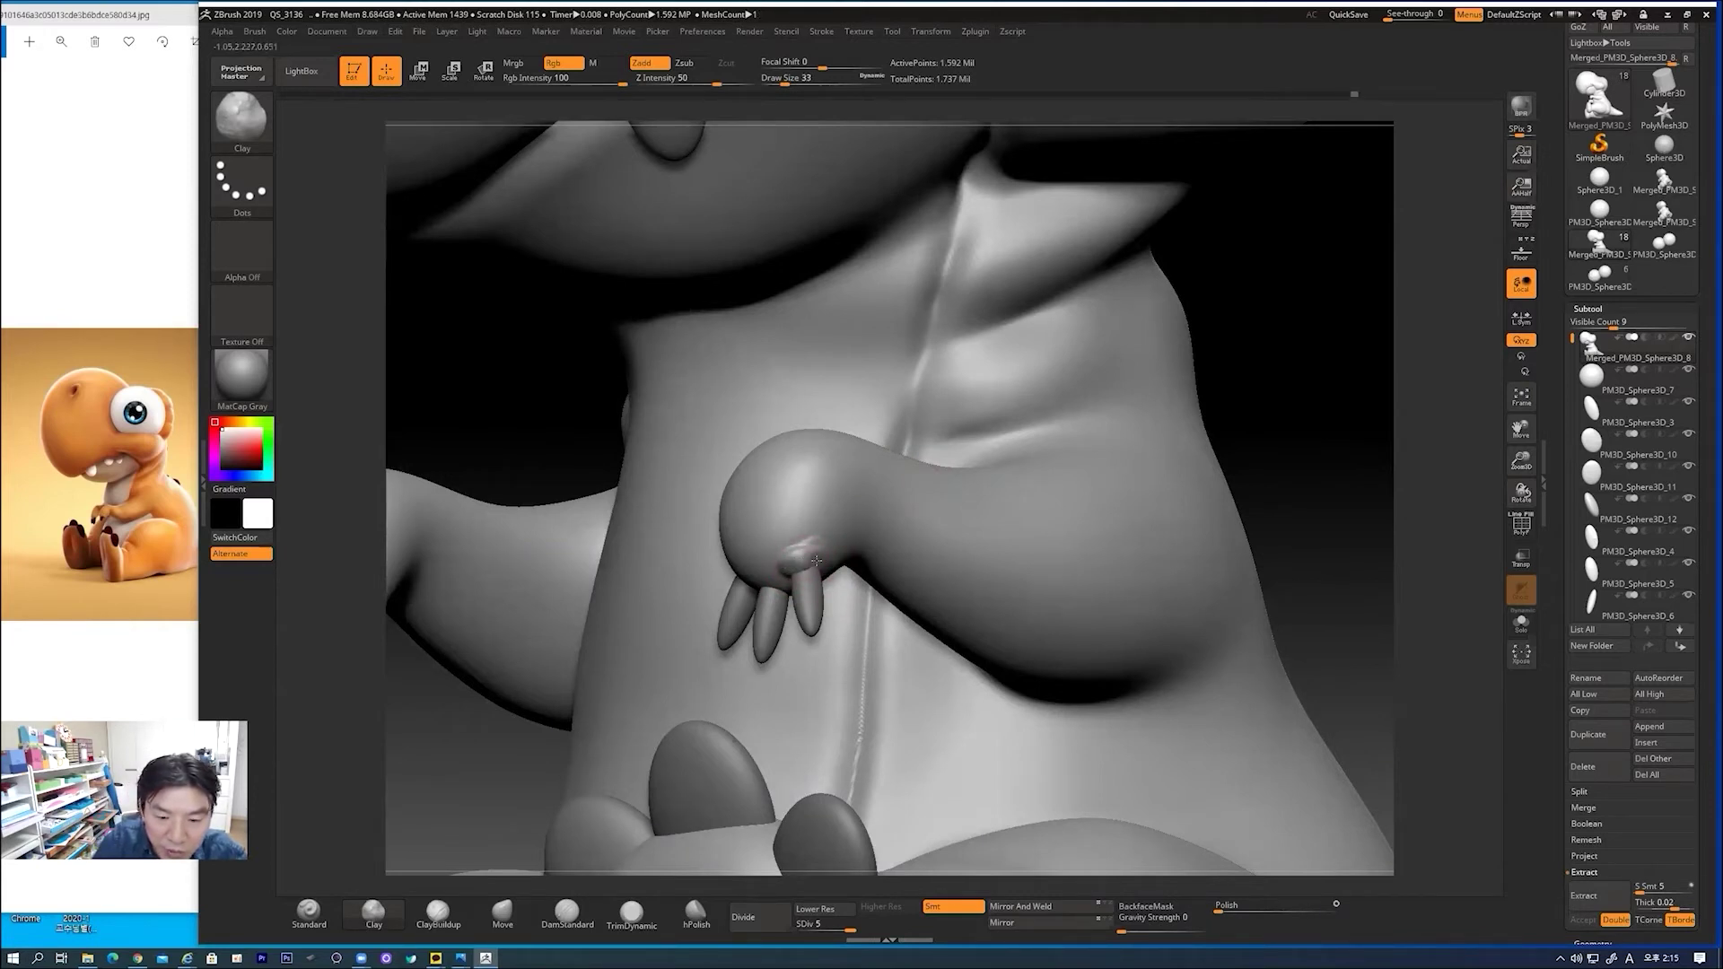
shift+drag(789, 569, 831, 556)
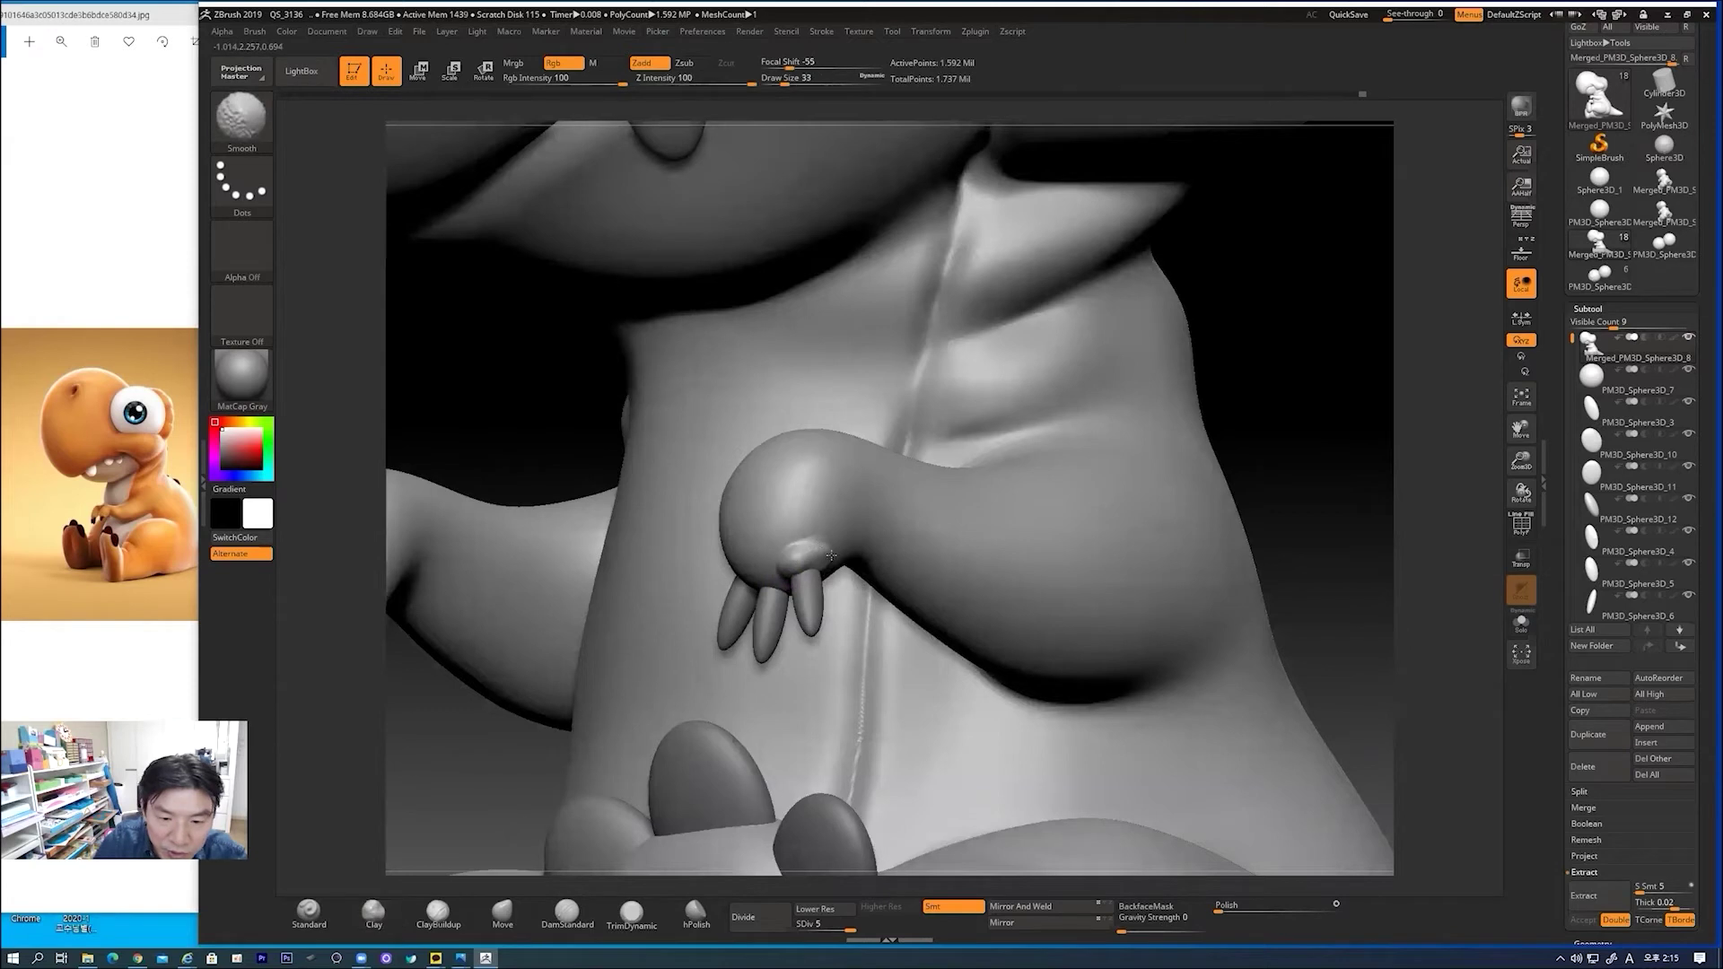
- Add matching smoothed knuckle bumps above the middle and inner hand claws
drag(1280, 415, 752, 589)
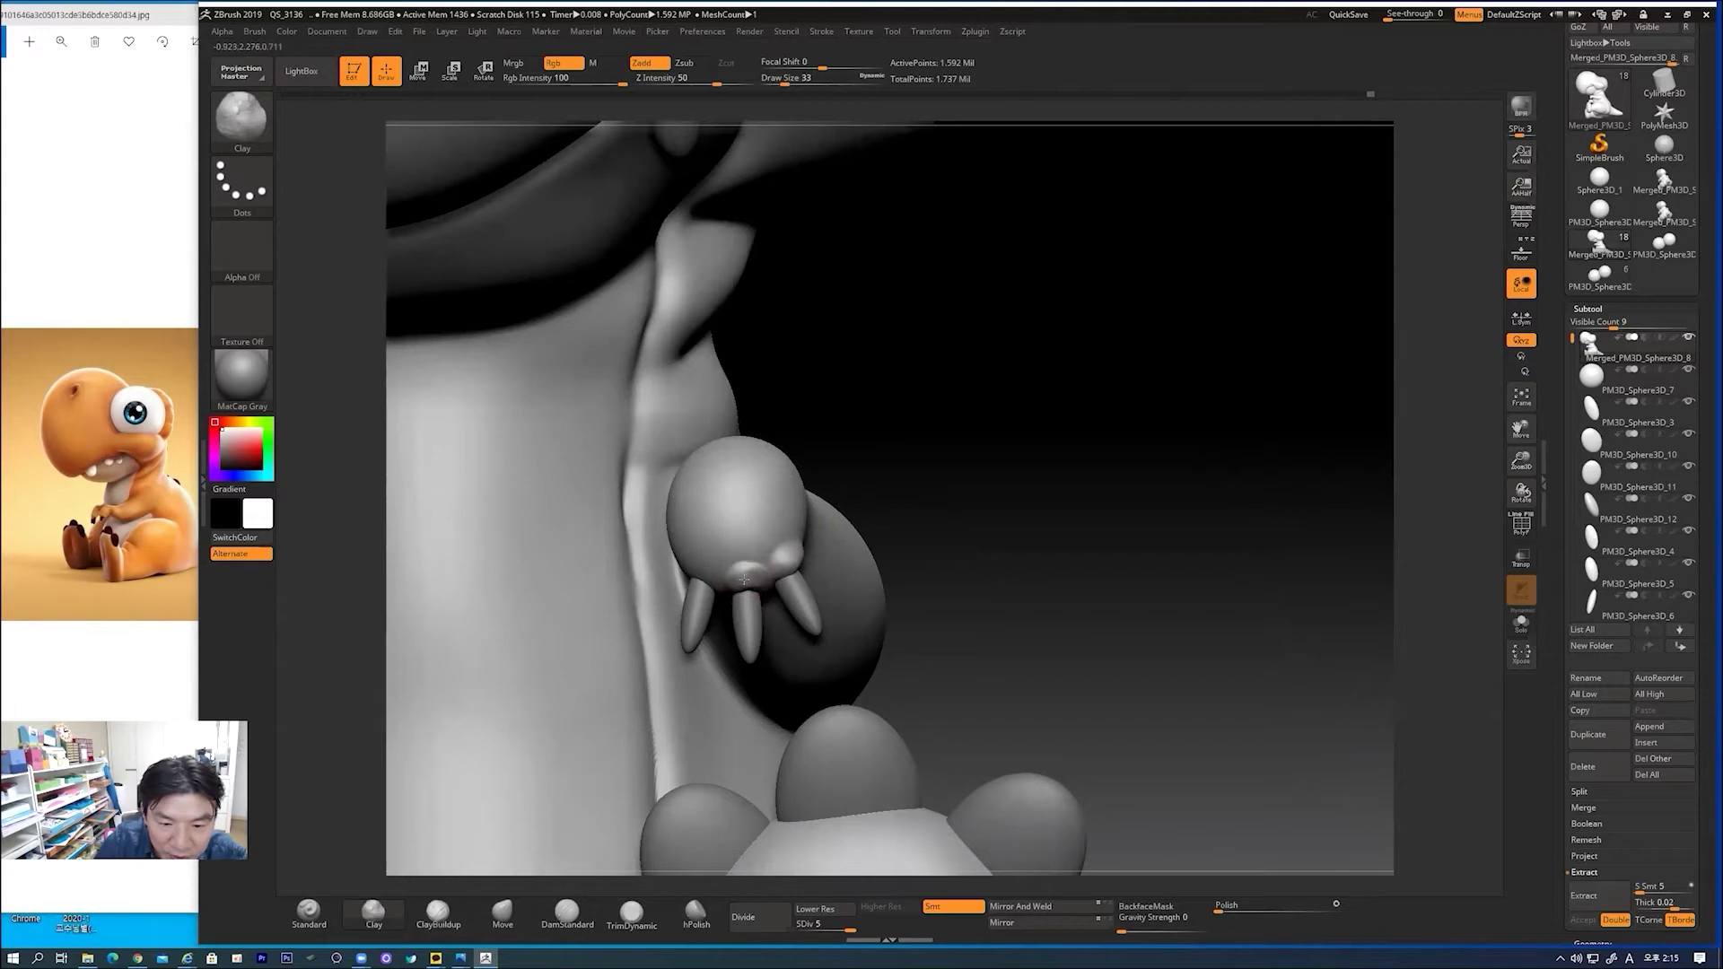
key(shift)
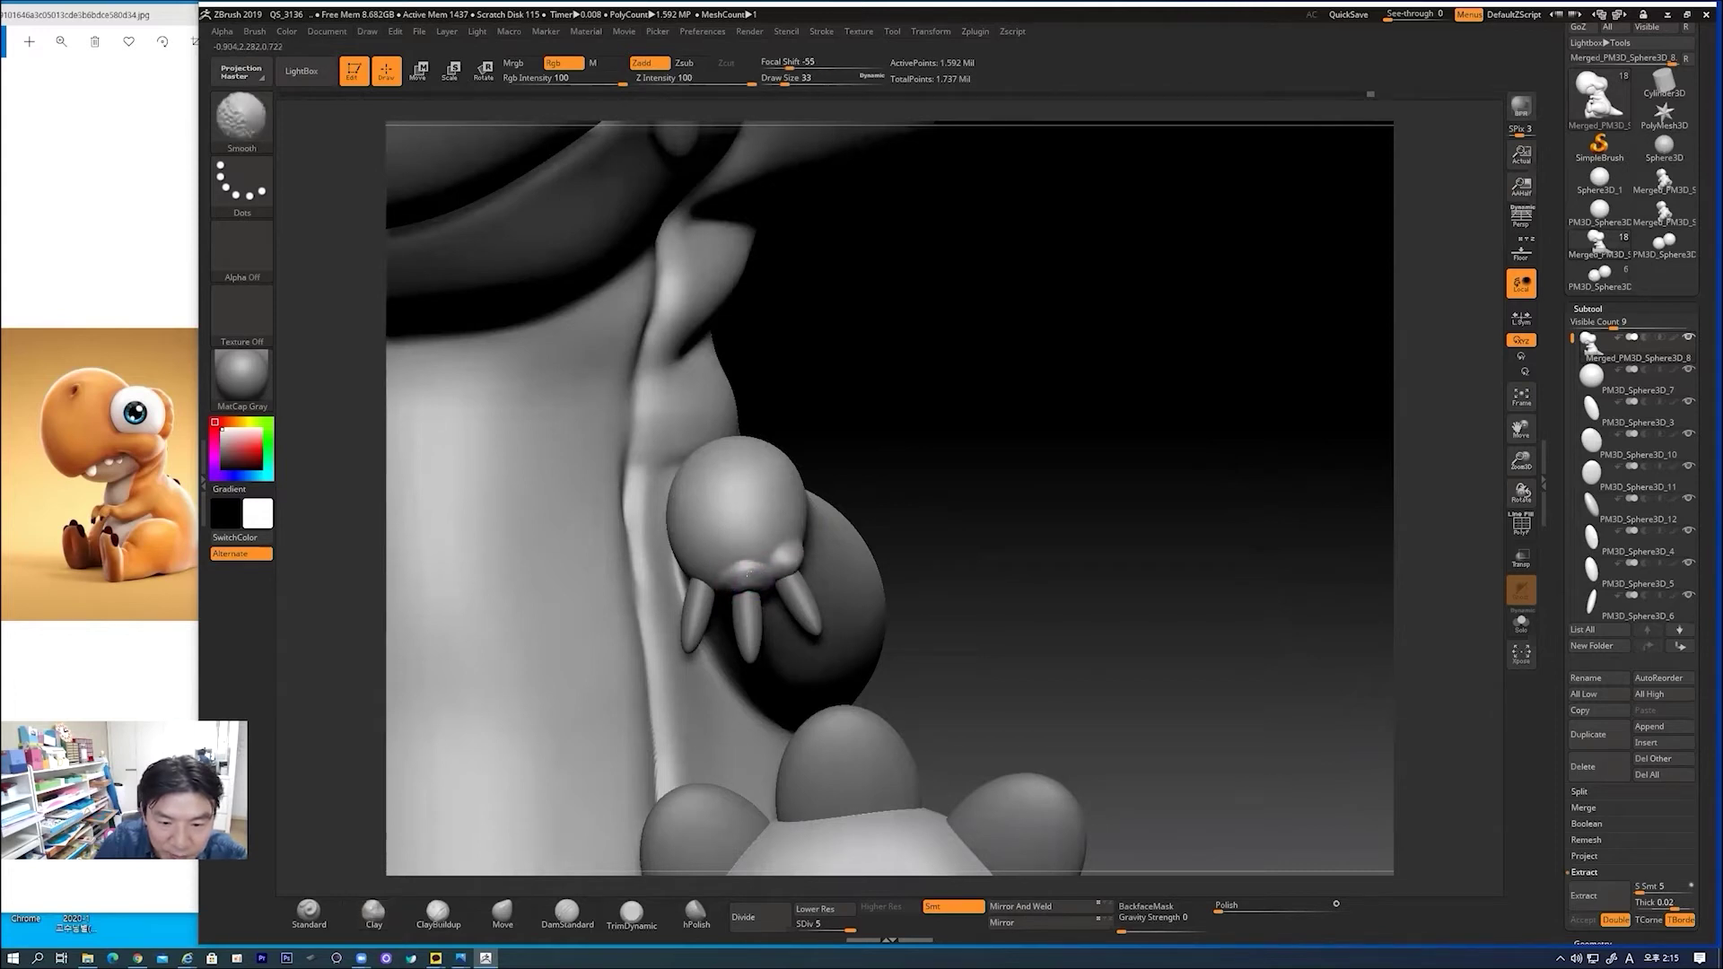
drag(969, 527, 678, 588)
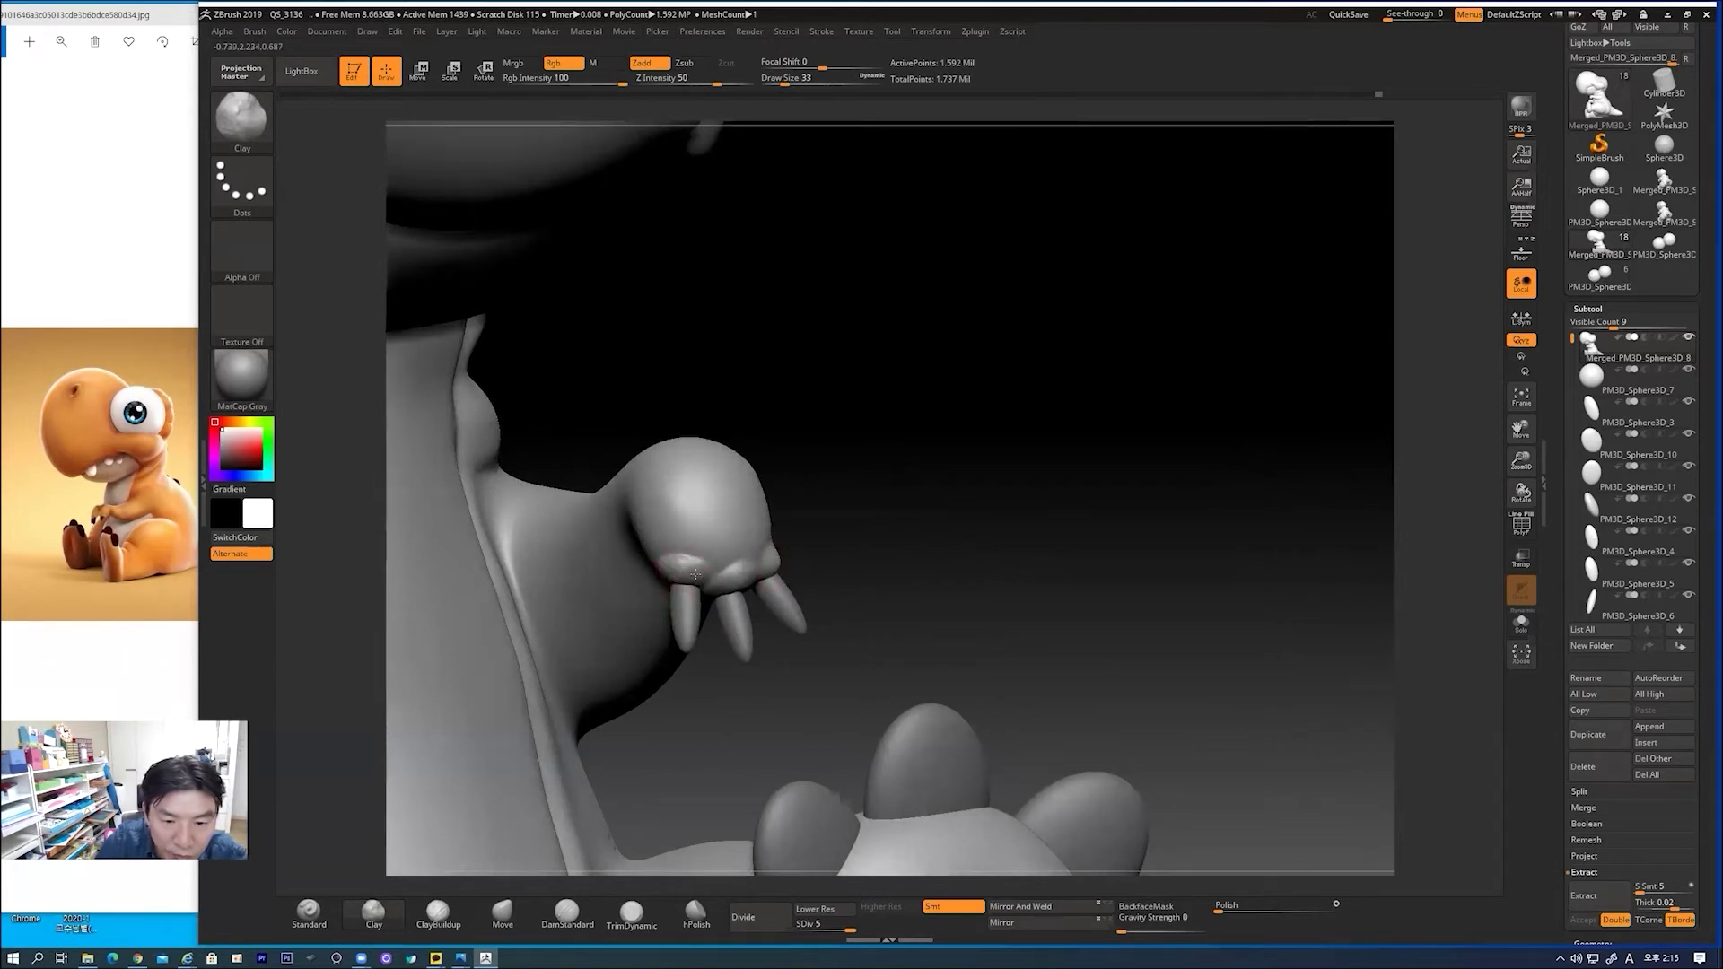
shift+drag(694, 585, 712, 567)
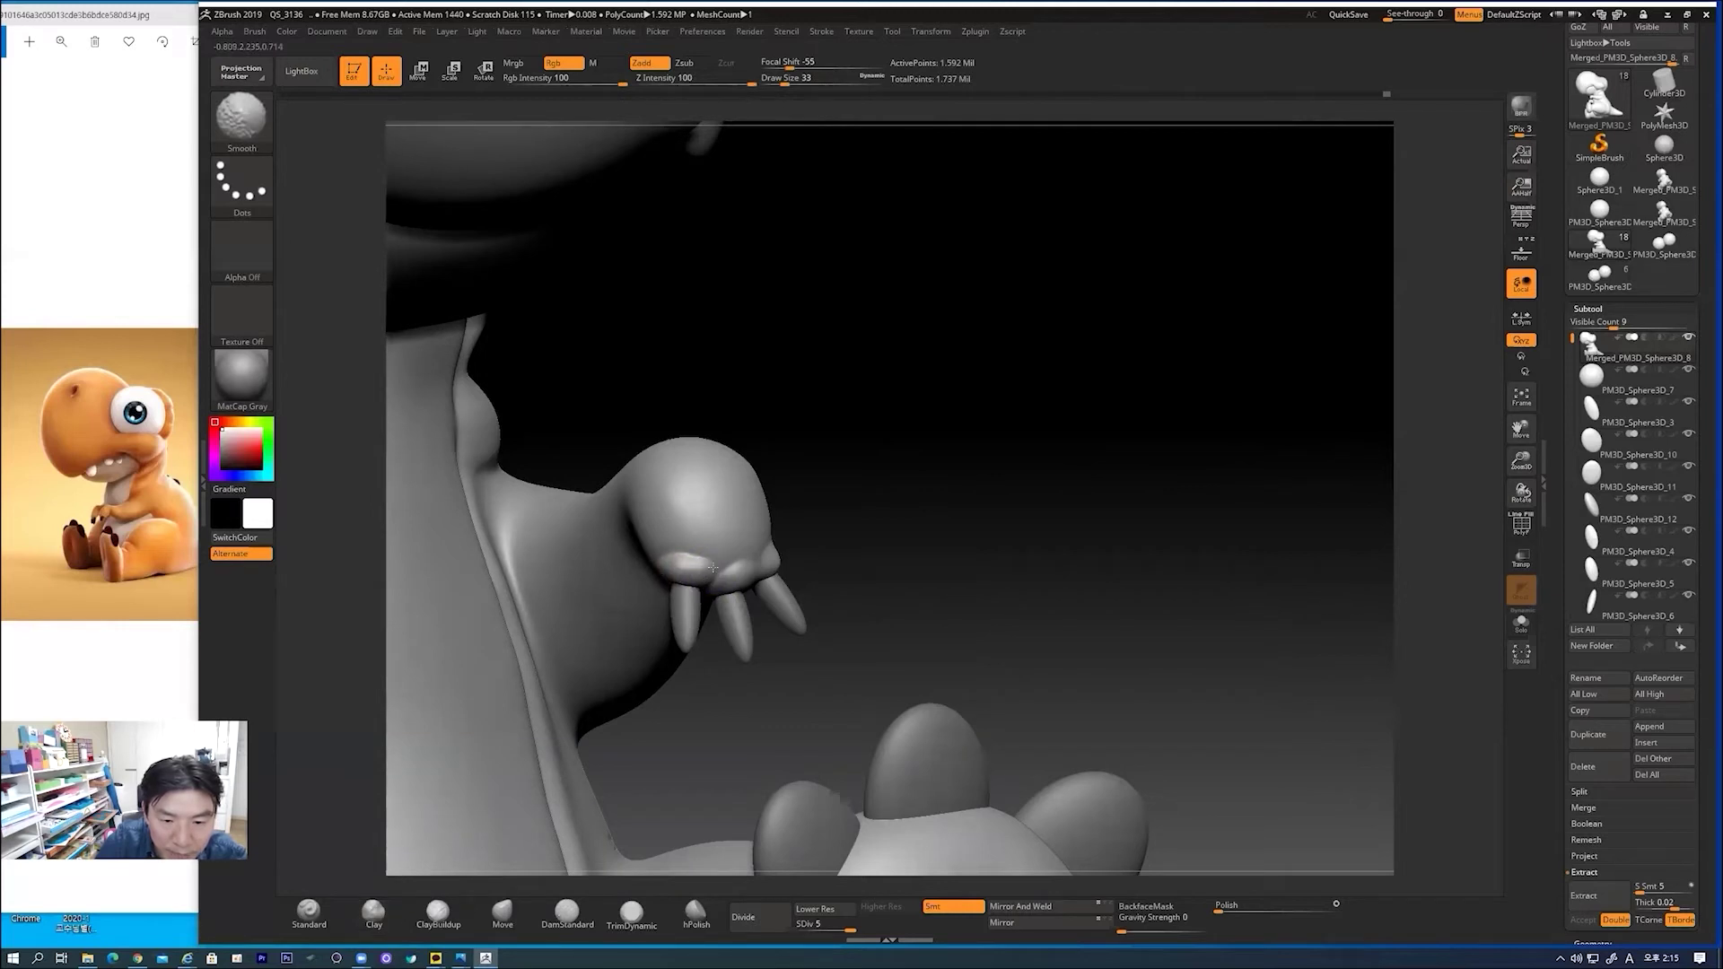
- Enlarge the Clay brush to size 81 and build up smoothed skin folds behind the middle and outer toenails
mouse_move(928, 512)
mouse_down()
mouse_move(950, 535)
mouse_move(1088, 514)
mouse_move(1071, 476)
mouse_move(987, 557)
mouse_move(833, 628)
mouse_up()
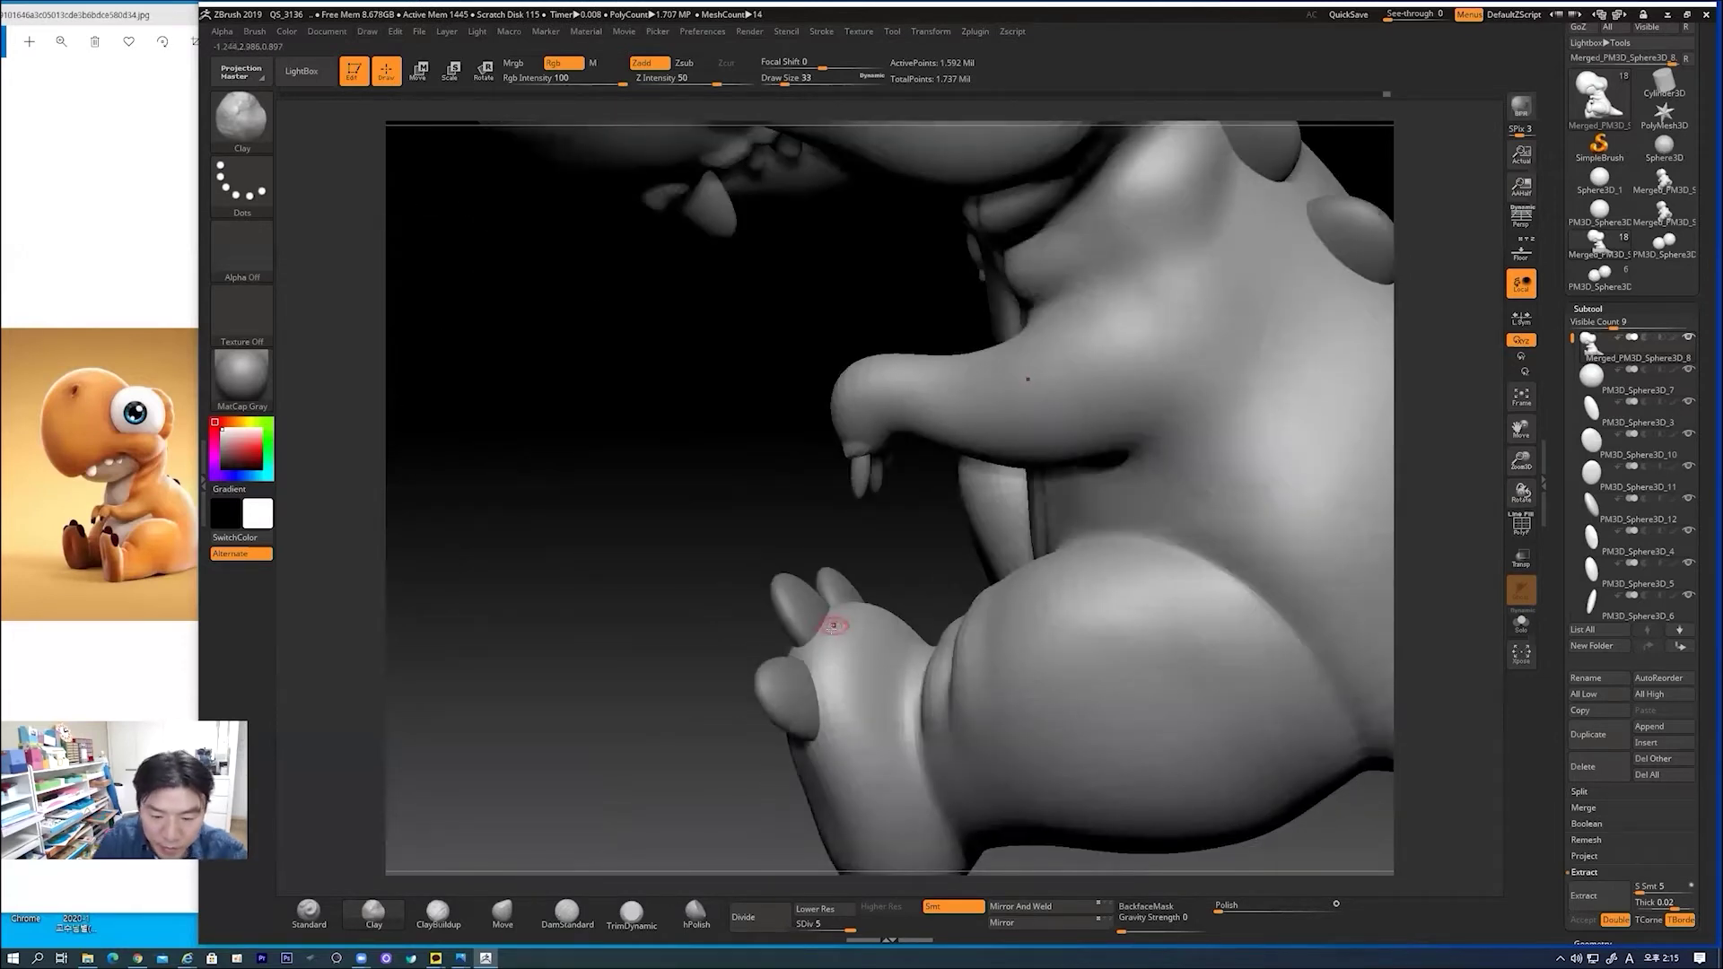
key(bracketright)
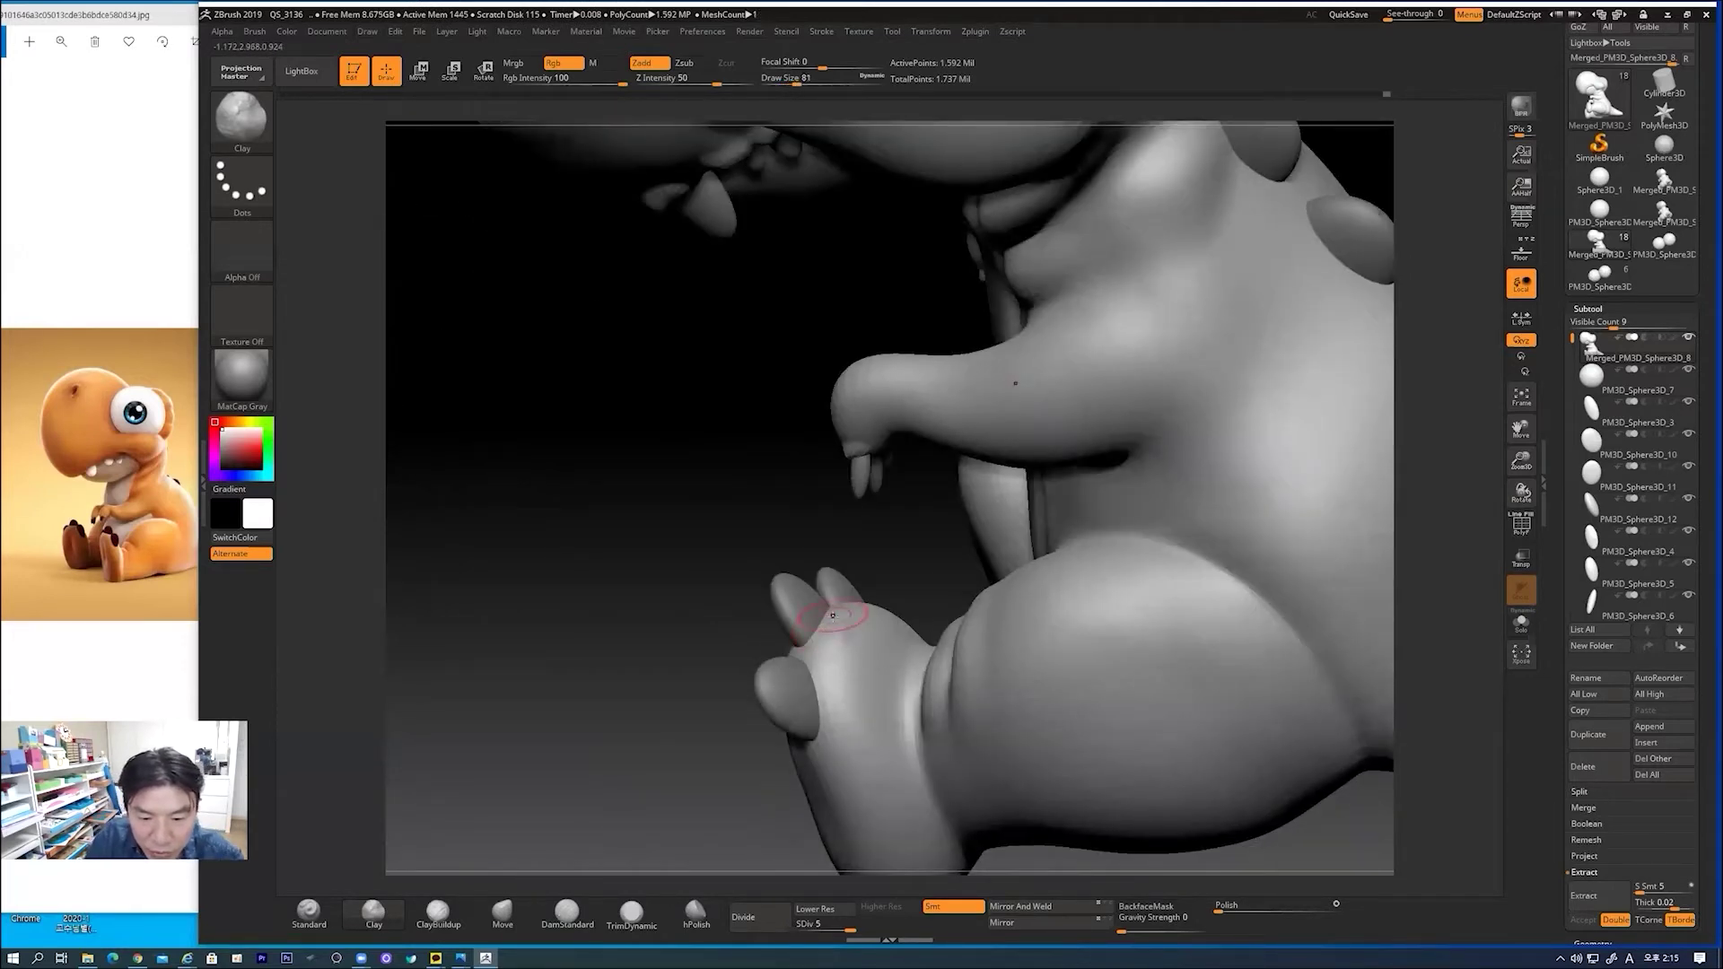
mouse_move(817, 662)
mouse_down()
mouse_move(823, 704)
mouse_move(817, 667)
mouse_up()
key(shift)
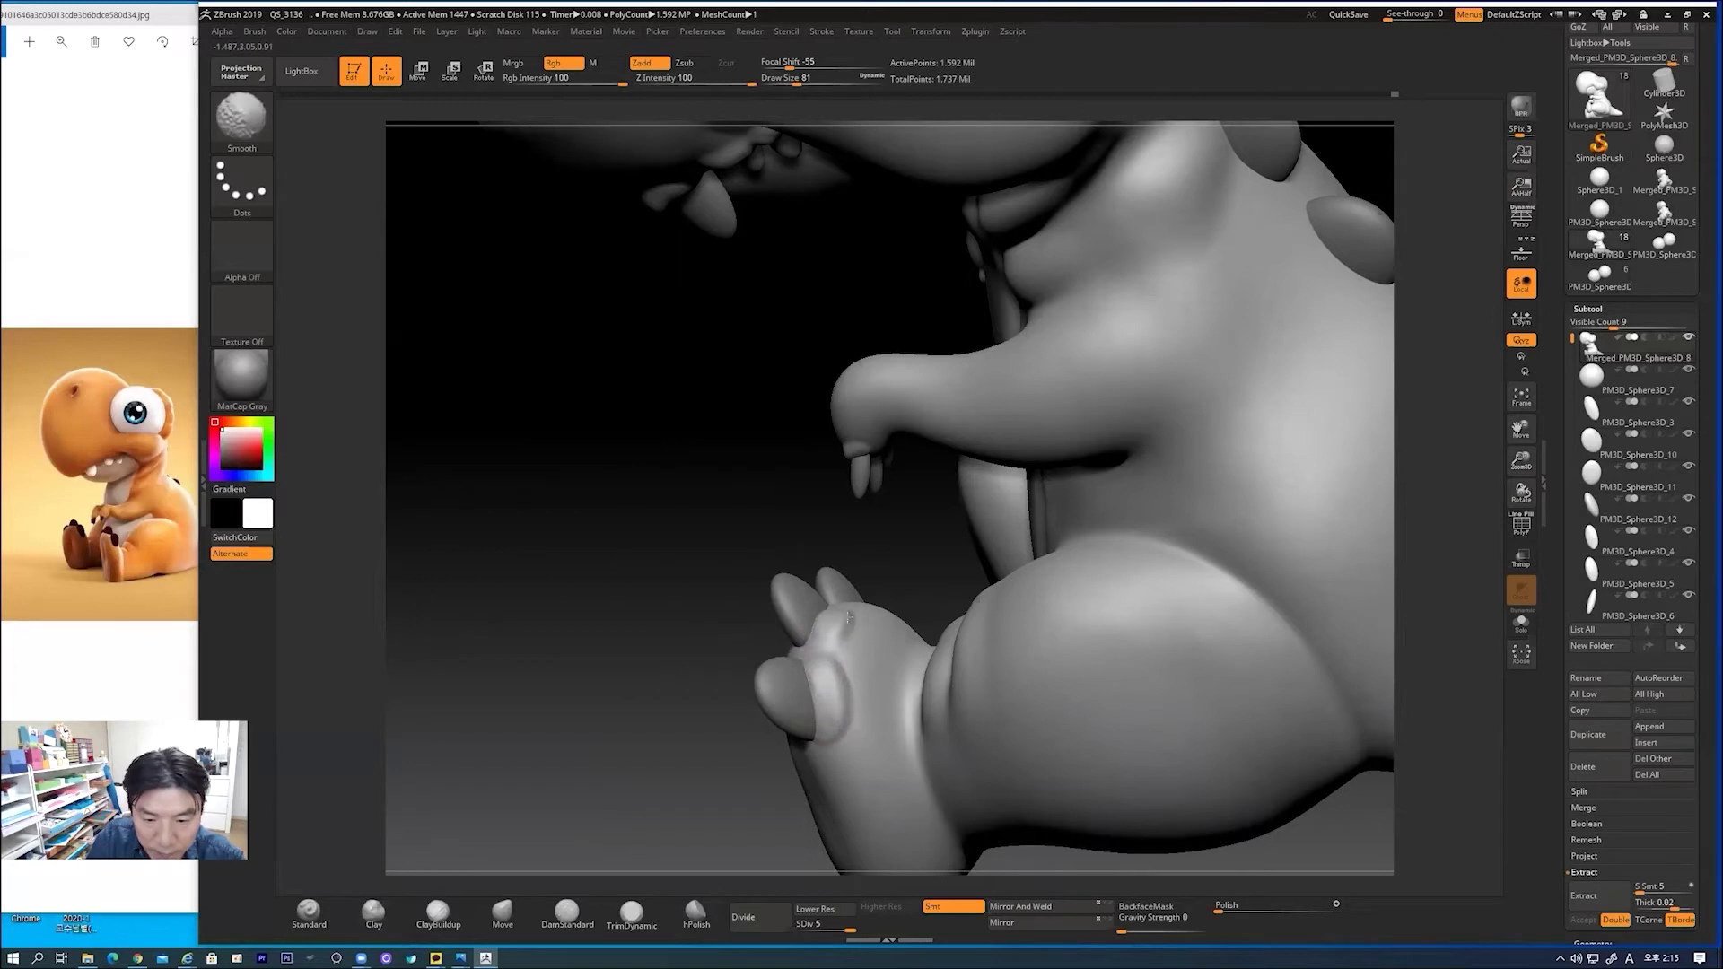
key(shift)
- Build up and smooth the skin around the remaining toenail and along the sole side of all three toenails
drag(905, 619, 826, 574)
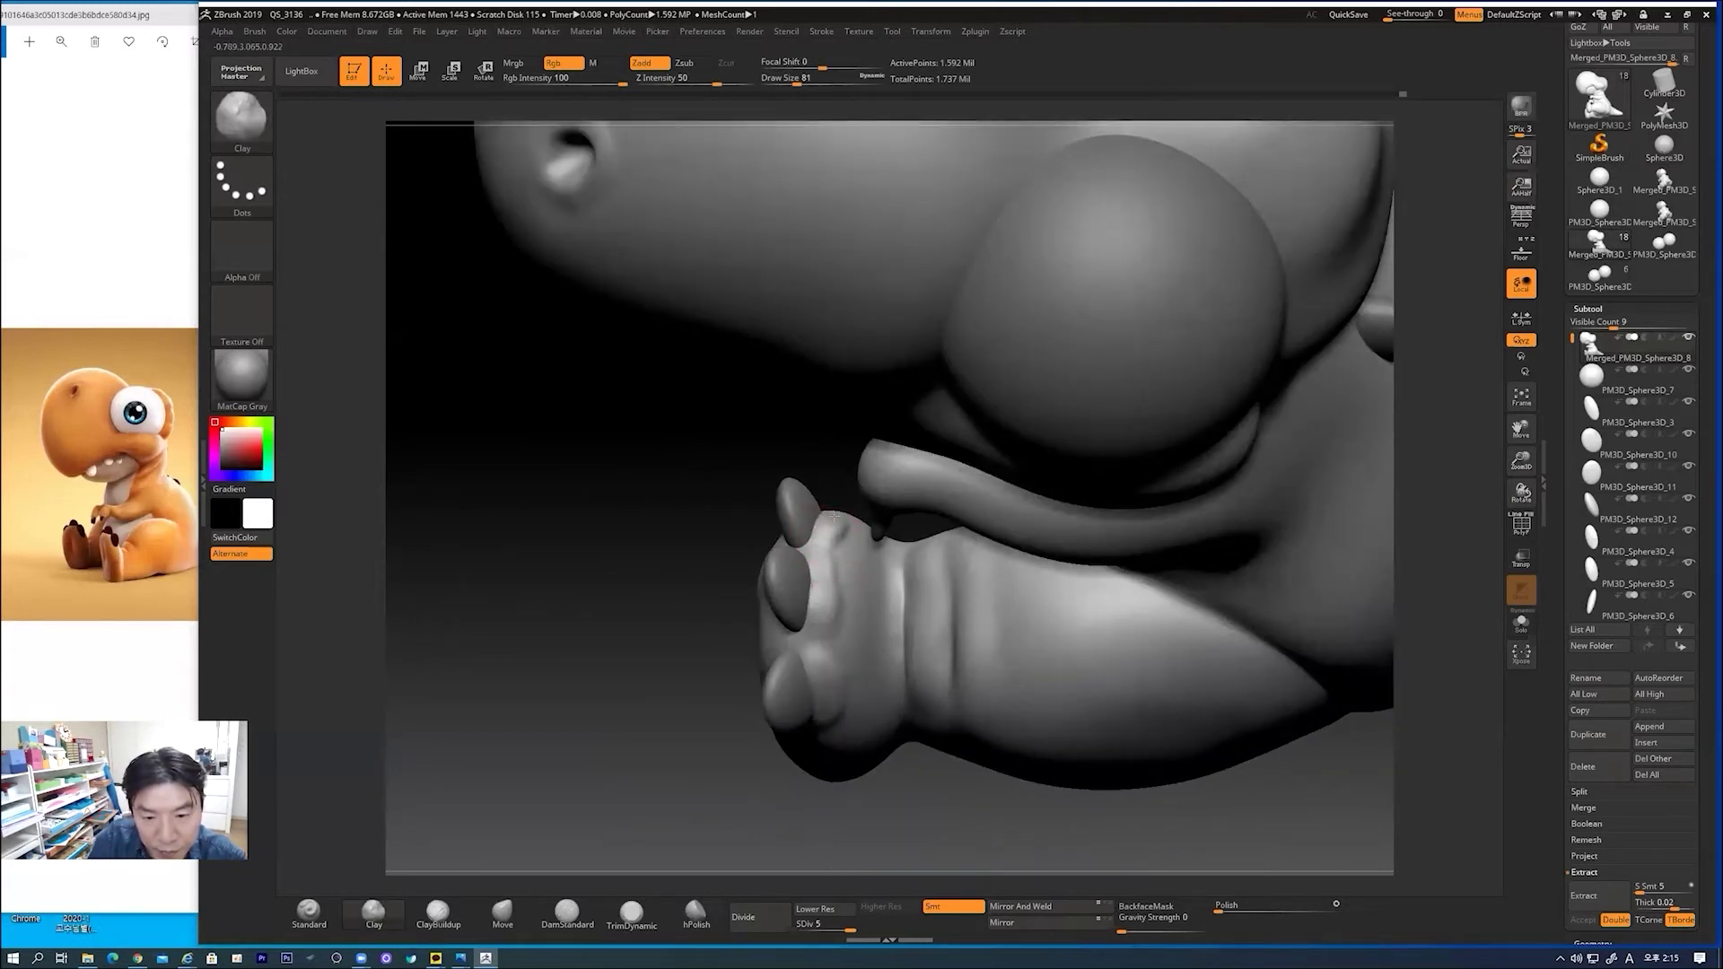
key(shift)
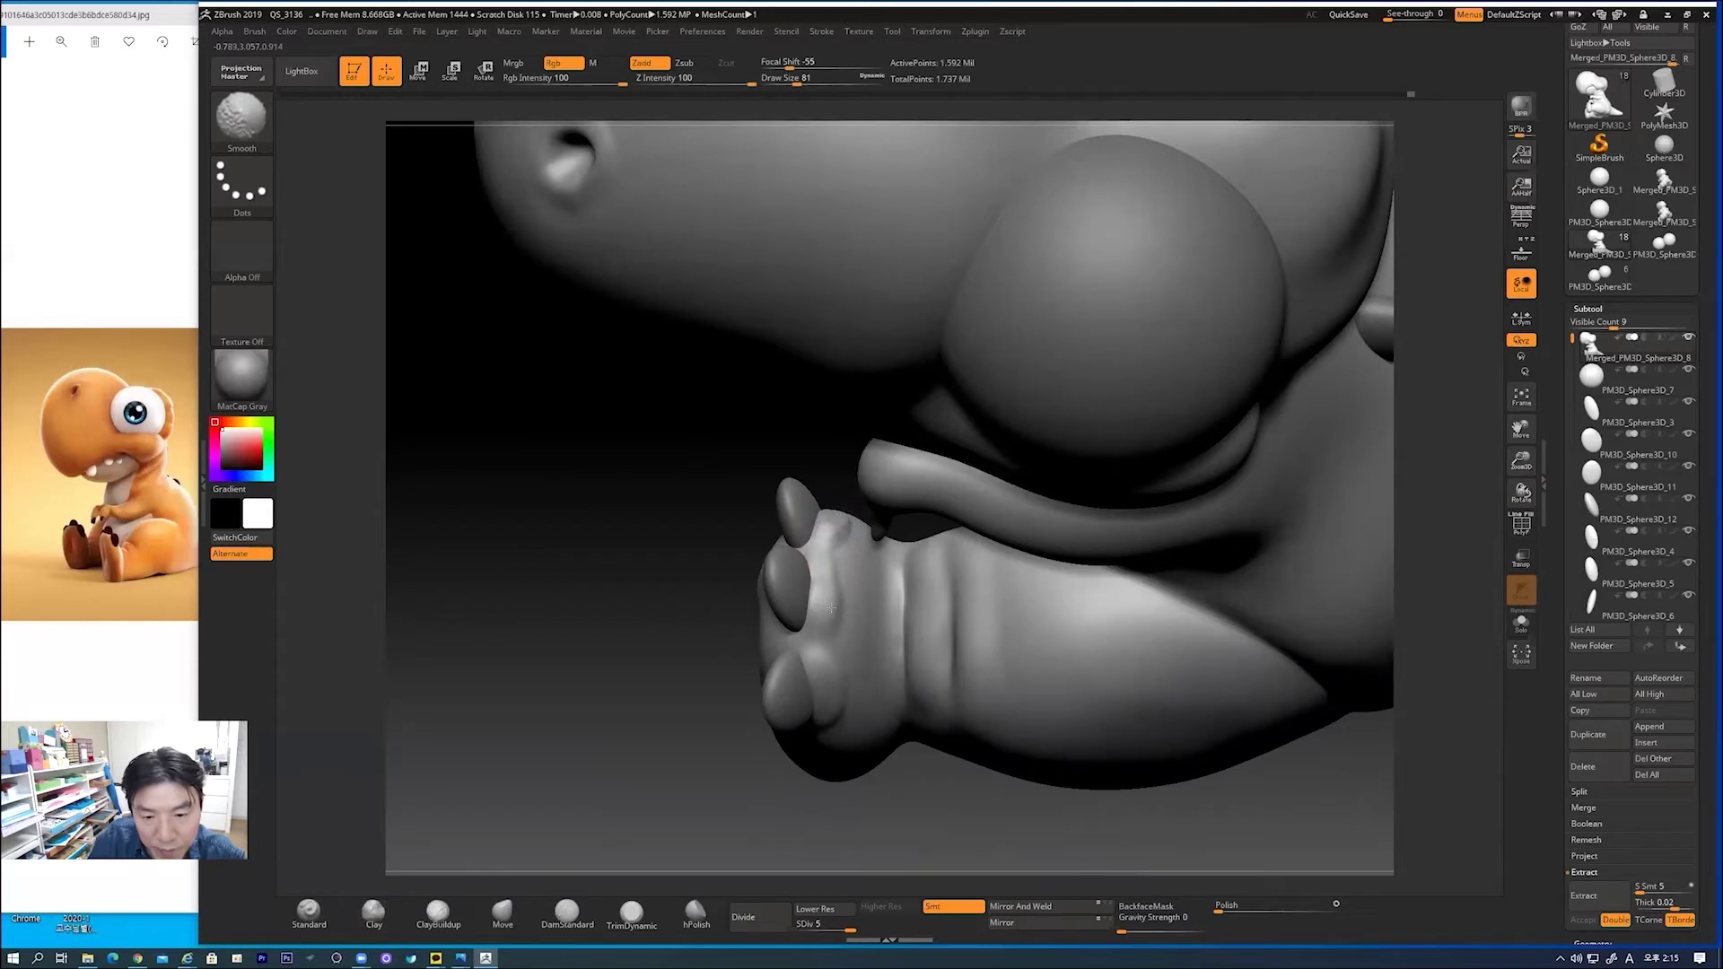
drag(723, 619, 798, 656)
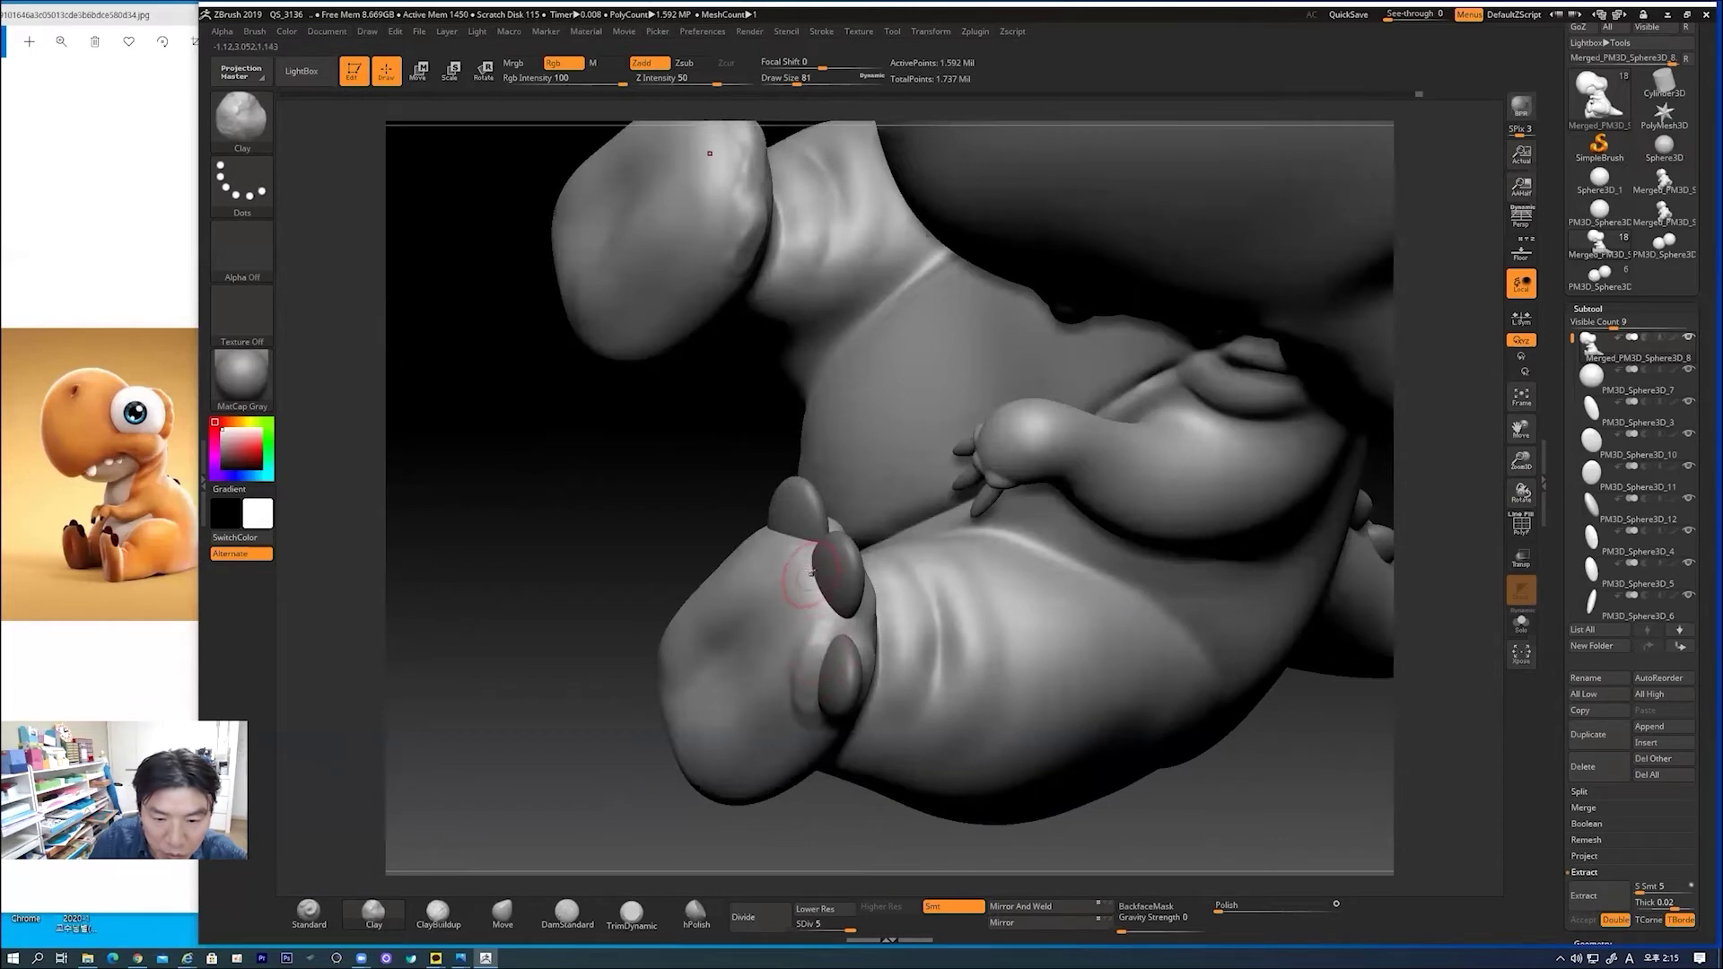
drag(694, 542, 853, 569)
mouse_move(731, 507)
mouse_down()
mouse_move(793, 540)
mouse_move(768, 530)
mouse_move(777, 550)
mouse_up()
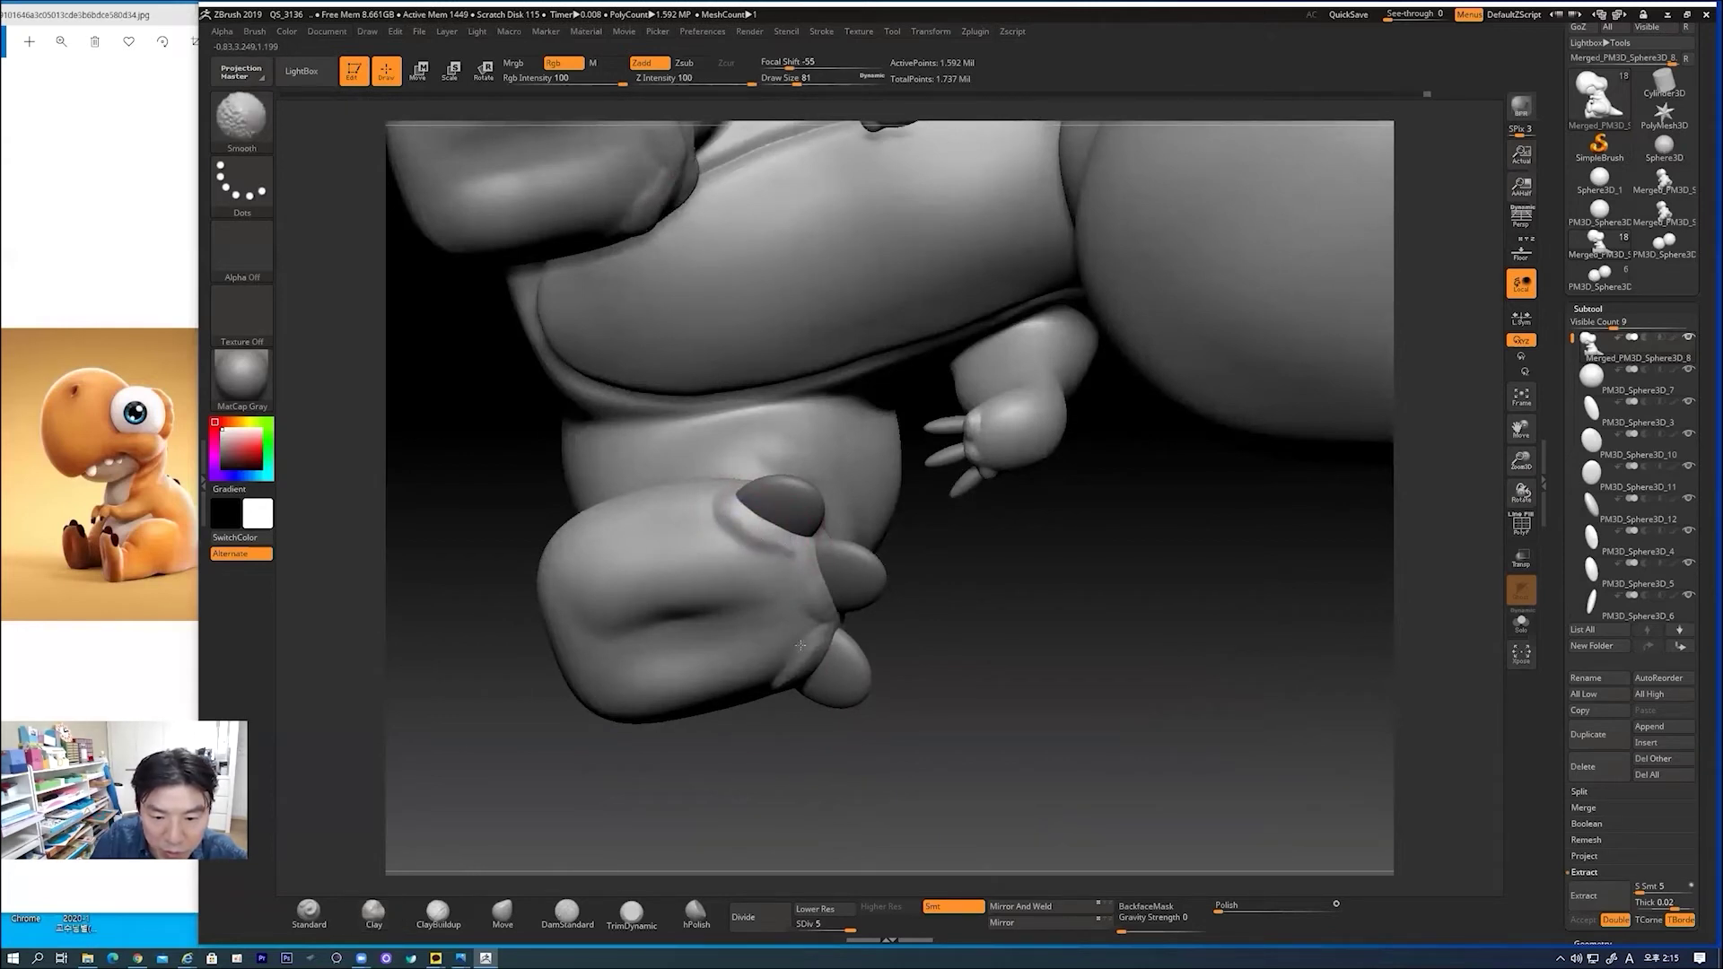
- Smooth the skin fold around the base of the toenail on the side of the foot
drag(955, 661, 790, 650)
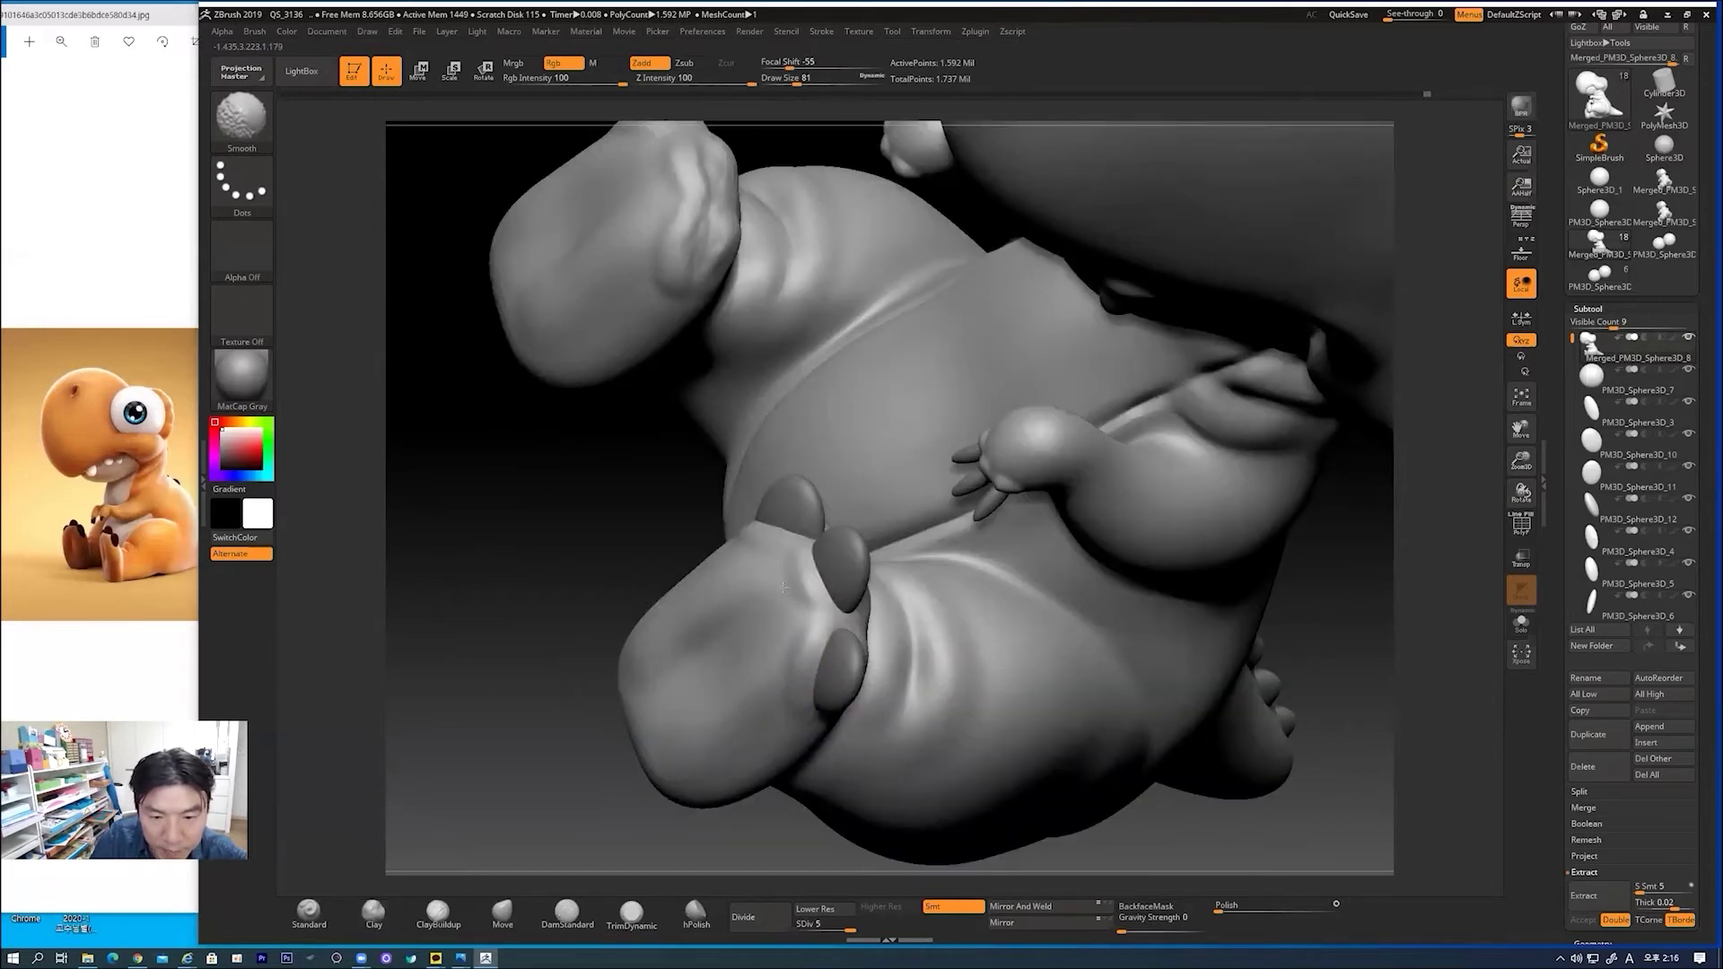
mouse_move(653, 432)
mouse_down()
mouse_move(619, 461)
mouse_move(650, 544)
mouse_up()
drag(1225, 621, 965, 615)
drag(882, 384, 1143, 646)
mouse_move(1008, 635)
mouse_down()
mouse_move(1253, 481)
mouse_move(1254, 502)
mouse_move(877, 628)
mouse_move(856, 652)
mouse_up()
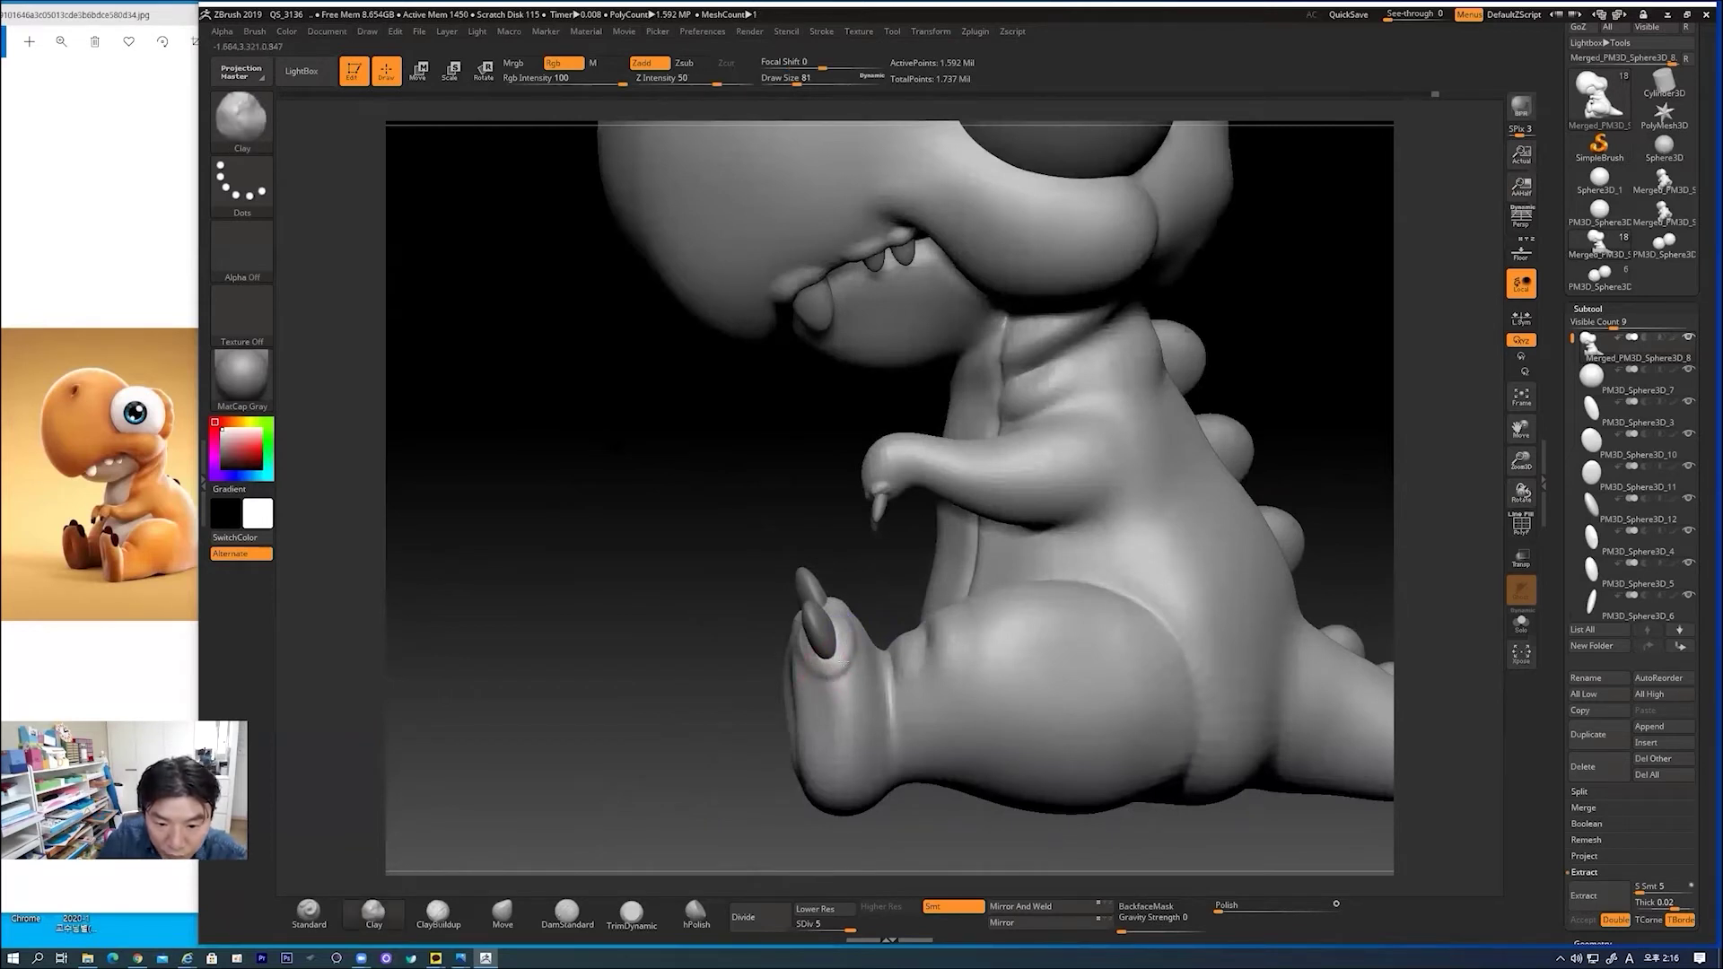
key(shift)
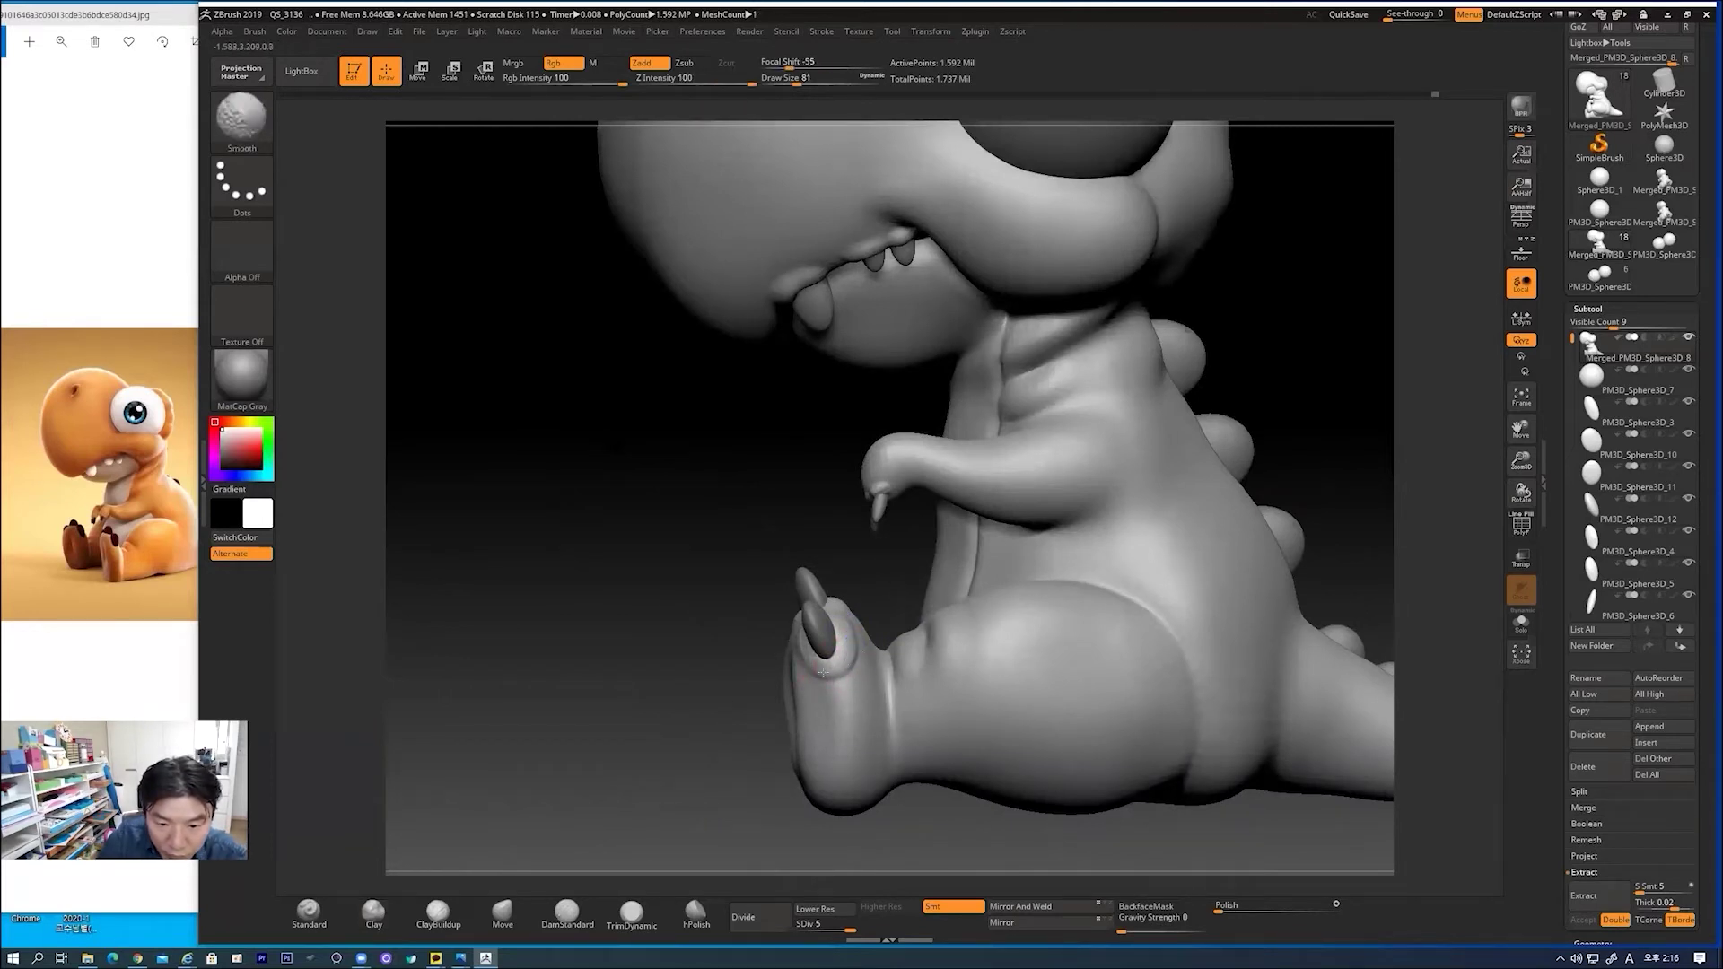
shift+drag(806, 666, 842, 675)
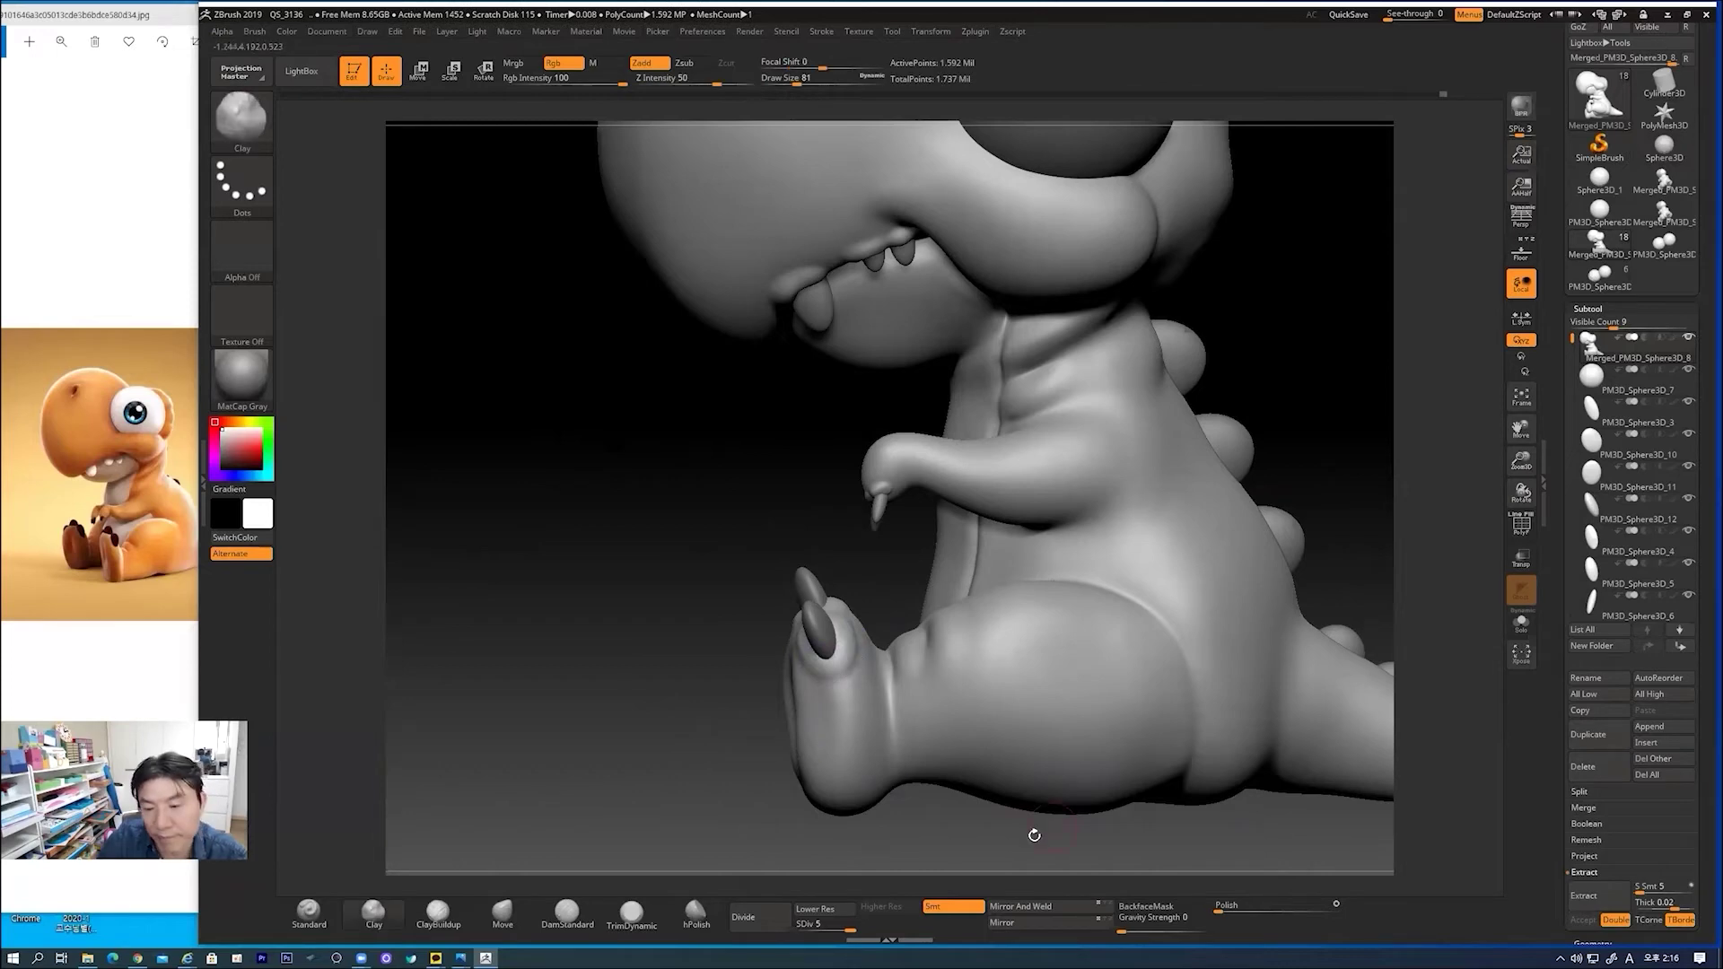
- Review the whole dinosaur from several angles, checking its overall shape and polygon wireframe
alt+drag(797, 791, 538, 738)
drag(1234, 538, 1146, 561)
key(f)
click(1522, 526)
click(1522, 525)
drag(1255, 546, 1146, 592)
drag(1242, 564, 1157, 527)
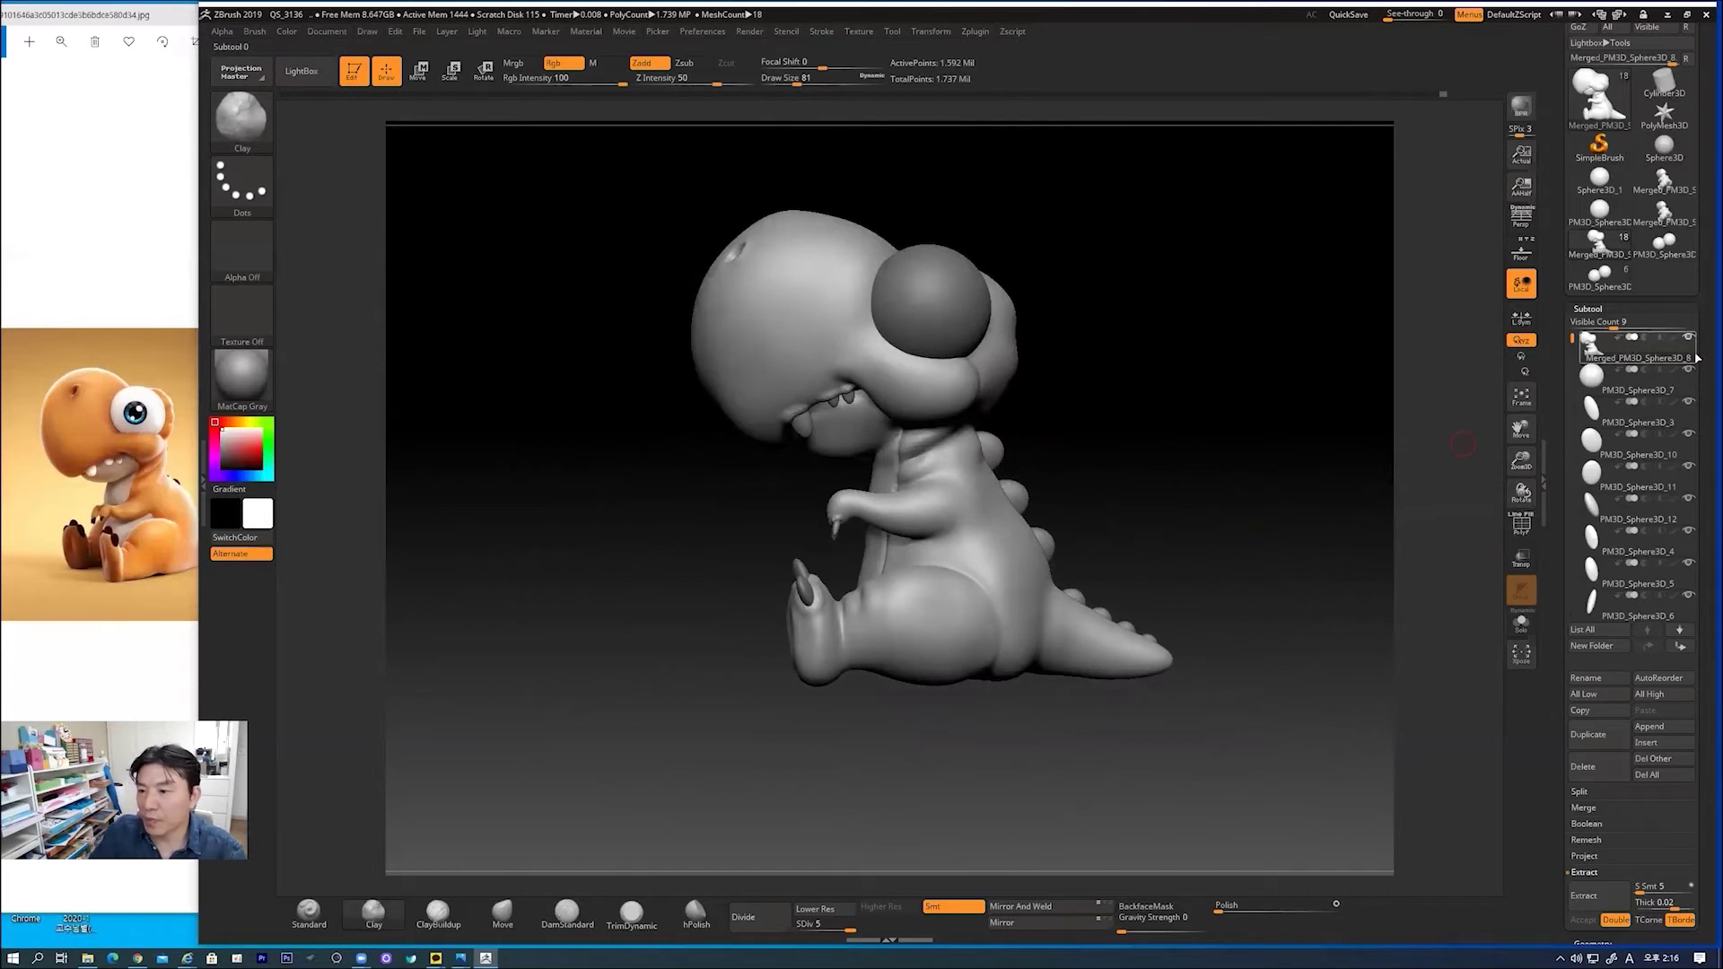
- Hide the body and go through the subtools to identify which ones are the back and tail spikes
click(1656, 384)
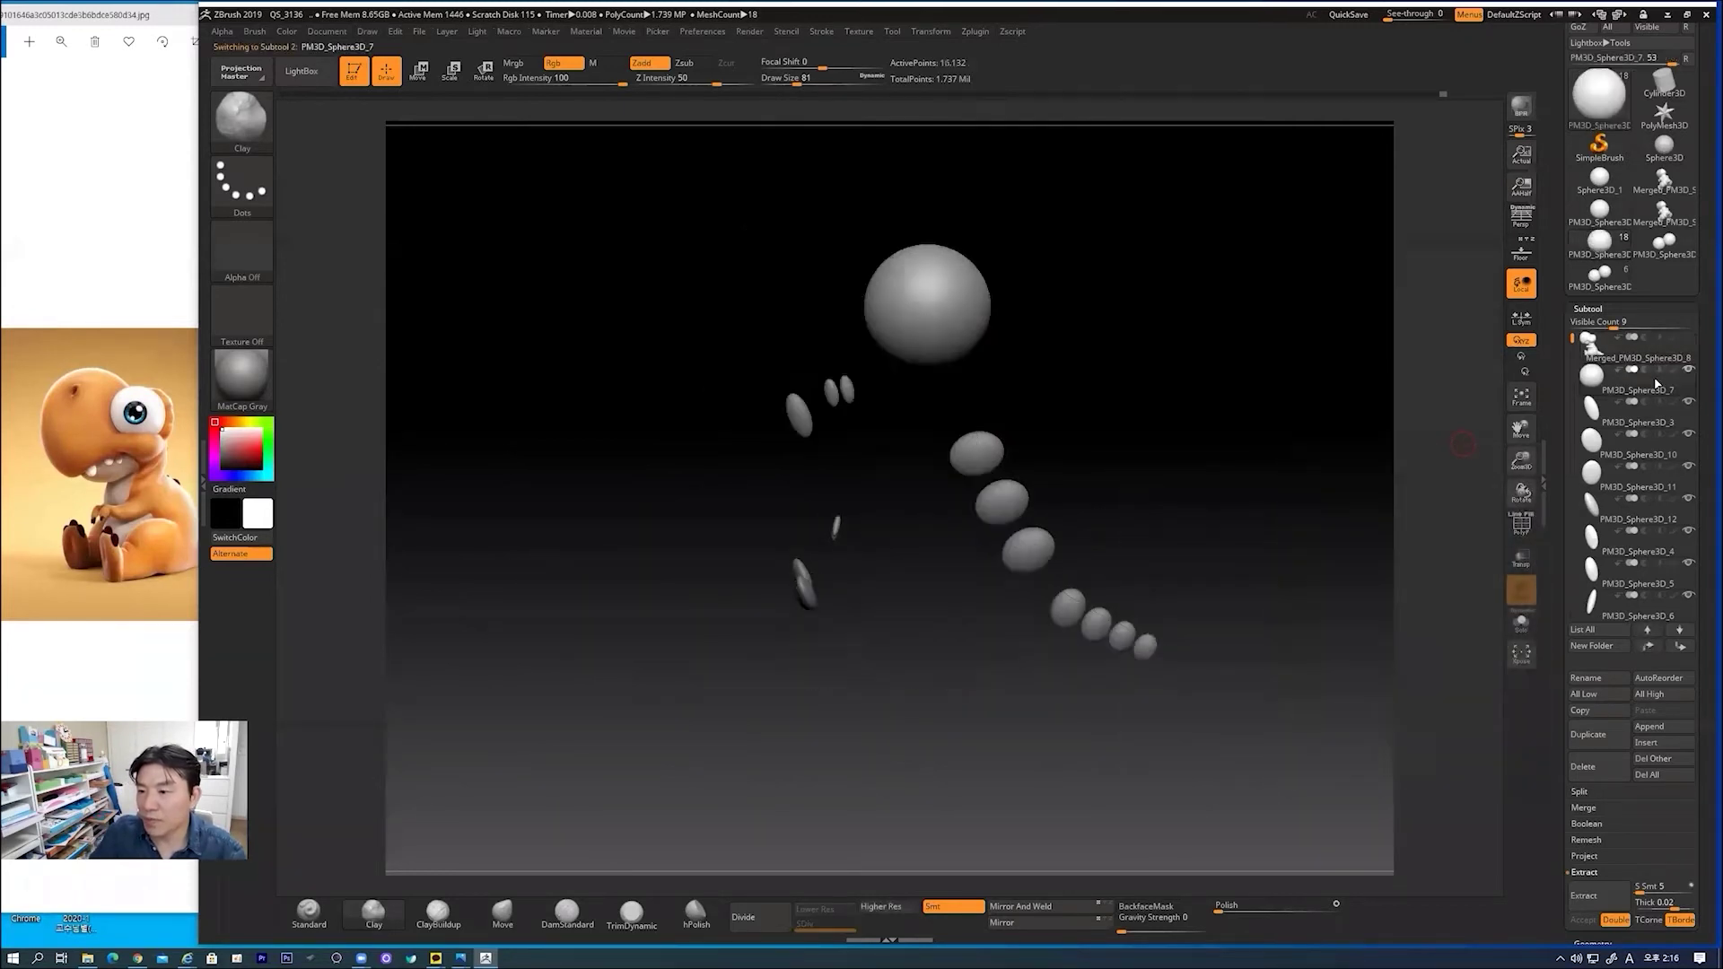
mouse_move(1645, 414)
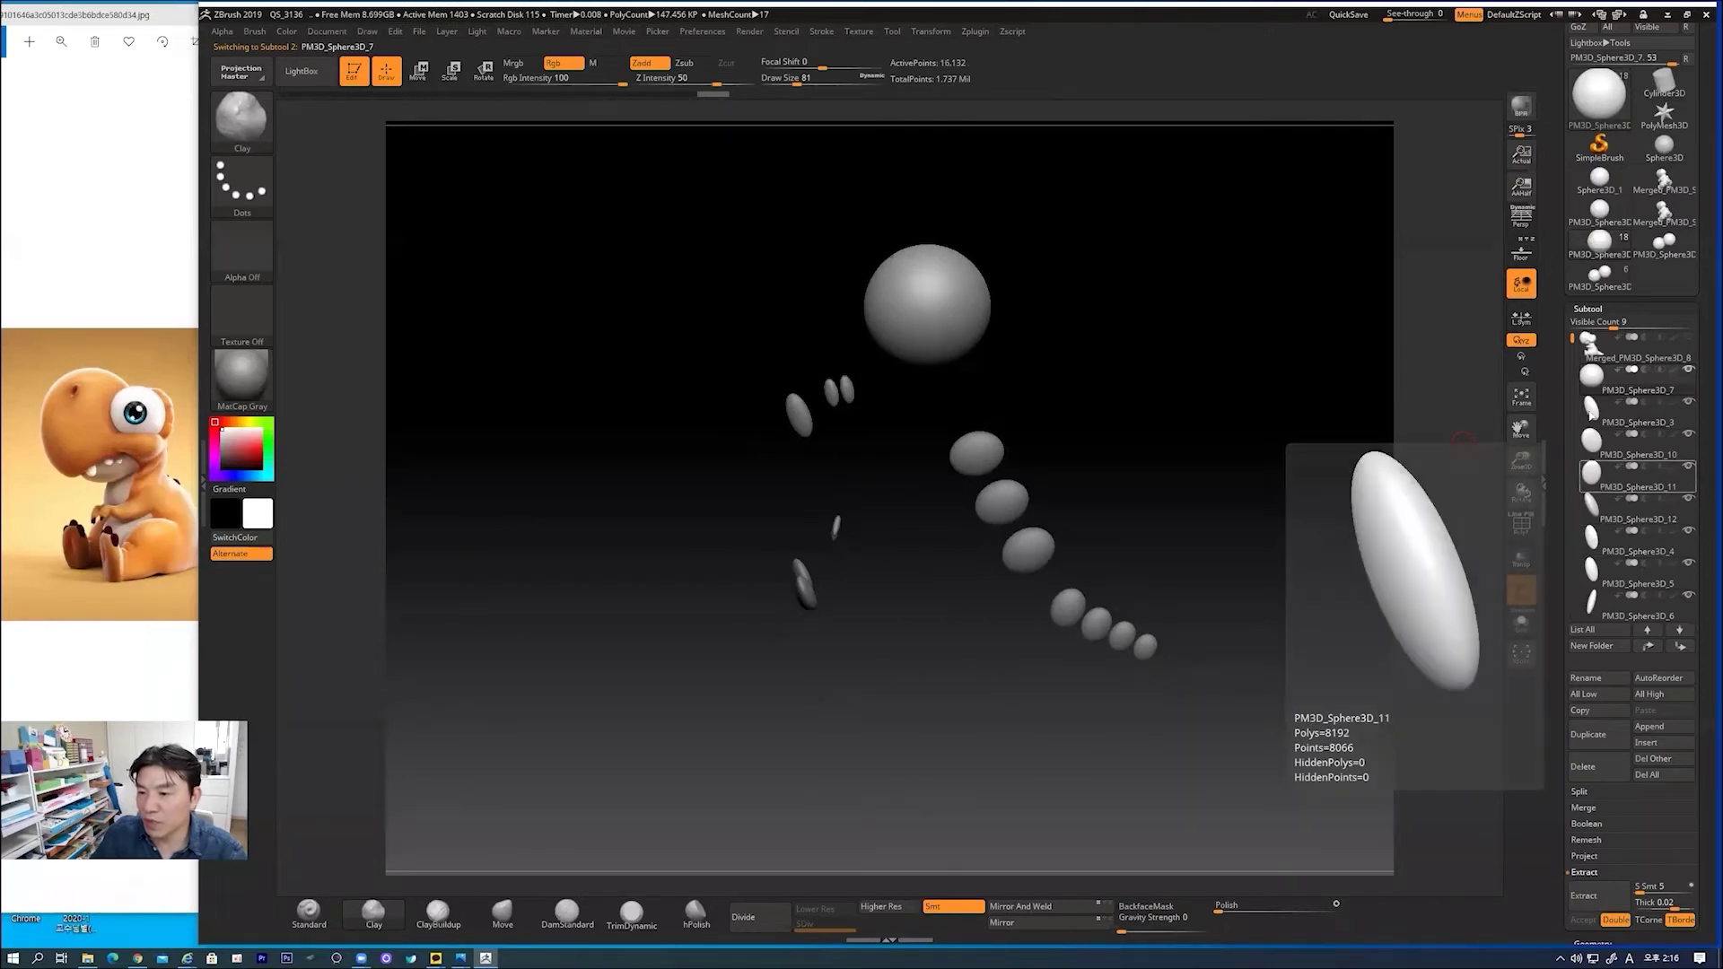
drag(1573, 341, 1574, 331)
alt+click(1038, 545)
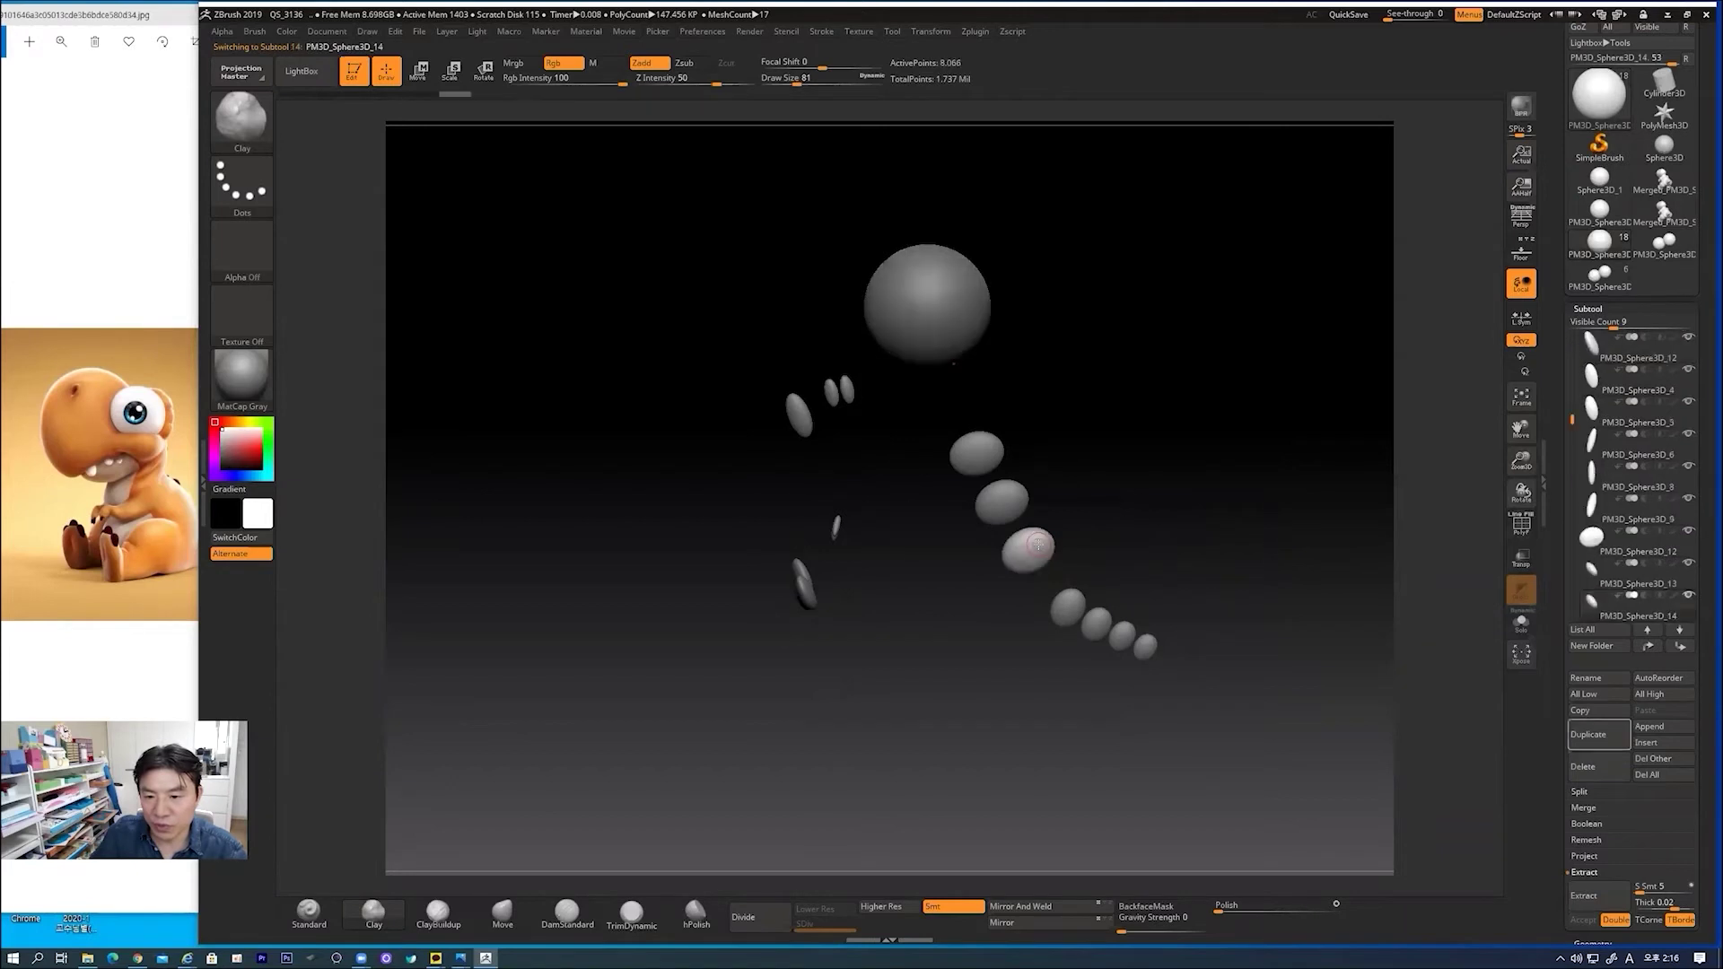
drag(1572, 420, 1573, 491)
click(1602, 490)
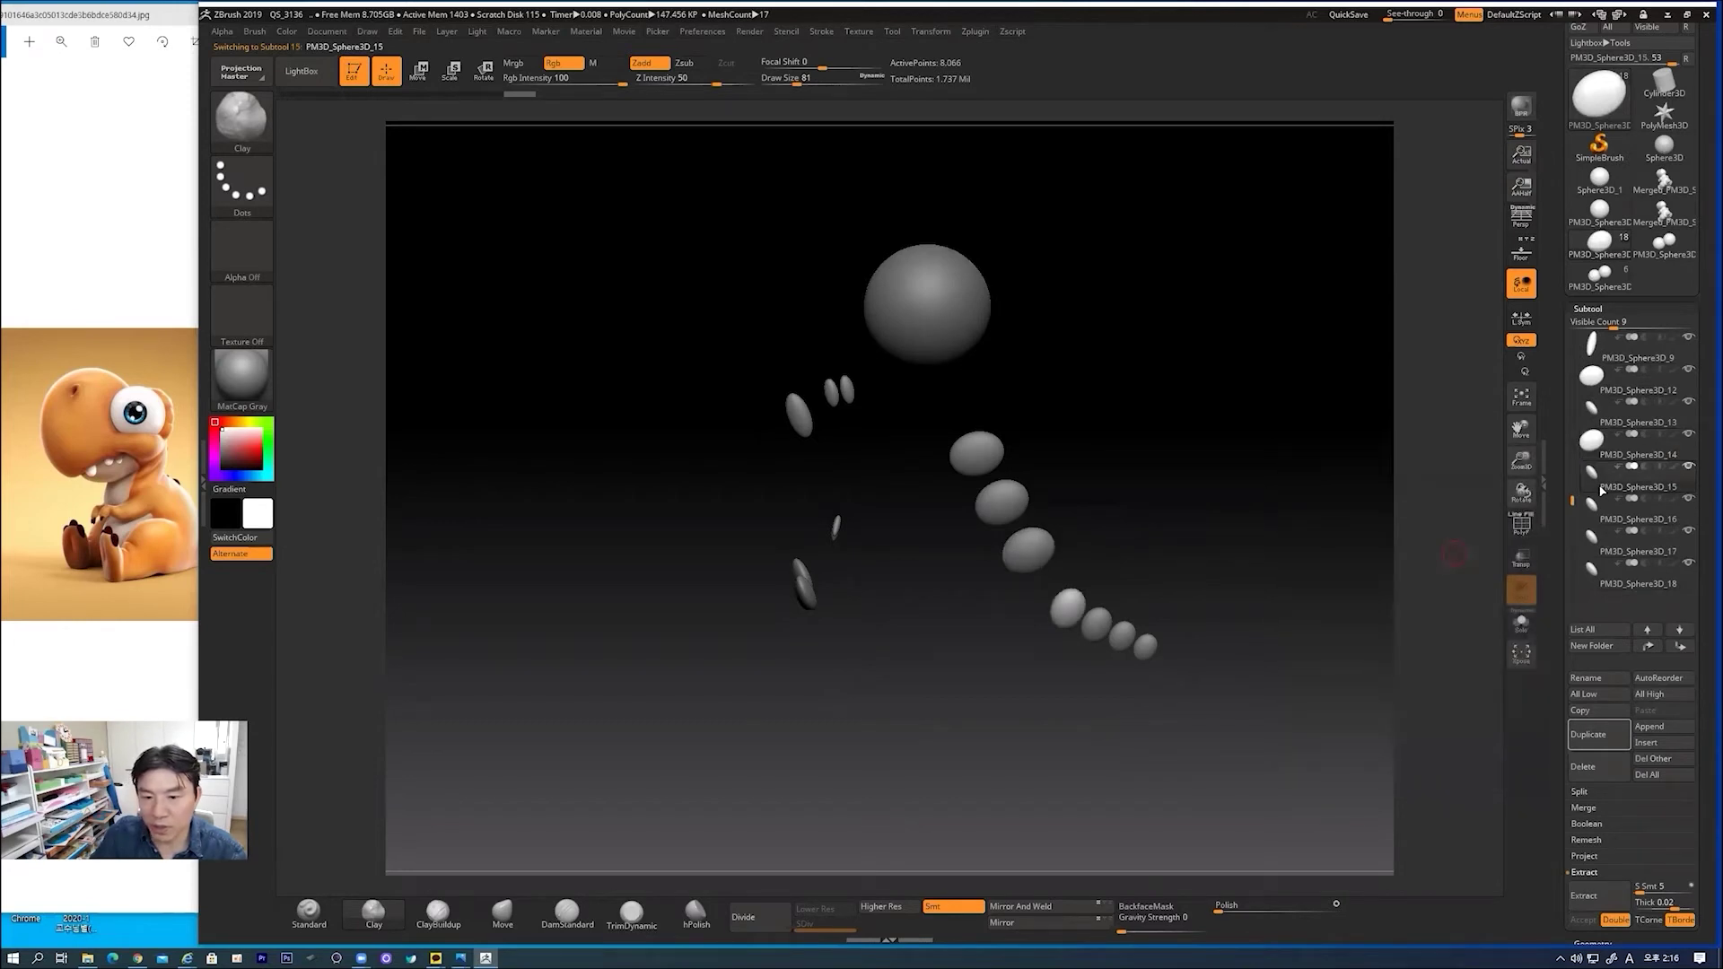
click(1611, 555)
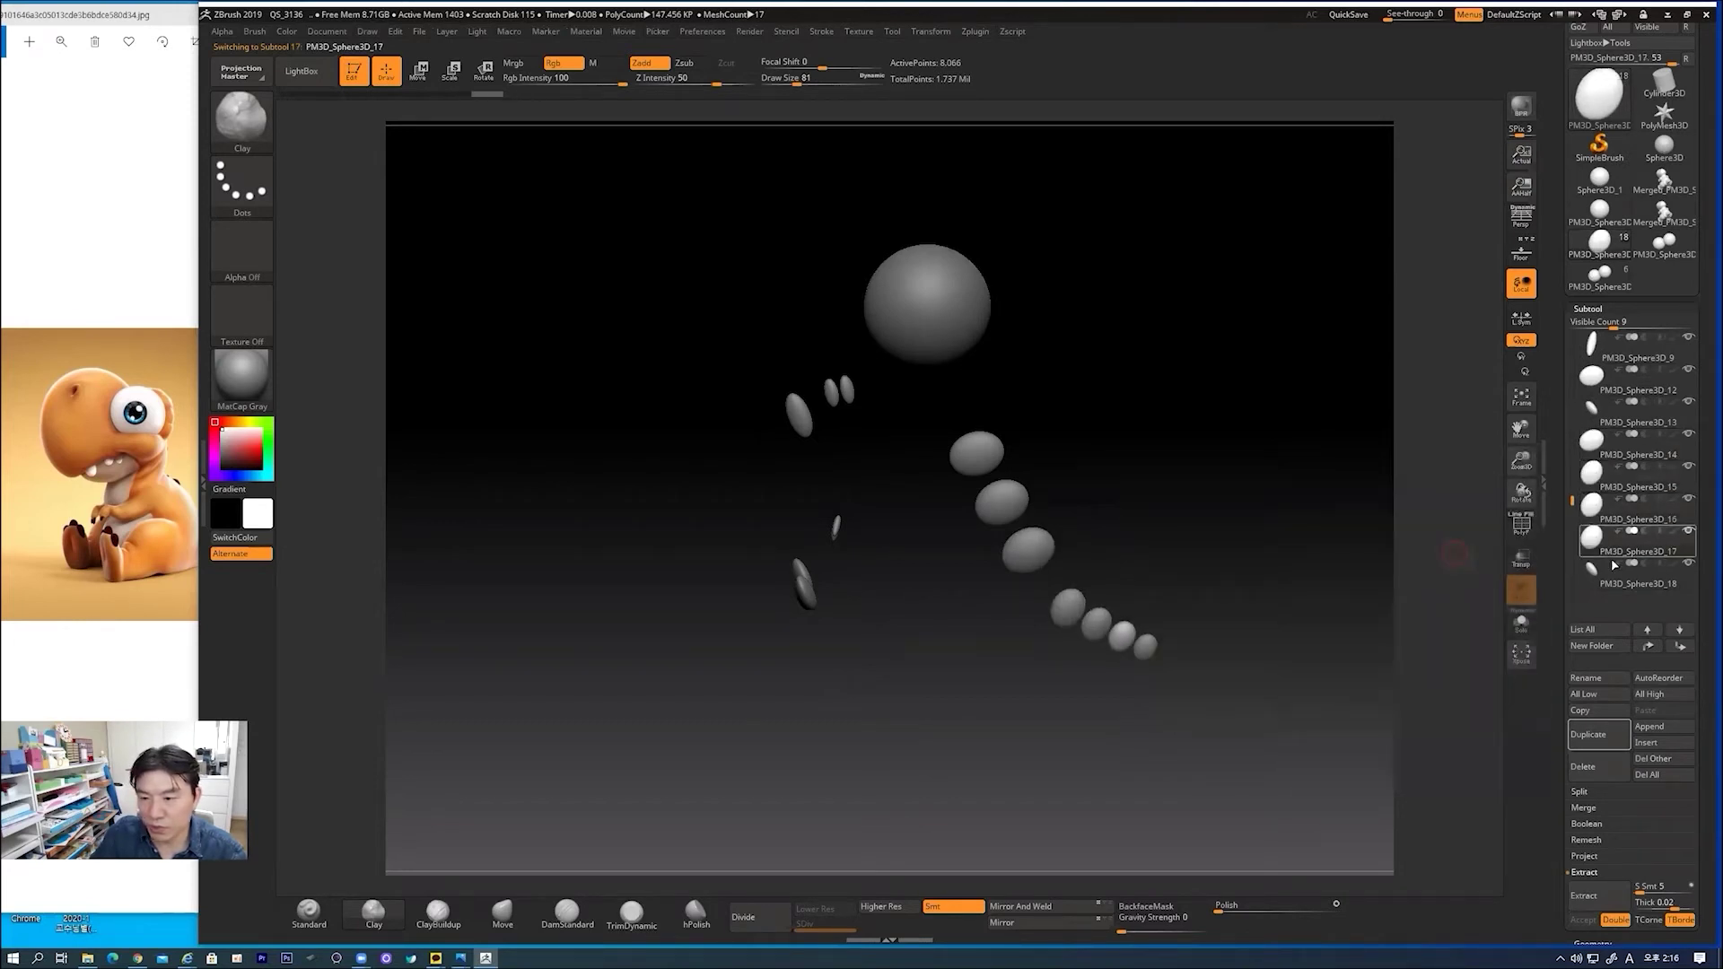
click(1611, 414)
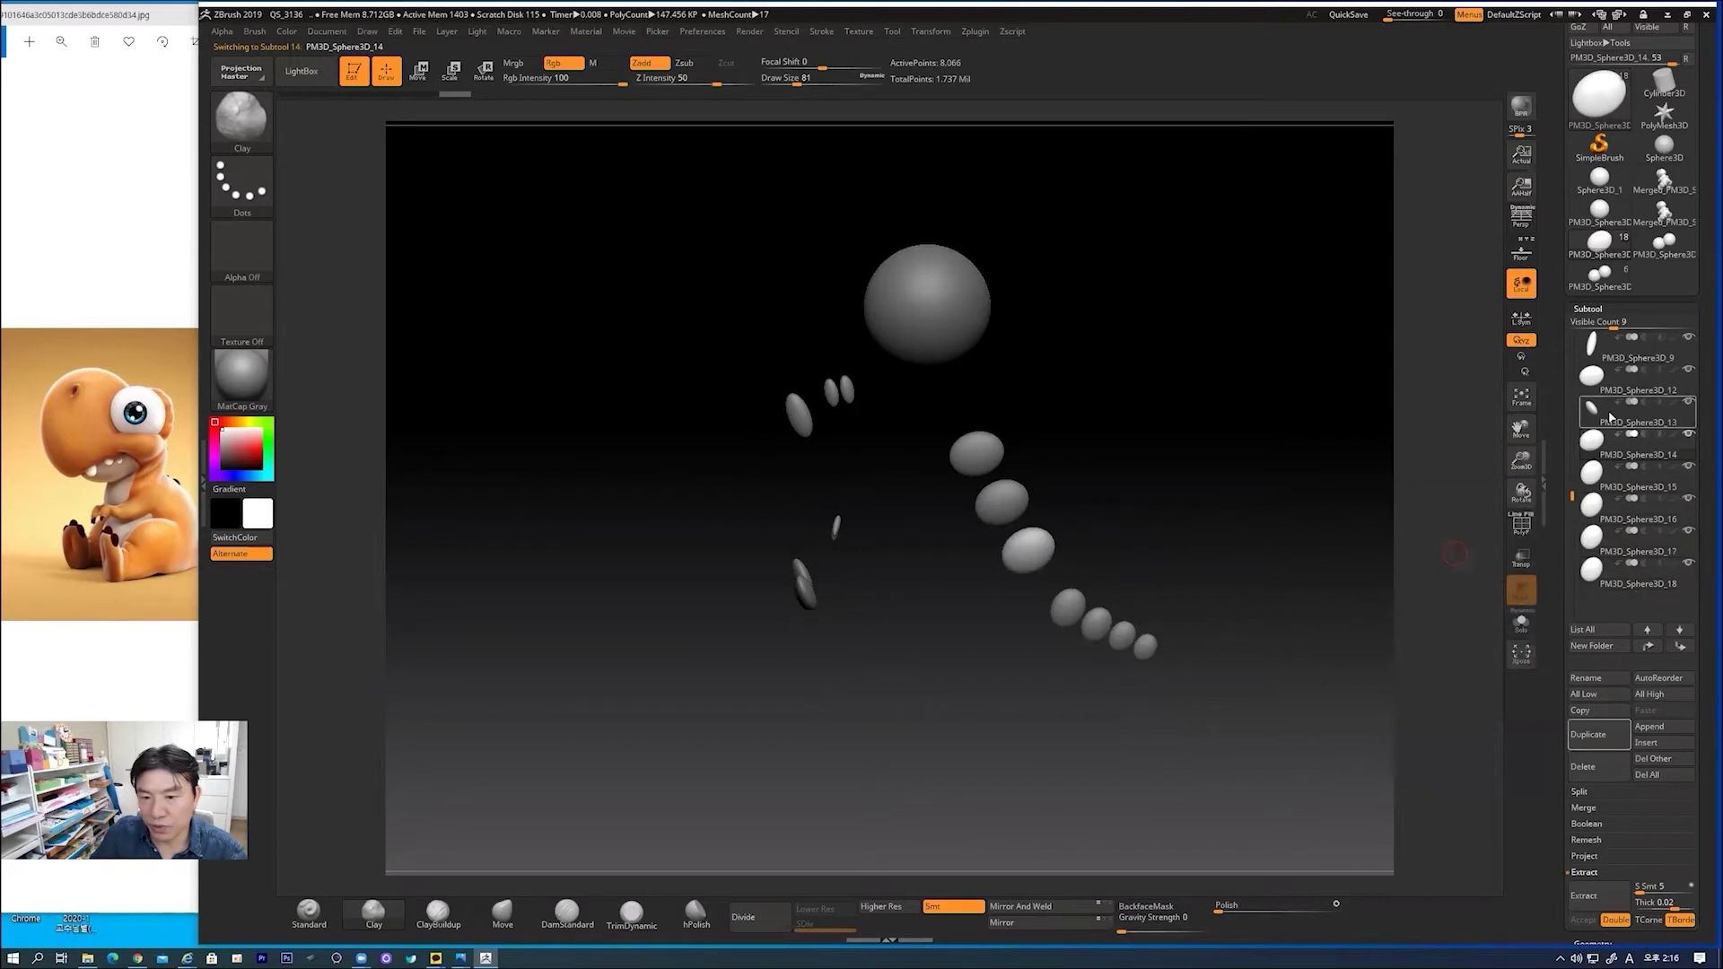
click(1605, 373)
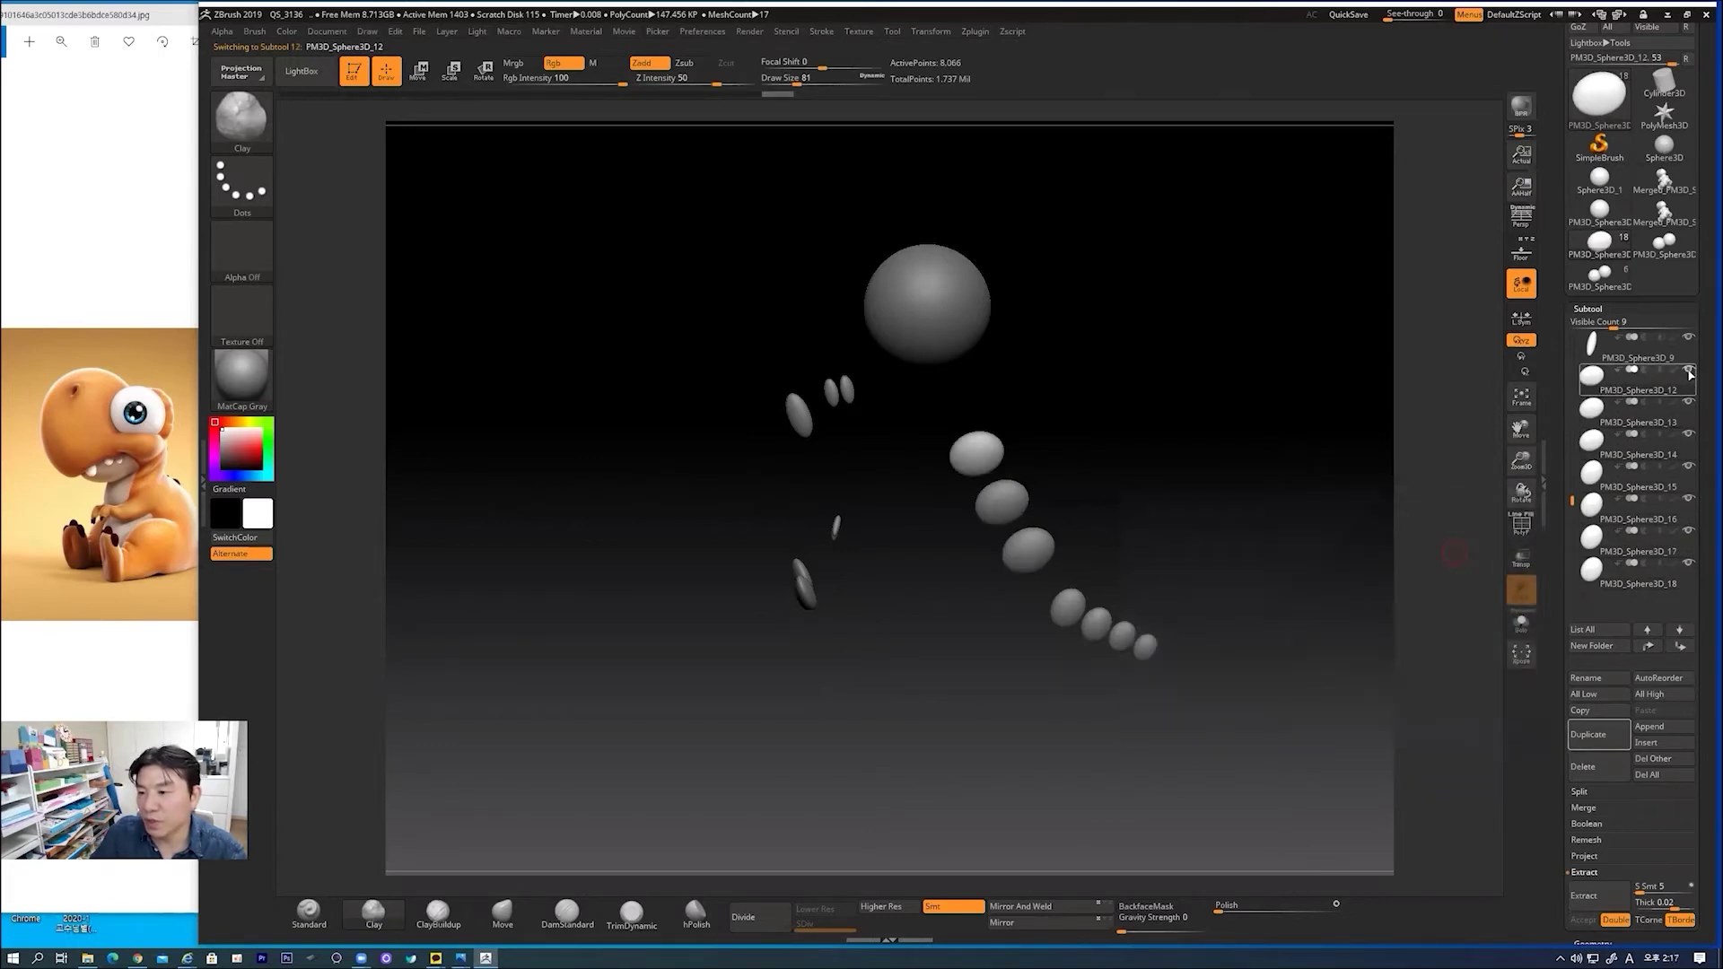
- Hide all the back and tail spike subtools, PM3D_Sphere3D_12 through PM3D_Sphere3D_18, and make the claw PM3D_Sphere3D_9 active
click(1689, 434)
click(1689, 436)
click(1690, 467)
click(1690, 499)
click(1689, 531)
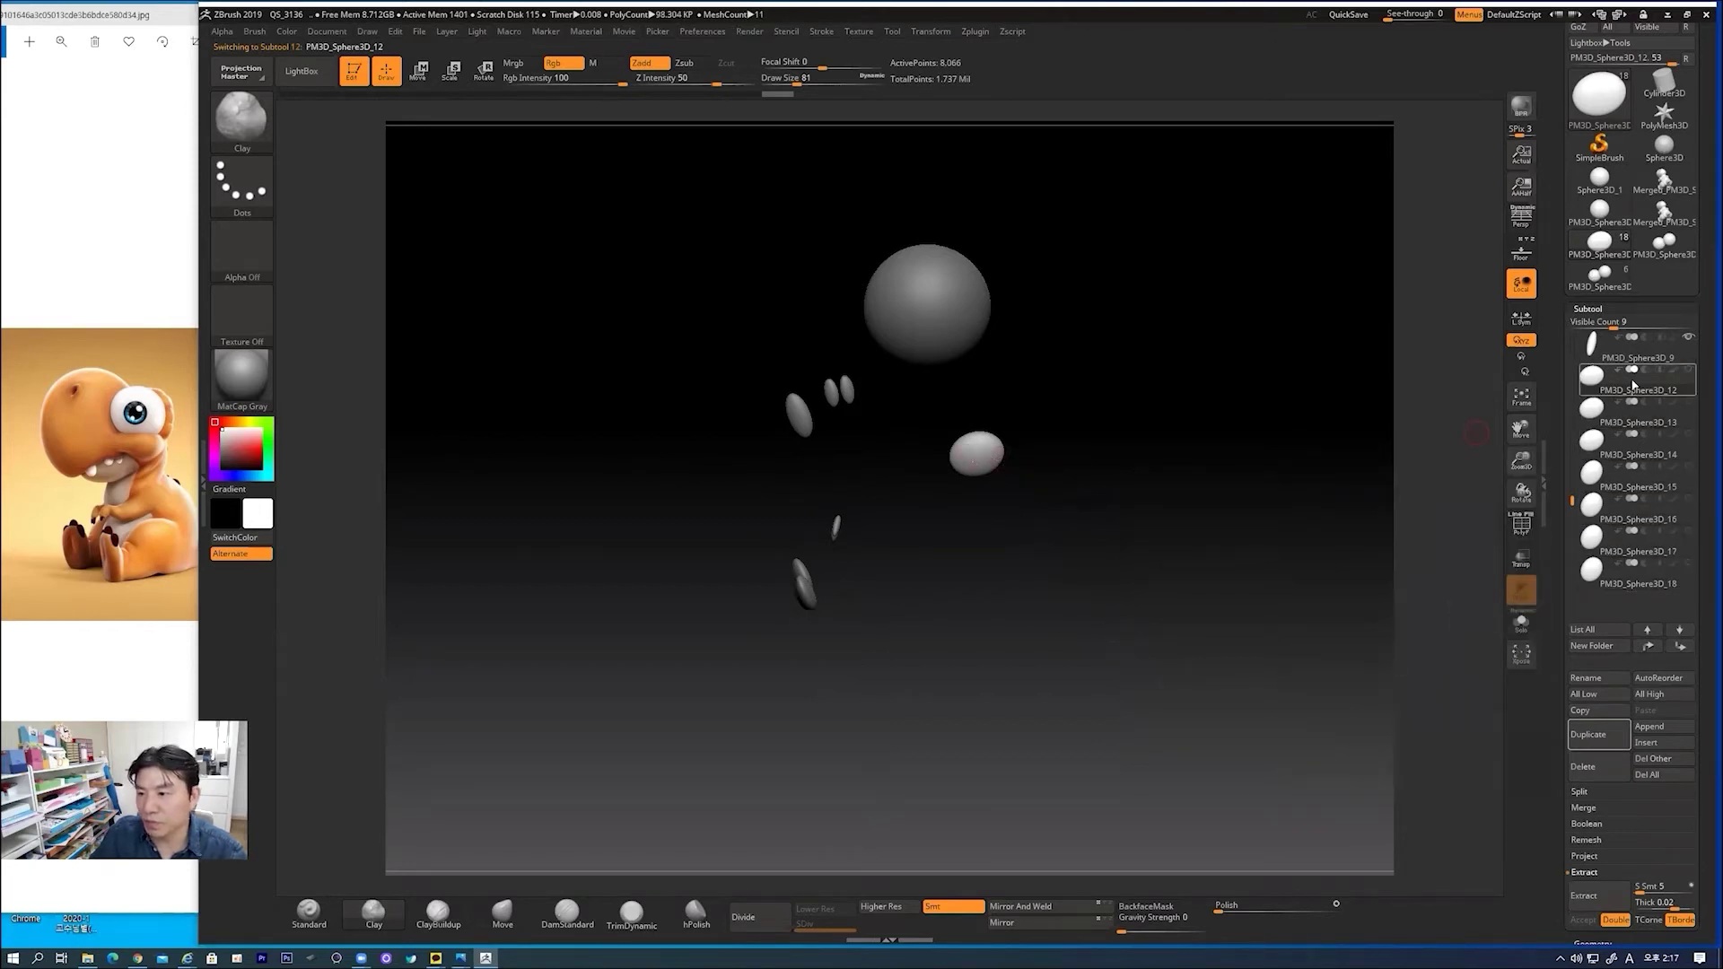
click(1673, 355)
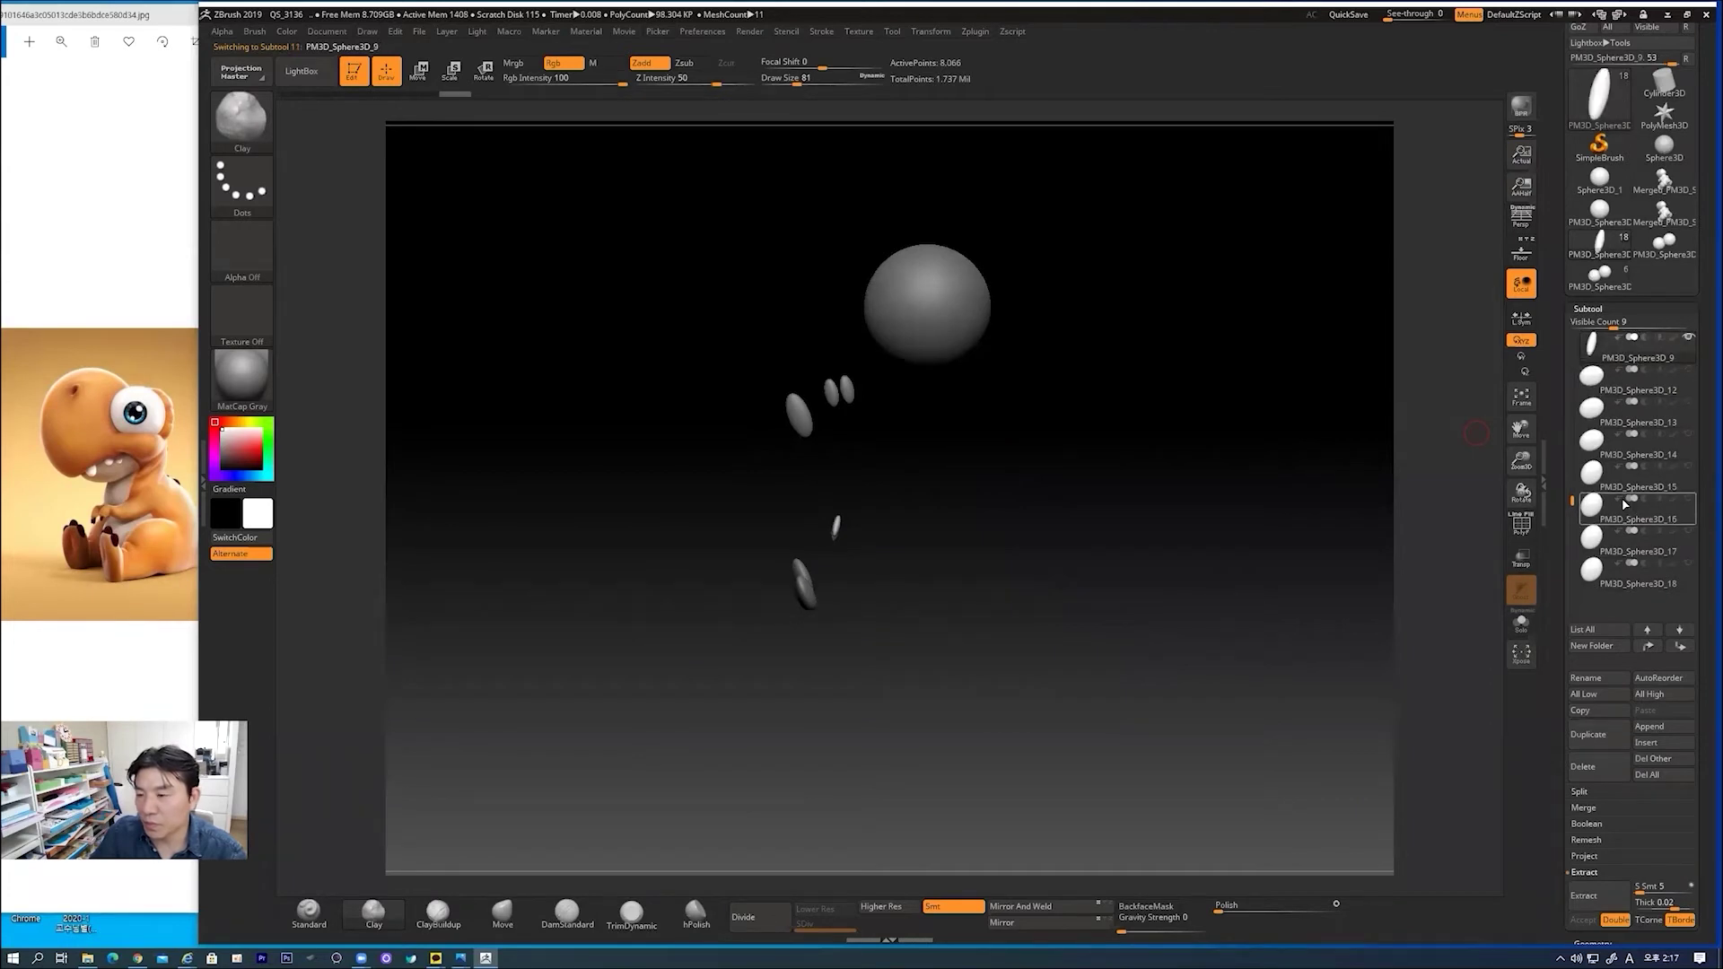
- Hide the eyeball and merge the visible teeth, claws and toenails into one new tool with MergeVisible
mouse_move(1590, 440)
drag(1572, 499, 1573, 338)
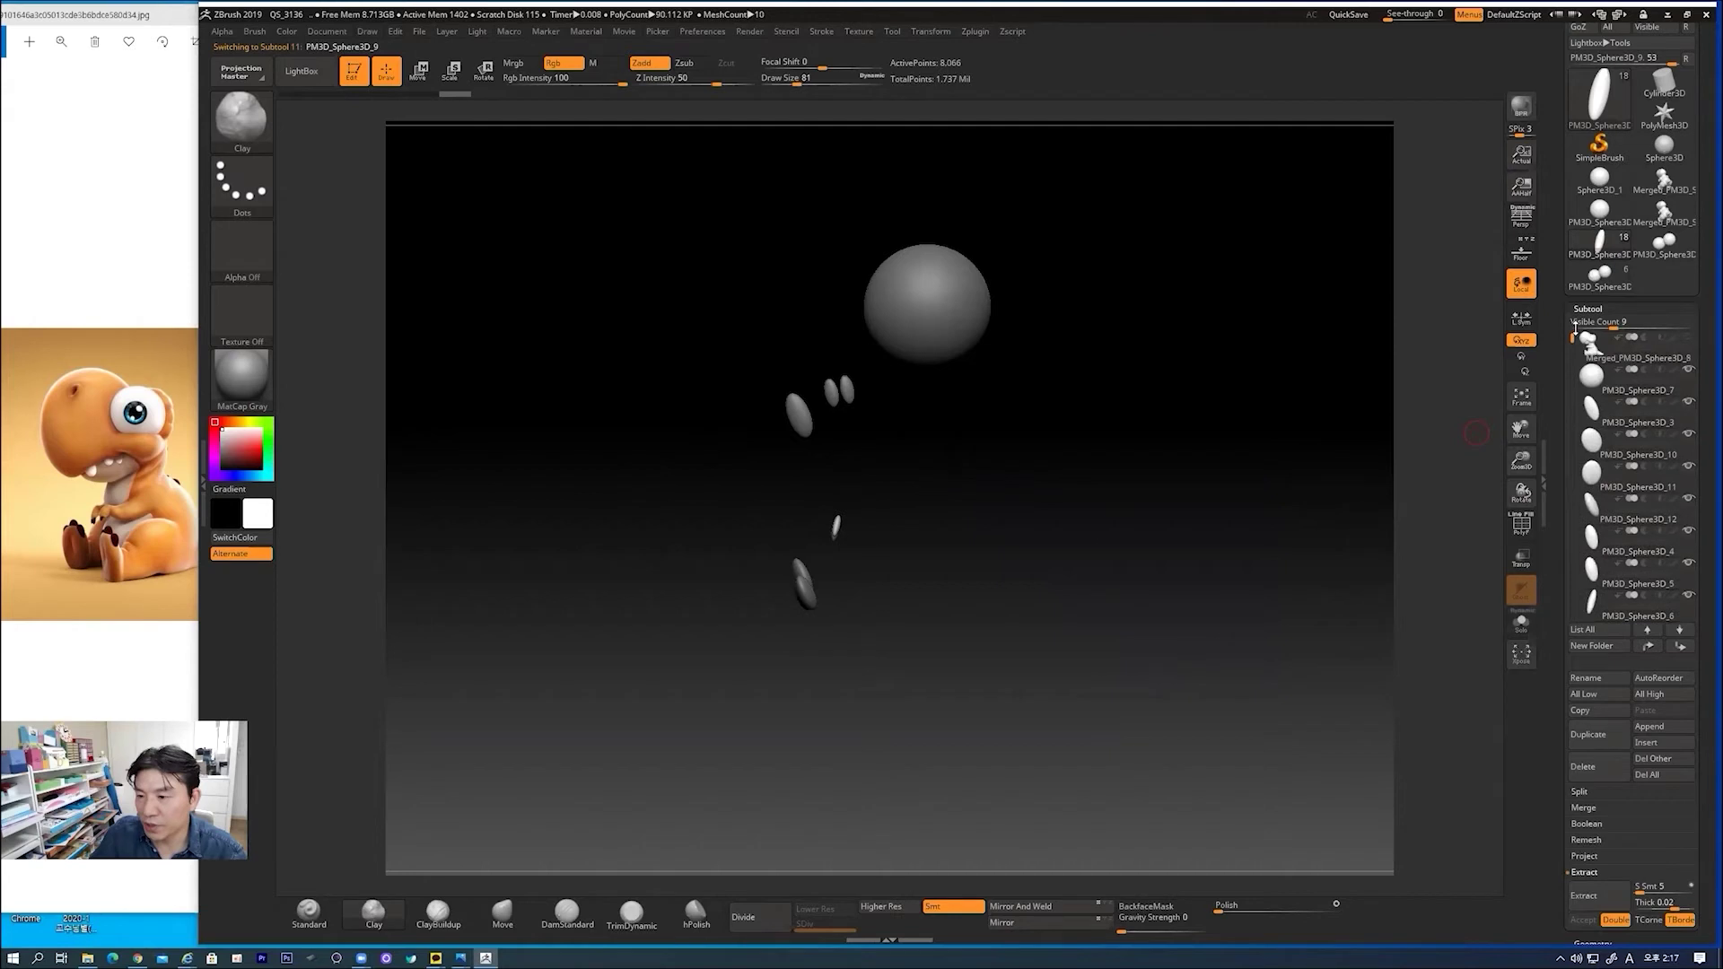
mouse_move(1612, 587)
drag(1572, 338, 1572, 418)
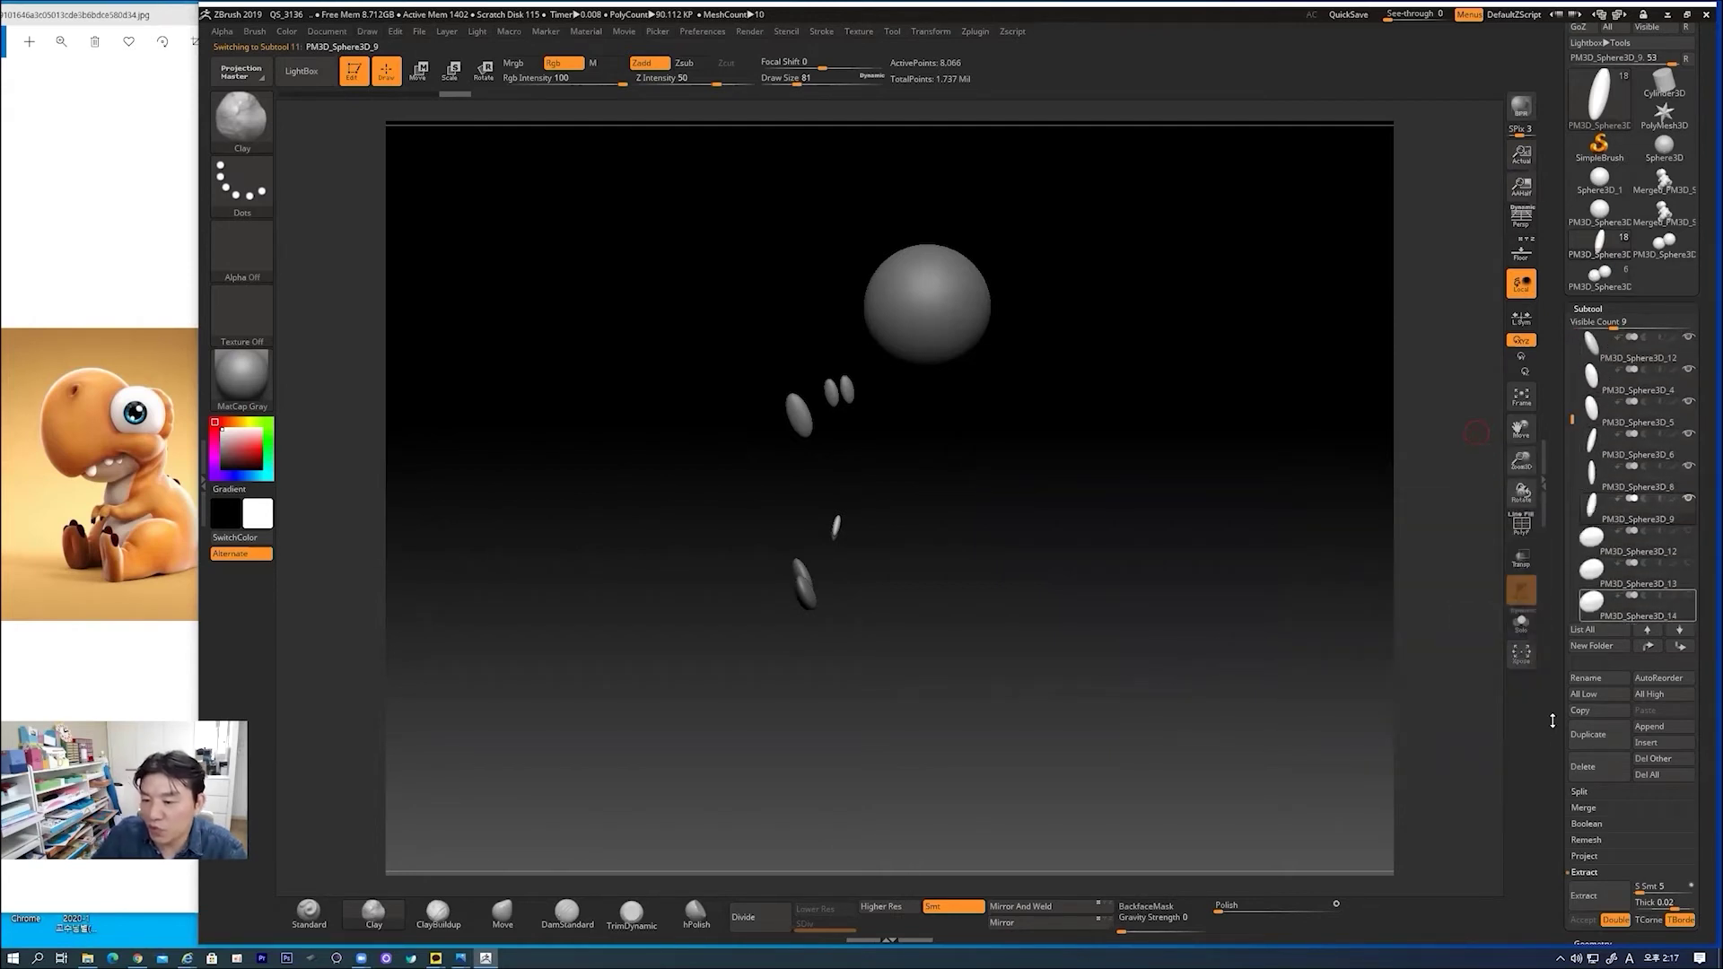
click(1584, 808)
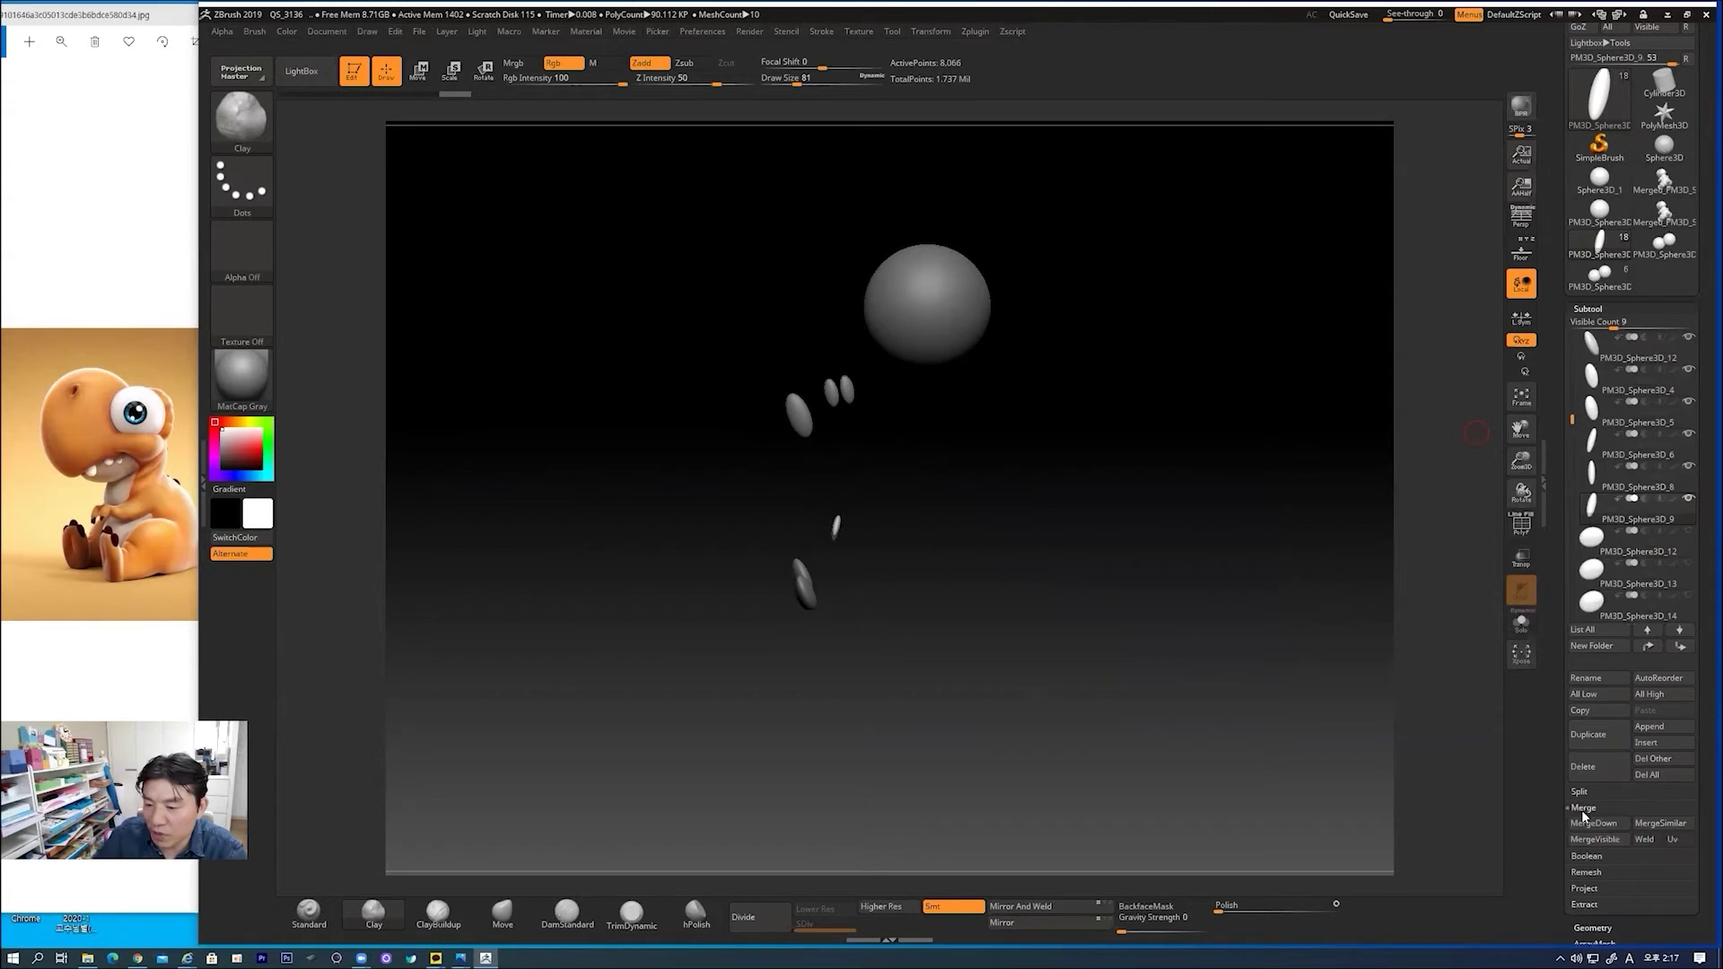
drag(1557, 814, 1558, 614)
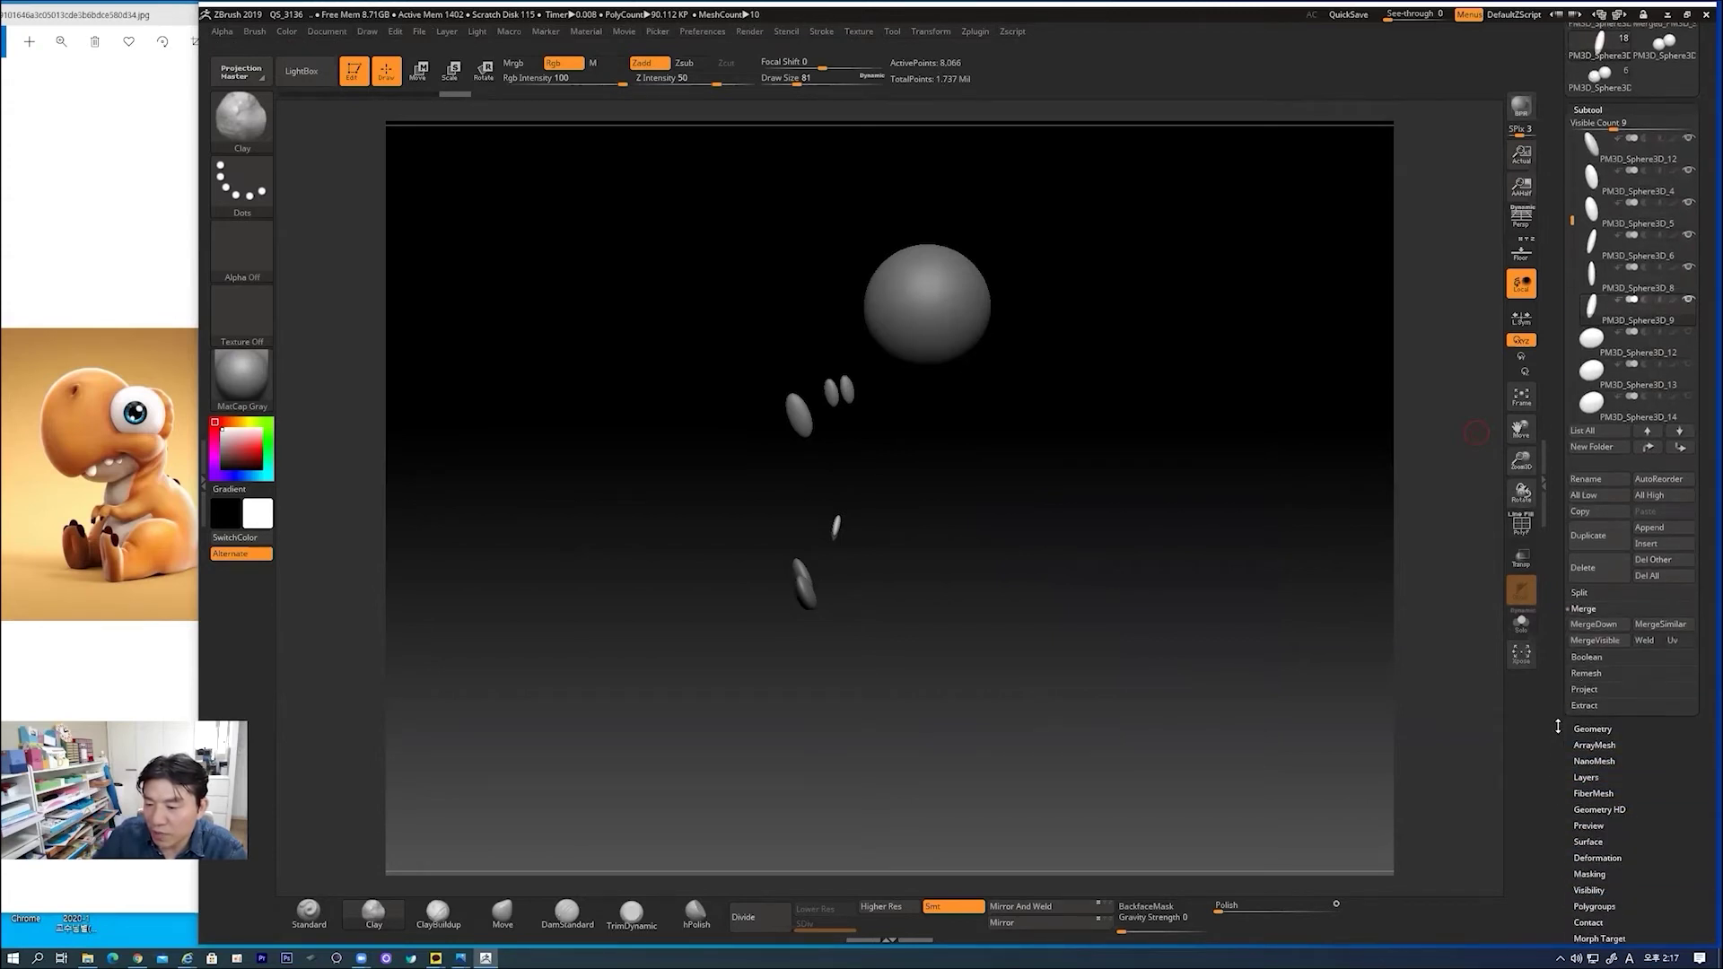
click(1592, 641)
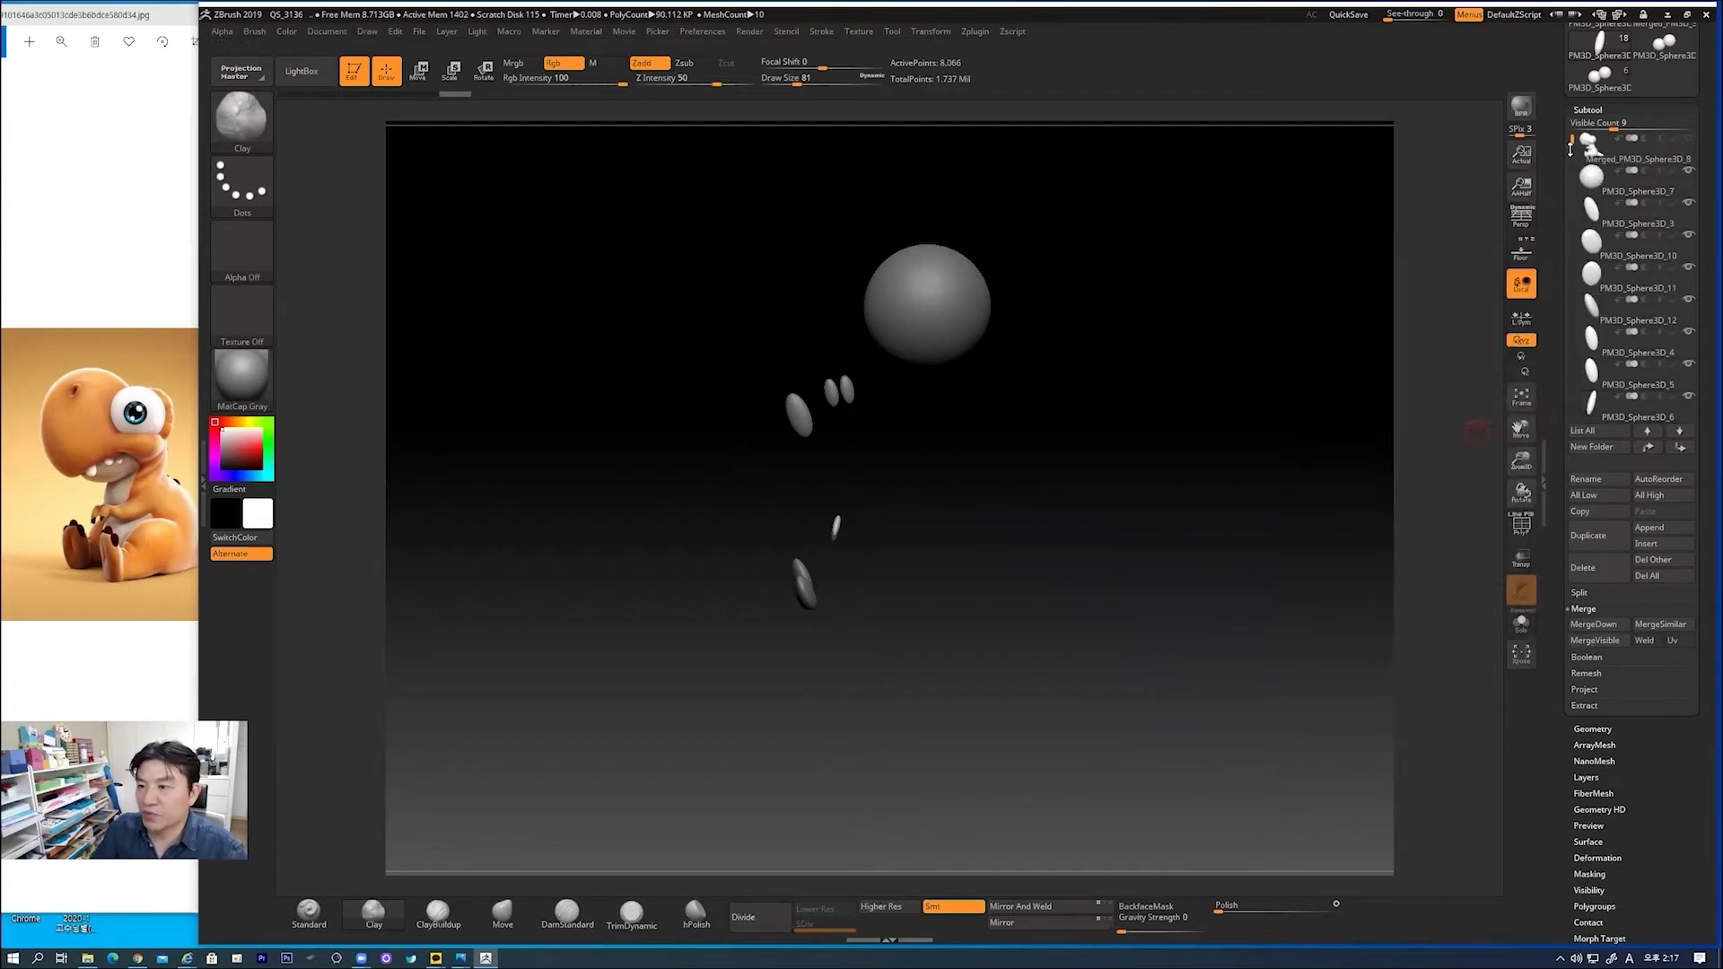
click(1687, 170)
click(1587, 216)
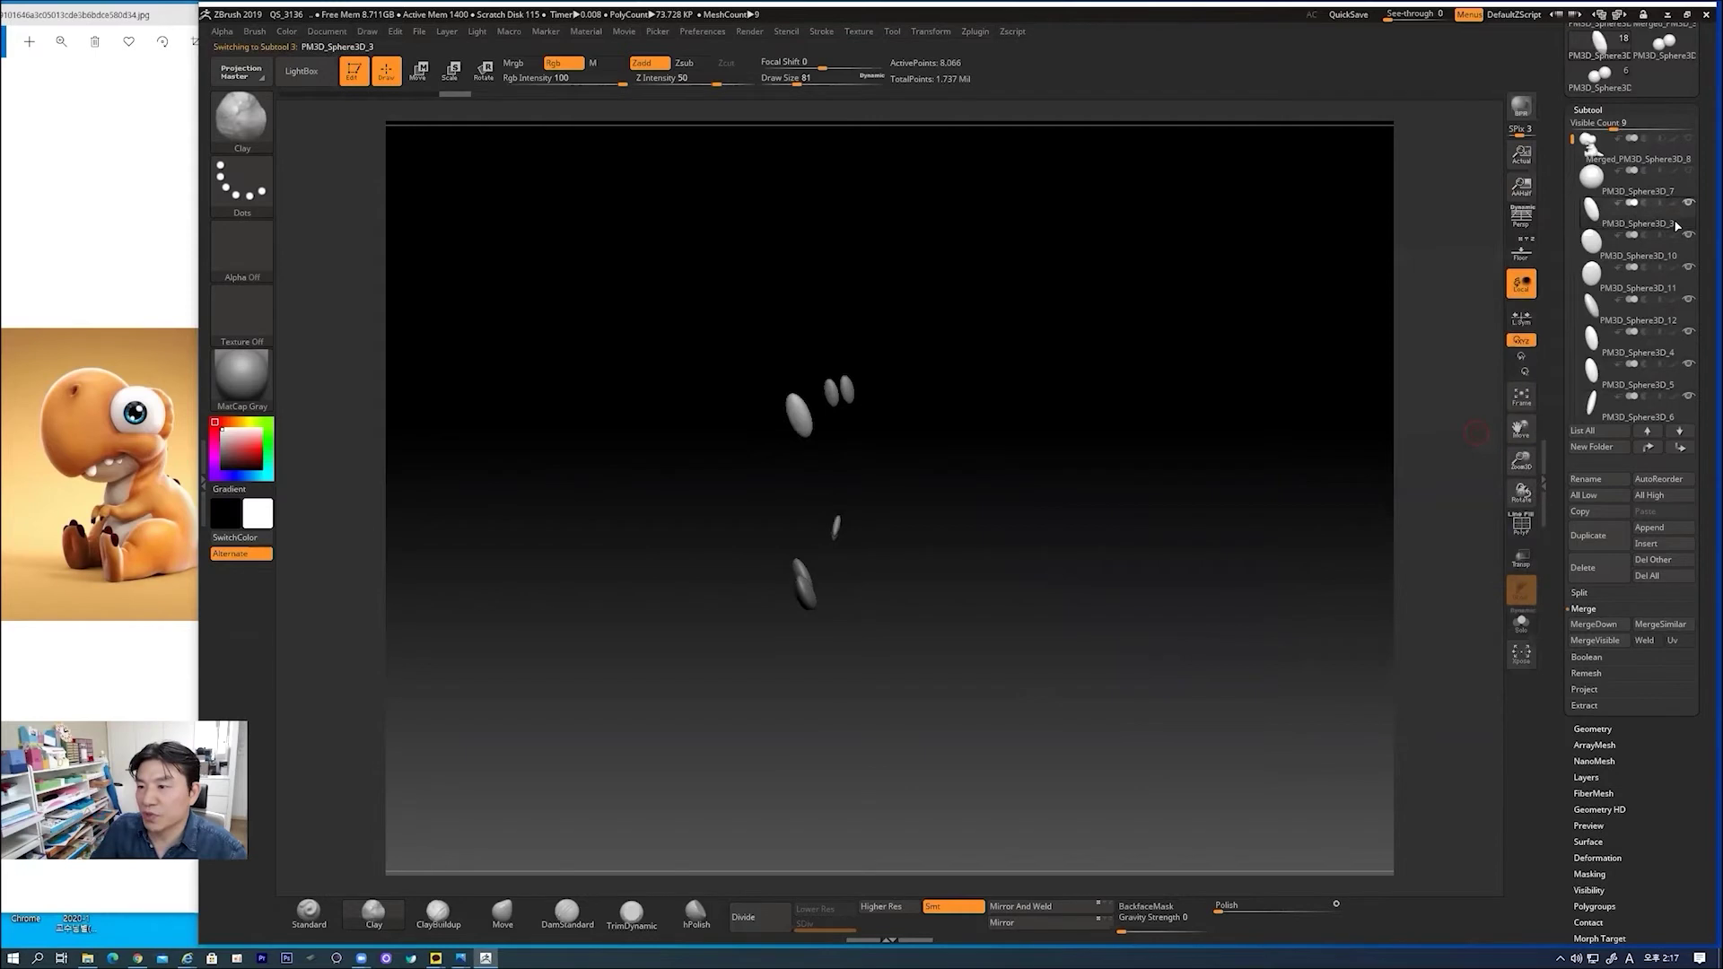
click(1596, 641)
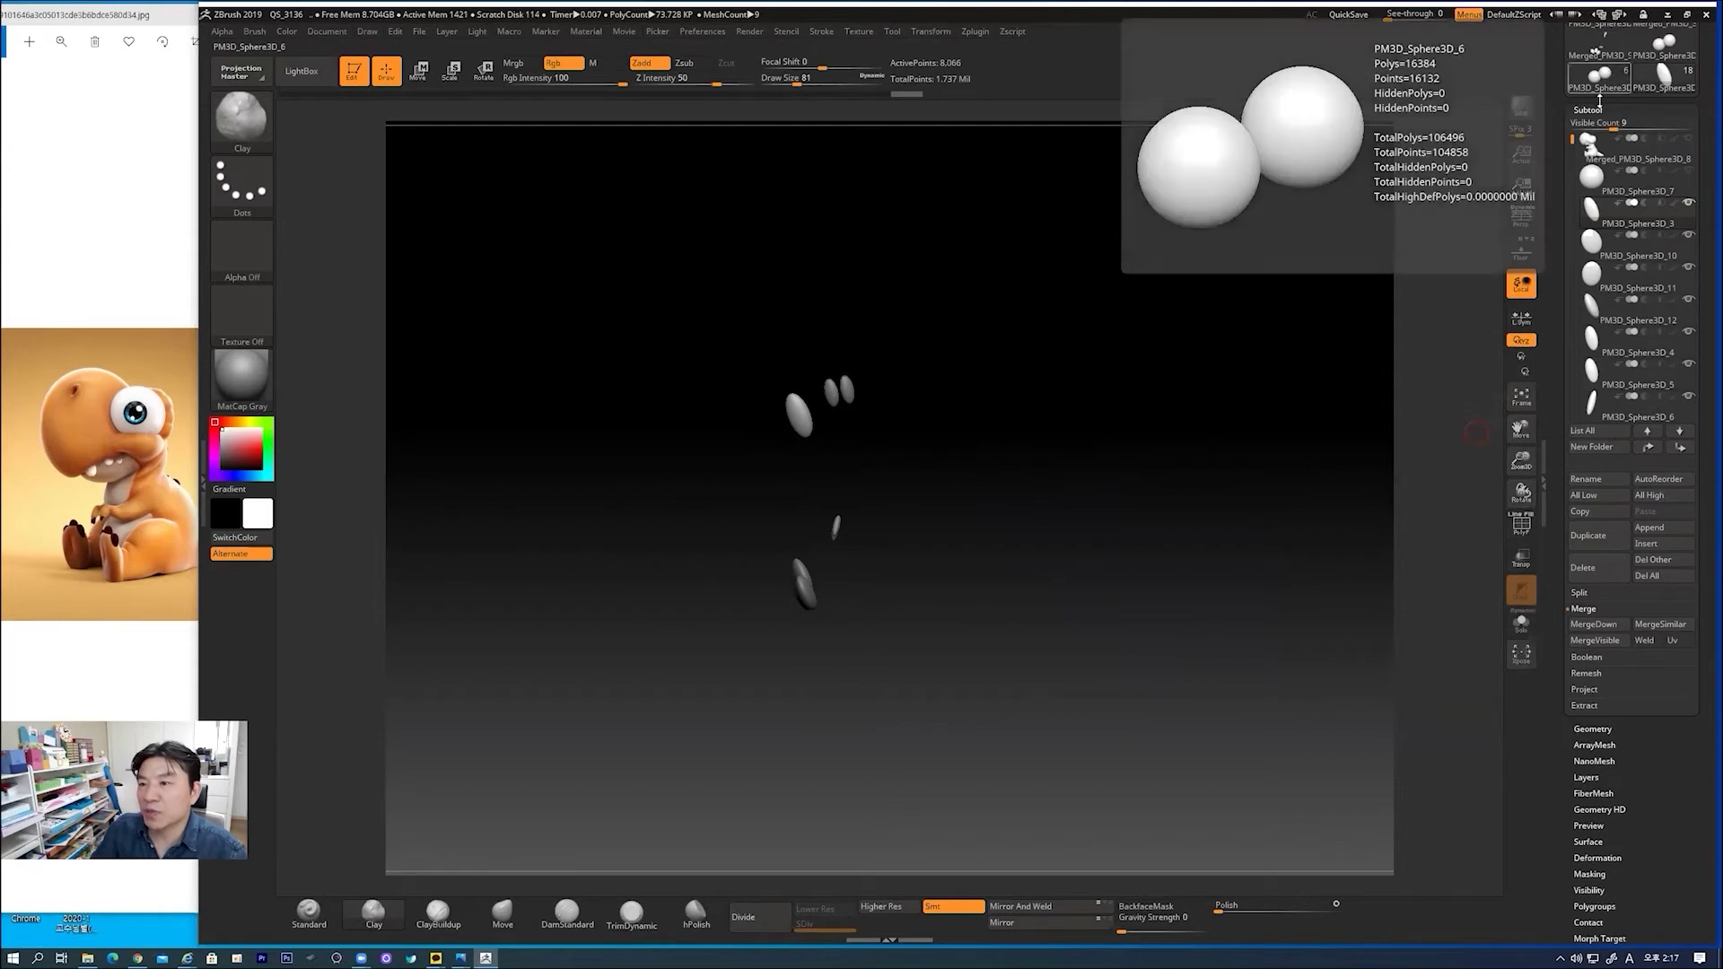
- Inspect the merged teeth and claws tool, then return to the original dinosaur tool
drag(1555, 132, 1554, 227)
click(1611, 267)
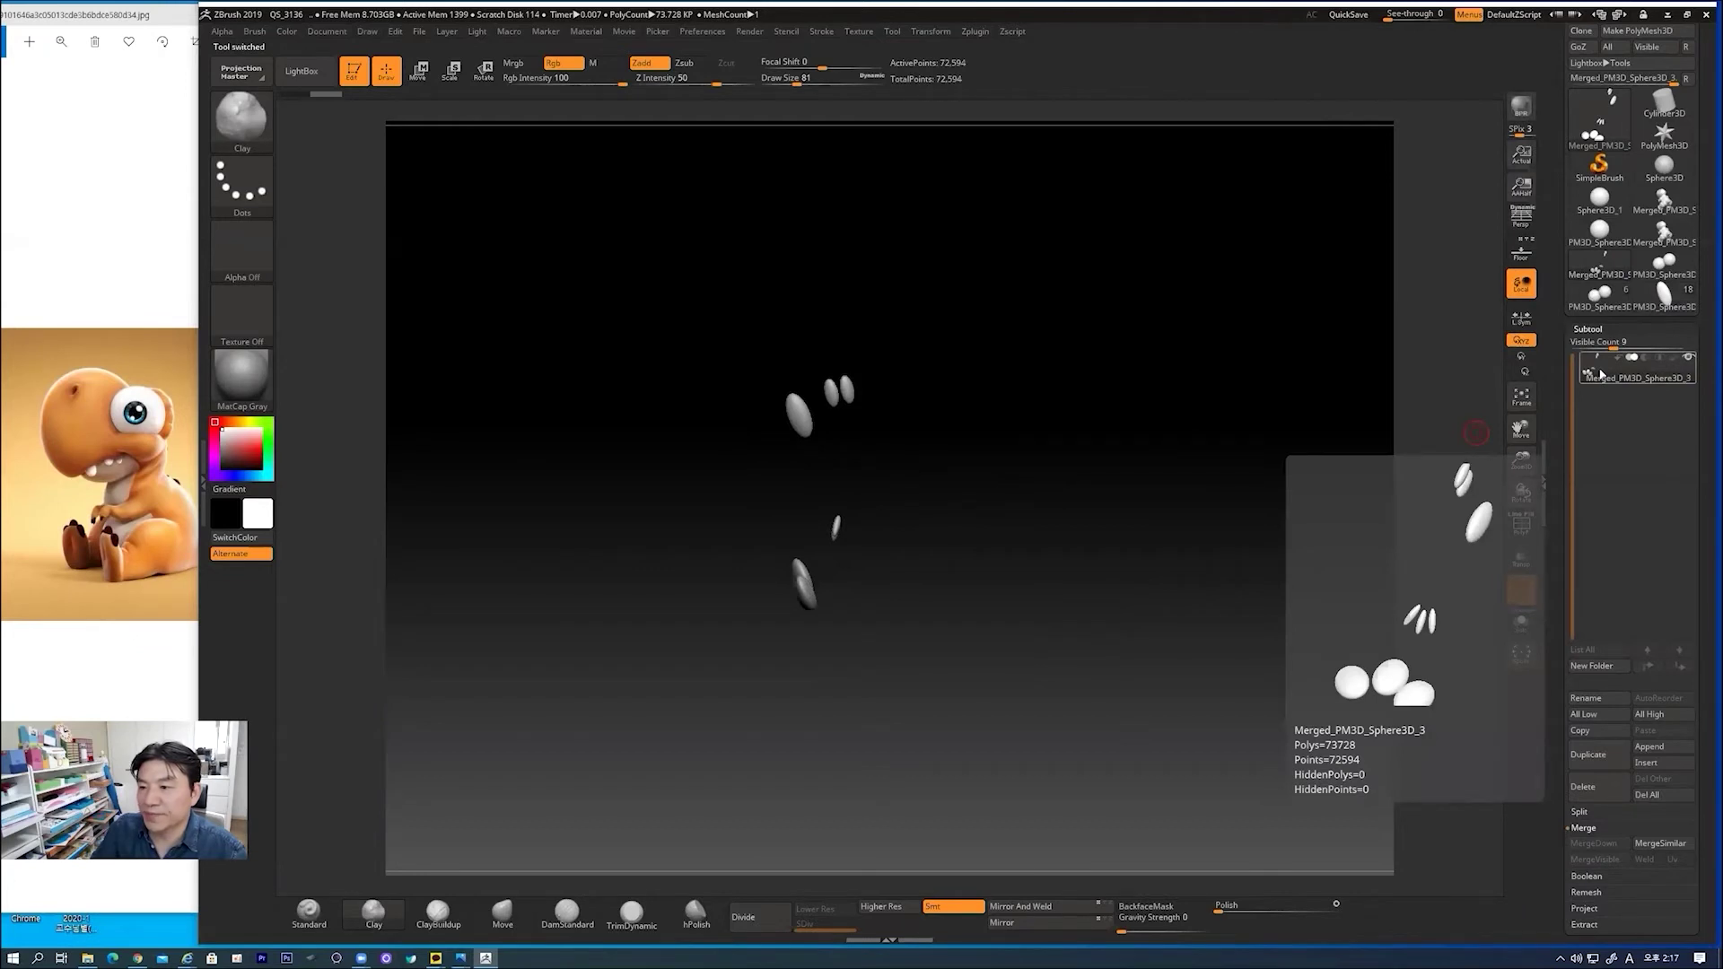
click(1611, 306)
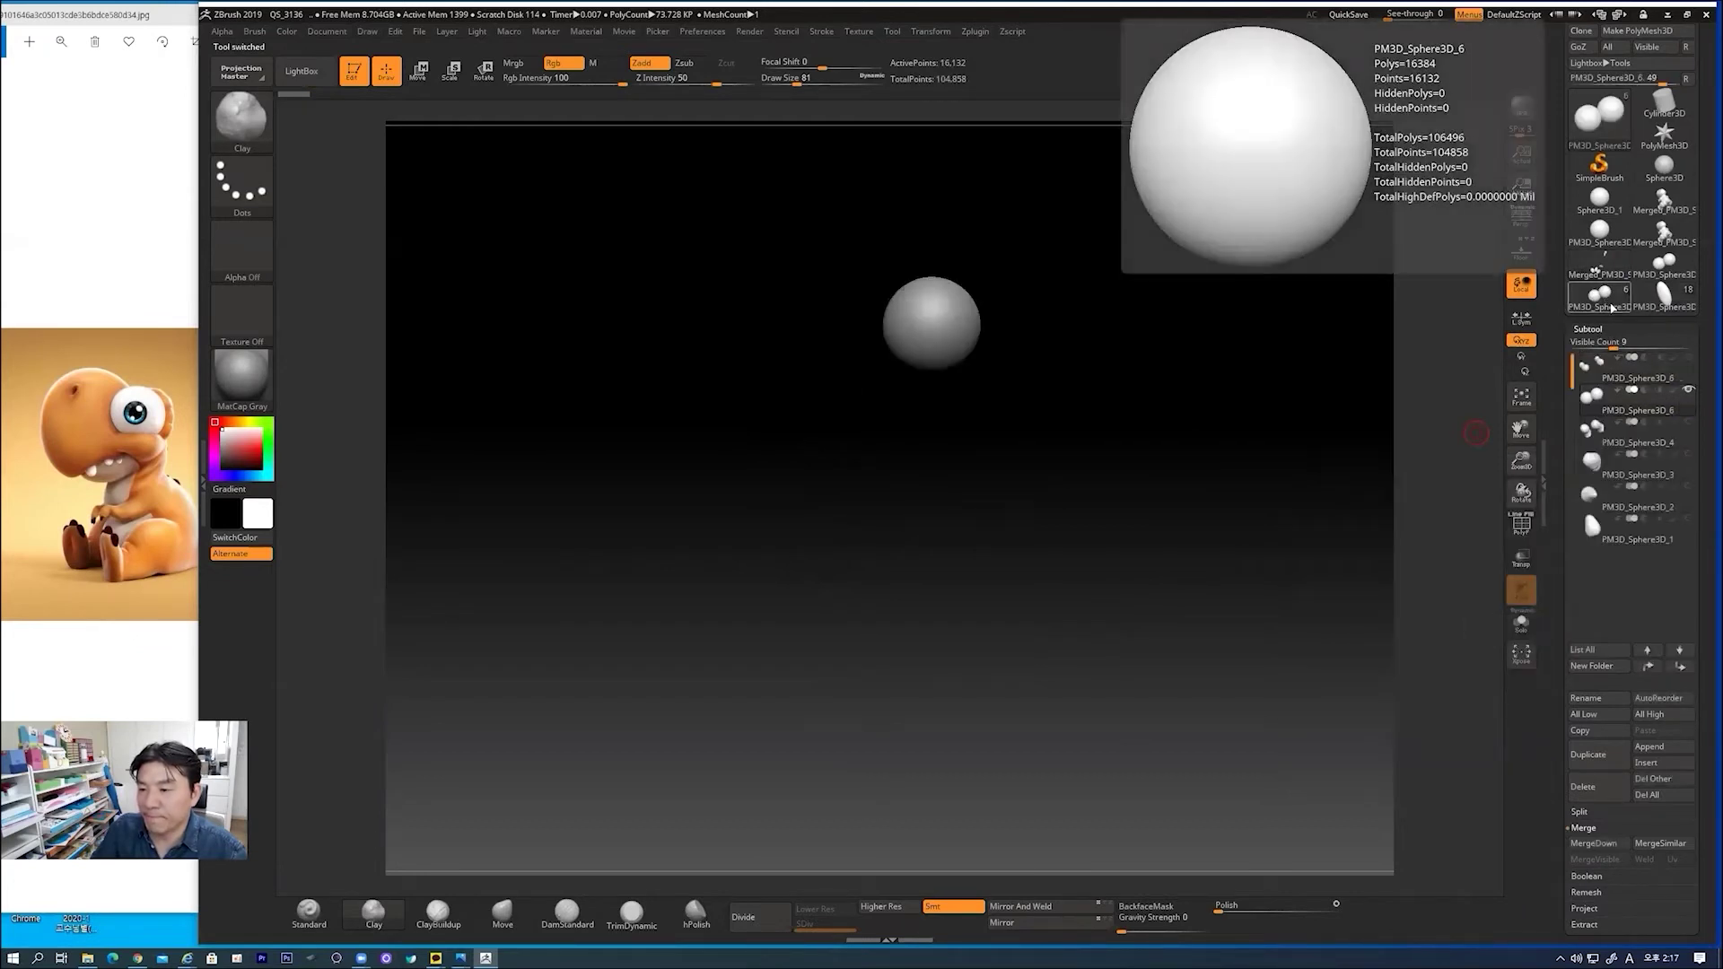
click(1664, 296)
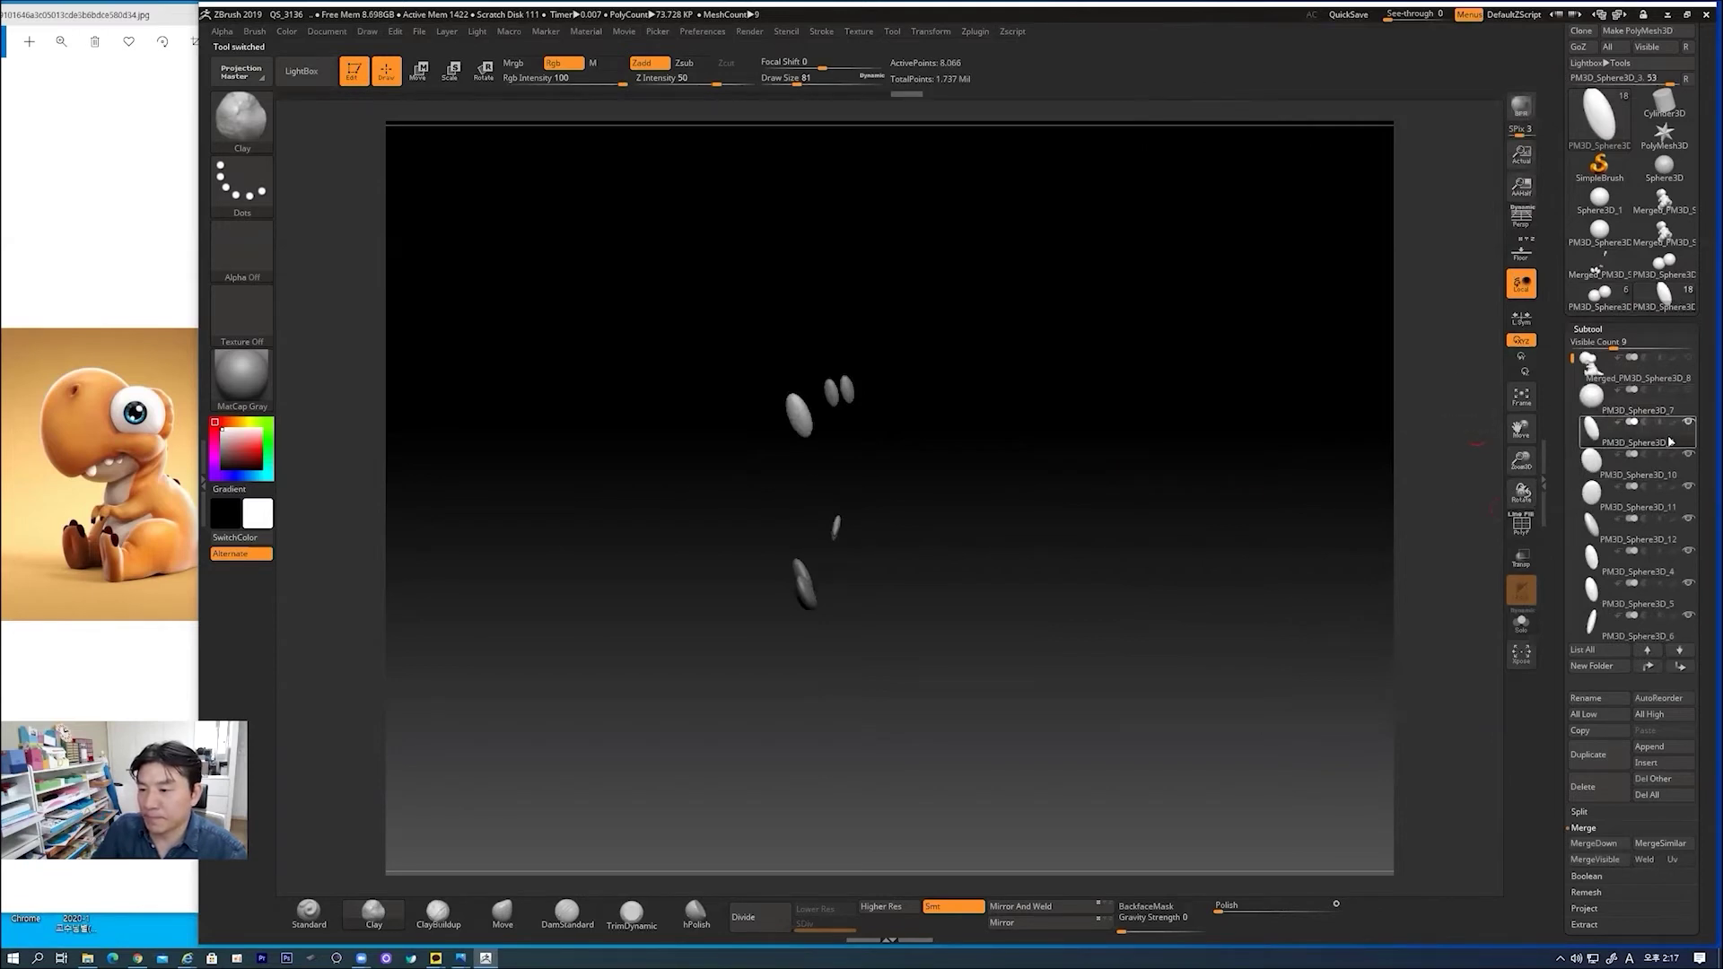
- Delete the separate front tooth and the three toenail subtools, PM3D_Sphere3D_3, 10, 11 and 12, from the dinosaur tool
mouse_move(1671, 440)
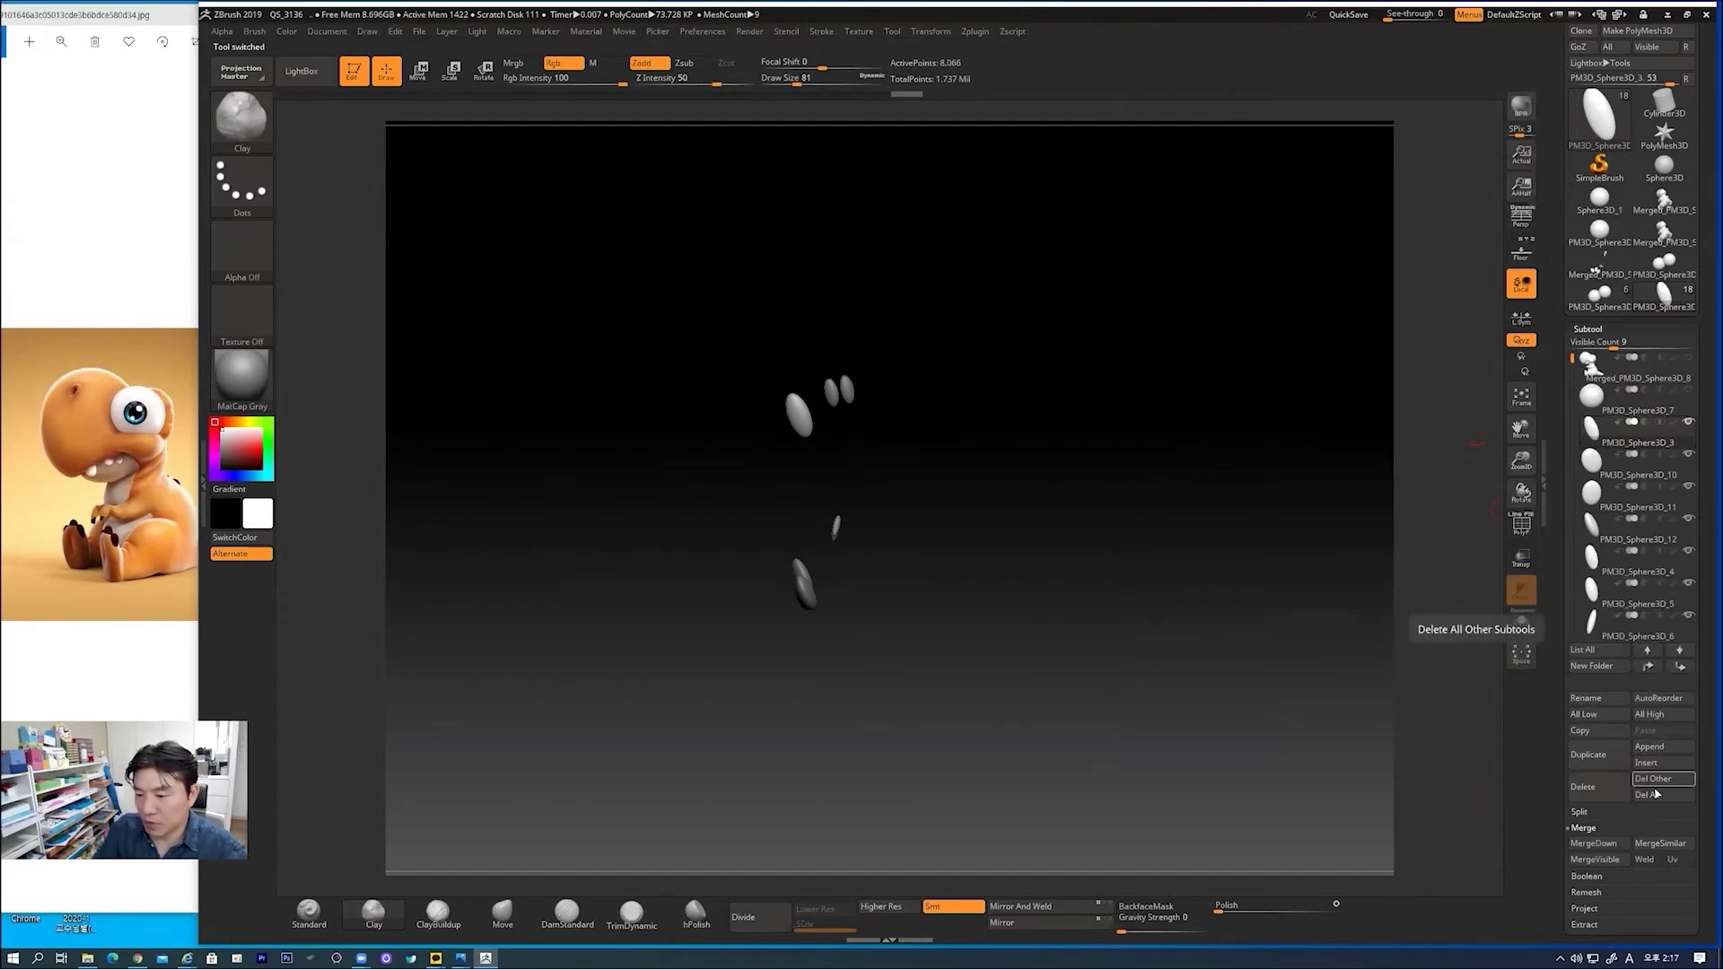
mouse_move(1606, 411)
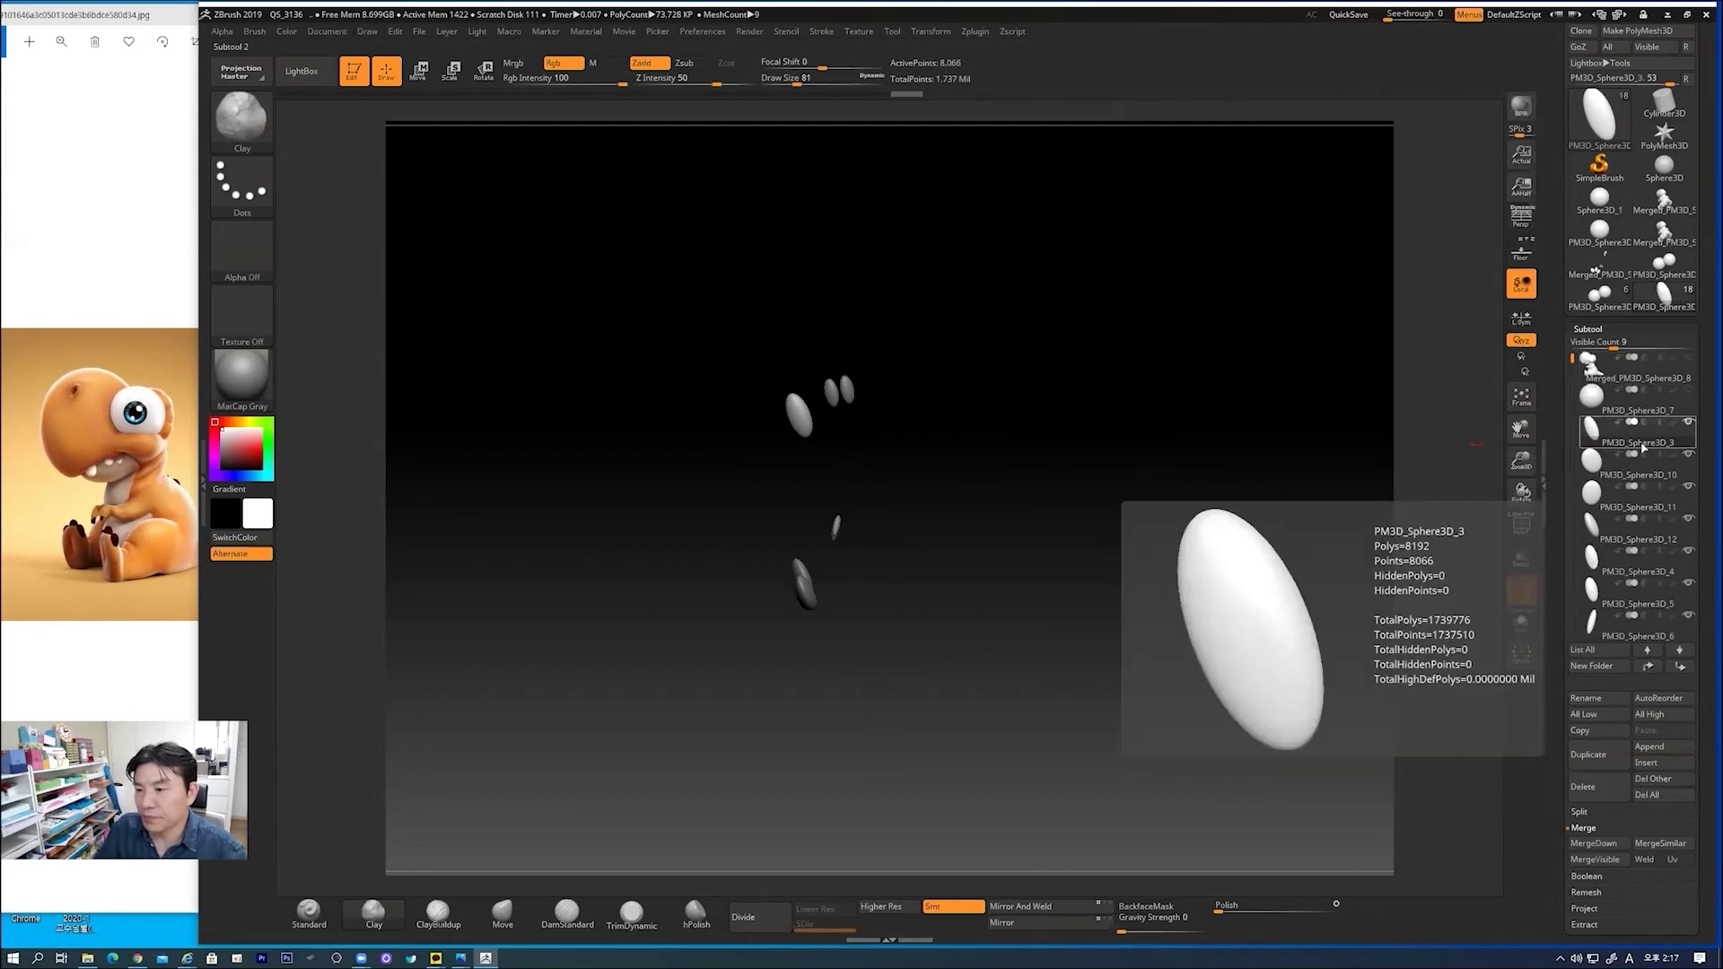
click(1608, 795)
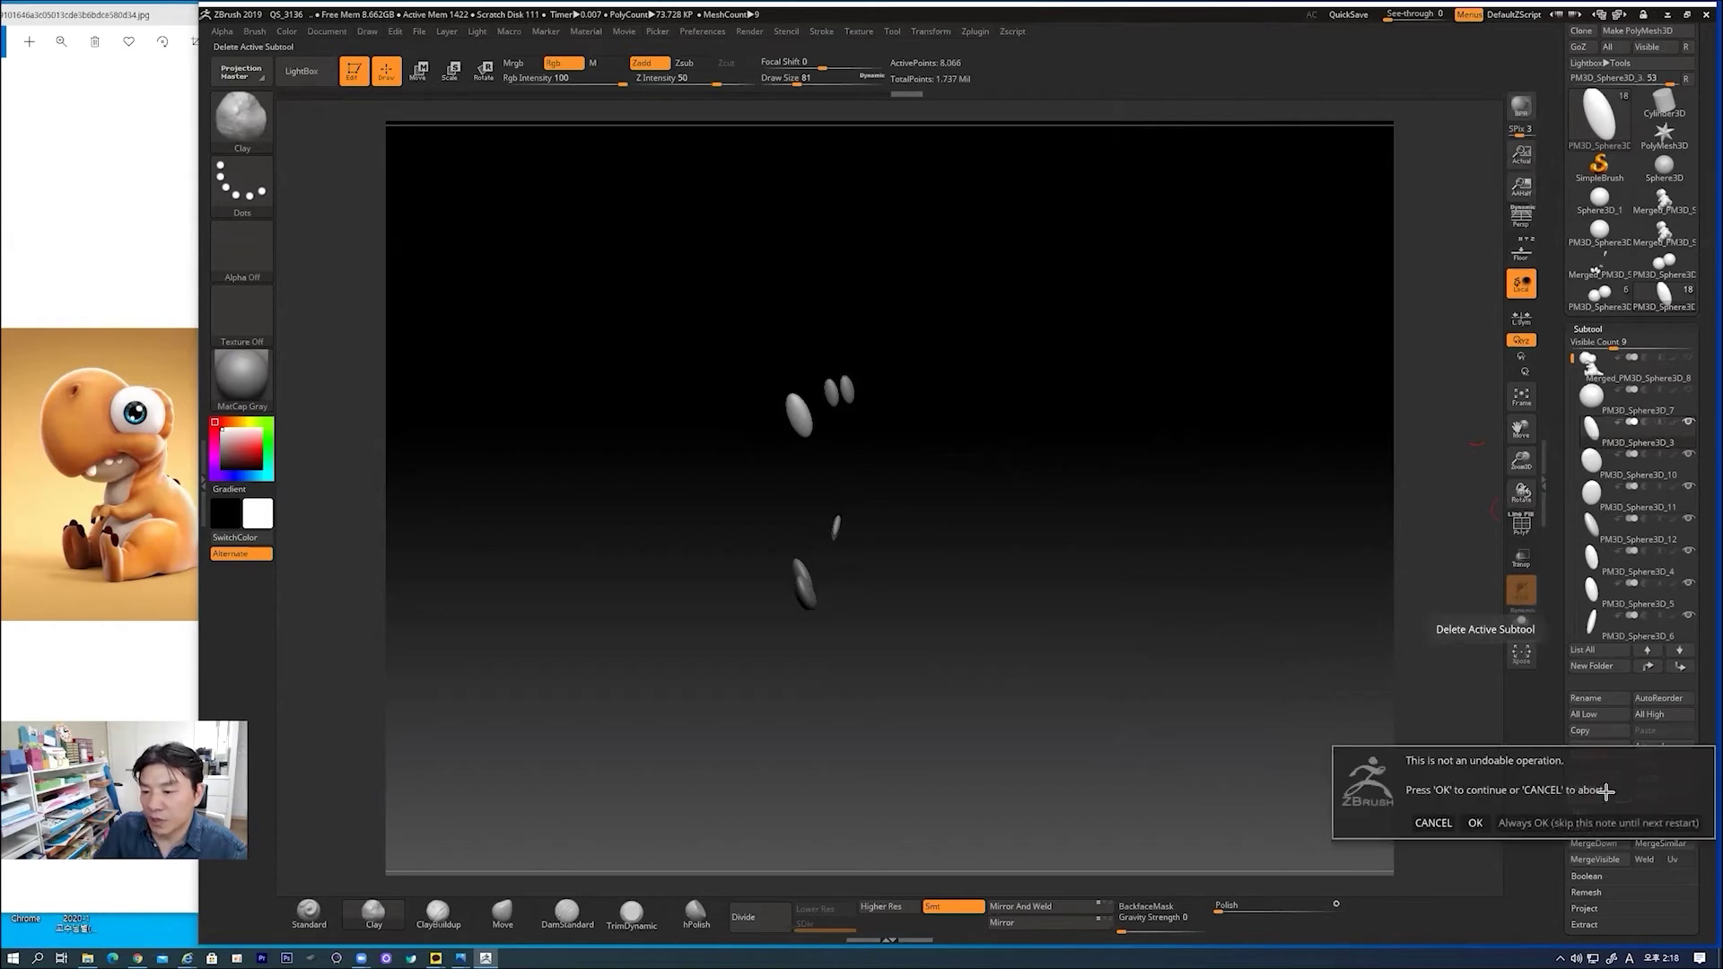
click(1475, 821)
click(1600, 788)
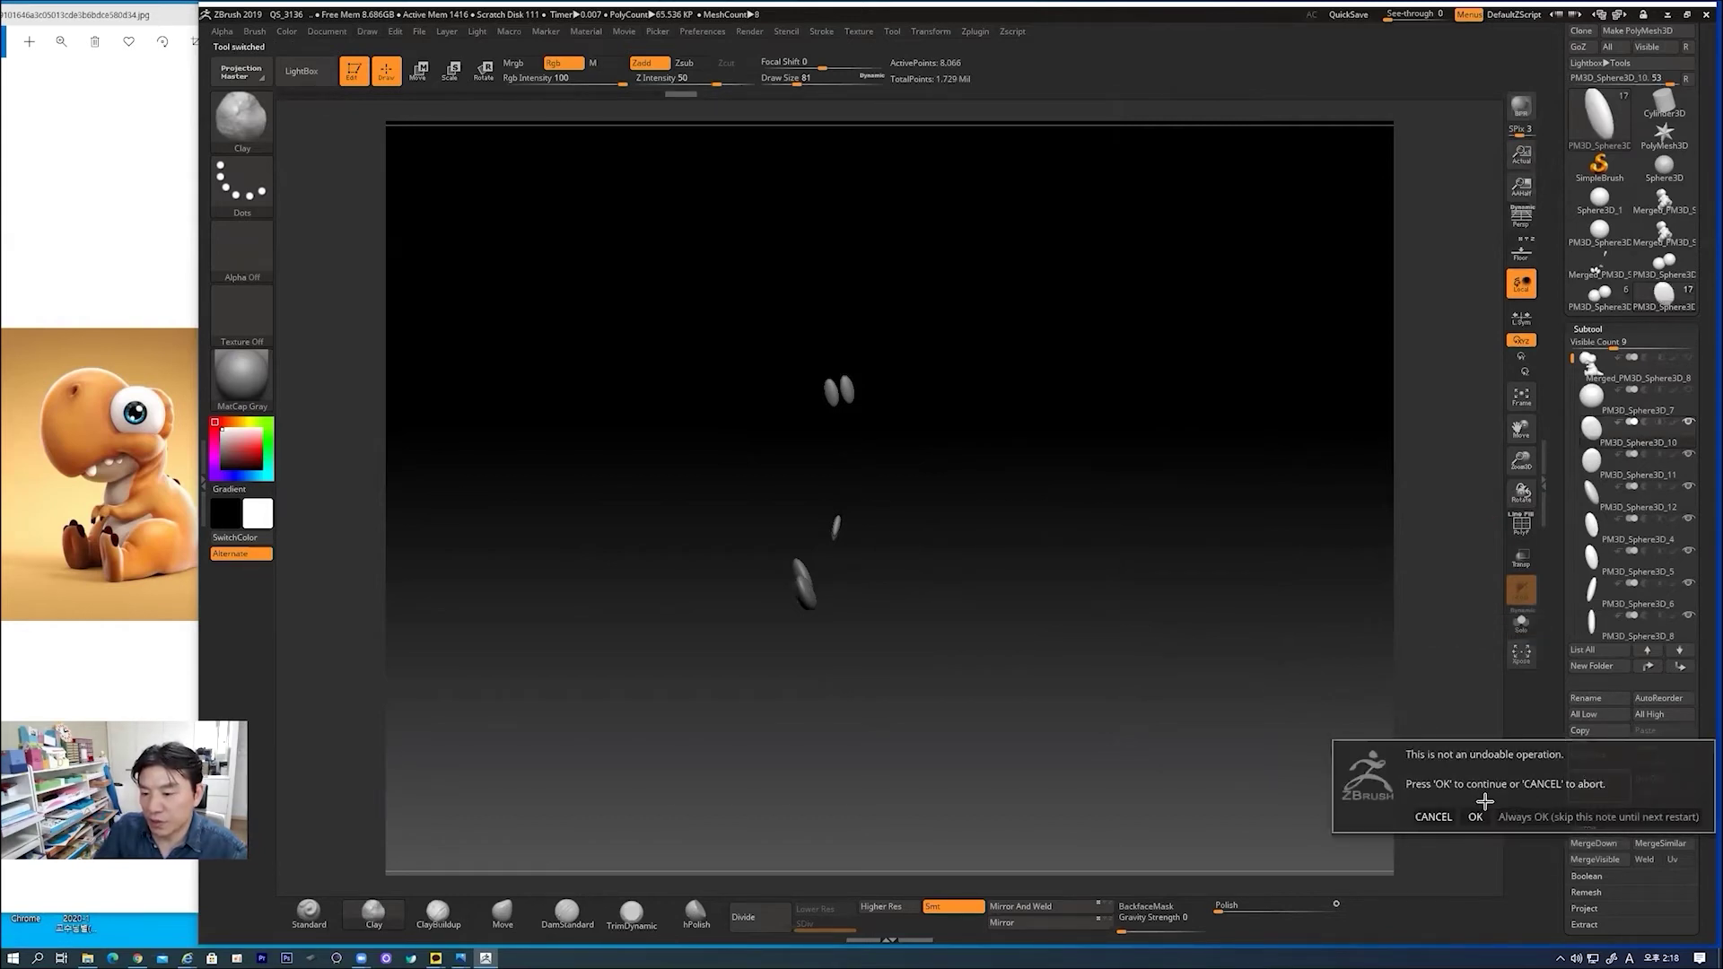
click(1475, 815)
click(1597, 794)
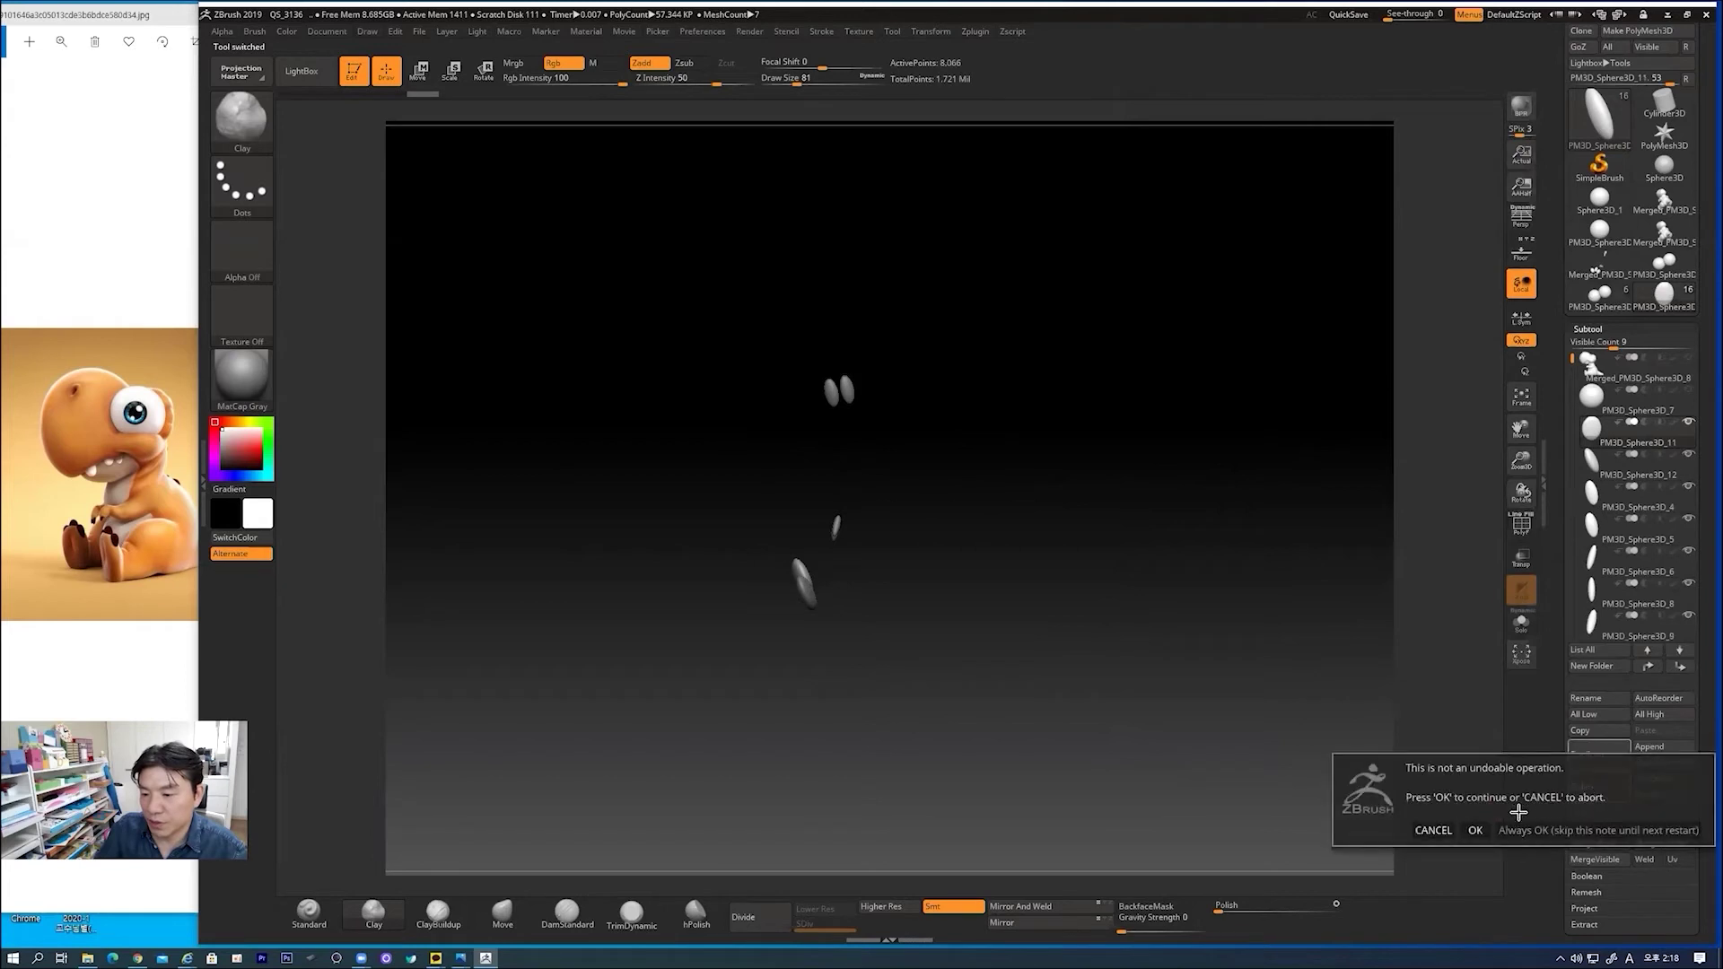
click(1472, 829)
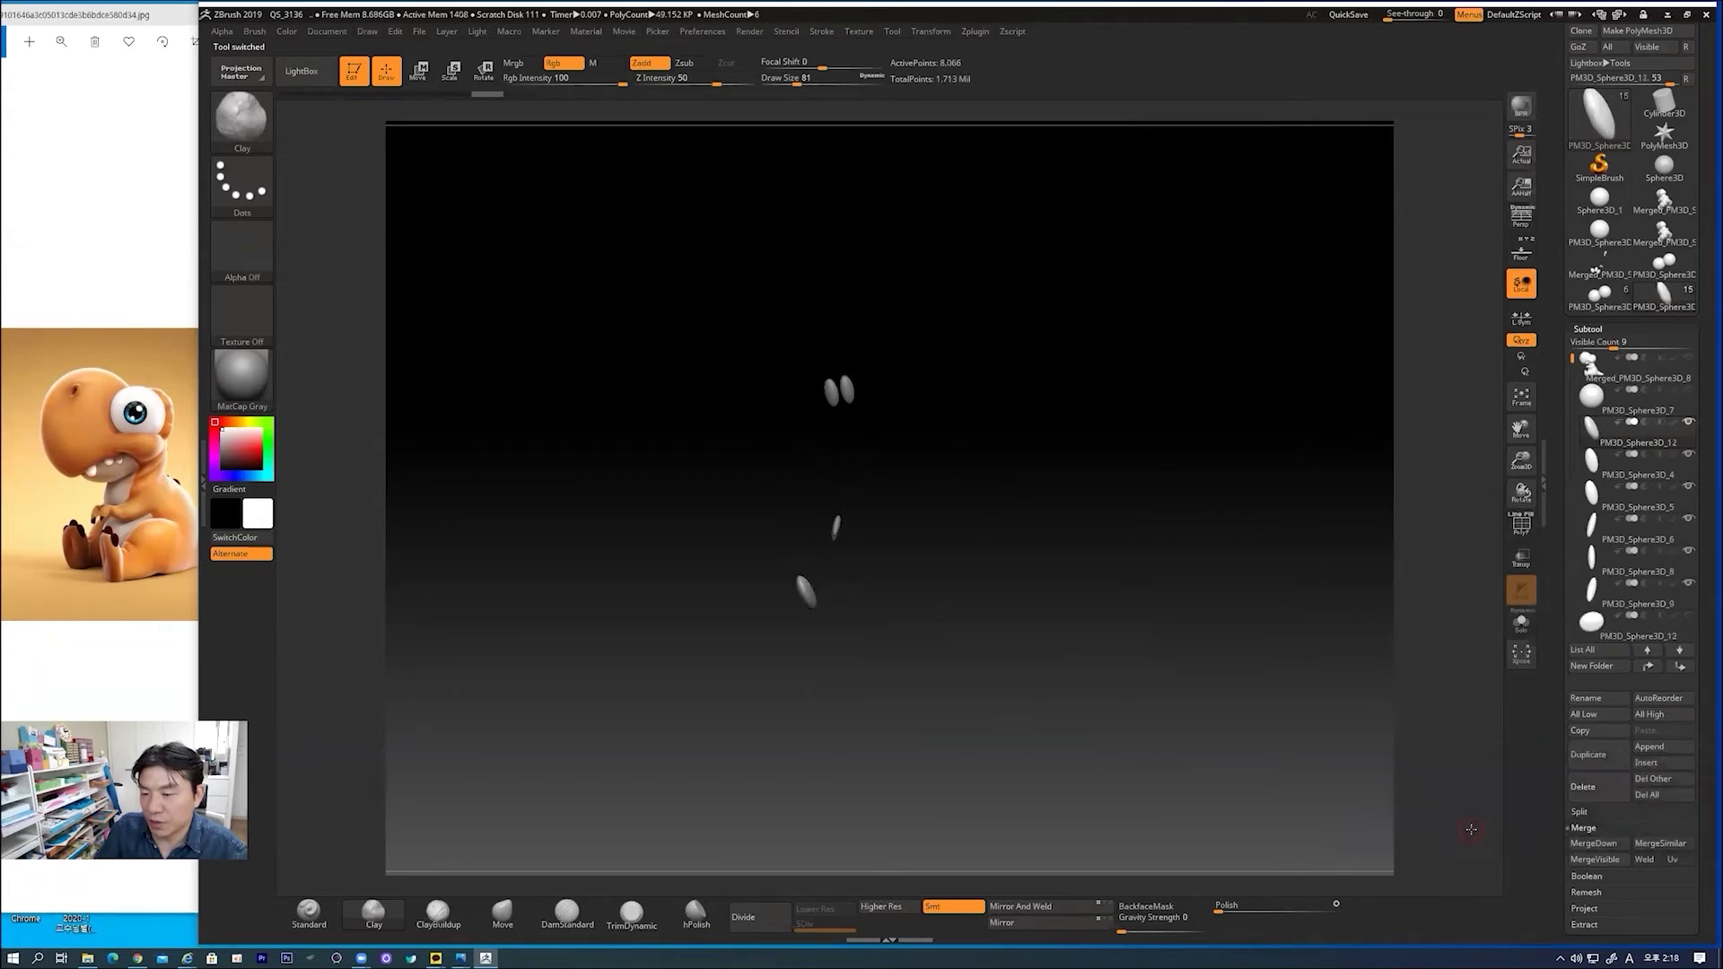
click(1591, 795)
click(1472, 821)
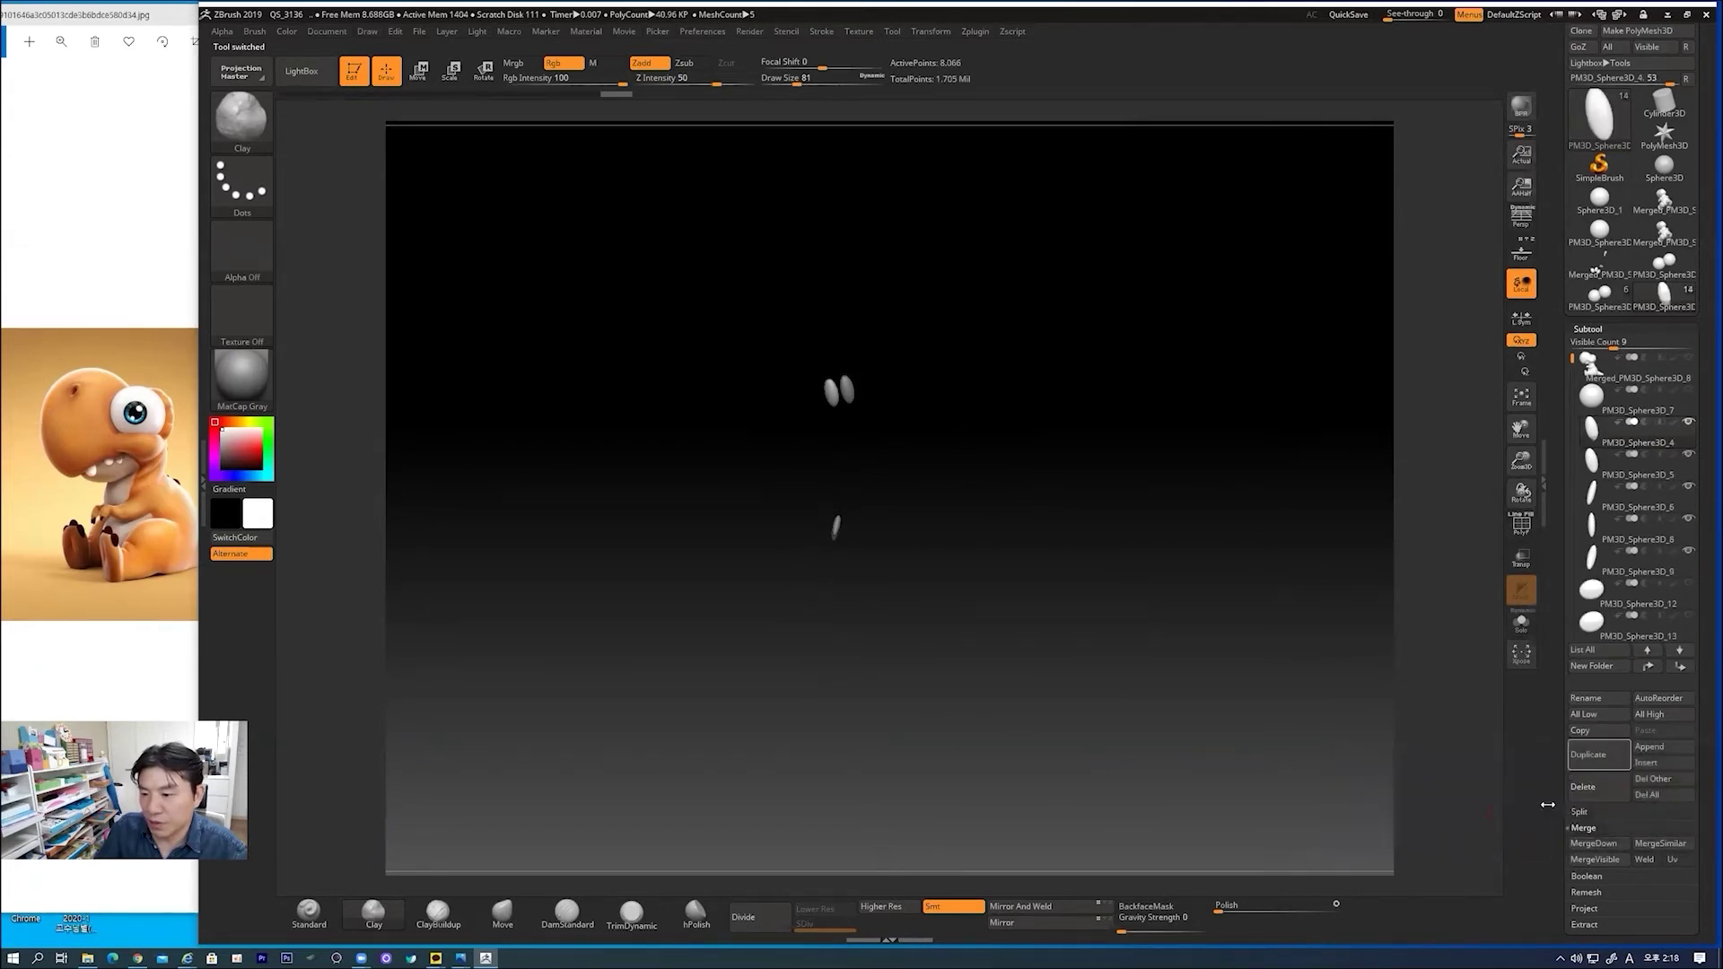
- Delete the two remaining tooth subtools, PM3D_Sphere3D_4 and PM3D_Sphere3D_5
click(1588, 789)
click(1476, 827)
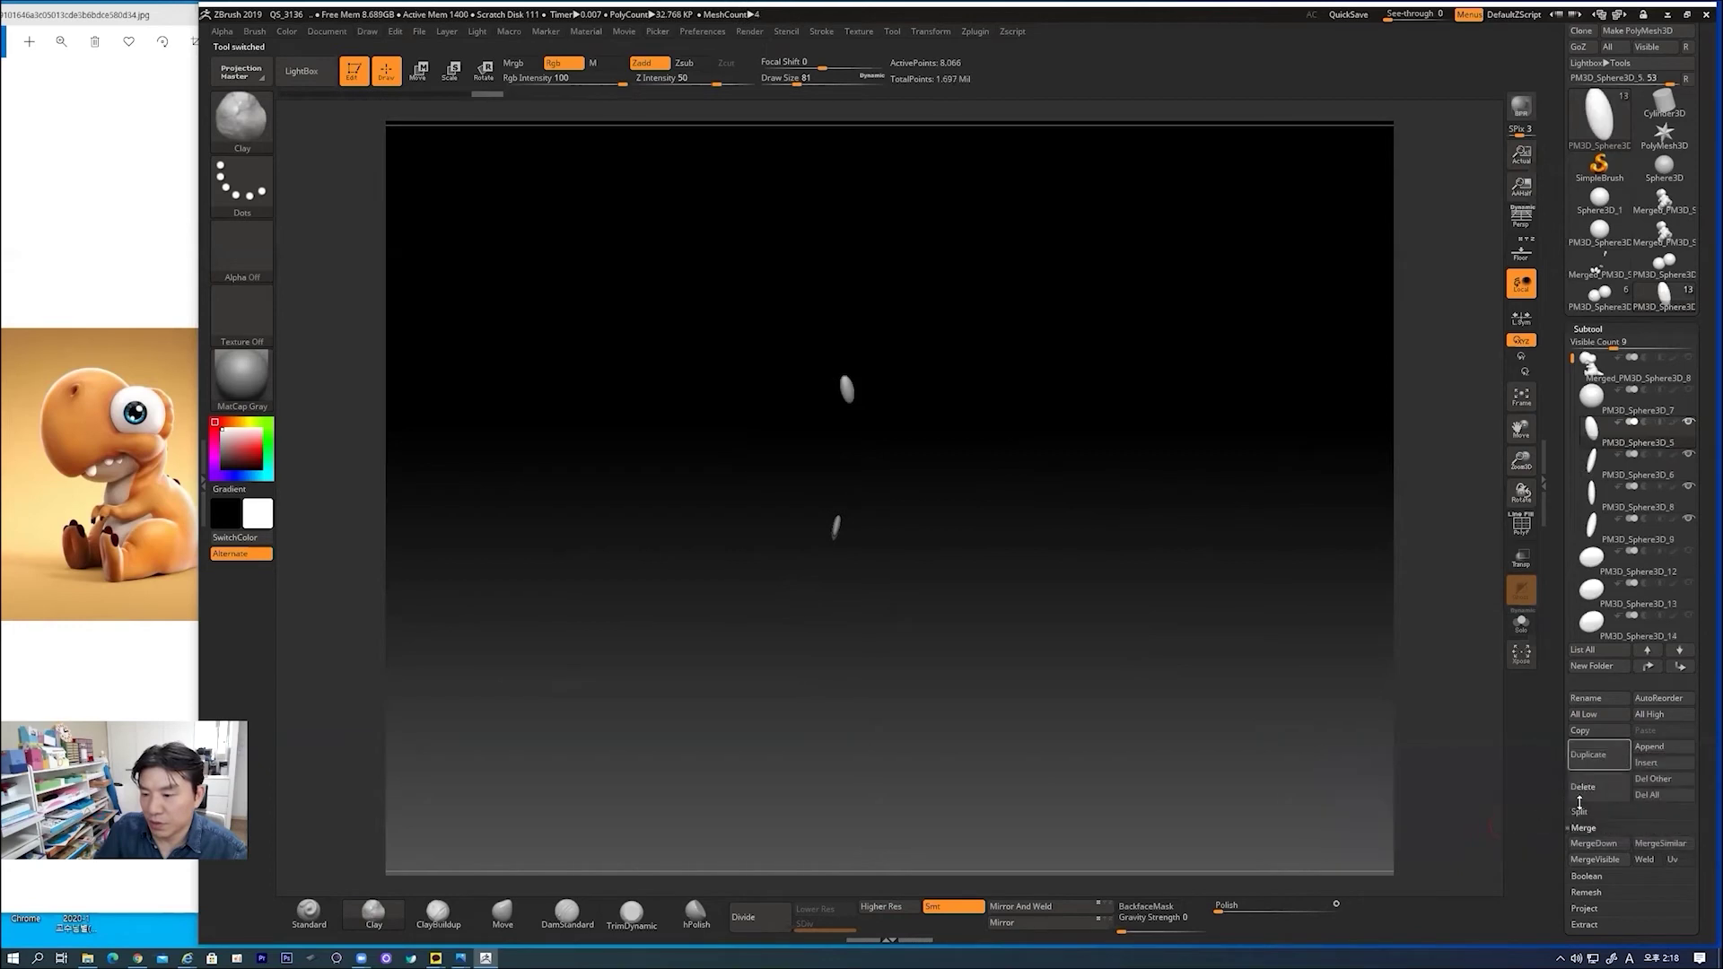
click(1584, 790)
click(1475, 821)
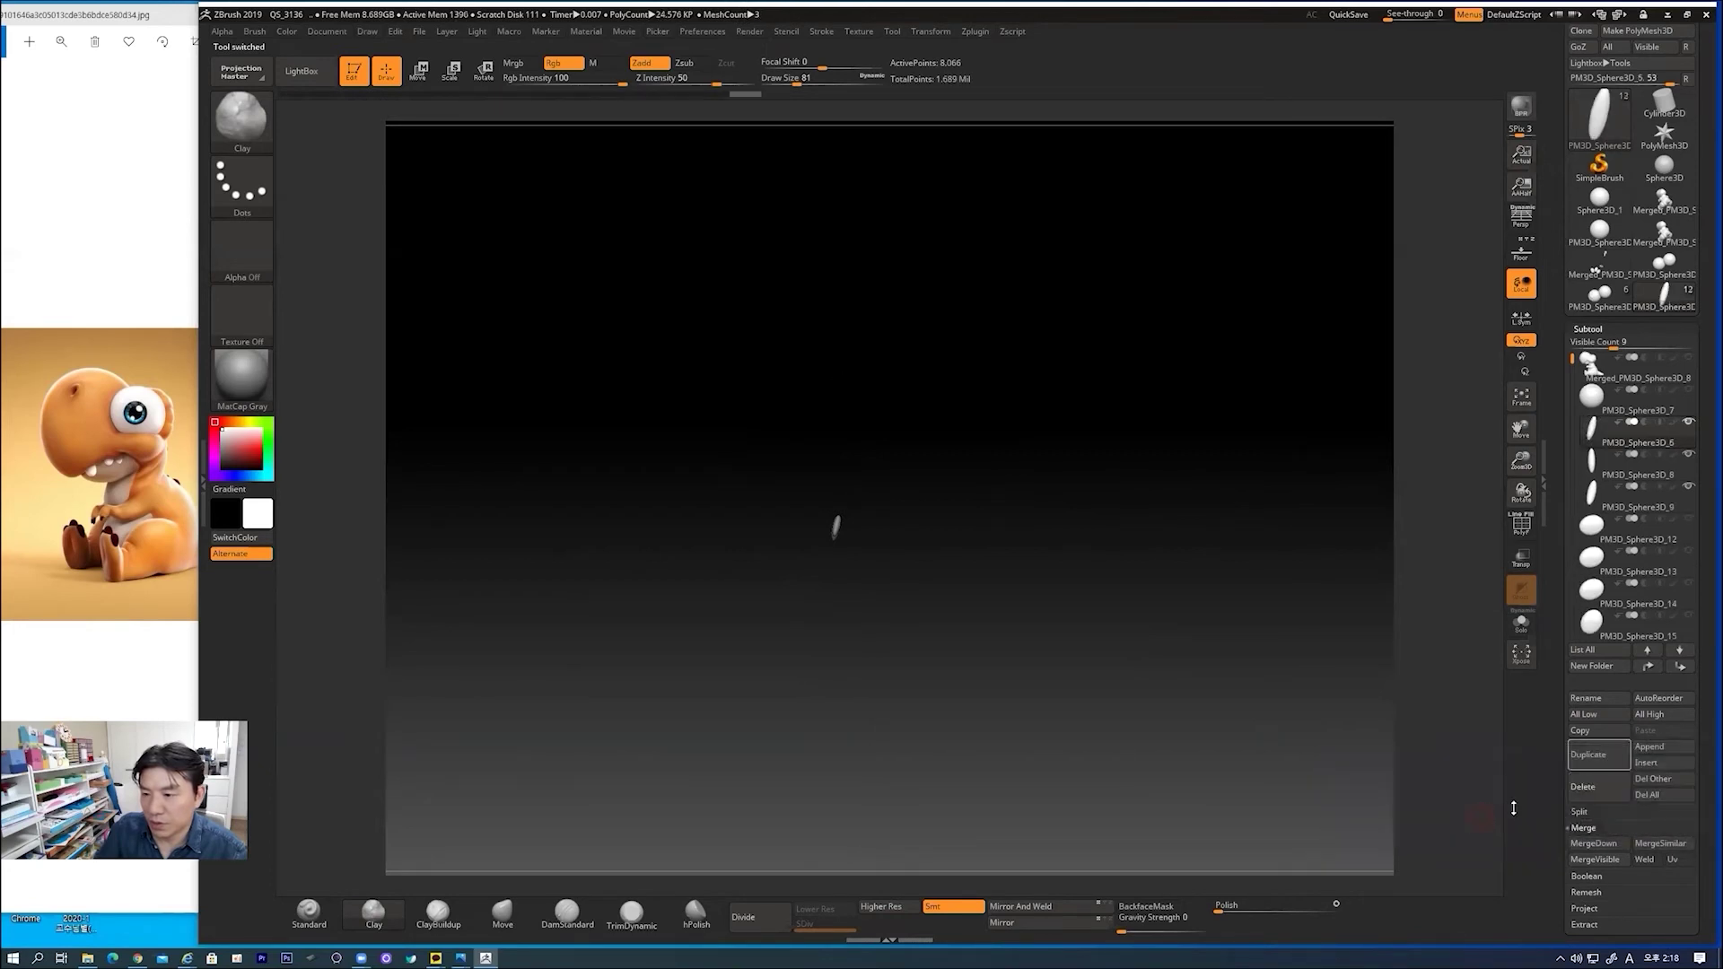
- Delete the three separate claw subtools PM3D_Sphere3D_6, PM3D_Sphere3D_8 and PM3D_Sphere3D_9 from the dinosaur tool
click(1583, 791)
click(1480, 819)
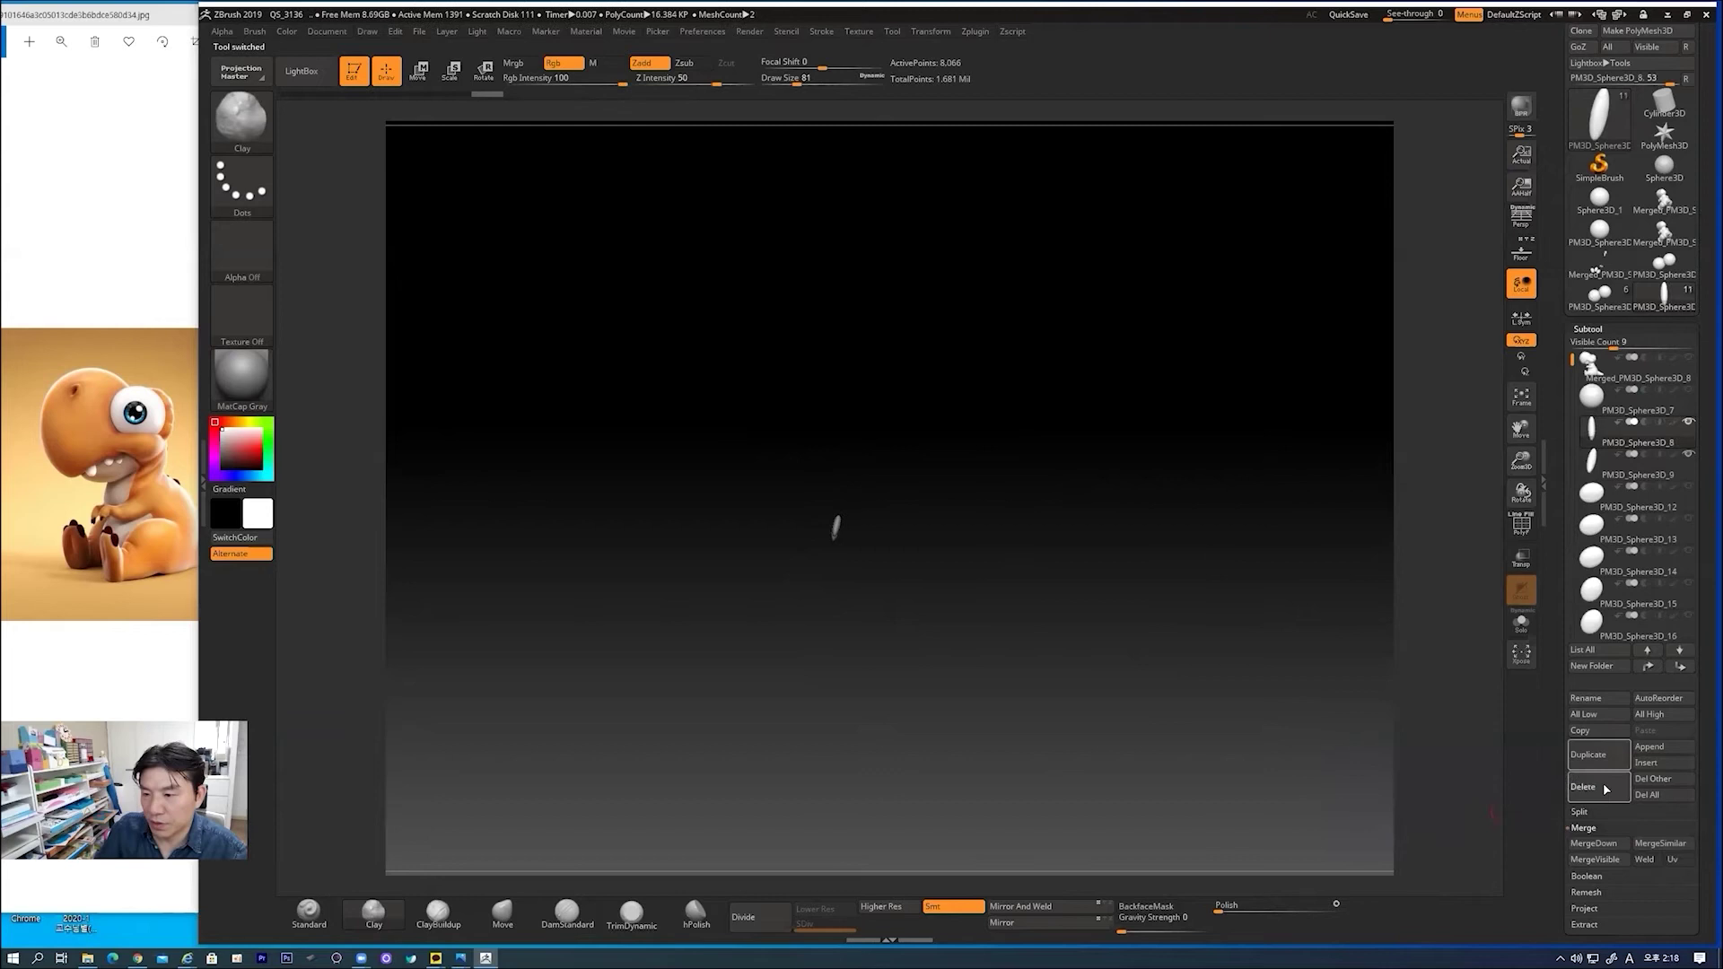
click(1584, 788)
click(1476, 825)
click(1585, 788)
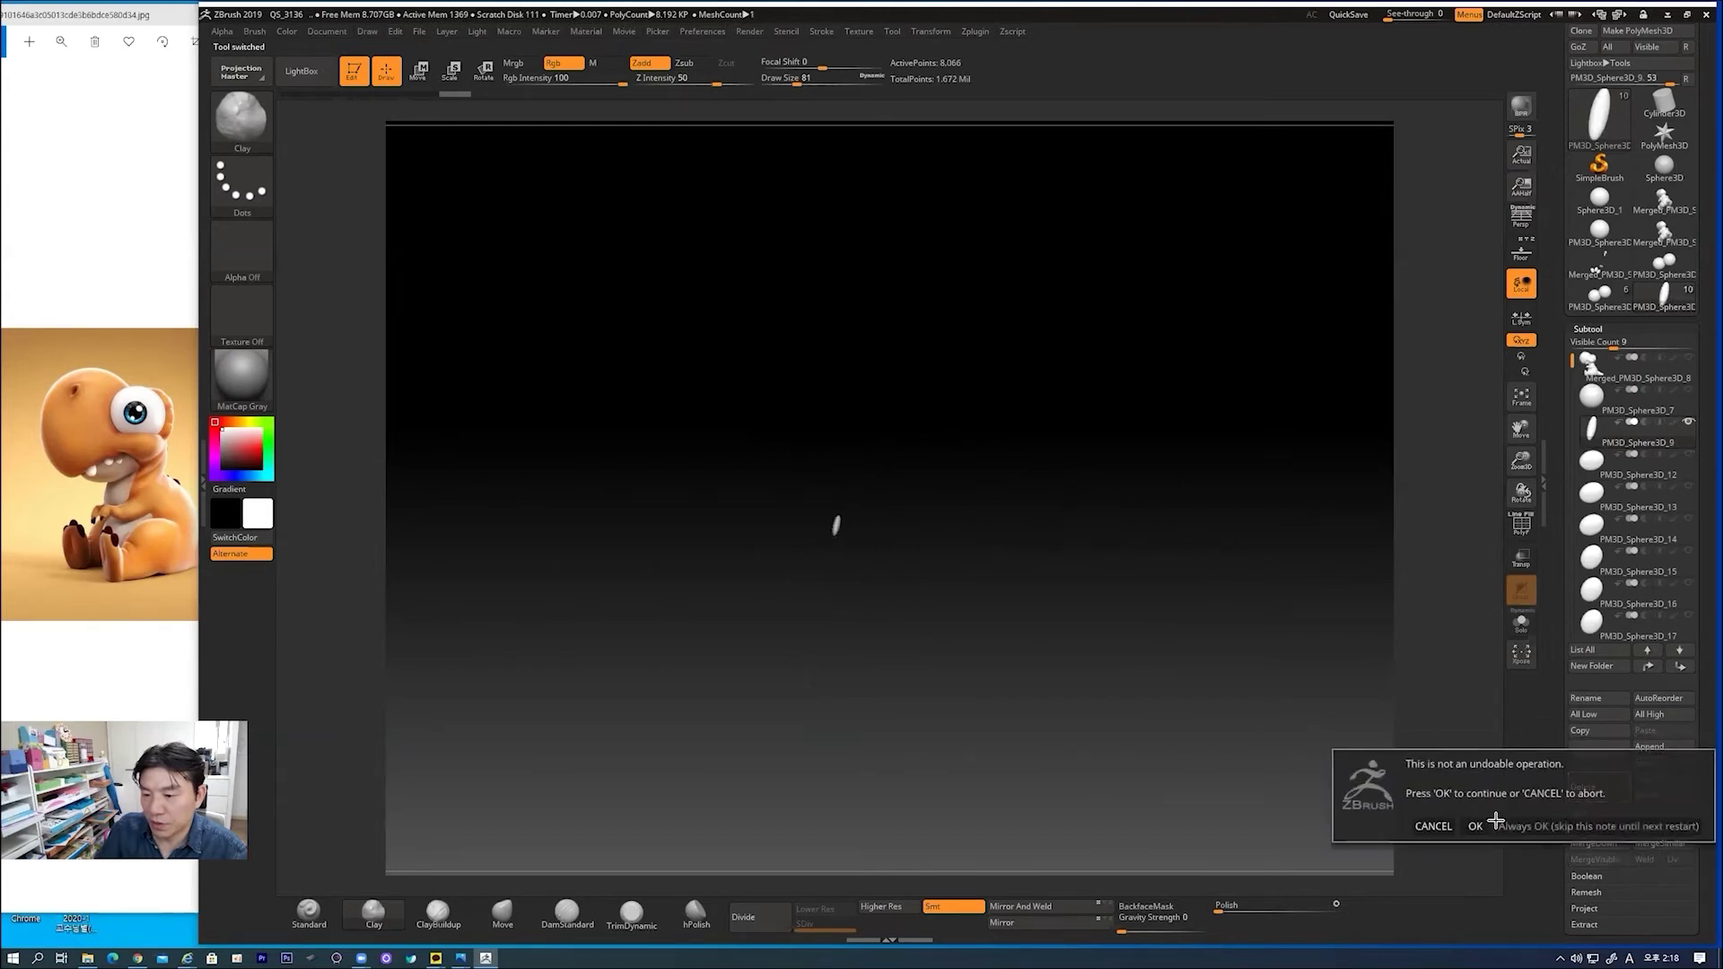
click(1474, 821)
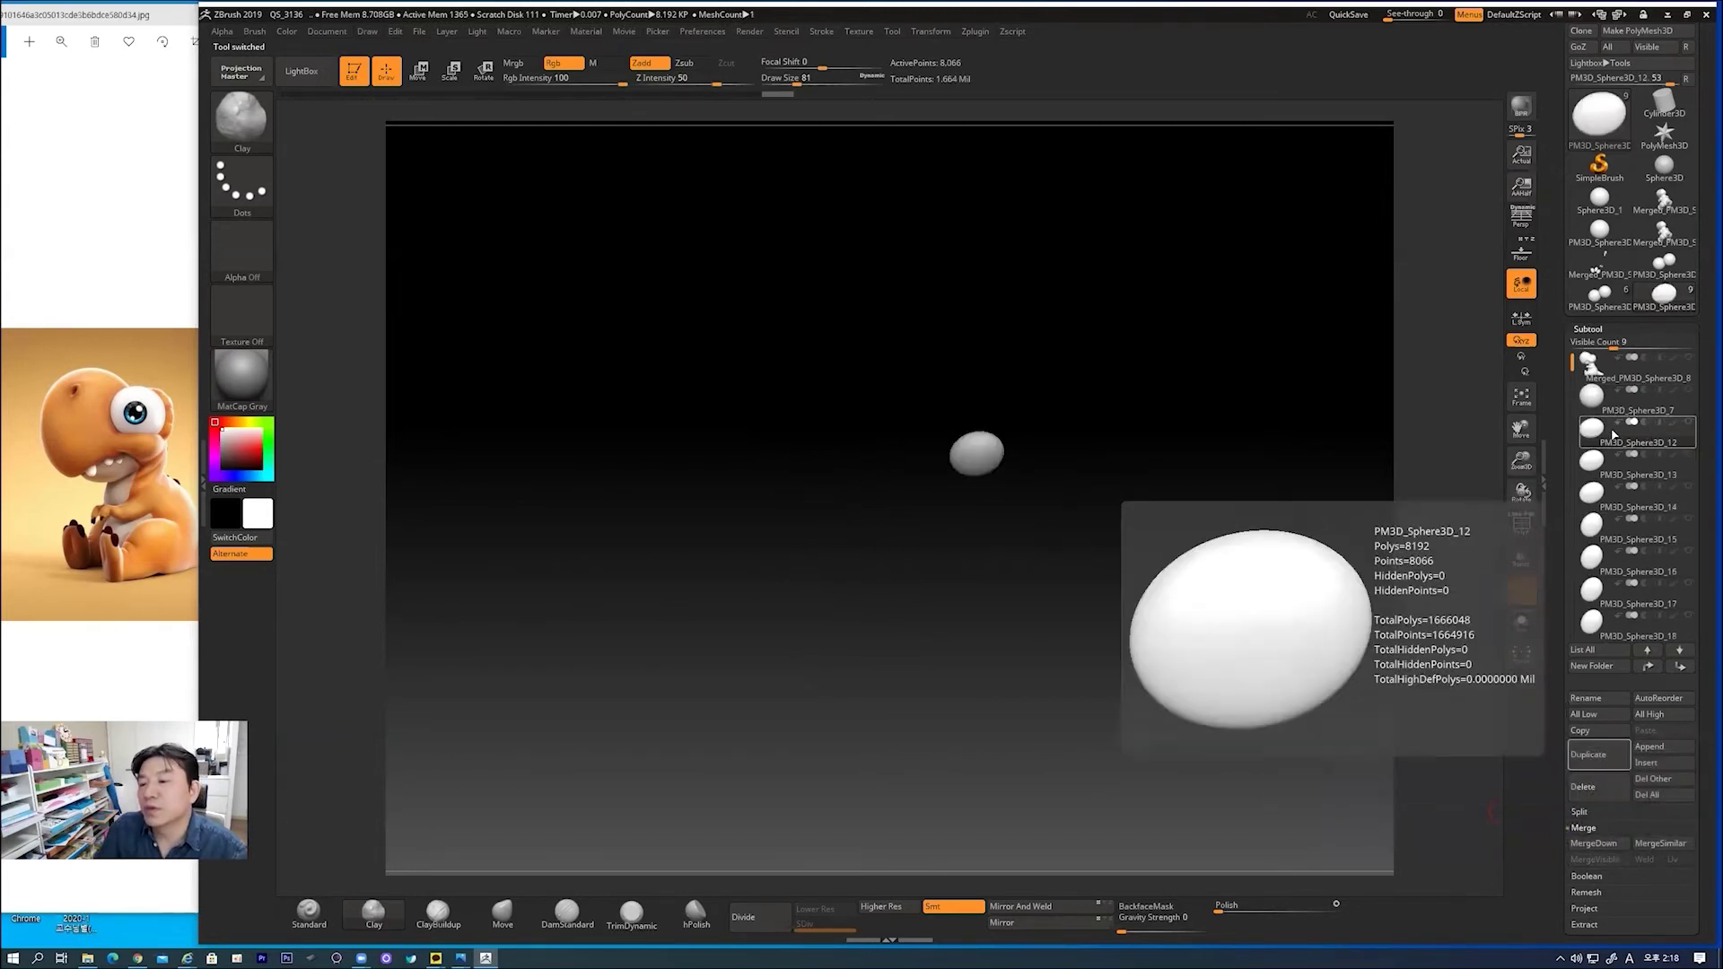
- Show all the back and tail spike subtools, PM3D_Sphere3D_12 to 18, and merge them into a new tool with MergeVisible
mouse_move(1618, 490)
mouse_move(1686, 474)
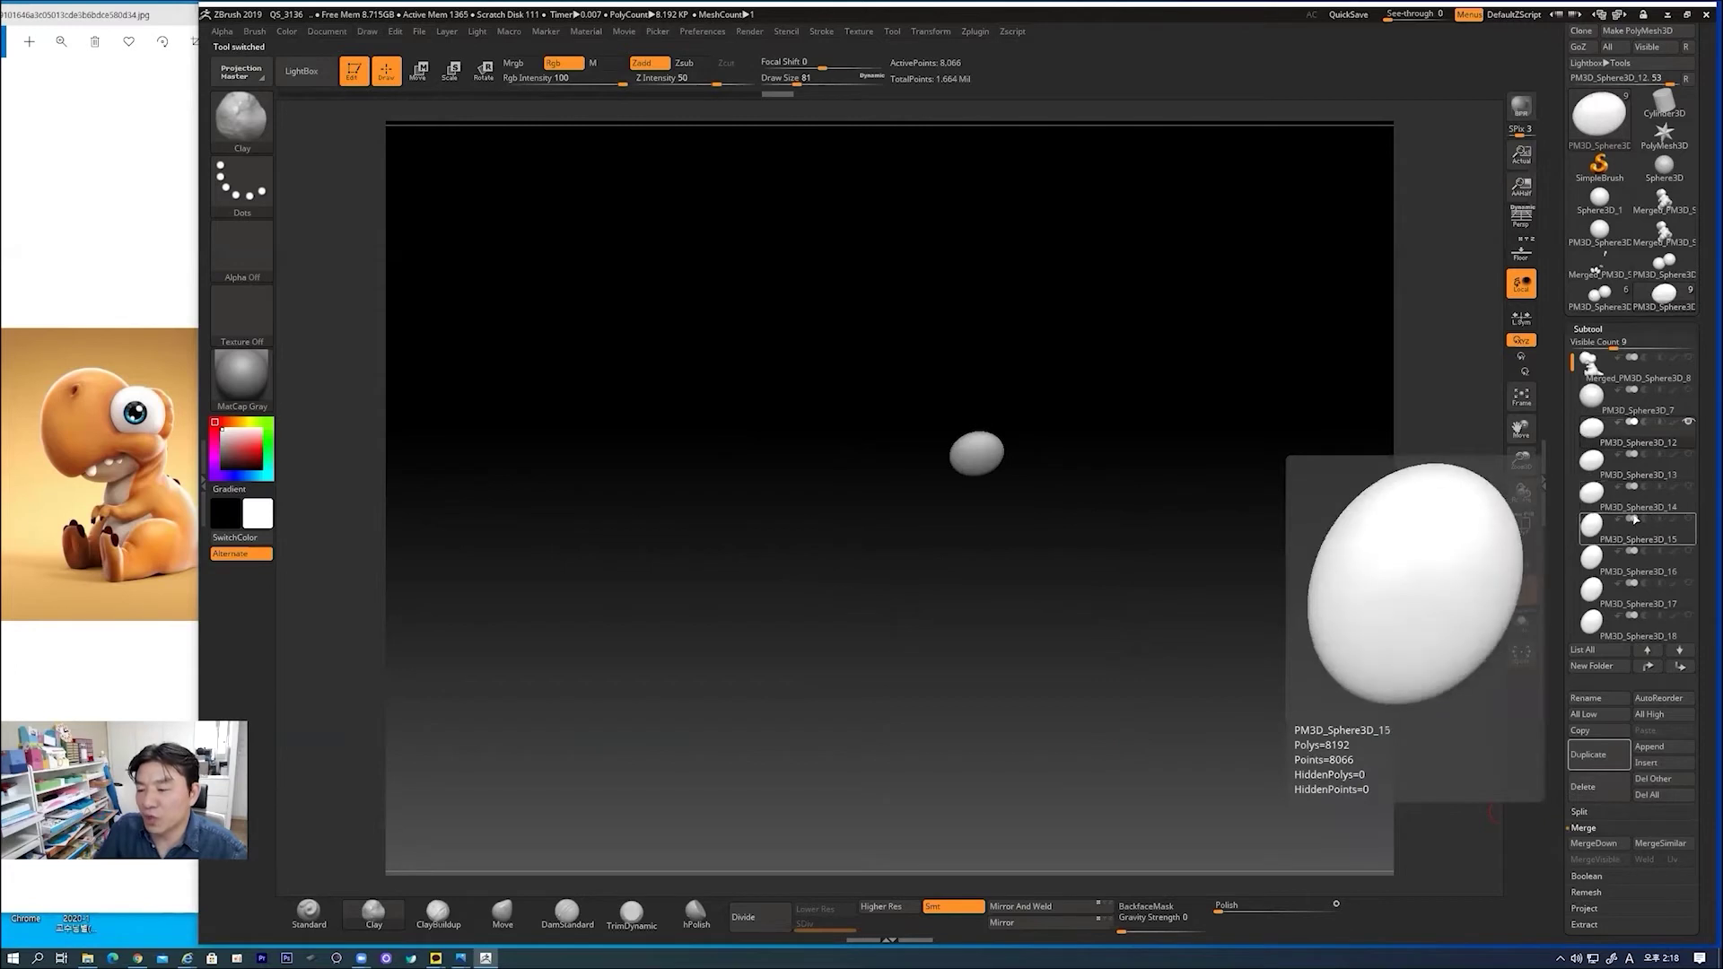
mouse_move(1687, 460)
mouse_down()
mouse_move(1690, 620)
mouse_move(1690, 453)
mouse_up()
click(1687, 454)
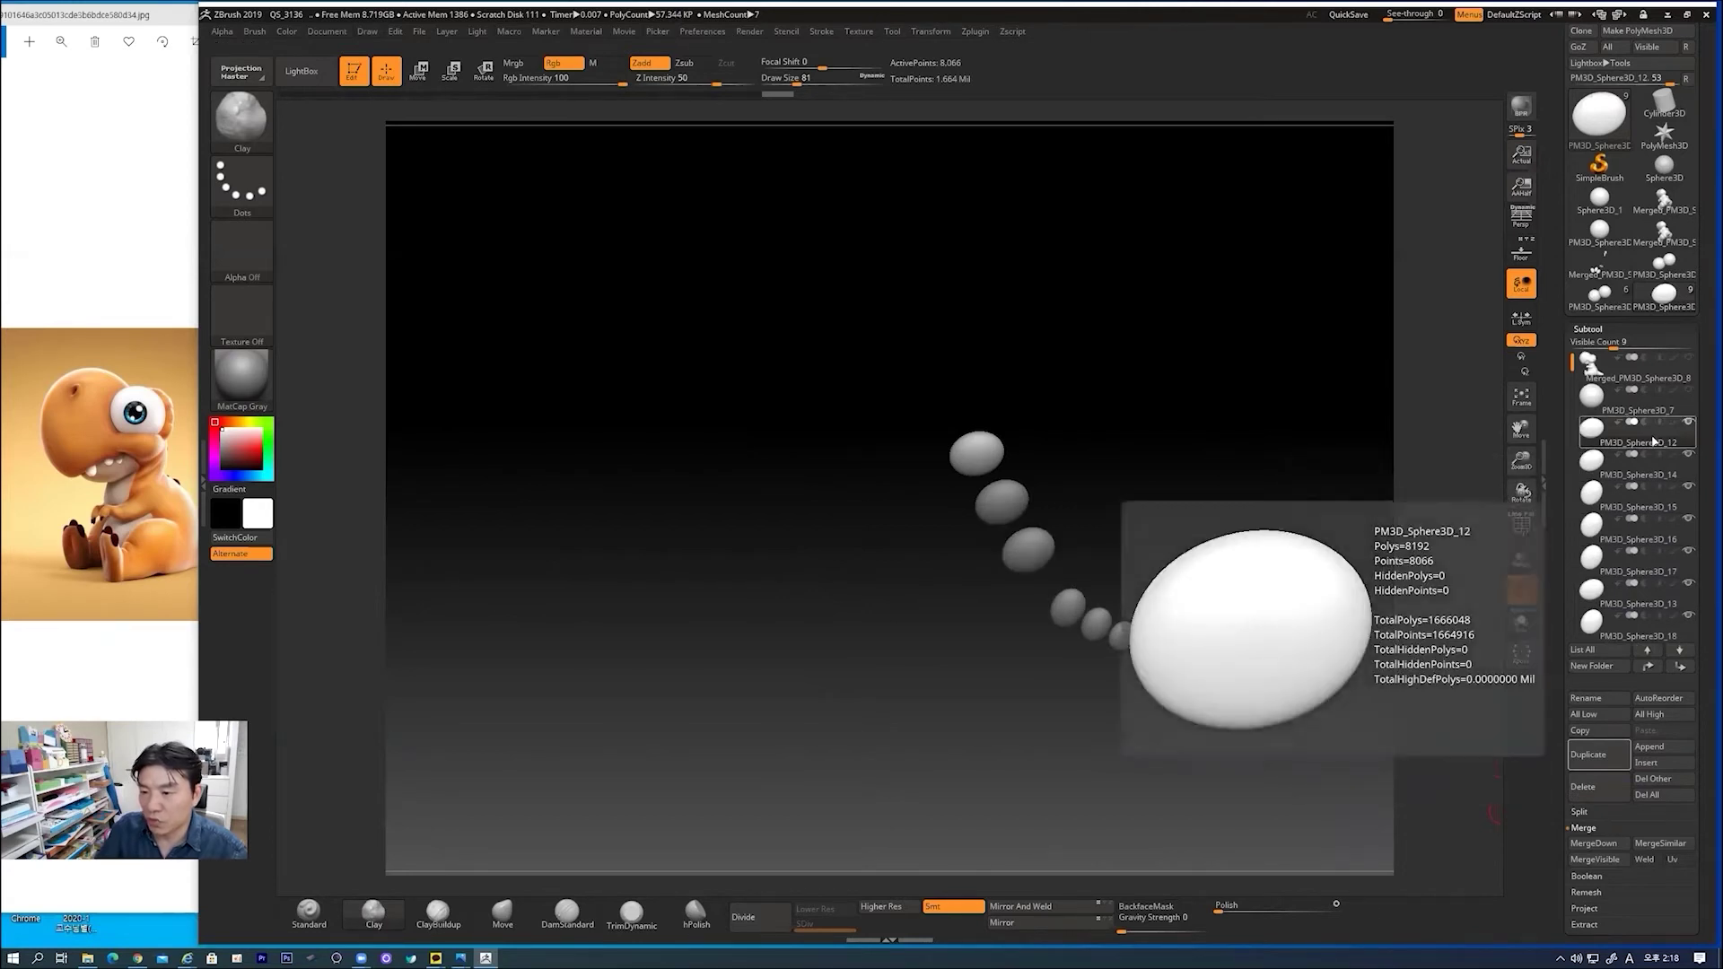
click(1594, 860)
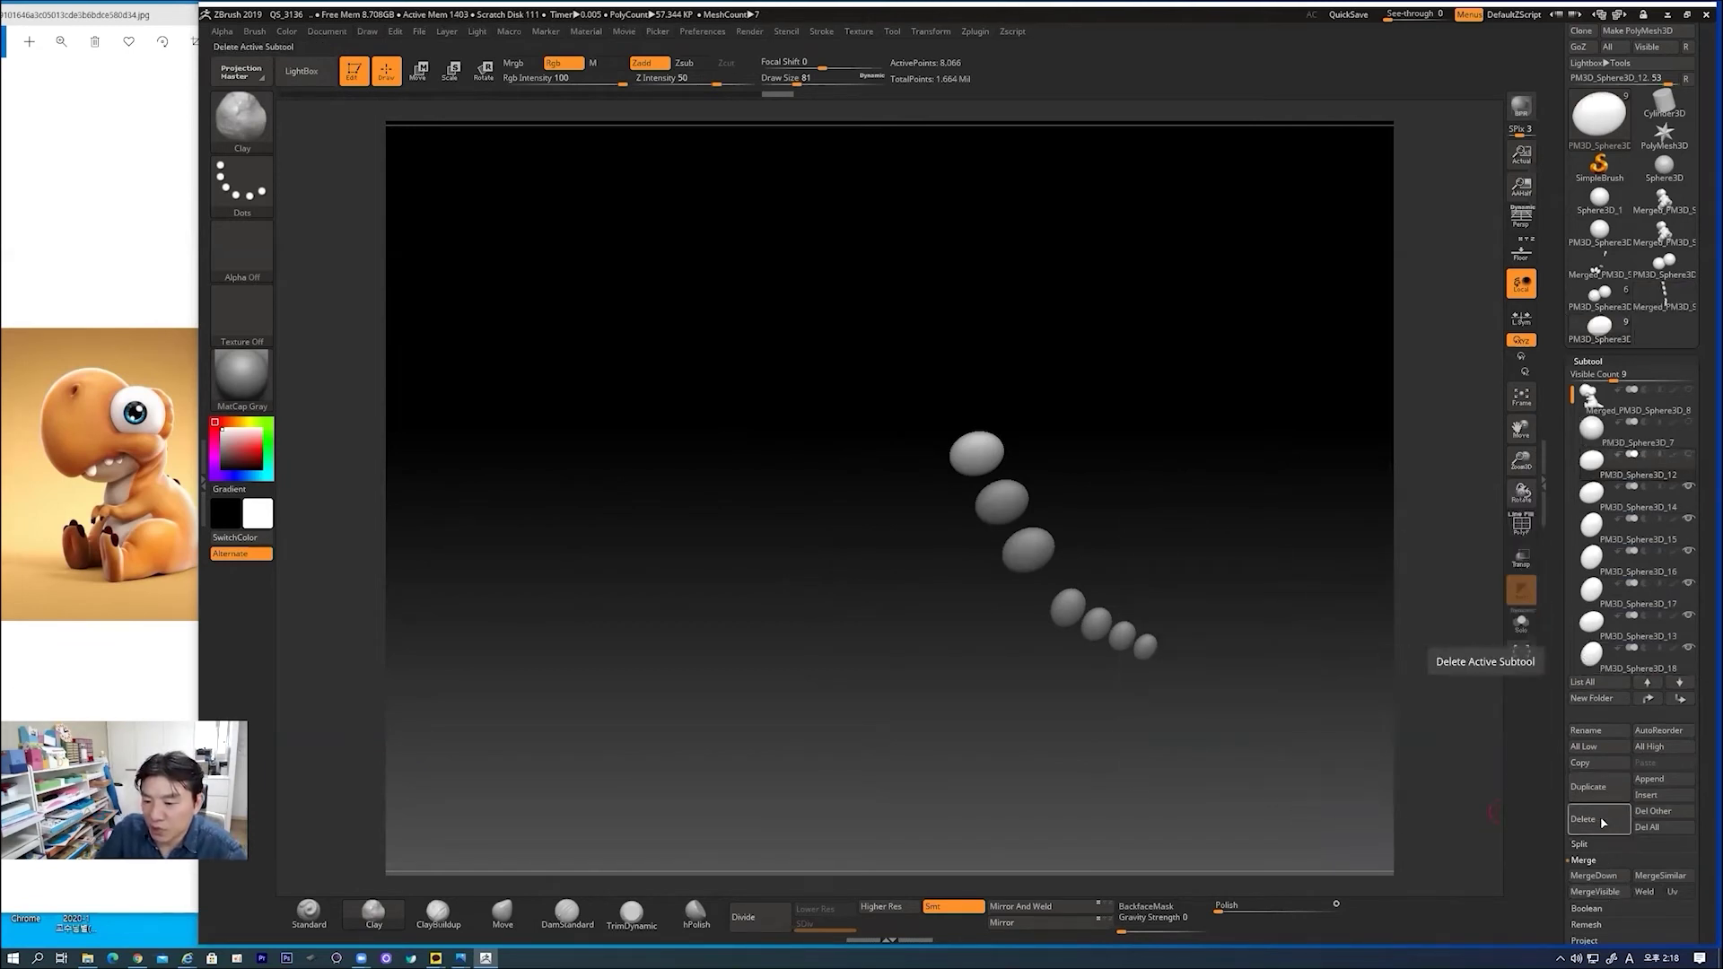
- Delete the seven individual back and tail spike subtools, PM3D_Sphere3D_12 to PM3D_Sphere3D_18, from the dinosaur tool
click(1587, 818)
click(1472, 850)
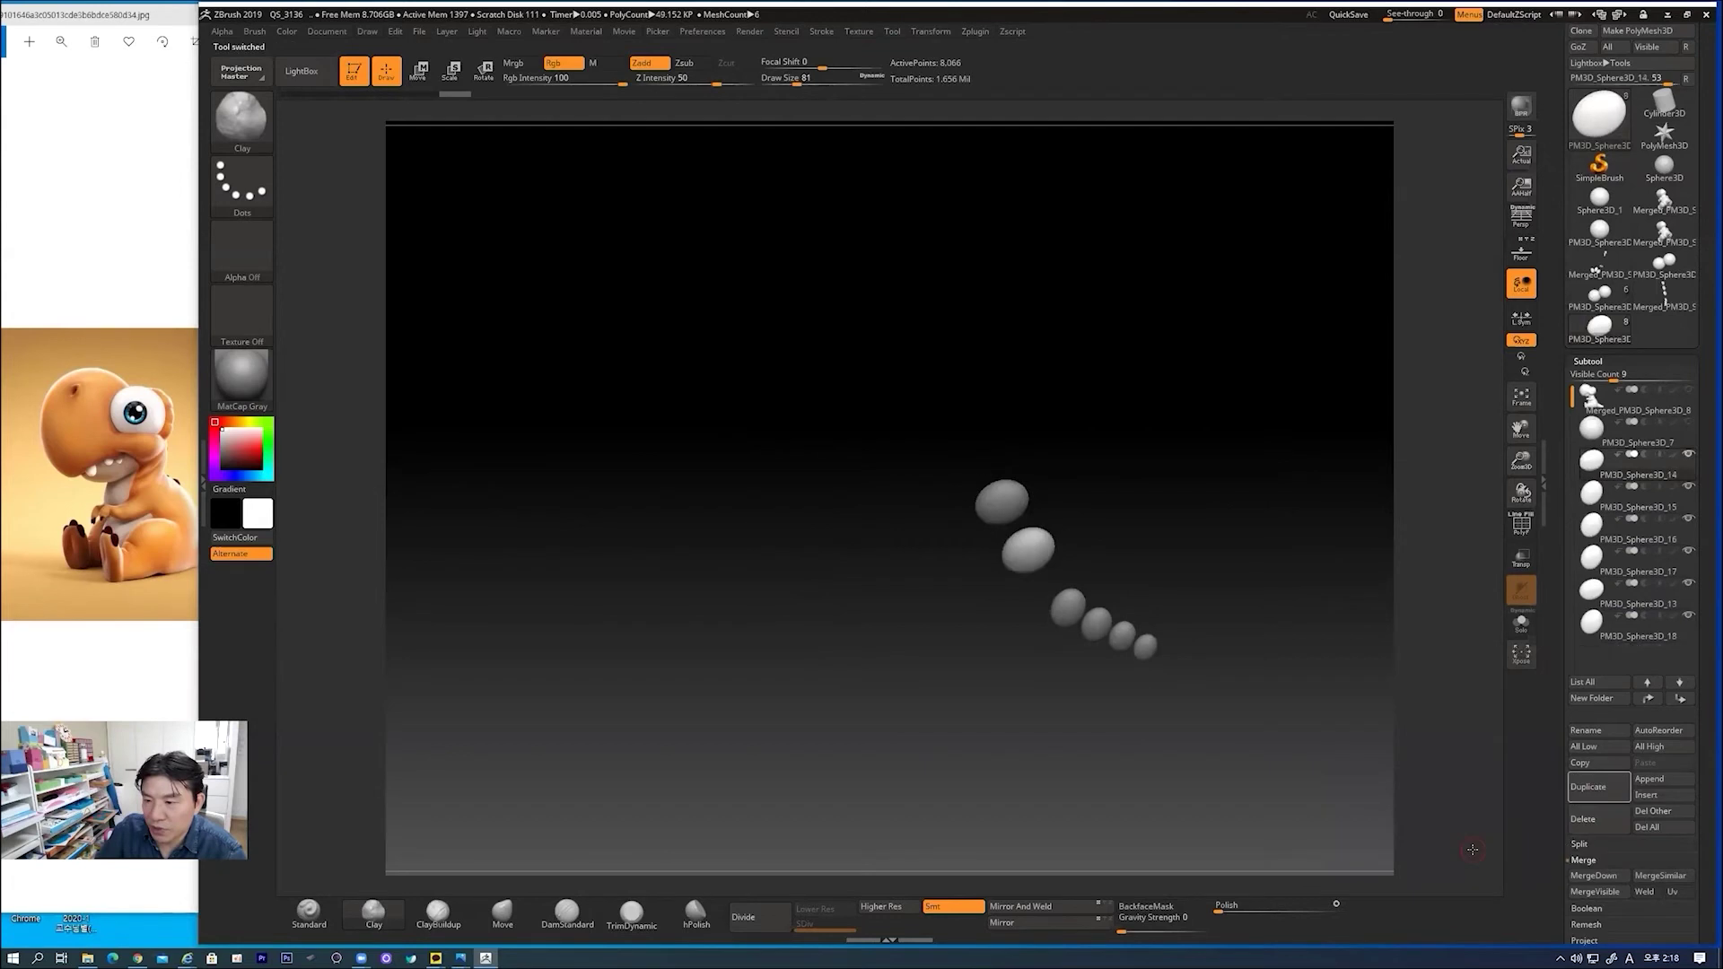
click(1582, 818)
click(1478, 849)
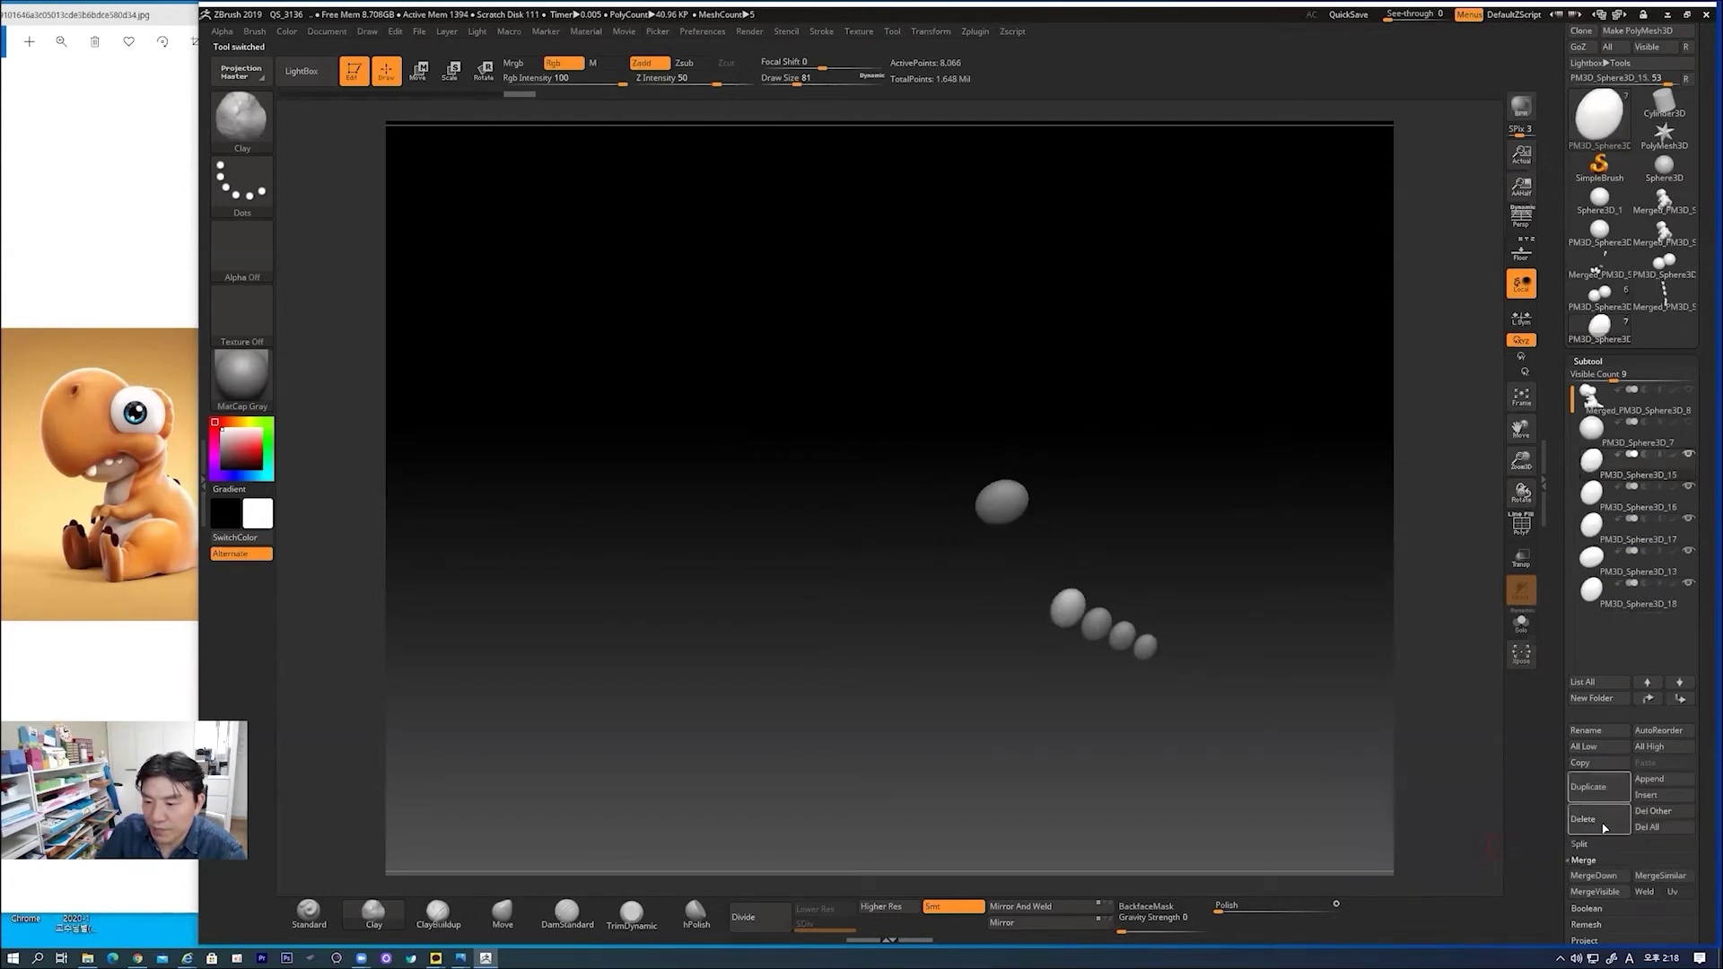
click(1582, 818)
click(1476, 849)
click(1585, 824)
click(1476, 851)
click(1583, 818)
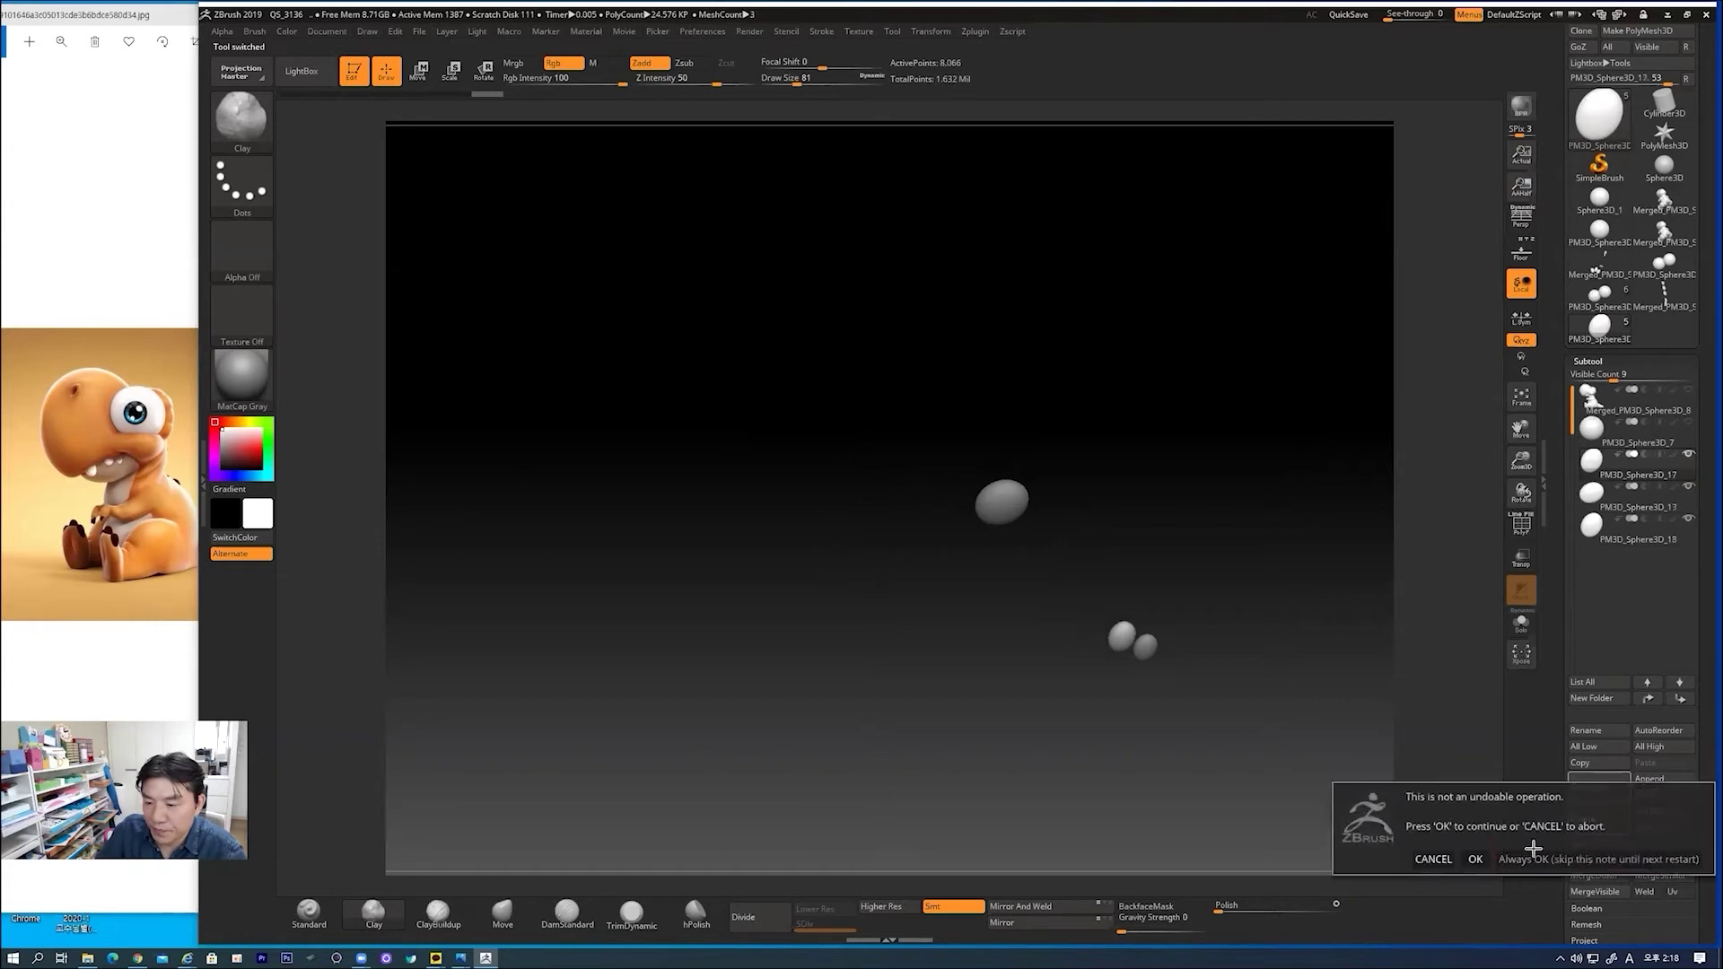
click(1476, 859)
click(1582, 818)
click(1478, 853)
click(1583, 818)
click(1474, 853)
- Append the merged teeth and claws tool and the merged spikes tool as subtools, and show the dinosaur body again
click(1649, 779)
click(1199, 756)
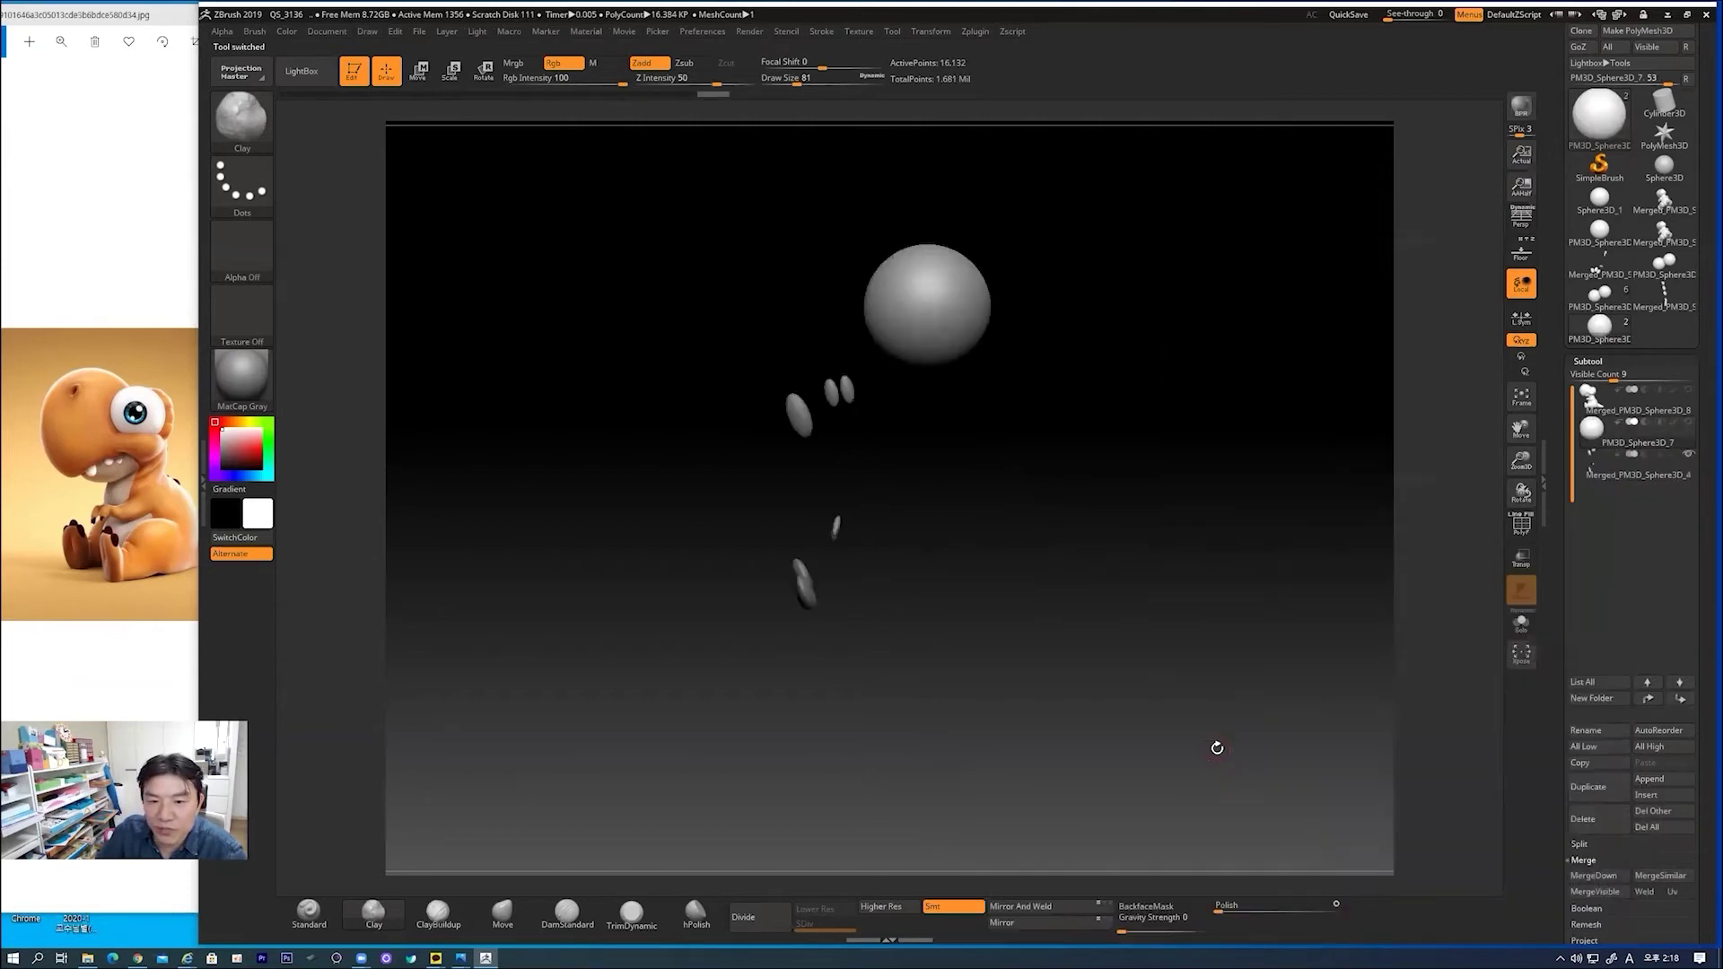
click(1649, 778)
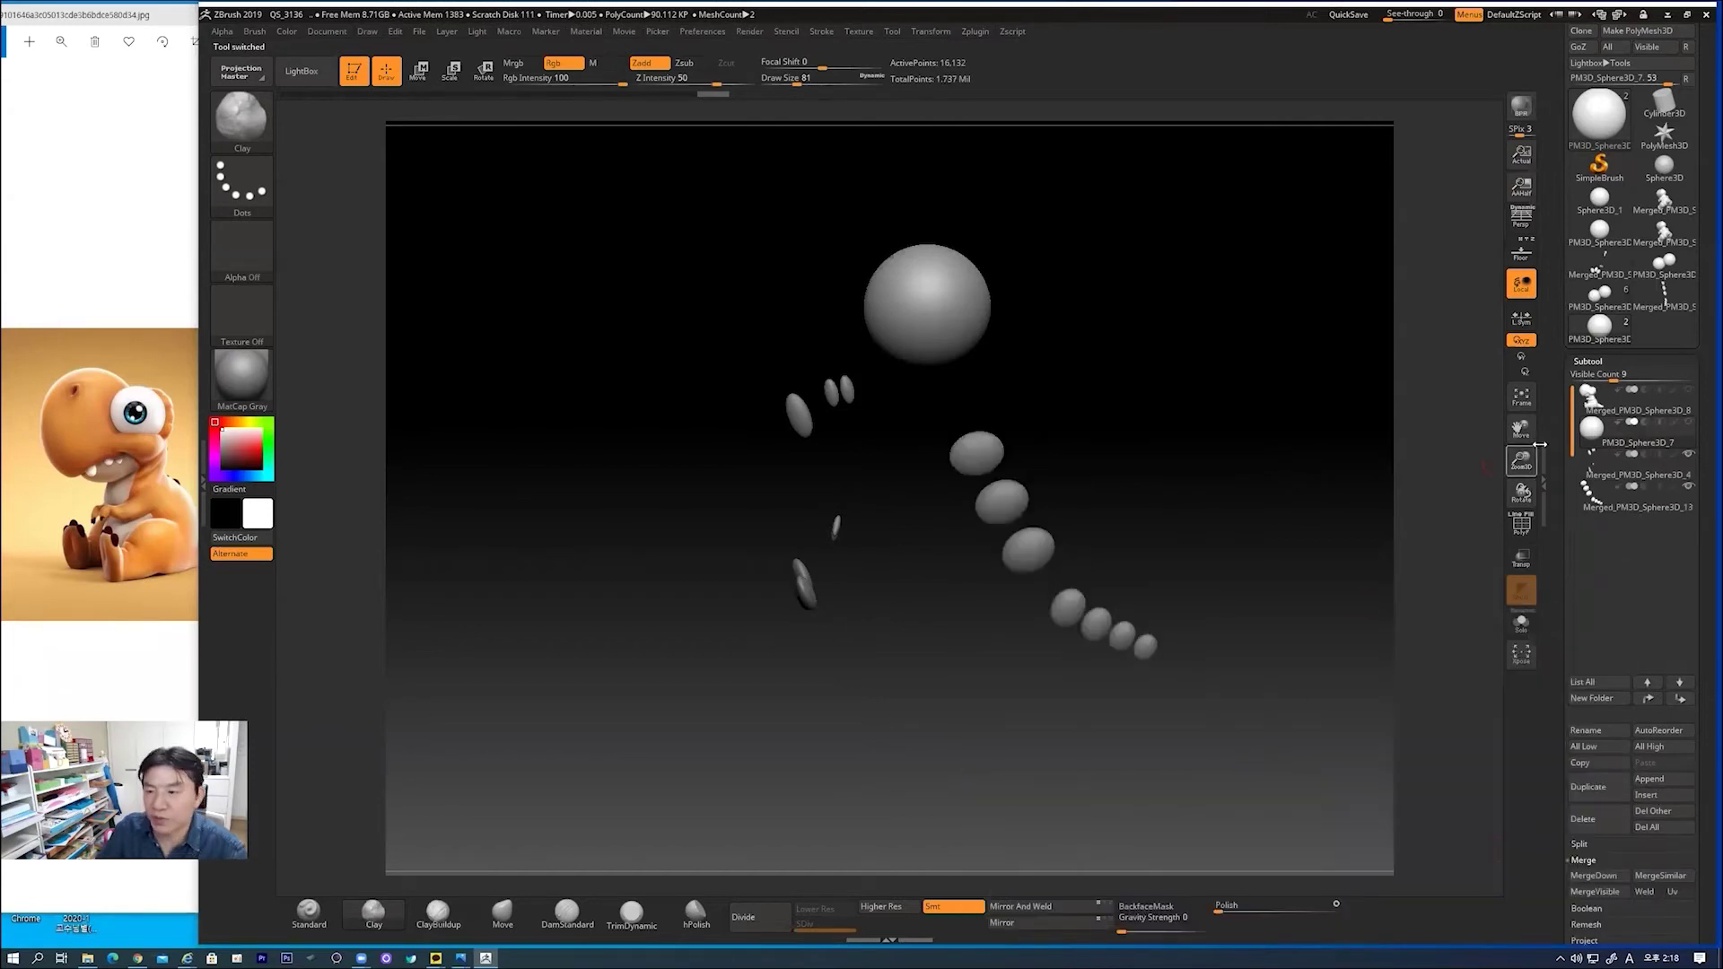
click(1688, 390)
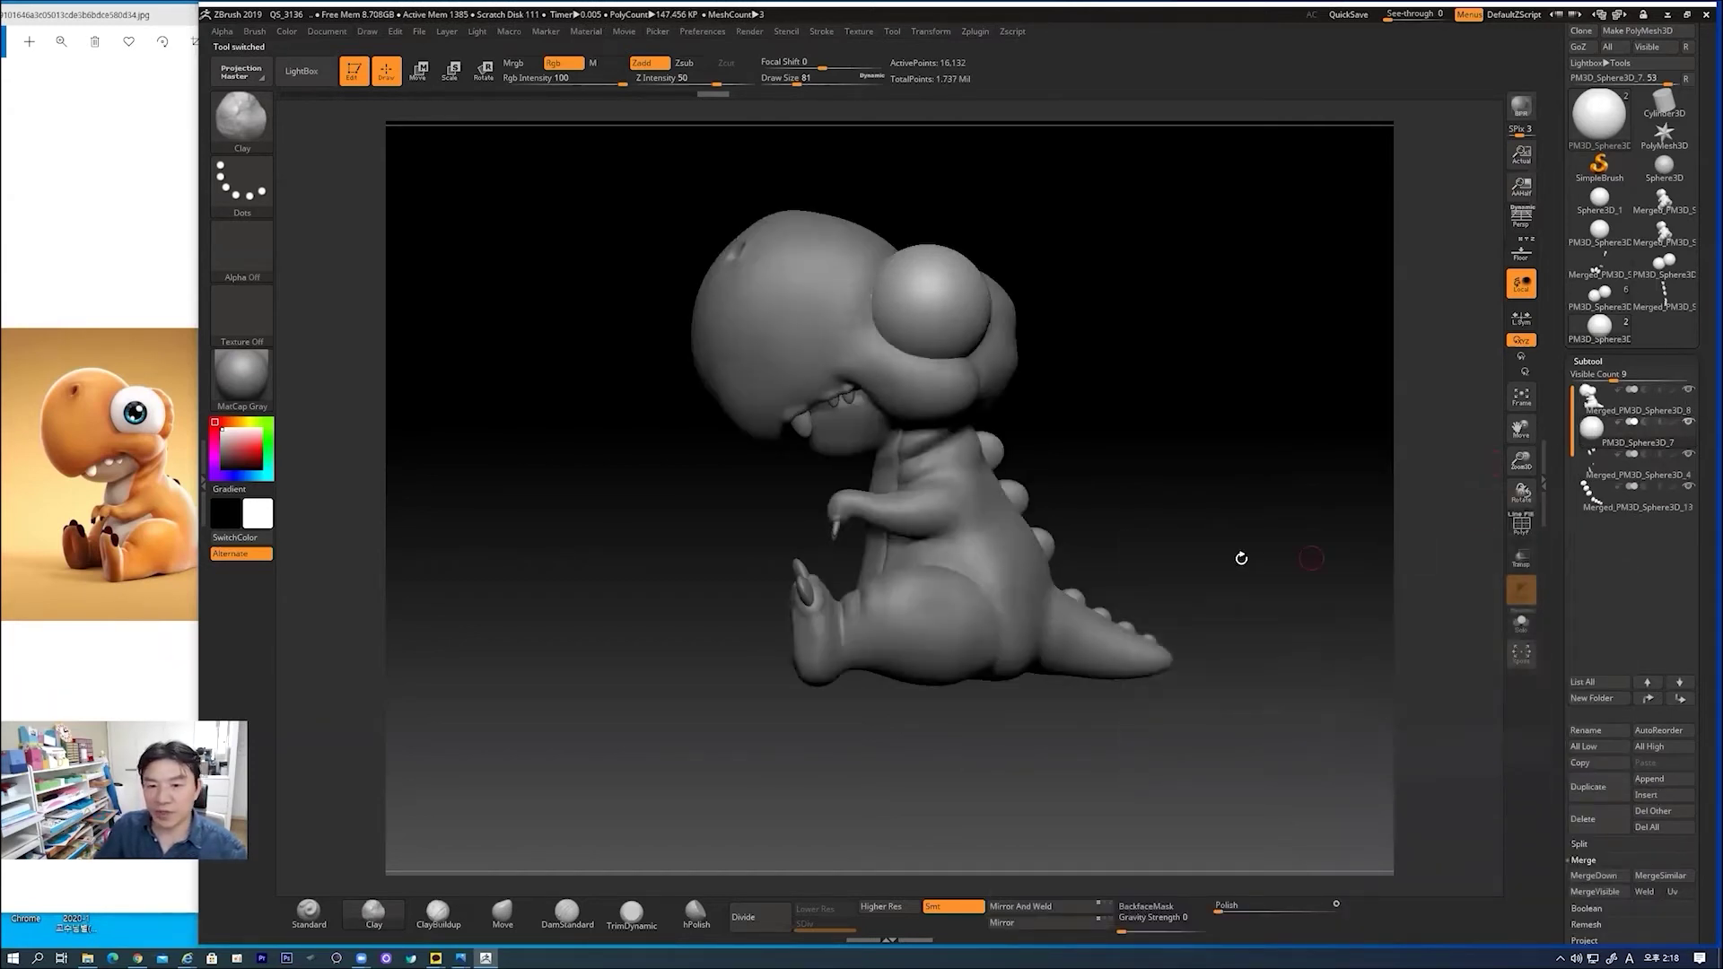
- Mirror the Merged_PM3D_Sphere3D_4 teeth and claws subtool across the X axis with SubTool Master, merging into one SubTool
drag(1238, 557, 1257, 489)
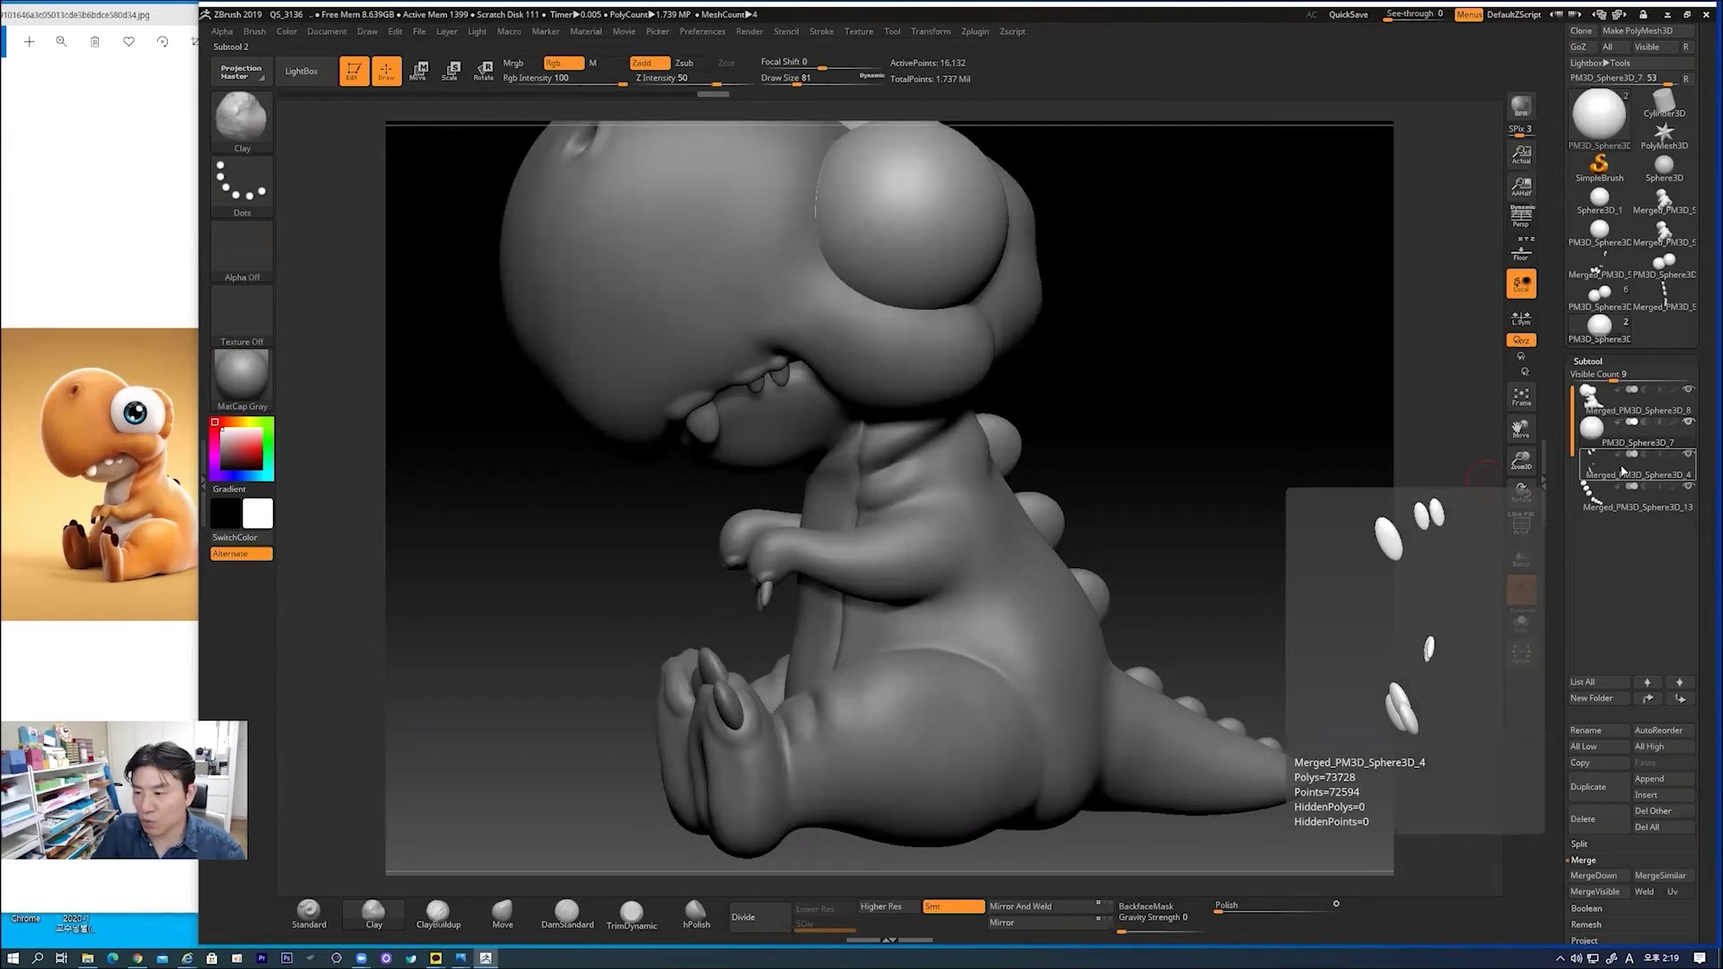
click(1622, 471)
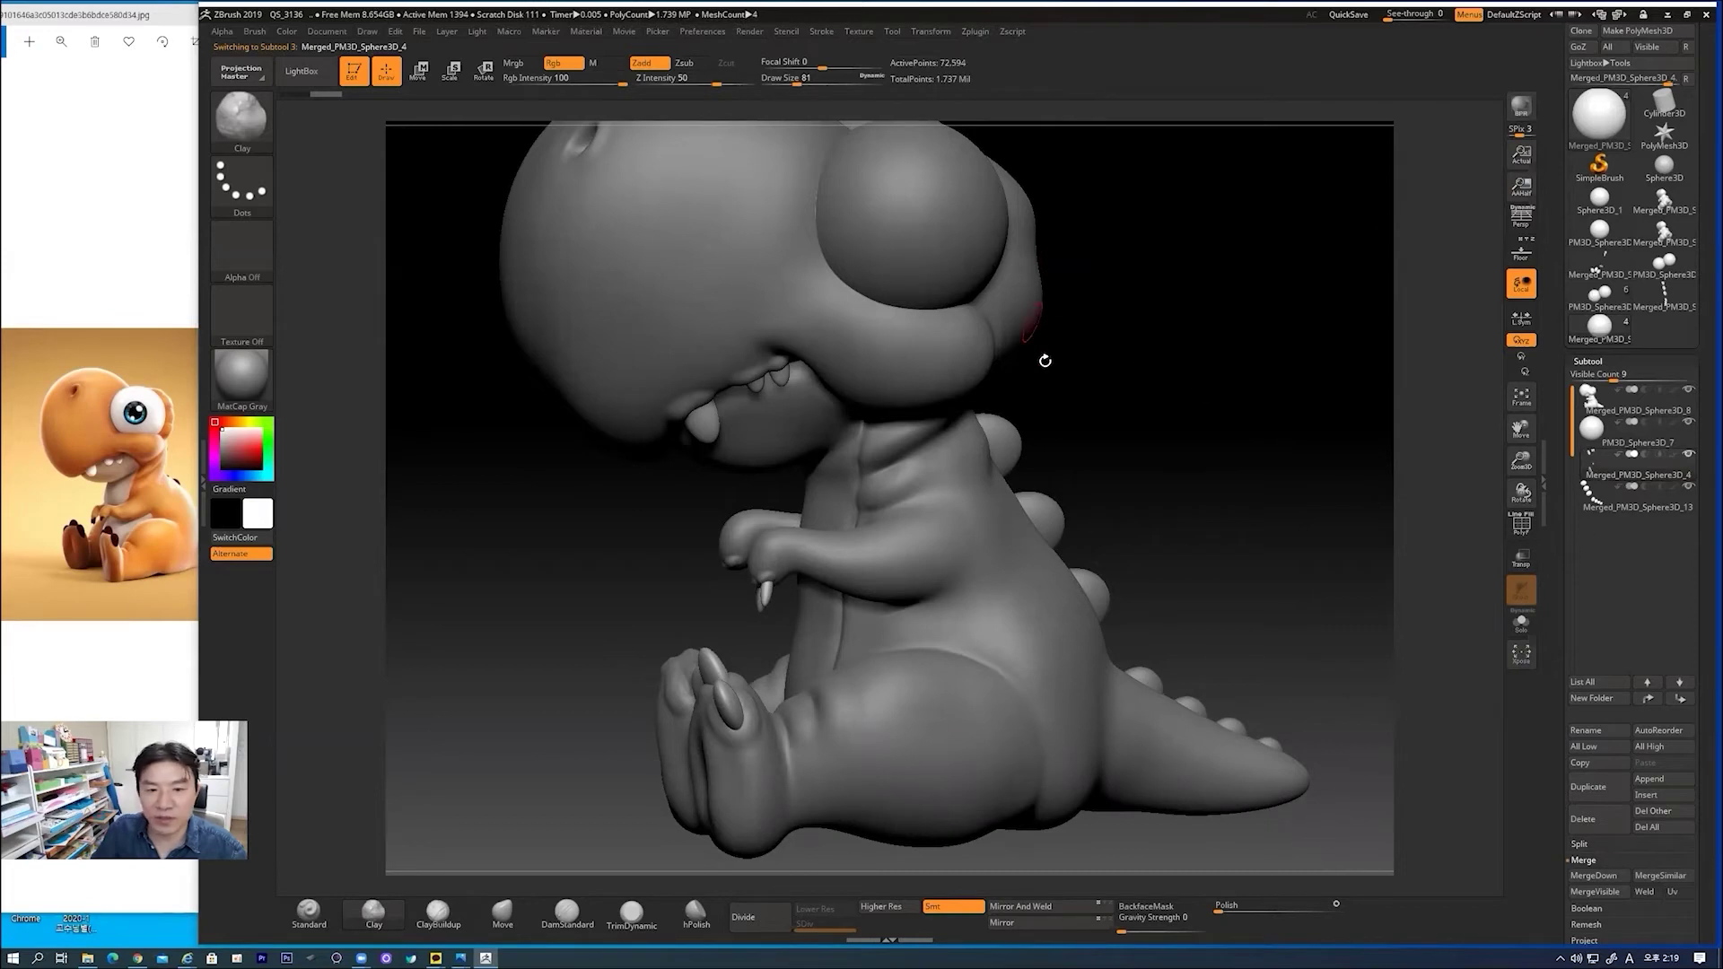
click(971, 34)
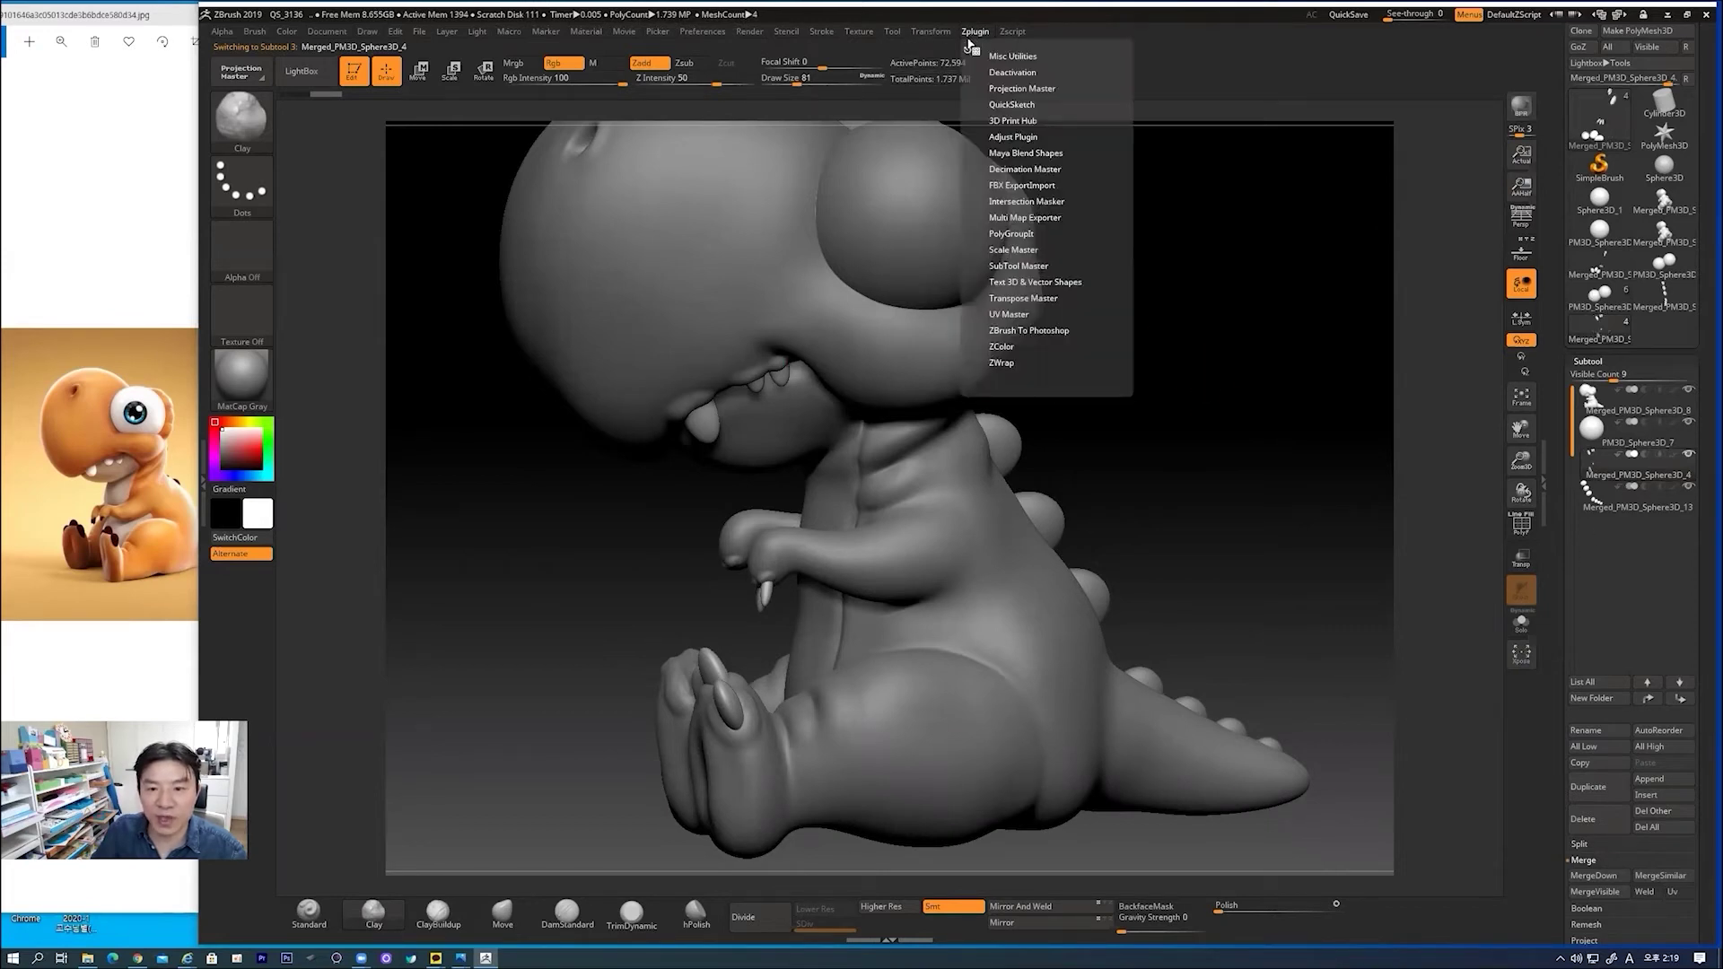
click(1006, 265)
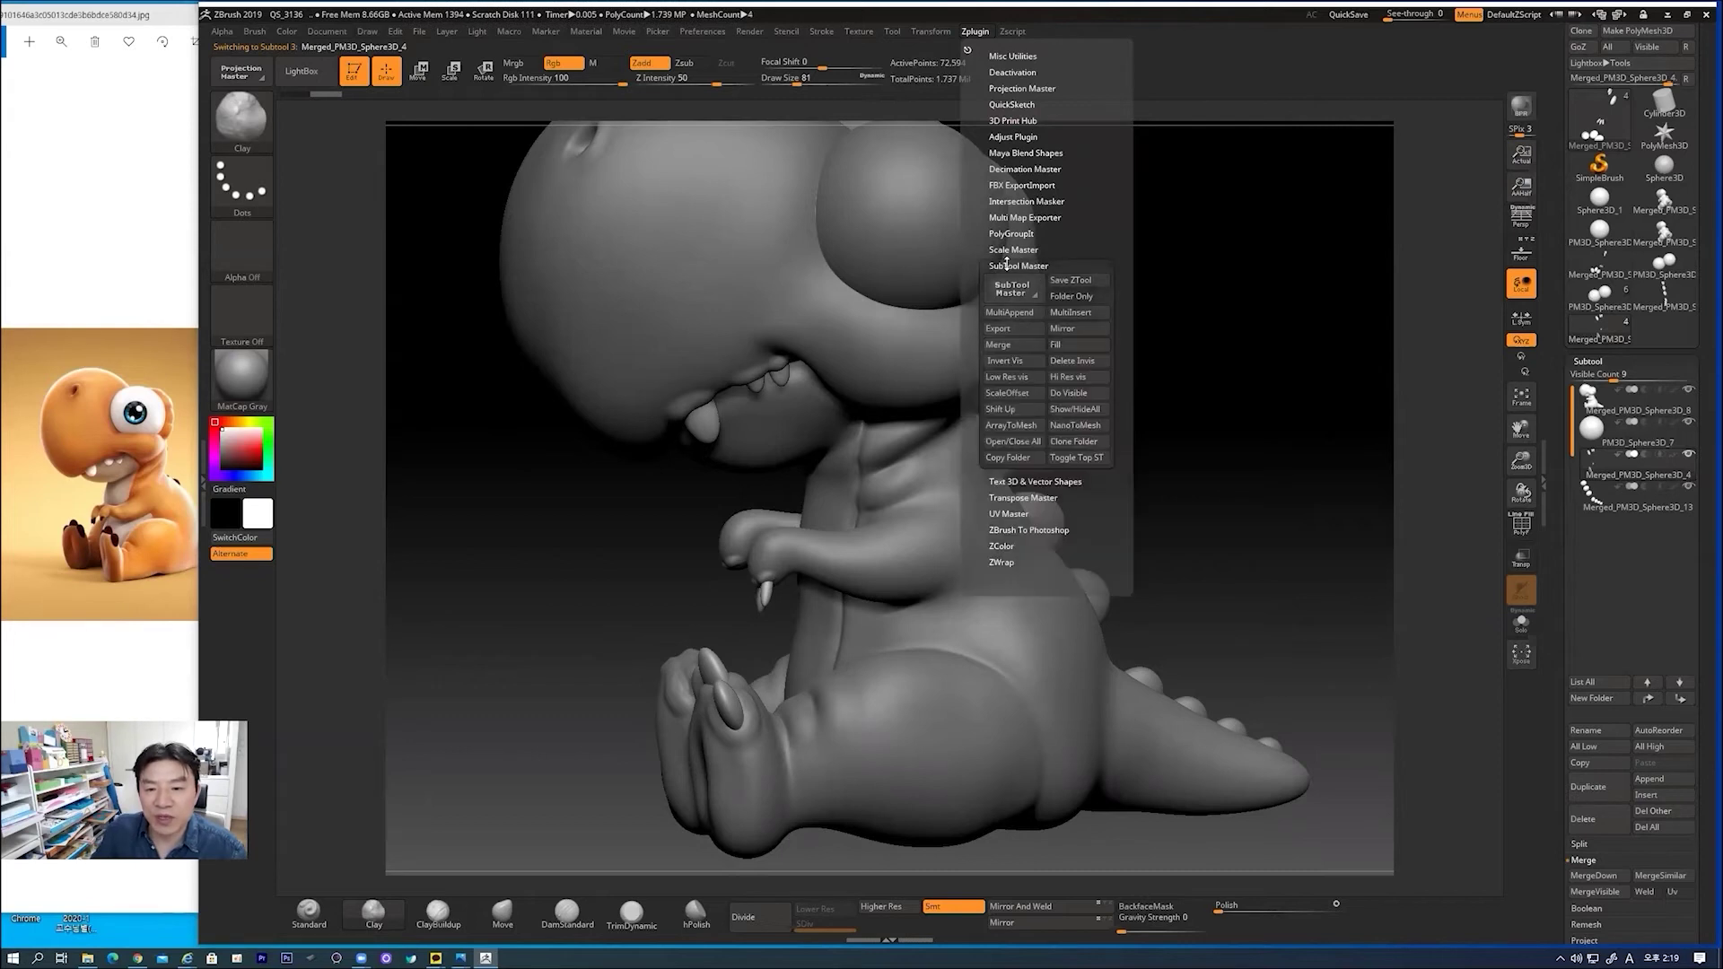
click(1071, 330)
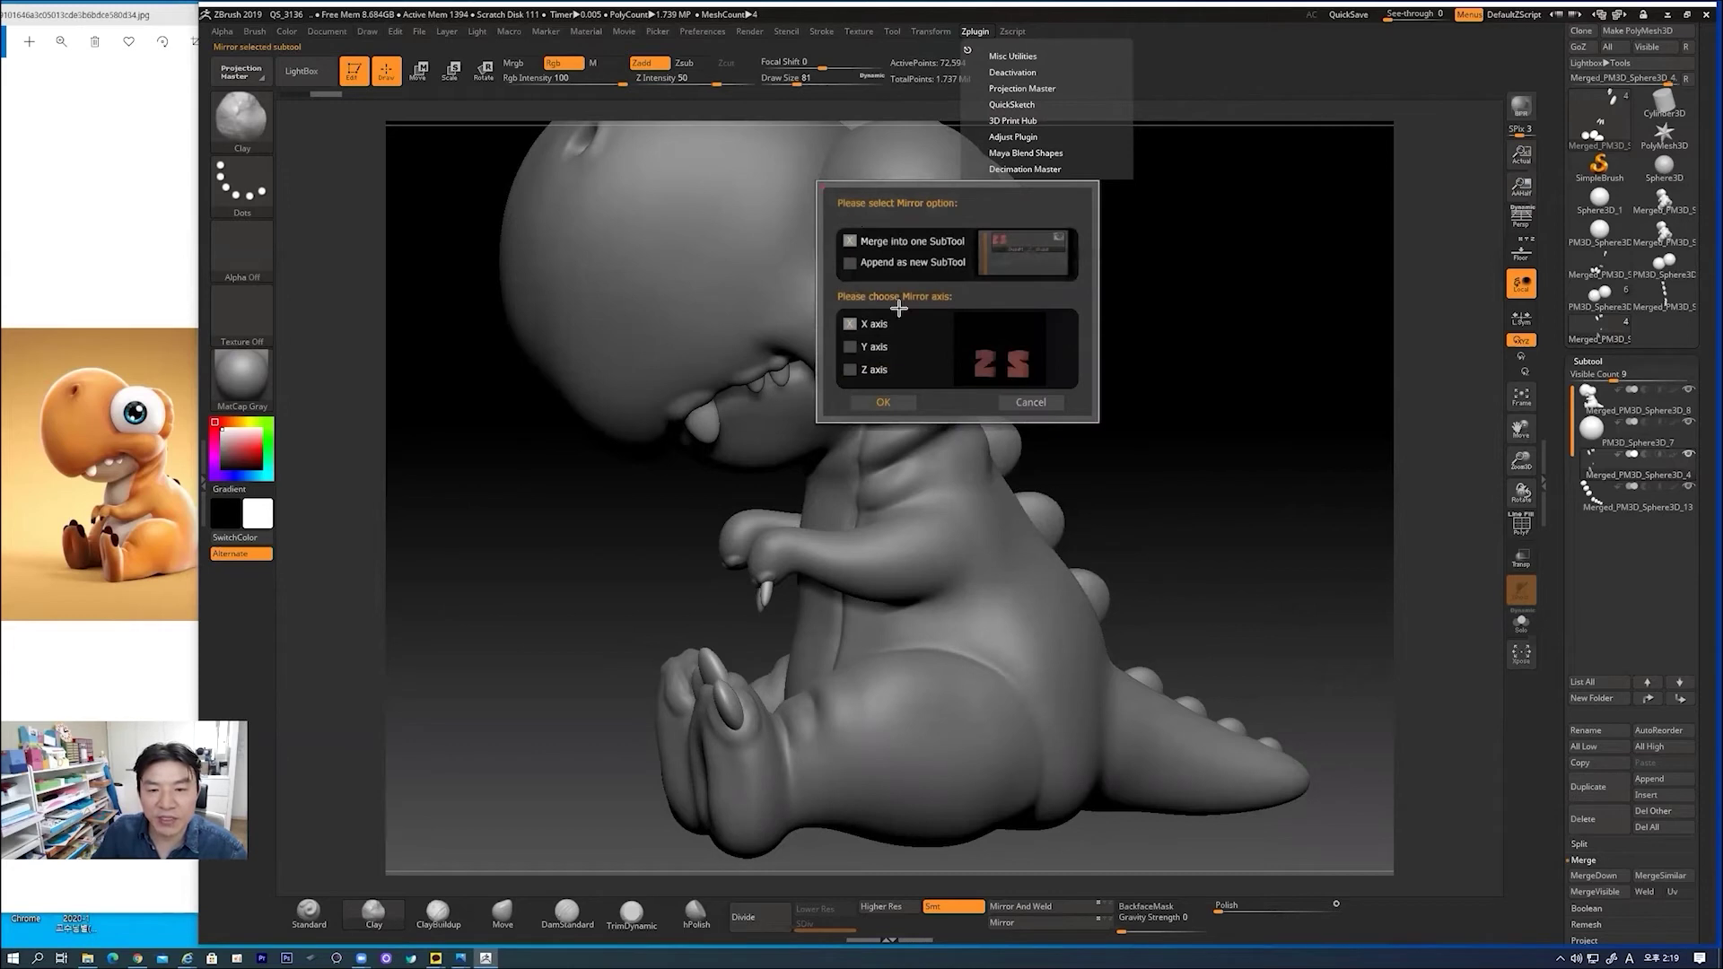
click(884, 405)
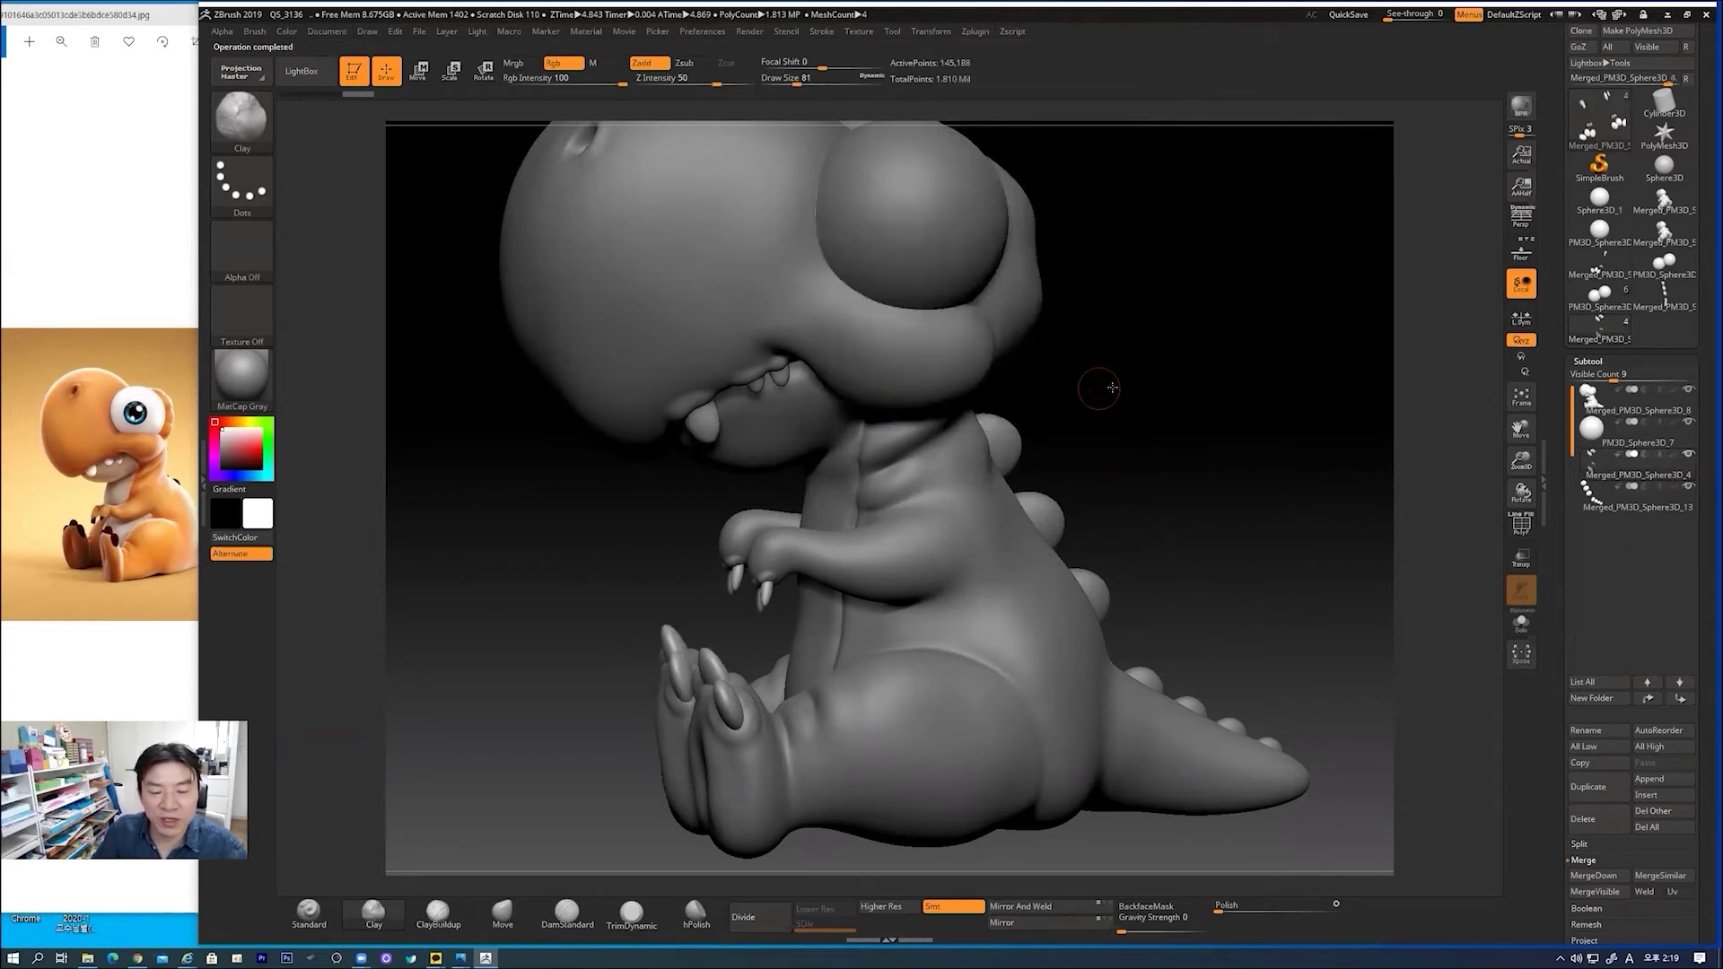
- Select the body subtool and touch up its thigh with the Move brush at draw size 169, smoothing the surface
drag(1163, 383, 1162, 519)
click(1610, 404)
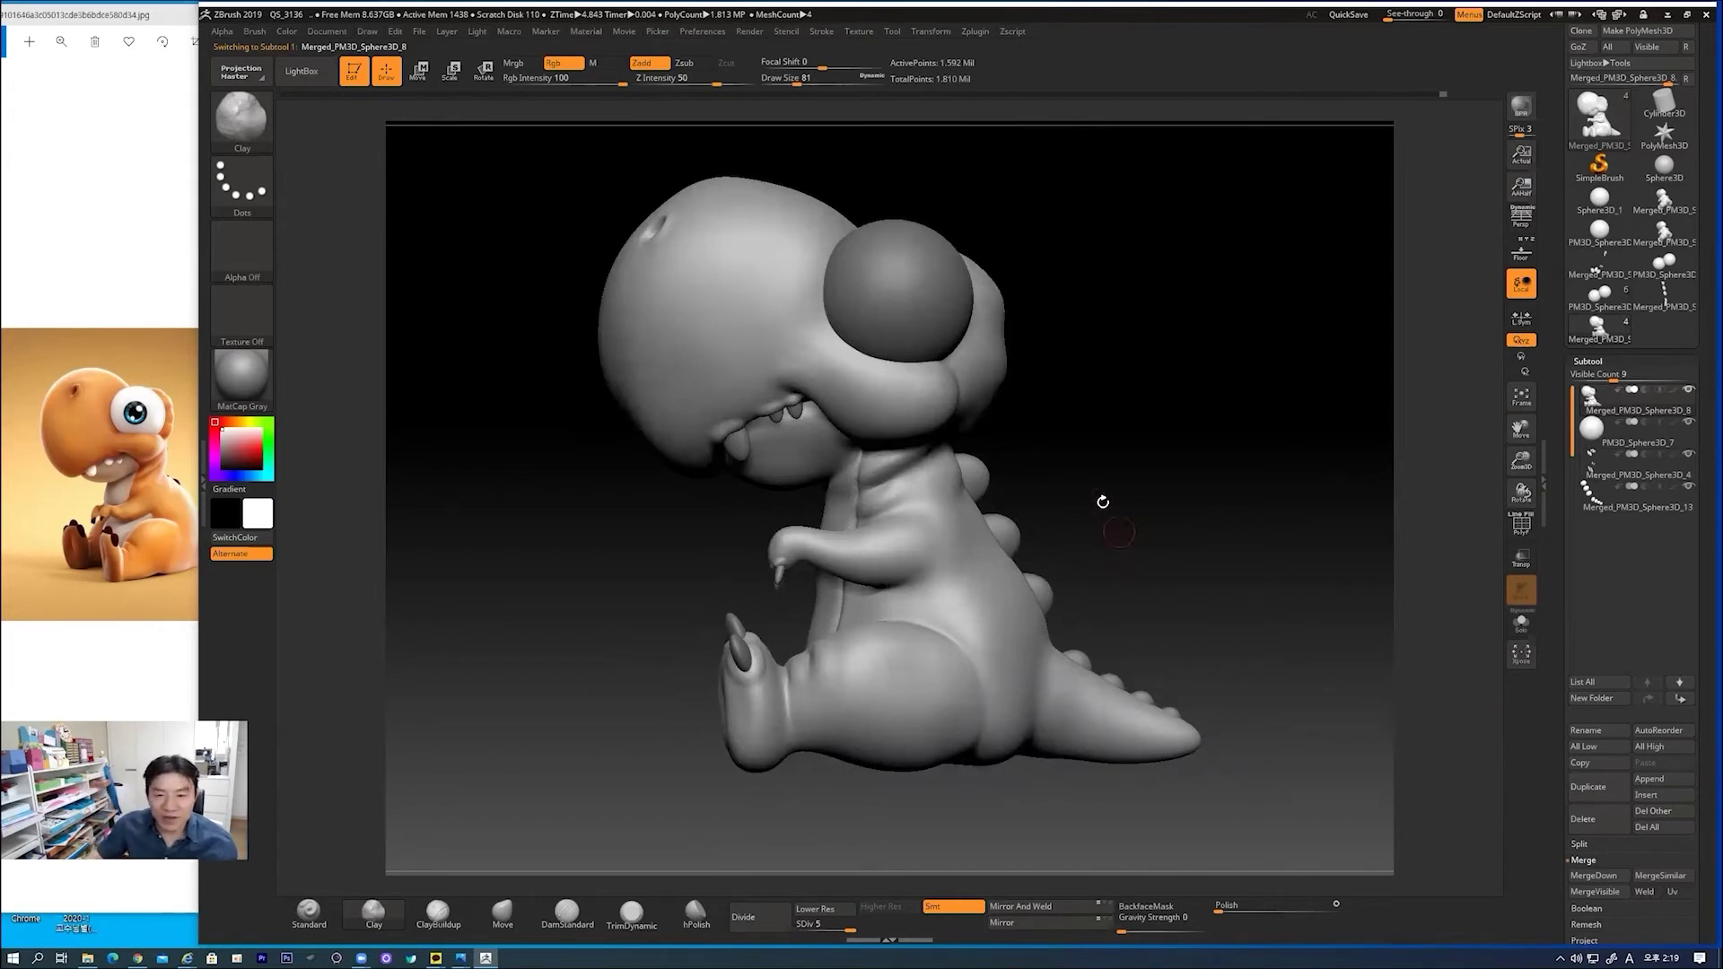
drag(1120, 520, 1261, 526)
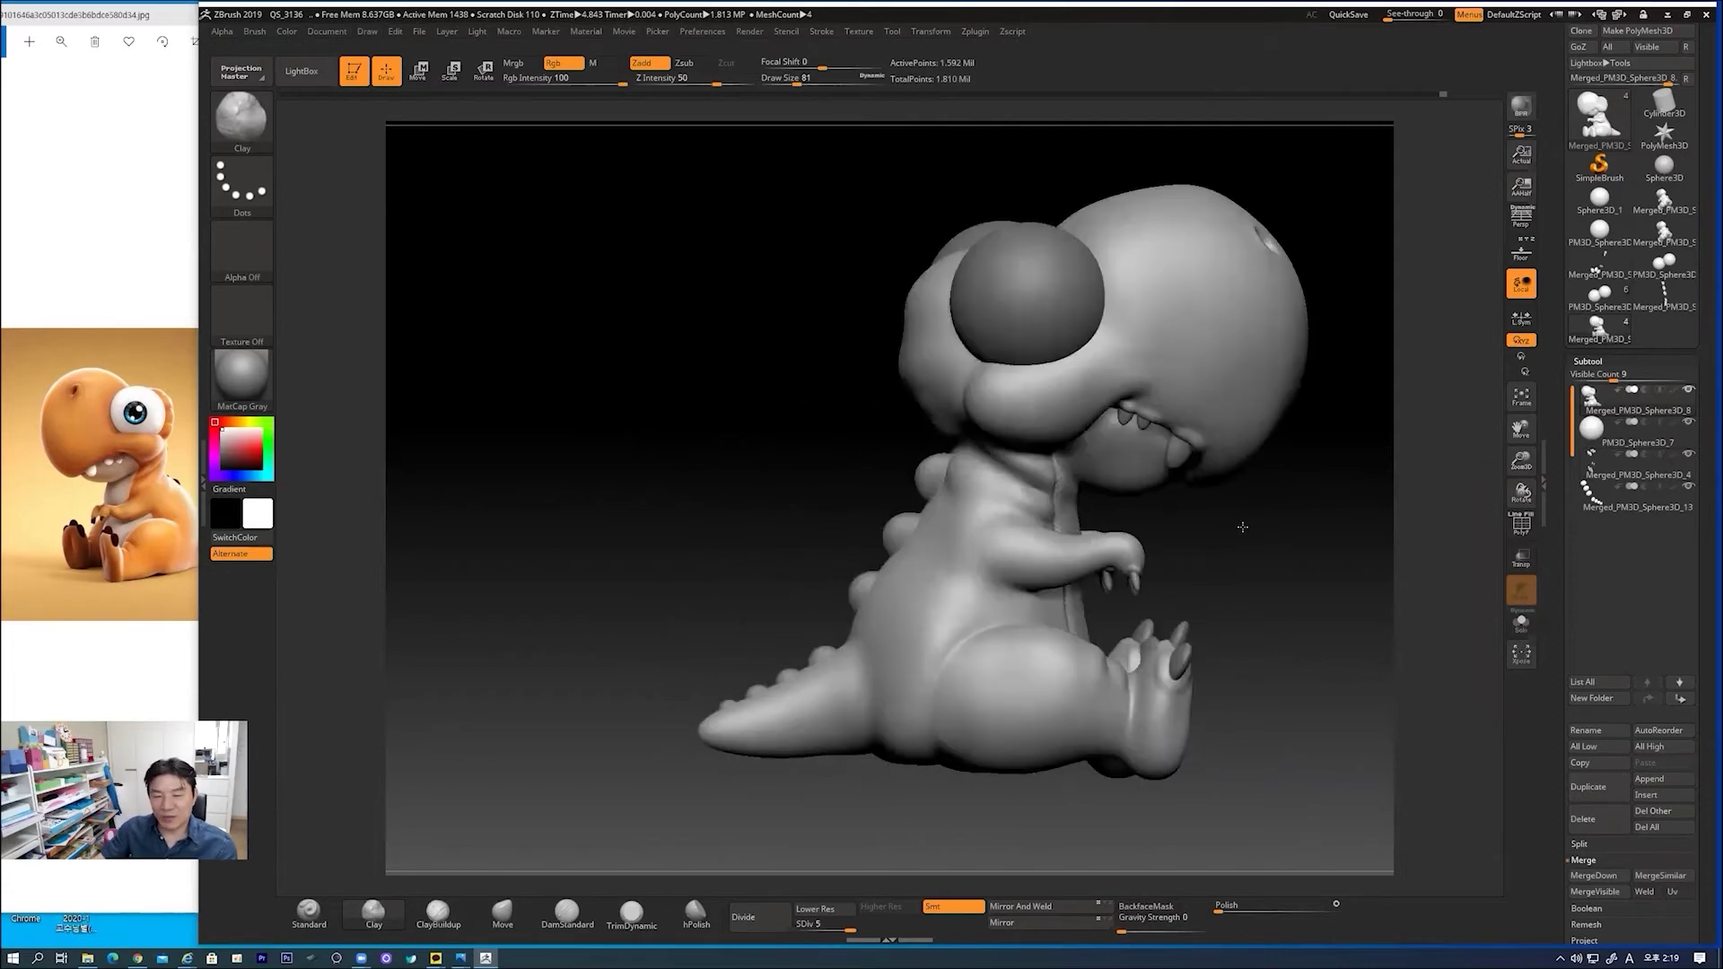
drag(1053, 530, 1173, 553)
key(f)
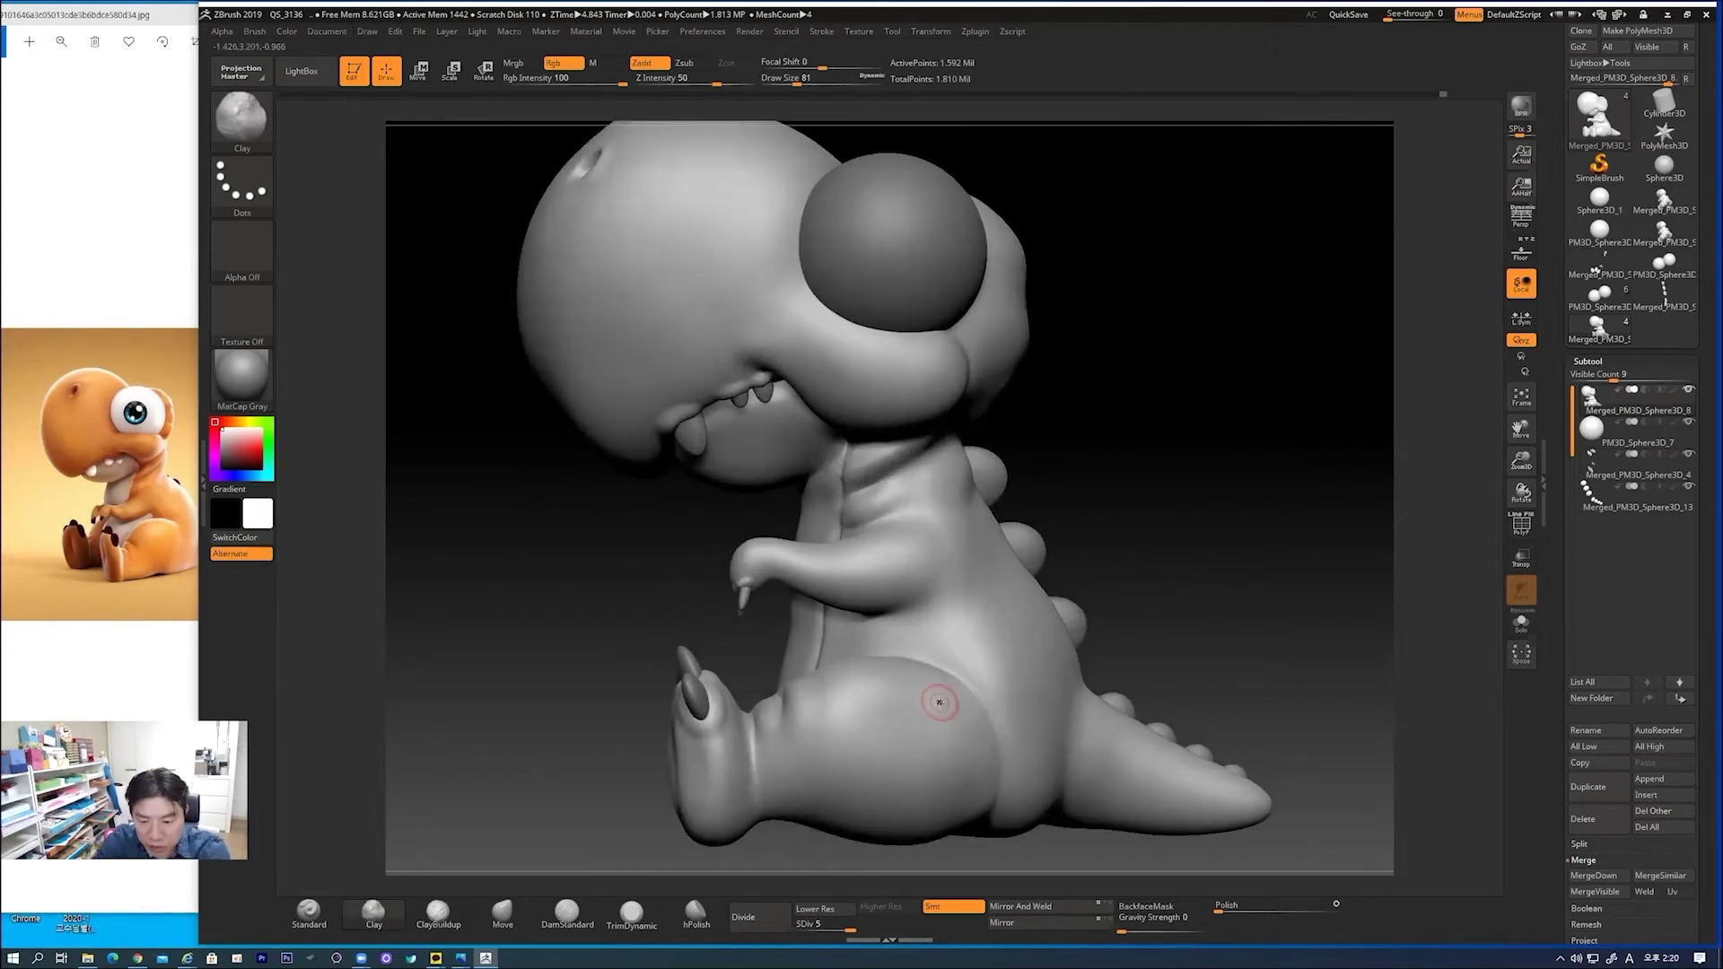
key(bracketright)
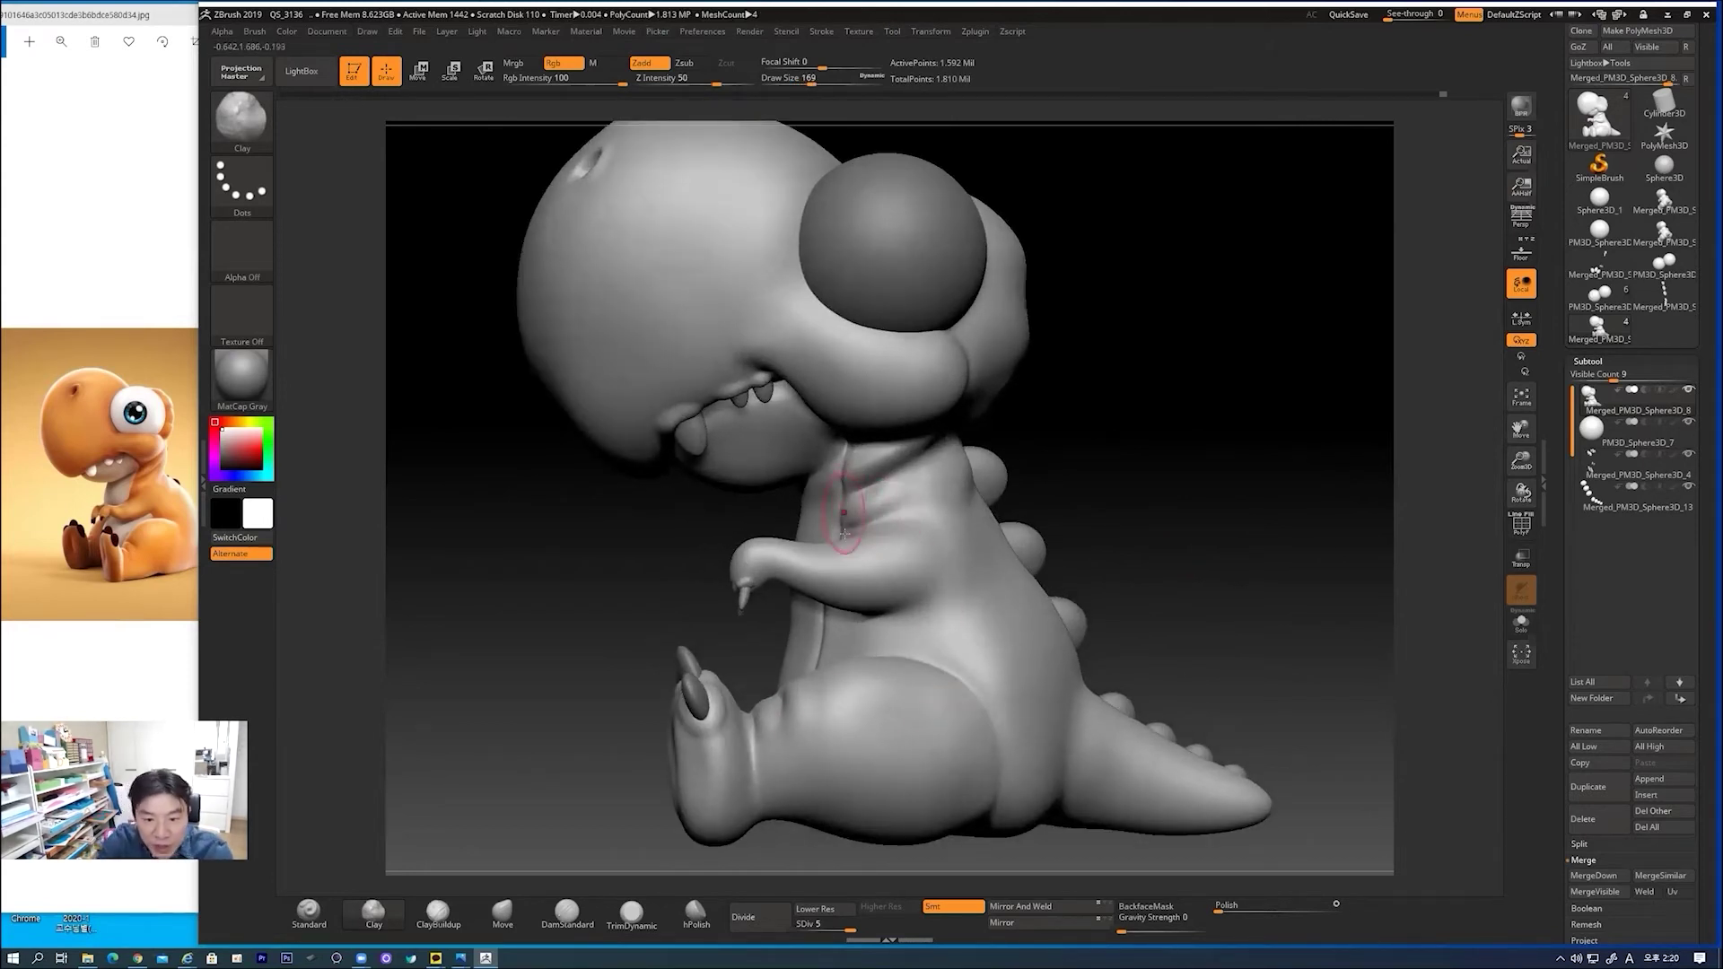
click(503, 910)
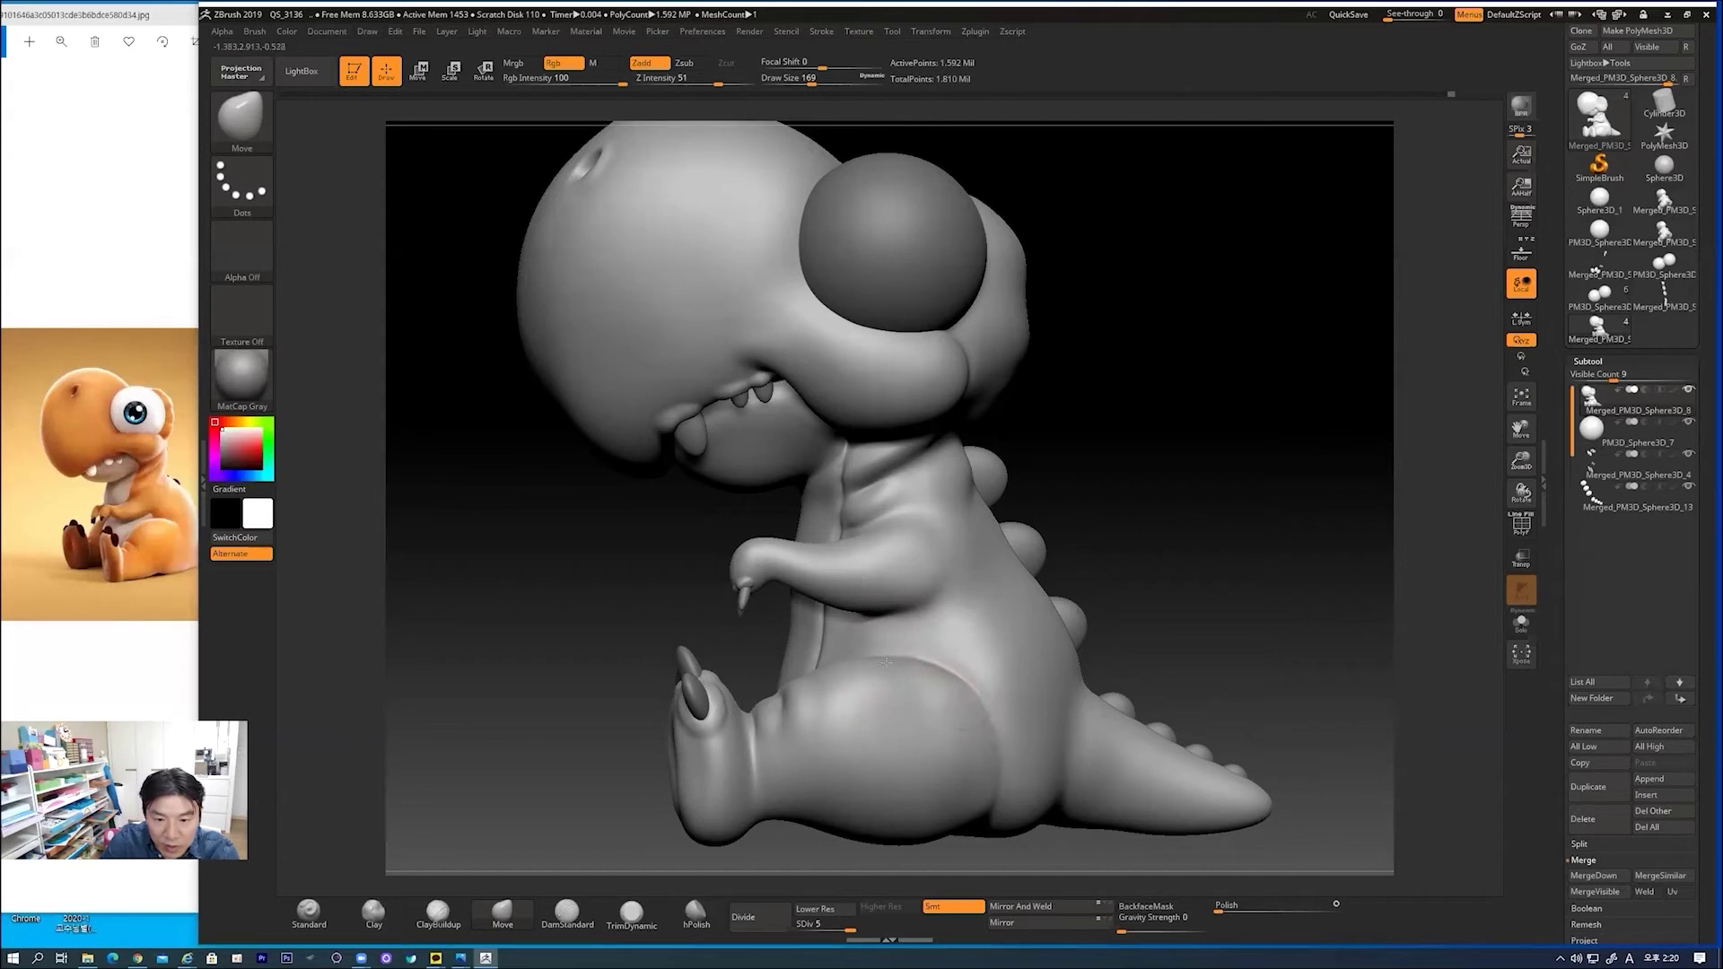
drag(1267, 642, 897, 703)
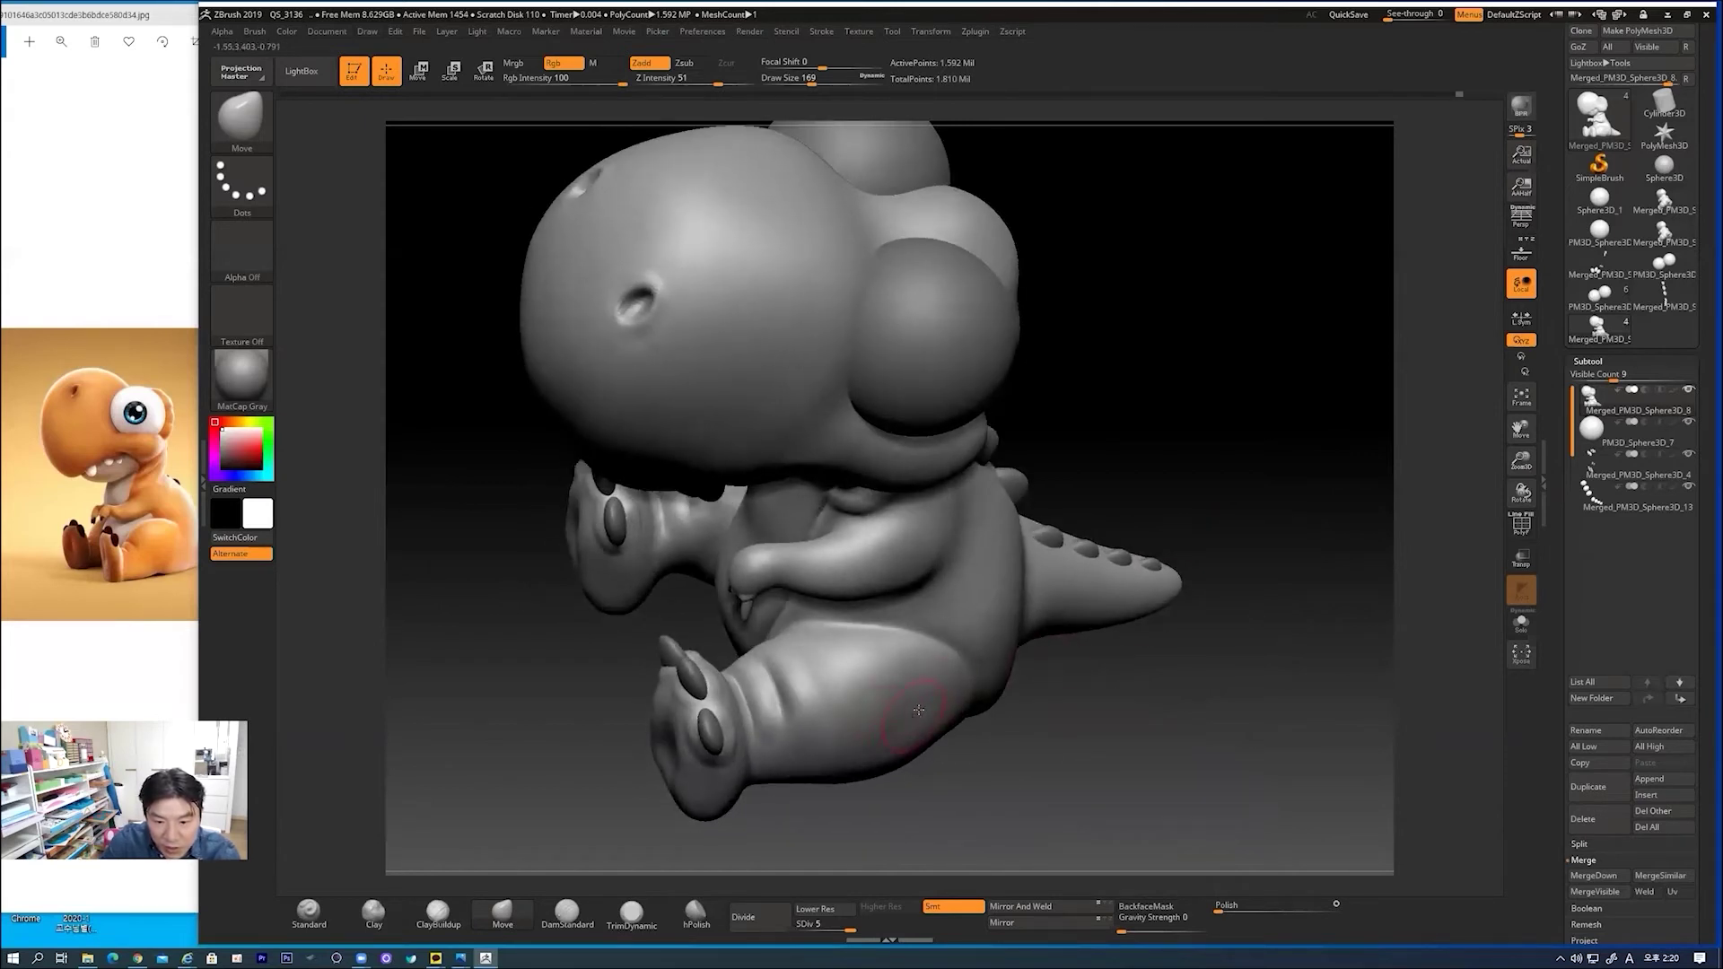
key(shift)
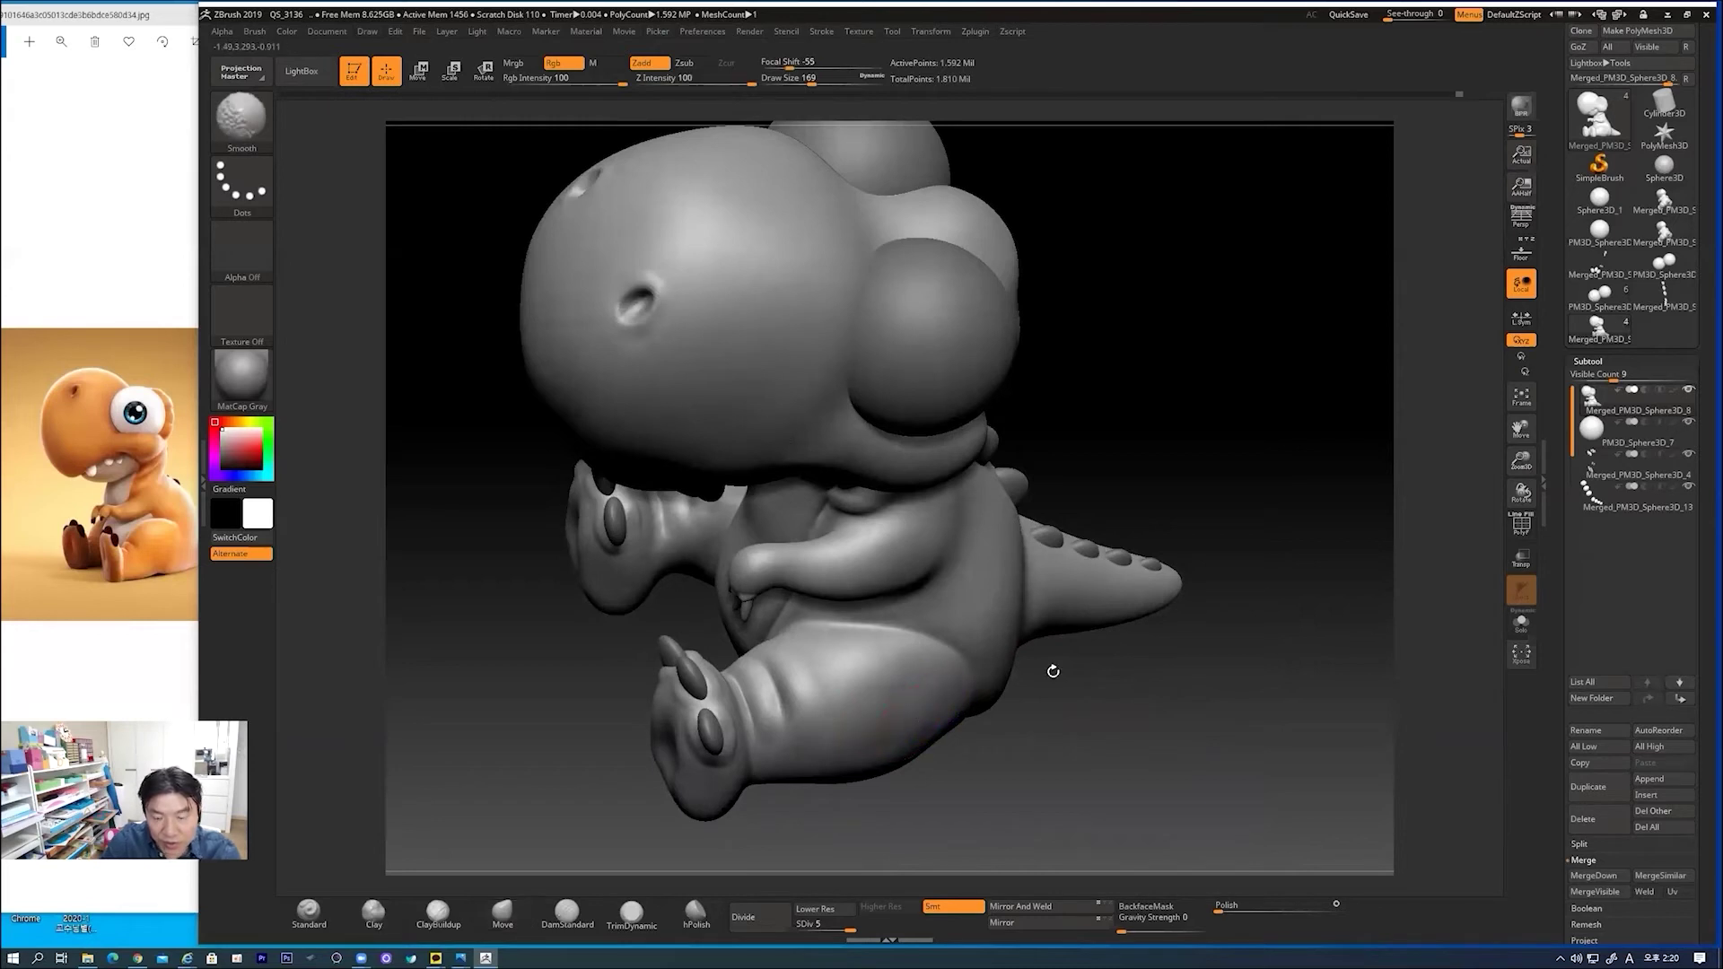
- Check the body from the front and both sides and smooth the neck below the cheek
mouse_move(1354, 531)
mouse_down()
mouse_move(1354, 466)
mouse_move(1351, 493)
mouse_move(1184, 527)
mouse_move(1261, 532)
mouse_move(1231, 529)
mouse_up()
key(shift)
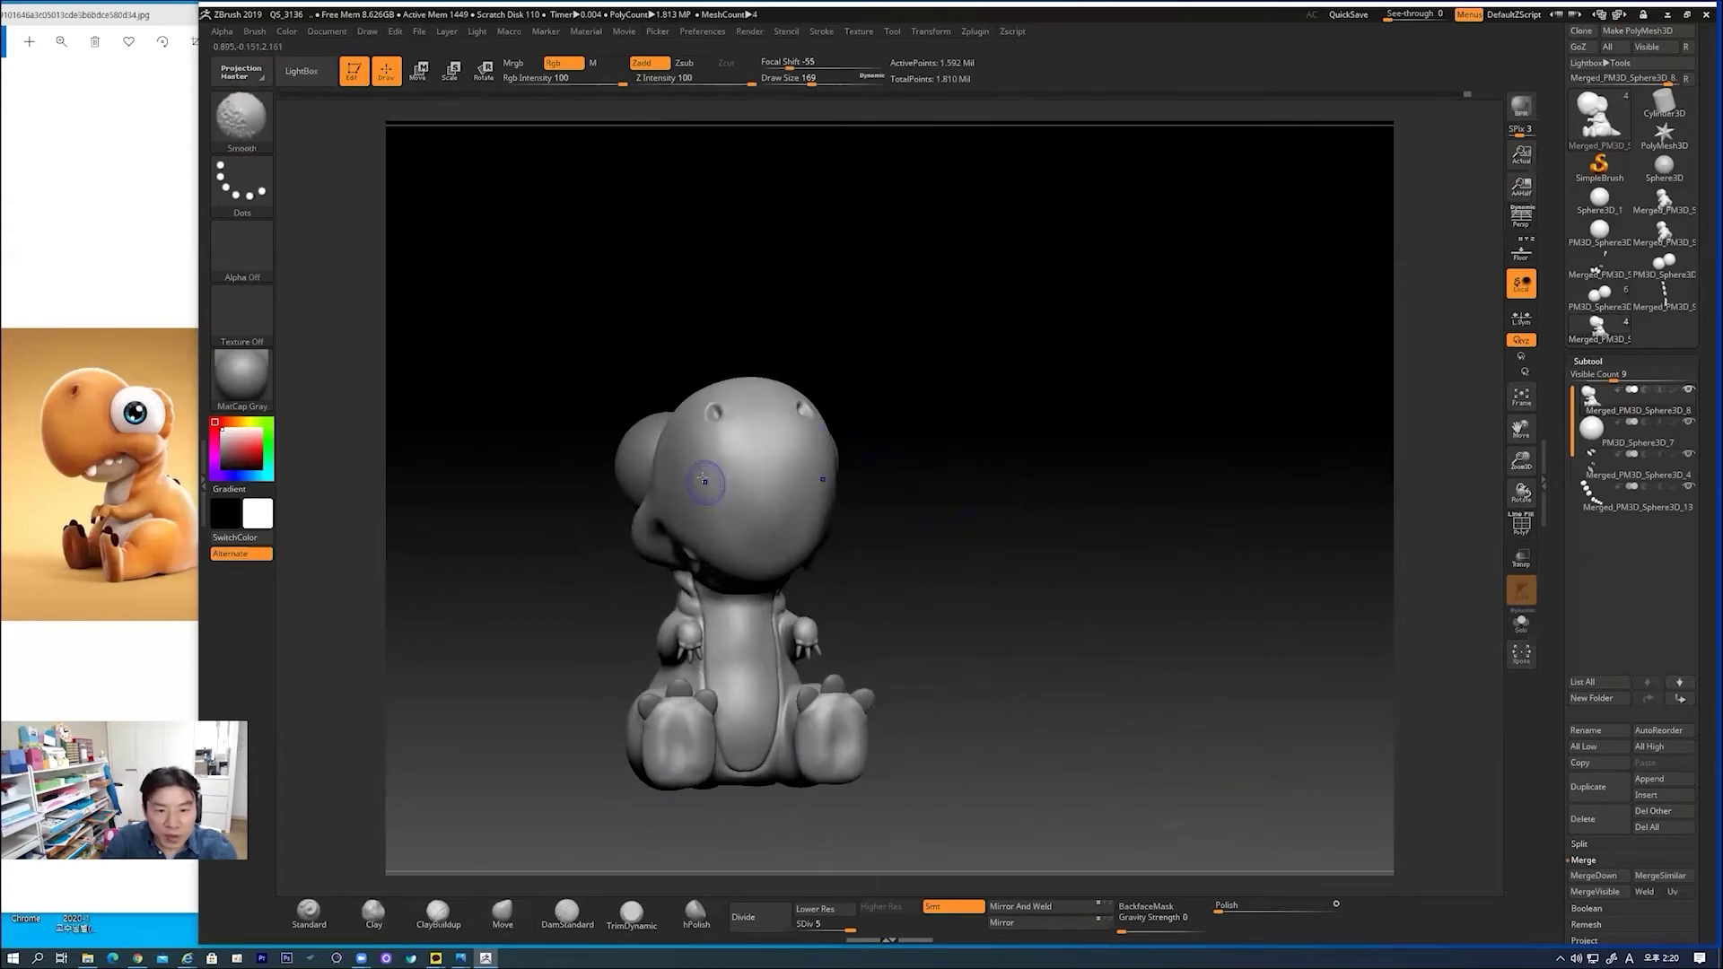
drag(1112, 550, 729, 465)
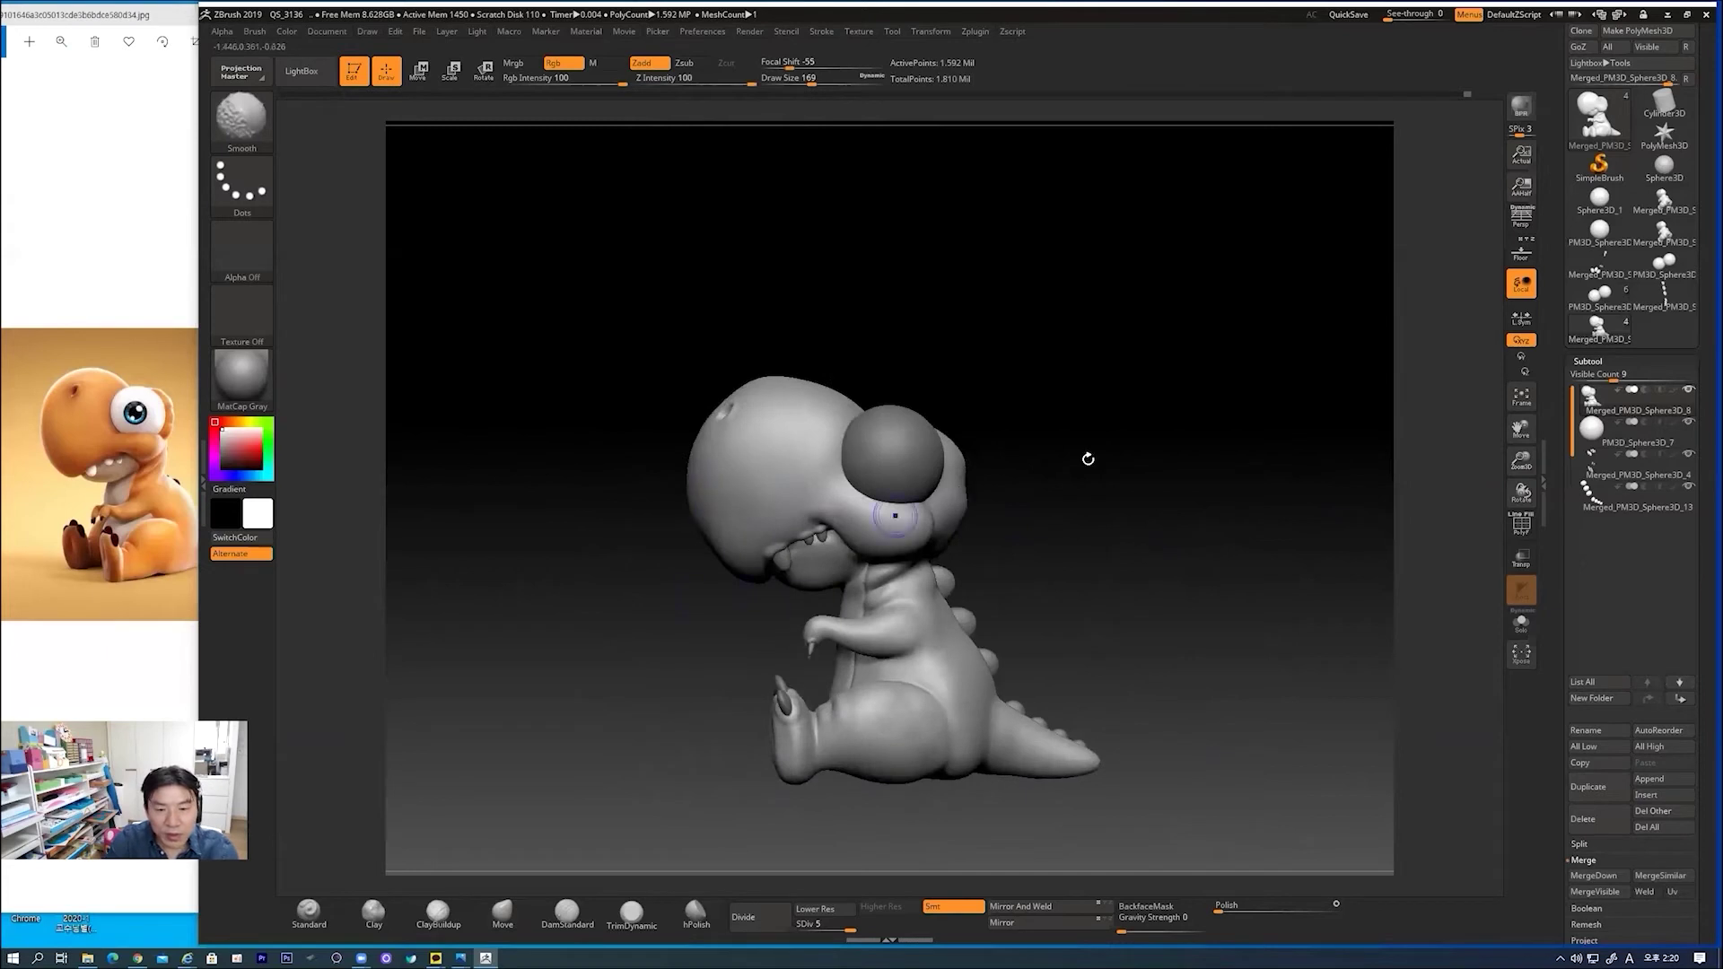
mouse_move(1116, 493)
mouse_down()
mouse_move(1011, 500)
mouse_move(1004, 565)
mouse_move(984, 562)
mouse_move(1074, 580)
mouse_move(1070, 511)
mouse_move(1132, 619)
mouse_up()
key(shift)
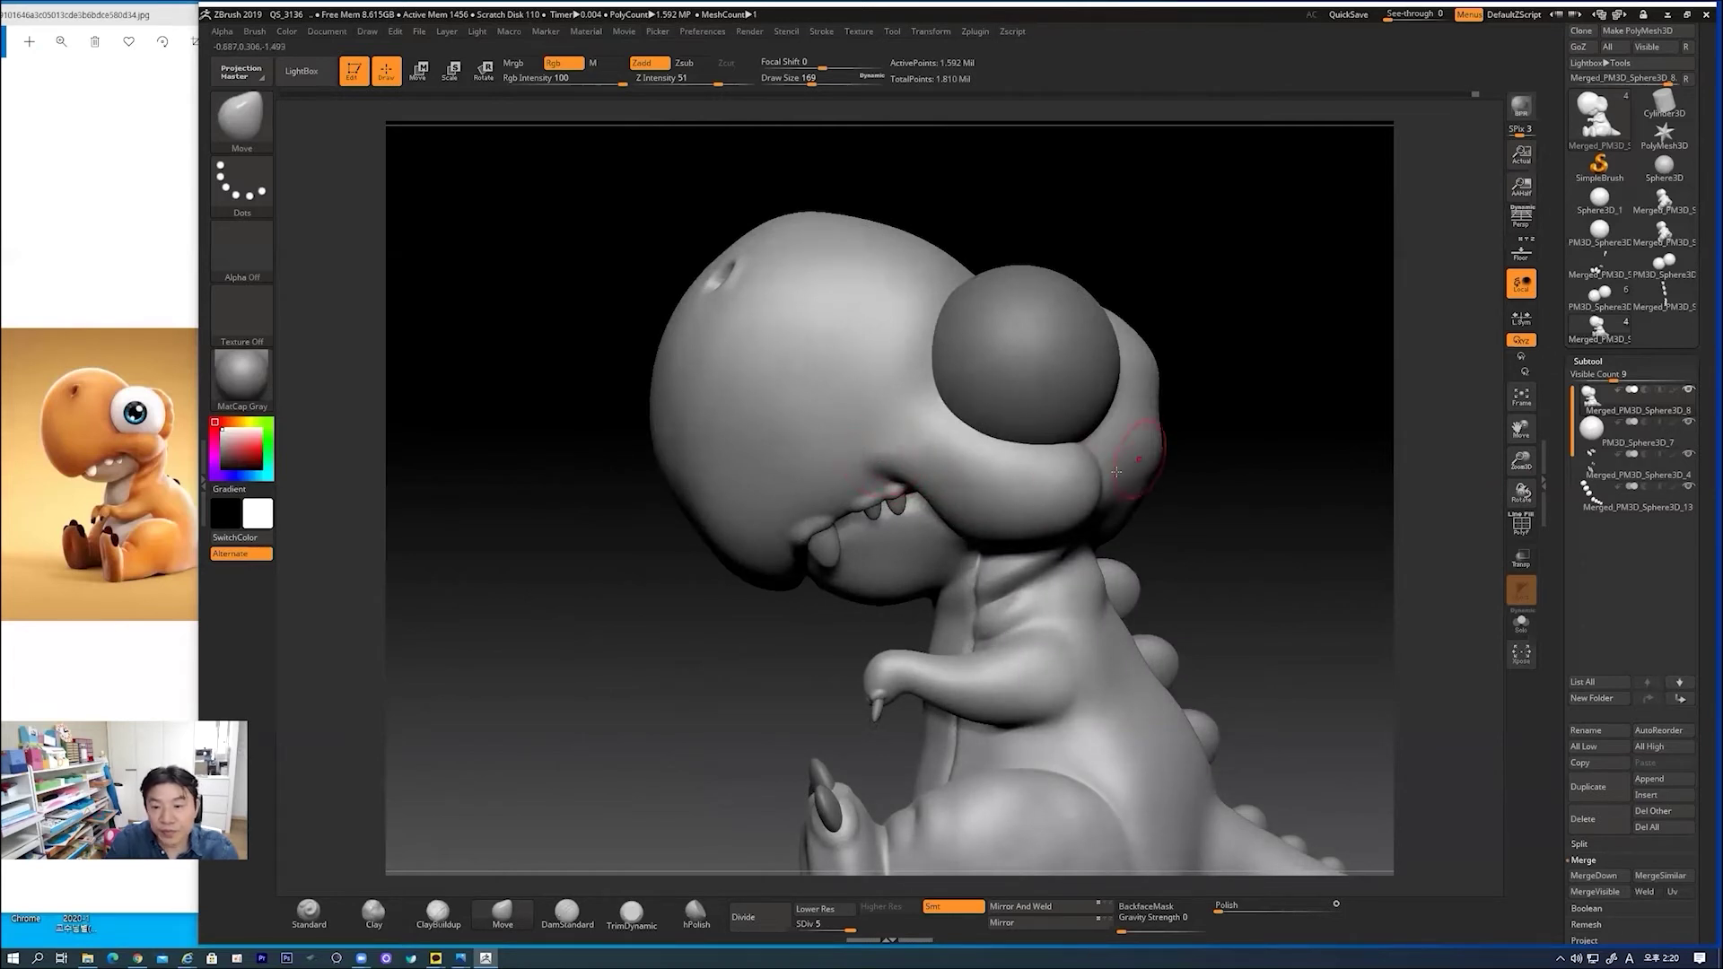
mouse_move(1262, 480)
alt+mouse_down()
mouse_move(1150, 488)
mouse_move(1305, 509)
mouse_move(1202, 521)
mouse_move(1150, 559)
mouse_move(1168, 685)
alt+mouse_up()
shift+drag(802, 566, 774, 579)
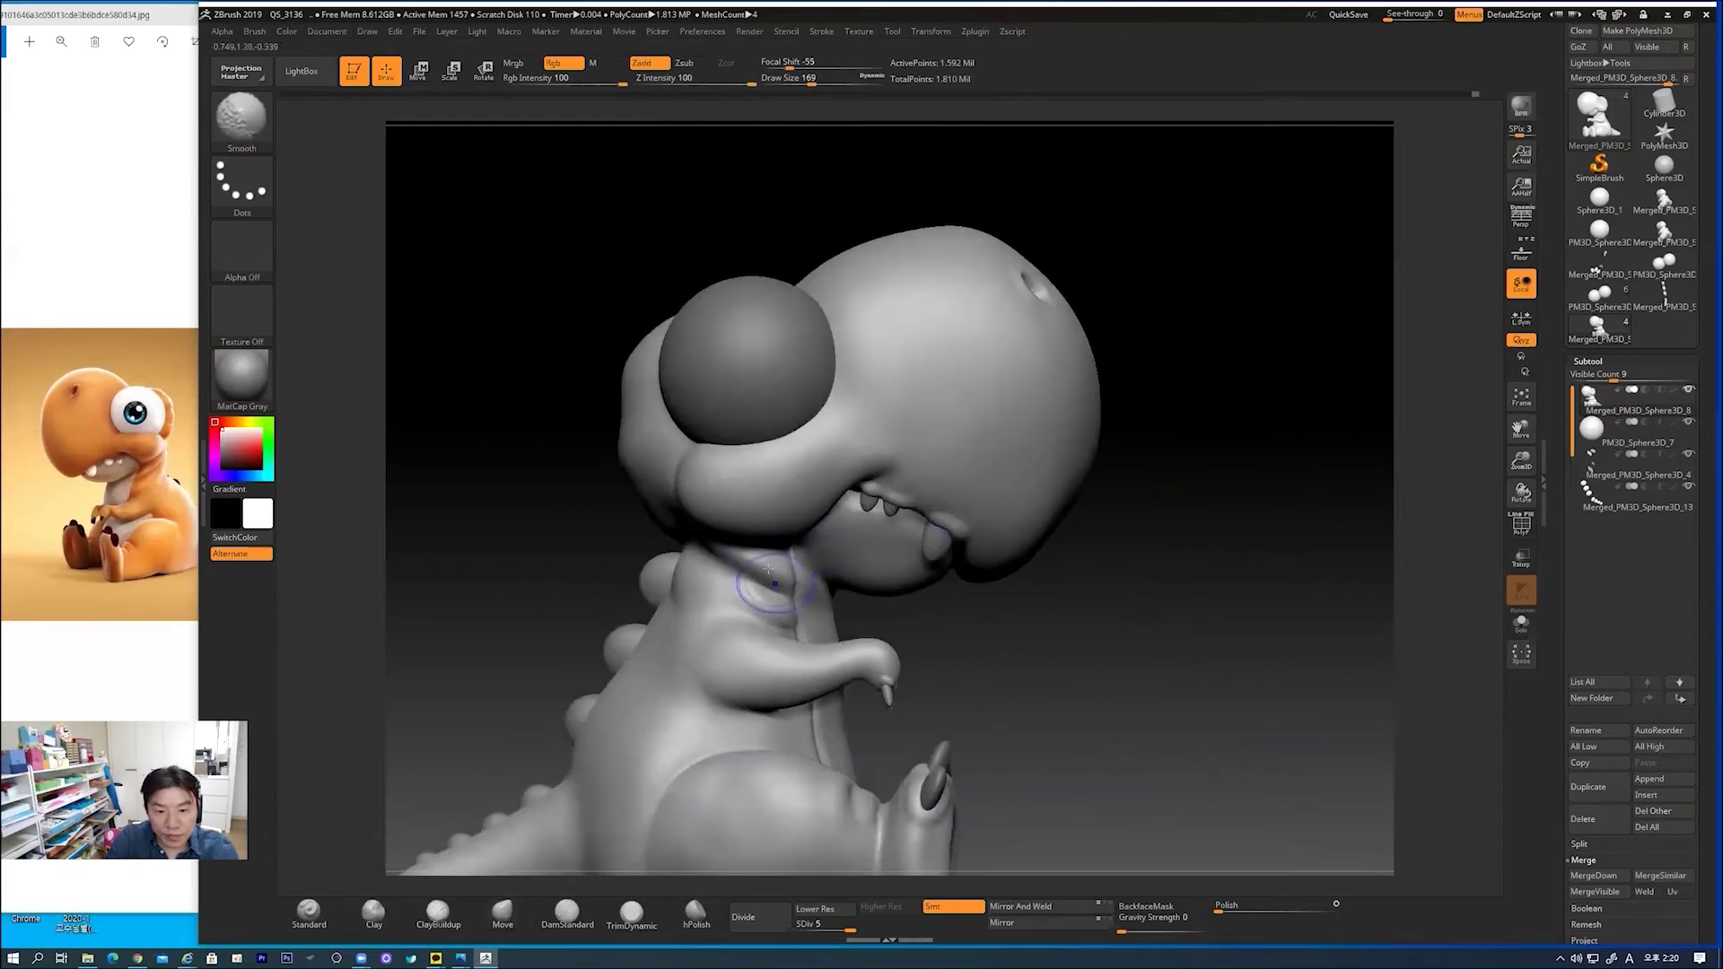
mouse_move(1096, 567)
alt+mouse_down()
mouse_move(1027, 631)
mouse_move(1106, 649)
mouse_move(1057, 662)
mouse_move(1026, 484)
mouse_move(1057, 486)
mouse_move(1111, 576)
mouse_move(1095, 548)
alt+mouse_up()
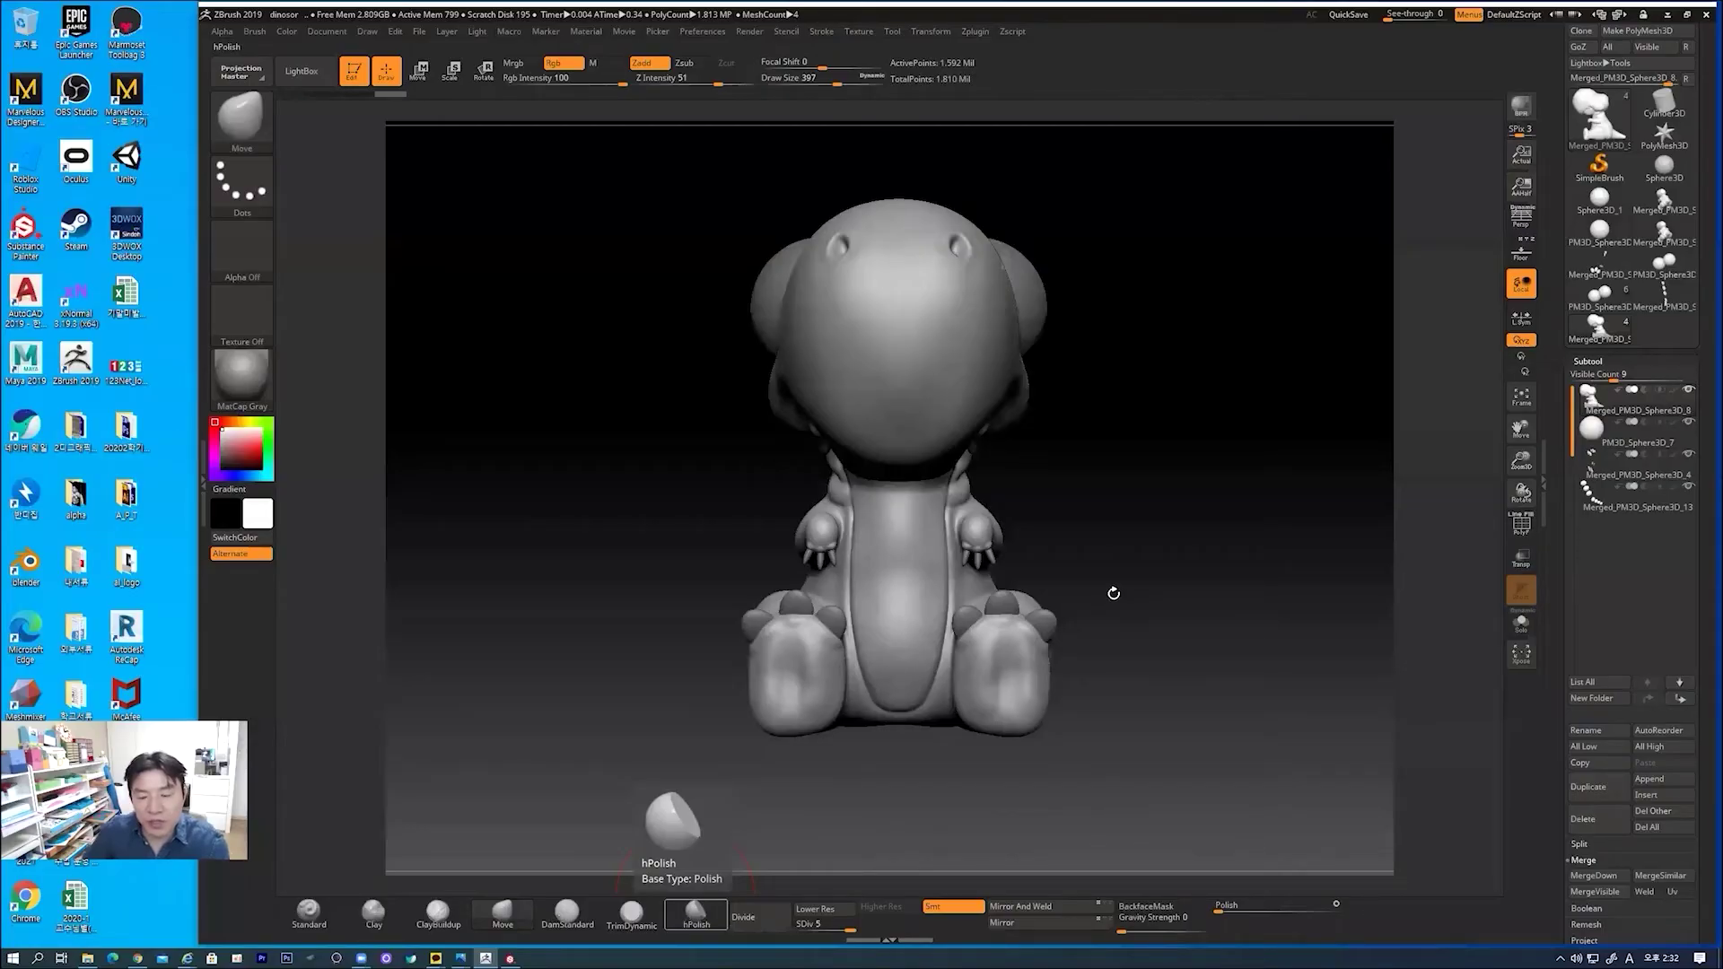
- Lower the body subtool to subdivision level 1 and turn on the polyframe wireframe display
drag(1113, 593, 1173, 562)
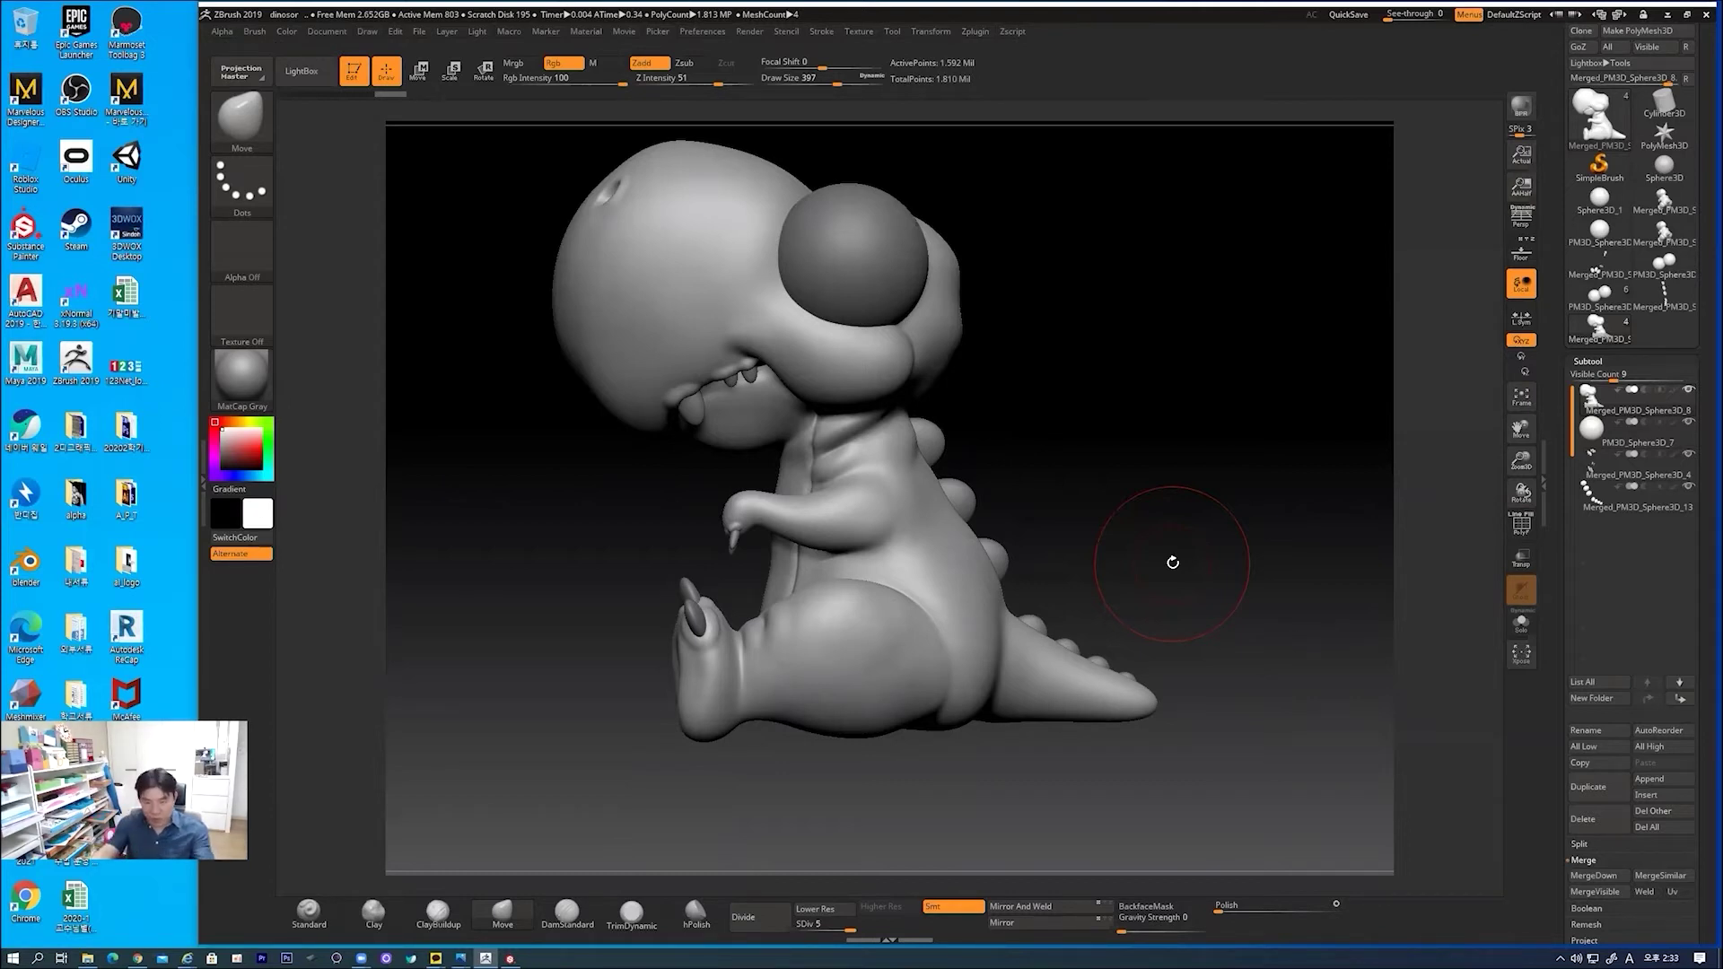
drag(1068, 466, 1149, 545)
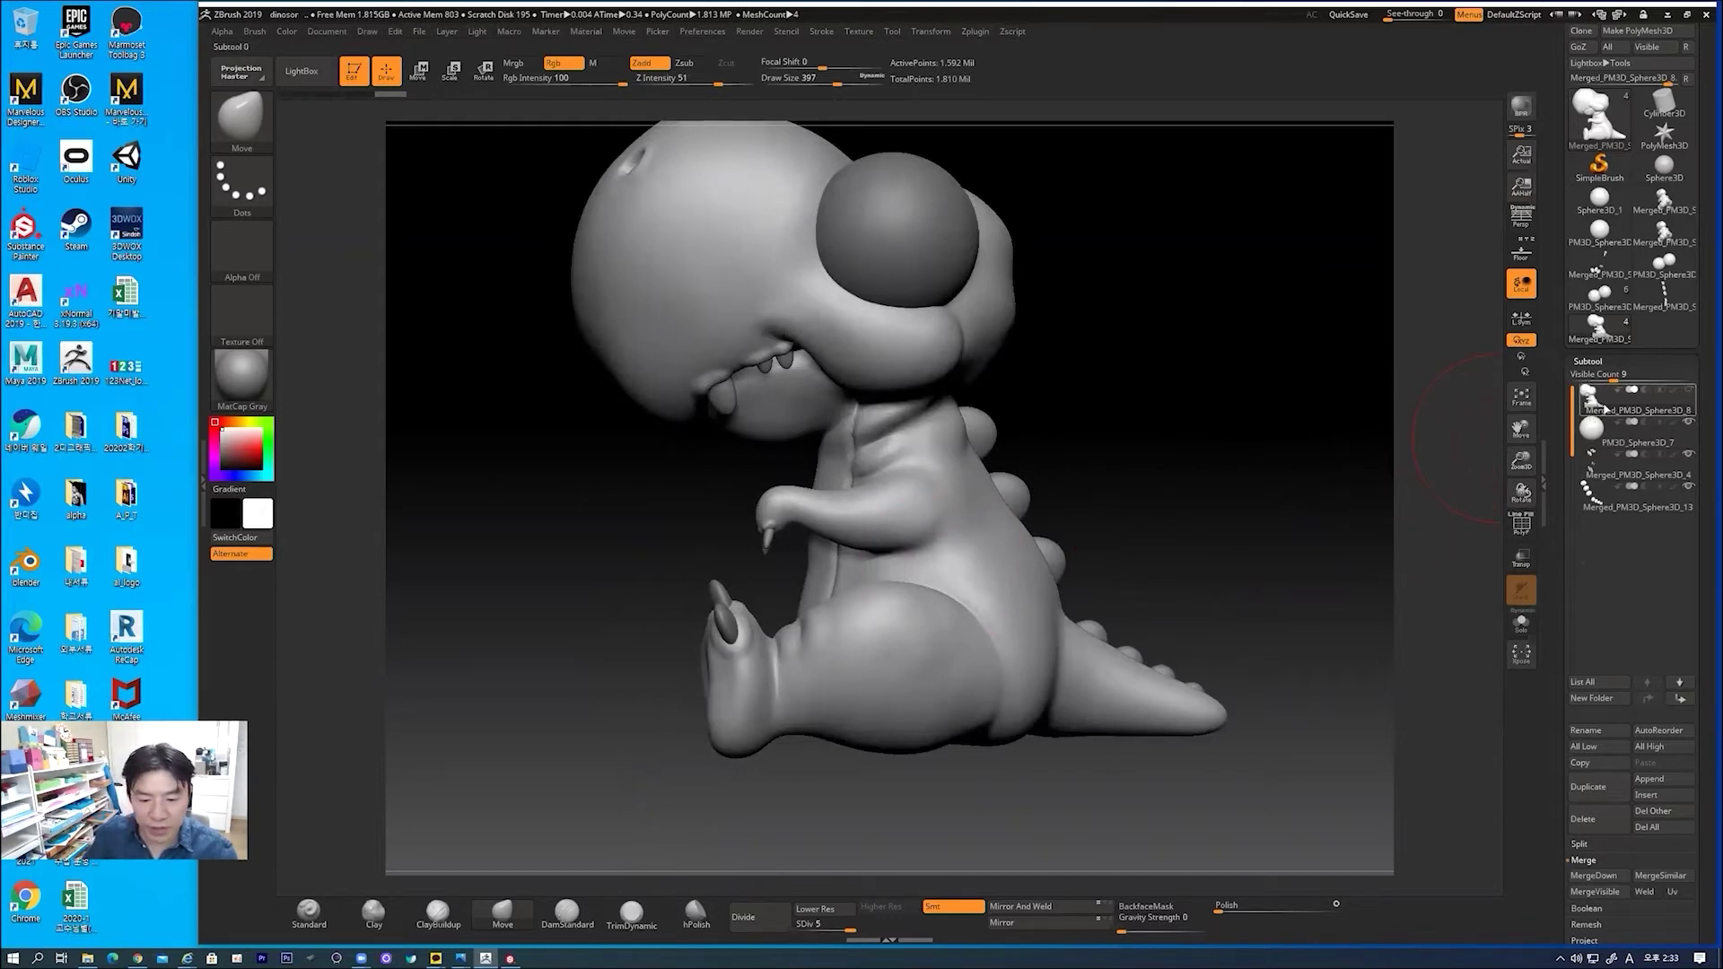
key(shift+d)
key(shift+d)
key(shift+d)
key(shift+d)
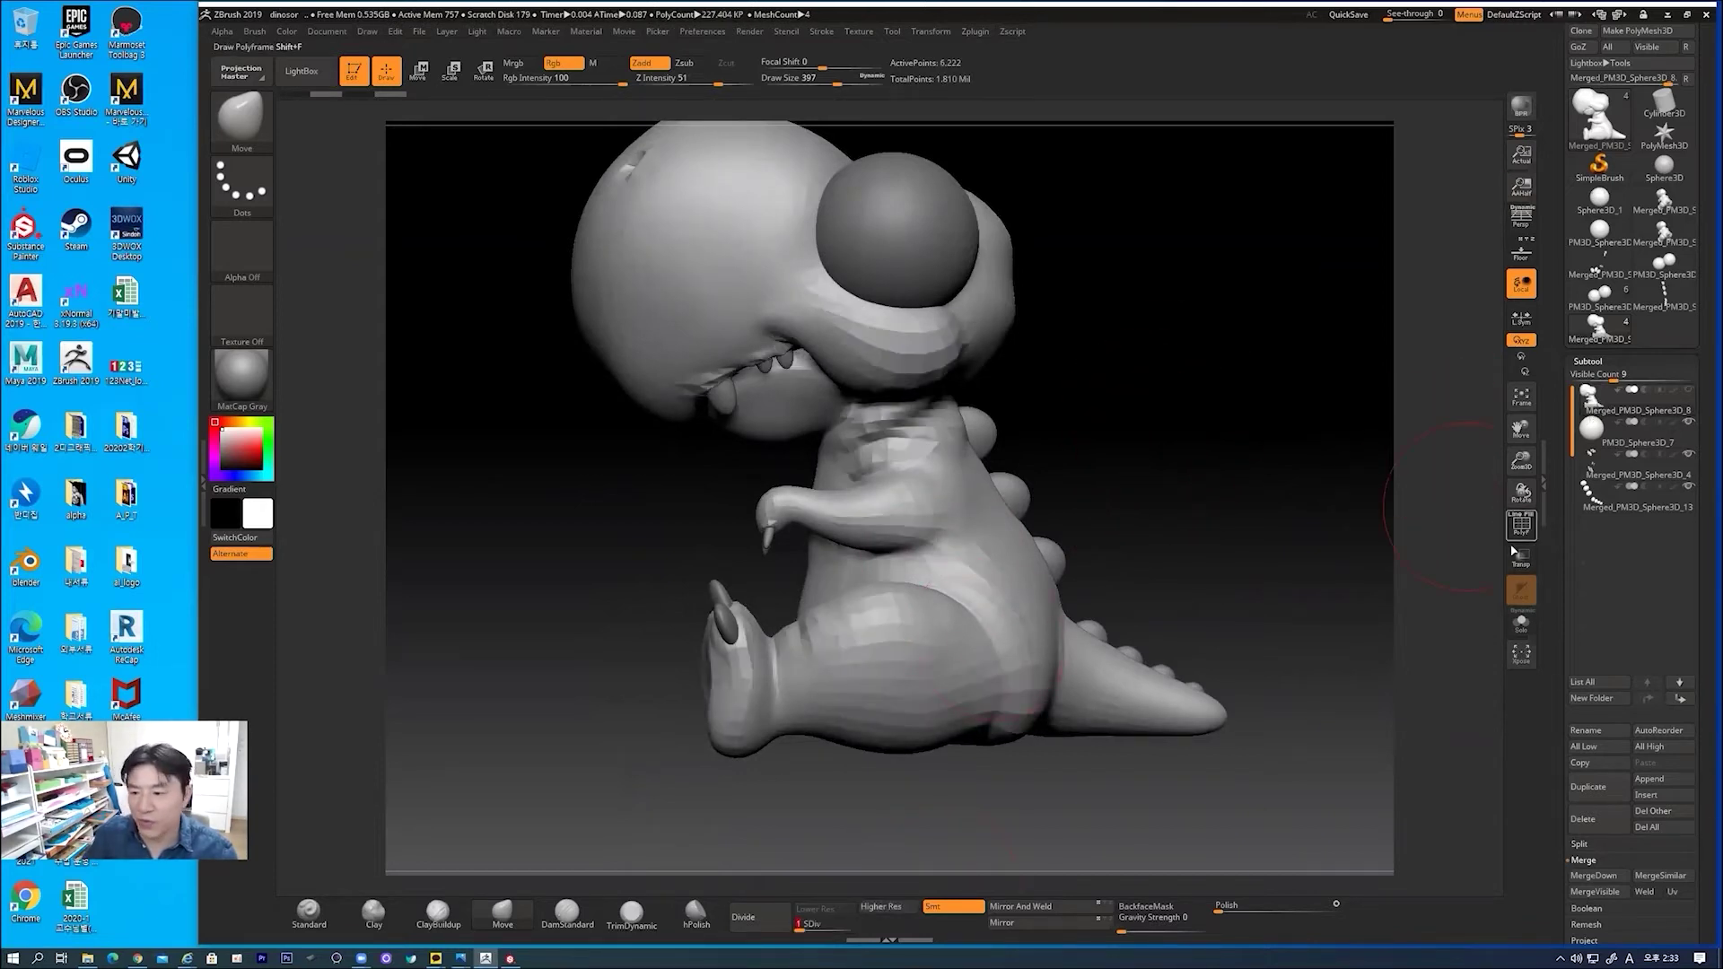
click(1523, 523)
mouse_move(1212, 308)
mouse_down()
mouse_move(1227, 292)
mouse_move(1228, 342)
mouse_move(1155, 390)
mouse_move(1242, 354)
mouse_move(1206, 367)
mouse_move(1202, 520)
mouse_up()
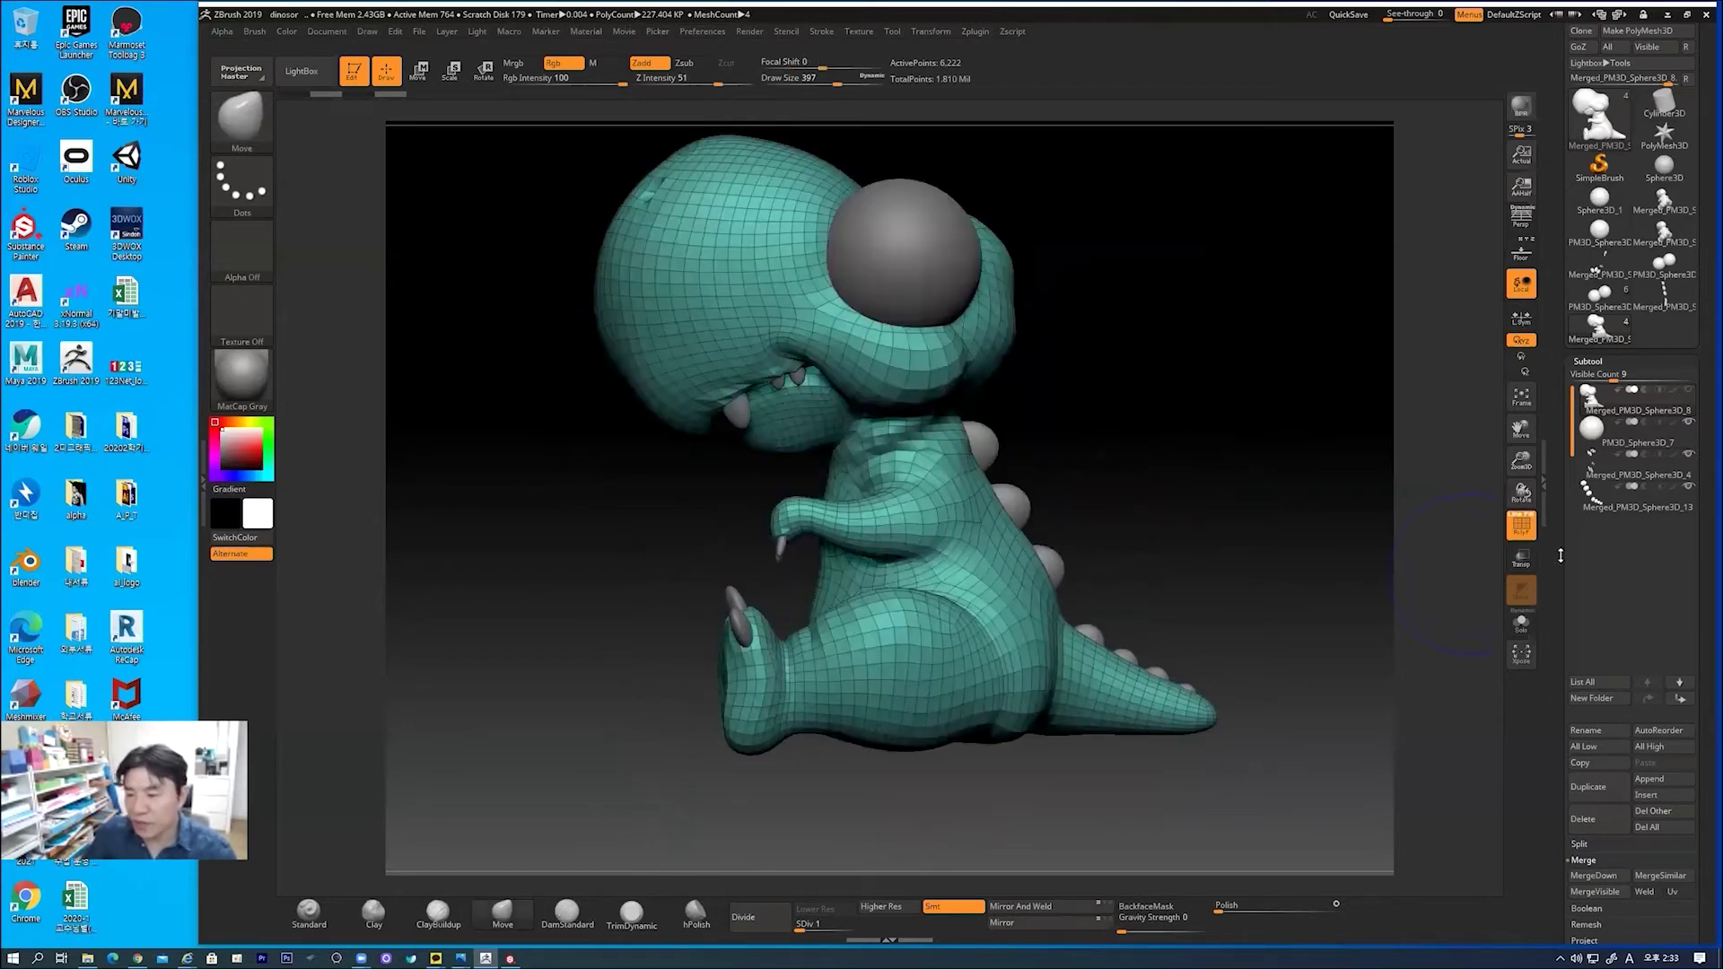
drag(1560, 555, 1555, 468)
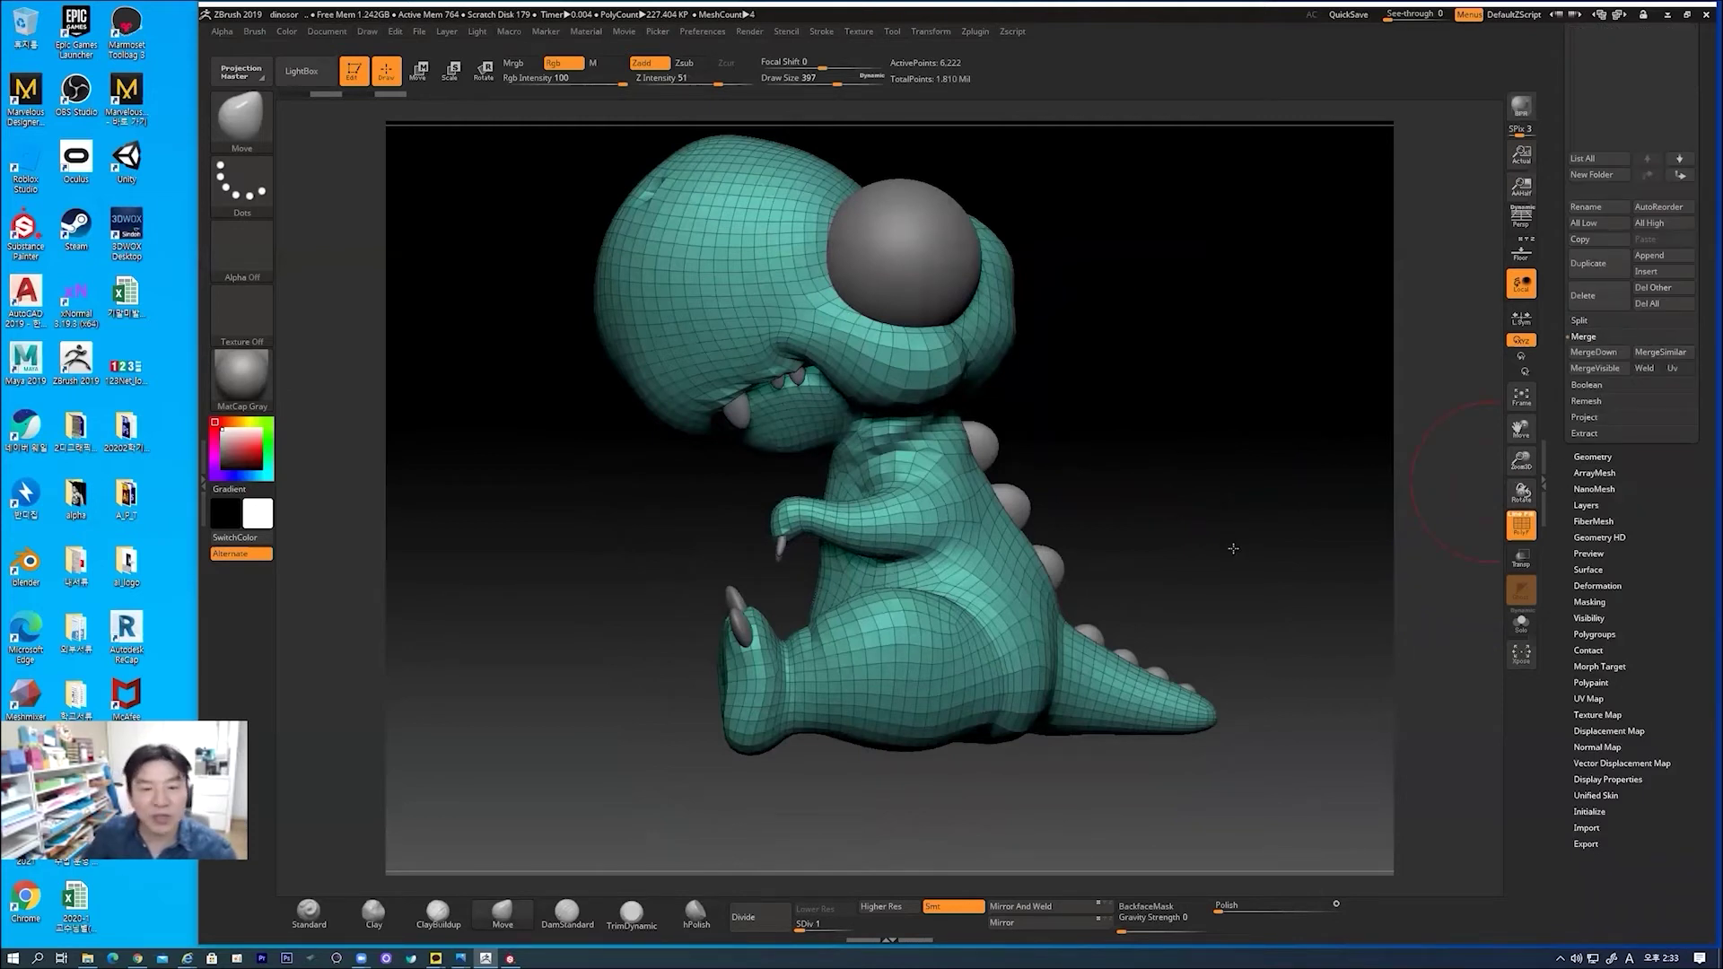
key(f)
click(425, 34)
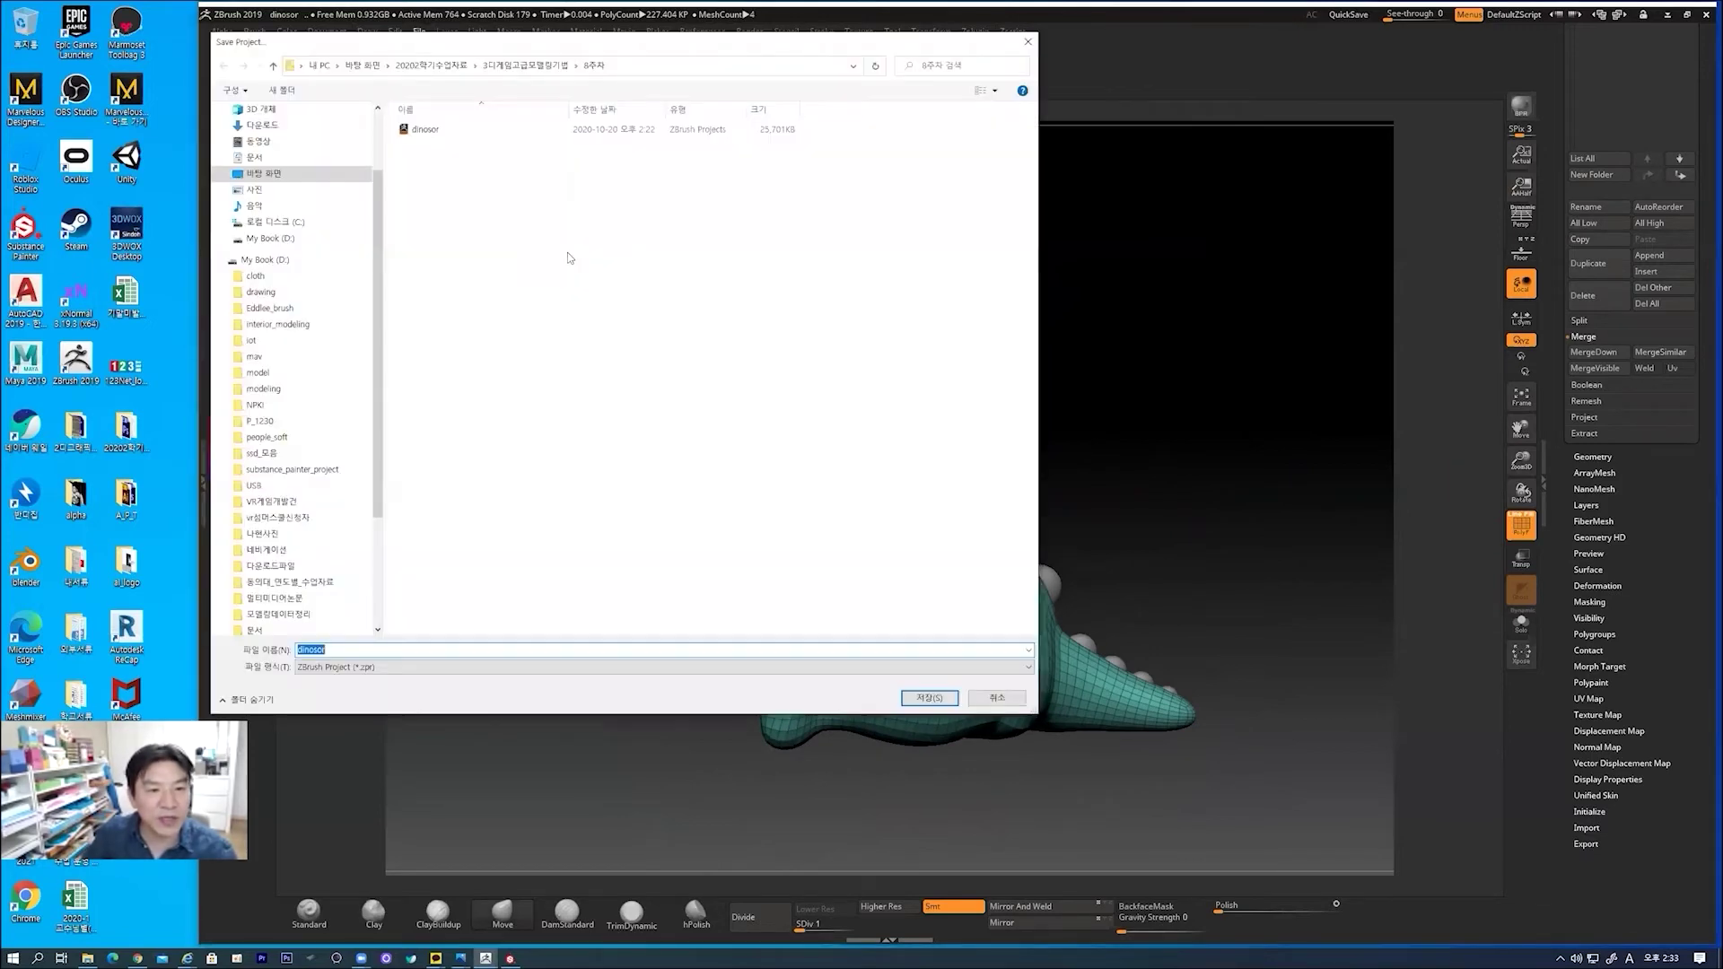
click(1027, 41)
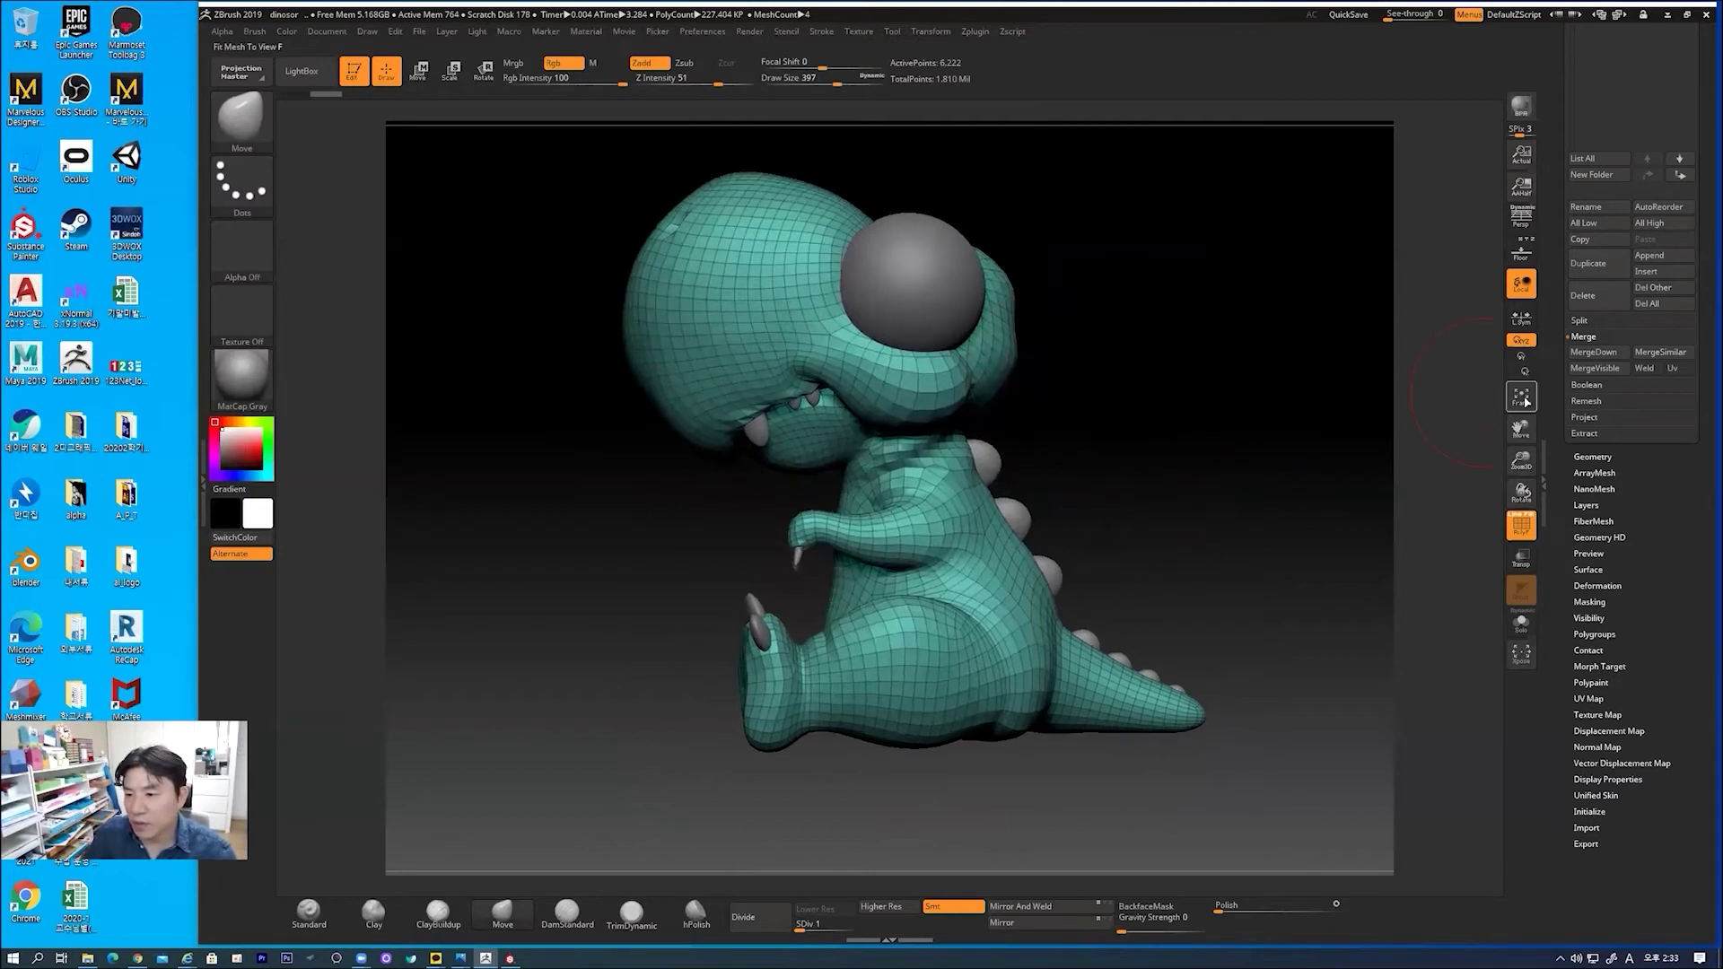
- ZRemesh the body subtool with a target polygon count of 1 and check the new topology from the front
drag(1553, 373, 1553, 558)
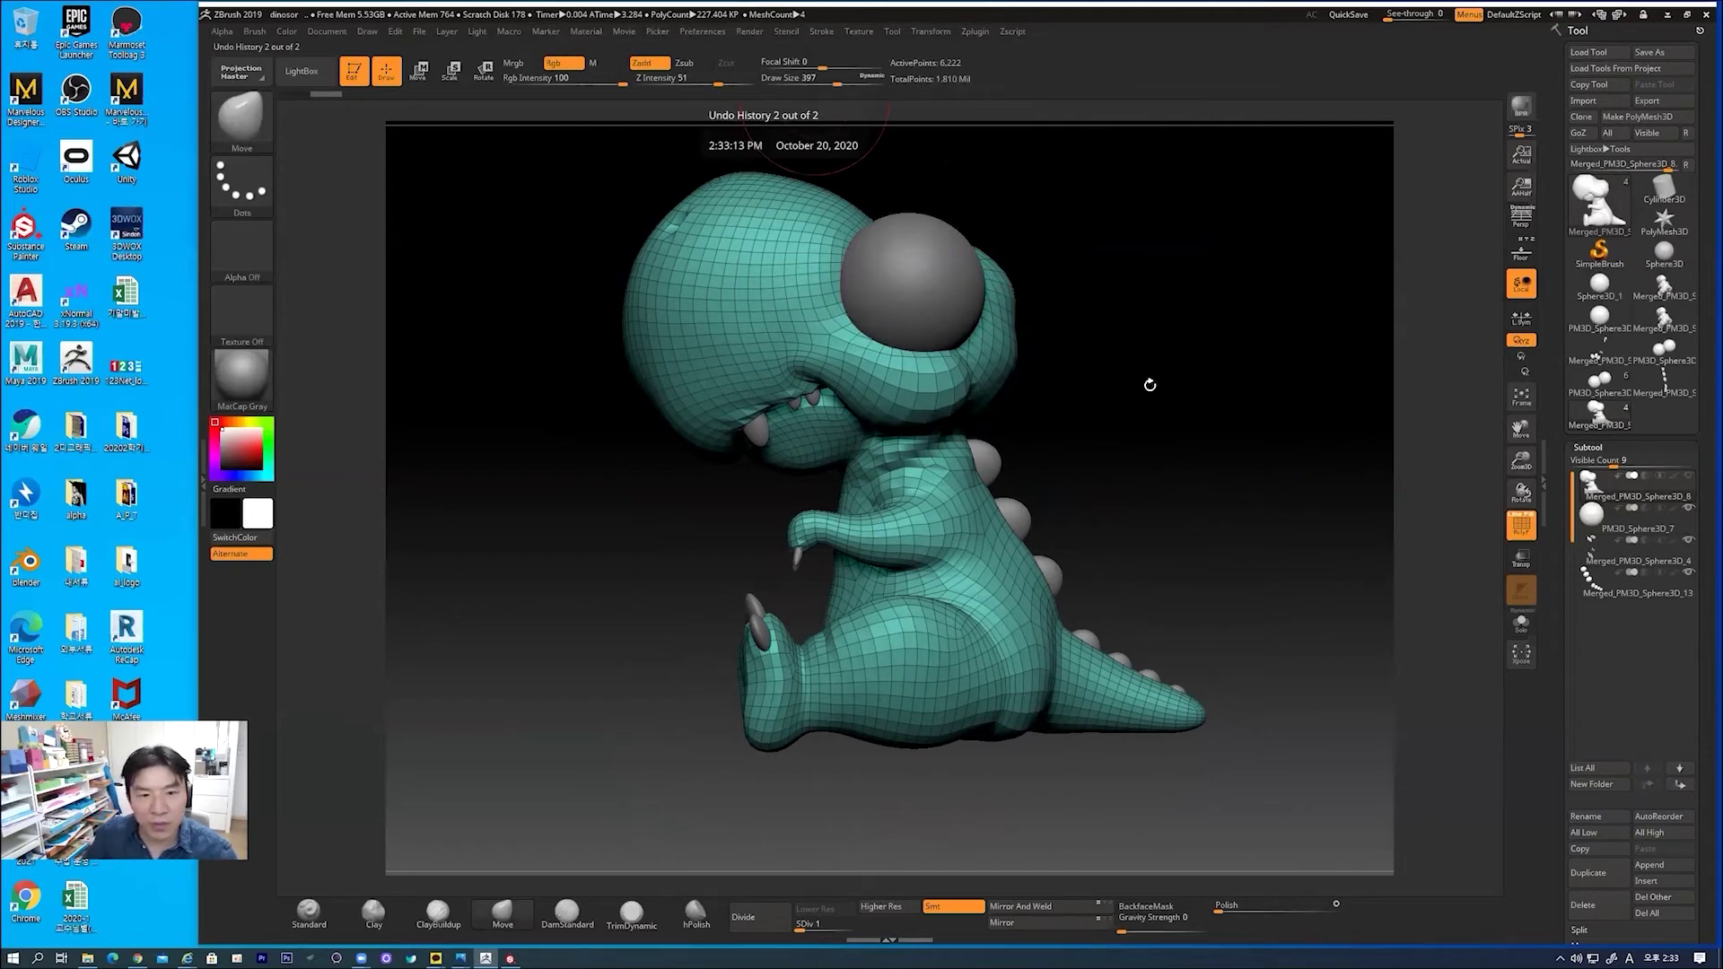
mouse_move(1203, 385)
mouse_down()
mouse_move(1173, 388)
mouse_move(1207, 404)
mouse_up()
scroll(1563, 593, down, 5)
scroll(1564, 588, down, 1)
scroll(1563, 584, up, 1)
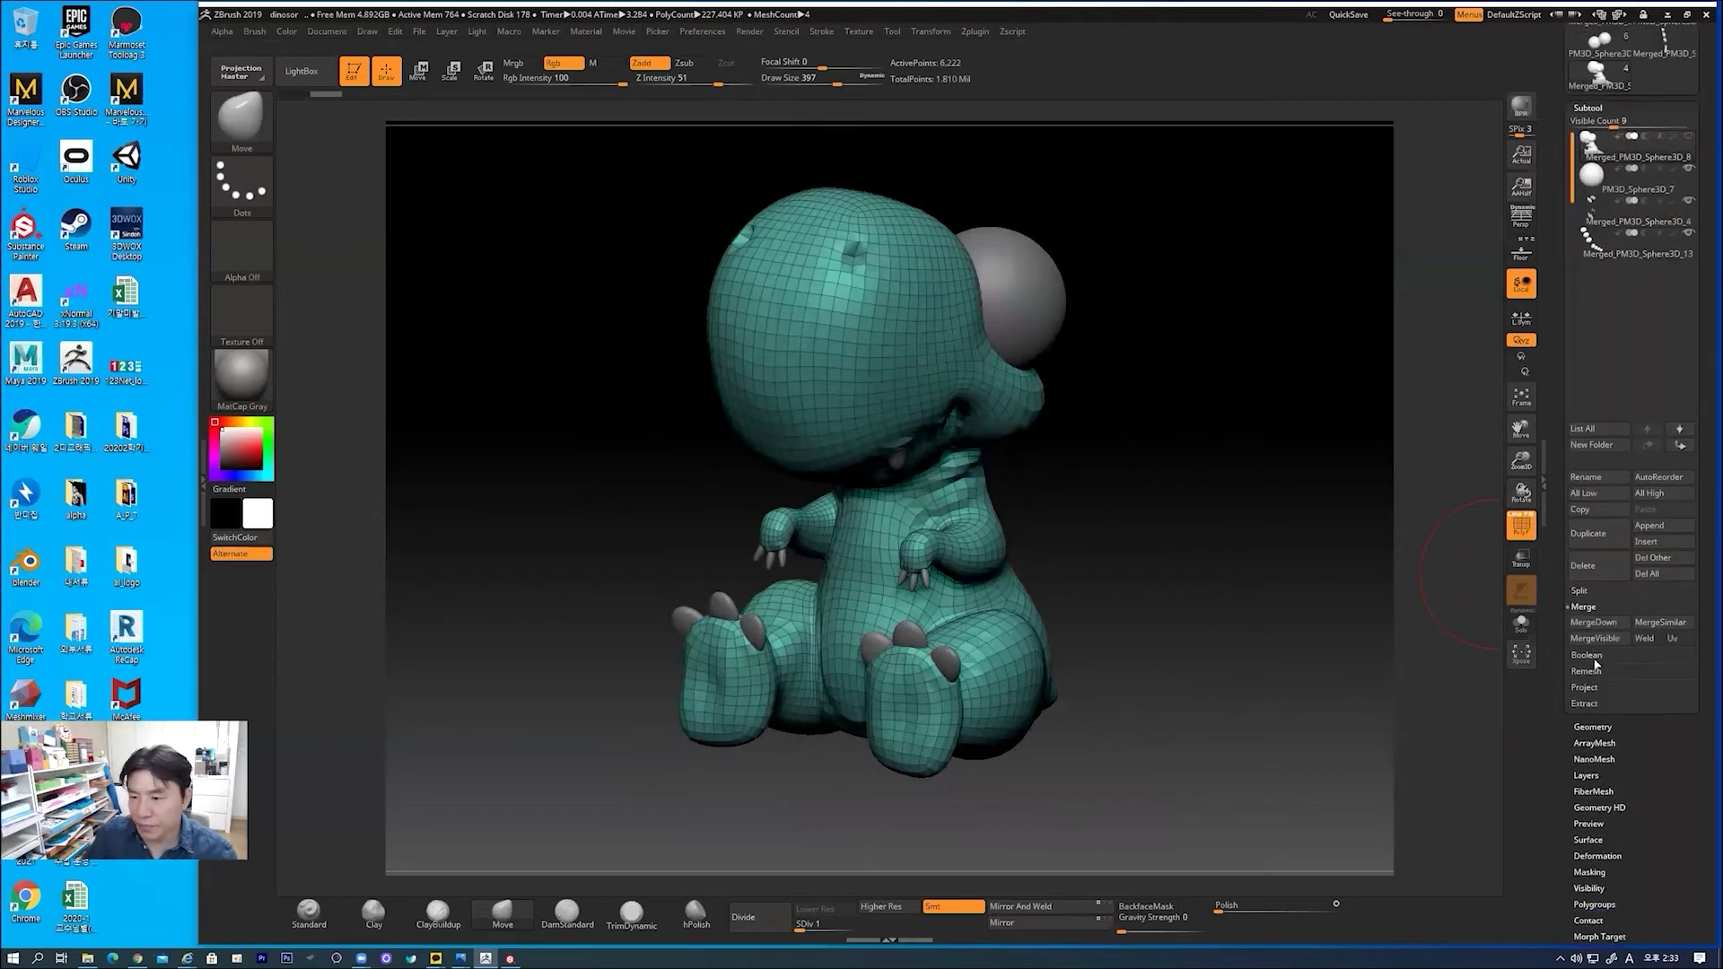
click(1593, 727)
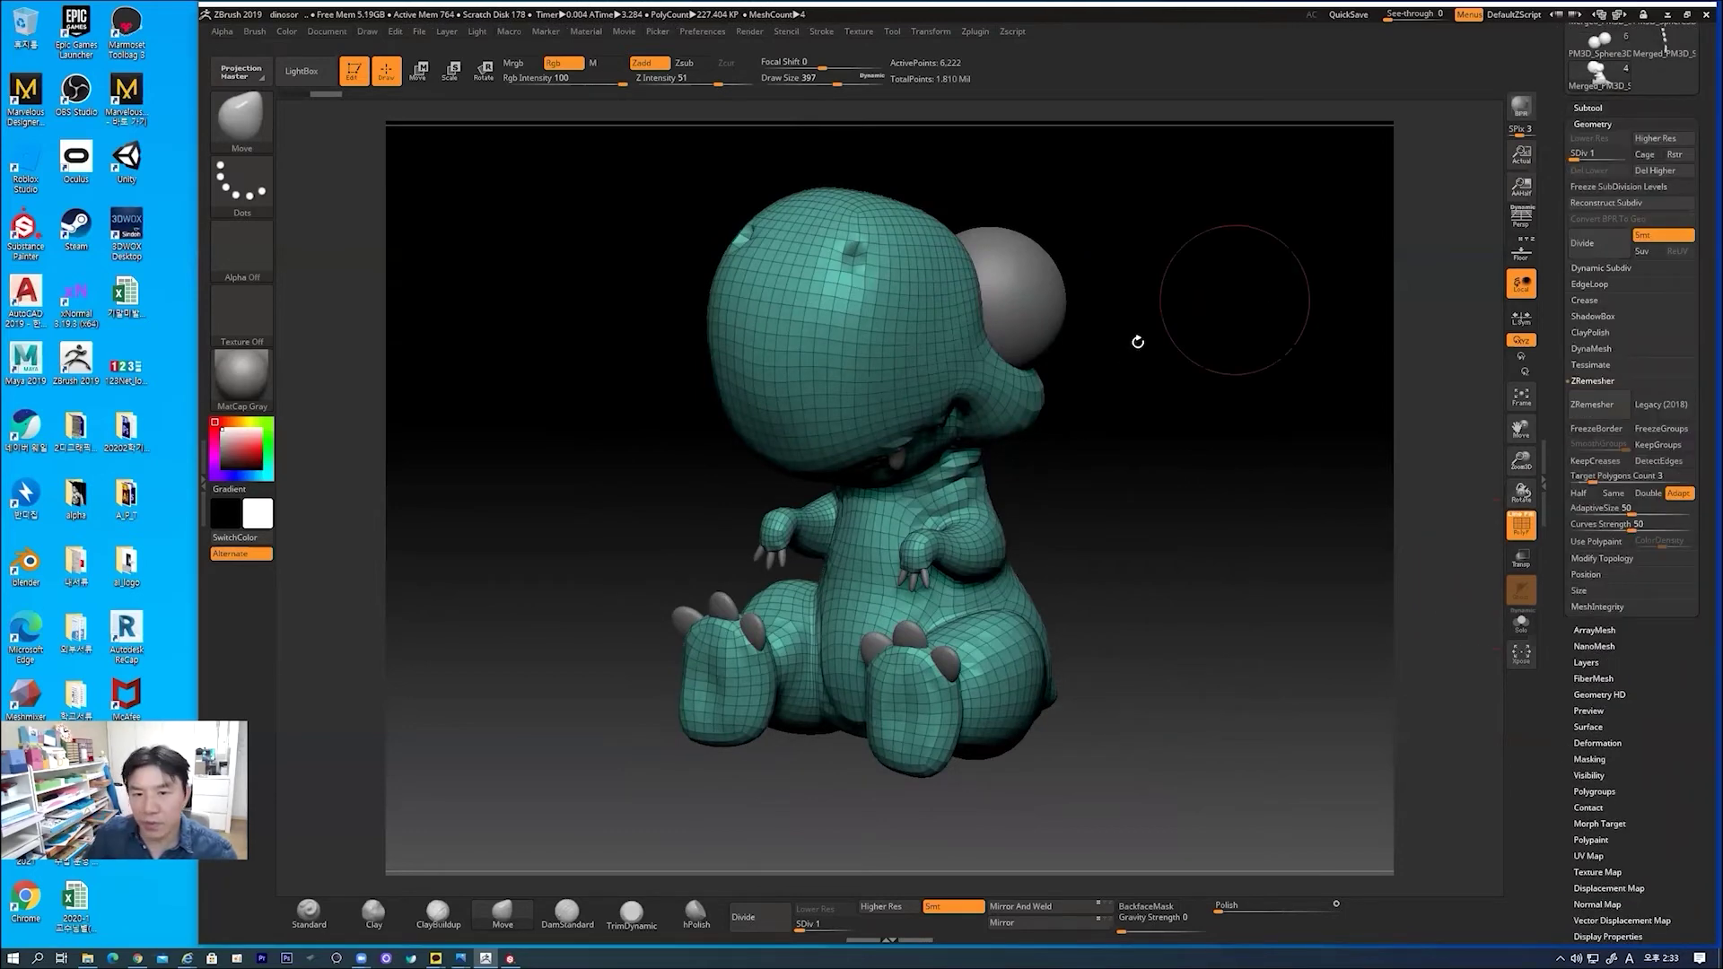
drag(1135, 338, 1136, 362)
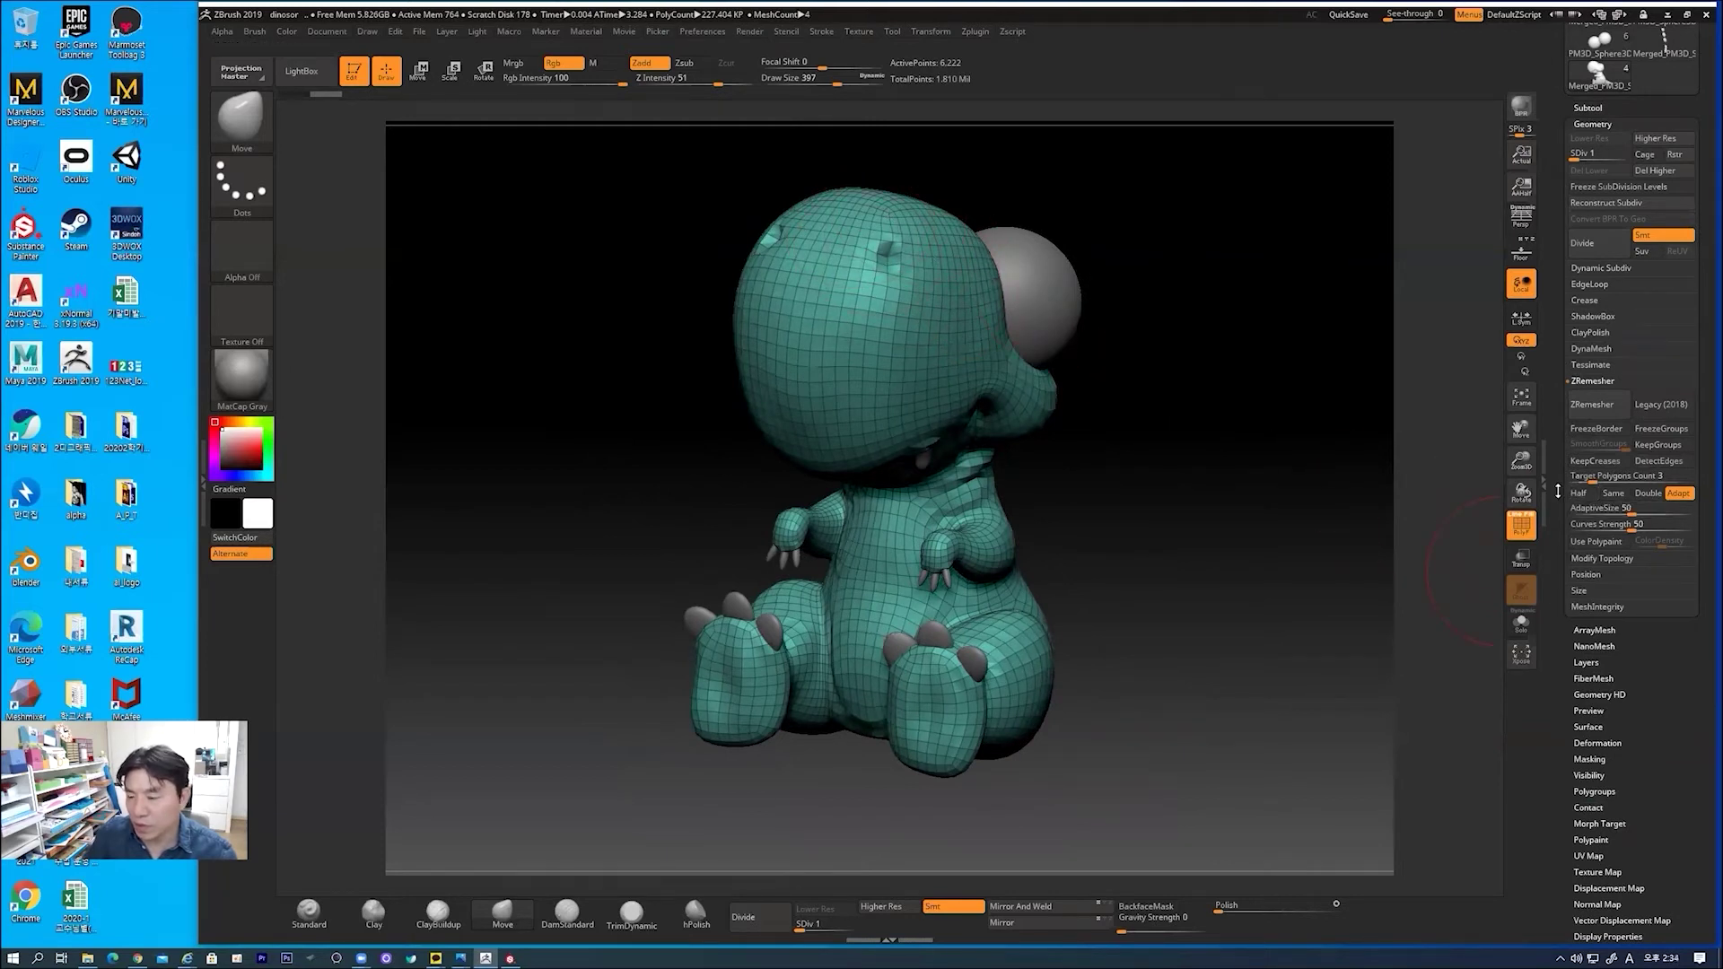
click(1614, 481)
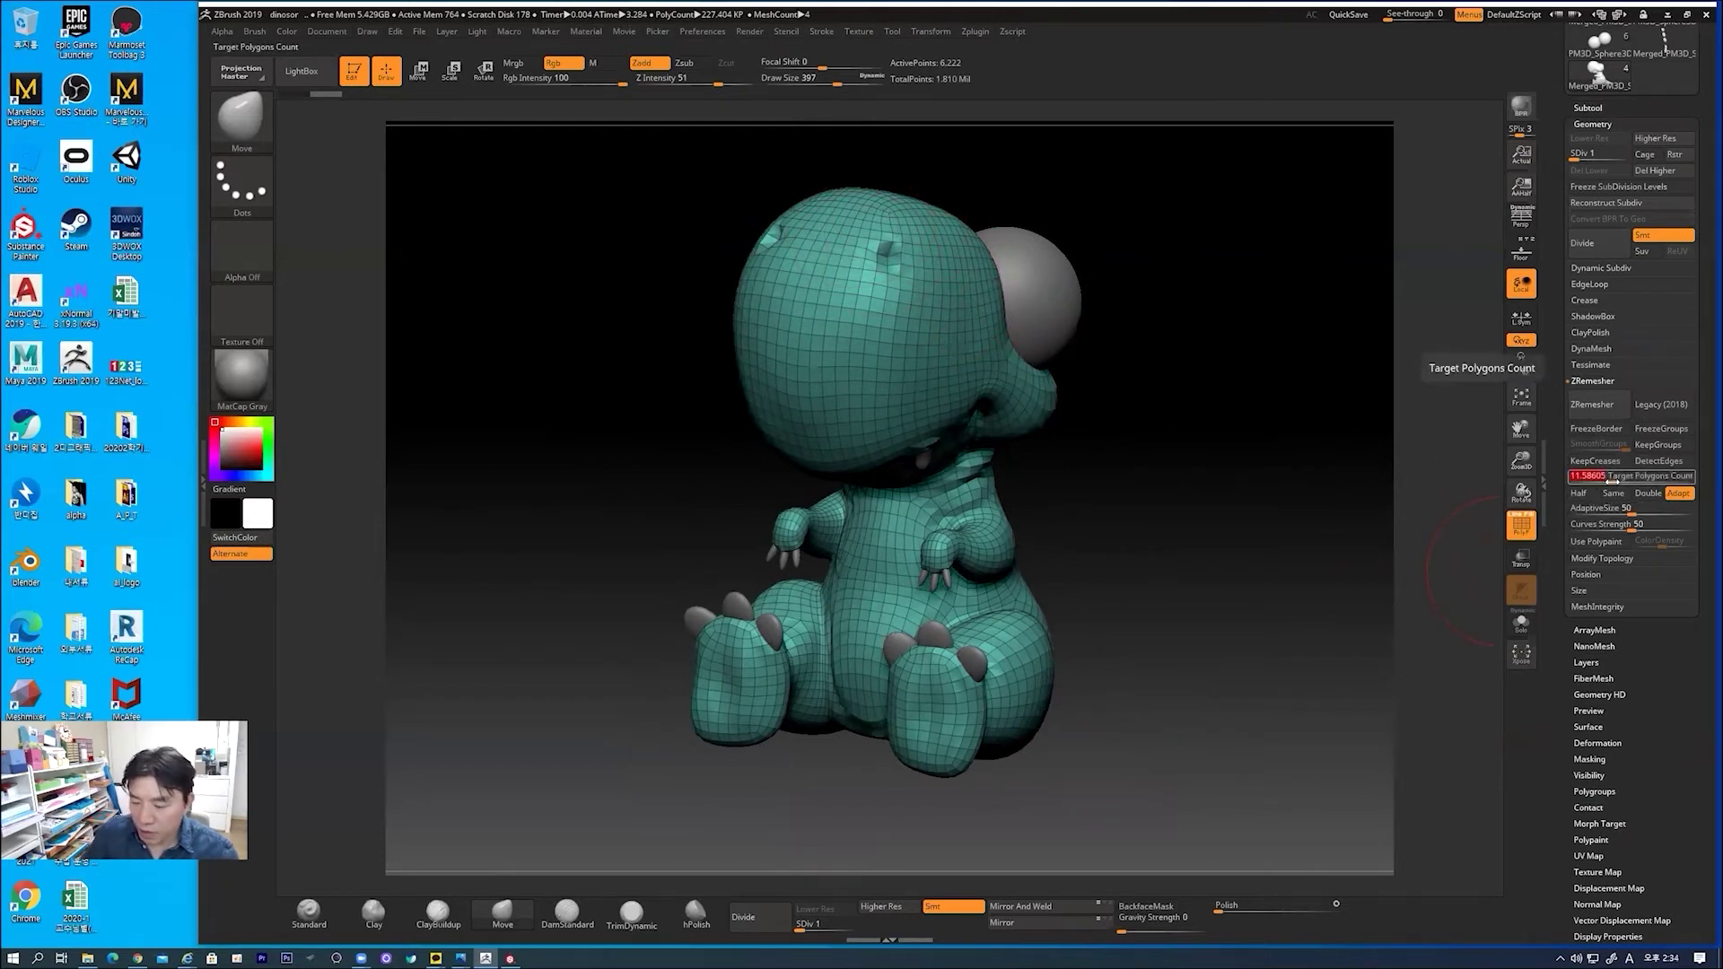
text(1)
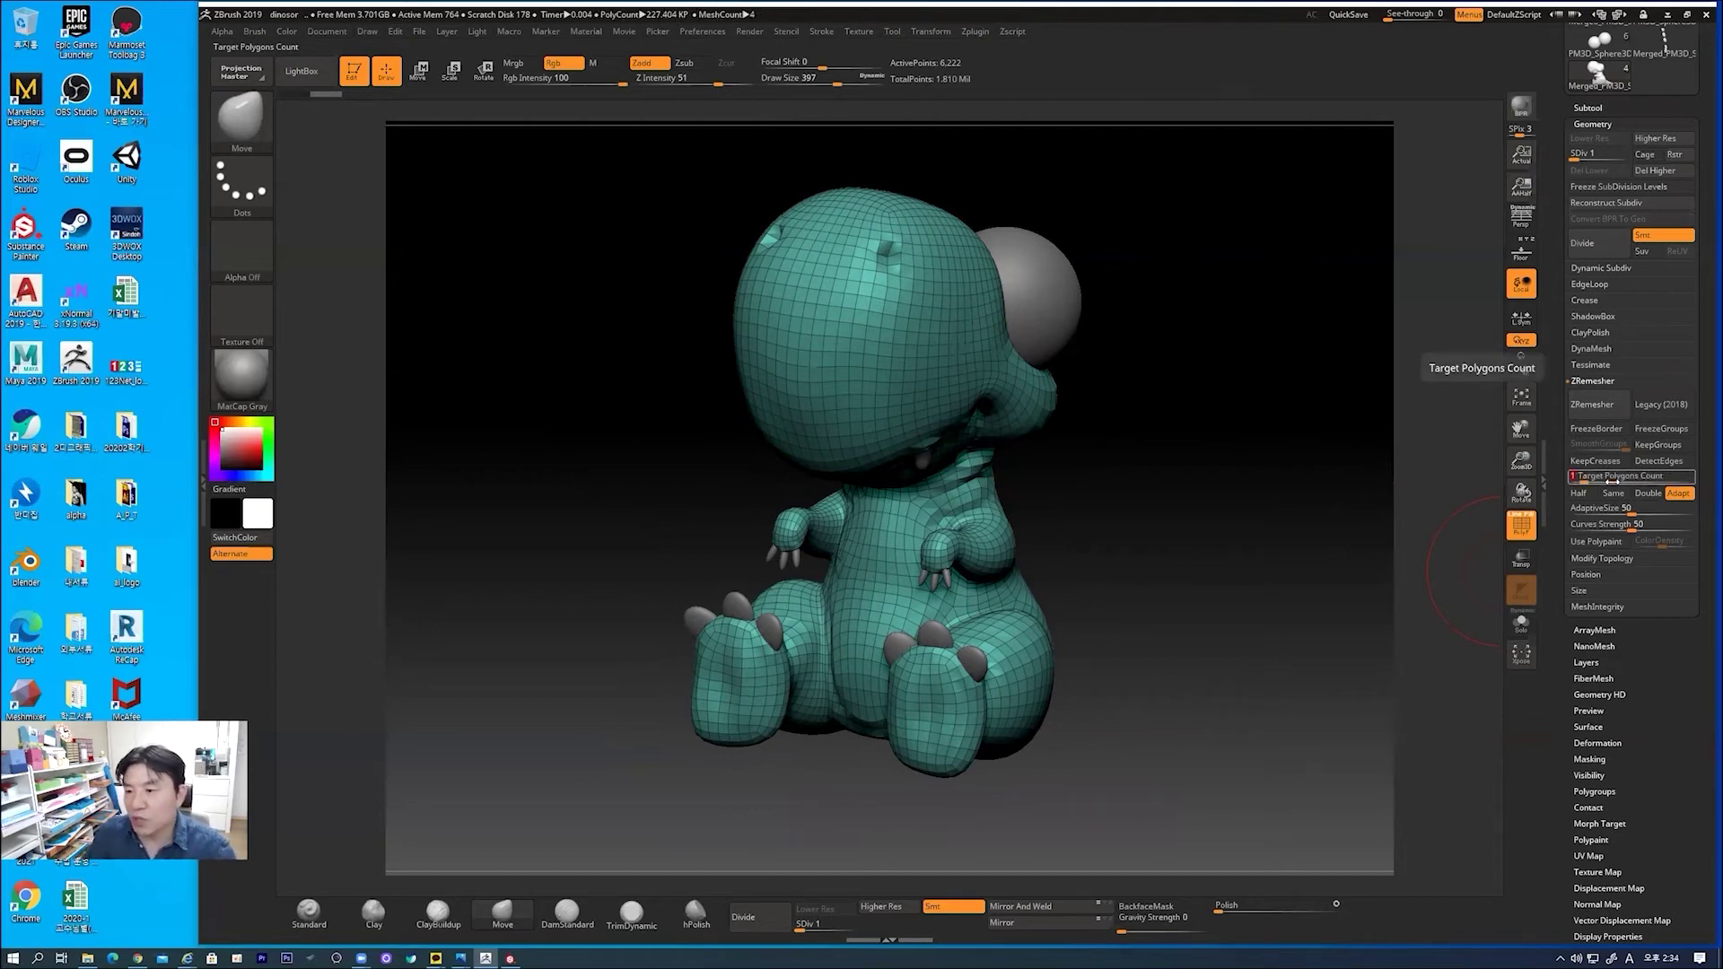
key(Return)
key(ctrl+shift+r)
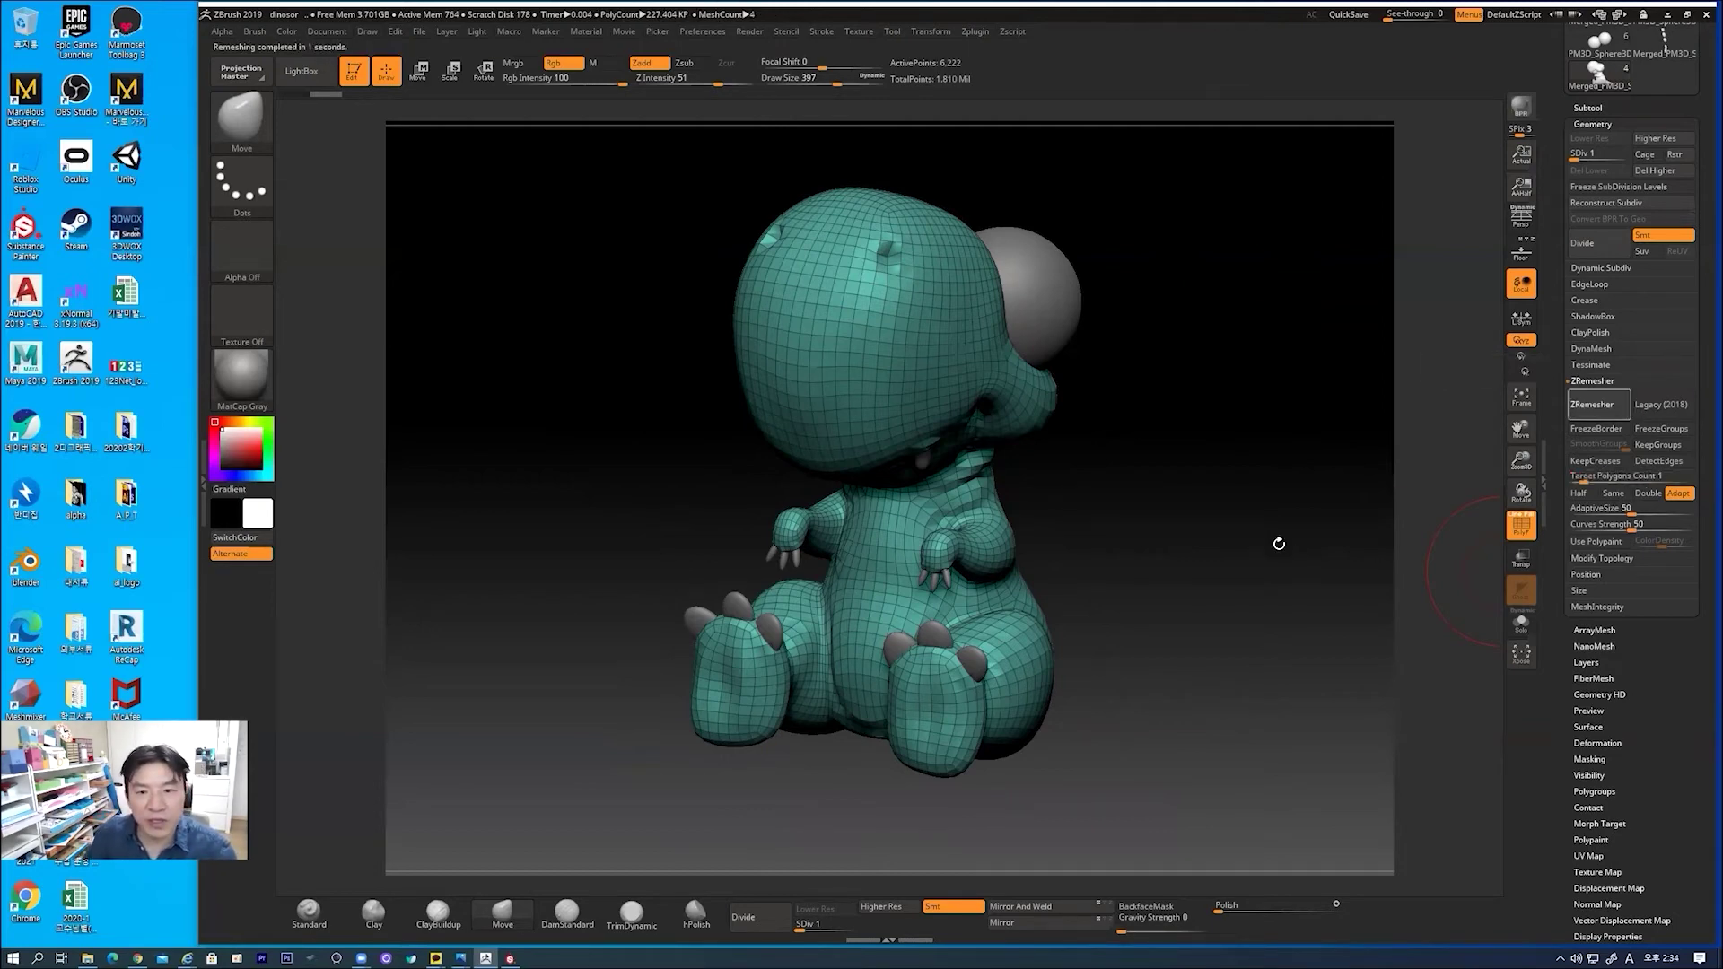
mouse_move(1254, 570)
mouse_down()
mouse_move(1193, 570)
mouse_move(1259, 555)
mouse_move(1133, 571)
mouse_move(1211, 527)
mouse_move(1258, 462)
mouse_move(1273, 466)
mouse_move(1269, 527)
mouse_move(1348, 539)
mouse_move(1241, 550)
mouse_move(1273, 554)
mouse_up()
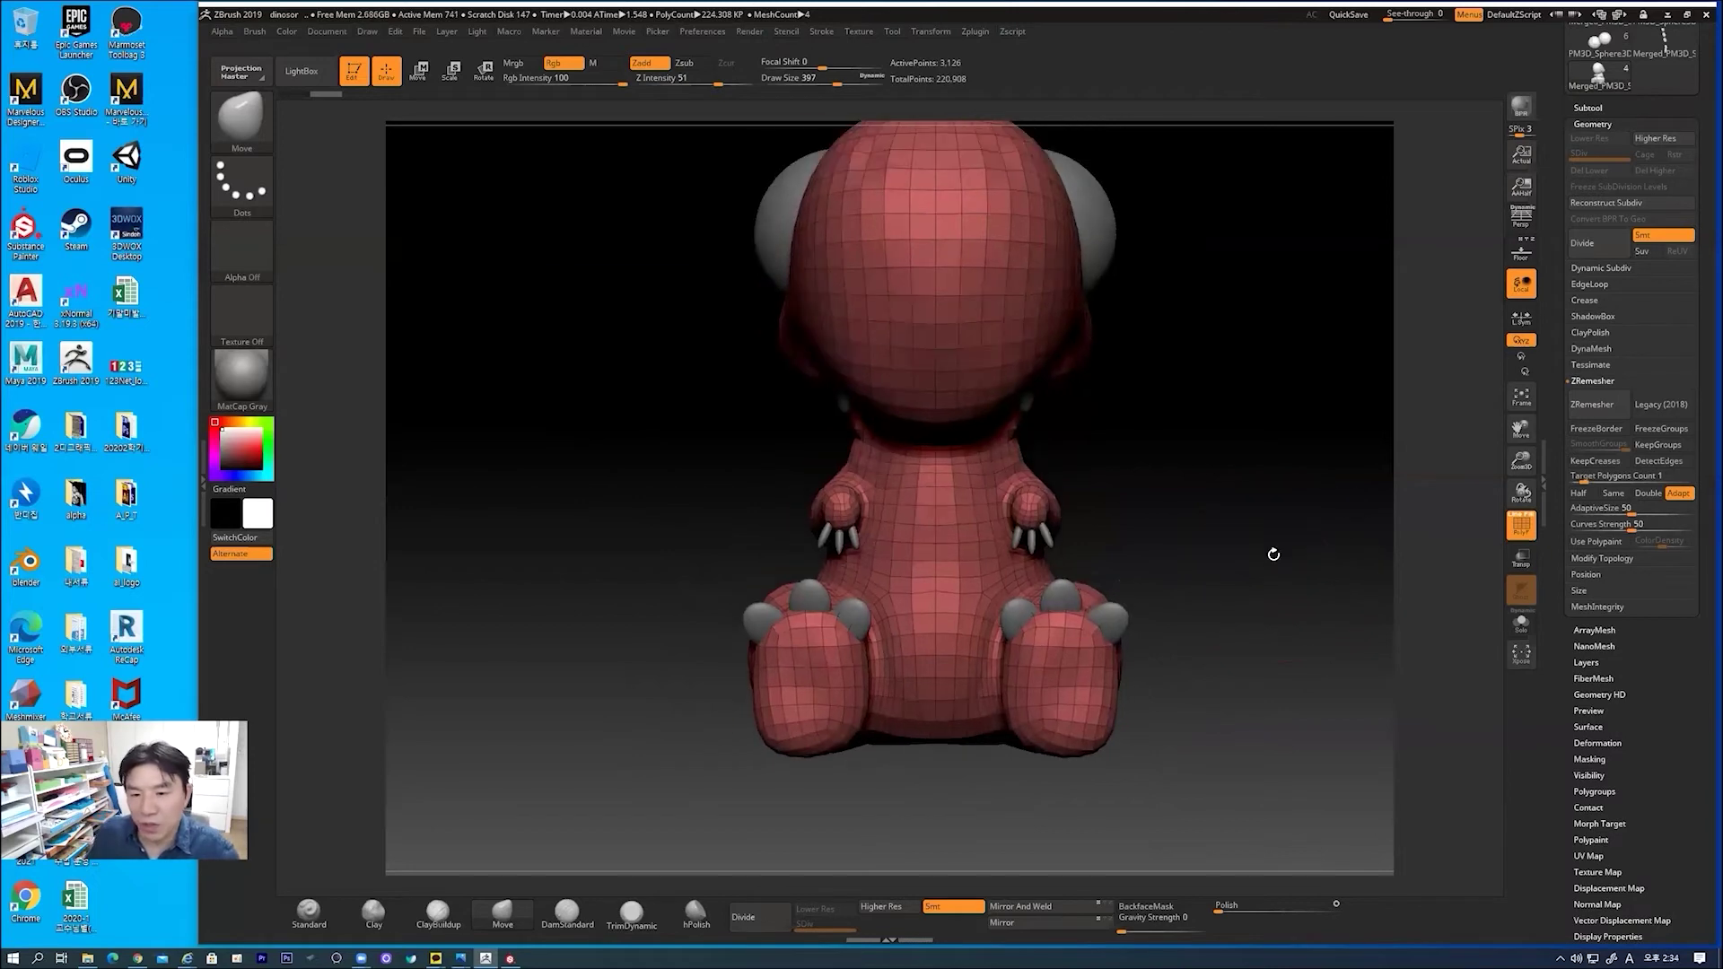
- Select the PM3D_Sphere3D_7 eye subtool with the body hidden, and activate the Move gizmo in a front view
drag(1165, 431, 913, 283)
alt+click(913, 284)
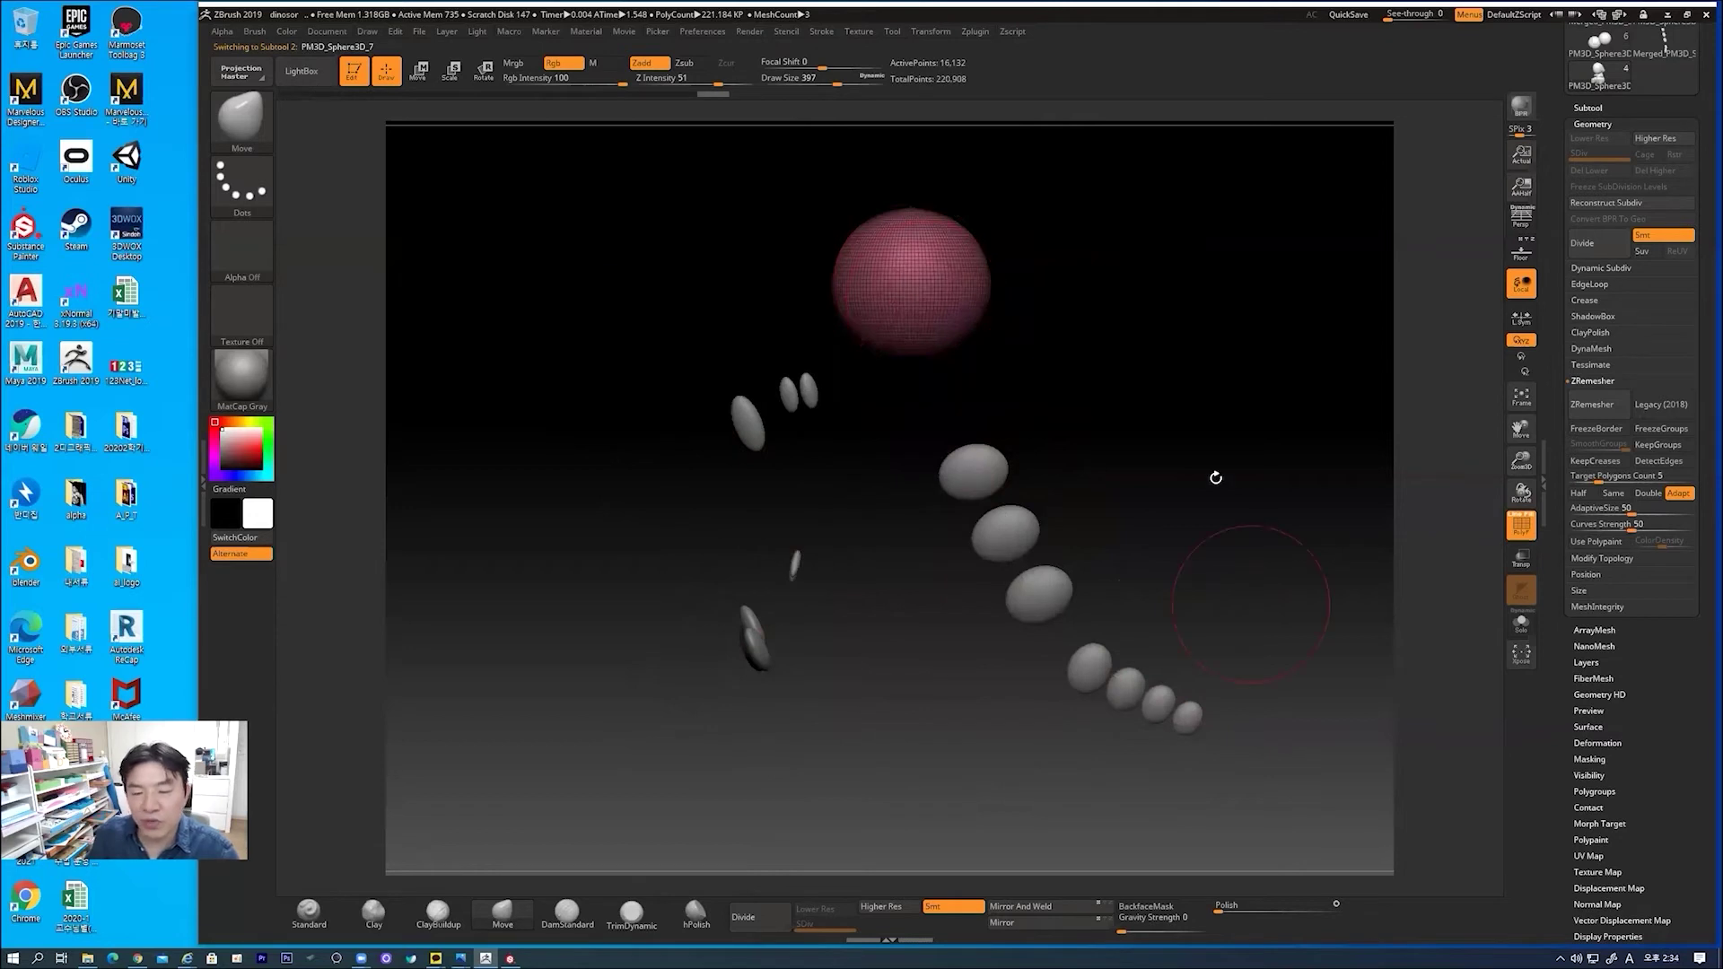
drag(1227, 469, 1192, 473)
mouse_move(1147, 398)
mouse_down()
mouse_move(1130, 424)
mouse_move(1108, 392)
mouse_move(1119, 435)
mouse_up()
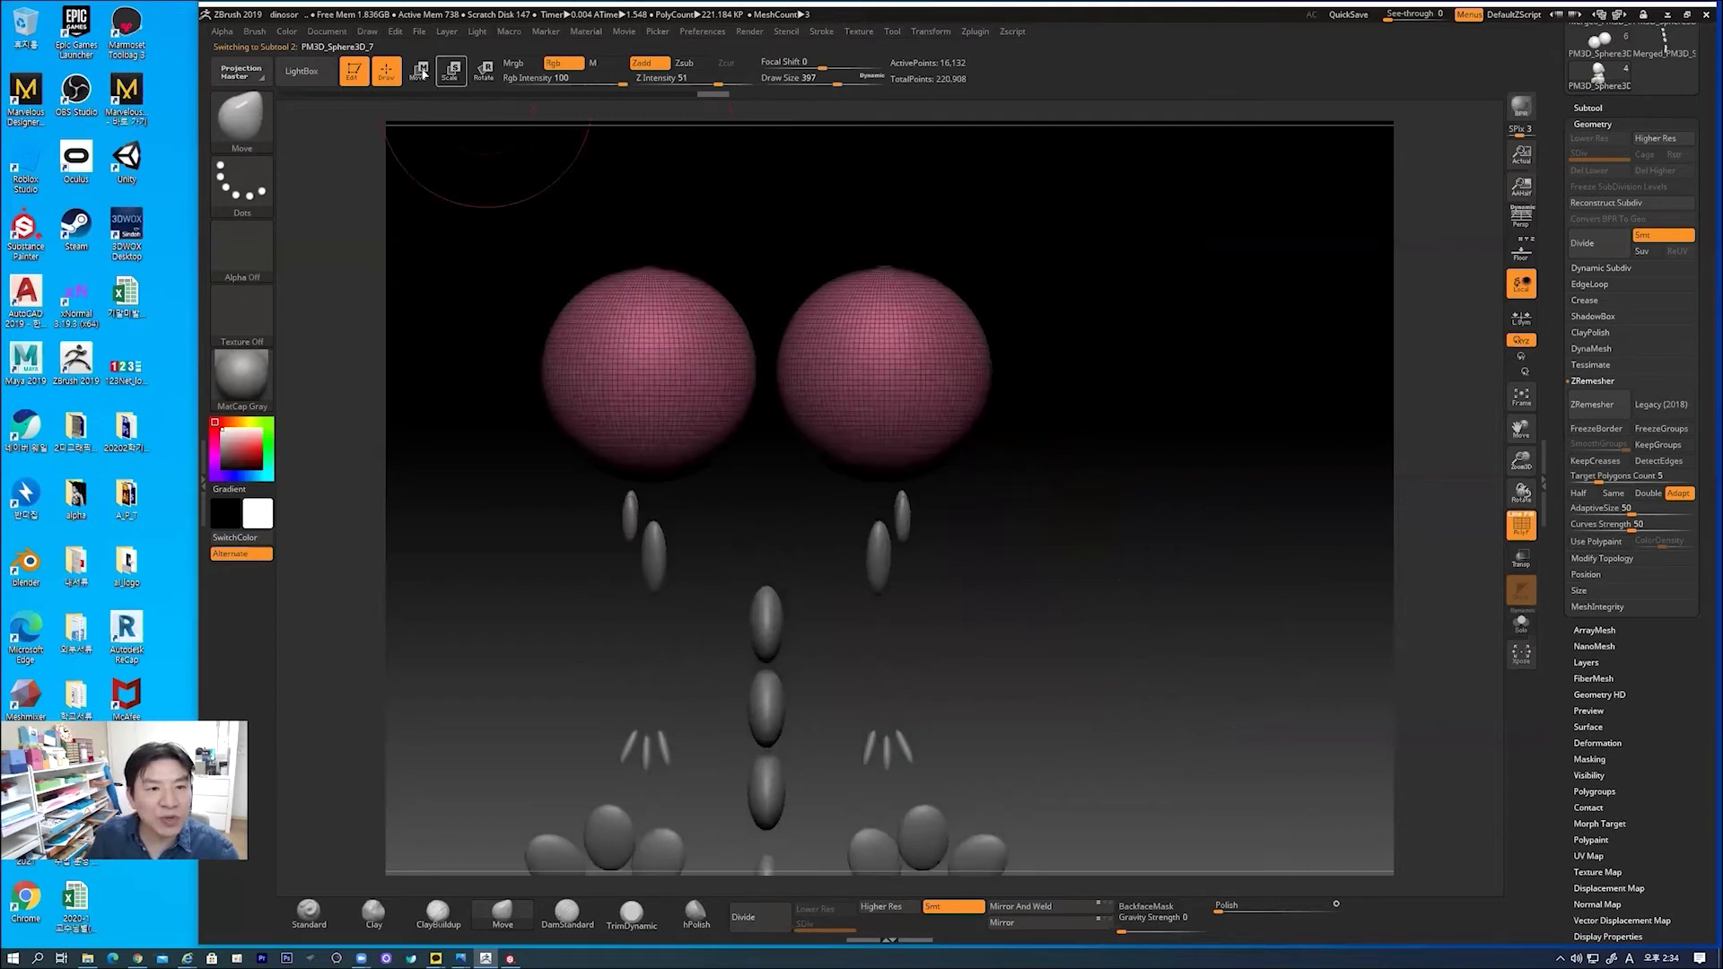
click(420, 72)
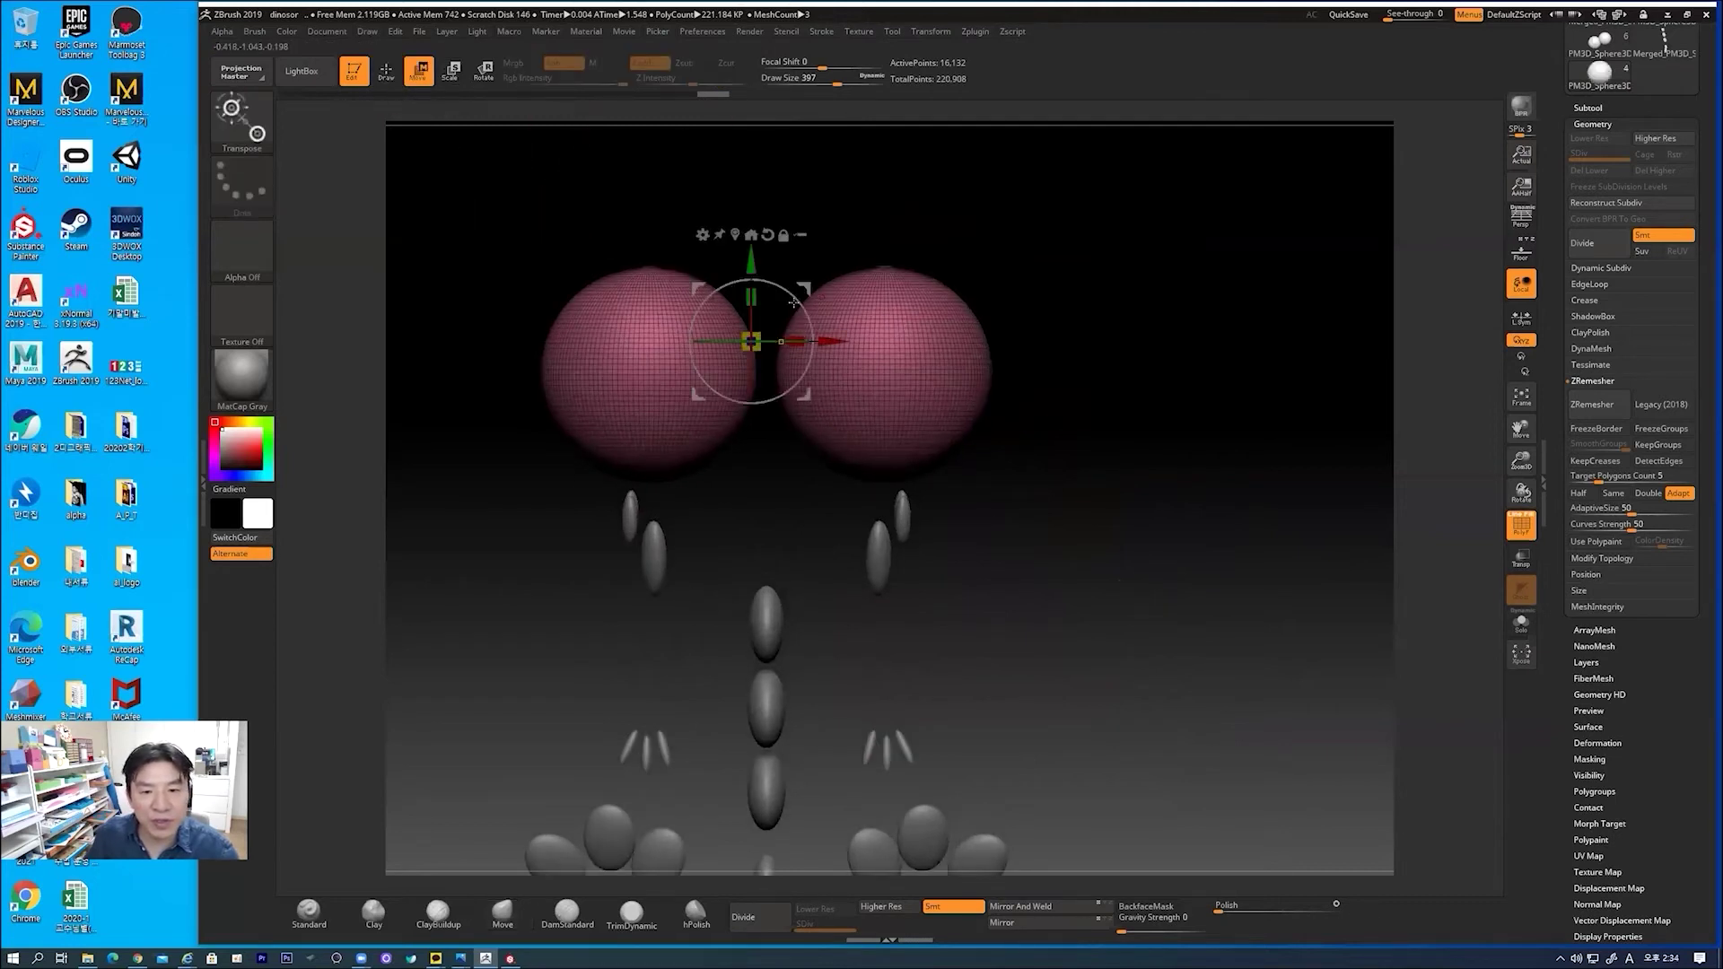
mouse_move(798, 298)
mouse_down()
mouse_move(810, 321)
mouse_move(801, 291)
mouse_up()
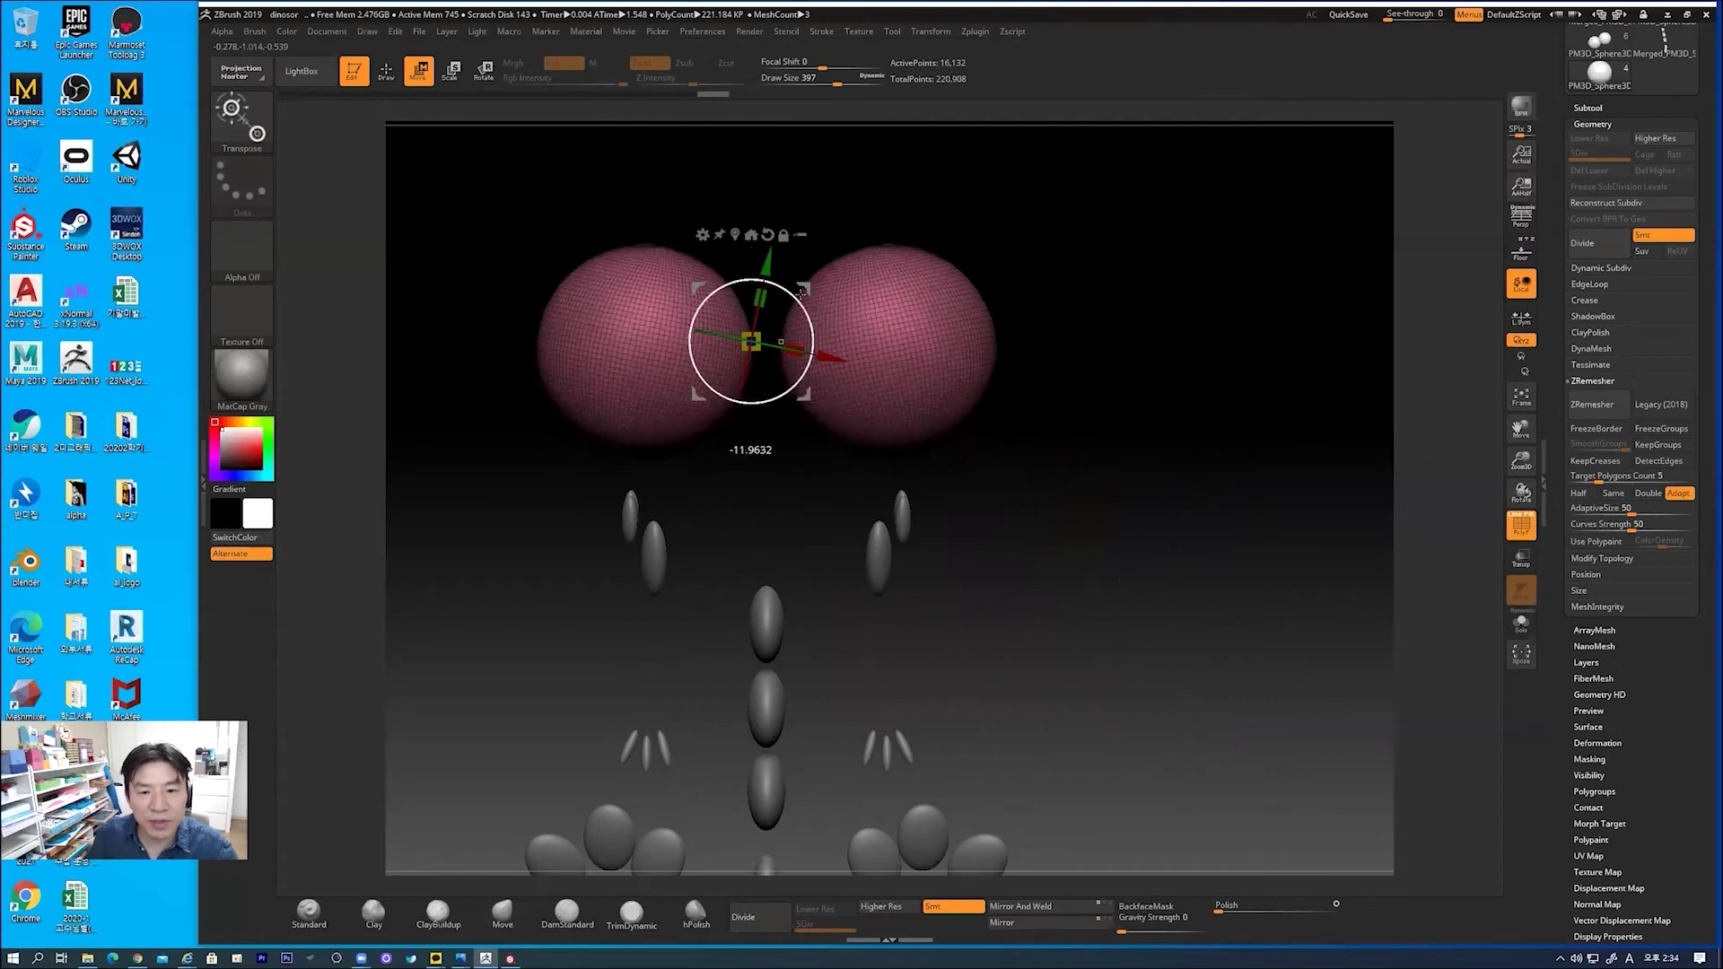
drag(805, 352, 808, 372)
key(ctrl+z)
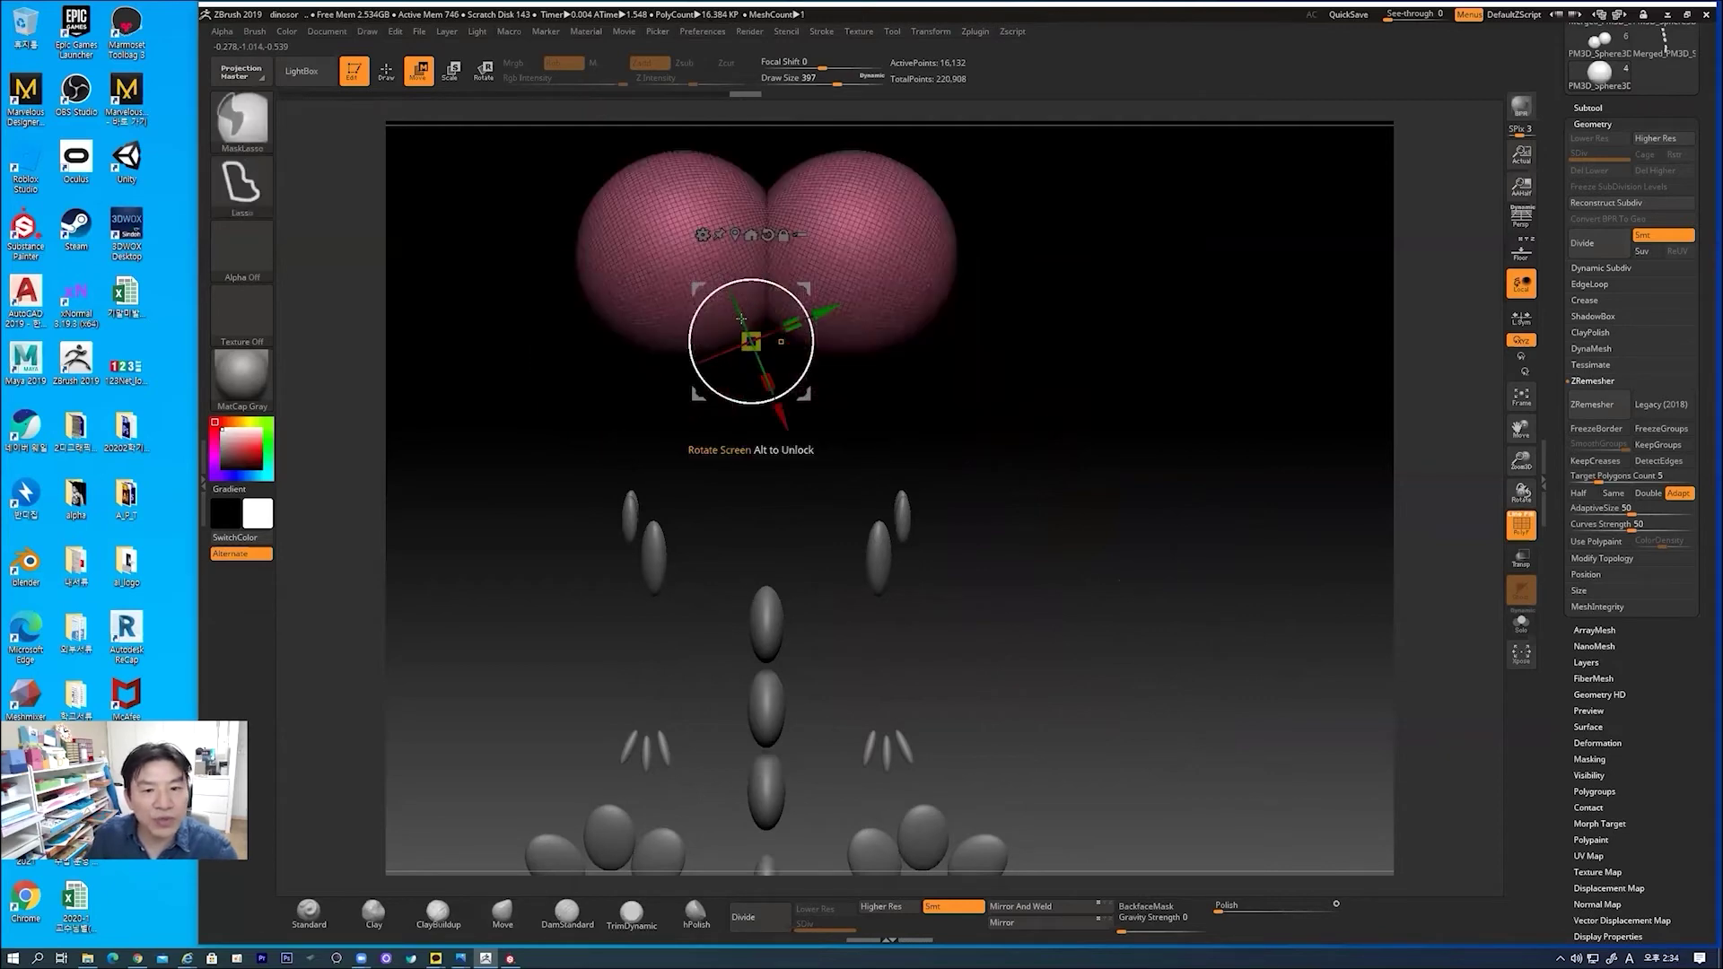
key(ctrl+z)
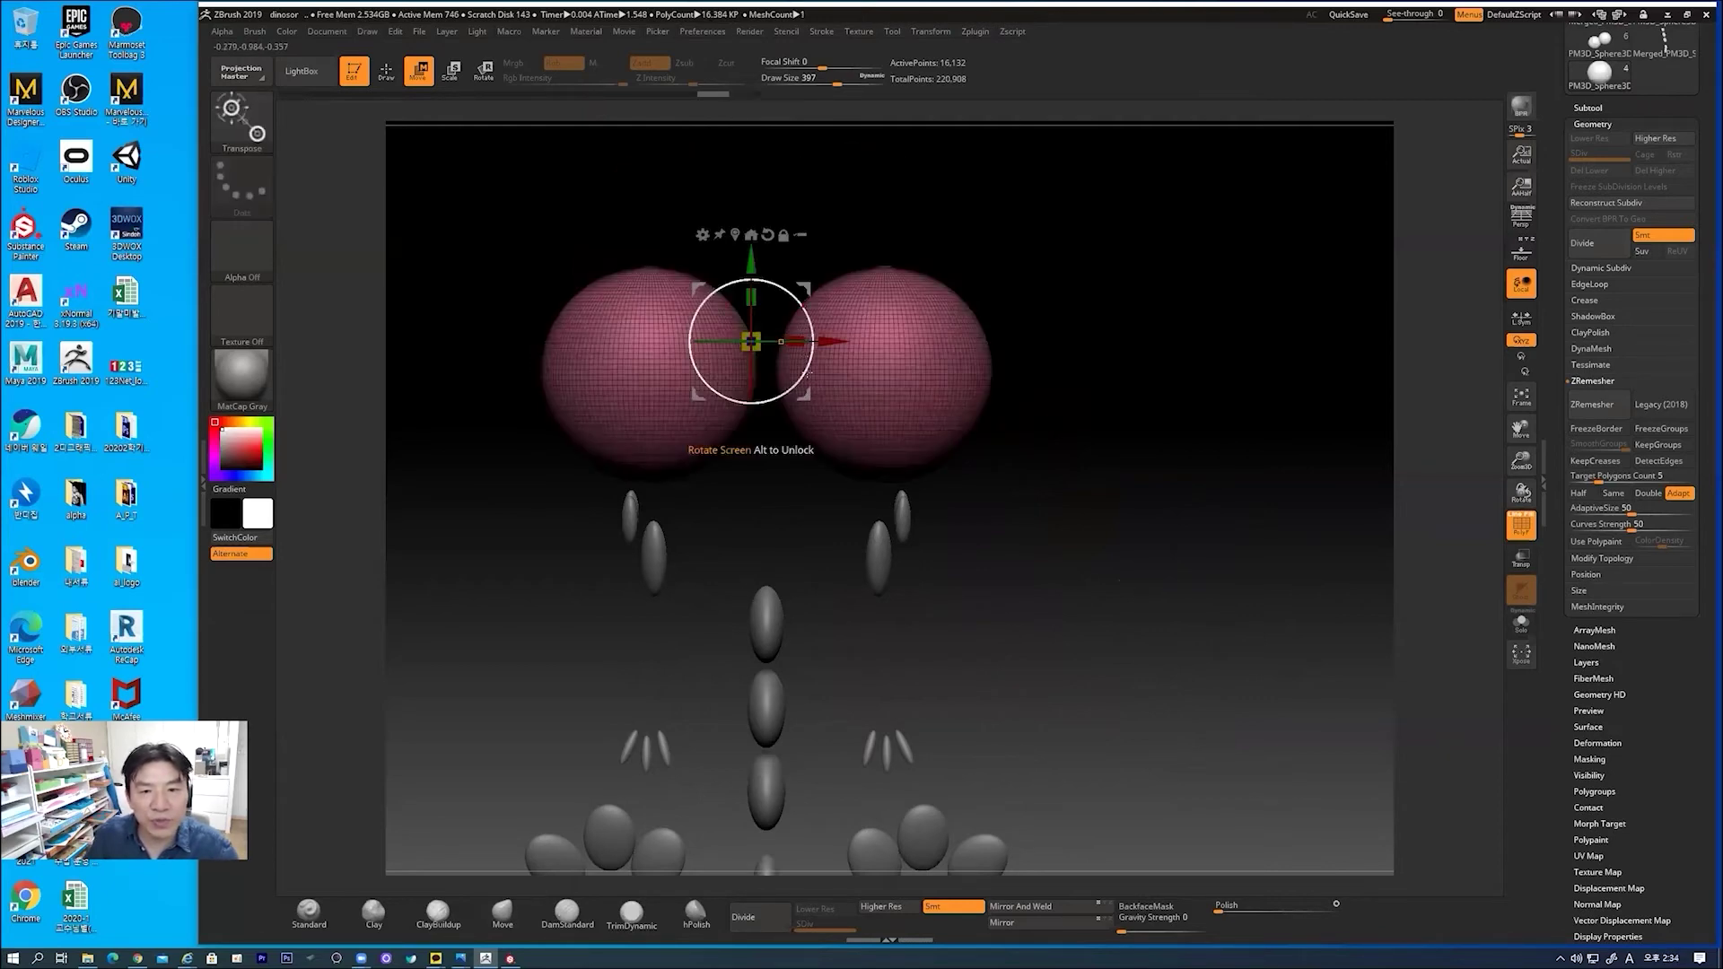
- Rotate the eye spheres 90 degrees in the front view with the gizmo and move them back apart
mouse_move(809, 381)
mouse_down()
mouse_move(814, 427)
mouse_move(811, 411)
mouse_up()
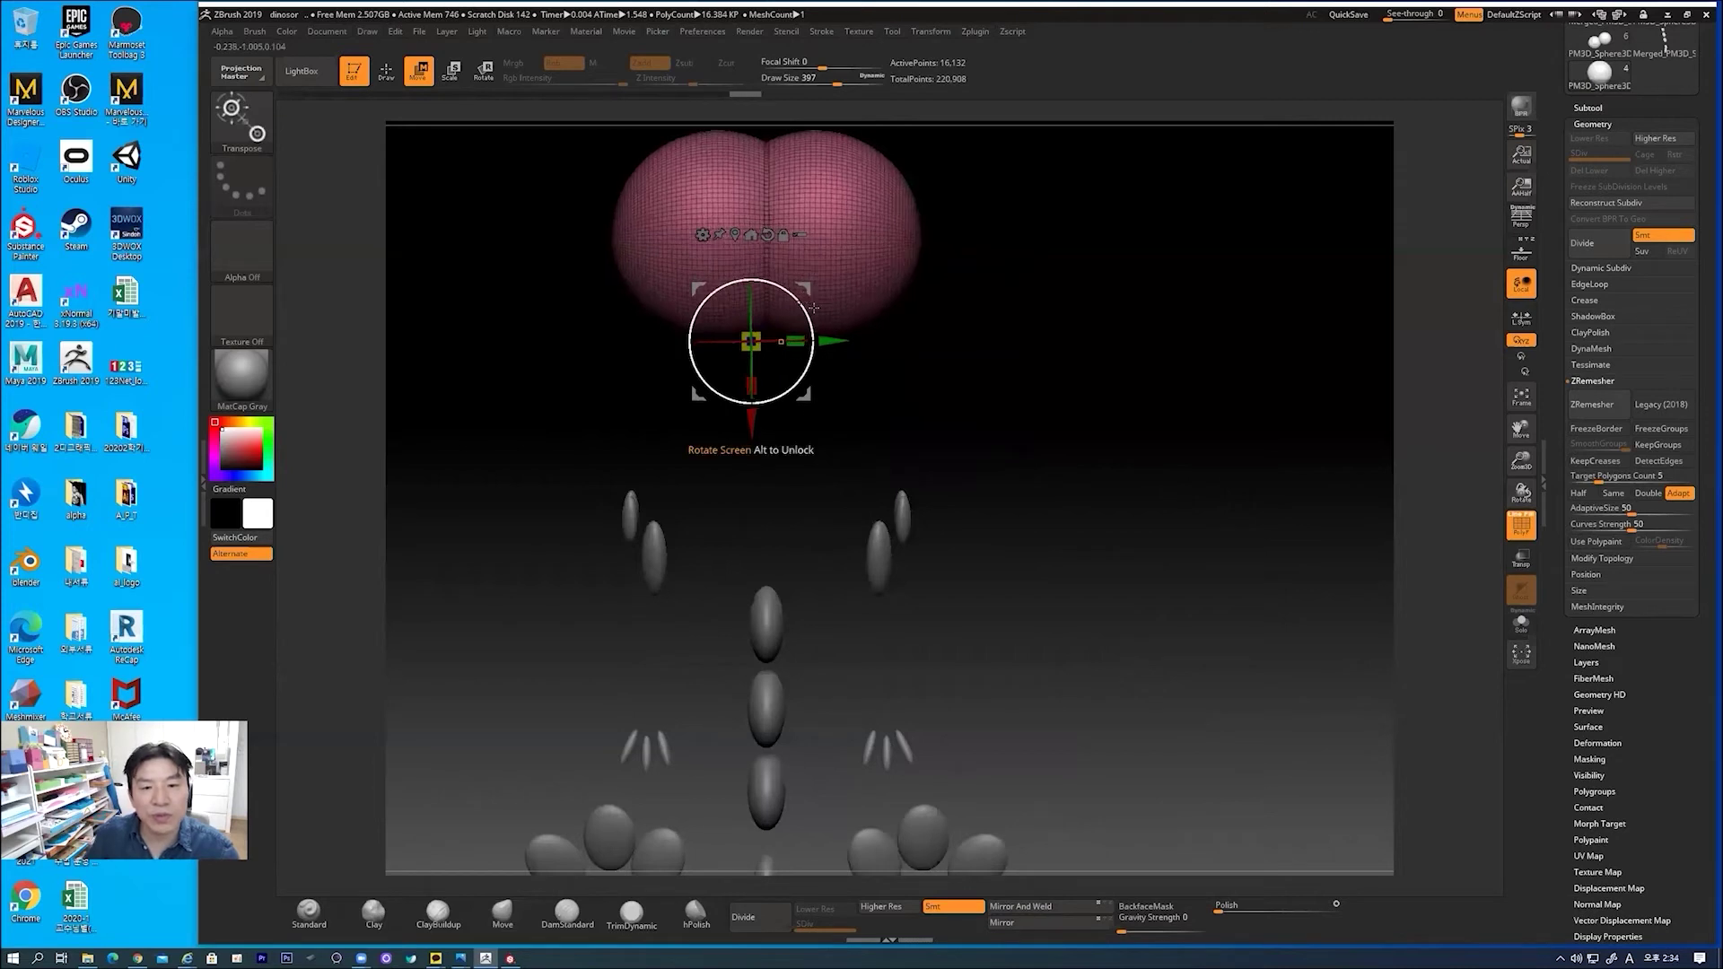
drag(816, 316, 738, 375)
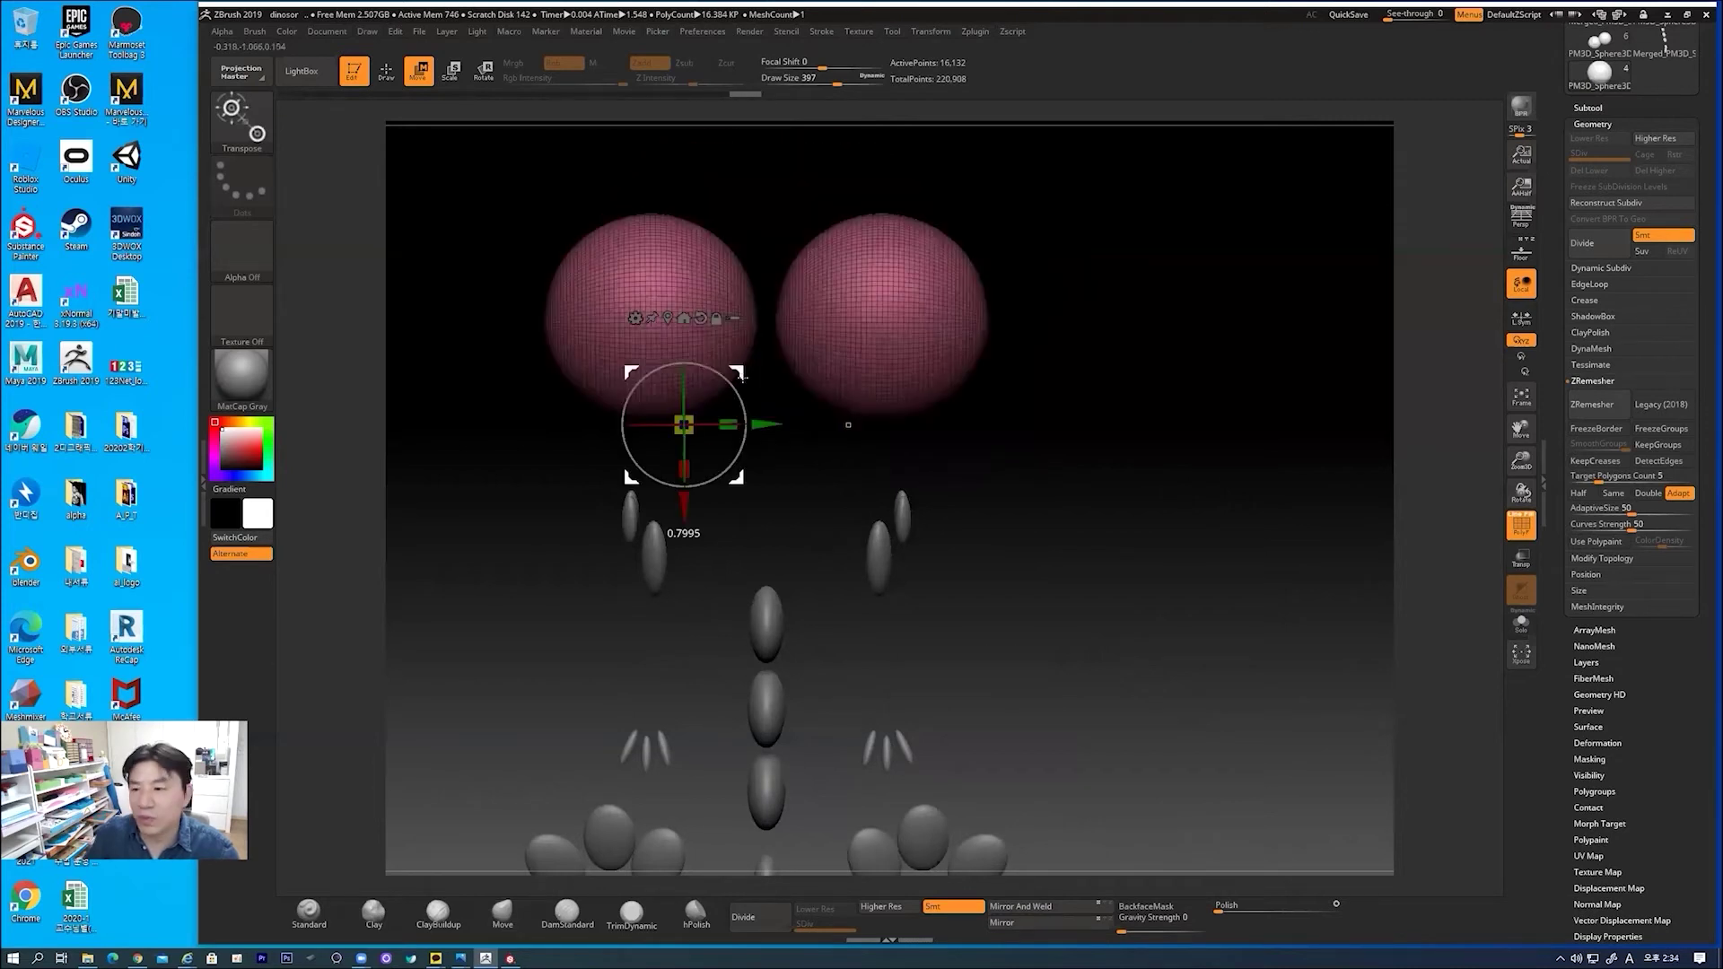
- Show the body subtool again and adjust the eye spheres' placement on the sides of the head, checking from several angles
click(1579, 107)
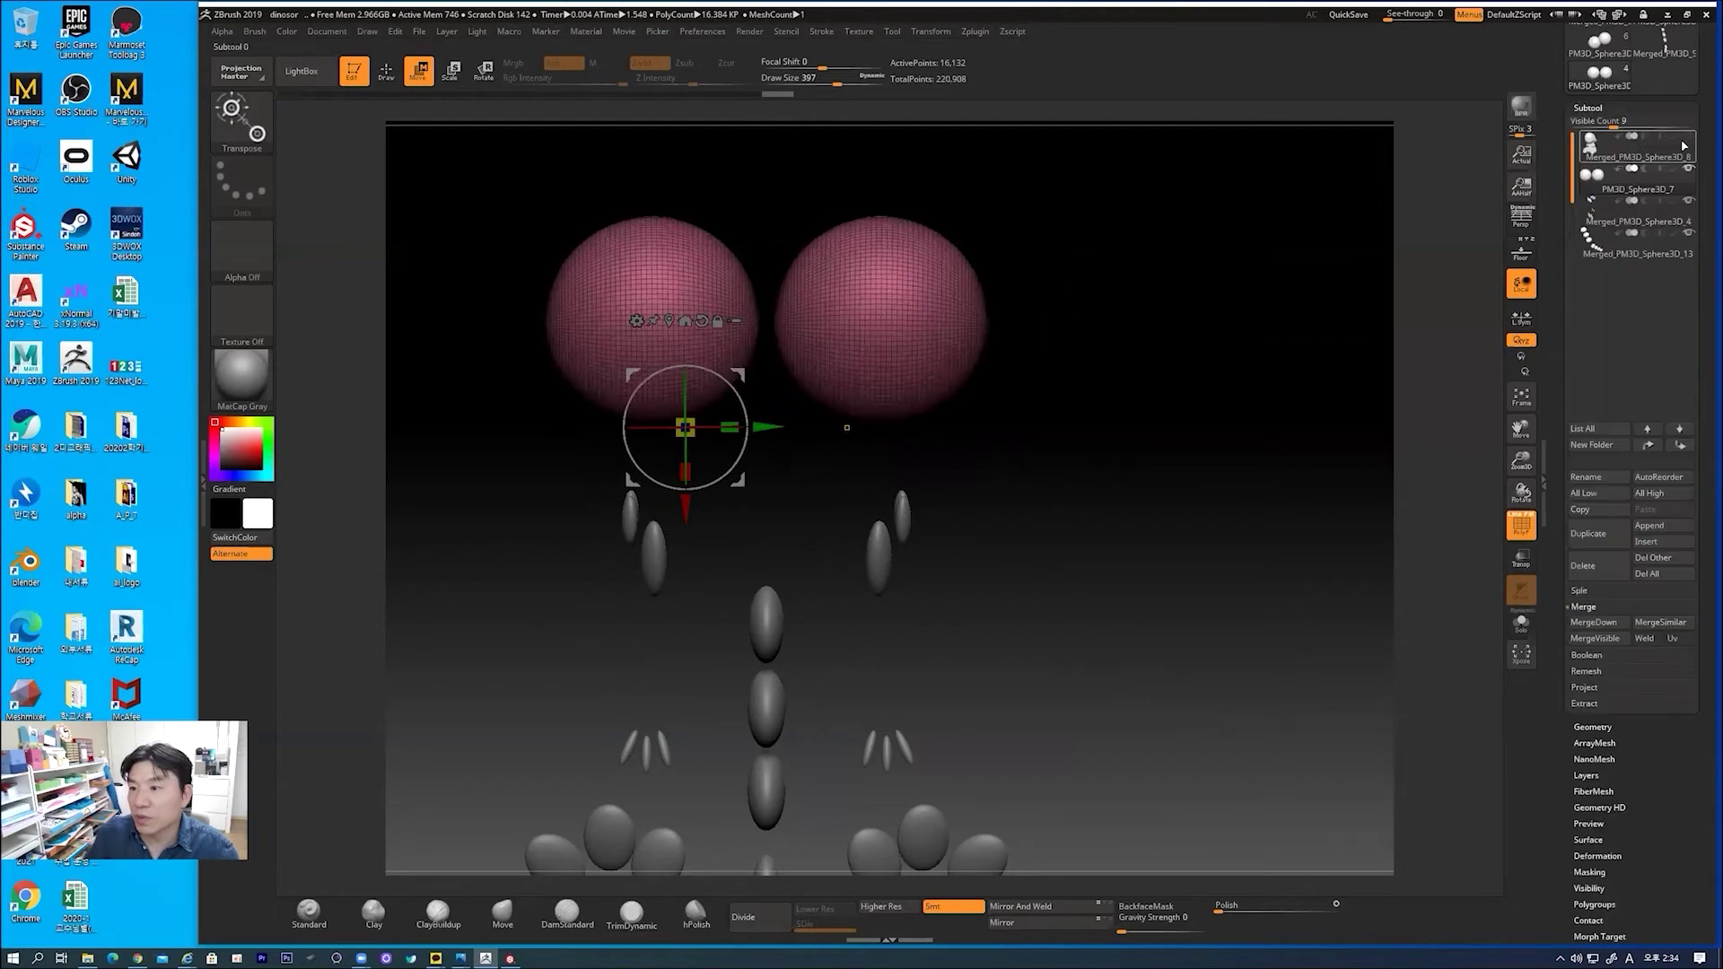
click(1688, 136)
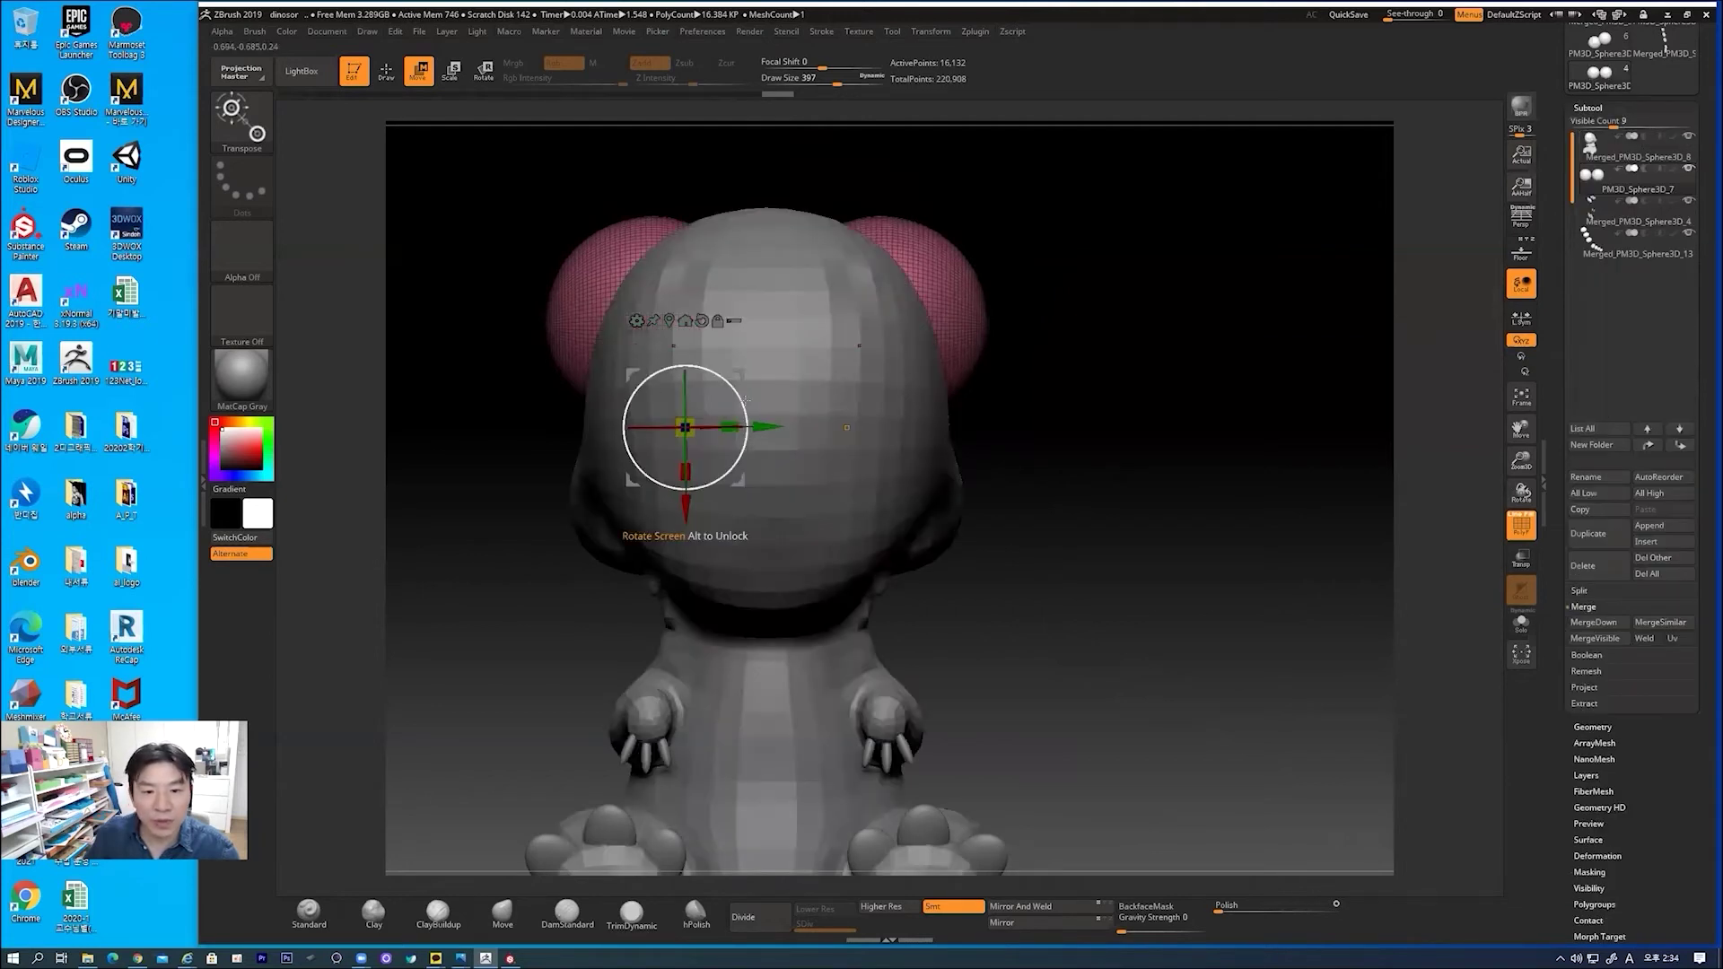
mouse_move(739, 399)
mouse_down()
mouse_move(743, 368)
mouse_move(729, 405)
mouse_up()
shift+drag(1147, 429, 1132, 429)
drag(724, 418, 709, 435)
drag(942, 434, 1140, 490)
drag(857, 520, 844, 520)
drag(1085, 384, 1266, 359)
drag(975, 468, 987, 474)
drag(1204, 450, 1247, 446)
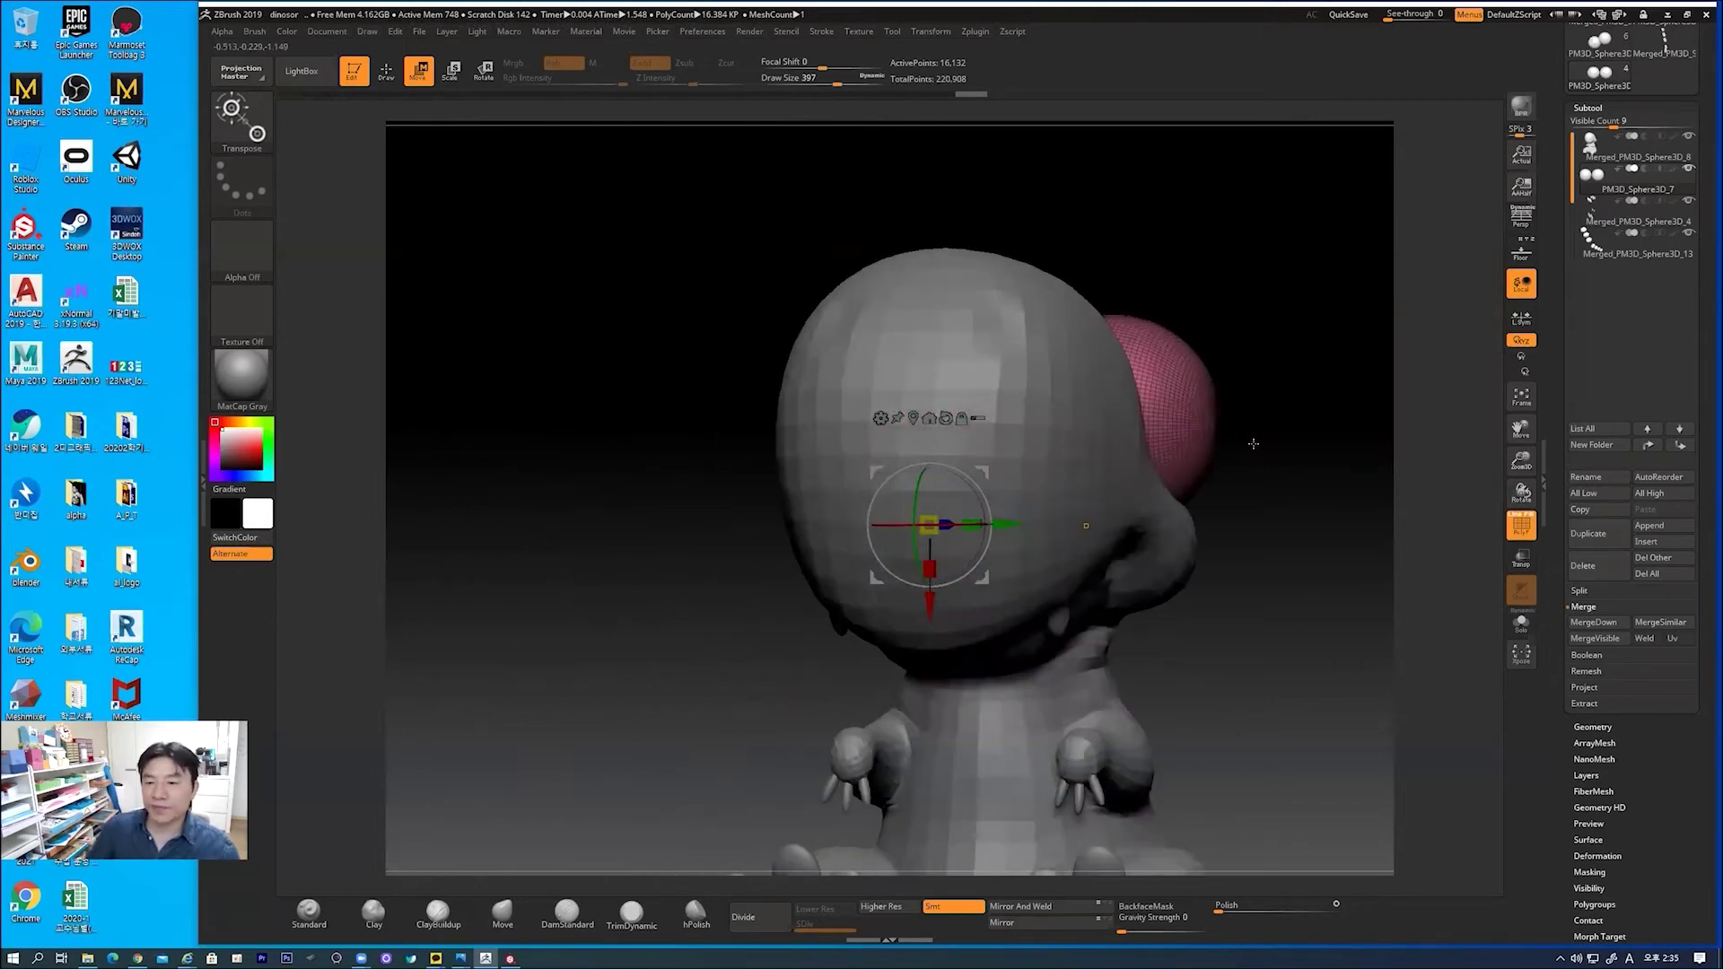
- Open the ZRemesher target polygon count of the eye subtool for editing
click(1585, 727)
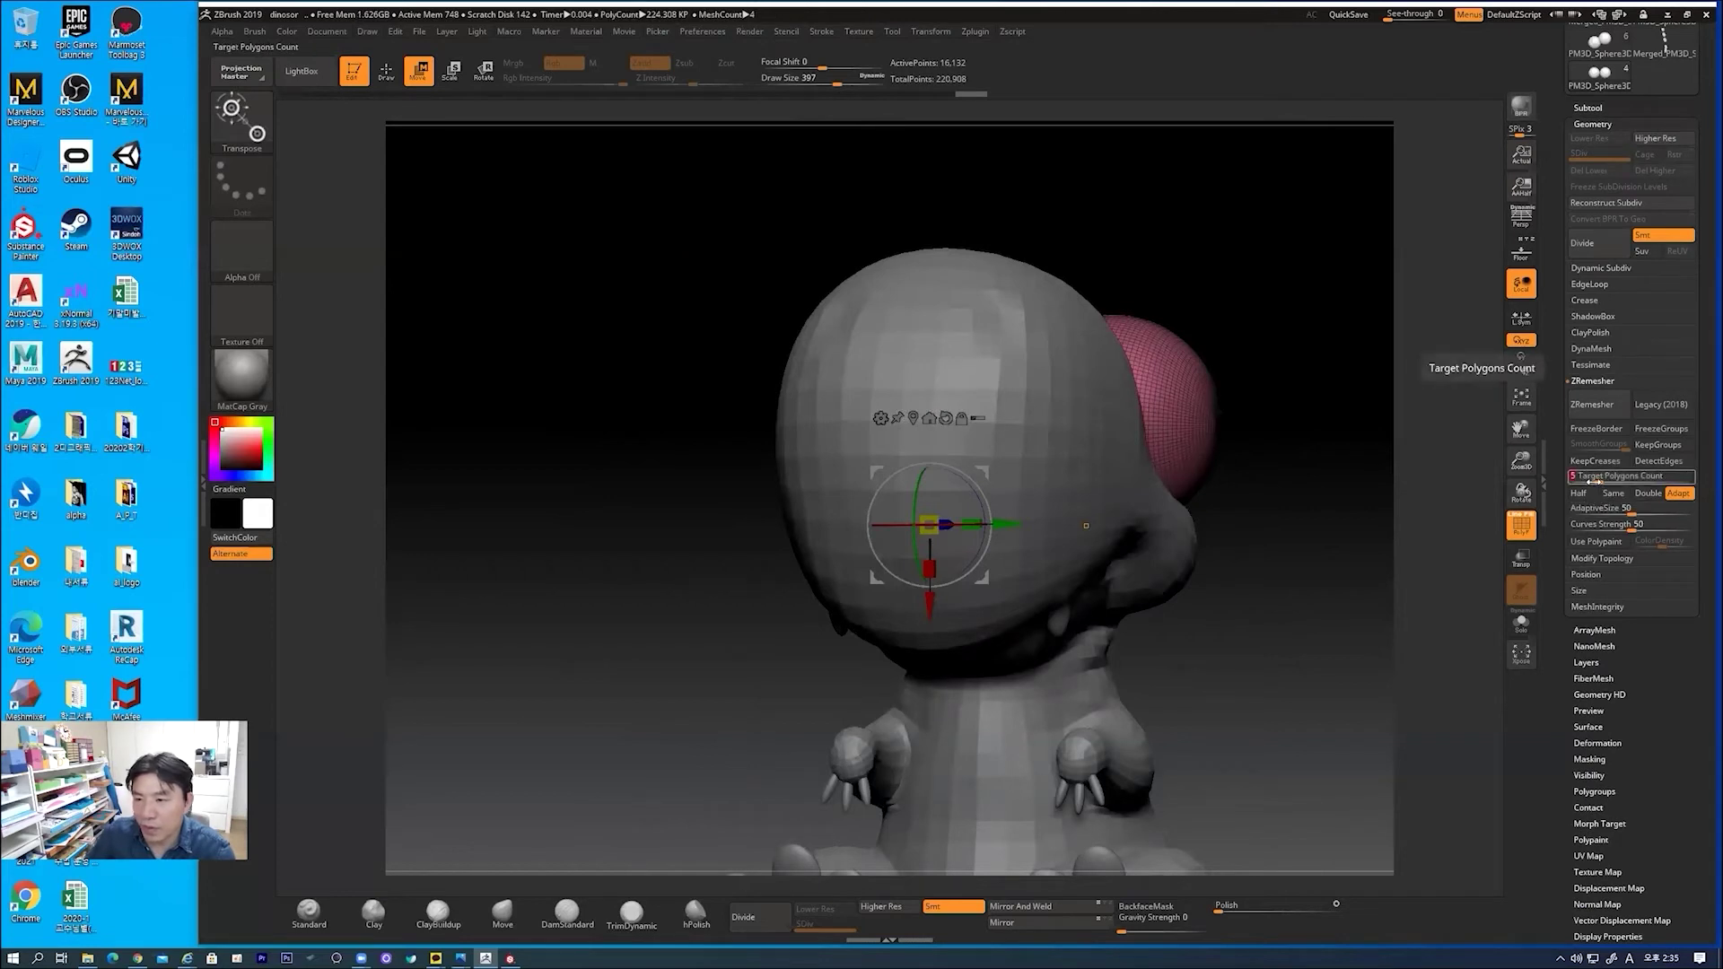
mouse_move(1604, 87)
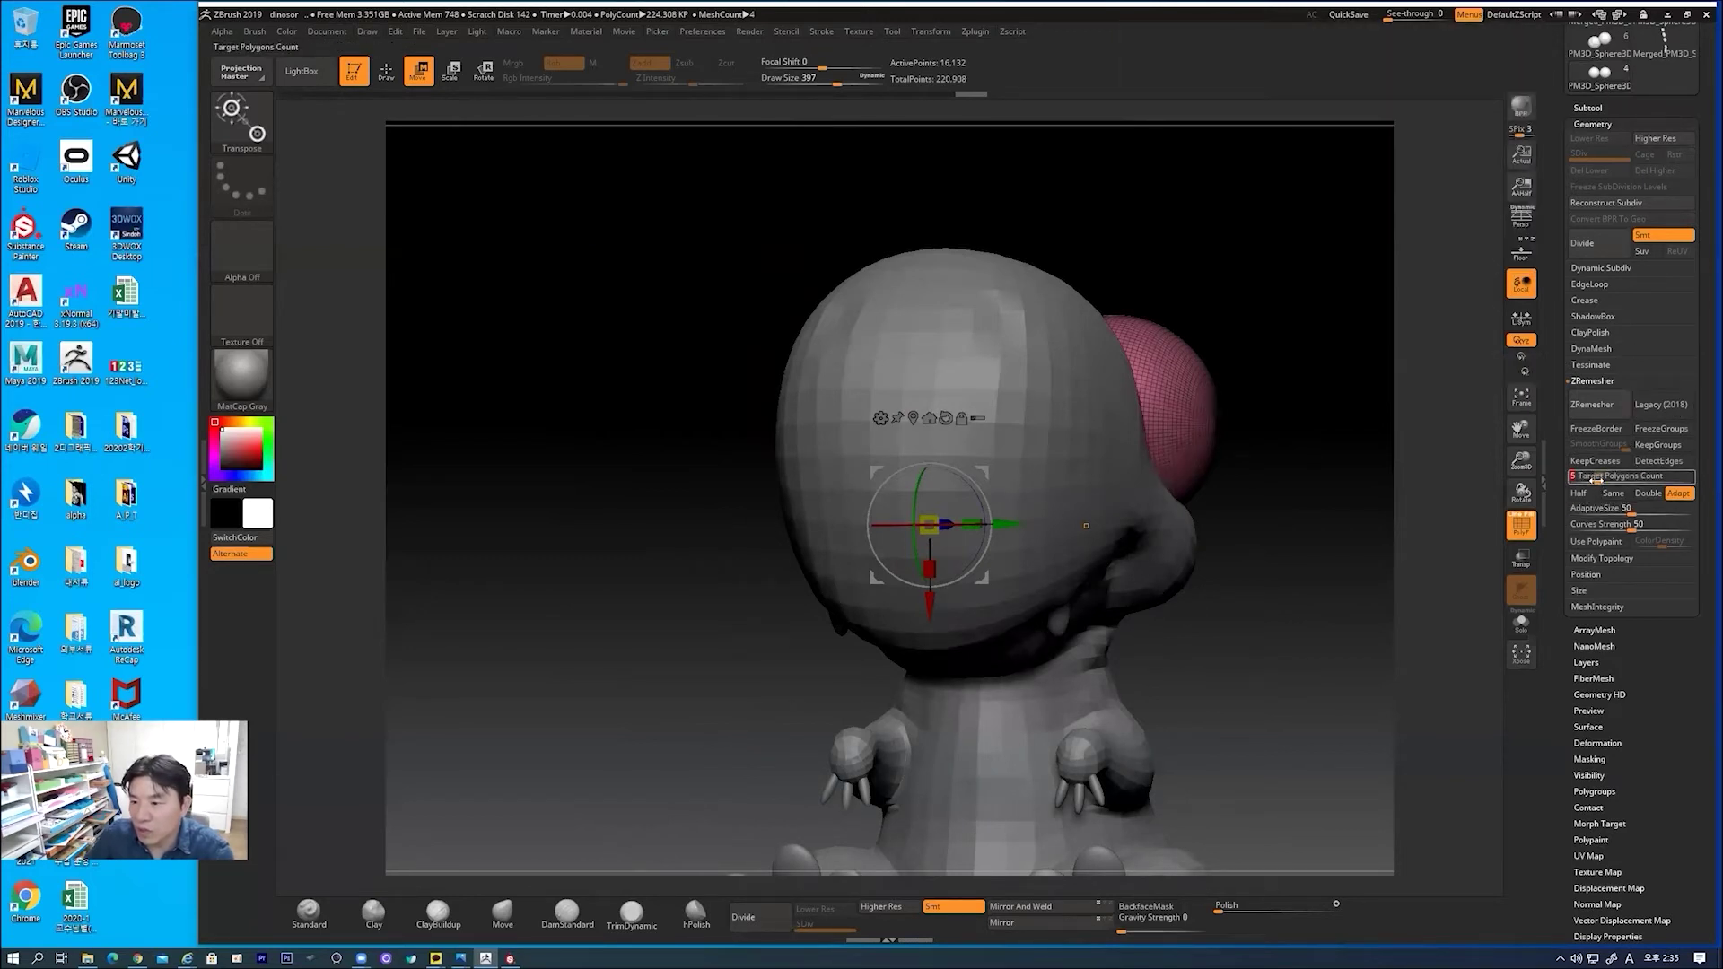
- Try remeshing the eye subtool with ZRemesher at half its polygon count, and undo the remesh
text(1)
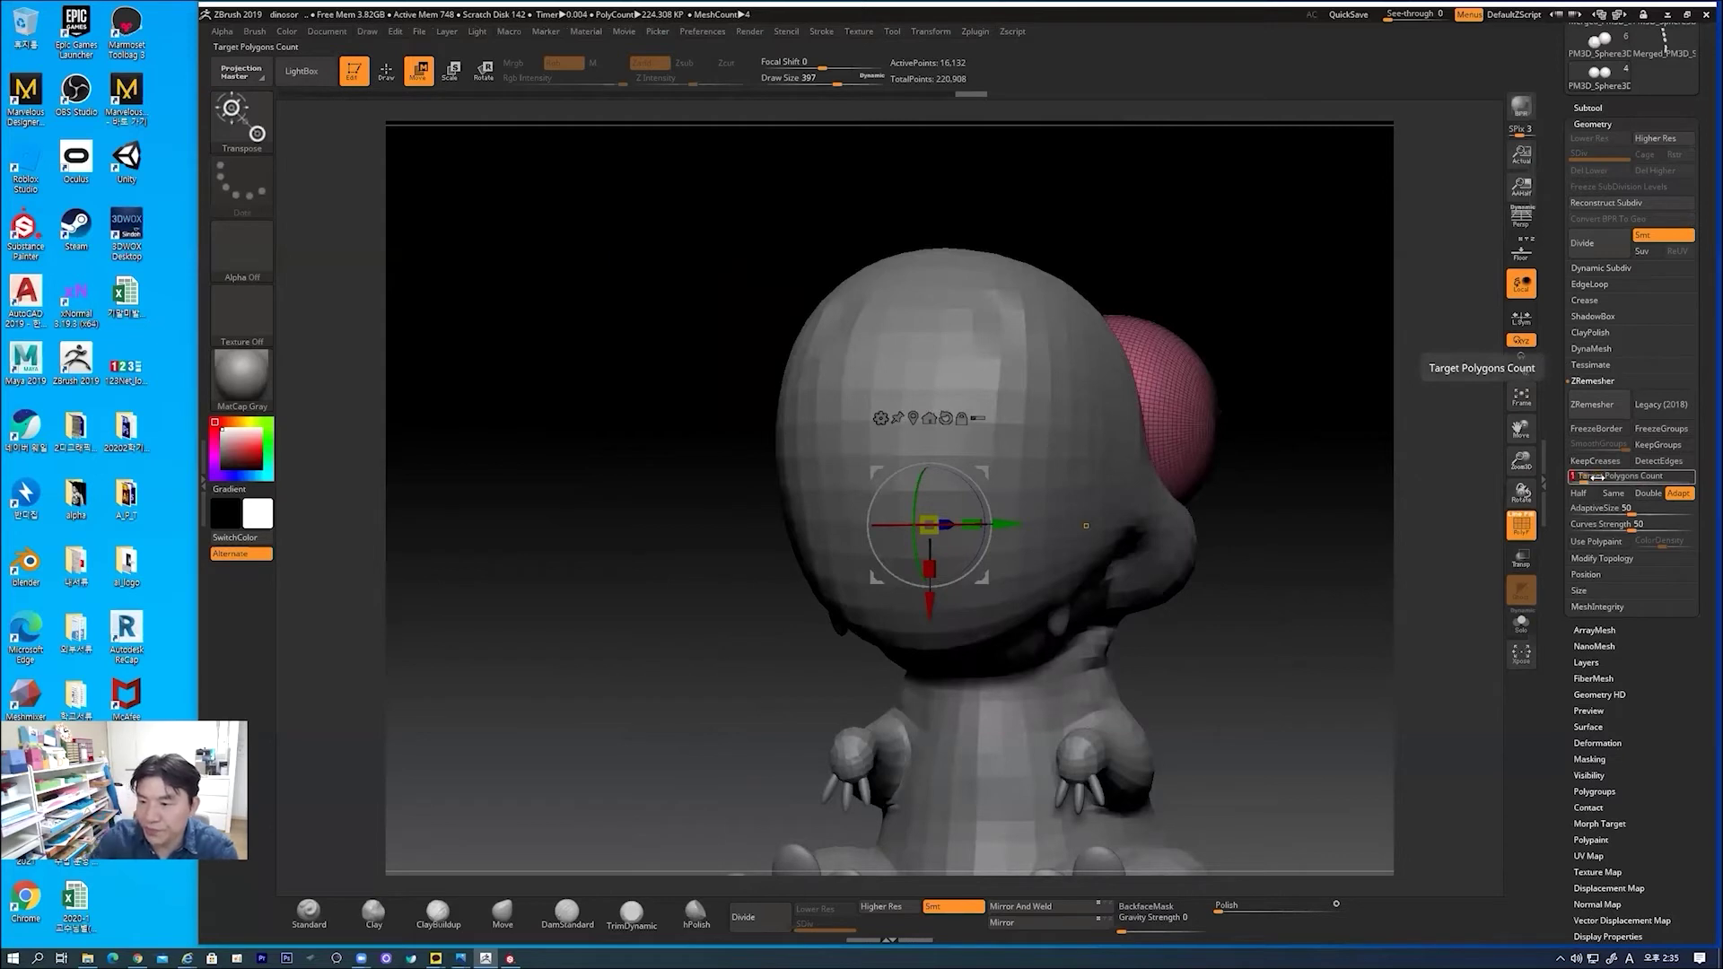
click(1677, 493)
drag(1346, 515, 1091, 503)
click(1579, 493)
click(1593, 405)
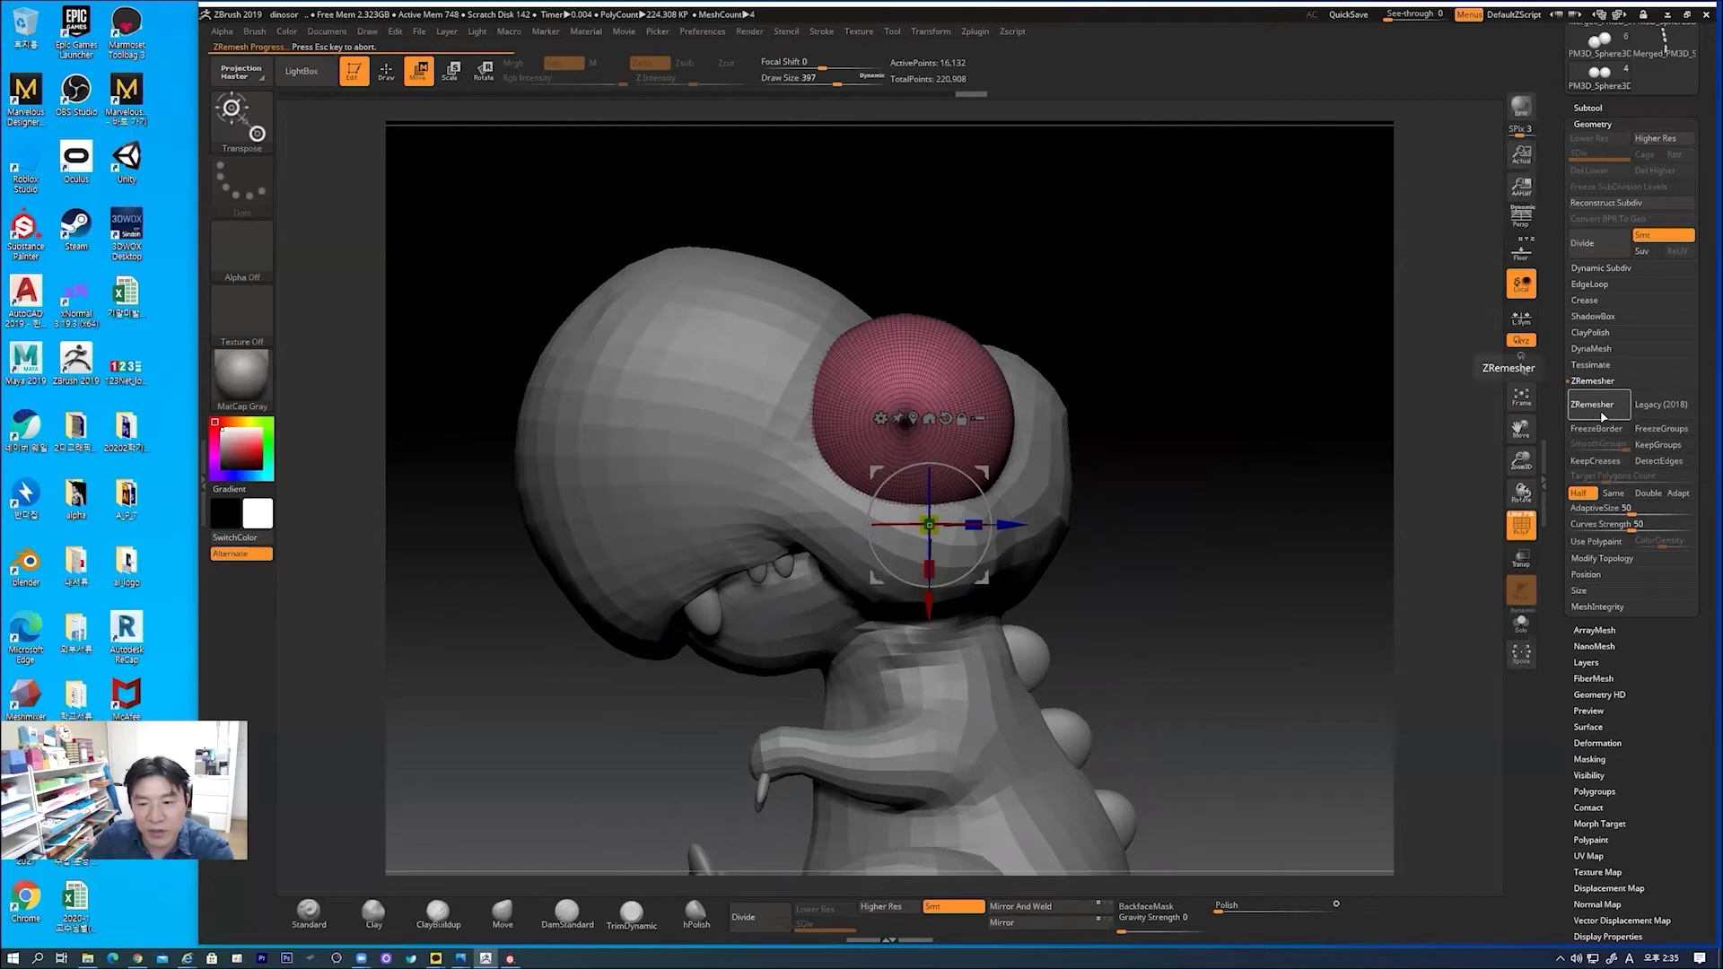
key(ctrl+z)
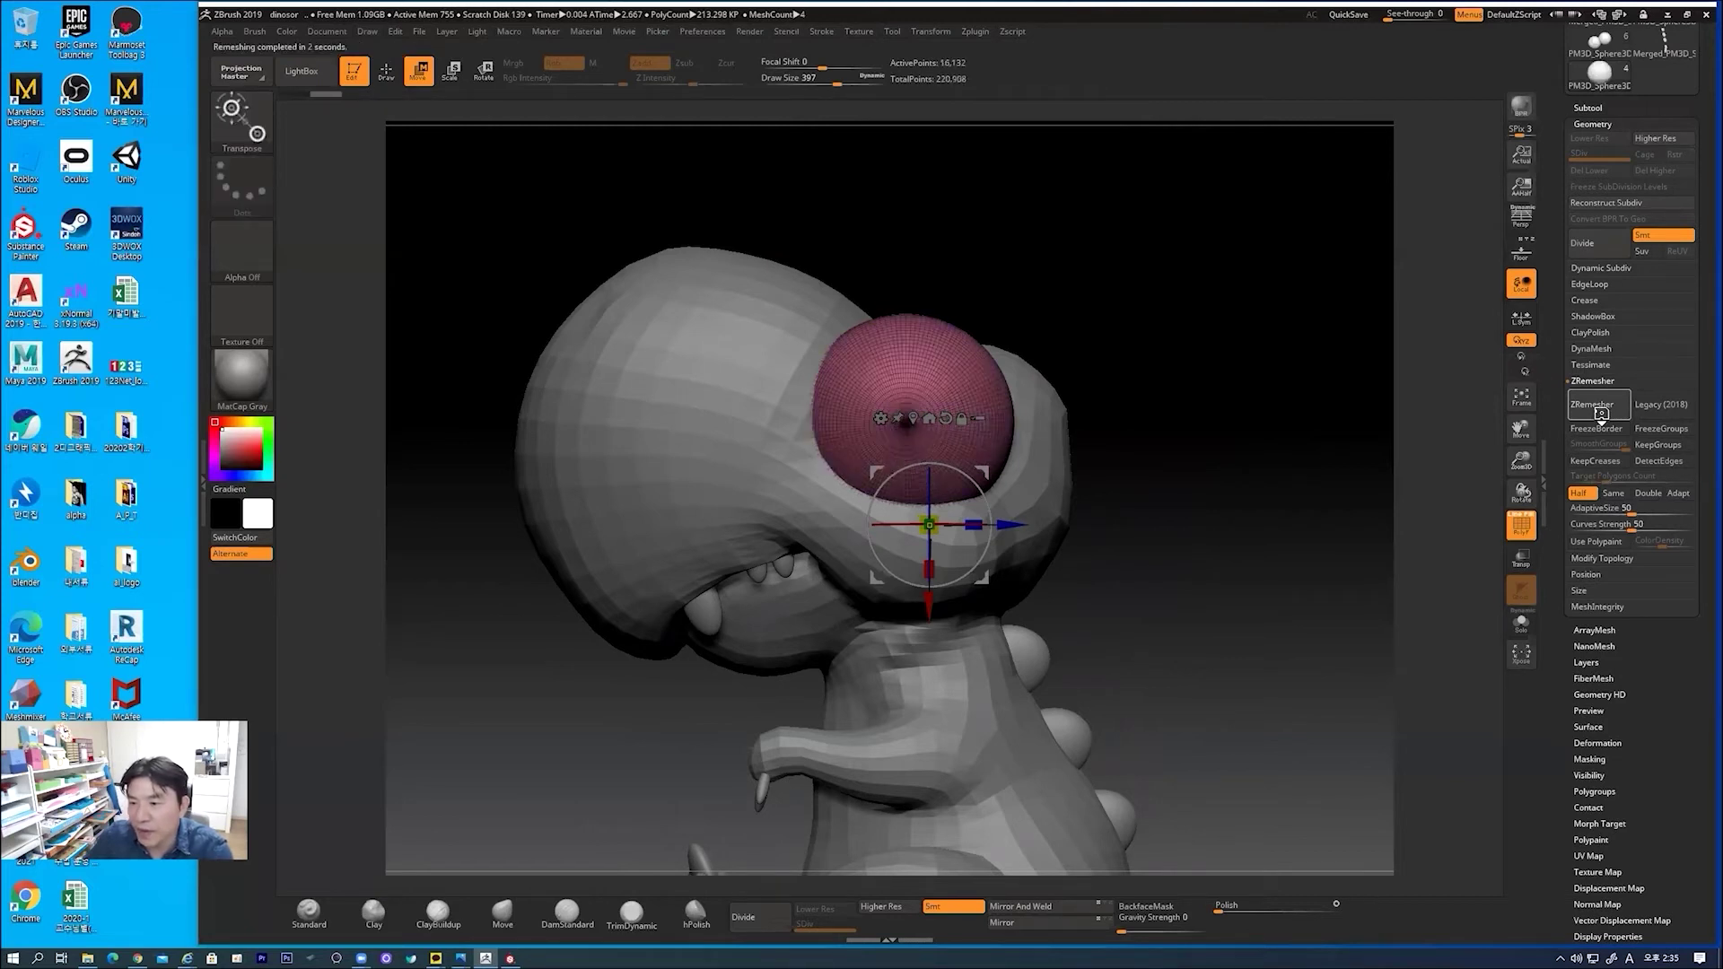
mouse_move(1198, 491)
mouse_down()
mouse_move(1245, 484)
mouse_move(1157, 493)
mouse_move(1223, 484)
mouse_move(1250, 534)
mouse_move(1160, 534)
mouse_move(1166, 498)
mouse_up()
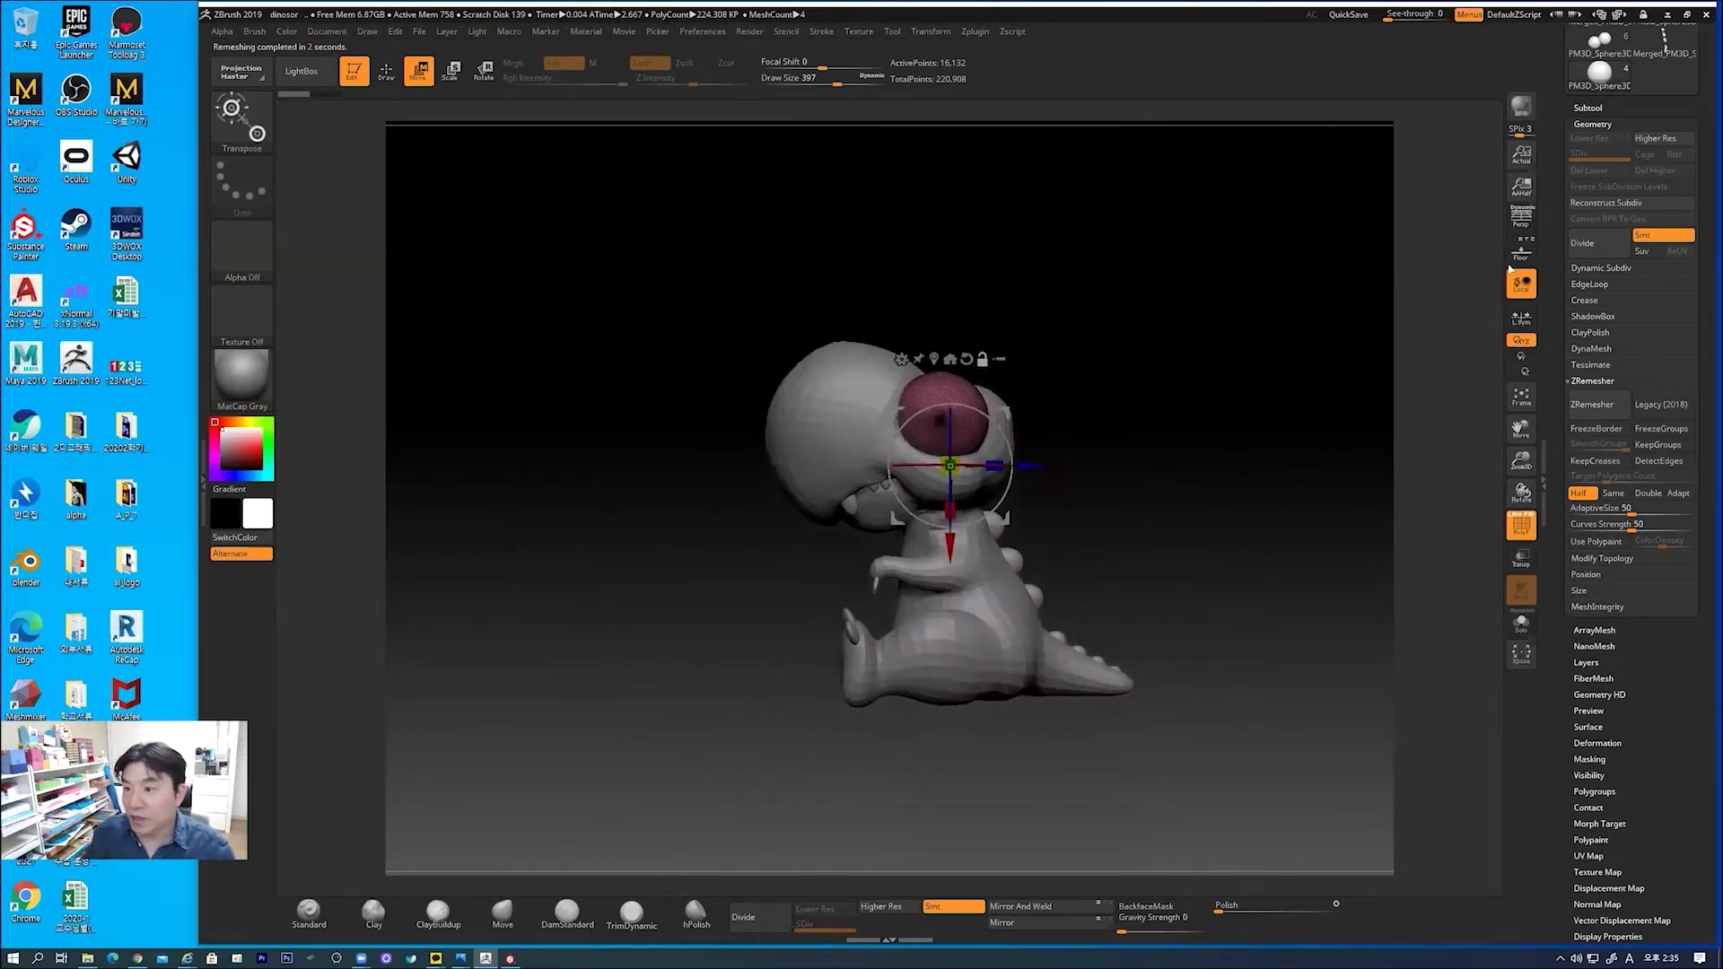
- Select the teeth and claws subtool and remesh it with ZRemesher at a target polygon count of 1
click(1588, 109)
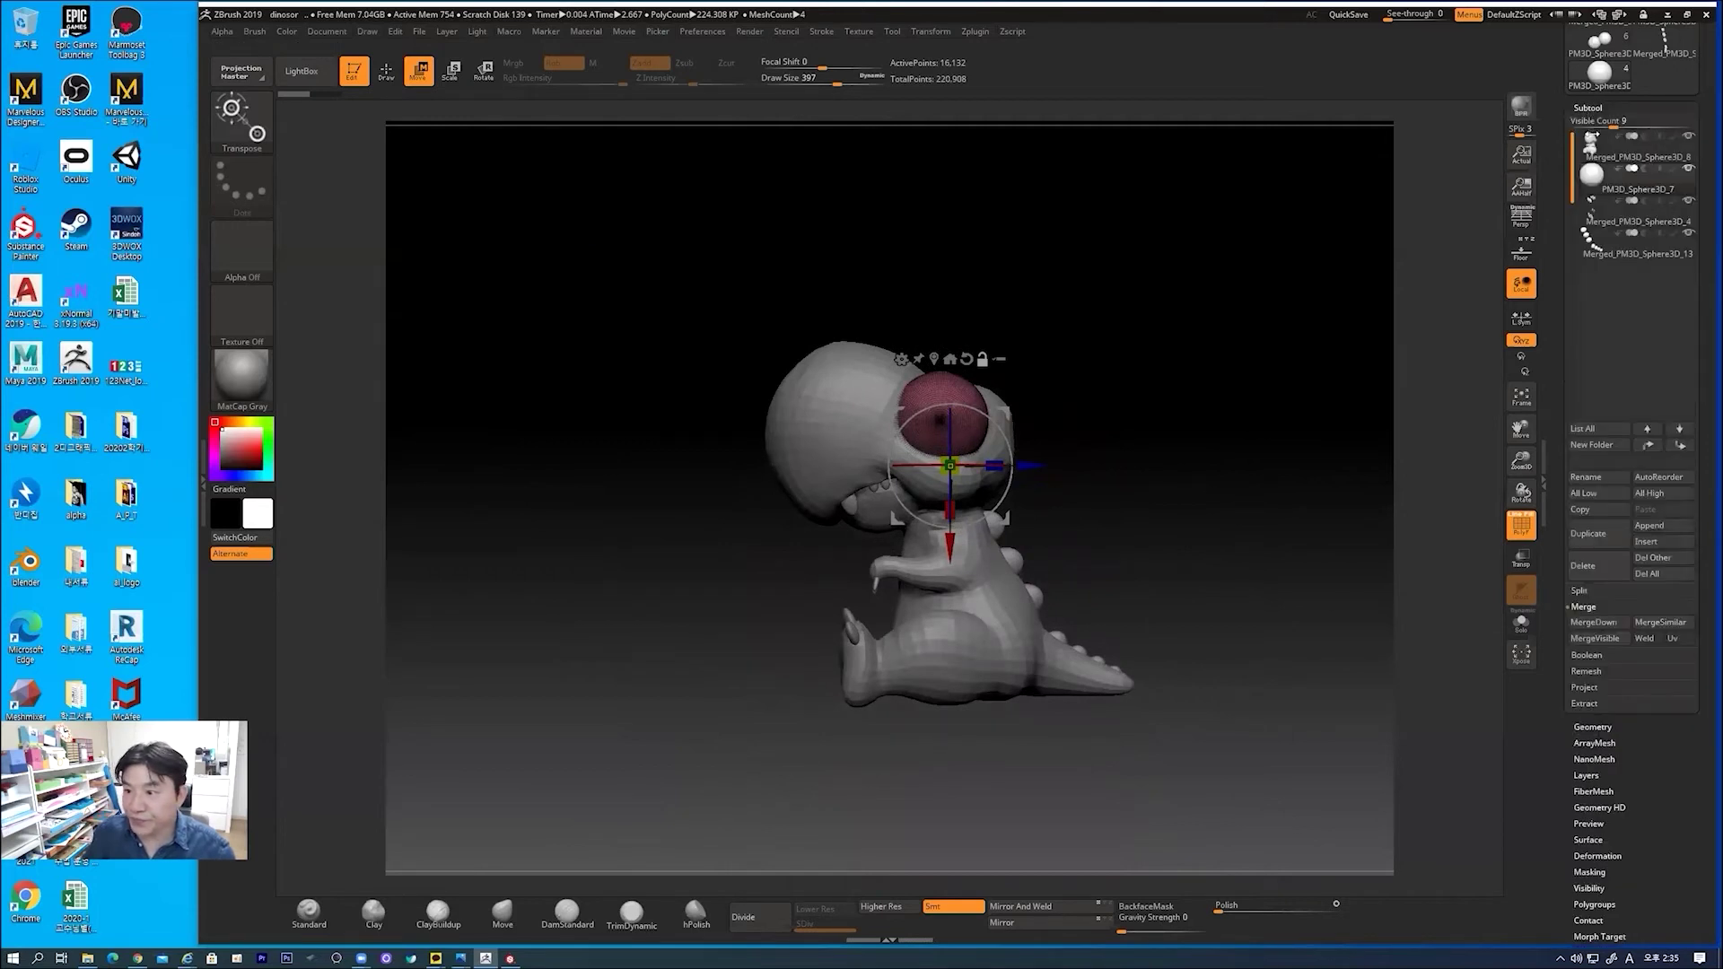
key(Down)
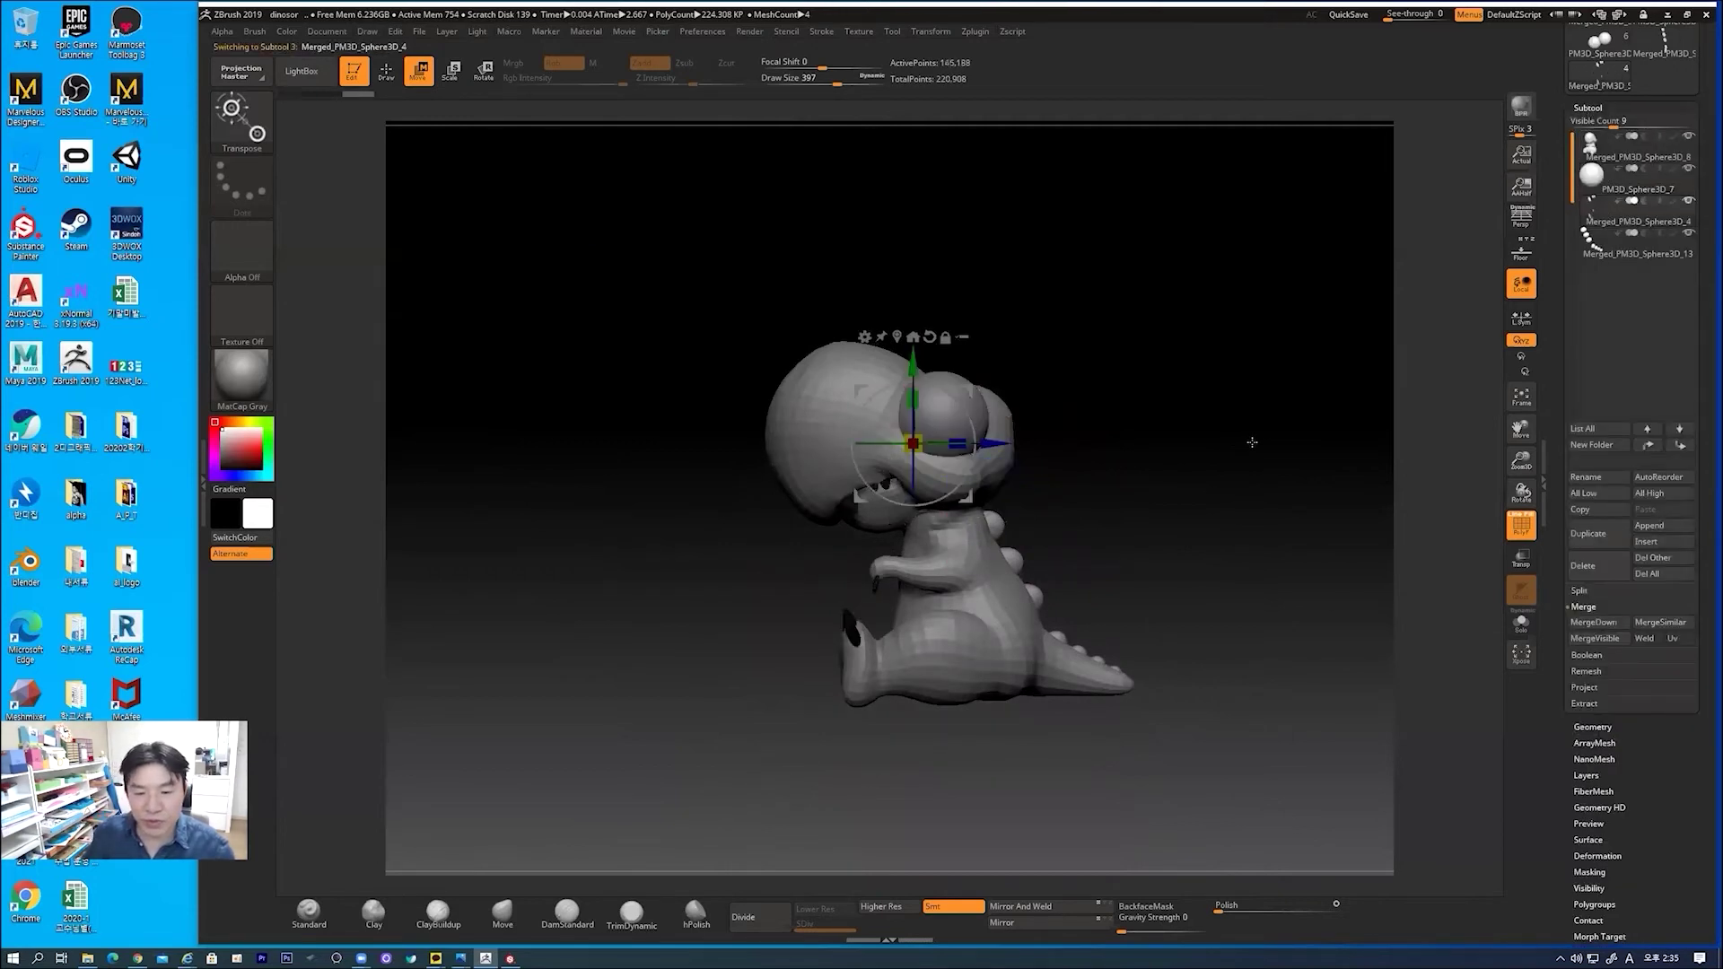
alt+drag(1383, 595, 1370, 206)
click(1593, 727)
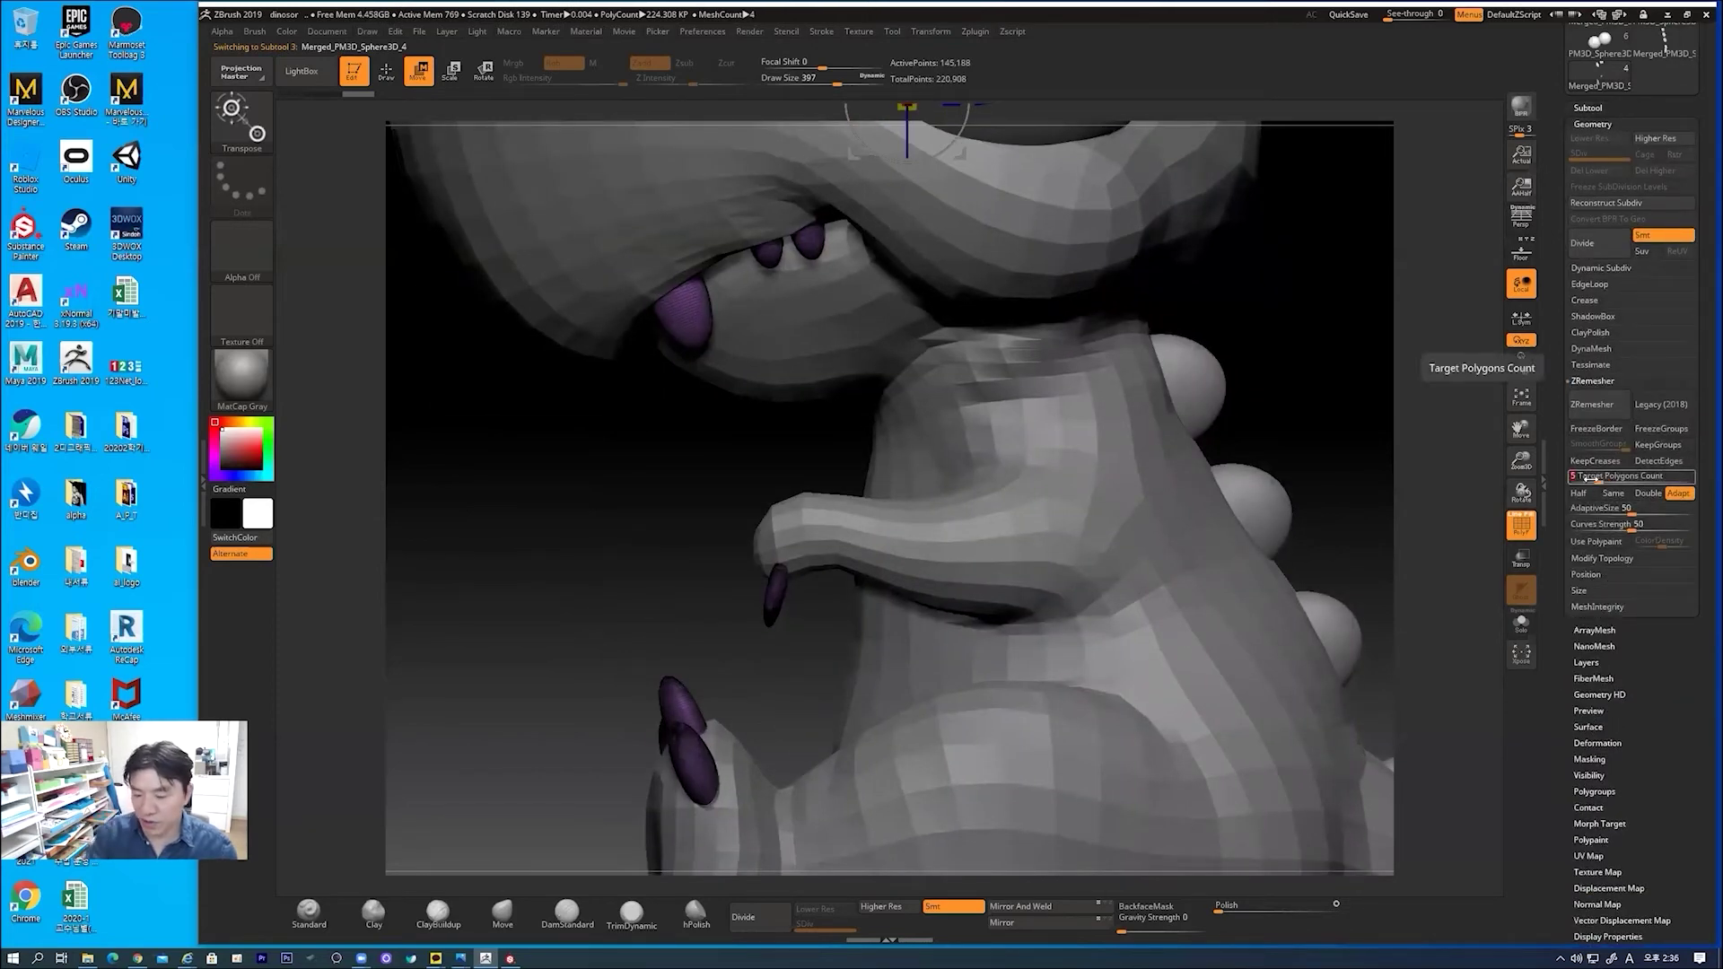
click(1602, 407)
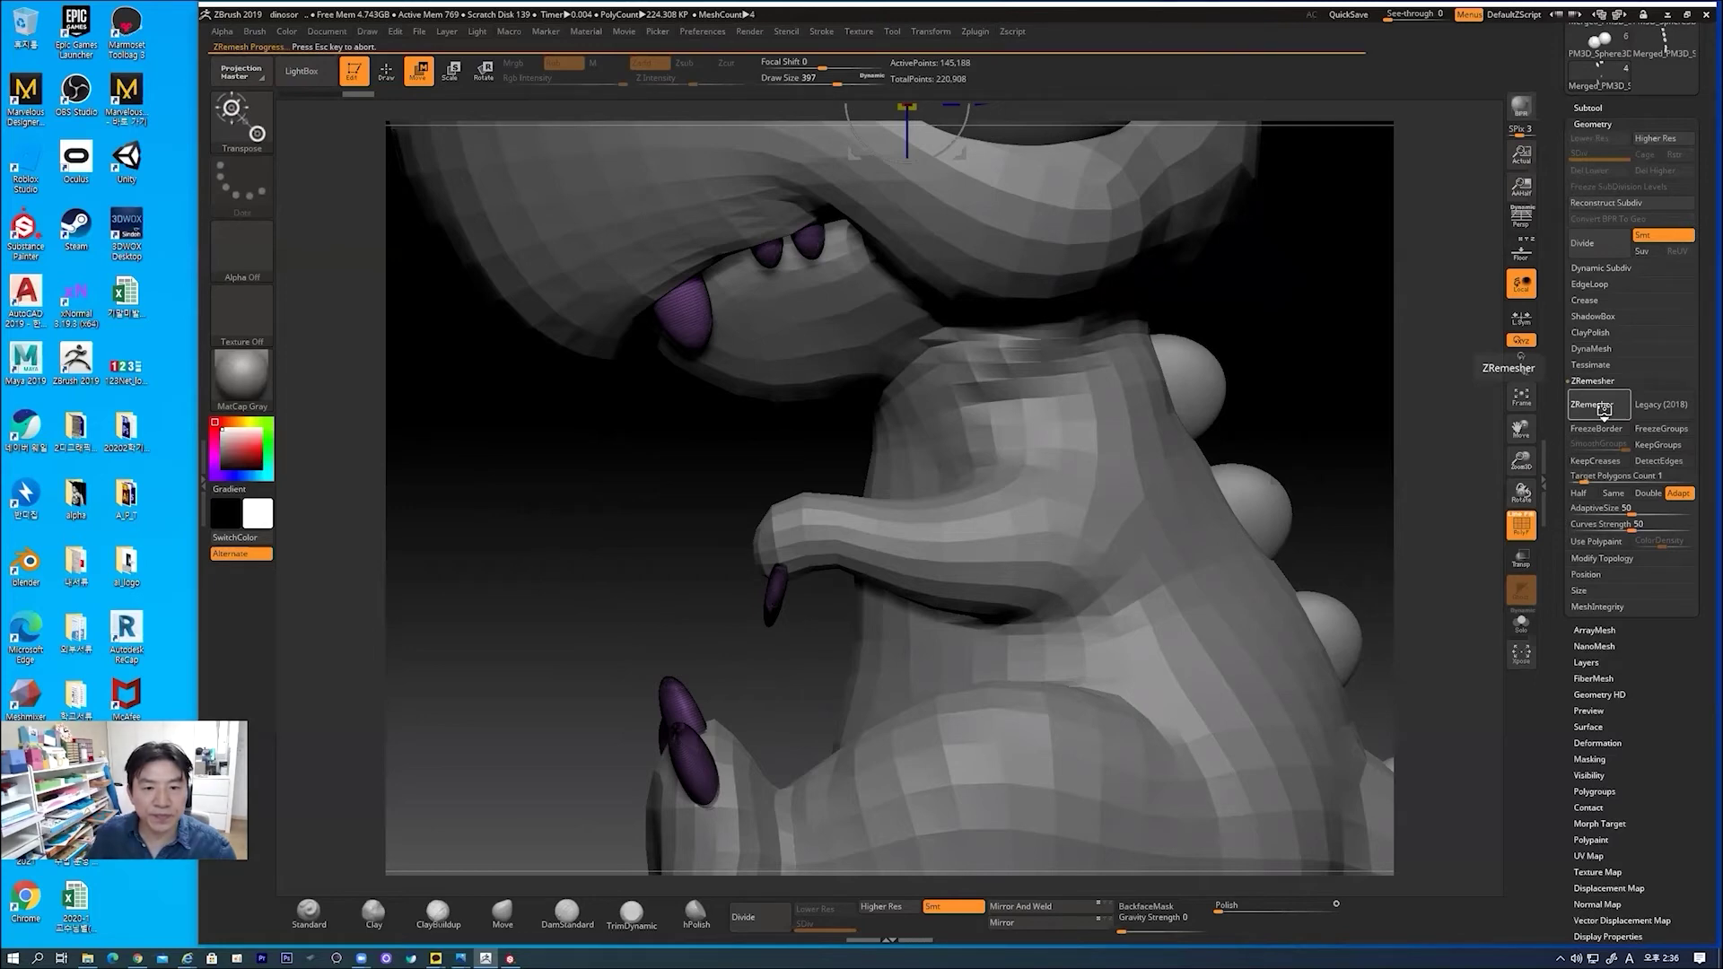
drag(1452, 349, 1391, 350)
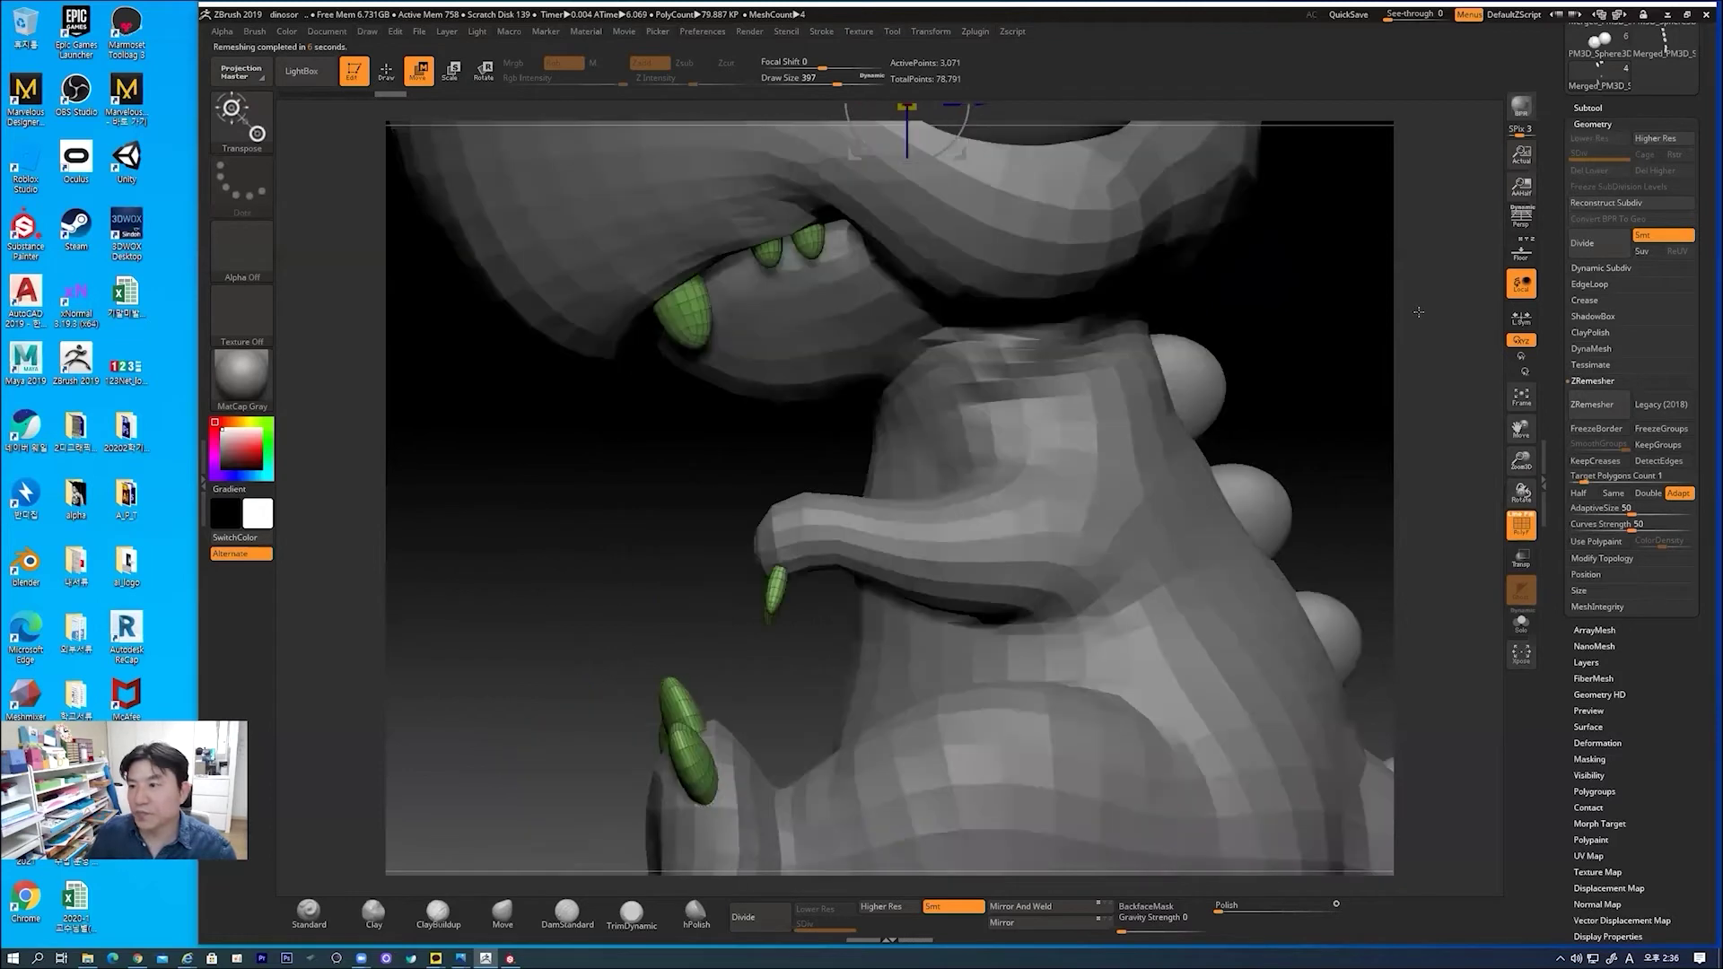
mouse_move(1593, 79)
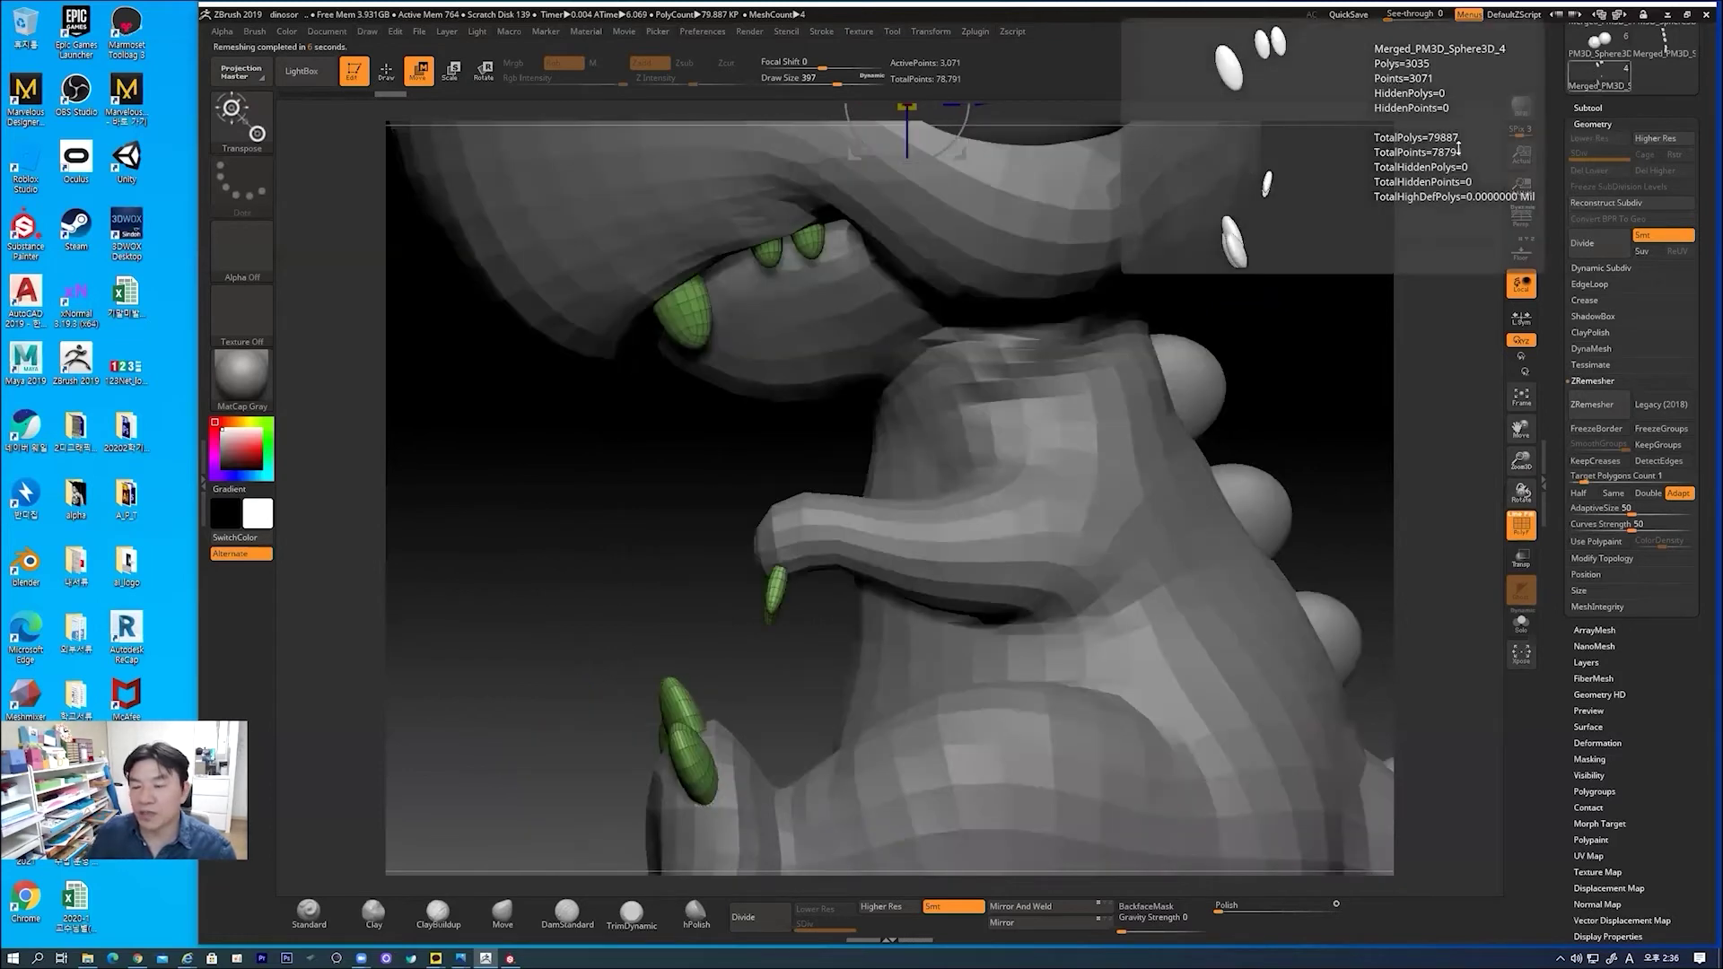
- Select the back spikes subtool and remesh it with ZRemesher at a target polygon count of 1
alt+click(1254, 500)
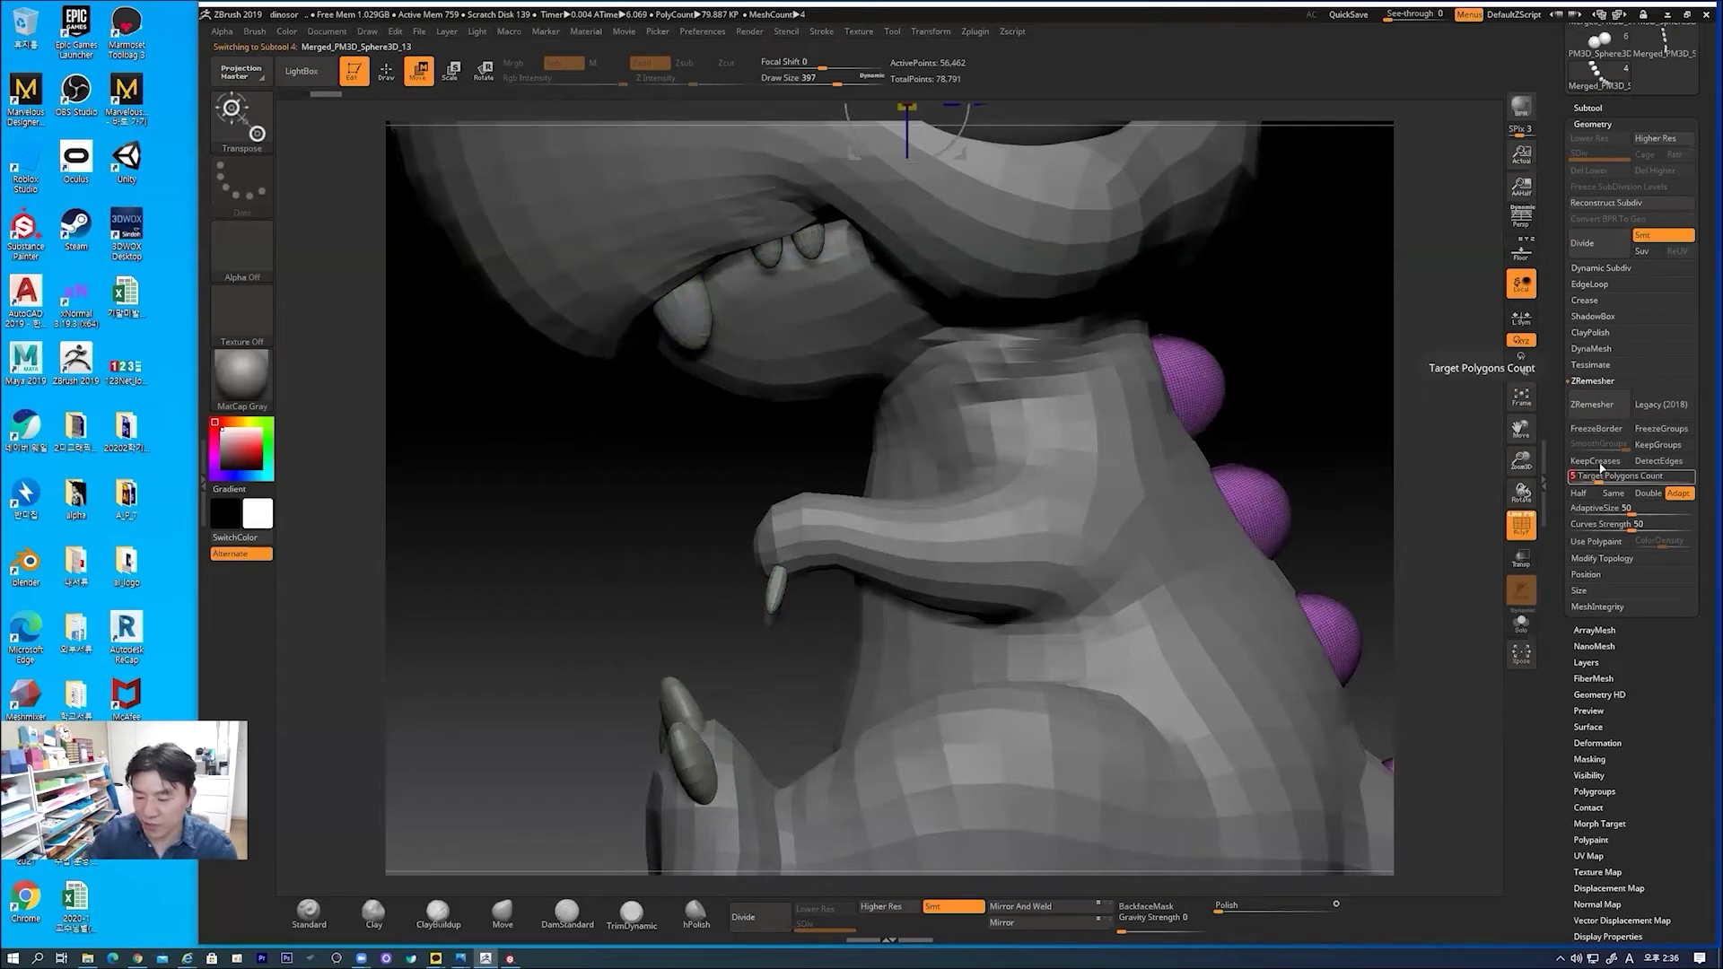
text(1)
click(1593, 403)
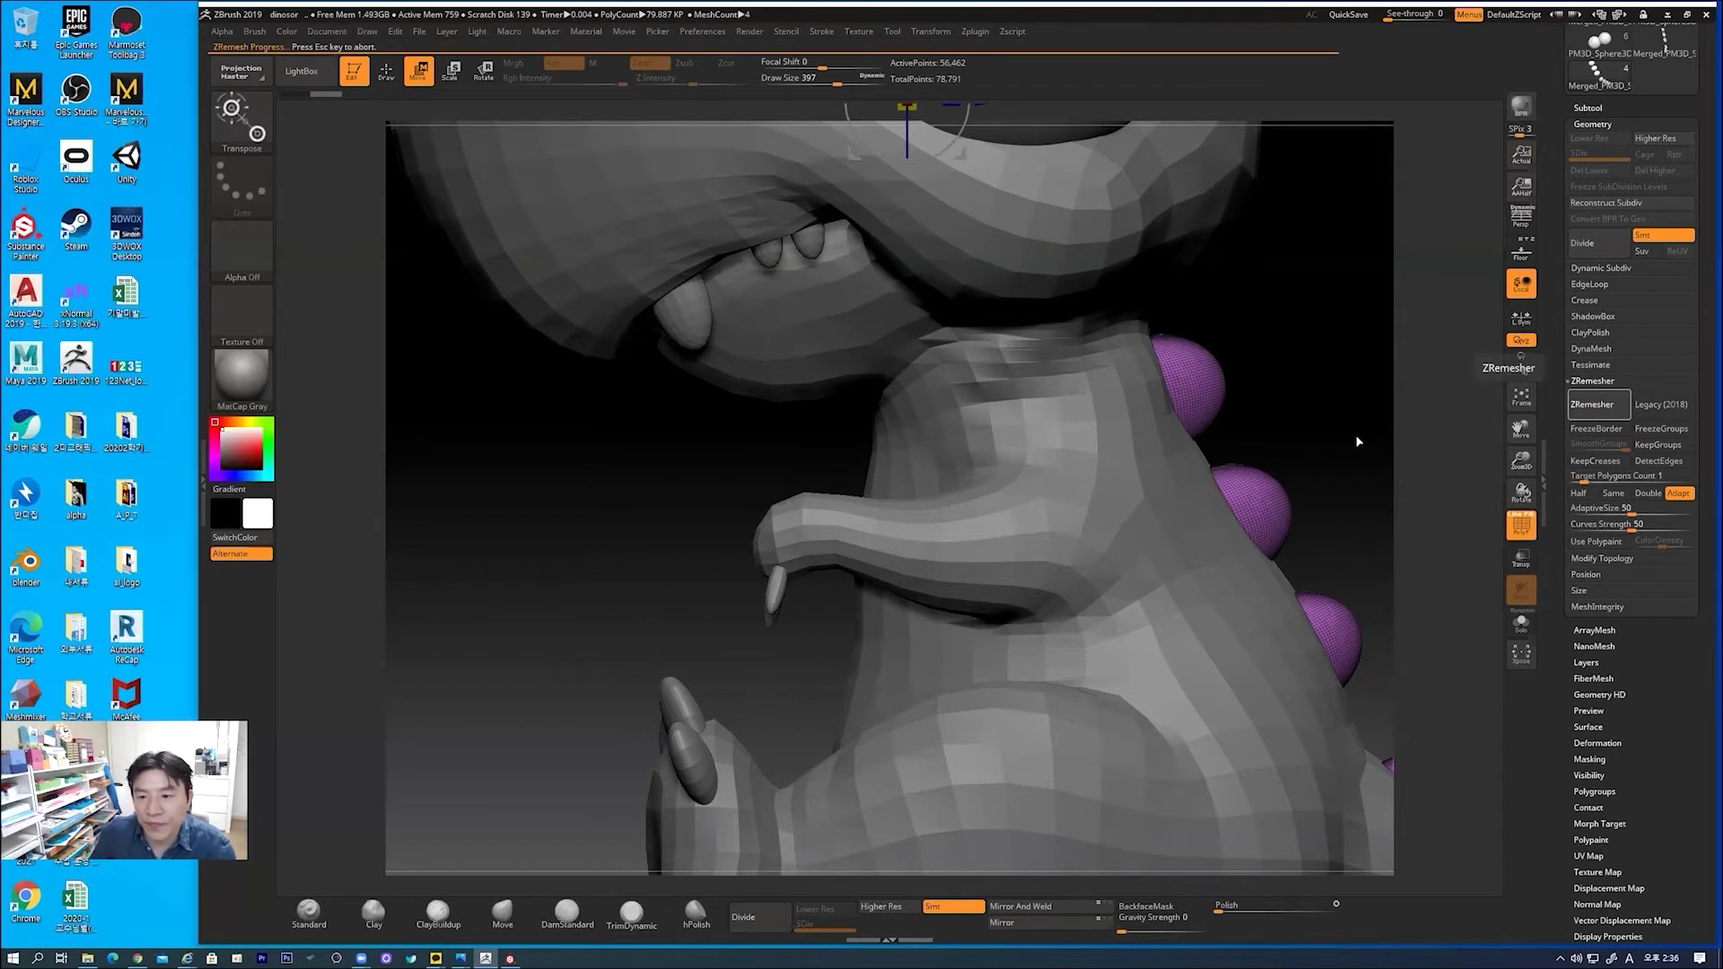
alt+drag(1285, 386, 1110, 321)
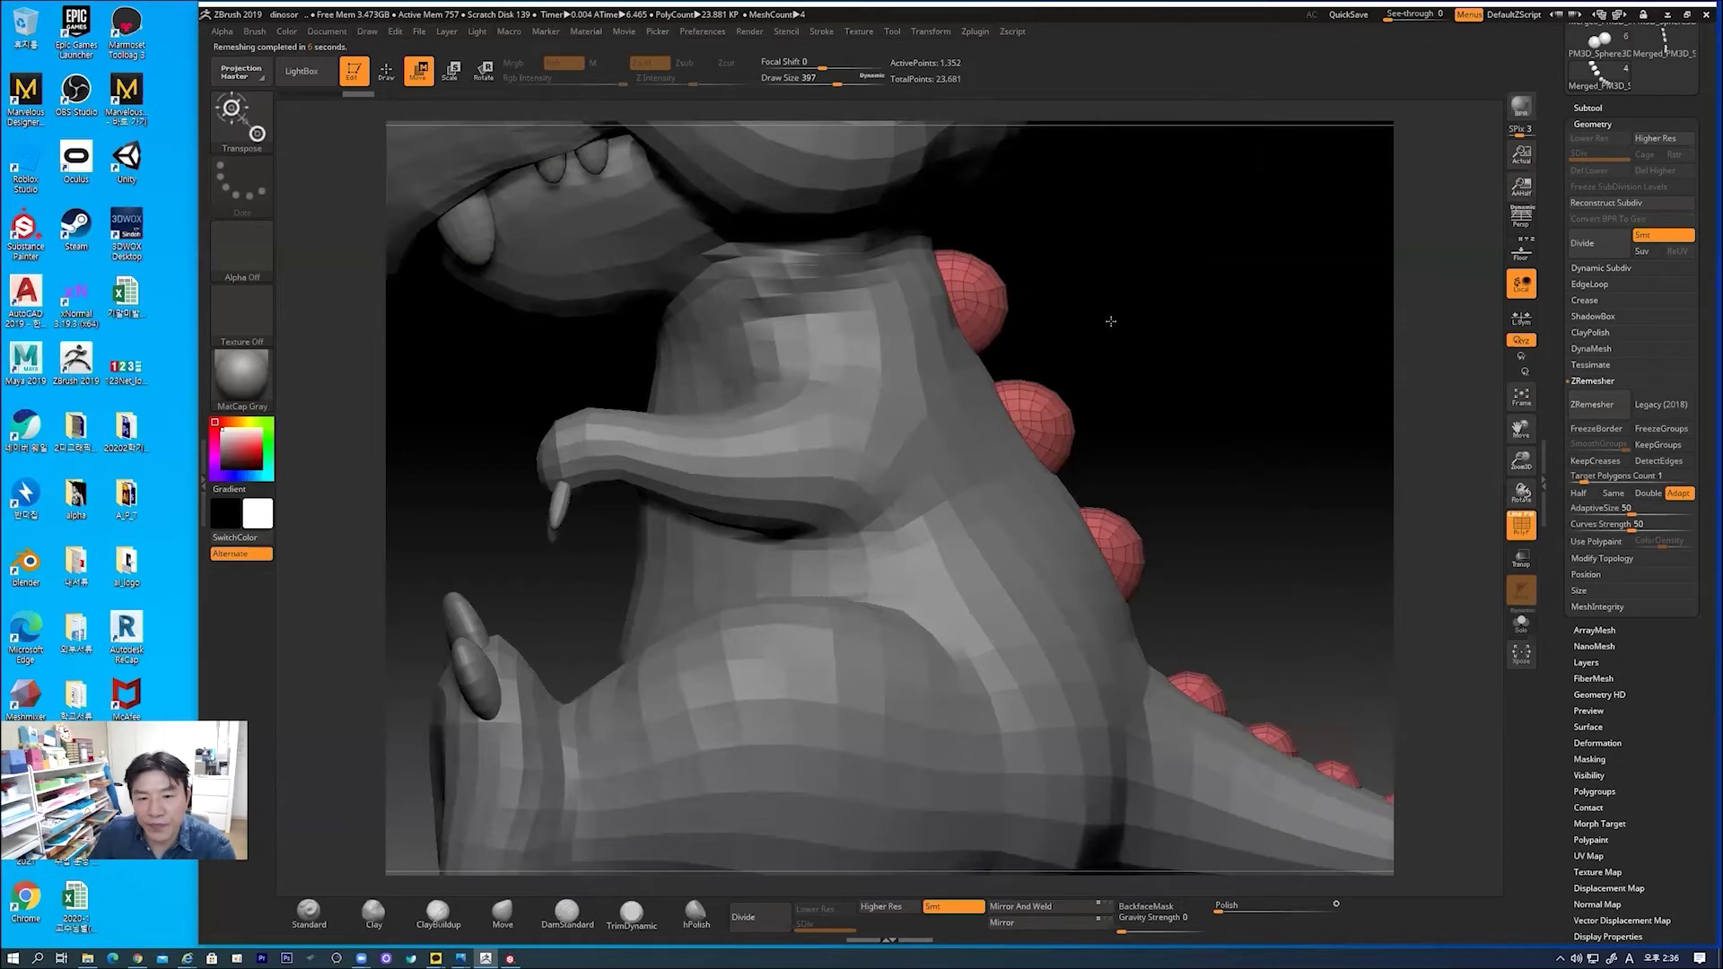
key(f)
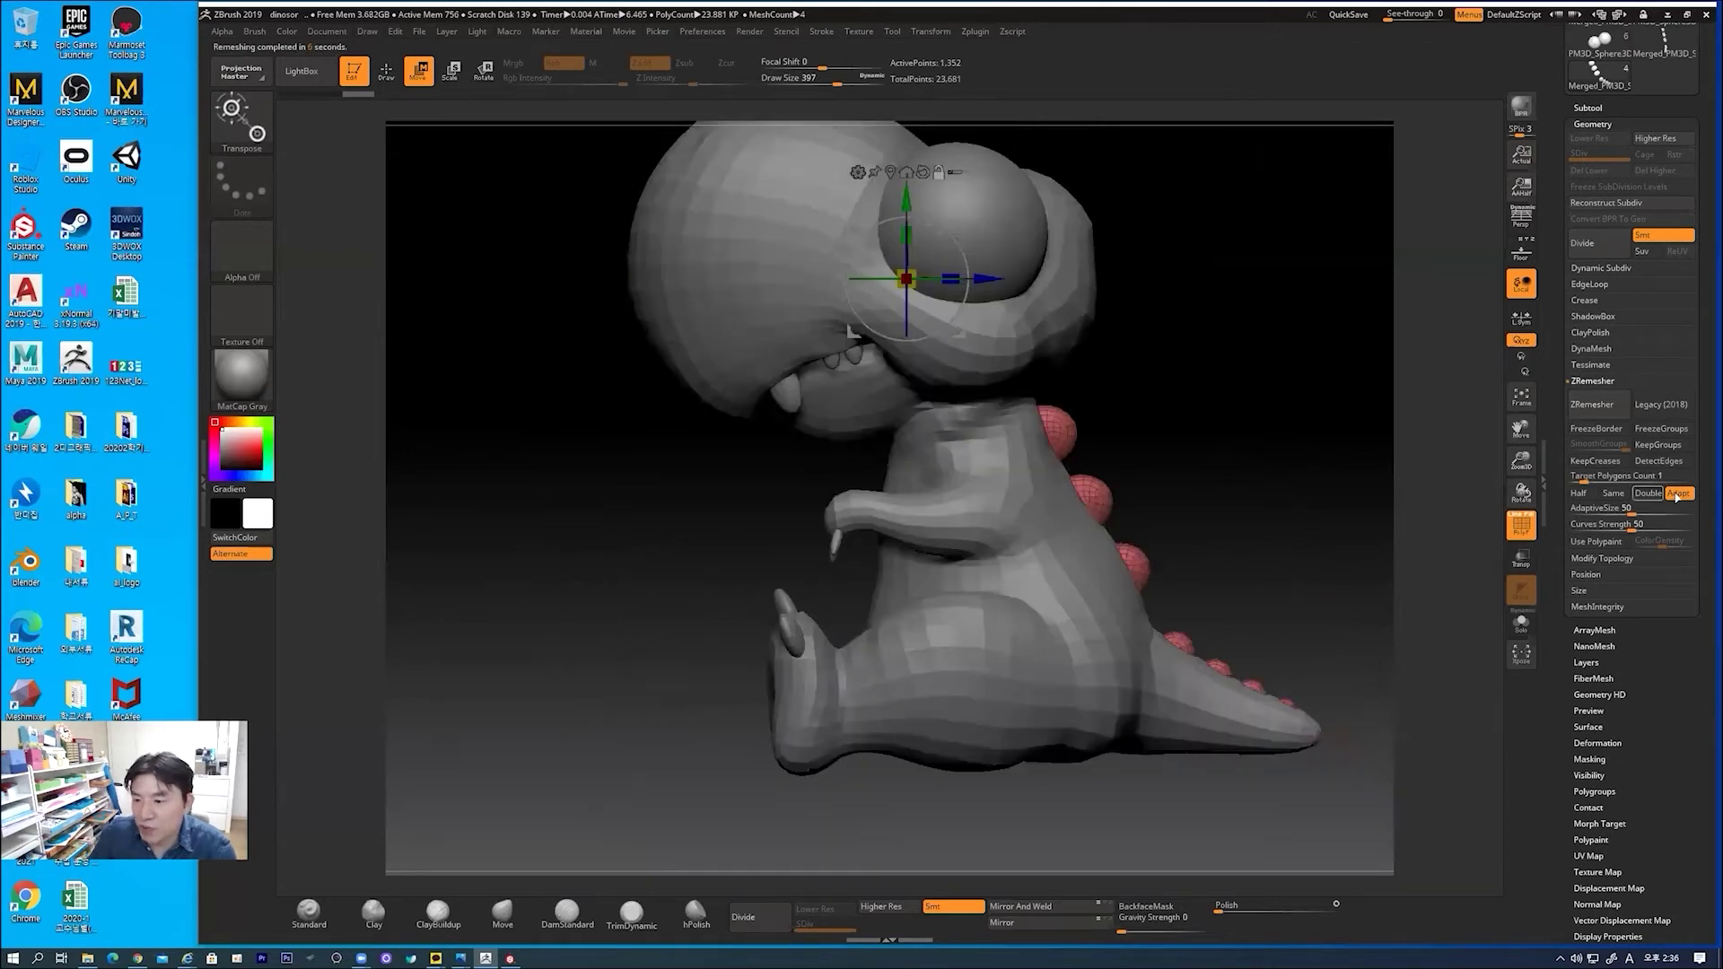
- Try remeshing the back spikes again with ZRemesher using the Half polygon count option
click(1579, 498)
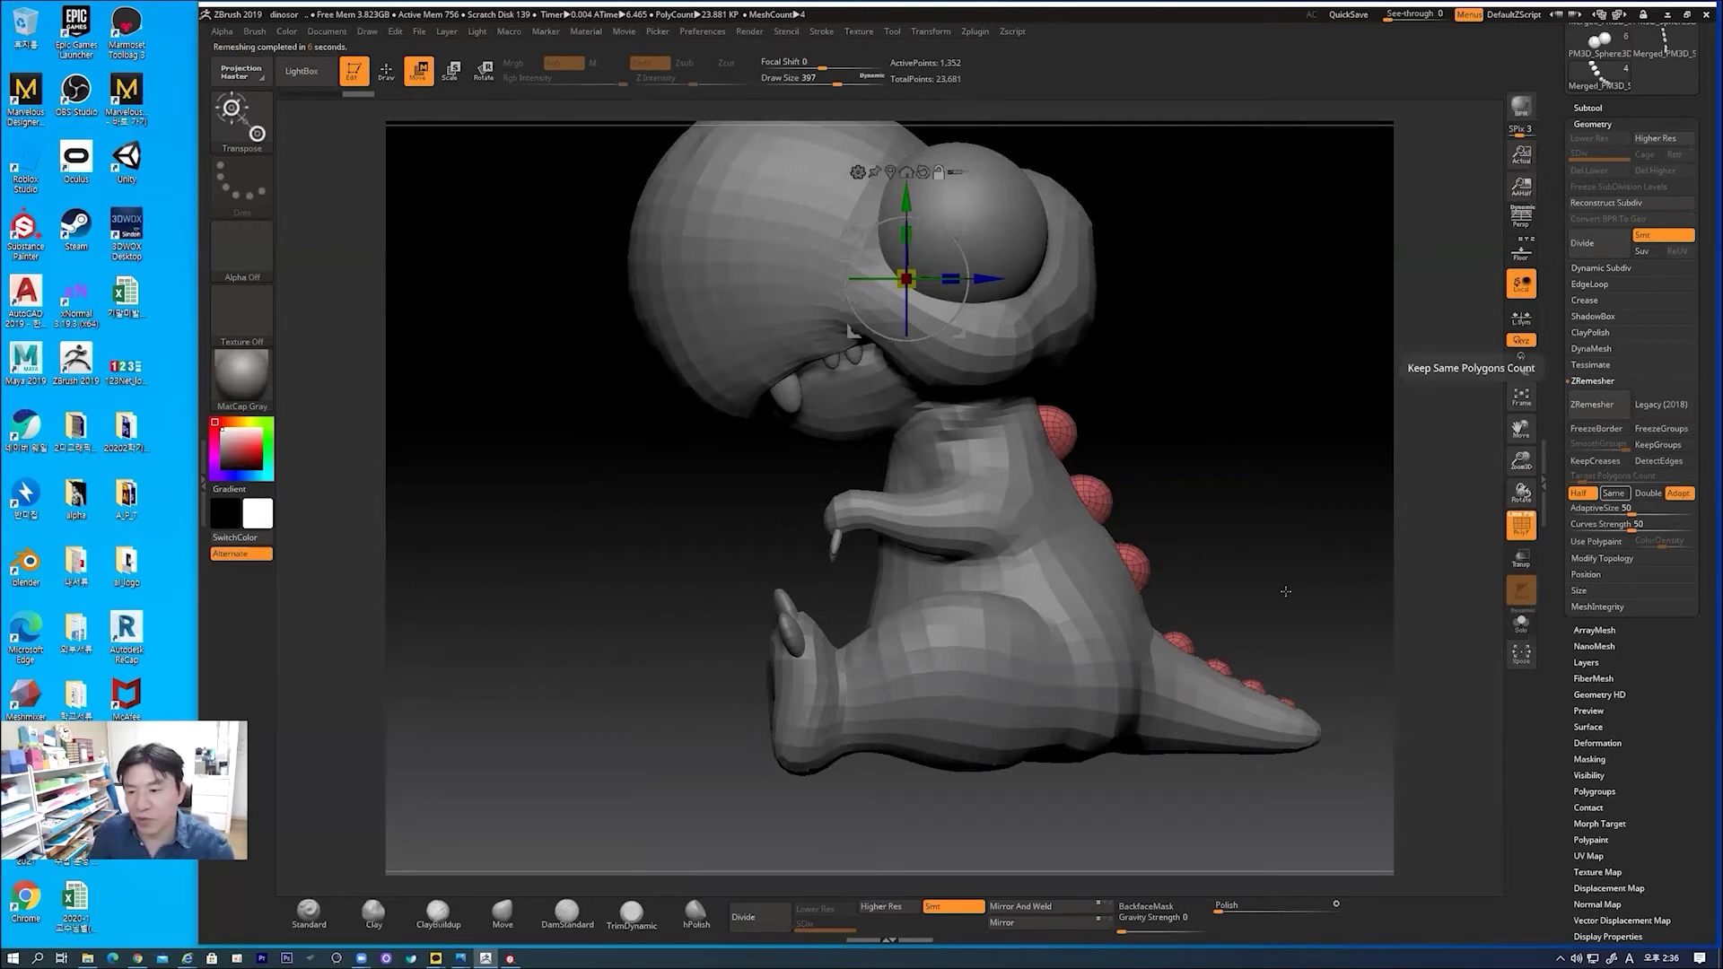
click(1591, 404)
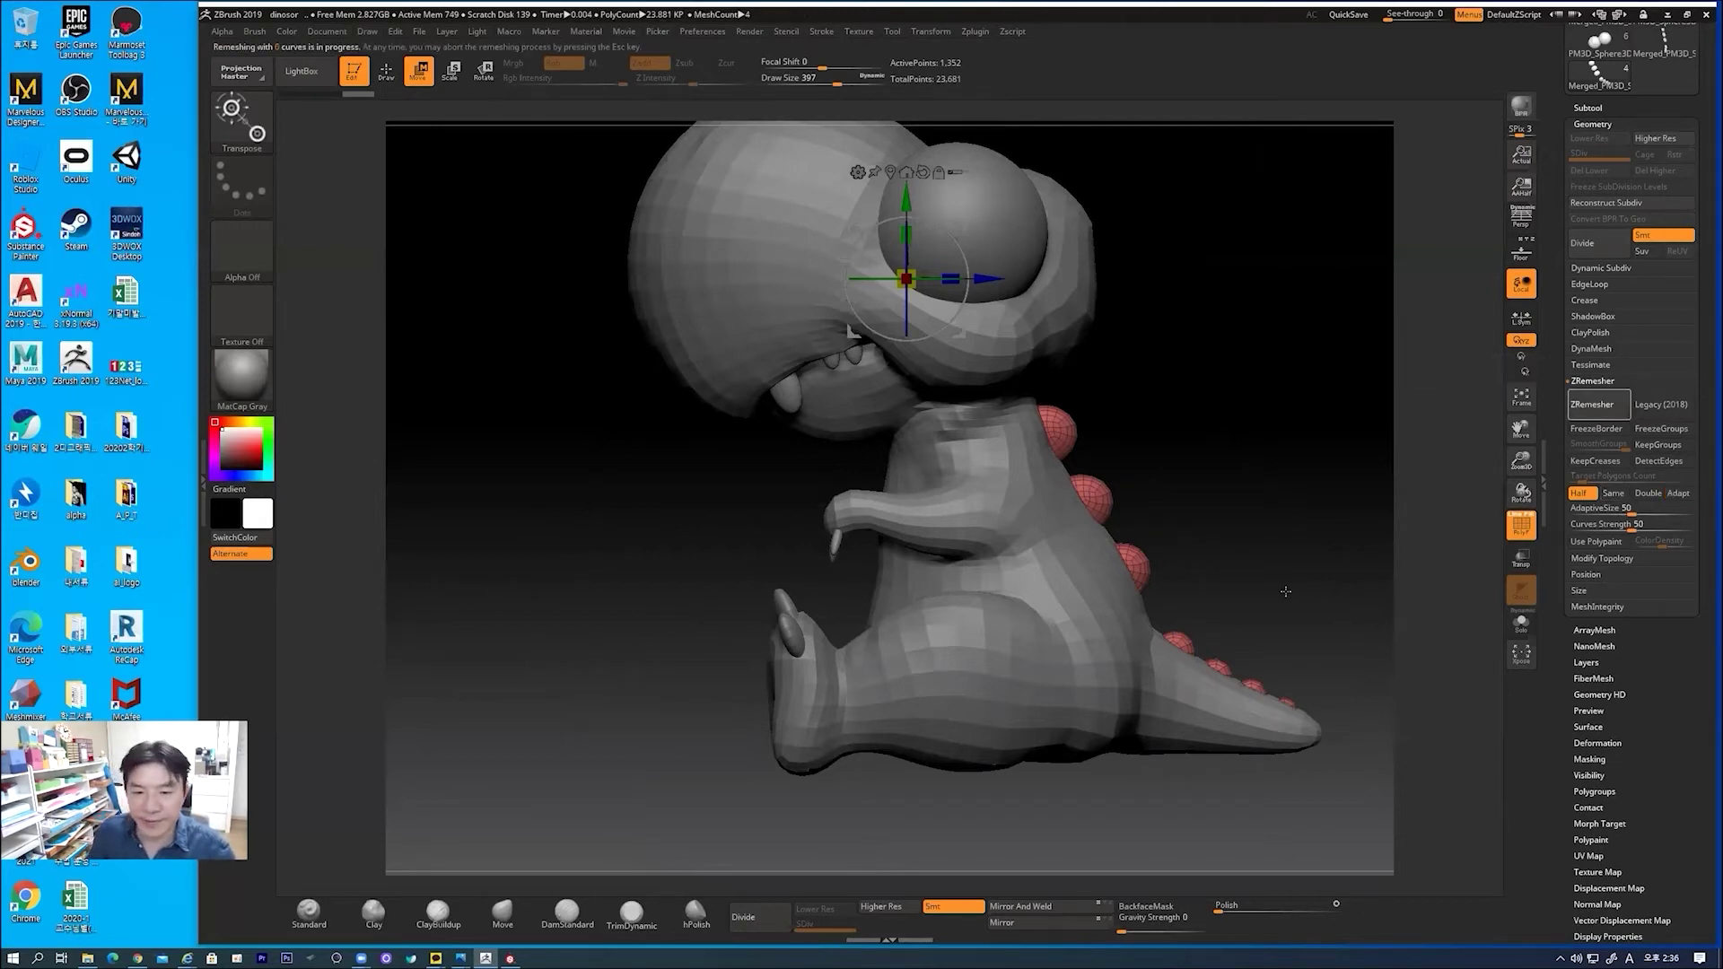
shift+drag(1245, 542, 1172, 514)
alt+click(1177, 505)
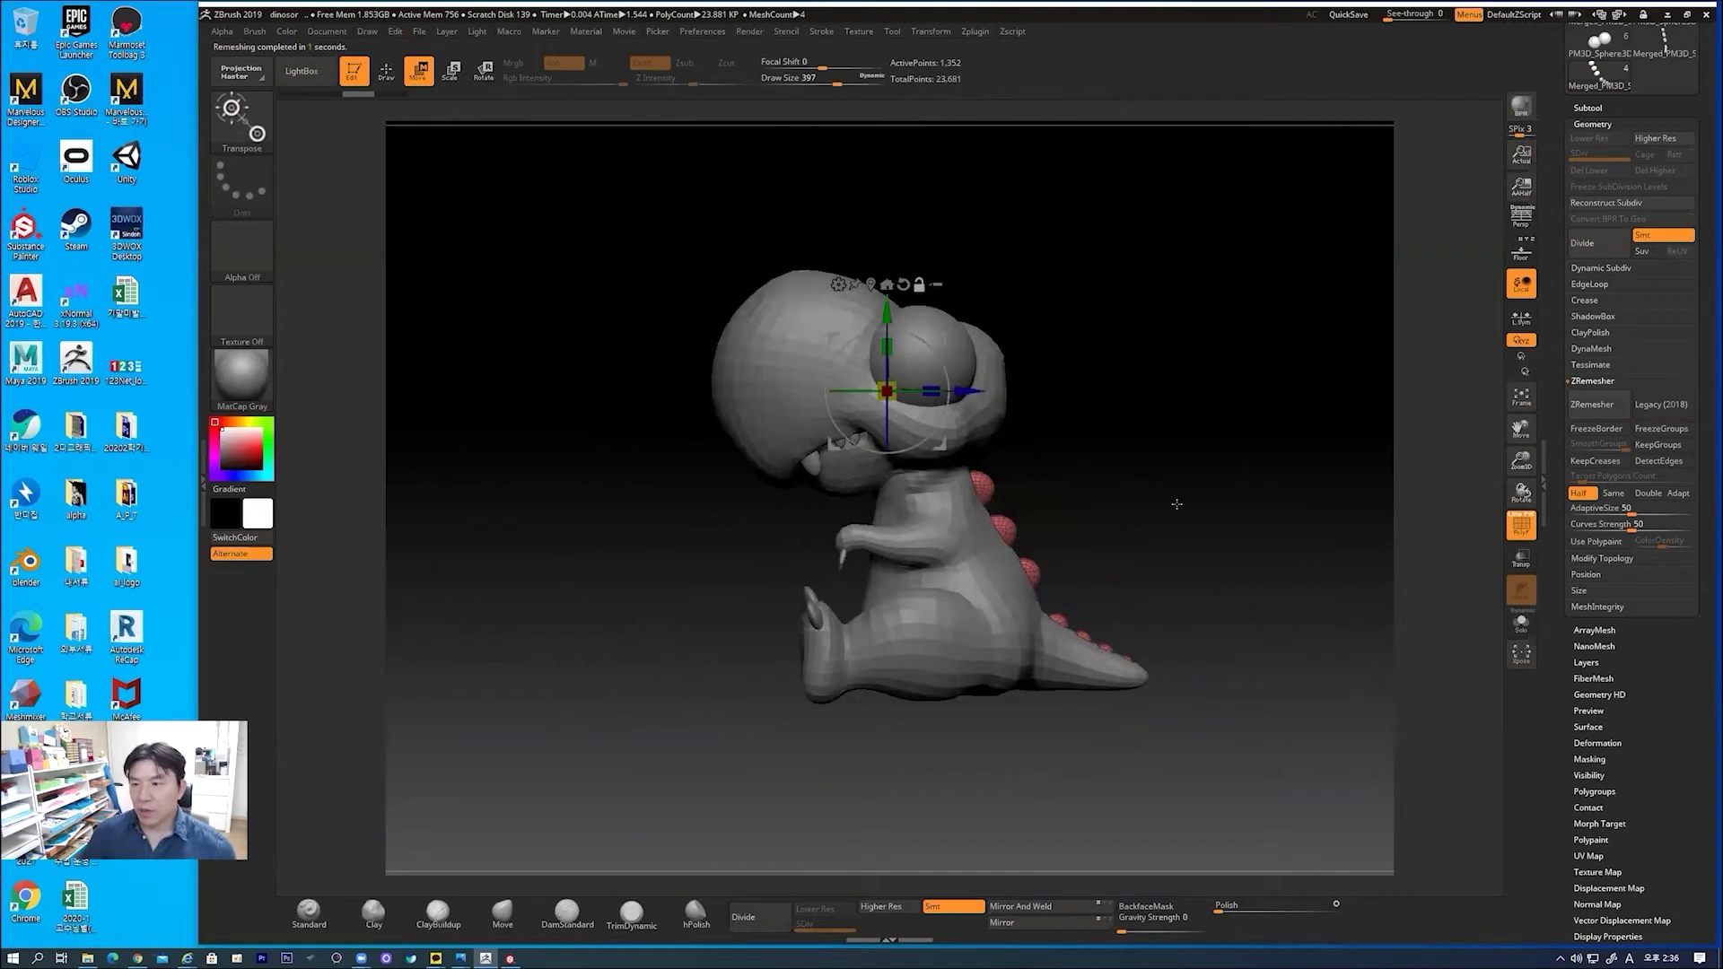
- Select the dinosaur body subtool and export it as an OBJ file to the 8주차 folder
drag(1551, 358, 1552, 383)
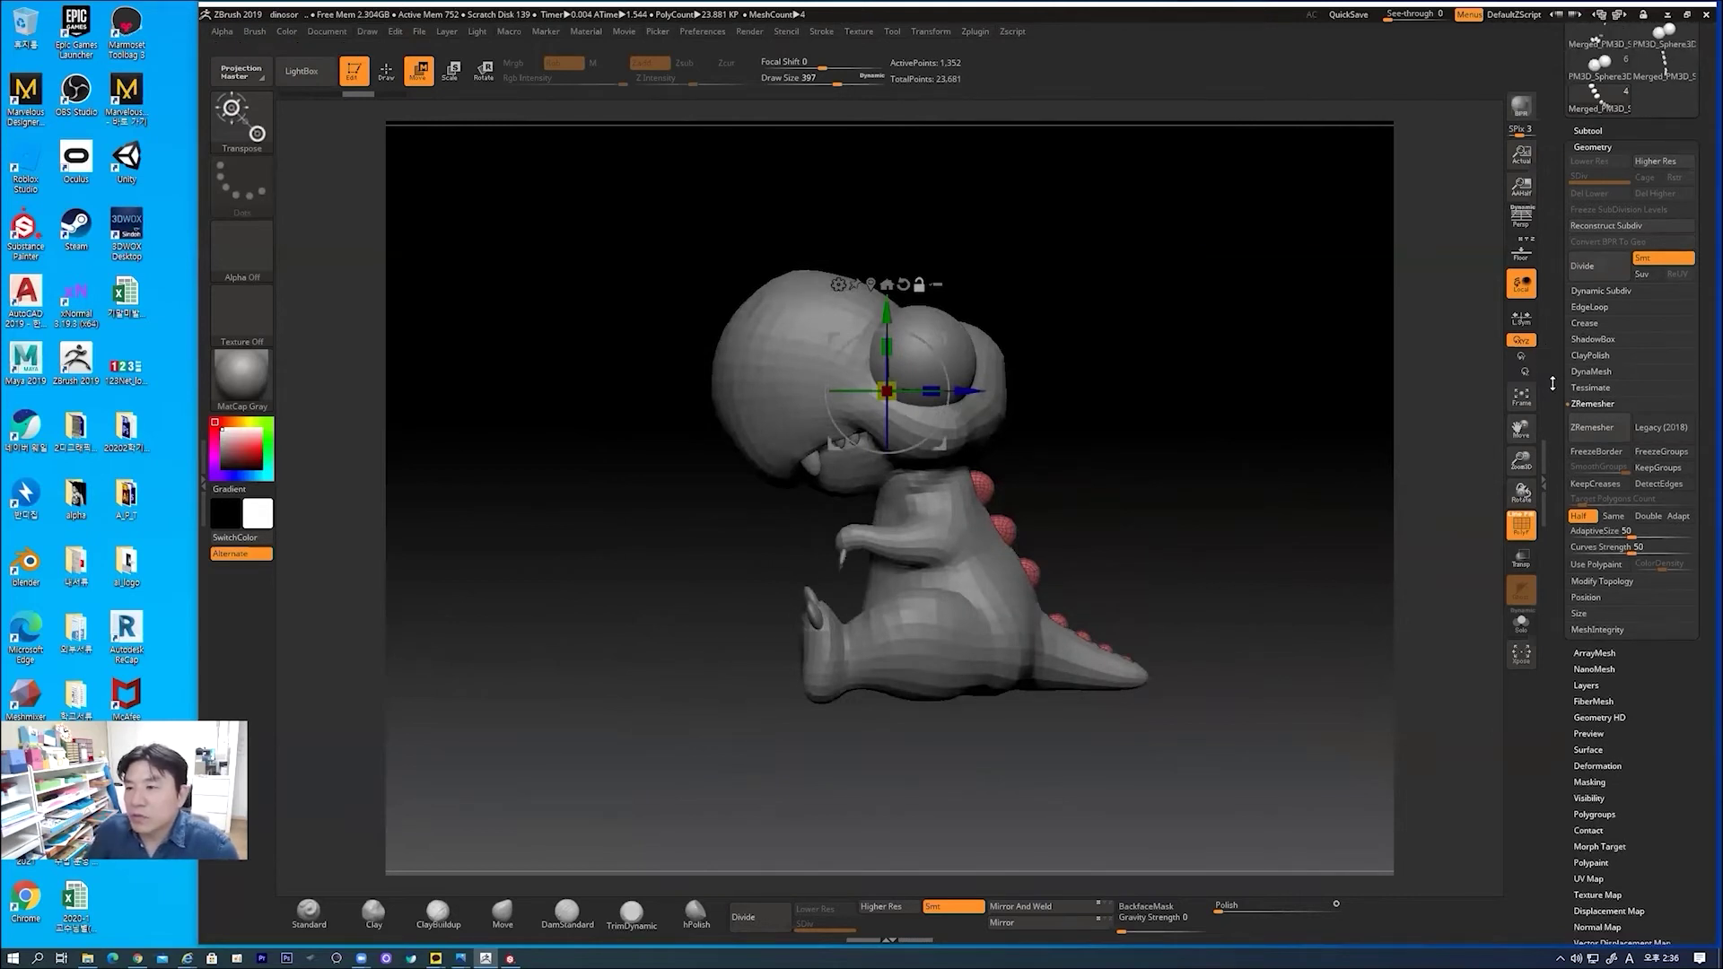
scroll(1558, 413, up, 5)
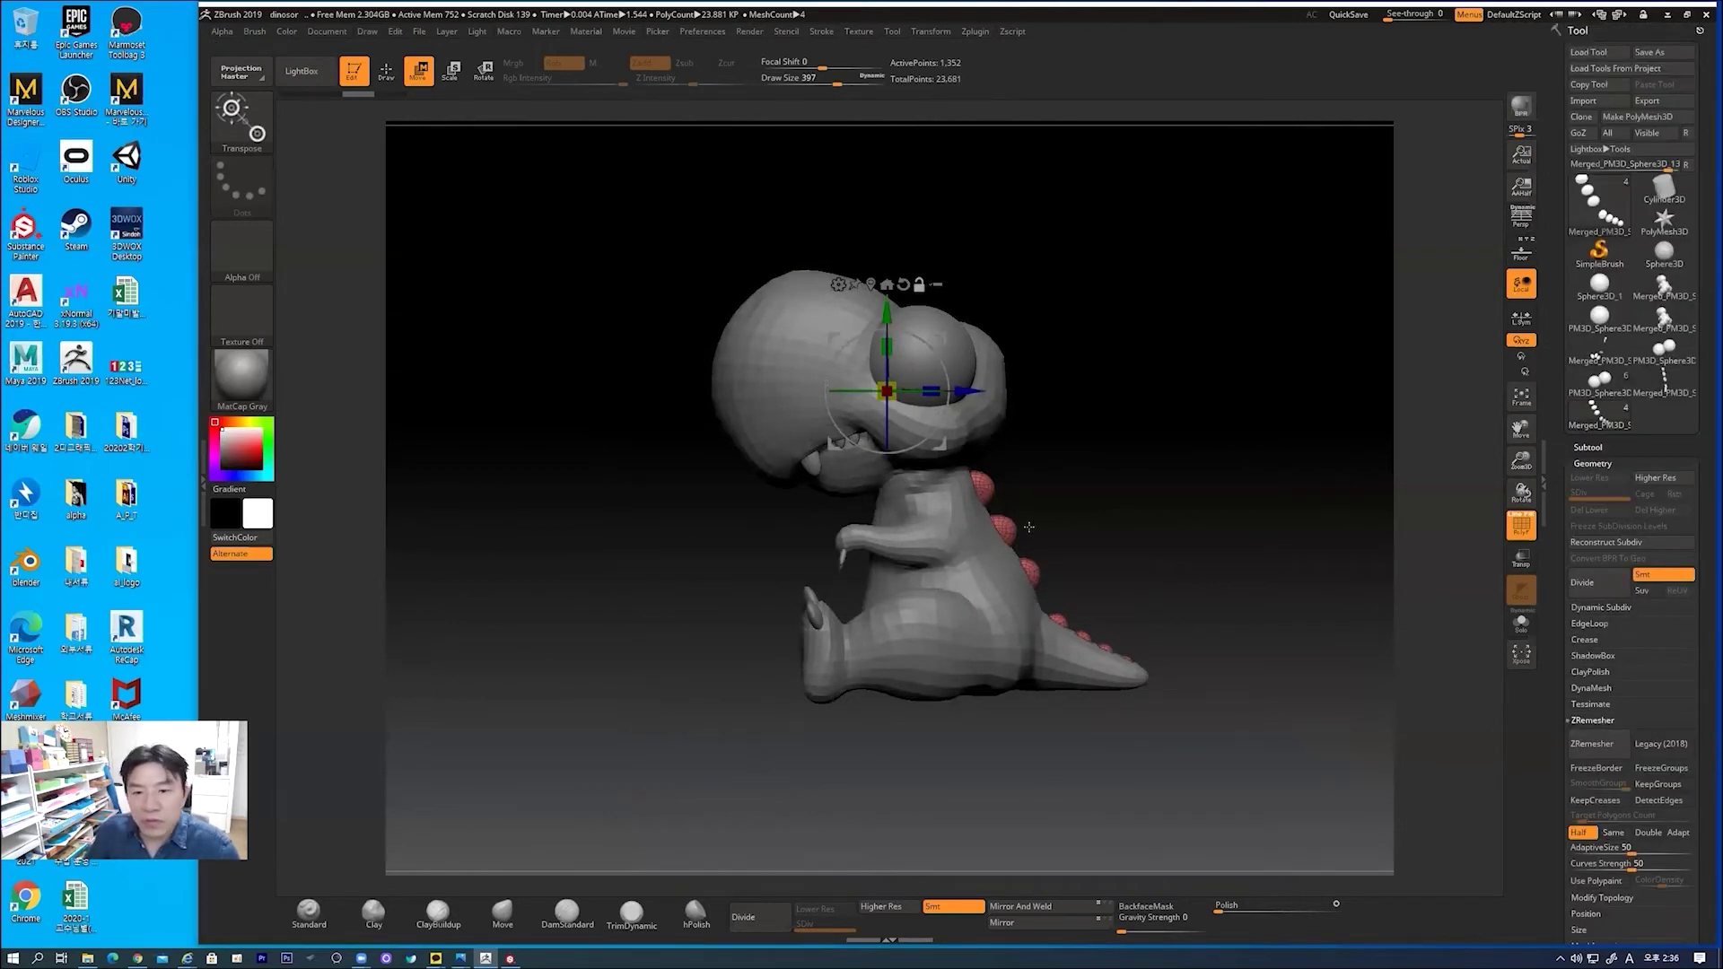
alt+drag(1130, 476, 1132, 516)
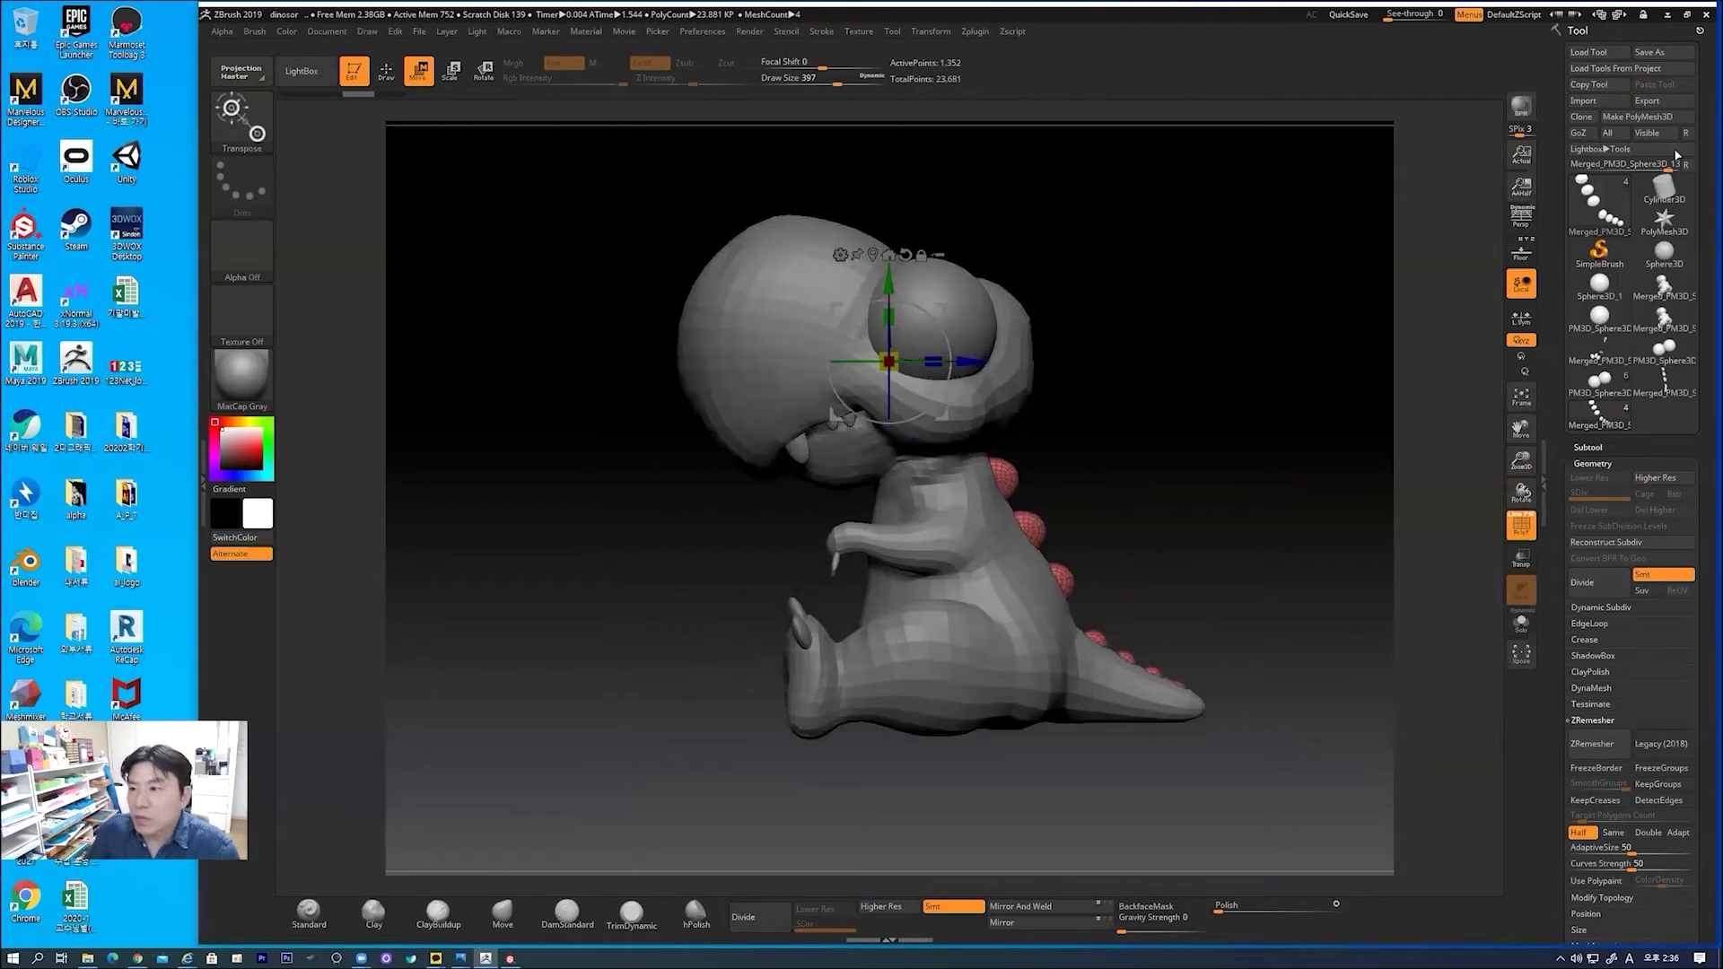
click(1661, 117)
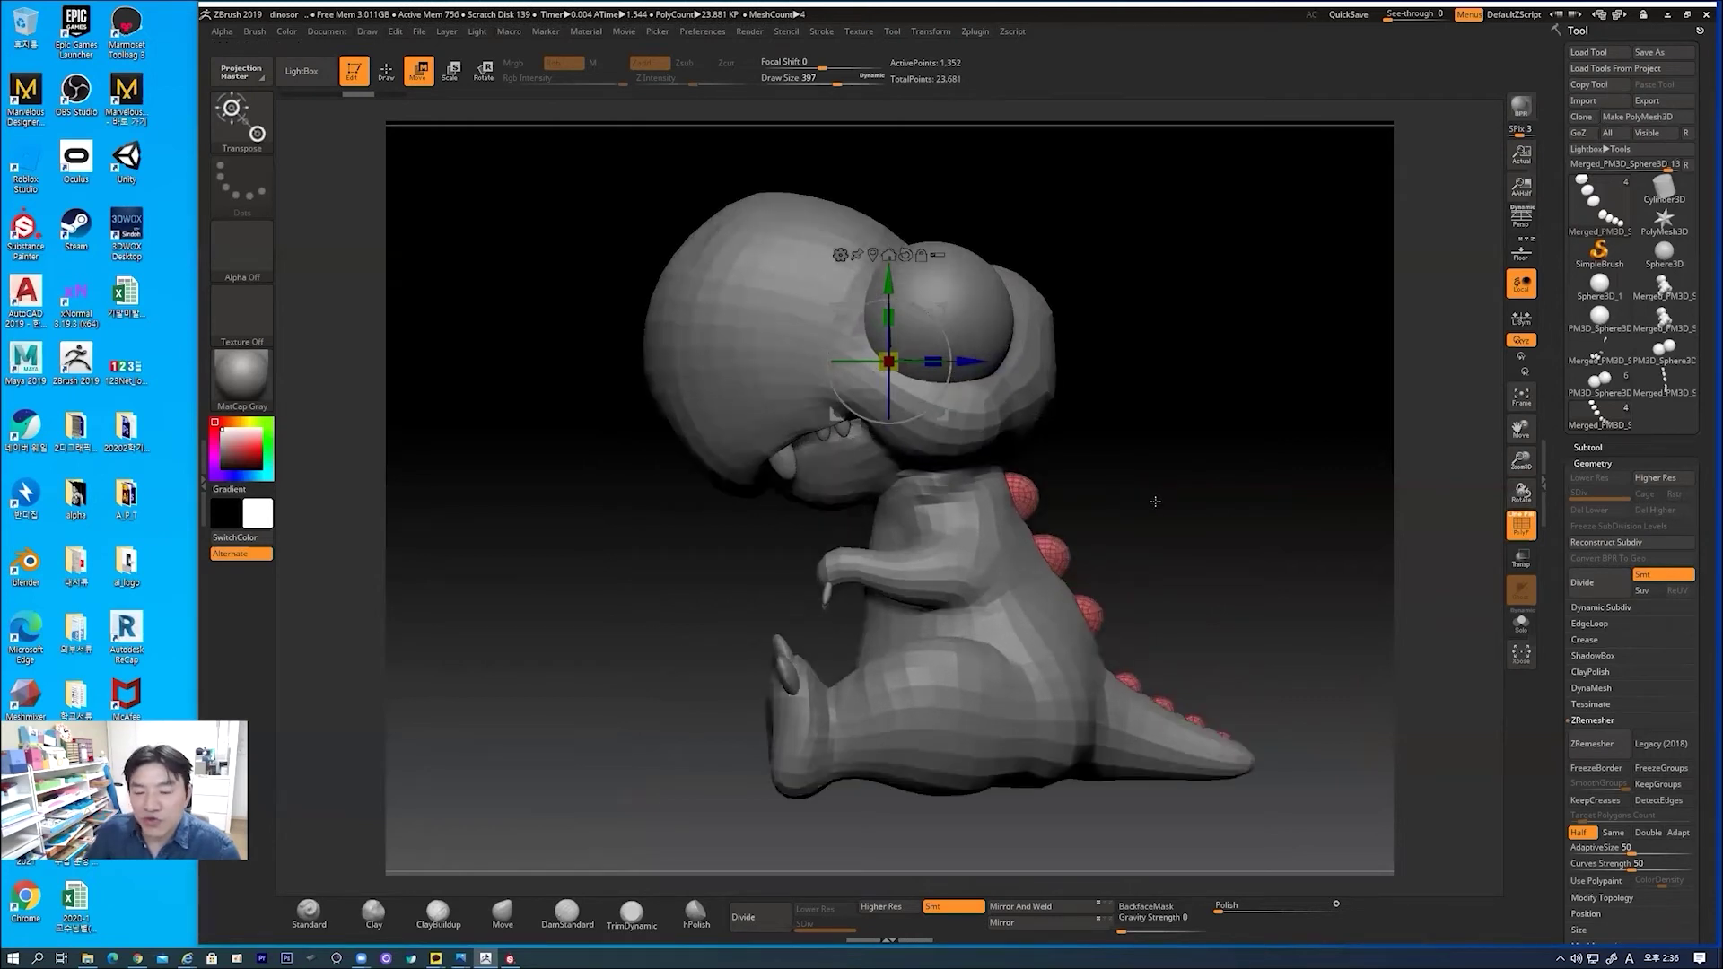
alt+drag(1160, 530, 1157, 502)
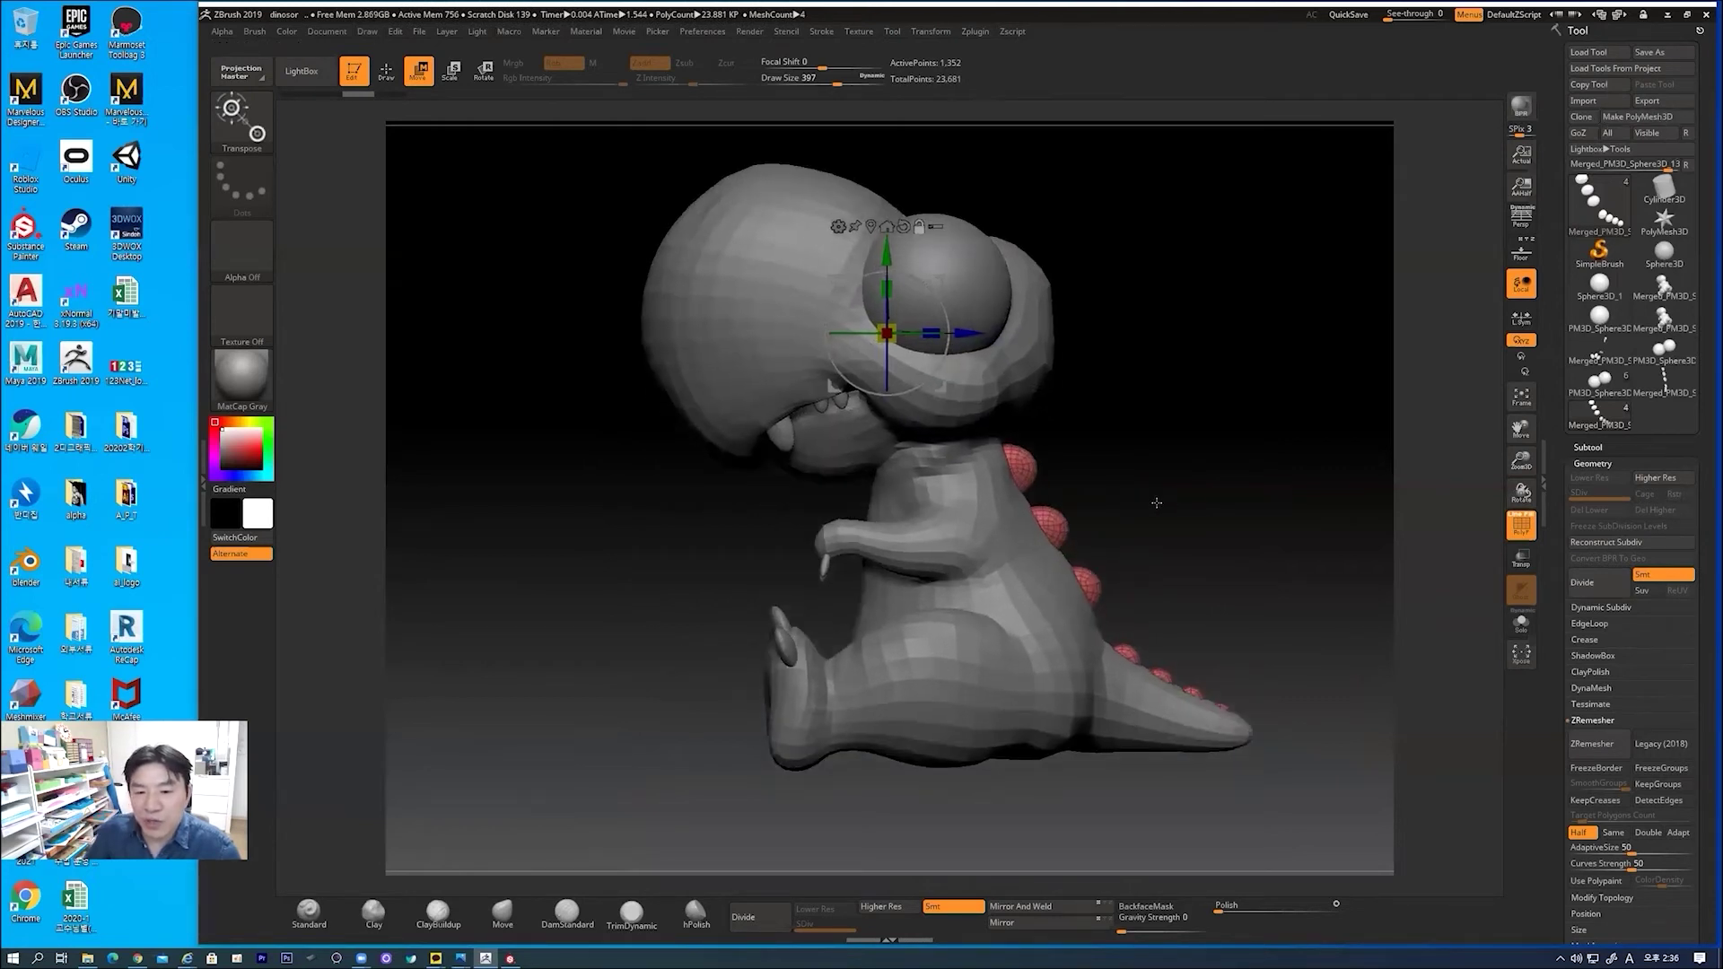
click(1658, 100)
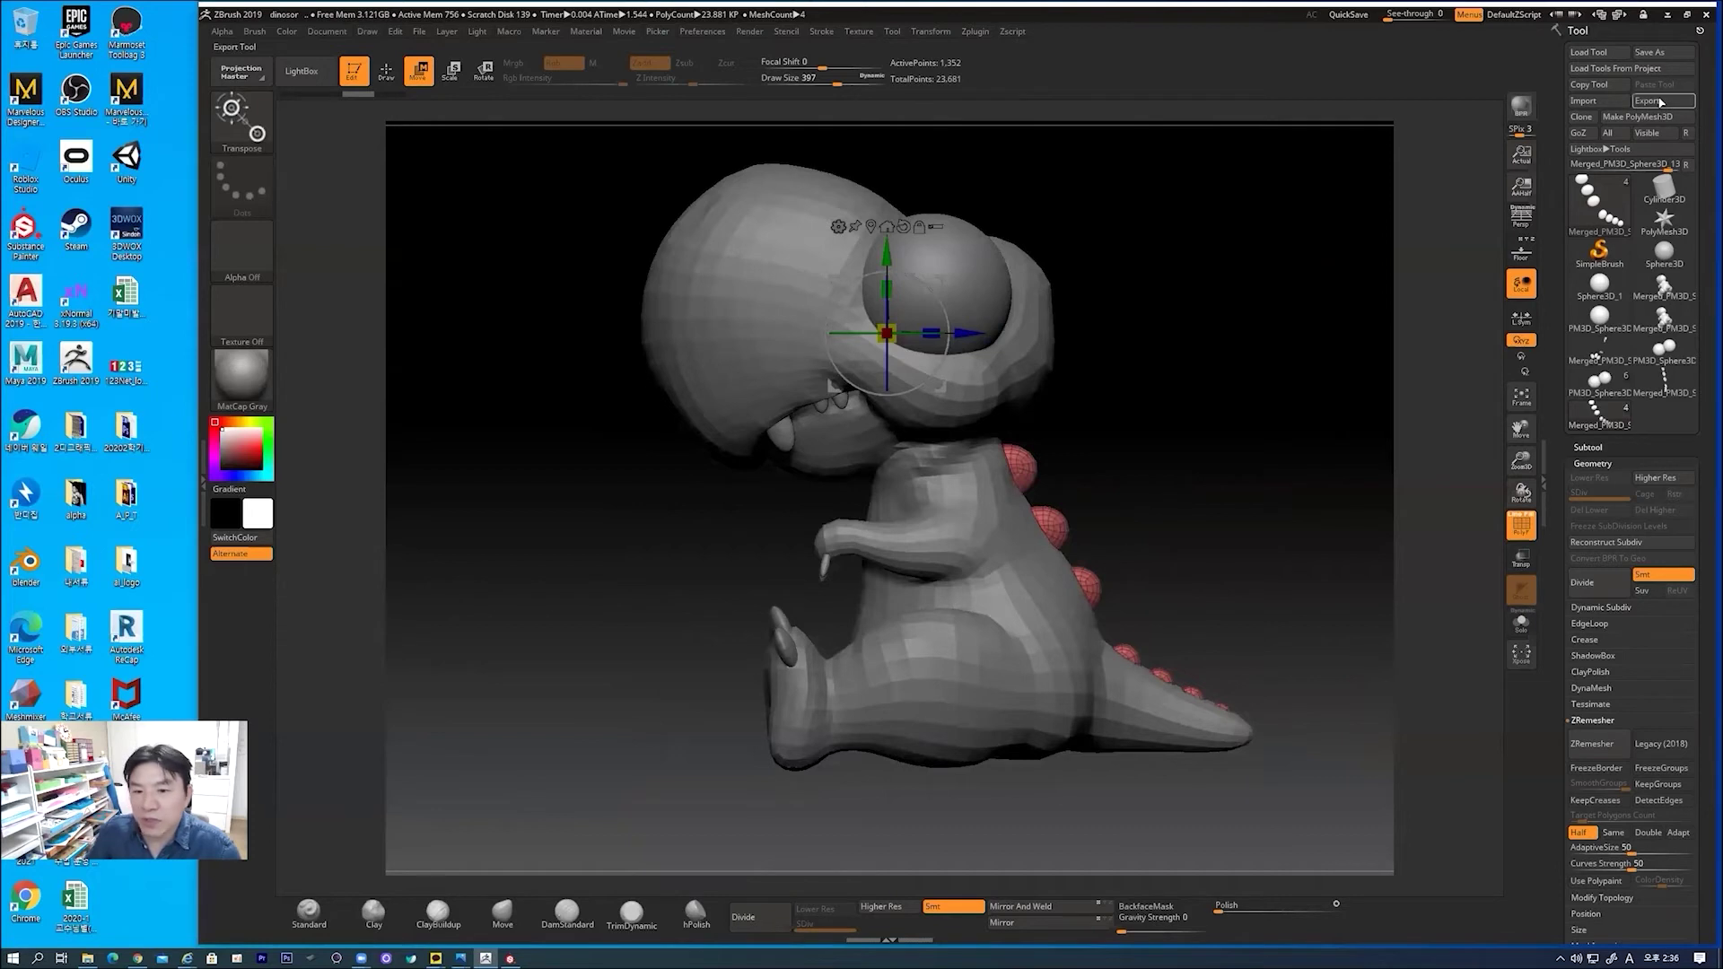
click(1587, 447)
click(1618, 493)
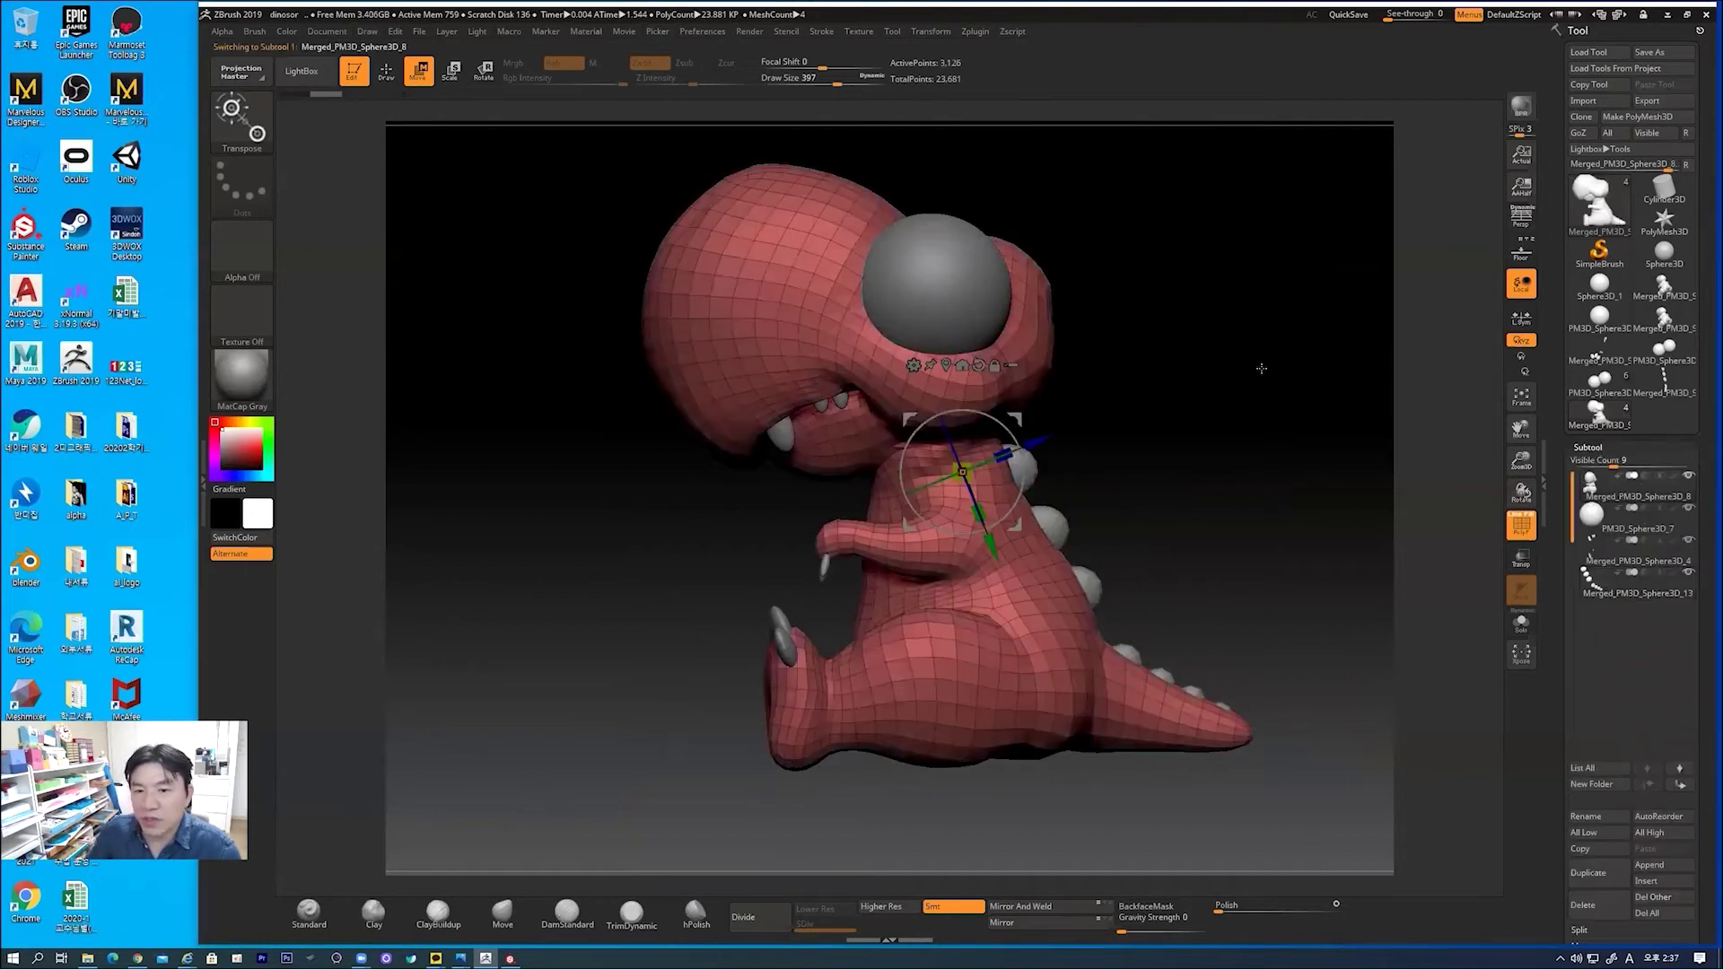
click(1647, 101)
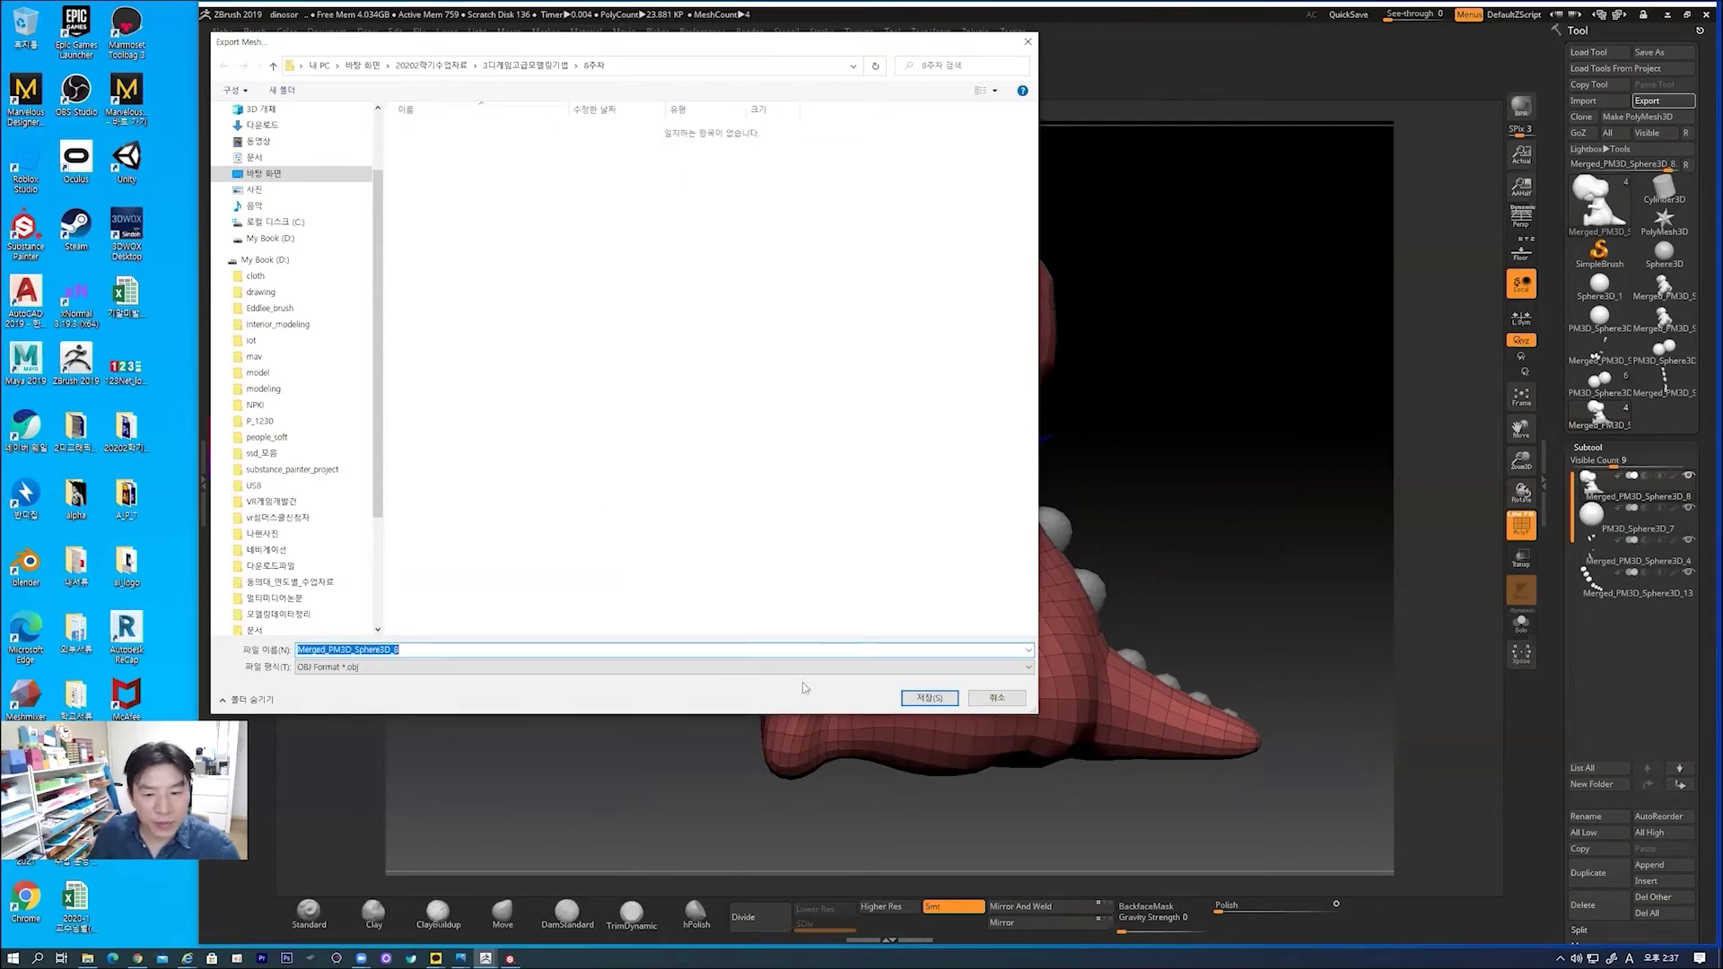
click(916, 699)
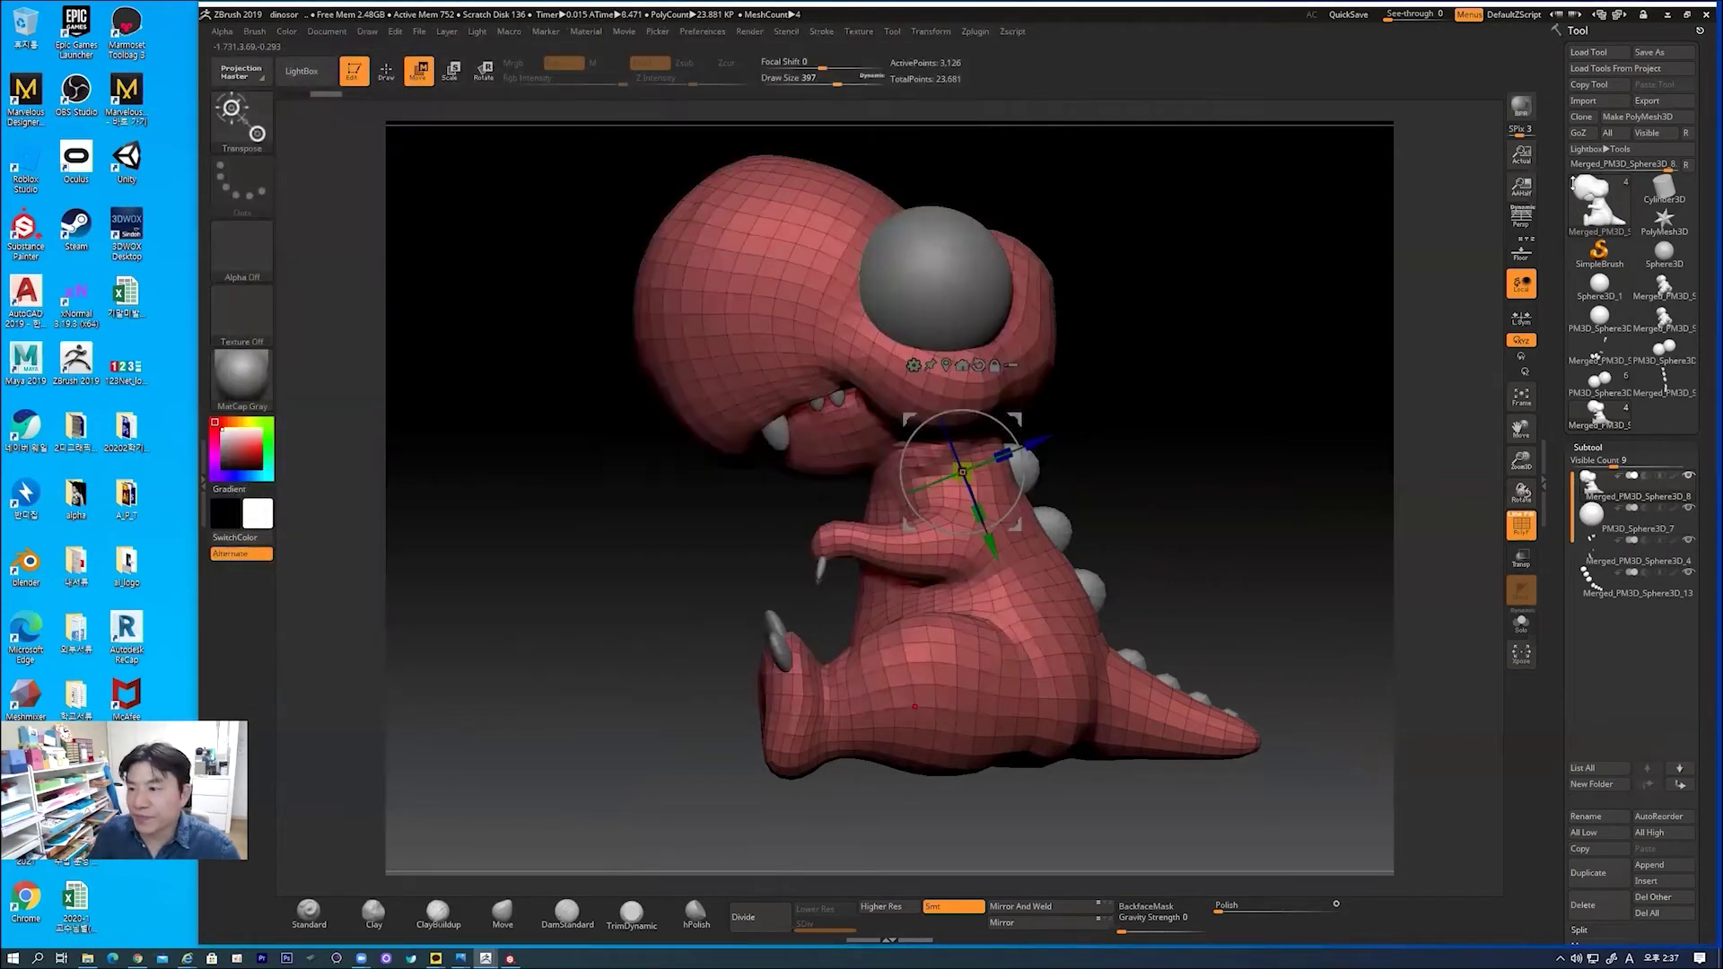
- Select the teeth and claws subtool and merge it down with the back spikes subtool below it
mouse_move(1599, 558)
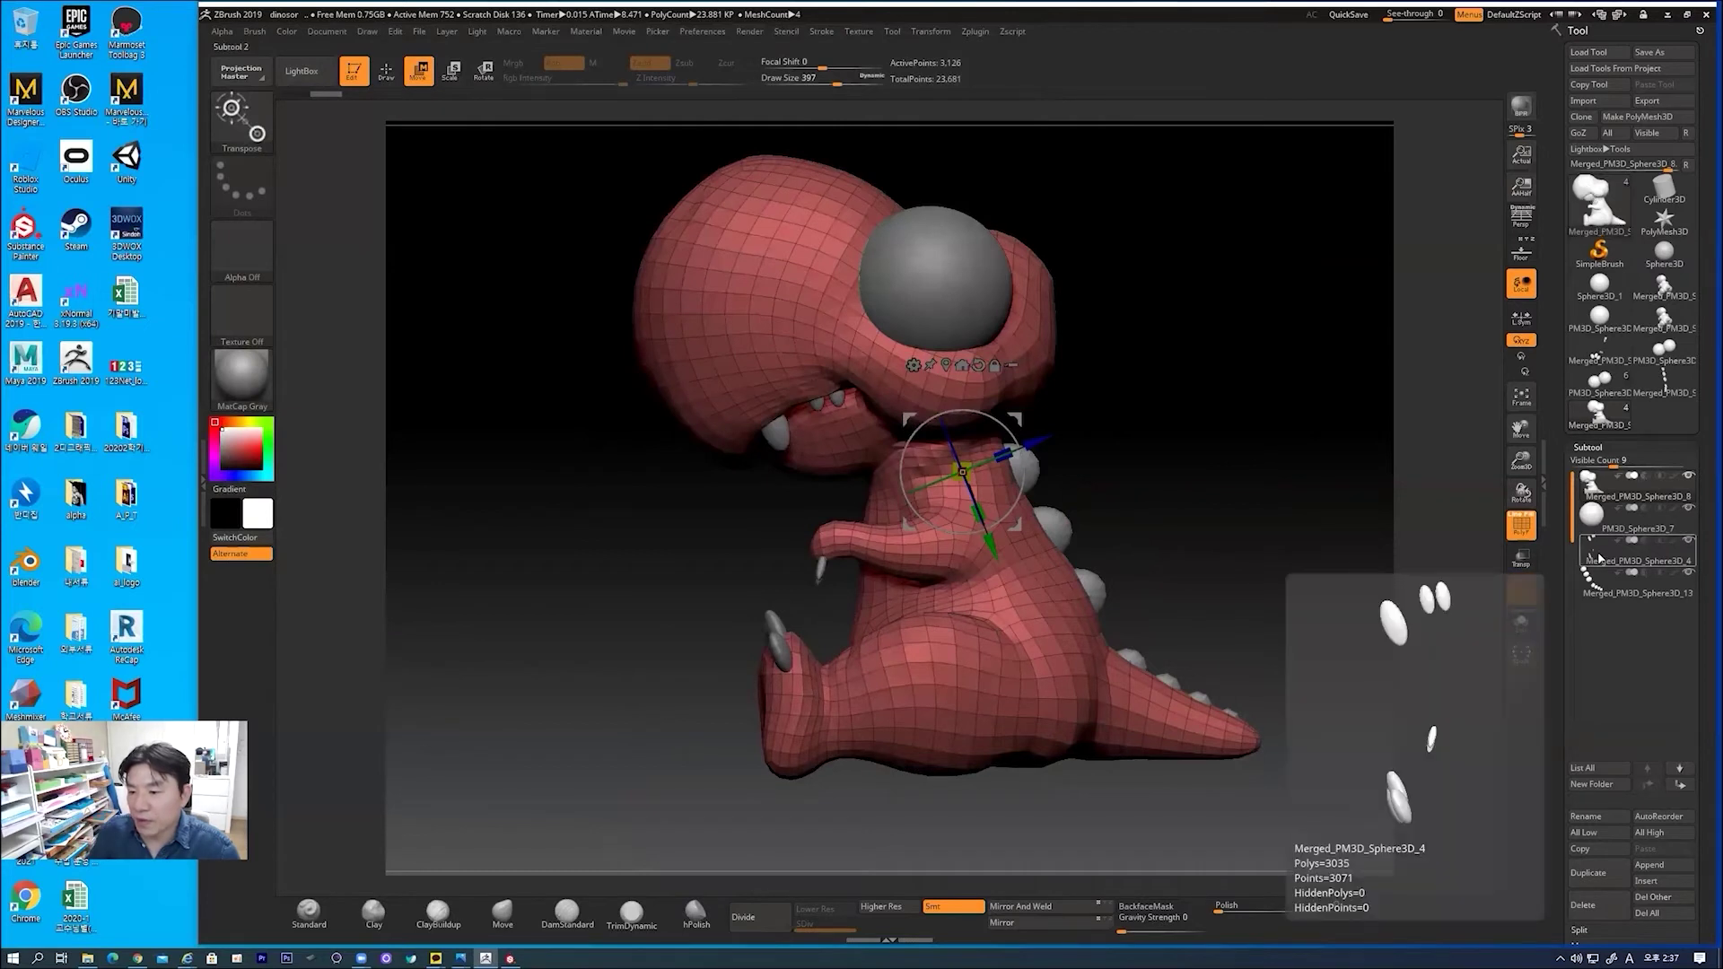
click(1600, 557)
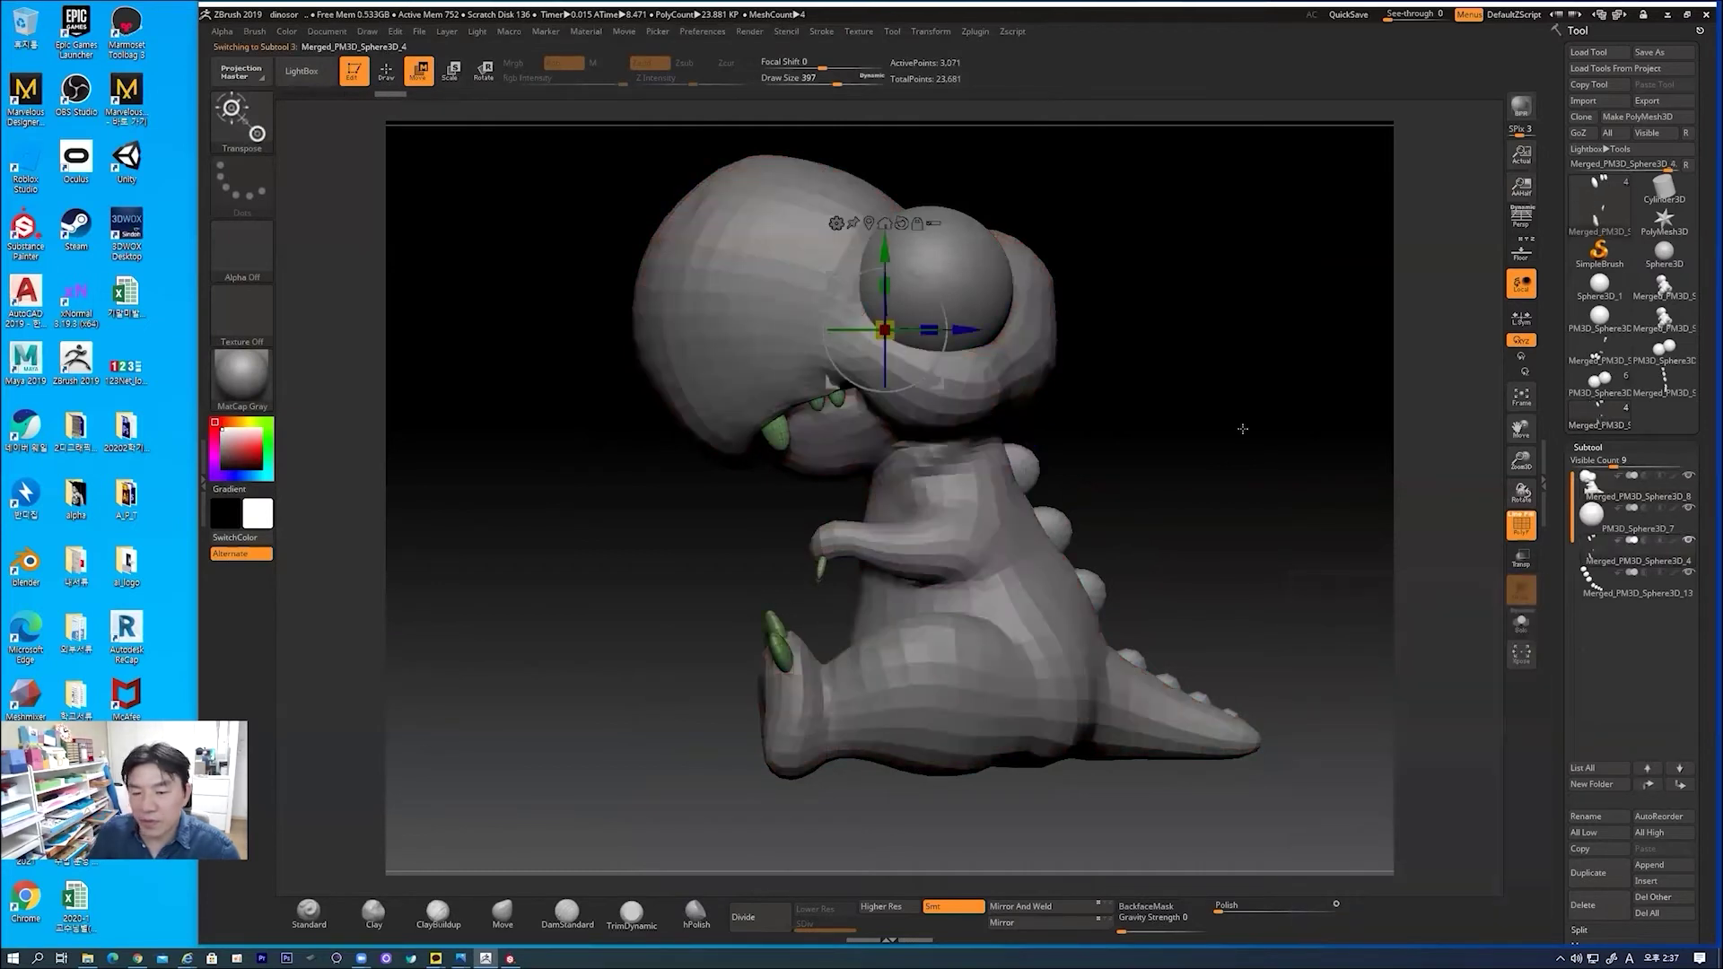
drag(1242, 427, 1313, 440)
drag(1244, 439, 1209, 429)
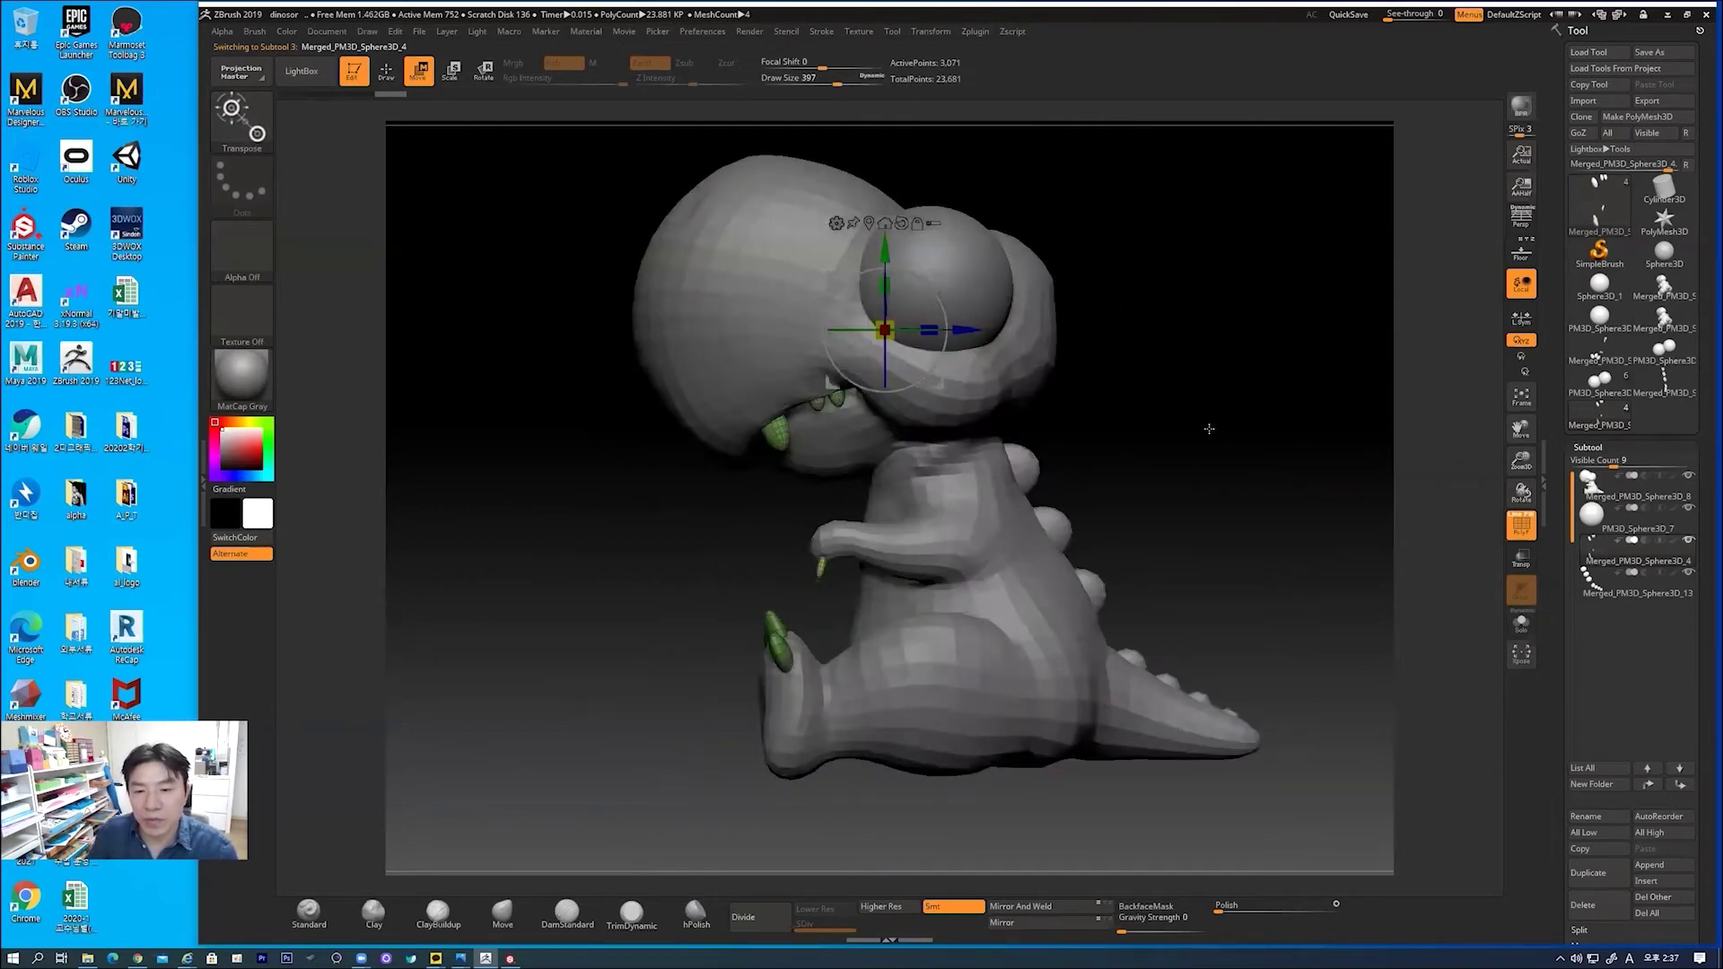
drag(1323, 484, 1322, 484)
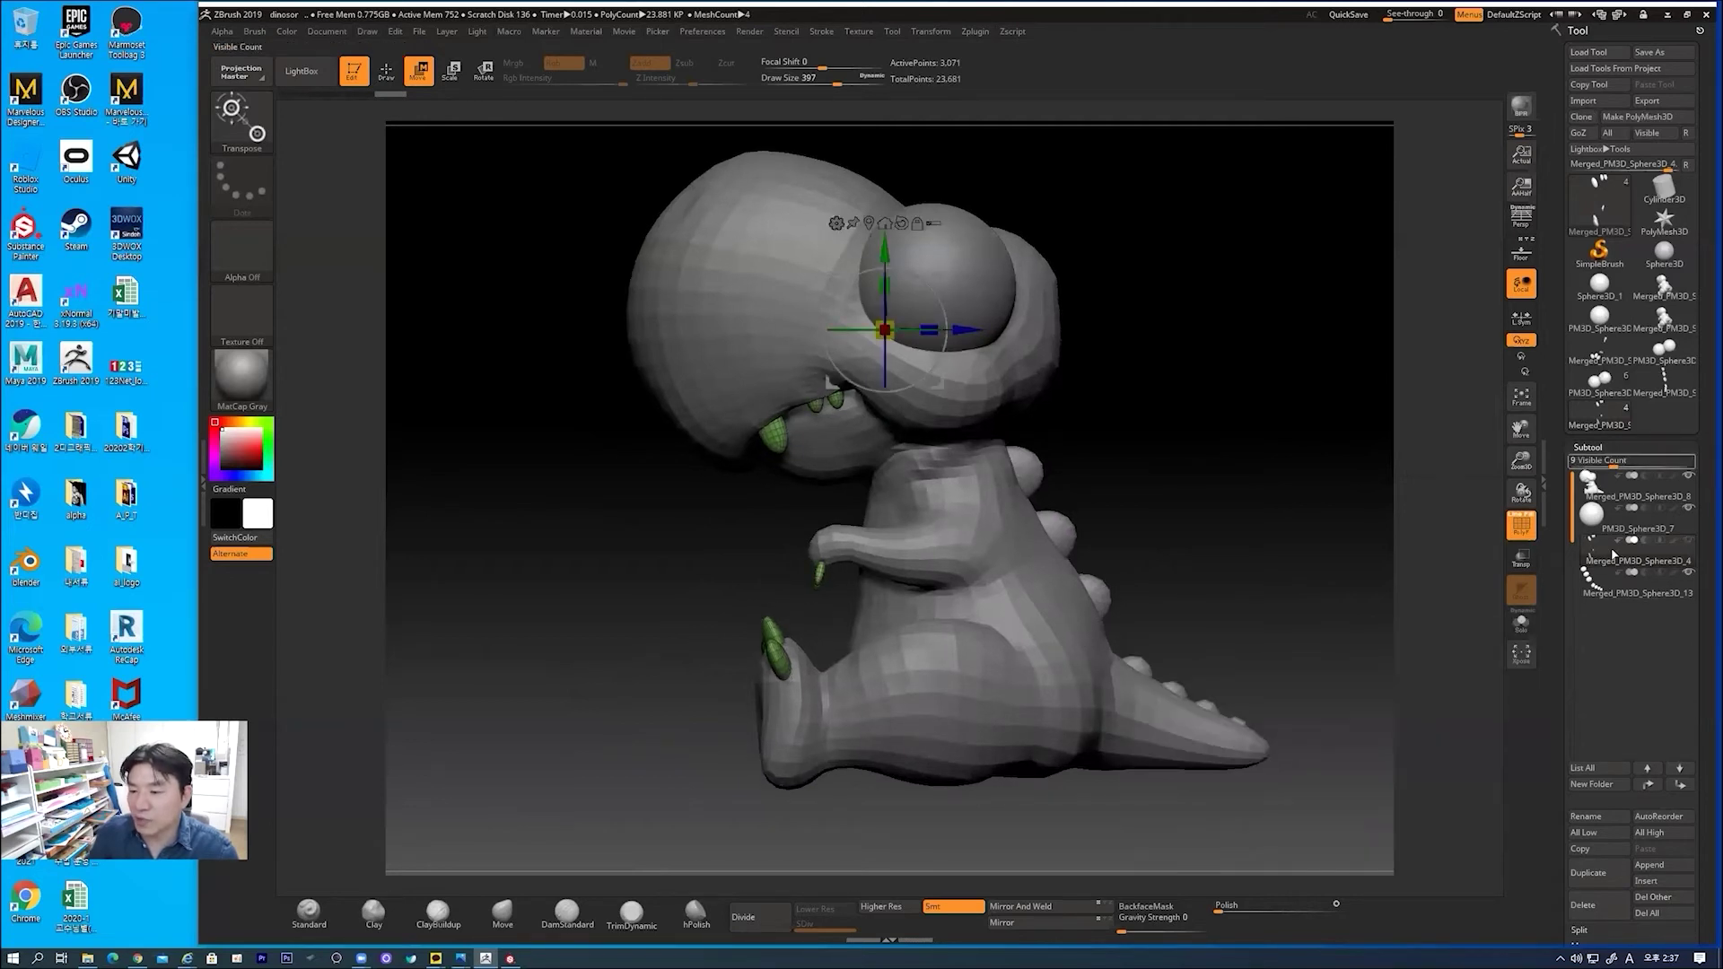
mouse_move(1602, 580)
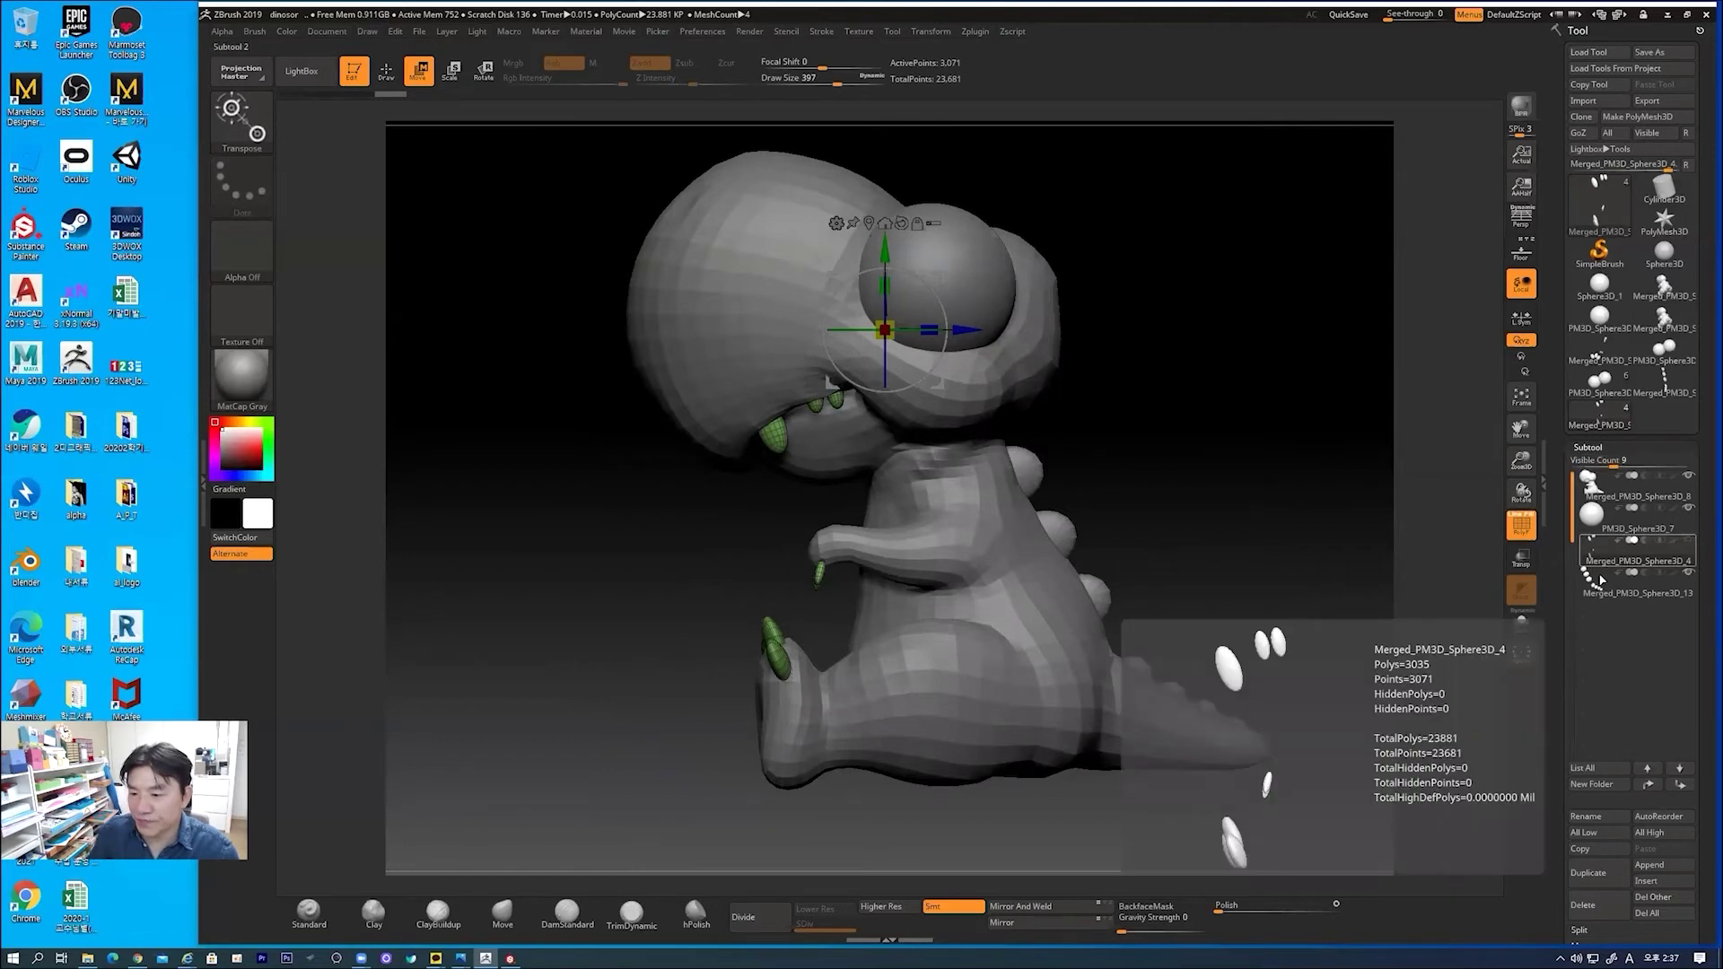
drag(1557, 558, 1560, 516)
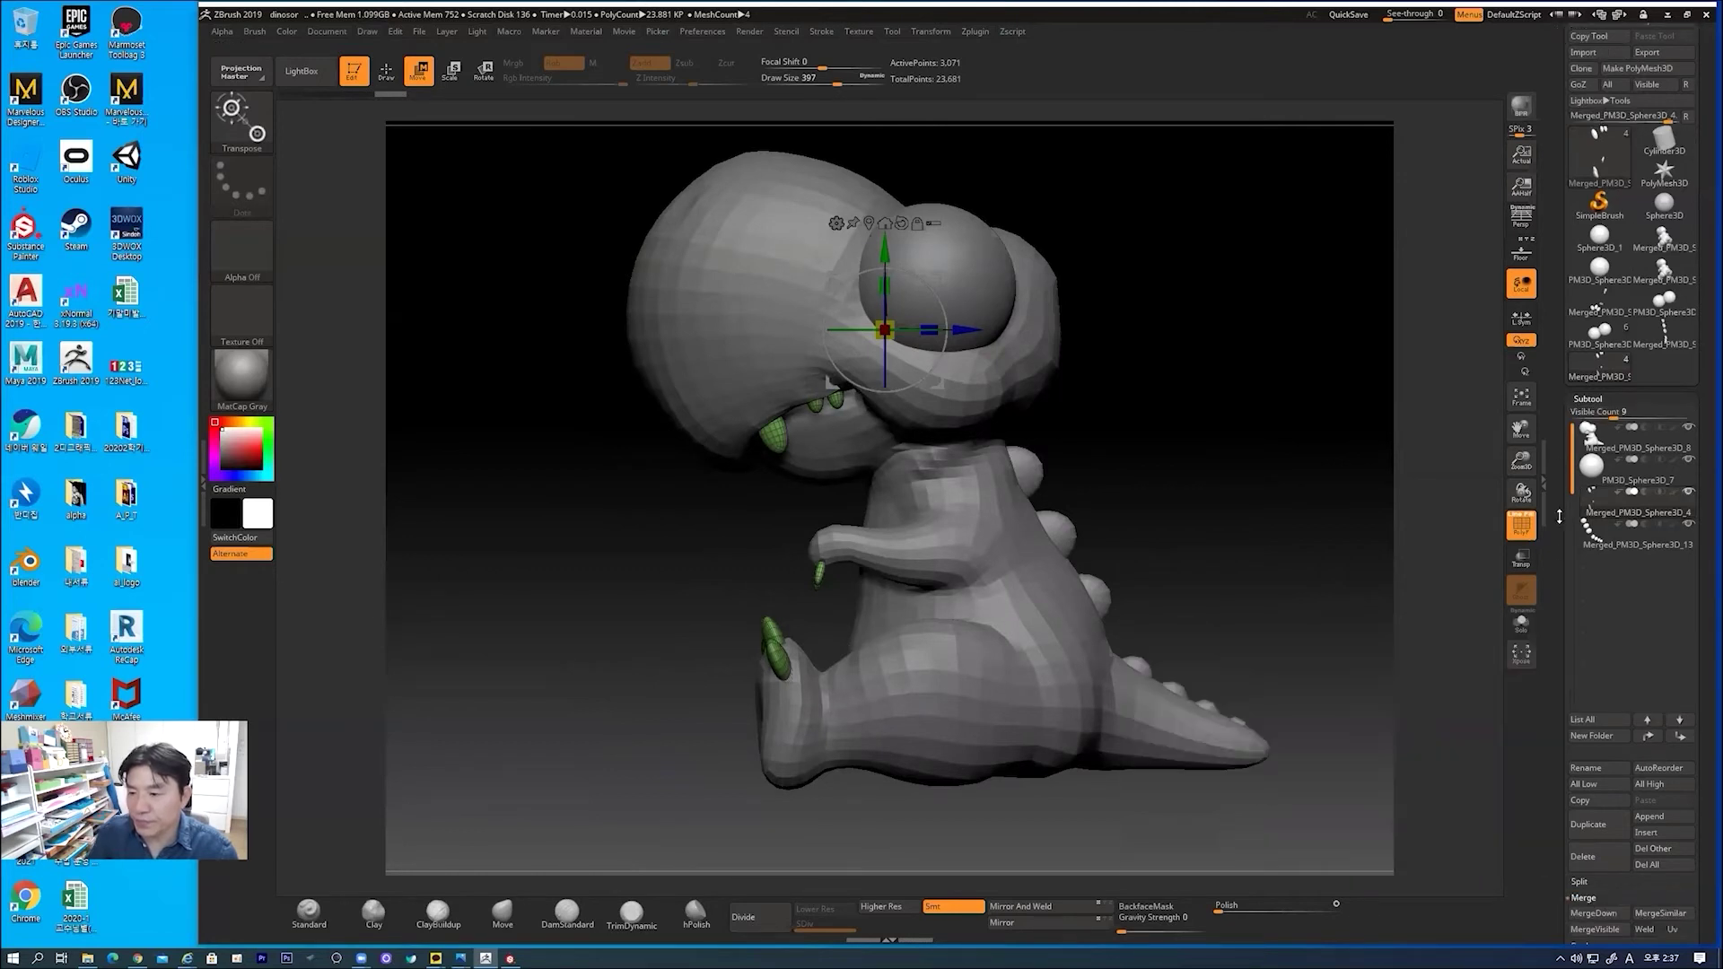
scroll(1606, 491, down, 1)
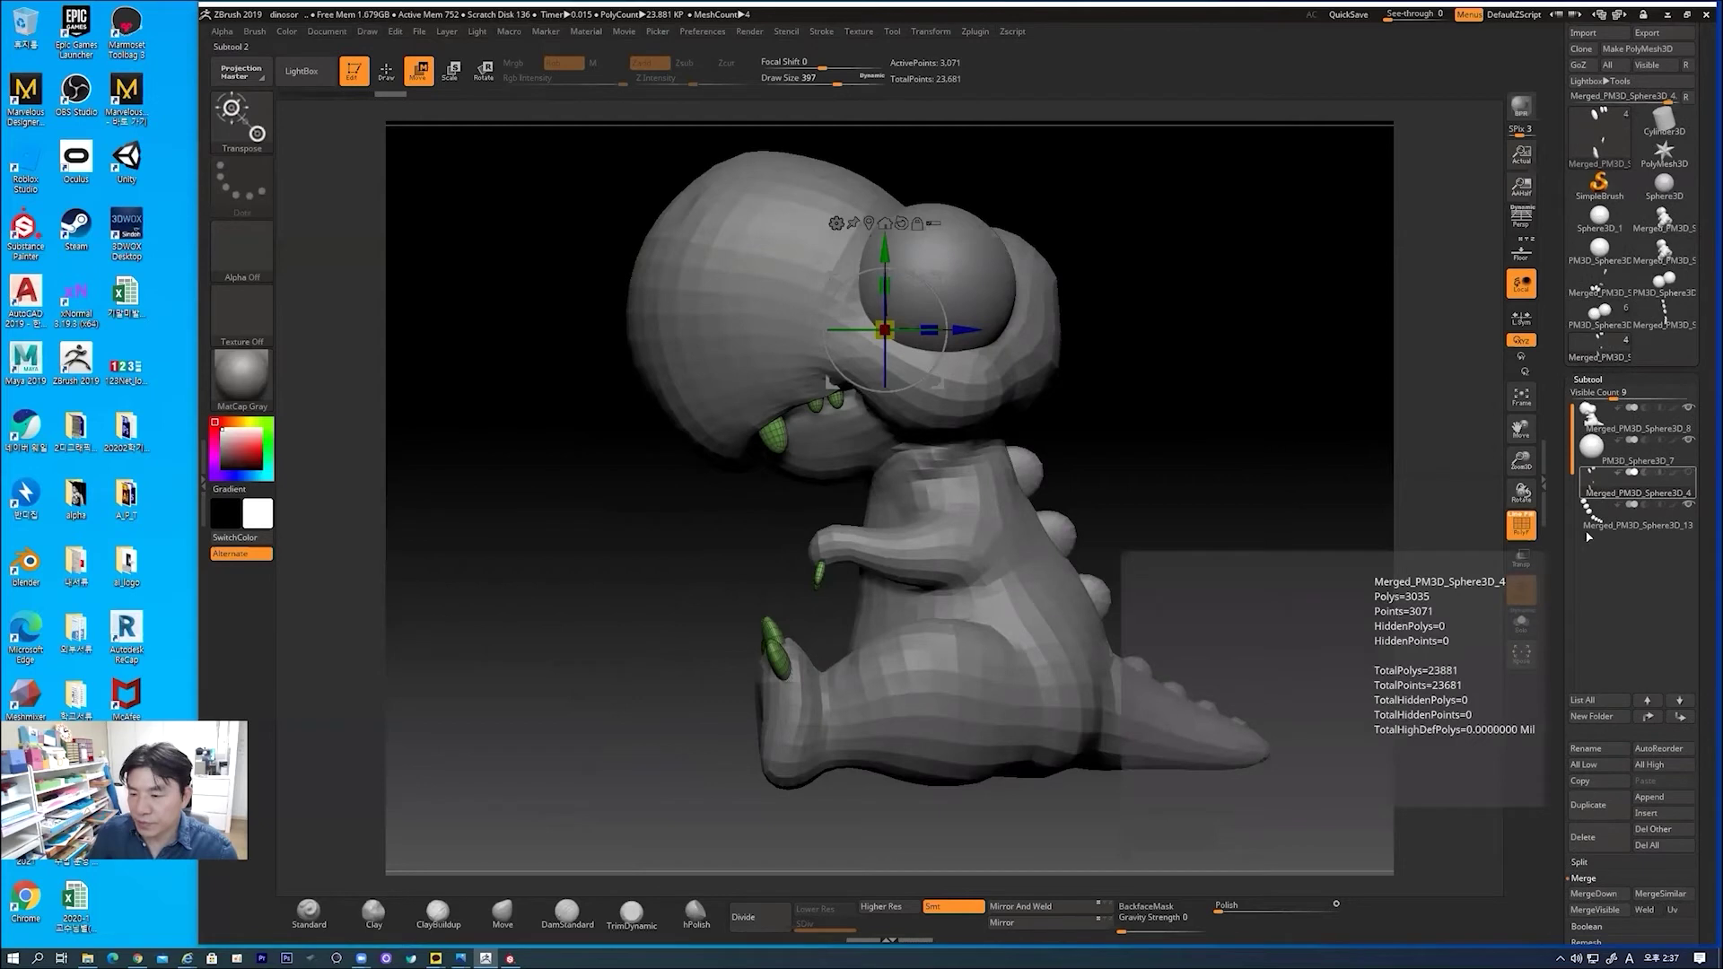
drag(1550, 757, 1557, 712)
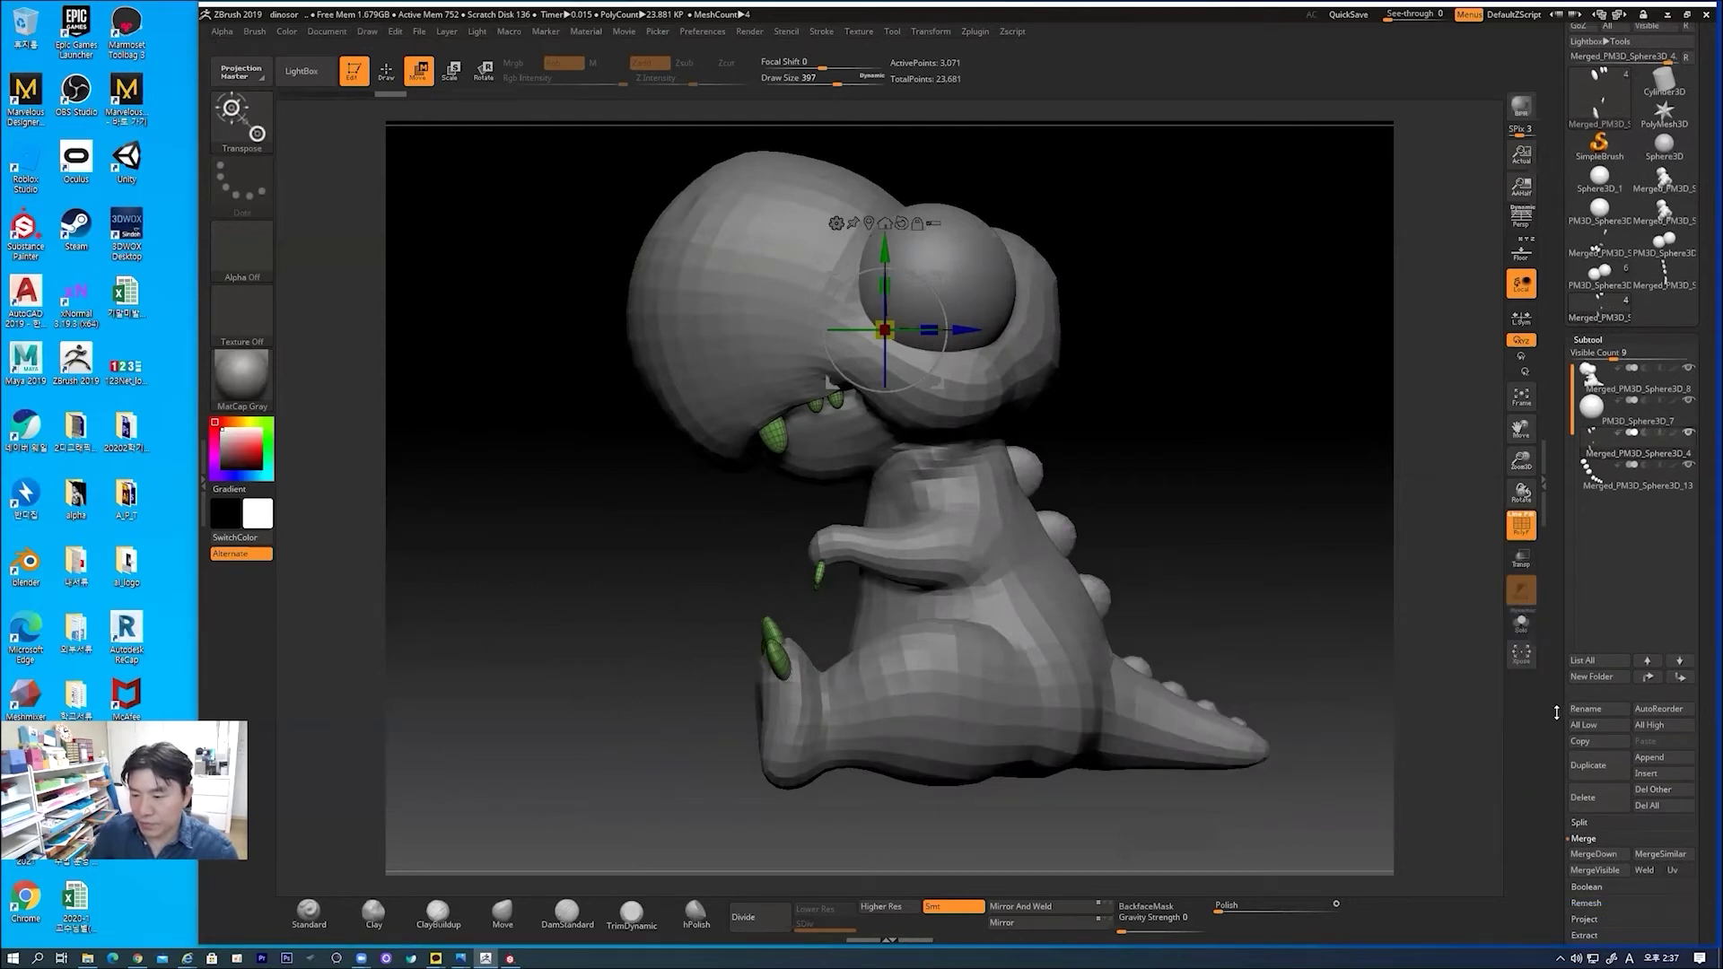
scroll(1579, 731, down, 3)
click(1593, 703)
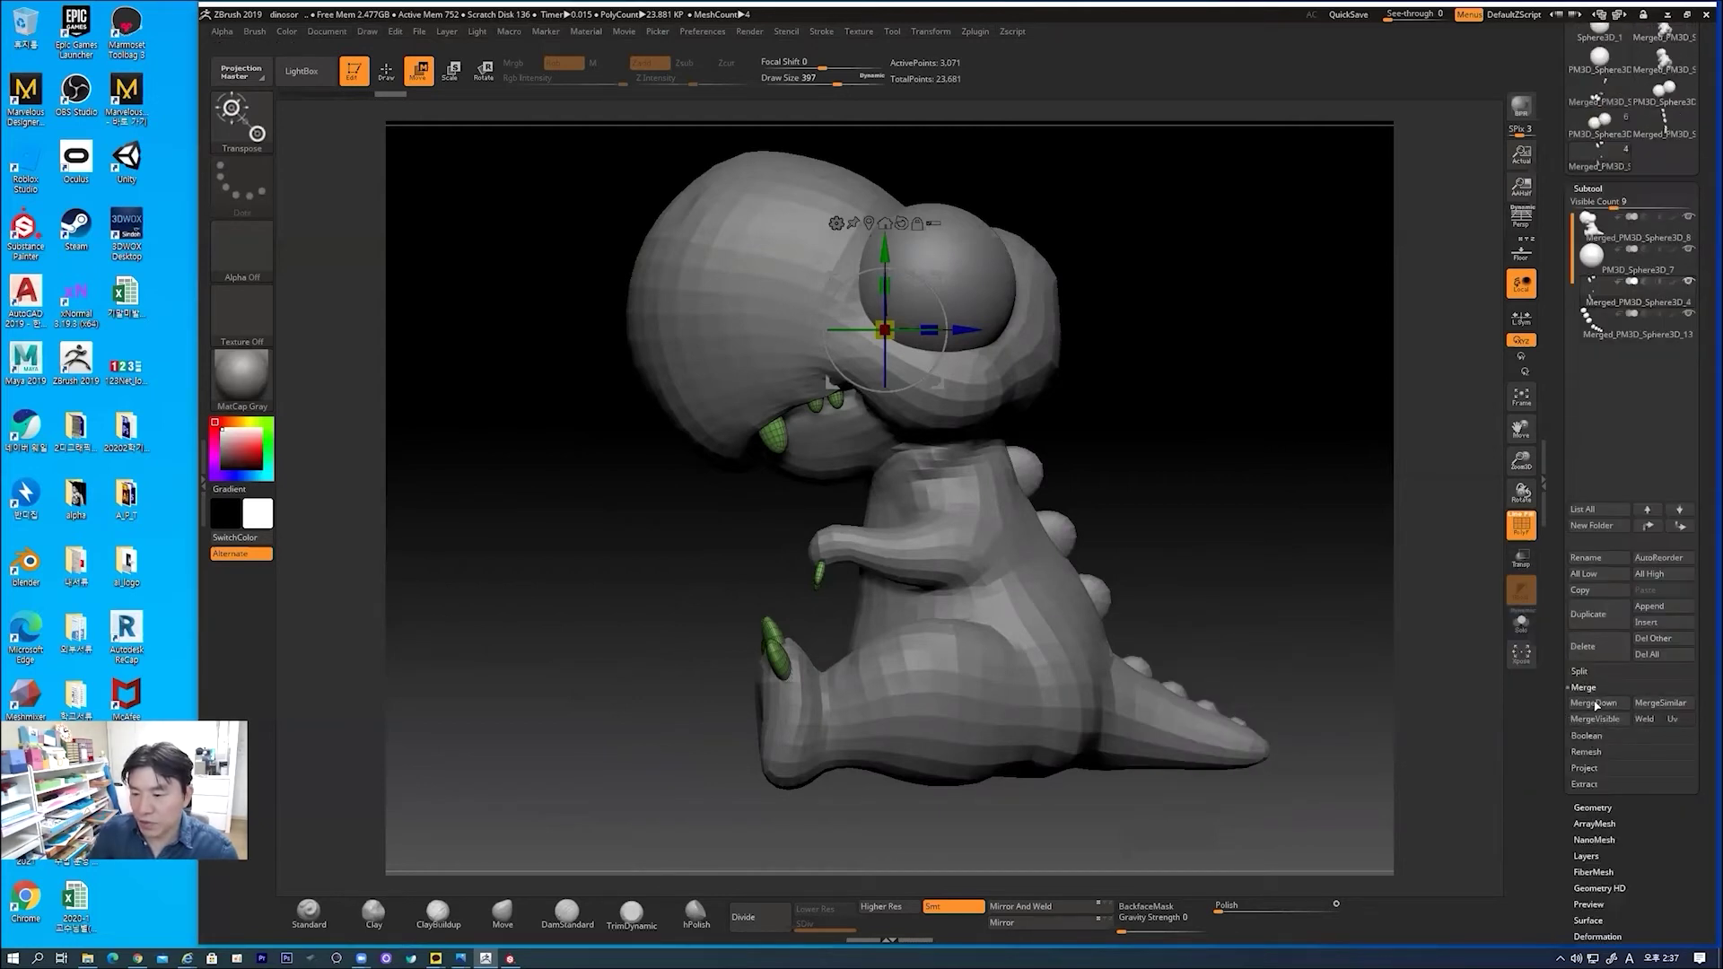
click(1474, 732)
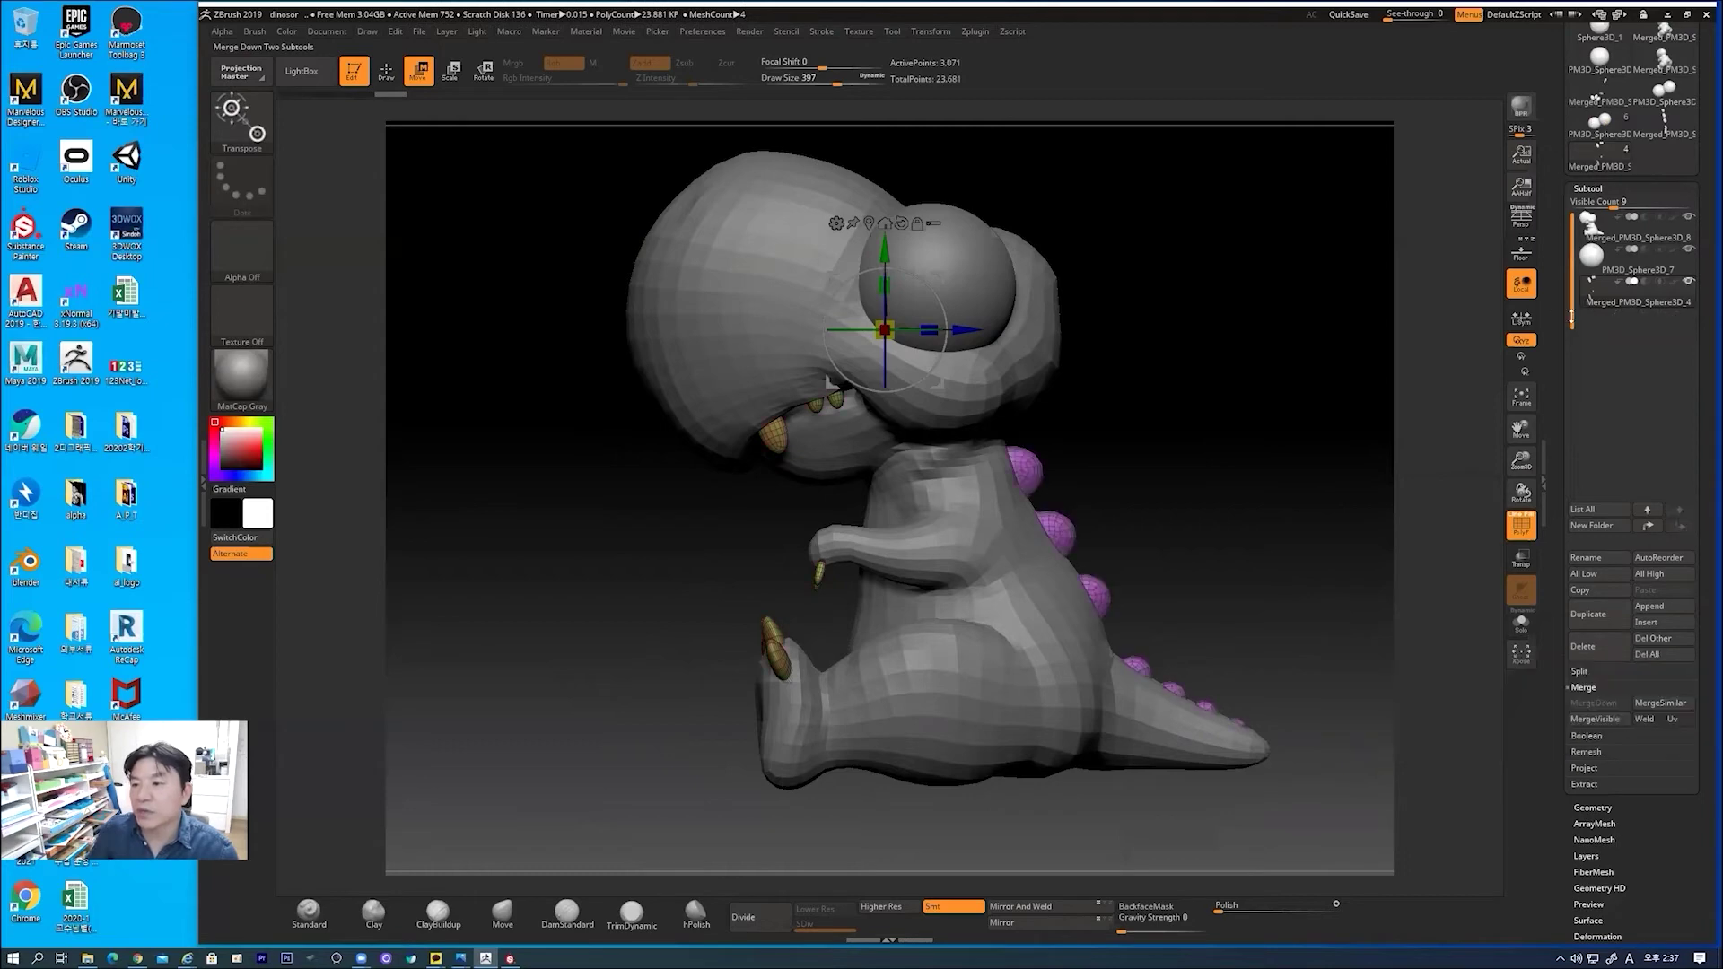
- Export the merged teeth, claws and spikes subtool to the 8주차 folder as an OBJ file named dinosor_01
click(1598, 308)
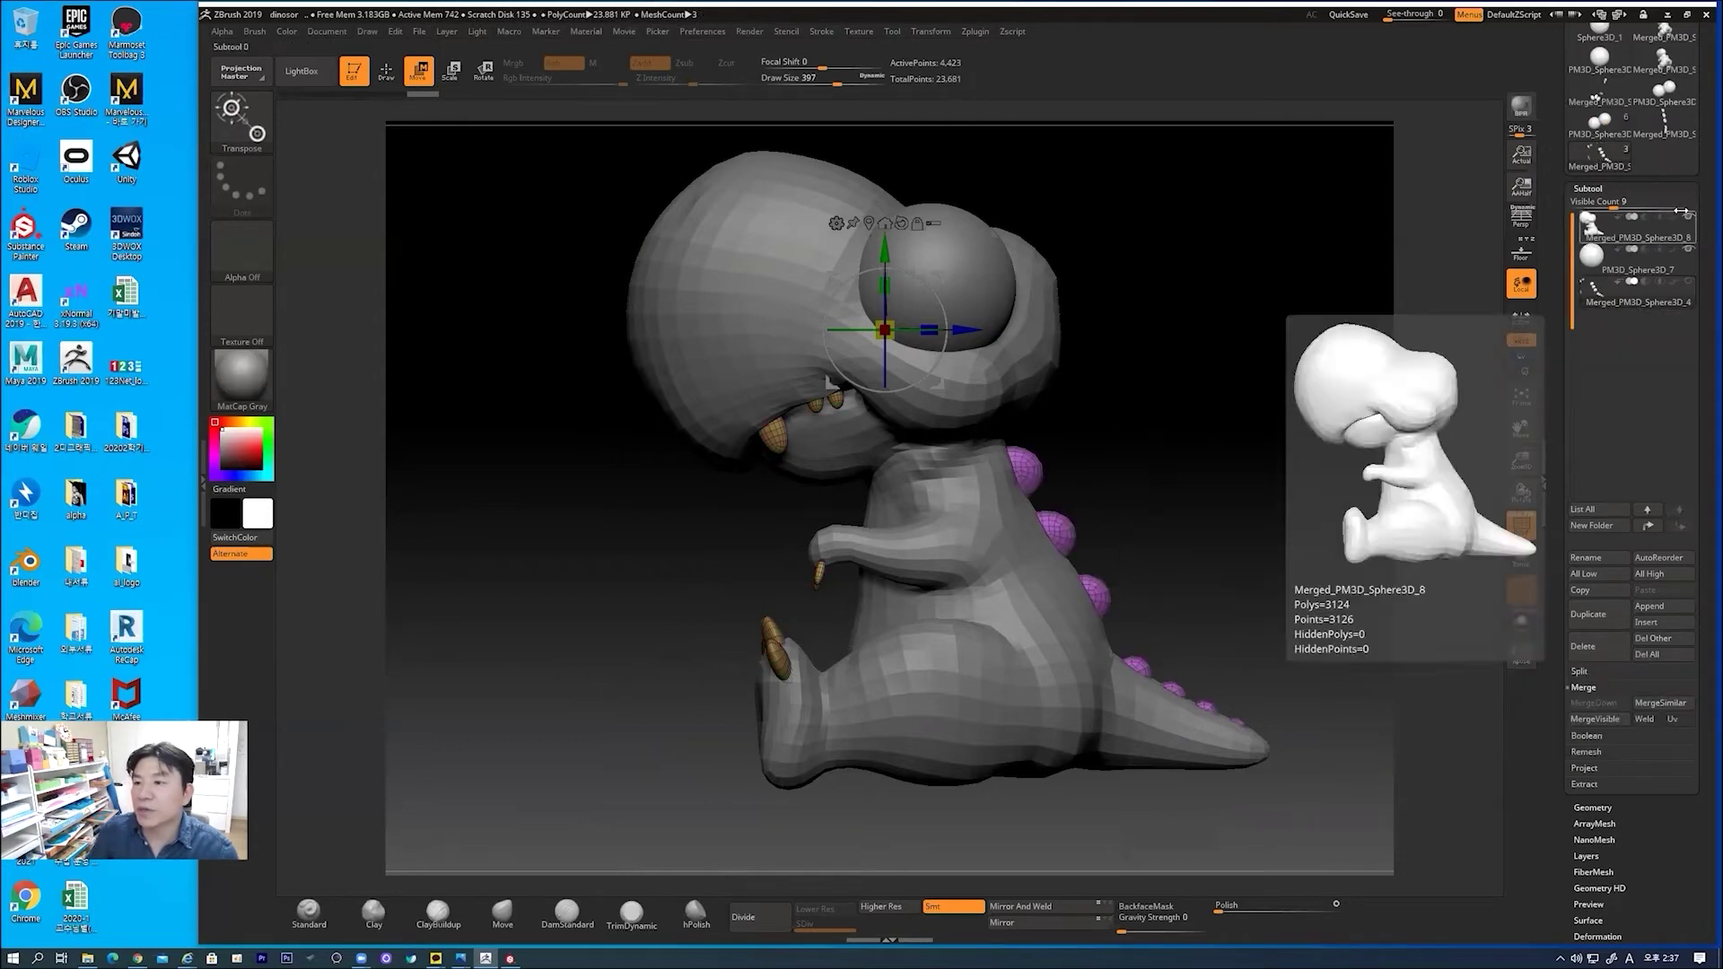
drag(1698, 187, 1699, 445)
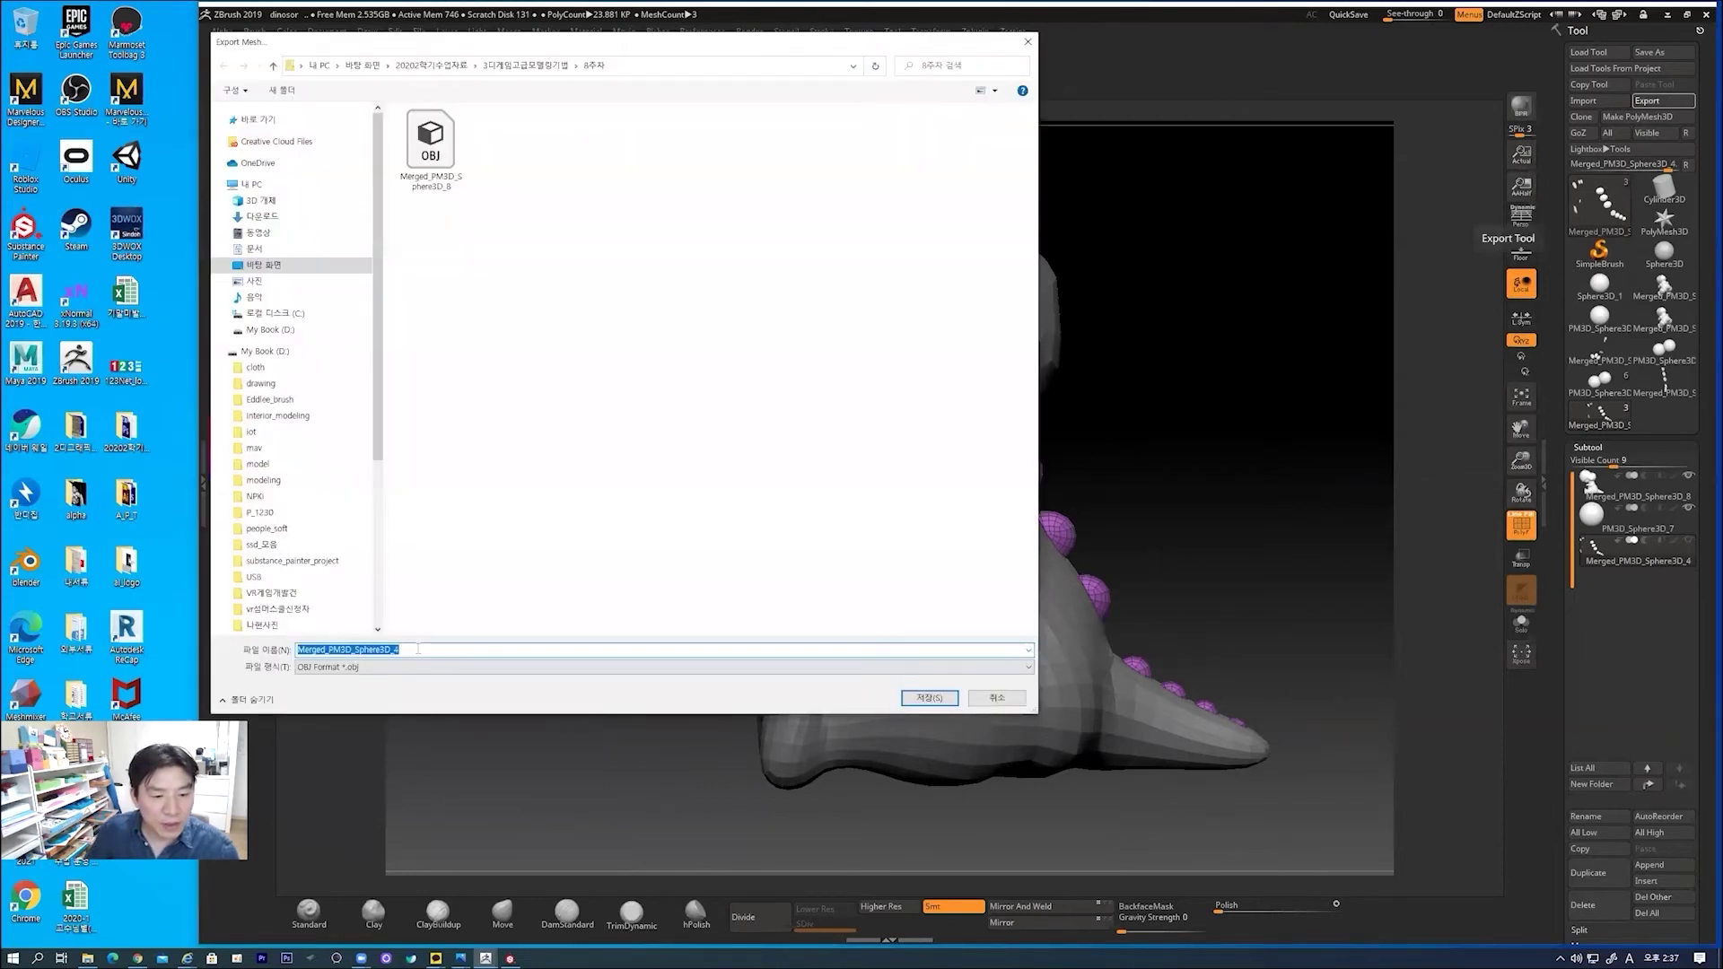
click(417, 648)
key(ctrl+a)
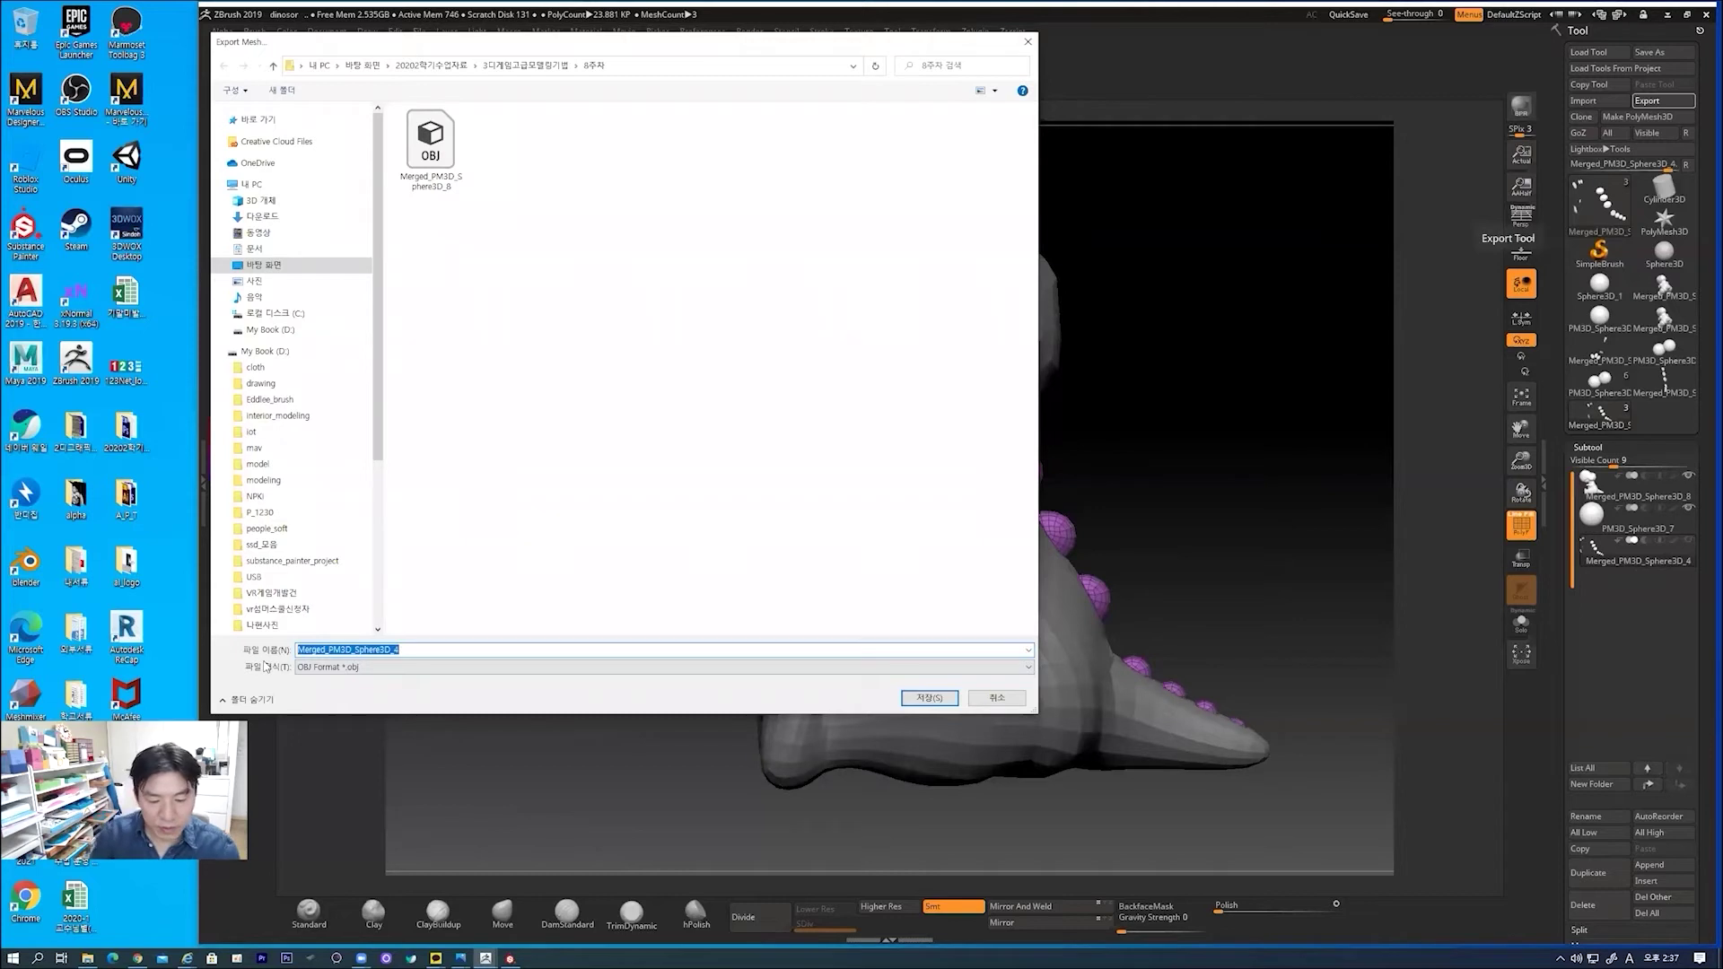
text(din)
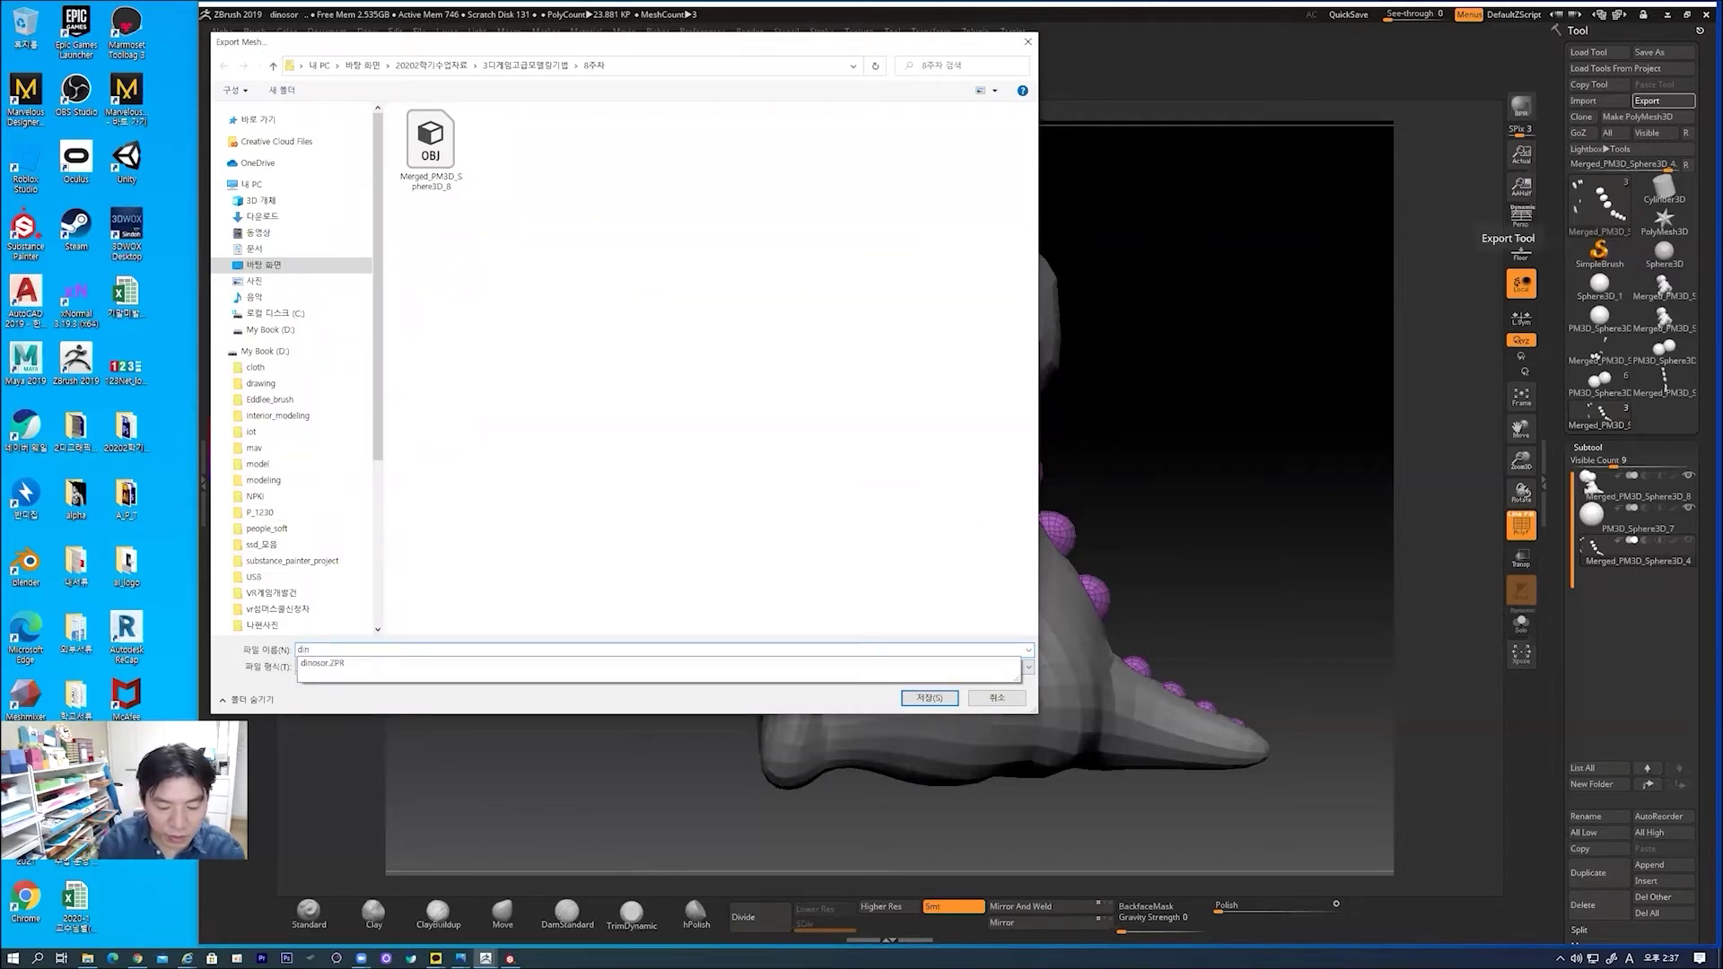
text(osor)
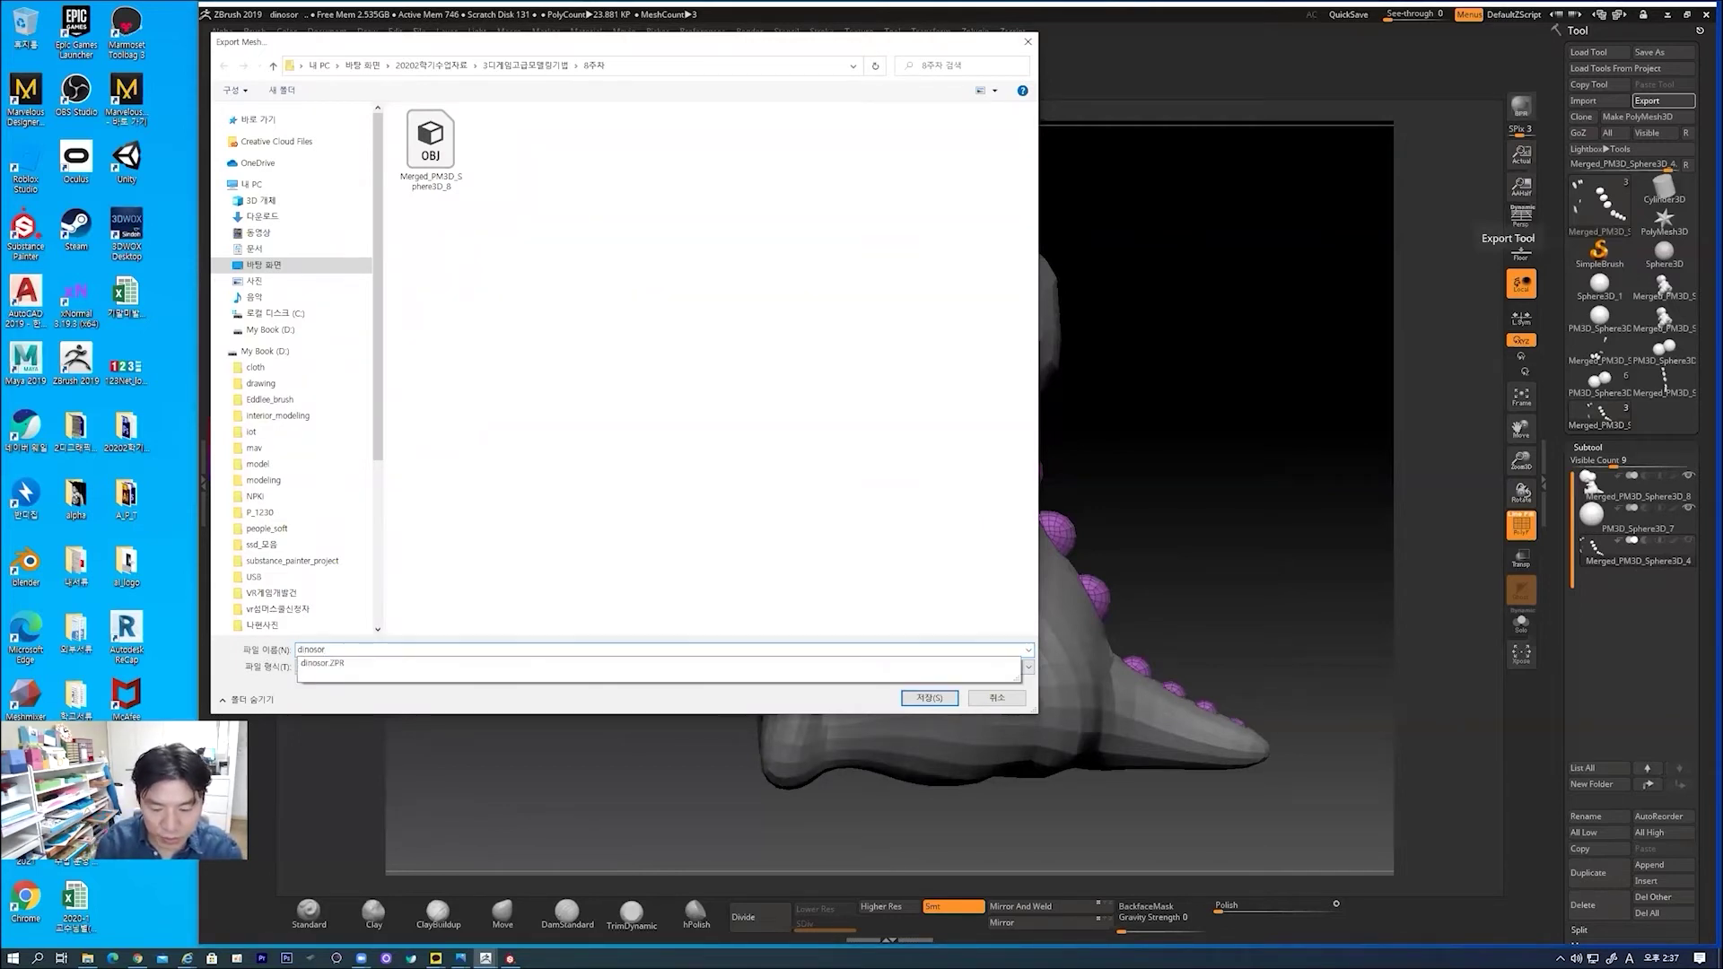
text(_01)
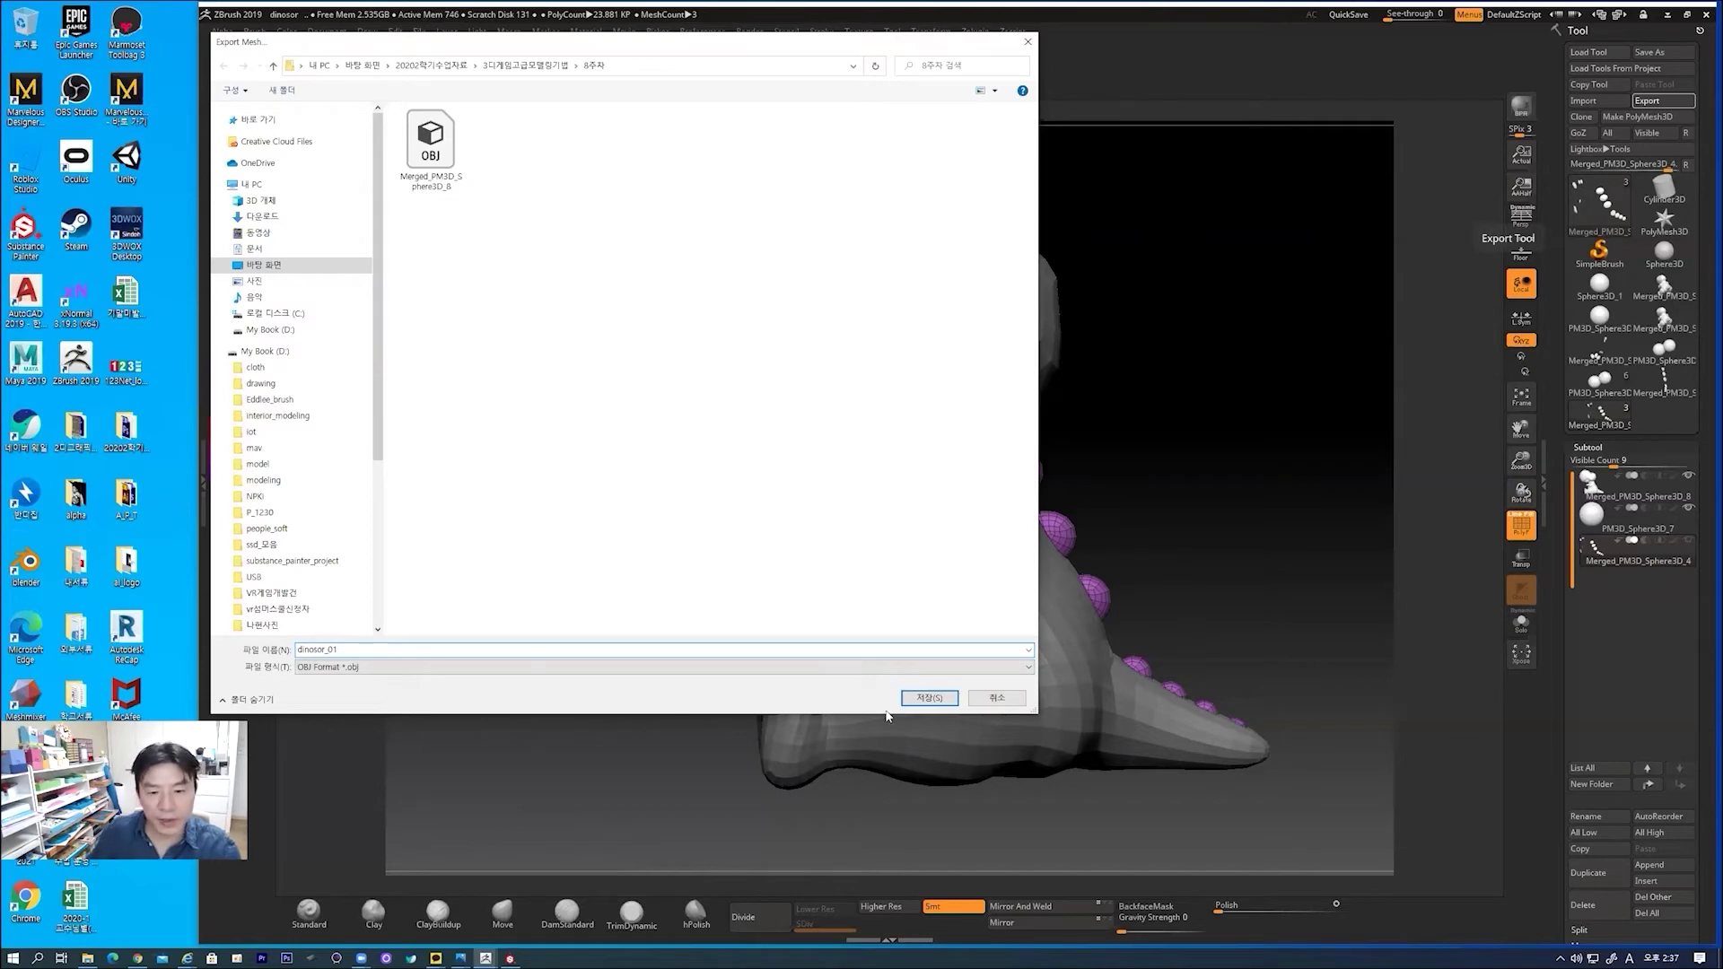
click(917, 702)
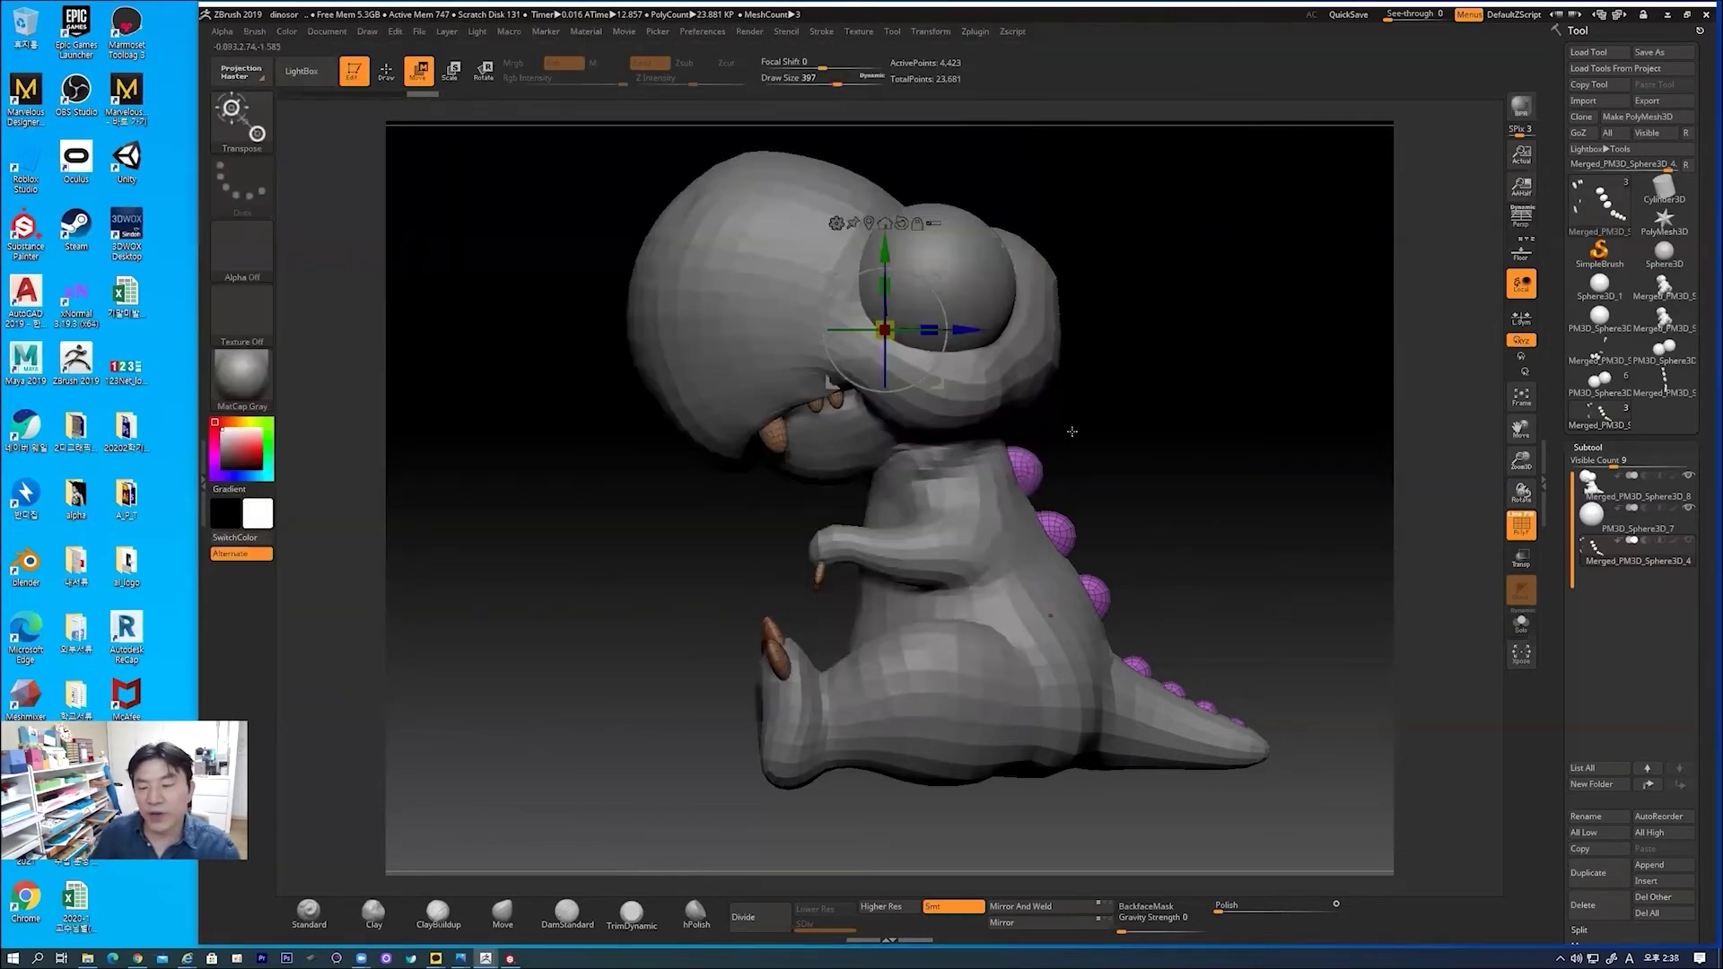
- Select the eye subtool and export it to the 8주차 folder as an OBJ file named dinosor_01_eye
mouse_move(1149, 462)
mouse_down()
mouse_move(1204, 469)
mouse_move(1154, 470)
mouse_move(1152, 453)
mouse_up()
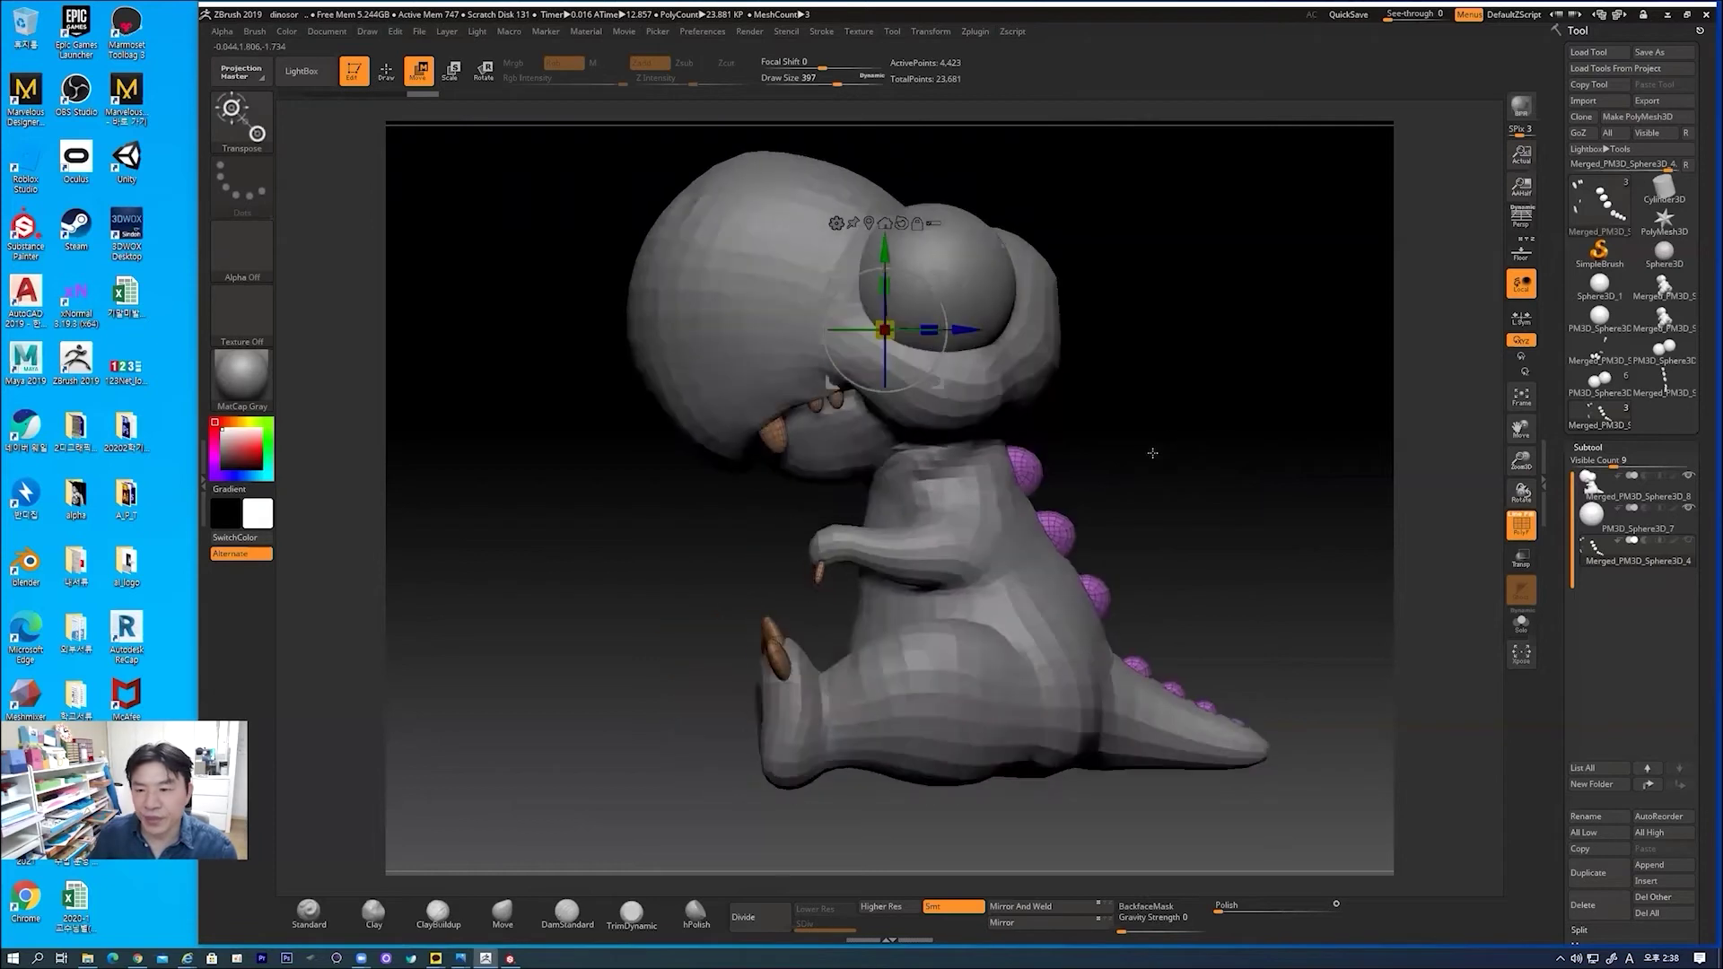
alt+click(960, 277)
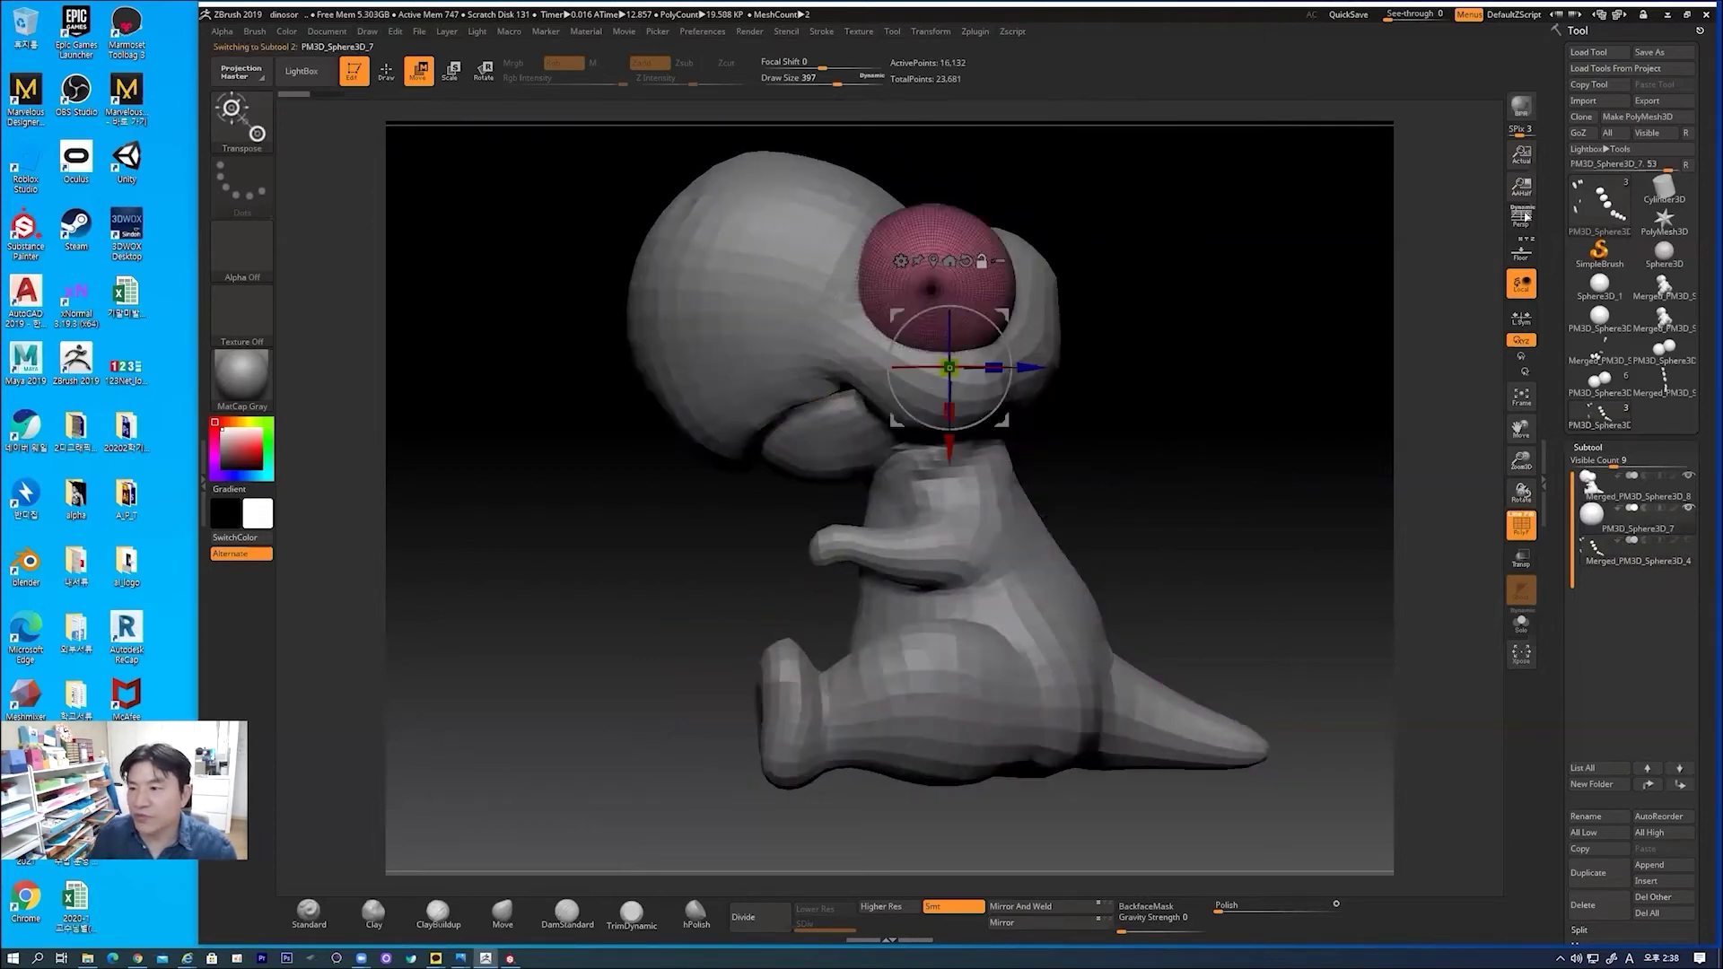
click(1662, 102)
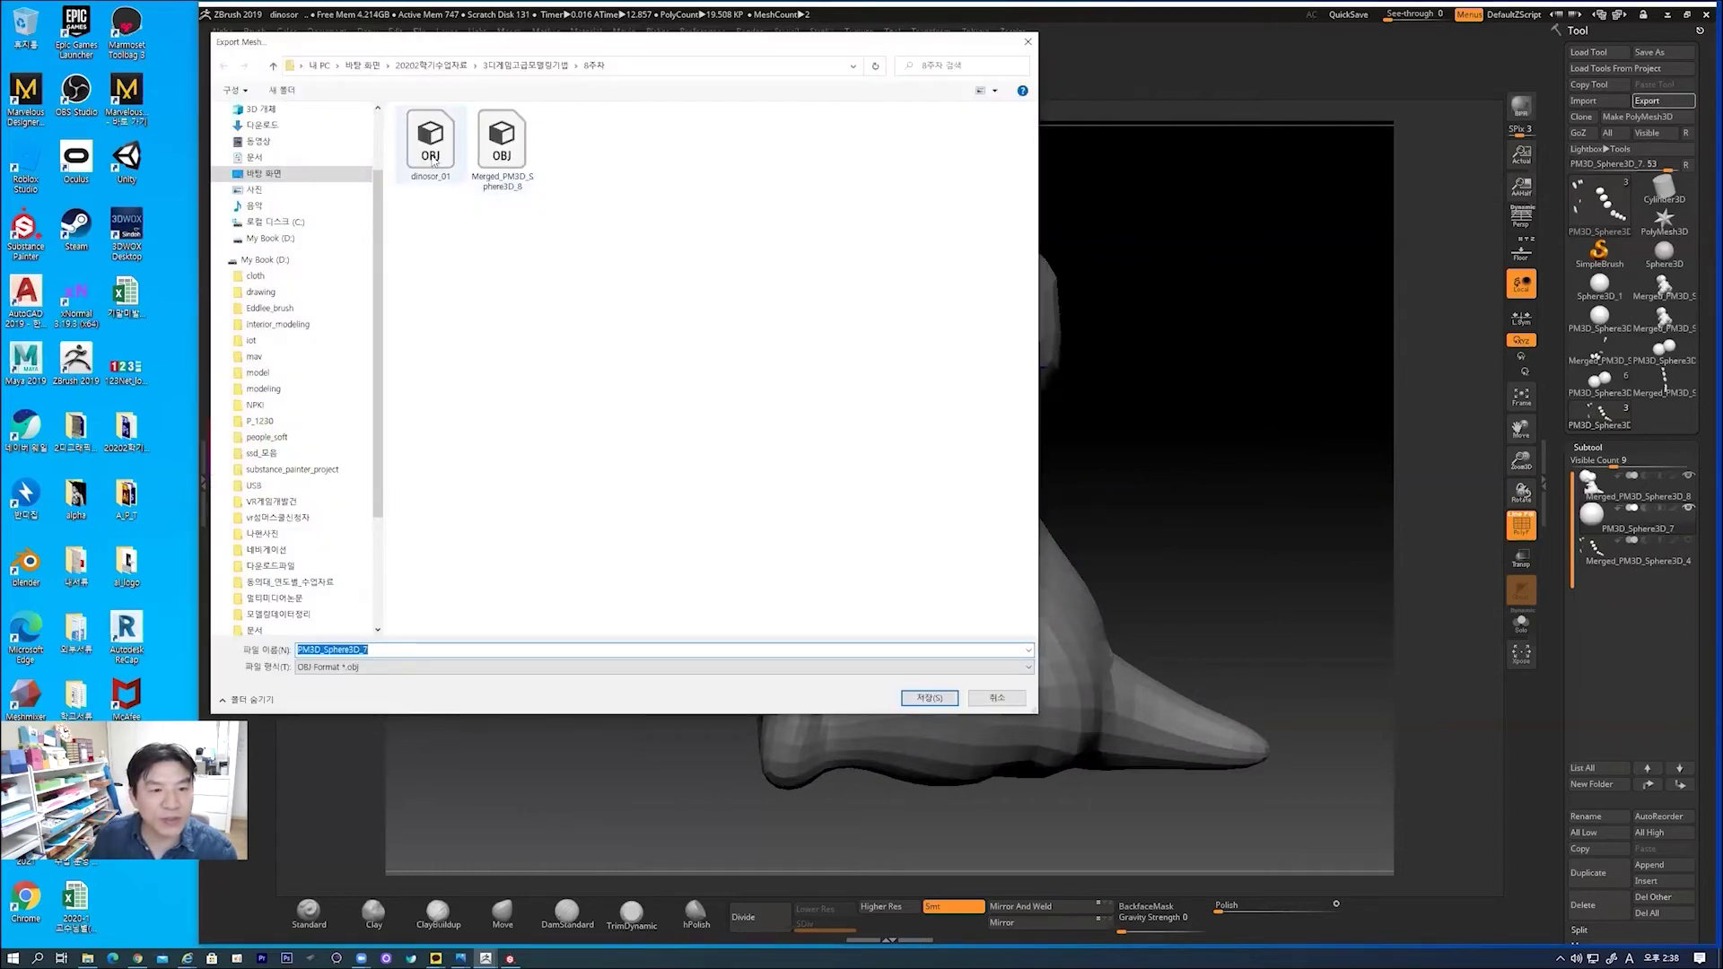
click(430, 144)
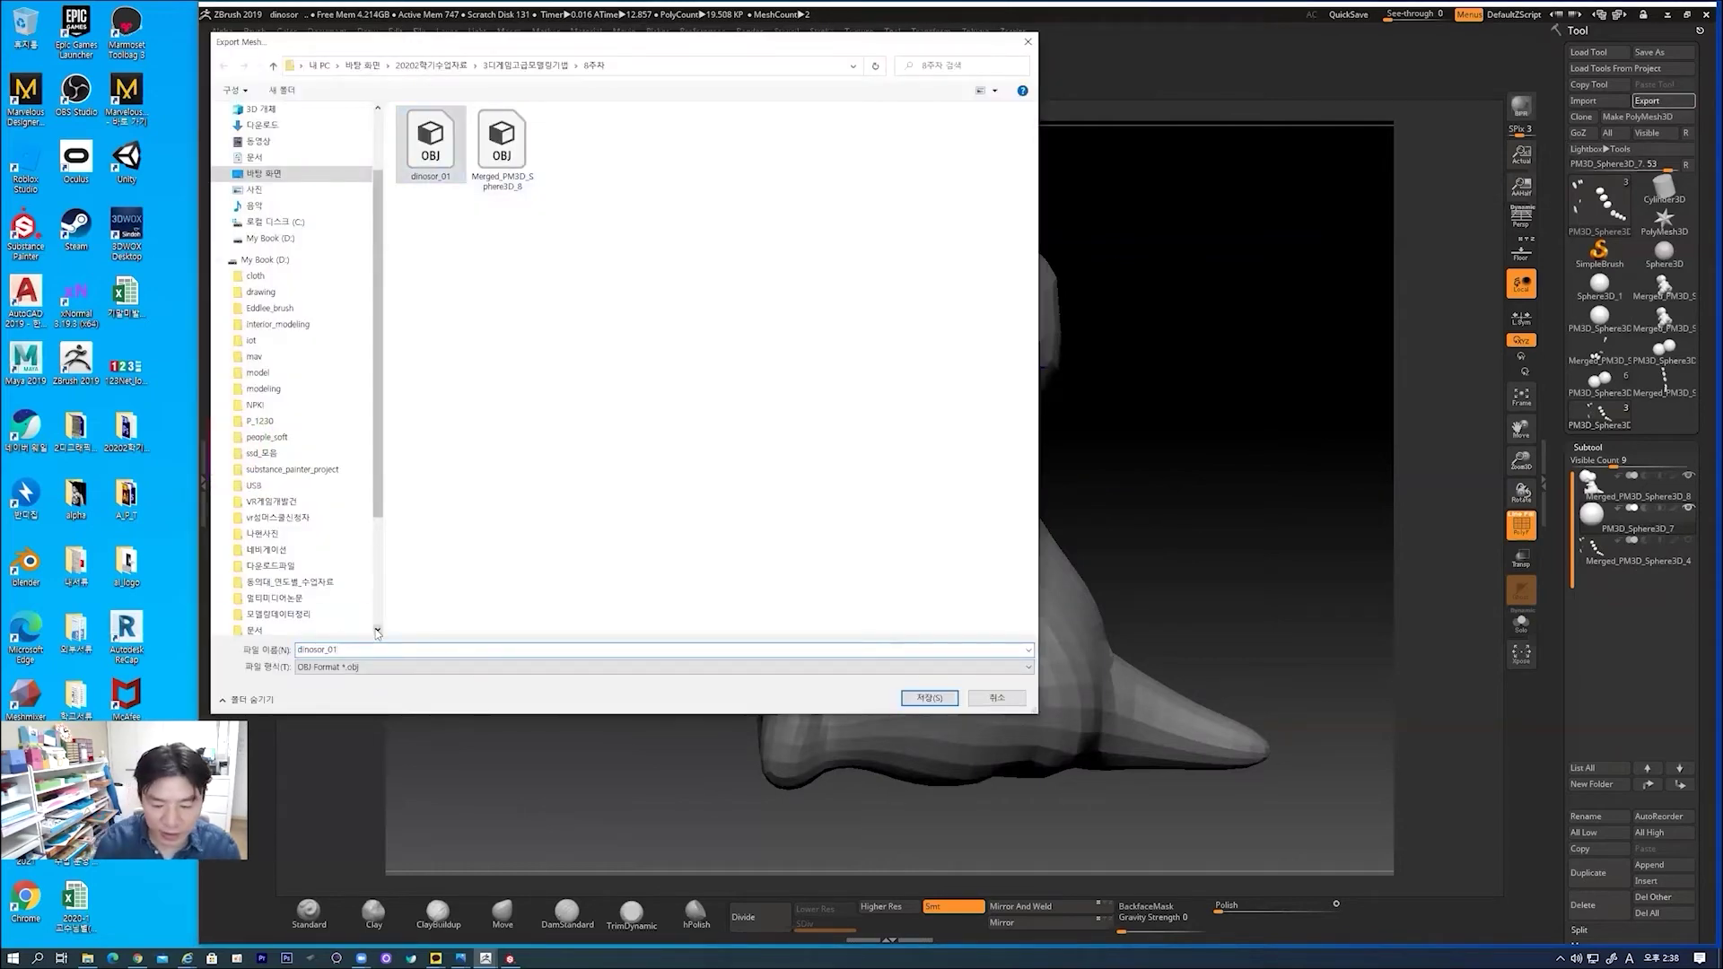
text(_eye)
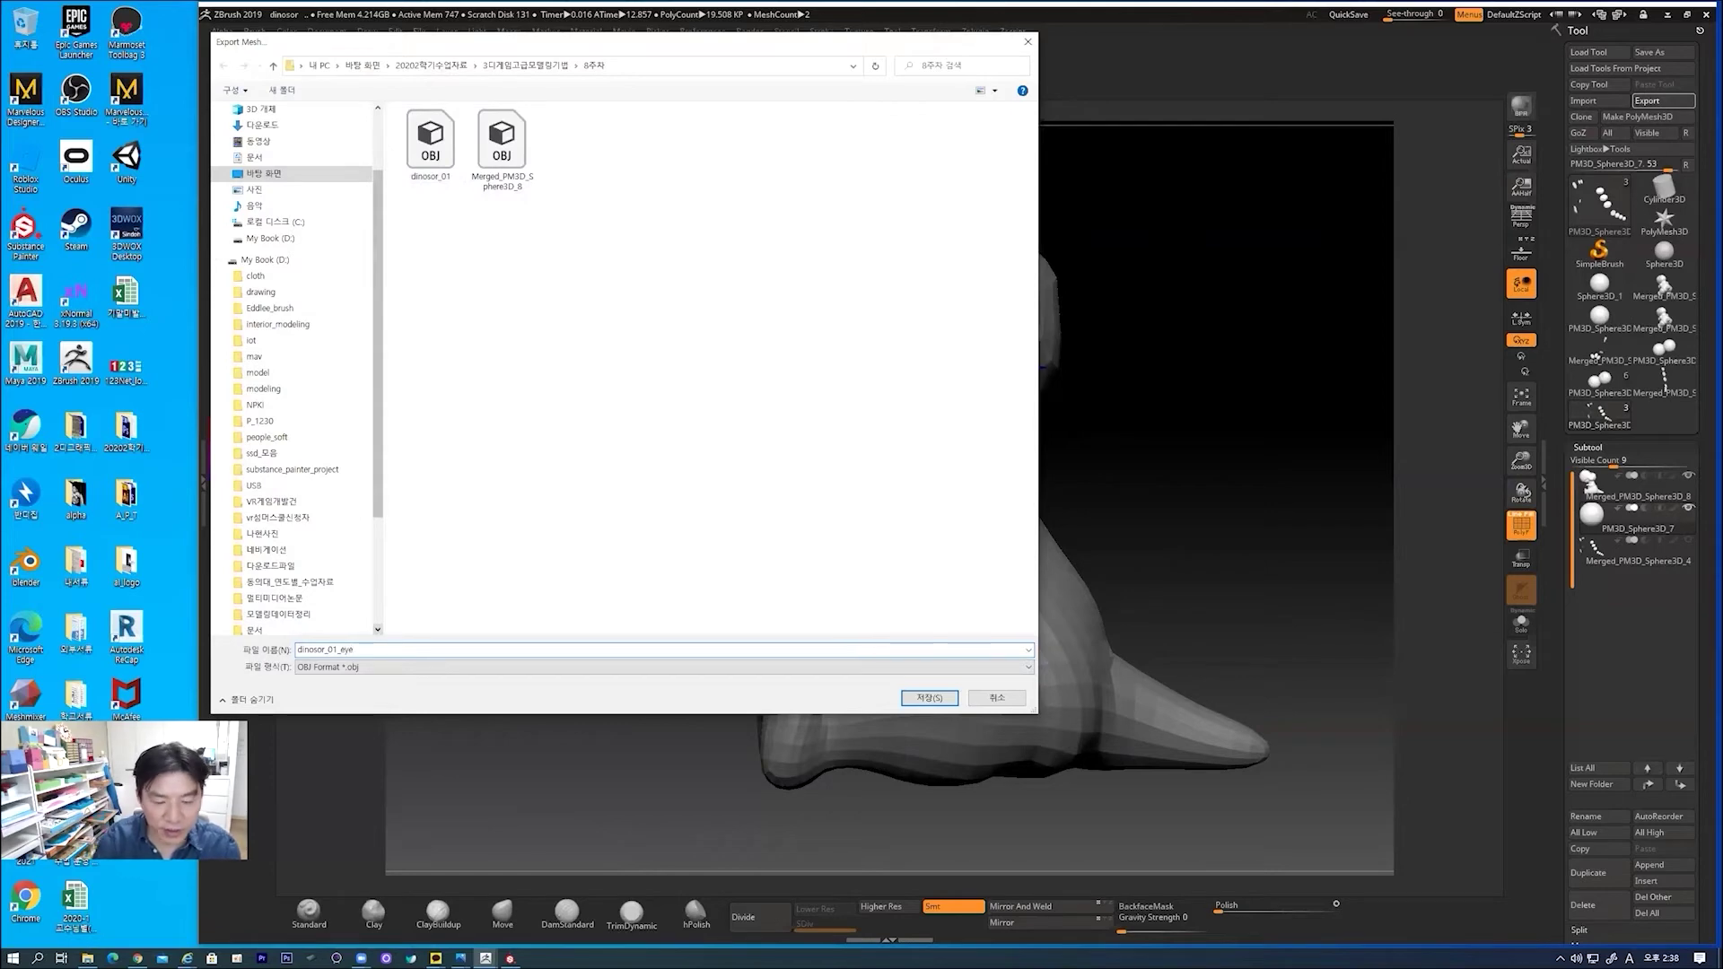
key(Return)
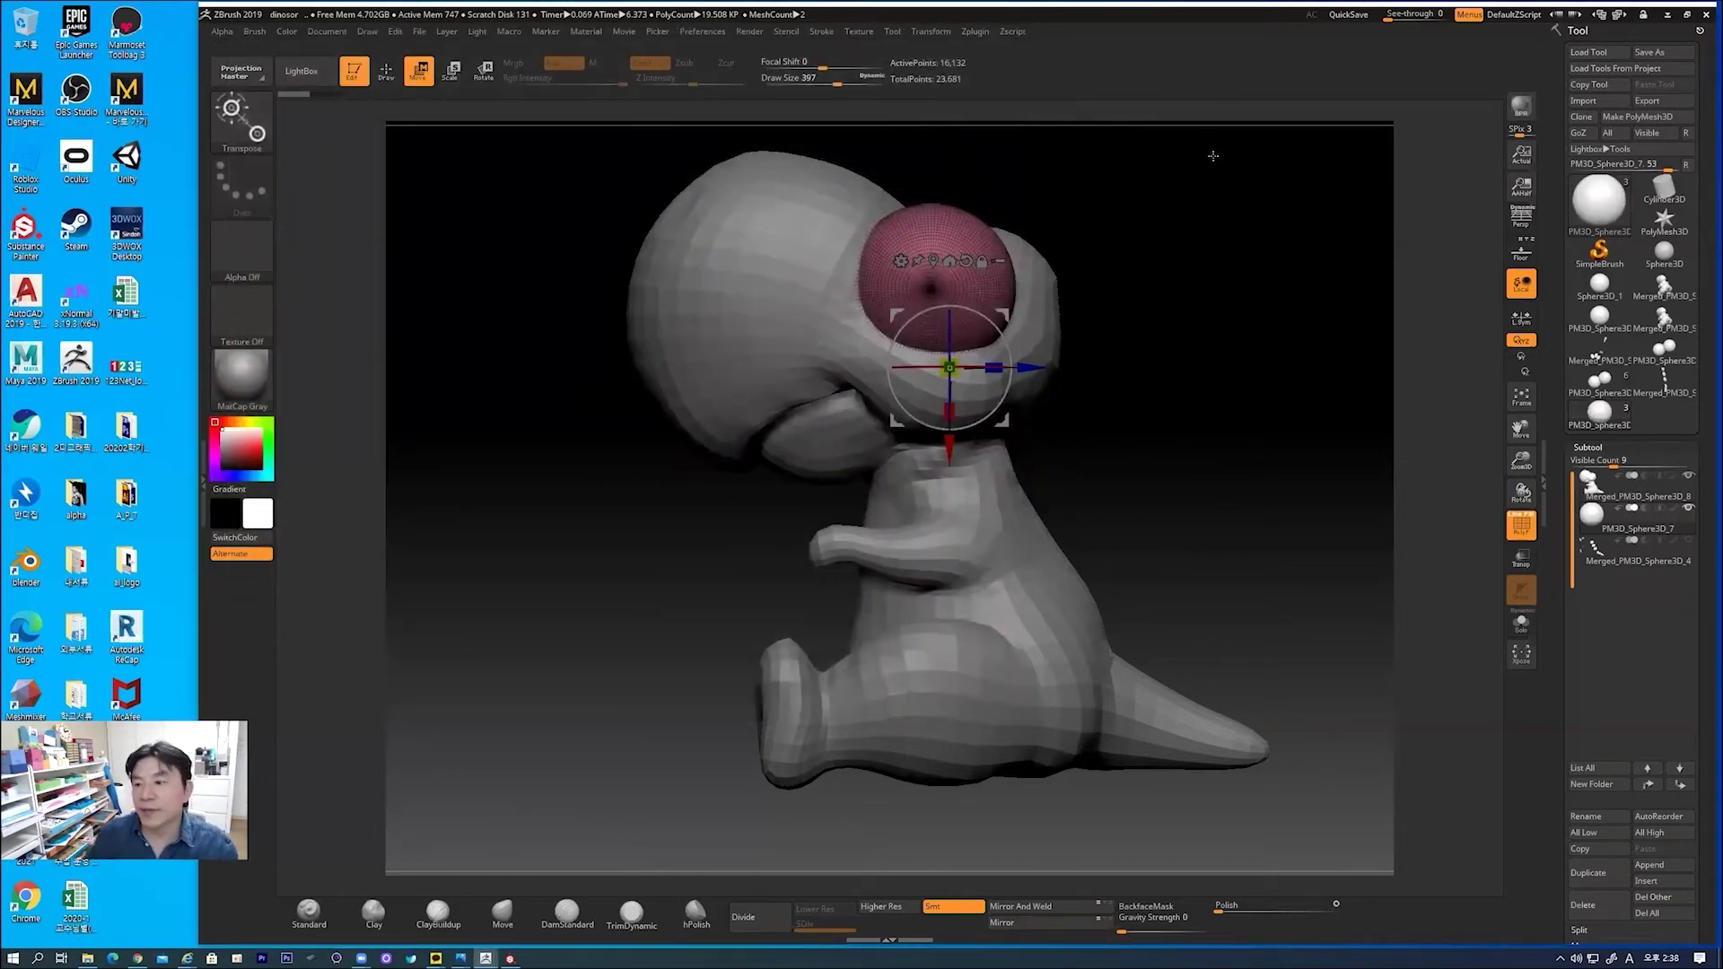
- Switch to 3ds Max and import the dinosaur body OBJ, Merged_PM3D_Sphere3D_8, from the 8주차 folder
click(1666, 14)
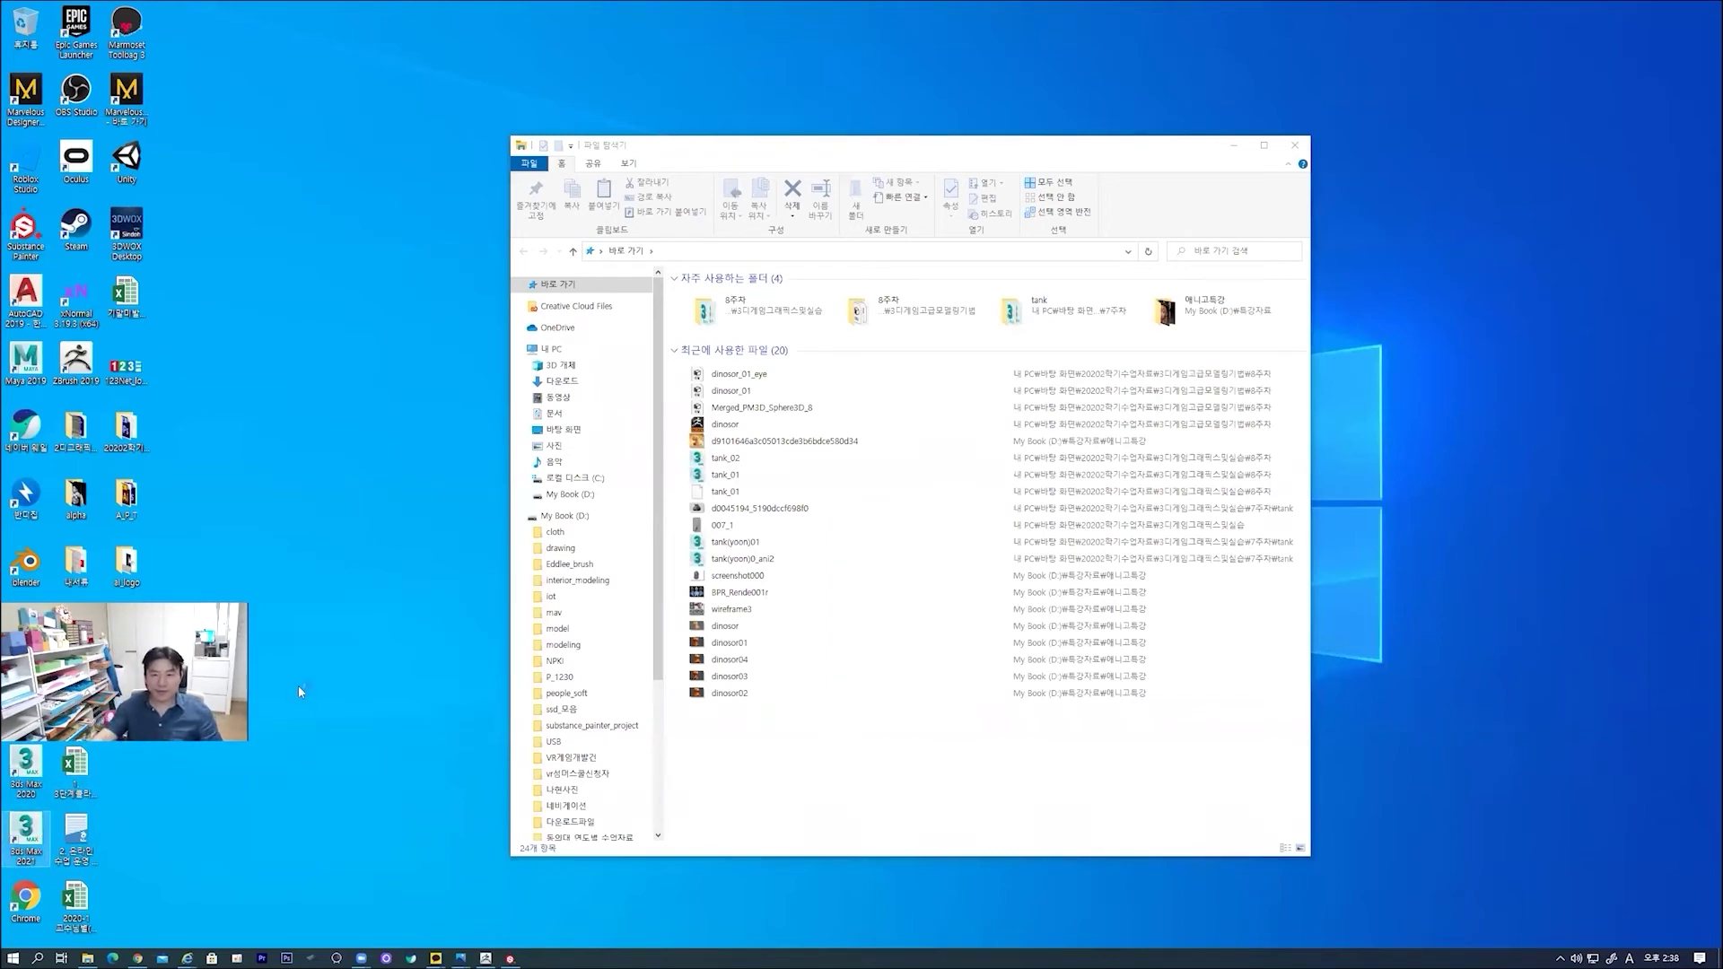
click(1234, 144)
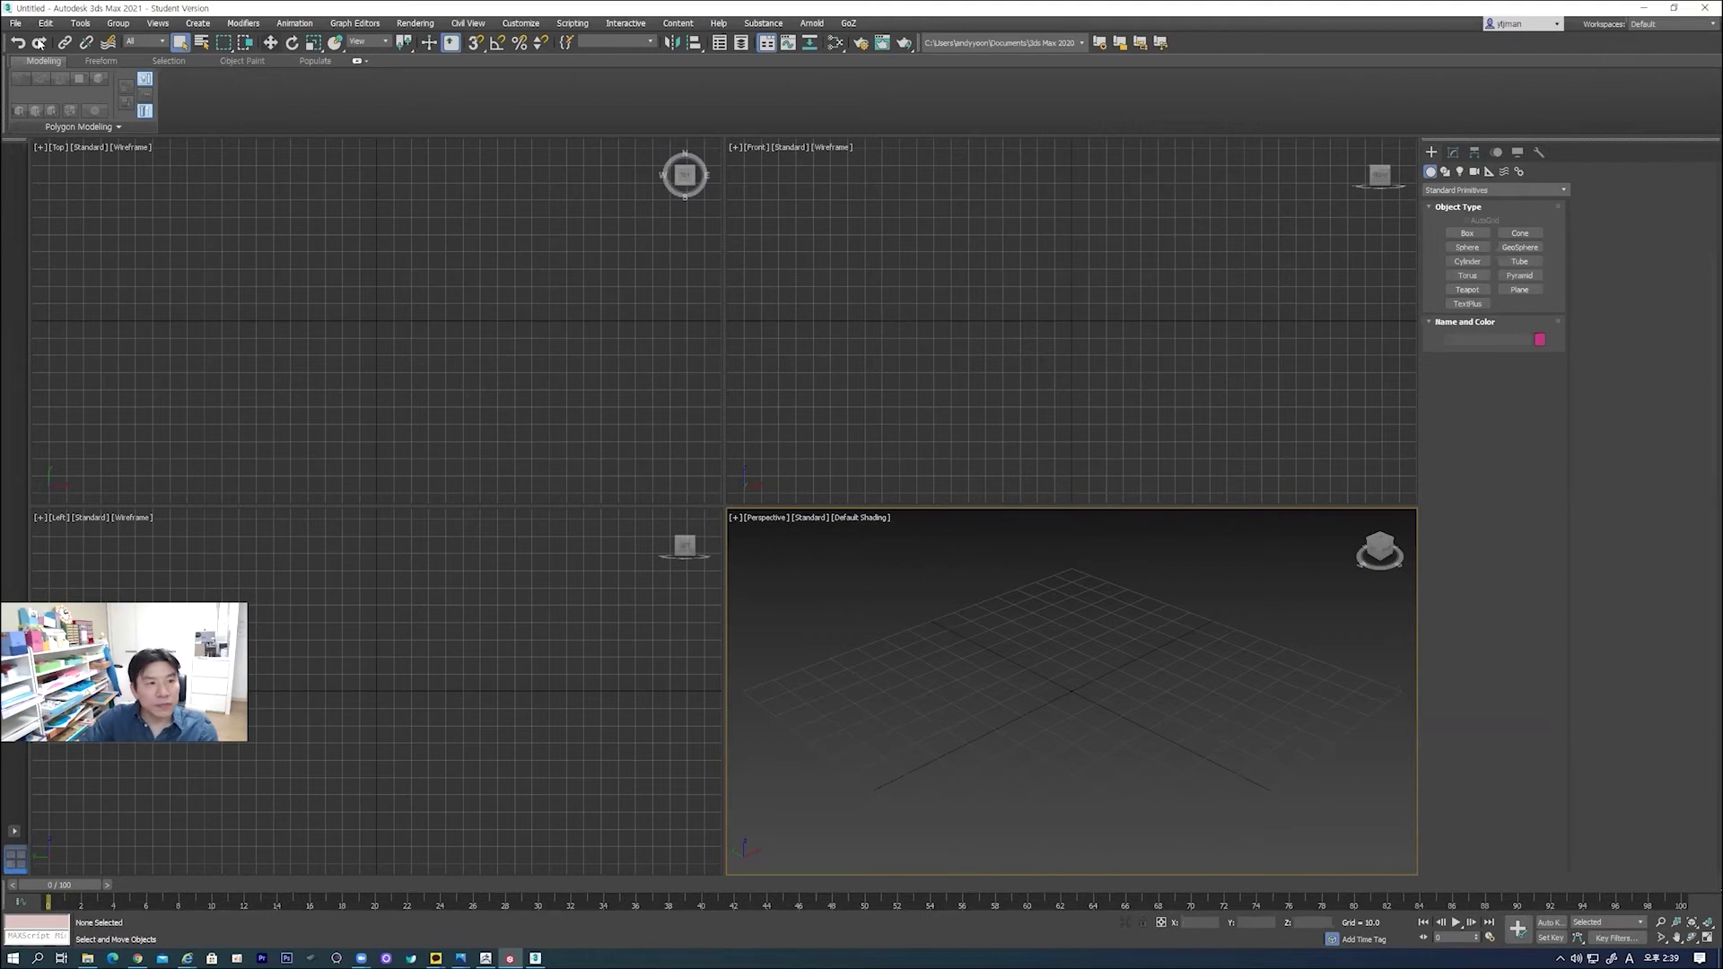
click(16, 23)
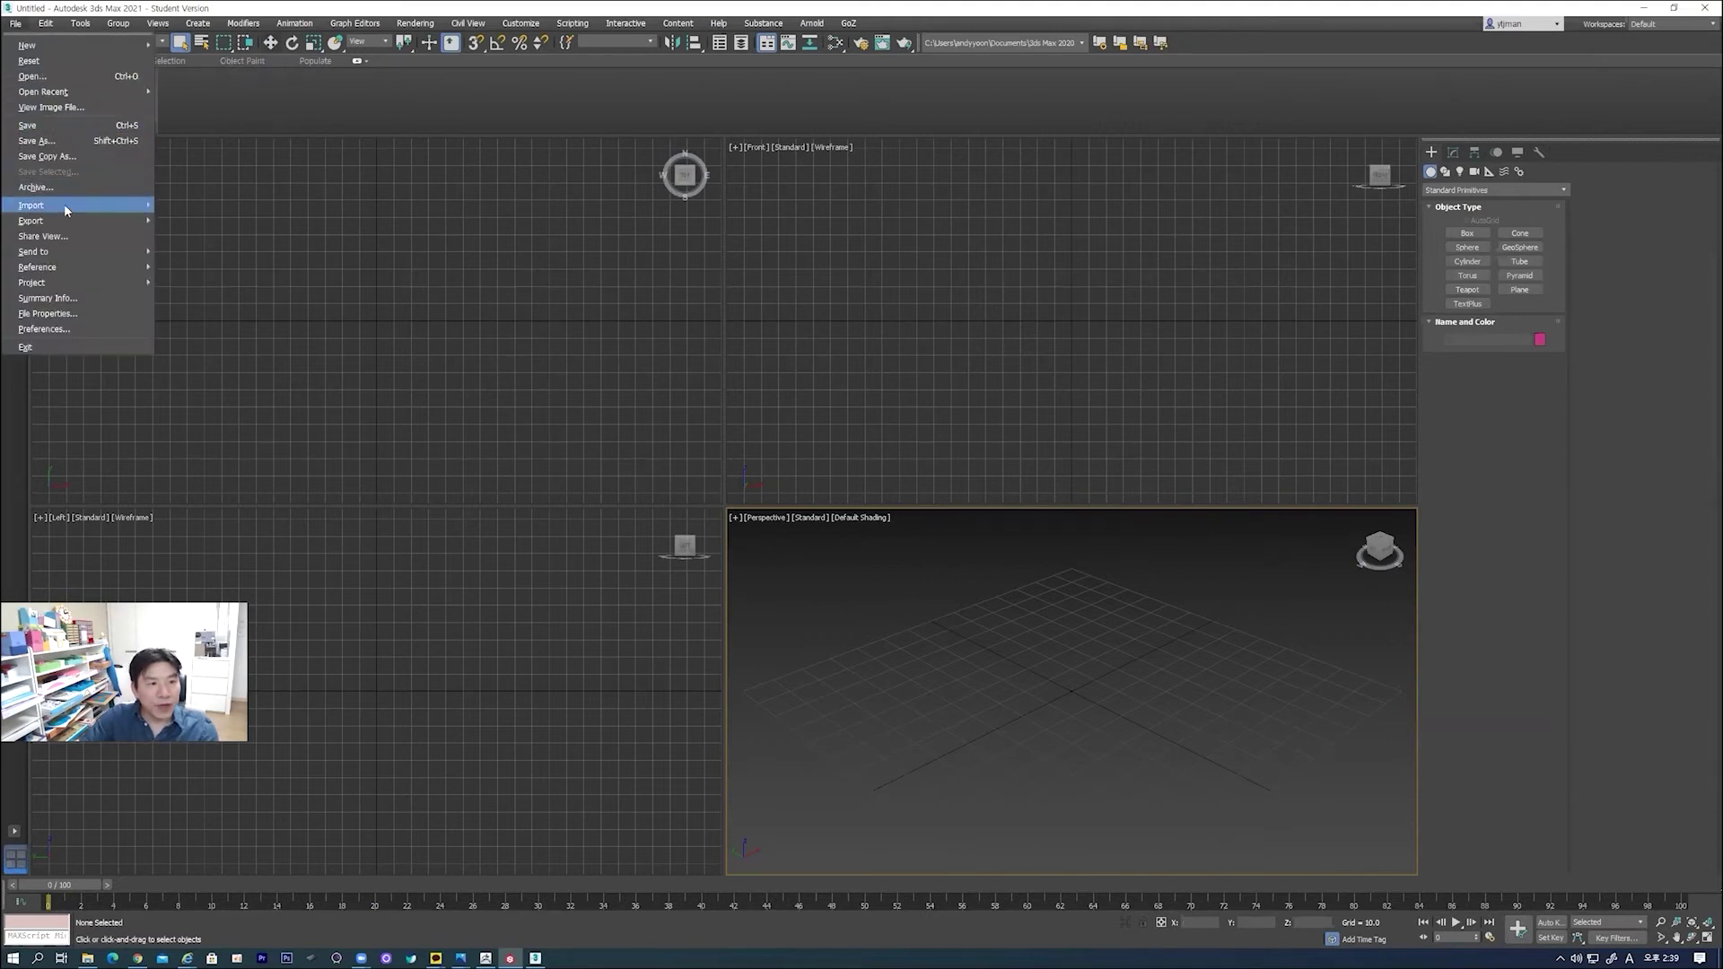
mouse_move(64, 205)
click(206, 206)
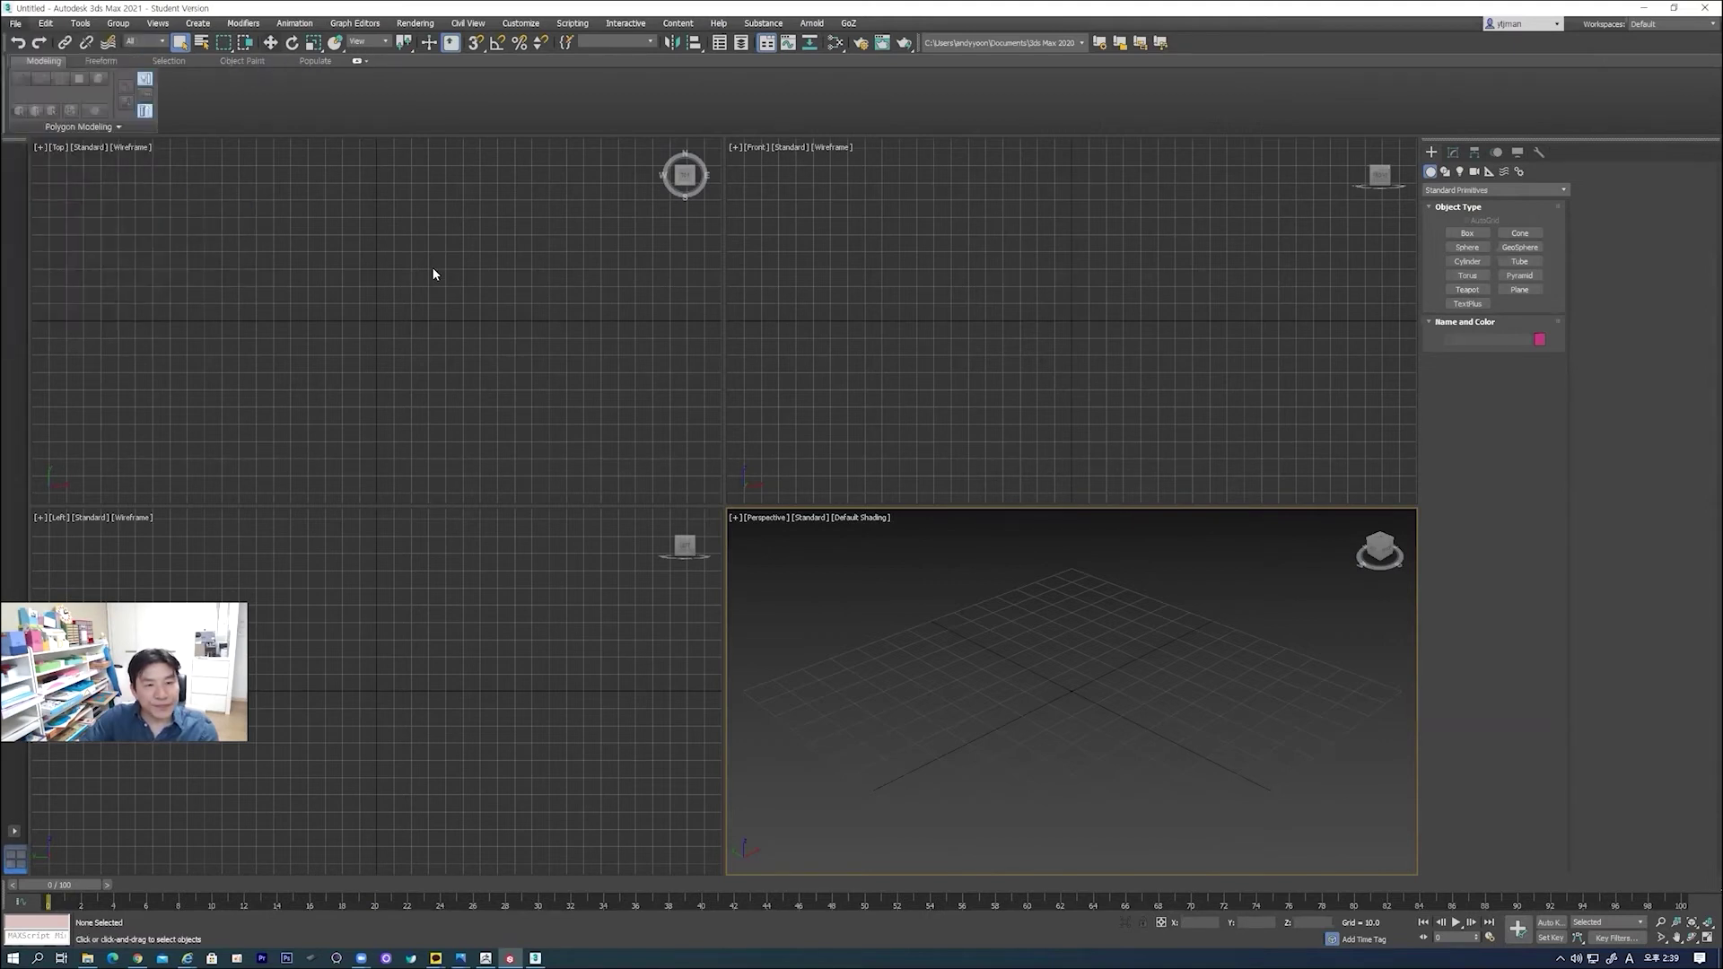
click(51, 146)
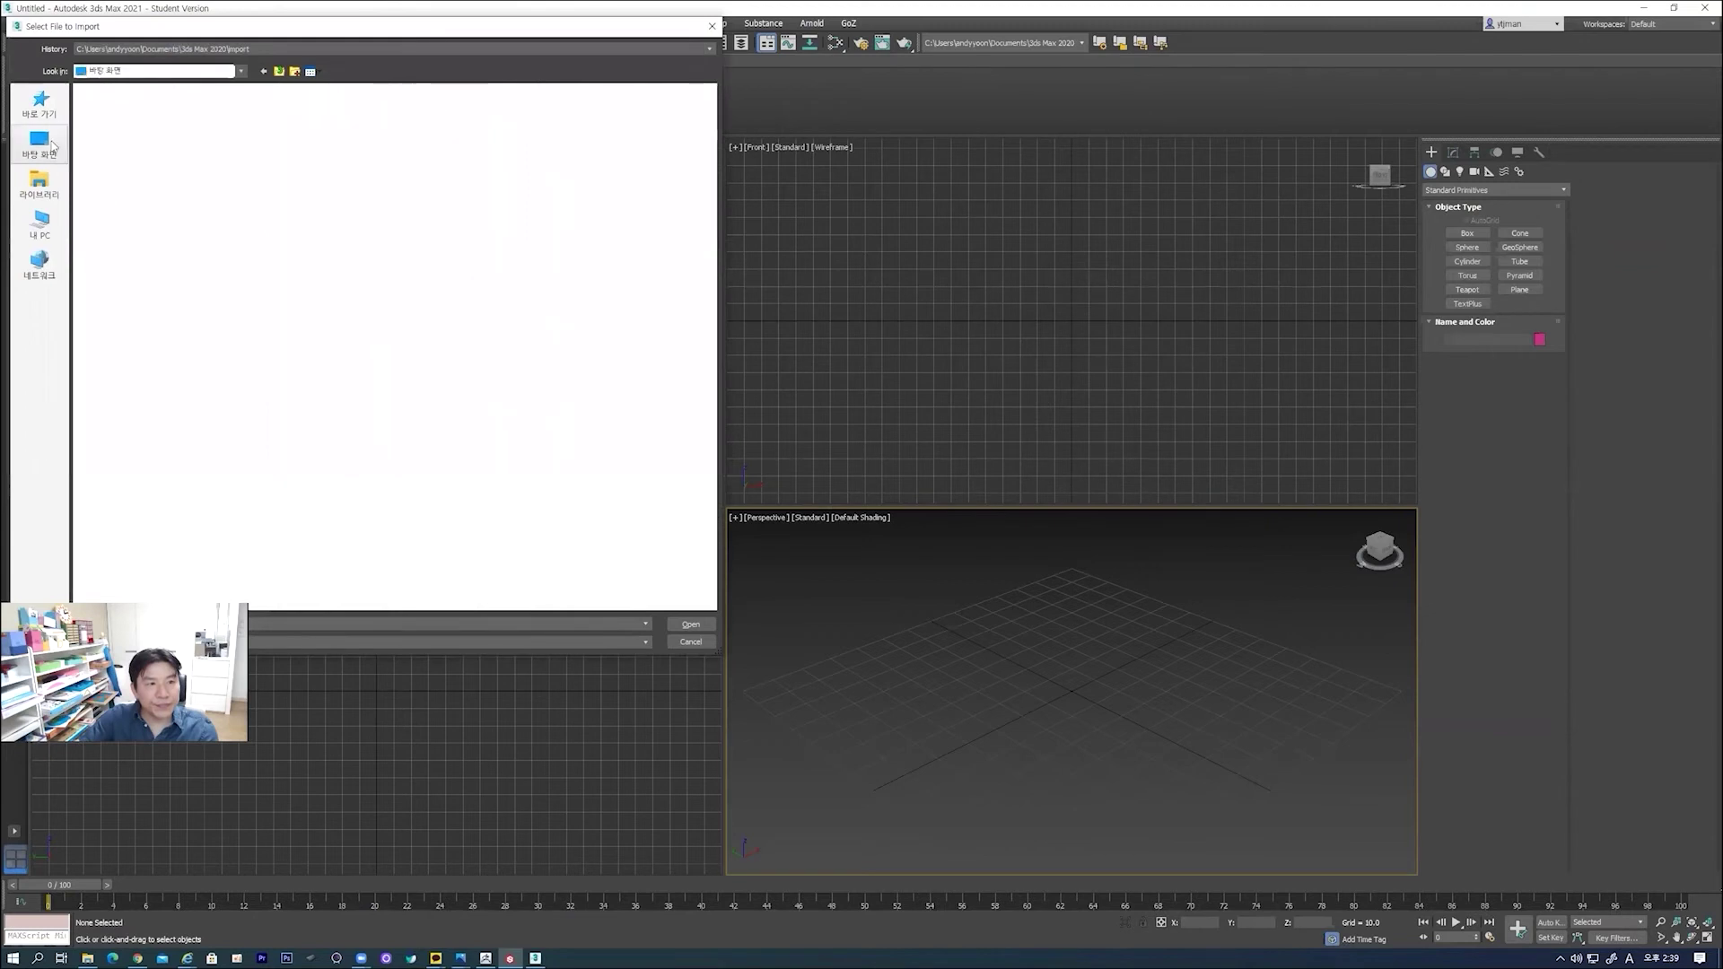
double_click(401, 179)
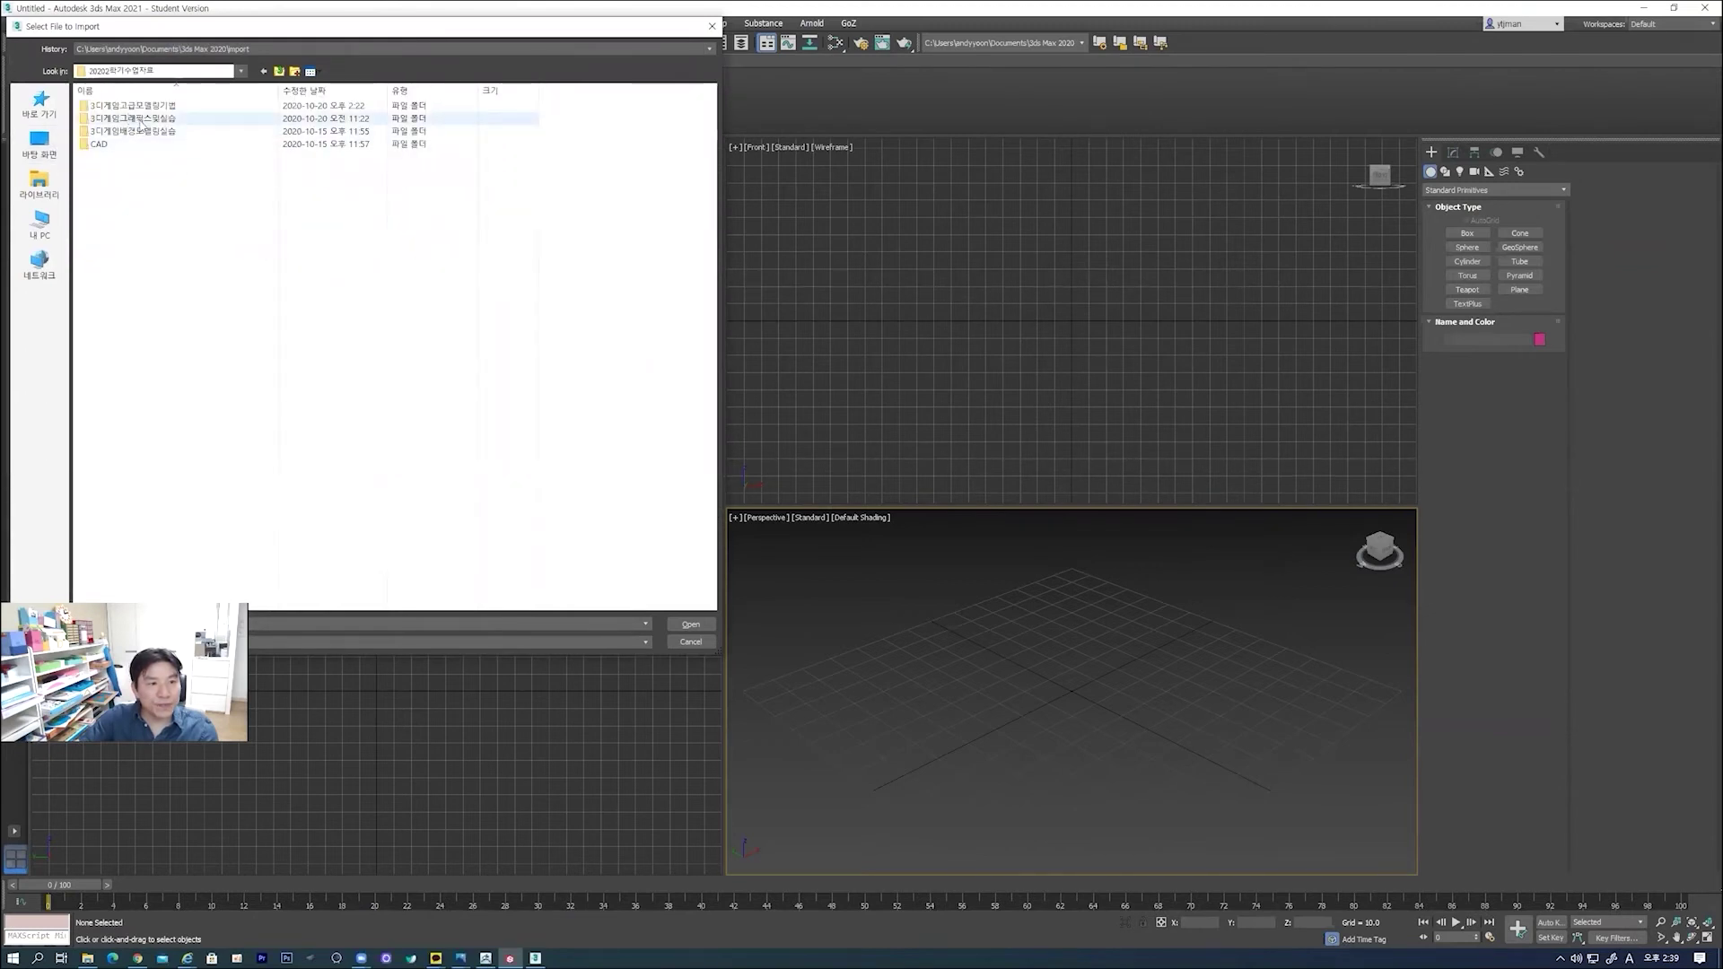
double_click(135, 106)
double_click(105, 208)
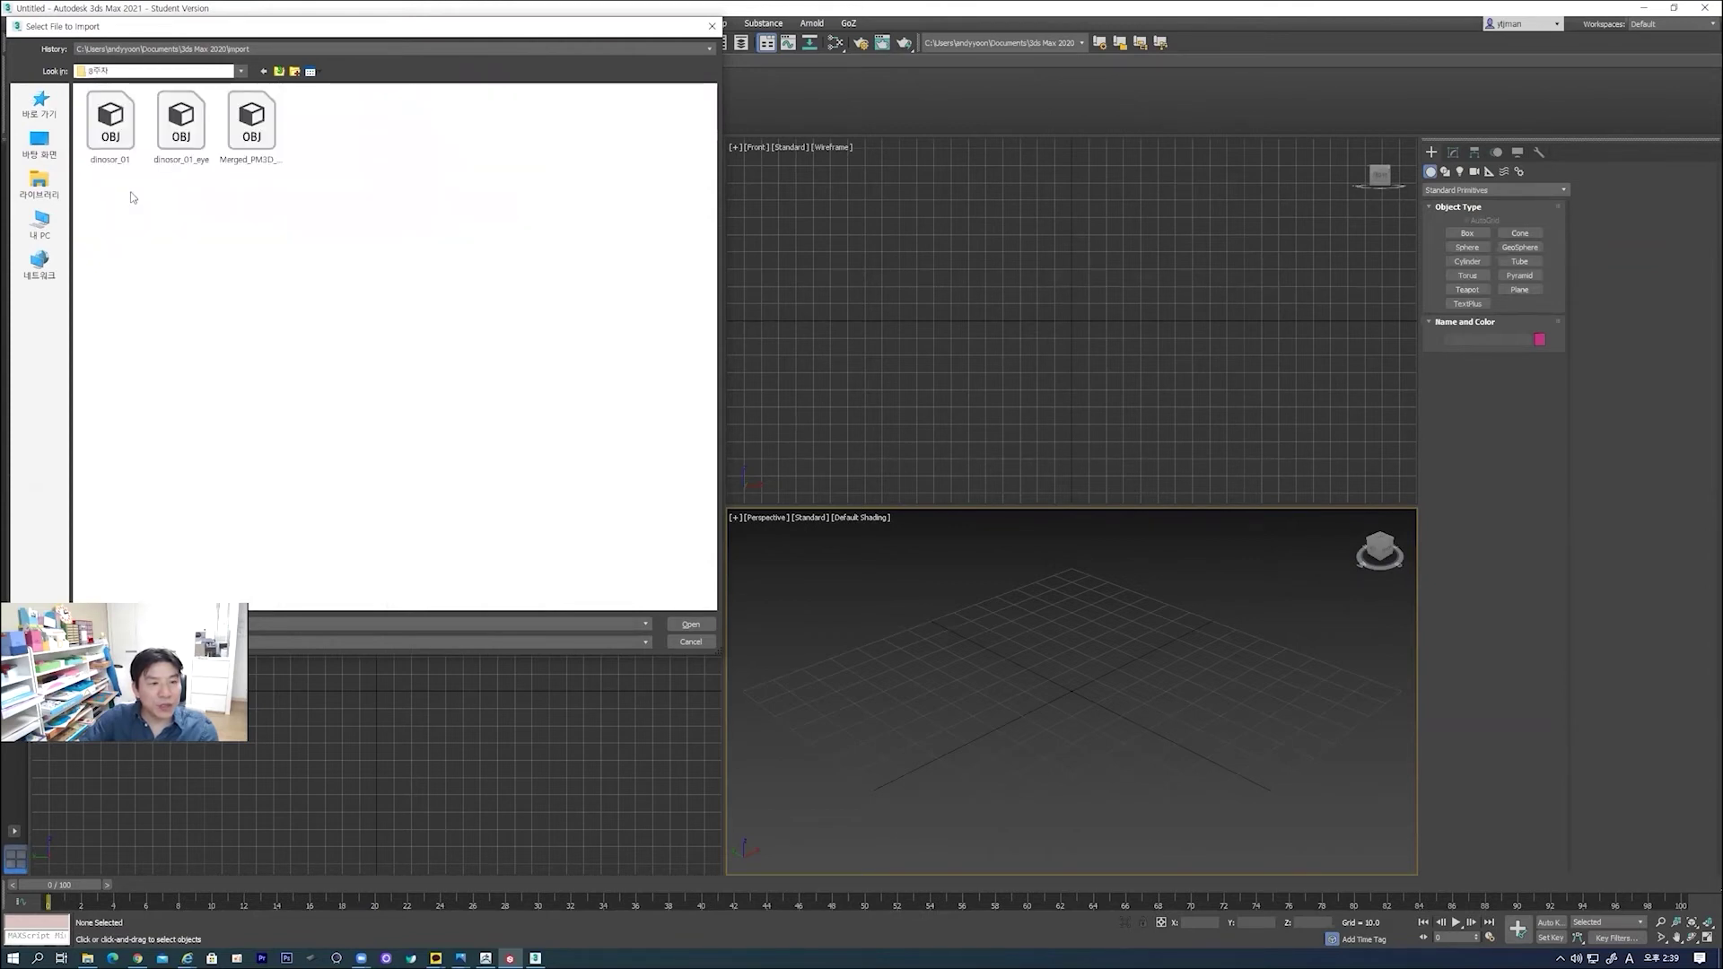
double_click(251, 122)
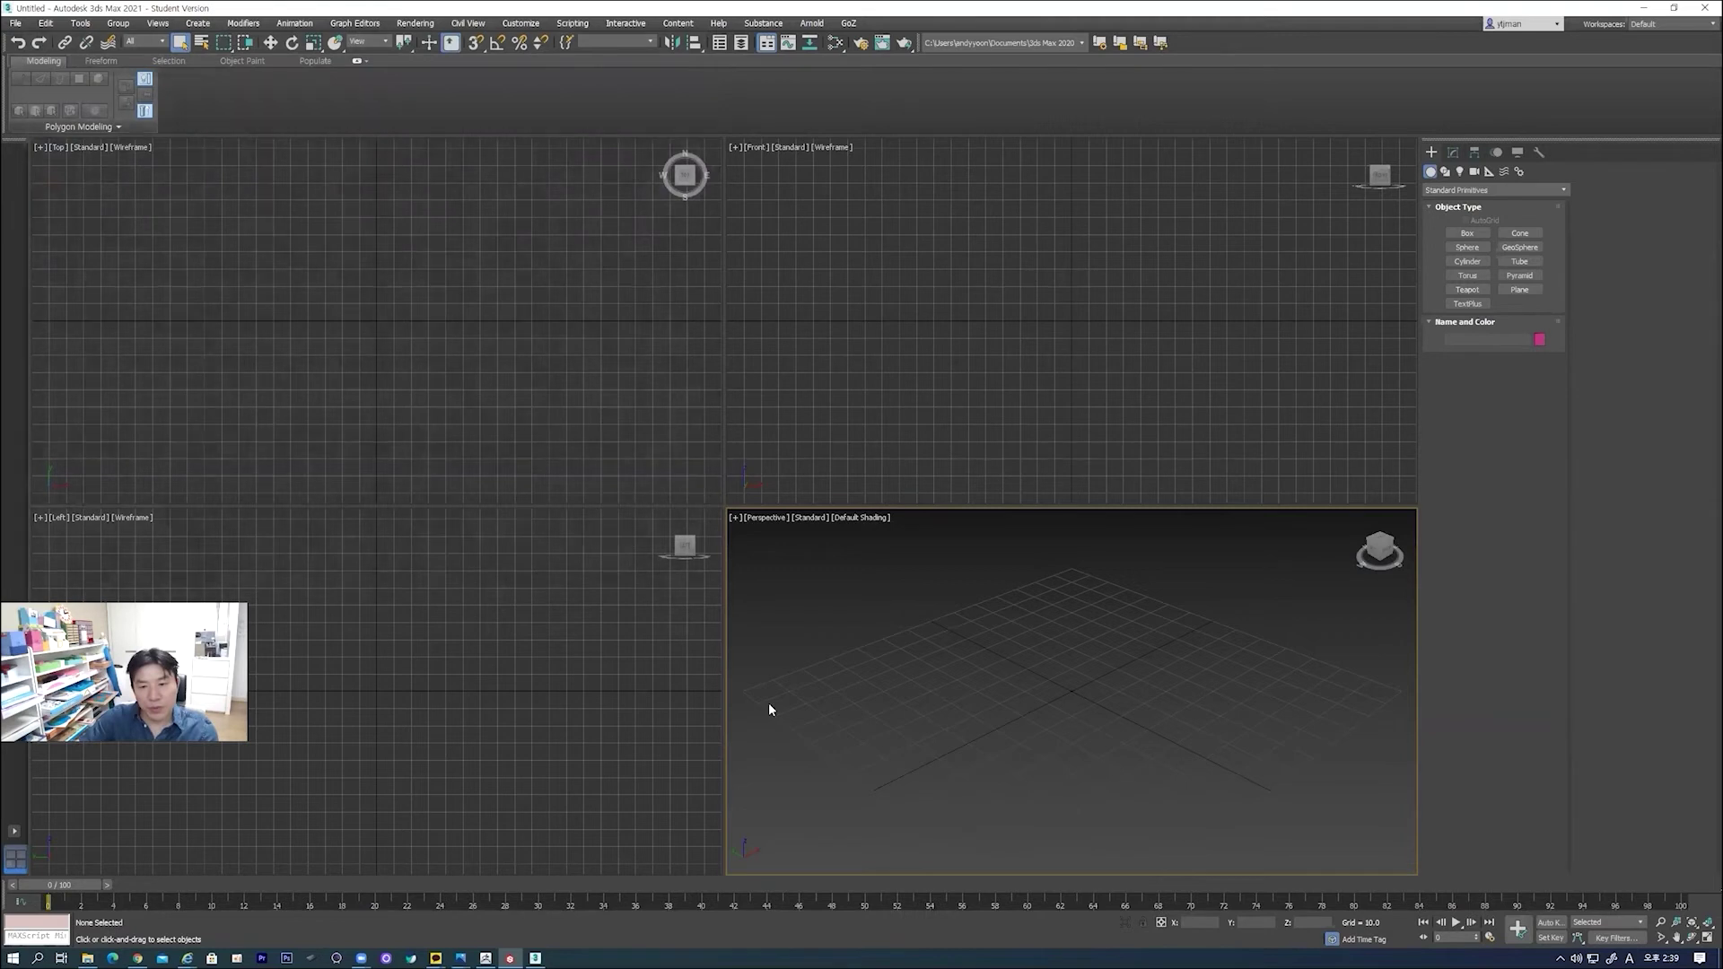
alt+middle_drag(790, 693, 884, 629)
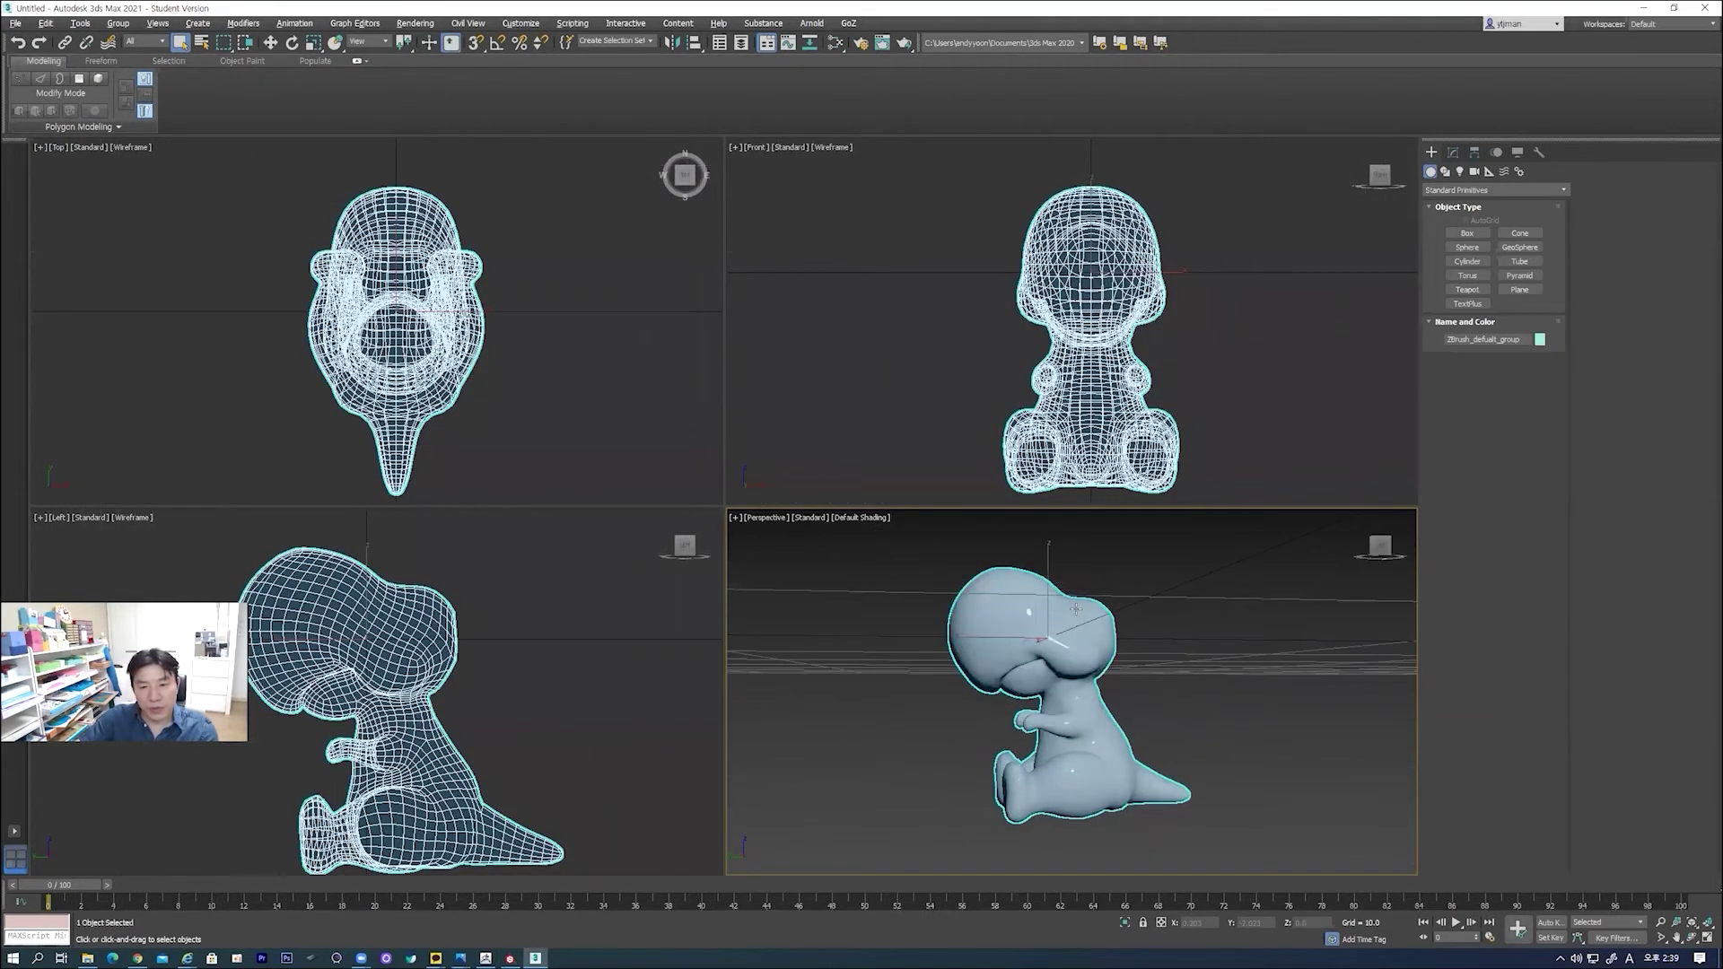
- Import the eye mesh dinosor_01_eye from the 8주차 folder with the ZBrush preset and frame it in the viewport
click(14, 23)
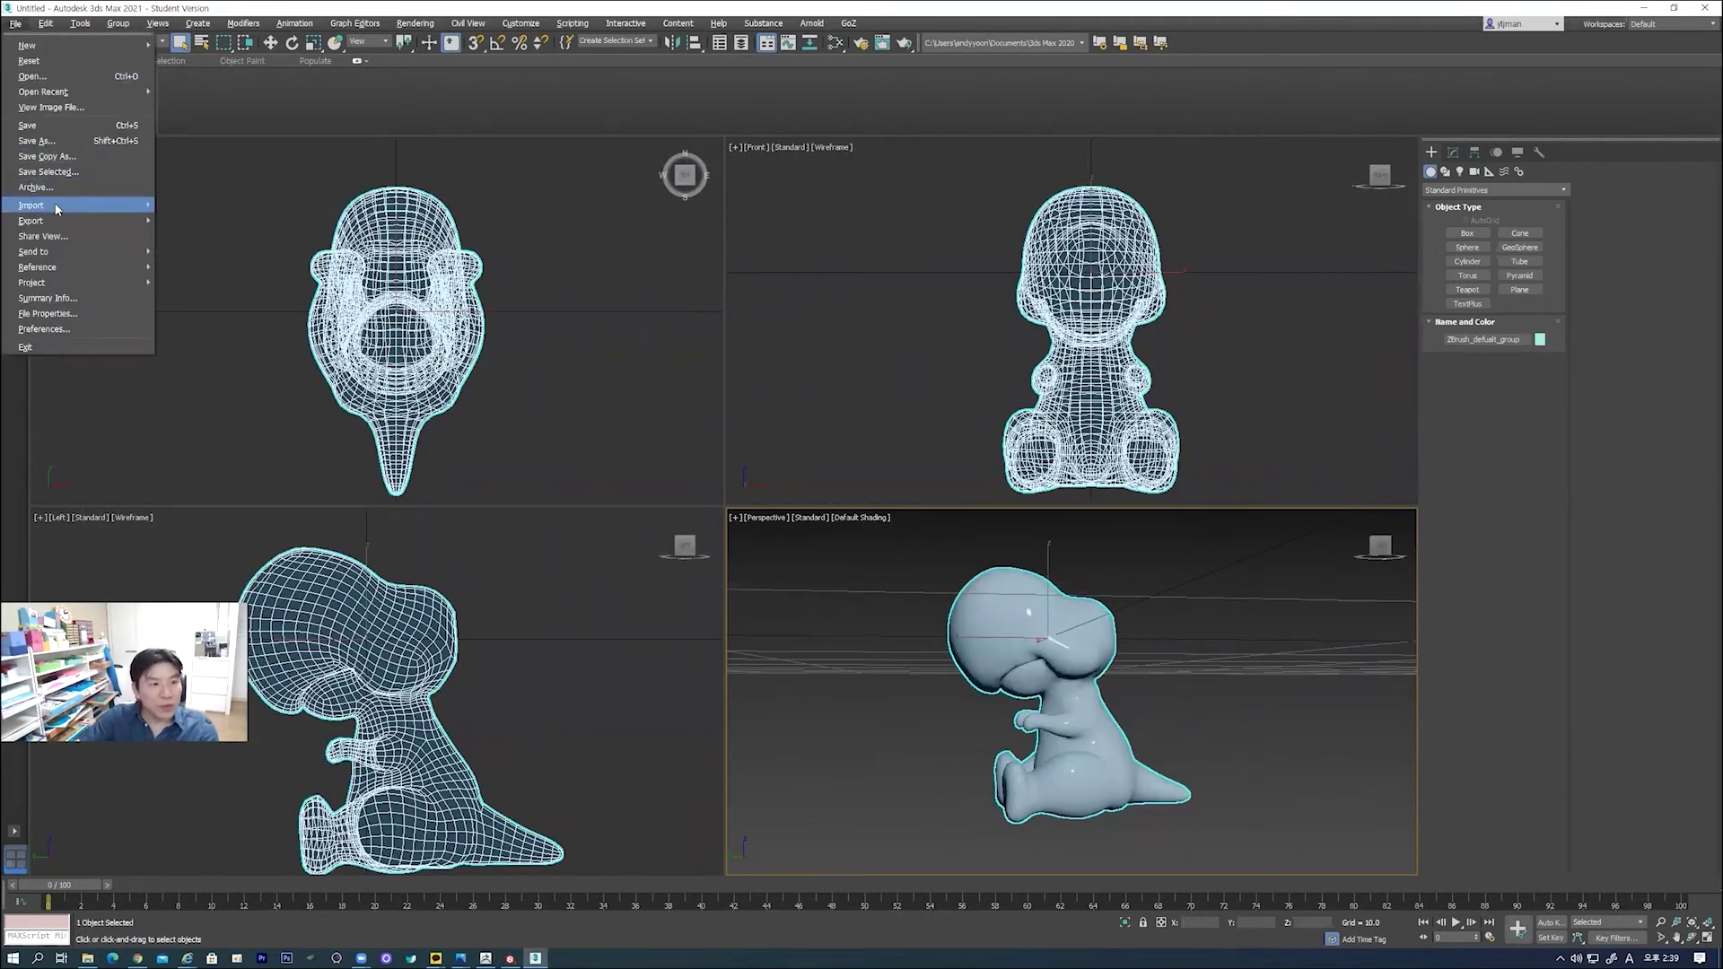
mouse_move(63, 207)
click(188, 206)
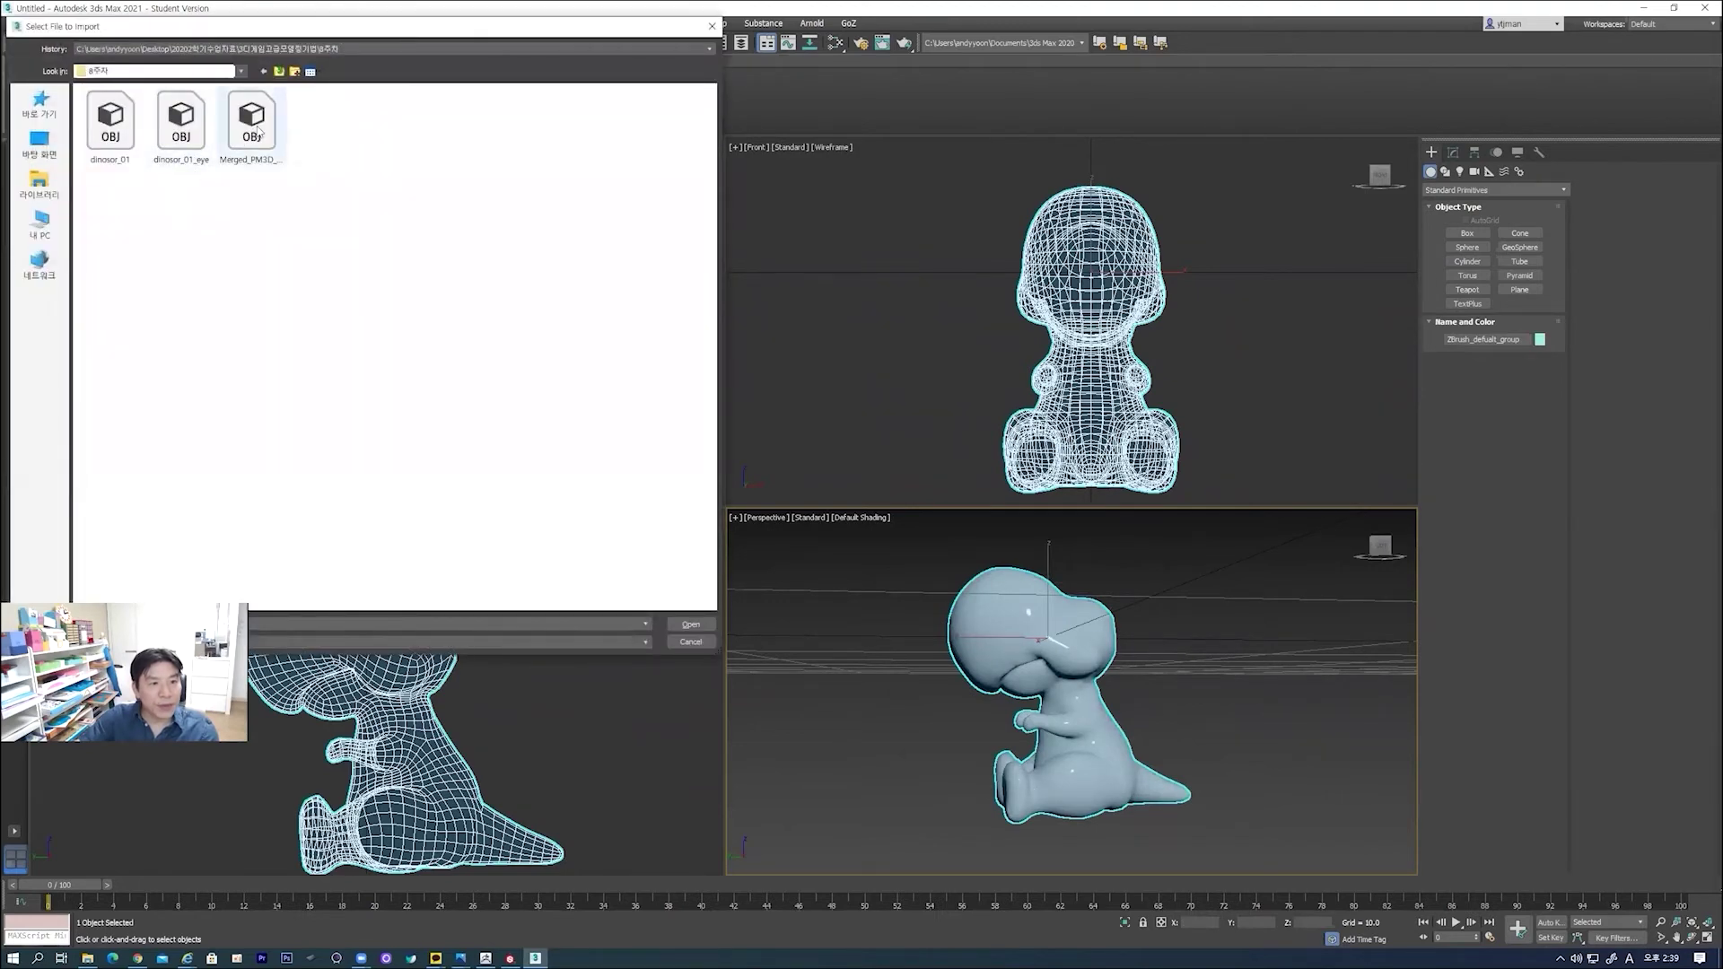
double_click(180, 121)
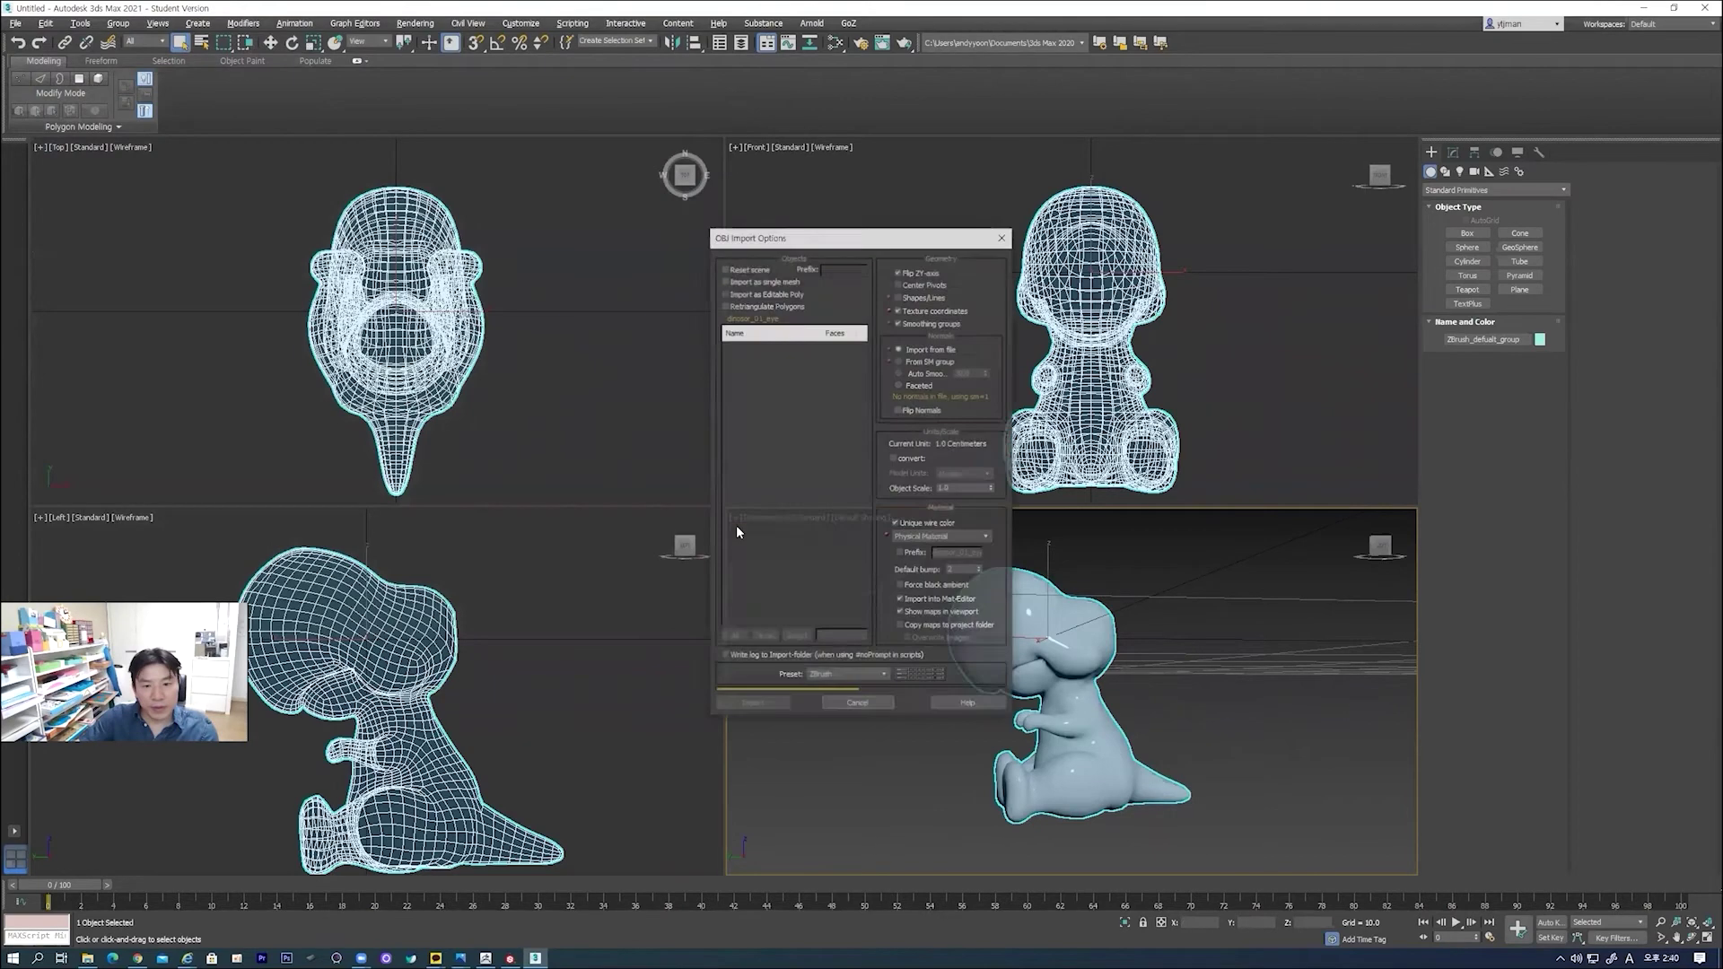
click(761, 711)
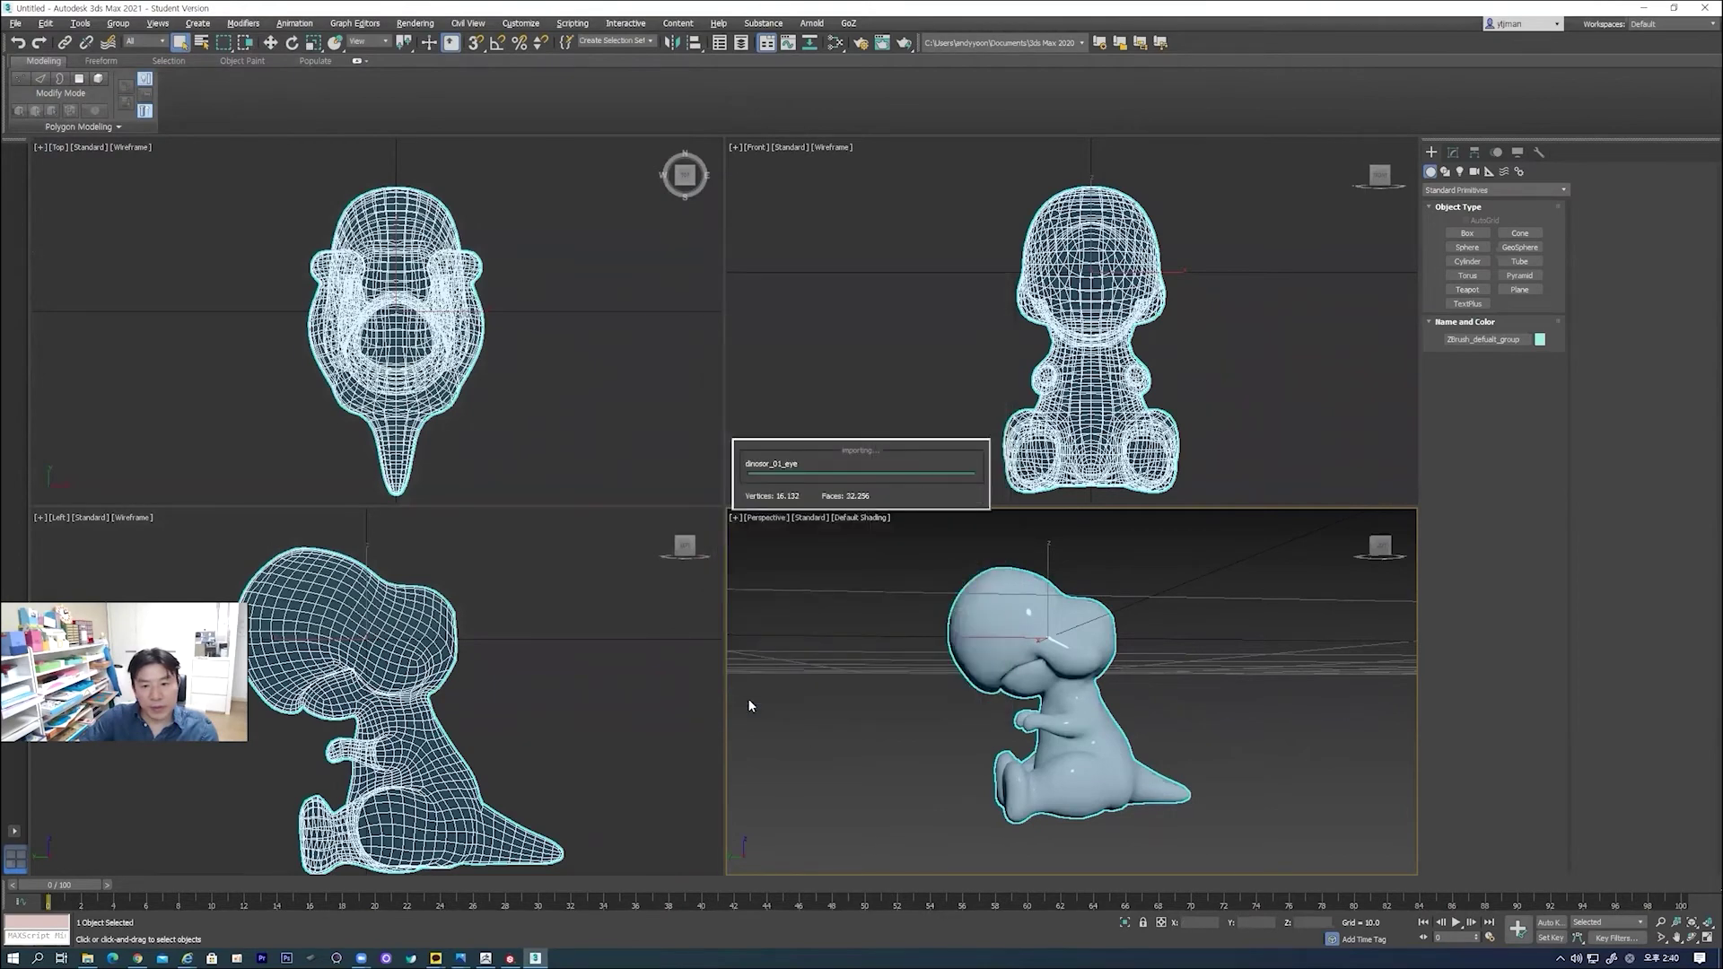
key(z)
- Import both objects of dinosor_01, the teeth, claws and spikes, and deselect them in a maximized perspective viewport
click(18, 23)
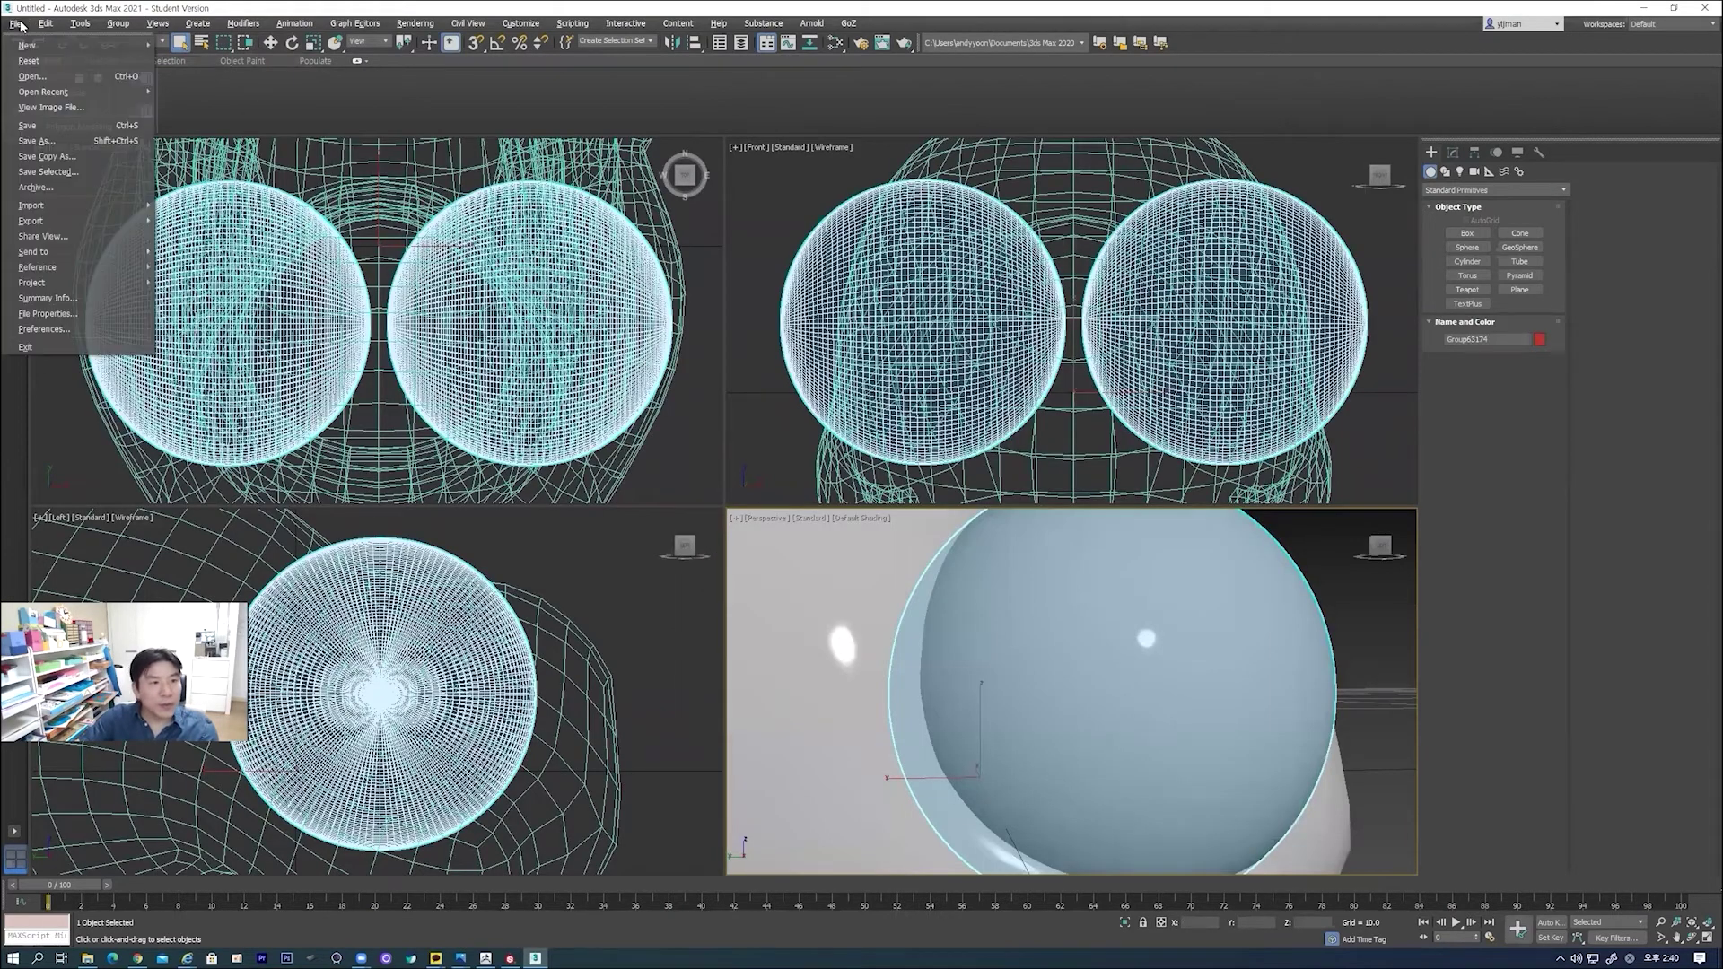
click(179, 205)
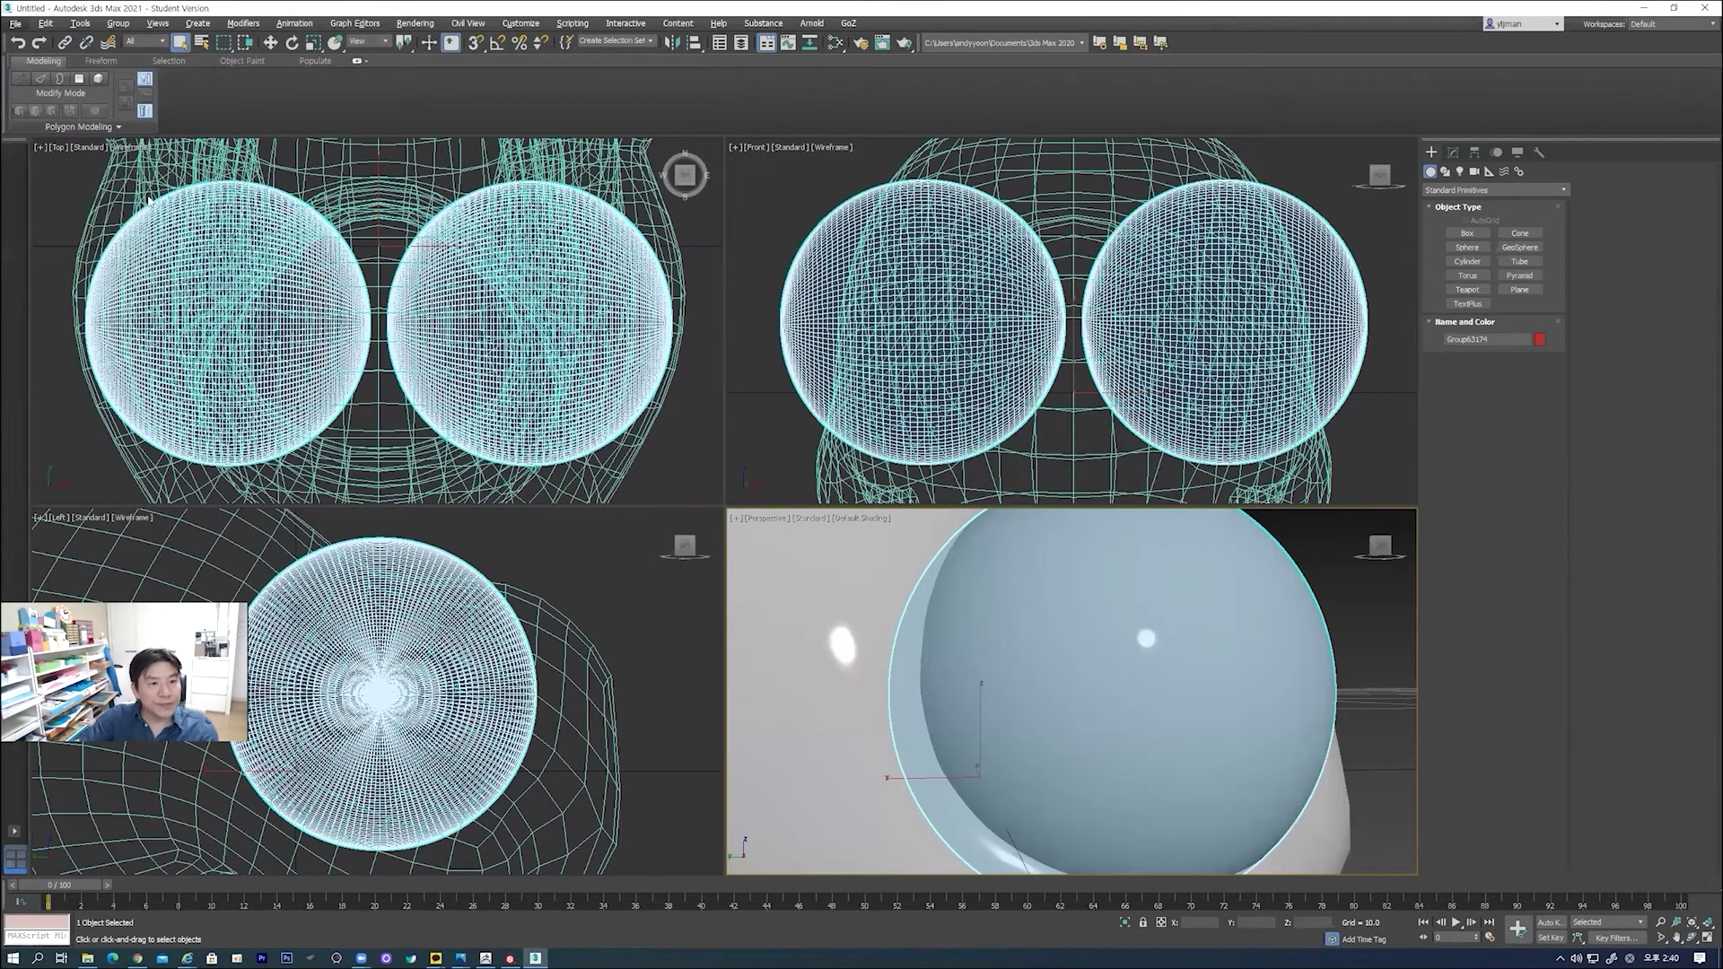
double_click(117, 145)
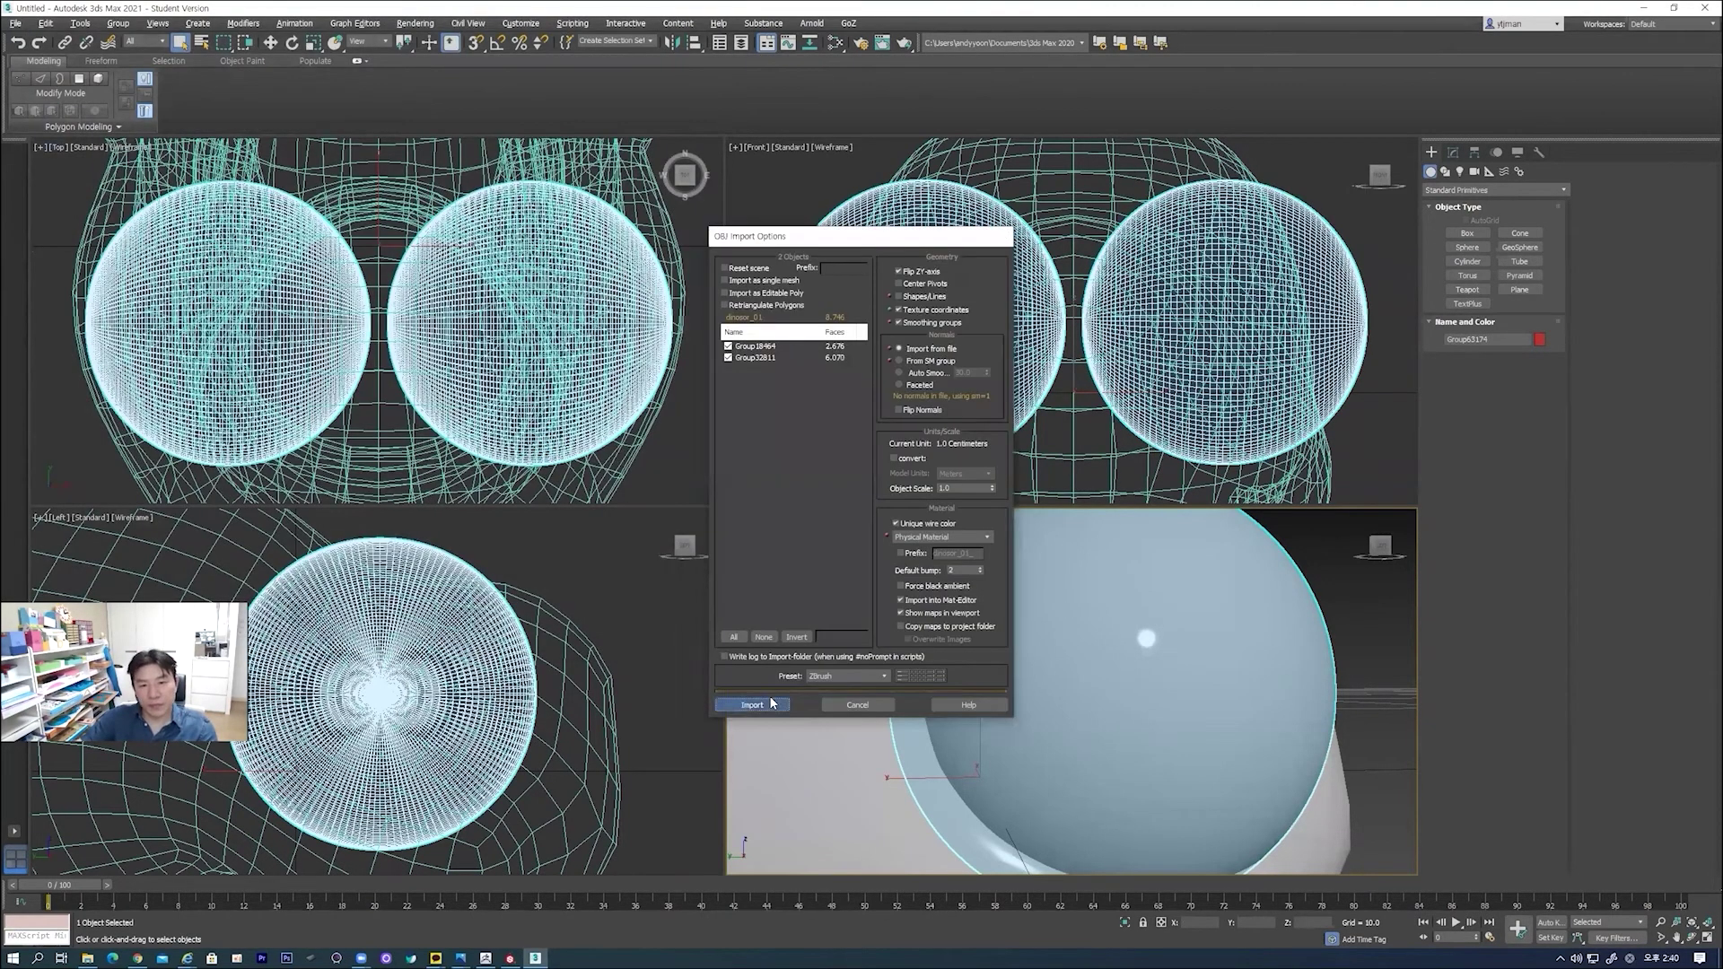
click(761, 704)
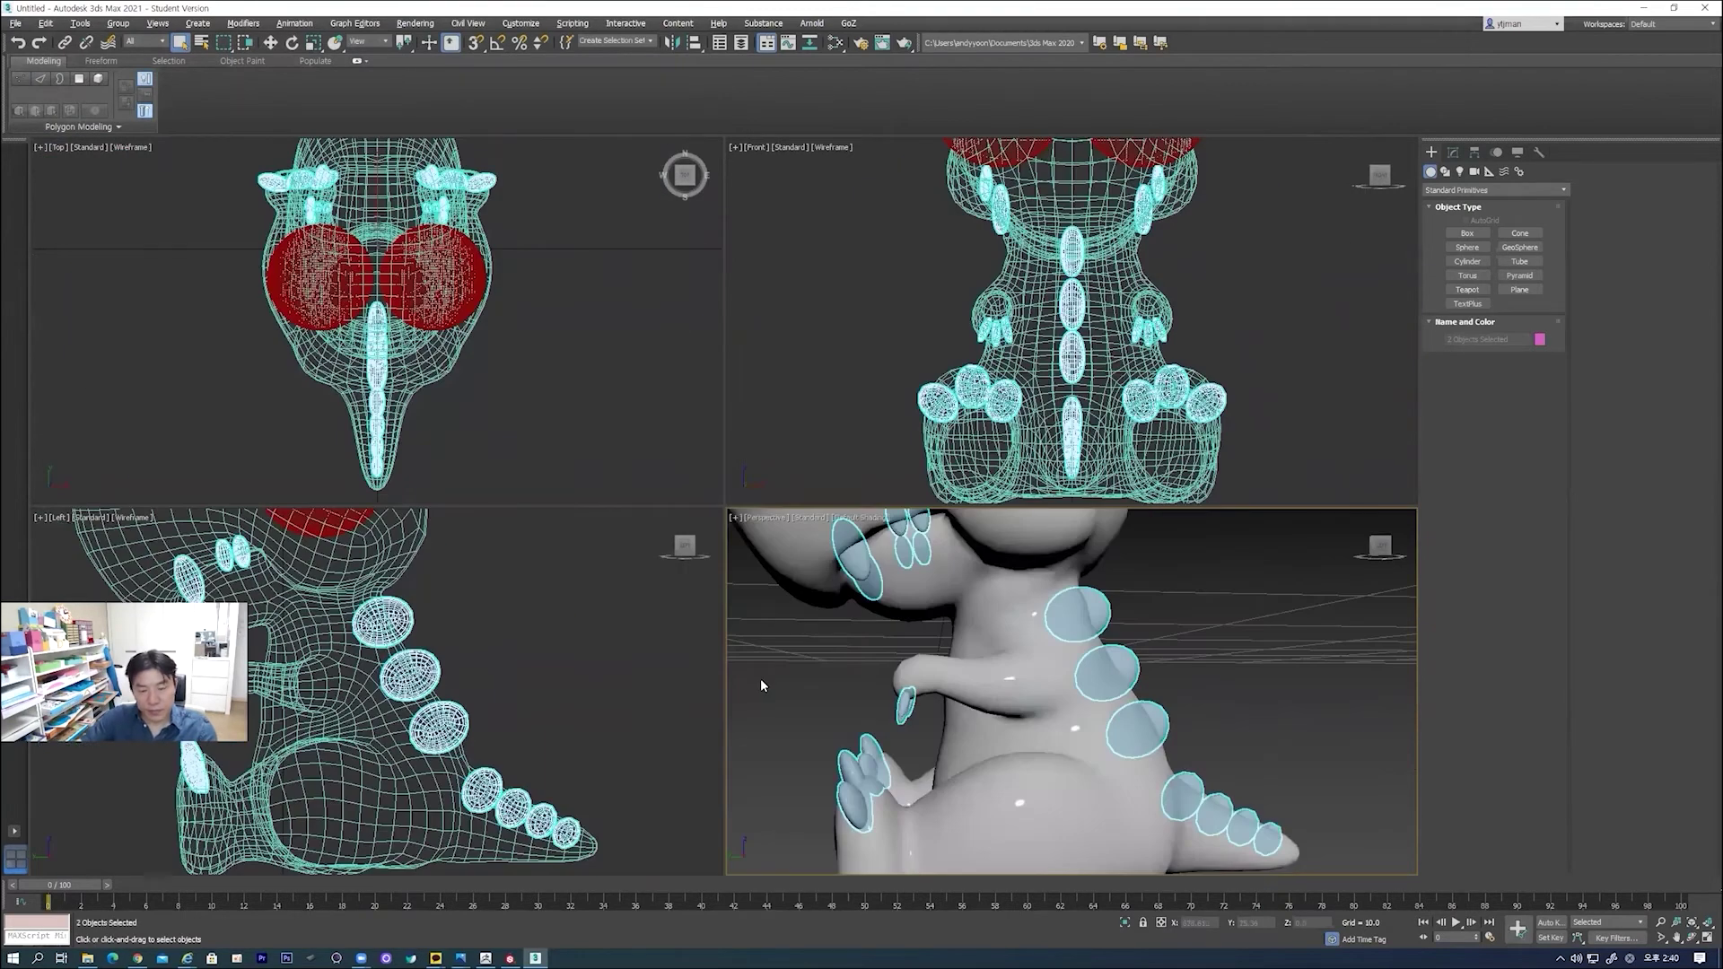
key(alt+w)
scroll(749, 635, down, 5)
alt+middle_drag(749, 529, 836, 538)
click(841, 548)
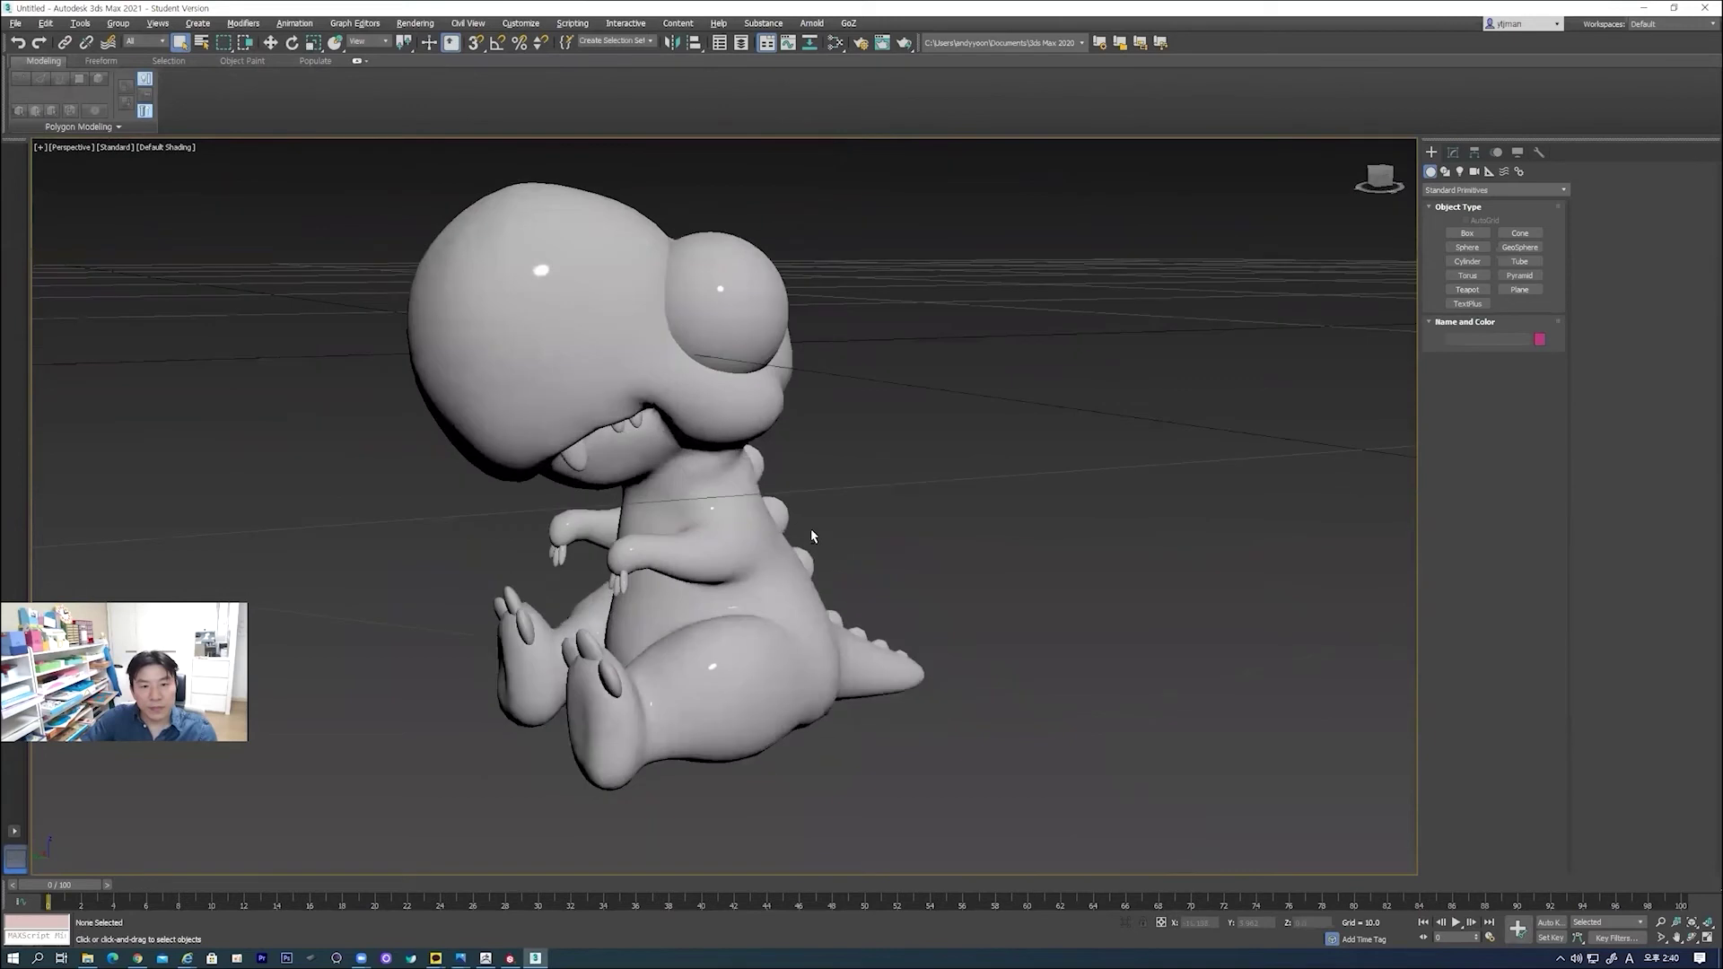
- Create a sphere primitive in the left view, centred on the imported eye and matching its outline
click(780, 368)
alt+middle_drag(826, 397, 1075, 561)
click(1467, 246)
key(f)
key(F3)
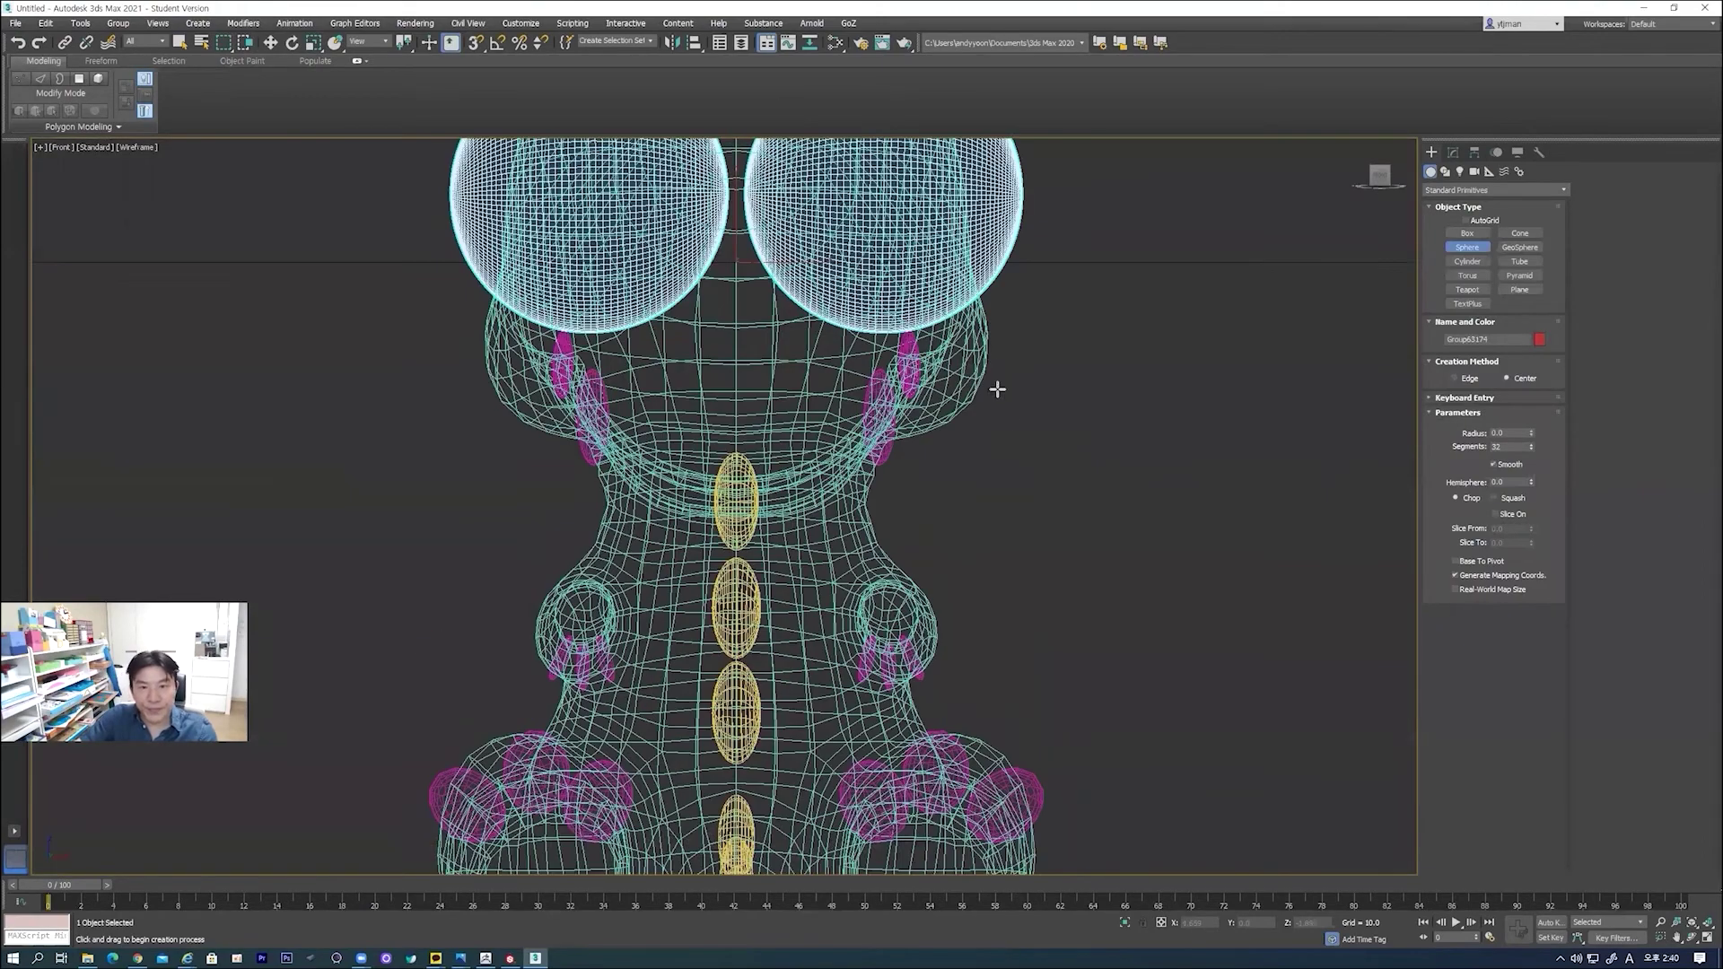
middle_drag(1008, 416, 1004, 481)
middle_drag(1071, 407, 1380, 833)
key(l)
drag(796, 300, 832, 439)
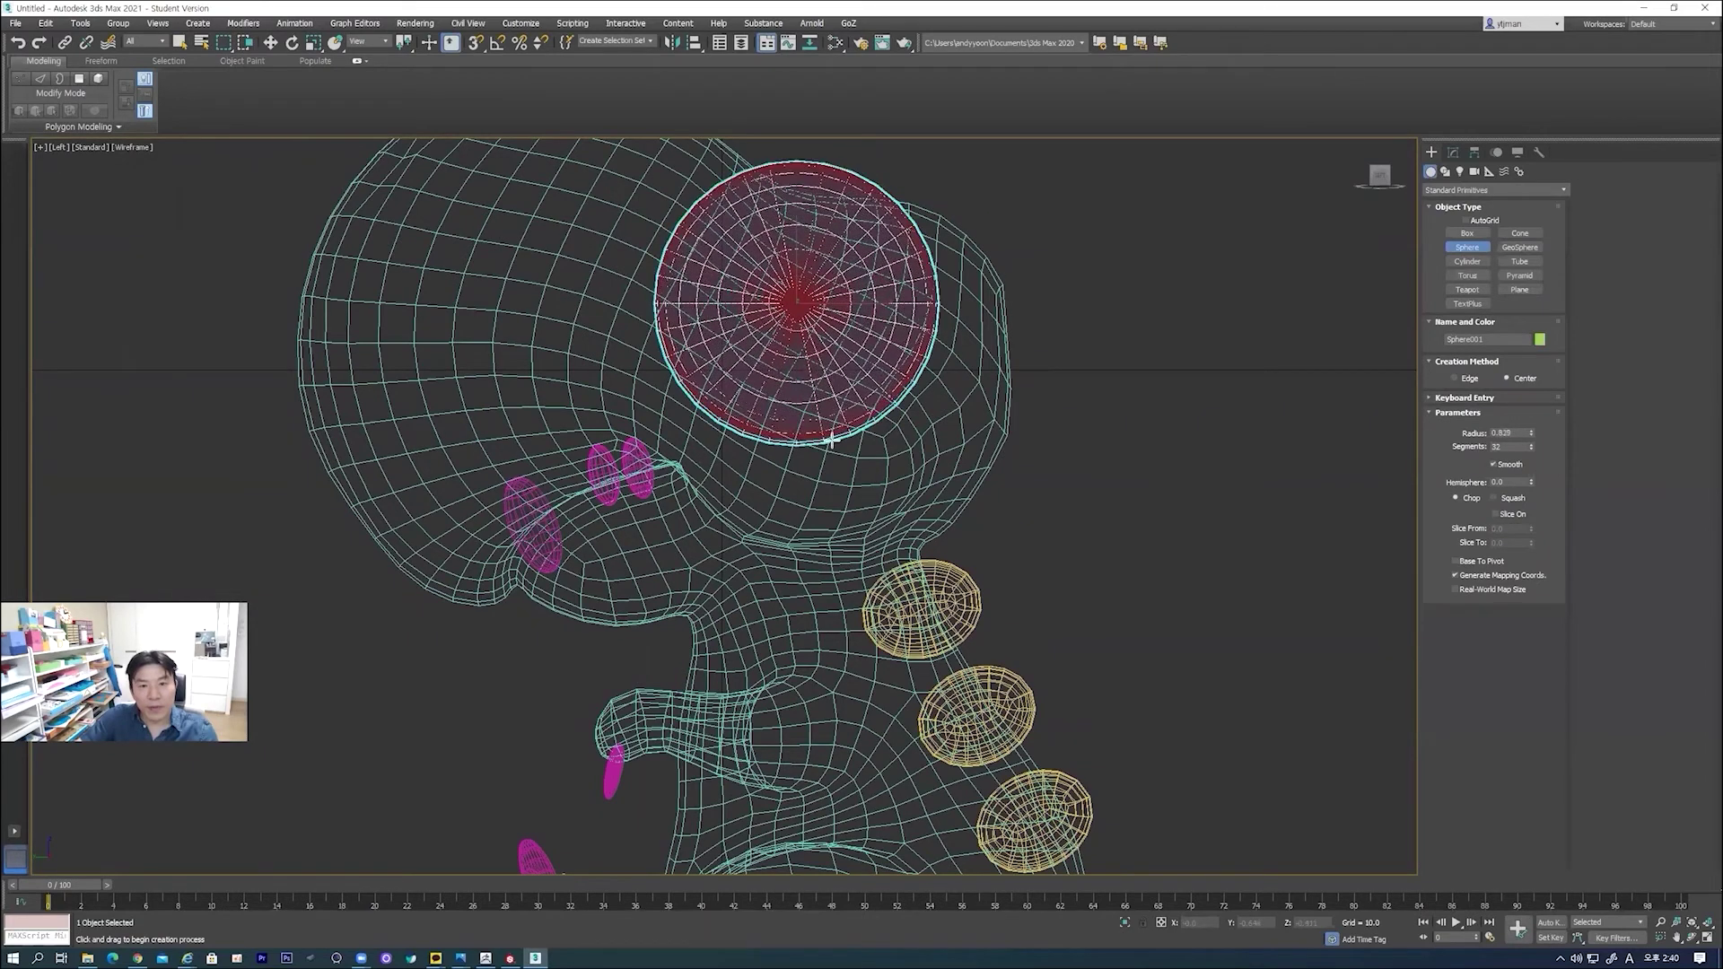
- Move the new sphere sideways in the front view so it covers one of the dinosaur's imported eyes
click(270, 42)
middle_drag(694, 277, 709, 325)
key(f)
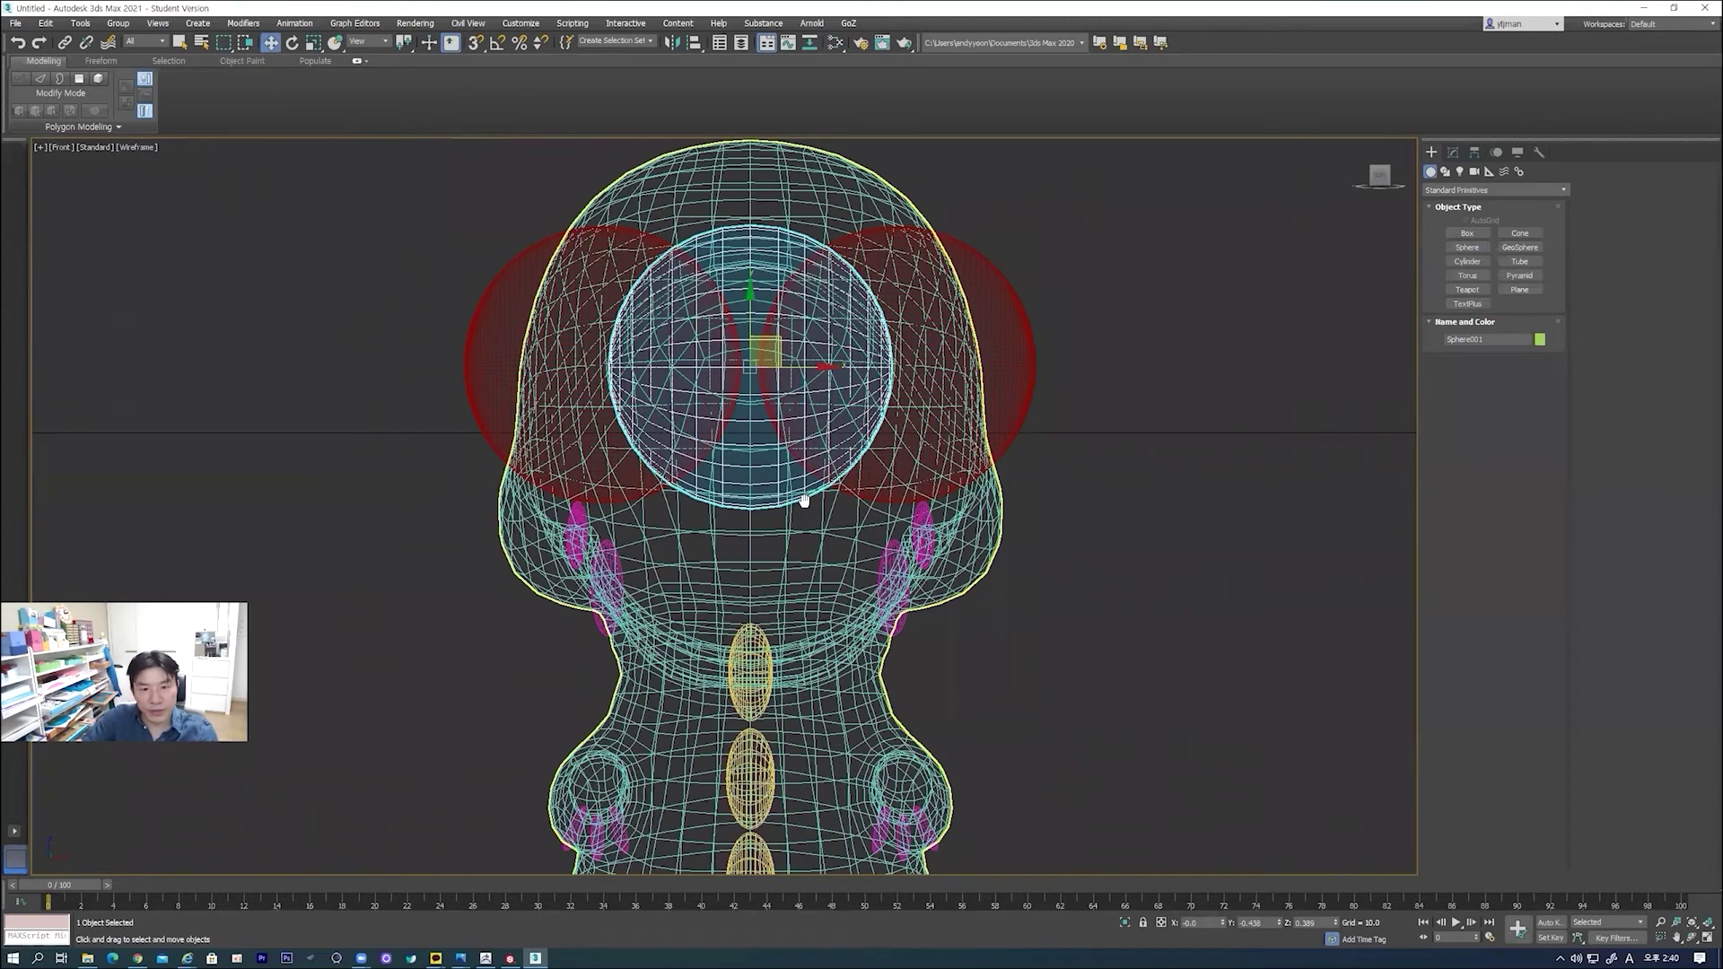
scroll(800, 492, down, 2)
drag(802, 450, 656, 452)
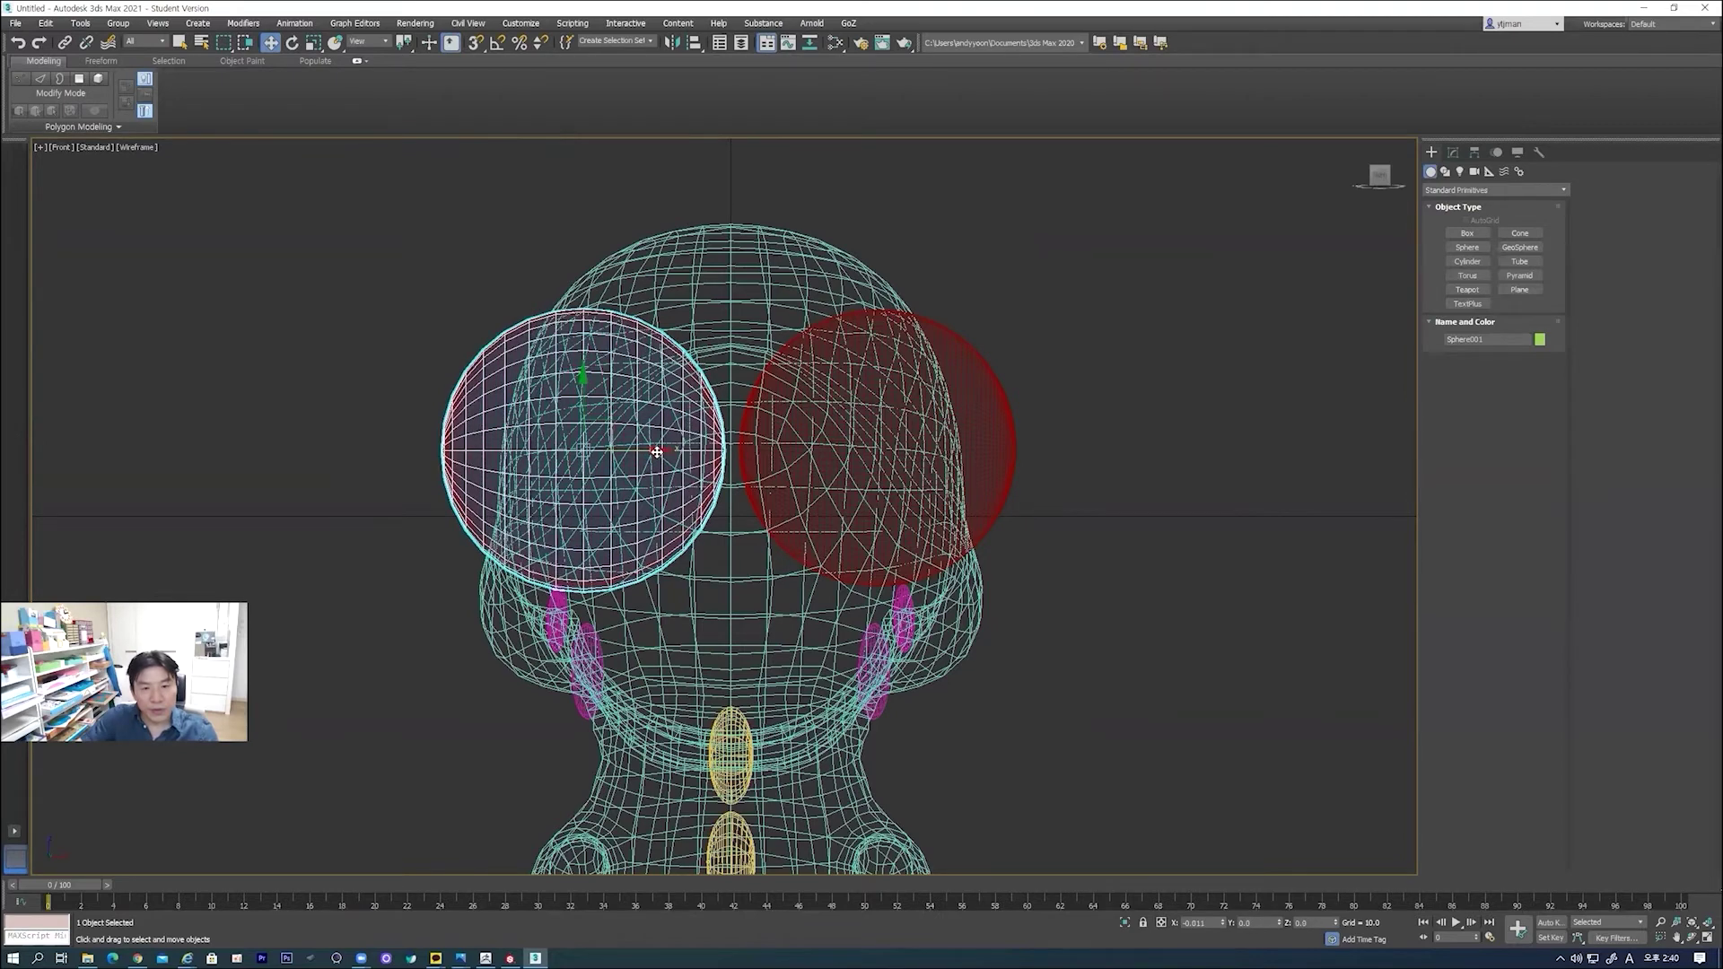
- Clone the eye sphere onto the dinosaur's other eye in the front view
shift+drag(959, 472, 974, 460)
click(874, 533)
- Select the imported high-density eye mesh in shaded display and delete it, keeping the two sphere primitives
click(711, 491)
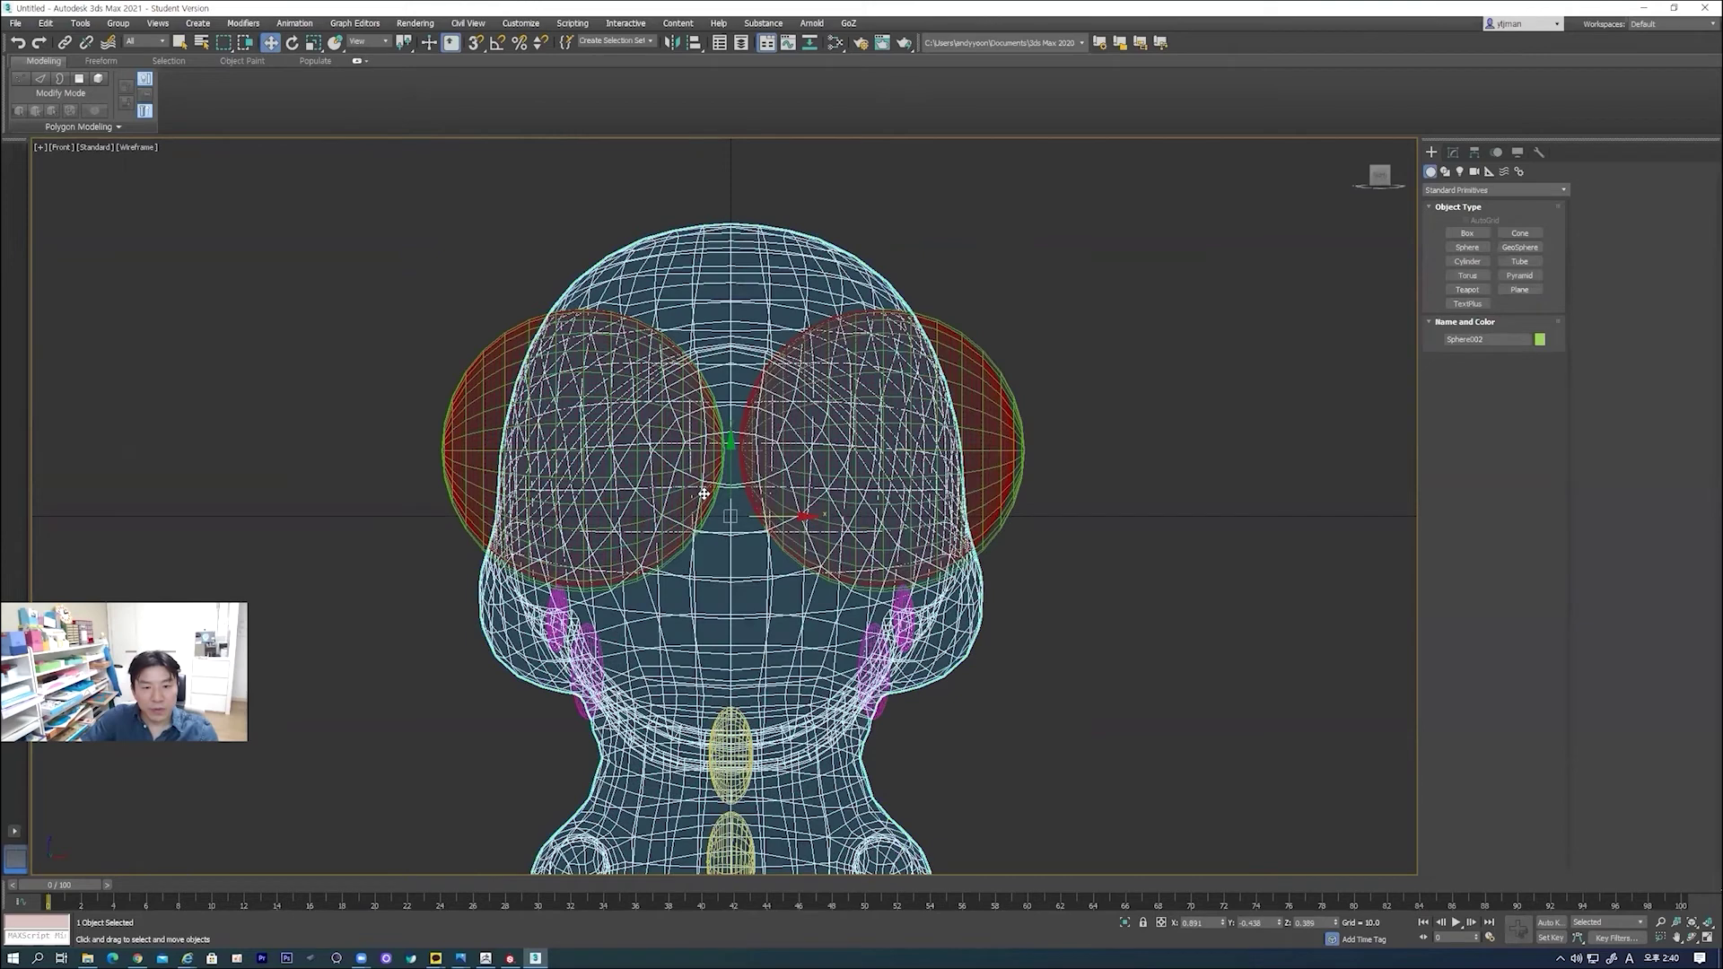
click(696, 467)
alt+middle_drag(696, 466, 800, 493)
key(F3)
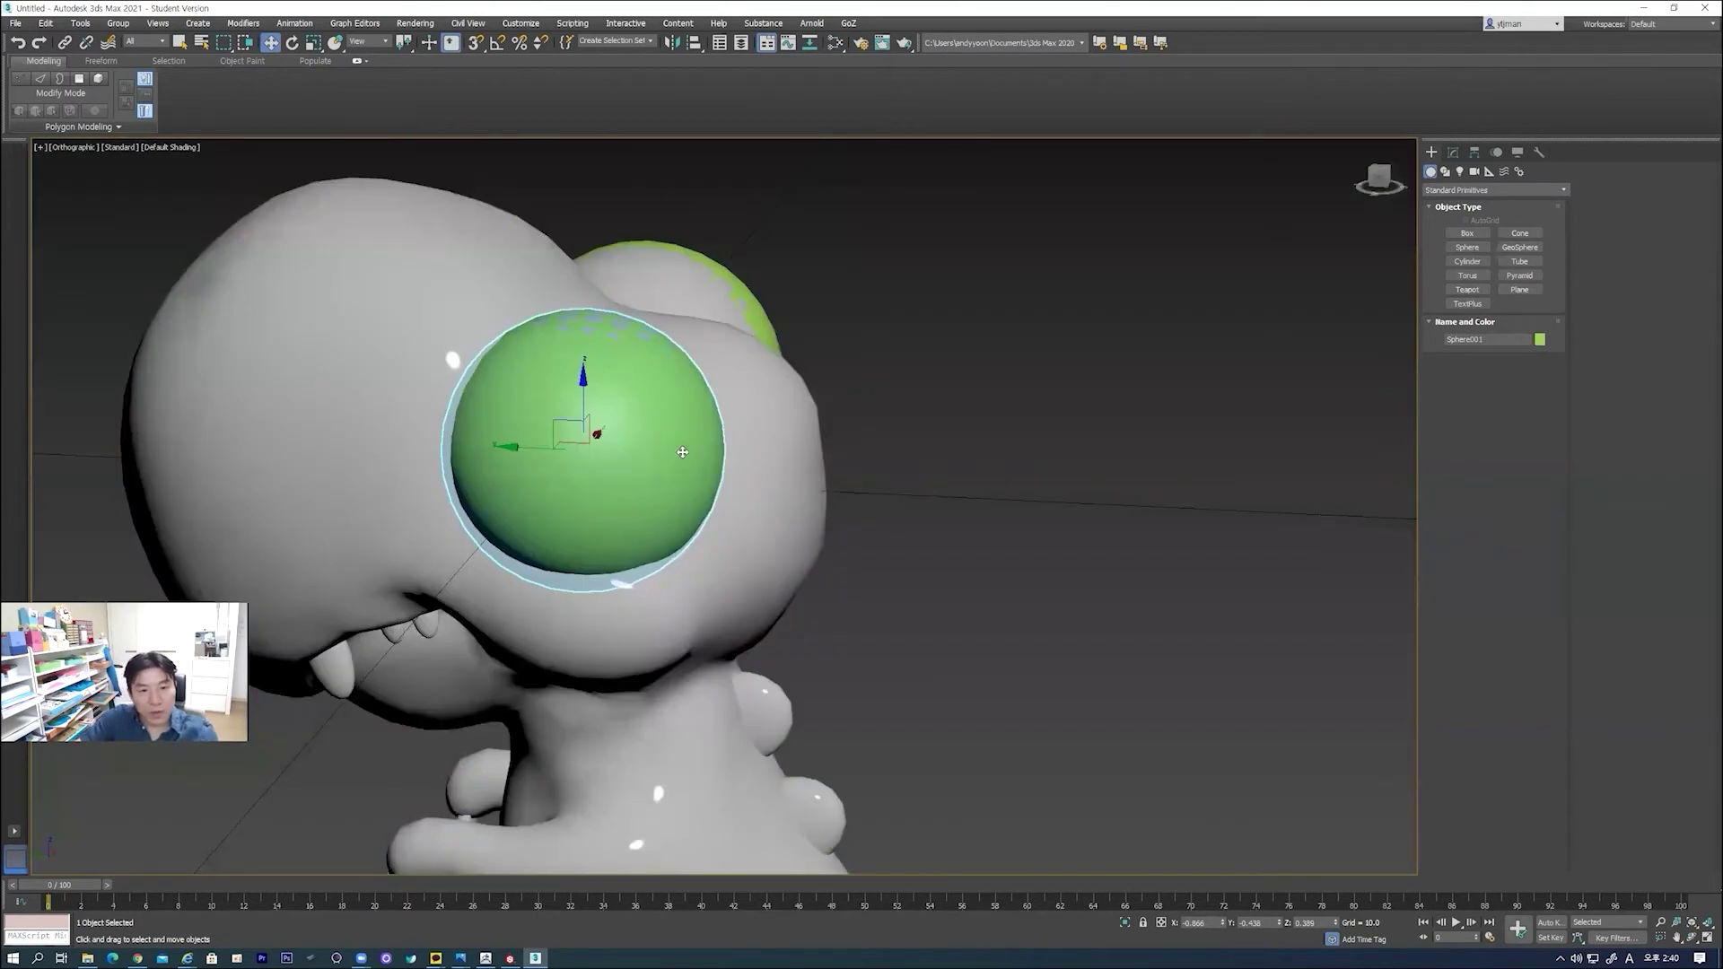
click(626, 325)
drag(626, 324, 599, 418)
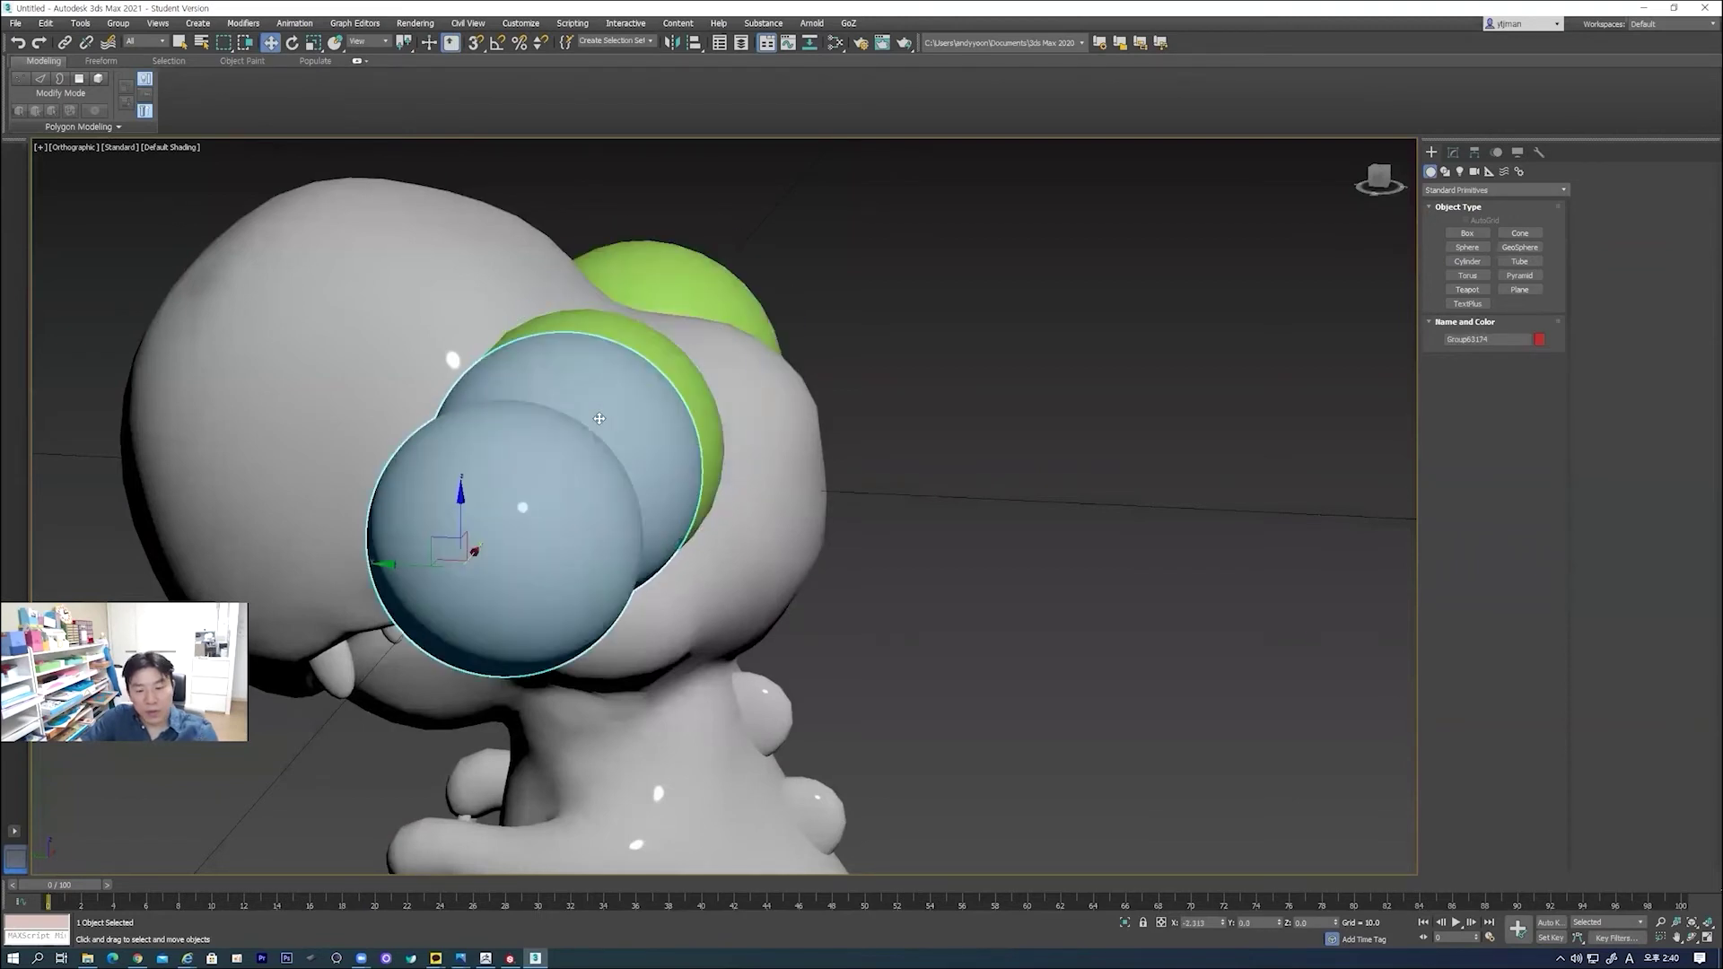
key(Delete)
- Examine the new sphere eyes on the dinosaur's head from several angles, with nothing selected
middle_drag(612, 443, 748, 398)
click(689, 448)
mouse_move(689, 448)
alt+middle_down()
mouse_move(736, 435)
mouse_move(726, 454)
alt+middle_up()
key(F4)
middle_drag(996, 490, 1045, 450)
scroll(1047, 450, down, 2)
click(923, 490)
middle_drag(923, 490, 980, 445)
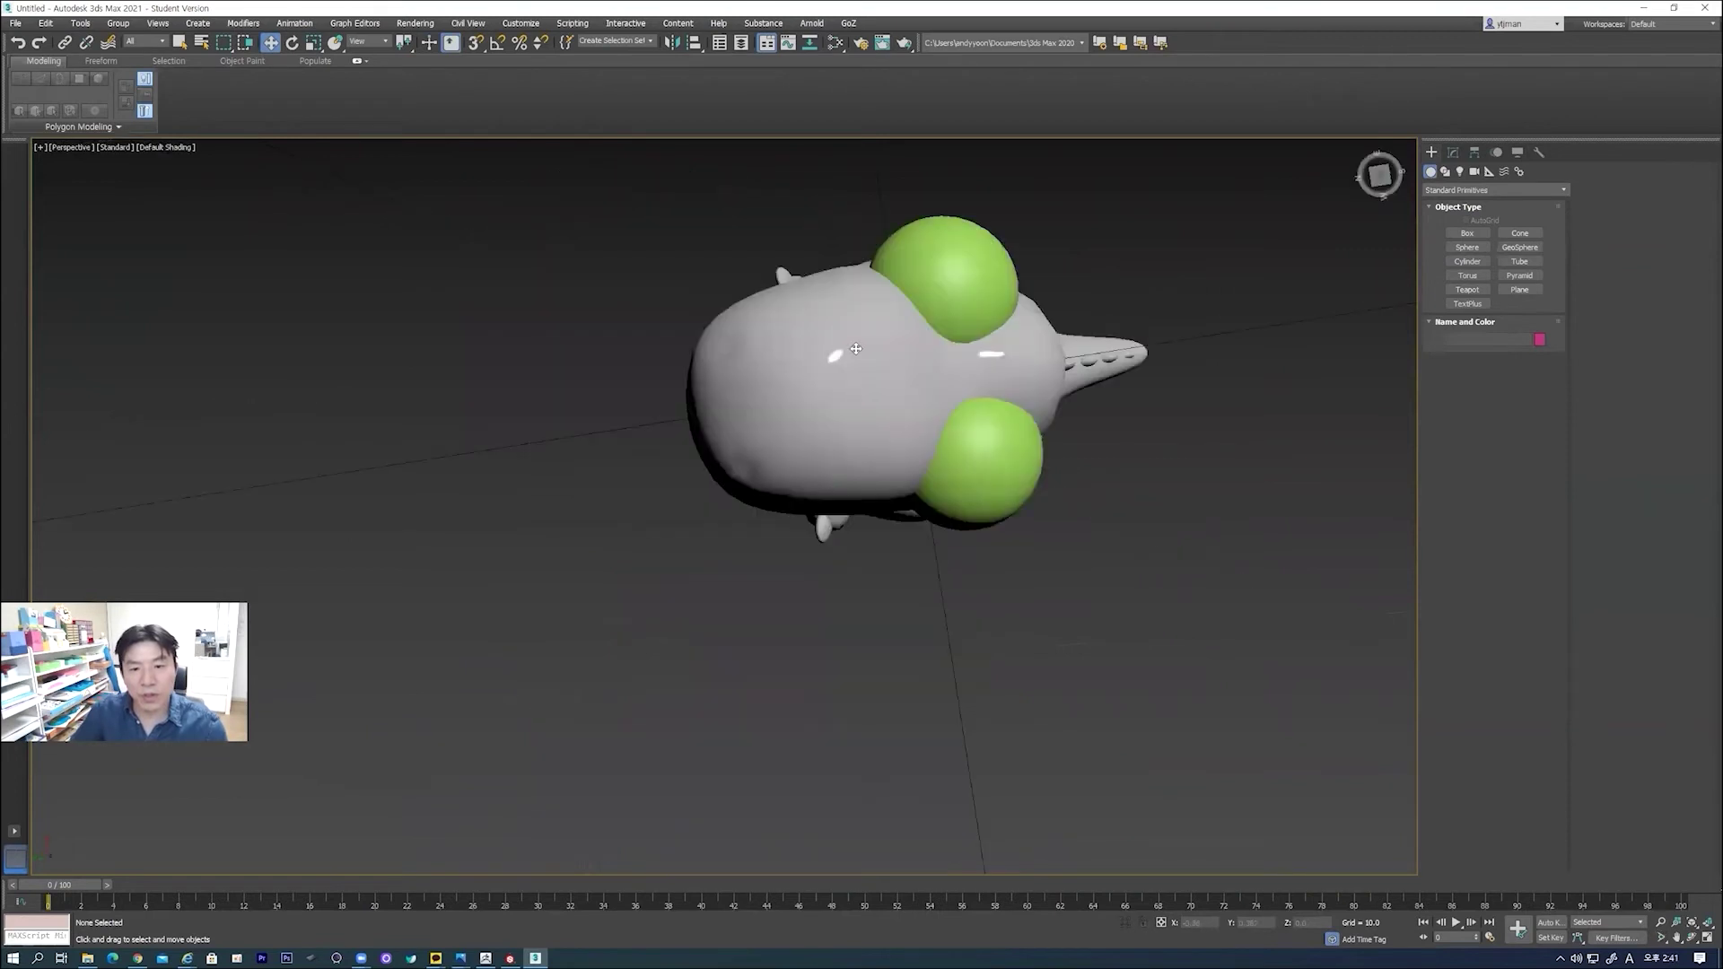
- Select the dinosaur body, examine it and its back spikes up close, and display the body's modifier stack
click(819, 331)
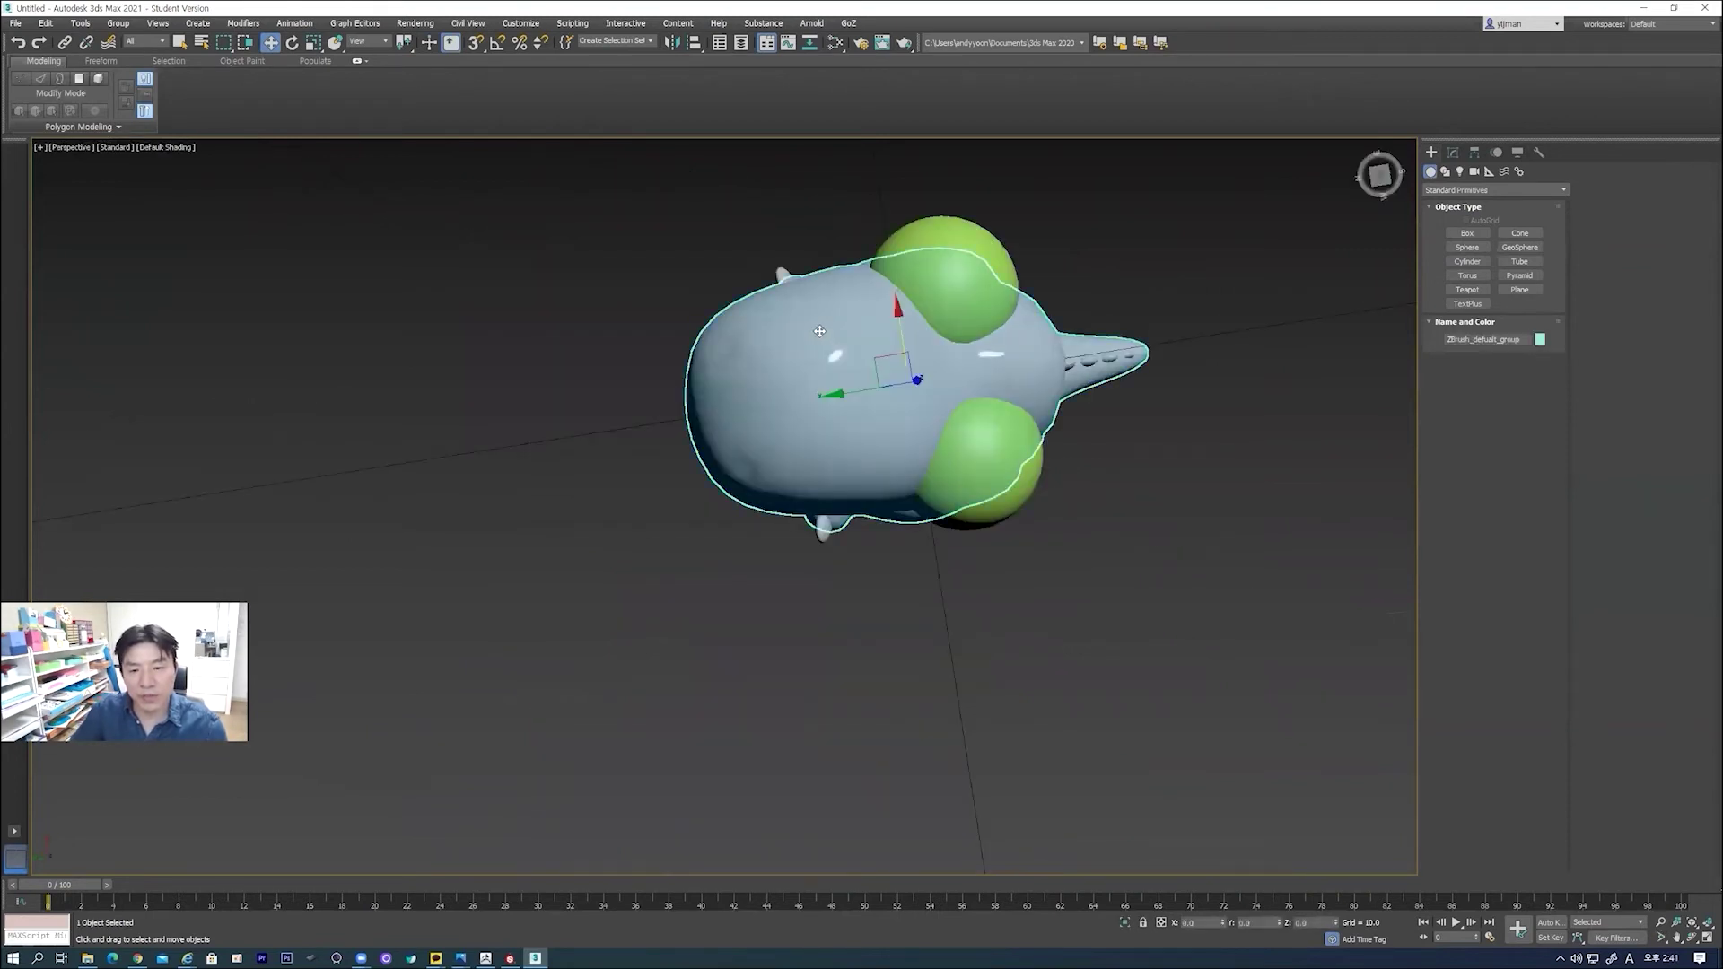
alt+middle_drag(819, 331, 804, 389)
middle_drag(756, 451, 940, 427)
click(515, 233)
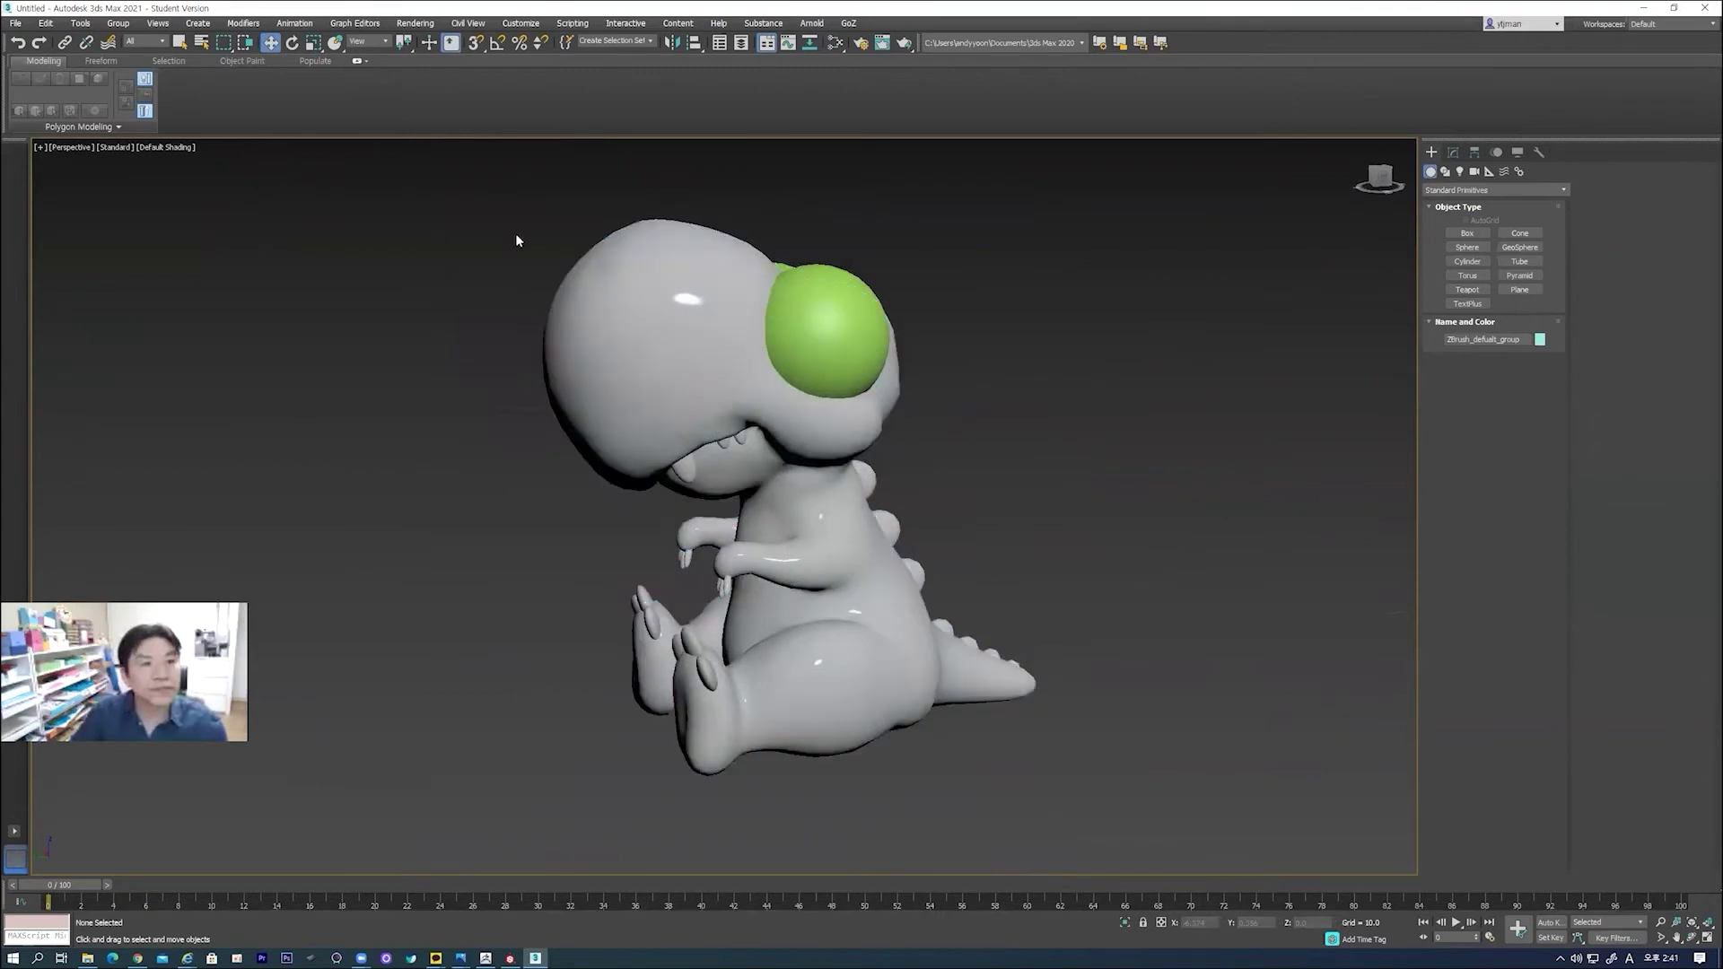
click(602, 327)
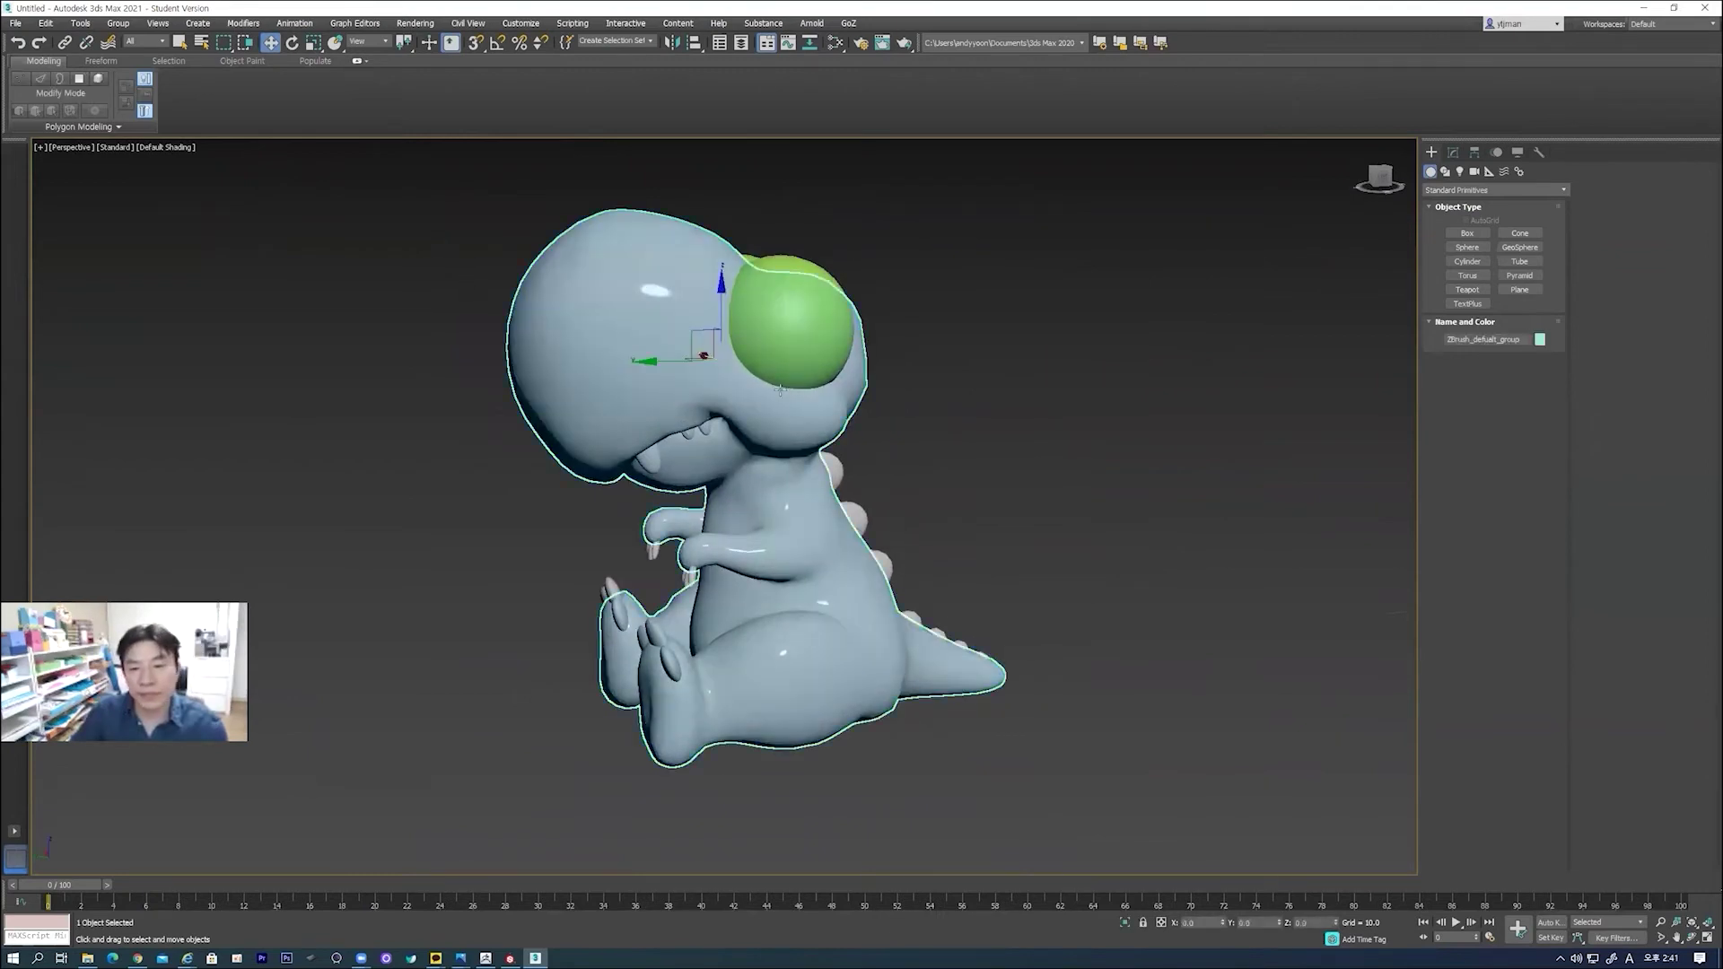
alt+middle_drag(998, 418, 1005, 416)
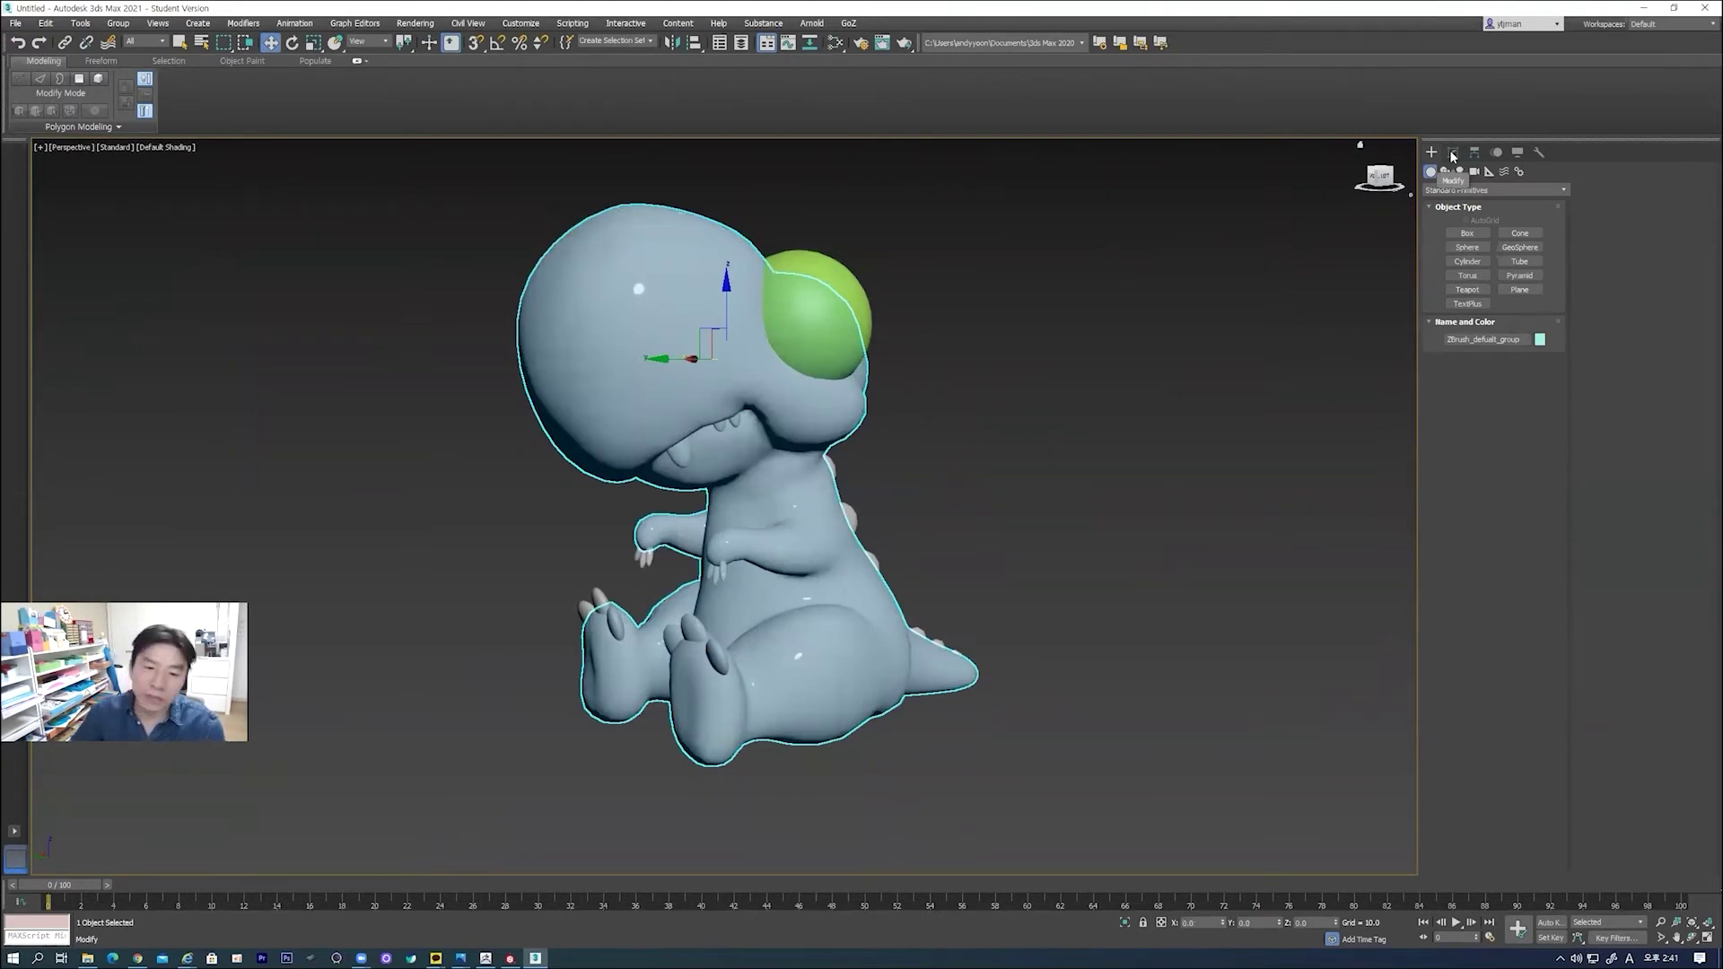
alt+middle_drag(725, 584, 983, 501)
scroll(981, 496, up, 5)
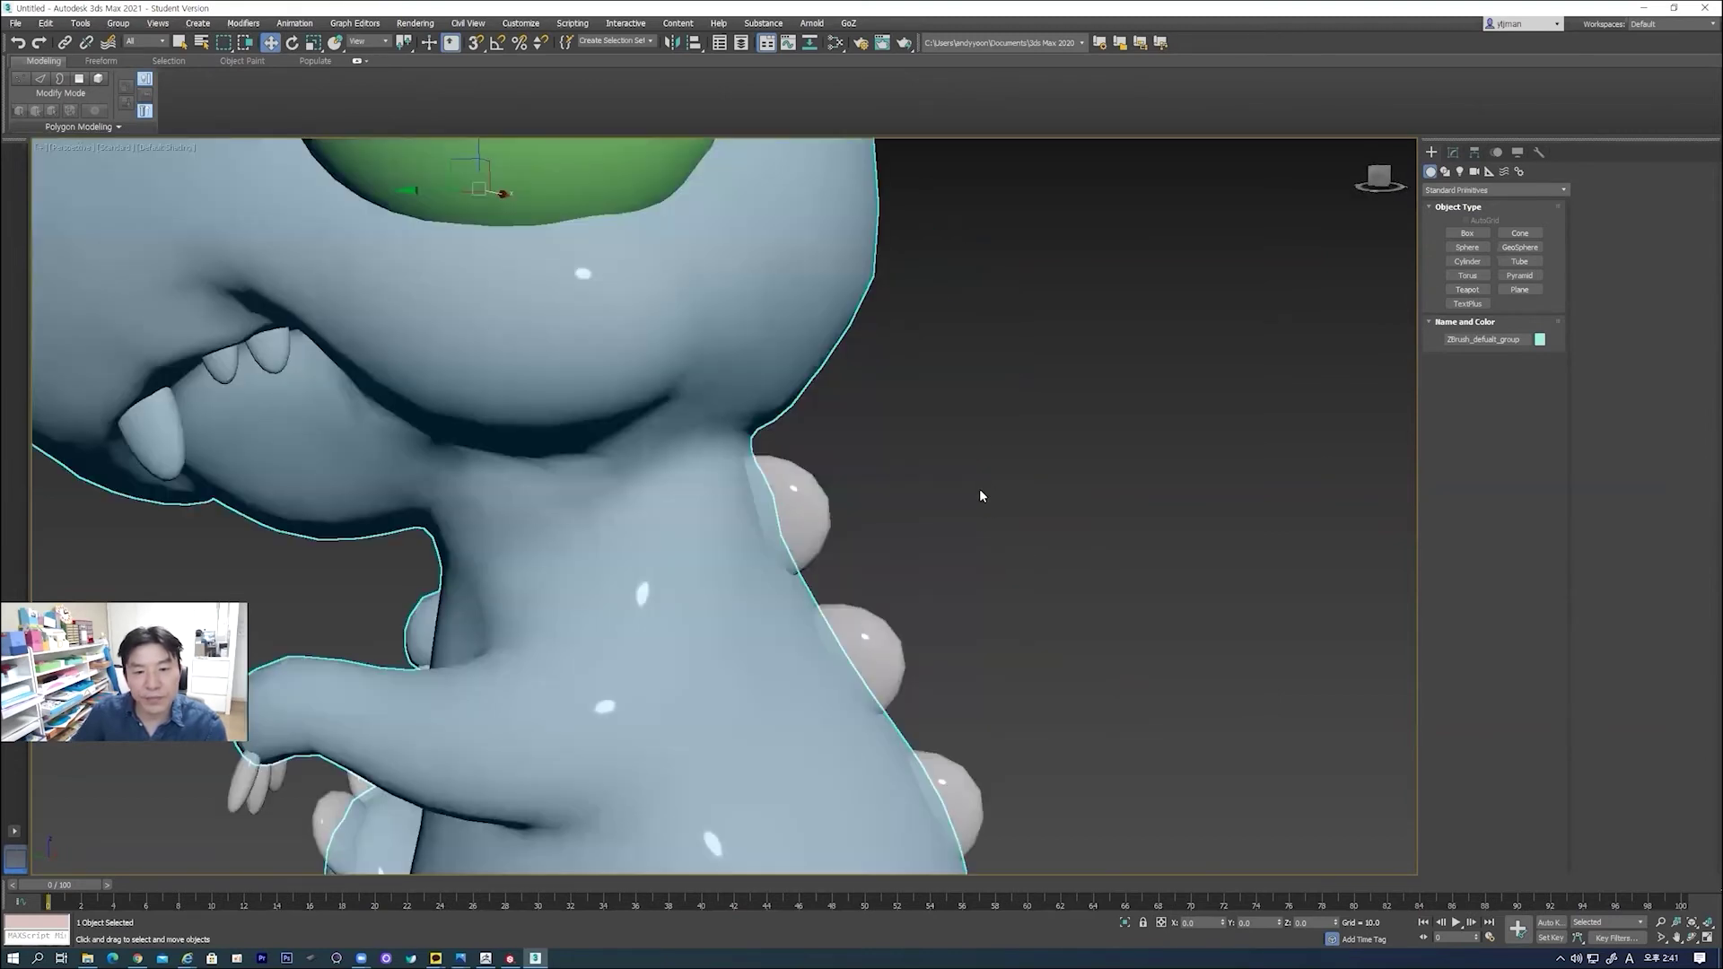
click(979, 489)
scroll(979, 489, down, 3)
click(796, 491)
scroll(795, 491, down, 2)
scroll(795, 491, down, 2)
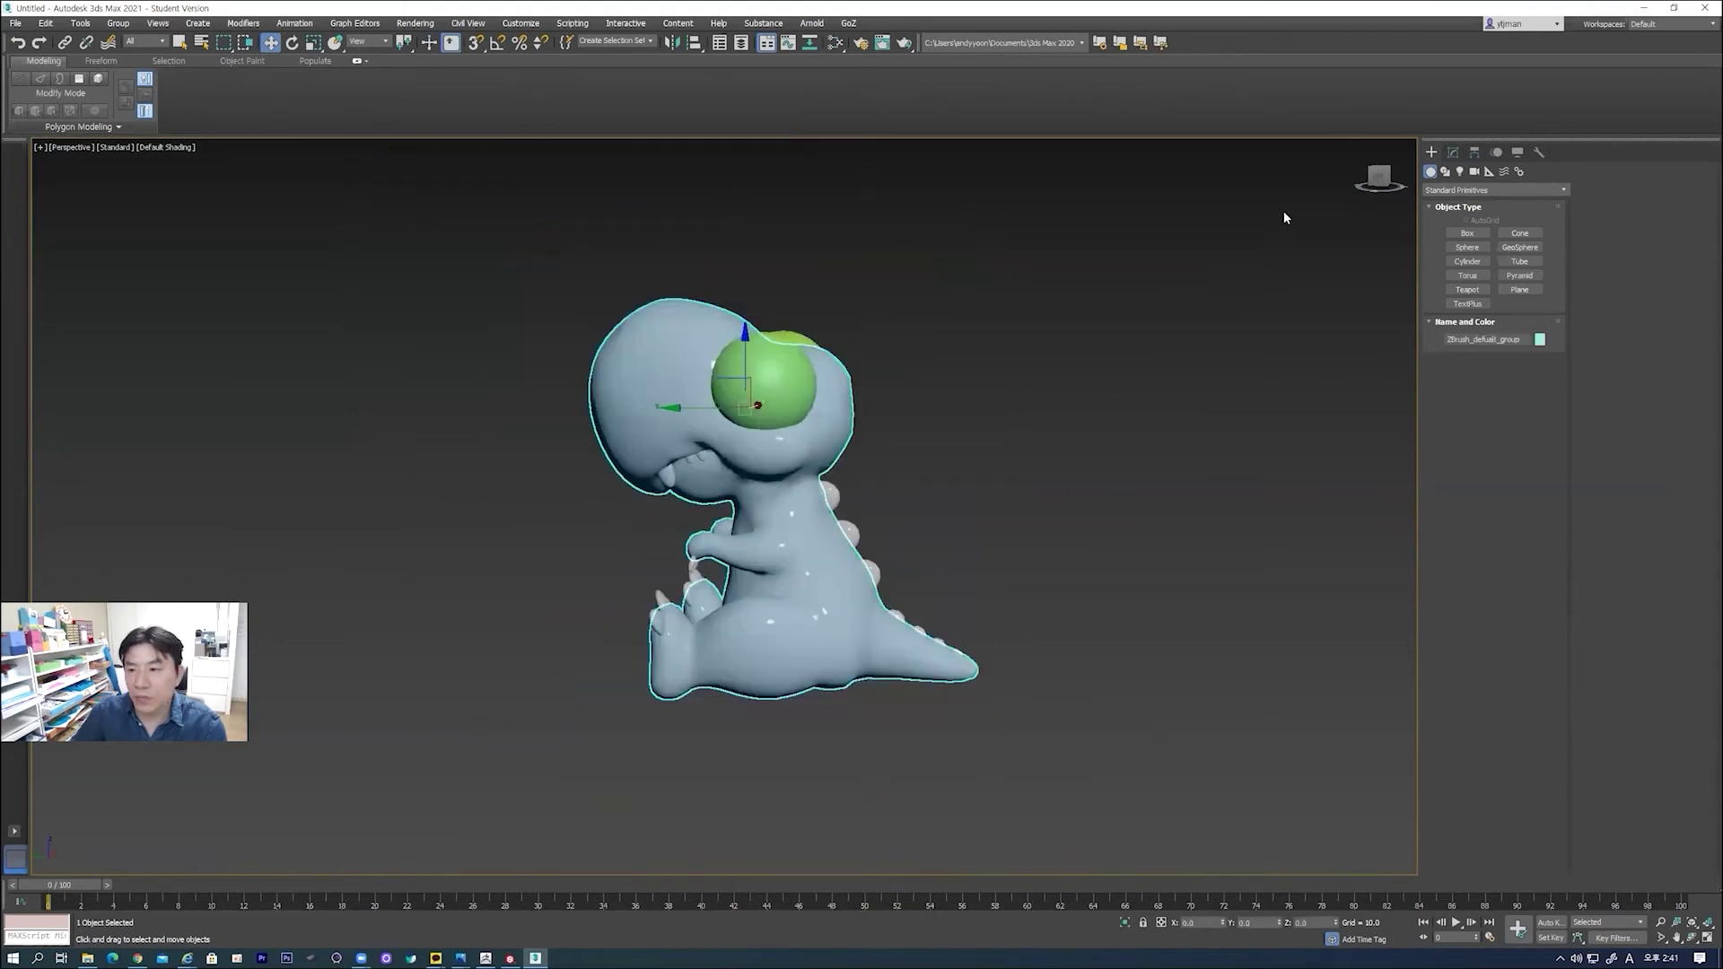
click(1453, 151)
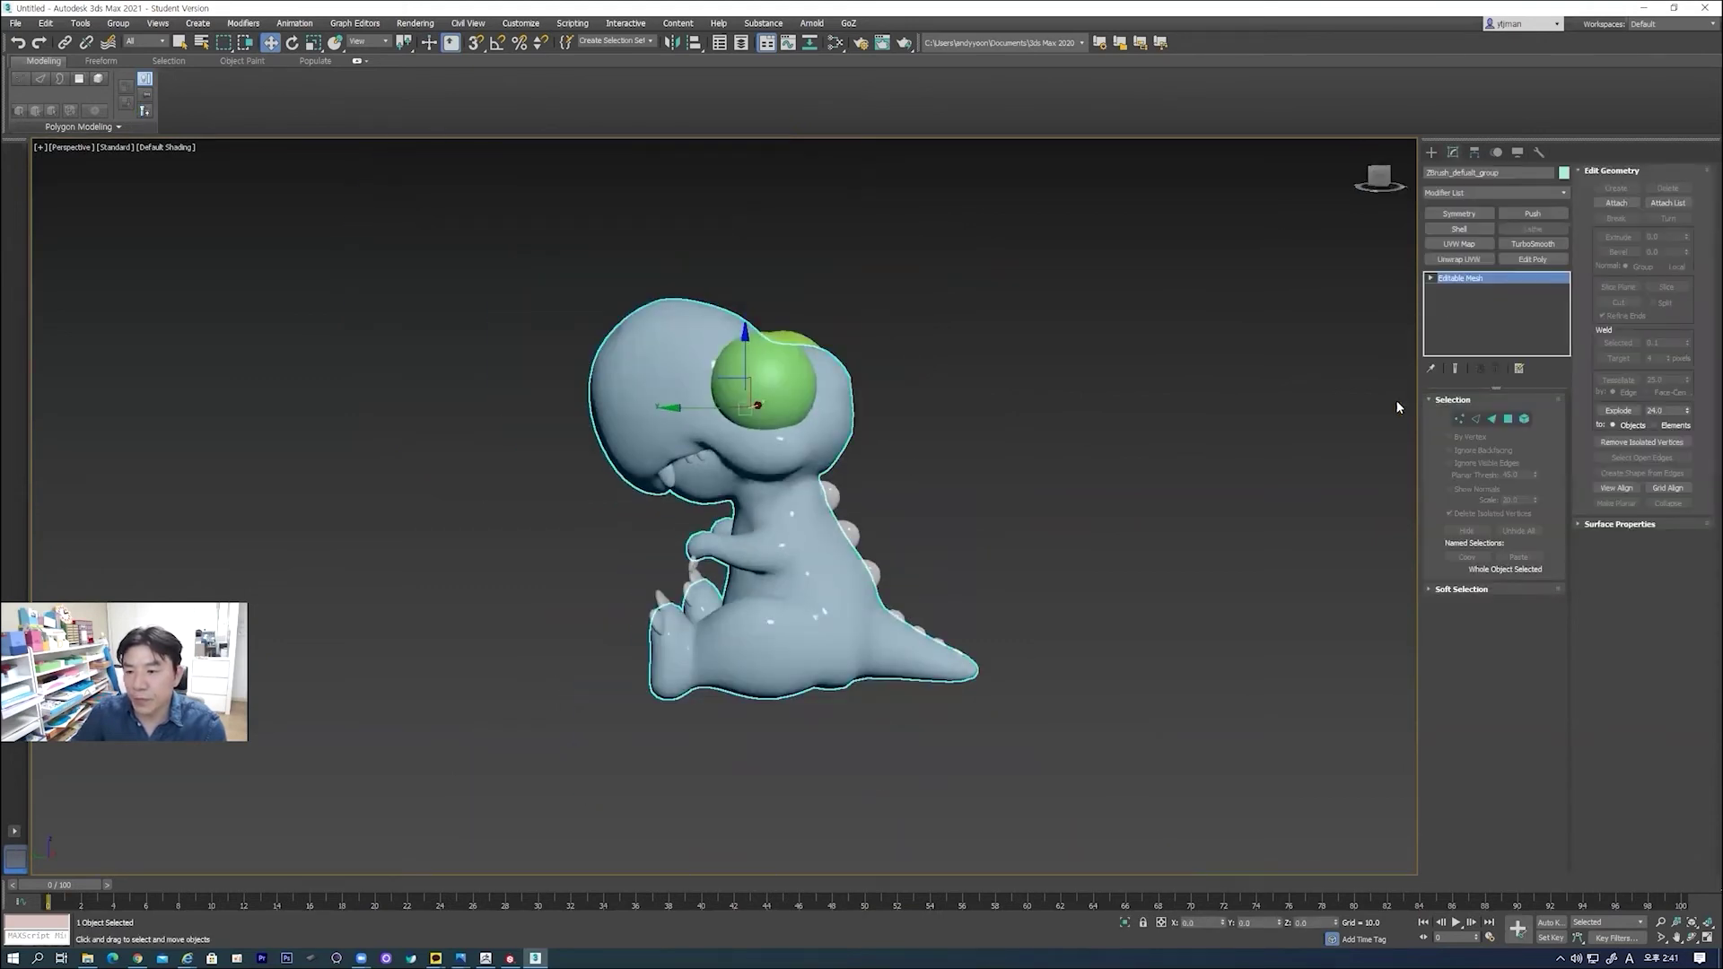
mouse_move(1066, 503)
alt+middle_down()
mouse_move(1038, 531)
mouse_move(1060, 530)
alt+middle_up()
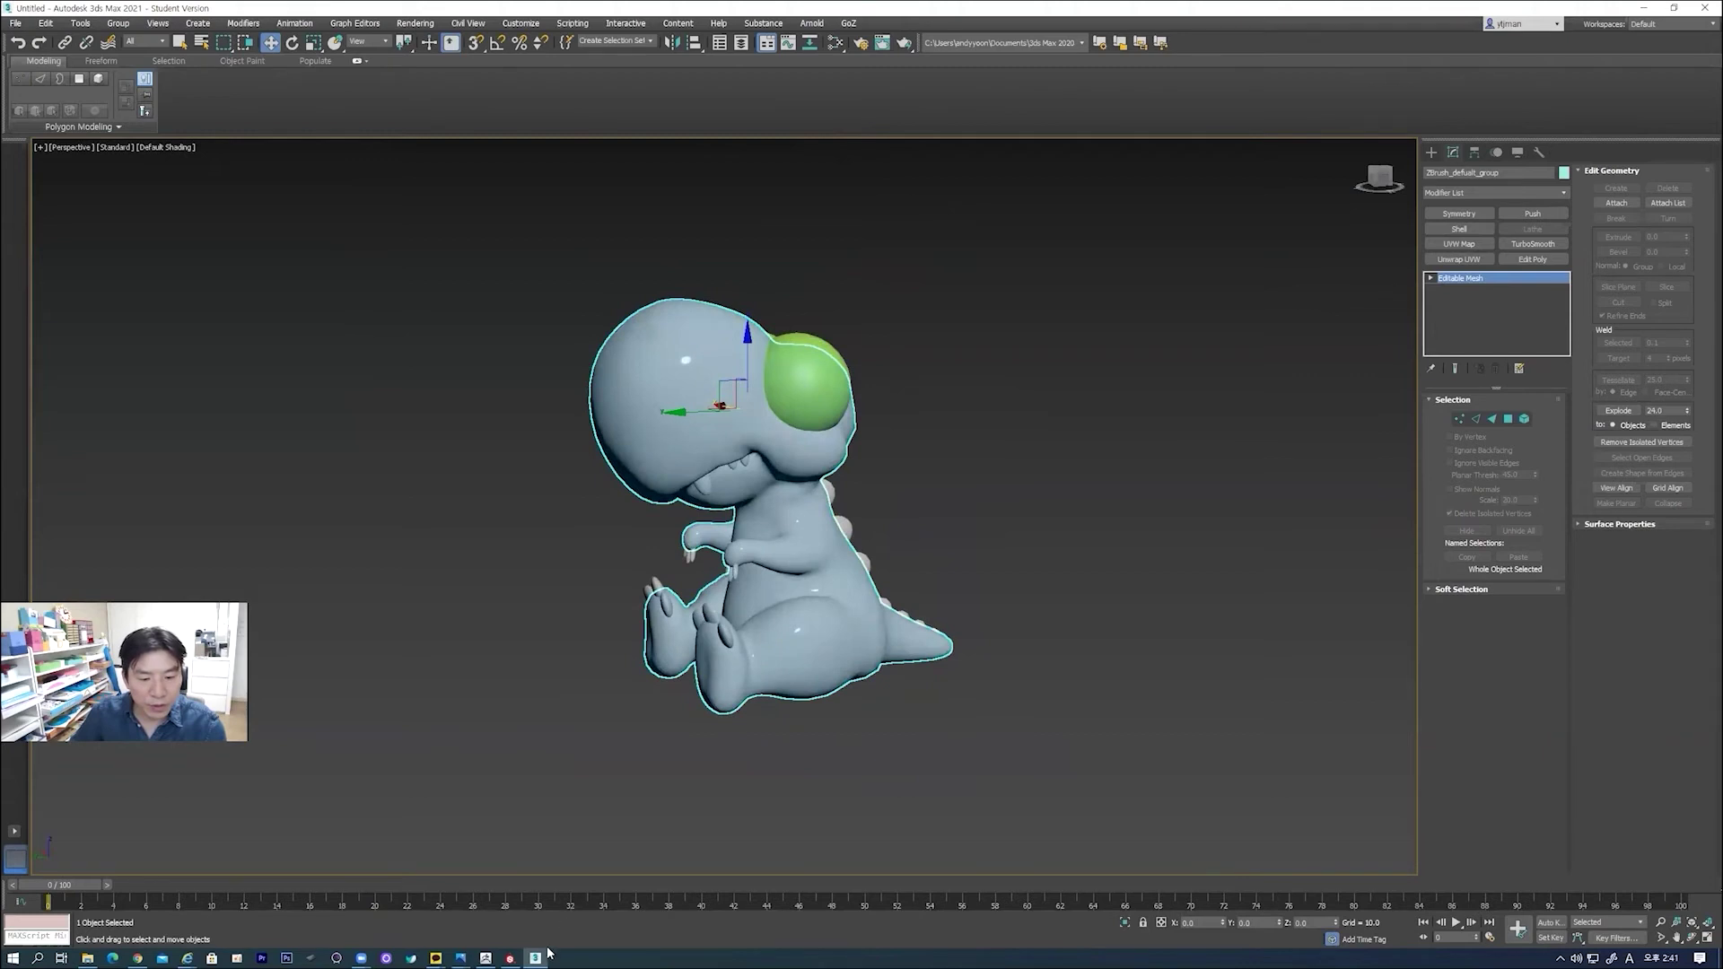
- Switch to ZBrush, select the merged teeth, claws and spikes subtool and unwrap it in UV Master with Symmetry enabled
mouse_move(485, 956)
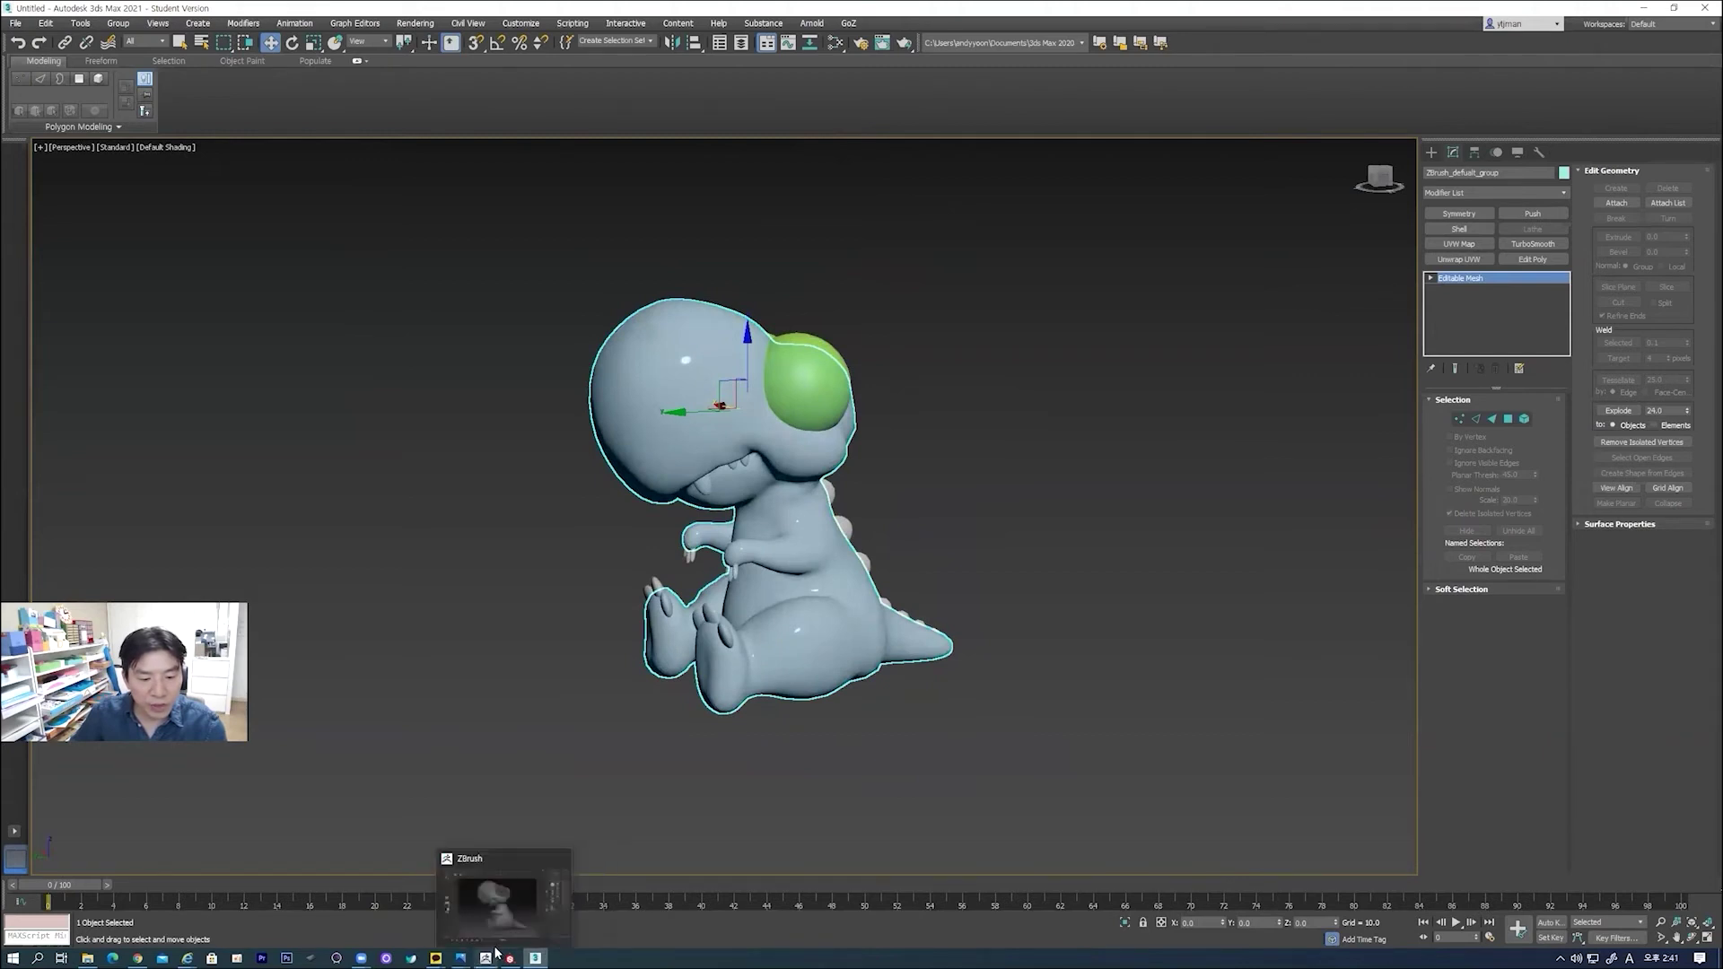
click(482, 920)
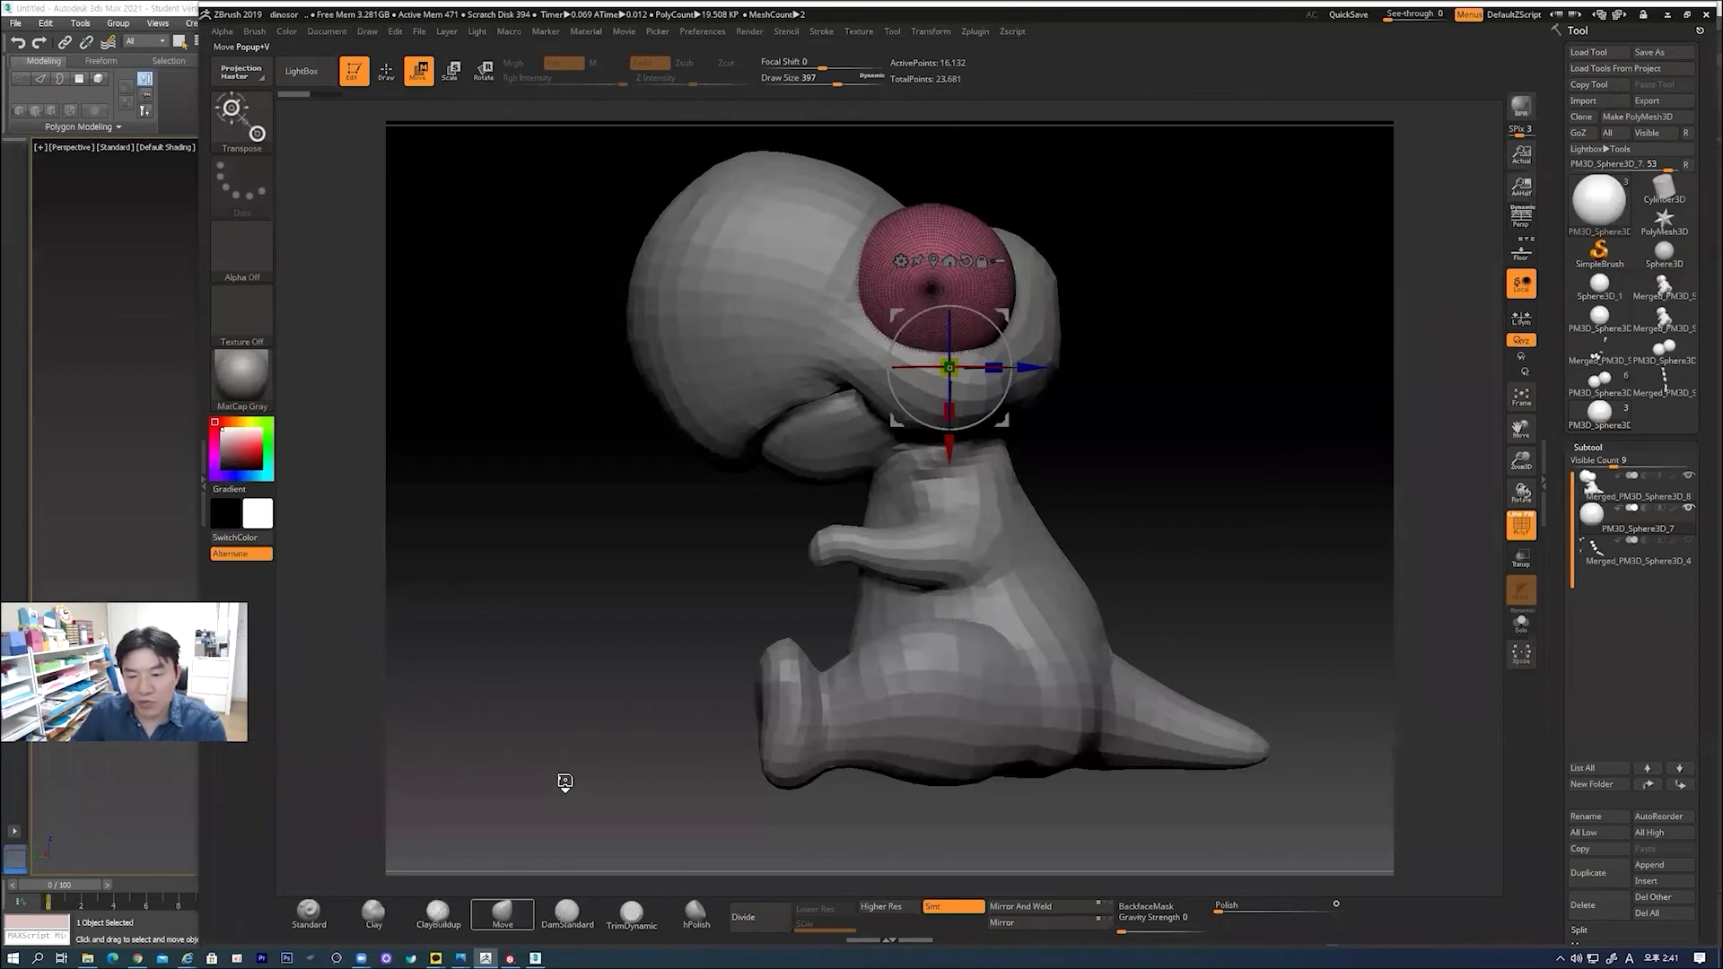
click(1599, 553)
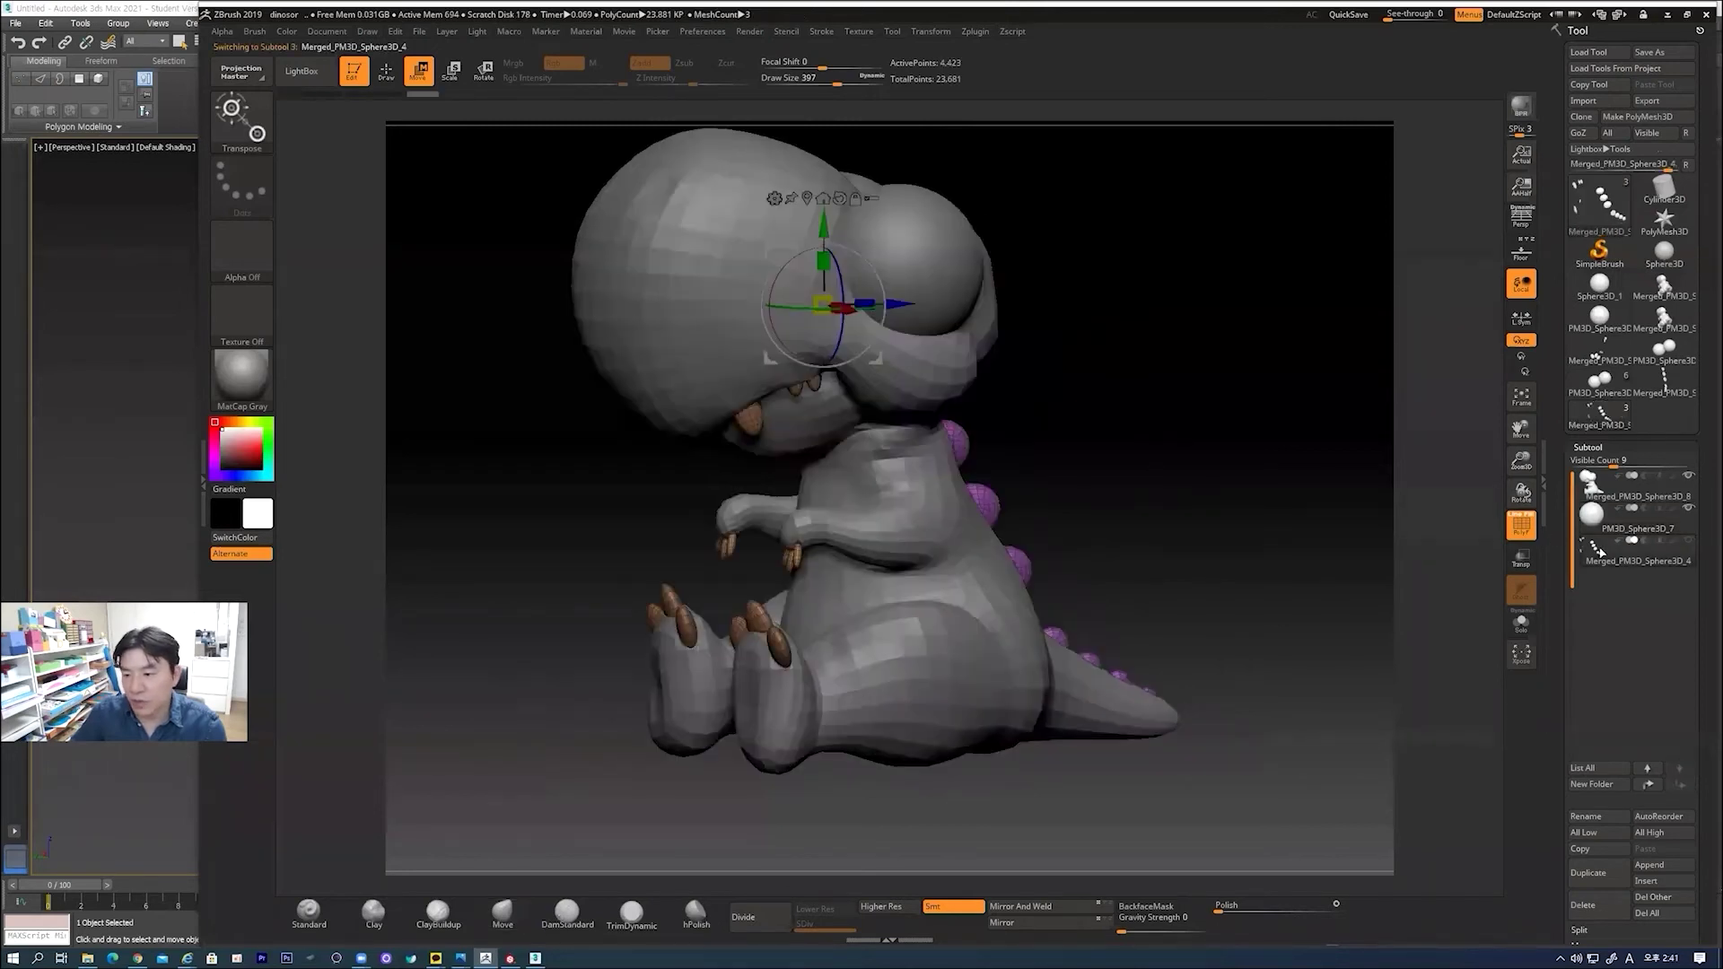
key(ctrl+z)
mouse_move(1601, 554)
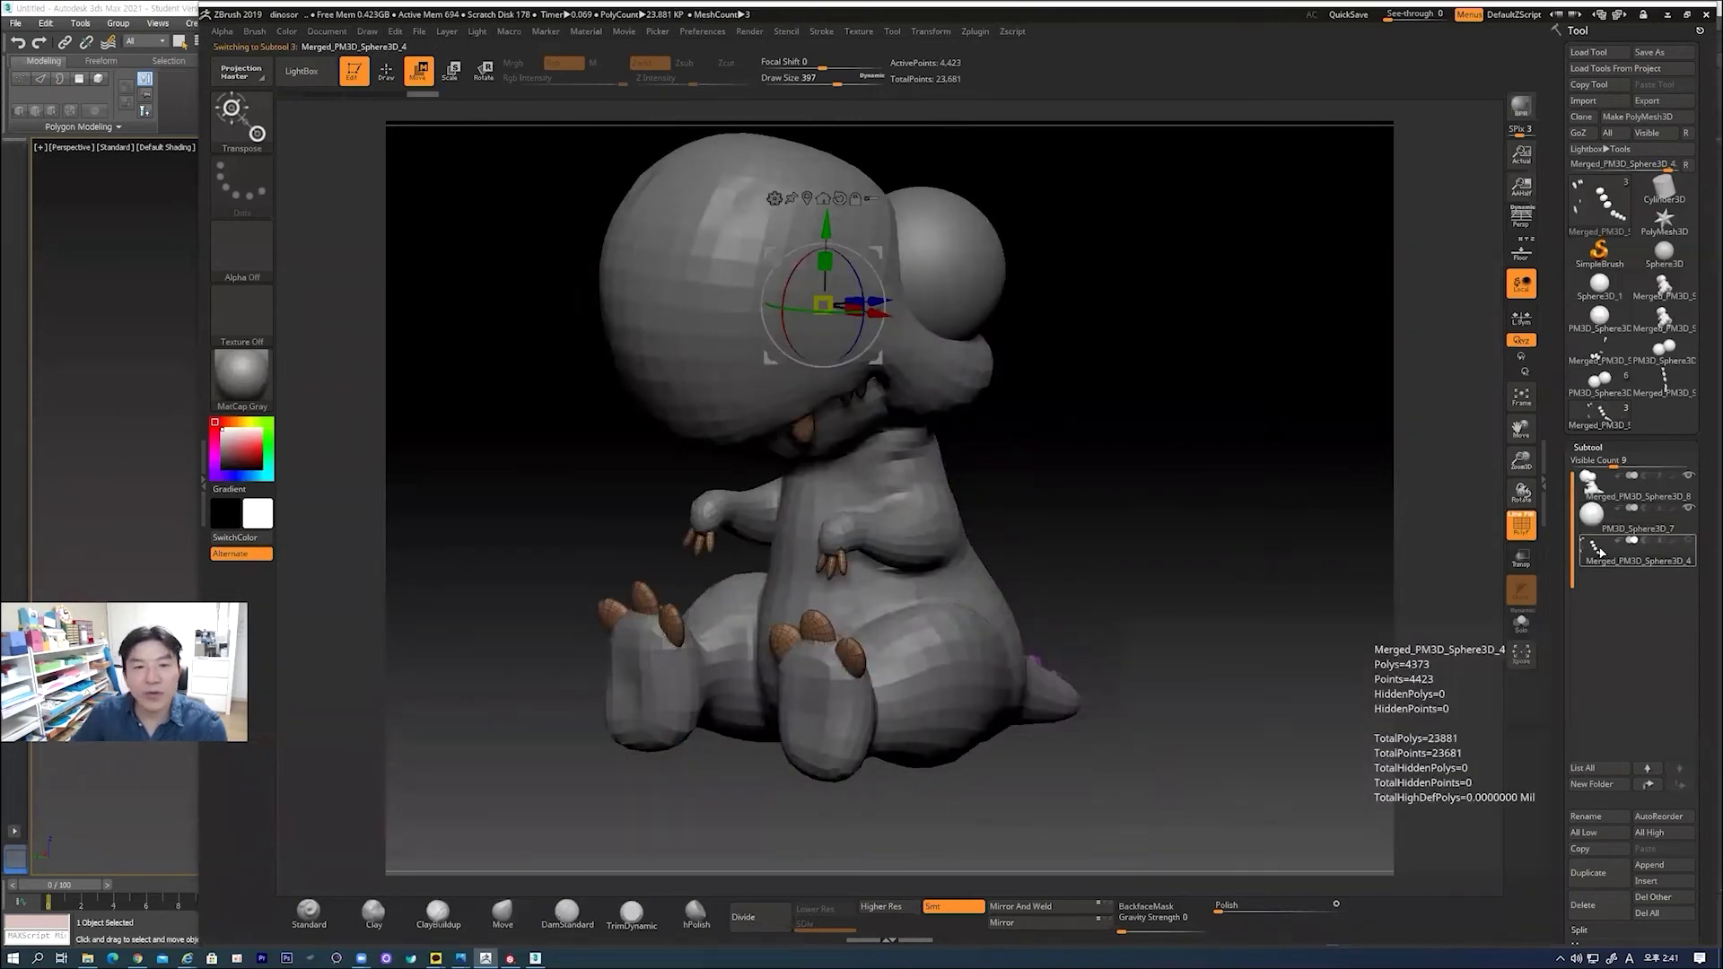
click(975, 31)
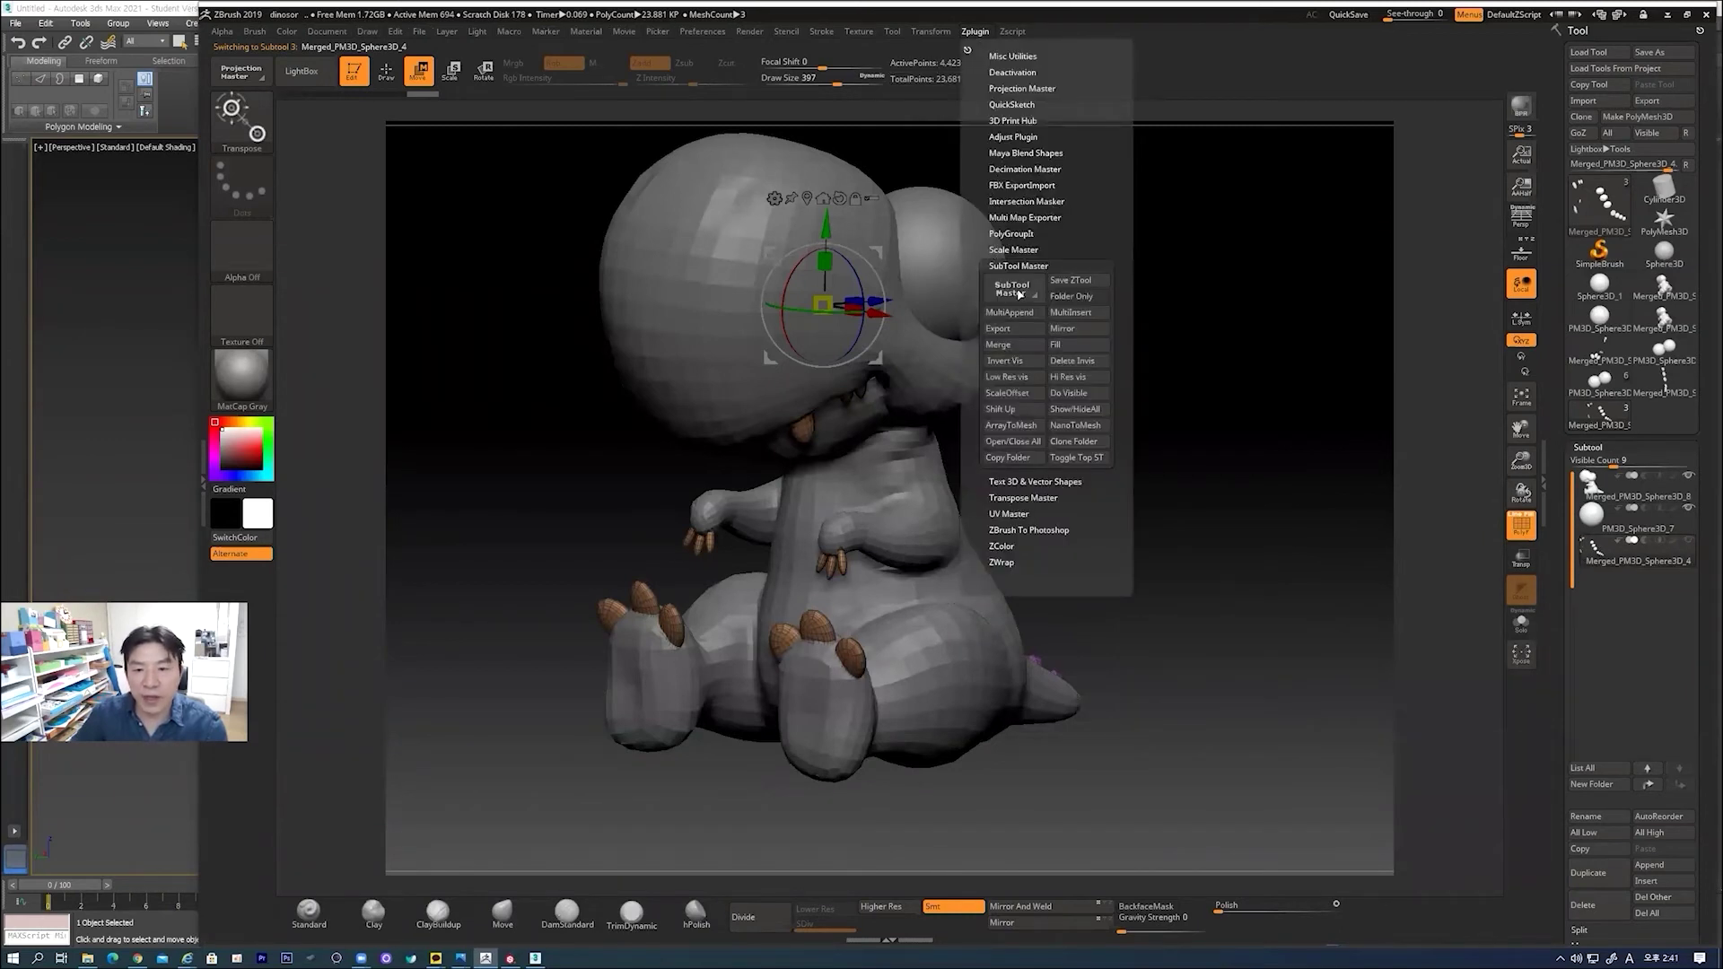
click(1007, 513)
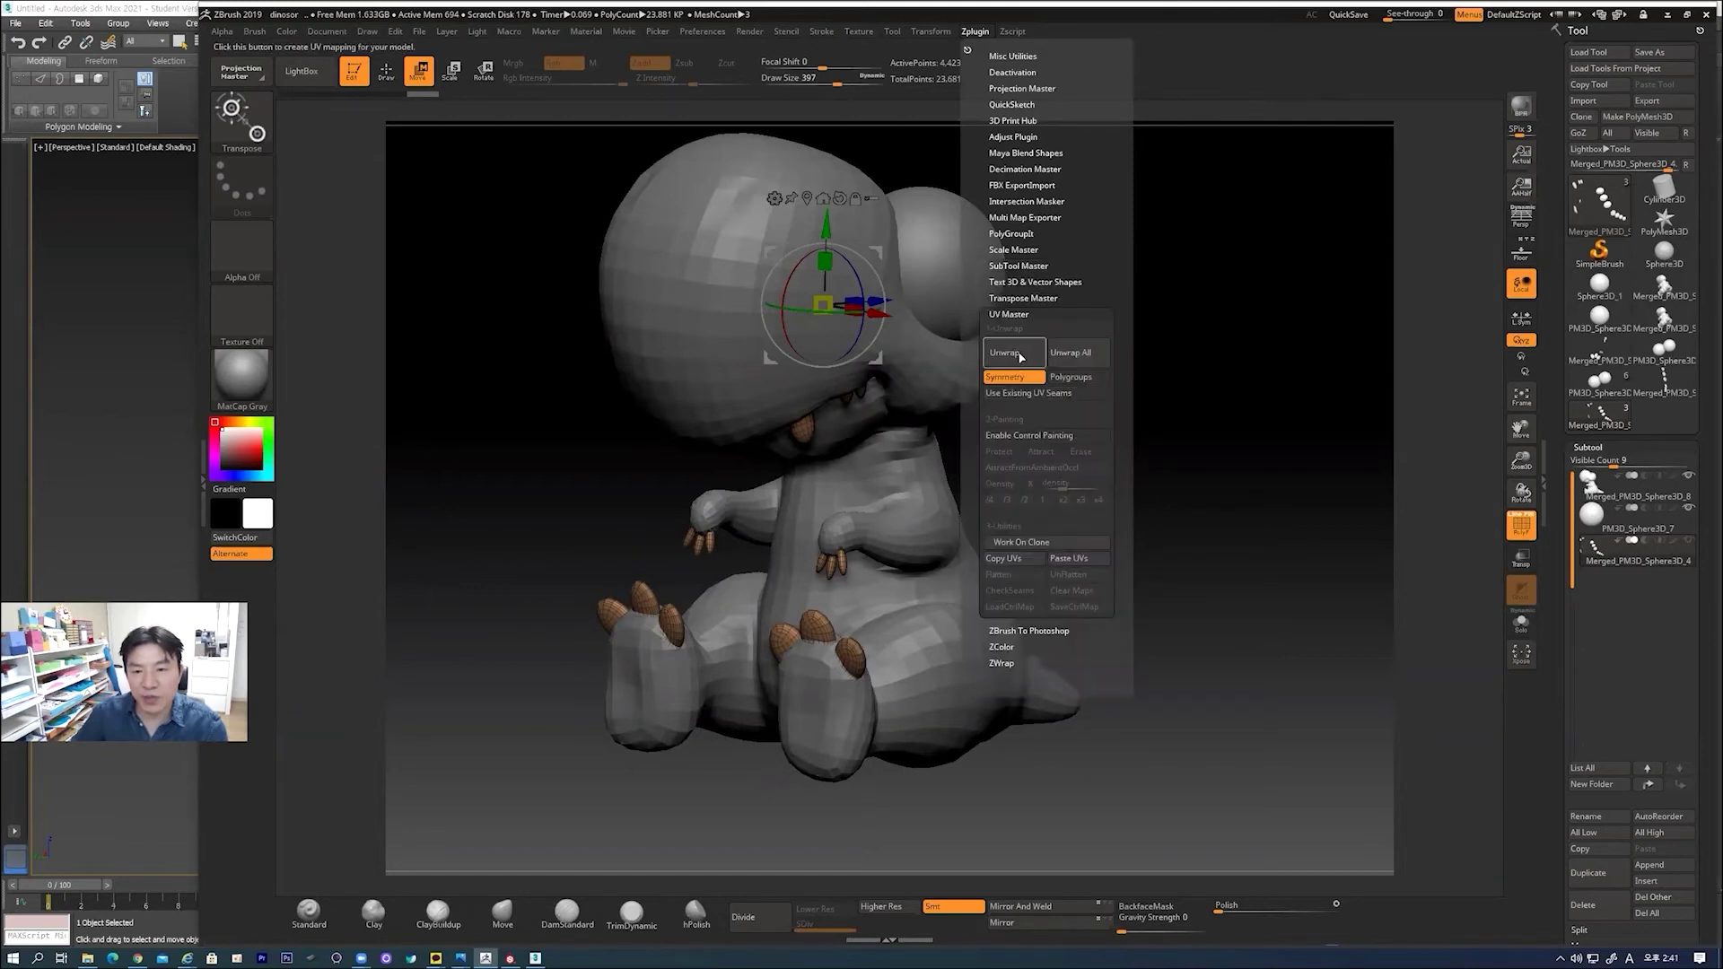
click(1017, 352)
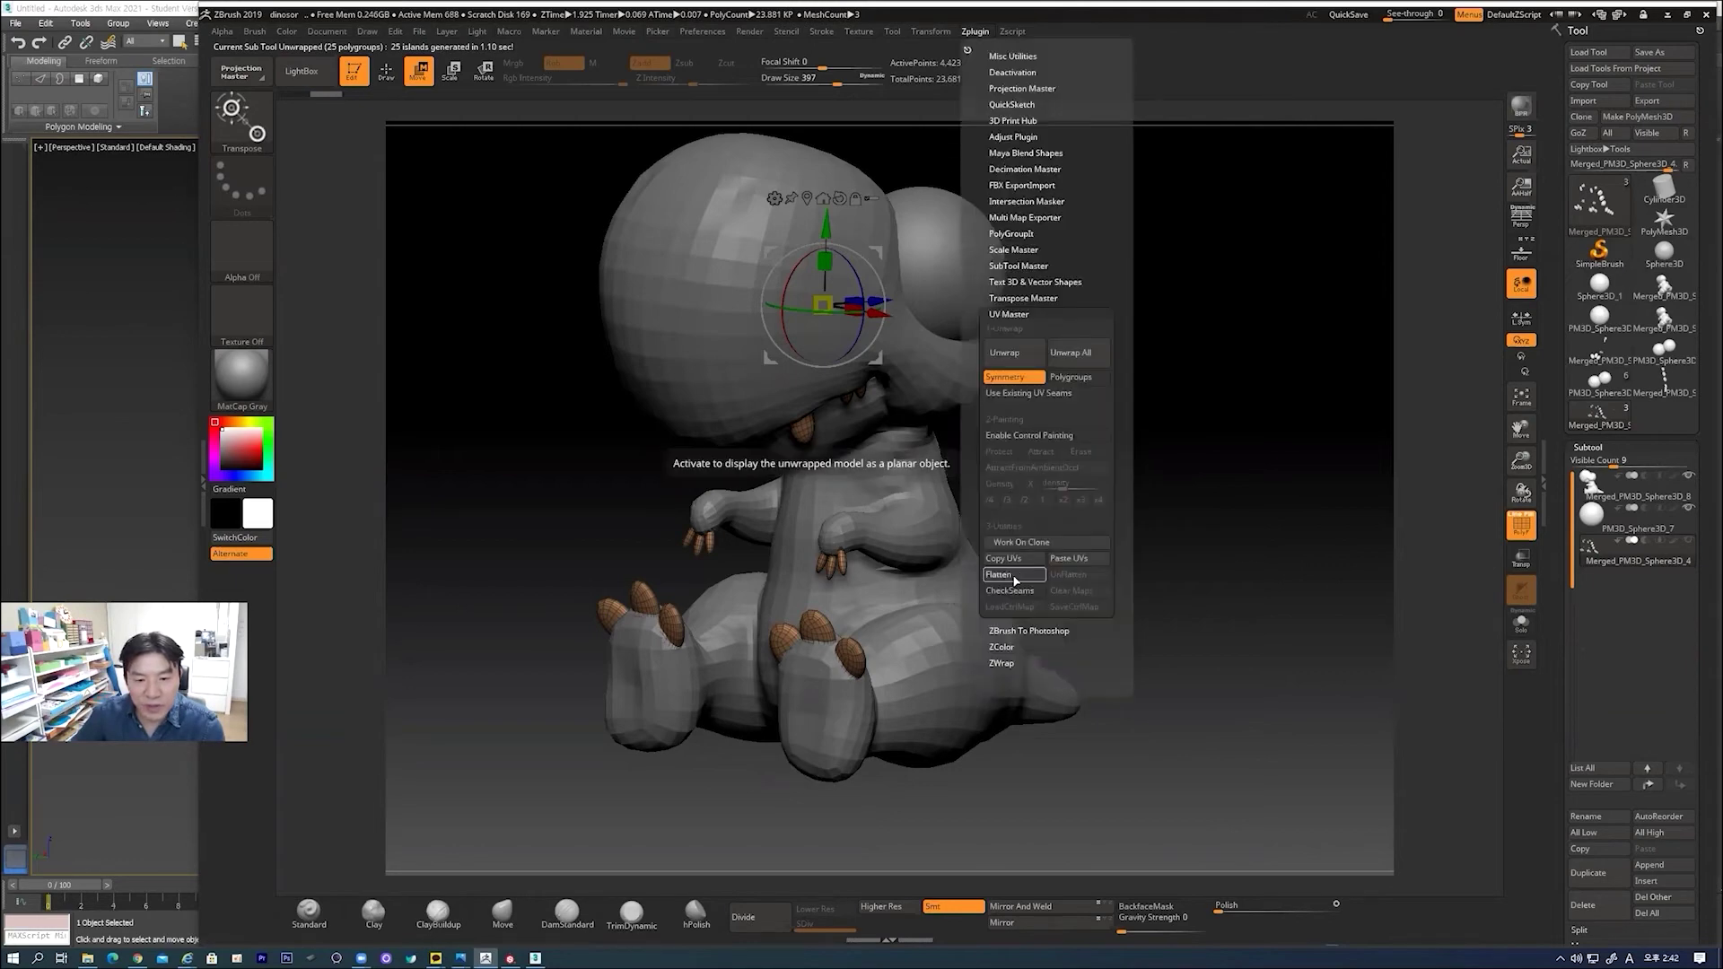
- Flatten the unwrapped teeth, claws and spikes subtool and examine its UV islands with Morph UV
click(1015, 577)
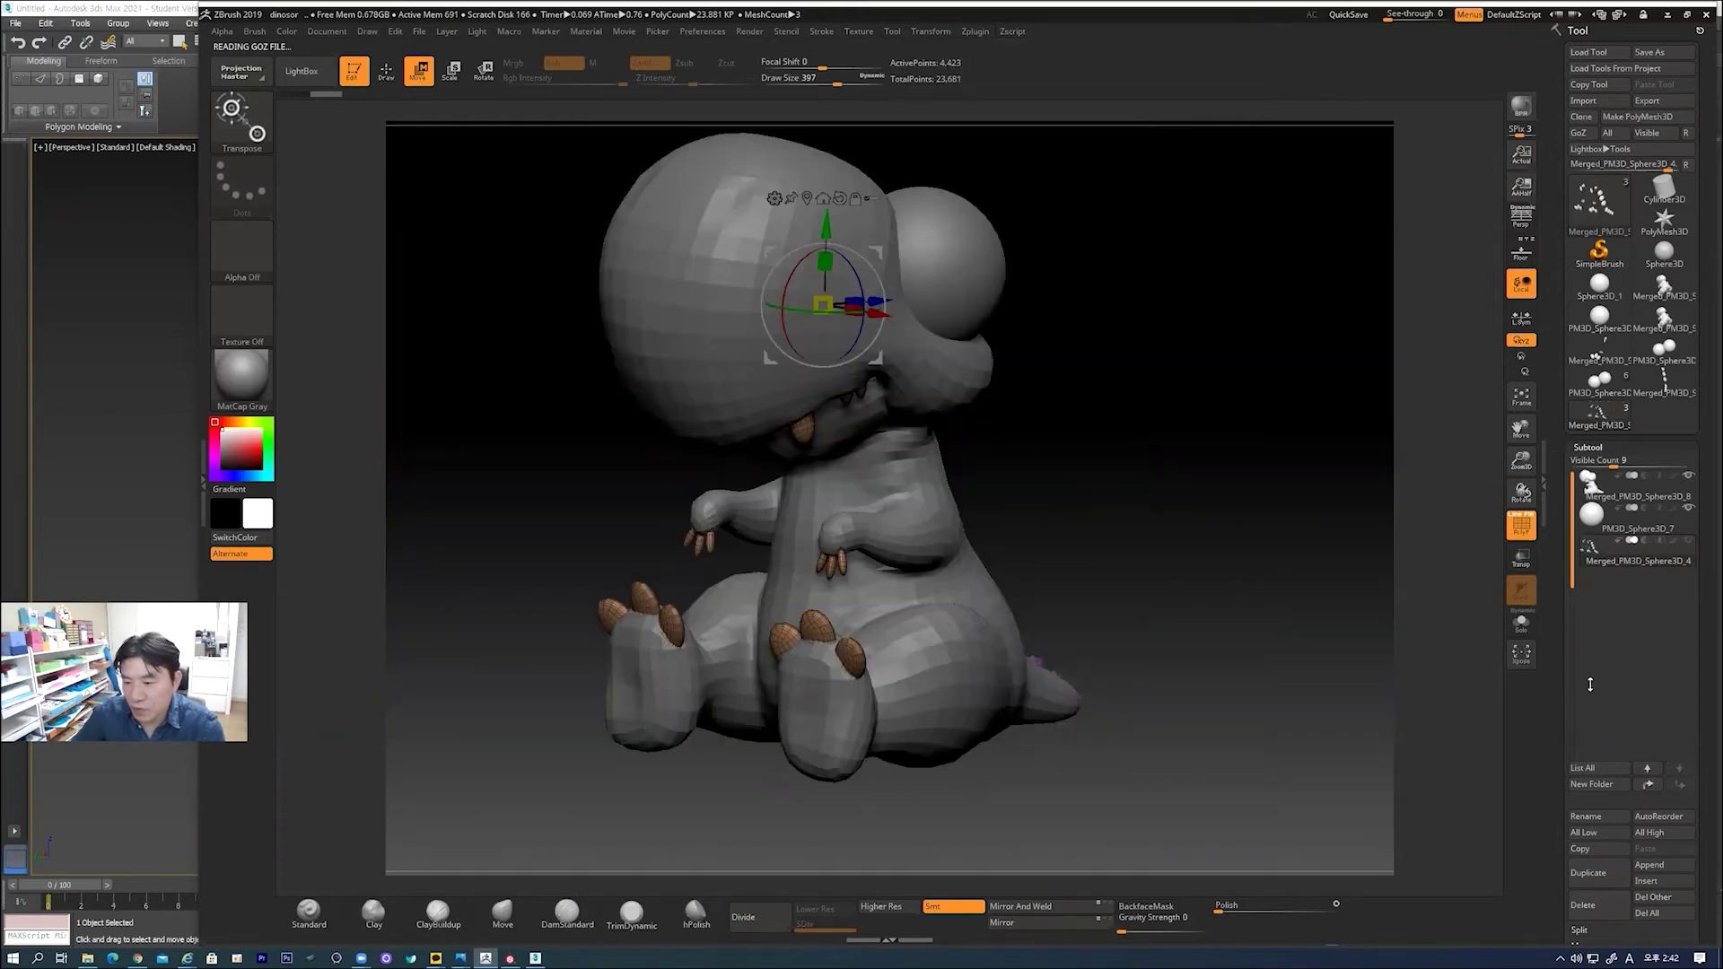
scroll(1615, 646, down, 8)
click(1588, 515)
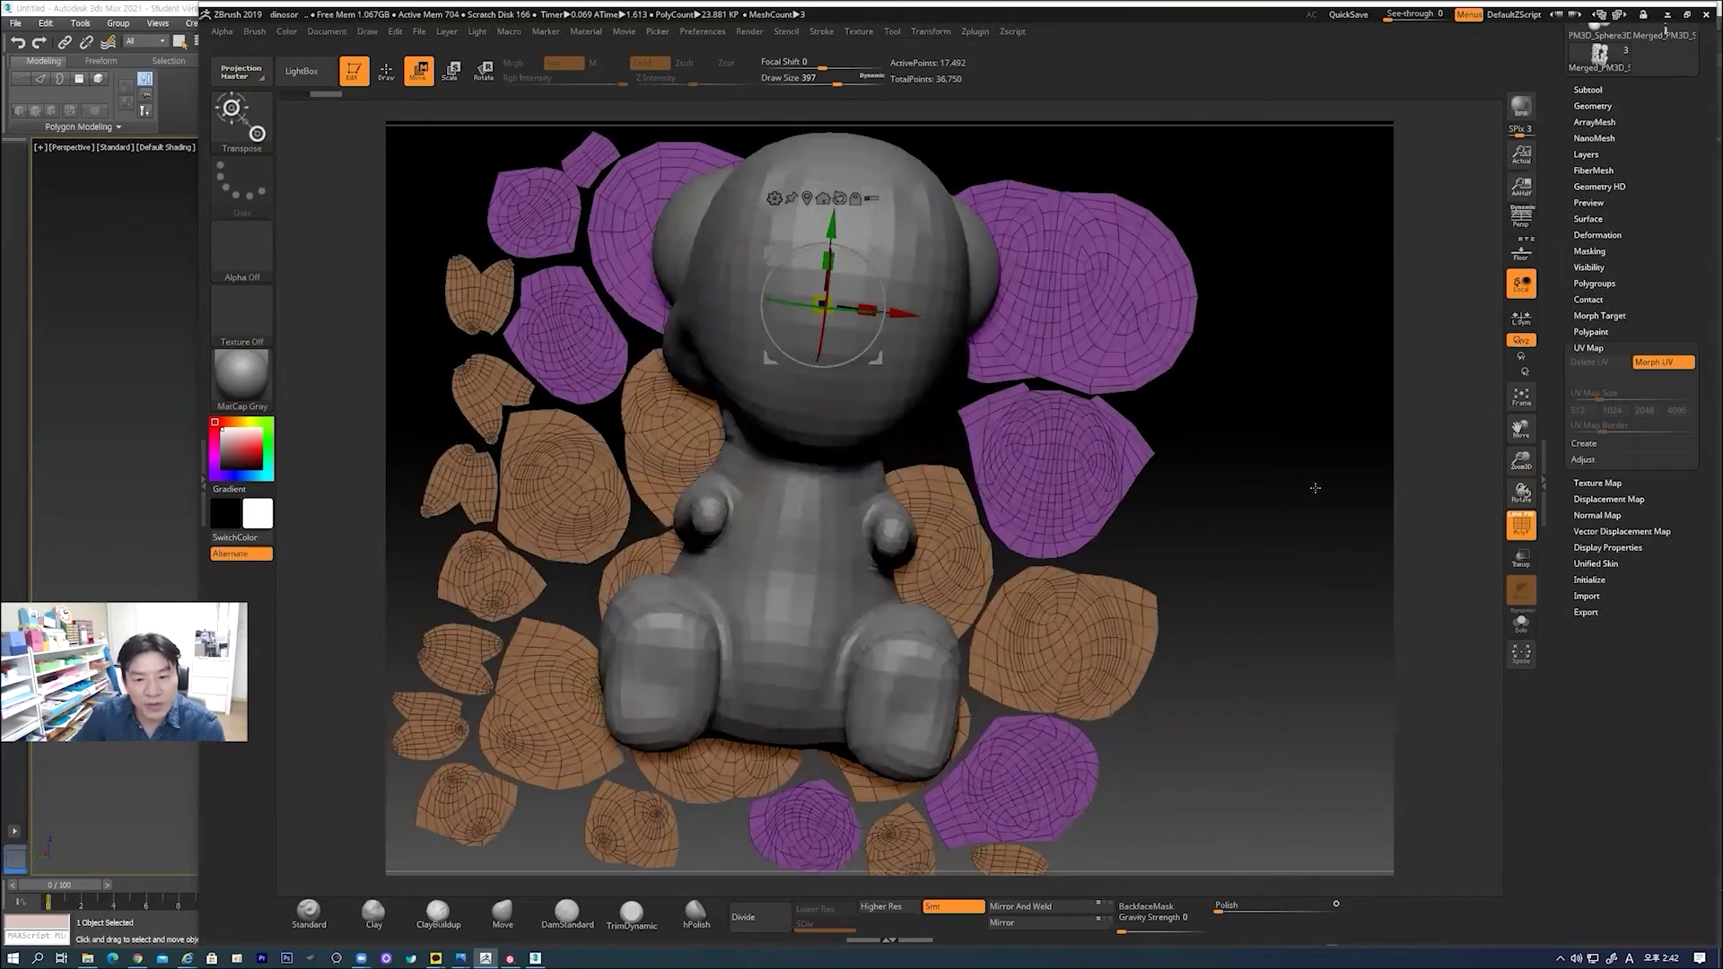
mouse_move(1186, 468)
mouse_down()
mouse_move(1150, 462)
mouse_move(1208, 470)
mouse_move(1163, 468)
mouse_up()
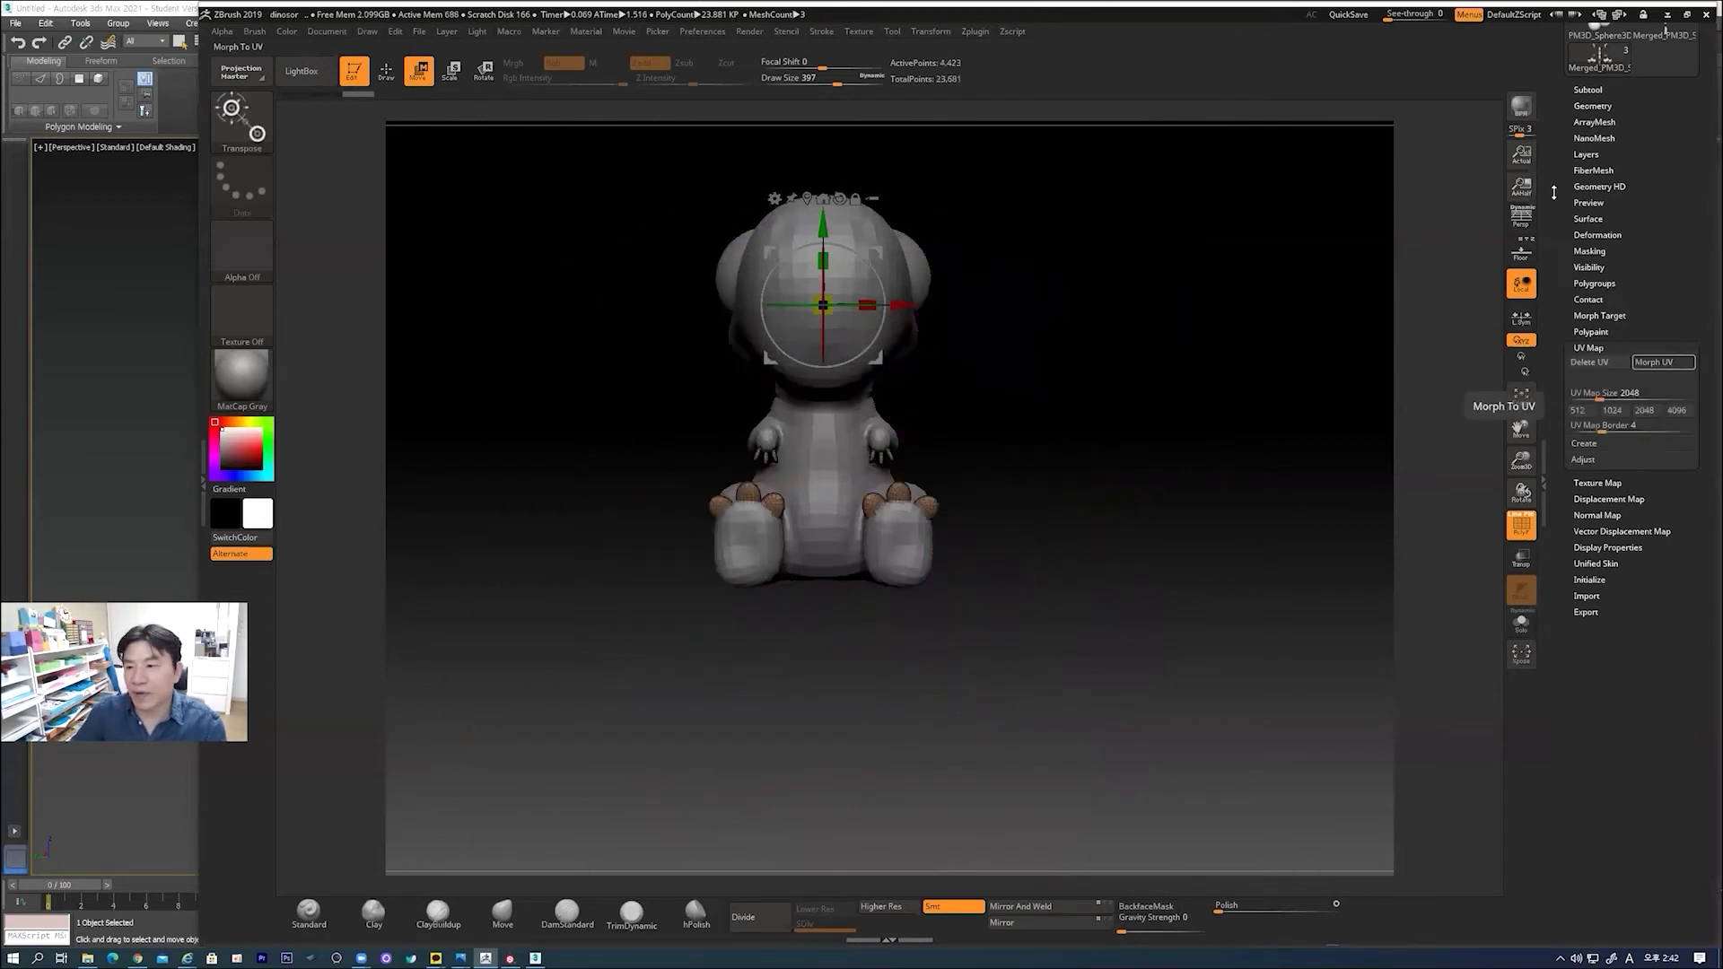
- Restore the teeth, claws and spikes subtool from its flattened UV view and export it as OBJ, overwriting dinosor_01
click(1662, 362)
drag(1606, 205, 1606, 535)
click(1656, 105)
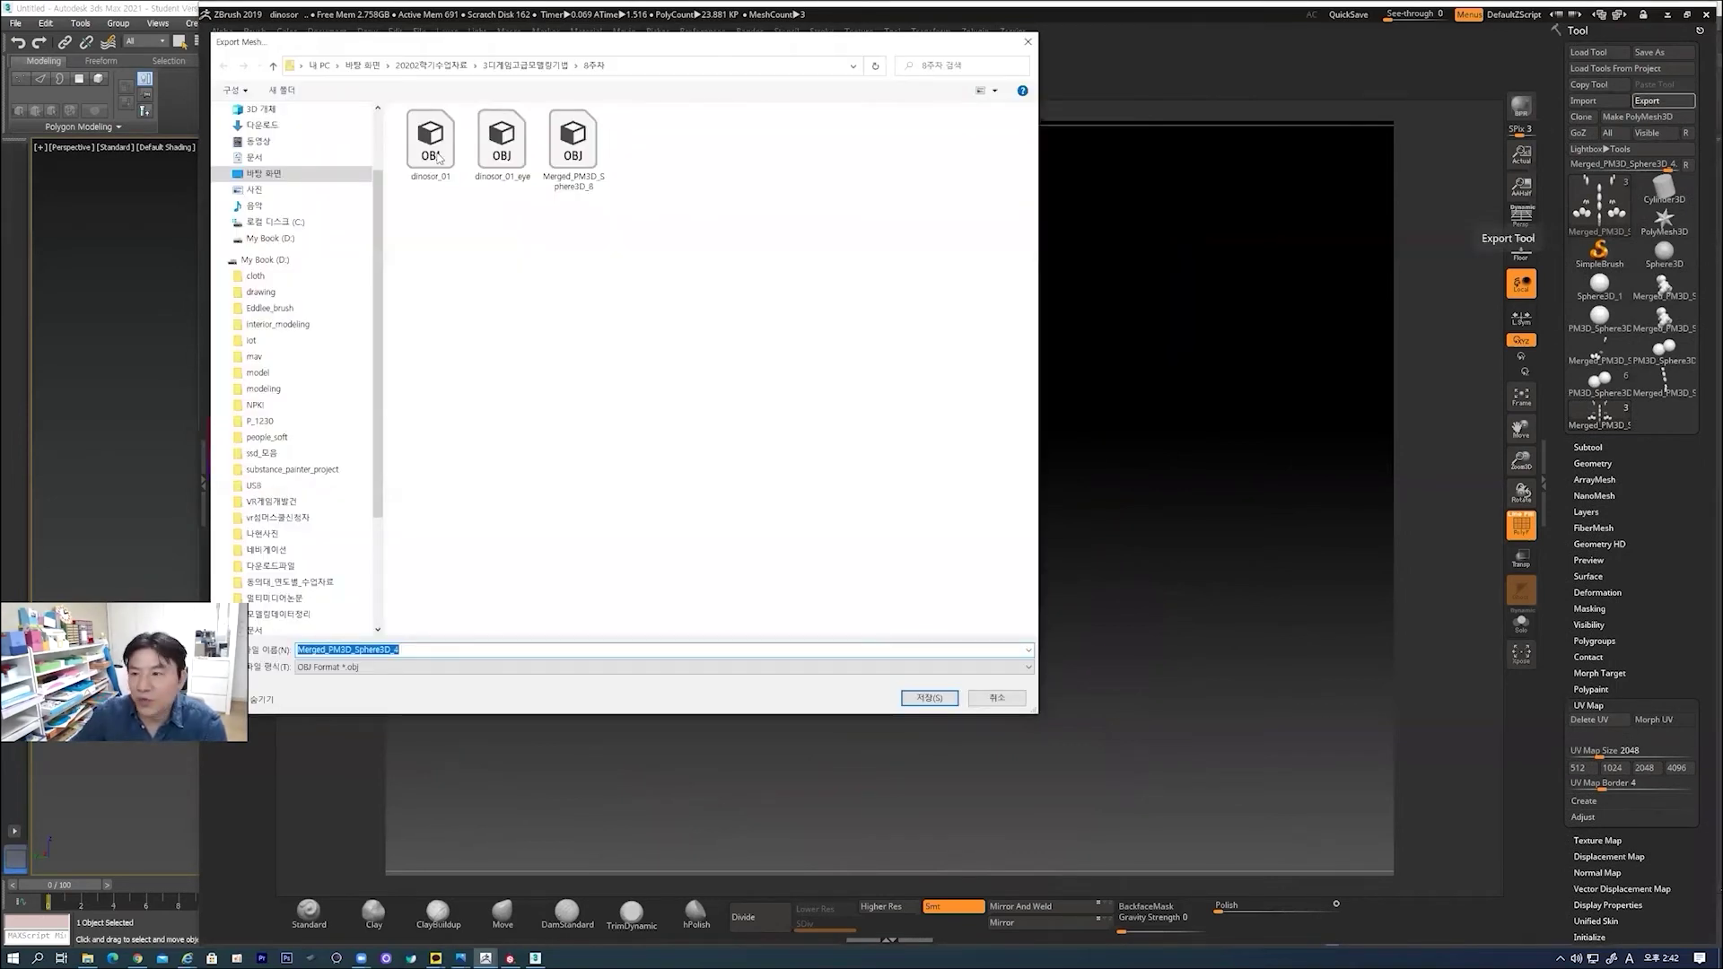
double_click(437, 153)
click(885, 482)
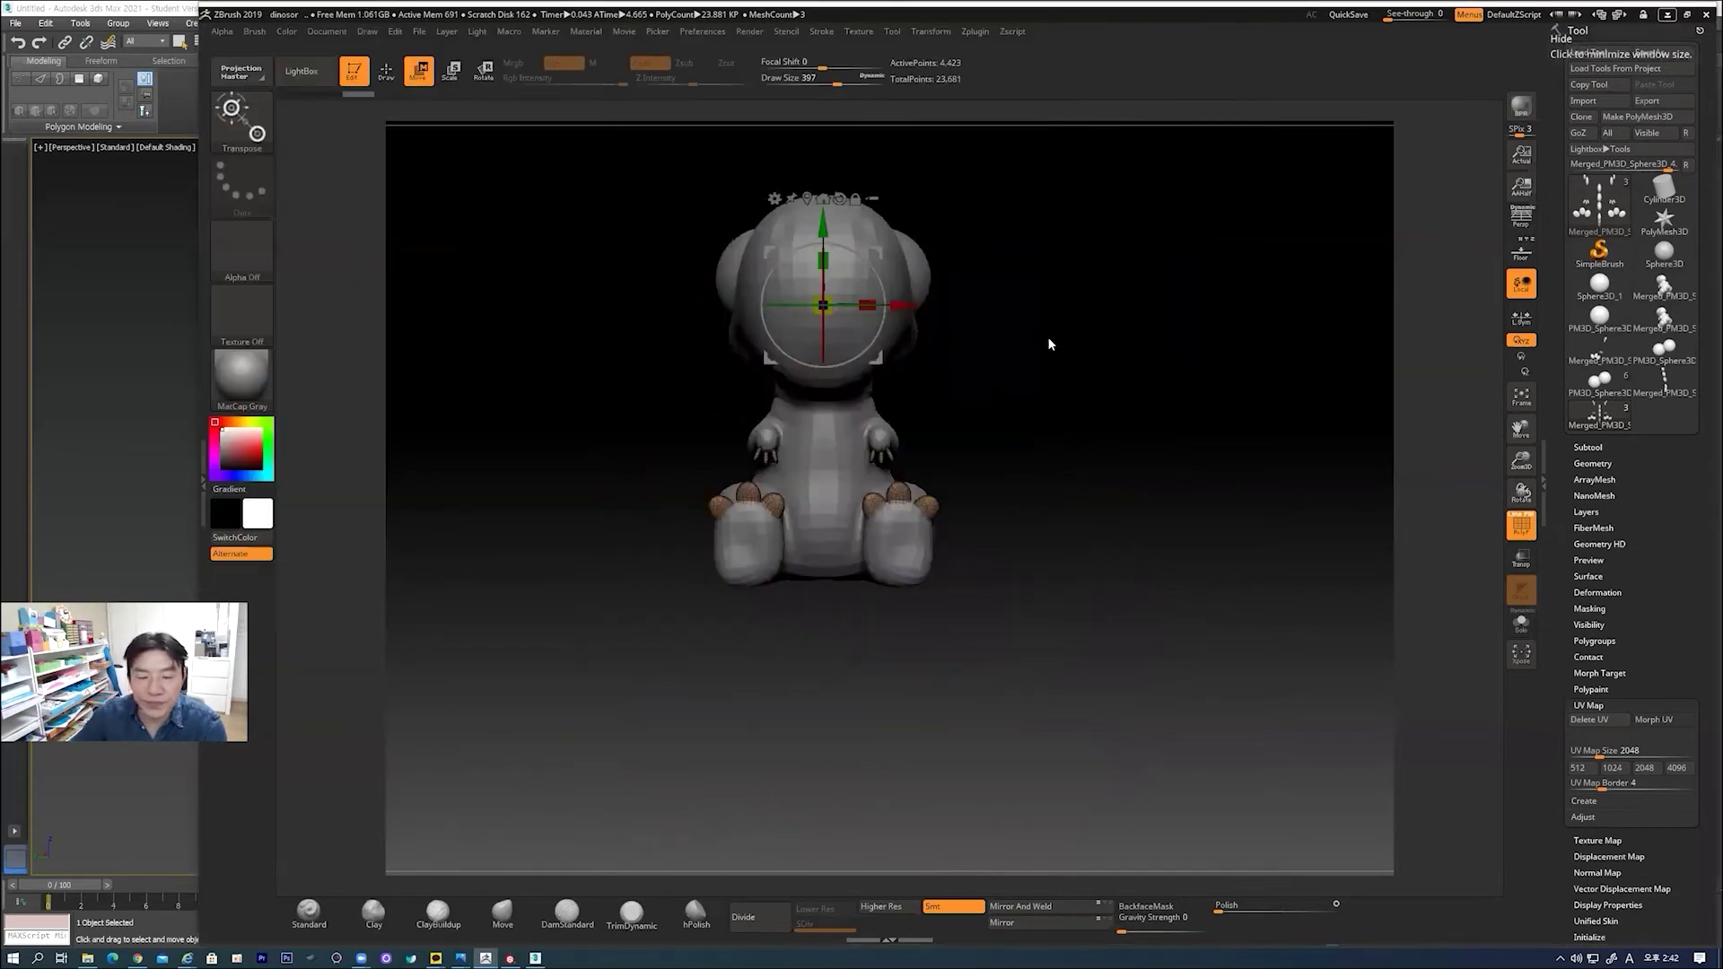
- Switch to 3ds Max and delete the dinosaur's old spikes, teeth and claws meshes
key(alt+Tab)
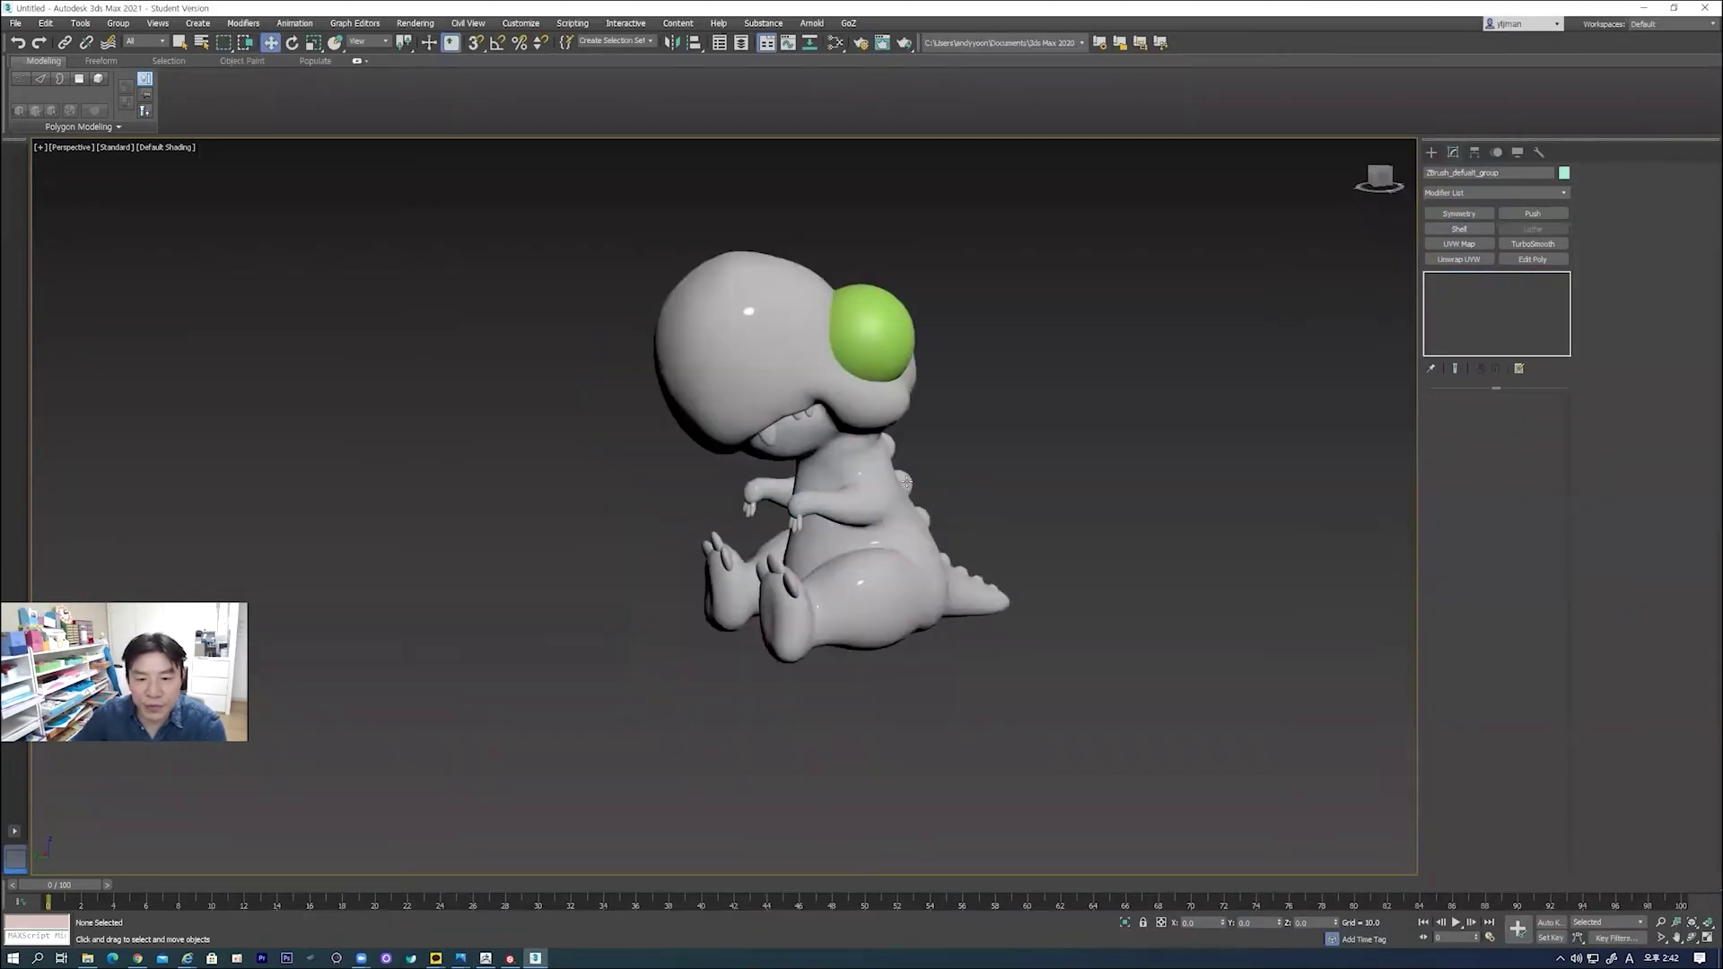
click(870, 463)
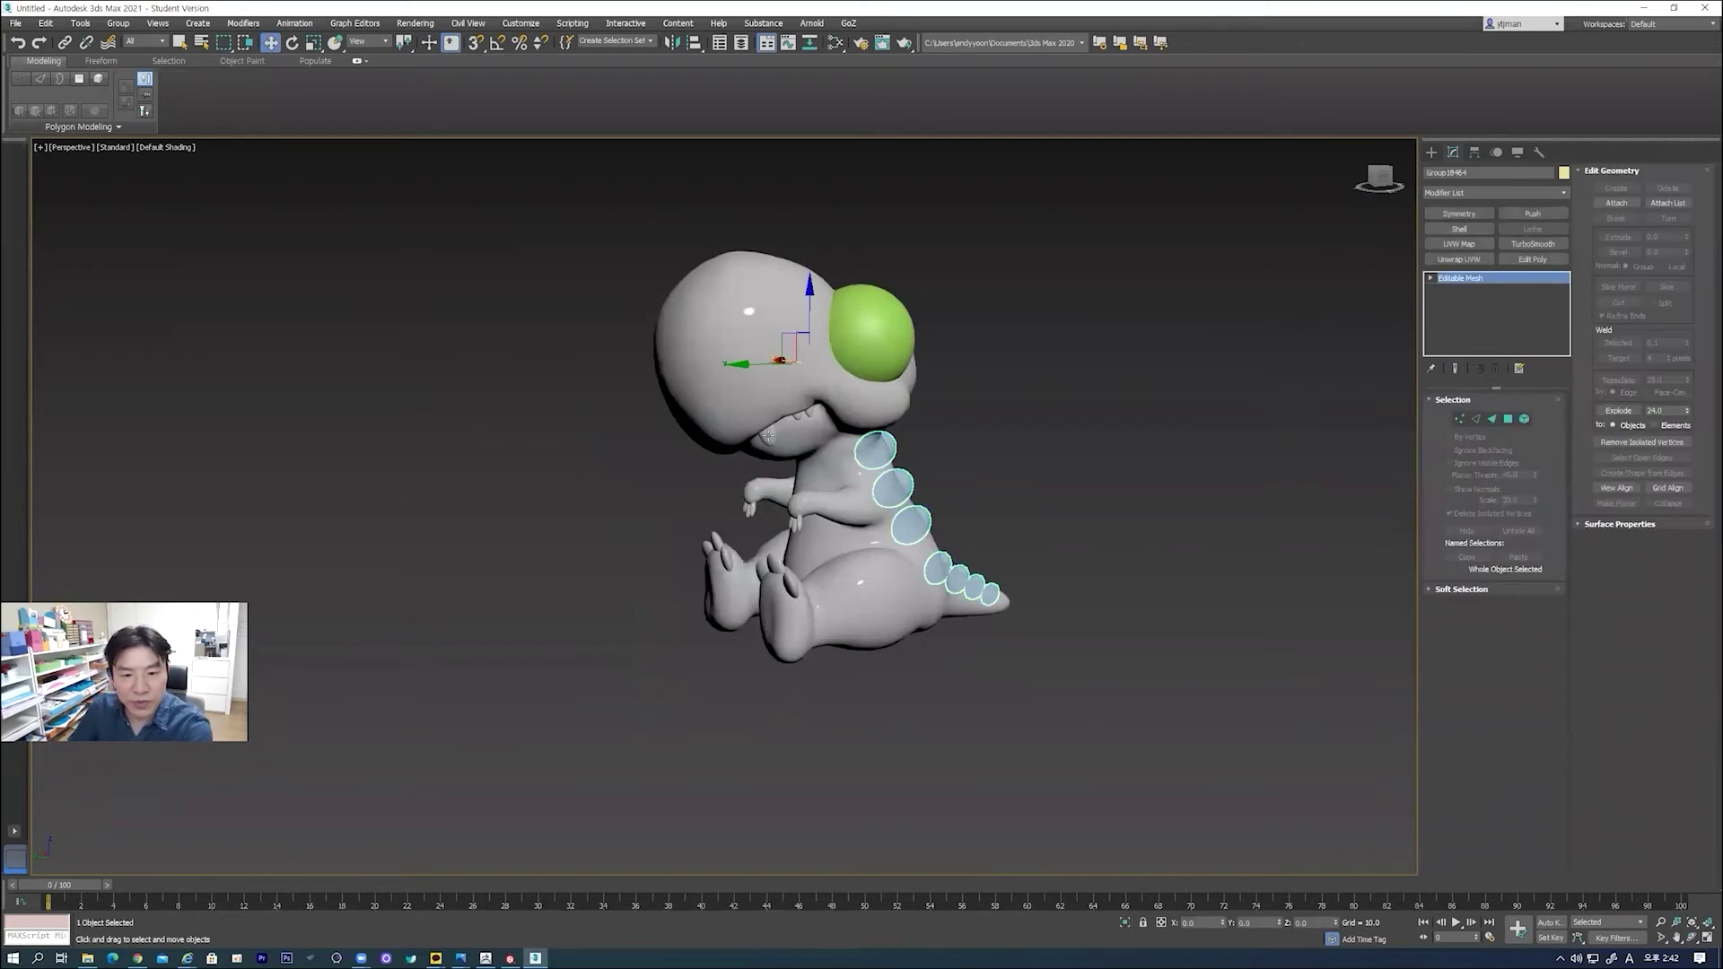
key(Delete)
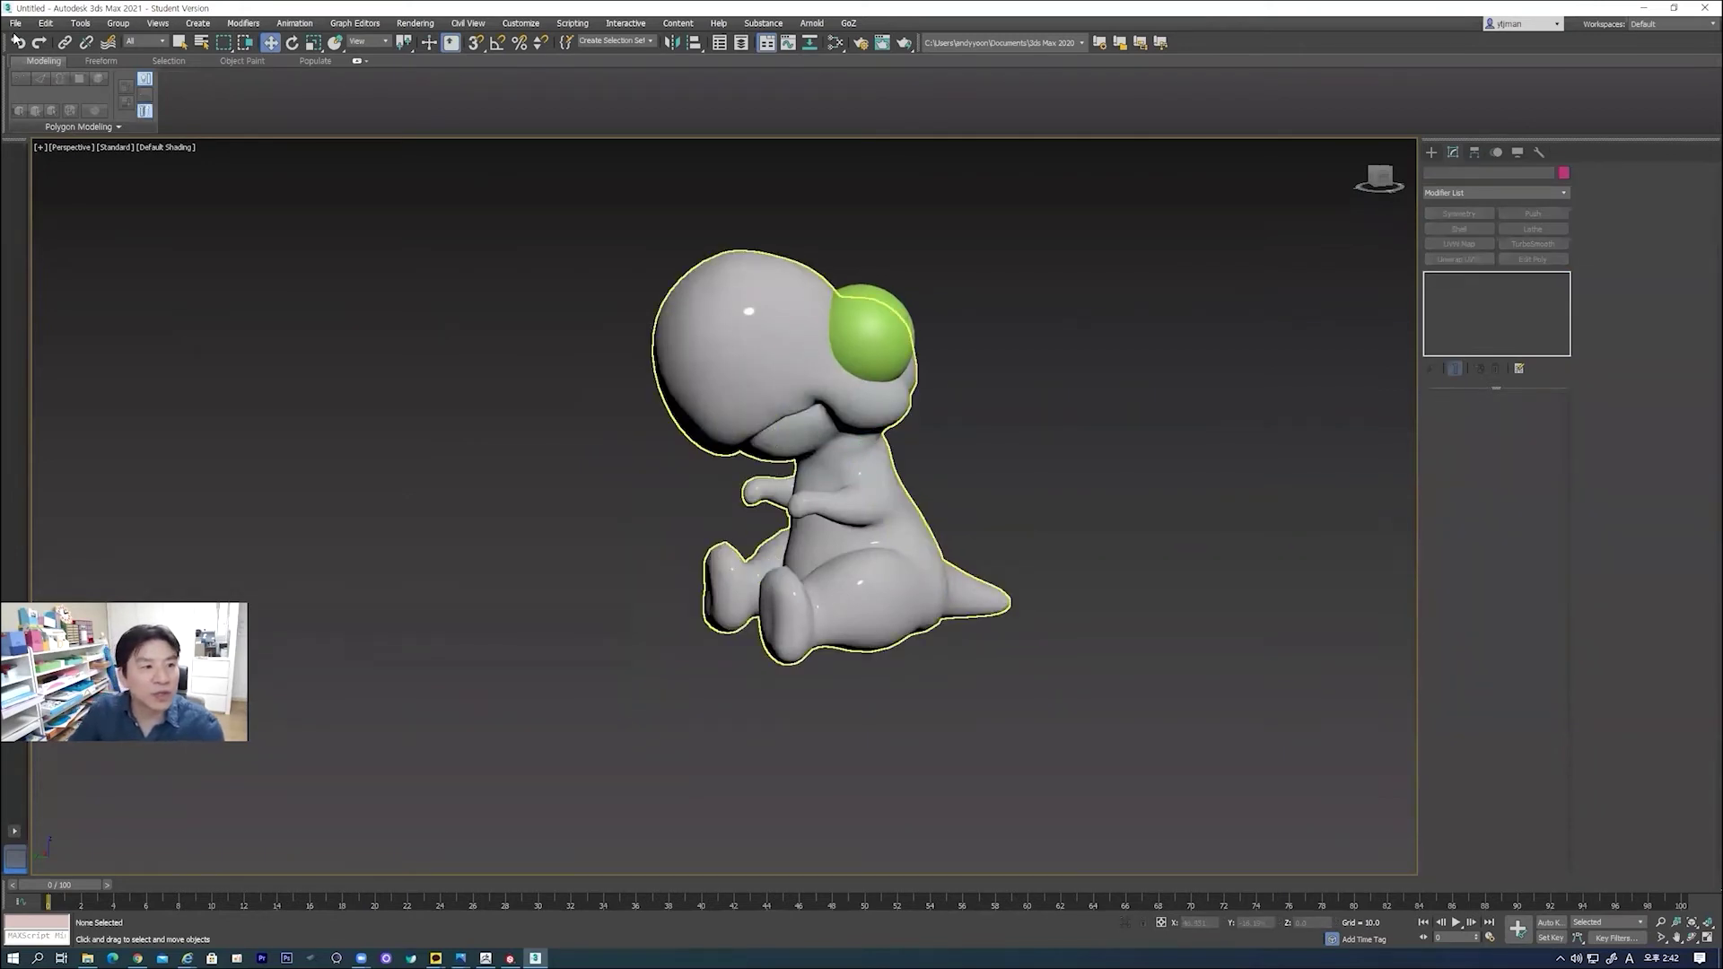
- Import the newly exported OBJ with the unwrapped teeth, claws and spikes into the scene
click(15, 23)
mouse_move(80, 208)
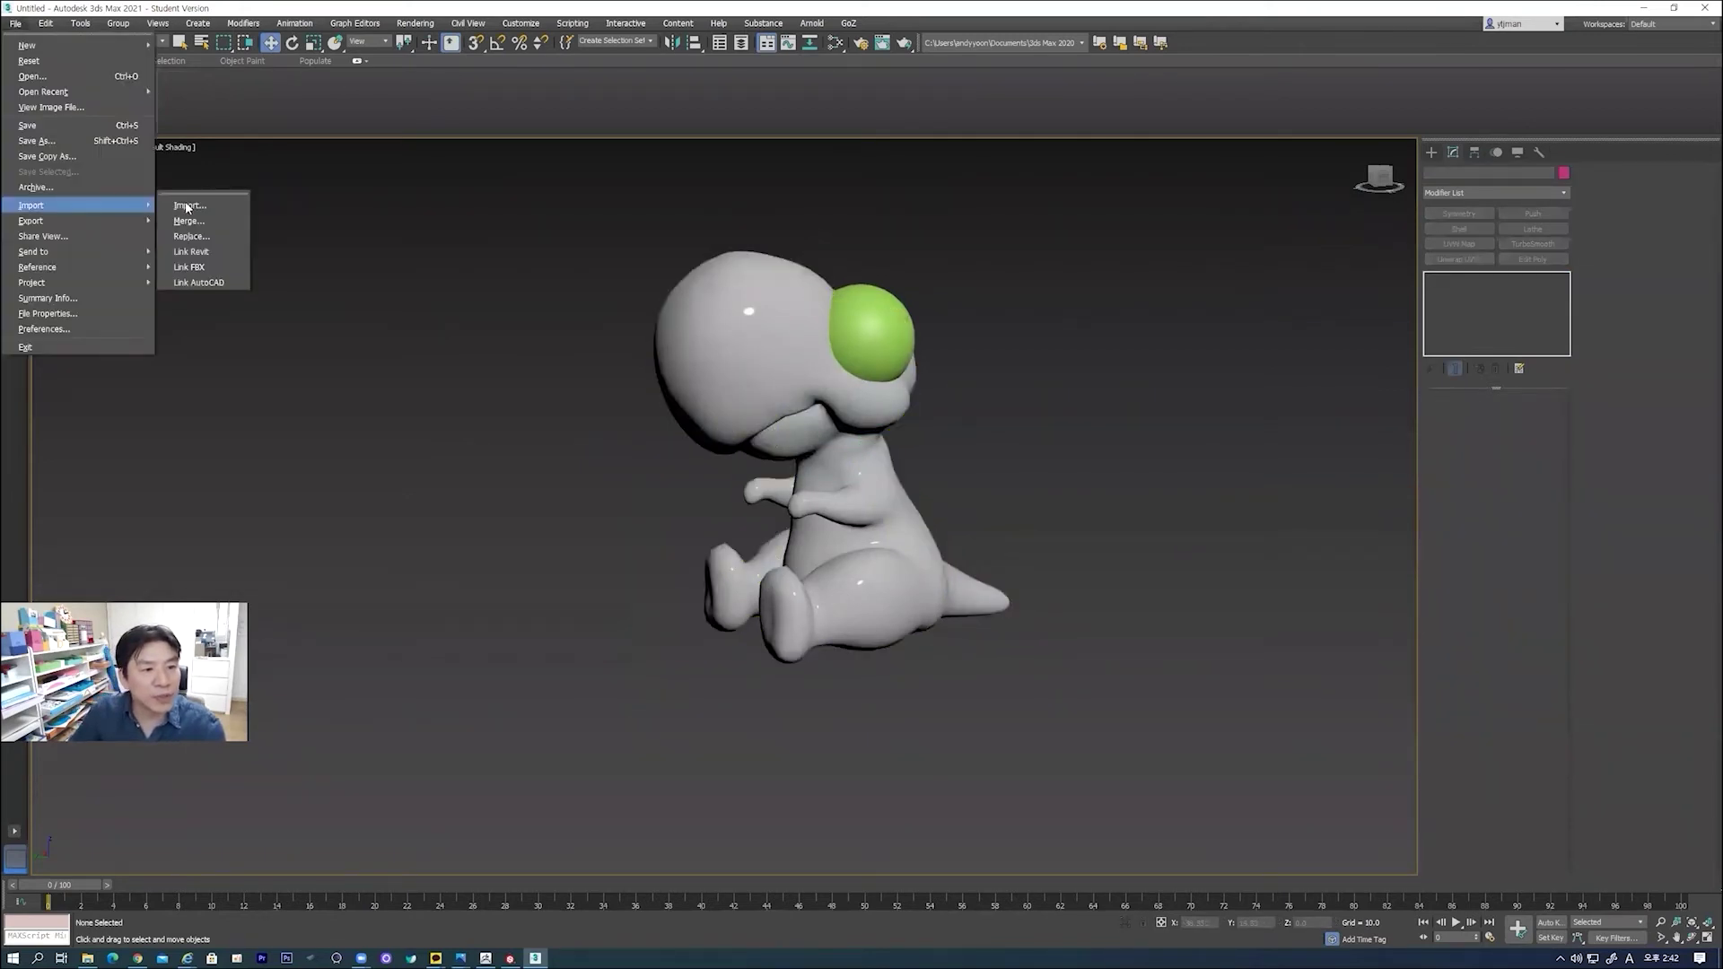
click(228, 206)
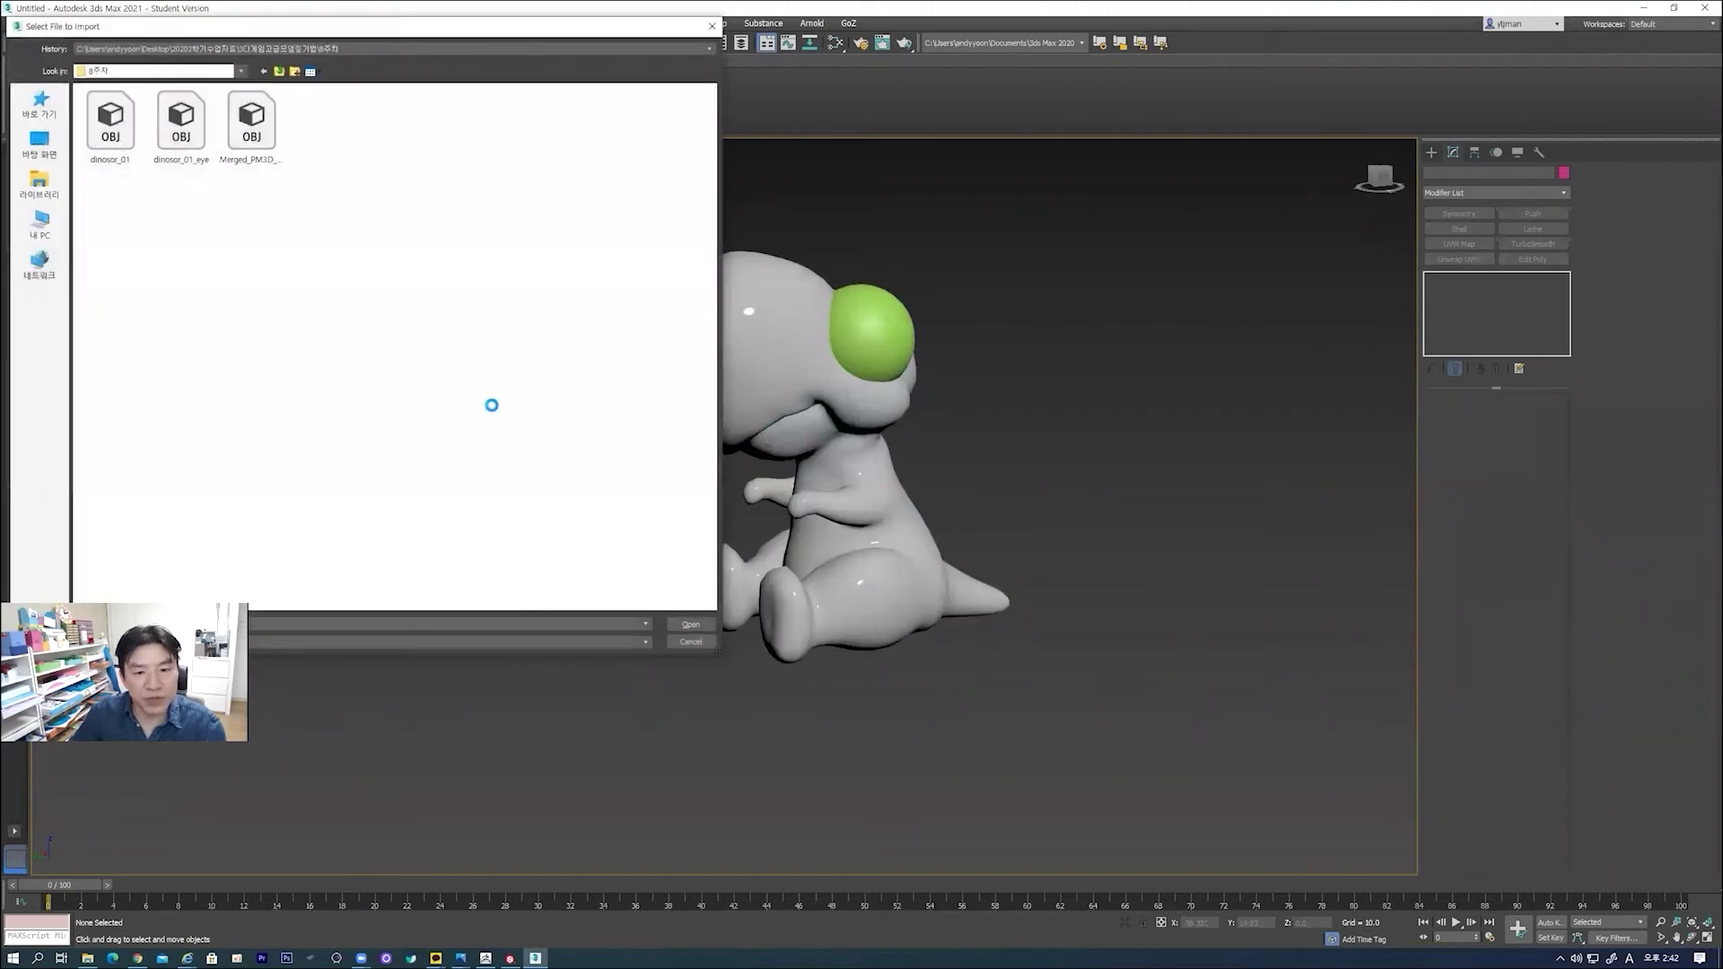
click(758, 702)
key(Return)
key(Escape)
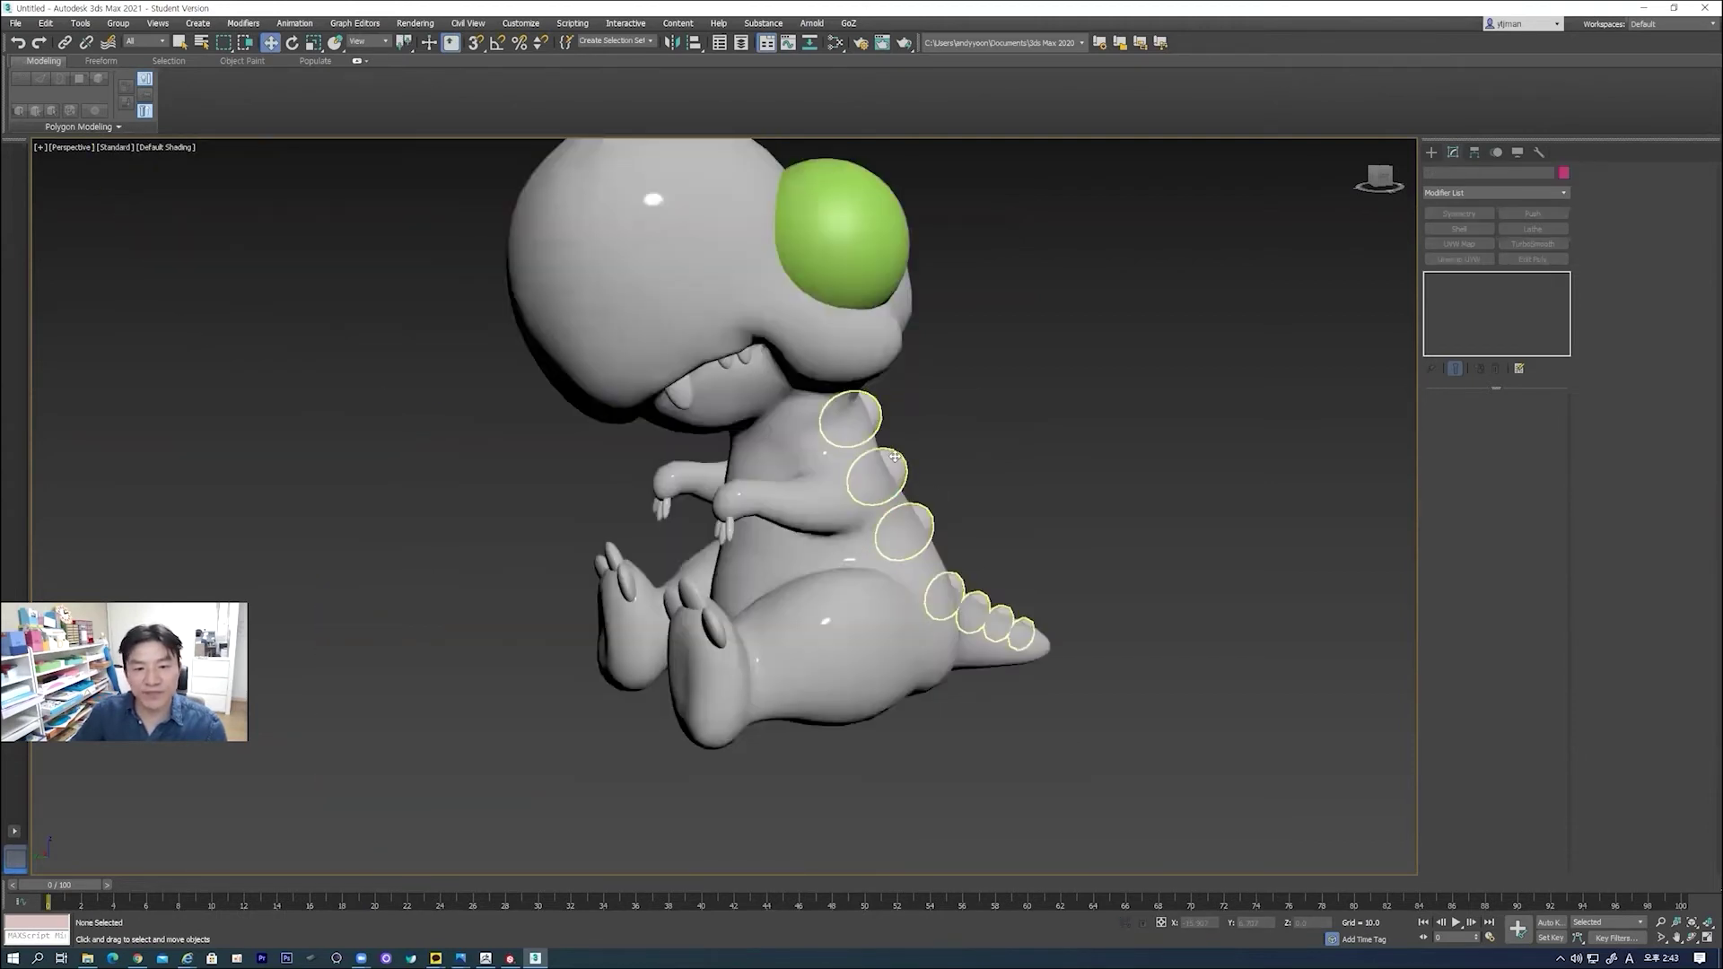
- Add an Edit Poly modifier to the imported back spikes and attach the teeth and claws mesh to them
click(900, 461)
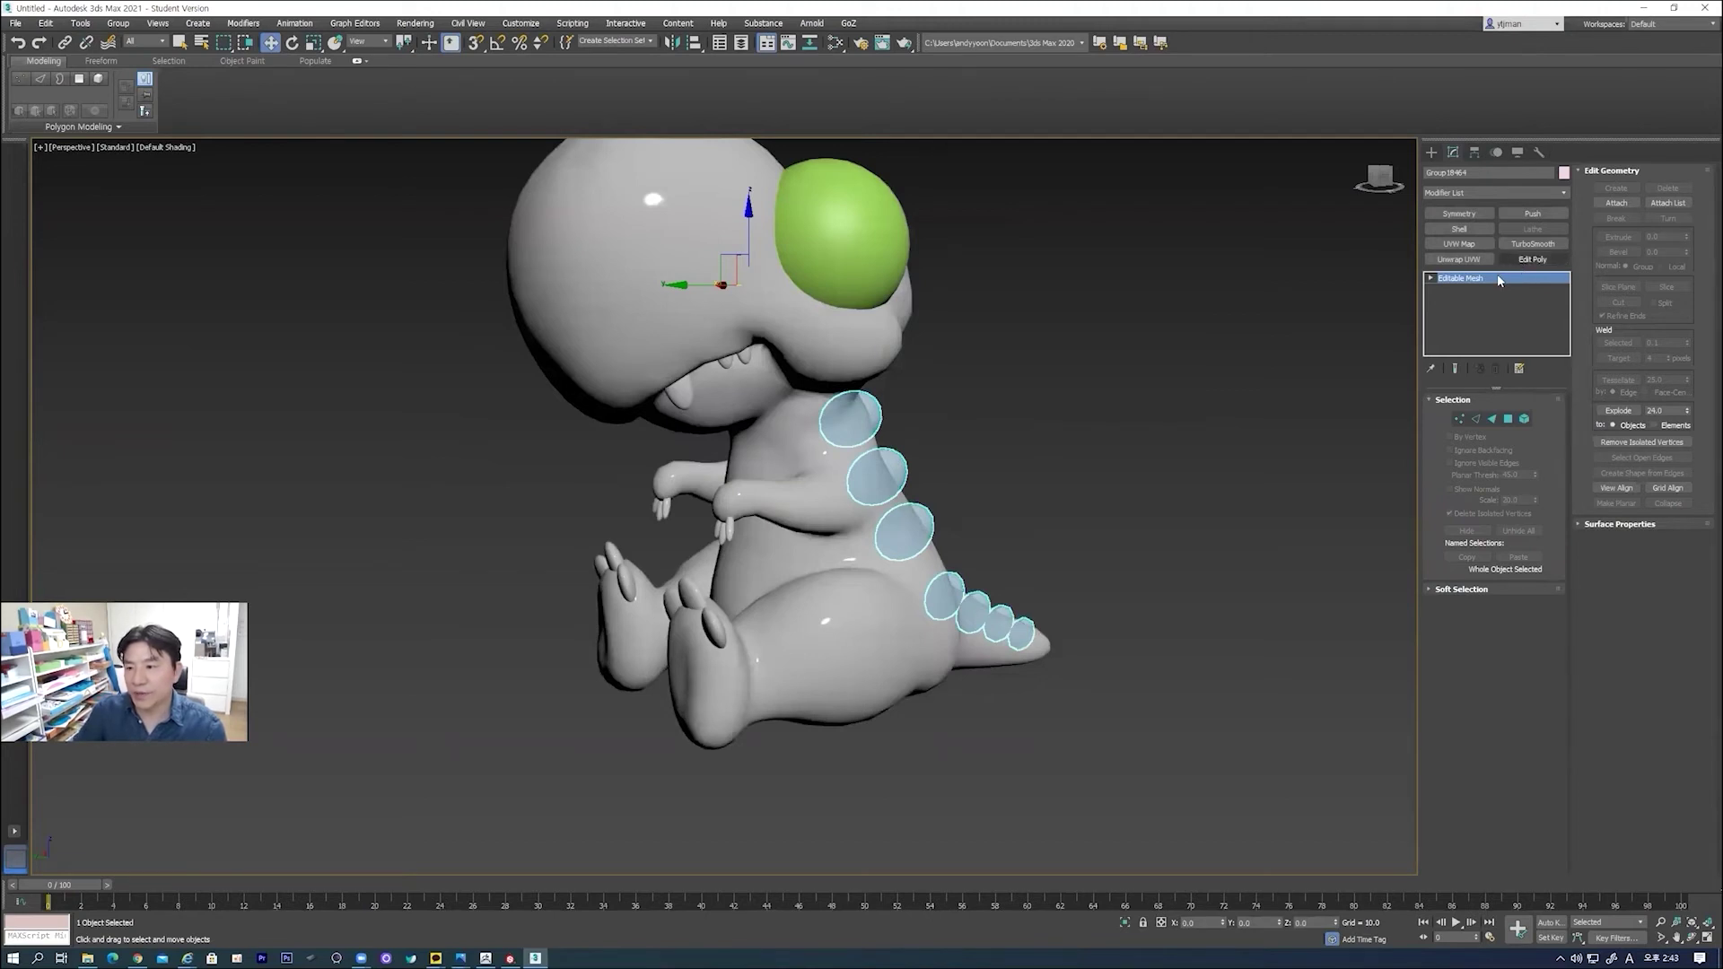
click(1532, 258)
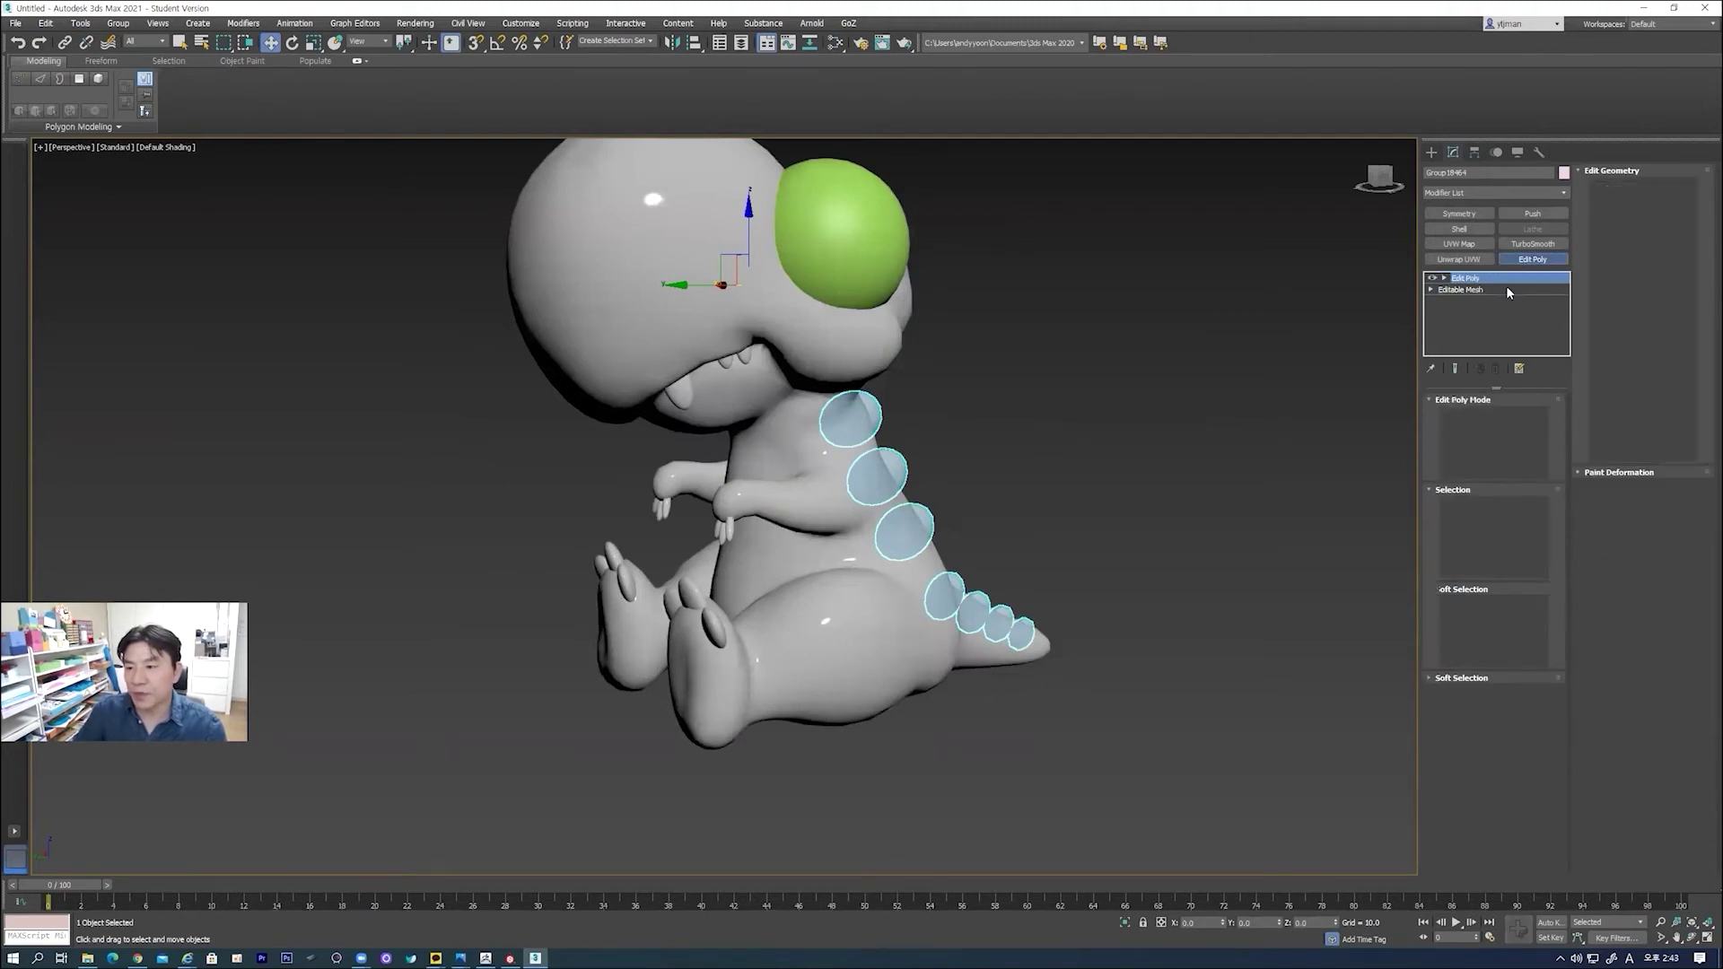
key(alt+a)
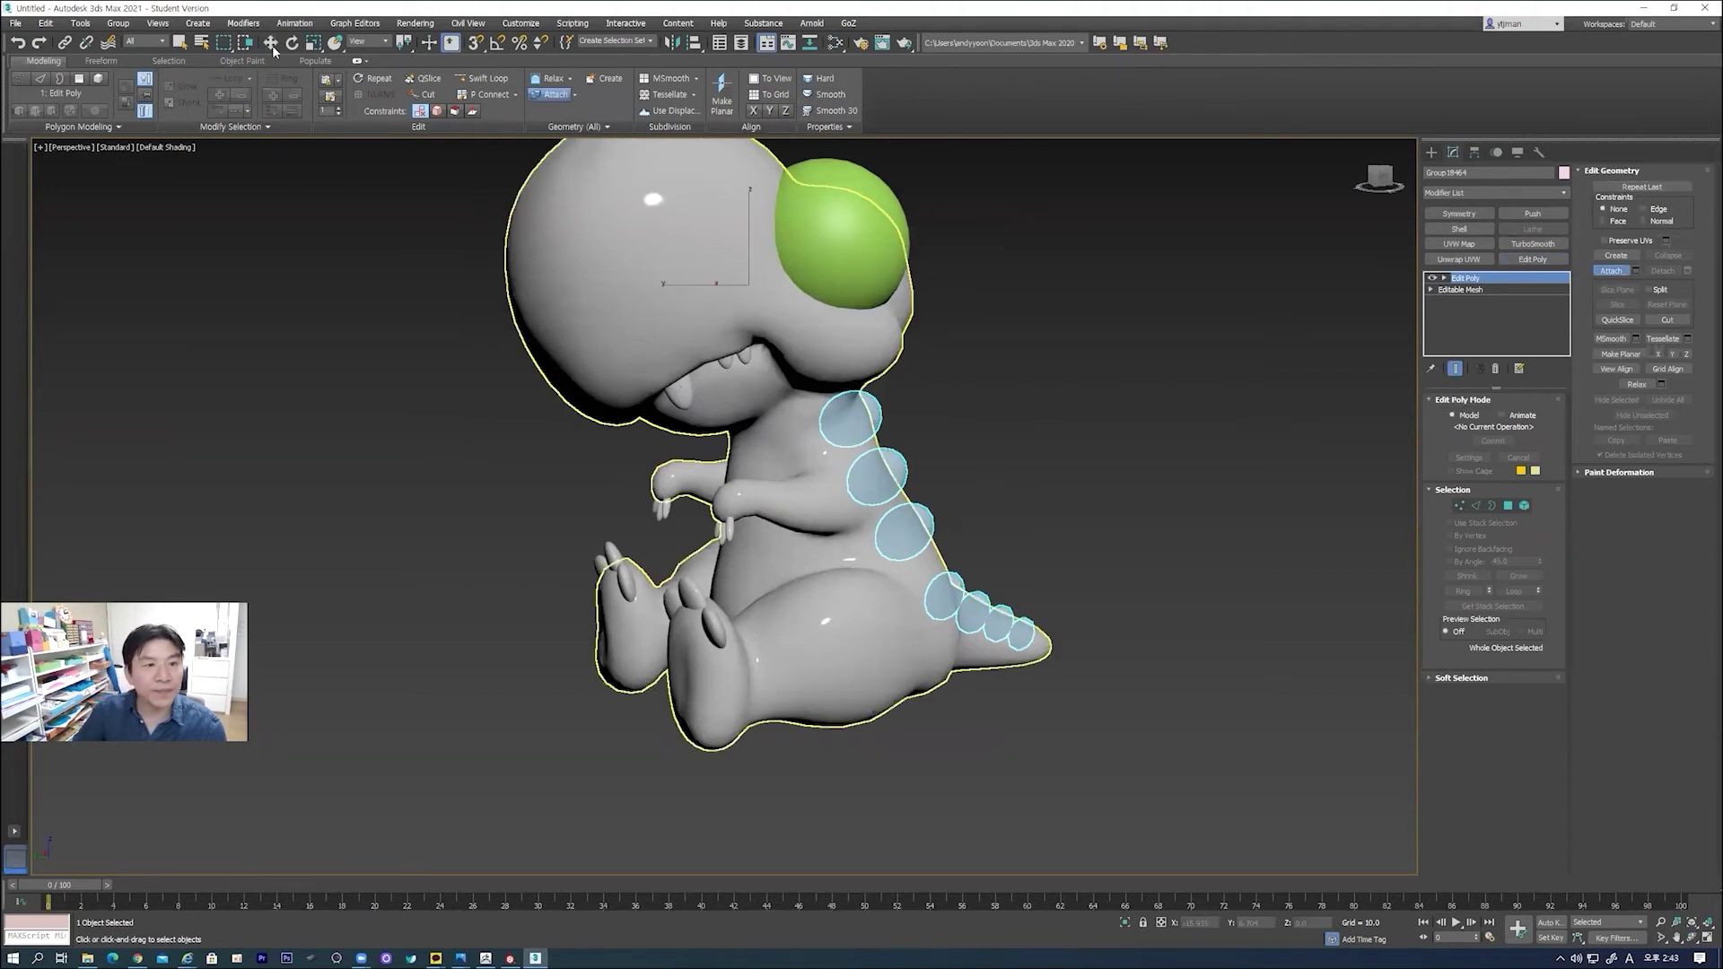
click(682, 391)
right_click(1370, 401)
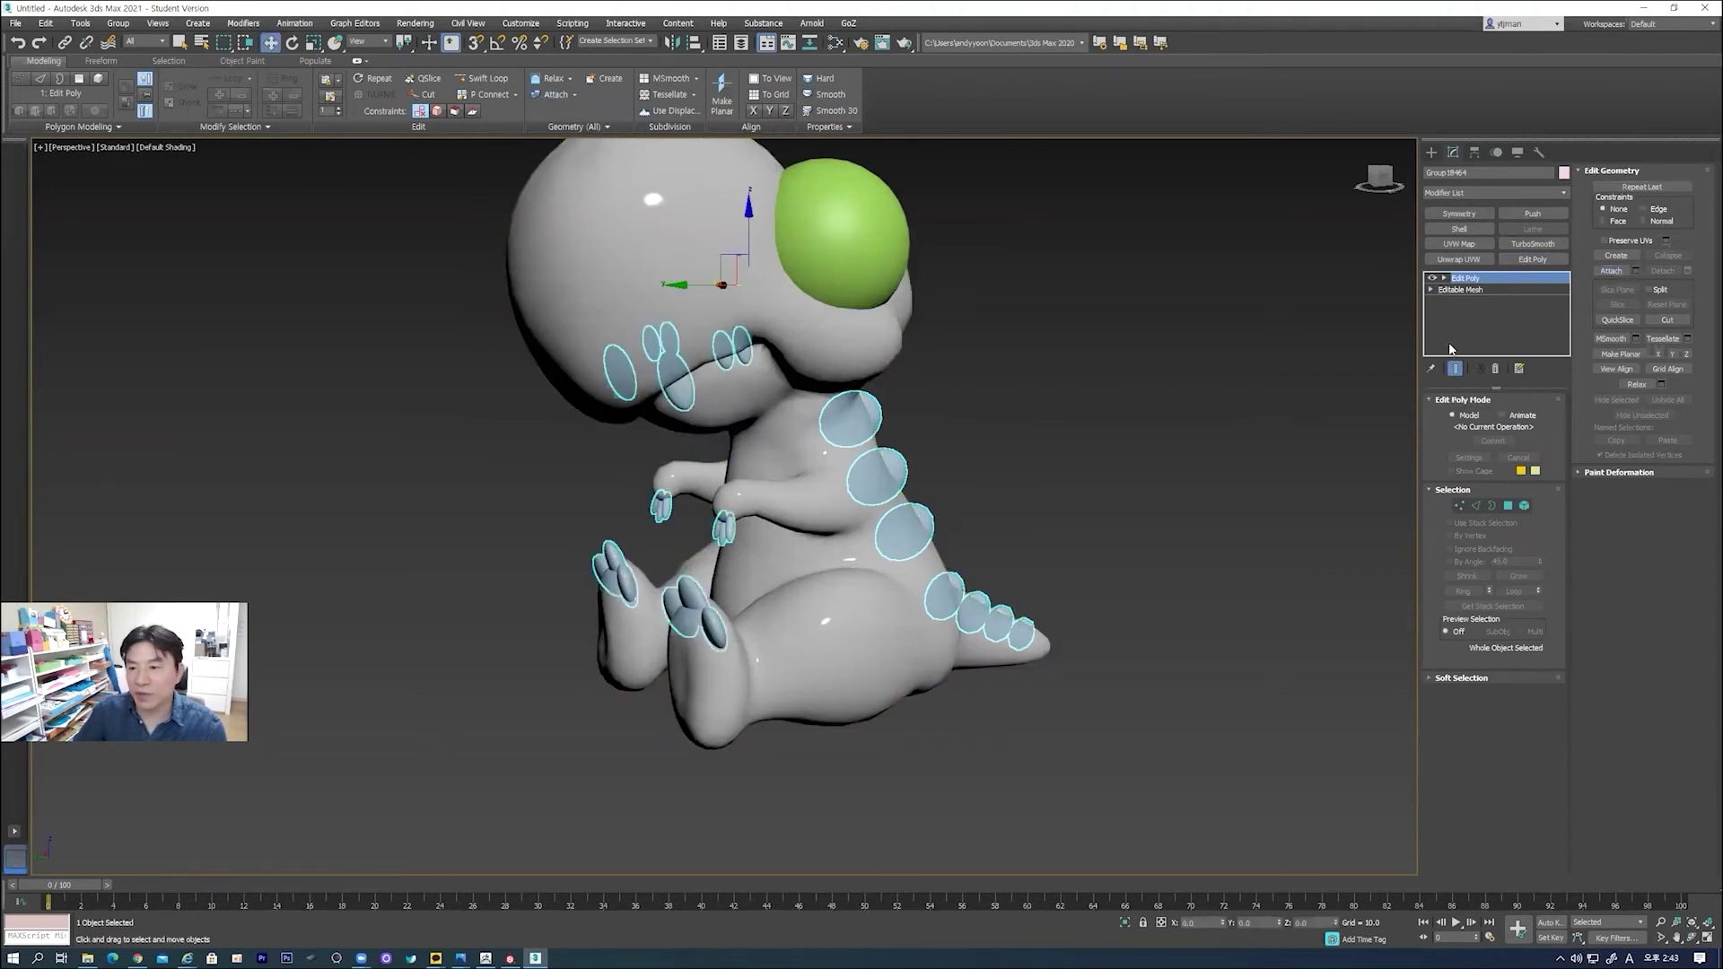
- Apply Unwrap UVW to the combined spikes, teeth and claws, check the UV layout in the UV editor, and deselect the mesh
click(1457, 259)
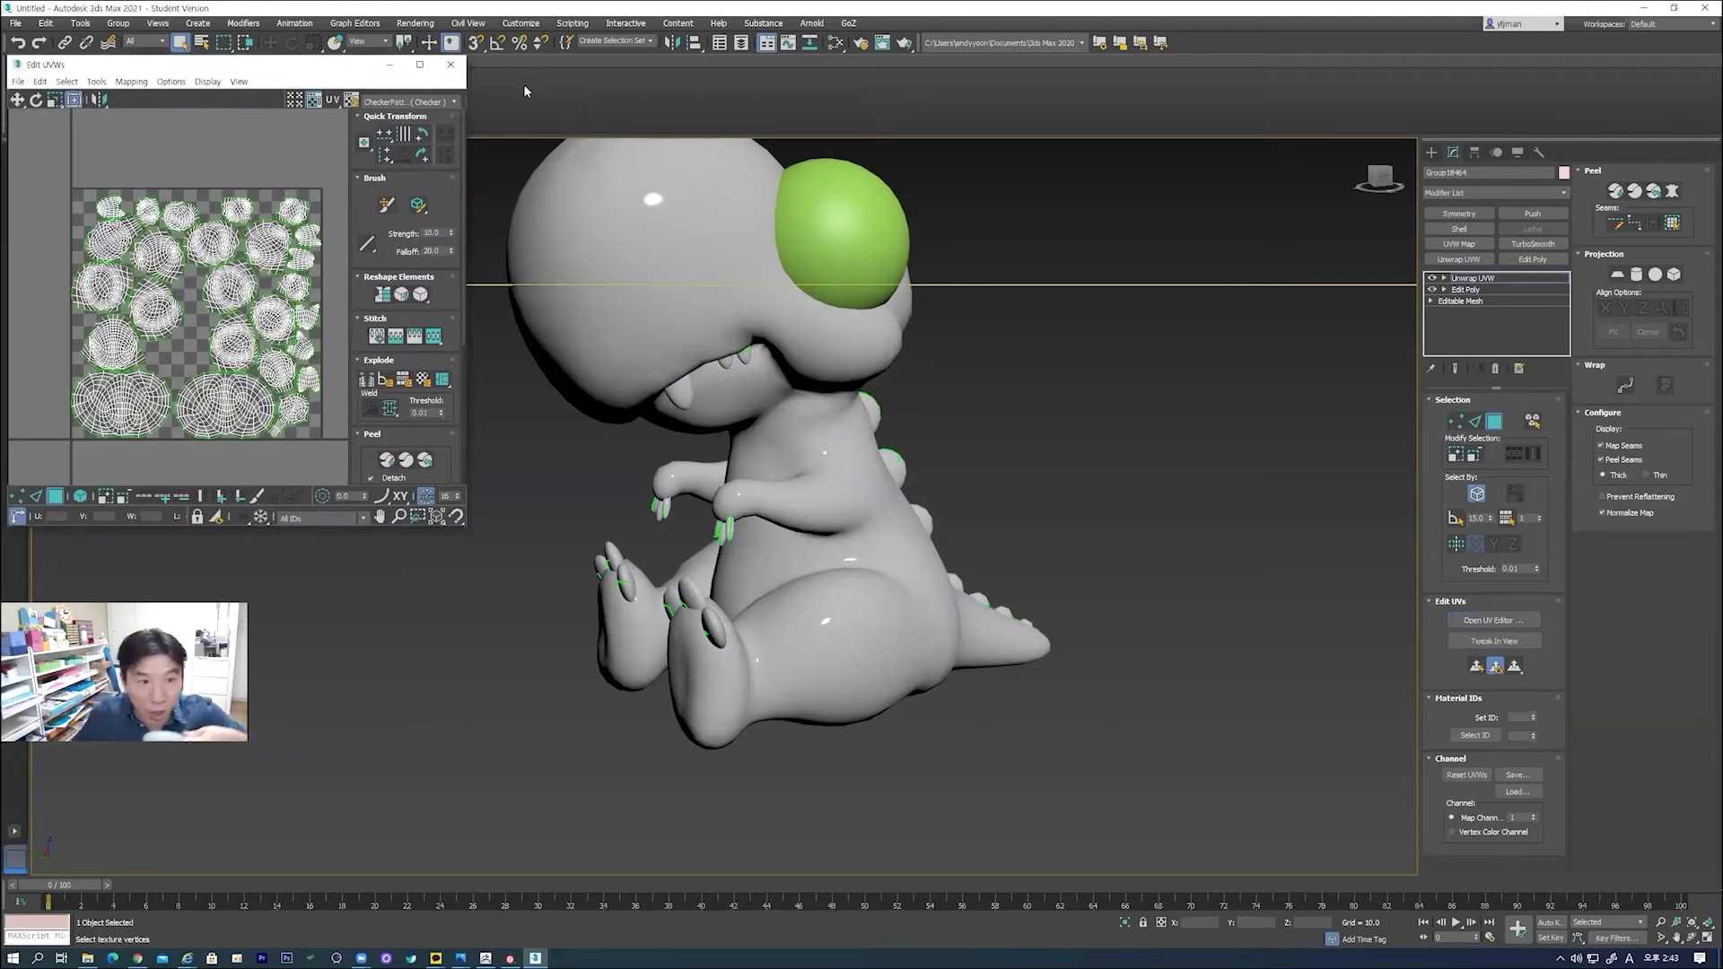
click(451, 64)
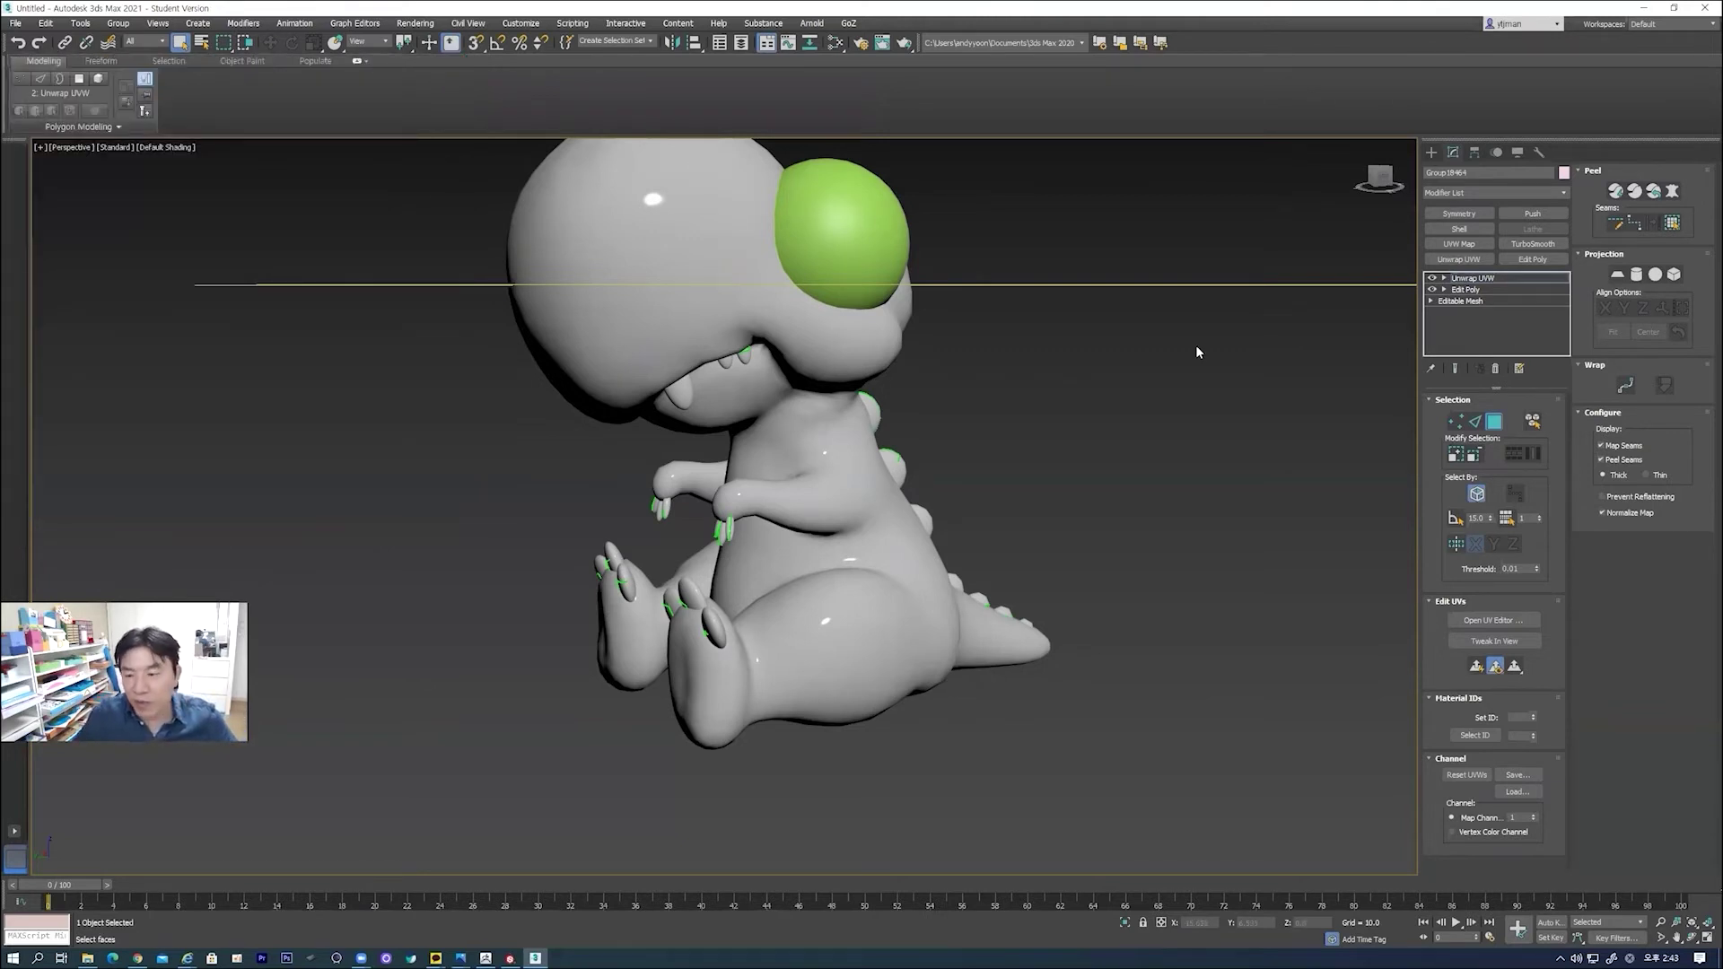
click(1494, 421)
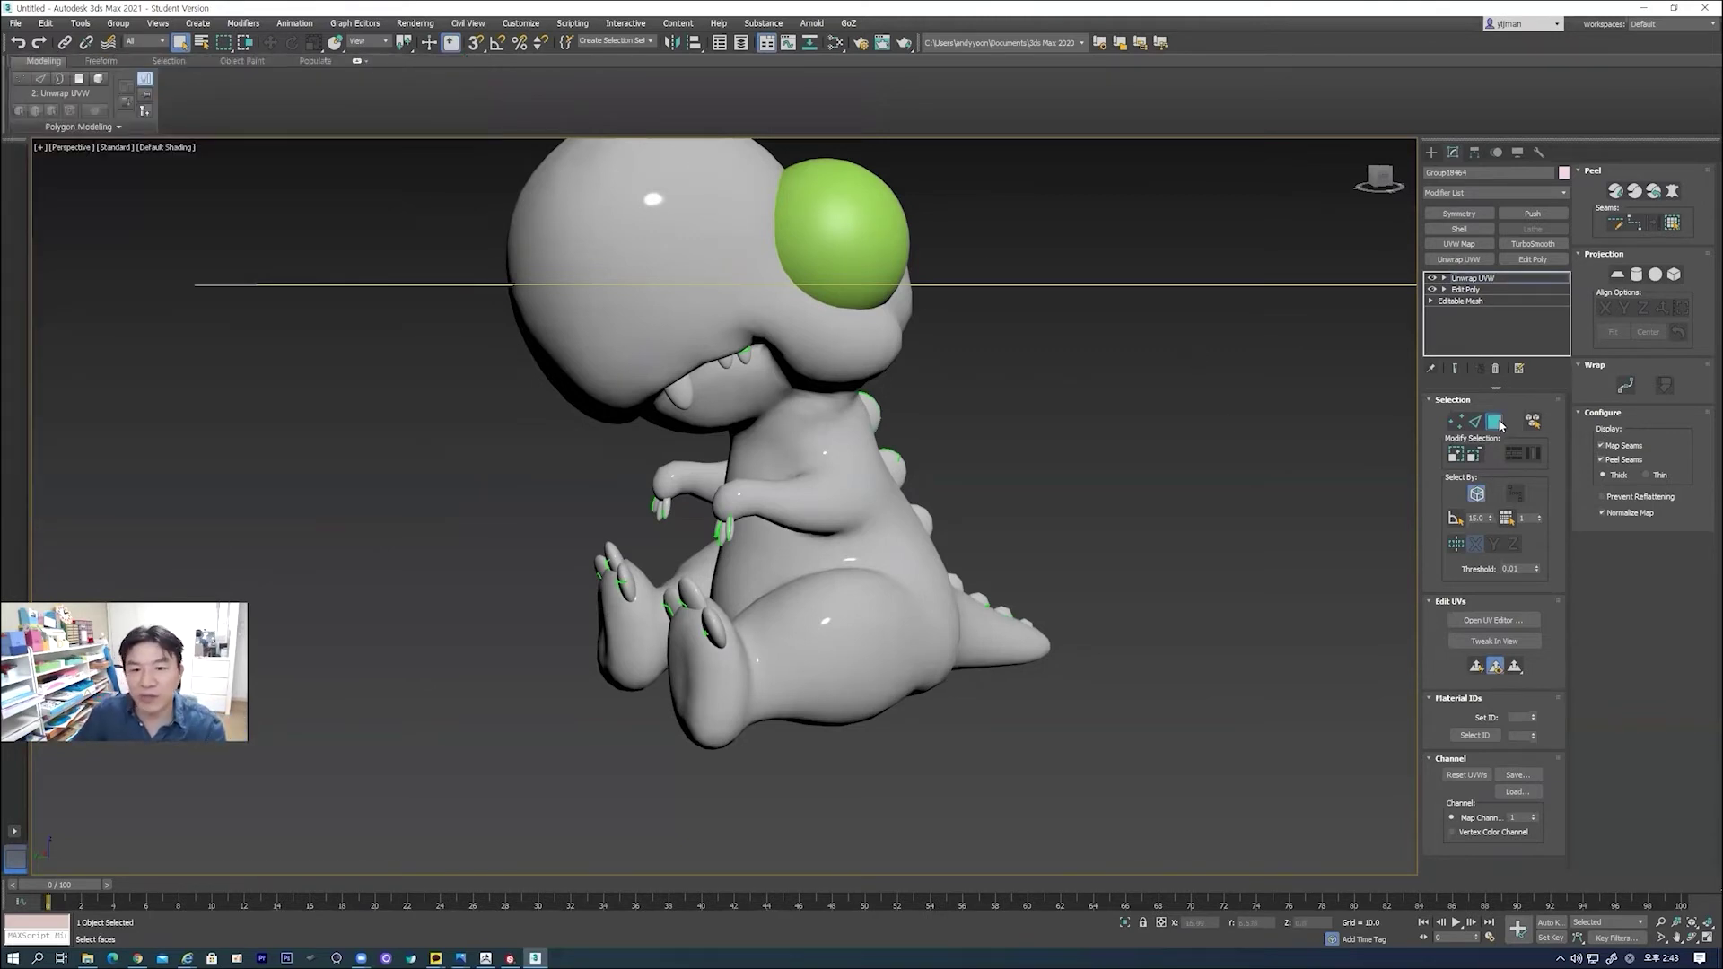
click(1231, 421)
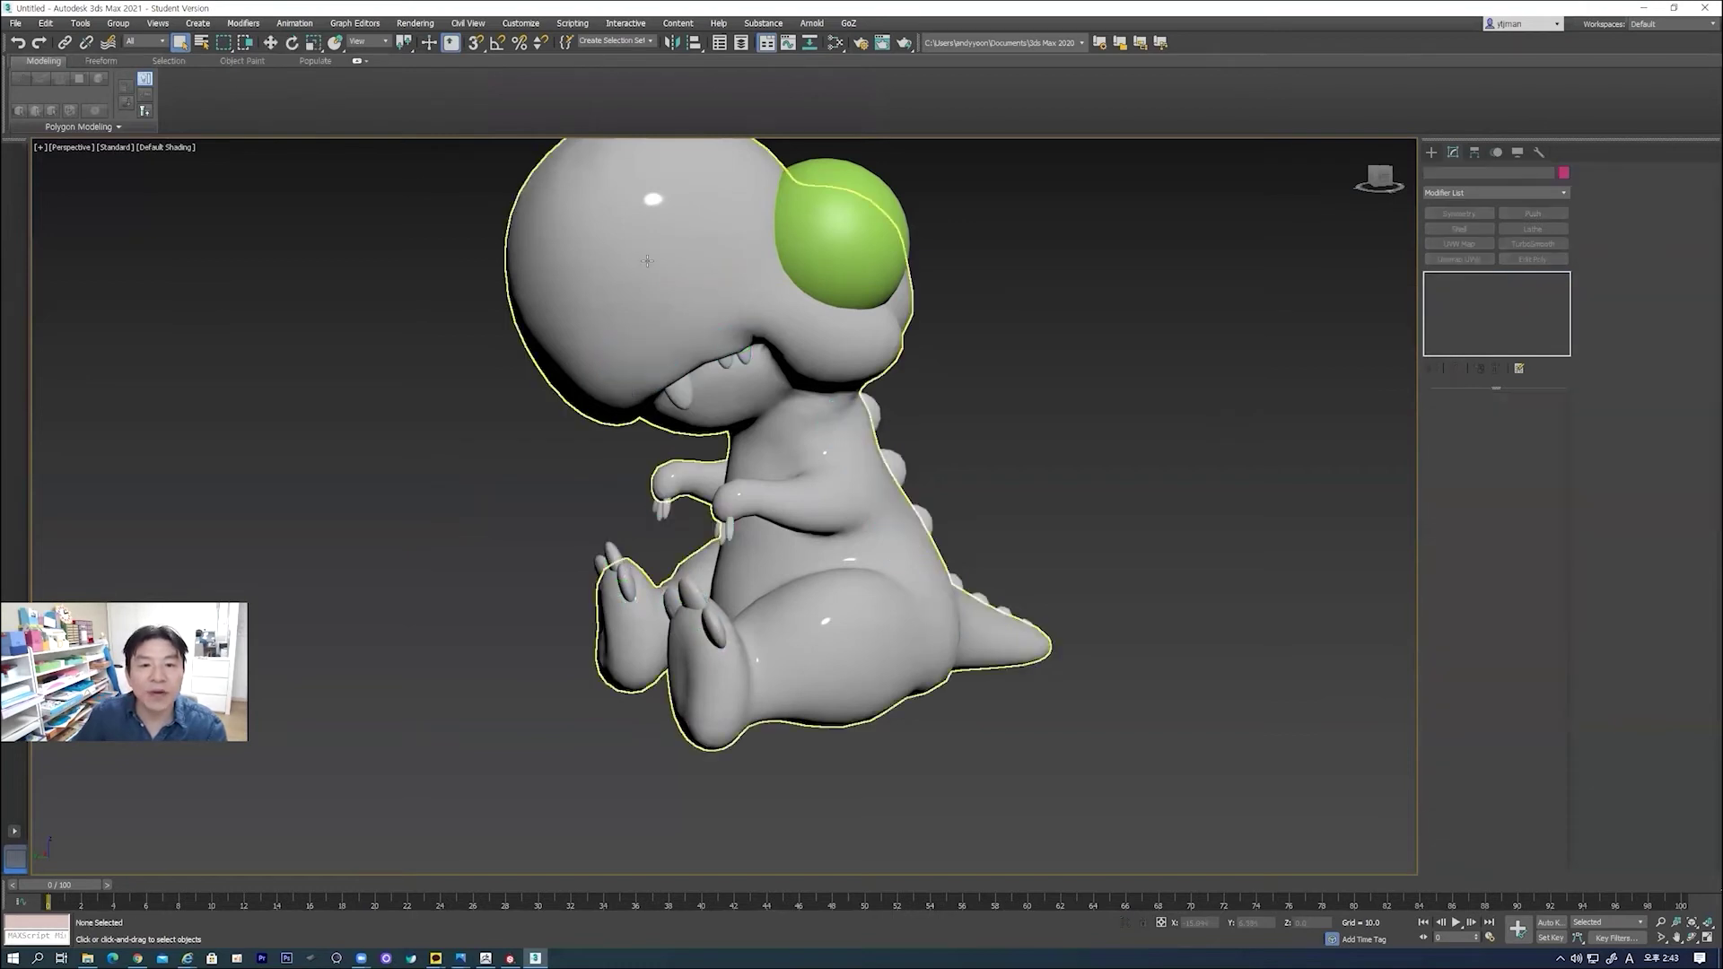
- Isolate the dinosaur body and display it with edged faces
click(646, 260)
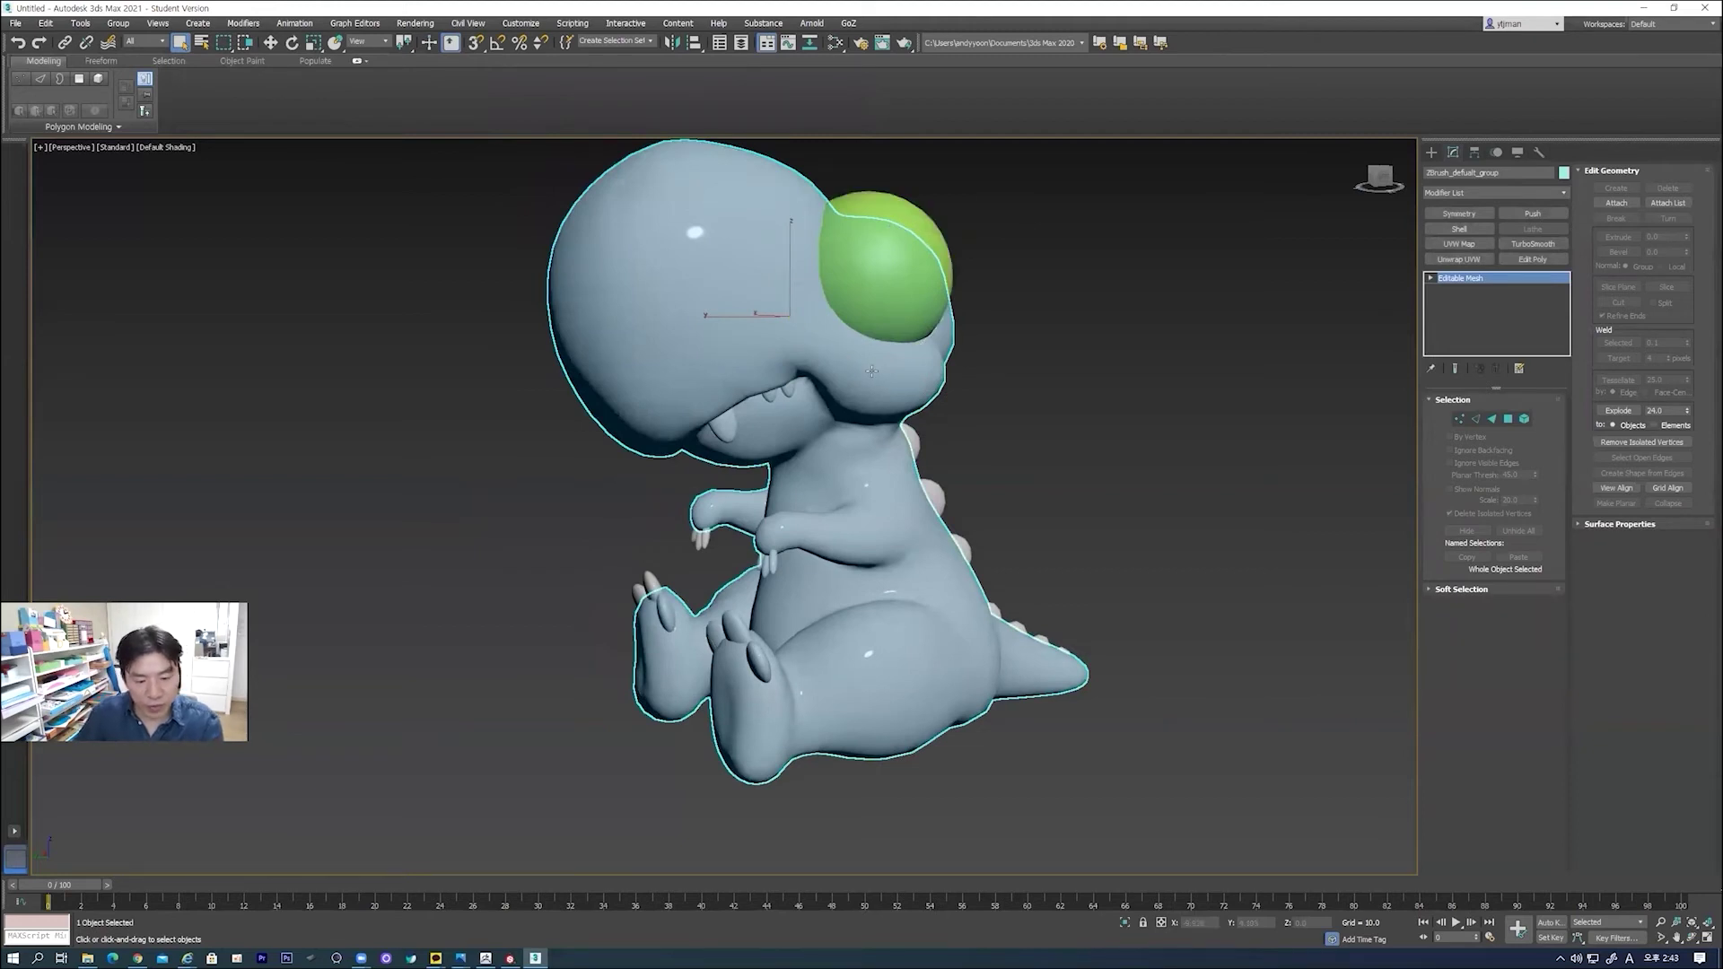
key(alt+q)
alt+middle_drag(803, 421, 800, 413)
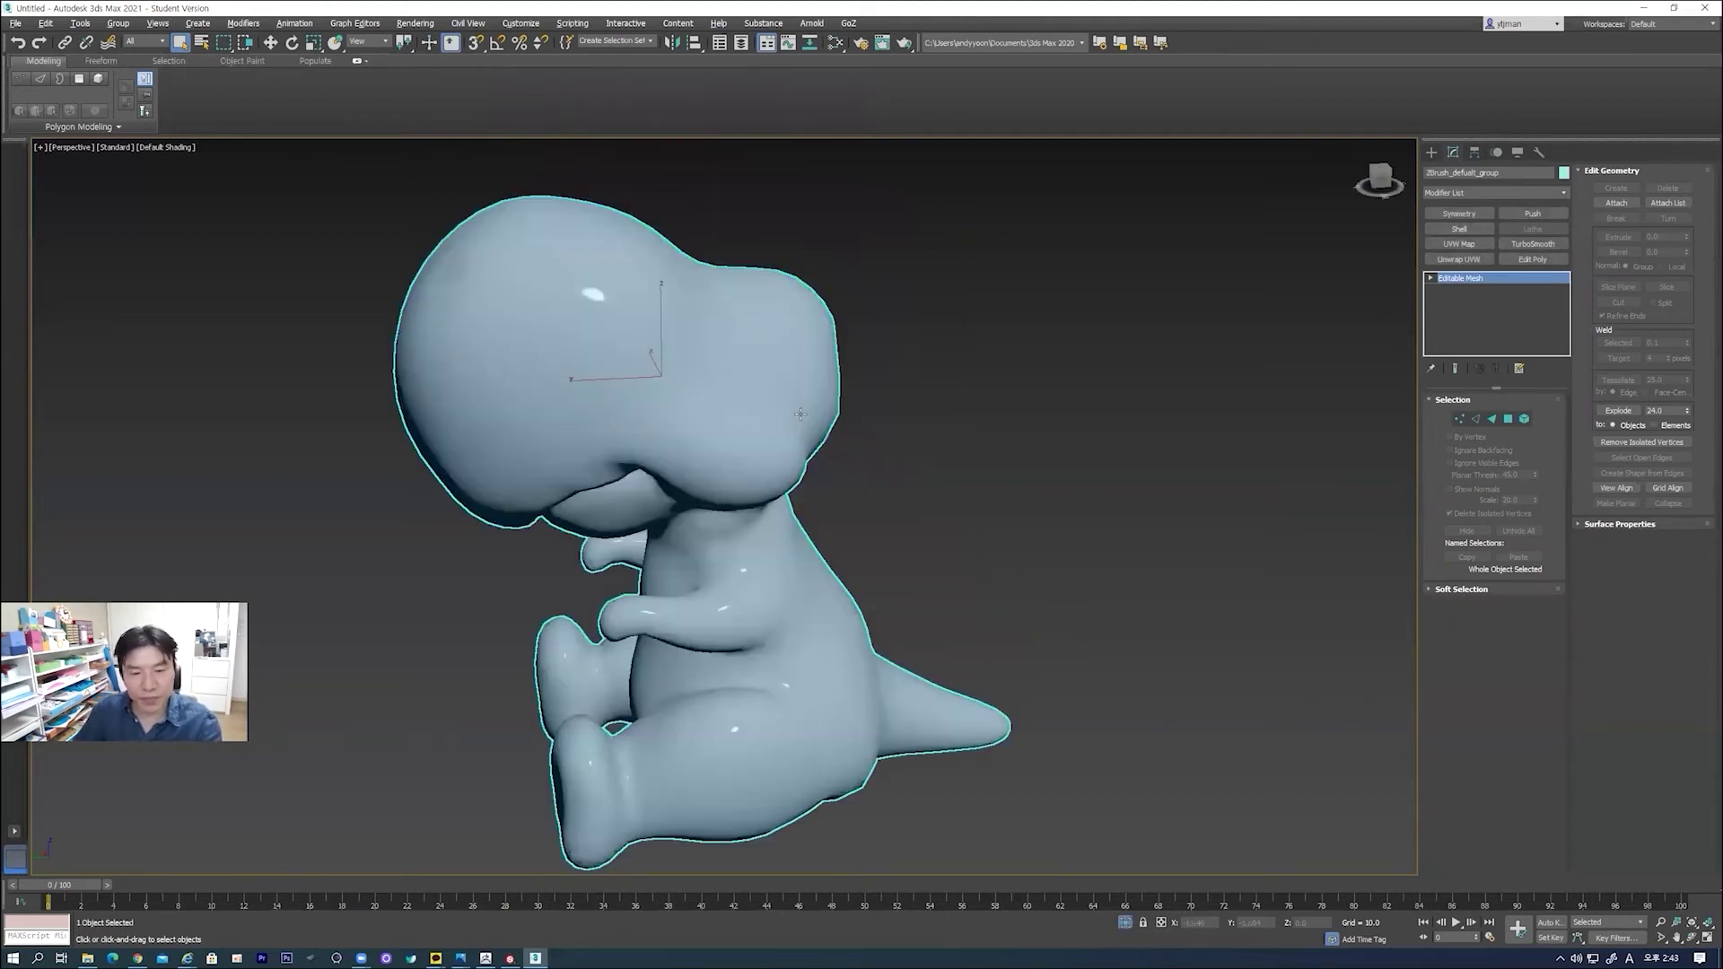
key(F4)
alt+middle_drag(943, 365, 1346, 297)
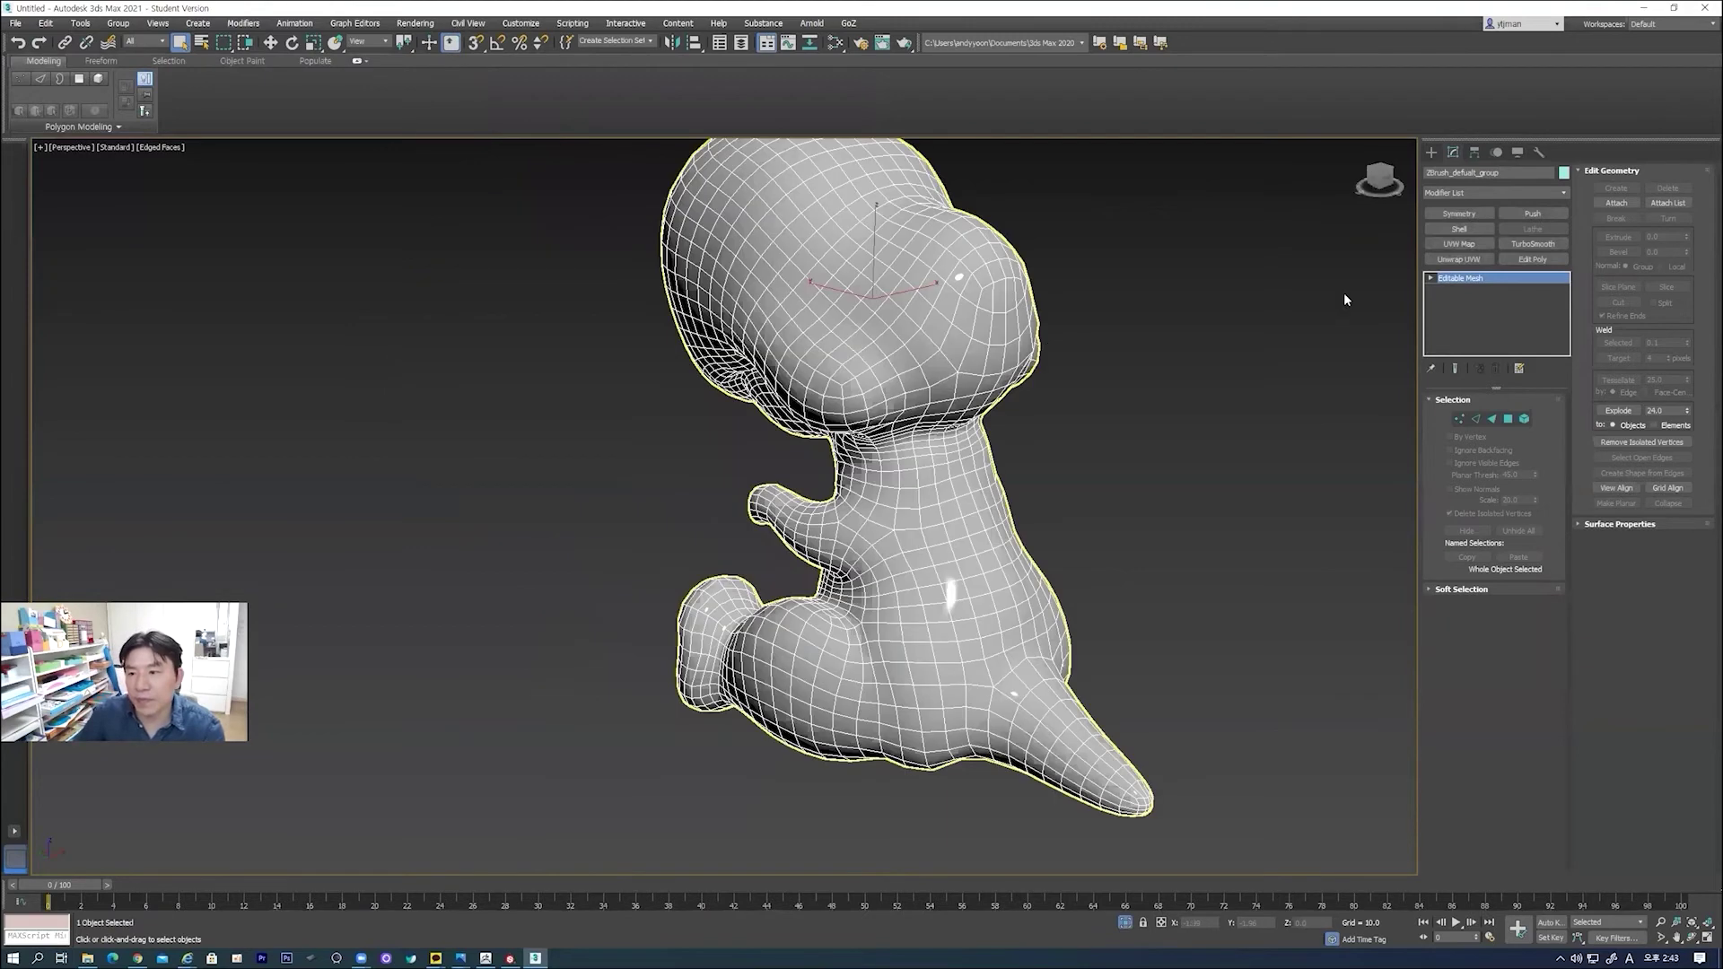
- Add Edit Poly and Unwrap UVW modifiers to the body and open its UV editor
click(1536, 258)
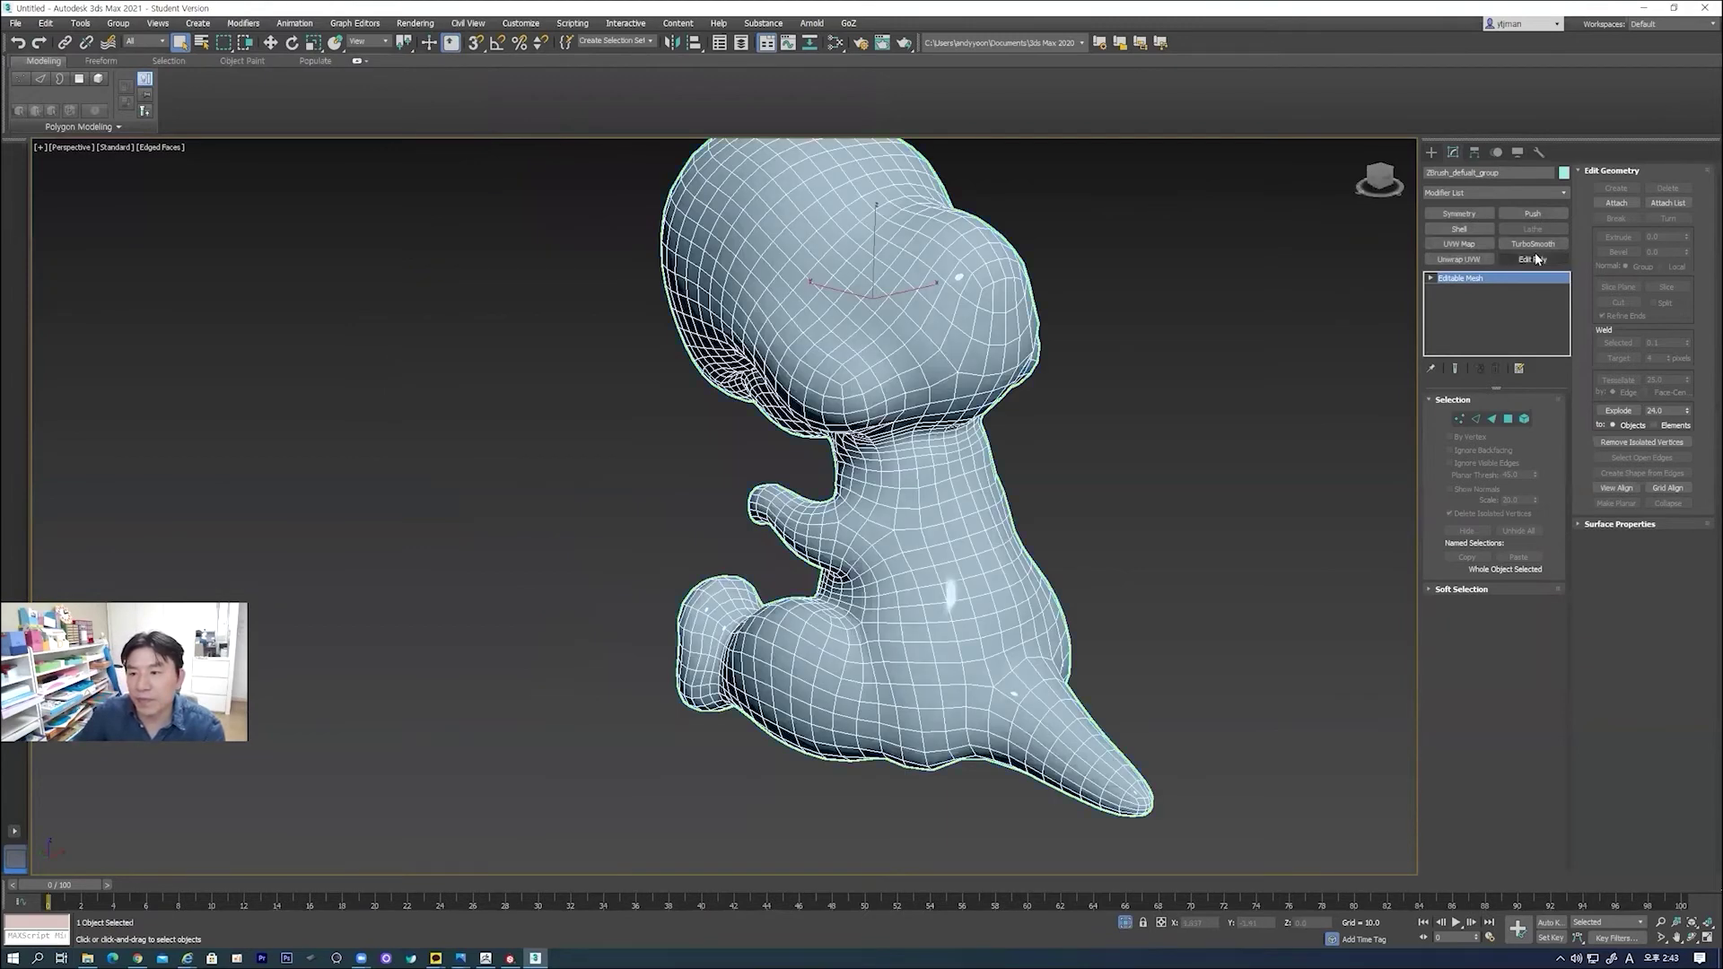
click(1466, 260)
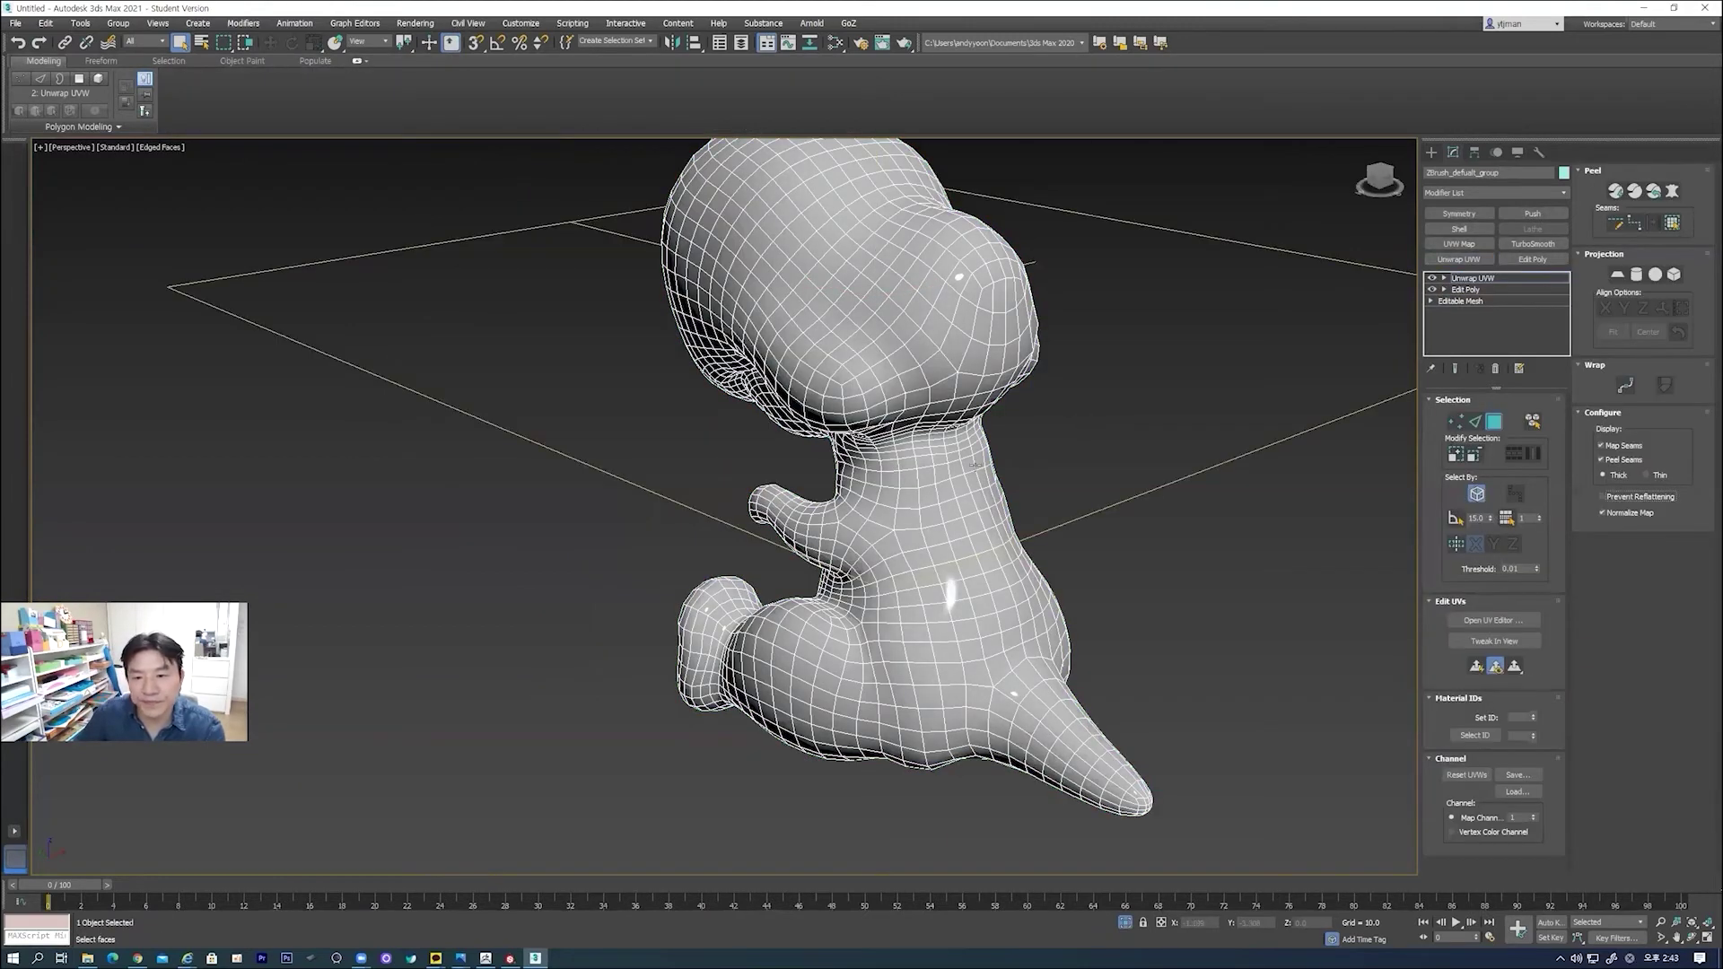
alt+middle_drag(1288, 440, 1424, 439)
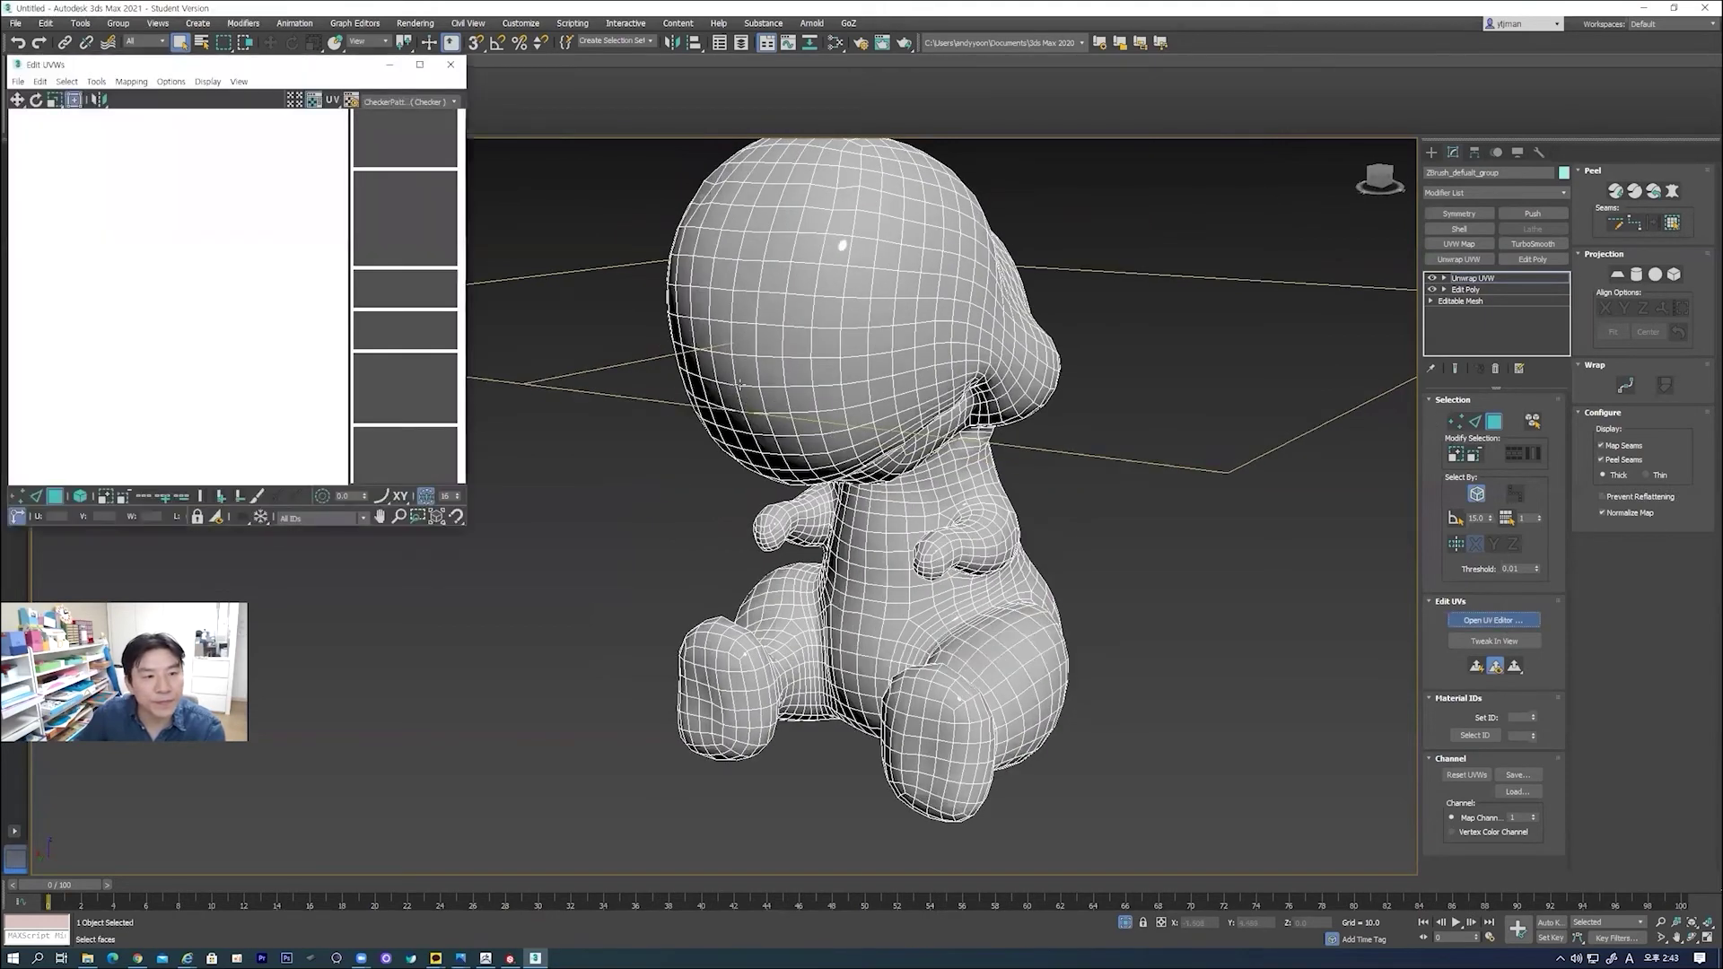
- Select all of the body's faces and apply a planar map to them
click(1532, 421)
key(ctrl+a)
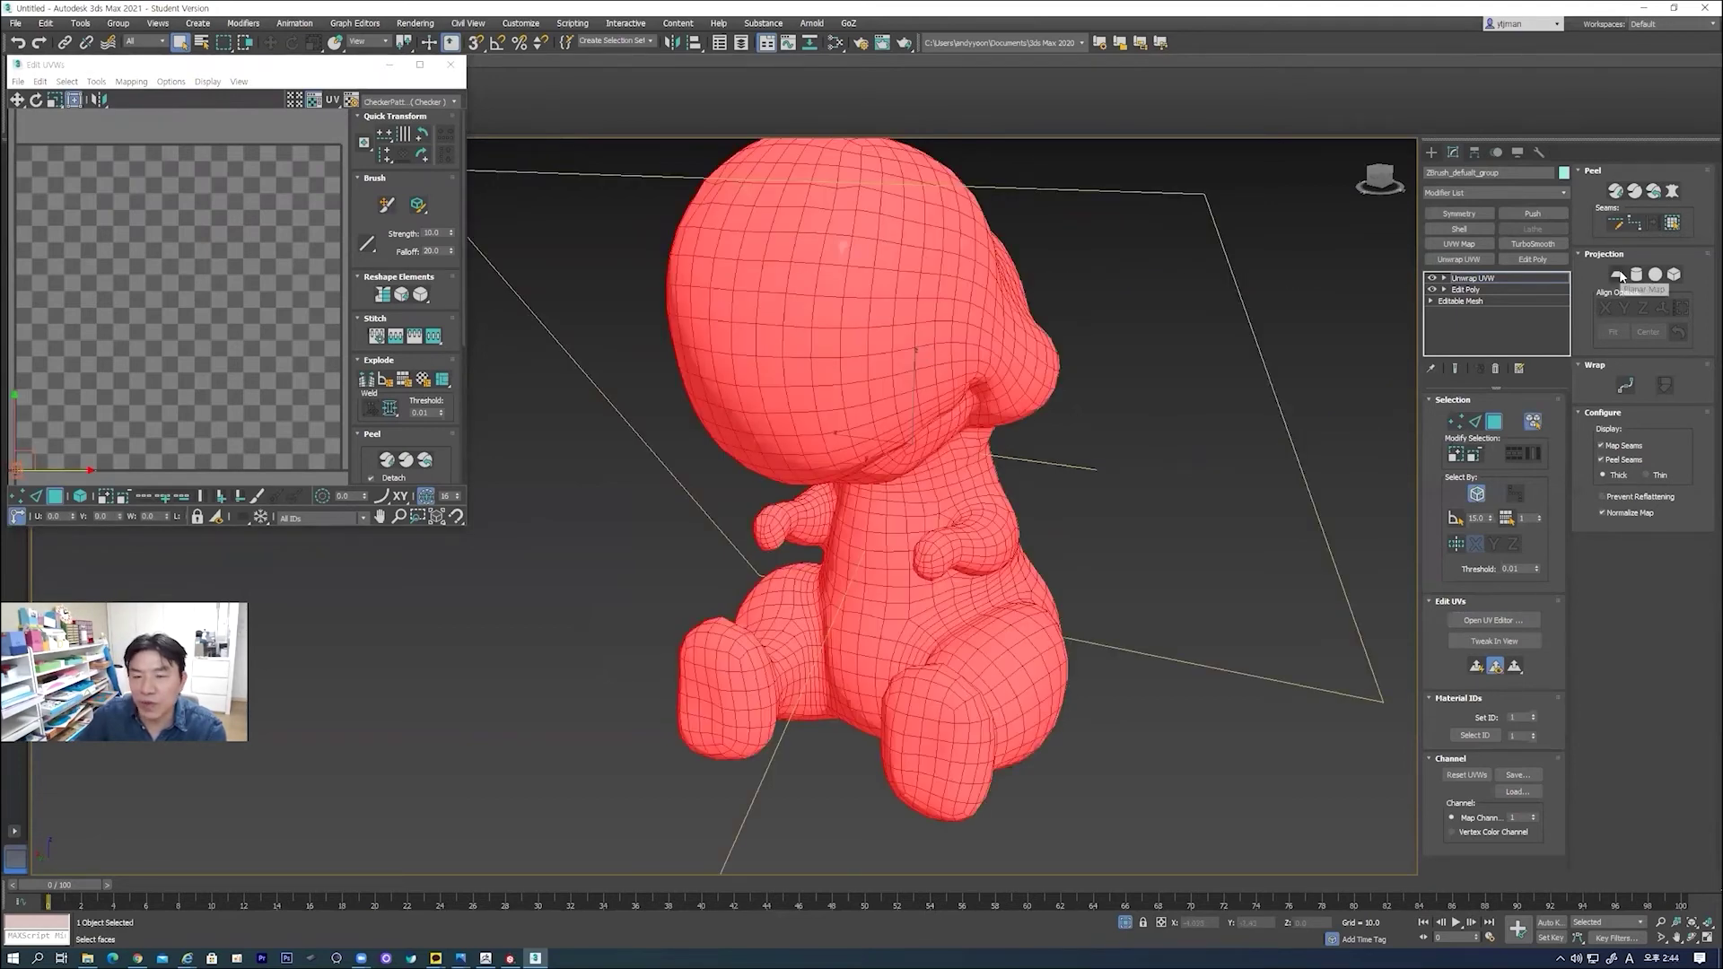
click(1595, 277)
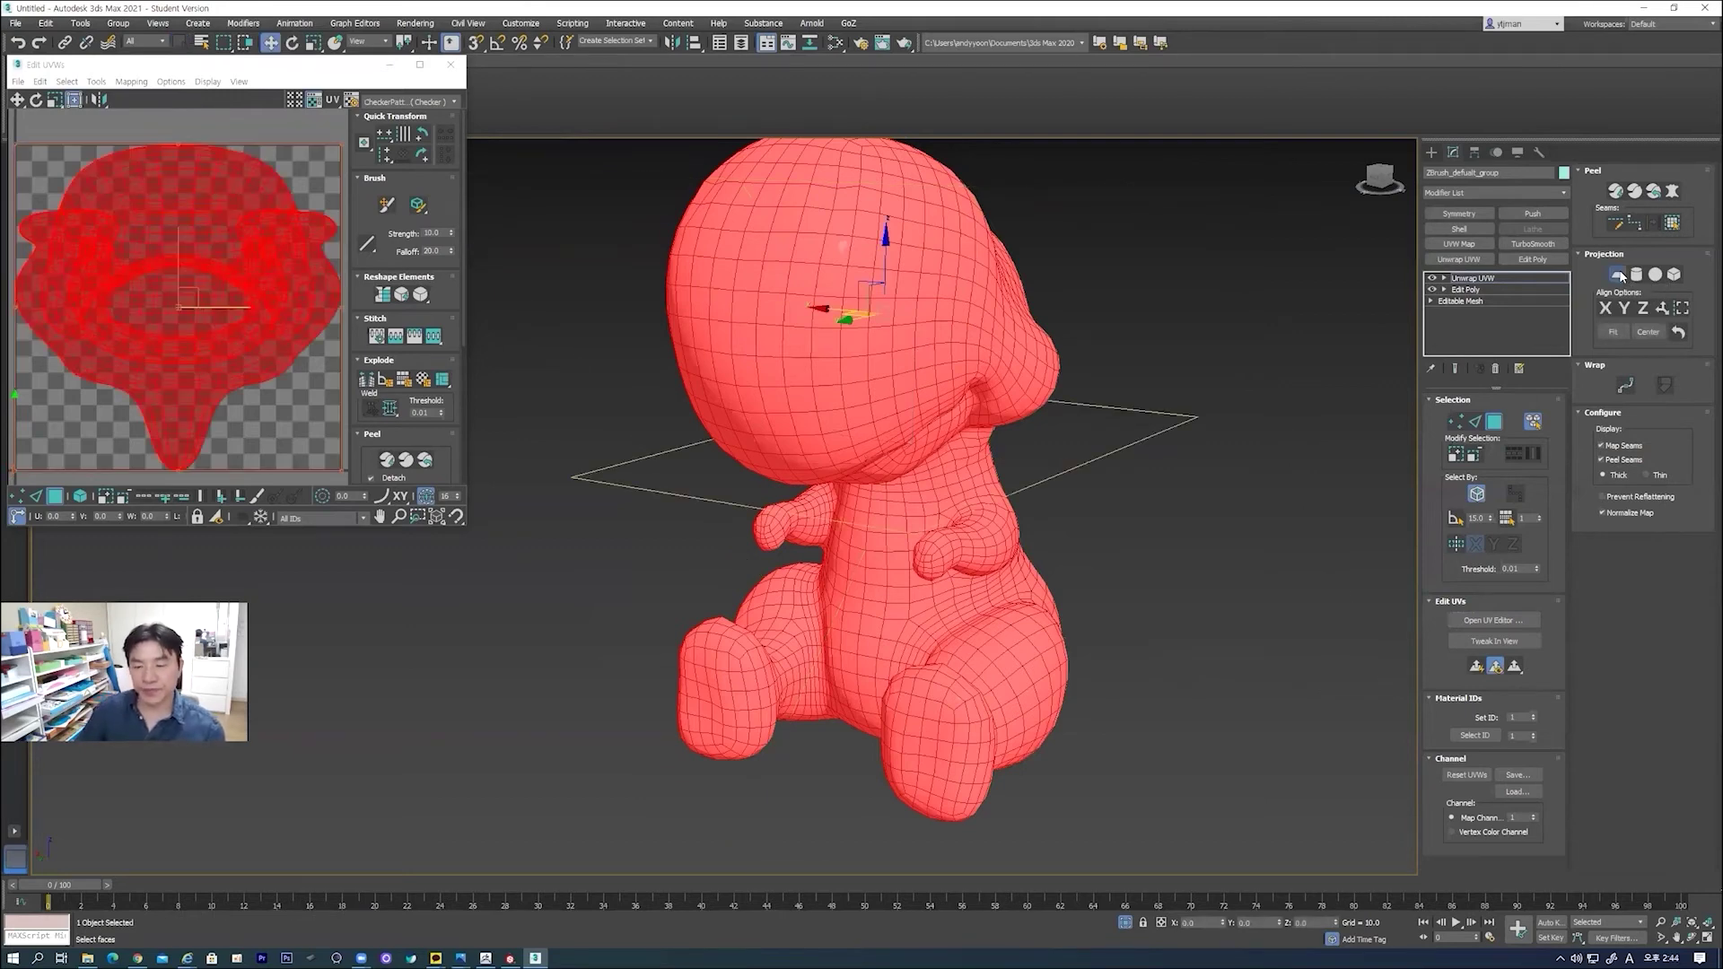
click(1619, 275)
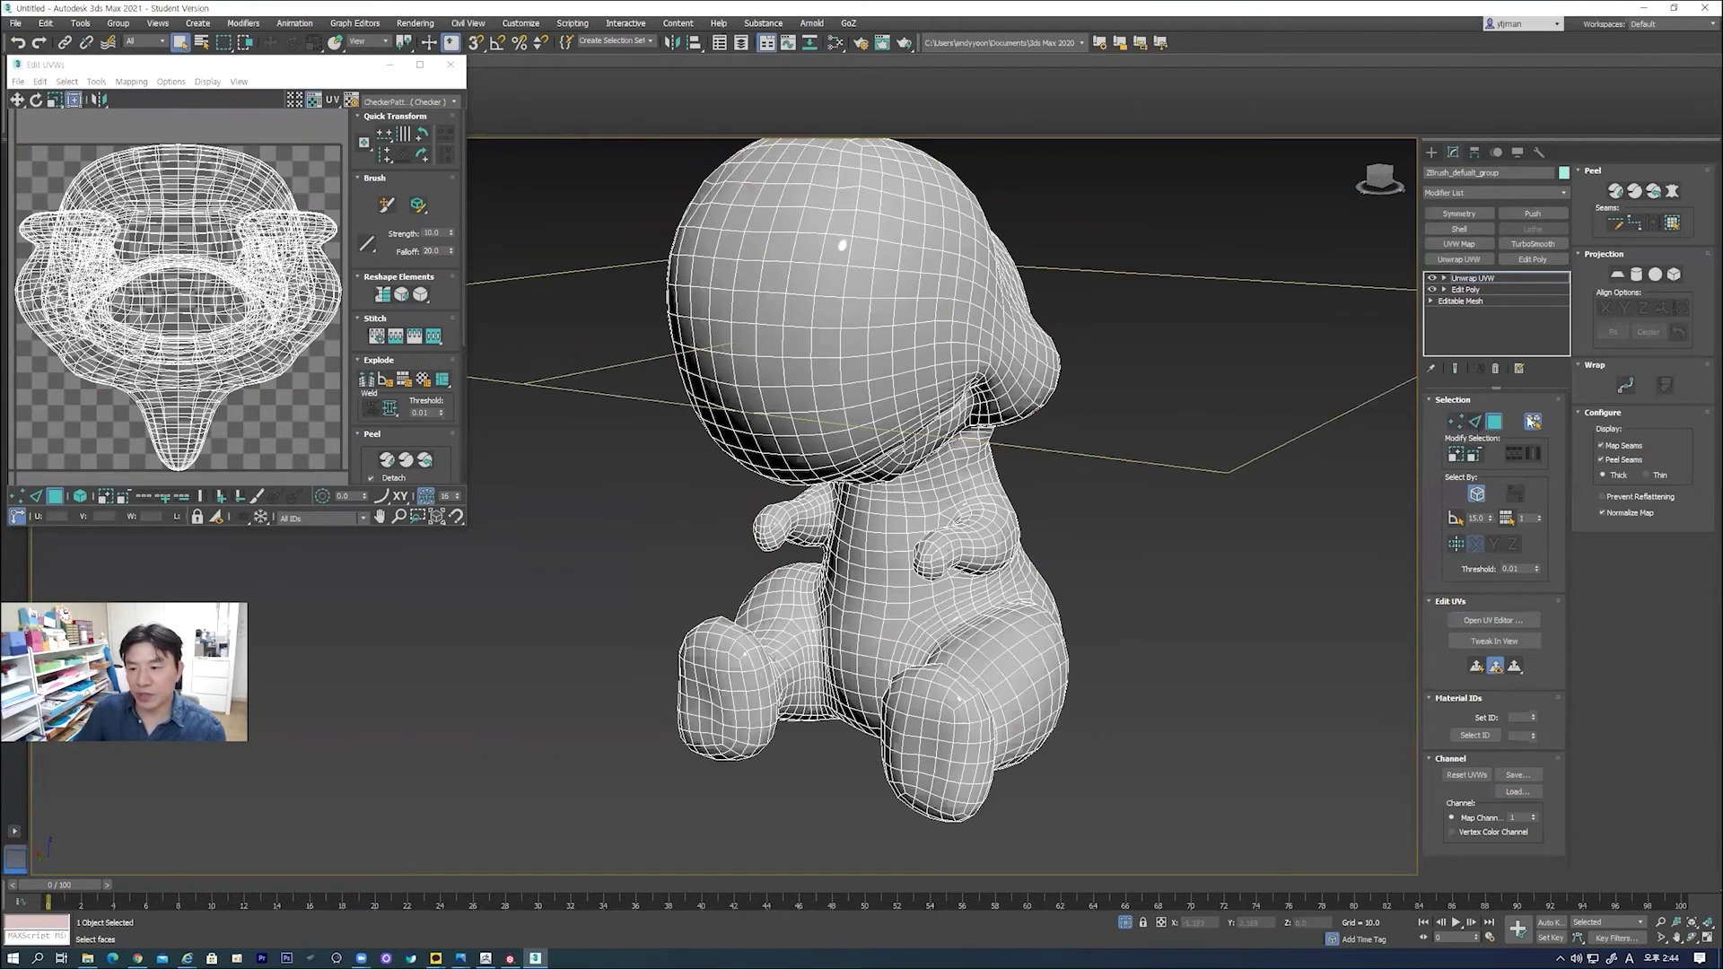
key(ctrl+a)
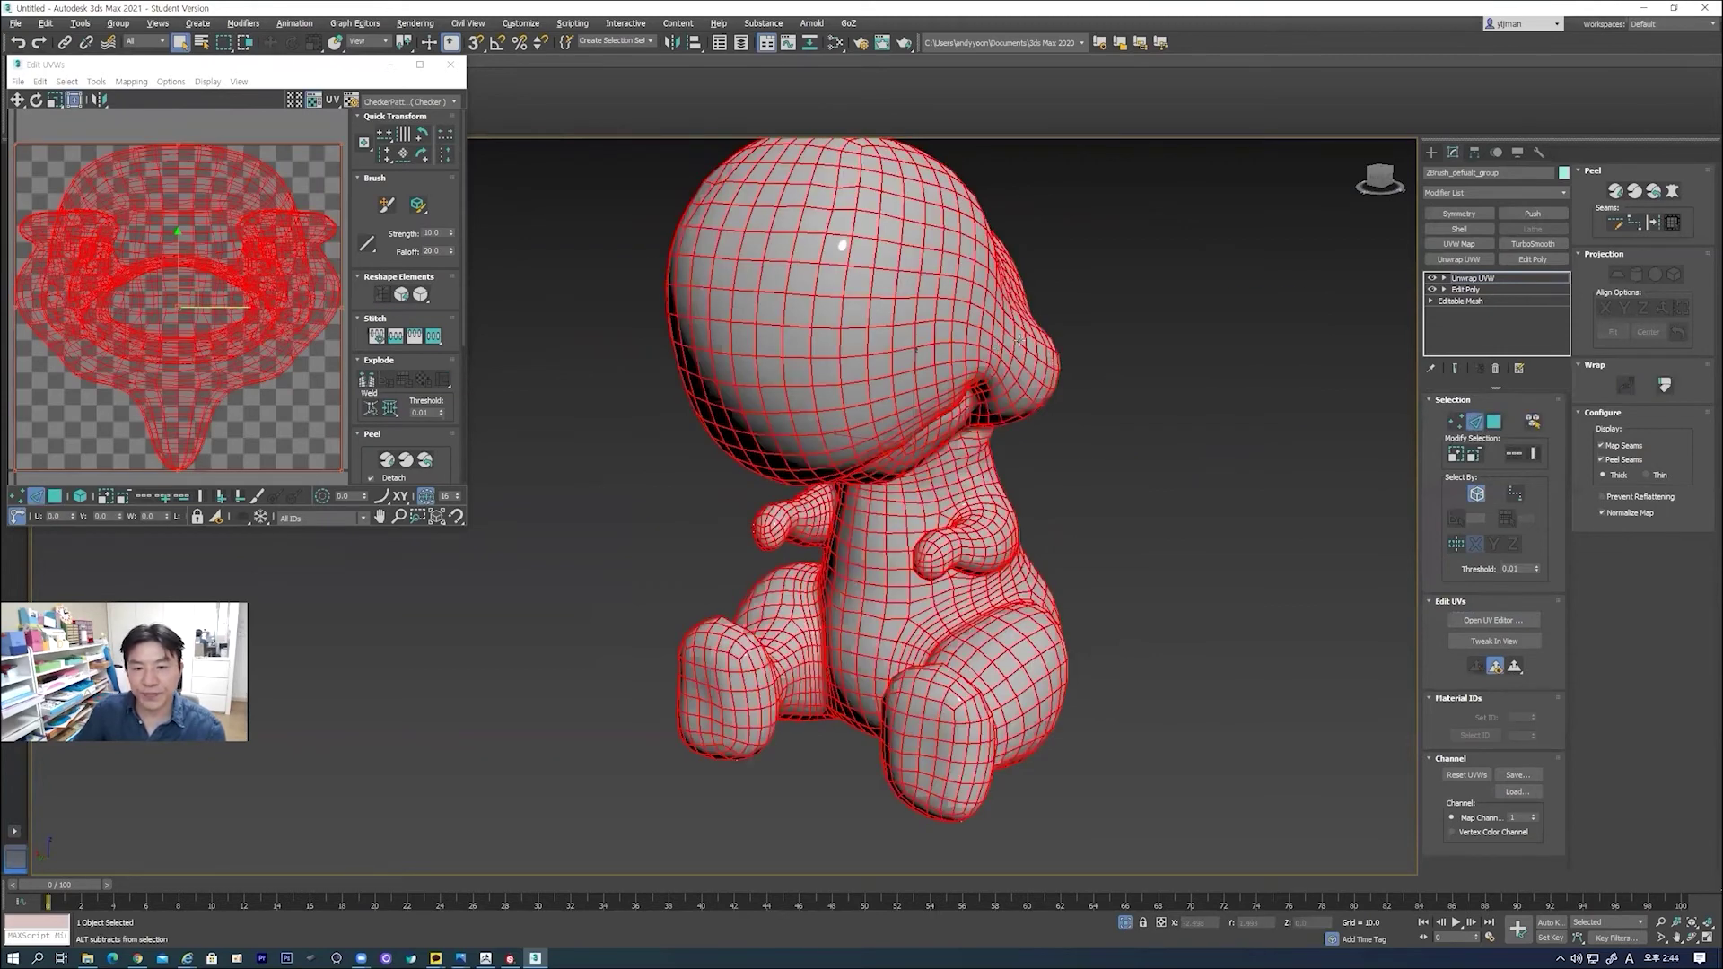
click(977, 368)
alt+click(993, 353)
- Trace a point-to-point seam from the back of the head down the middle of the back to the tail tip
alt+middle_drag(994, 352, 877, 364)
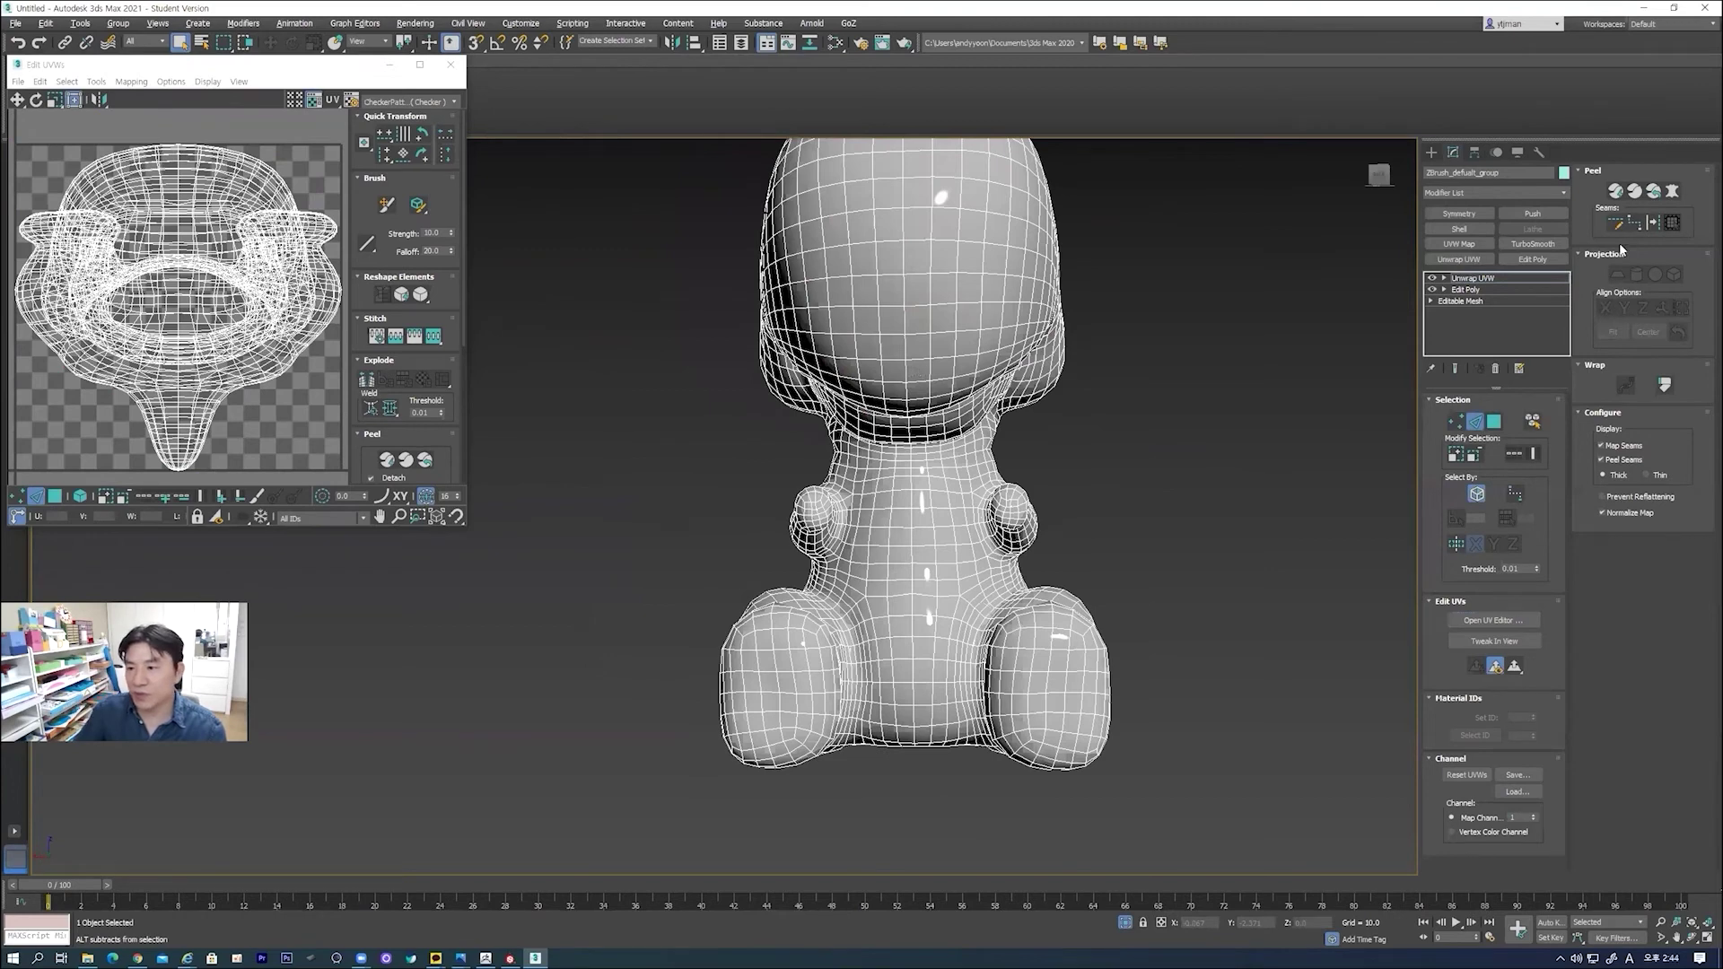
key(shift+z)
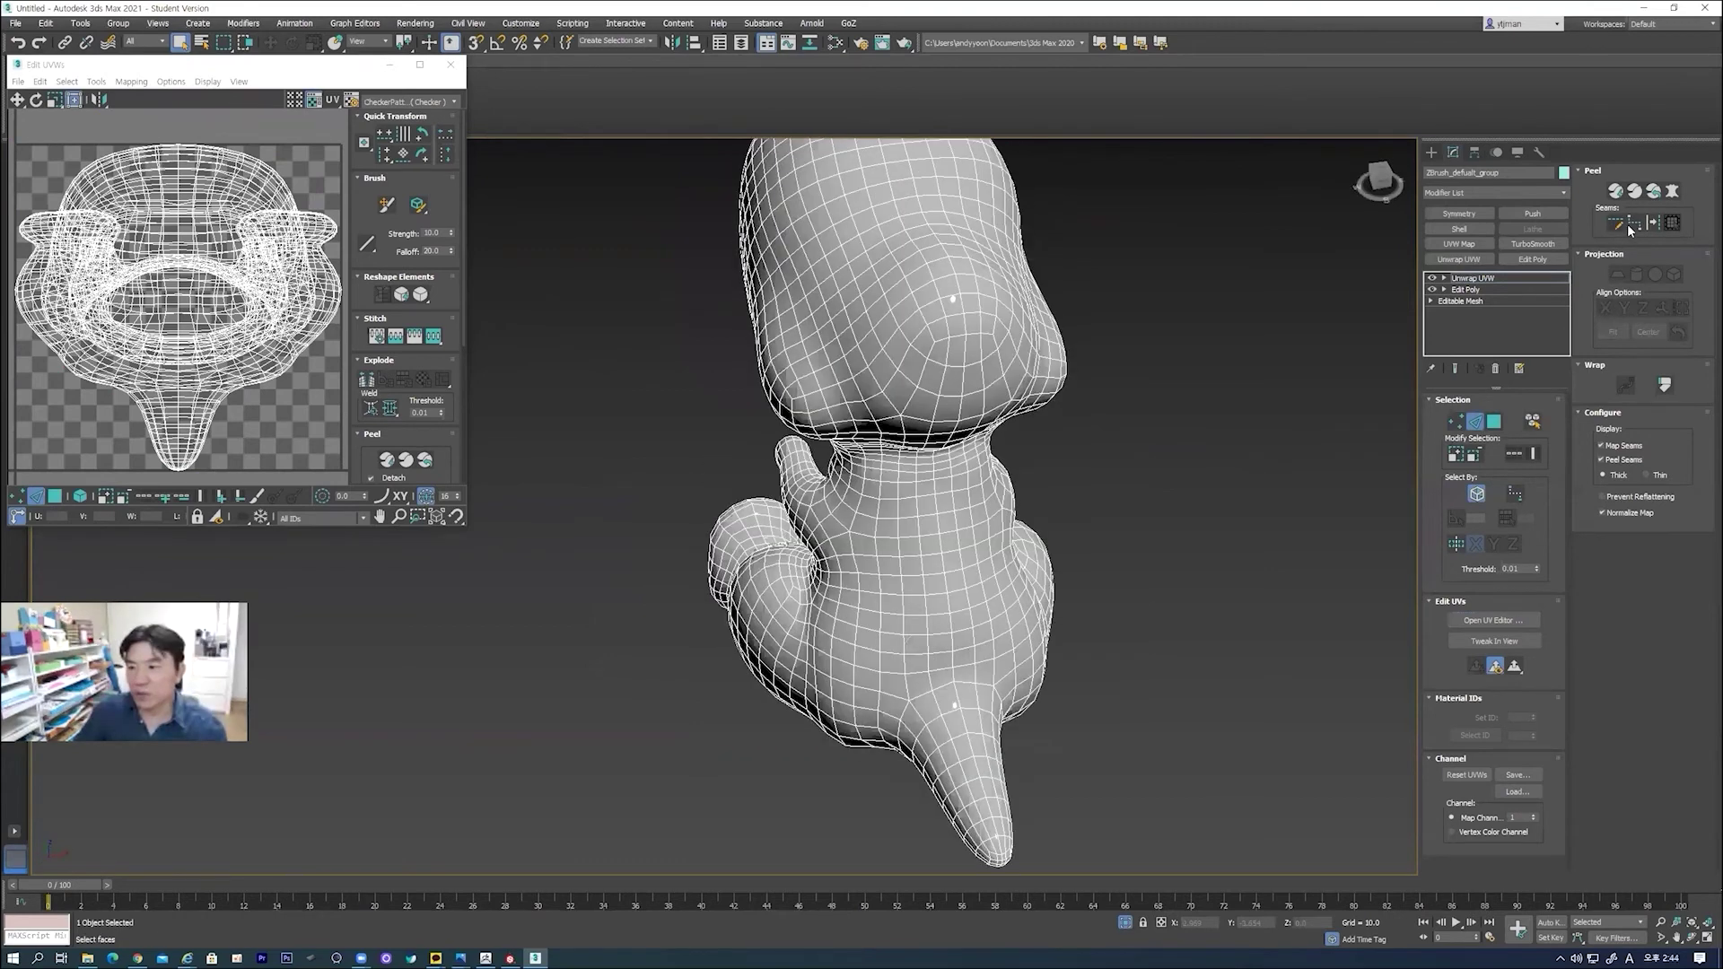
click(956, 295)
click(977, 664)
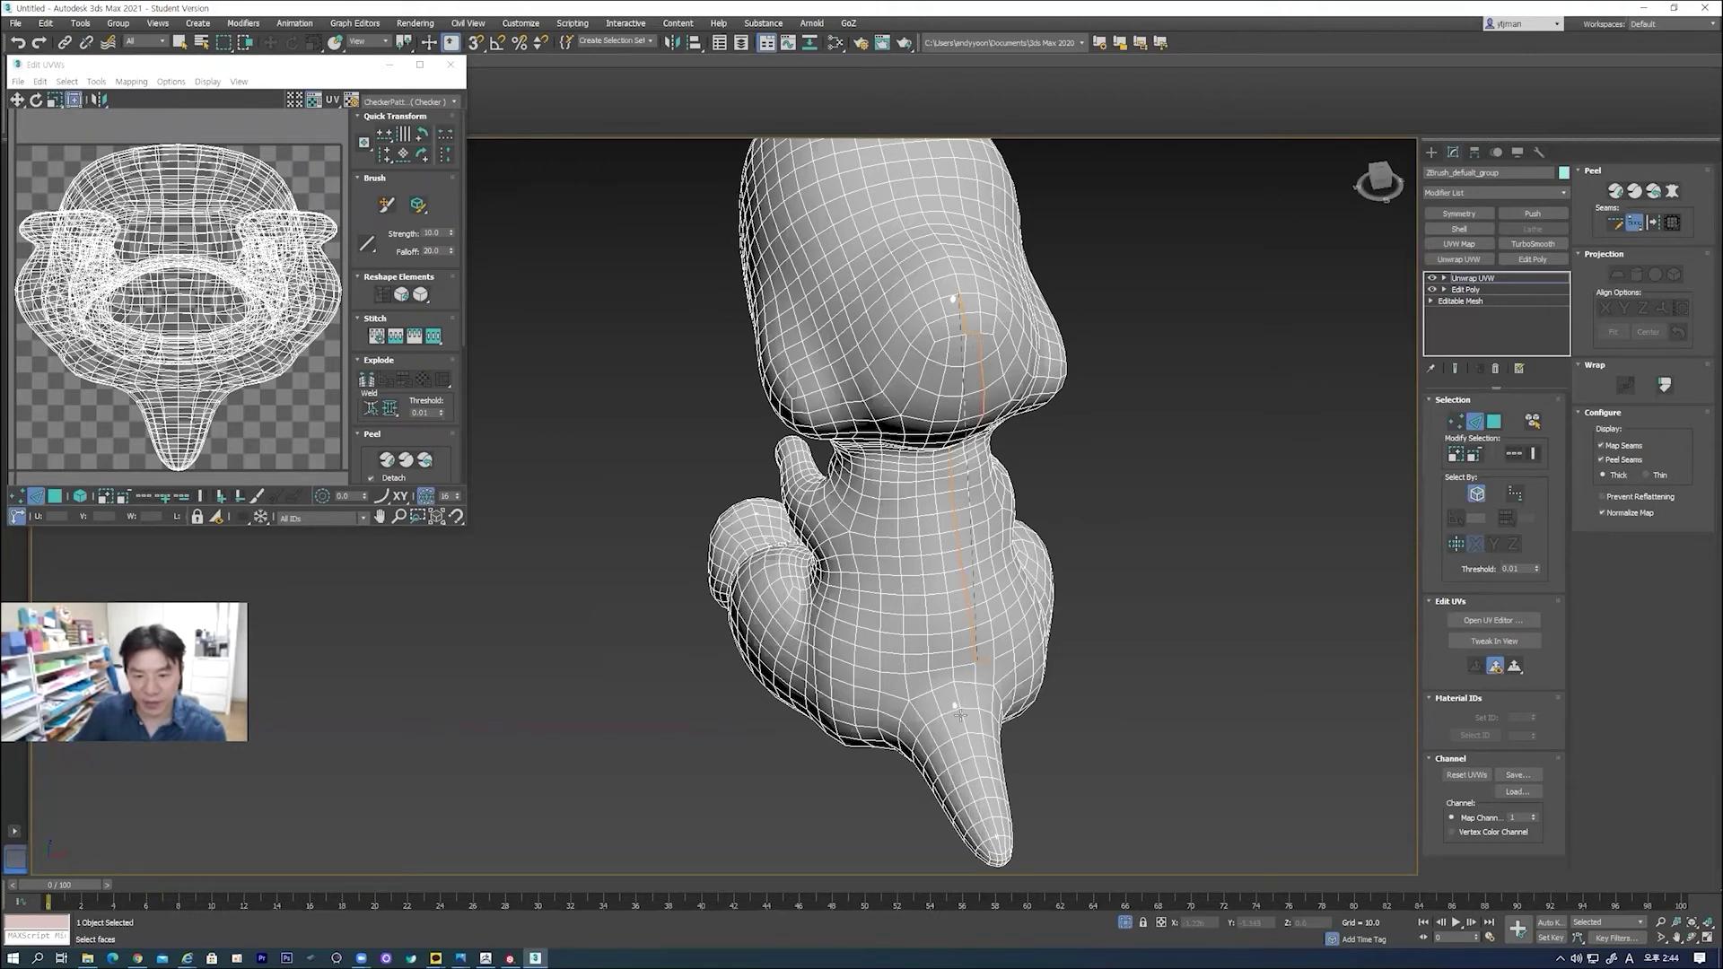
click(966, 731)
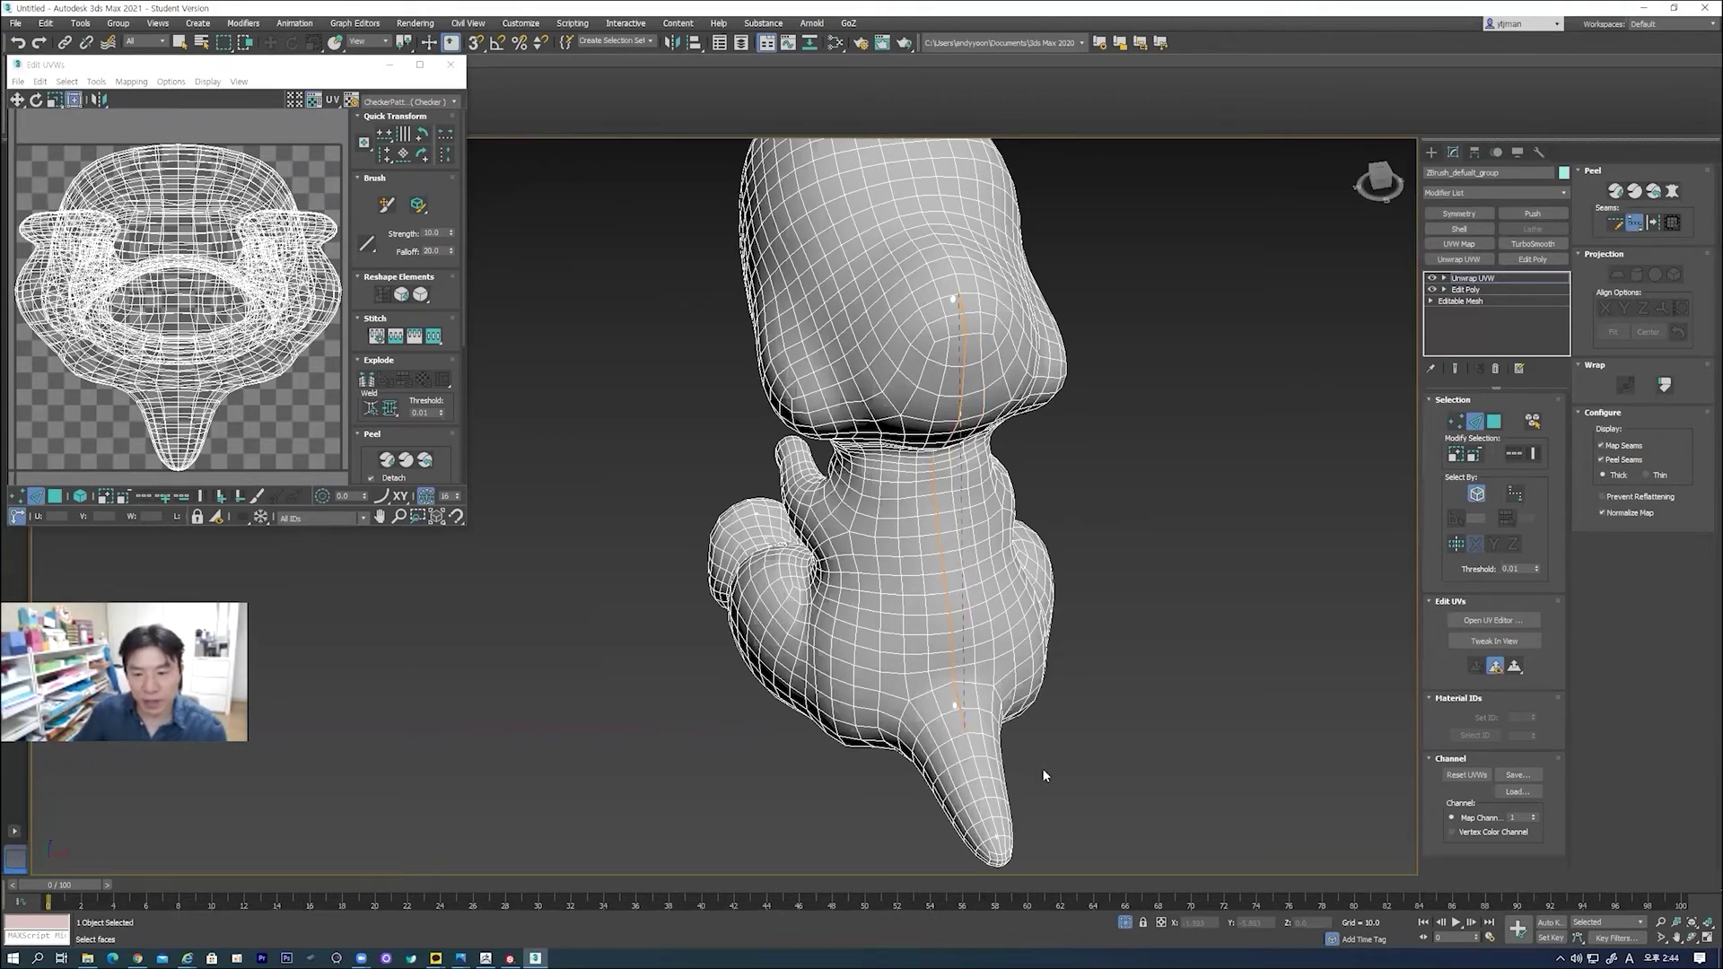
alt+middle_drag(1038, 783, 1038, 735)
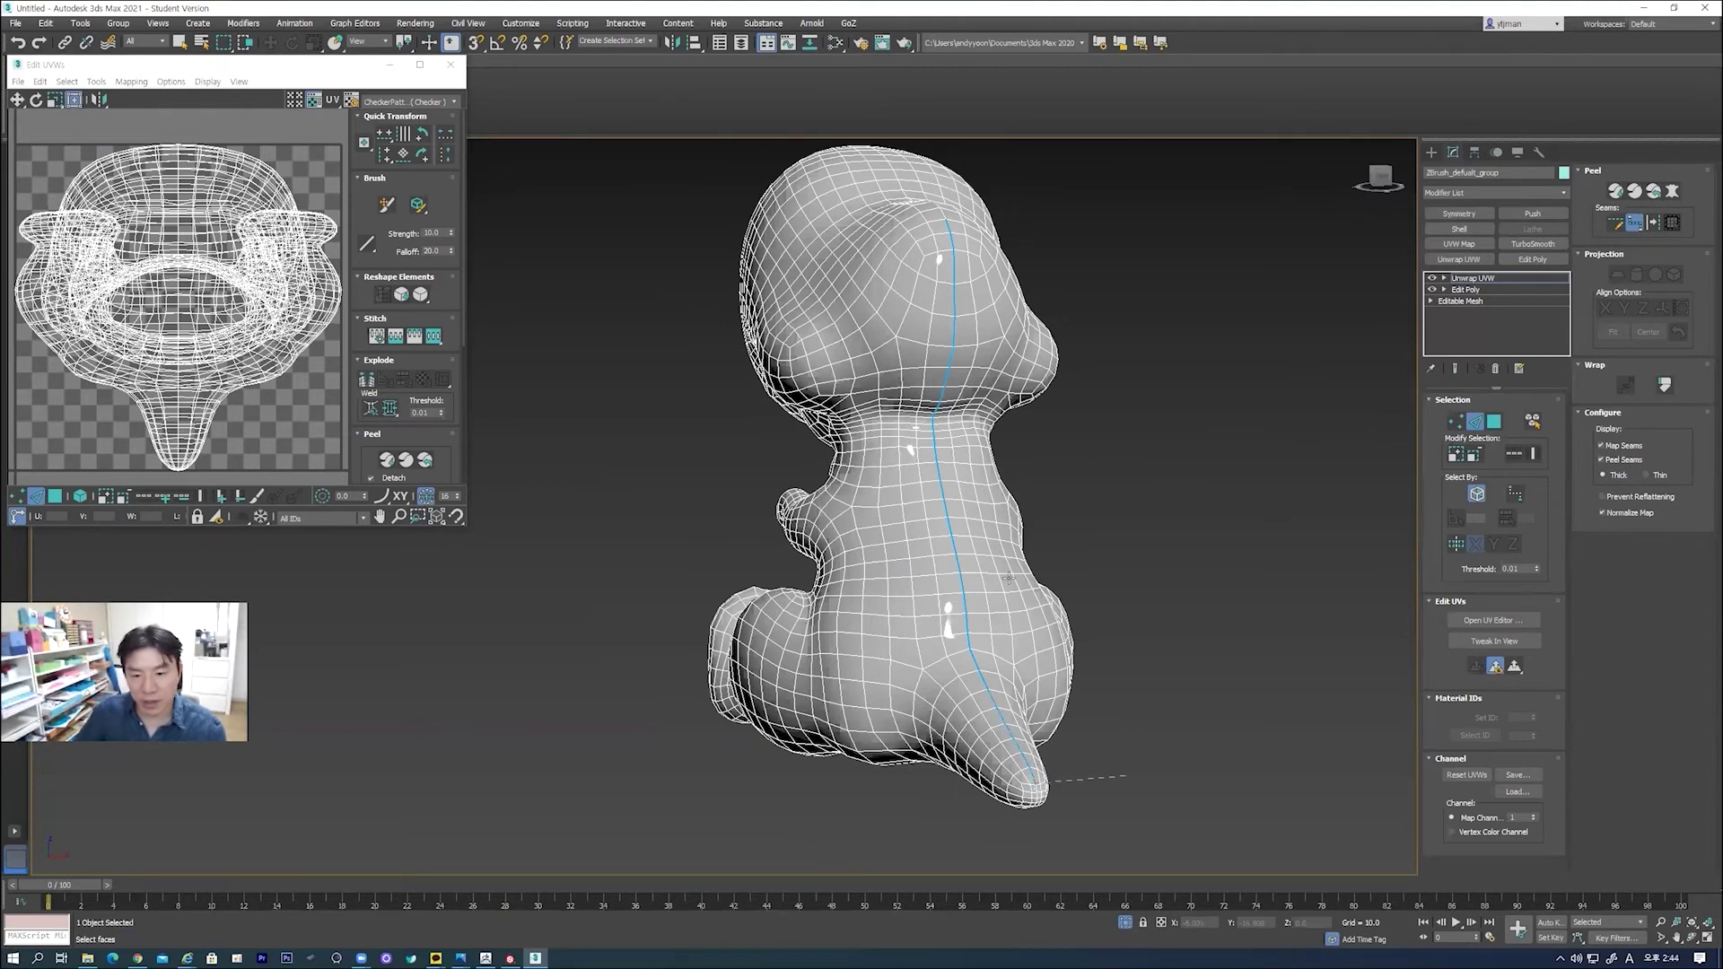
- Continue the point-to-point seam from the tail tip along the tail's underside to the body's underside between the legs
alt+middle_drag(1005, 577, 998, 587)
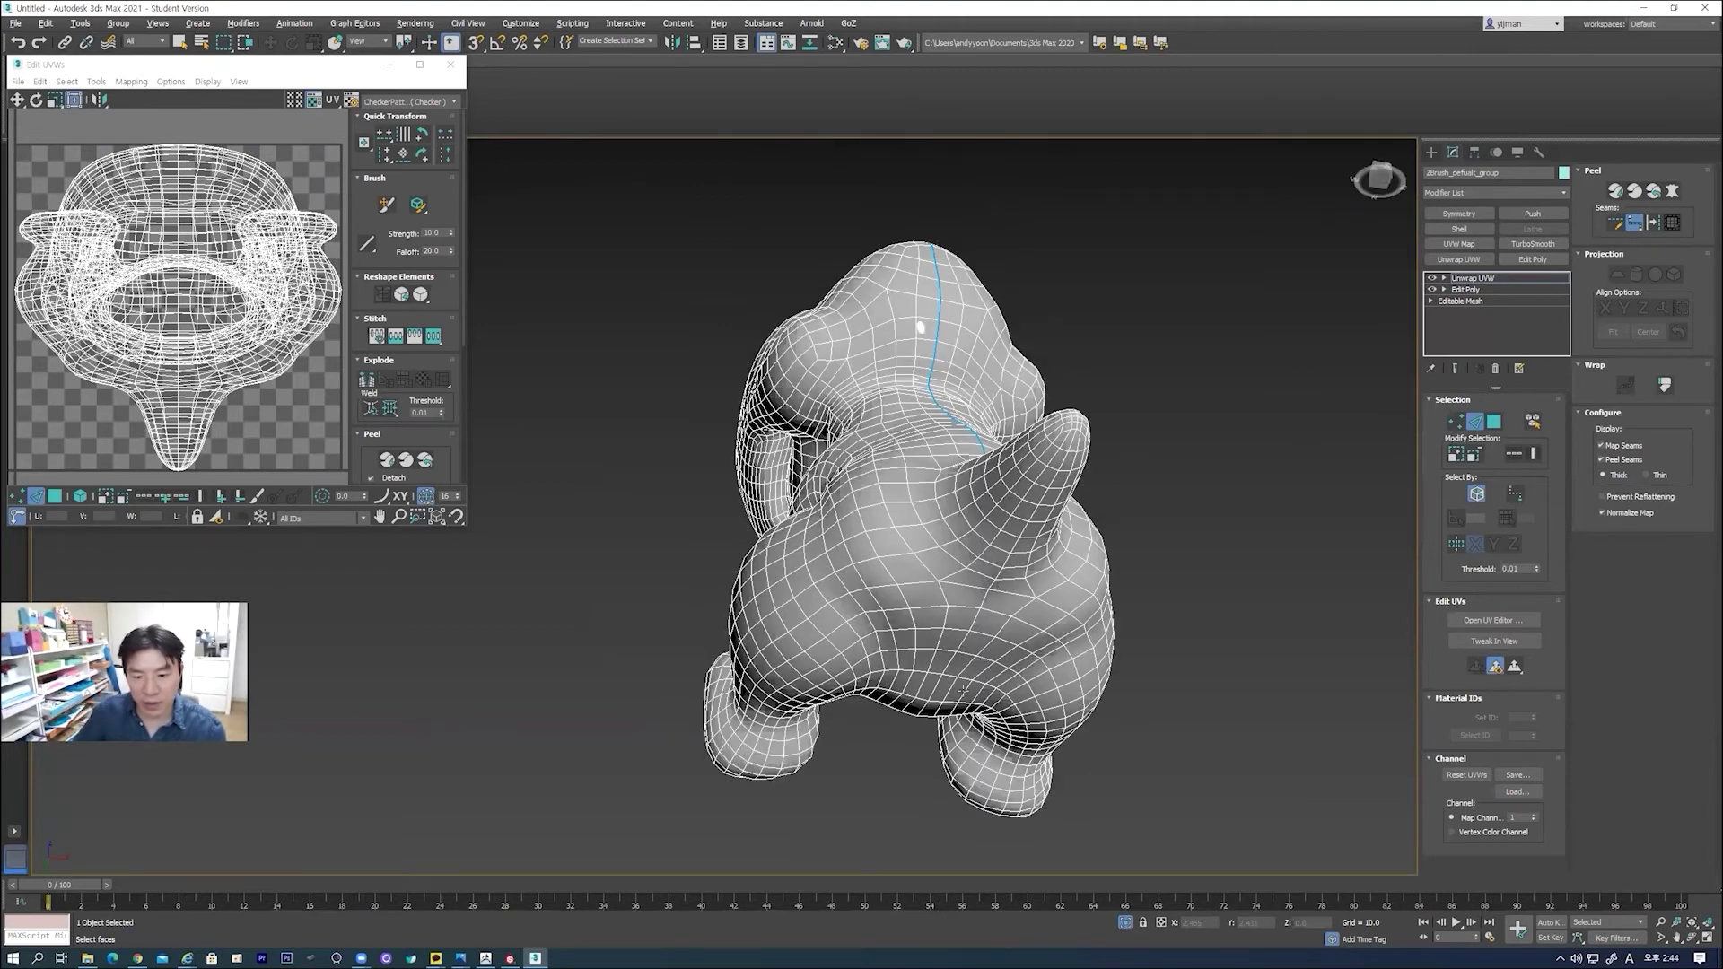
click(997, 576)
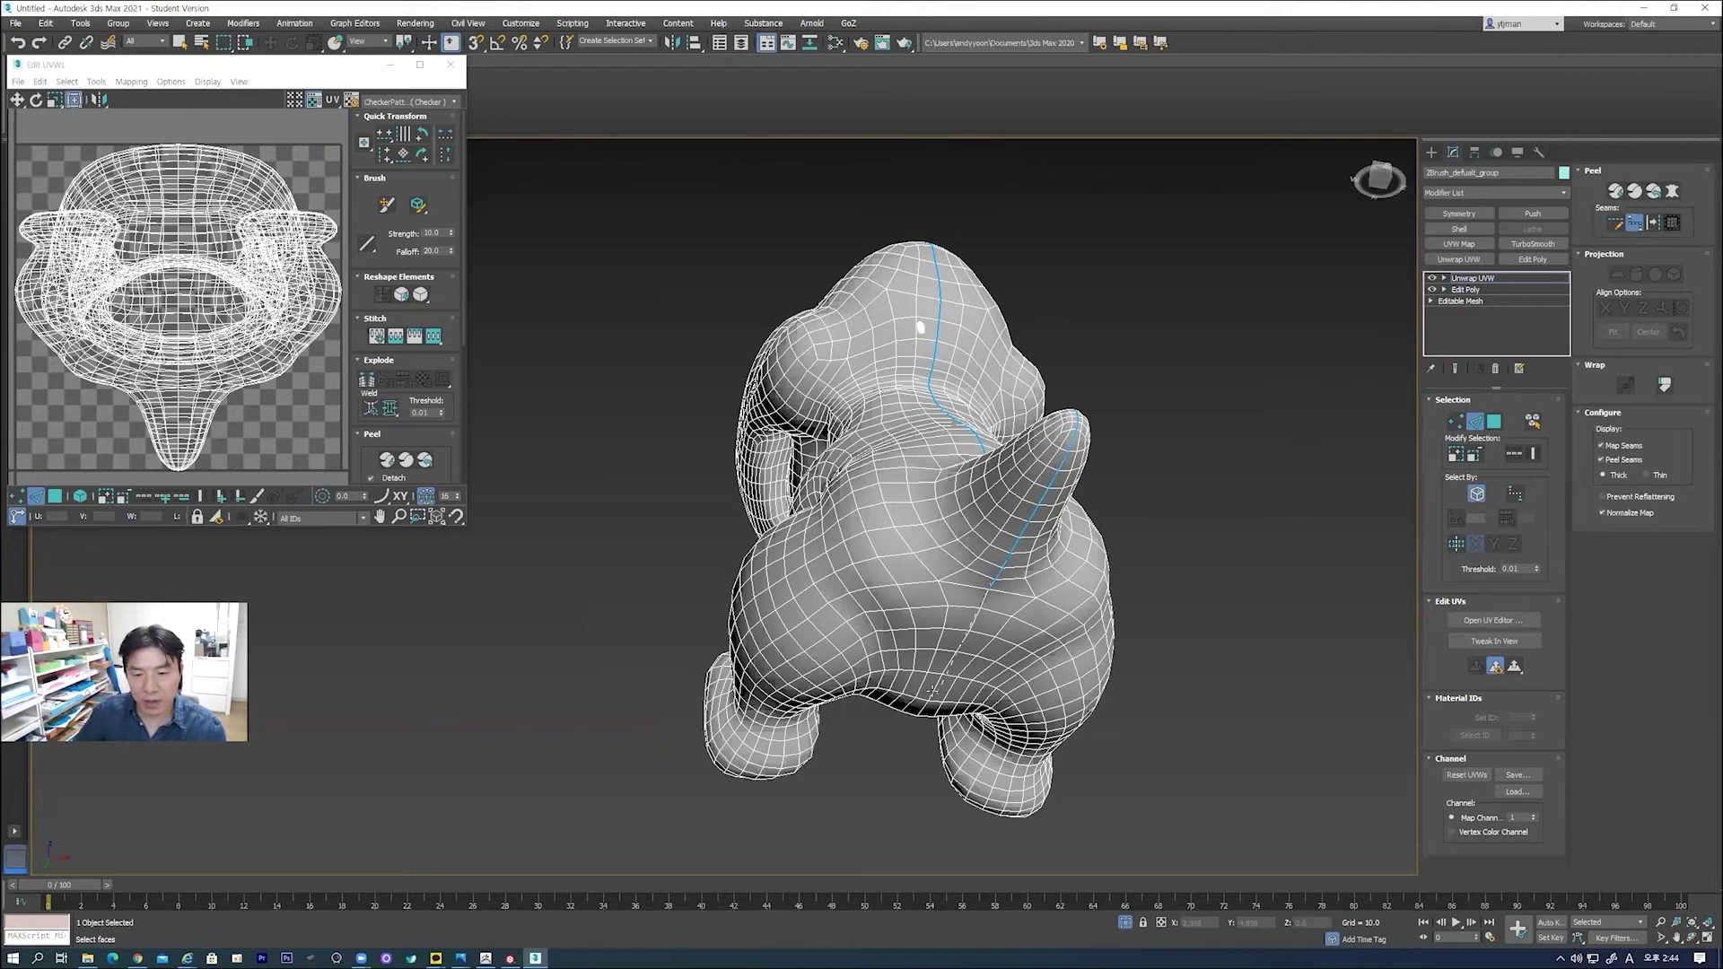
click(935, 687)
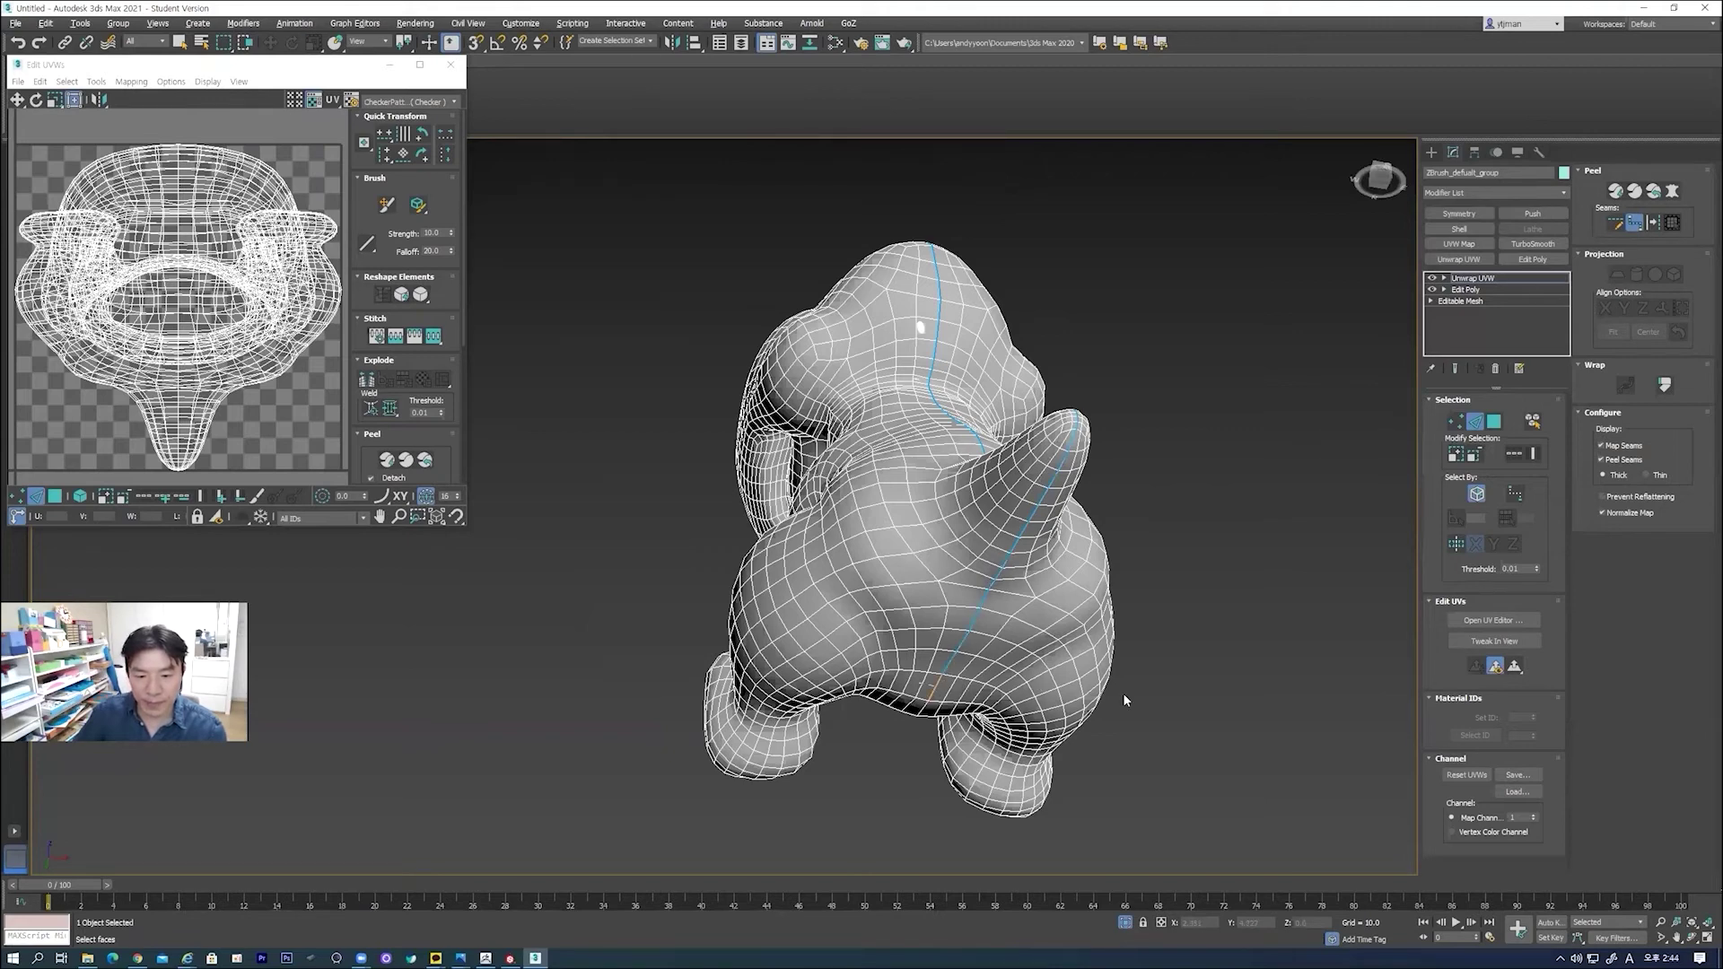
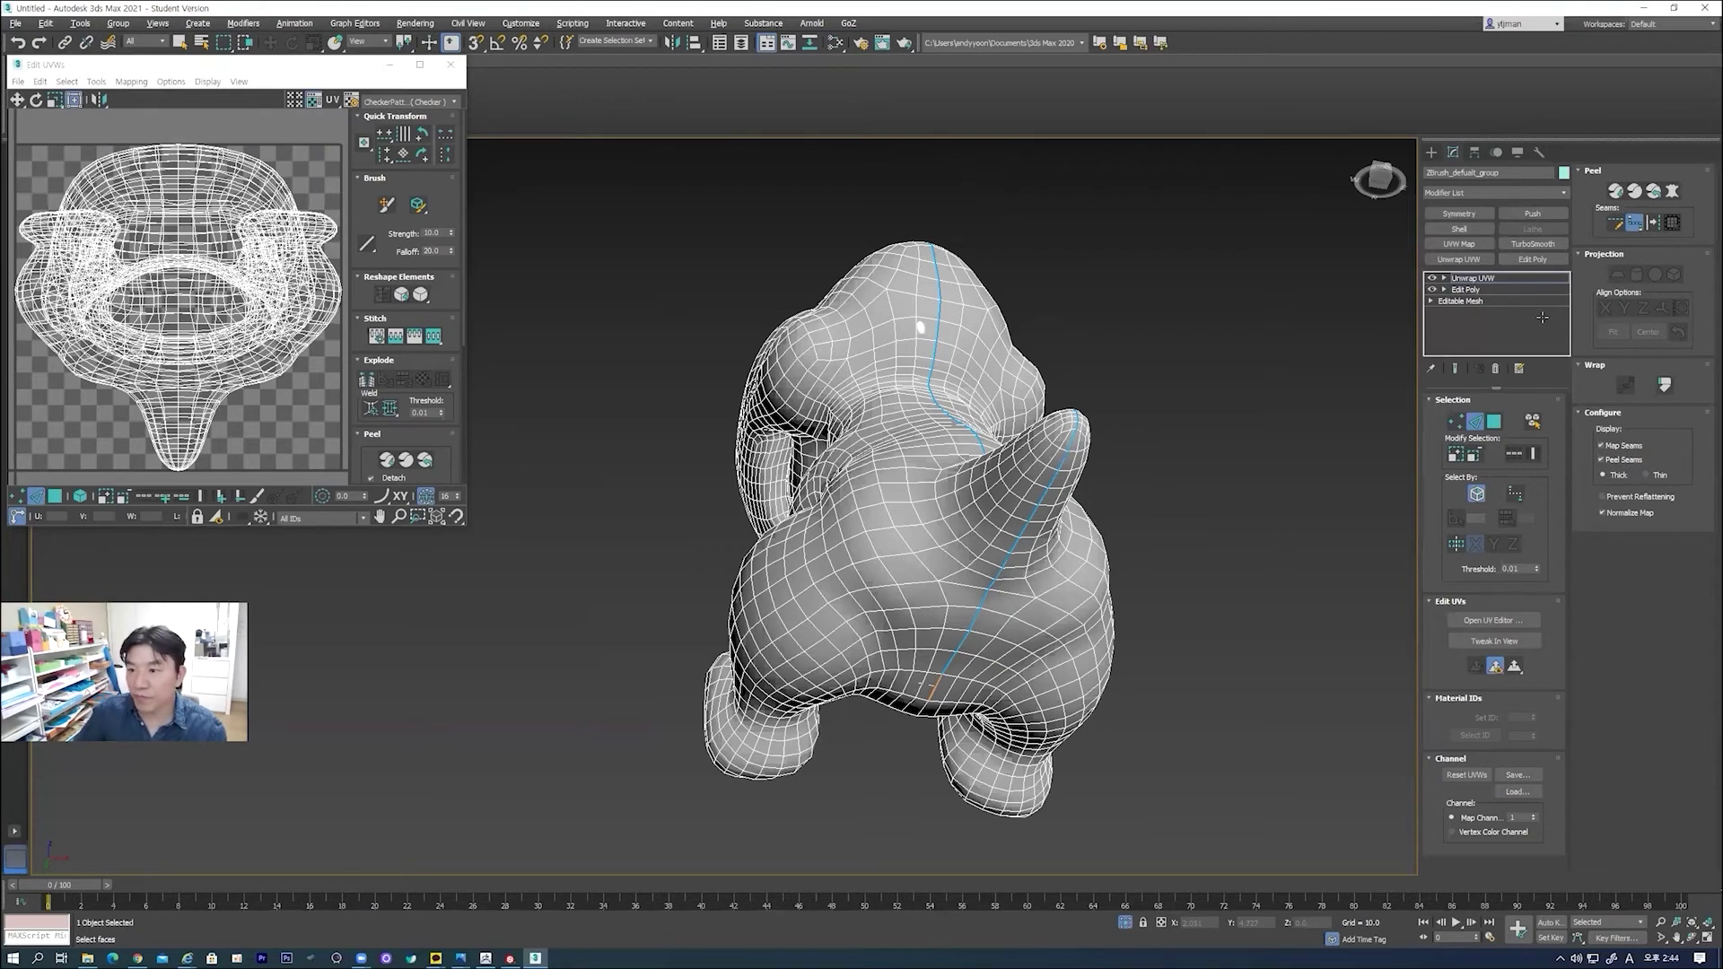
- Extend the underside point-to-point seam from between the legs up onto the lower belly and end it there
alt+middle_drag(1122, 692, 1482, 346)
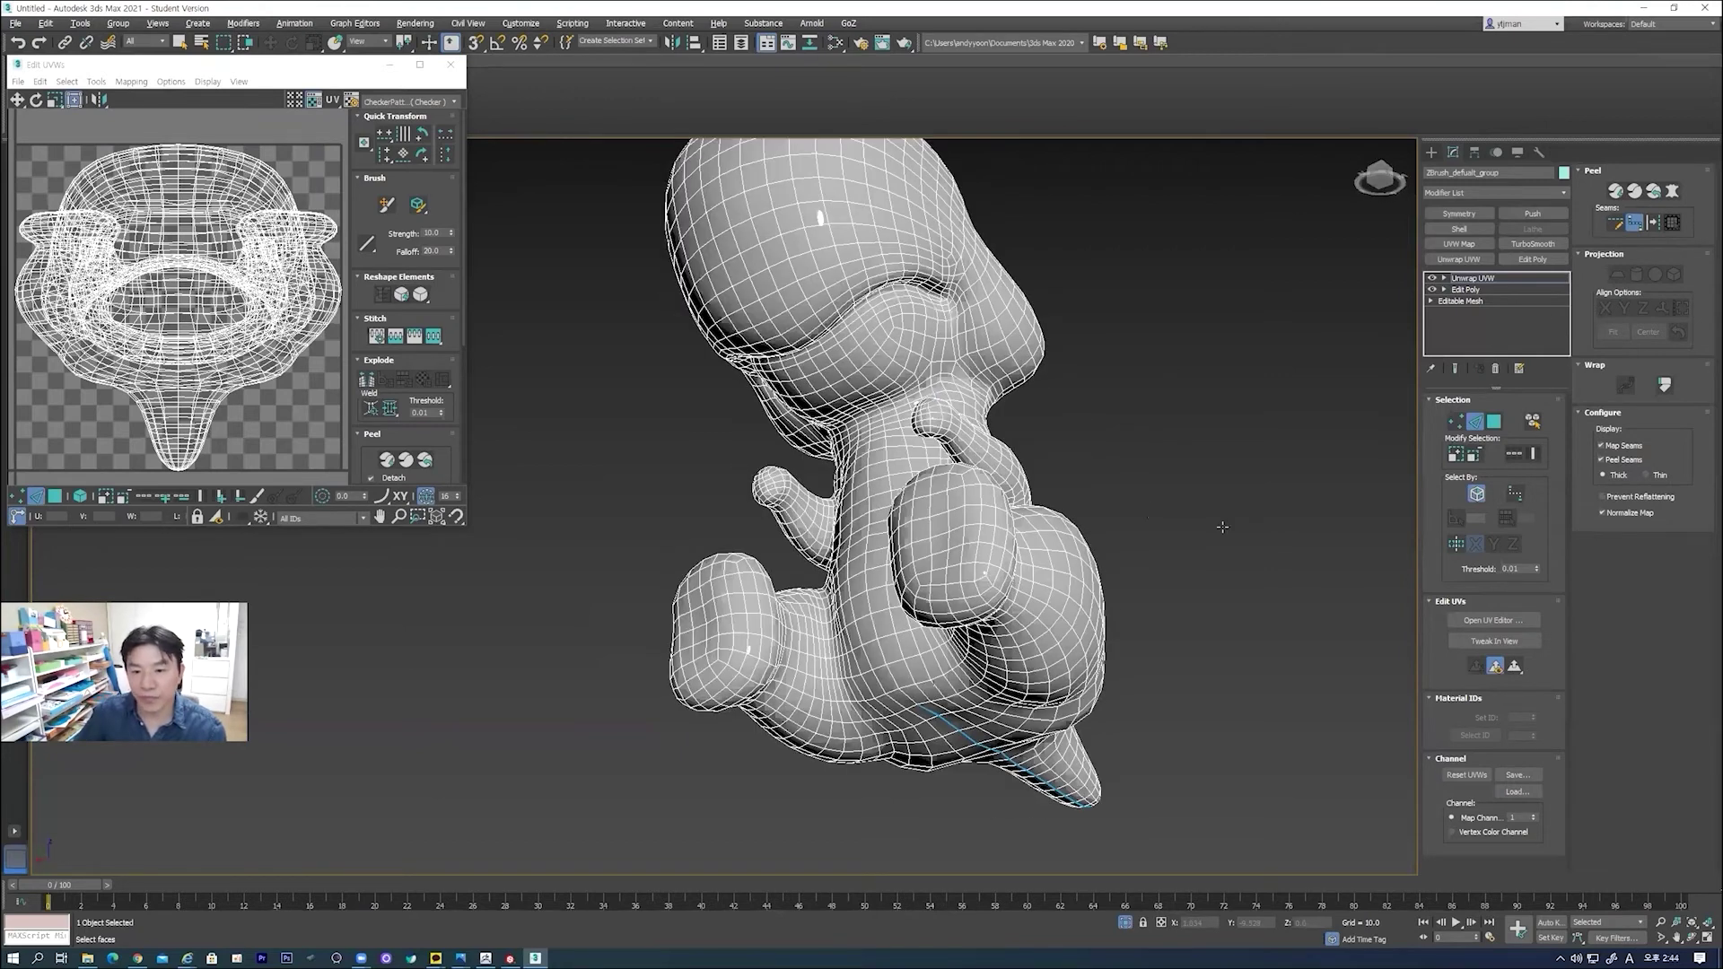
alt+middle_drag(1148, 512, 760, 166)
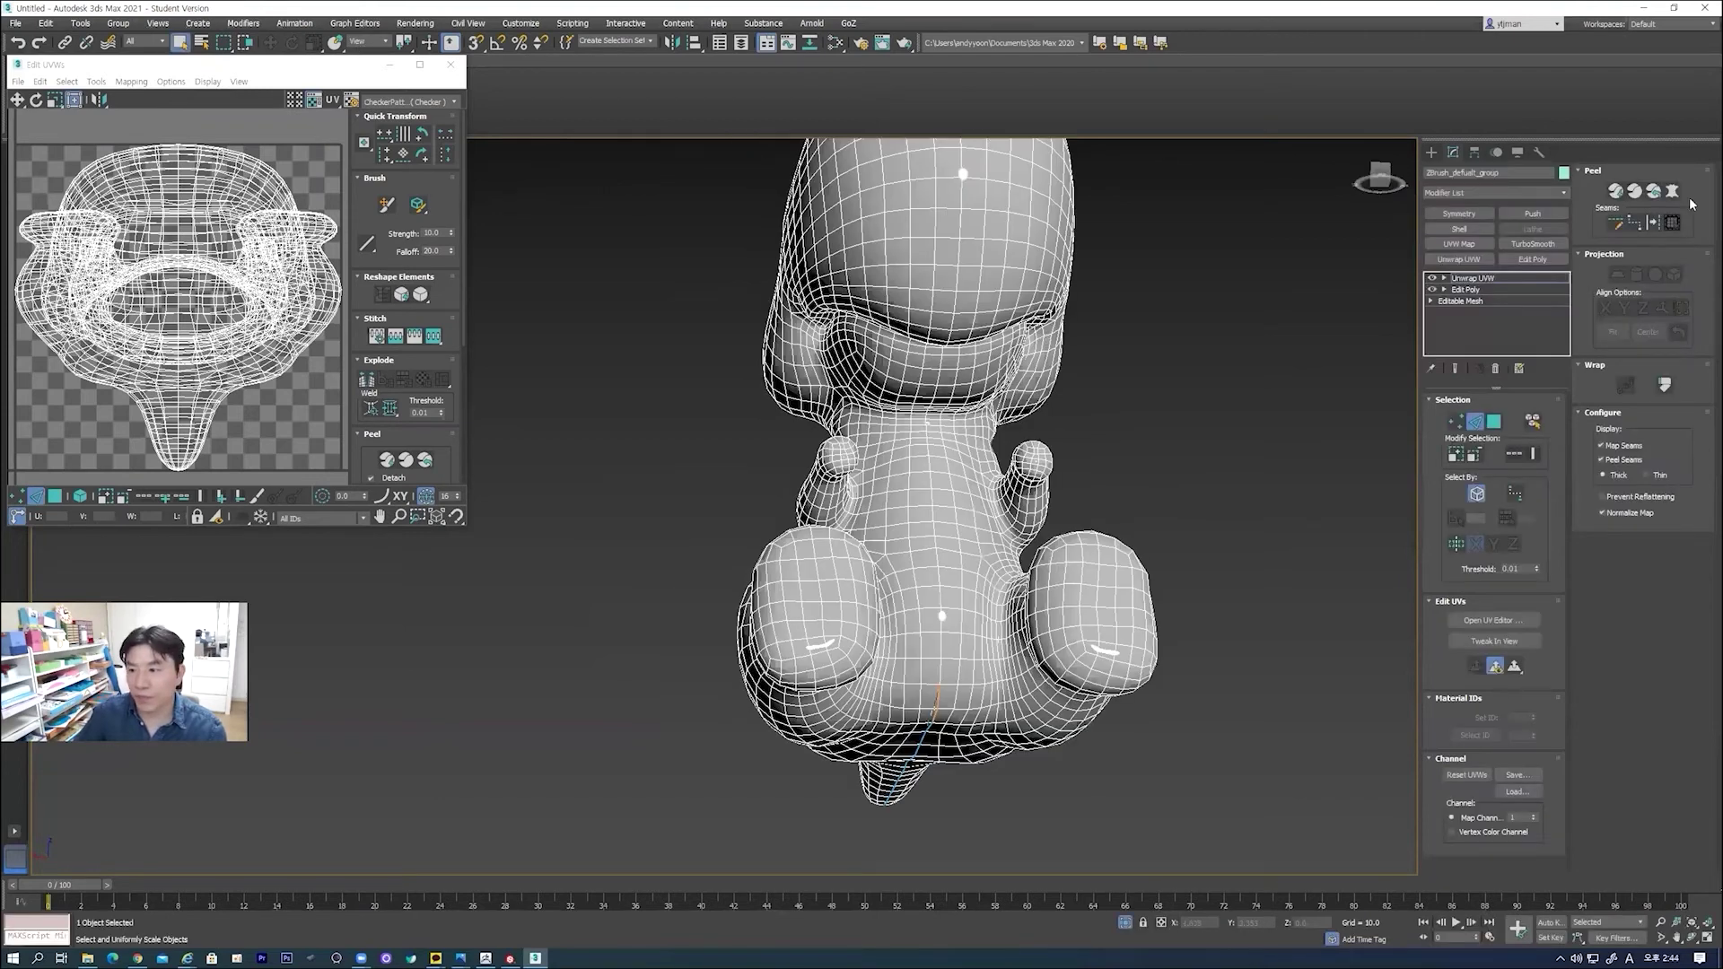
key(p)
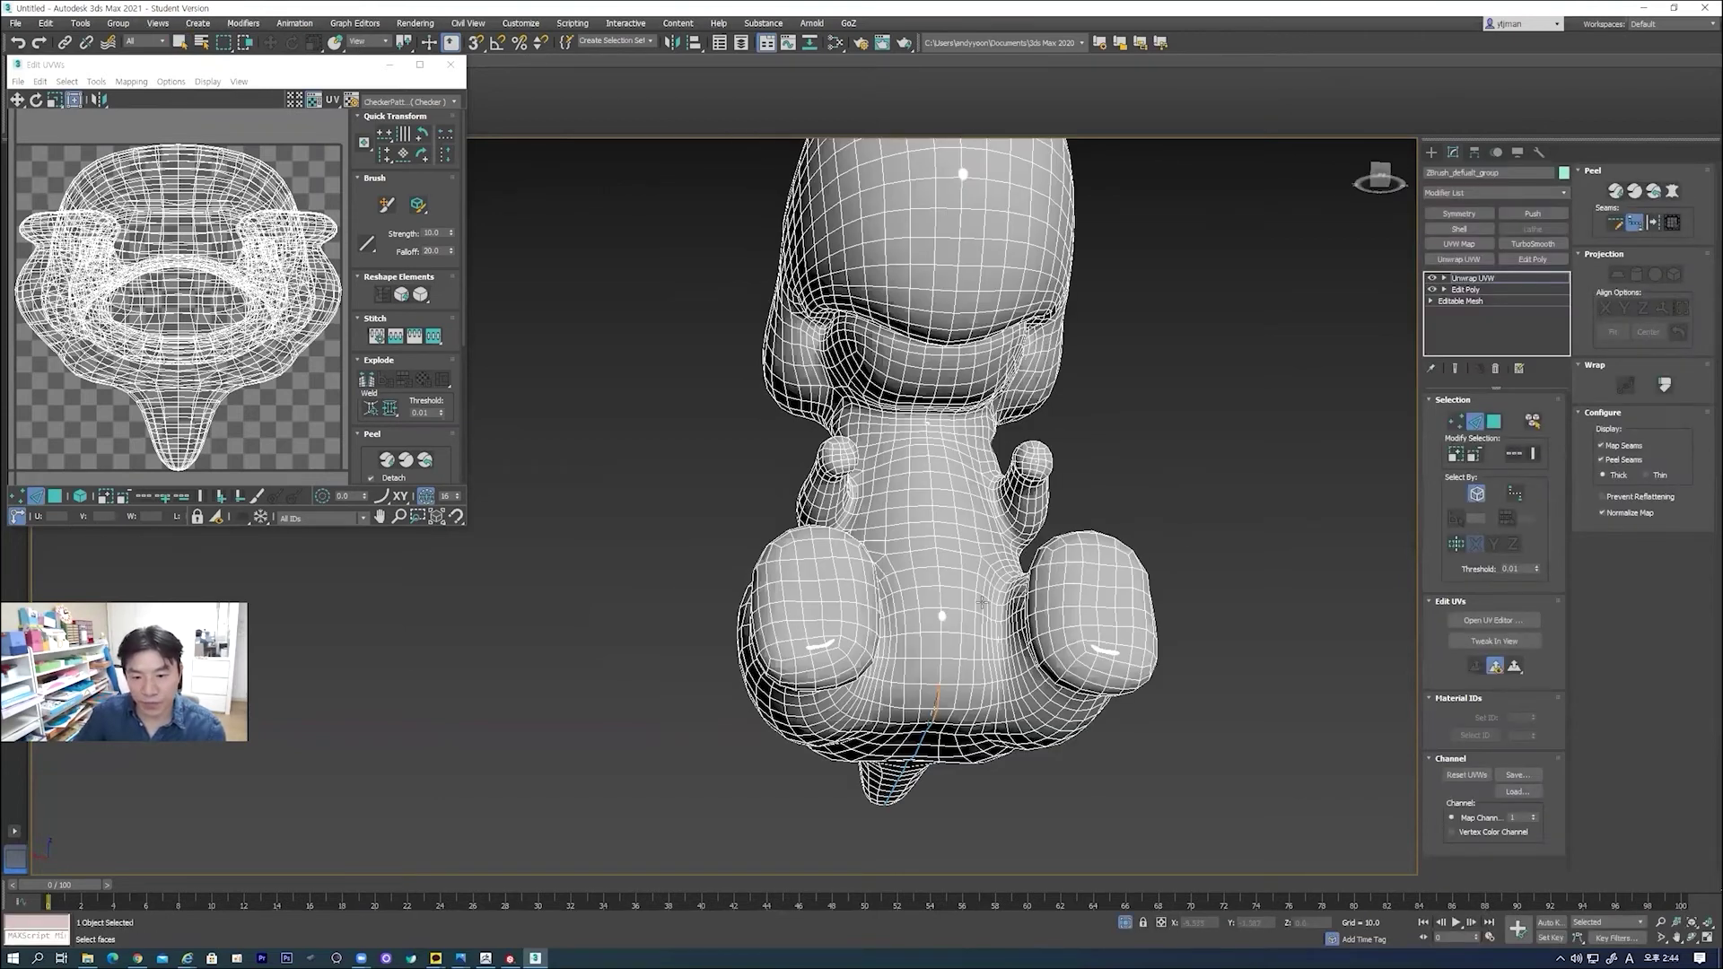
alt+middle_drag(983, 603, 952, 597)
click(953, 599)
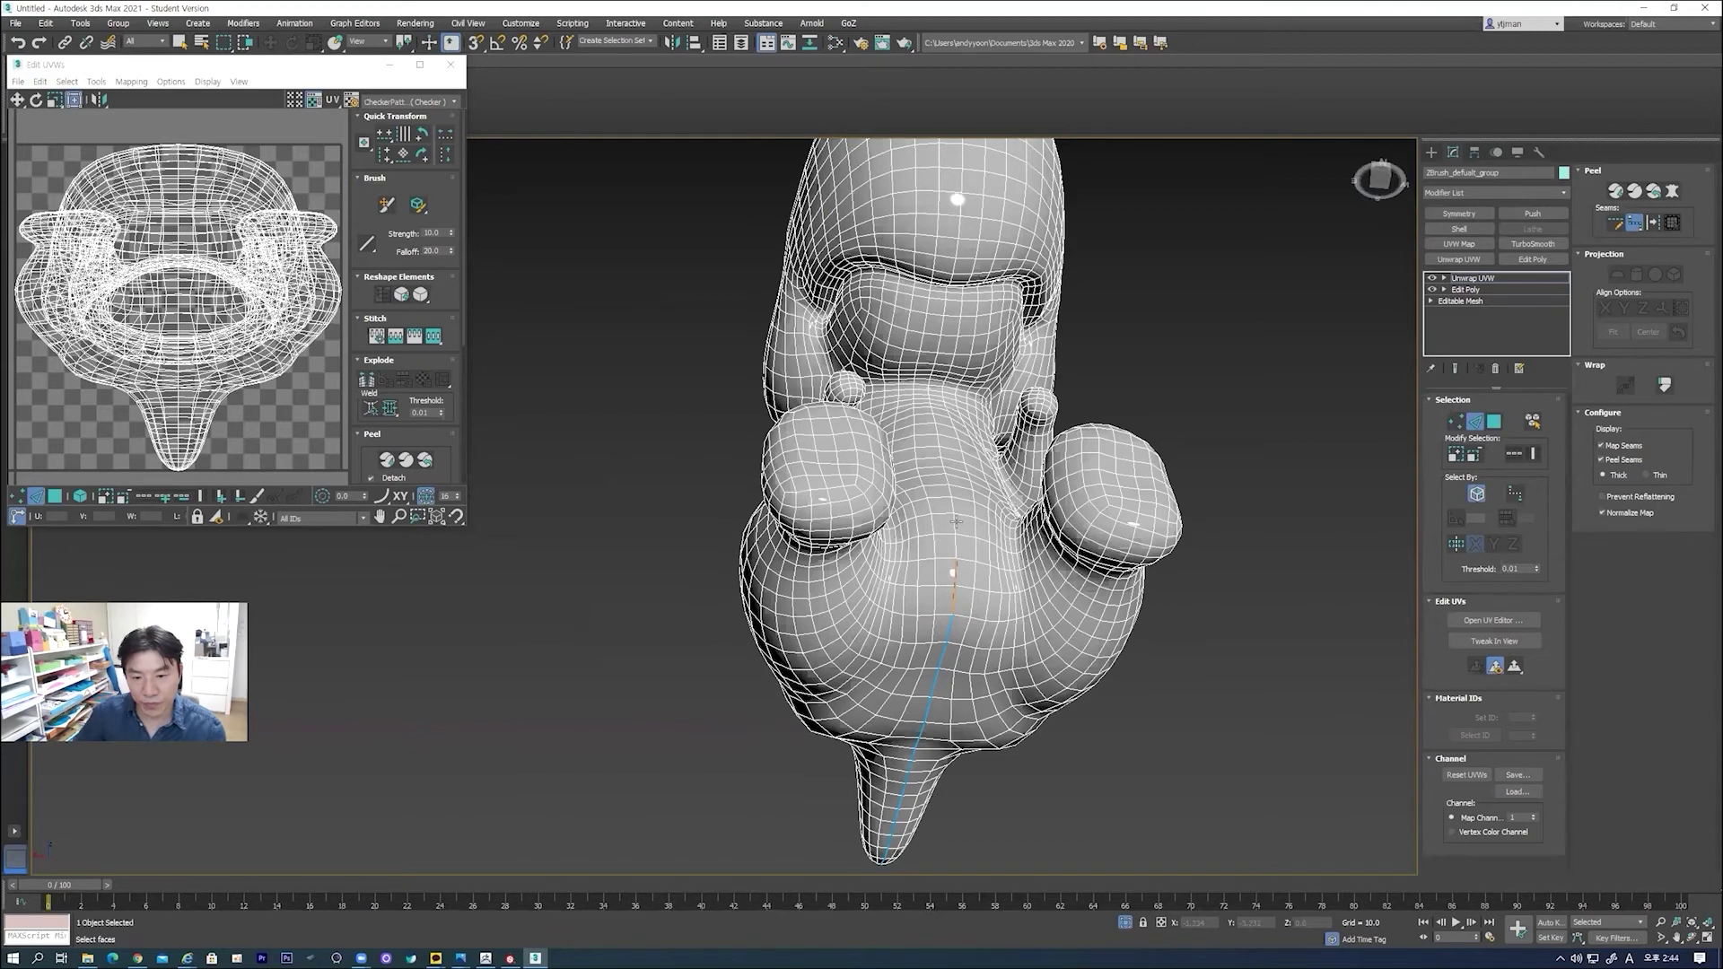
alt+middle_drag(956, 520, 908, 610)
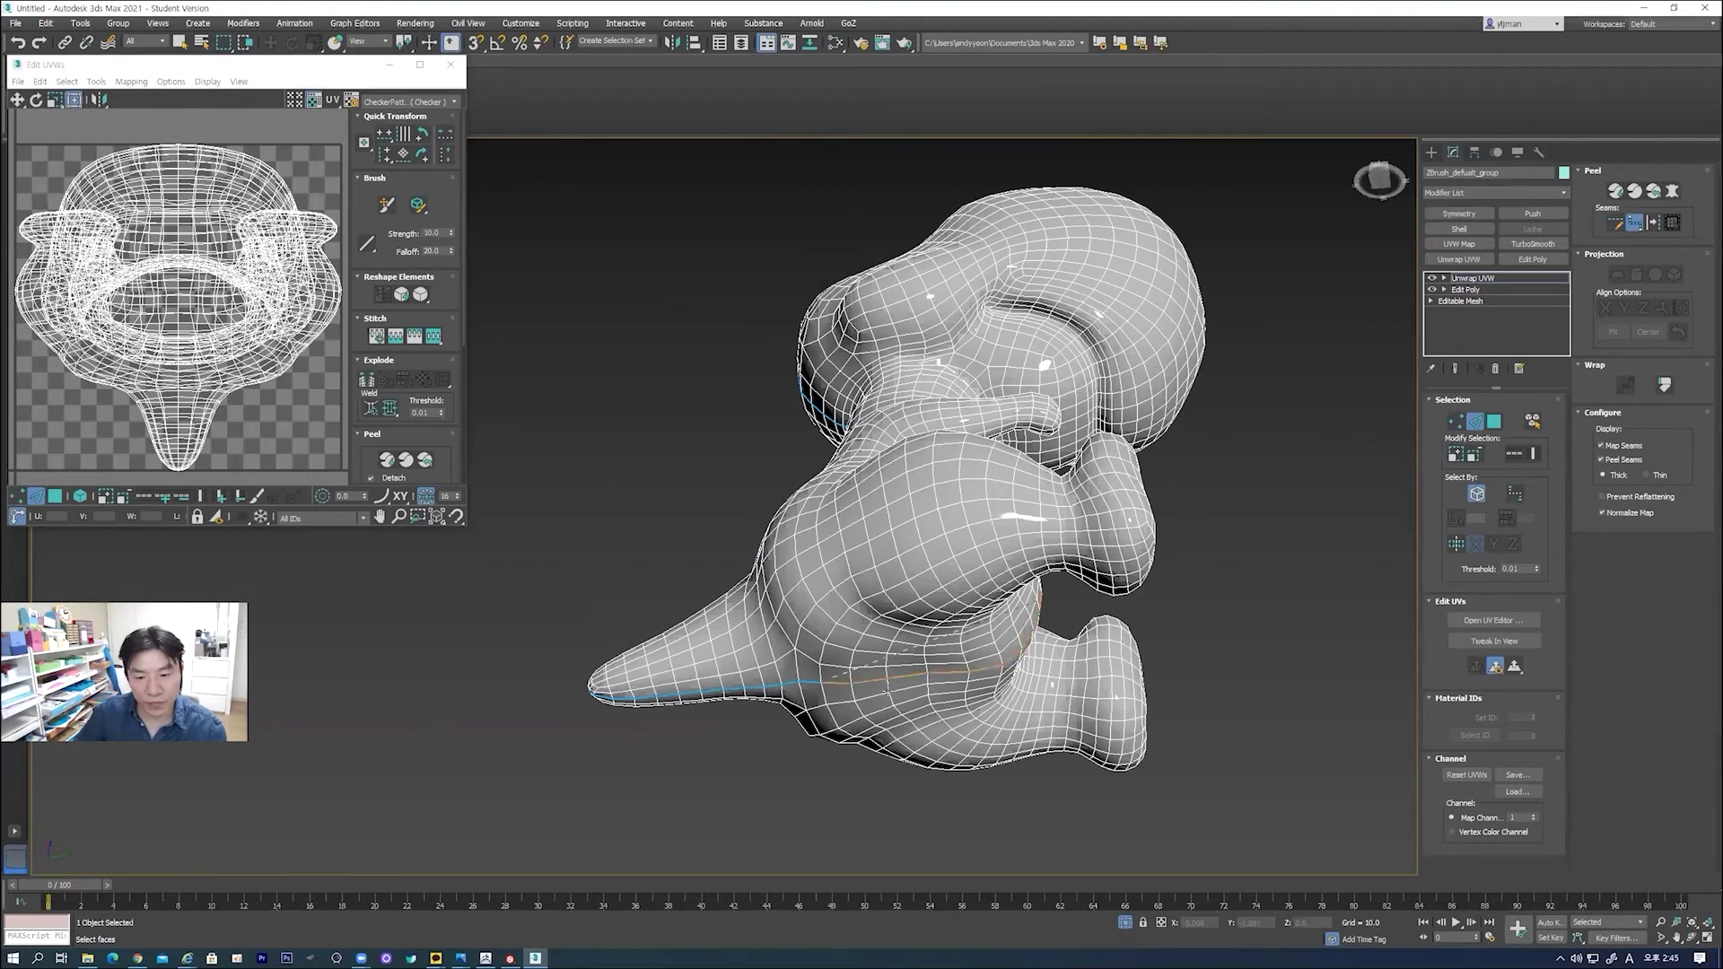
right_click(1249, 614)
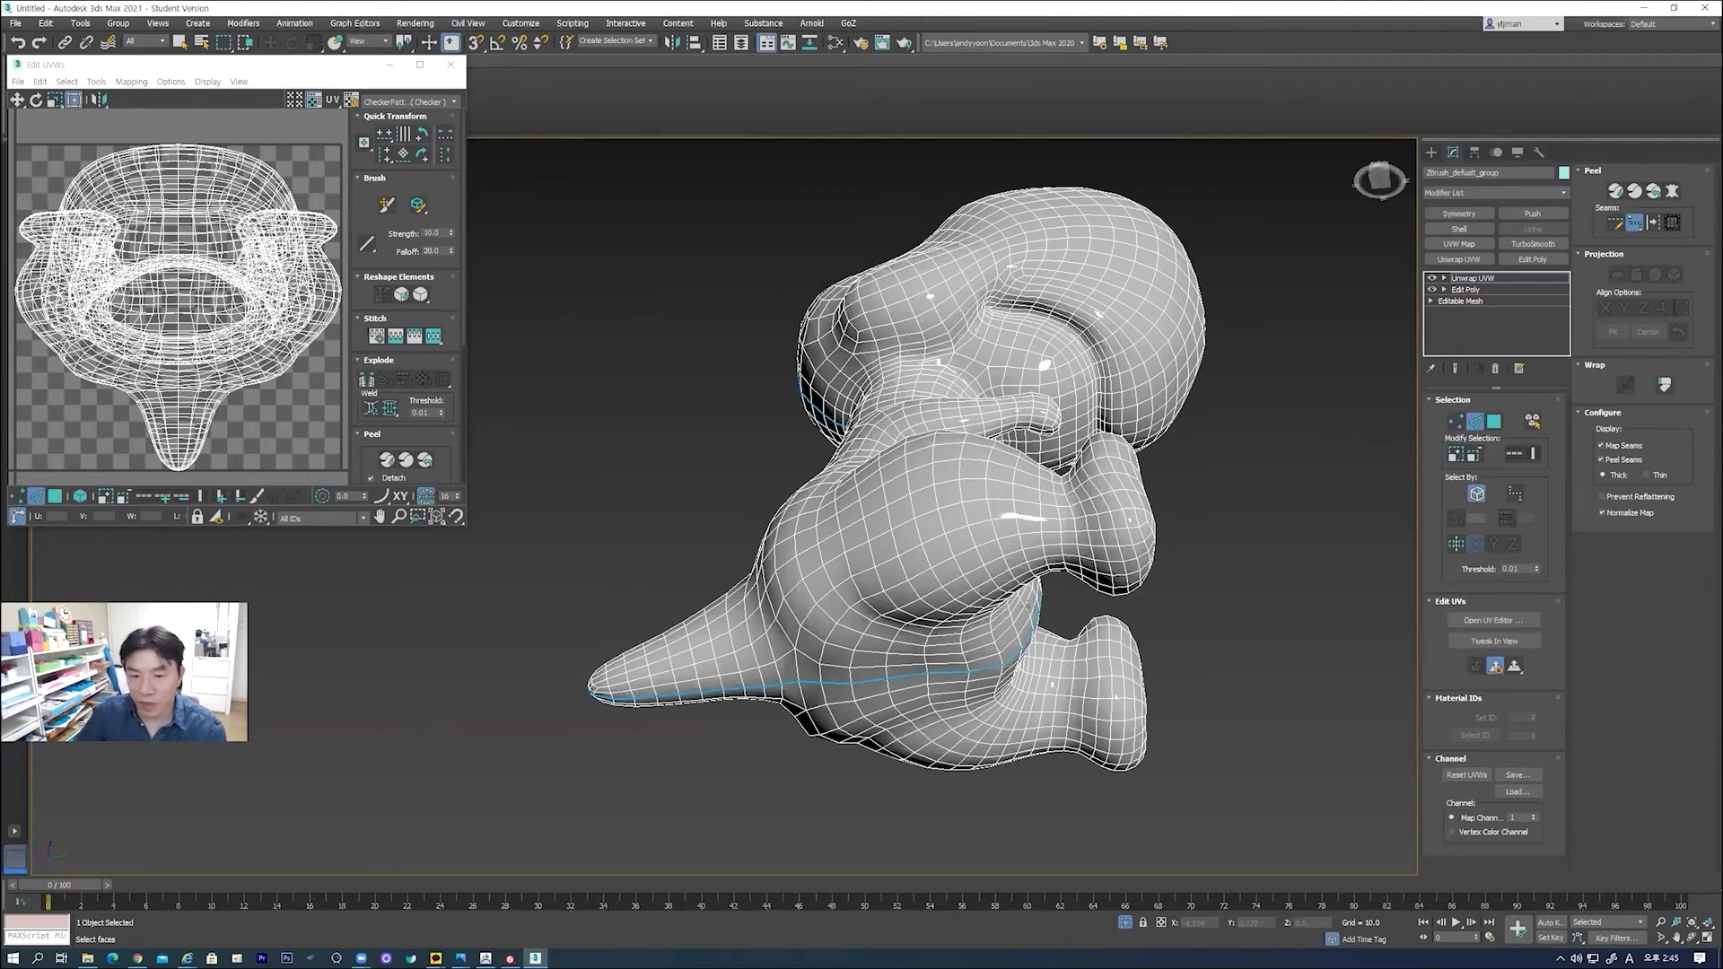
- Trace a point-to-point seam from the underside centre seam at the tail base along the right leg to its foot
click(908, 578)
click(1028, 532)
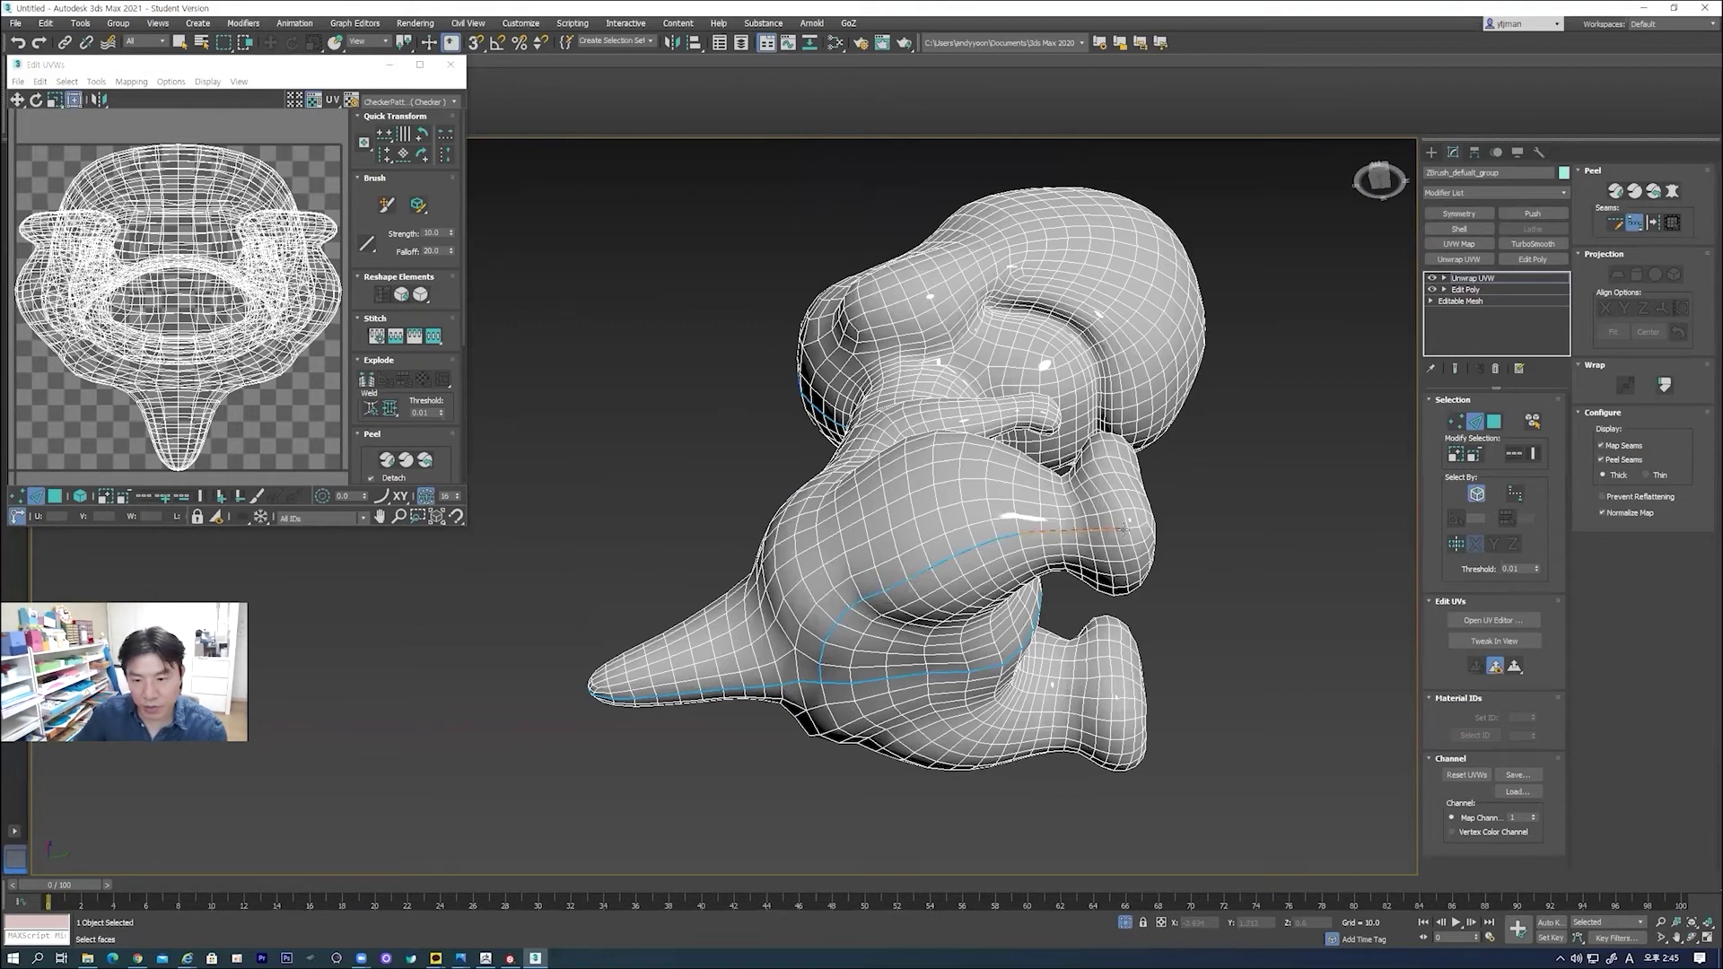
alt+middle_drag(1122, 529, 1003, 648)
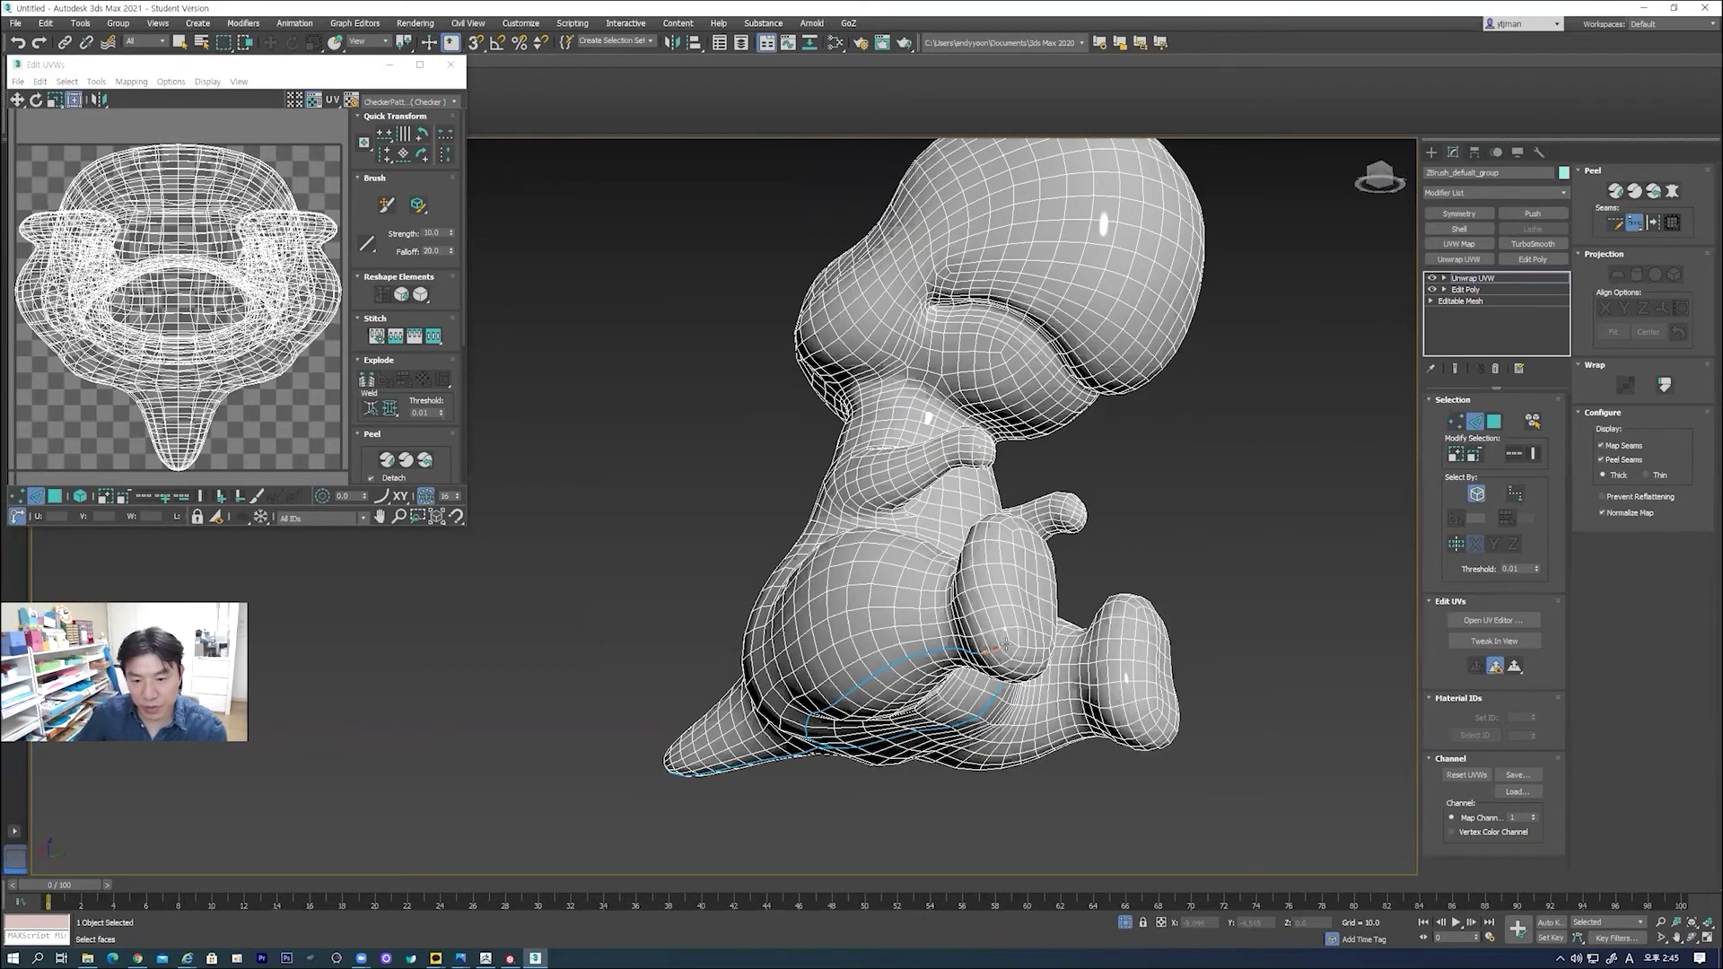
alt+middle_drag(1080, 589, 1032, 579)
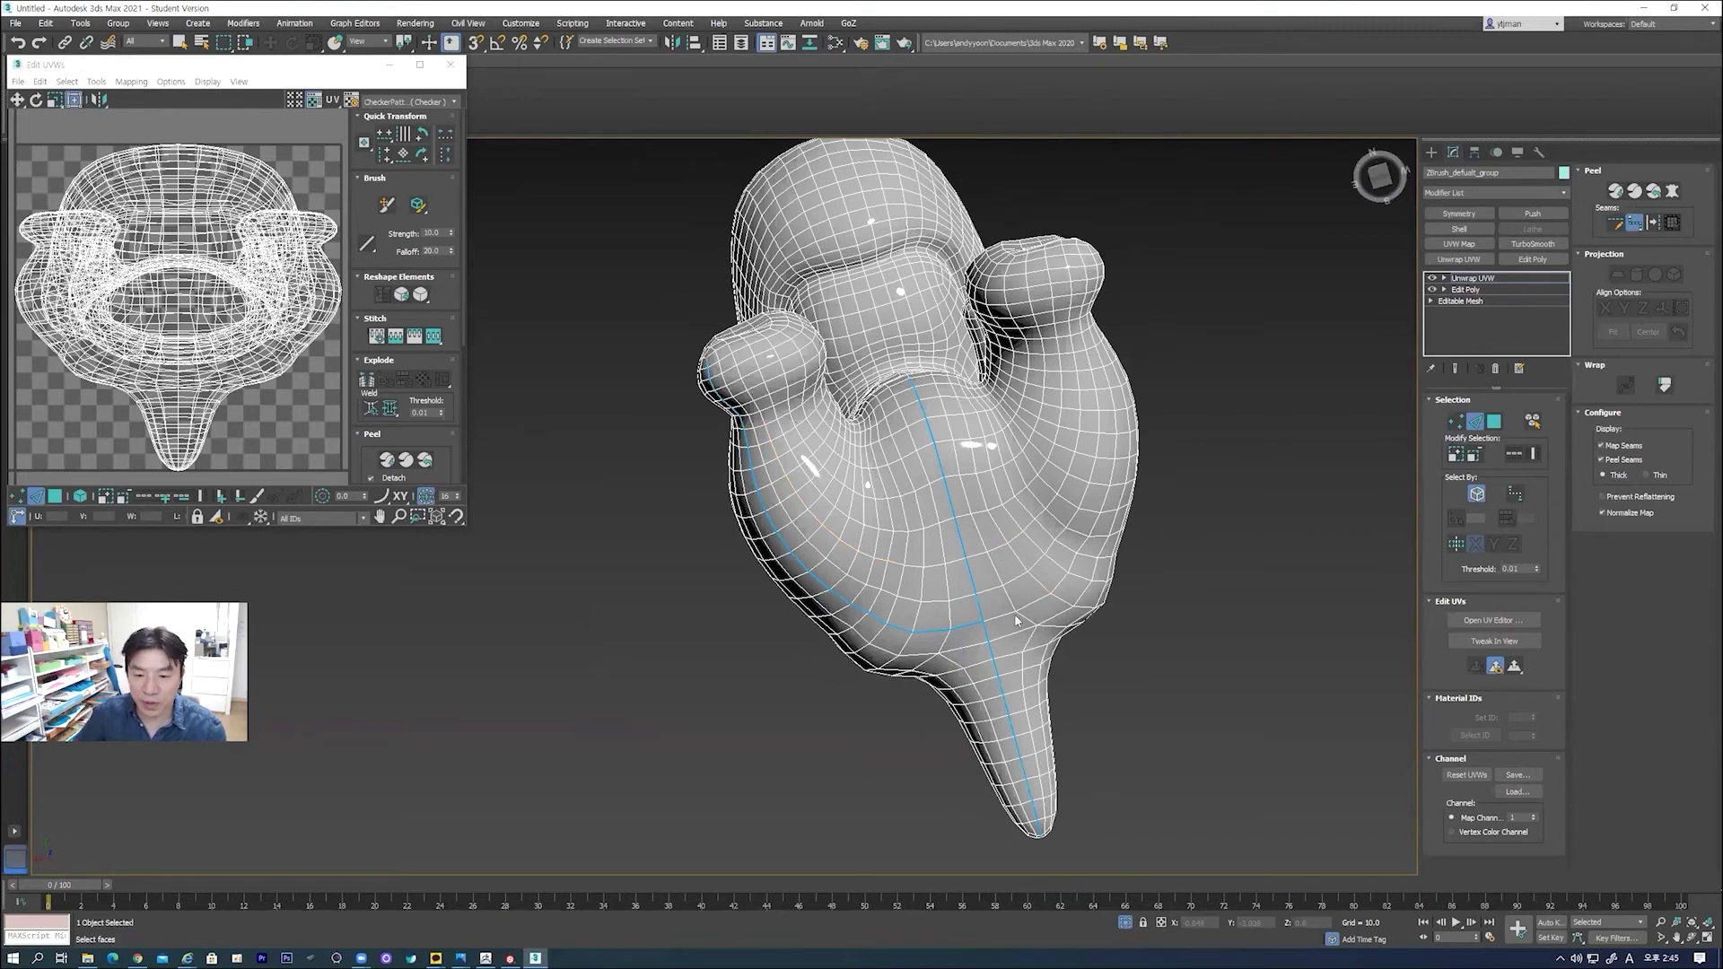
- Trace a matching point-to-point seam from the tail base along the underside of the left leg to its foot
click(1113, 500)
click(1116, 448)
alt+middle_drag(1139, 410, 1076, 453)
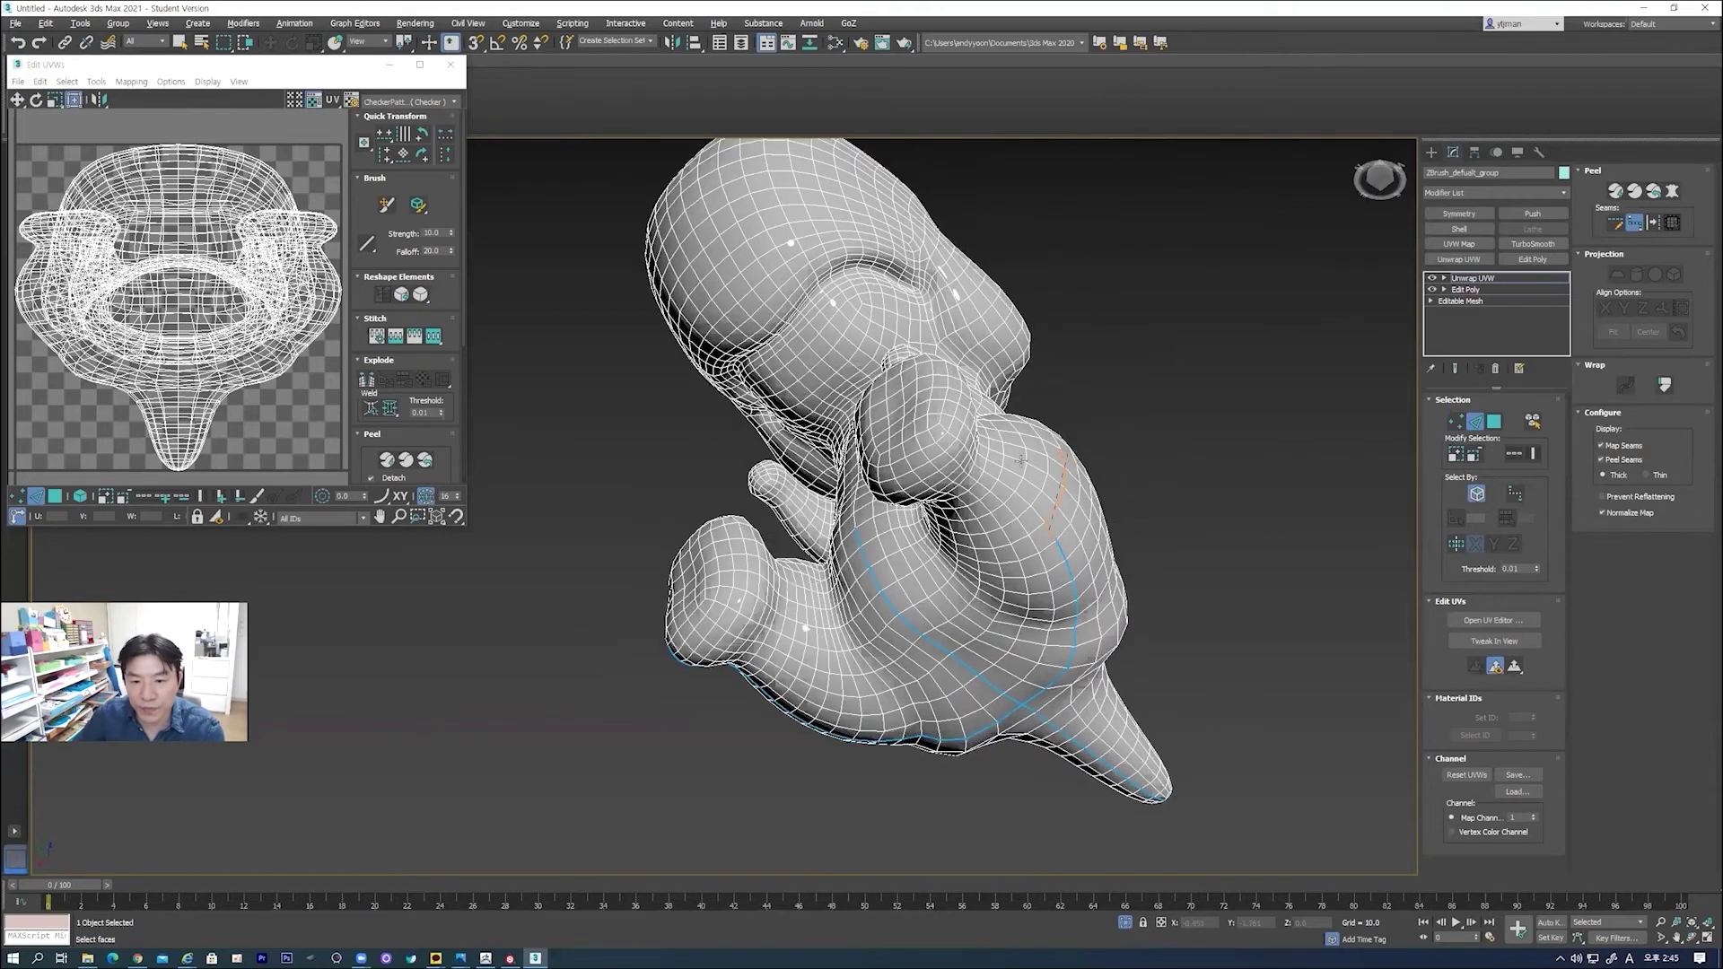
click(942, 428)
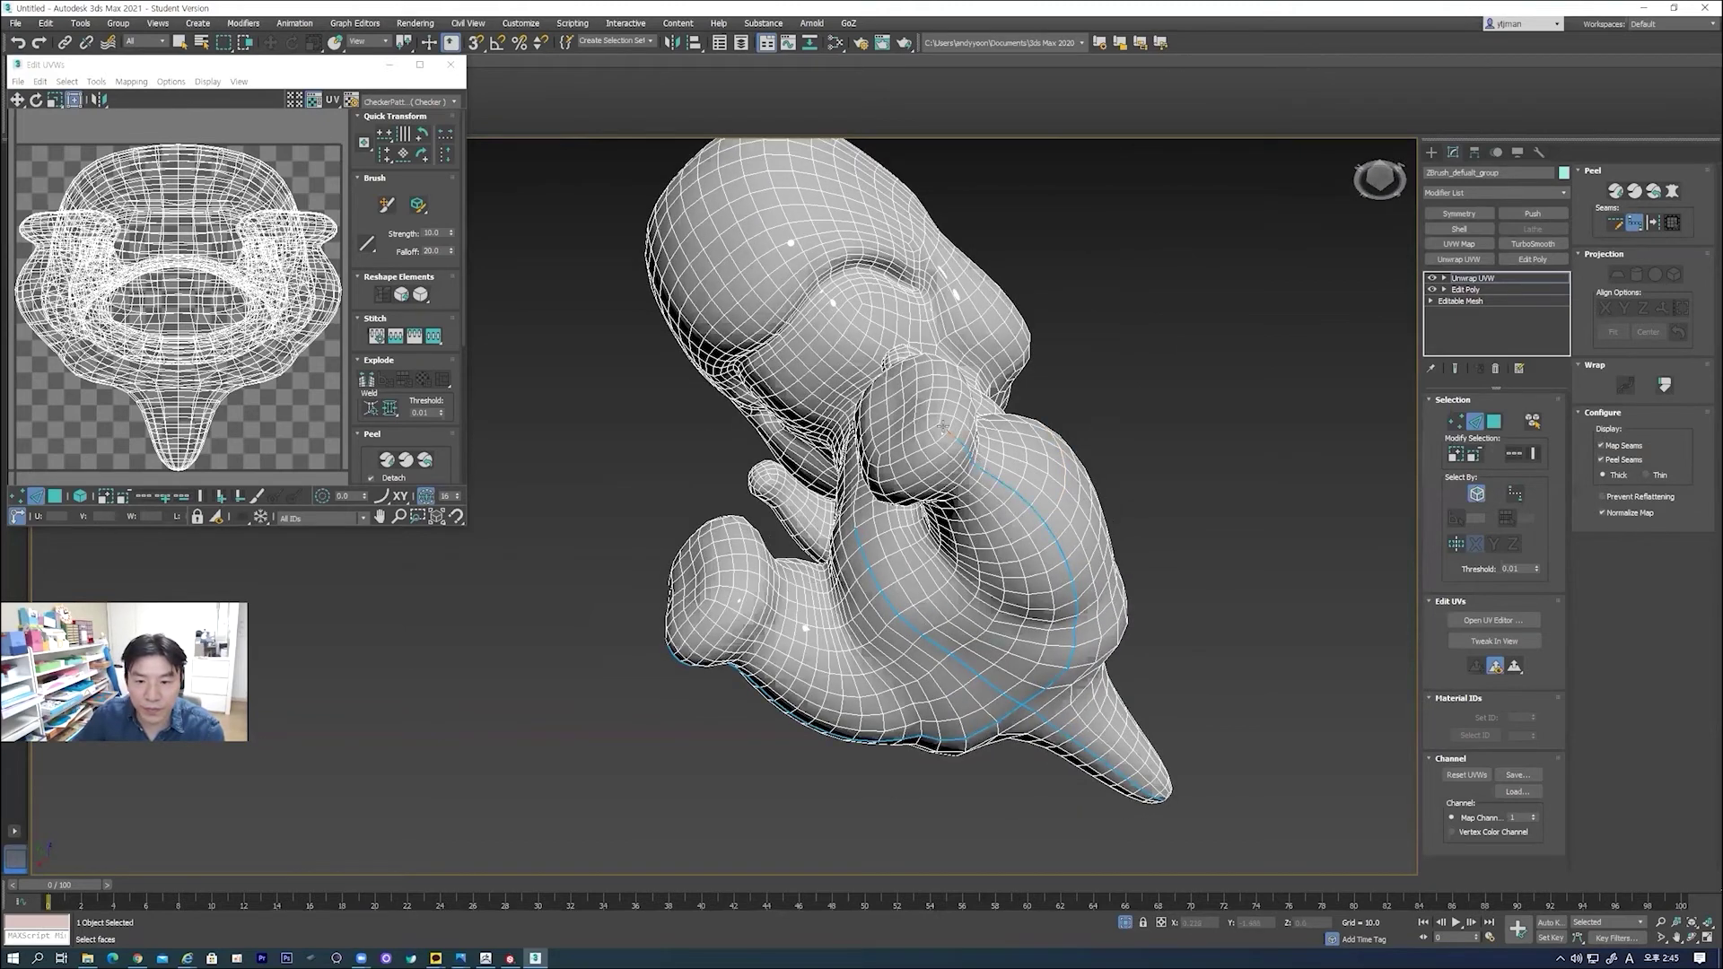
alt+middle_drag(1044, 448, 905, 498)
scroll(906, 496, up, 3)
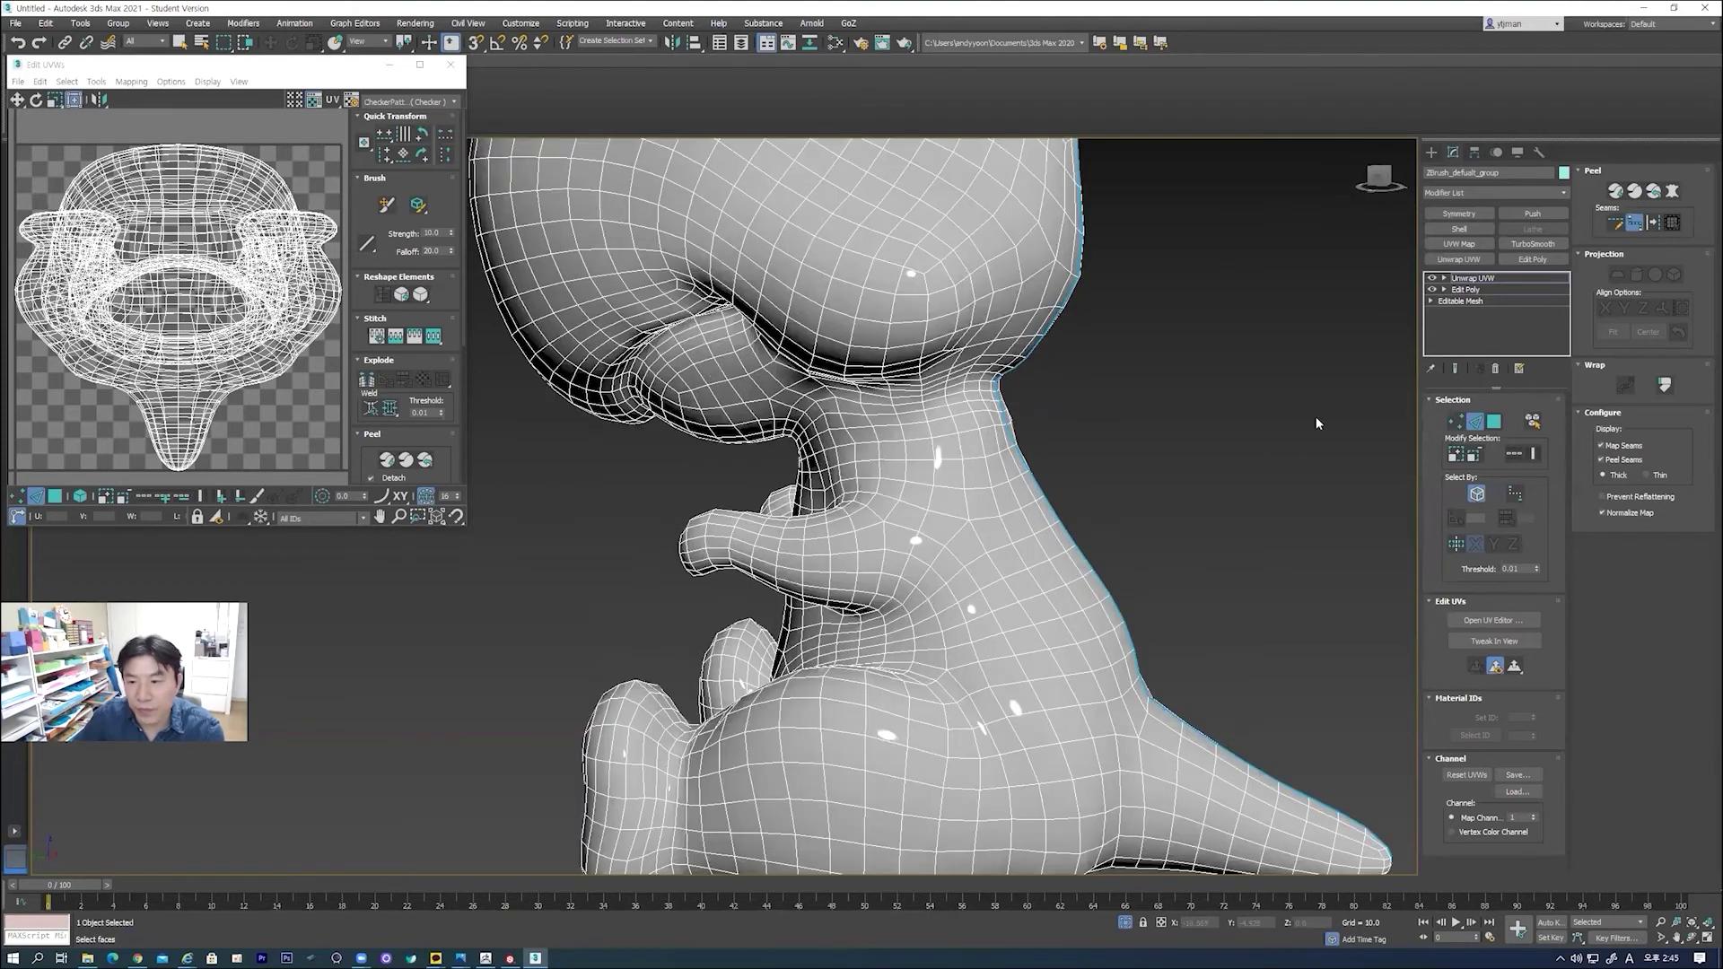
alt+middle_drag(1018, 501, 990, 503)
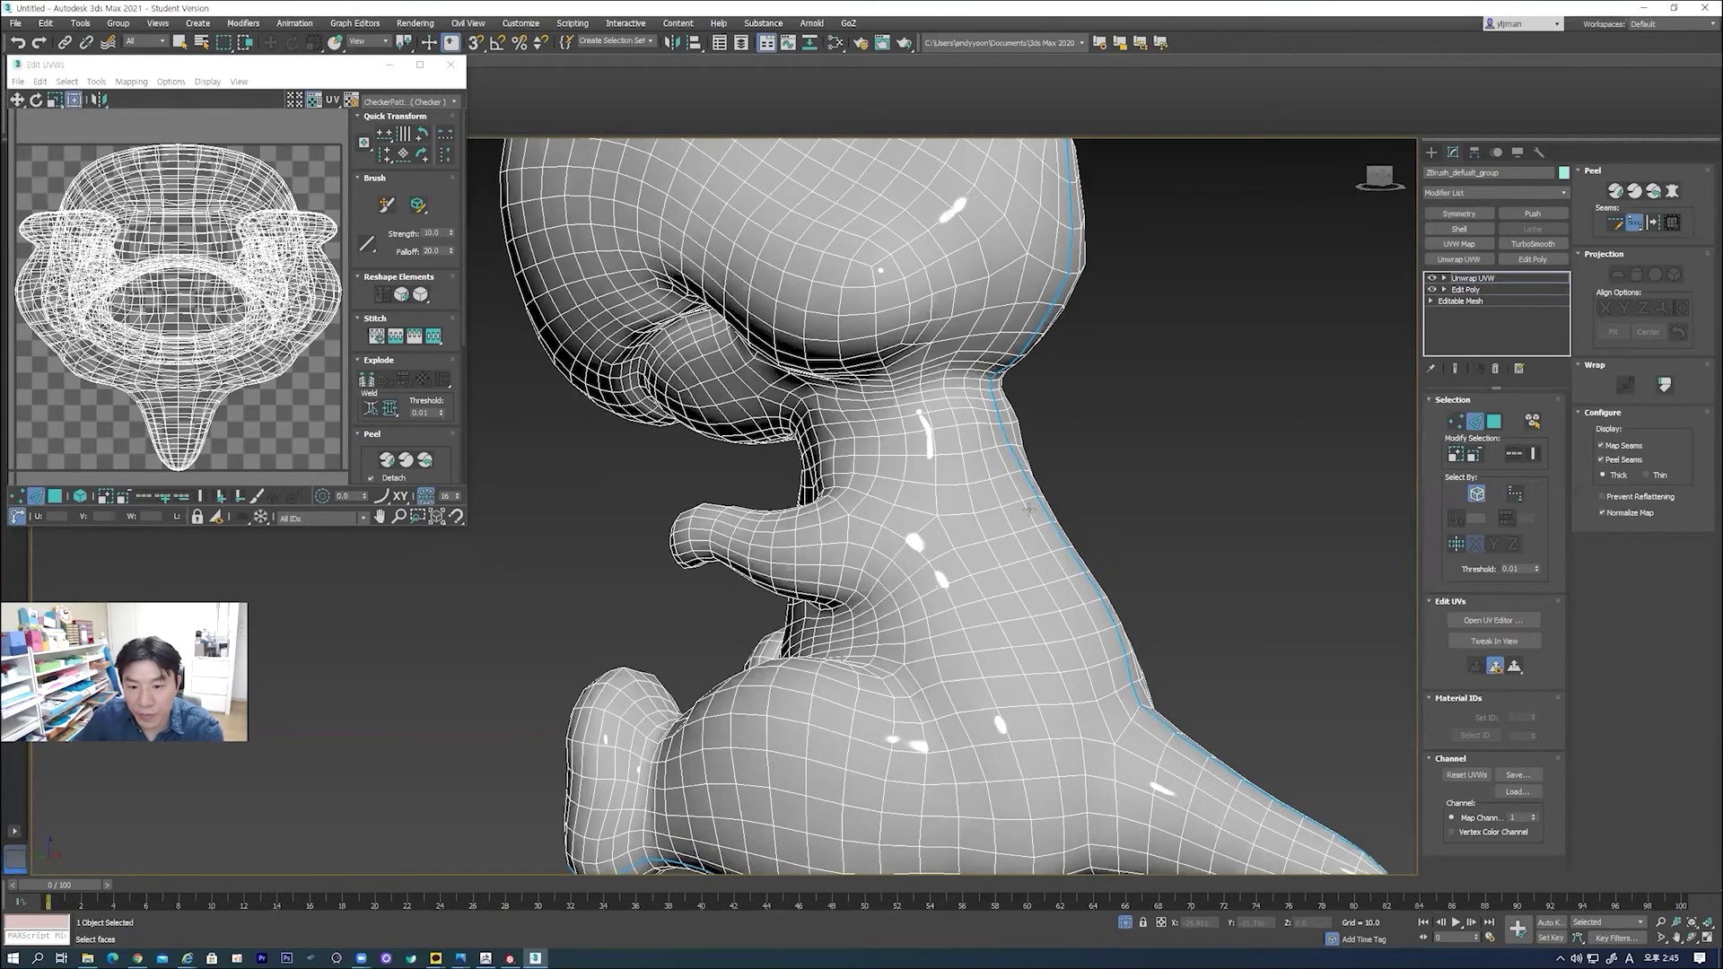
click(1034, 526)
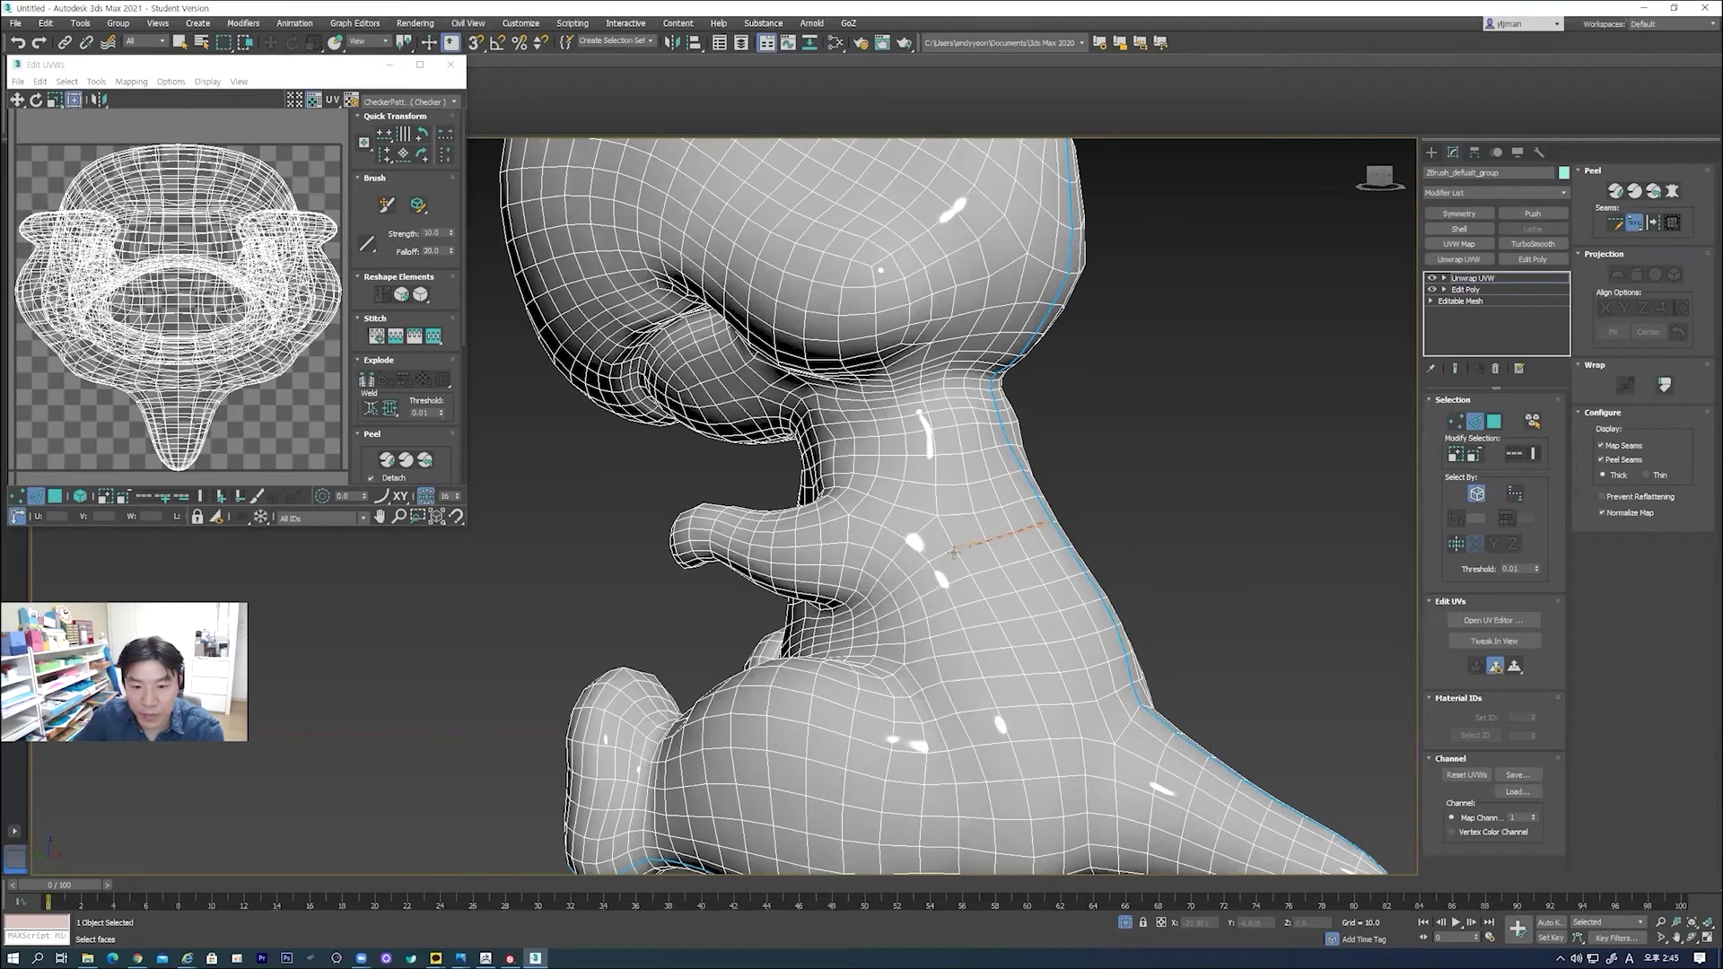
key(ctrl+z)
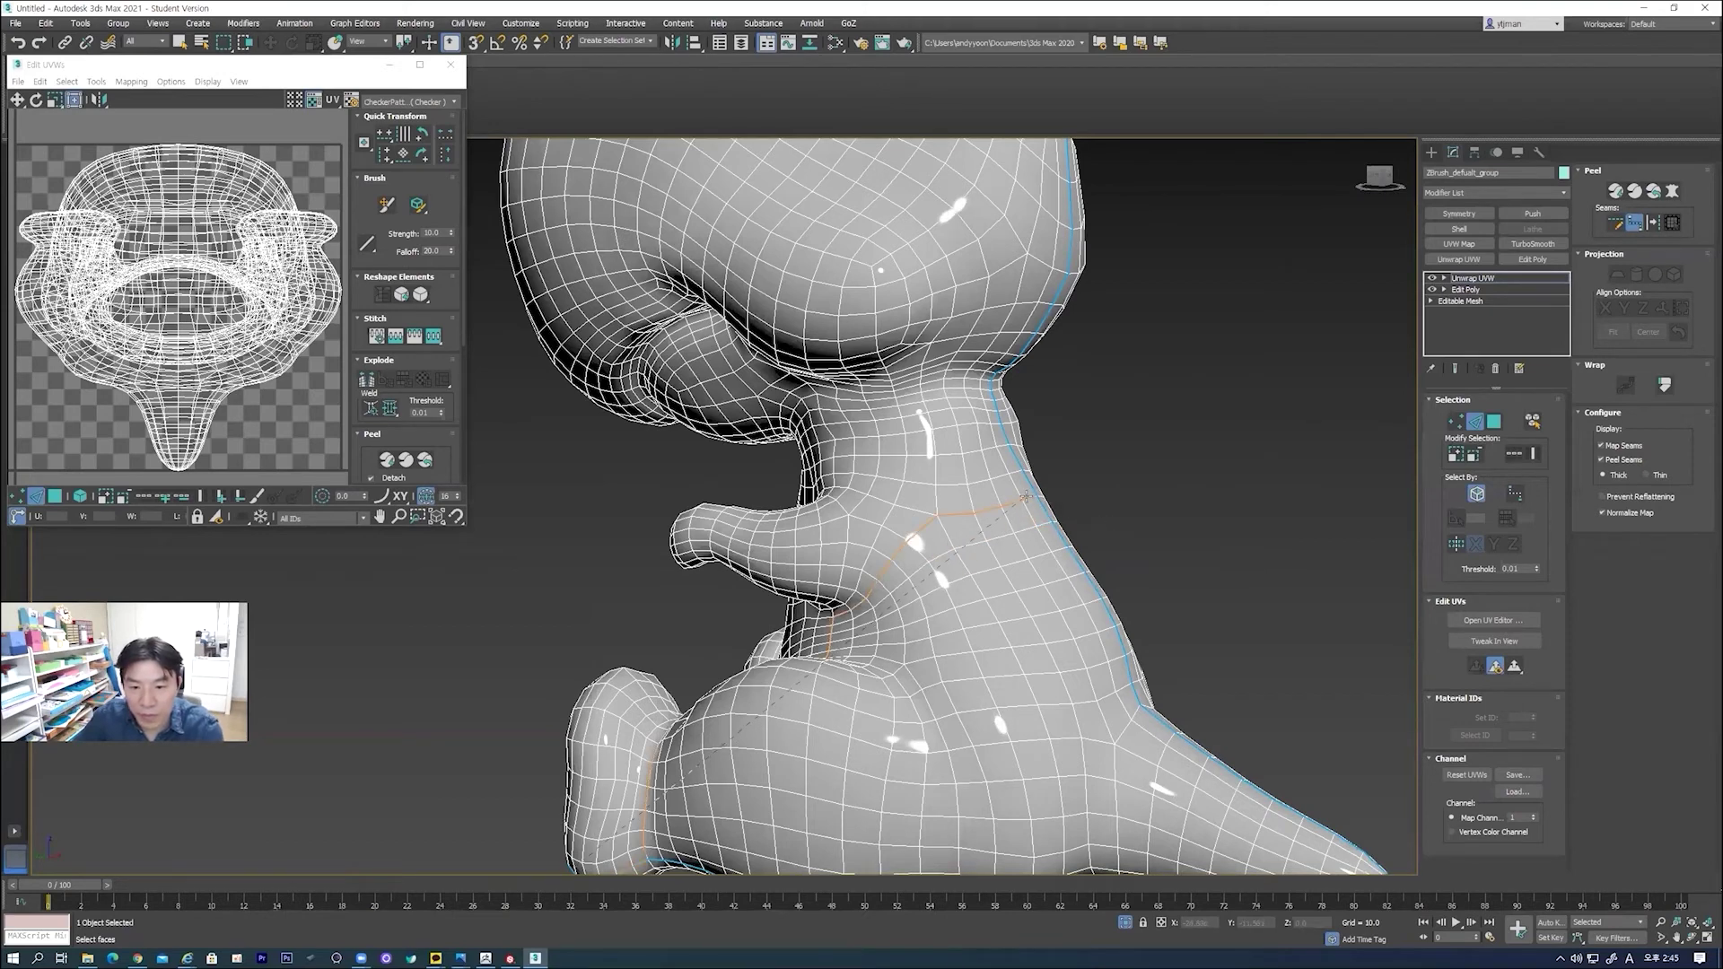
click(1027, 496)
key(ctrl+z)
- Trace a point-to-point seam from the middle of the upper back over the left shoulder and along the arm to the hand
alt+middle_drag(1060, 512, 1012, 530)
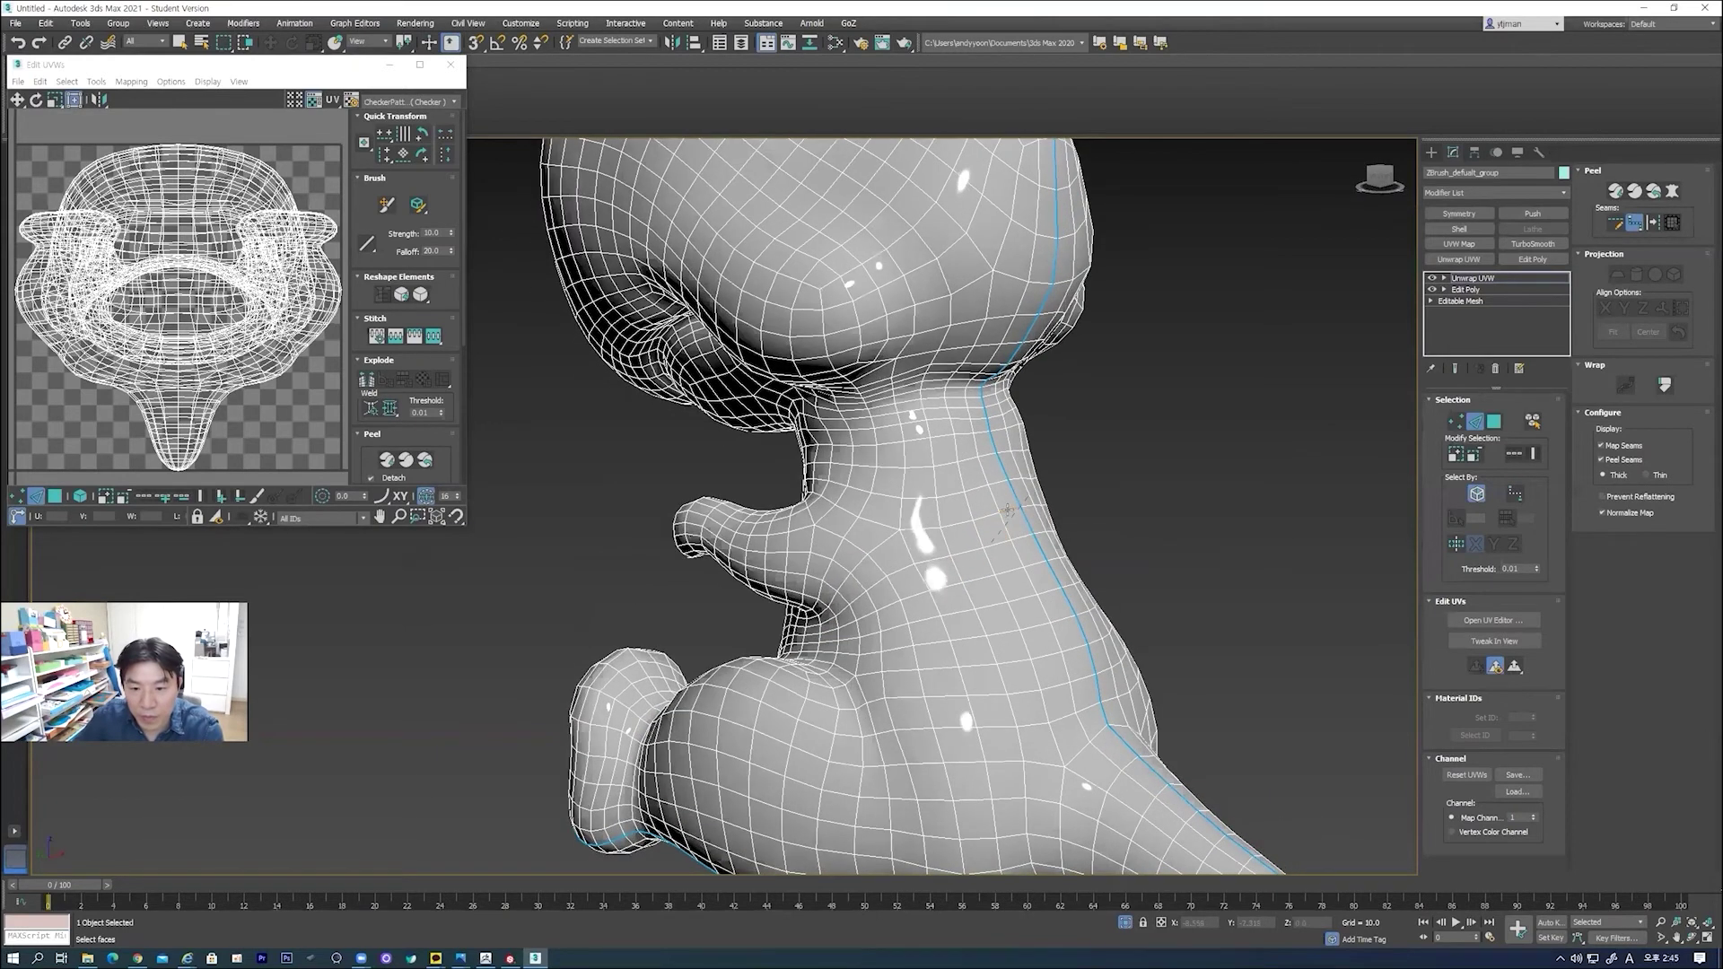
click(877, 541)
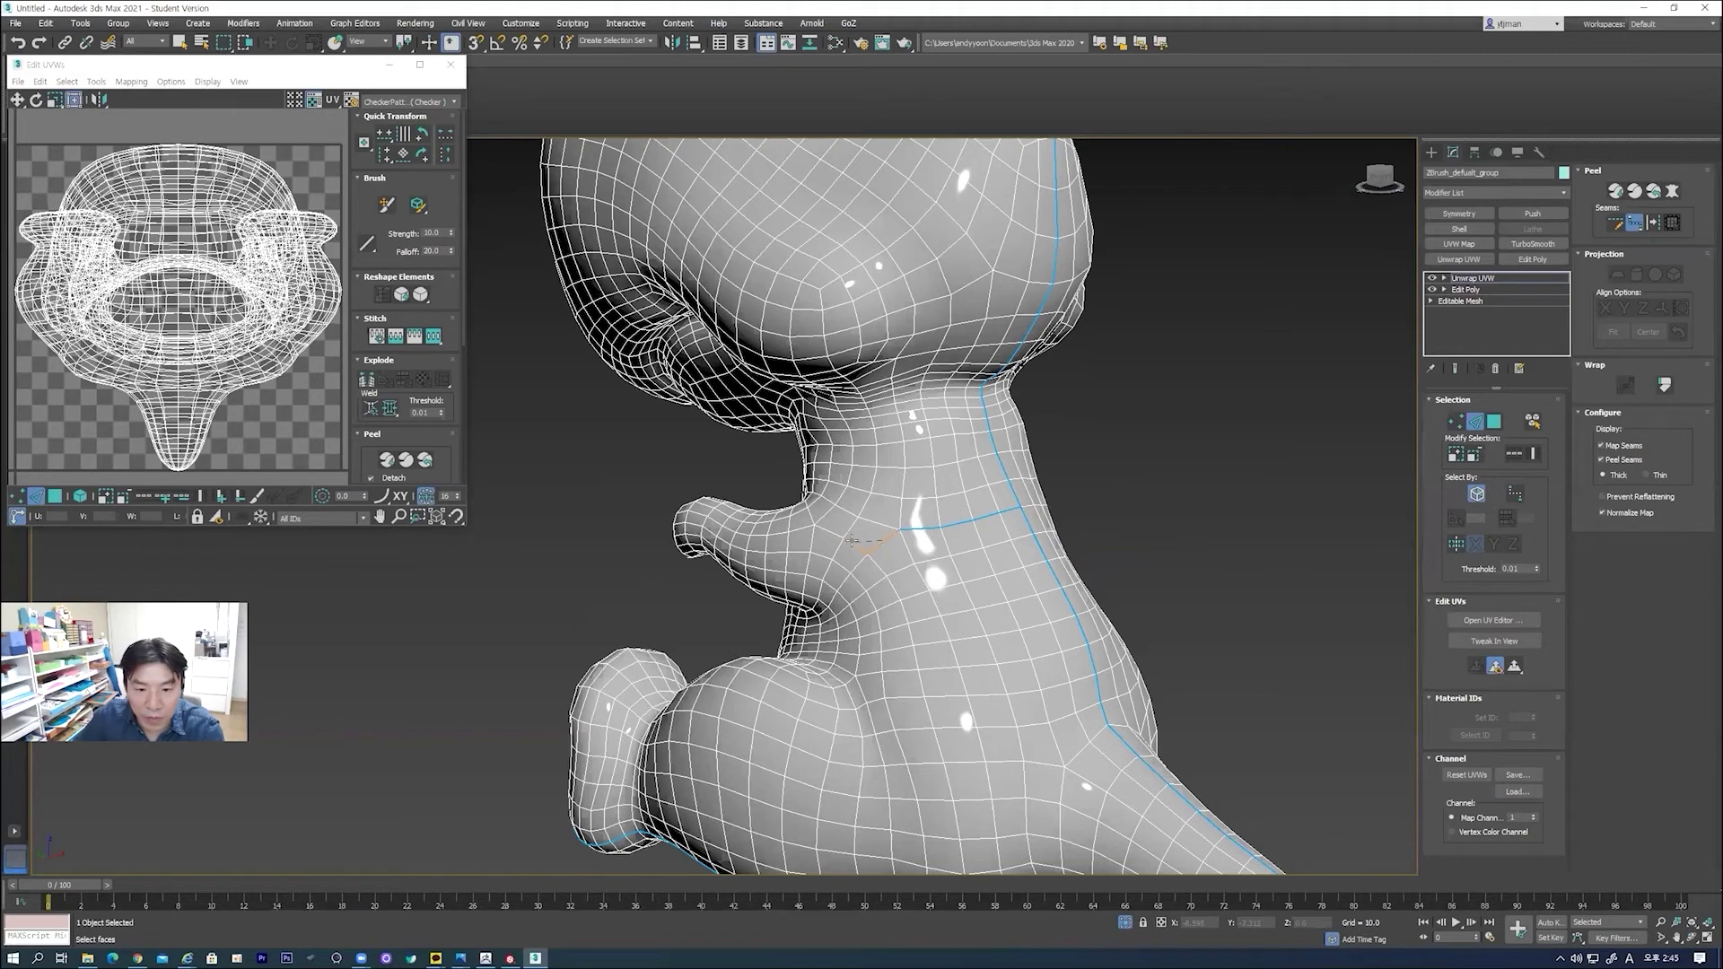
alt+middle_drag(741, 533, 938, 562)
scroll(939, 562, up, 2)
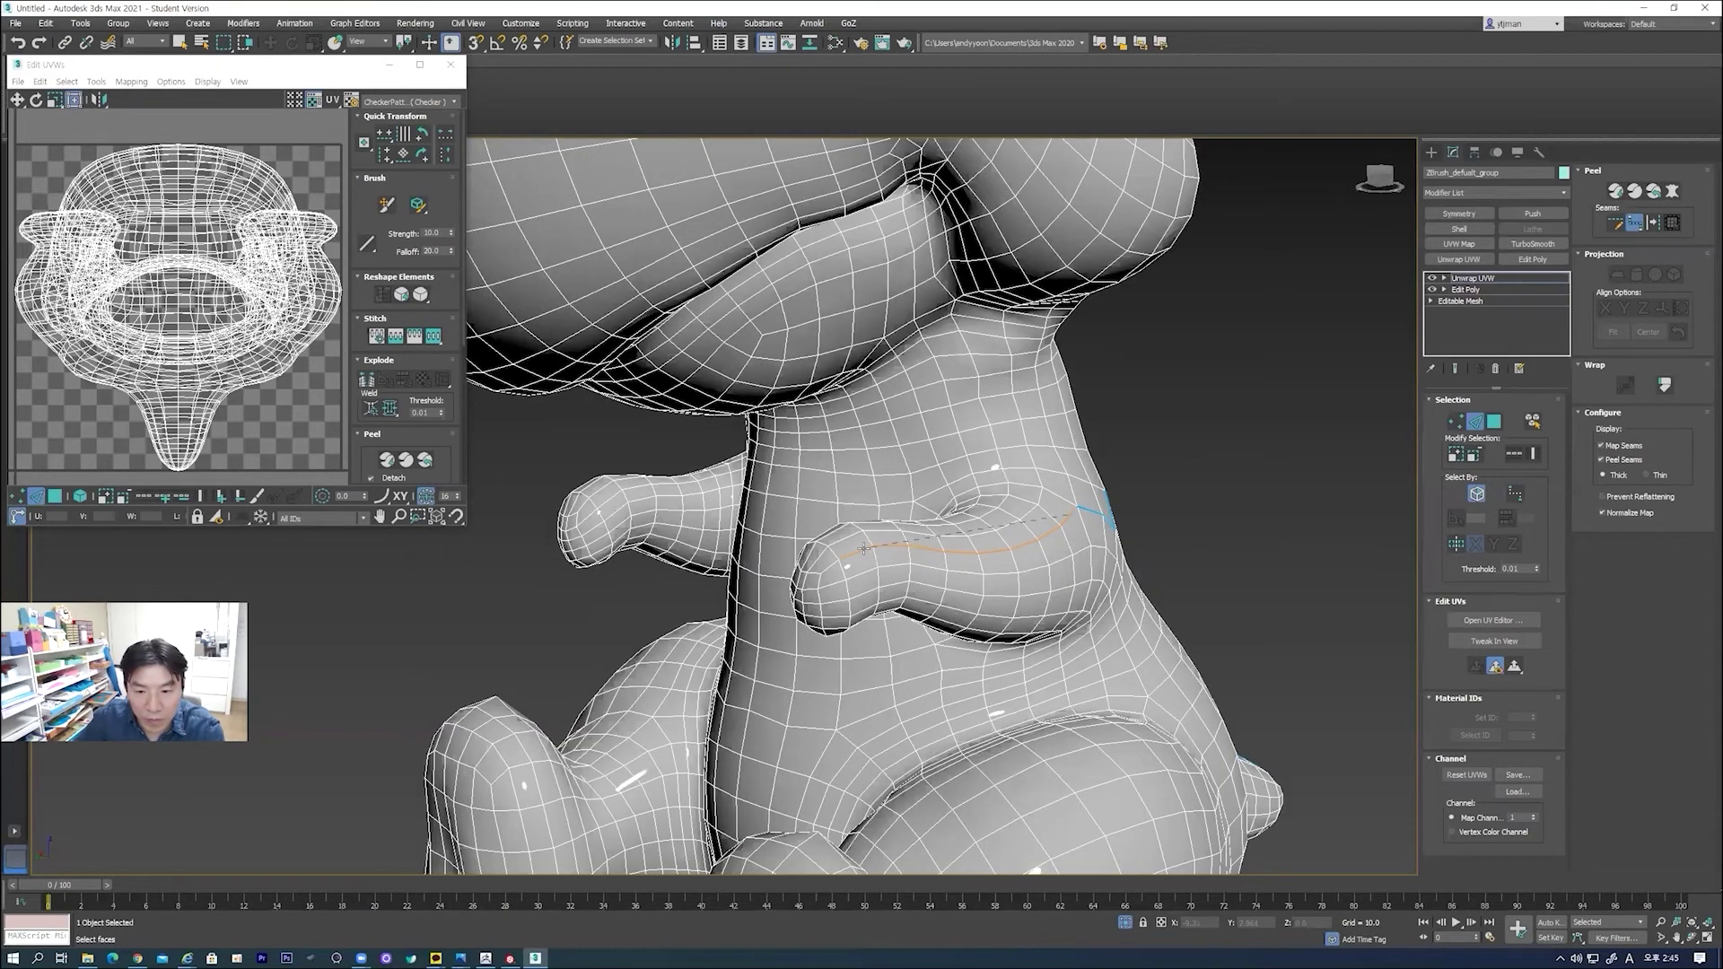
click(823, 572)
right_click(823, 571)
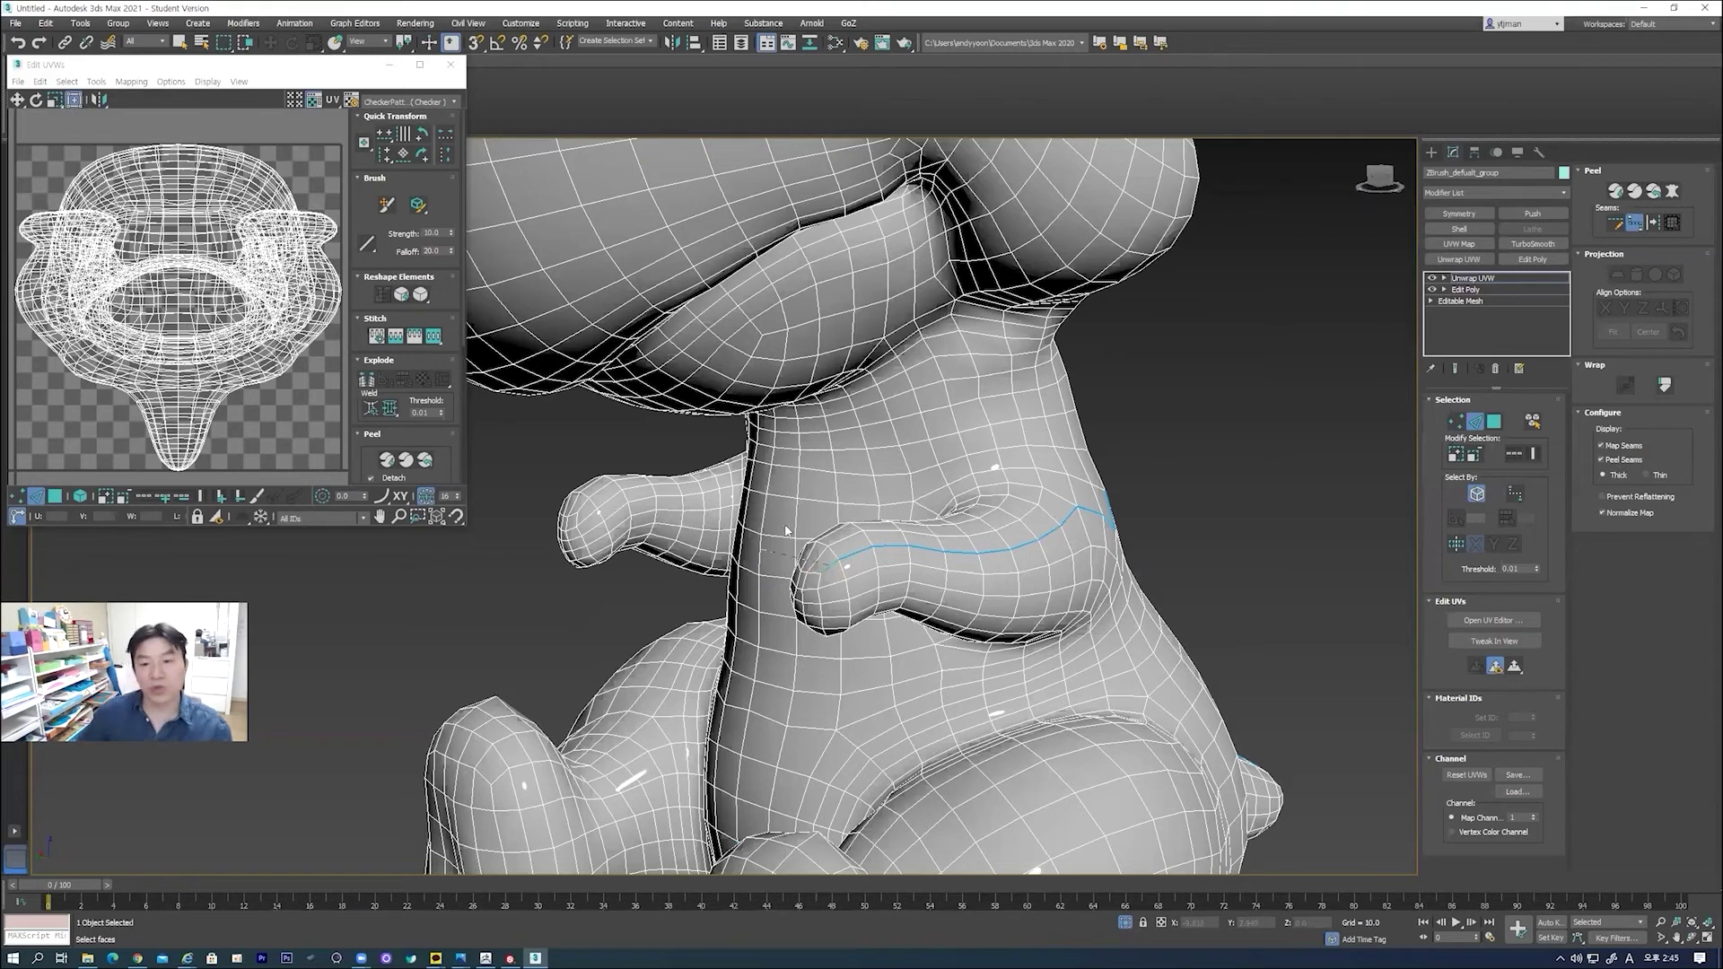
- Trace a matching point-to-point seam from the upper back's centre seam over the right shoulder and along the arm to the hand
alt+middle_drag(1209, 544, 866, 508)
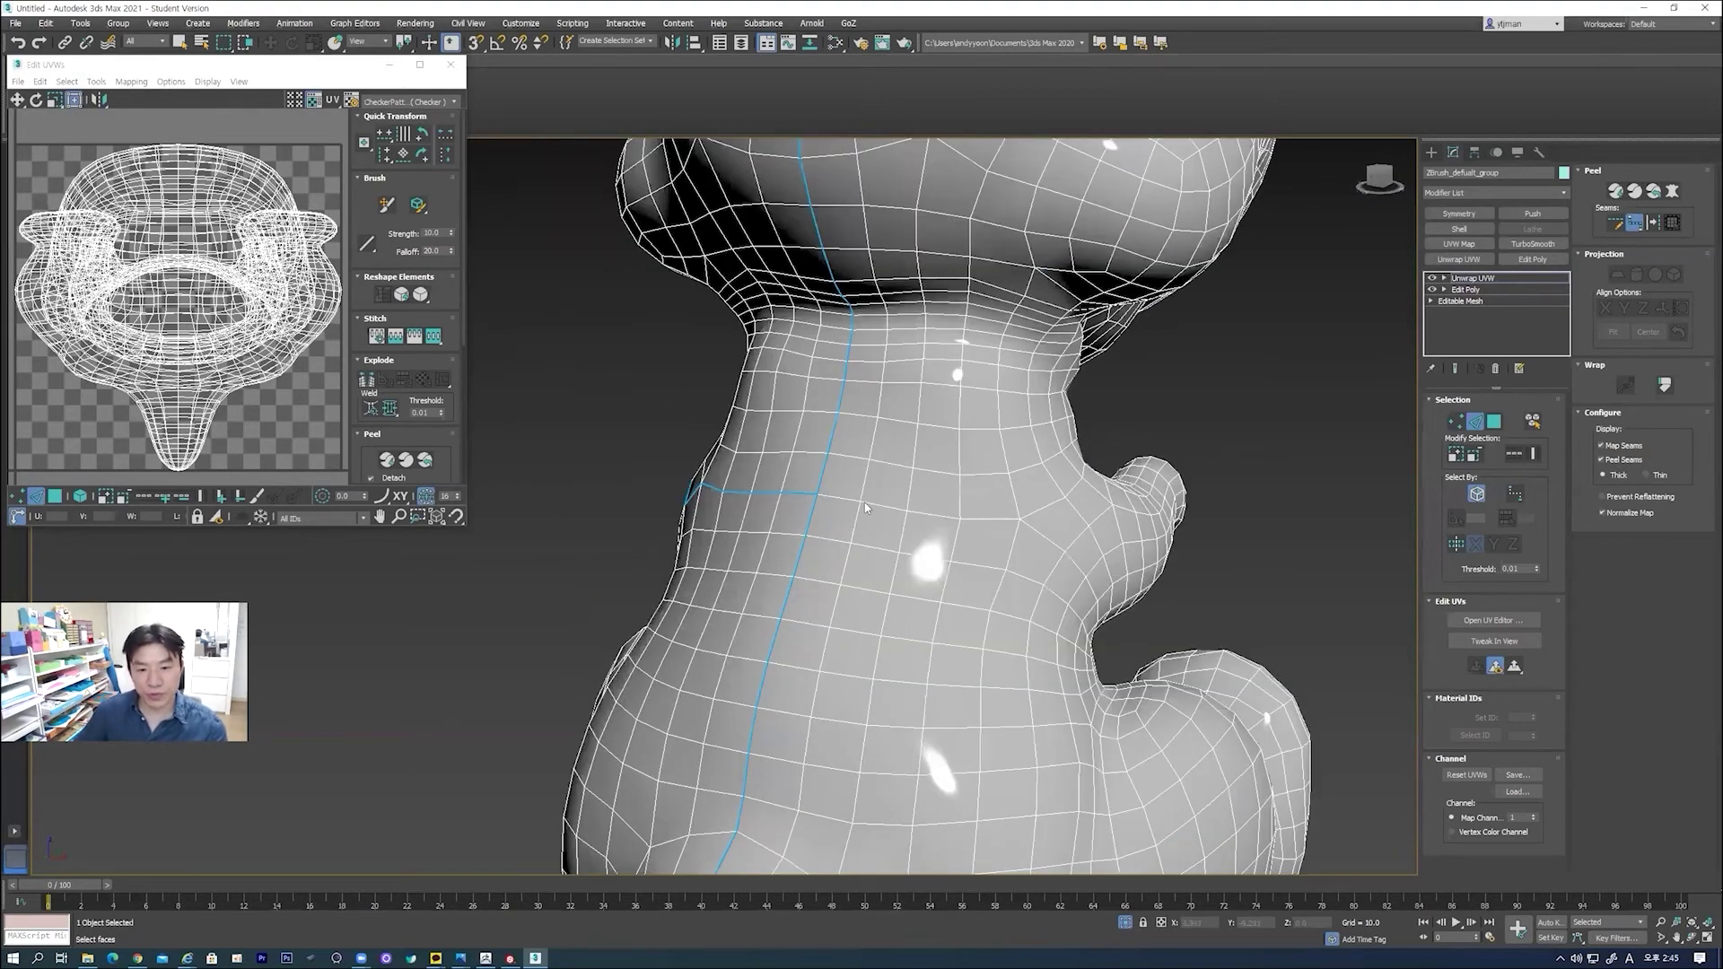
click(1021, 519)
alt+middle_drag(1025, 521, 924, 502)
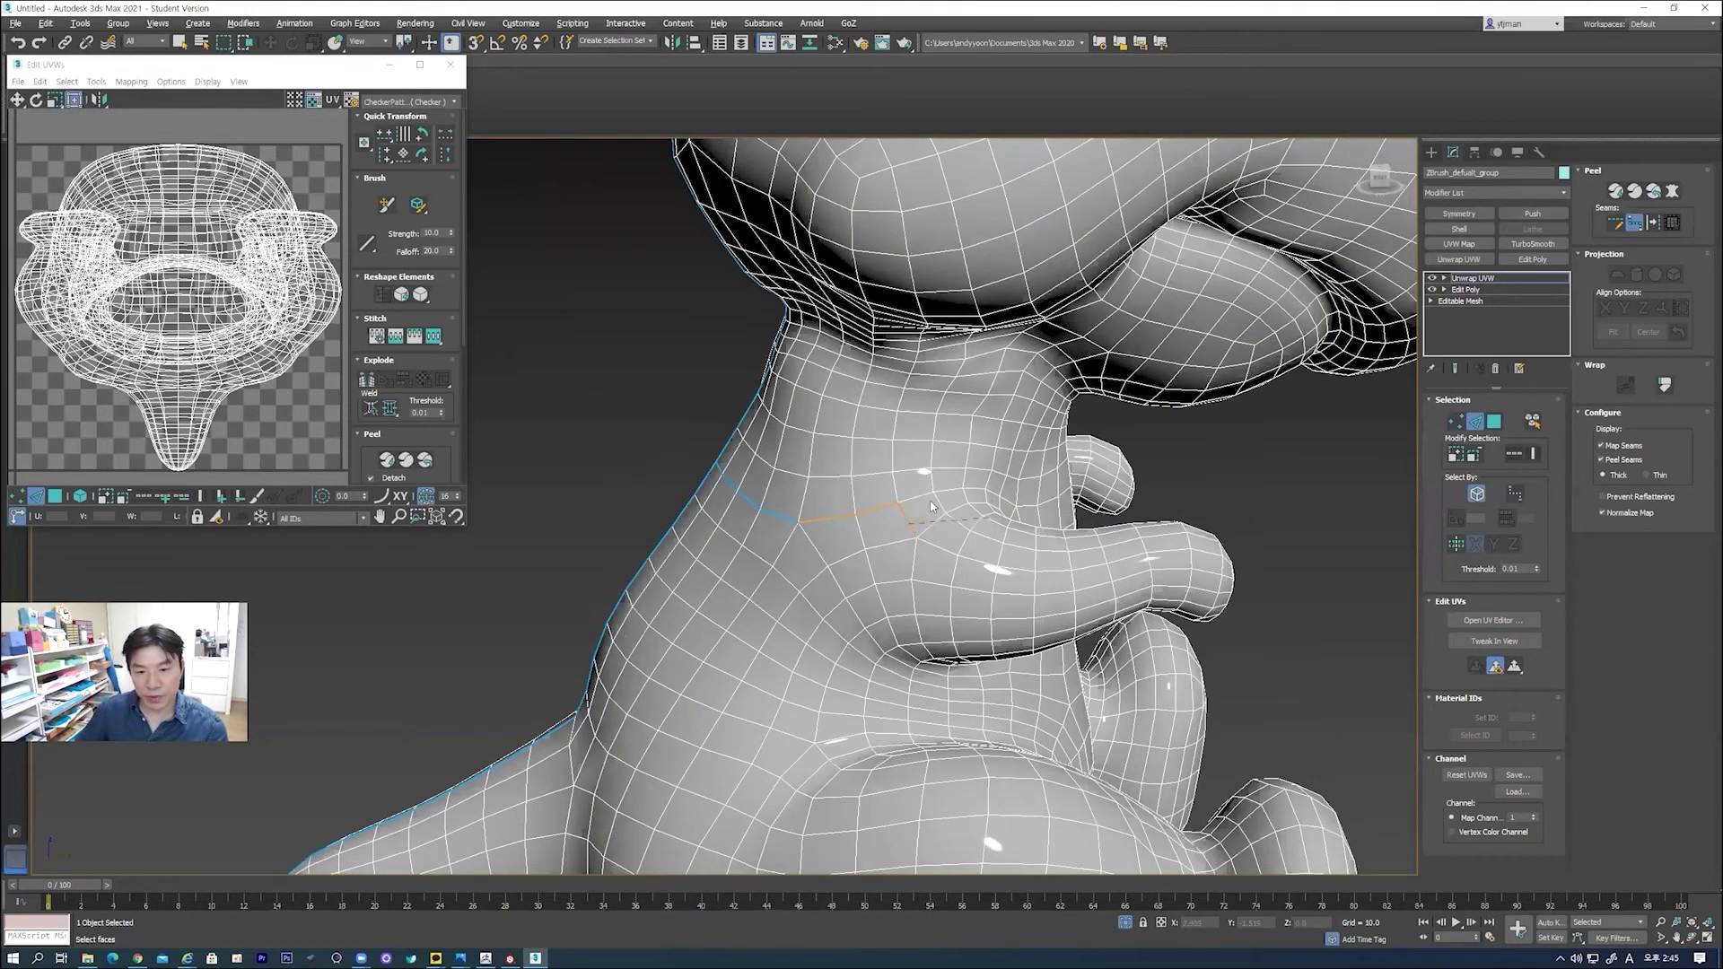
click(931, 493)
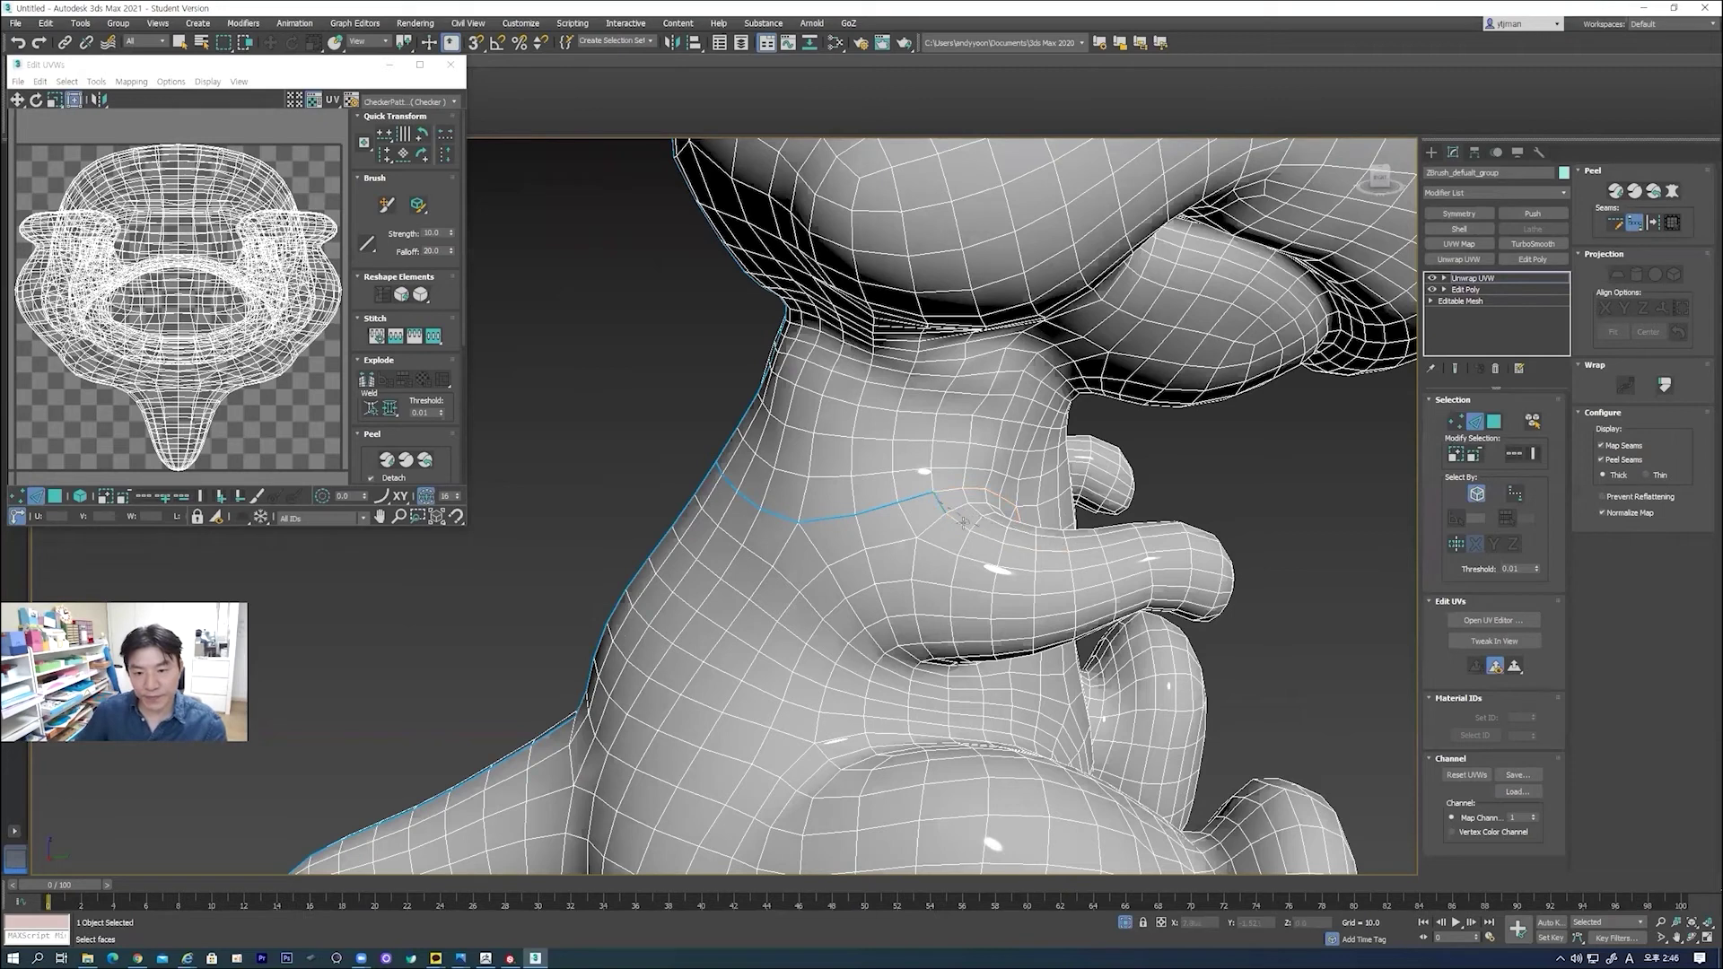
click(942, 513)
click(1085, 549)
alt+middle_drag(1165, 541, 1103, 564)
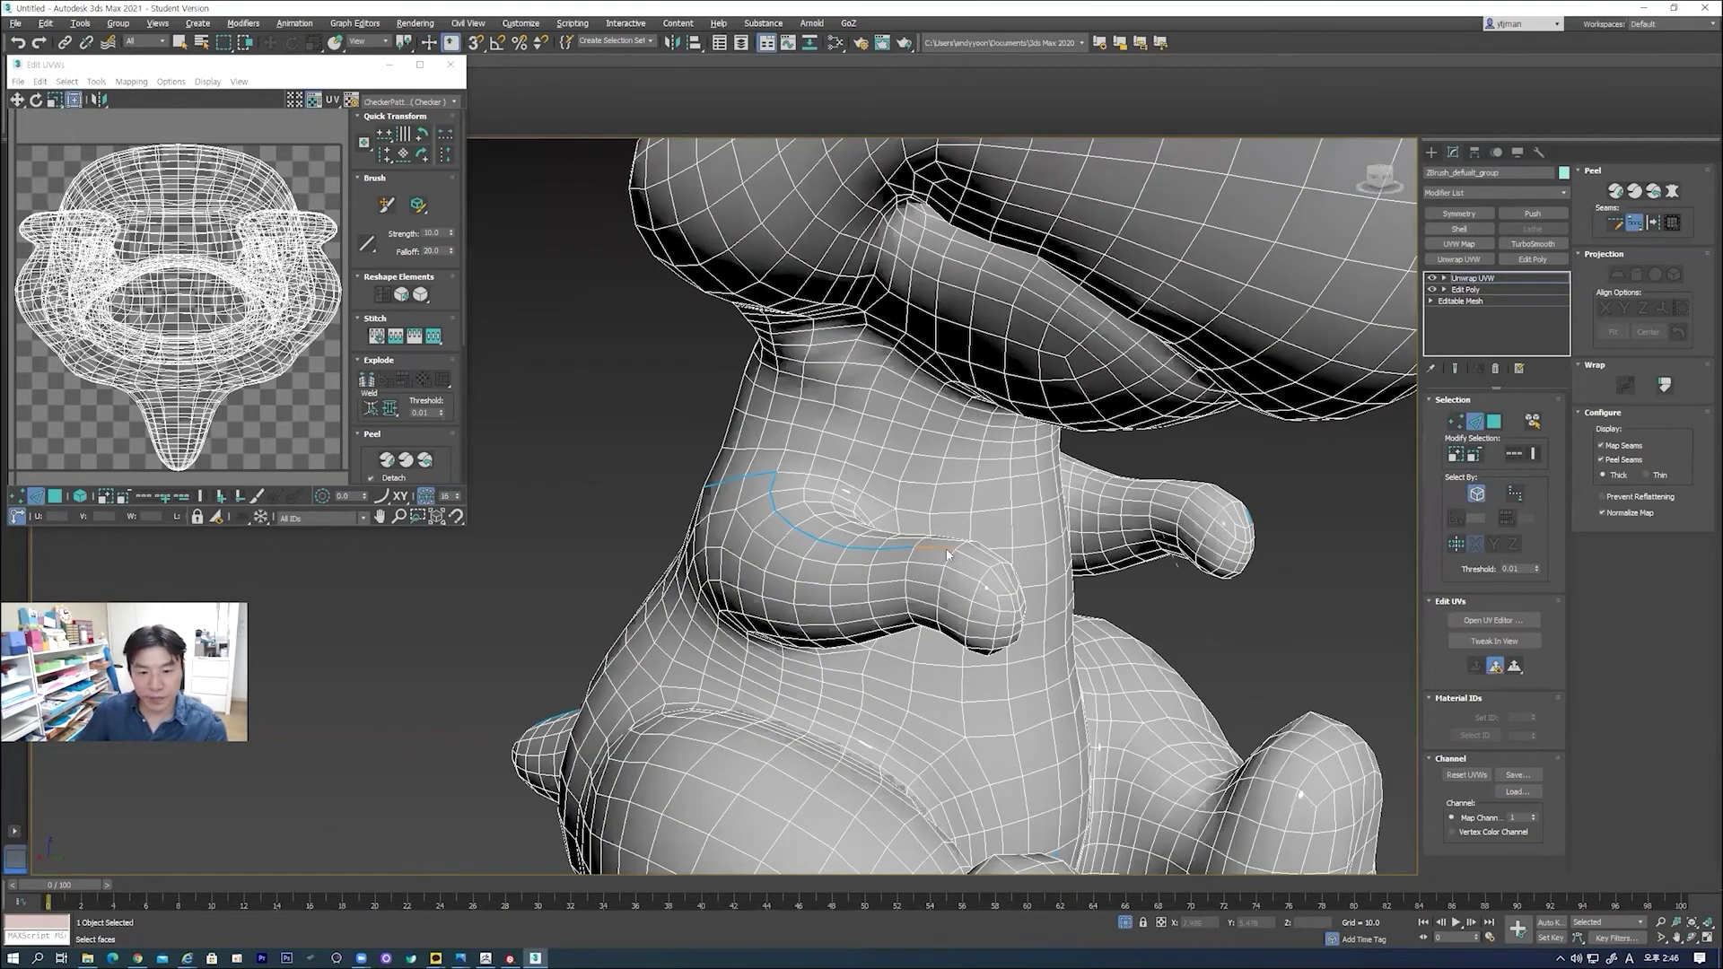
alt+middle_drag(949, 555, 821, 526)
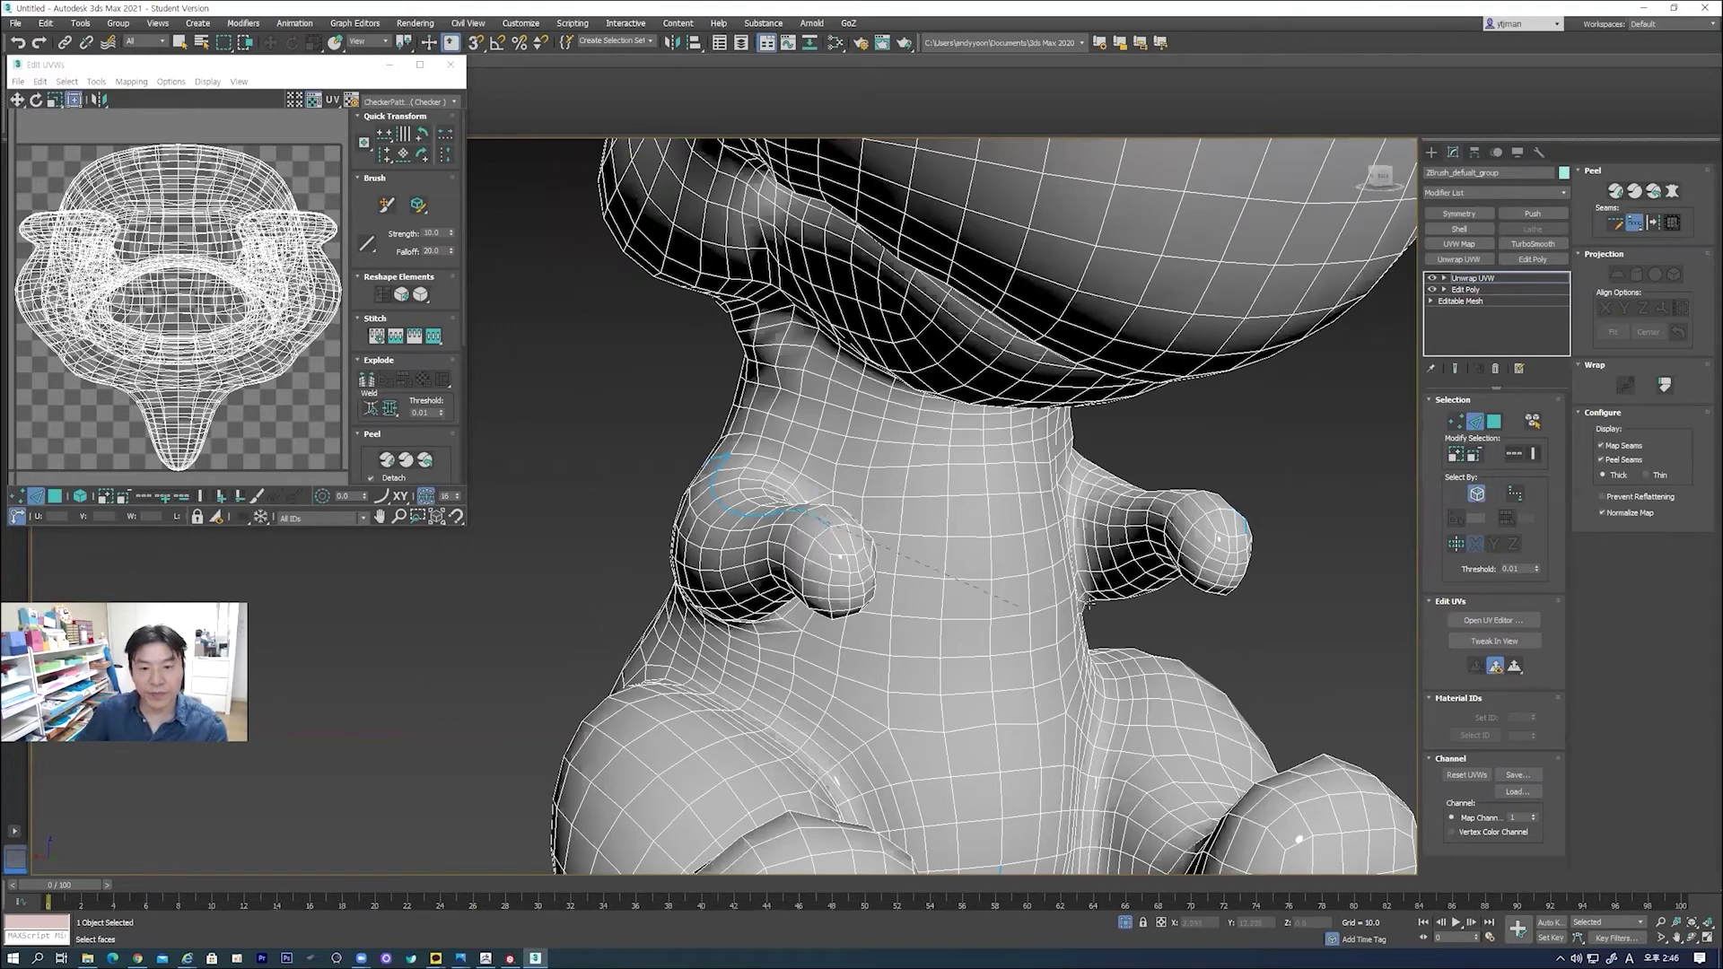
right_click(957, 494)
- Select a face on the head, expand the selection to the seams, and unwrap the body with Quick Peel
alt+middle_drag(950, 554, 987, 507)
scroll(1025, 570, down, 5)
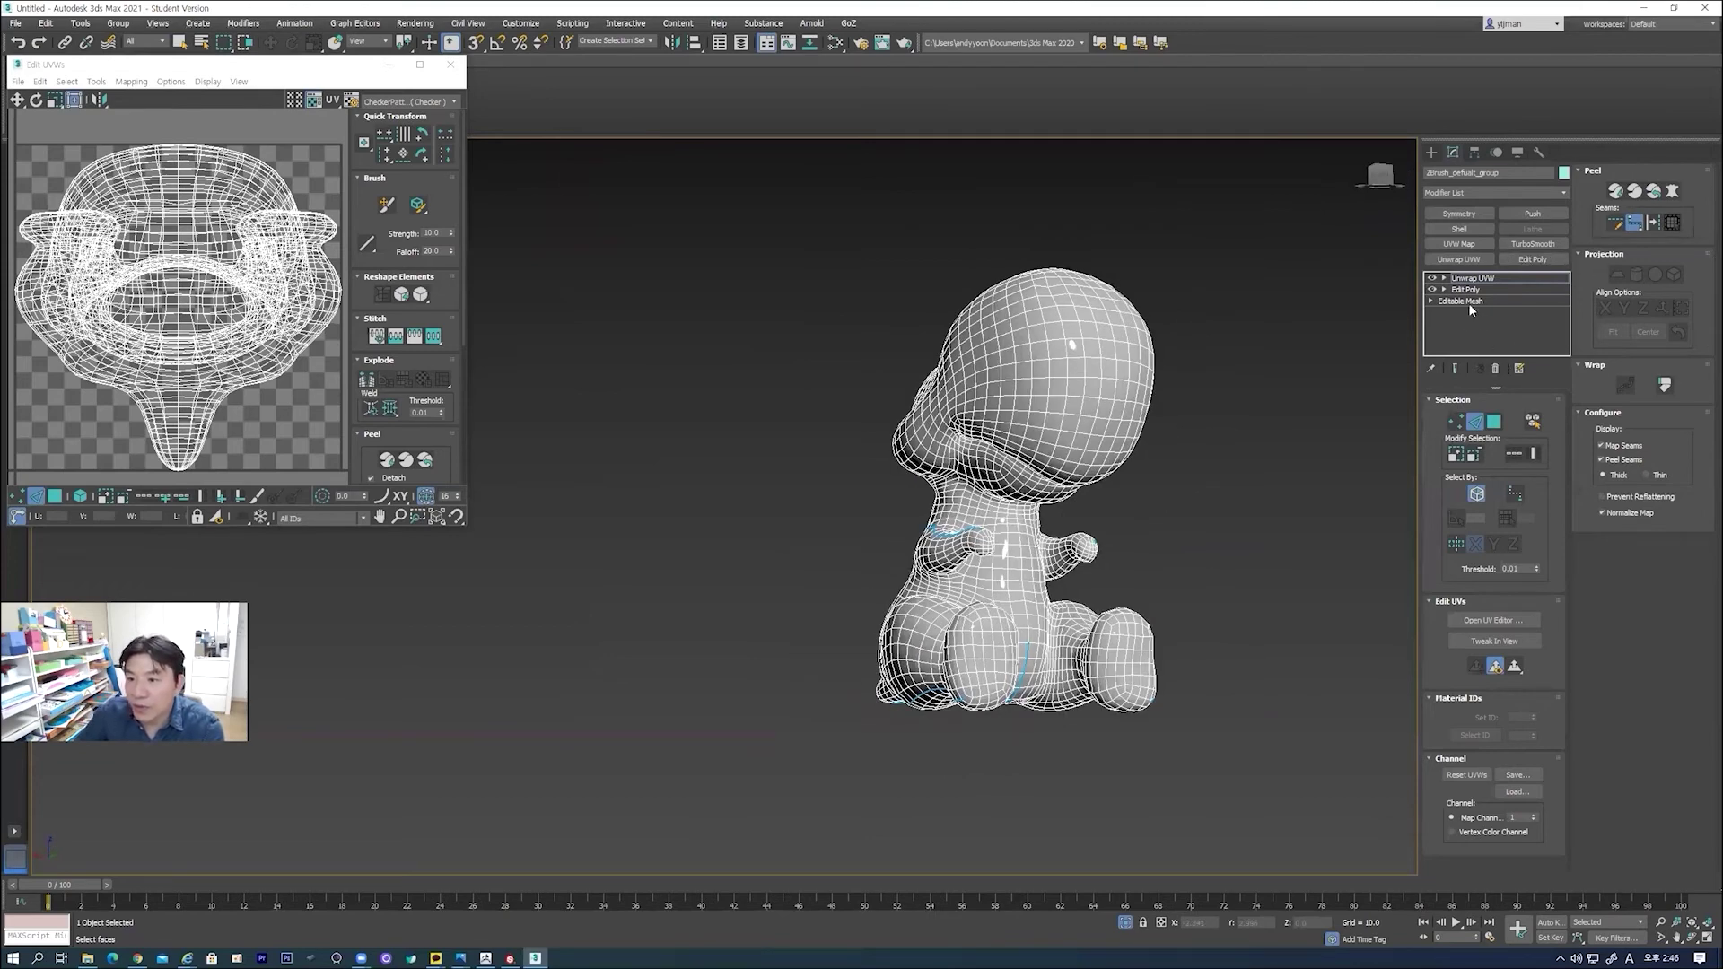
click(1497, 422)
click(1109, 410)
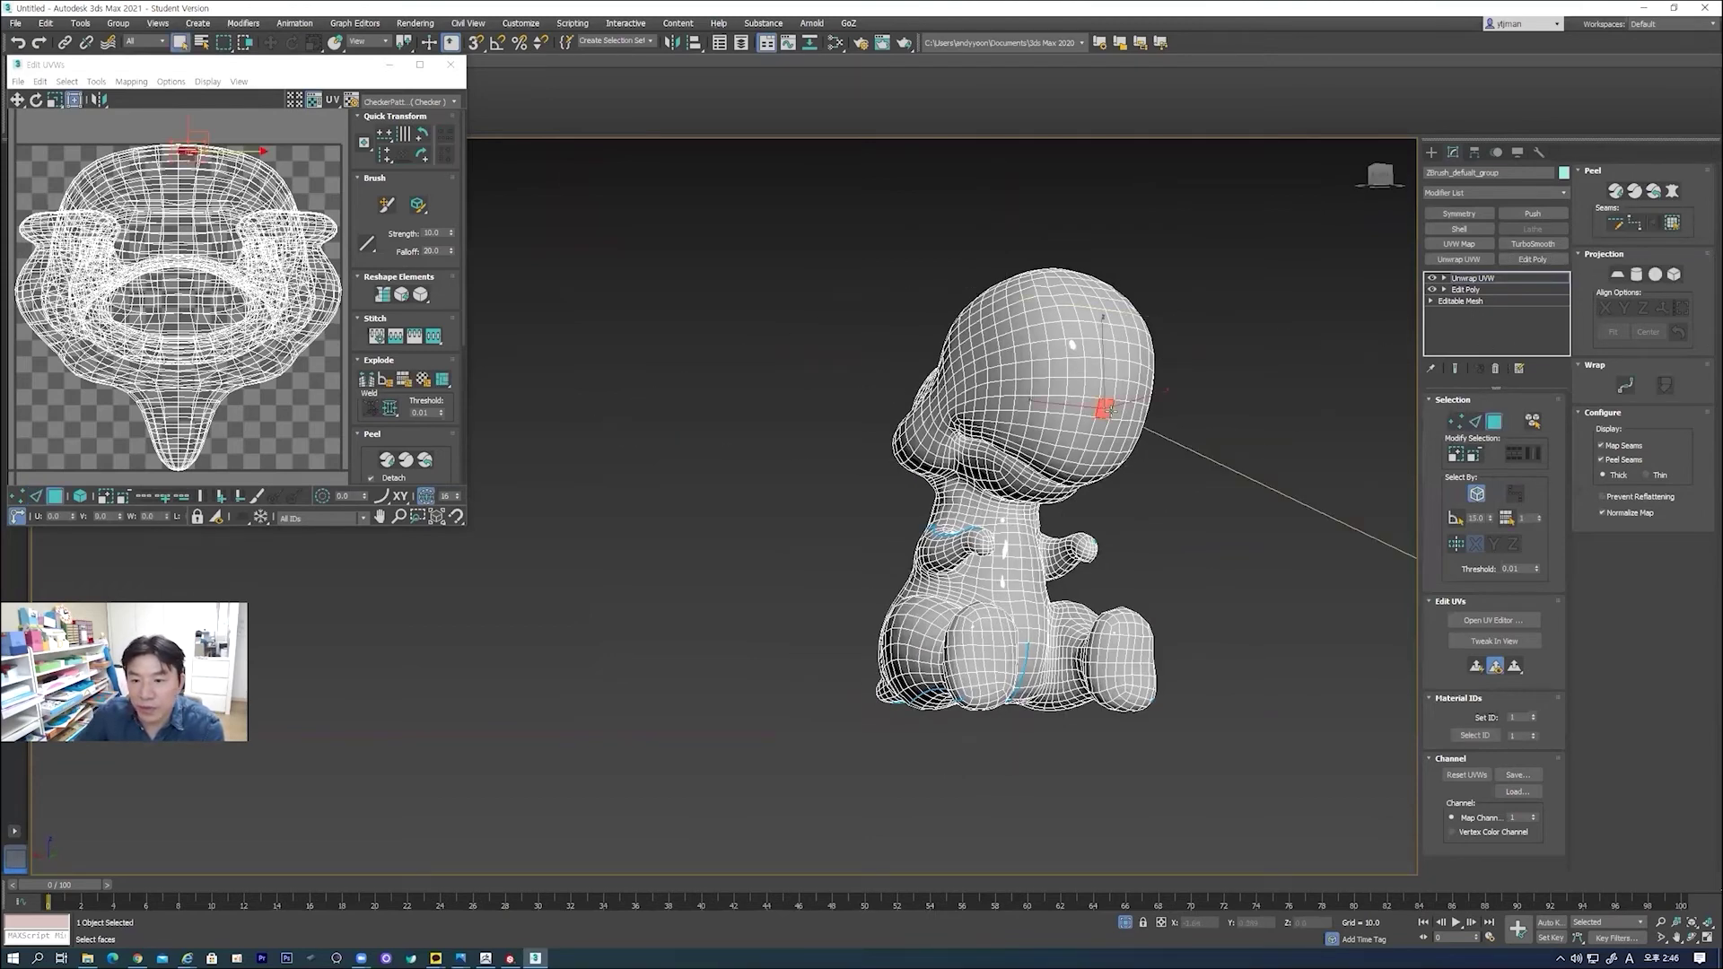
click(1673, 225)
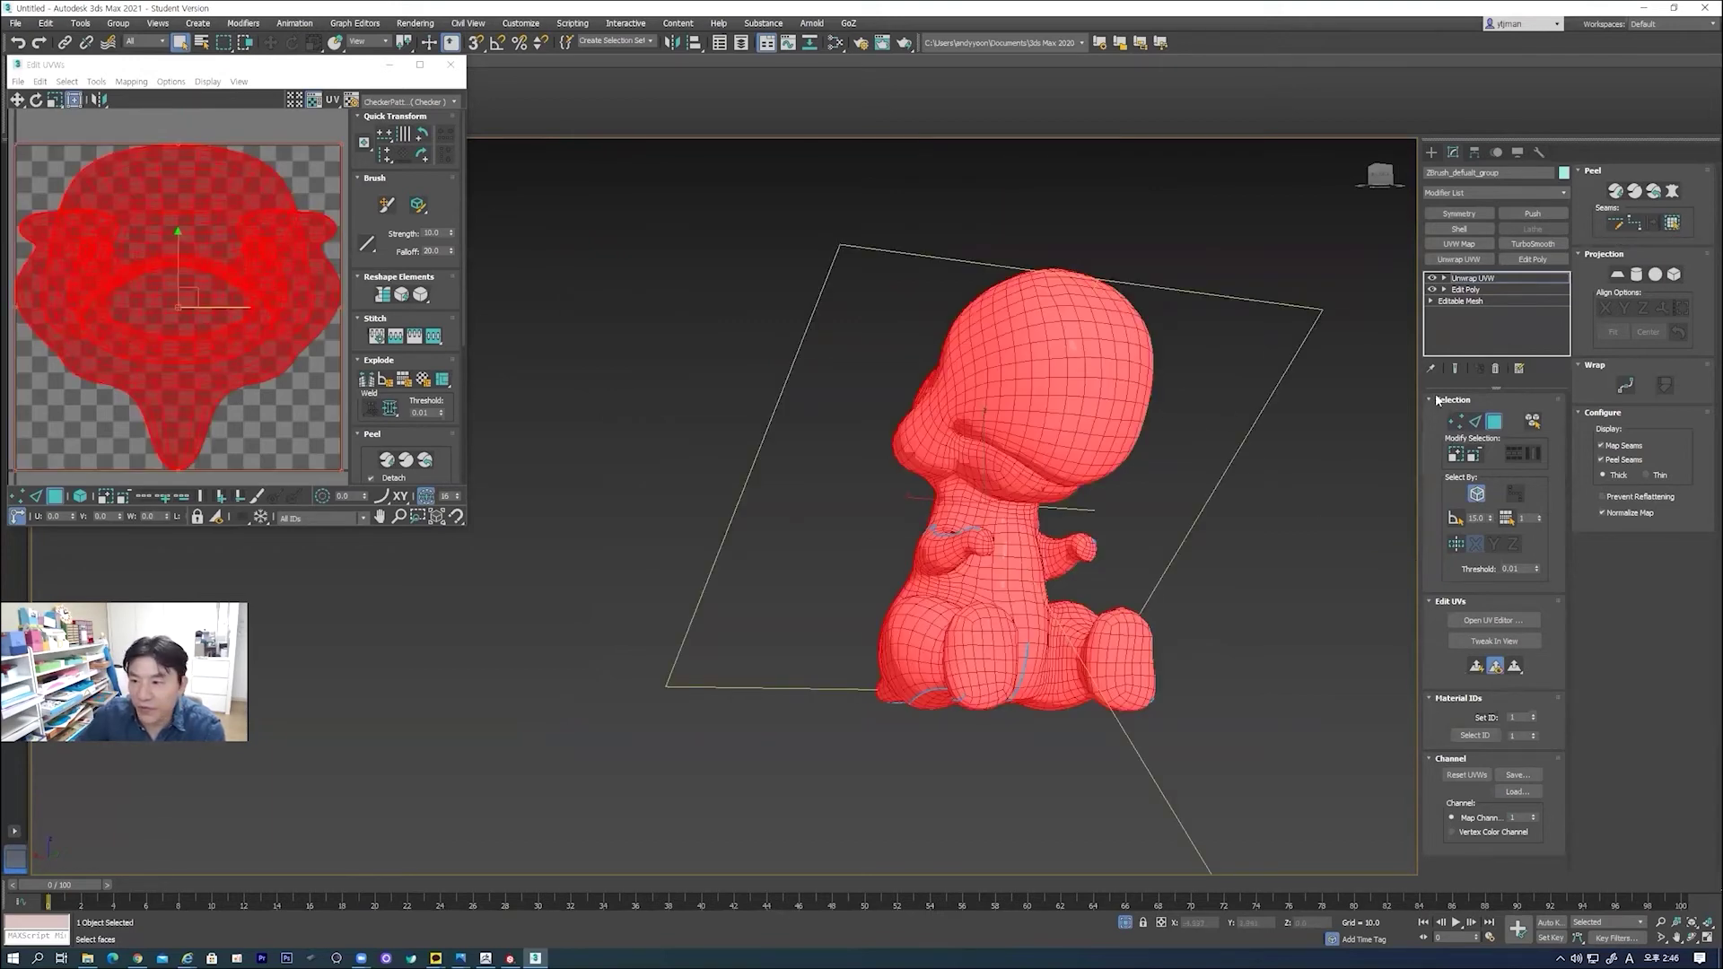
click(1615, 192)
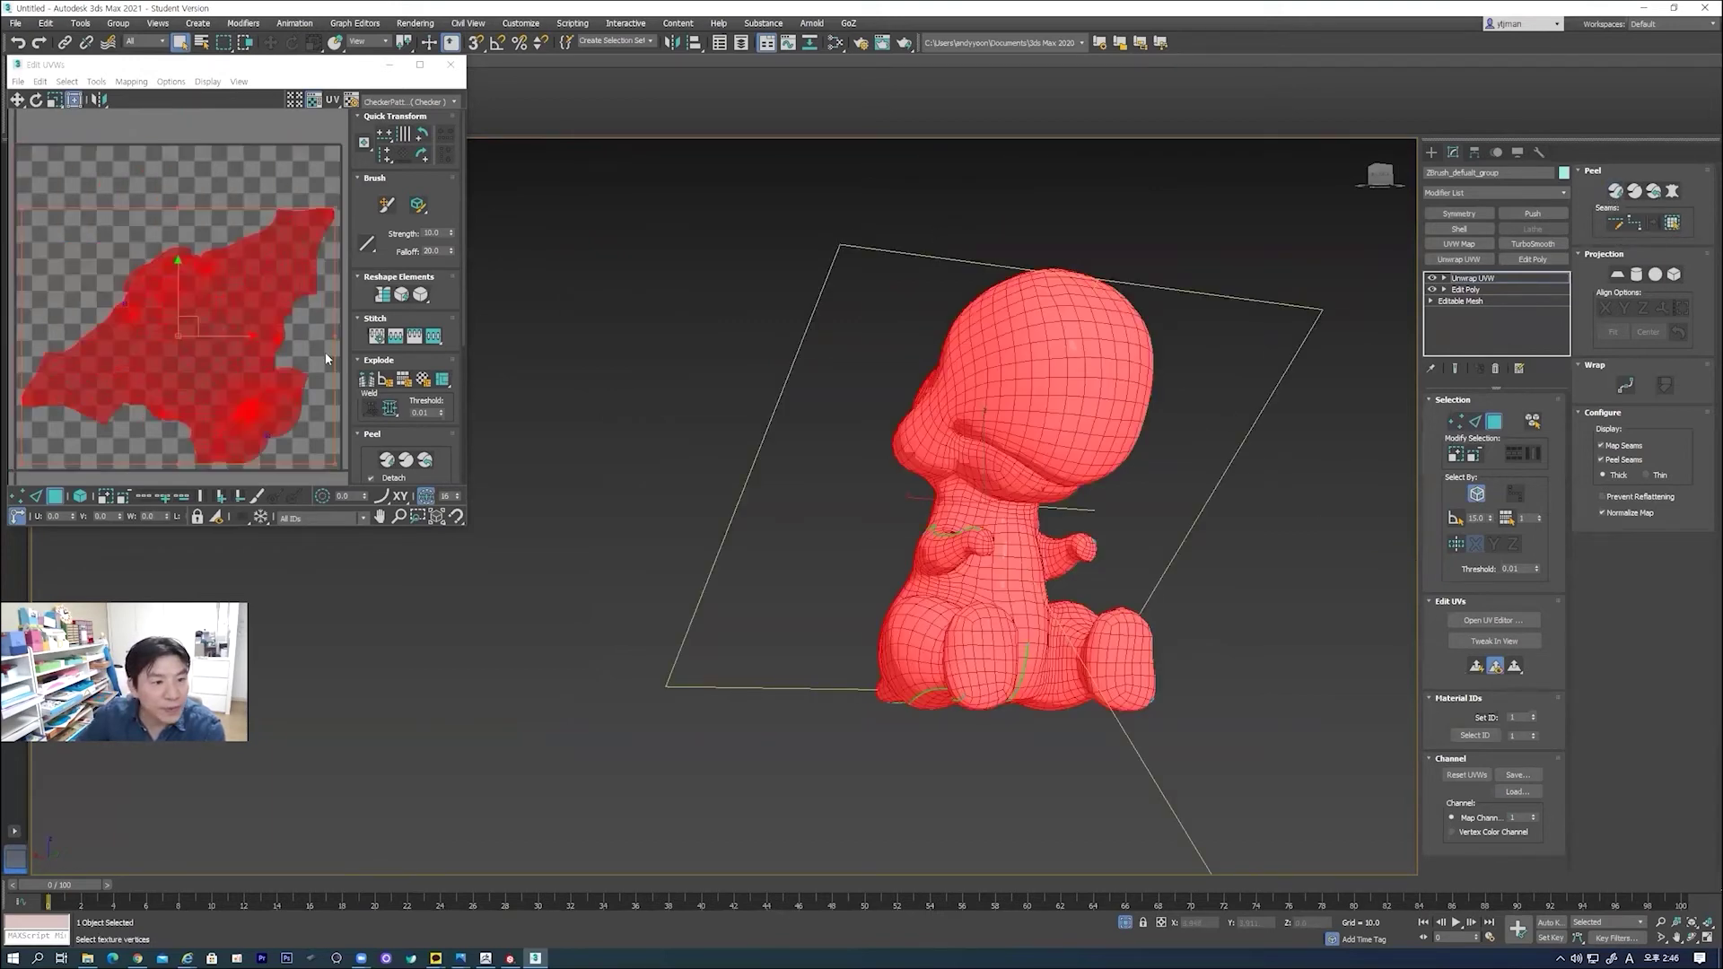
- Deselect the faces and examine the peeled UV layout for overlaps and dense areas, comparing it with the seams on the body
scroll(239, 377, up, 6)
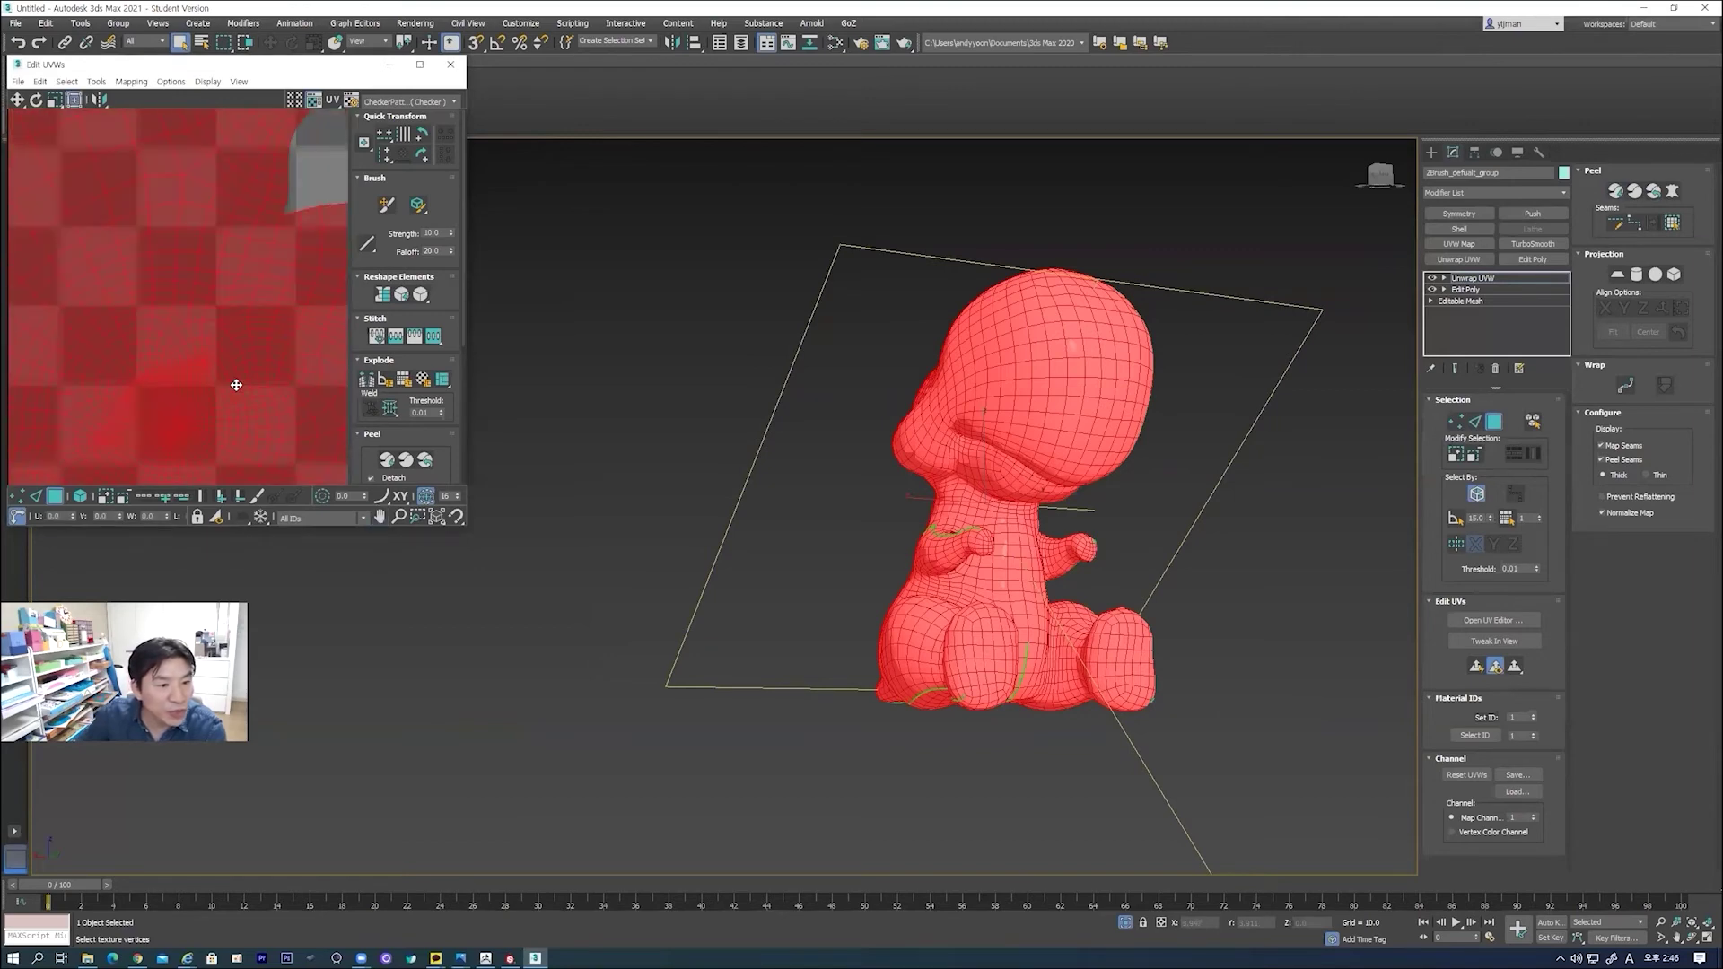
scroll(236, 385, down, 2)
scroll(236, 384, down, 4)
click(310, 320)
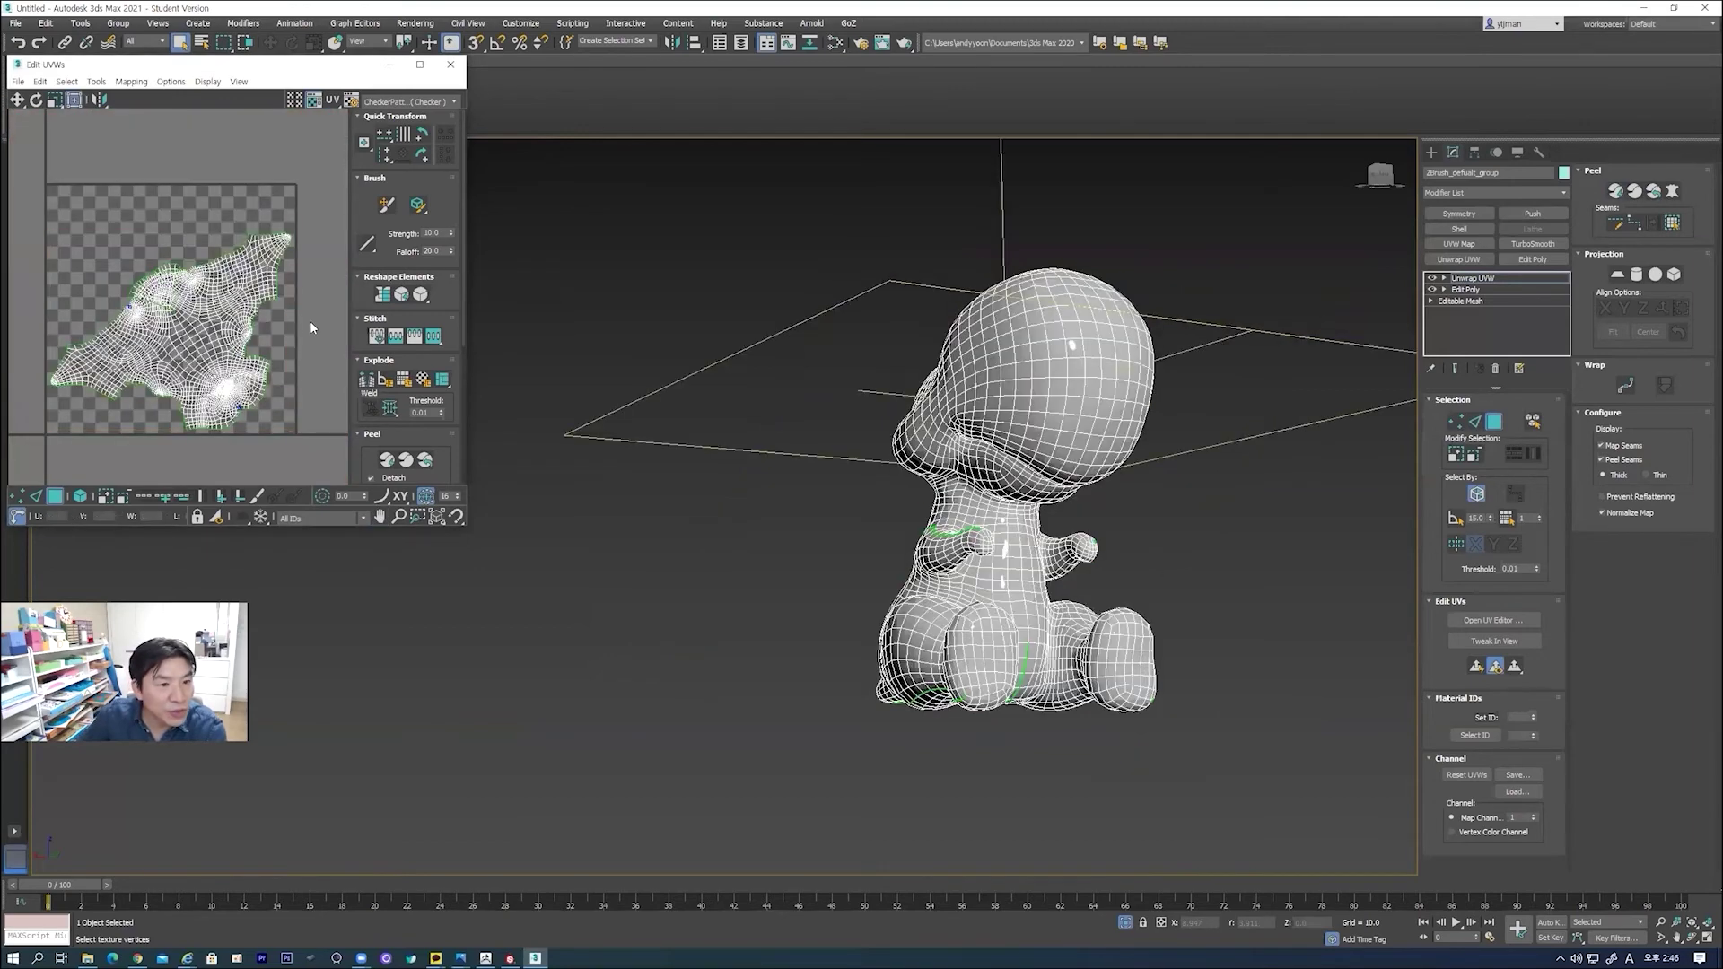
scroll(179, 305, up, 4)
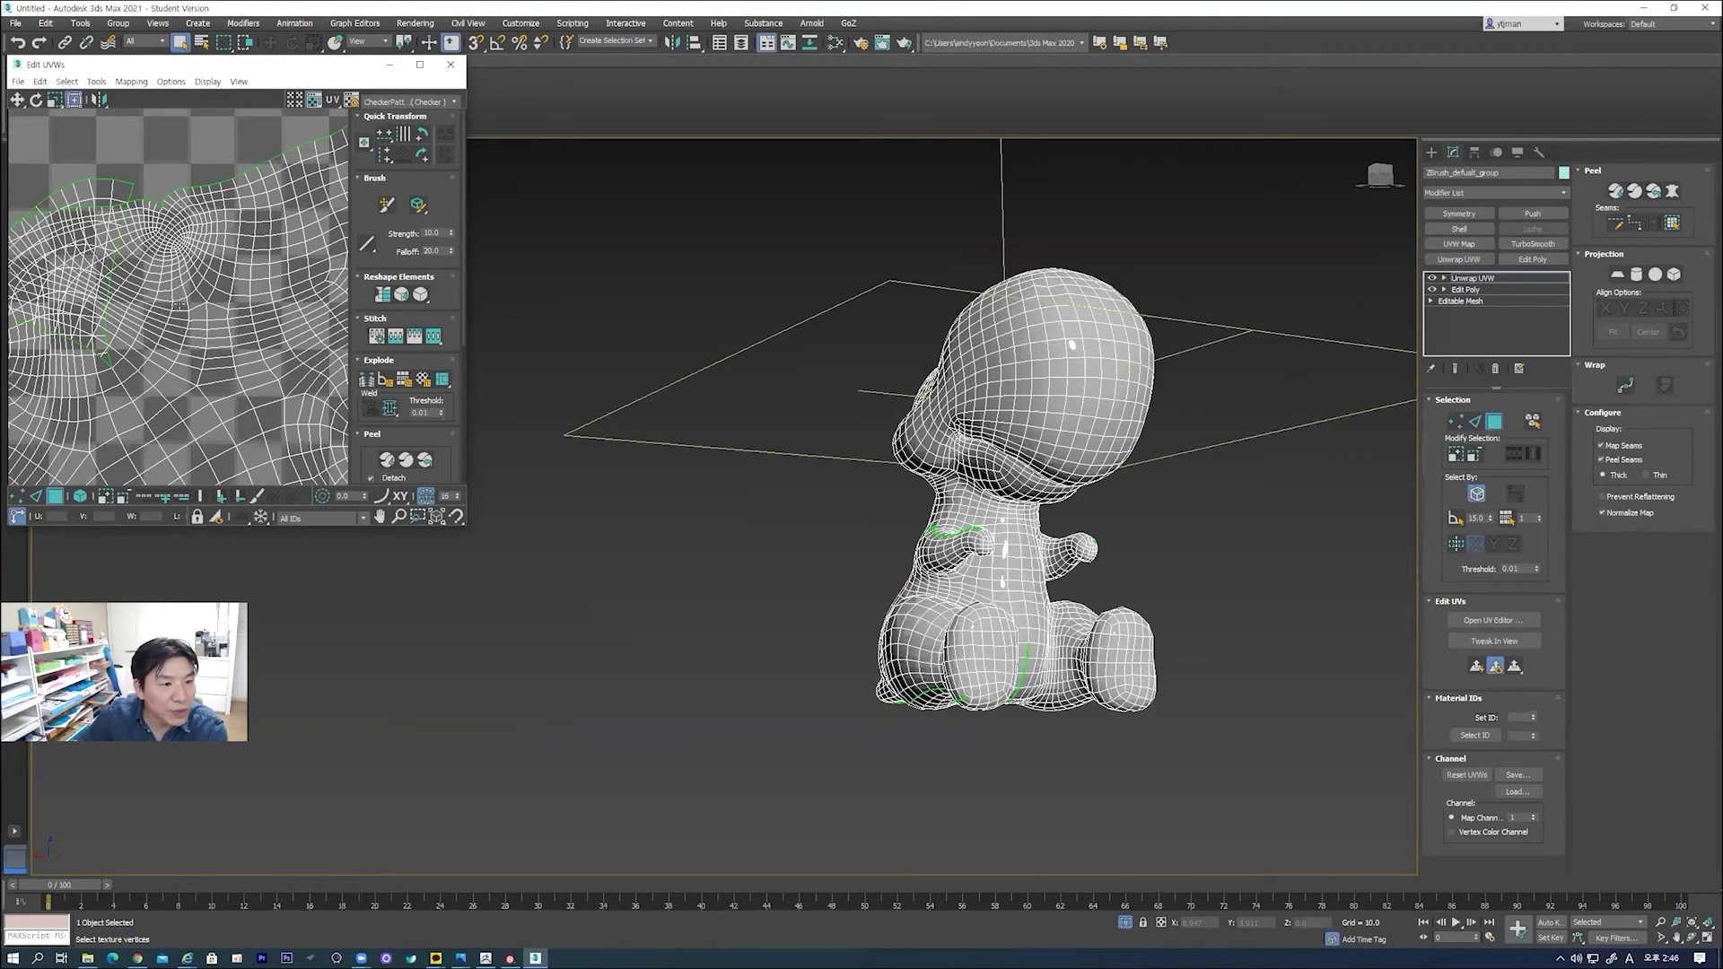
scroll(178, 306, down, 6)
alt+middle_drag(1050, 431, 703, 493)
scroll(206, 296, up, 6)
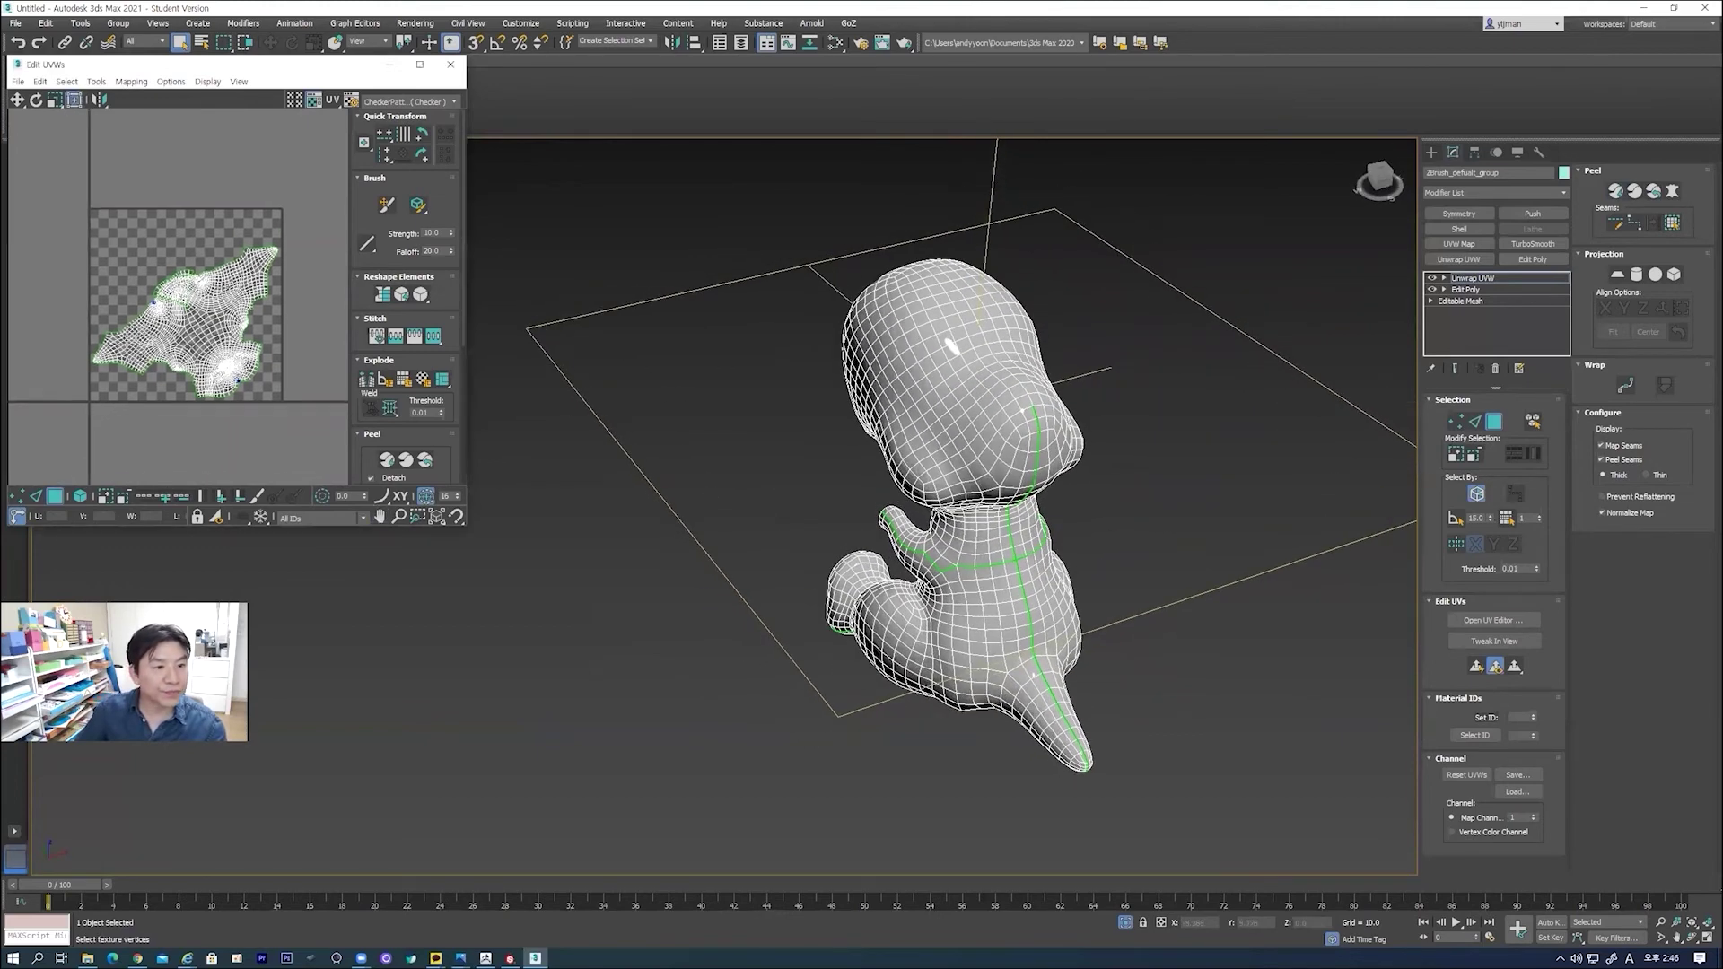
middle_drag(221, 330, 213, 255)
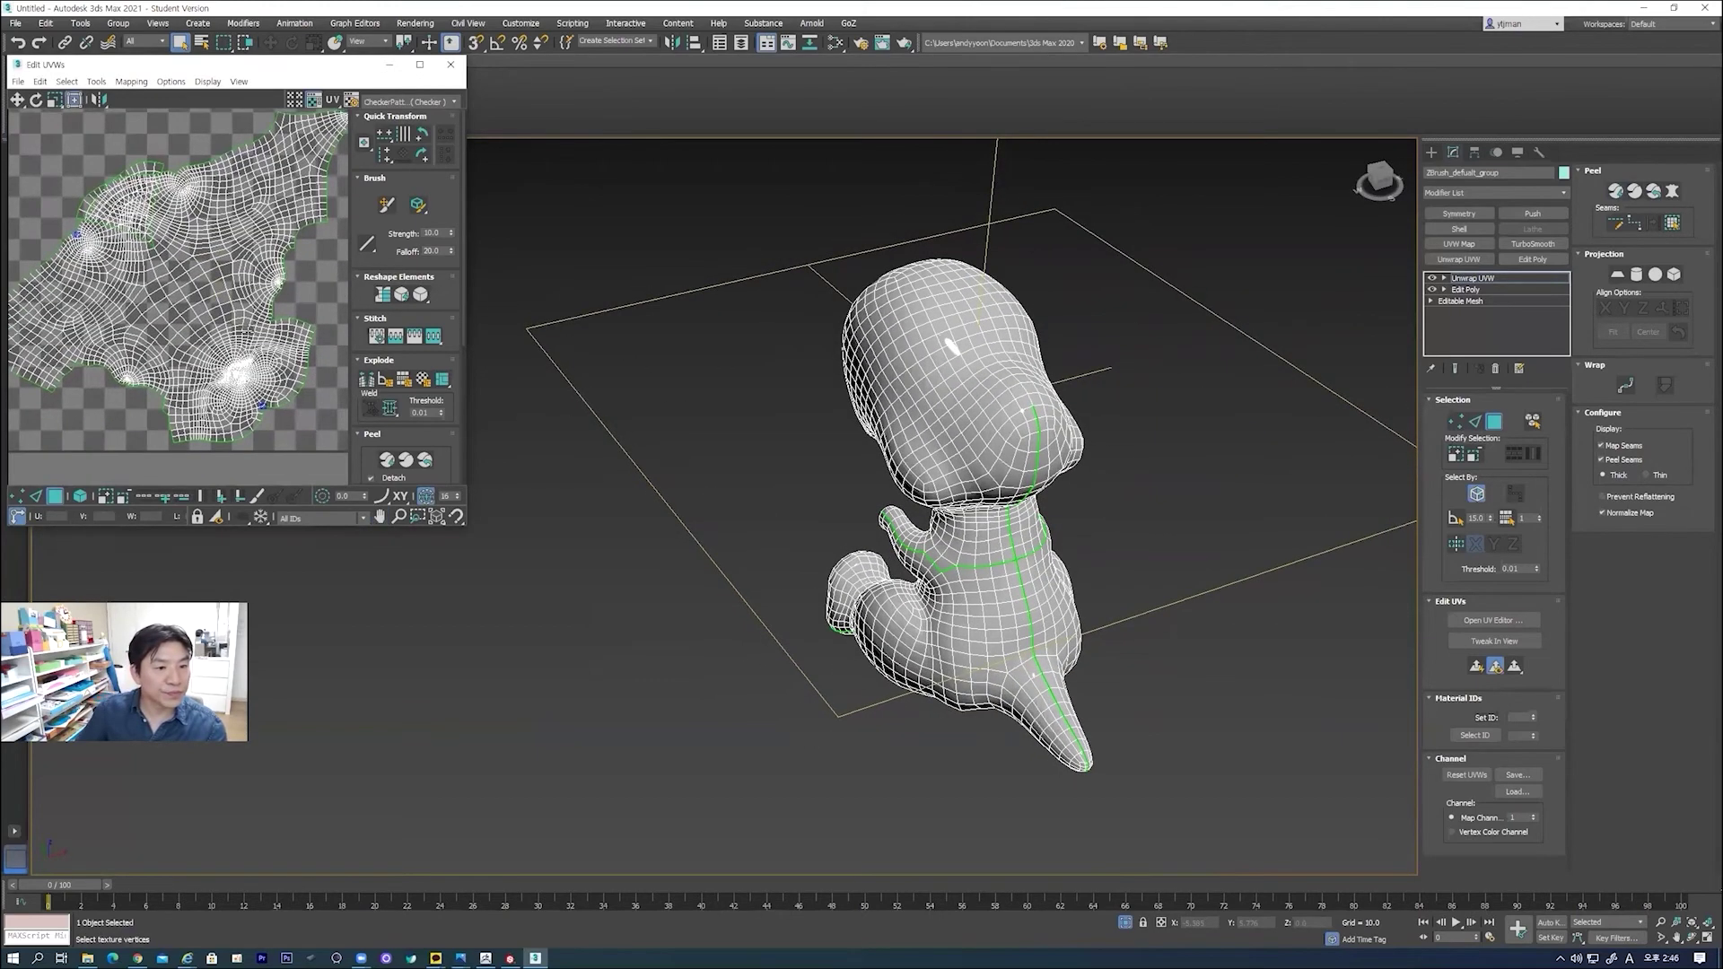
scroll(248, 331, up, 4)
middle_drag(256, 359, 235, 285)
scroll(263, 359, up, 2)
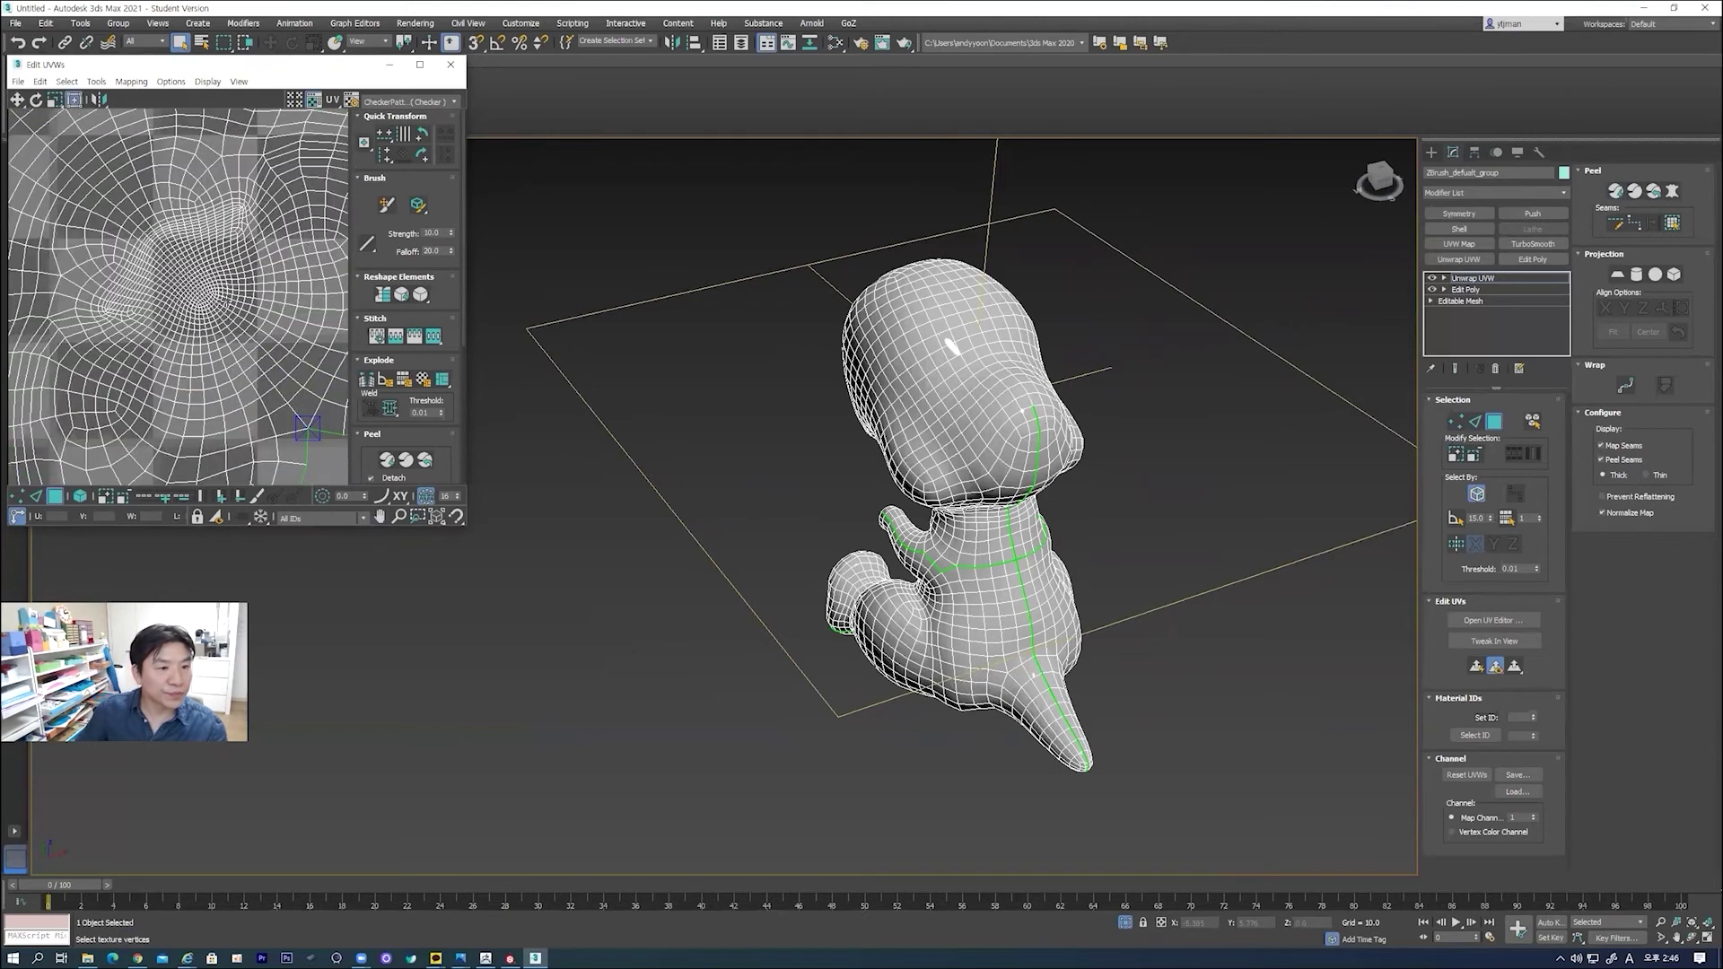
scroll(263, 359, down, 5)
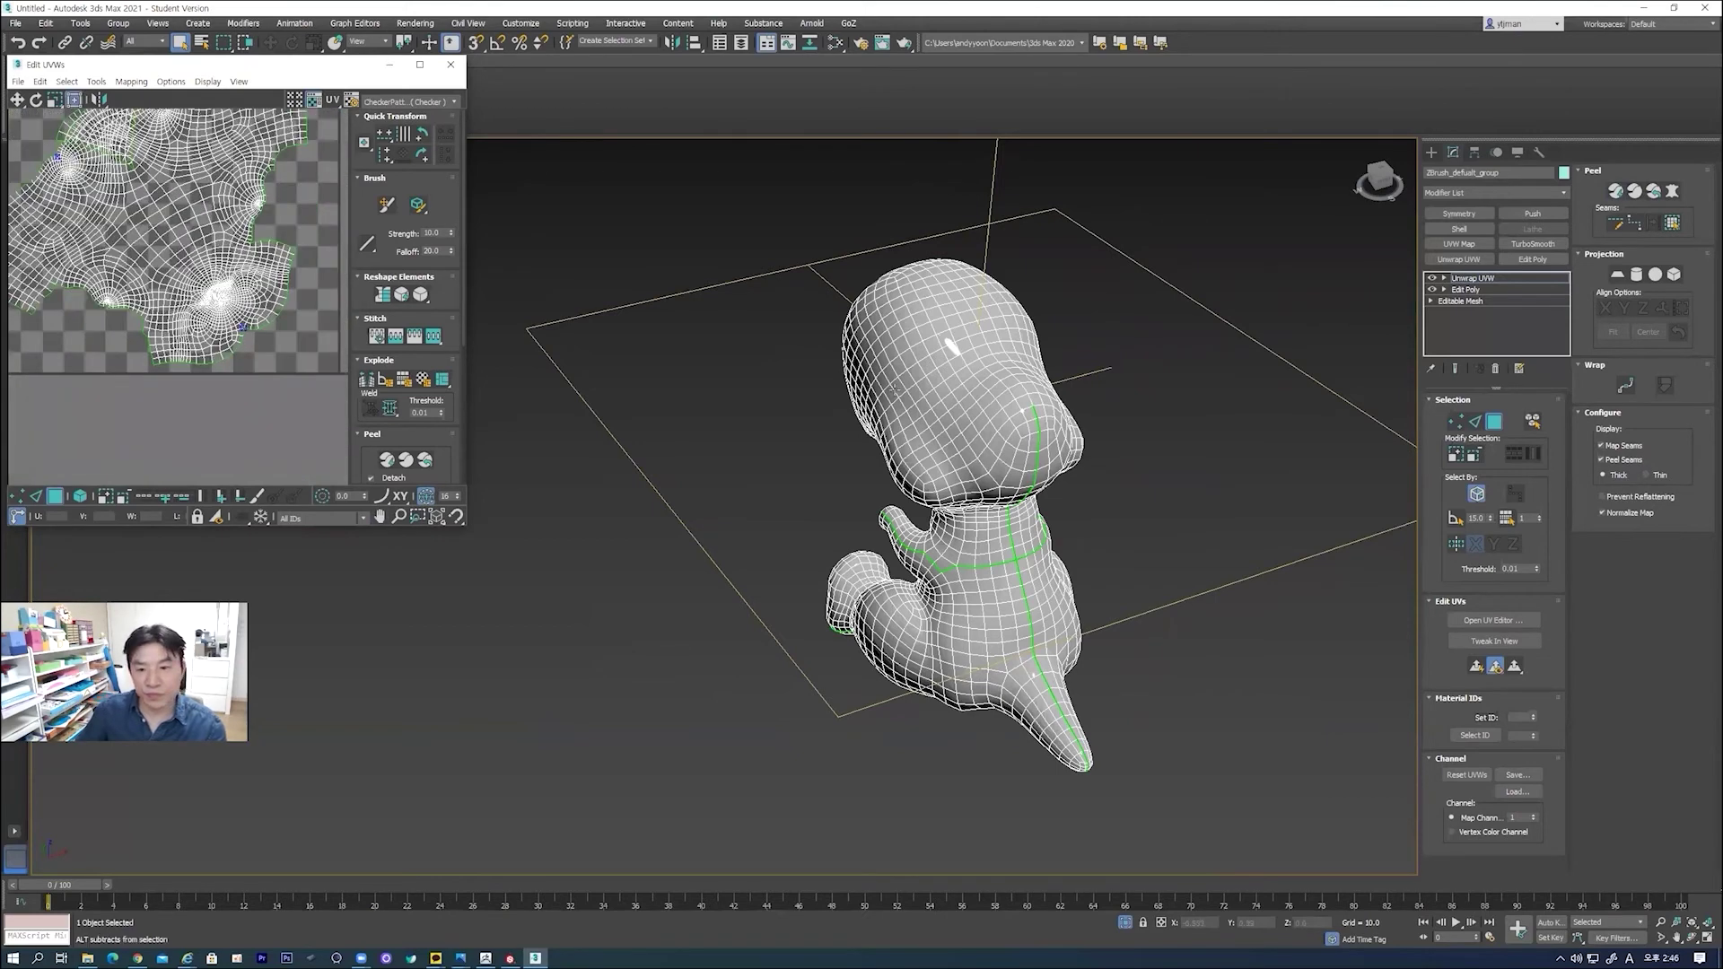
- Trace a point-to-point seam from the back seam's end over the middle of the head, past the mouth, to the belly seam
alt+middle_drag(1059, 377, 1118, 363)
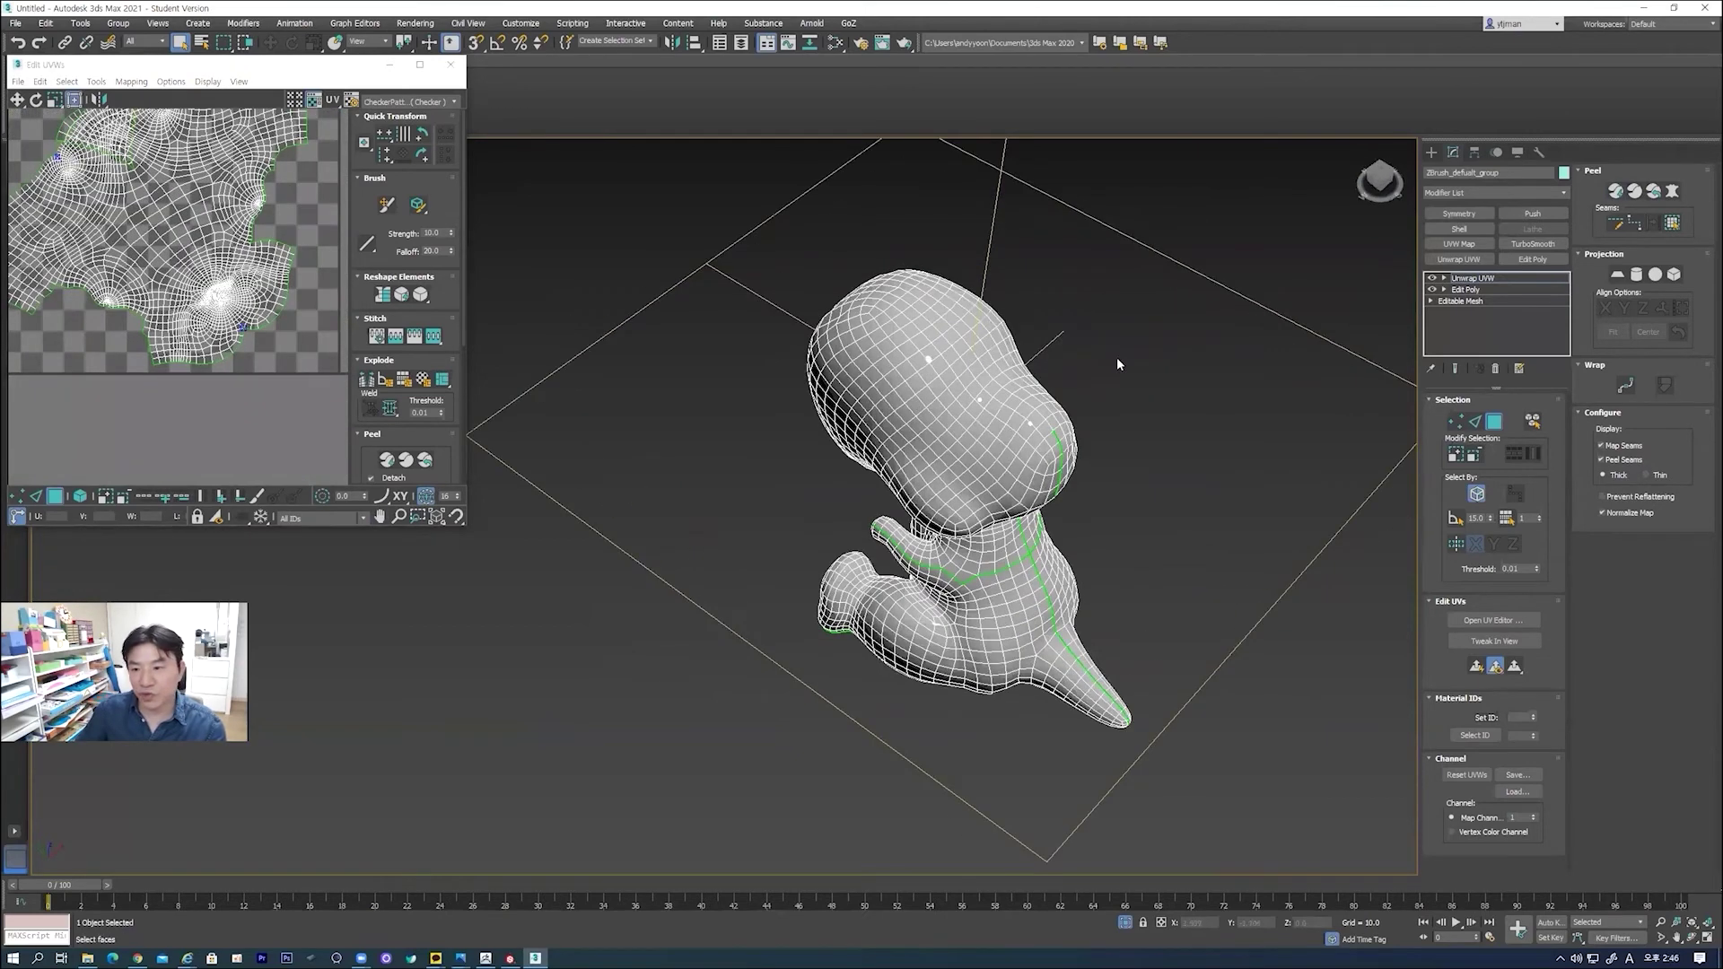
click(1635, 224)
click(1480, 427)
click(1635, 223)
alt+middle_drag(1089, 437, 1052, 418)
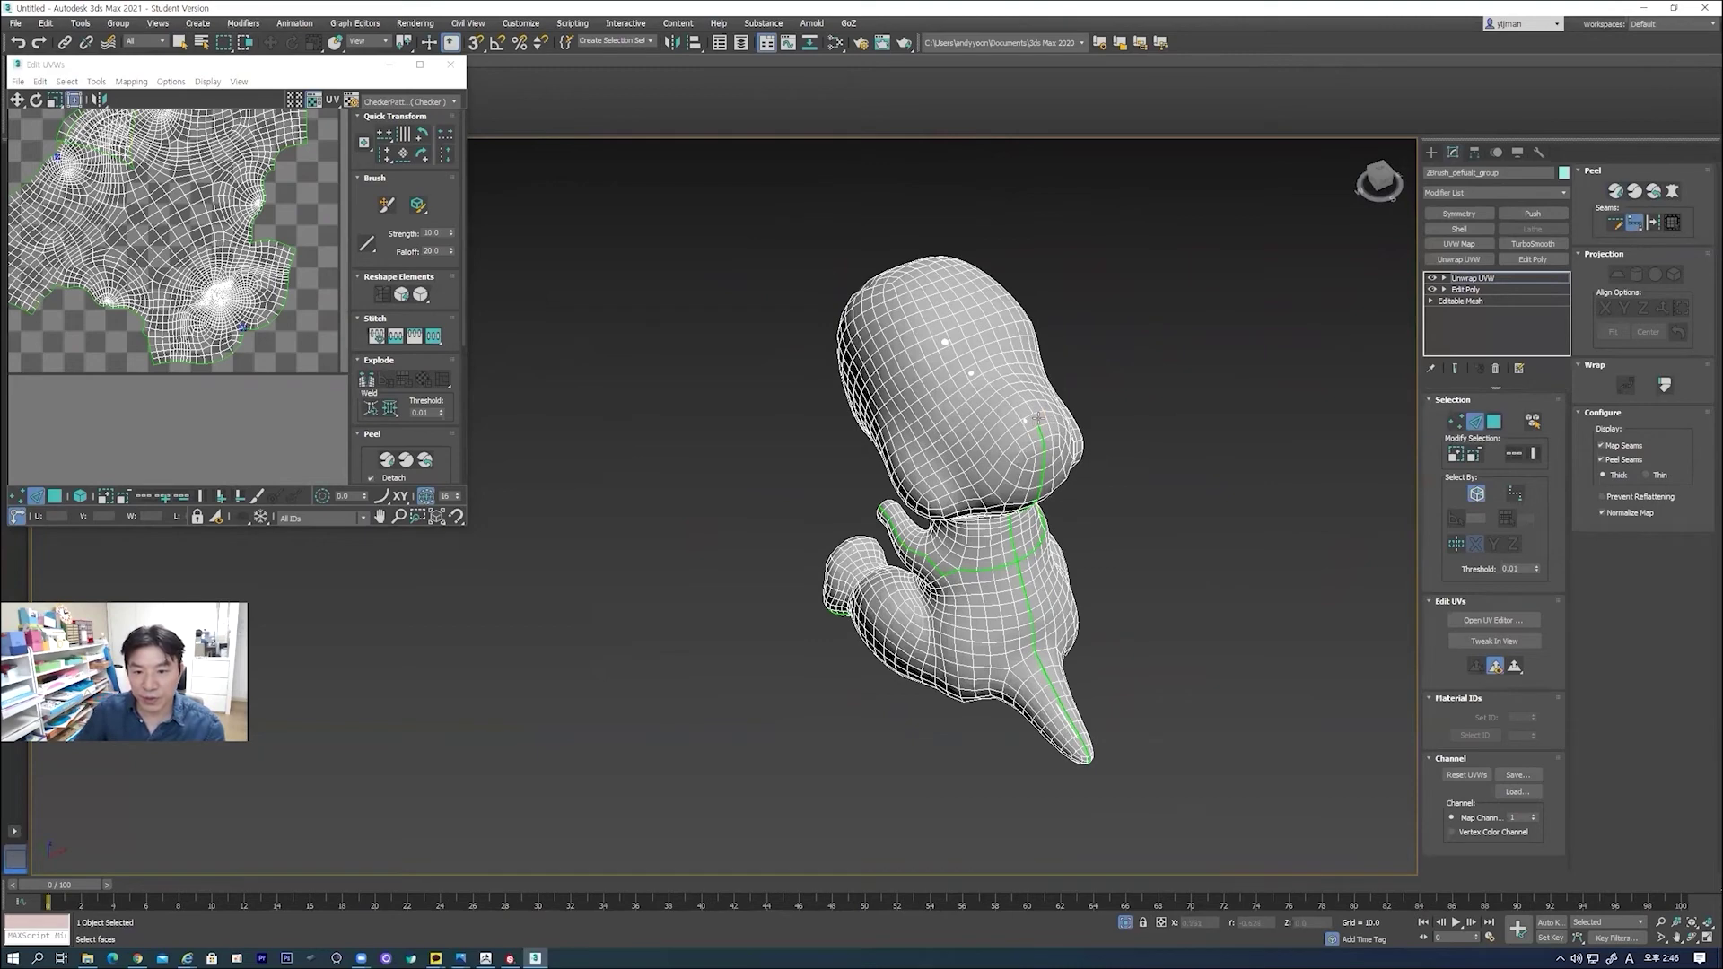
click(1038, 418)
alt+middle_drag(971, 379, 996, 431)
click(1016, 272)
alt+middle_drag(1029, 330, 968, 458)
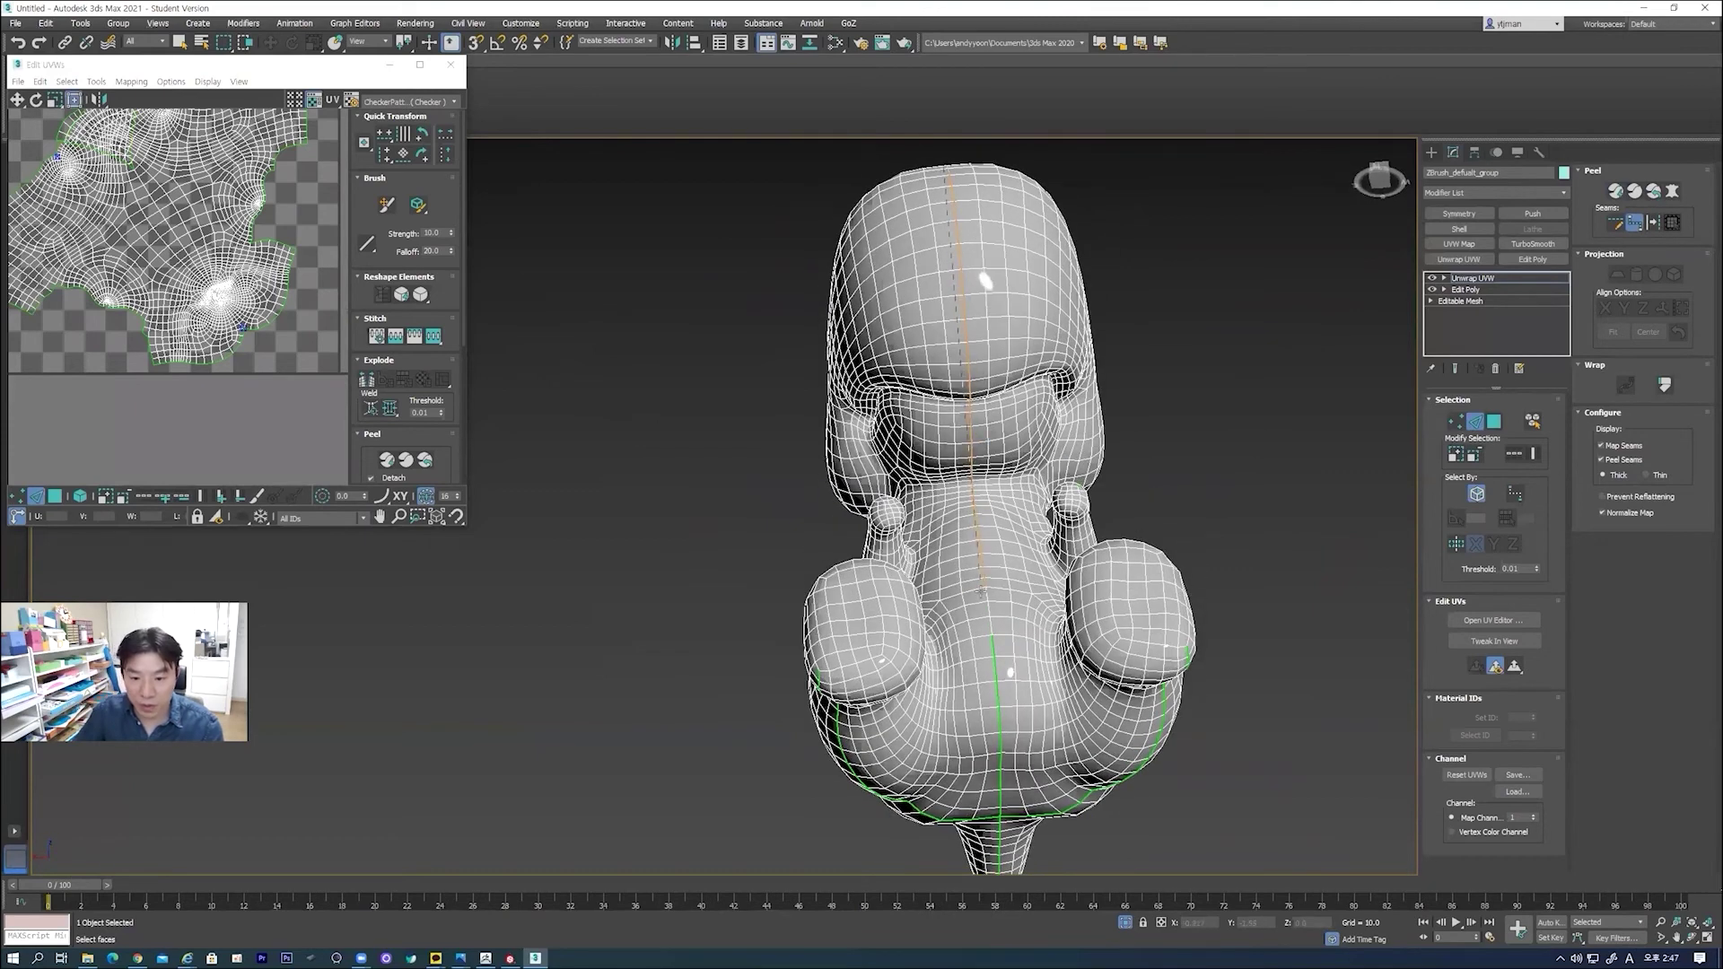
click(991, 619)
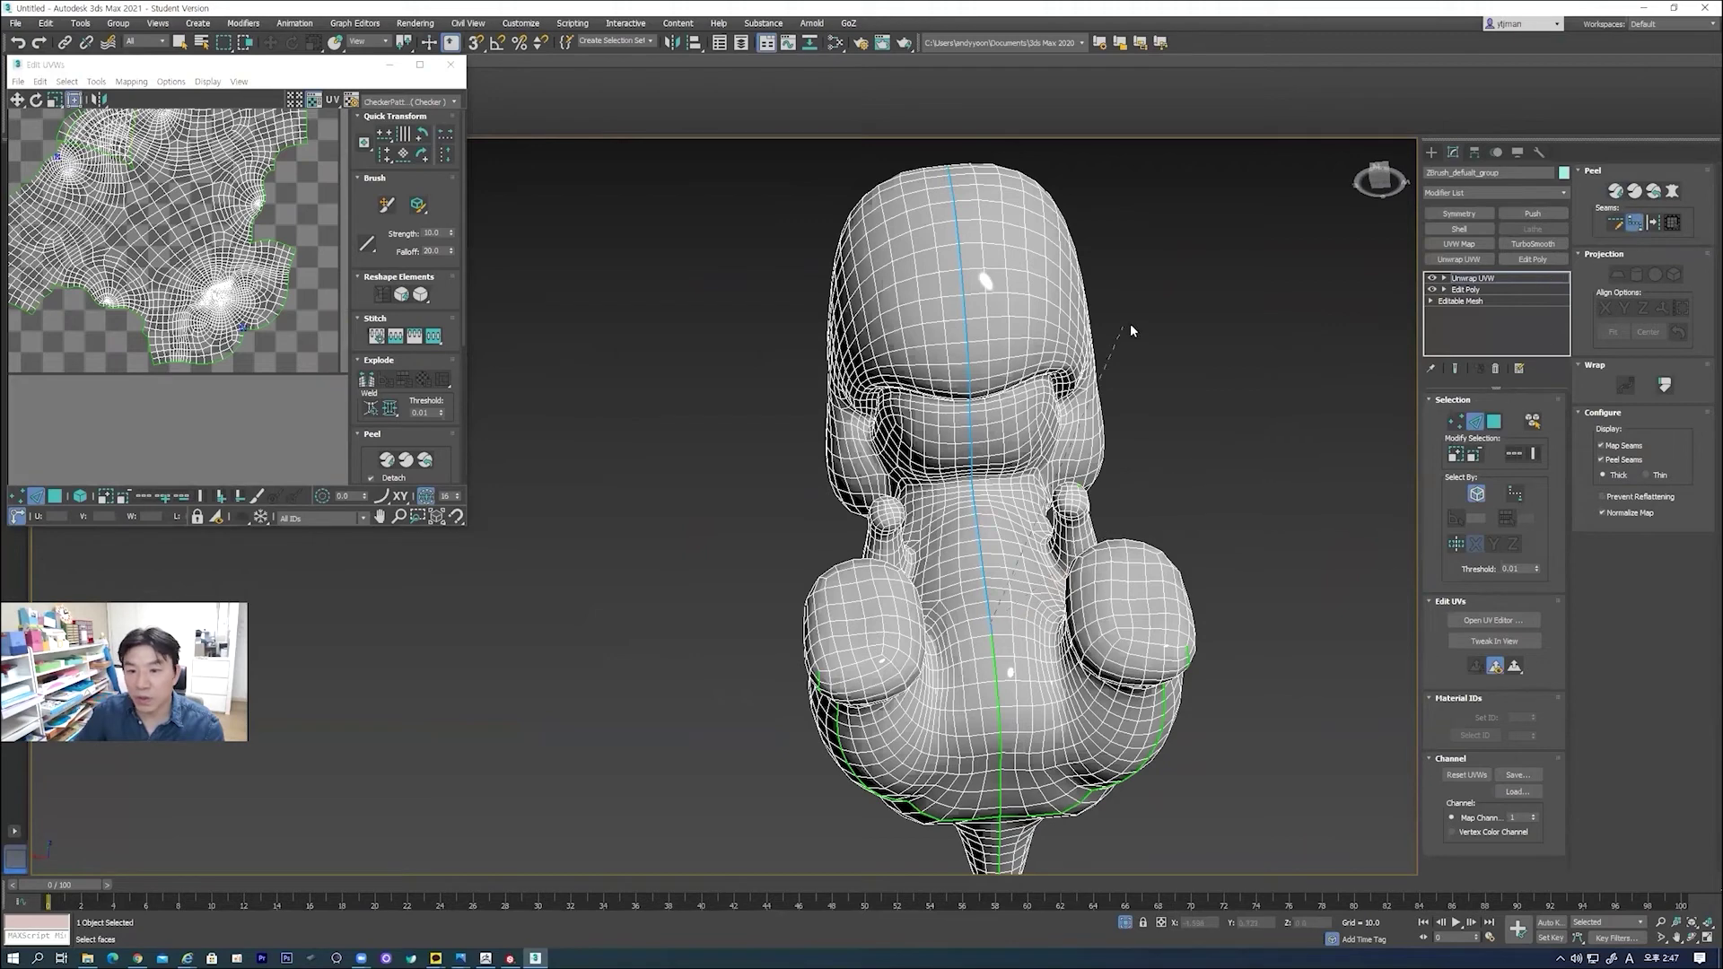
alt+middle_drag(1169, 348, 1204, 432)
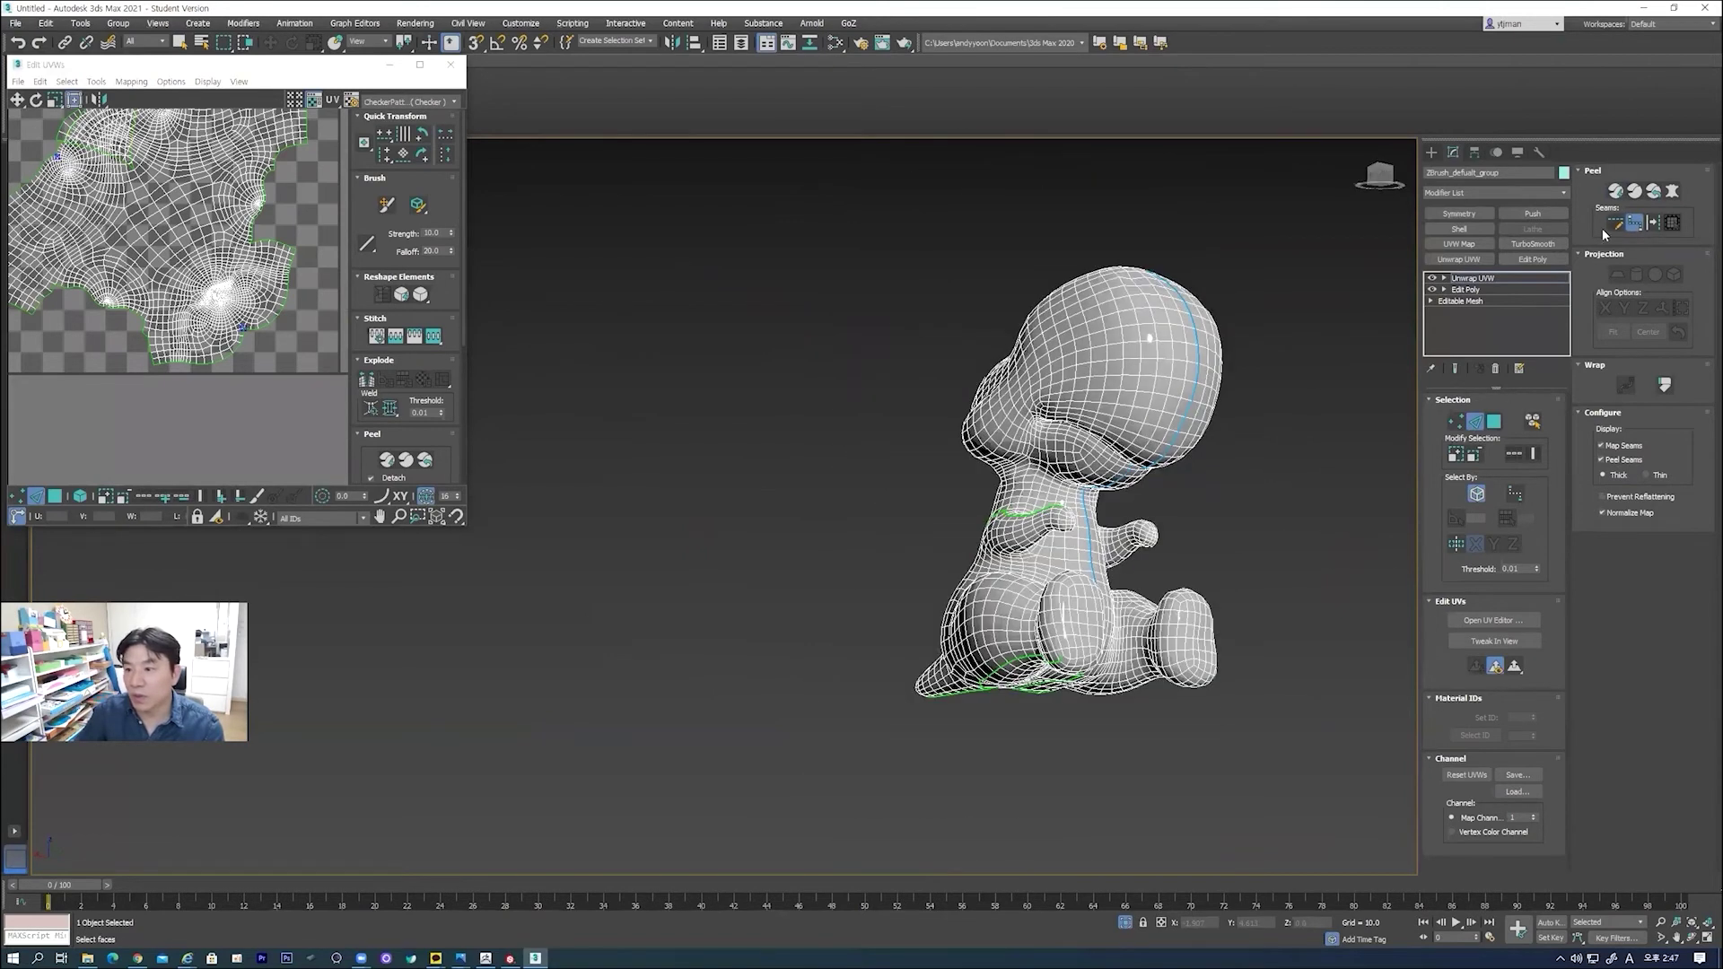
- Select all the body's faces as whole elements and unwrap them again with Quick Peel
click(1494, 423)
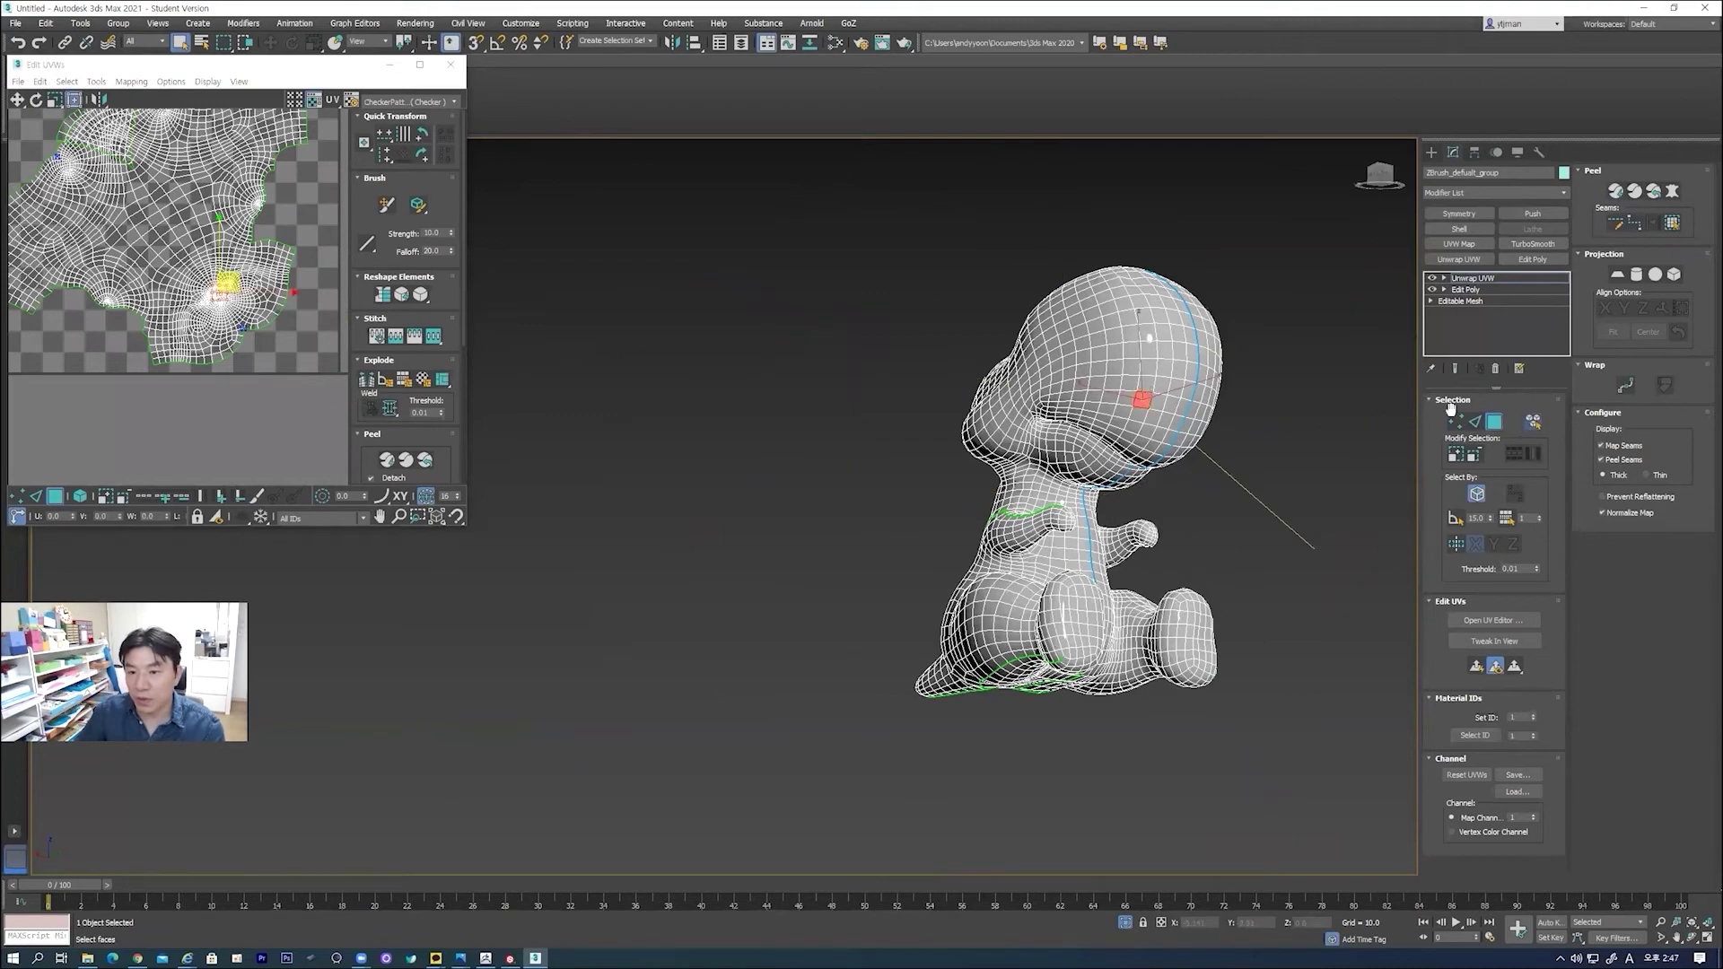
click(1164, 393)
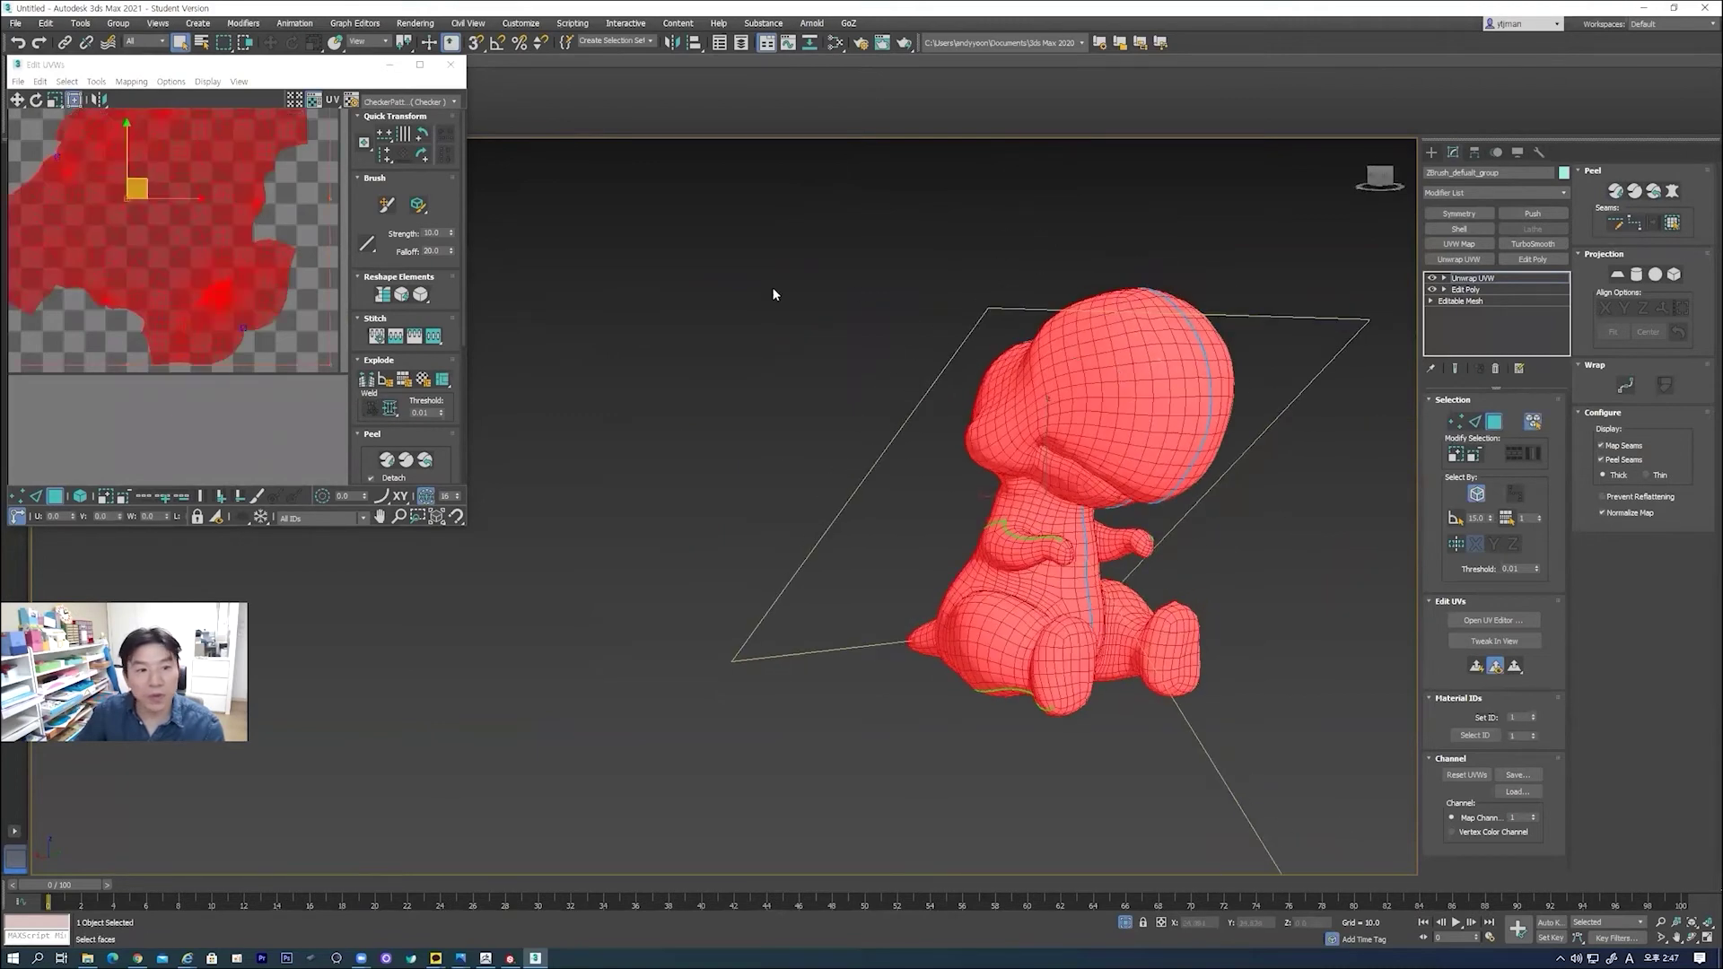
click(387, 459)
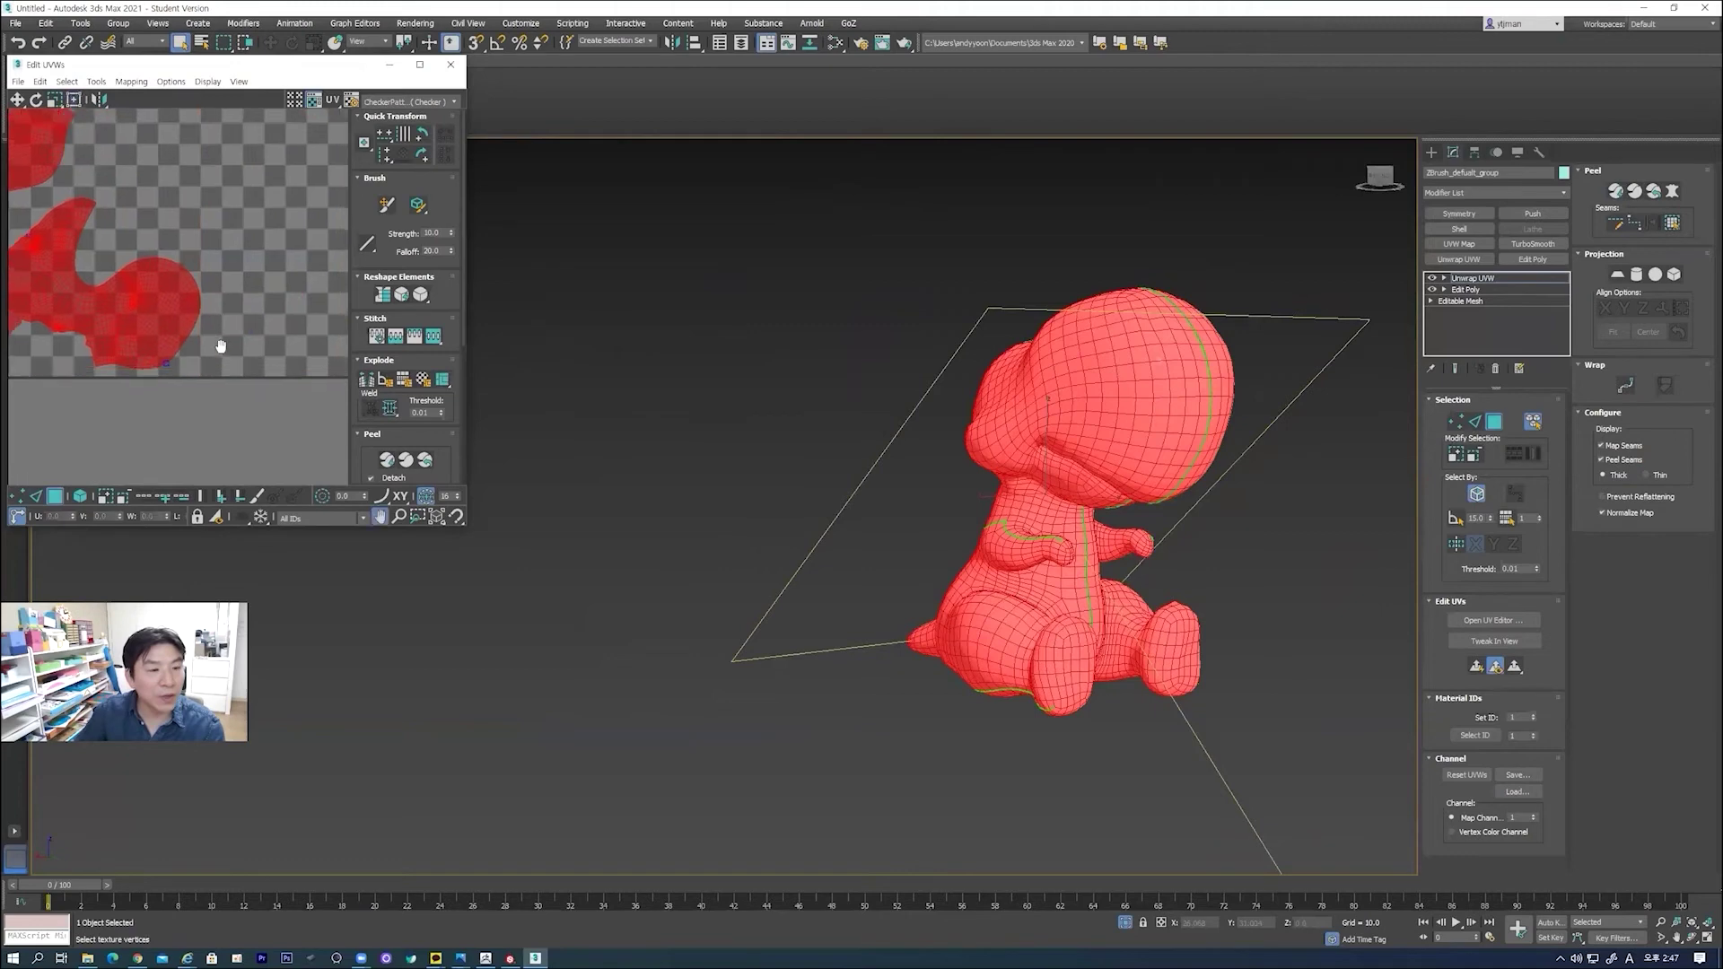
- Deselect the faces and examine the two peeled body islands for dense or distorted areas, comparing them with the model's seams
click(307, 204)
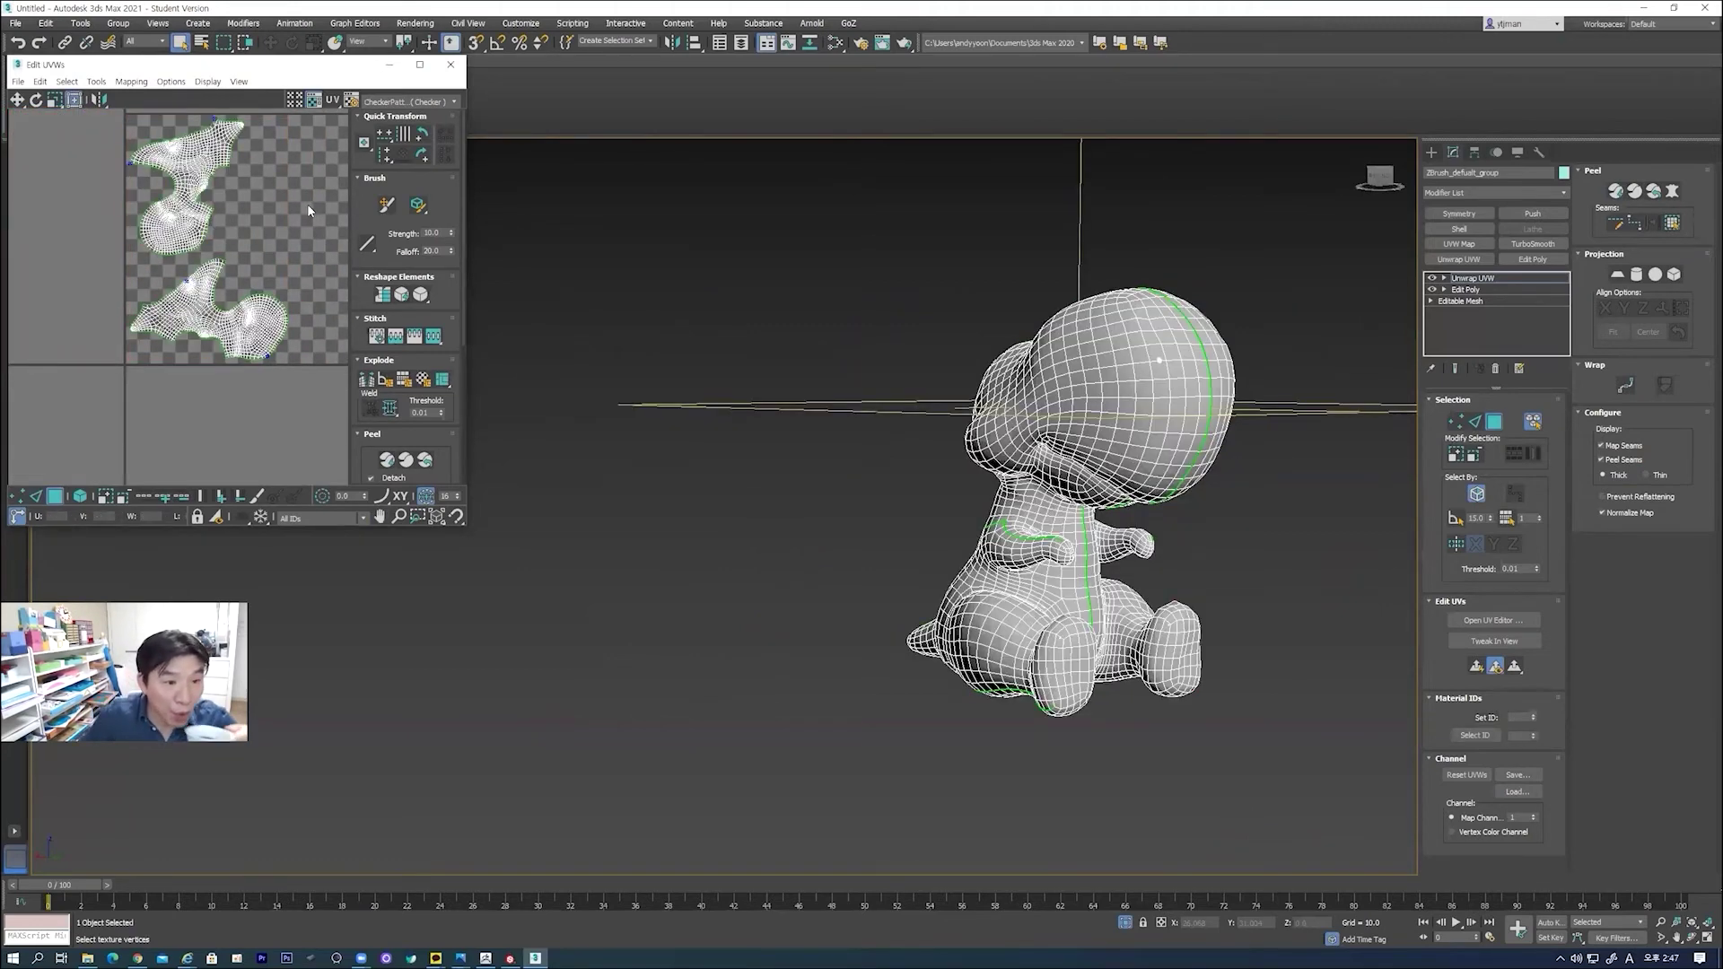
middle_drag(319, 275, 285, 282)
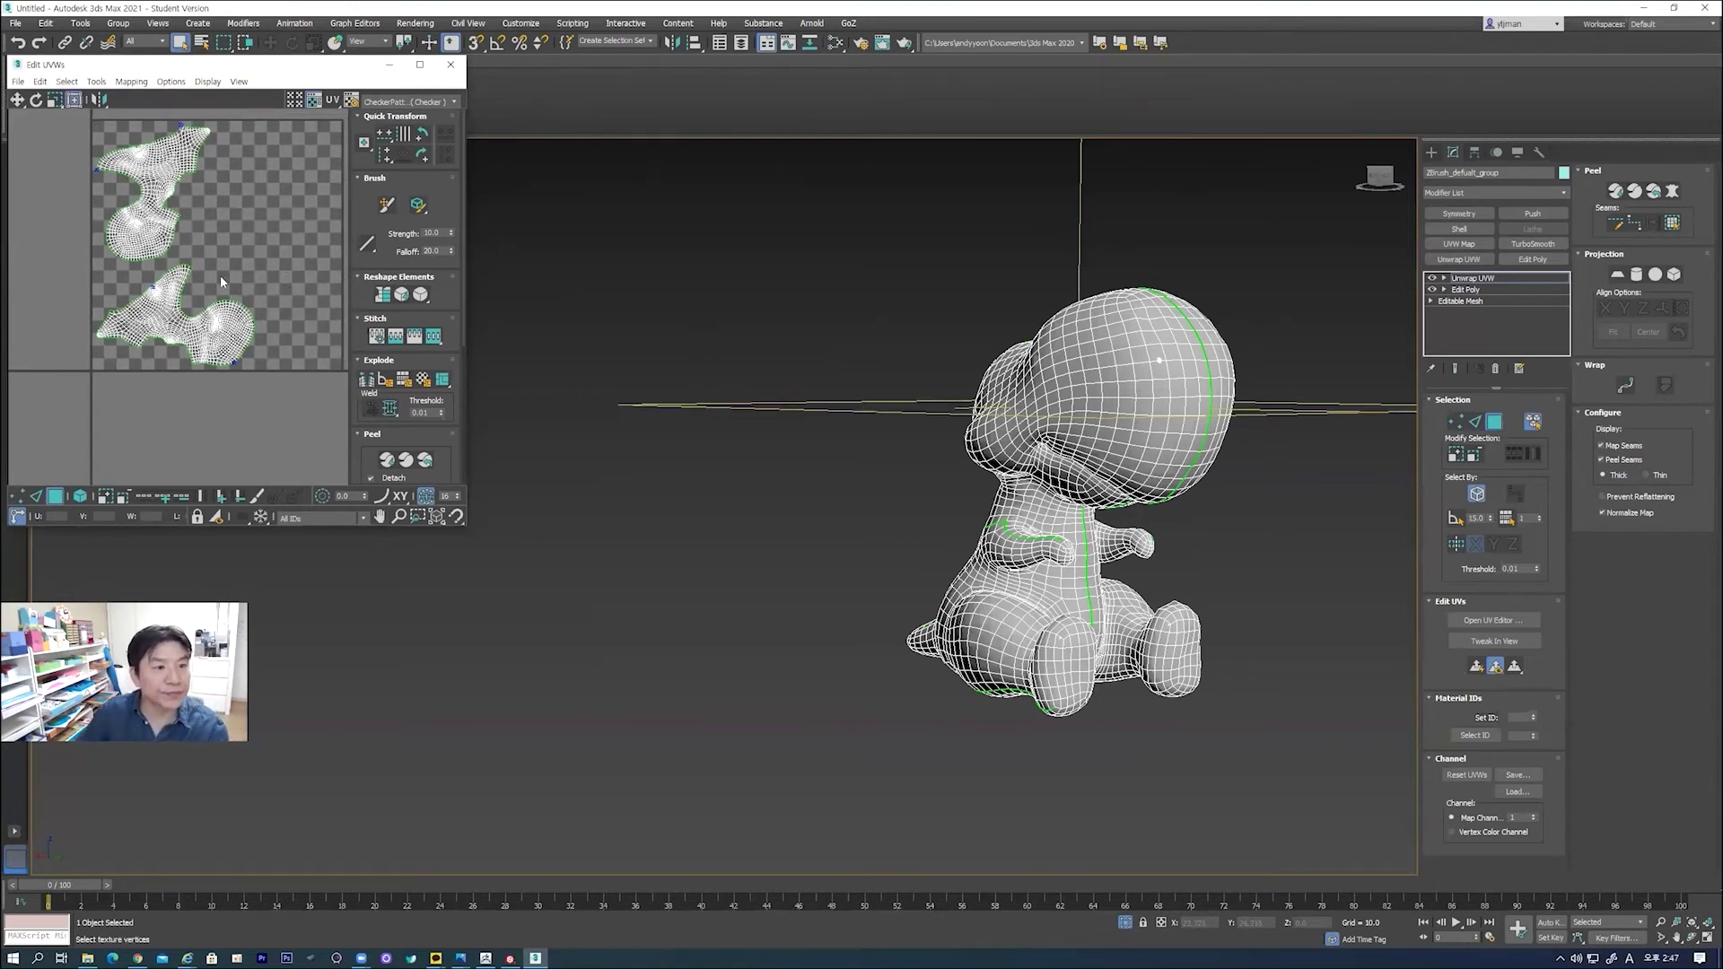
middle_drag(220, 274, 217, 259)
scroll(217, 258, down, 1)
scroll(210, 240, up, 3)
scroll(209, 240, down, 3)
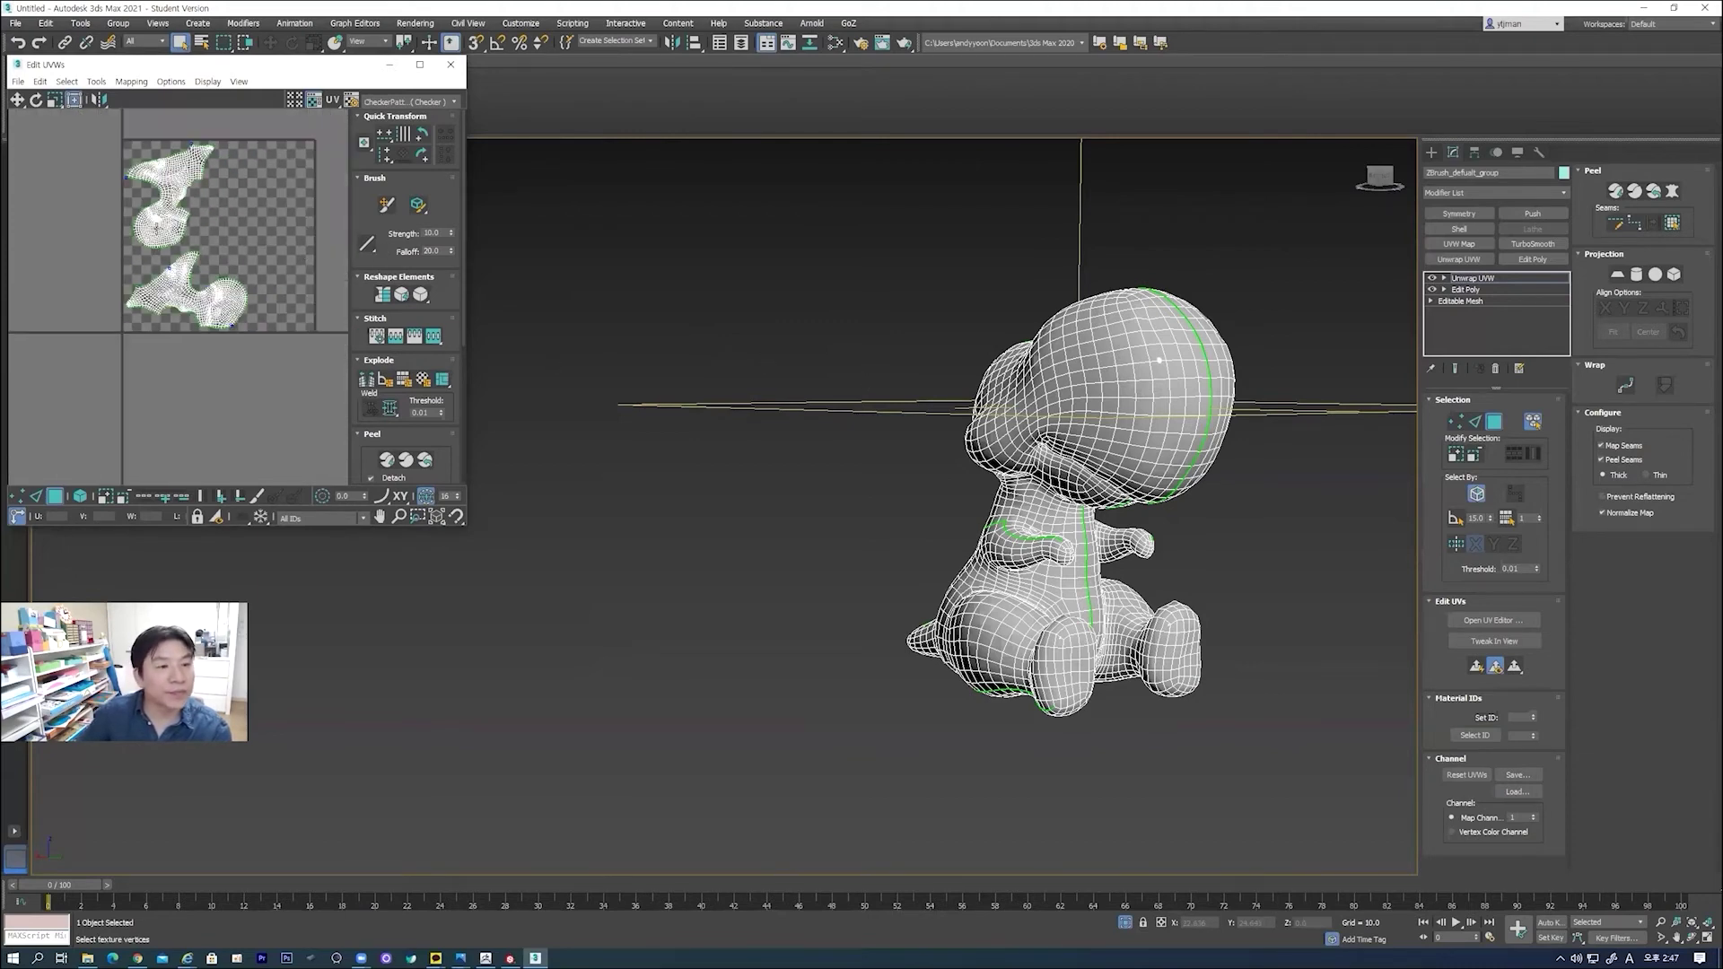
click(35, 99)
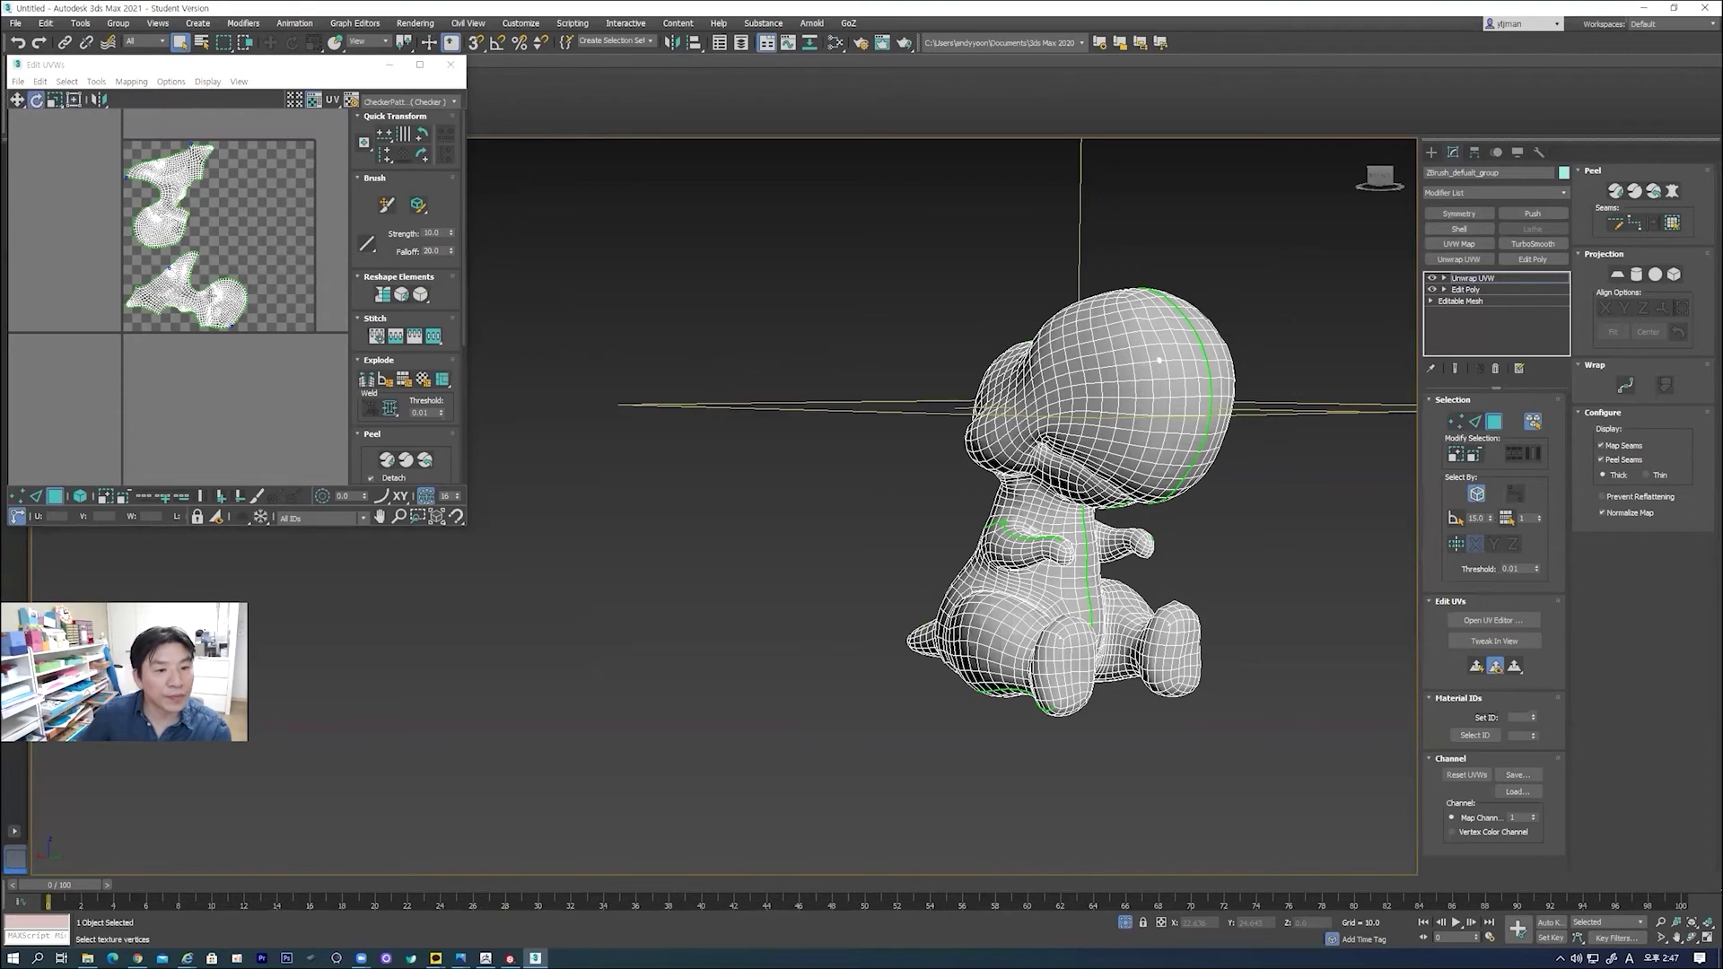
scroll(175, 260, up, 6)
alt+middle_drag(1159, 360, 646, 369)
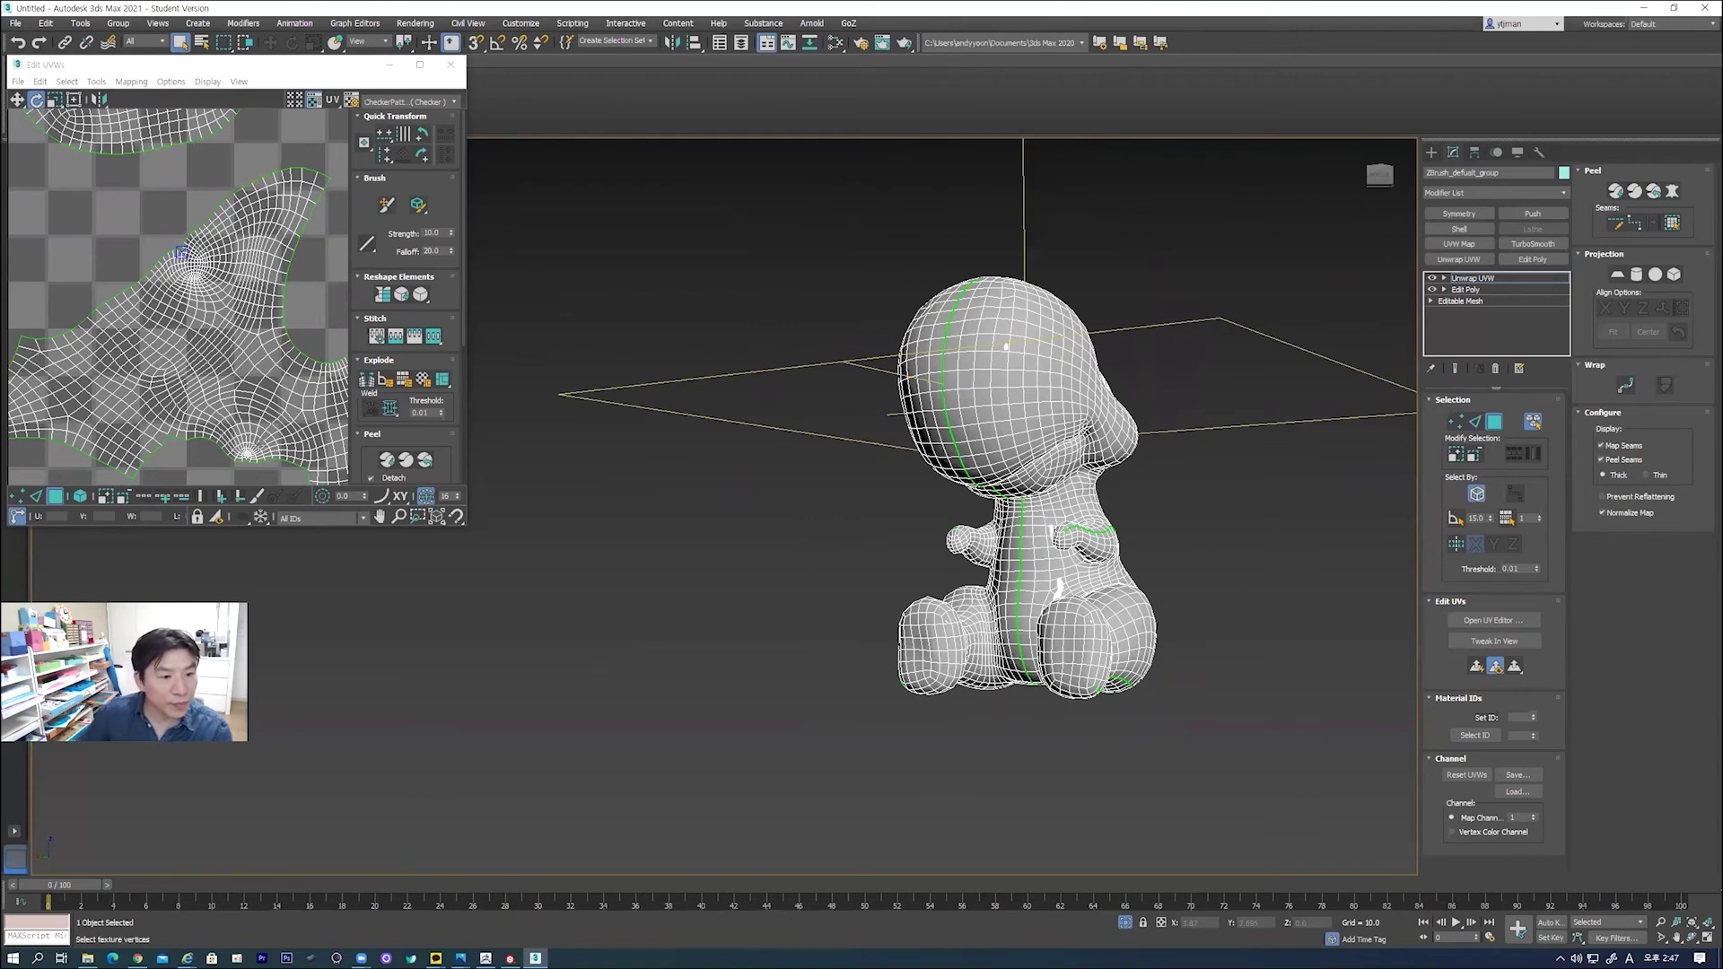
scroll(257, 442, up, 5)
middle_drag(258, 442, 215, 334)
scroll(208, 346, down, 4)
scroll(206, 341, down, 8)
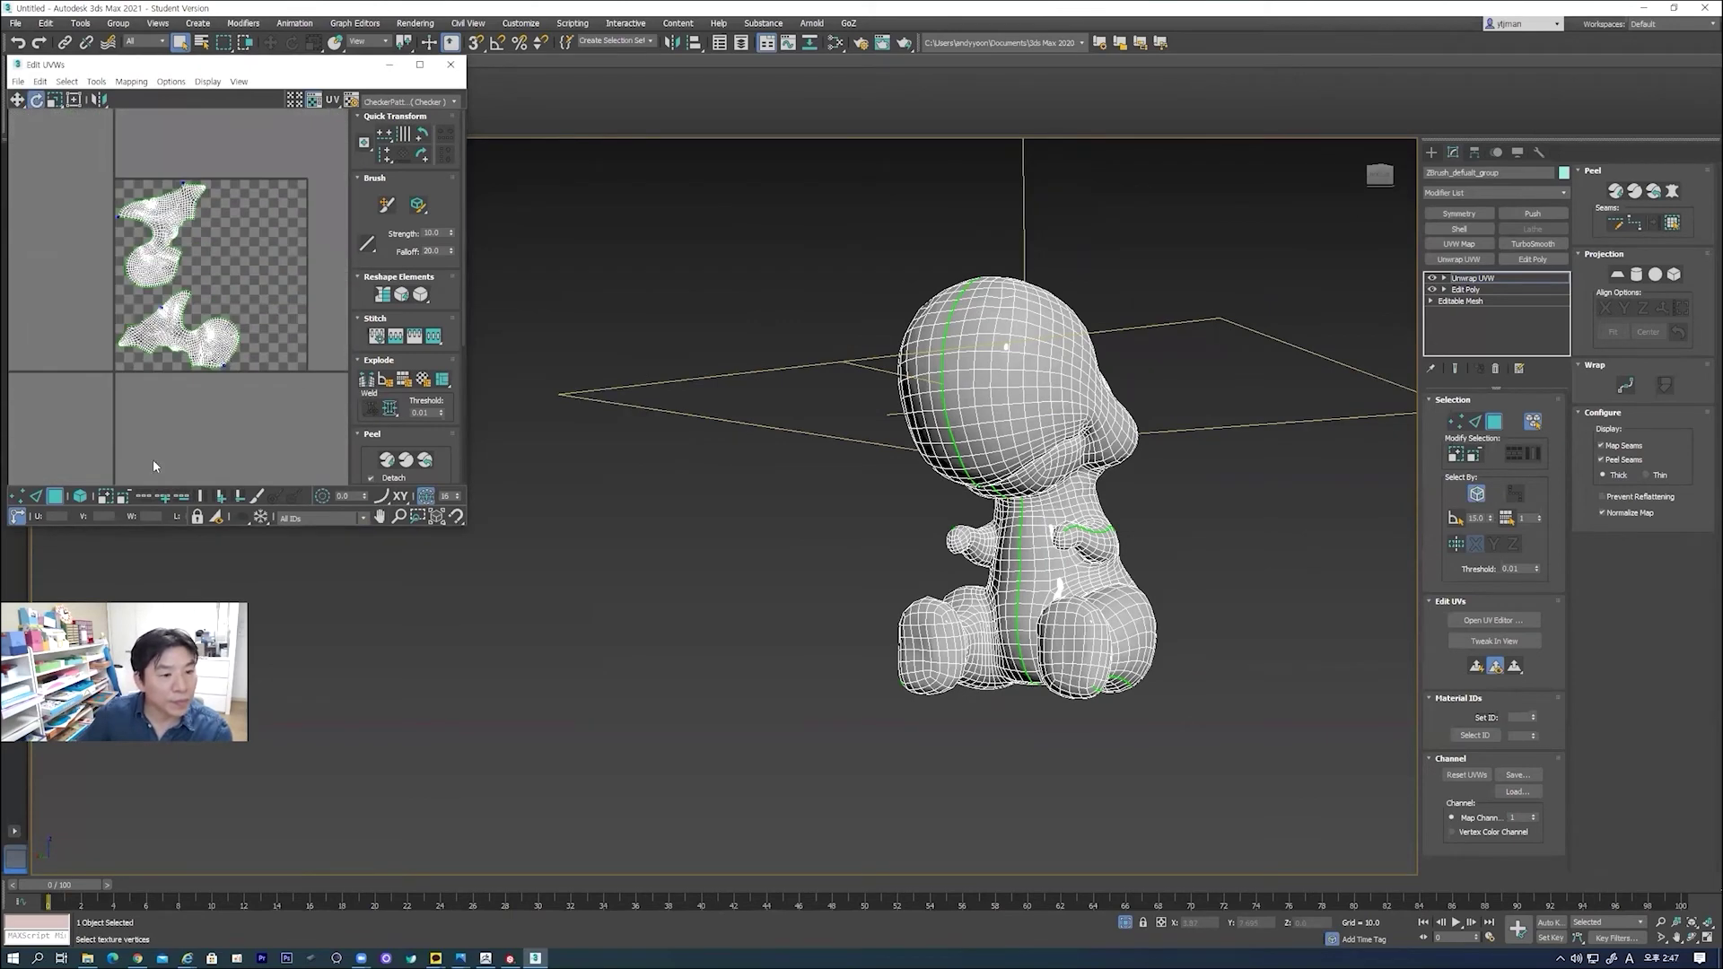
- Turn on UV element selection and rotate the lower body island so its head part points upward
click(82, 495)
click(212, 344)
drag(201, 341, 184, 201)
click(18, 99)
- Select both body islands, arrange them in the UV tile with Pack Custom, and clear the selection
drag(98, 157, 309, 482)
drag(421, 441, 401, 222)
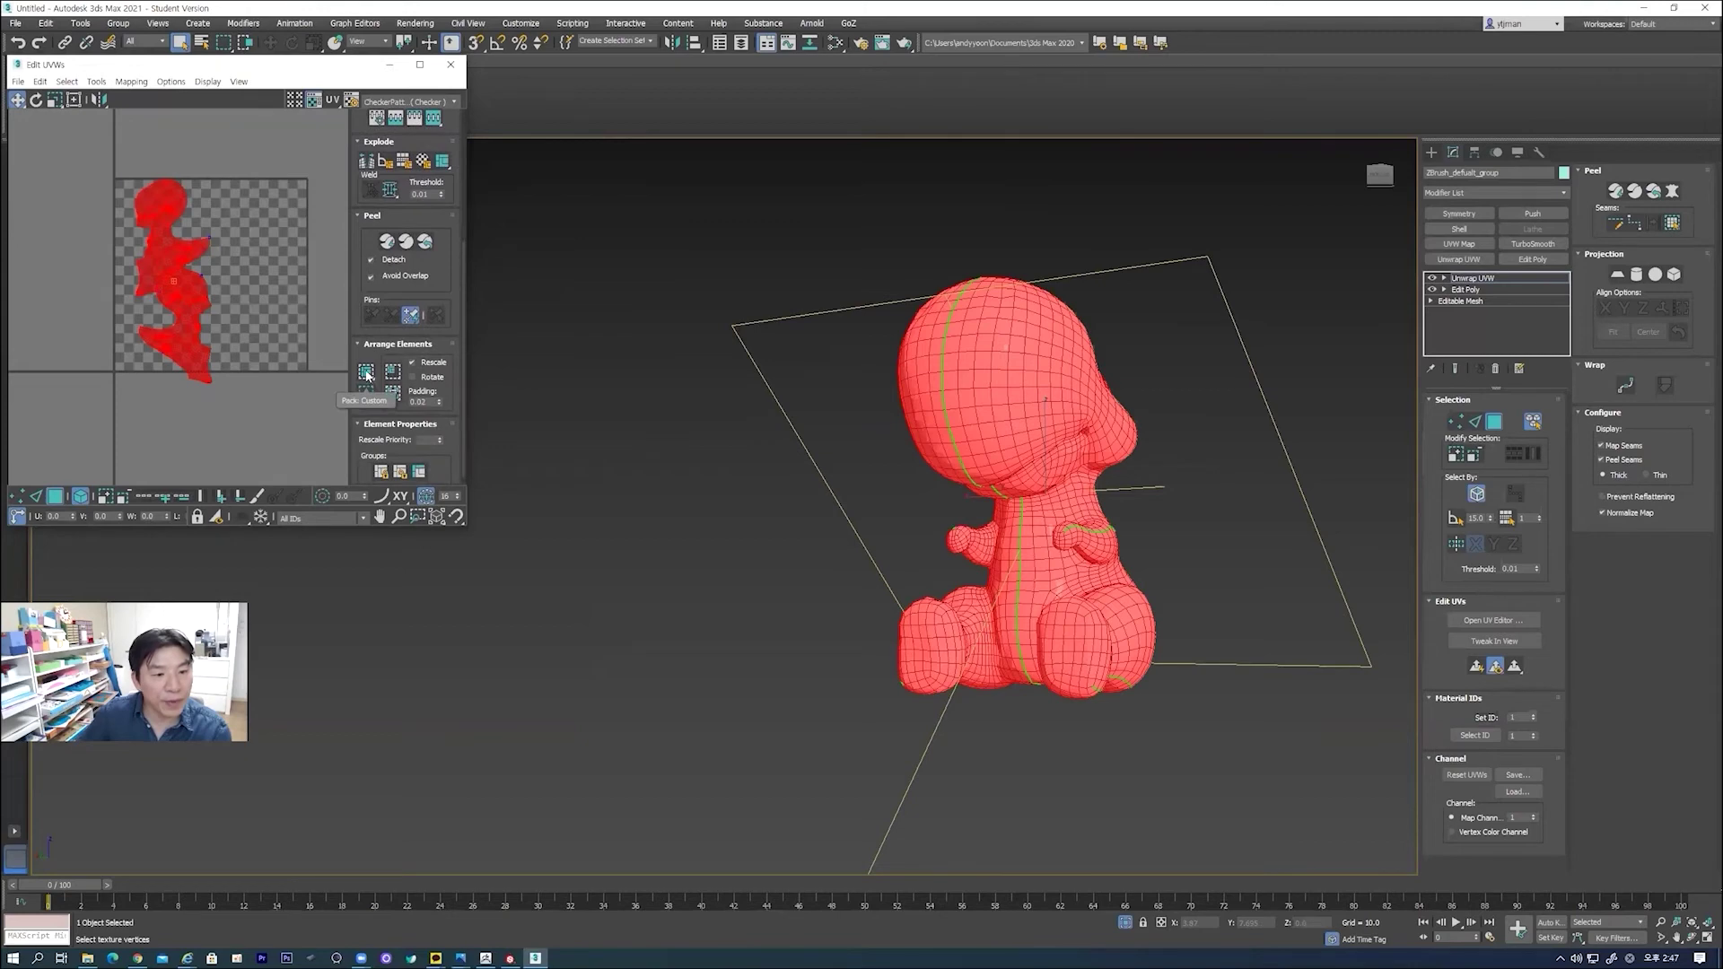
click(366, 373)
click(241, 364)
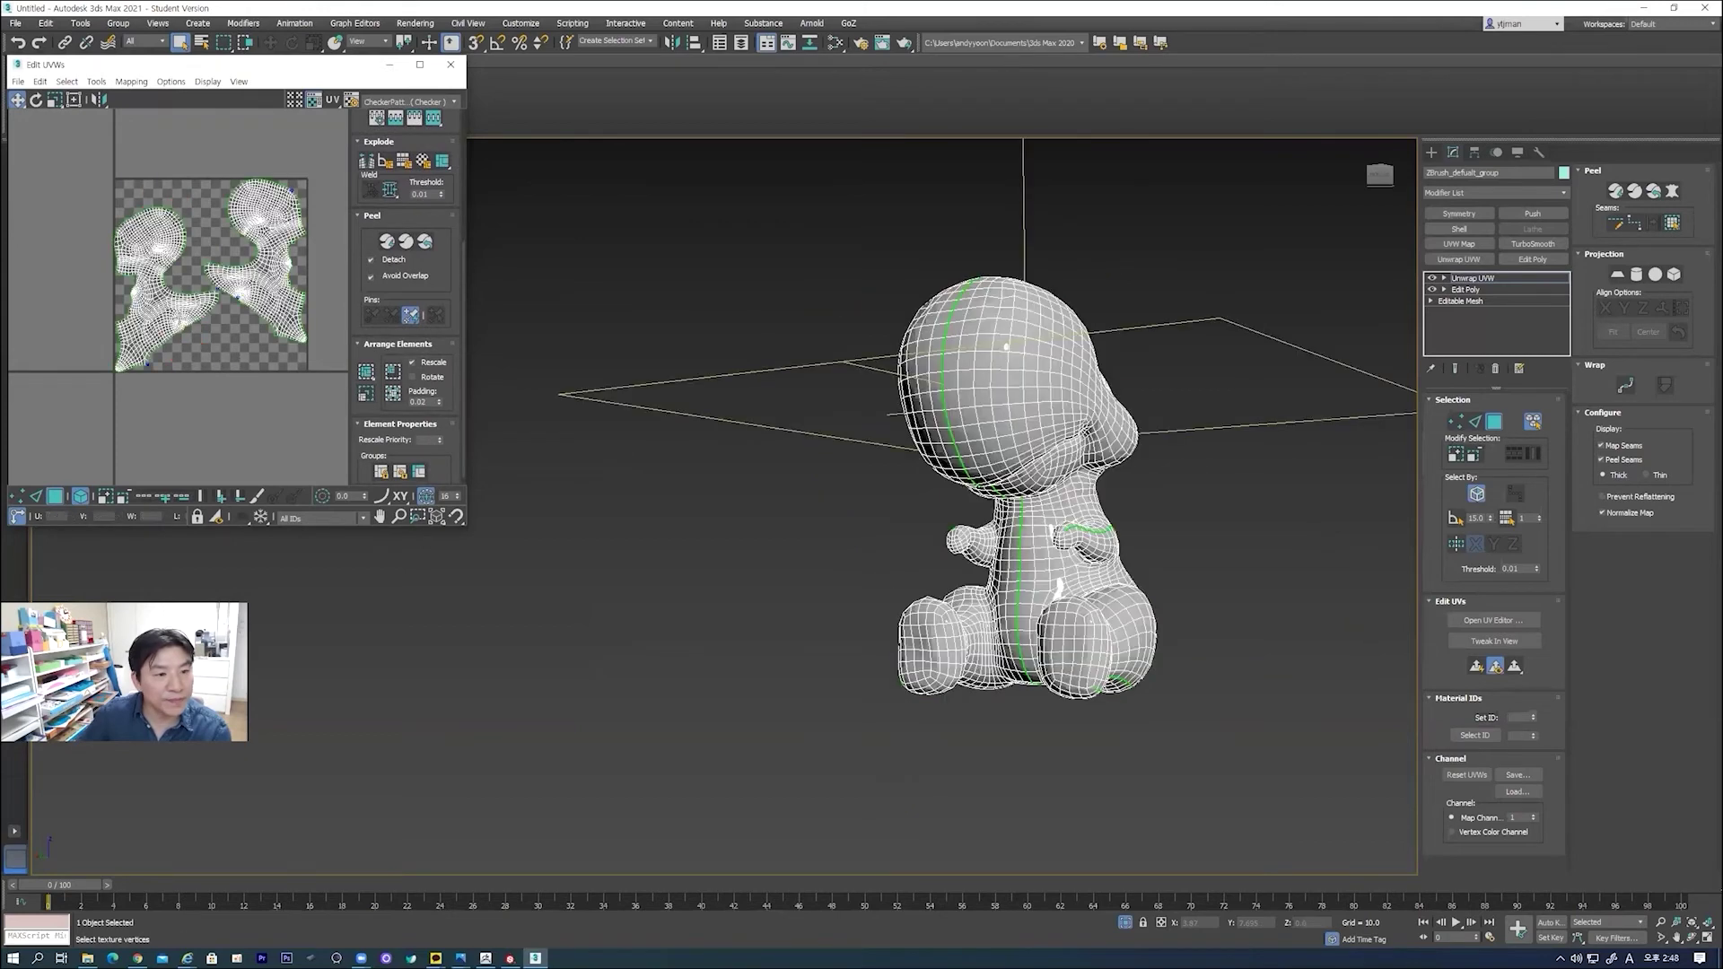
- Try placing the two body islands side by side as mirrored halves, and undo back to the packed layout
click(170, 311)
drag(259, 289, 61, 289)
drag(42, 190, 252, 306)
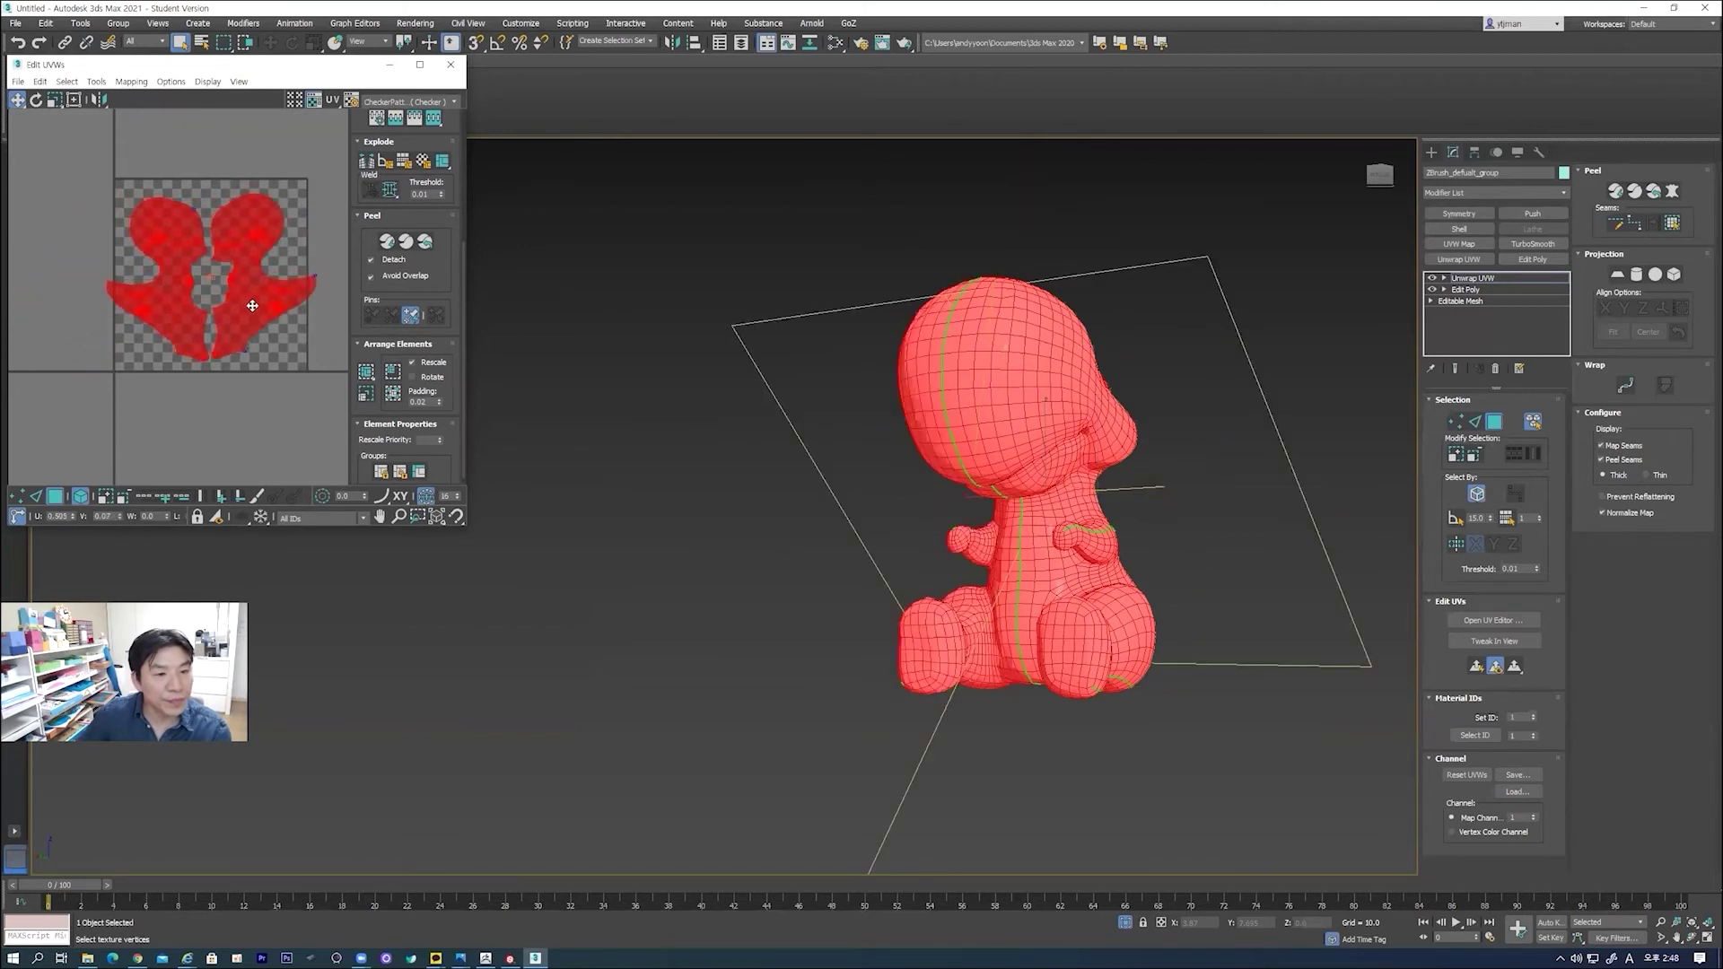
key(ctrl+z)
key(ctrl+z)
key(ctrl+z)
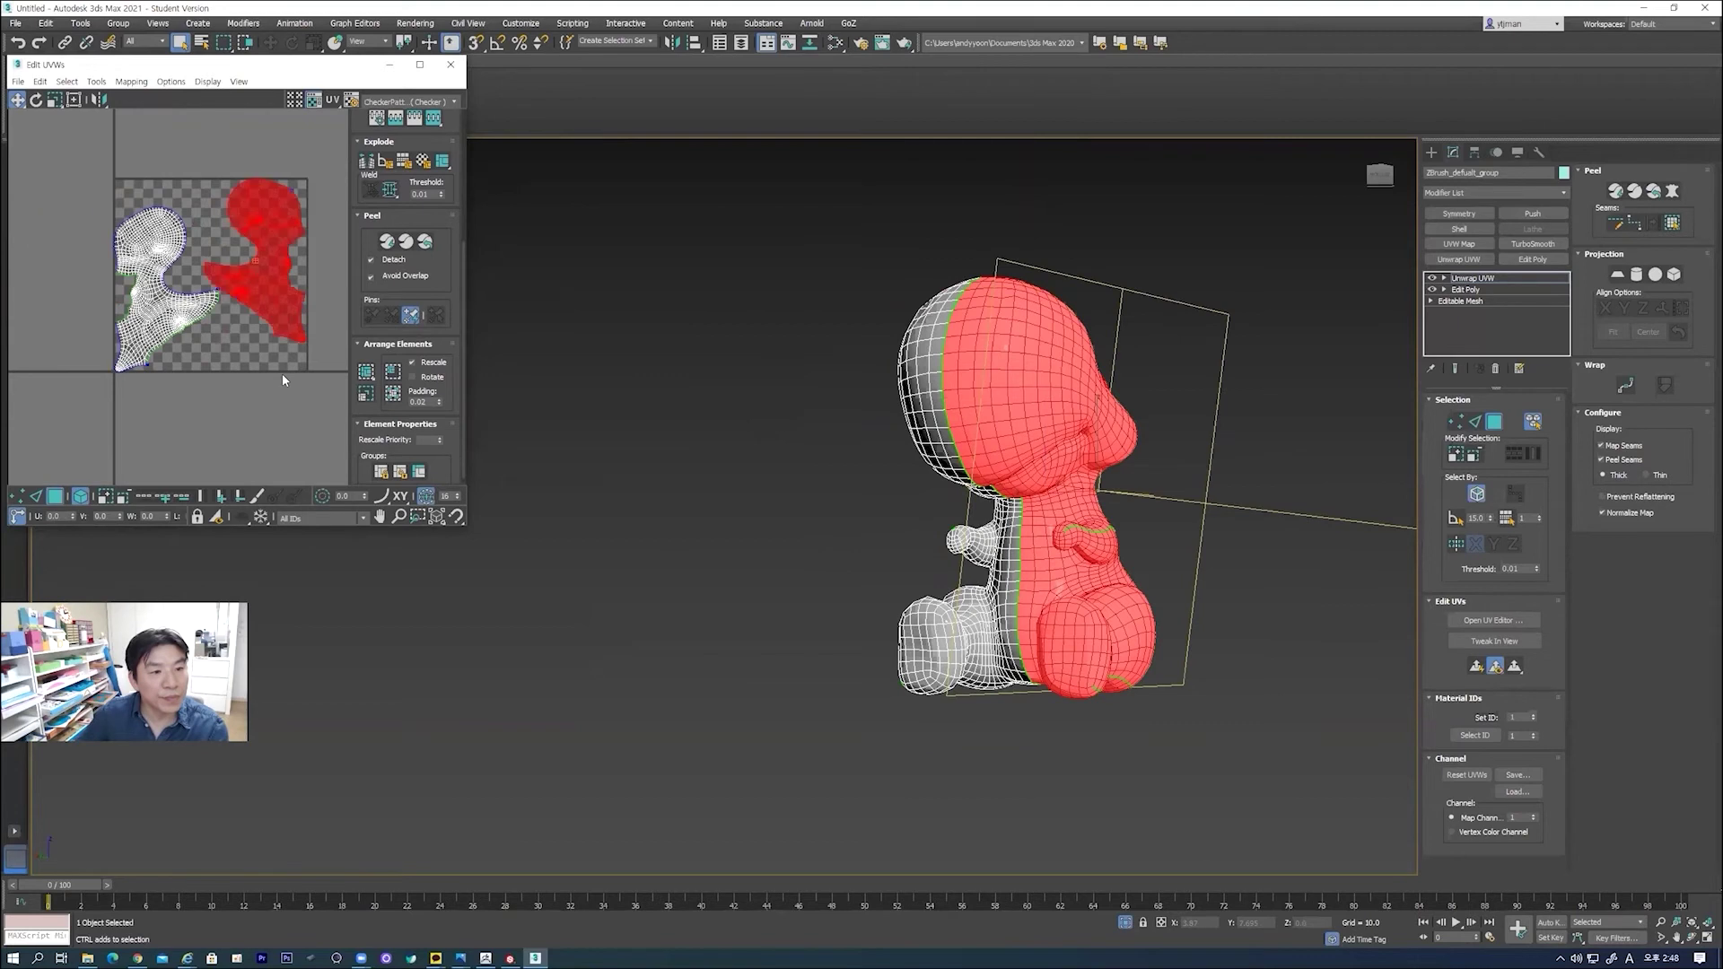
key(ctrl+z)
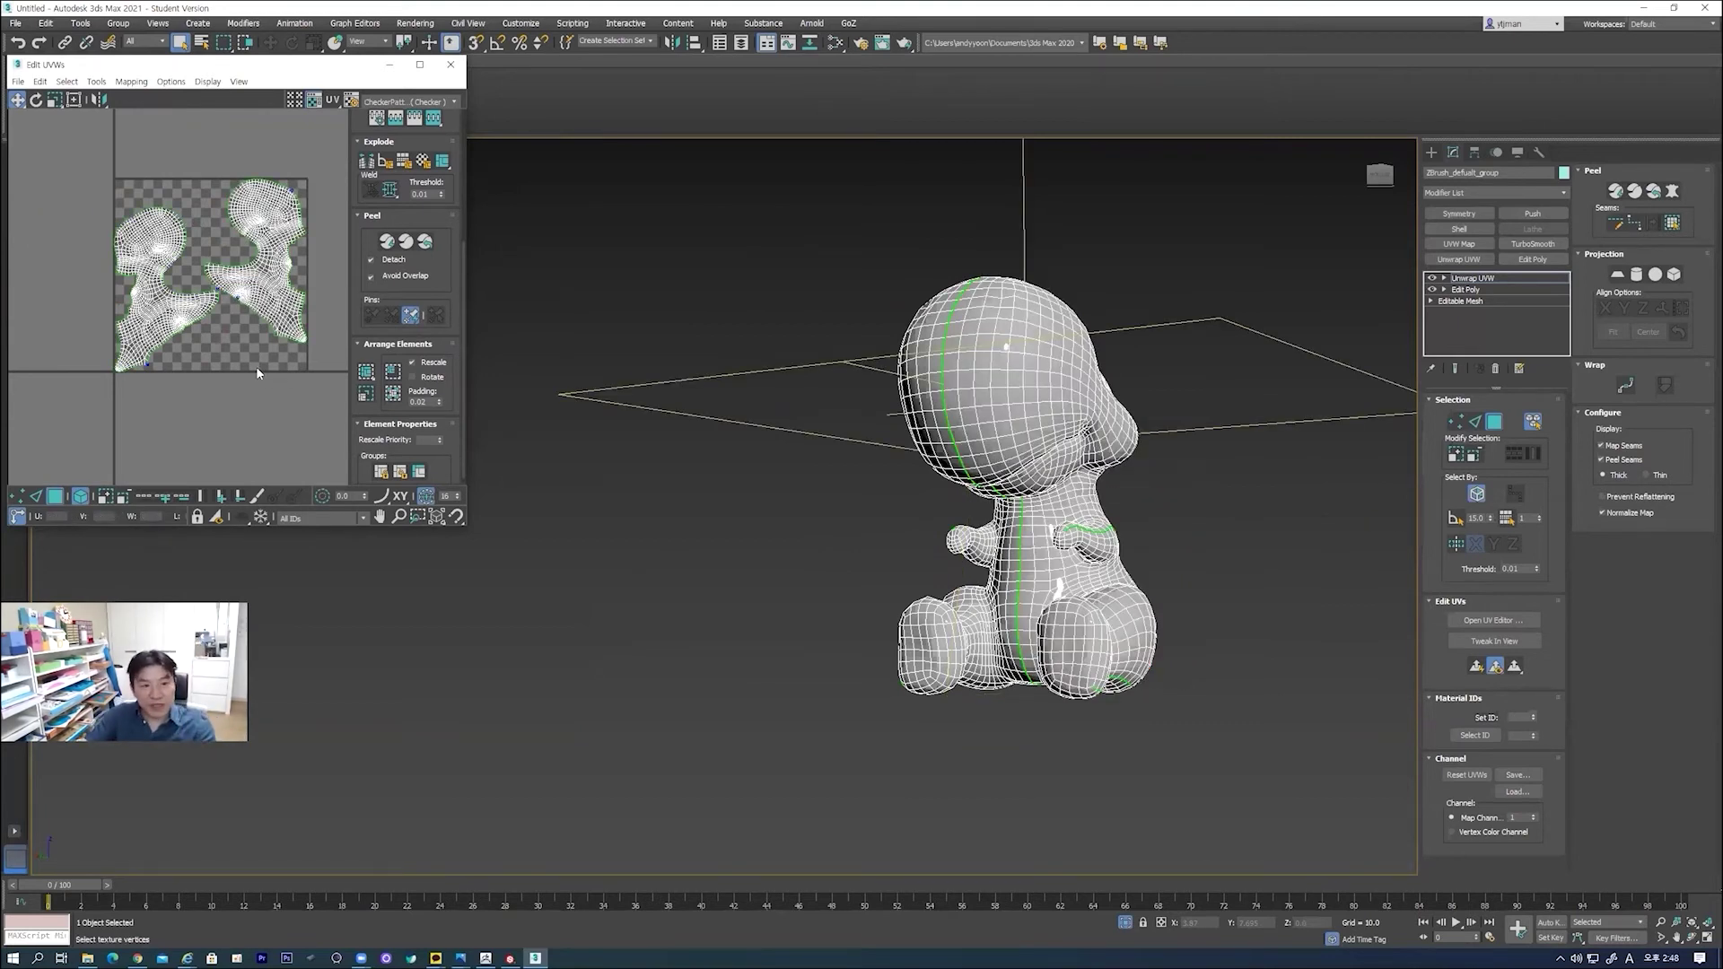
- Leave the body's UV face editing and deselect the body
alt+middle_drag(879, 556, 1050, 498)
scroll(1052, 498, up, 3)
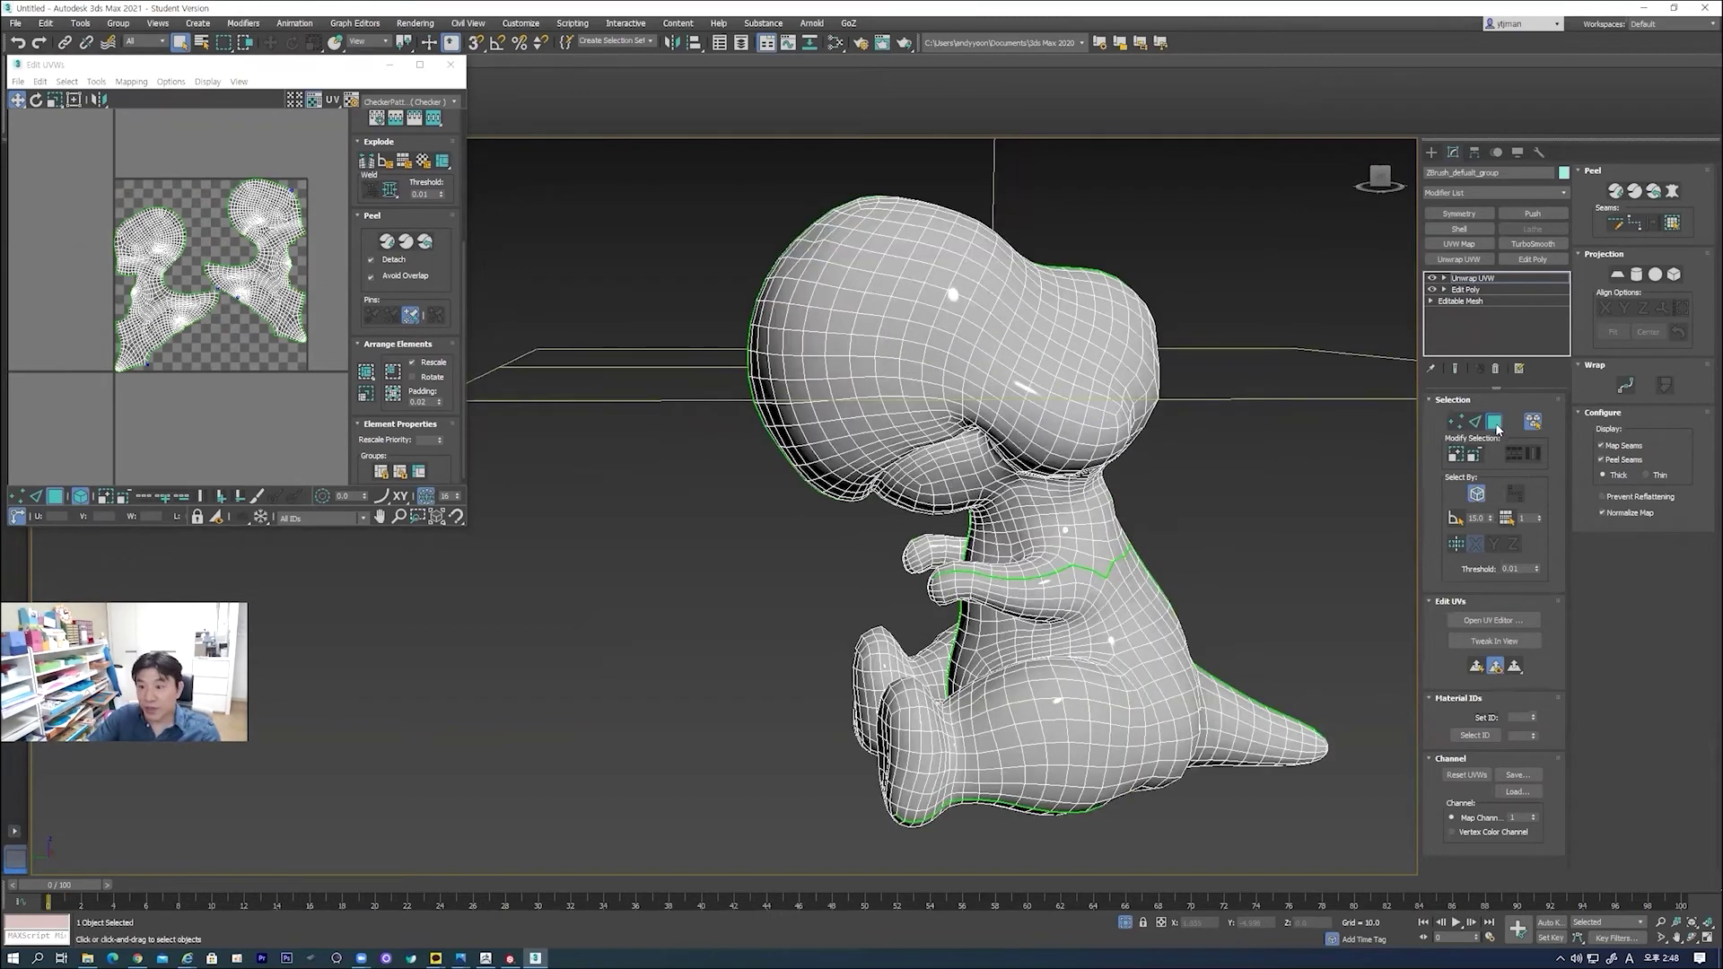
click(1246, 488)
right_click(1242, 485)
click(1241, 475)
right_click(1242, 473)
click(1182, 463)
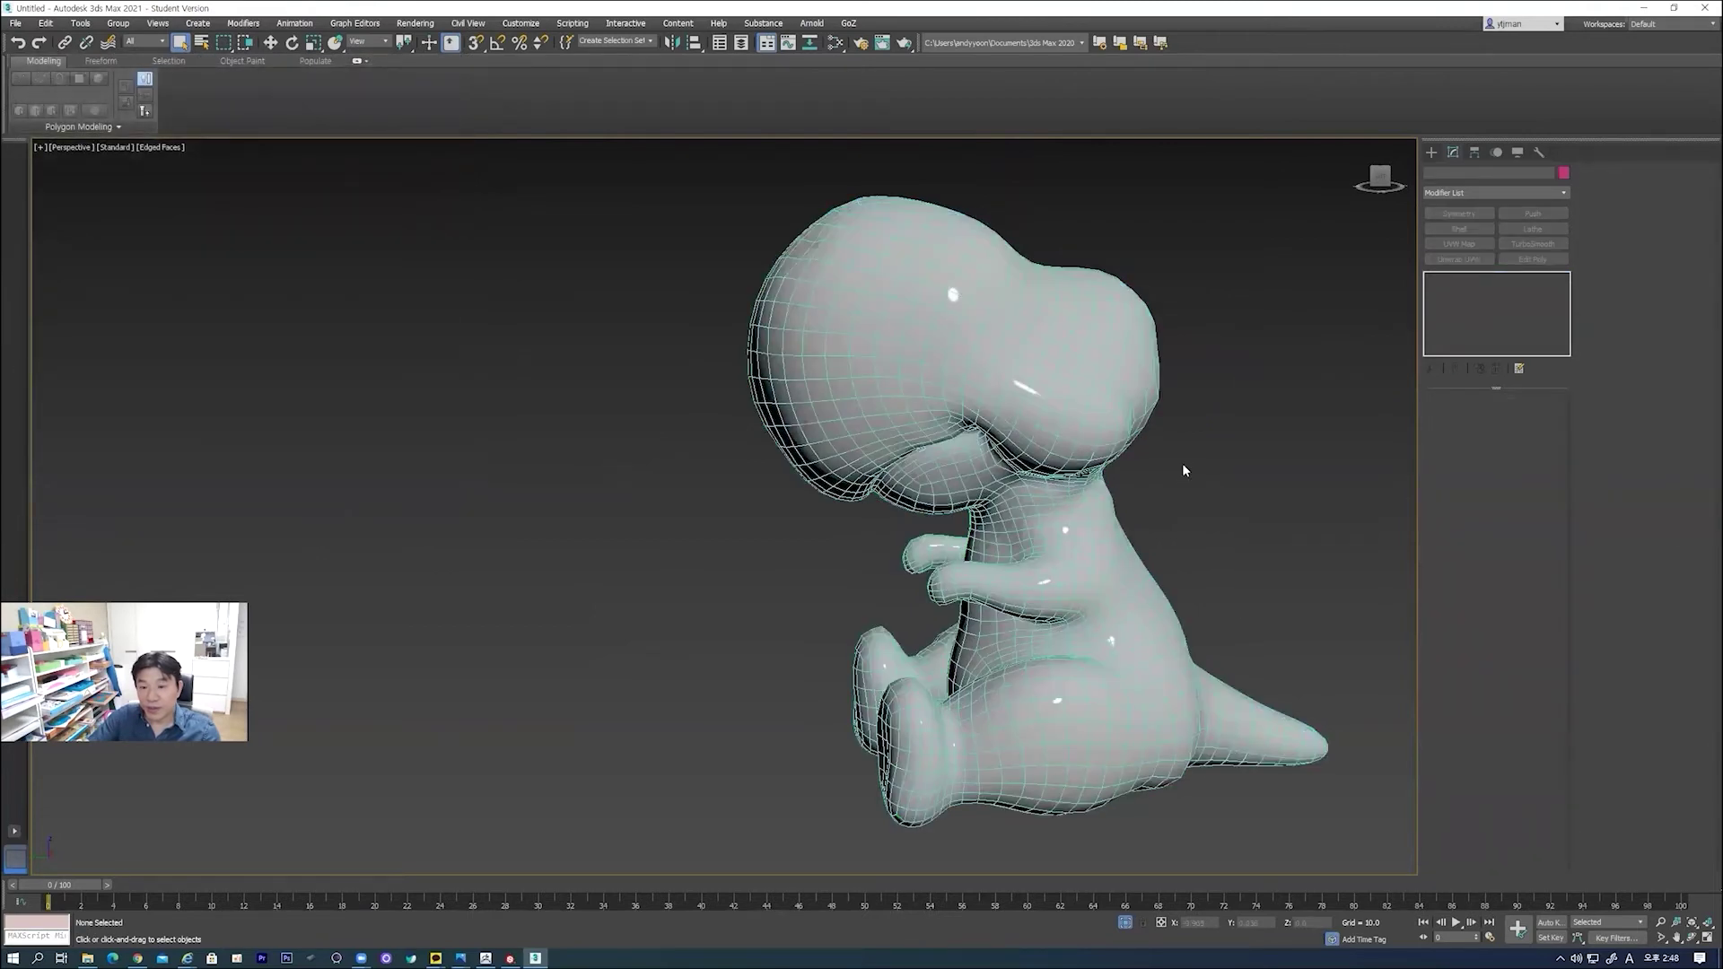
- Unhide all of the dinosaur's hidden parts and leave nothing selected
alt+middle_drag(1182, 463, 1186, 476)
click(1133, 508)
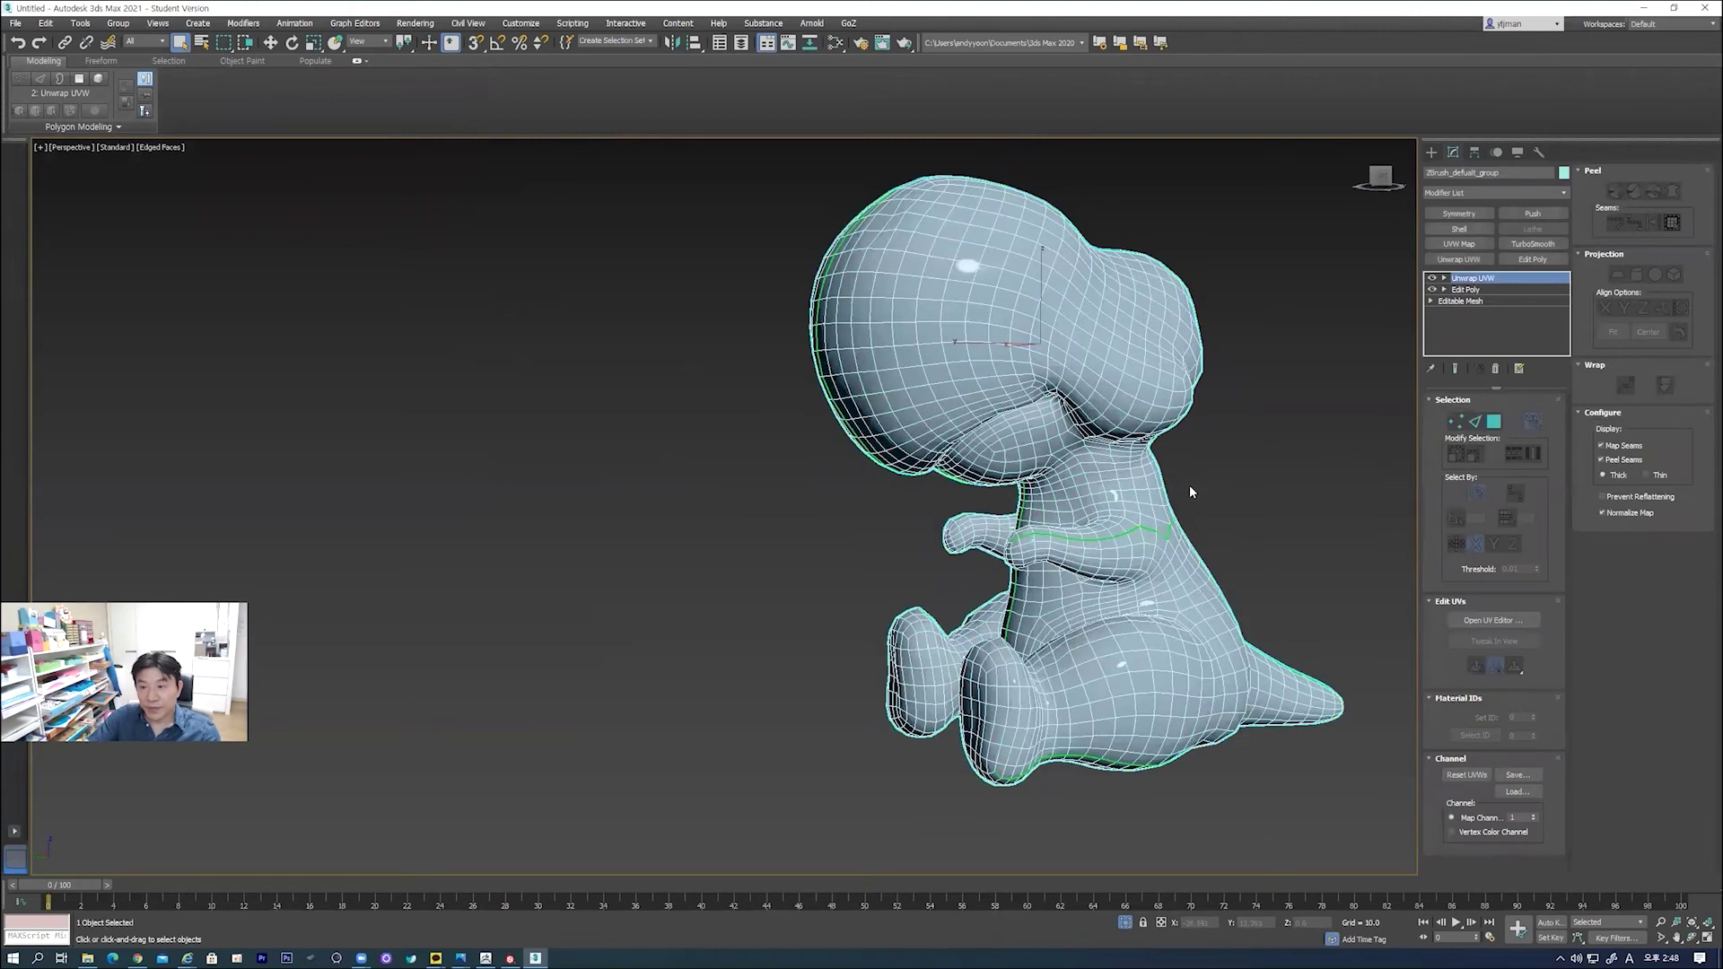
right_click(1215, 429)
mouse_move(1243, 388)
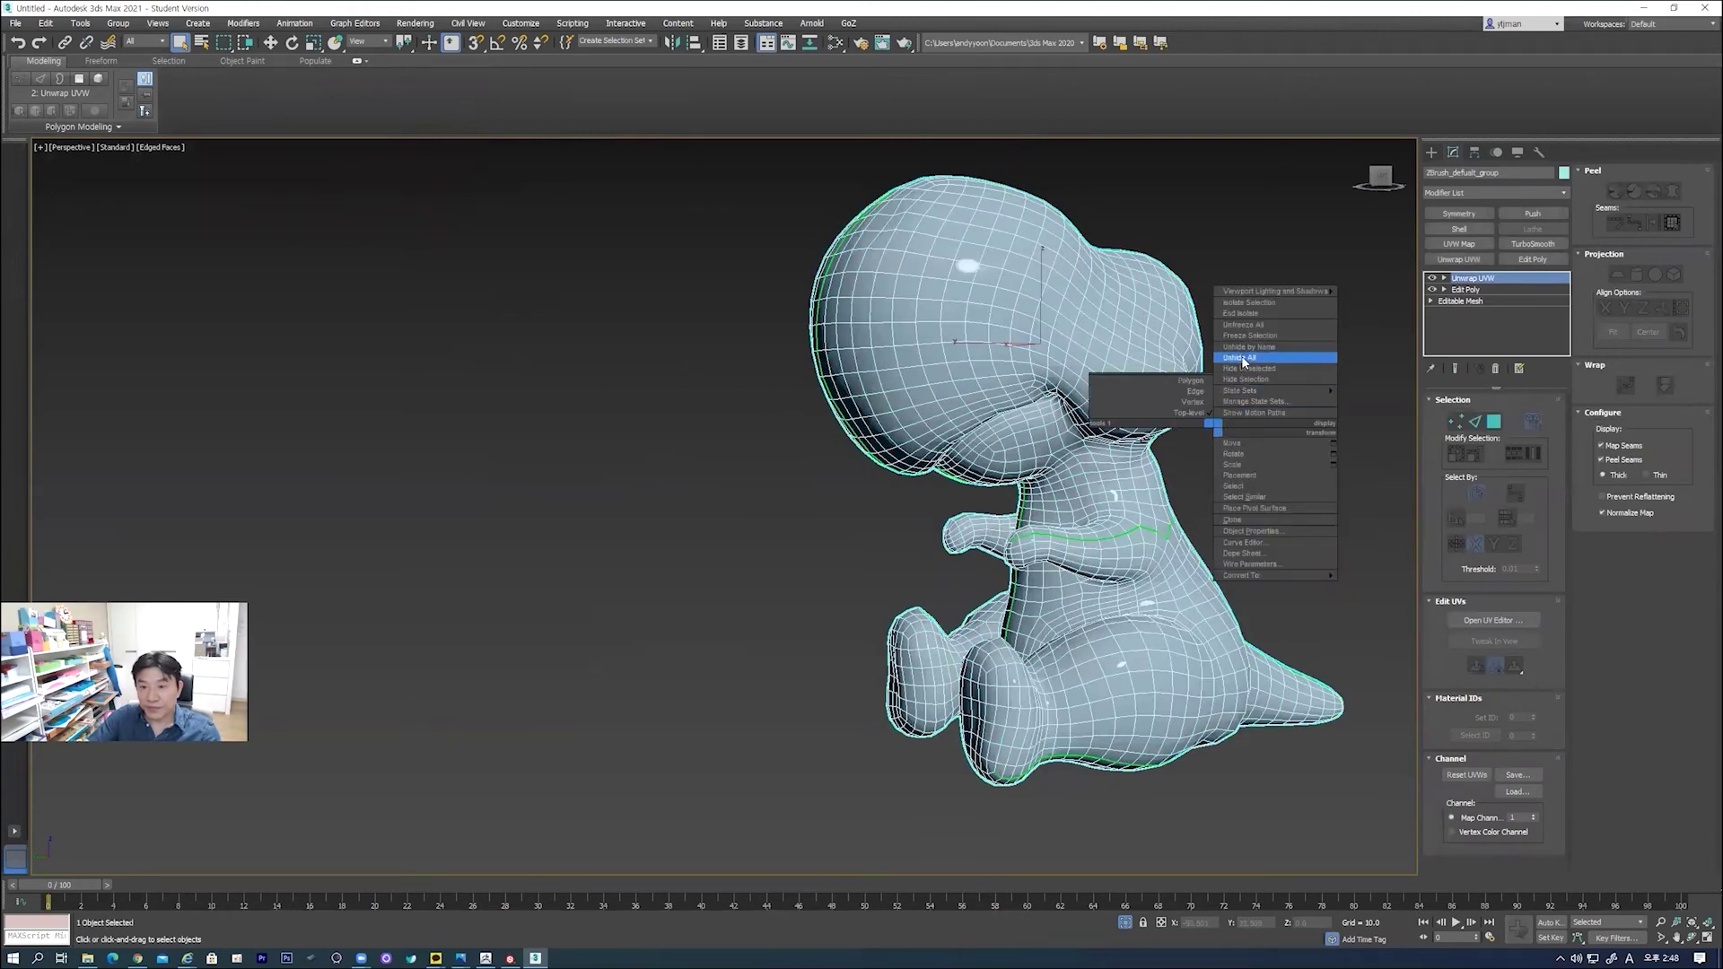
click(1241, 357)
scroll(1150, 542, down, 5)
click(1235, 534)
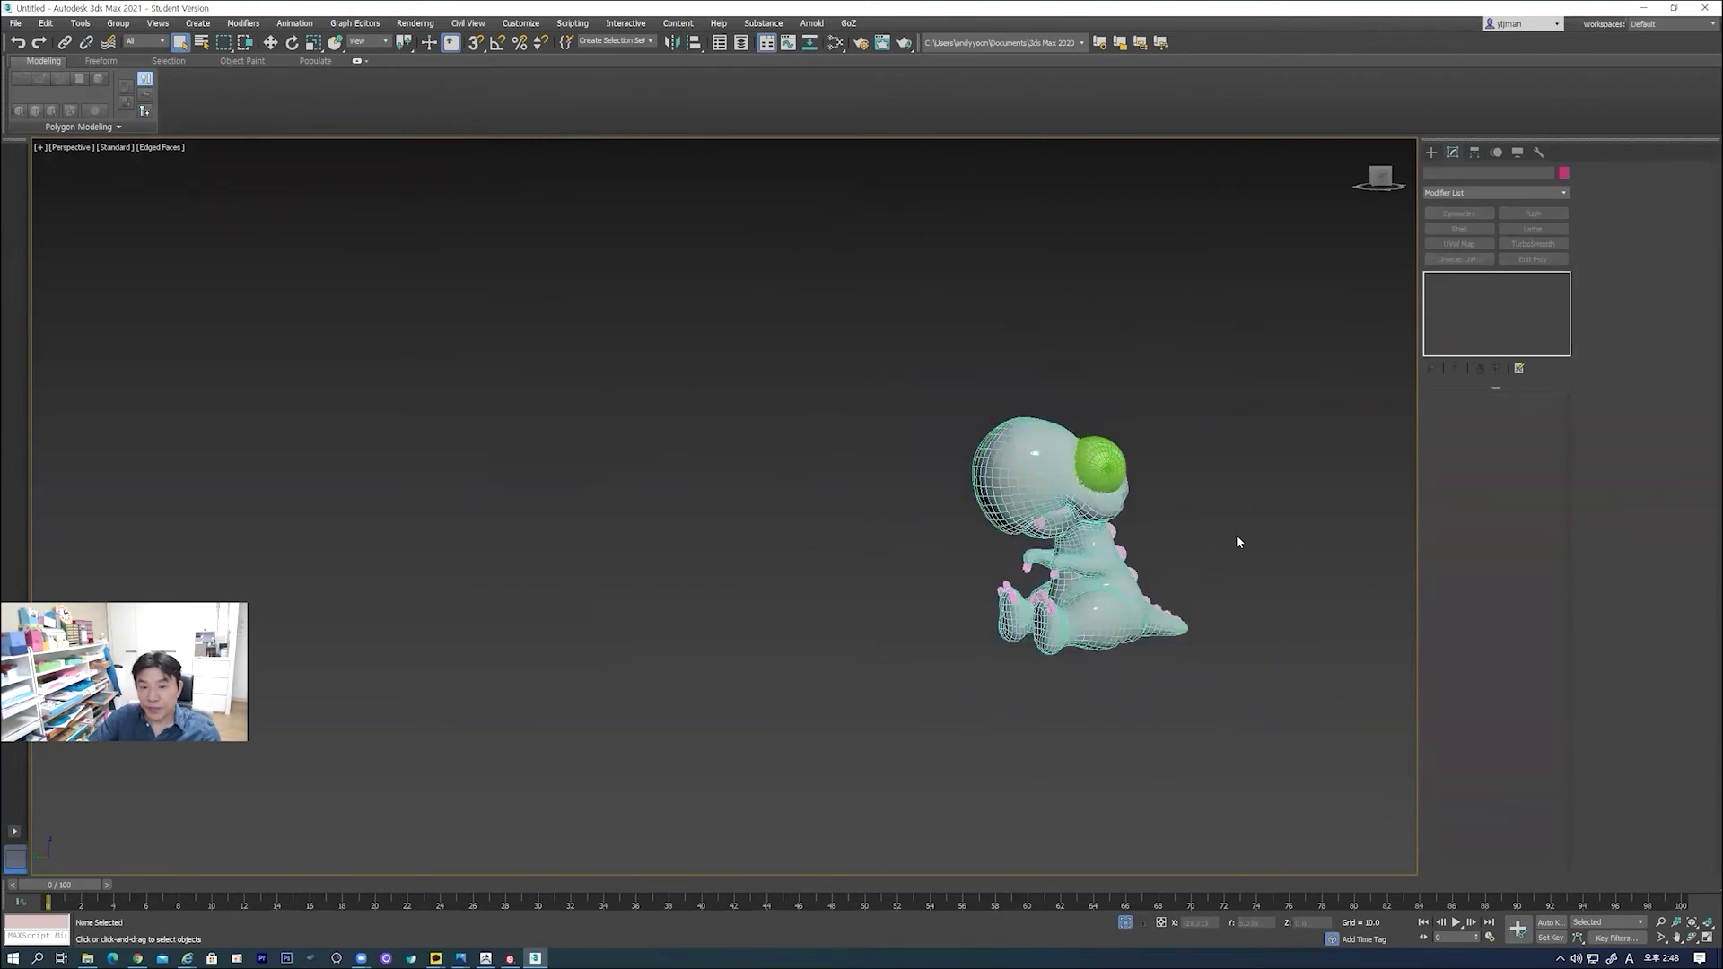
- Add an Edit Poly modifier to the spikes and claws object and attach the green eyes to it
scroll(1166, 539, up, 4)
click(1165, 540)
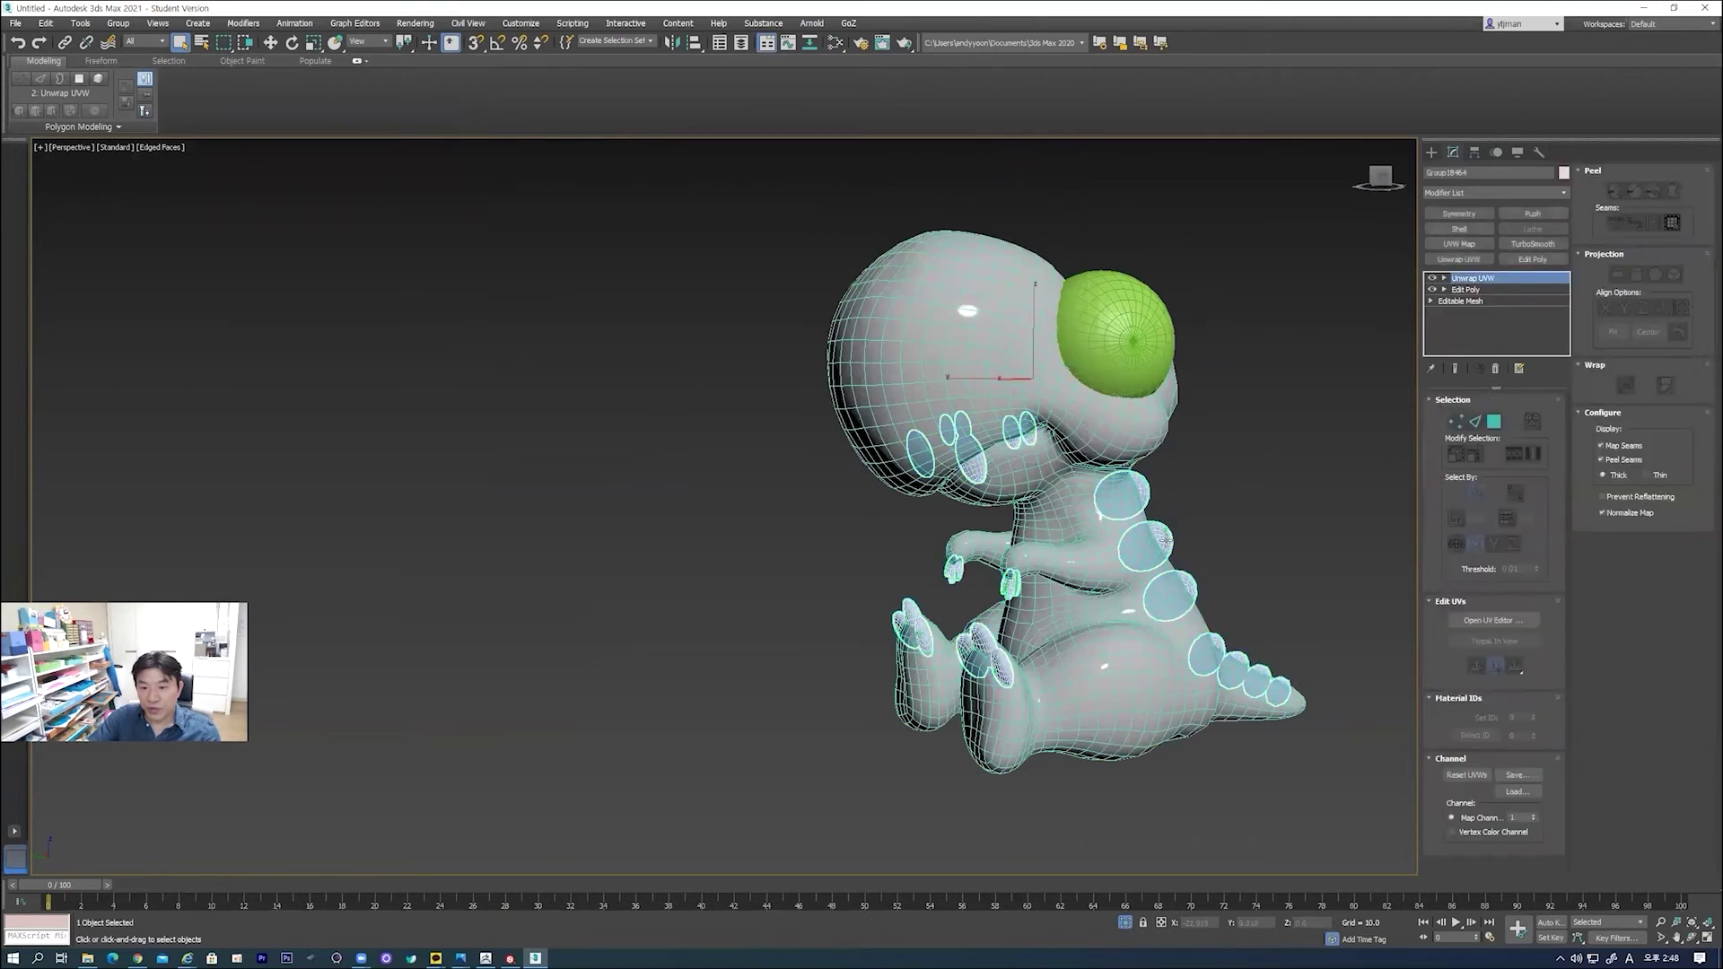
click(1532, 258)
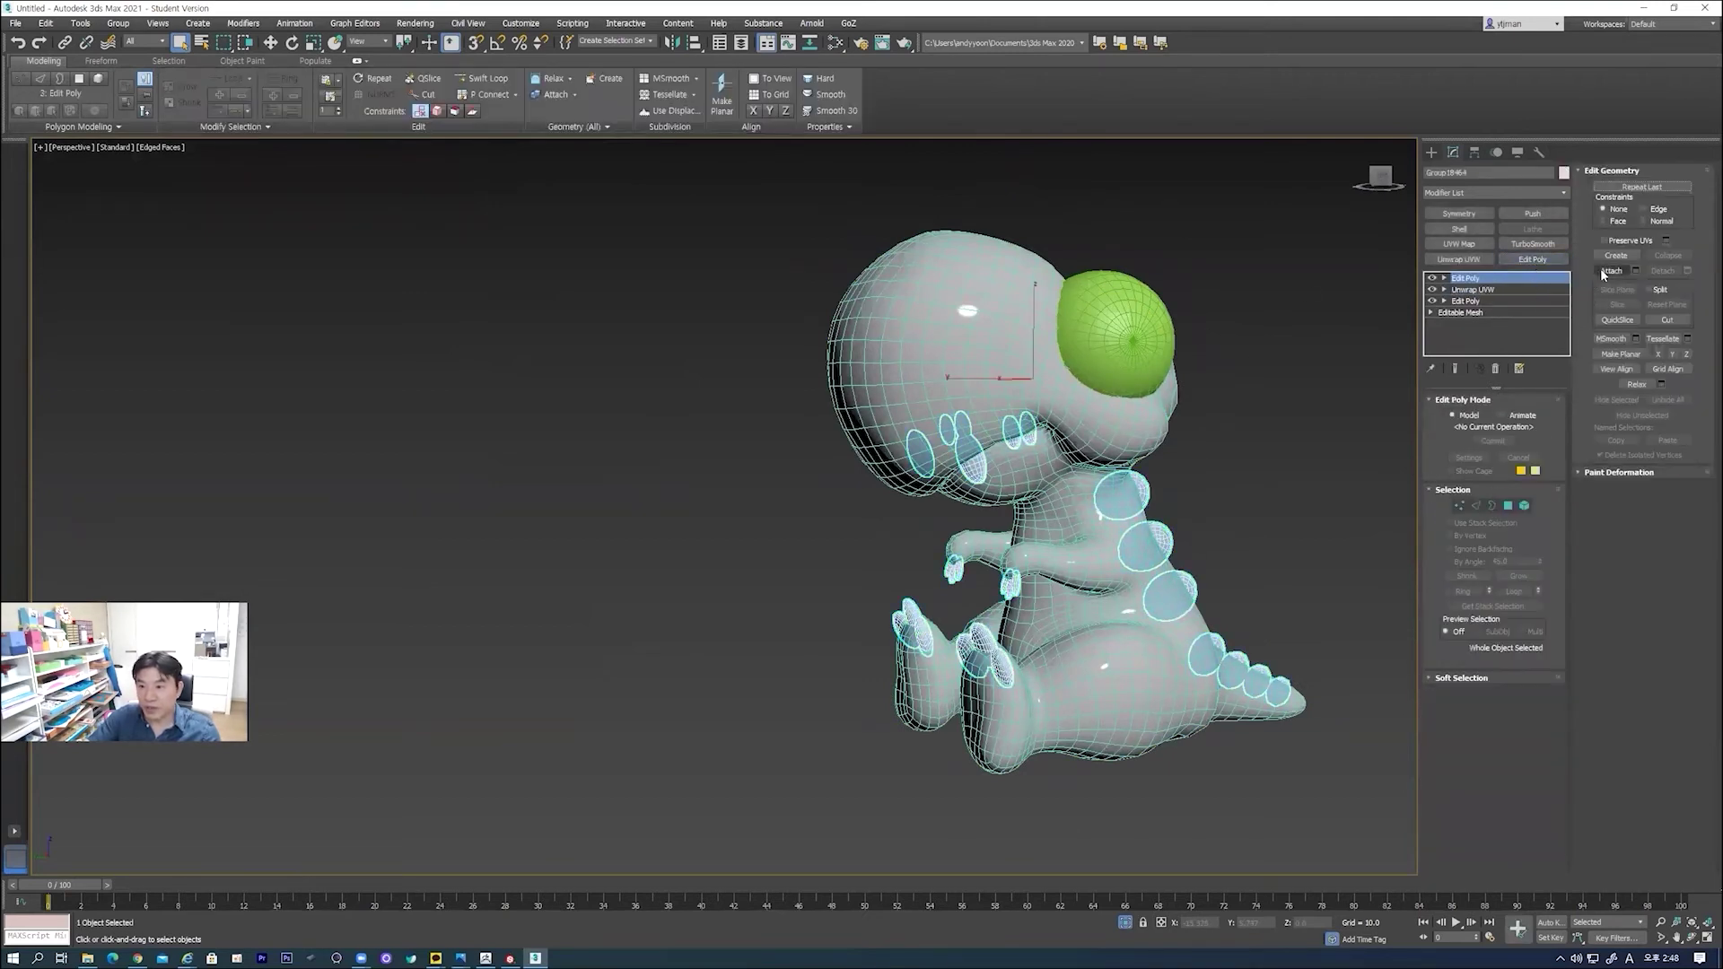
click(1608, 270)
click(1133, 343)
alt+middle_drag(1222, 419, 1040, 407)
click(270, 42)
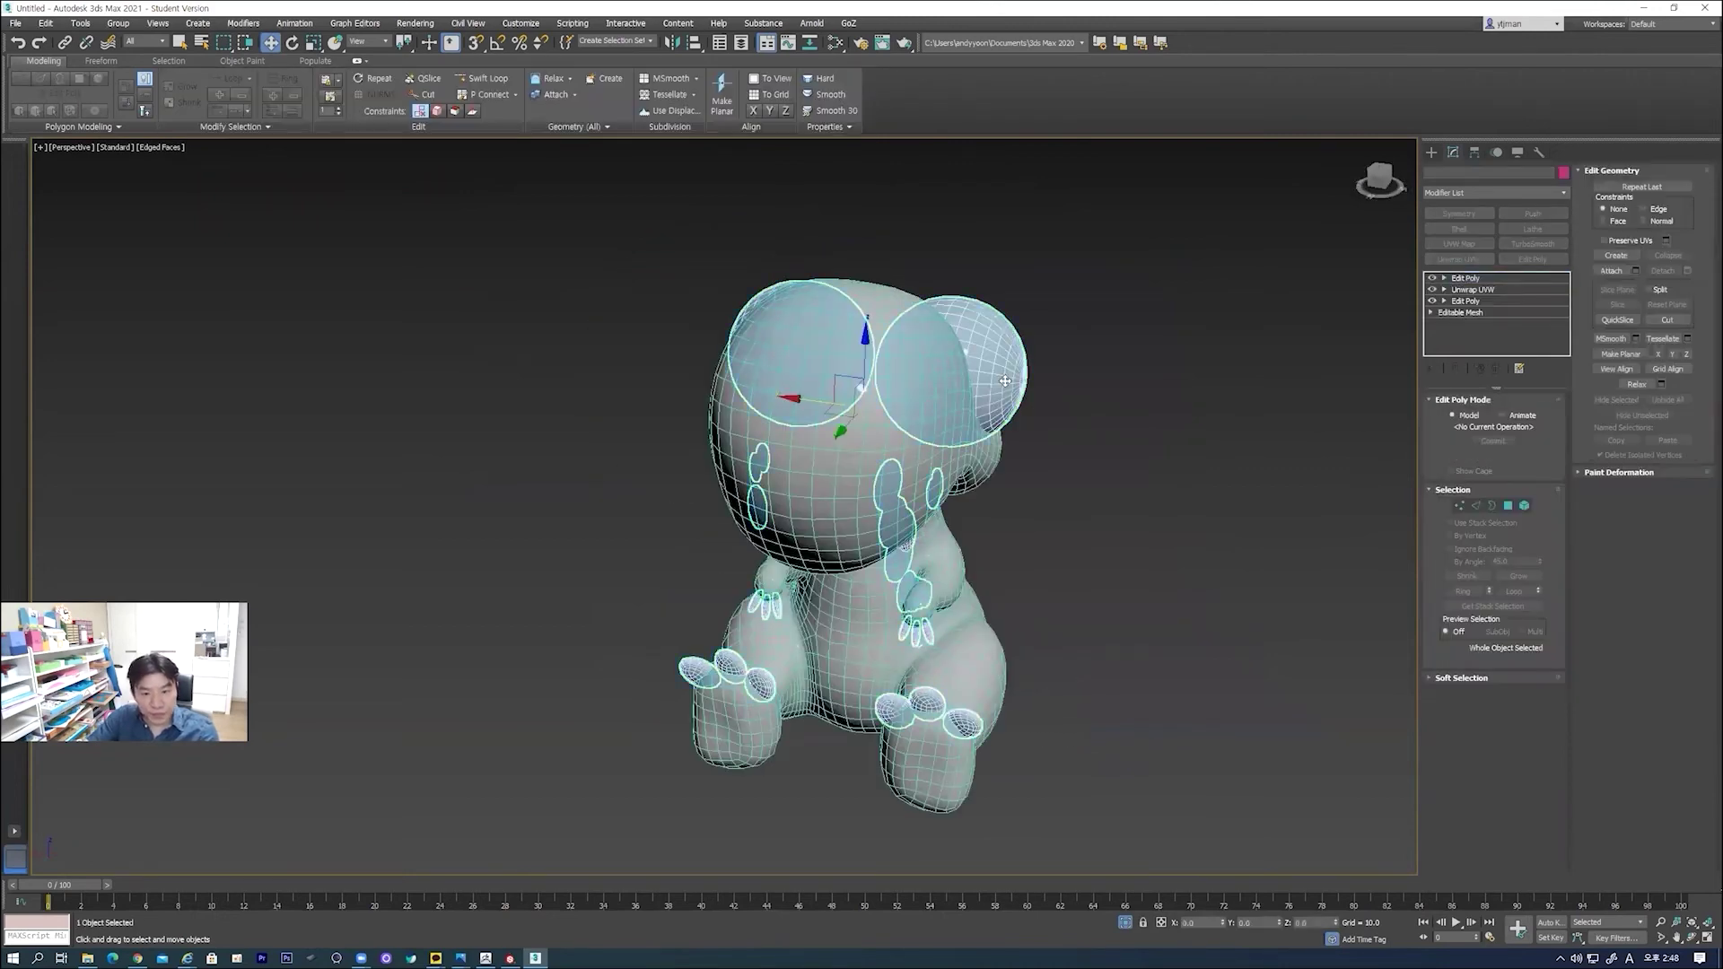
- Isolate the combined eyes, spikes and claws object and open it in the UV editor through a new Unwrap UVW modifier
key(alt+q)
alt+middle_drag(888, 448, 718, 484)
middle_drag(830, 469, 1061, 391)
click(1458, 259)
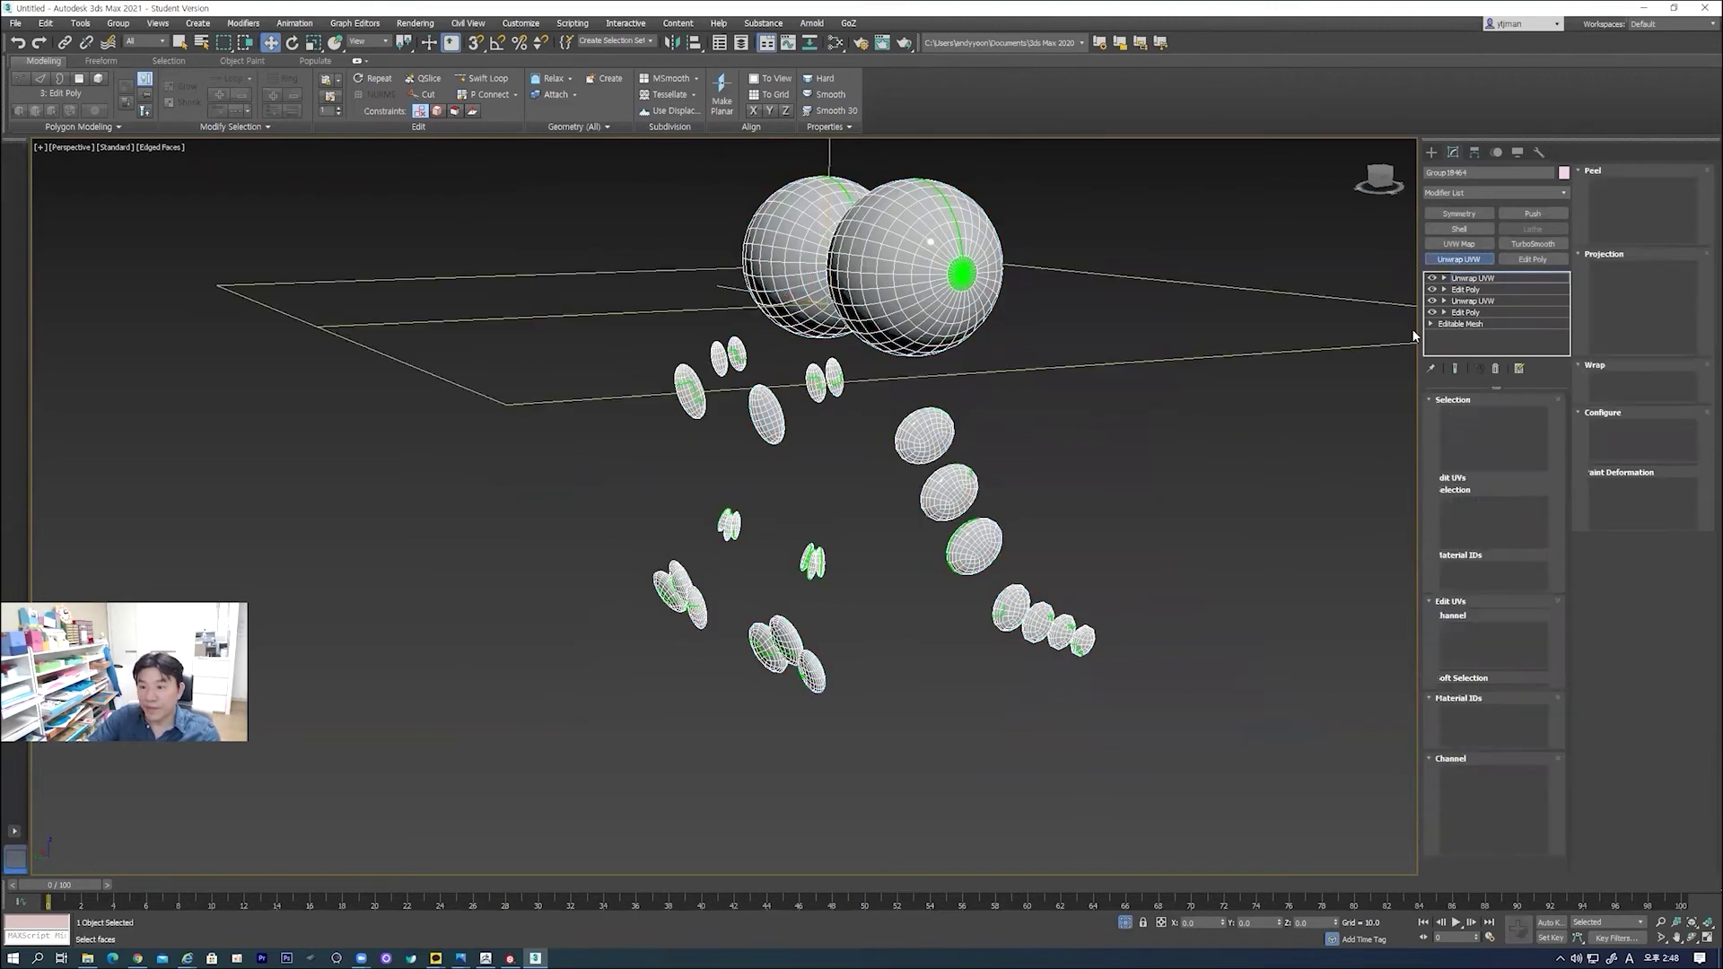
click(1497, 621)
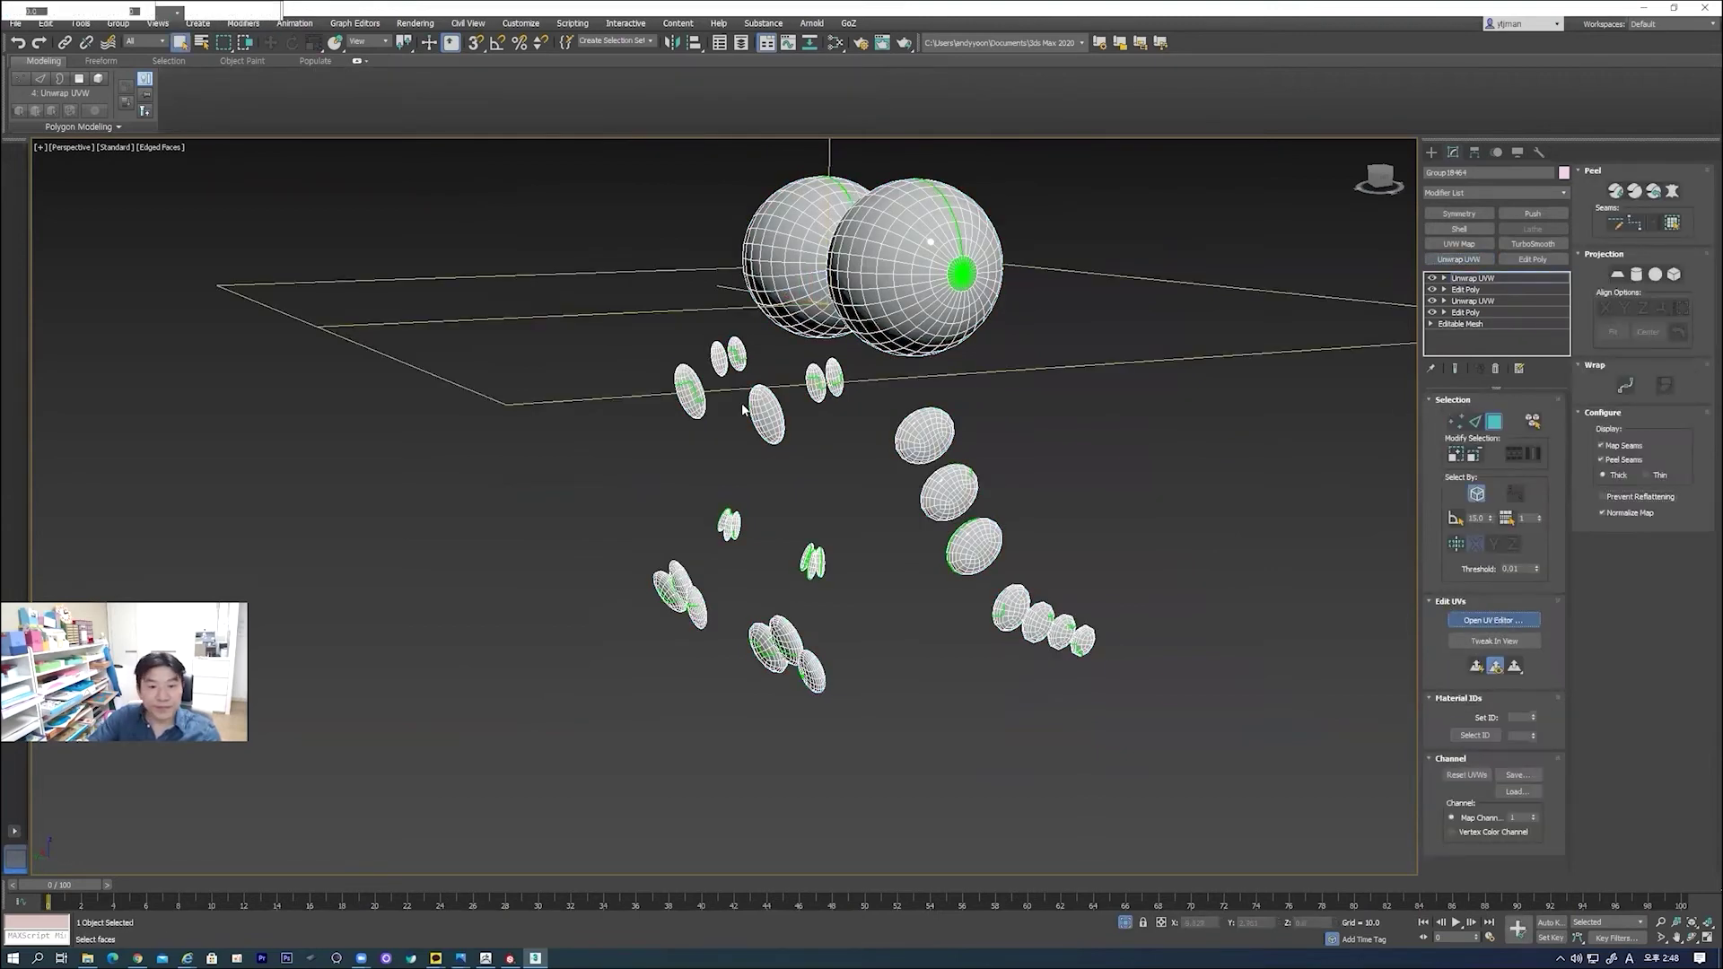
scroll(176, 291, down, 4)
alt+middle_drag(977, 346, 1295, 429)
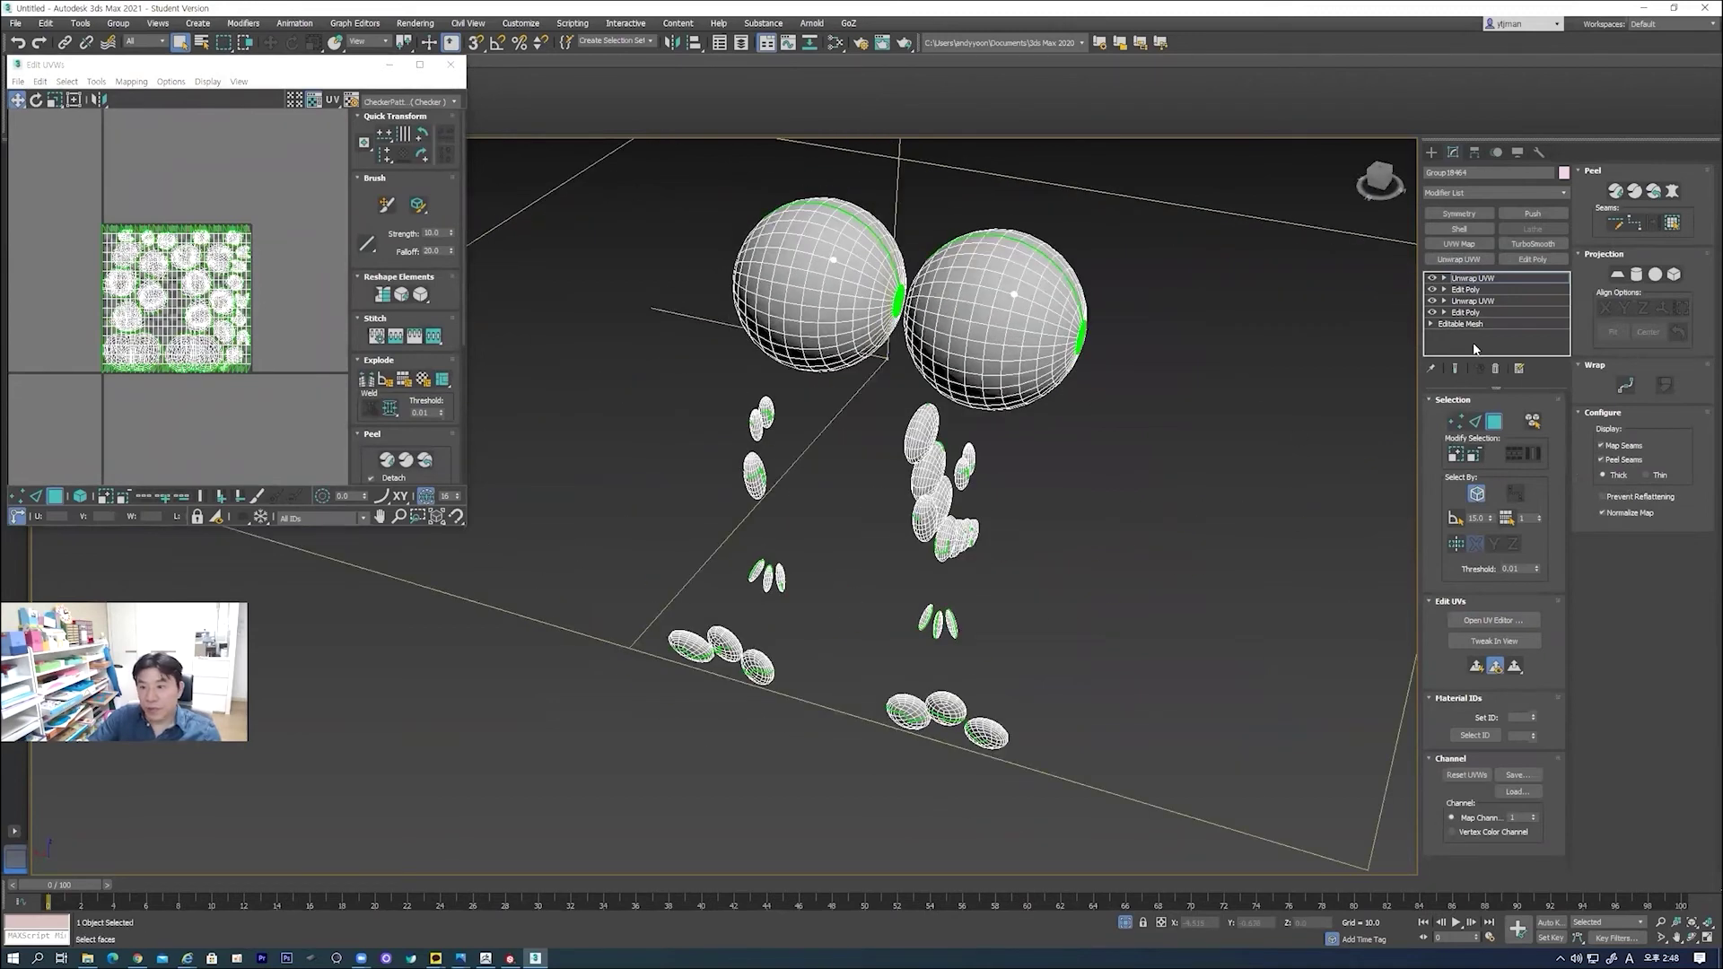
- Select both eyeballs as whole face elements and reopen the UV editor with them selected
click(1494, 423)
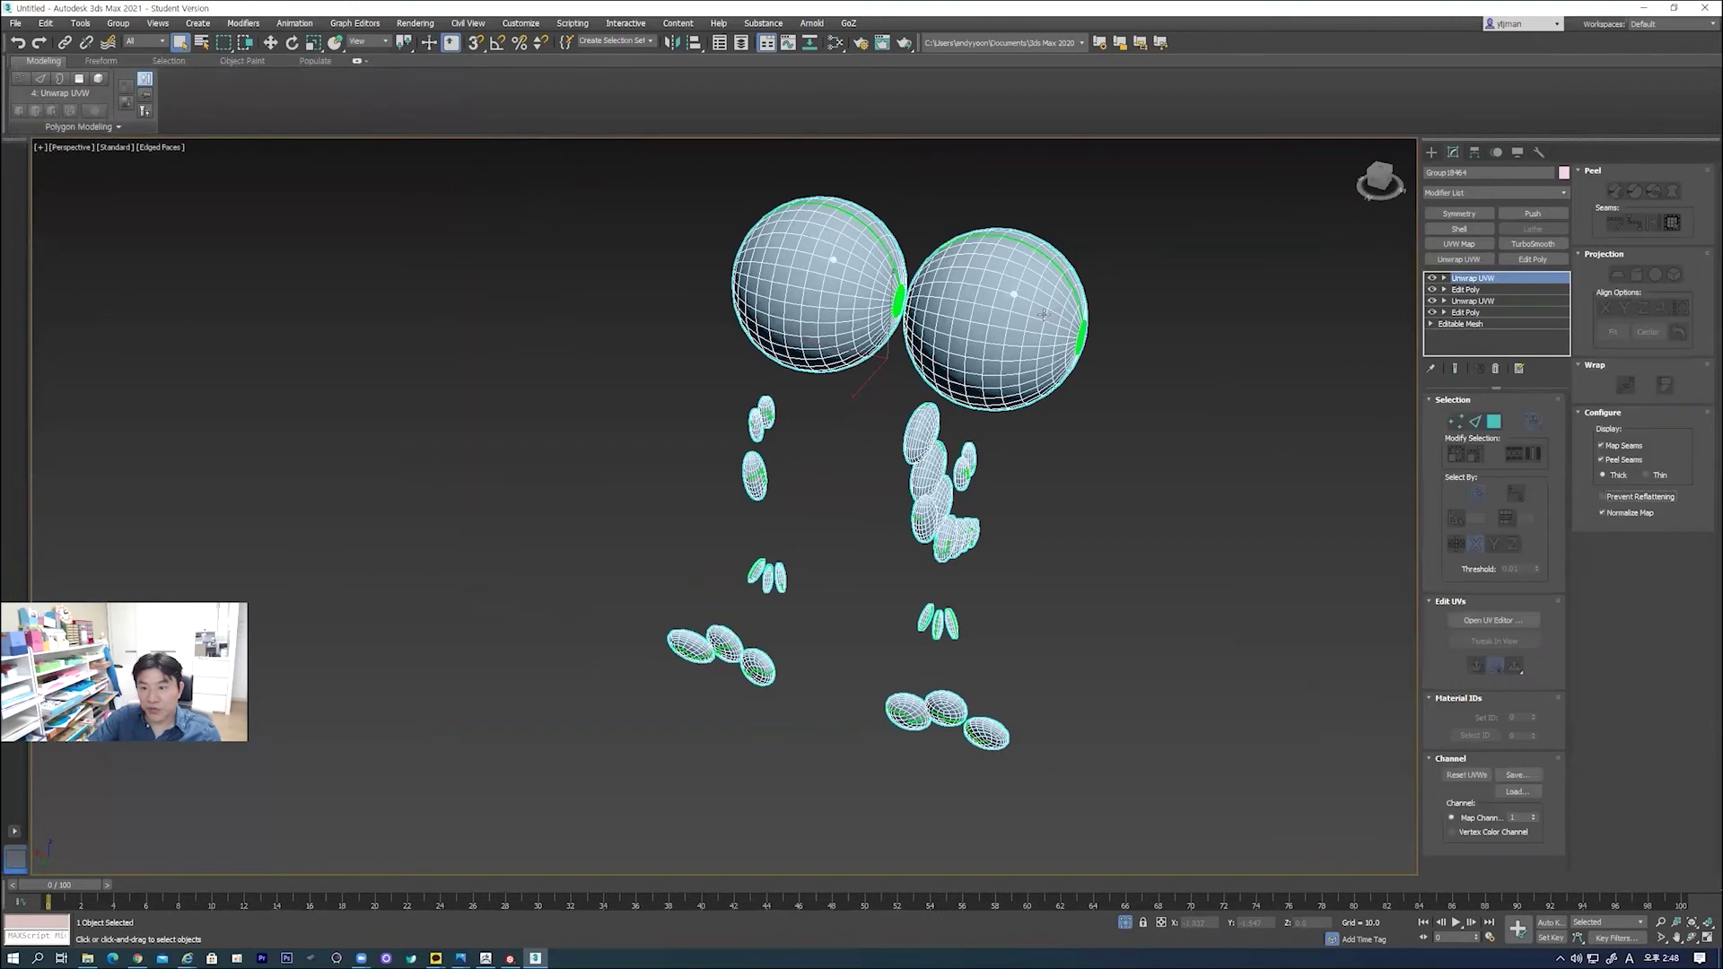
click(1532, 422)
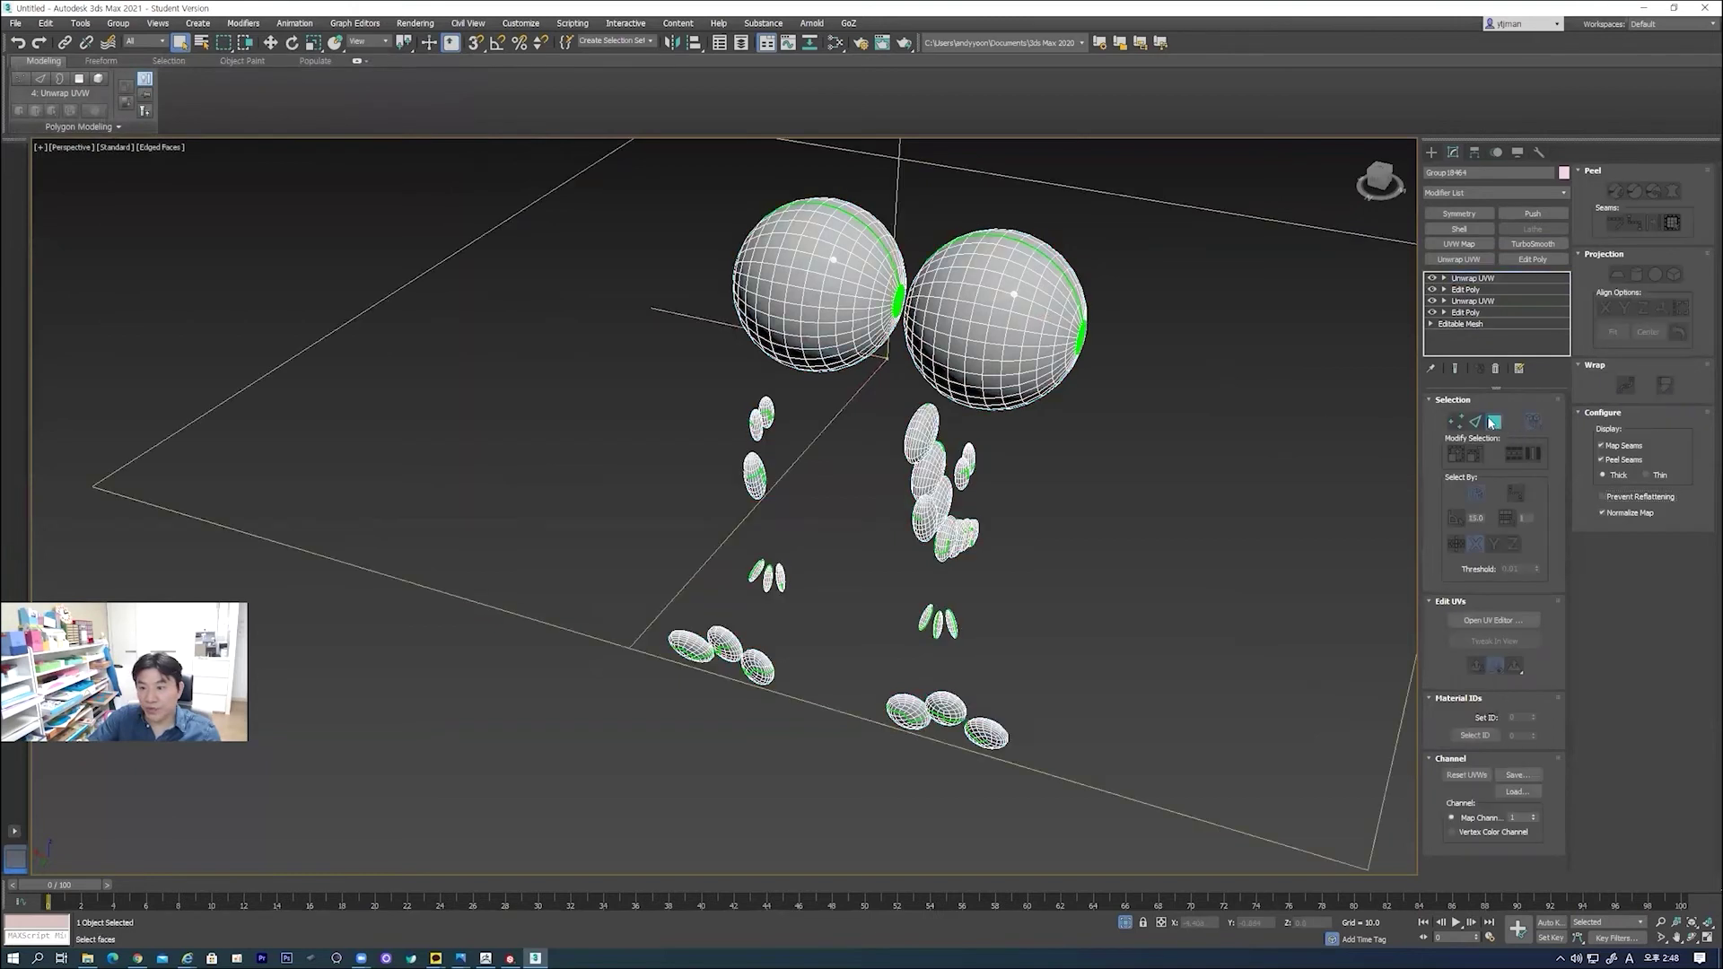
click(1037, 329)
ctrl+click(842, 272)
click(1489, 619)
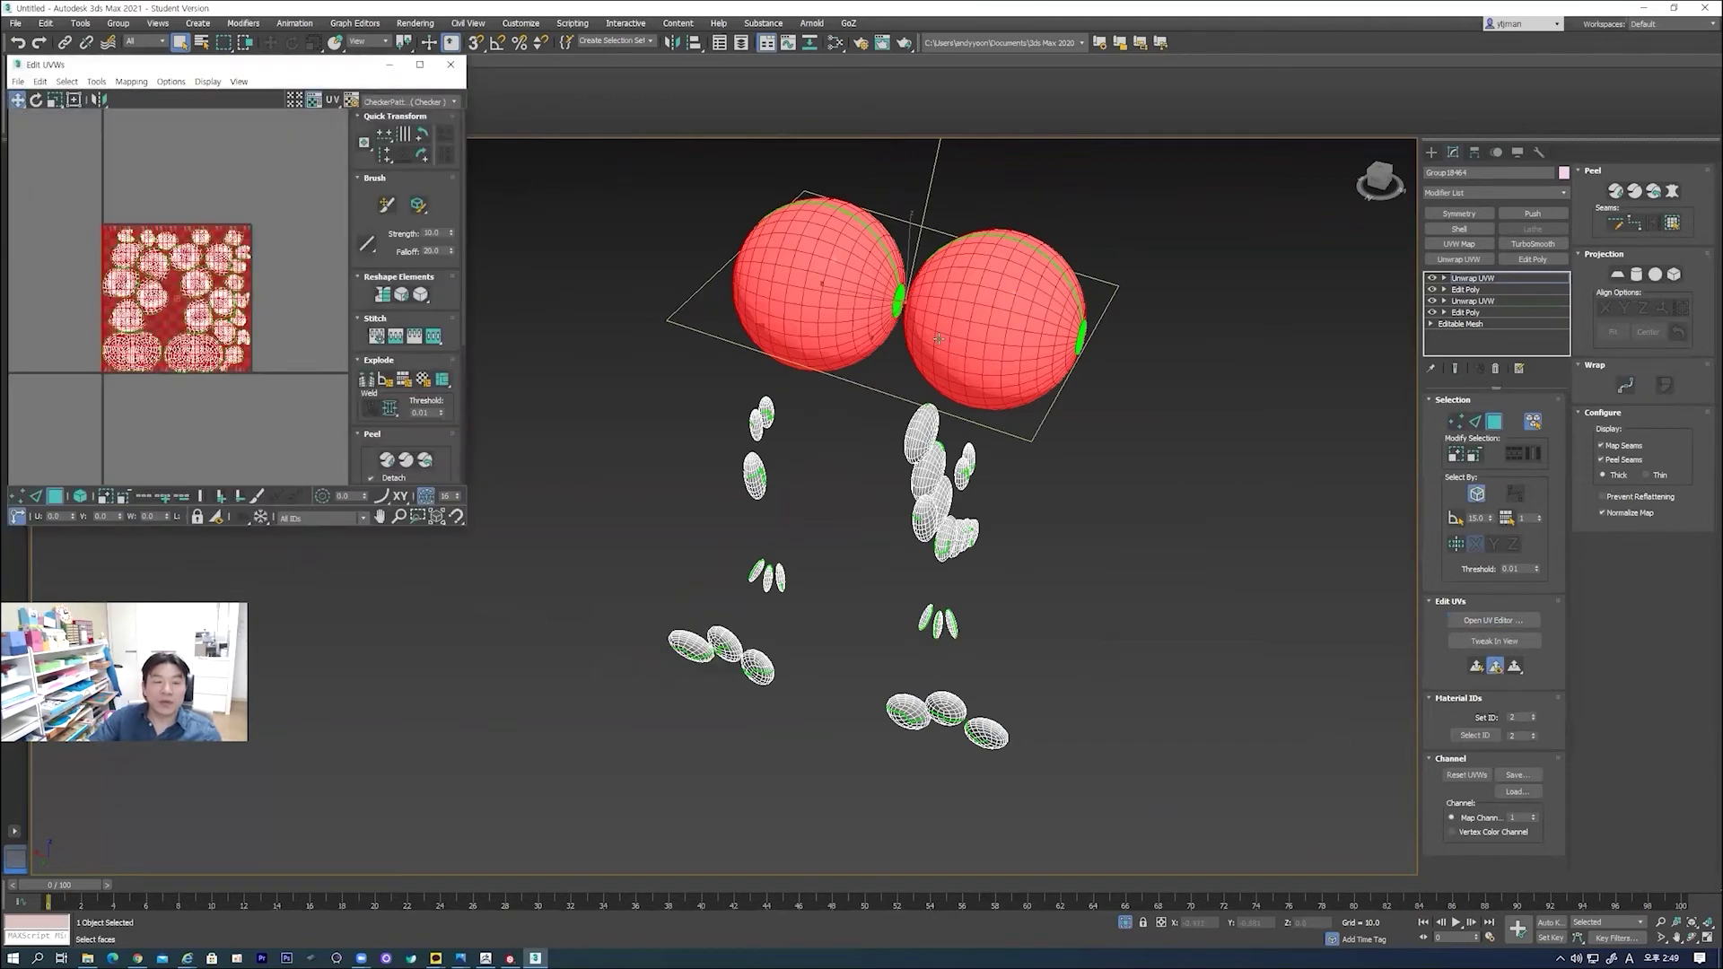
- Apply a planar projection to the selected eyeballs and leave projection mode
click(1617, 276)
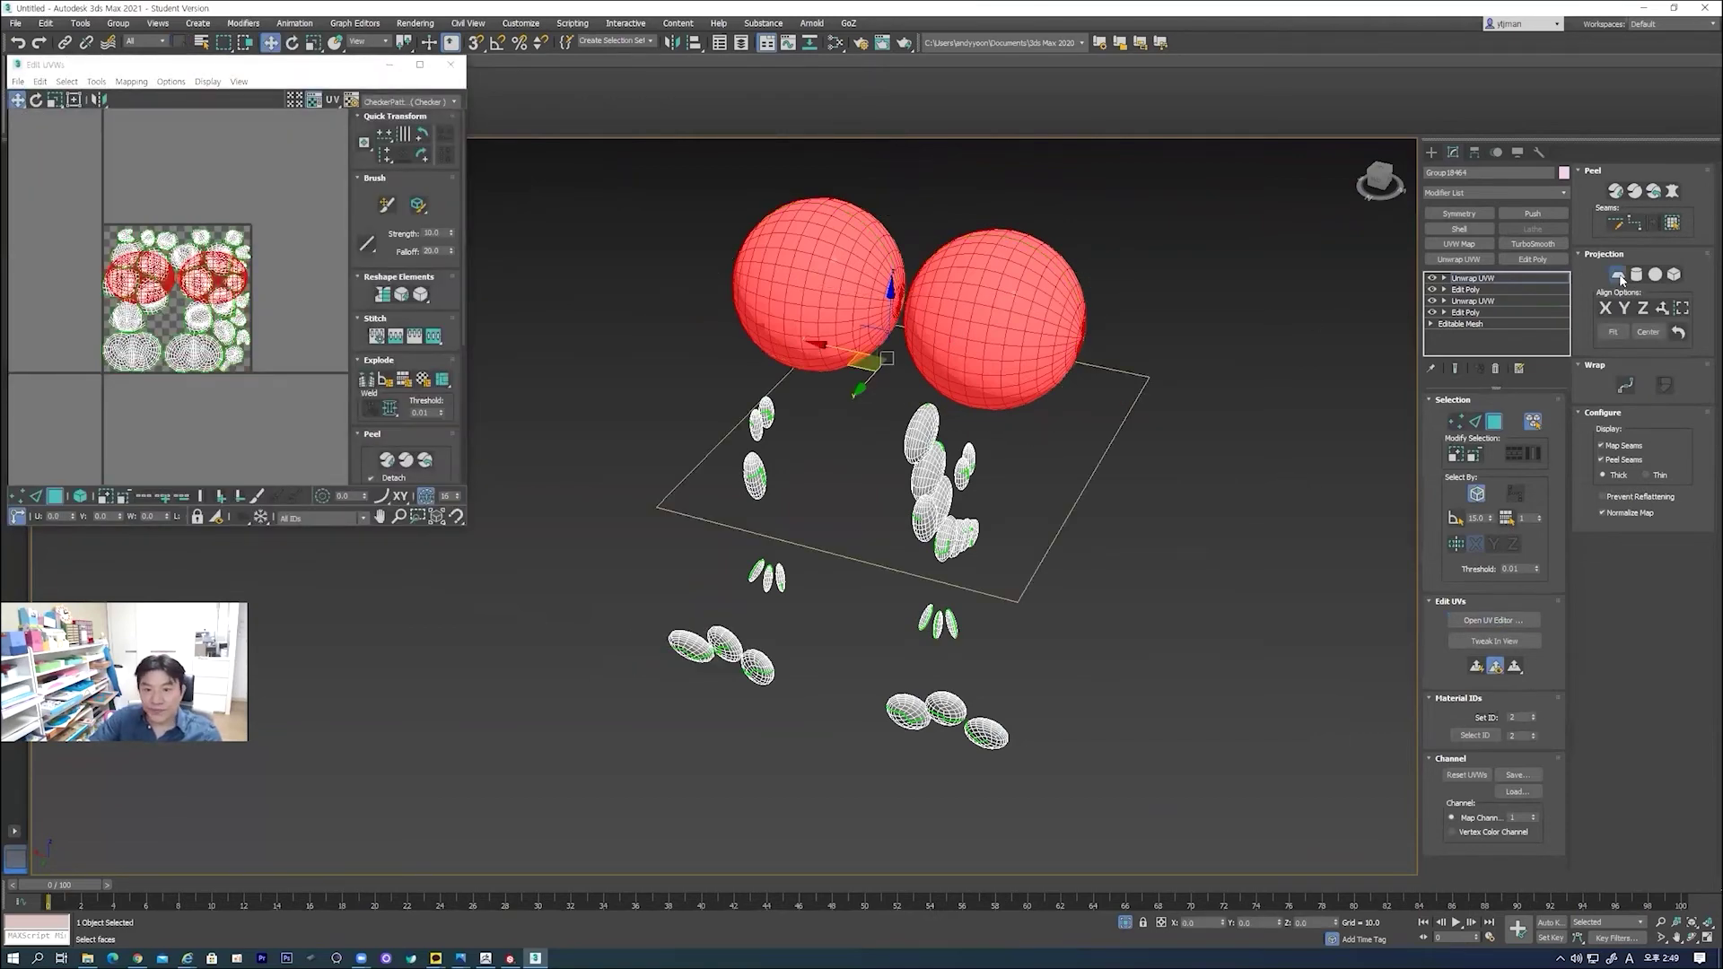
click(1617, 275)
alt+middle_drag(1118, 338, 1111, 385)
scroll(1100, 359, up, 3)
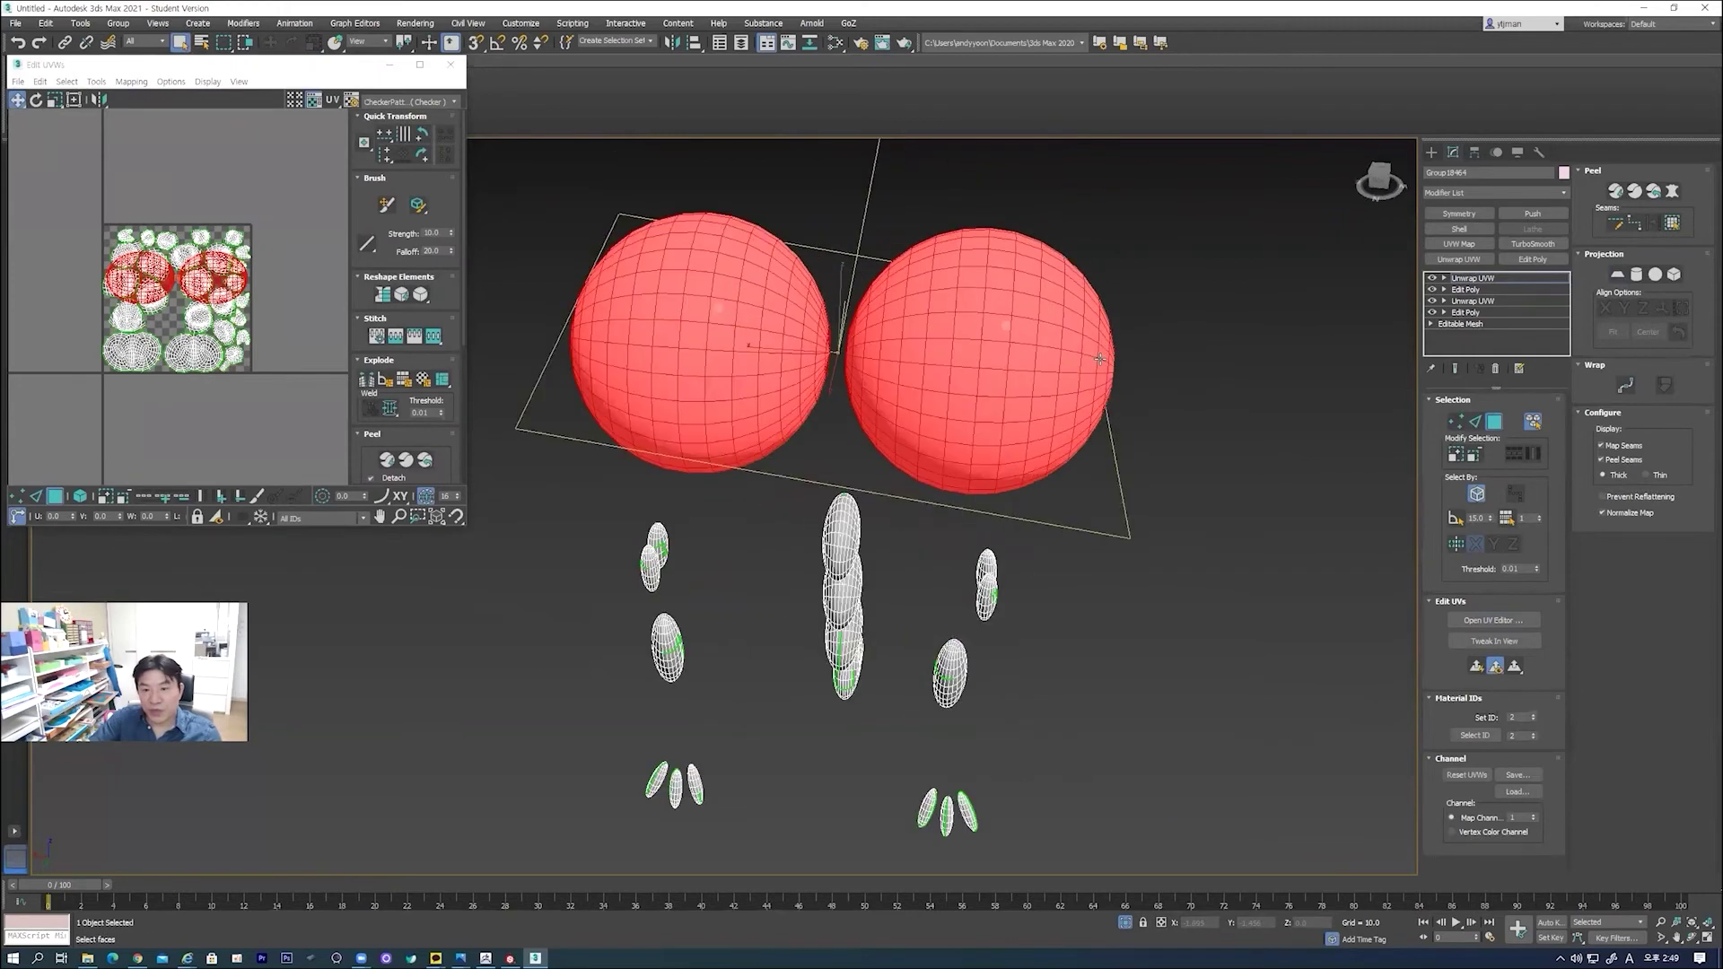
- Select the vertical middle edge loop of both eyeballs and convert the two loops to peel seams
click(1476, 422)
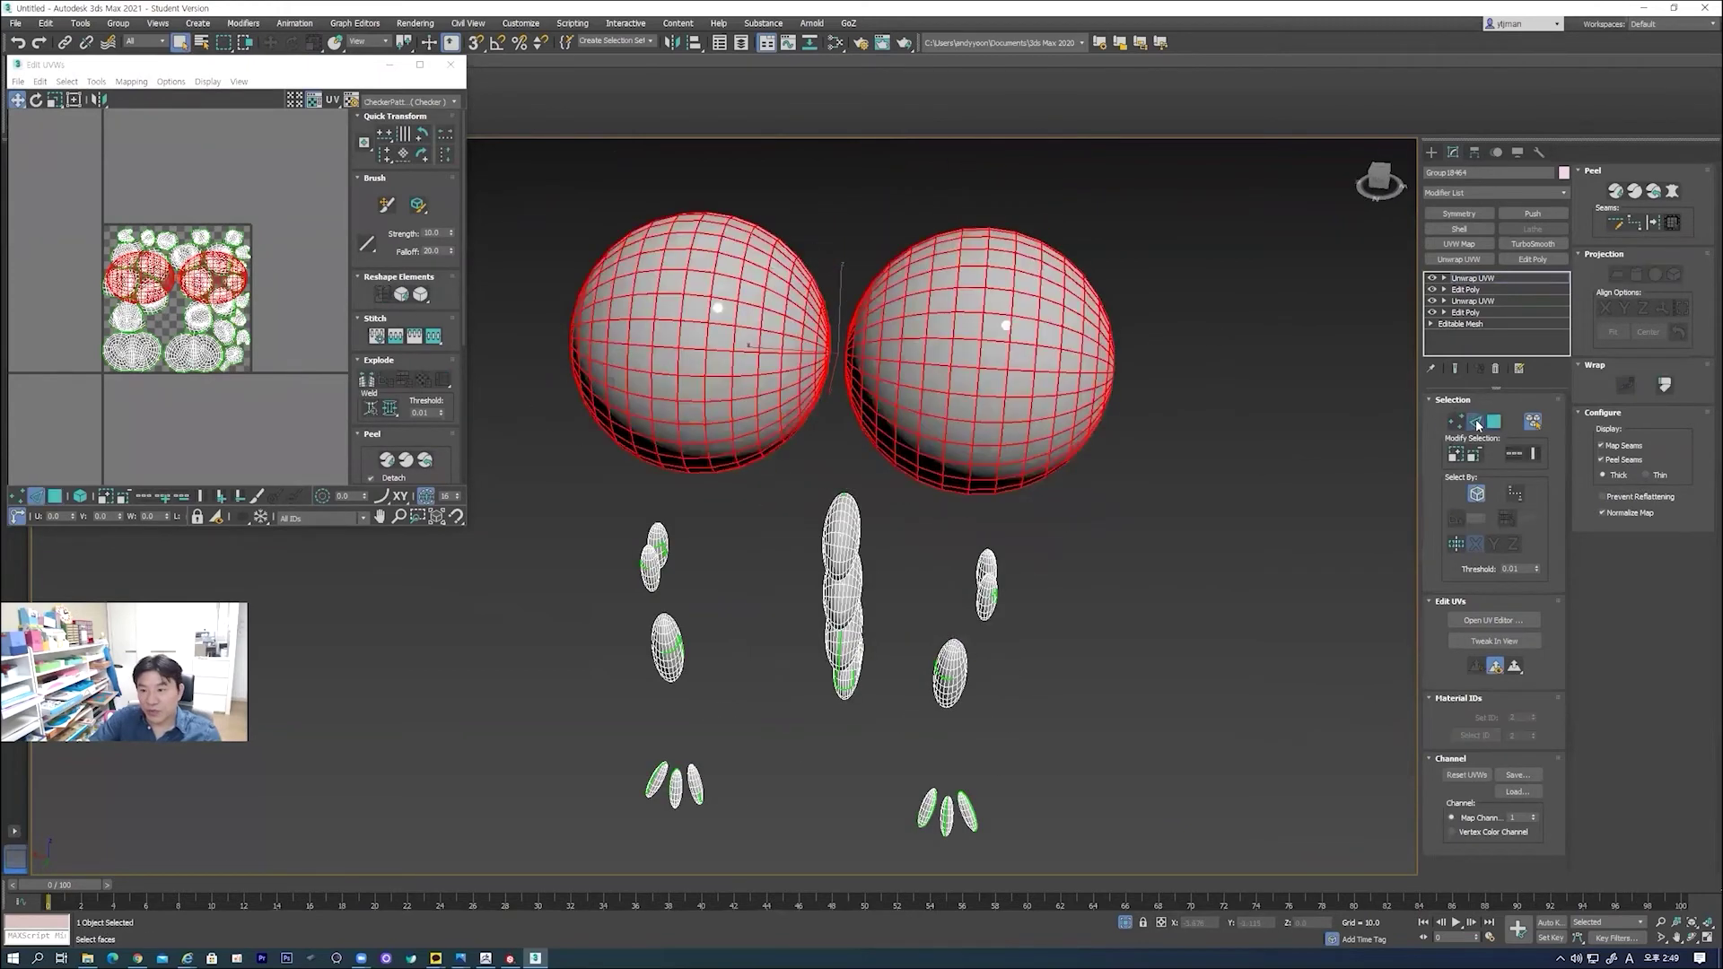
click(1215, 350)
double_click(983, 325)
alt+middle_drag(753, 310, 687, 299)
ctrl+double_click(690, 292)
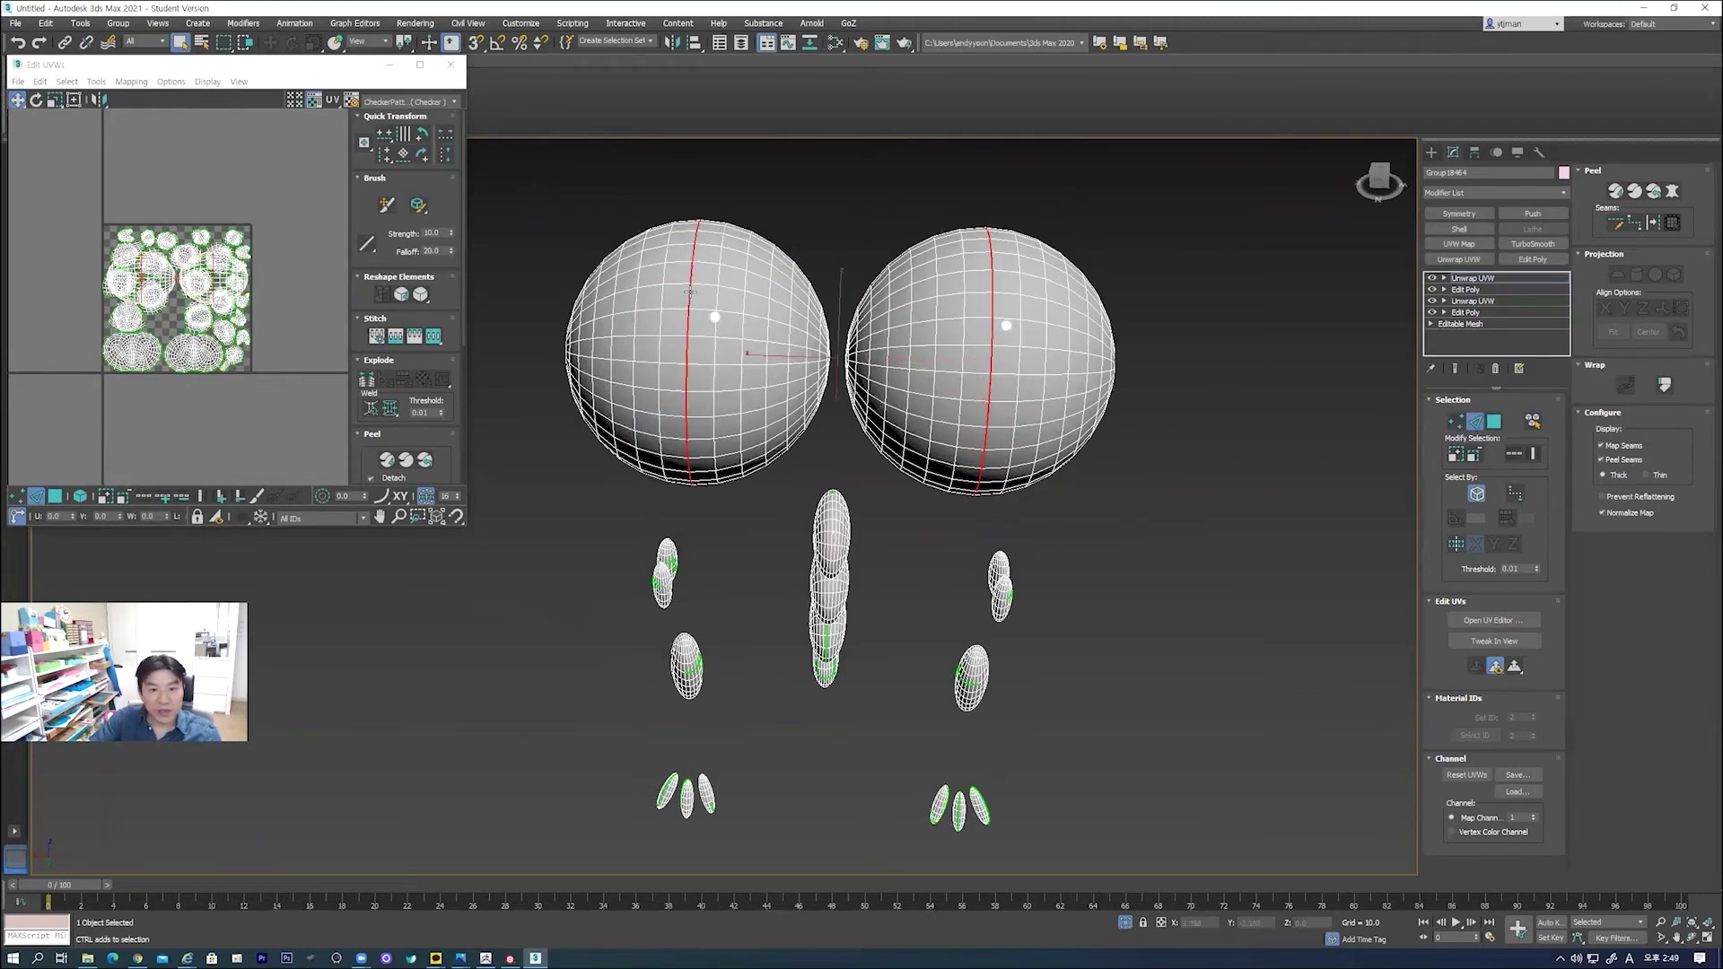
click(1654, 223)
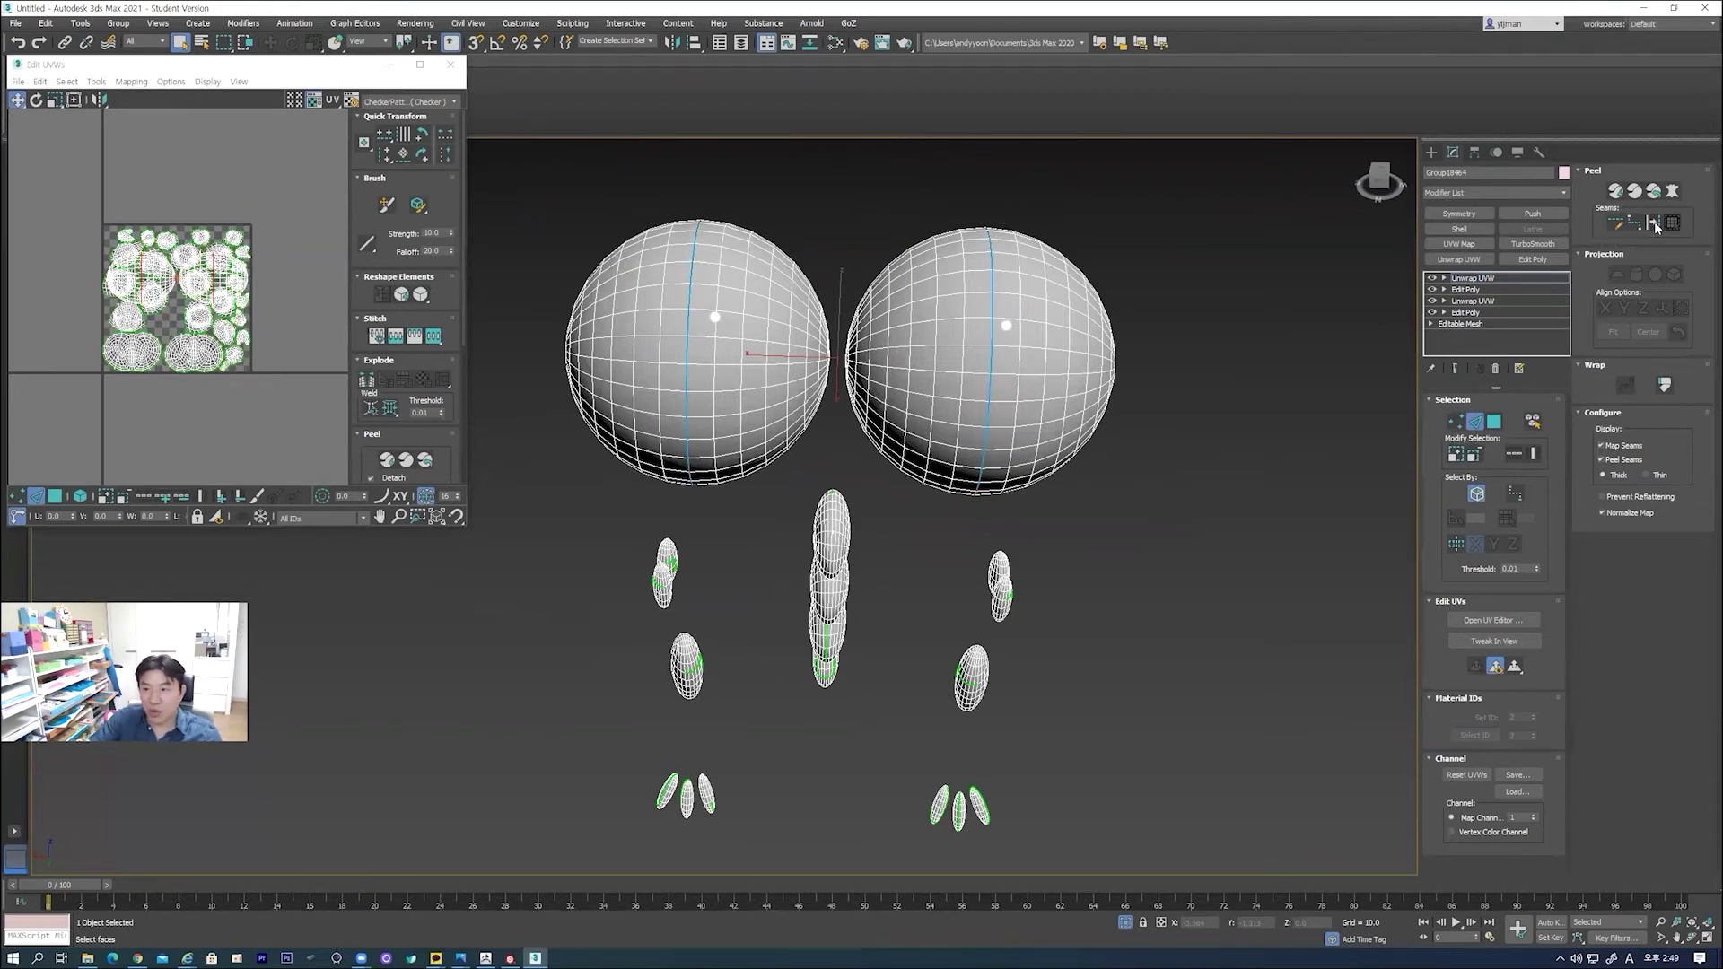
- Quick Peel the faces of both eyeballs and move the resulting shells below the UV tile
click(1474, 422)
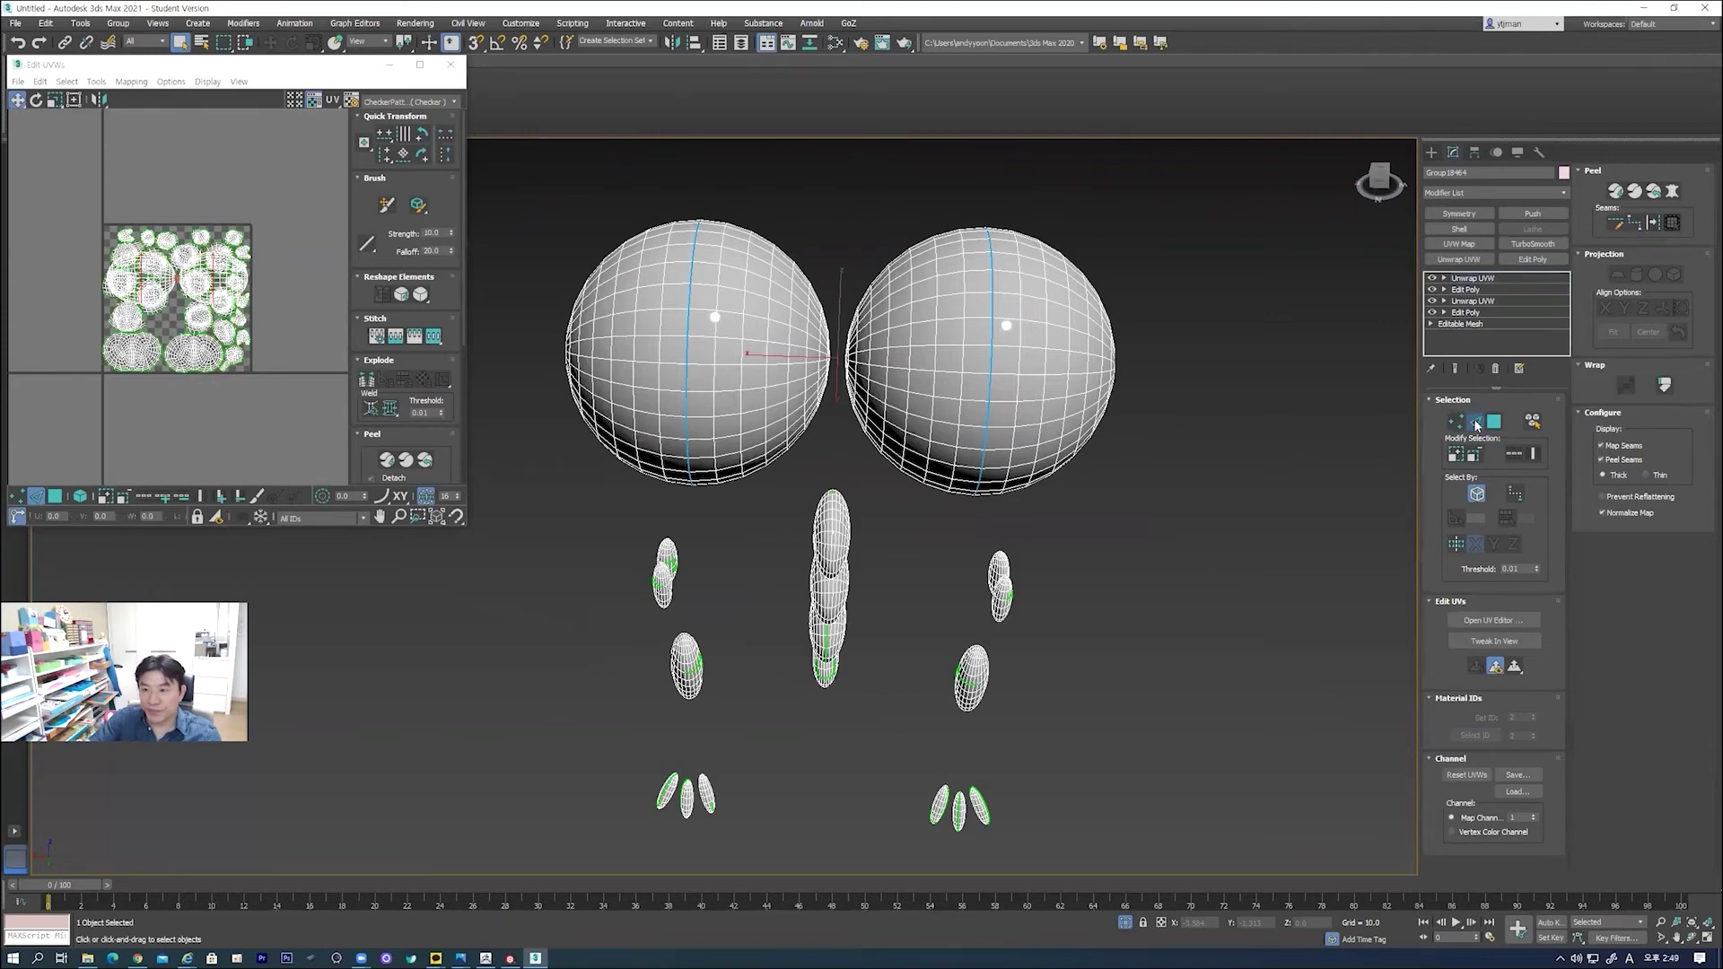
click(1494, 421)
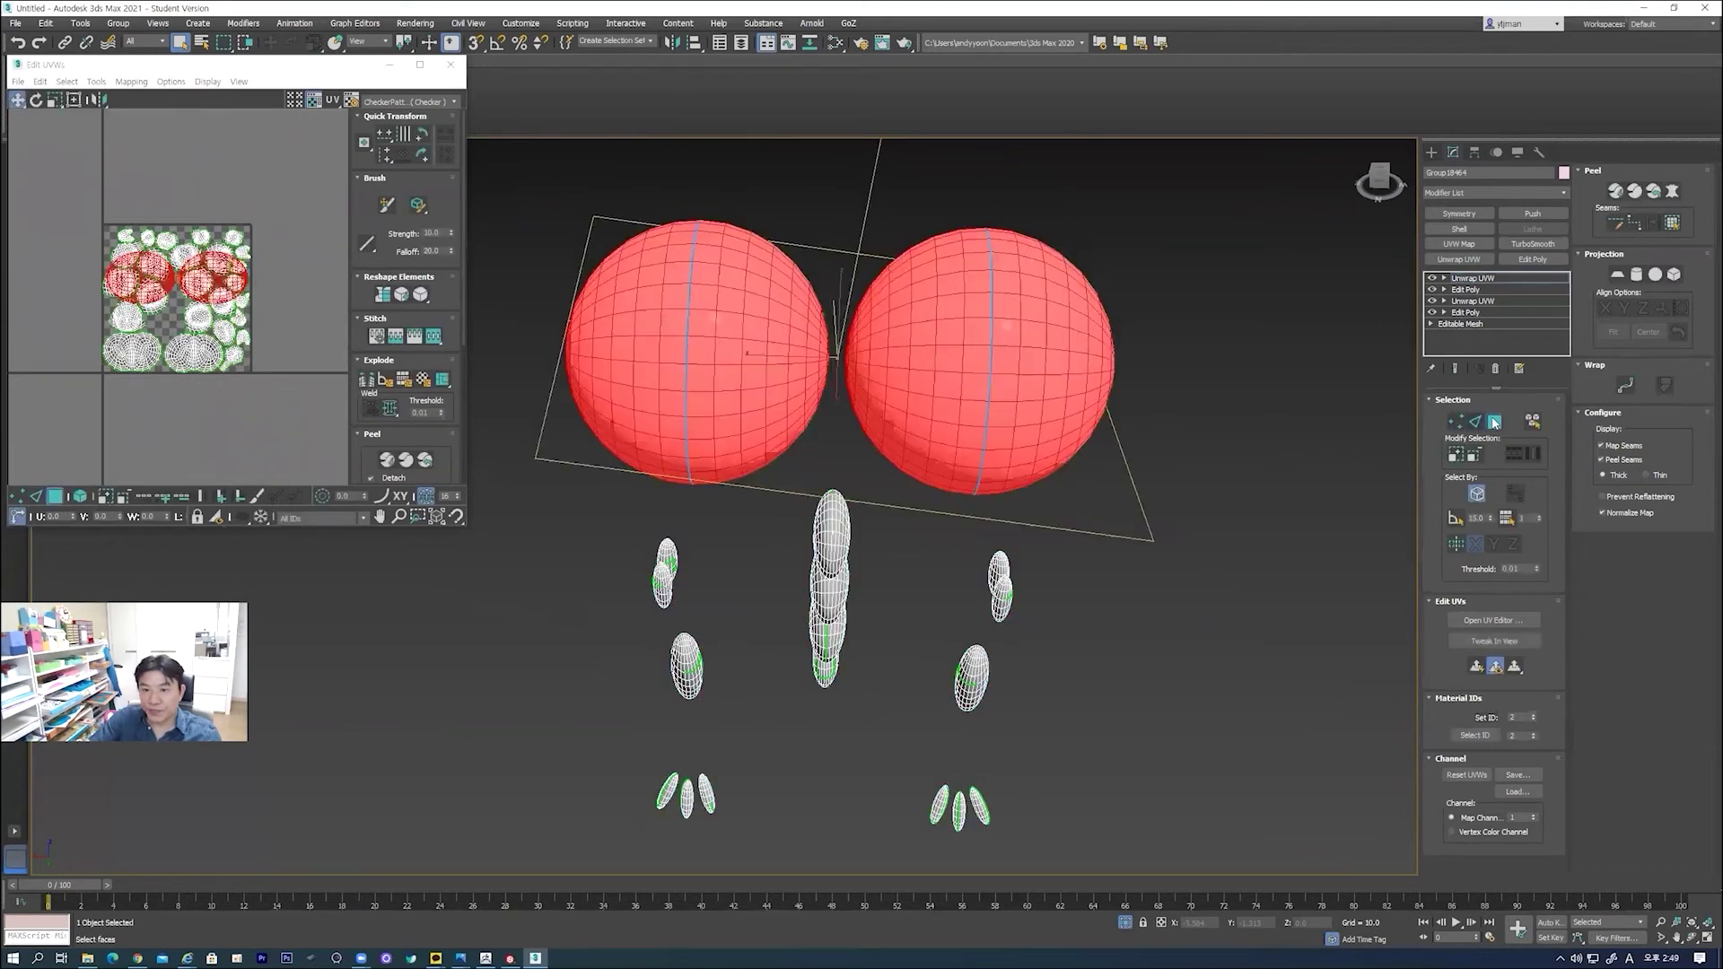
click(1616, 192)
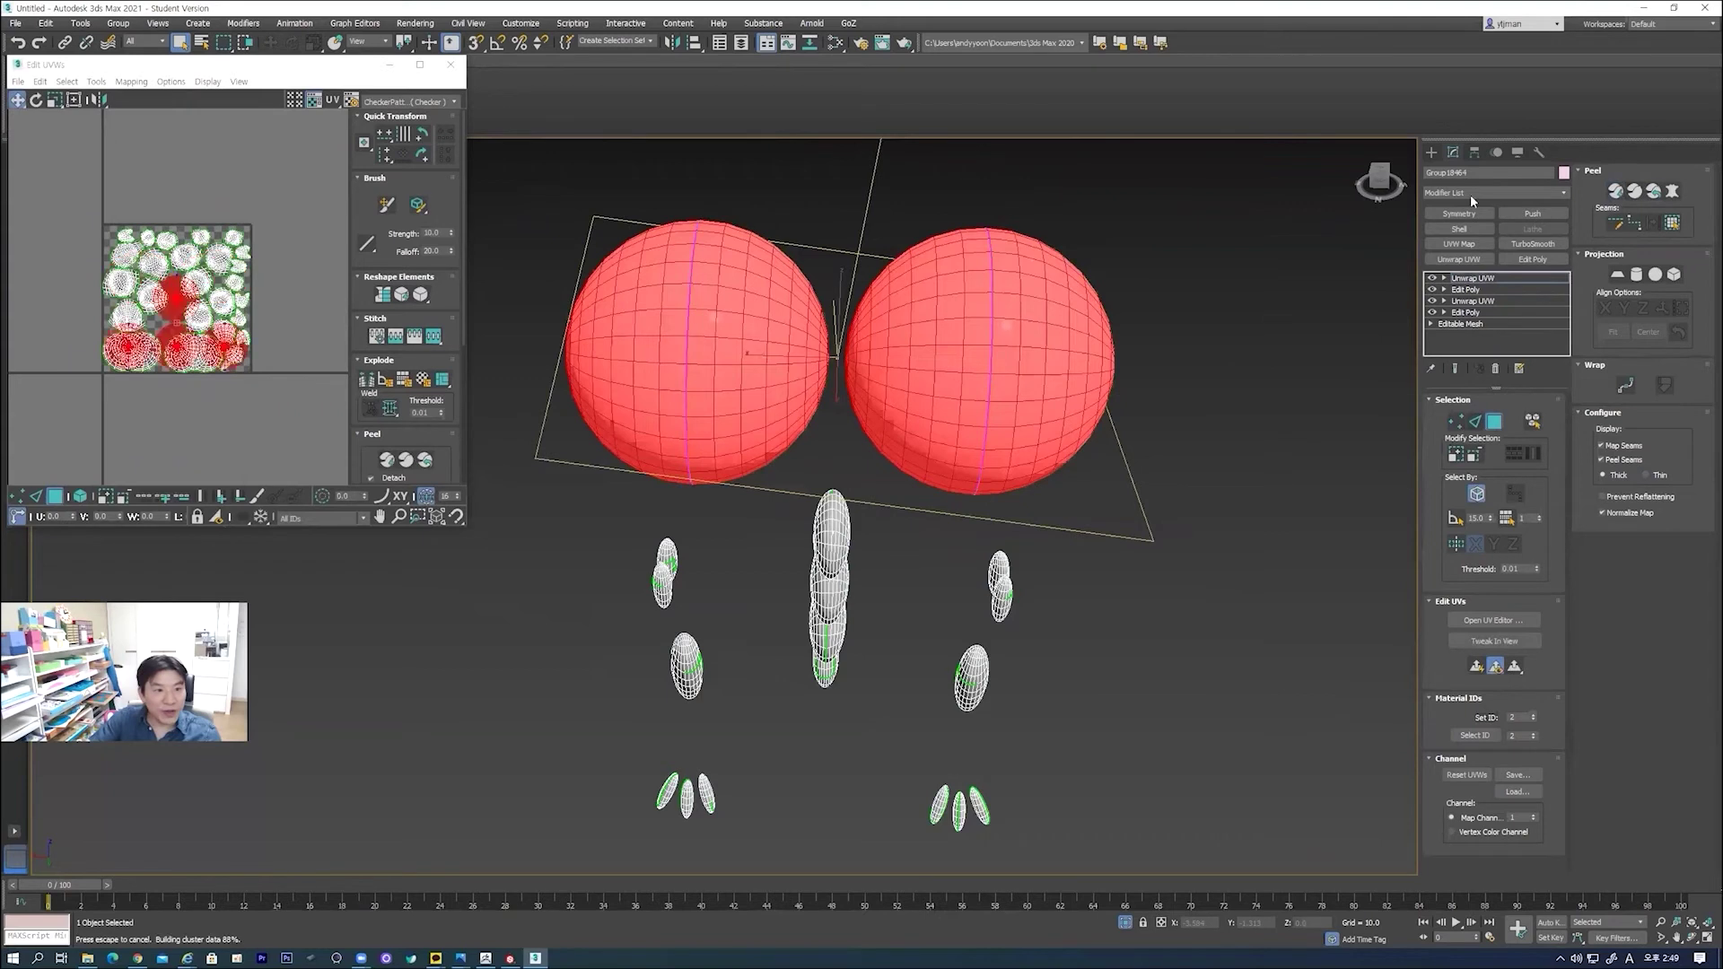
middle_drag(197, 334, 202, 299)
drag(201, 312, 205, 410)
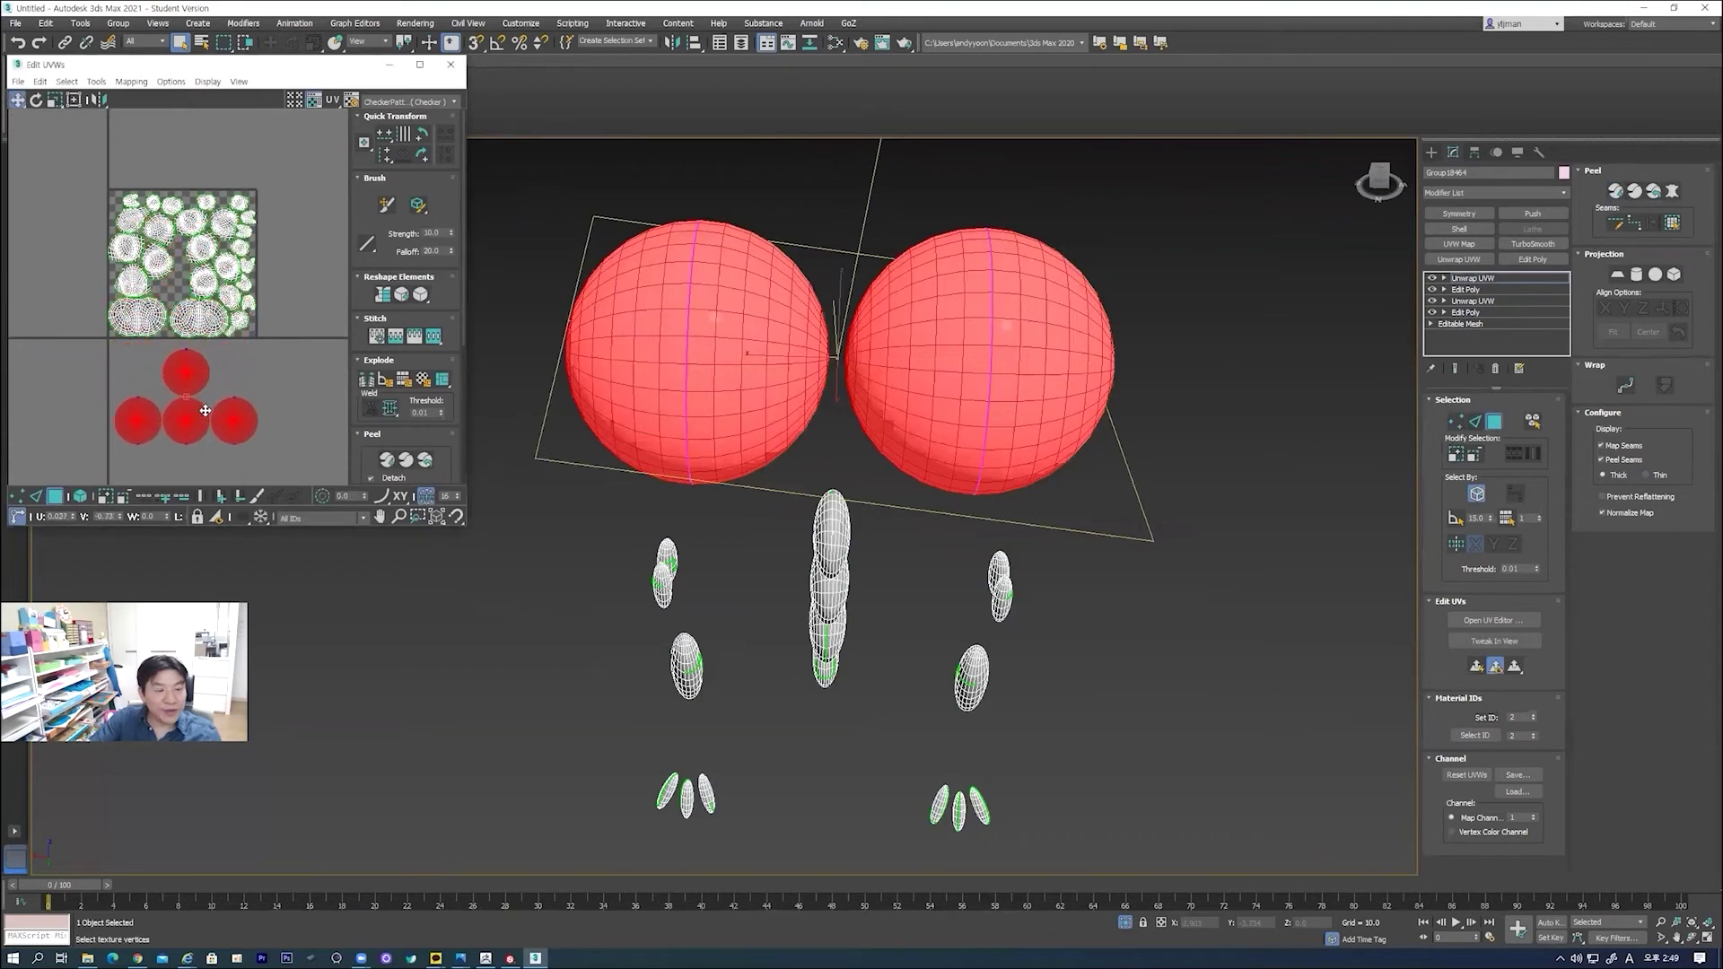
- Pack all UV shells into the tile with Rescale enabled and 0.02 padding, then clear the selection
key(ctrl+a)
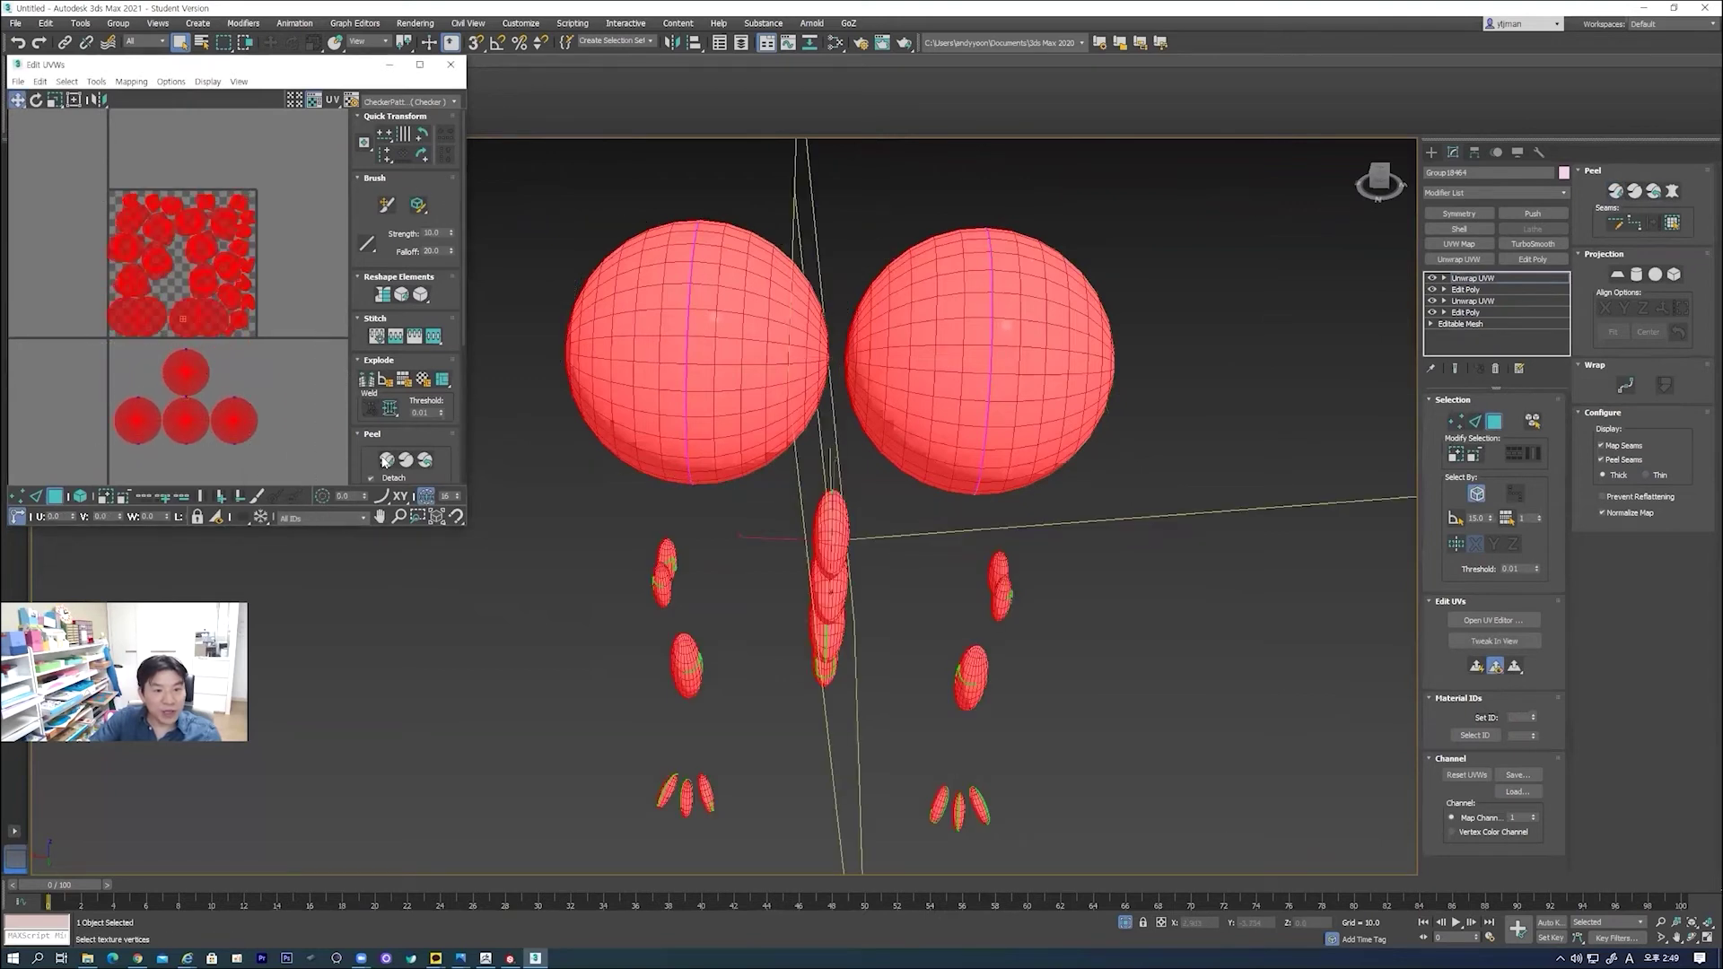
drag(364, 448, 359, 276)
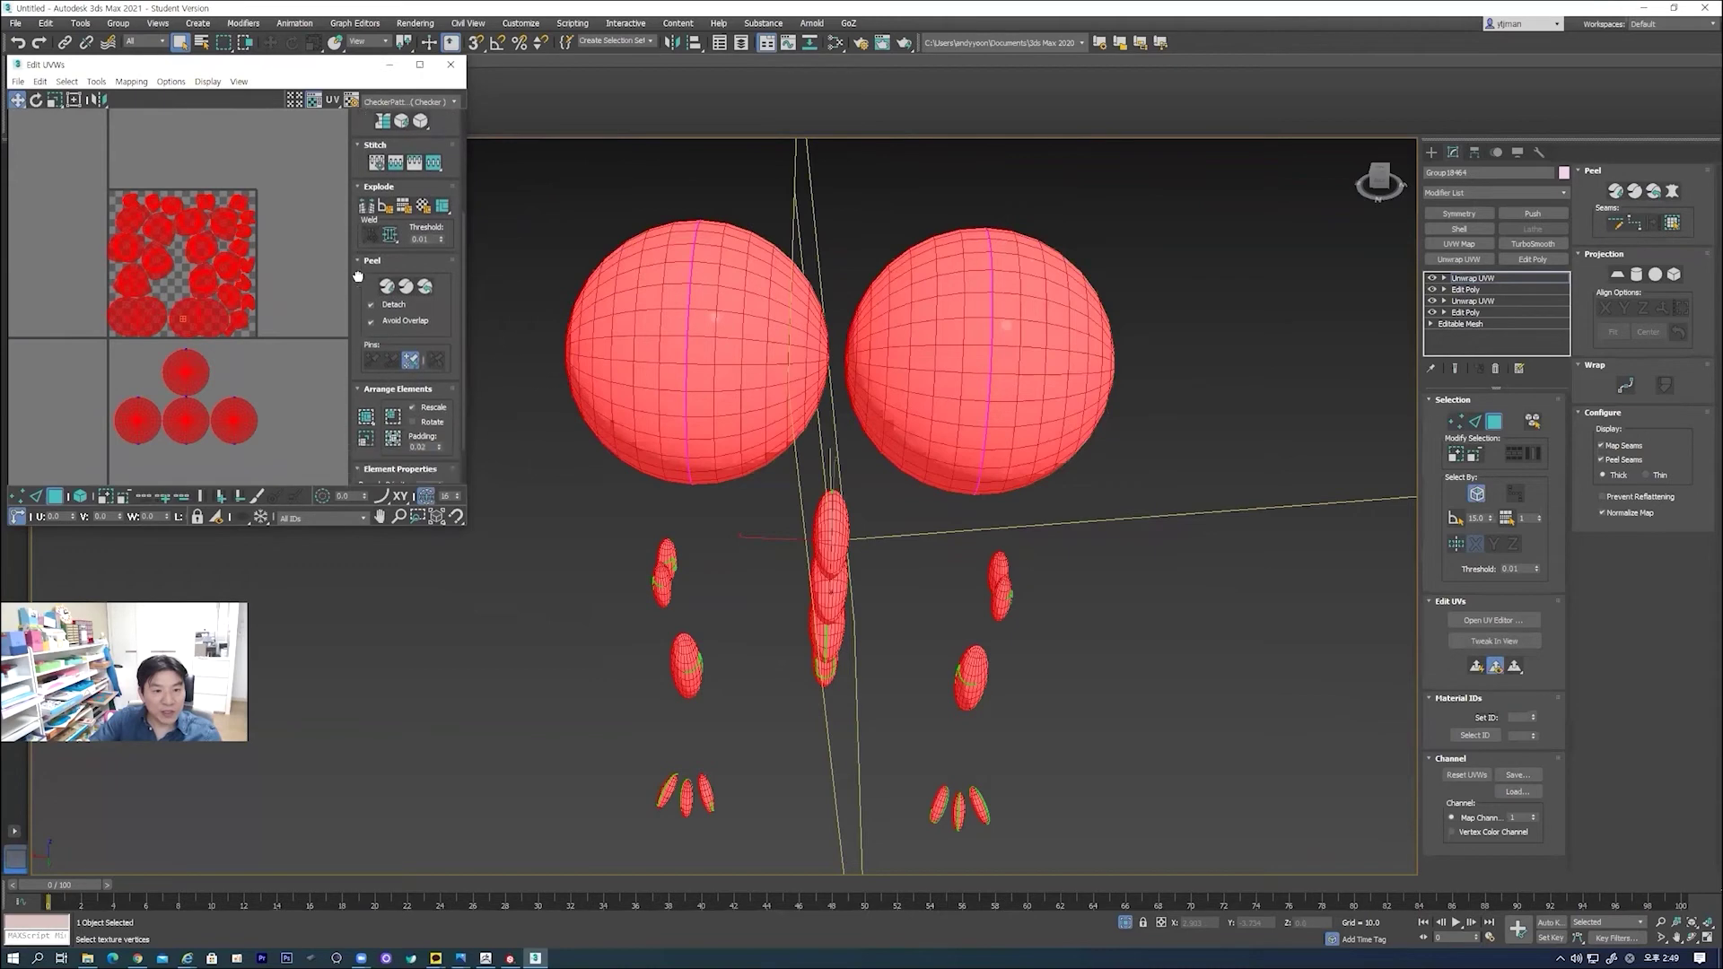
click(370, 413)
click(258, 348)
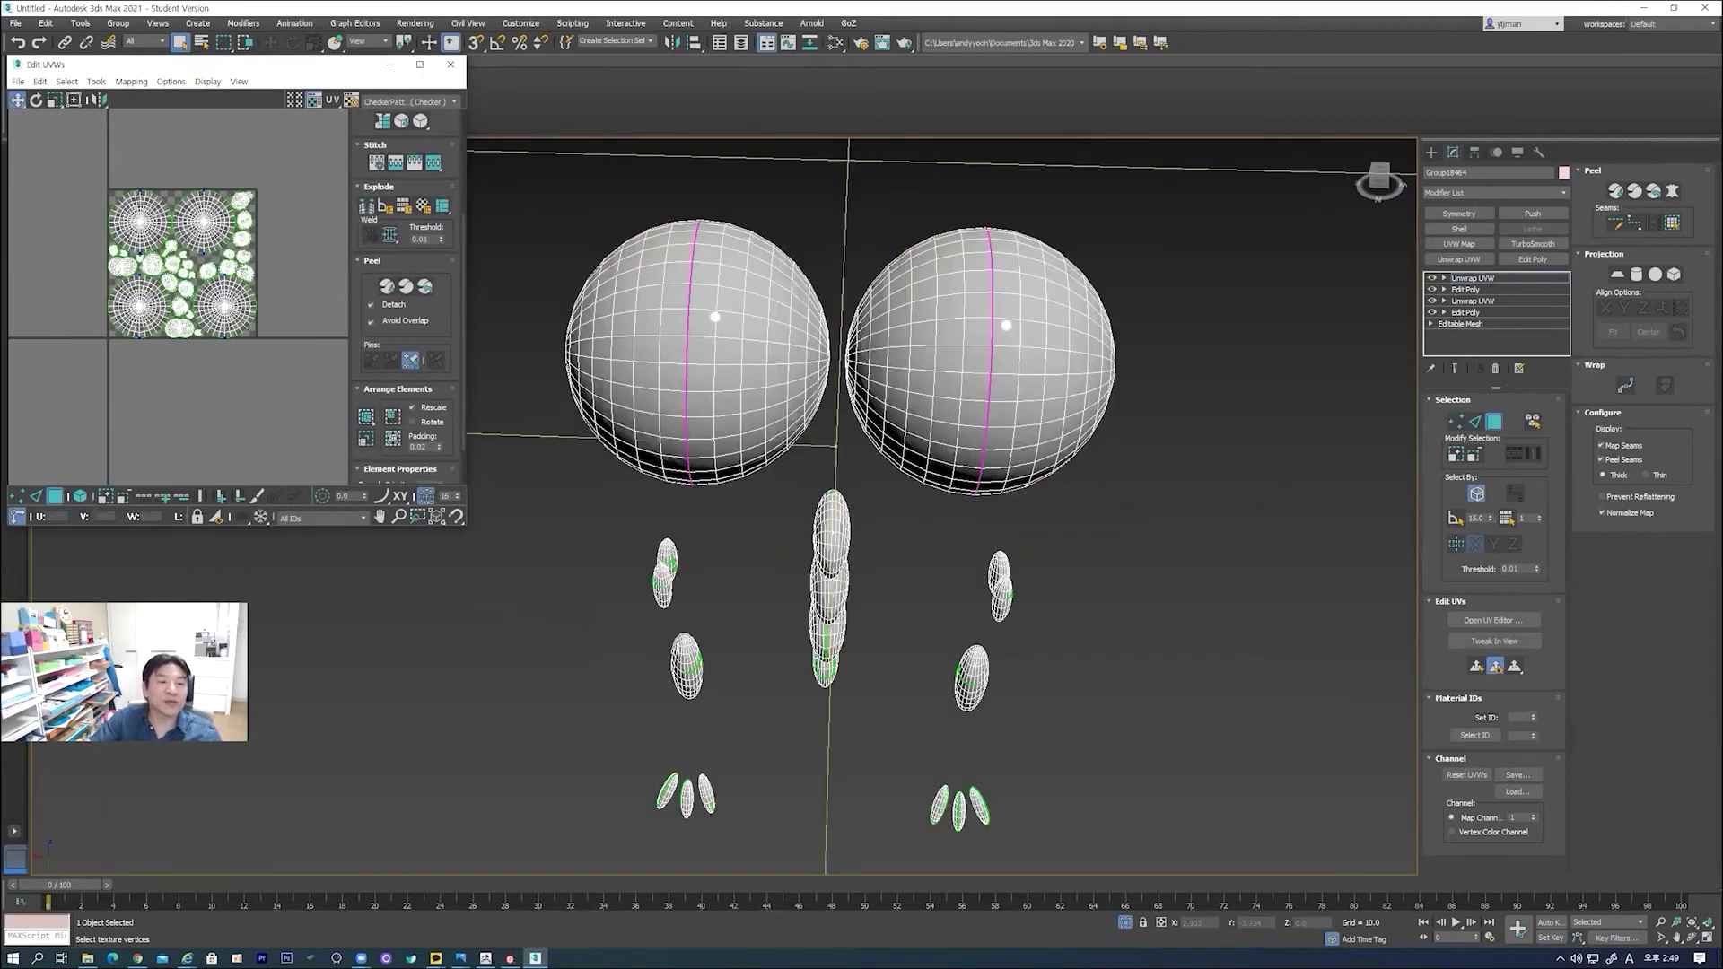
scroll(213, 233, up, 3)
scroll(213, 234, down, 2)
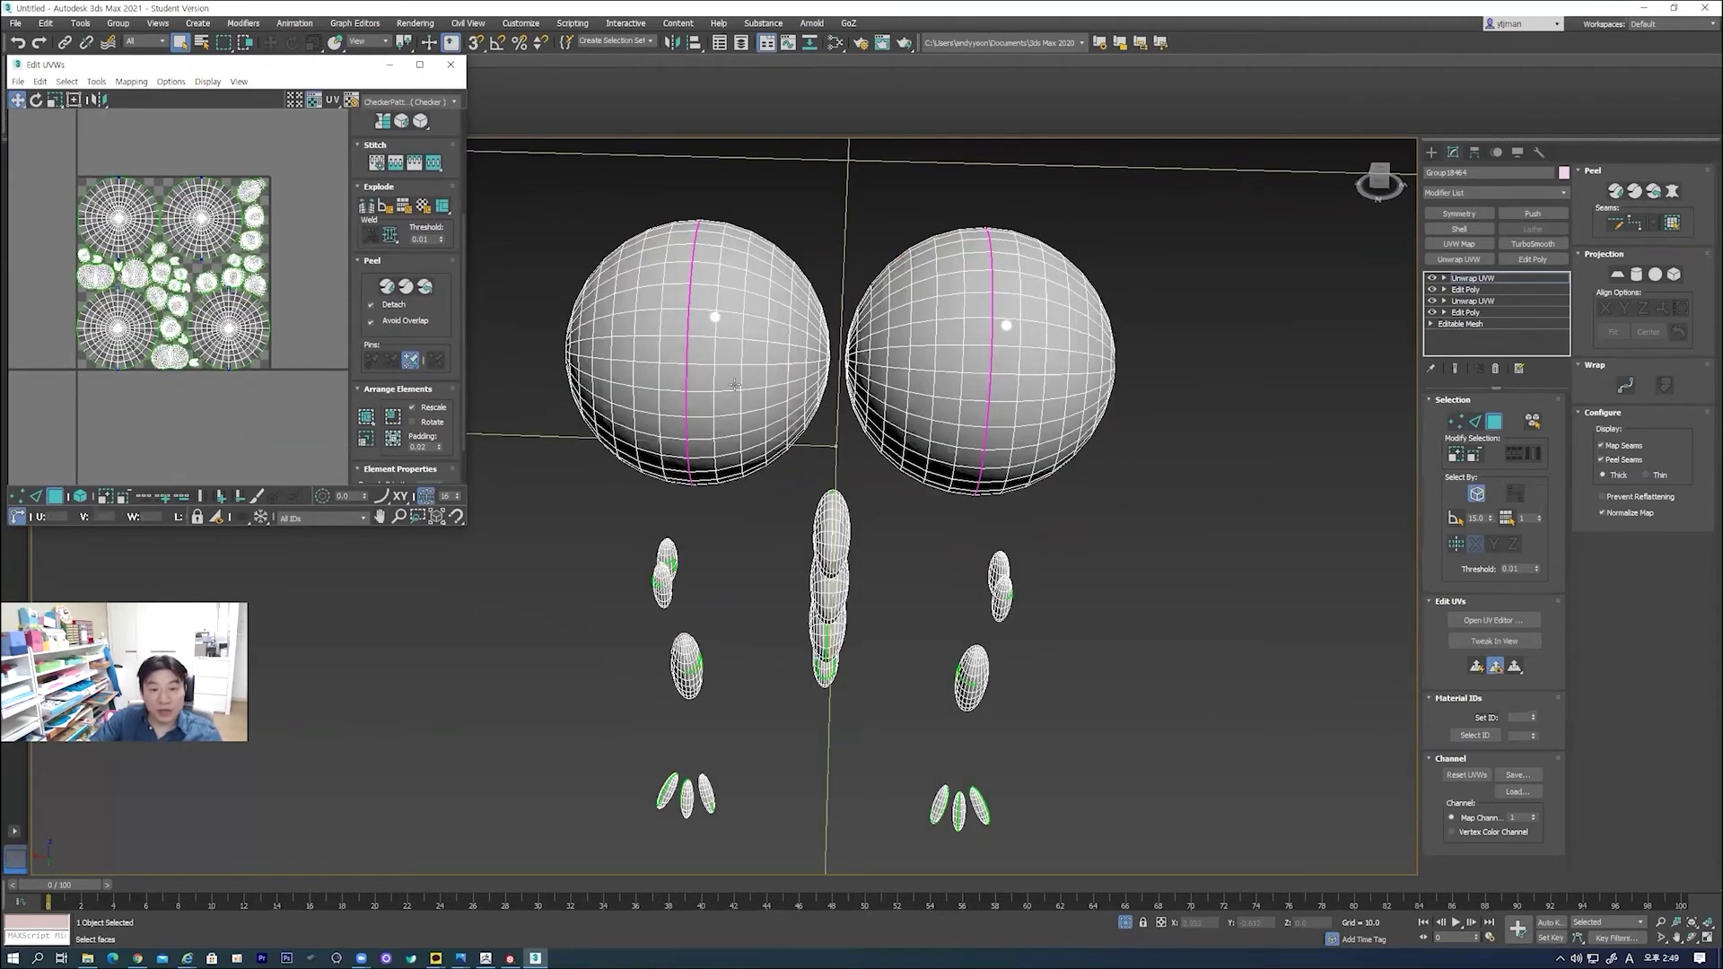
- Select the inner-half UV shells of both eyeballs as whole elements and move them outside the tile beside it
click(749, 353)
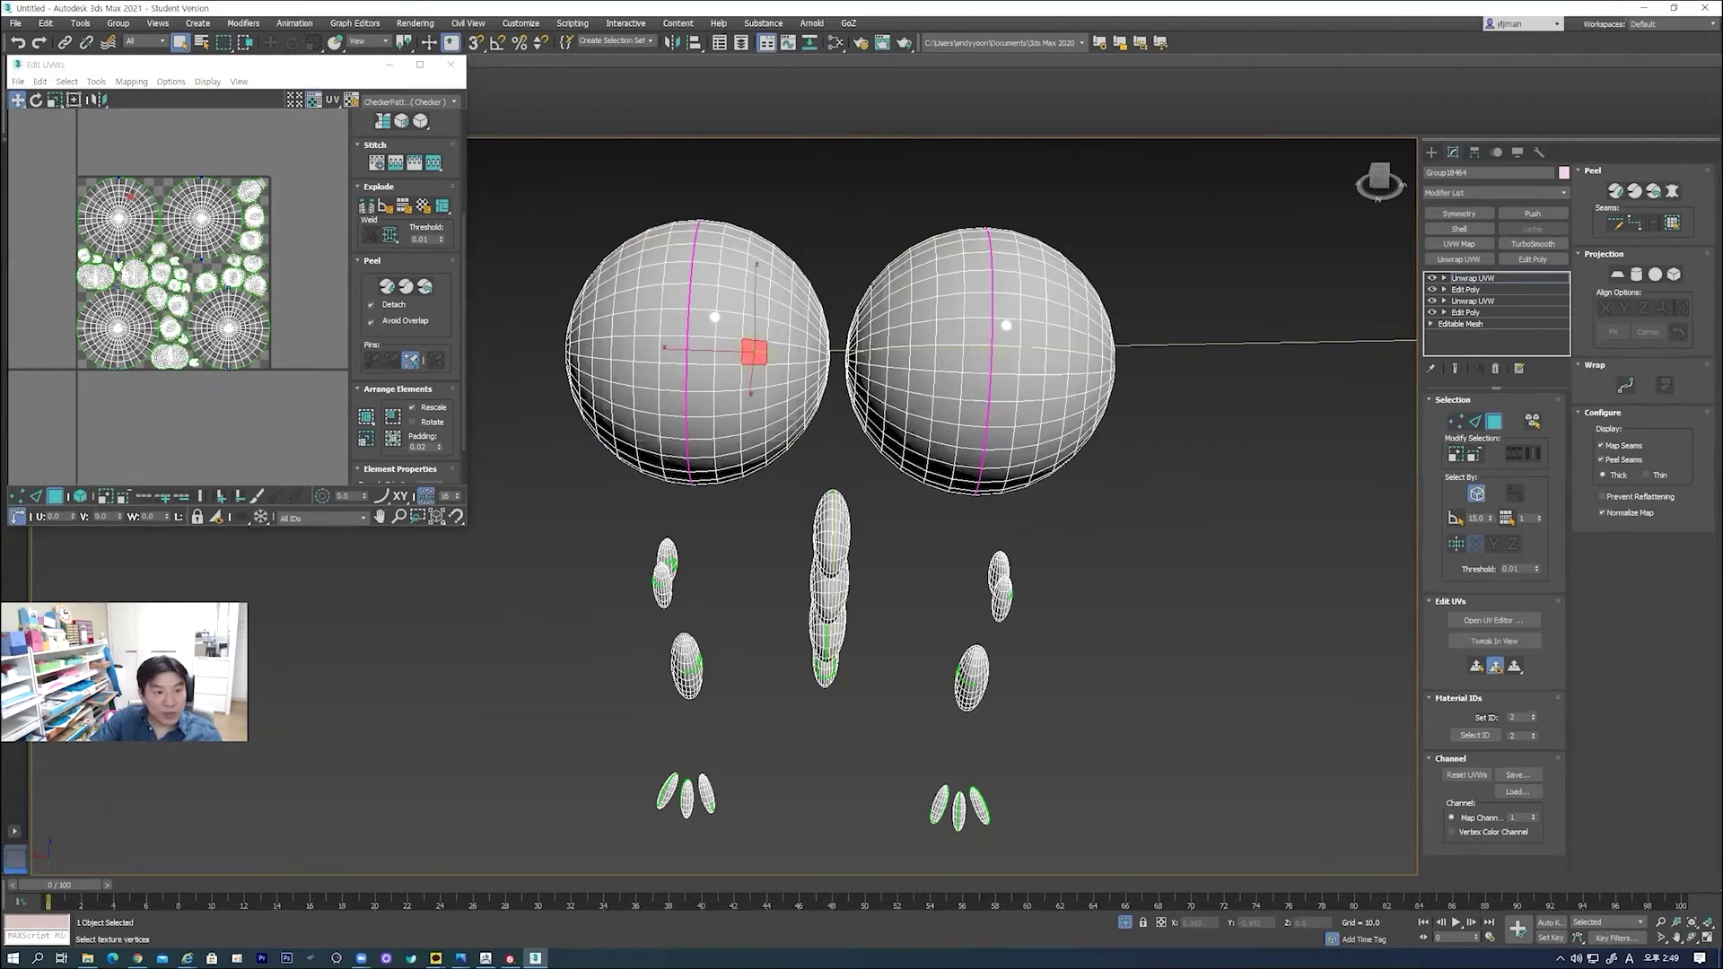
ctrl+click(912, 360)
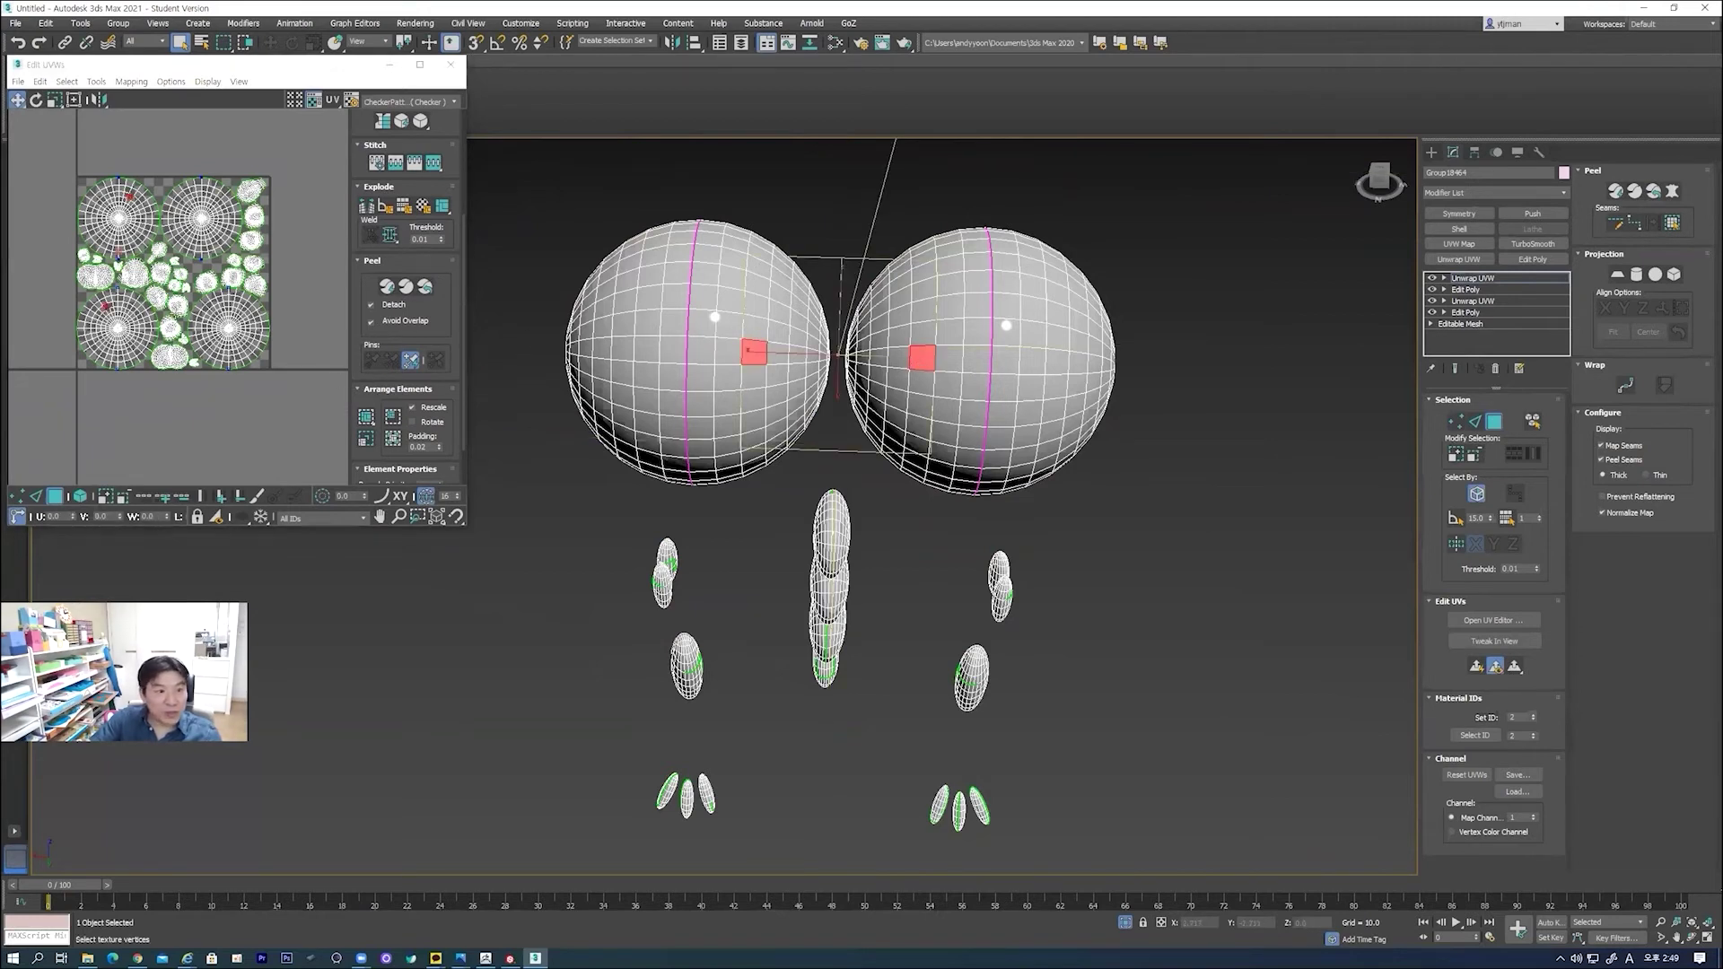
click(123, 310)
click(80, 495)
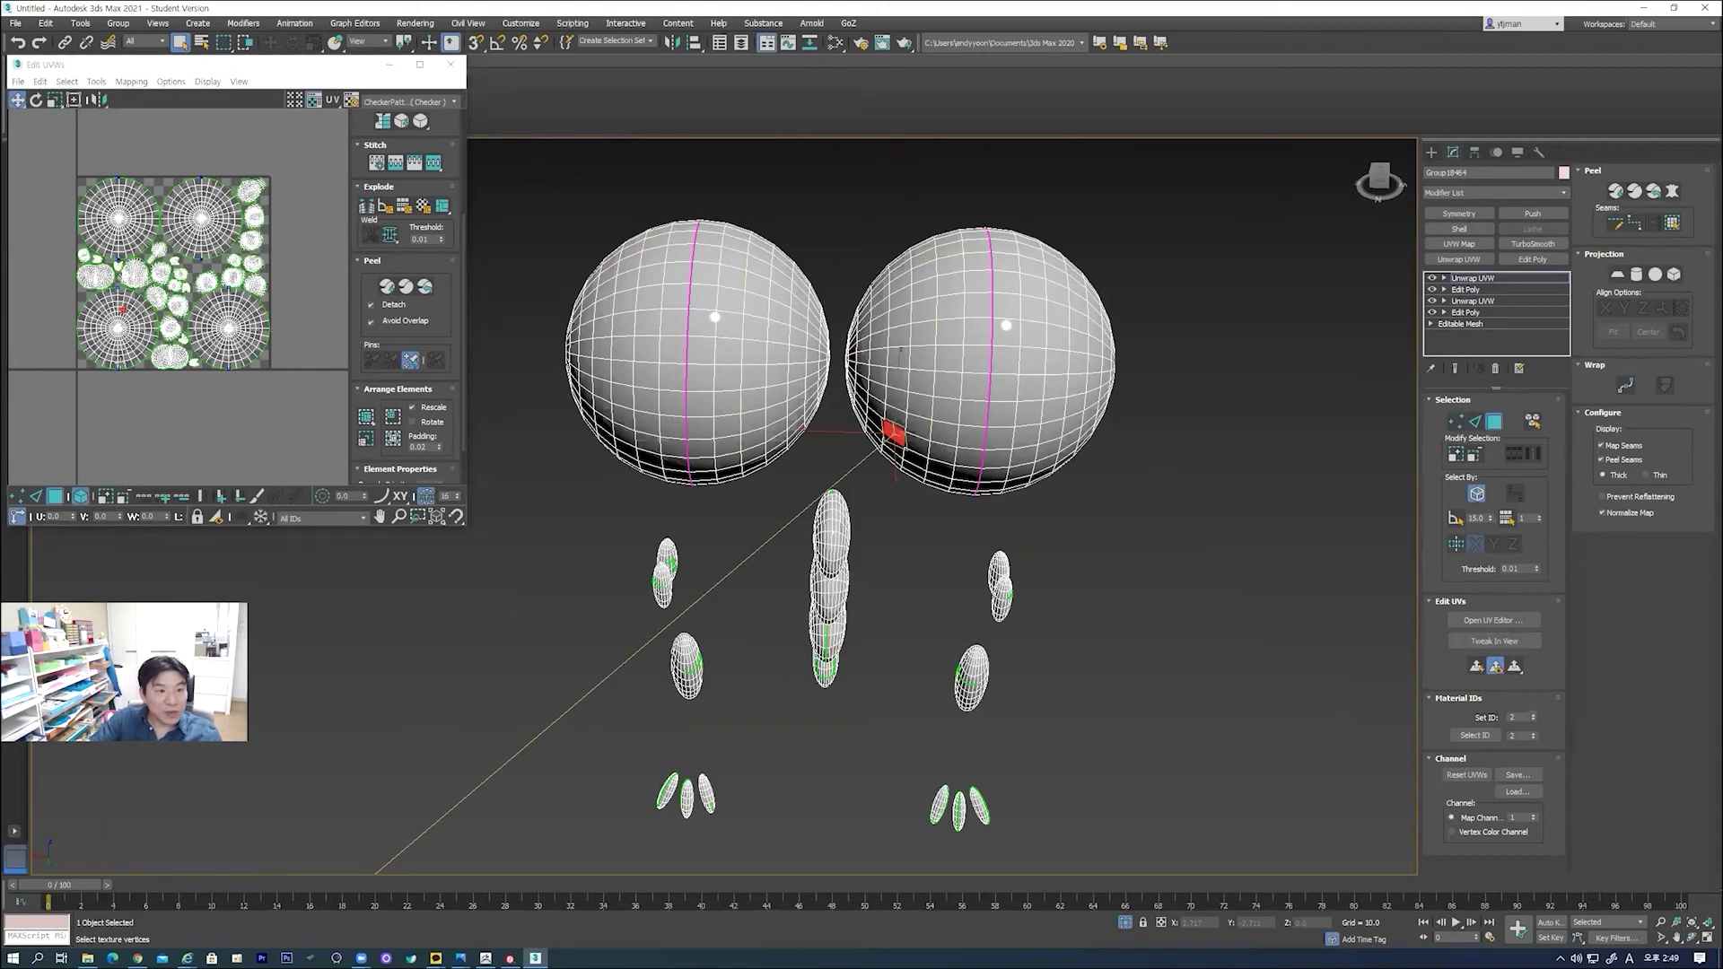
click(120, 332)
ctrl+click(123, 226)
drag(123, 225, 1, 218)
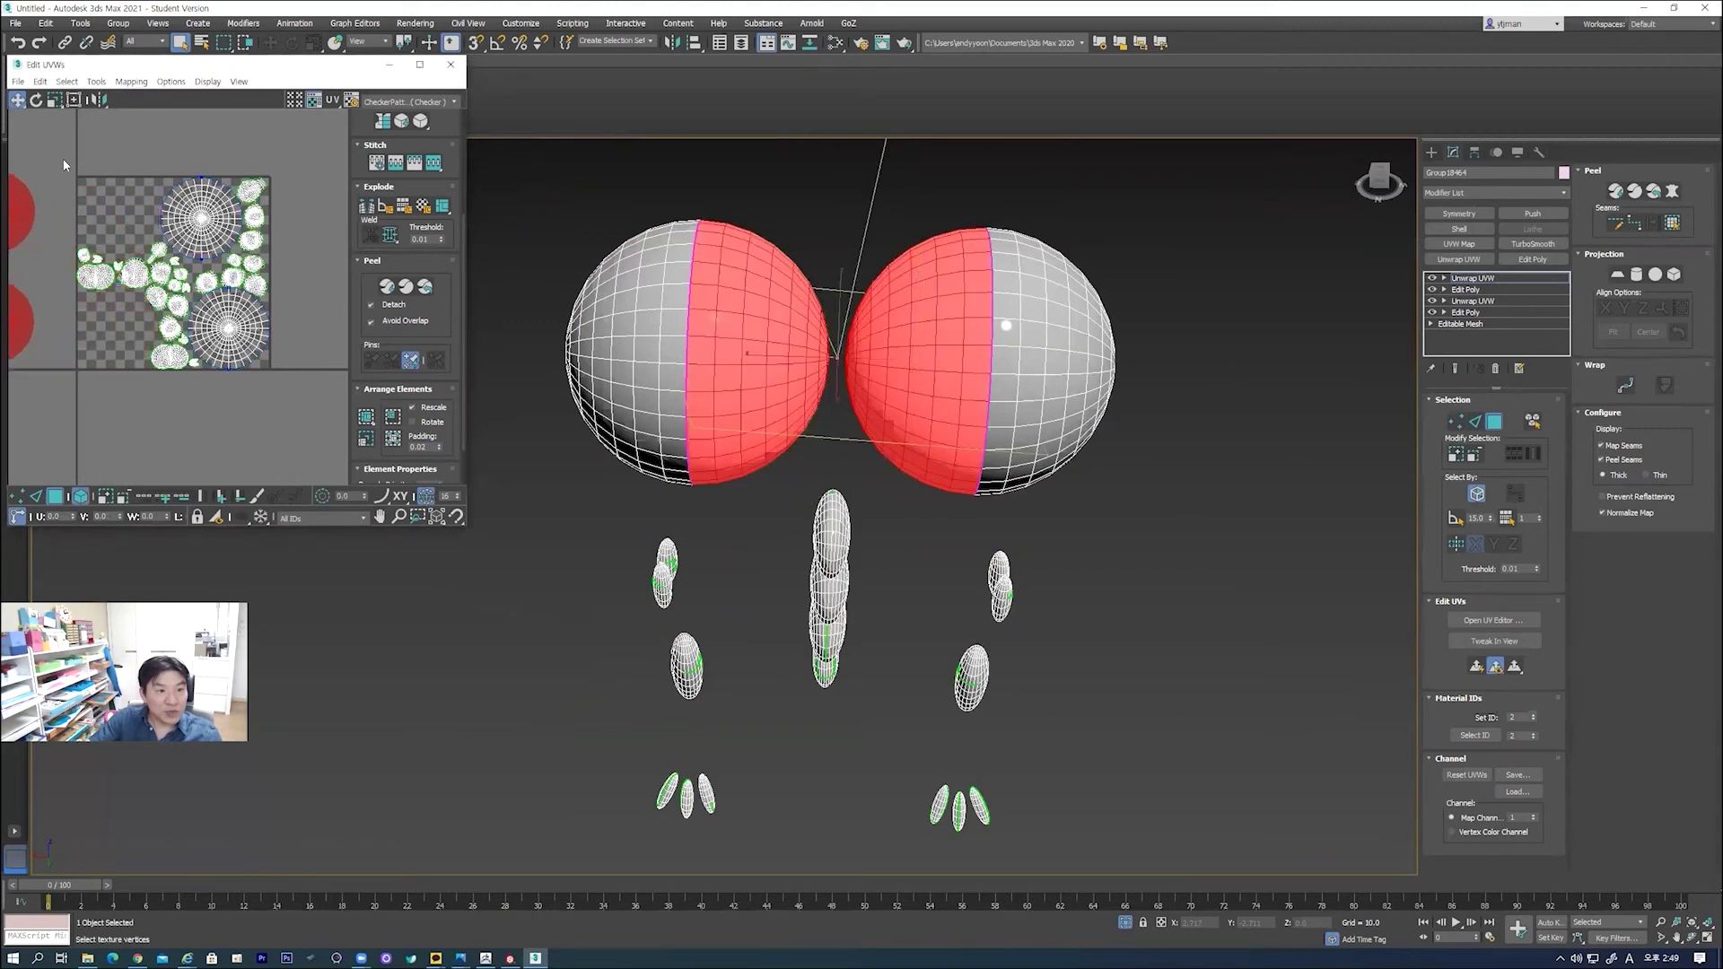
- Invert the UV selection and pack the remaining shells into the tile
key(ctrl+i)
click(366, 417)
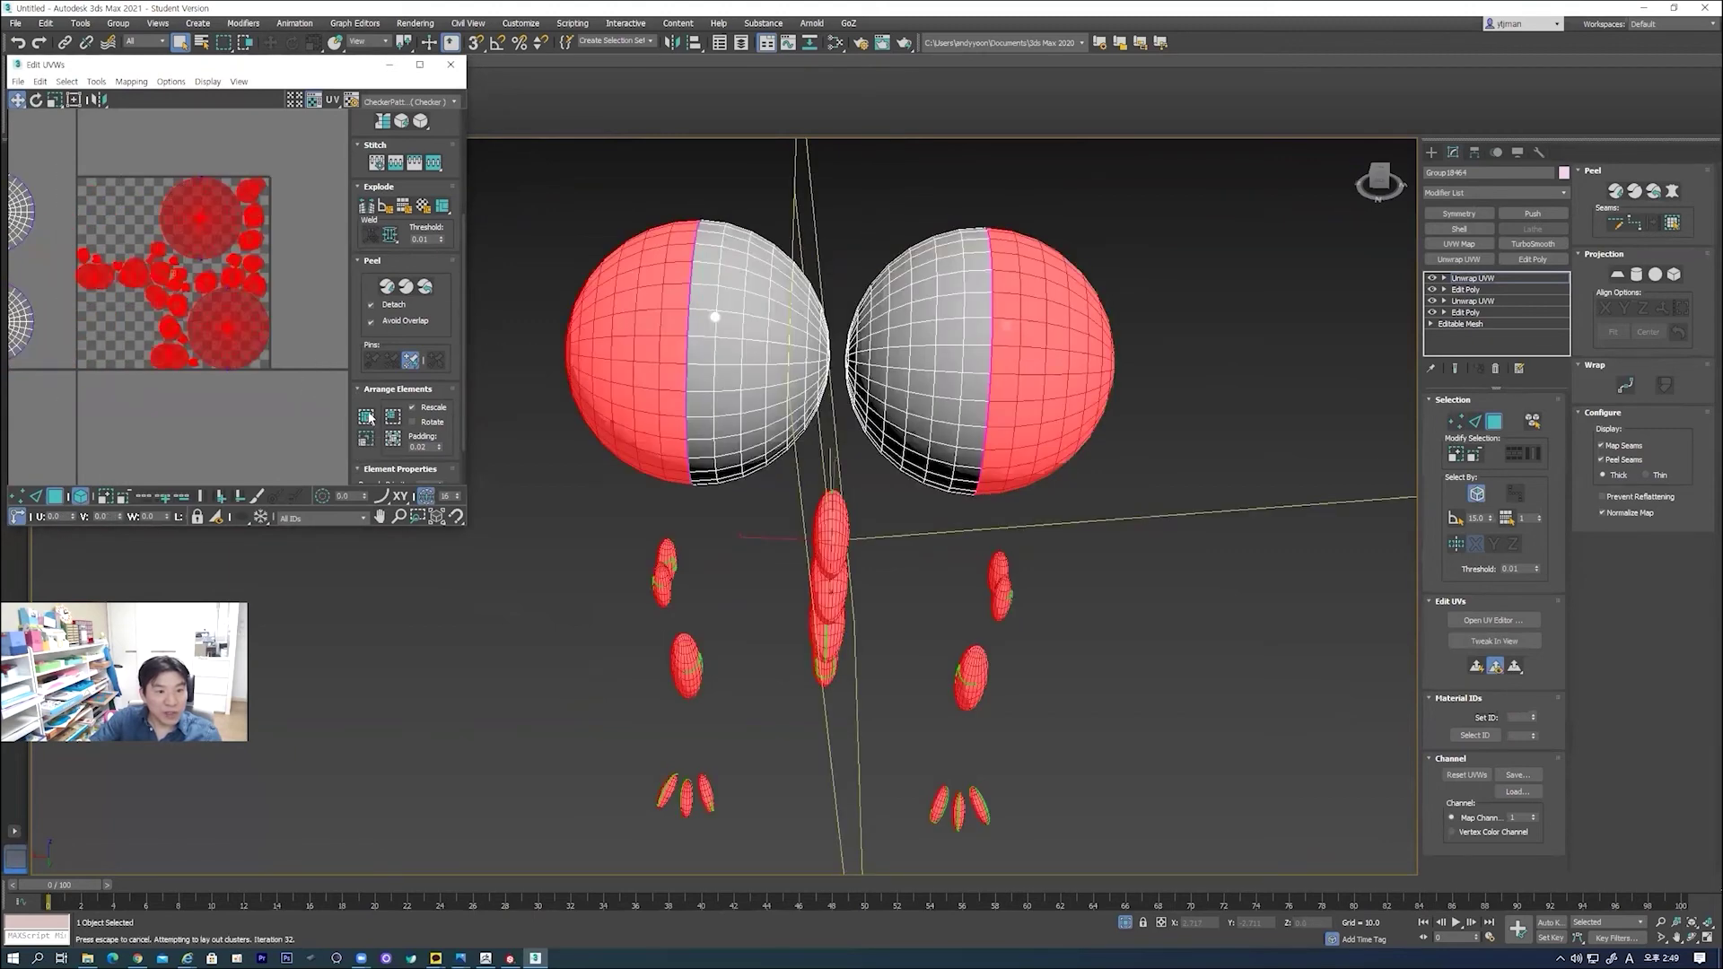
scroll(250, 353, down, 3)
scroll(141, 270, up, 2)
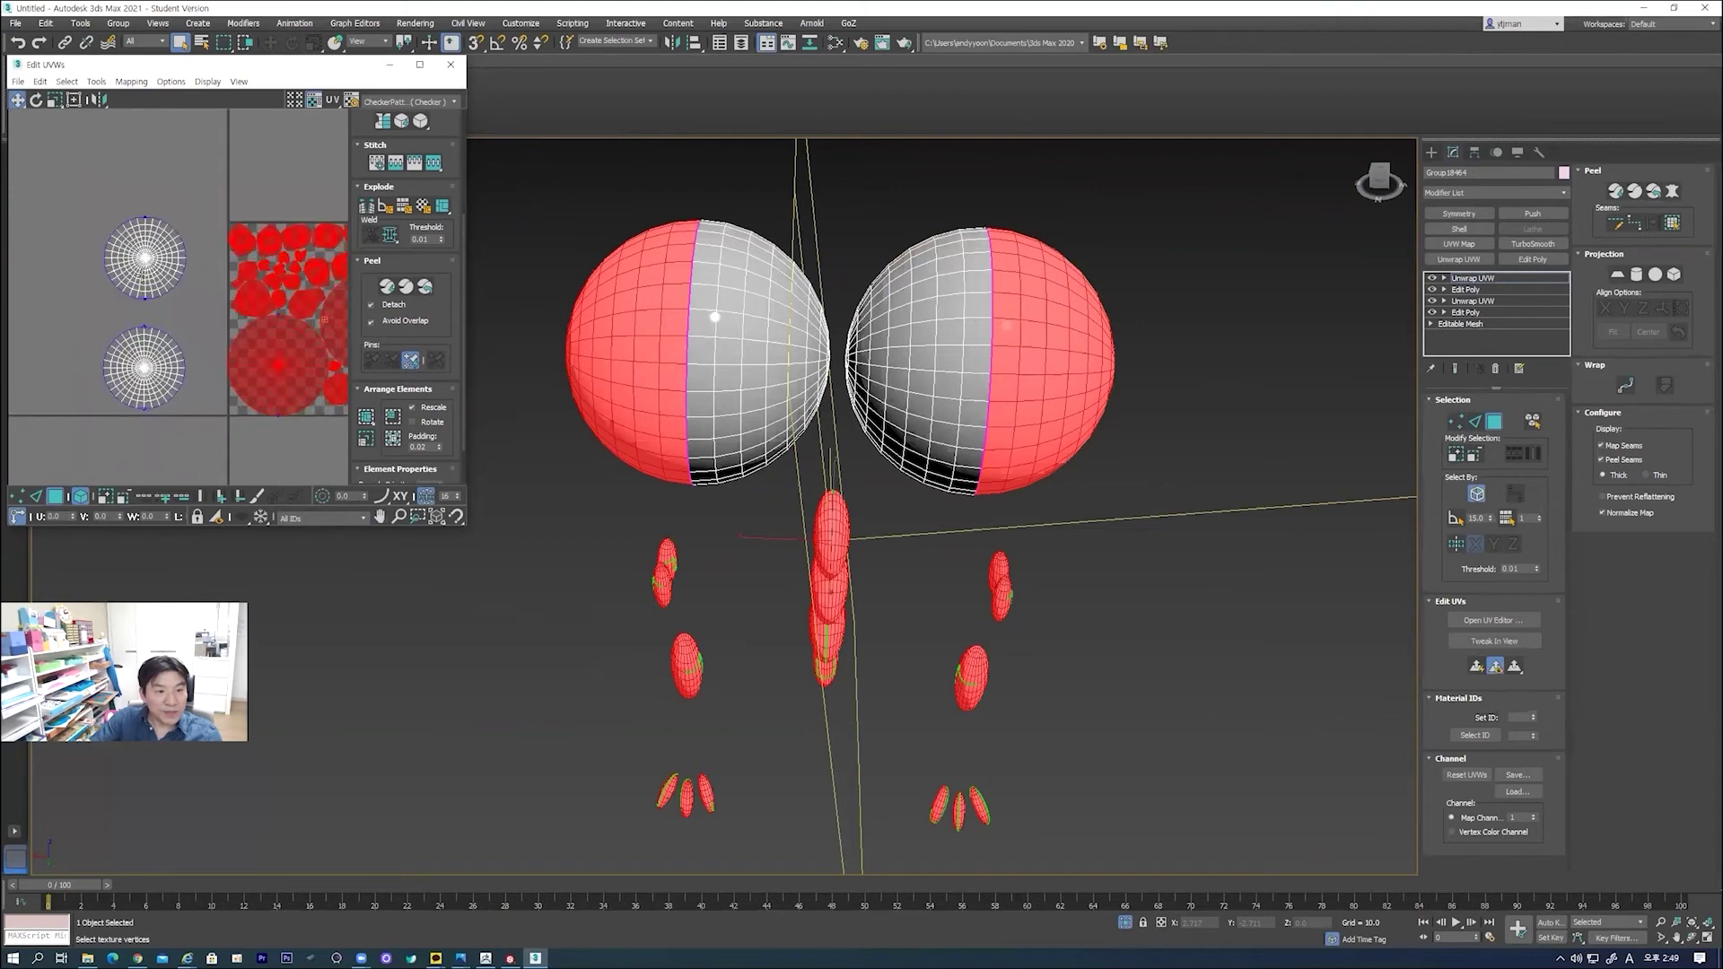
- Move one eyeball's inner-half shell below the UV tile and scale it down to roughly half size
middle_drag(196, 408, 135, 358)
drag(89, 306, 216, 366)
scroll(217, 366, up, 3)
scroll(216, 366, down, 2)
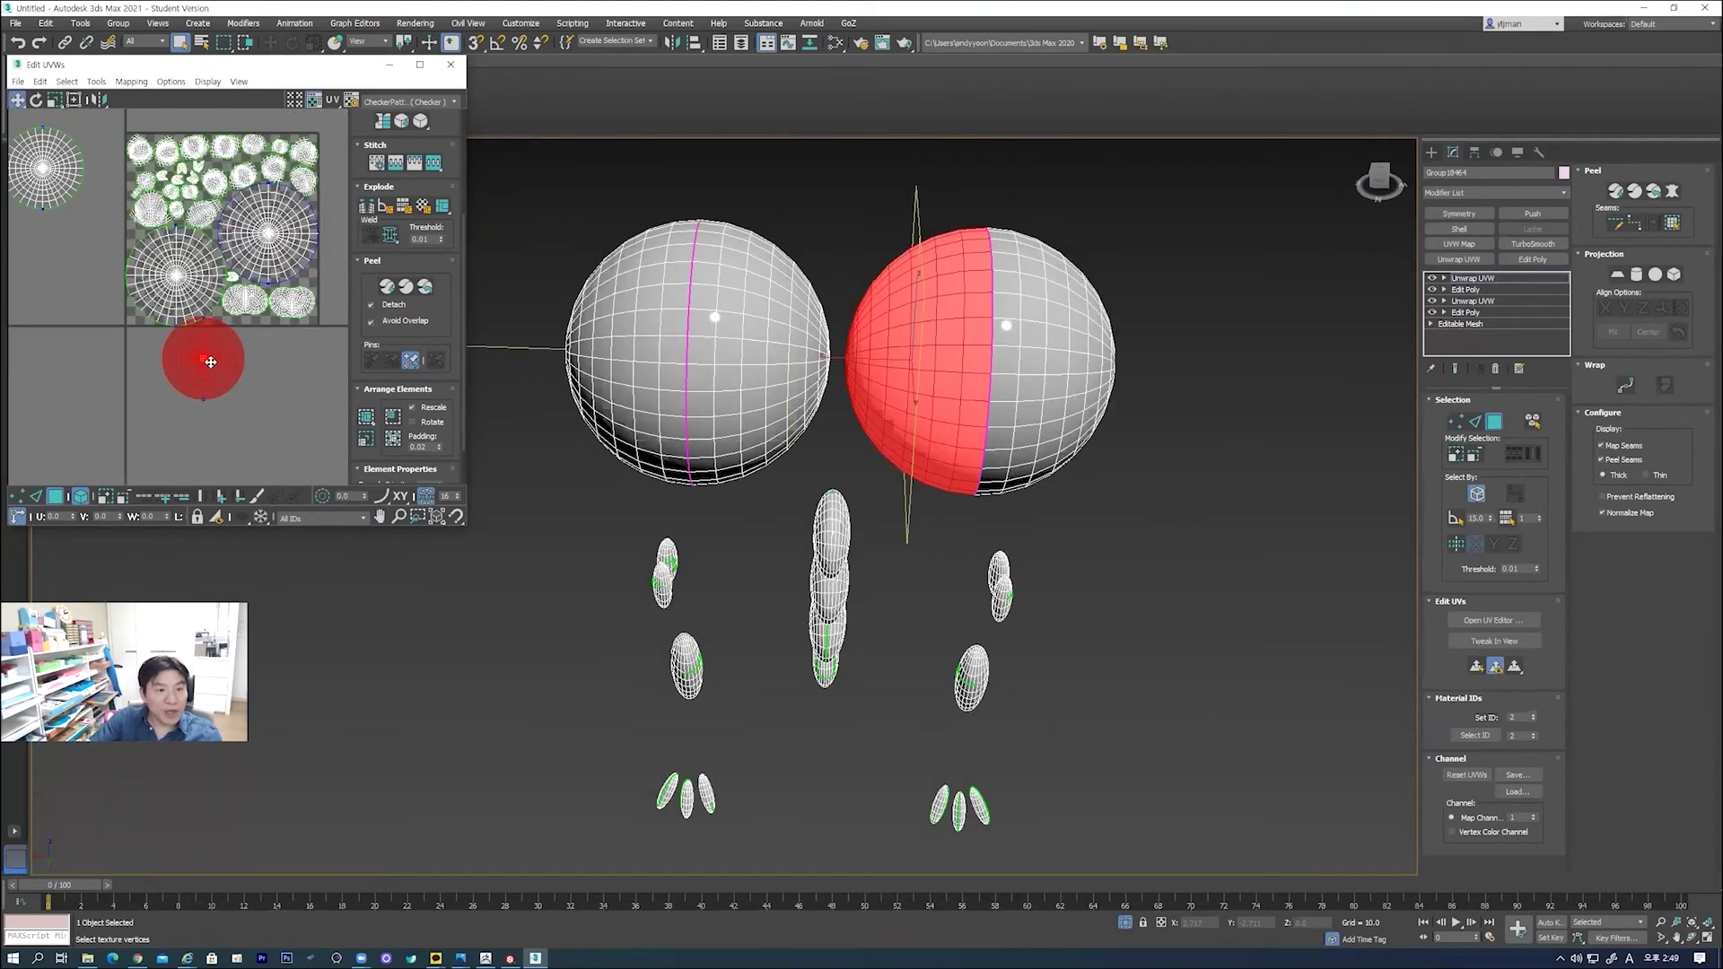
click(56, 99)
drag(222, 359, 234, 414)
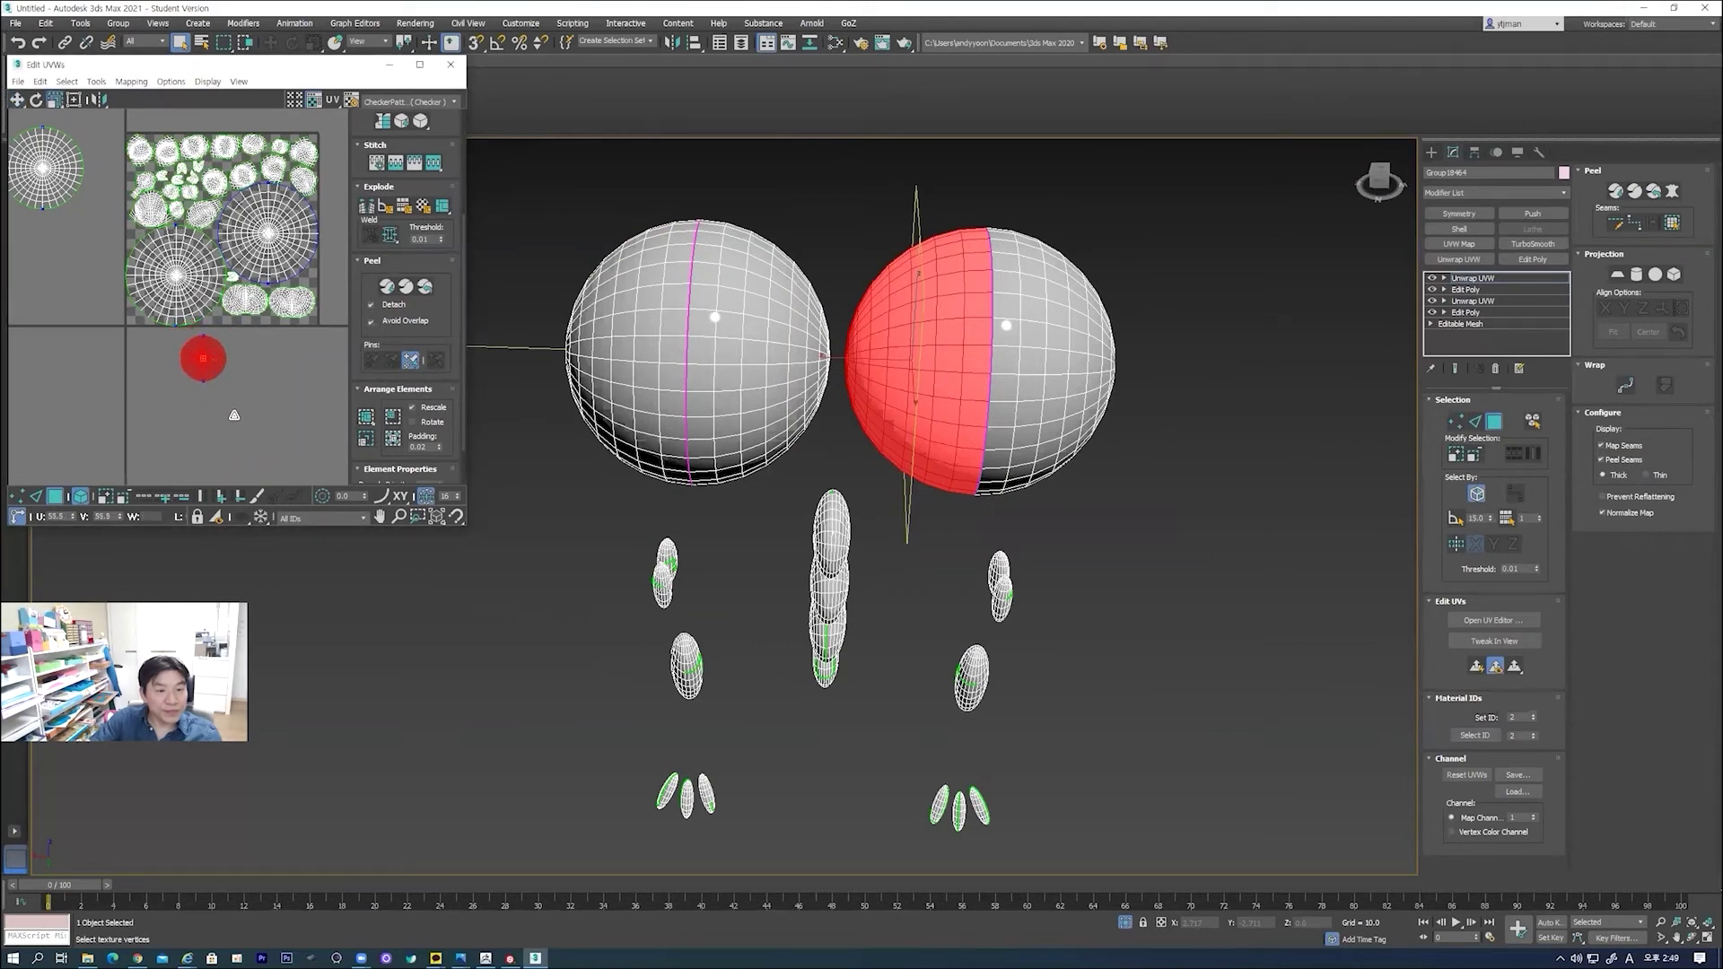
- Scale down the other eyeball's inner-half shell slightly and place it beside the first one below the tile
click(44, 170)
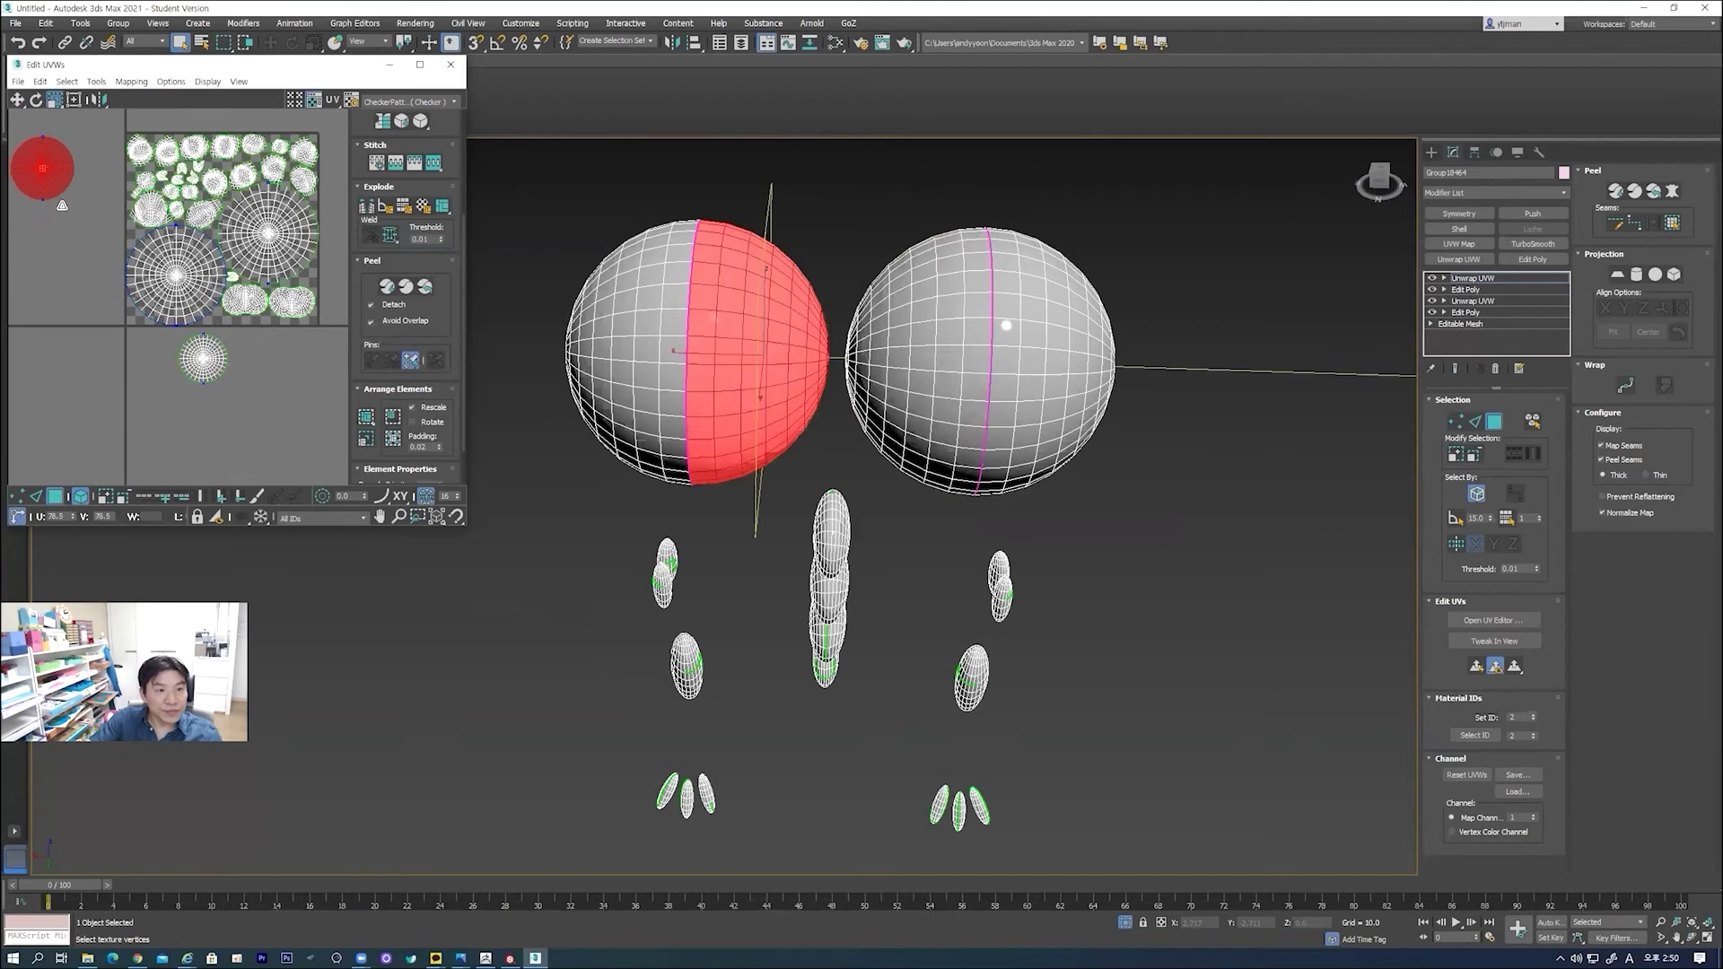
key(w)
drag(44, 169, 245, 407)
scroll(238, 382, down, 2)
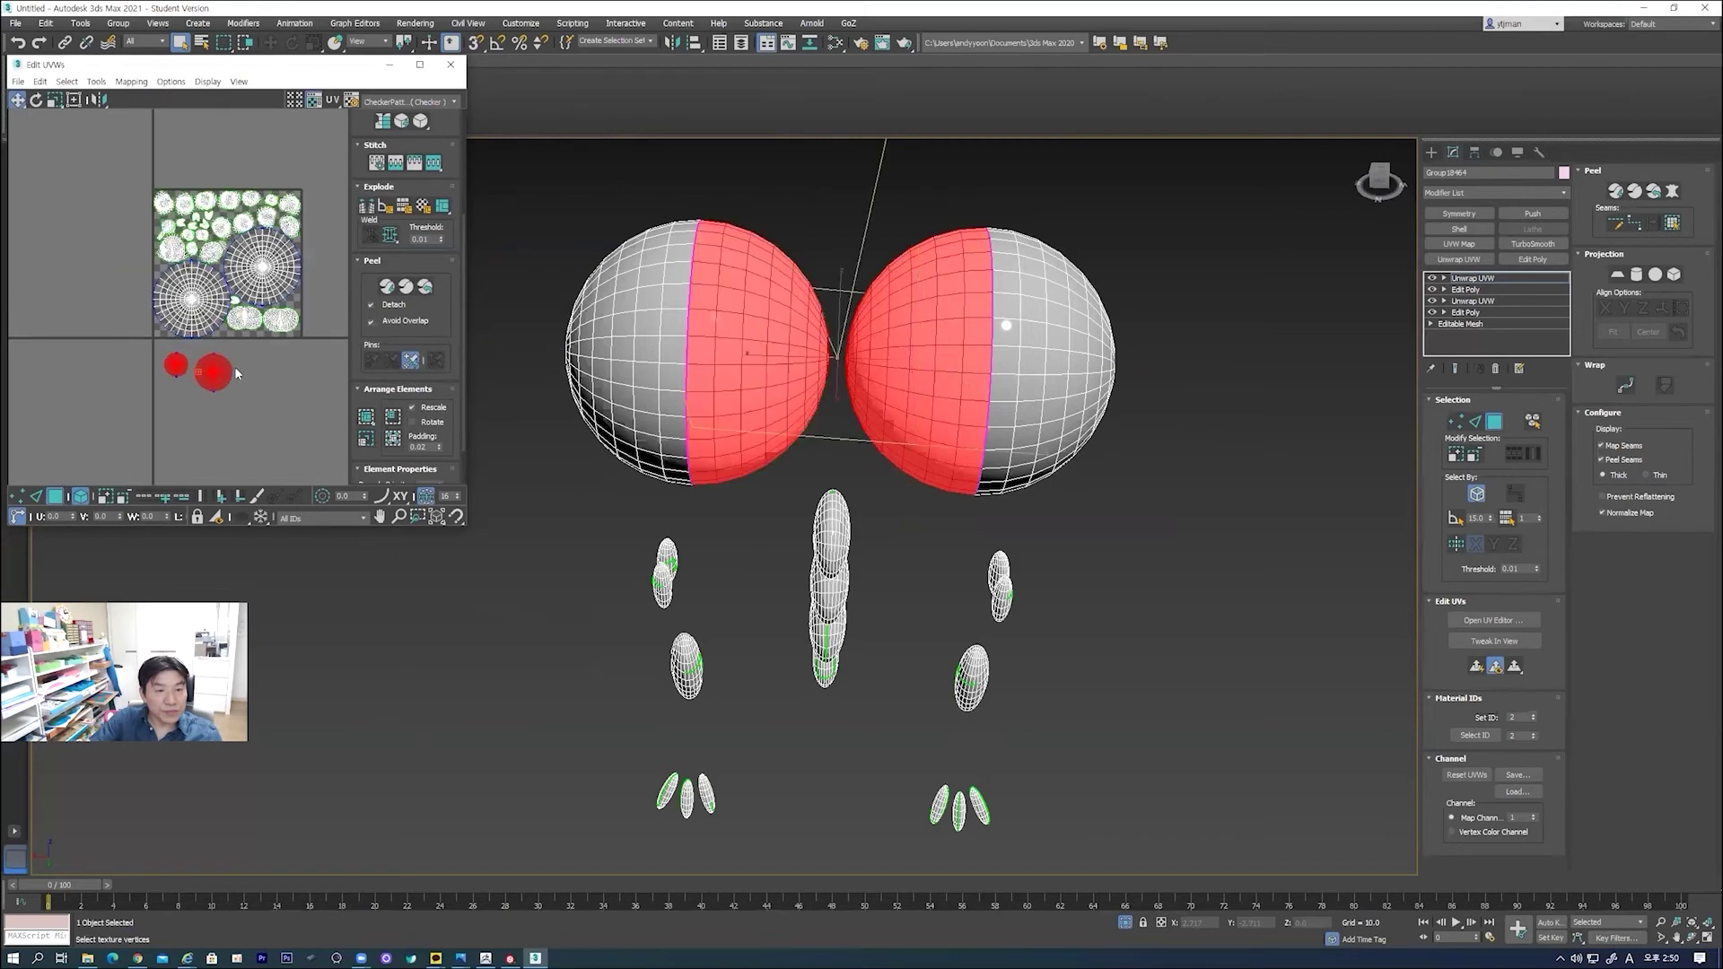
- Select all the shells and pack them together into the UV tile again with Rescale enabled
key(ctrl+a)
click(367, 416)
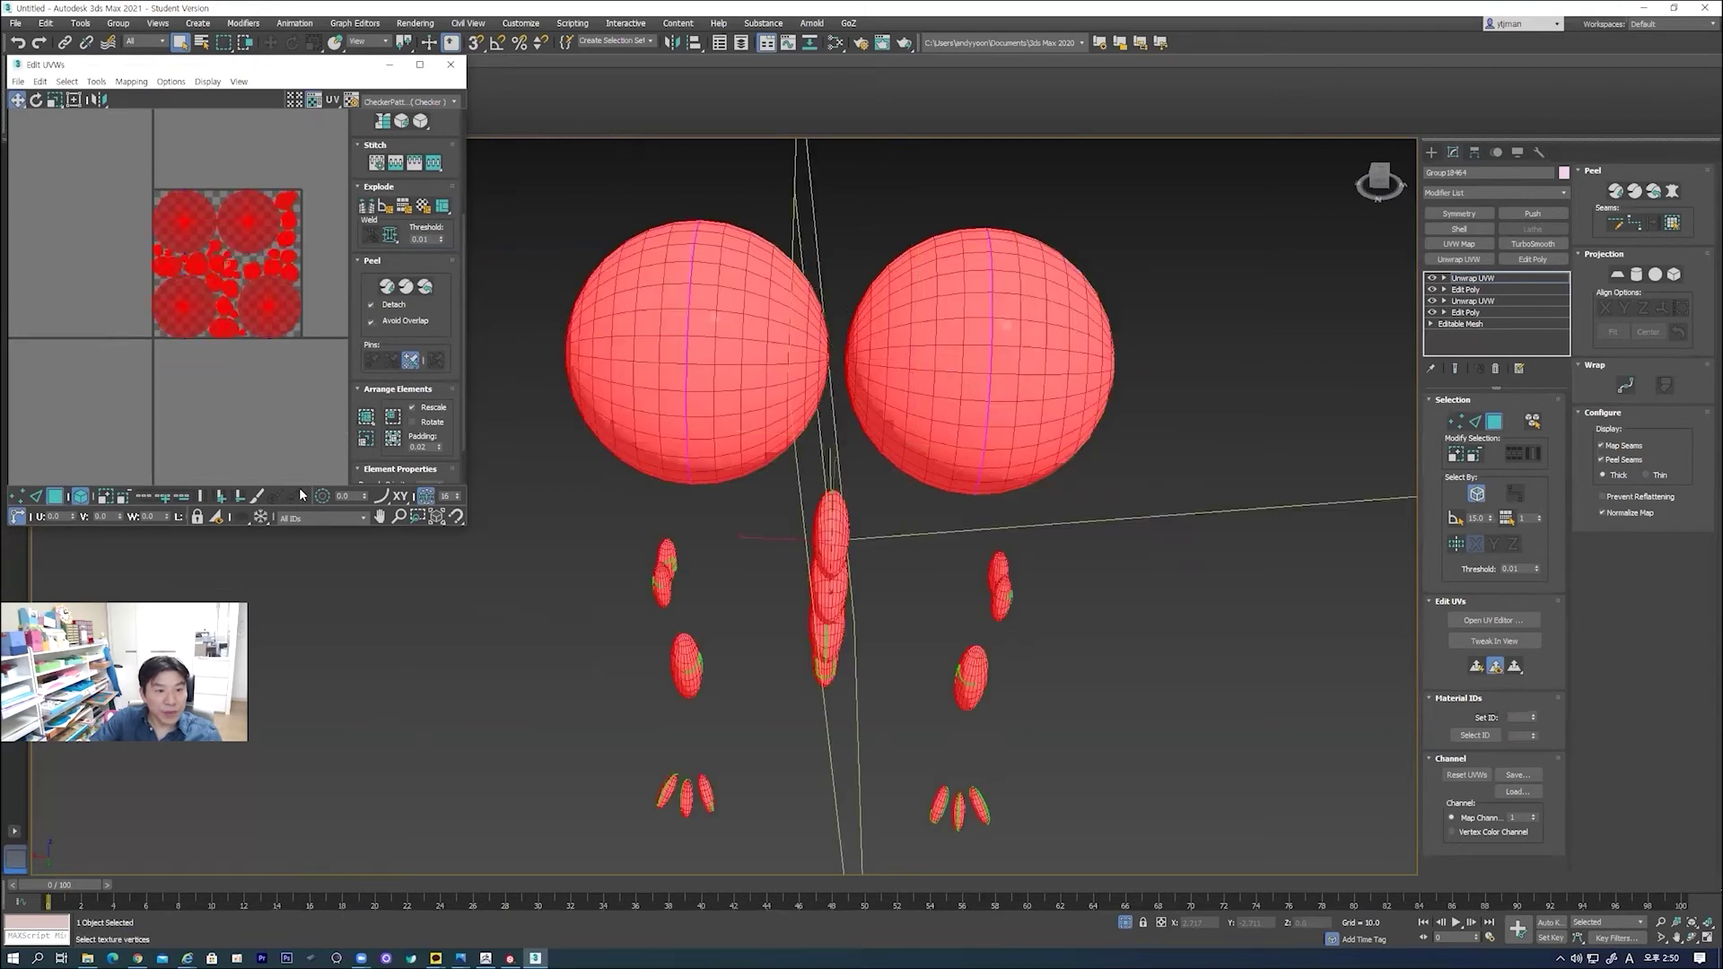
click(260, 409)
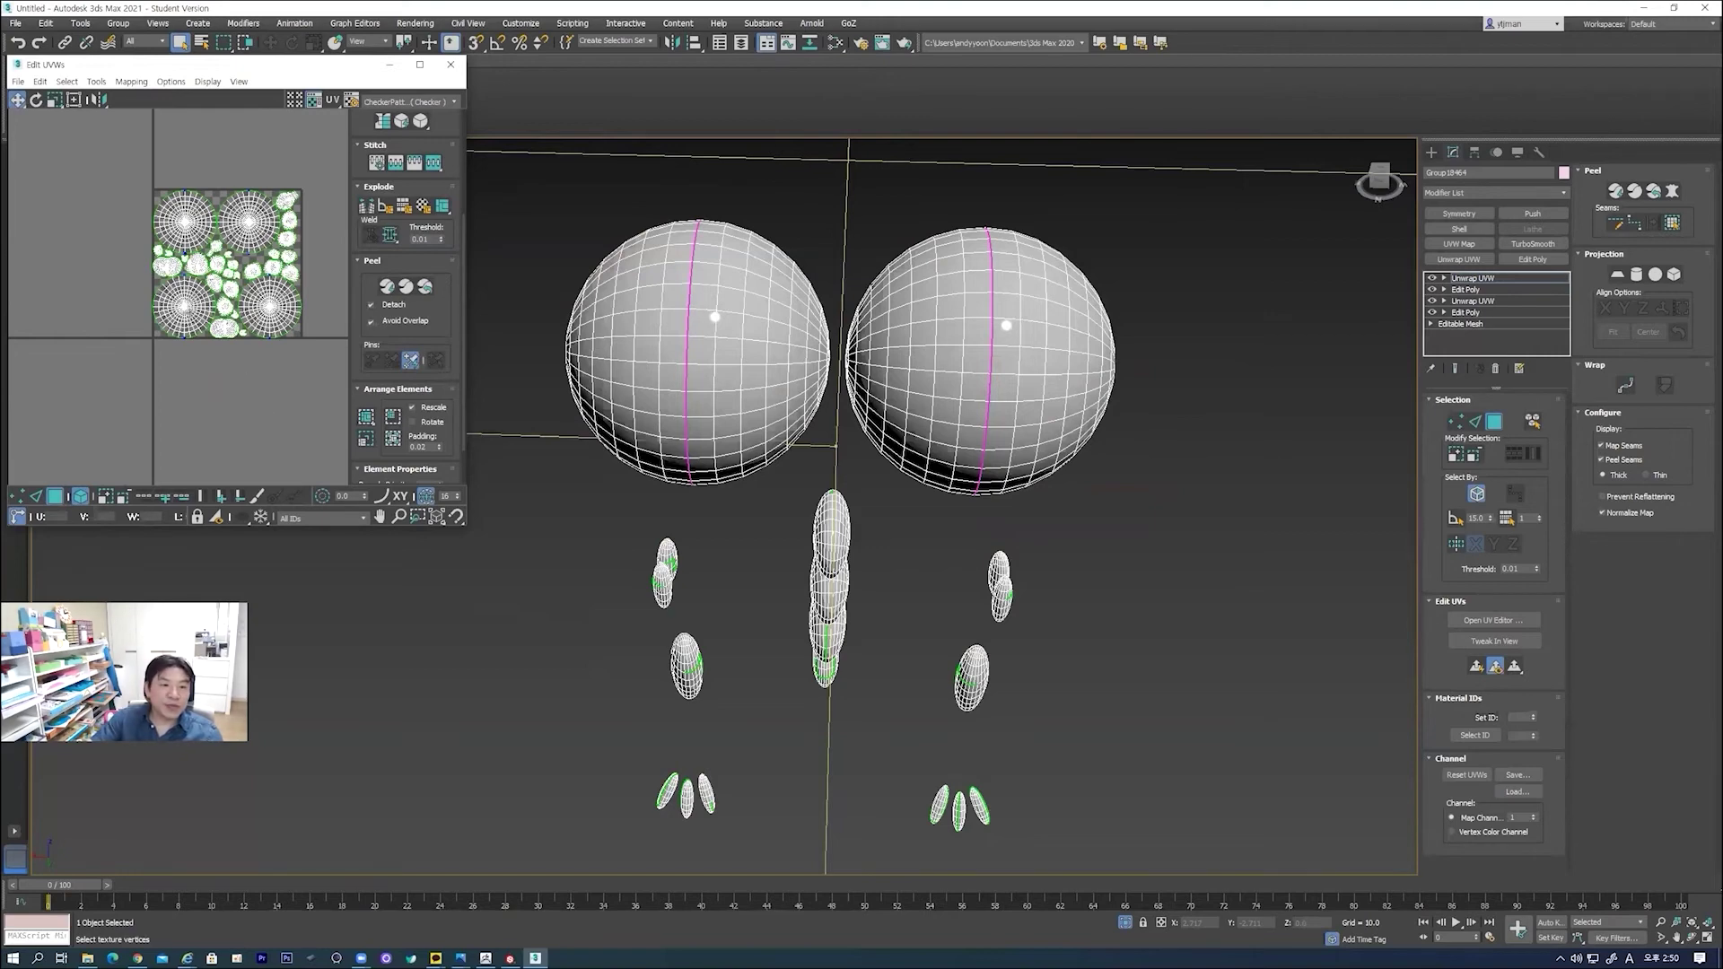
- Close the UV editor, deselect the eyes, spikes and claws object and unhide all objects
click(451, 65)
alt+middle_drag(821, 447, 738, 460)
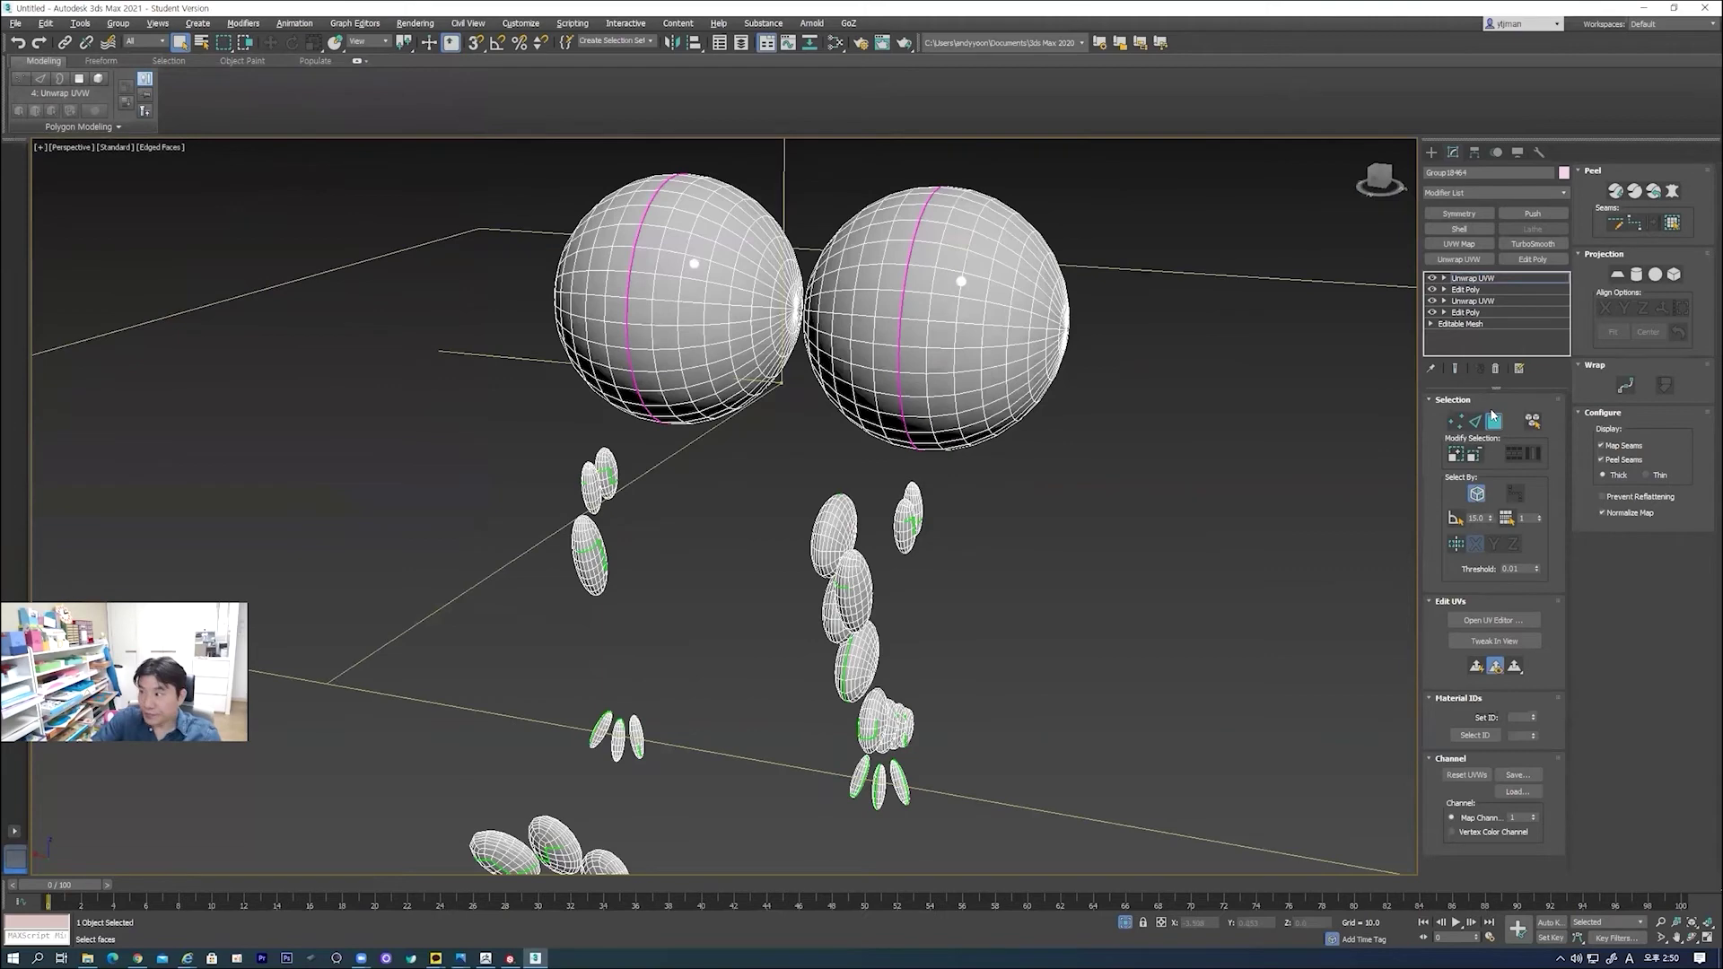
click(1154, 518)
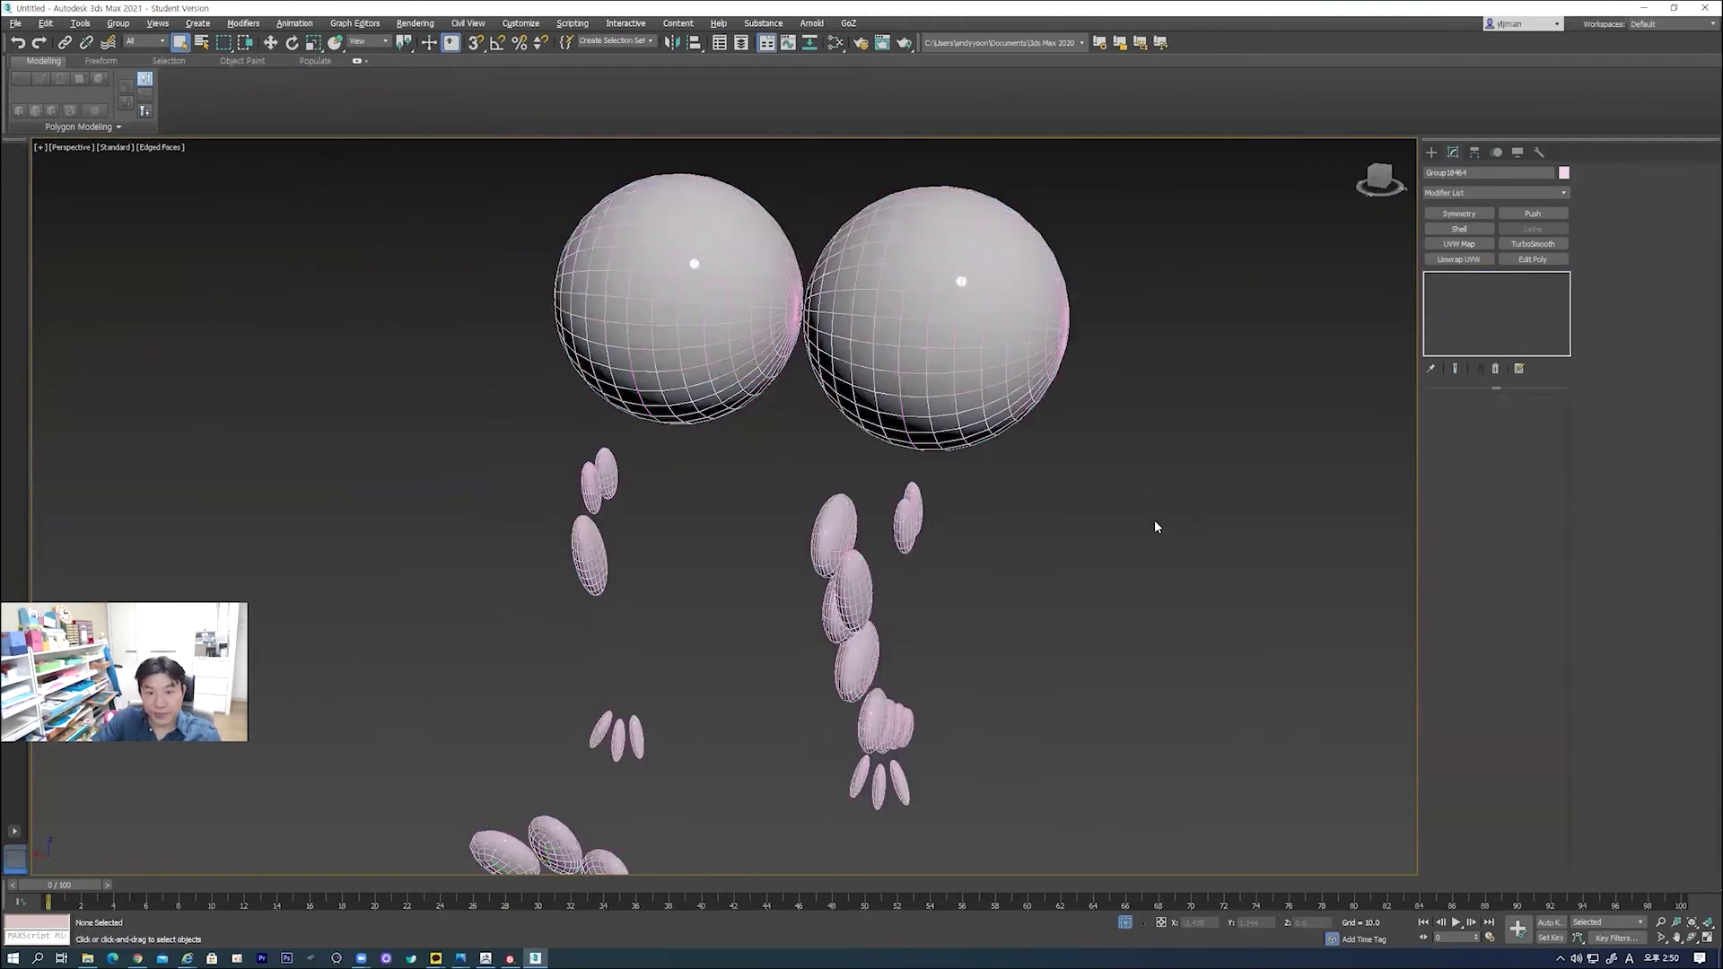
scroll(1113, 484, up, 3)
right_click(1065, 448)
click(1088, 390)
scroll(972, 514, down, 5)
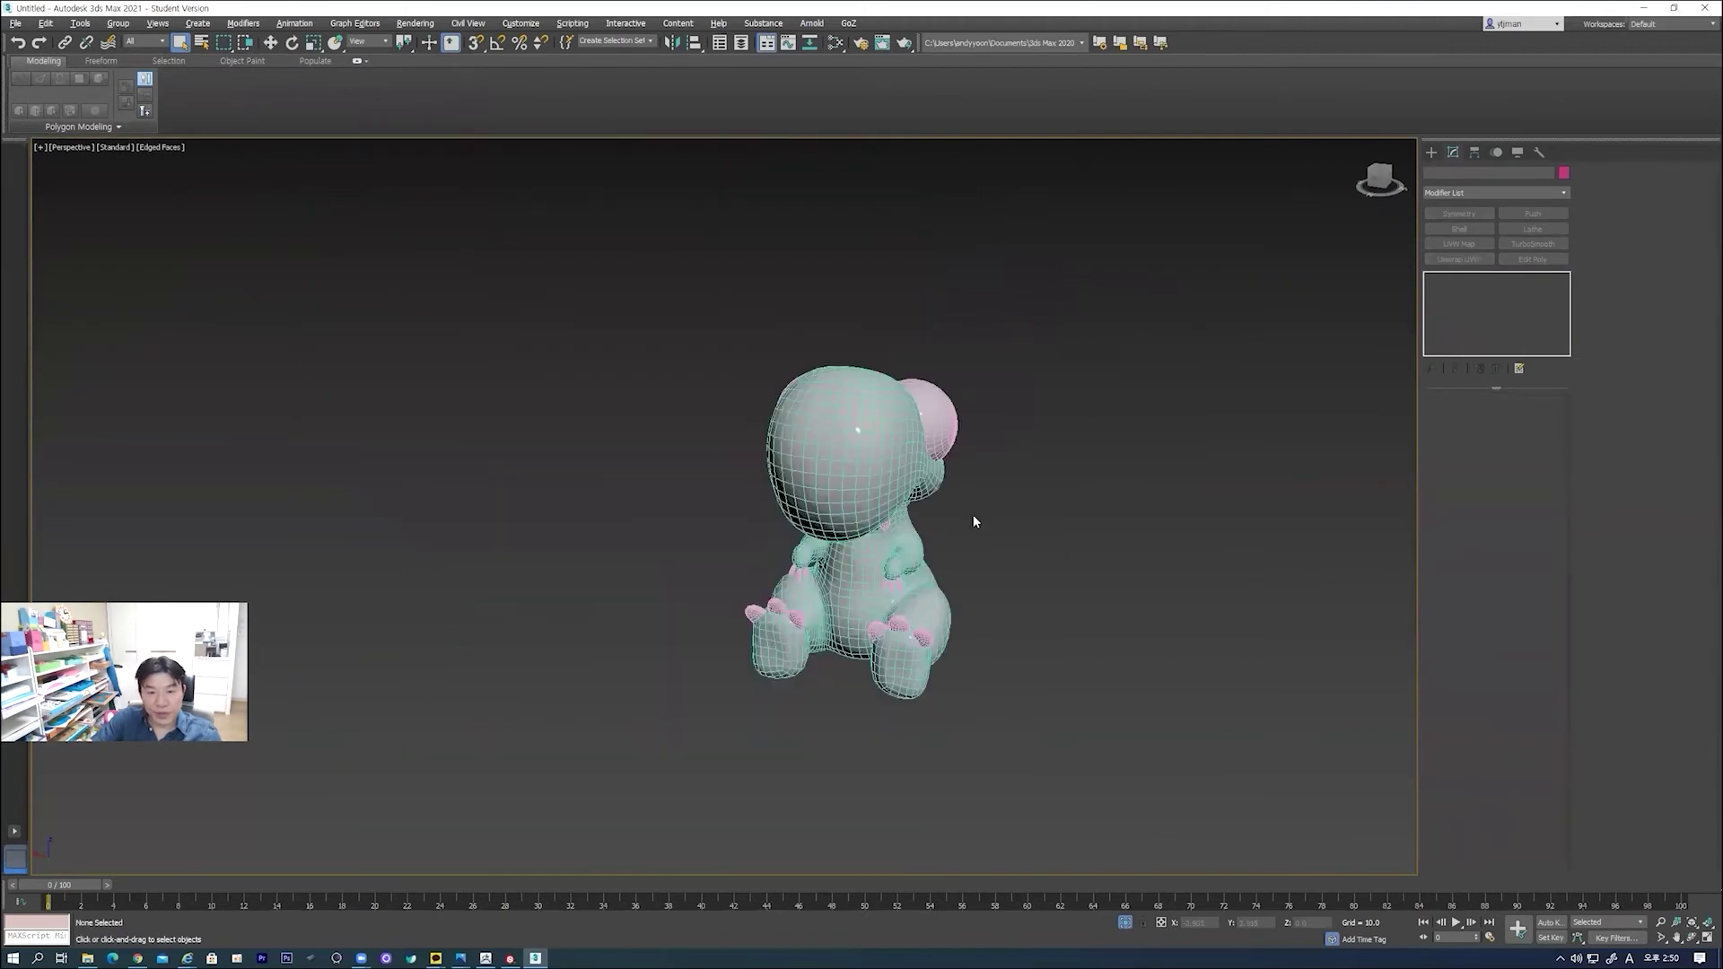
- Open the dinosaur body's UVs in the UV editor, inspect the packed shells up close and close the editor
click(916, 526)
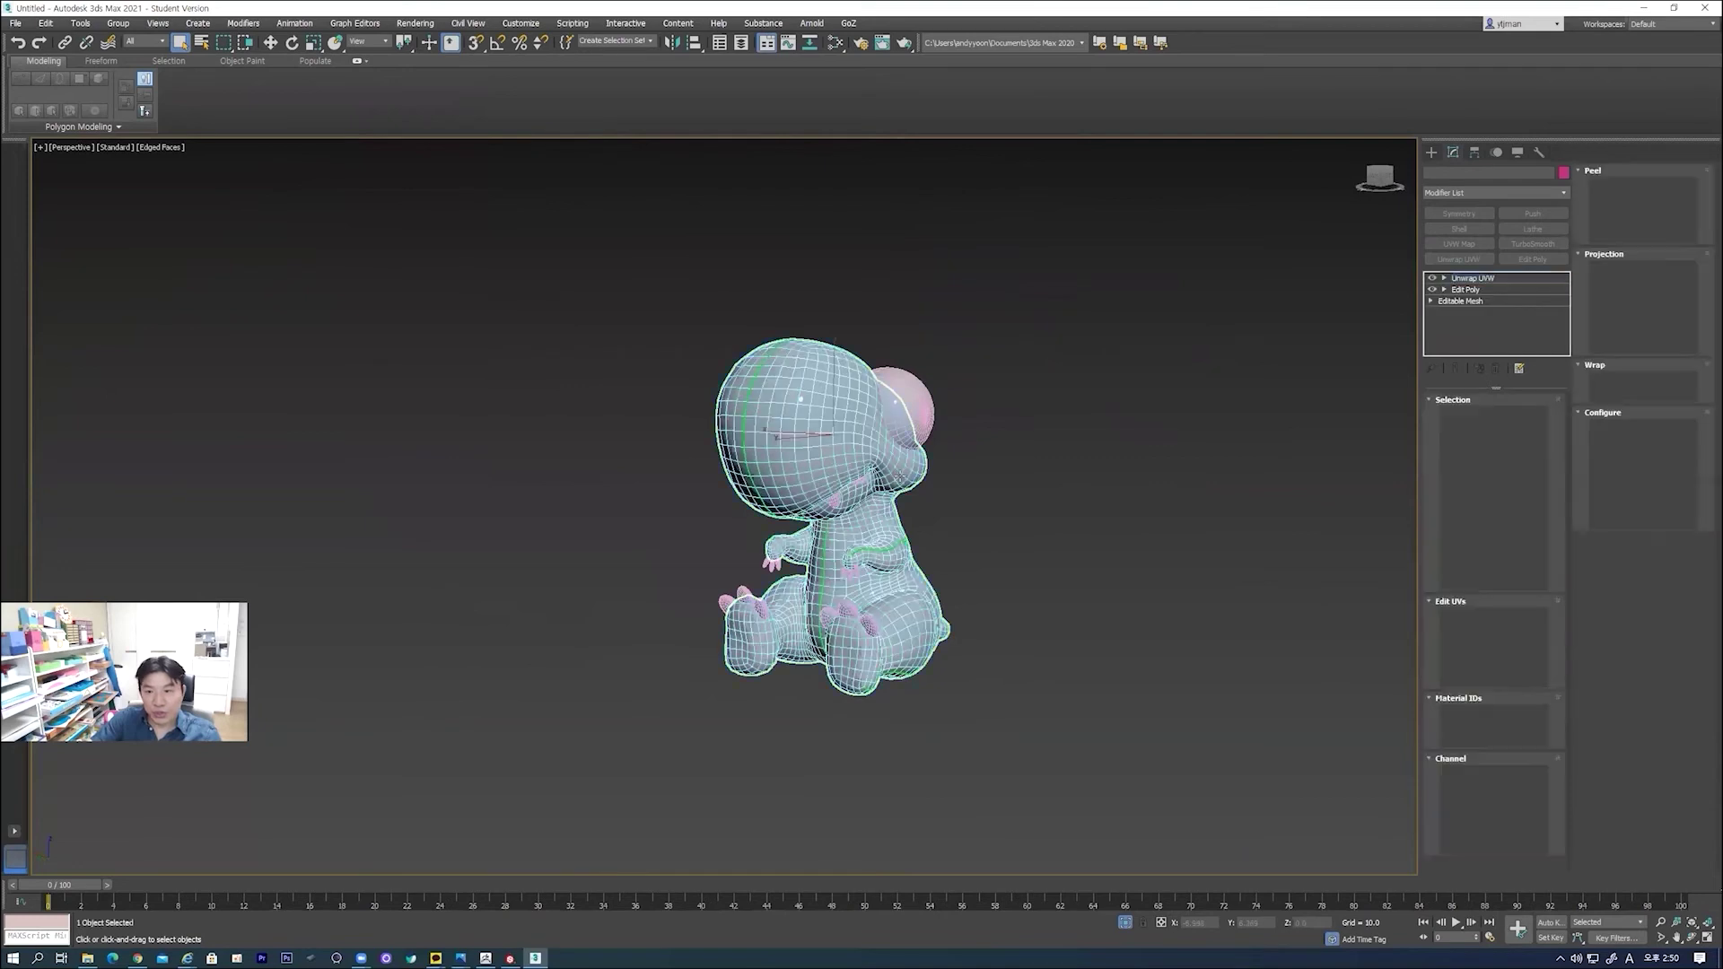
click(1493, 620)
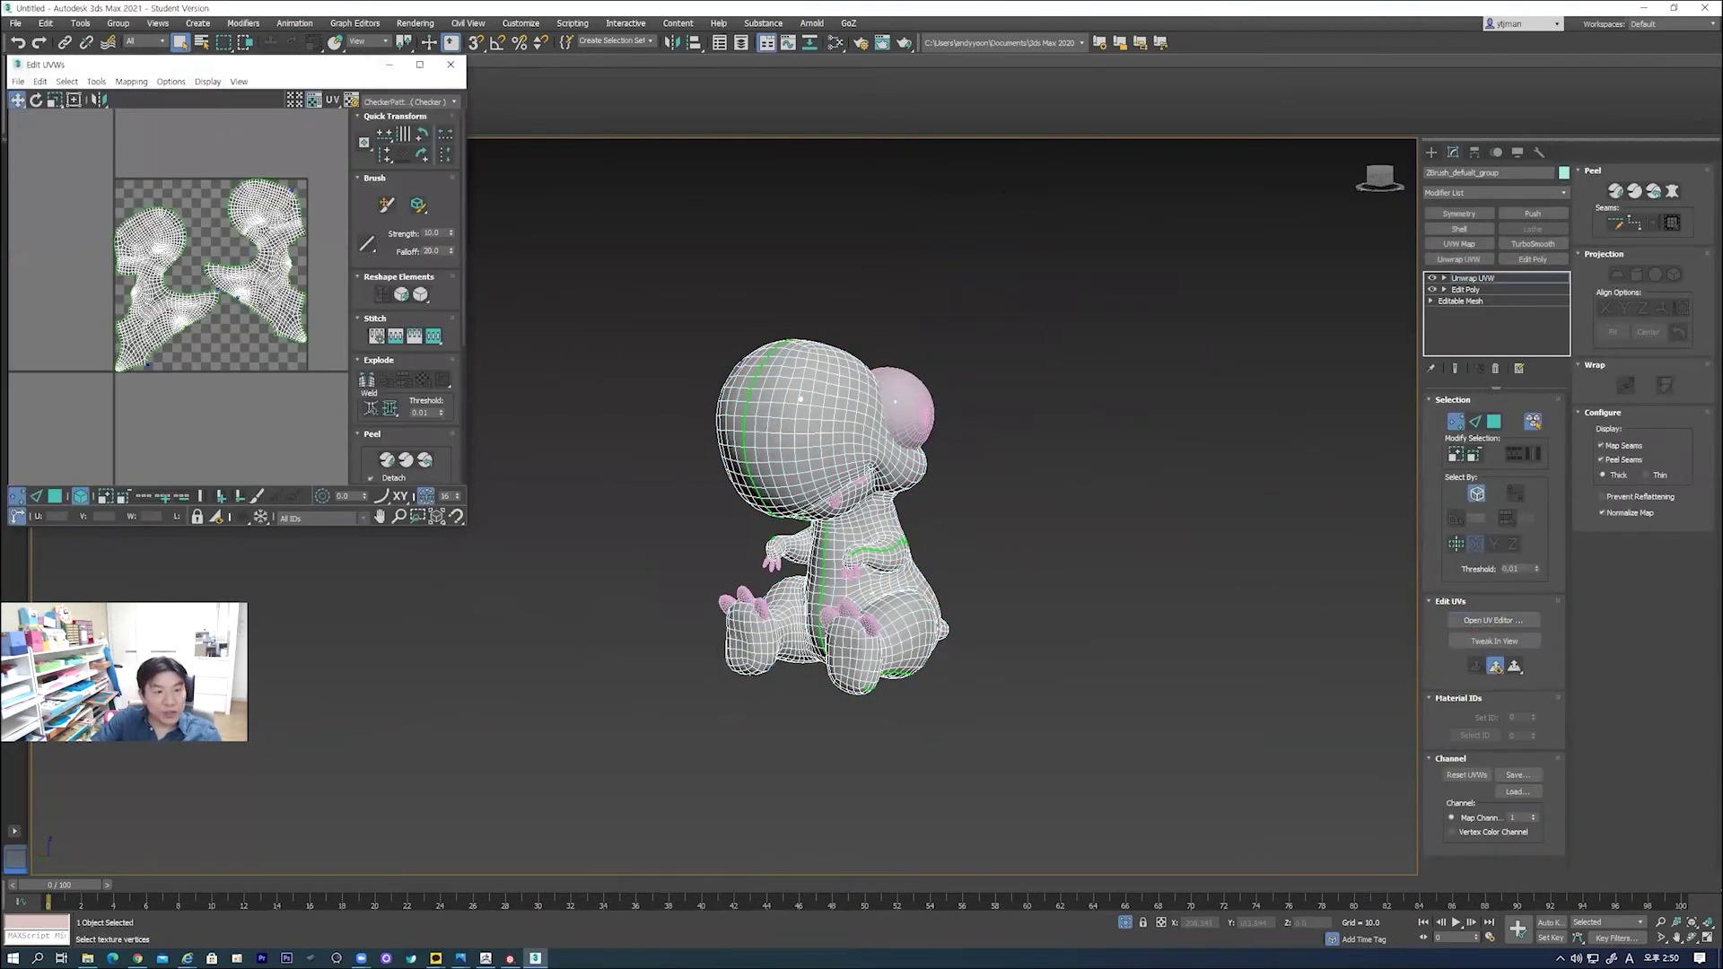
scroll(188, 325, up, 5)
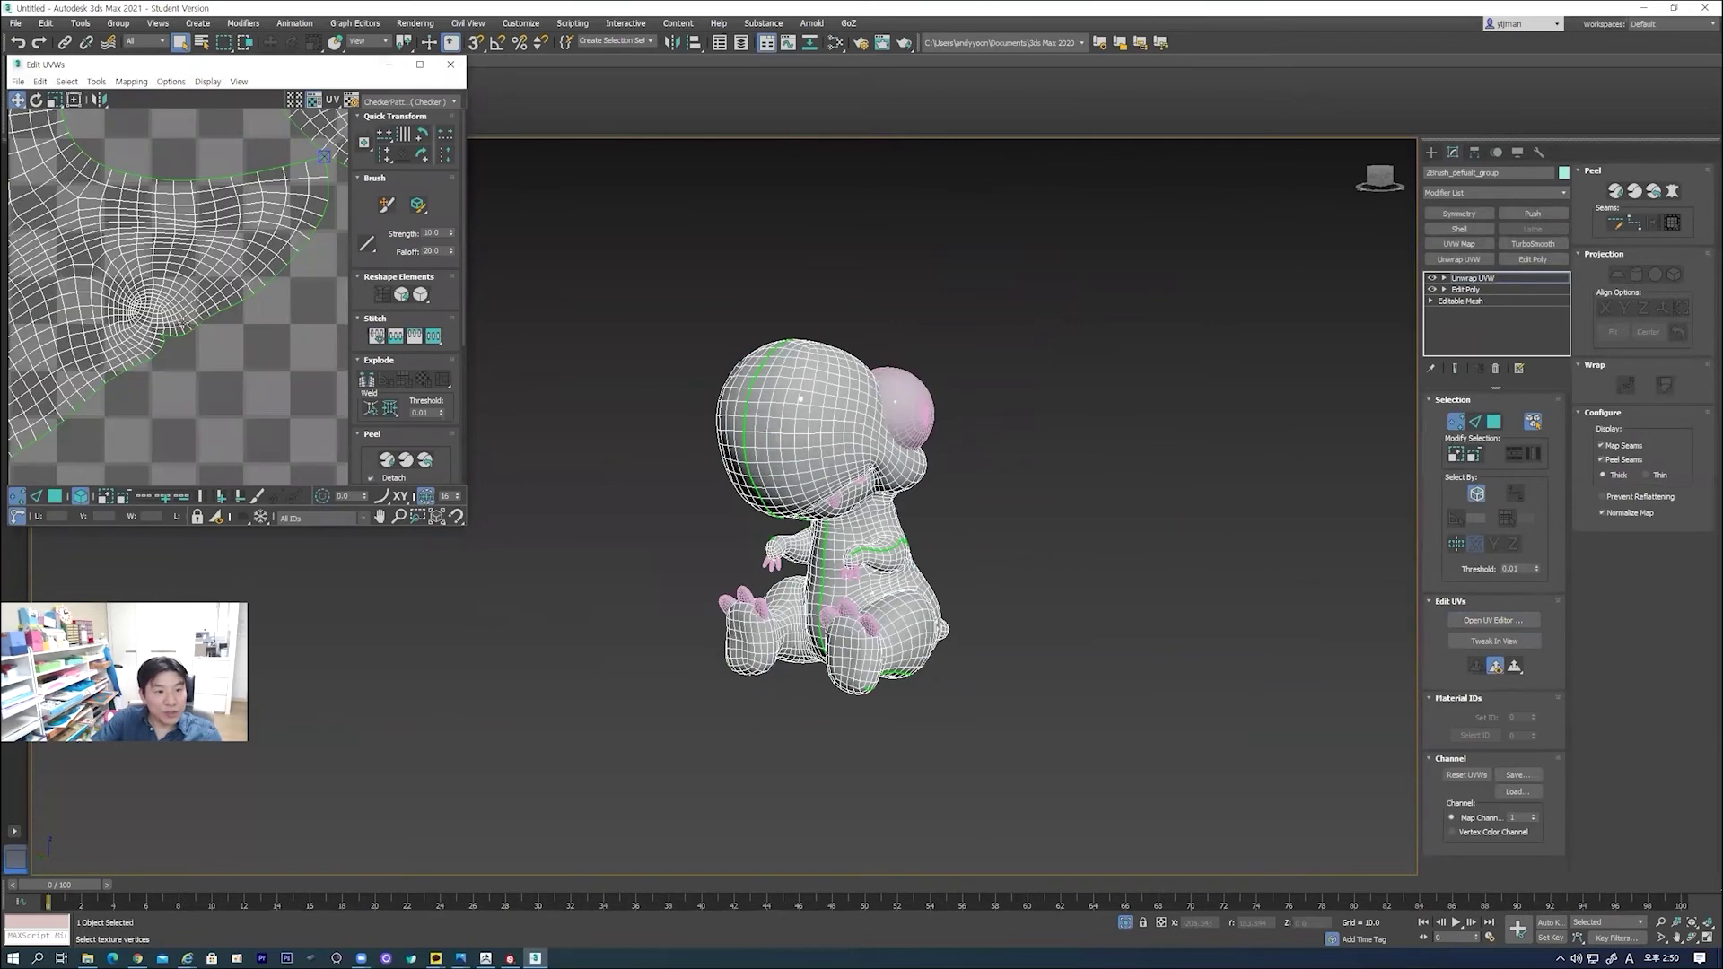
scroll(179, 325, down, 6)
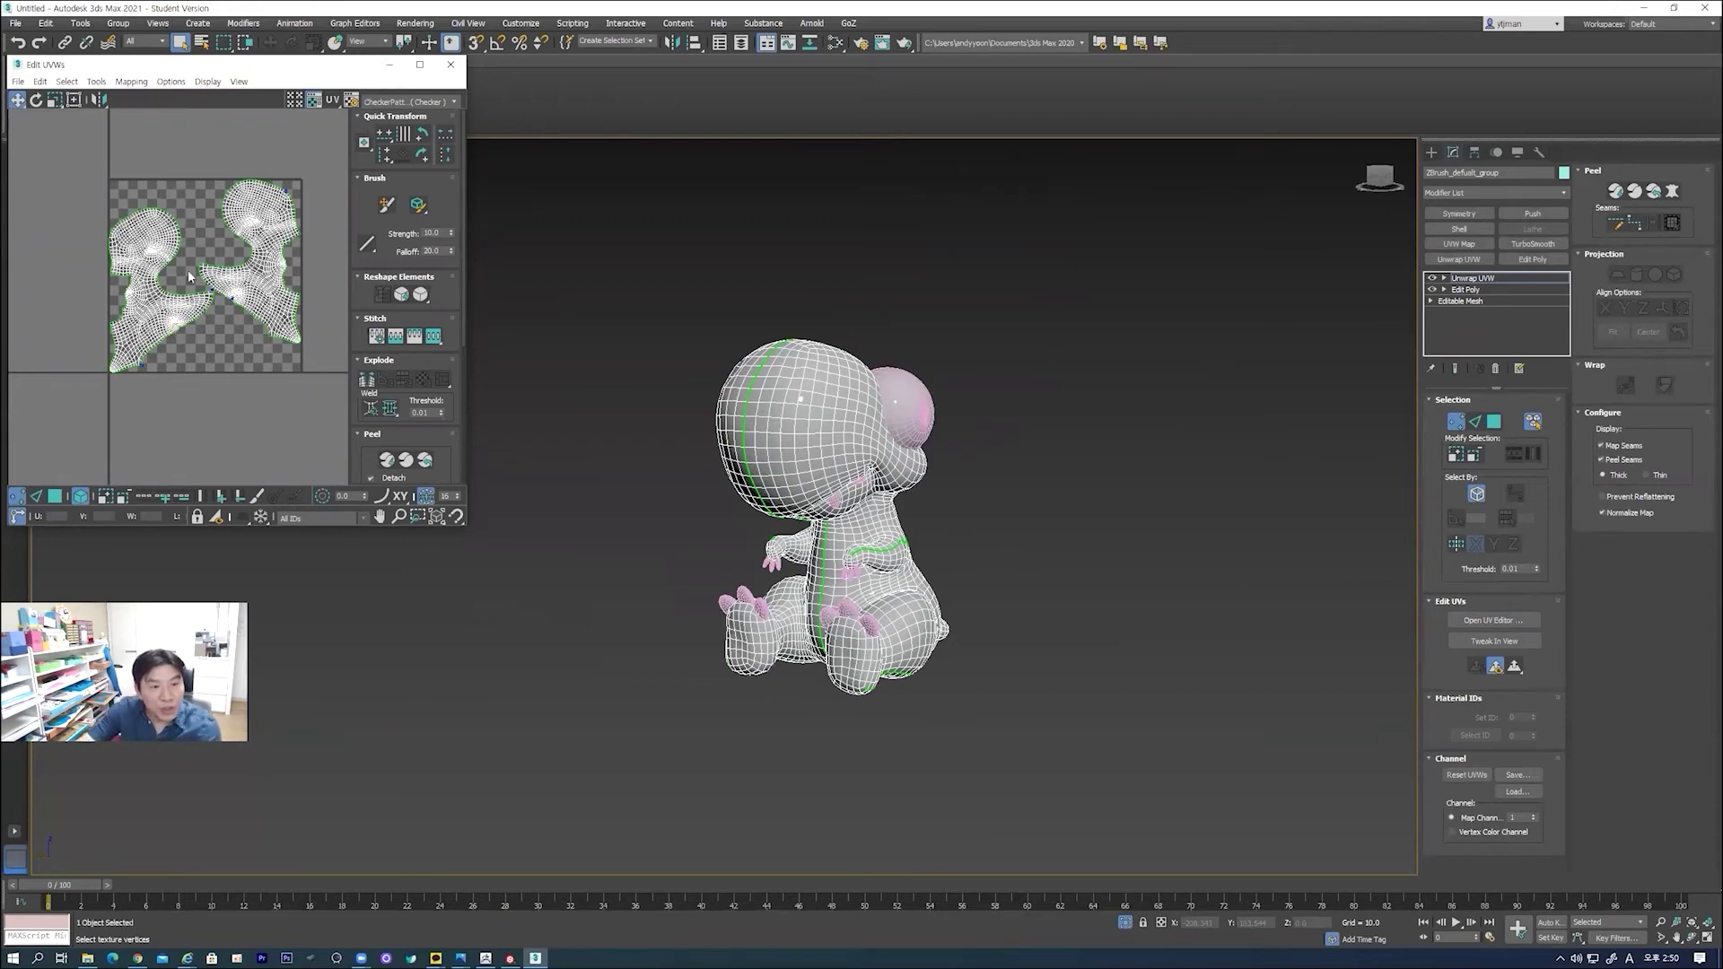
scroll(269, 281, up, 5)
scroll(269, 281, down, 4)
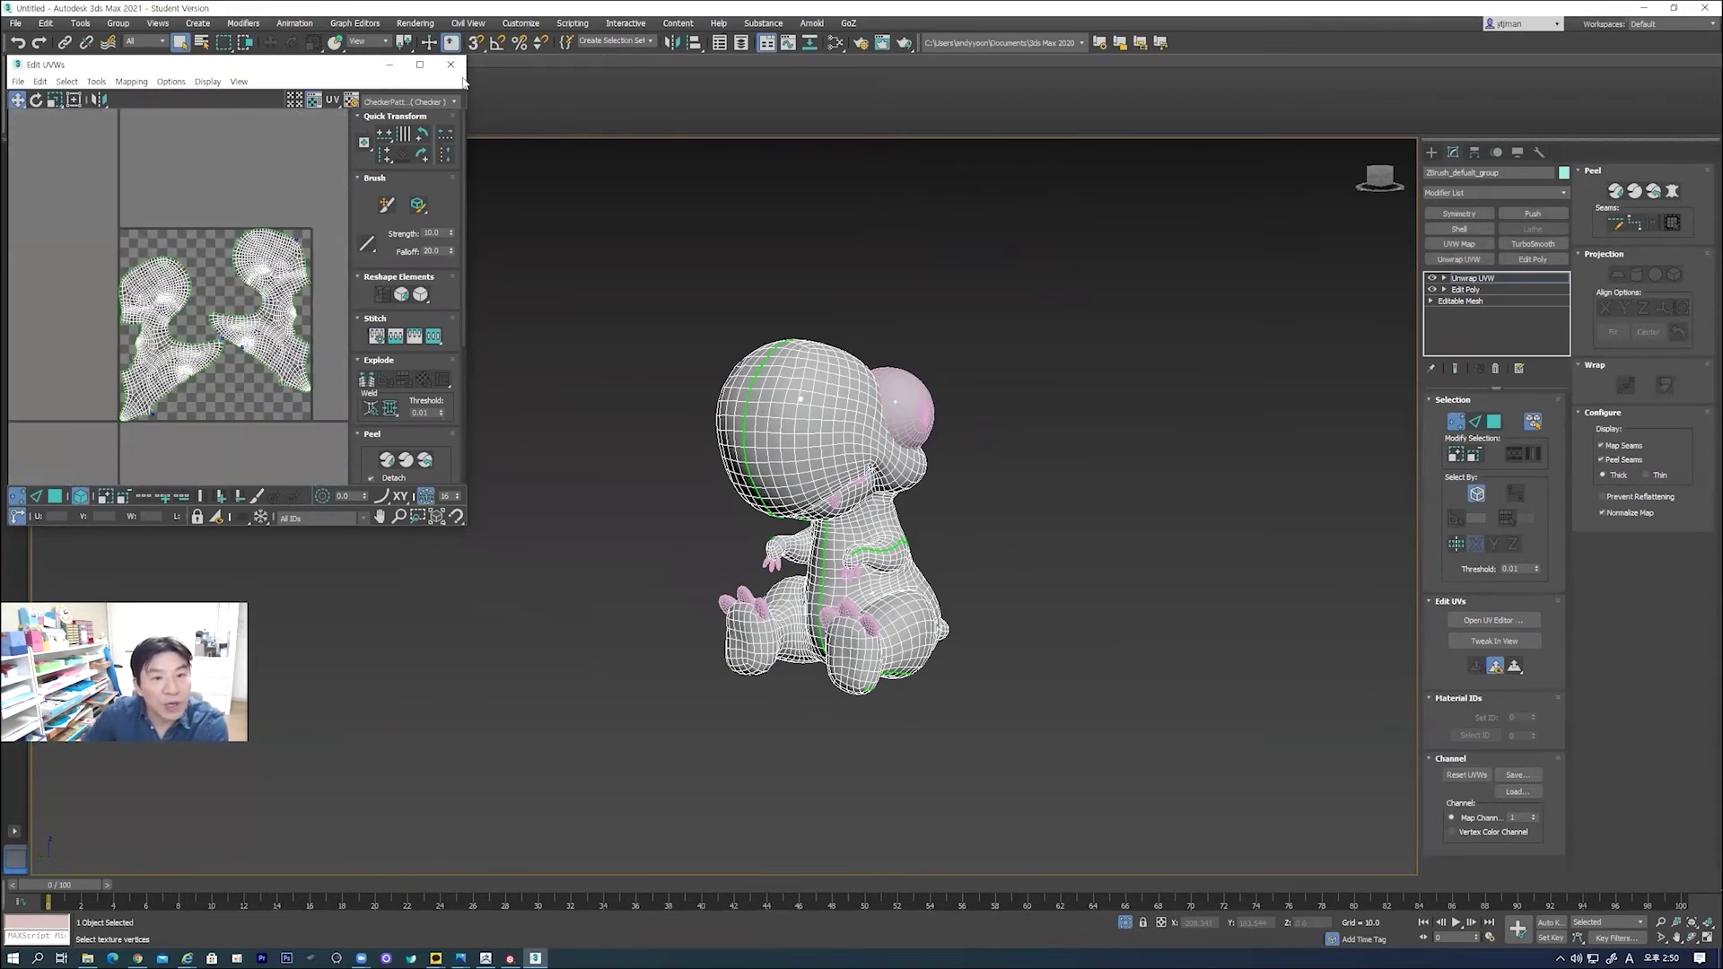
click(451, 65)
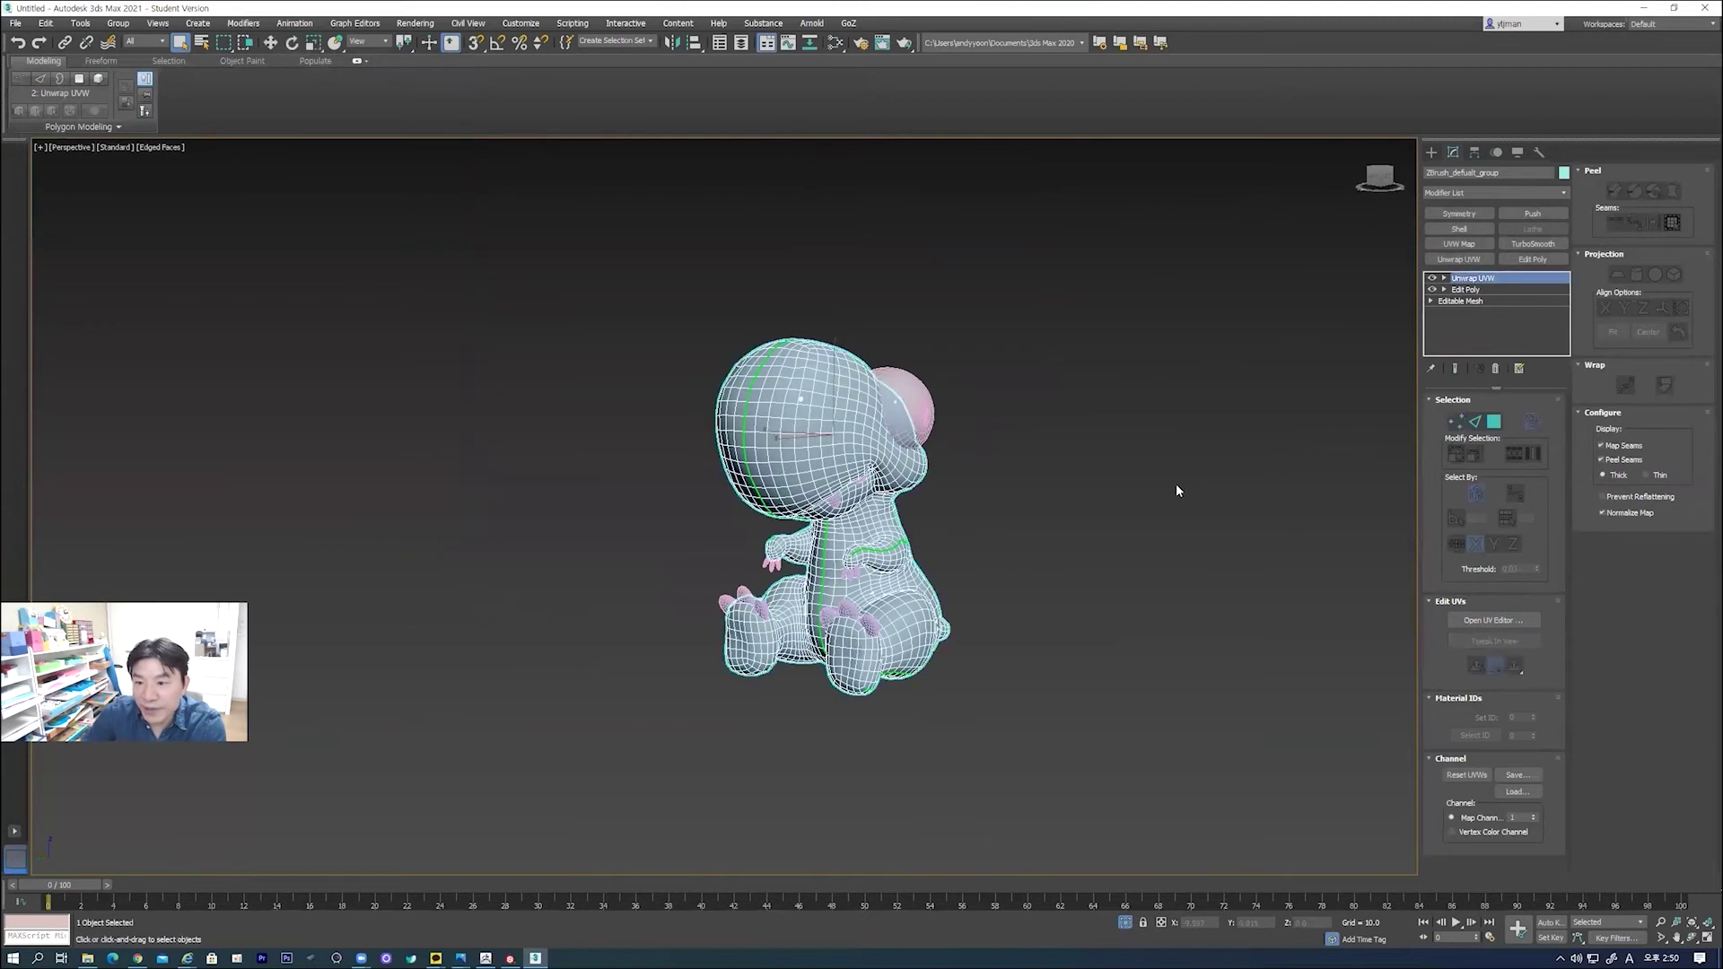
- Clear the selection, unhide all objects and select the dinosaur's body
click(1176, 485)
alt+middle_drag(976, 546, 957, 534)
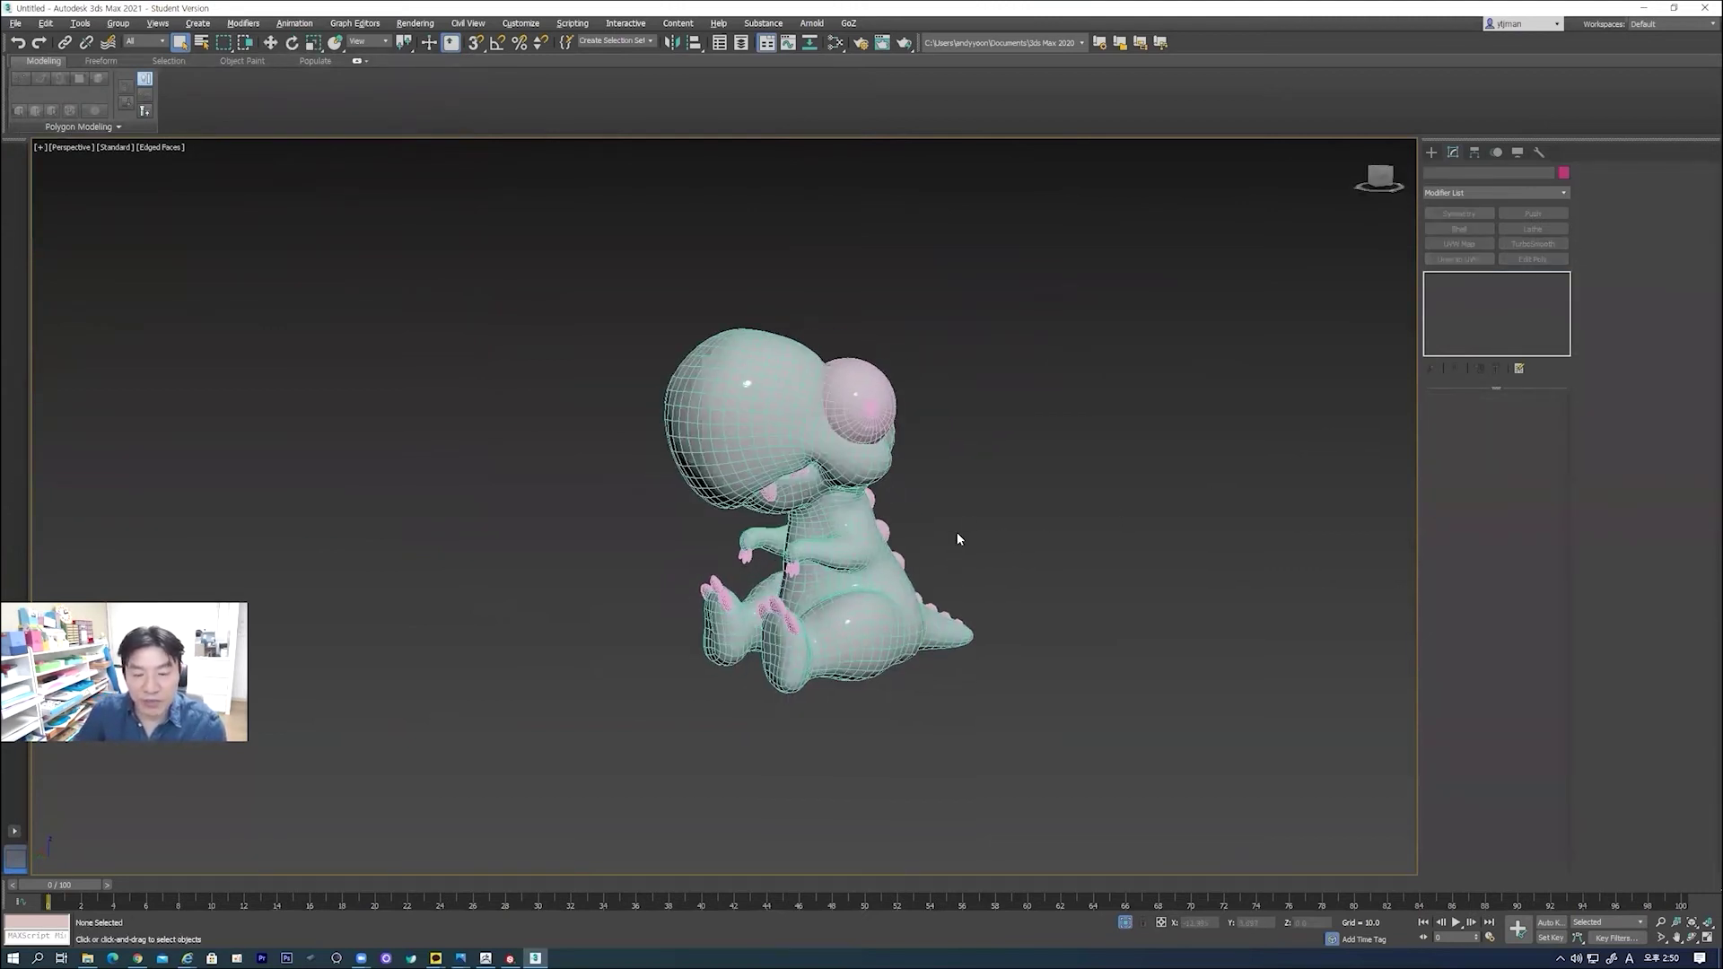
right_click(987, 487)
click(1019, 427)
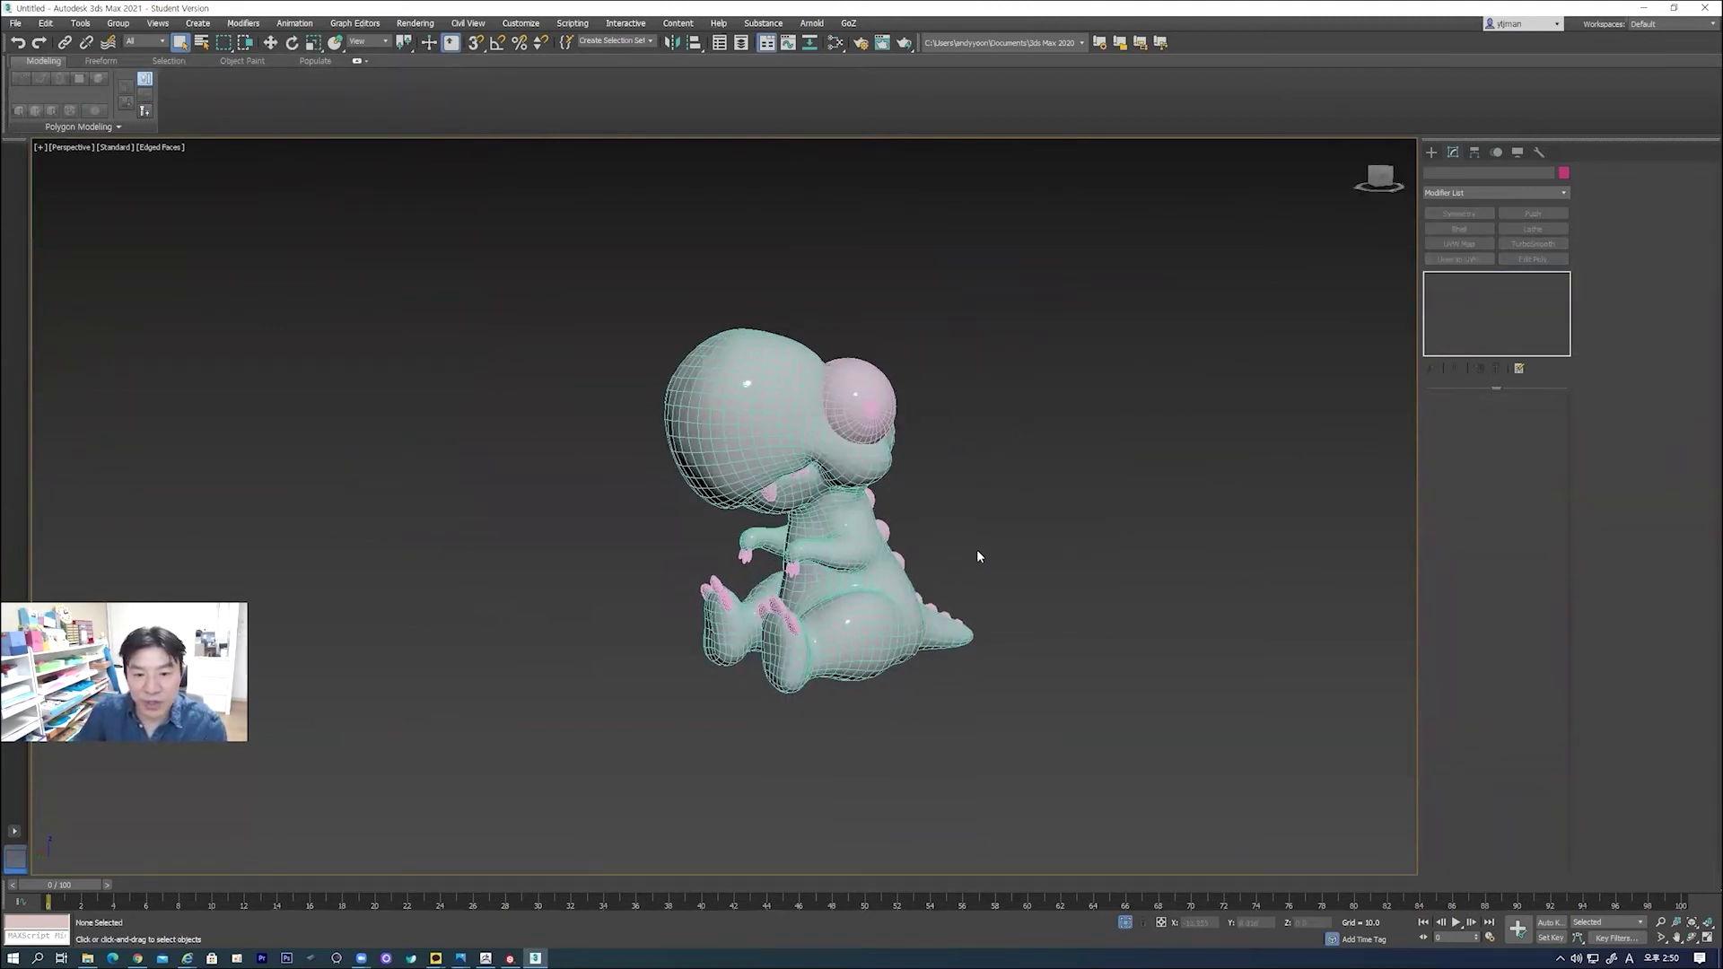
middle_drag(878, 603, 935, 598)
scroll(888, 606, up, 3)
right_click(1015, 508)
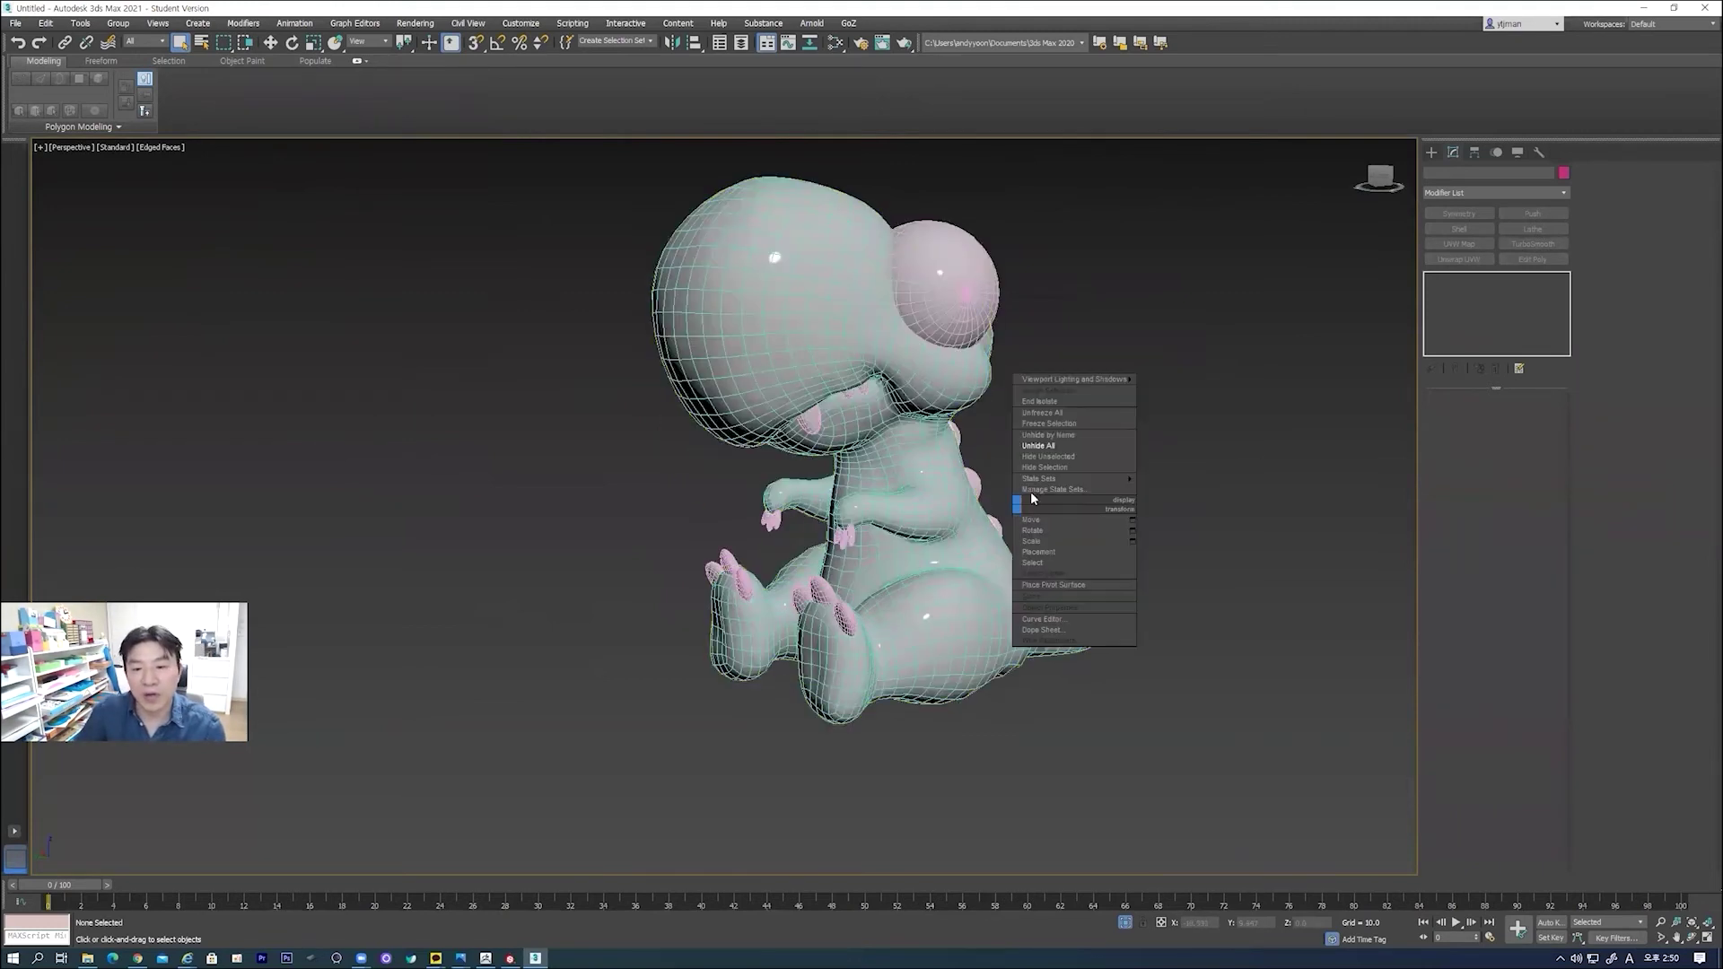
click(1038, 445)
click(954, 585)
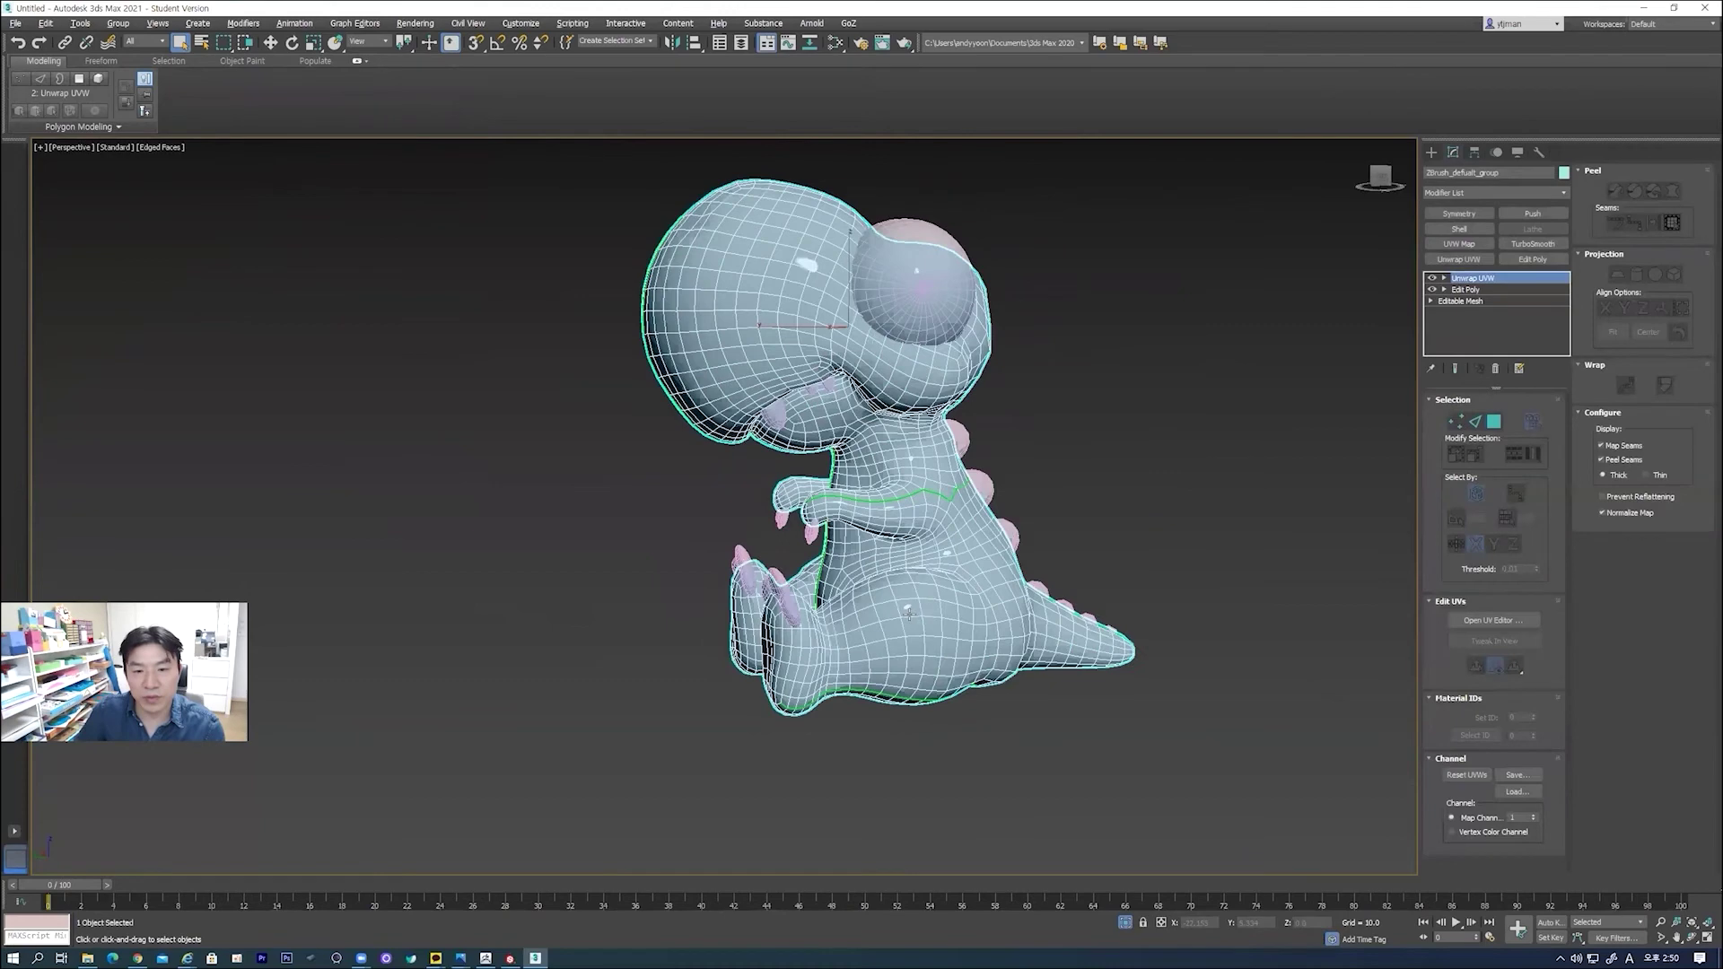
- Add a Physical Material in the Slate Material Editor and place a copy of it below the original
key(m)
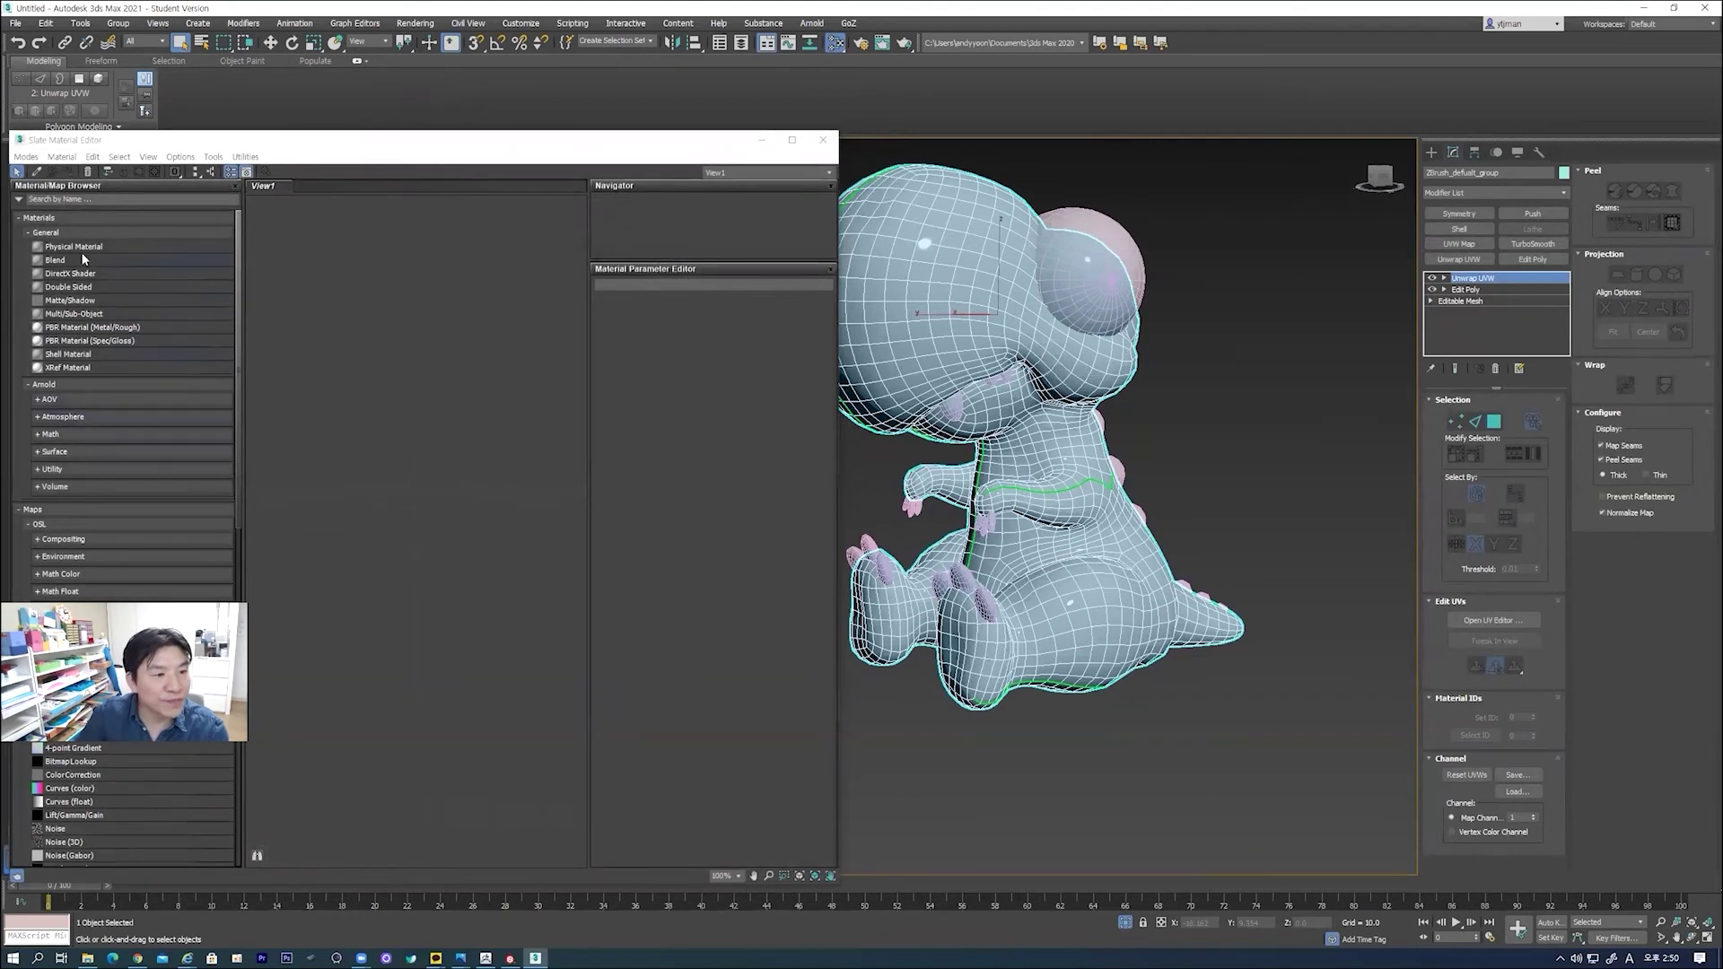
drag(148, 247, 414, 267)
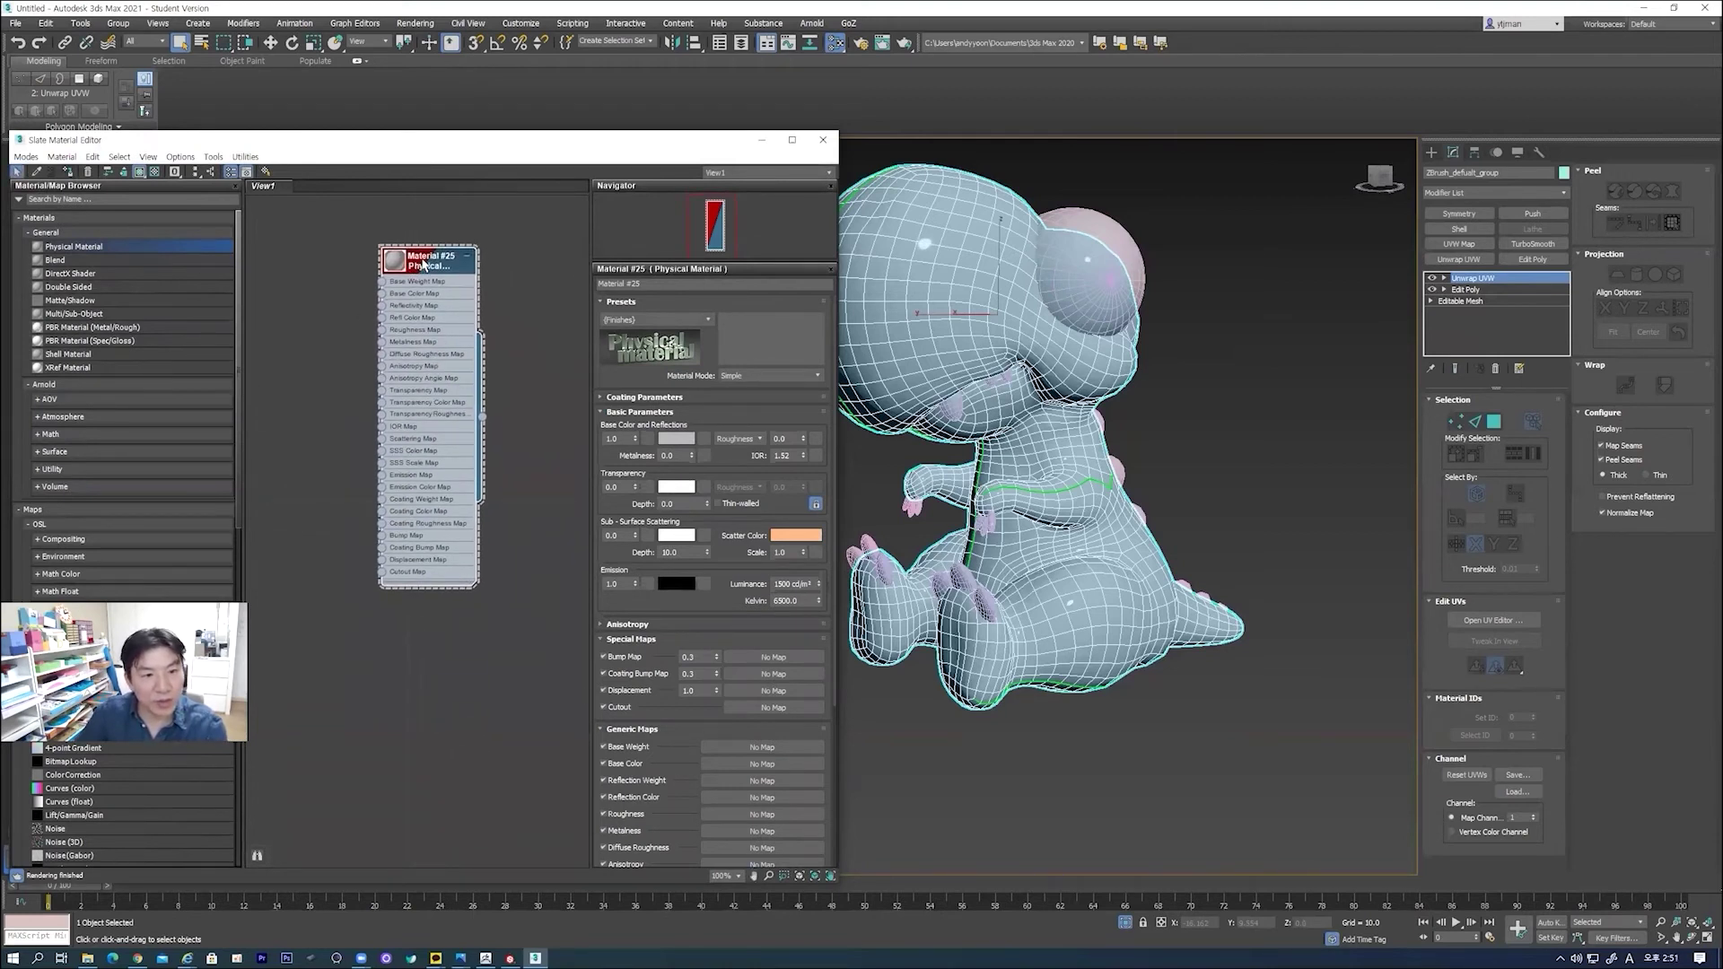
shift+drag(422, 263, 382, 652)
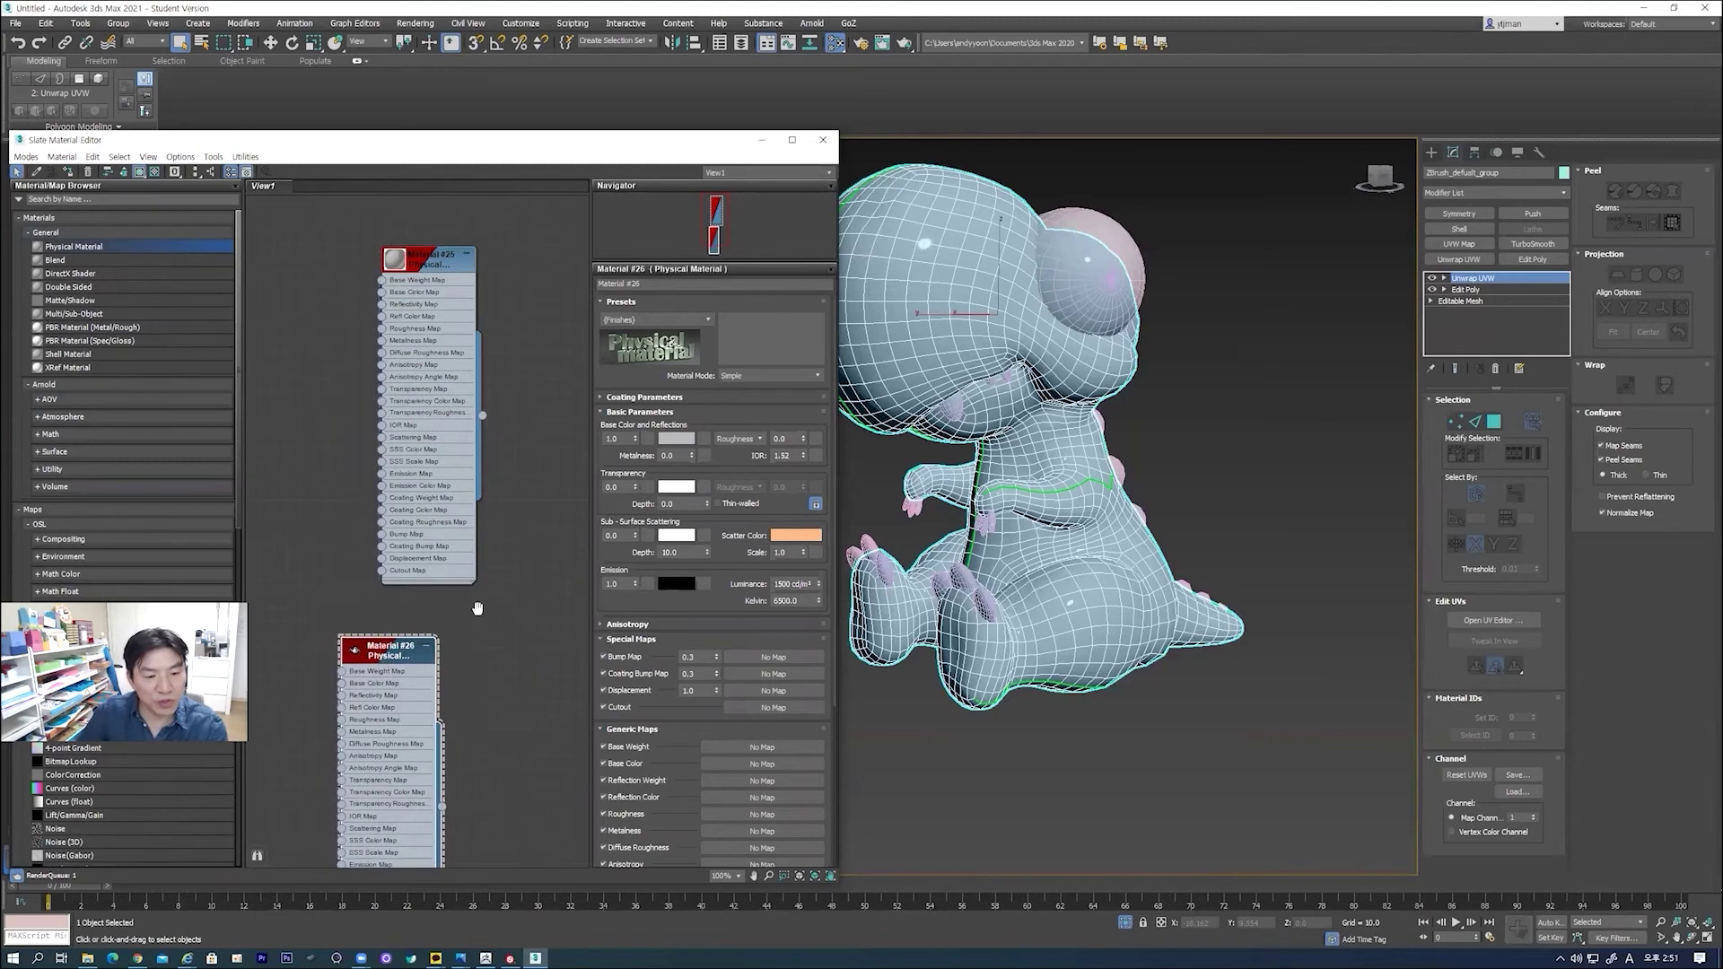
middle_drag(463, 625, 431, 407)
- Assign the copied Physical Material to the eyes, spikes and claws object and set its base color to pinkish red
click(942, 593)
click(356, 430)
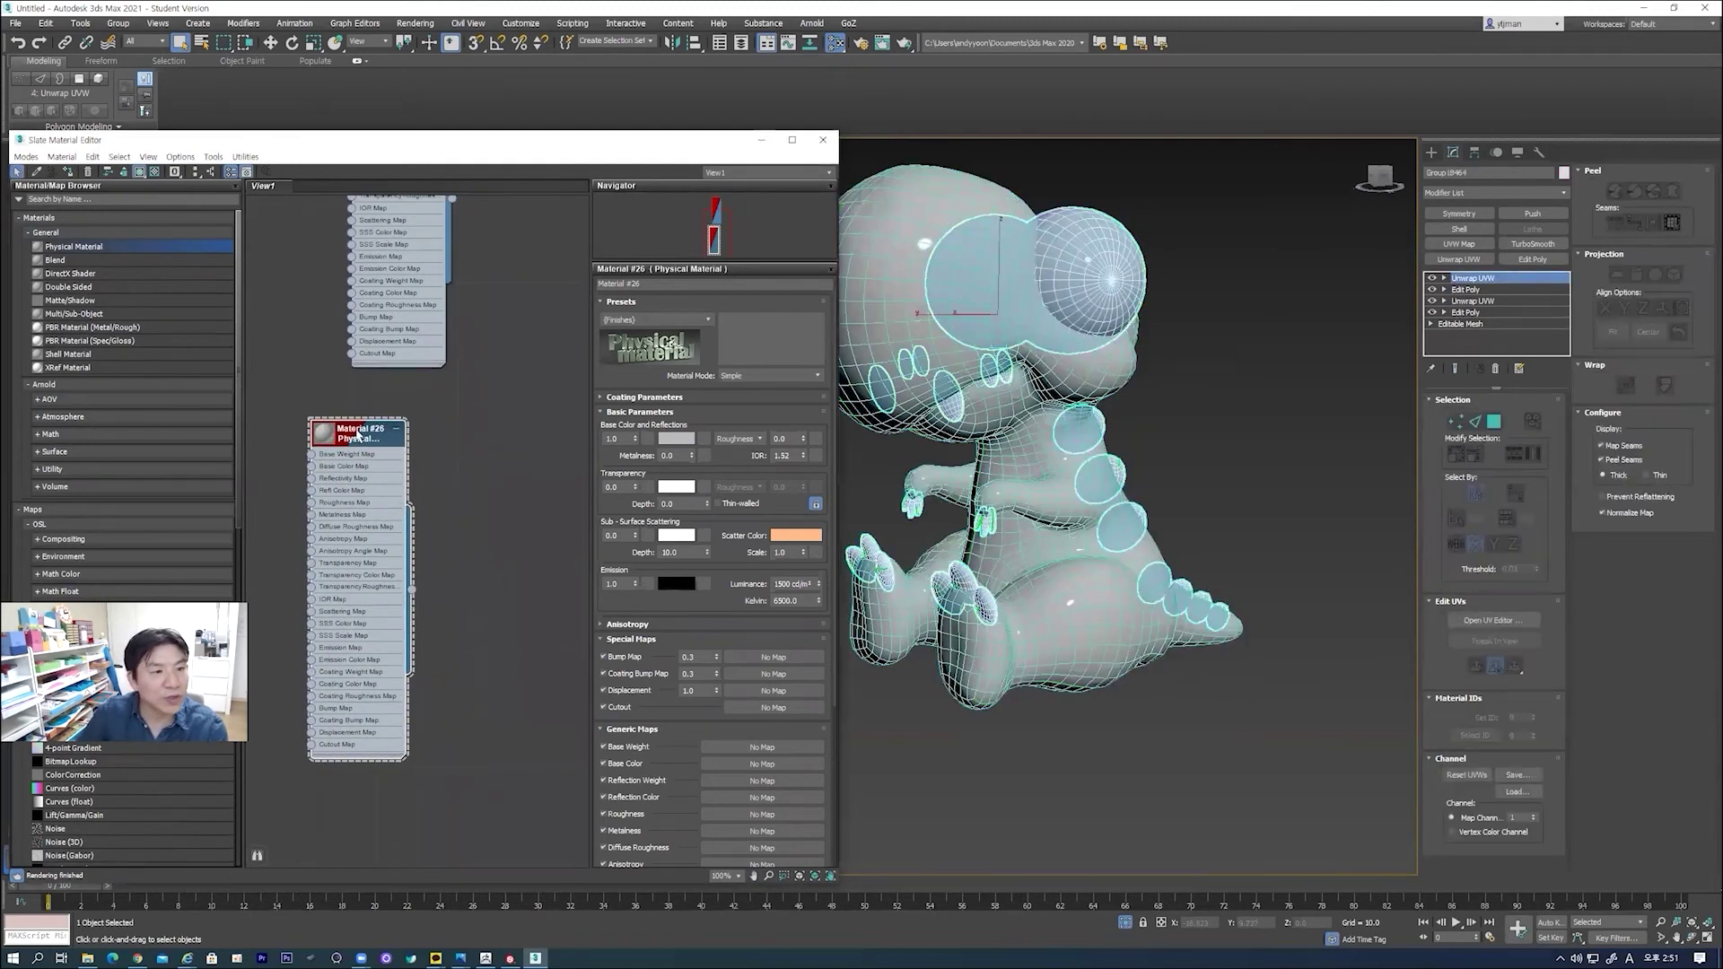
click(67, 172)
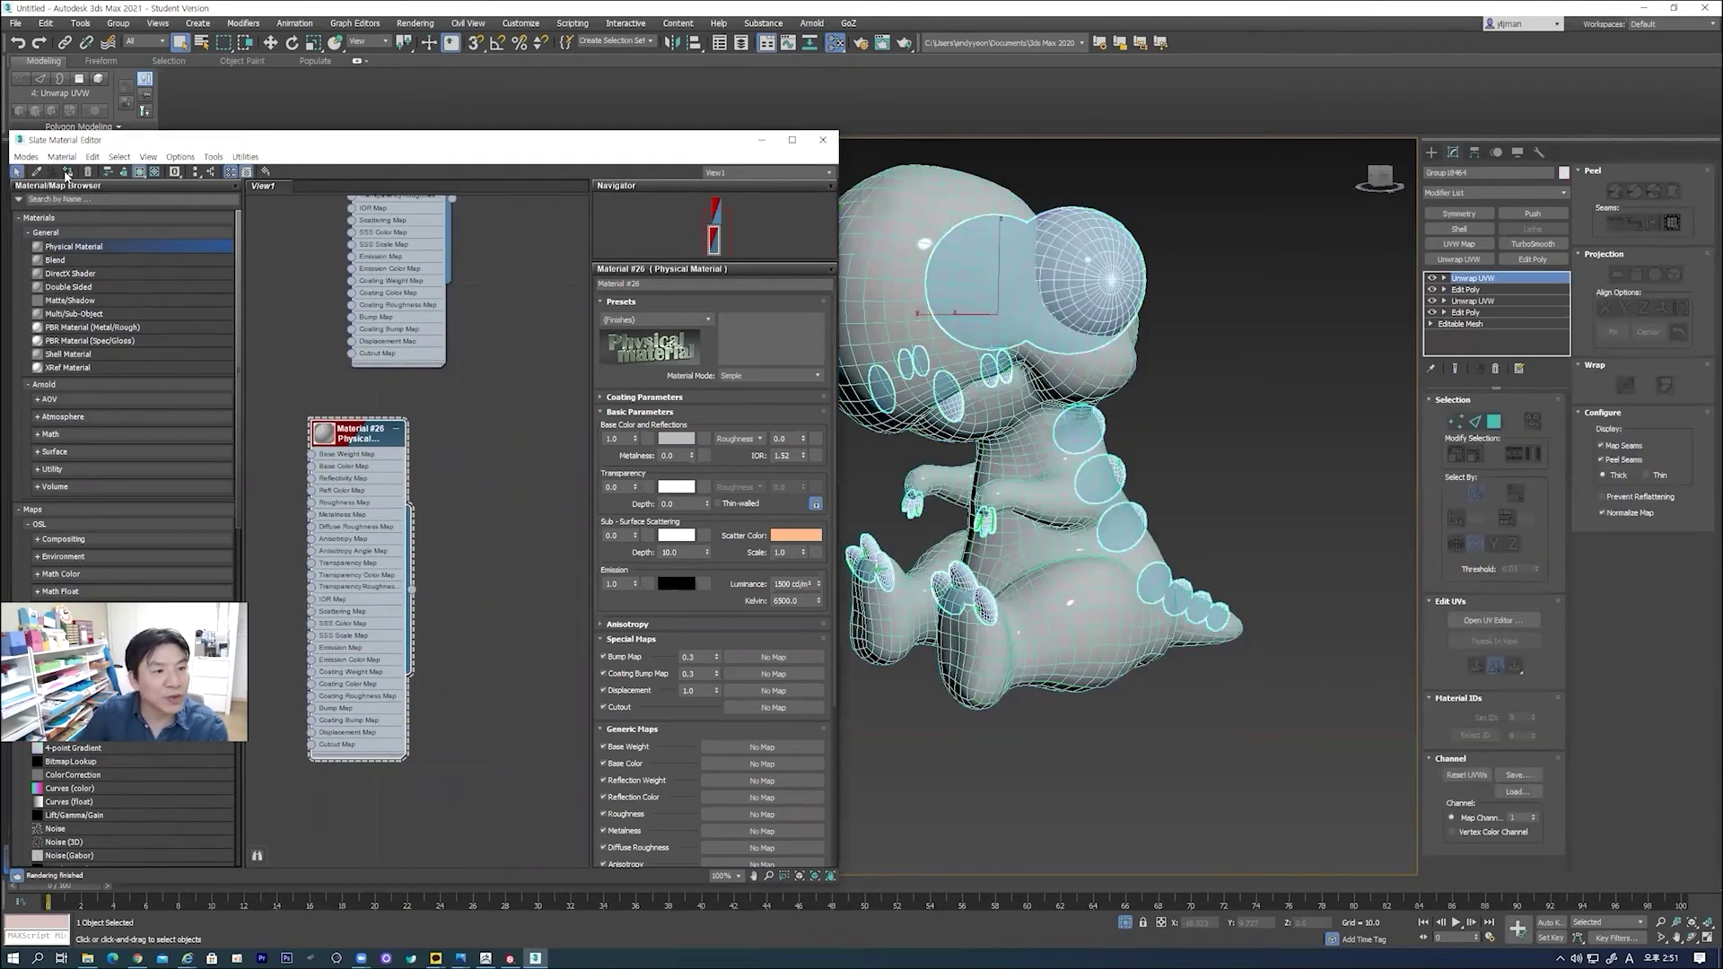
click(681, 439)
drag(374, 144, 401, 187)
click(498, 207)
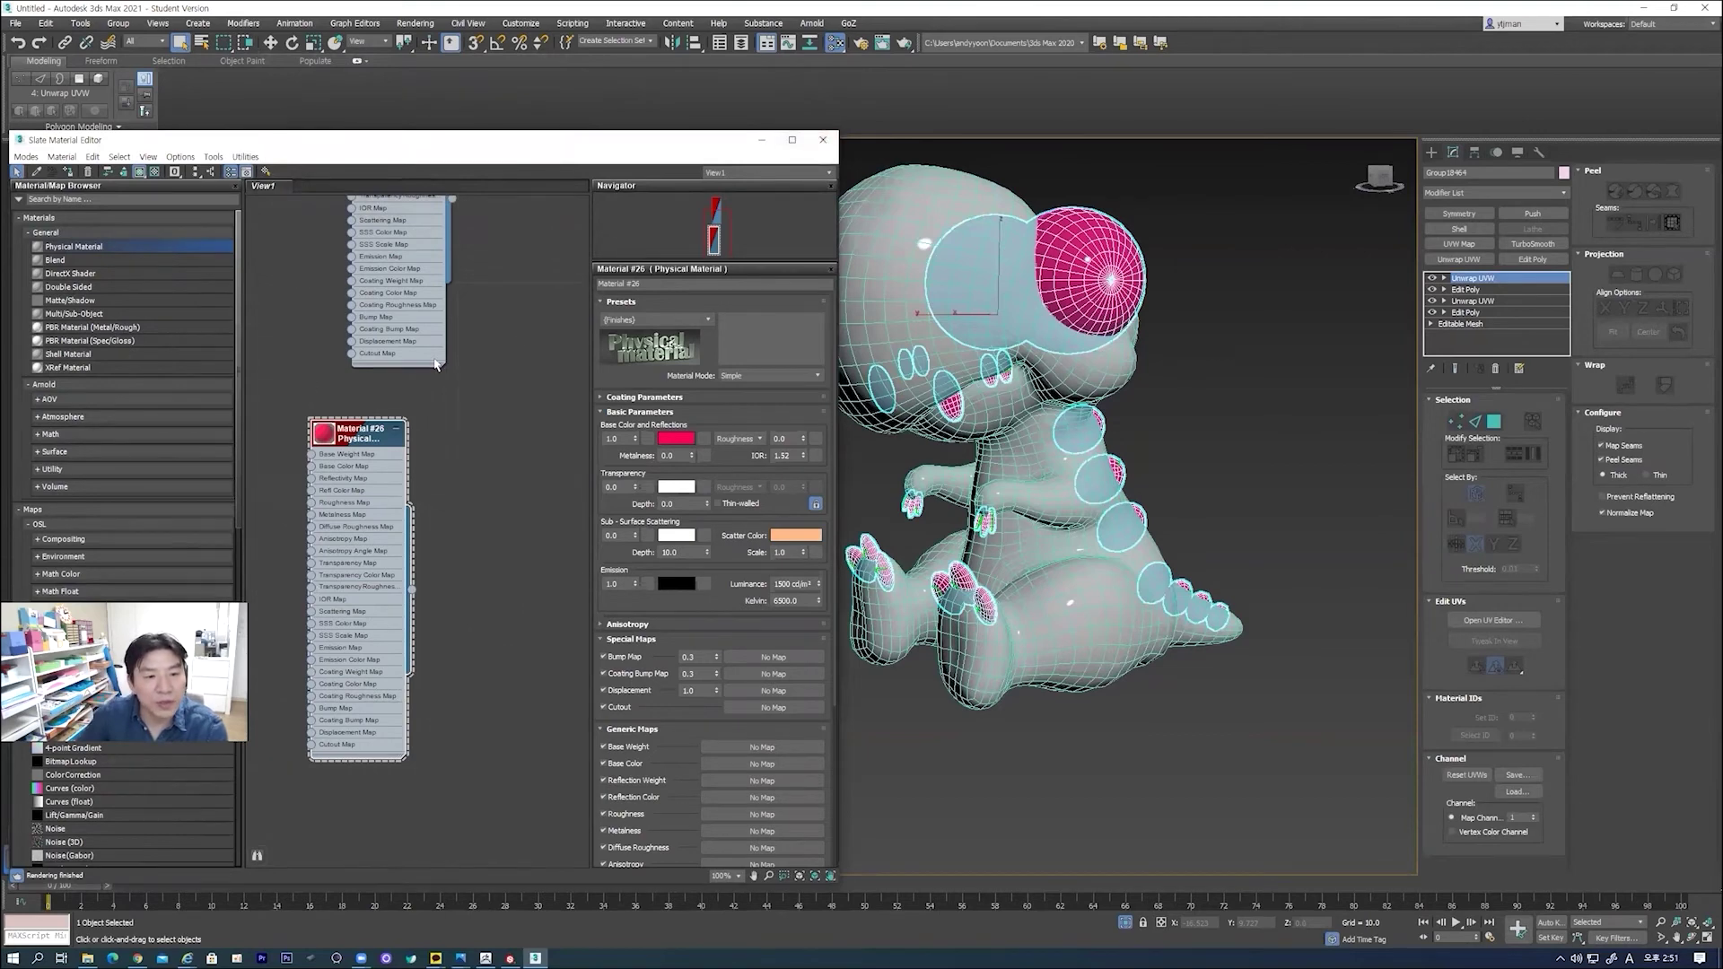
- Close the material editor, clear the selection and check the recolored dinosaur from another angle
scroll(435, 363, down, 2)
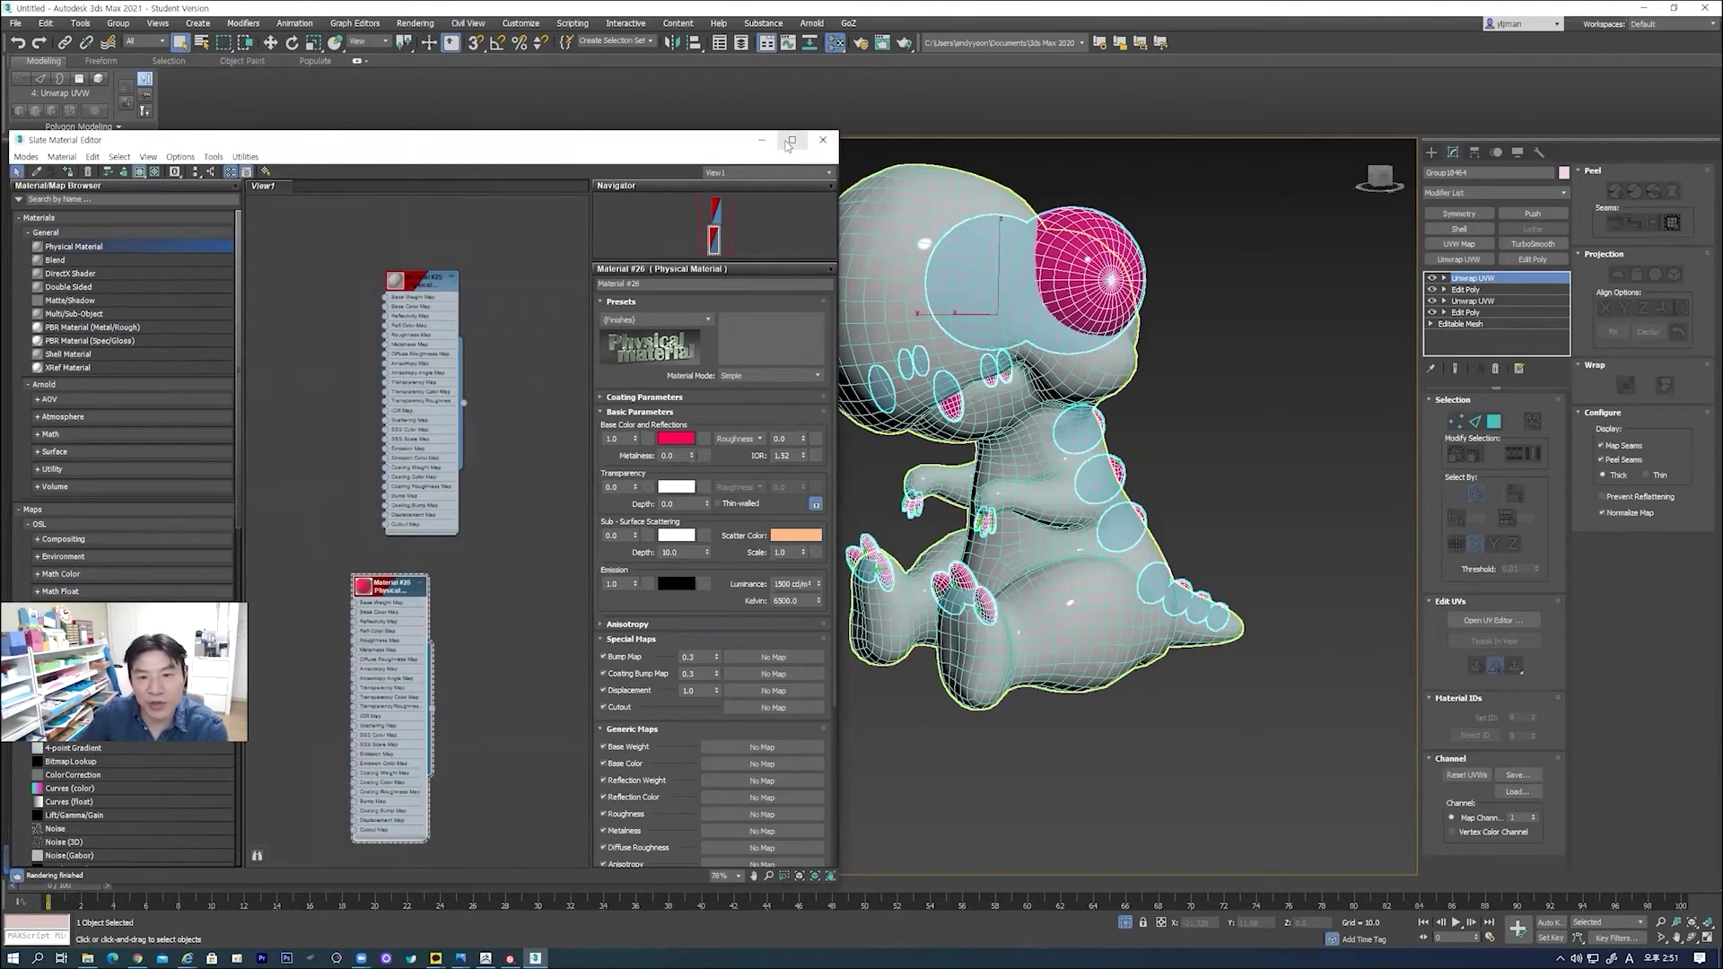
click(824, 140)
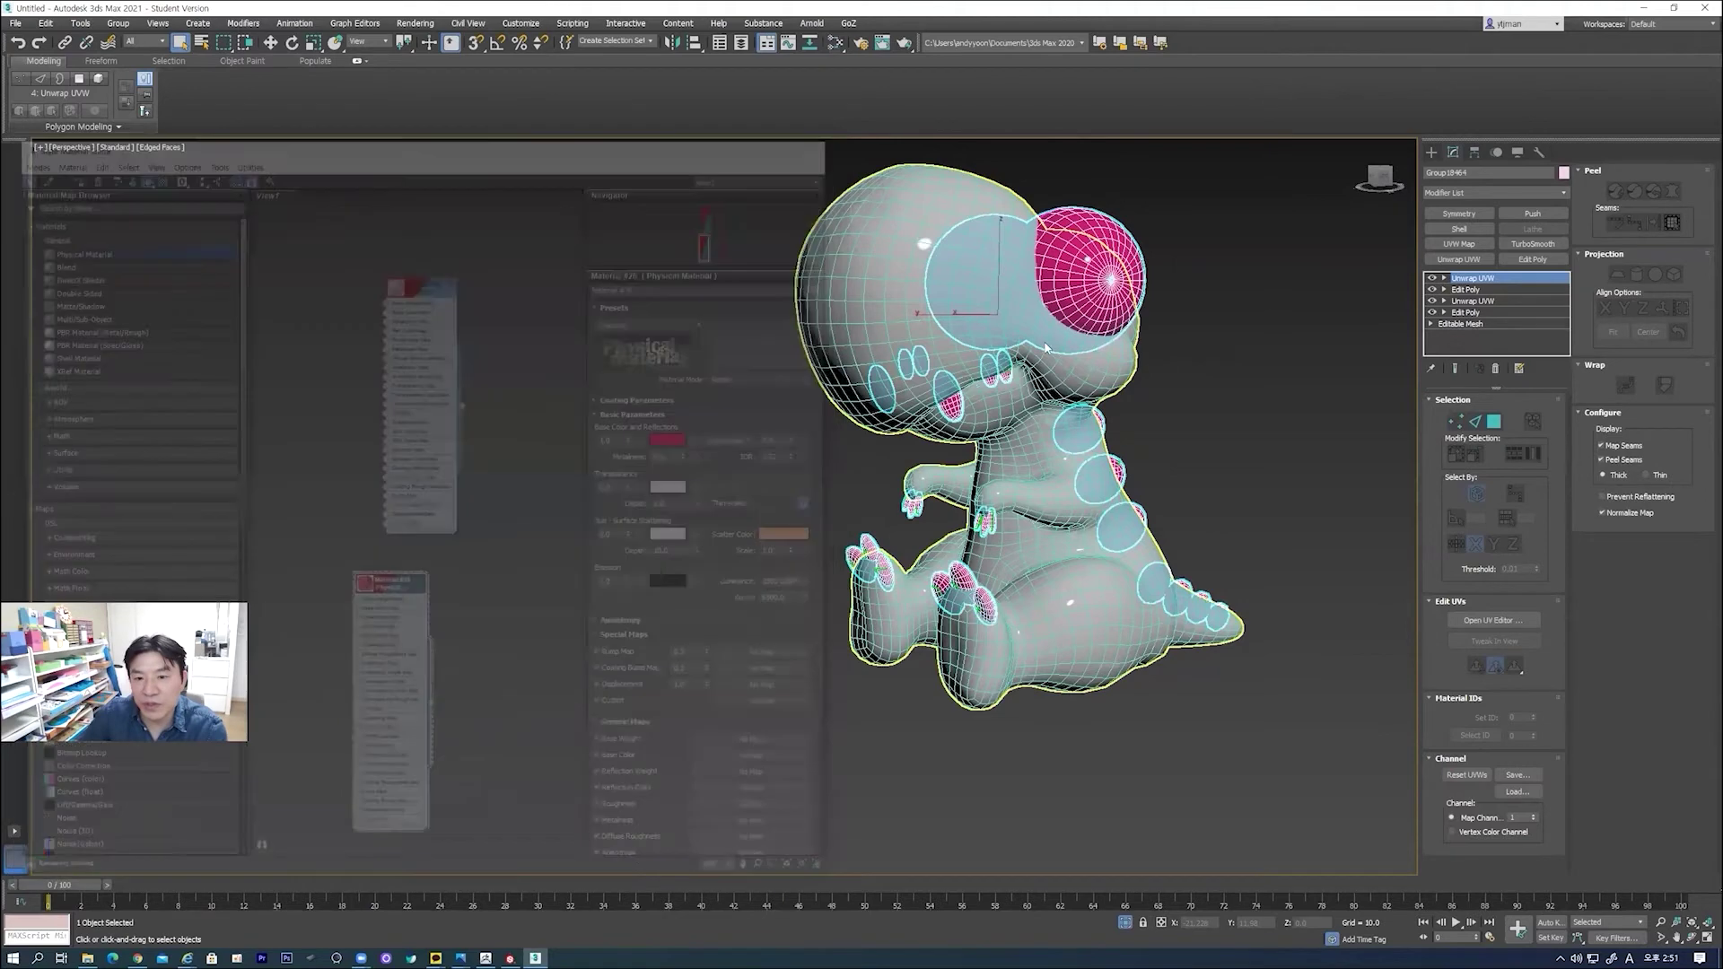
click(1324, 417)
alt+middle_drag(1240, 385, 1047, 409)
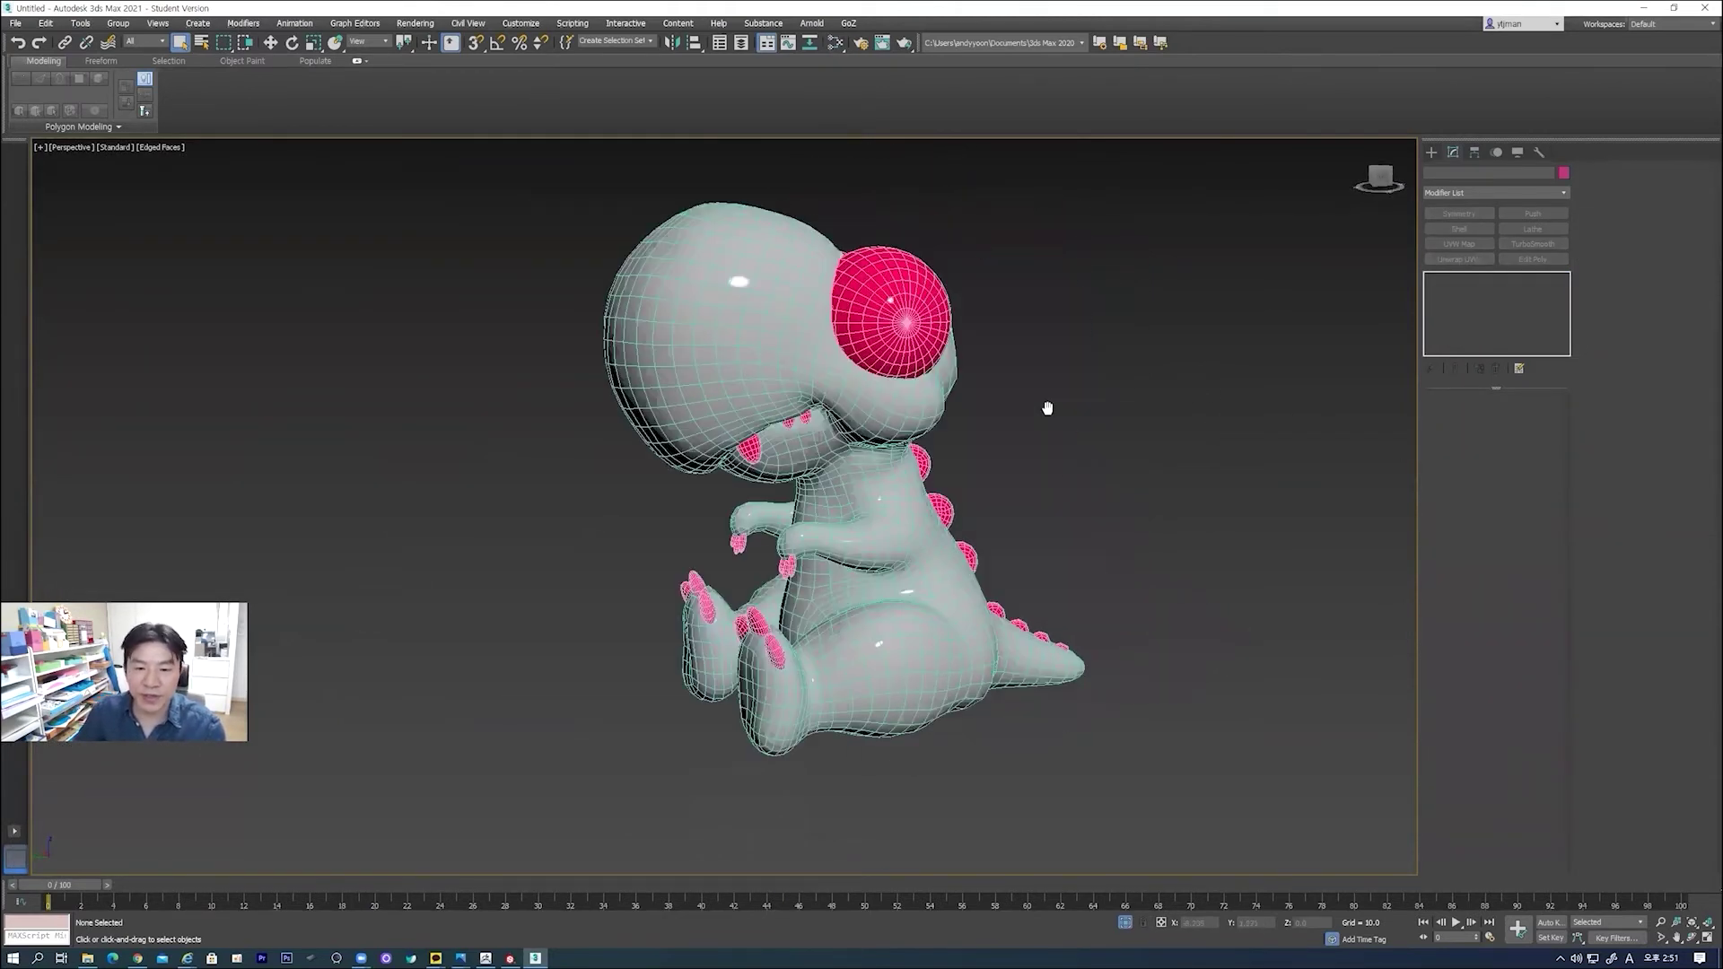
middle_drag(924, 465, 706, 387)
click(624, 415)
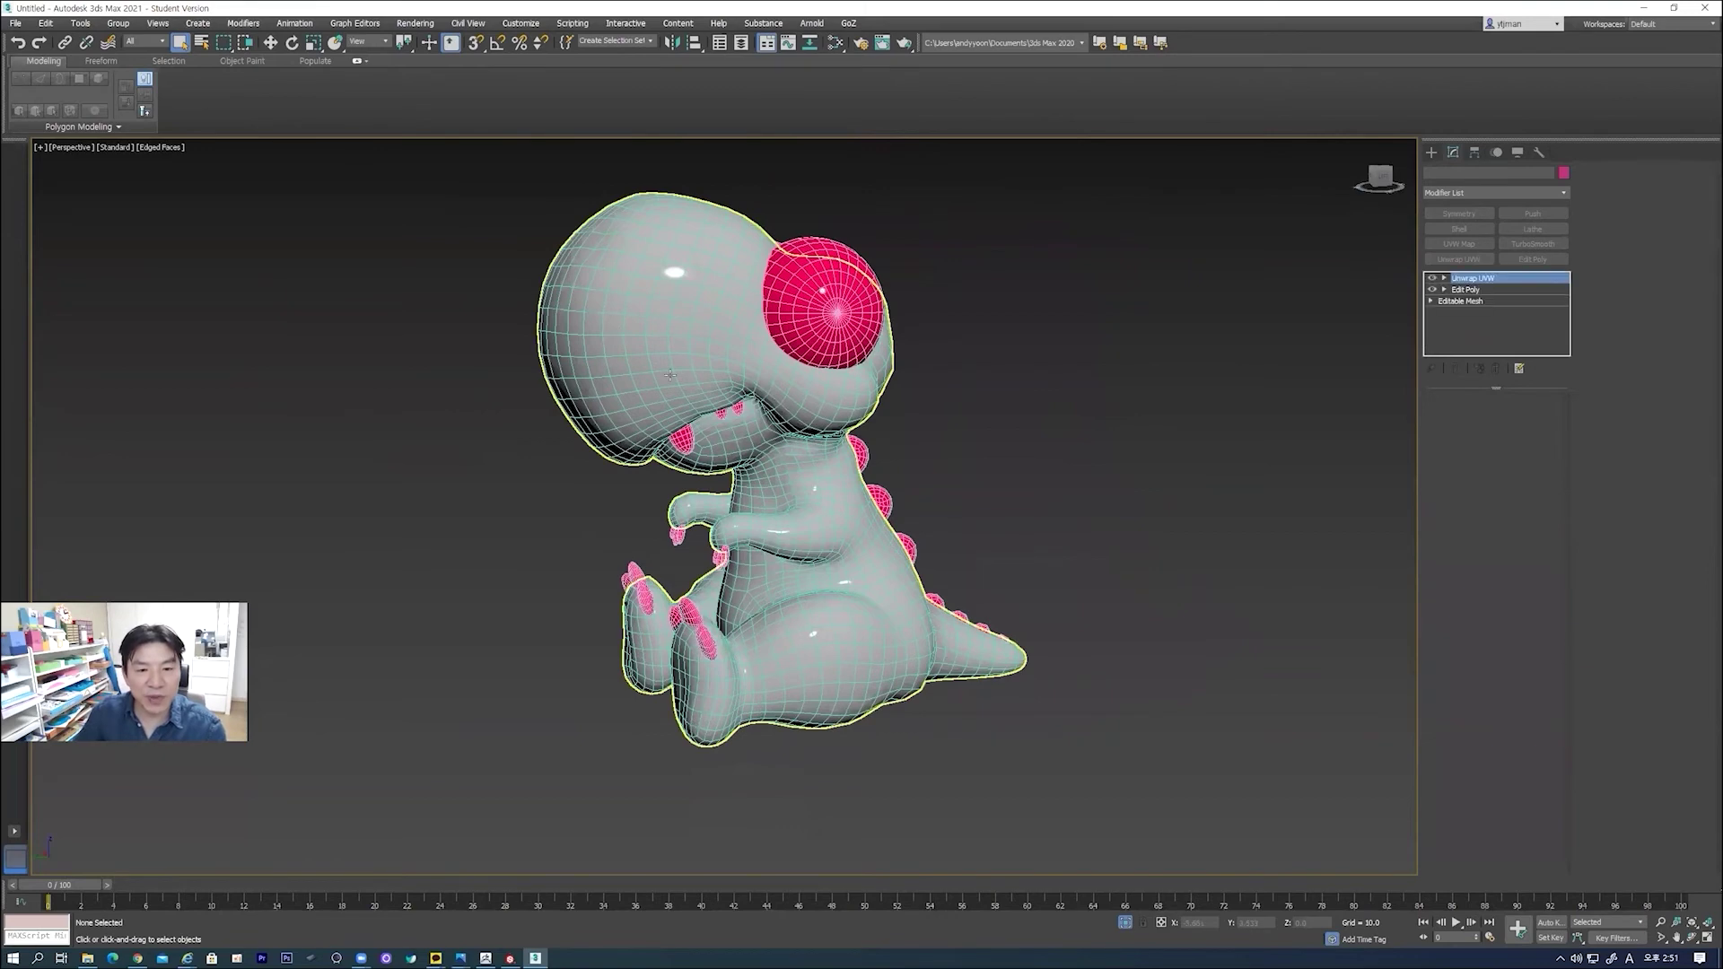
- Select both dinosaur objects and start exporting the selection into the desktop folder 20202학기수업자료 > 3디게임고급모델링기법 > 8주차
click(496, 198)
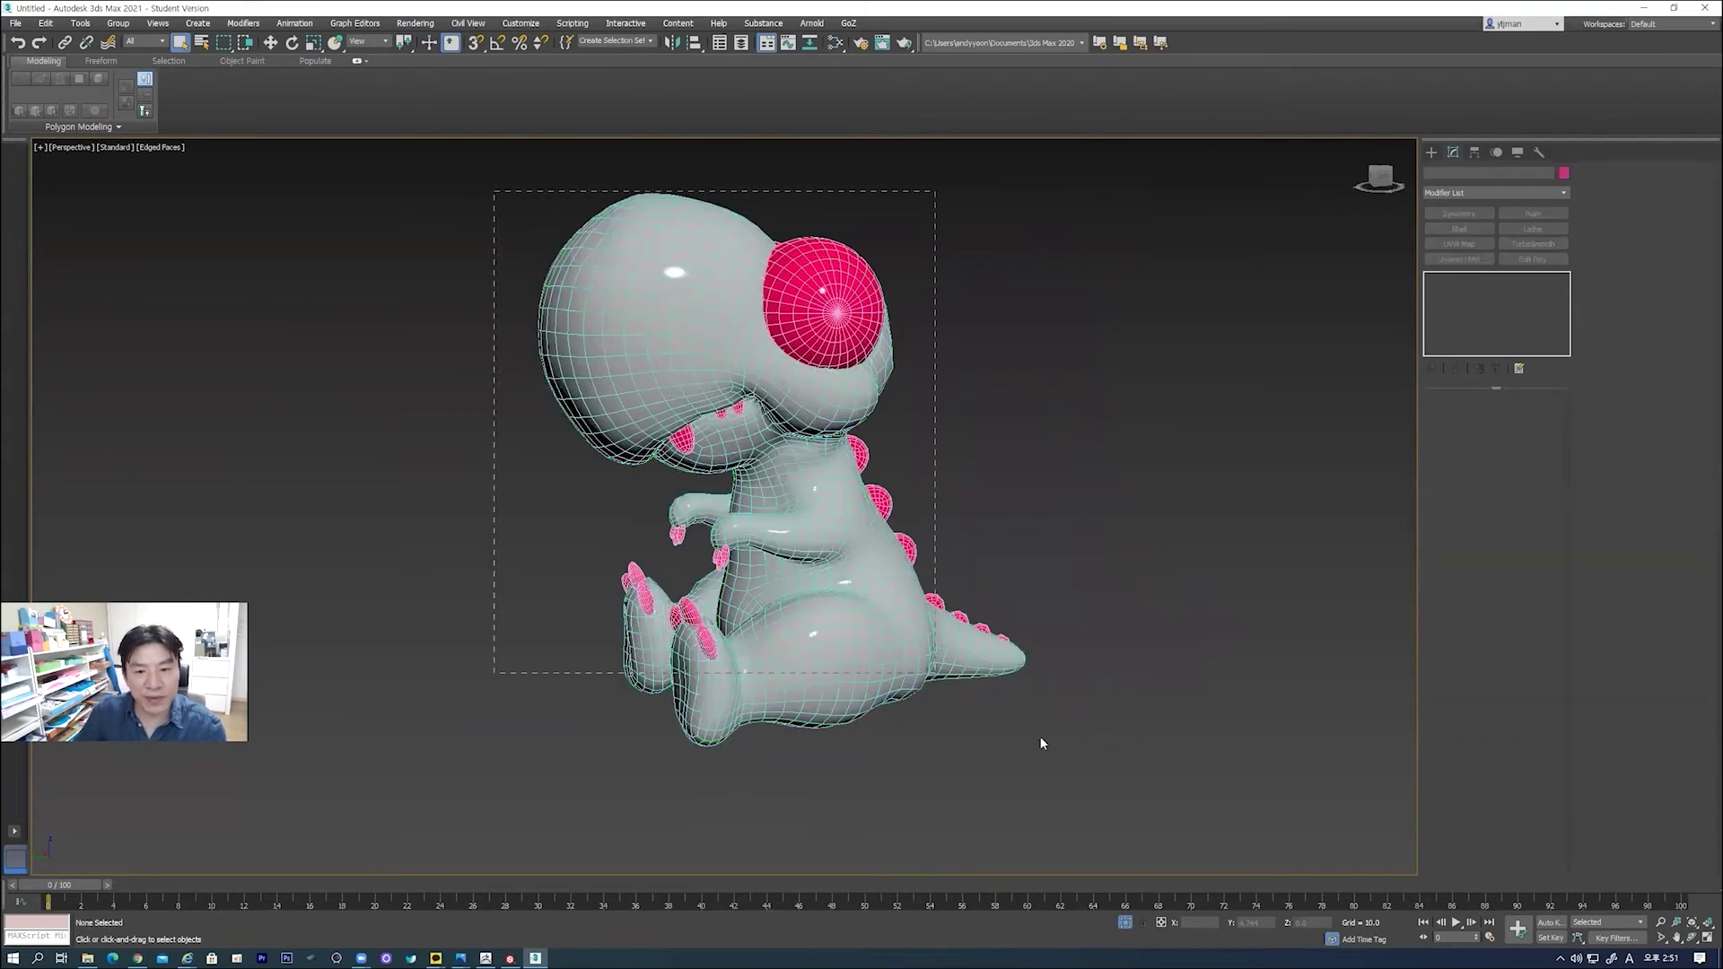
drag(913, 662, 924, 668)
click(16, 23)
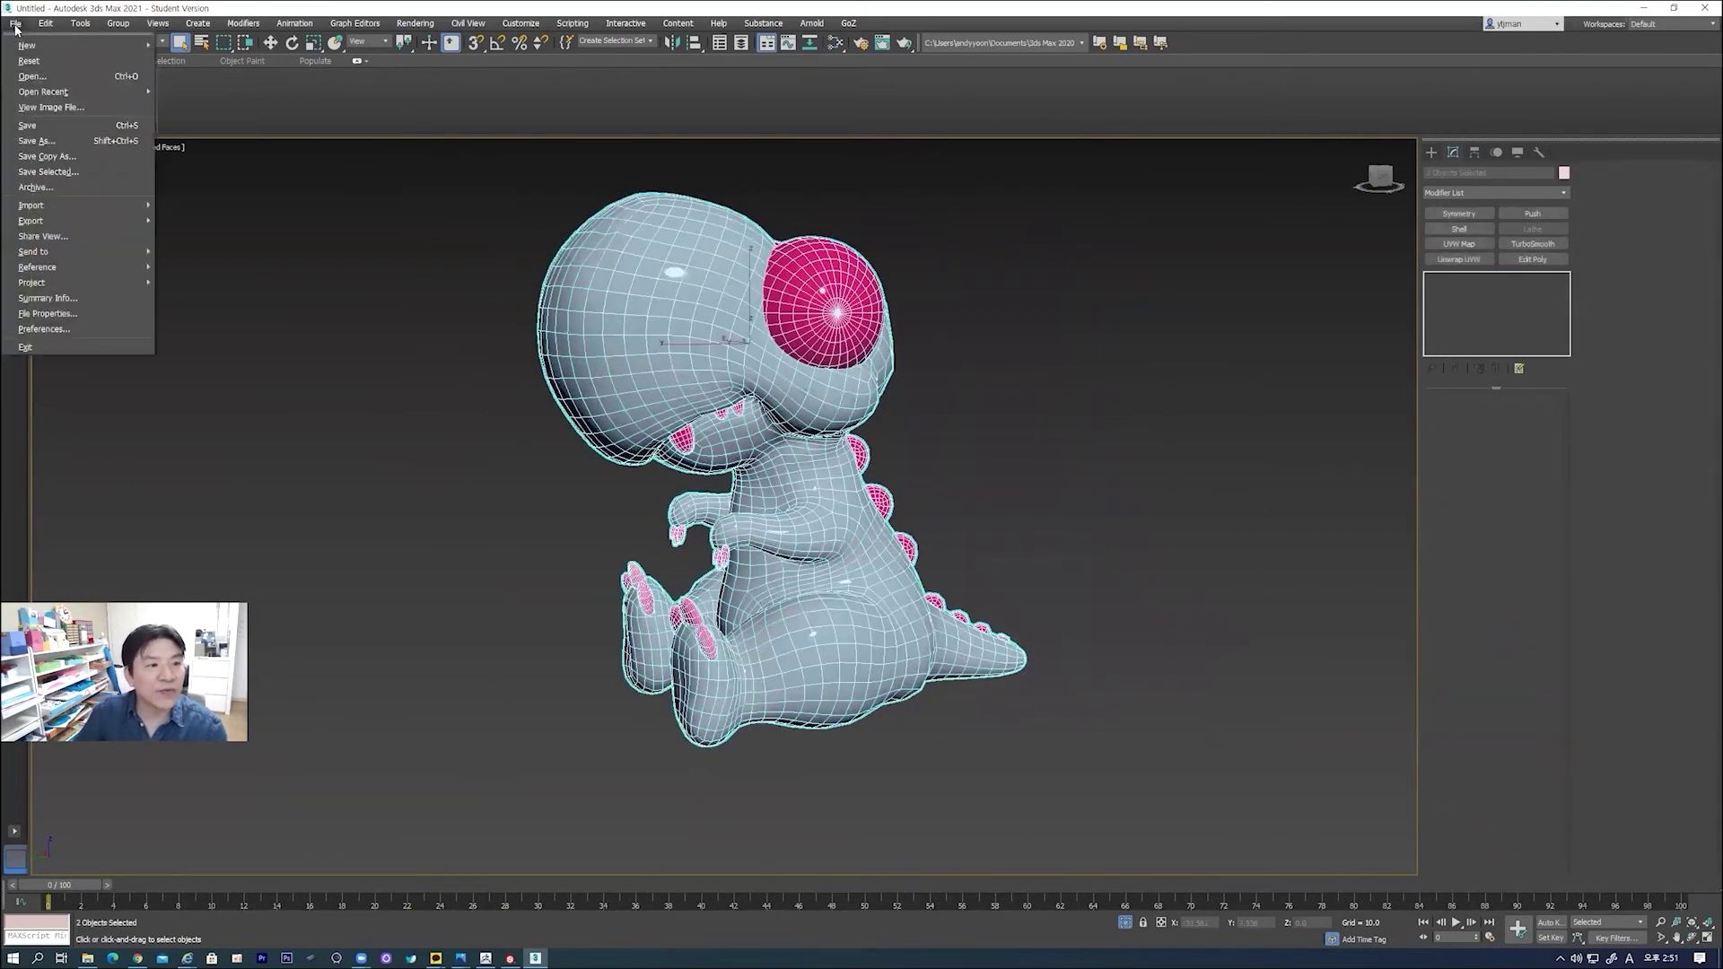
mouse_move(70, 218)
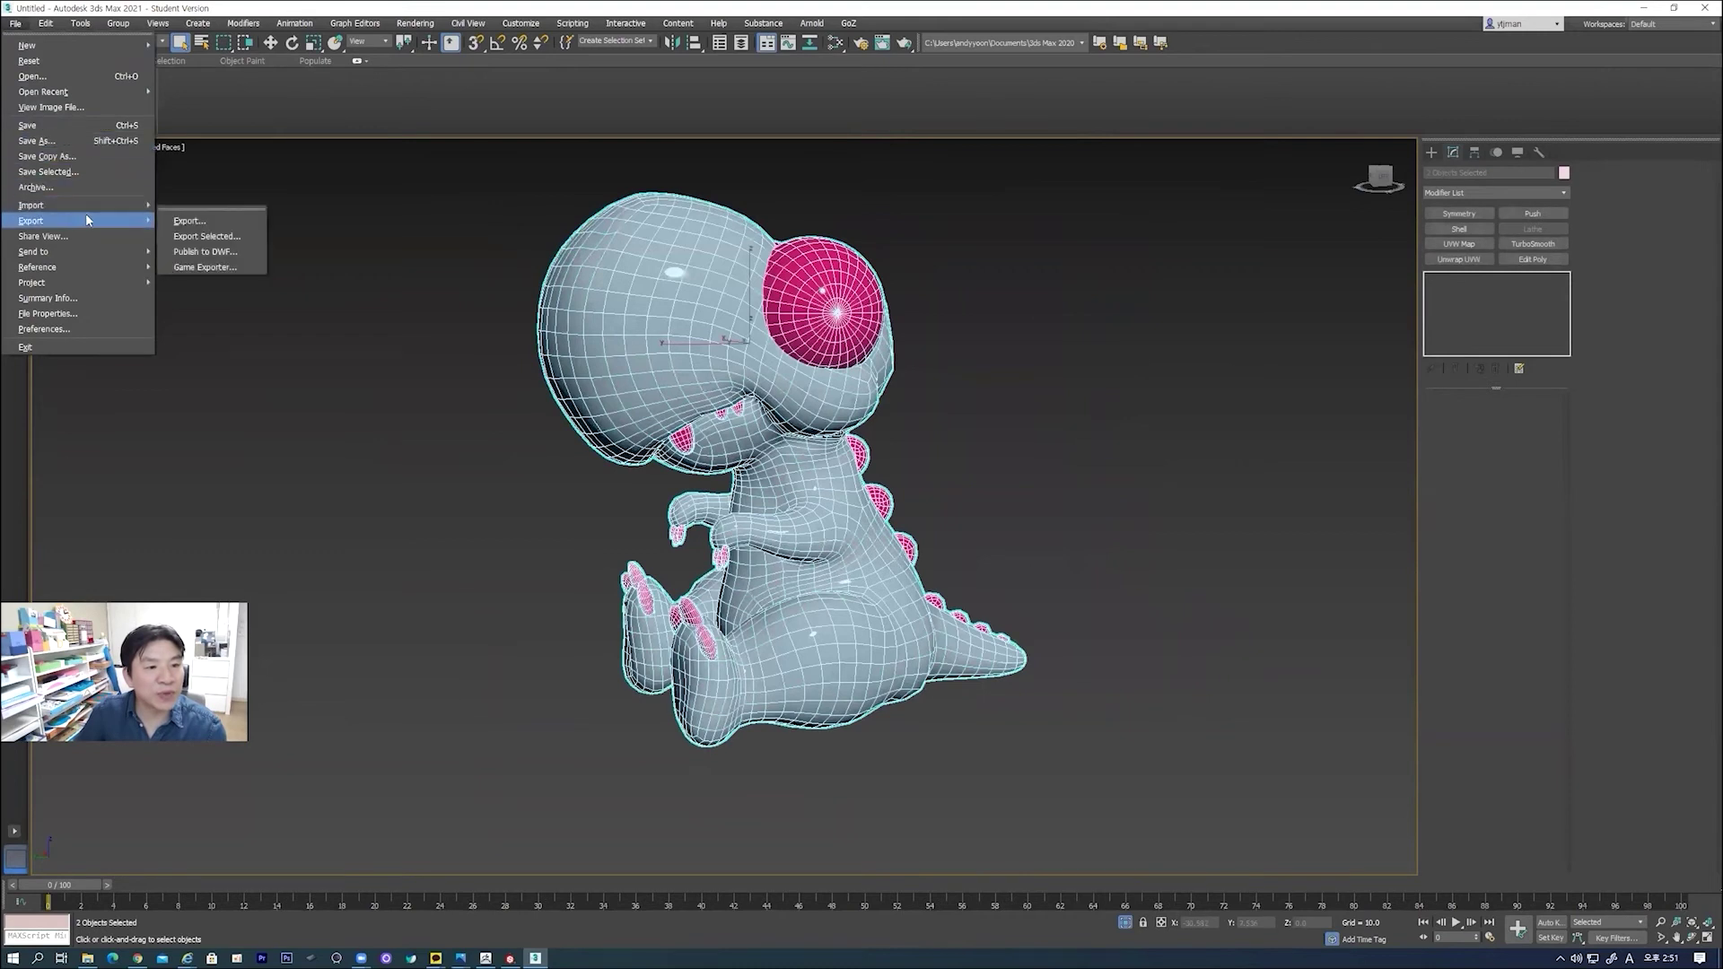
click(255, 235)
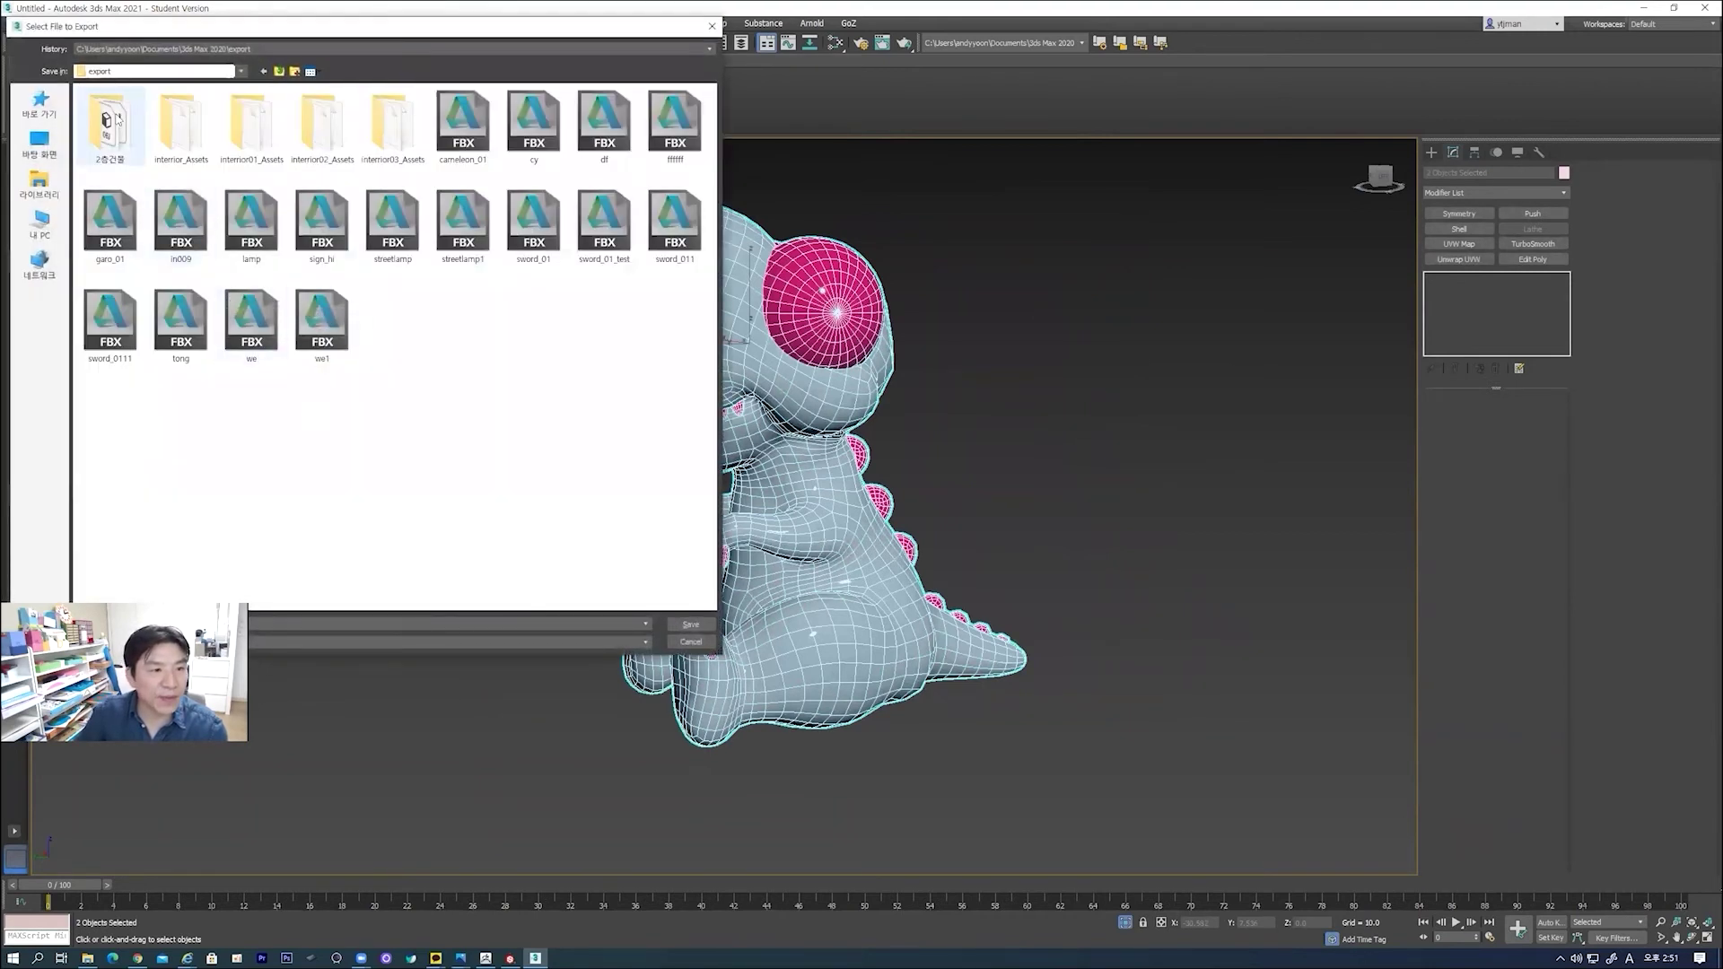
click(39, 143)
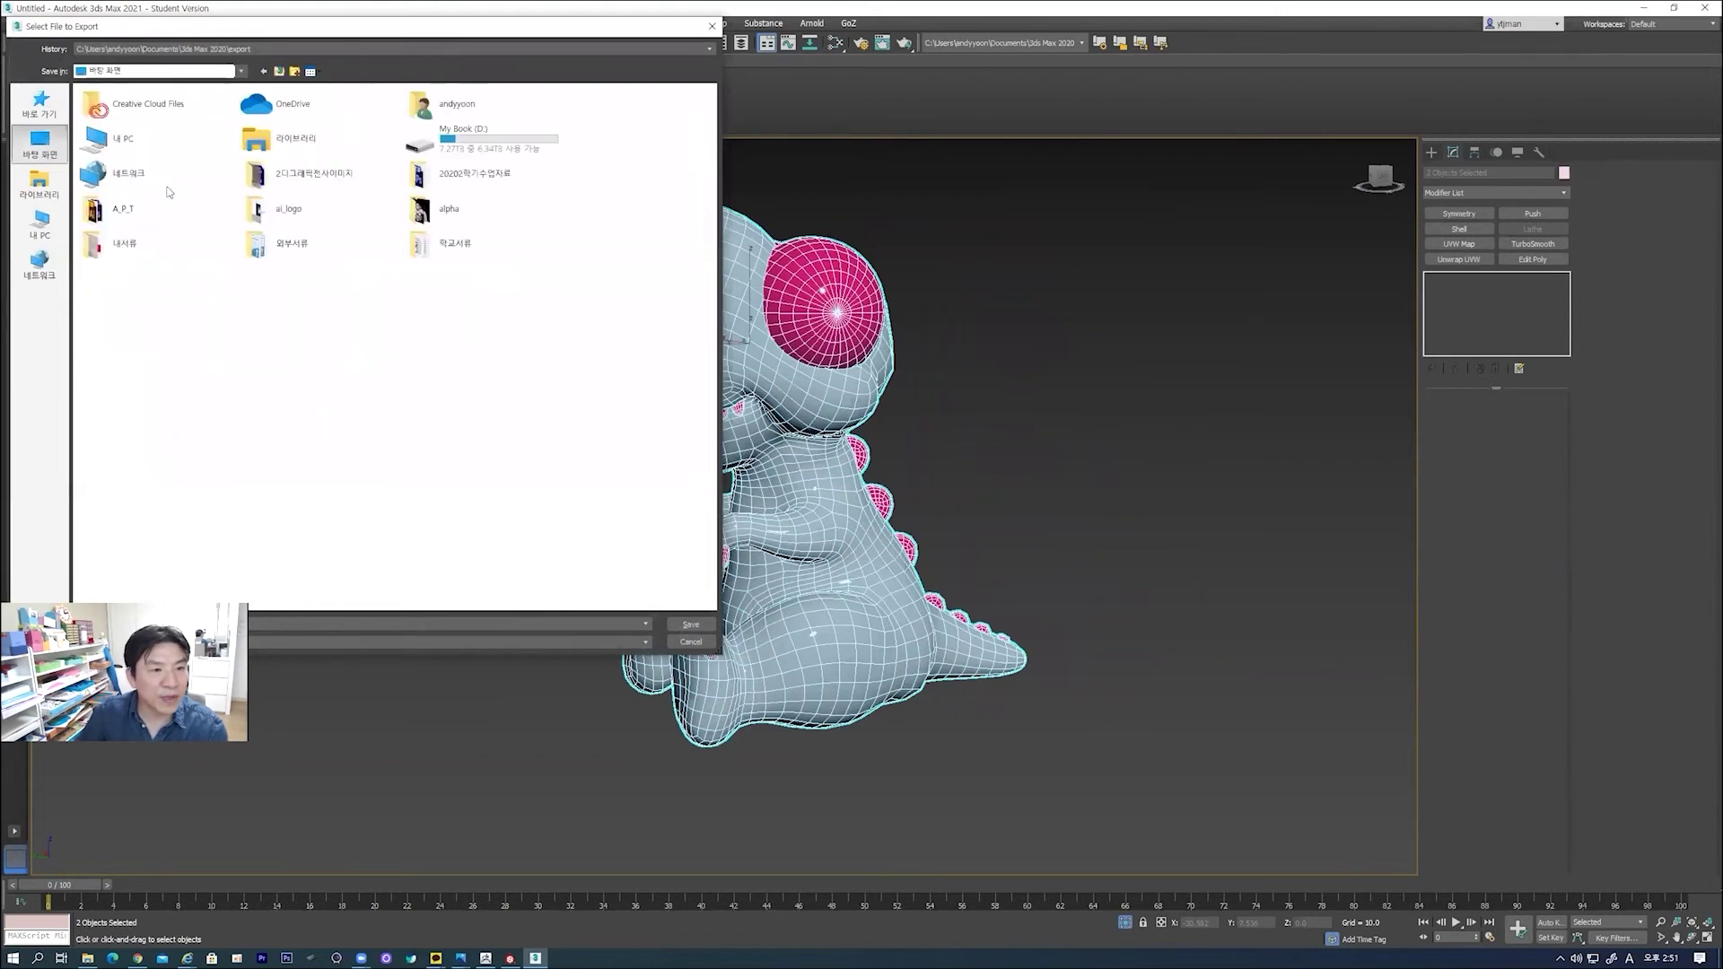
double_click(443, 173)
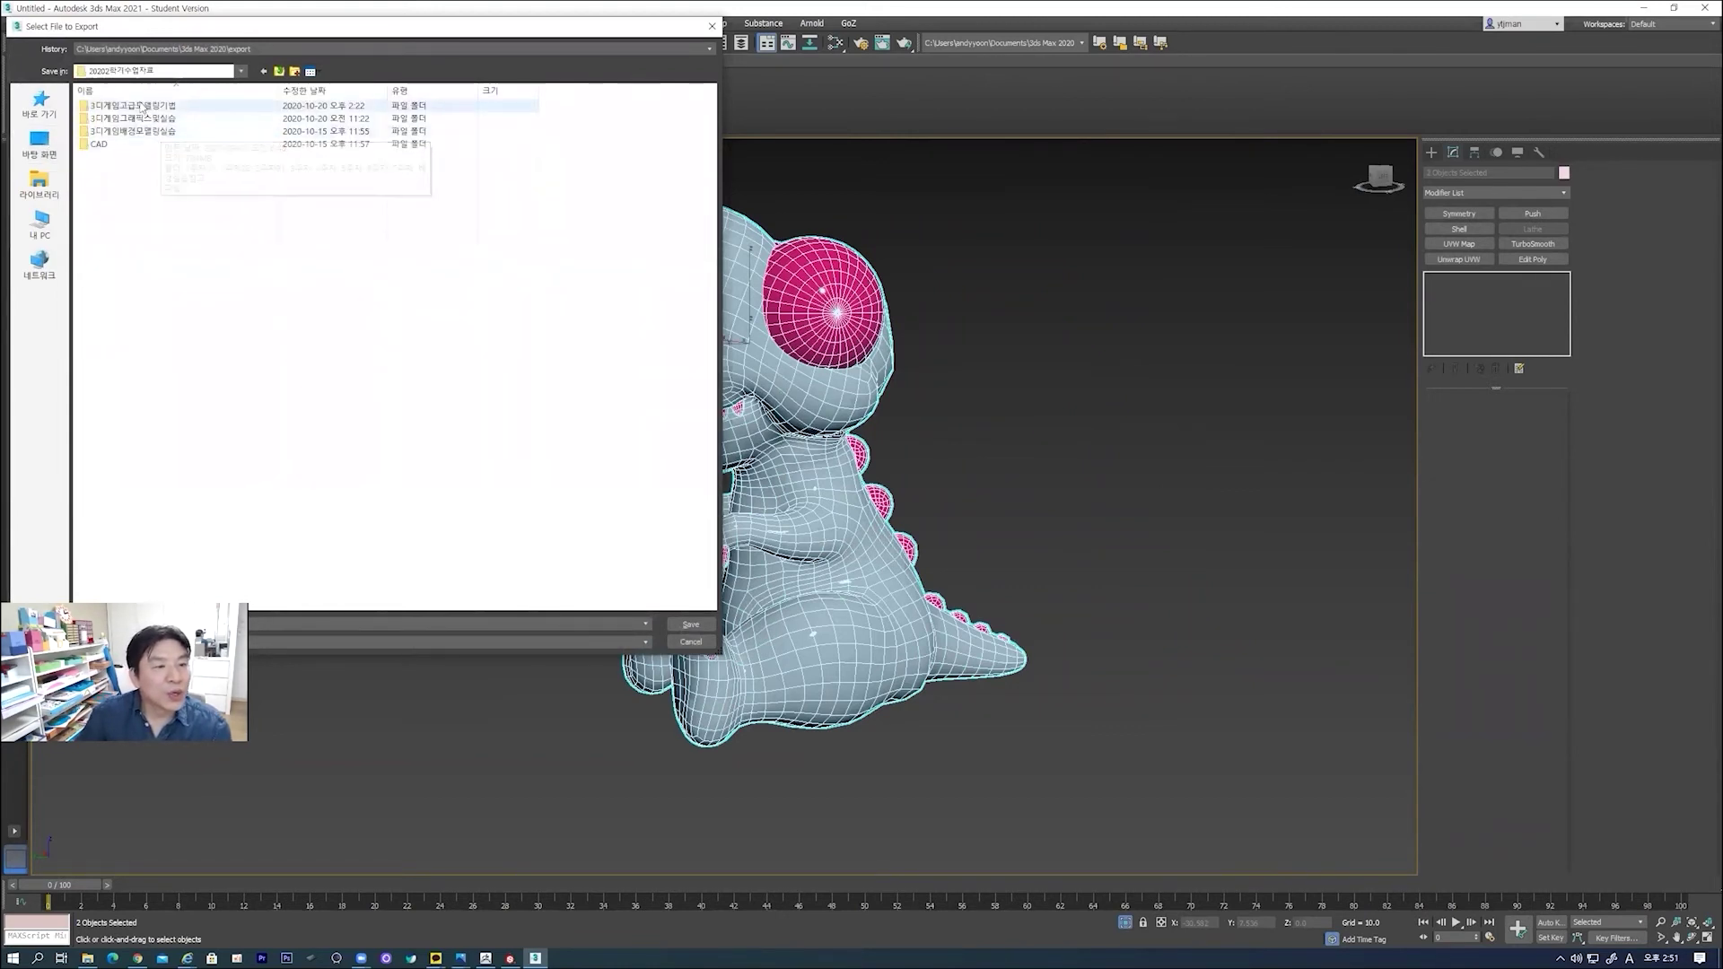
double_click(135, 106)
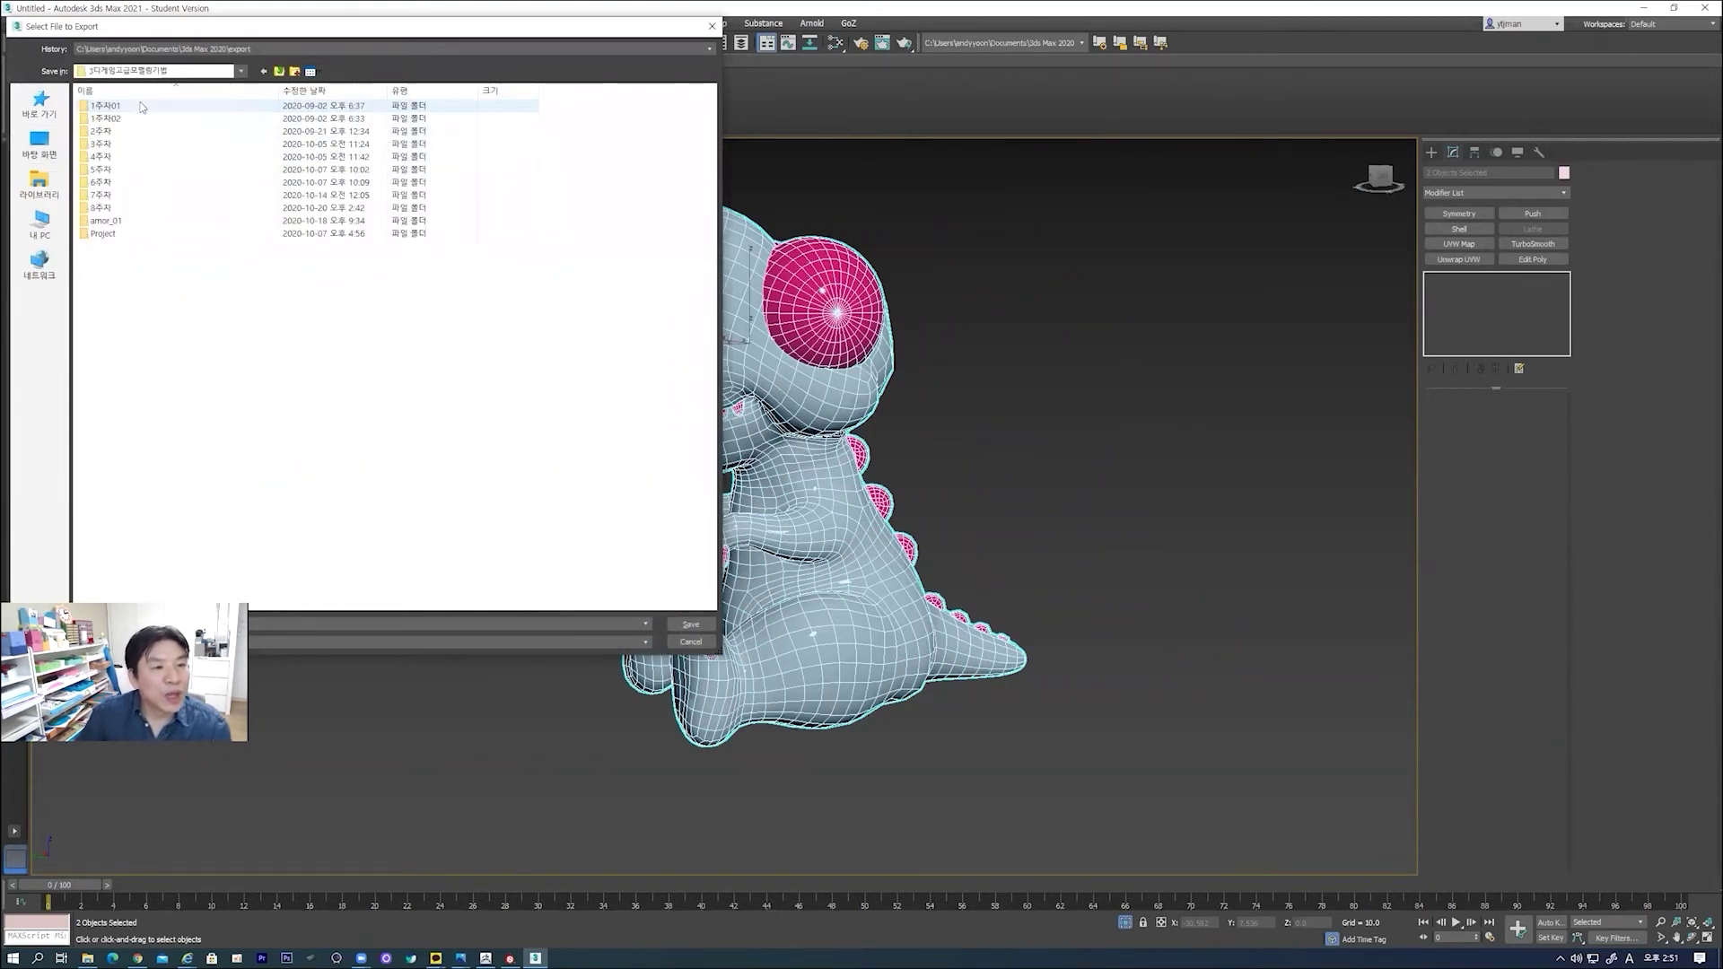
double_click(135, 208)
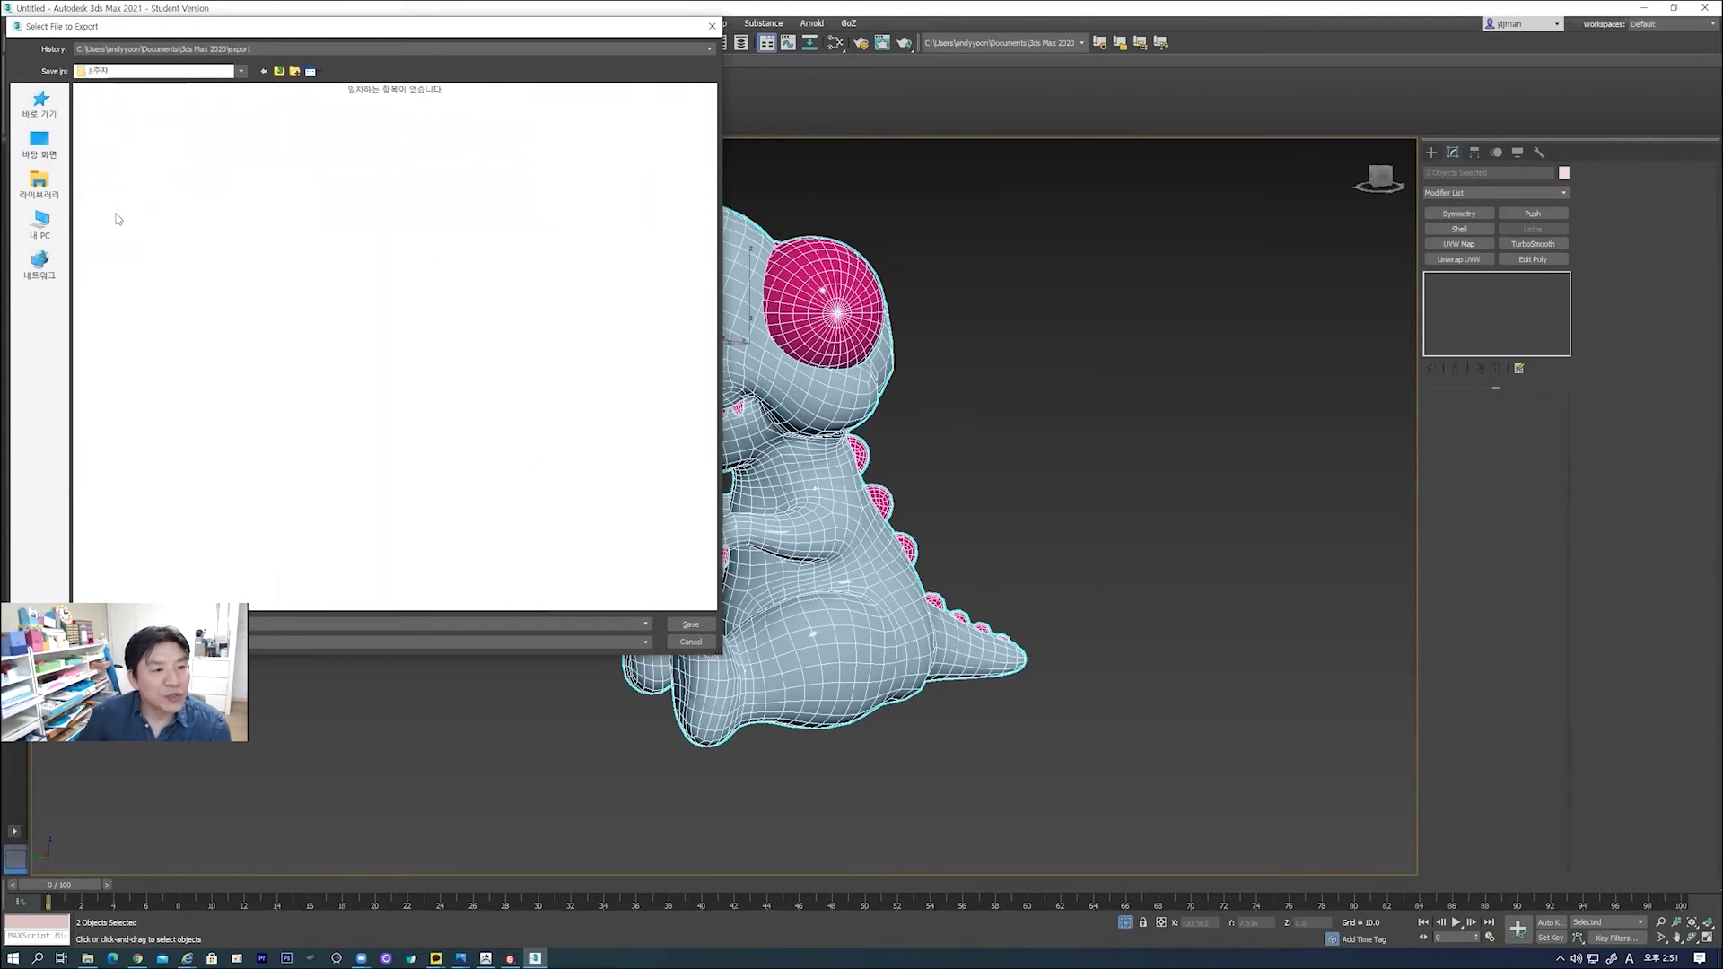
- Name the export file dinosor, save it in Autodesk FBX format and complete the export
click(187, 619)
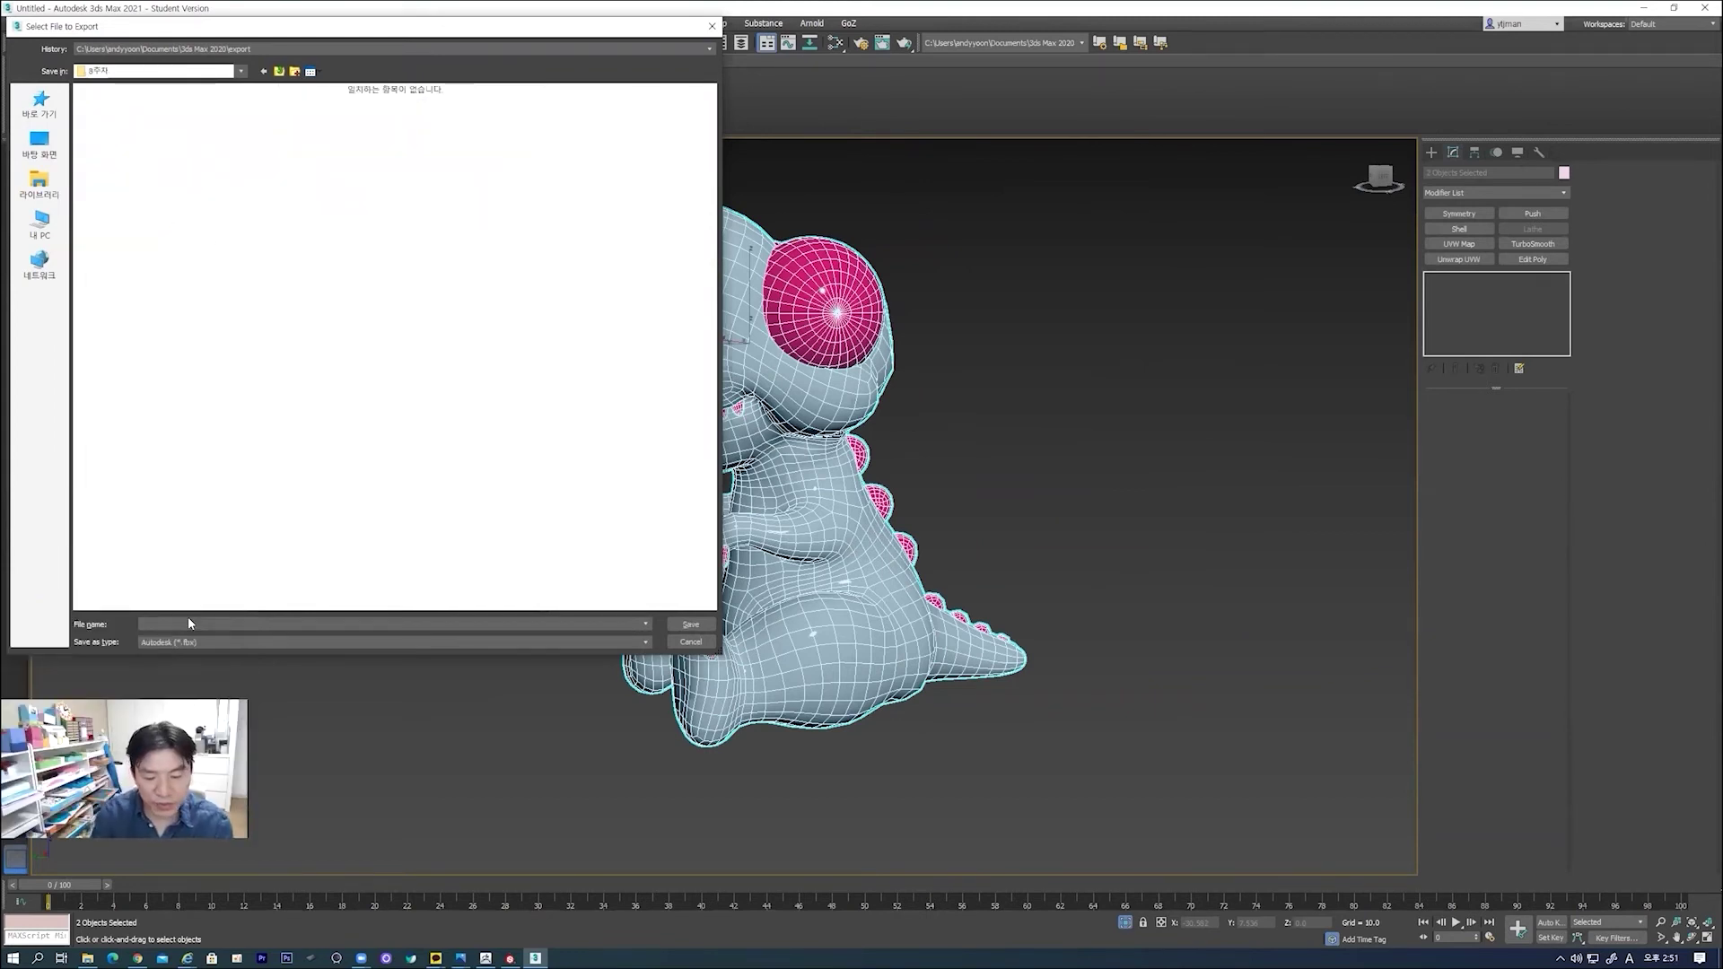
text(d)
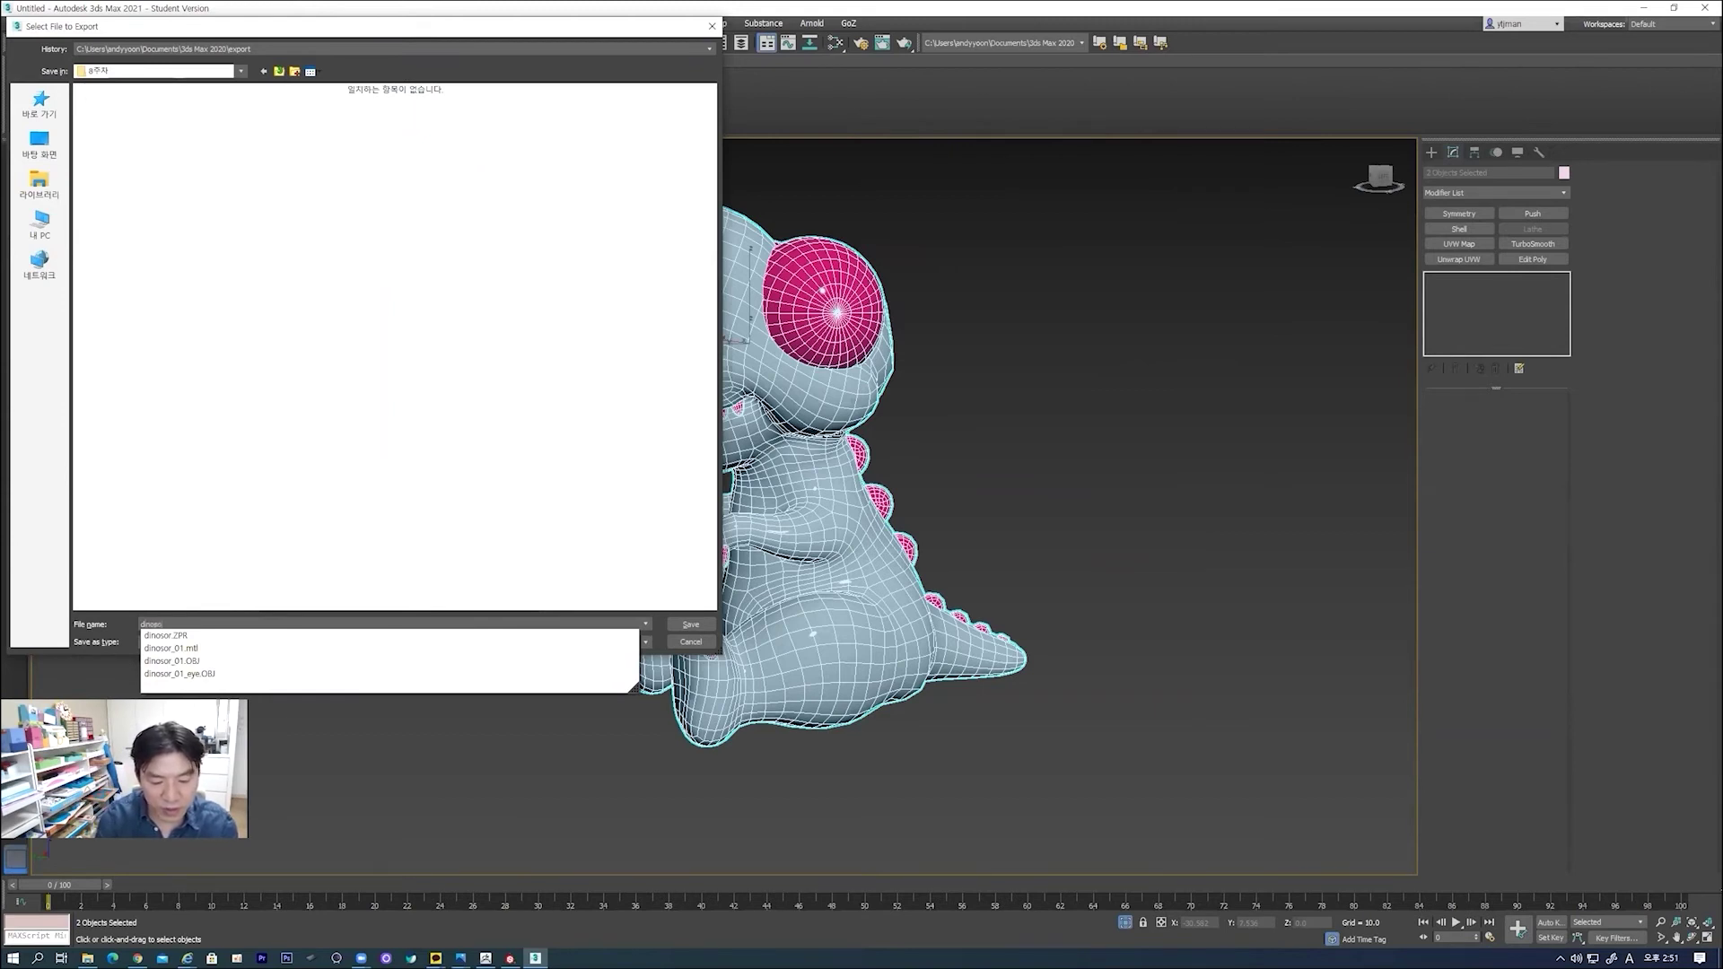
text(inosor)
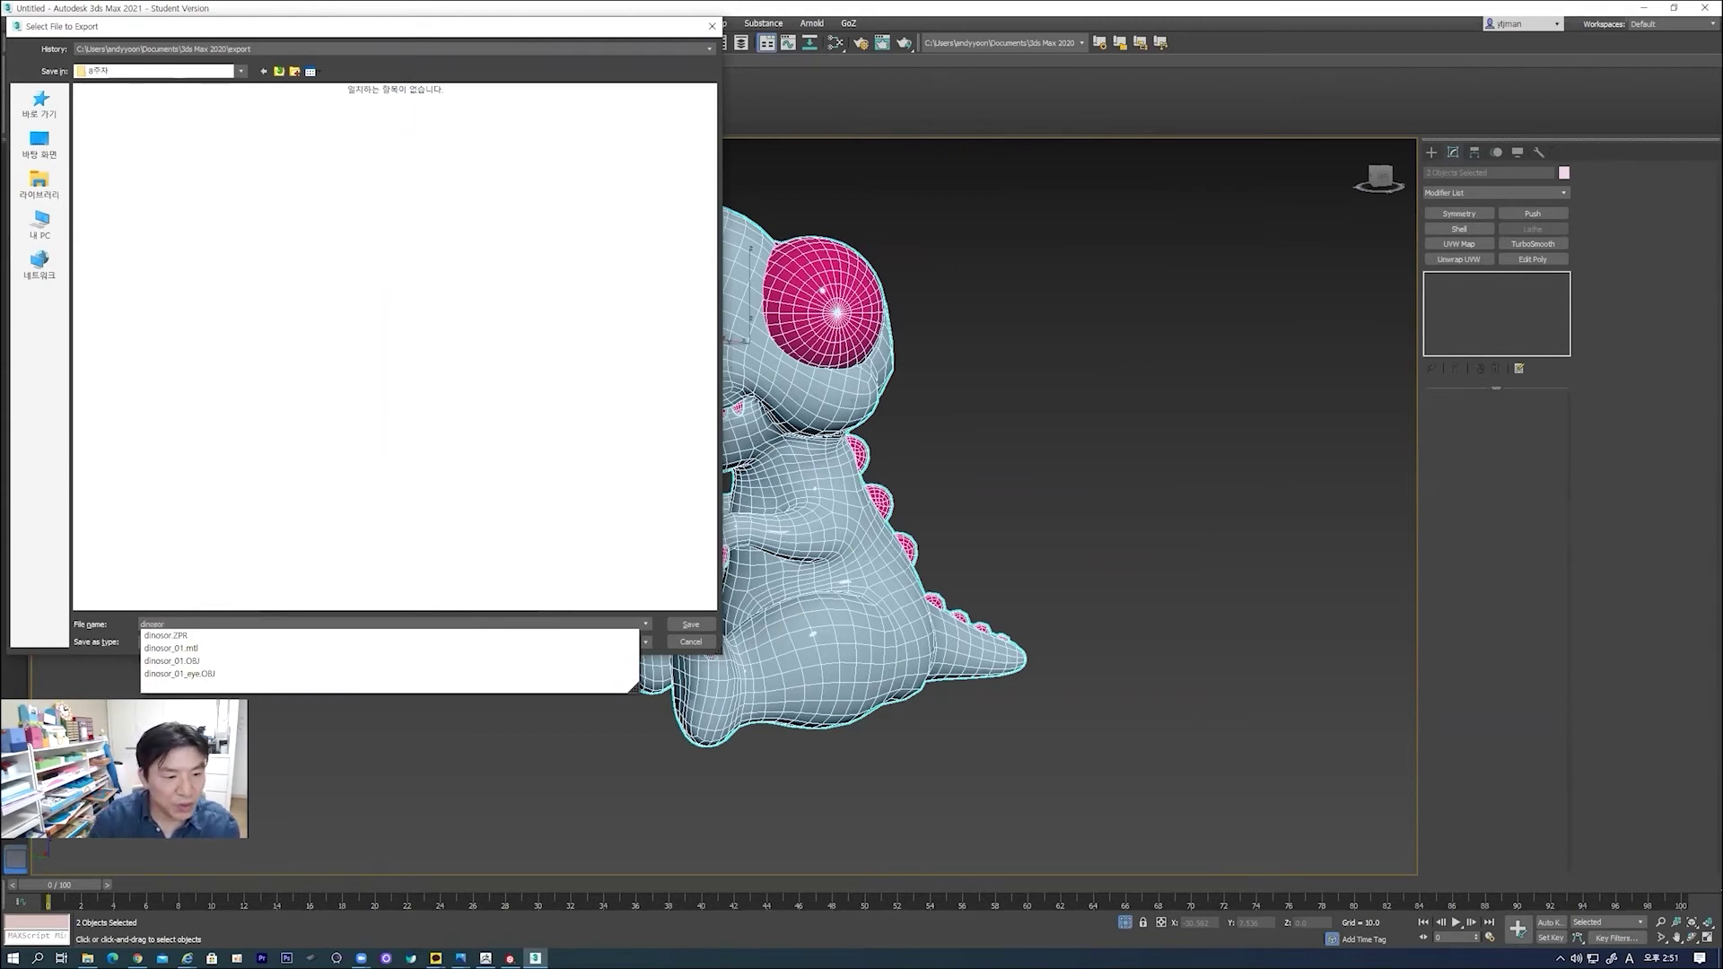
click(235, 514)
click(690, 623)
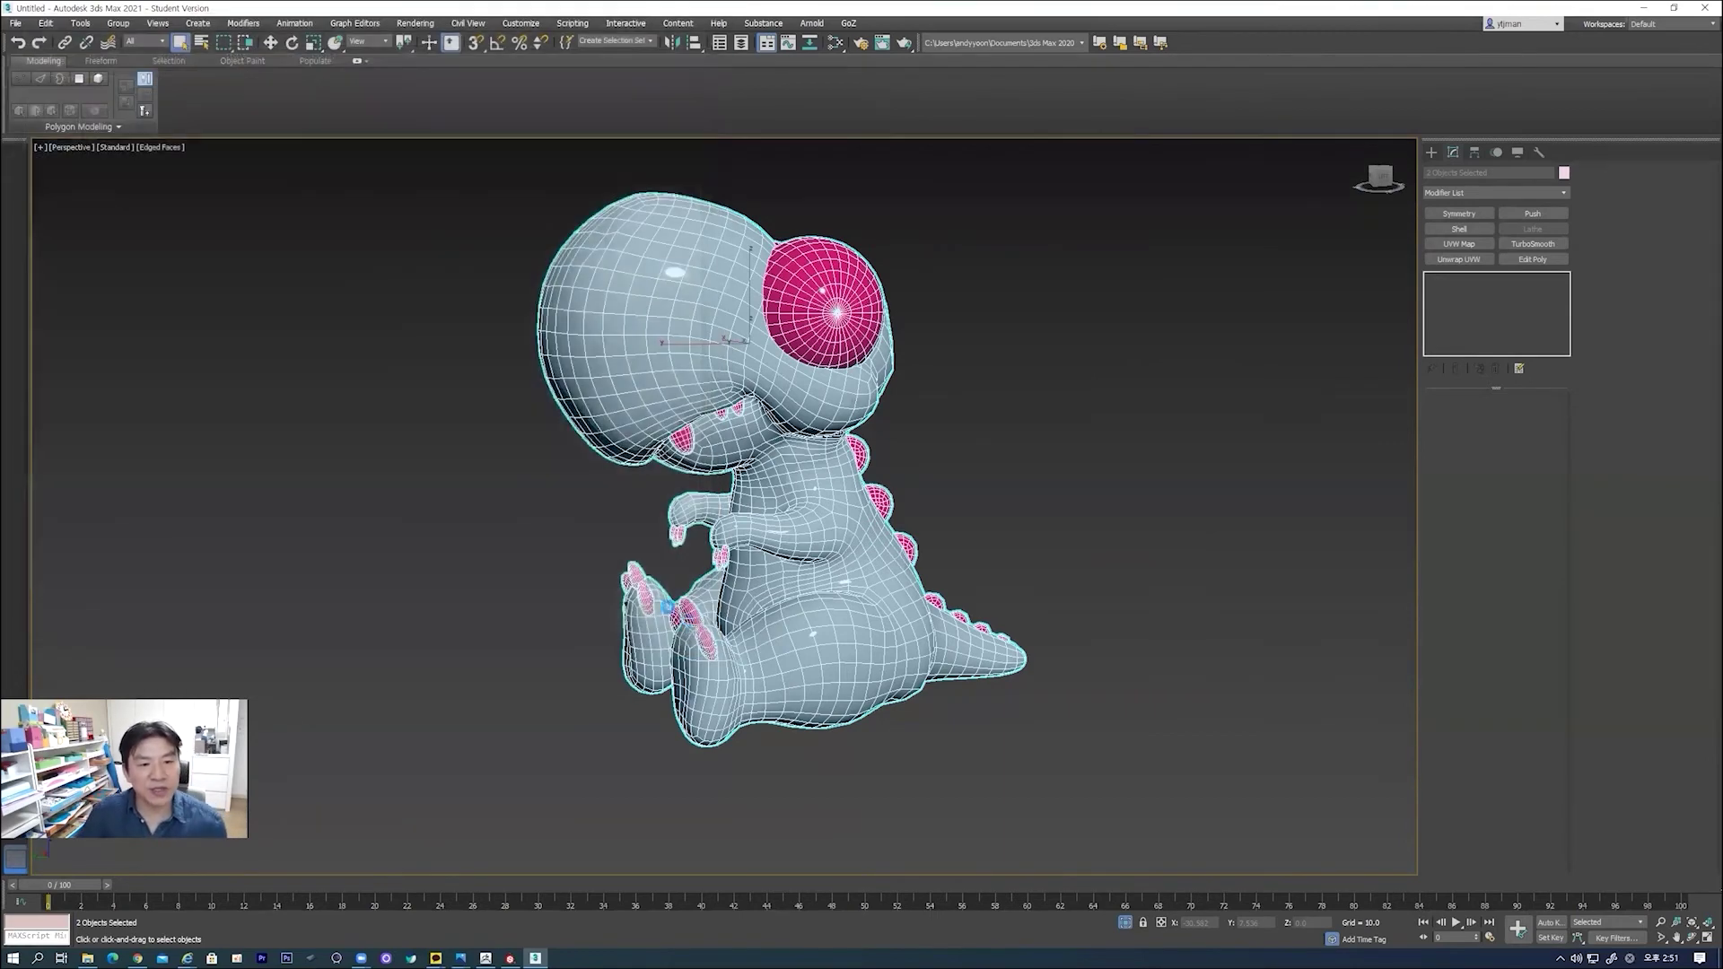
click(762, 581)
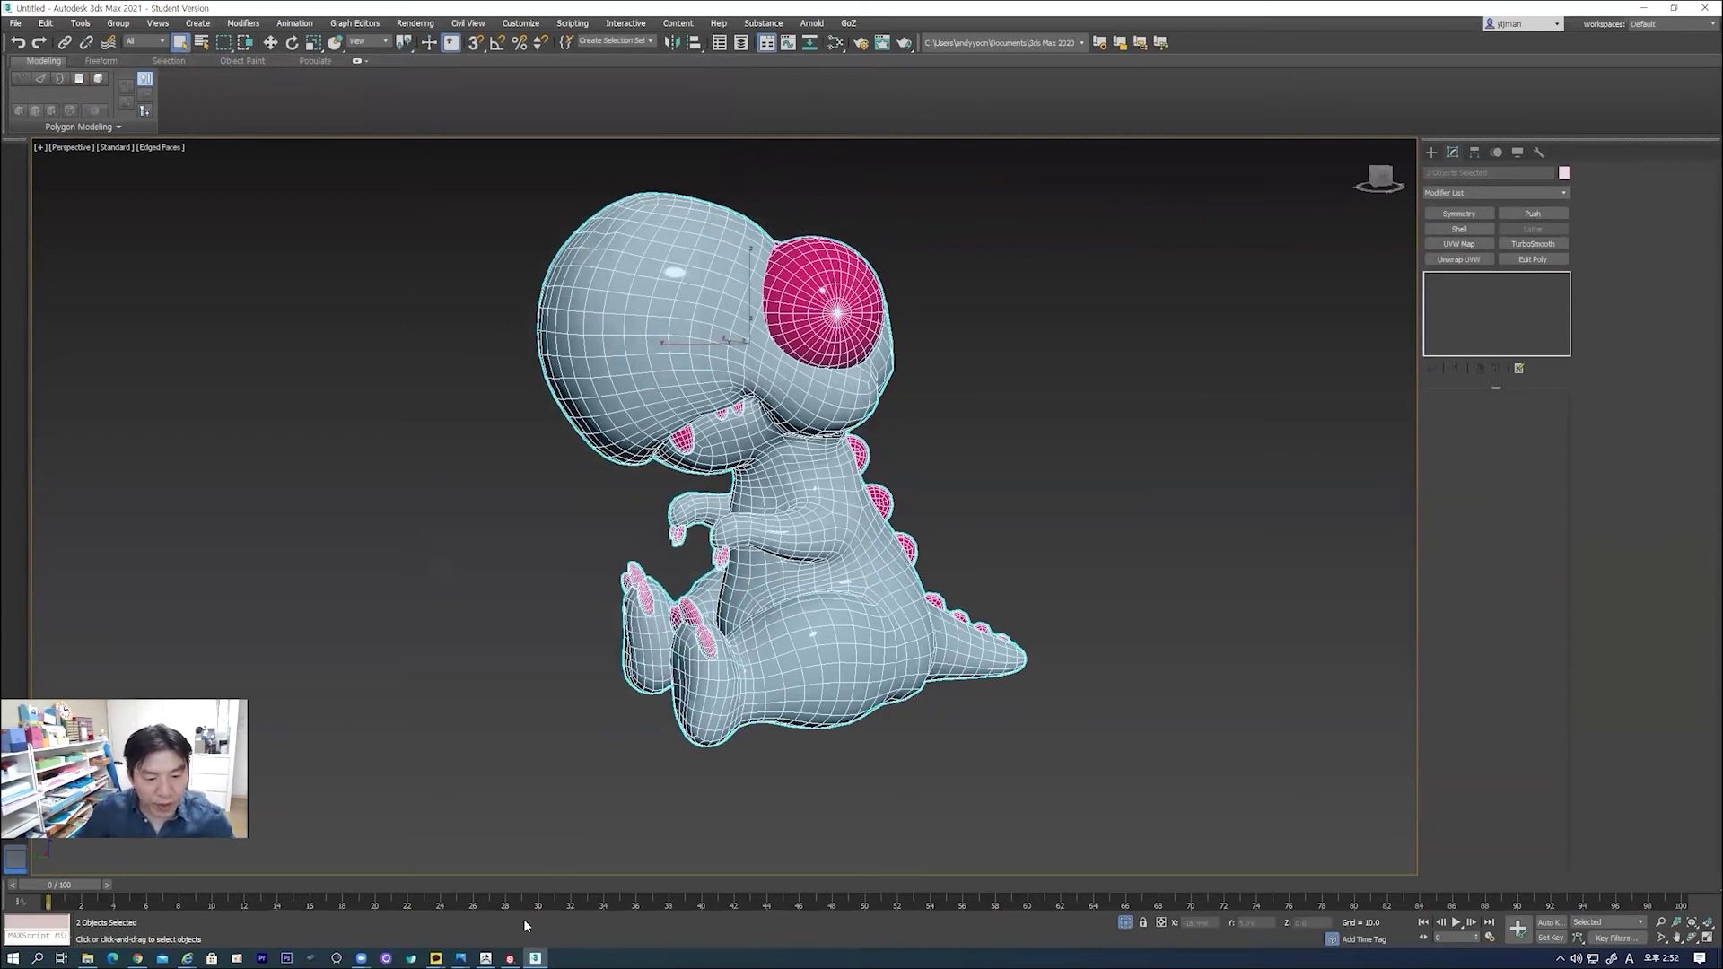
- Switch to ZBrush, maximize its window and open the dinosor project without saving the current changes
click(485, 958)
drag(1018, 489, 1030, 471)
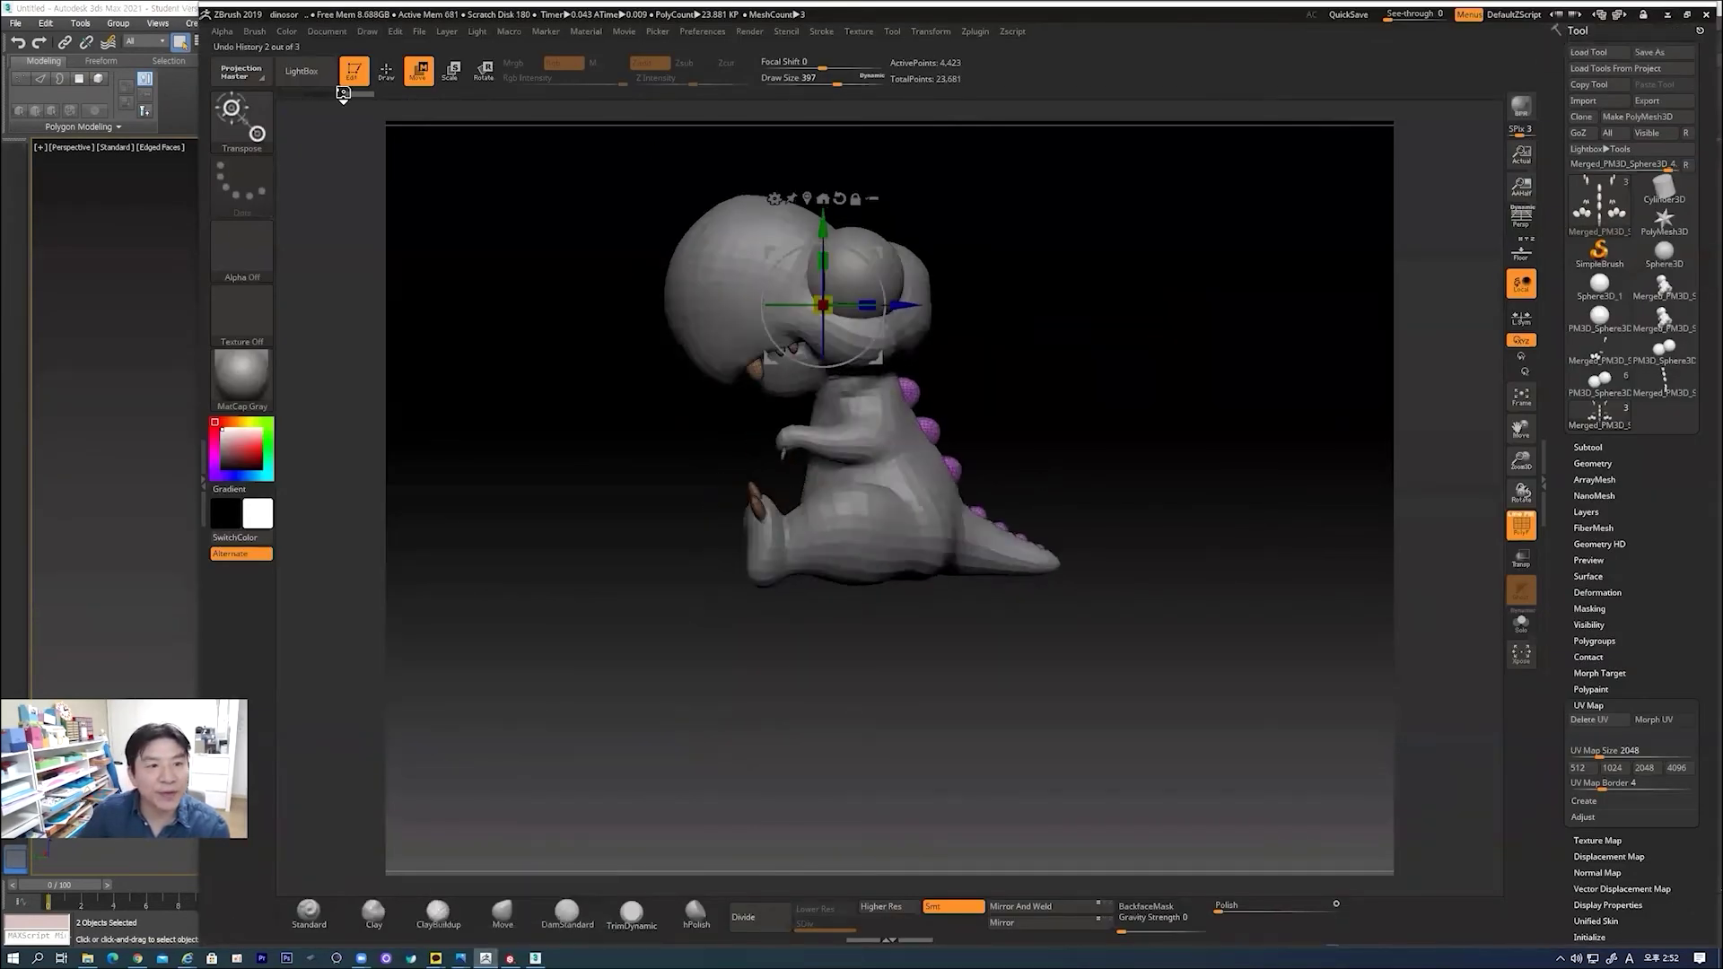
click(1687, 15)
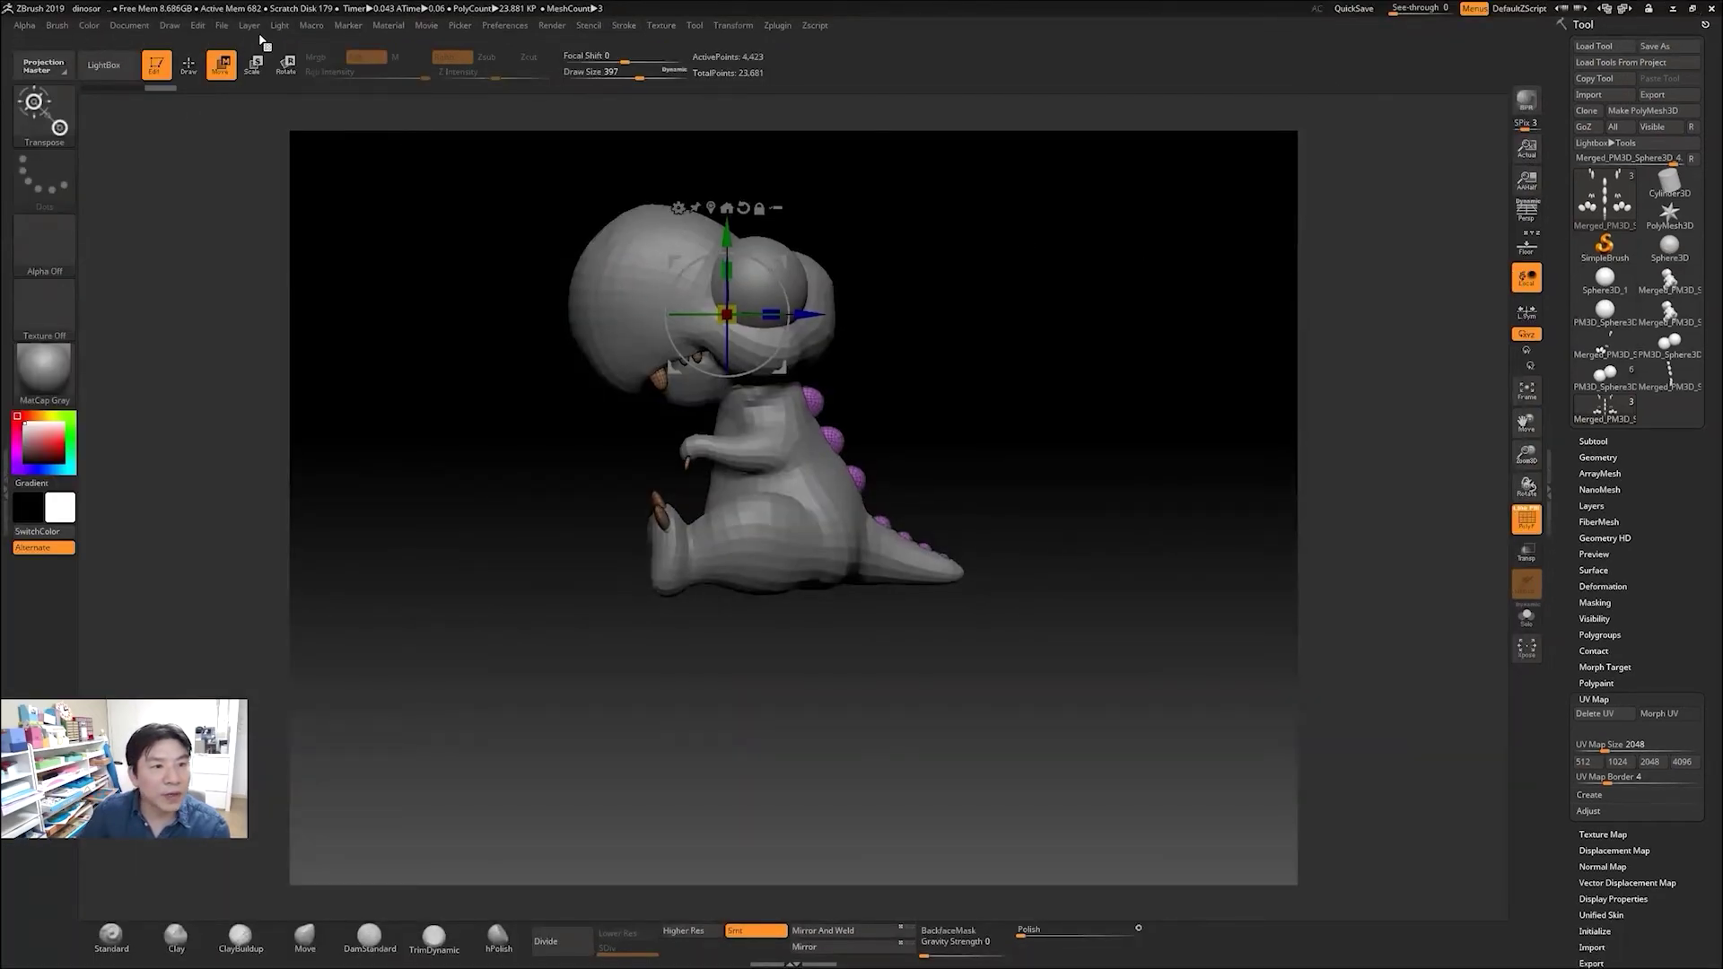
click(223, 27)
click(250, 51)
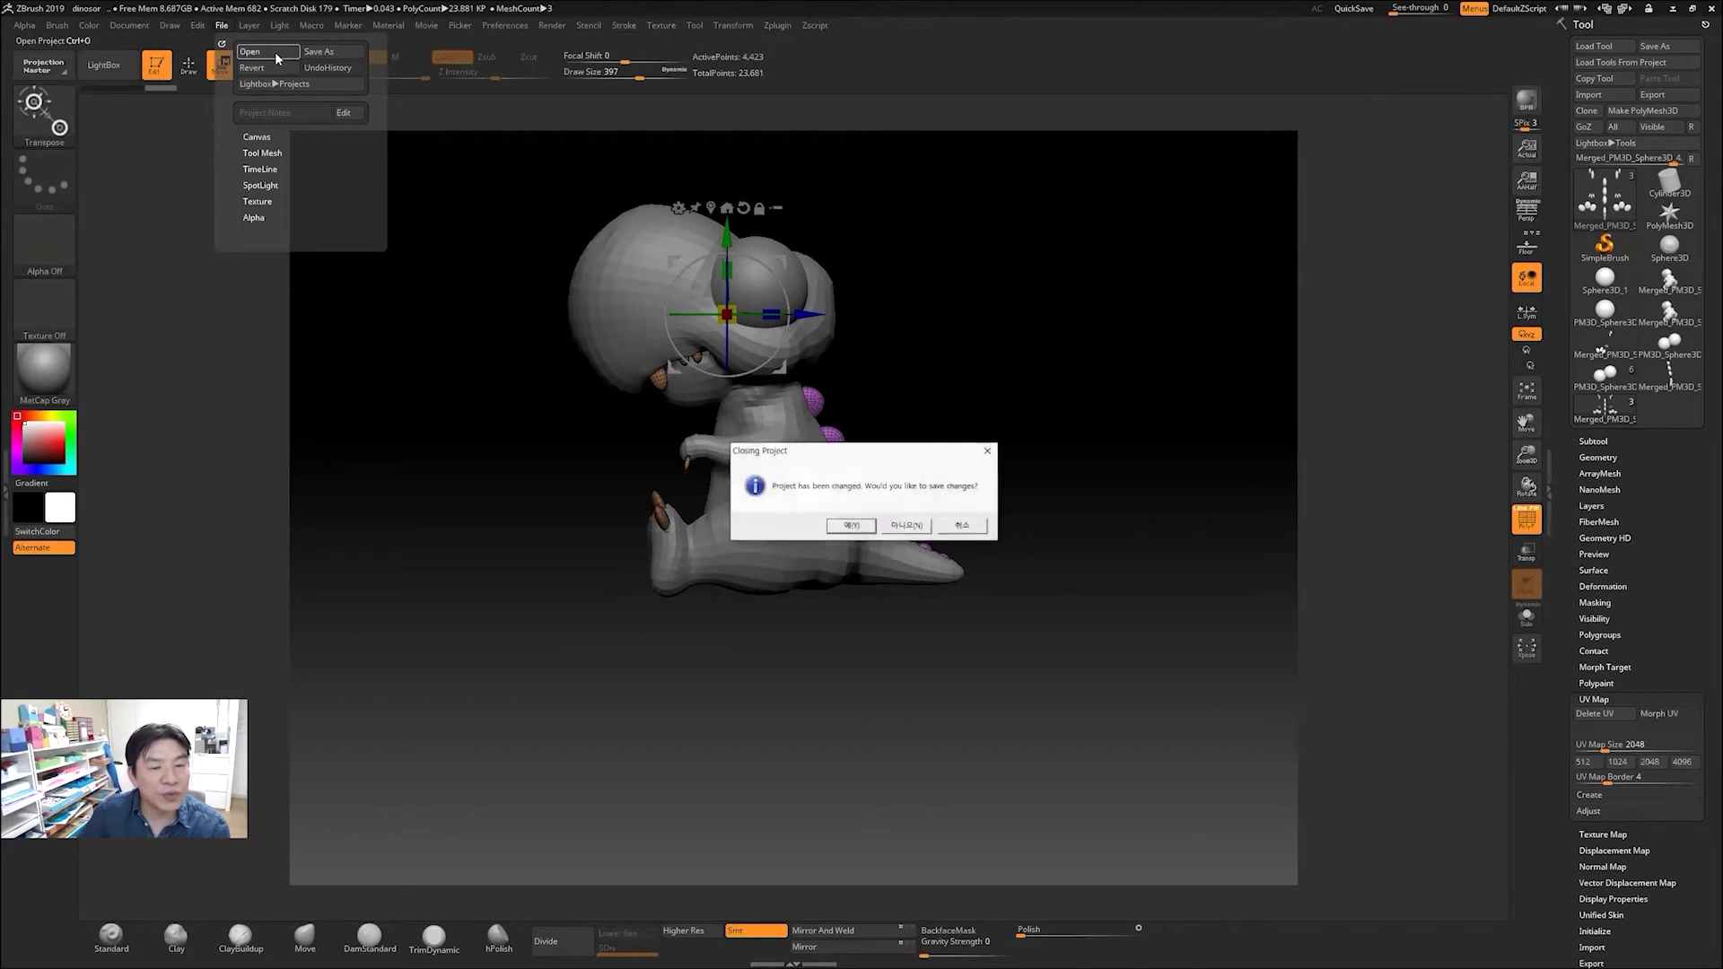
click(905, 523)
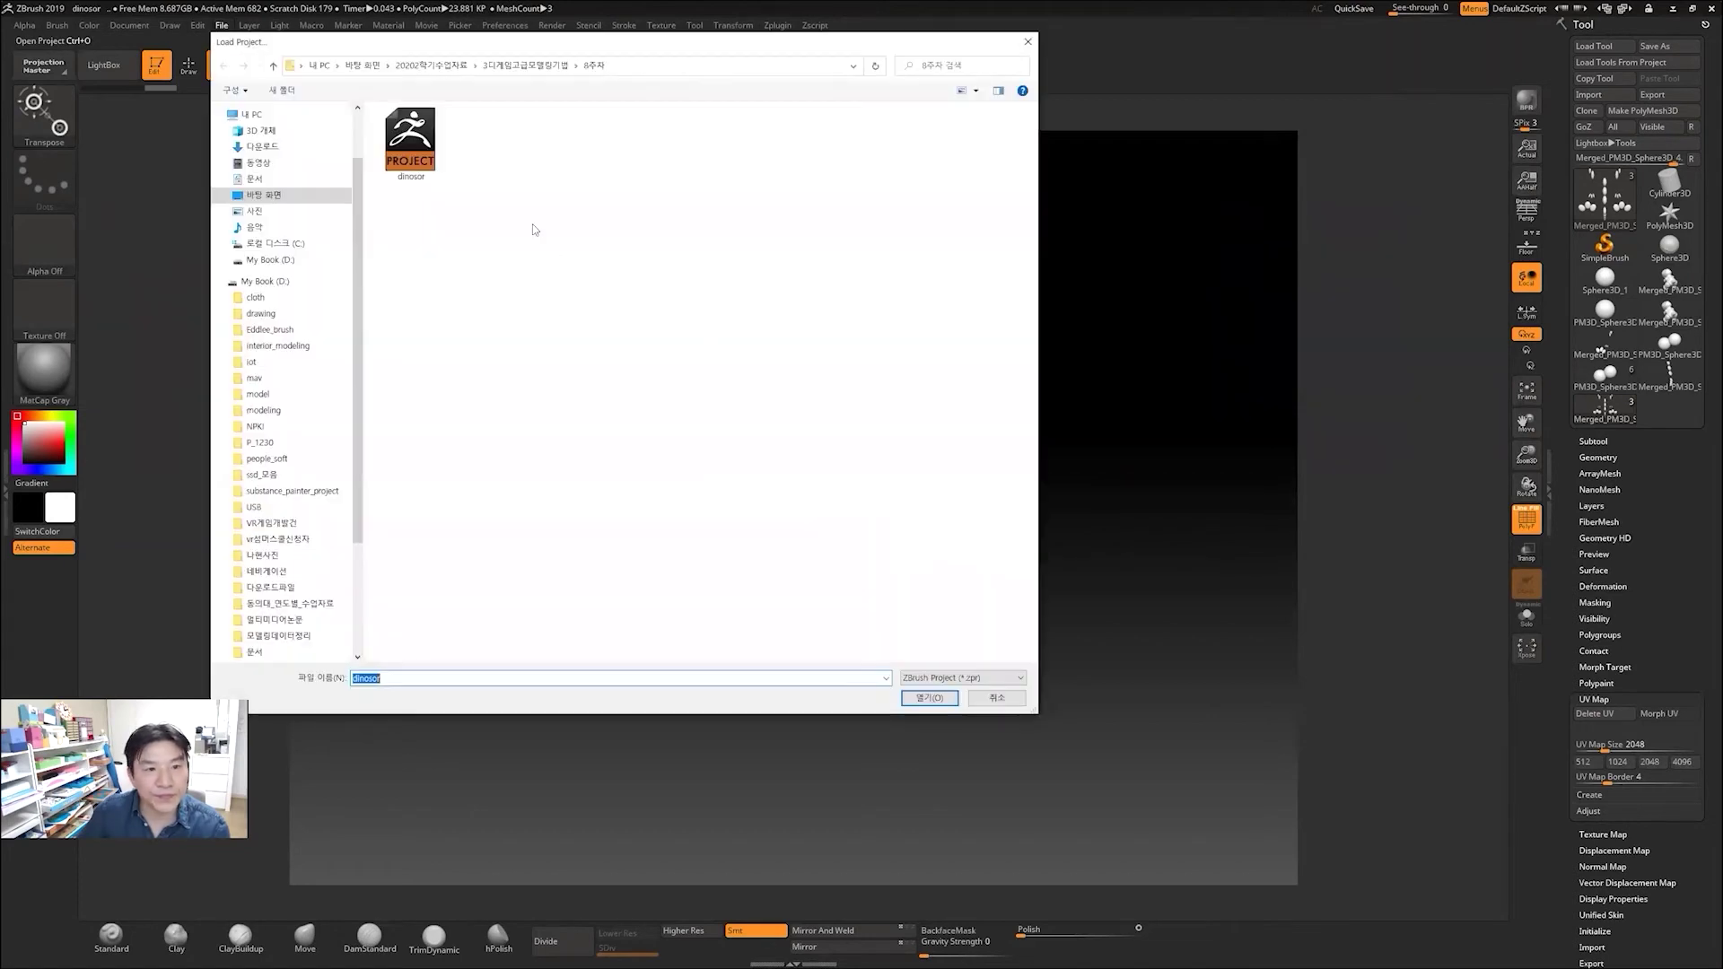
double_click(426, 148)
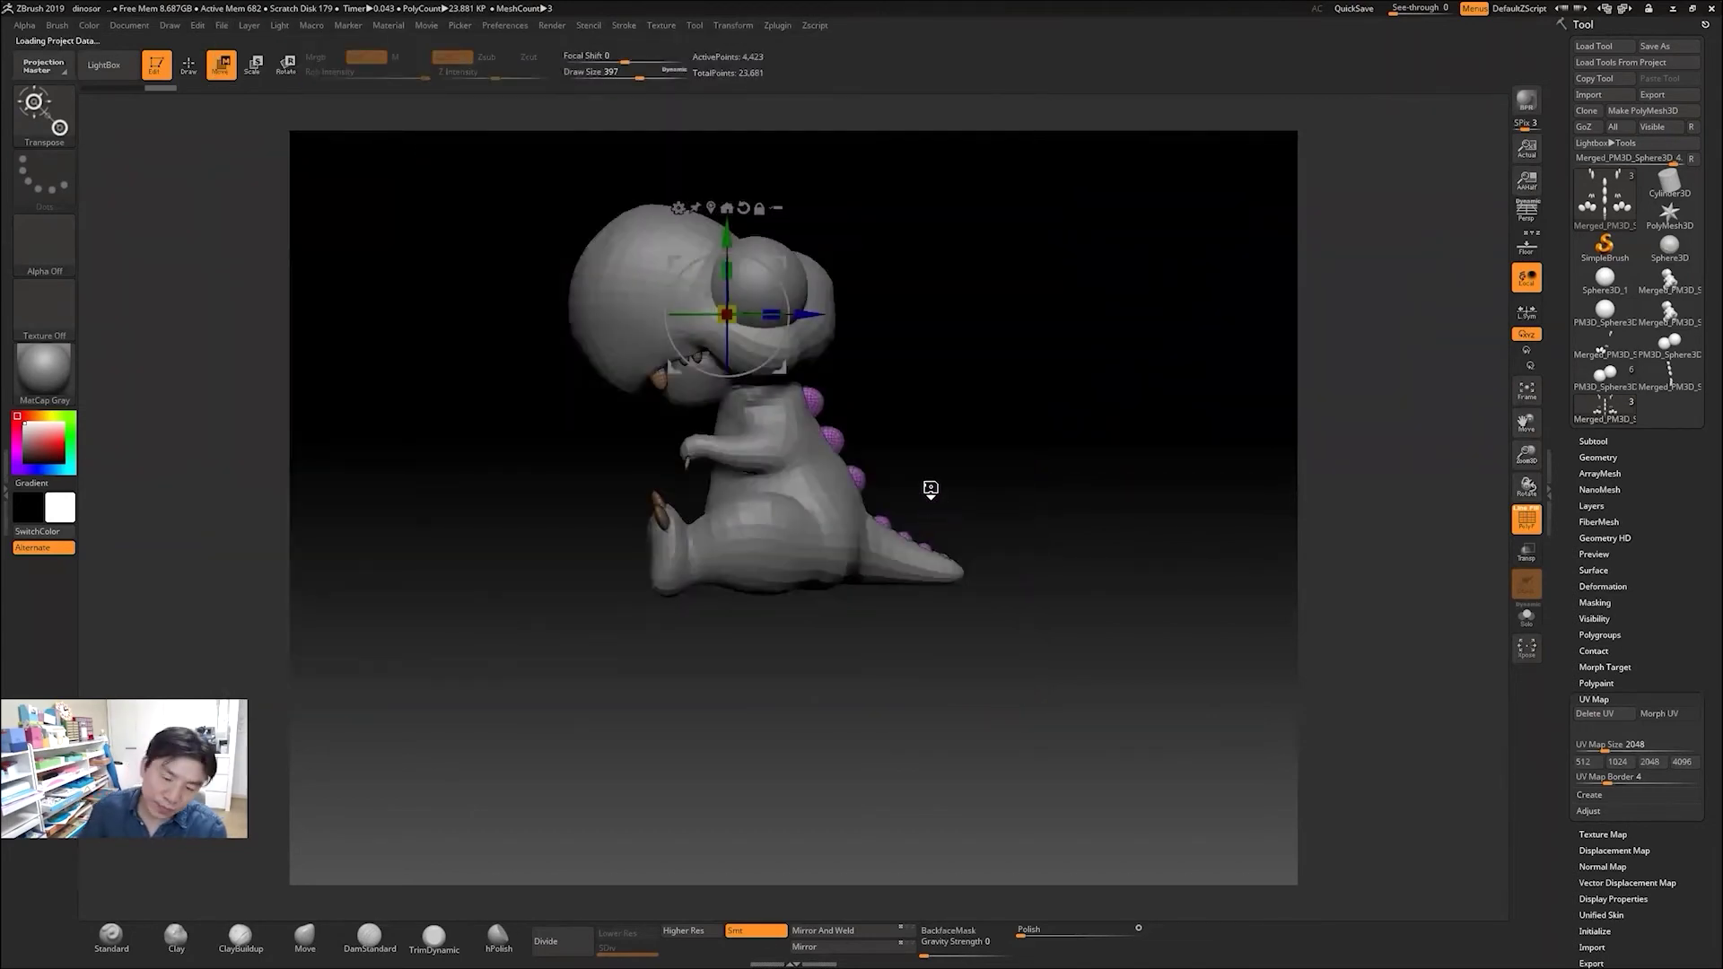
- Turn off the polyframe display, expand the subtool list and hide every subtool except the dinosaur's body
drag(915, 551, 1485, 535)
click(1527, 519)
alt+drag(906, 589, 1010, 524)
click(1594, 441)
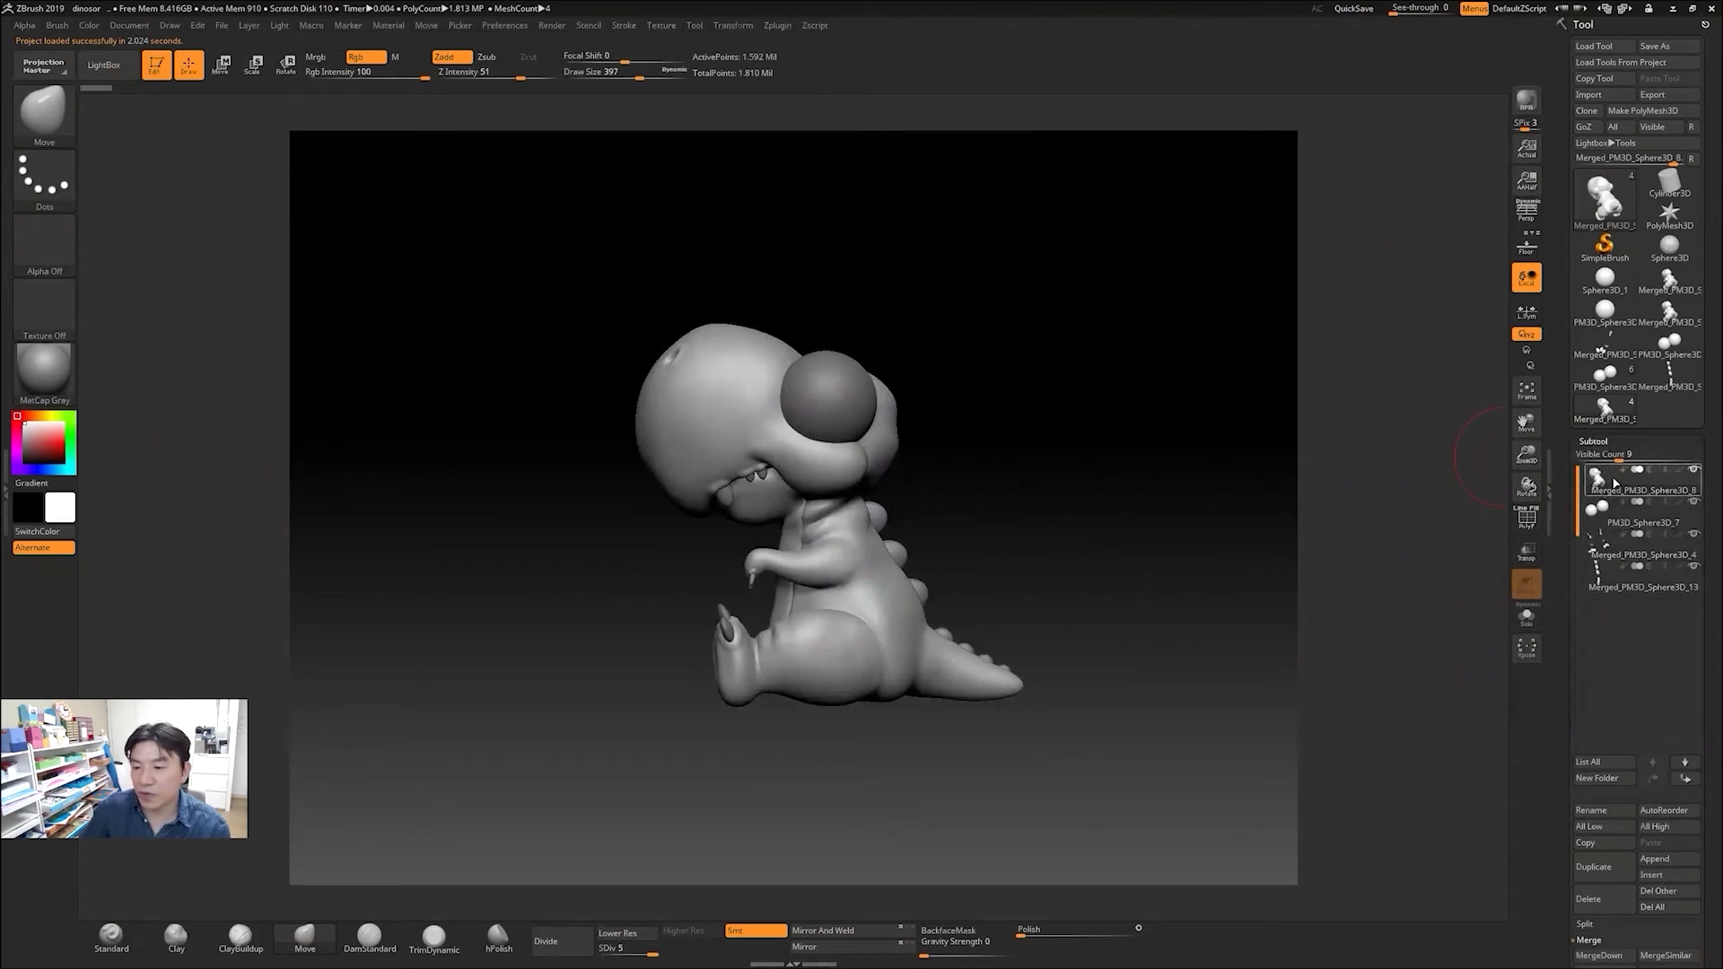
mouse_move(1589, 482)
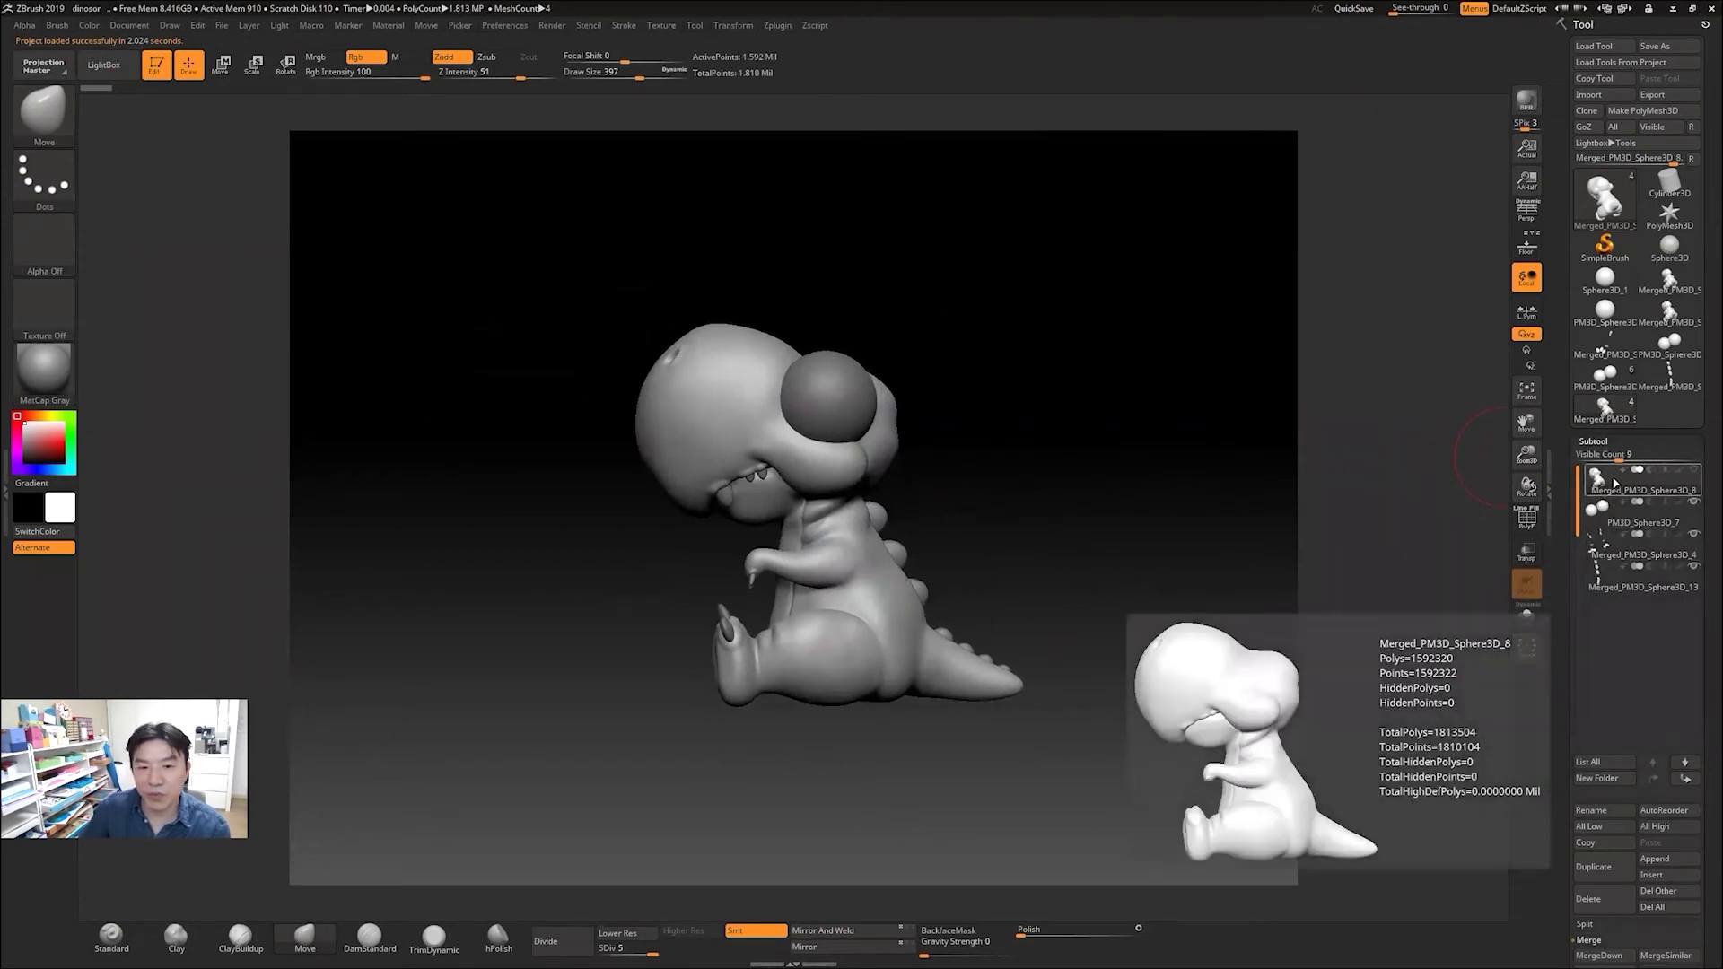
click(1694, 492)
drag(1071, 468, 999, 474)
mouse_move(1603, 216)
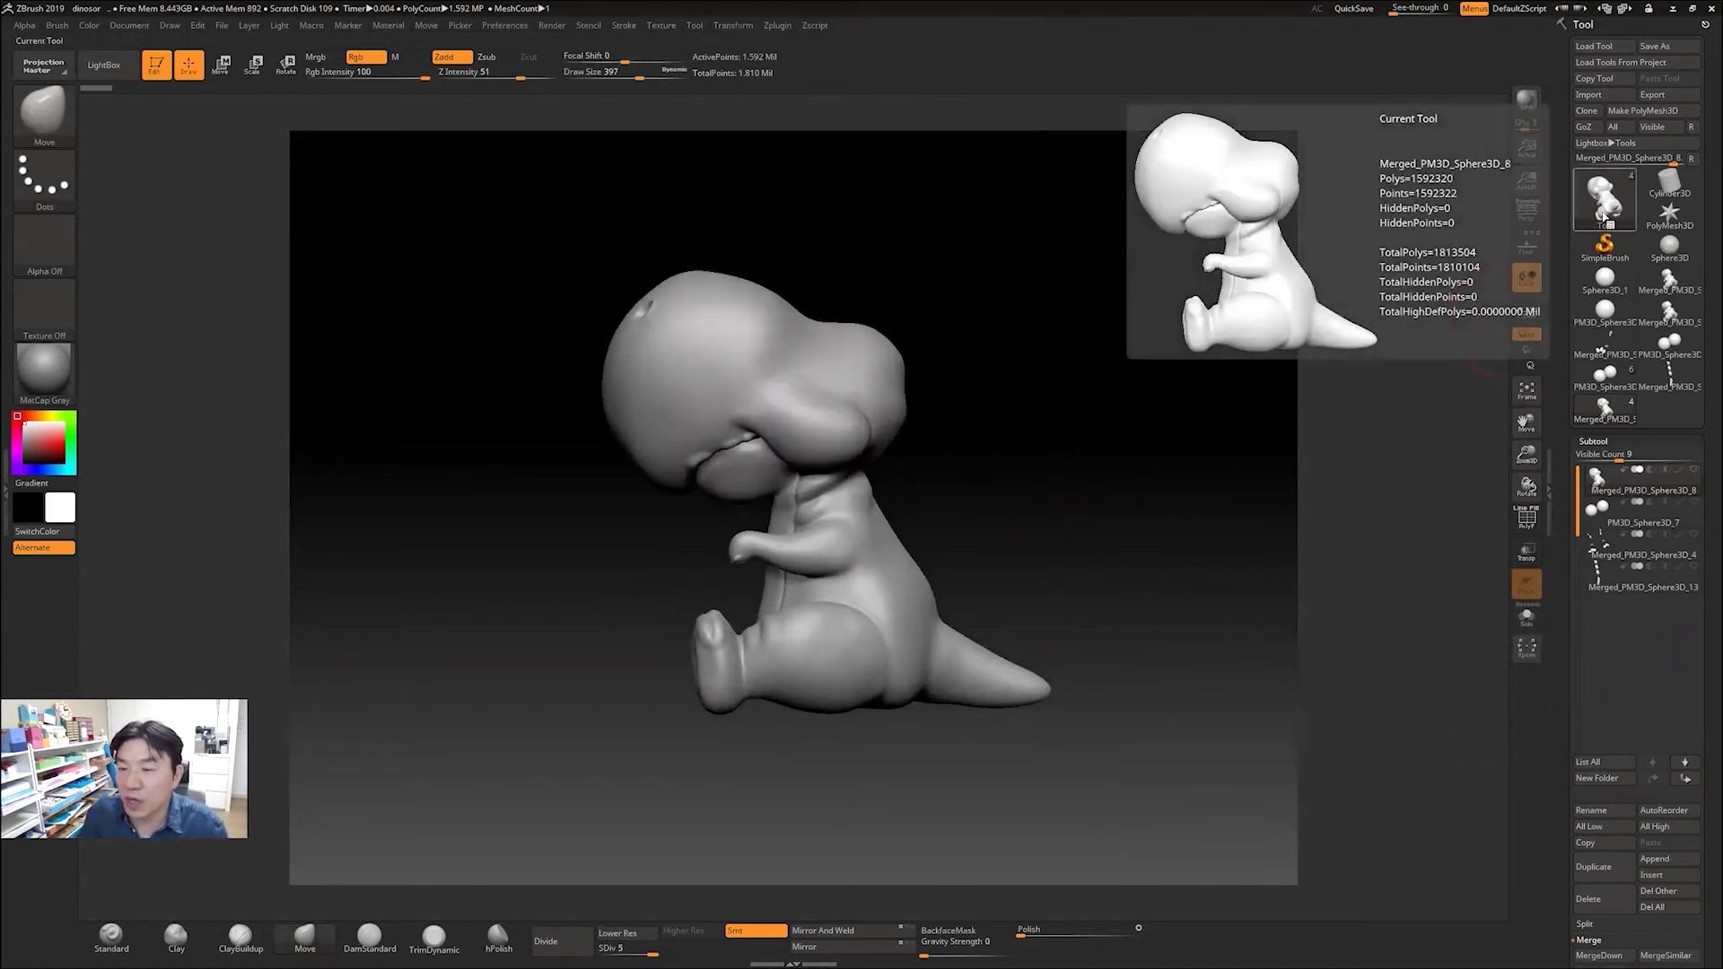
- Pre-process the dinosaur's body subtool in Decimation Master
alt+drag(993, 466, 1002, 470)
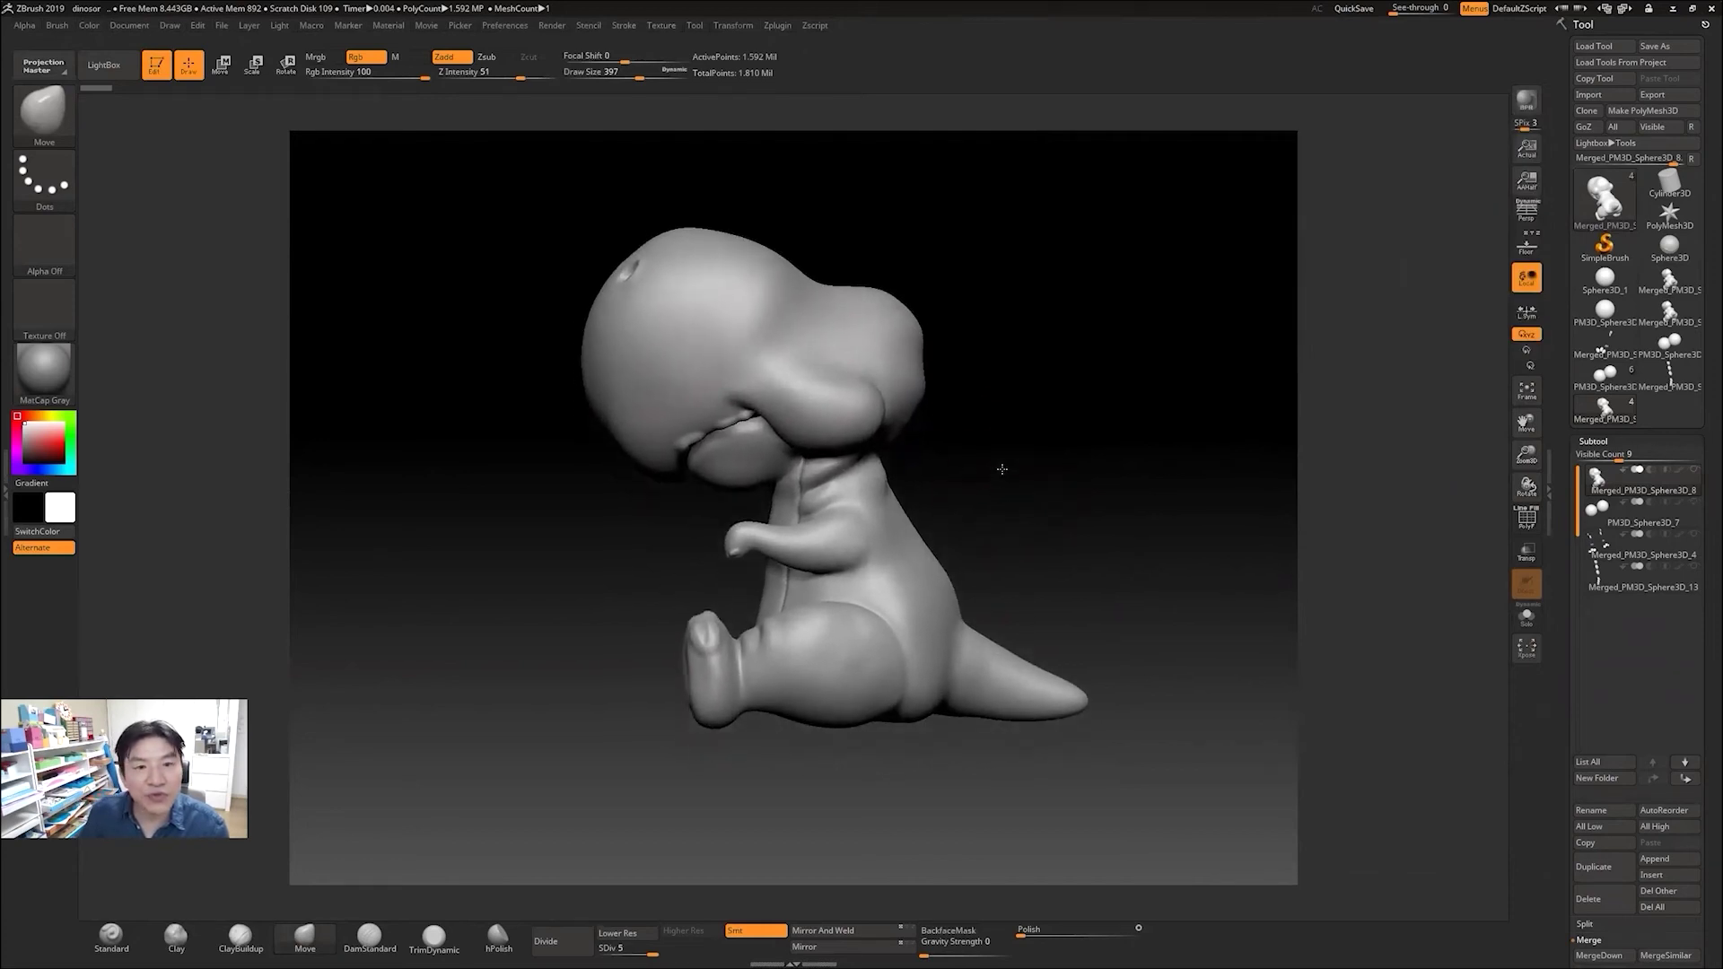
click(778, 27)
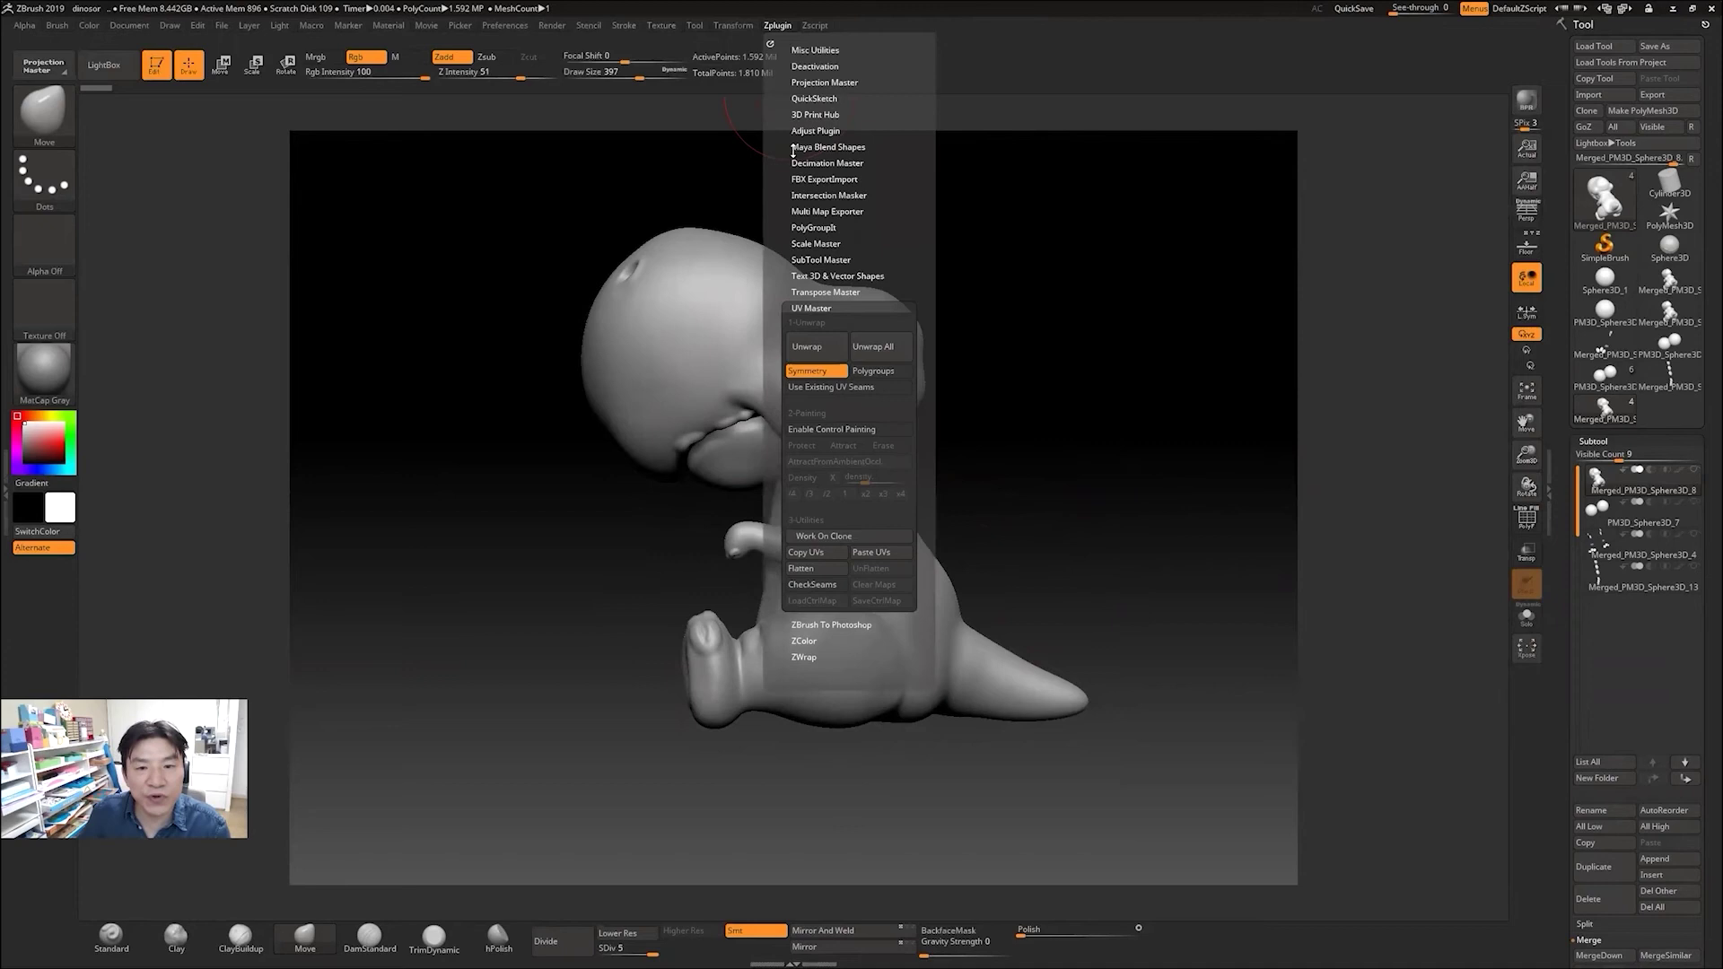
click(812, 308)
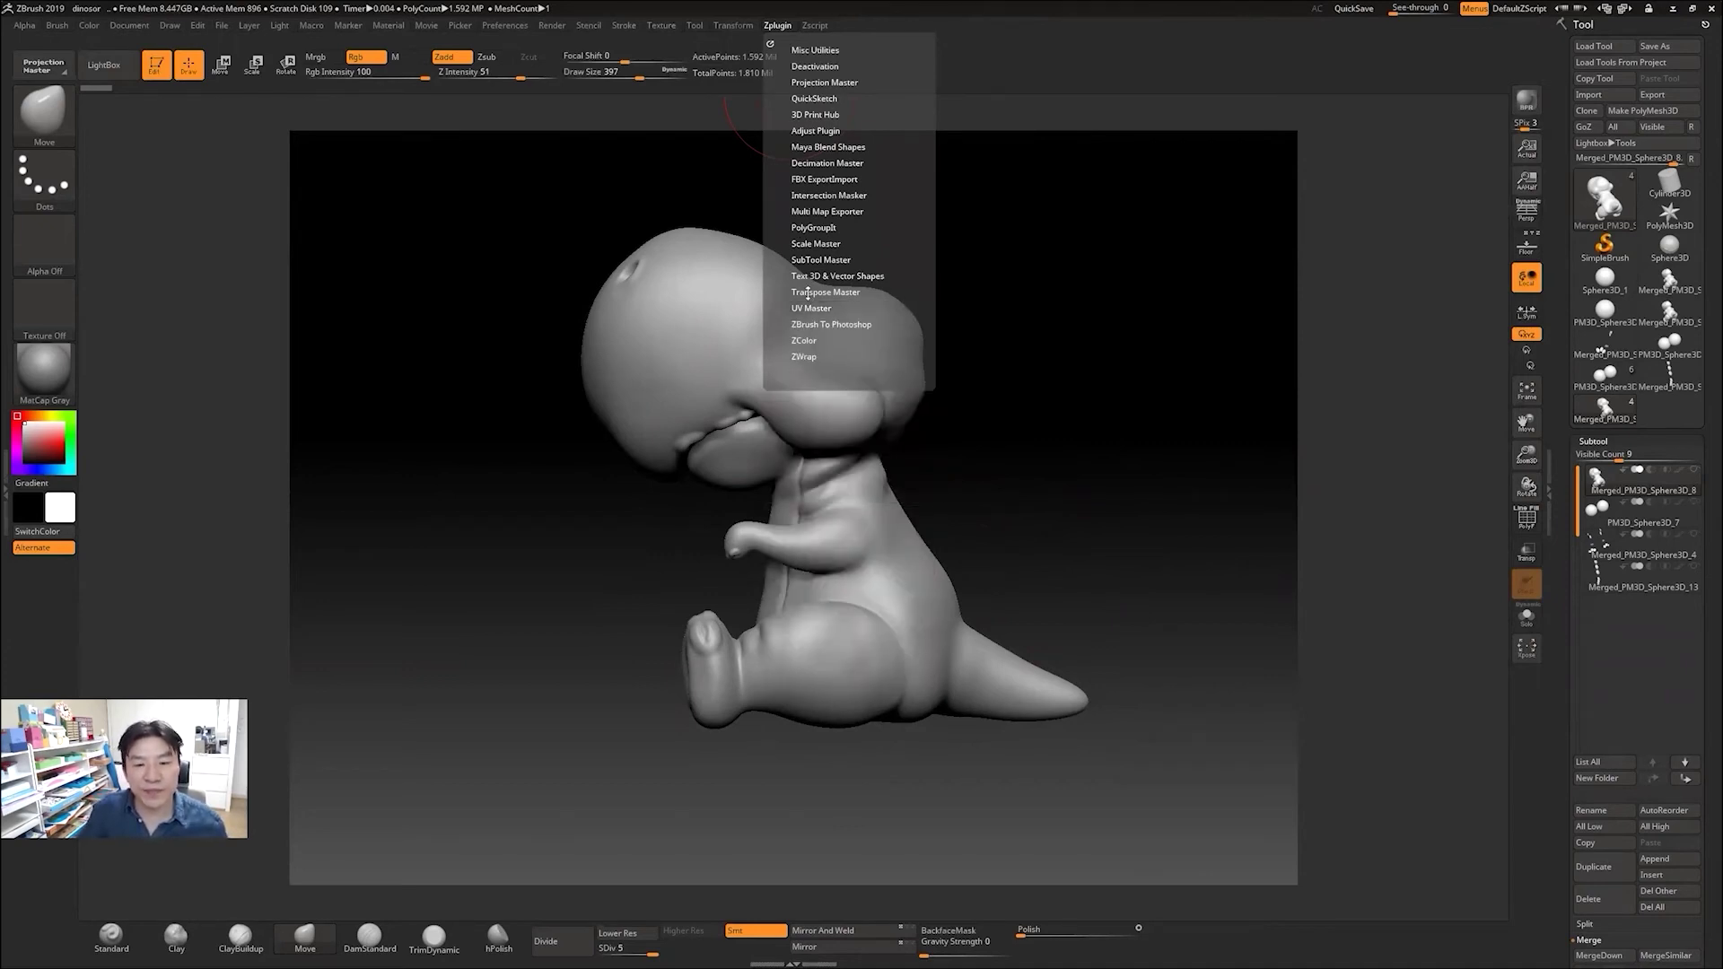
click(811, 160)
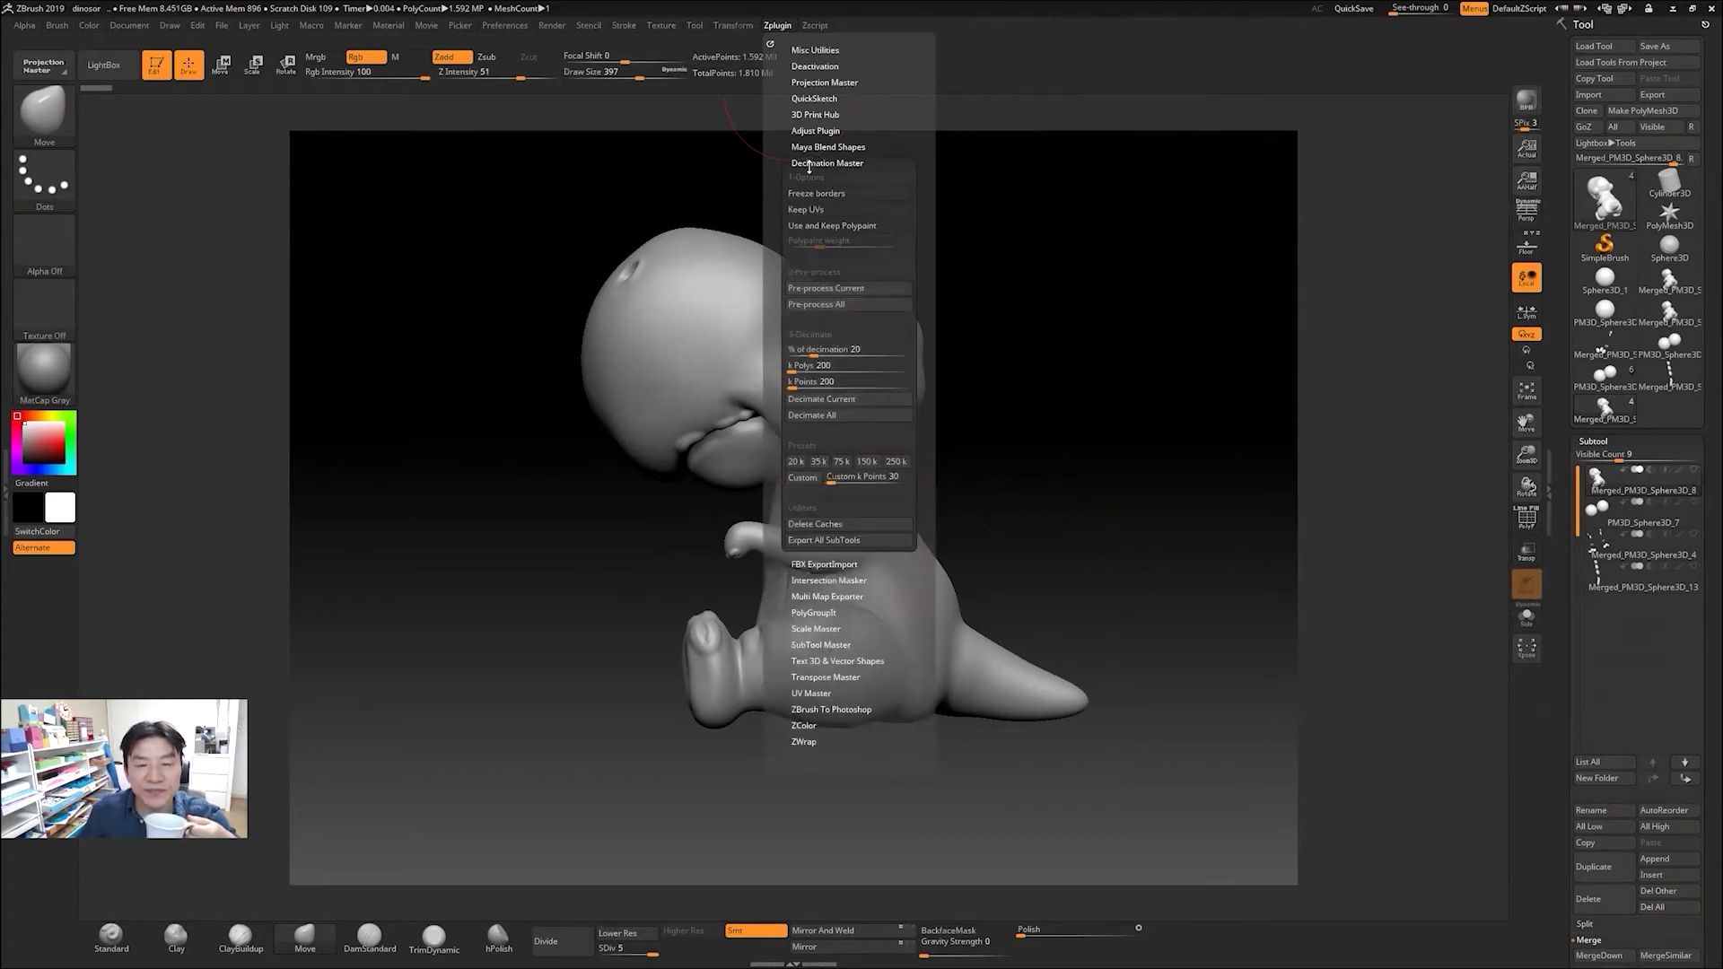
click(822, 289)
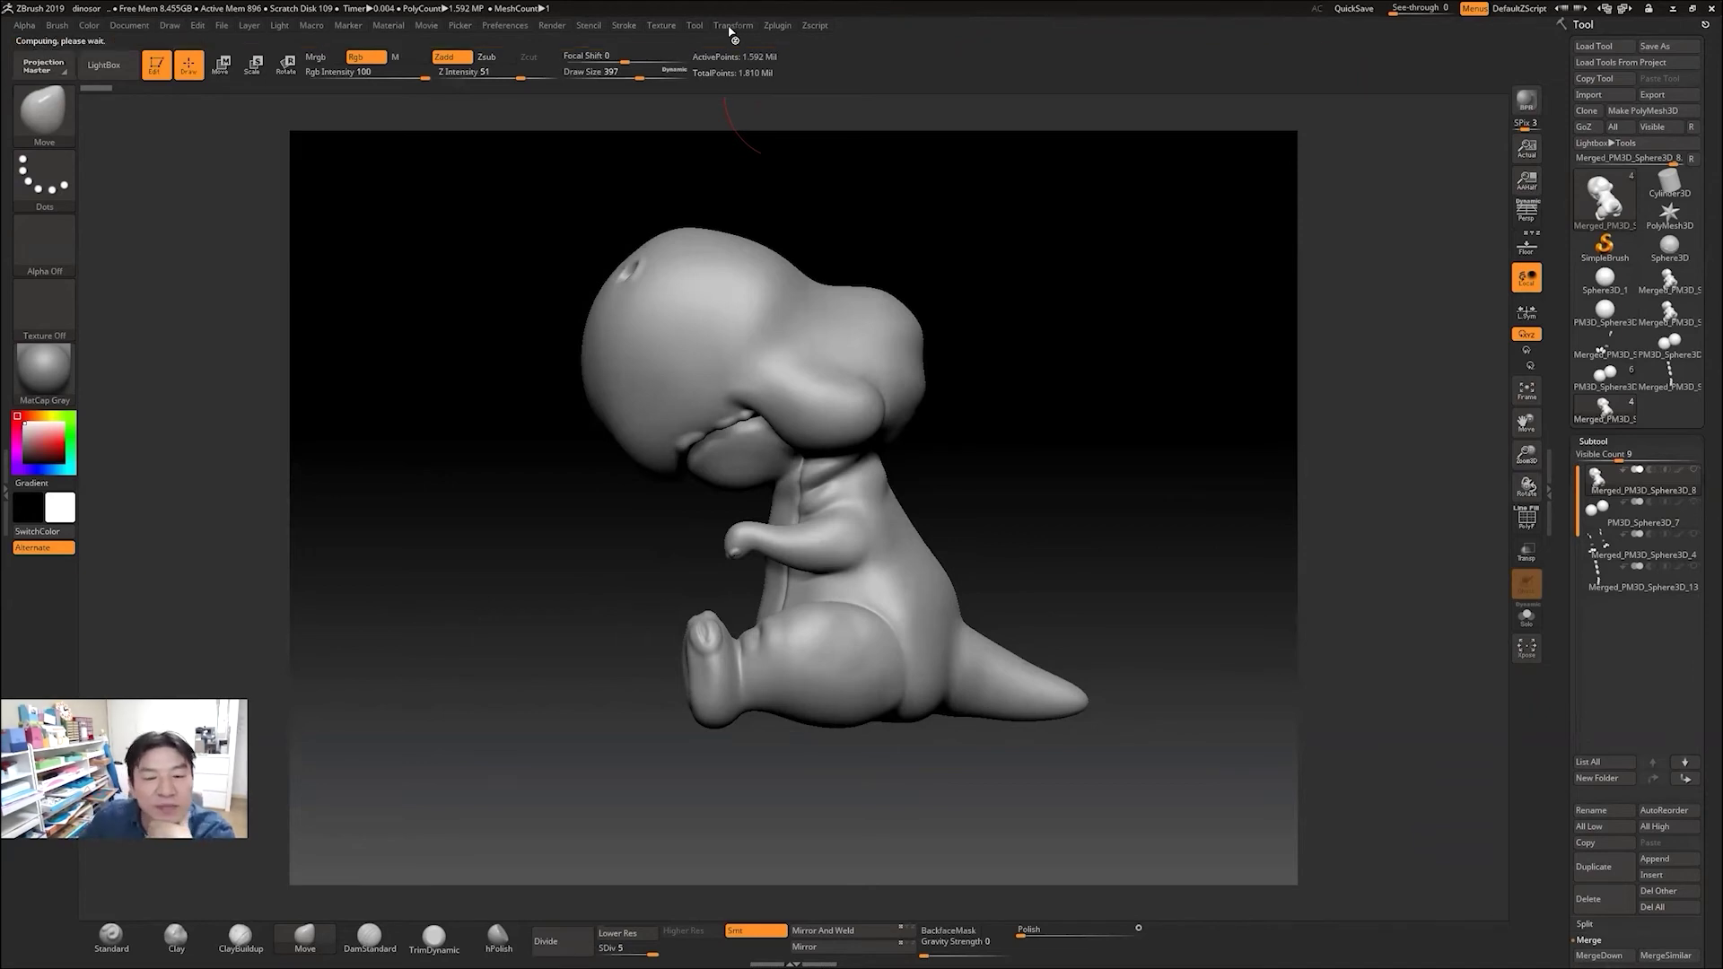
- Set the decimation target to 600 k polys and decimate the dinosaur's body subtool
click(734, 27)
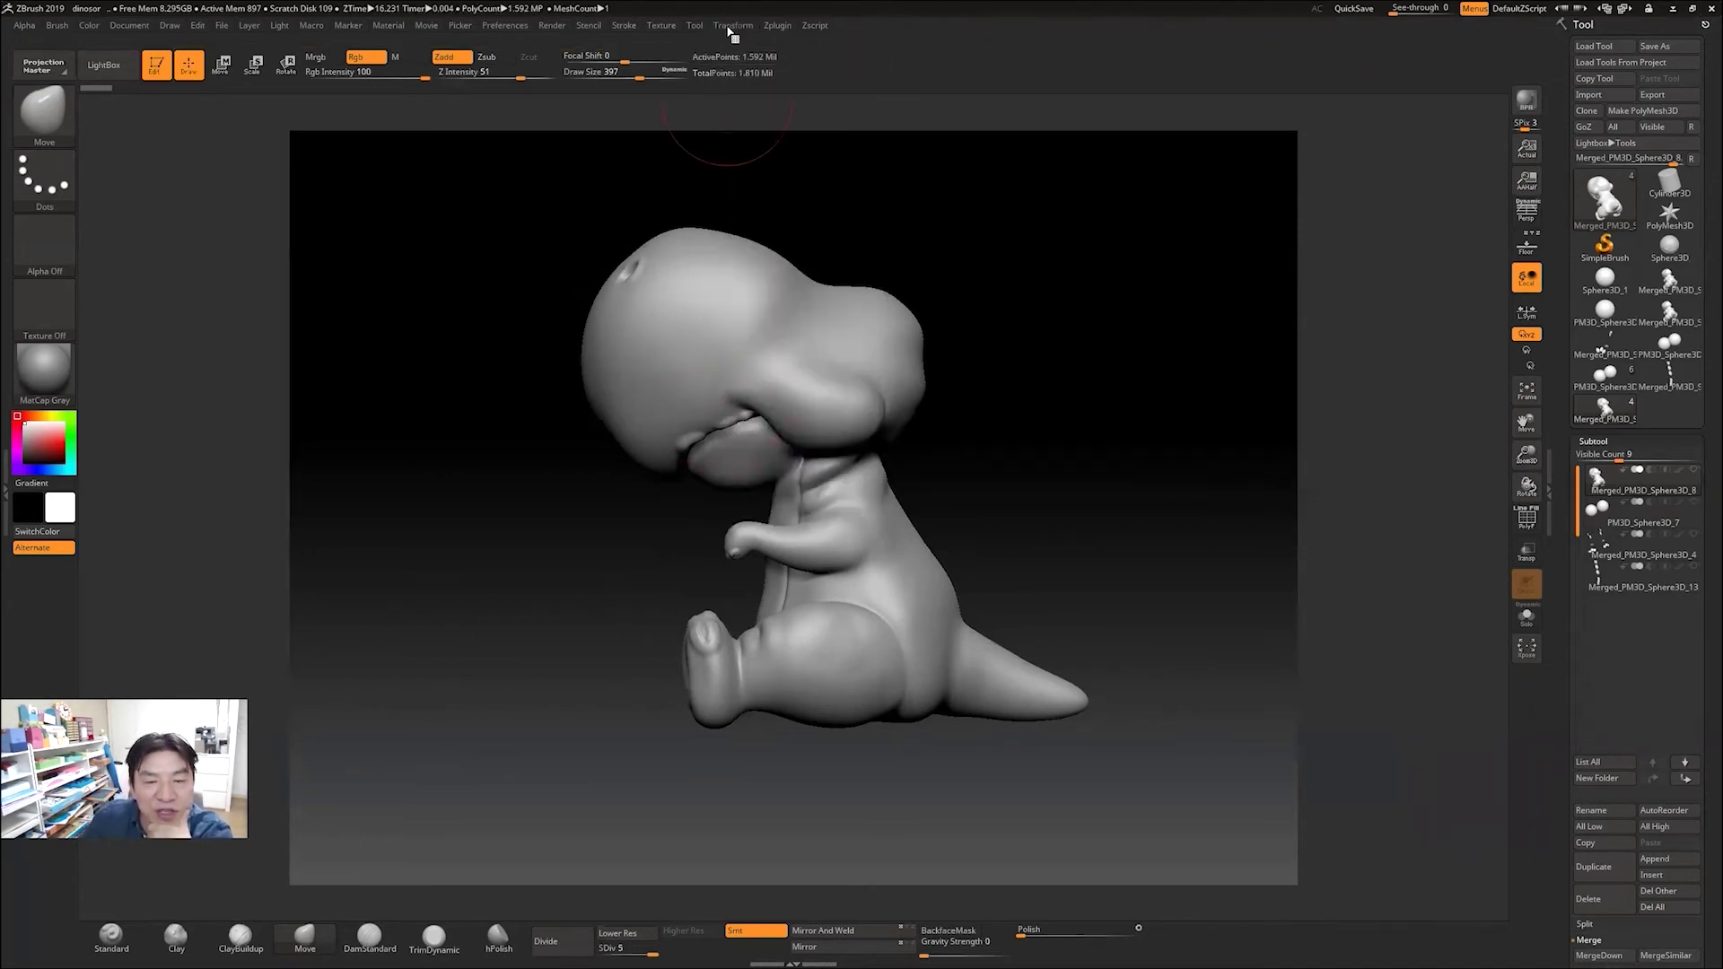
click(731, 27)
click(777, 27)
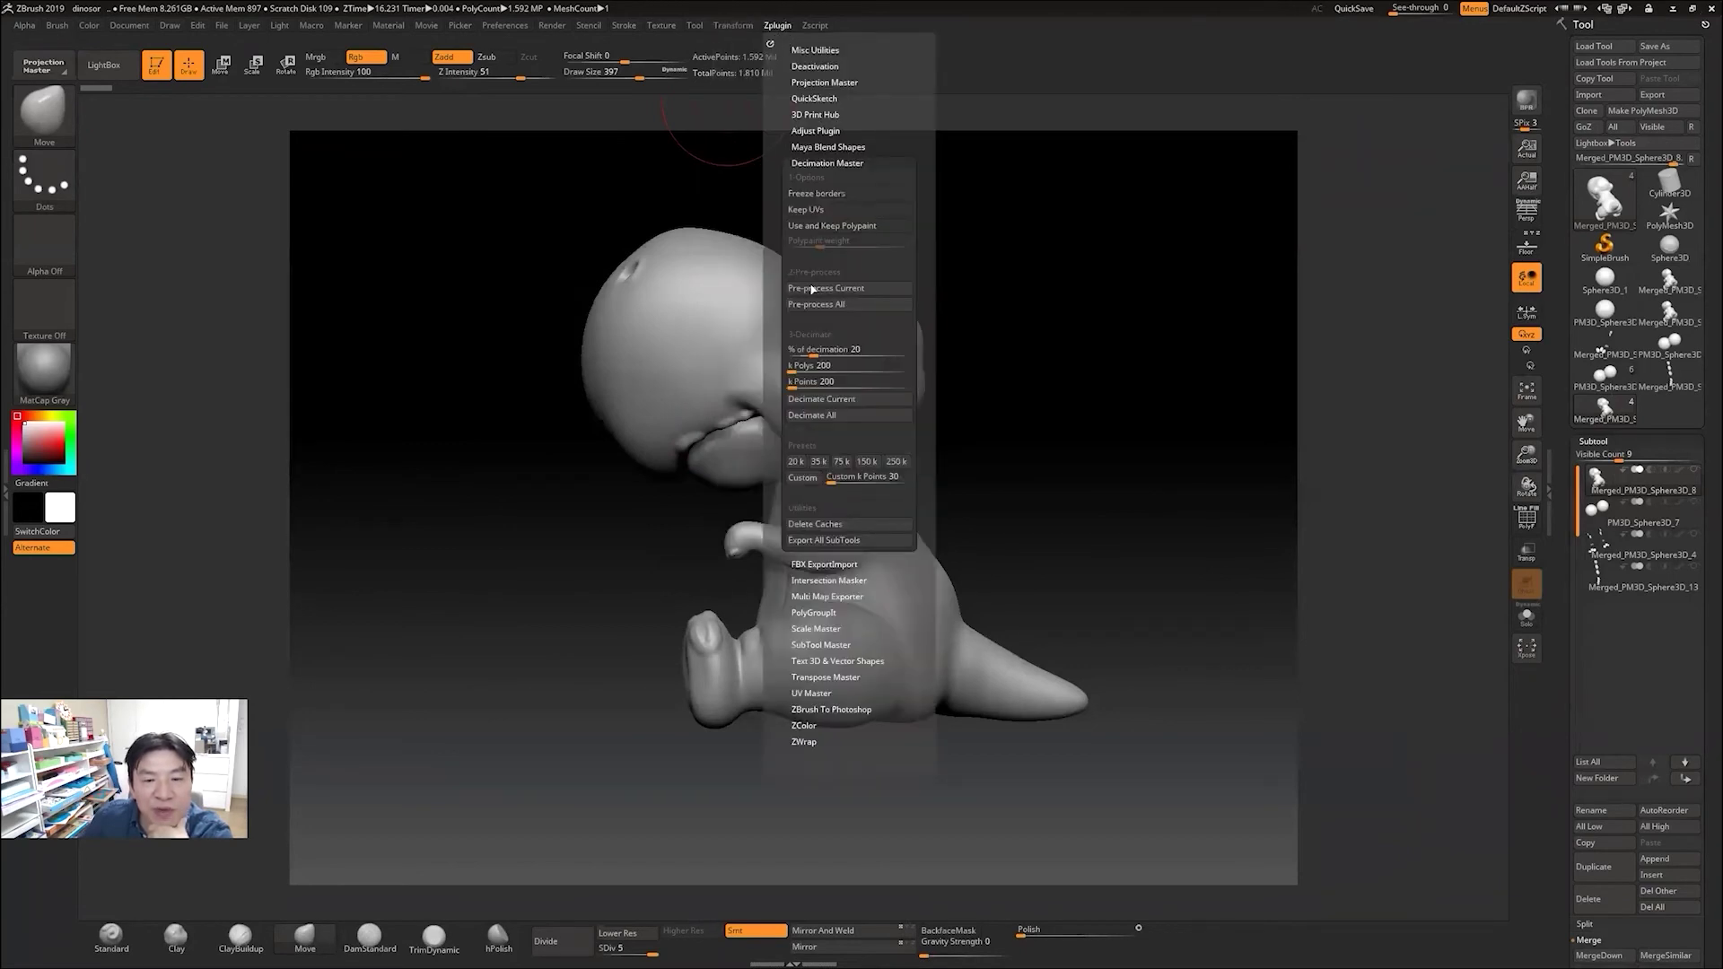
click(802, 354)
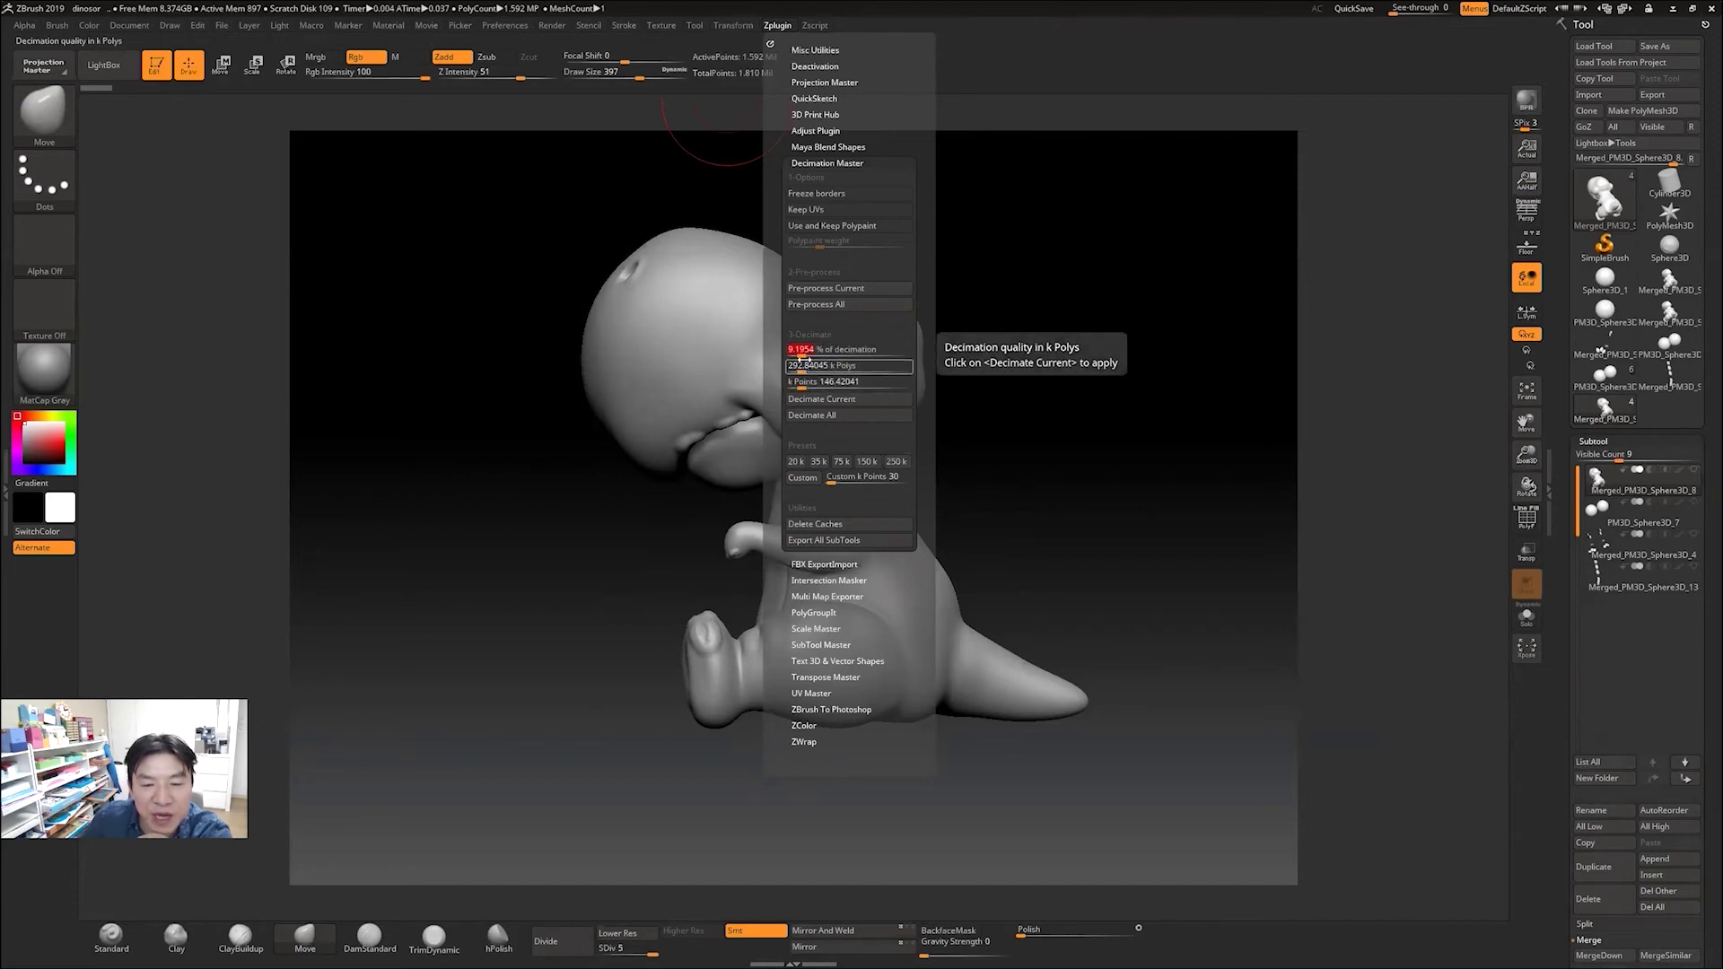
text(15)
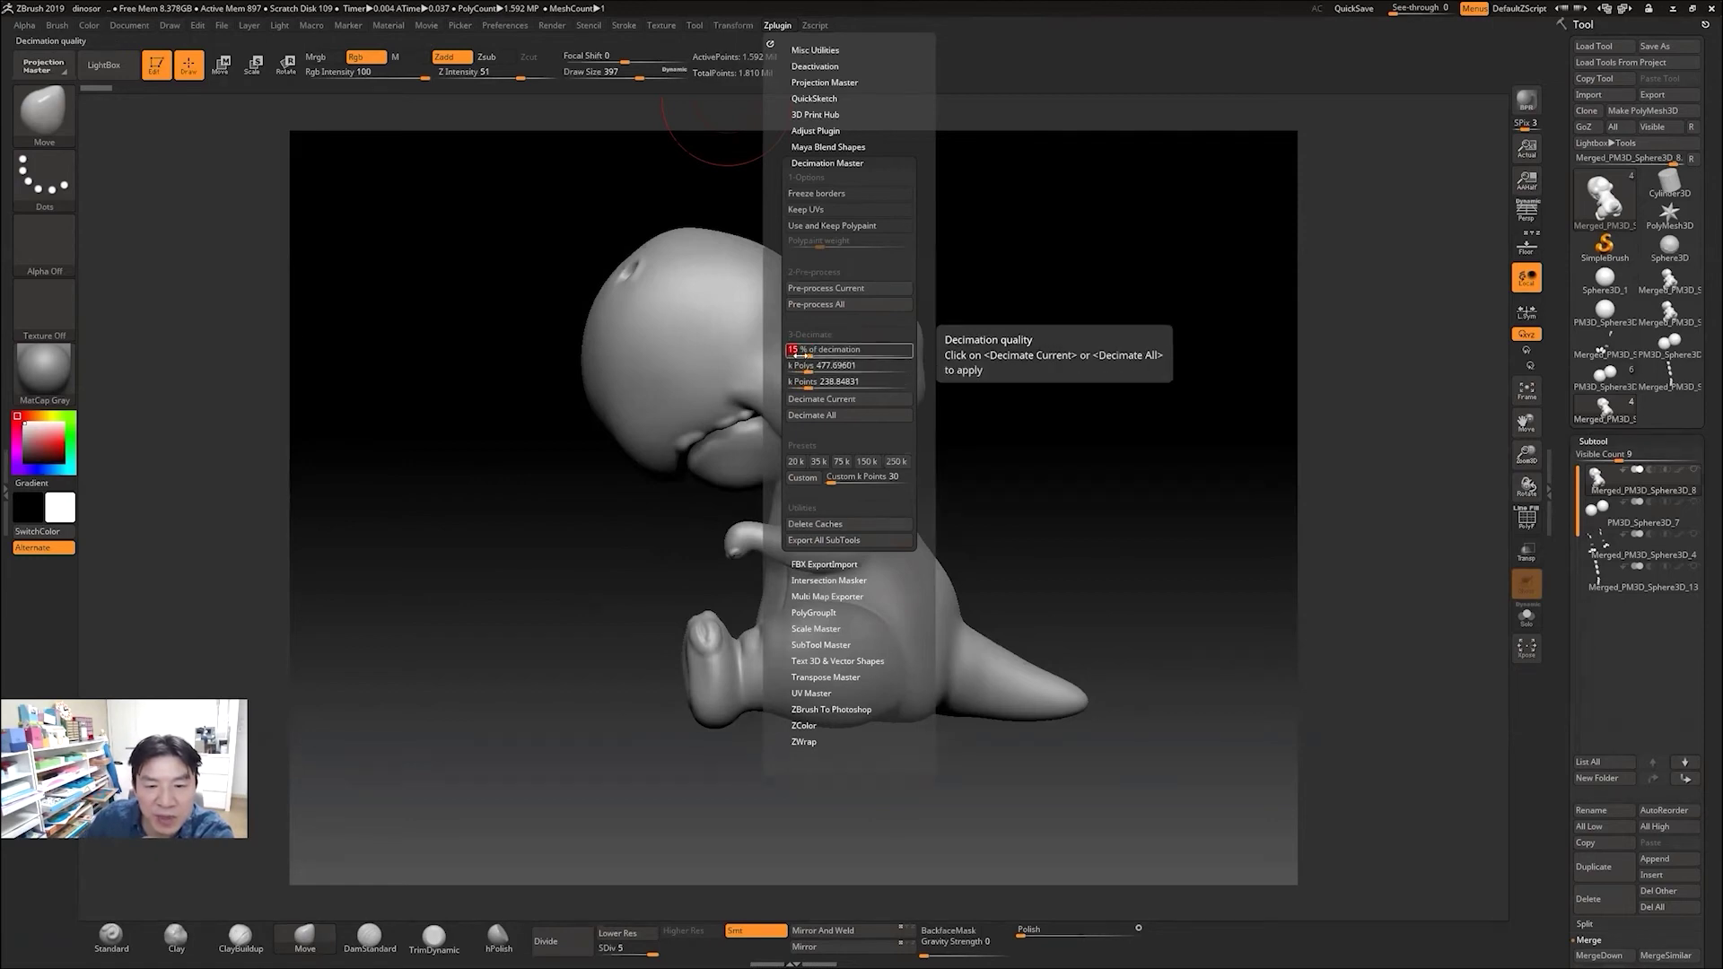
click(805, 366)
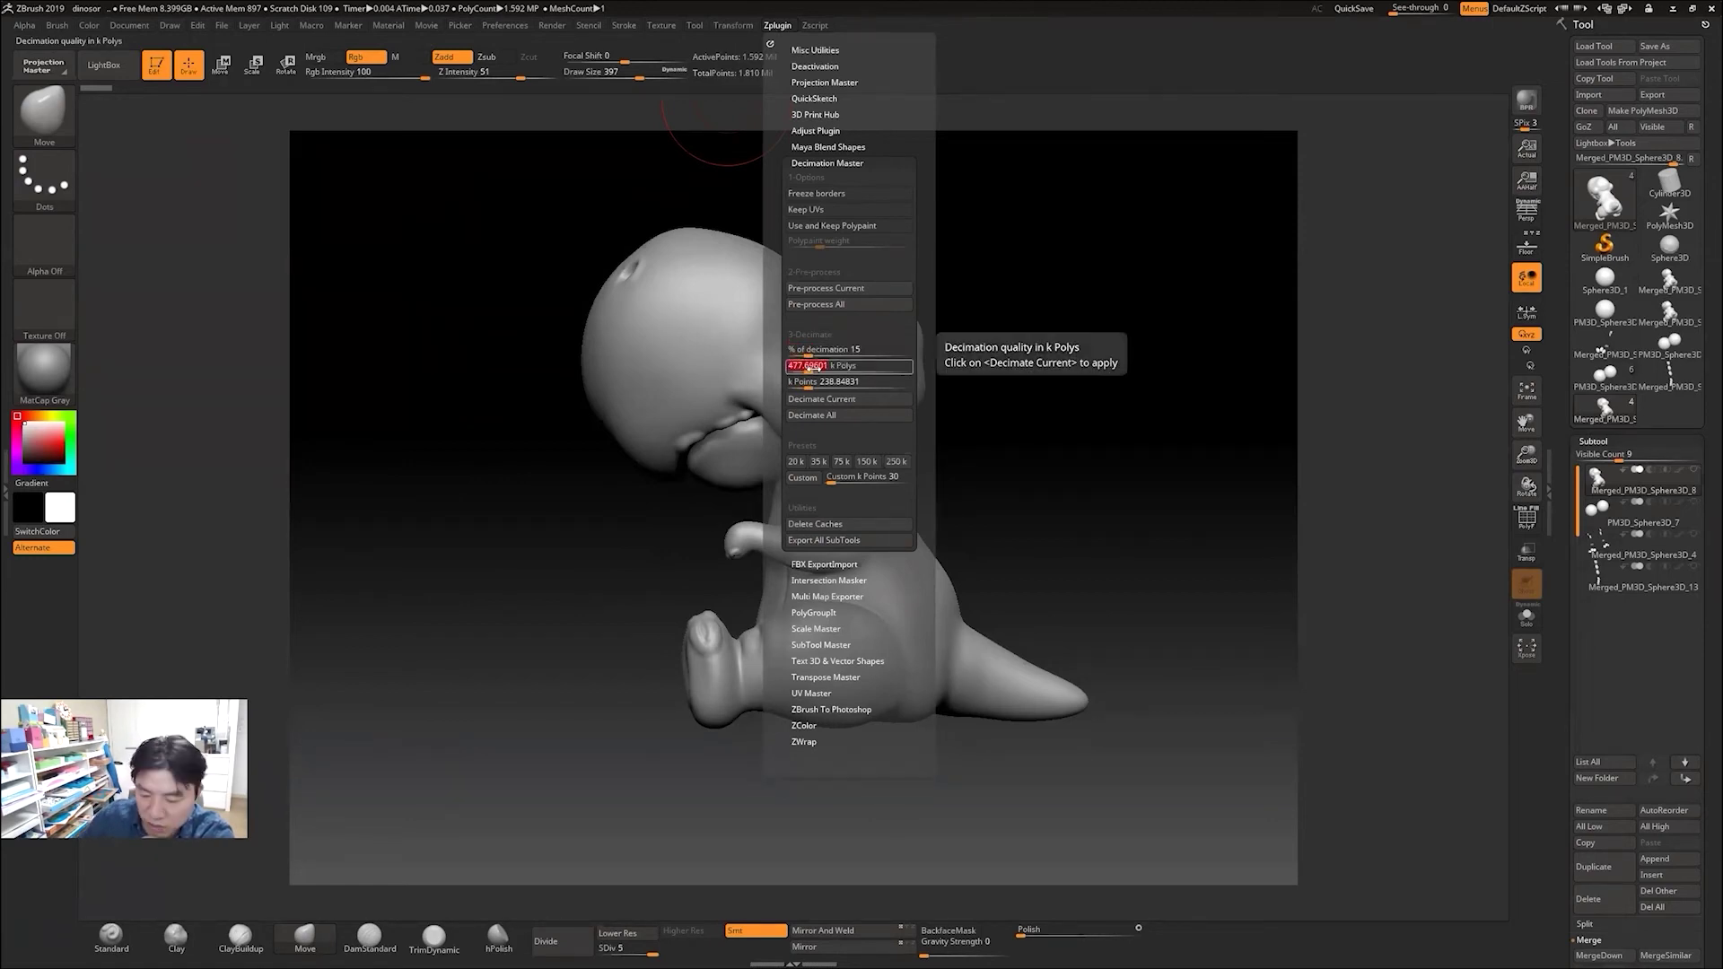
text(600)
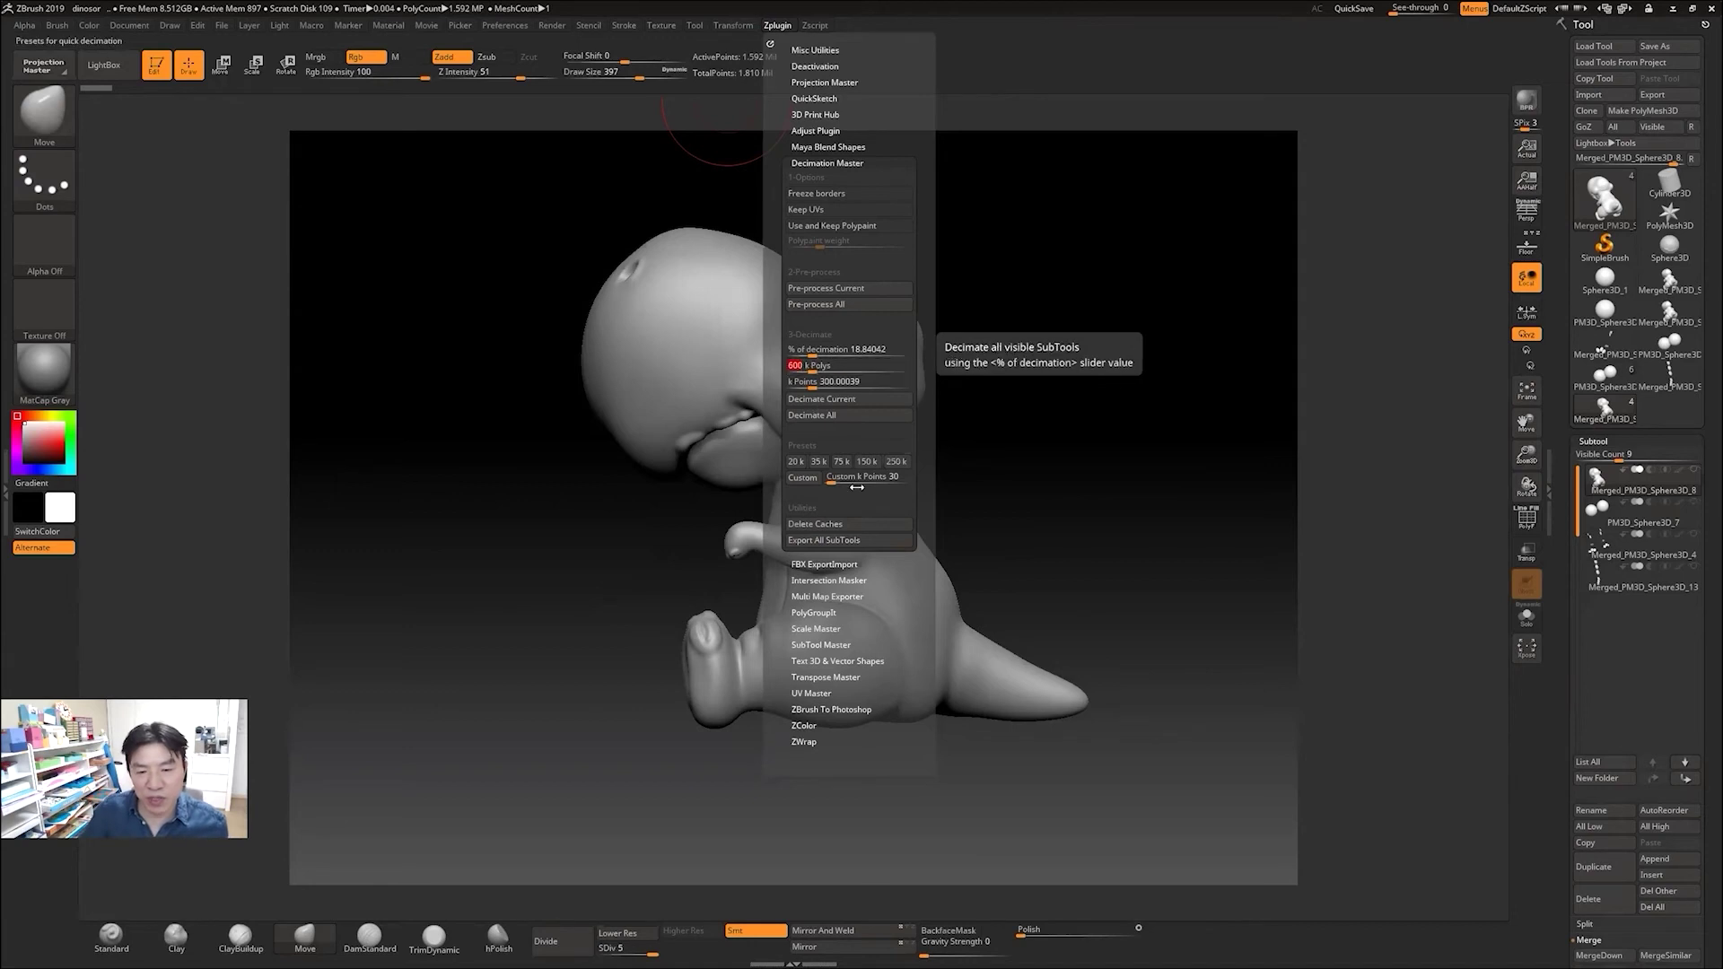
click(861, 400)
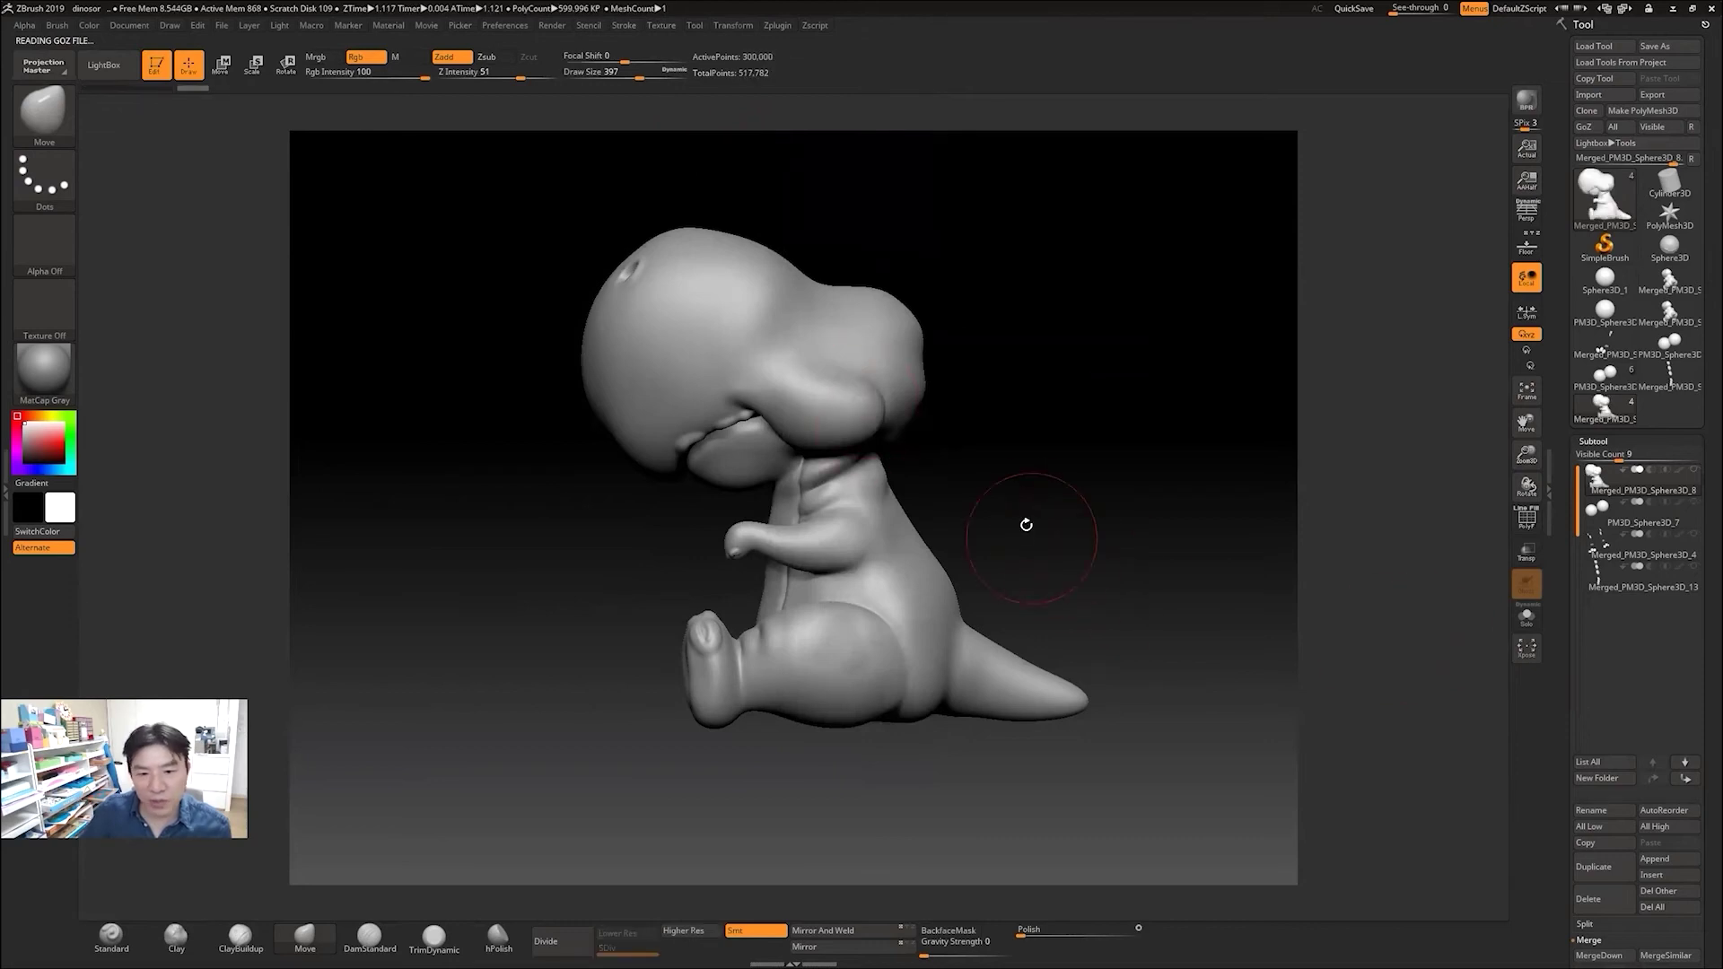
- Examine the decimated body's mesh density with the polyframe display, then hide the polyframe and frame the whole model
alt+drag(1025, 518, 1149, 546)
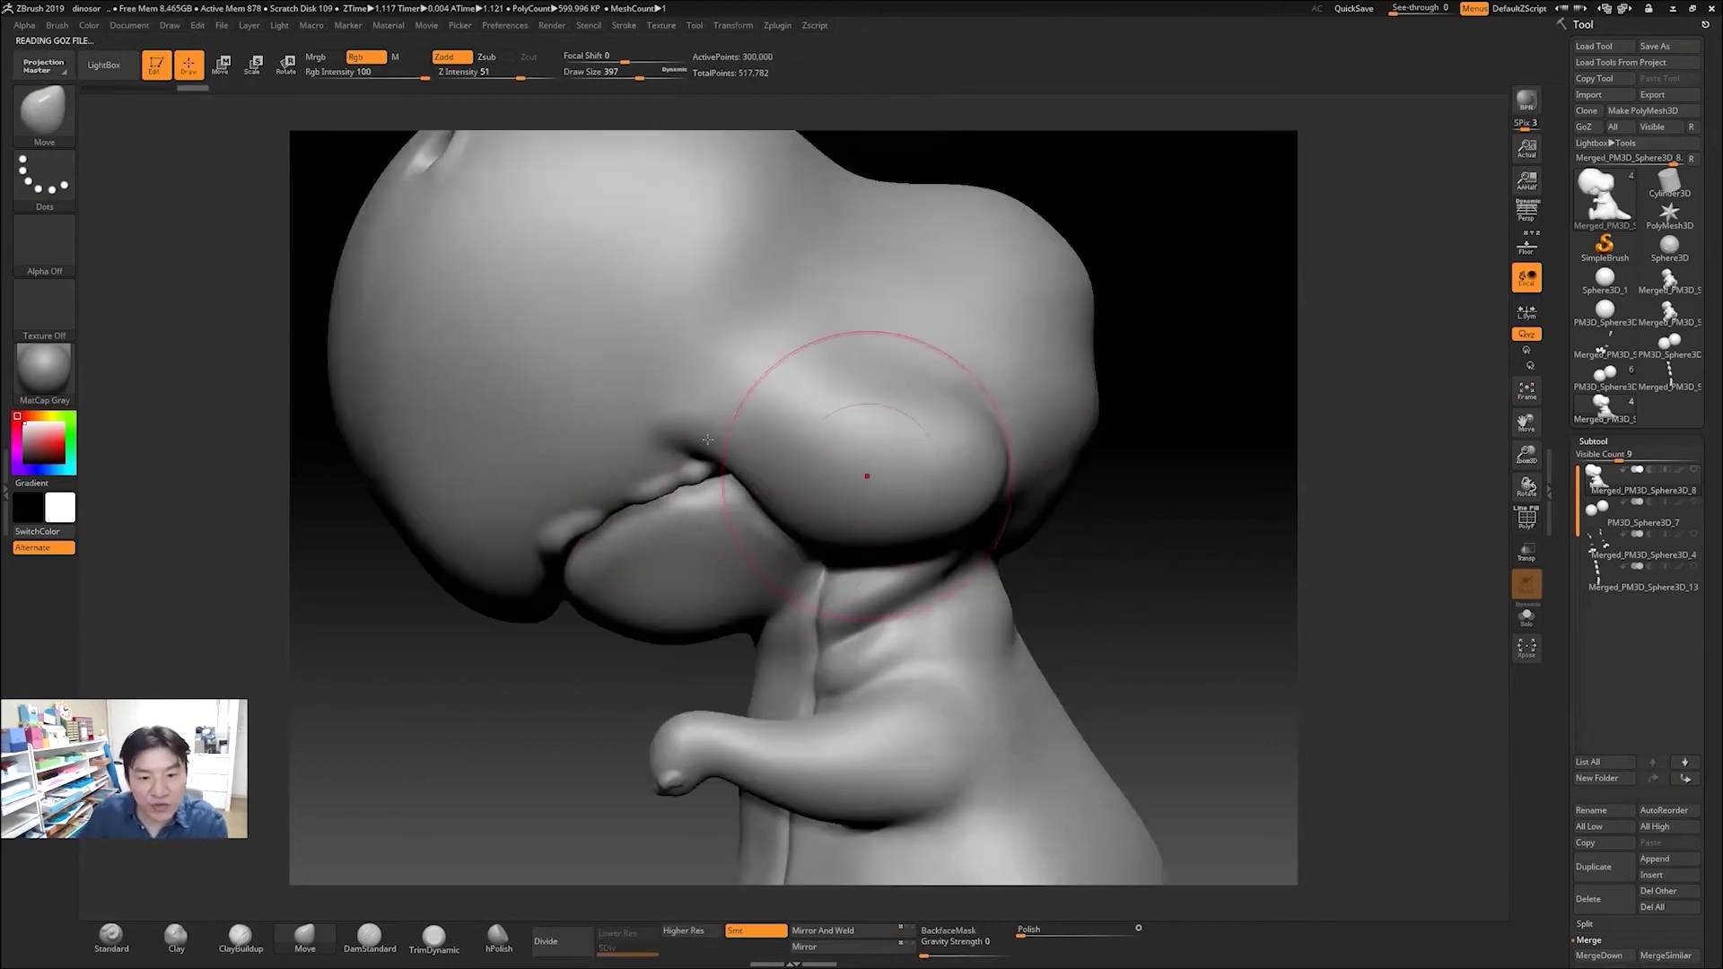
click(1524, 520)
drag(1230, 569, 1079, 632)
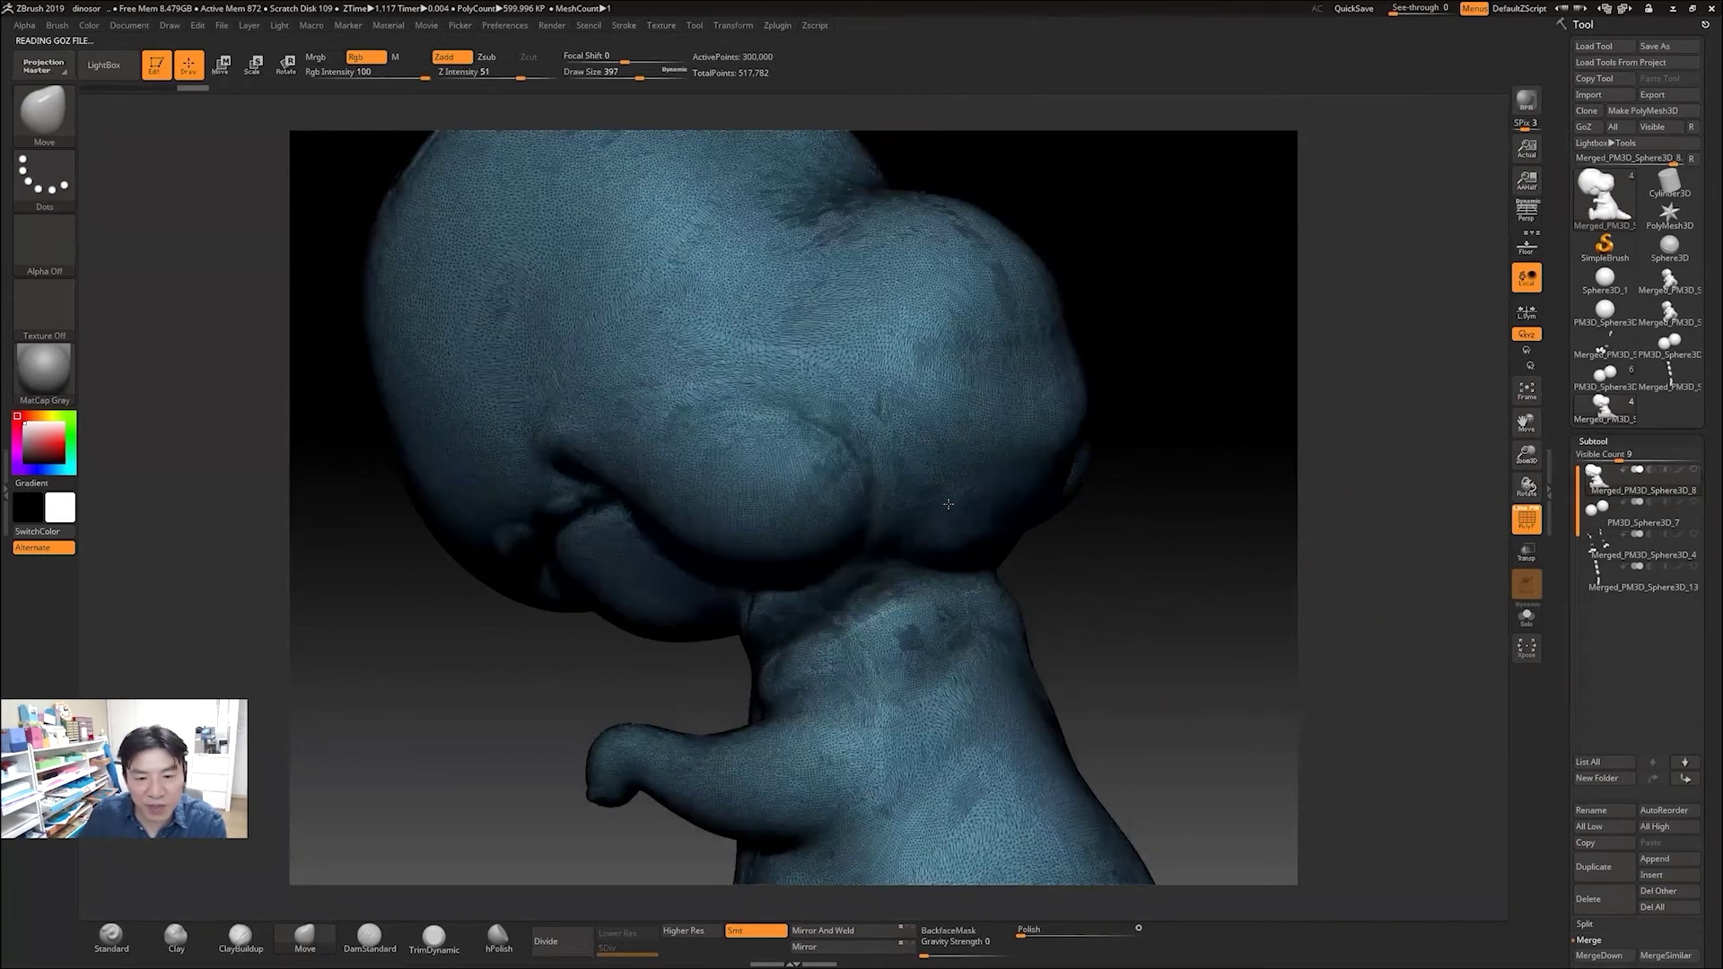
drag(1204, 569, 1241, 621)
ctrl+right_drag(1136, 597, 1065, 557)
drag(1065, 557, 1107, 508)
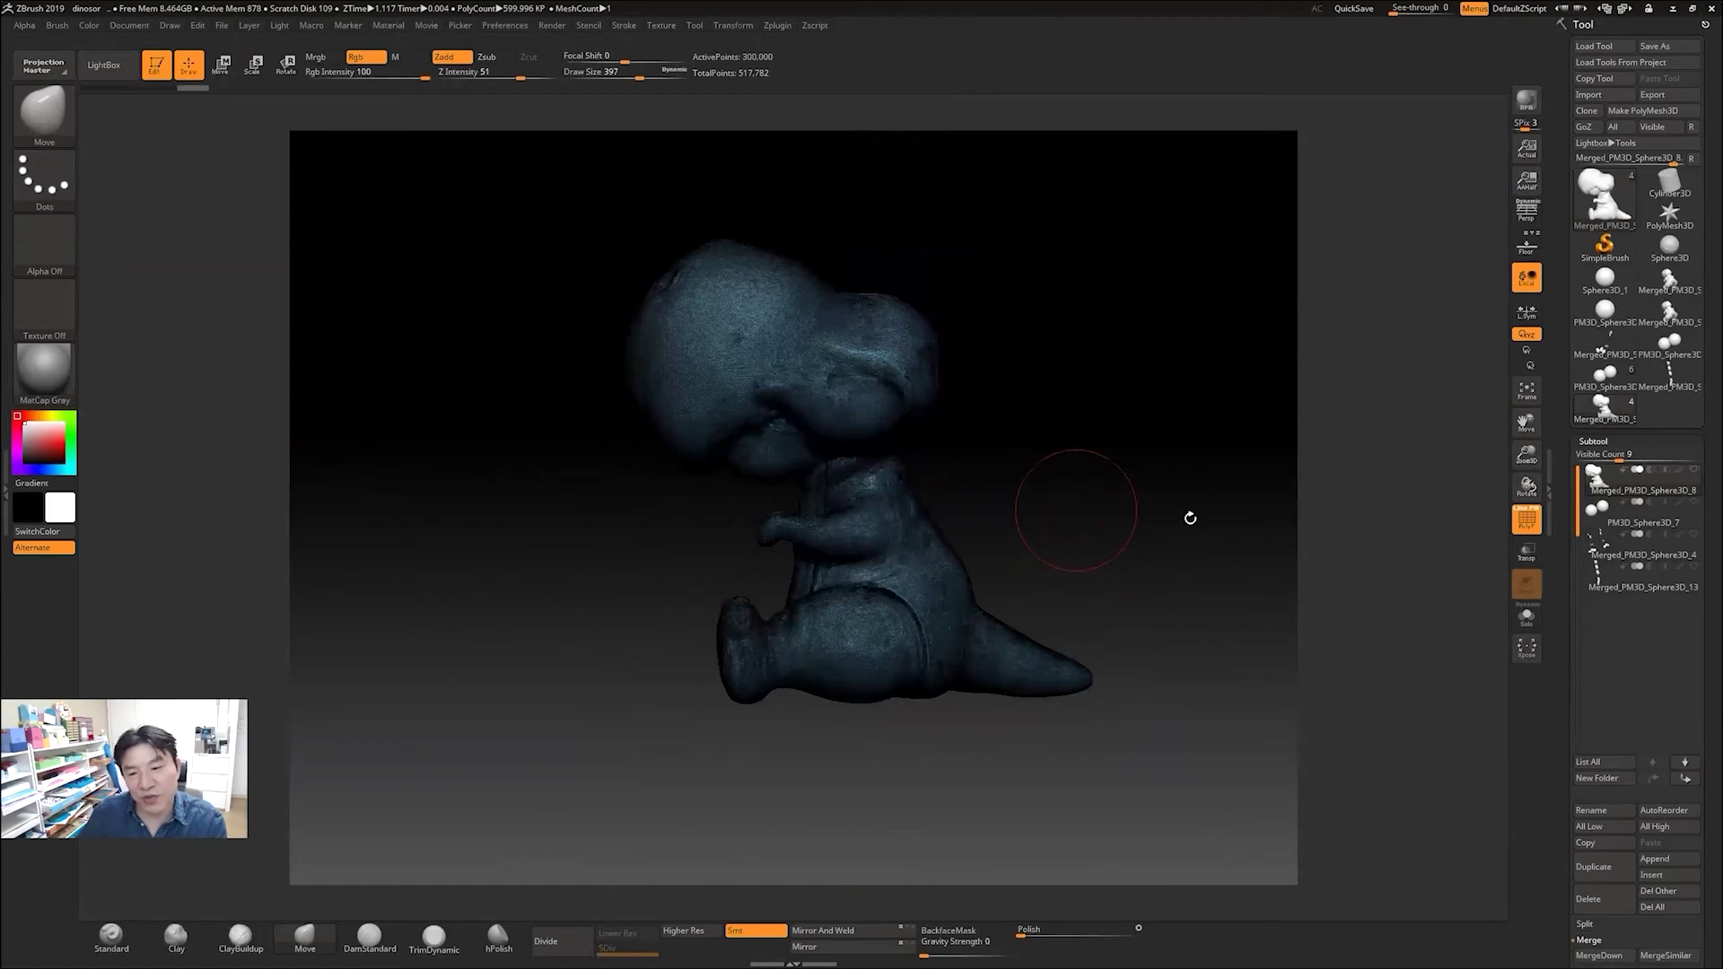
key(shift+f)
drag(1243, 522, 1092, 515)
key(f)
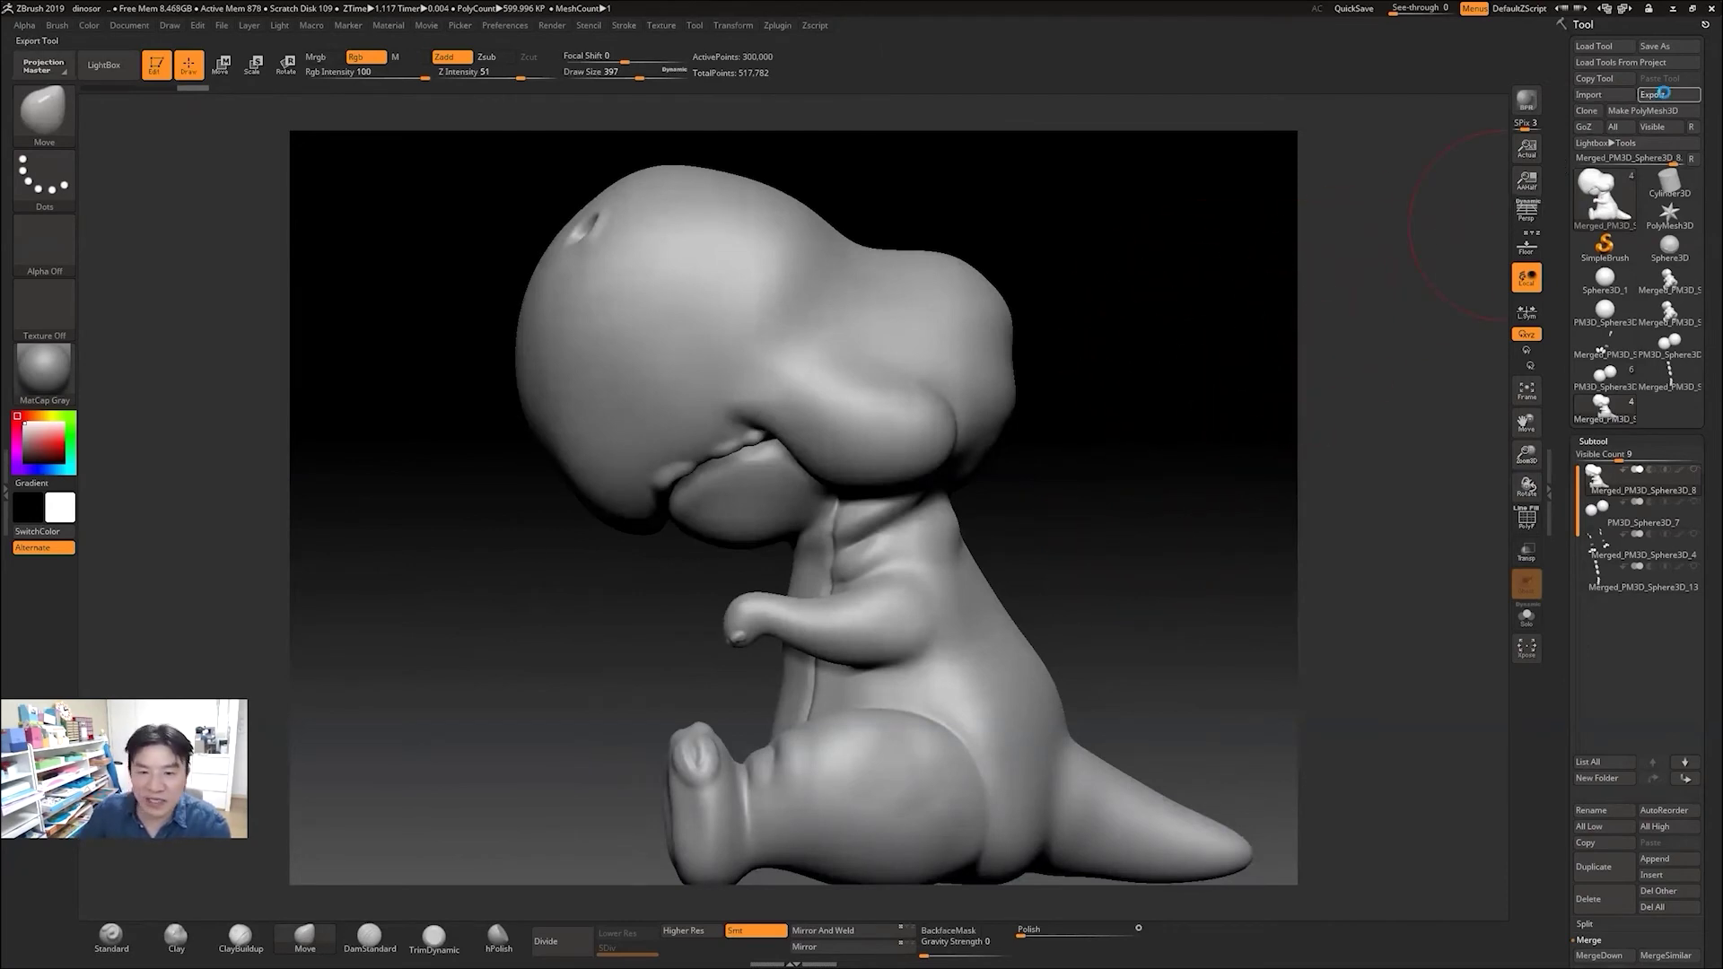
- Export the decimated body in OBJ format to the 8주차 folder under the file name dinosor_hi_res
click(1661, 93)
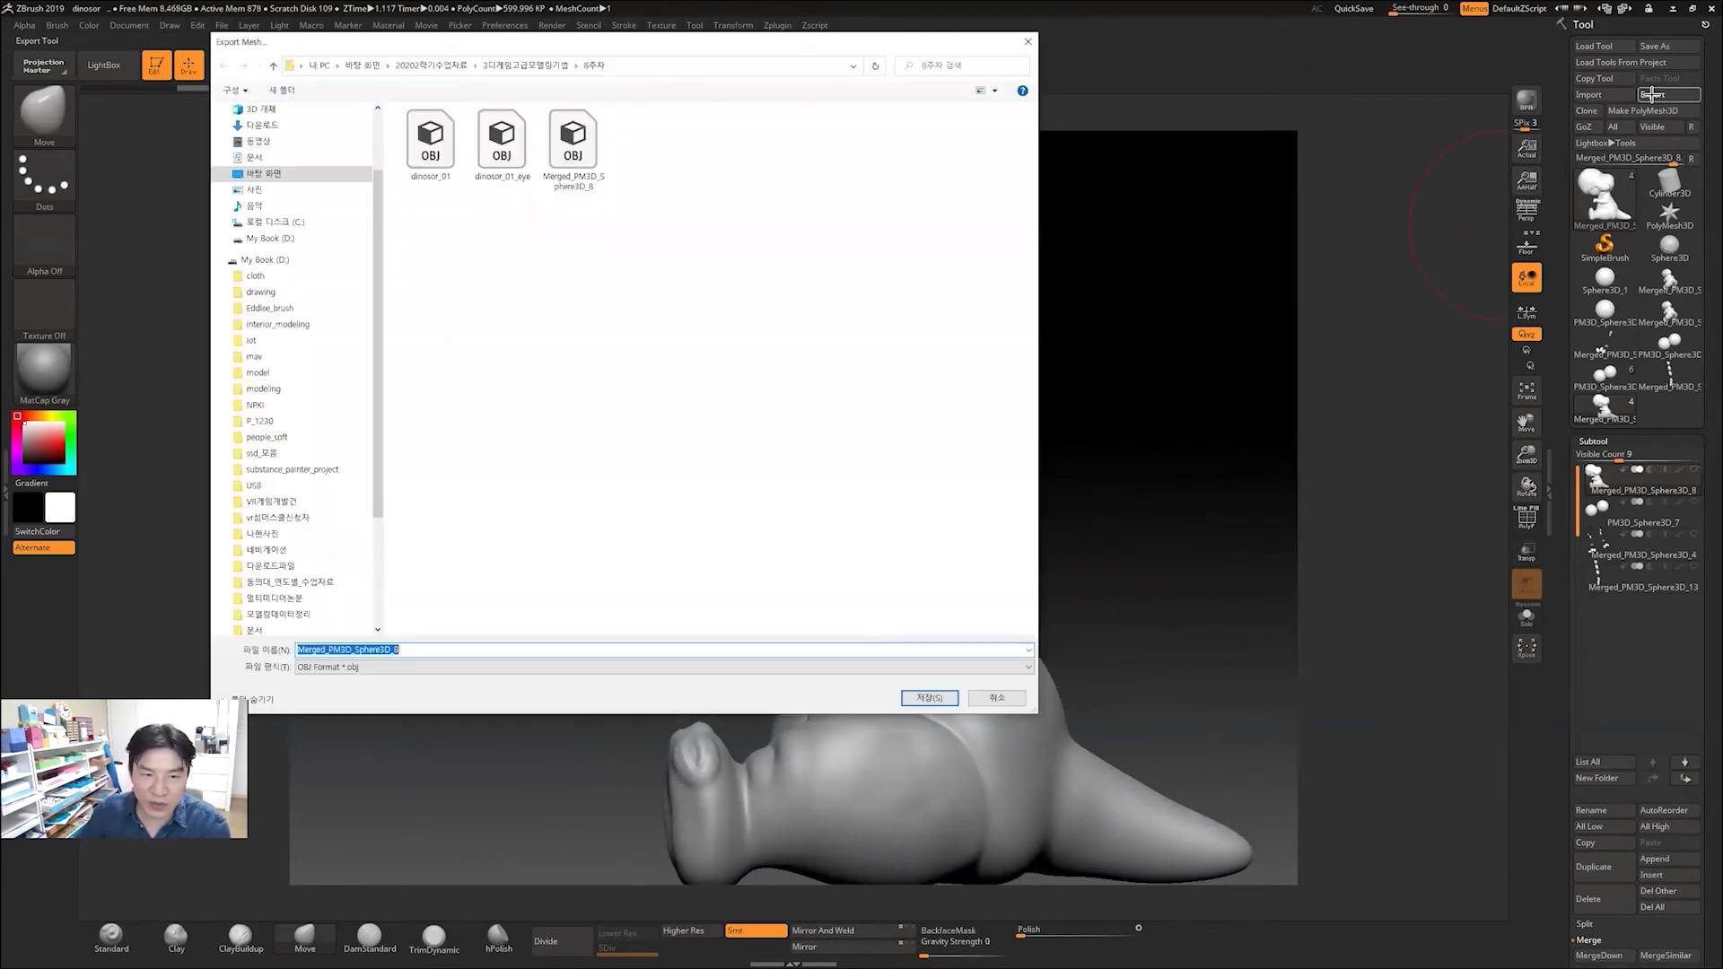
click(407, 671)
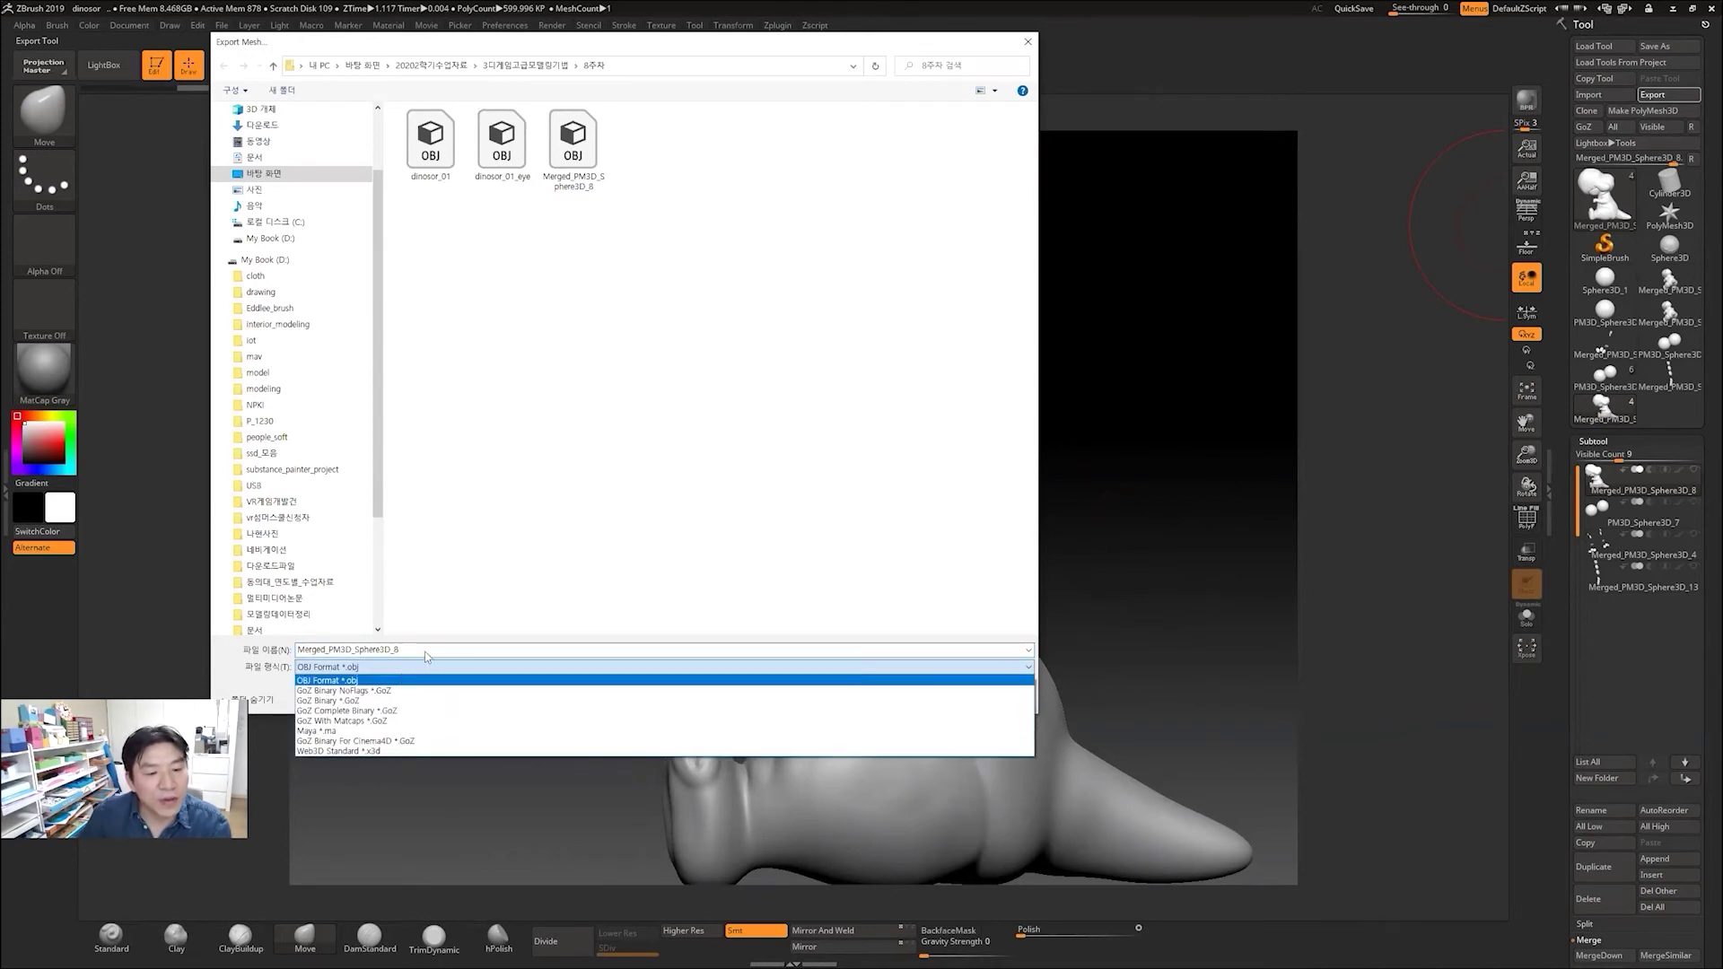
click(427, 653)
click(435, 650)
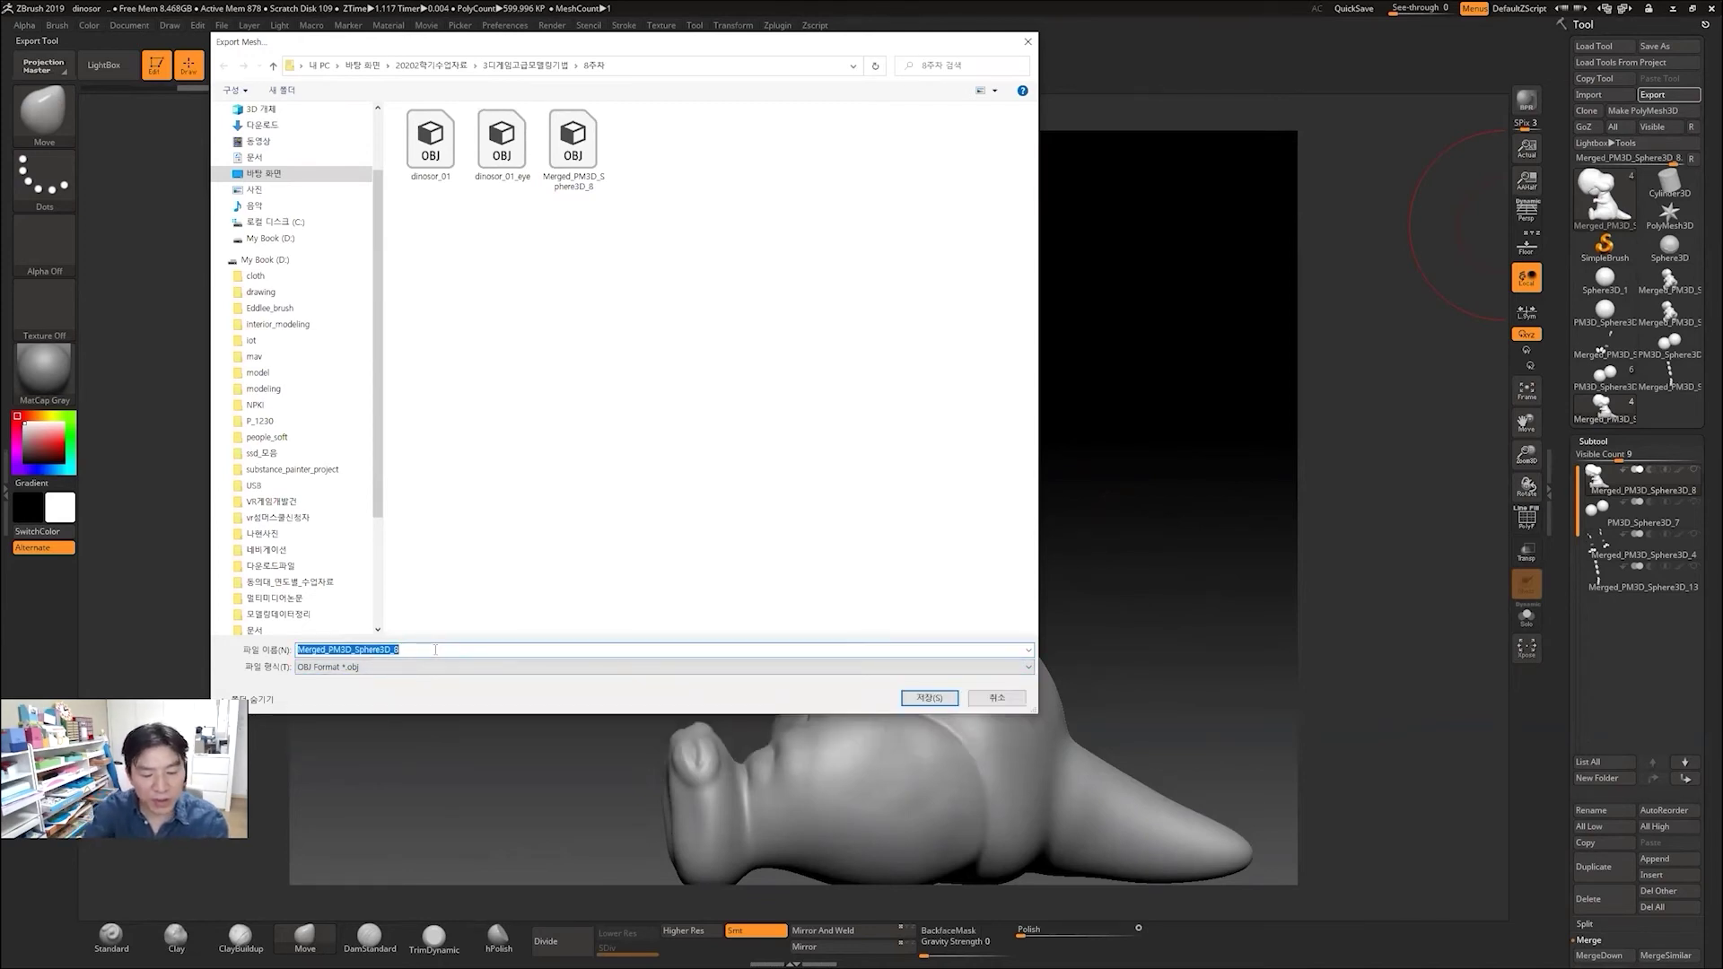
click(431, 142)
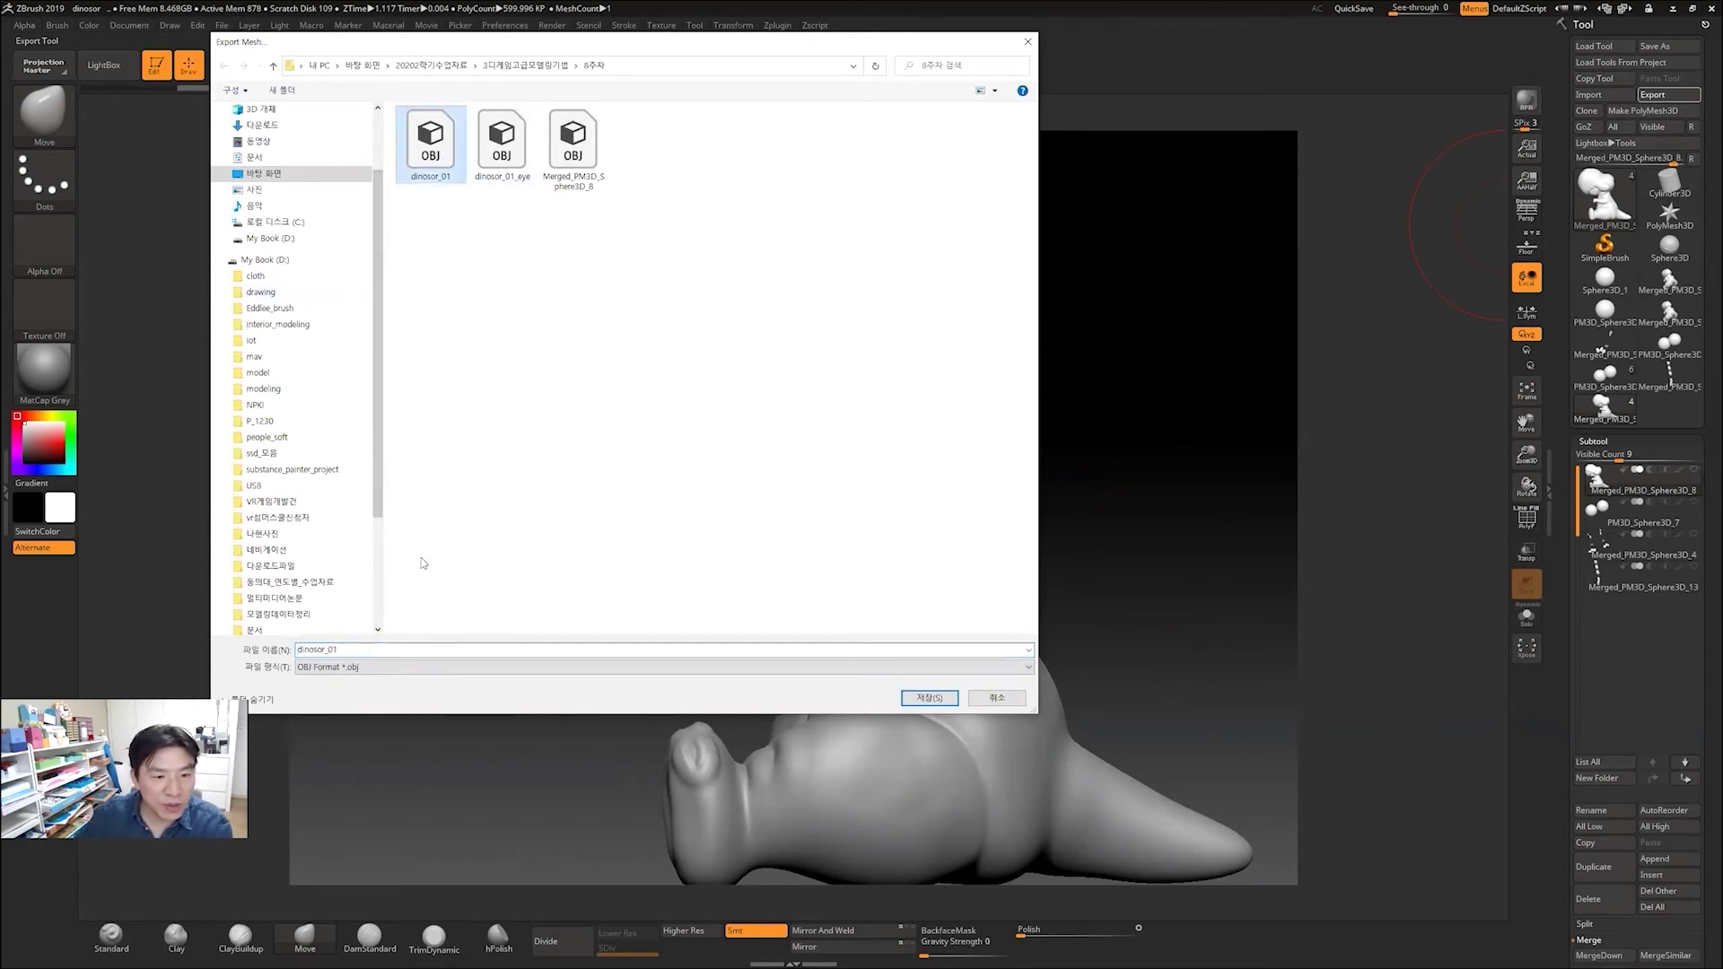
click(346, 650)
click(363, 648)
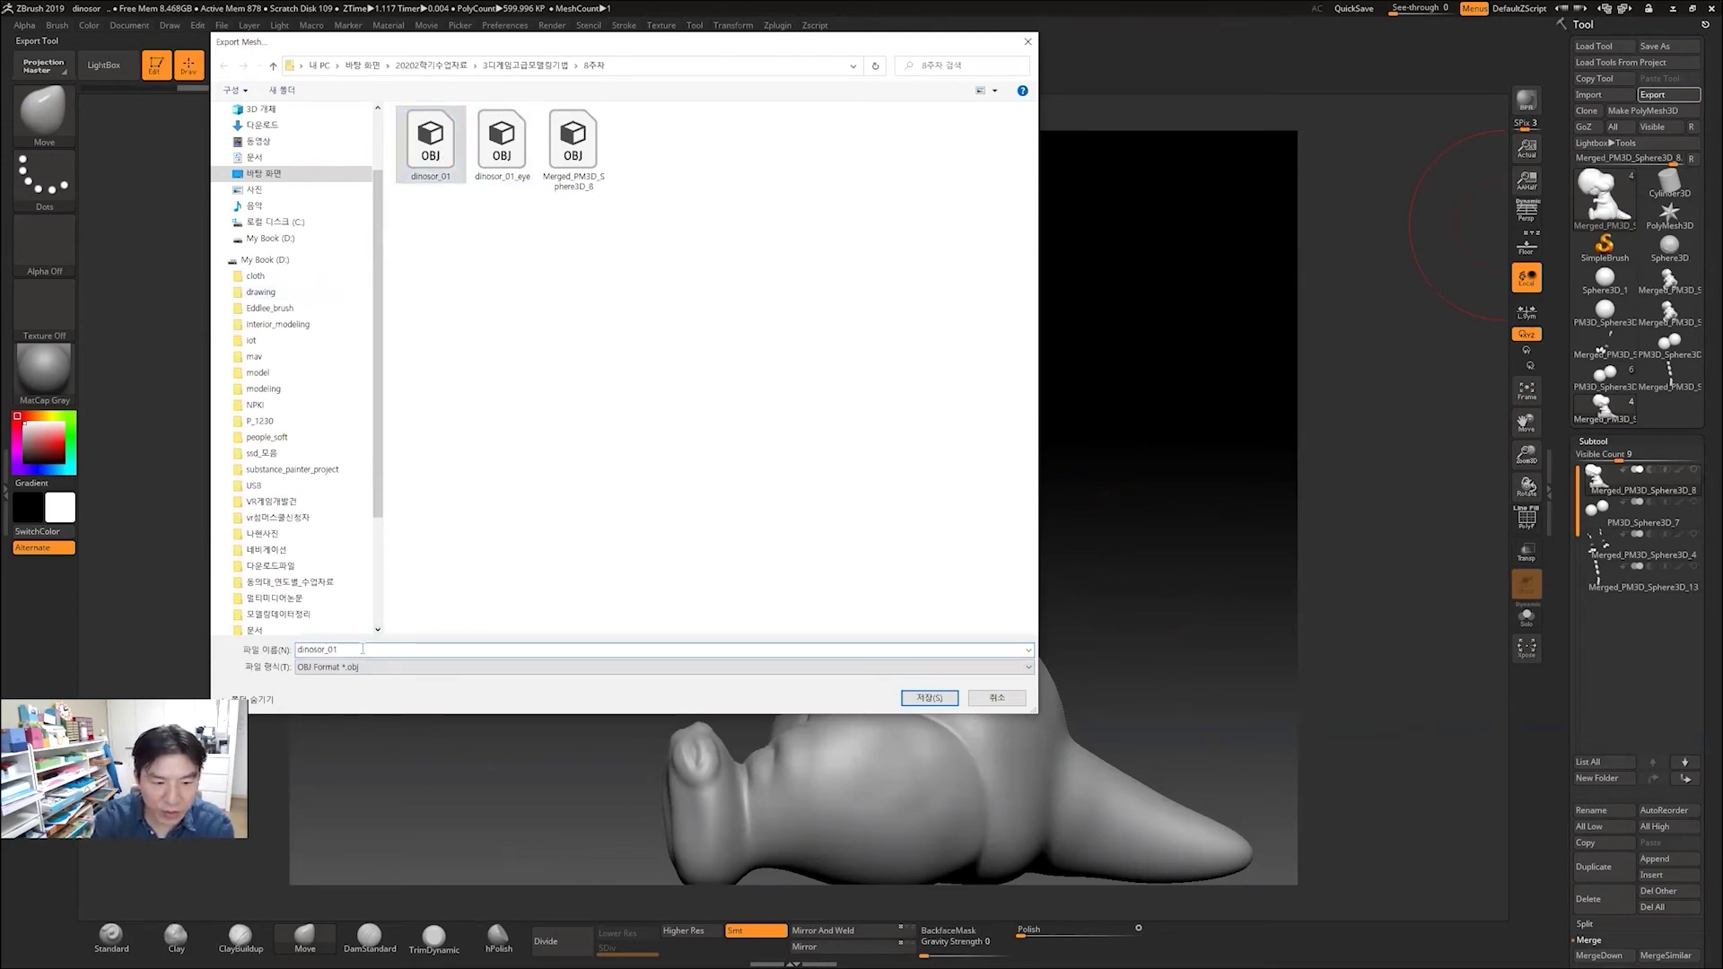
key(BackSpace)
key(BackSpace)
text(hi_res)
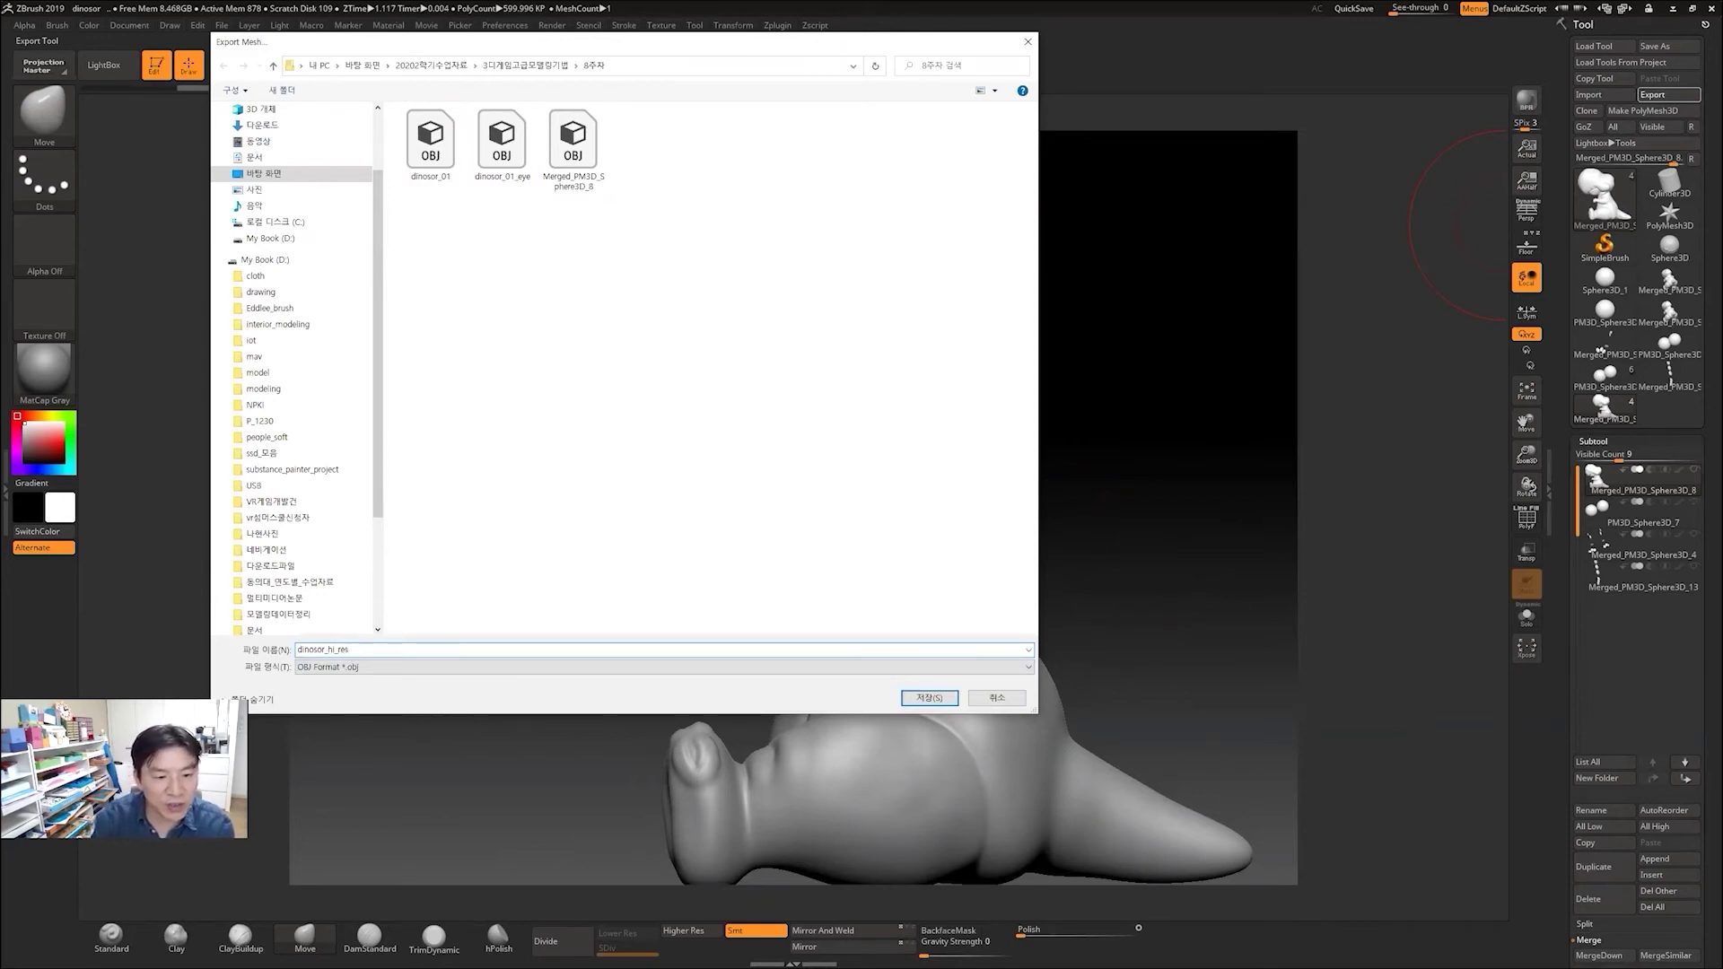
key(Return)
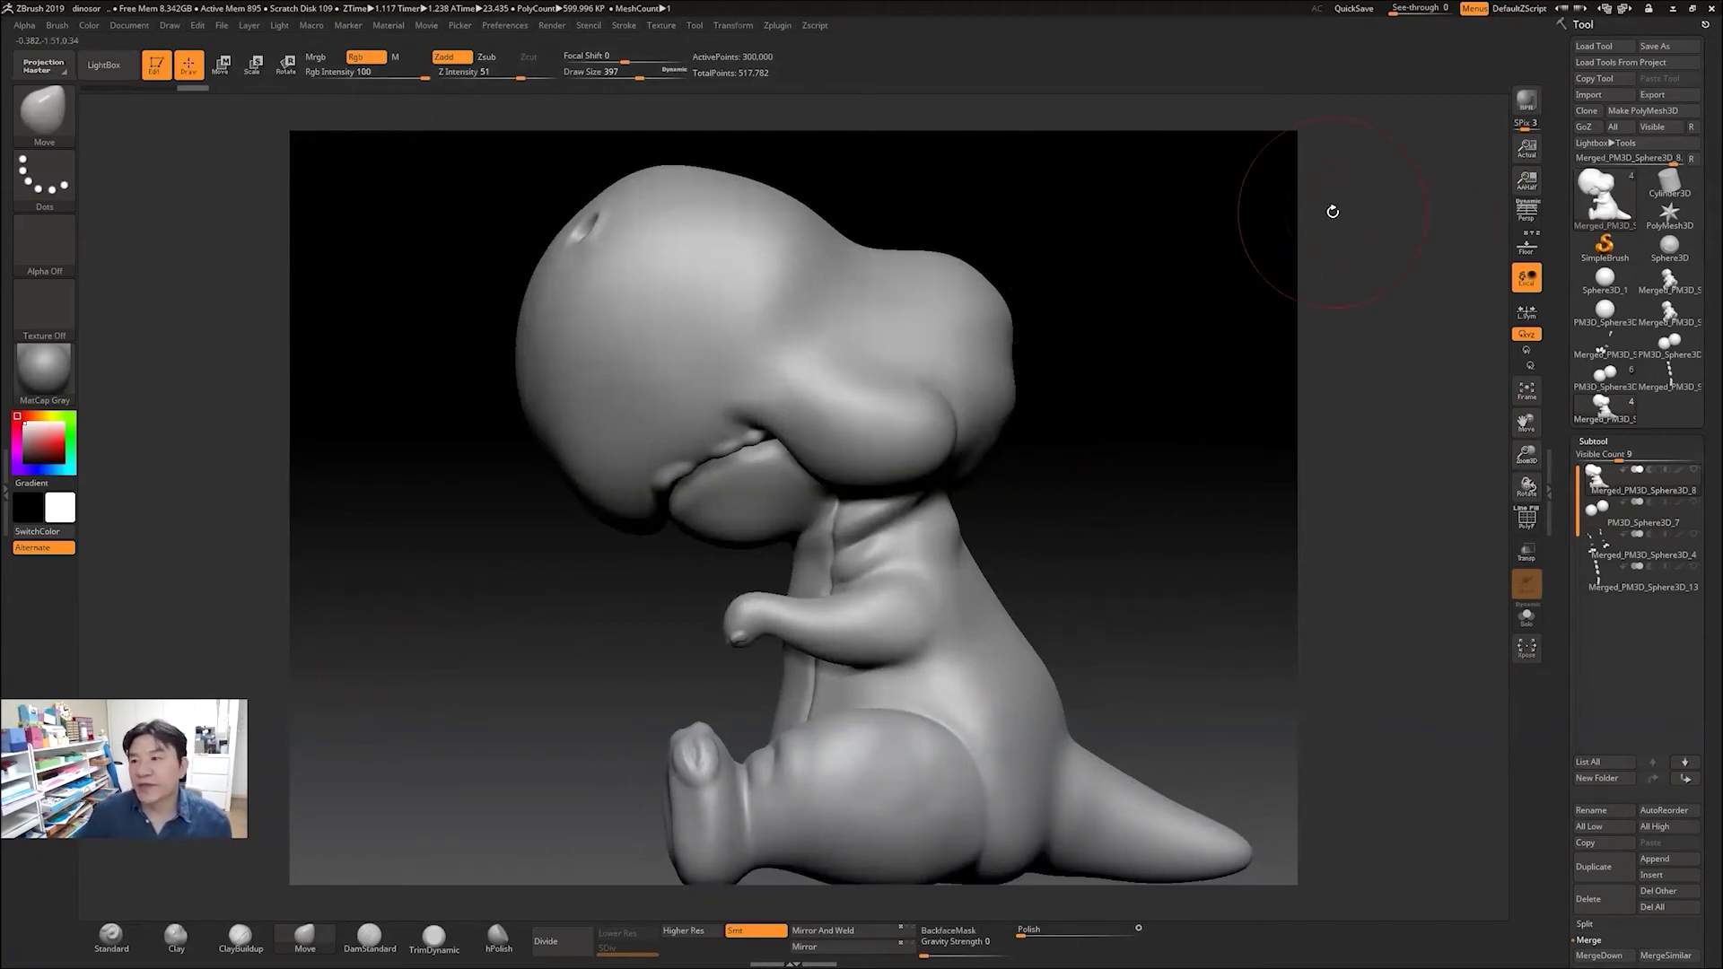
- Minimize ZBrush and 3ds Max, launch Substance Painter from the desktop and make its shelf slightly taller
click(1673, 8)
click(950, 418)
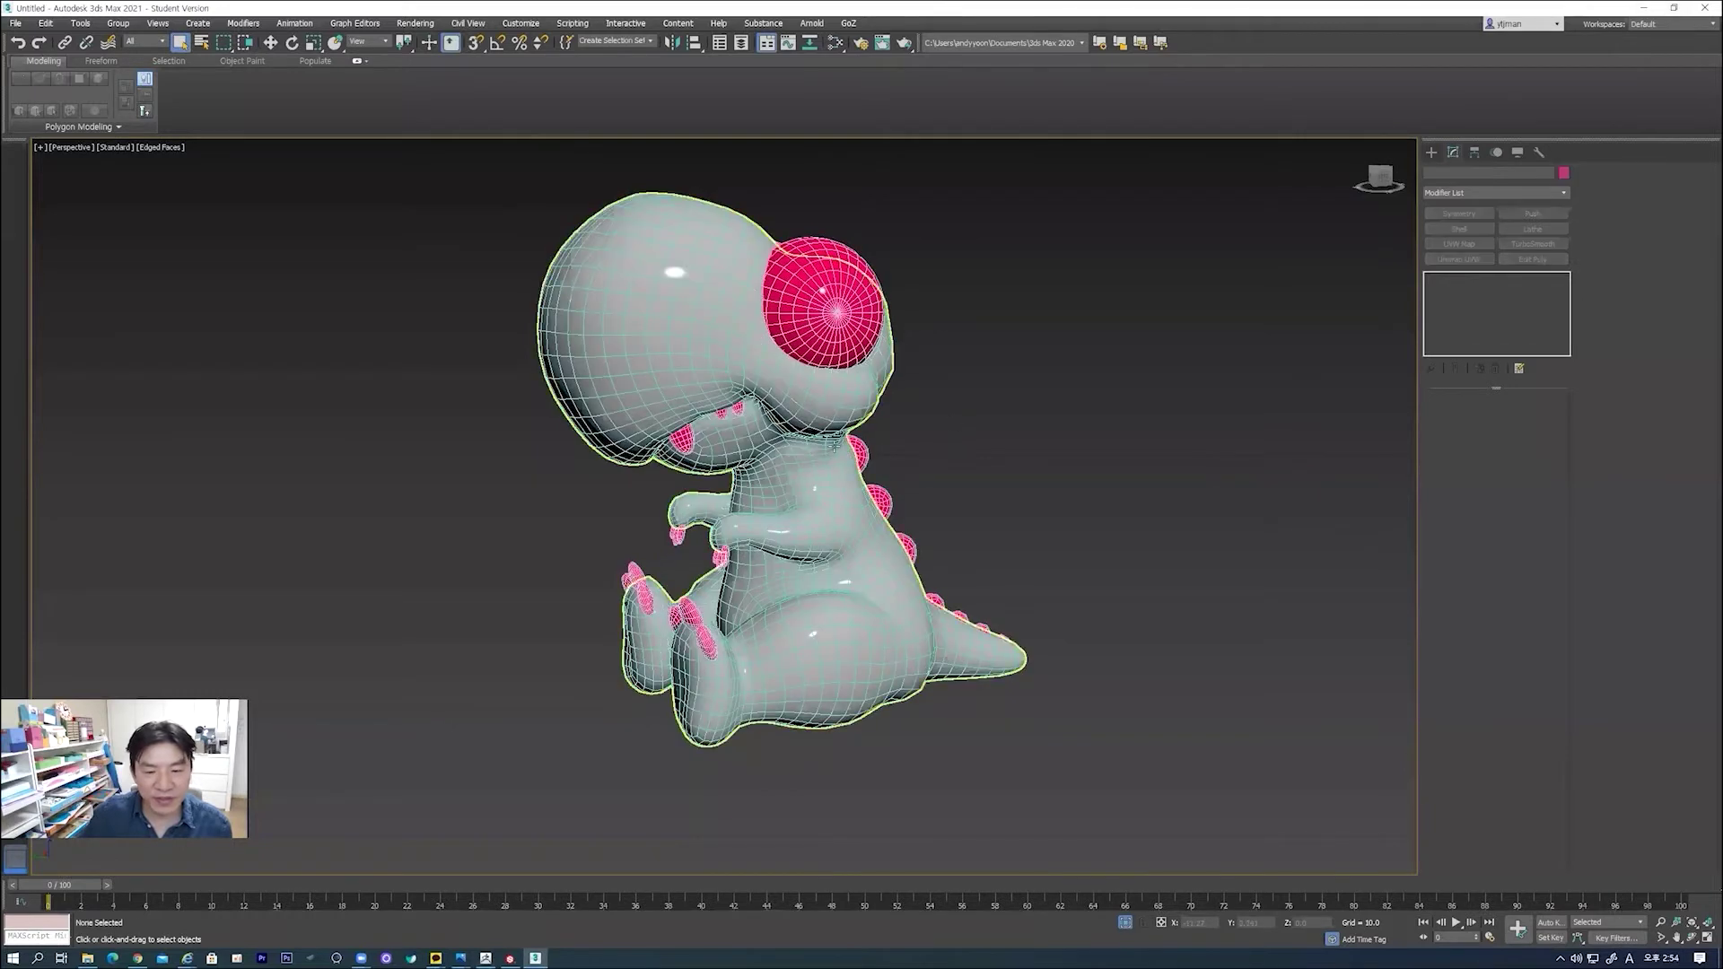
click(509, 951)
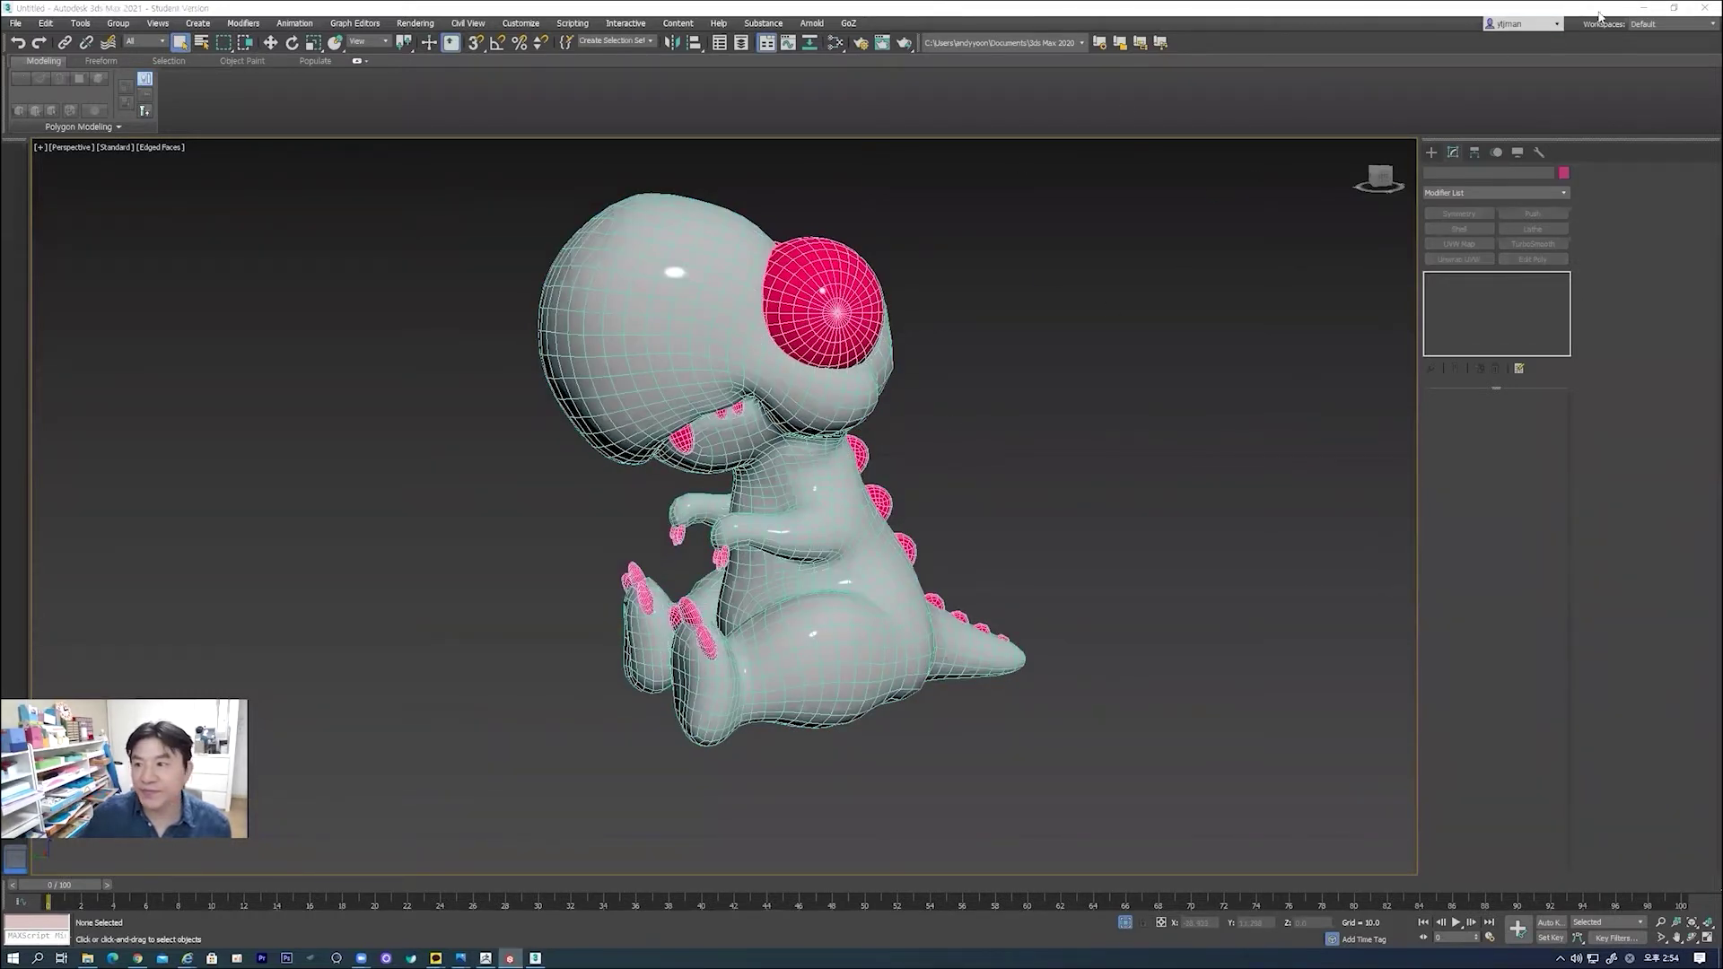
click(1643, 9)
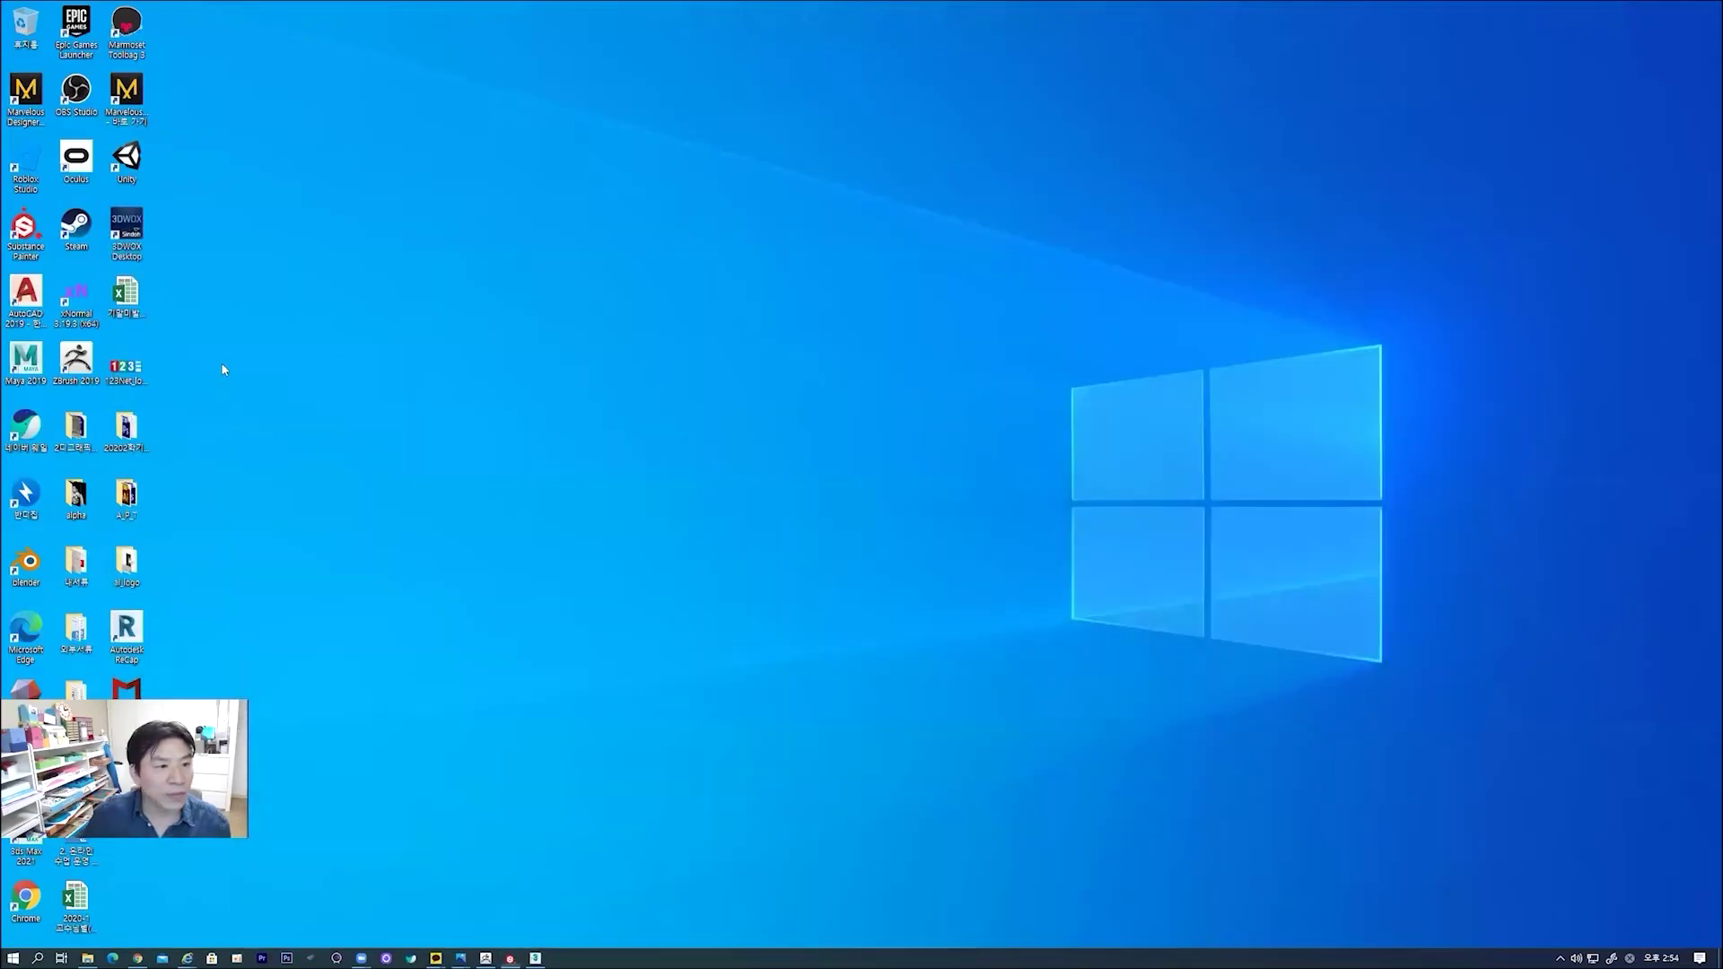
double_click(14, 226)
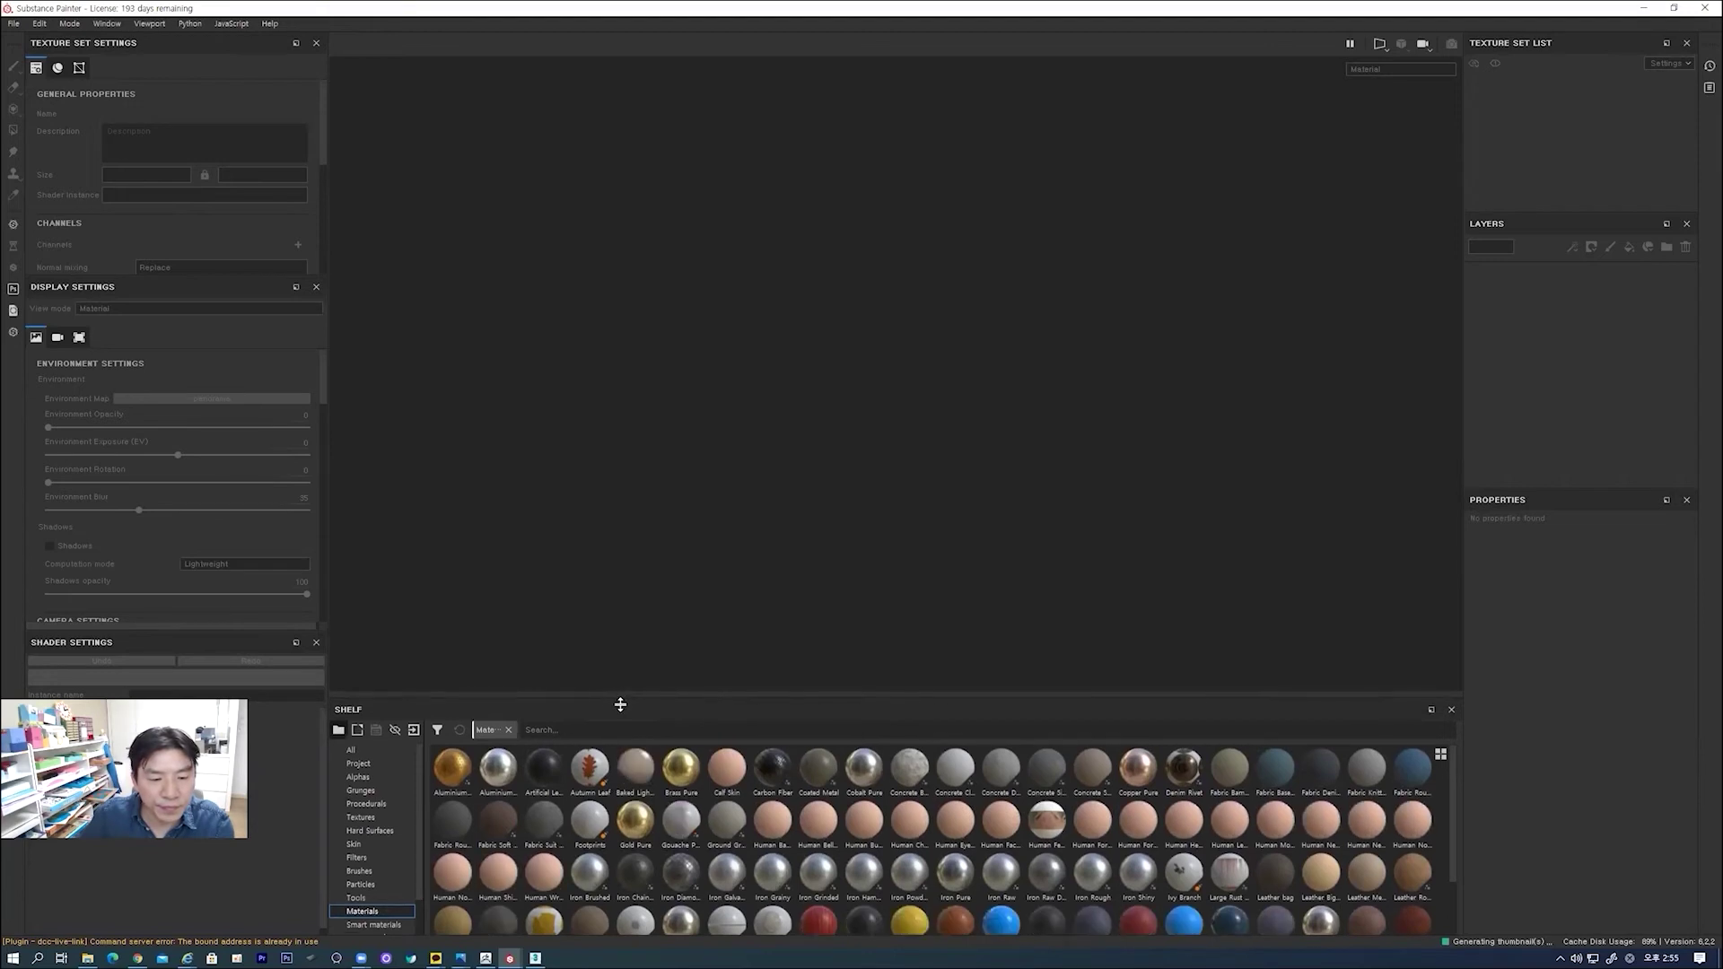
drag(619, 697, 619, 682)
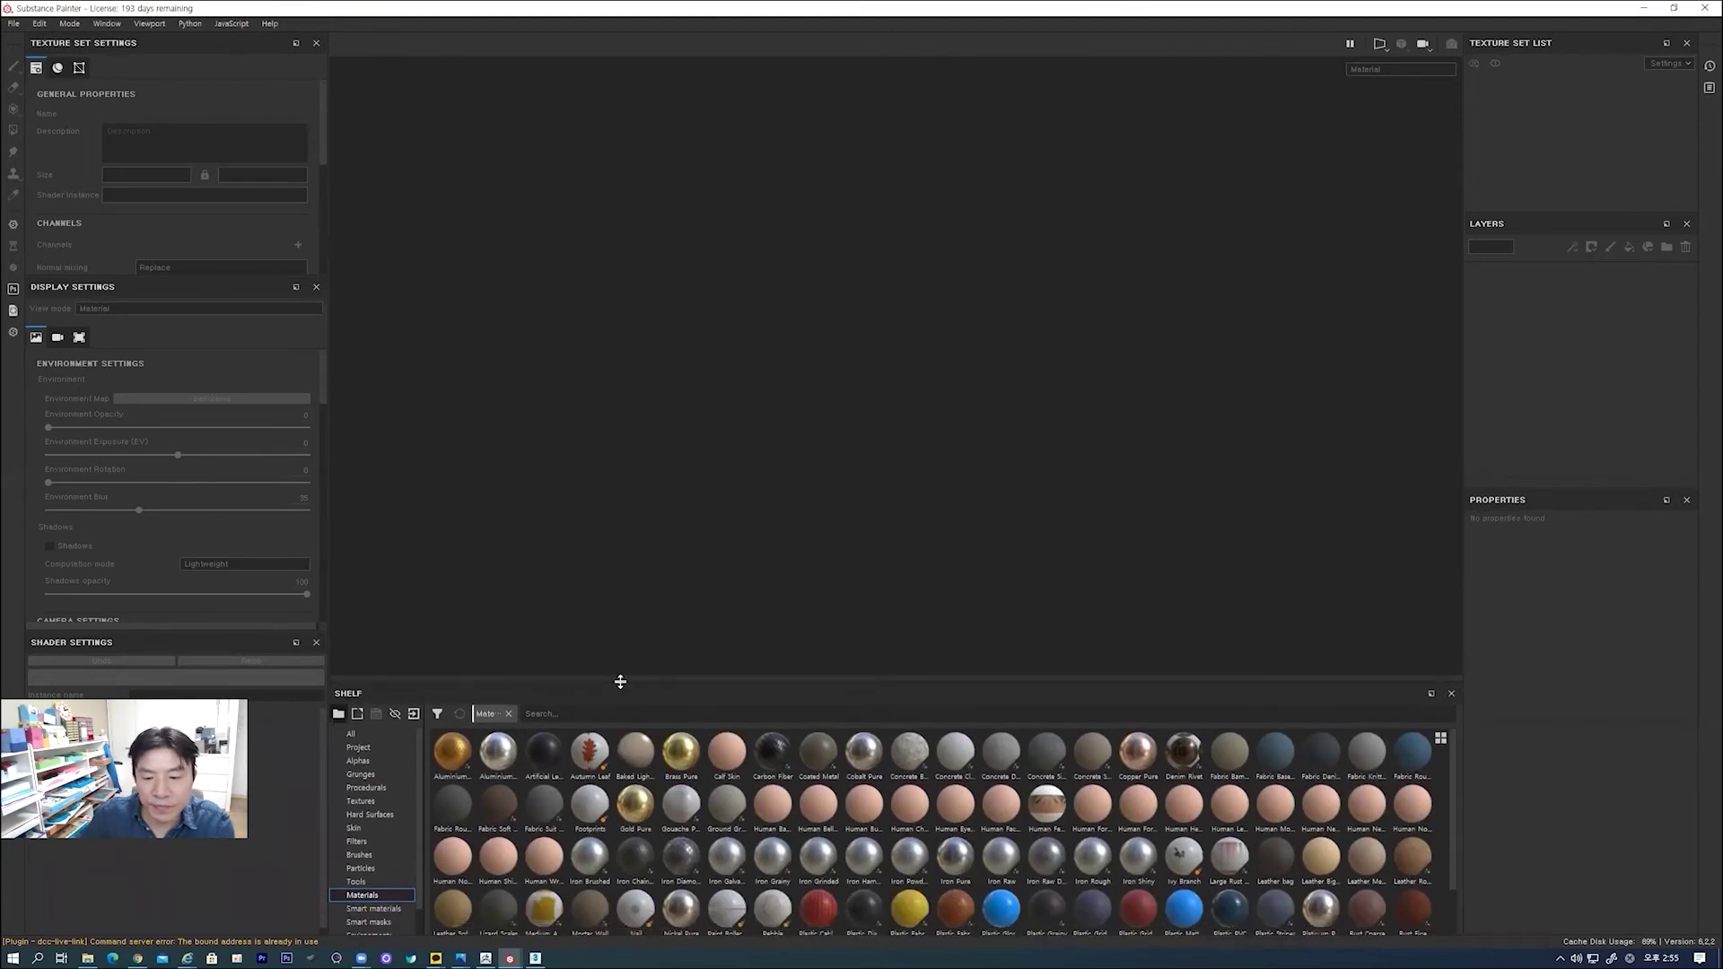
- Start a new project and browse for its mesh in the desktop folder 20202학기수업자료 > 3디게임고급모델링기법 > 8주차
click(13, 24)
click(24, 41)
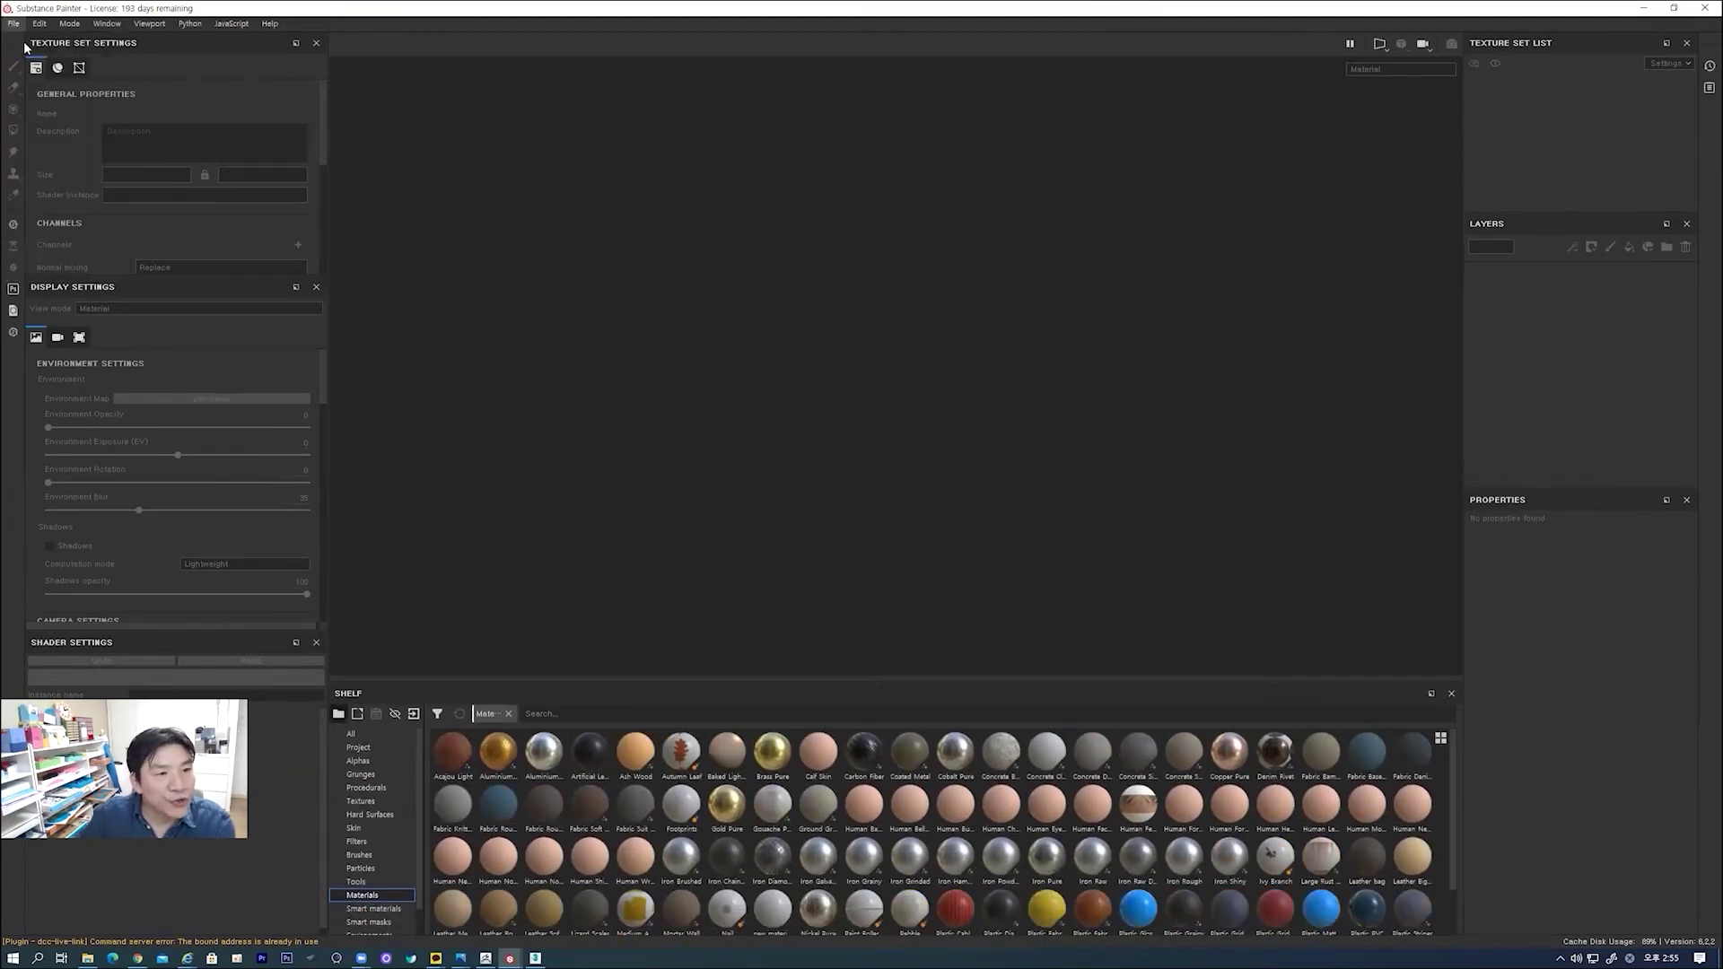
click(990, 292)
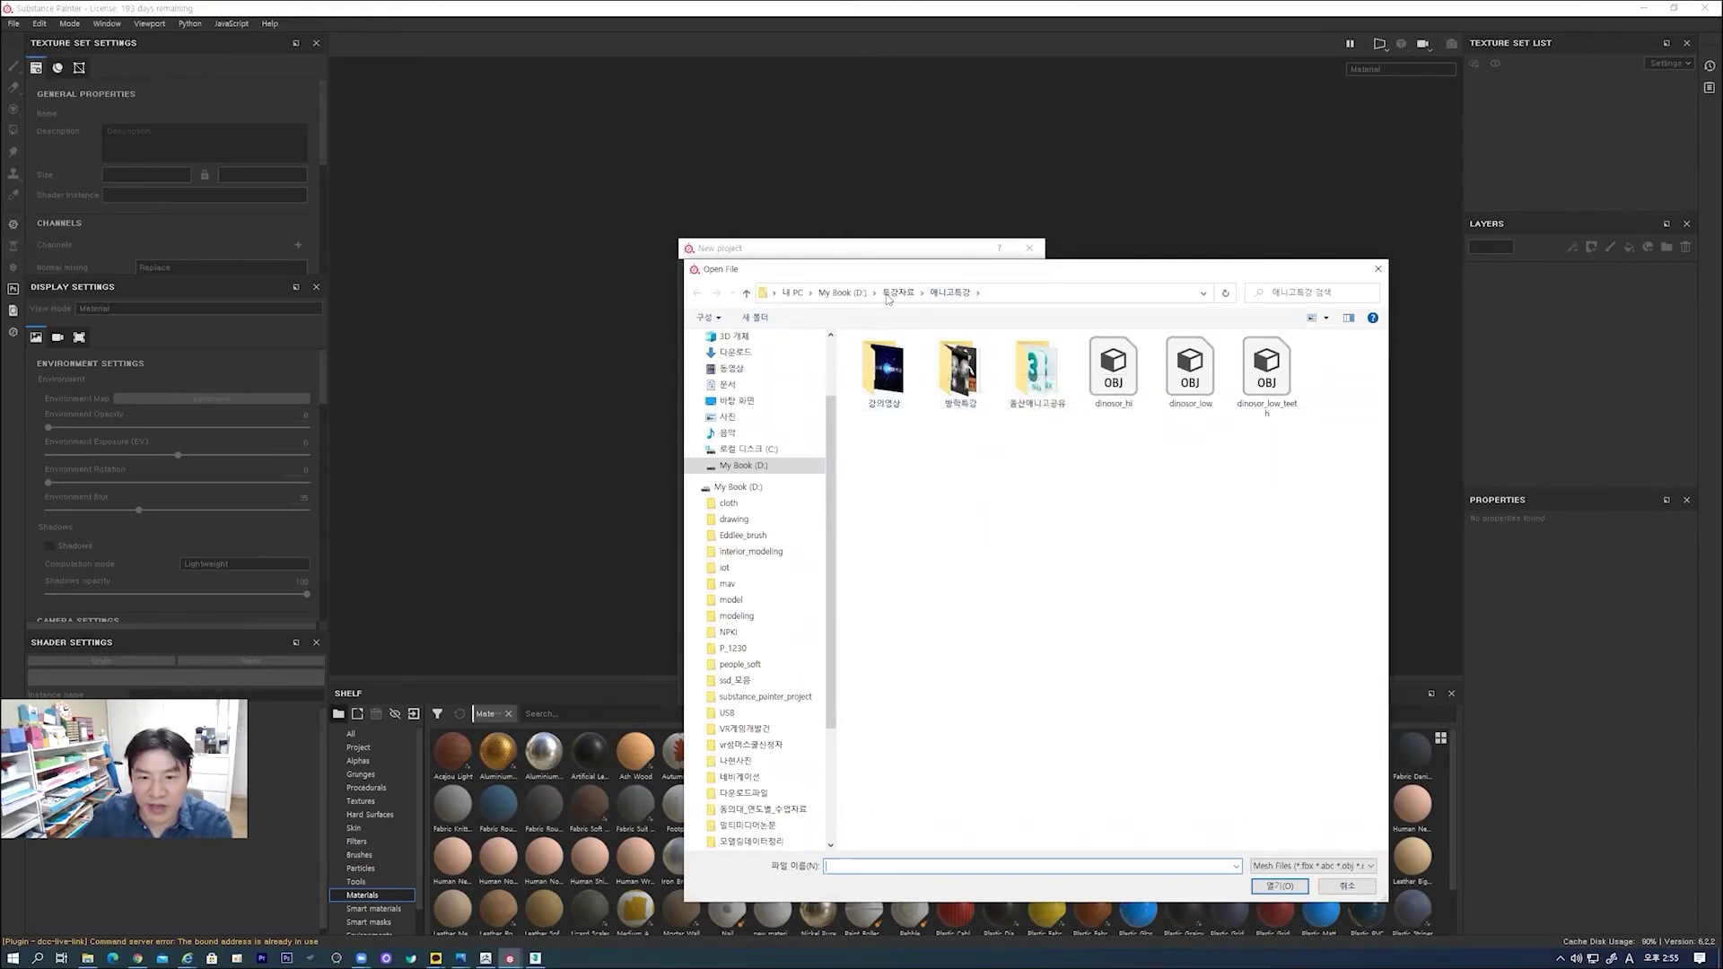
click(893, 293)
click(842, 294)
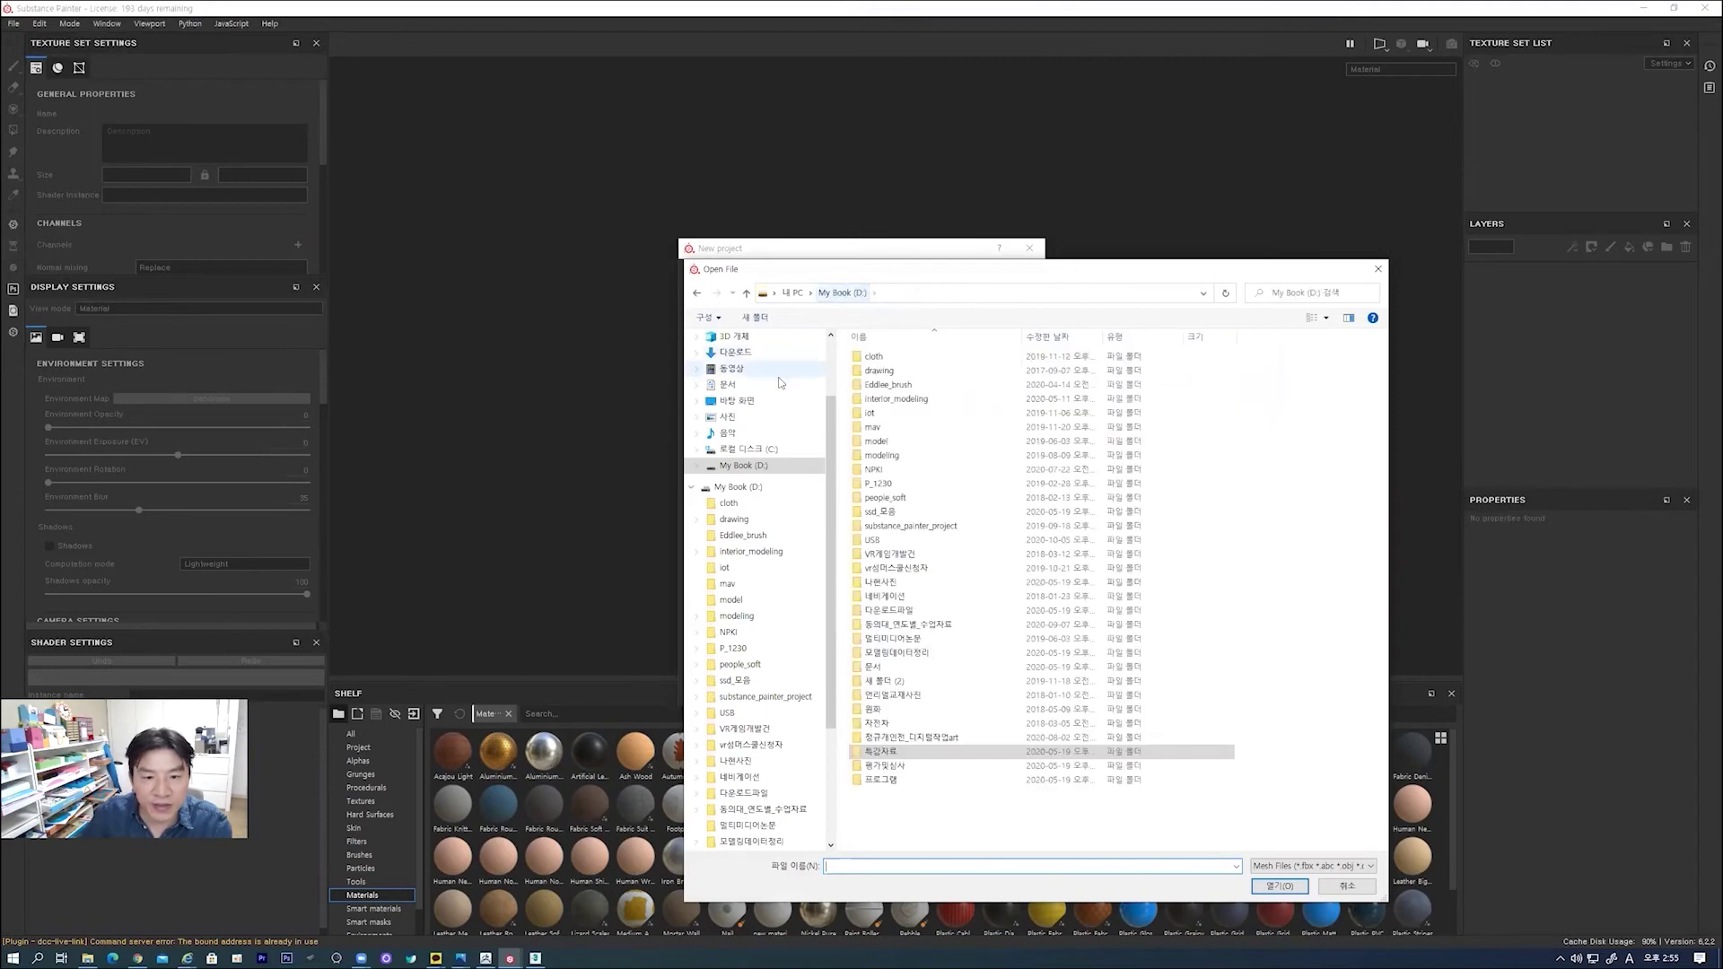
click(756, 399)
double_click(1057, 346)
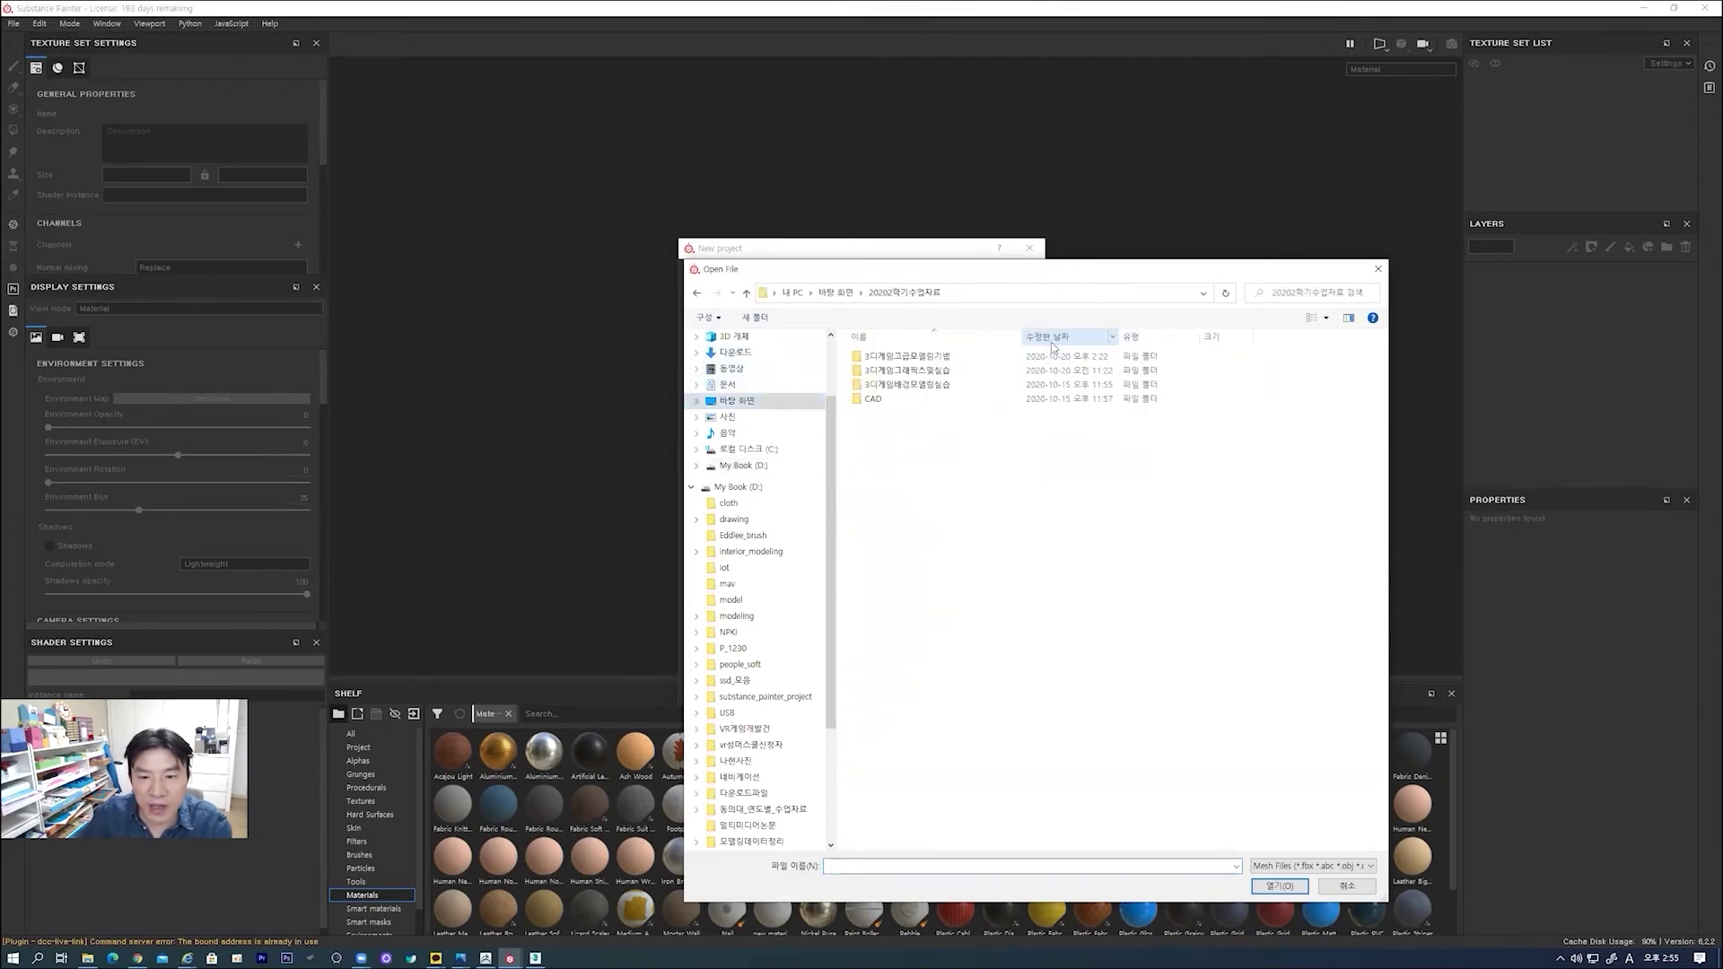
double_click(913, 355)
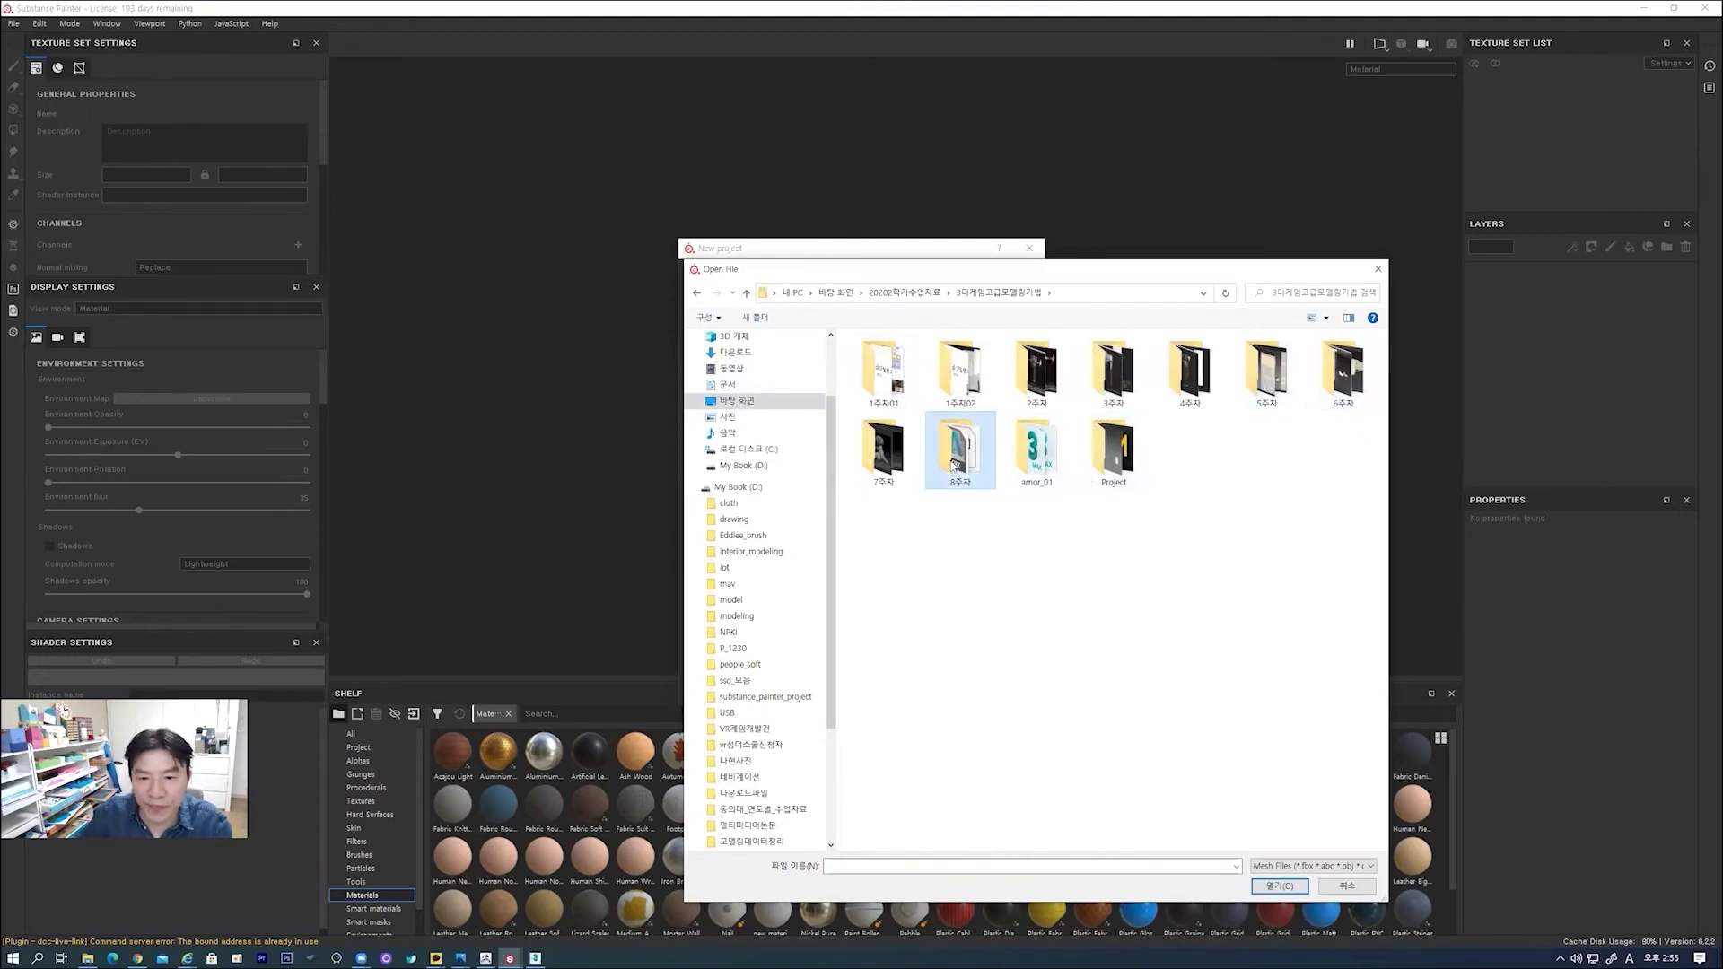
double_click(957, 453)
- Choose the dinosor FBX file as the project mesh and create the project
click(888, 388)
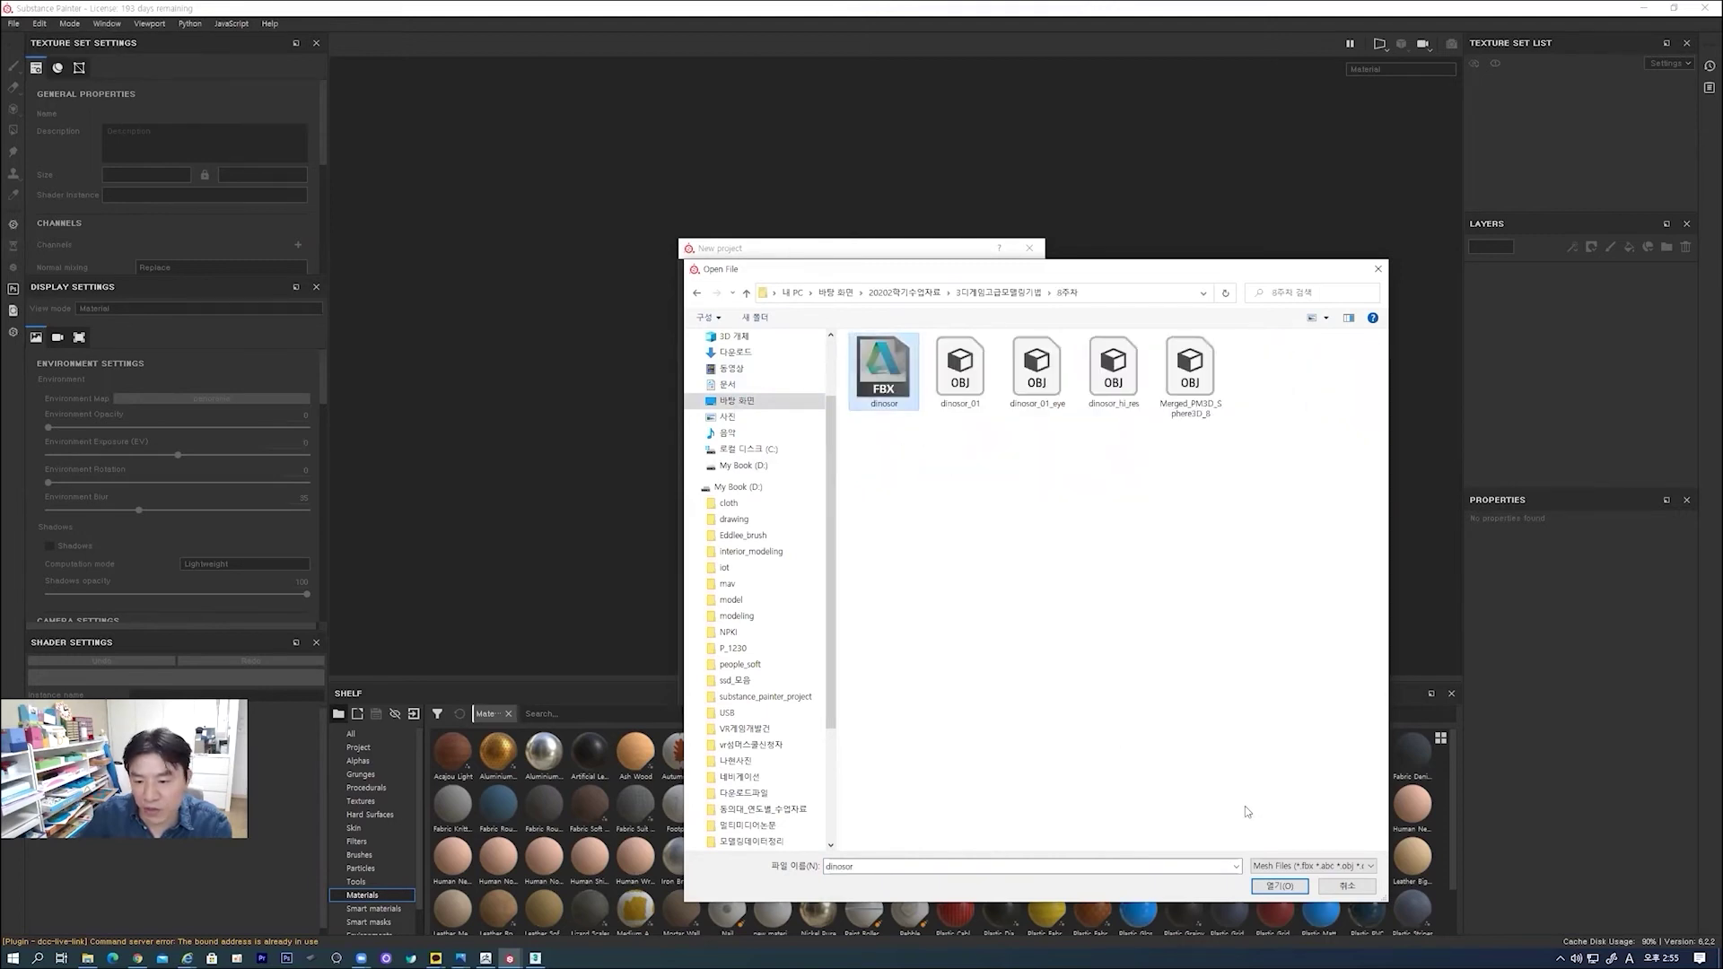
click(1278, 886)
click(927, 691)
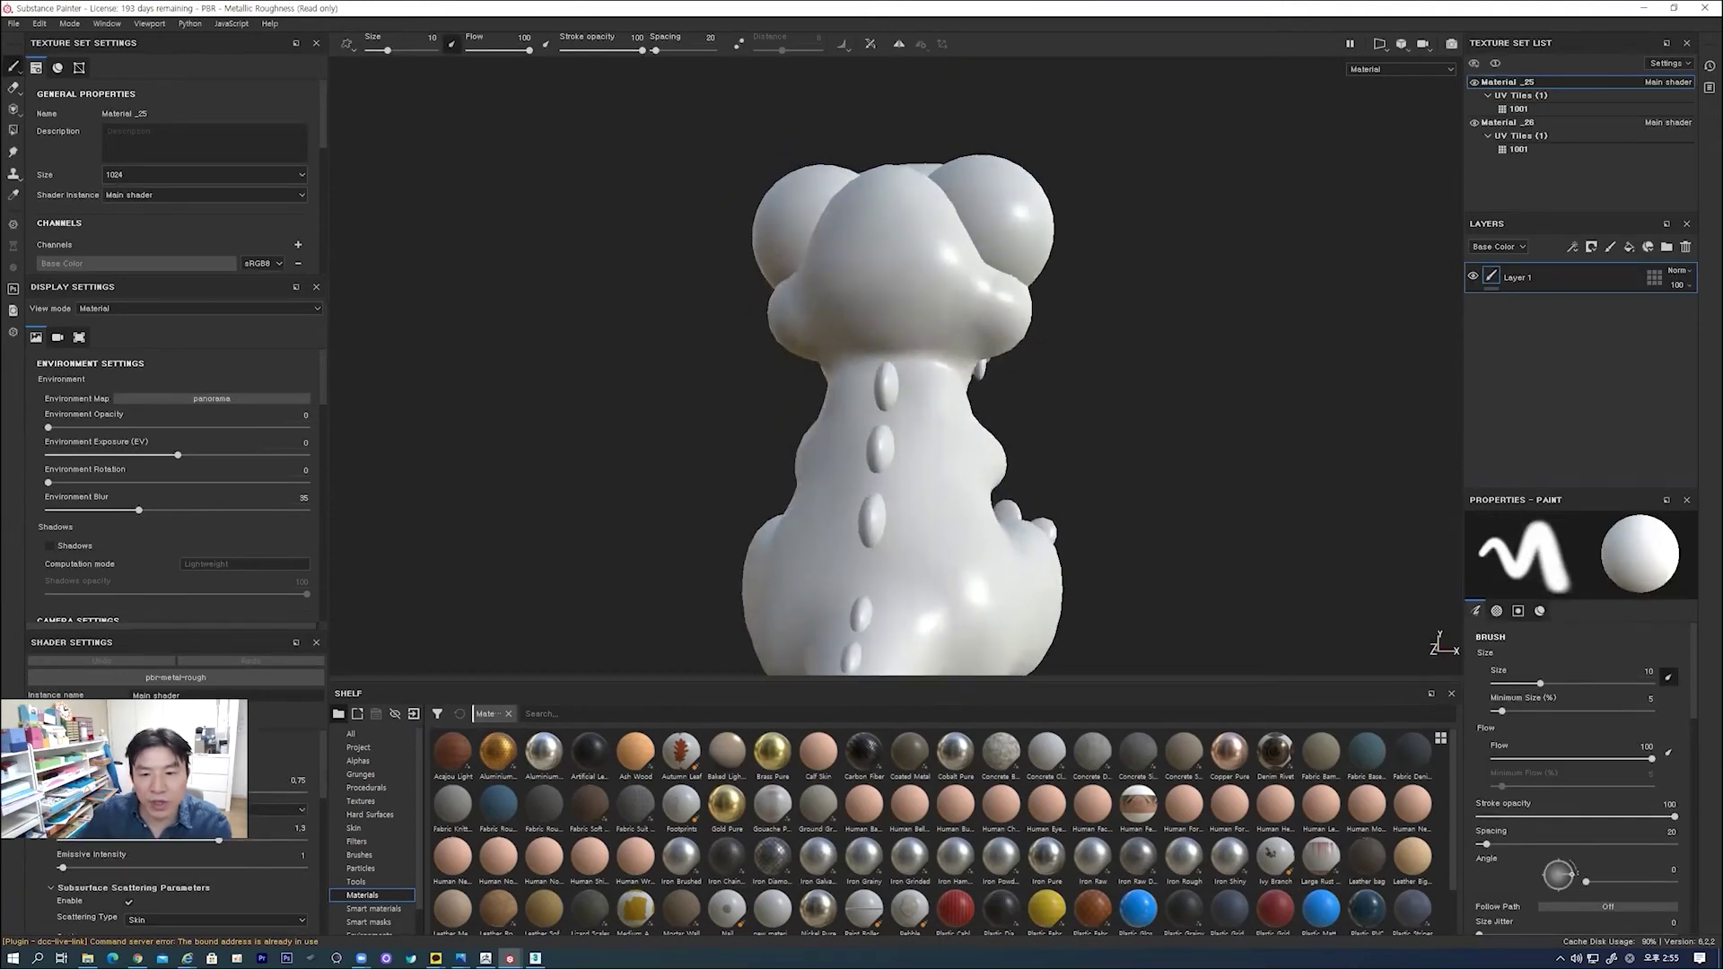
- Set the viewport camera's focal length to 37 mm and reframe the whole dinosaur
alt+drag(1065, 503, 1036, 385)
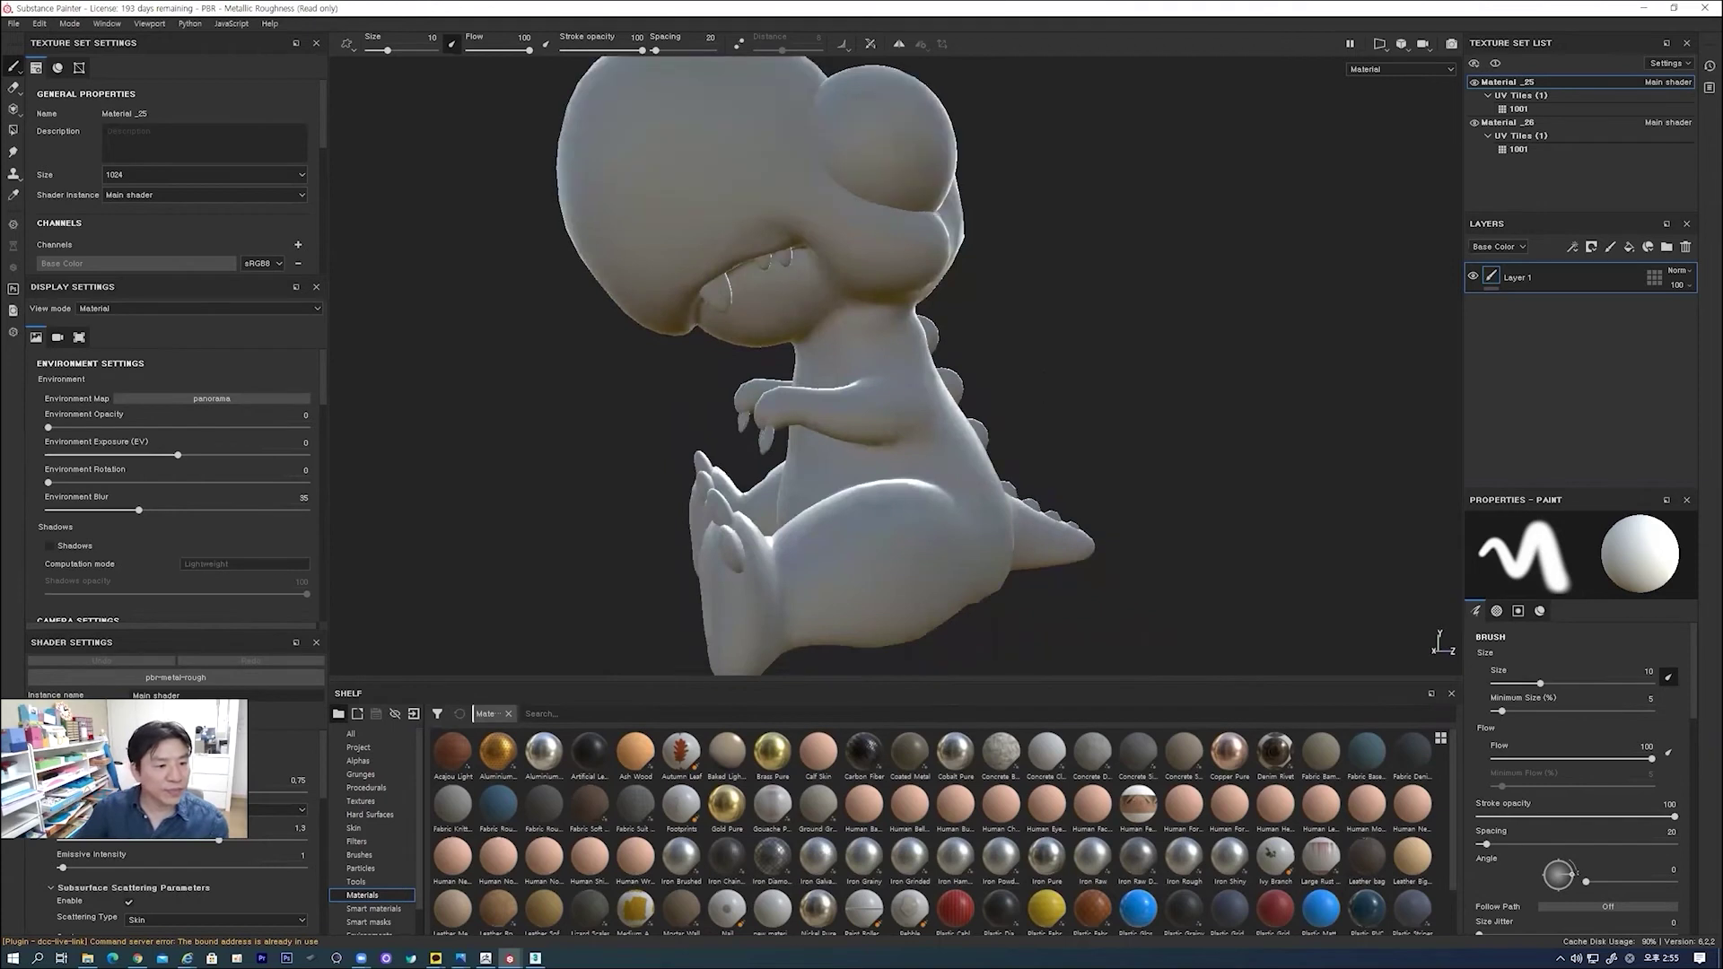
scroll(204, 535, down, 1)
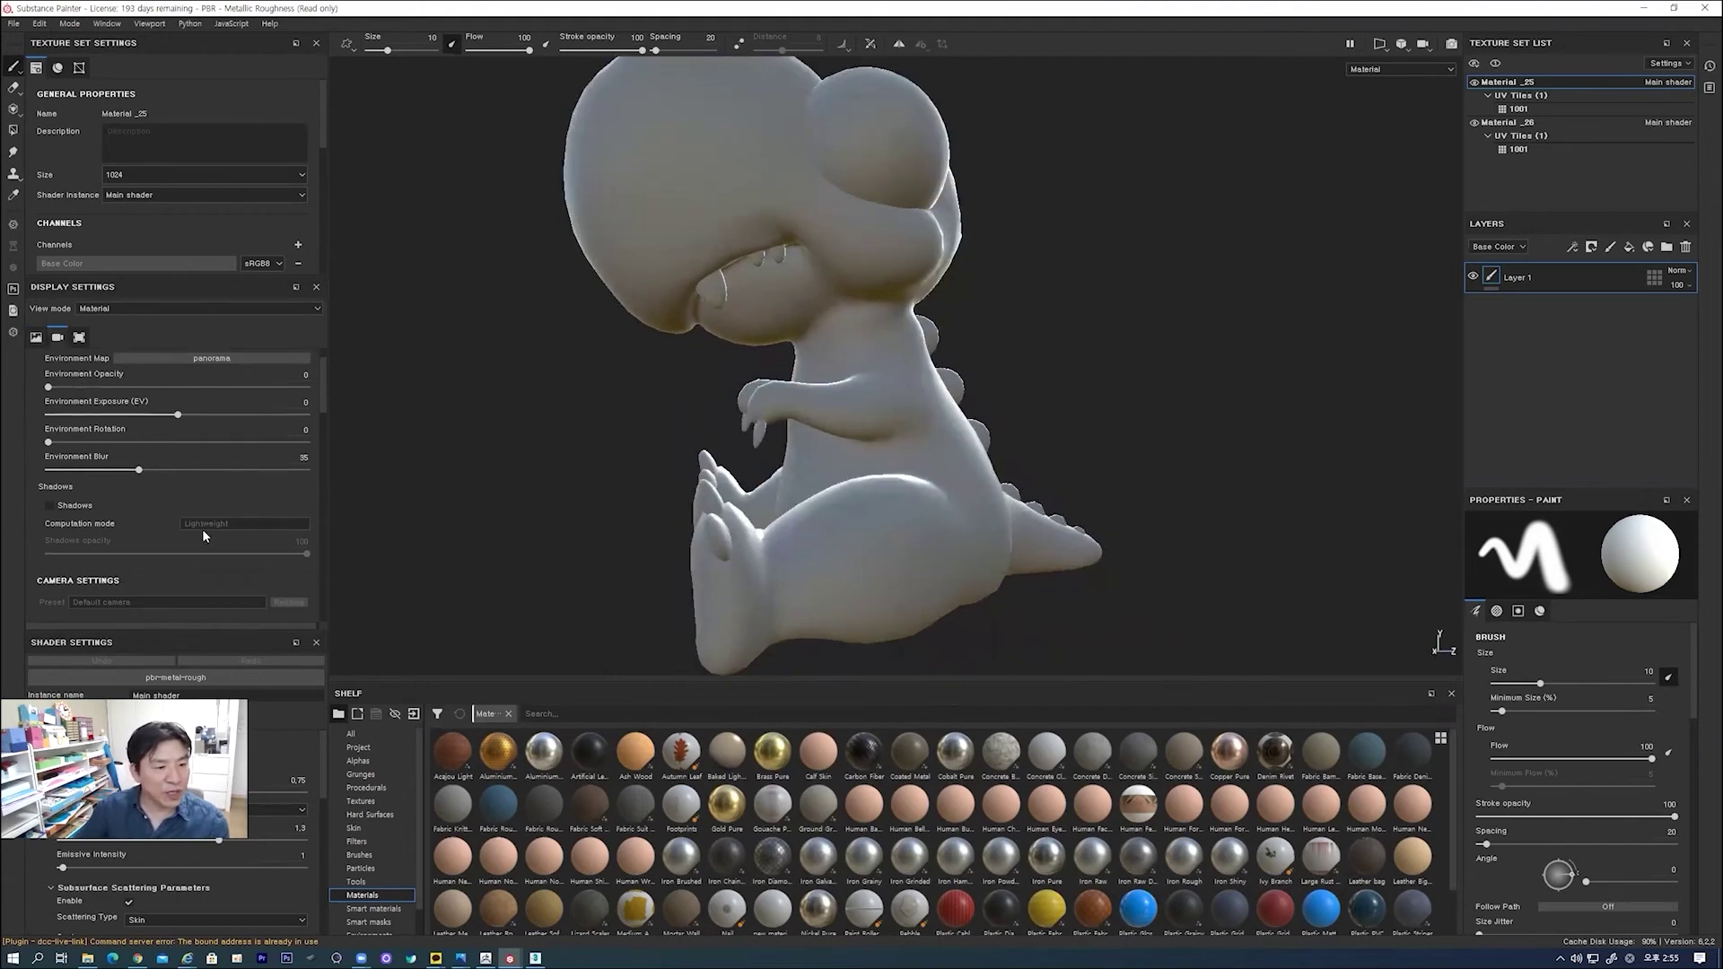
scroll(202, 532, down, 5)
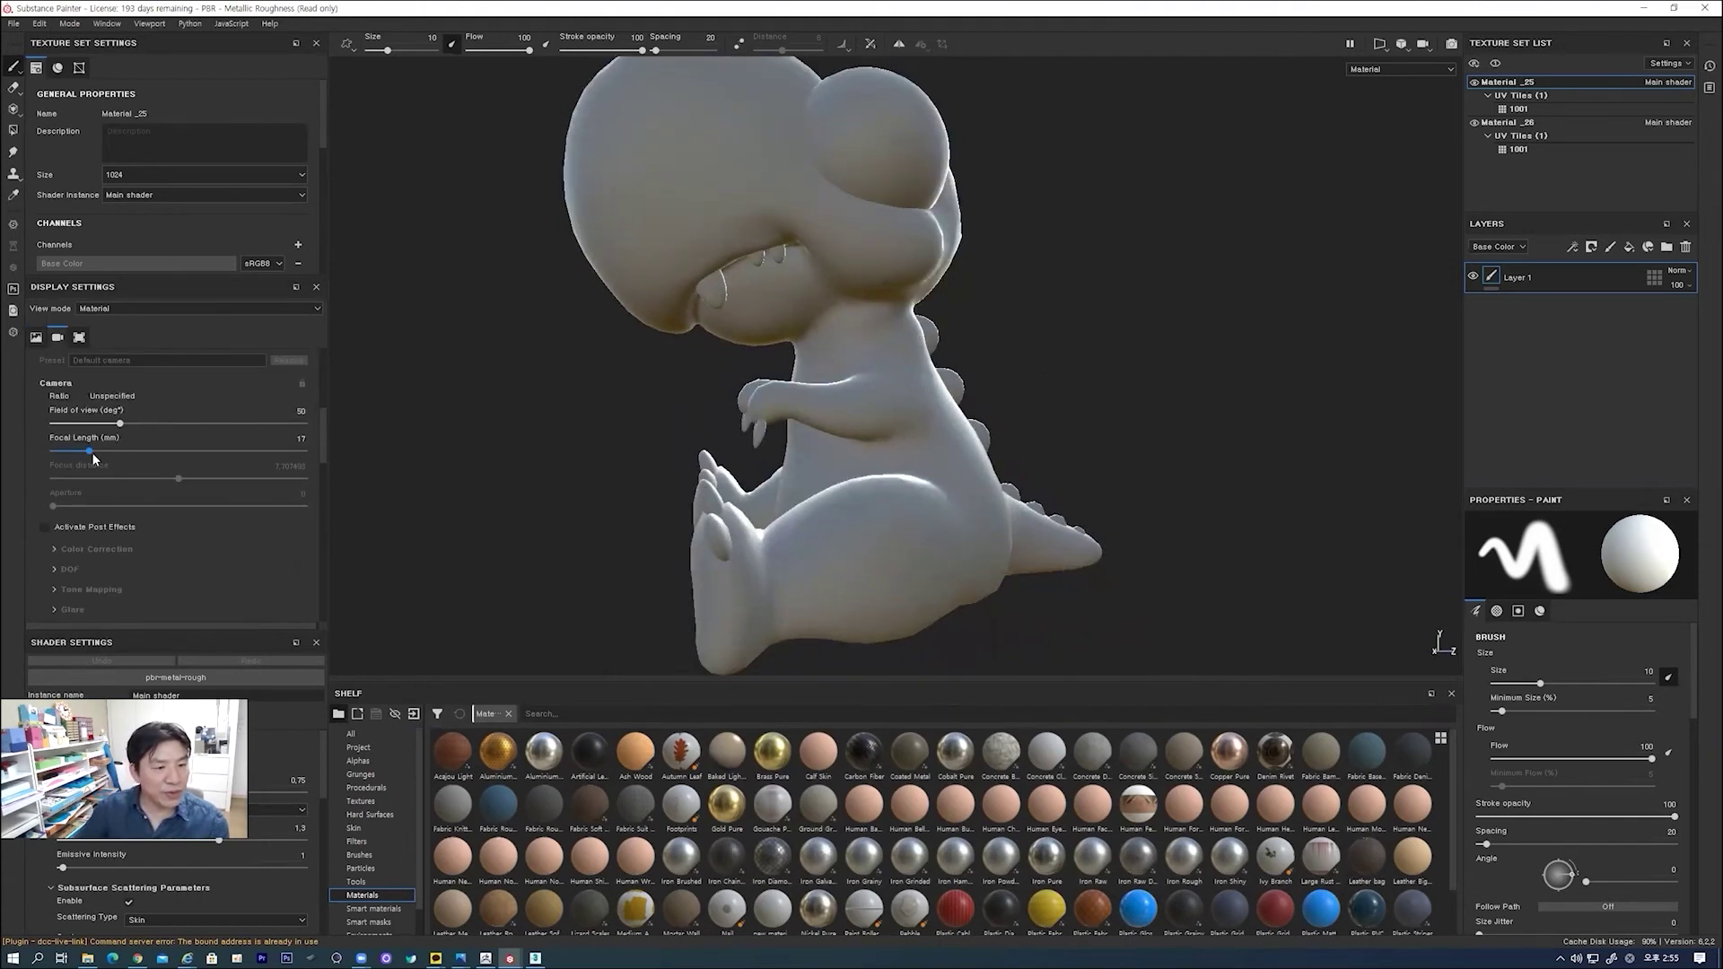
drag(89, 451, 111, 447)
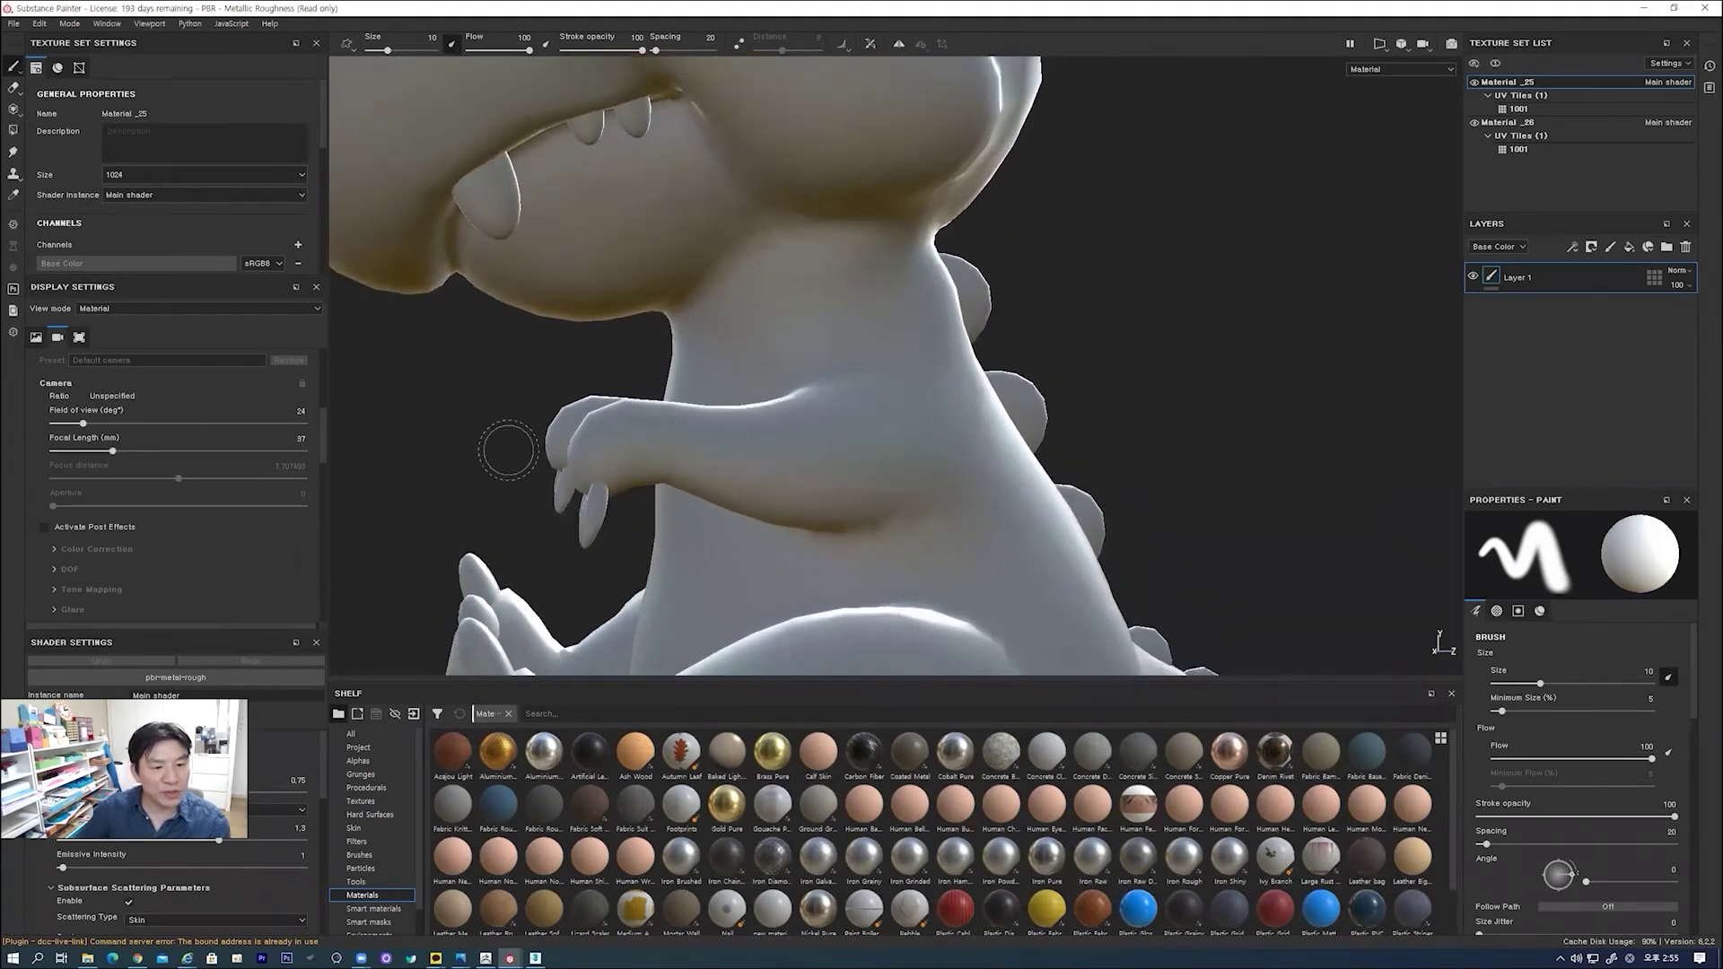
alt+right_drag(505, 448, 576, 328)
alt+drag(583, 346, 544, 436)
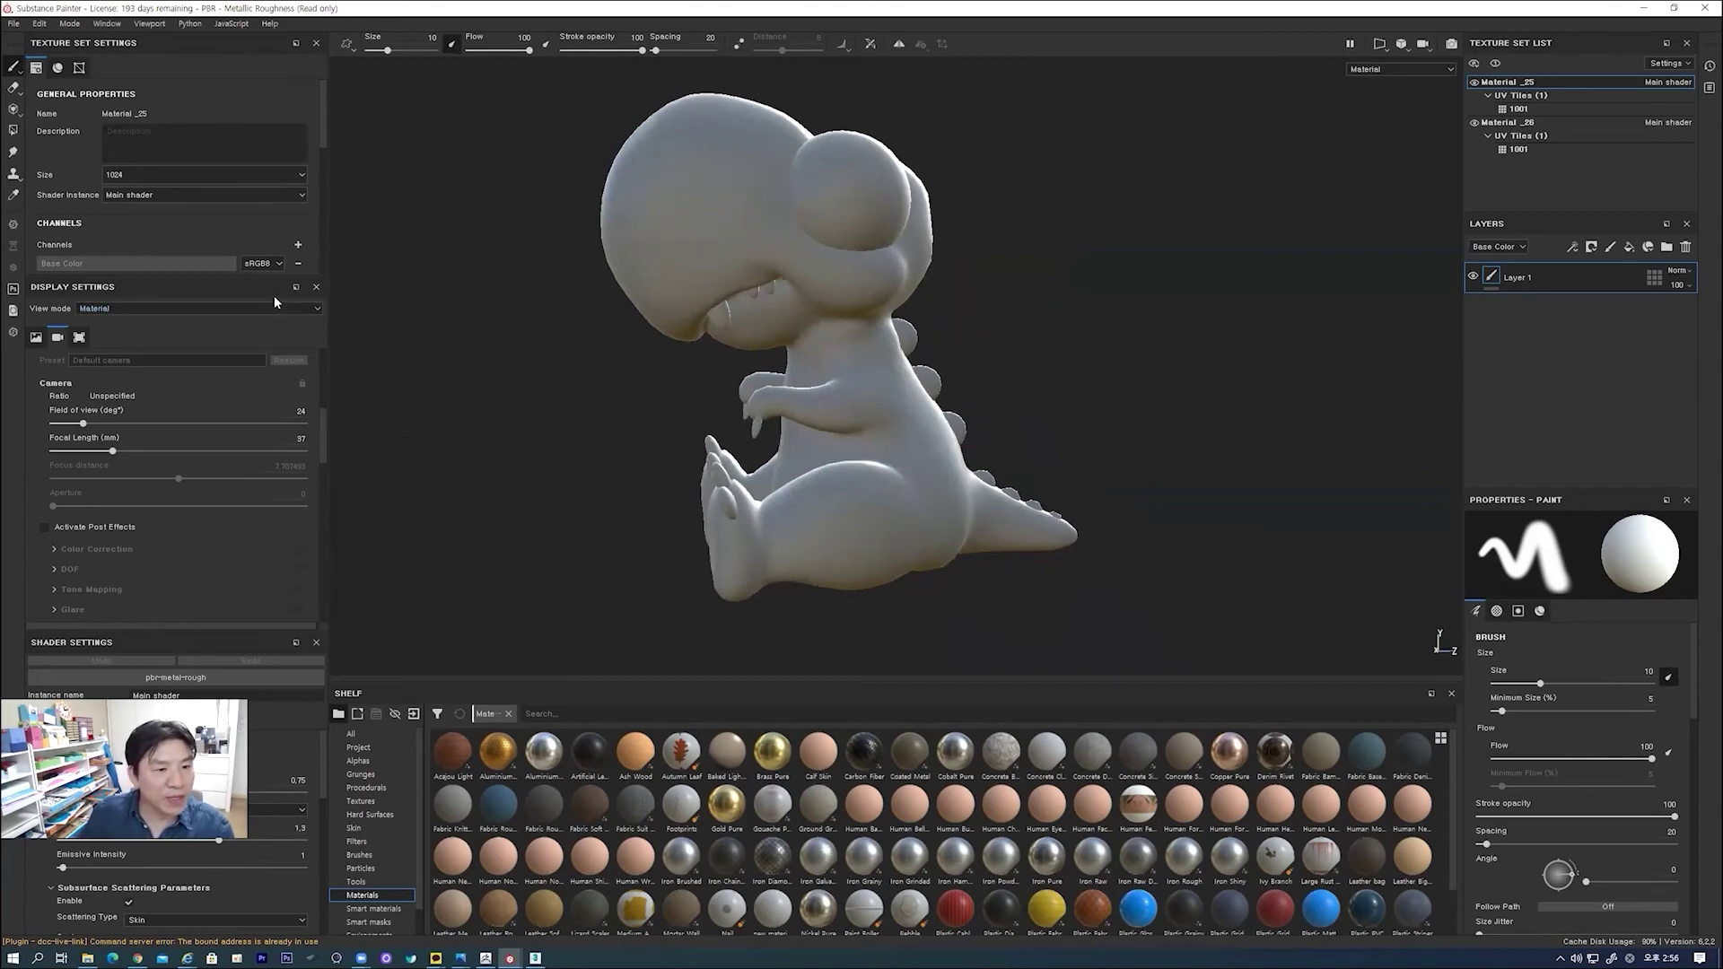
drag(325, 143, 336, 230)
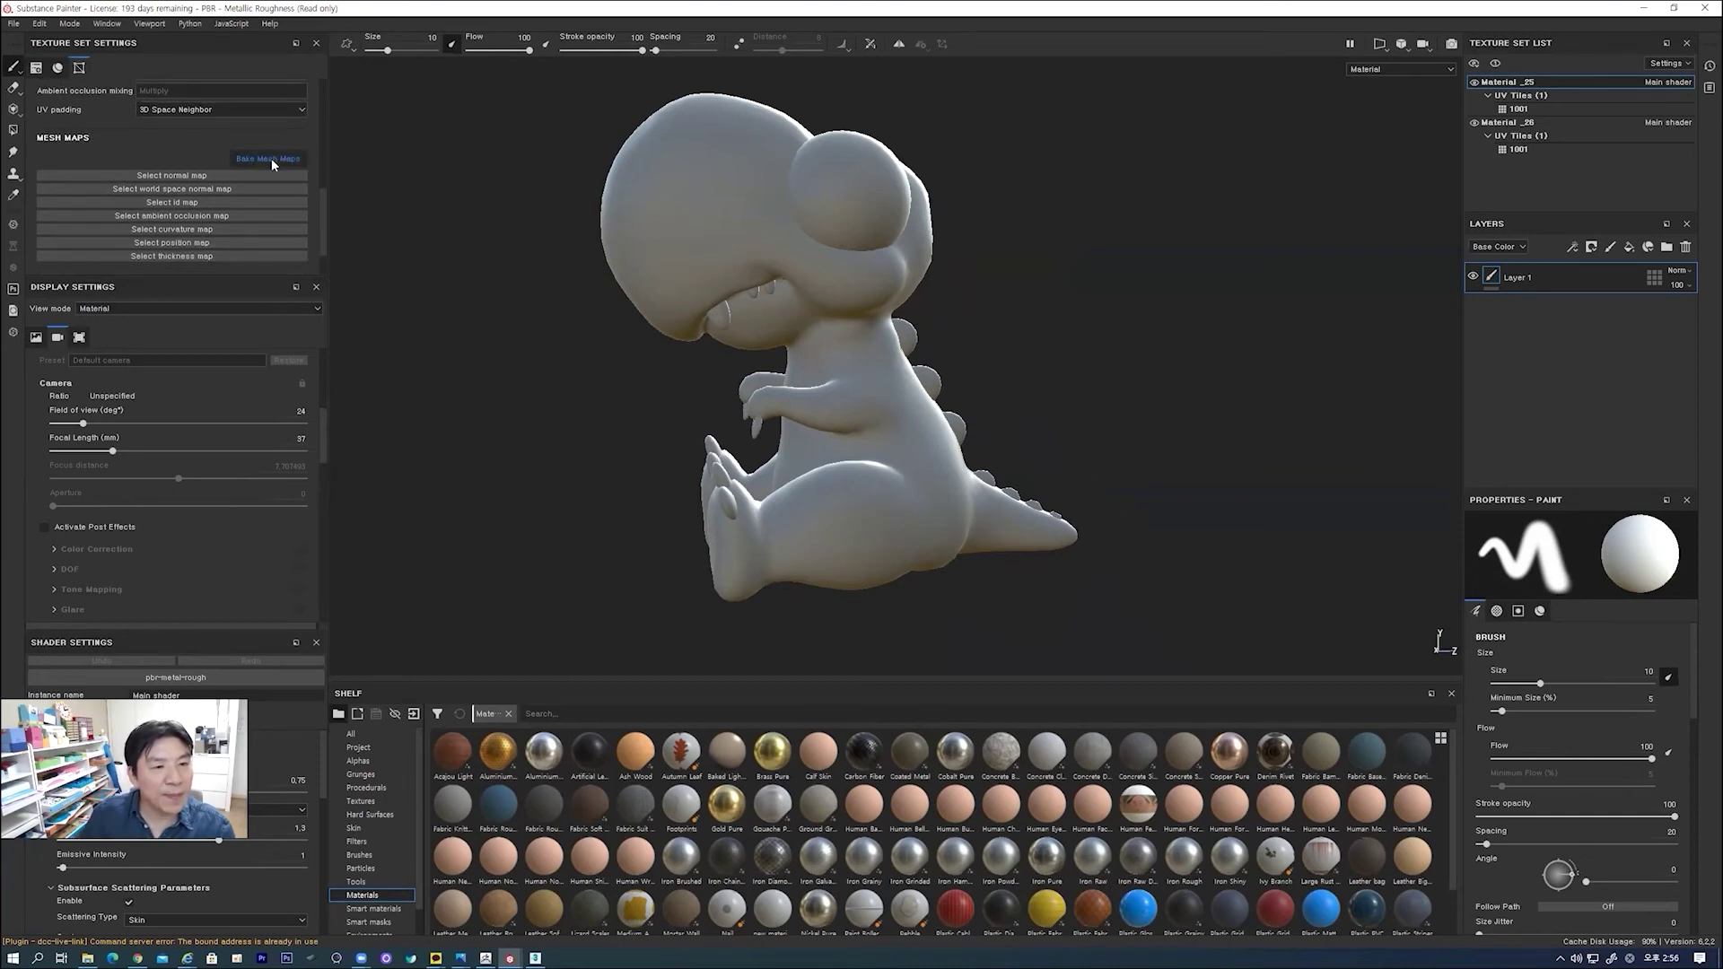
click(271, 158)
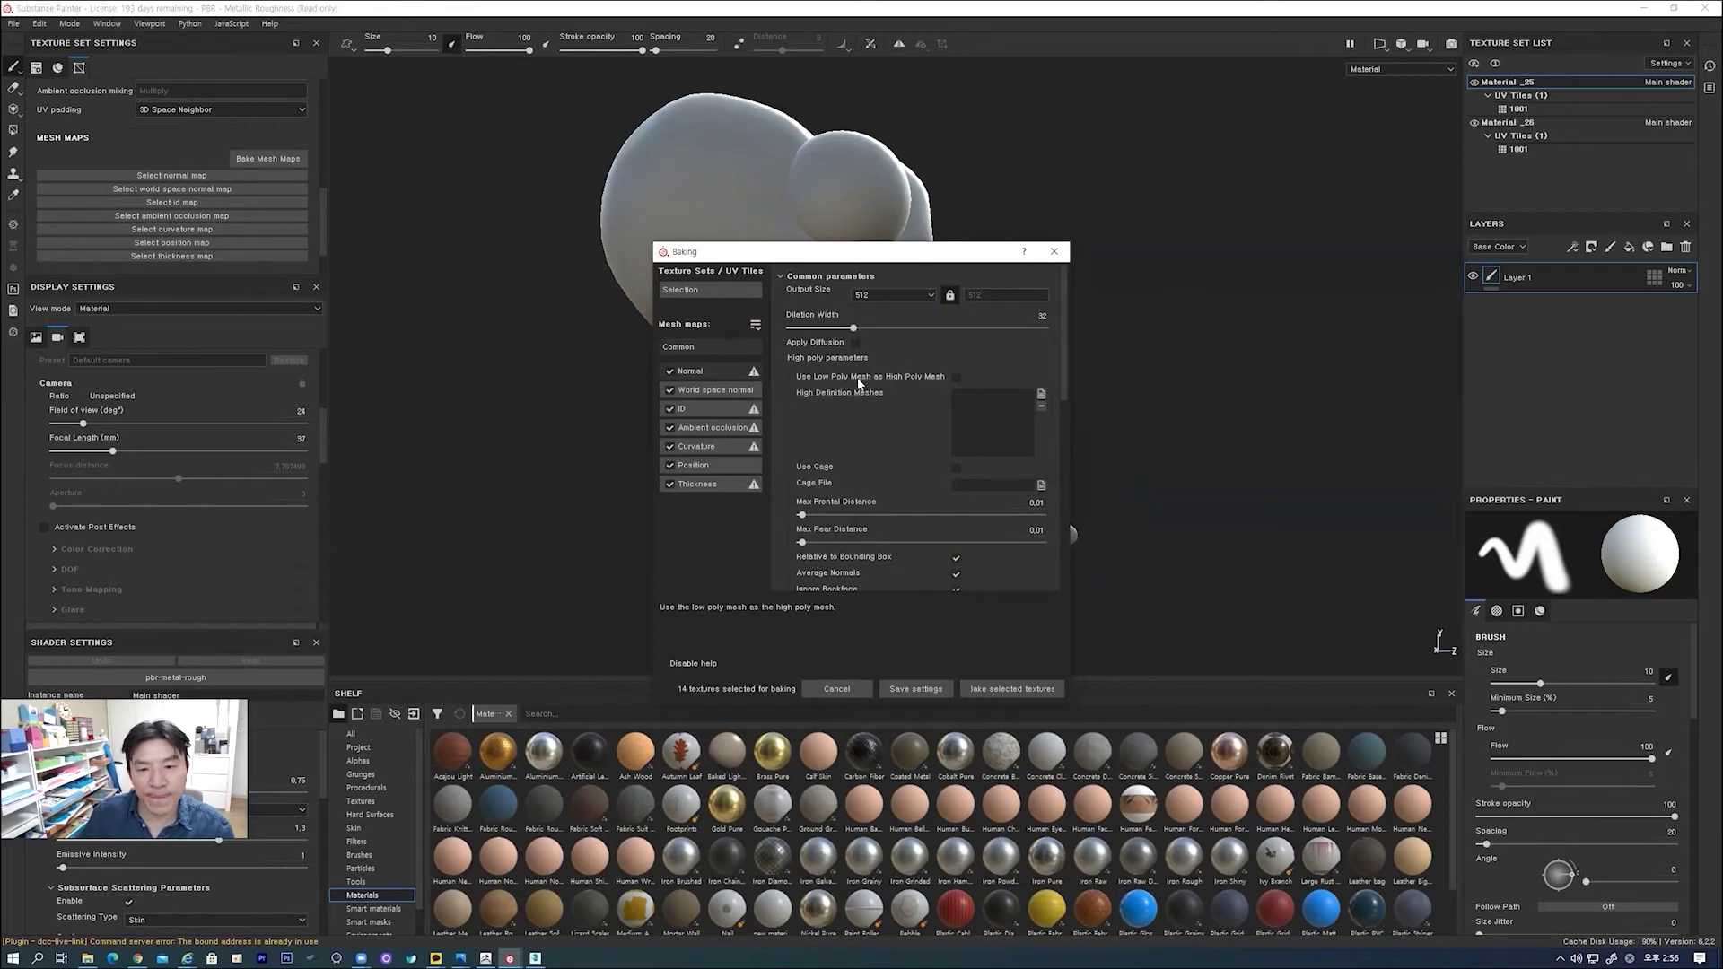
click(953, 377)
click(913, 291)
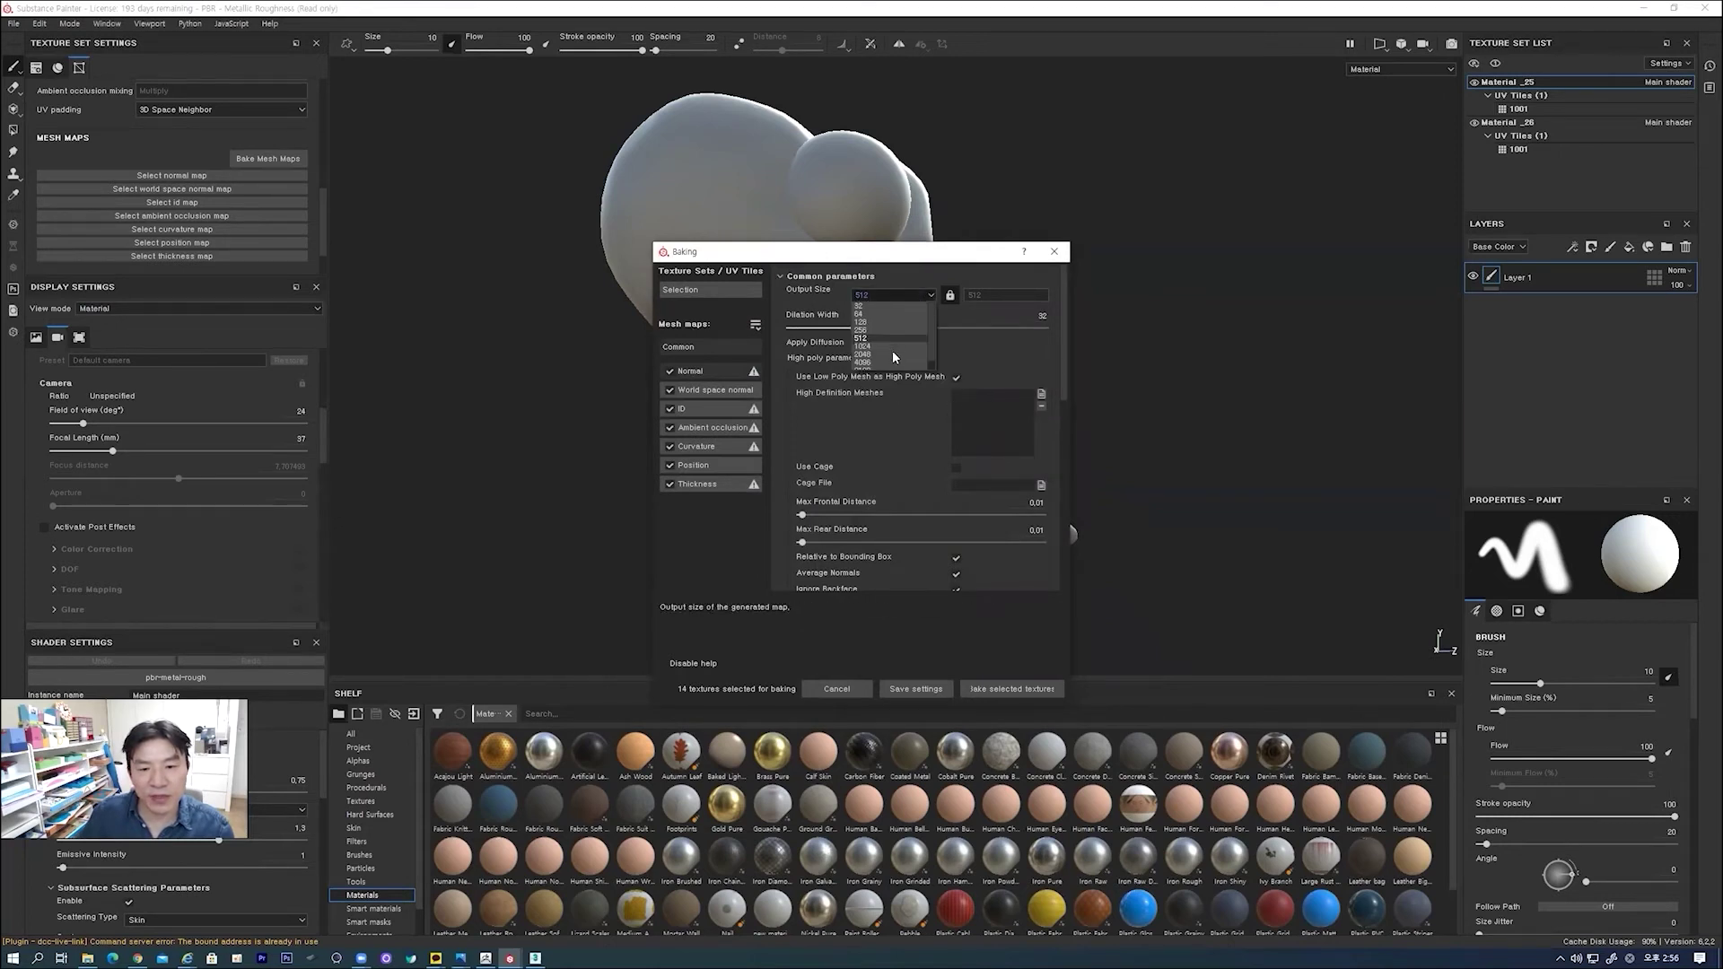
click(881, 356)
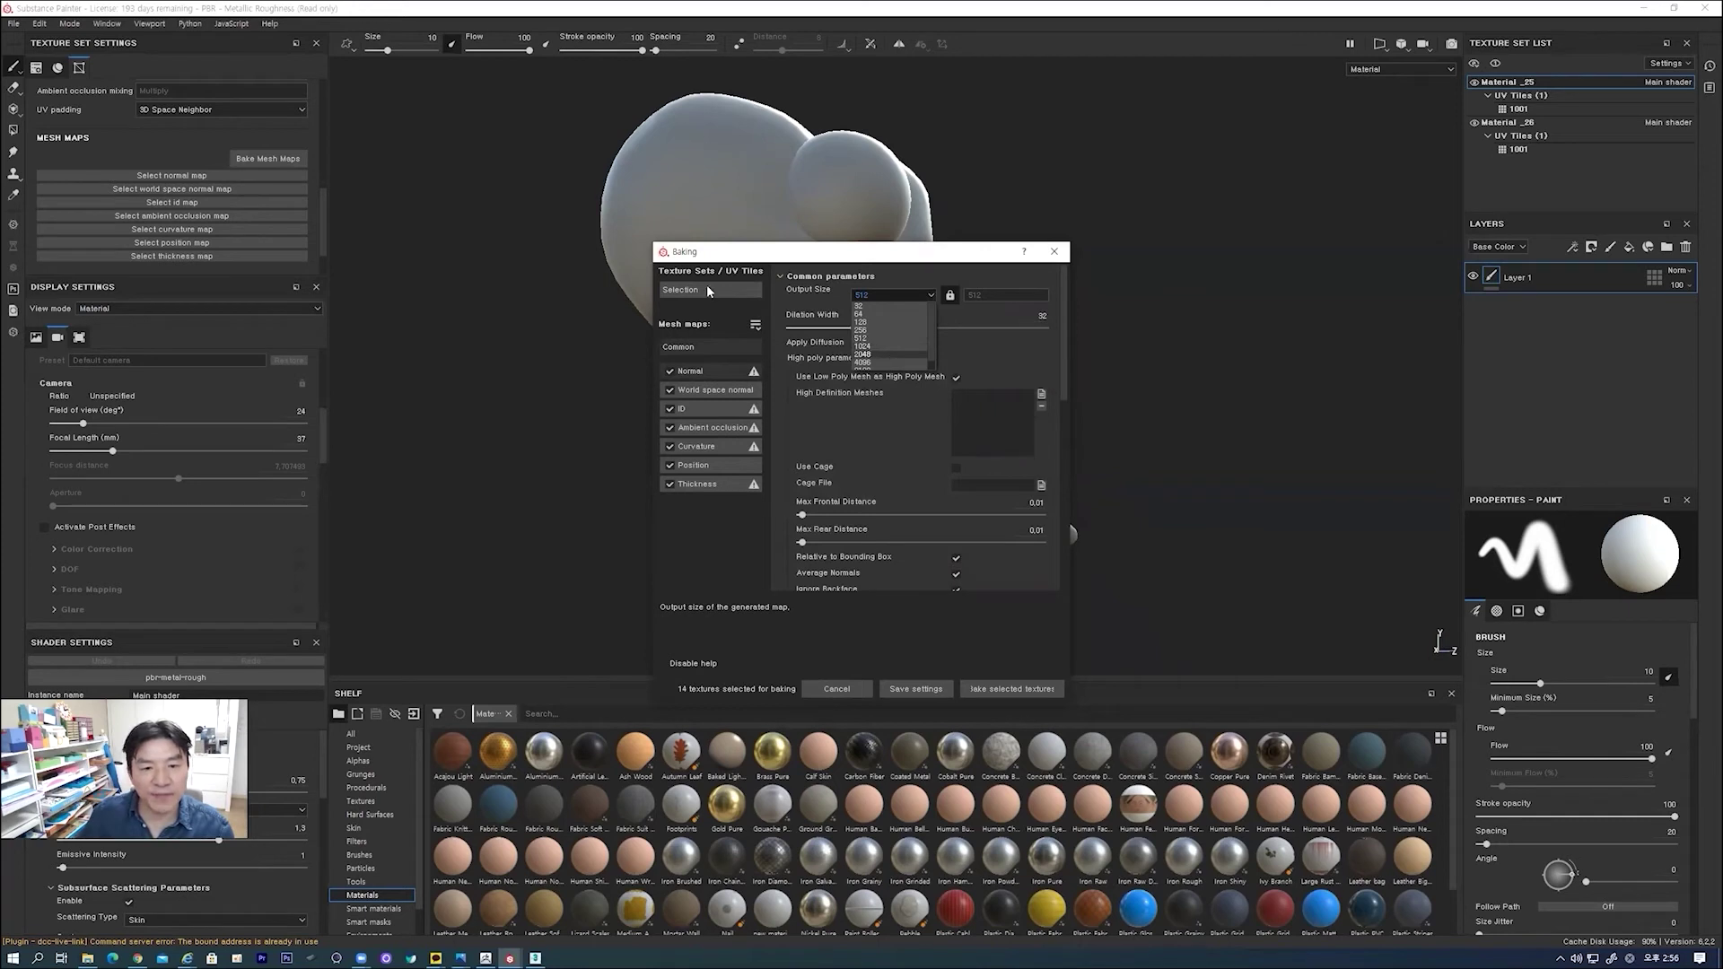
click(707, 290)
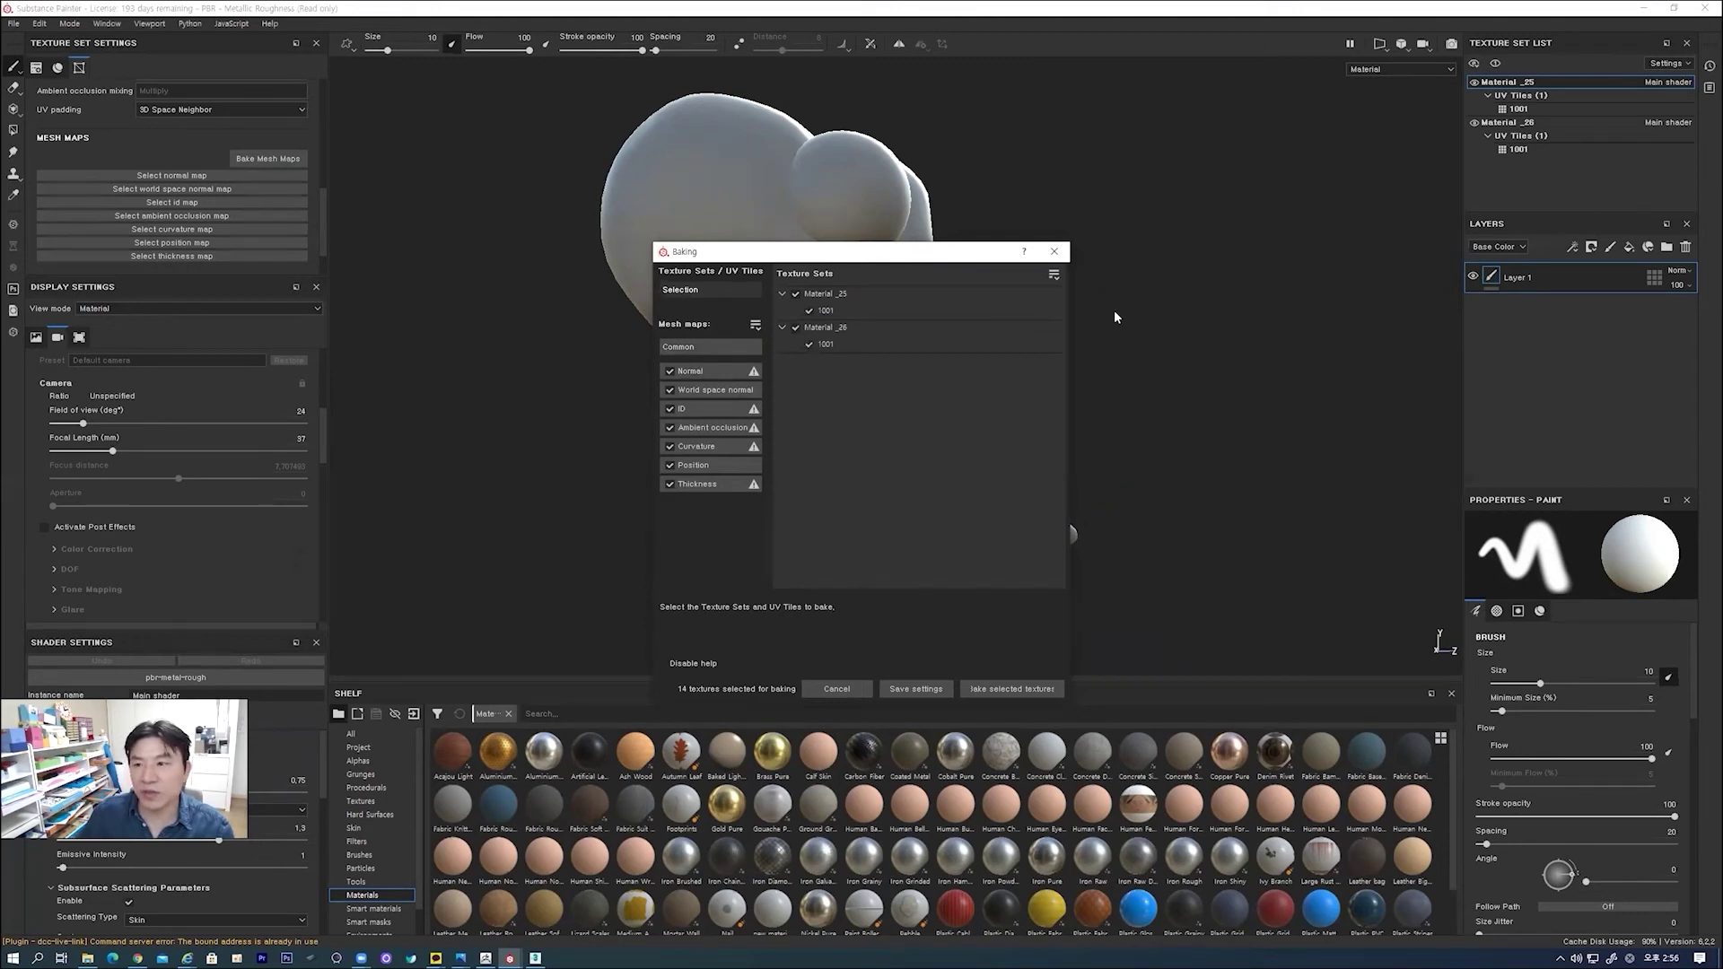
key(Escape)
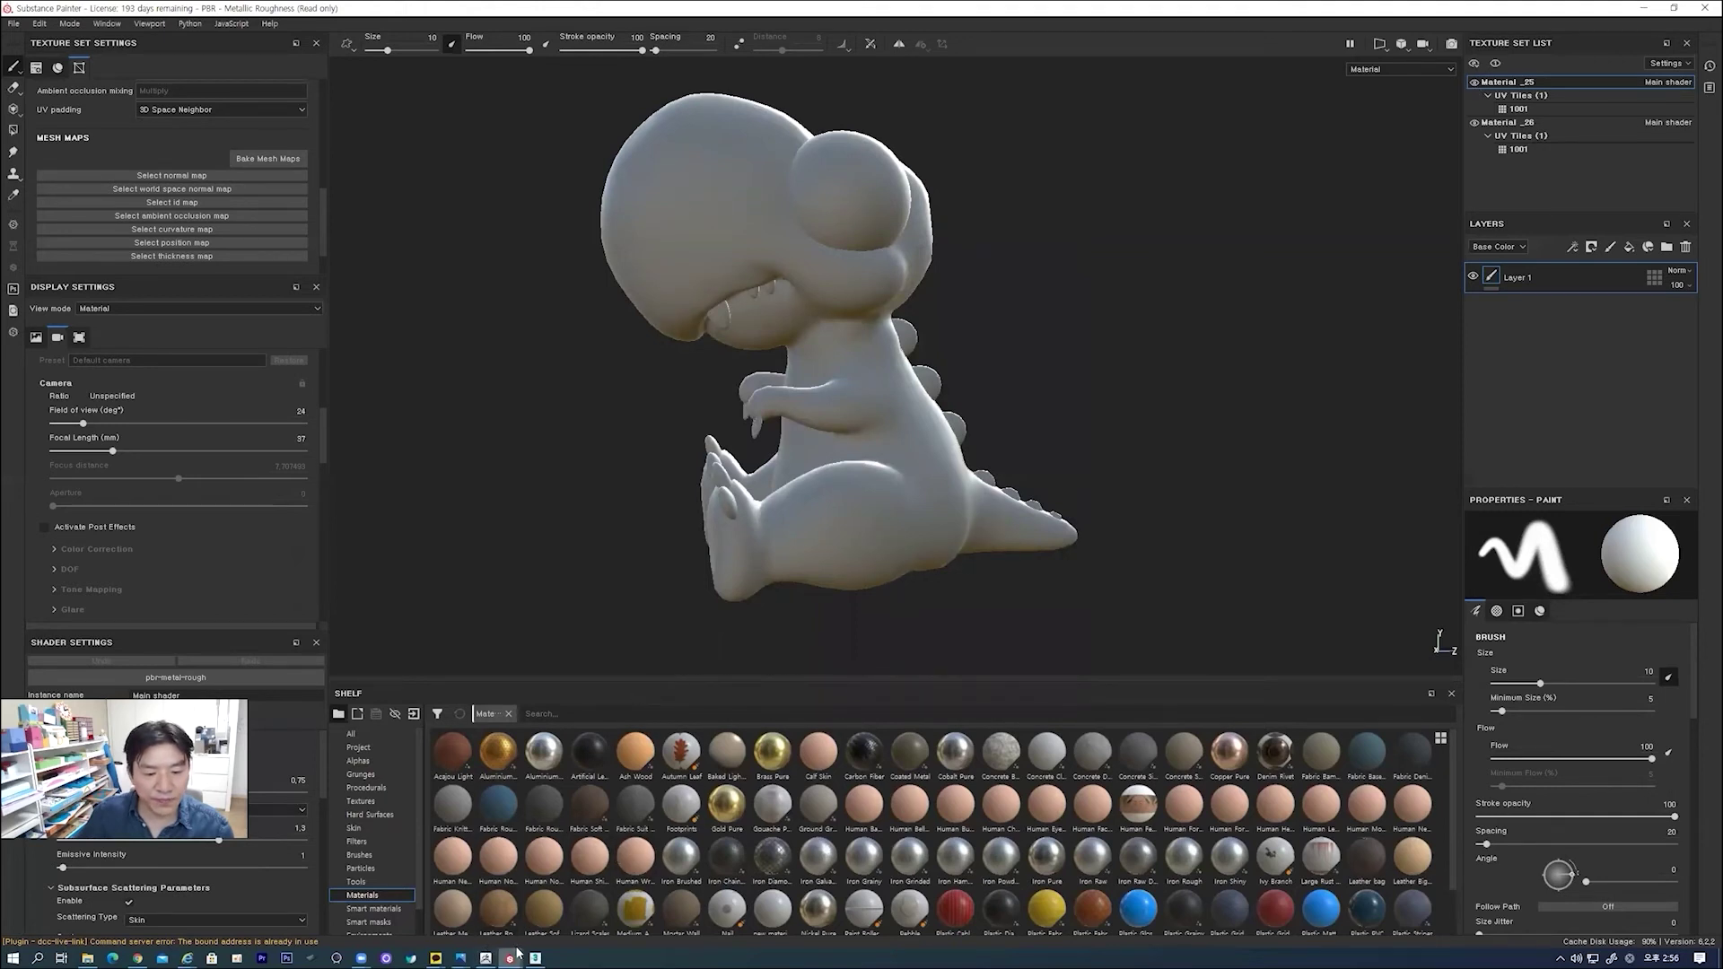
- Switch to 3ds Max and close it without saving the modified scene
mouse_move(512, 955)
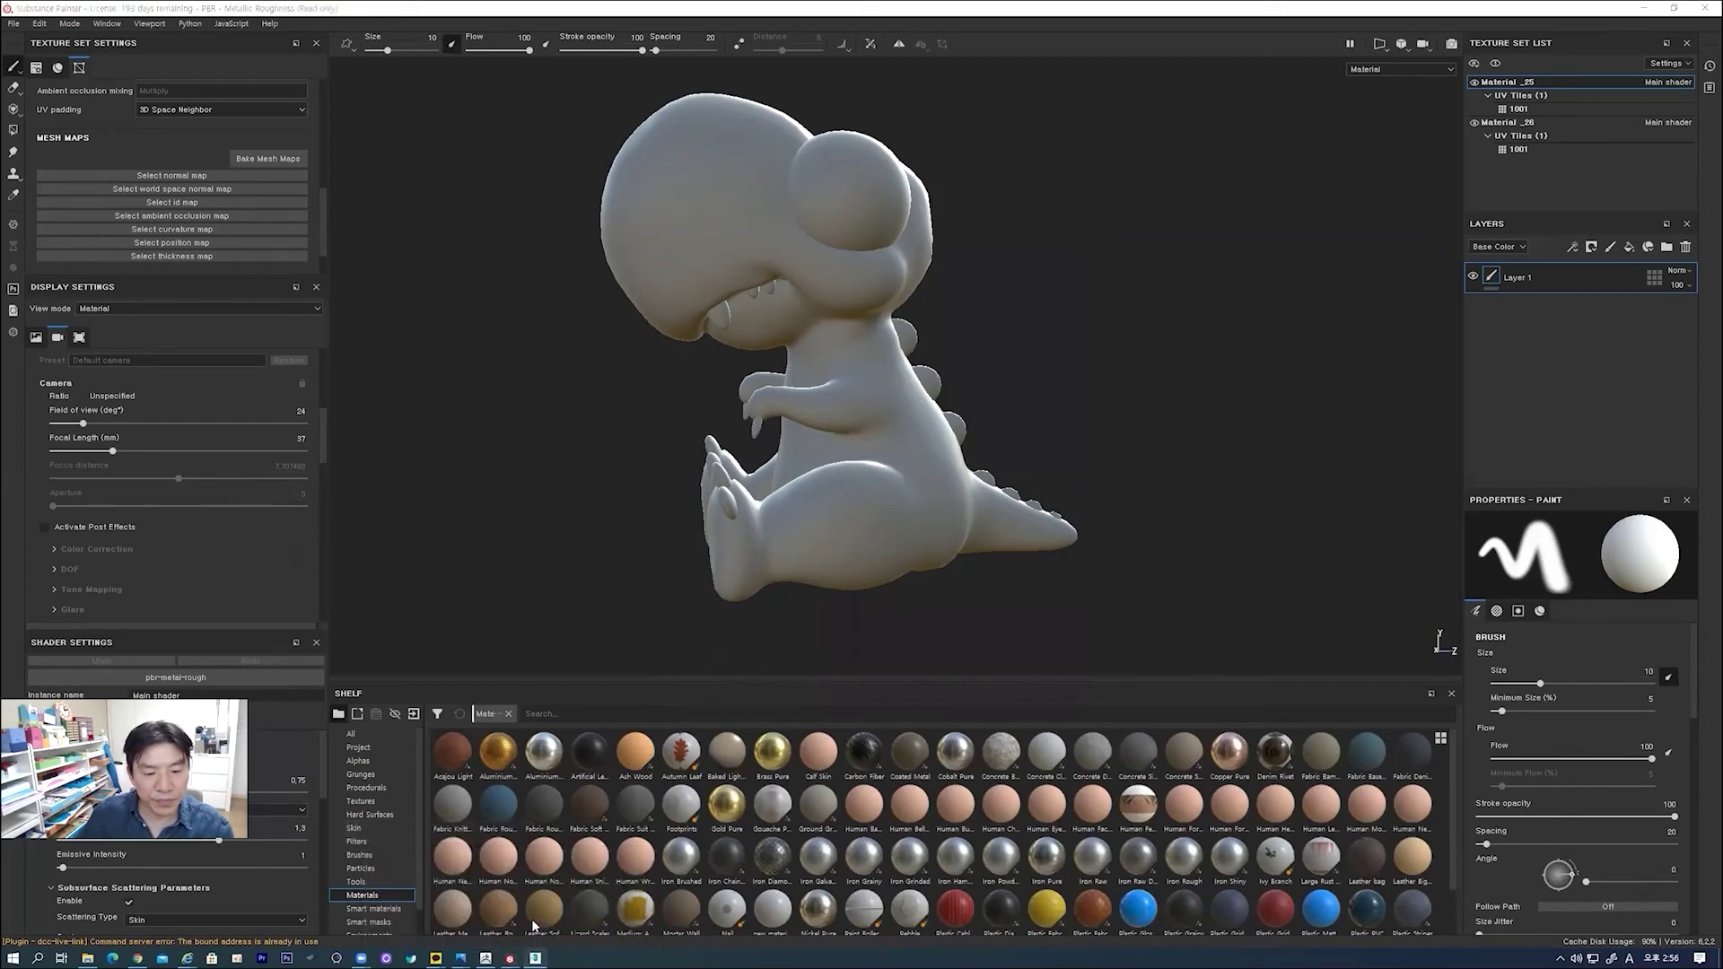
click(535, 958)
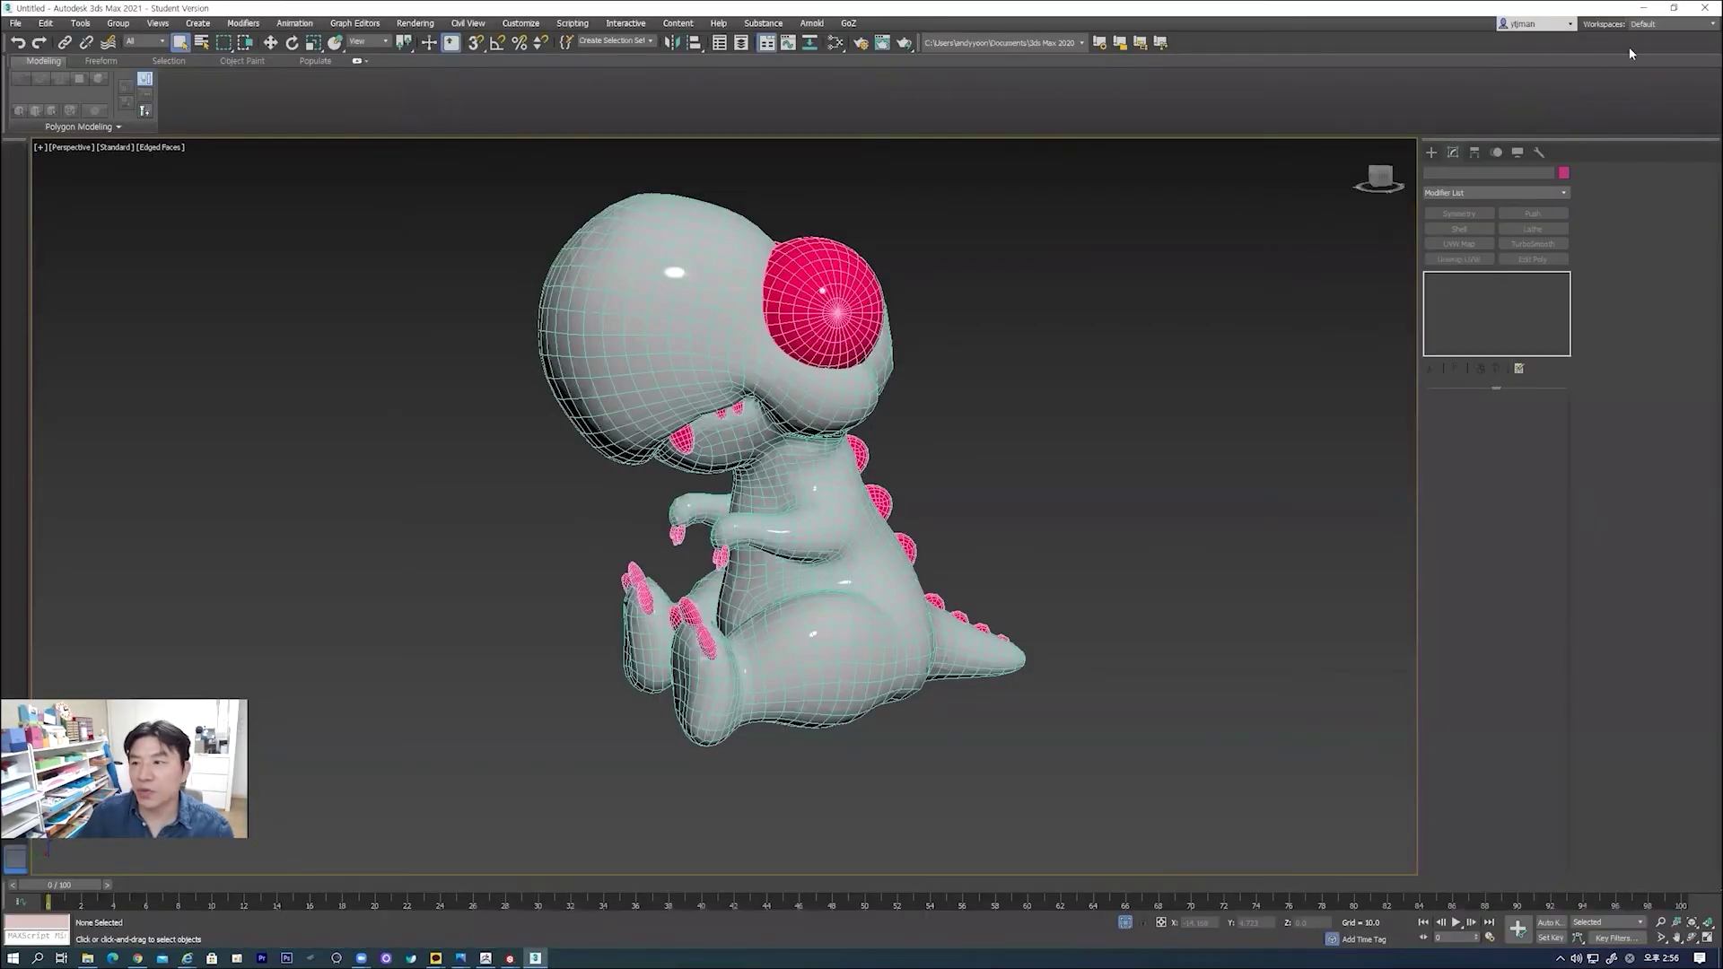
click(1702, 9)
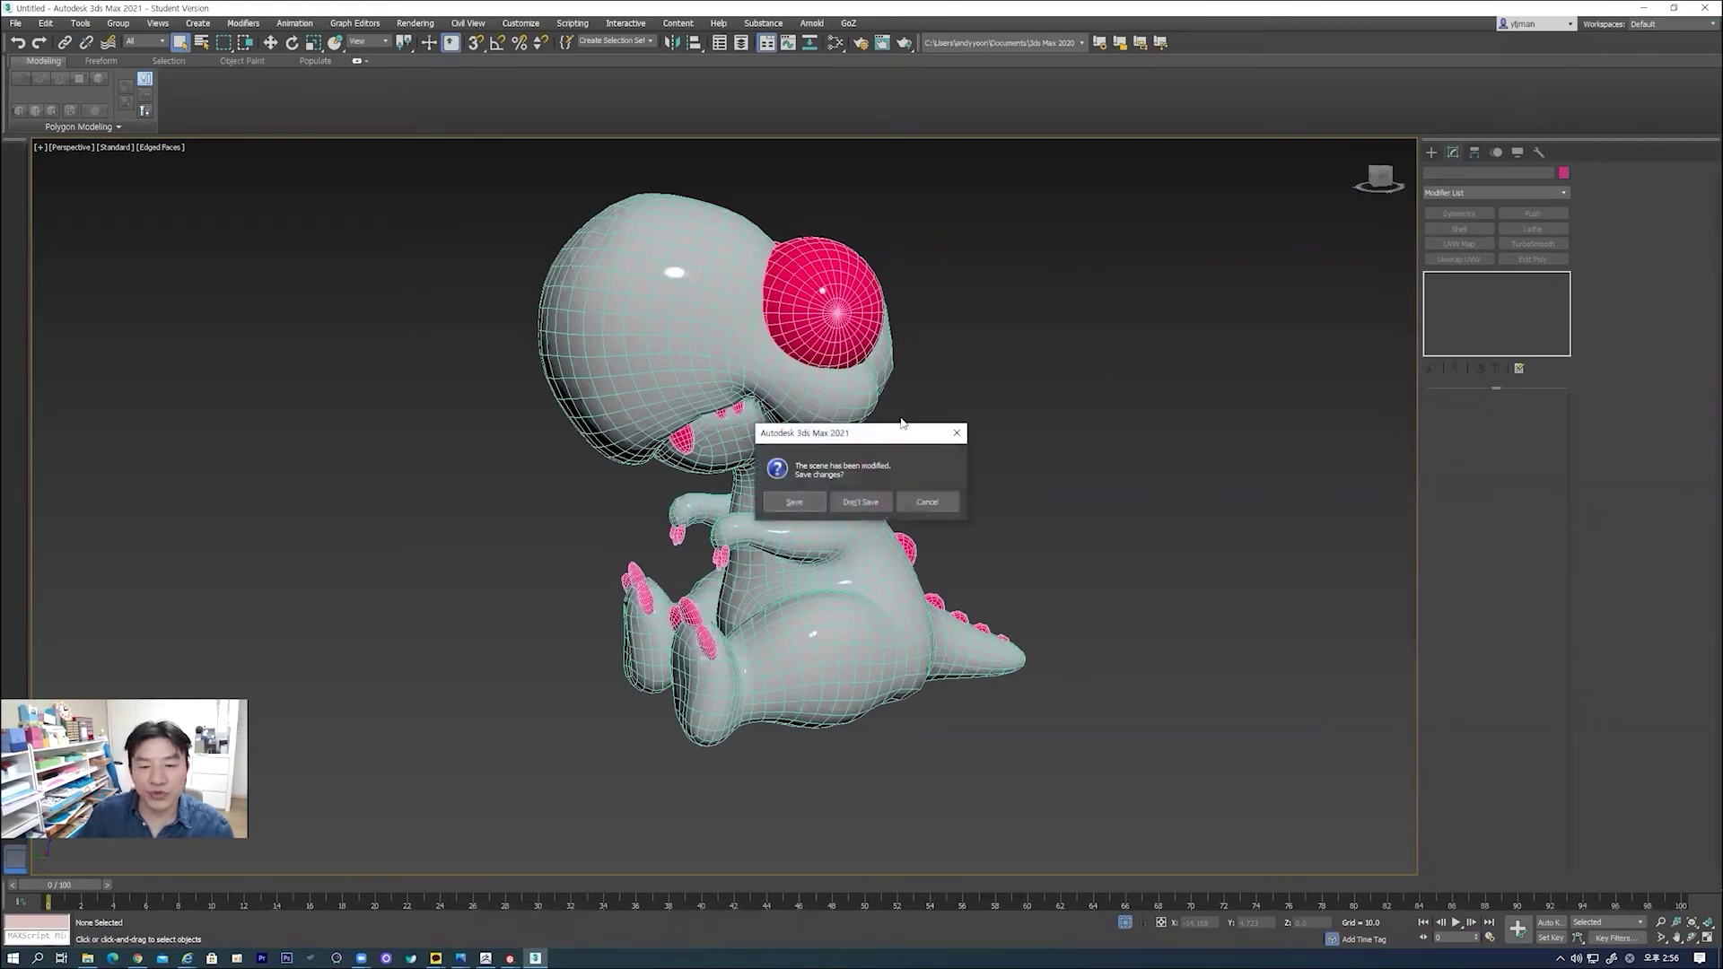
drag(901, 432, 932, 321)
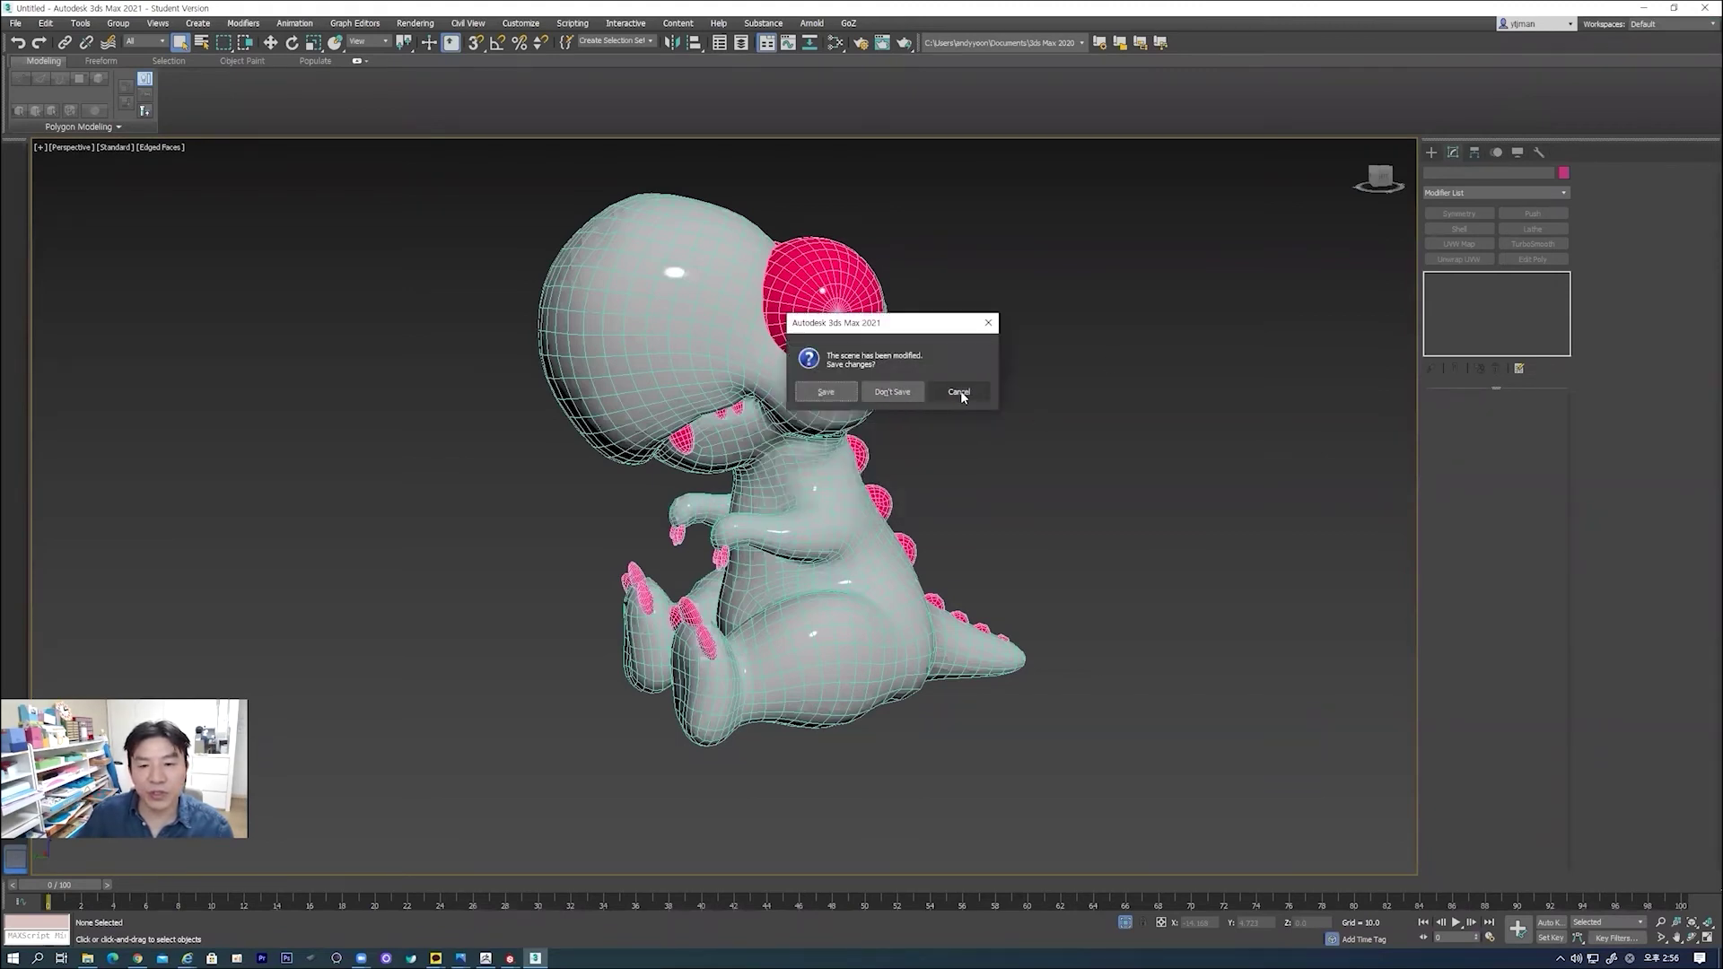
click(891, 392)
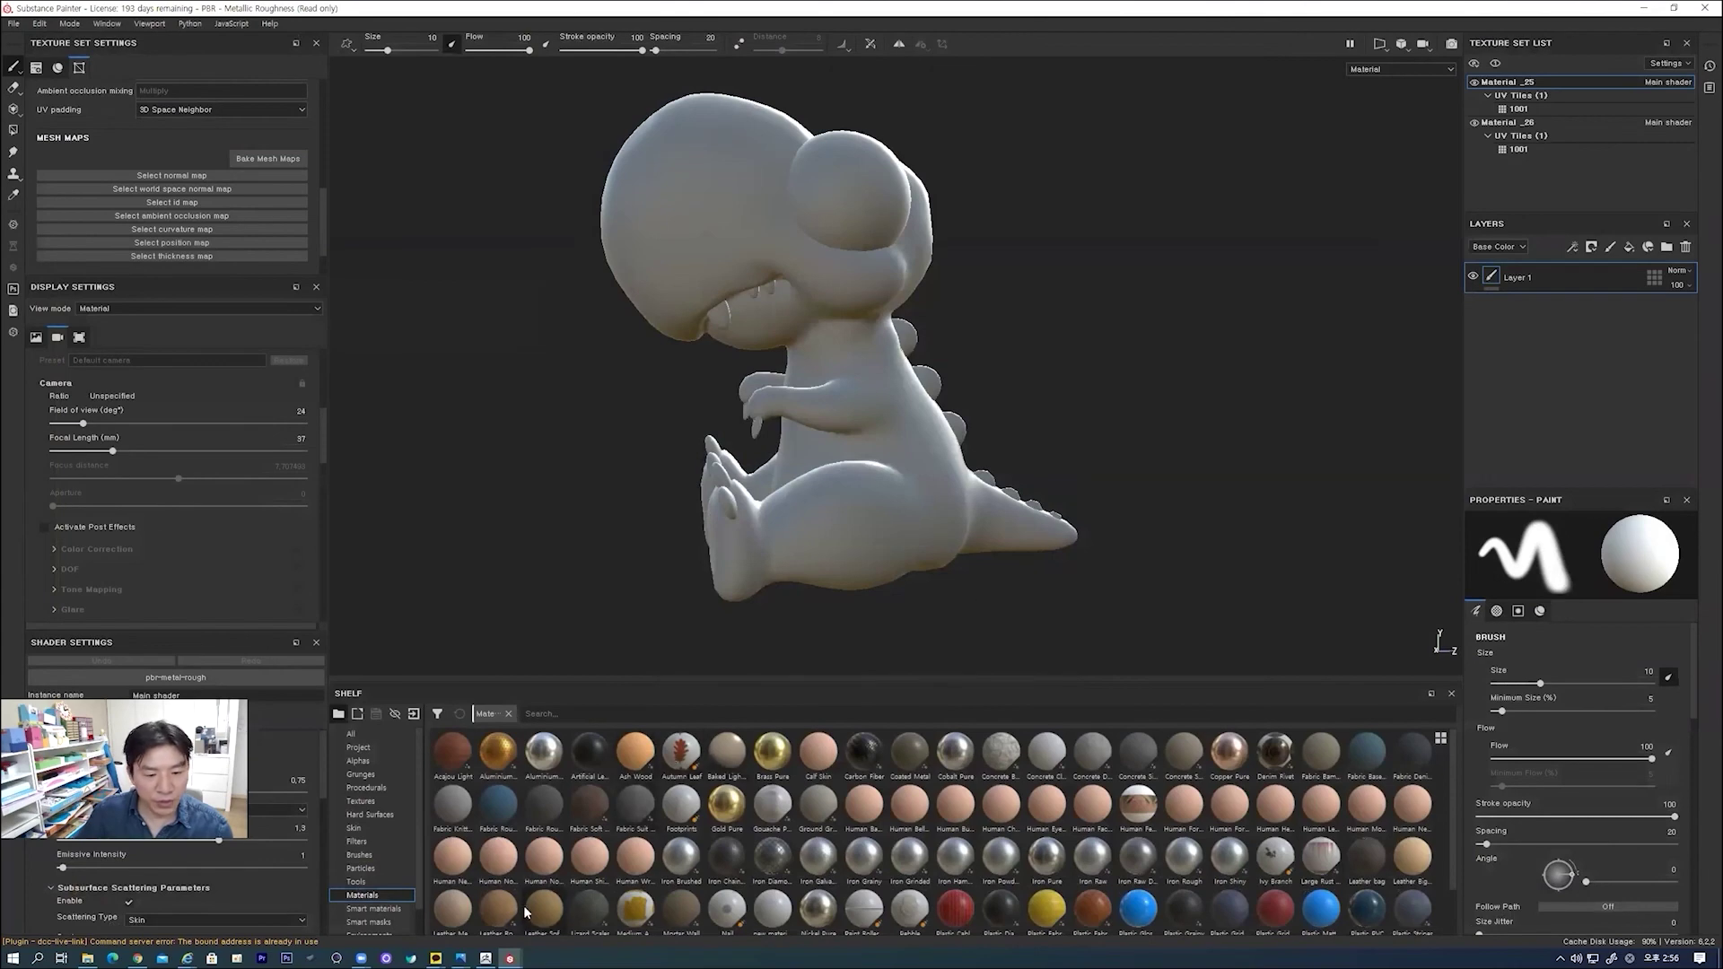
- Switch to ZBrush and close it to return to Substance Painter
mouse_move(485, 955)
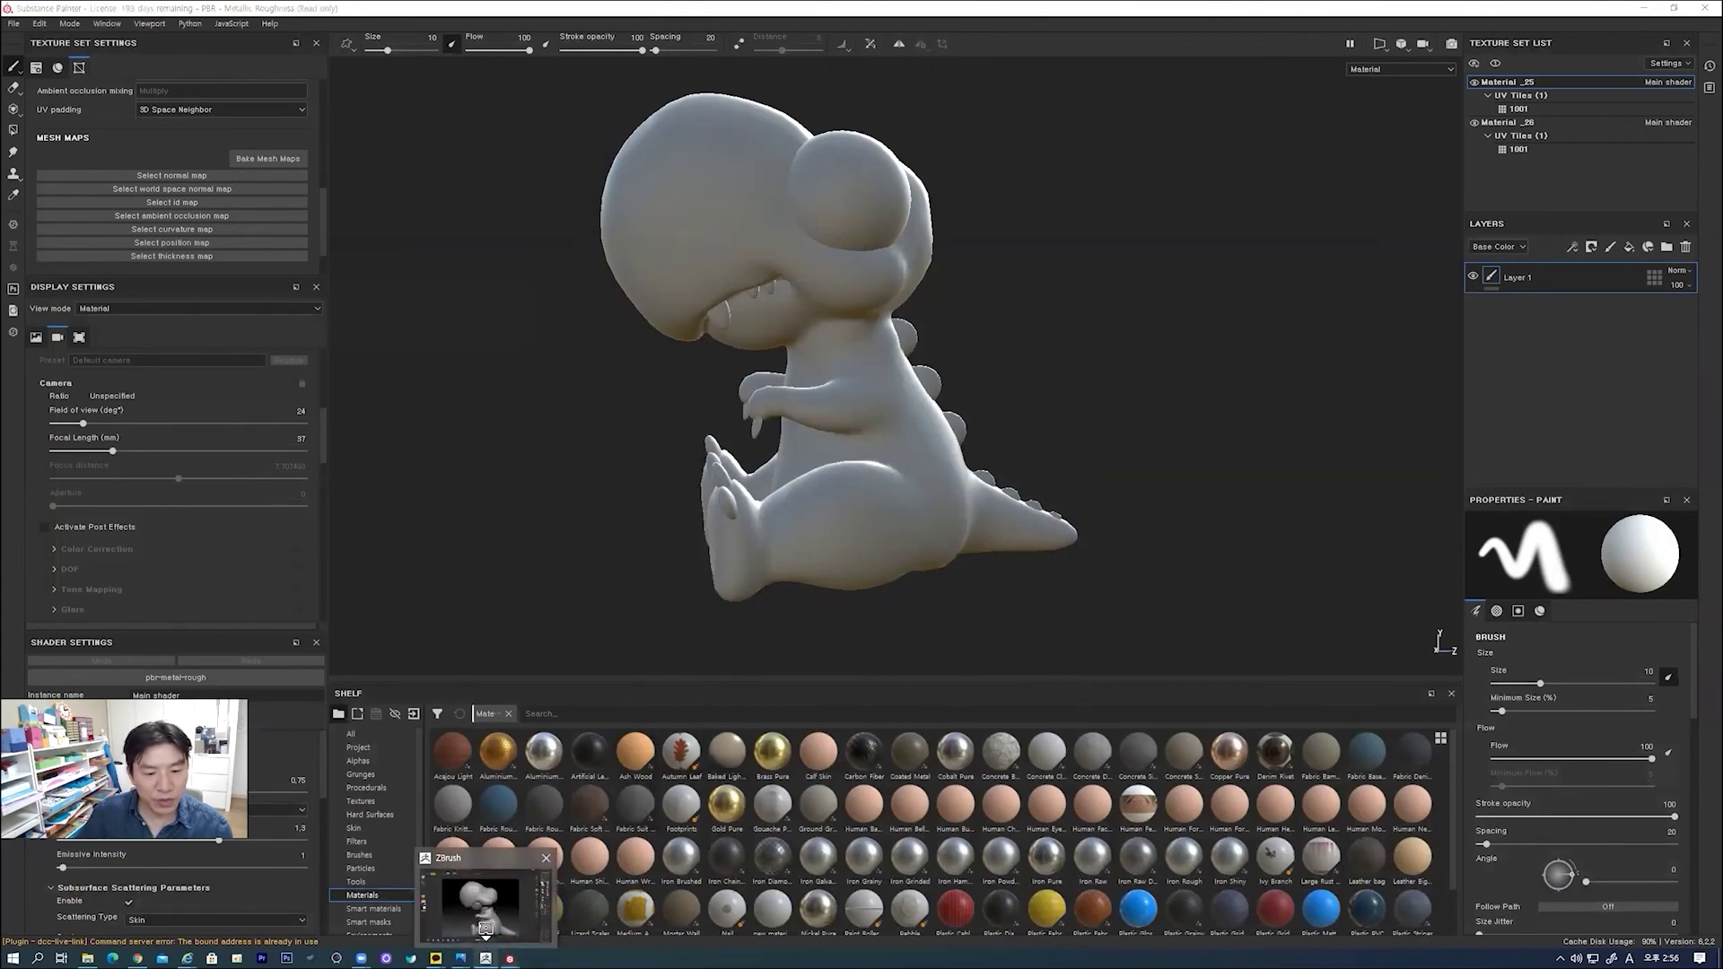
click(489, 888)
click(1711, 8)
click(884, 526)
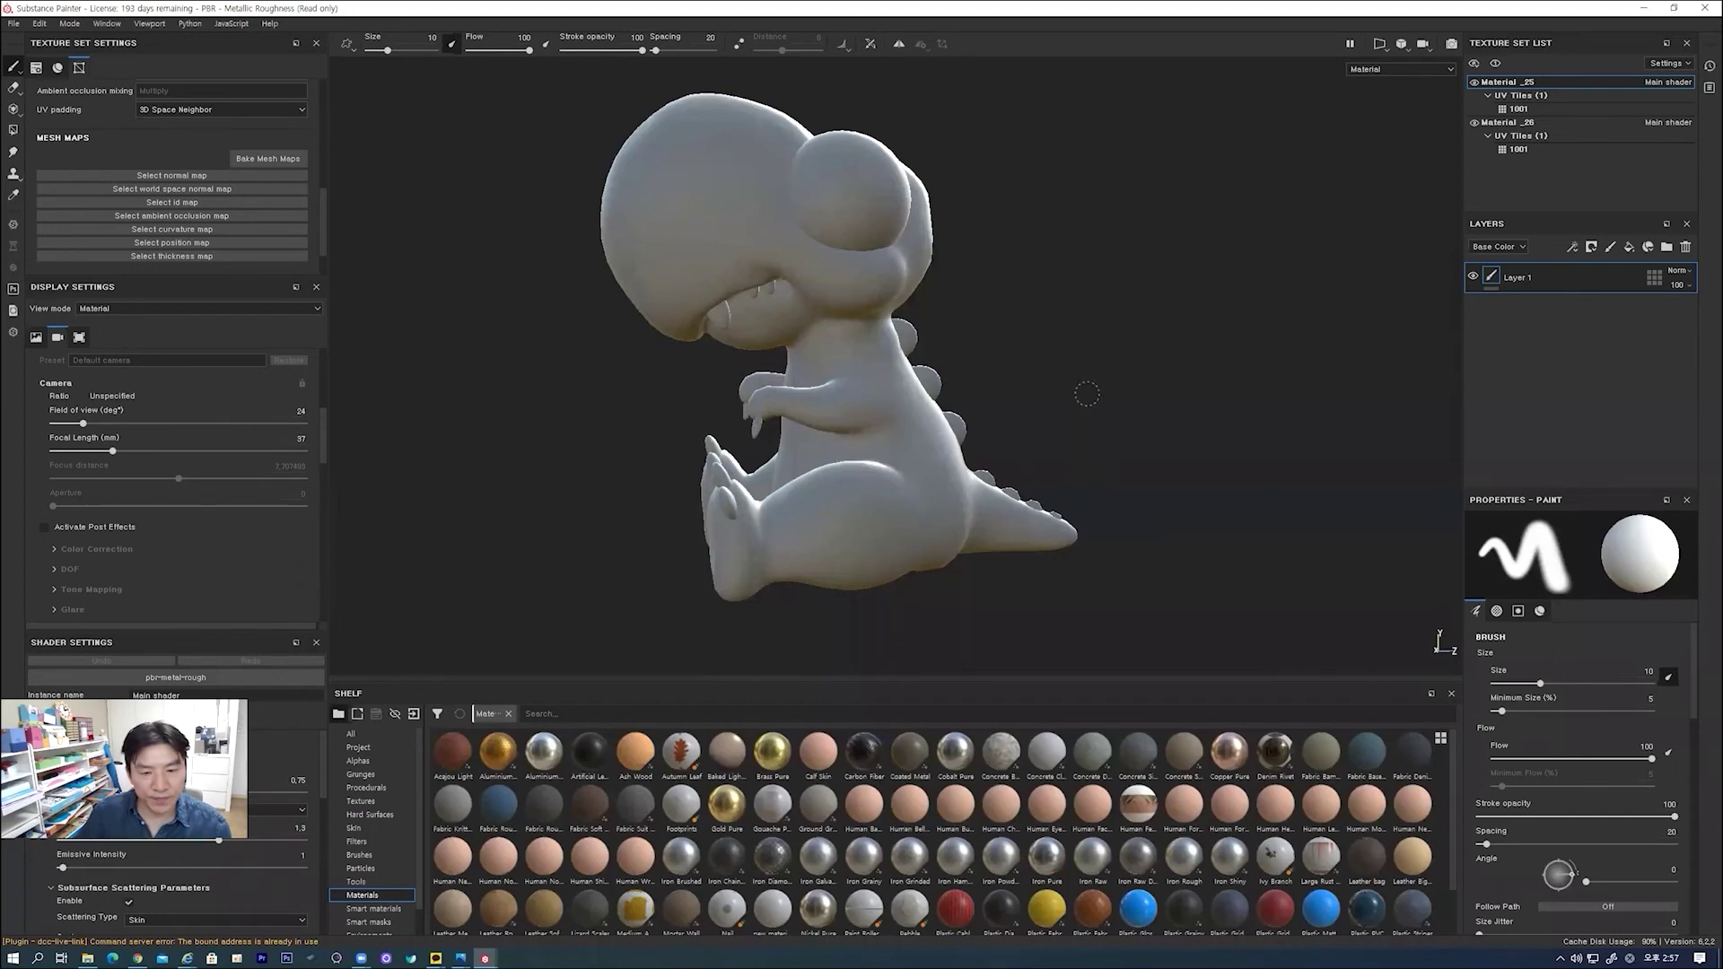
mouse_move(1064, 388)
alt+mouse_down()
mouse_move(1103, 385)
mouse_move(1070, 364)
mouse_move(1062, 400)
mouse_move(1041, 395)
alt+mouse_up()
click(268, 158)
click(1054, 252)
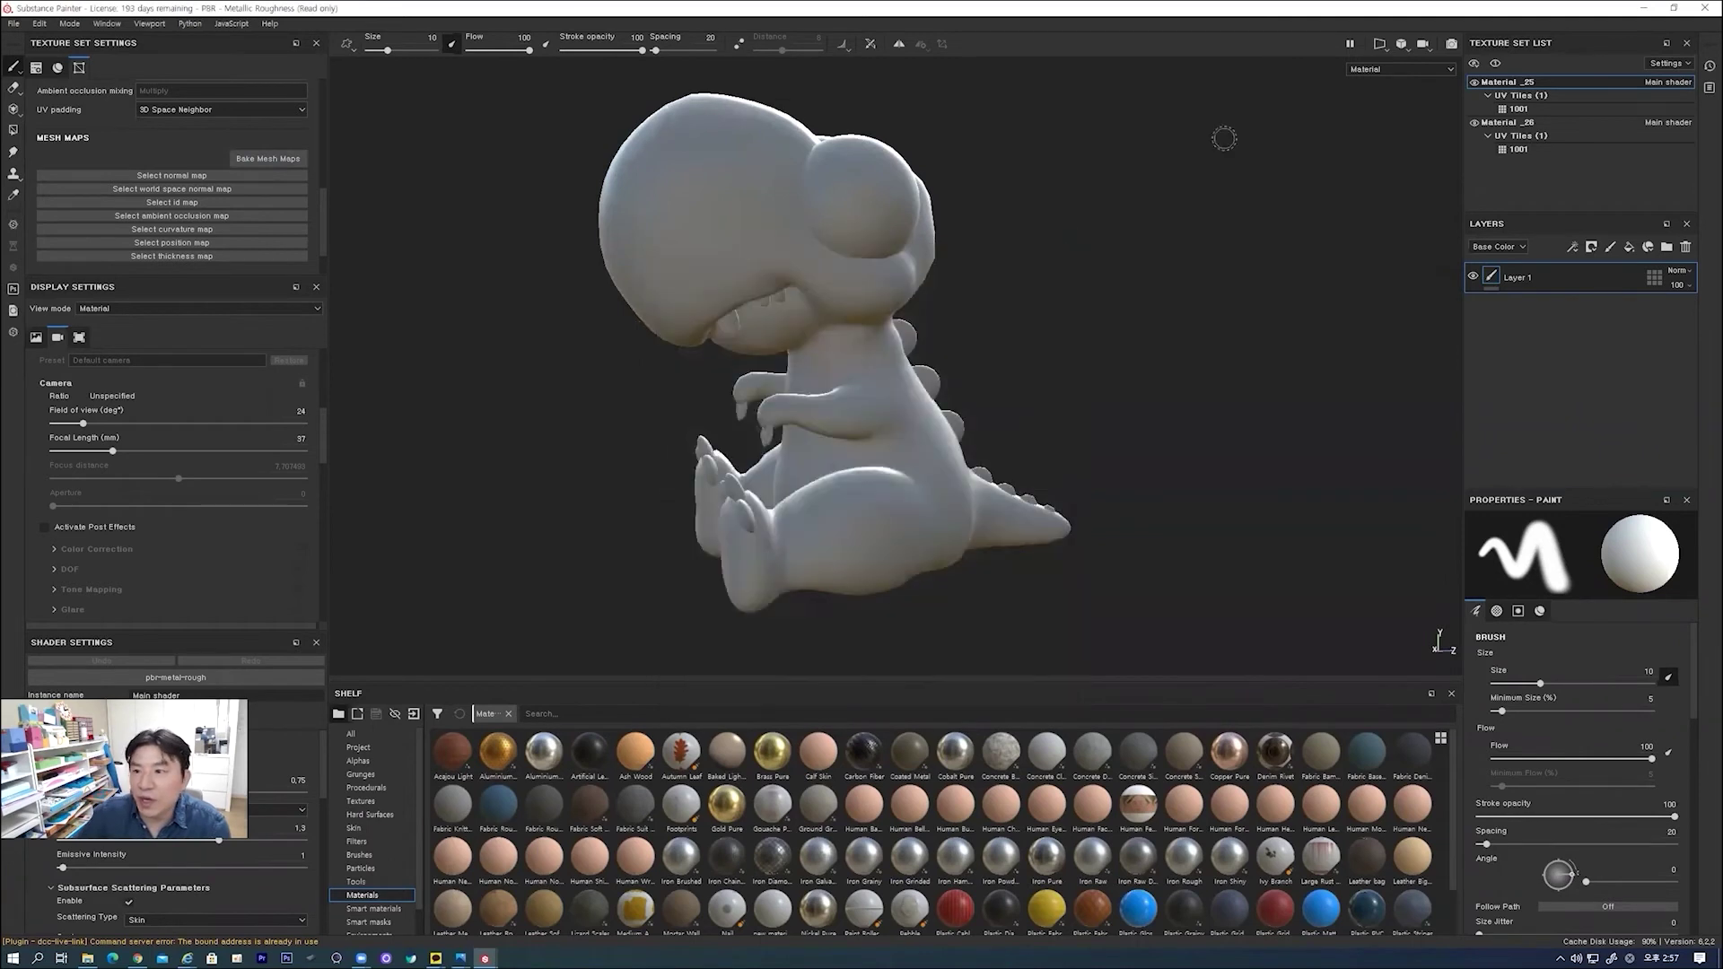
- Check which parts the Material _25 texture set covers by toggling its visibility, and rename it 공룡몸통
click(1473, 82)
click(1473, 82)
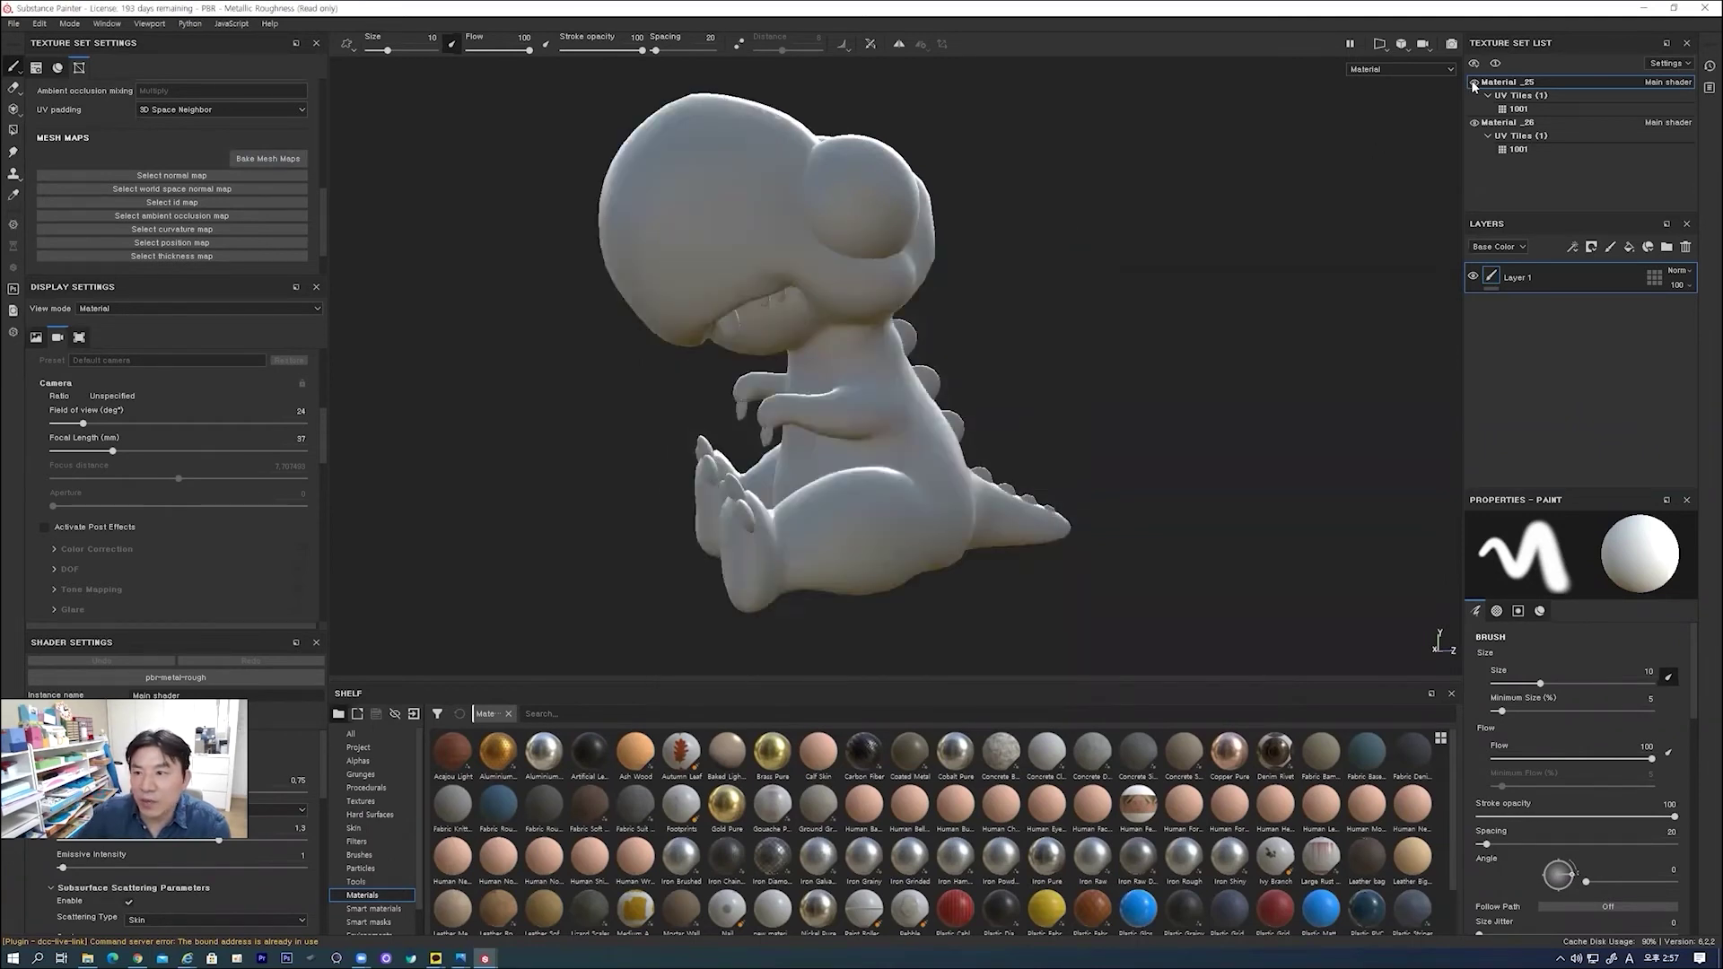
click(1472, 83)
click(1473, 82)
double_click(1519, 83)
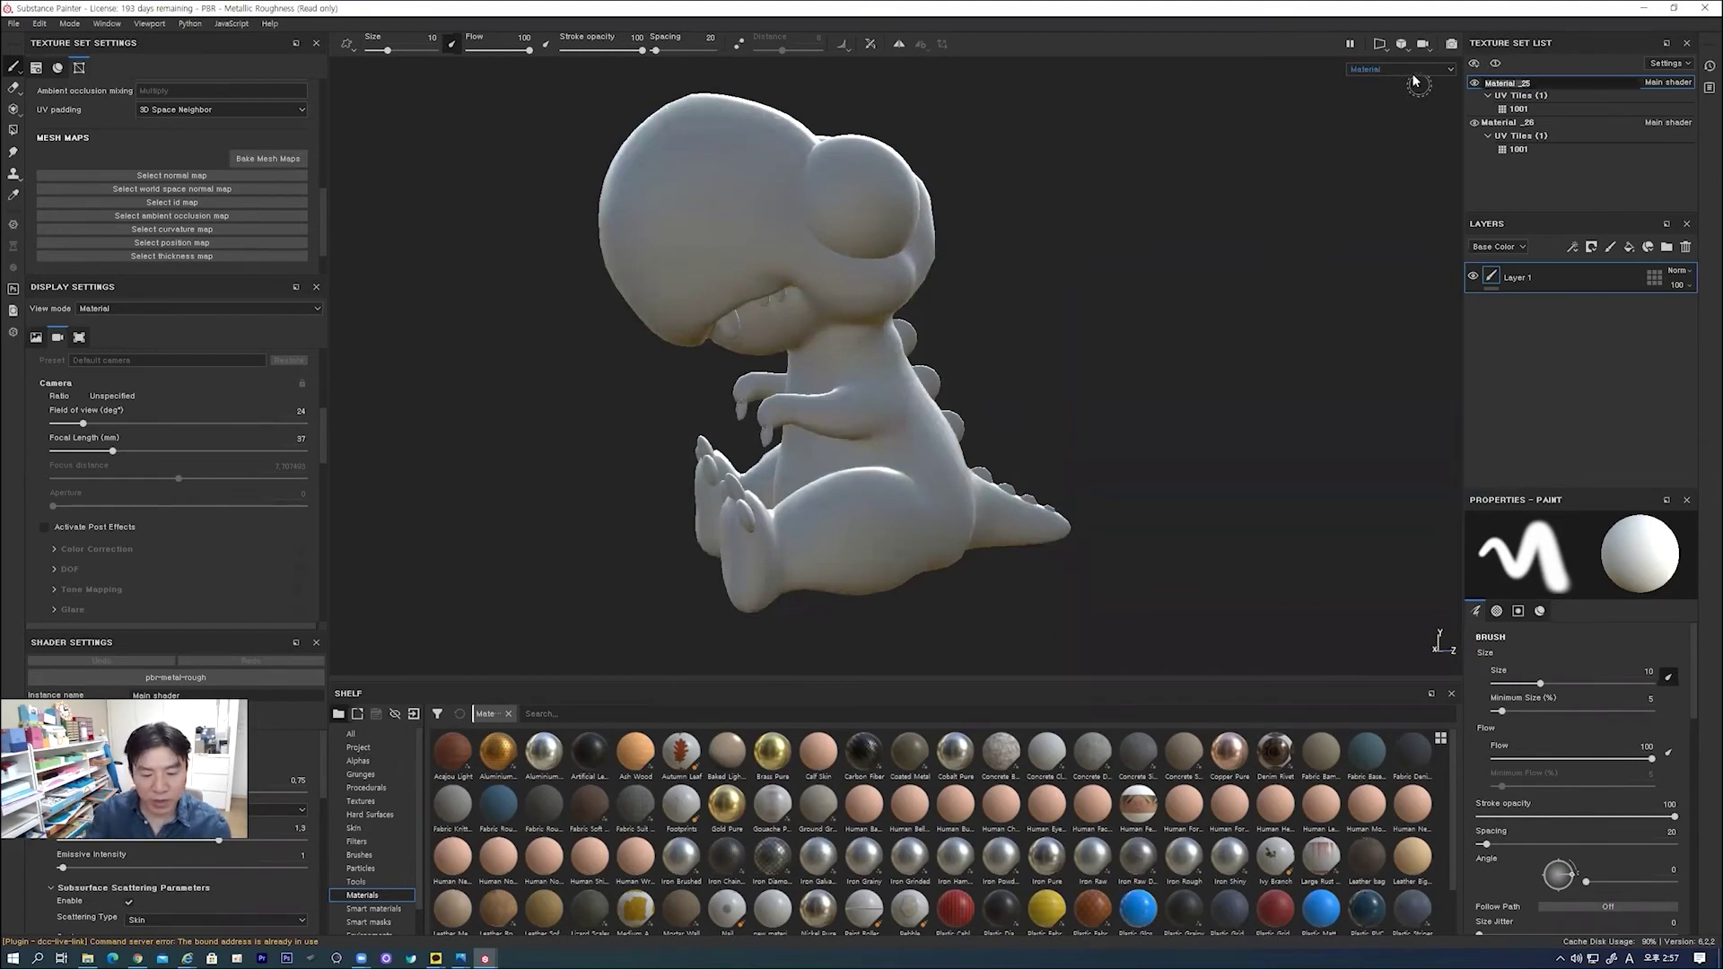
text(rhd)
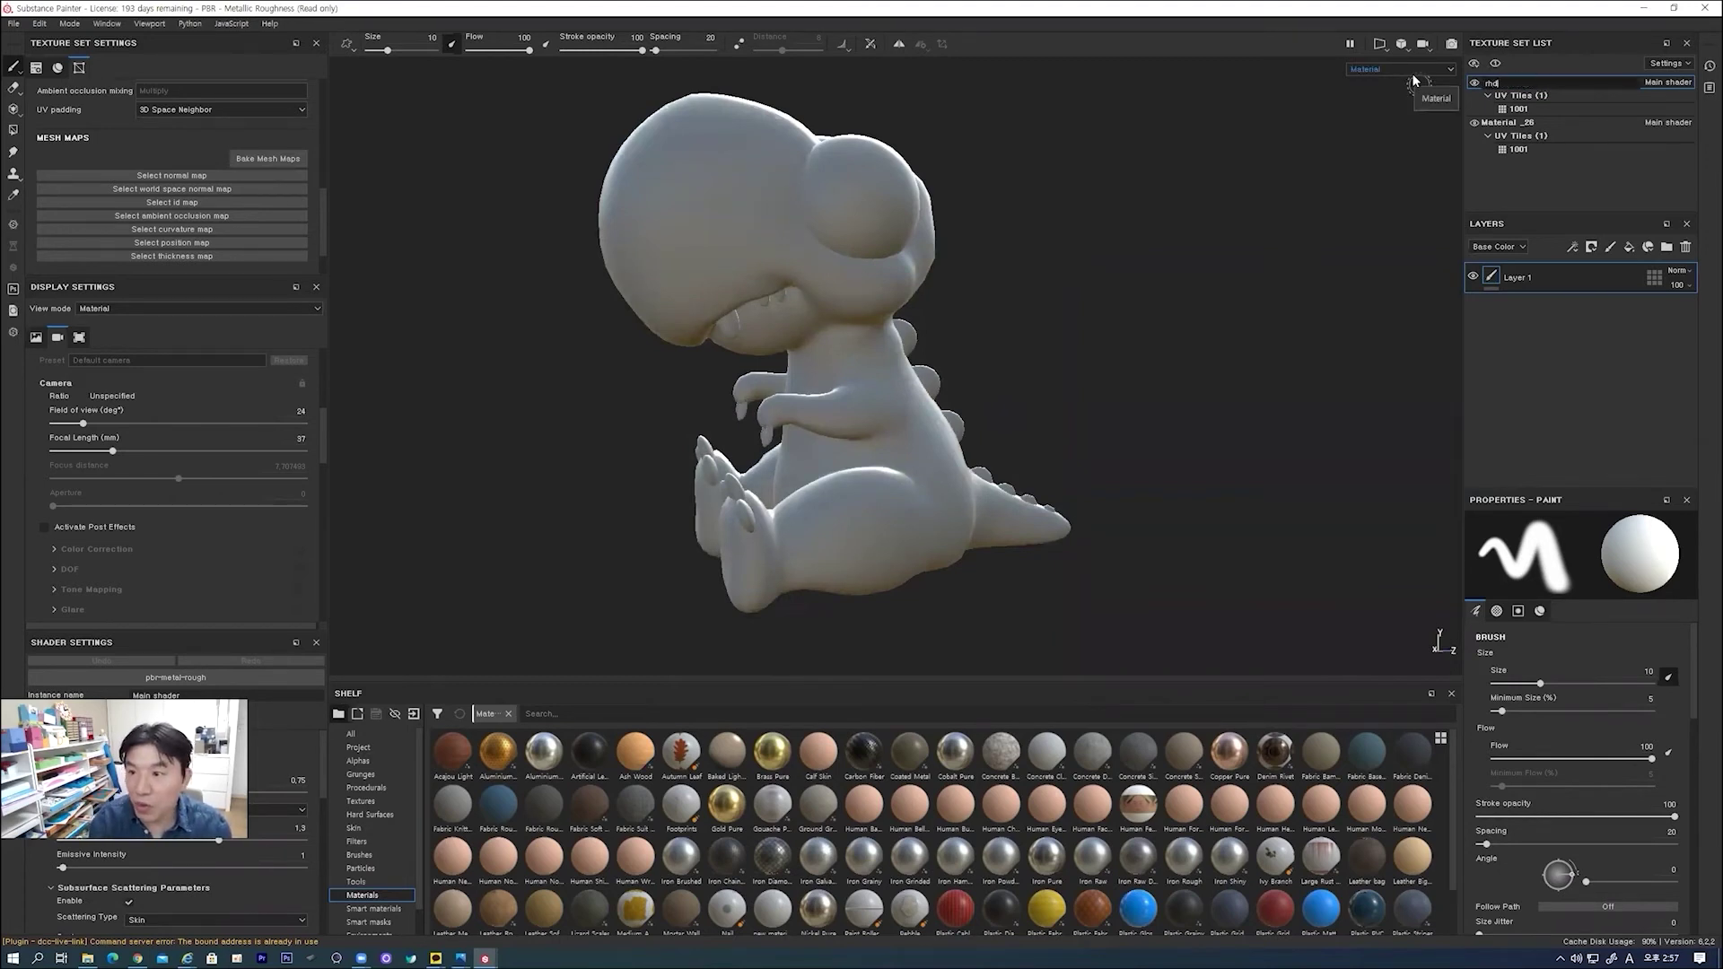
key(BackSpace)
key(BackSpace)
key(BackSpace)
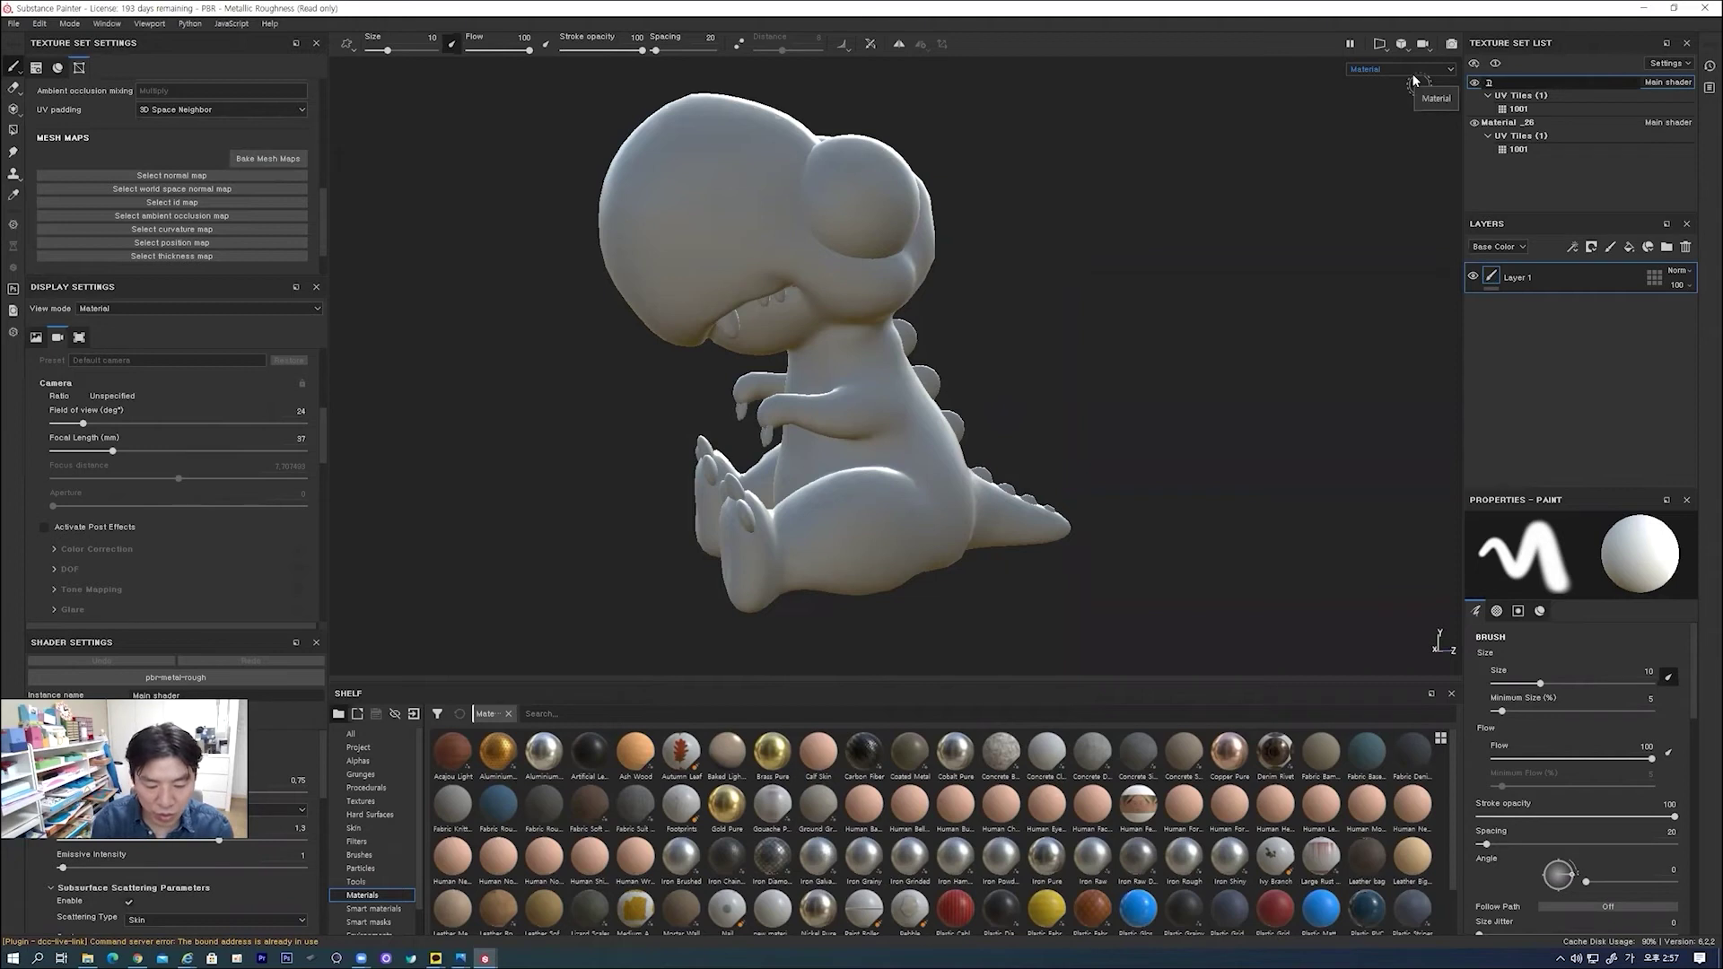
text(공료)
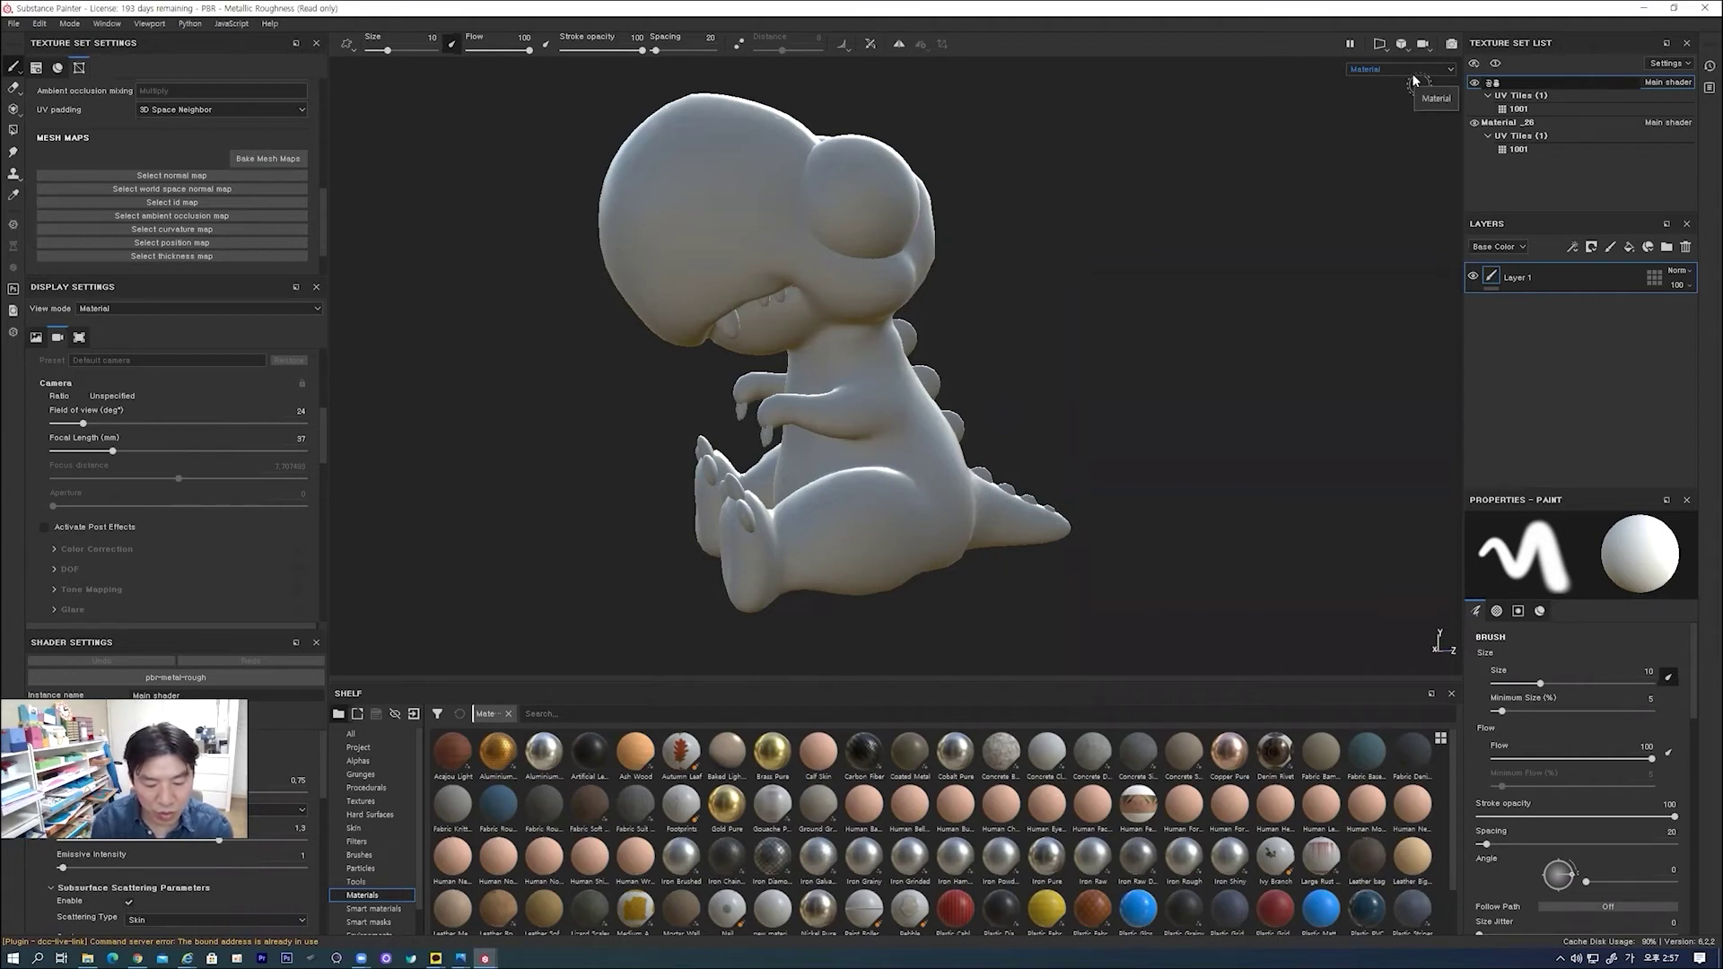
text(물)
text(통)
- Rename the Material _26 texture set as 이빨눈손톱발톱
double_click(1489, 123)
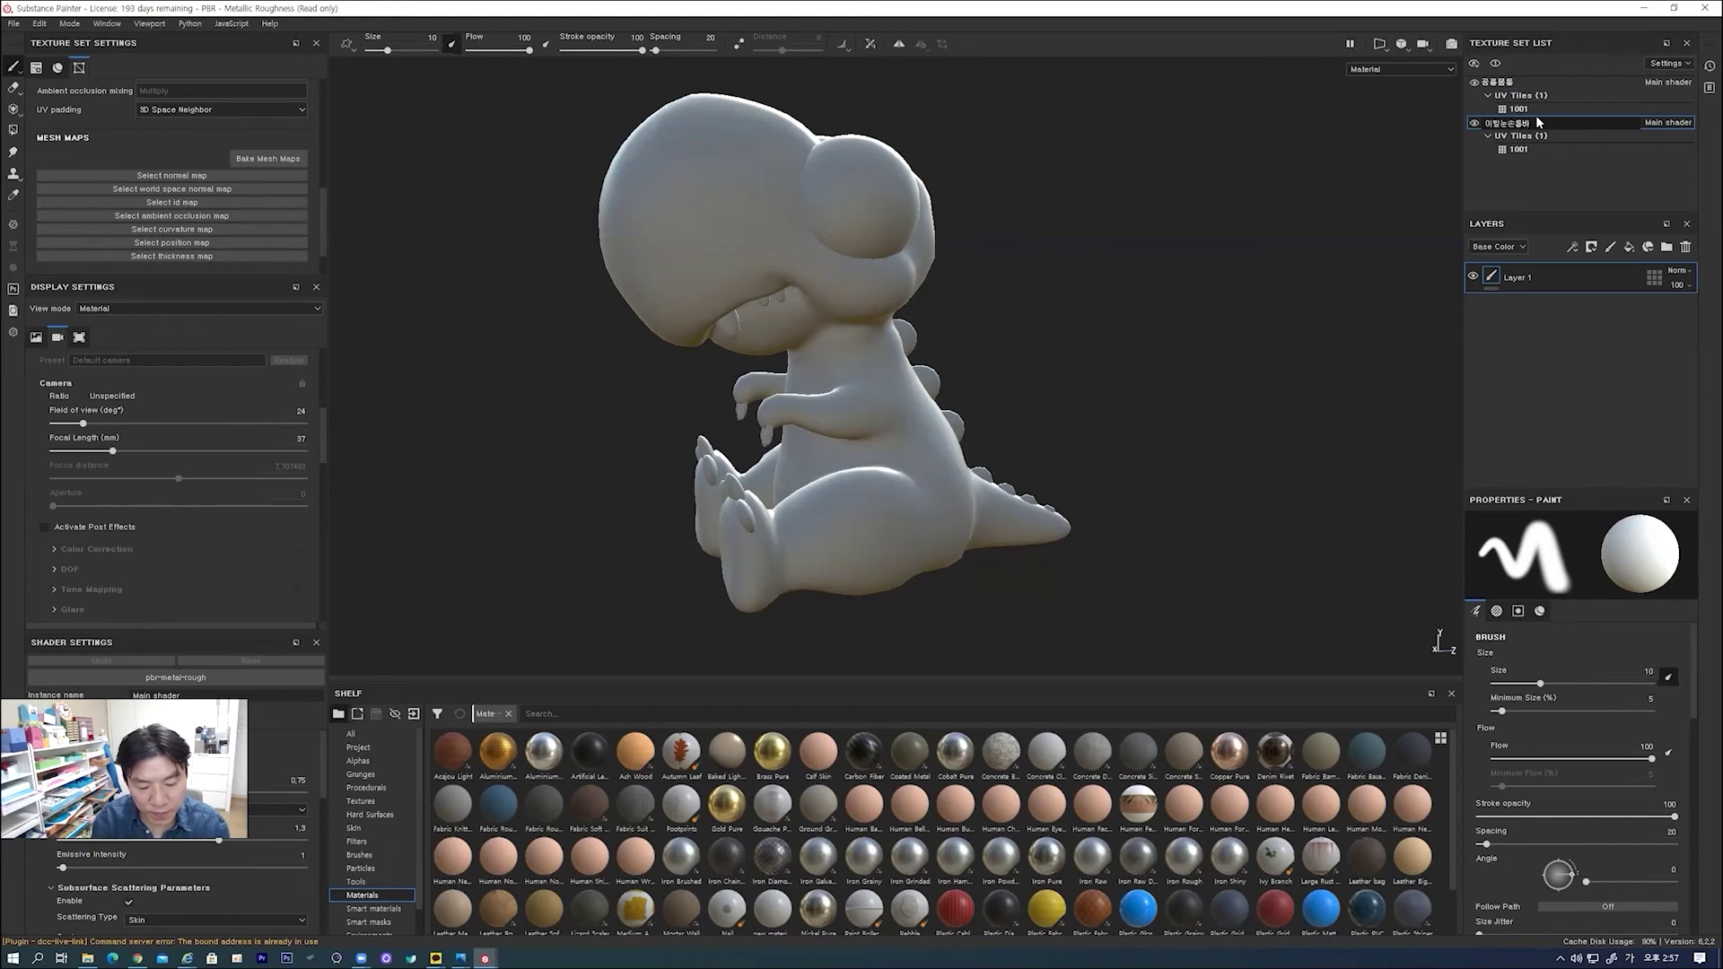
double_click(1525, 122)
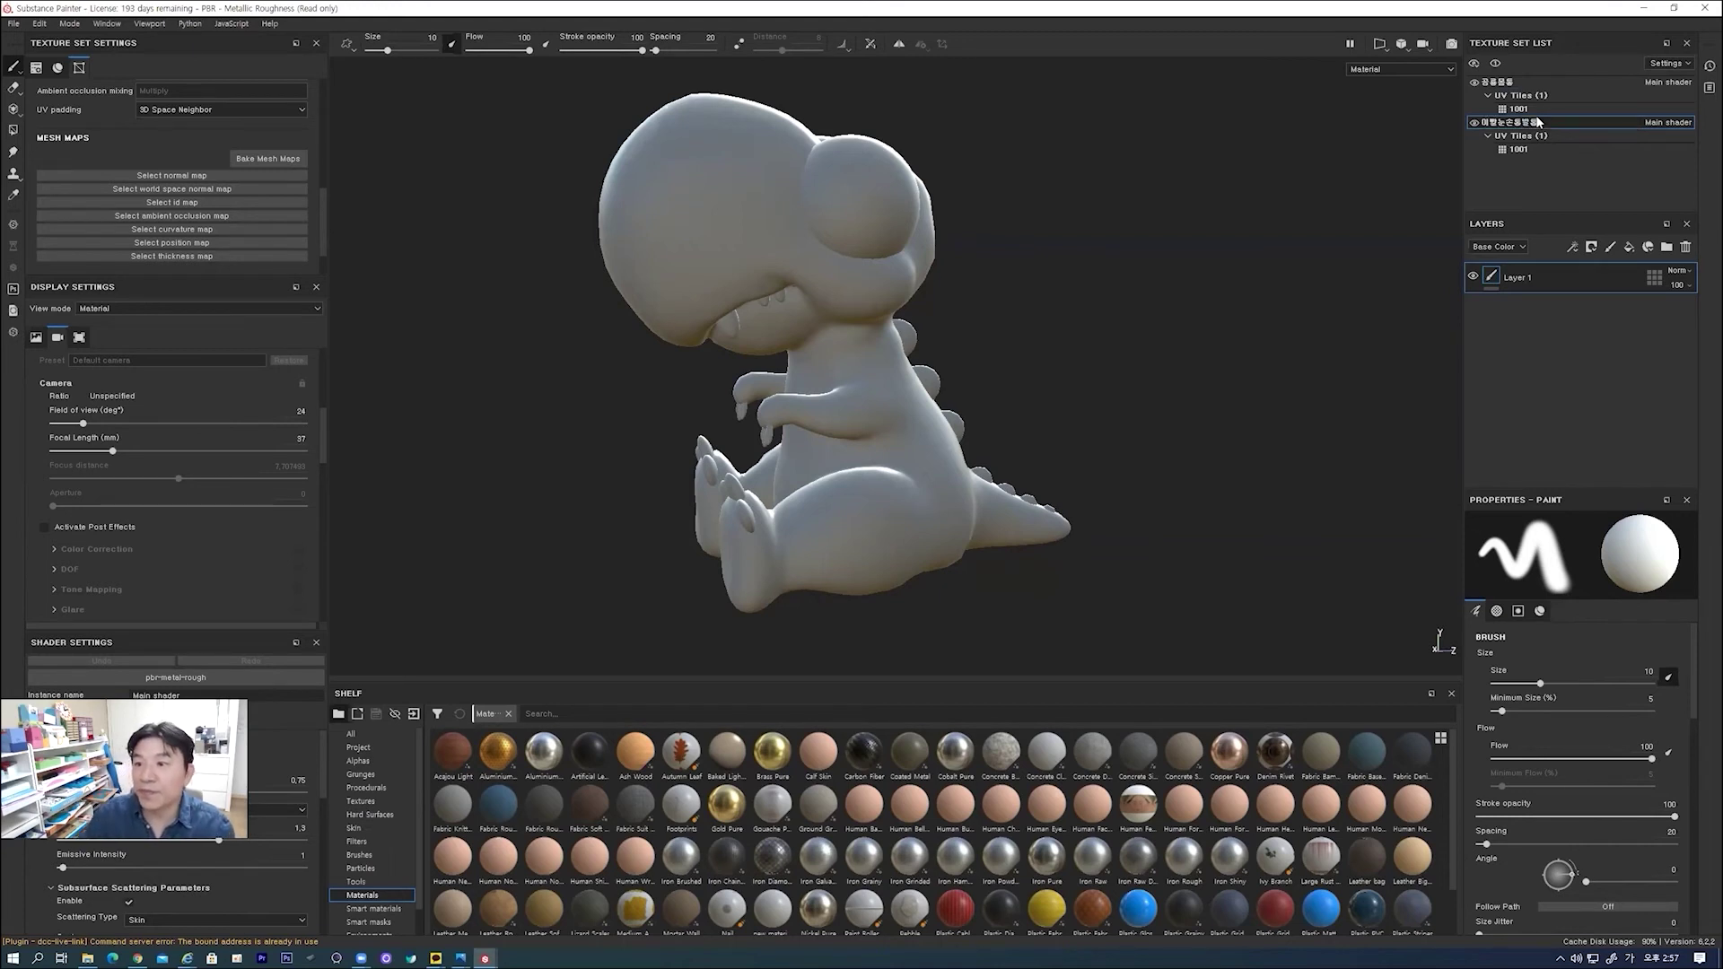
- Select the 공룡몸통 texture set and open the mesh map baking settings
click(1497, 83)
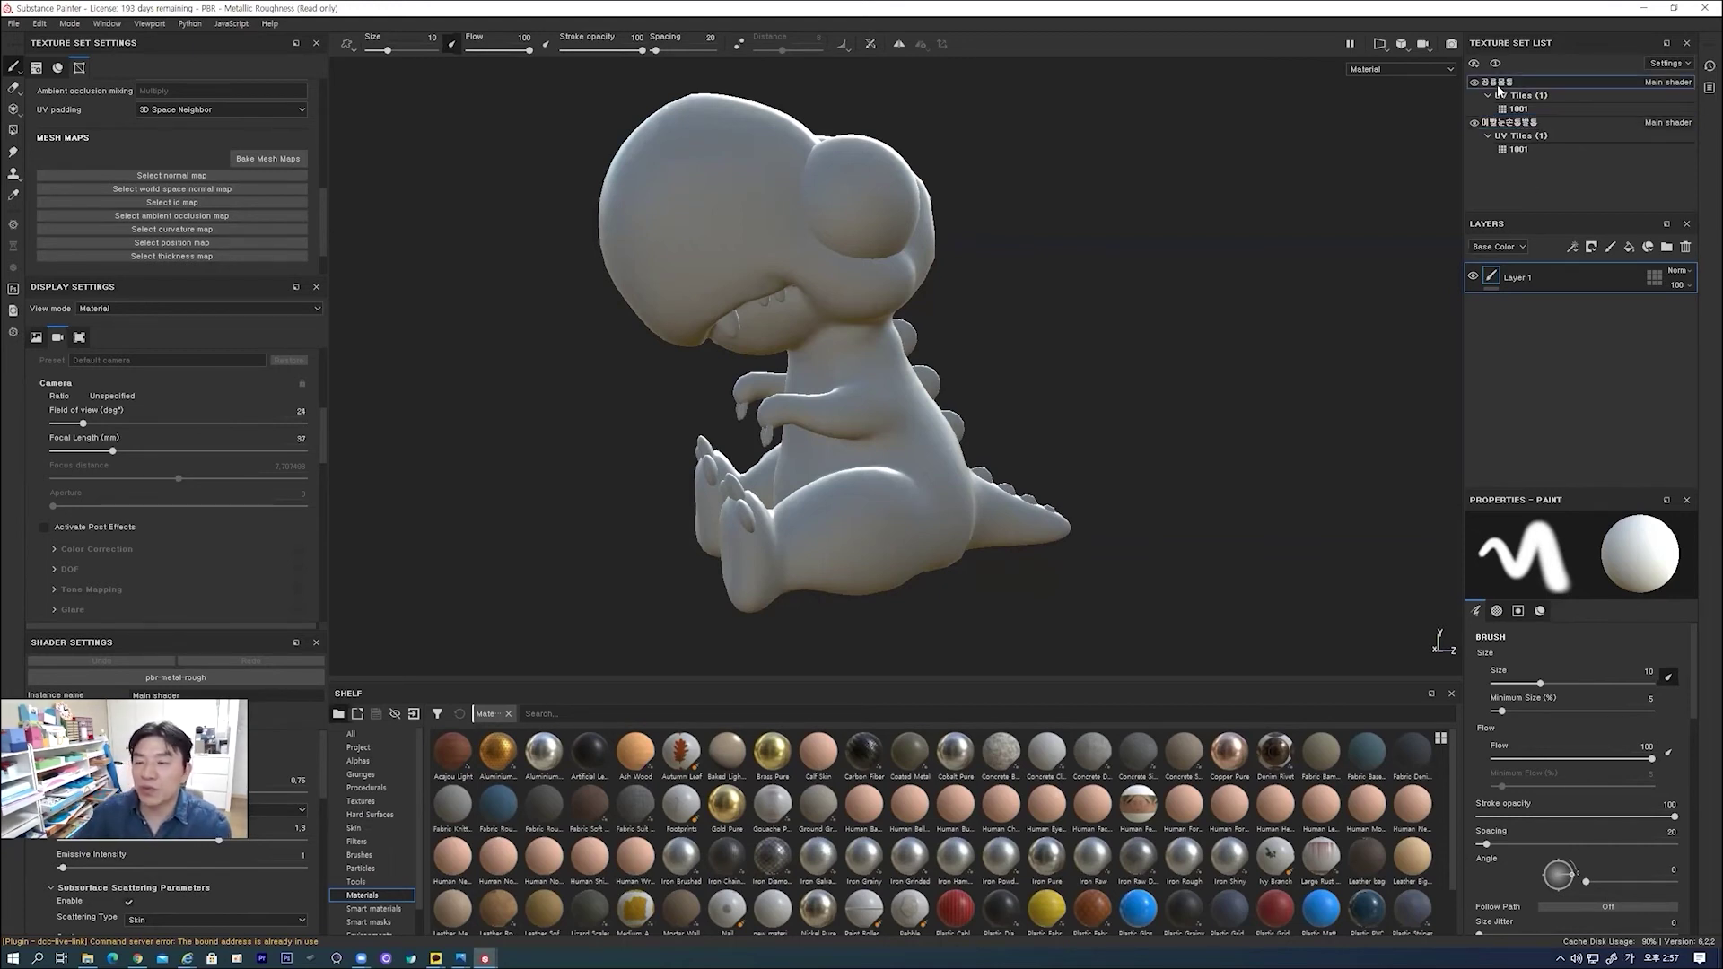
alt+drag(1065, 365, 1042, 332)
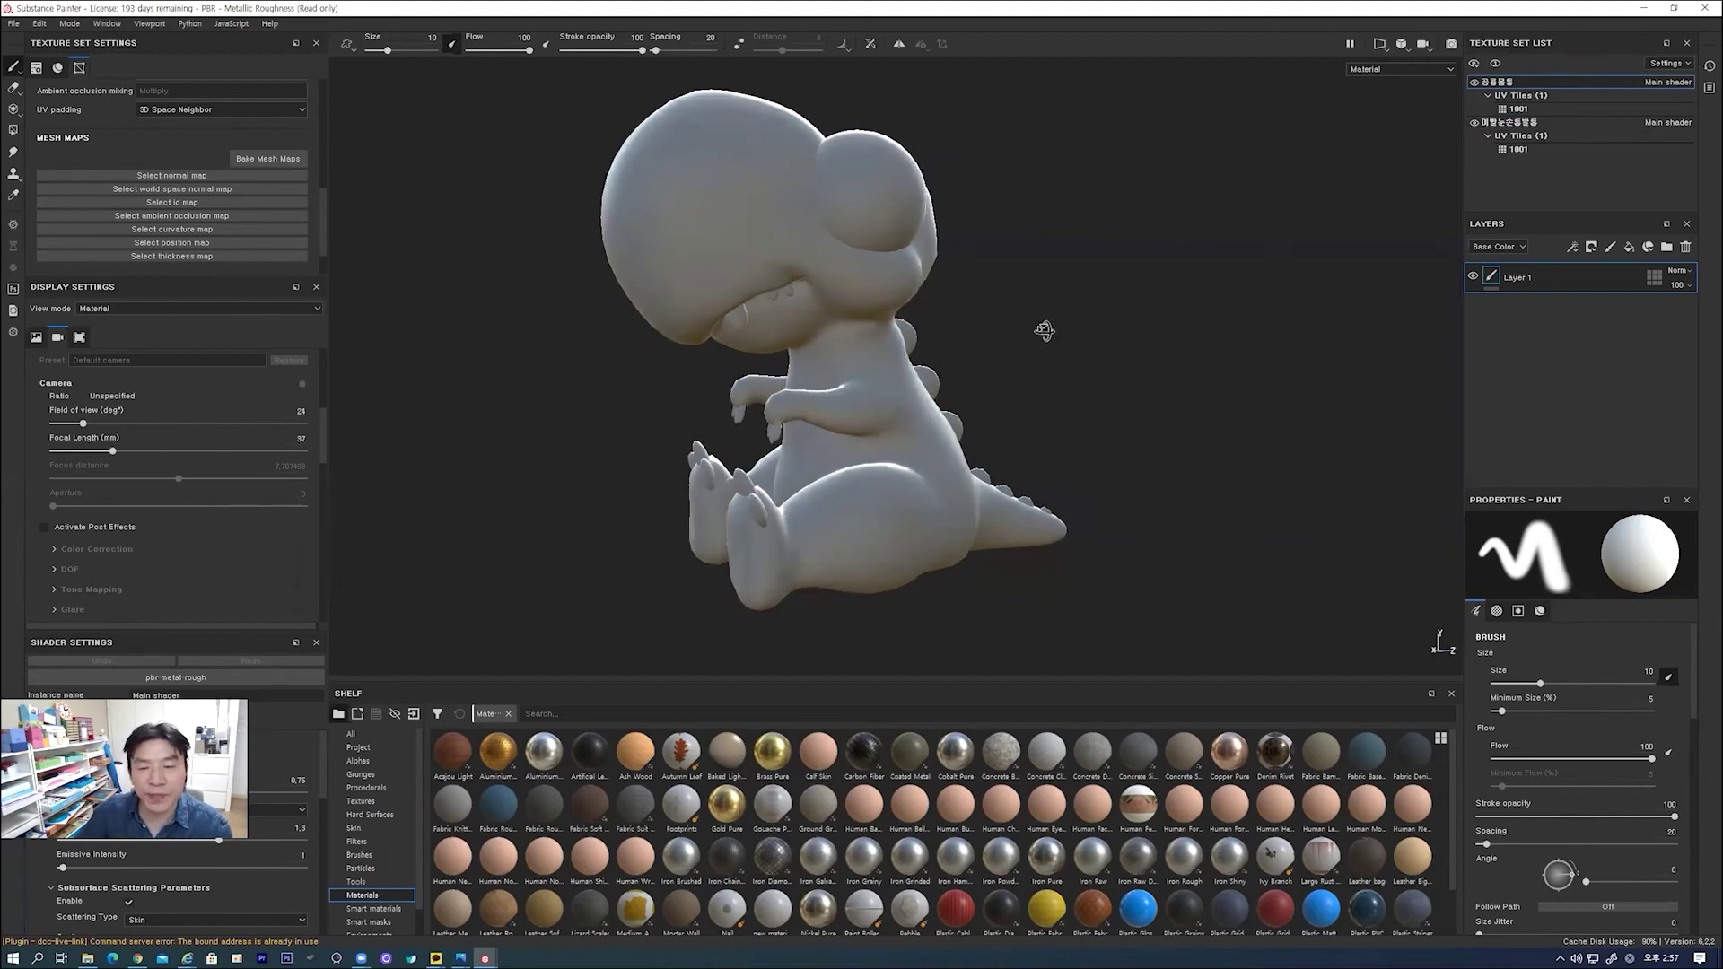
click(253, 160)
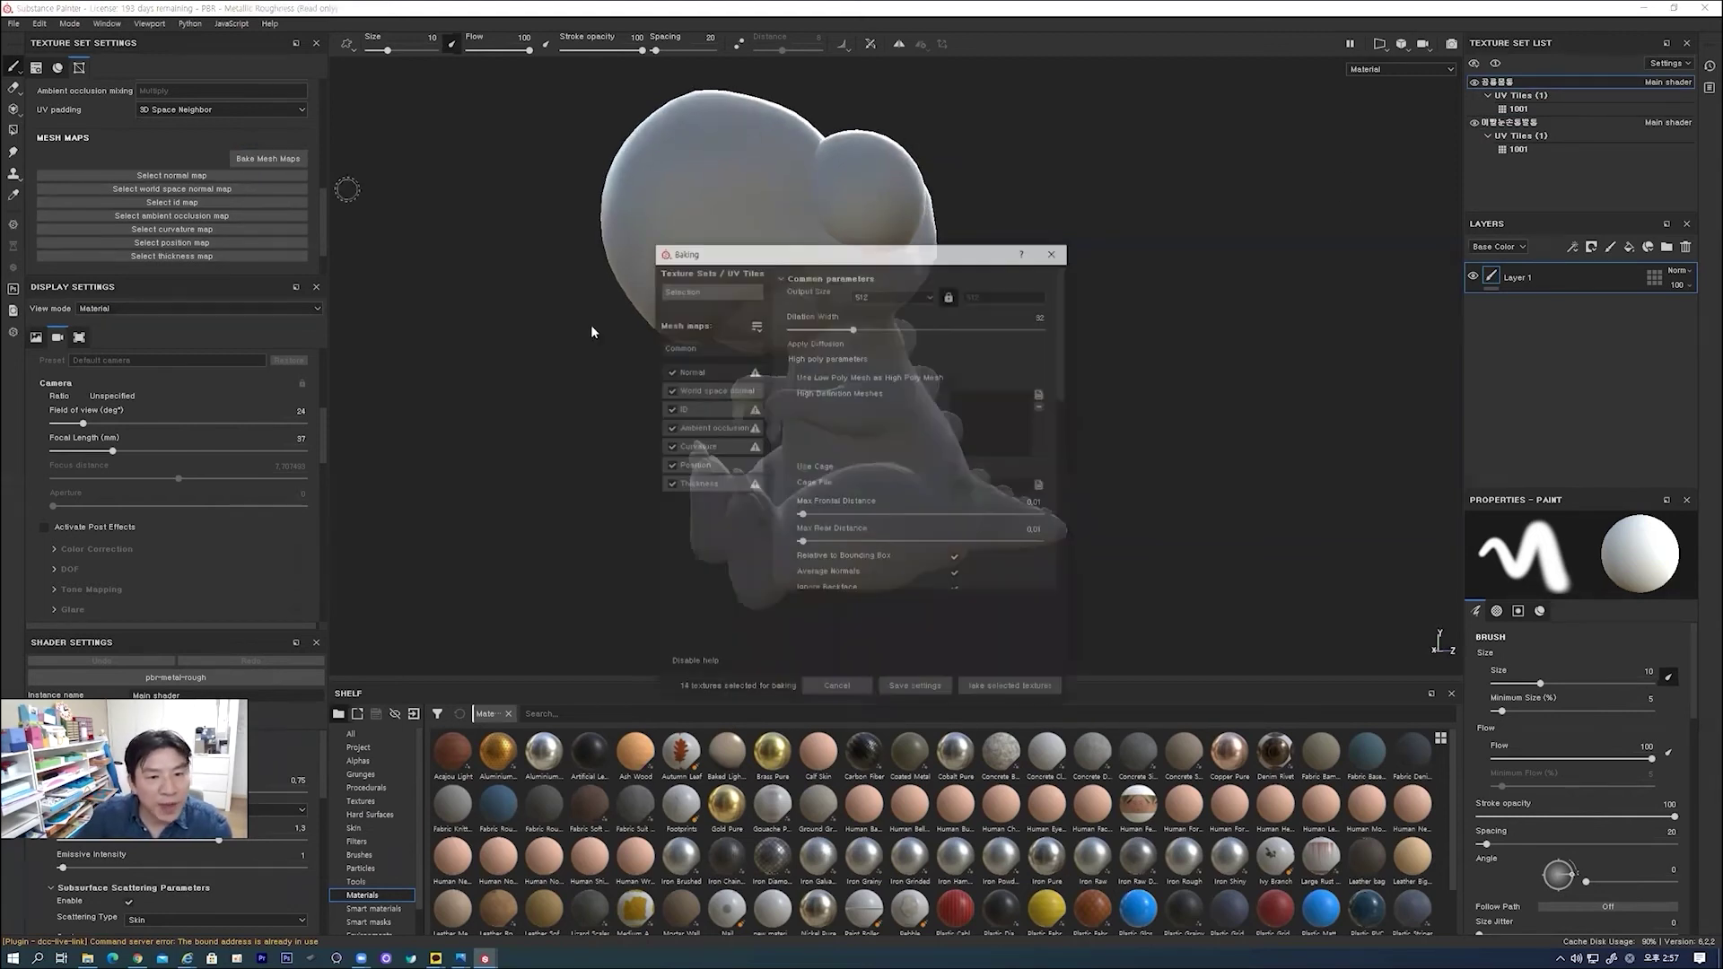
- Exclude the dinosaur body texture set from baking, leaving the teeth, eyes and nails set selected, and disable the ID map
drag(875, 257, 800, 260)
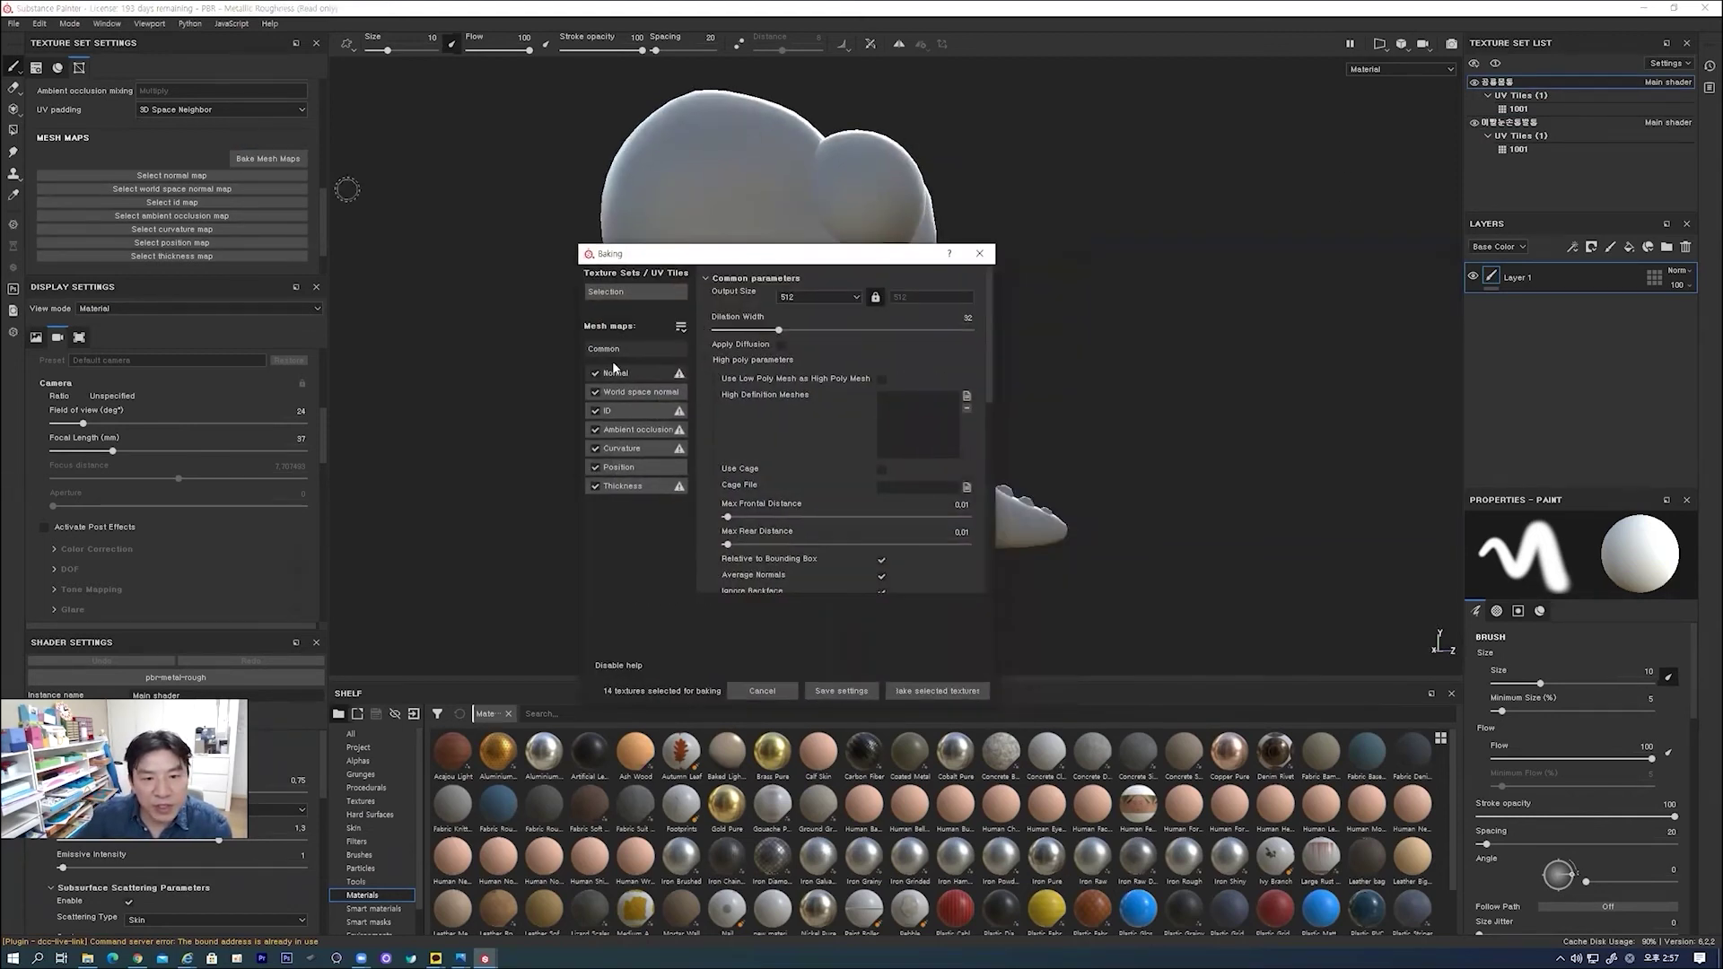
click(622, 292)
click(721, 296)
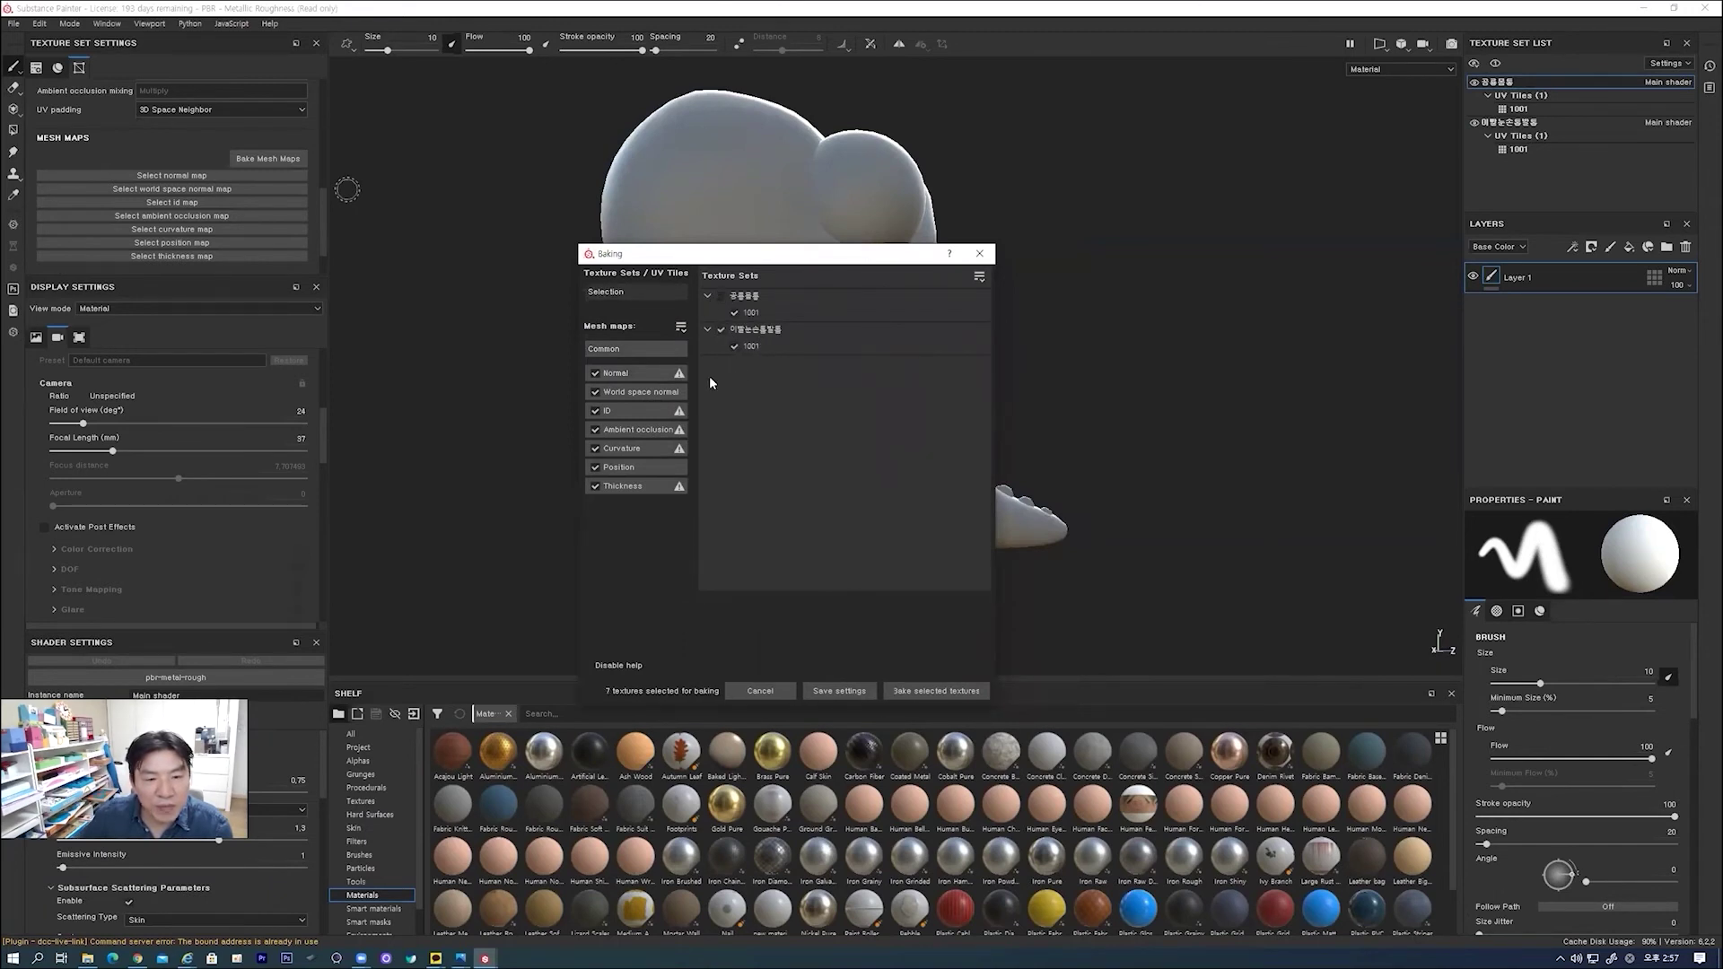
click(595, 410)
- Set the output size to 2048, enable Use Low Poly Mesh as High Poly Mesh, and bake the selected textures
click(630, 345)
click(828, 296)
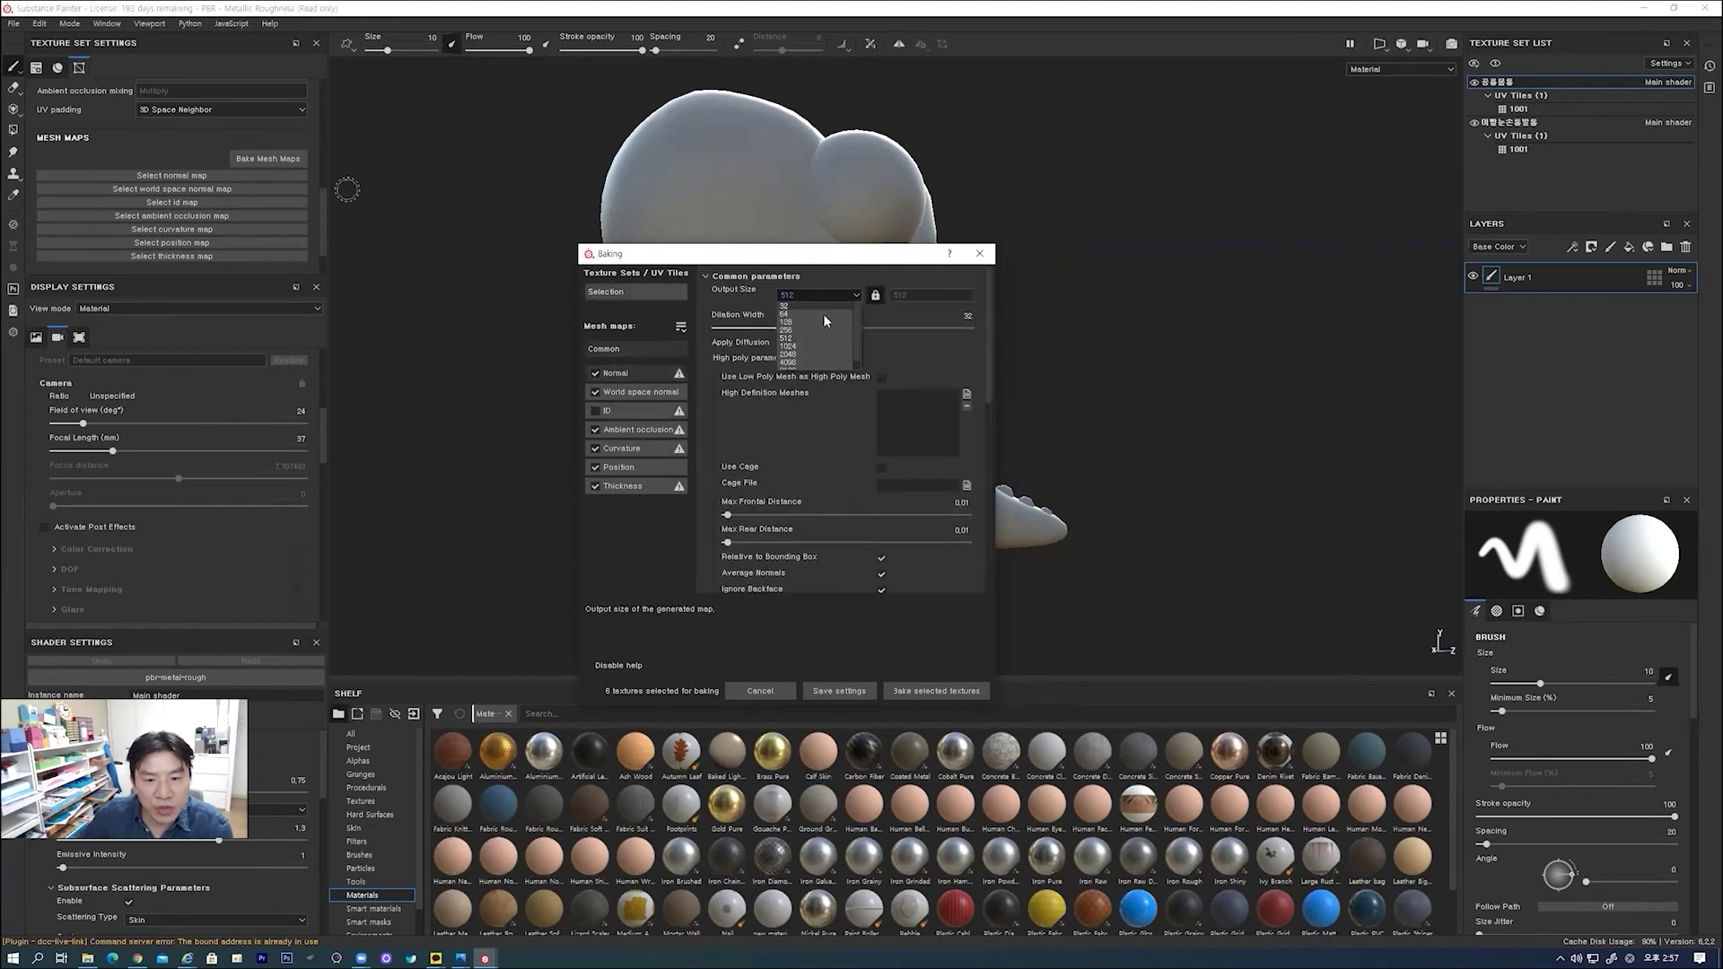
click(810, 354)
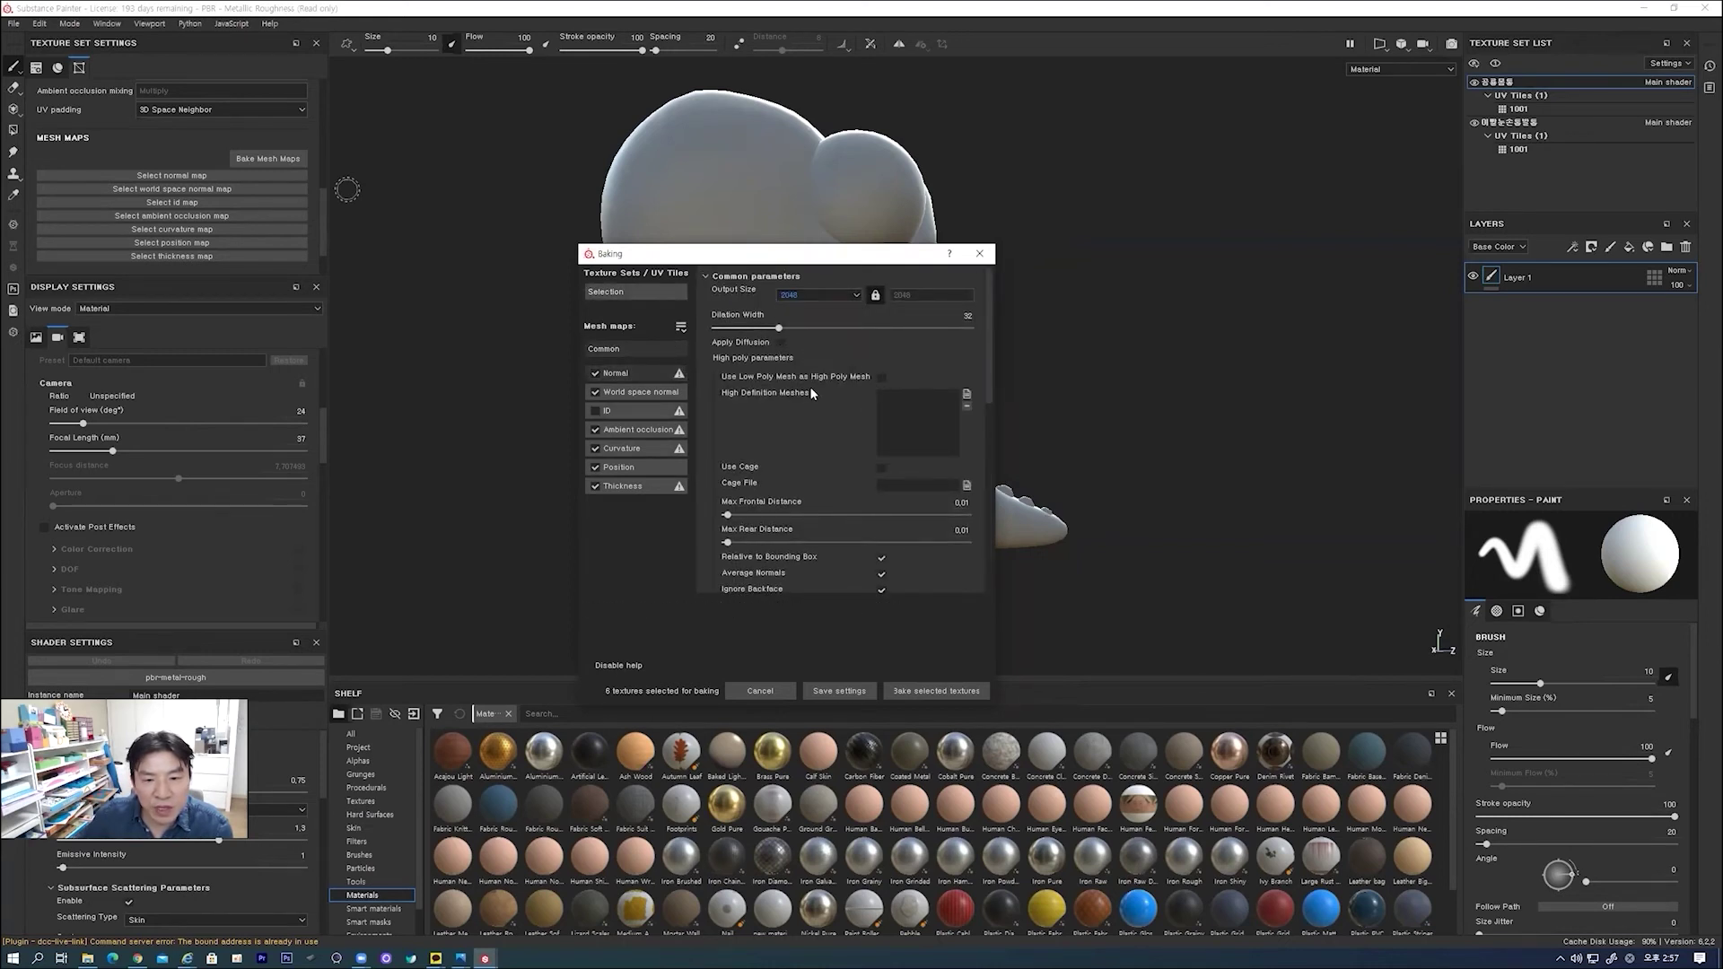
click(881, 376)
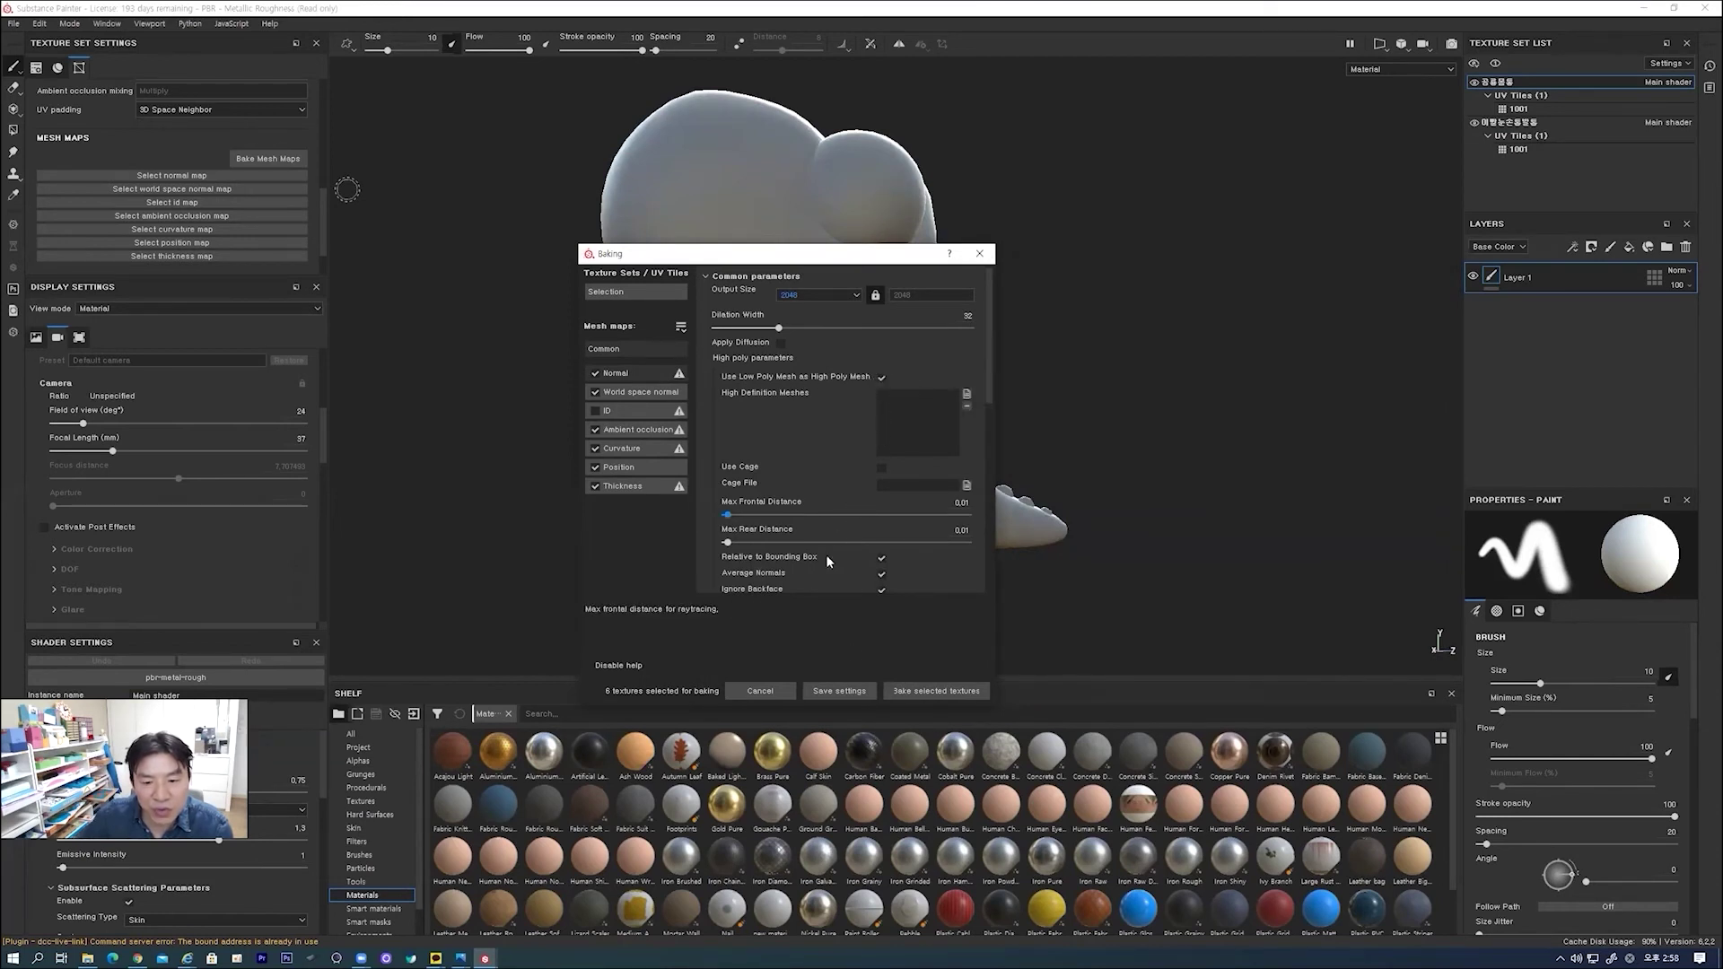
click(940, 687)
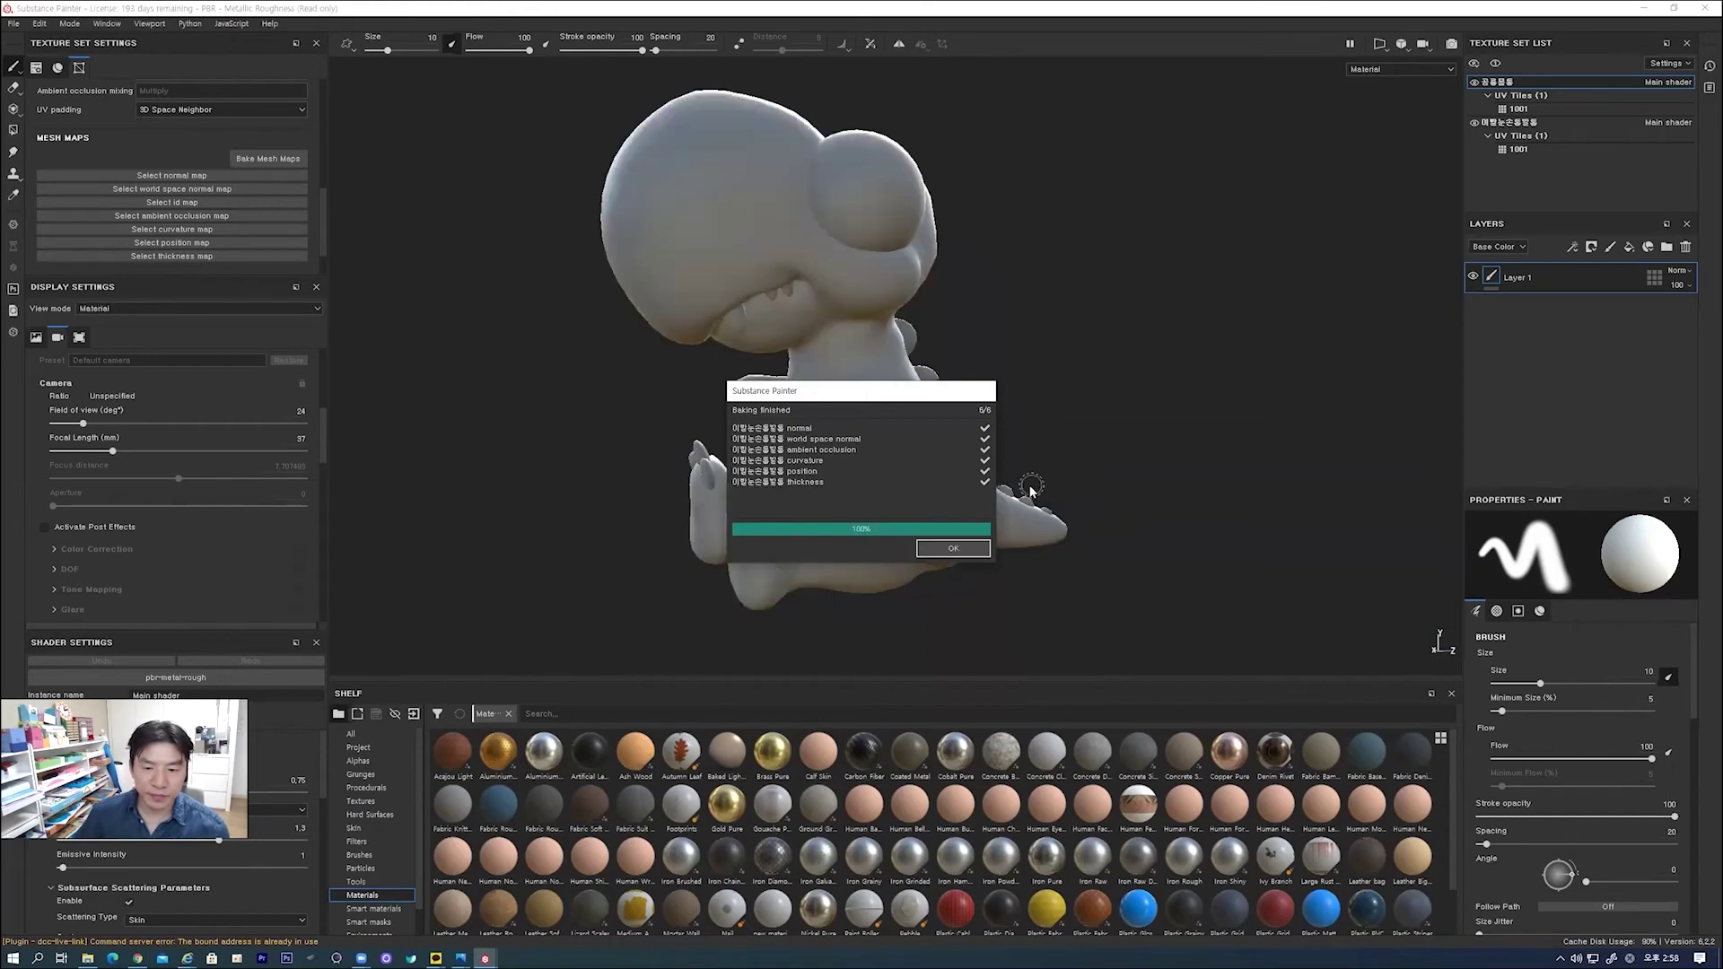
click(953, 549)
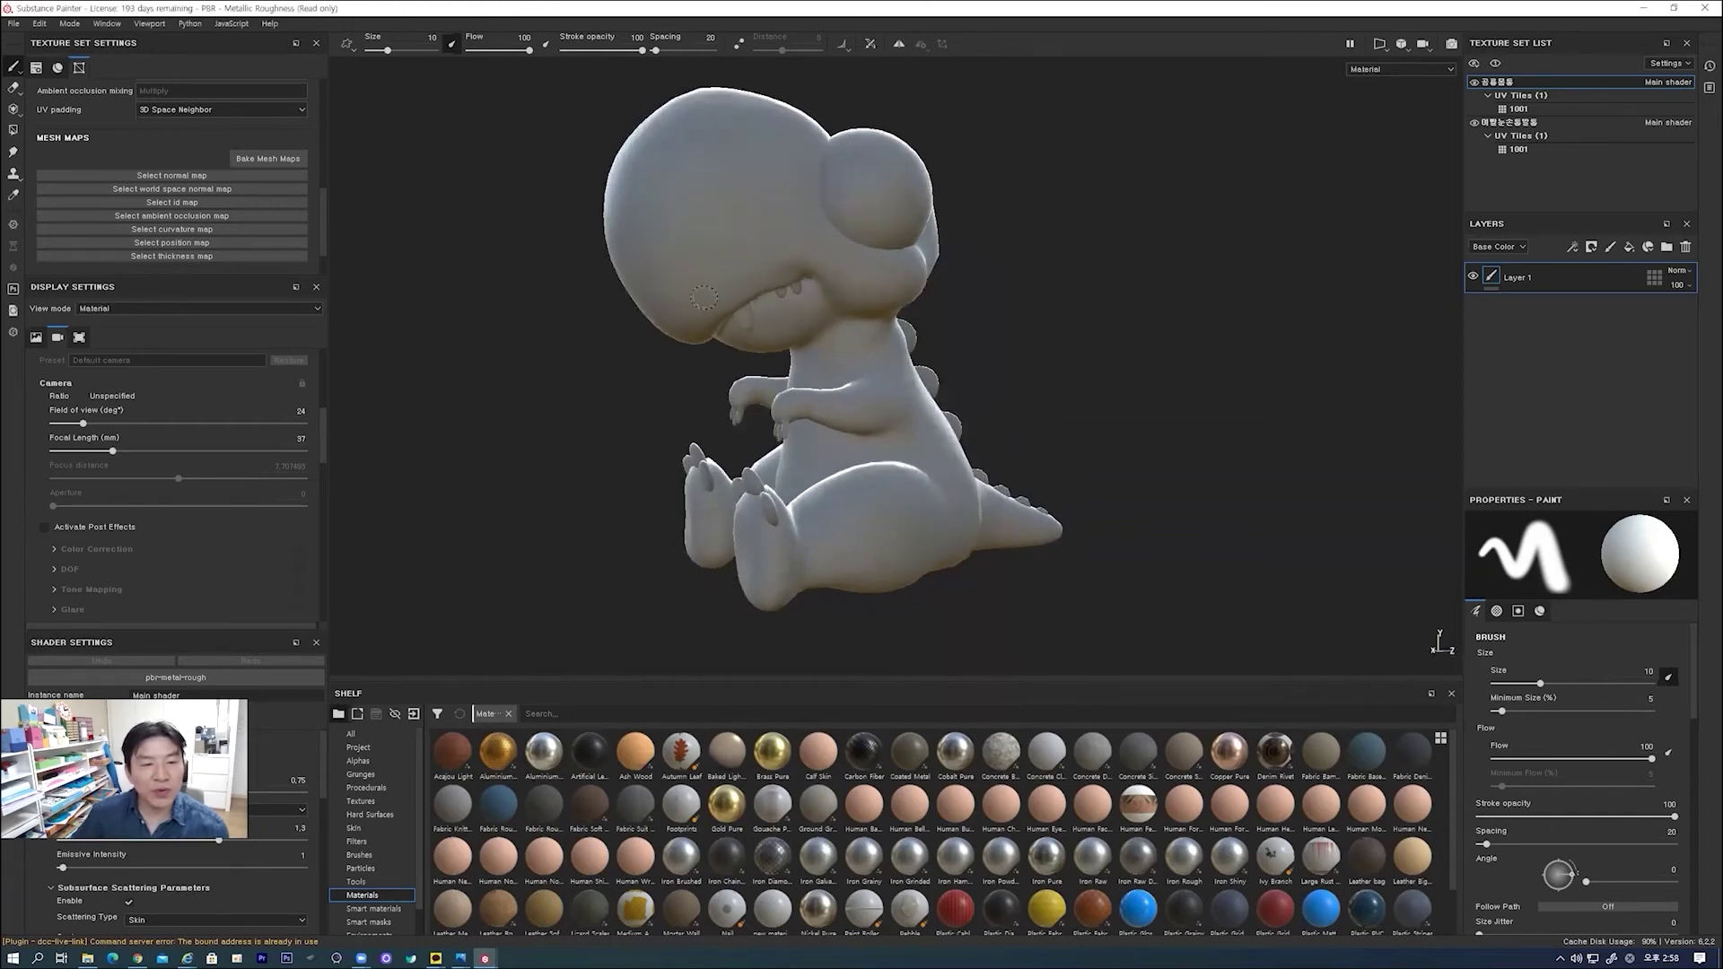
- Reopen the mesh map baking settings and select only the dinosaur body texture set for baking
click(268, 158)
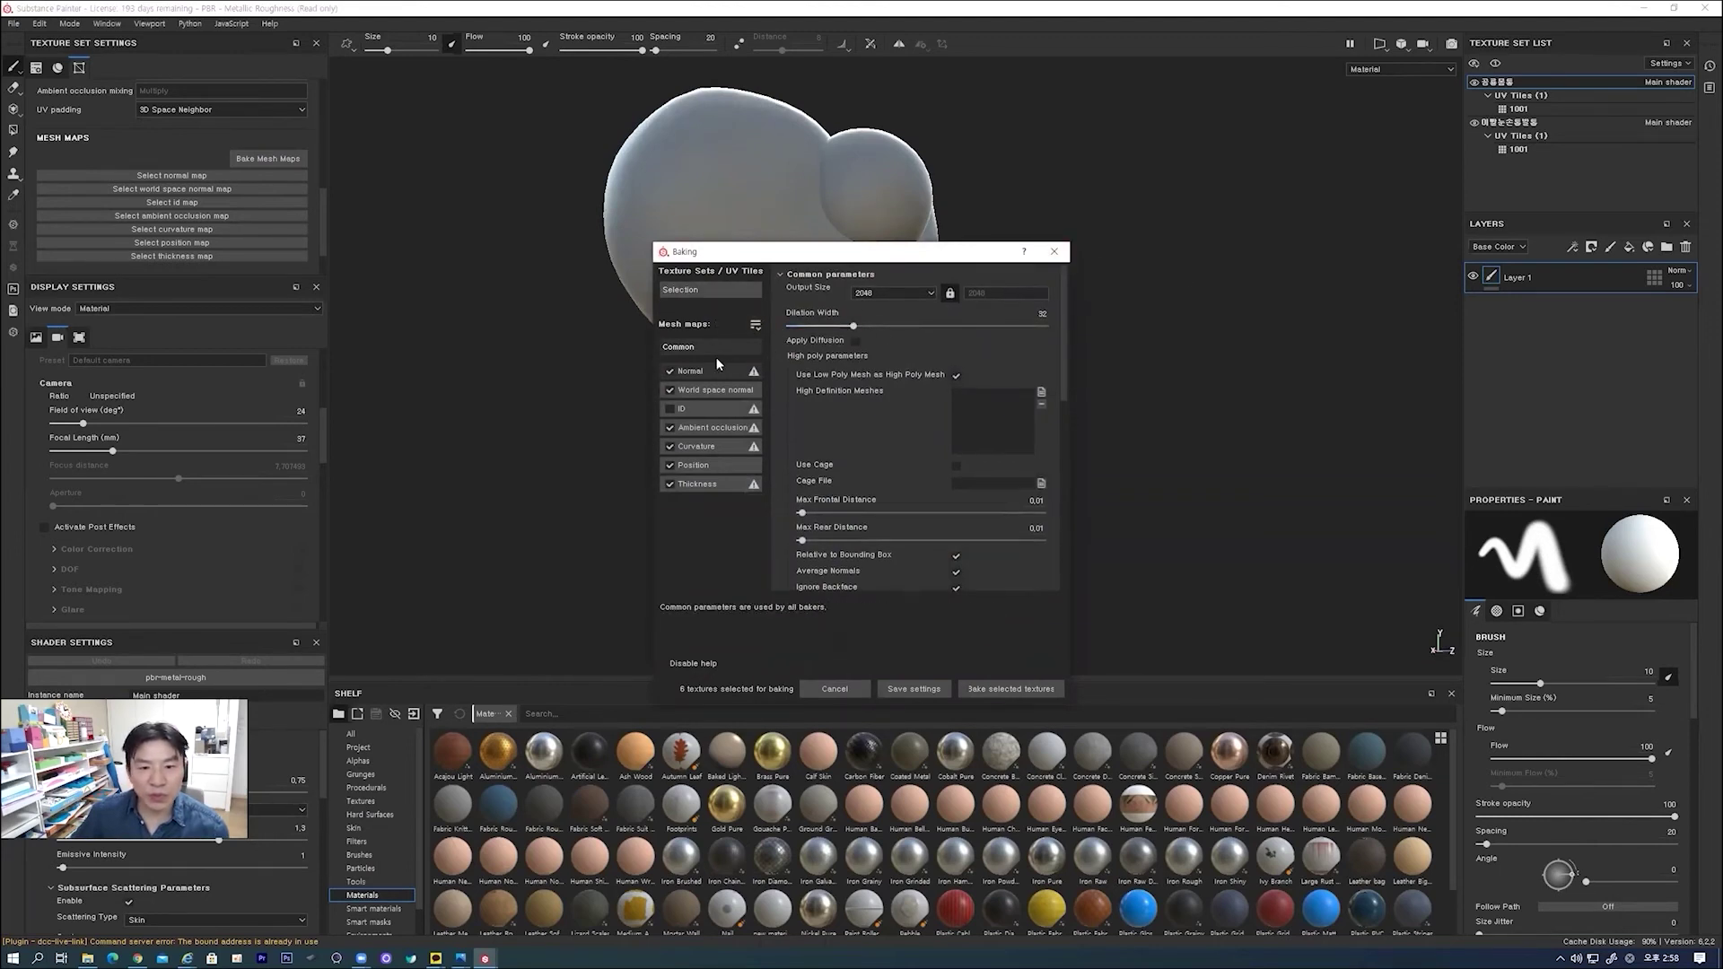
click(704, 285)
click(795, 294)
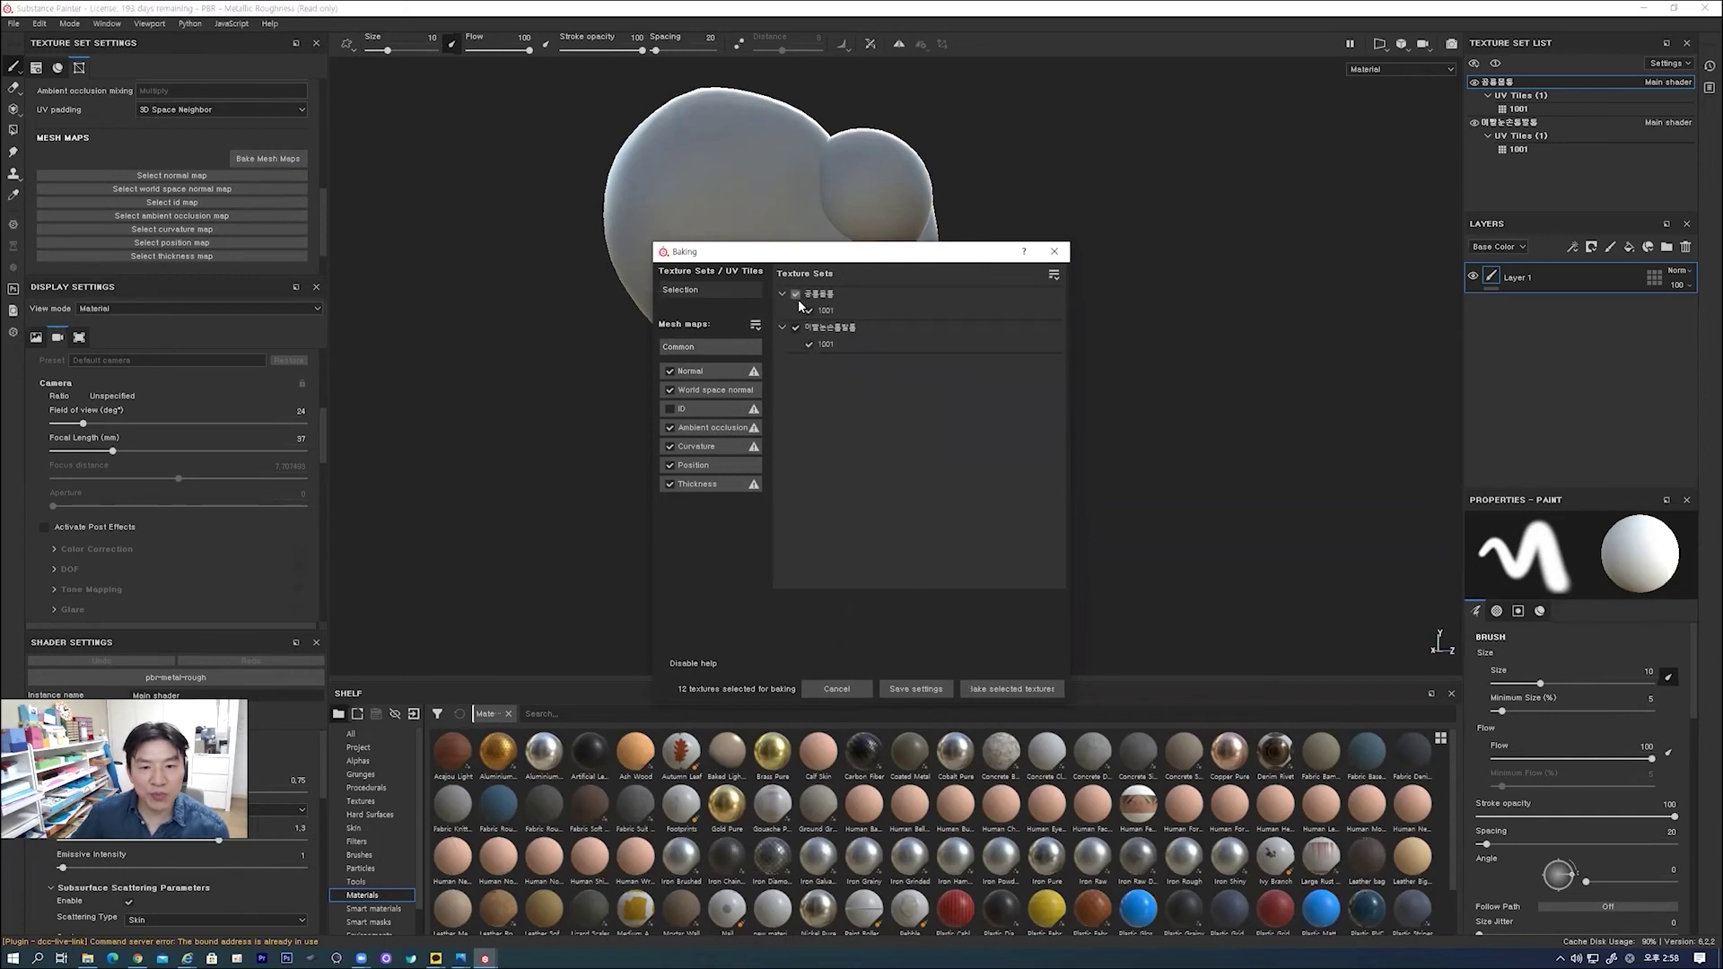
click(796, 327)
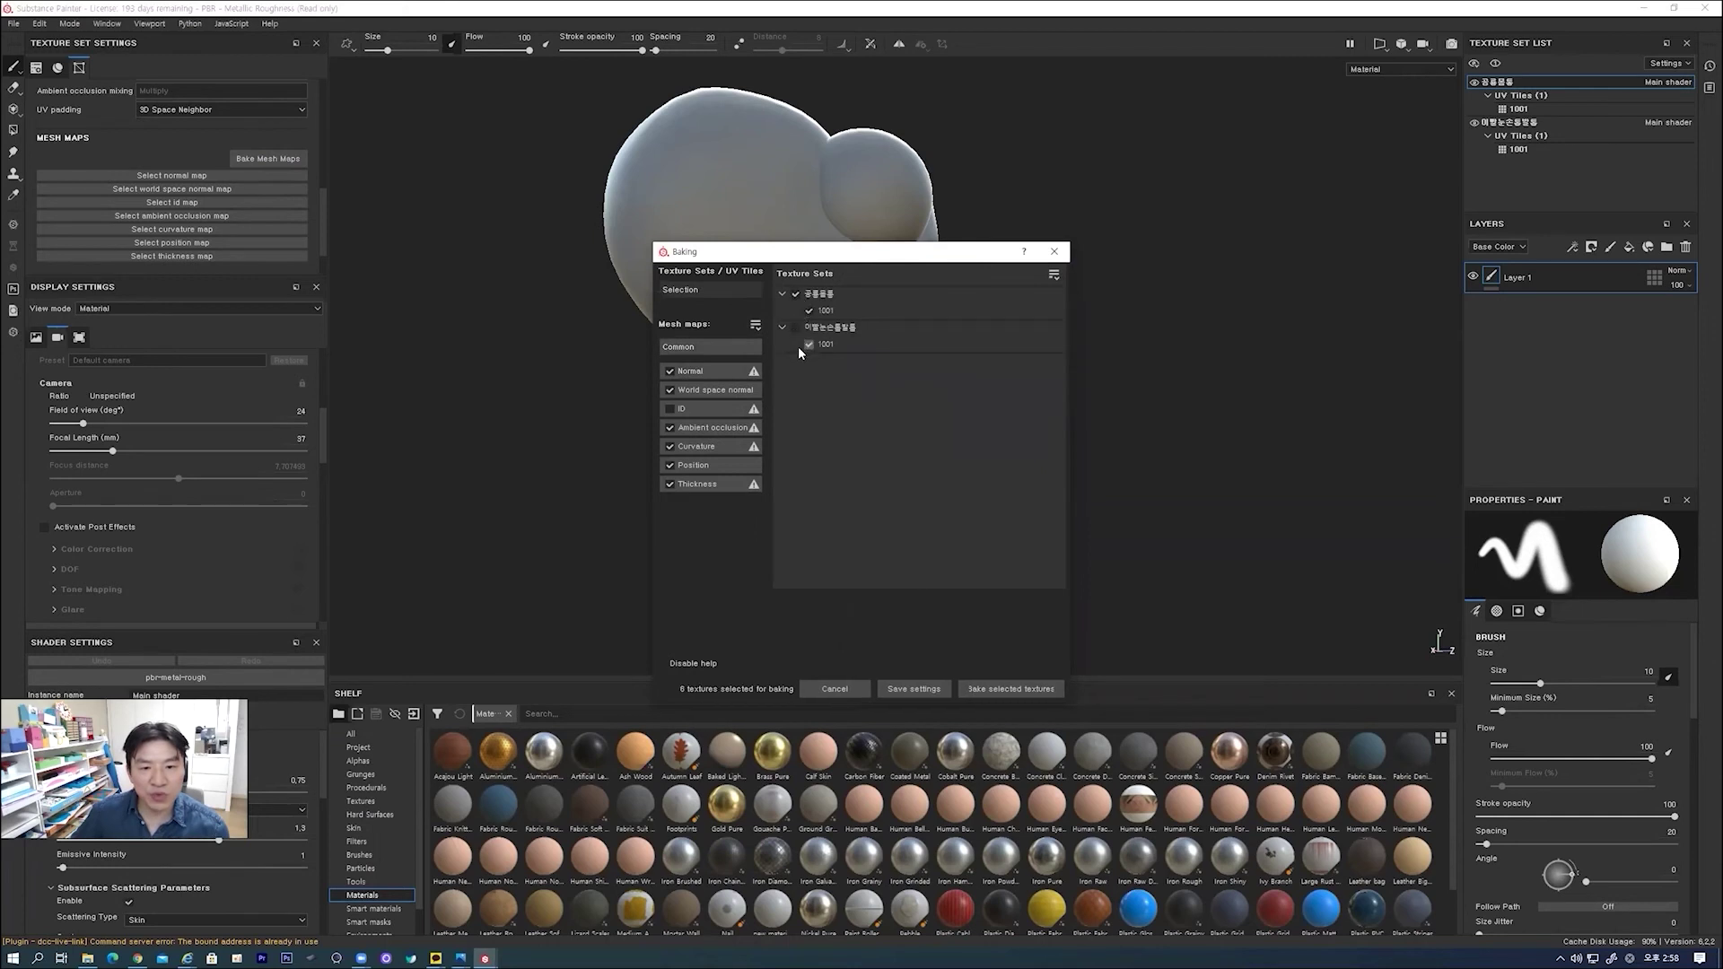
- Disable Use Low Poly Mesh as High Poly Mesh and load dinosor_hi_res as the high definition mesh
click(712, 349)
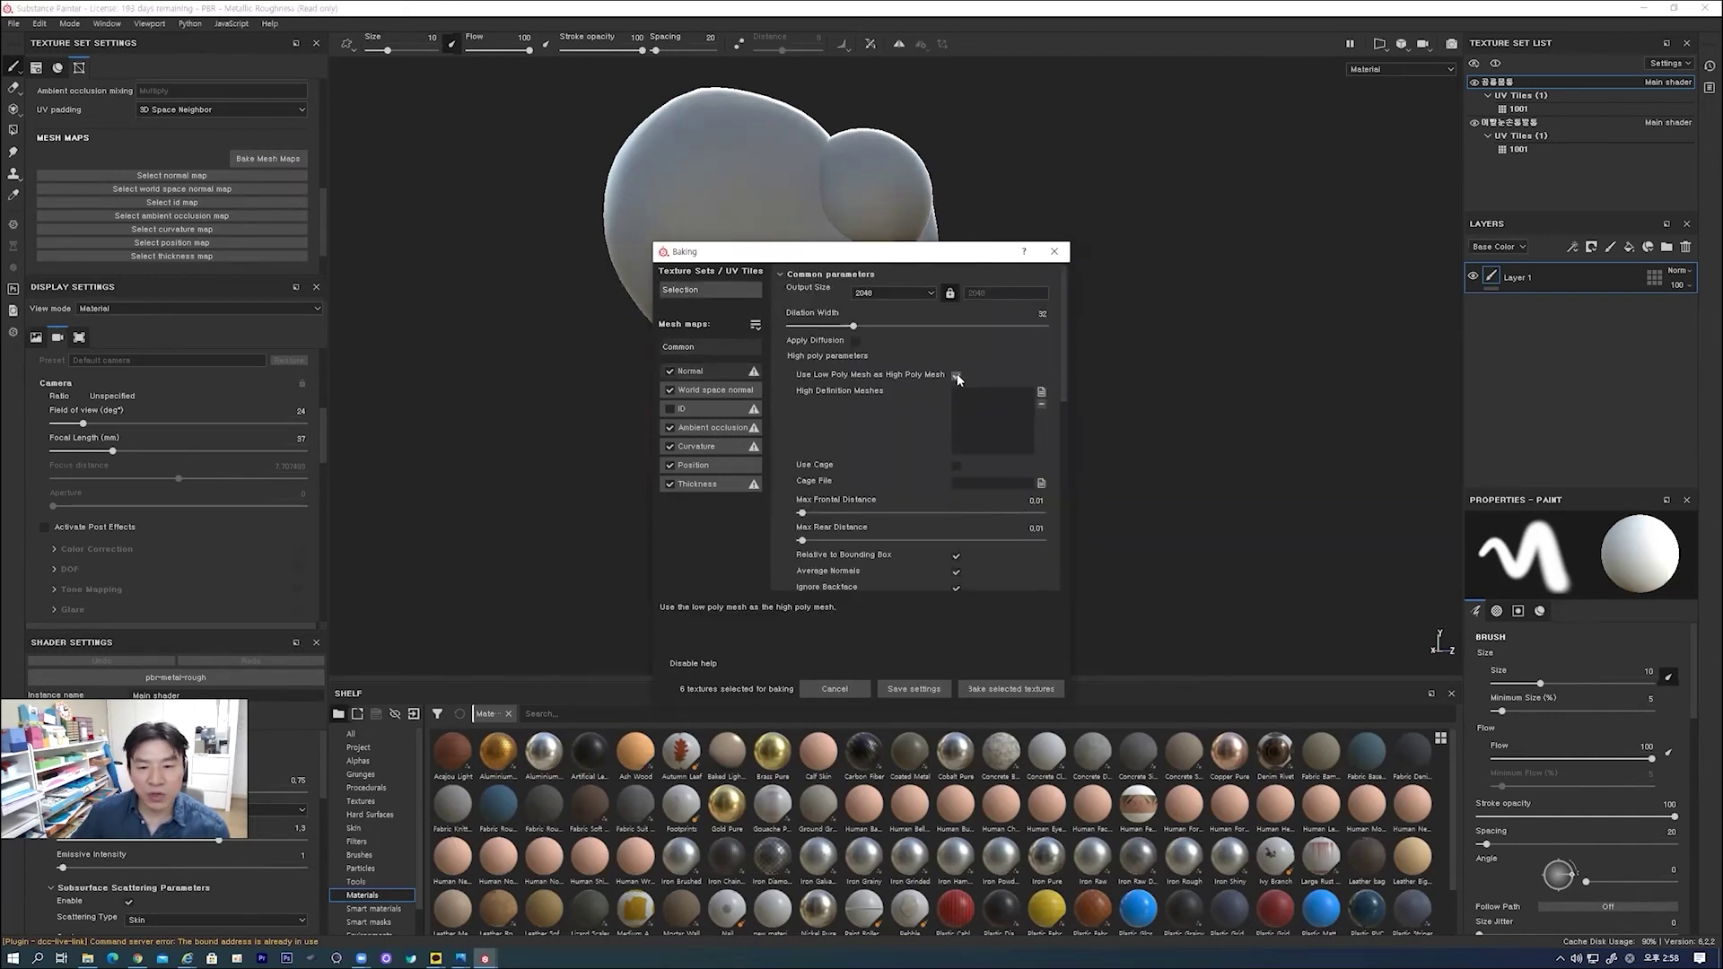
click(1041, 393)
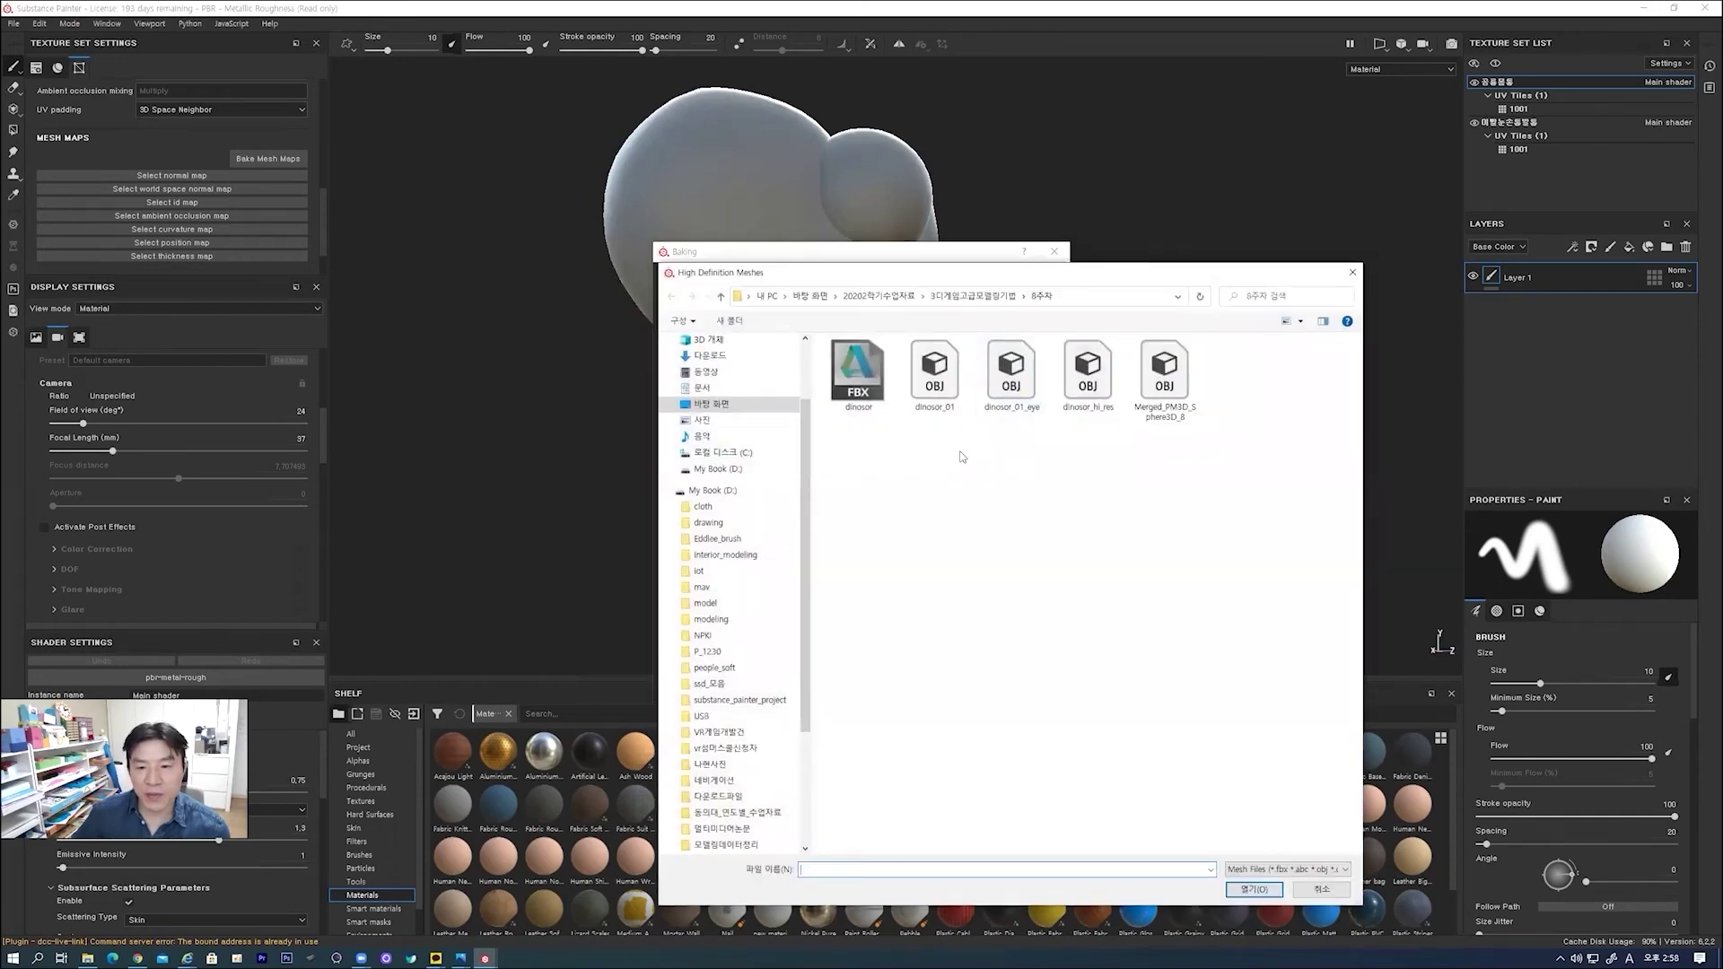
click(1082, 395)
click(1235, 889)
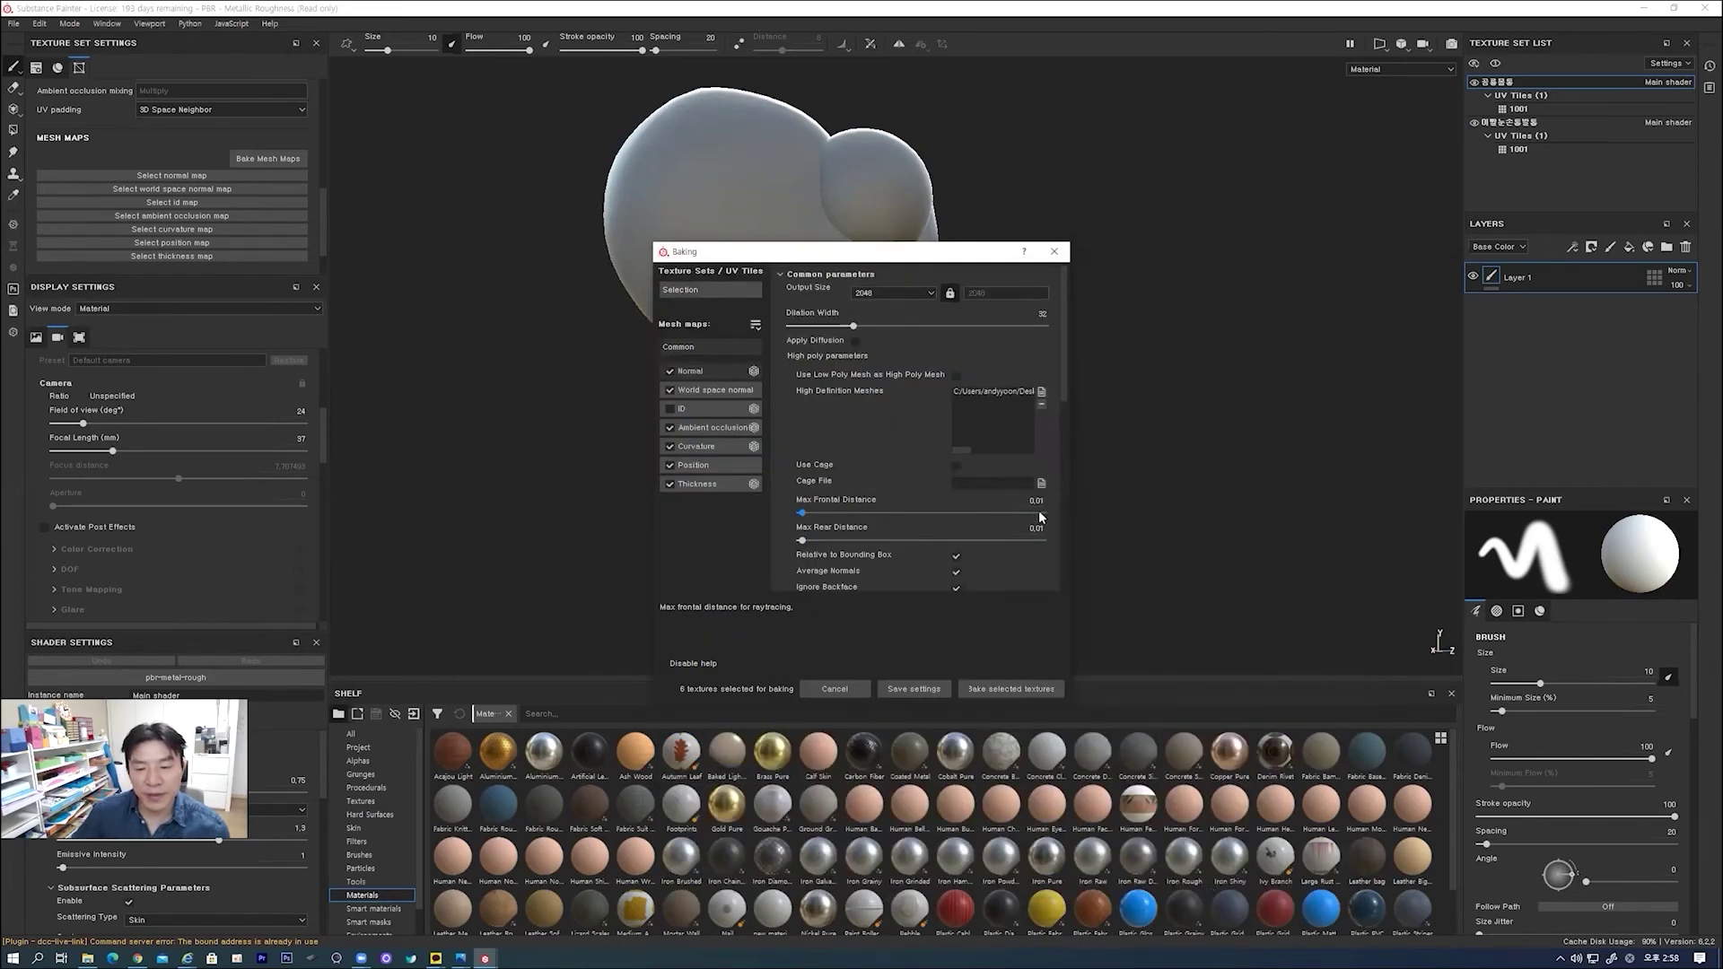
- Set both the Max Frontal Distance and the Max Rear Distance to 0.02
click(1039, 502)
text(0)
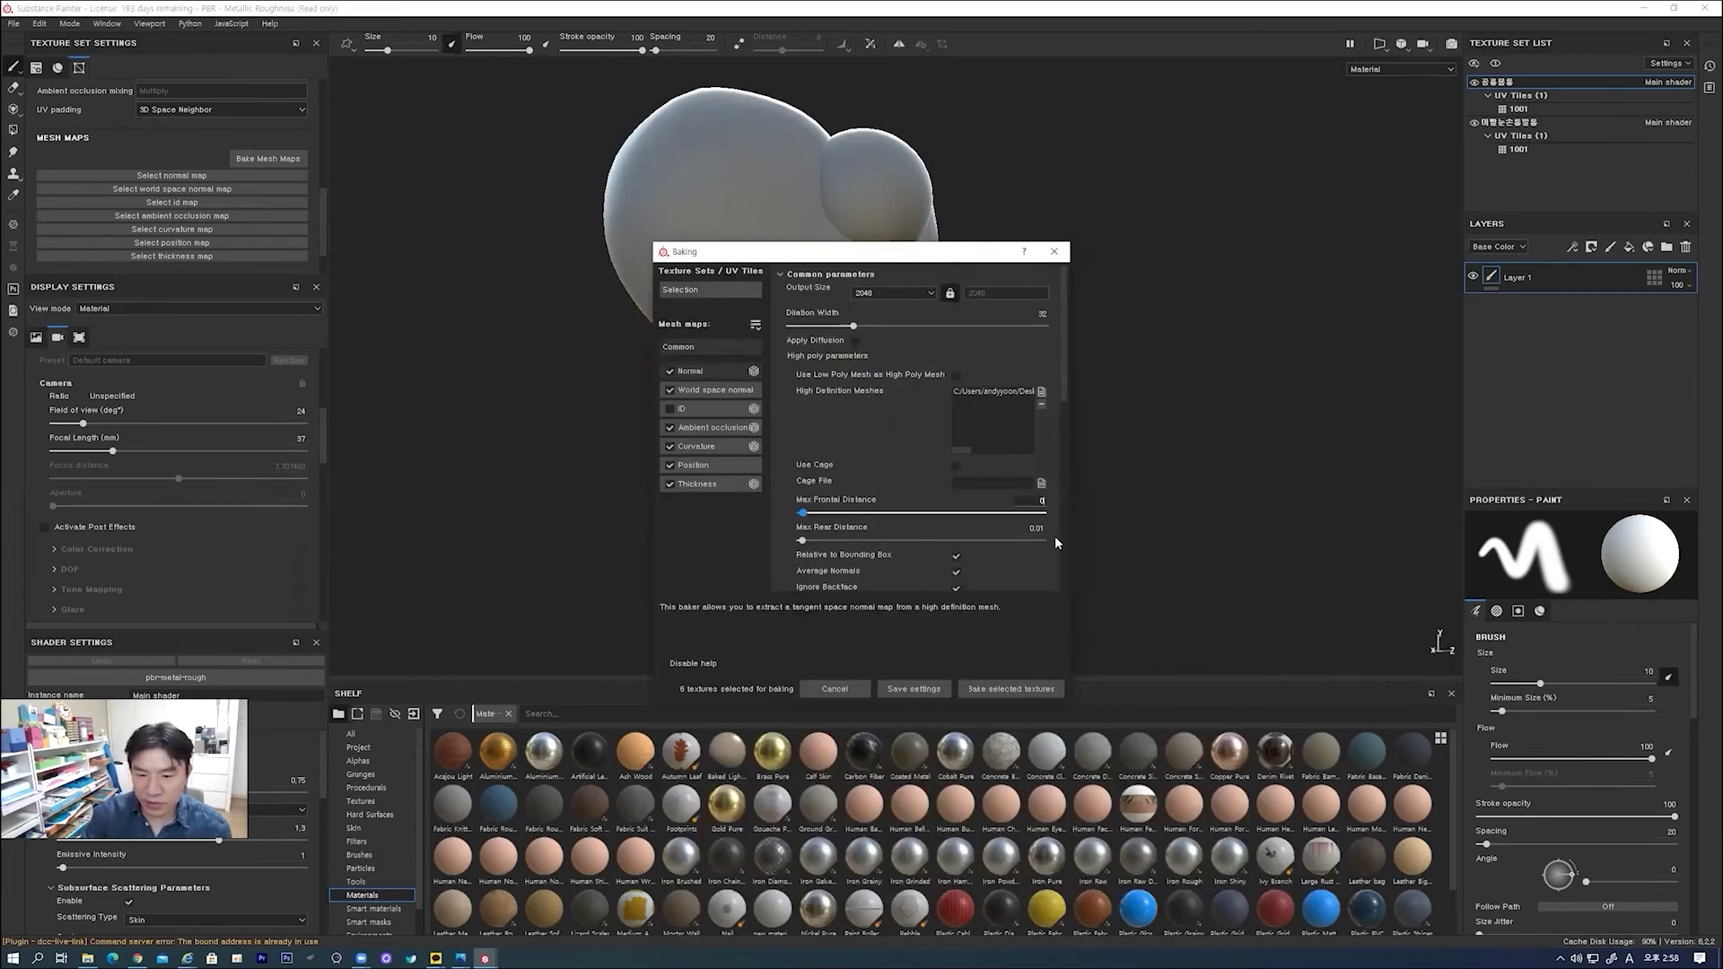
text(.02)
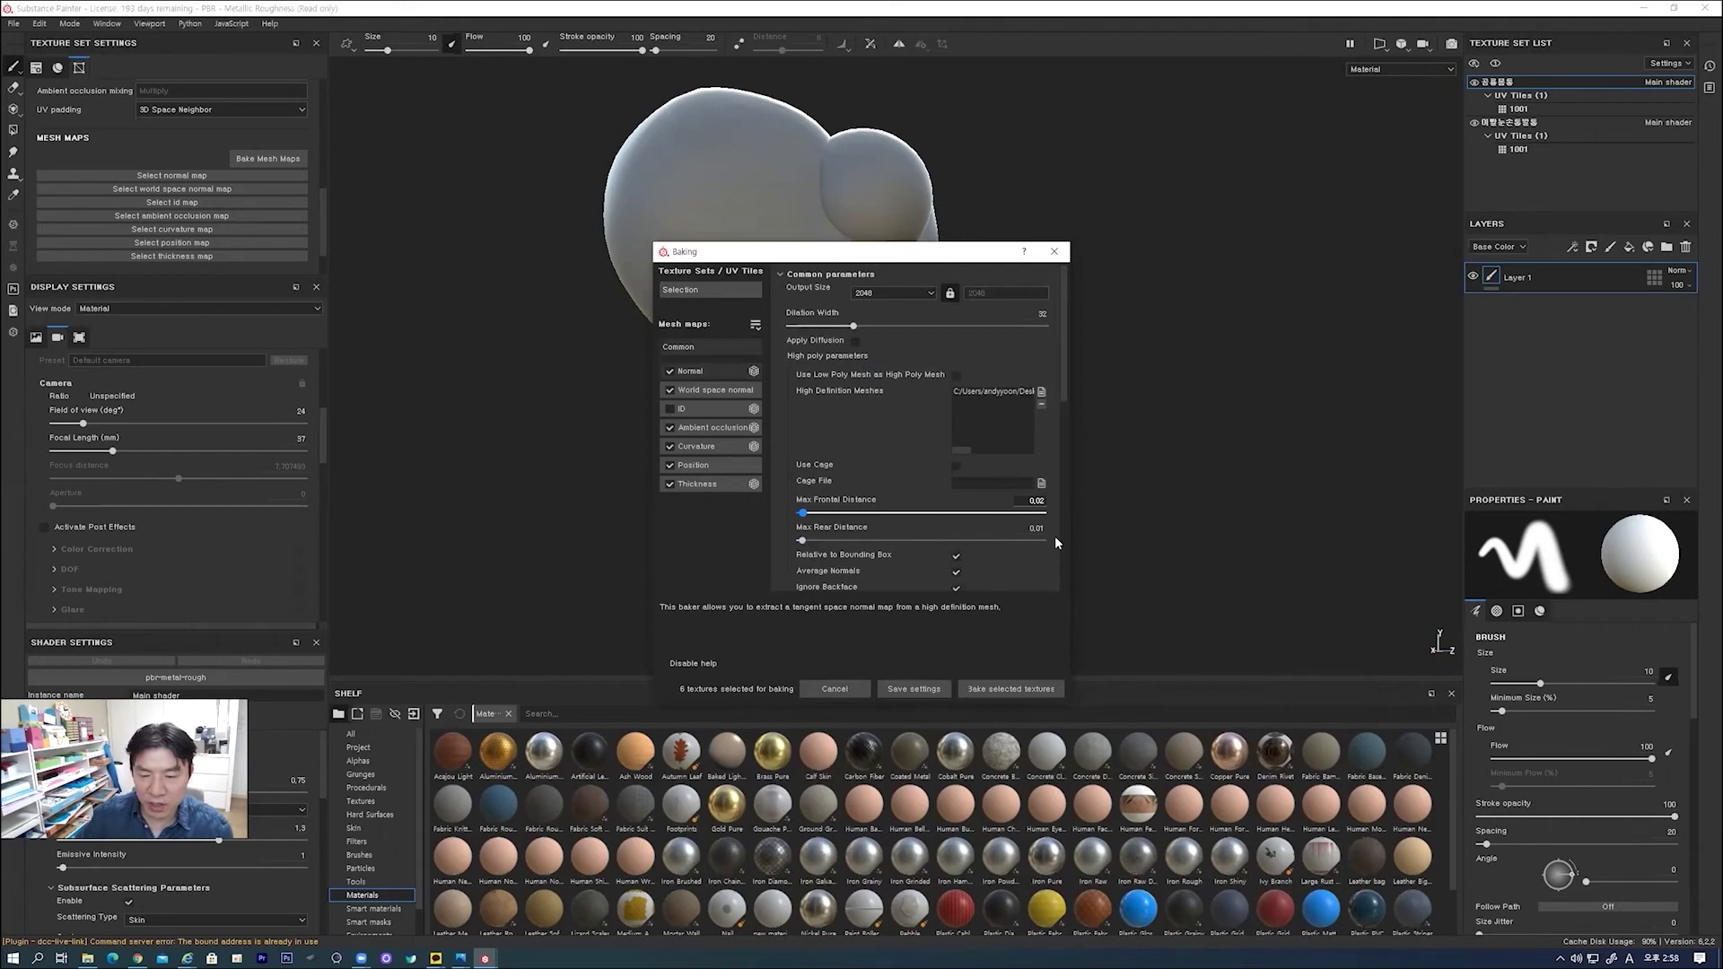
click(1033, 529)
text(0)
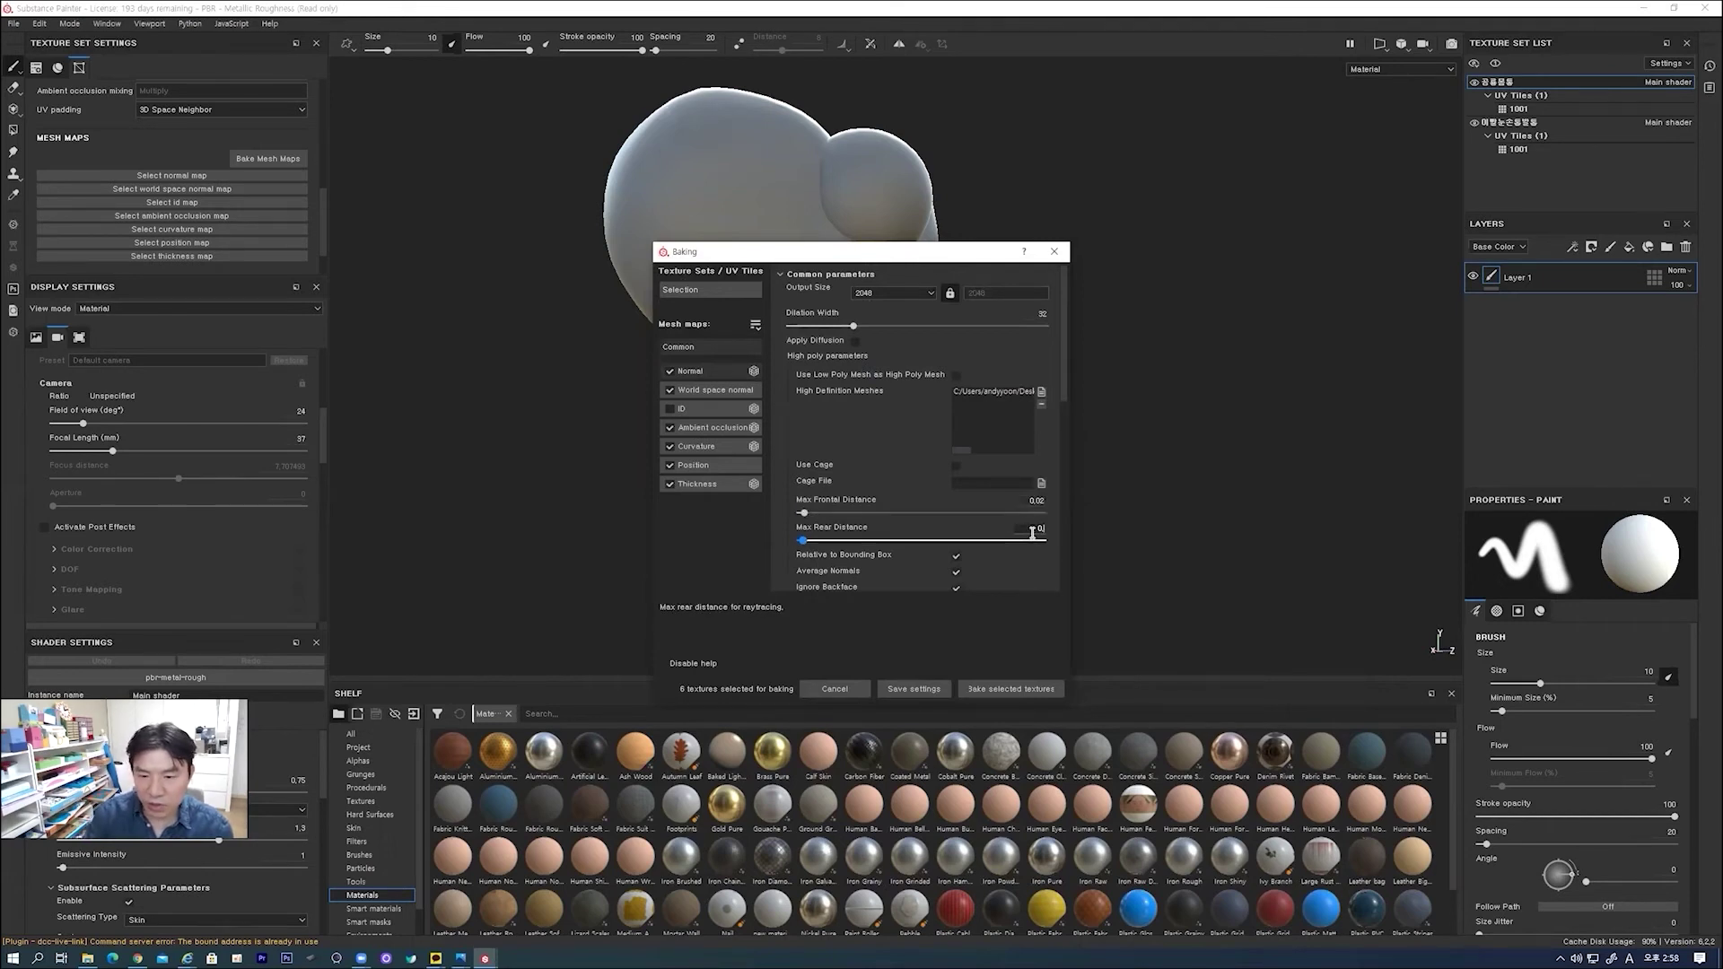
text(.02)
key(Return)
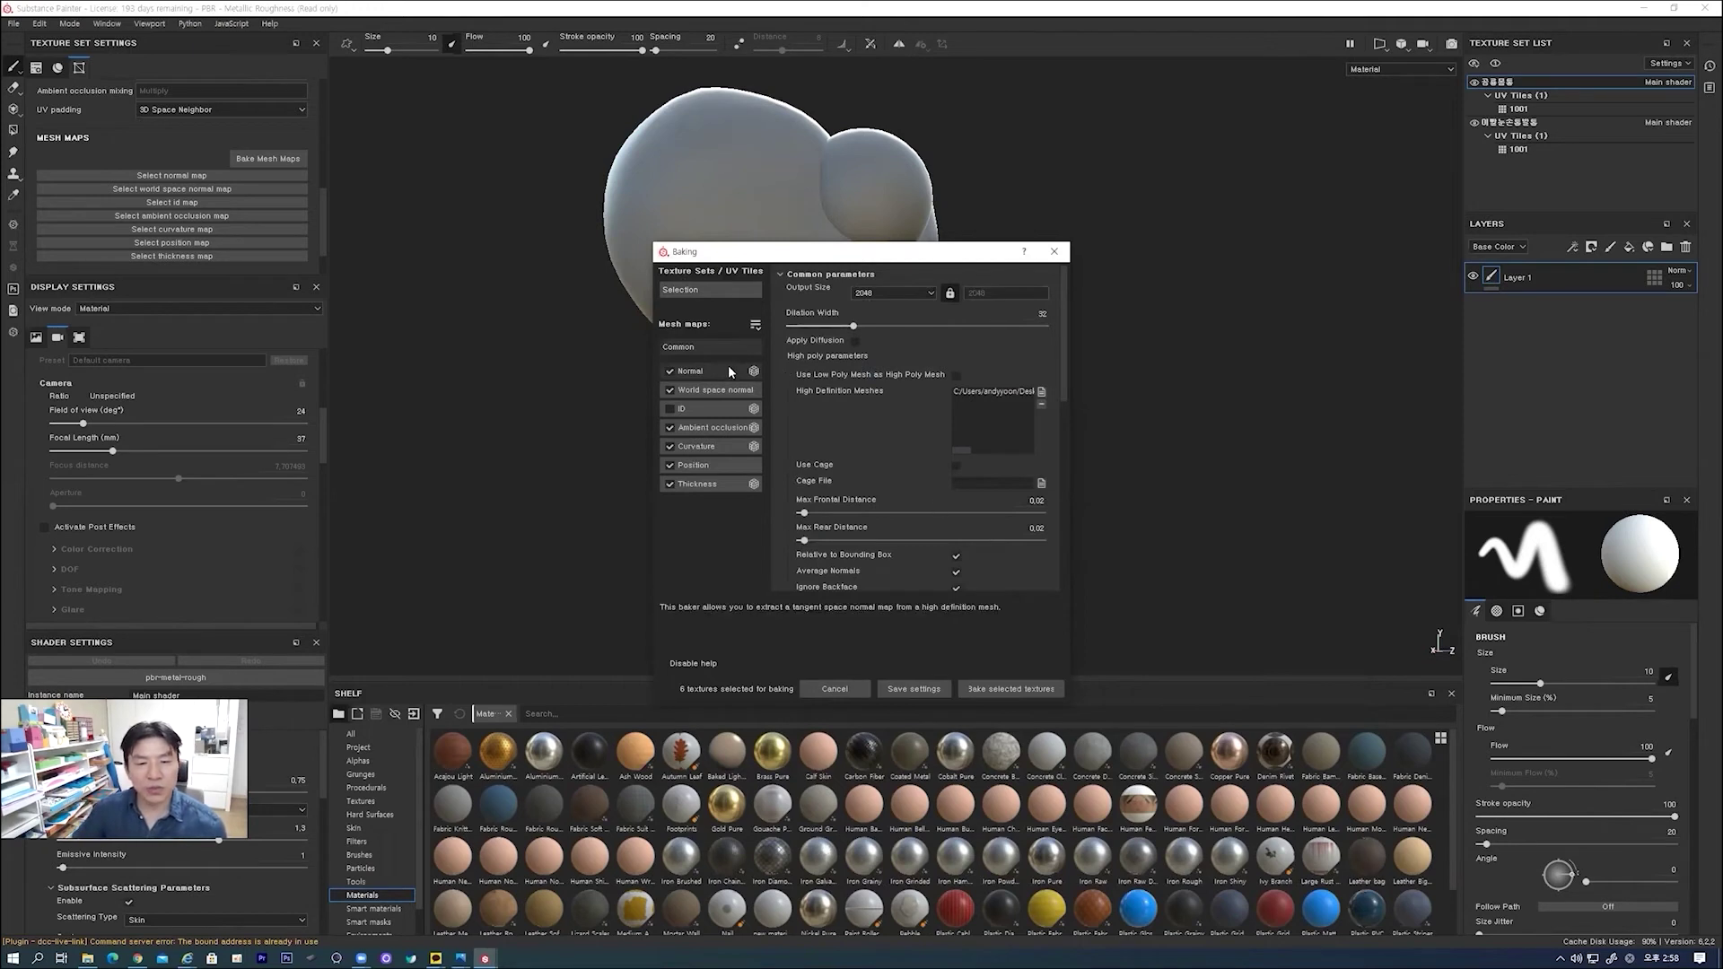
- Raise the baking output size to 4096 and bake the body's mesh maps
click(892, 294)
click(876, 358)
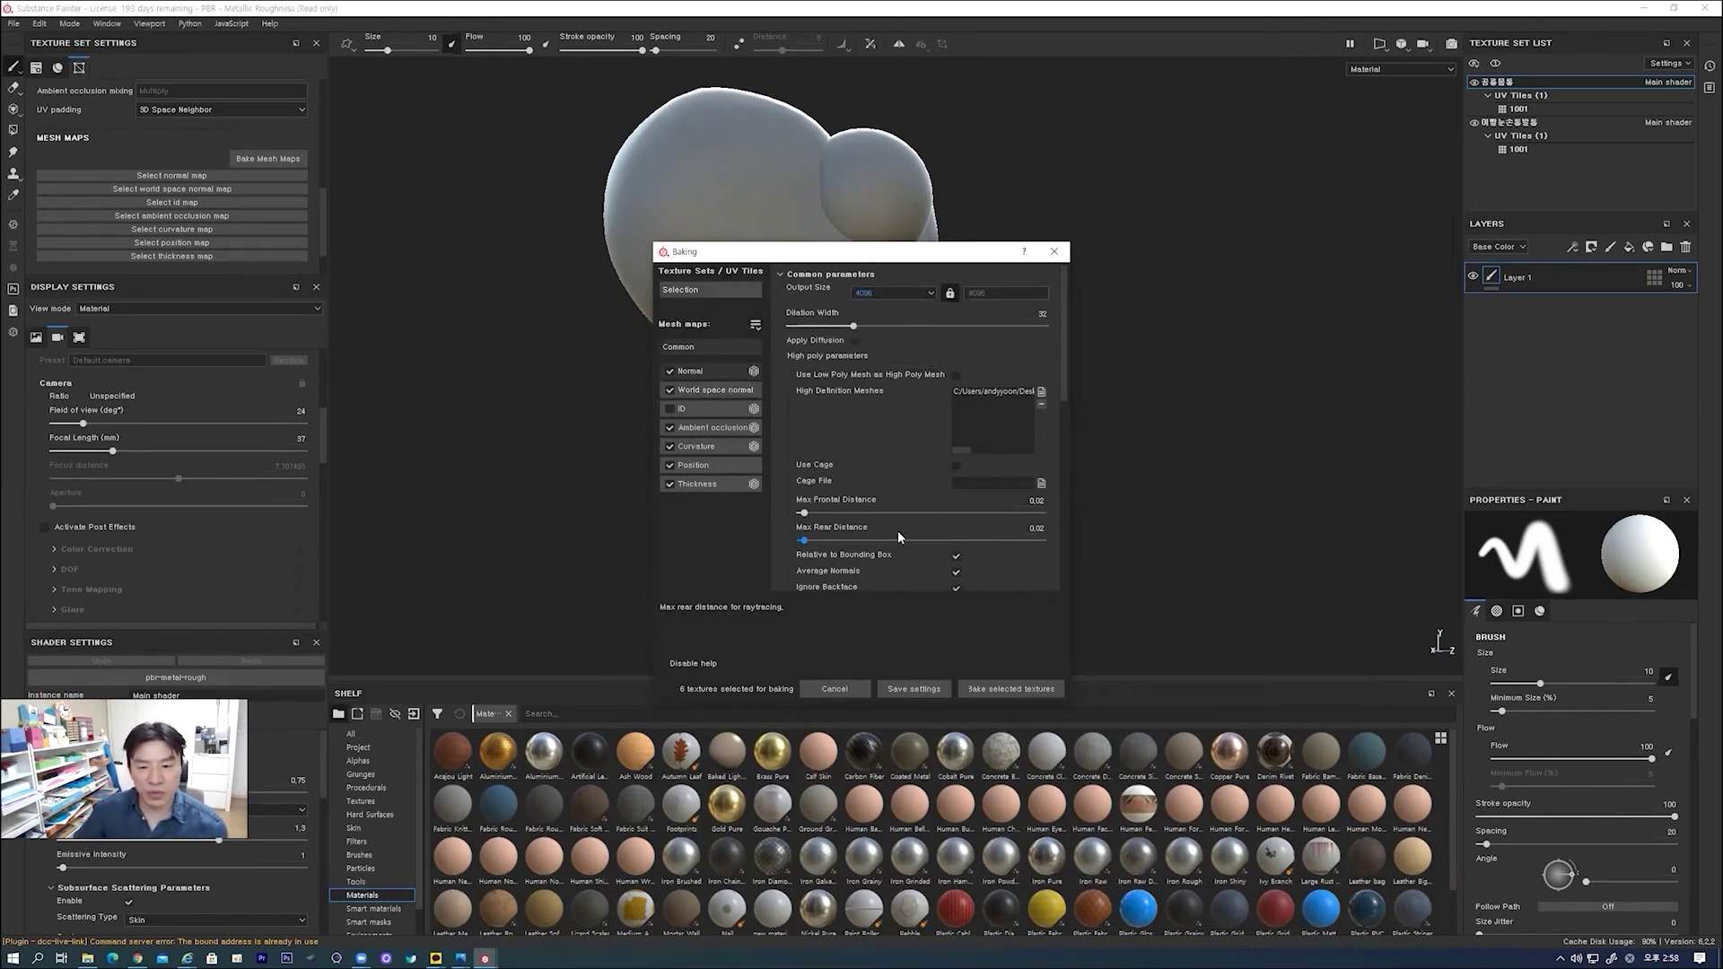
click(992, 689)
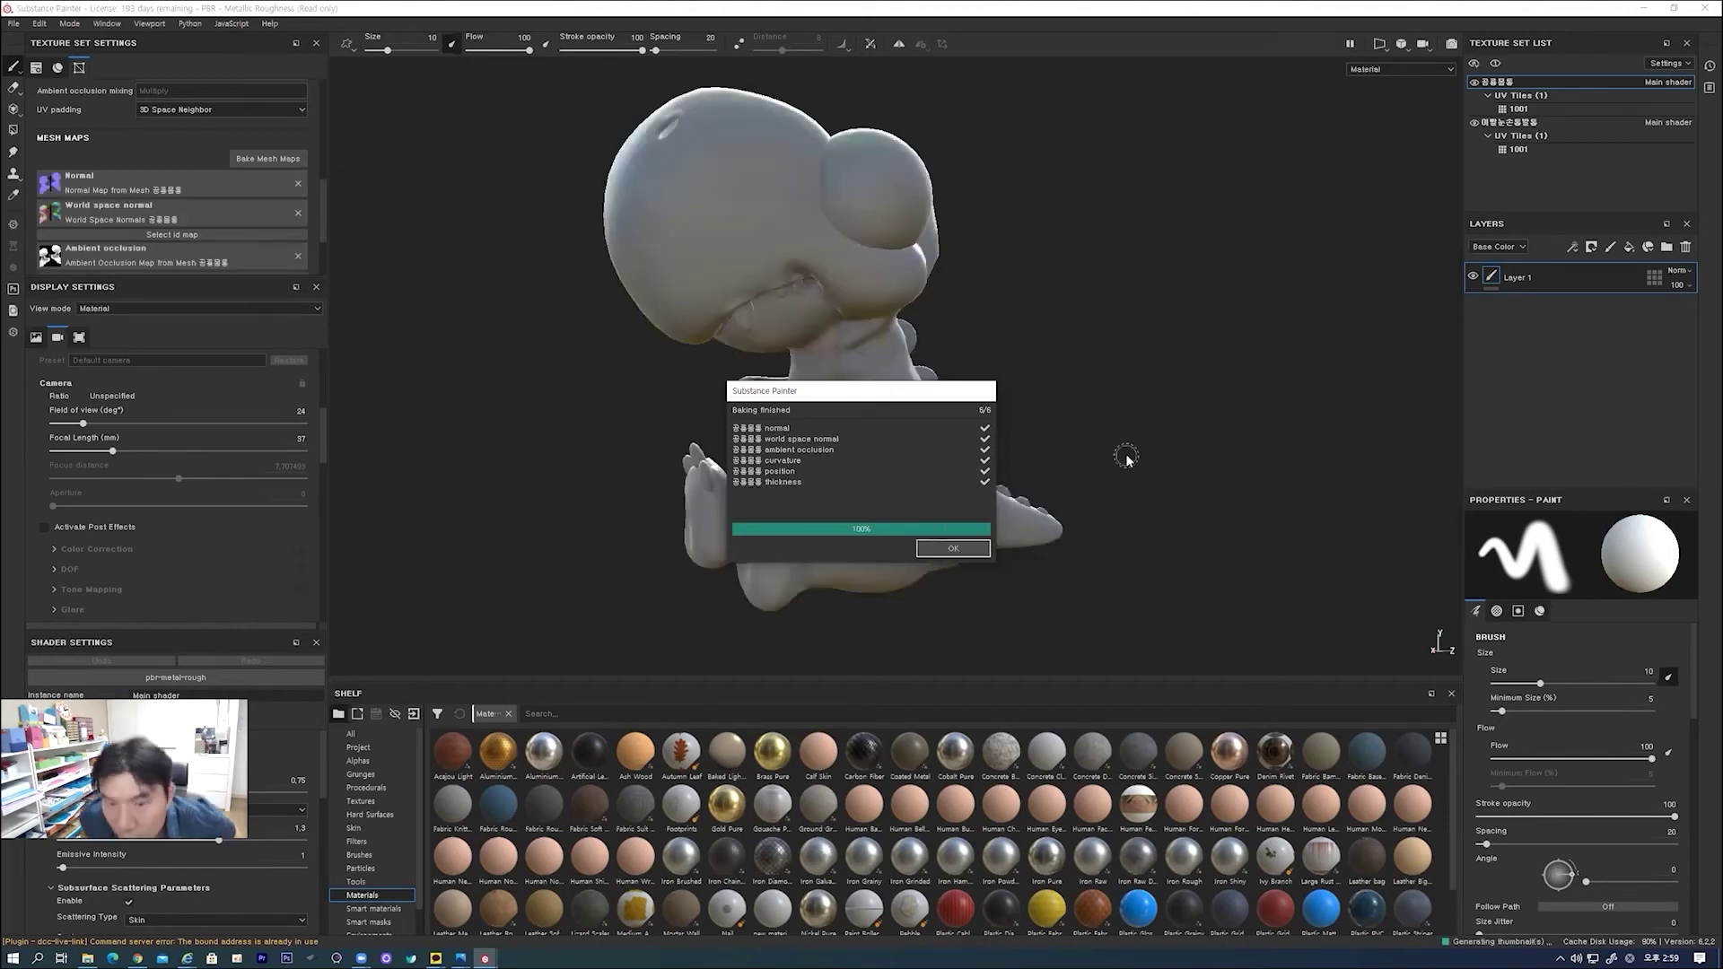
click(951, 549)
- Inspect the baked surface detail on the dinosaur's head, arms and legs from several angles
alt+drag(920, 431, 754, 481)
mouse_move(754, 480)
shift+right_down()
mouse_move(810, 480)
mouse_move(740, 479)
mouse_move(781, 477)
shift+right_up()
alt+drag(747, 510, 789, 471)
alt+middle_drag(621, 303, 724, 378)
shift+right_drag(723, 378, 784, 386)
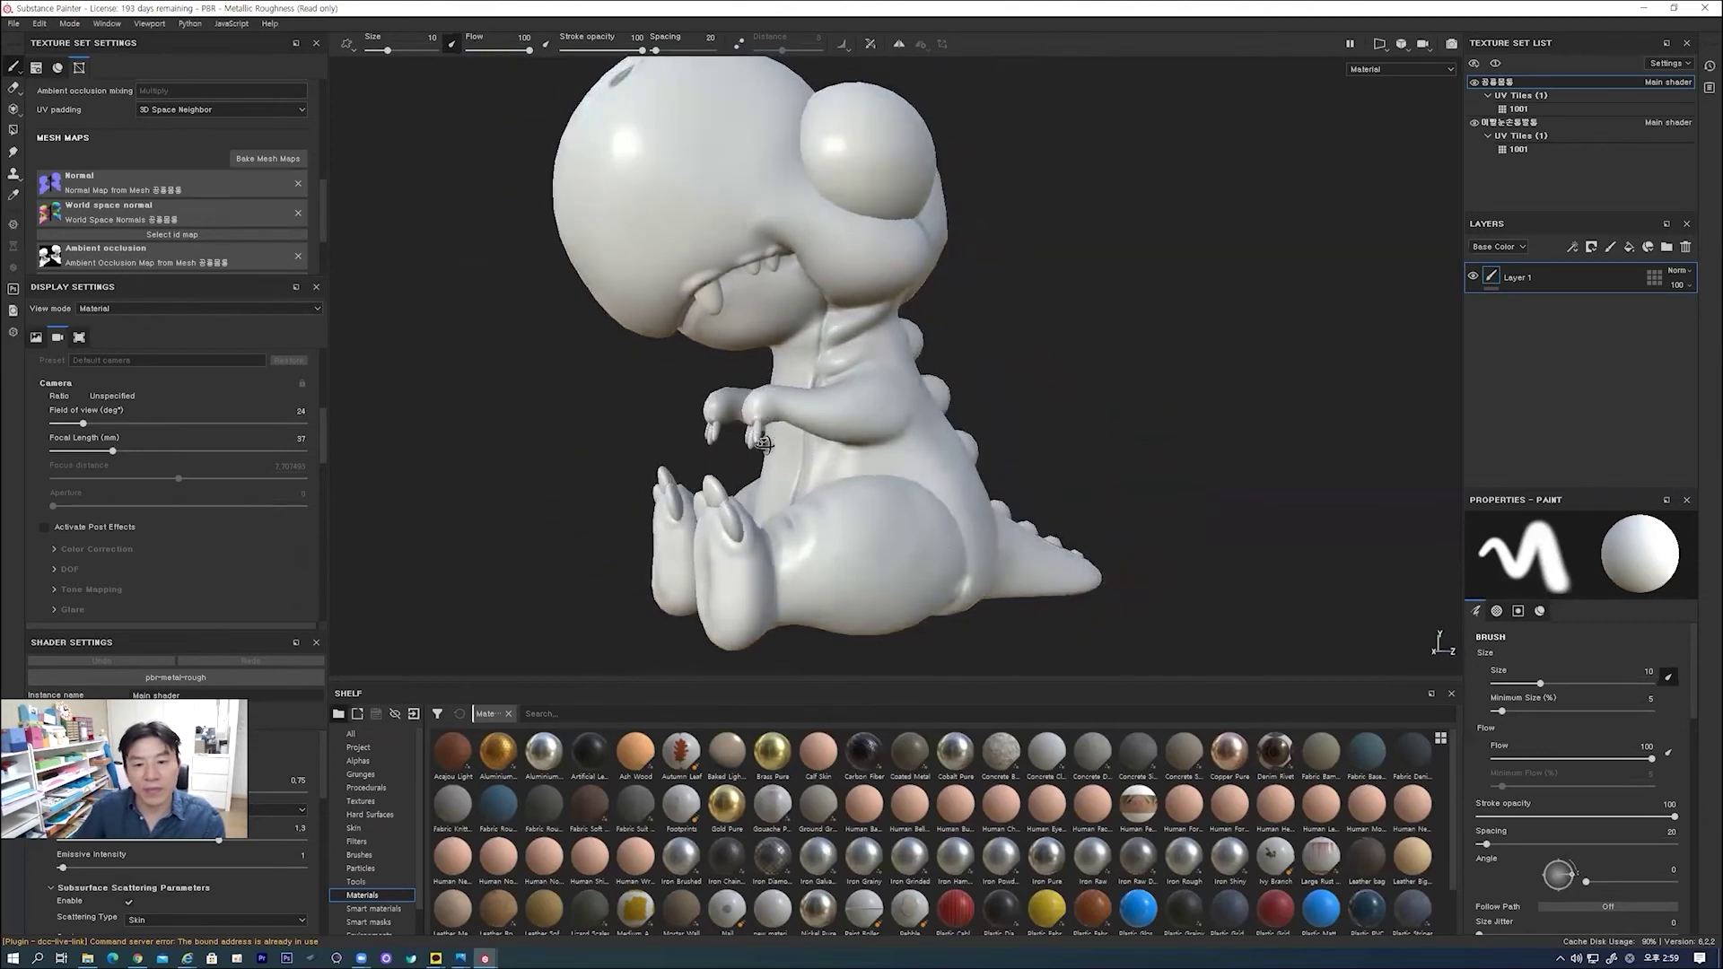
alt+drag(707, 368, 609, 362)
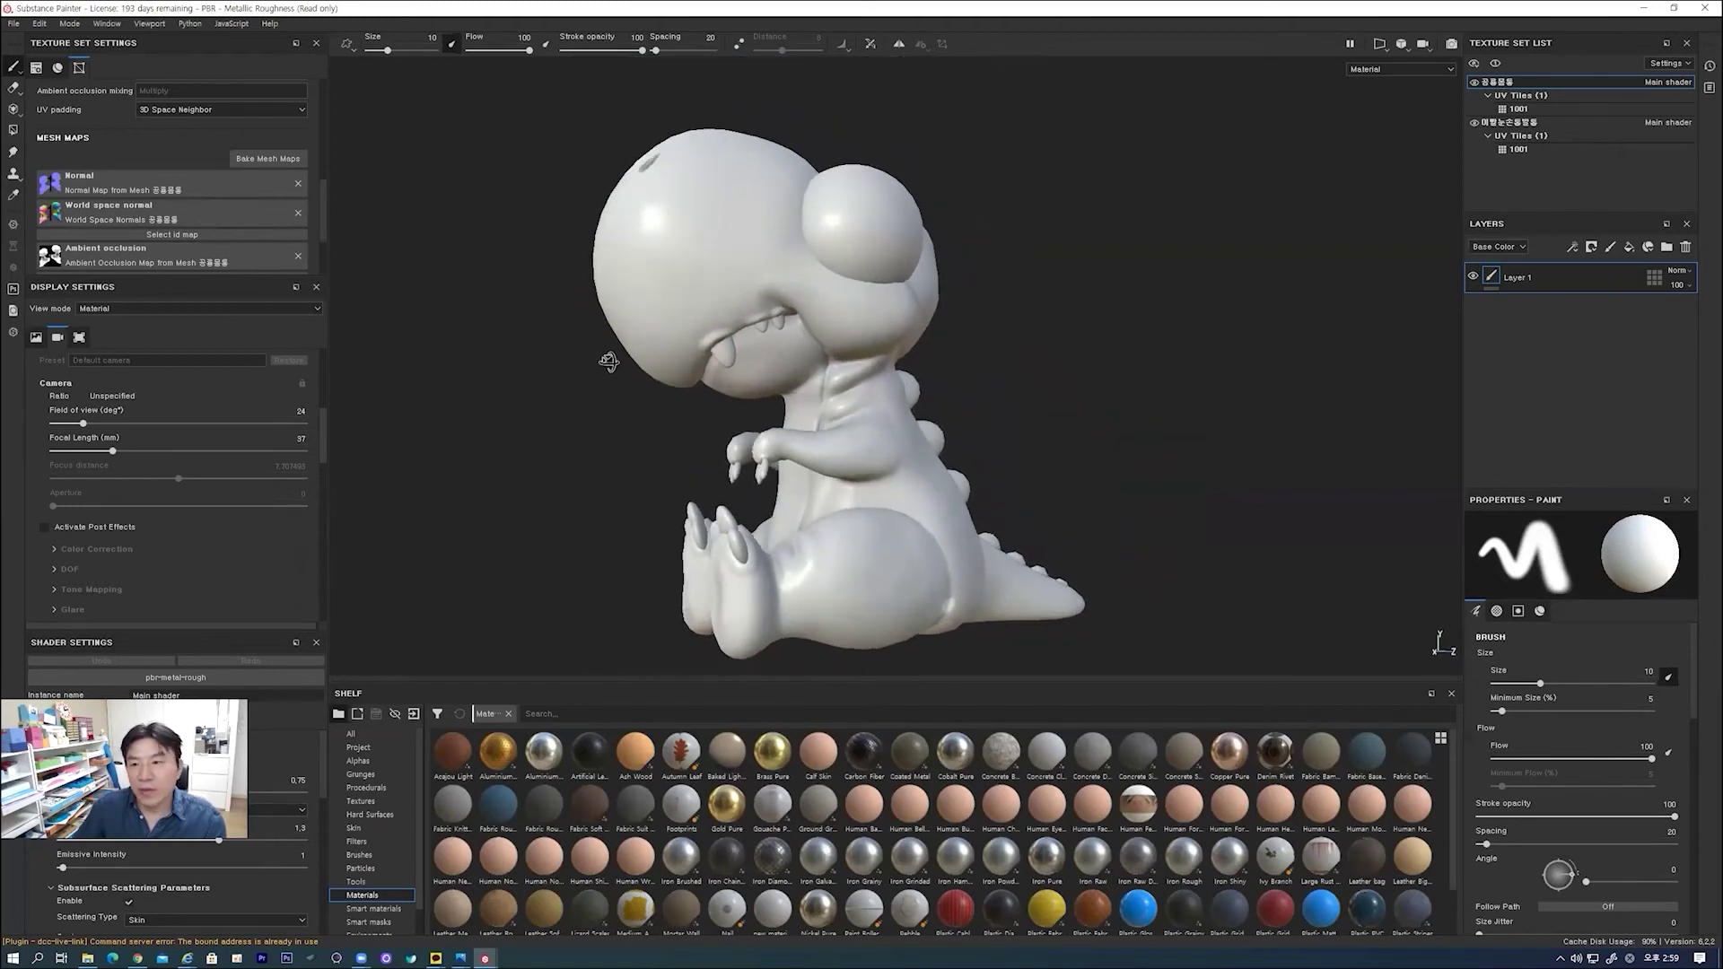
- Show the 3D and 2D views side by side and compare the baked detail on the UV islands with the model
key(F1)
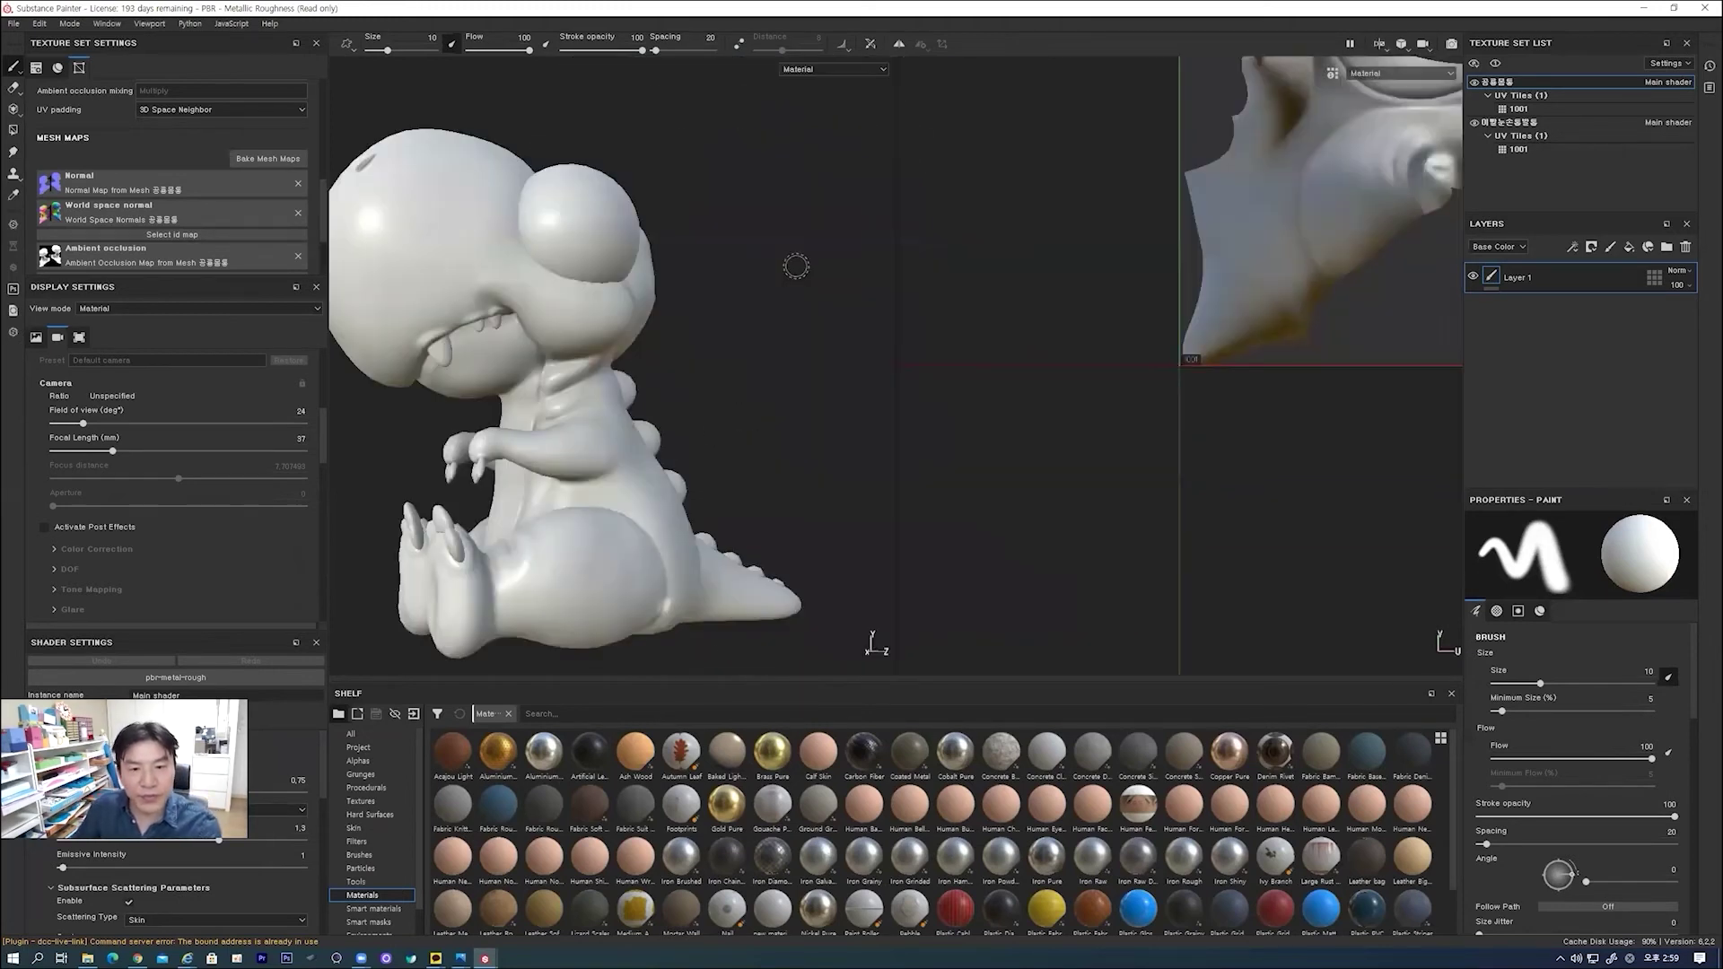
middle_drag(1377, 231, 1147, 456)
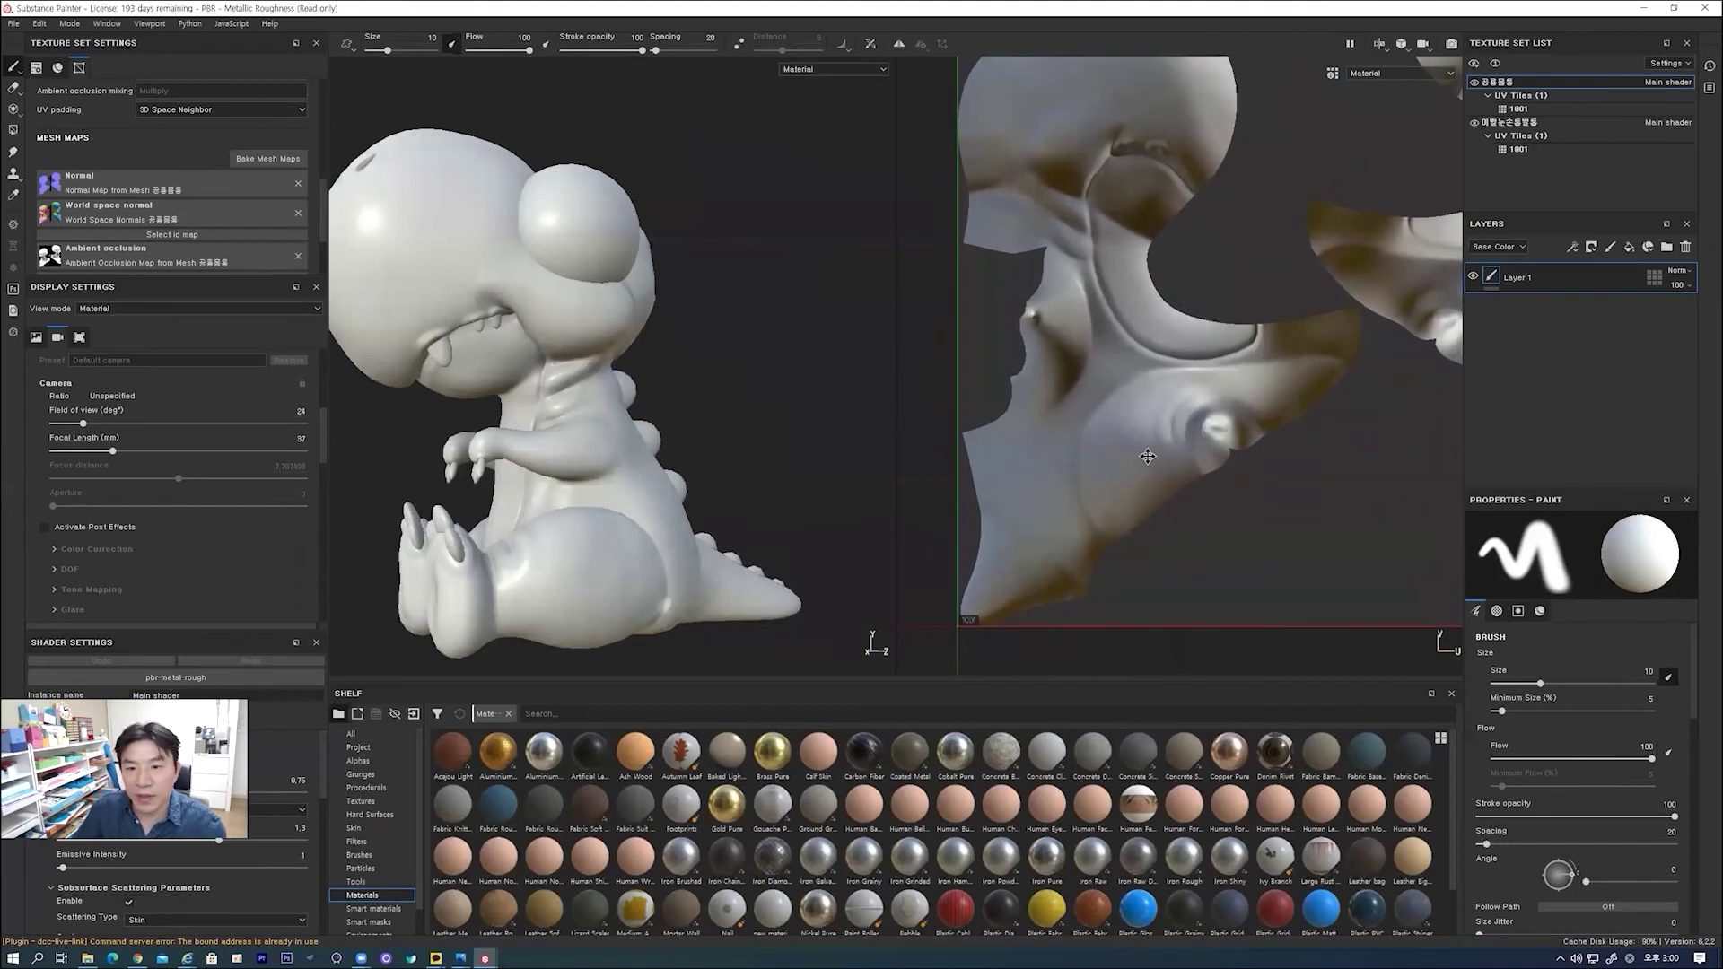
alt+middle_drag(1231, 382, 1054, 417)
alt+middle_drag(1330, 420, 1235, 426)
scroll(1047, 516, up, 6)
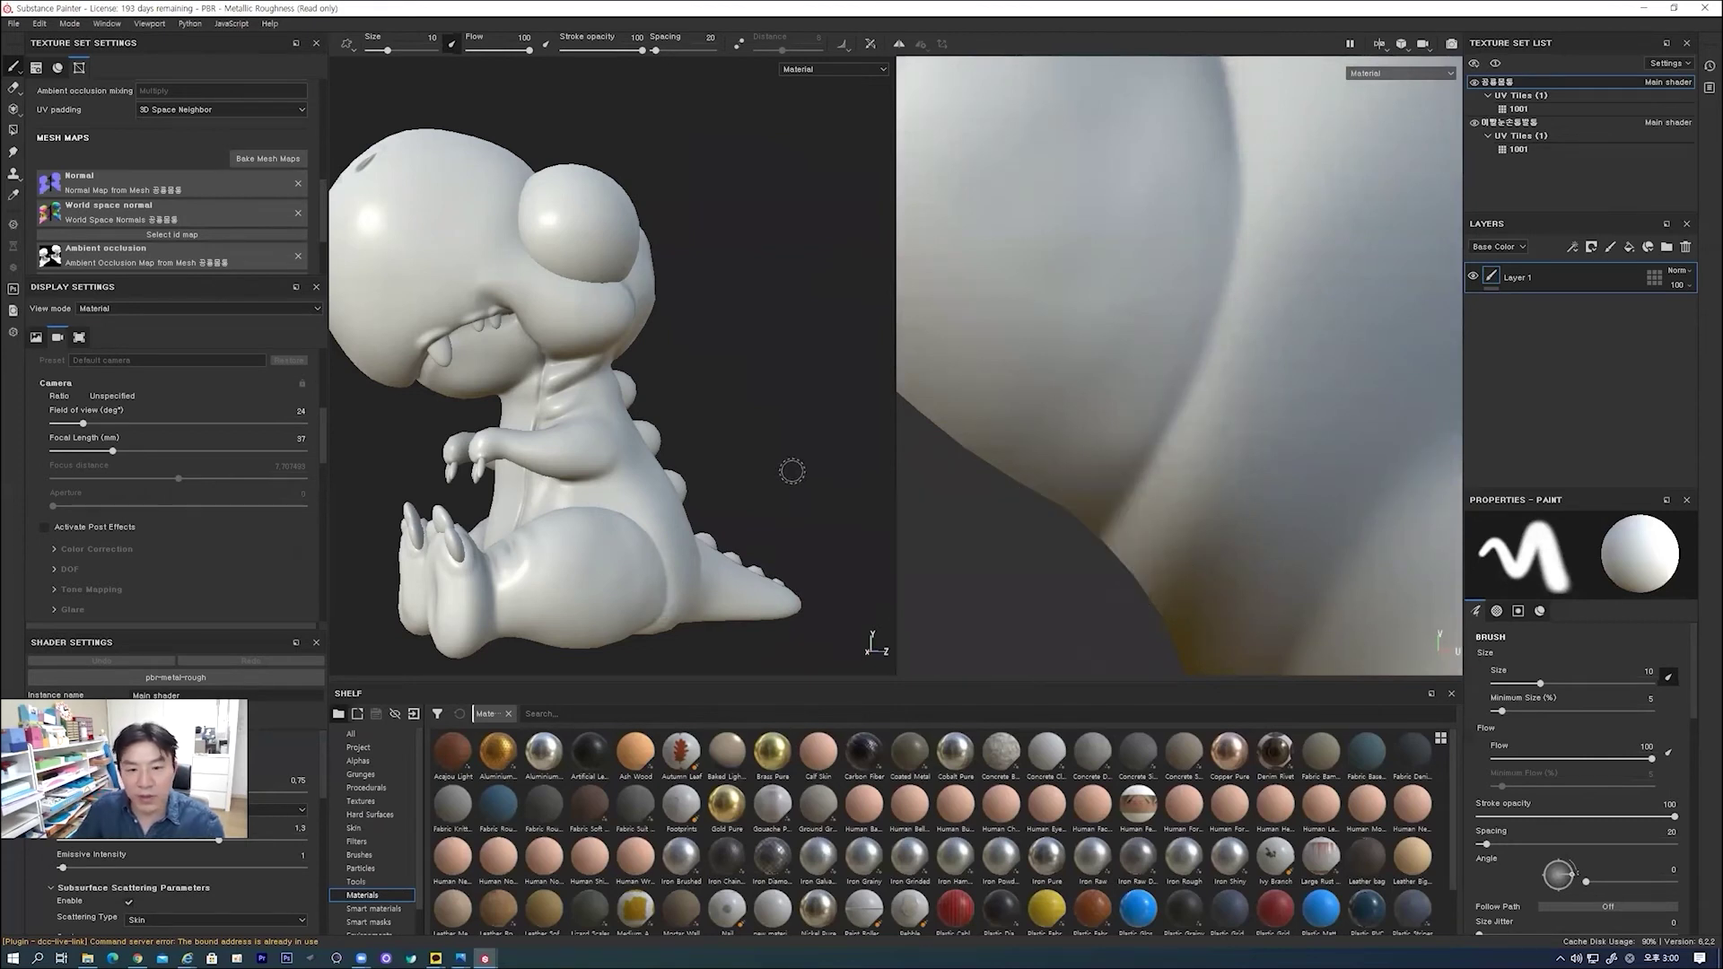
scroll(1159, 486, down, 6)
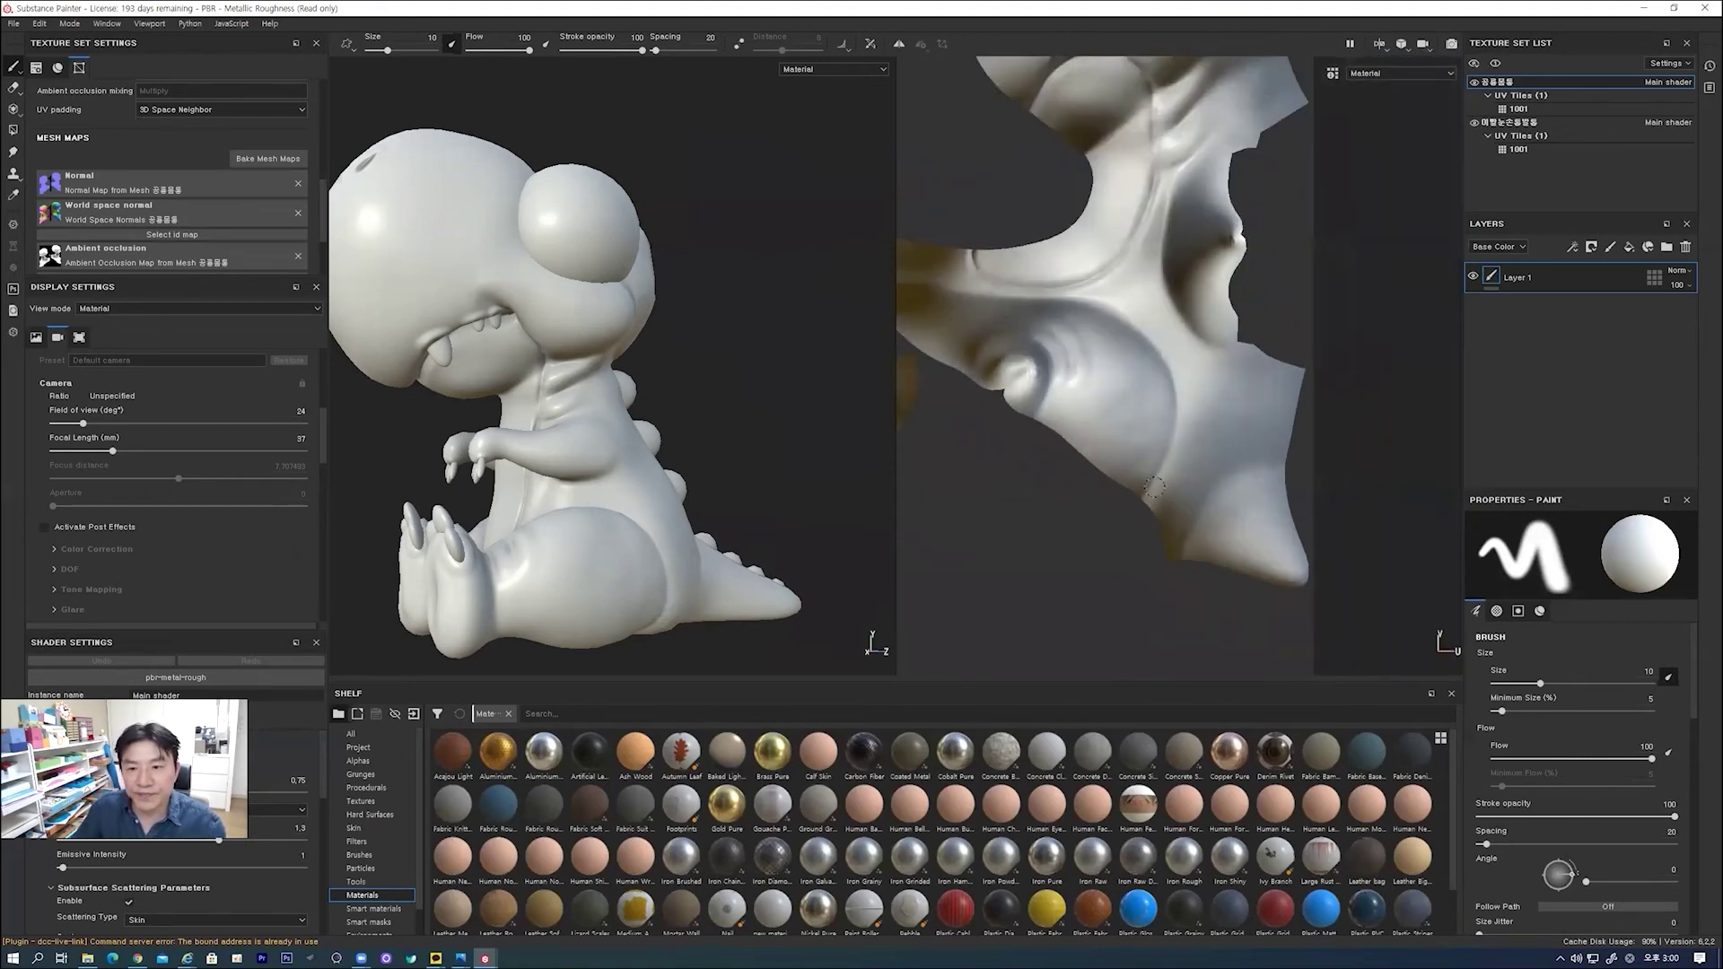
middle_drag(1154, 487, 1221, 464)
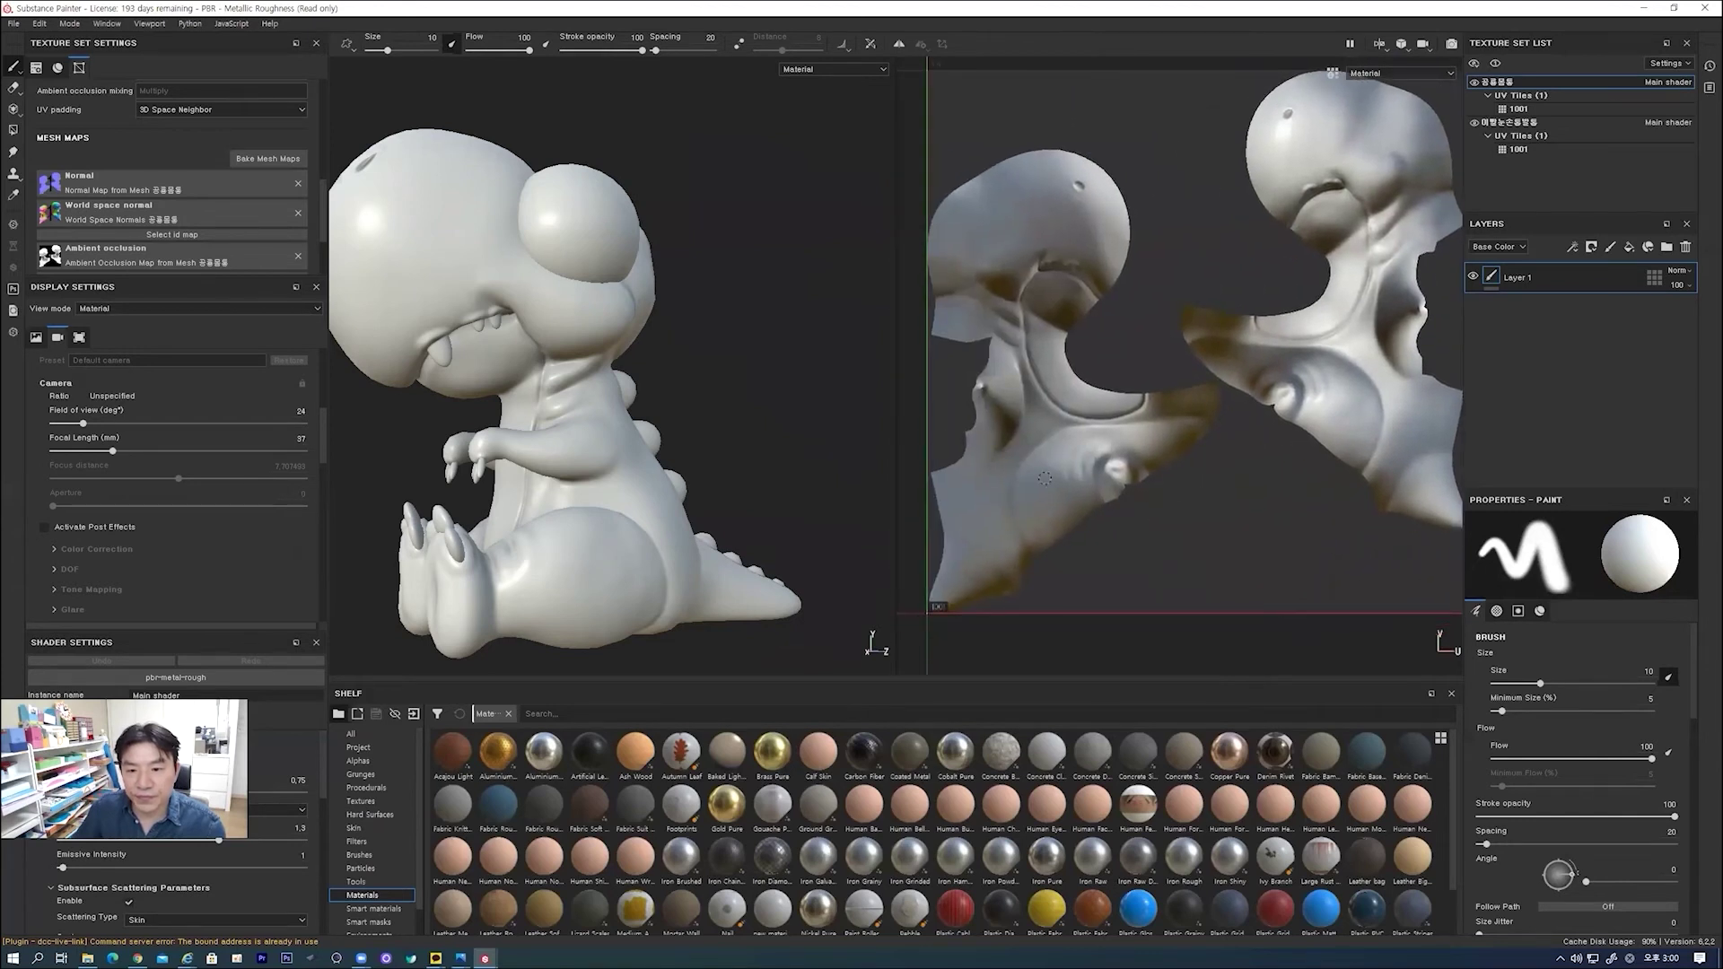
alt+drag(737, 424, 1115, 412)
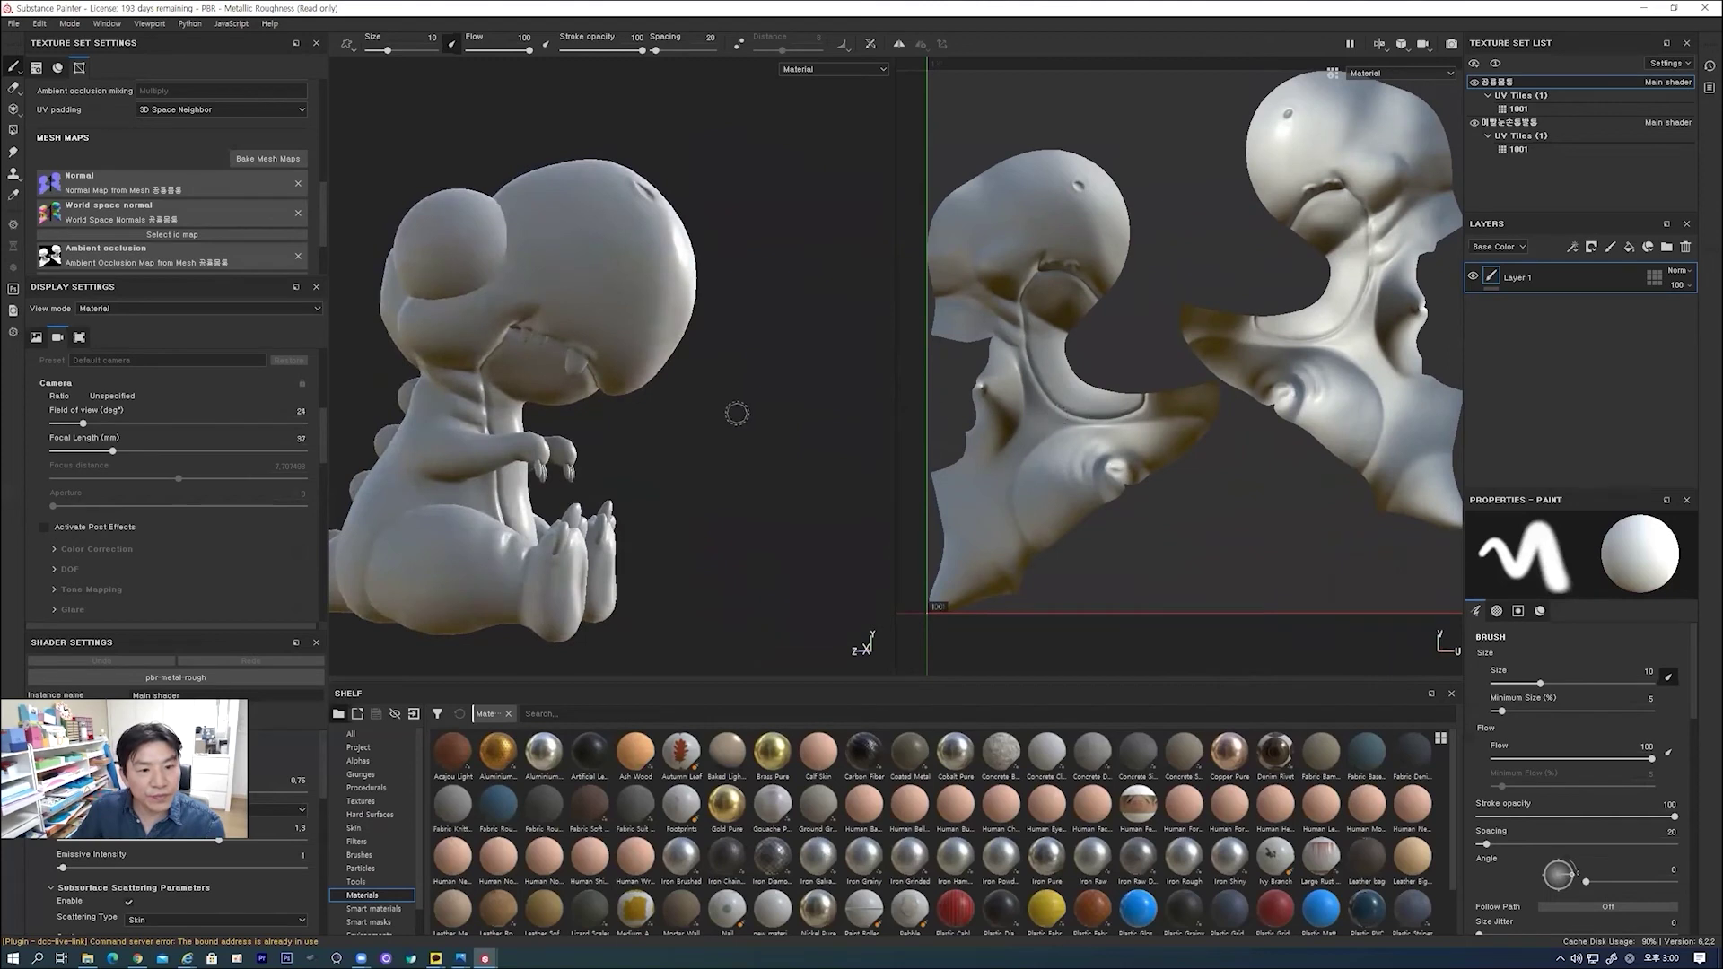
alt+drag(737, 412, 859, 400)
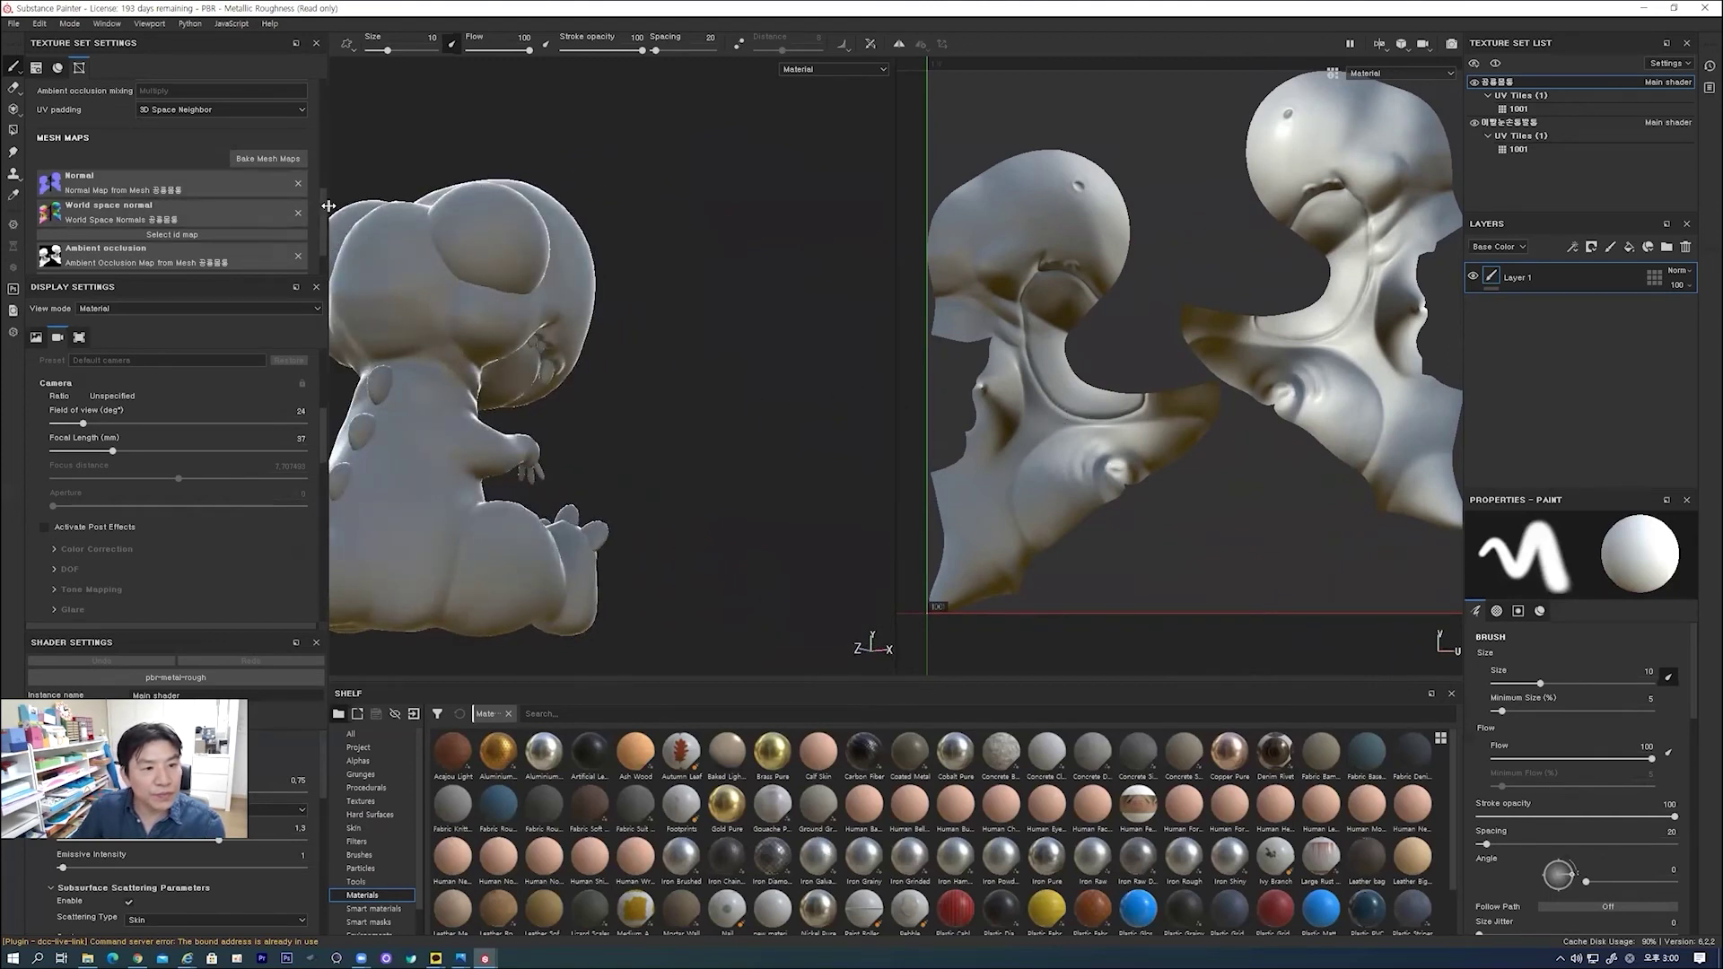
- Redo the undone curvature, position and thickness map updates for the body texture set
scroll(323, 251, down, 2)
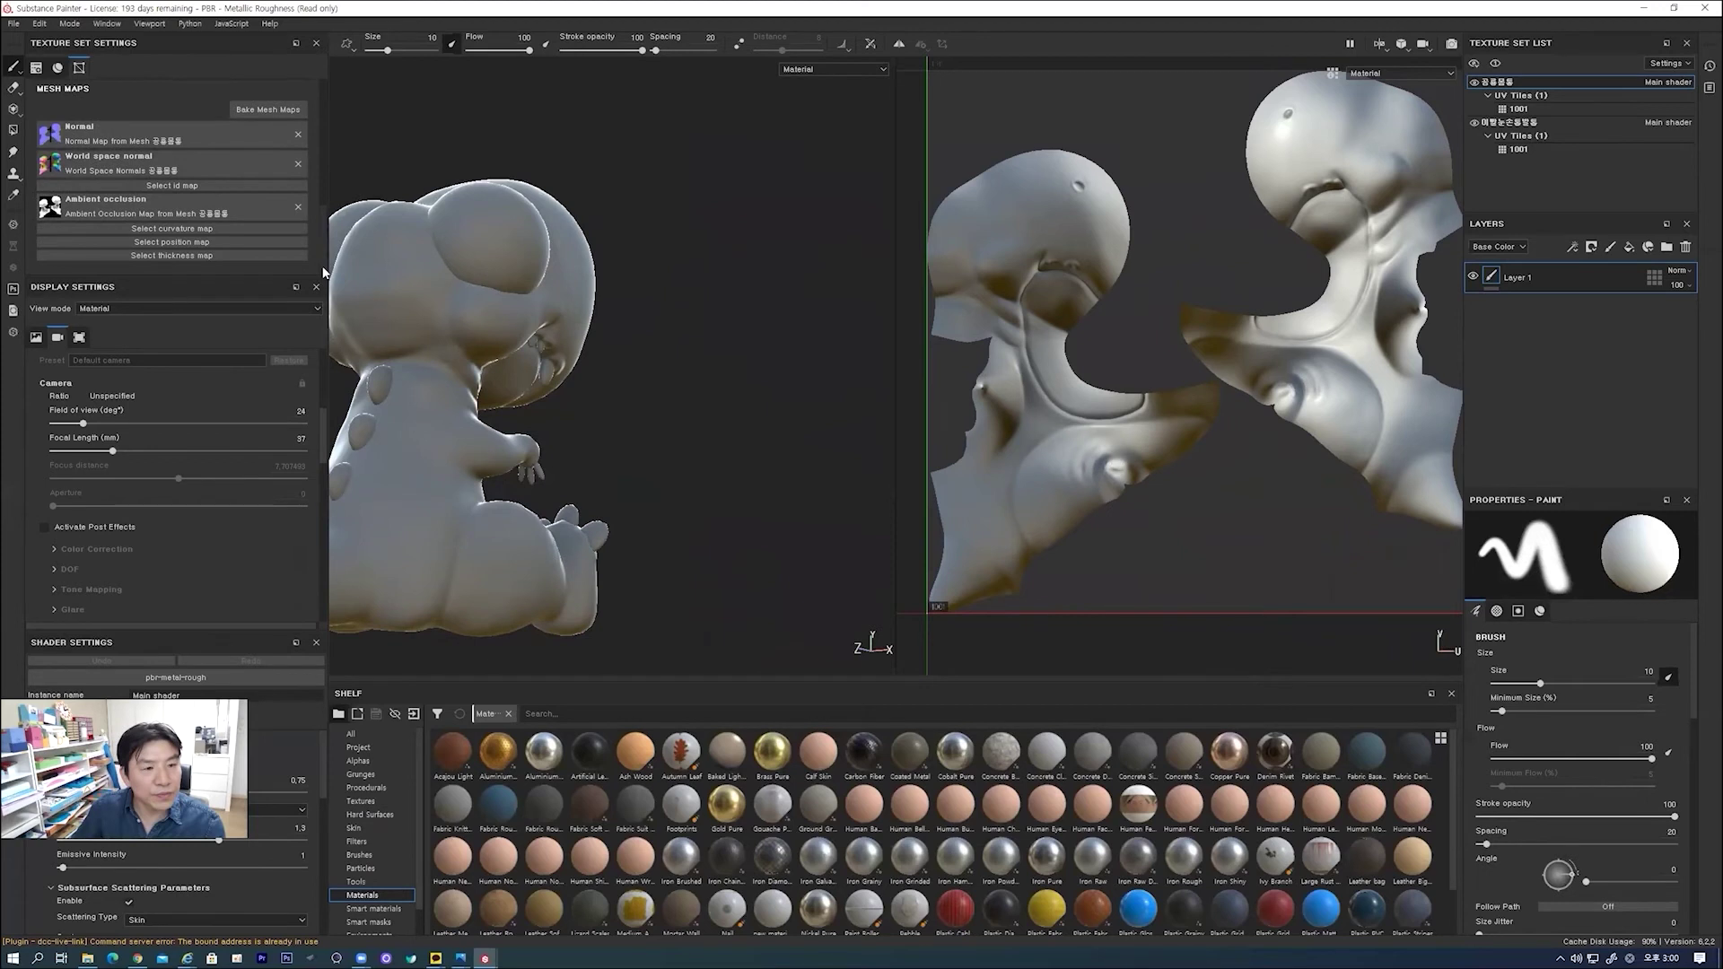
click(40, 24)
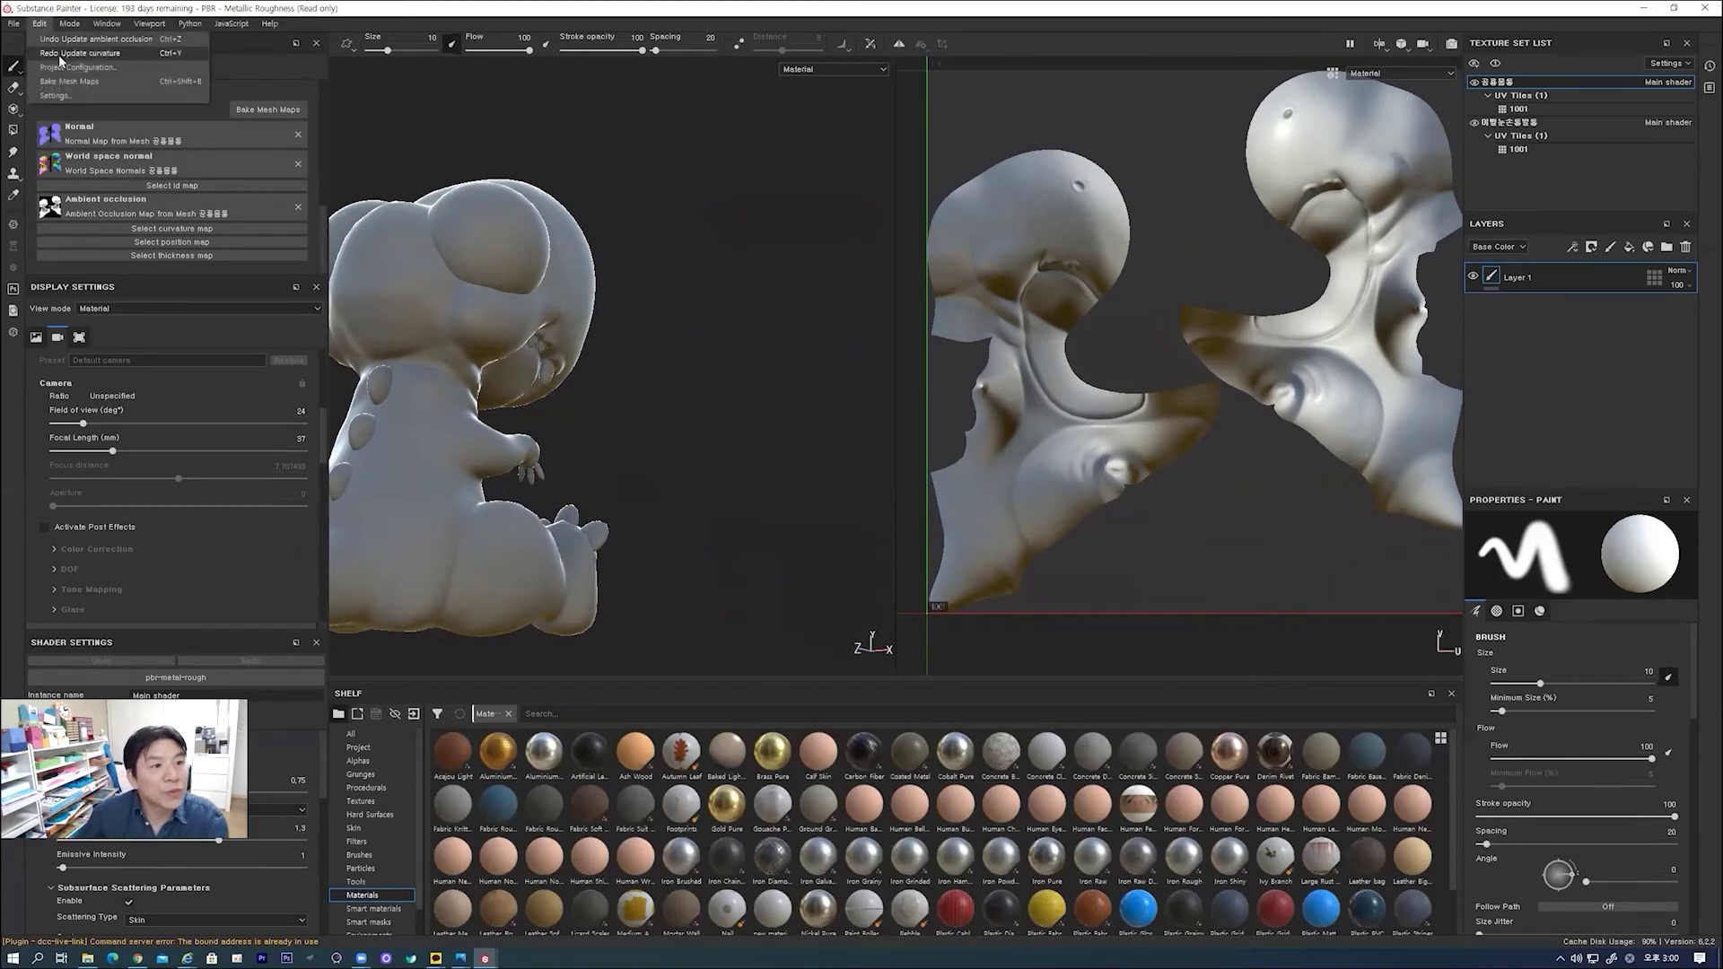
click(57, 54)
click(39, 24)
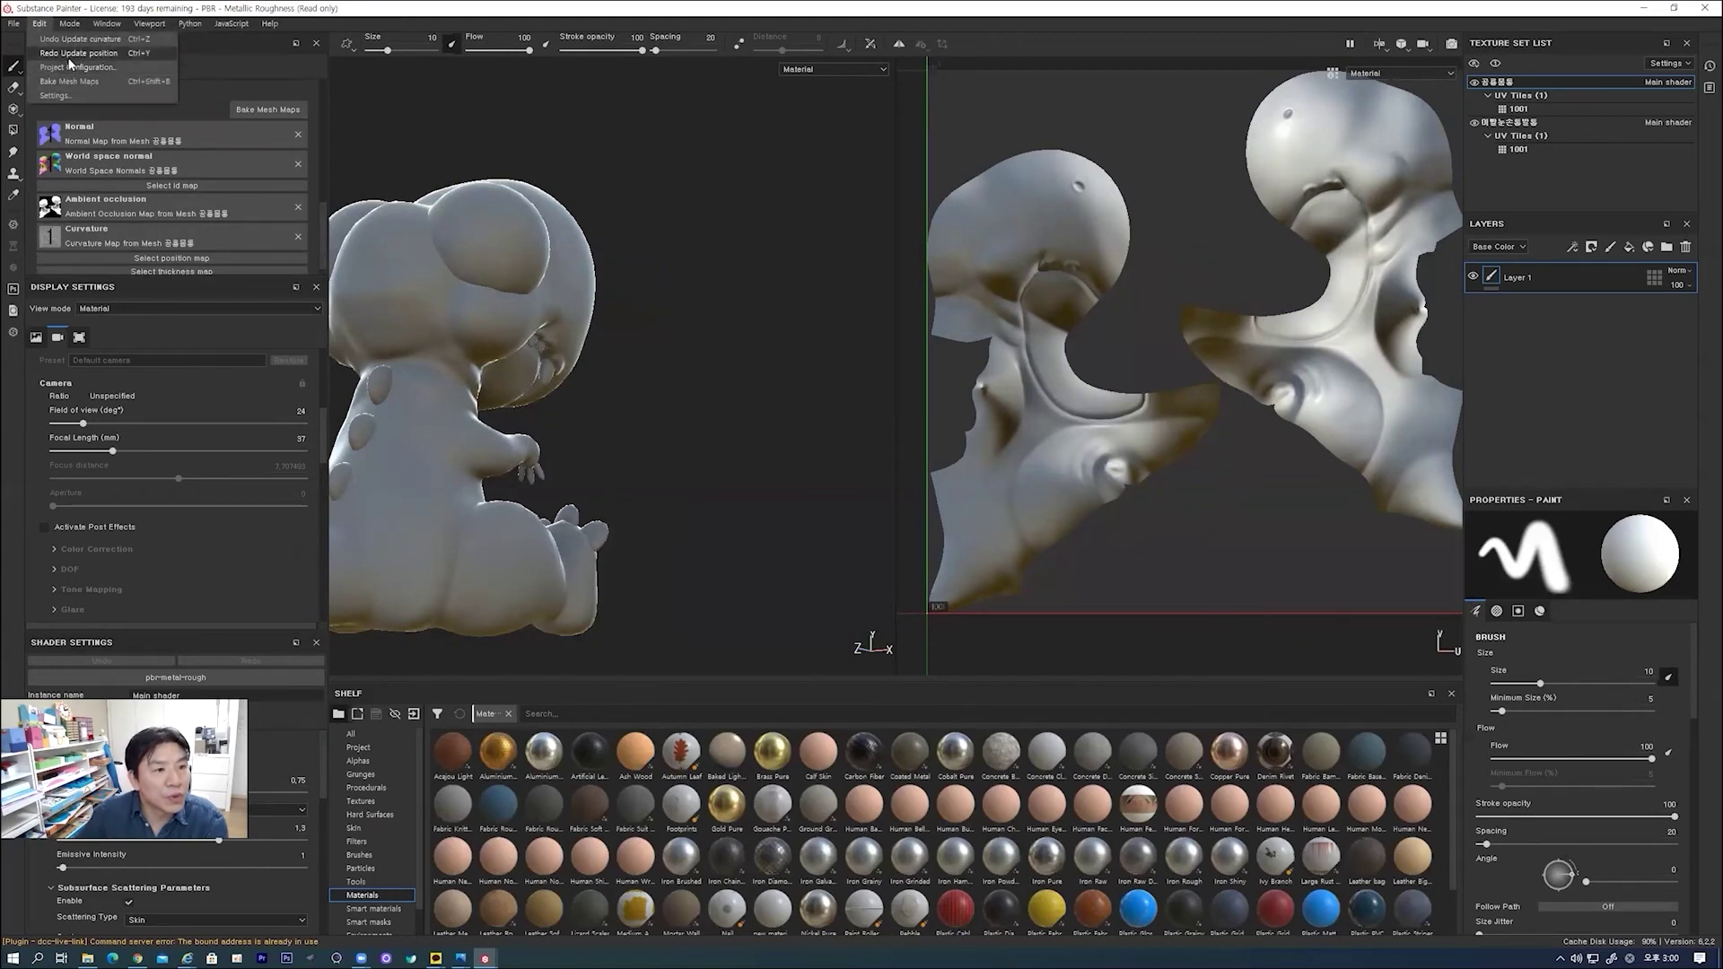
click(69, 56)
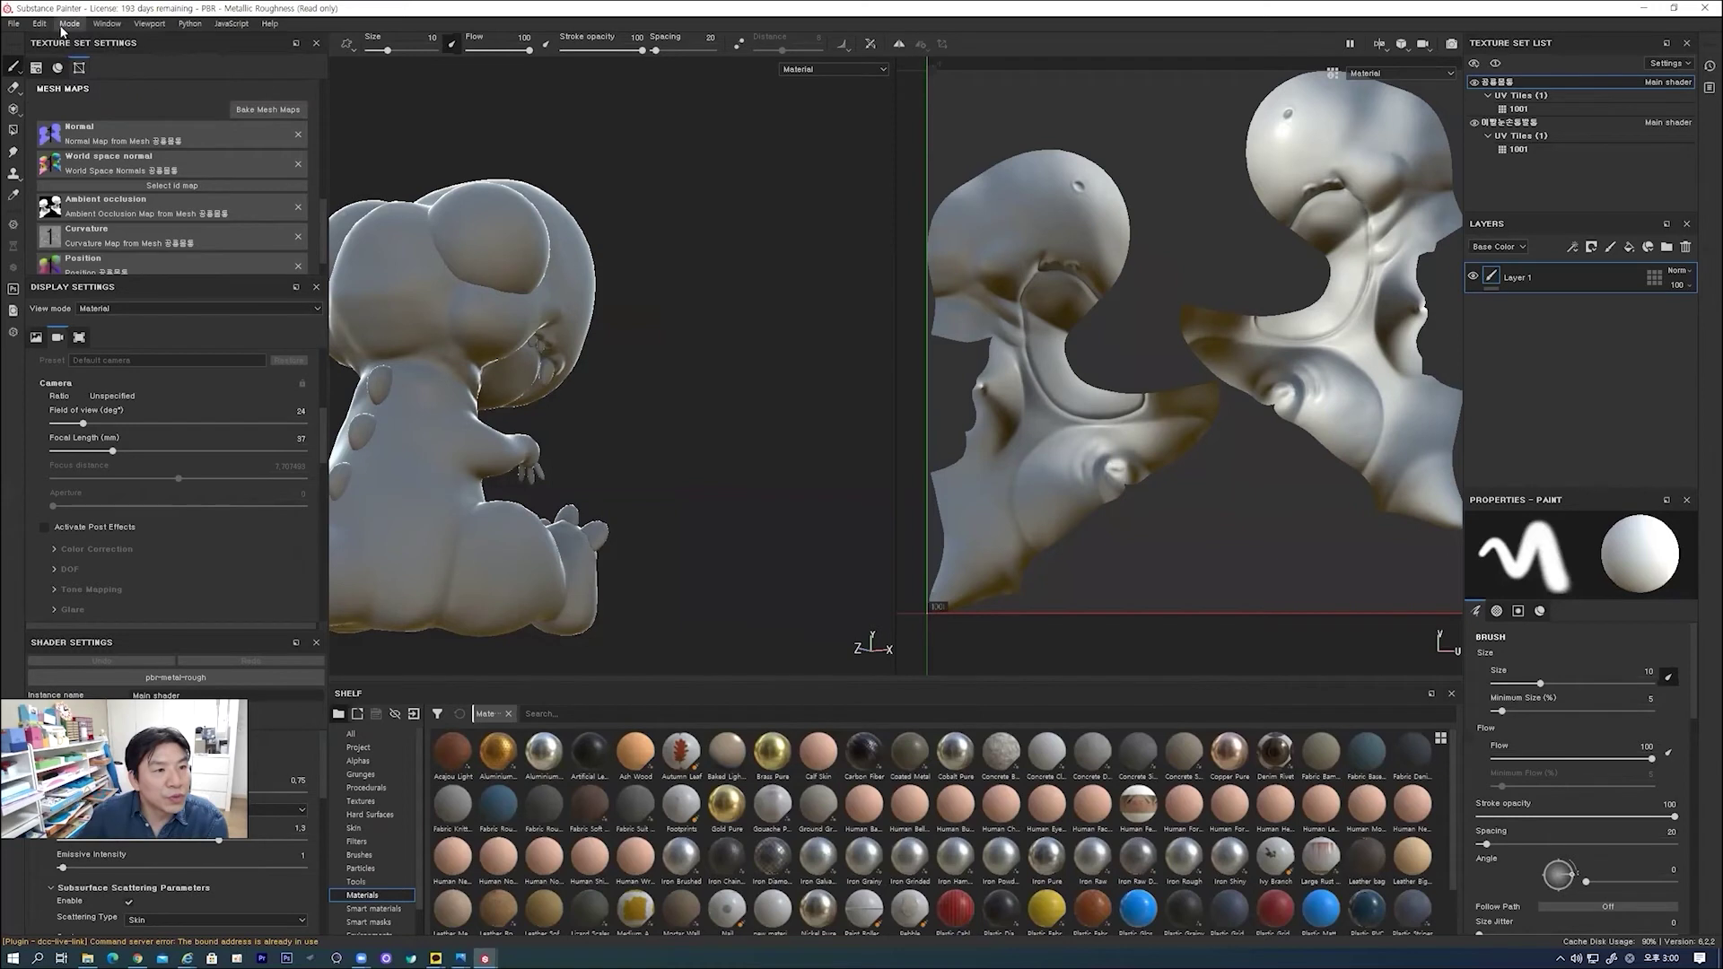
click(39, 24)
click(61, 52)
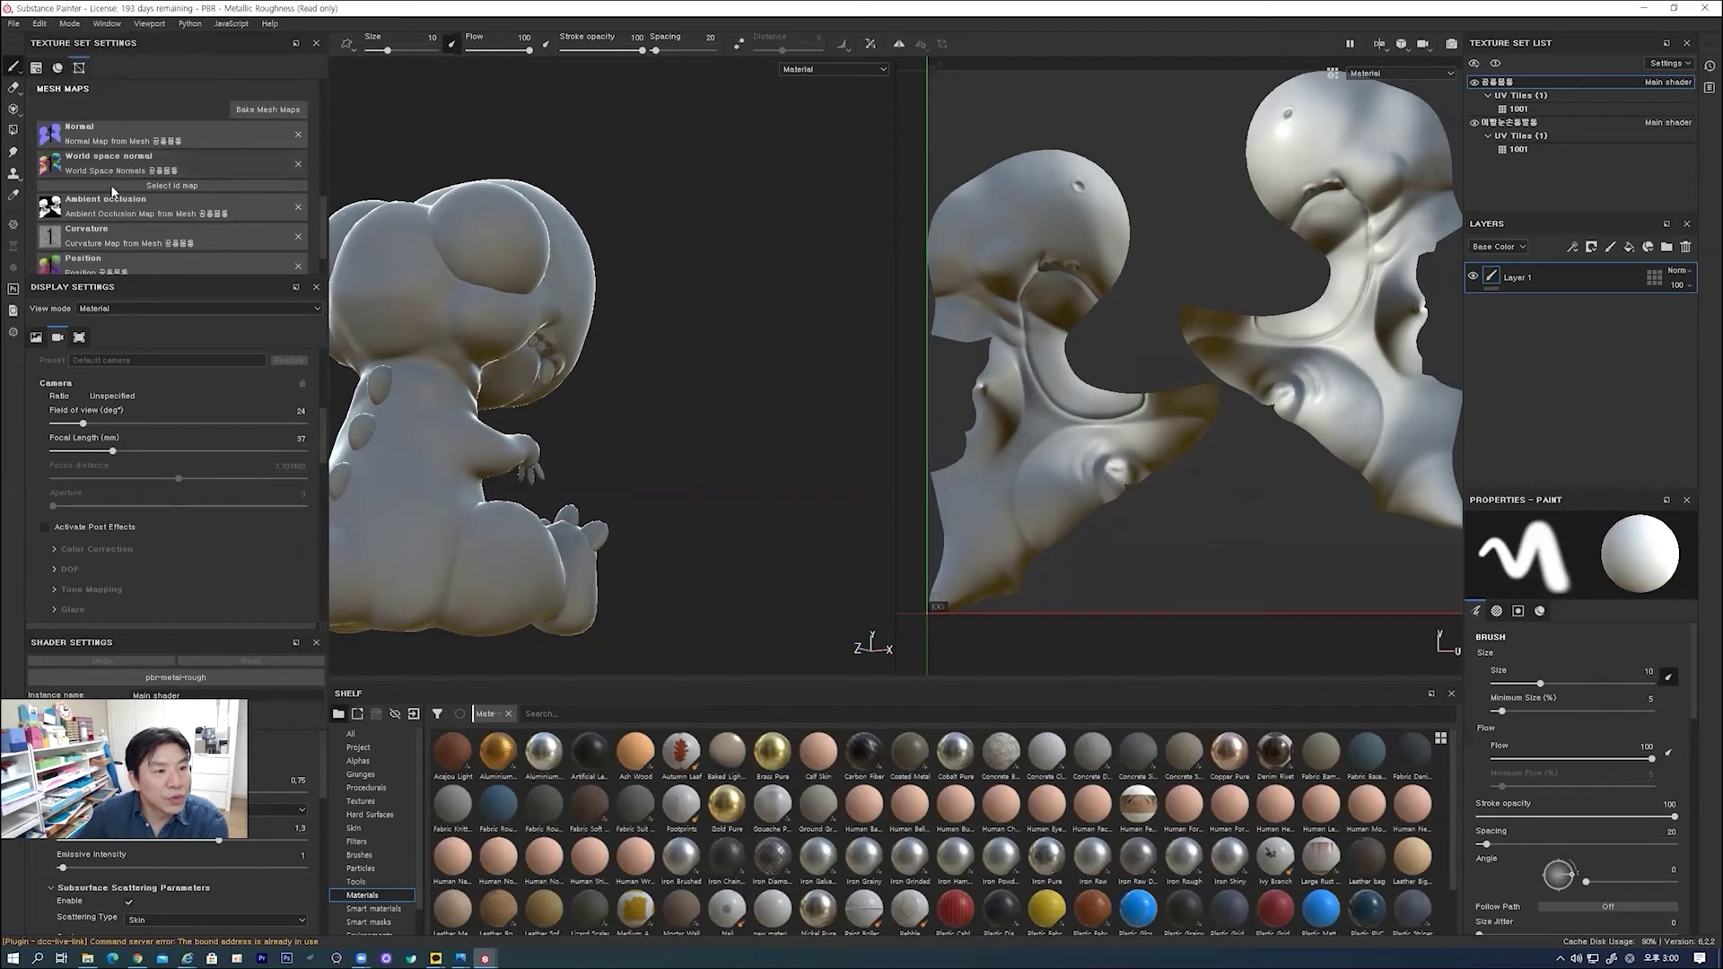
- Return to the 3D-only view and examine the dinosaur's front with all baked maps applied
alt+drag(673, 404, 809, 363)
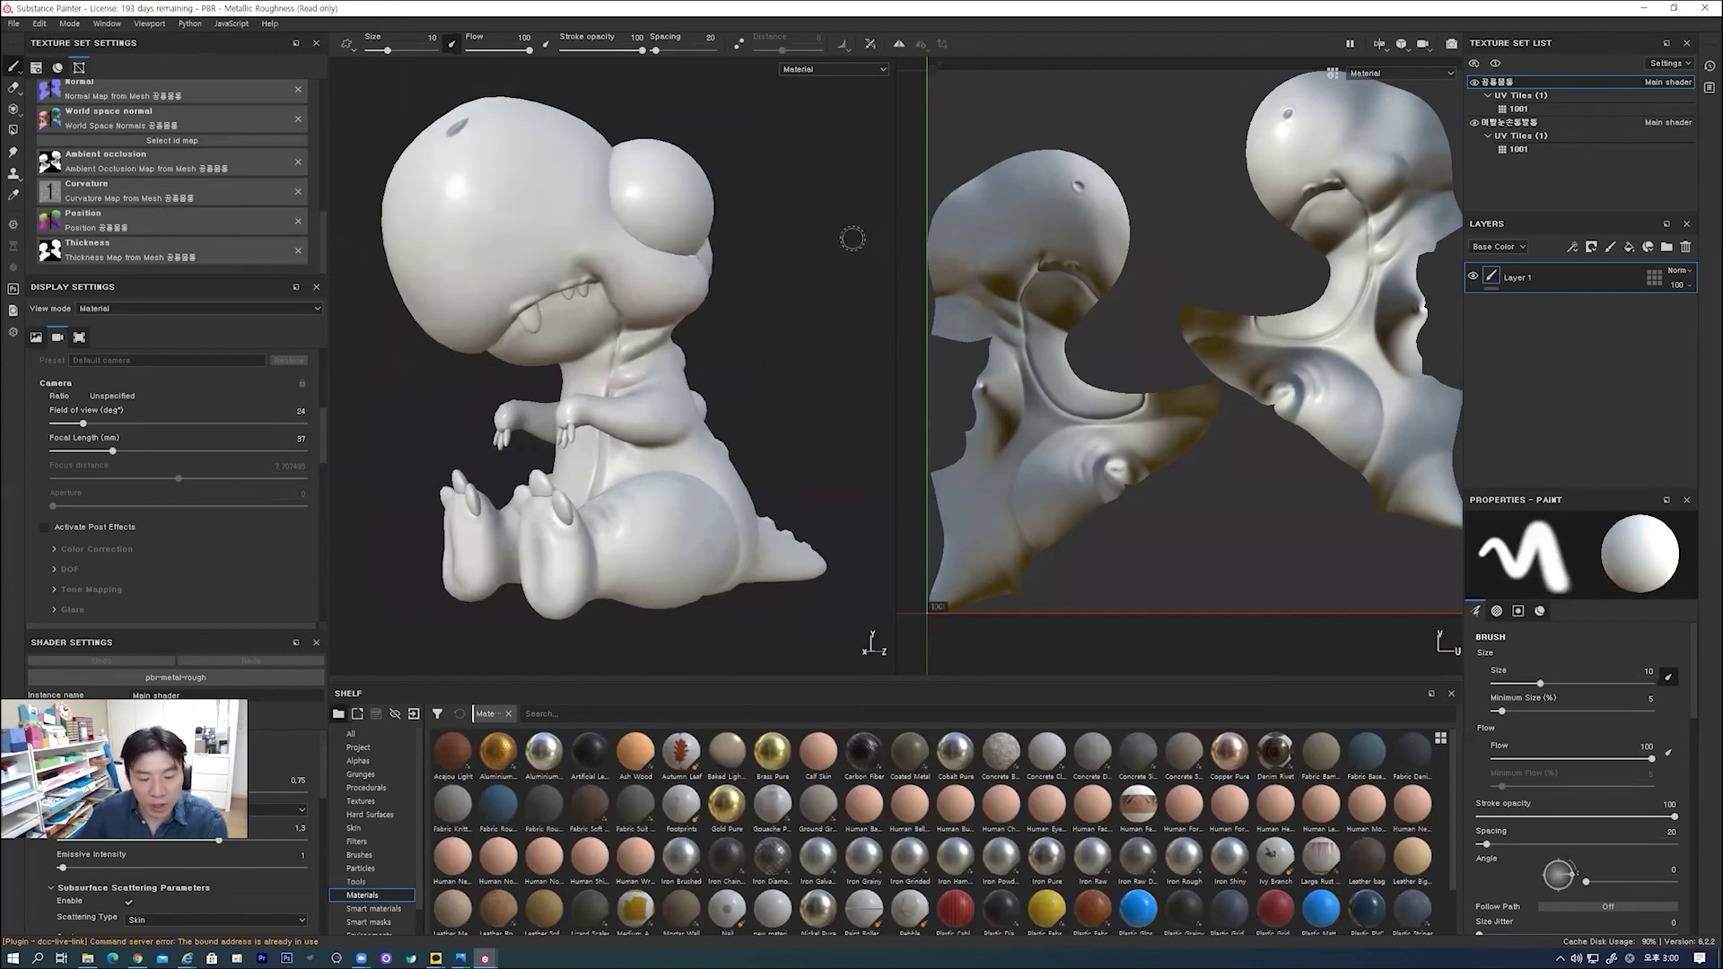
key(F2)
alt+drag(1037, 324, 1089, 358)
alt+right_drag(1088, 358, 1076, 406)
alt+drag(1076, 397, 1095, 384)
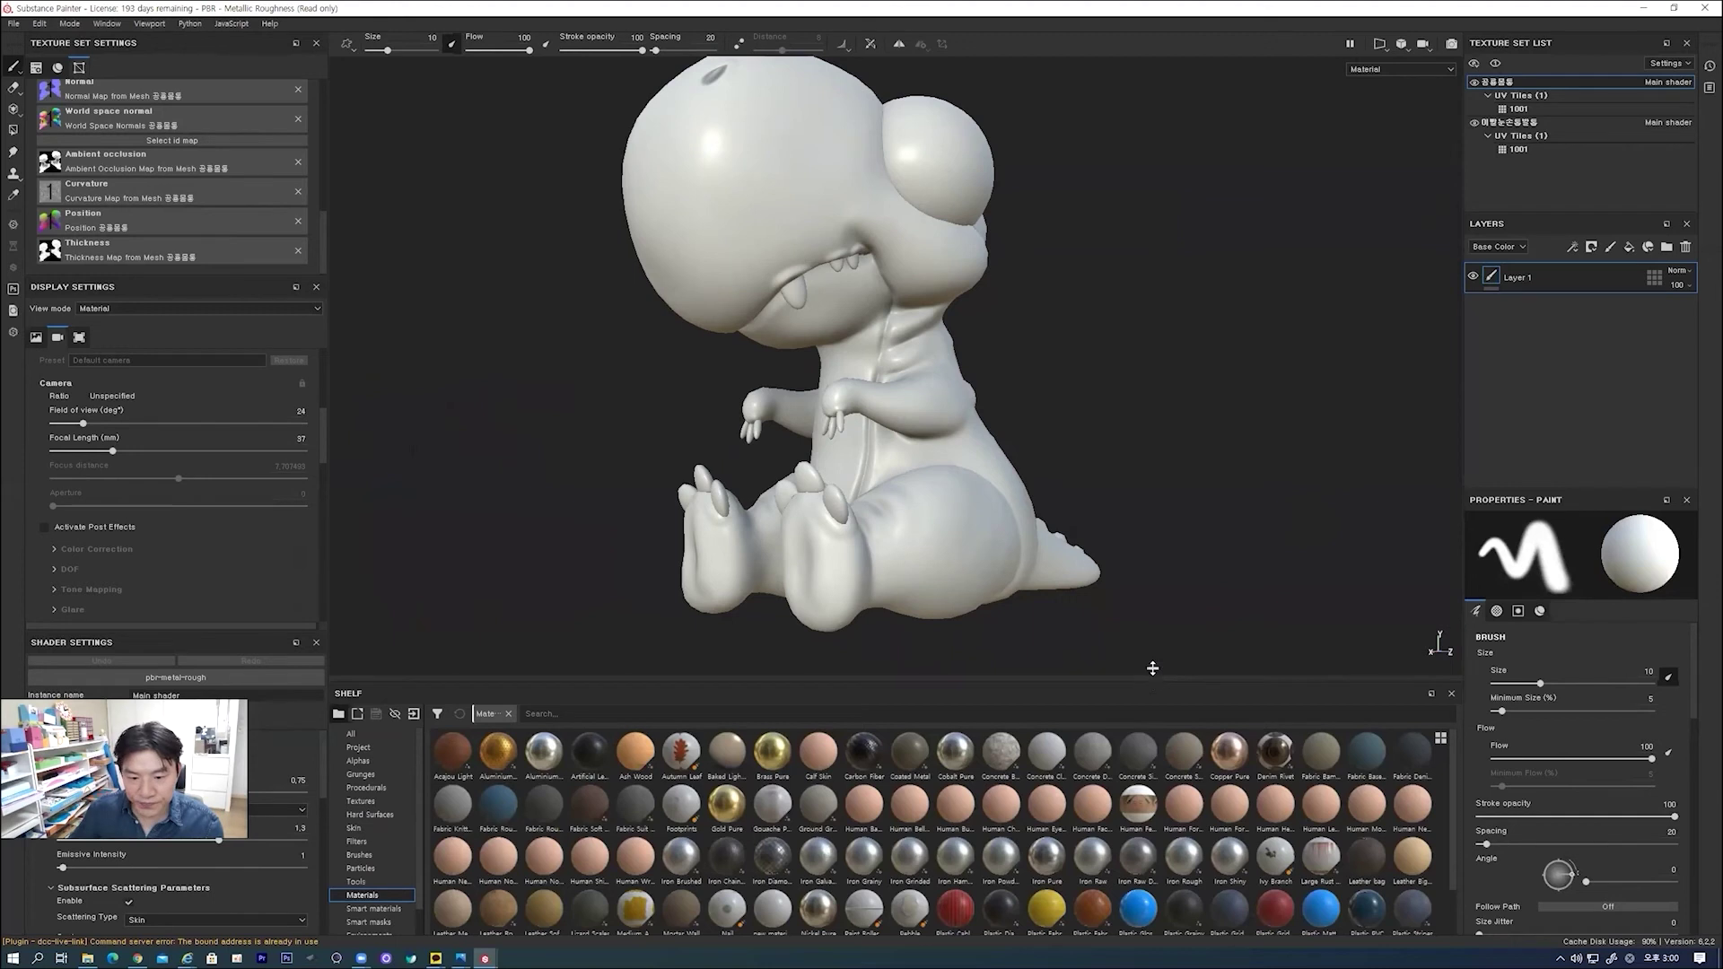
- Enlarge the shelf, browse the smart materials, and apply Skin Face to the dinosaur's body texture set beneath Layer 1
drag(1152, 668, 1085, 619)
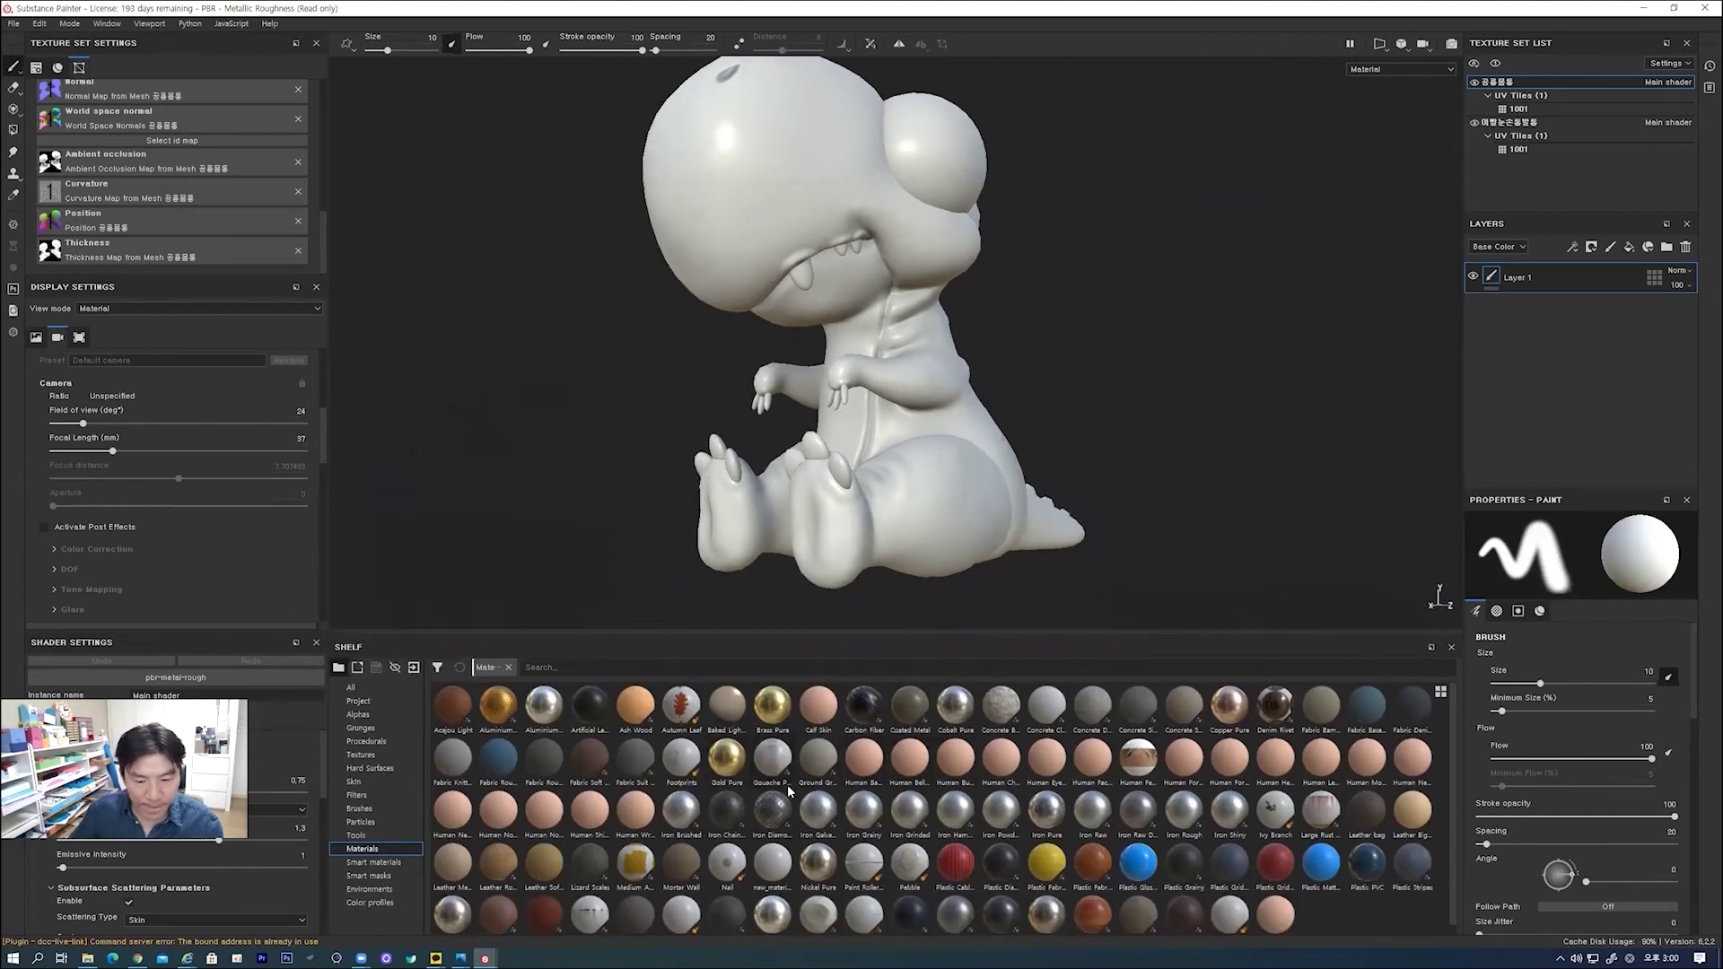
mouse_move(787, 786)
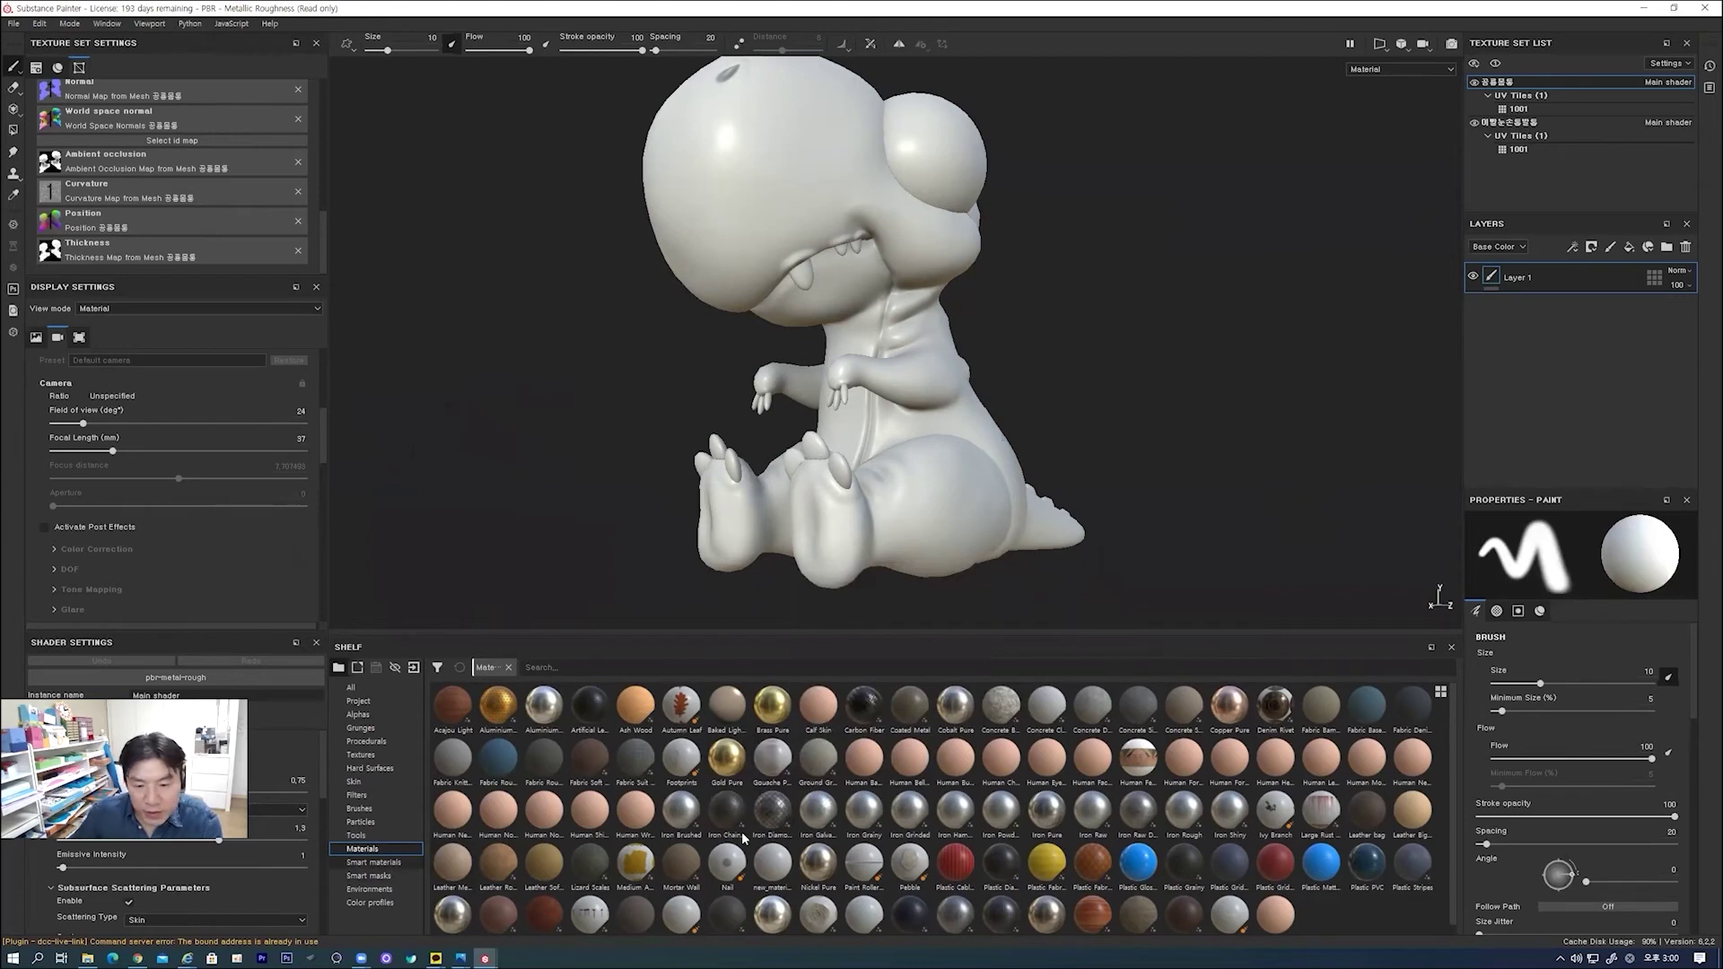
click(374, 861)
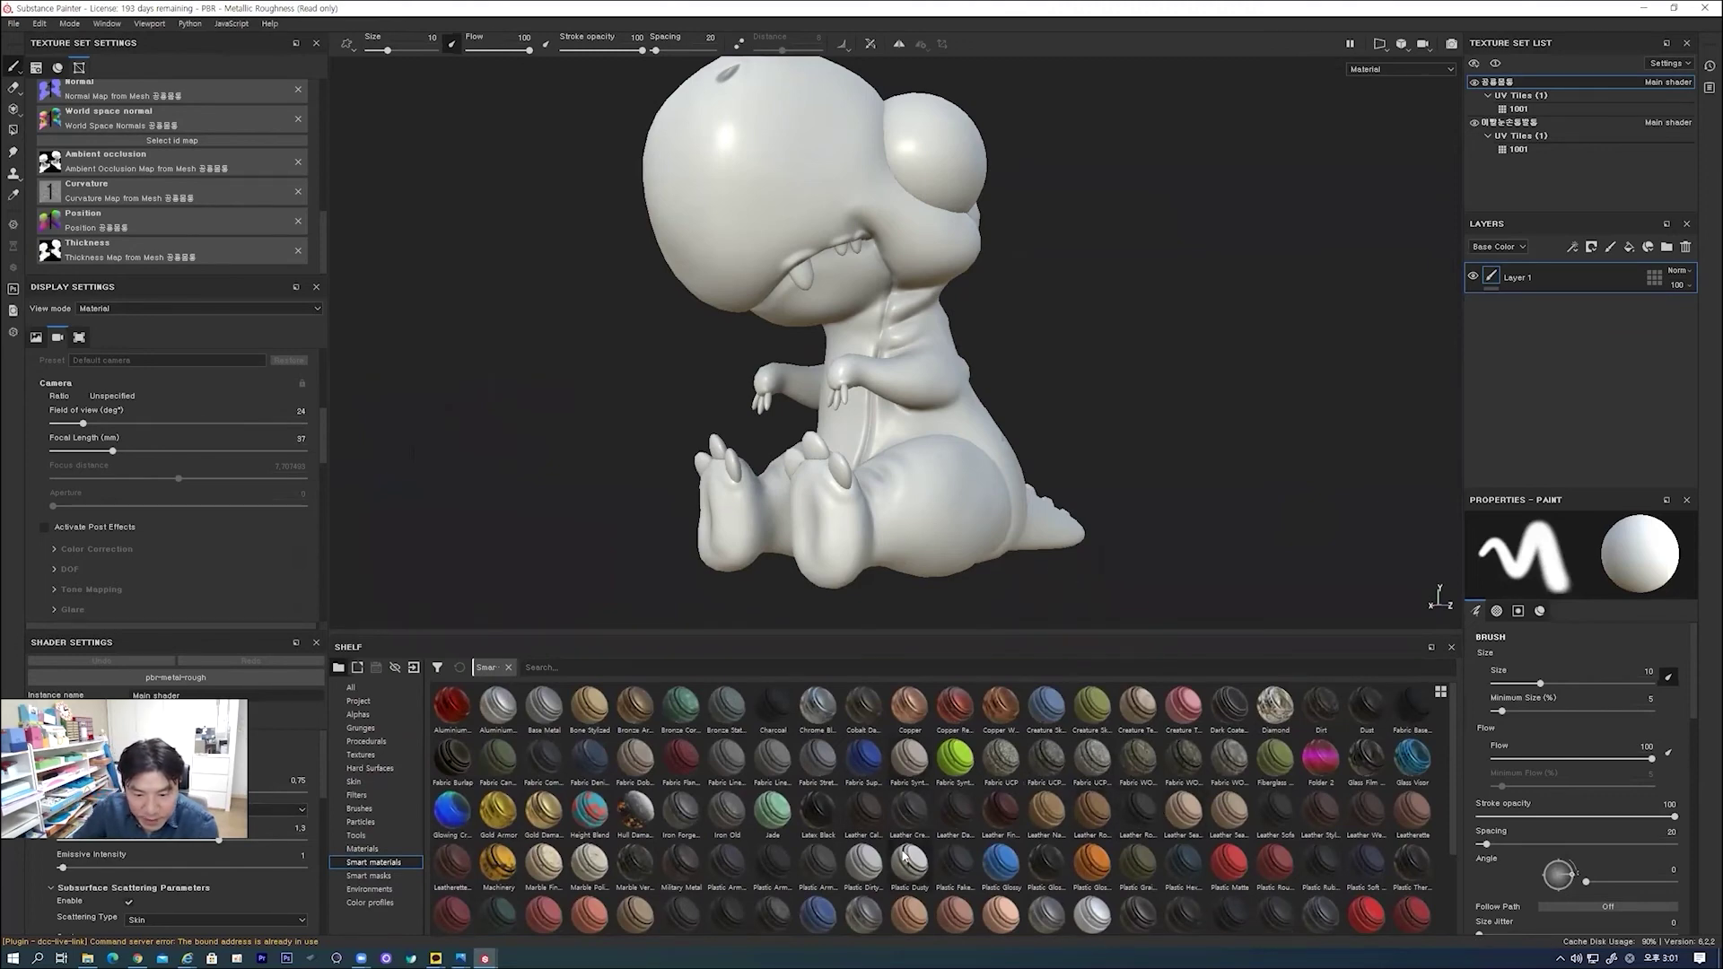
scroll(907, 861, down, 2)
drag(911, 803, 1550, 377)
- Examine the skin material on the dinosaur's head, arms, feet and tail from several angles and under different lighting
alt+drag(971, 412, 987, 227)
alt+right_drag(987, 222, 1138, 156)
alt+middle_drag(1139, 157, 1196, 358)
alt+drag(1186, 422, 1207, 398)
alt+right_drag(1200, 427, 1153, 493)
alt+middle_drag(1153, 494, 1126, 380)
alt+drag(1126, 379, 1139, 420)
shift+right_drag(1138, 419, 1040, 354)
alt+drag(1040, 353, 1040, 355)
alt+drag(1111, 418, 1111, 418)
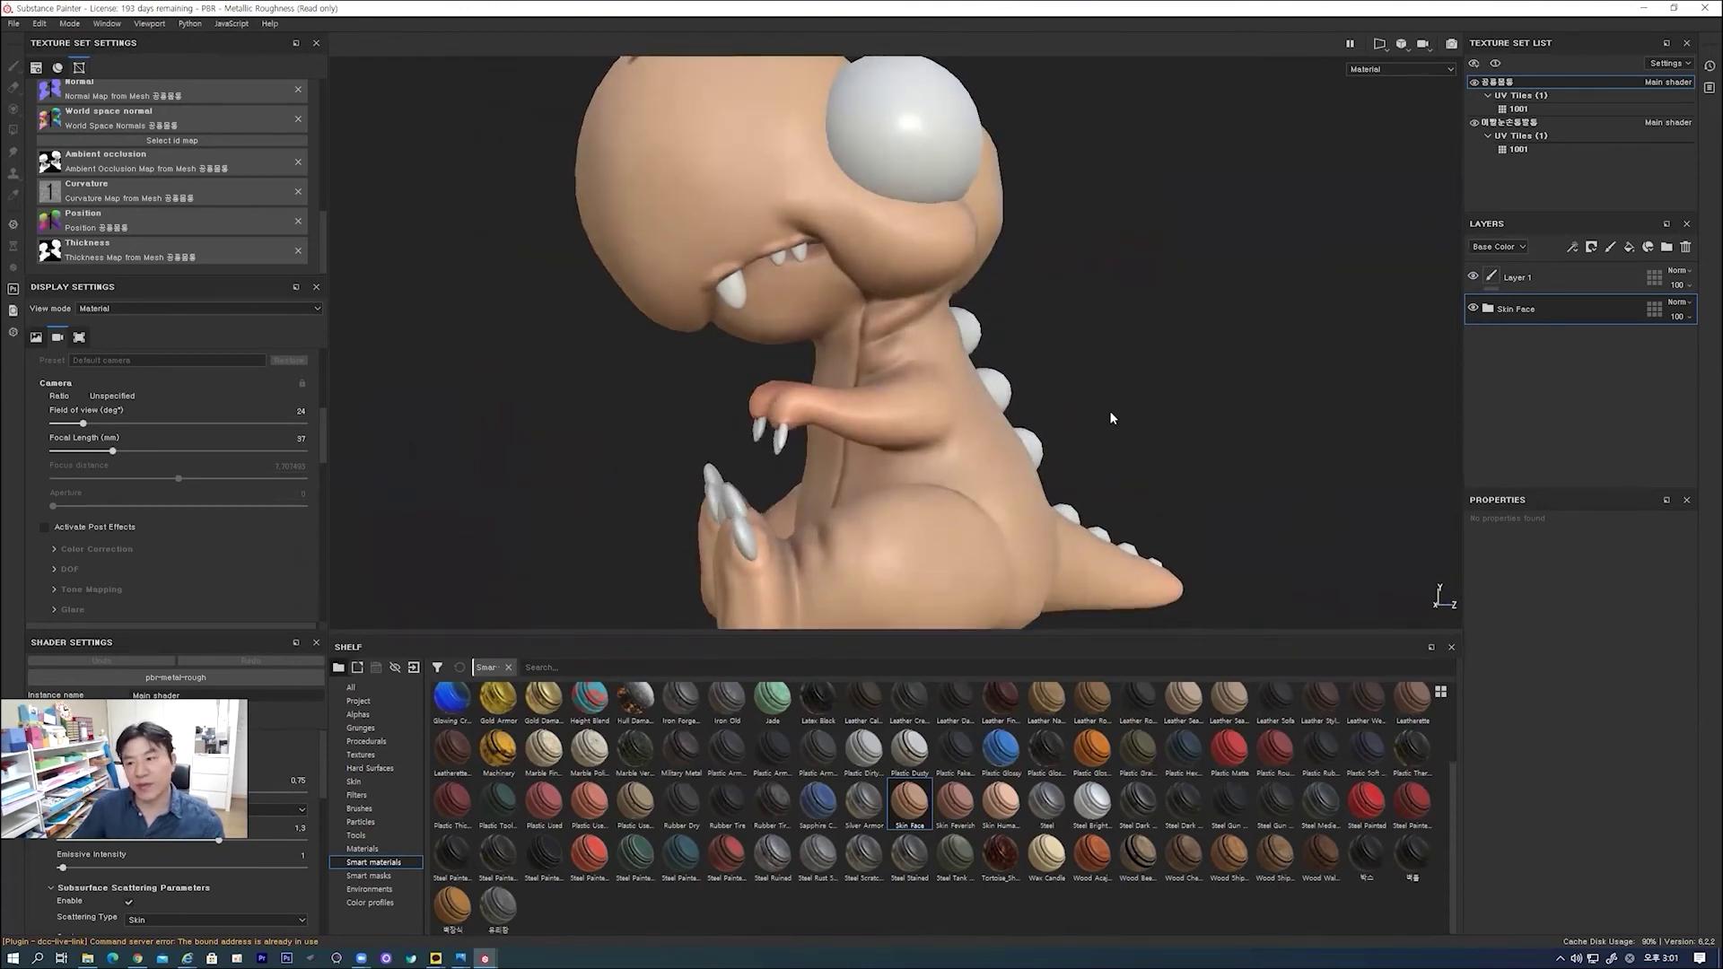
- Expand the Skin Face folder and select its Base Skin layer
click(1485, 310)
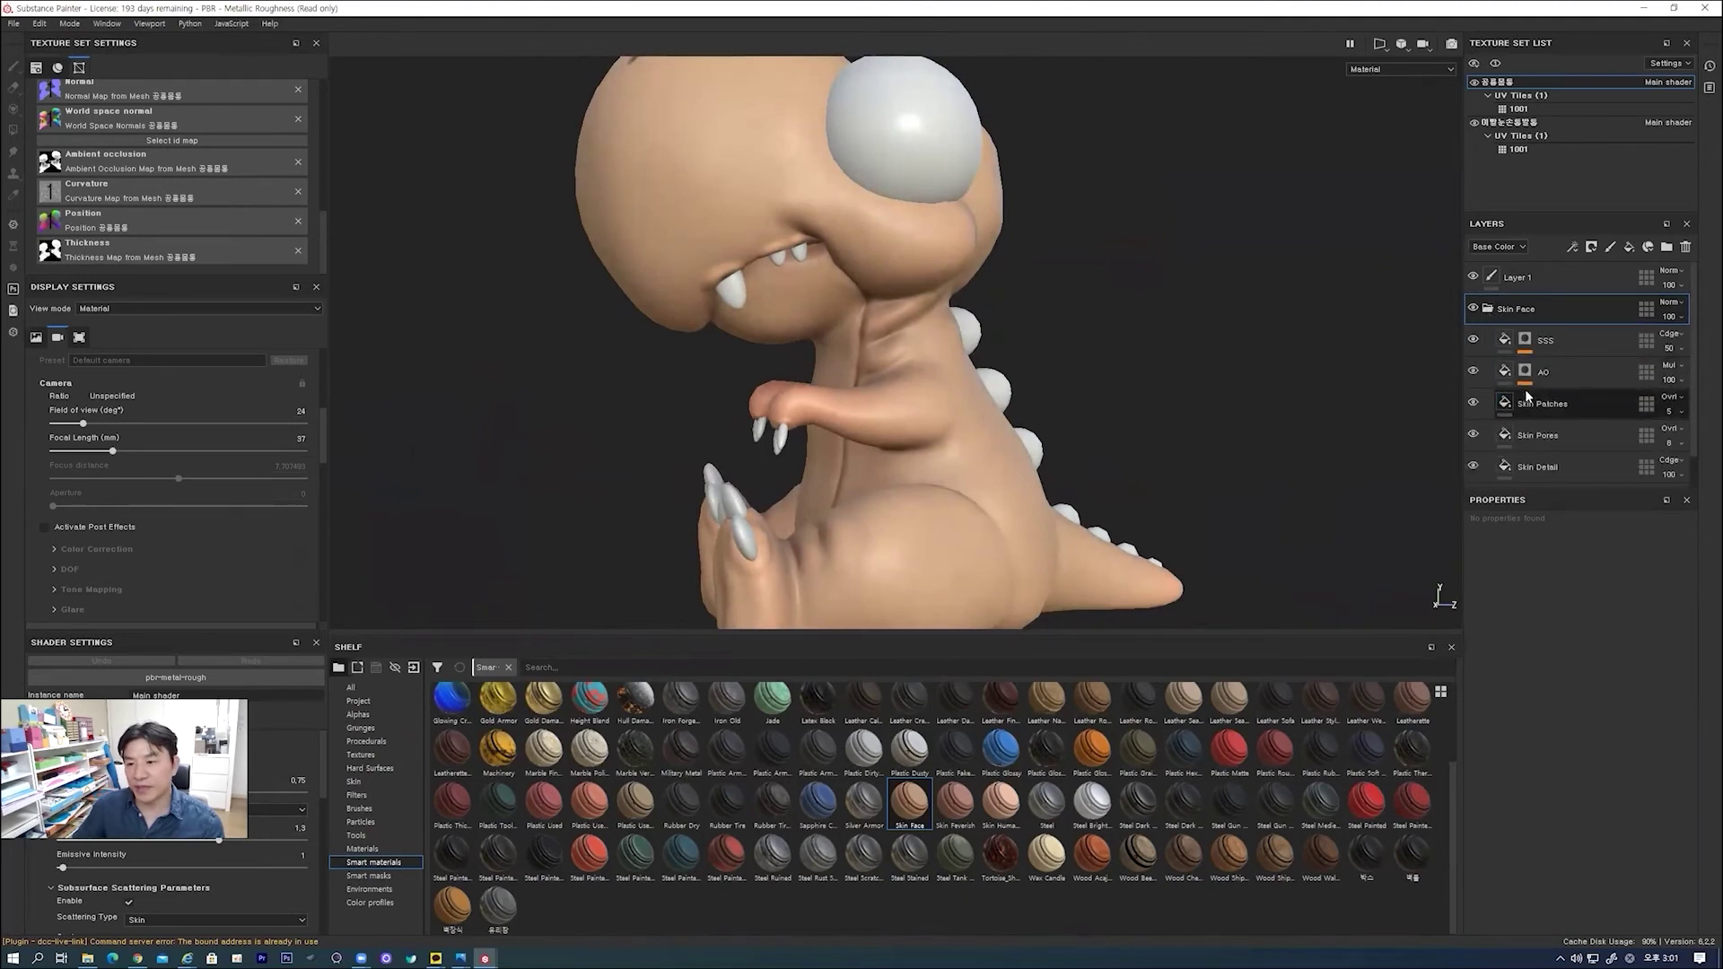
scroll(1525, 389, down, 1)
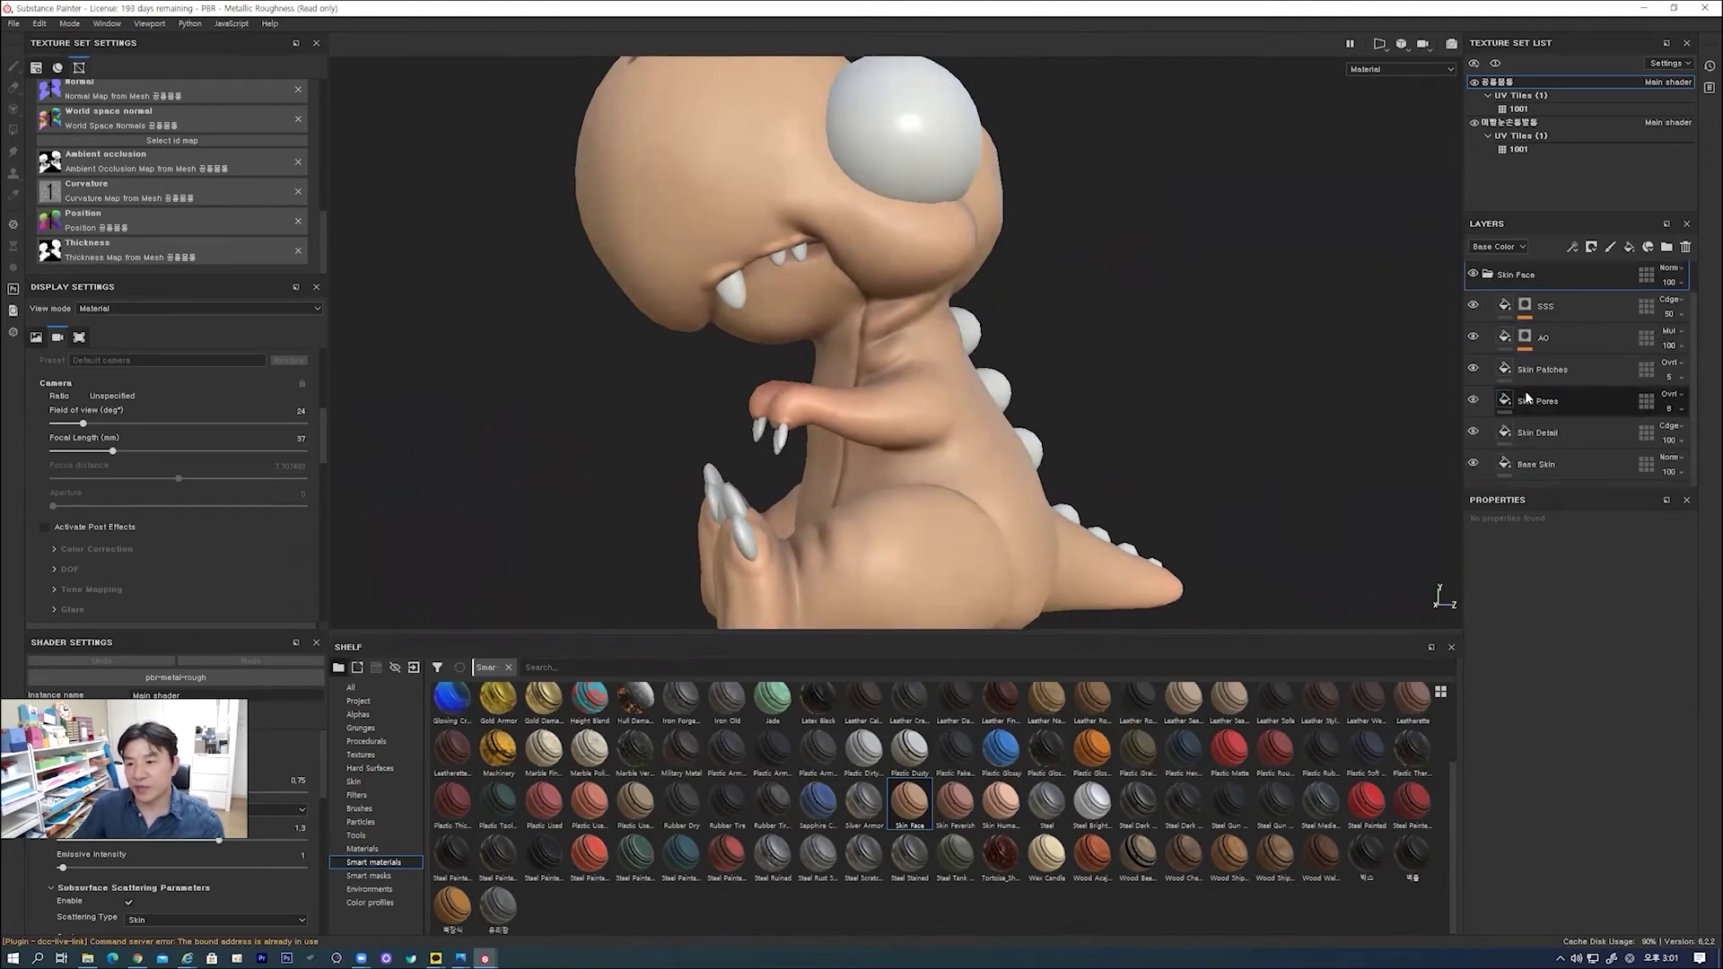
click(1505, 468)
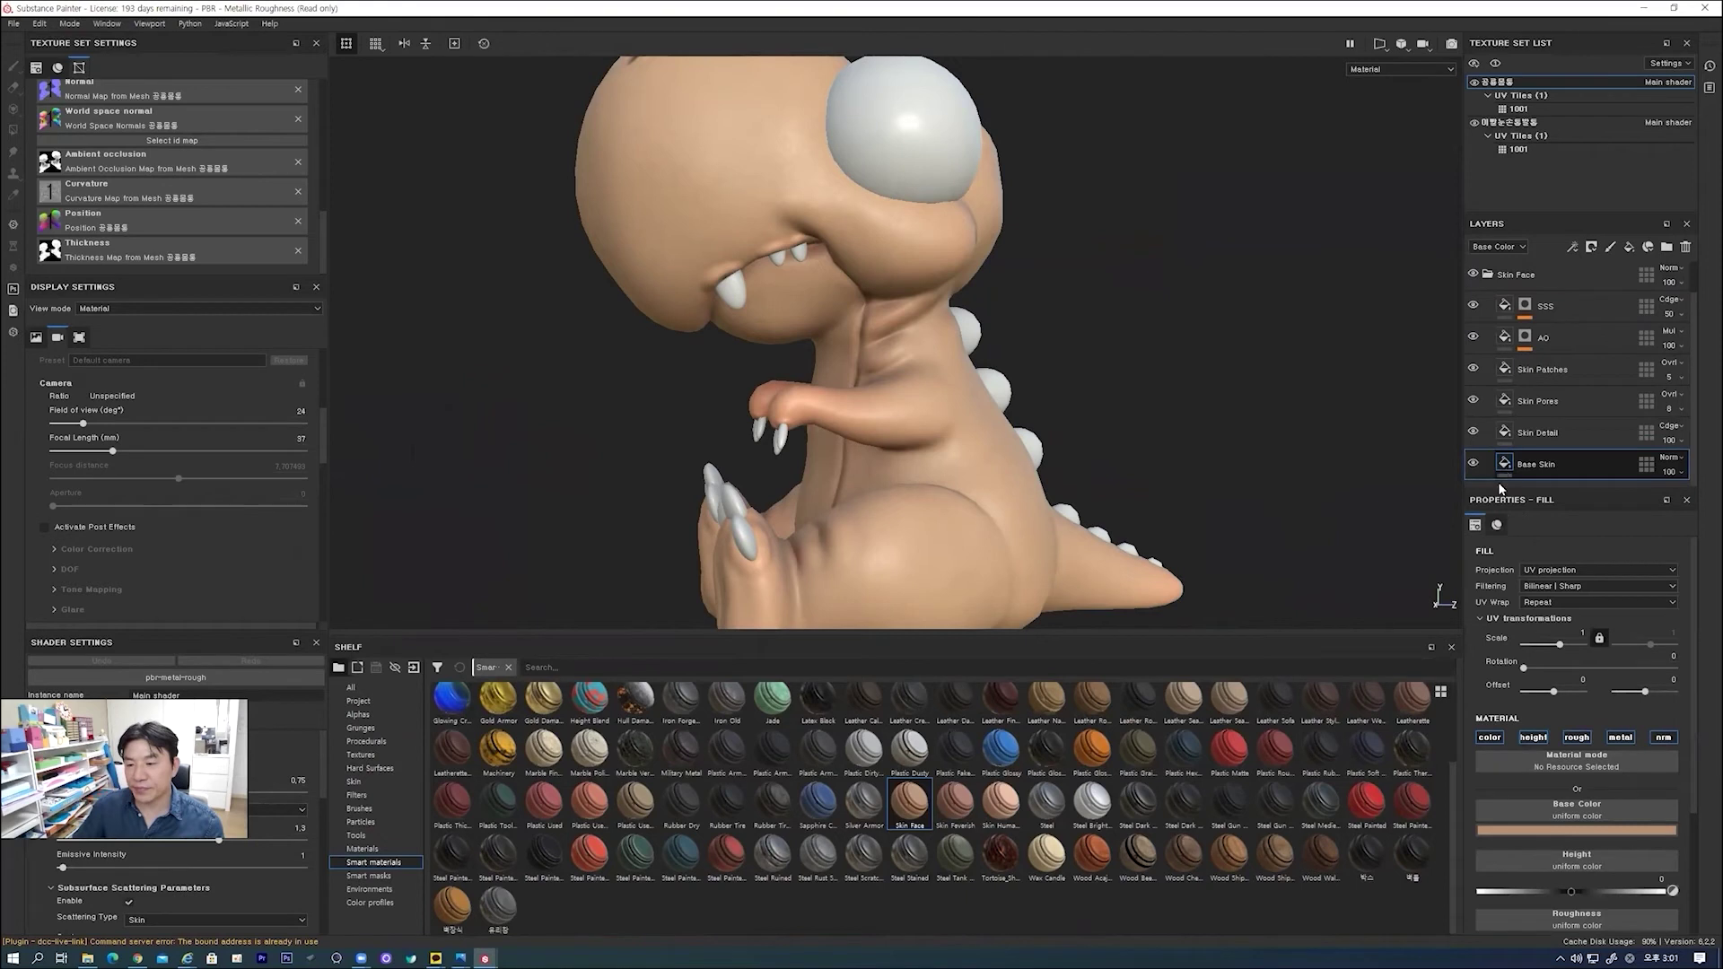
- Try a saturated orange-red base color on the Base Skin layer and check it on the dinosaur's side
scroll(1517, 647, down, 1)
click(1591, 790)
click(1607, 845)
drag(1606, 842, 1611, 837)
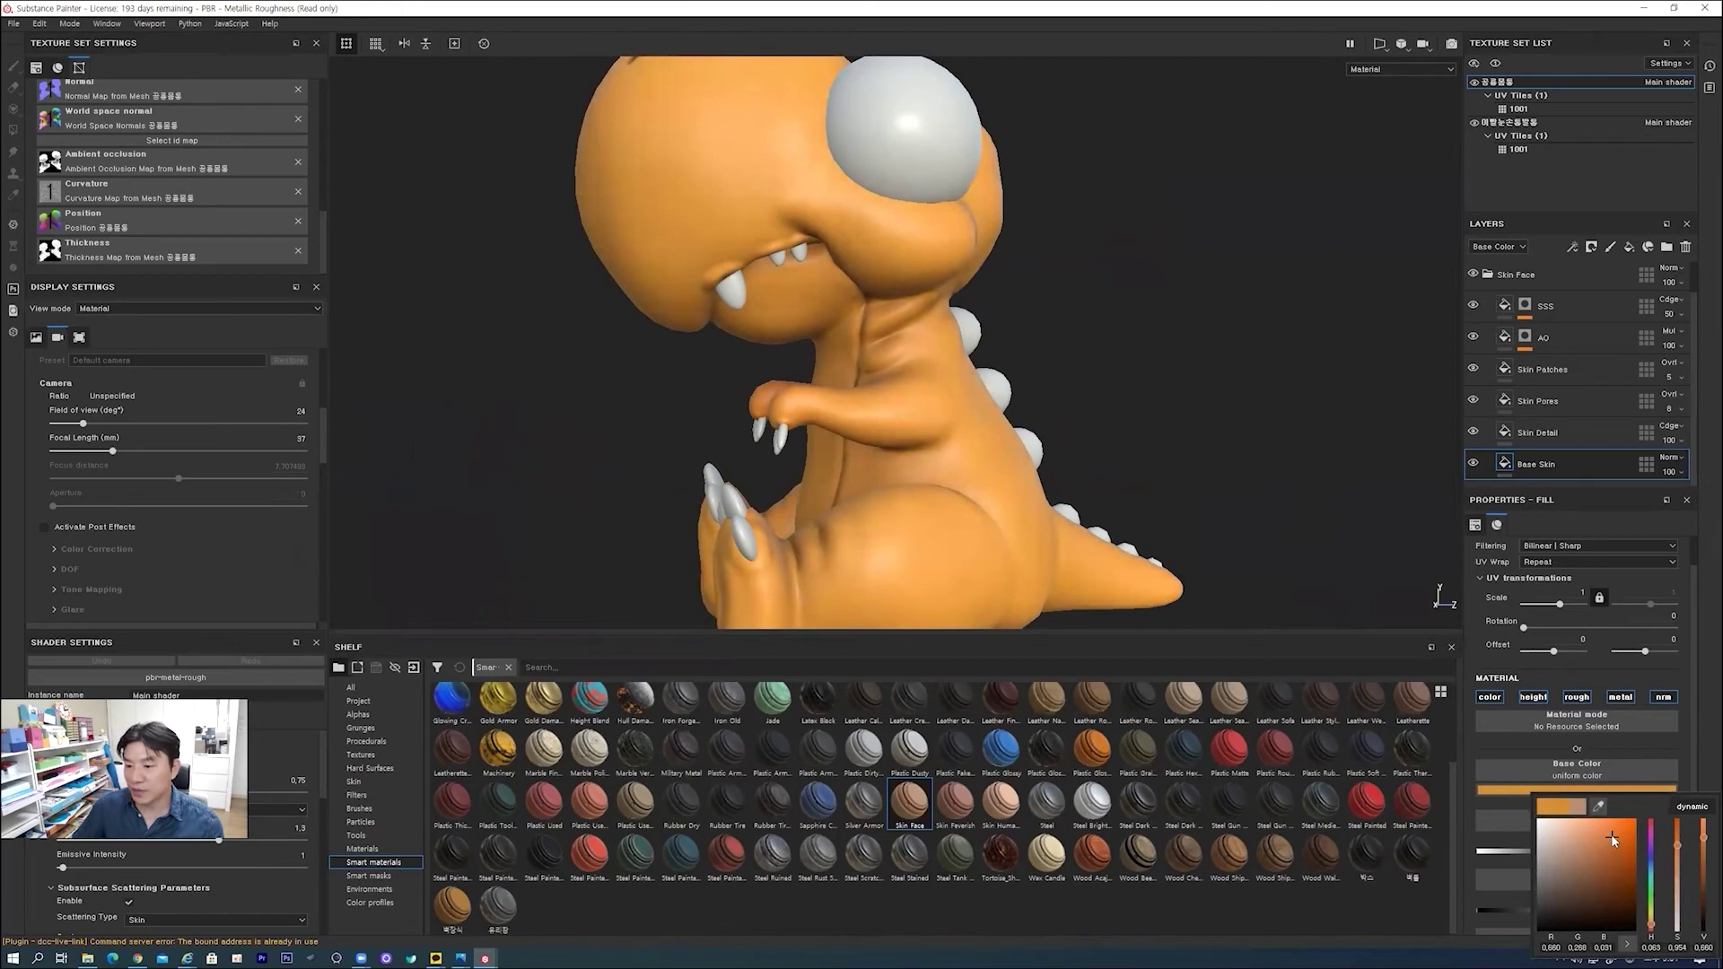
click(1598, 806)
key(ctrl+z)
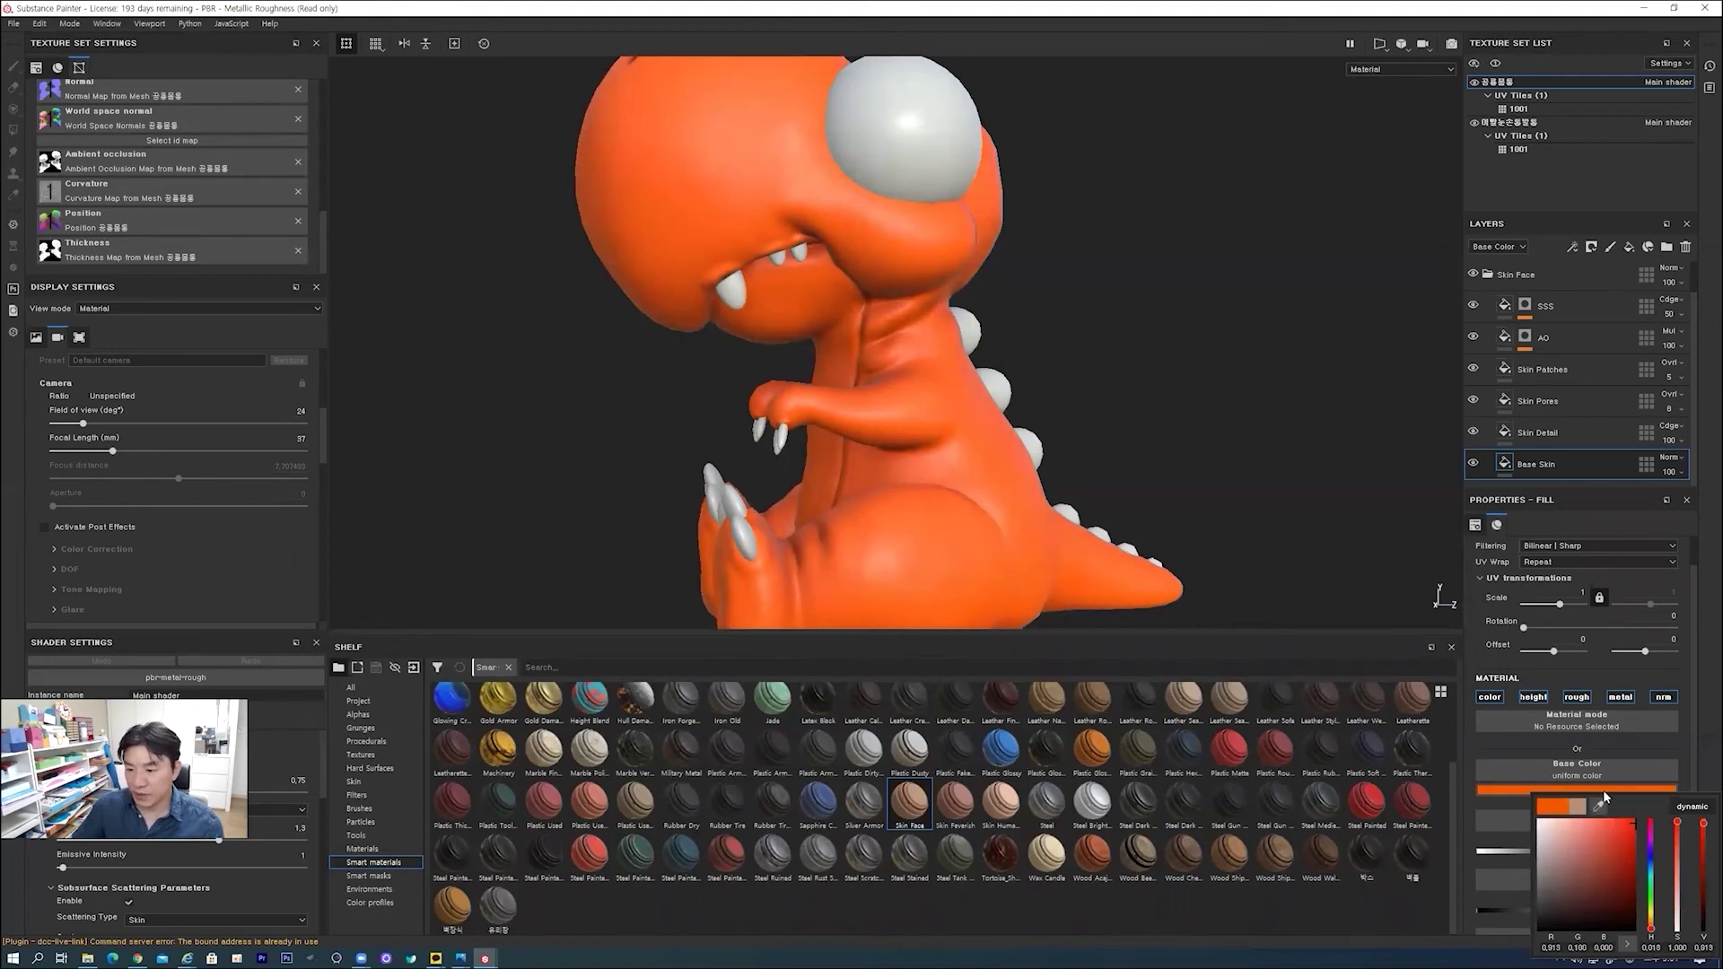
drag(1654, 933, 1653, 932)
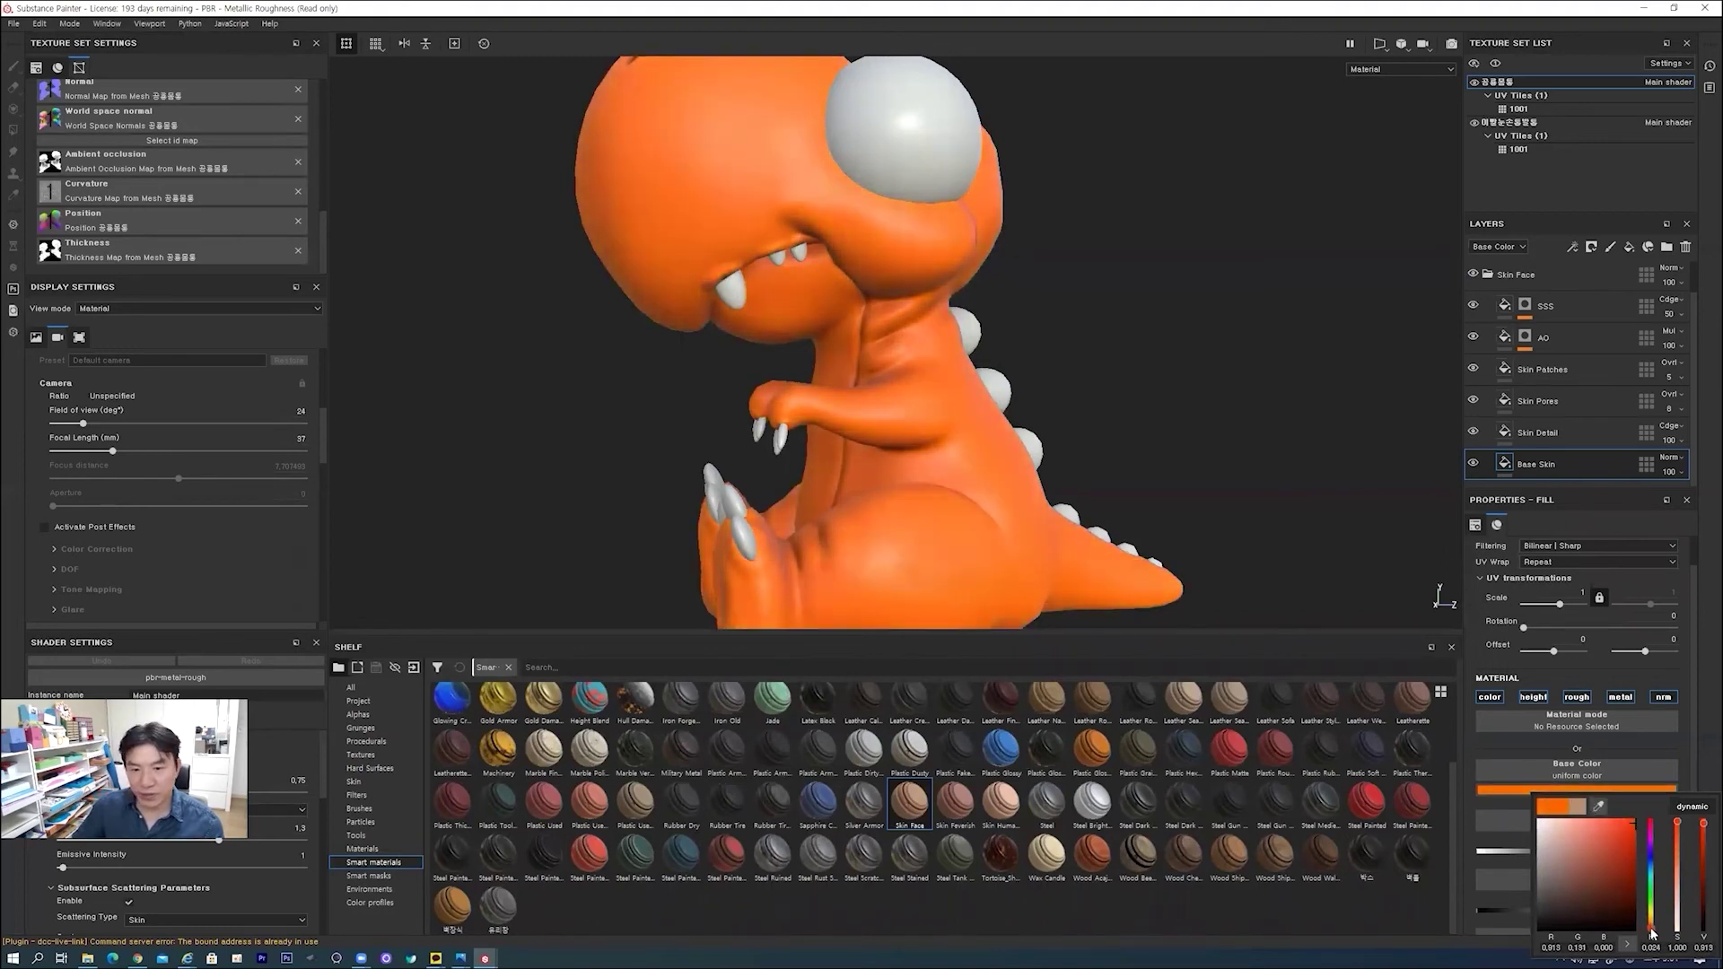
mouse_move(1028, 414)
alt+mouse_down()
mouse_move(1108, 453)
mouse_move(978, 386)
mouse_move(1005, 409)
alt+mouse_up()
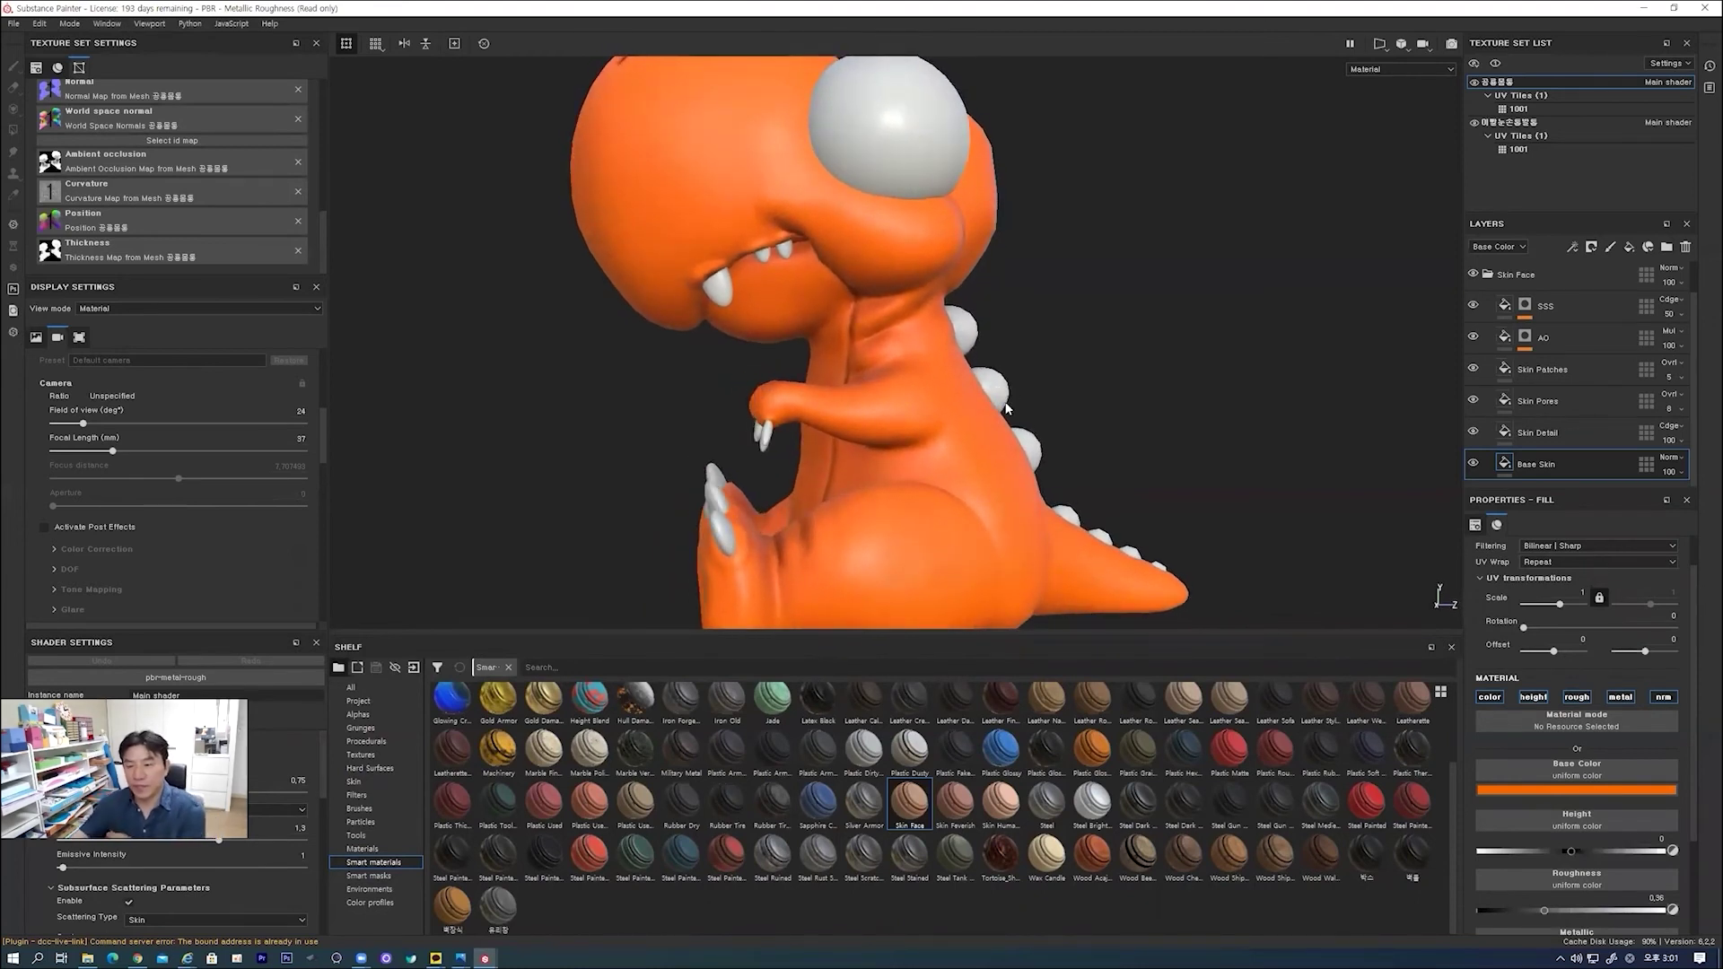
alt+drag(1060, 342, 1059, 347)
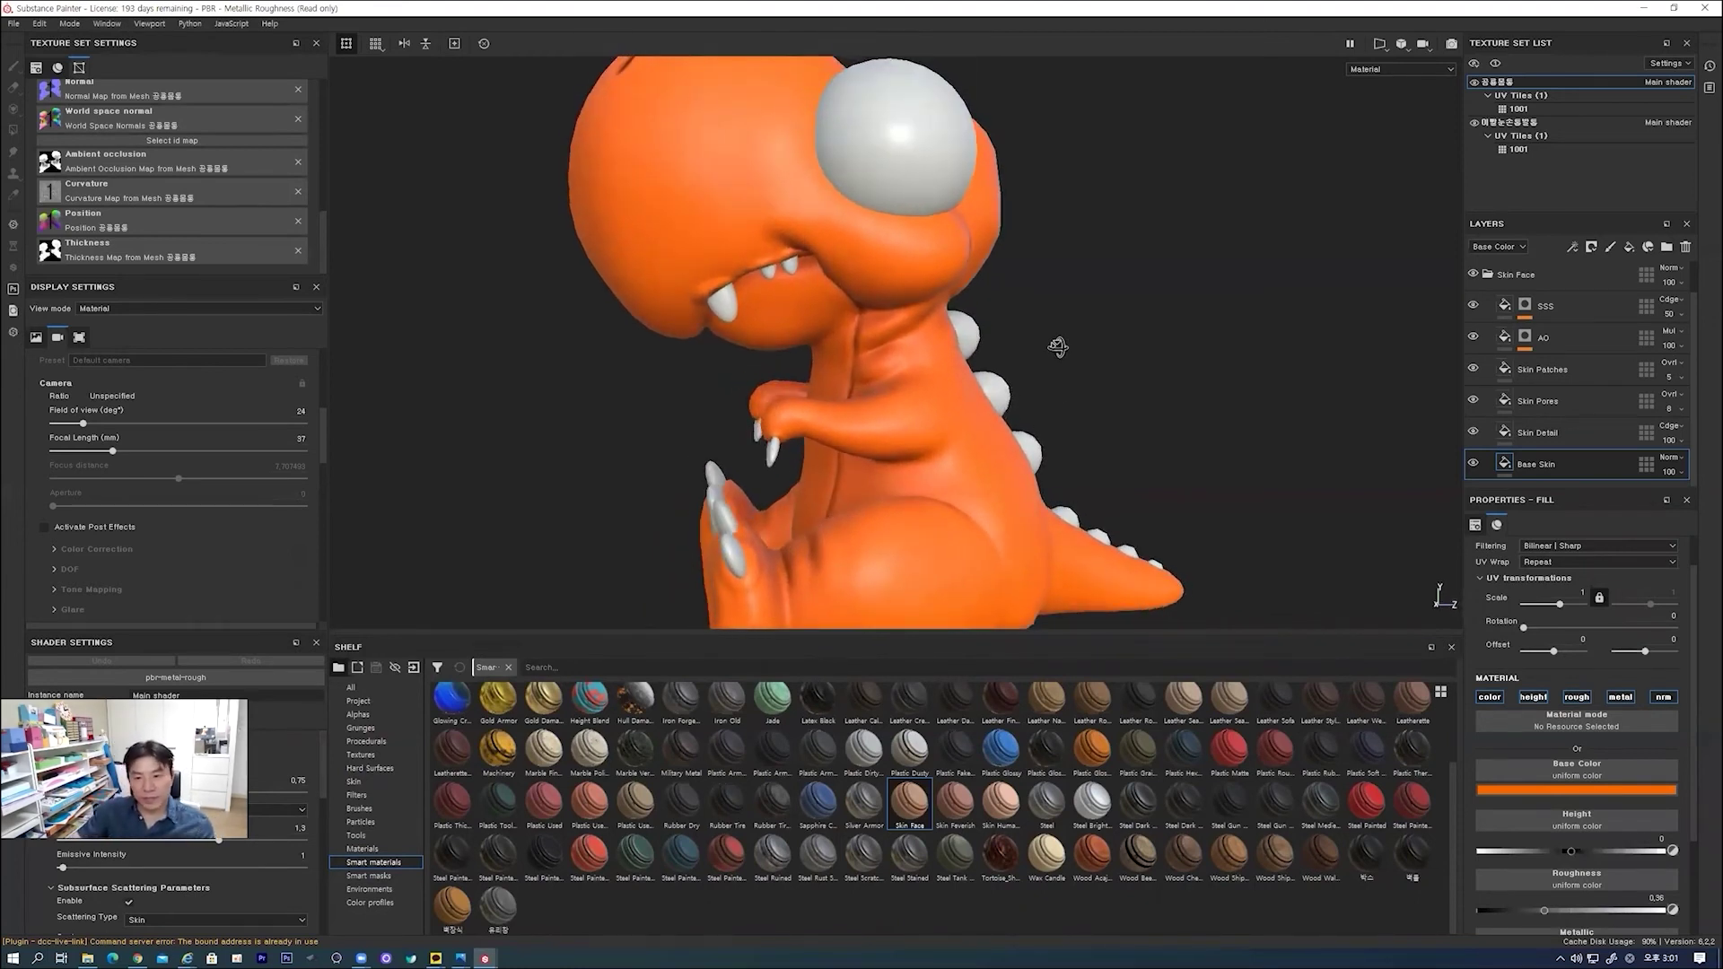
- Try a softer orange hue for Base Skin, then undo its base color changes
click(1576, 790)
mouse_move(1649, 911)
mouse_down()
mouse_move(1649, 895)
mouse_move(1652, 925)
mouse_up()
alt+drag(1108, 418, 1383, 437)
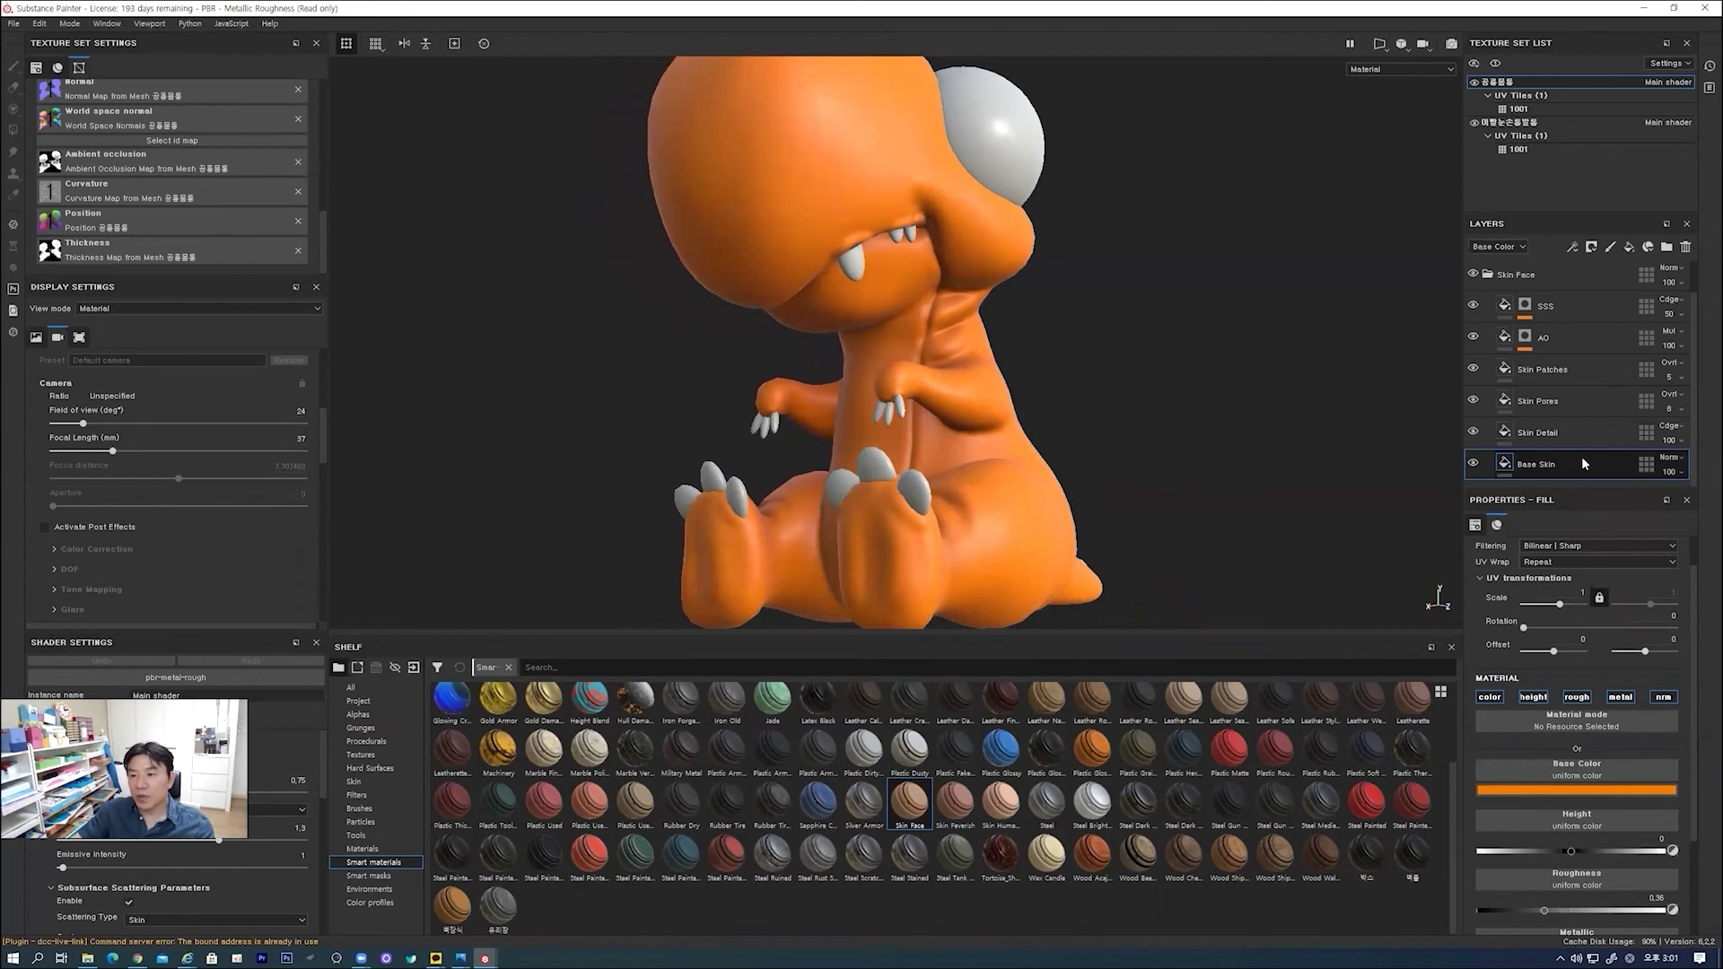
key(ctrl+z)
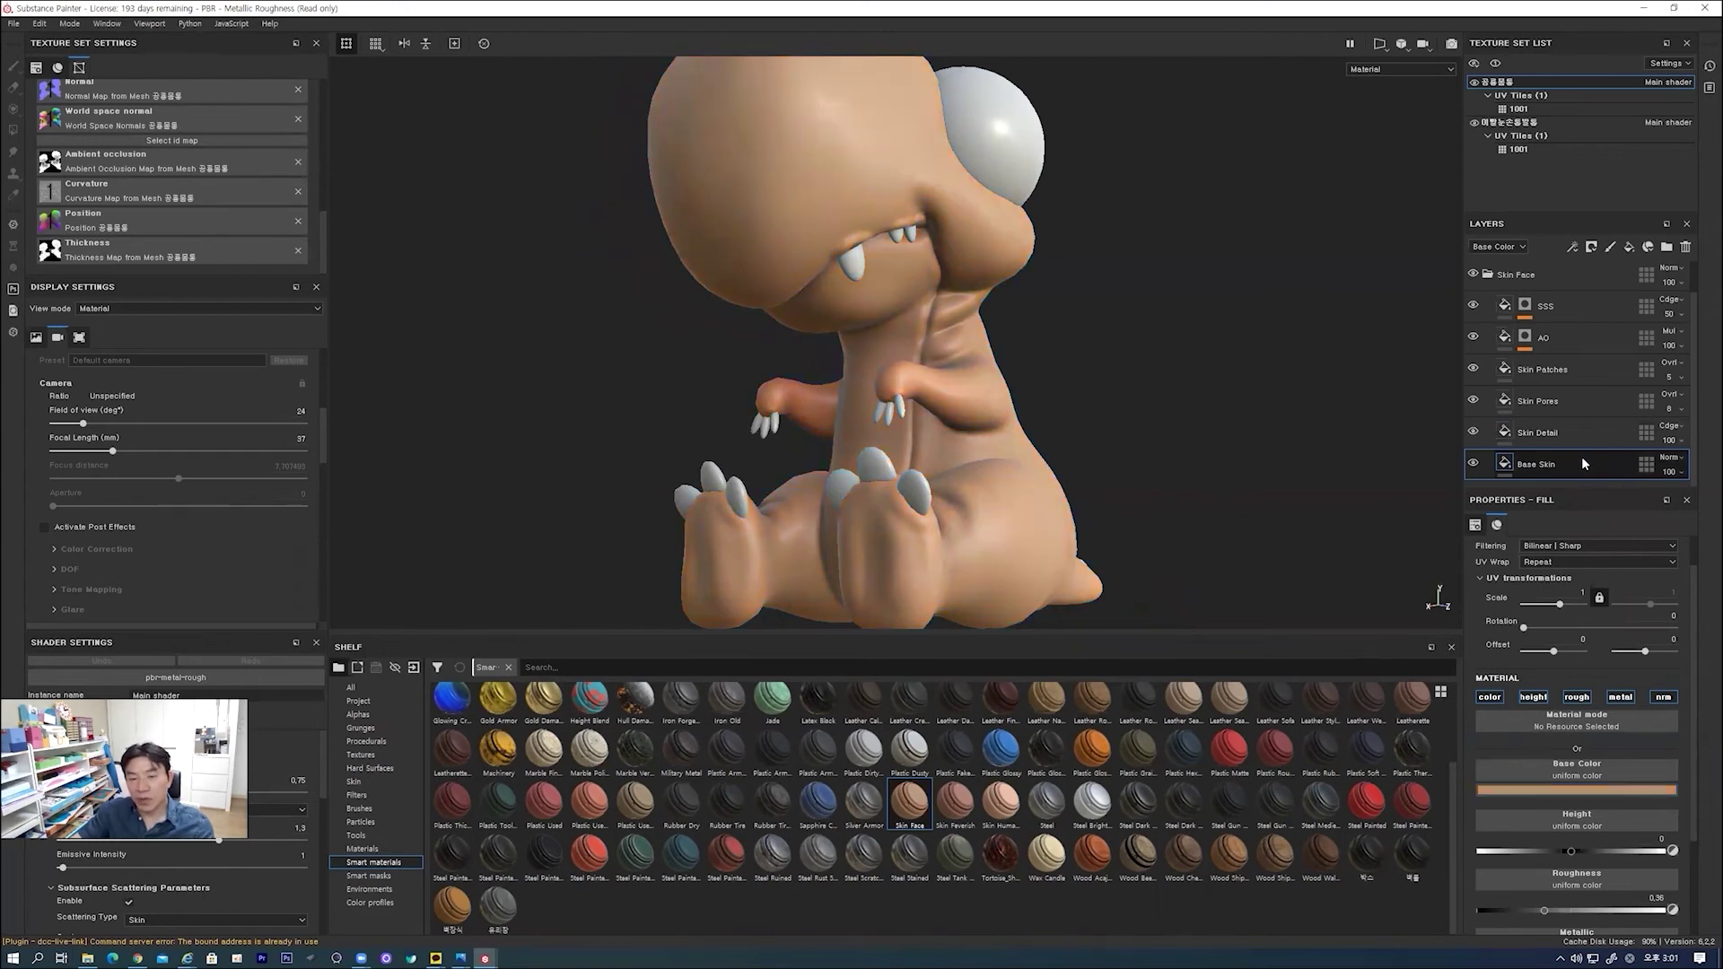
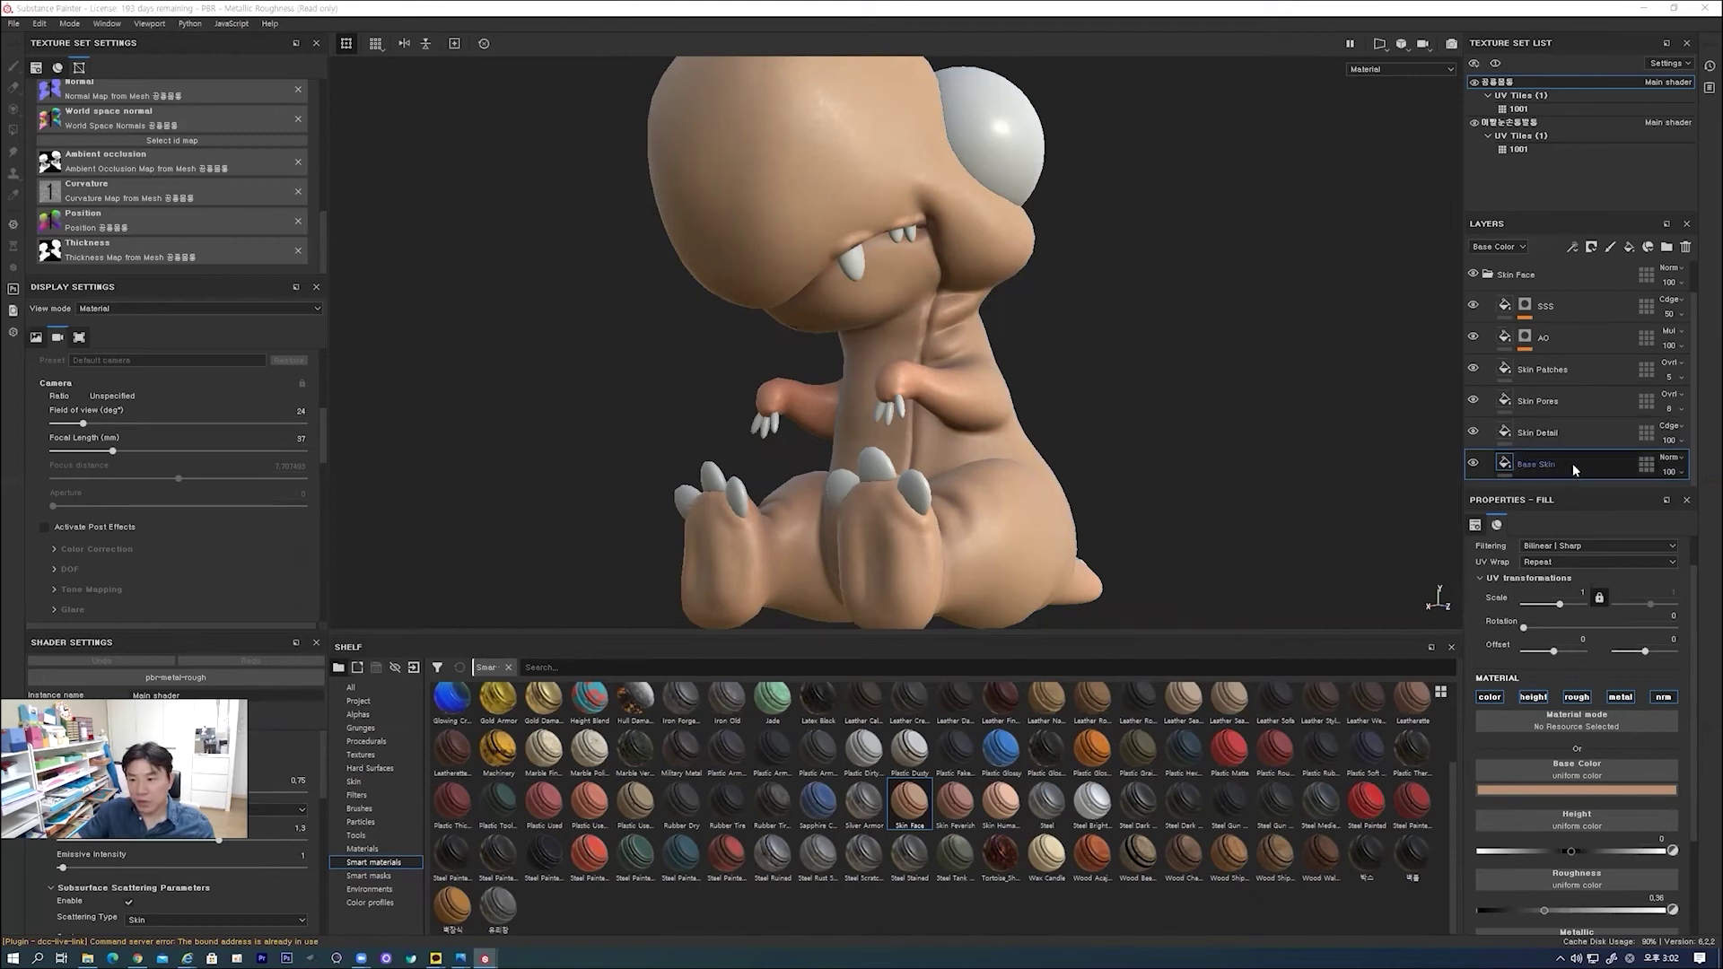
- Add a fill layer directly above Base Skin and give it a slightly darkened, saturated orange-red base color
click(1630, 248)
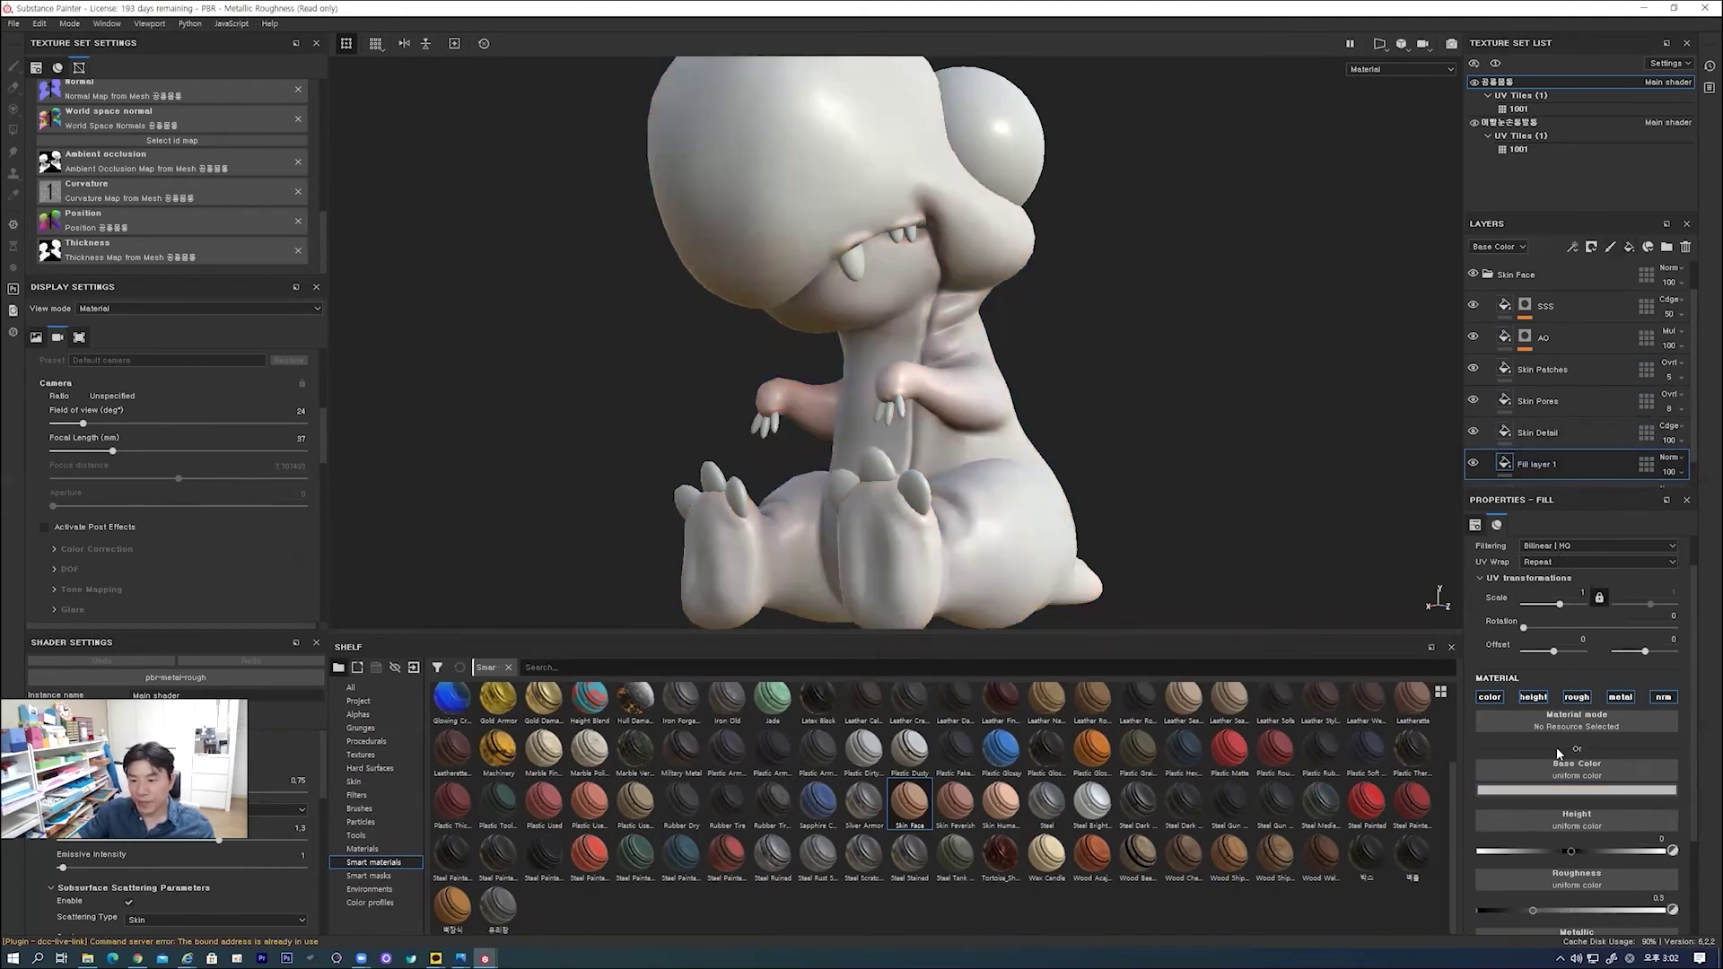
click(1569, 792)
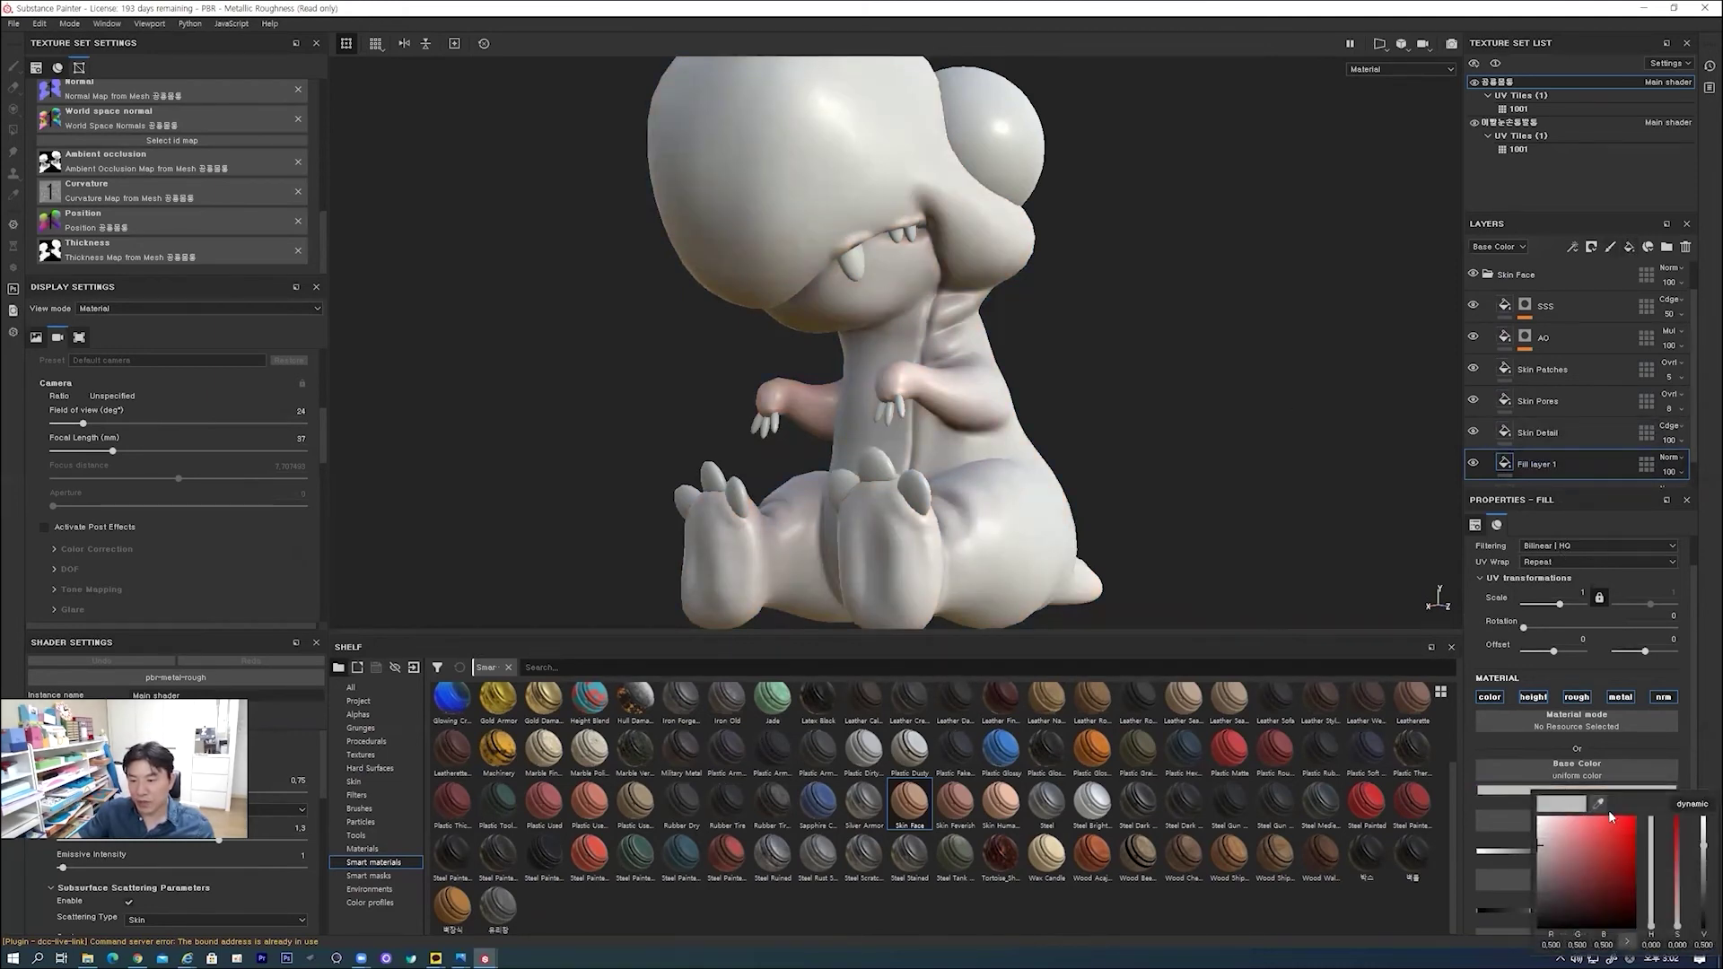
drag(1605, 802, 1523, 348)
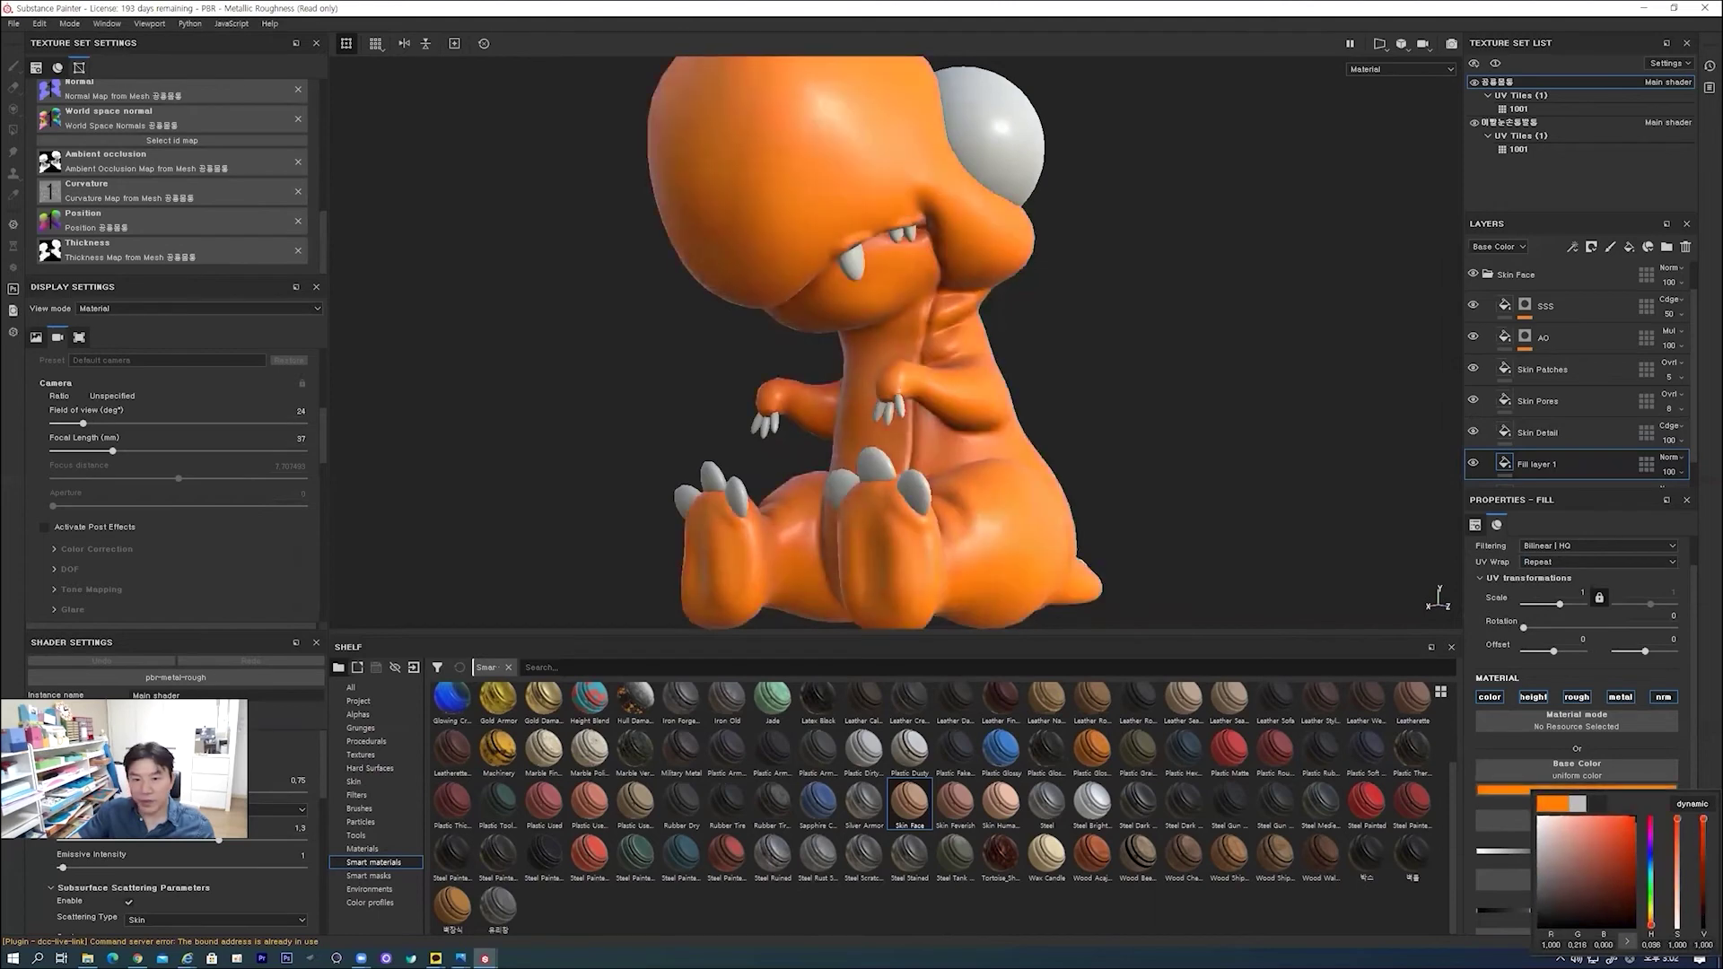
drag(1635, 817, 1633, 822)
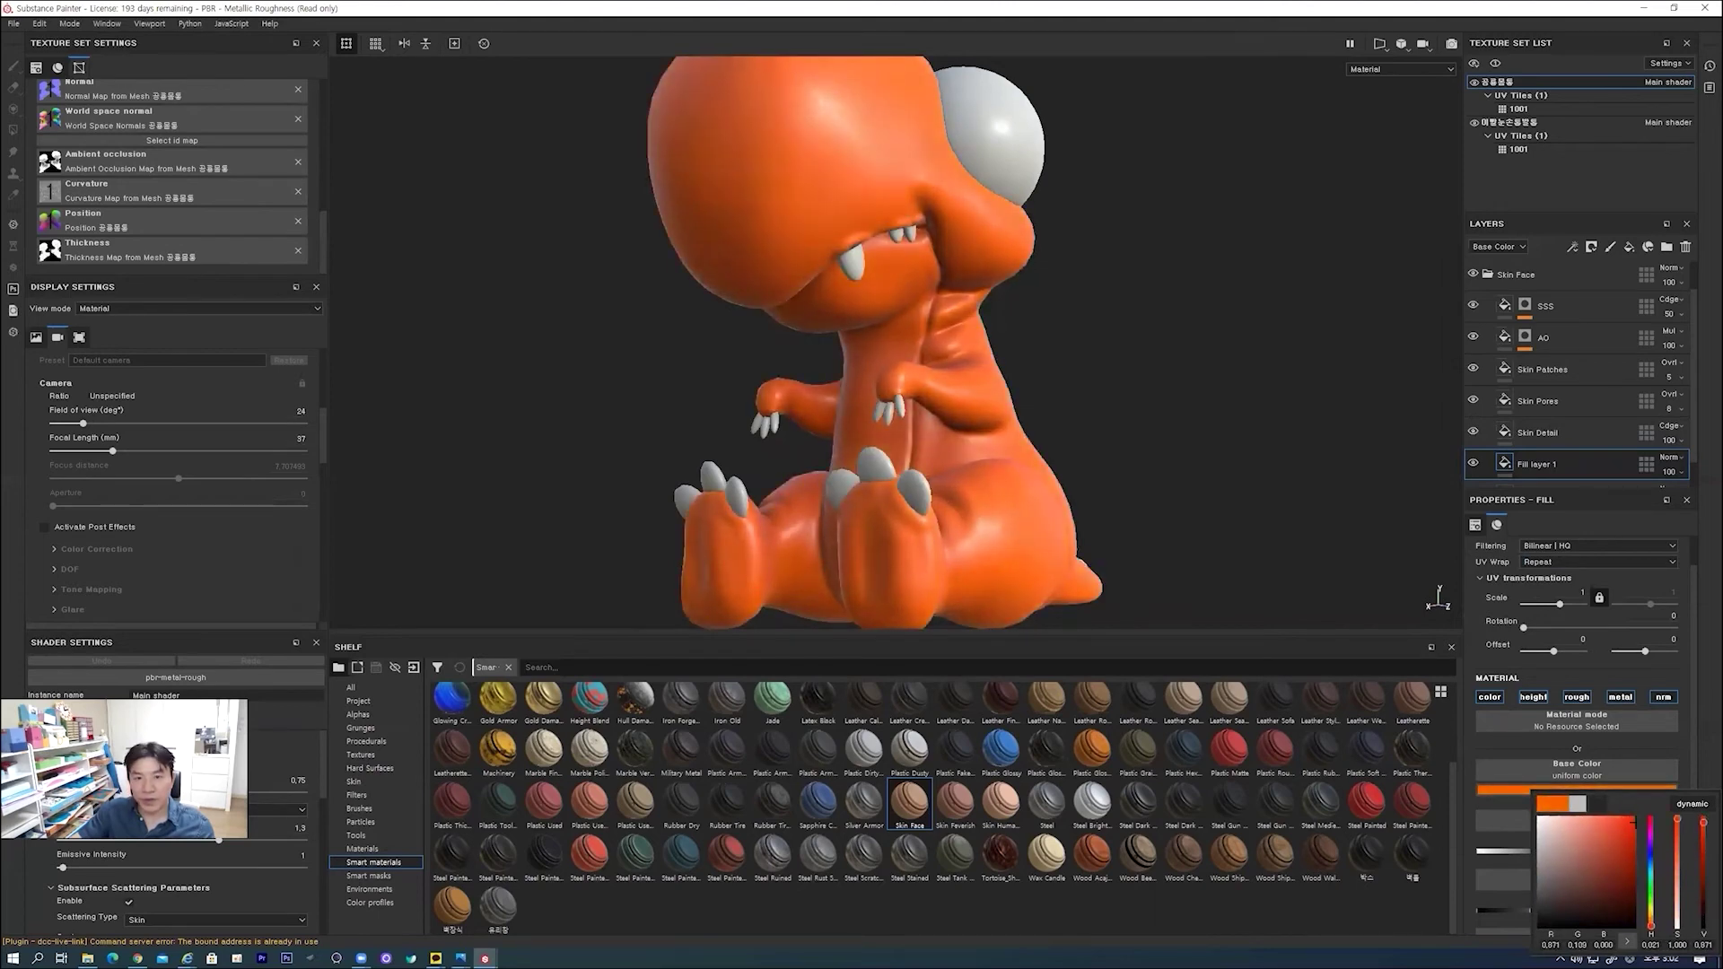
alt+drag(1118, 377, 1074, 315)
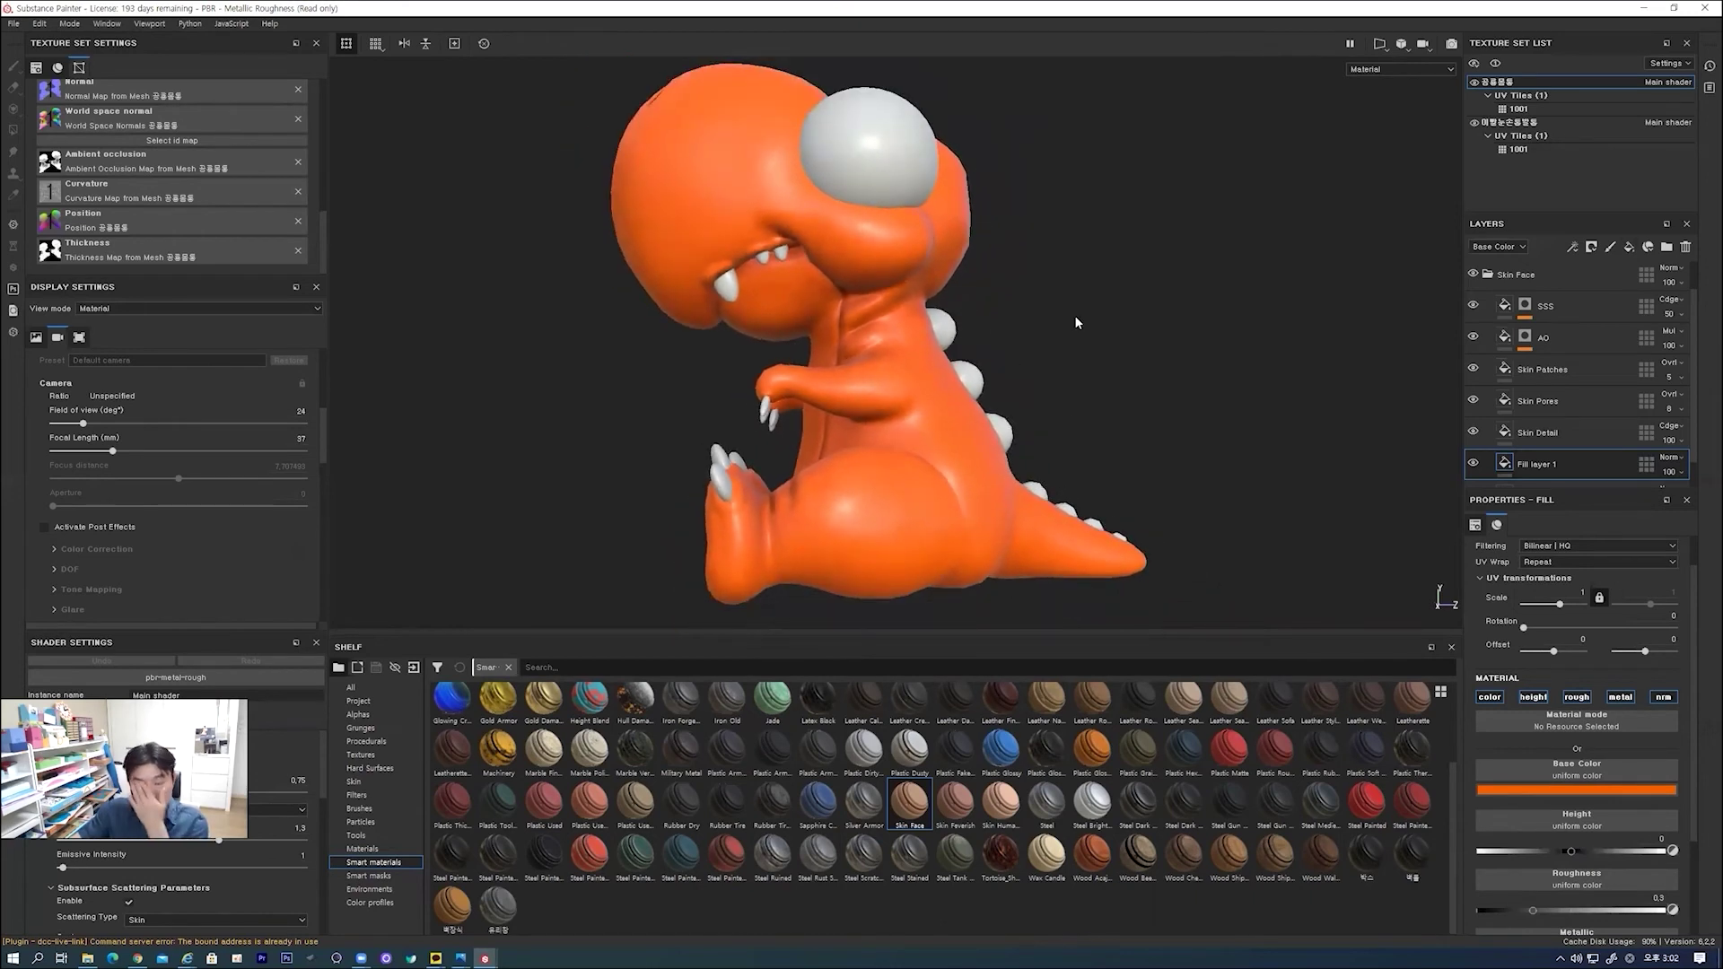
- Shift Fill layer 1's base color slightly toward orange and check it under different lighting
click(1606, 789)
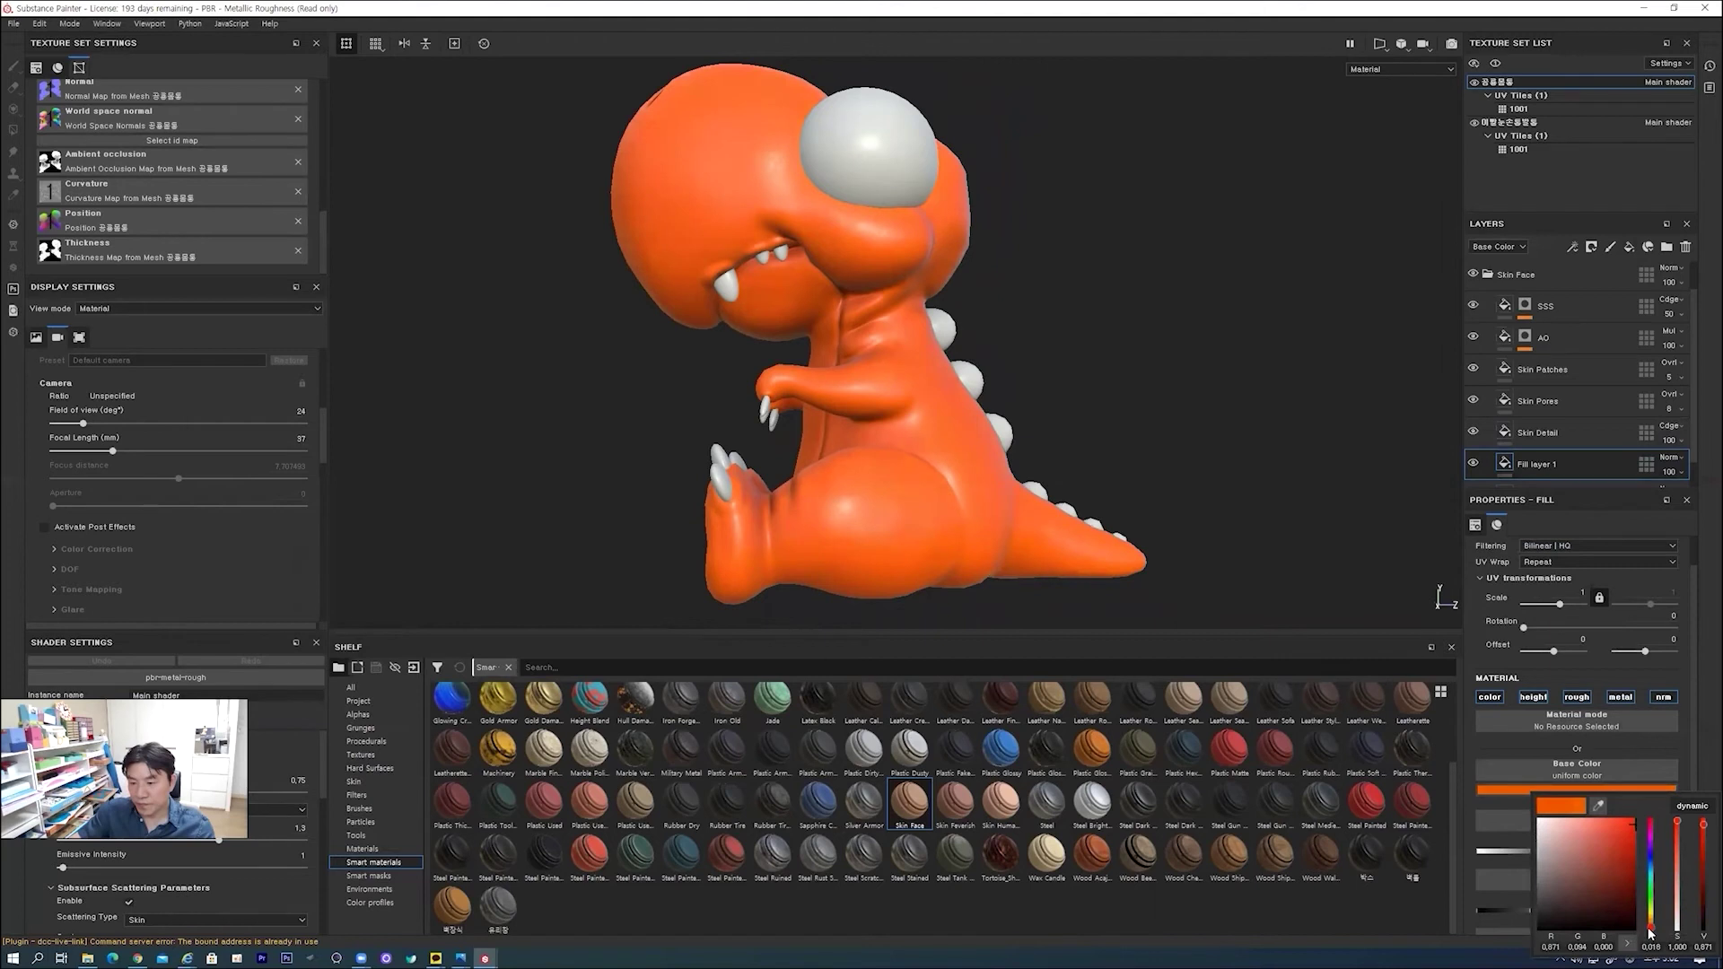
drag(1649, 934, 1649, 932)
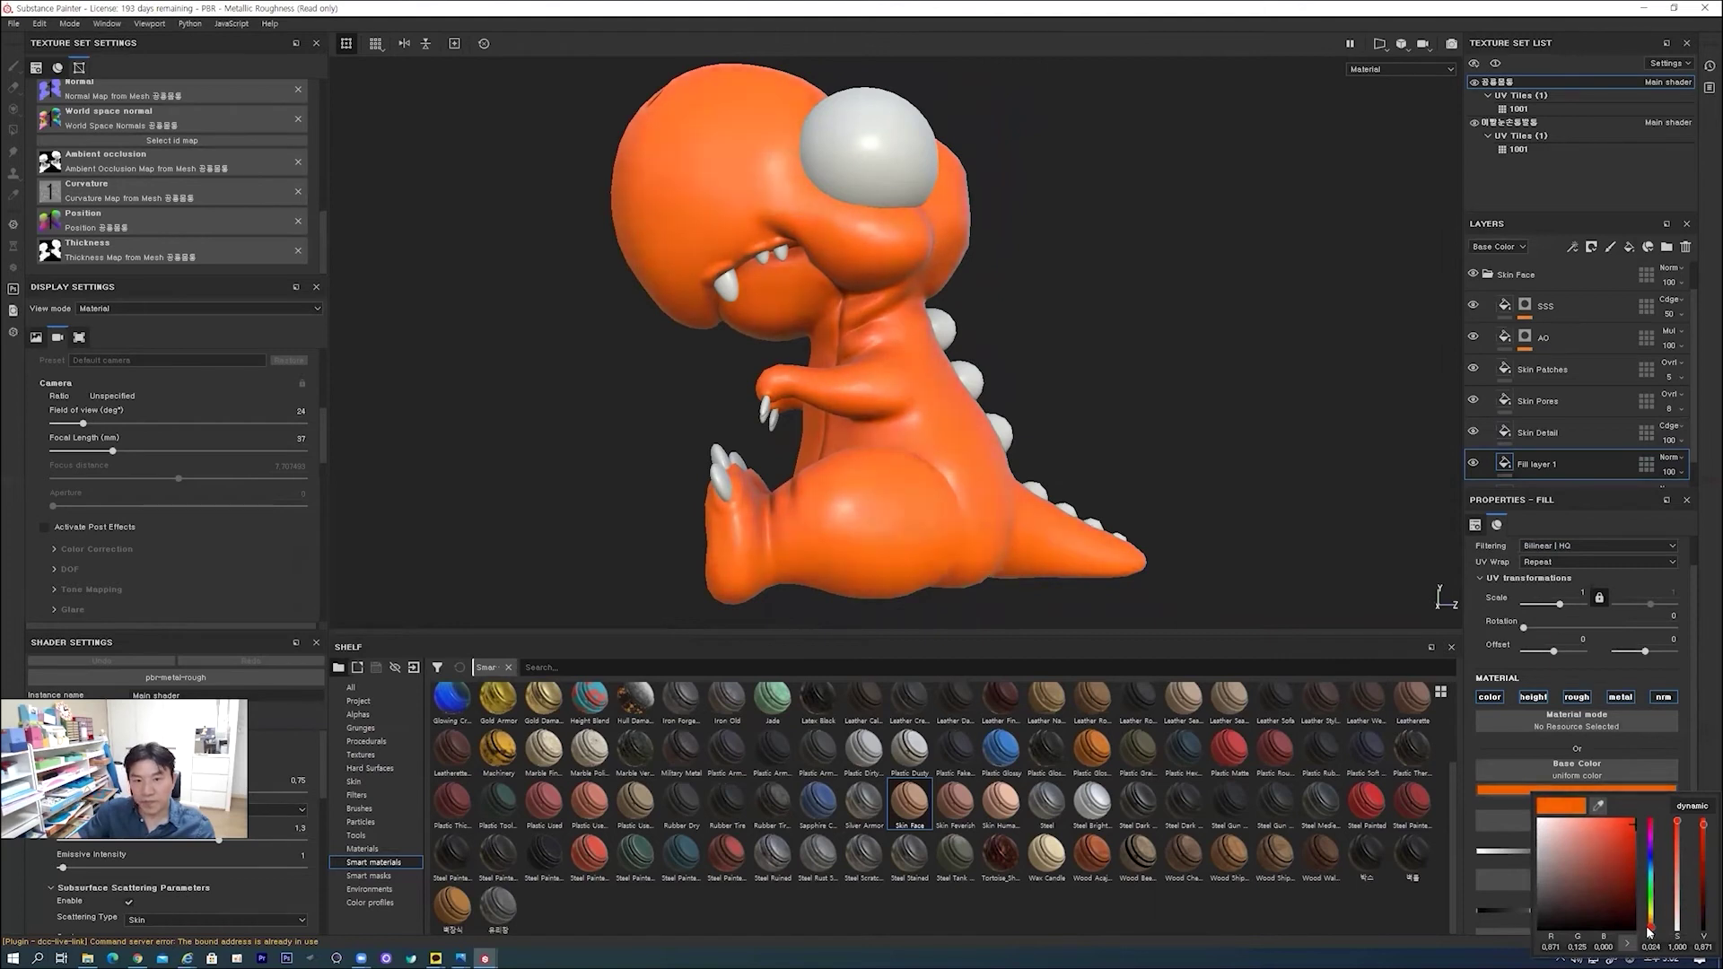
mouse_move(1196, 470)
alt+mouse_down()
mouse_move(1238, 442)
mouse_move(1365, 454)
mouse_move(1184, 448)
alt+mouse_up()
shift+right_drag(1185, 449, 1034, 336)
alt+drag(1033, 336, 1133, 353)
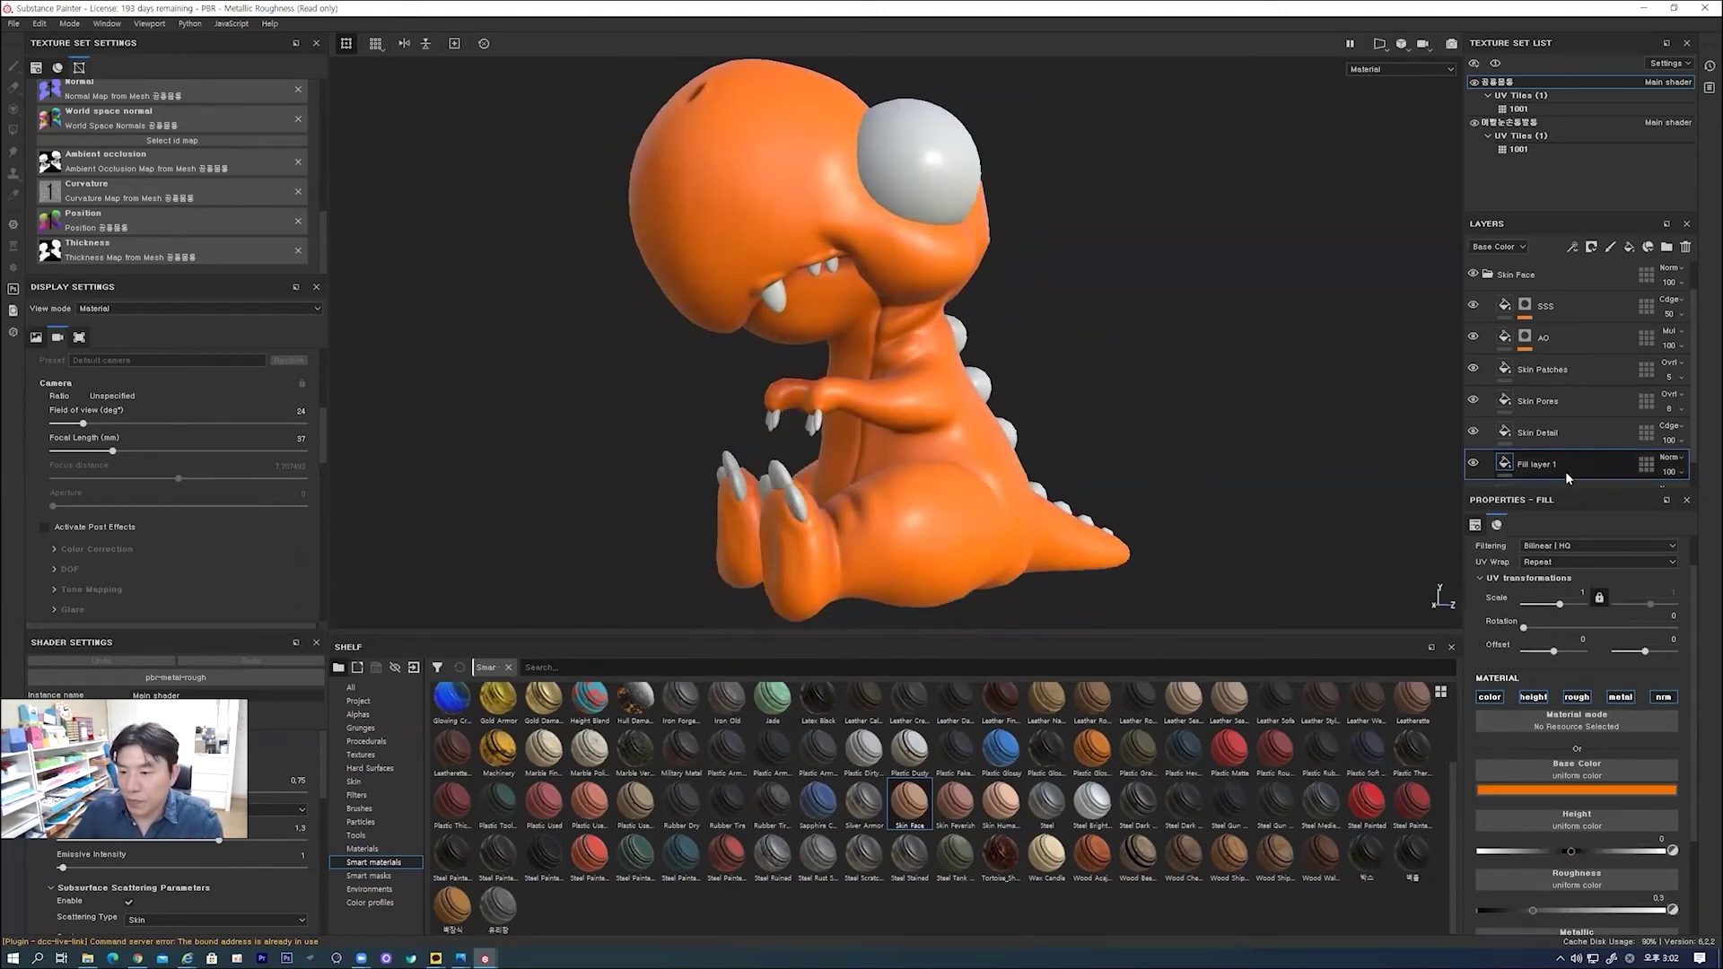
- Add a second fill layer above Fill layer 1 and set its base color to a near-white
click(1630, 248)
alt+drag(1235, 346, 1257, 377)
click(1533, 792)
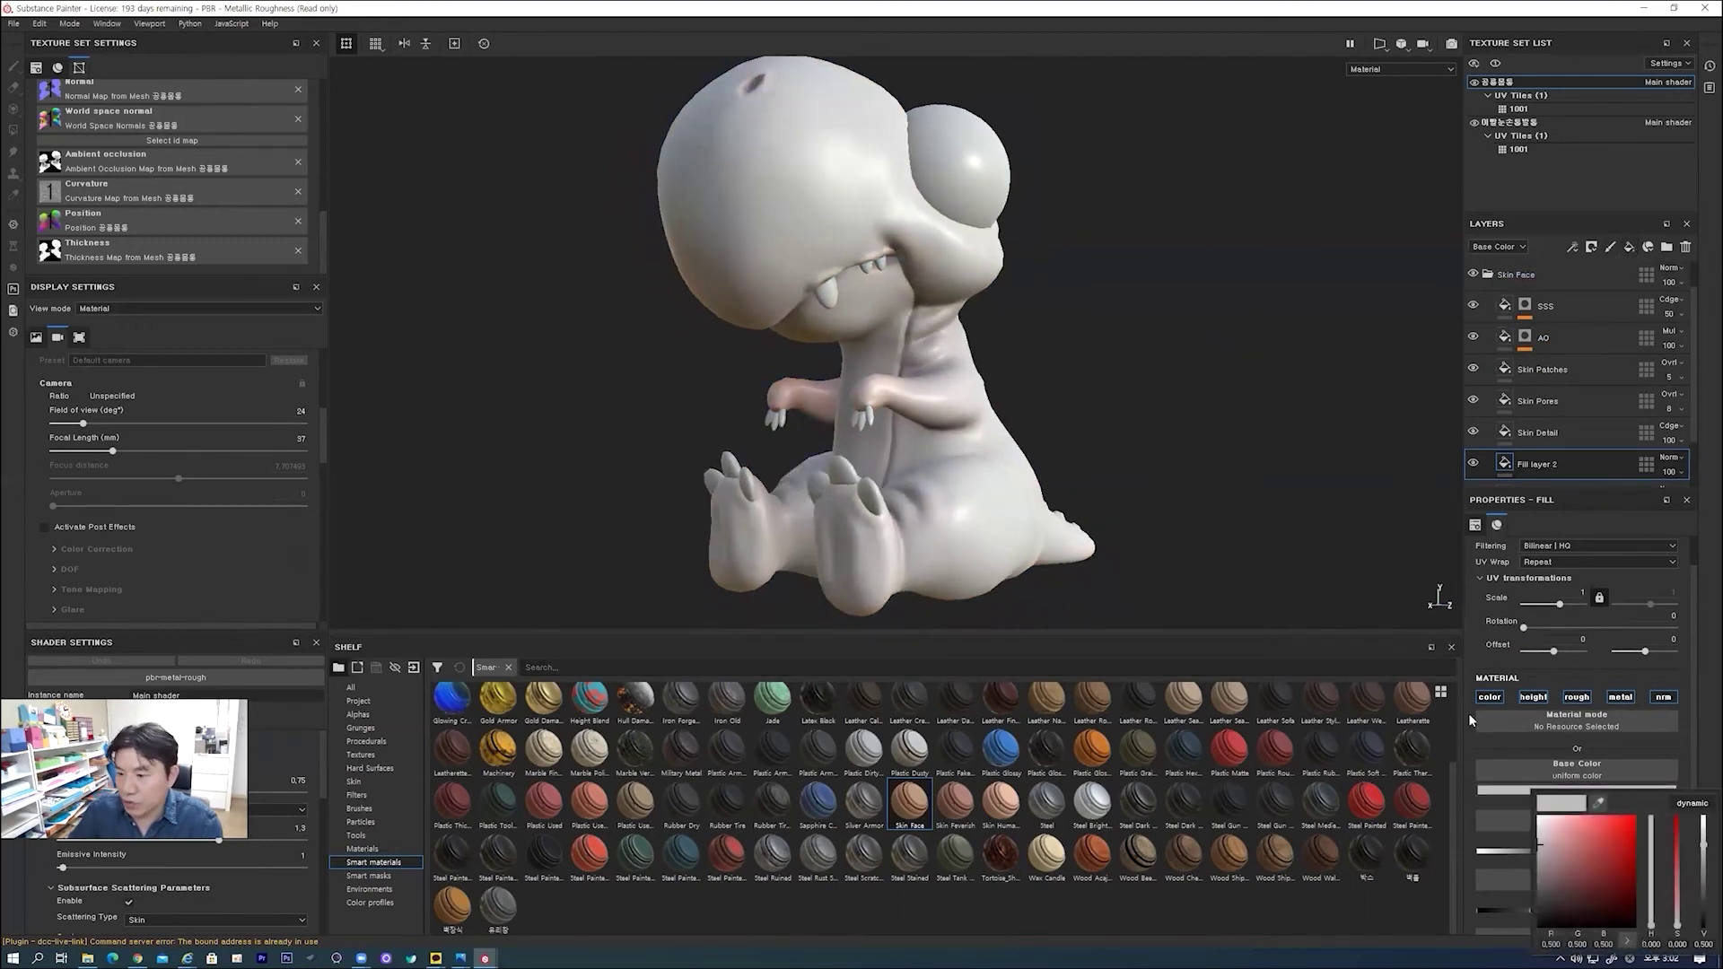
drag(1559, 833, 1539, 833)
alt+drag(1207, 415, 1229, 395)
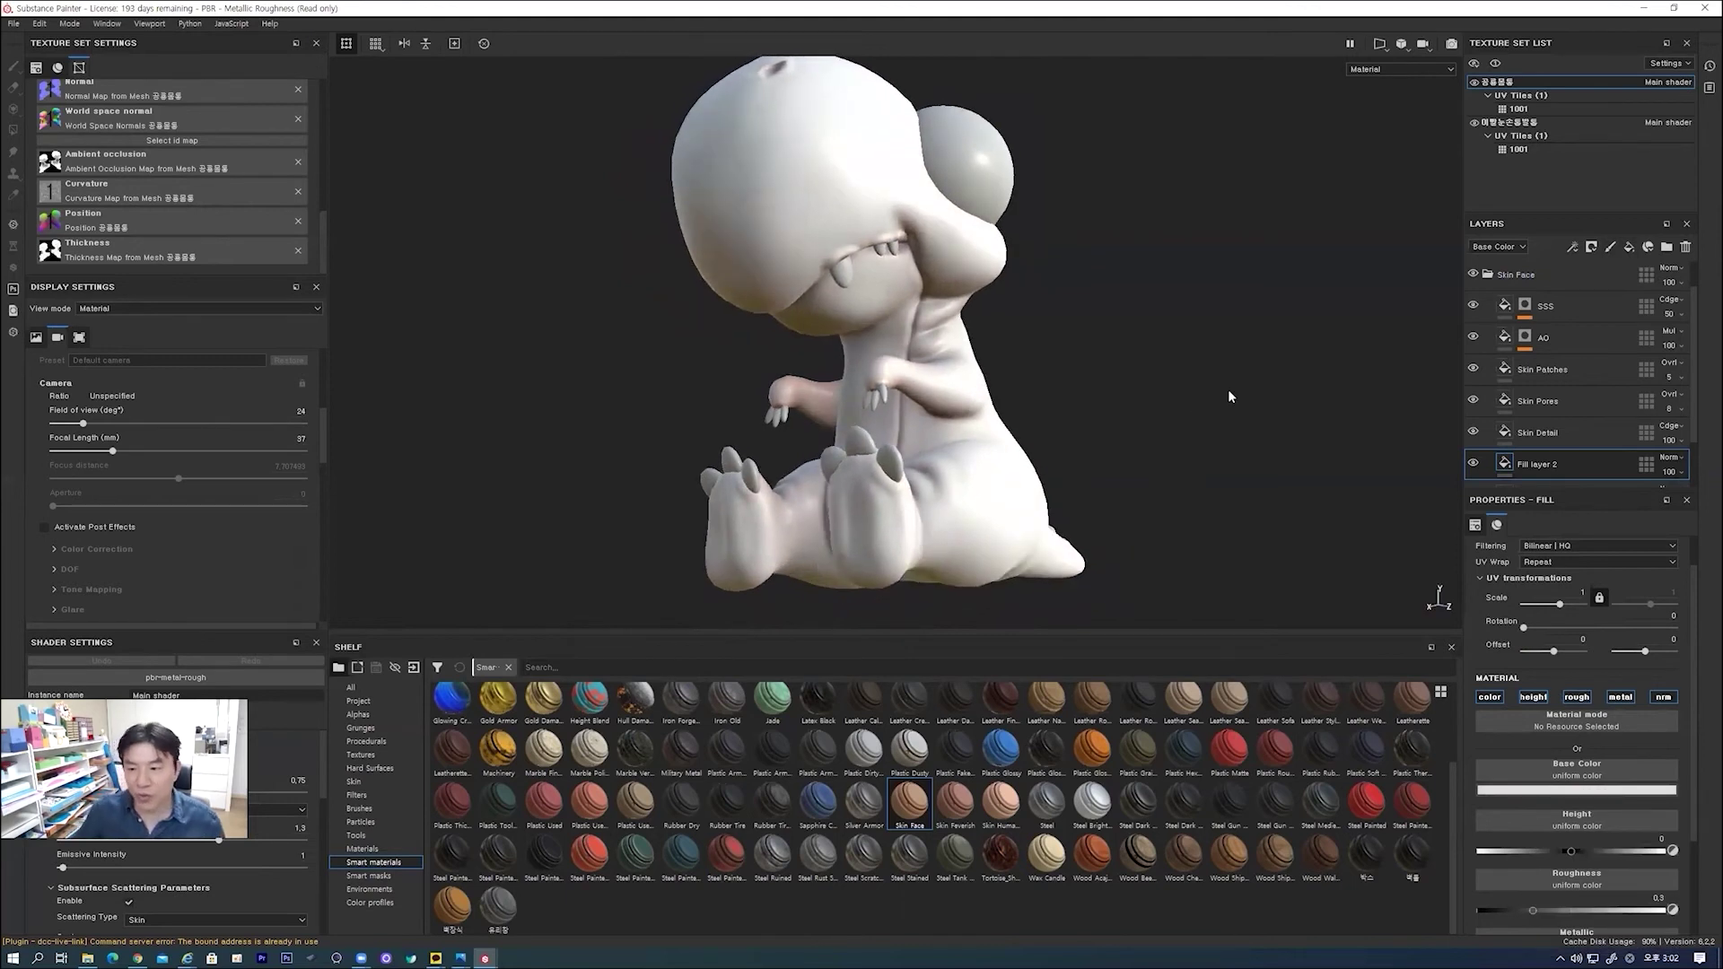
- Add a black mask to Fill layer 2 and put a paint effect on that mask
scroll(1566, 332, down, 2)
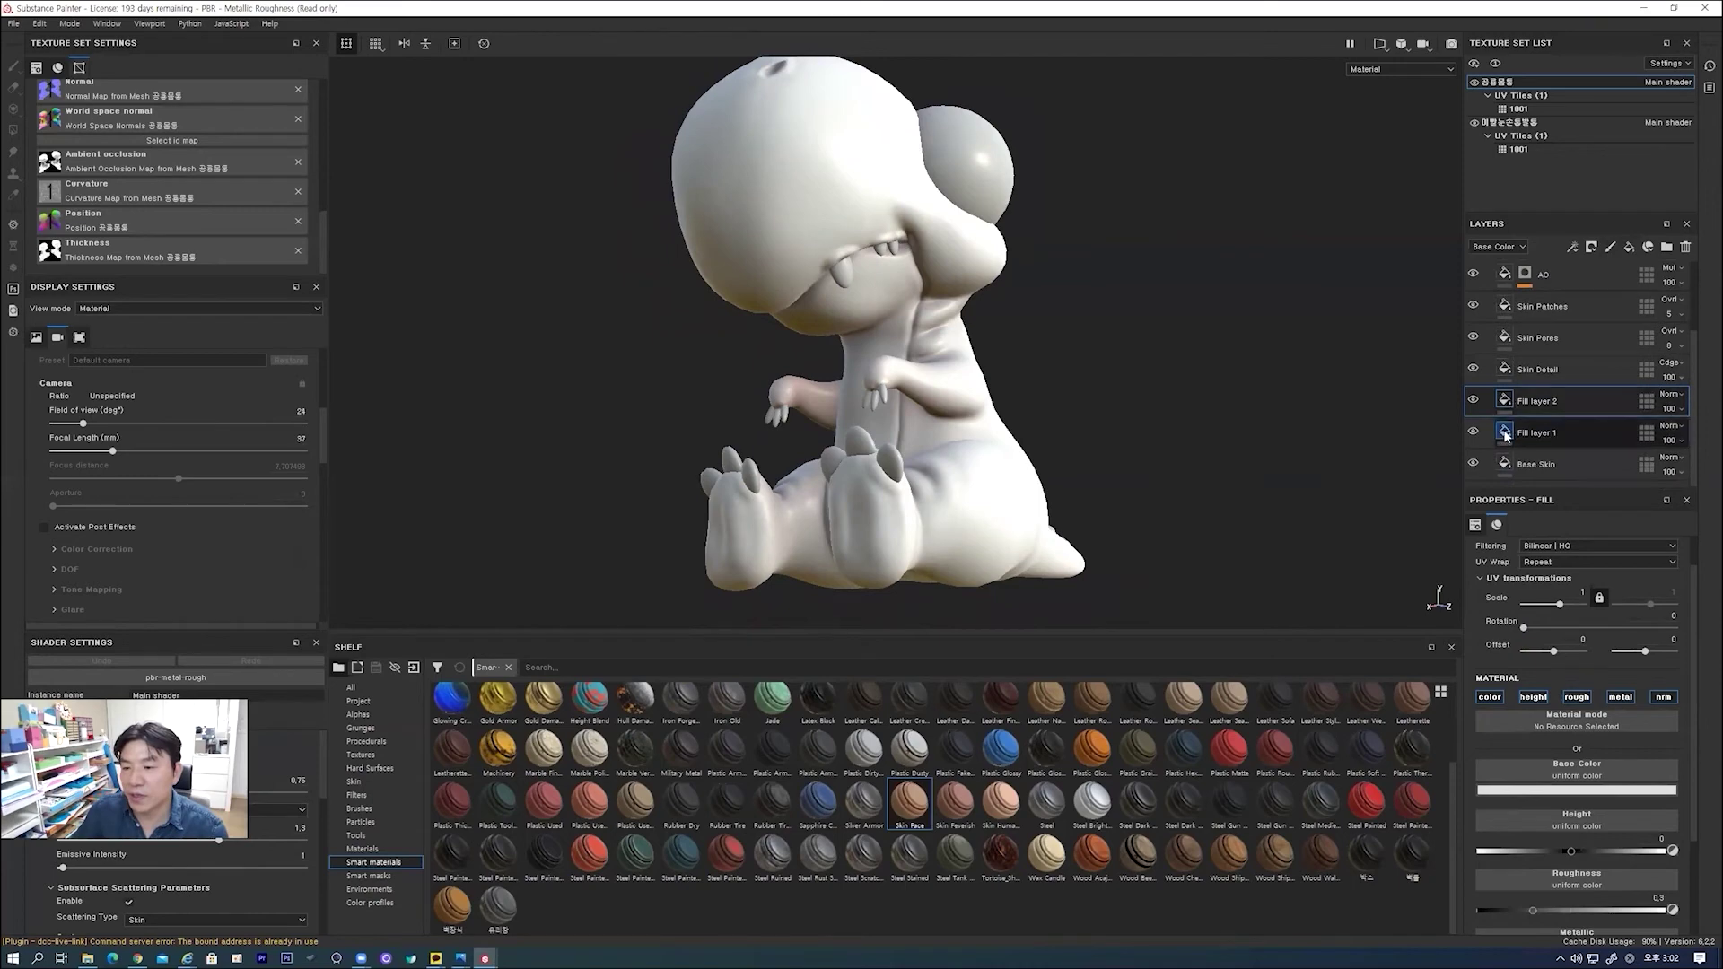
right_click(1508, 397)
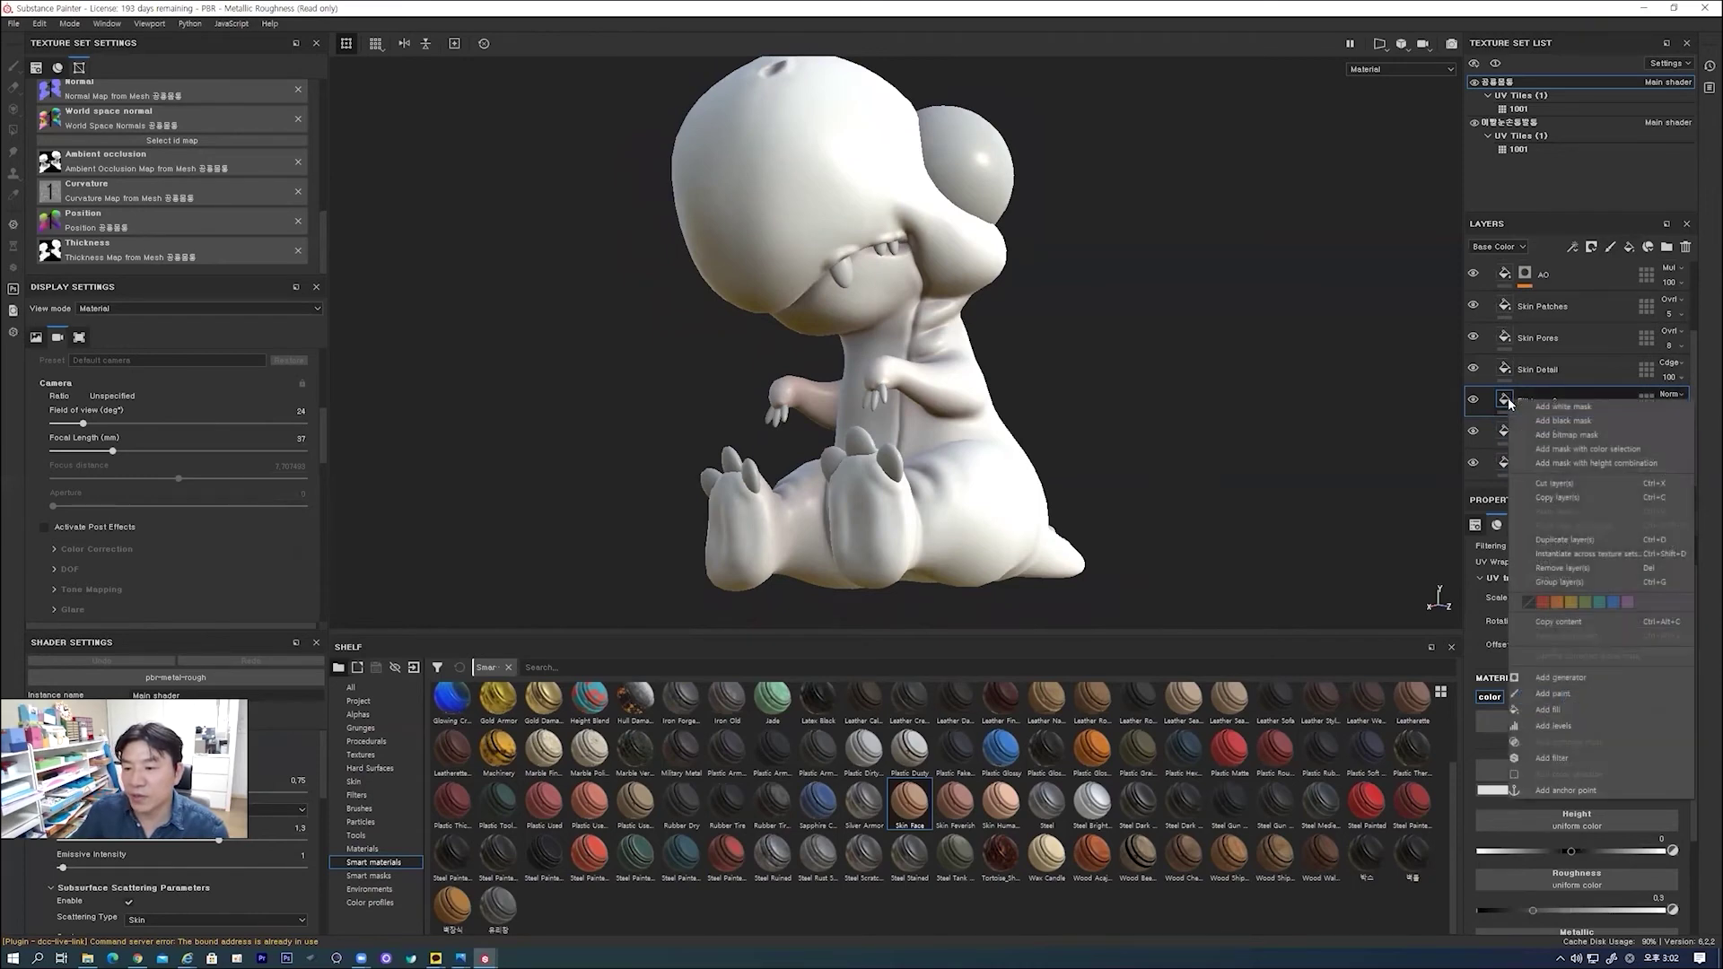
click(1549, 422)
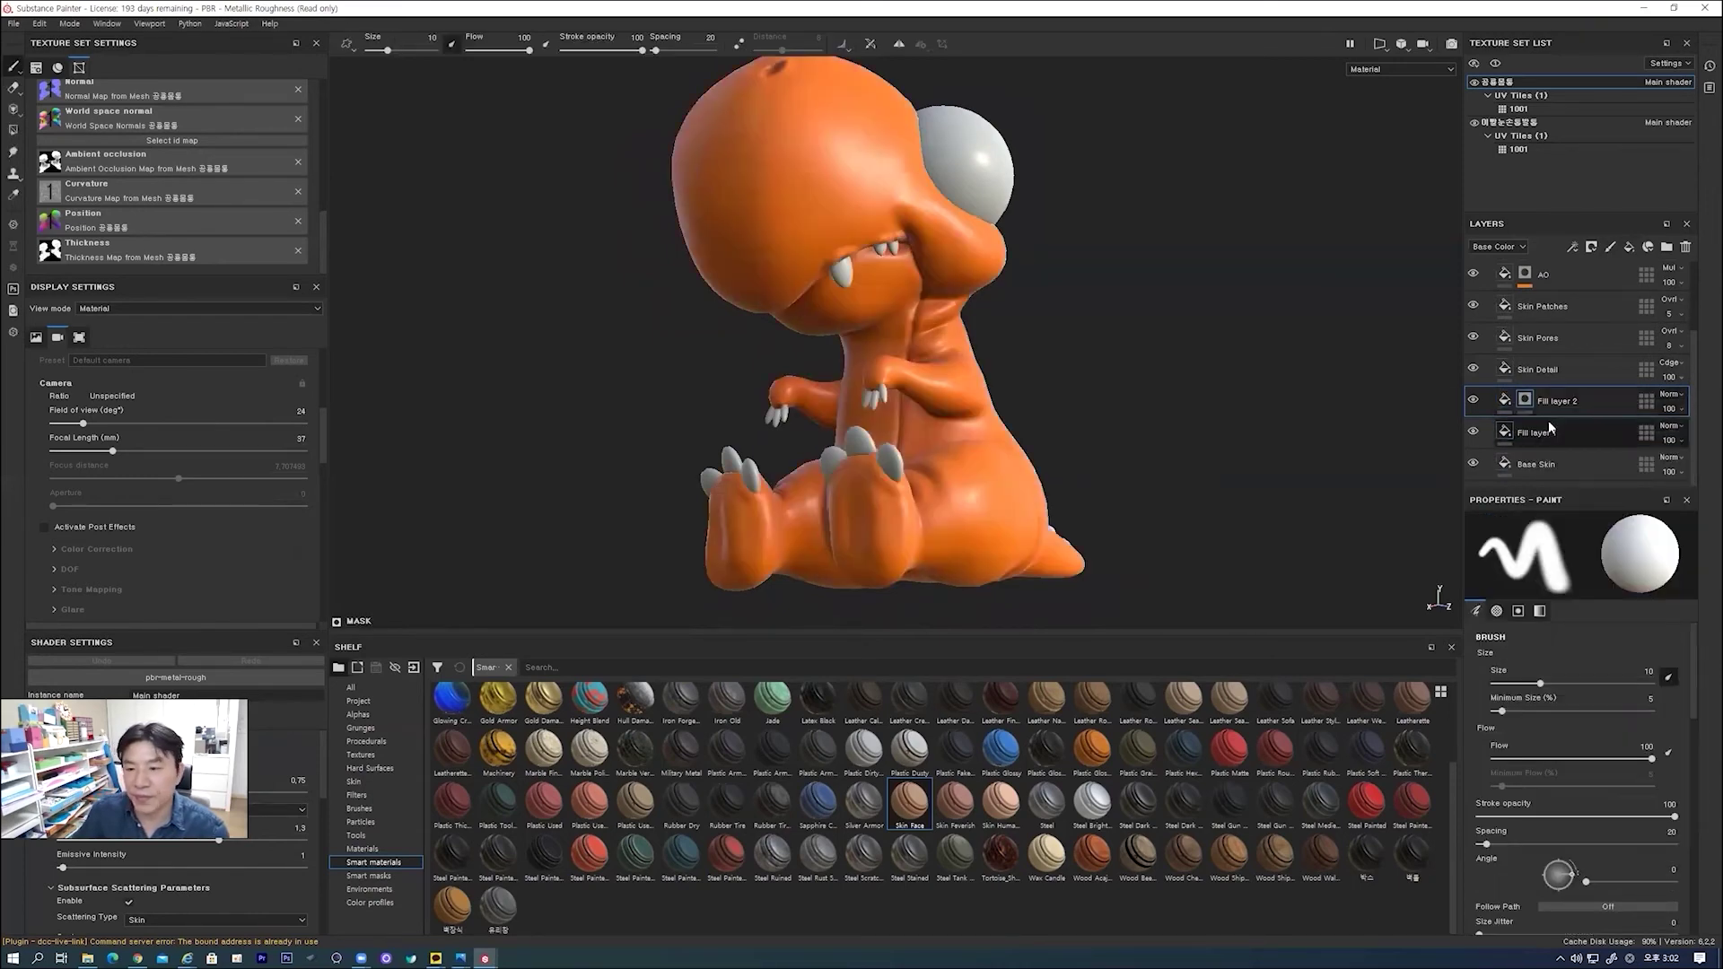
right_click(1527, 398)
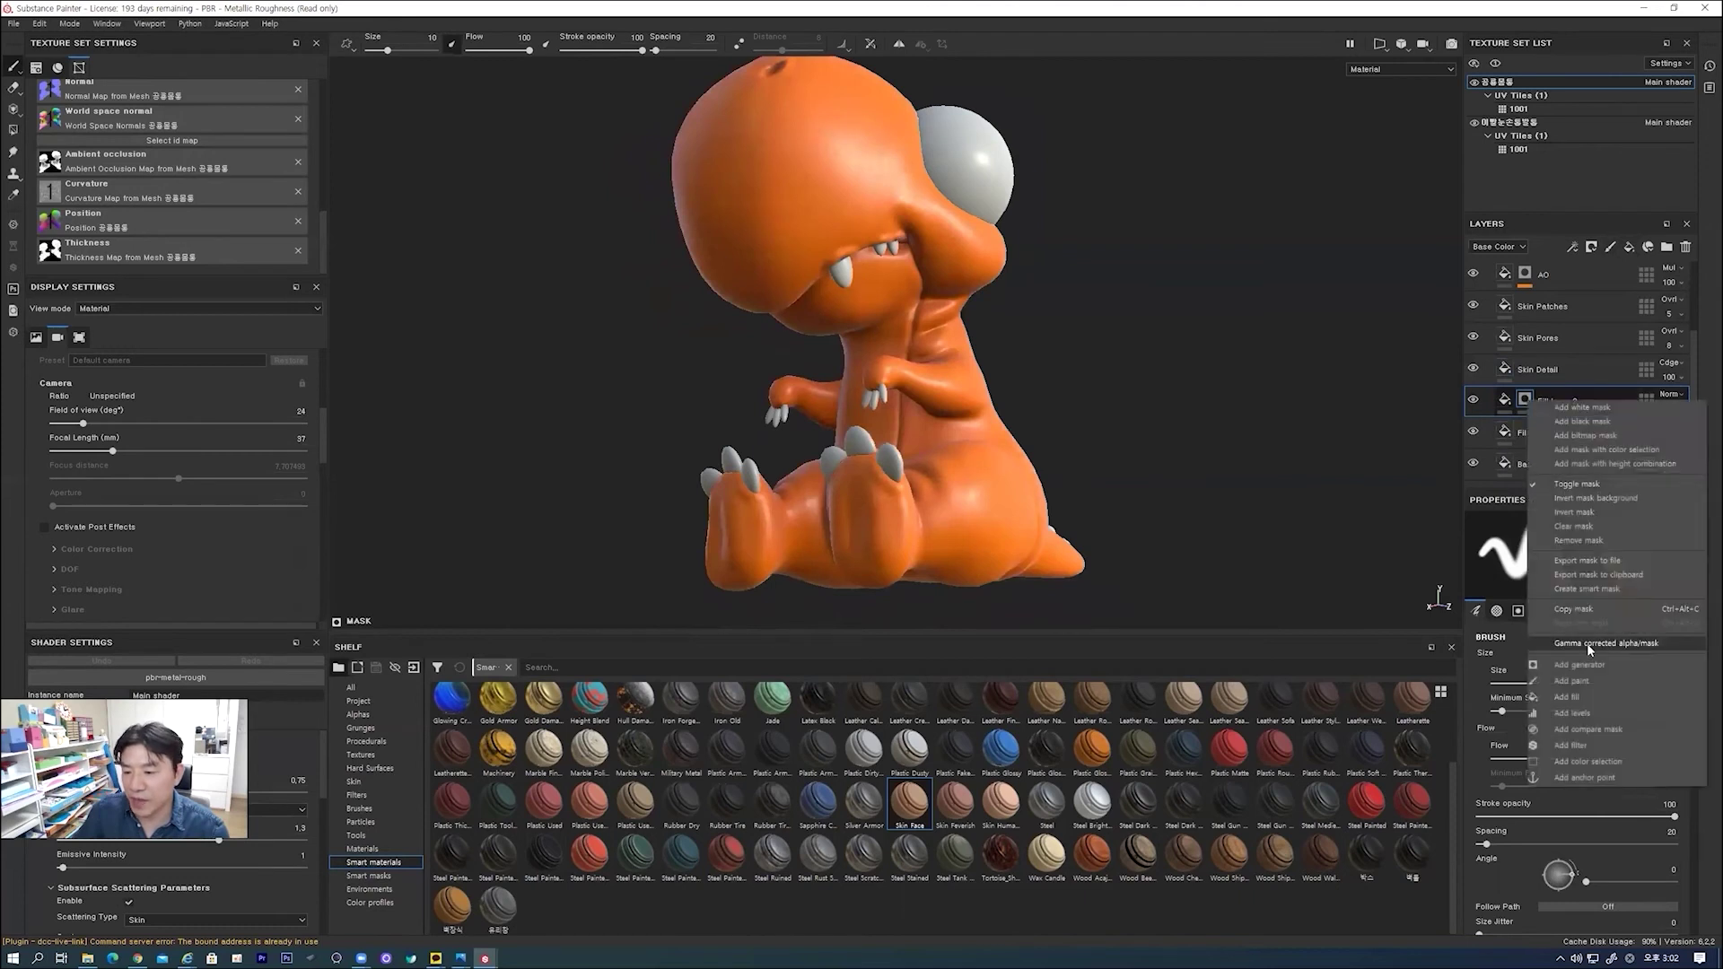
click(1591, 681)
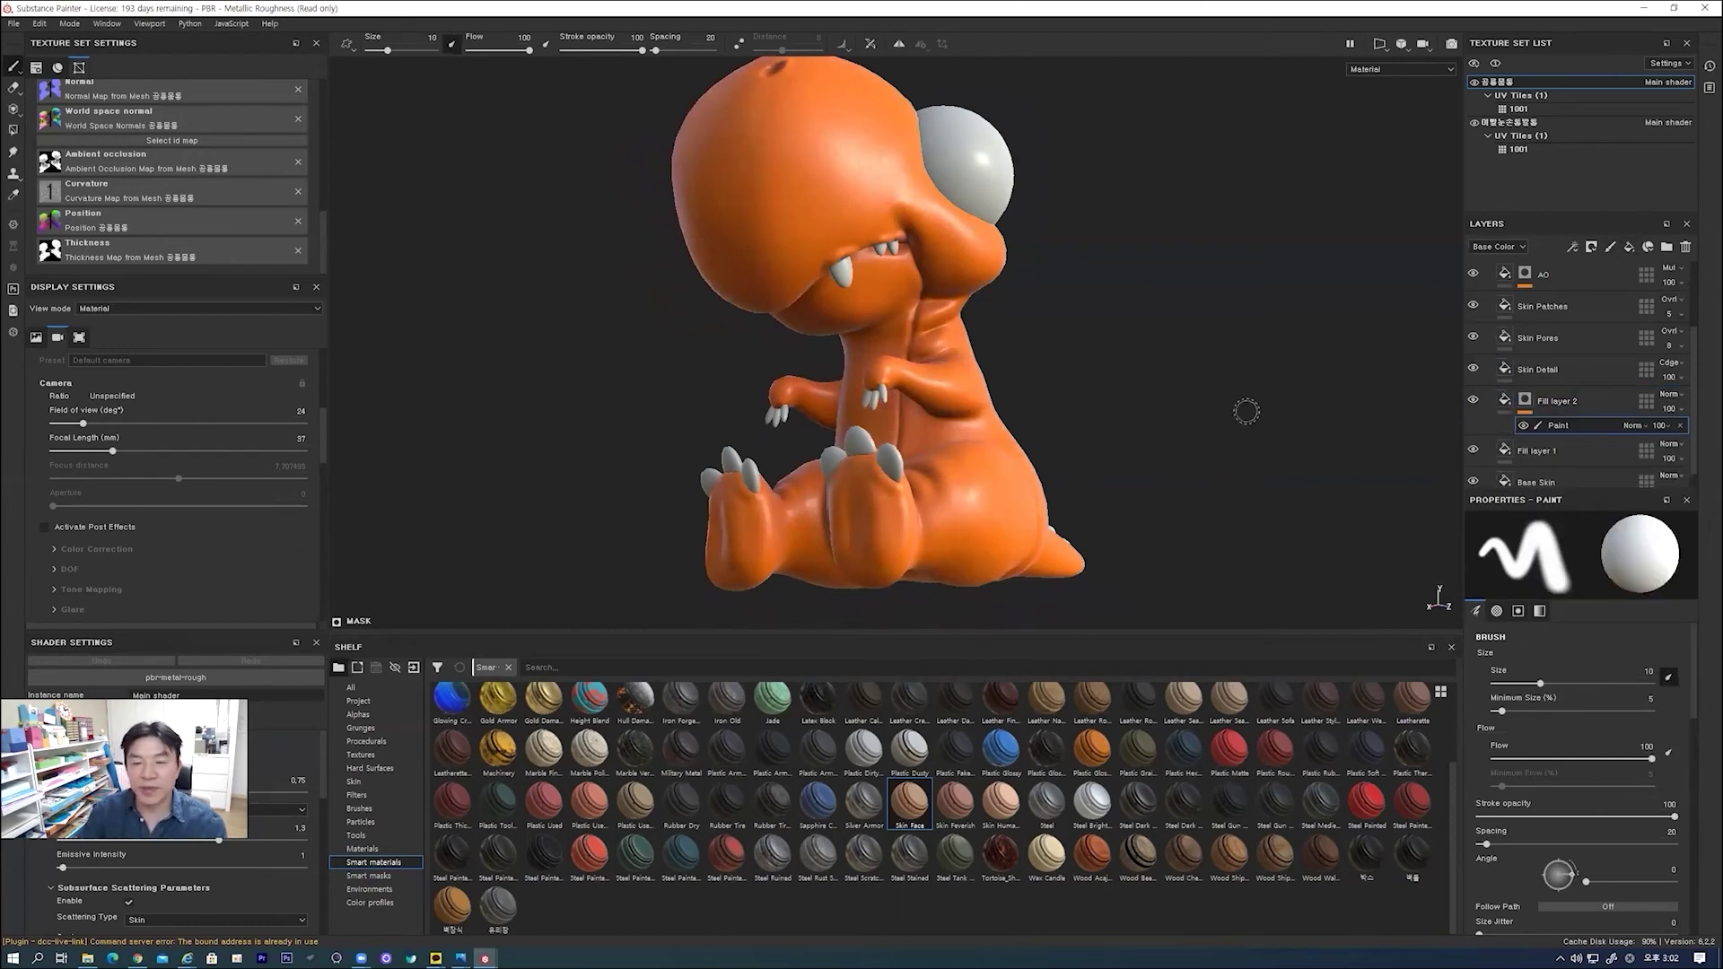
- Try a single mask stroke on the dinosaur's belly without symmetry and undo it
mouse_move(1256, 456)
alt+mouse_down()
mouse_move(1198, 381)
mouse_move(1157, 406)
alt+mouse_up()
mouse_move(900, 399)
mouse_down()
mouse_move(888, 453)
mouse_move(883, 385)
mouse_move(896, 432)
mouse_up()
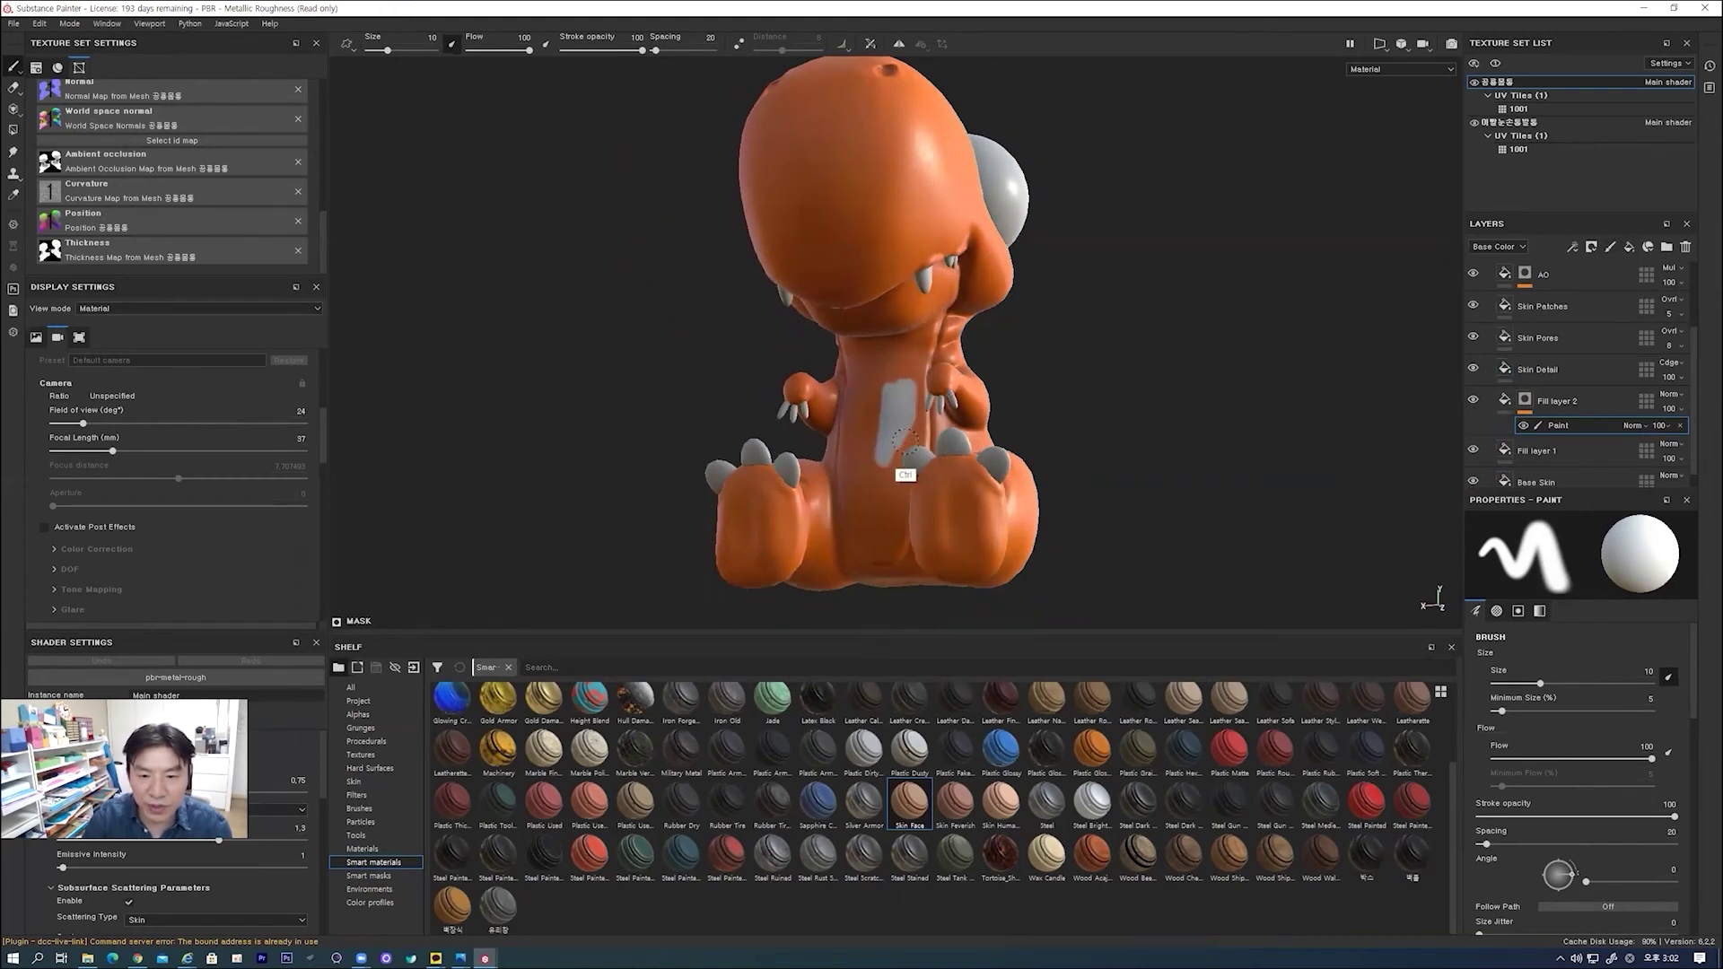
key(ctrl+z)
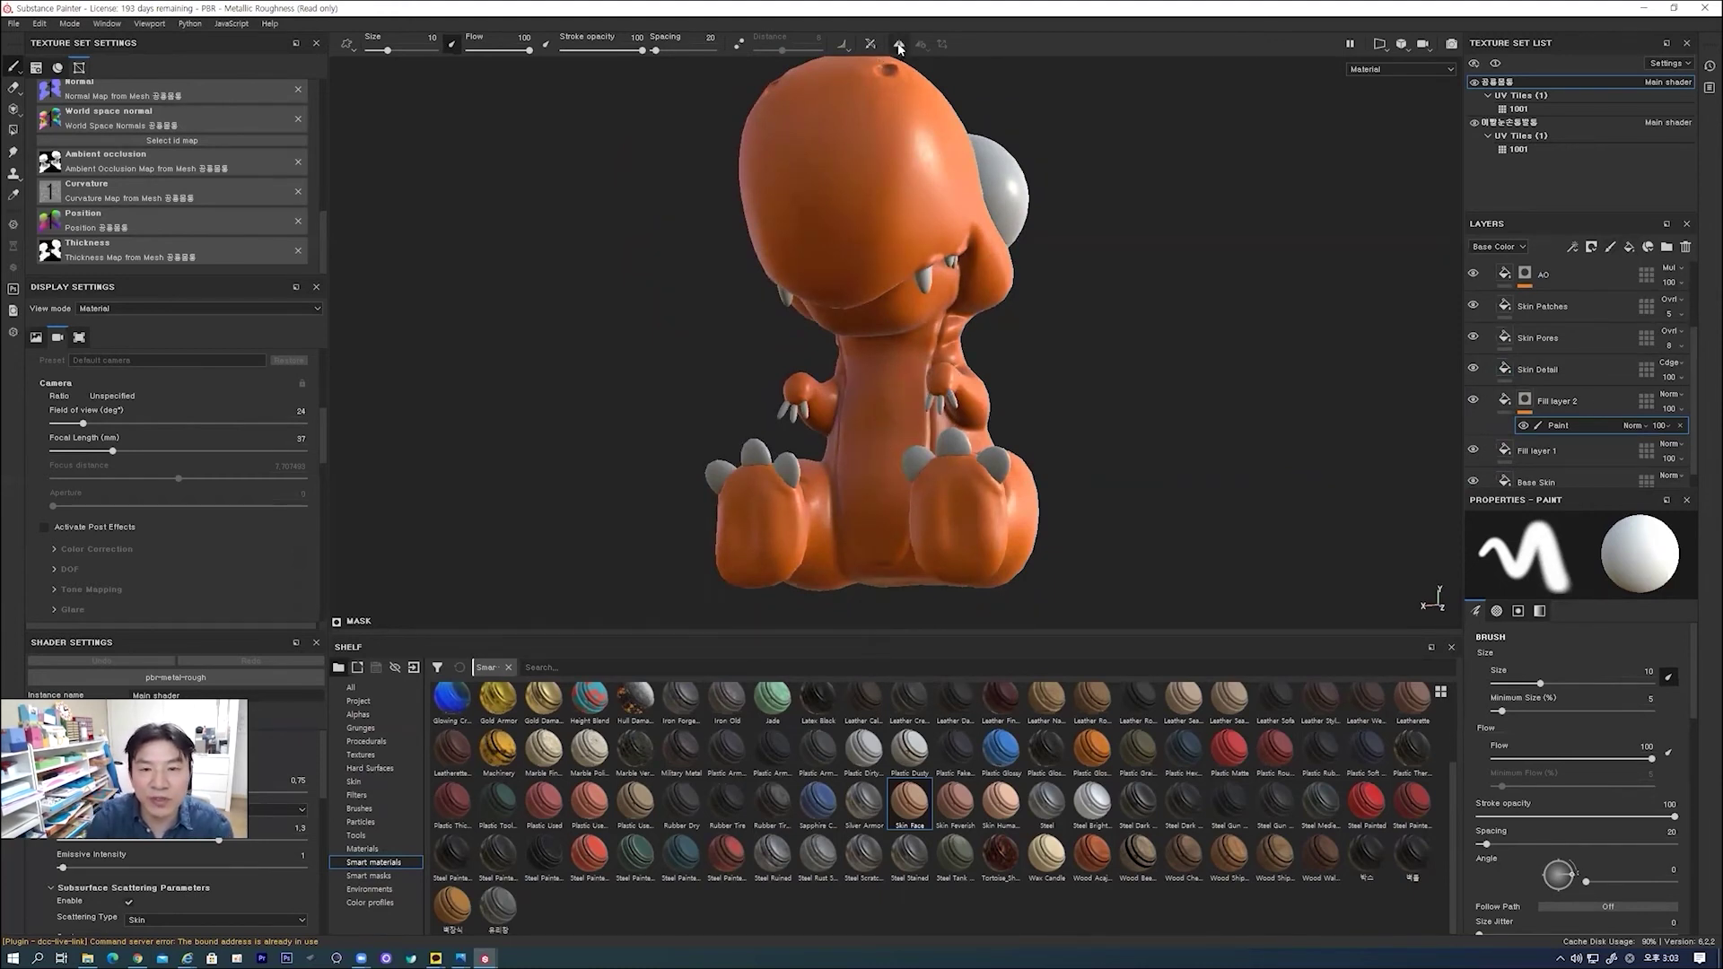
- Paint the dinosaur's belly and the underside of its lower jaw light in Fill layer 2's mask with symmetry on
mouse_move(1138, 396)
alt+mouse_down()
mouse_move(1250, 407)
mouse_move(1143, 389)
alt+mouse_up()
alt+right_drag(1085, 329, 1377, 369)
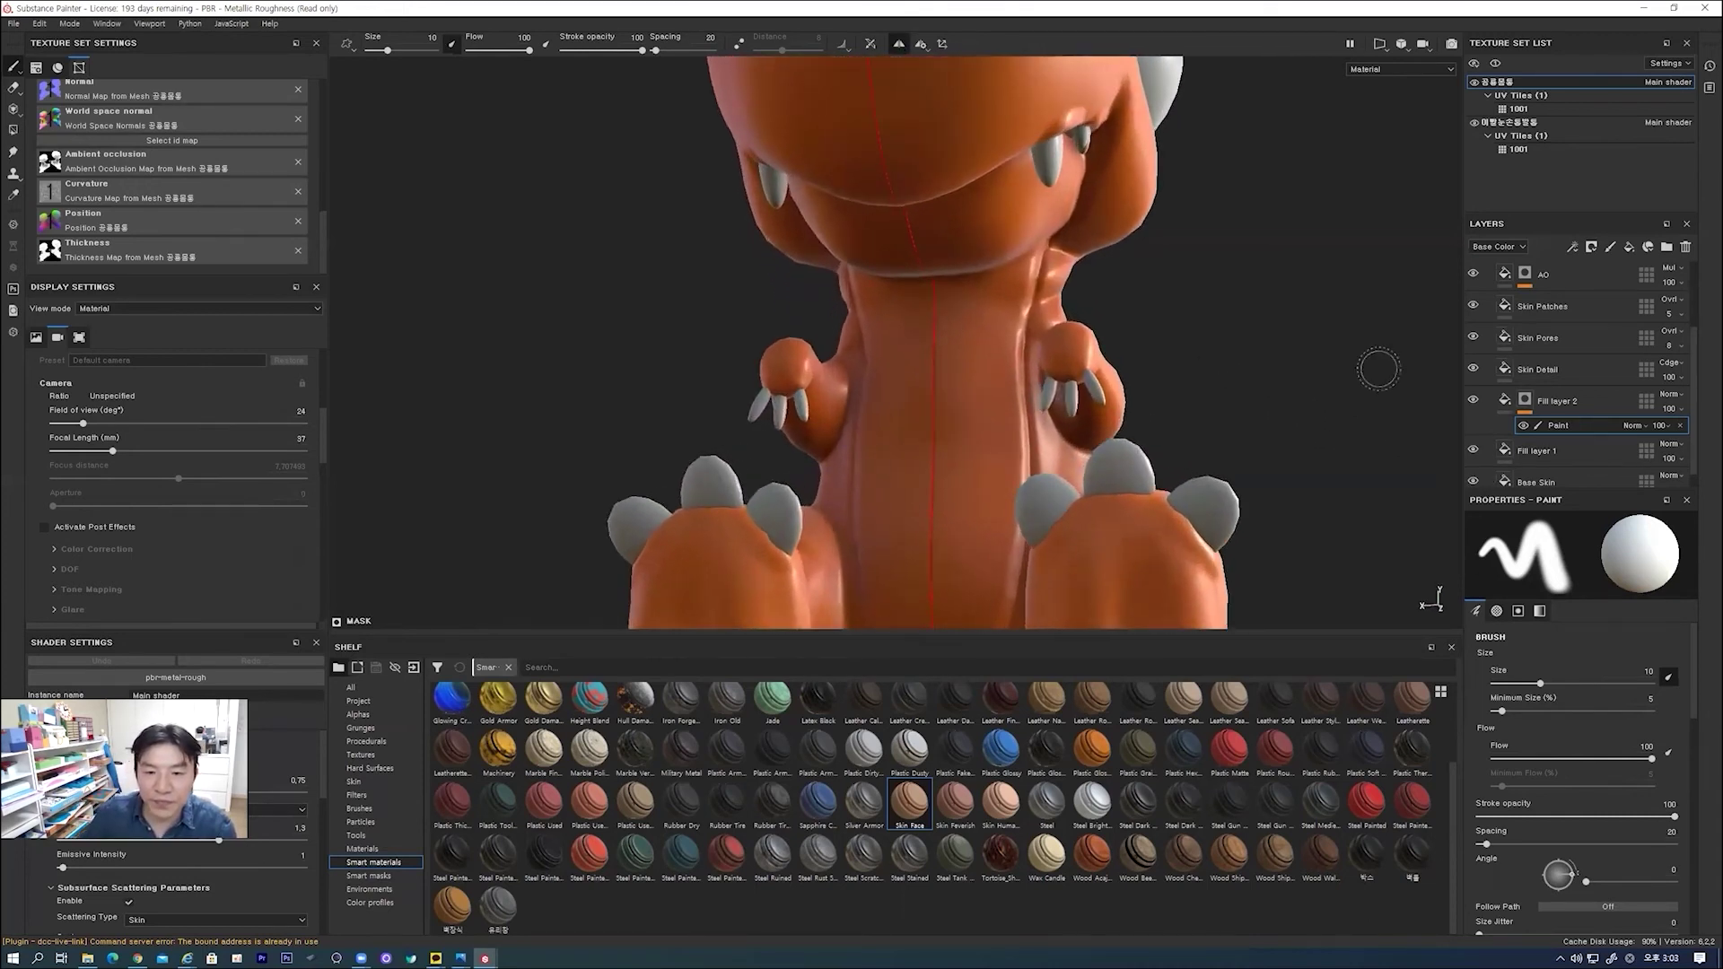
mouse_move(984, 339)
mouse_down()
mouse_move(953, 420)
mouse_move(951, 341)
mouse_move(983, 435)
mouse_move(981, 561)
mouse_move(937, 566)
mouse_up()
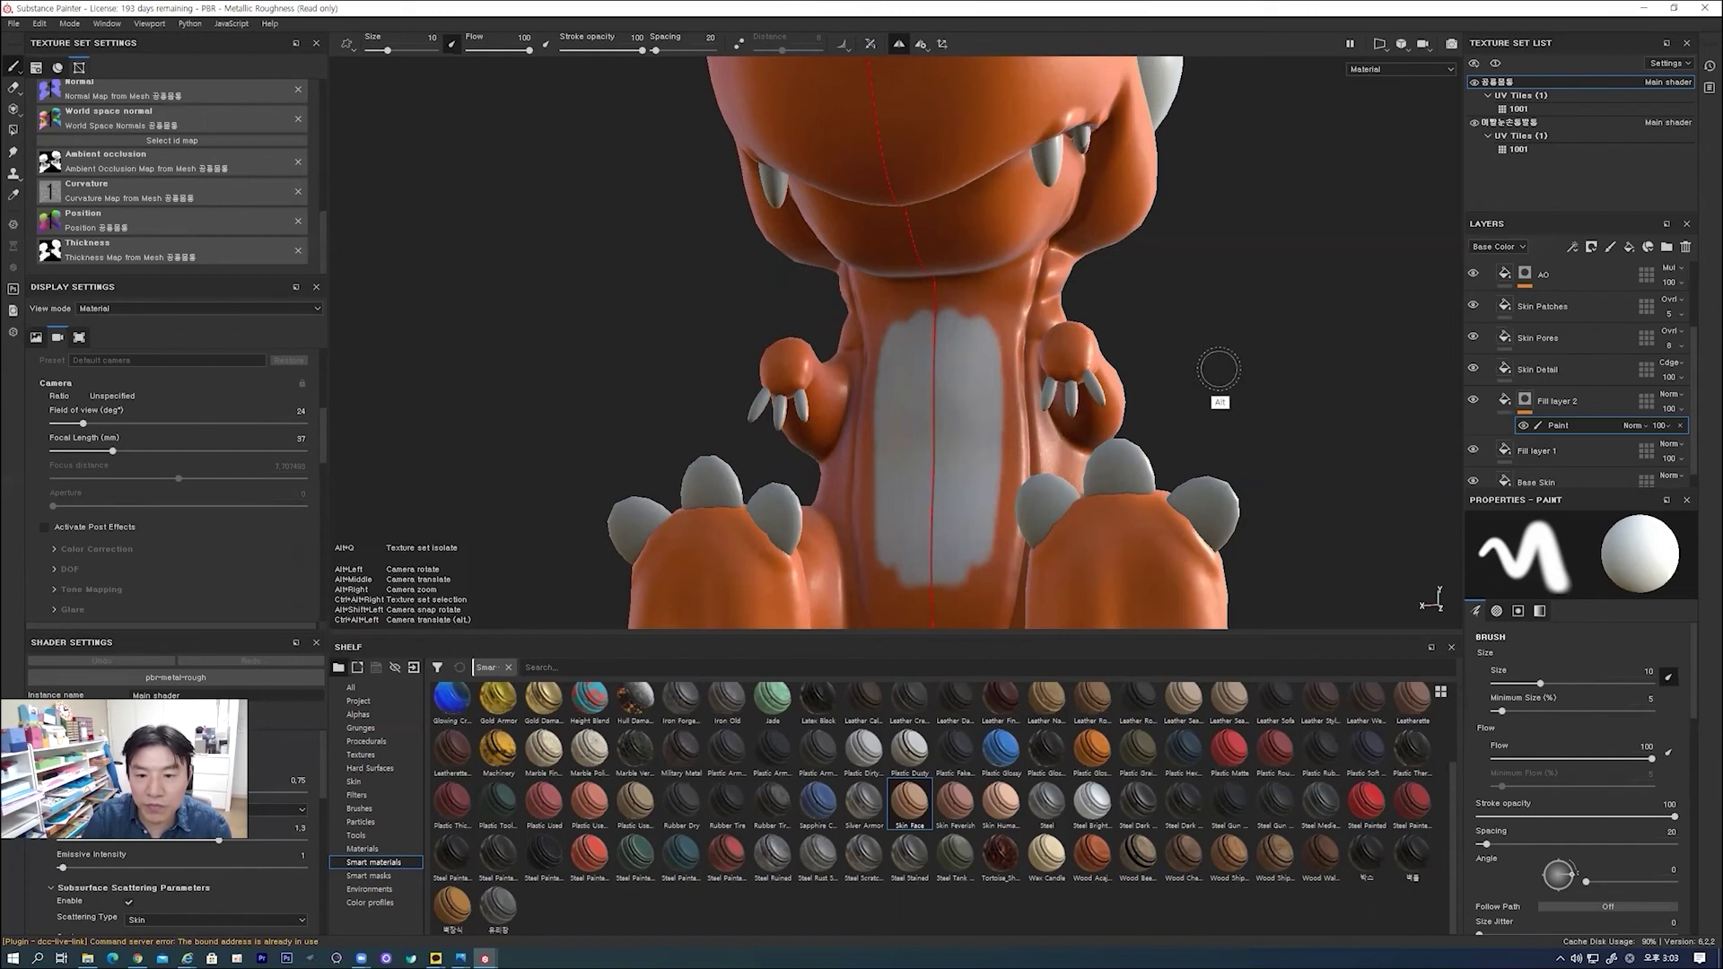
alt+drag(1223, 308, 1203, 239)
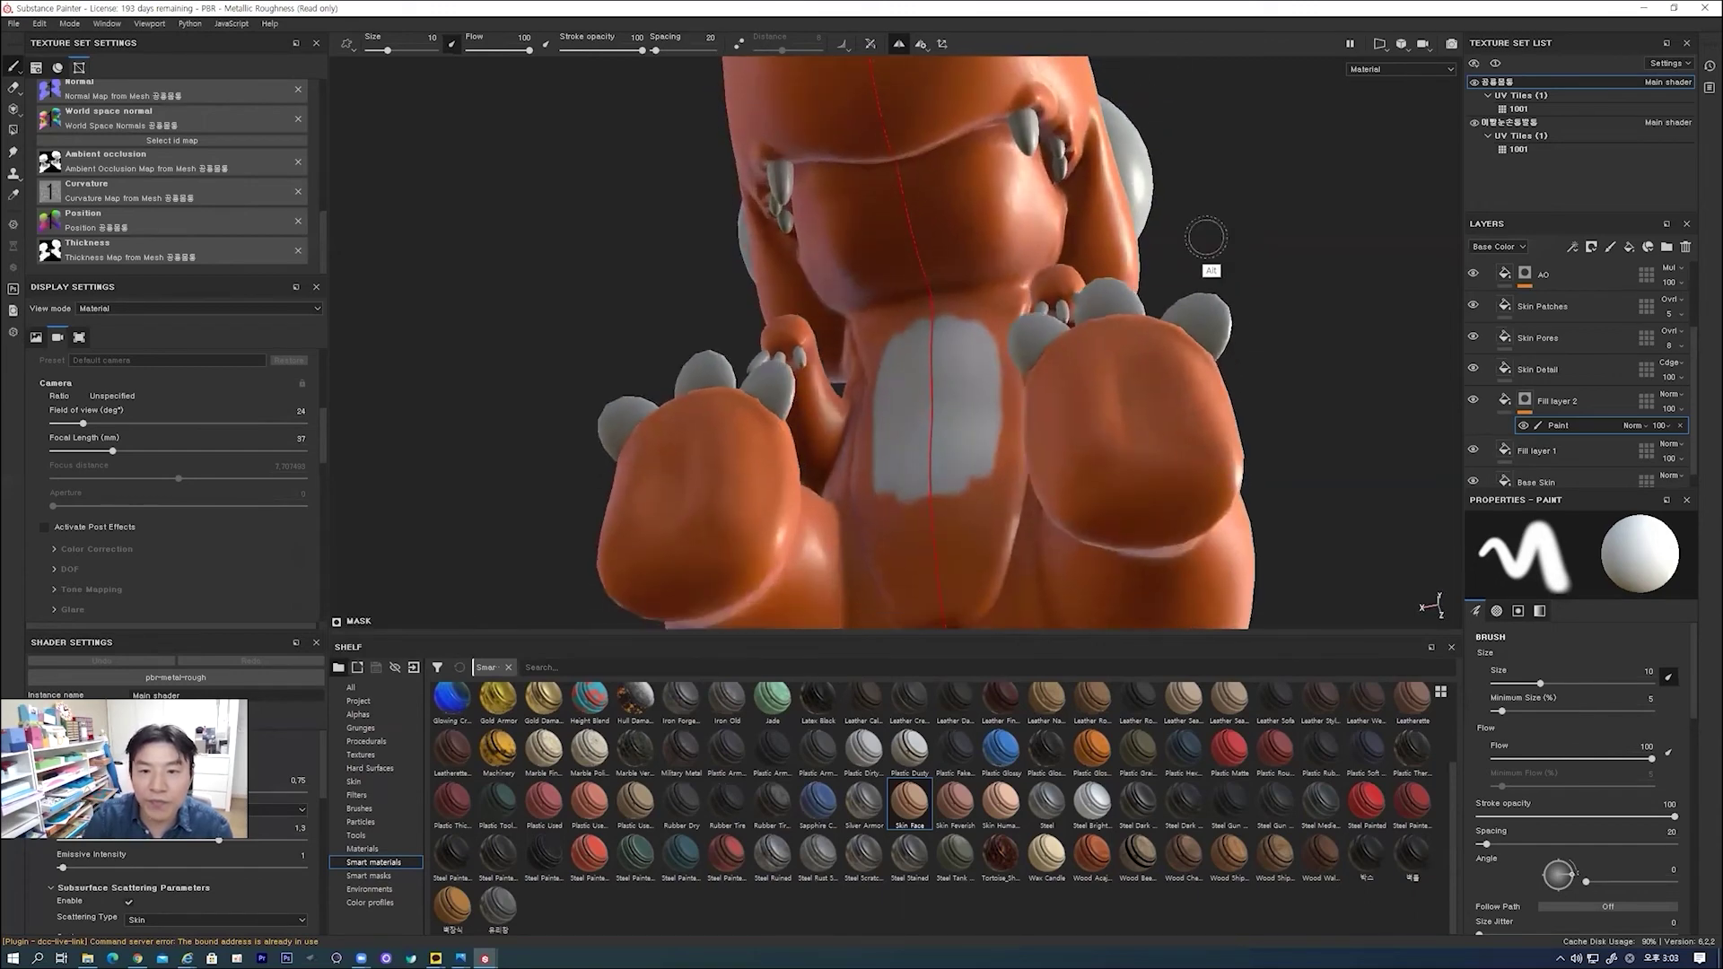
mouse_move(947, 178)
mouse_down()
mouse_move(978, 156)
mouse_move(919, 175)
mouse_move(916, 233)
mouse_move(951, 184)
mouse_move(988, 296)
mouse_move(986, 152)
mouse_move(1018, 197)
mouse_move(1009, 224)
mouse_up()
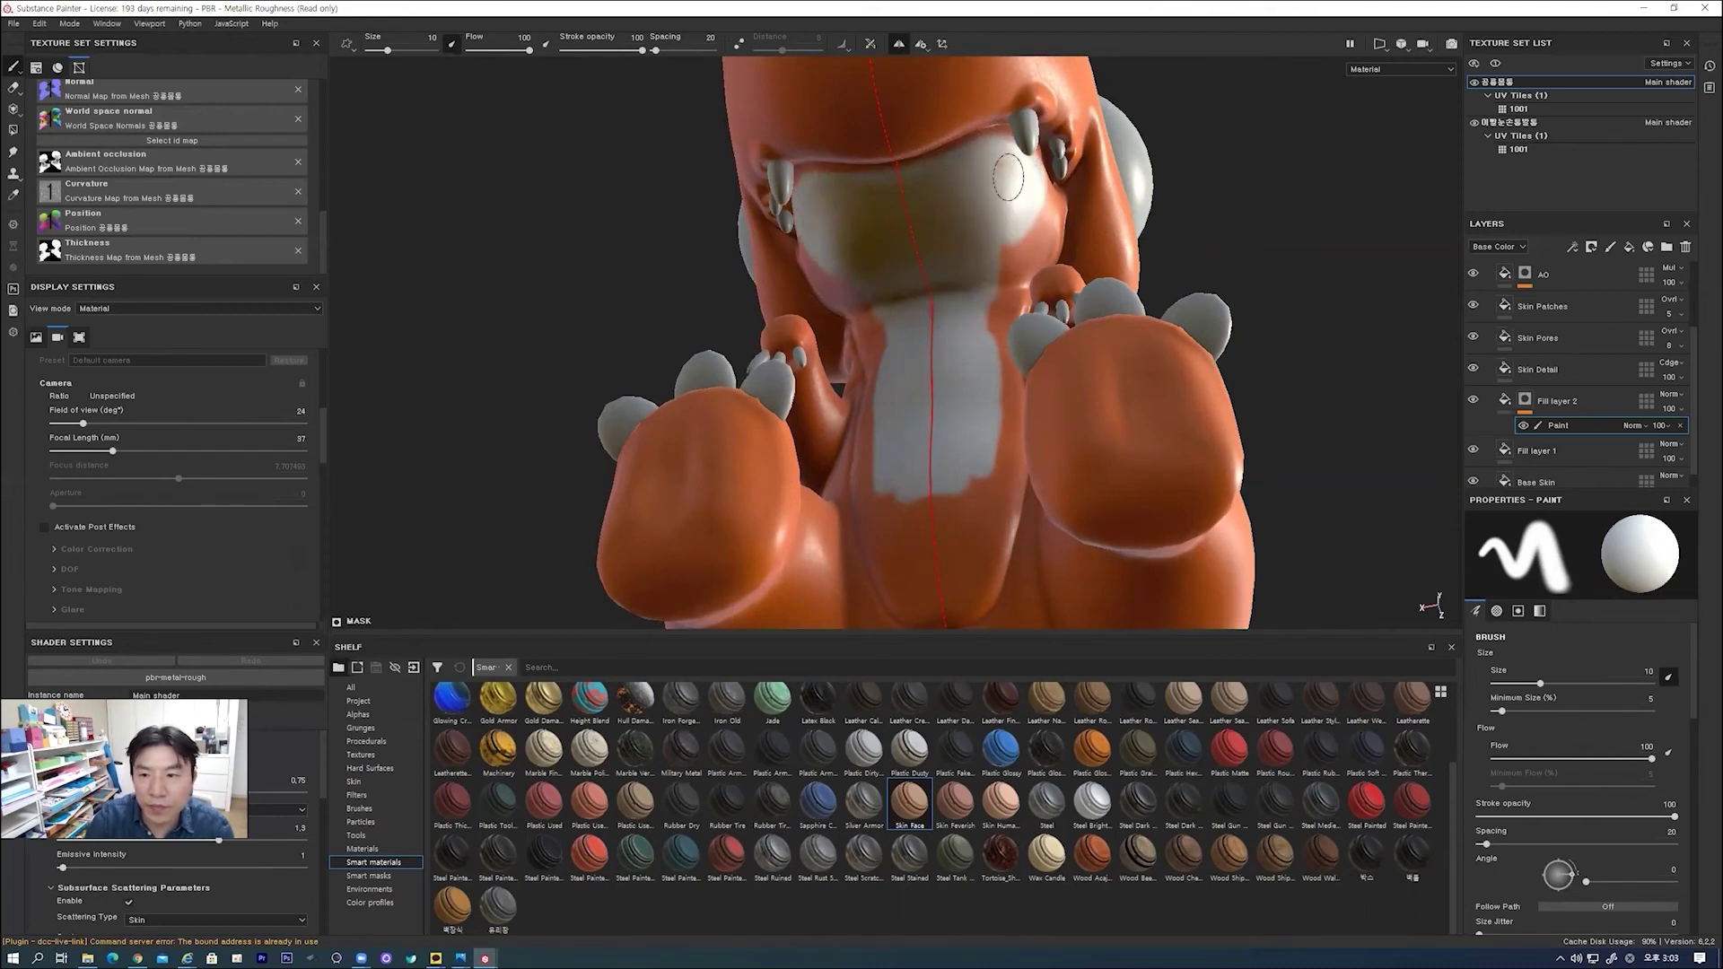
- Hide the texture set of the eyes, teeth and claws, and extend the light paint across the lower jaw and belly
click(1474, 122)
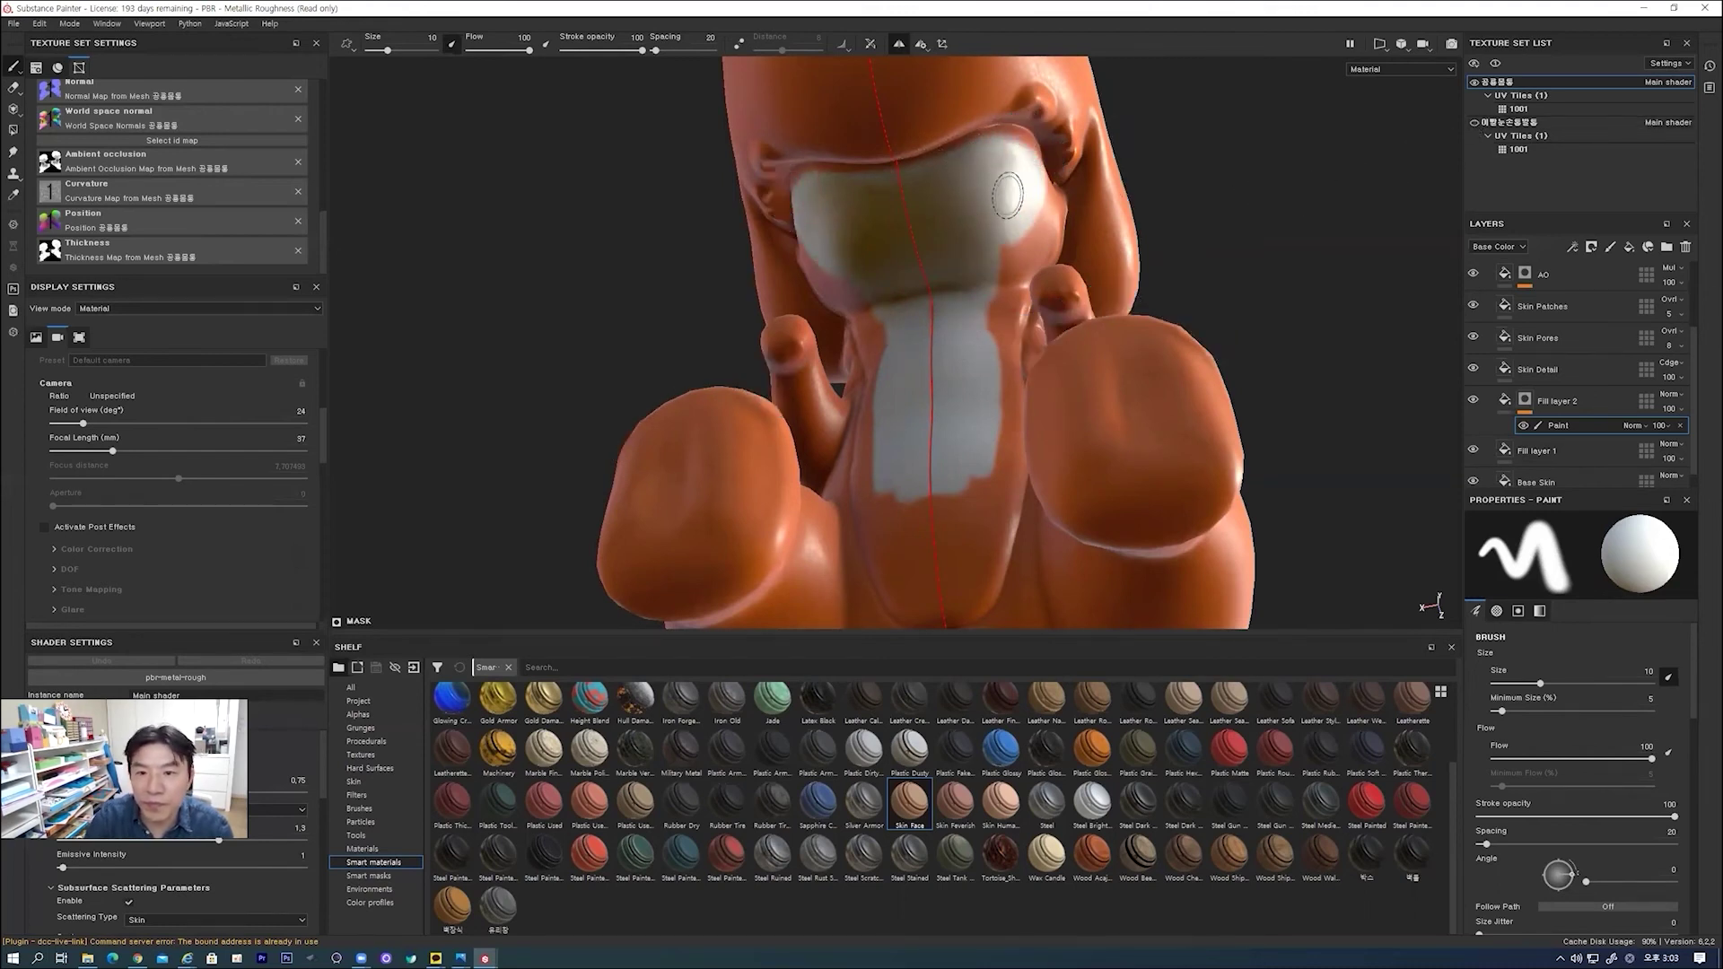
mouse_move(1036, 195)
mouse_down()
mouse_move(1023, 225)
mouse_move(1040, 234)
mouse_move(1003, 305)
mouse_move(992, 250)
mouse_up()
mouse_move(988, 358)
mouse_down()
mouse_move(1005, 462)
mouse_move(992, 574)
mouse_move(971, 592)
mouse_move(951, 574)
mouse_move(956, 456)
mouse_up()
mouse_move(1230, 219)
alt+mouse_down()
mouse_move(1257, 288)
mouse_move(1181, 331)
mouse_move(1127, 285)
alt+mouse_up()
- Reduce the brush size to about 6.57 and fill the lower jaw up to the mouth edge and down the neck
key(bracketleft)
key(bracketleft)
key(bracketleft)
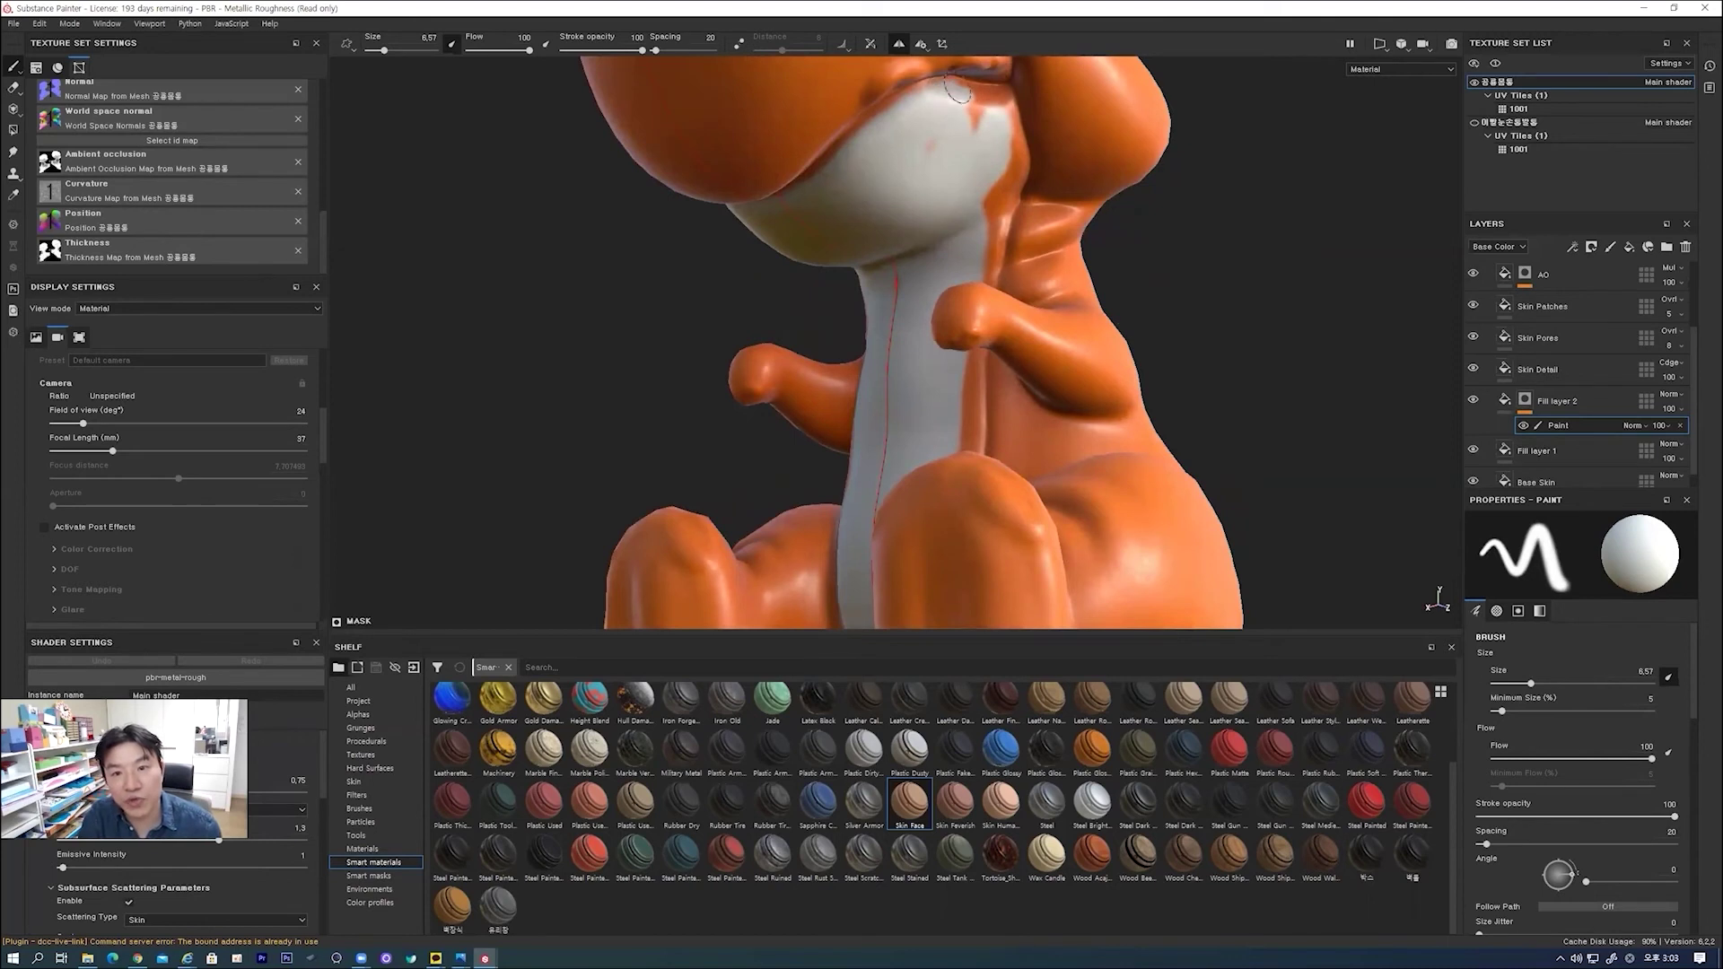
mouse_move(1177, 164)
alt+mouse_down()
mouse_move(1184, 190)
mouse_move(942, 117)
alt+mouse_up()
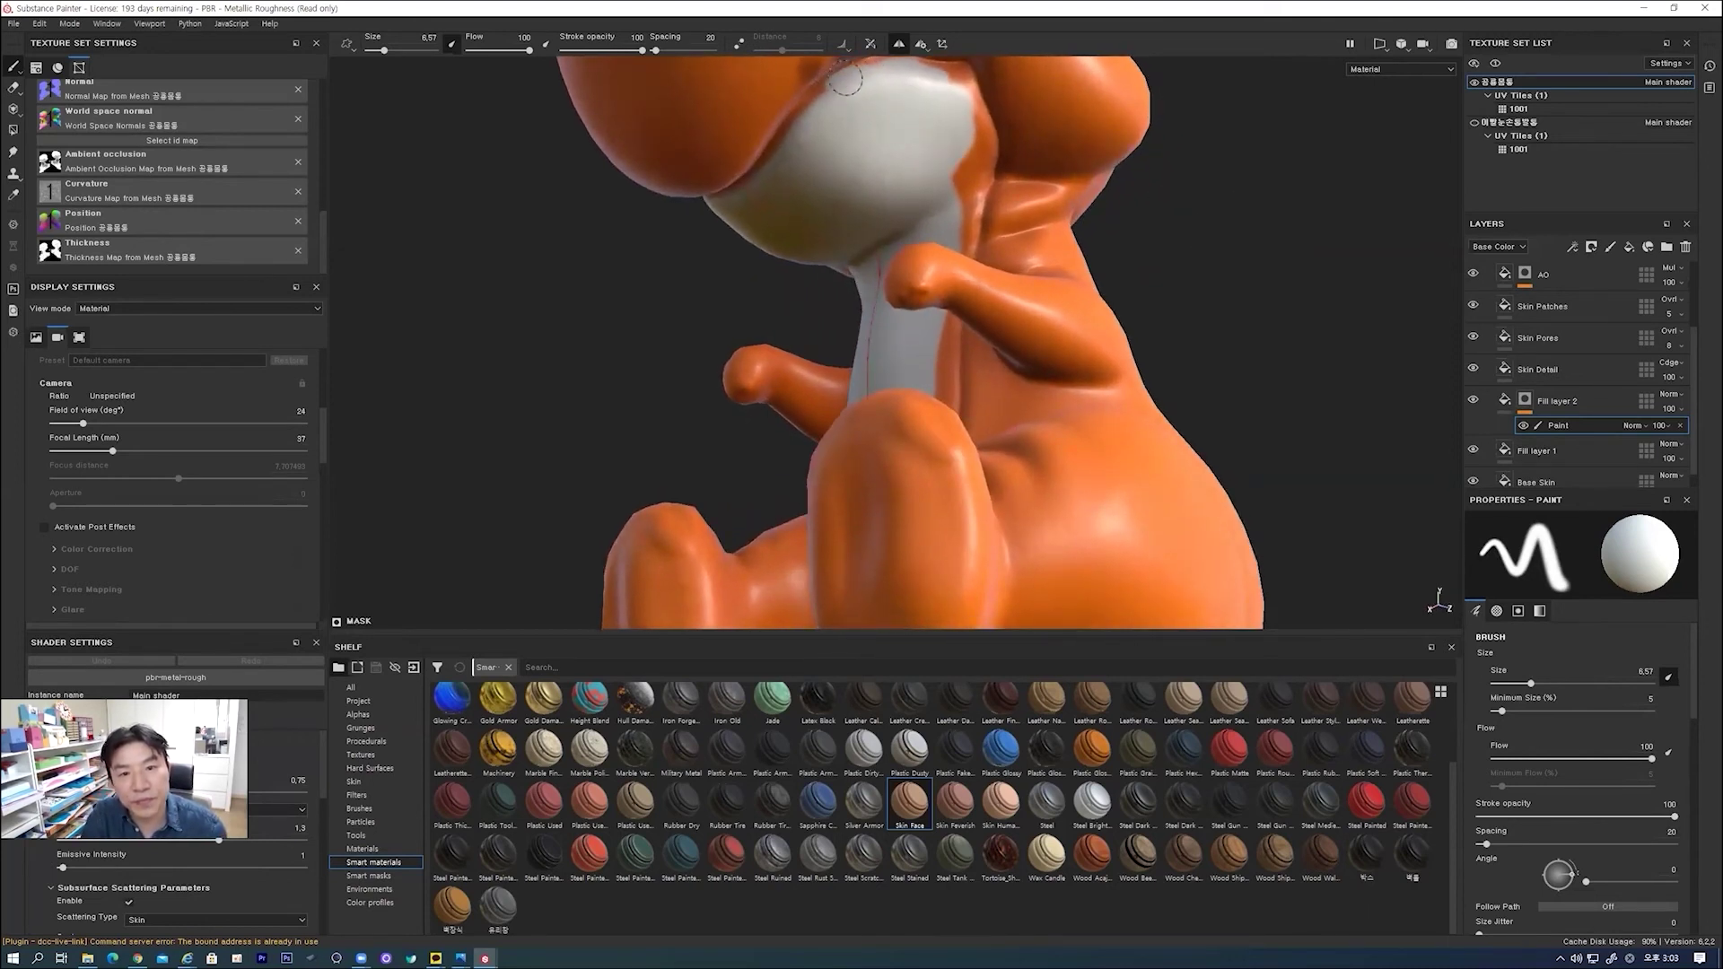
mouse_move(1253, 189)
alt+mouse_down()
mouse_move(1250, 153)
mouse_move(1212, 161)
alt+mouse_up()
mouse_move(963, 100)
mouse_down()
mouse_move(980, 137)
mouse_move(949, 150)
mouse_up()
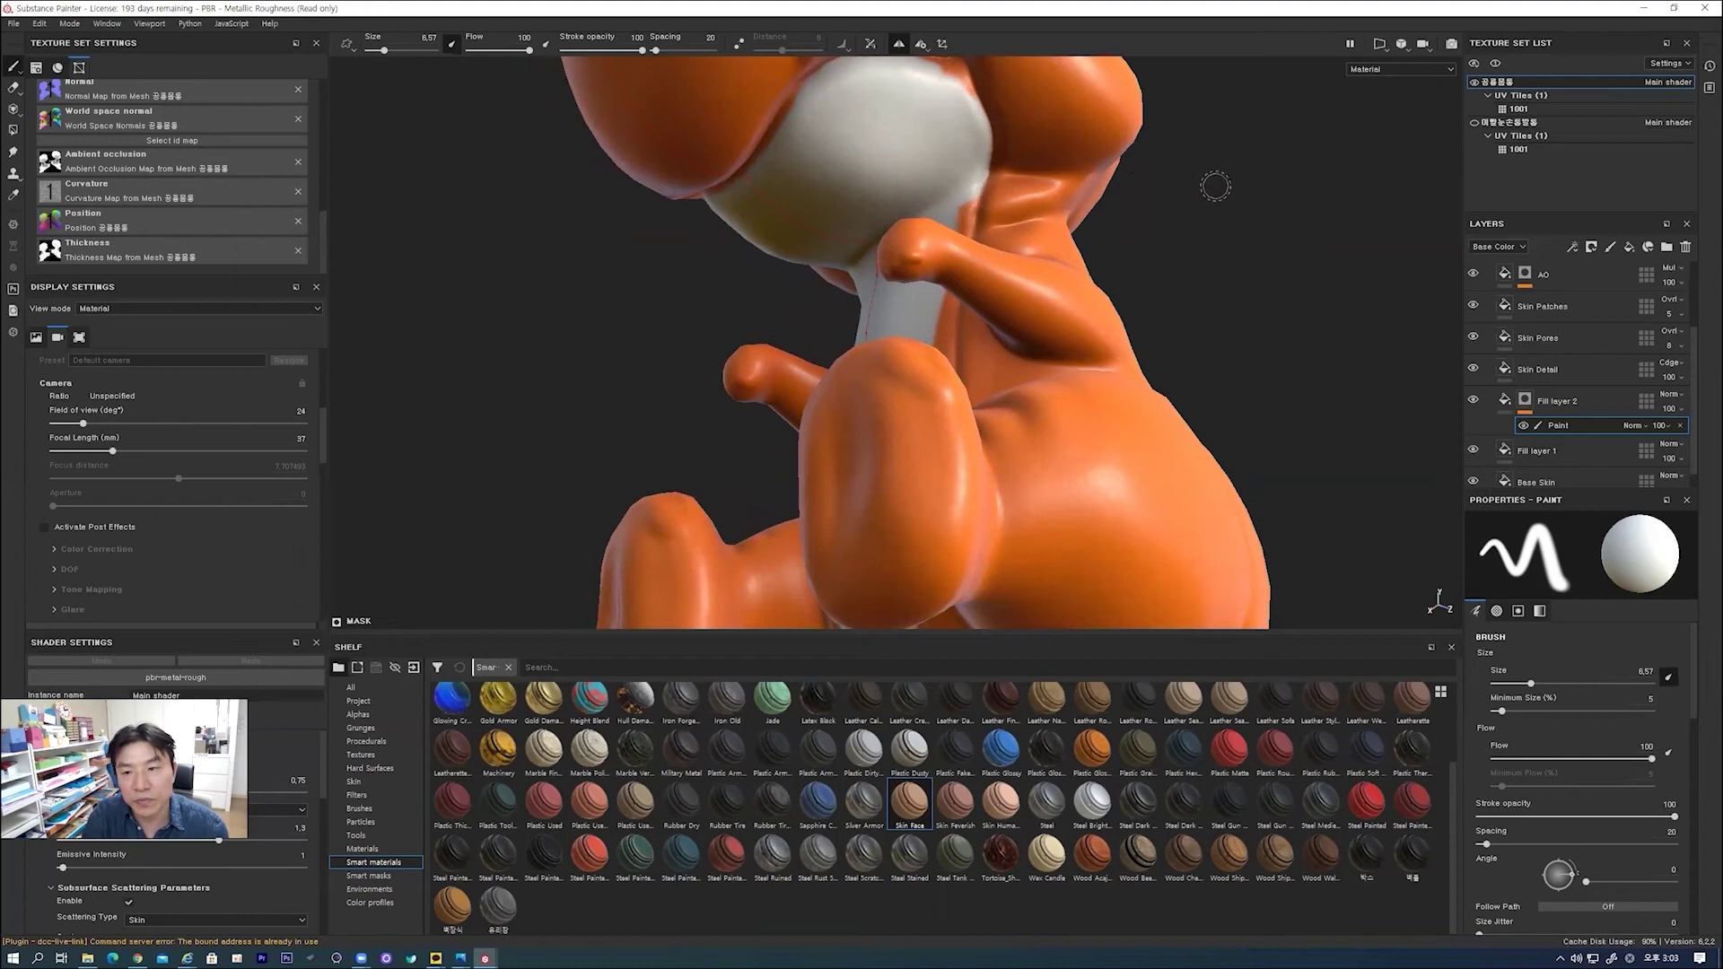
alt+drag(1175, 177, 1191, 356)
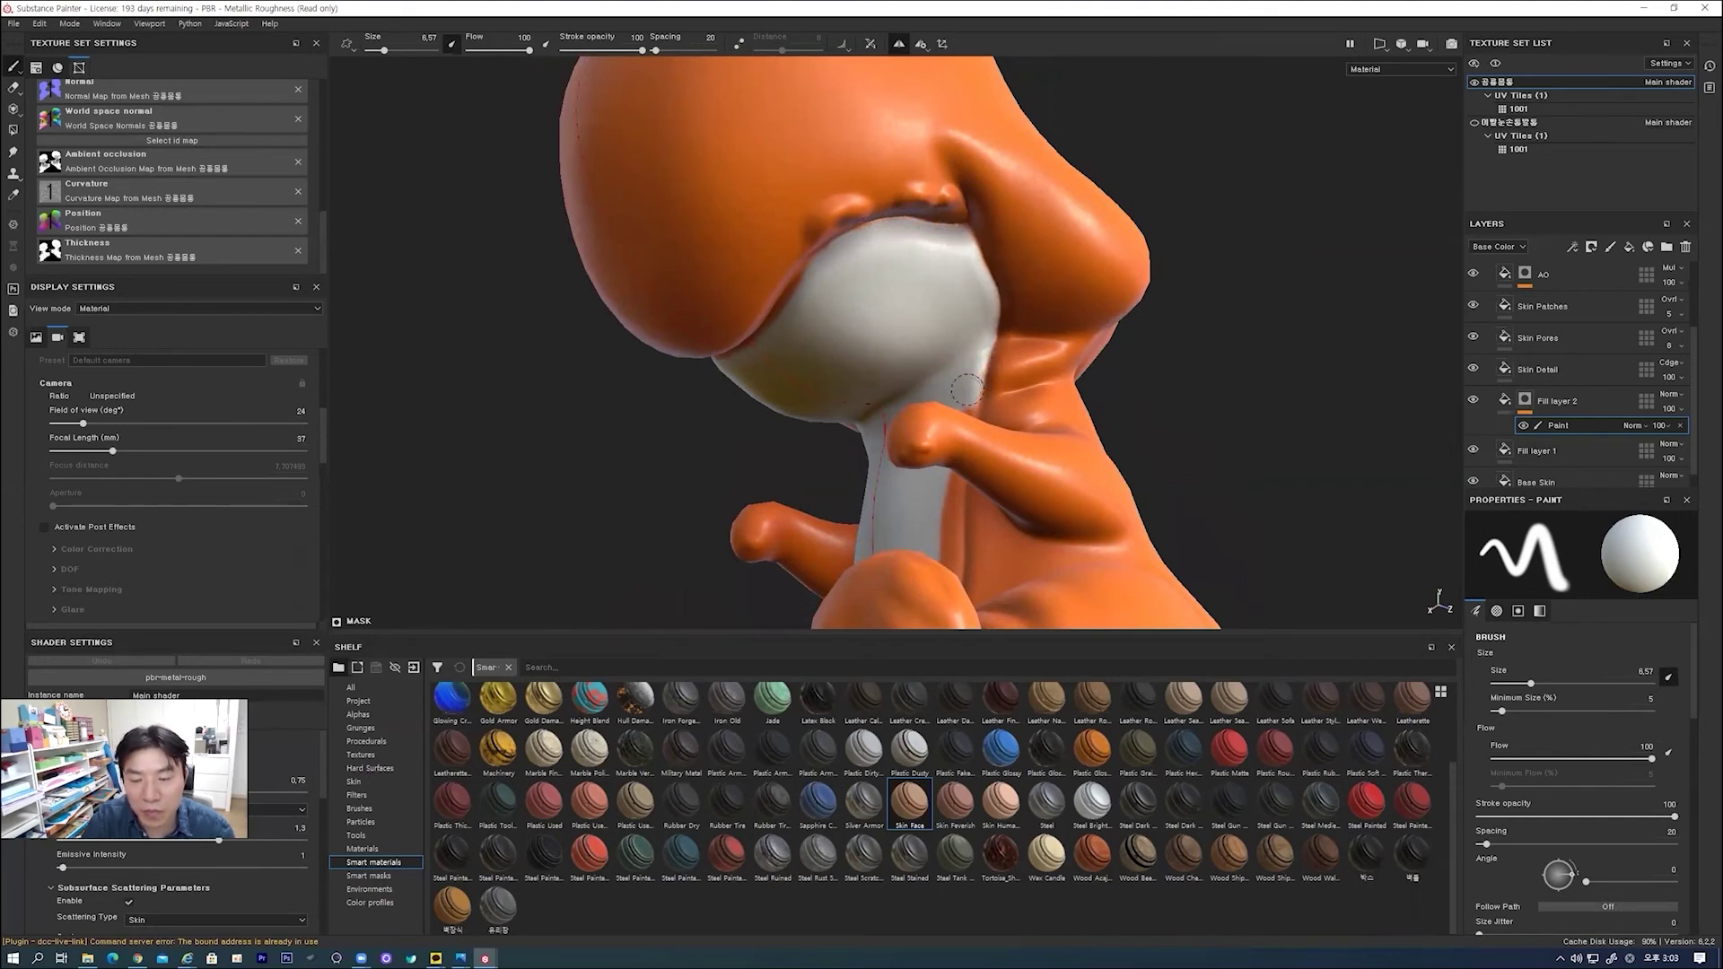
alt+drag(953, 370, 943, 277)
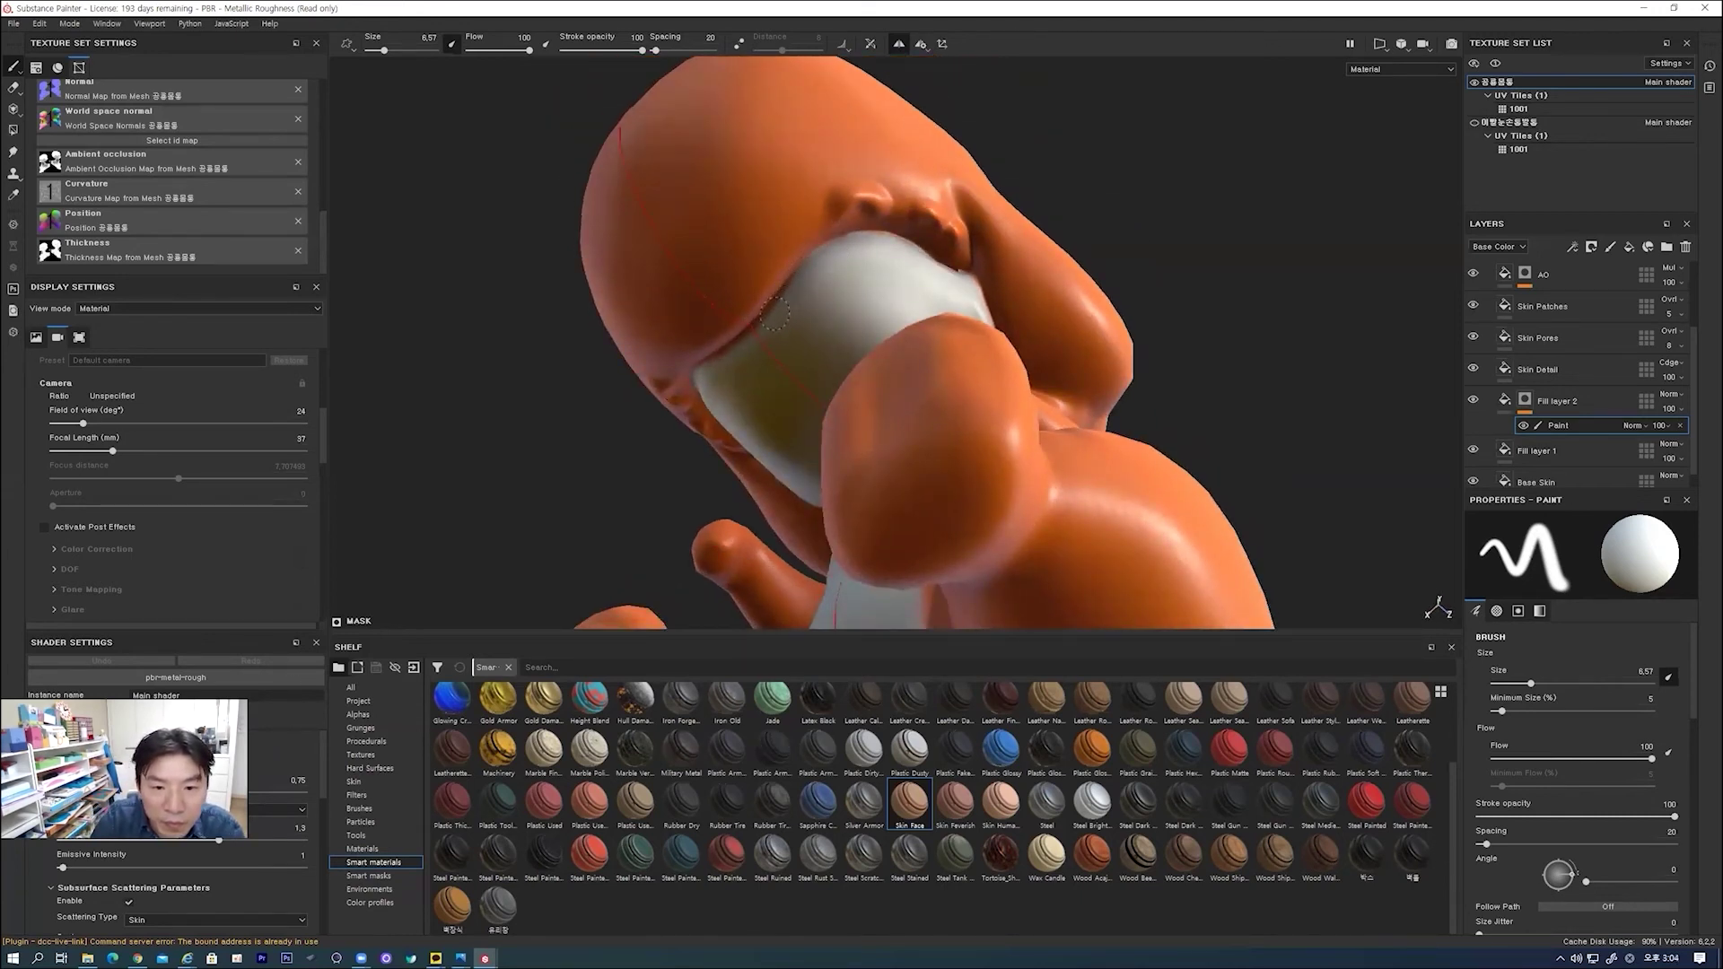
- Widen the light belly area along both sides of the torso with long symmetrical mask strokes
mouse_move(878, 313)
alt+mouse_down()
mouse_move(1032, 305)
mouse_move(1200, 392)
alt+mouse_up()
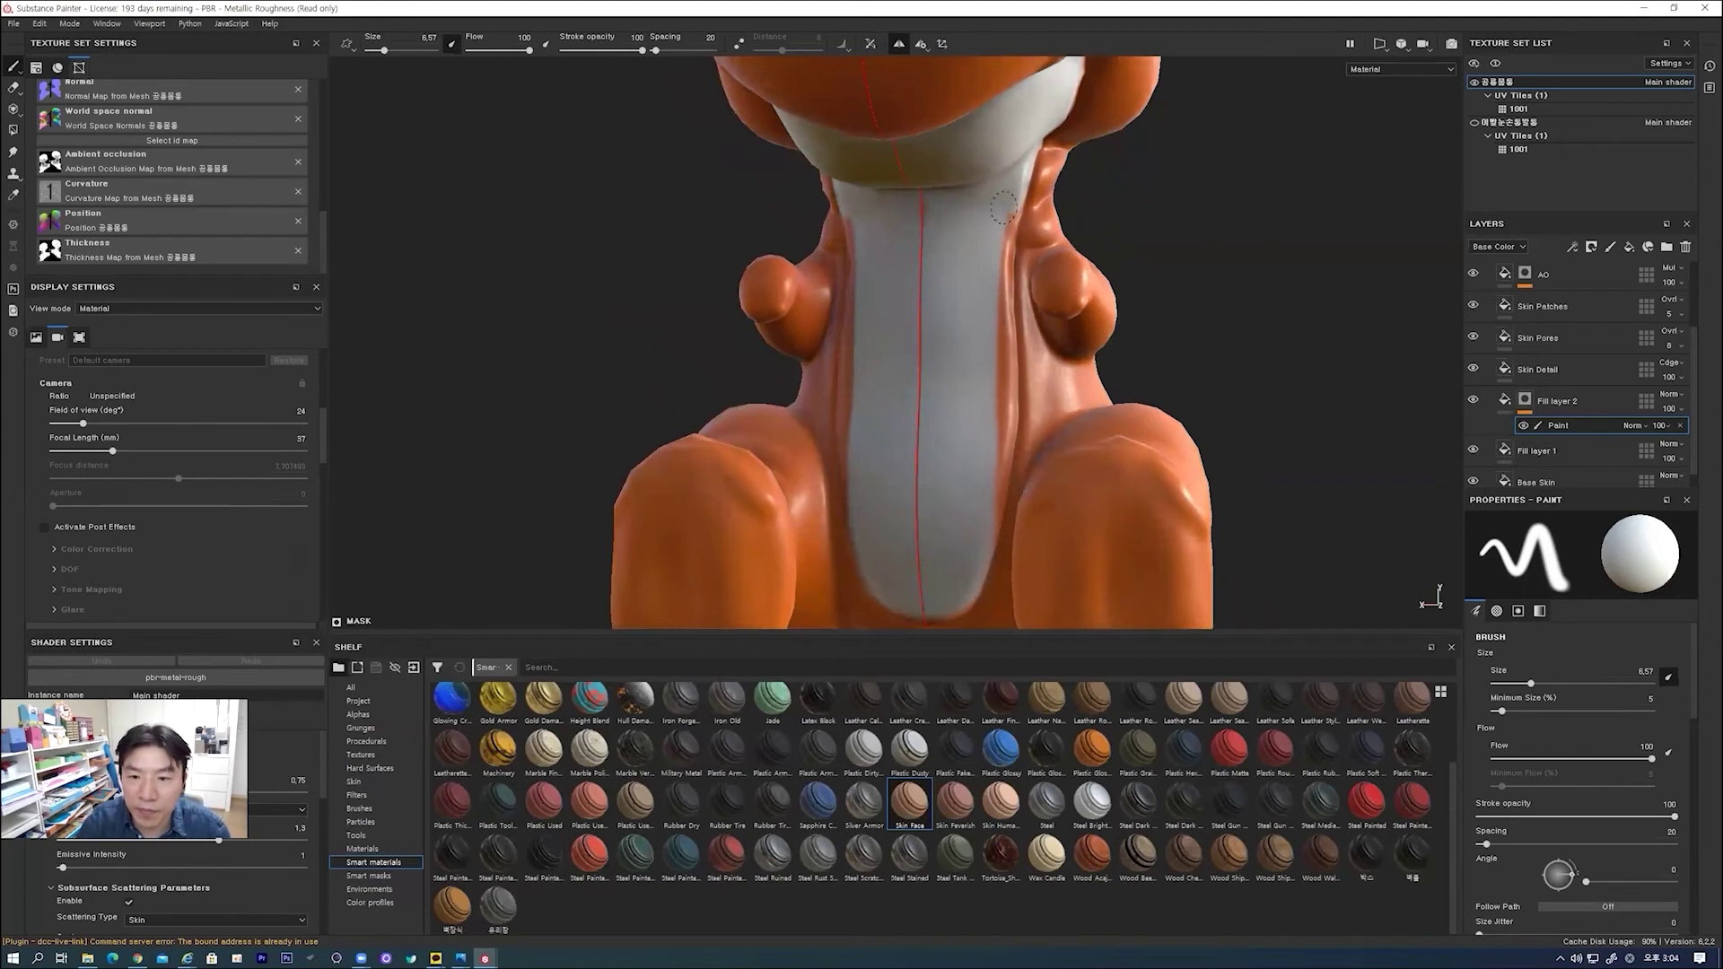
drag(1010, 211, 1003, 267)
drag(1021, 193, 998, 363)
drag(1003, 251, 997, 518)
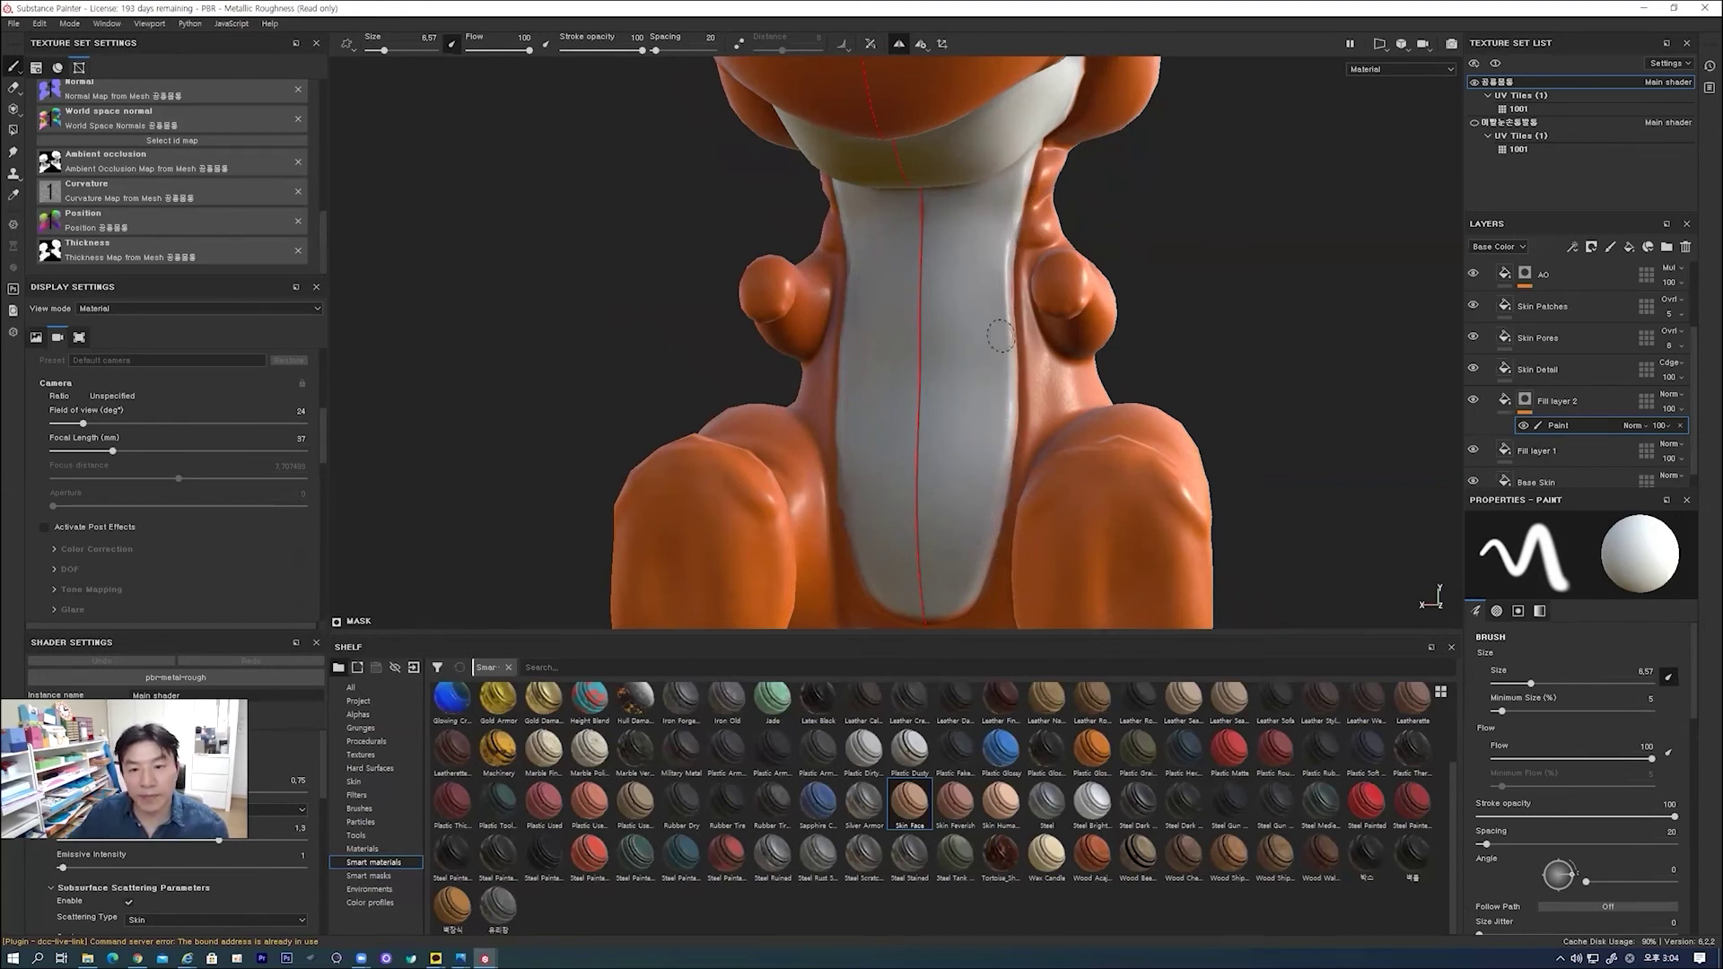
middle_drag(1001, 337, 1019, 121)
mouse_move(998, 384)
alt+right_down()
mouse_move(985, 481)
mouse_move(1008, 385)
alt+right_up()
alt+drag(1007, 385, 1011, 369)
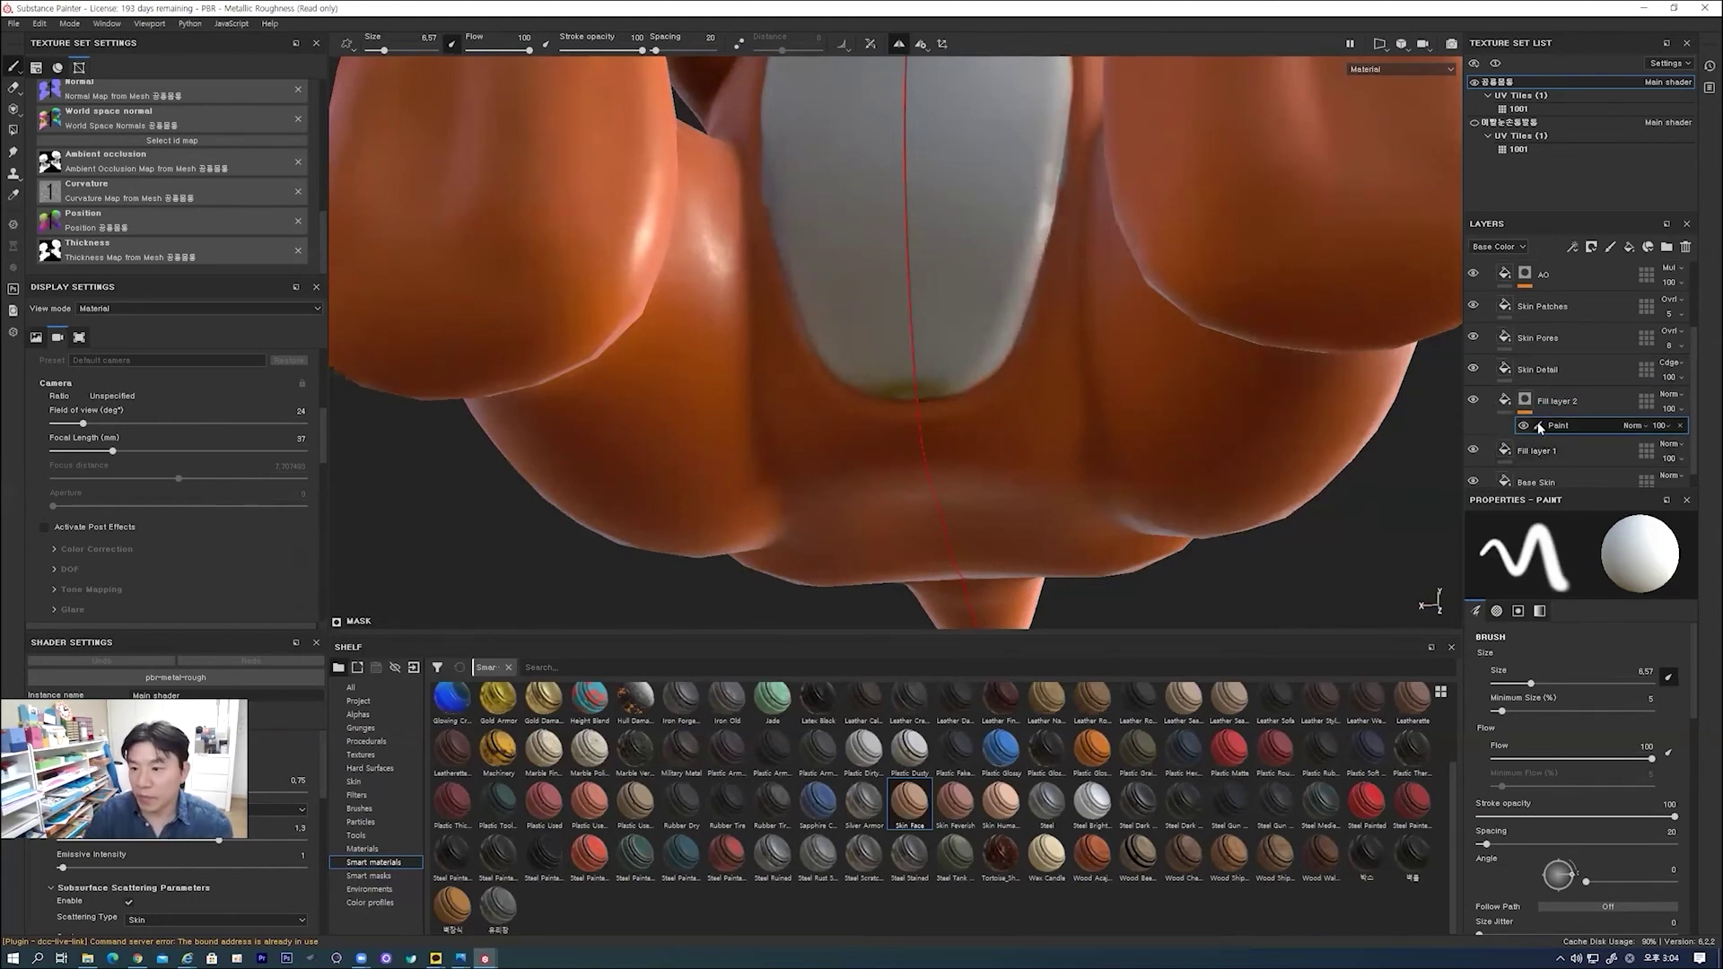
key(e)
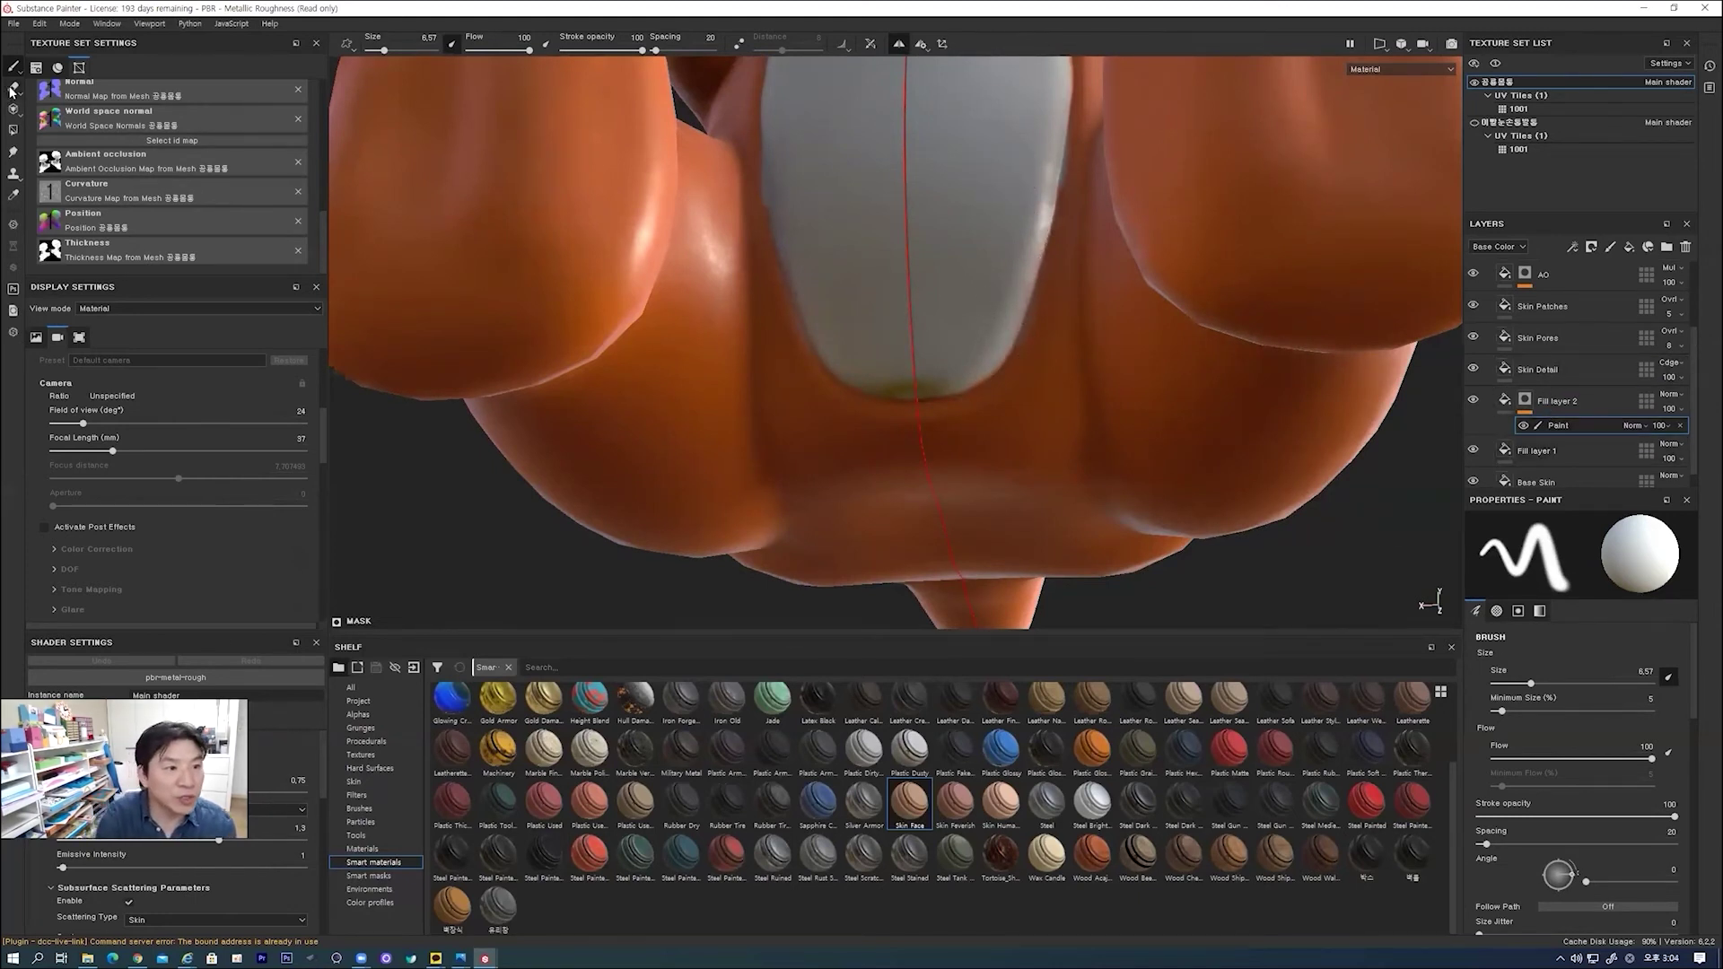
key(bracketleft)
key(bracketleft)
key(bracketleft)
key(bracketleft)
key(bracketleft)
key(bracketleft)
key(bracketleft)
key(bracketleft)
key(bracketleft)
key(bracketleft)
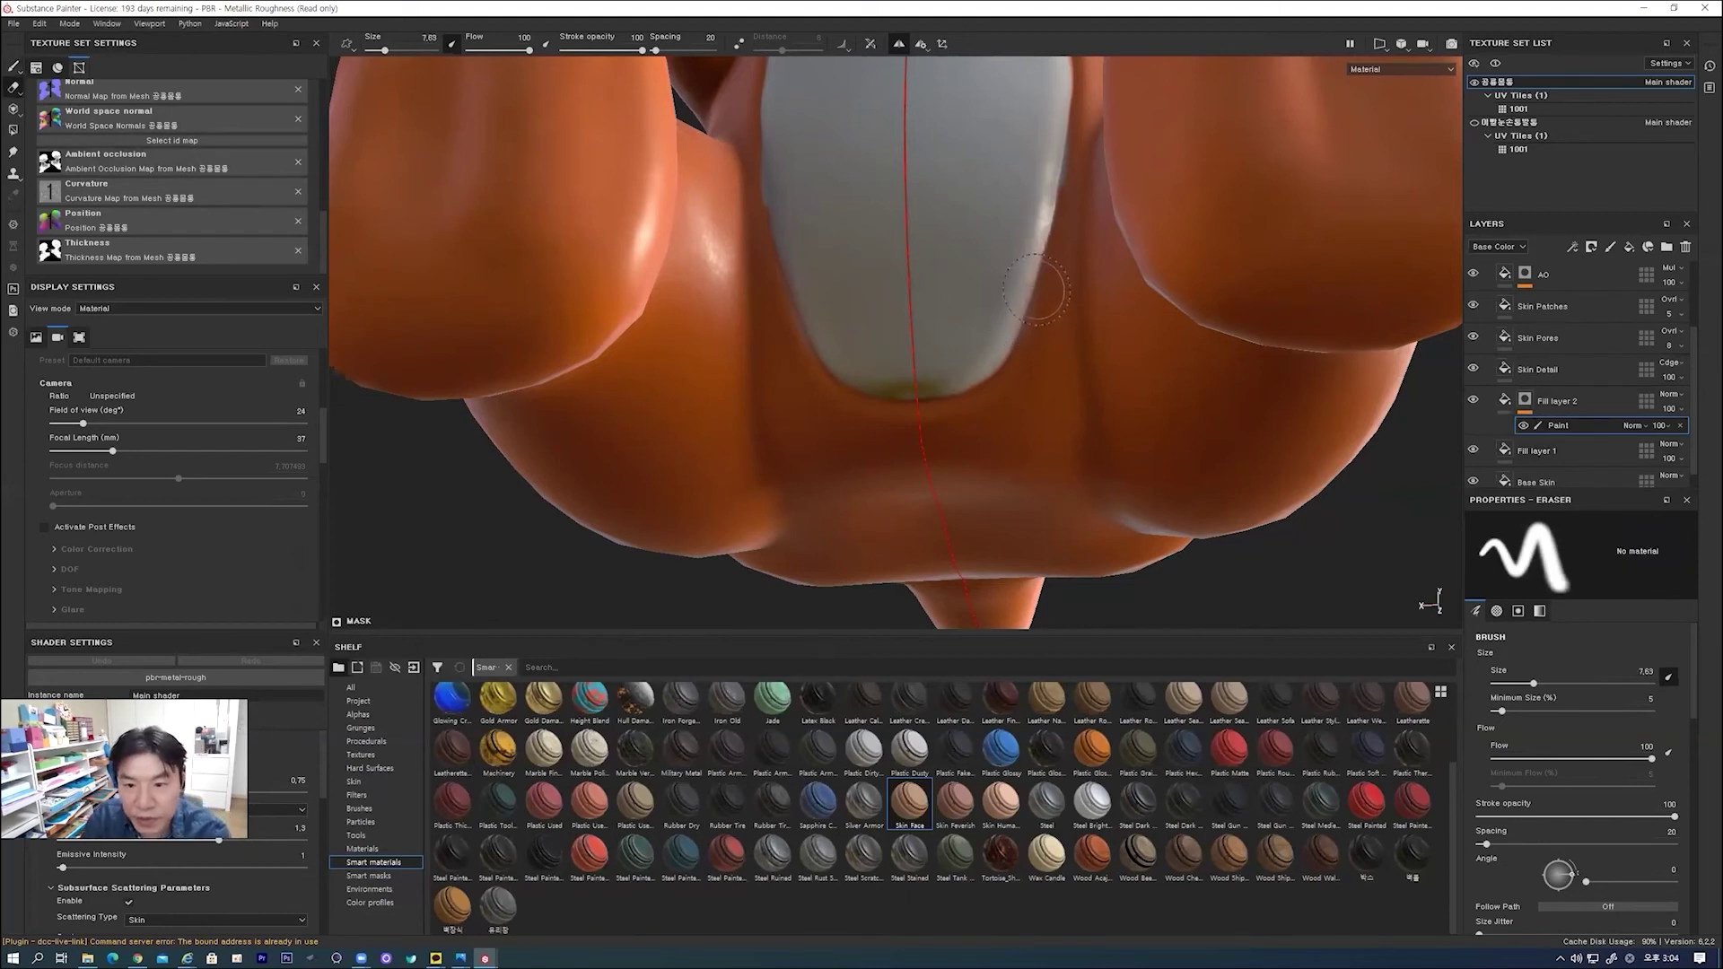
ctrl+right_drag(1074, 195, 1087, 169)
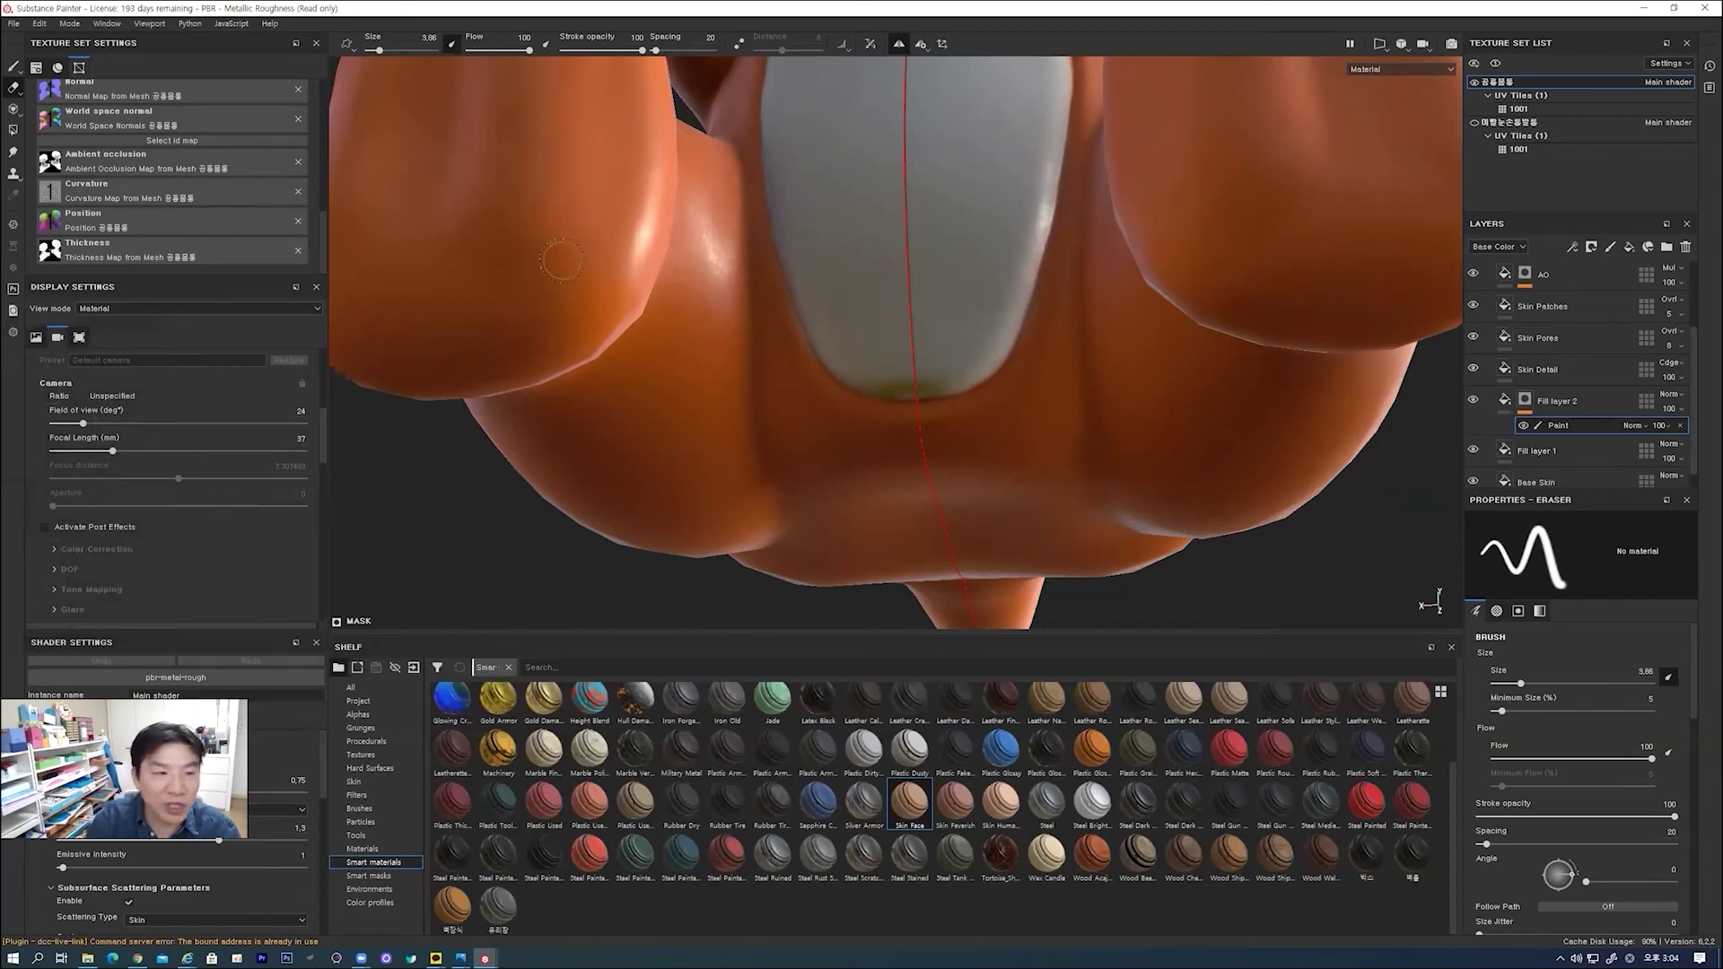
click(12, 68)
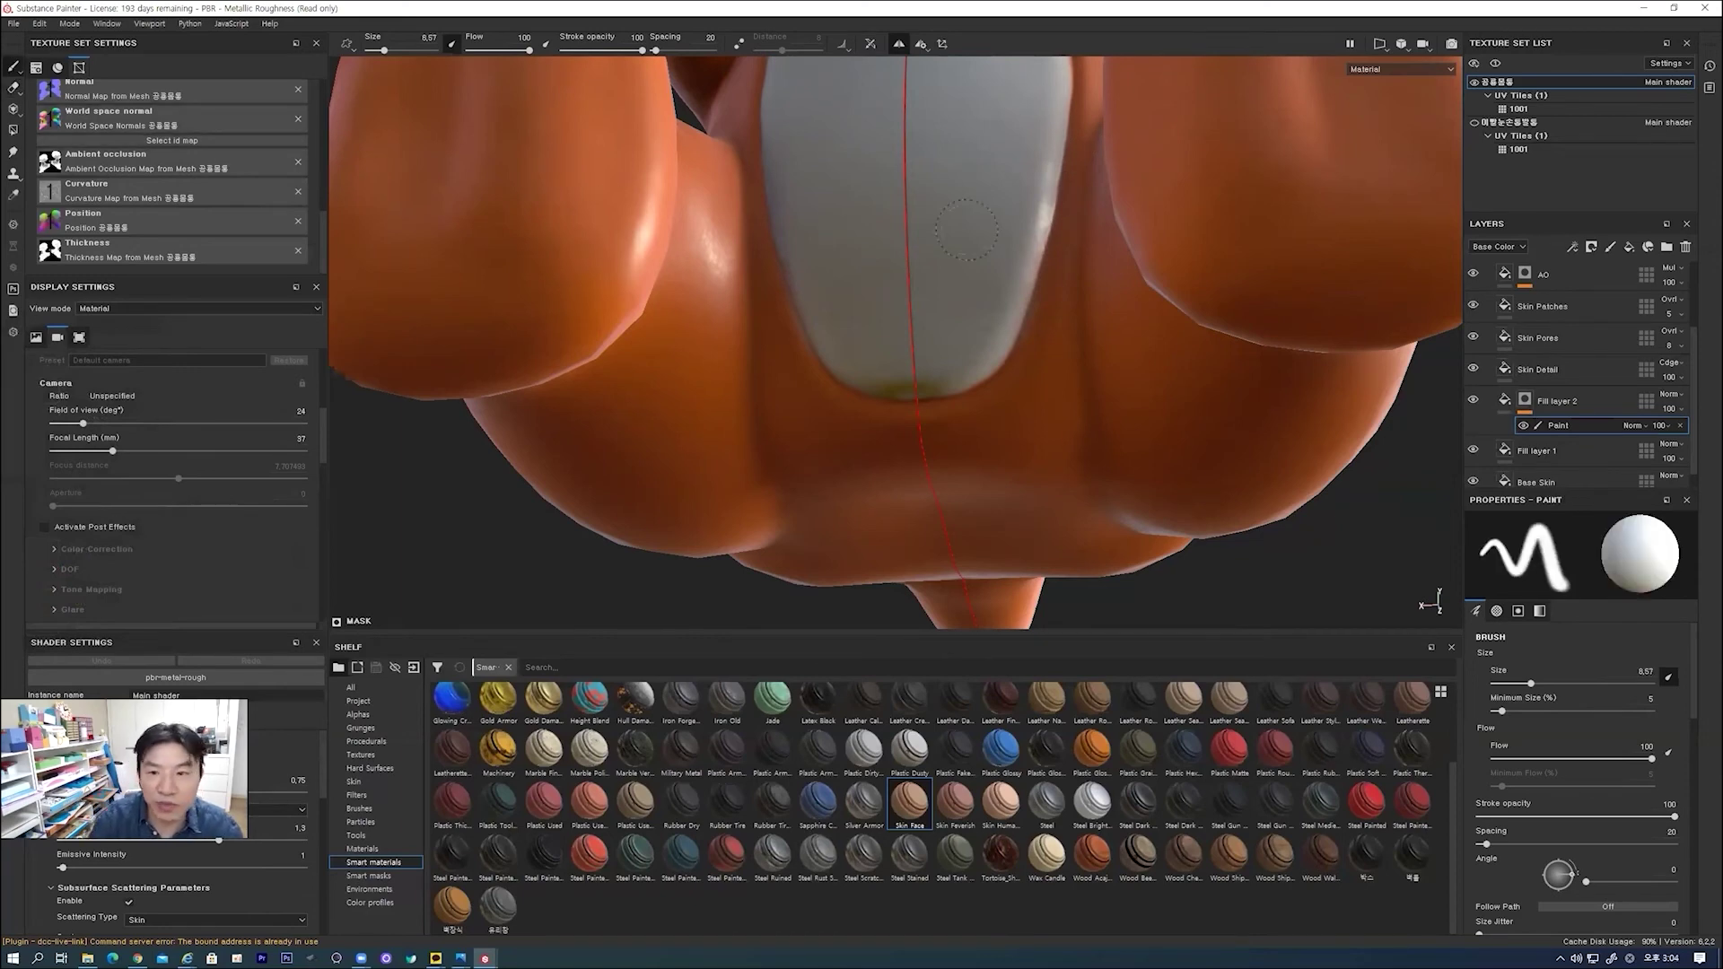
- Shrink the brush to about 3.11 and clean up the light belly paint's edge beside the arm
mouse_move(1048, 208)
alt+mouse_down()
mouse_move(961, 308)
mouse_move(973, 422)
mouse_move(1034, 437)
mouse_move(1009, 408)
mouse_move(907, 438)
mouse_move(993, 480)
alt+mouse_up()
scroll(1059, 388, up, 4)
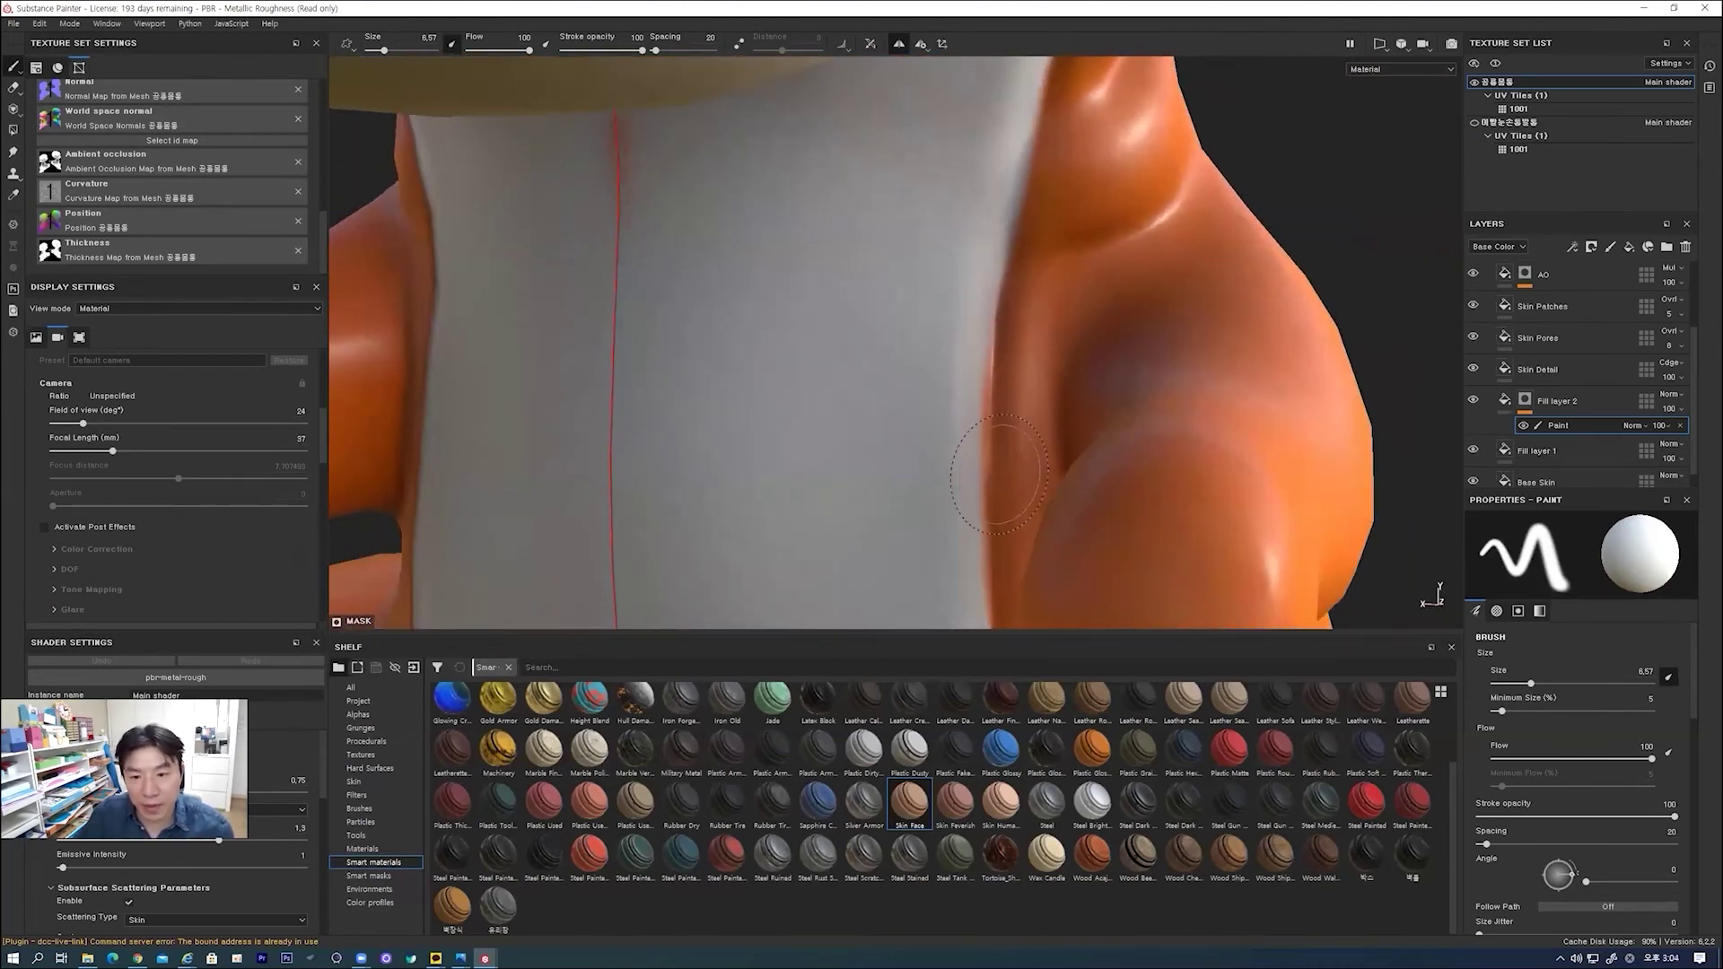
key(bracketleft)
key([)
key([)
key([)
key([)
key([)
key([)
key([)
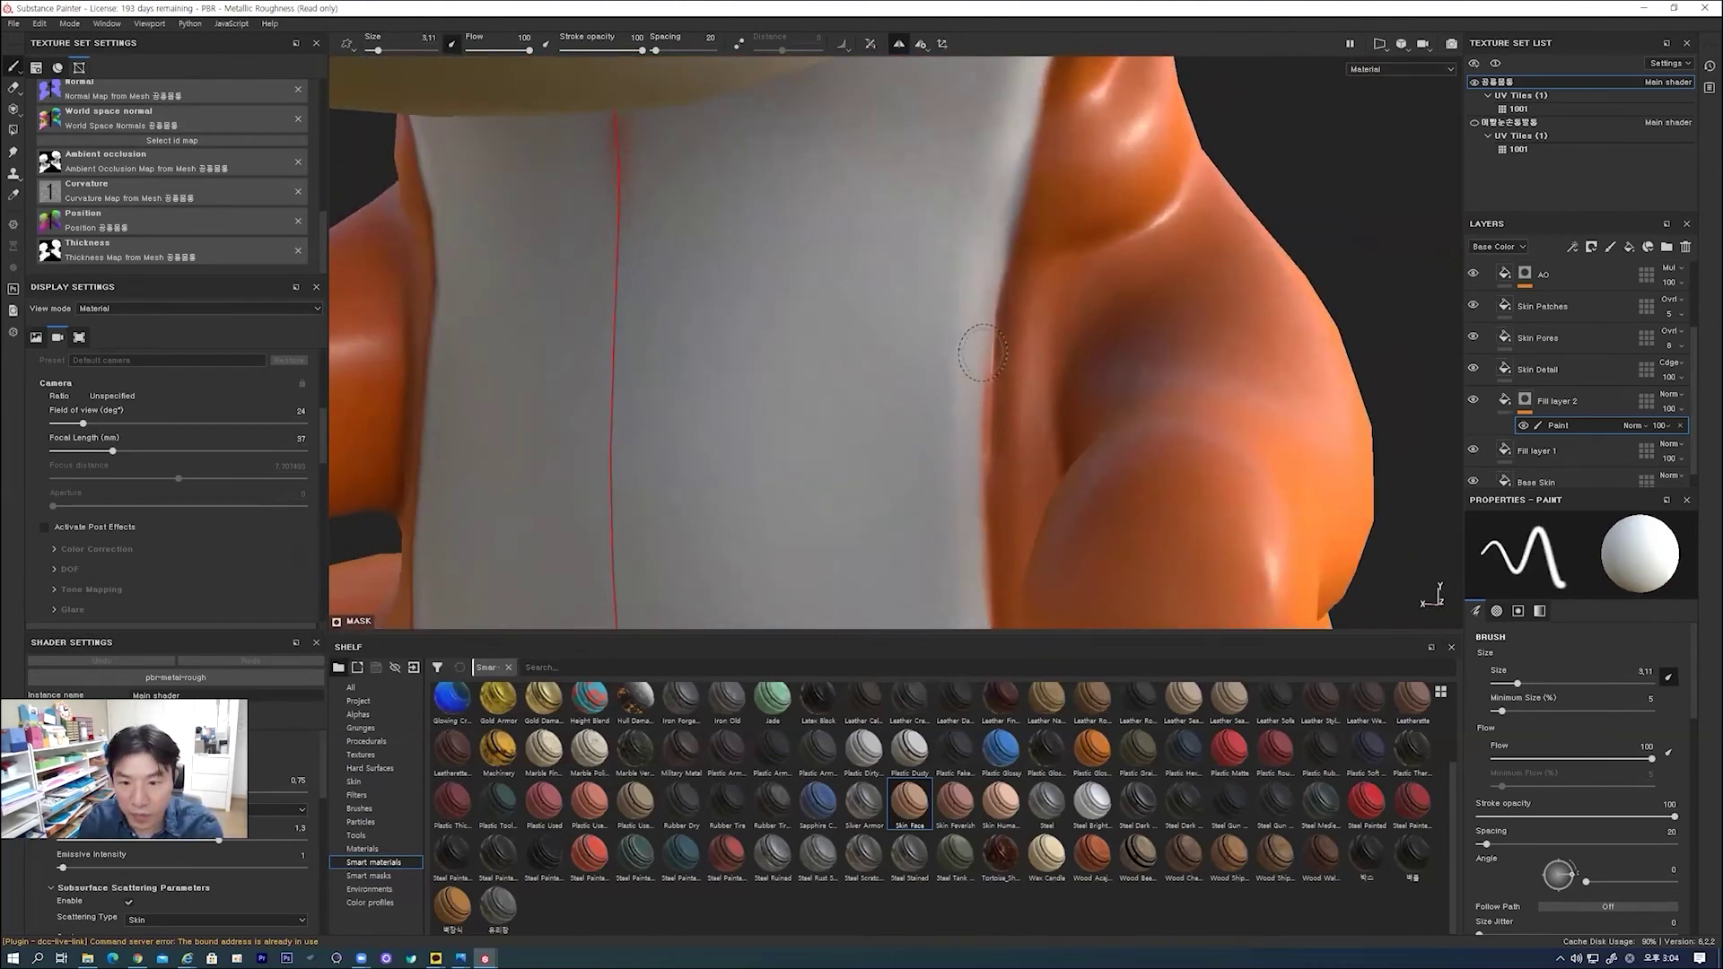
mouse_move(980, 378)
mouse_down()
mouse_move(986, 334)
mouse_move(980, 466)
mouse_up()
drag(979, 529, 976, 554)
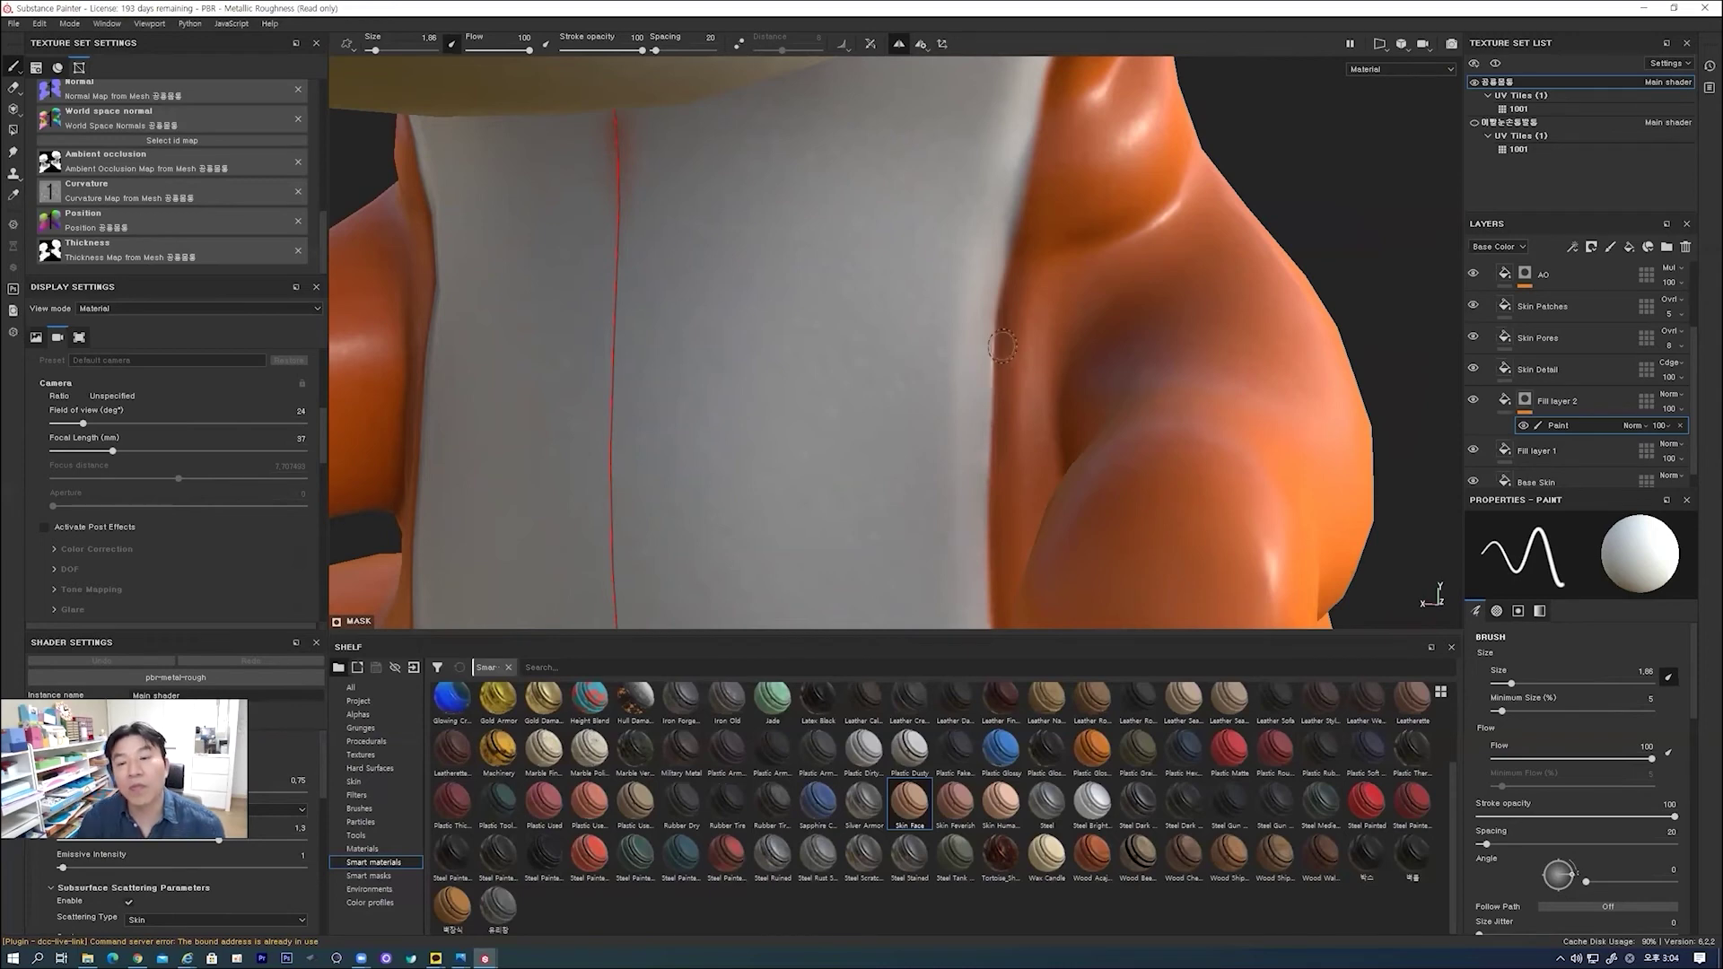
- Show the texture set of the eyes, teeth and claws again and review the whole dinosaur from the side
alt+right_drag(1172, 378, 1162, 99)
alt+drag(1162, 99, 877, 265)
alt+right_drag(876, 266, 898, 187)
alt+drag(897, 187, 955, 187)
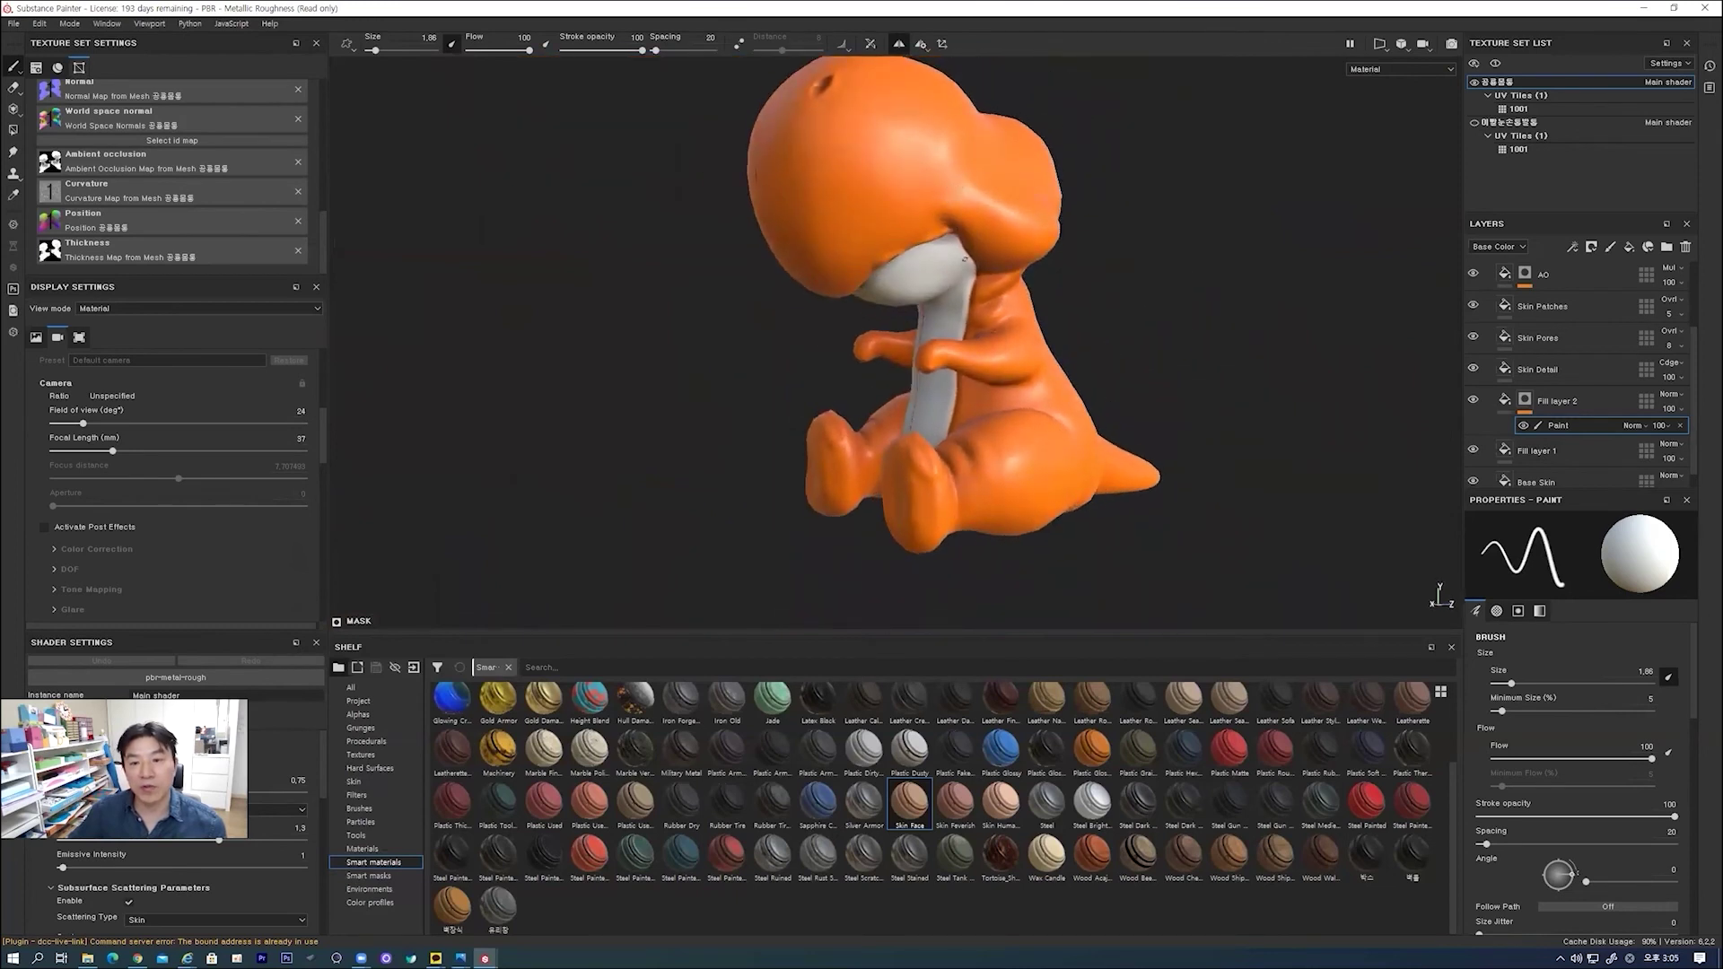
click(1474, 122)
mouse_move(1192, 320)
alt+mouse_down()
mouse_move(1068, 313)
mouse_move(1319, 326)
mouse_move(1183, 312)
alt+mouse_up()
alt+middle_drag(1182, 312, 1142, 393)
alt+drag(1143, 392, 1112, 392)
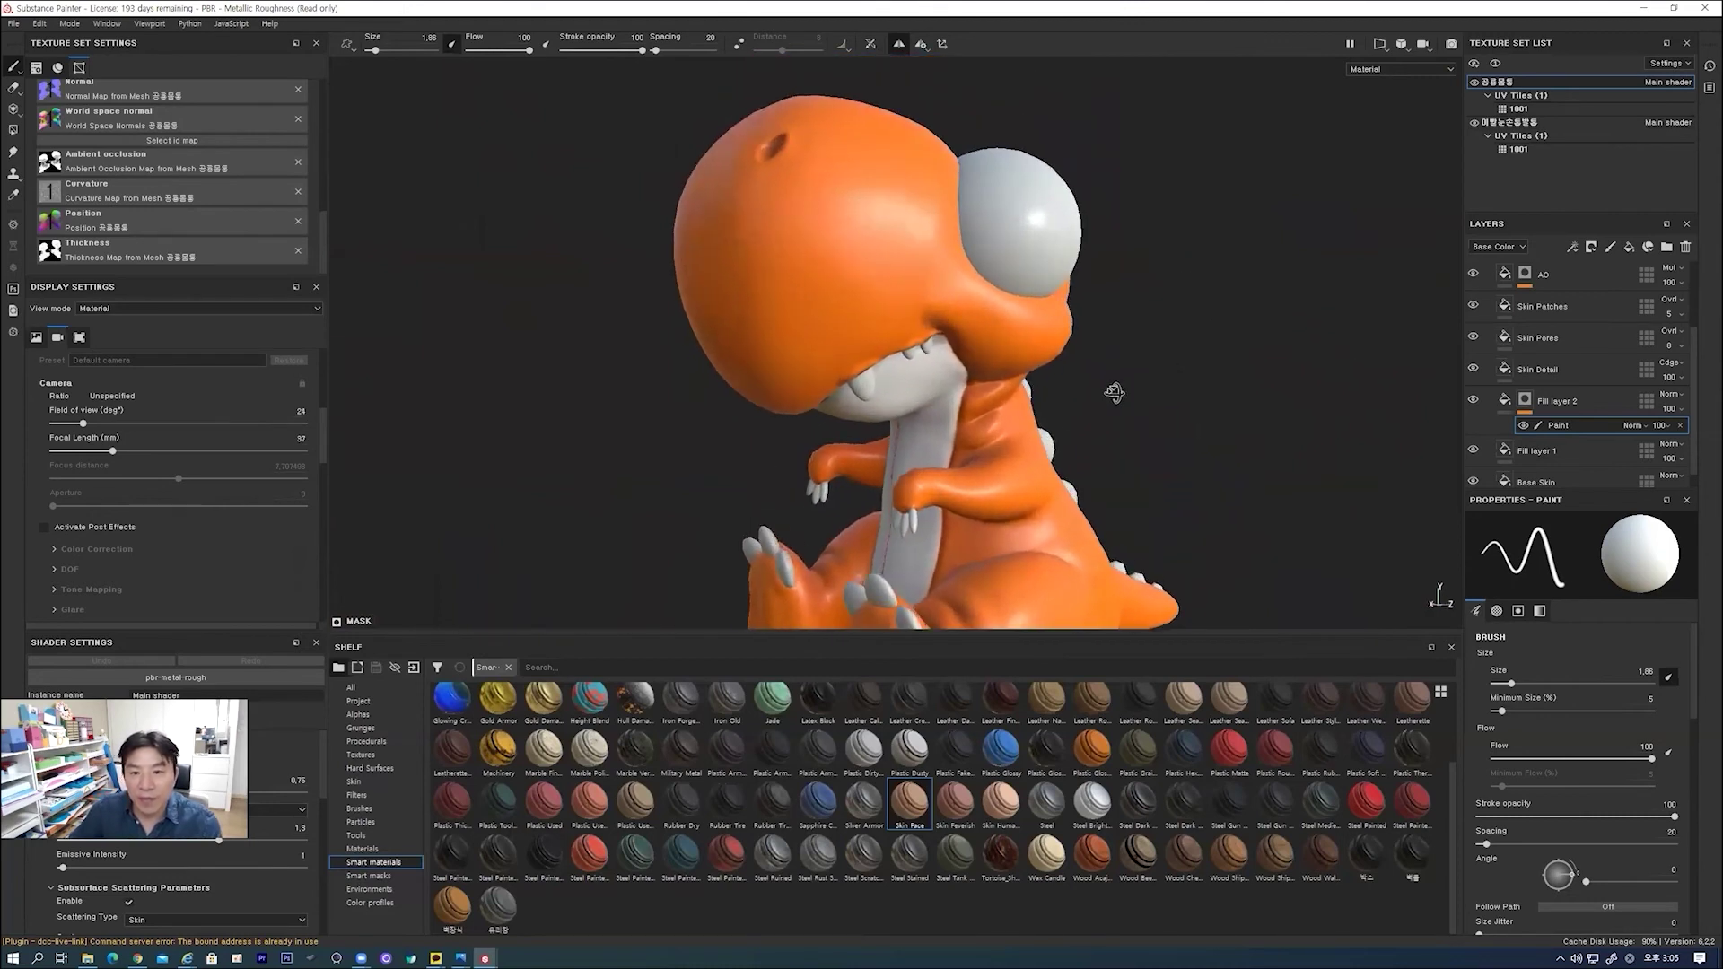
alt+right_drag(1112, 393, 1088, 404)
scroll(1569, 386, down, 1)
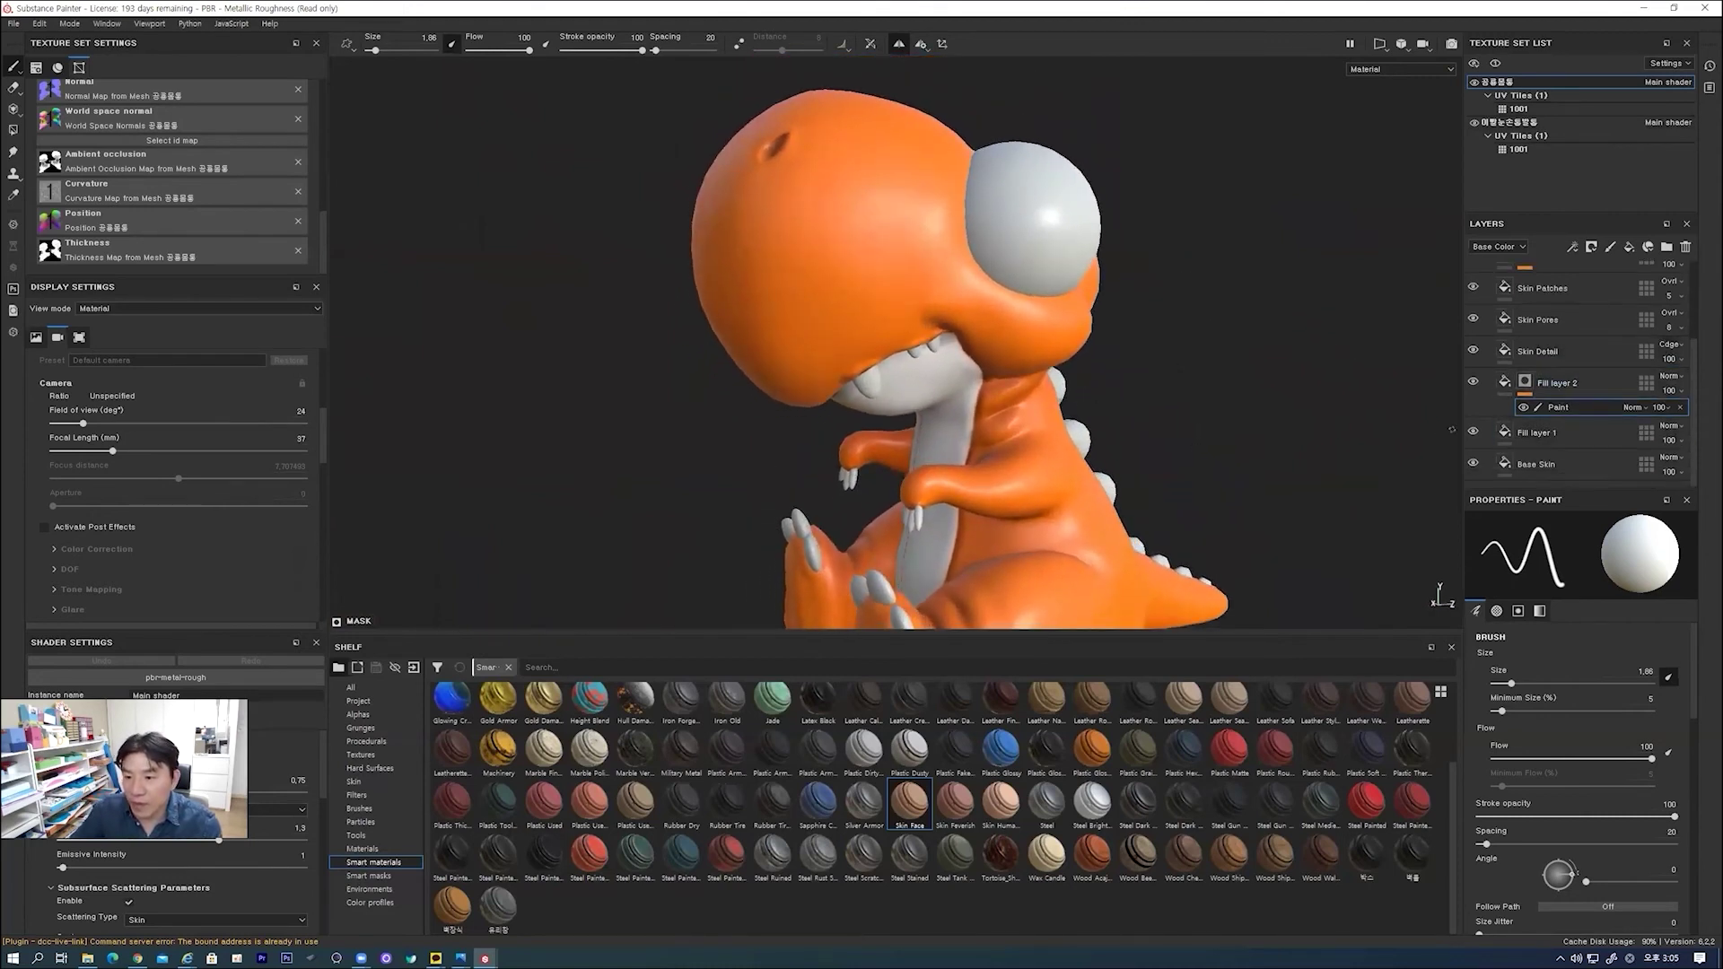
- Add a white mask to Fill layer 1 and put a paint effect on that mask
click(1472, 433)
click(1473, 432)
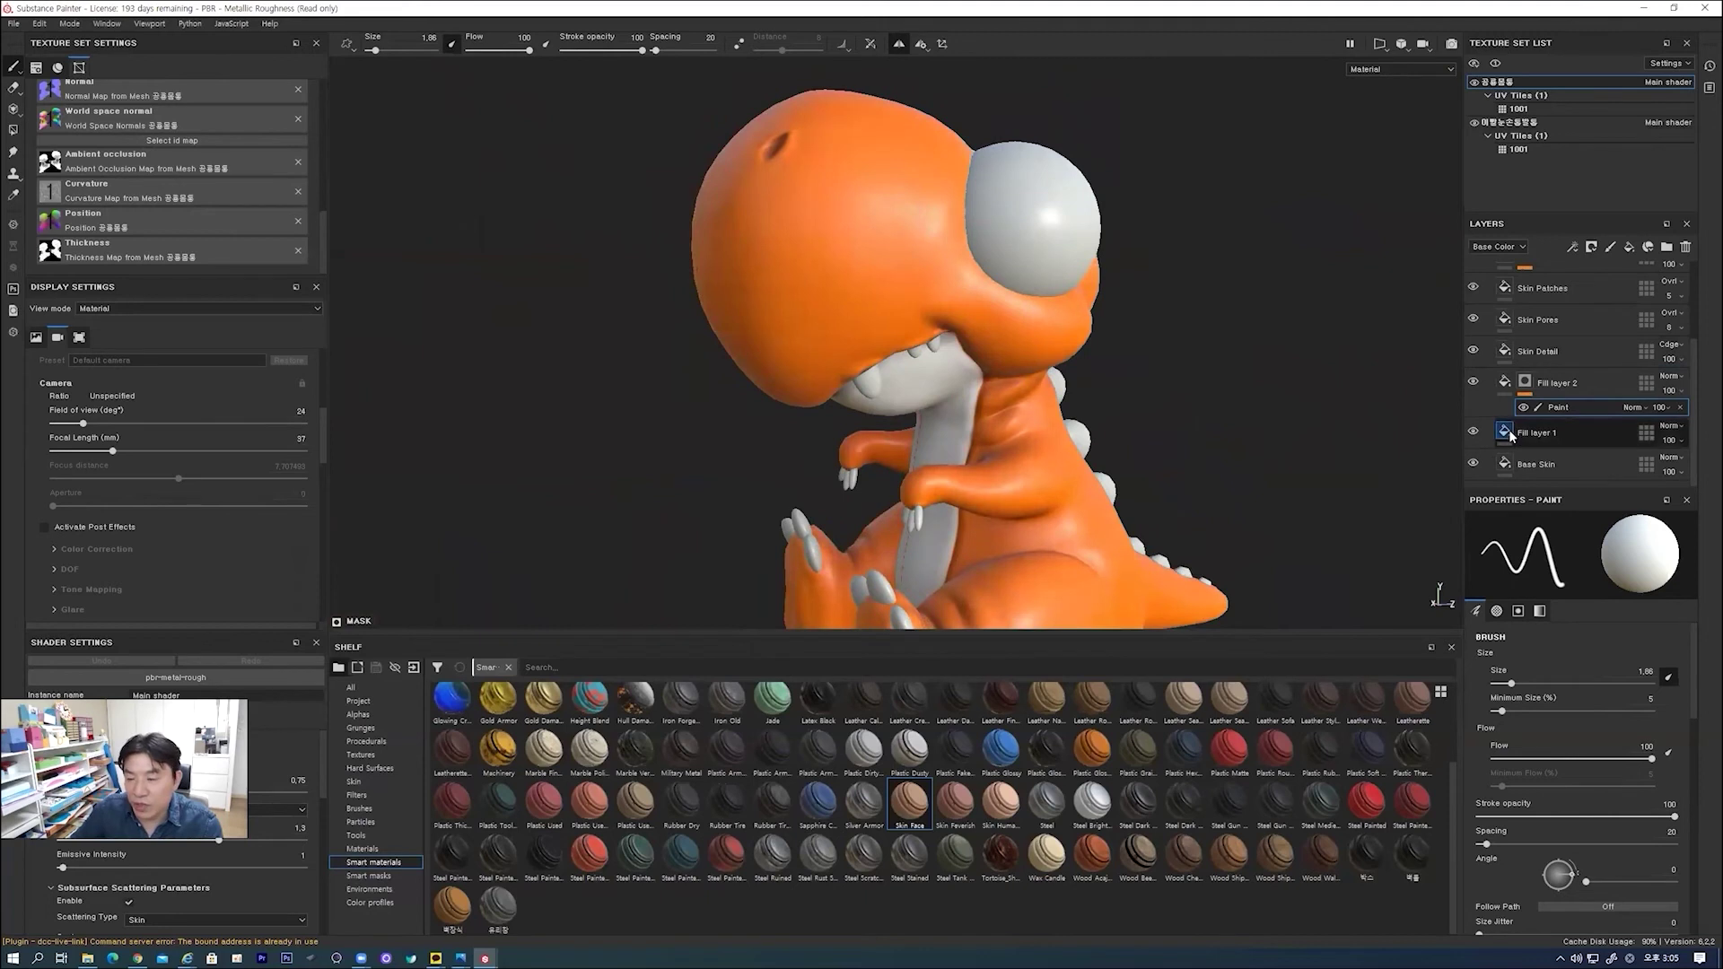
click(1504, 433)
right_click(1504, 429)
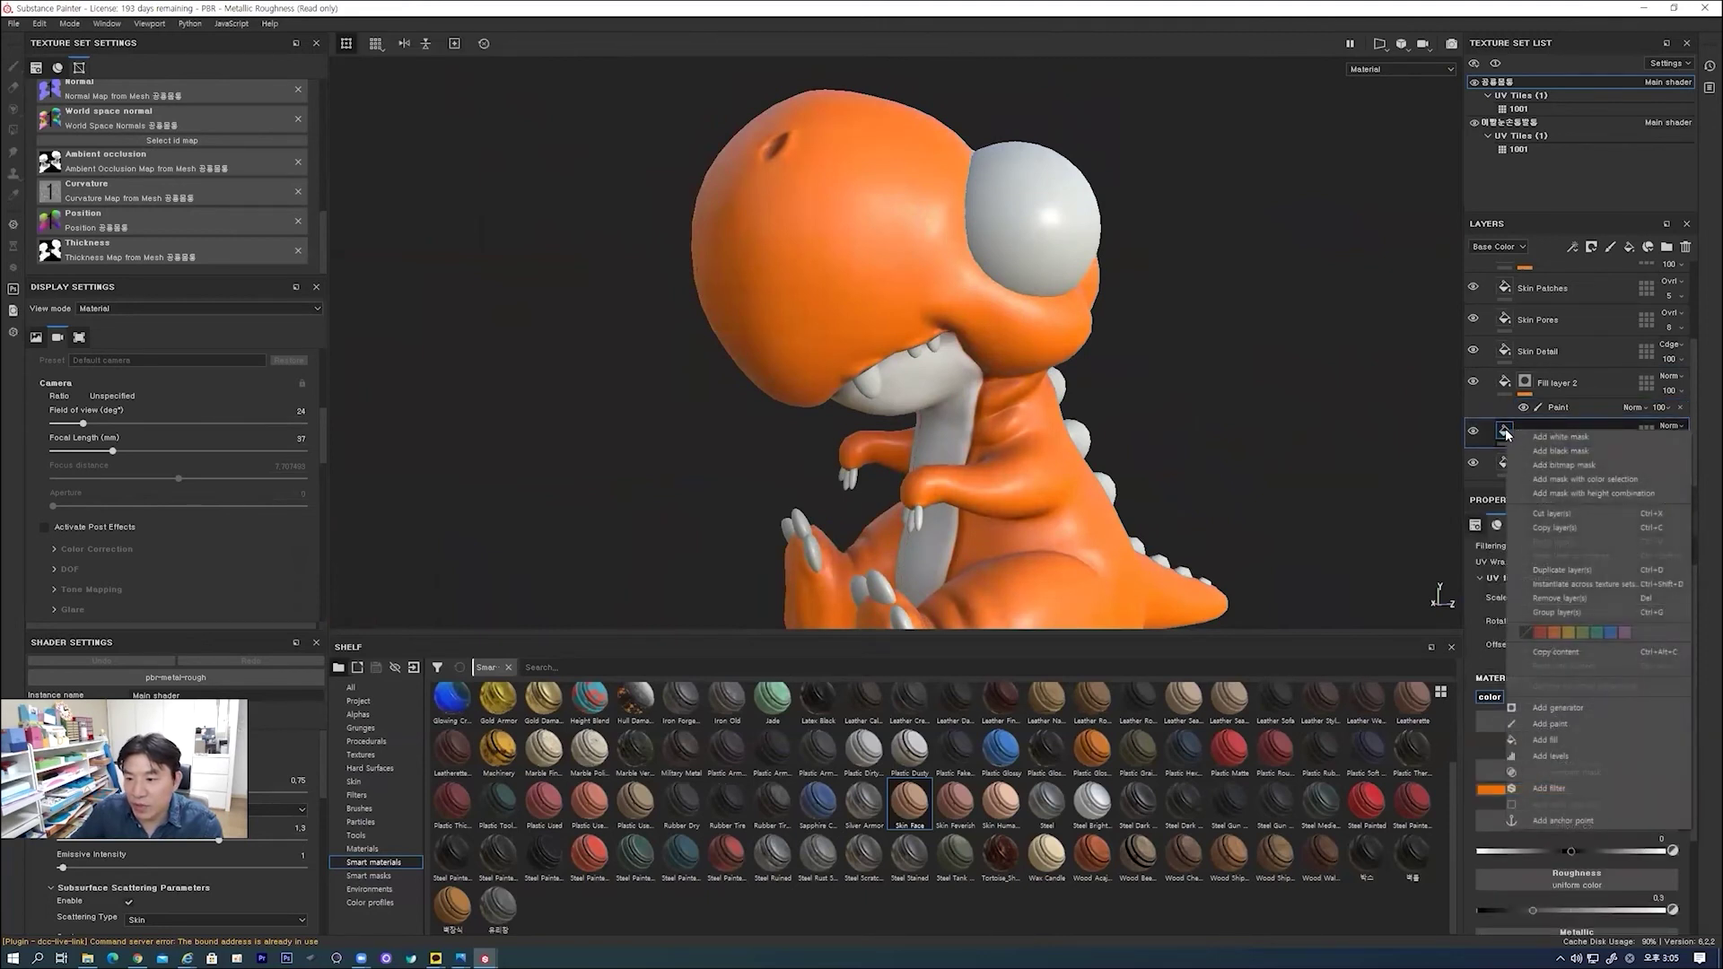
click(1559, 450)
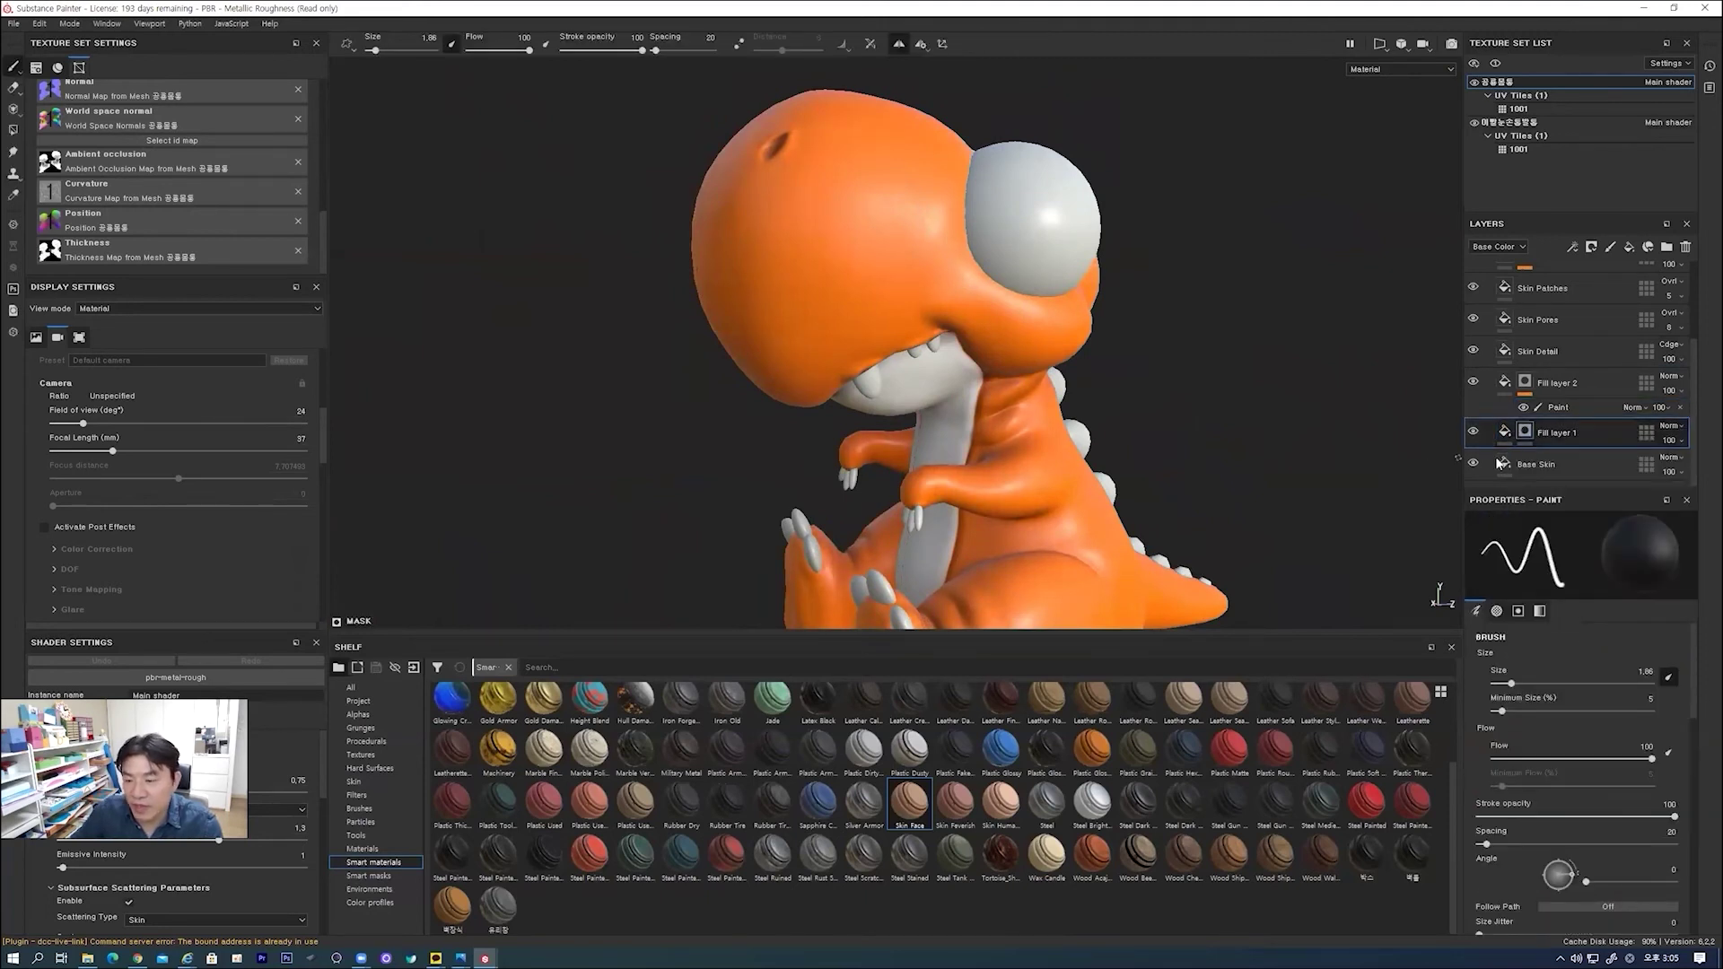
right_click(1525, 433)
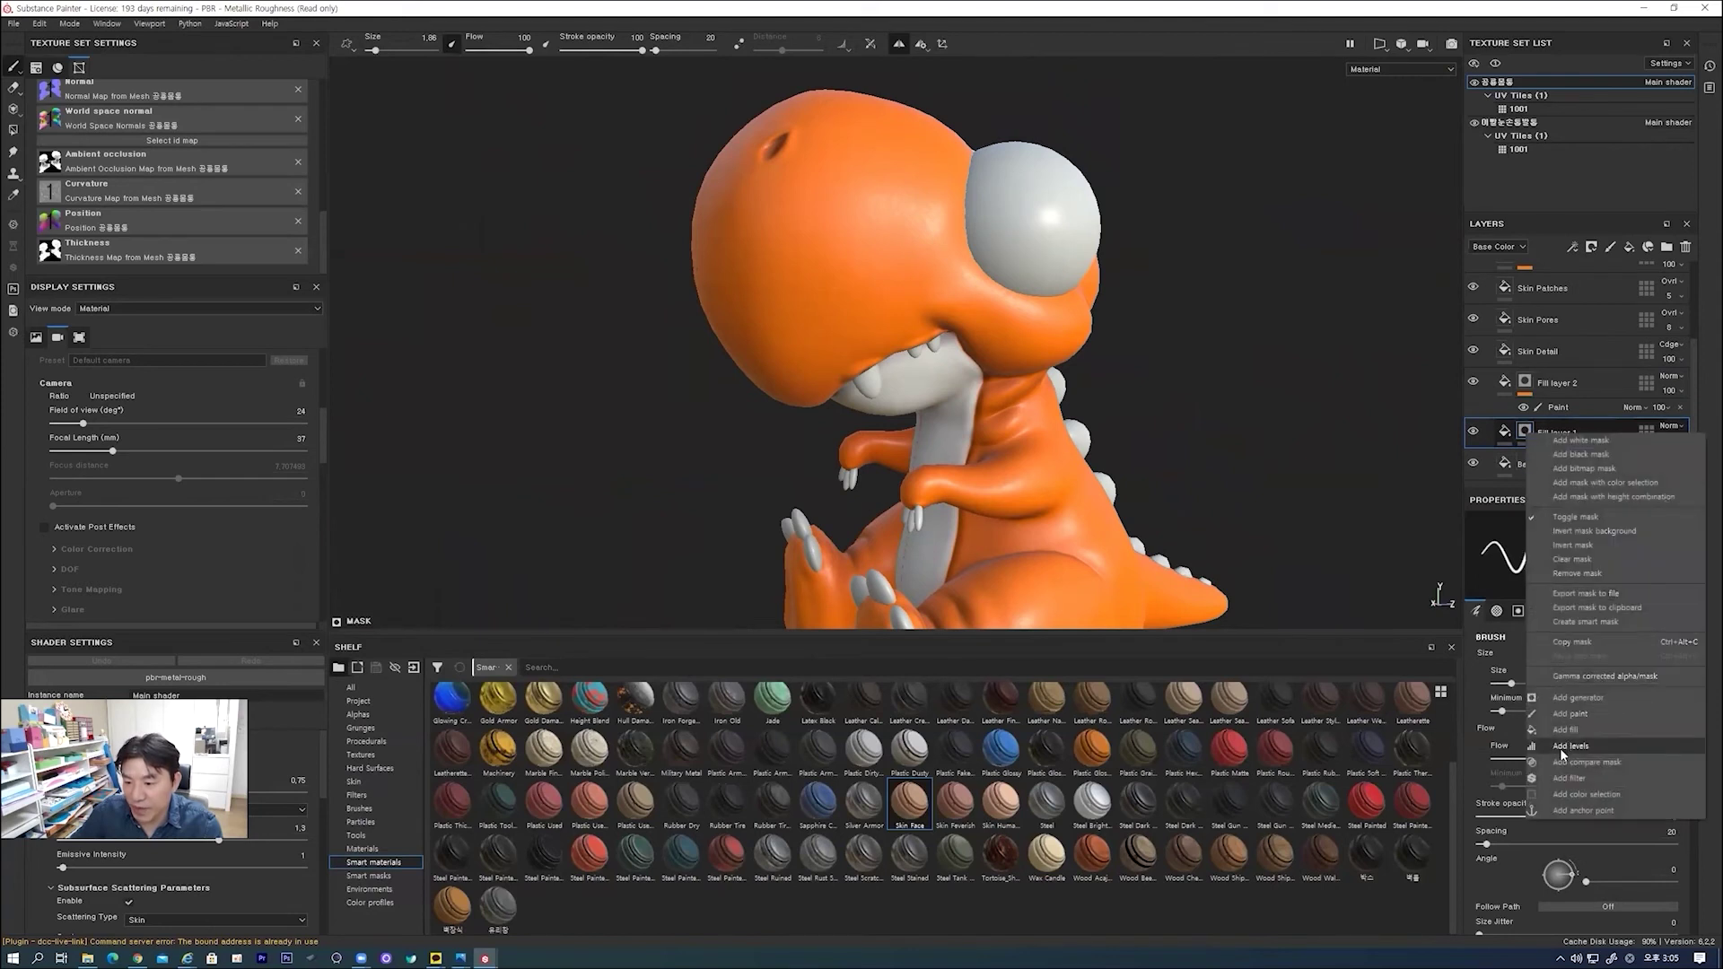
click(1572, 713)
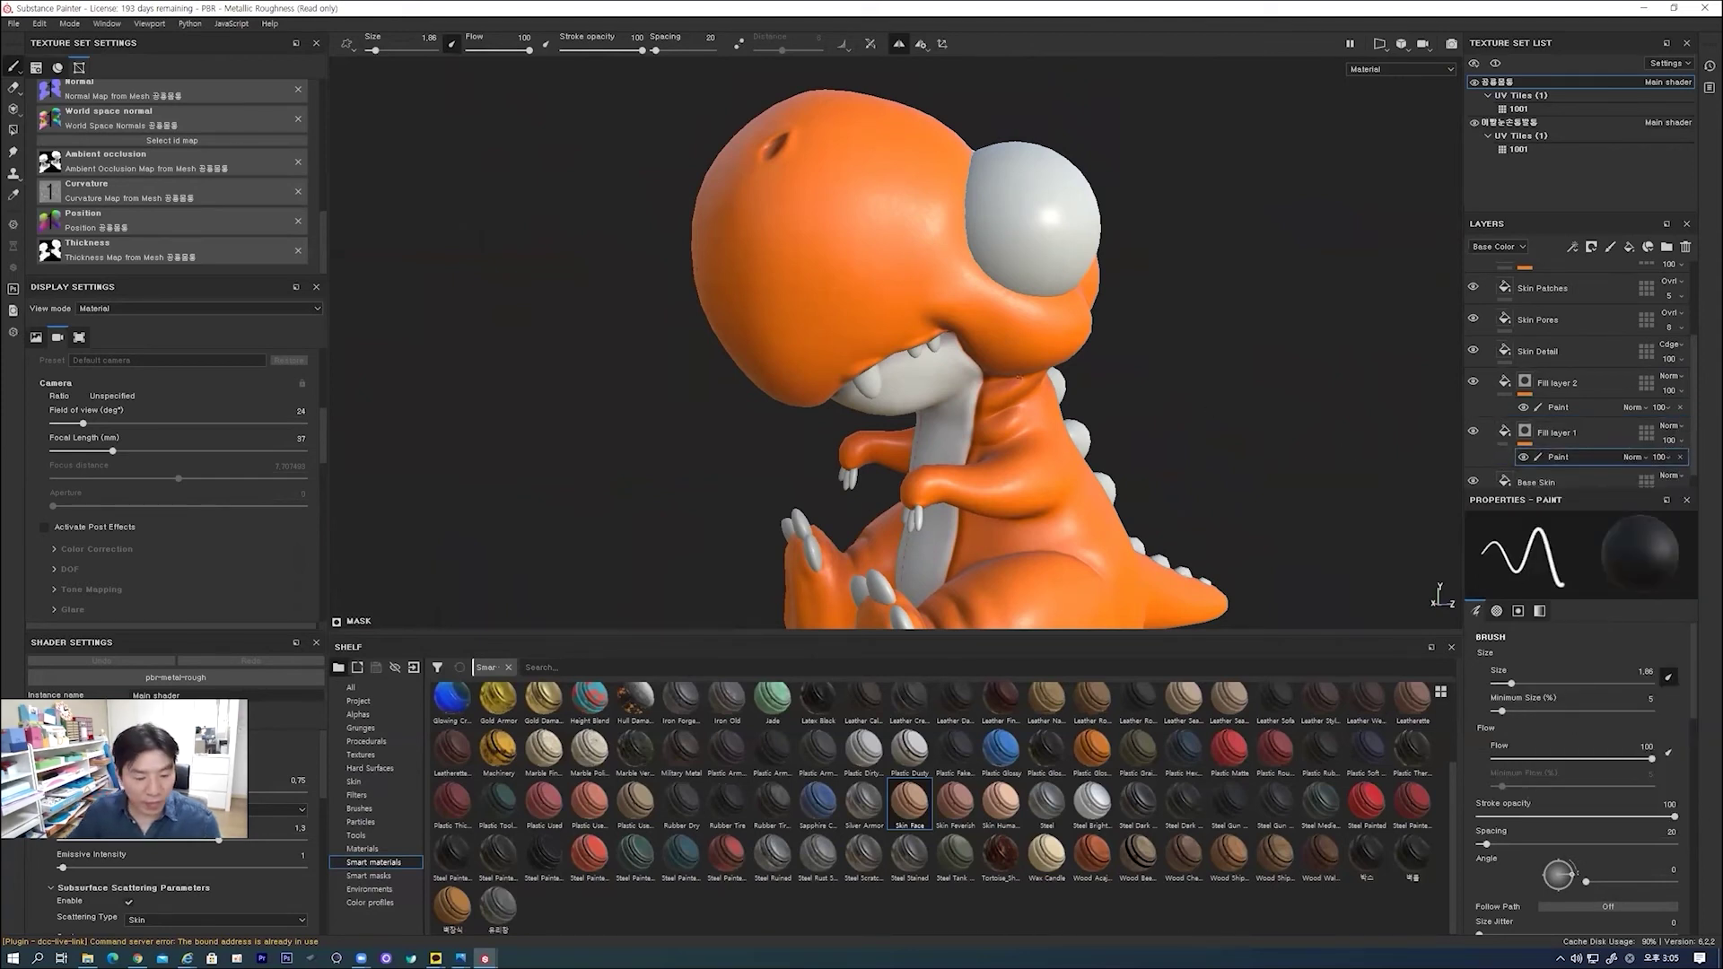
- Enlarge the brush size to about 28.9 for painting broad areas of the body
key(bracketright)
key(bracketright)
key(bracketright)
key(bracketright)
key(bracketright)
key(bracketright)
key(bracketright)
key(bracketright)
key(bracketright)
key(bracketright)
key(bracketright)
key(bracketright)
key(bracketright)
key(bracketright)
key(bracketright)
key(bracketright)
key(bracketright)
key(bracketright)
key(bracketright)
key(bracketright)
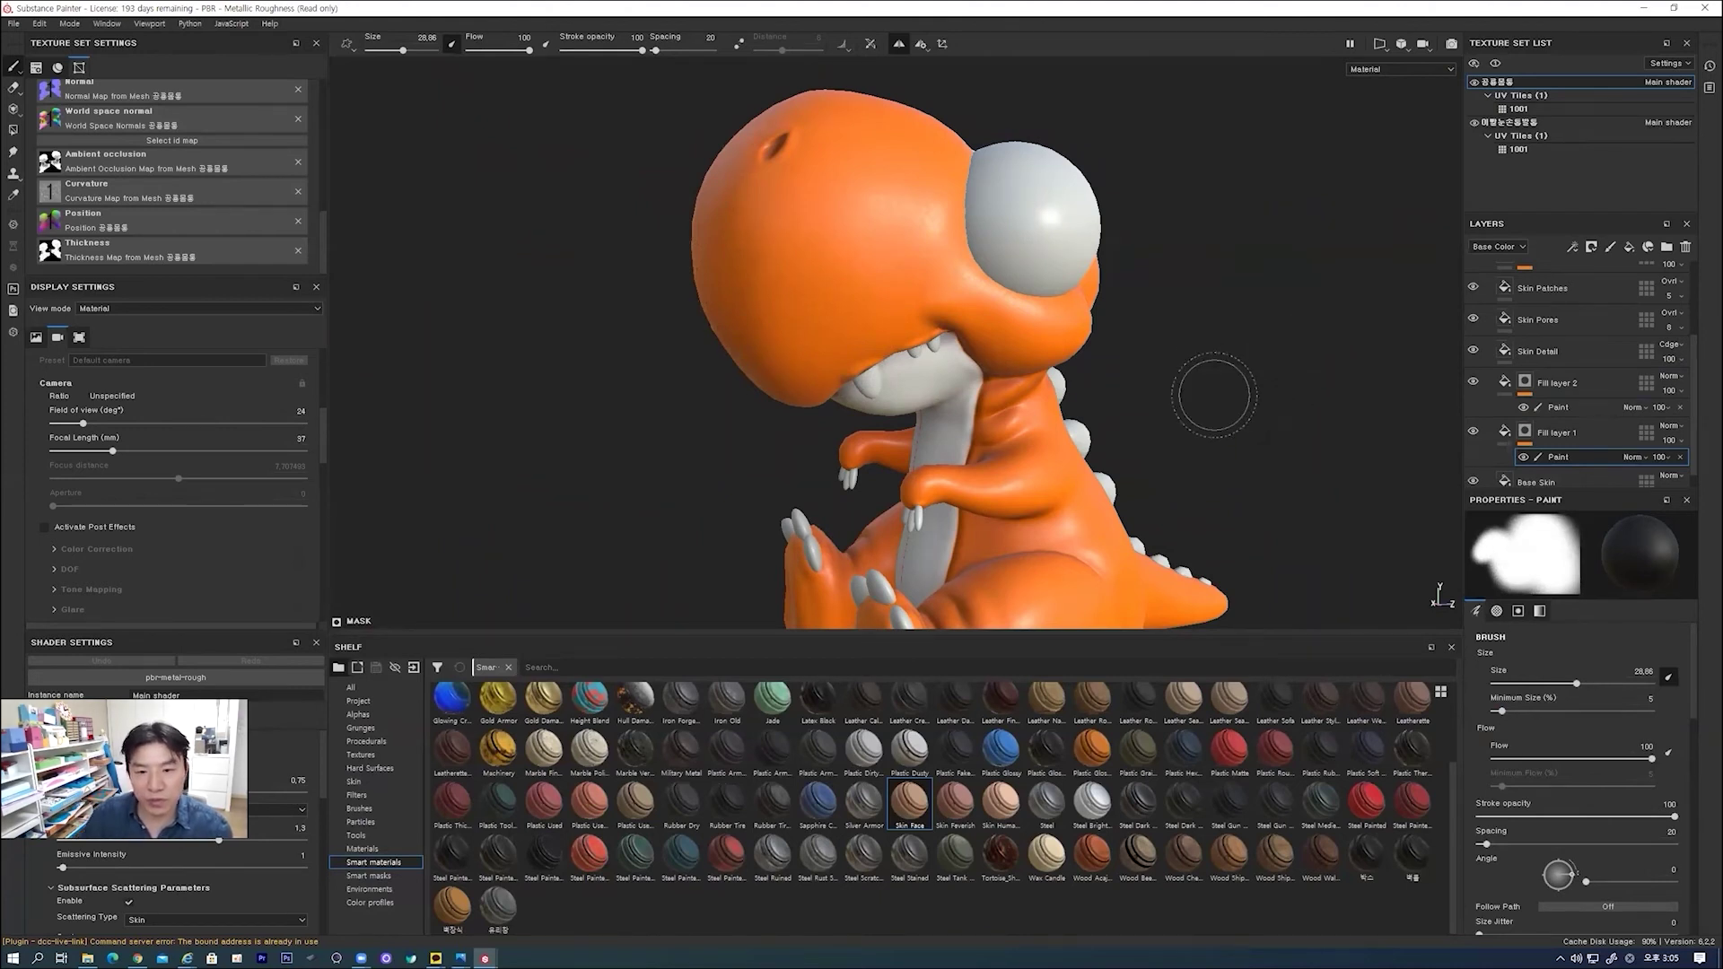
mouse_move(1281, 308)
alt+right_down()
mouse_move(1243, 357)
mouse_move(1250, 242)
alt+right_up()
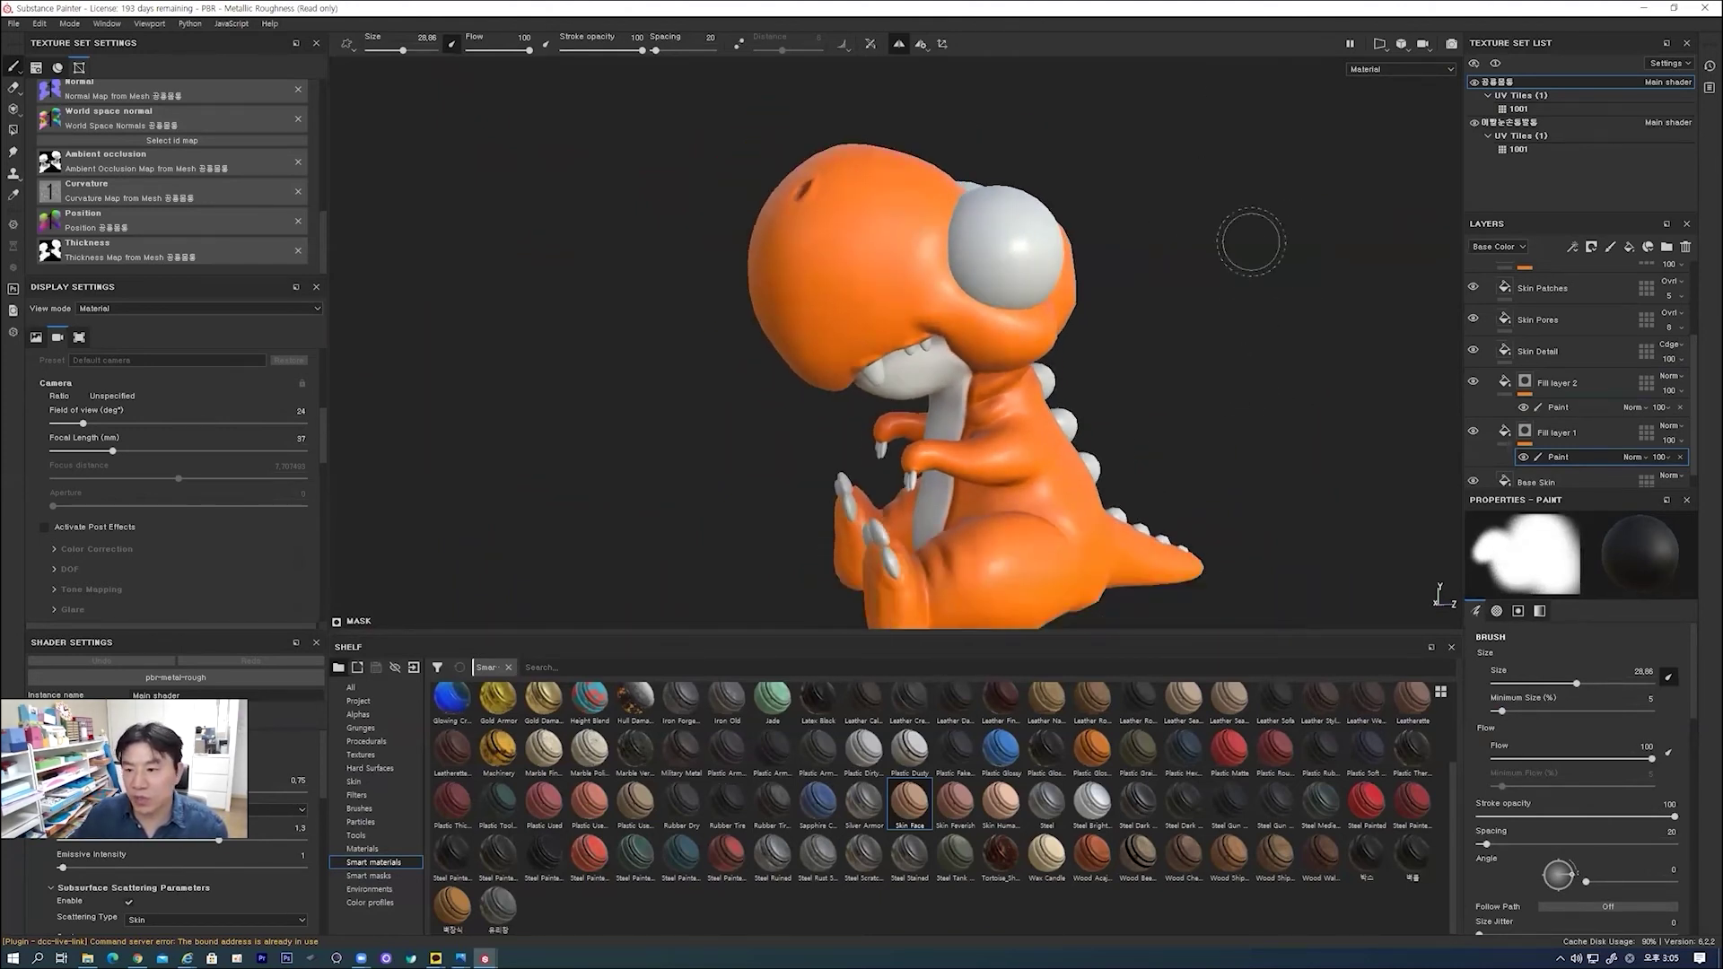
- Add a fill layer above Fill layer 1 and set its base color to dark red (R 0.222, G 0.044, B 0.044)
click(1585, 428)
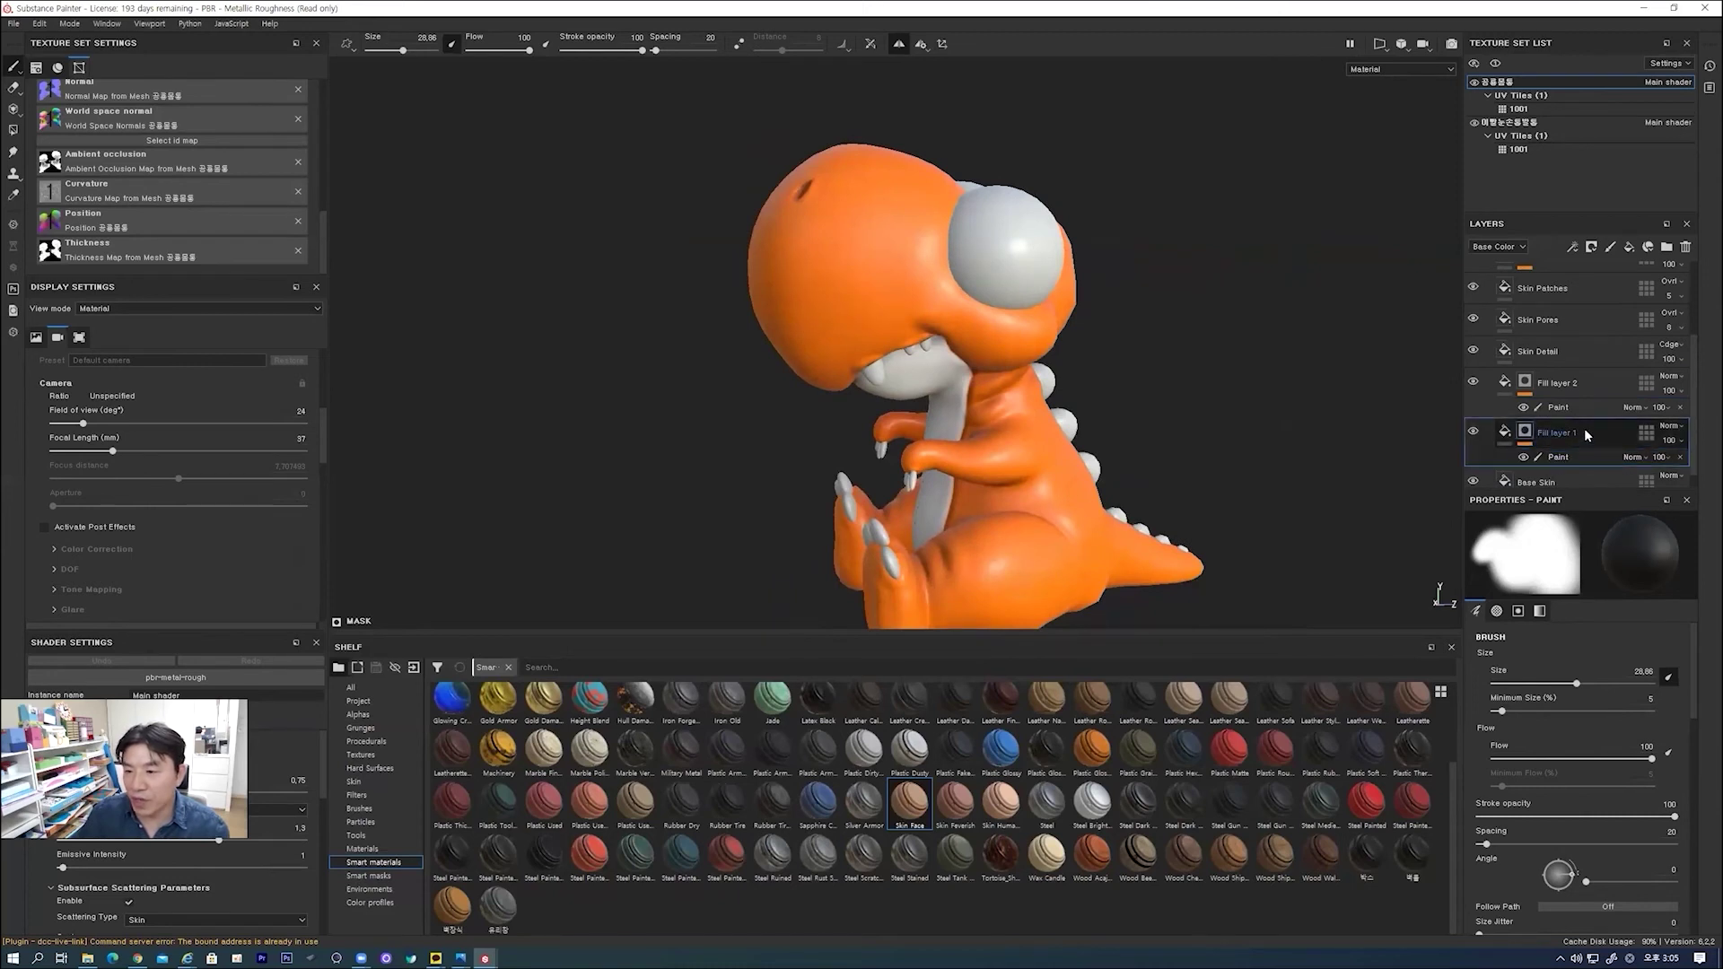
click(1628, 249)
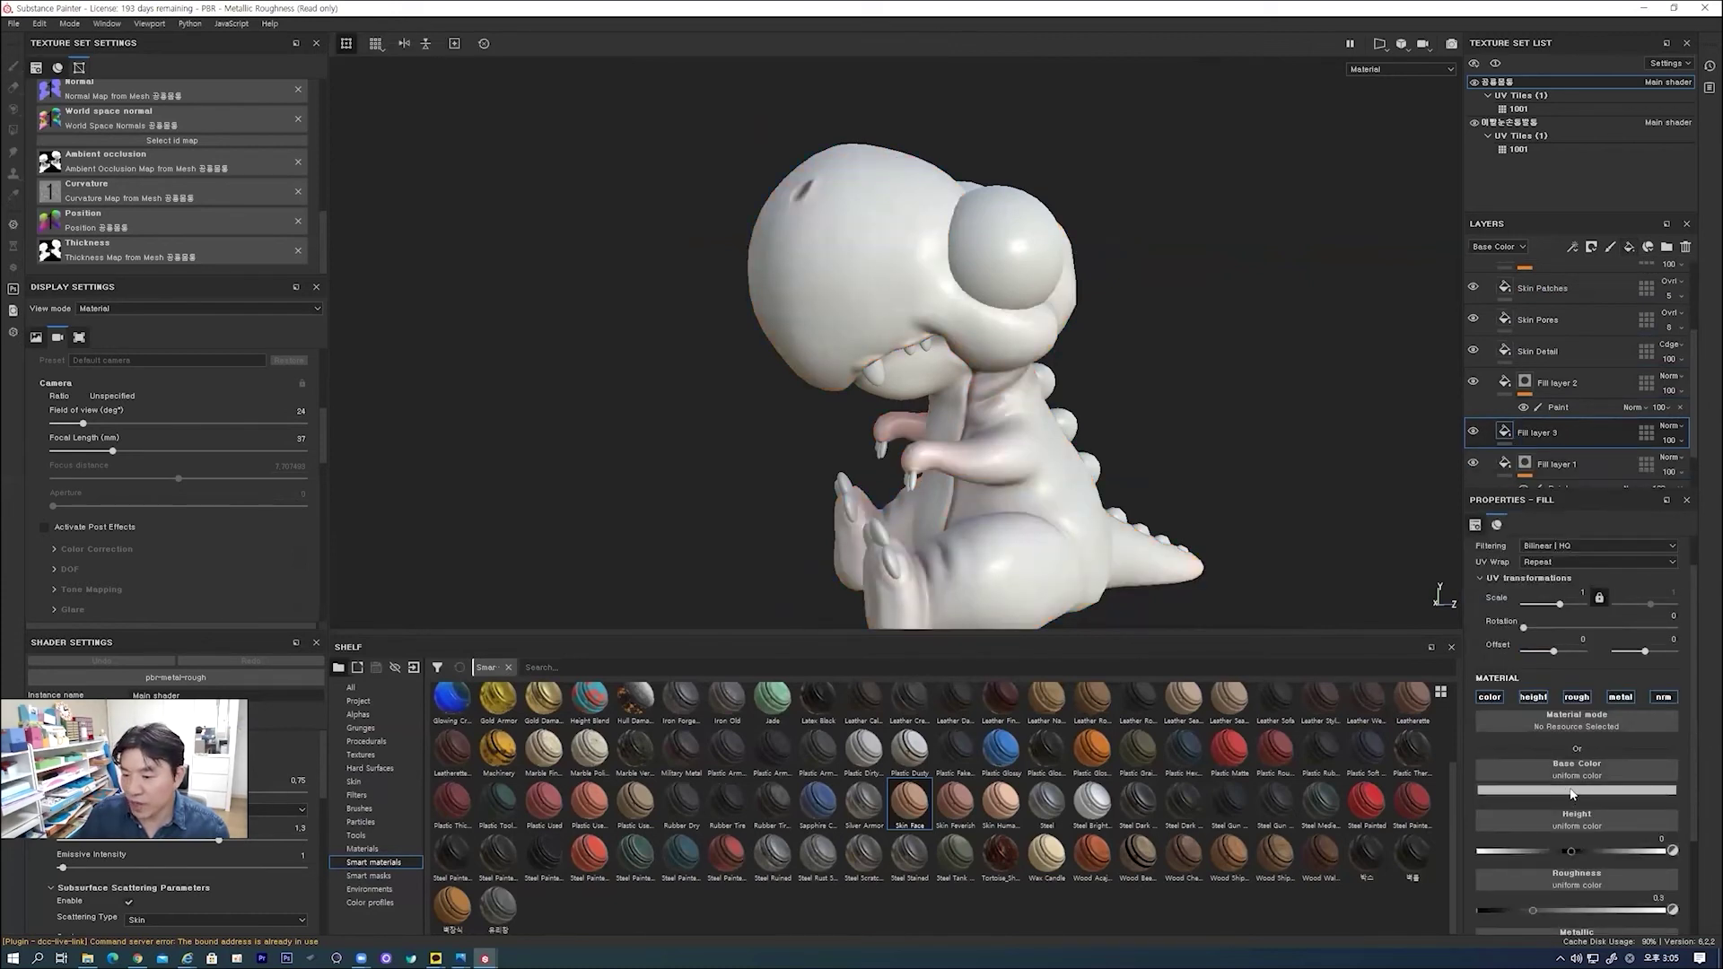
click(1572, 791)
drag(1575, 854, 1586, 869)
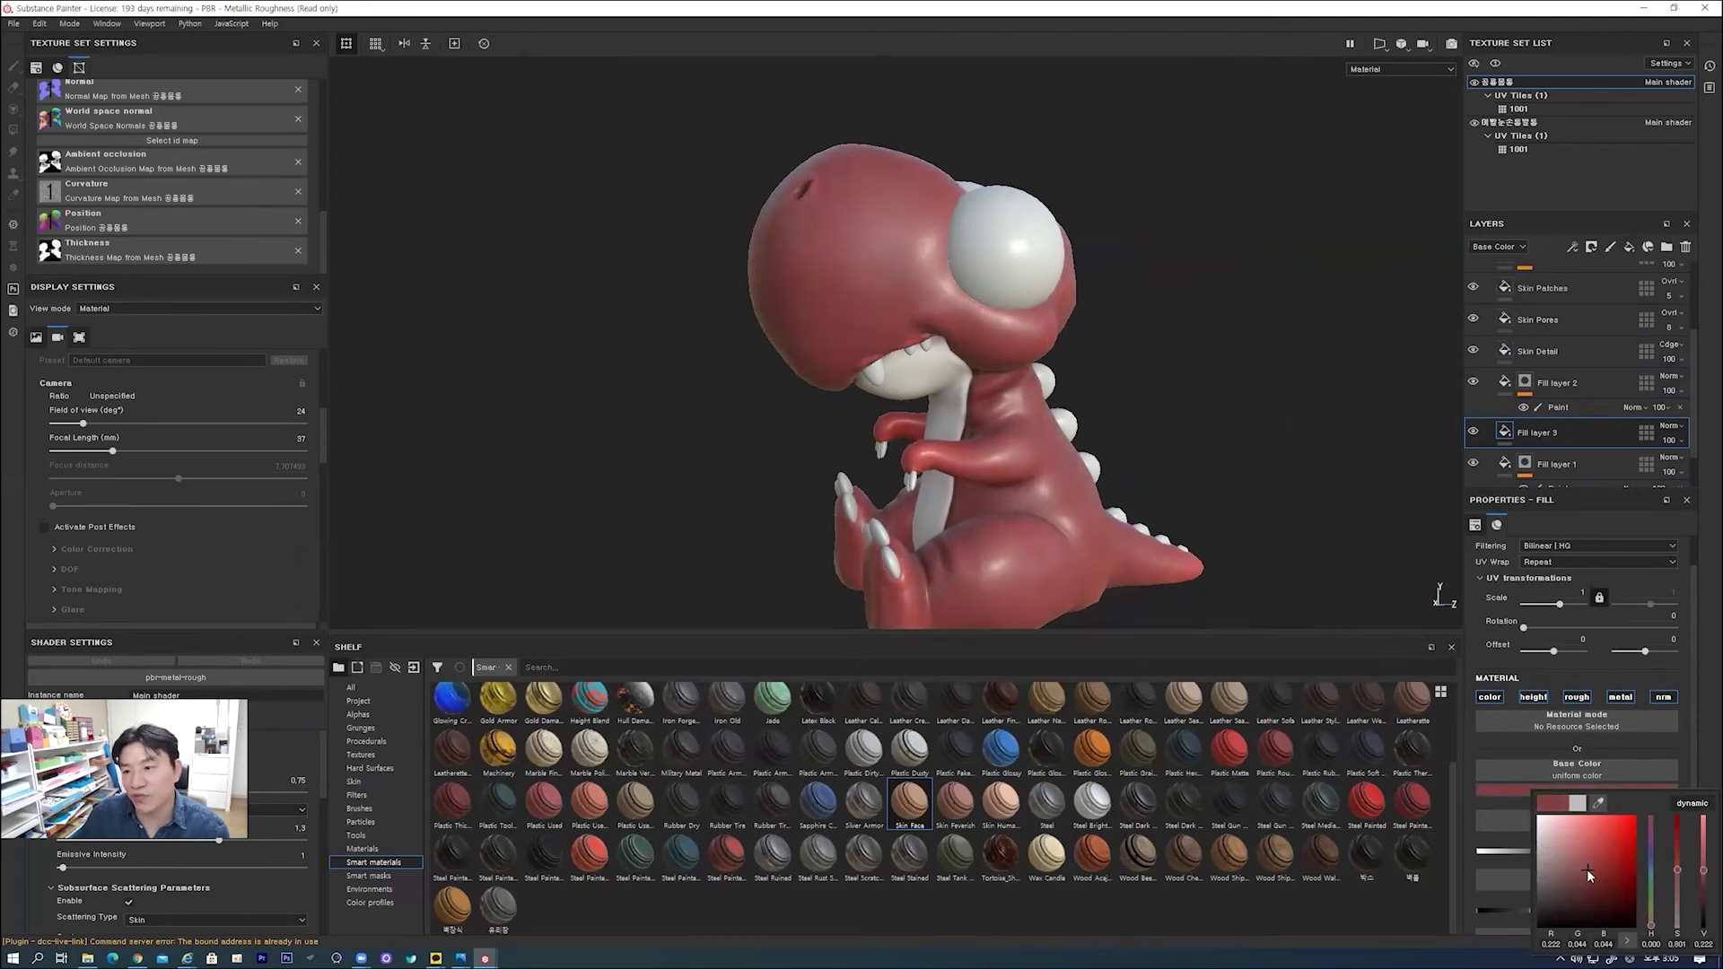
- Add a black mask with a paint effect to Fill layer 3 and paint a small patch on the side of the snout
click(1508, 436)
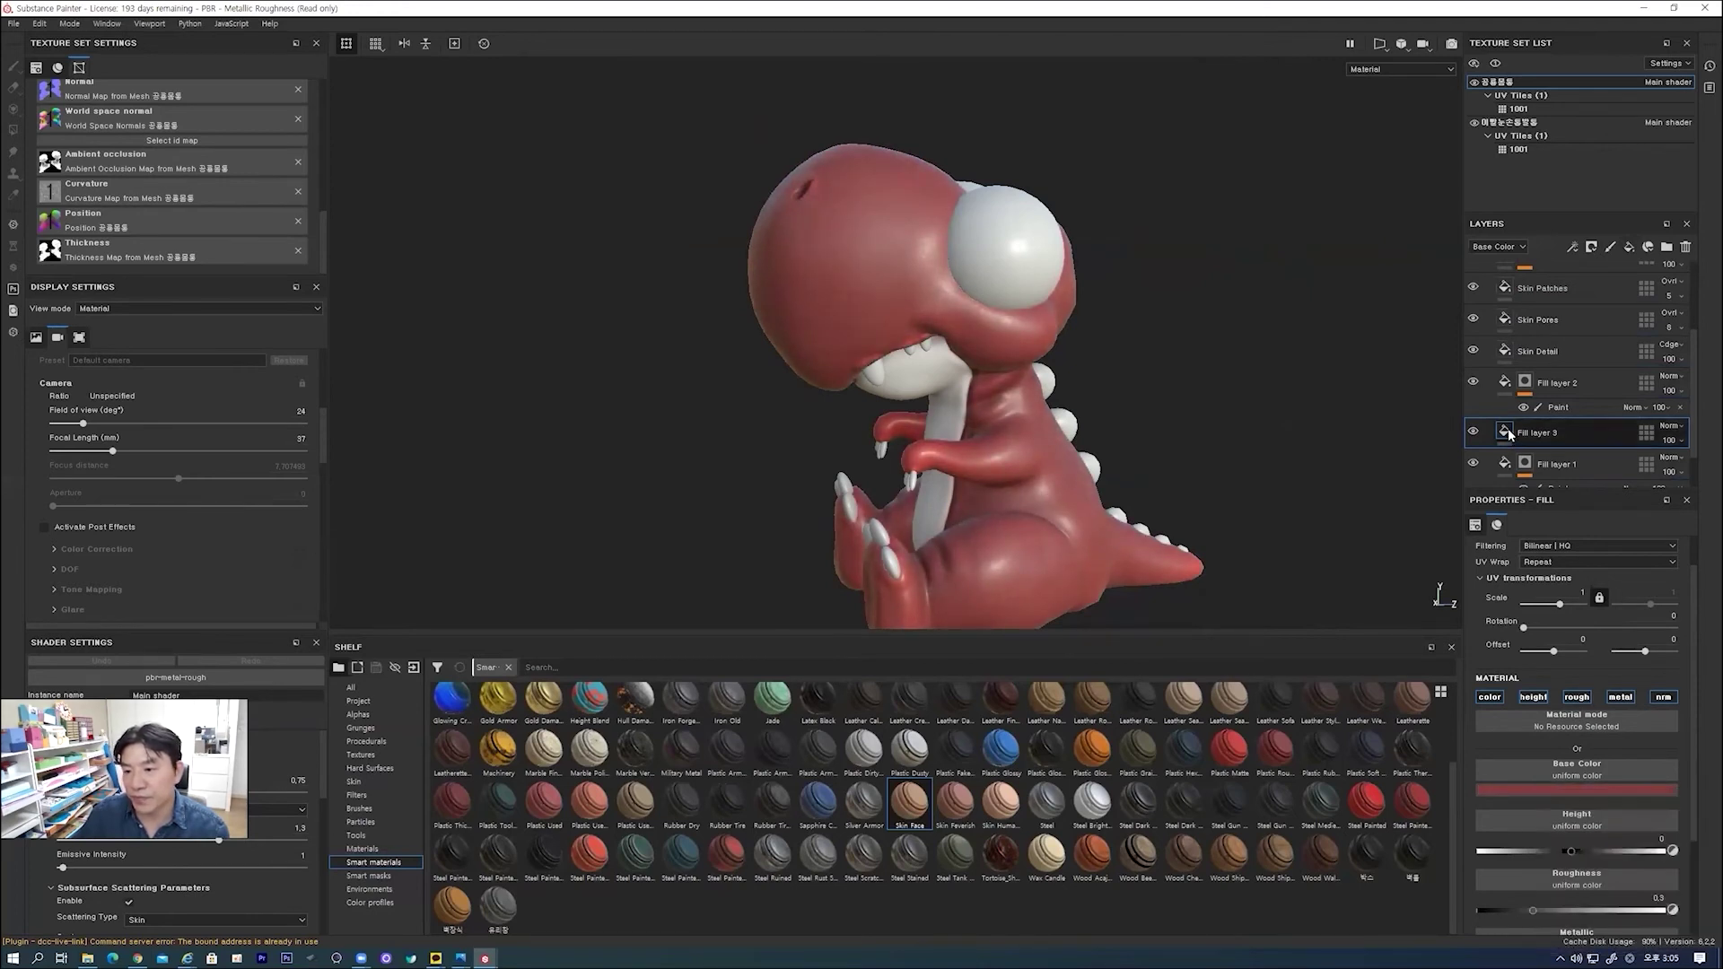
right_click(1511, 434)
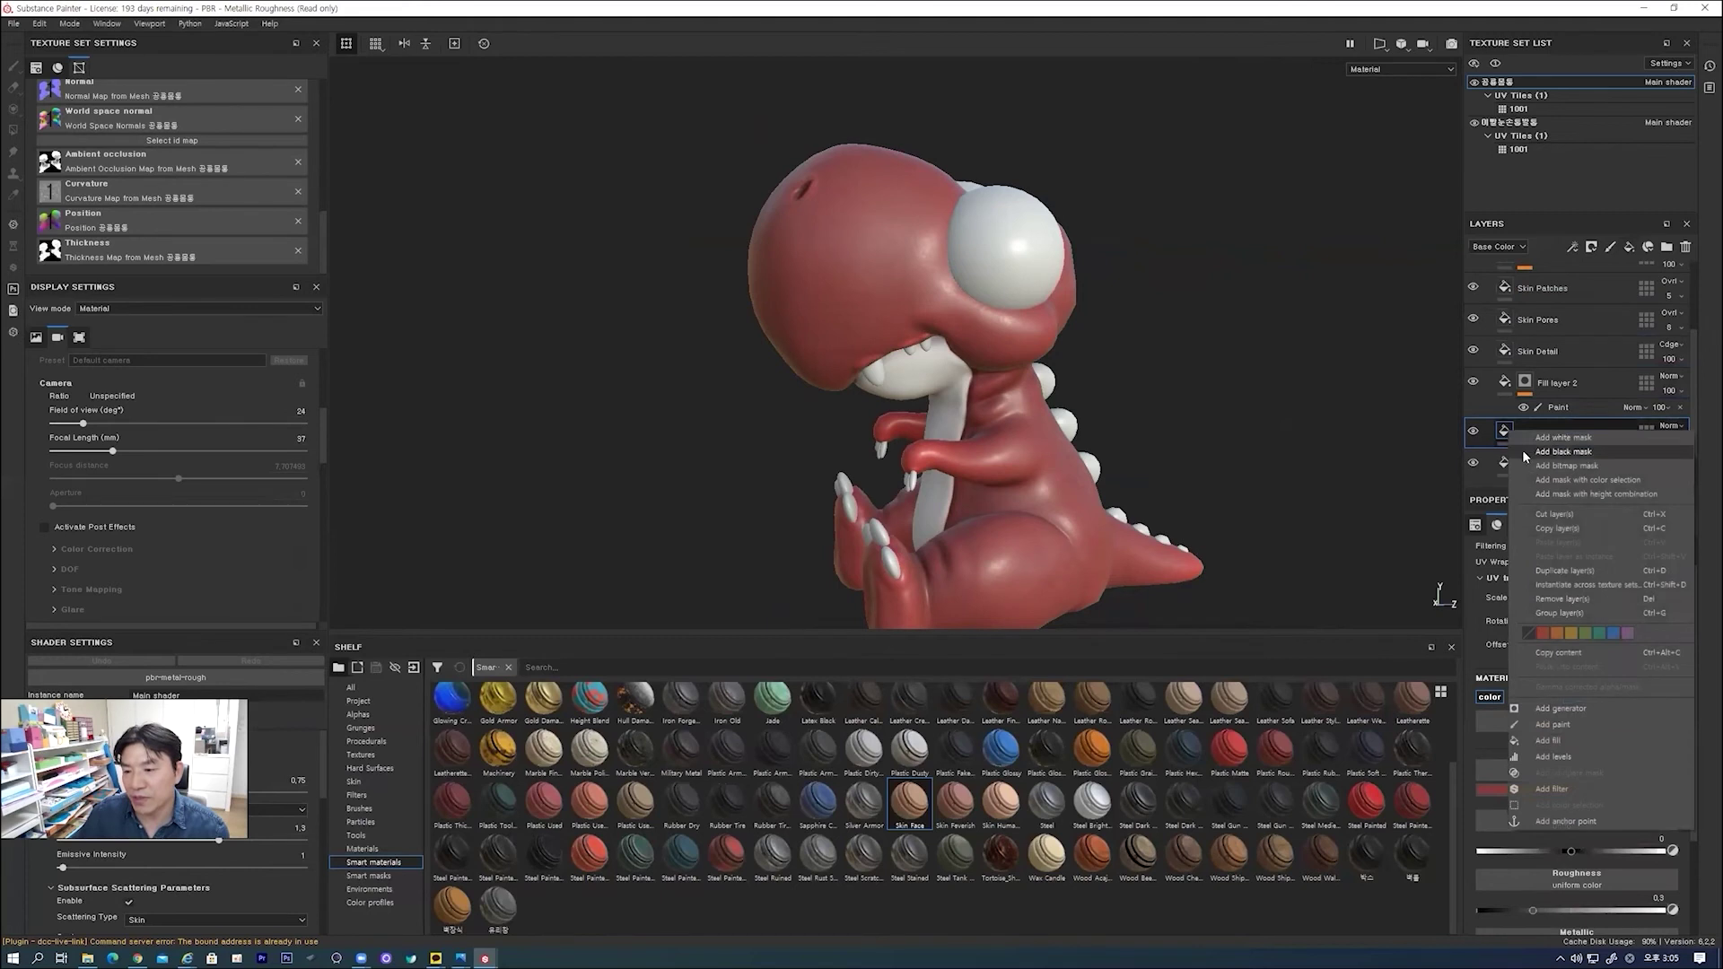
click(1522, 450)
right_click(1528, 433)
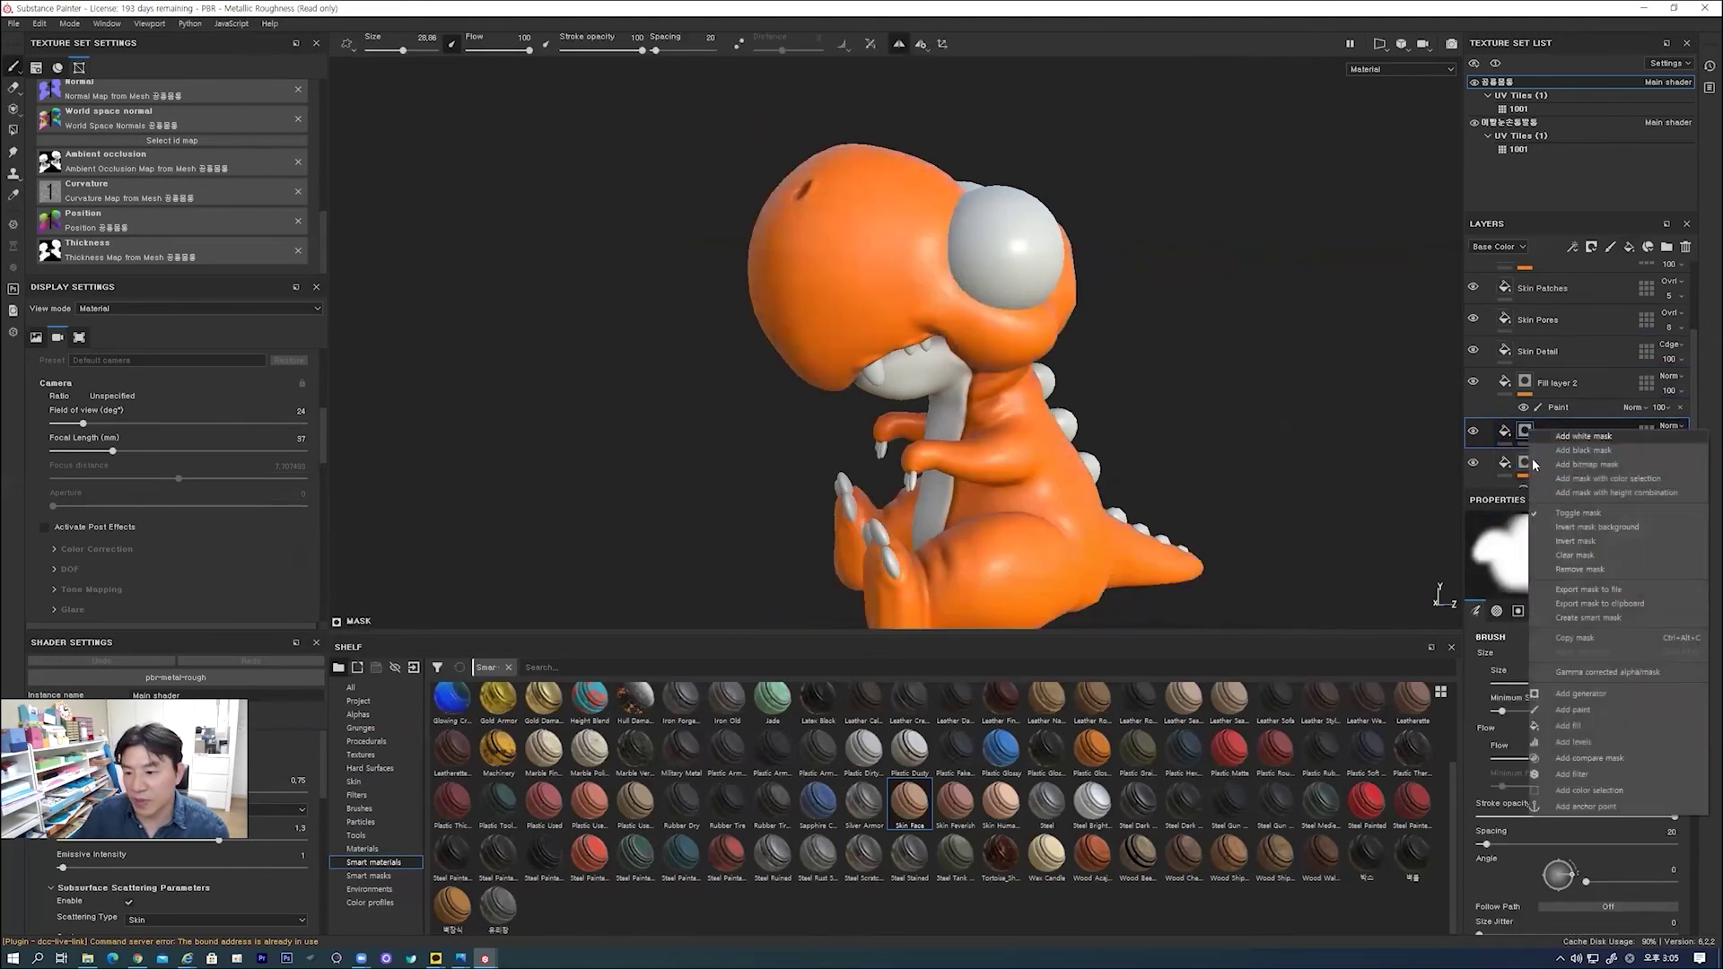
click(1571, 711)
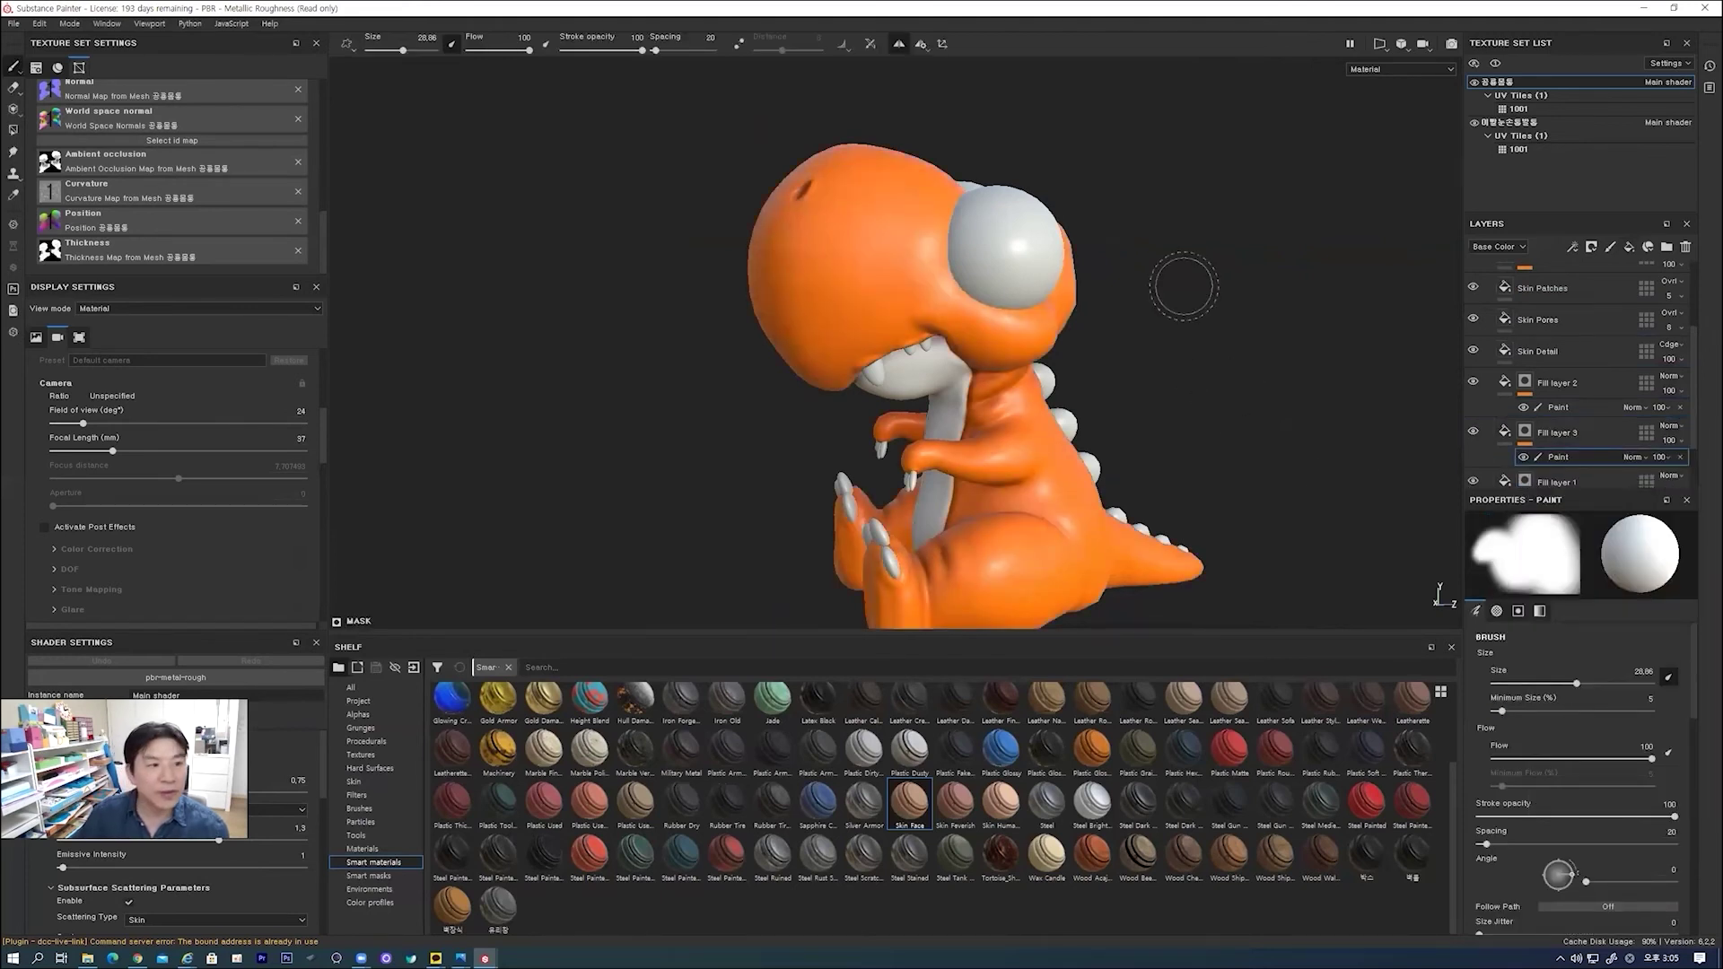
mouse_move(839, 289)
mouse_down()
mouse_move(819, 312)
mouse_move(867, 299)
mouse_up()
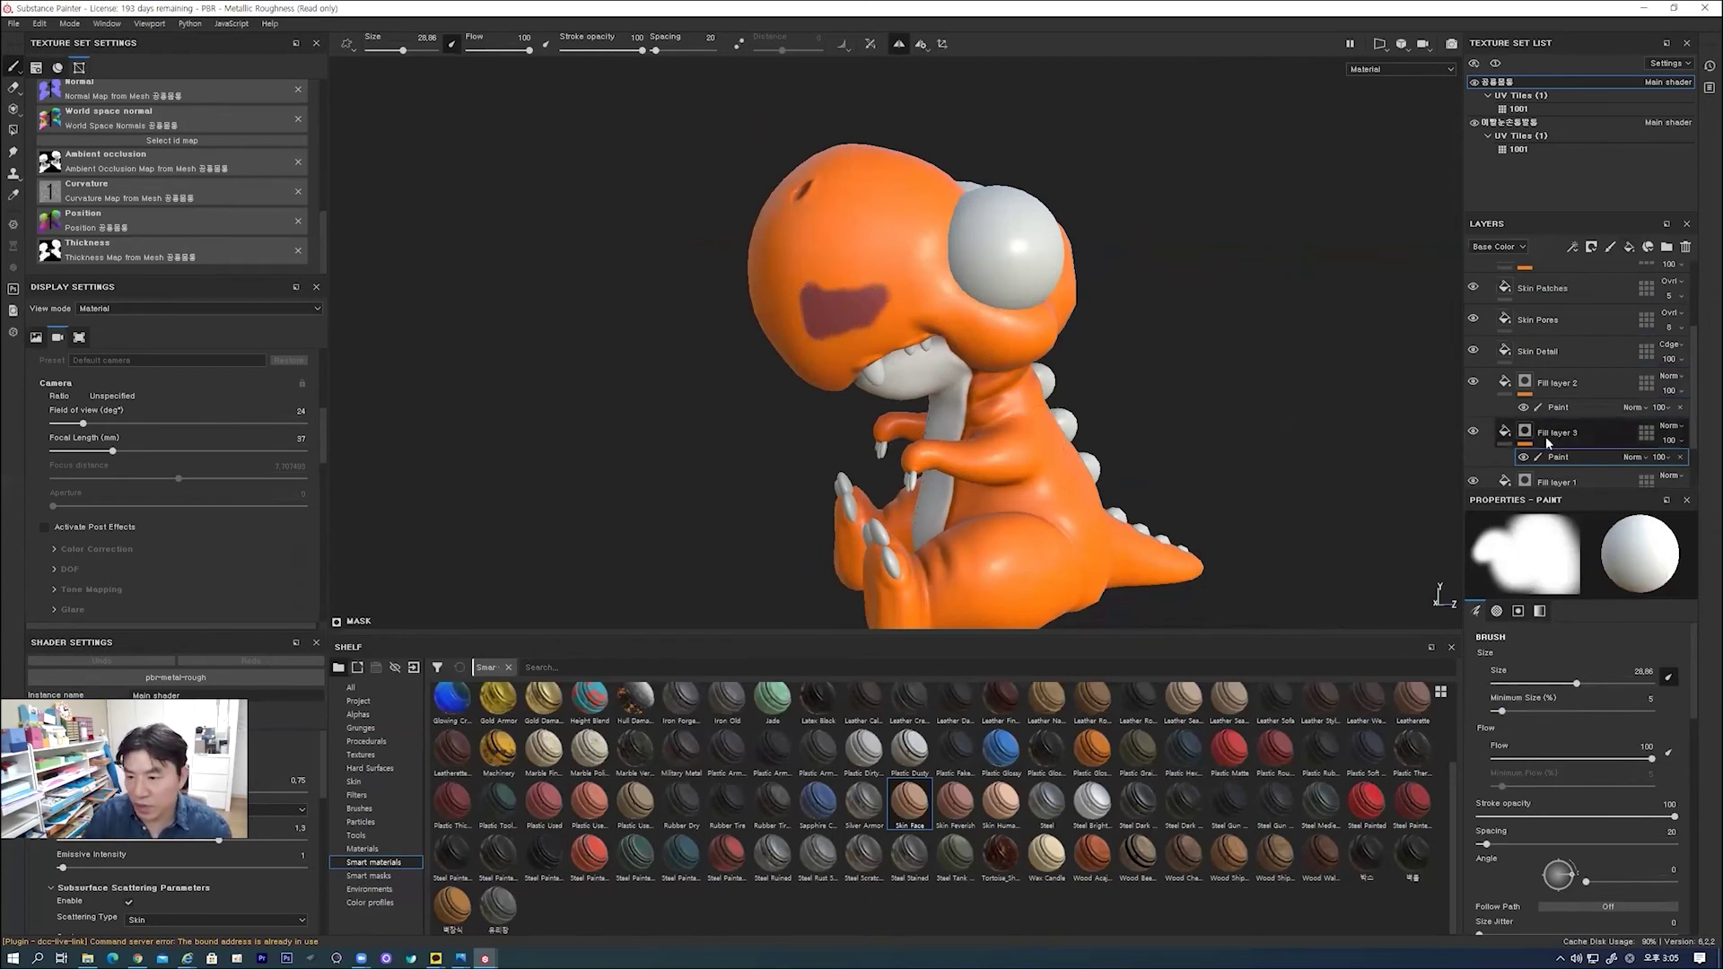
- Change the base color of Fill layer 3 to a dark orange (R 0.578, G 0.122, B 0.001)
click(1504, 434)
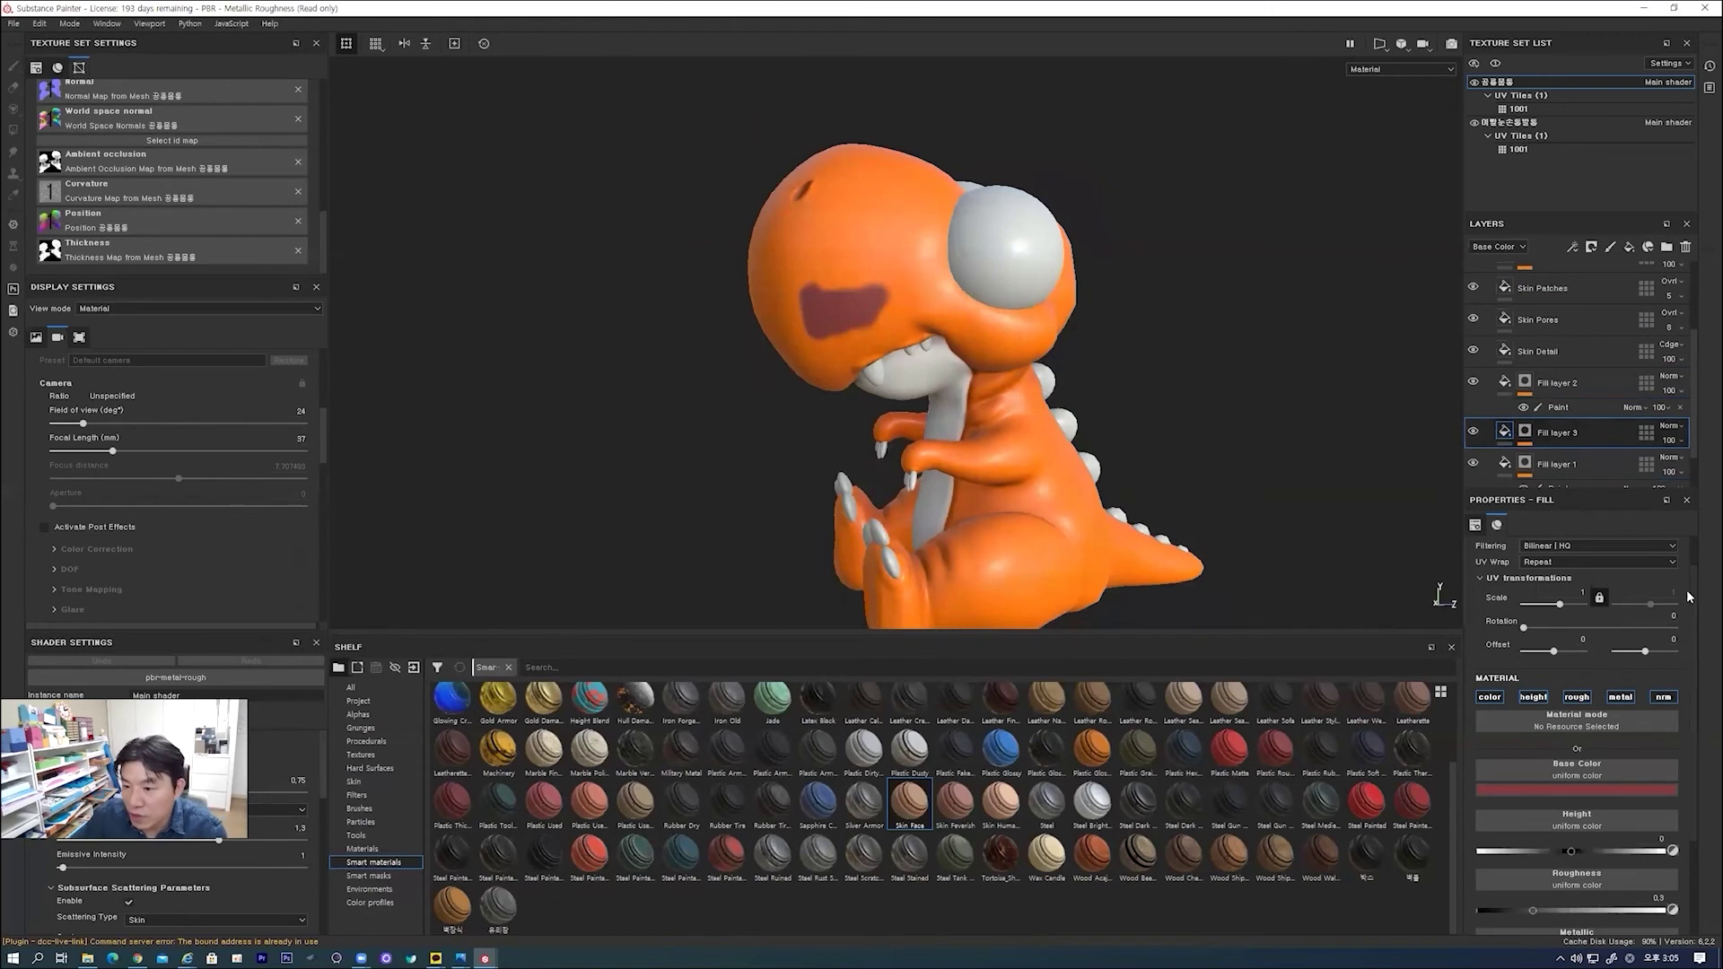
click(1602, 789)
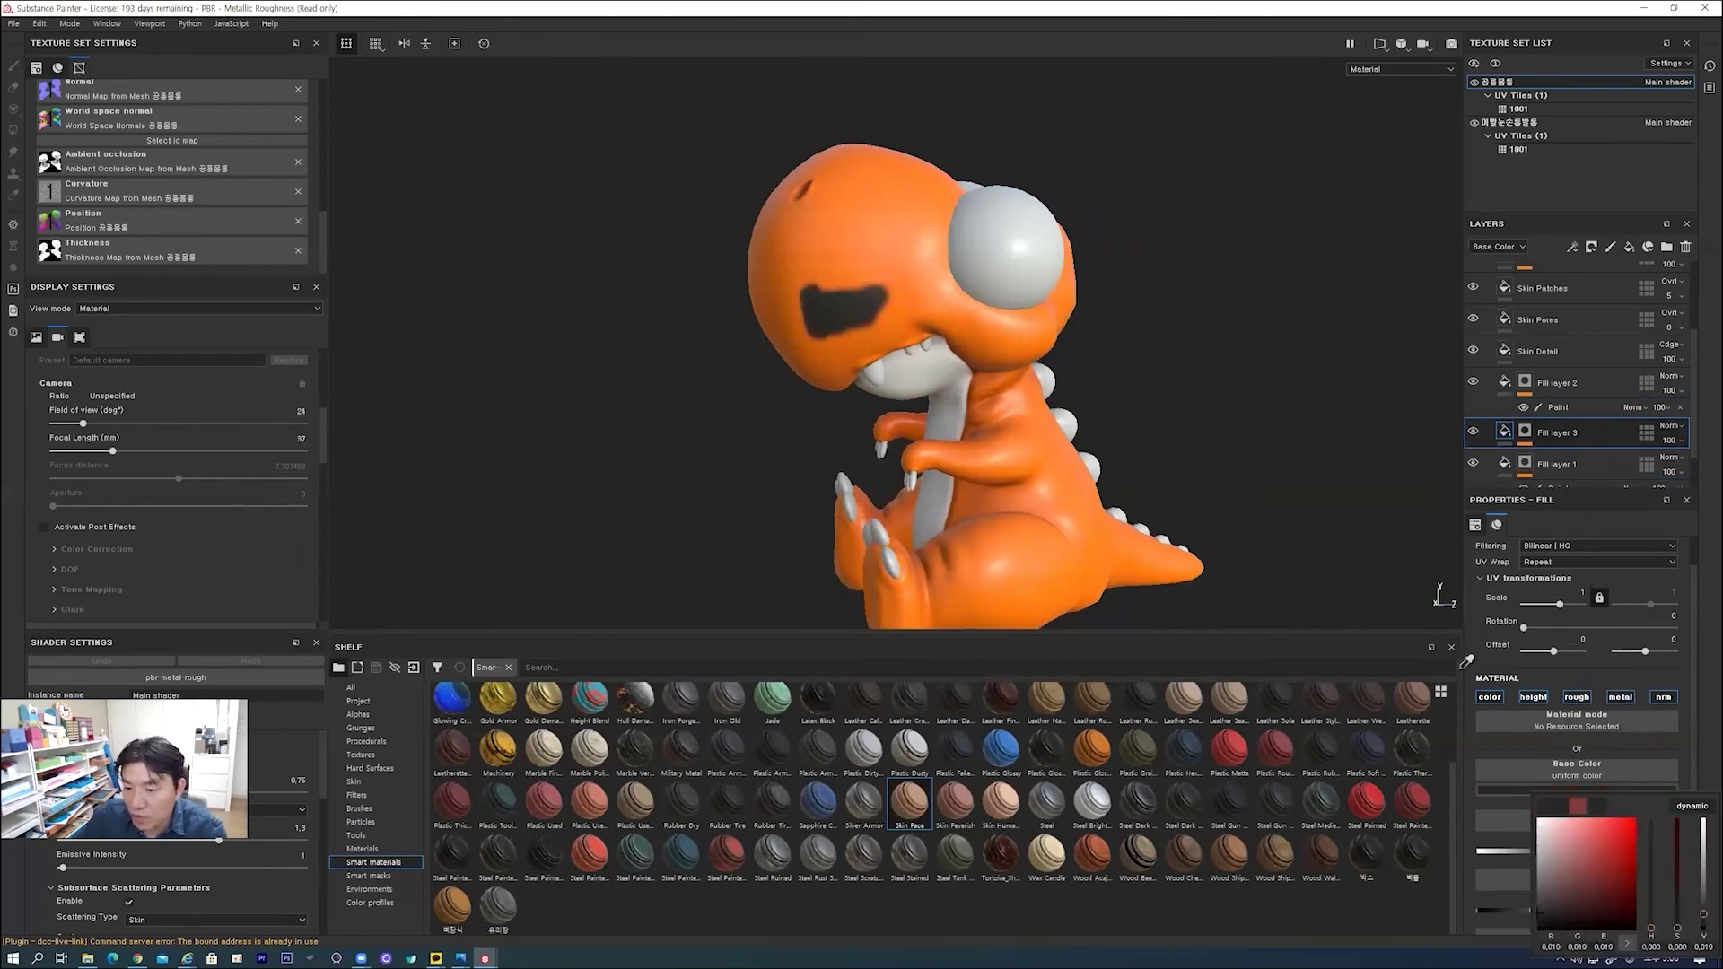
click(938, 299)
mouse_move(1612, 820)
mouse_down()
mouse_move(1623, 854)
mouse_move(1633, 844)
mouse_up()
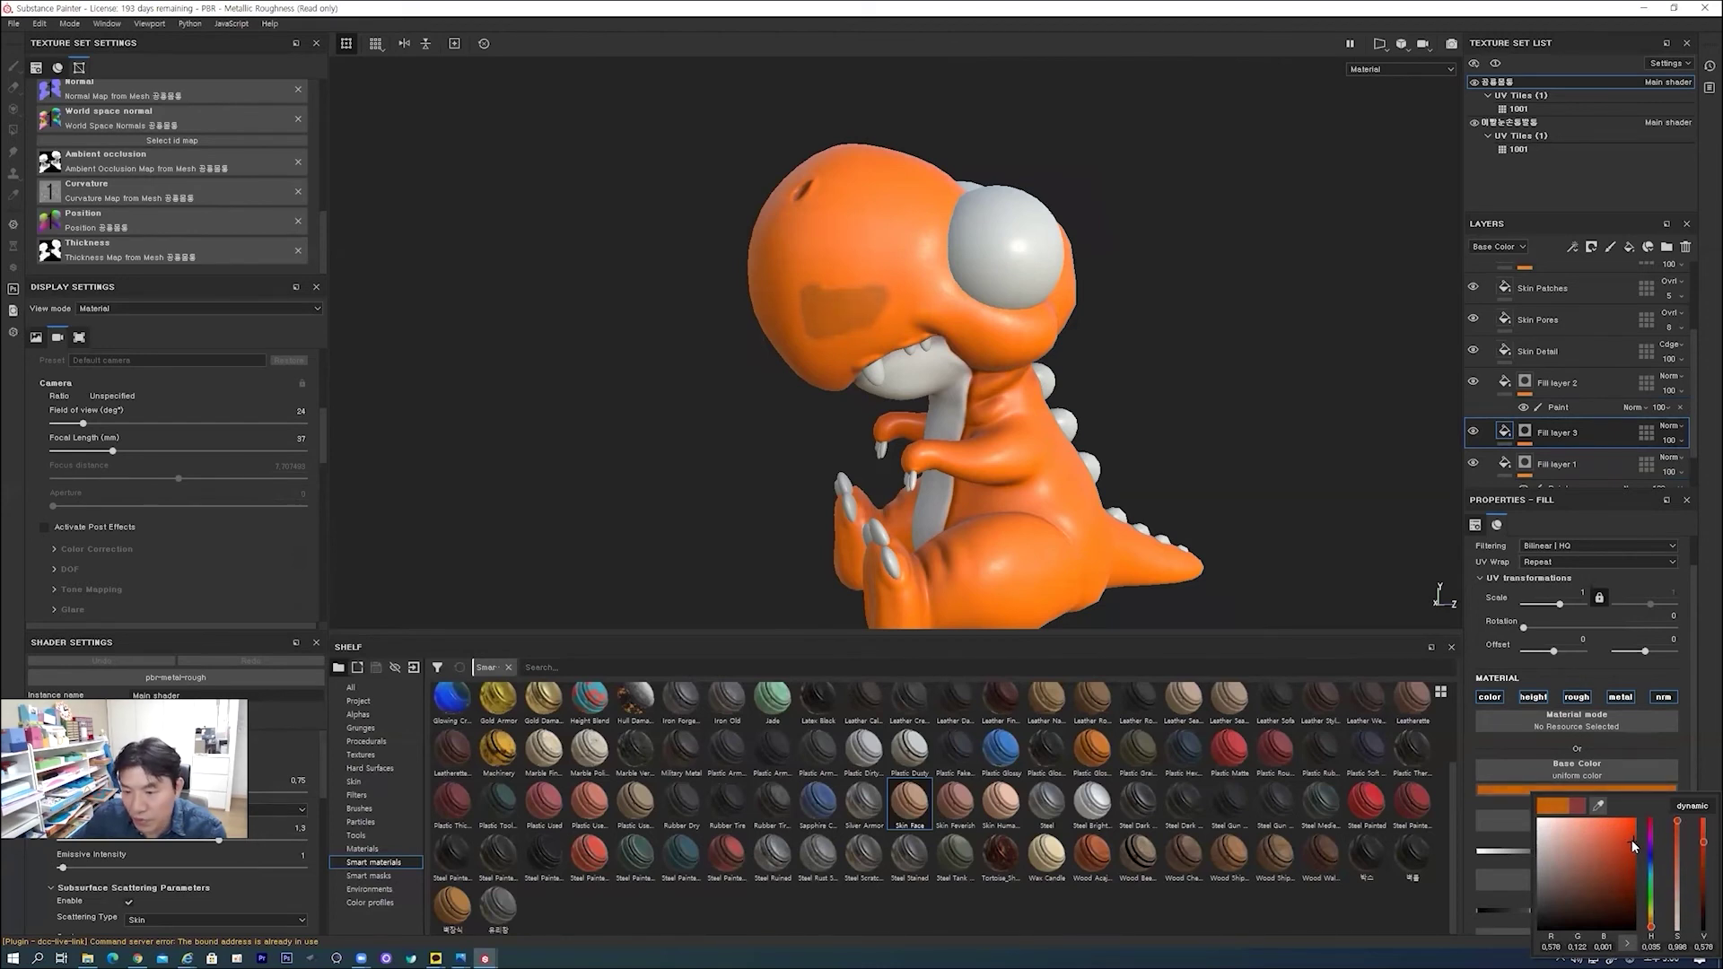
- Select the paint effect in Fill layer 3's mask and paint a broad area across the lower half of the snout
mouse_move(1183, 352)
alt+mouse_down()
mouse_move(1193, 328)
mouse_move(1178, 363)
alt+mouse_up()
click(1527, 436)
click(1527, 438)
click(1545, 456)
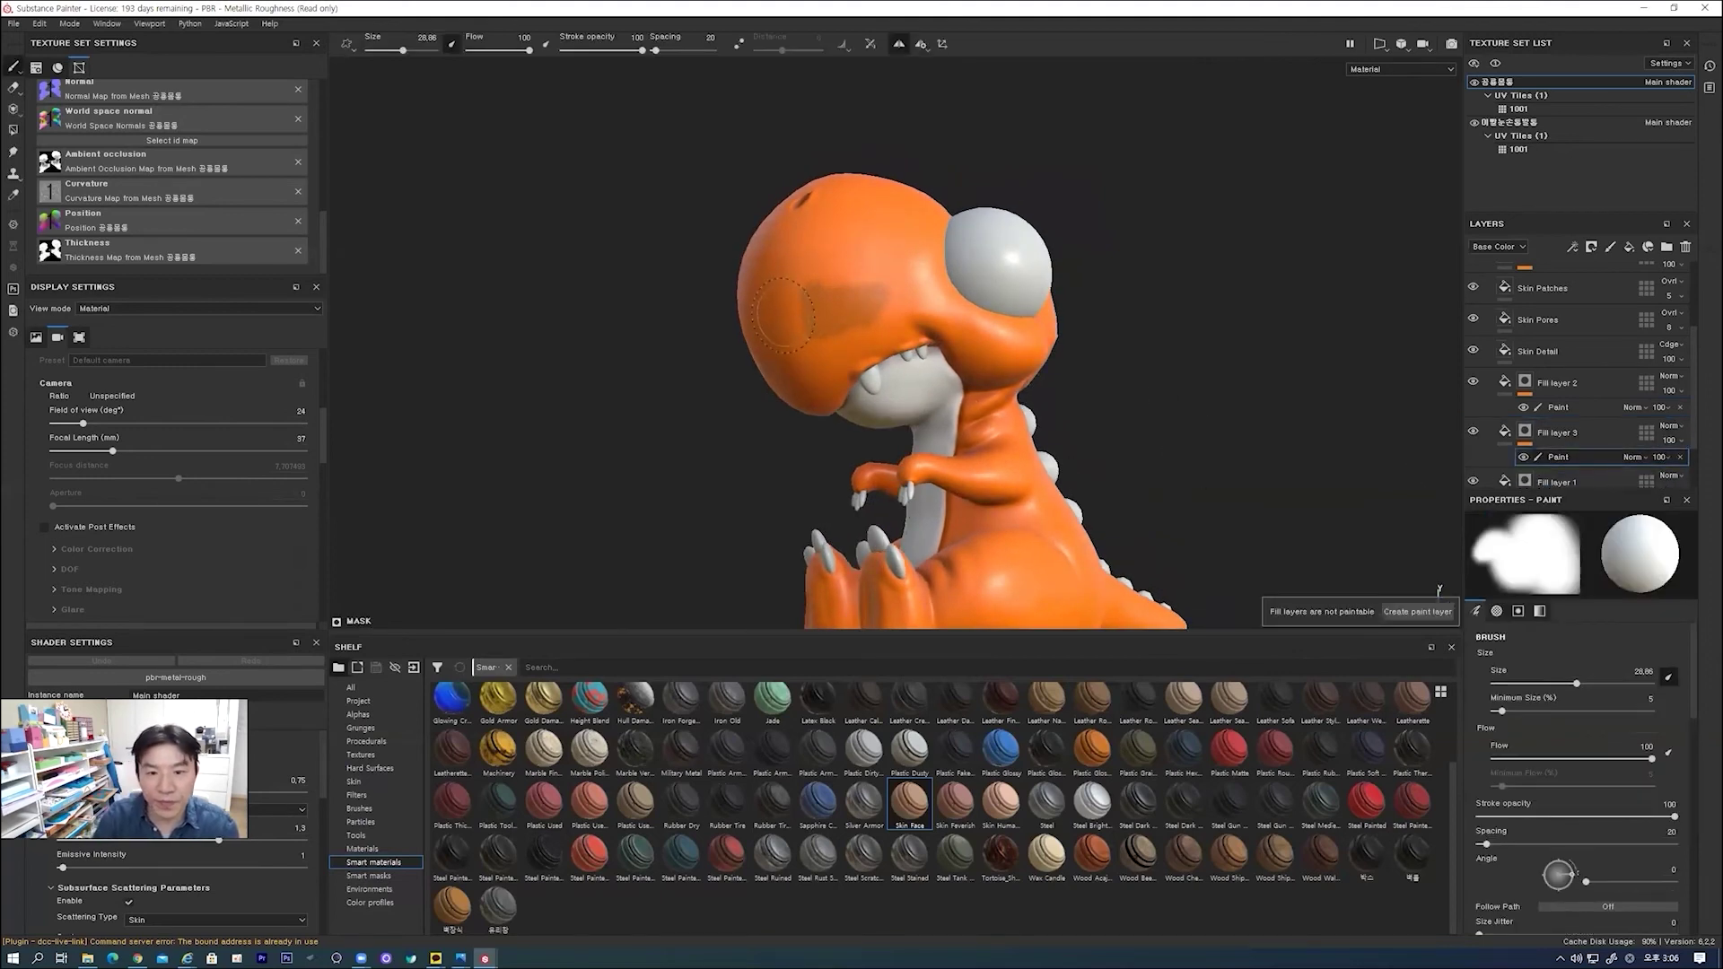
drag(815, 317, 790, 376)
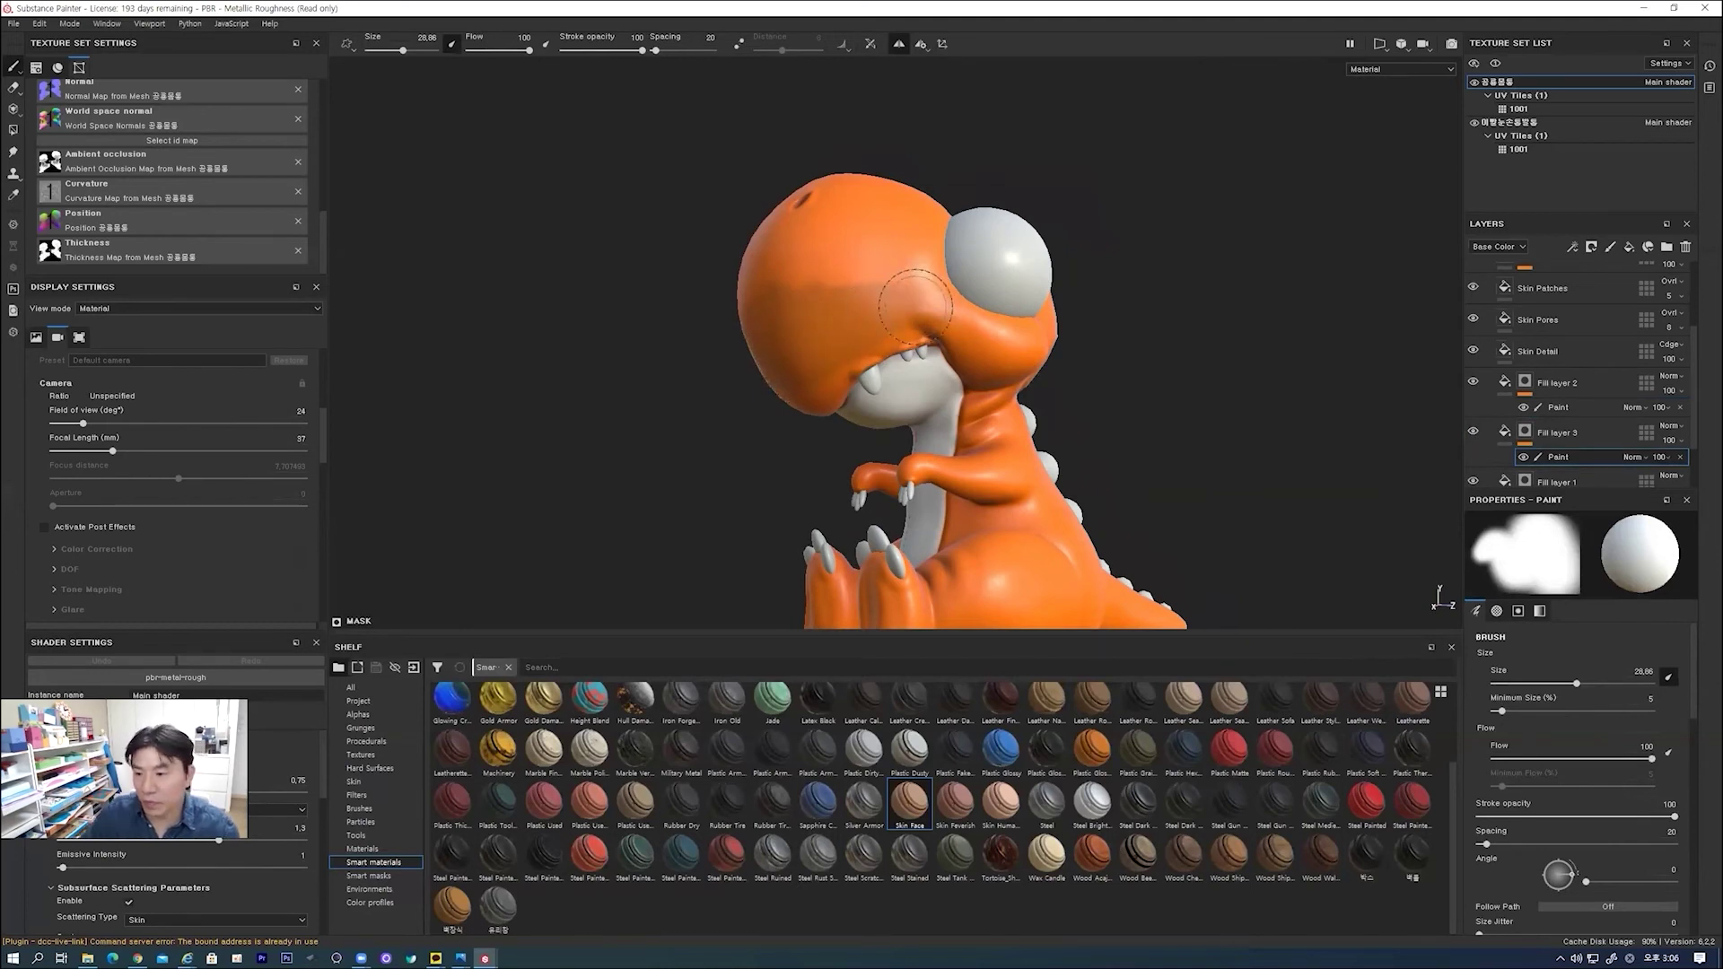
- Darken the base color of Fill layer 3 to brown (R 0.248, G 0.052, B 0.001)
click(1571, 432)
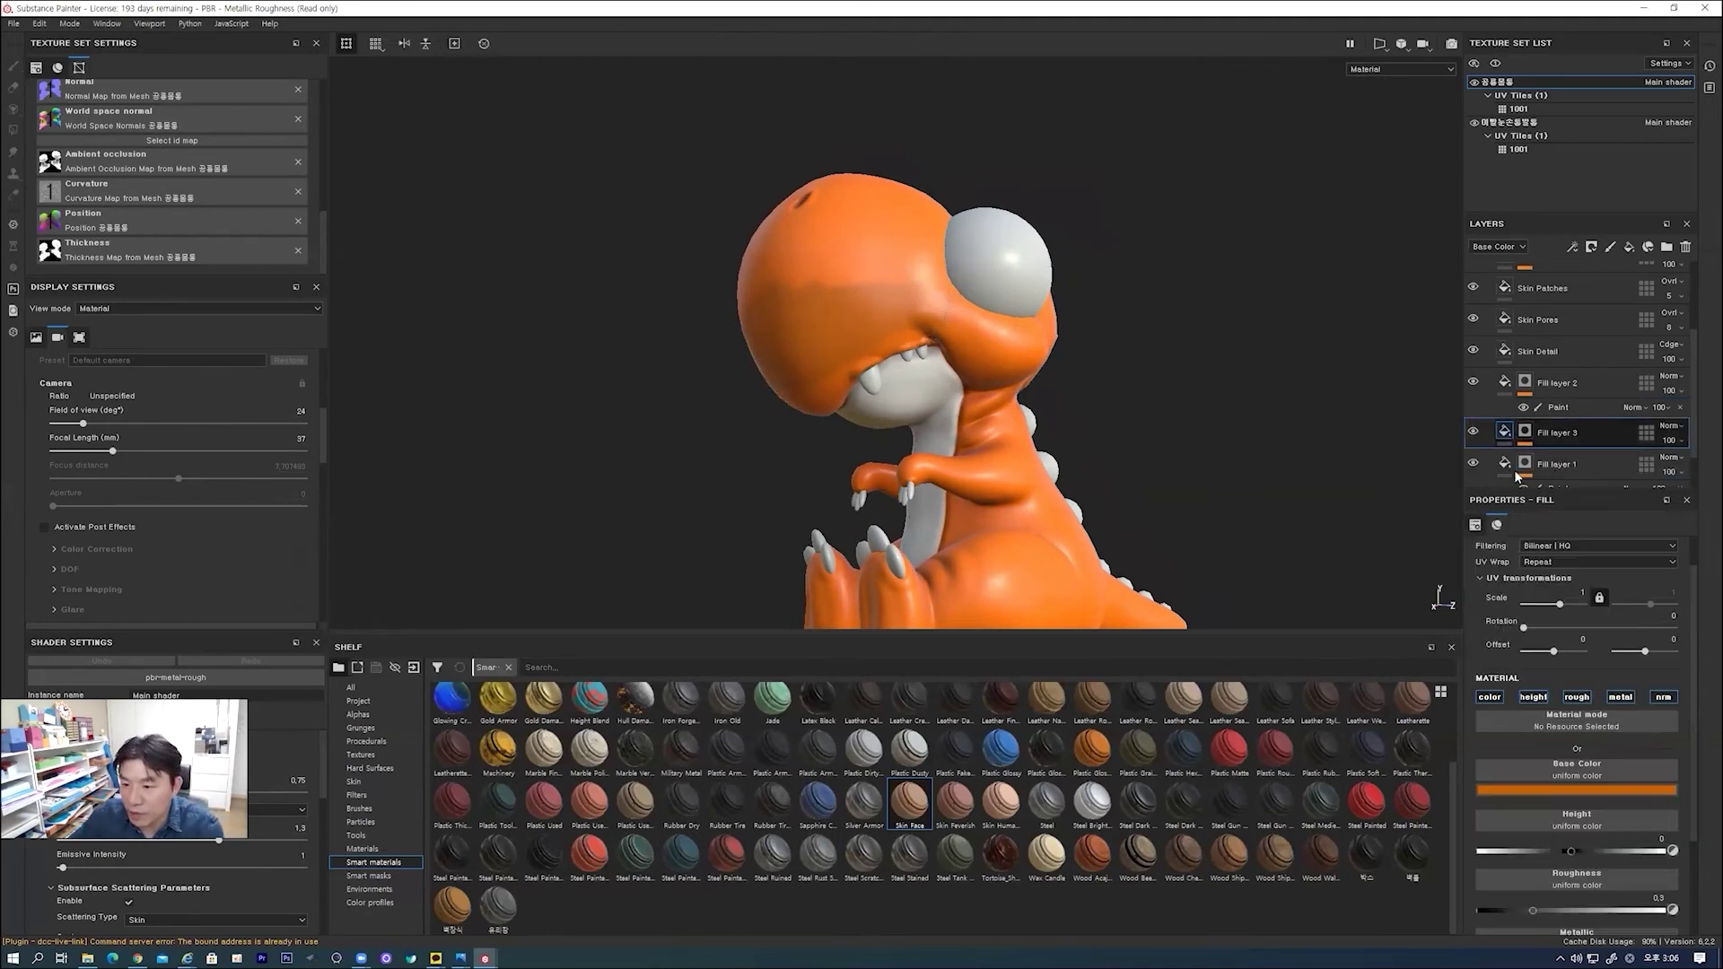
click(1591, 789)
drag(1628, 829, 1629, 872)
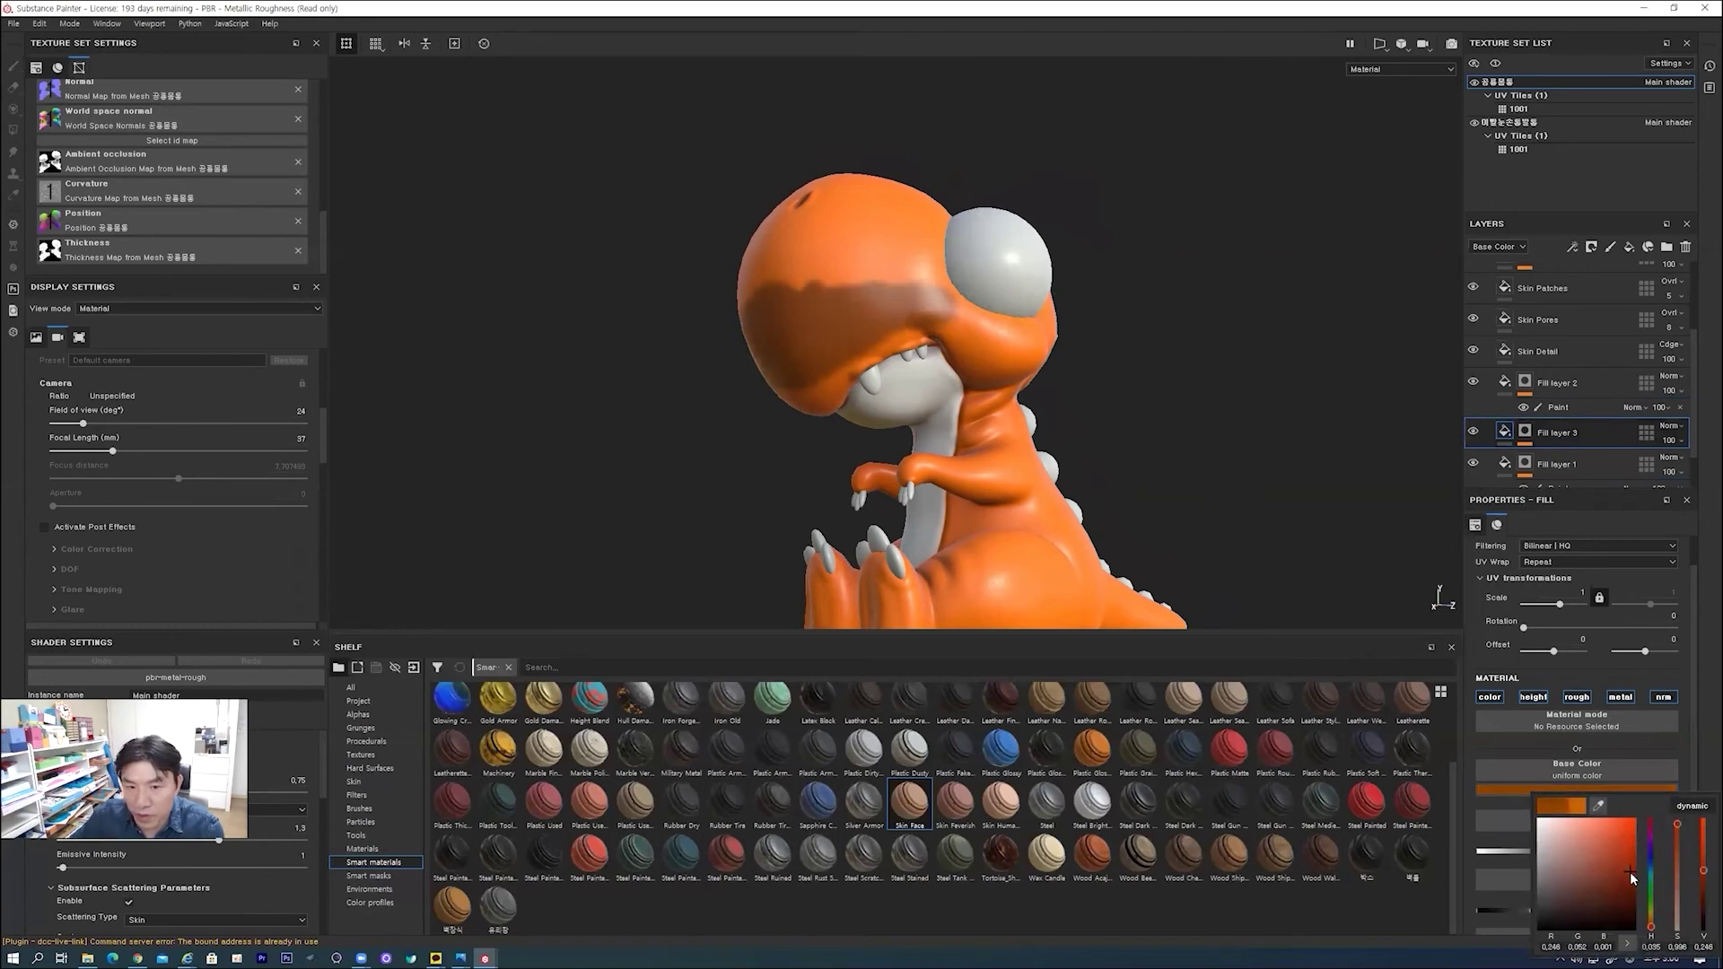
click(1146, 353)
alt+drag(1147, 353, 1139, 382)
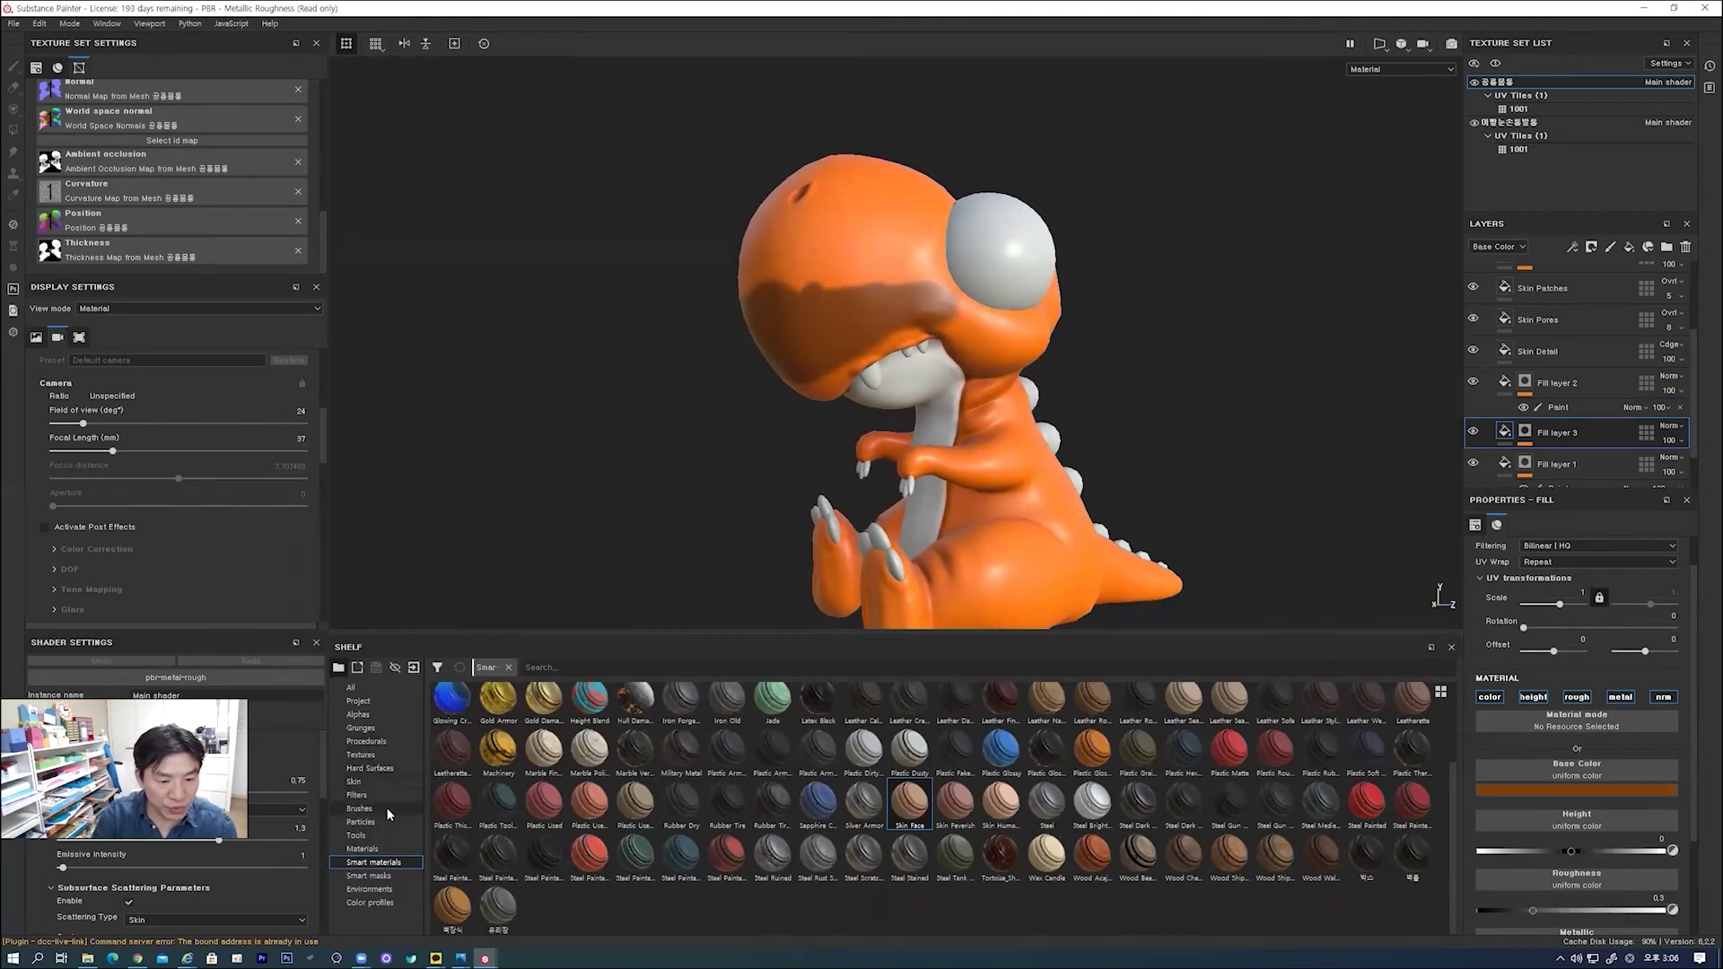
- Apply the first Artistic brush preset to Fill layer 3's mask, paint the cheek below the eye and enlarge the brush to about 21.84
click(363, 809)
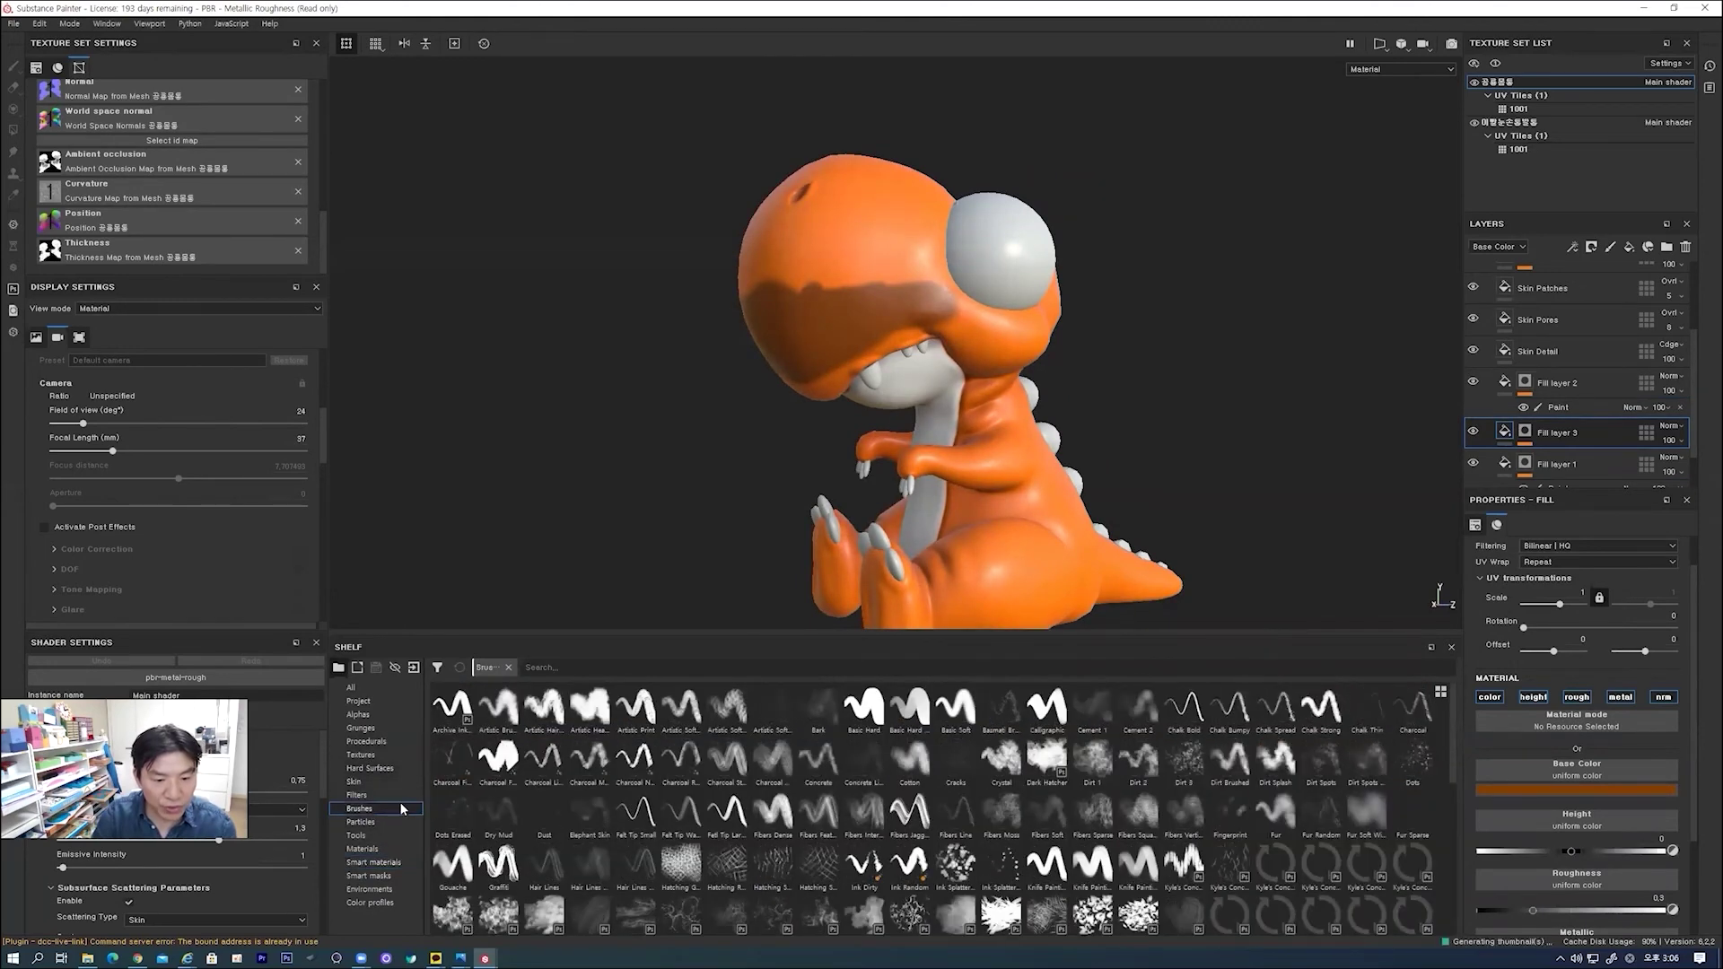
click(502, 709)
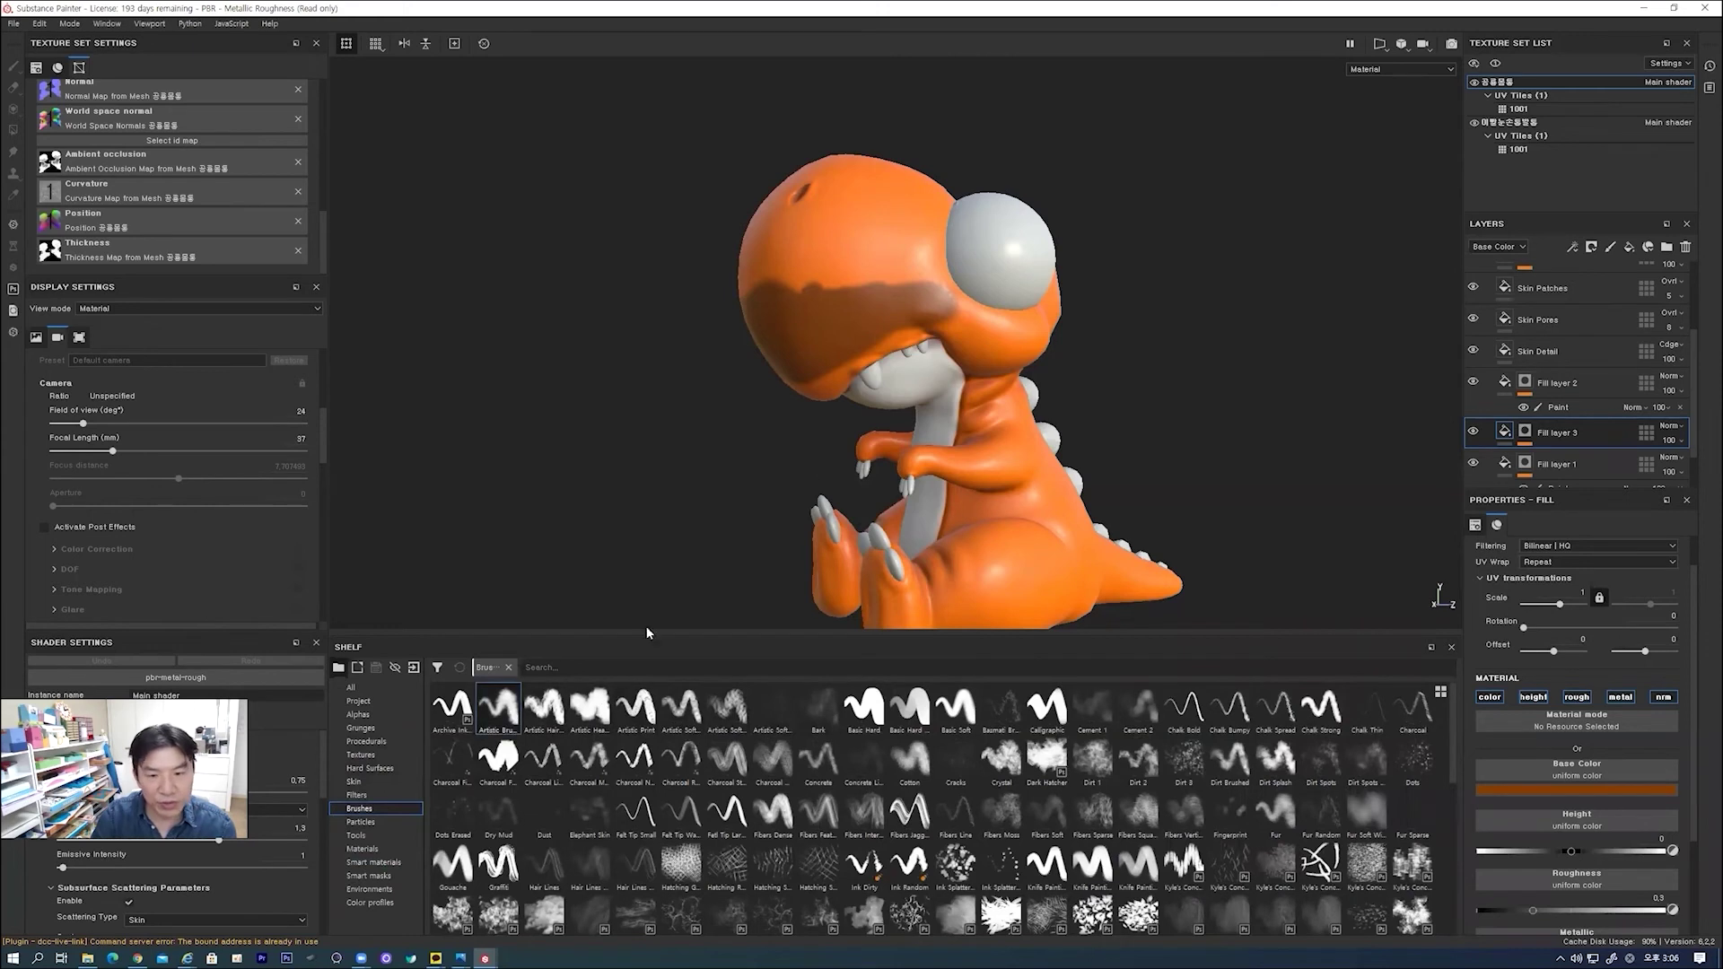
click(1525, 434)
click(1541, 456)
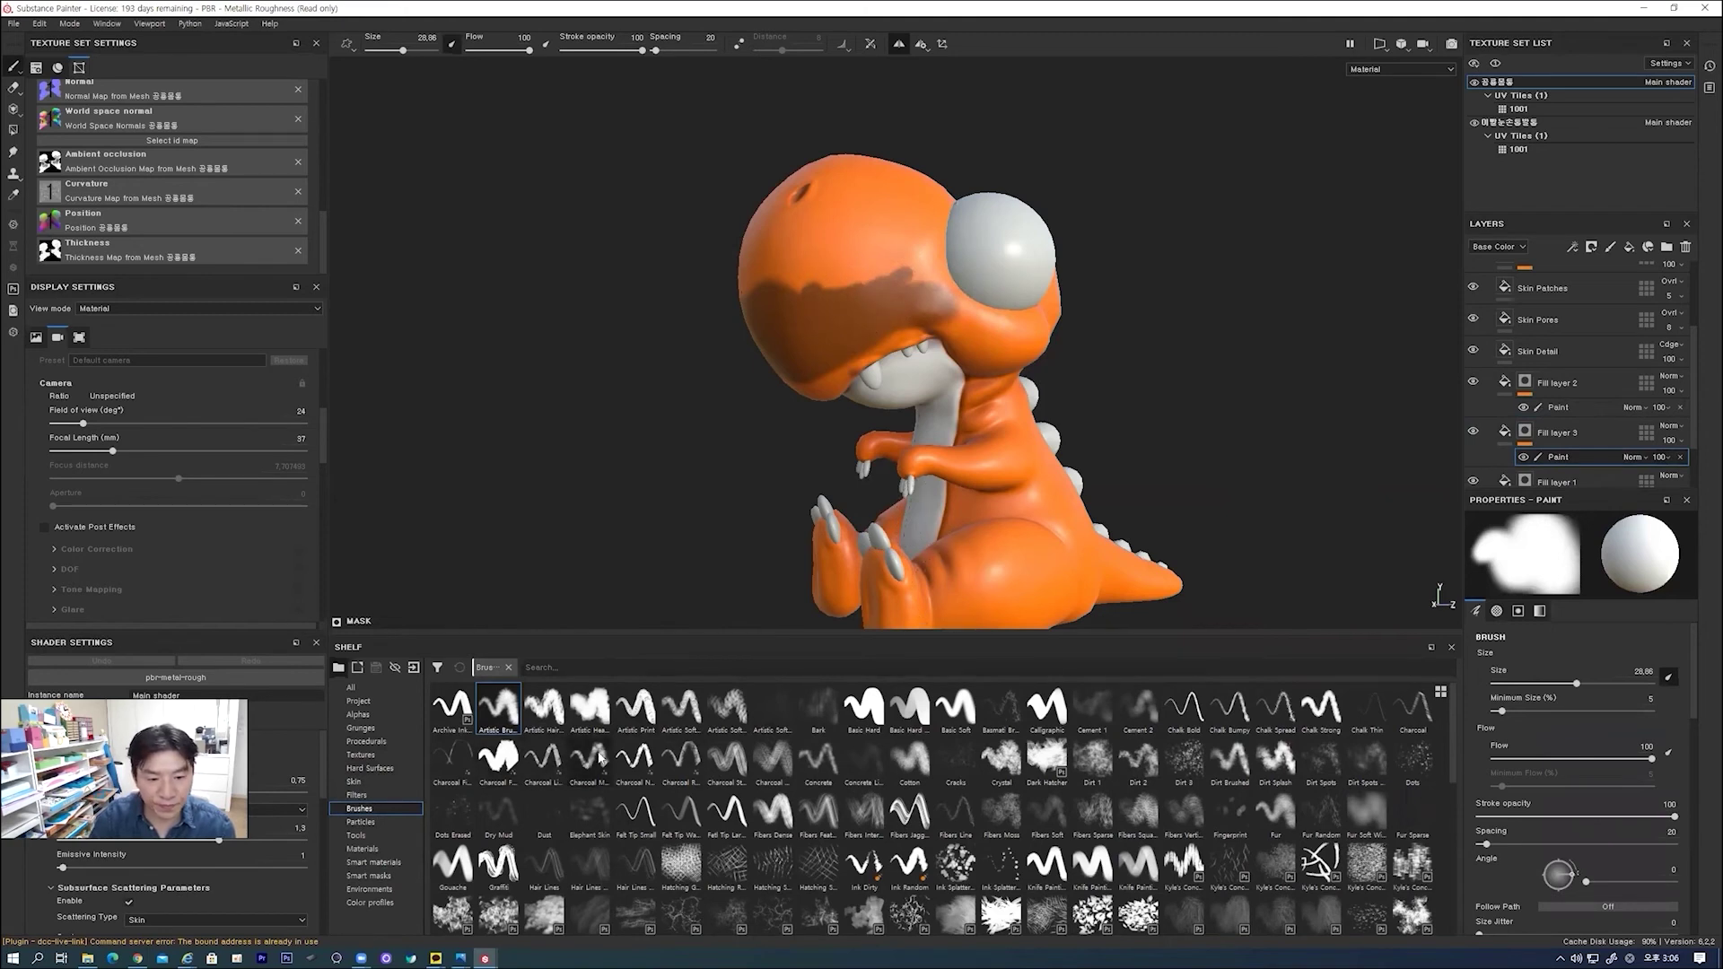
click(516, 714)
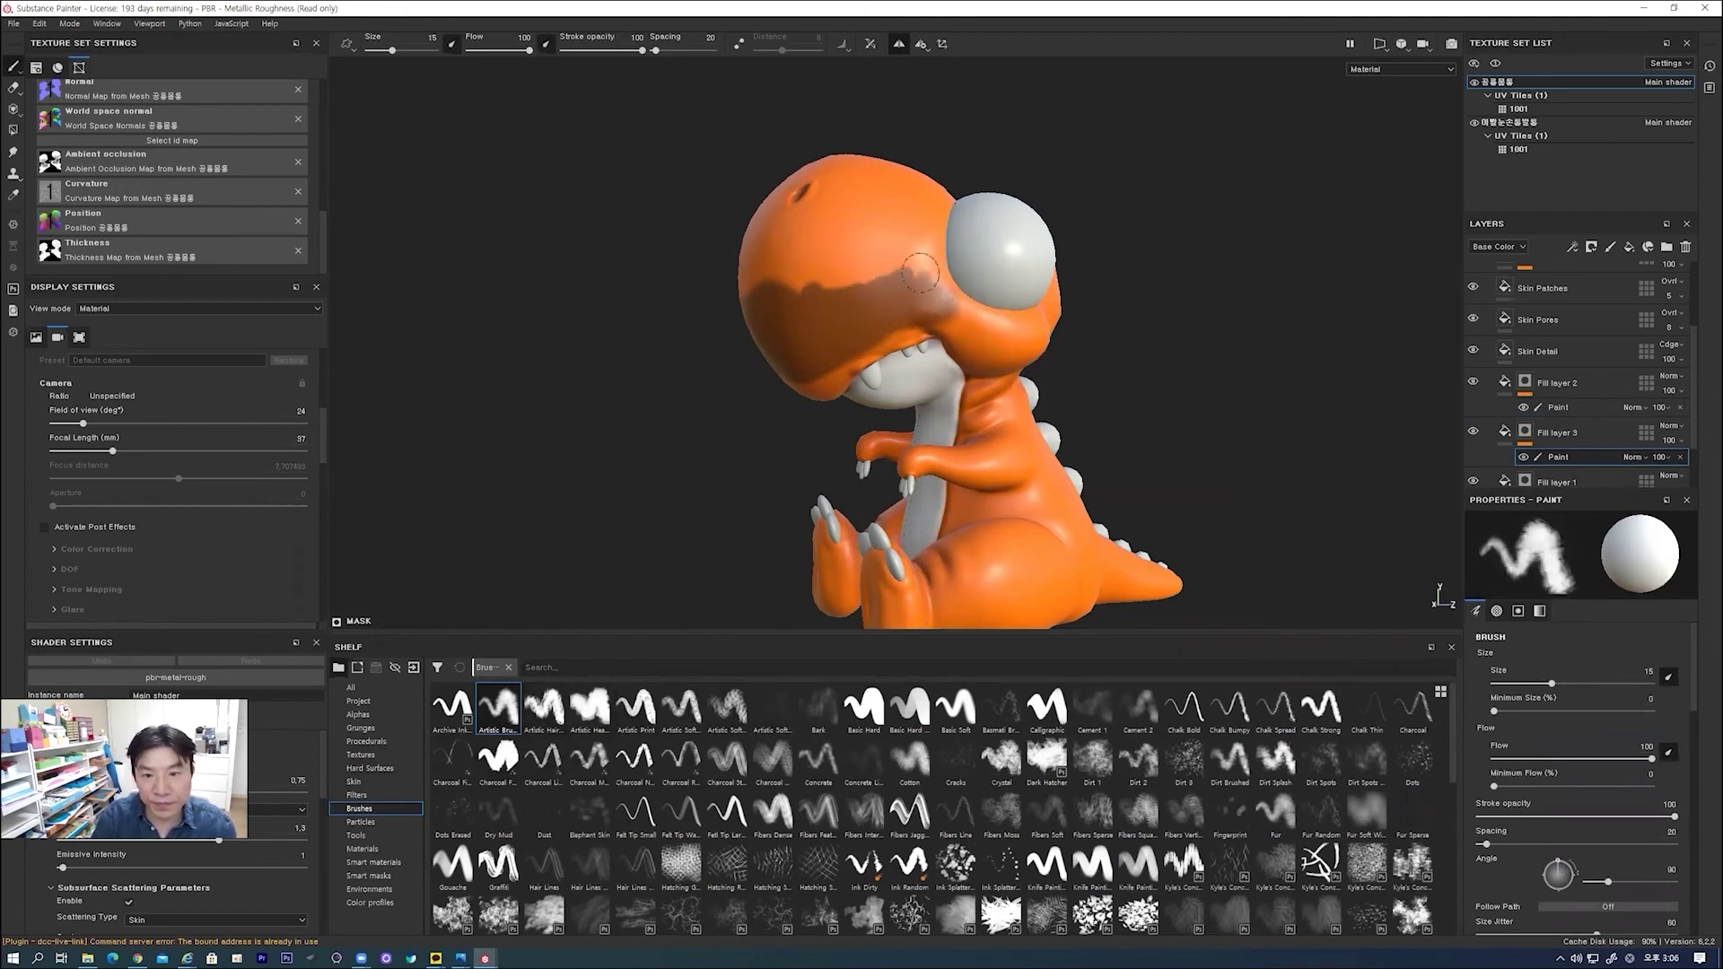
drag(934, 309, 1030, 347)
ctrl+right_drag(1005, 353, 1032, 334)
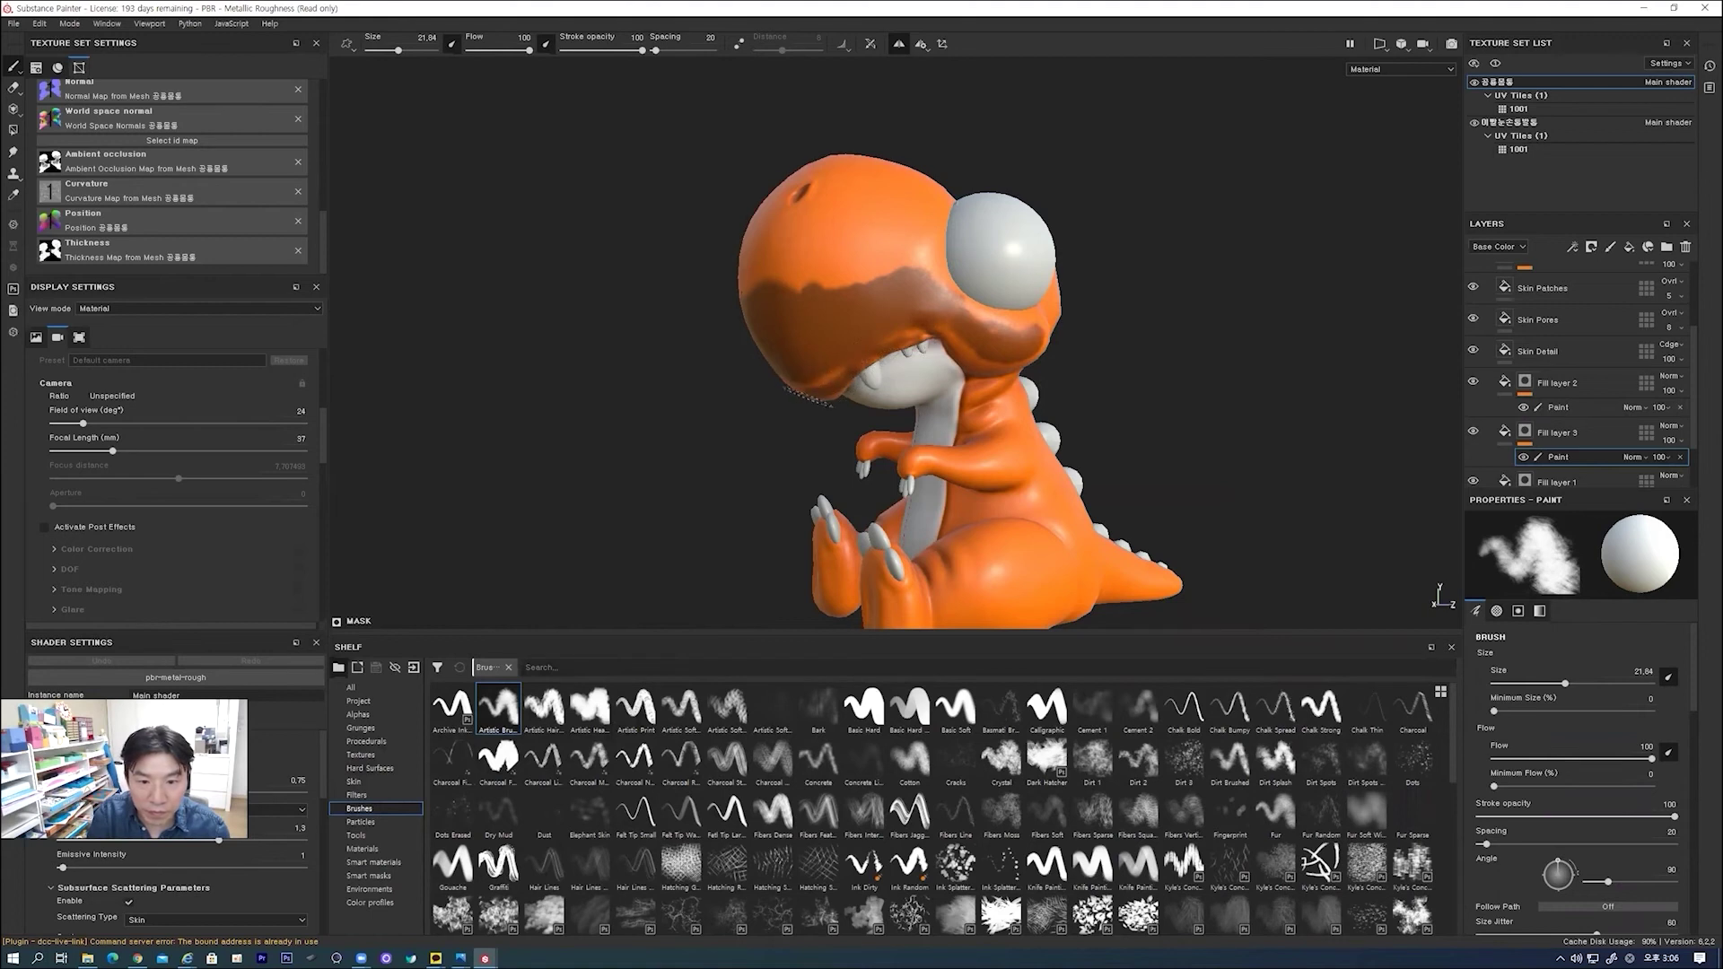
- Paint the mask around the front of the snout and a patch around the nostril on top of the head
mouse_move(753, 446)
alt+mouse_down()
mouse_move(853, 377)
mouse_move(817, 359)
alt+mouse_up()
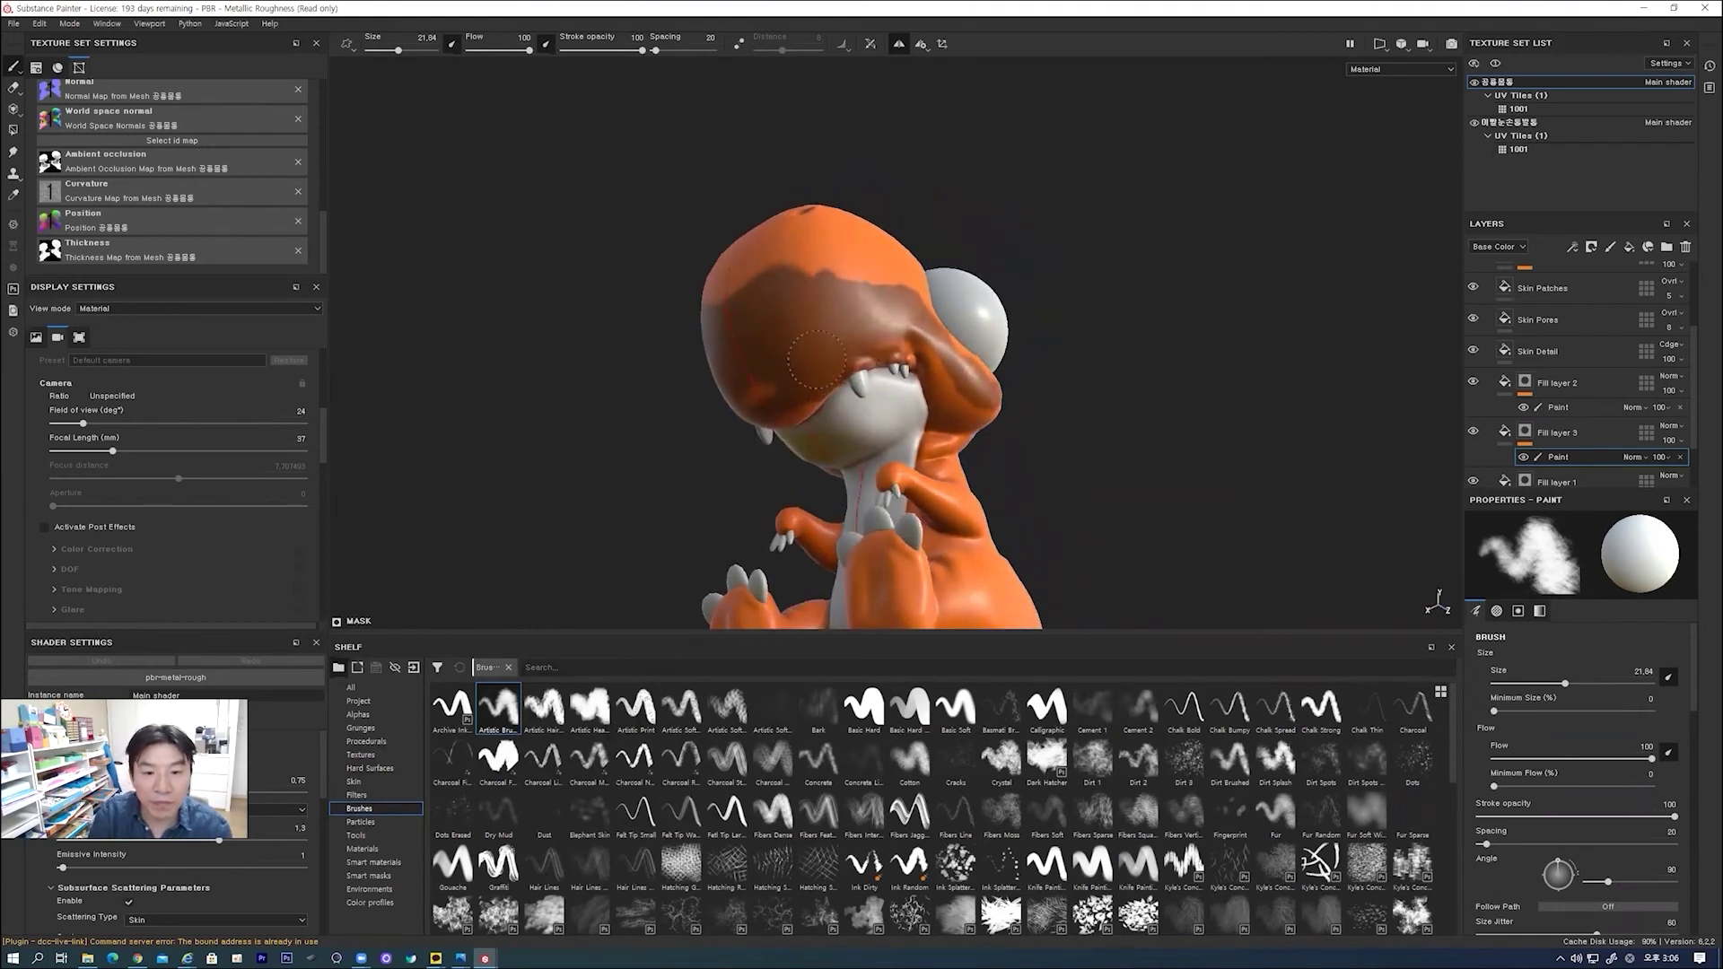
alt+drag(1073, 181, 1047, 277)
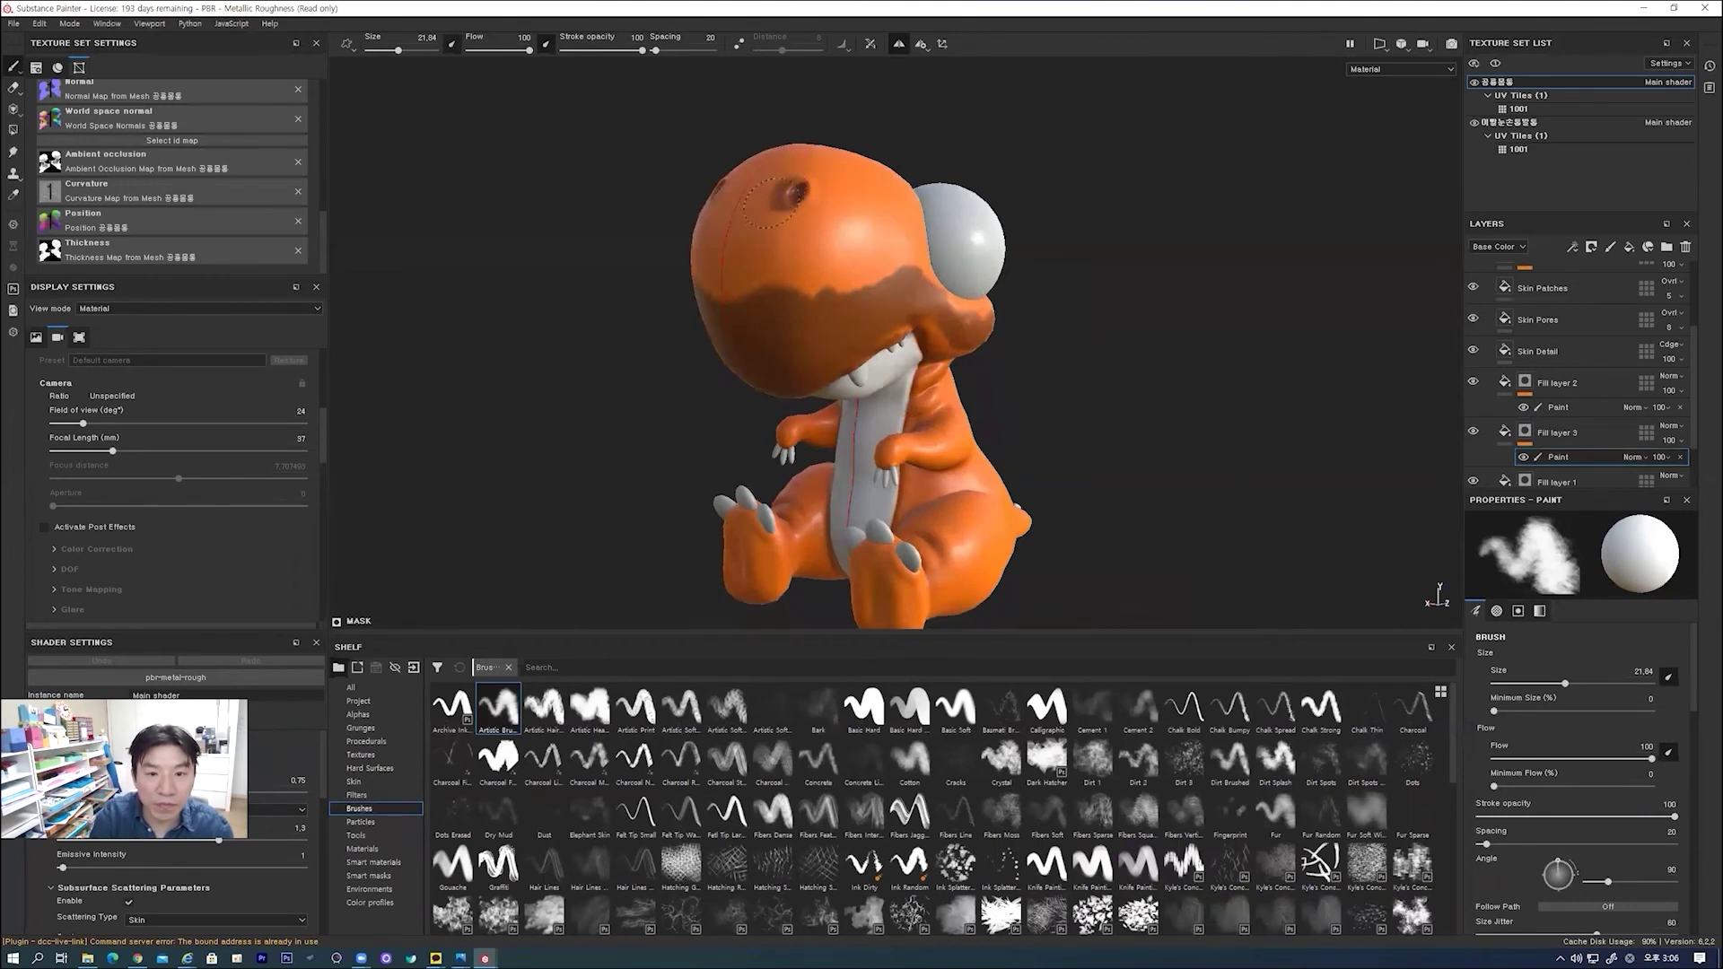
mouse_move(772, 227)
mouse_down()
mouse_move(770, 193)
mouse_move(806, 218)
mouse_move(752, 224)
mouse_move(758, 199)
mouse_up()
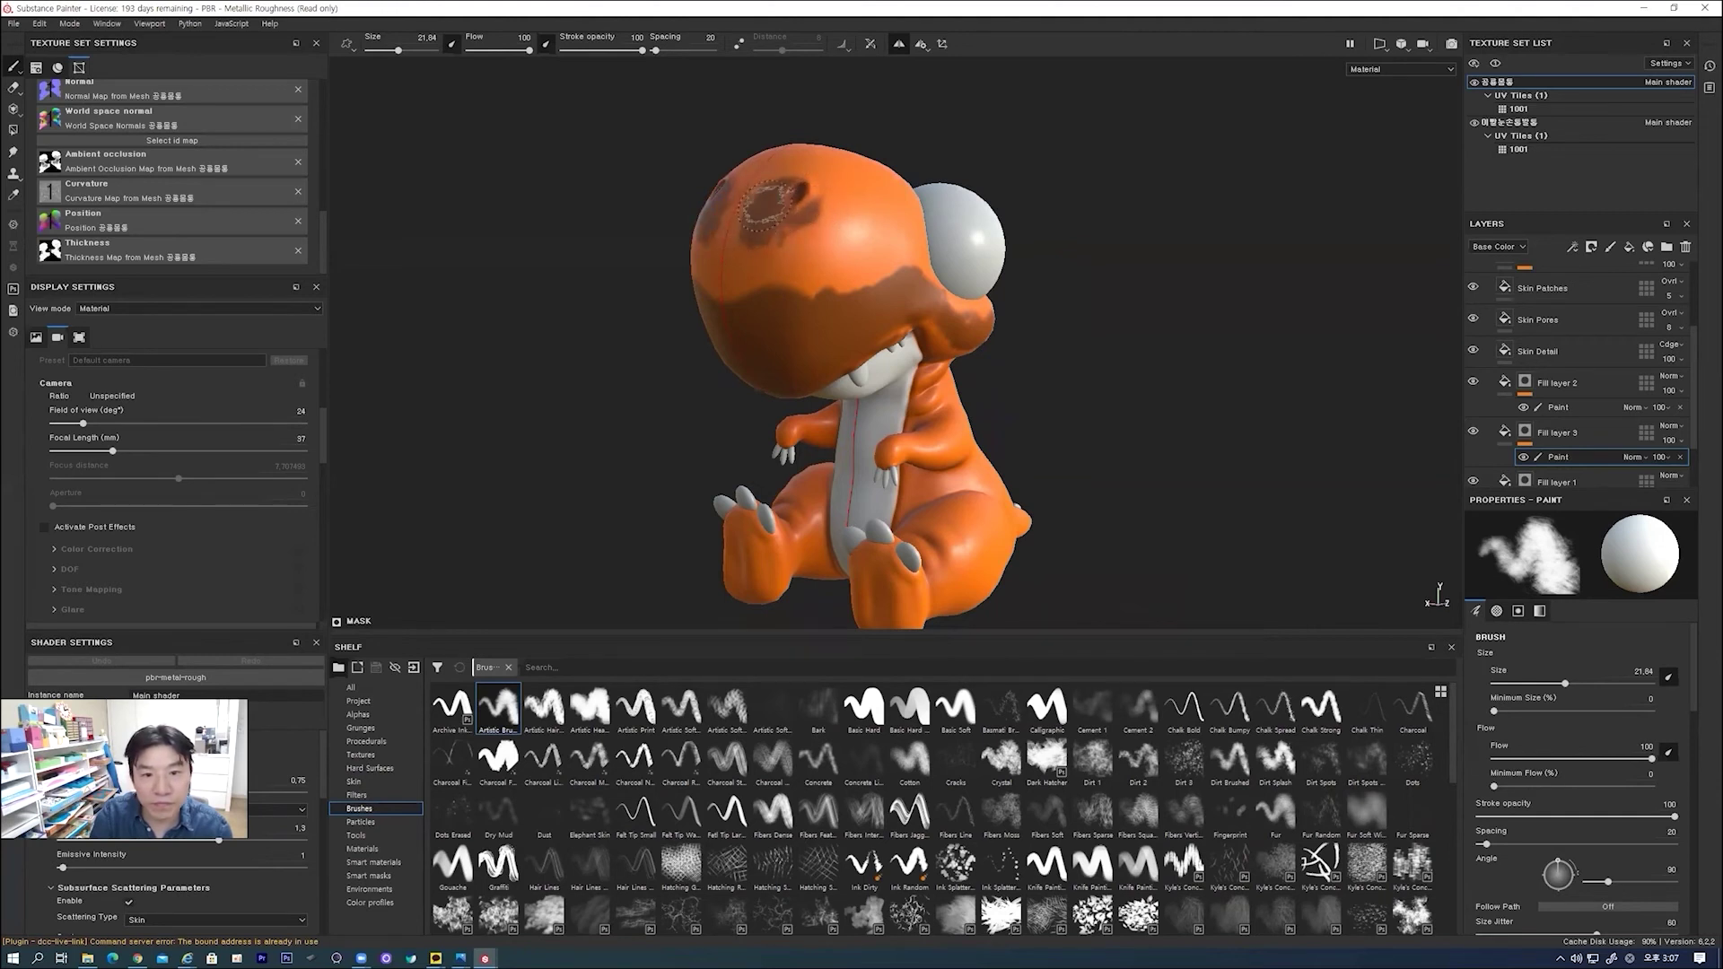
- Switch to the Bark brush with a flow of about 36 and roughen the edges of the painted patches on the head
click(820, 708)
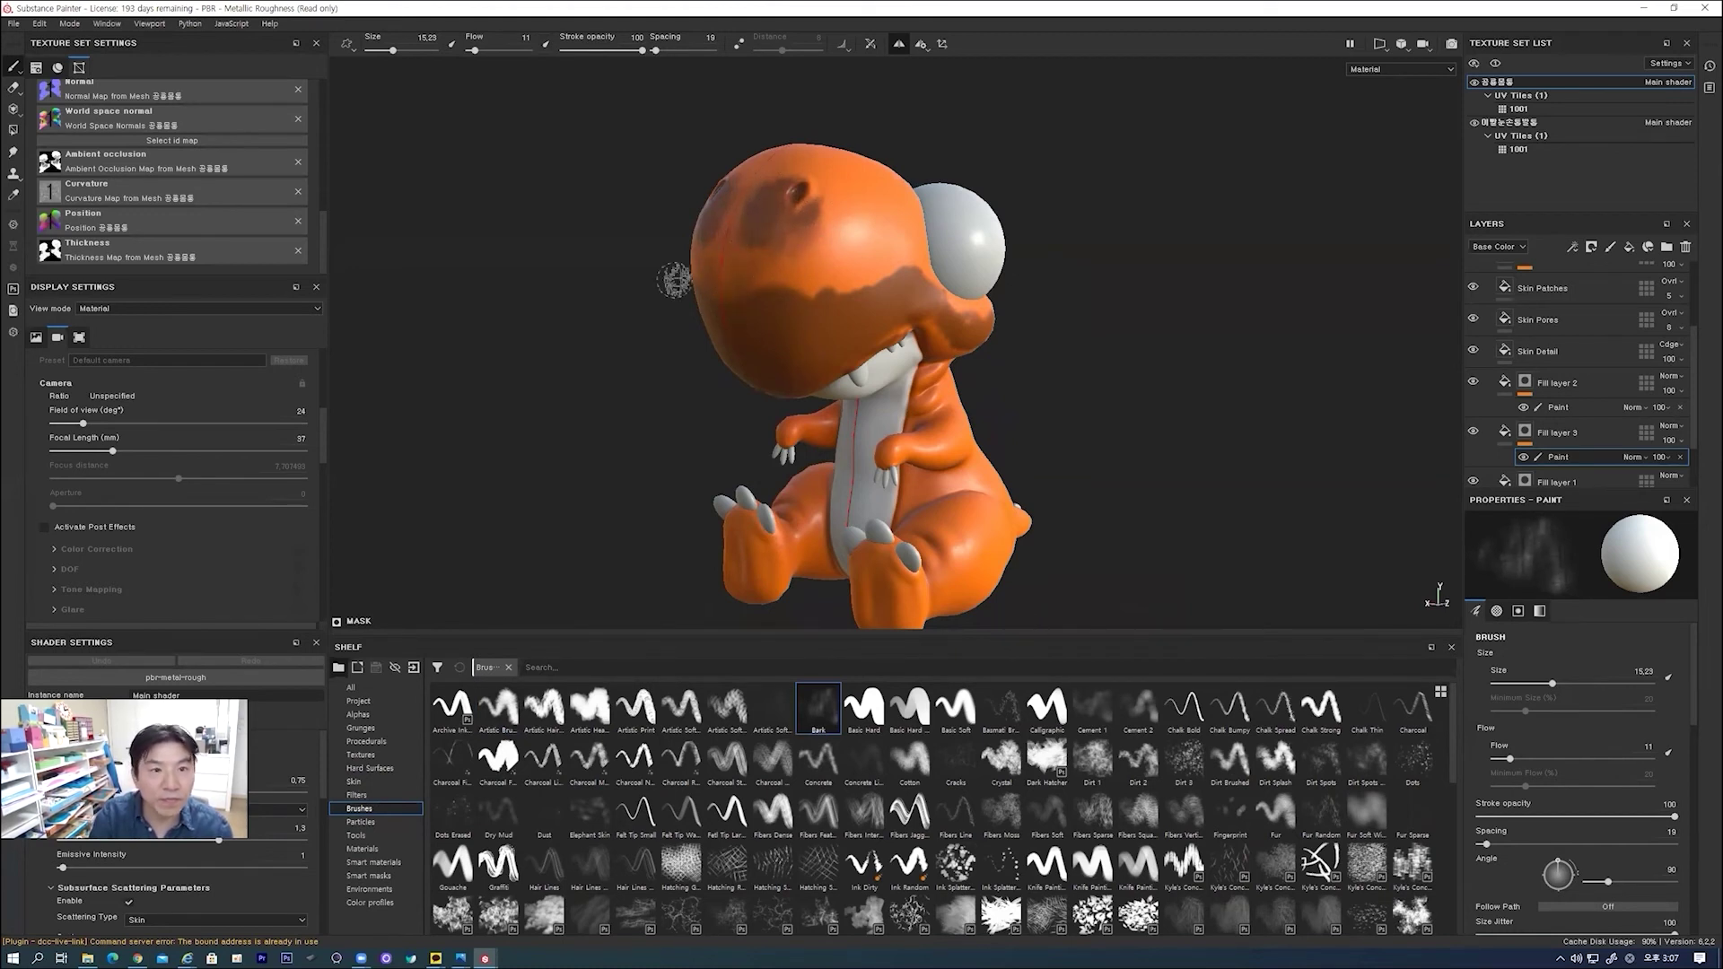
drag(474, 53, 490, 51)
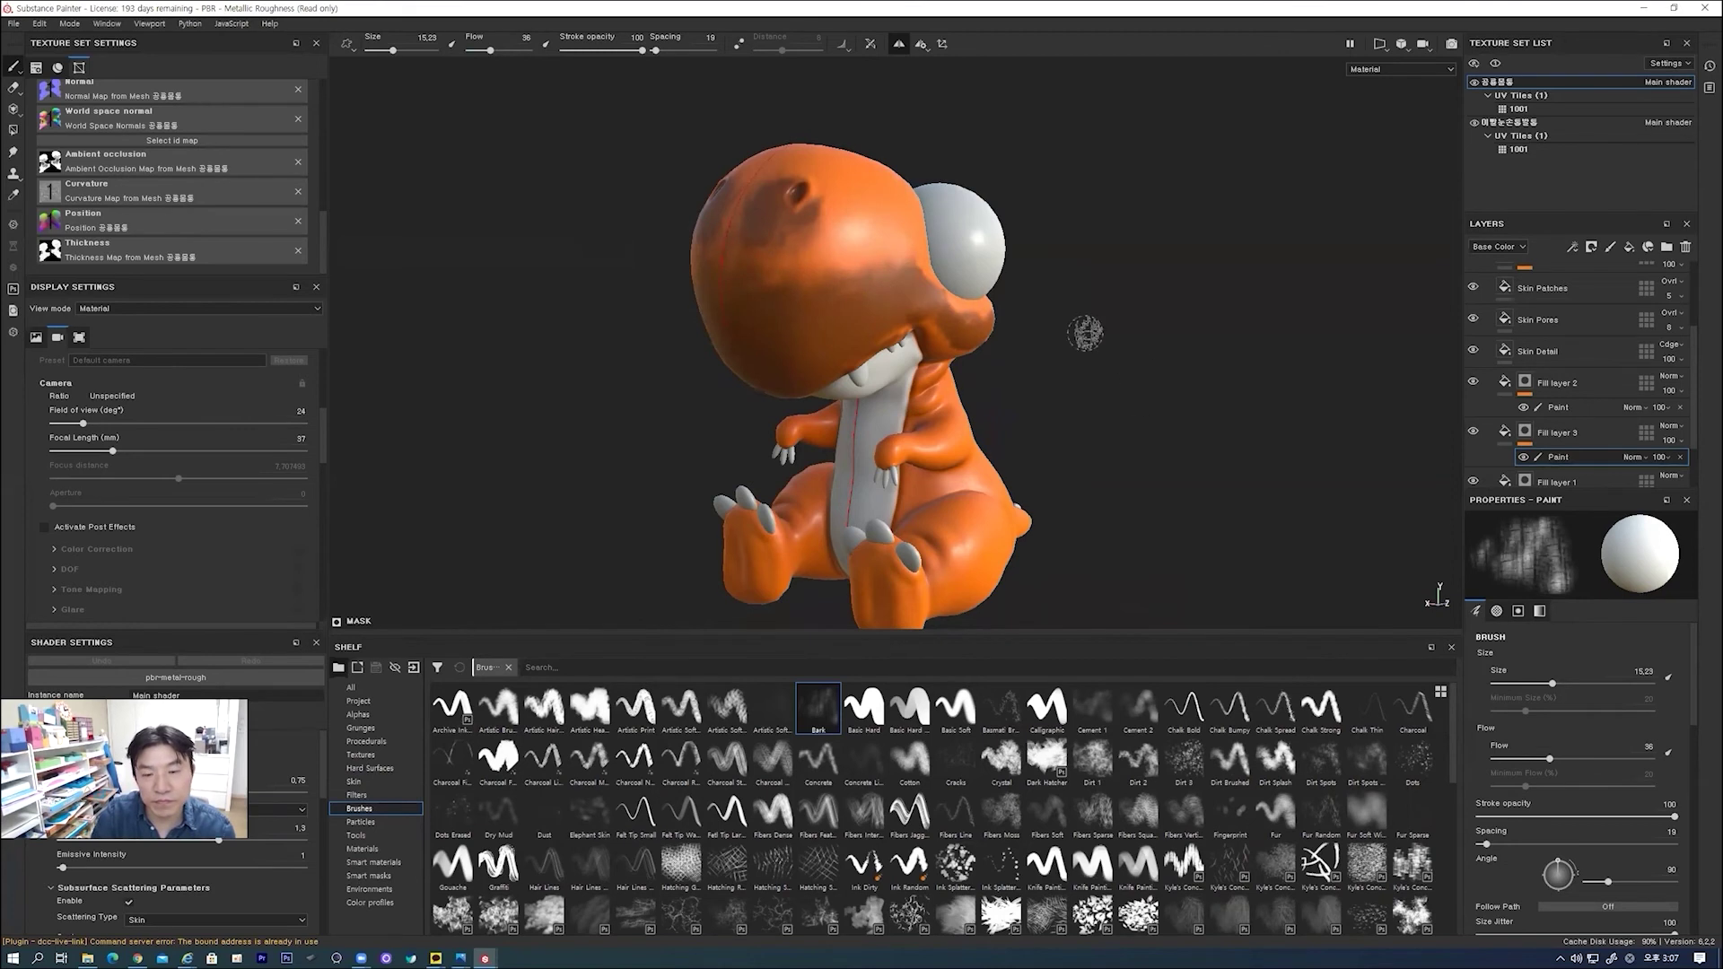
- Paint blotchy patches with the Bark brush on the neck, arm, thigh and lower body
alt+drag(1088, 335, 1012, 407)
mouse_move(1027, 328)
alt+mouse_down()
mouse_move(1070, 267)
mouse_move(1019, 328)
mouse_move(1031, 425)
mouse_move(1001, 420)
mouse_move(1033, 498)
mouse_move(992, 512)
alt+mouse_up()
alt+drag(1192, 399, 1004, 569)
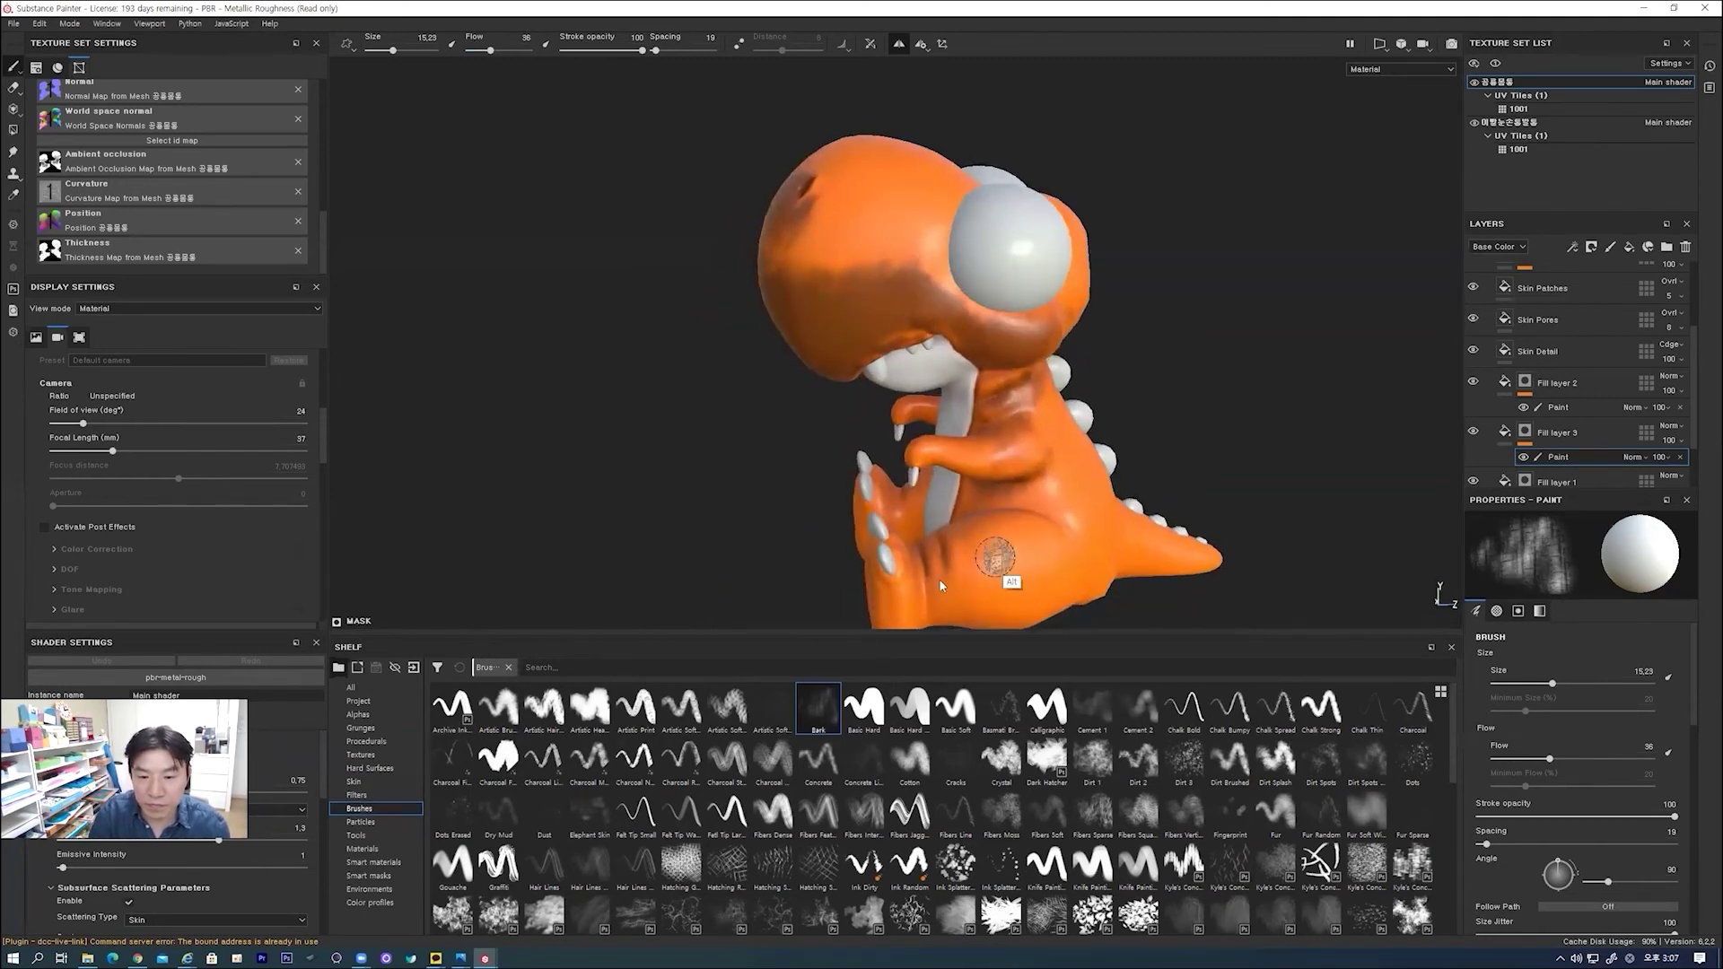
mouse_move(1036, 513)
mouse_down()
mouse_move(1077, 557)
mouse_move(1050, 584)
mouse_move(1090, 574)
mouse_move(1135, 547)
mouse_move(1249, 404)
mouse_up()
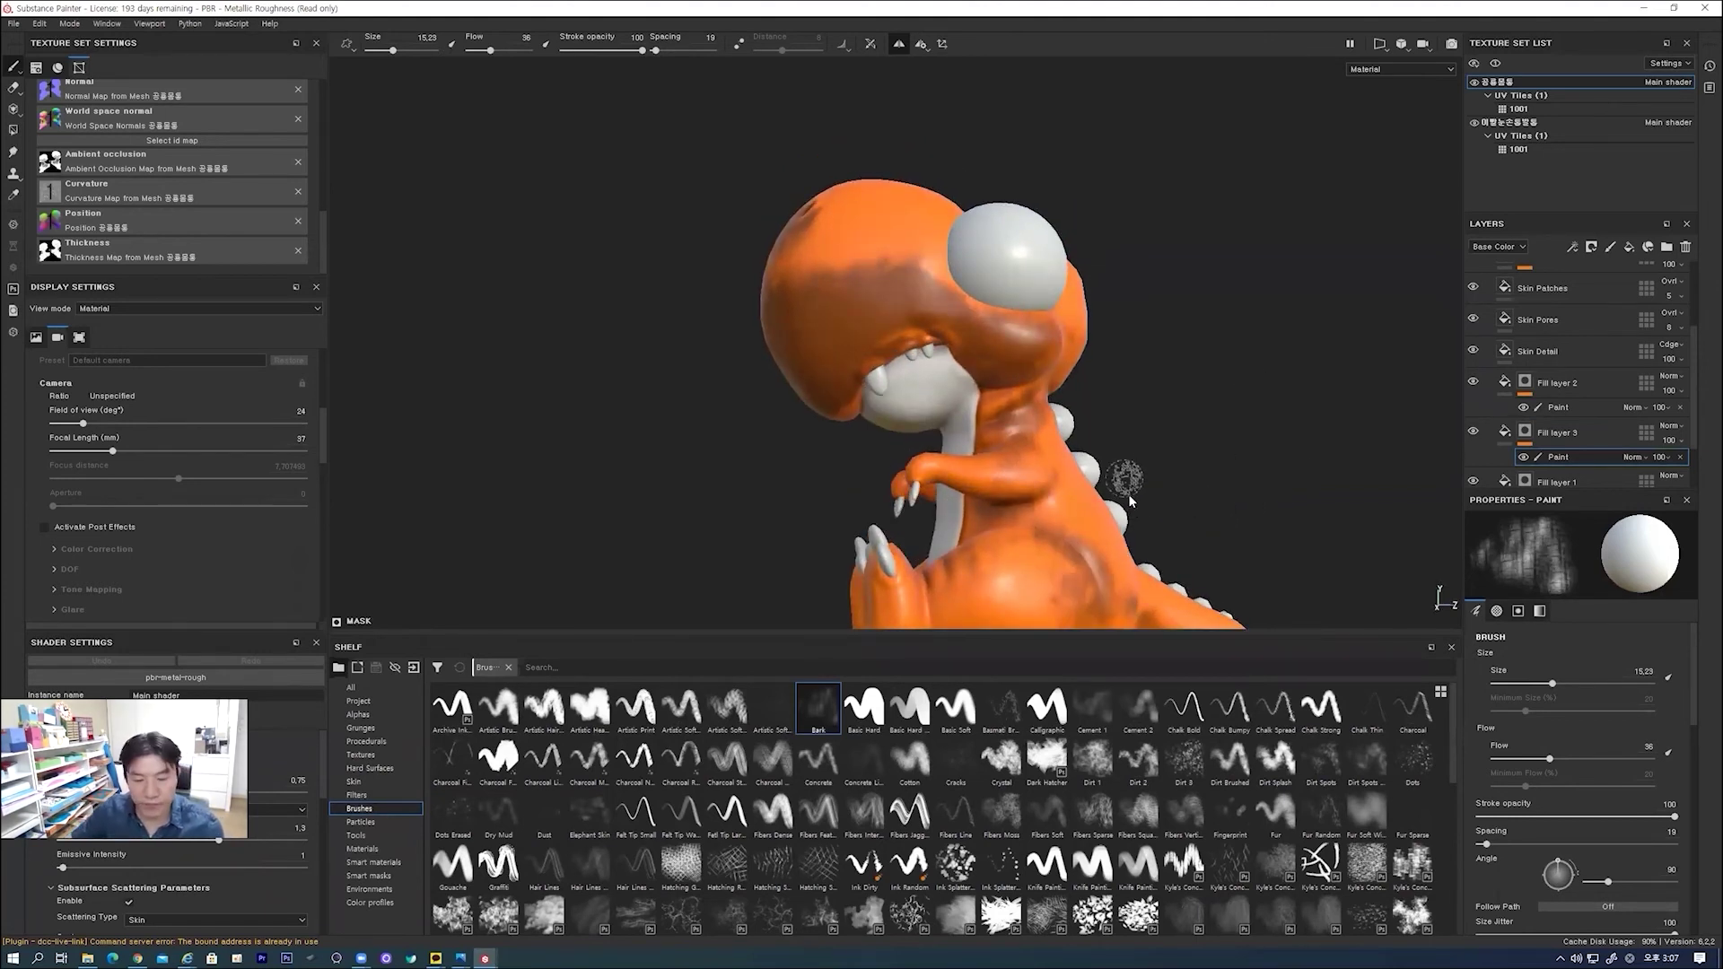
alt+middle_drag(1124, 480, 1045, 341)
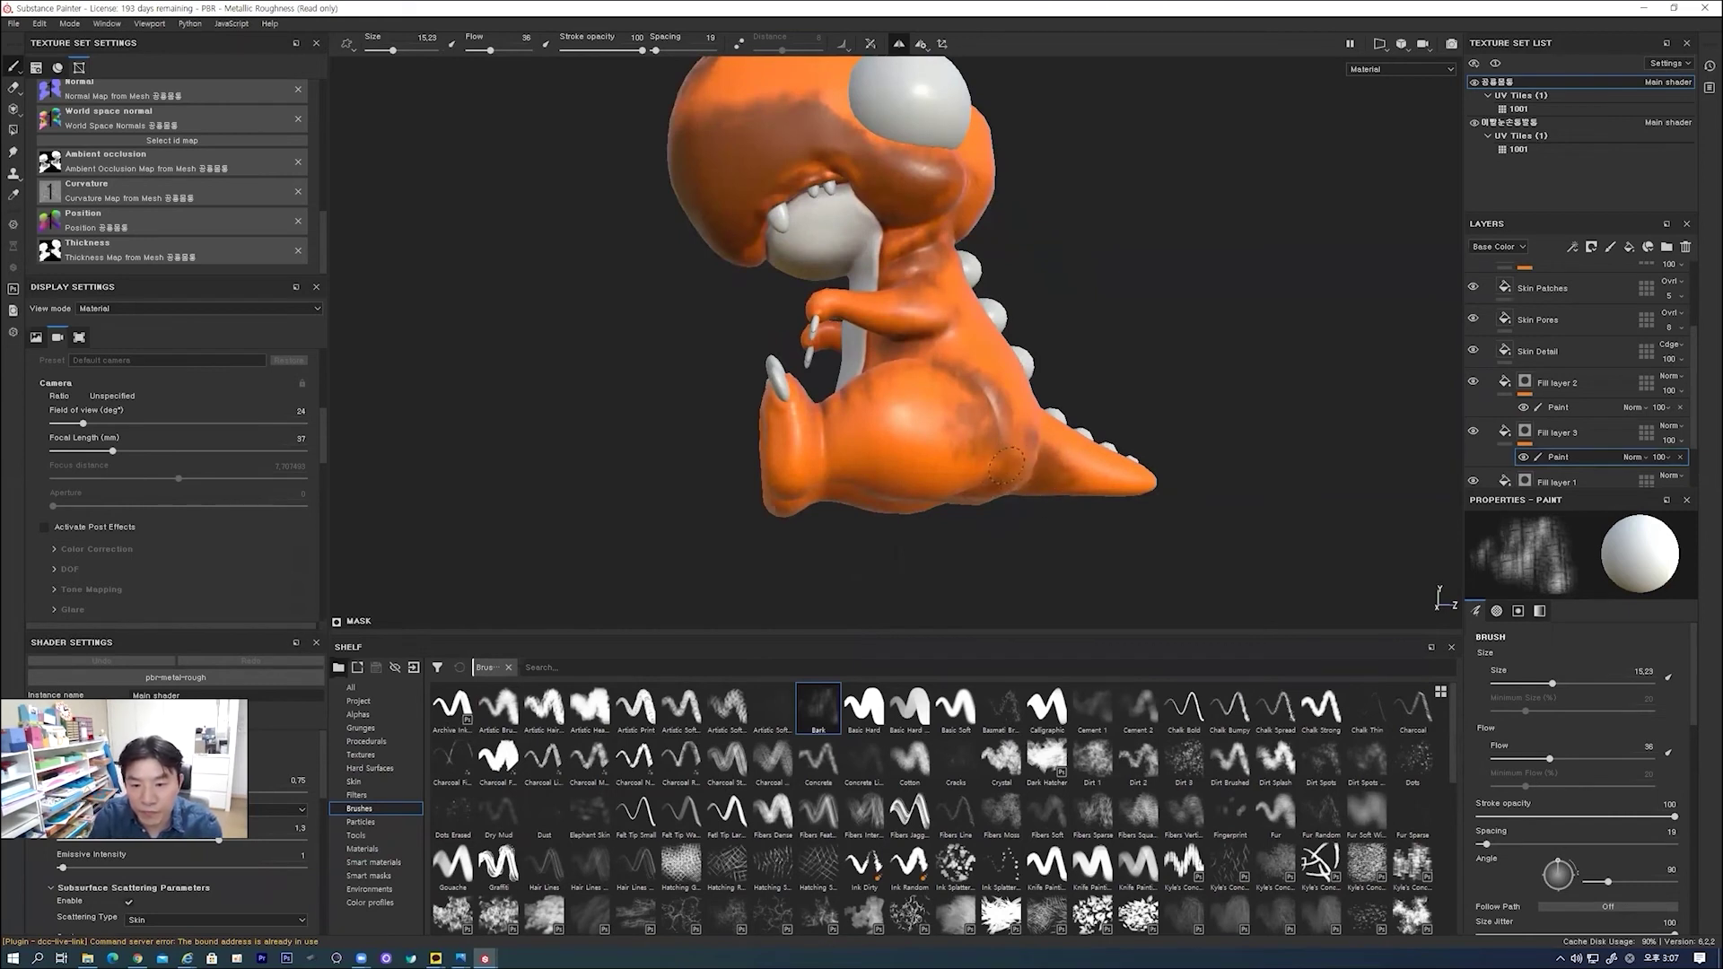
mouse_move(1143, 392)
alt+mouse_down()
mouse_move(1239, 352)
mouse_move(1203, 358)
alt+mouse_up()
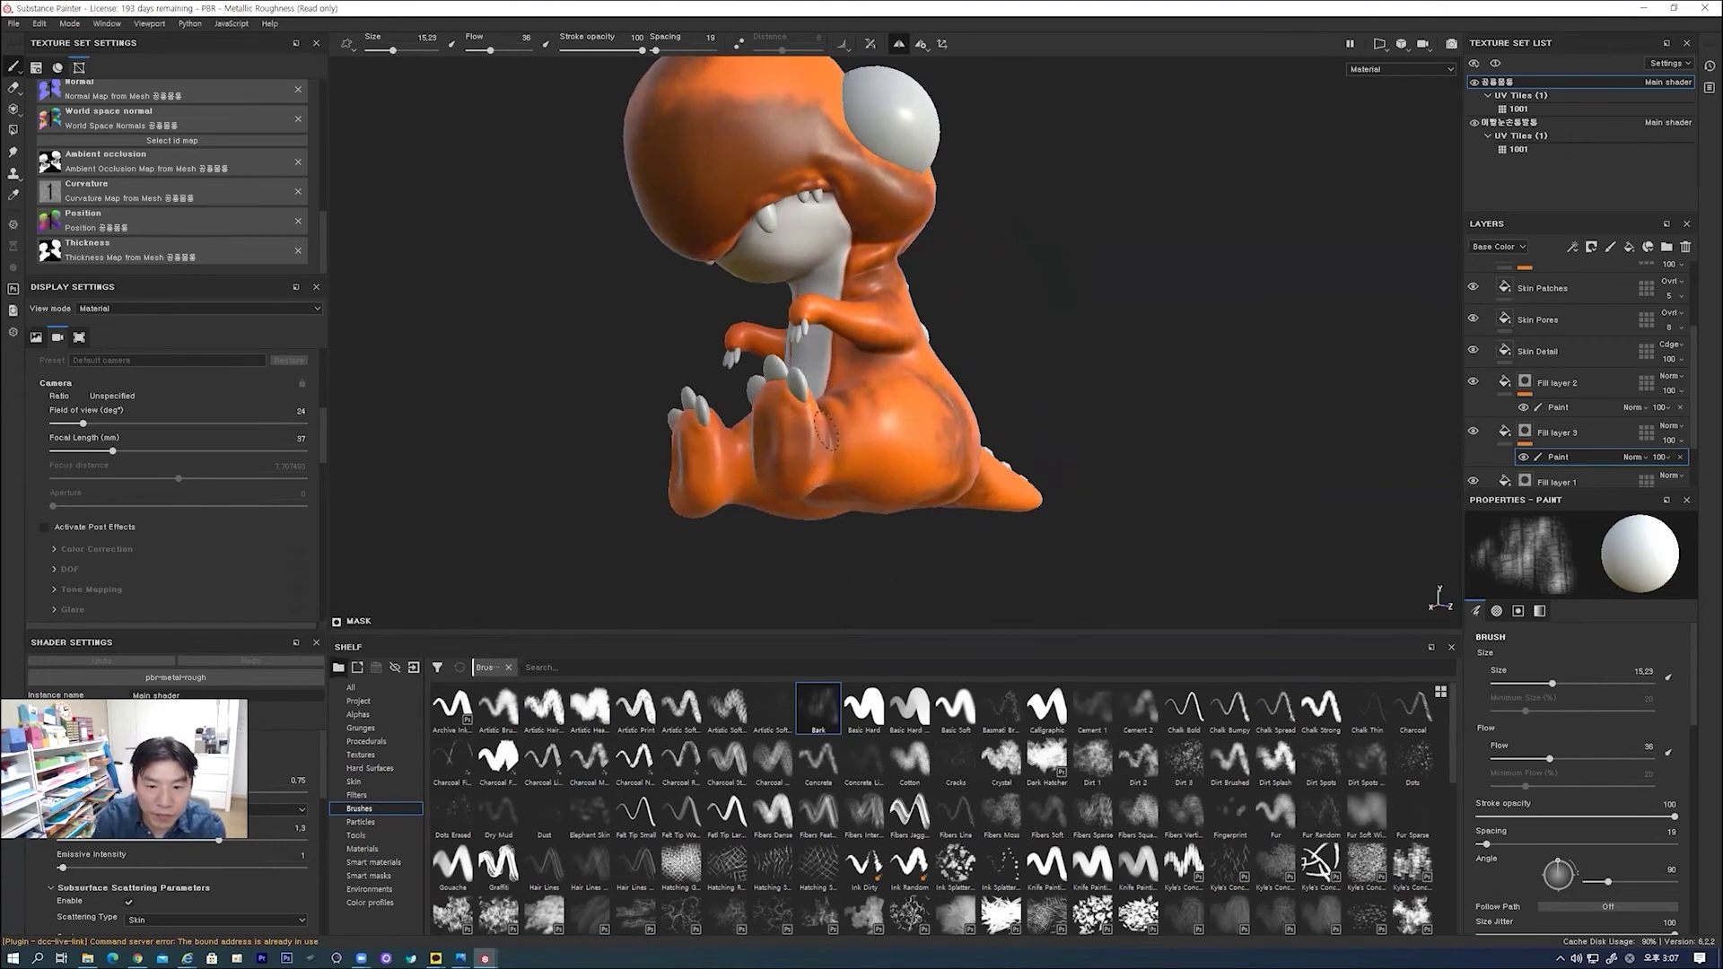
alt+drag(1192, 386, 1140, 395)
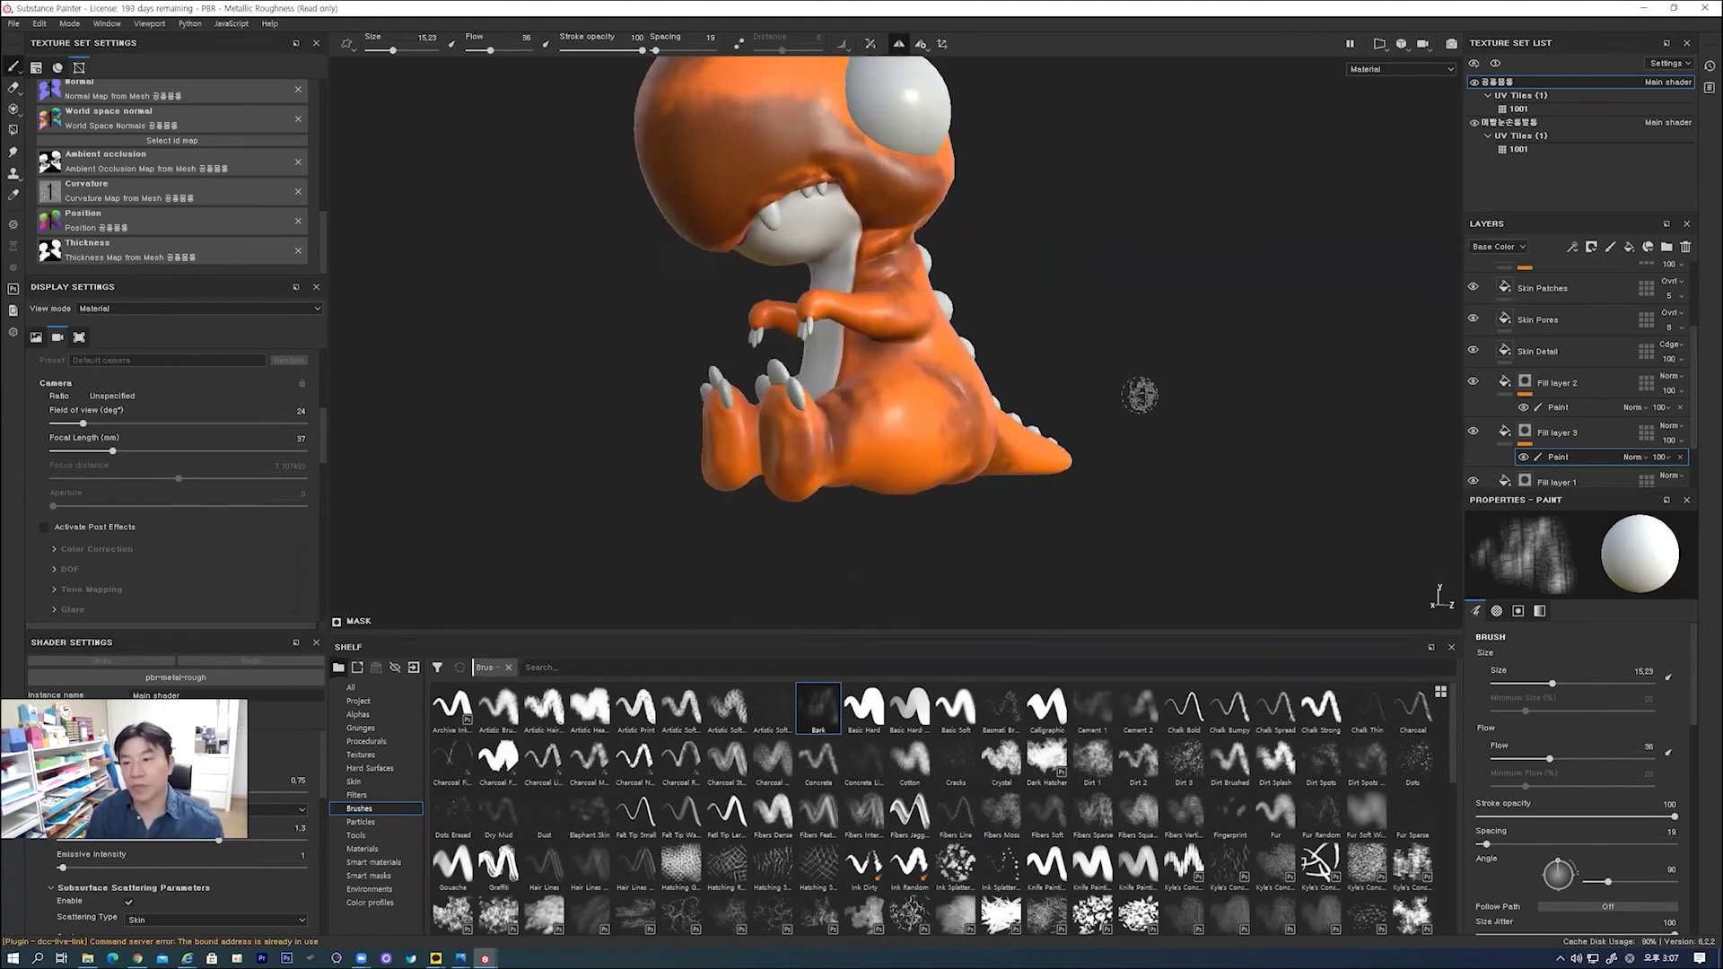
- Change the base color of Fill layer 3 to a deep red
click(1505, 435)
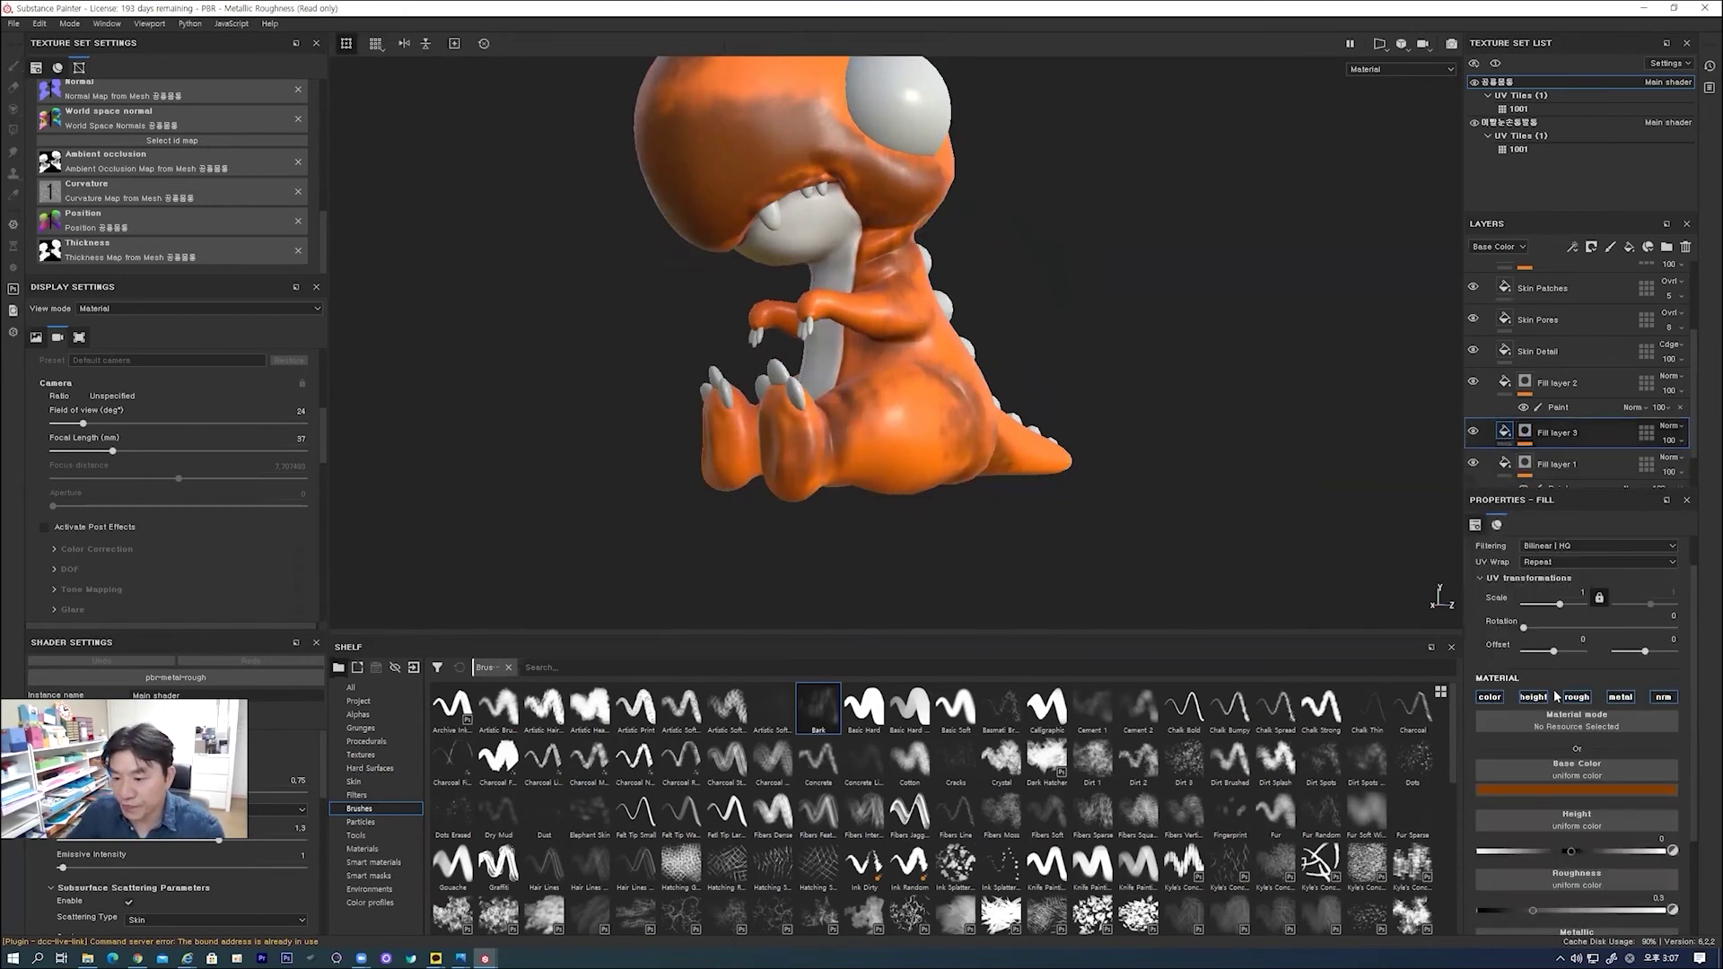
click(1580, 790)
mouse_move(1628, 874)
mouse_down()
mouse_move(1652, 932)
mouse_move(1613, 865)
mouse_up()
alt+drag(1132, 404, 939, 413)
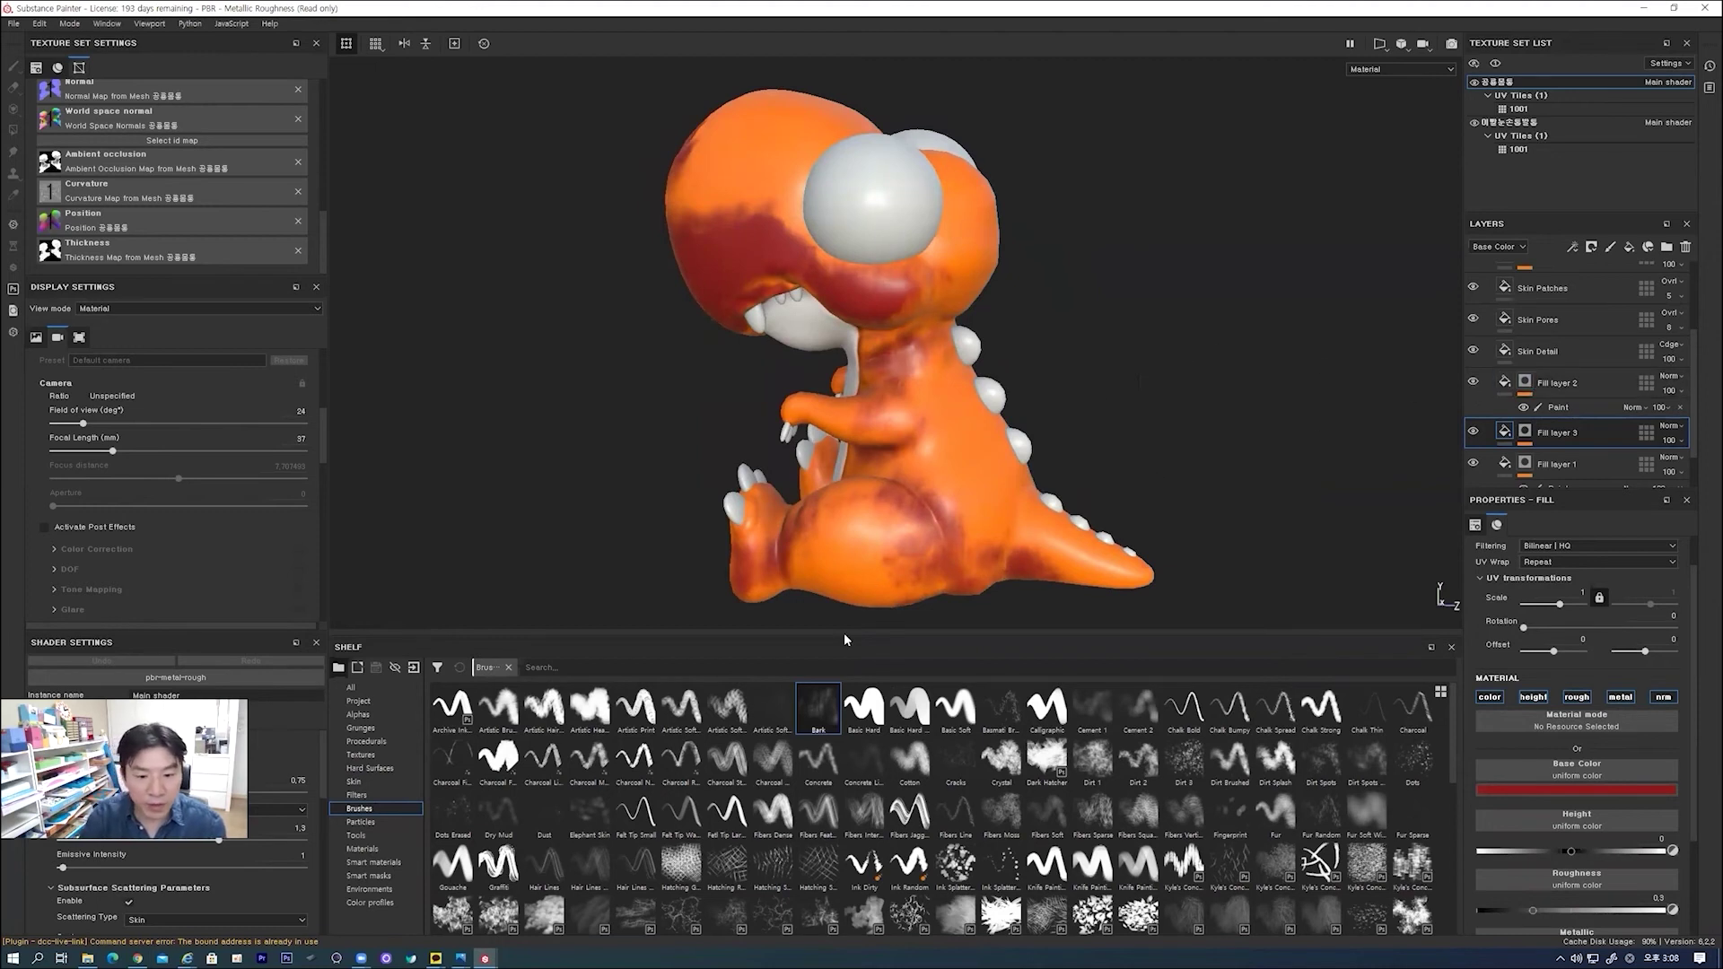
- Select Fill layer 3's paint effect and paint Bark brush patches on the back of the head and around the eye
click(1525, 432)
click(1542, 457)
mouse_move(1055, 271)
alt+mouse_down()
mouse_move(980, 300)
mouse_move(973, 249)
mouse_move(938, 240)
mouse_move(956, 222)
alt+mouse_up()
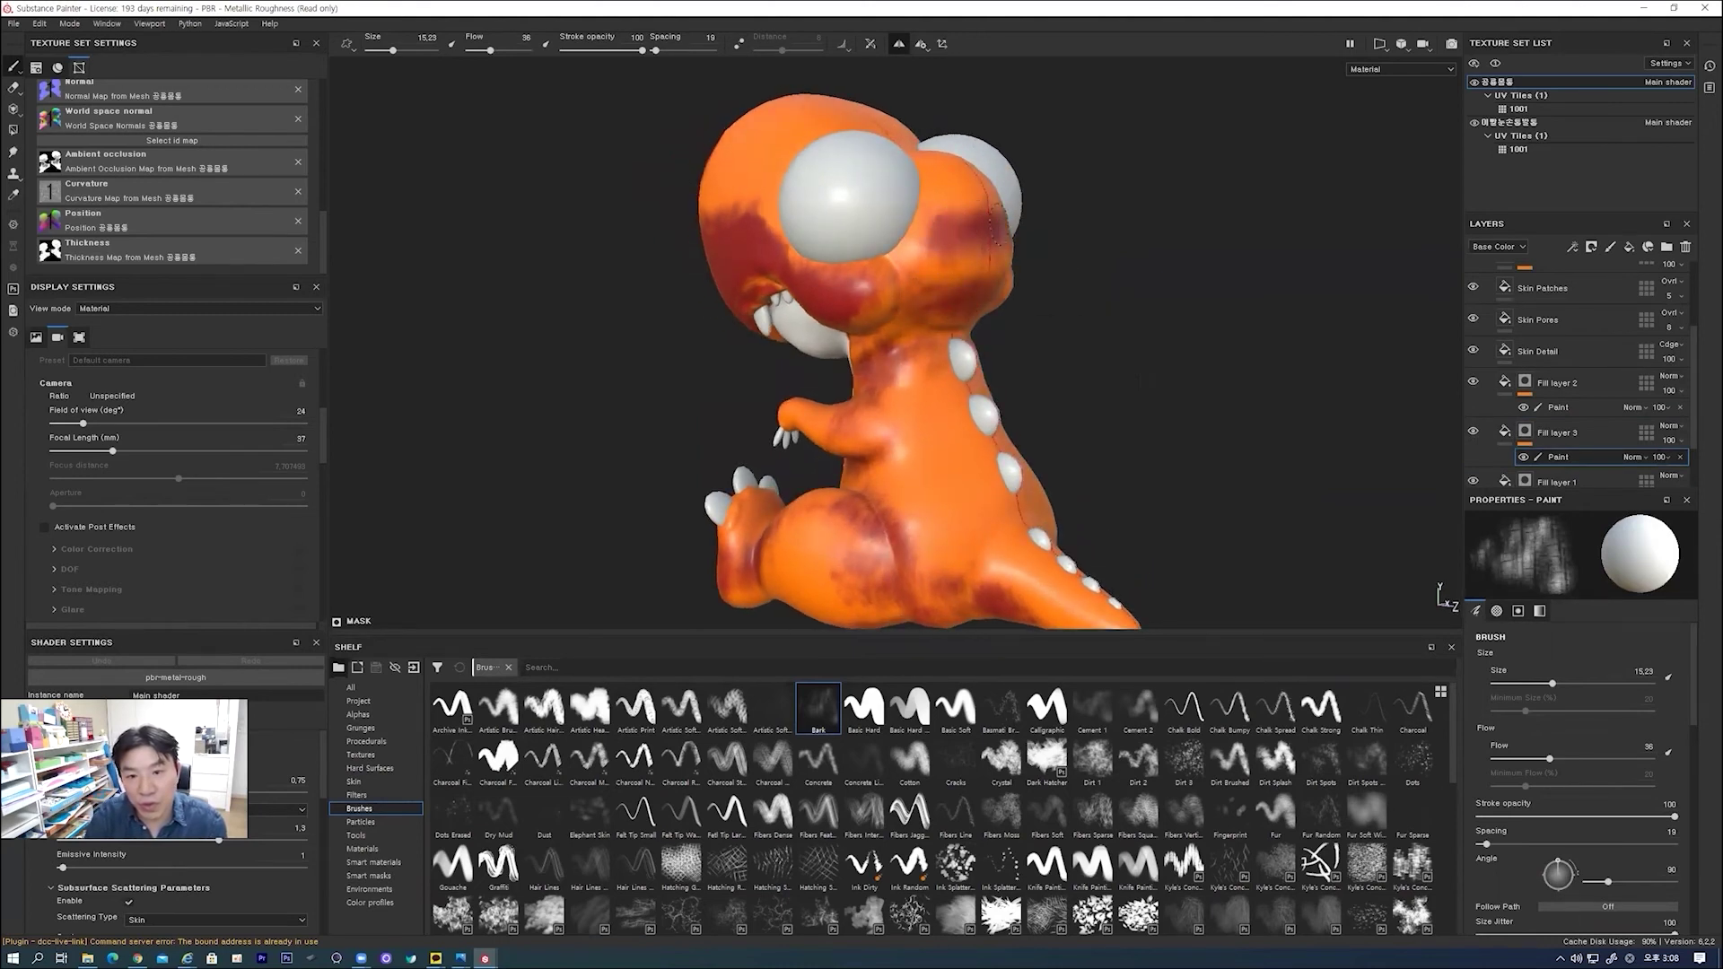
mouse_move(960, 242)
mouse_down()
mouse_move(897, 256)
mouse_move(919, 202)
mouse_move(918, 222)
mouse_move(843, 262)
mouse_move(784, 257)
mouse_move(789, 161)
mouse_move(776, 261)
mouse_up()
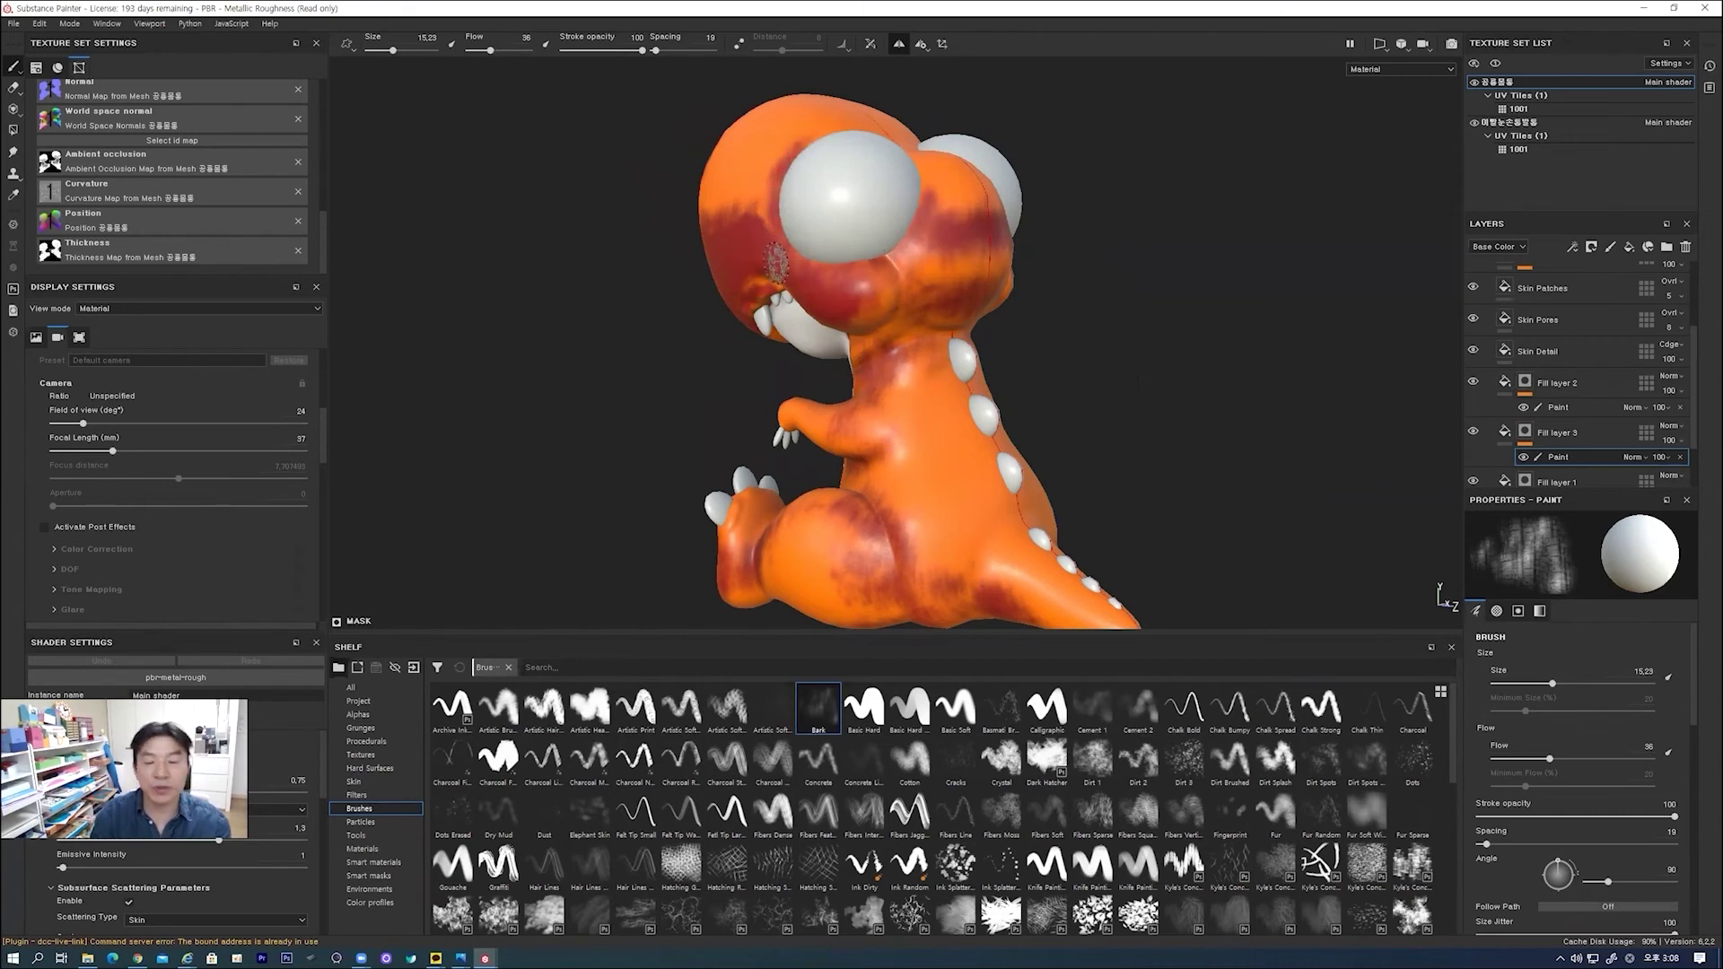
- Switch to the Cracks brush, reduce its size to about 40.4 and paint fine mottling over the back and thigh
click(955, 758)
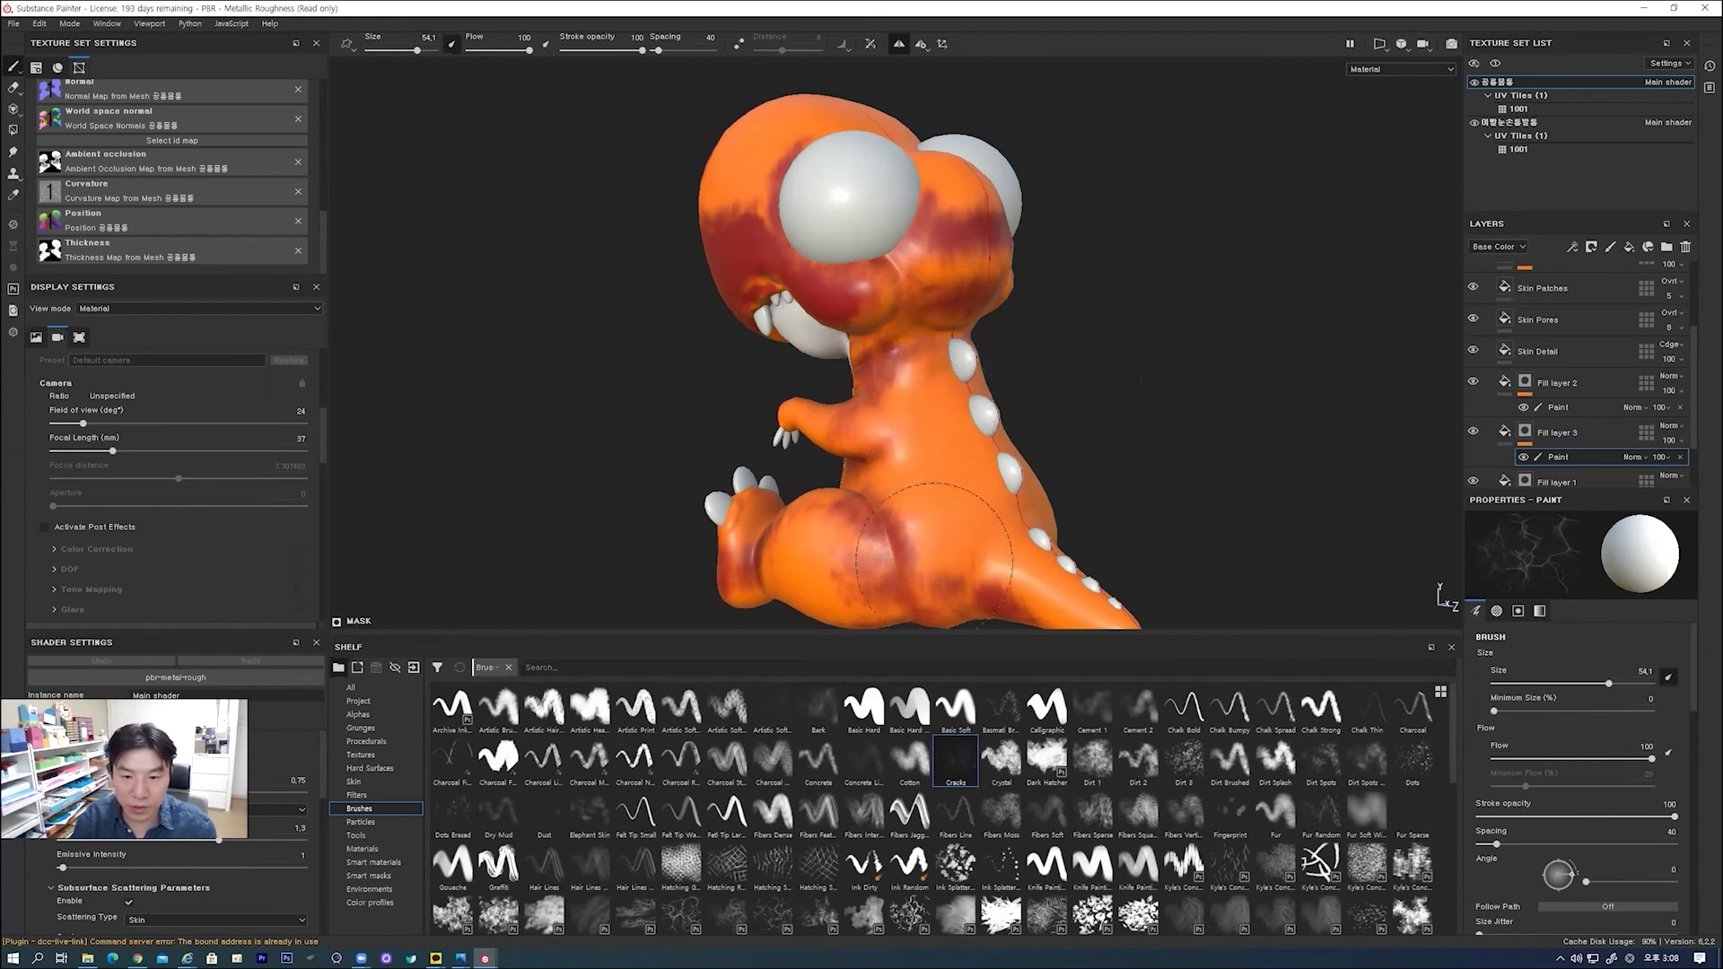
key(bracketleft)
key(bracketleft)
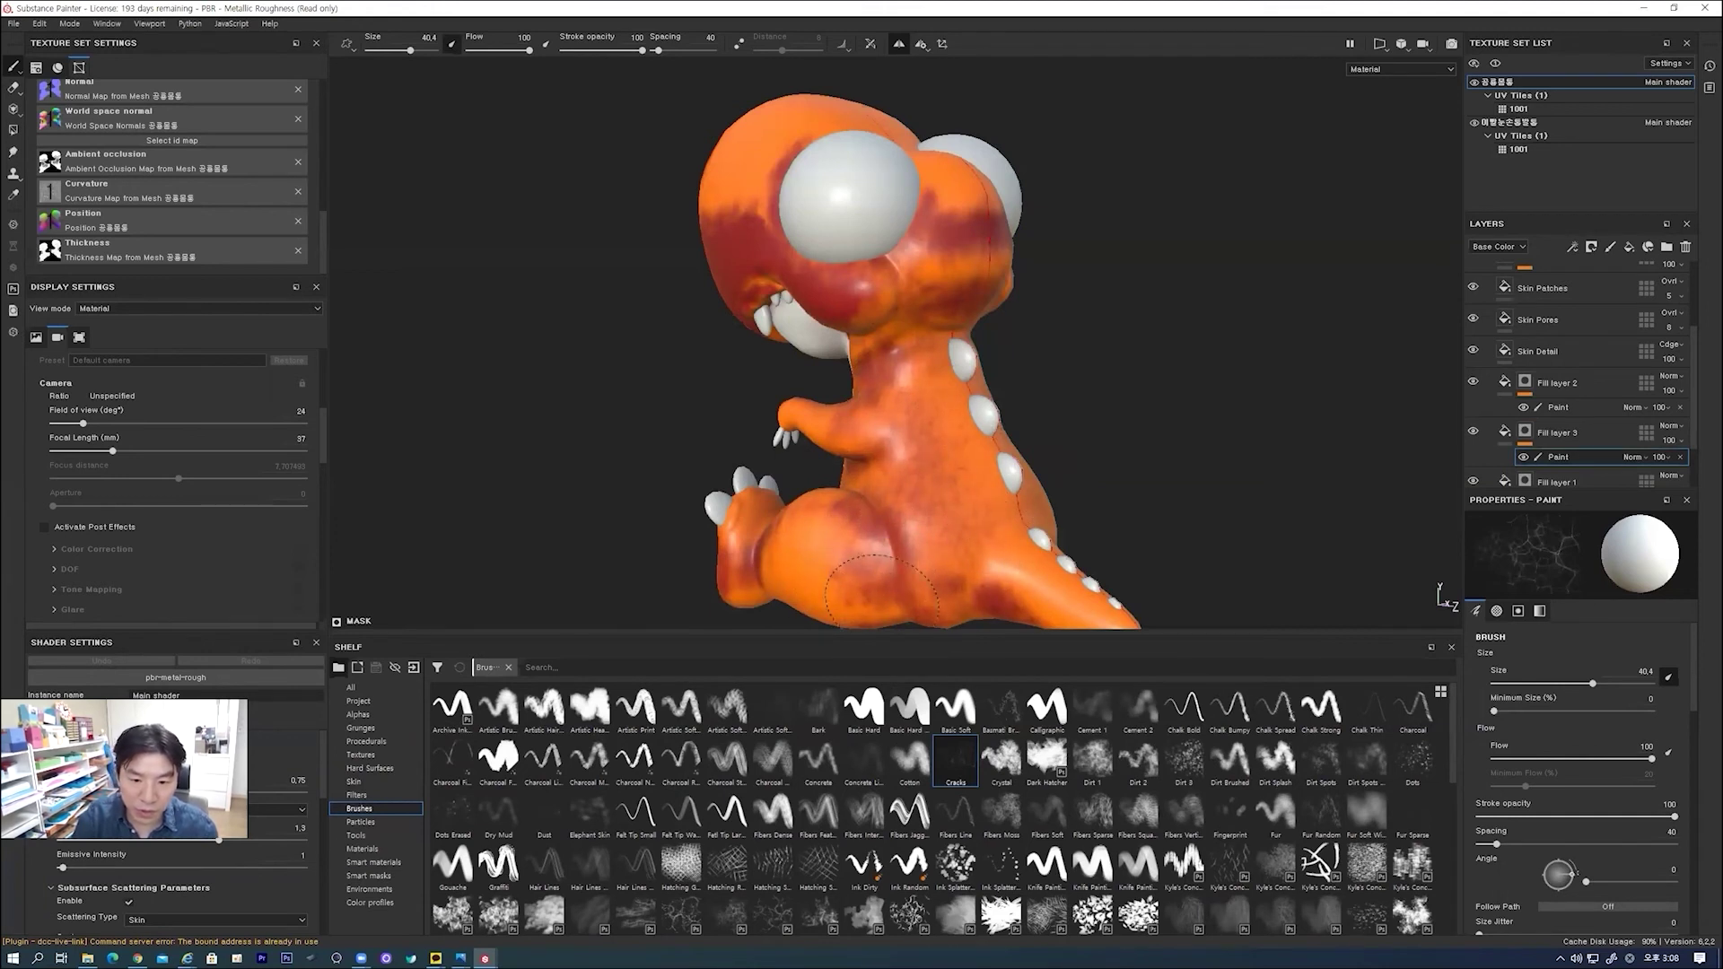
- Switch back to the Bark brush and paint mottled patches on the thigh, lower back and tail base in Fill layer 3's mask
click(817, 709)
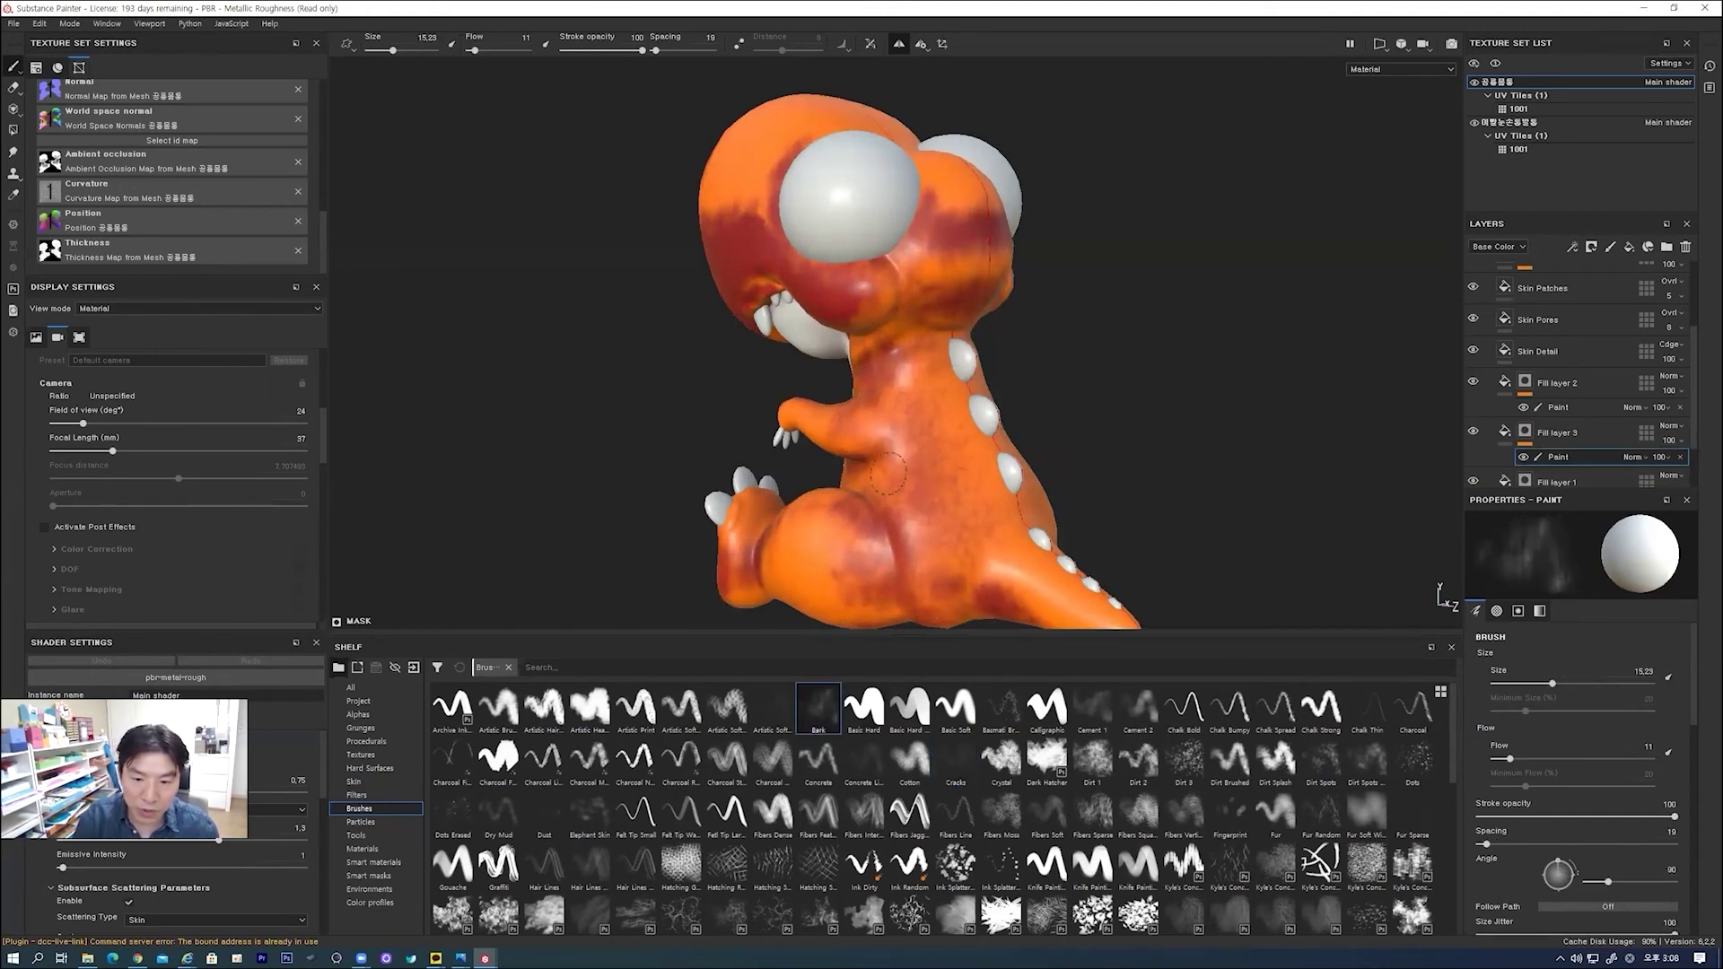
drag(830, 604, 843, 554)
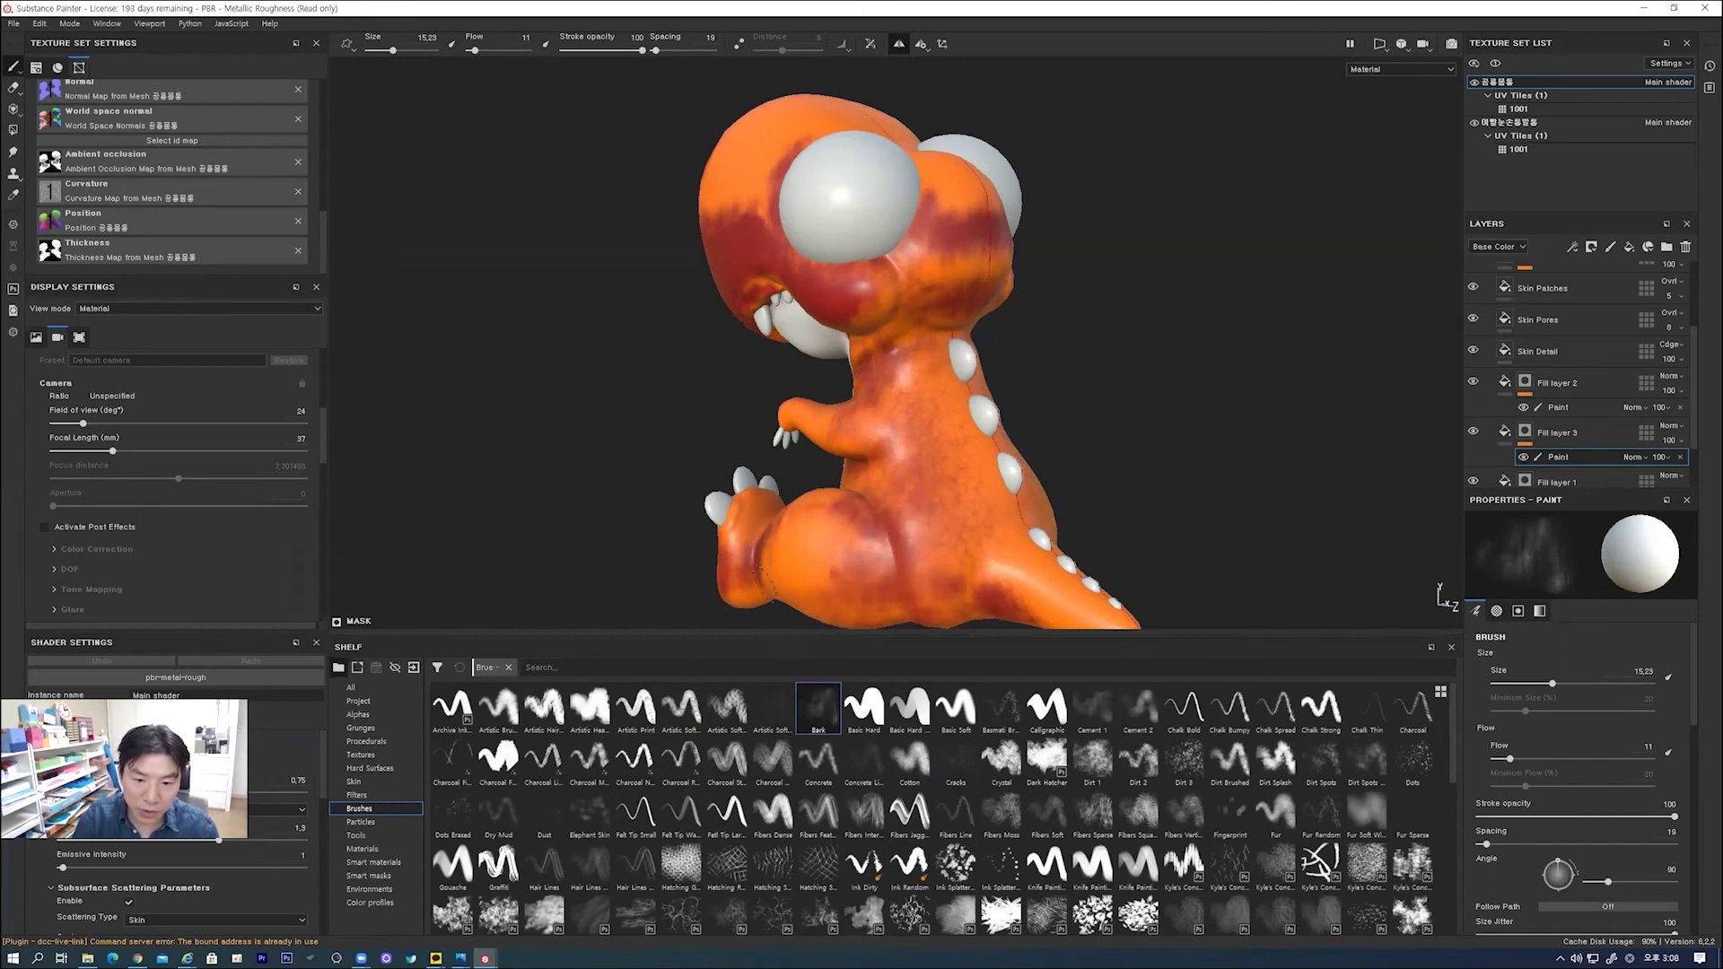
drag(996, 545, 972, 541)
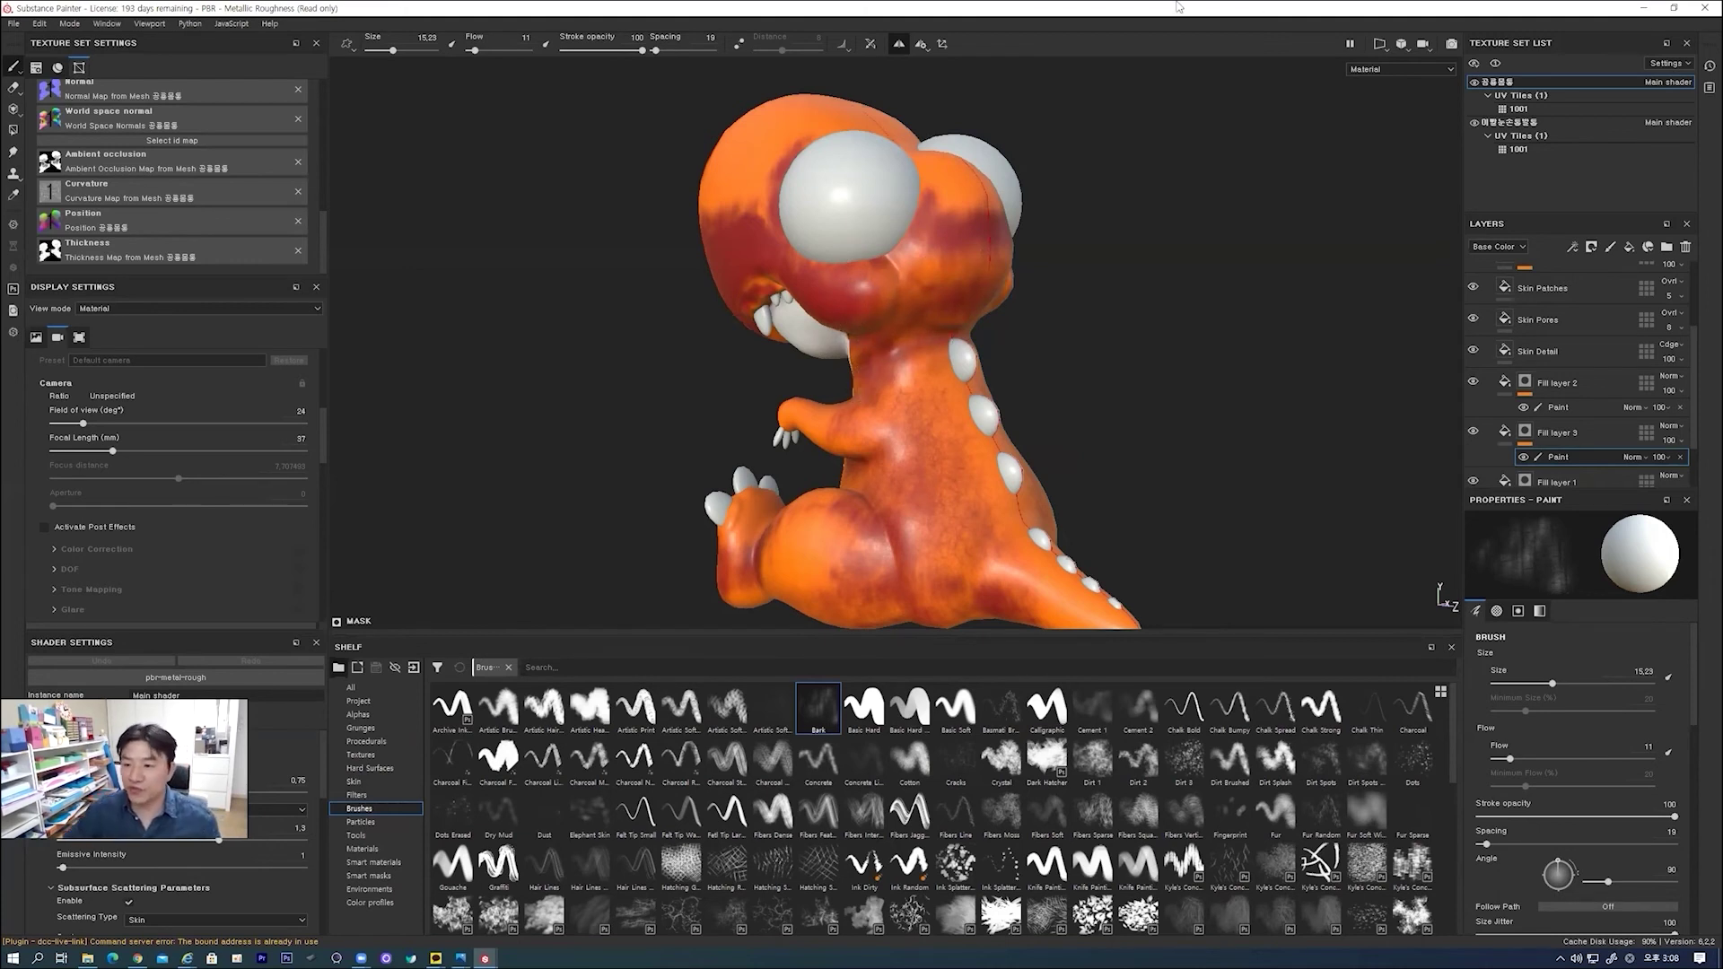
- Add a Blur filter above the paint effect in Fill layer 3's mask
right_click(1569, 456)
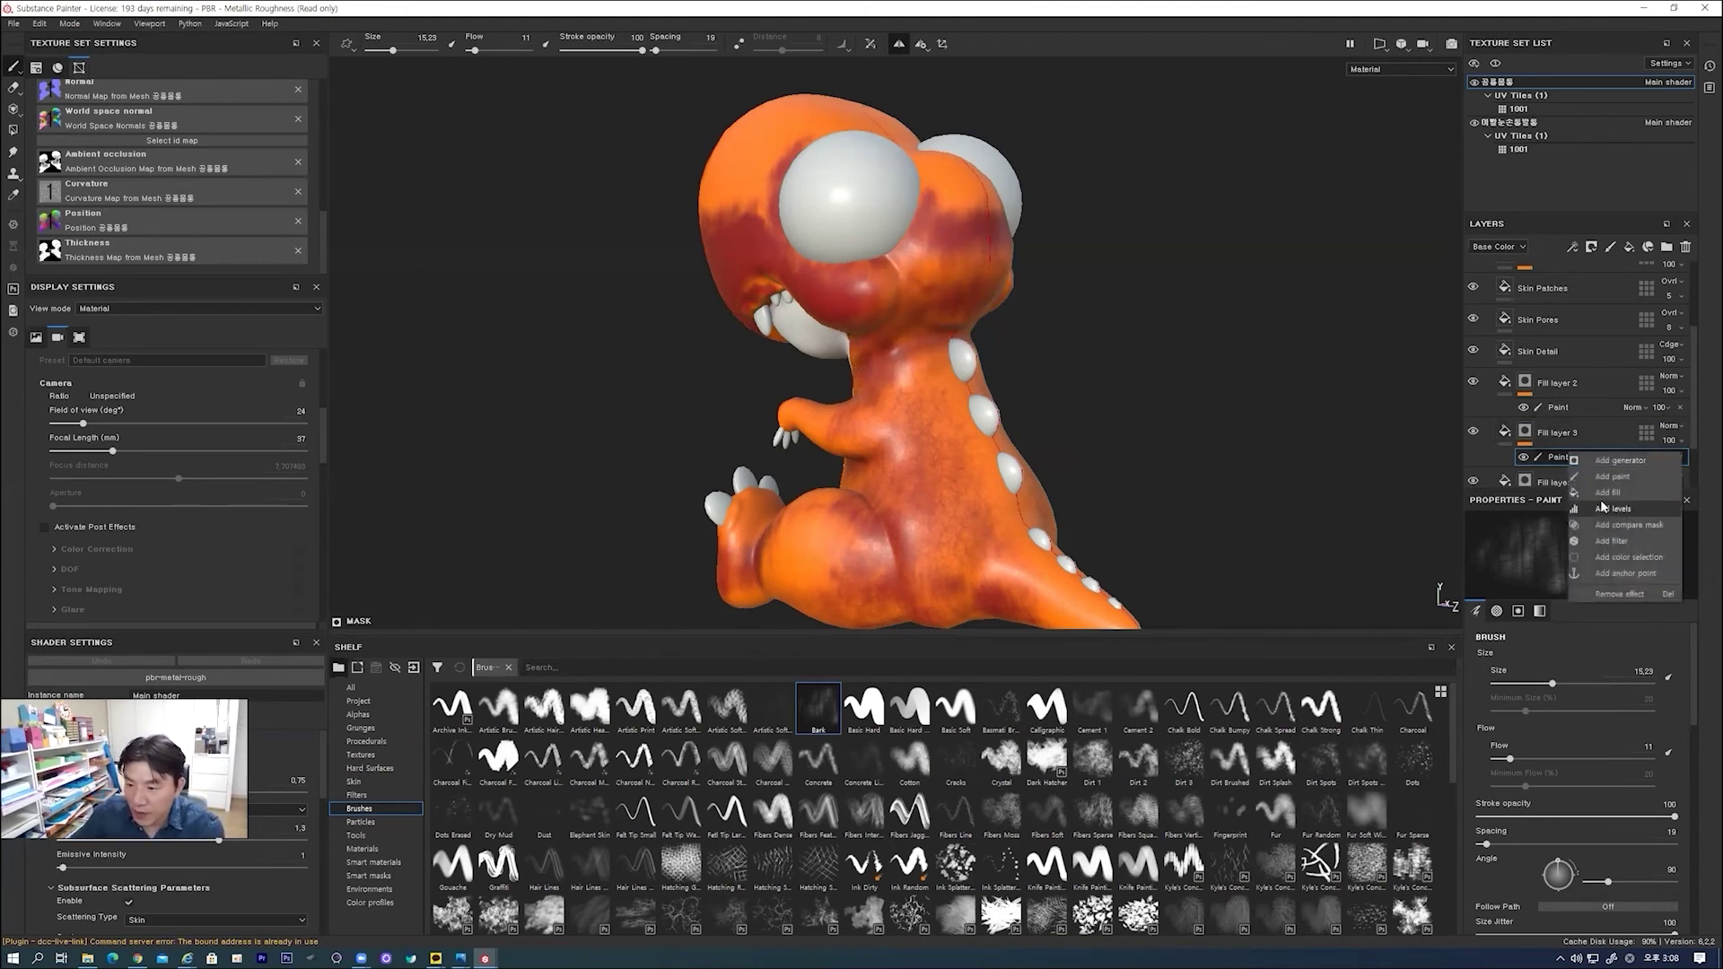
click(1635, 539)
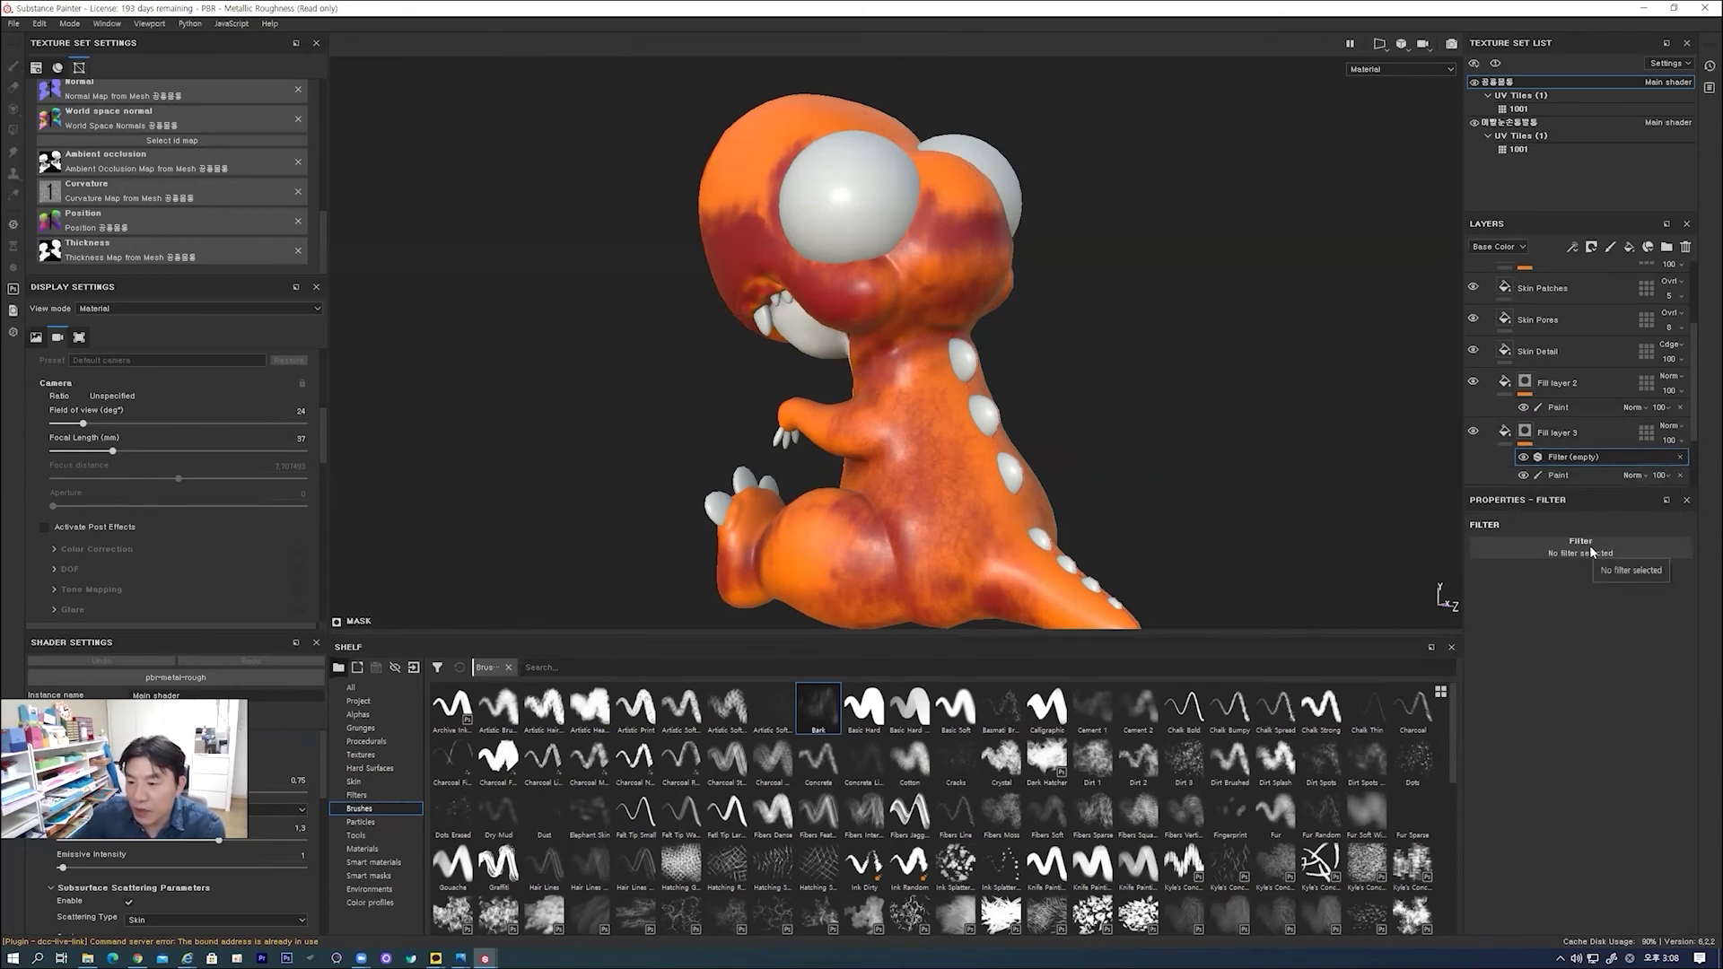
click(1577, 547)
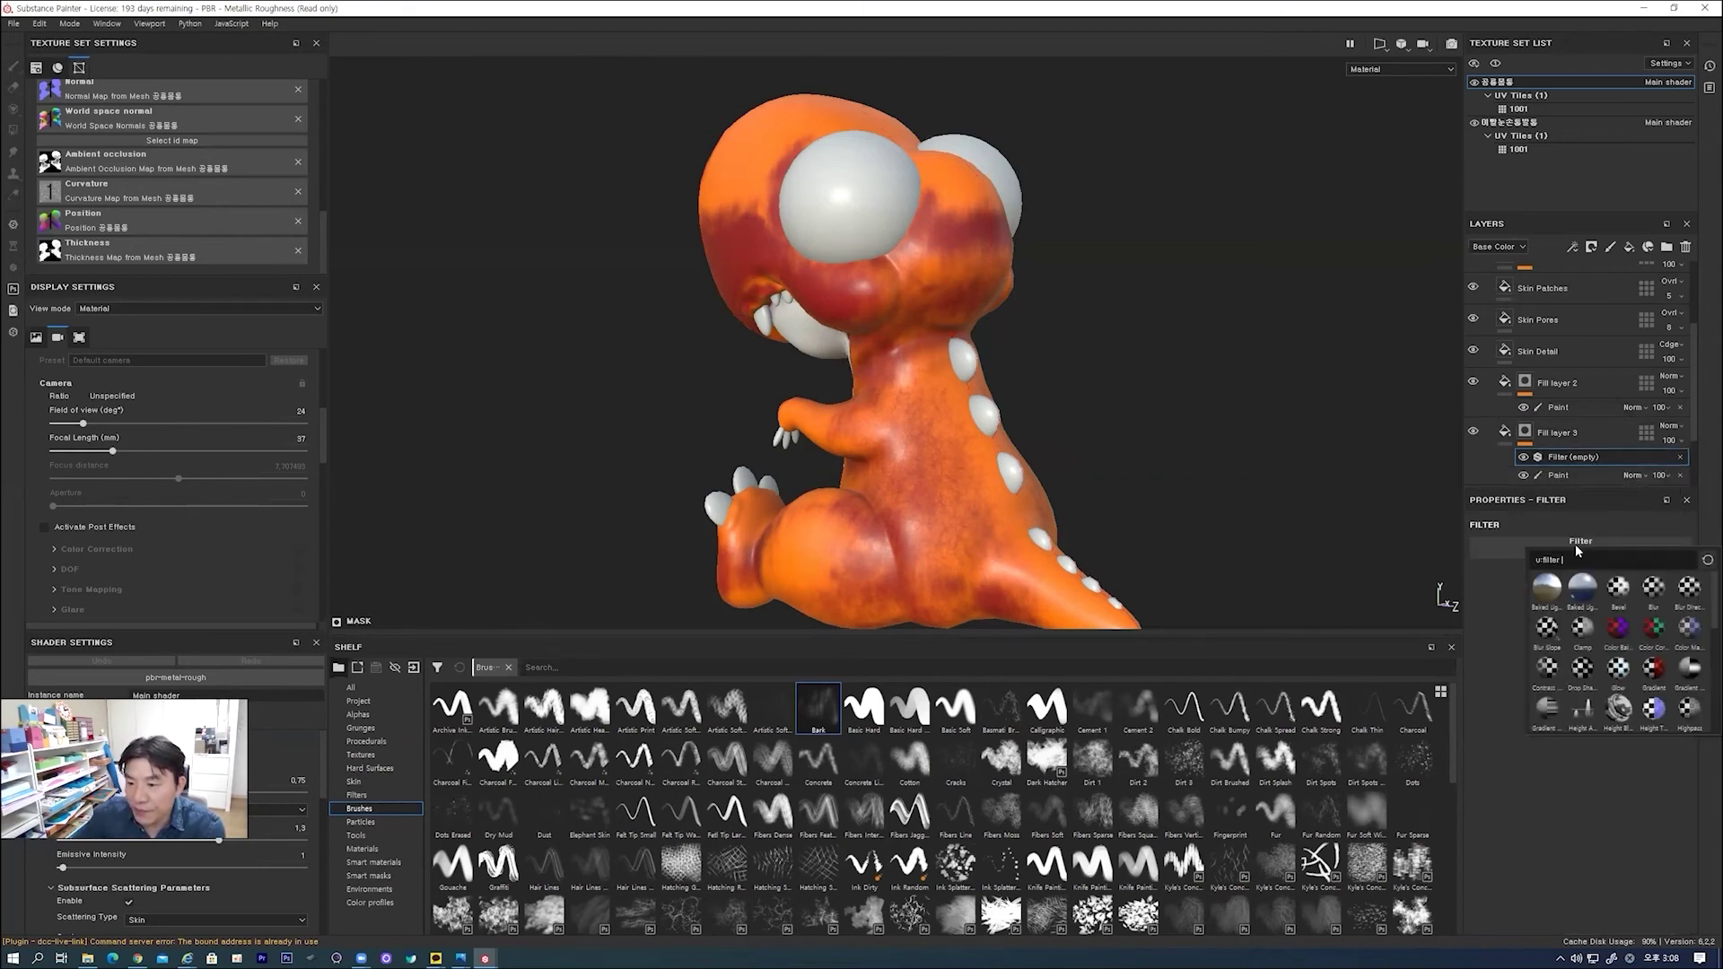
click(1653, 589)
- Raise the Blur intensity on Fill layer 3's mask to about 8.8 so the red patches blend softly into the orange
drag(1486, 613, 1494, 618)
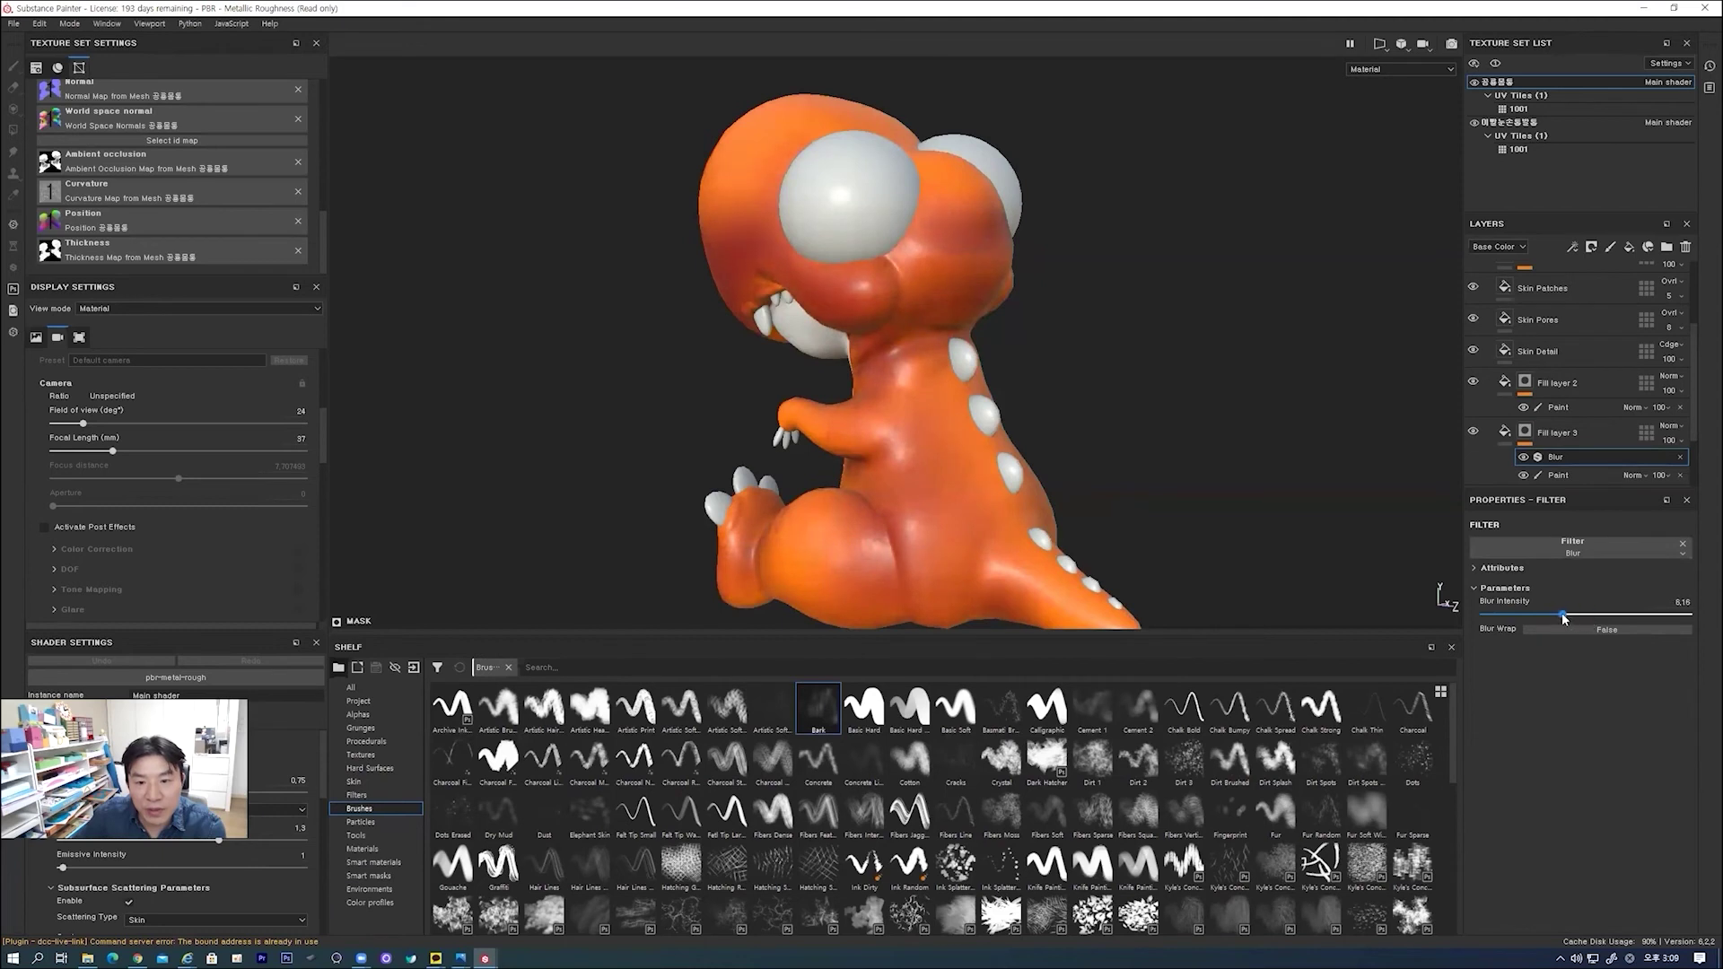
drag(1545, 621, 1562, 624)
drag(1558, 621, 1559, 621)
alt+drag(1154, 315, 1405, 332)
drag(1558, 618, 1567, 616)
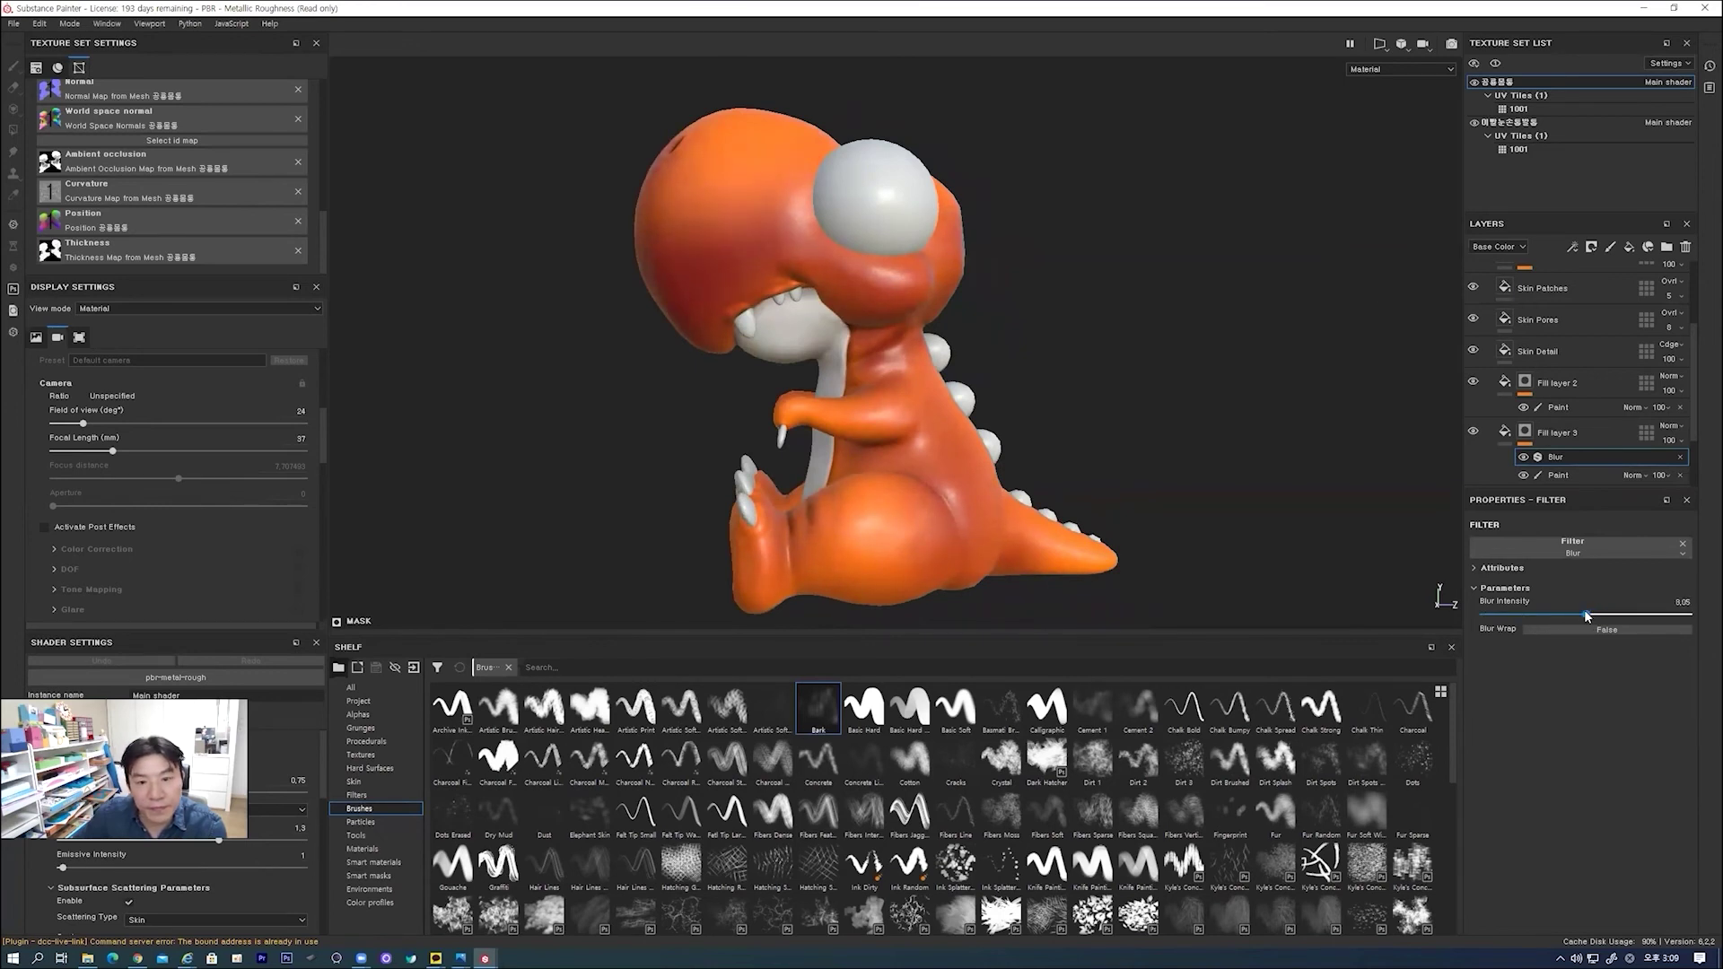
alt+drag(1134, 281, 1327, 261)
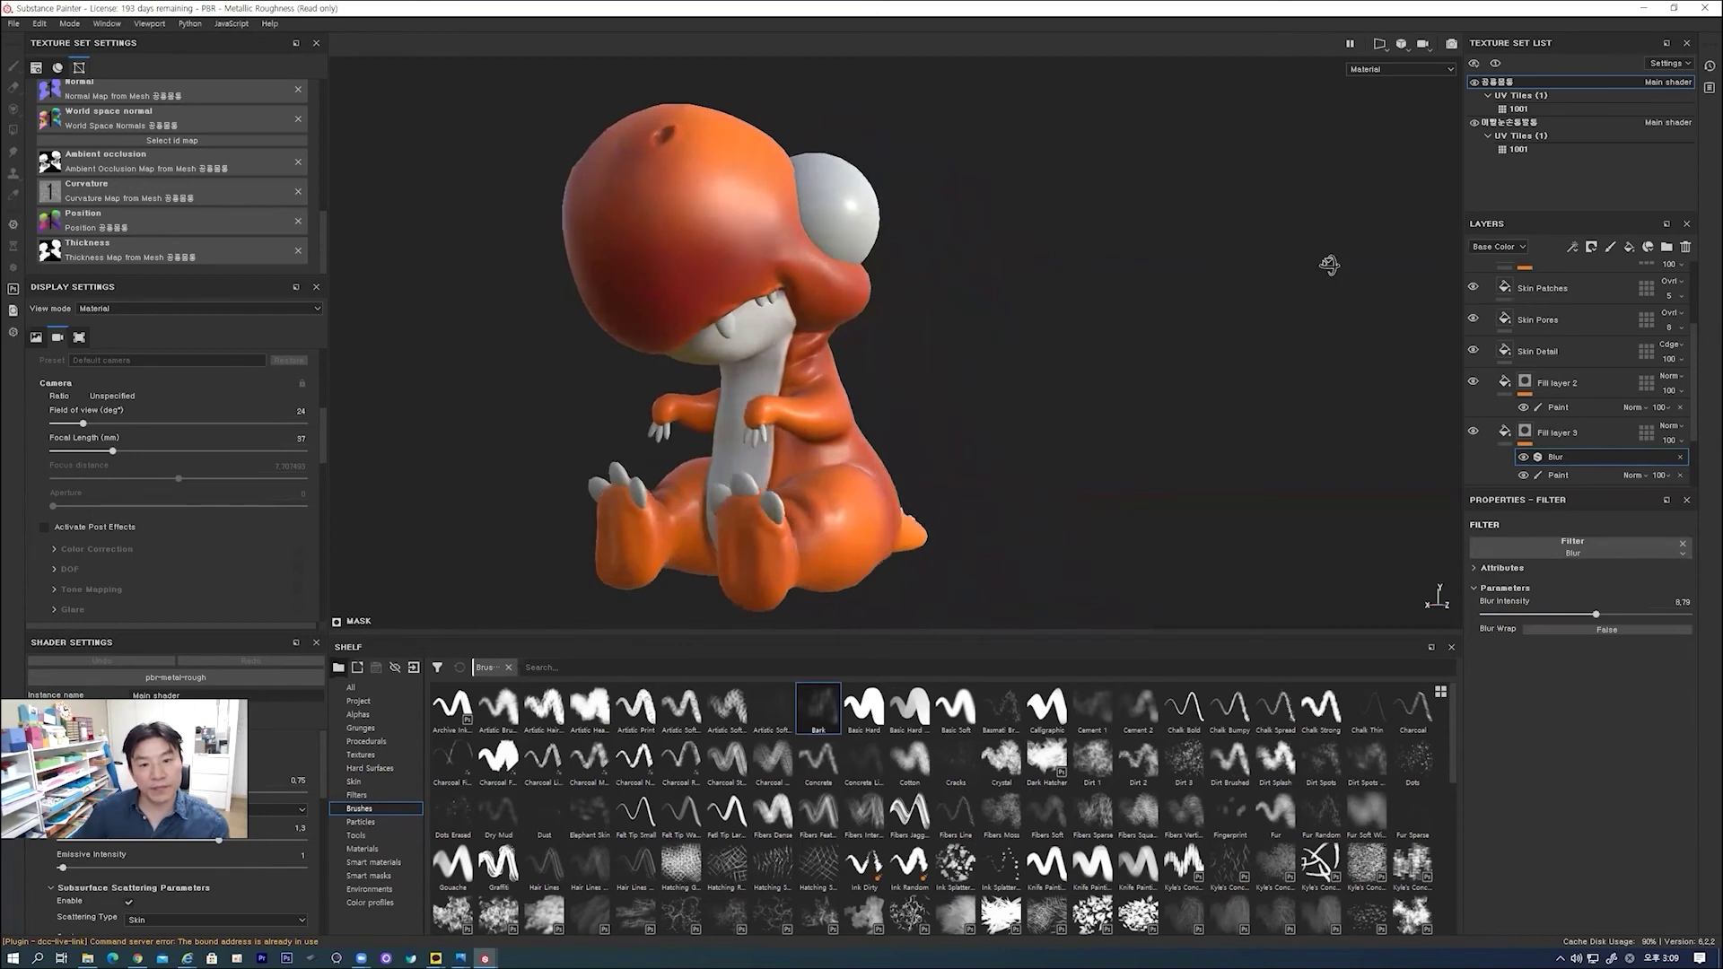
drag(1593, 617, 1596, 614)
alt+drag(1181, 308, 1064, 456)
alt+middle_drag(1064, 455, 1095, 400)
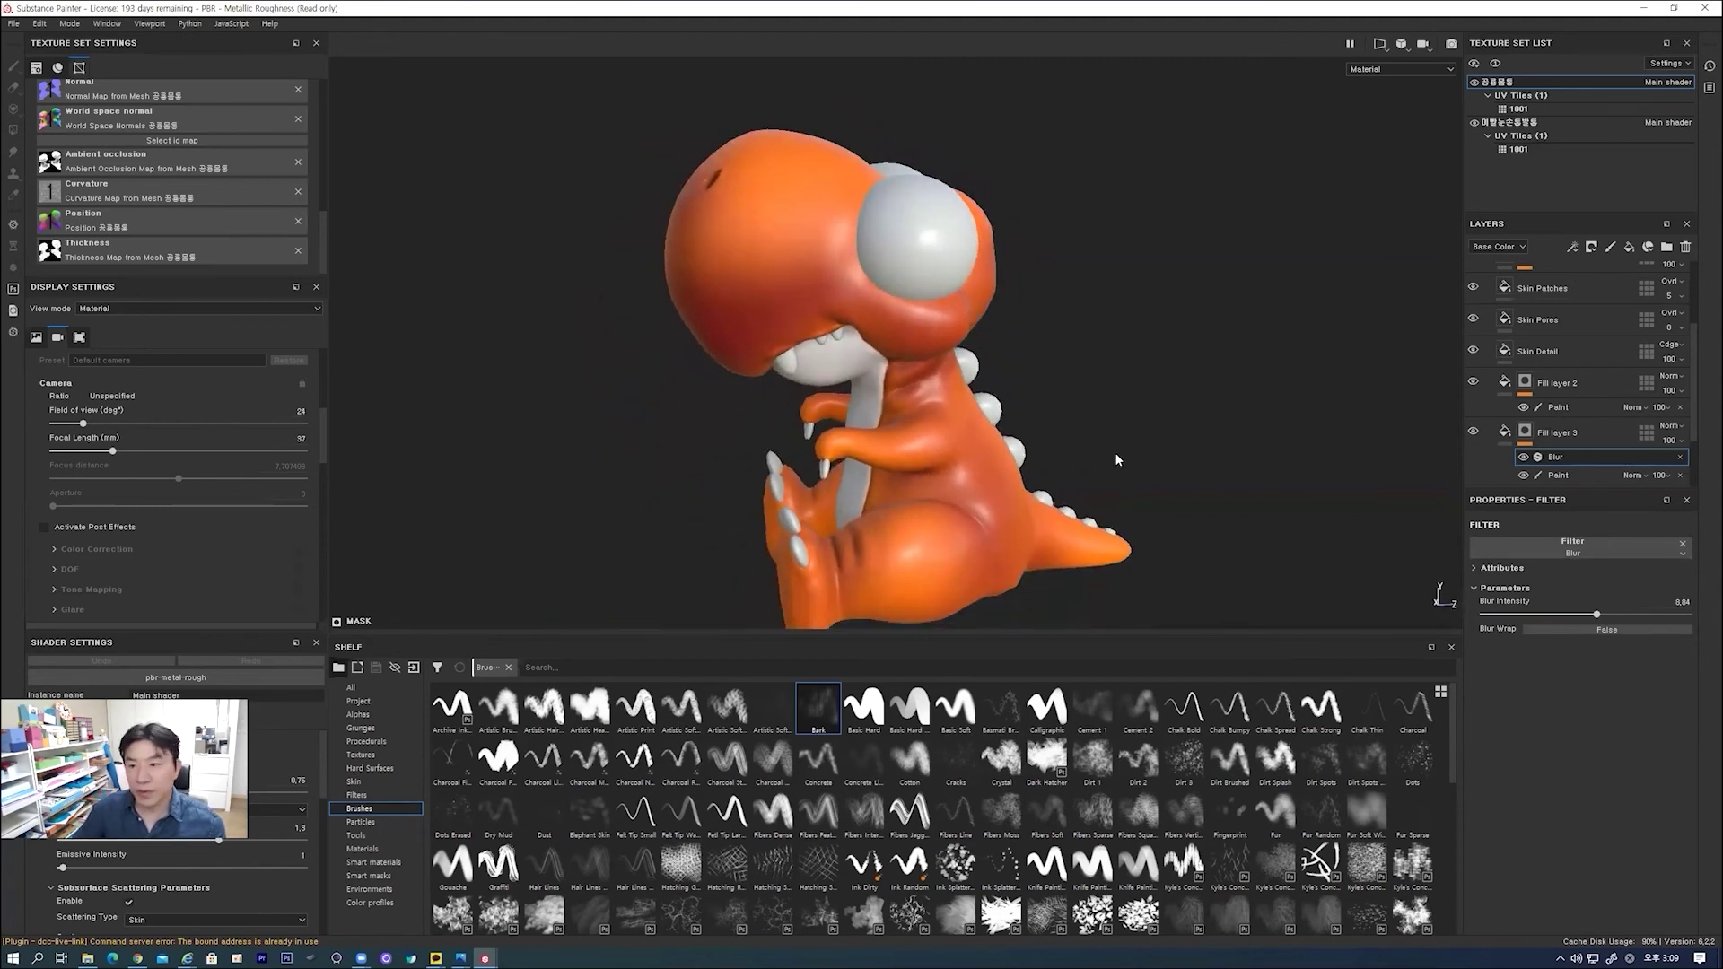
- Add a new fill layer above Fill layer 3 and give it a black mask with a paint effect
click(1610, 434)
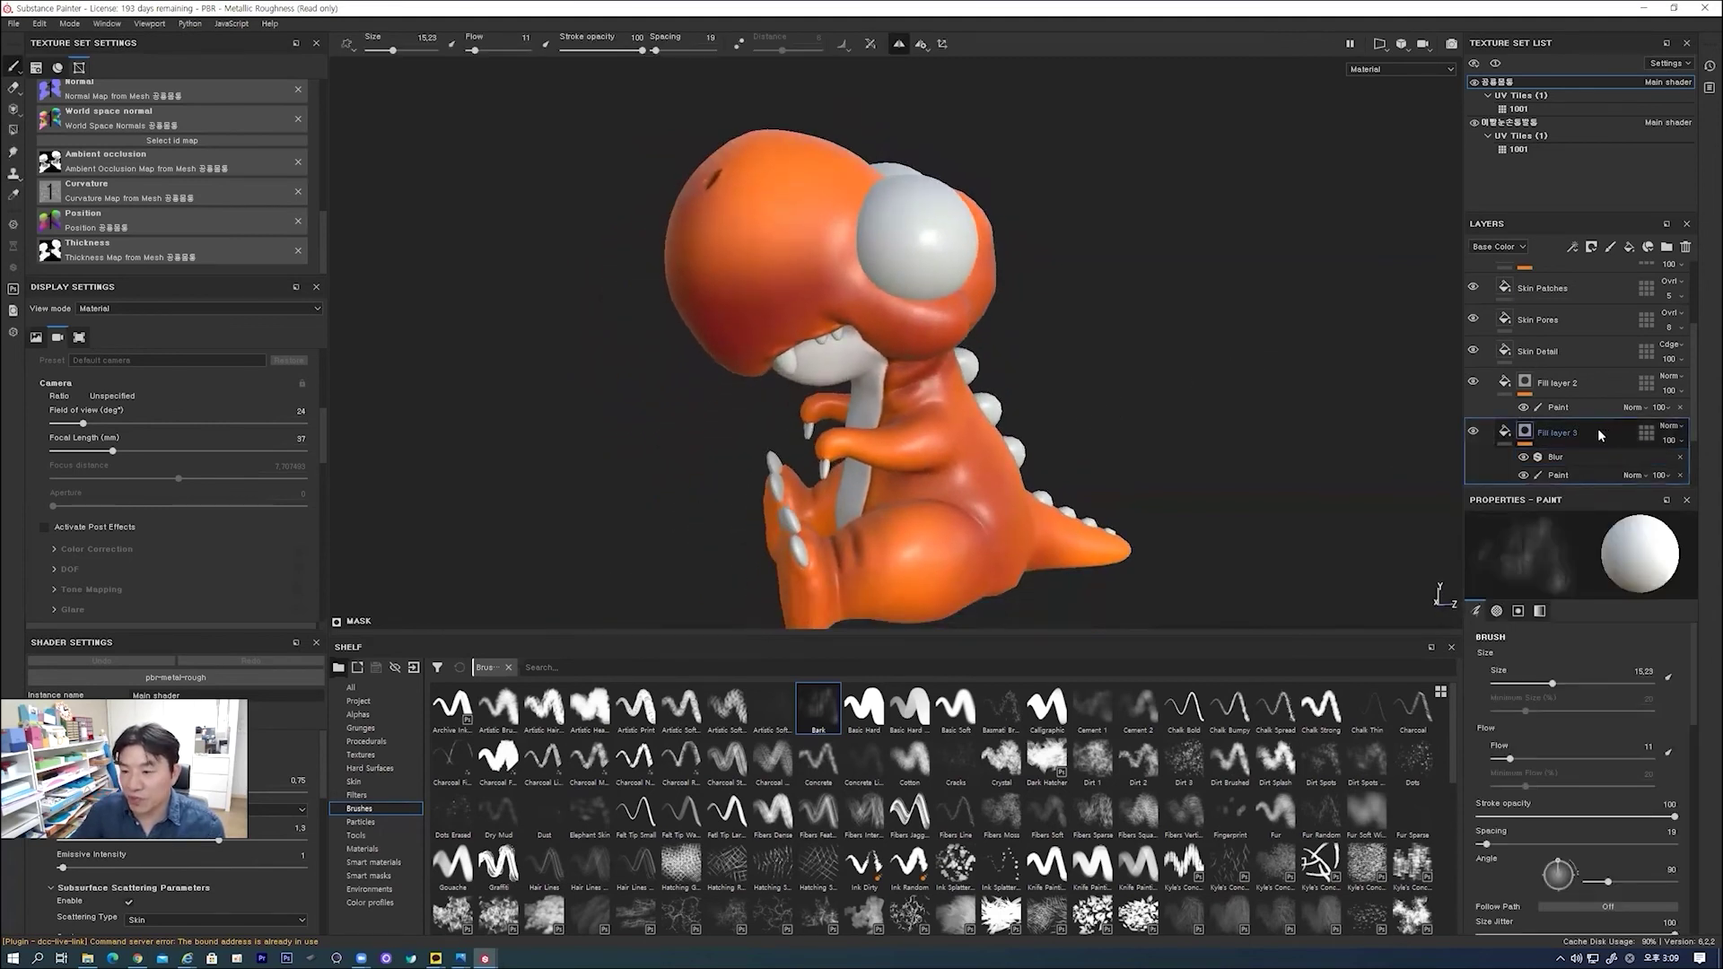
click(1628, 248)
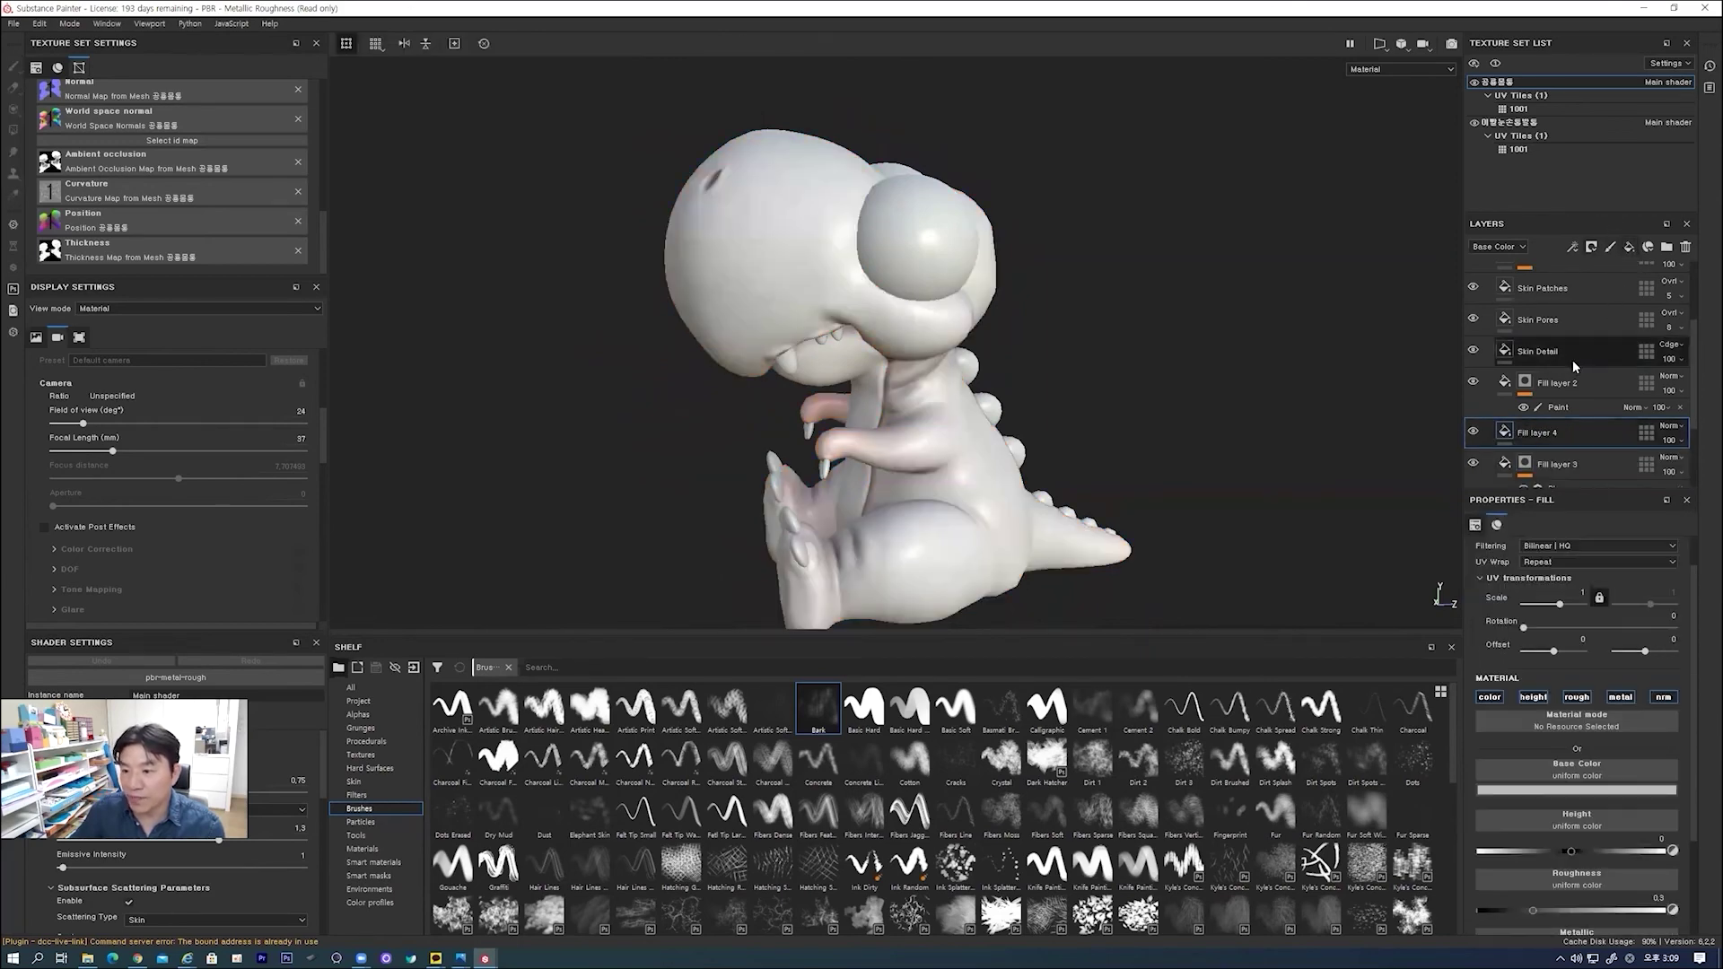
right_click(1505, 434)
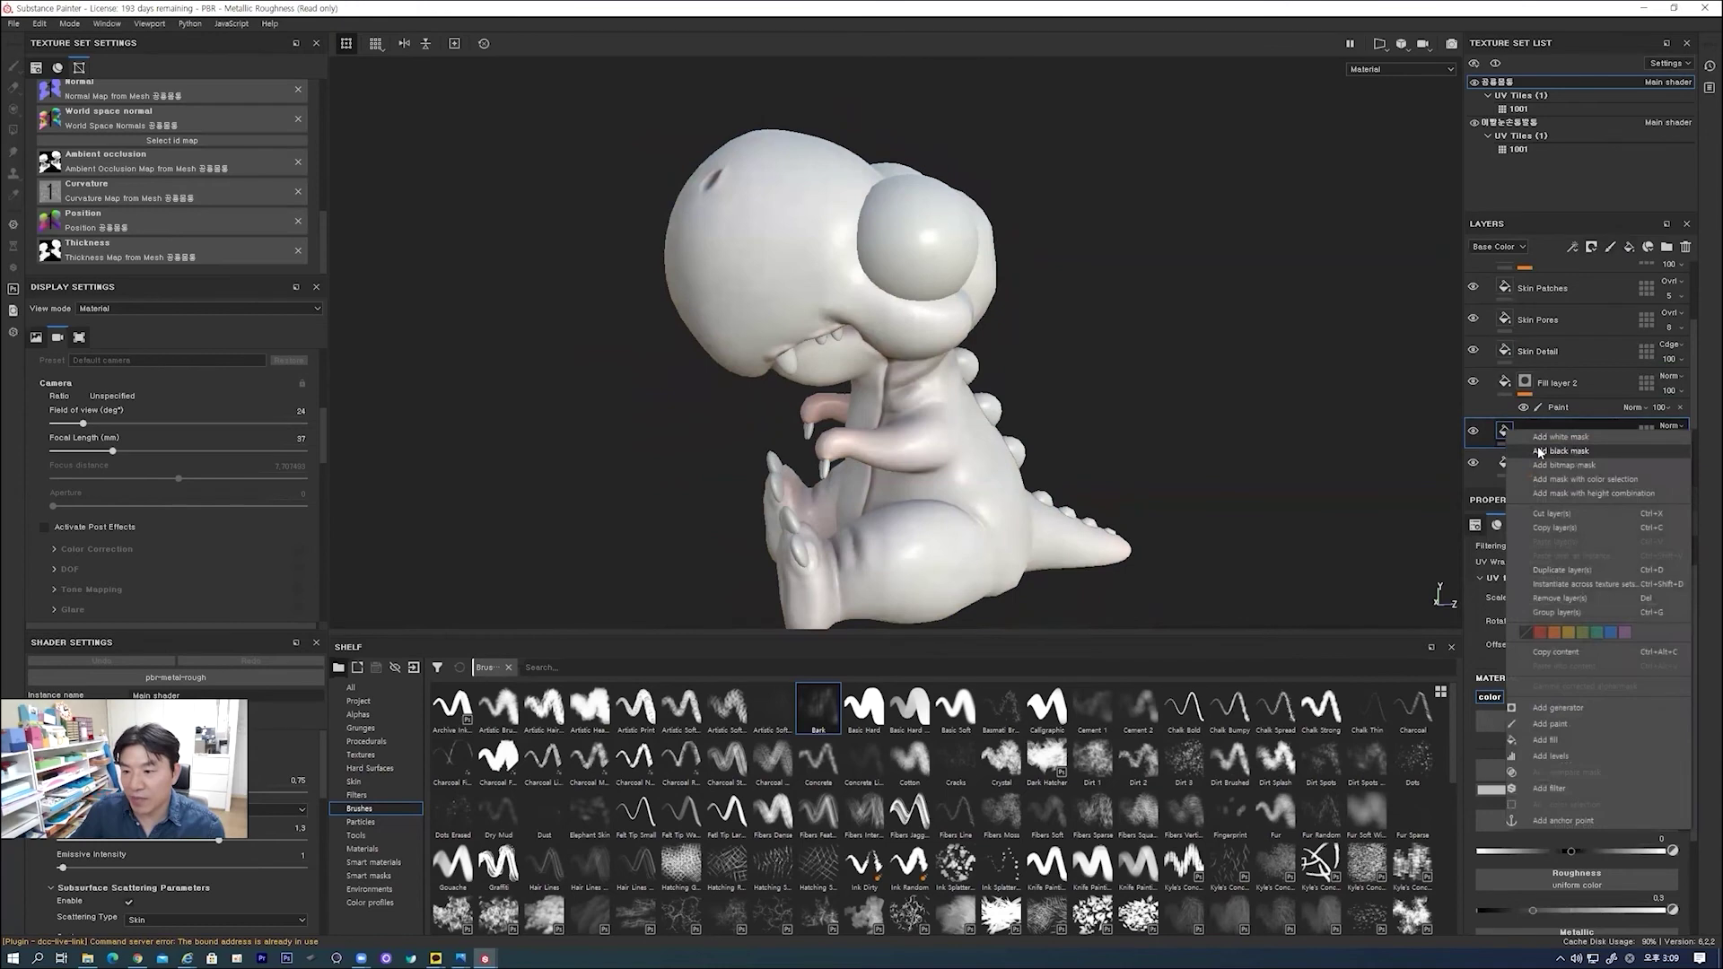
click(1538, 445)
right_click(1527, 435)
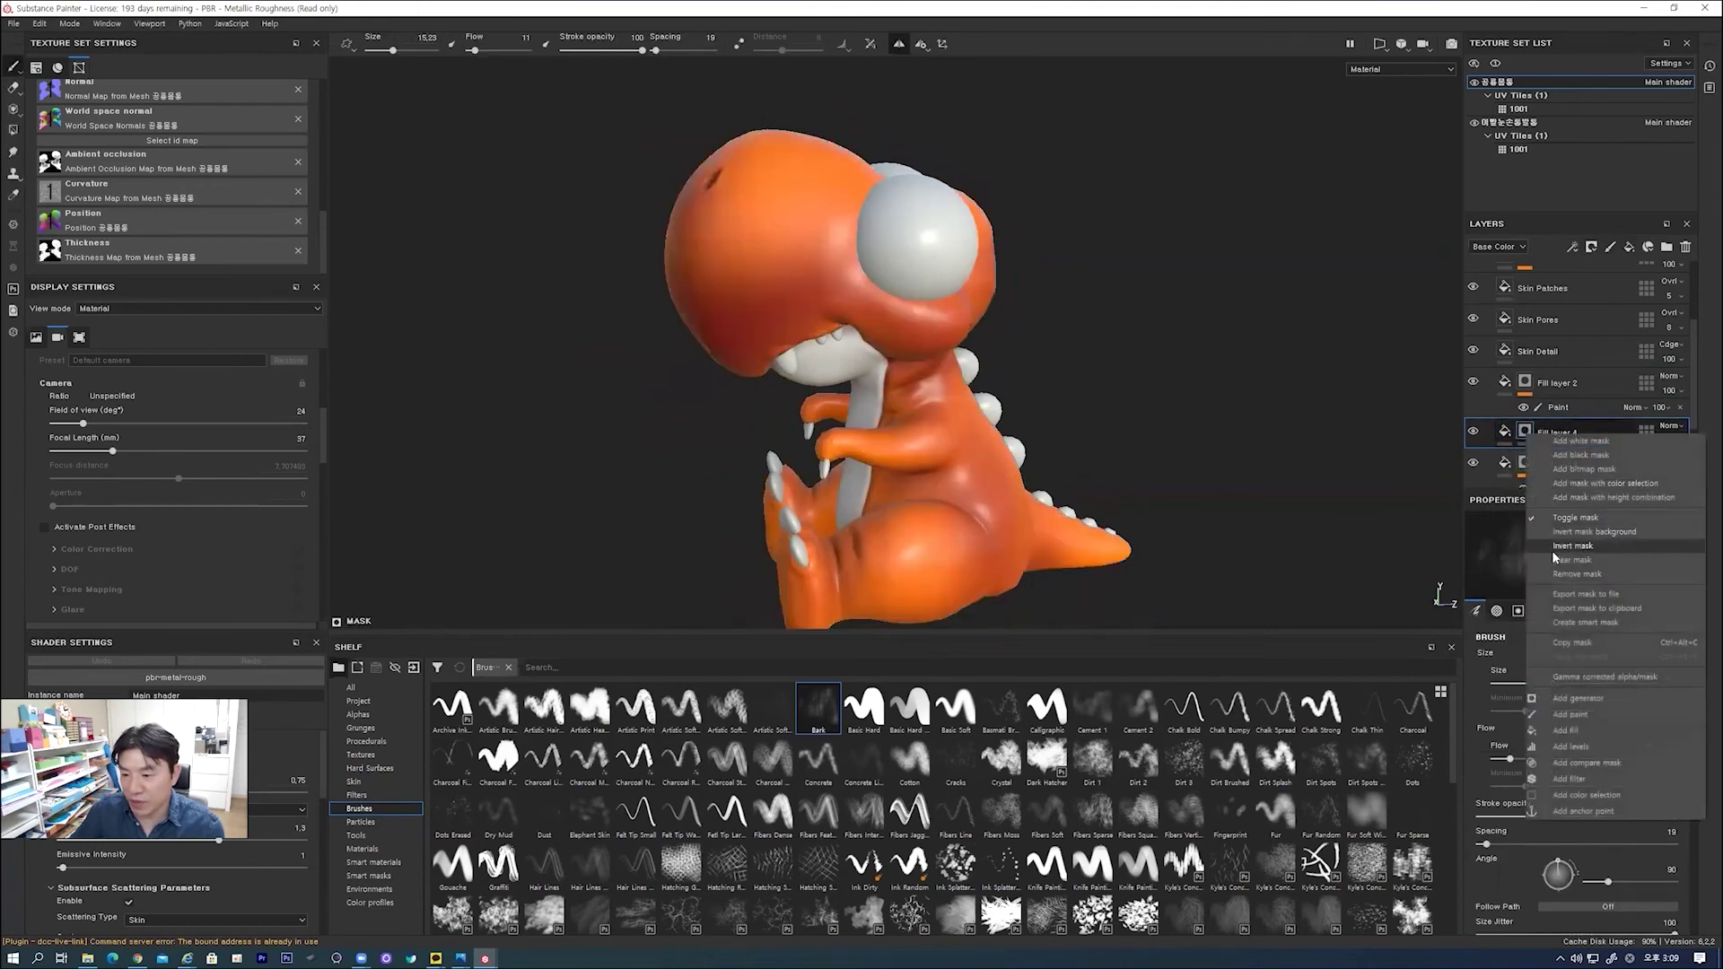
click(1586, 712)
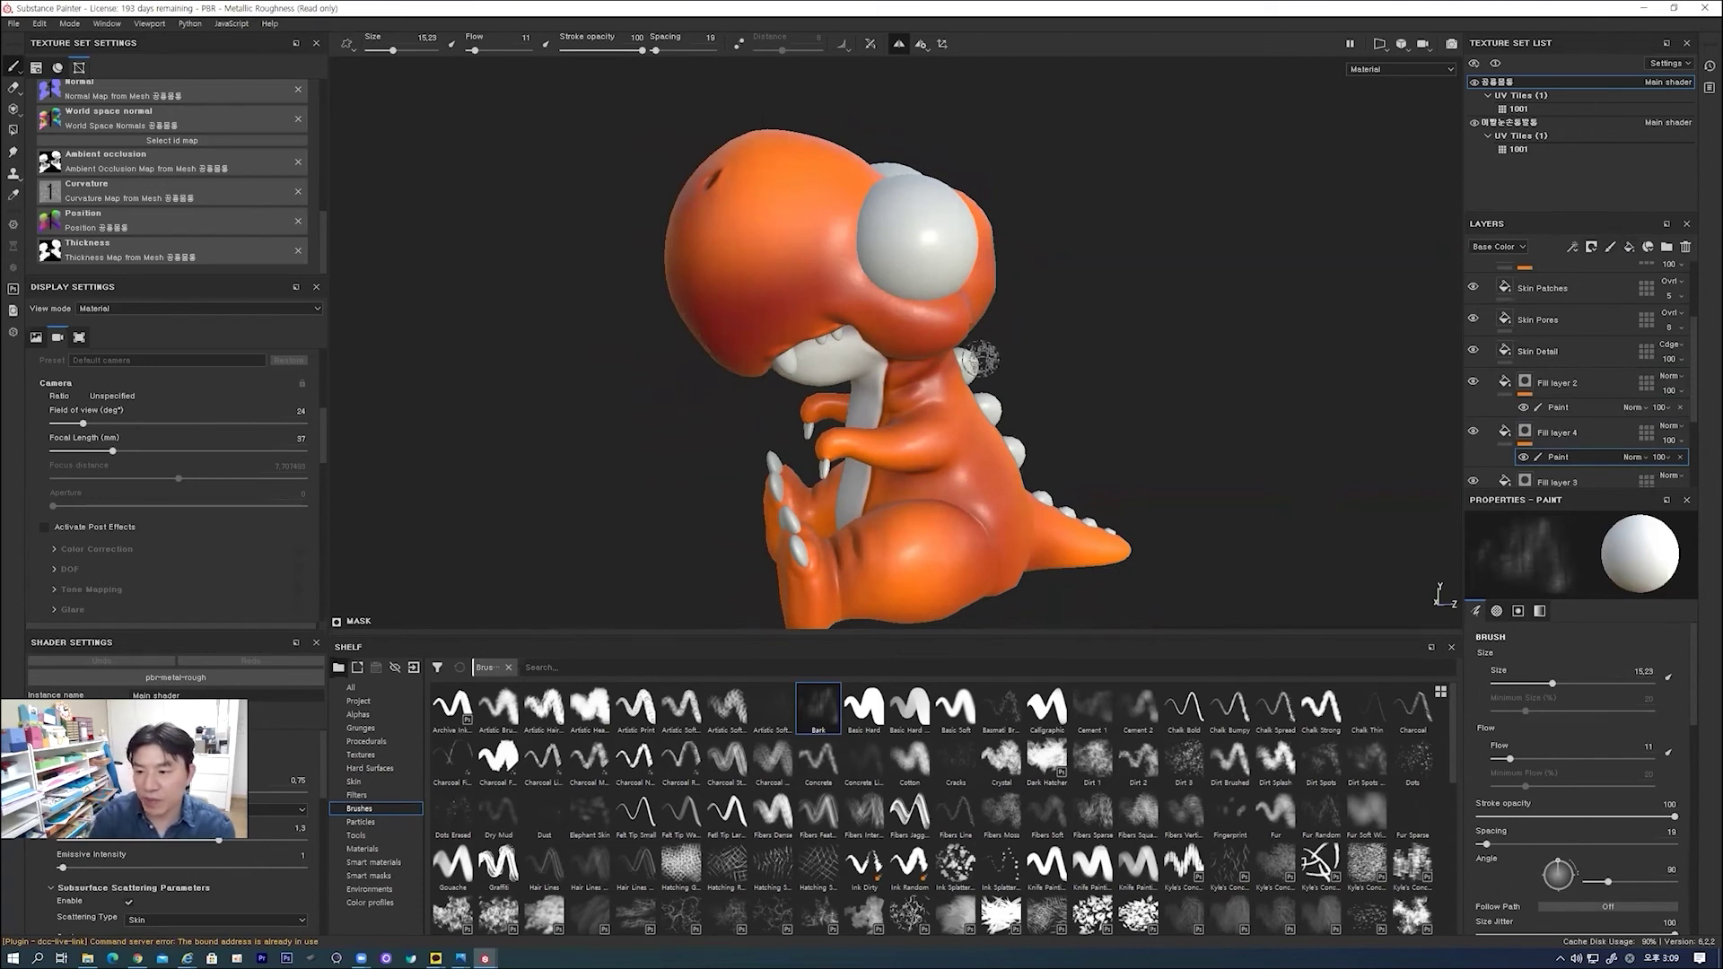
- Enlarge the Bark brush to 28.11 and paint pale patches on the top of the head and the thigh
key(])
ctrl+right_drag(797, 199, 785, 148)
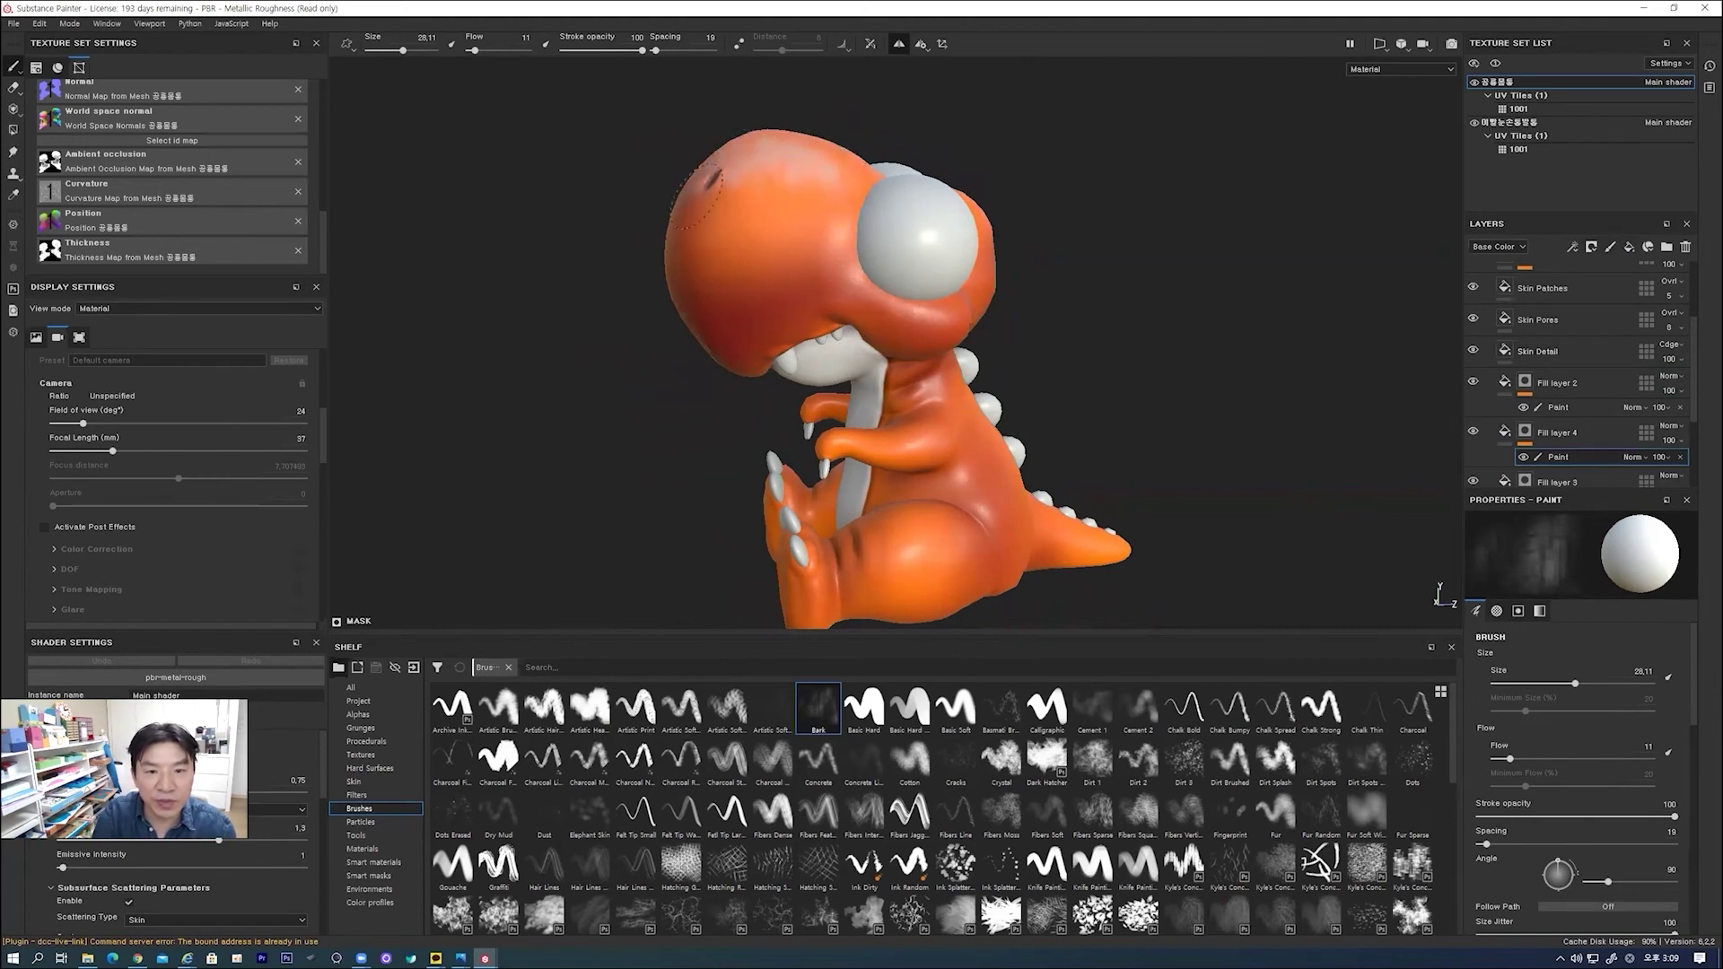
mouse_move(983, 228)
alt+mouse_down()
mouse_move(1113, 274)
mouse_move(1000, 269)
alt+mouse_up()
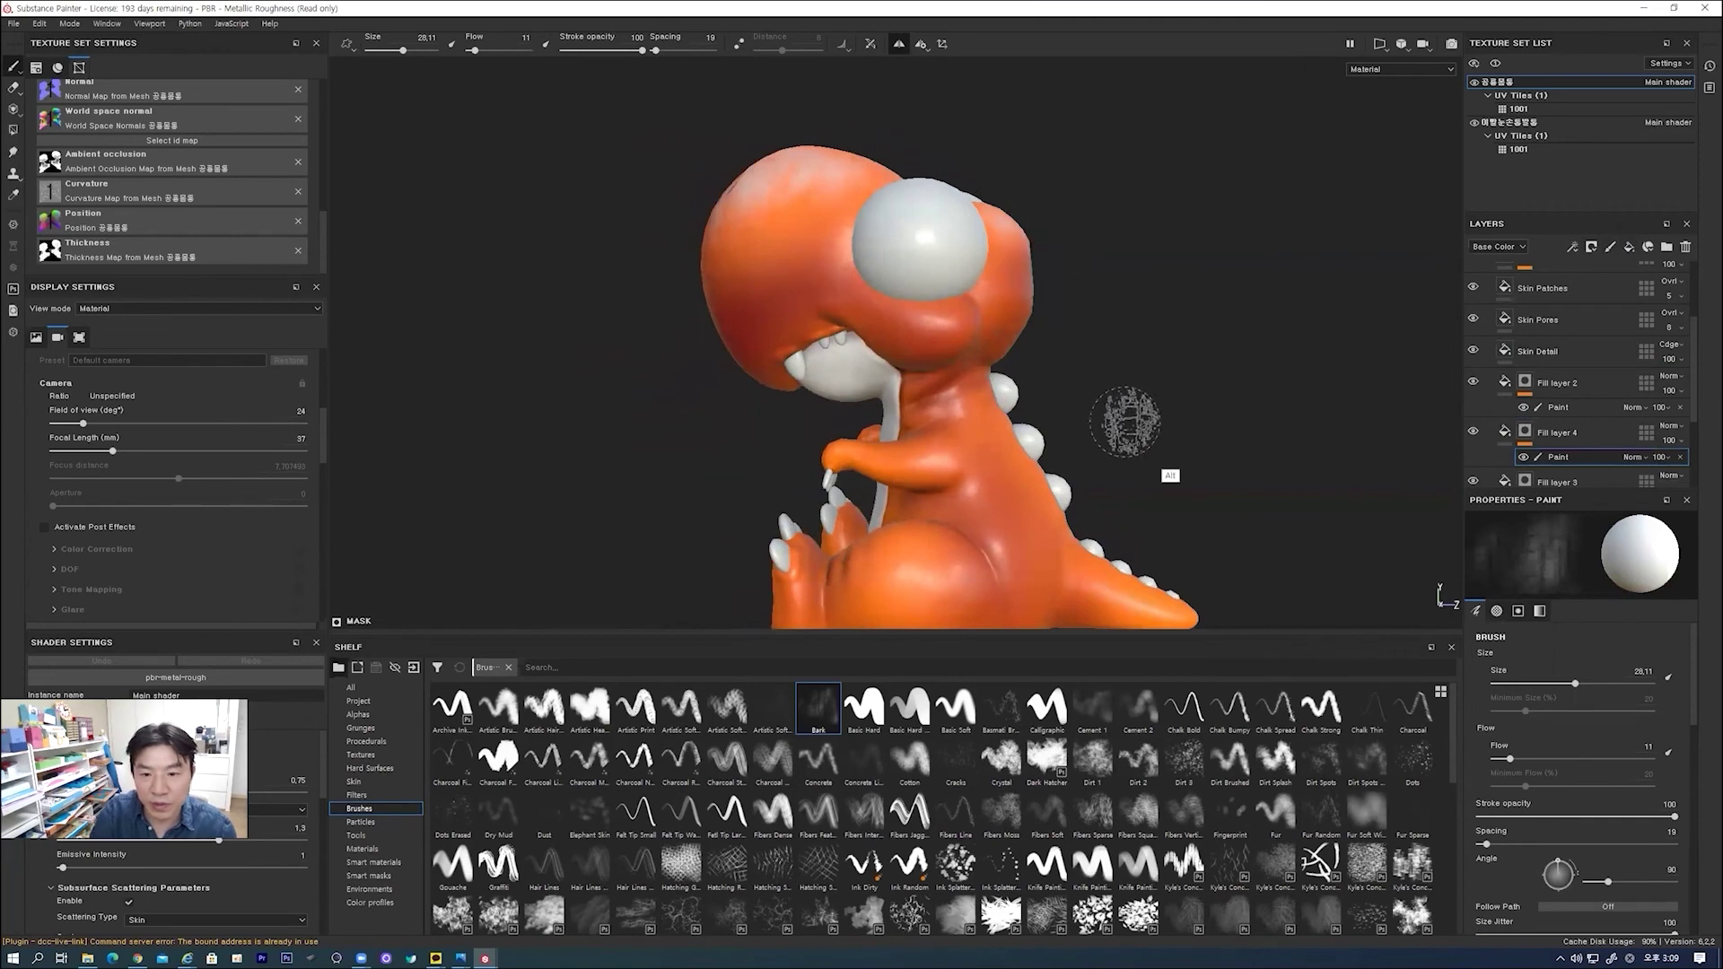
alt+drag(1125, 422, 1103, 471)
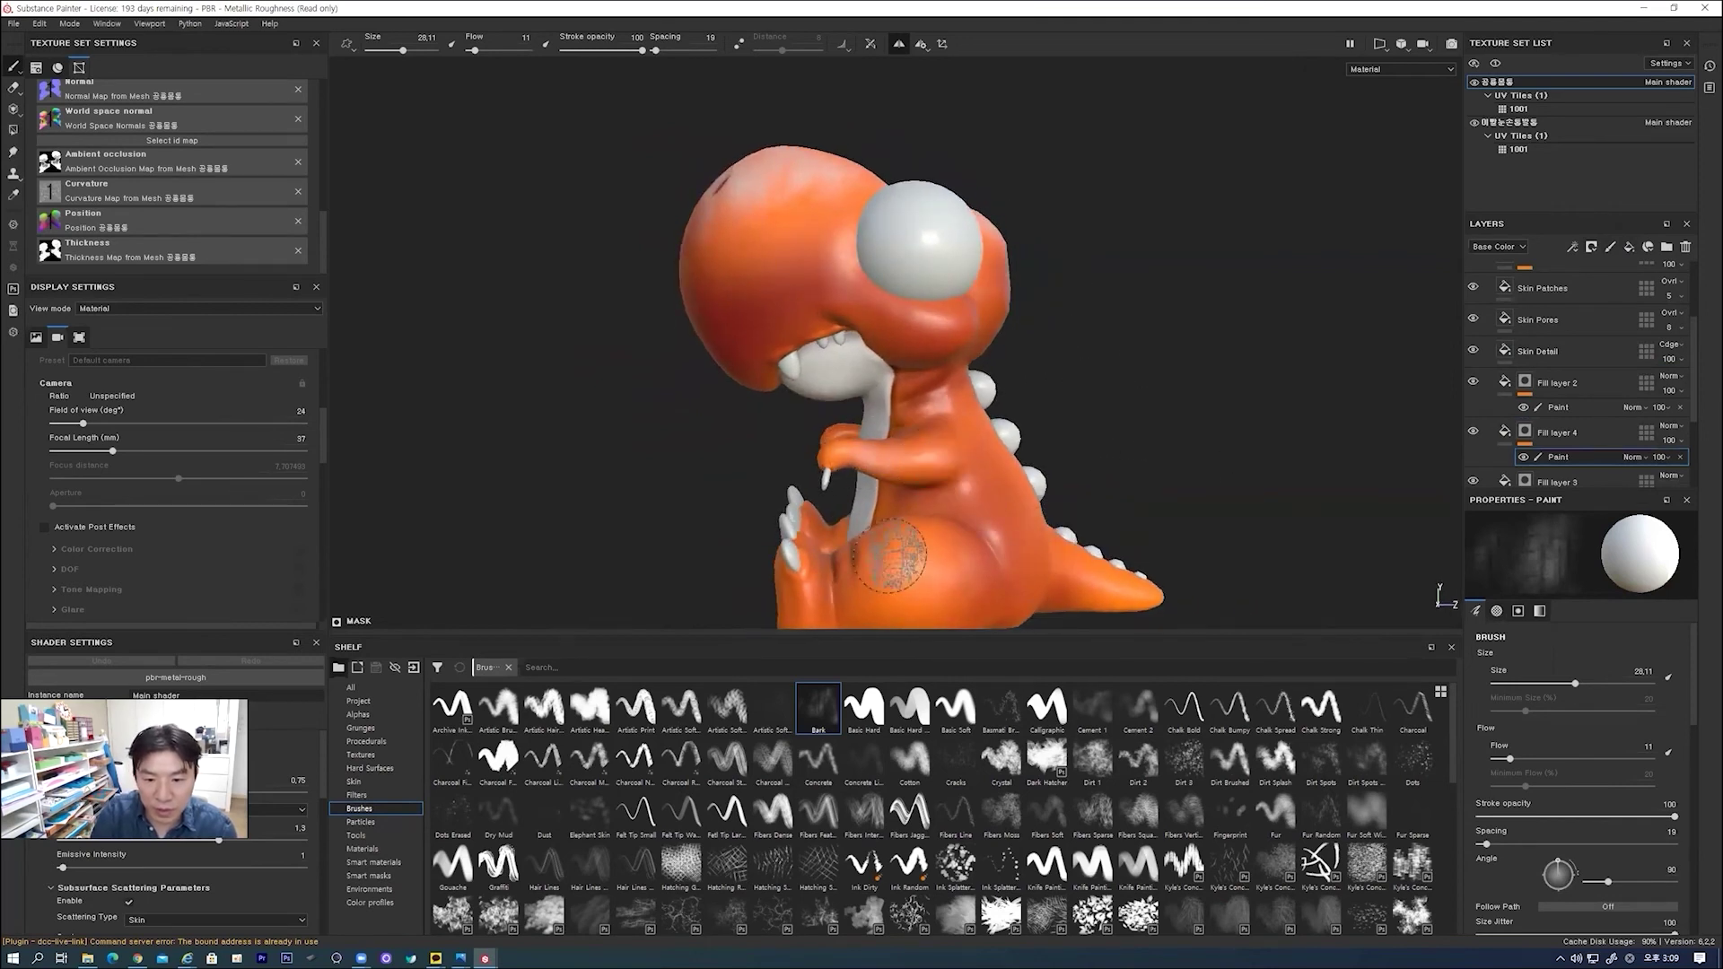
drag(905, 558, 875, 553)
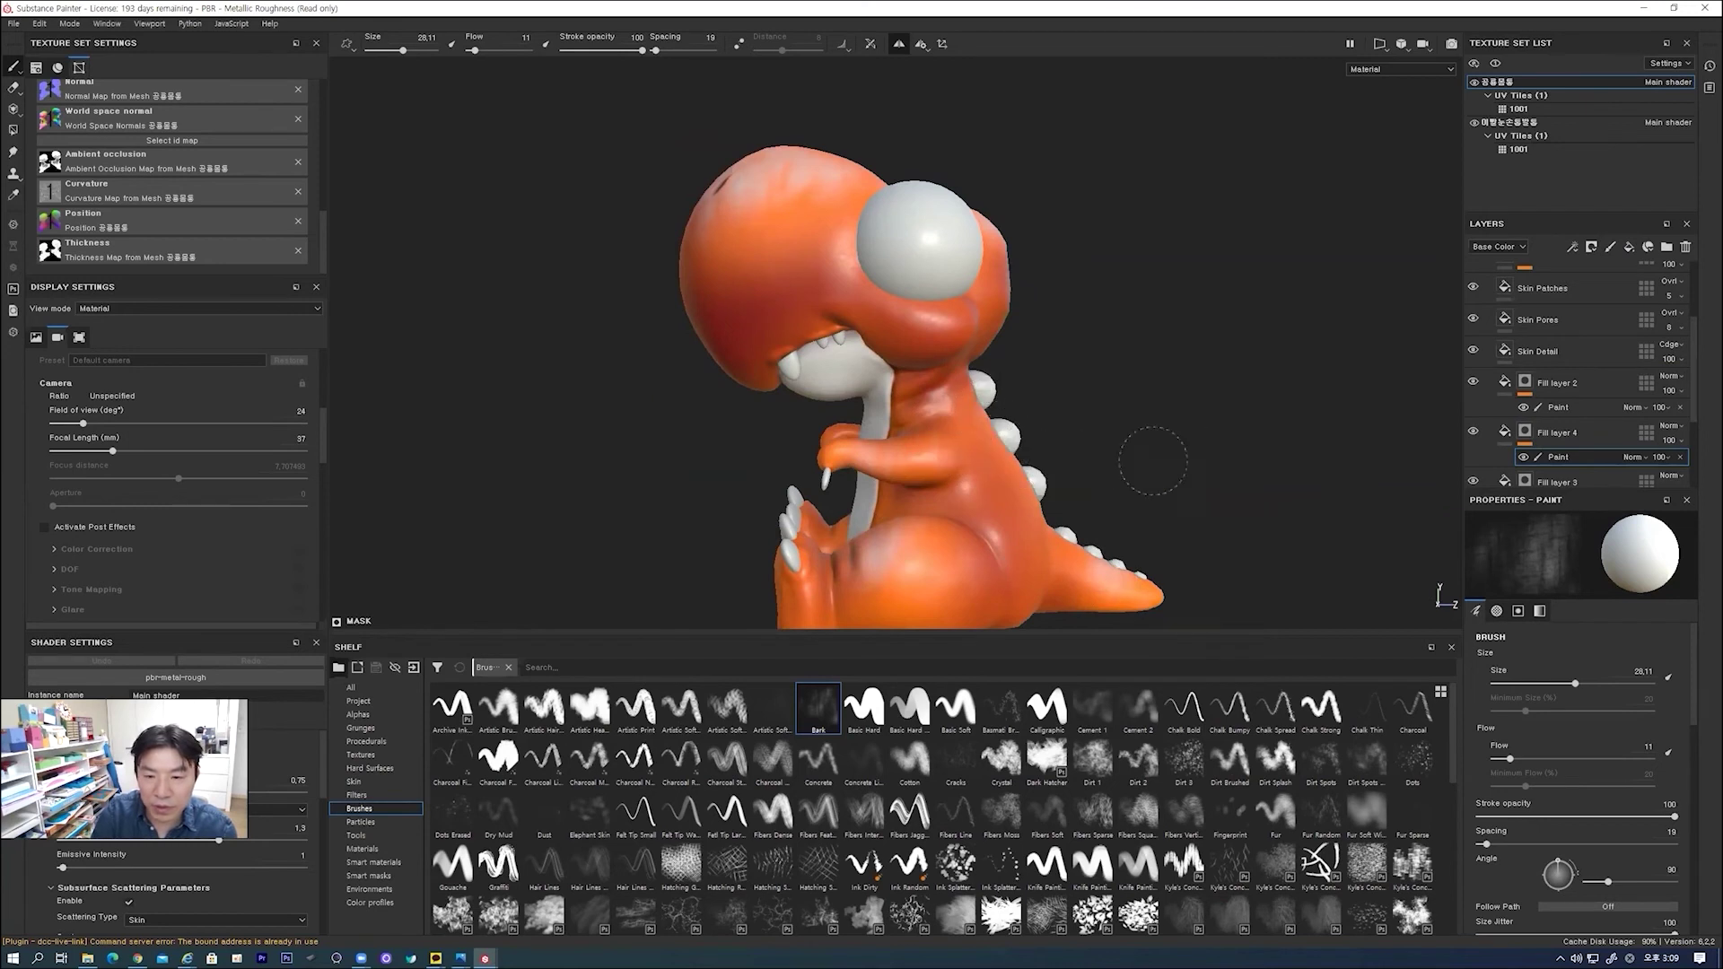
alt+drag(1154, 454, 1012, 412)
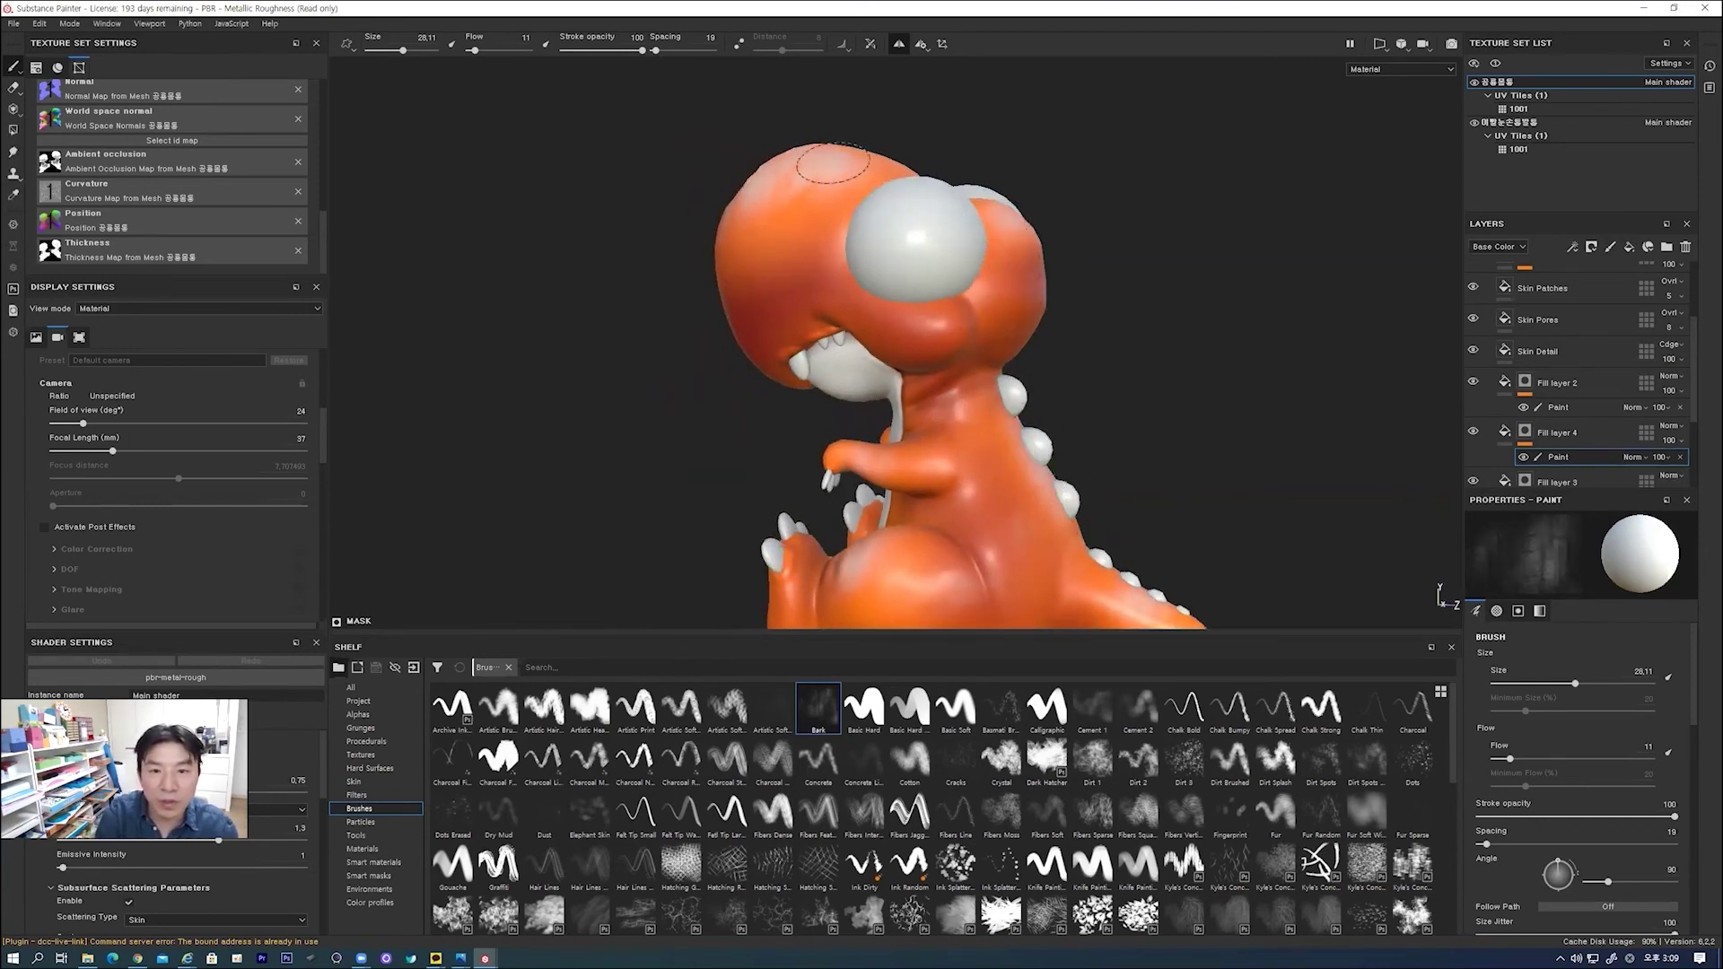
drag(823, 157, 747, 197)
alt+drag(662, 456, 818, 414)
alt+drag(691, 339, 745, 330)
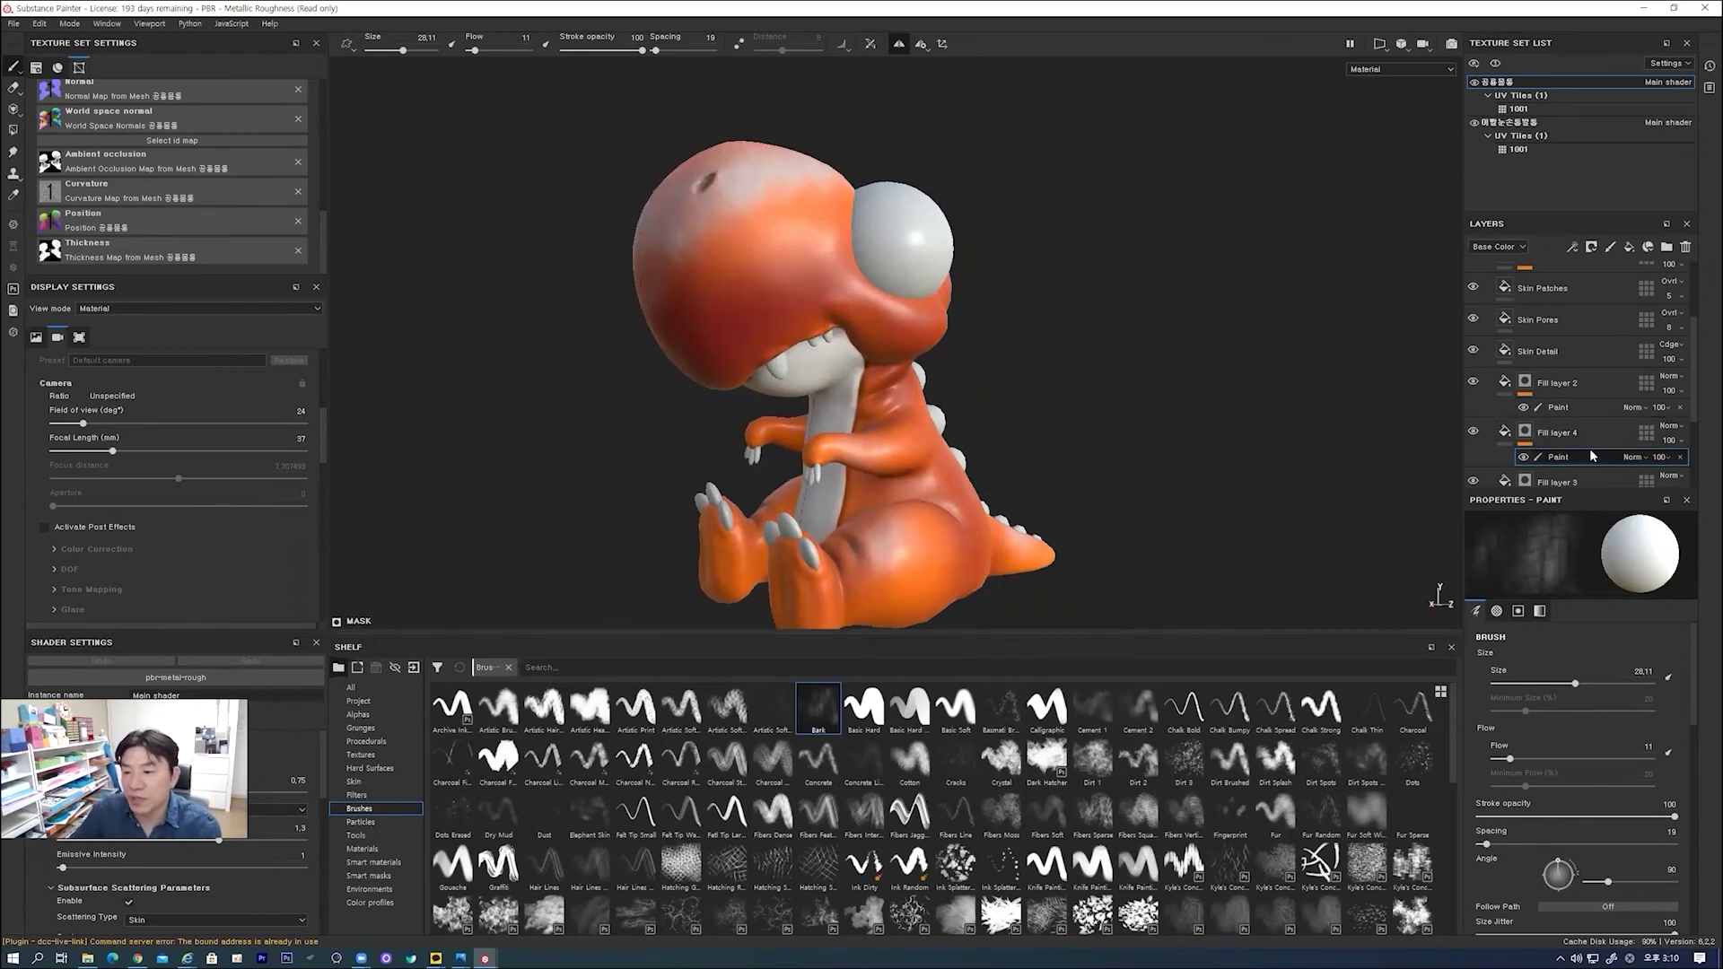
- Add a Blur filter above Fill layer 4's paint effect and set its intensity to about 10.37
right_click(1563, 454)
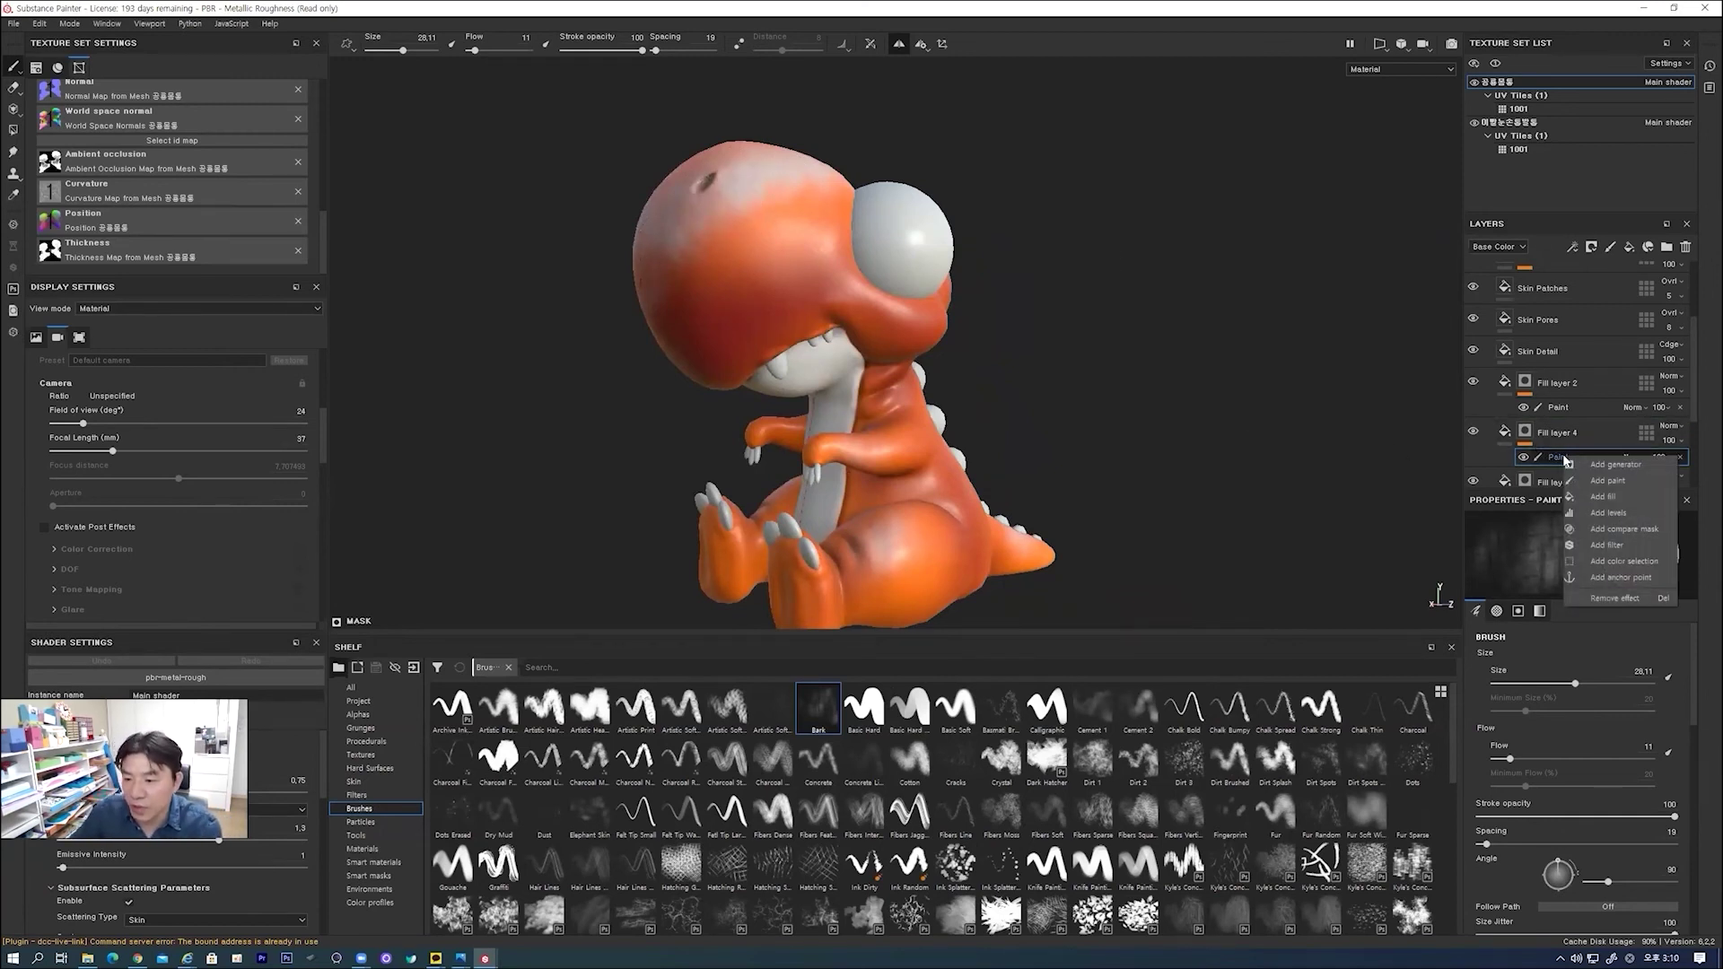
click(1606, 545)
click(1553, 545)
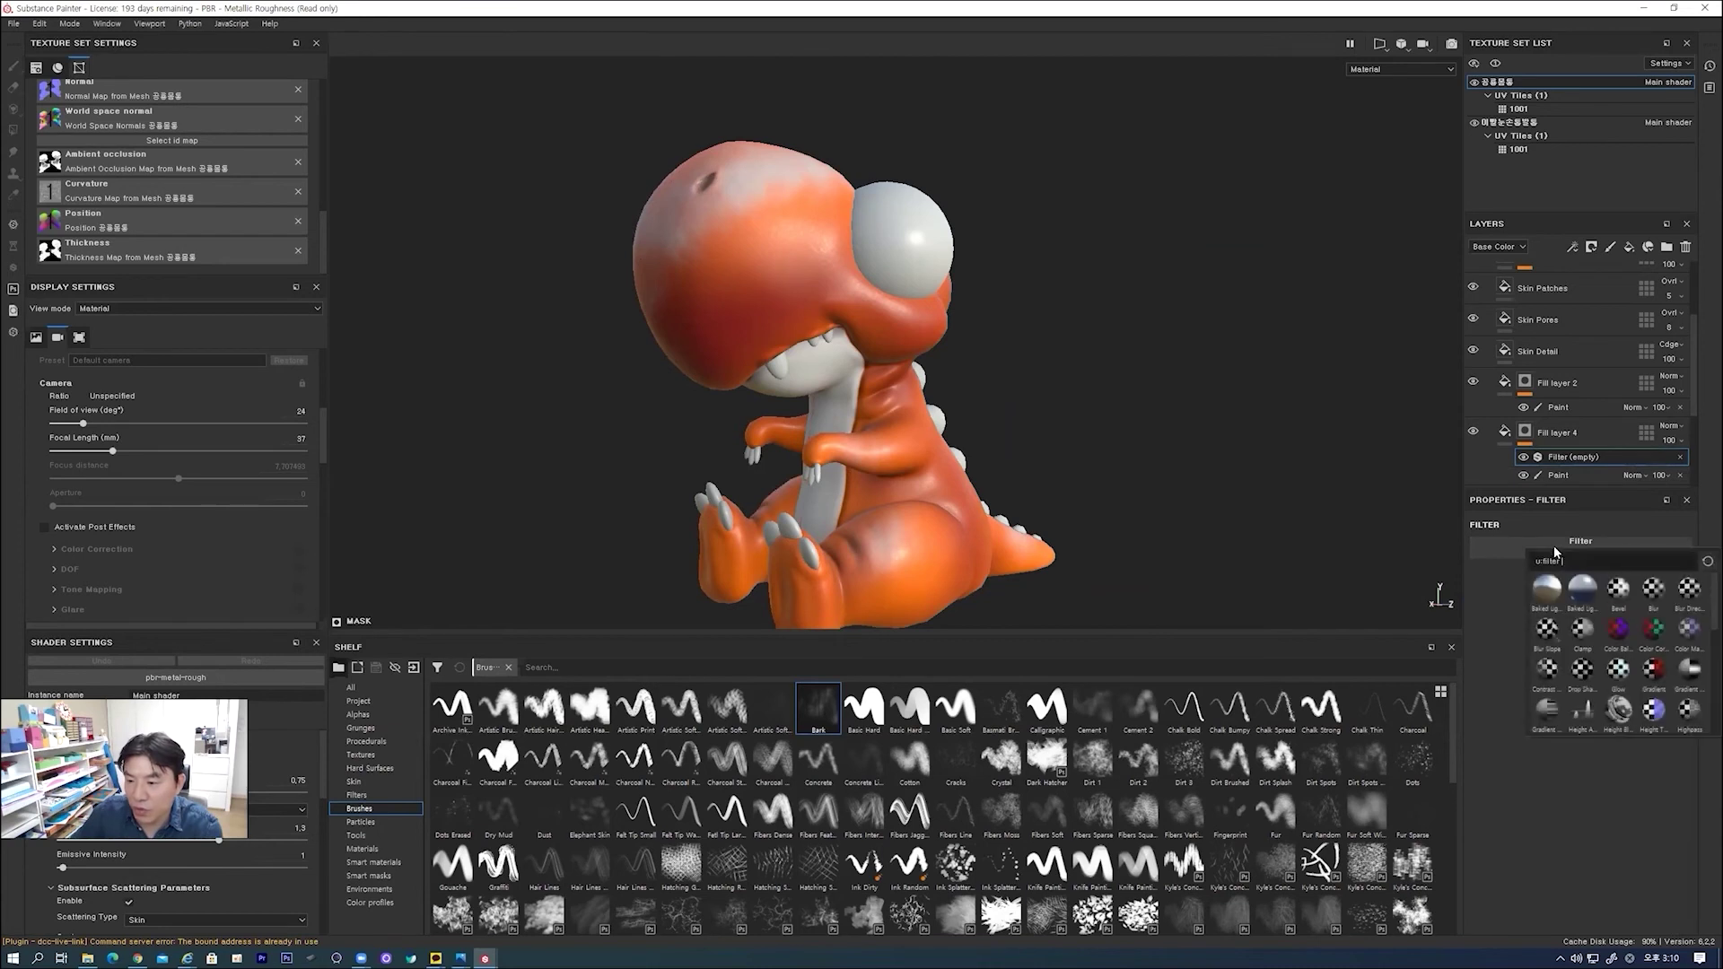
click(1654, 594)
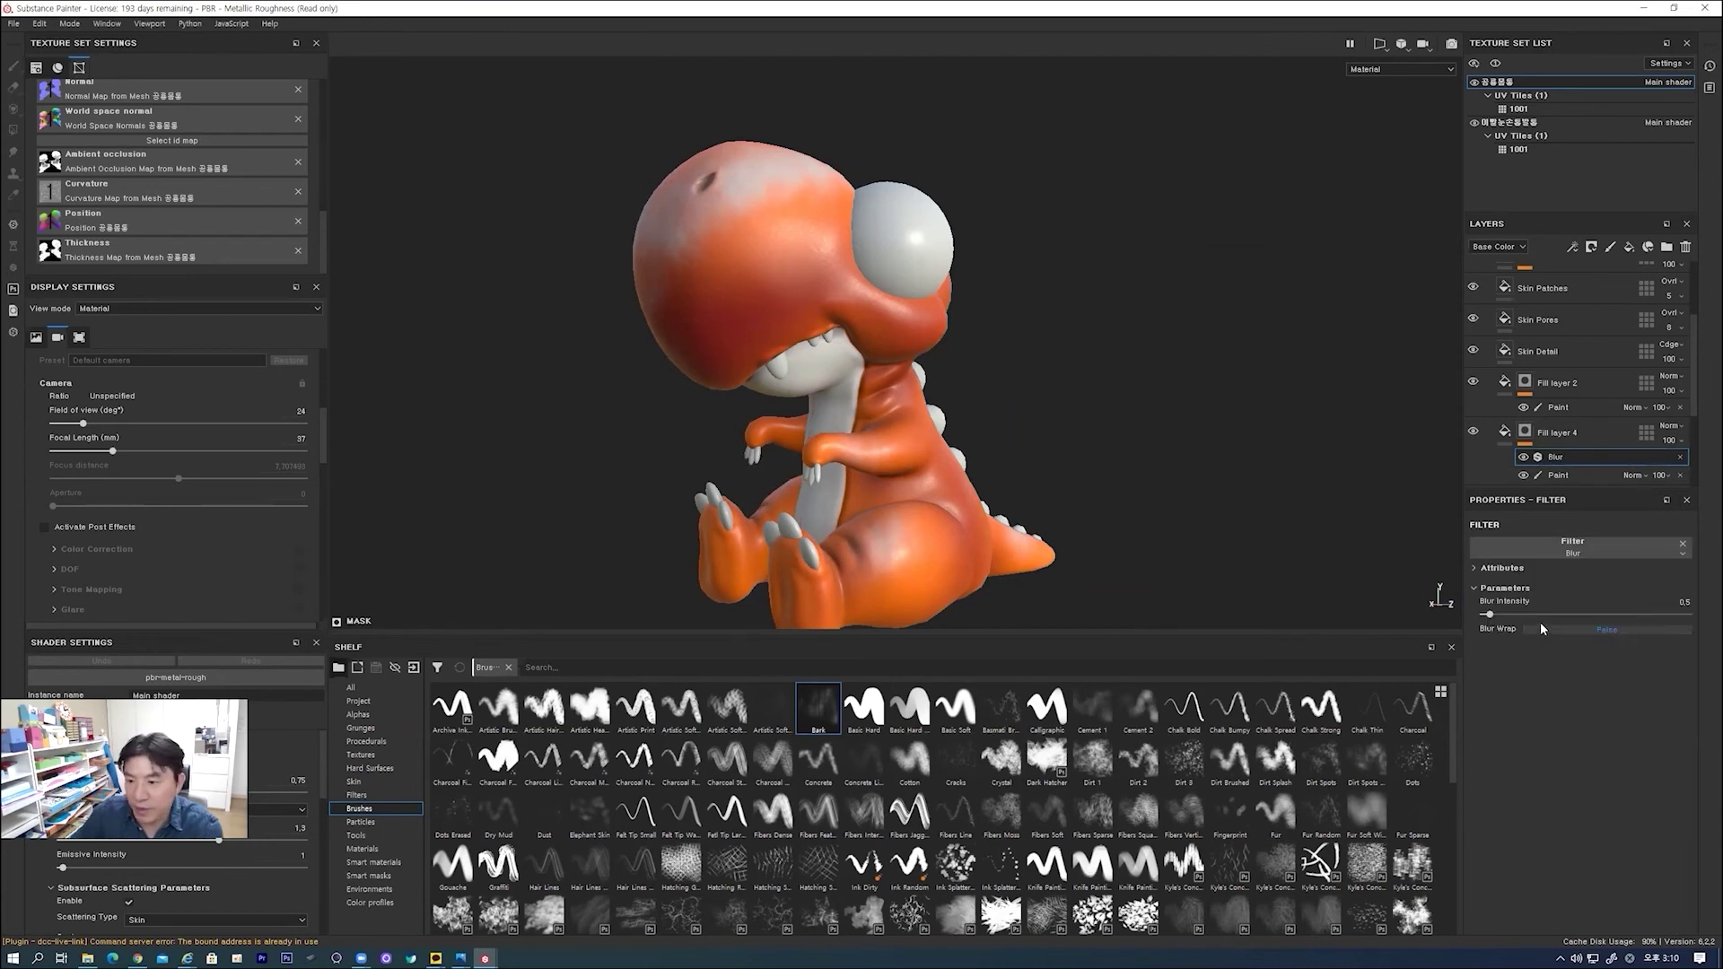
drag(1500, 615, 1491, 614)
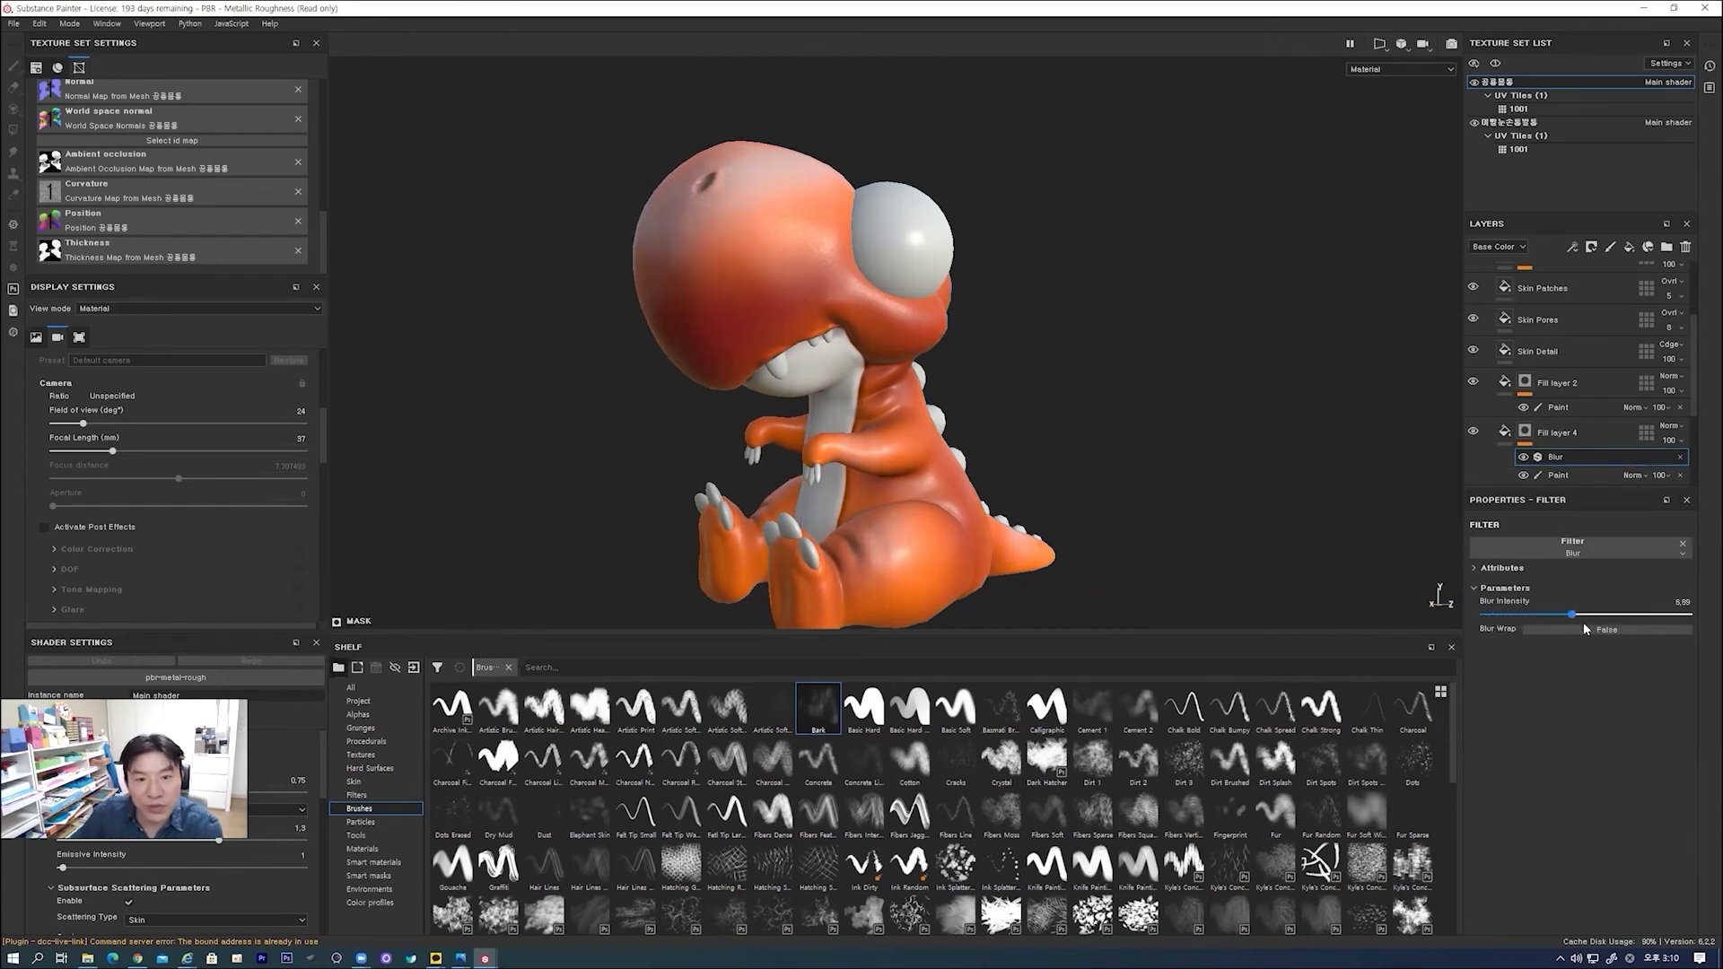
mouse_move(1628, 626)
mouse_down()
mouse_move(1650, 627)
mouse_move(1552, 623)
mouse_move(1629, 625)
mouse_up()
alt+drag(1128, 418, 1212, 434)
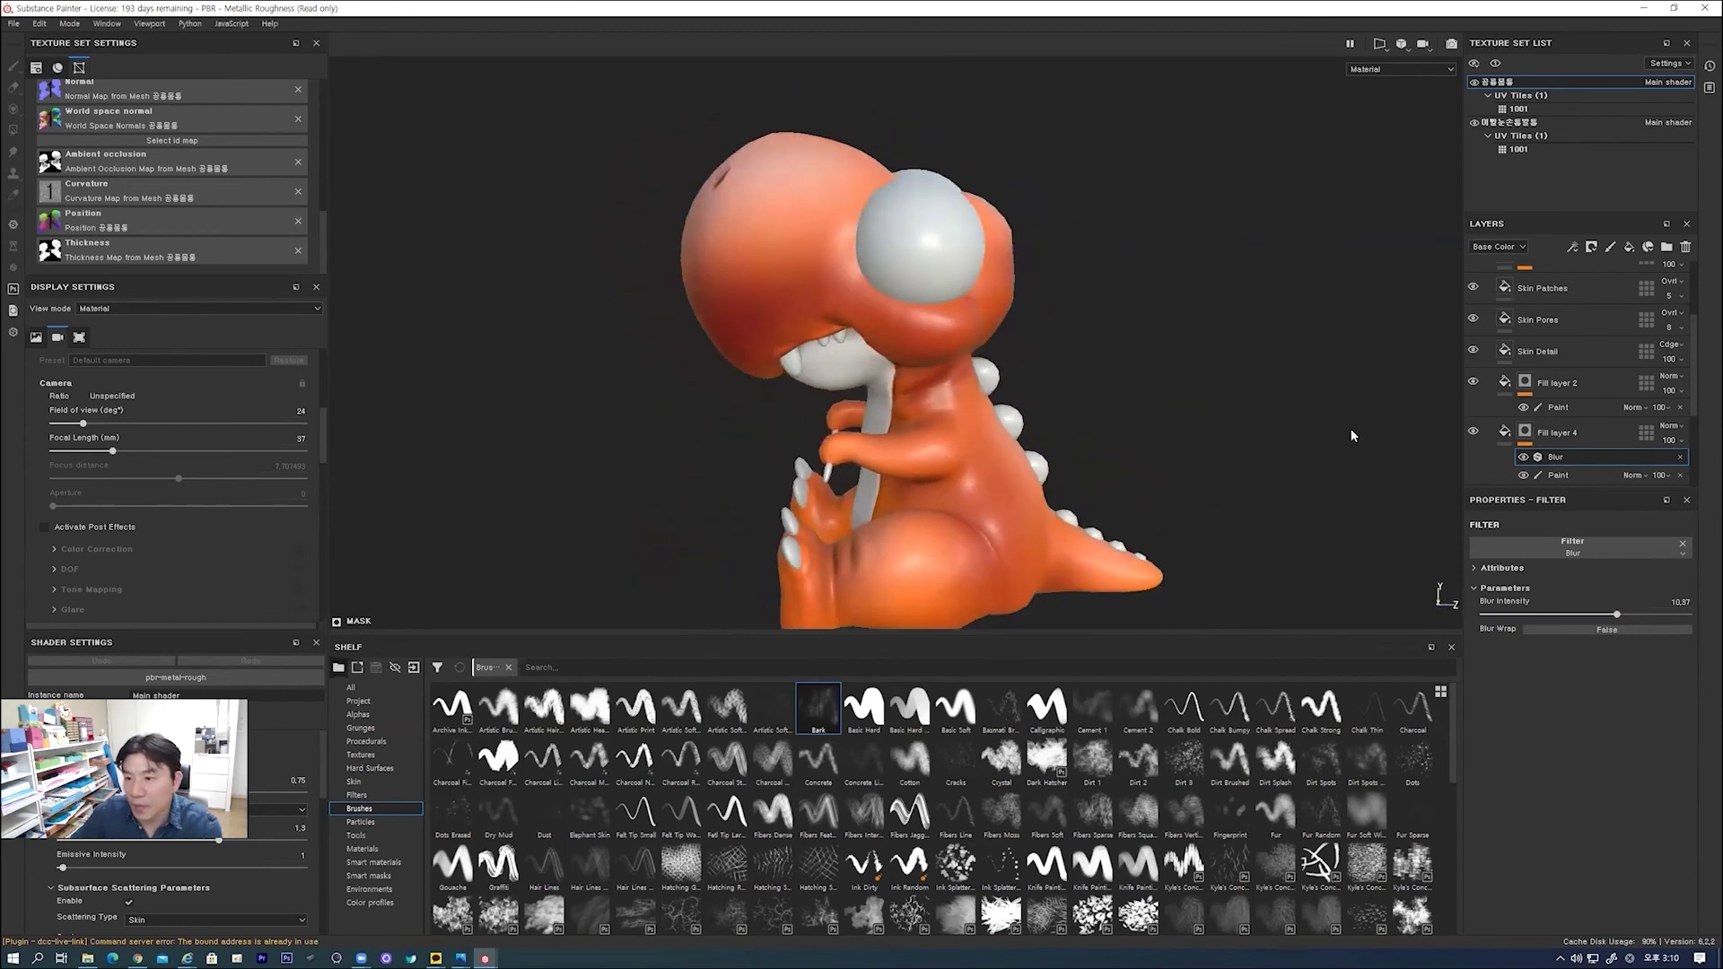
- Lower Fill layer 4's opacity to about 39 and check the softened highlights around the model
click(1585, 433)
click(1679, 443)
mouse_move(1703, 470)
mouse_down()
mouse_move(1633, 469)
mouse_move(1684, 478)
mouse_up()
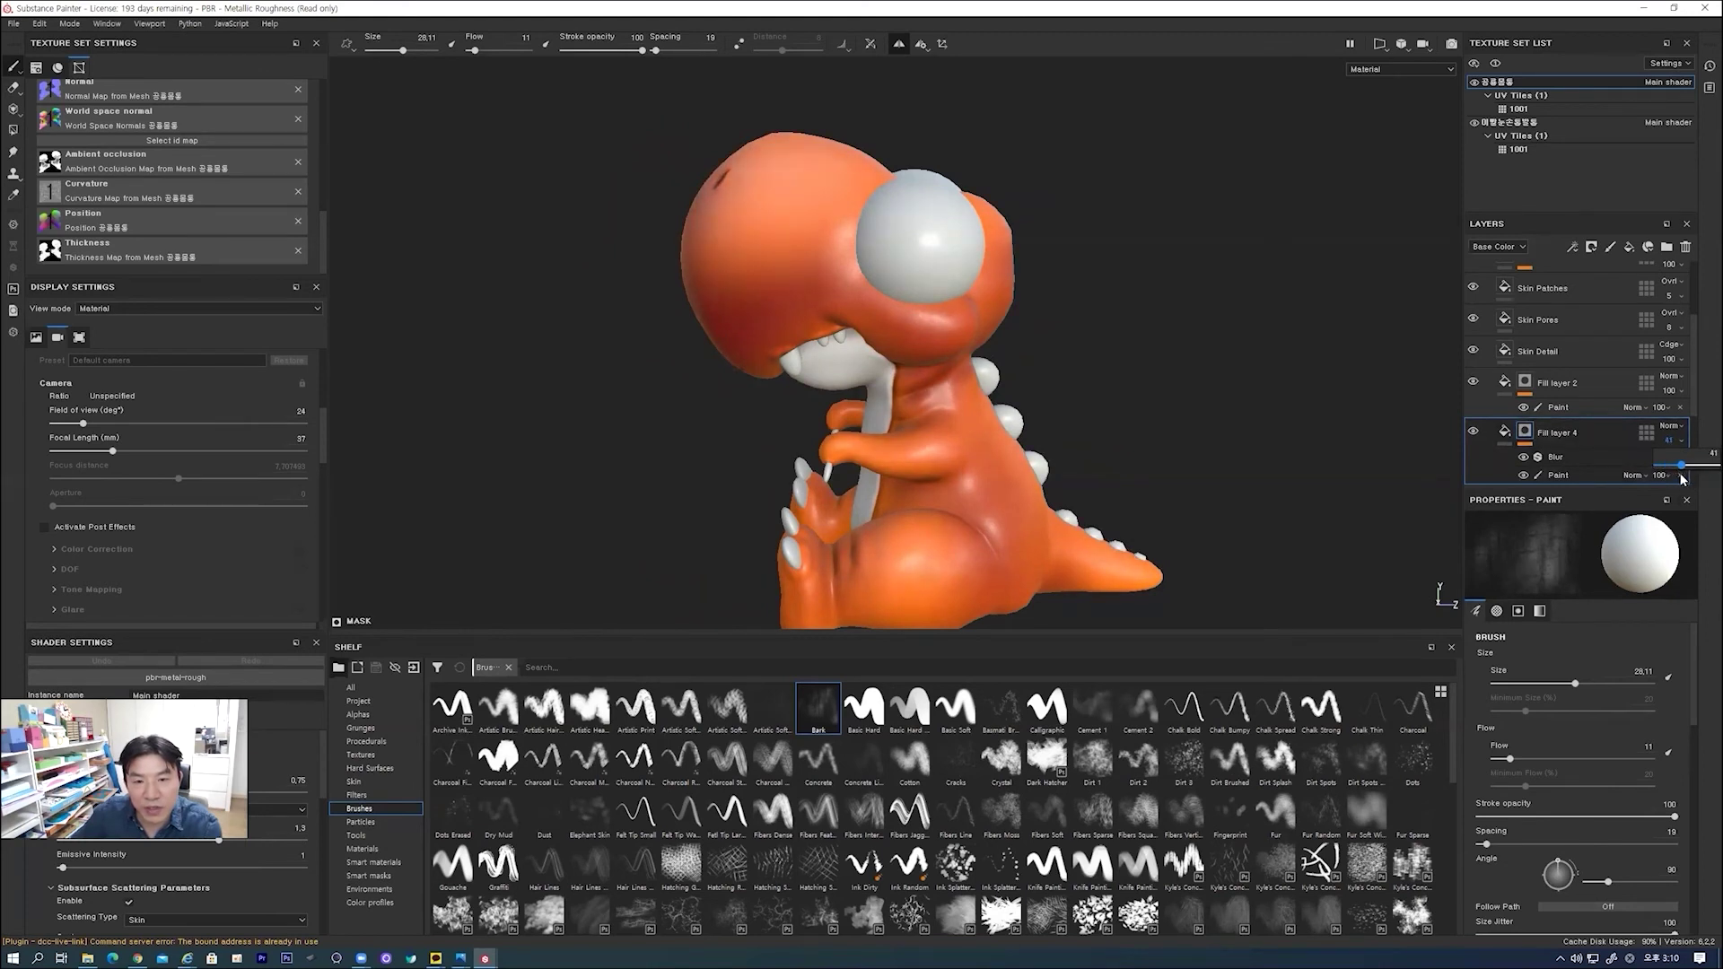
alt+drag(1014, 314, 1074, 400)
alt+right_drag(1073, 400, 1096, 454)
mouse_move(1096, 454)
alt+mouse_down()
mouse_move(1129, 389)
mouse_move(1253, 395)
mouse_move(1250, 350)
mouse_move(1247, 396)
mouse_move(1192, 400)
mouse_move(962, 401)
mouse_move(991, 367)
mouse_move(897, 338)
mouse_move(897, 396)
mouse_move(926, 369)
mouse_move(897, 370)
alt+mouse_up()
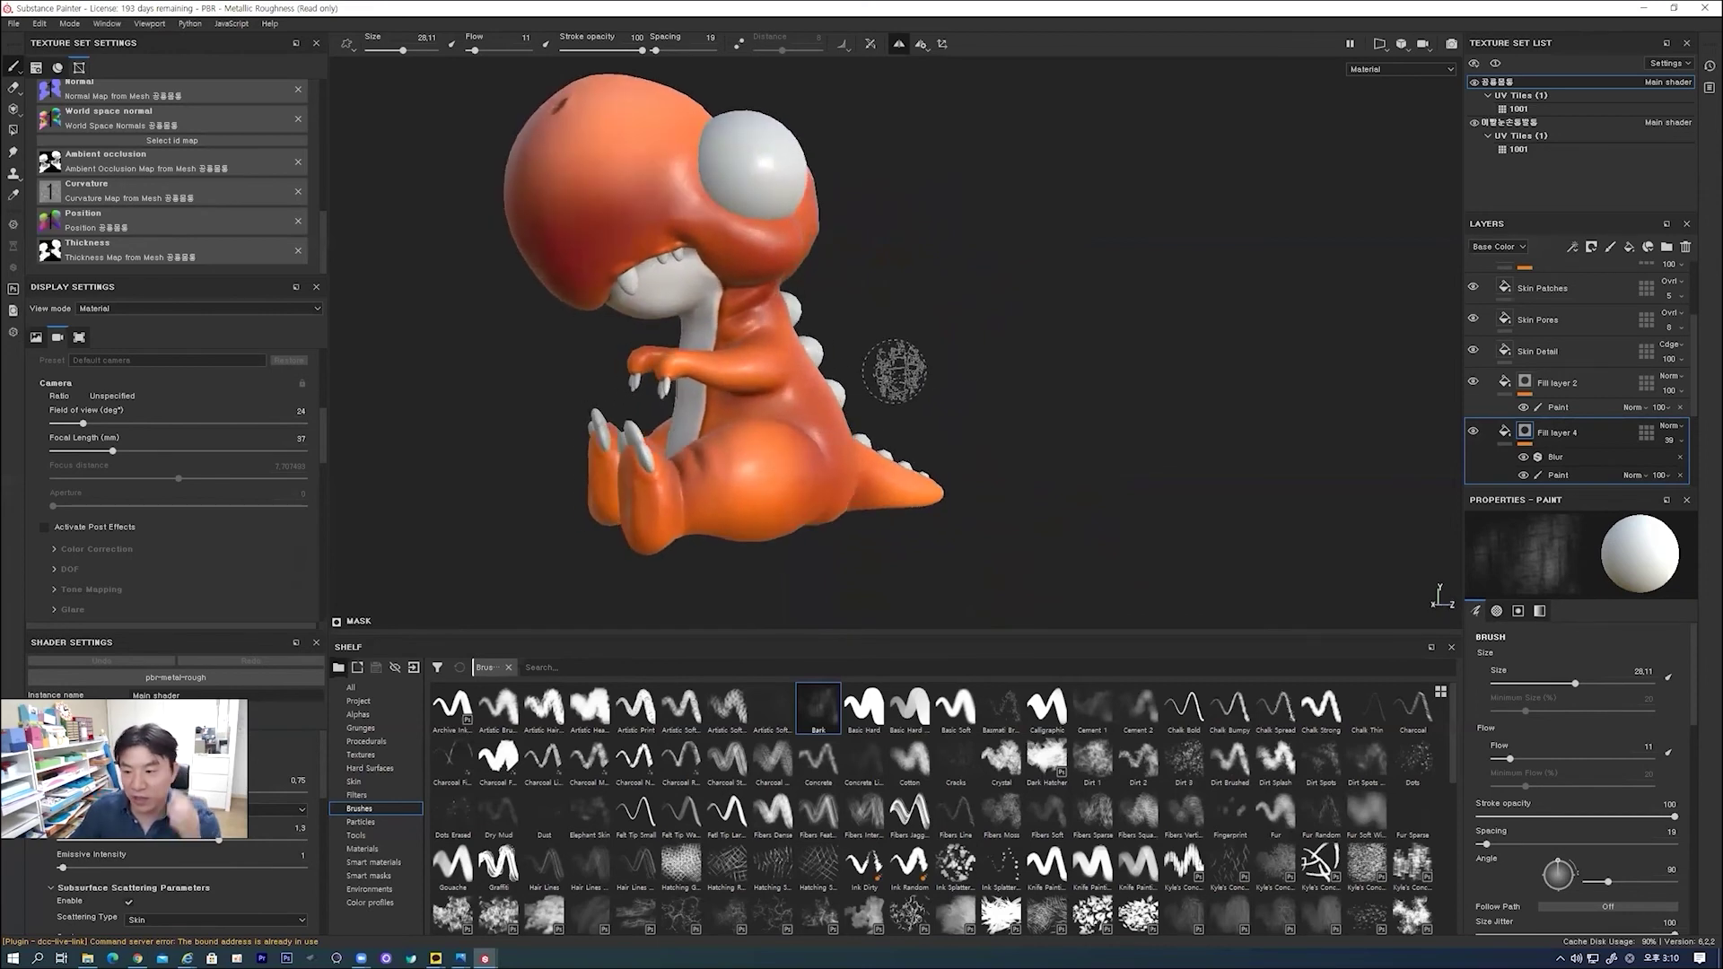
alt+drag(934, 358, 923, 362)
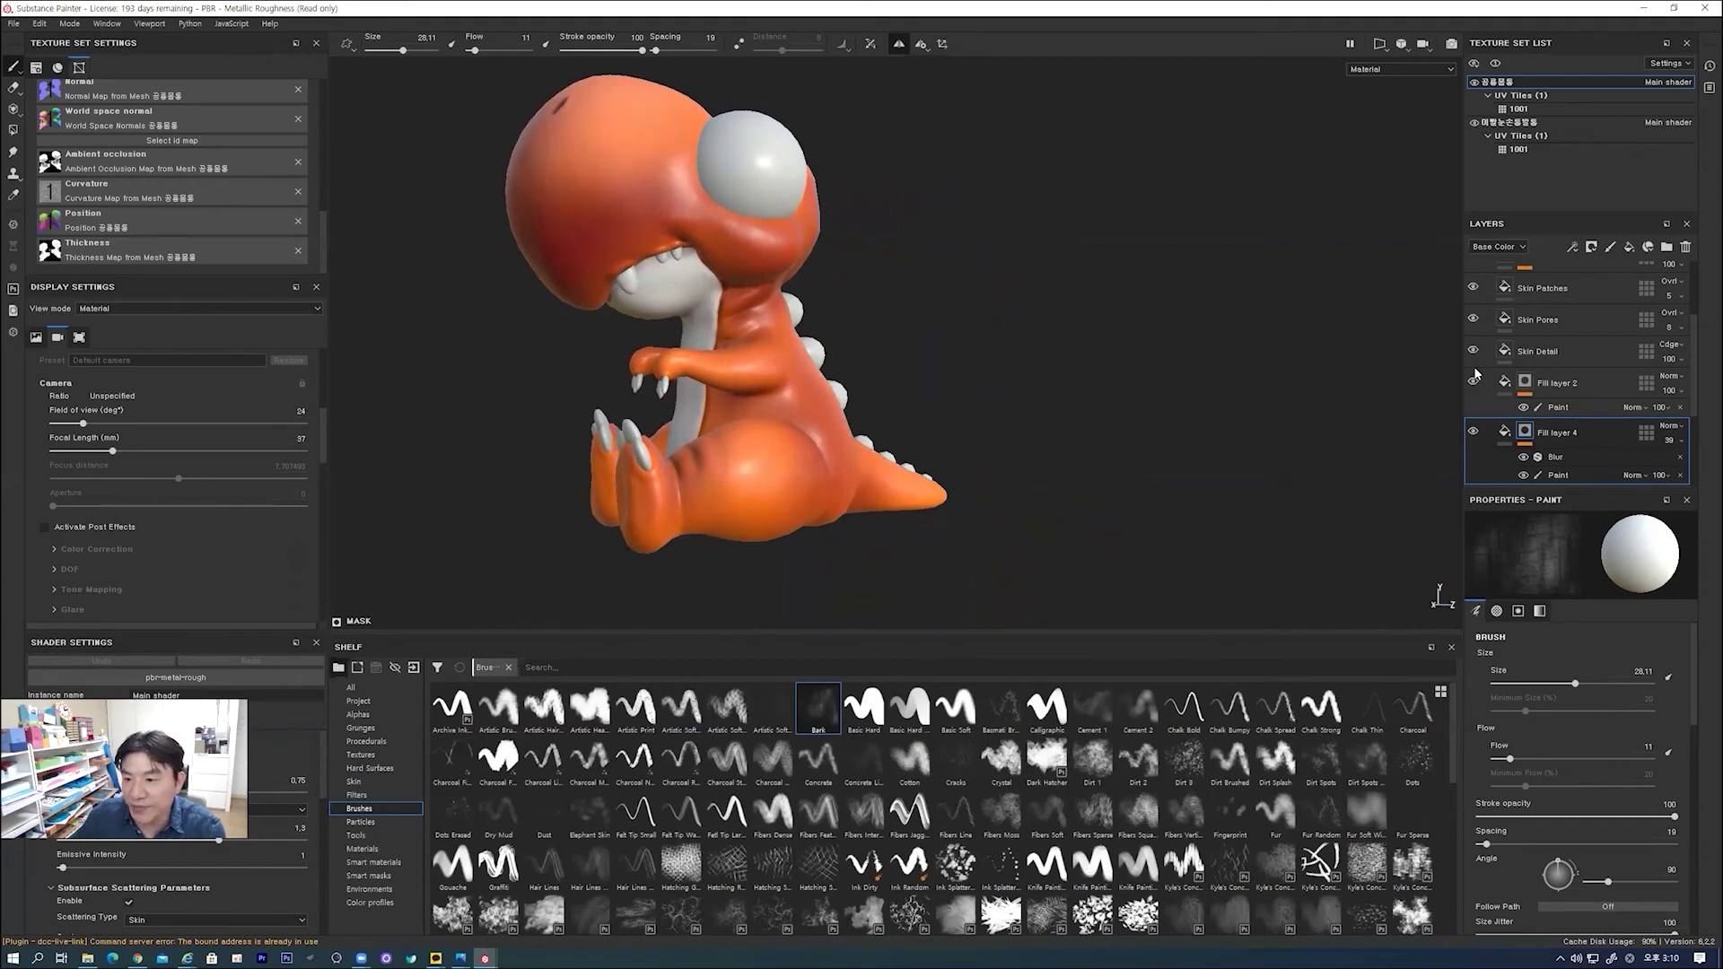
- Collapse the Skin Face folder and apply the Plastic Dirty Scratched smart material to the second texture set with the eyes, teeth and claws
scroll(1490, 376, up, 2)
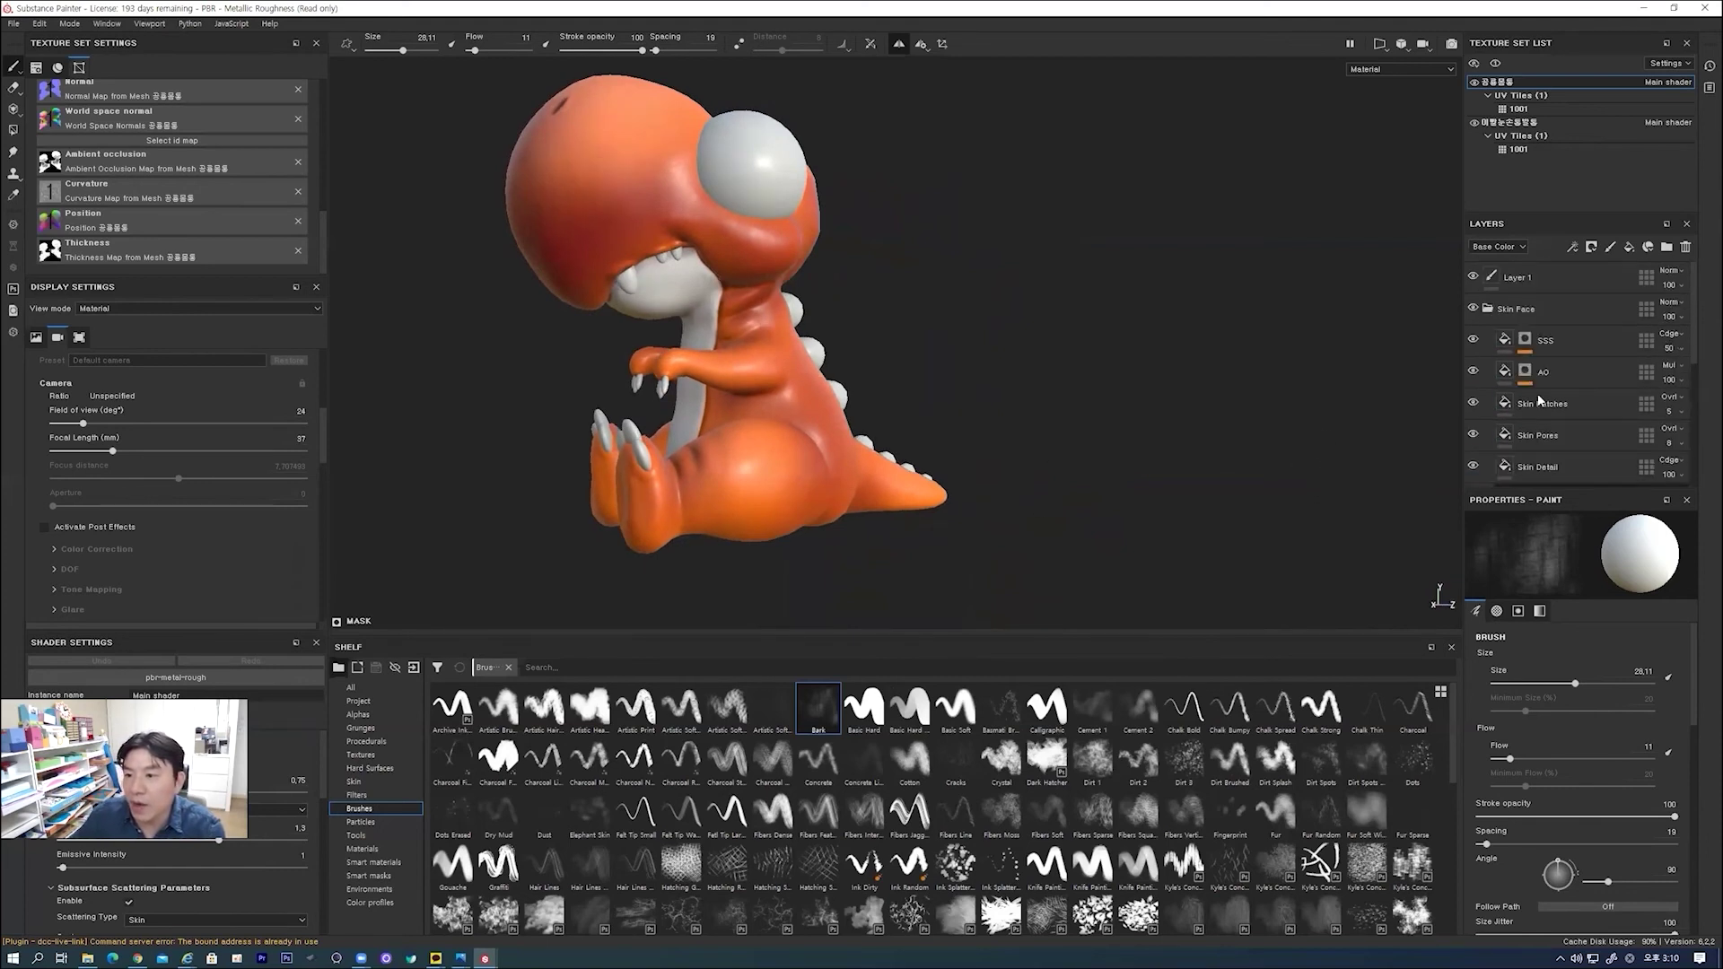
click(1489, 310)
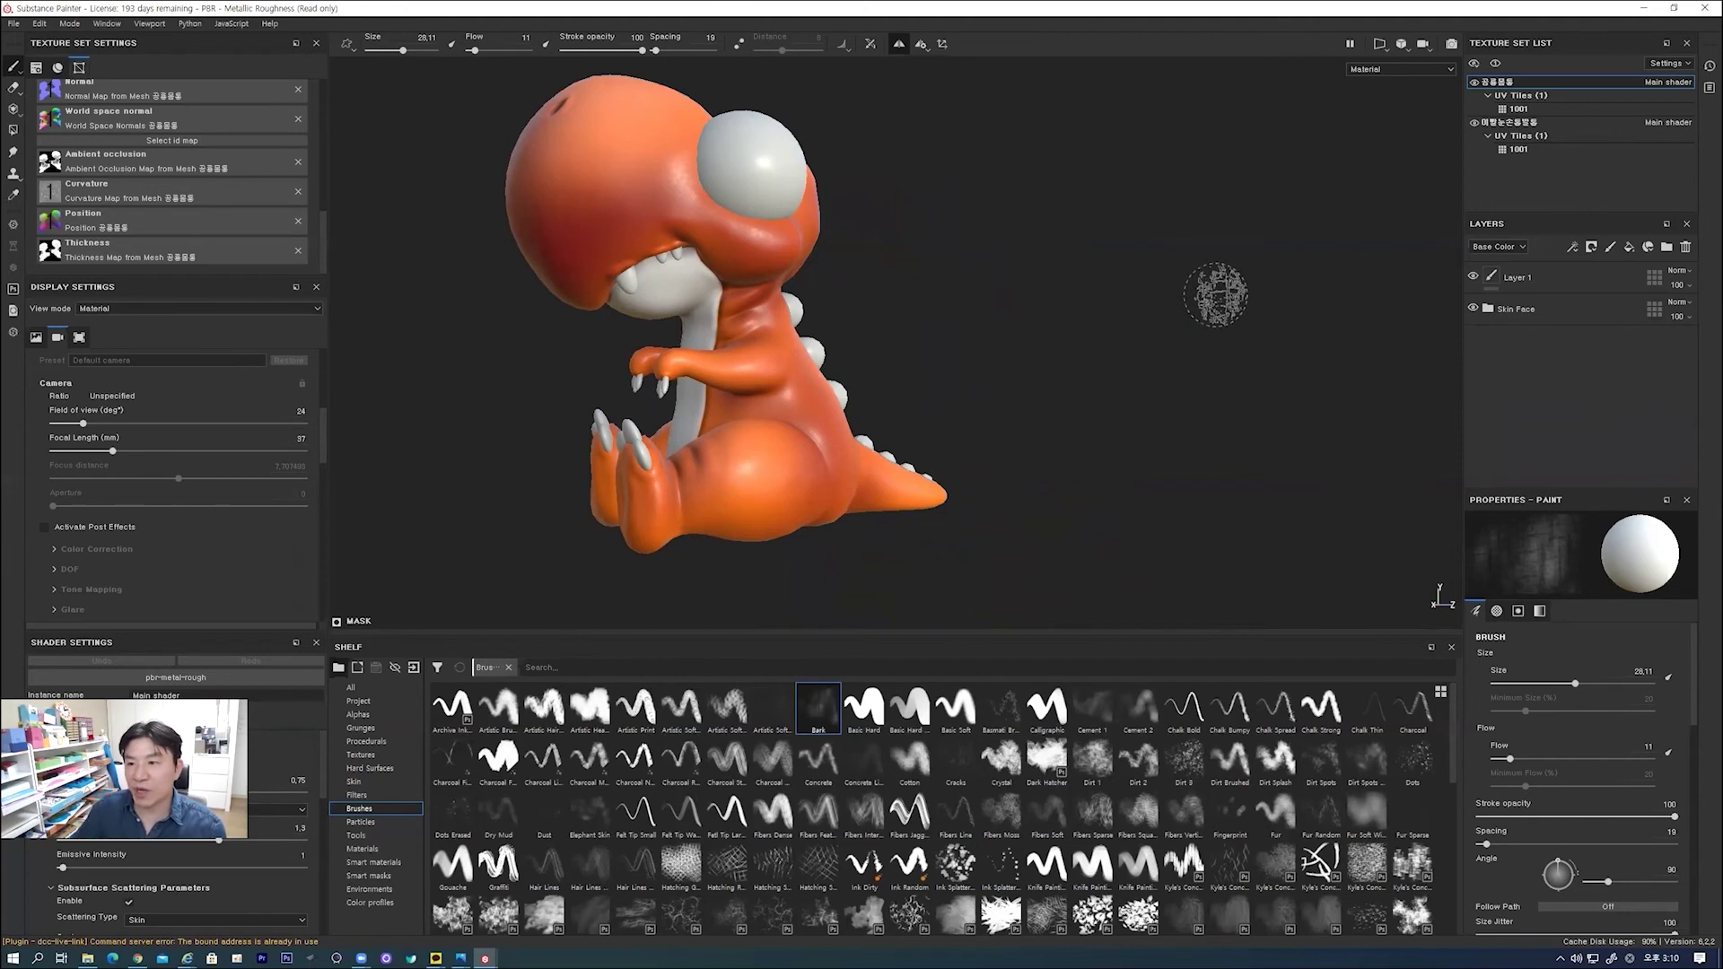
click(1545, 124)
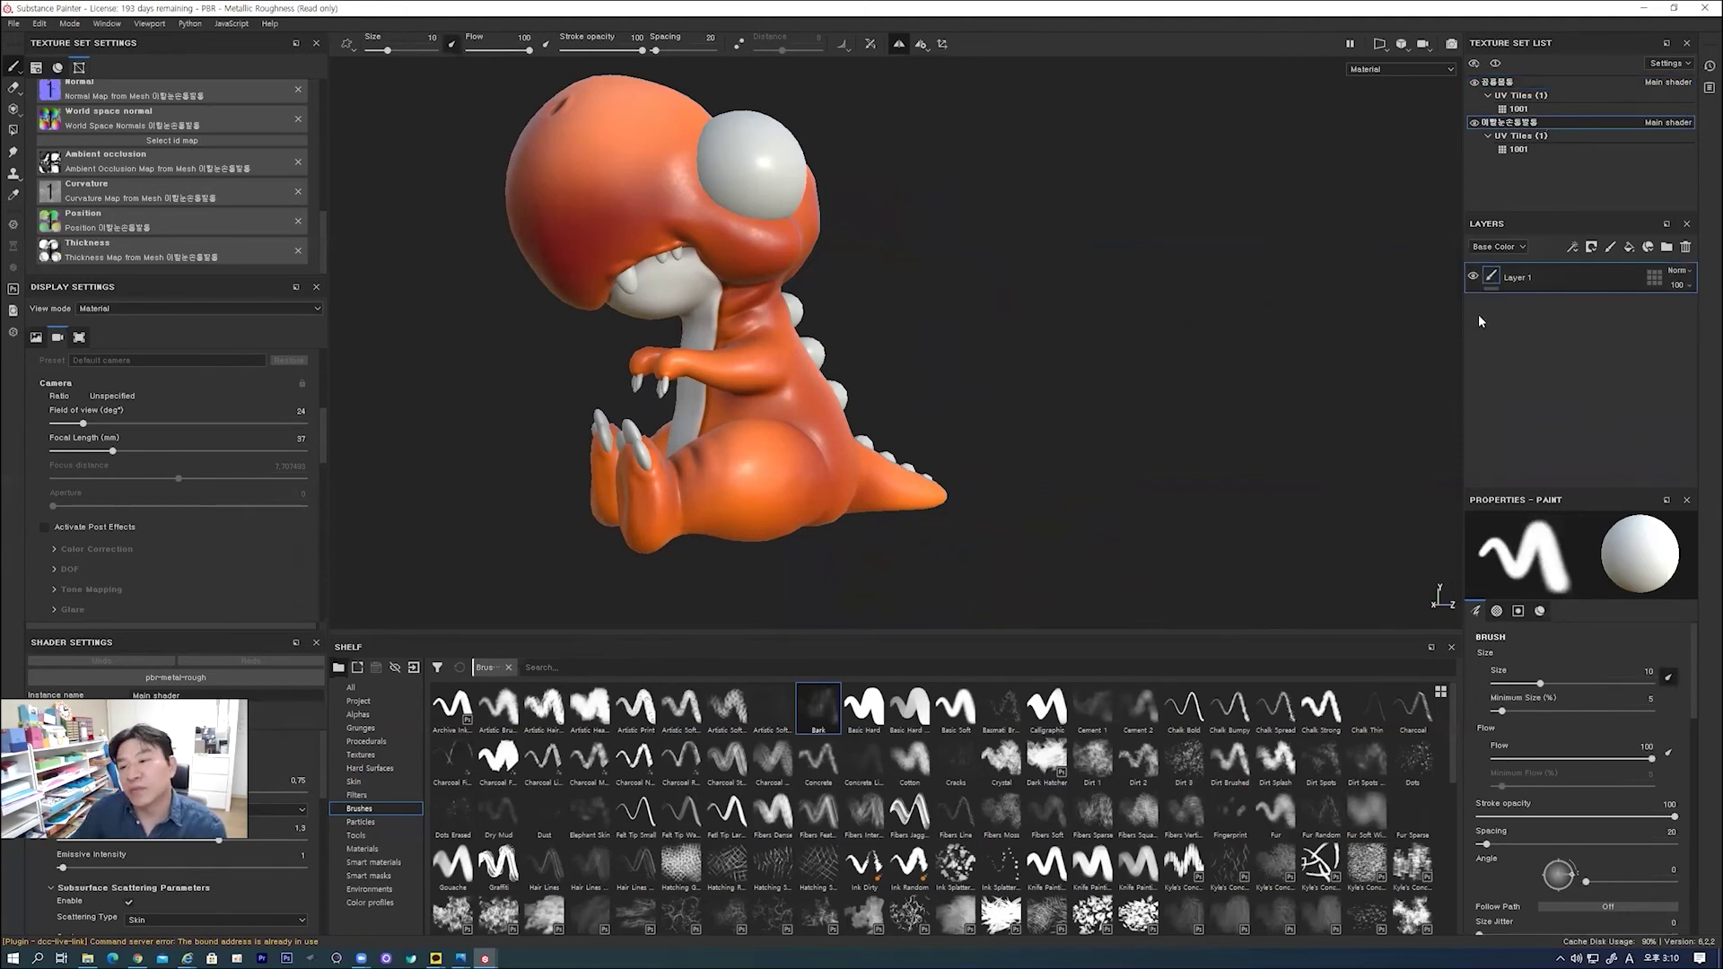
click(392, 863)
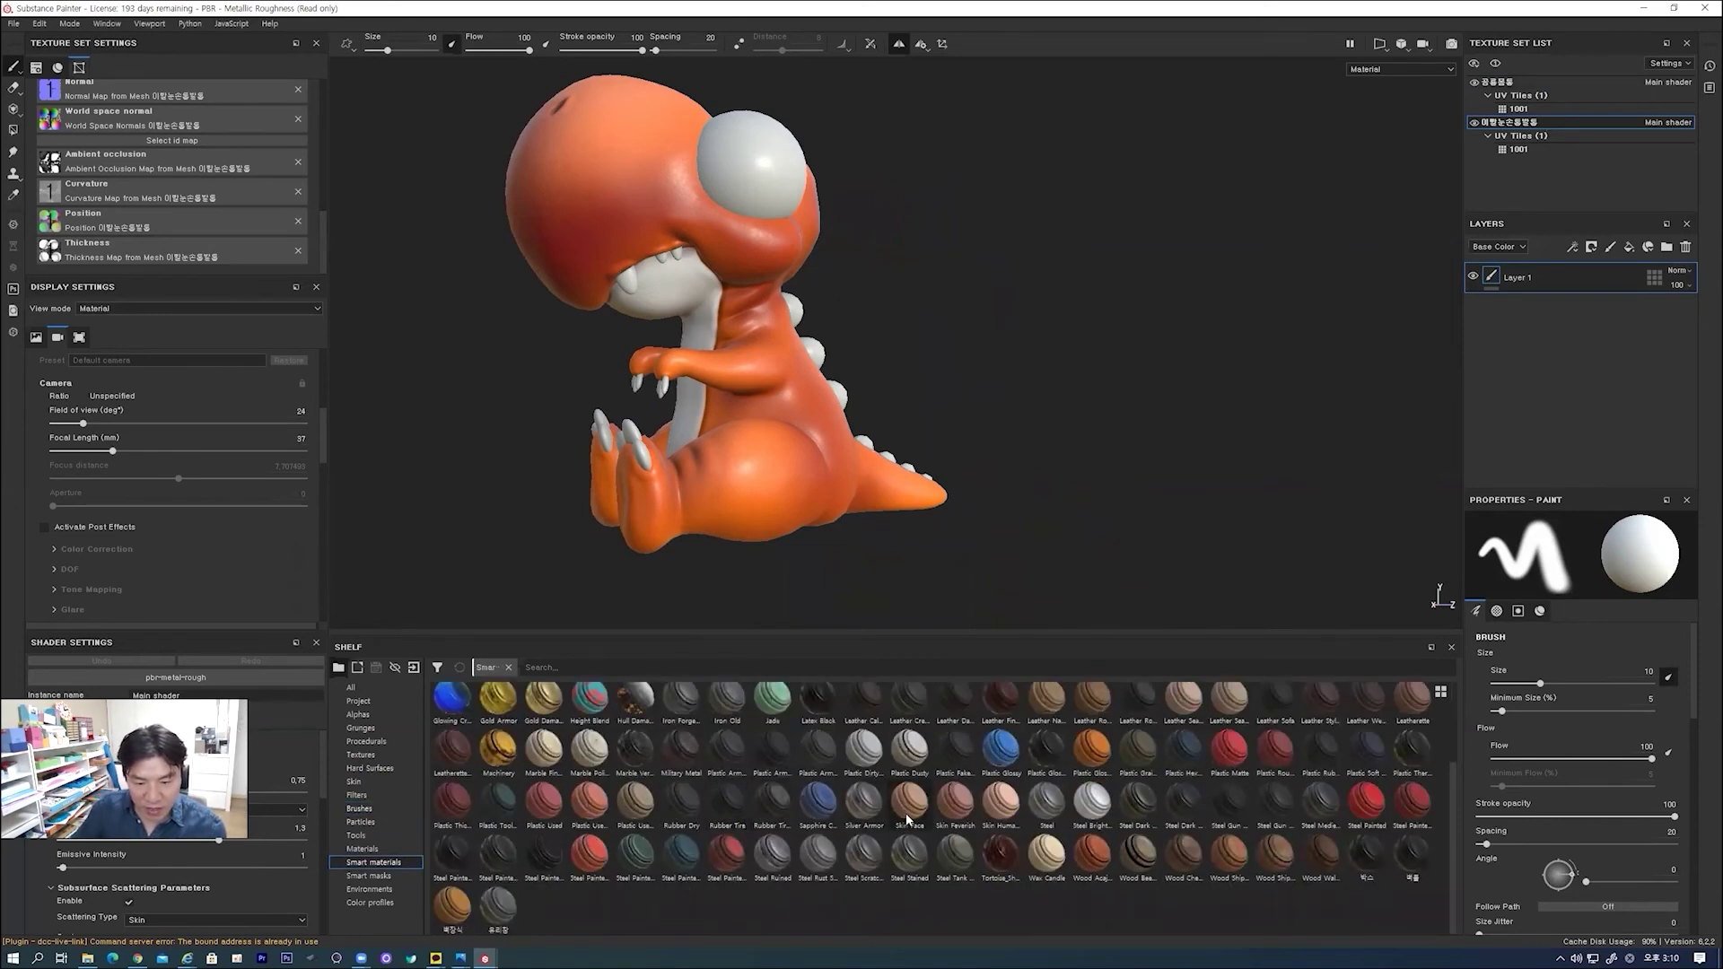
drag(879, 752, 1548, 360)
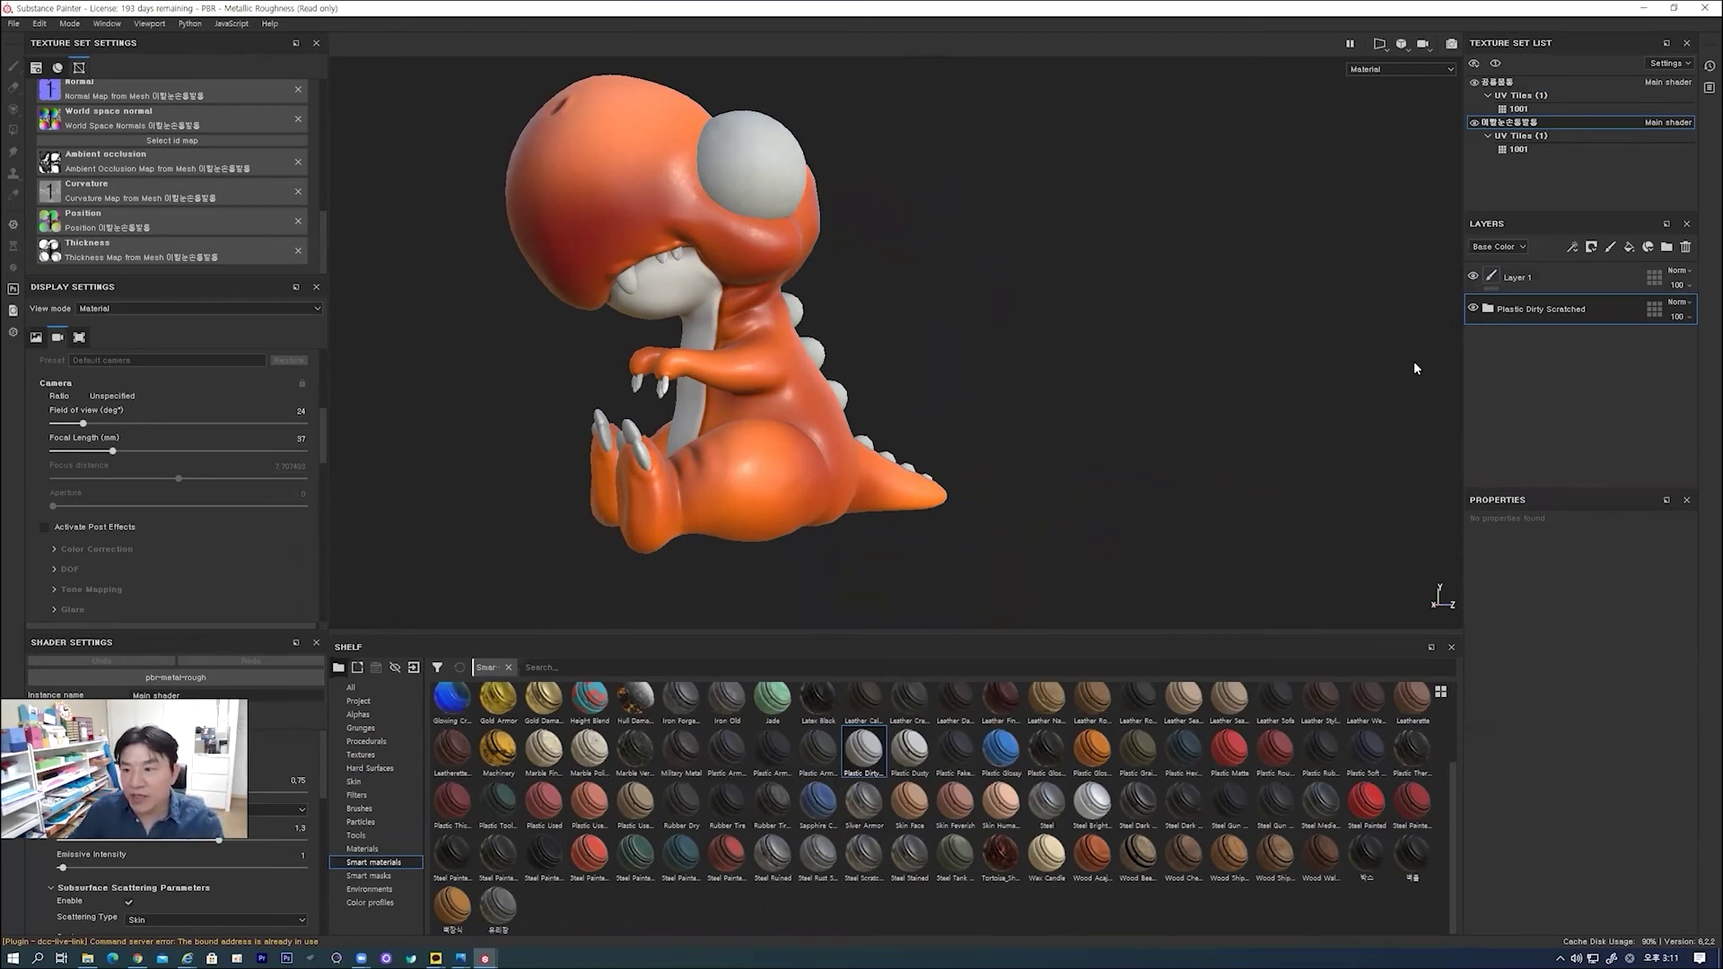
alt+drag(1202, 346, 1205, 407)
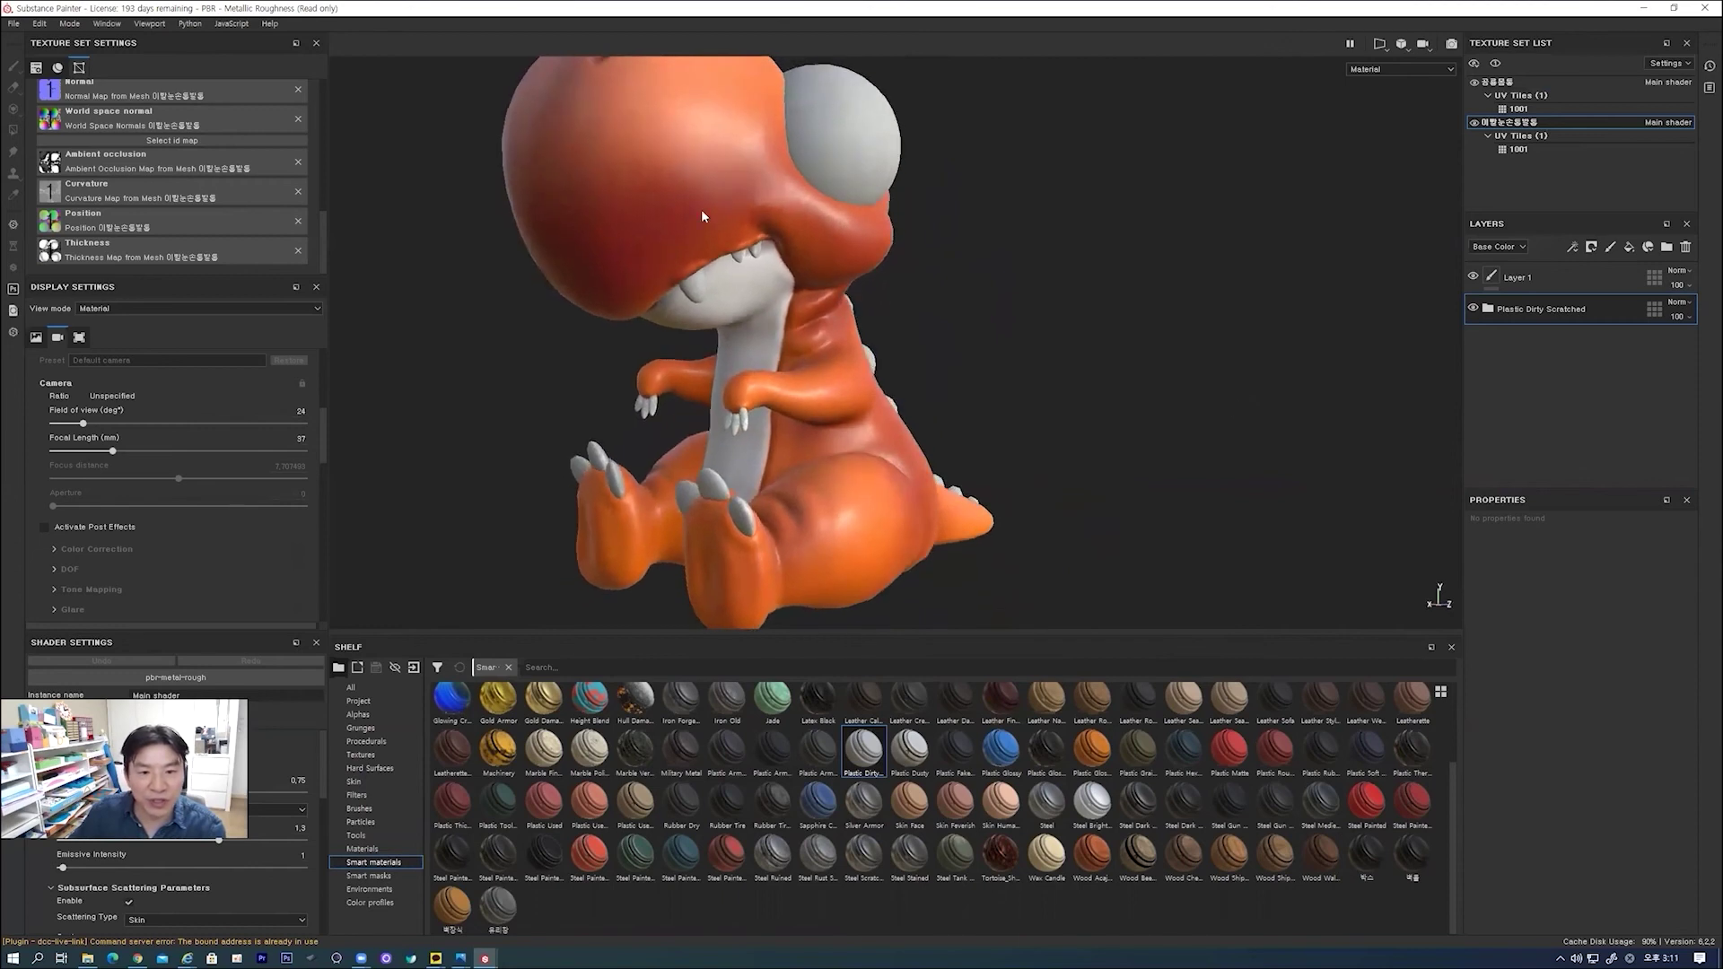
- Add a fill layer directly above Base Plastic in the Plastic Dirty Scratched folder and set its base color to dark red
alt+drag(1043, 358, 895, 328)
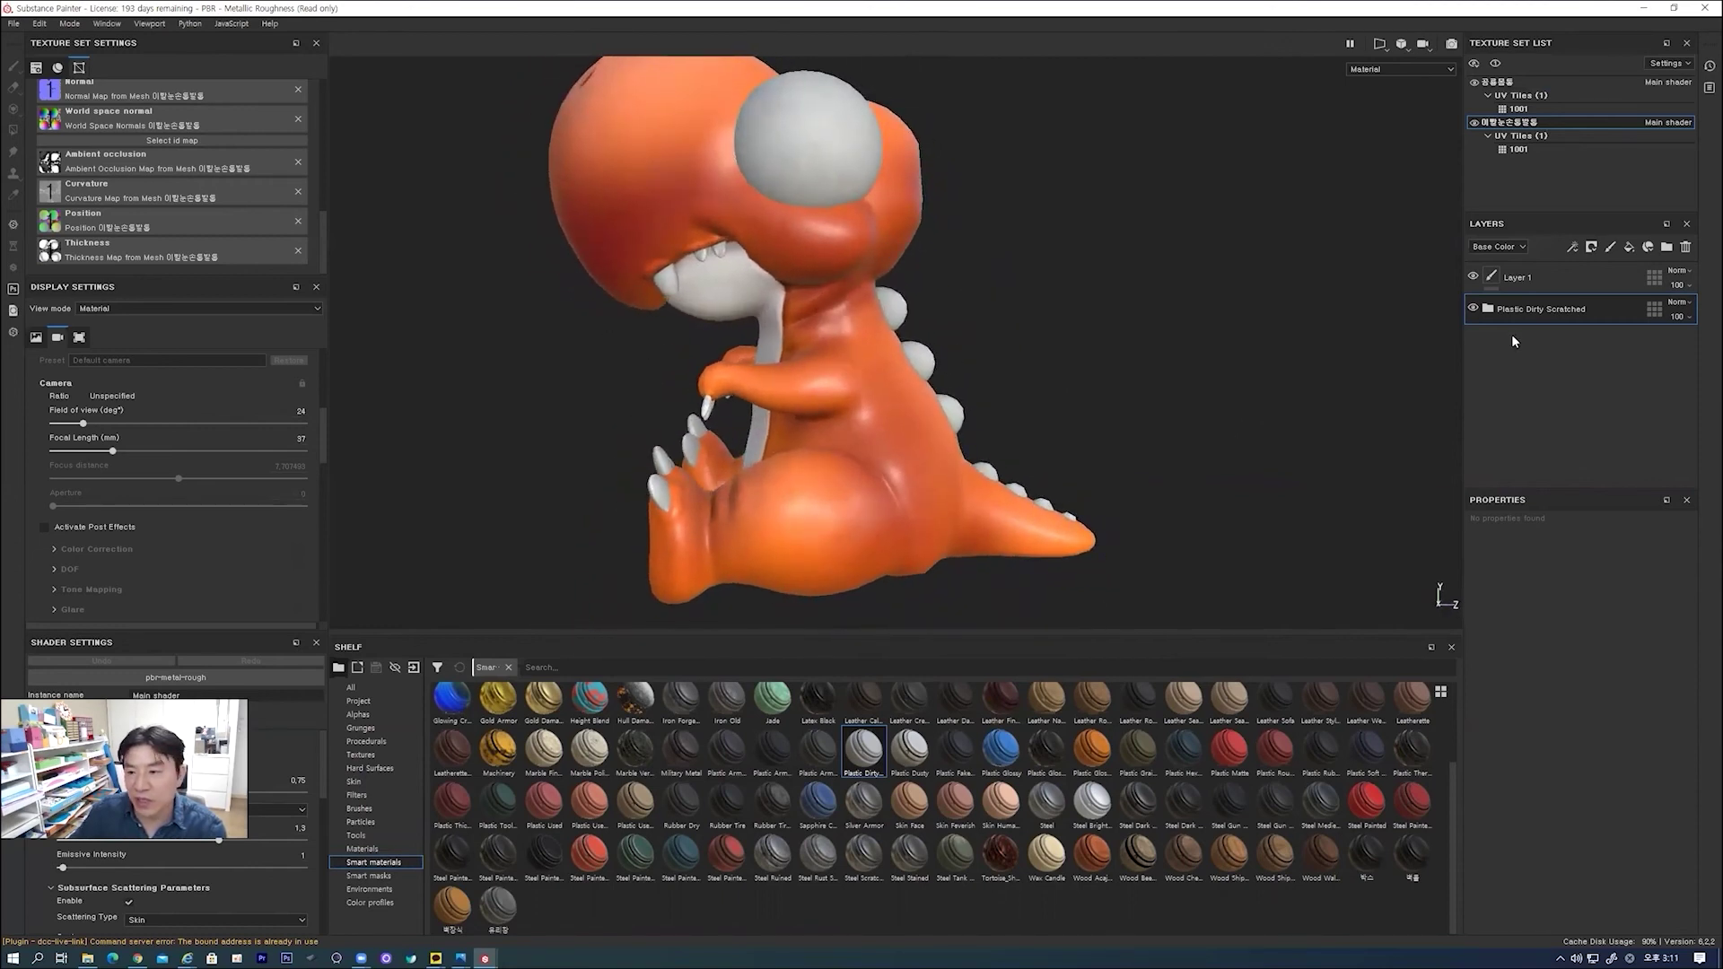
click(1489, 309)
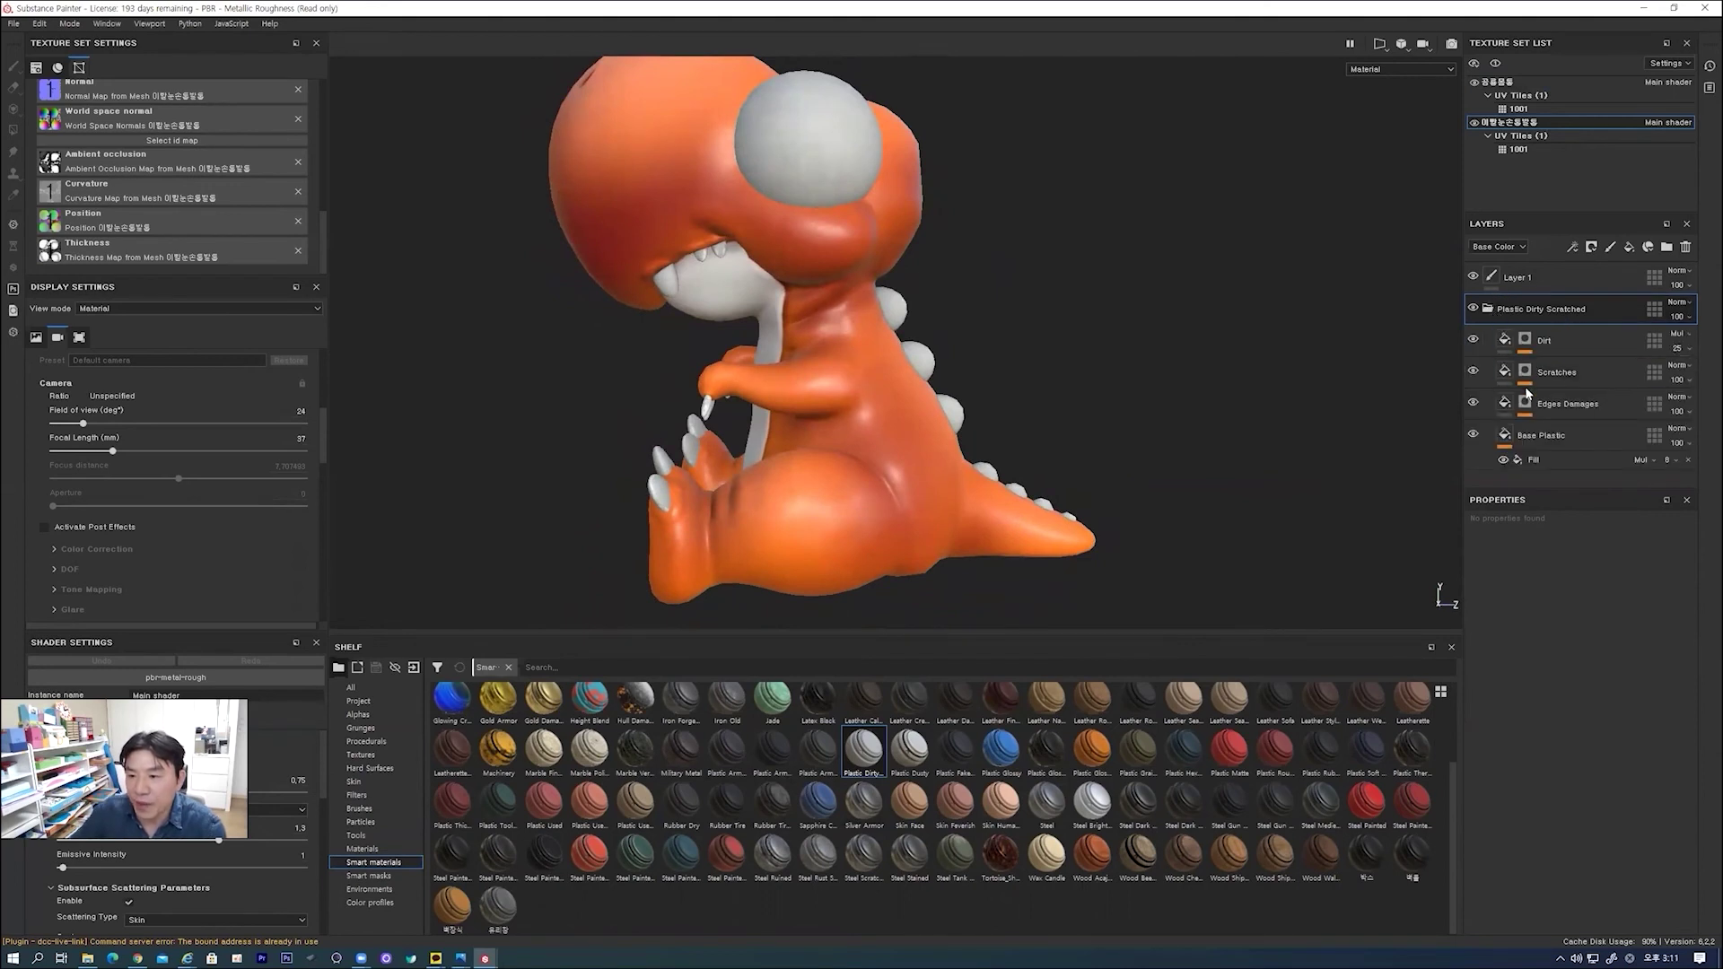
click(1473, 435)
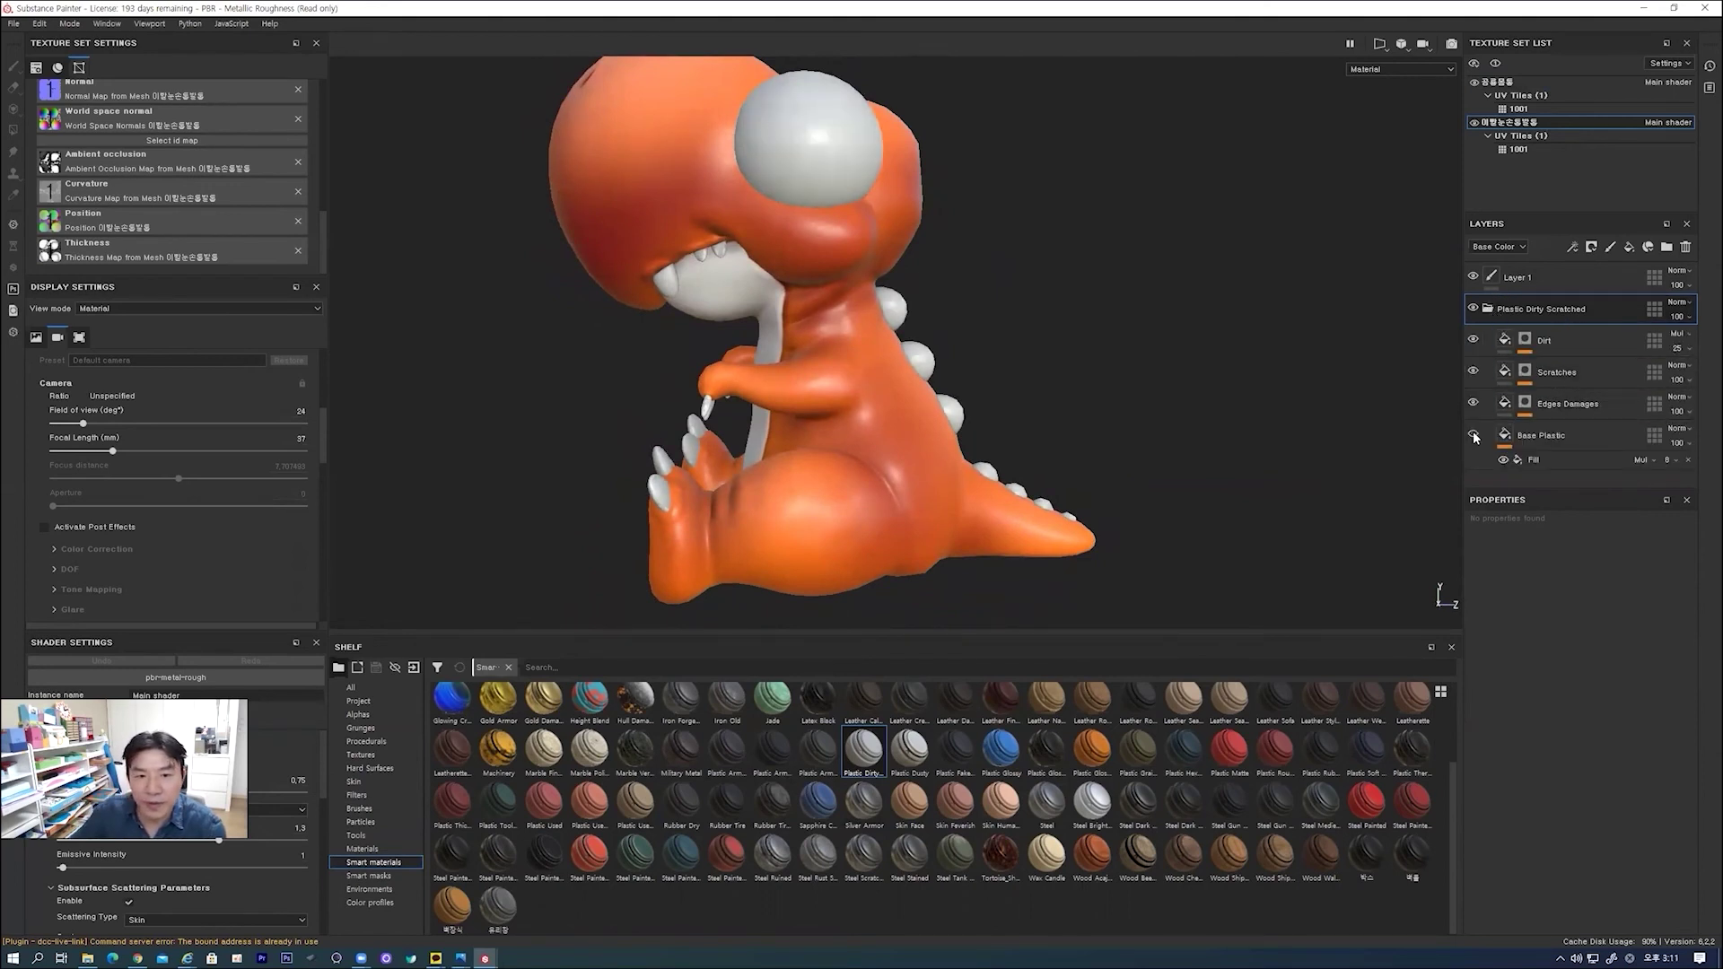
click(1473, 436)
click(1605, 440)
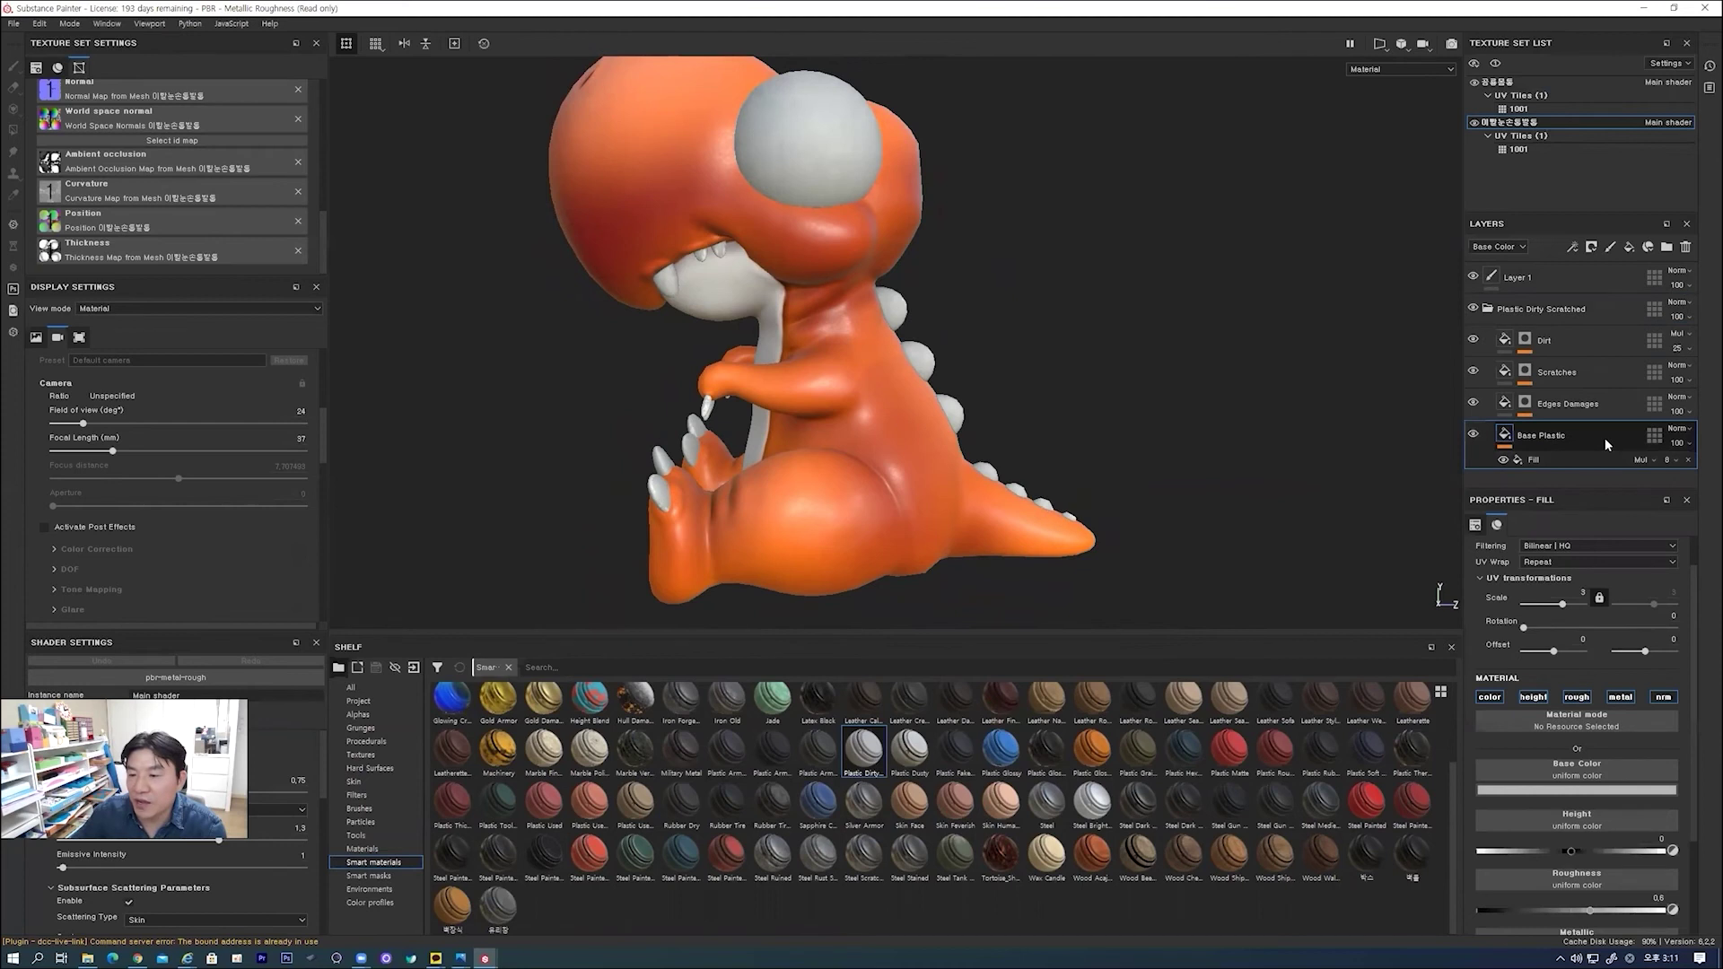
click(1629, 247)
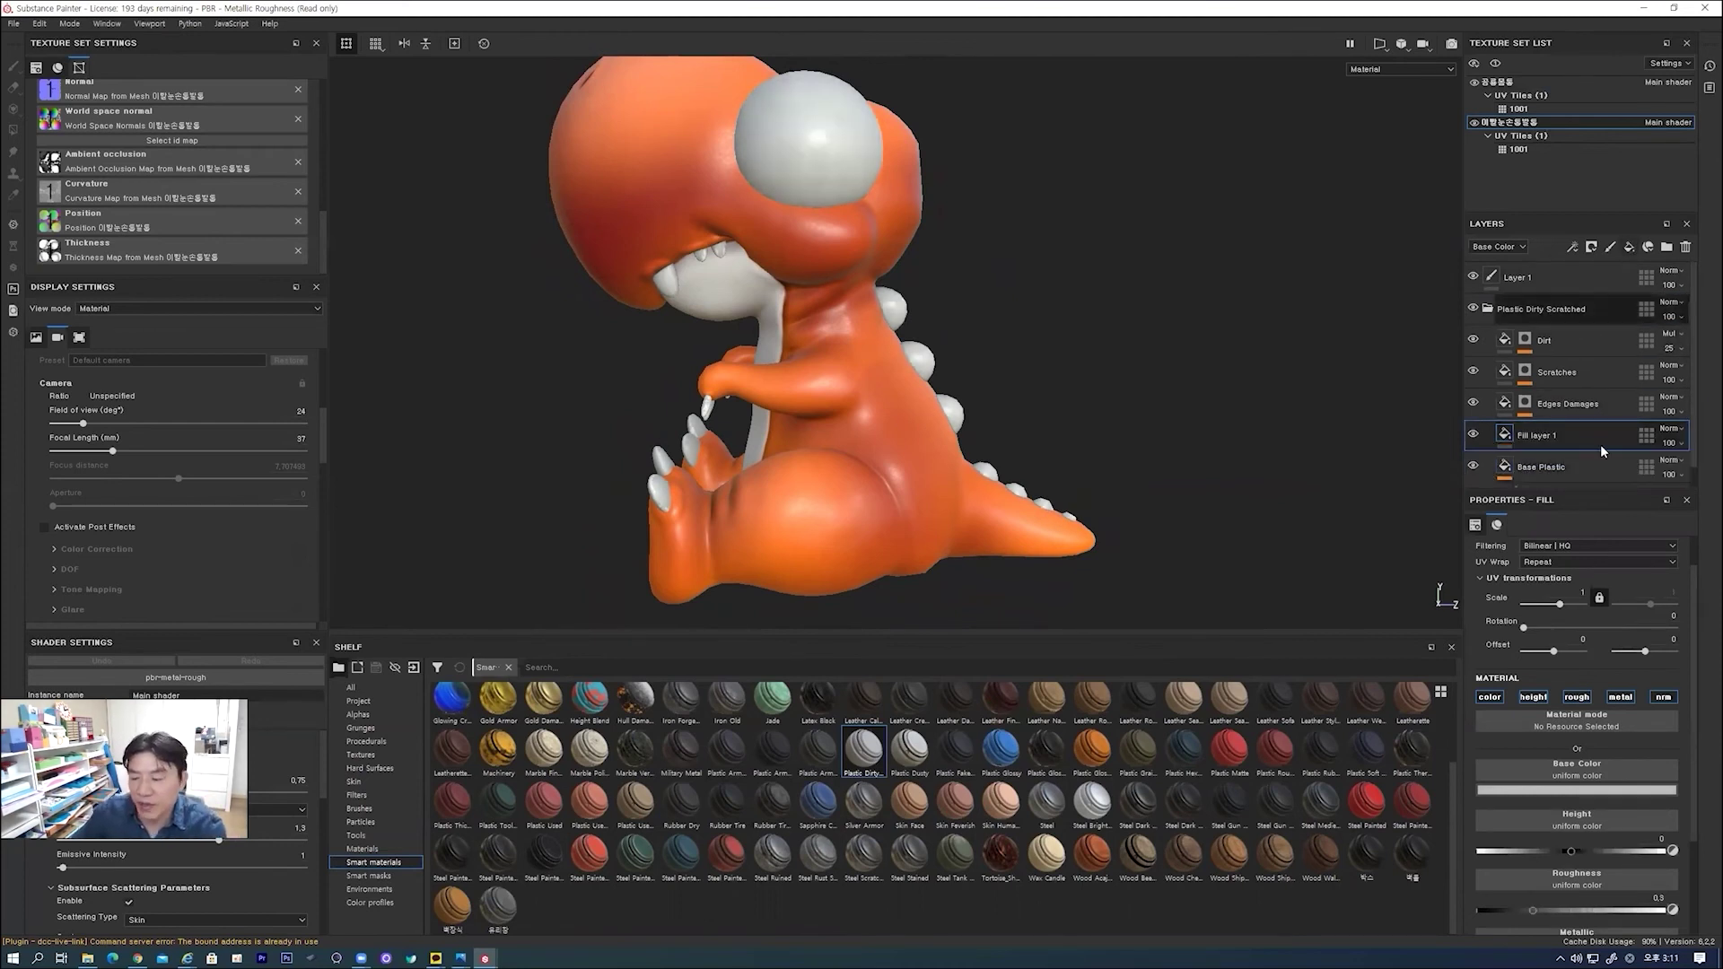
click(1600, 795)
drag(1606, 848, 1618, 885)
alt+drag(1328, 291, 1373, 293)
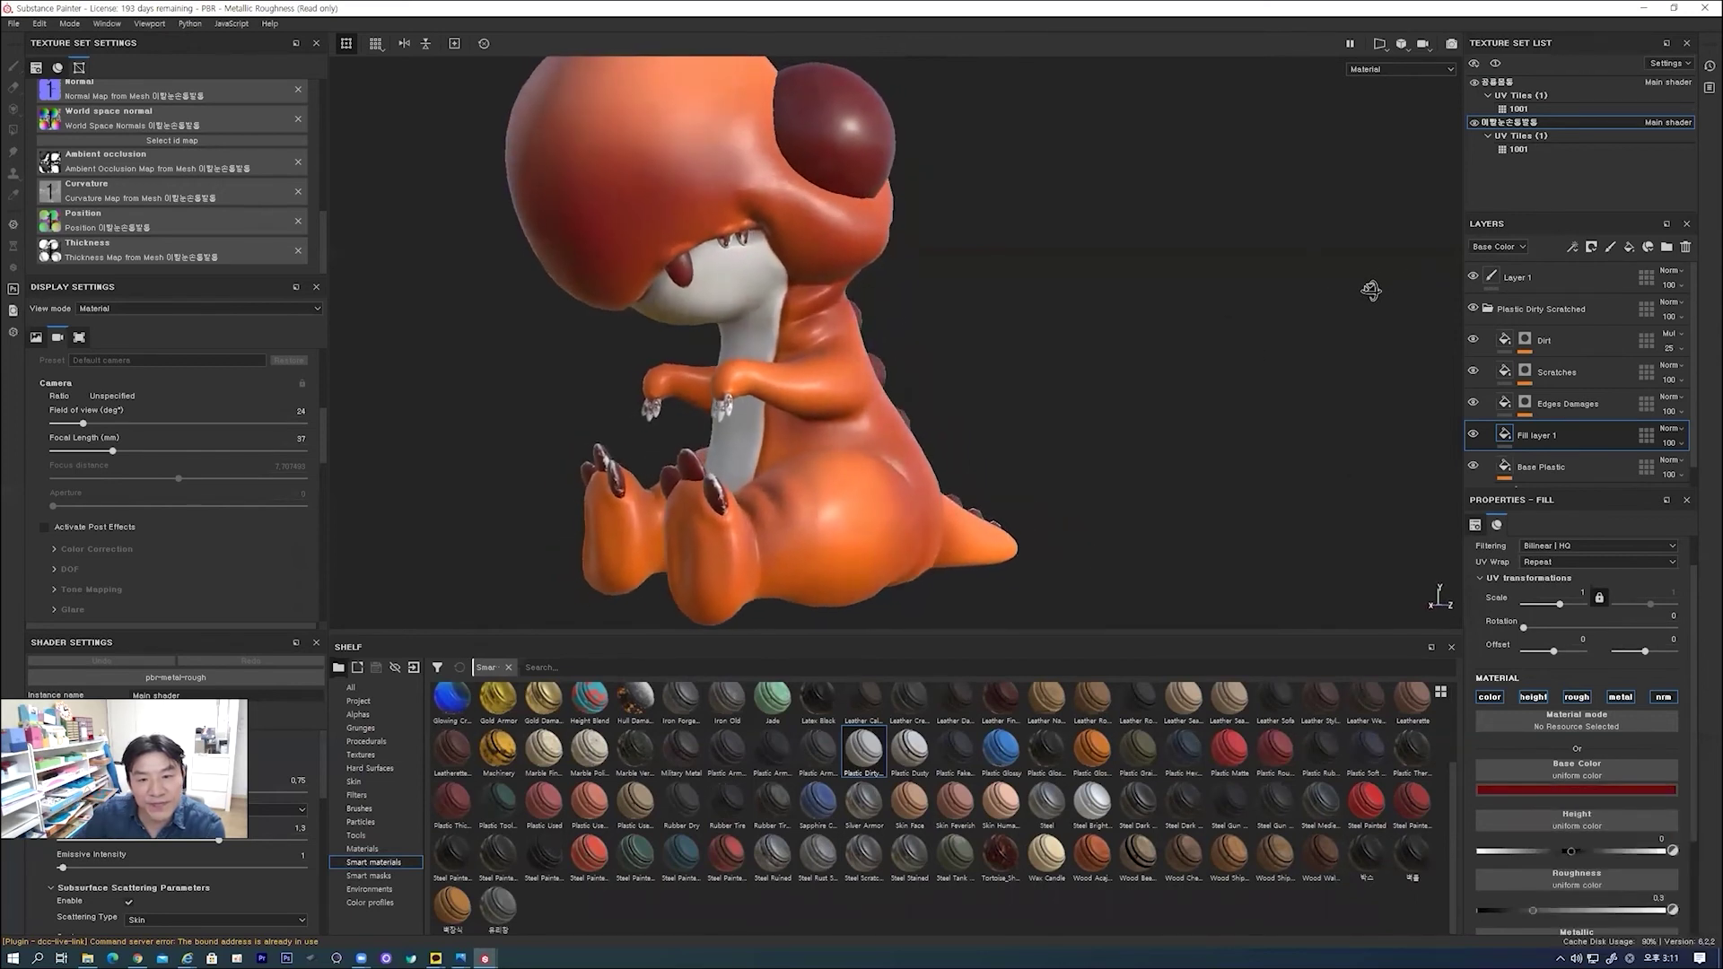
- Add a black mask to Fill layer 1 and reveal the spikes along the back and tail with Polygon Fill in mesh fill mode
right_click(1506, 434)
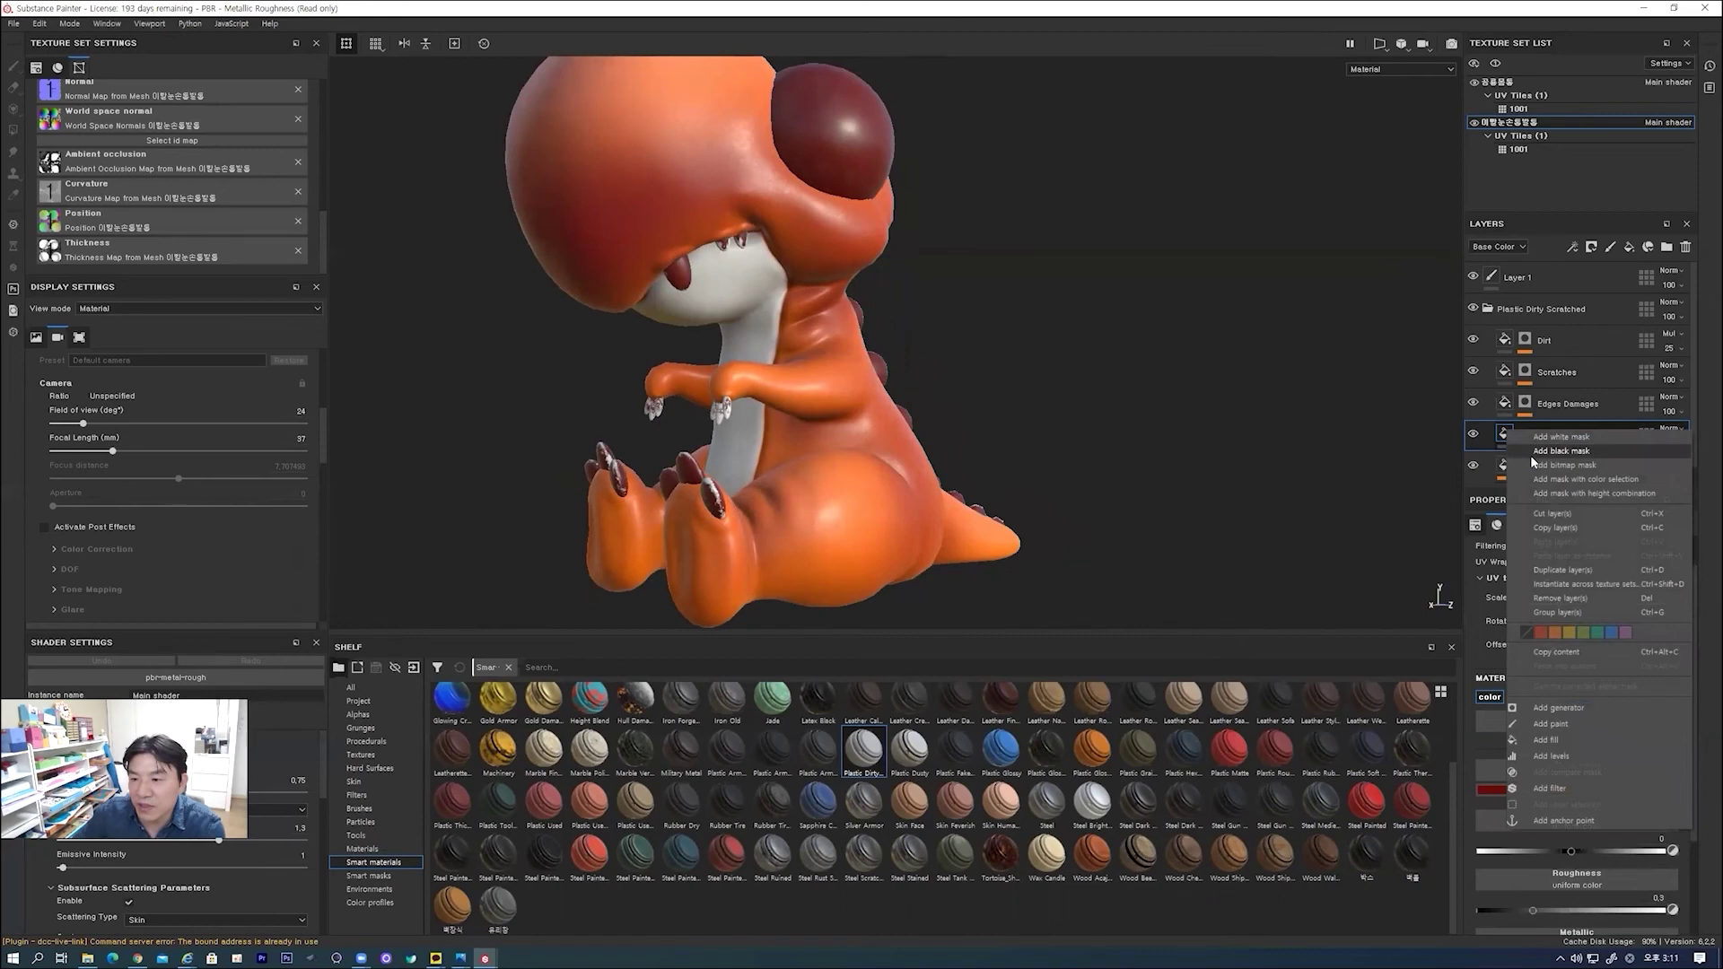
click(1531, 453)
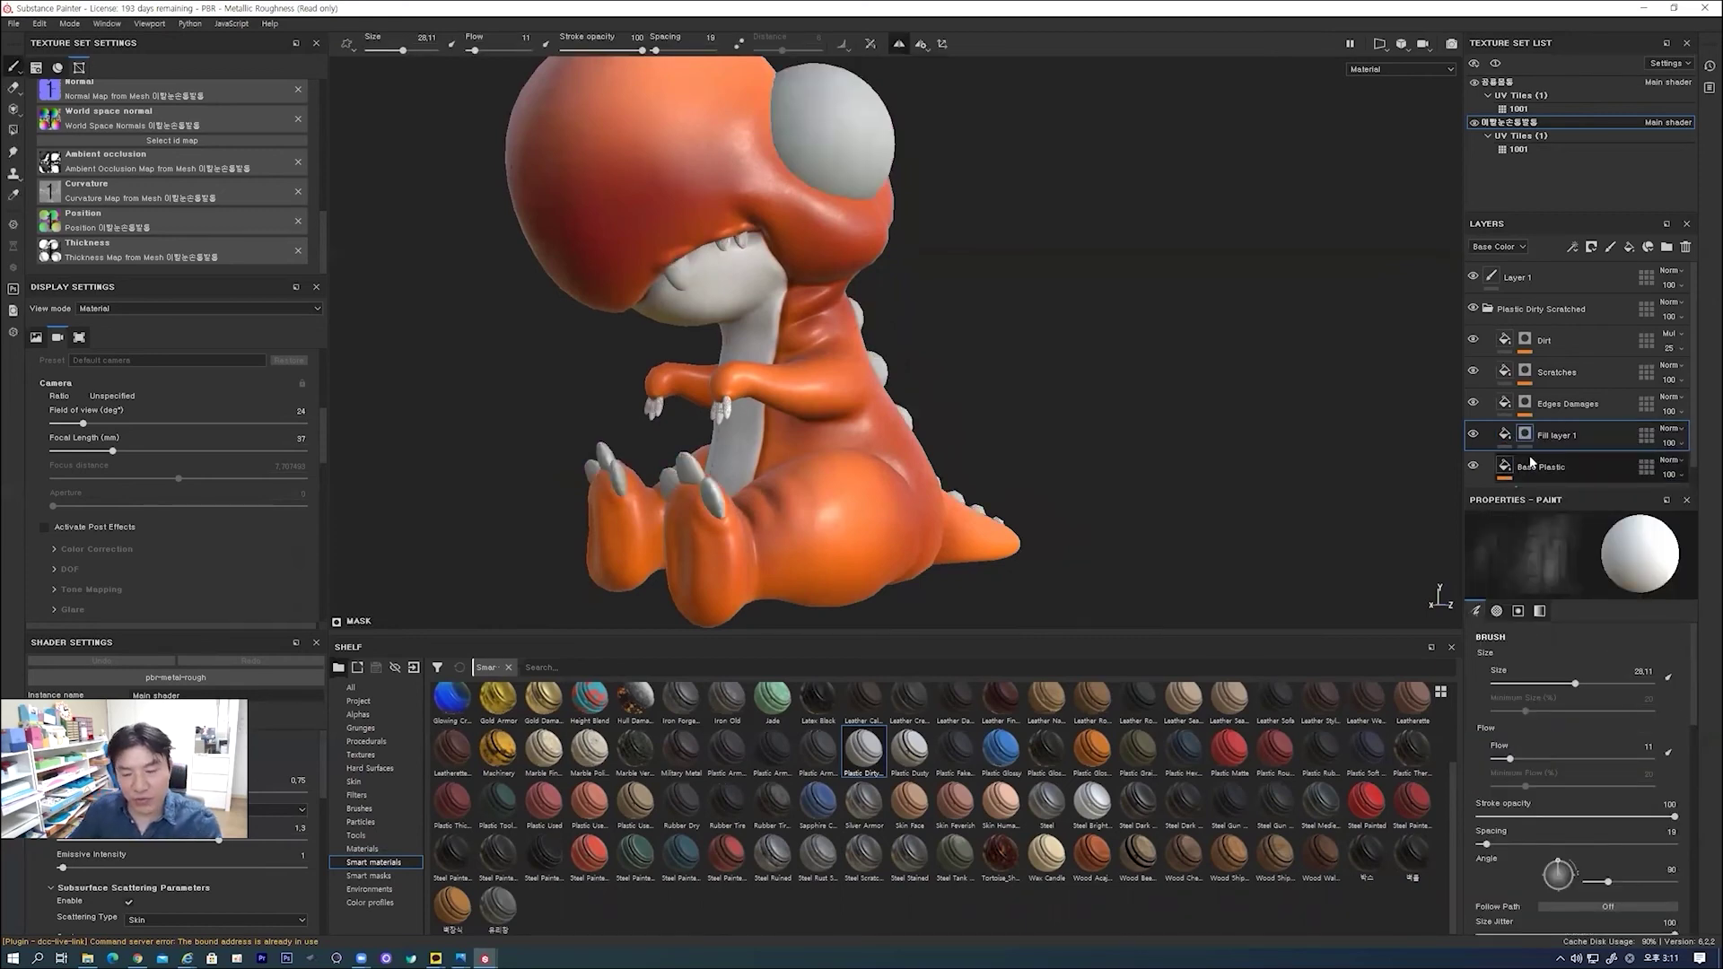
key(4)
alt+drag(929, 366, 763, 395)
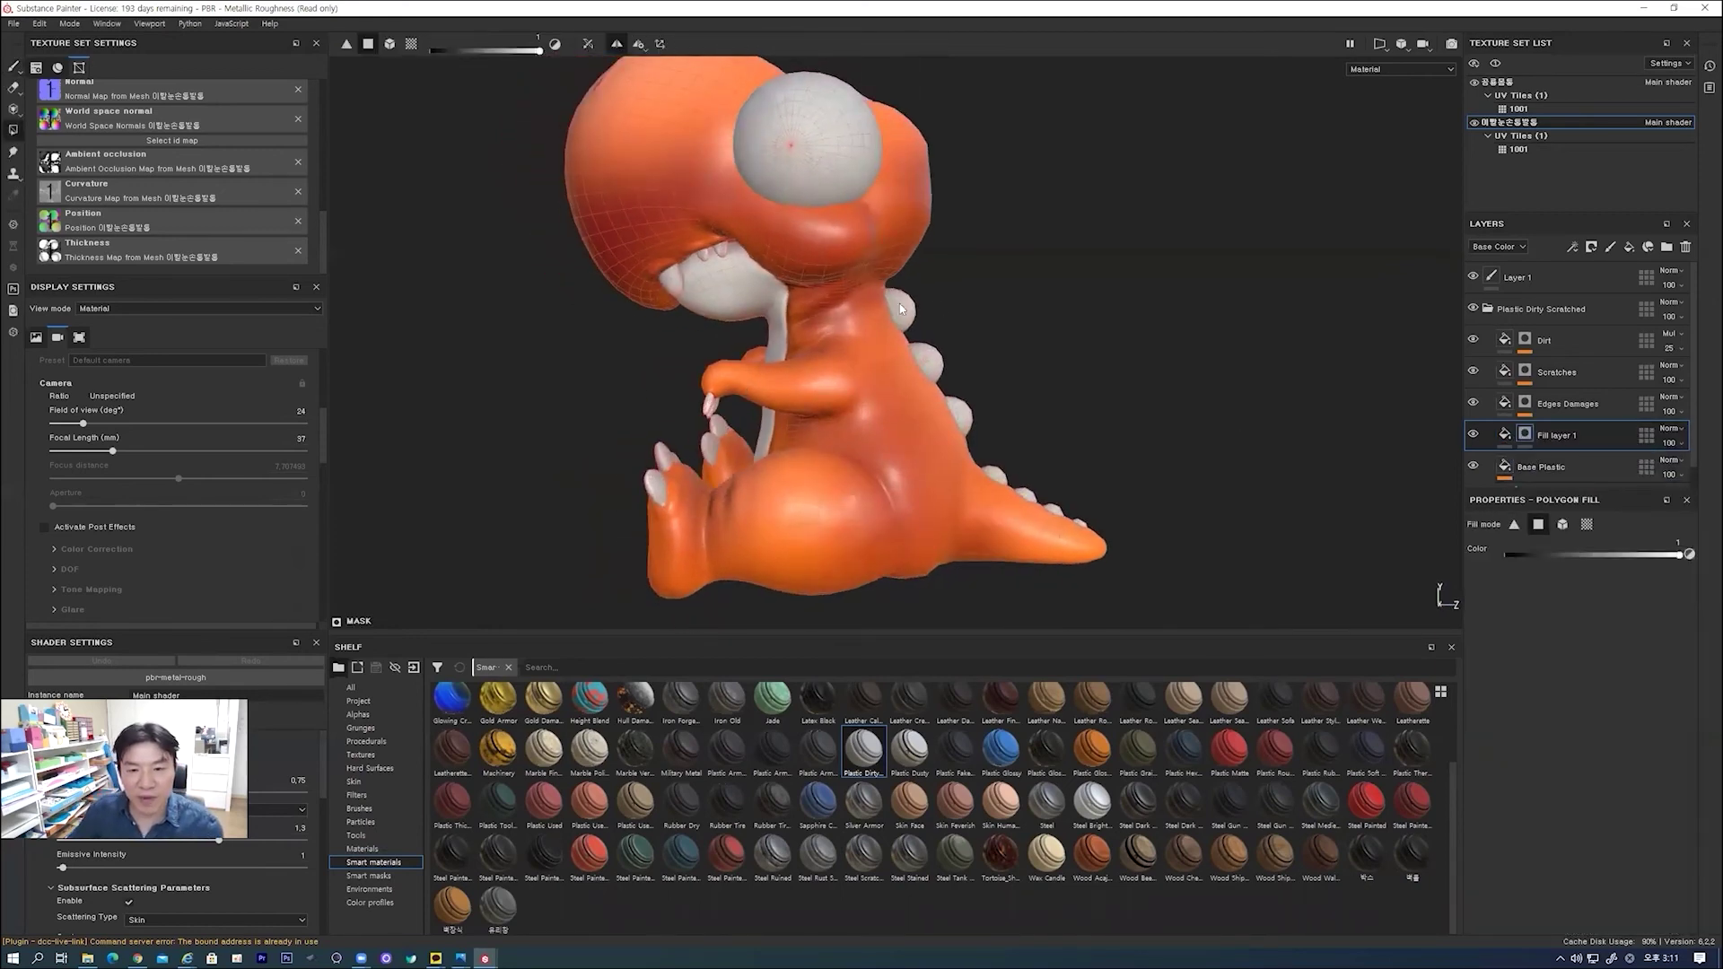
click(1562, 524)
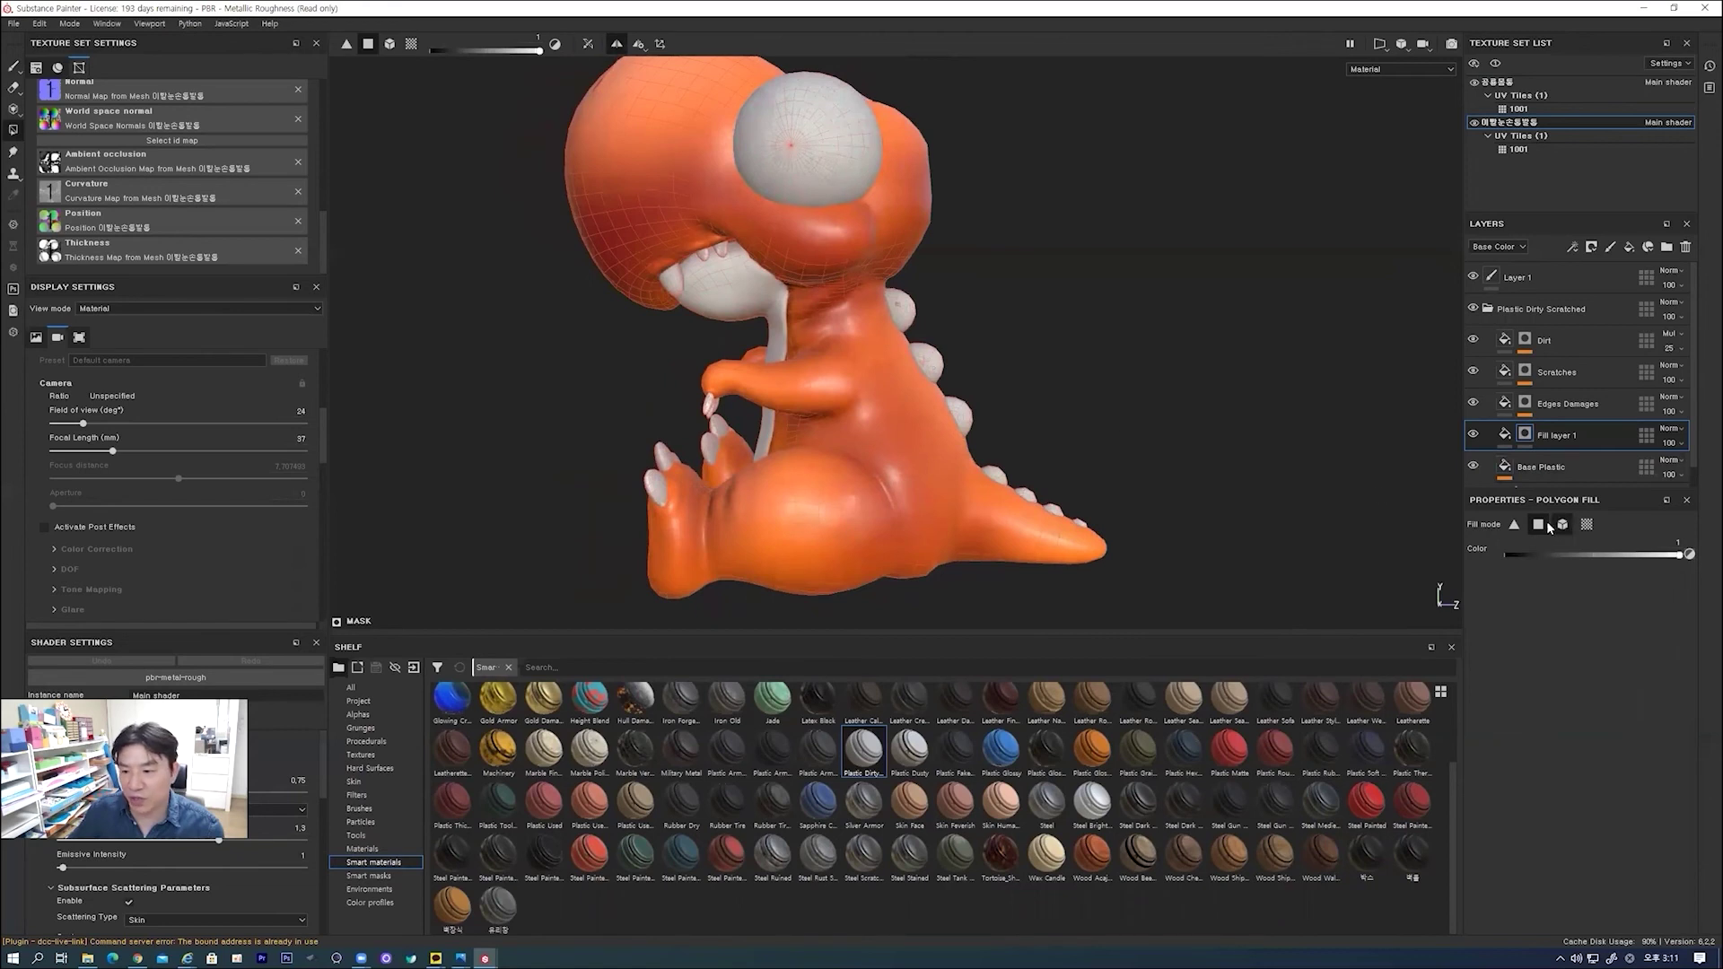
click(927, 363)
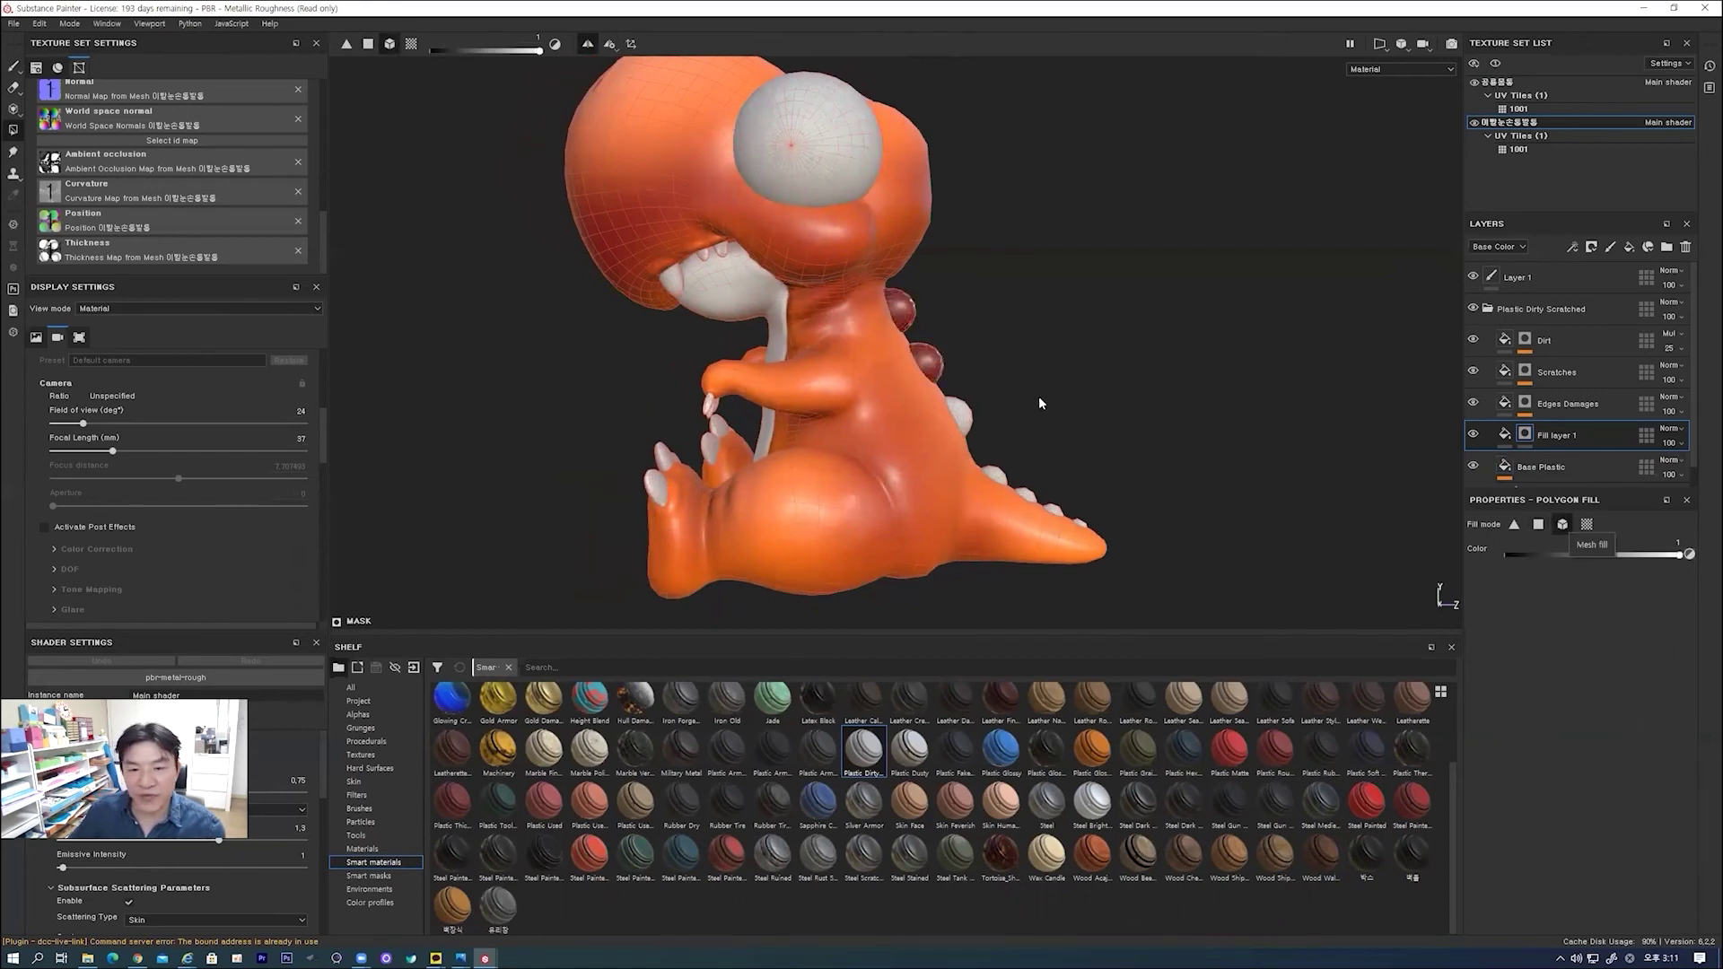
click(961, 415)
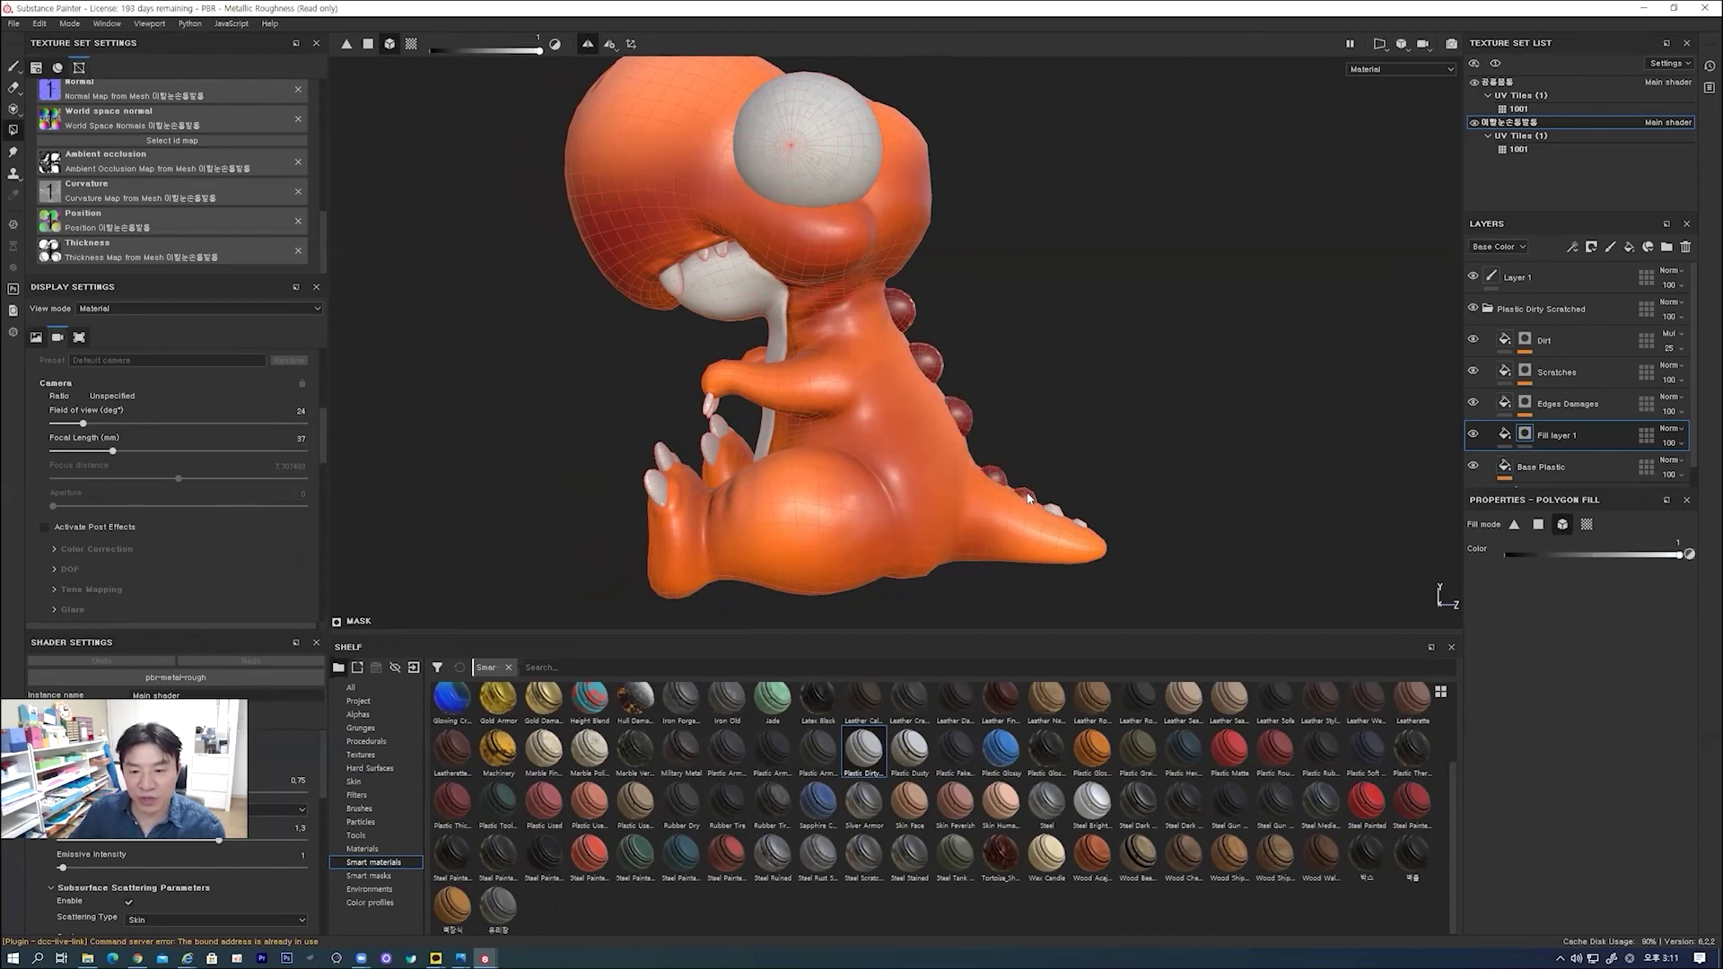
alt+drag(1065, 471, 1093, 378)
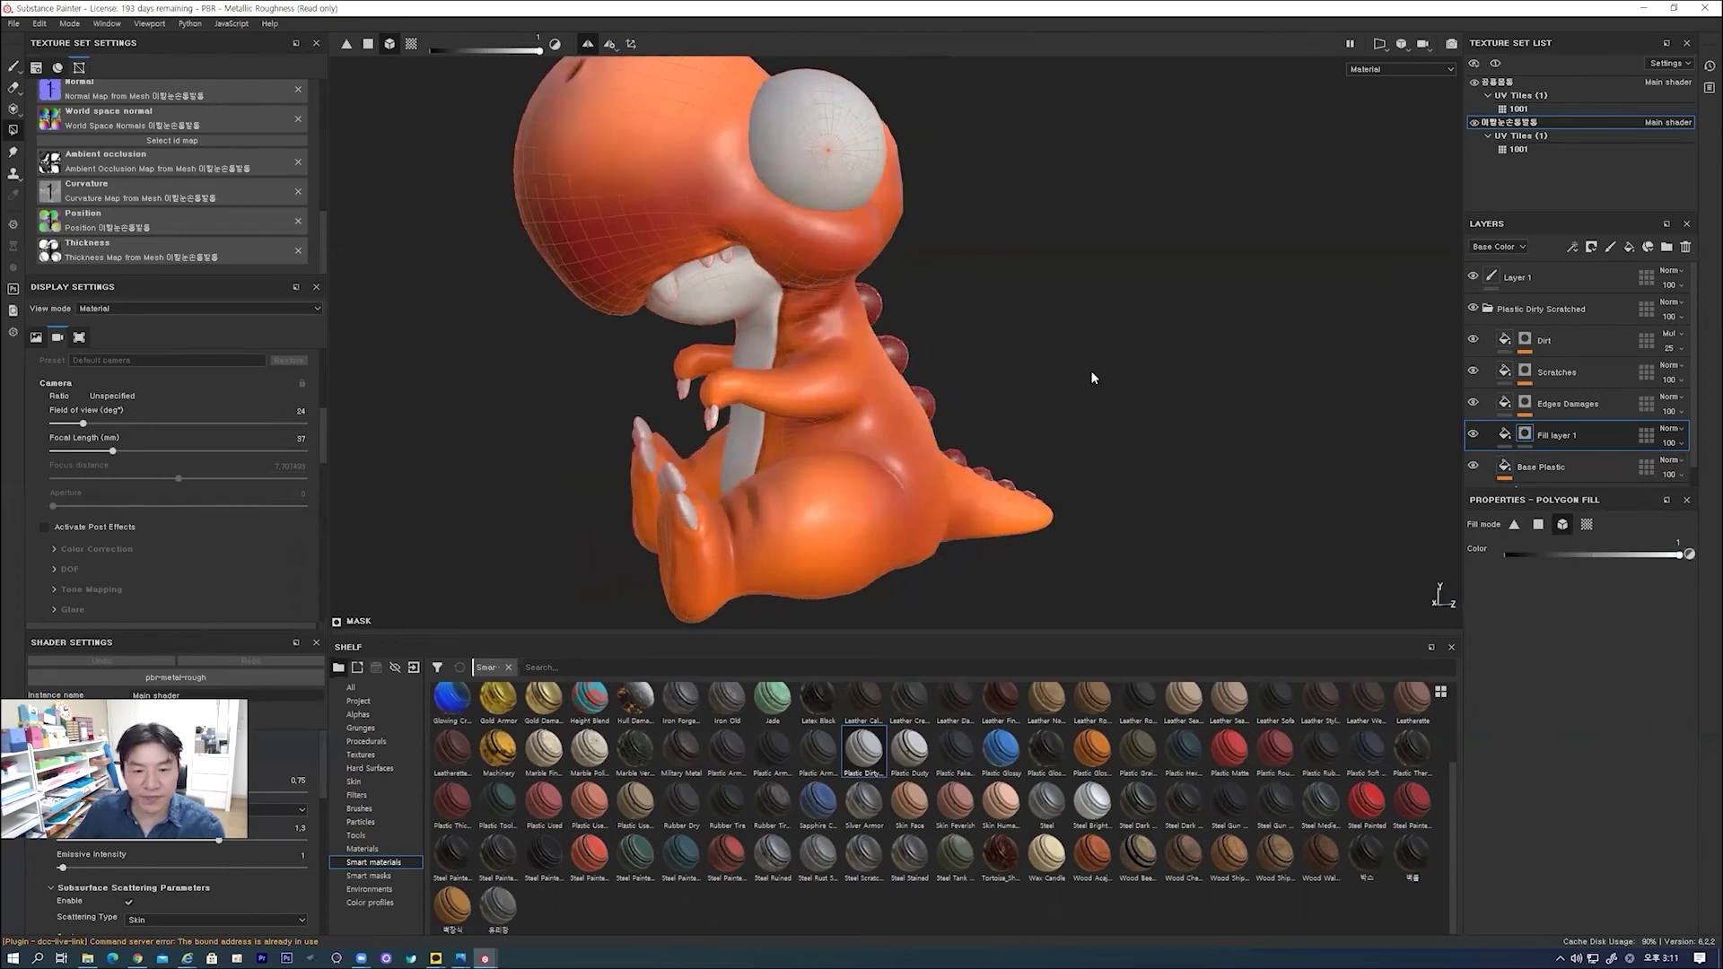
- Mesh-fill the finger claws and toe claws into Fill layer 1's mask
alt+drag(692, 426, 916, 316)
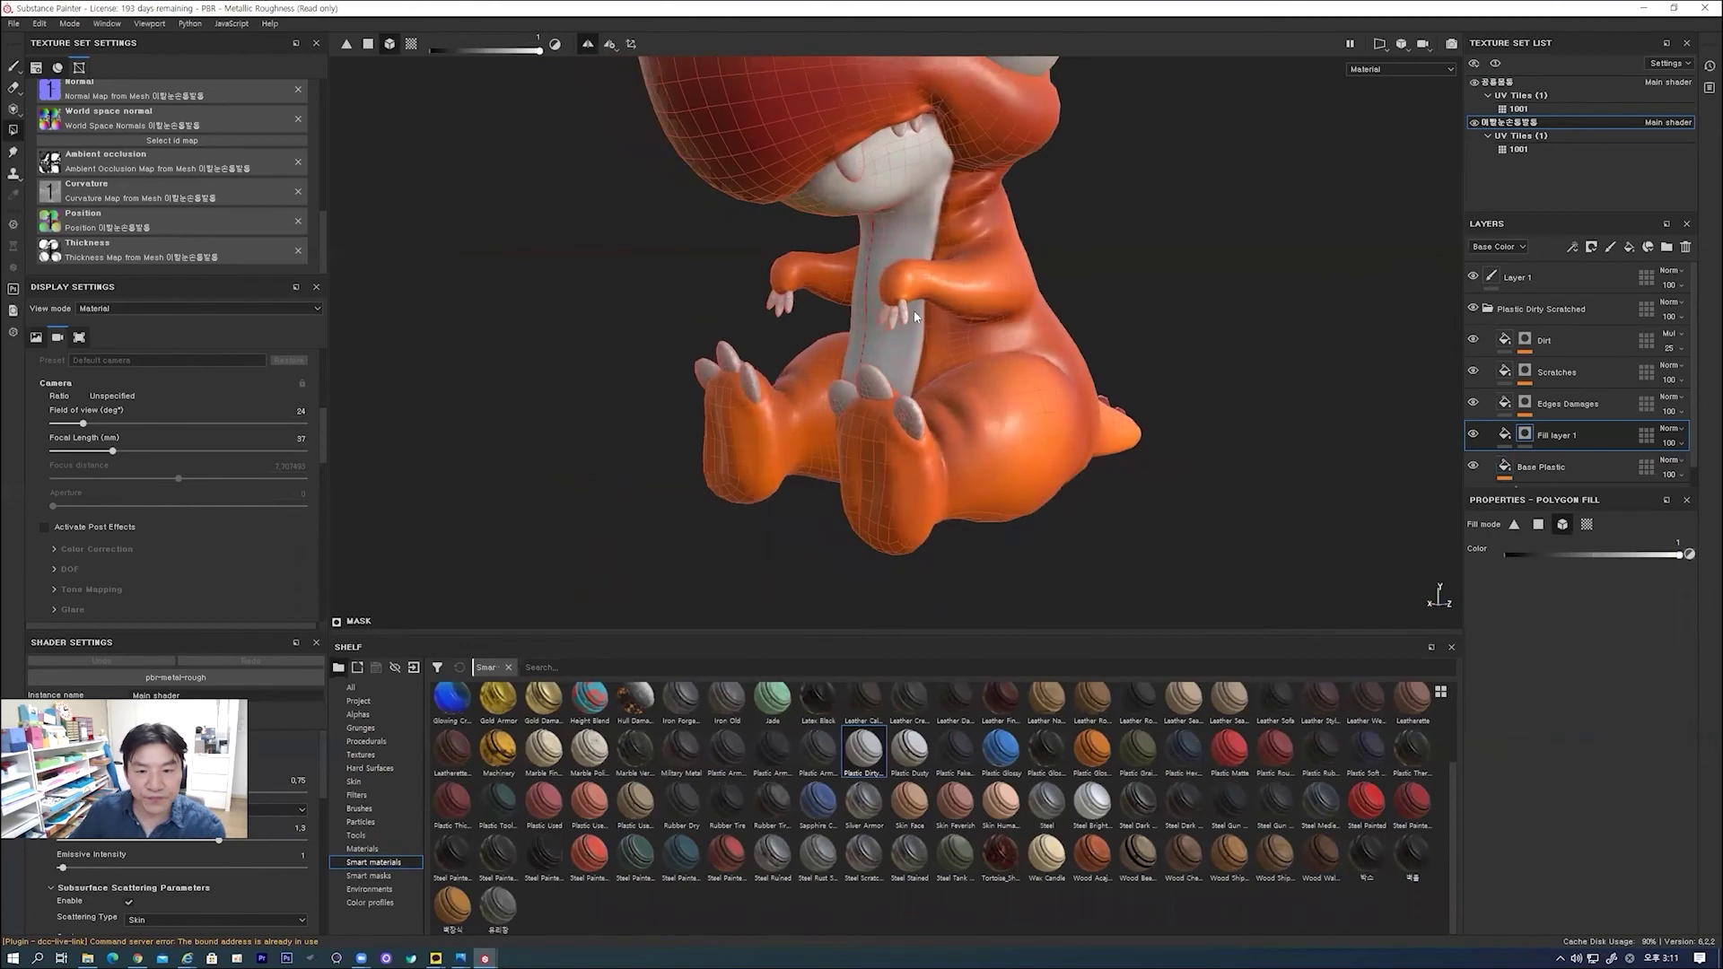
click(884, 316)
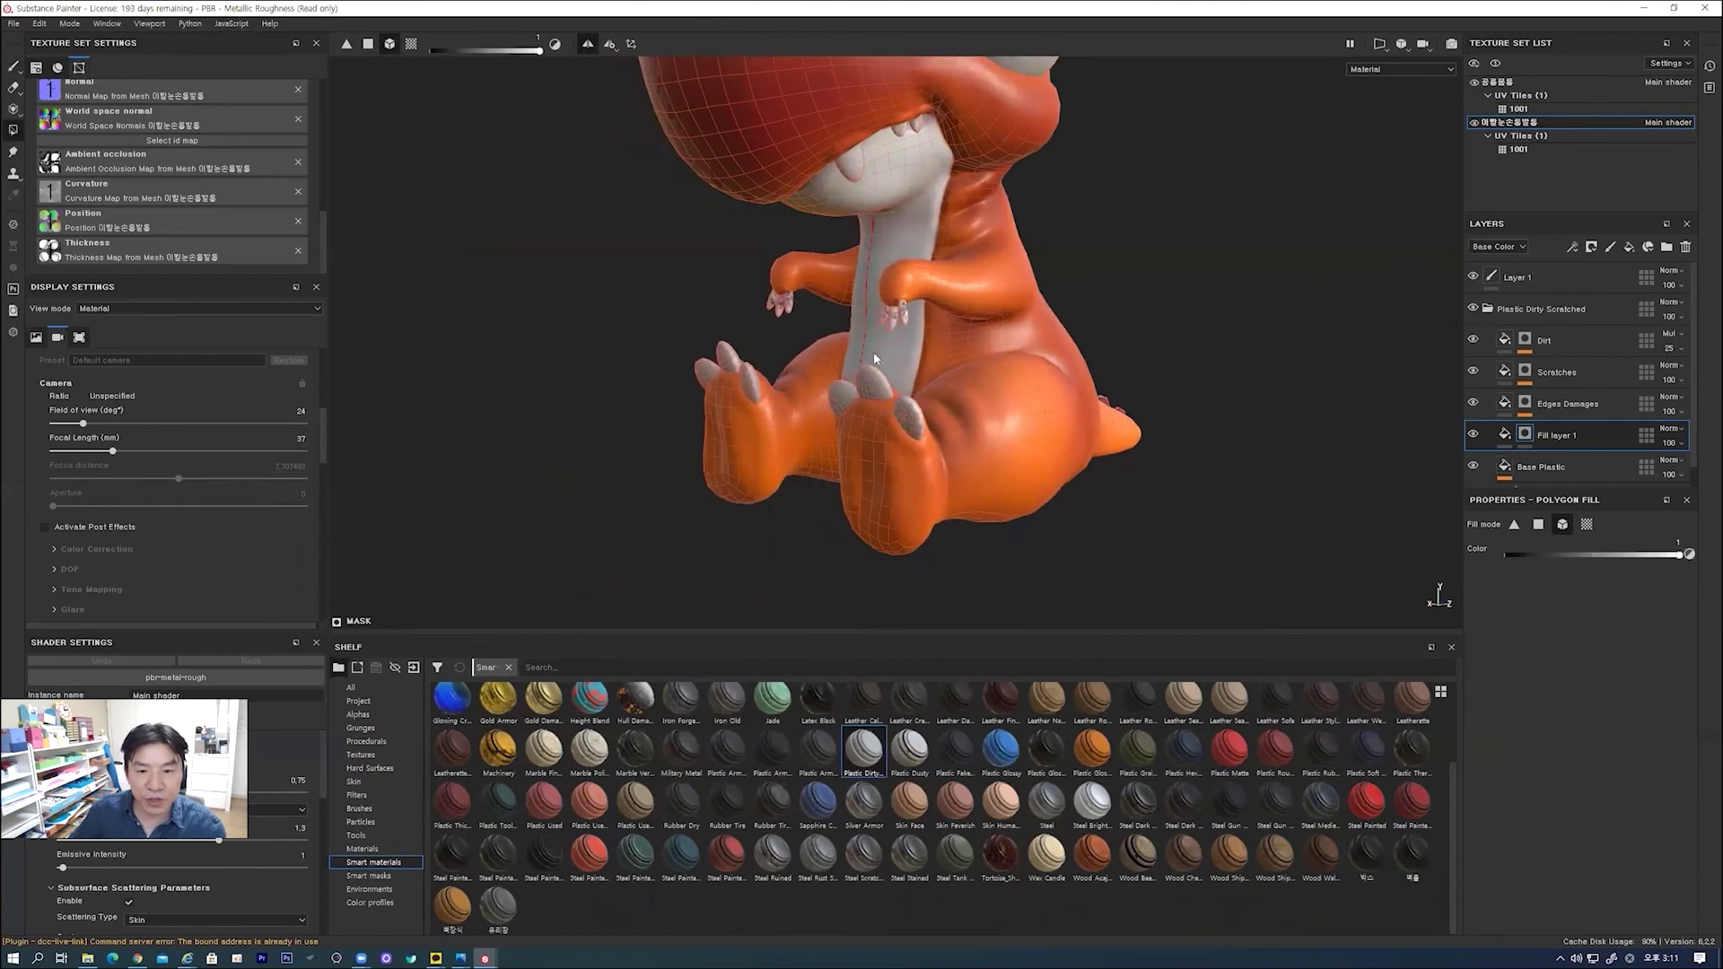
click(869, 384)
click(855, 401)
click(902, 411)
alt+drag(903, 411, 1396, 407)
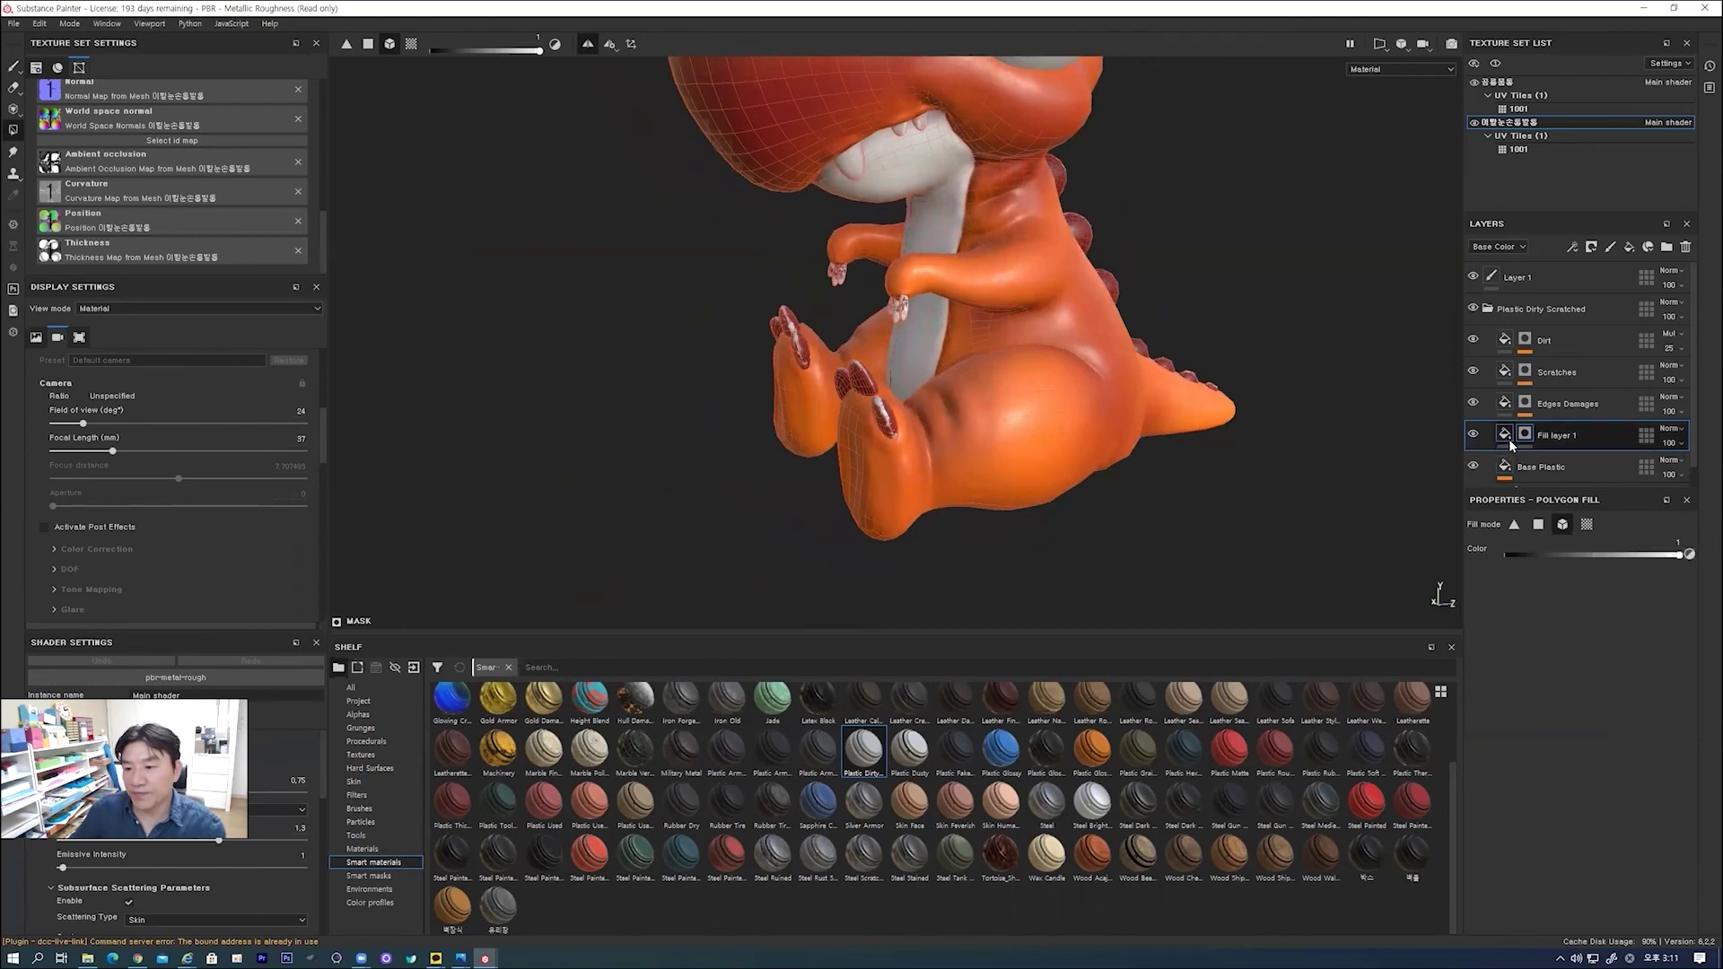
- Adjust the histogram position of the Fractal Sum 1 fill in the Dirt layer's mask
scroll(1509, 439, down, 1)
scroll(1504, 359, up, 1)
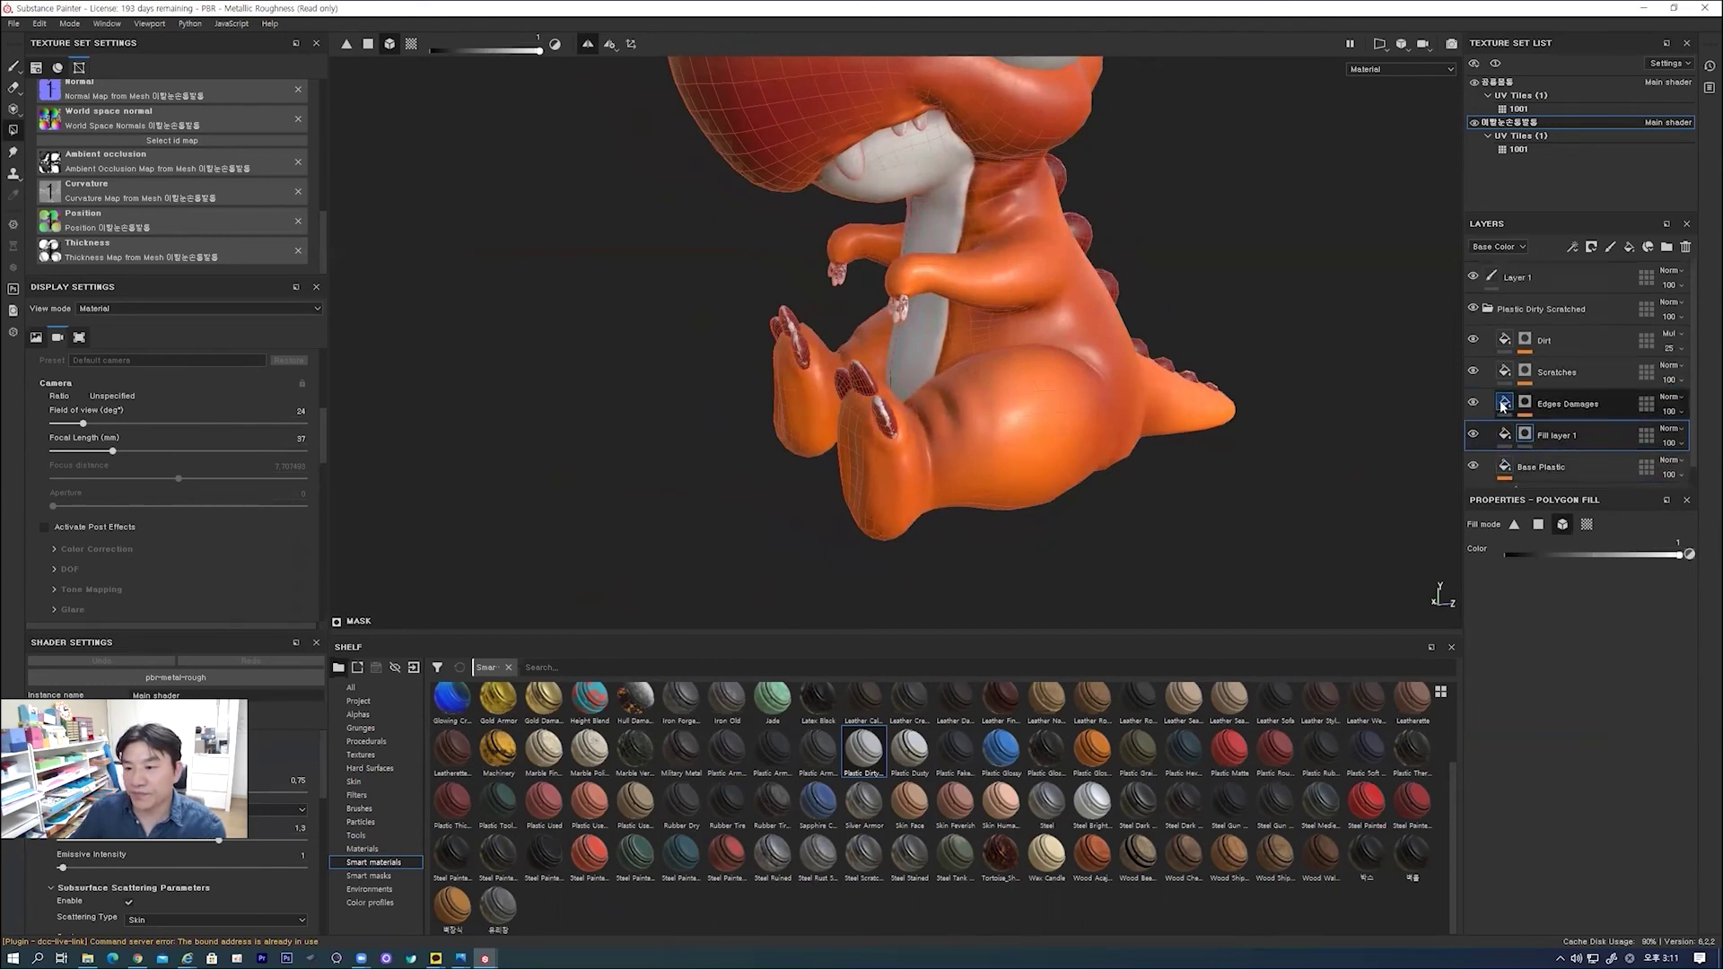
click(1523, 342)
click(1562, 382)
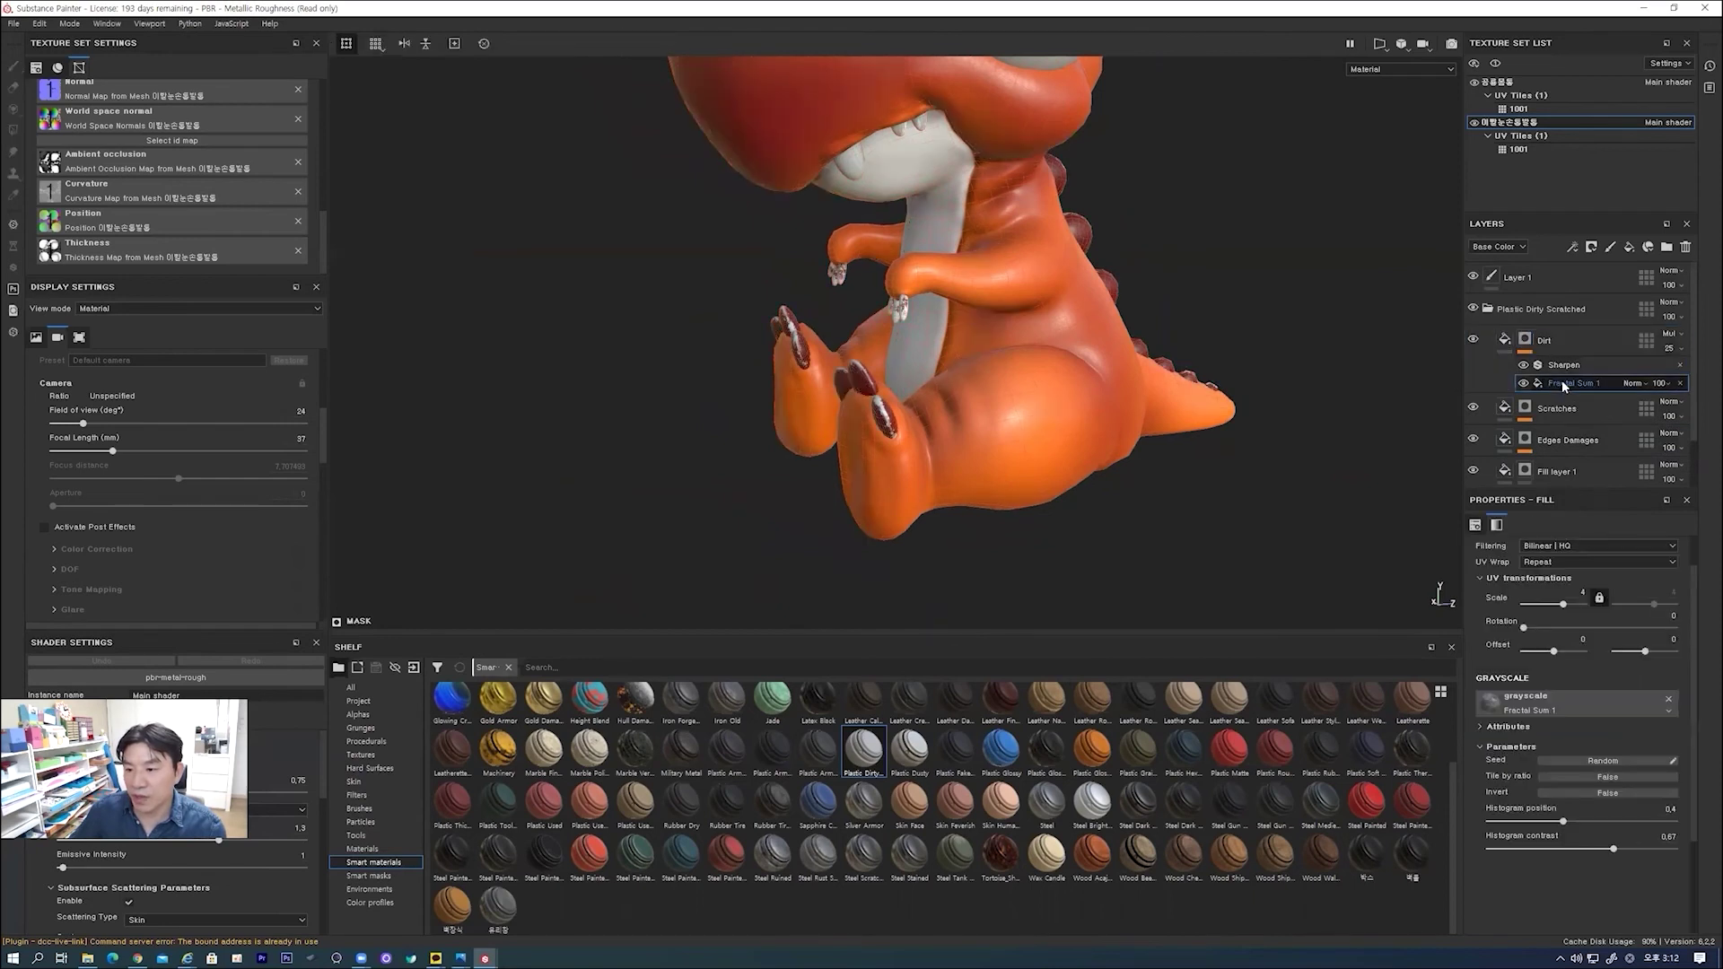
drag(1568, 820, 1563, 820)
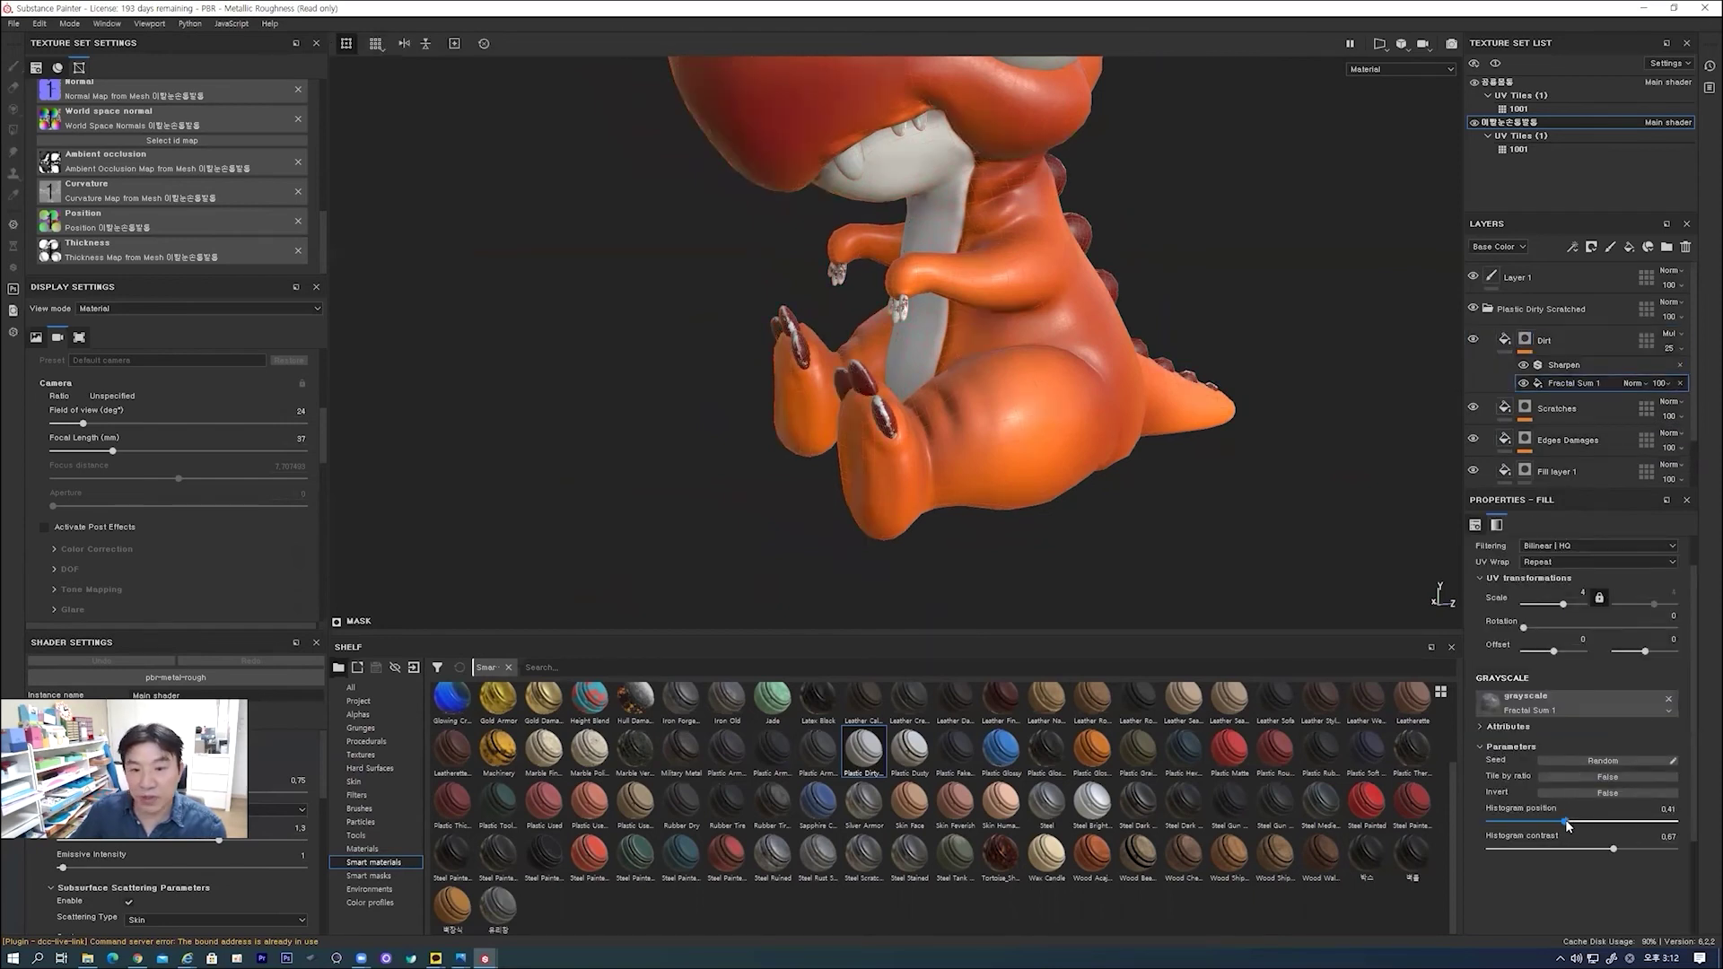
- Set the Grunge Dirt Dried fill in the Scratches mask to a balance of about 0.28 and a contrast of about 0.25
click(1525, 409)
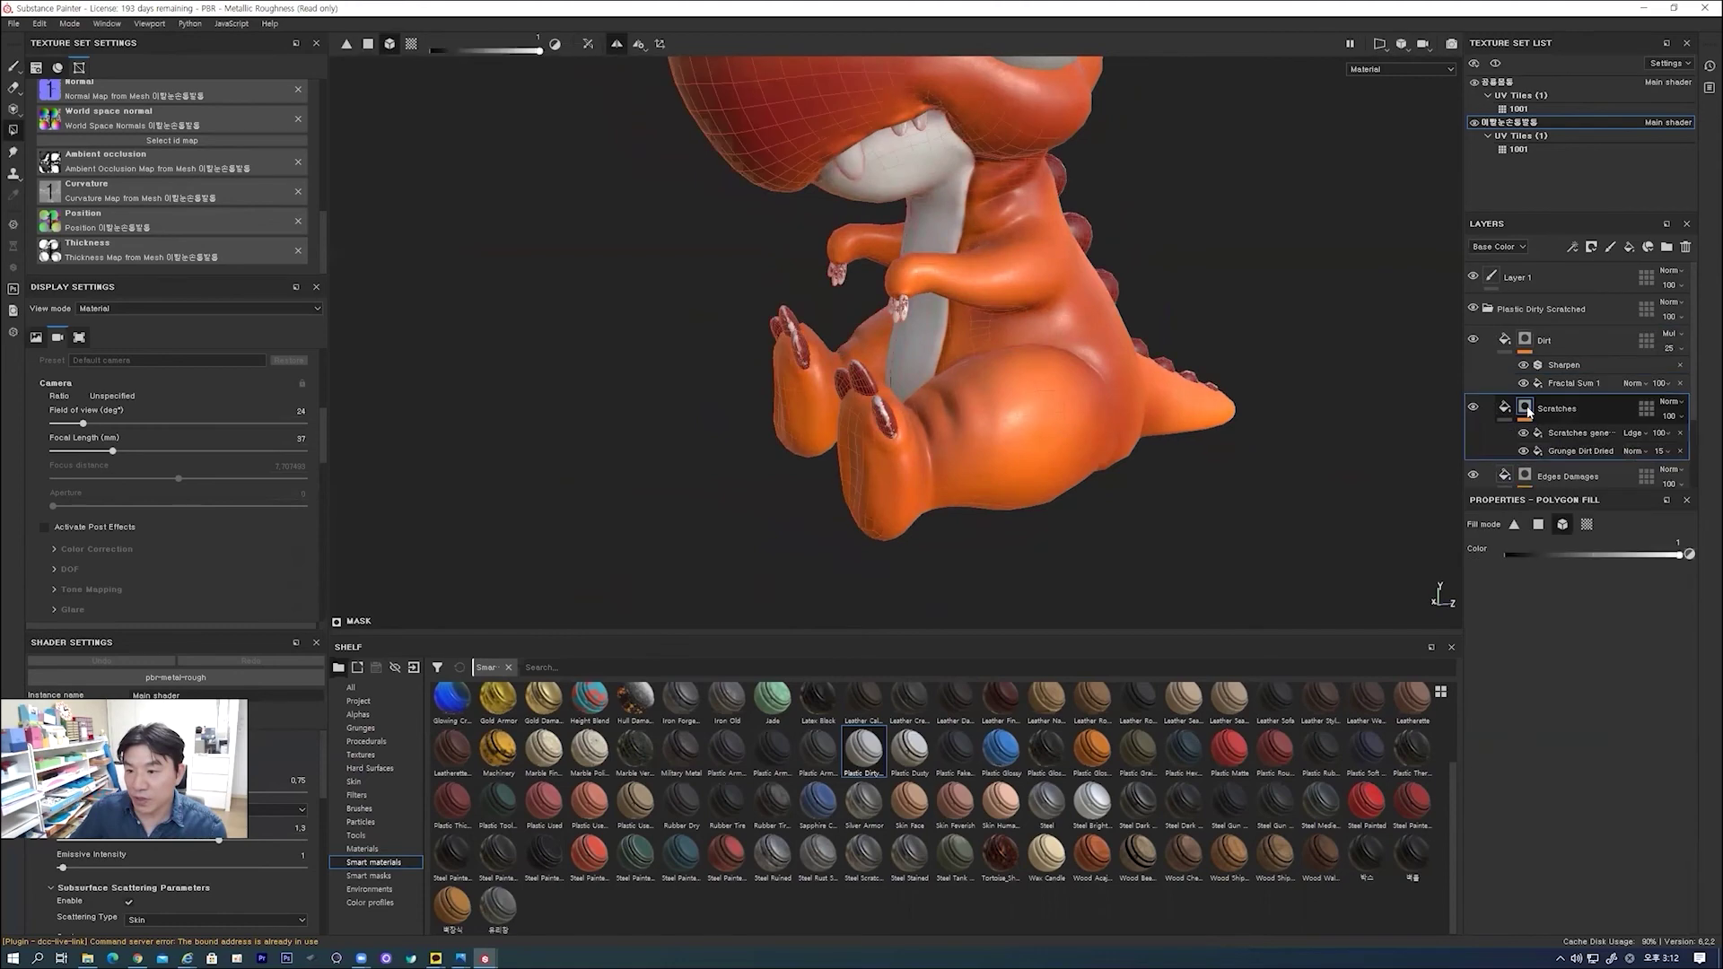
click(1560, 449)
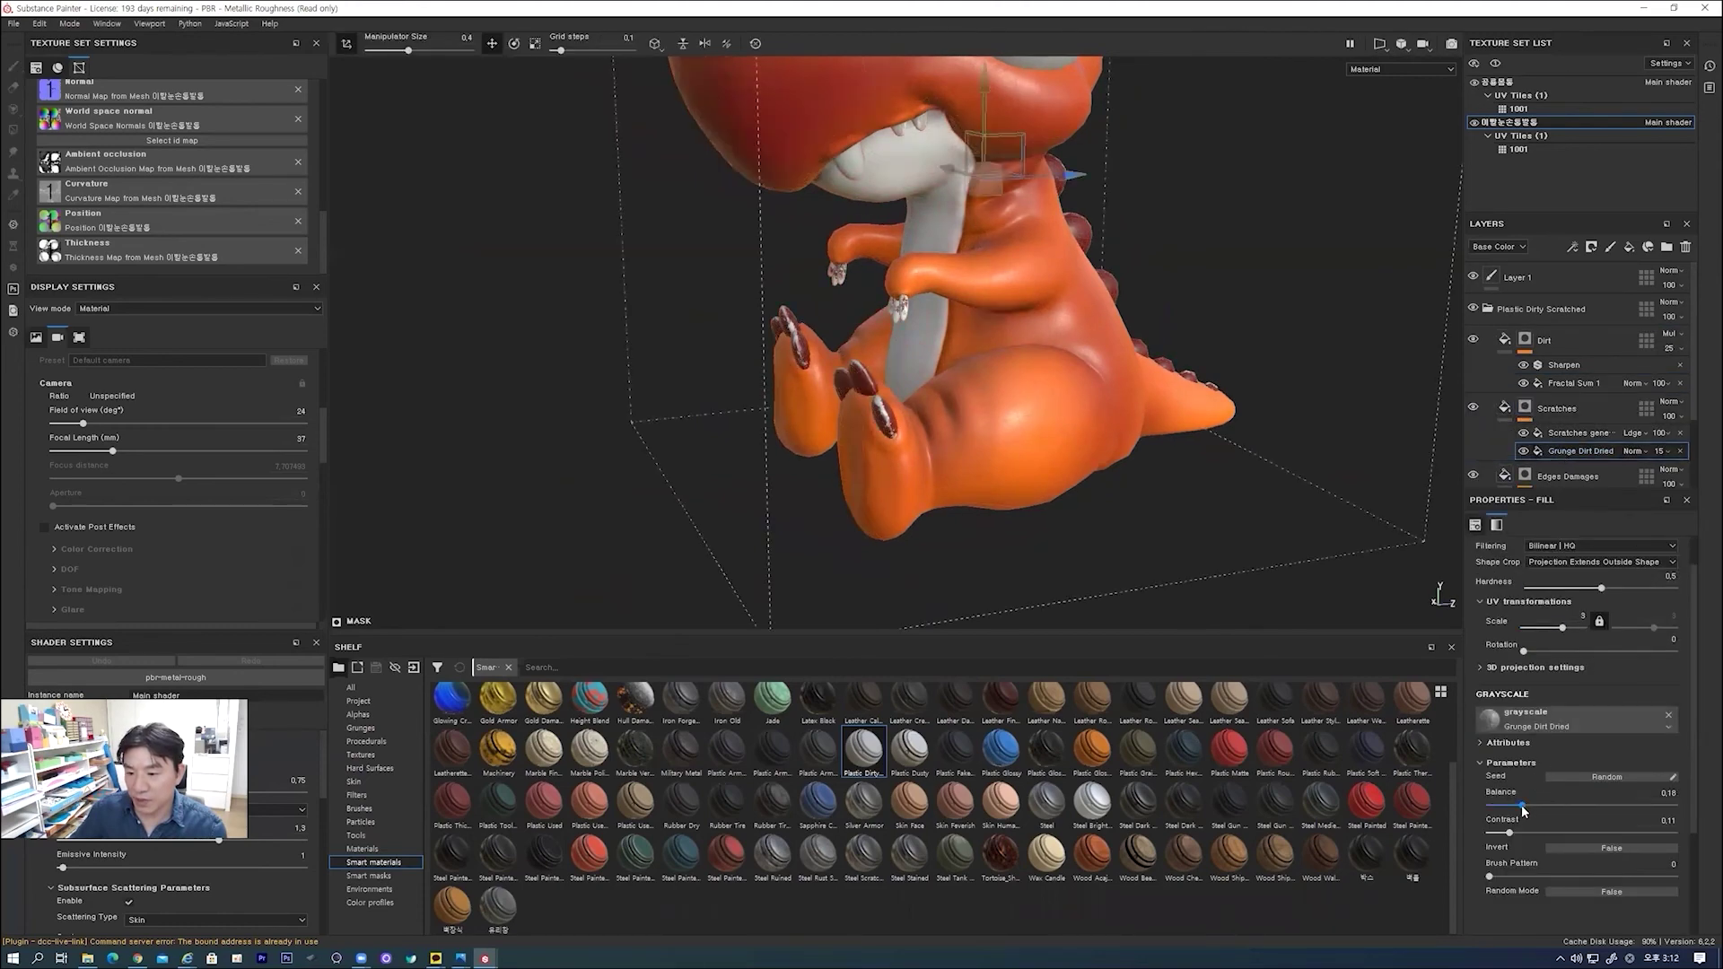
drag(1522, 810, 1557, 833)
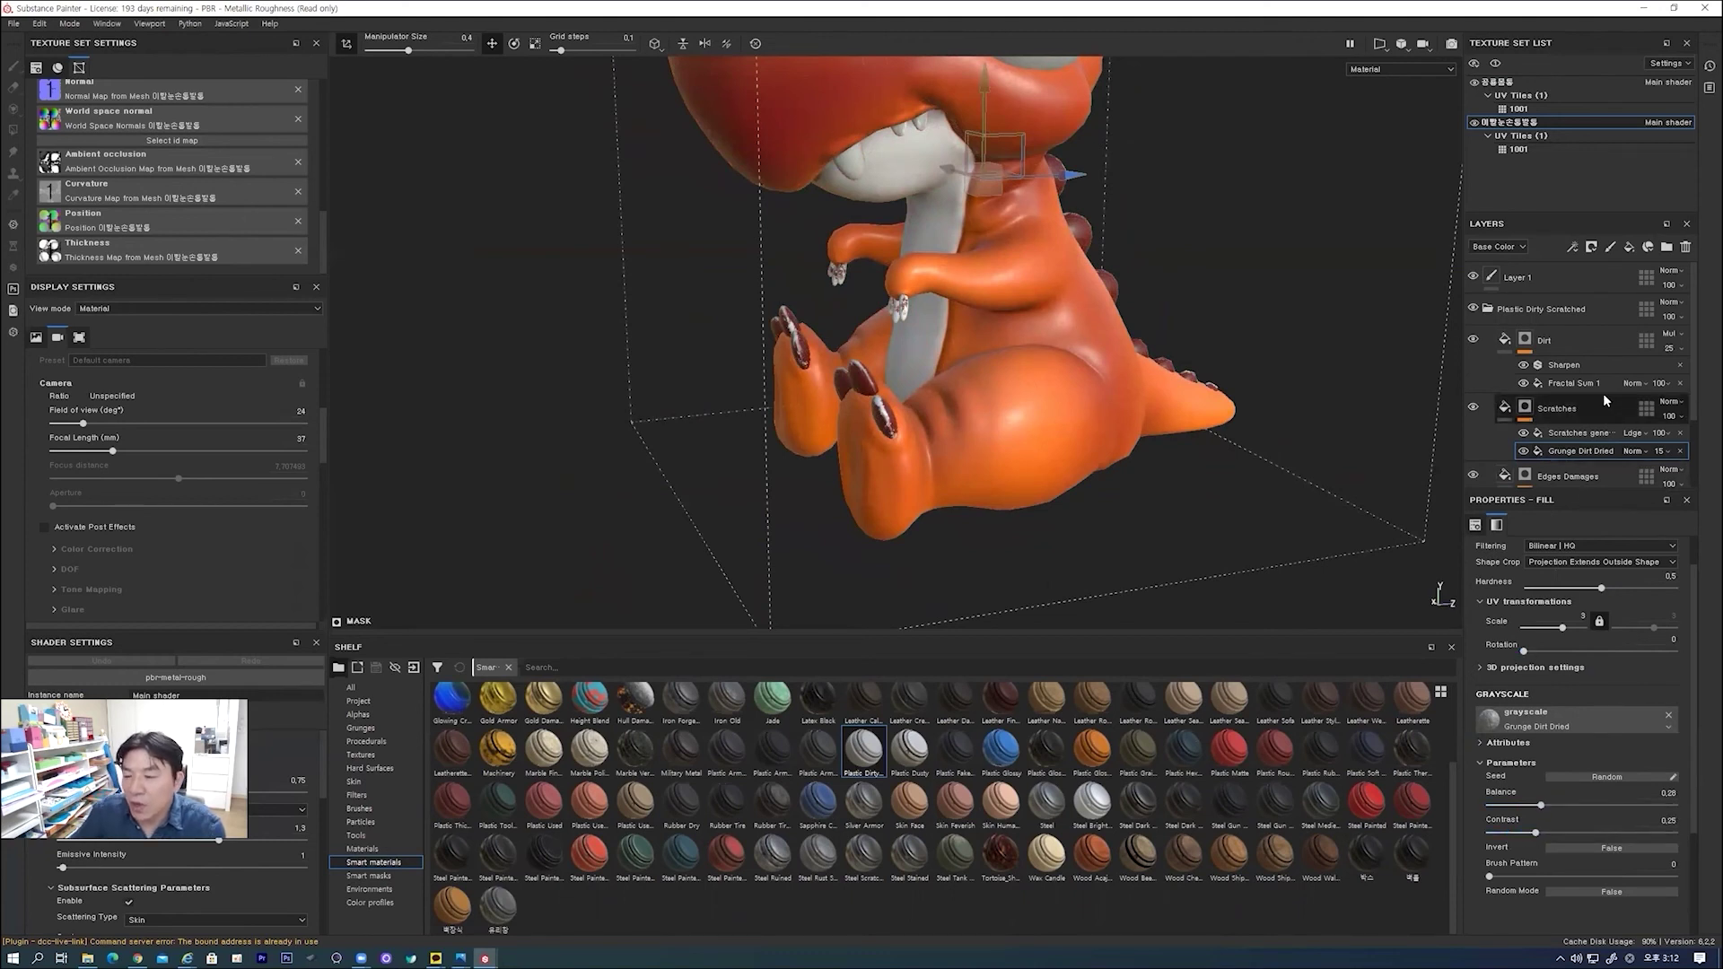
- Lower the Global Balance of the Edges Damages Mask Editor to about 0.26 and check the claws and spikes on the whole model
scroll(1593, 413, down, 2)
click(1524, 382)
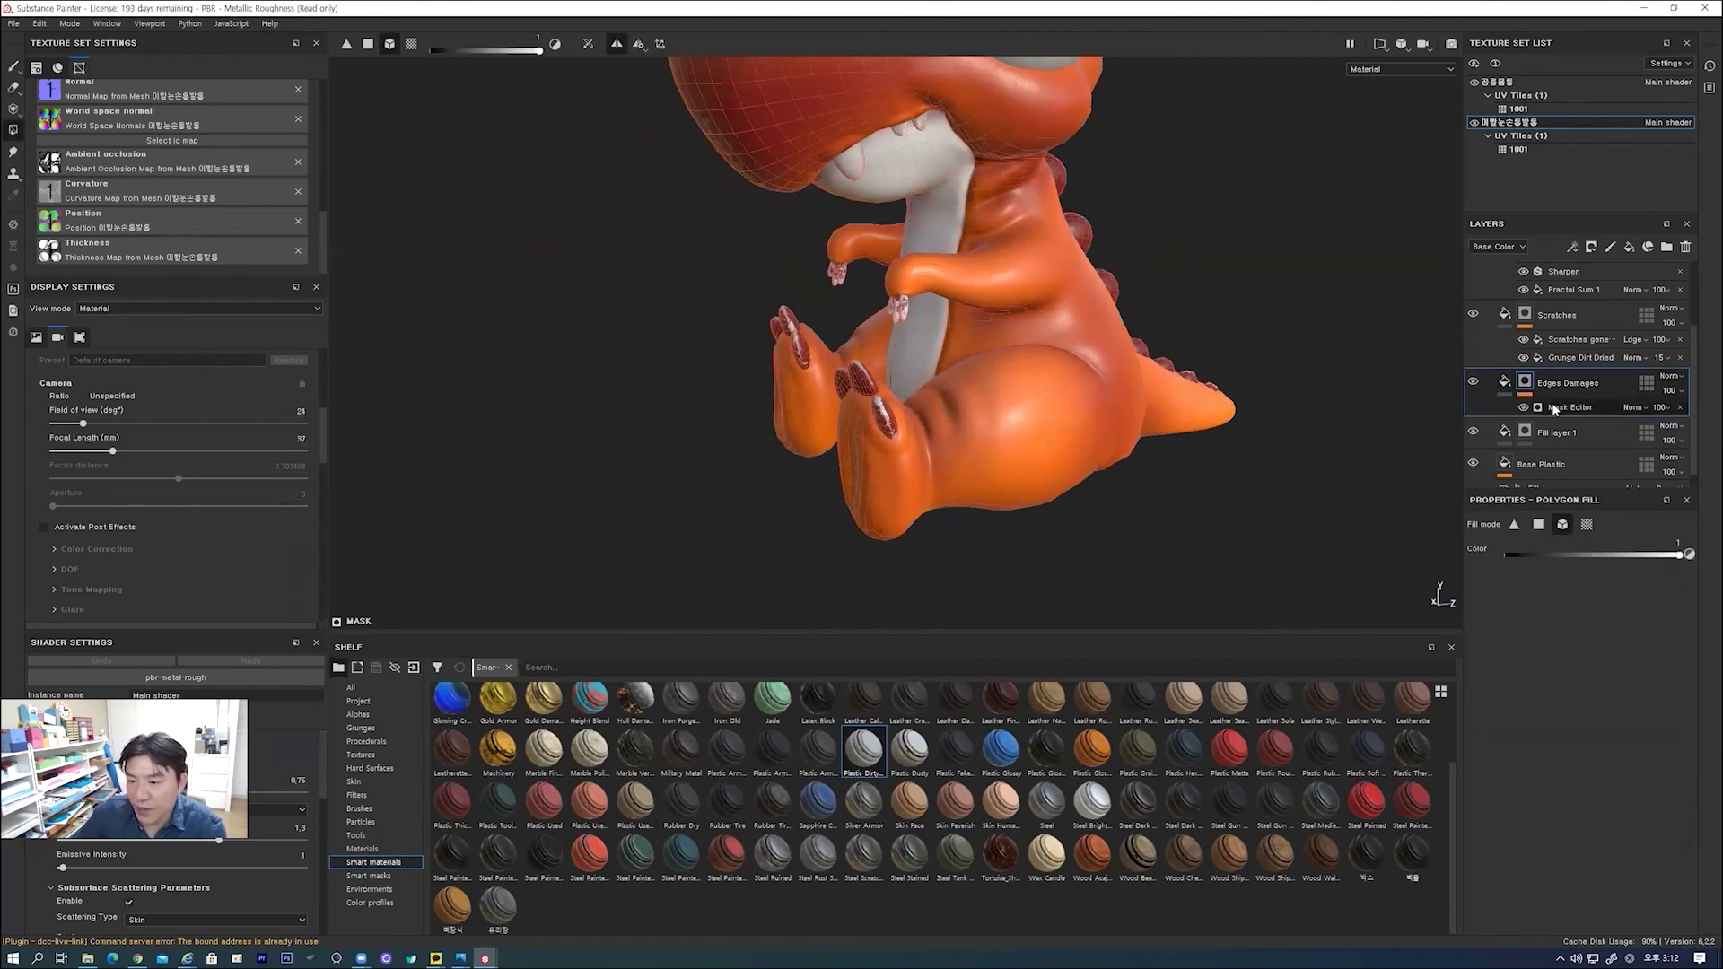
click(1562, 406)
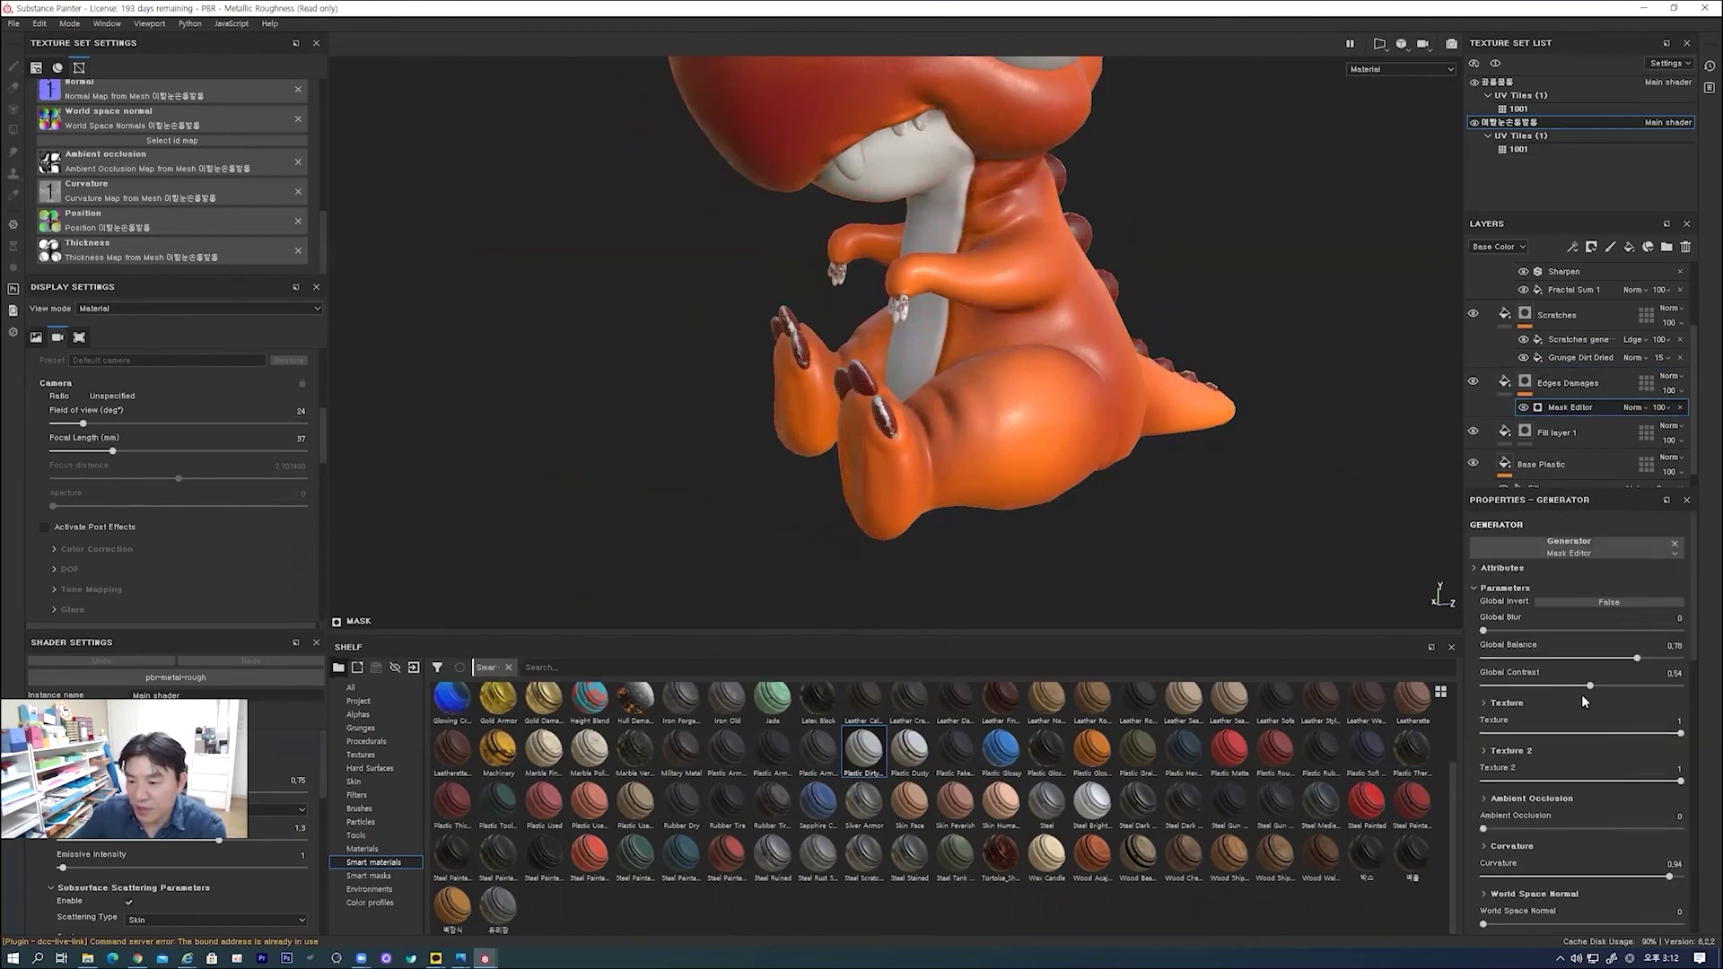
drag(1635, 658, 1534, 673)
alt+drag(1166, 449, 1229, 402)
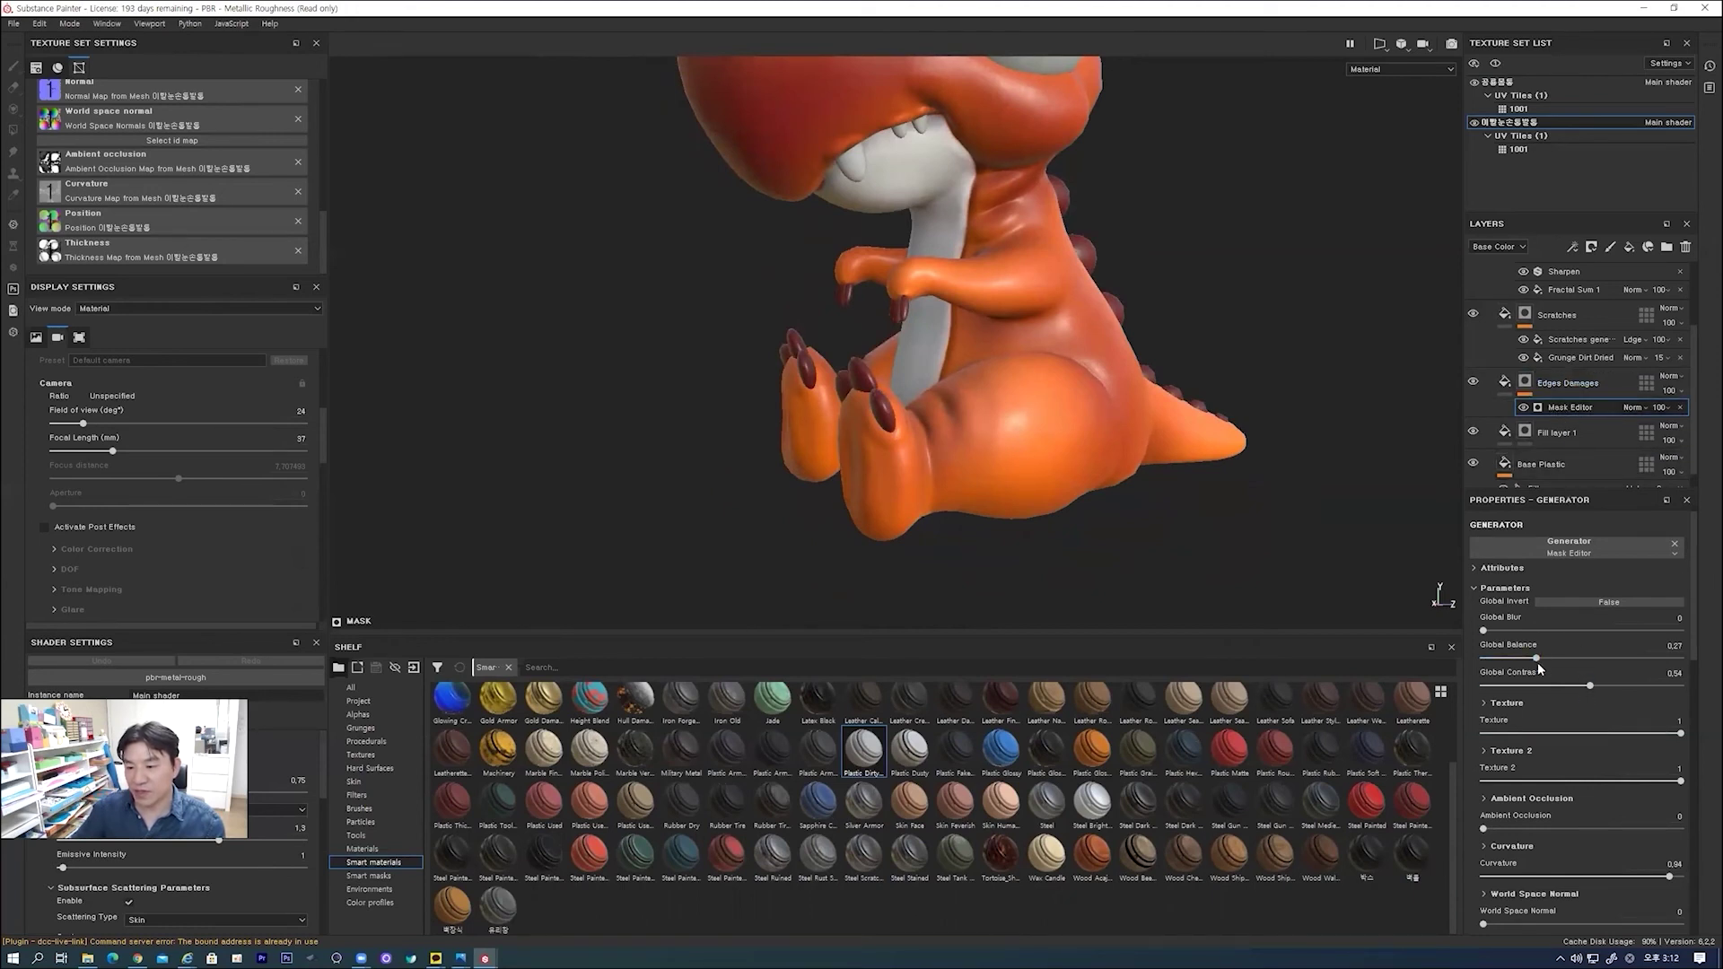
drag(1538, 662, 1582, 670)
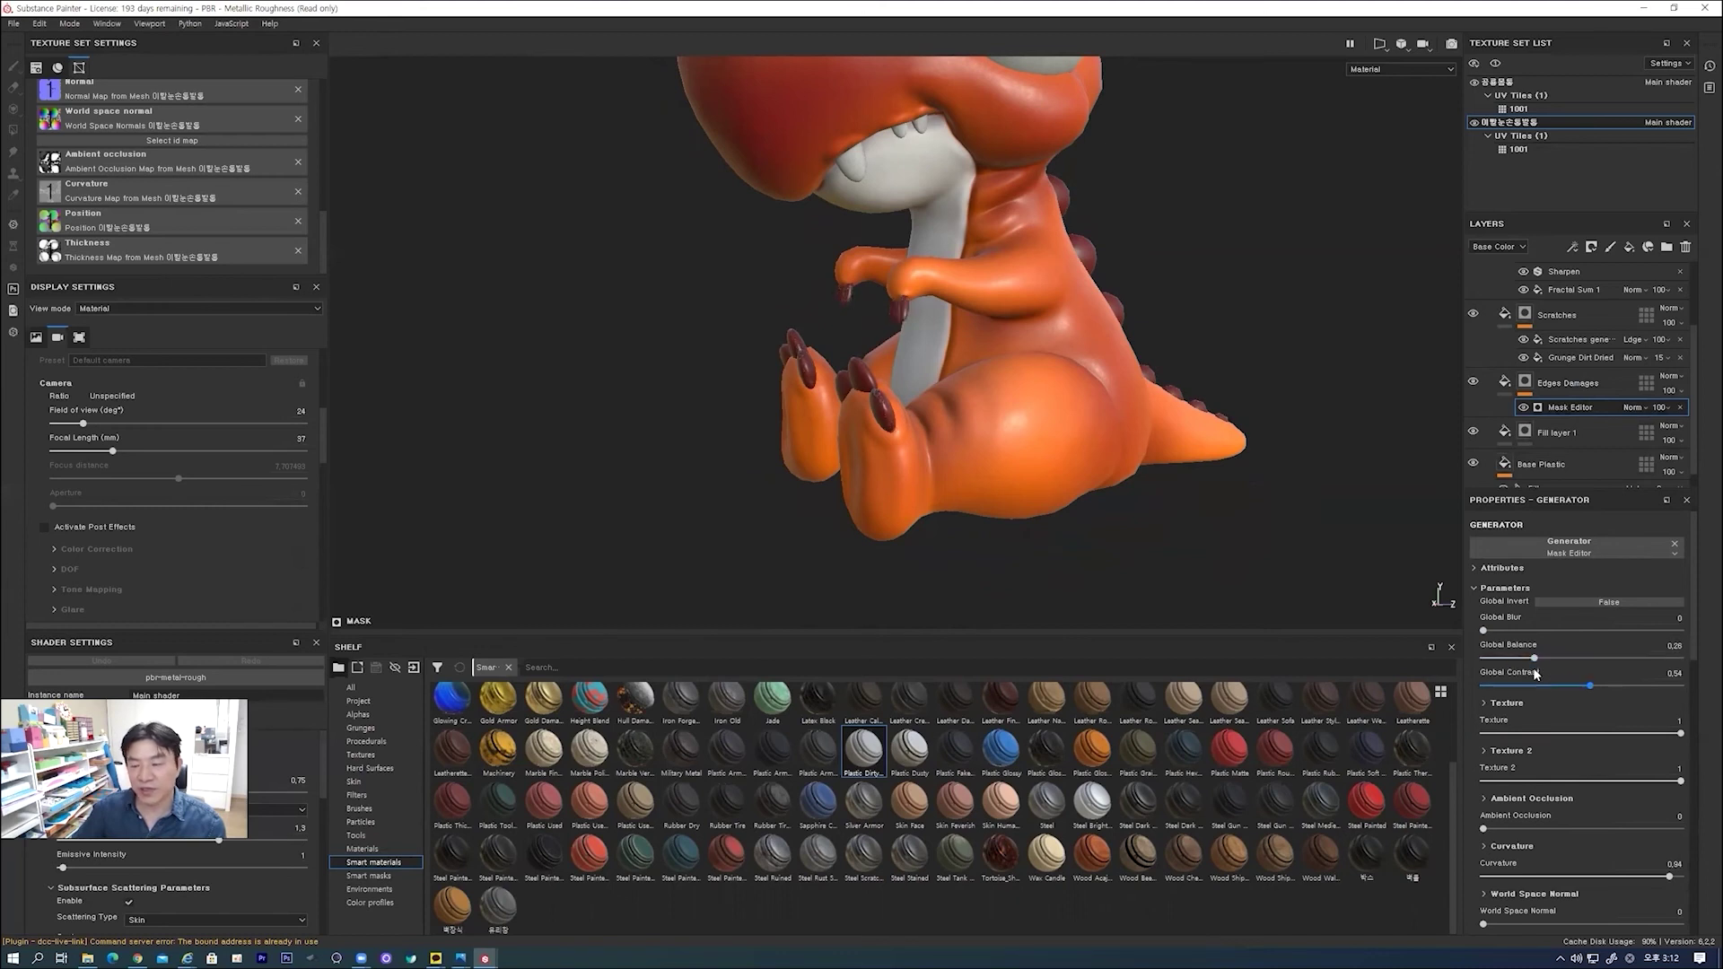
alt+drag(1169, 281, 1023, 335)
alt+middle_drag(1113, 424, 1077, 389)
alt+drag(1094, 390, 1023, 363)
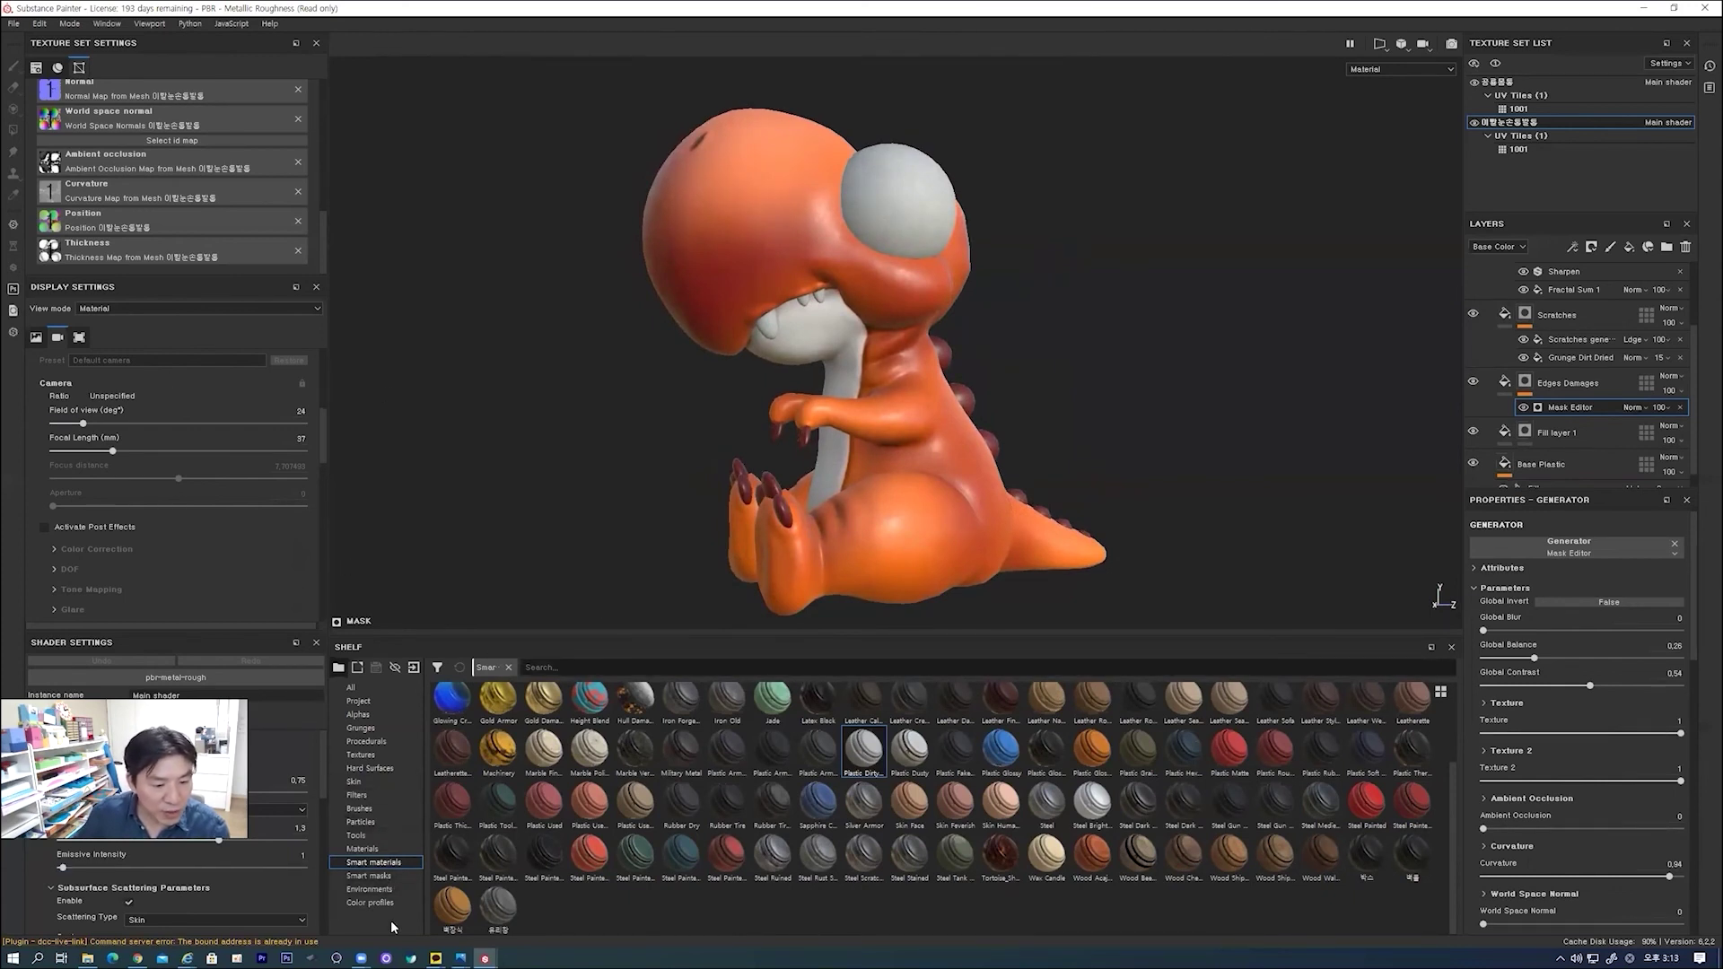
- Switch to Chrome, search Google for "substance painter" in a new tab and open the official product page translated into Korean
mouse_move(140, 954)
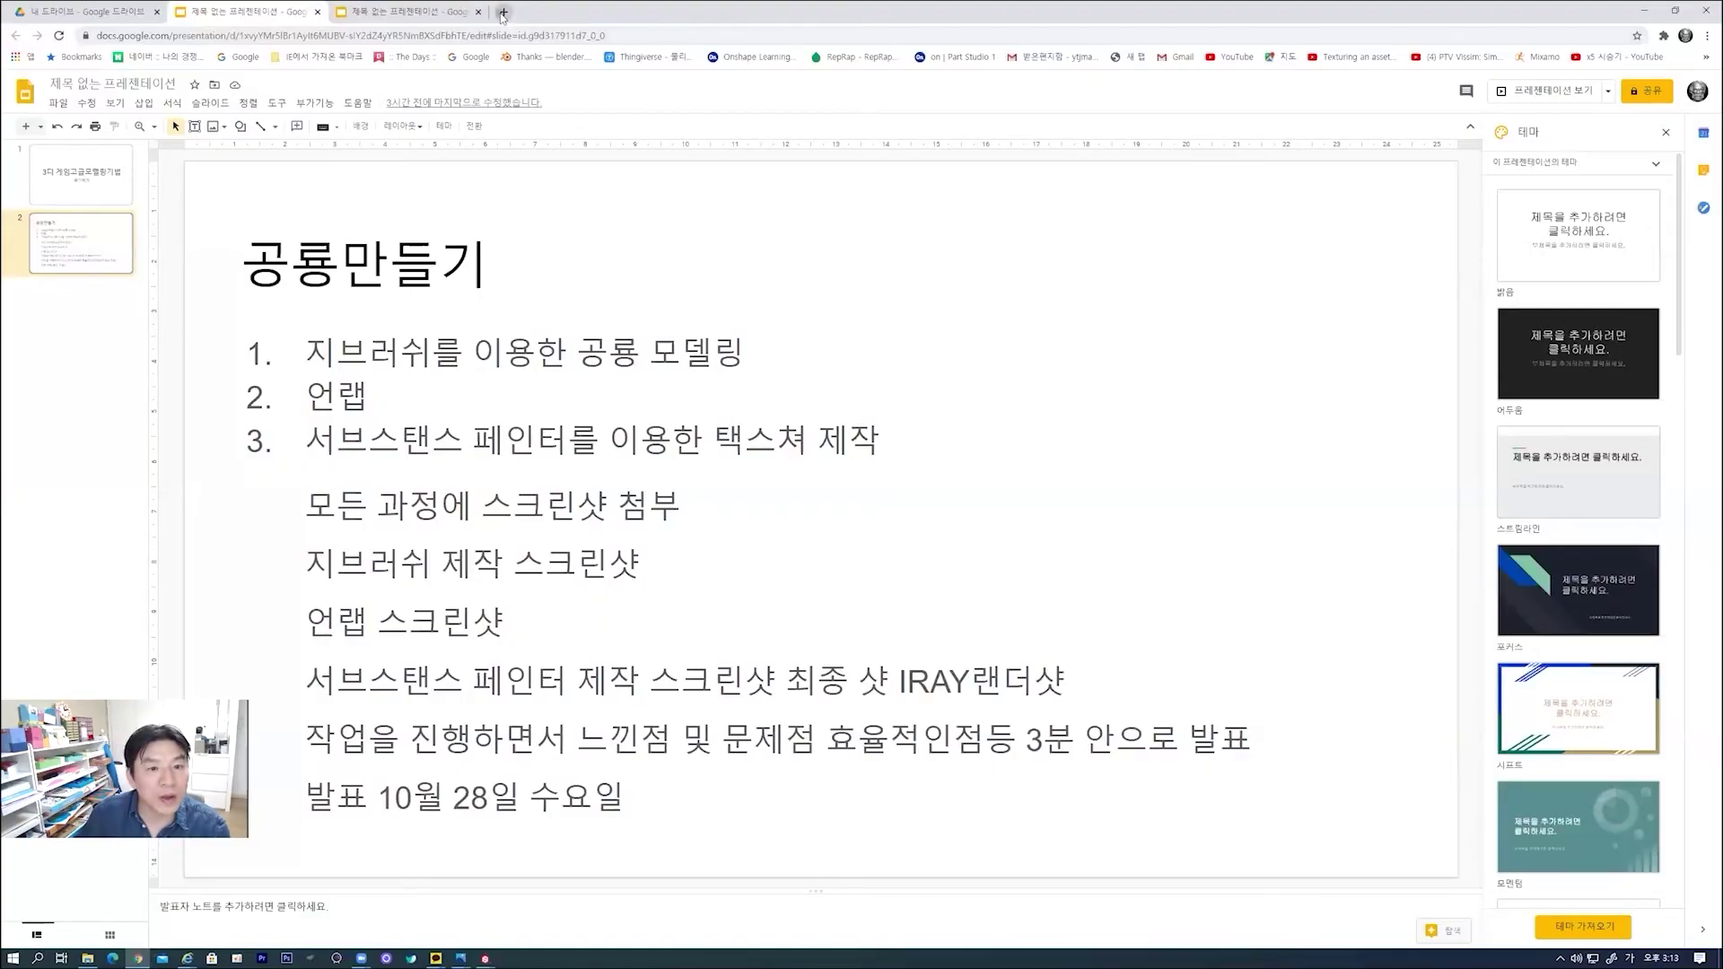
click(501, 12)
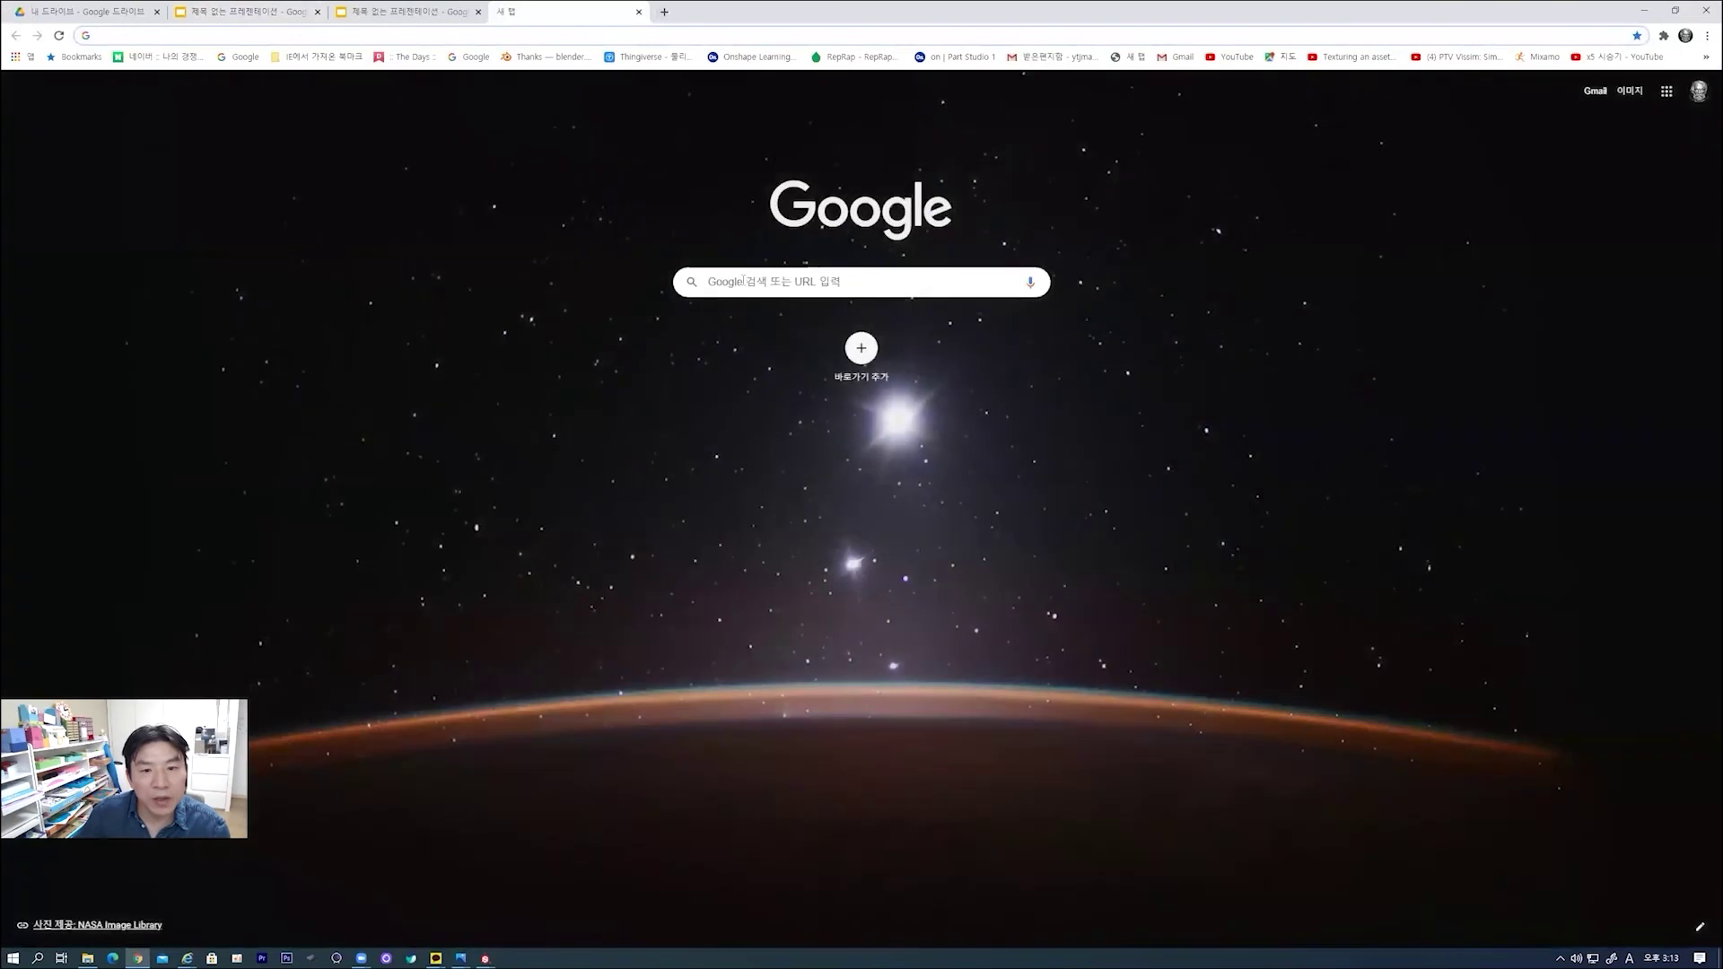
click(741, 277)
click(760, 310)
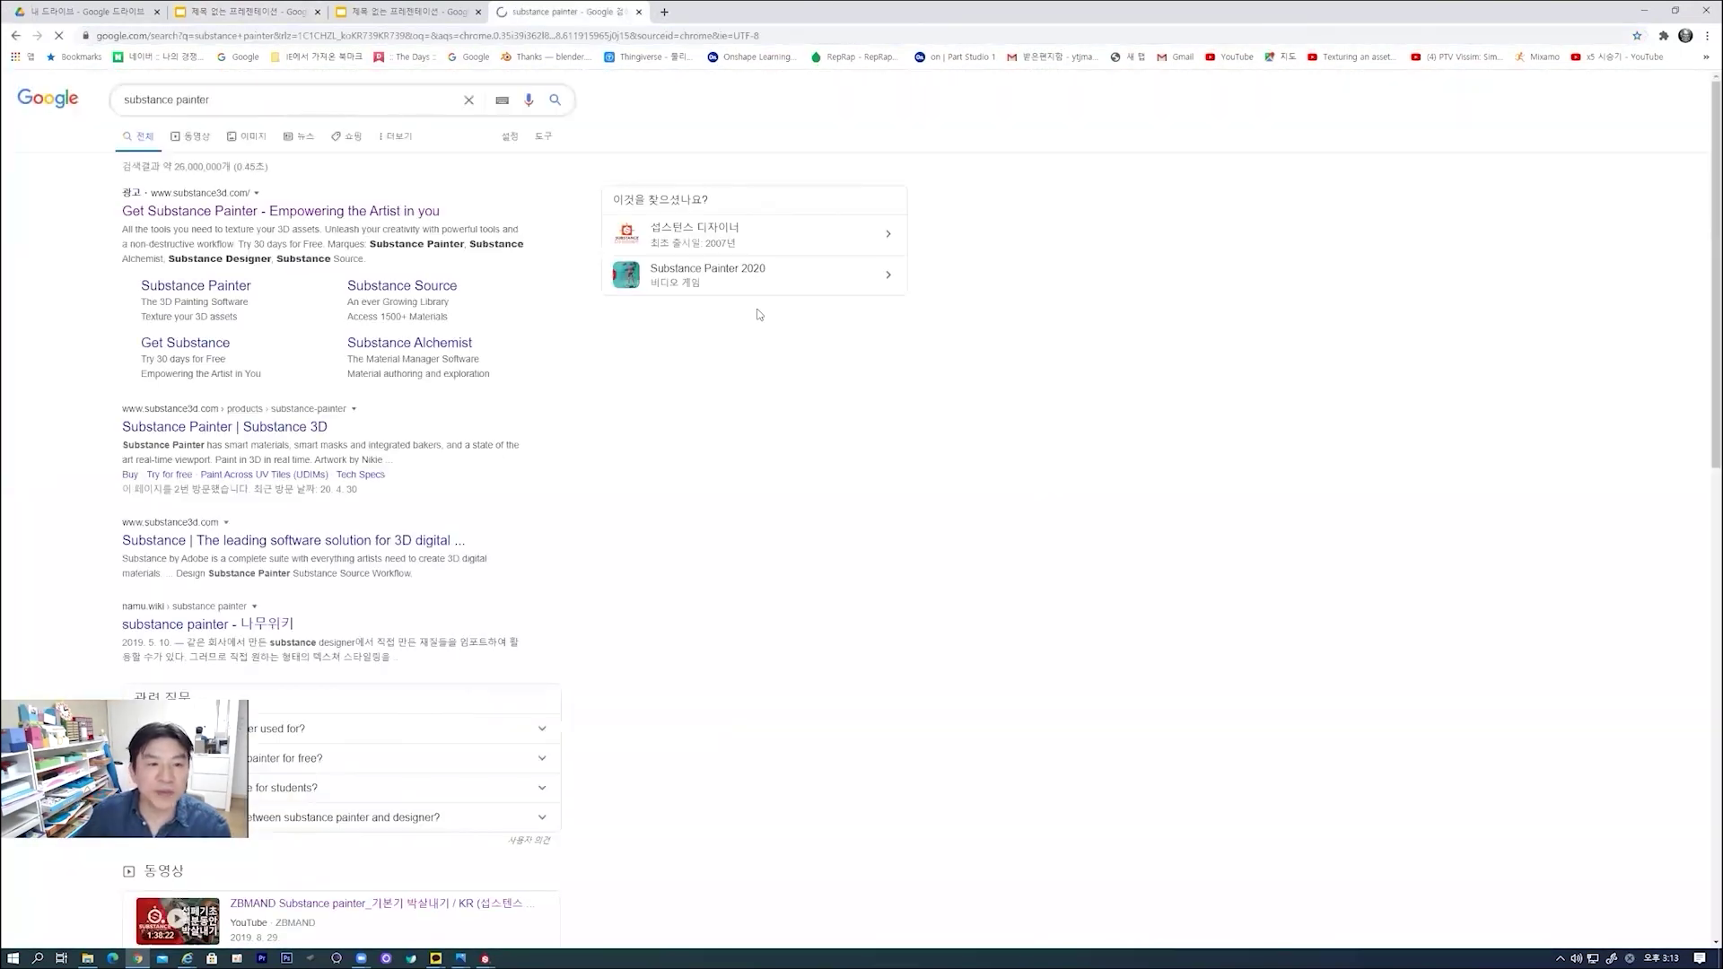
click(220, 216)
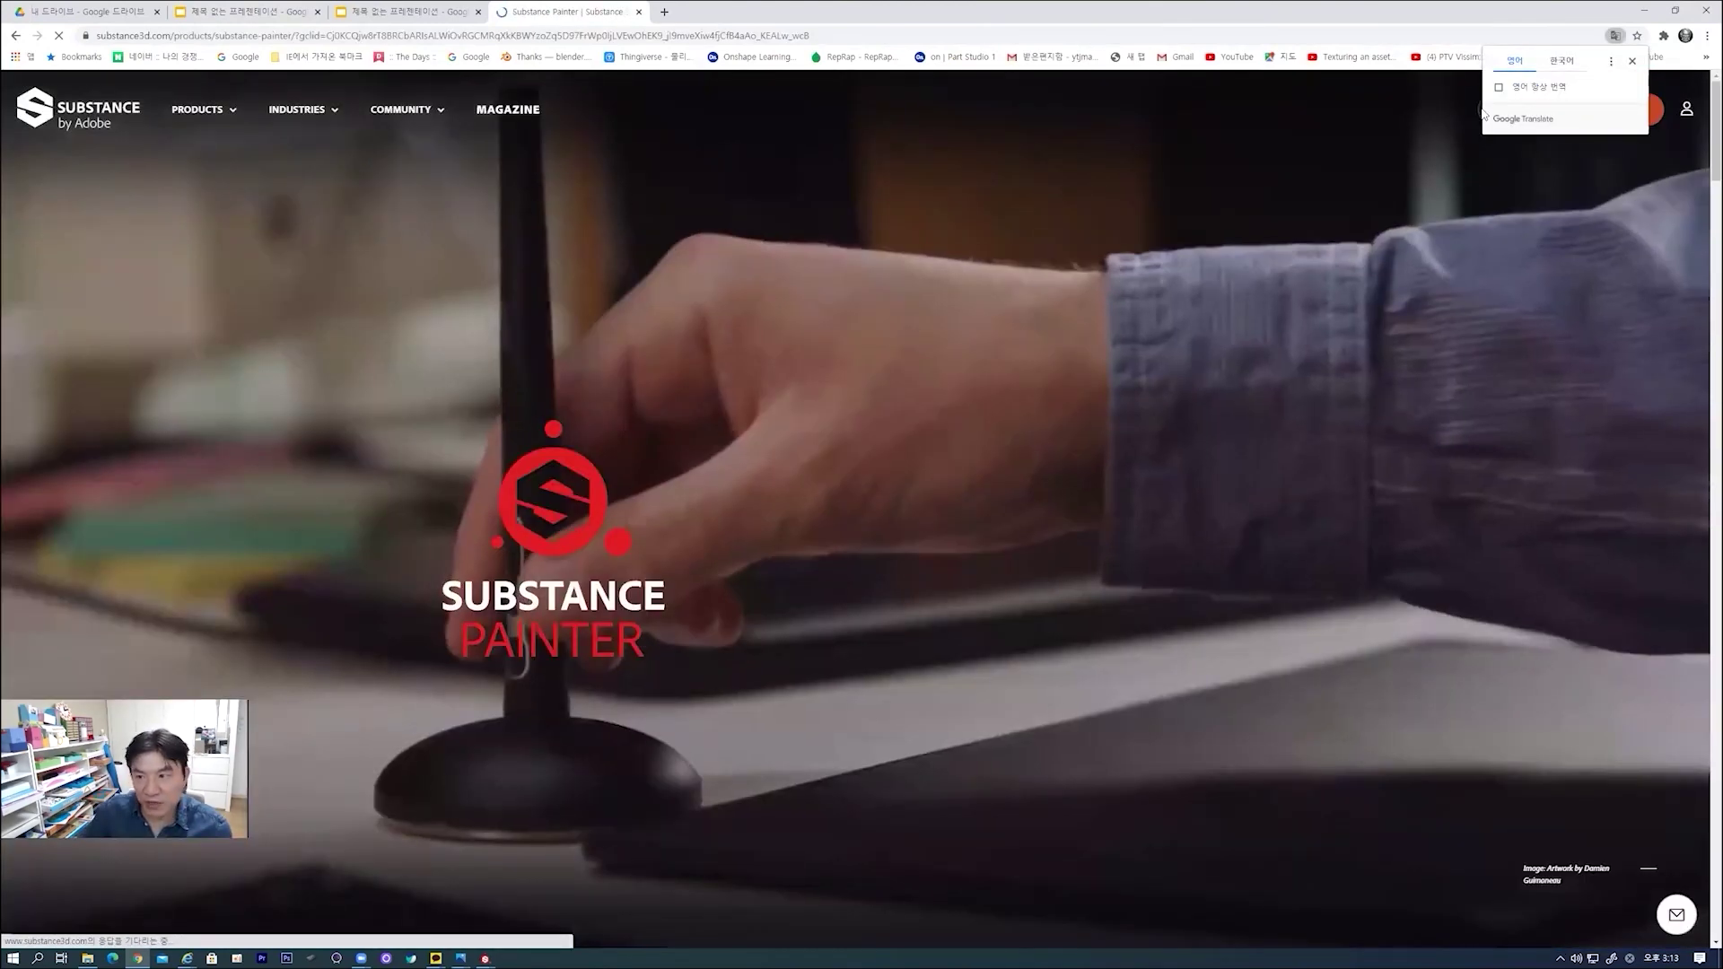
click(1562, 60)
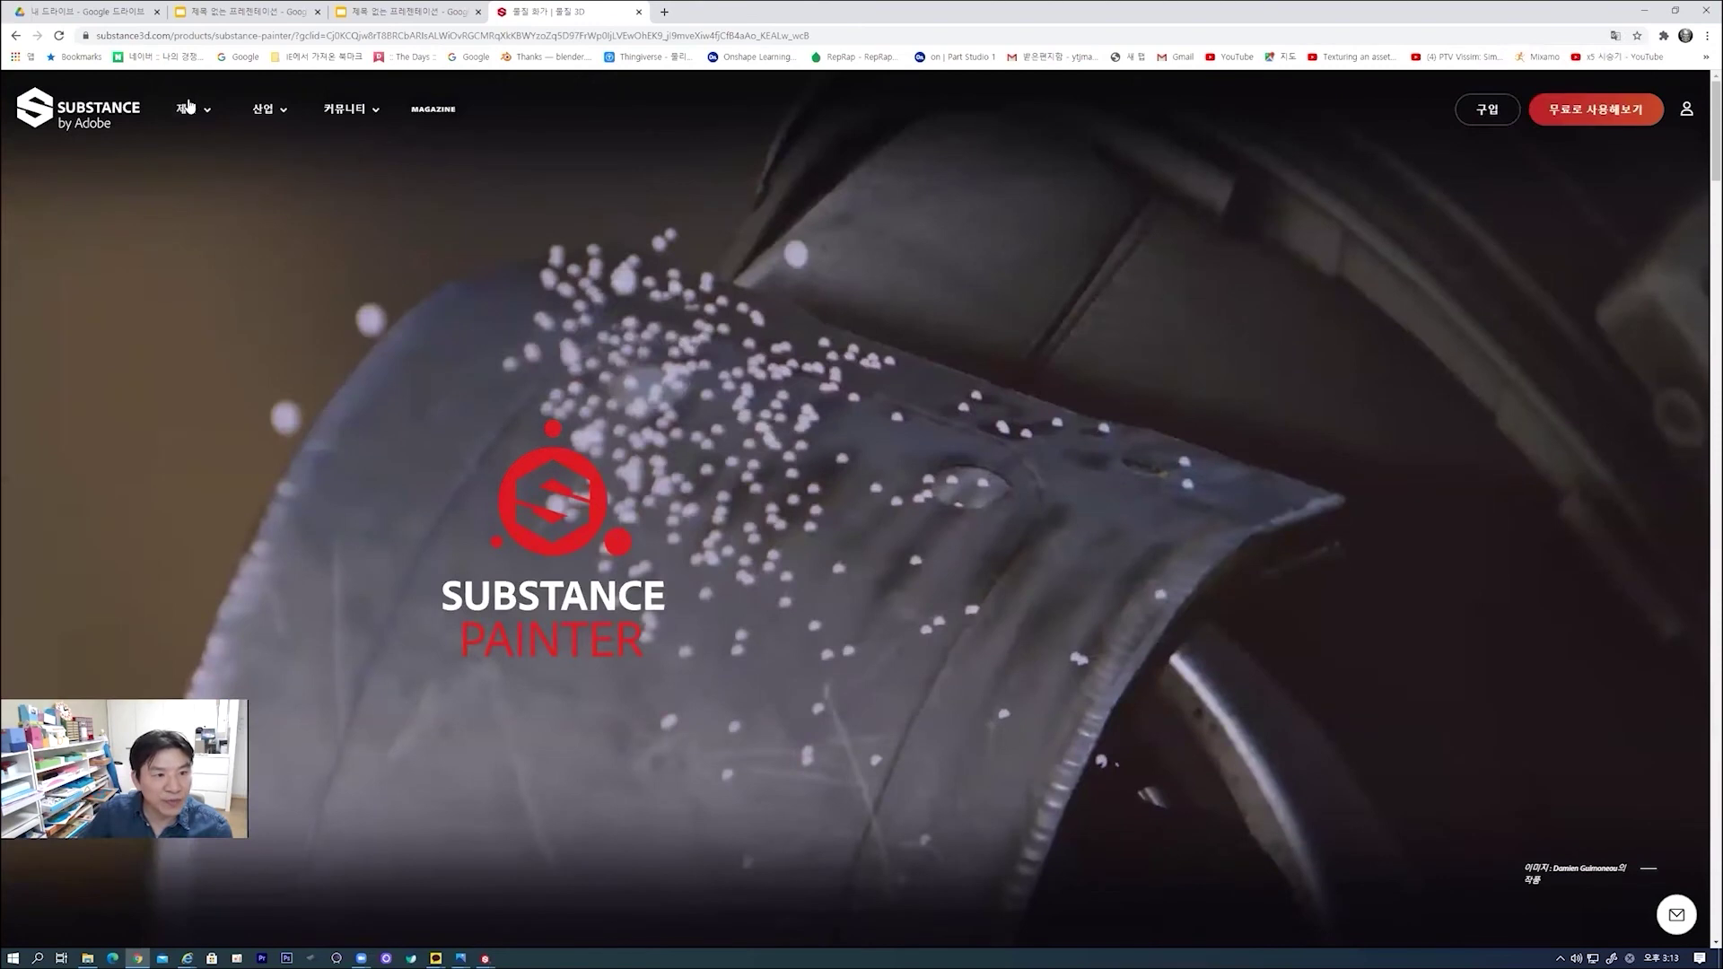
- Open Substance Source from the site's product list and sign in to the Substance account with the prefilled credentials
click(199, 110)
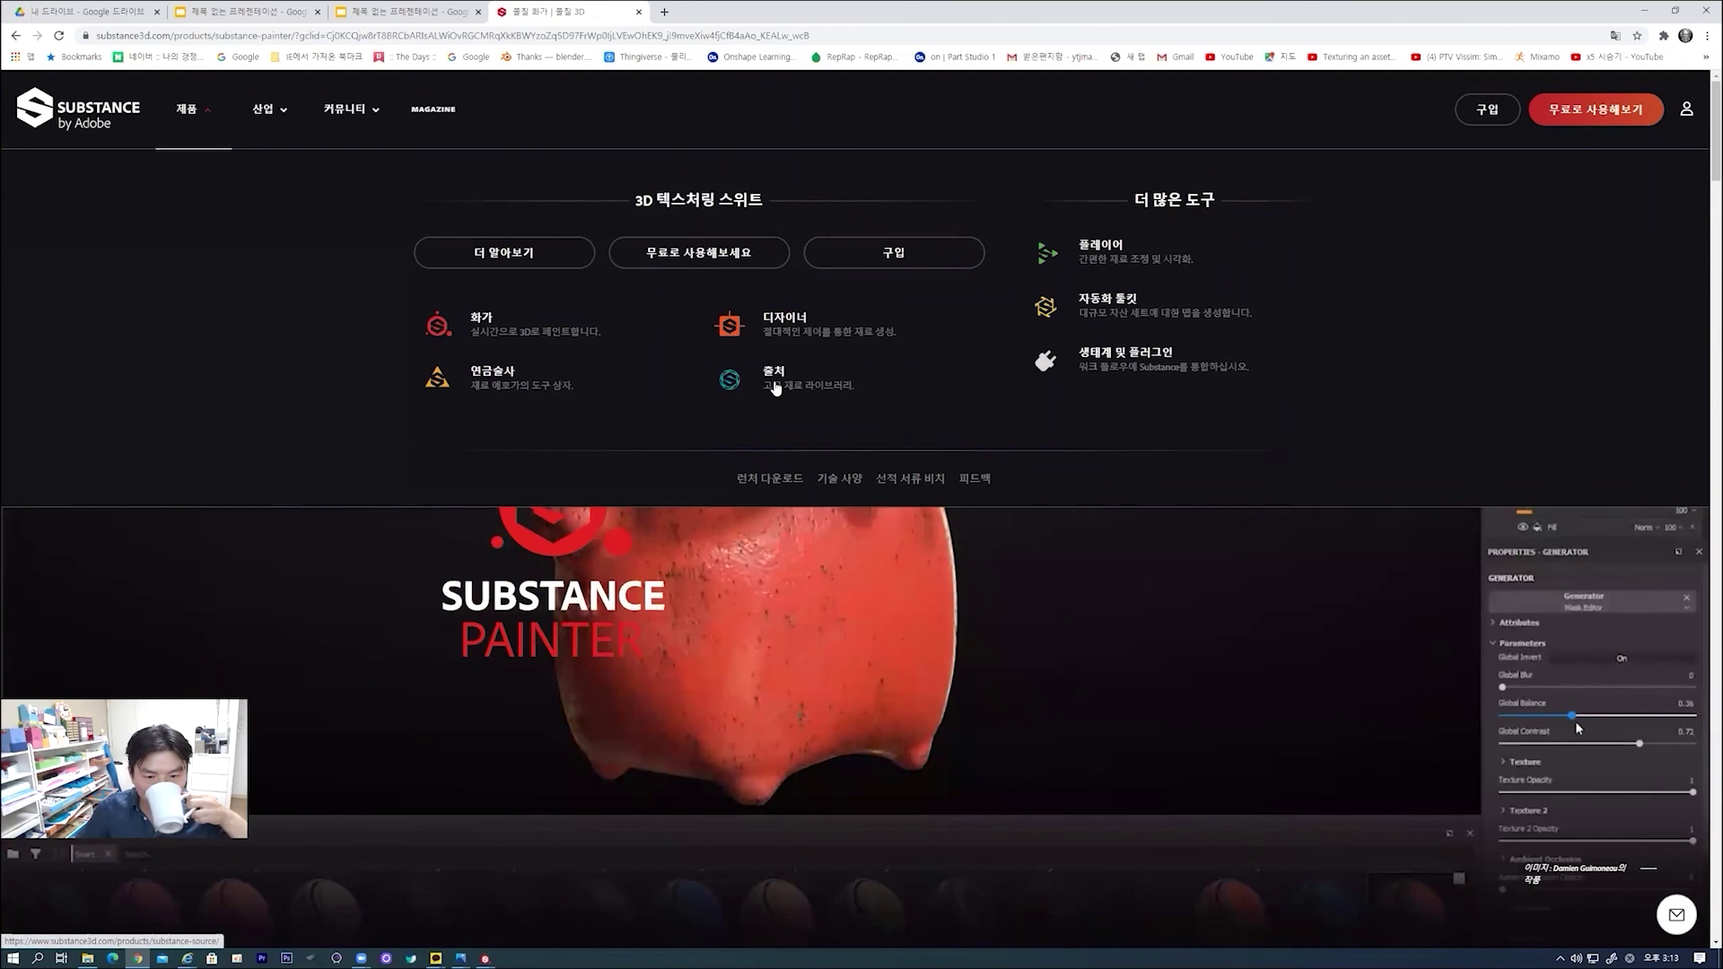
click(776, 388)
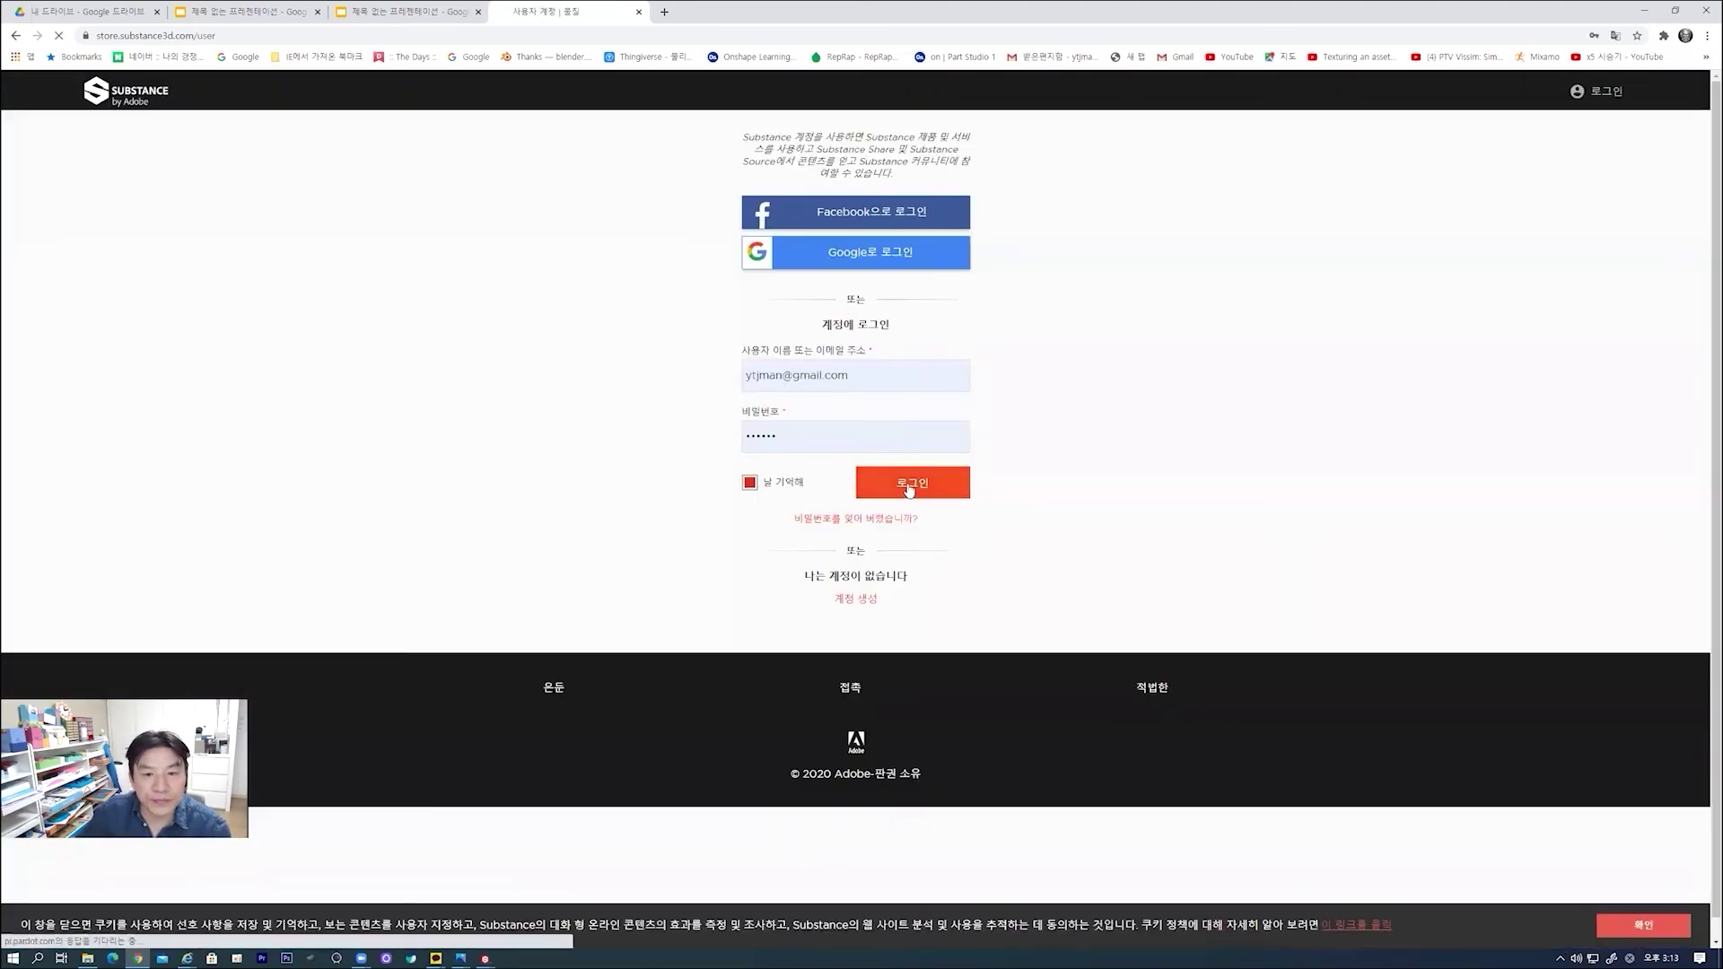
click(909, 486)
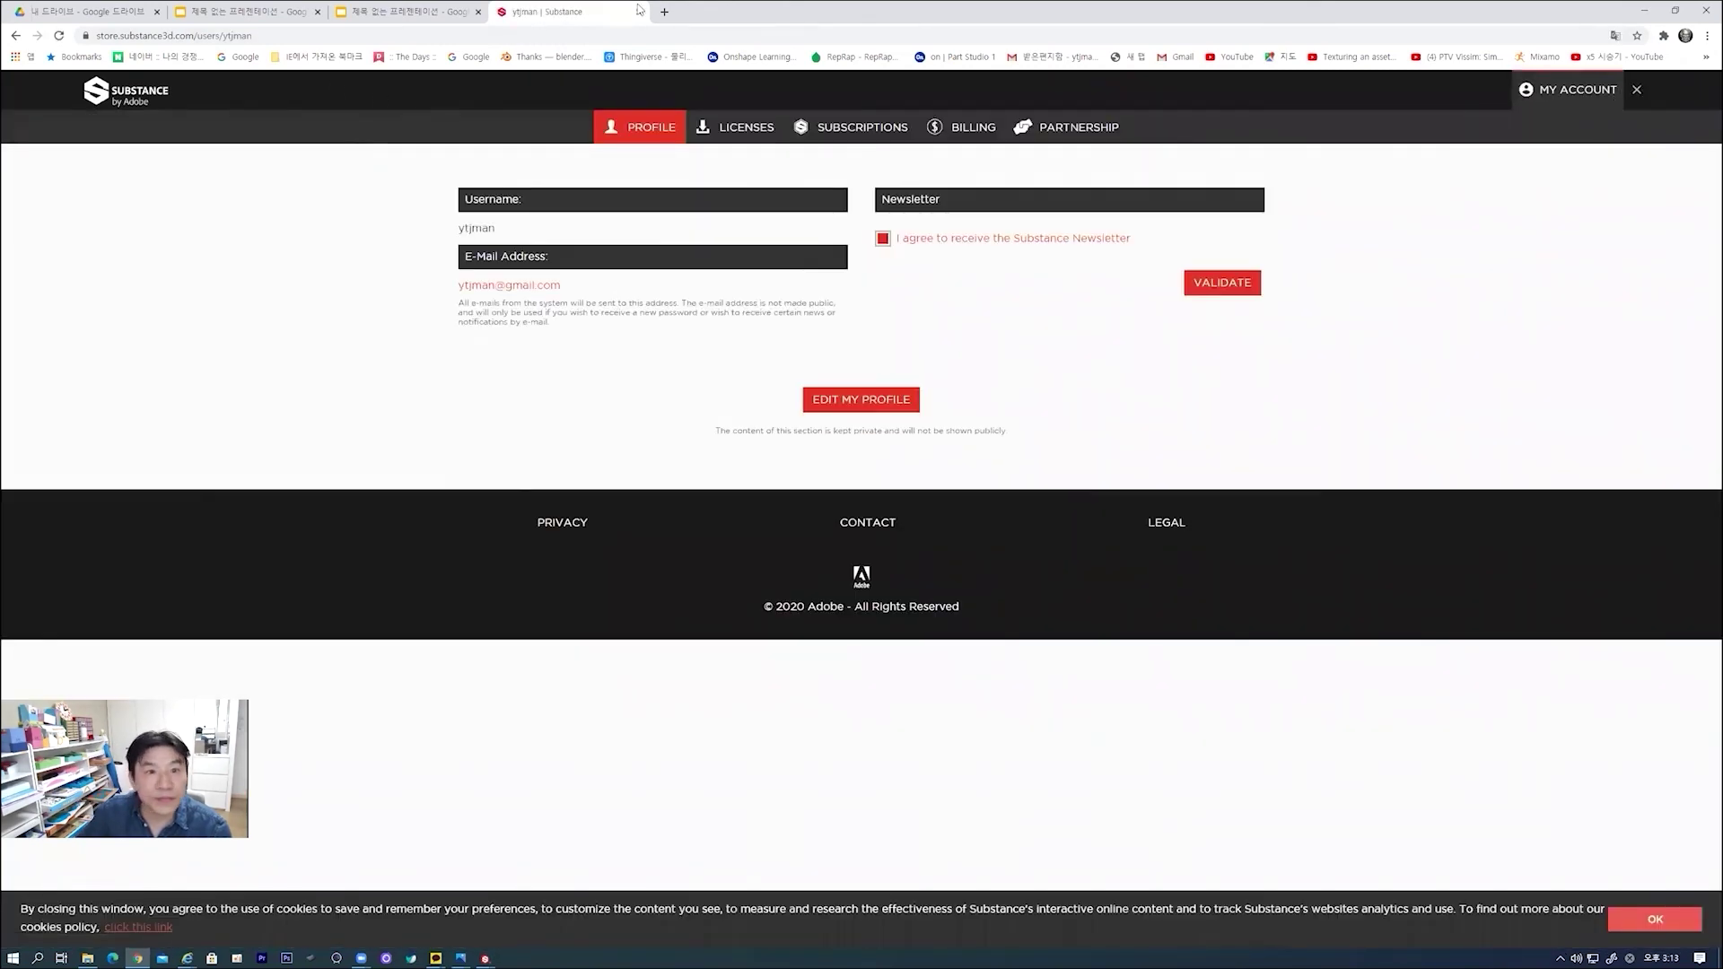
- Go back to the Substance home page, open the Substance Source library from the product list and translate it into Korean
click(95, 91)
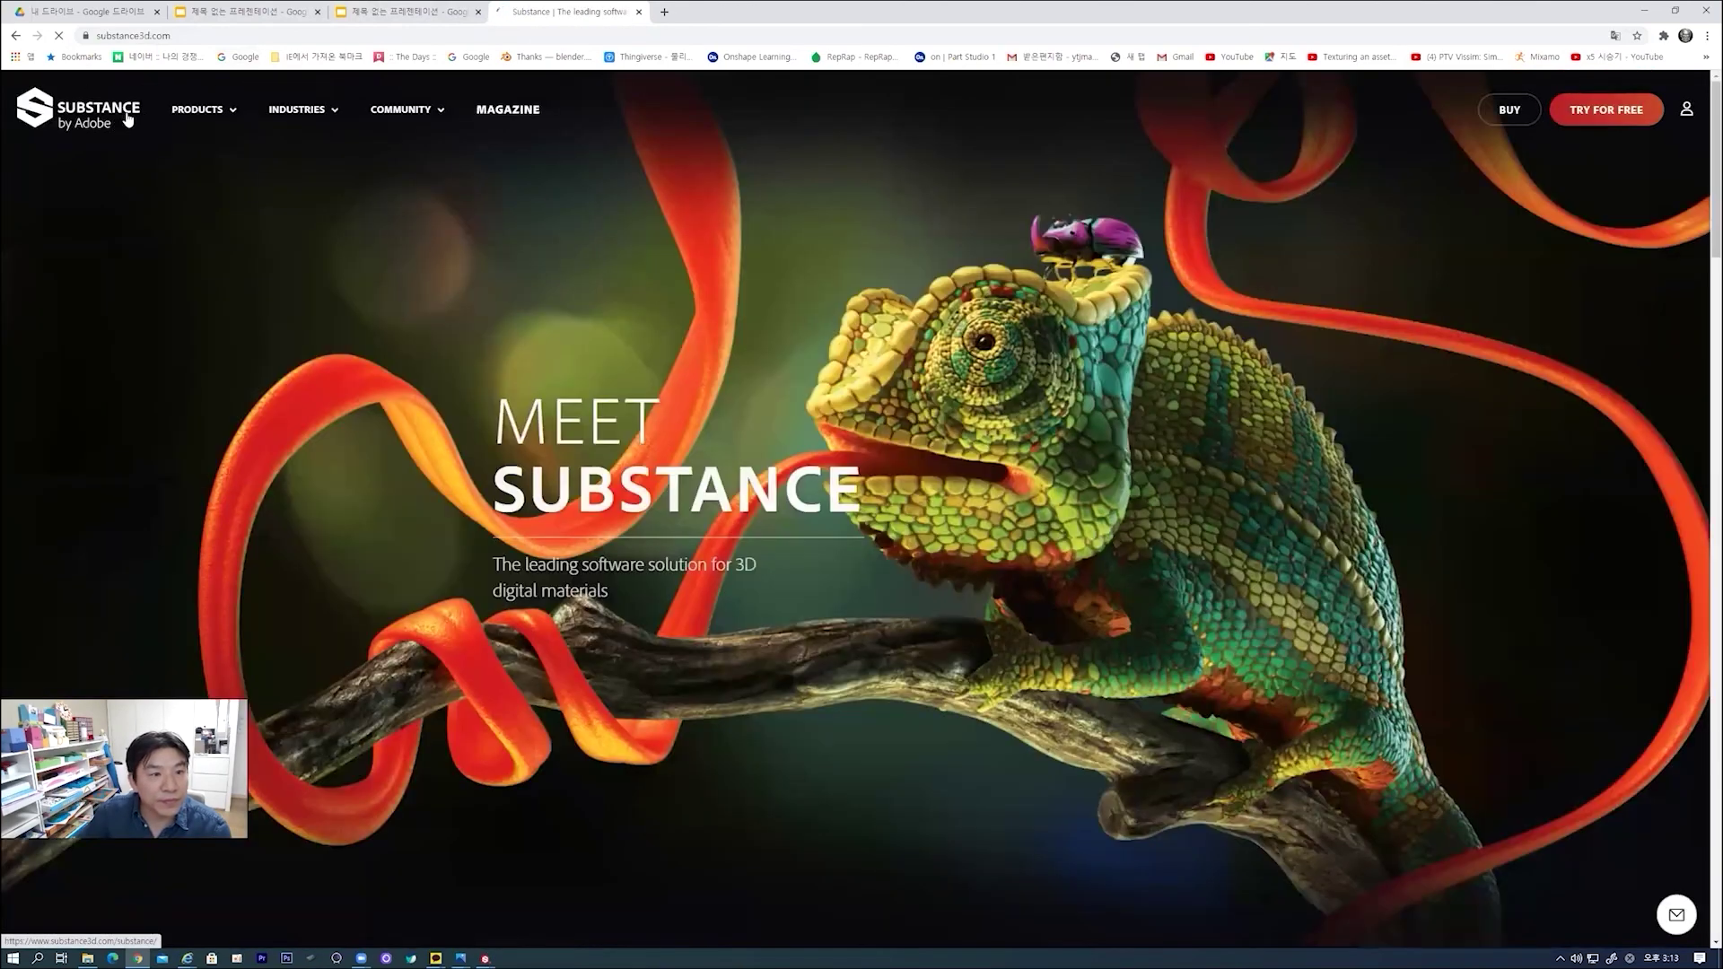
mouse_move(192, 117)
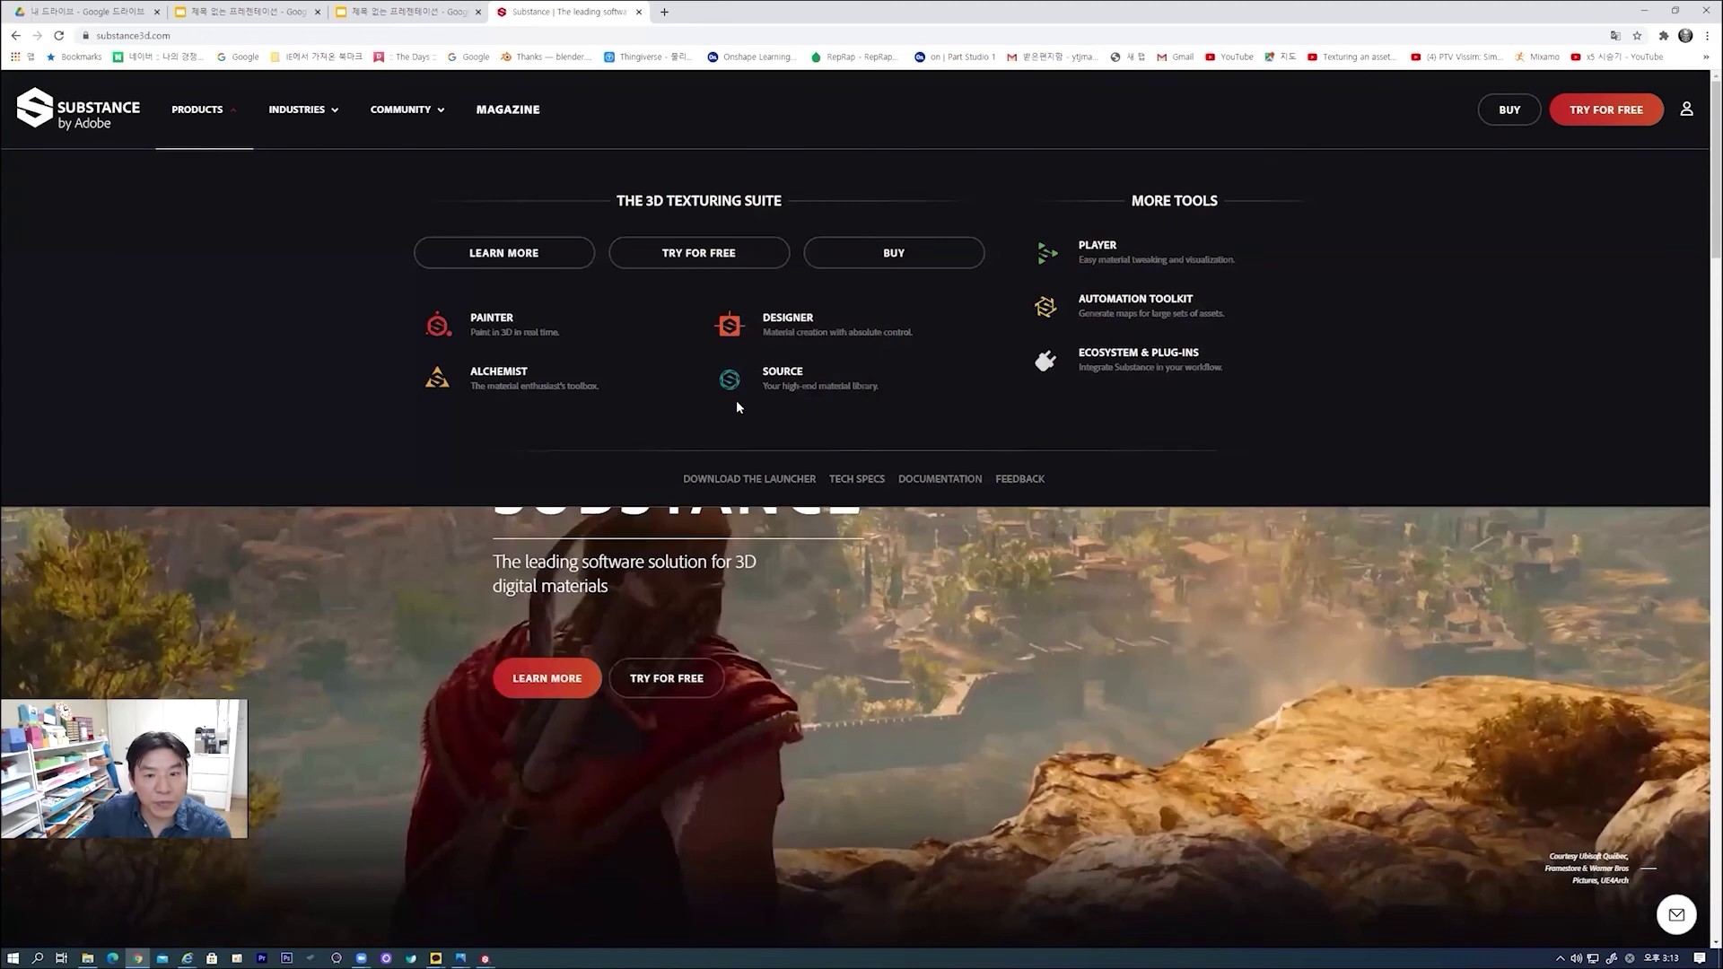
click(774, 372)
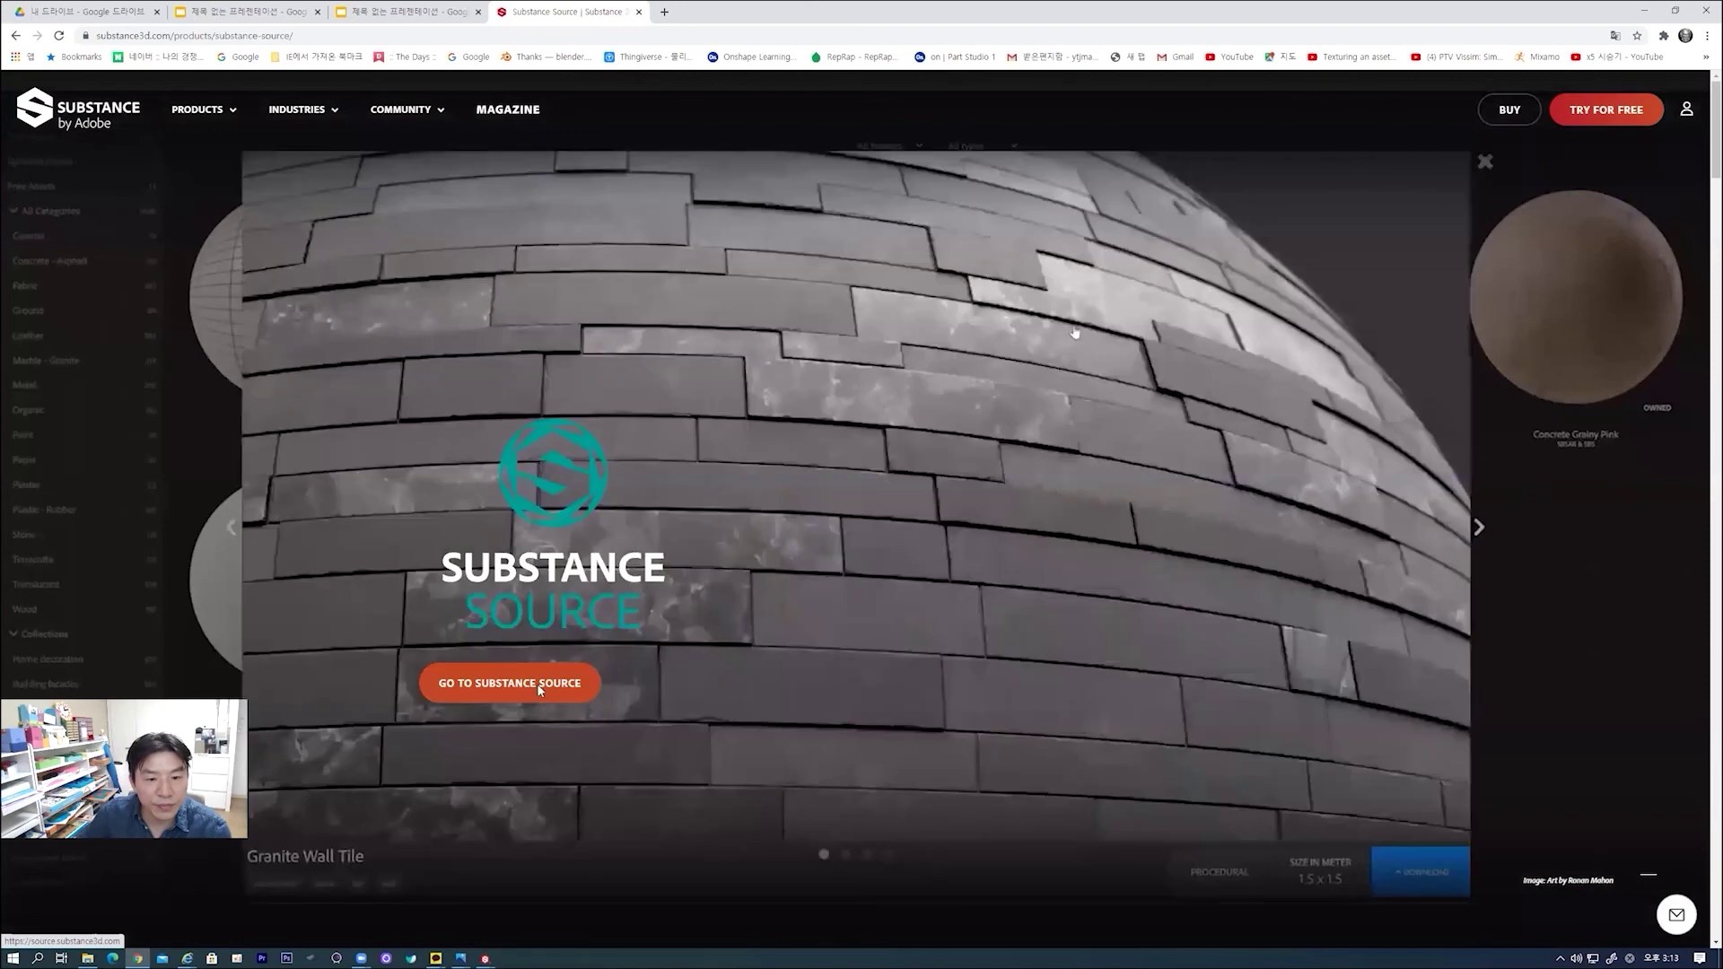
click(538, 691)
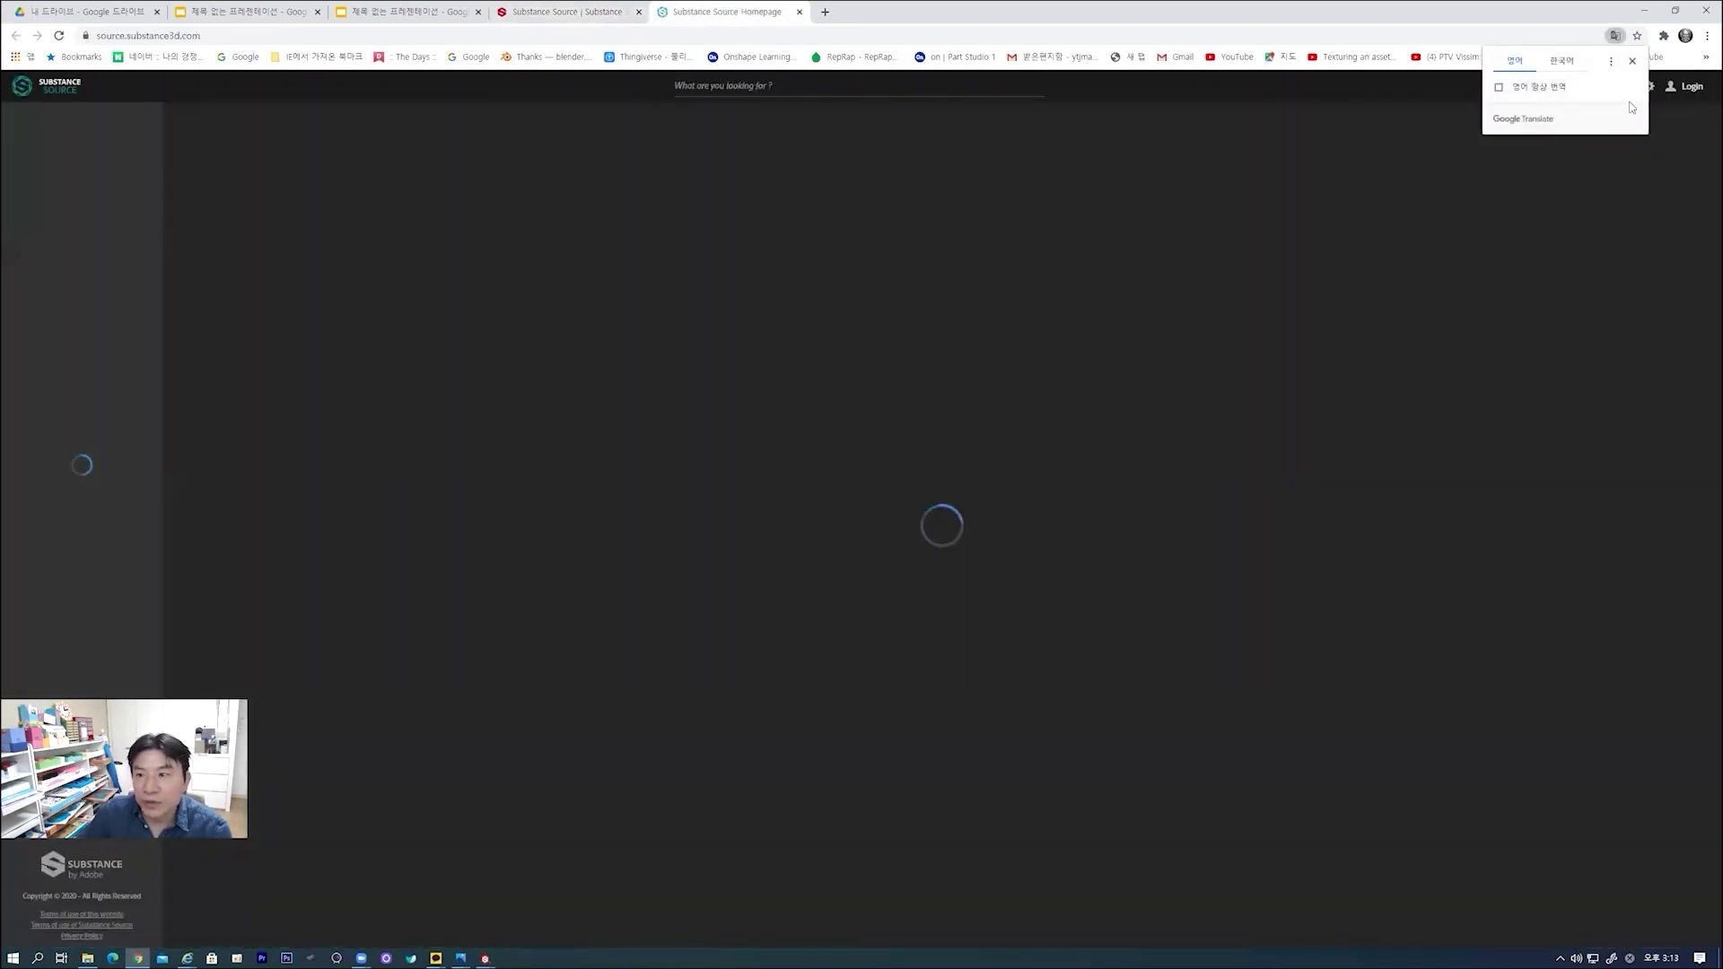
click(1566, 61)
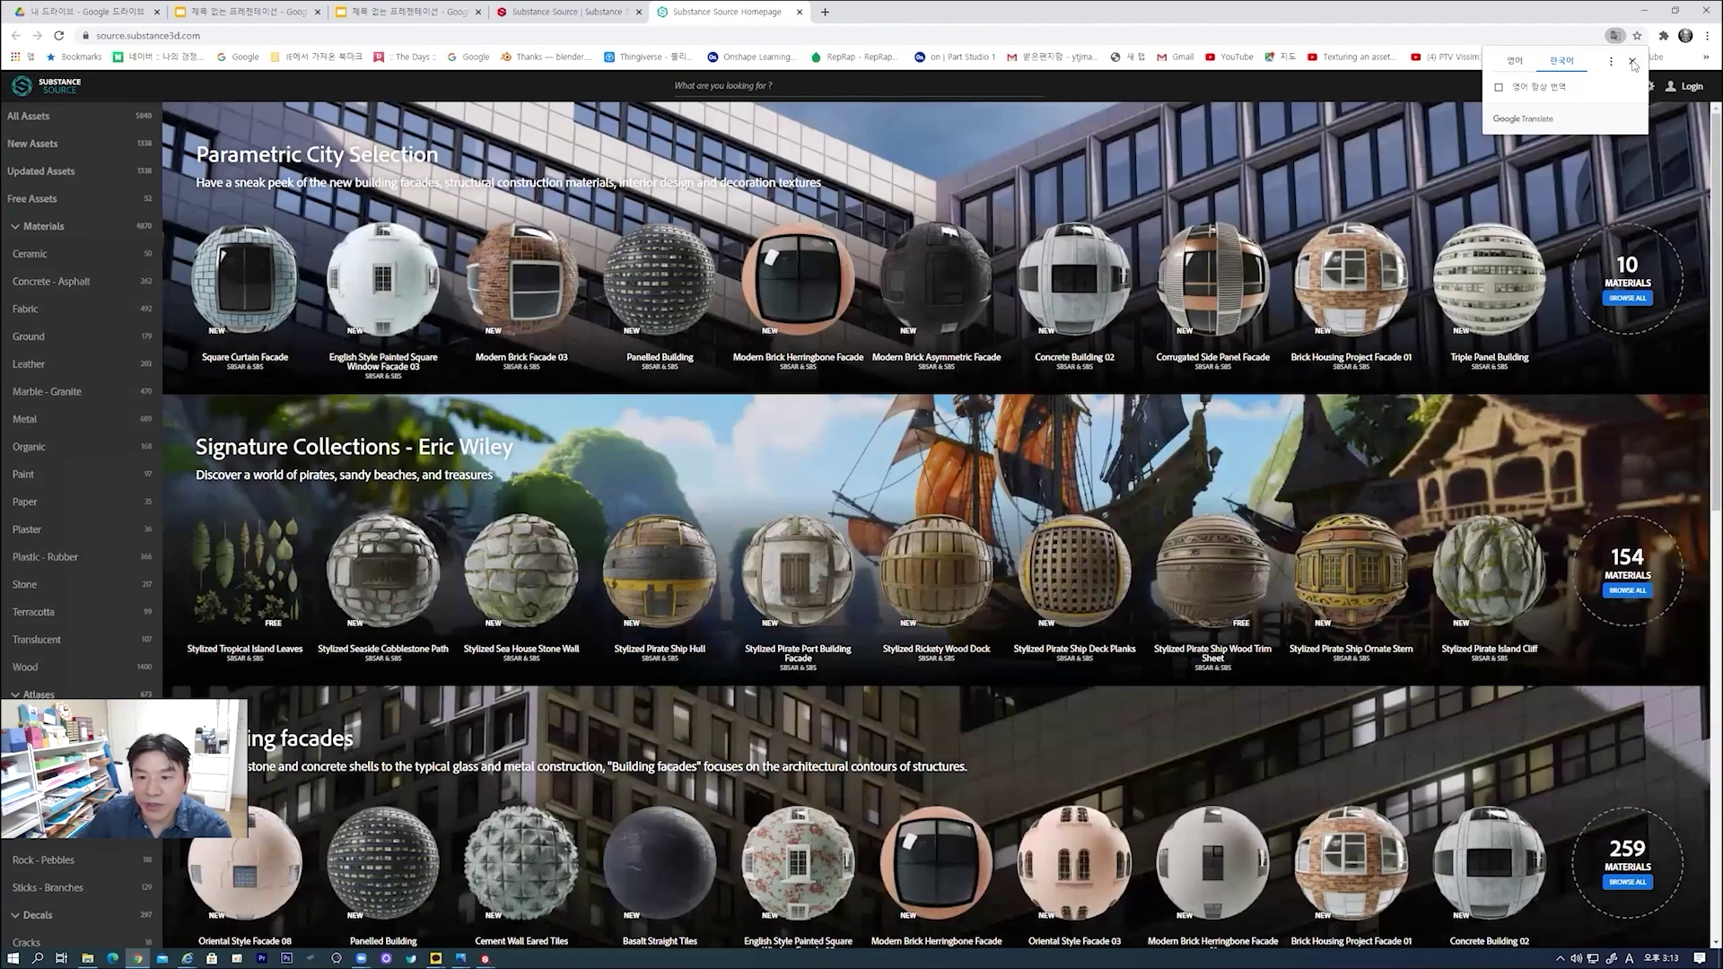
click(1633, 62)
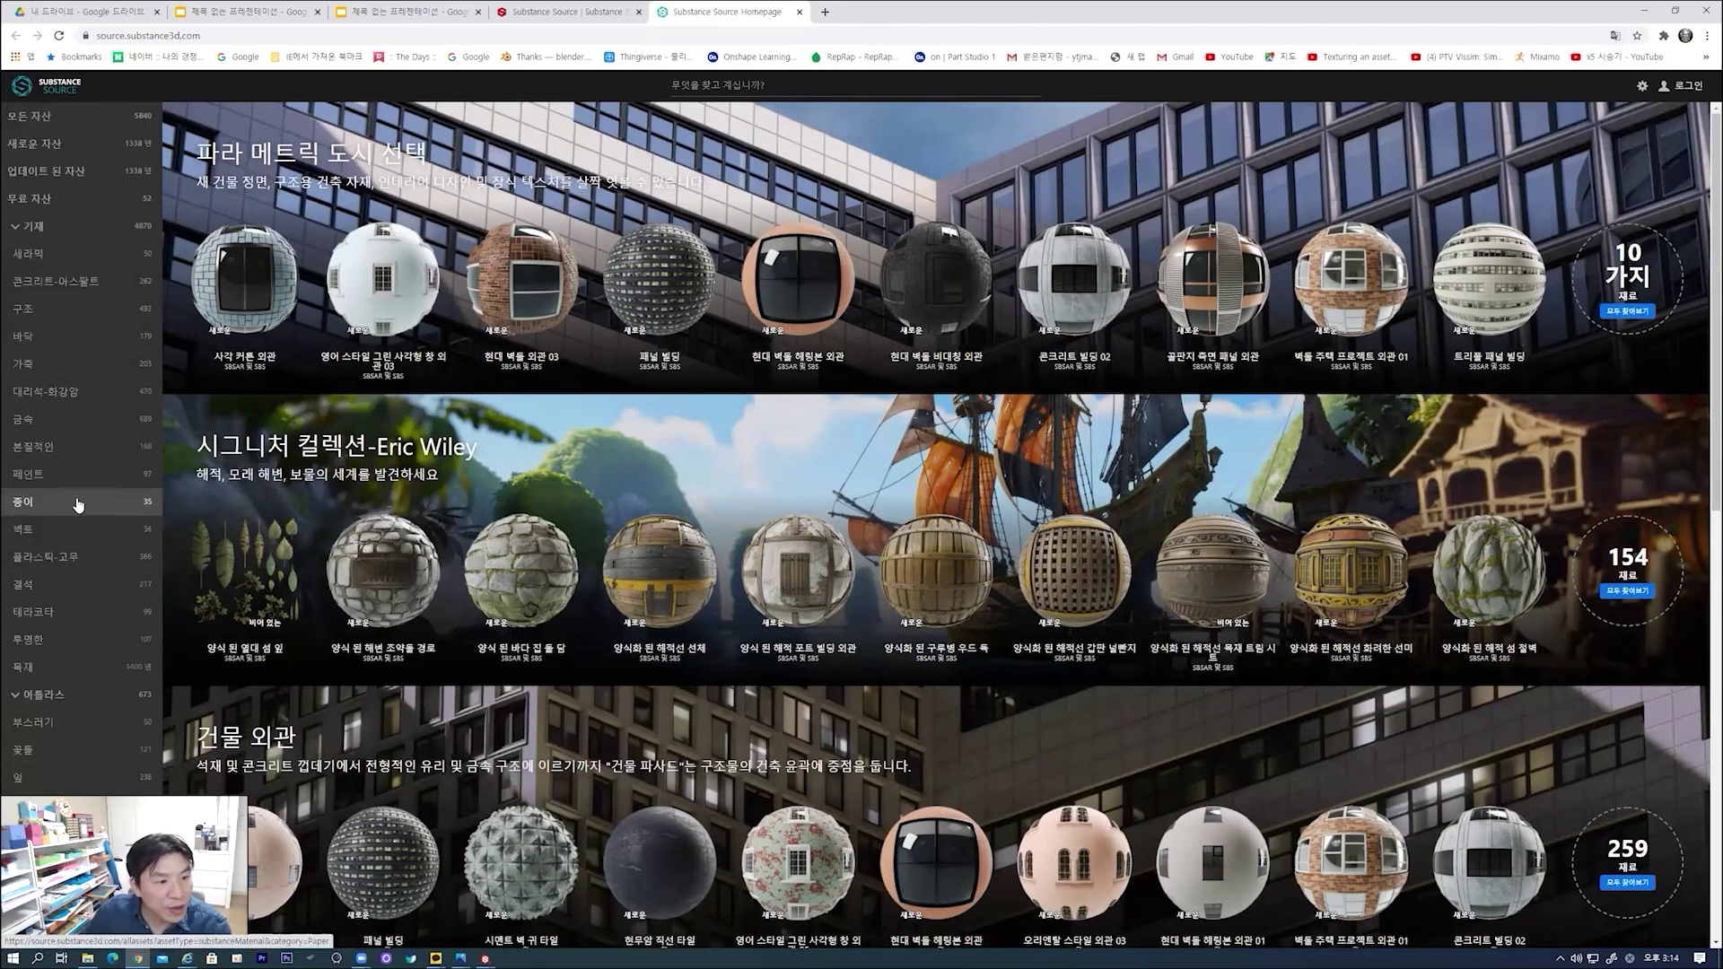
- Browse the Organic materials for the blue eye conjunctiva material and download it, signing in to the Substance account
click(66, 453)
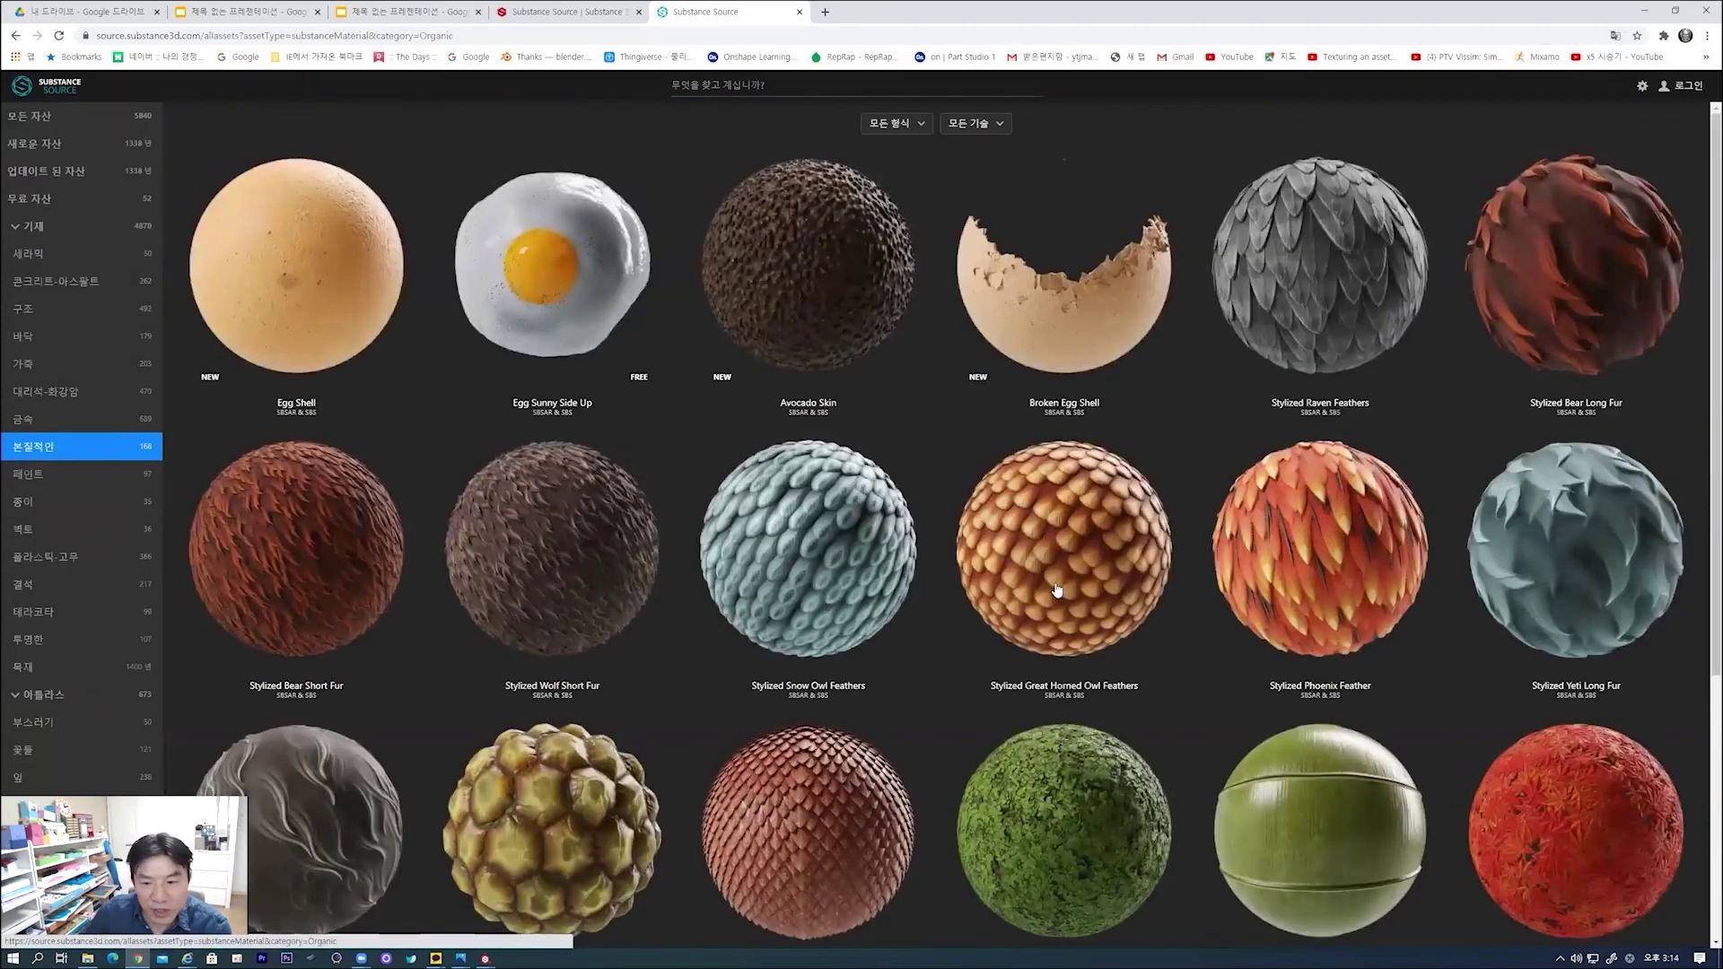
scroll(1135, 645, down, 1)
scroll(1135, 646, down, 20)
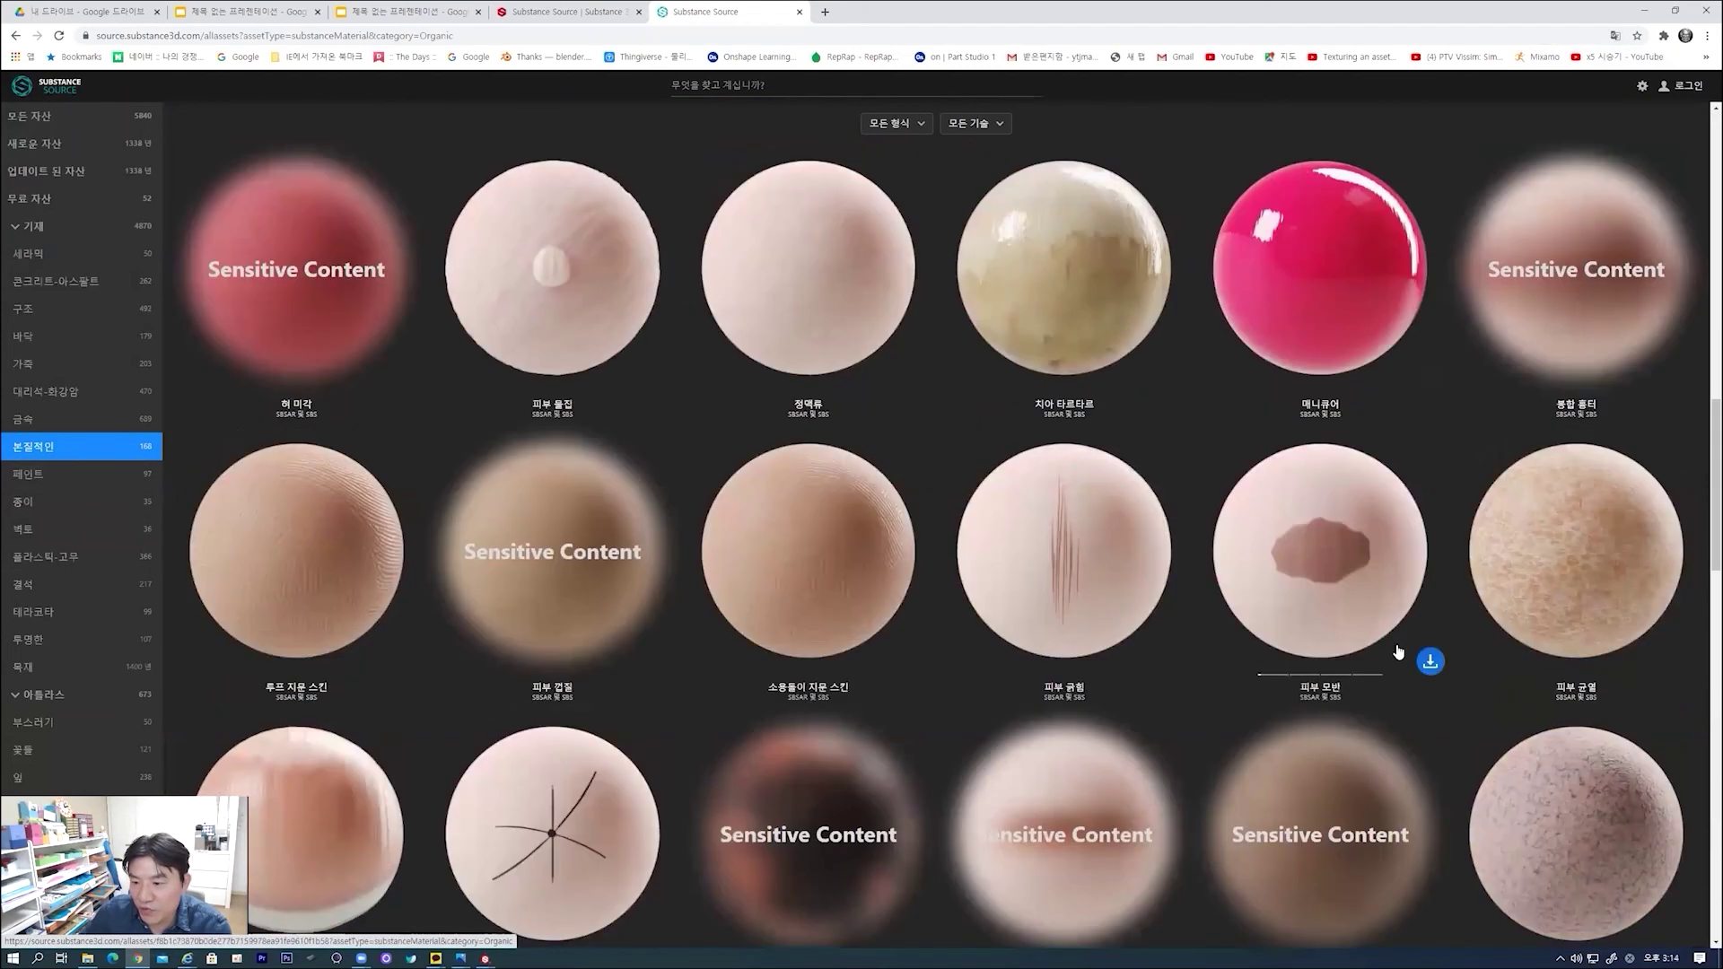
scroll(1284, 591, down, 5)
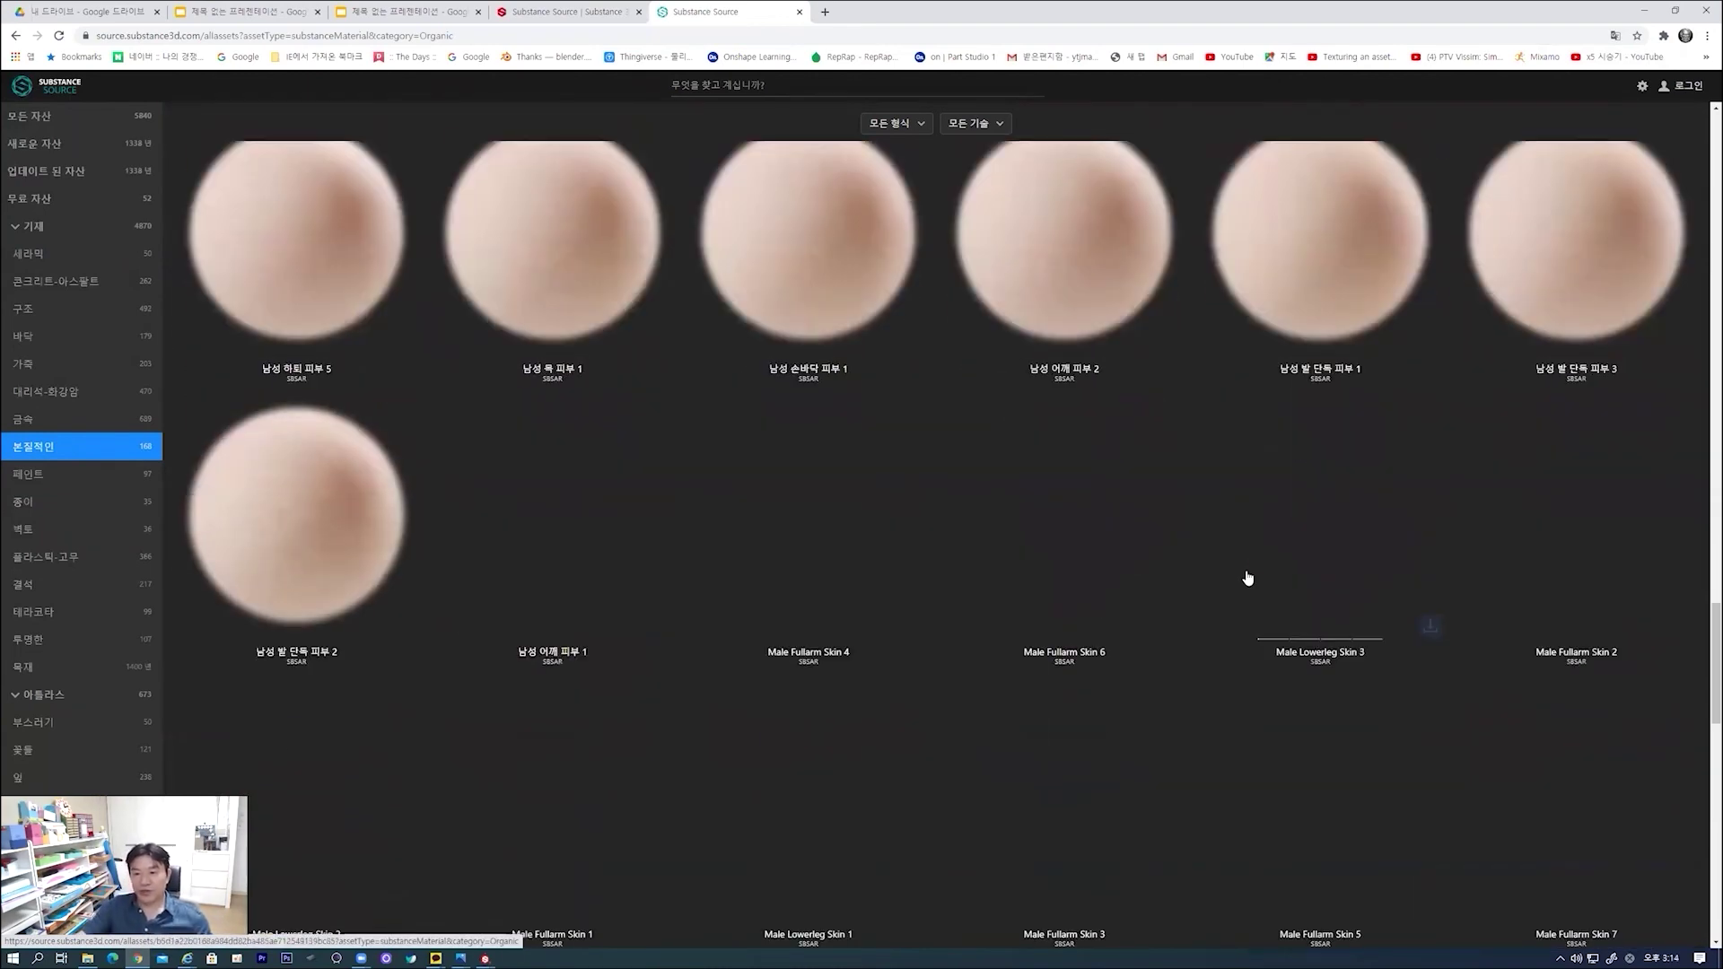
scroll(1230, 579, down, 10)
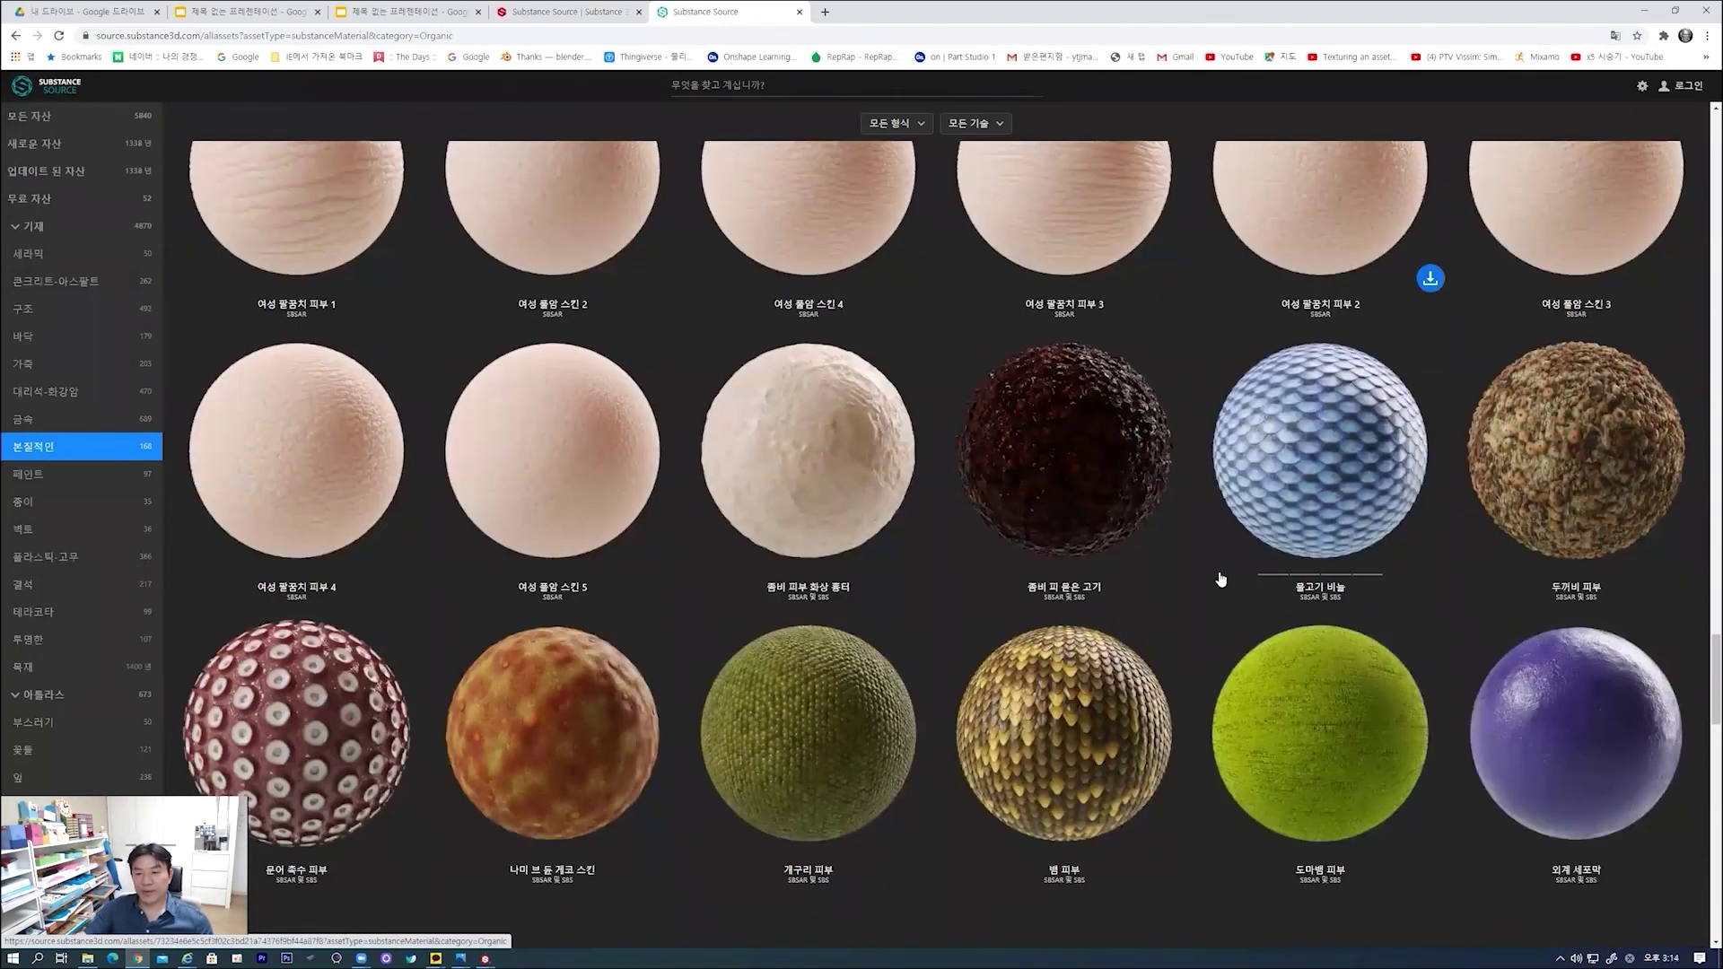
scroll(1215, 589, down, 10)
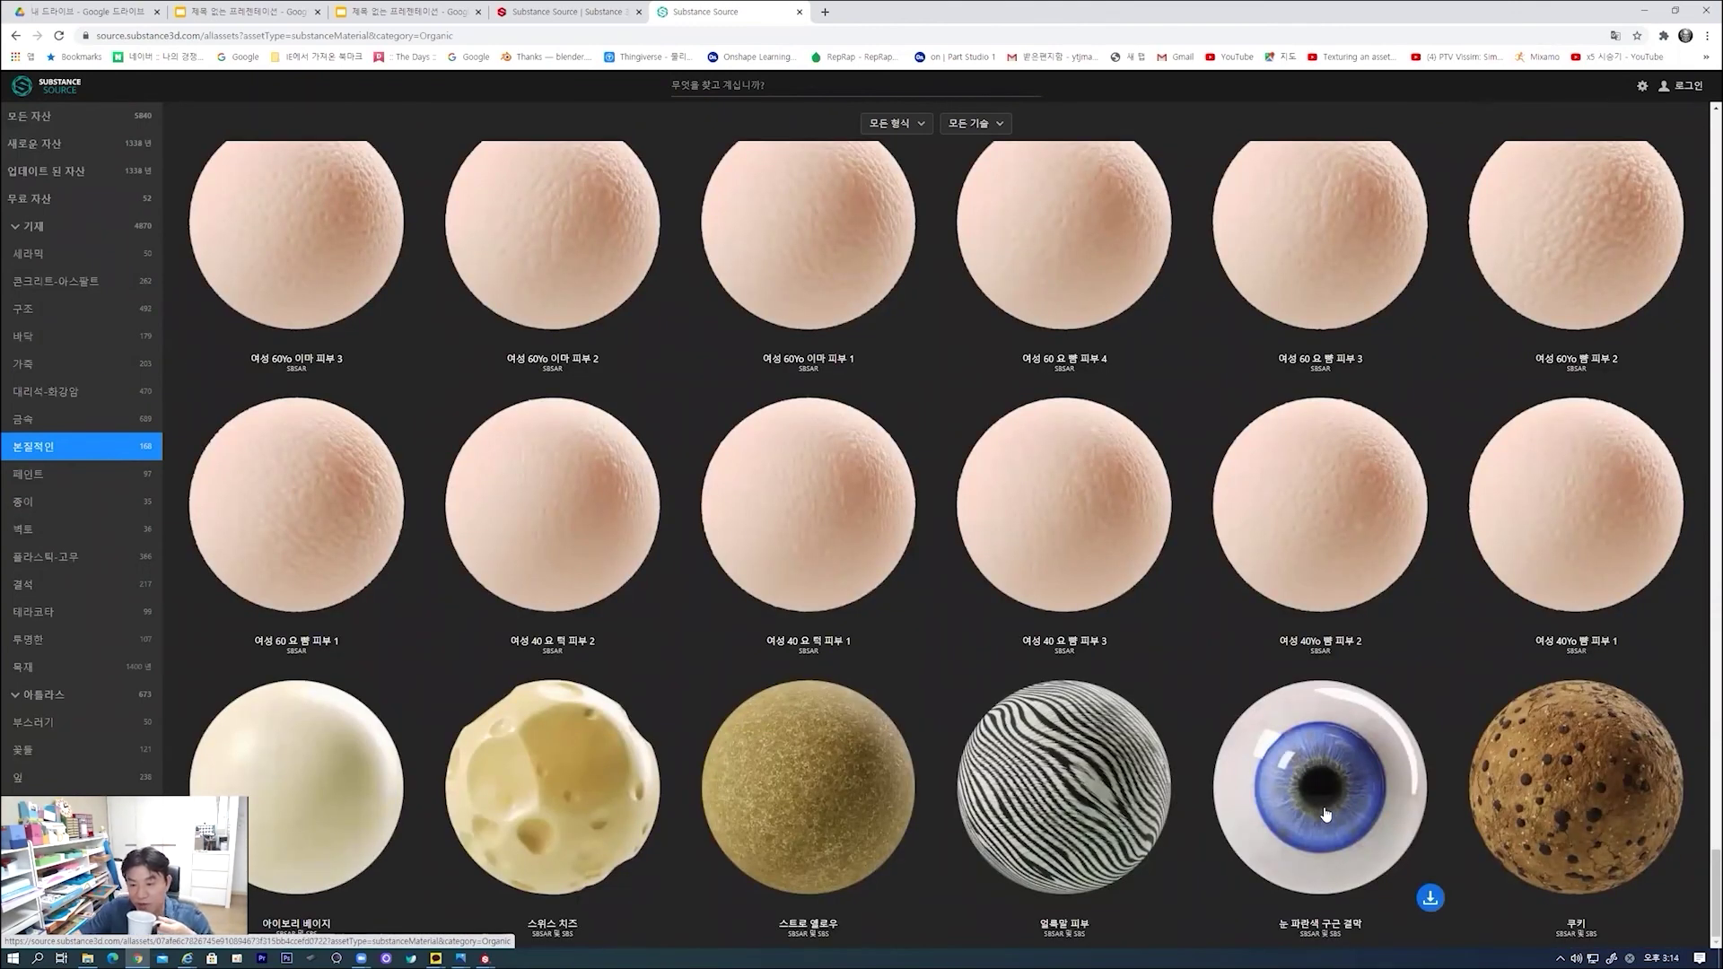
click(1430, 897)
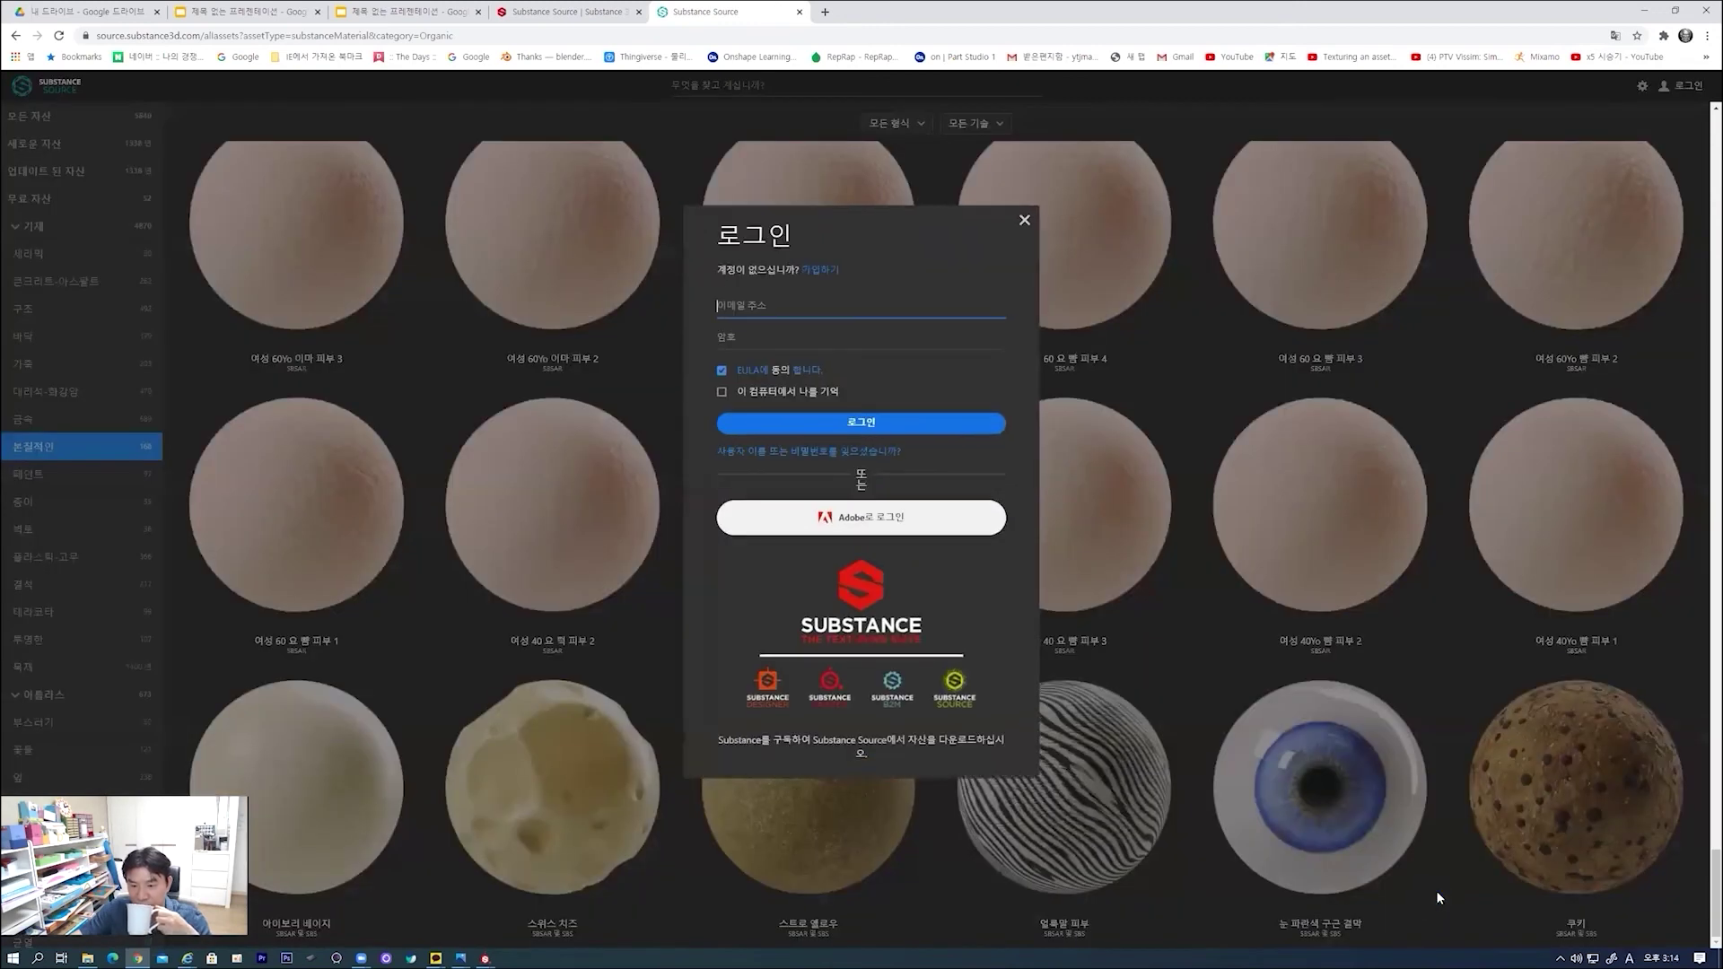
click(884, 424)
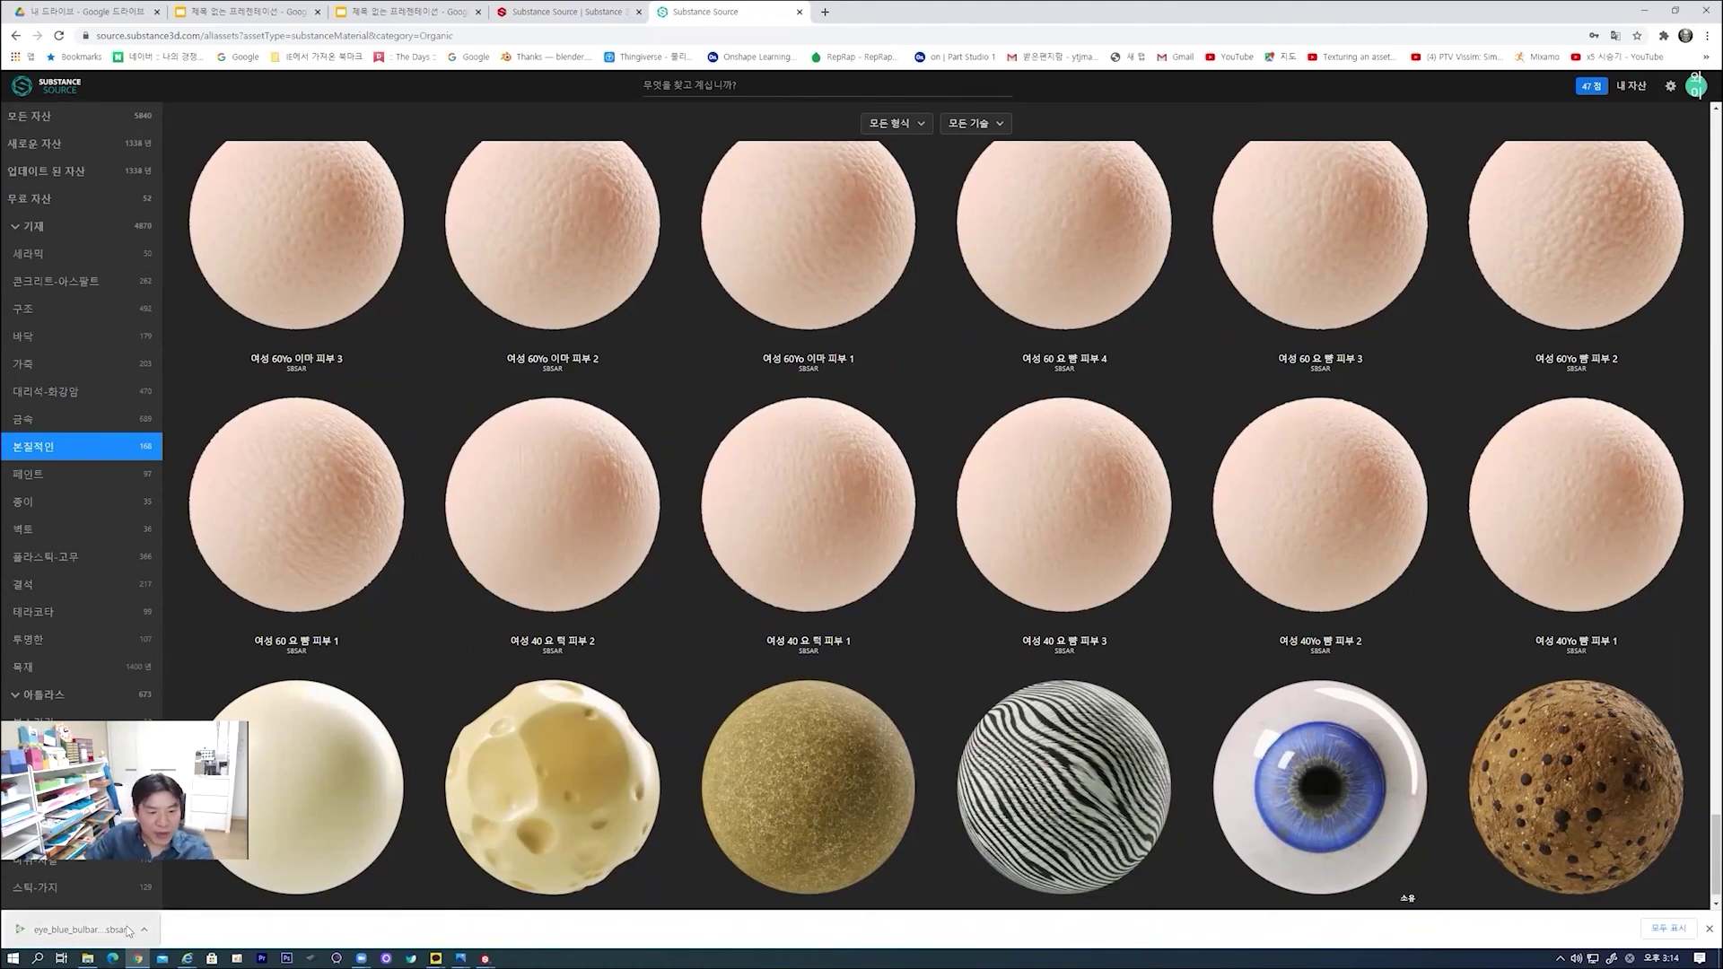
- Show the downloaded eye_blue_bulbar_conjunctiva (2) file in its folder, switch to Substance Painter and drop the file onto the shelf
click(143, 931)
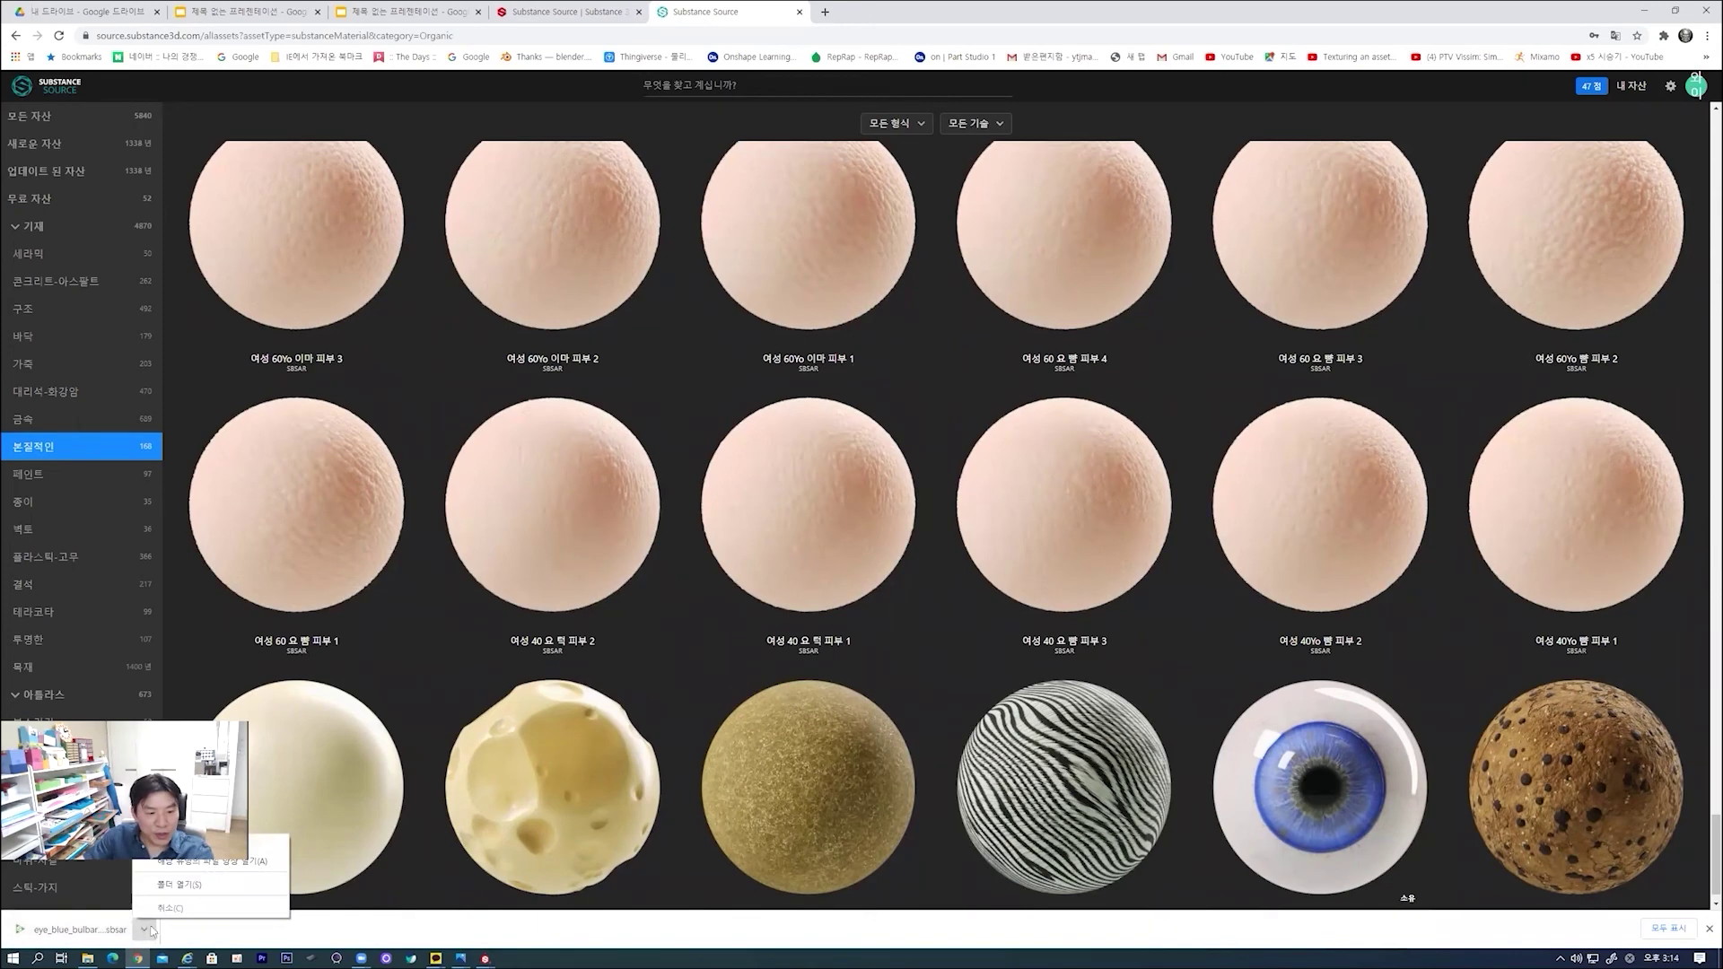
click(187, 878)
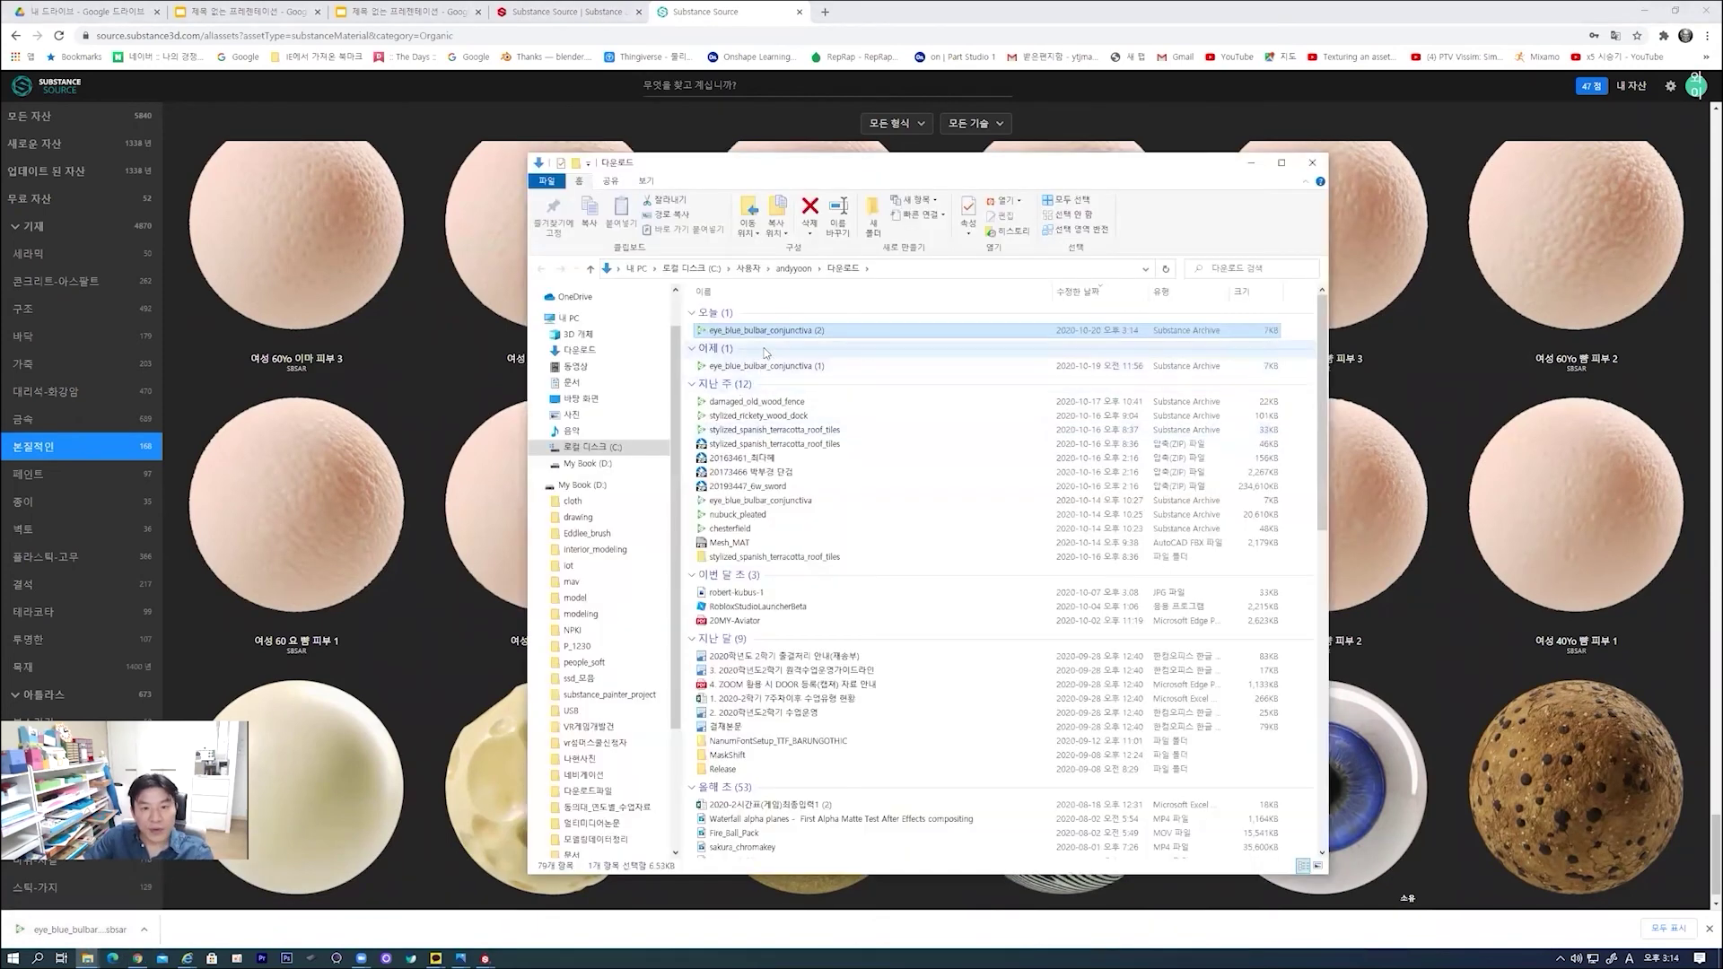
click(1654, 15)
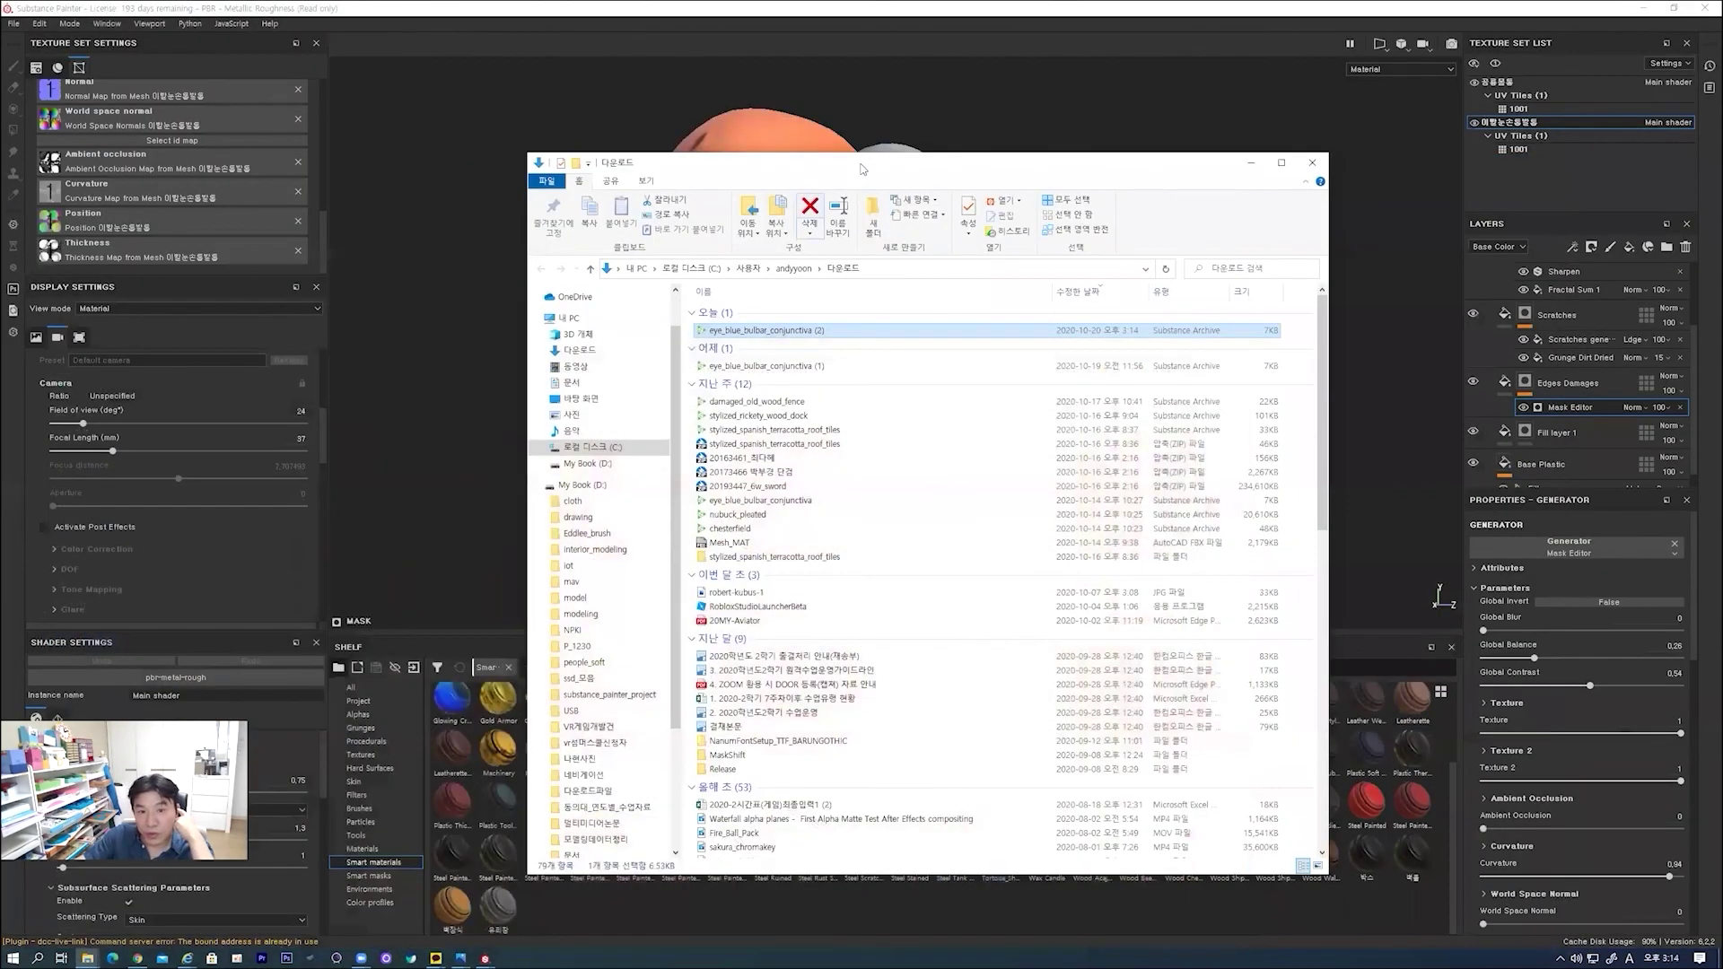
drag(862, 167, 1208, 135)
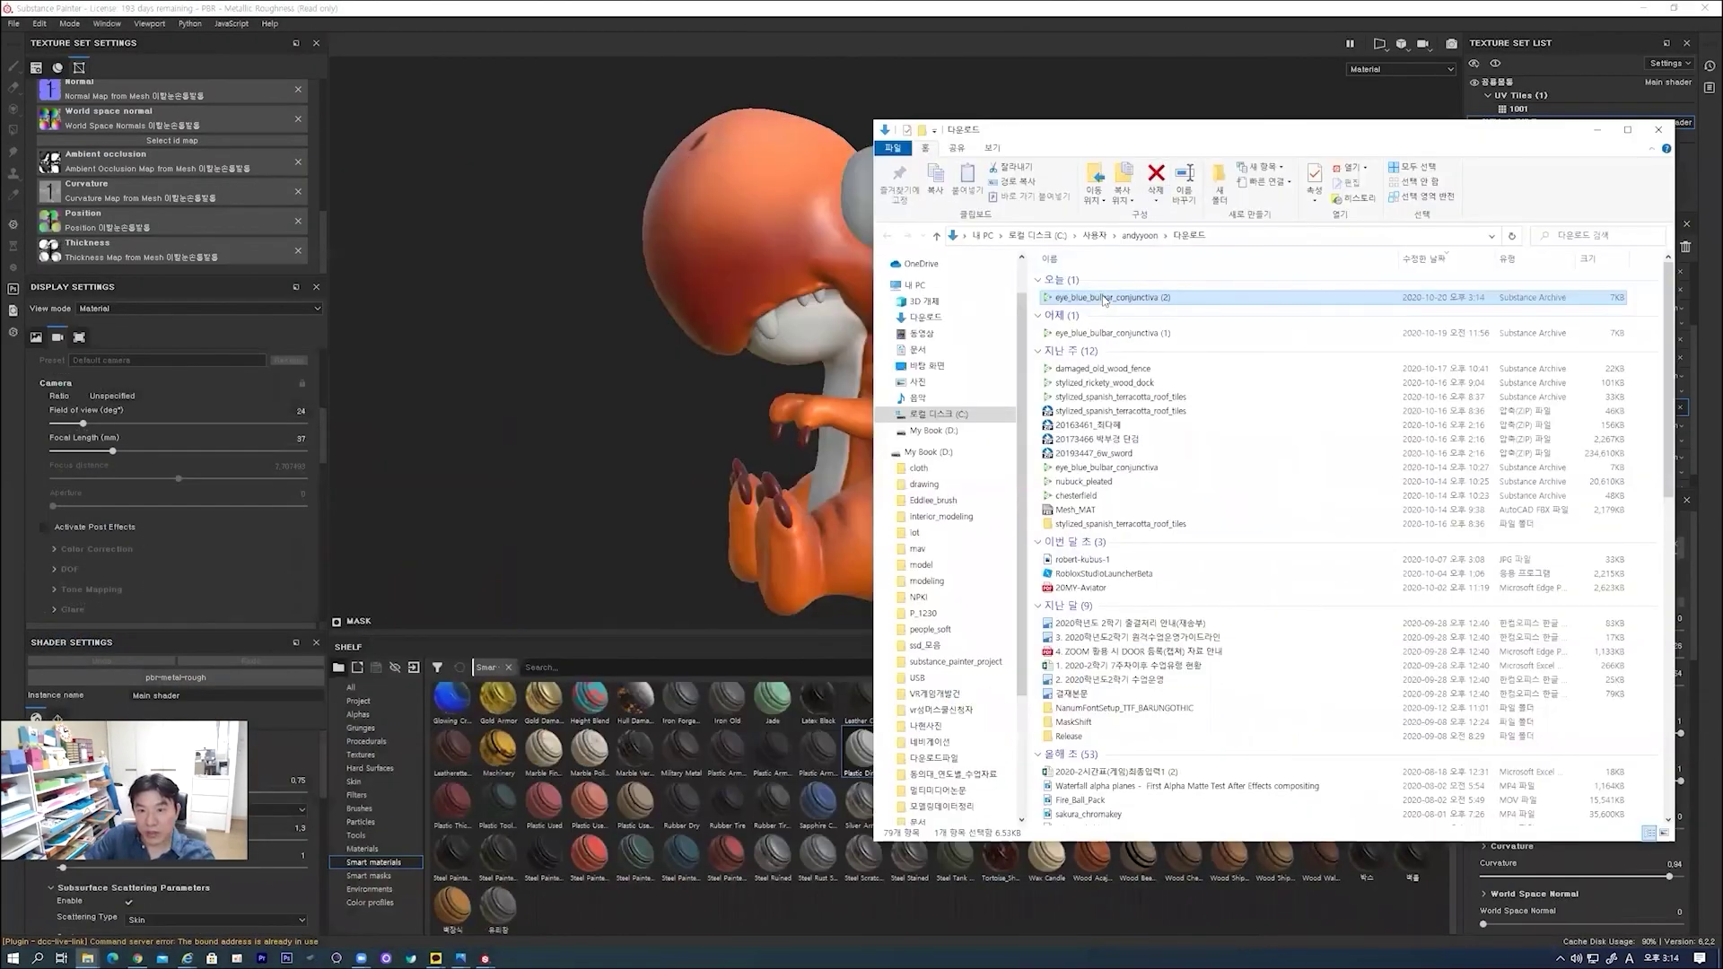
mouse_move(1103, 299)
mouse_down()
mouse_move(729, 859)
mouse_move(741, 912)
mouse_up()
click(799, 502)
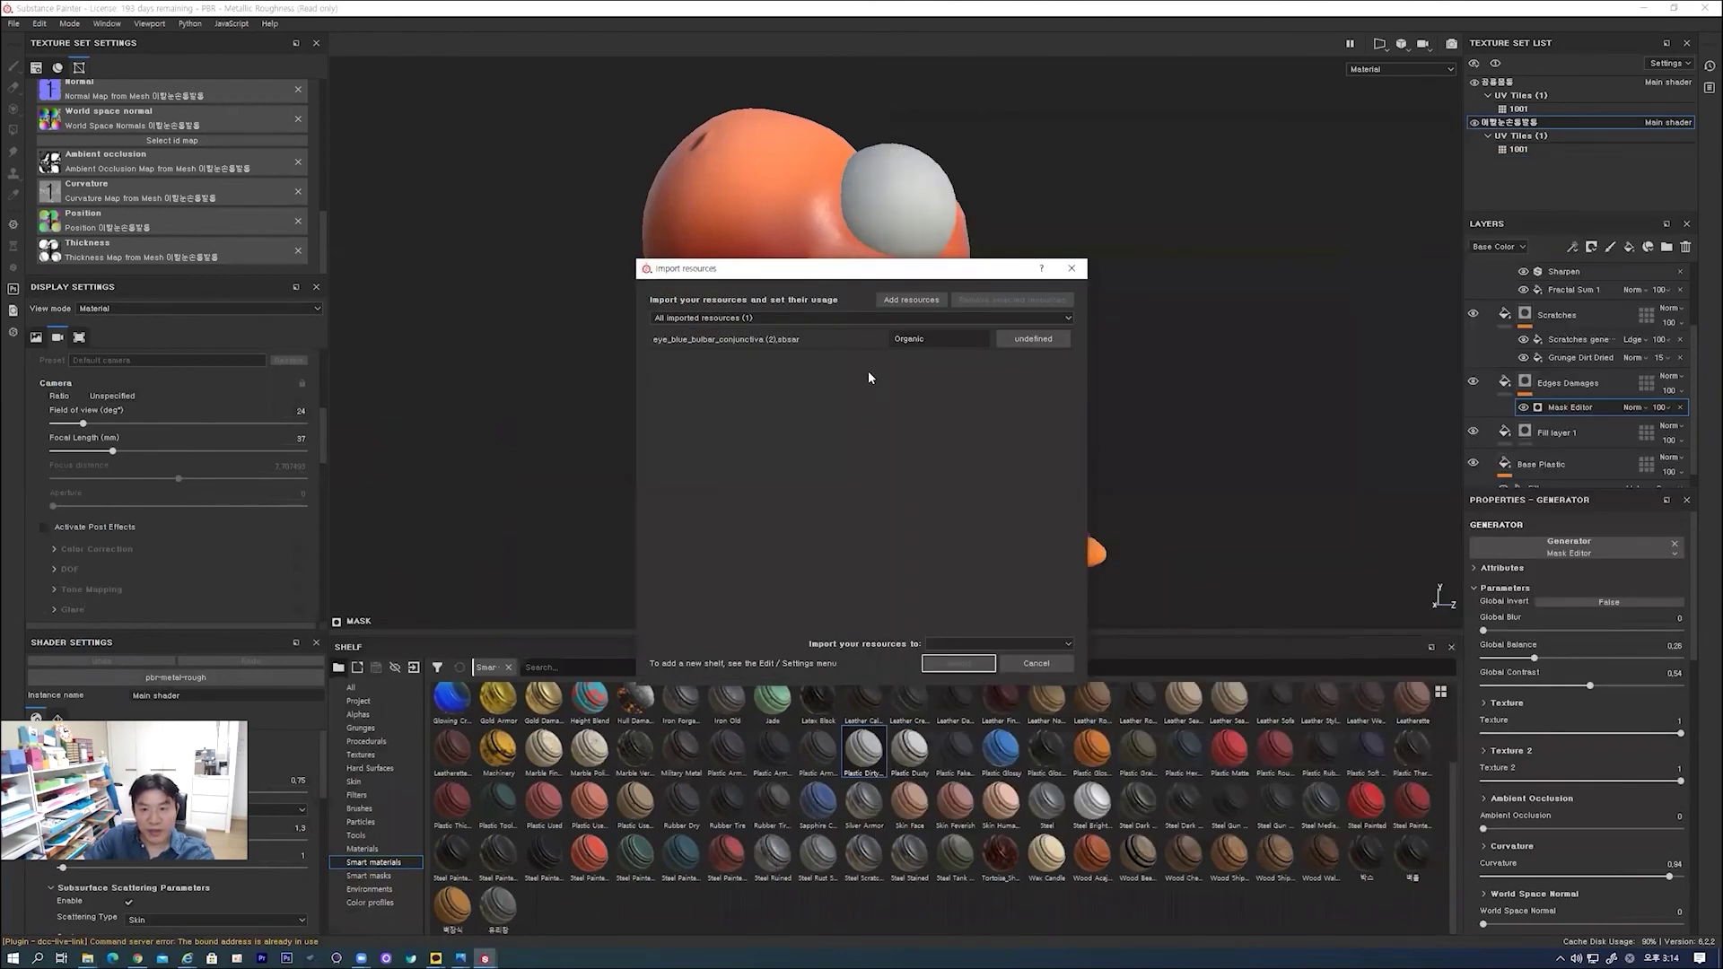
- Import the eye resource as a basematerial into the project 'PBR - Metallic Roughness'
click(1029, 341)
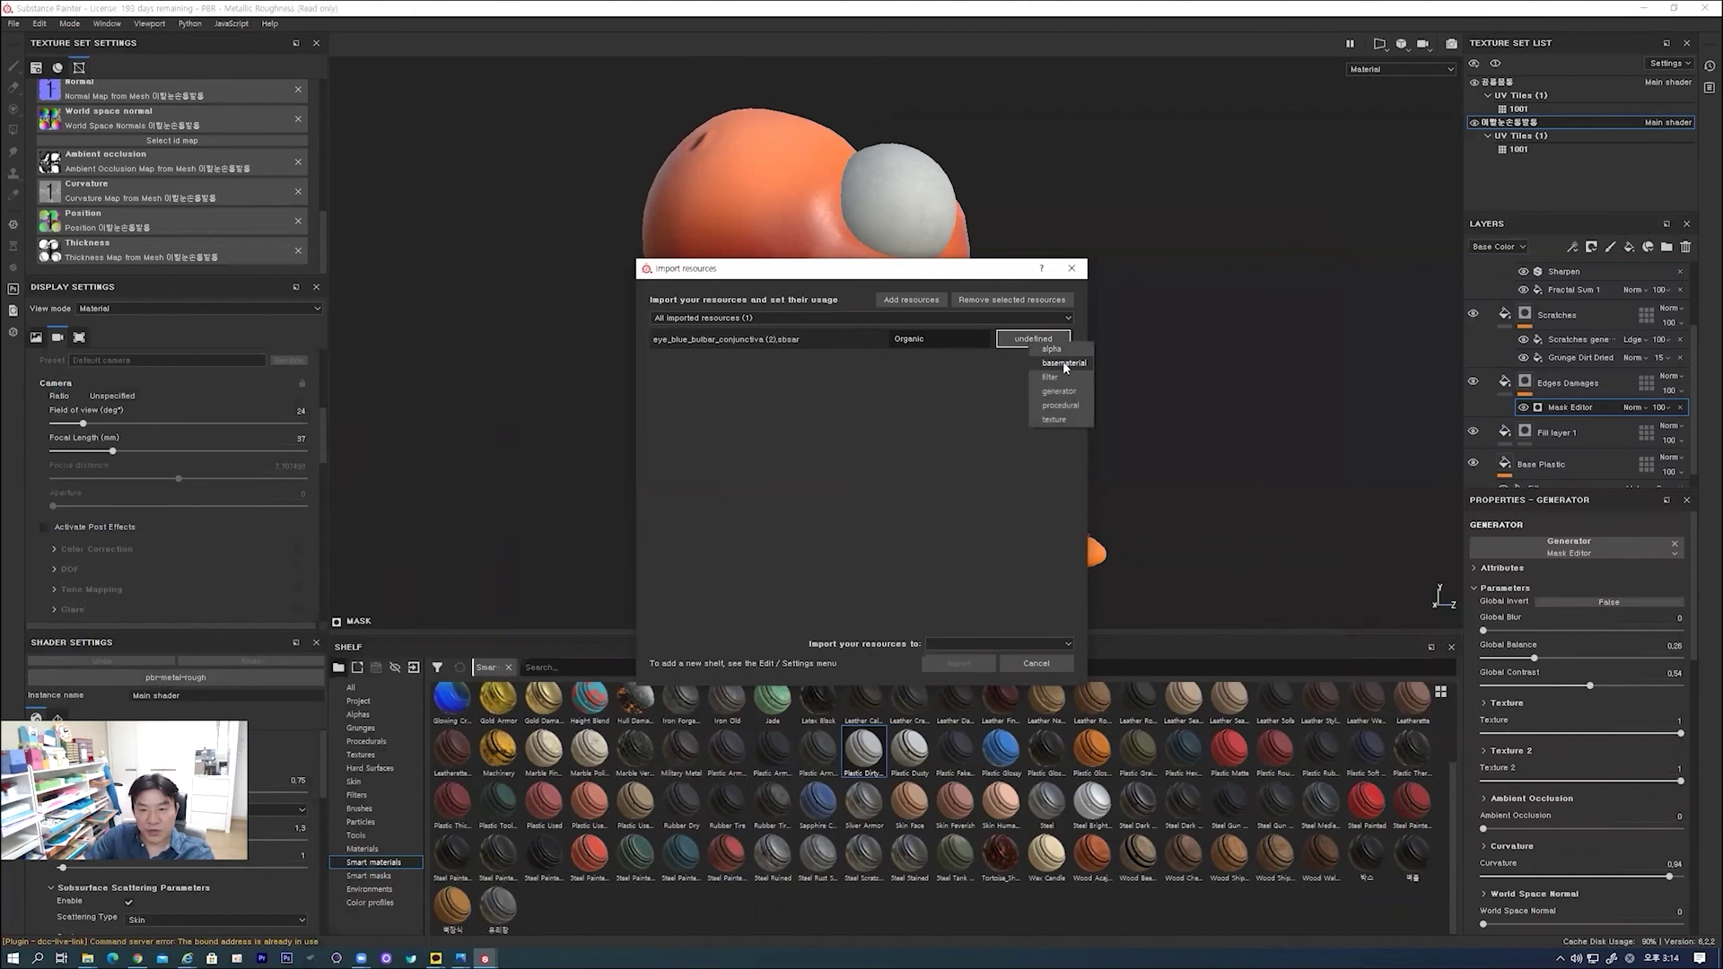
click(1064, 363)
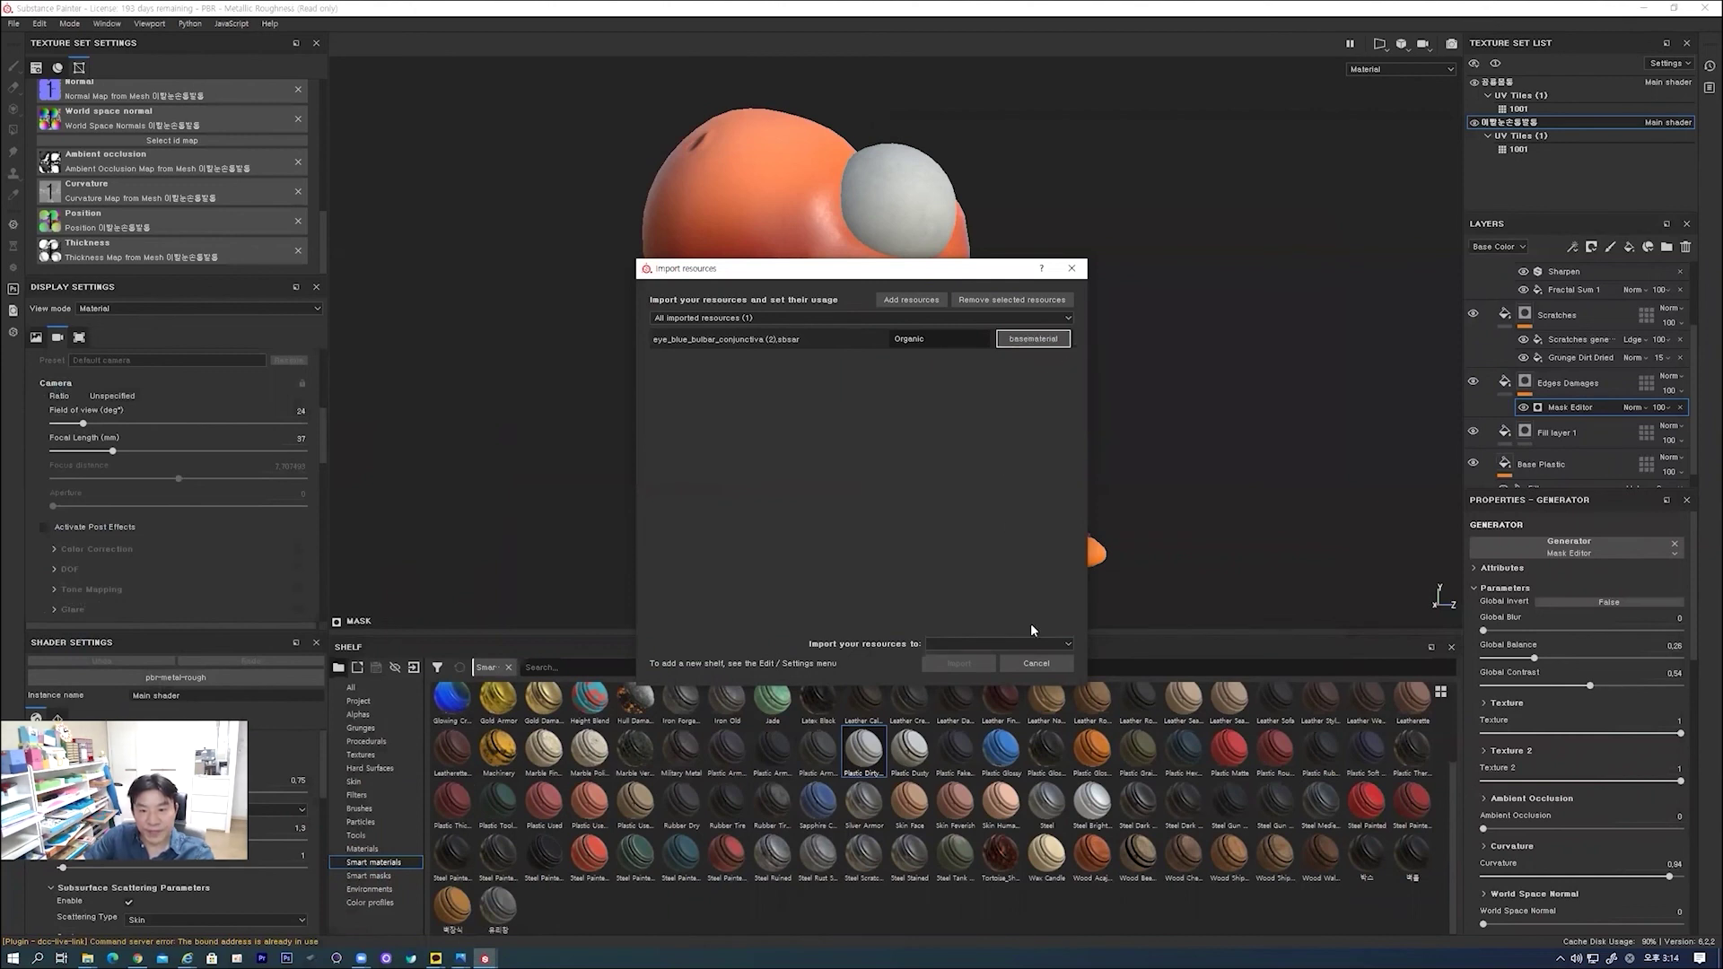
click(978, 645)
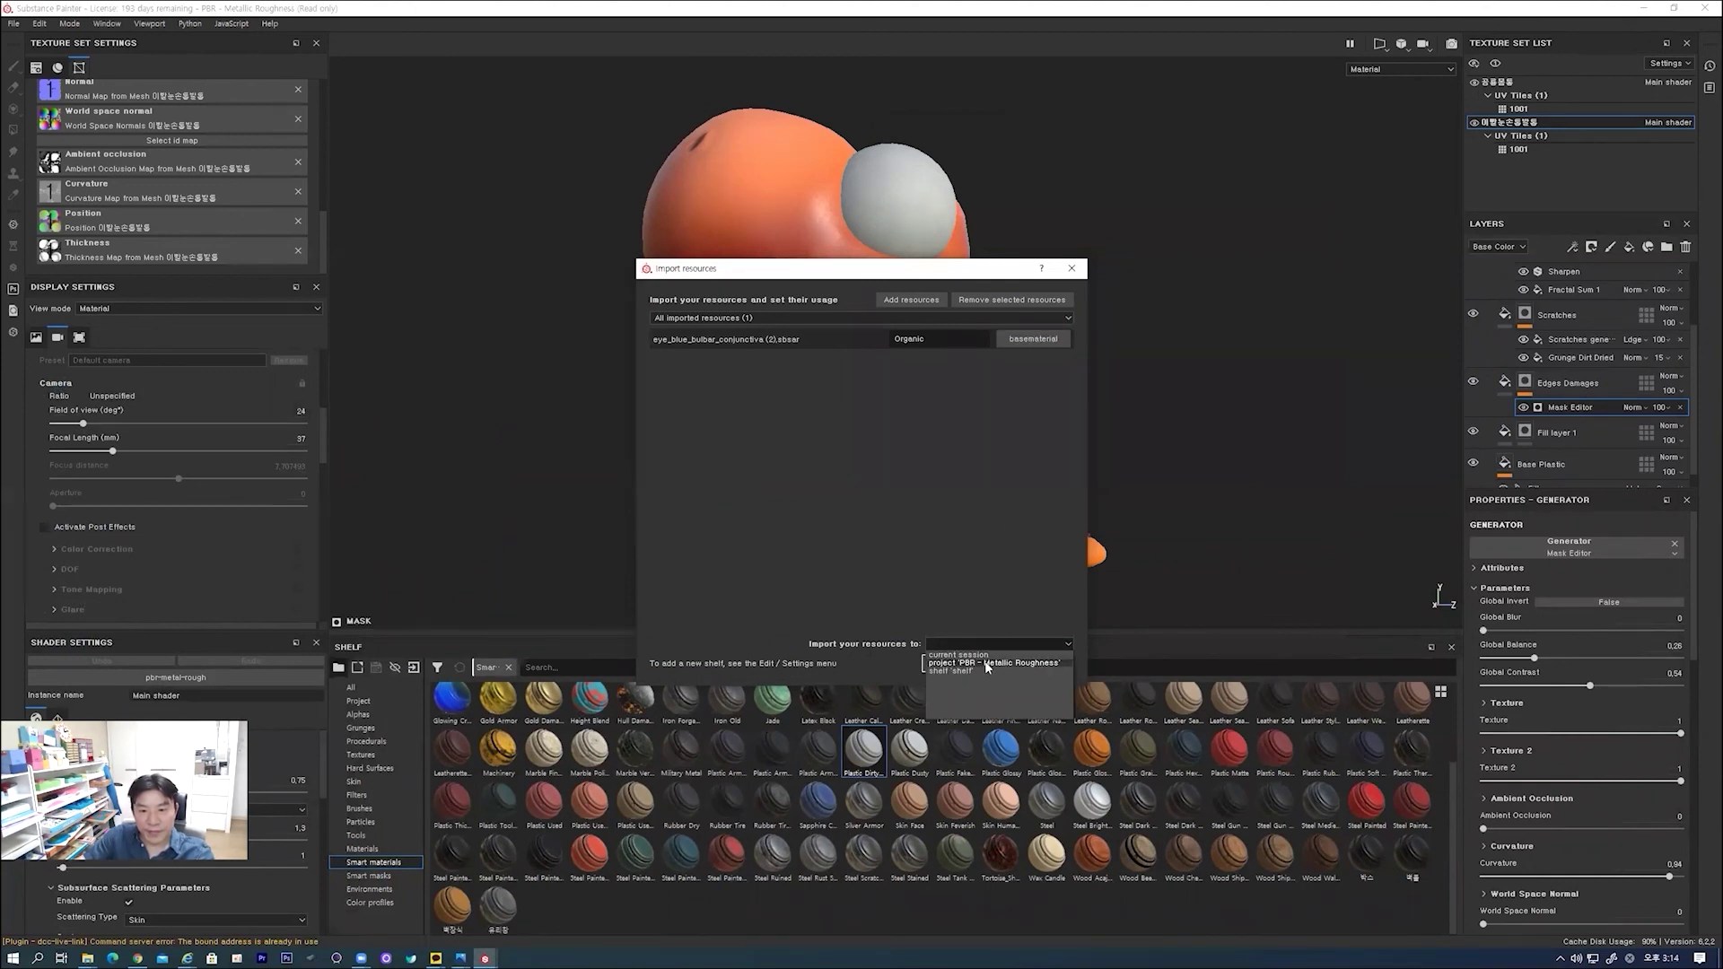
click(986, 666)
click(989, 644)
click(989, 662)
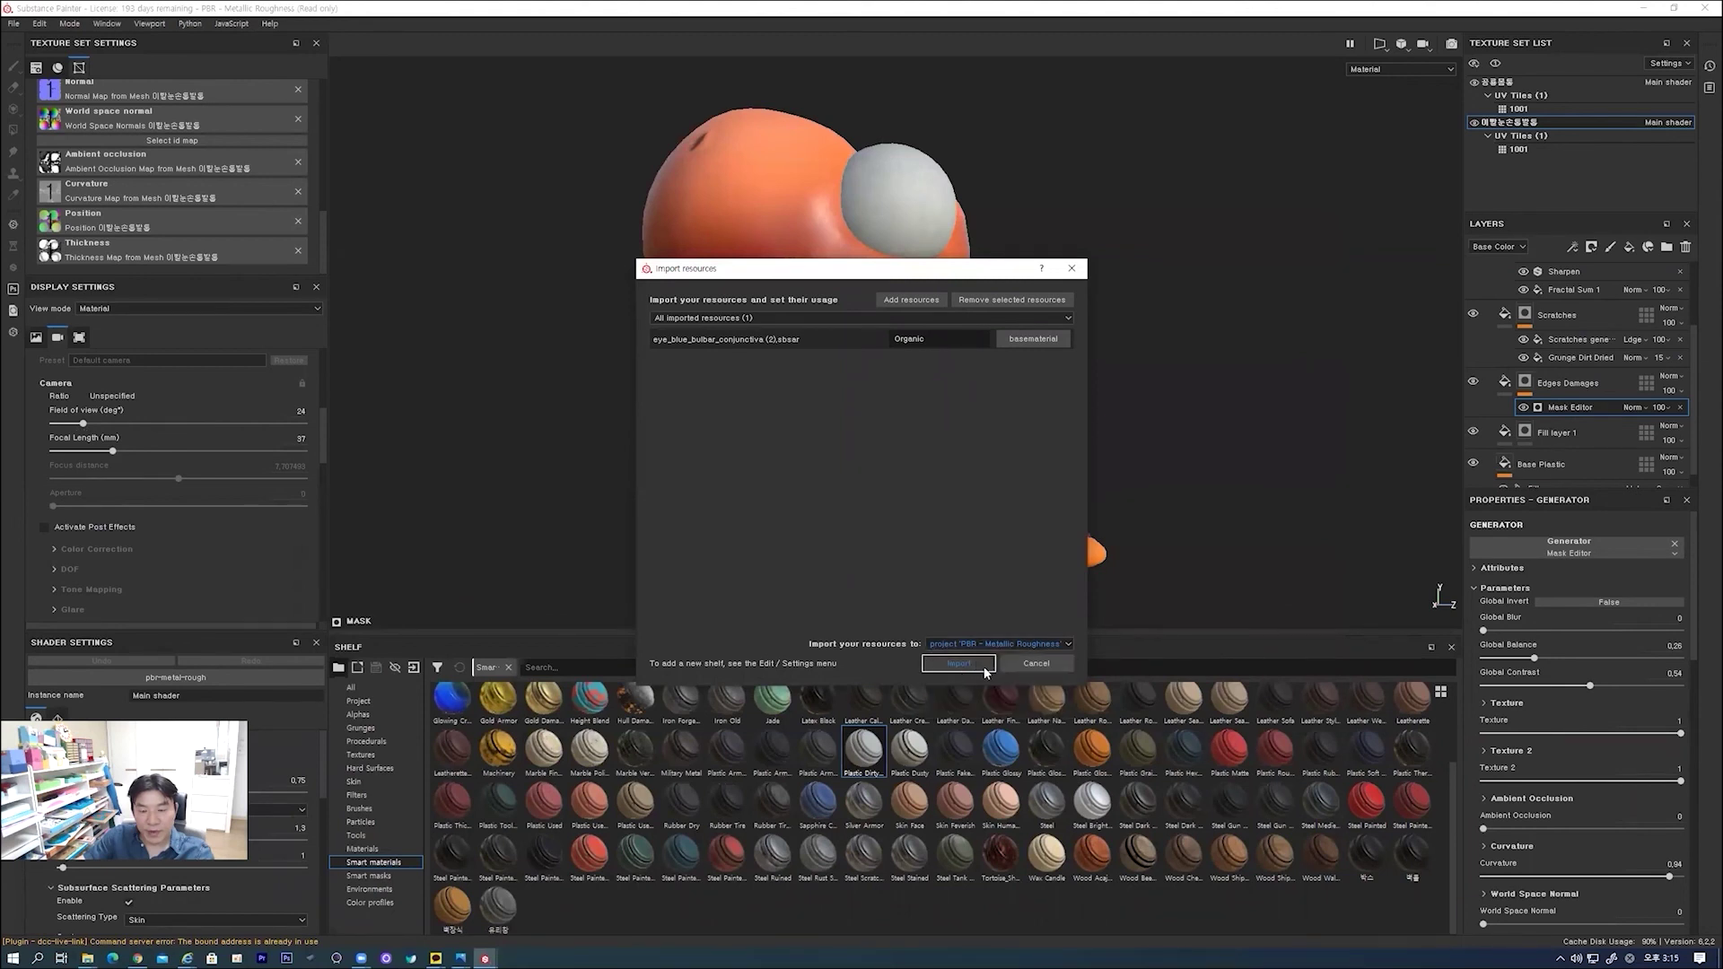
click(973, 644)
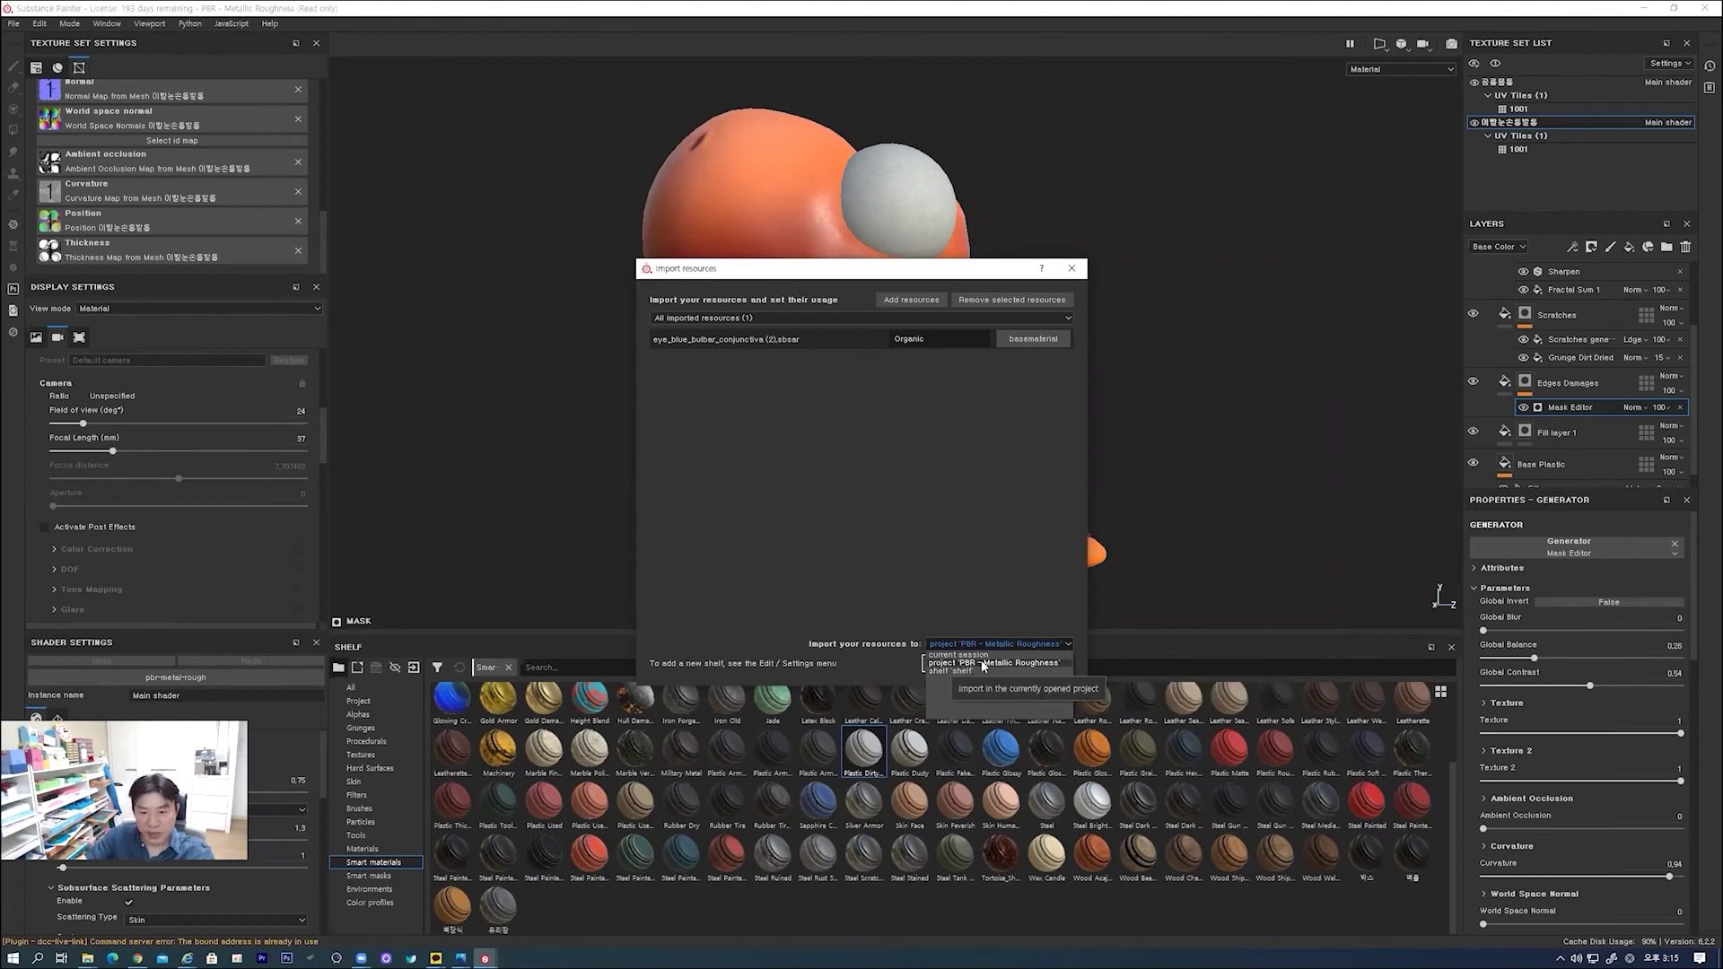
click(973, 664)
click(959, 665)
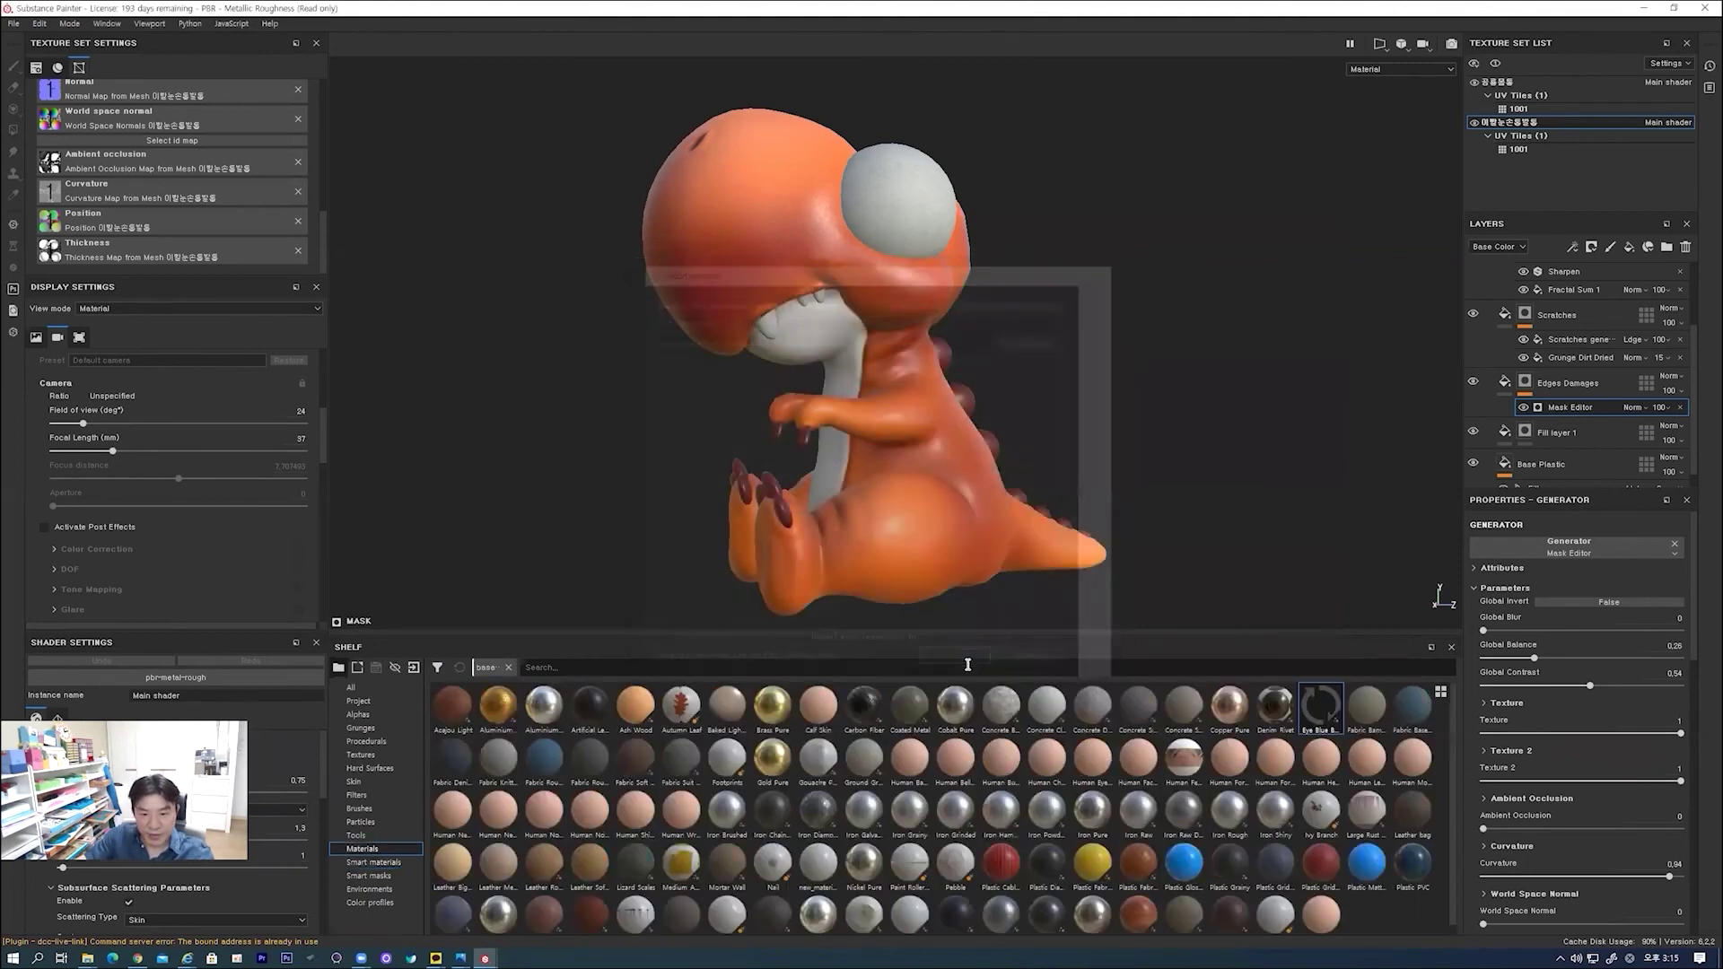
- Collapse the Plastic Dirty Scratched folder and delete the paint layer Layer 1 above it
mouse_move(1317, 714)
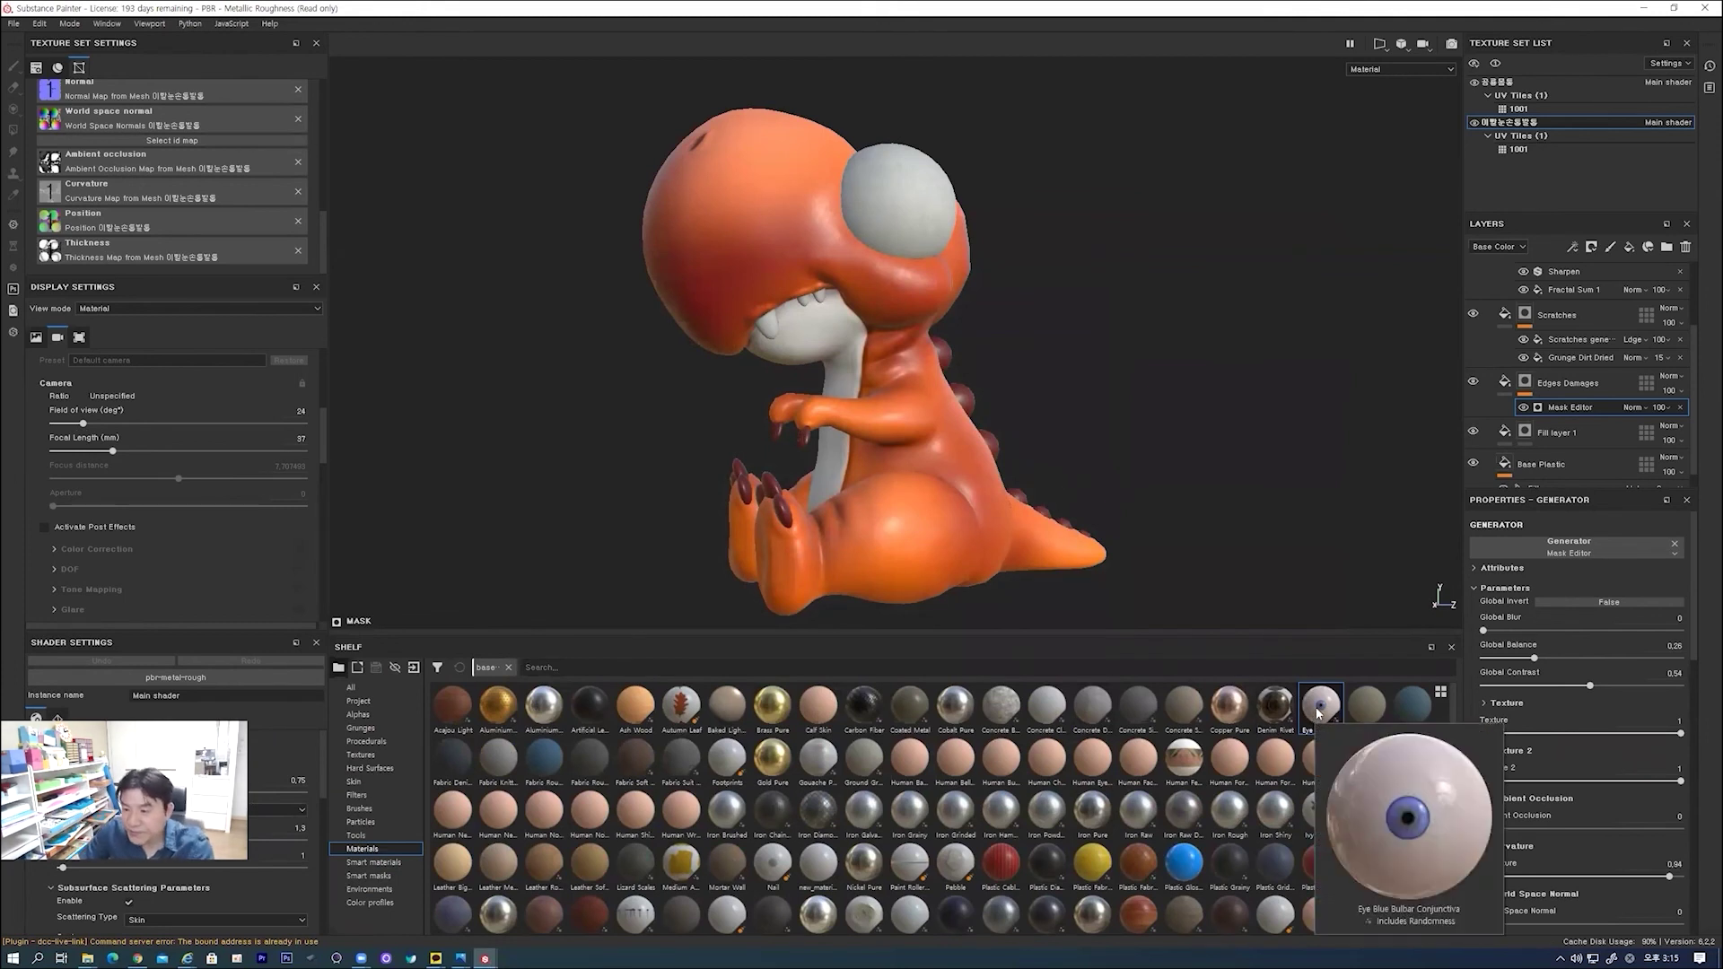
alt+drag(1064, 305, 1067, 317)
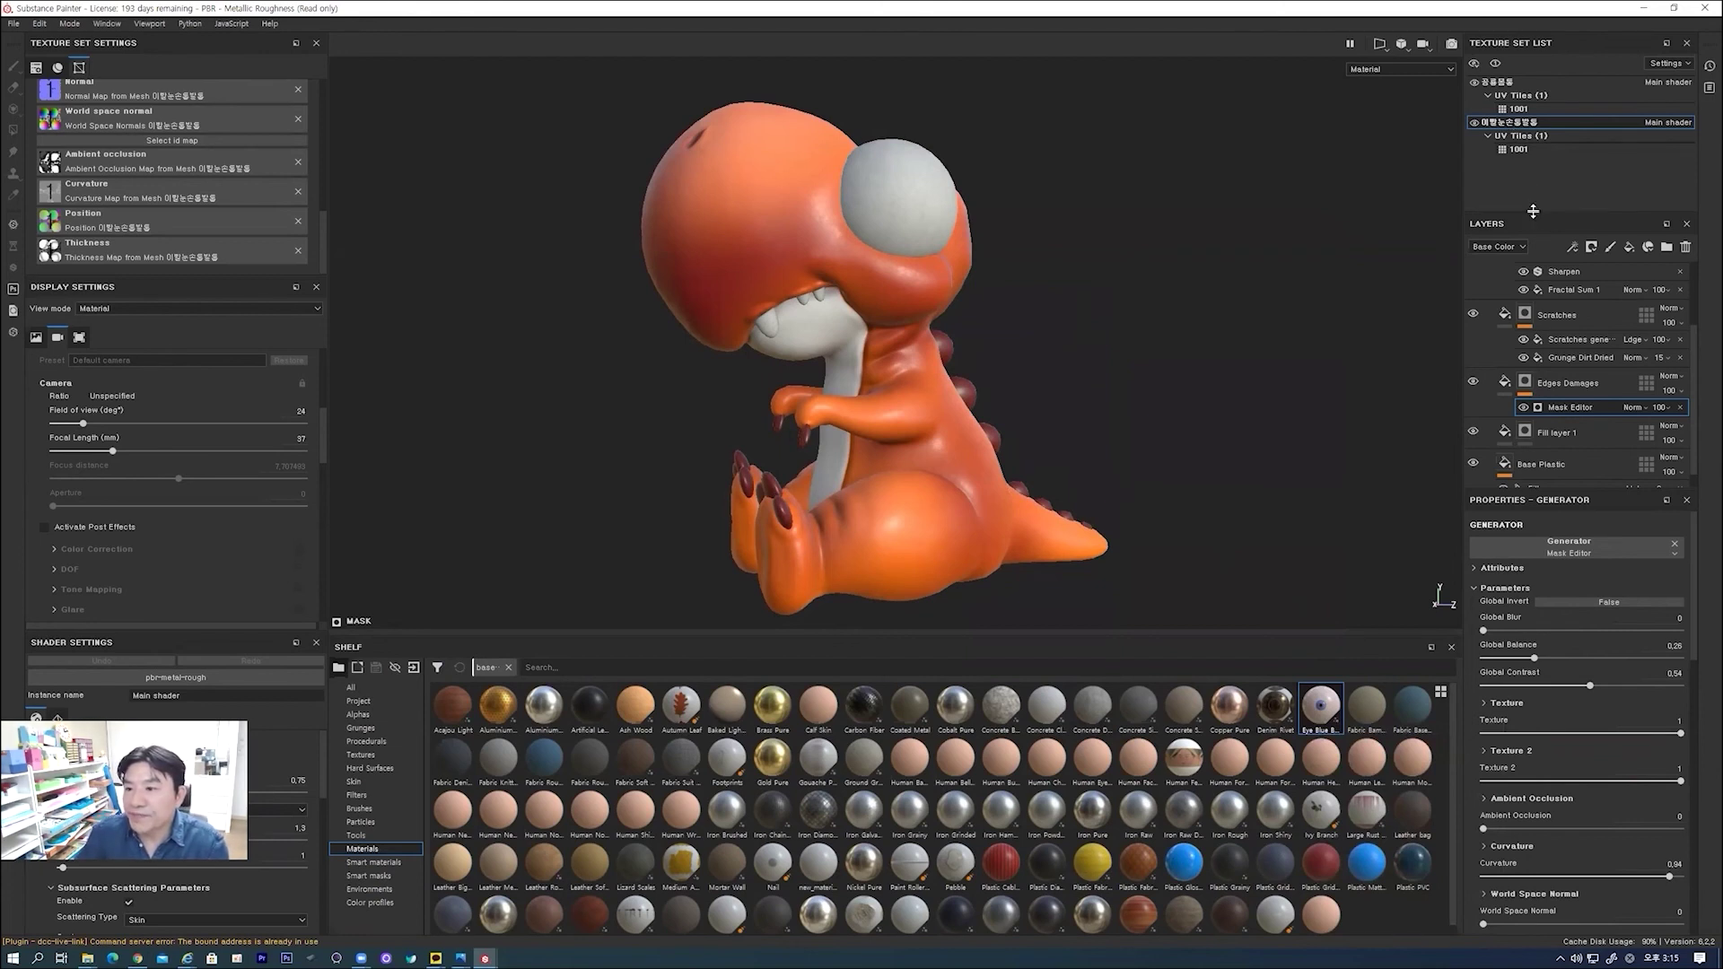
drag(1532, 211, 1533, 190)
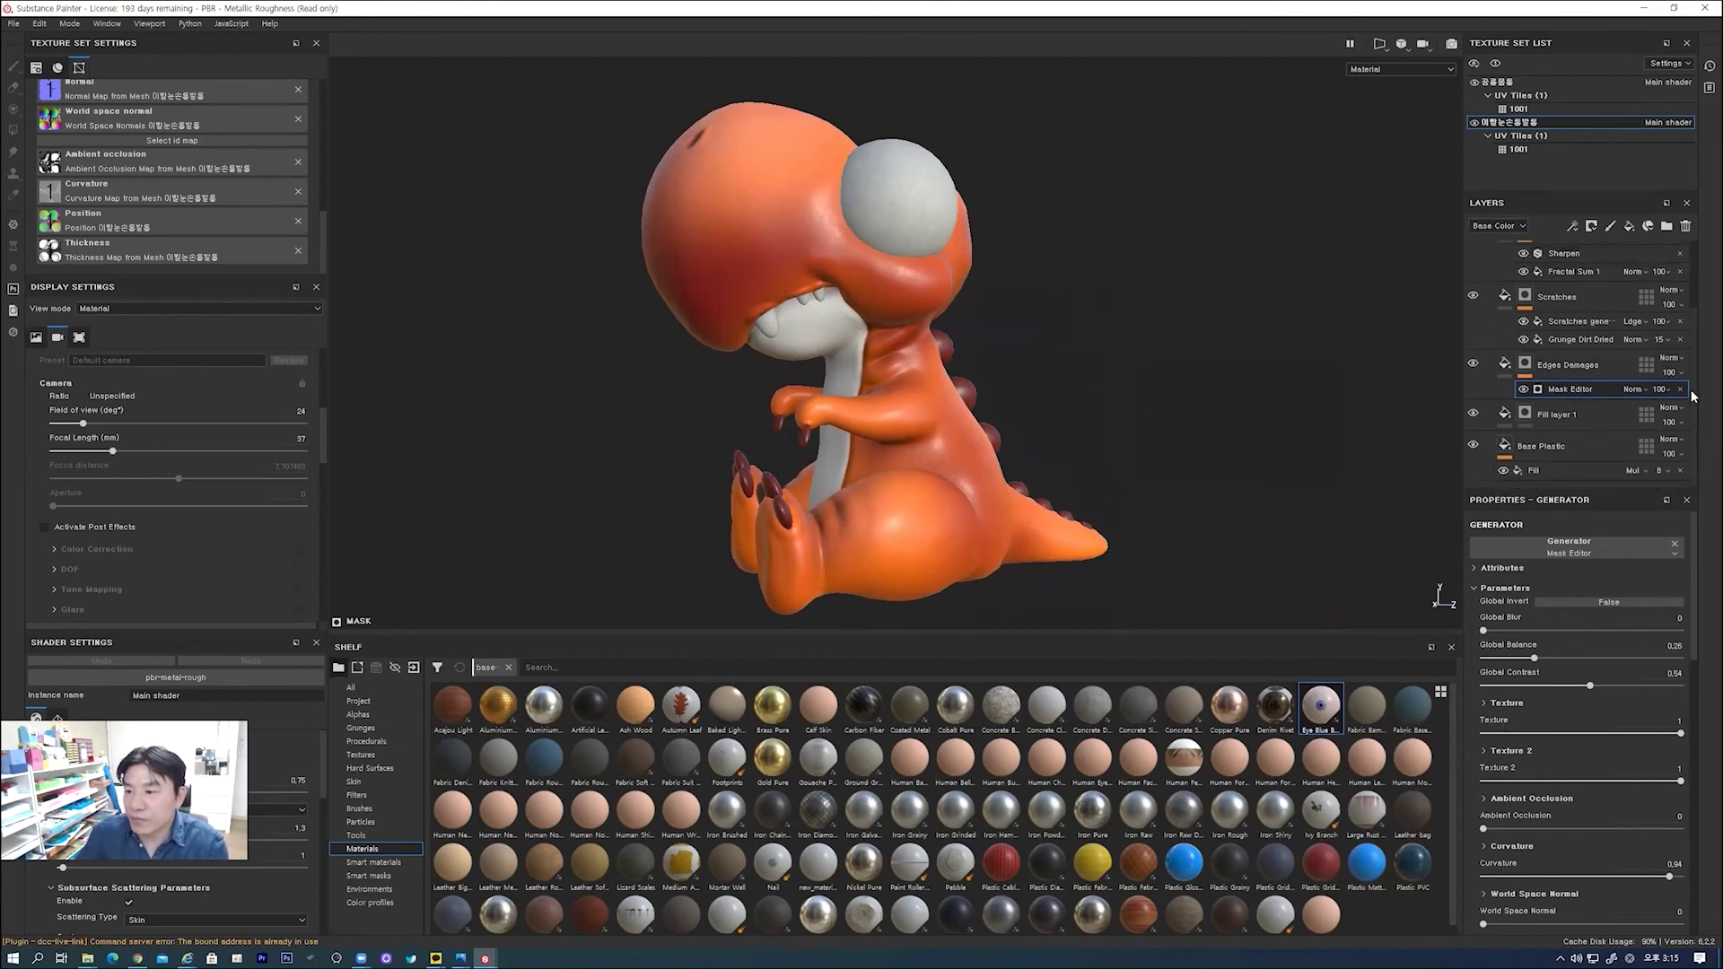
drag(1692, 391, 1696, 280)
click(1487, 287)
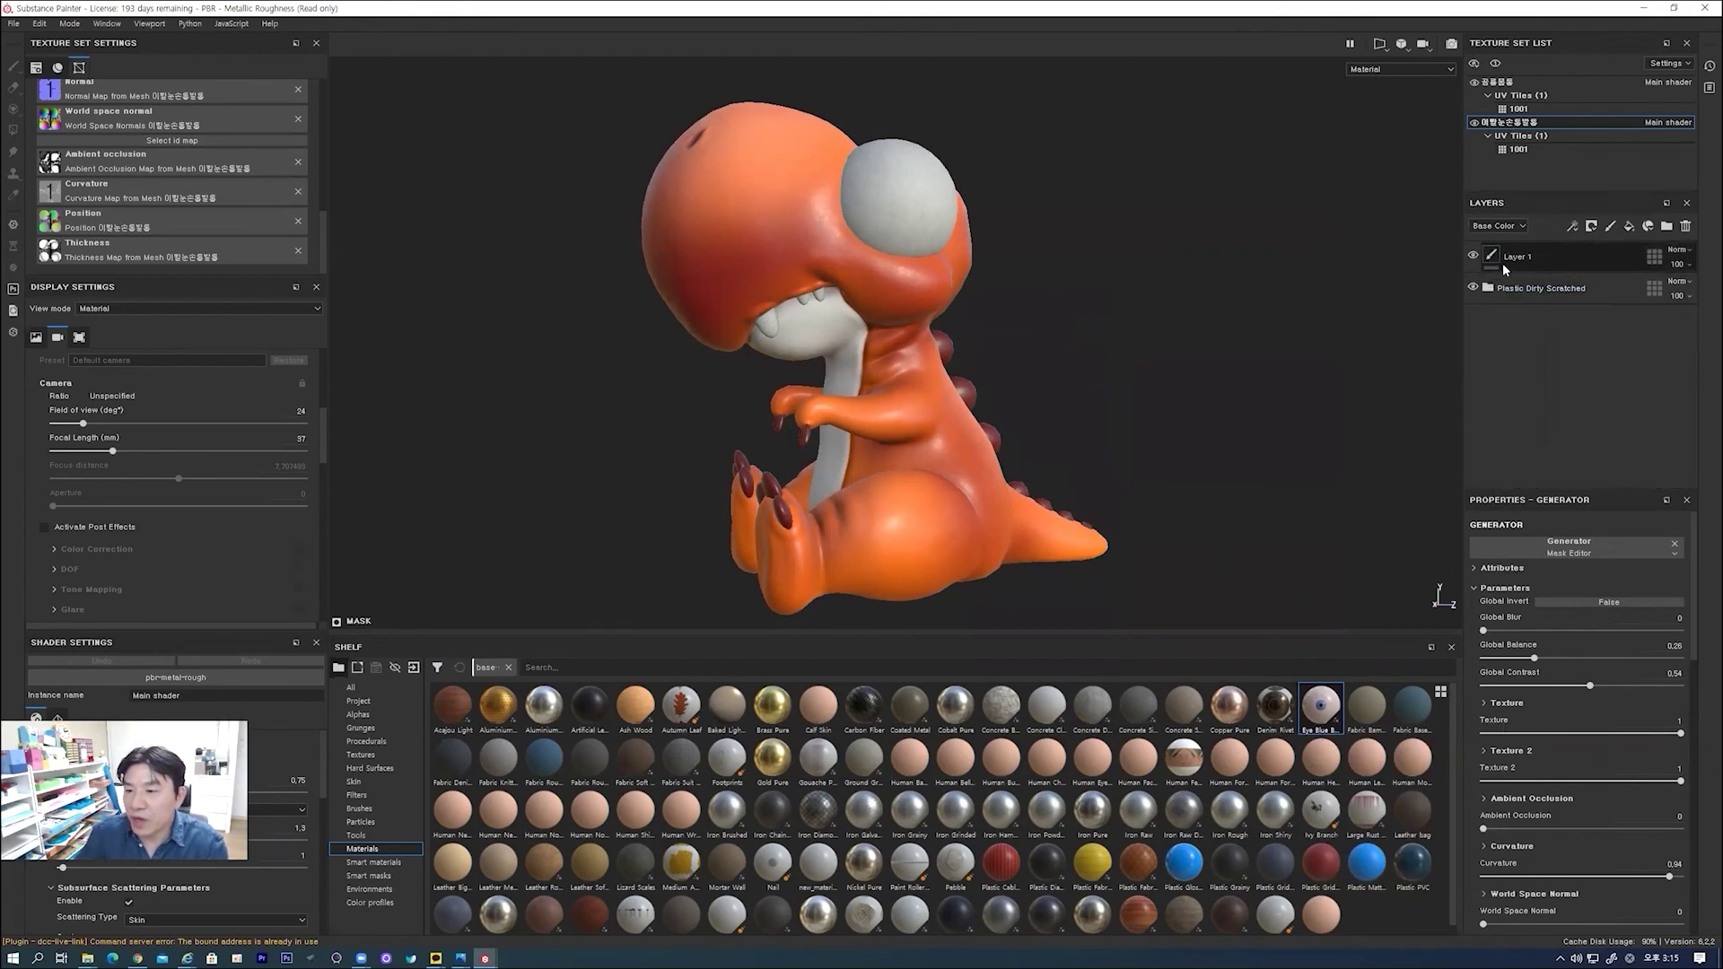
click(1513, 253)
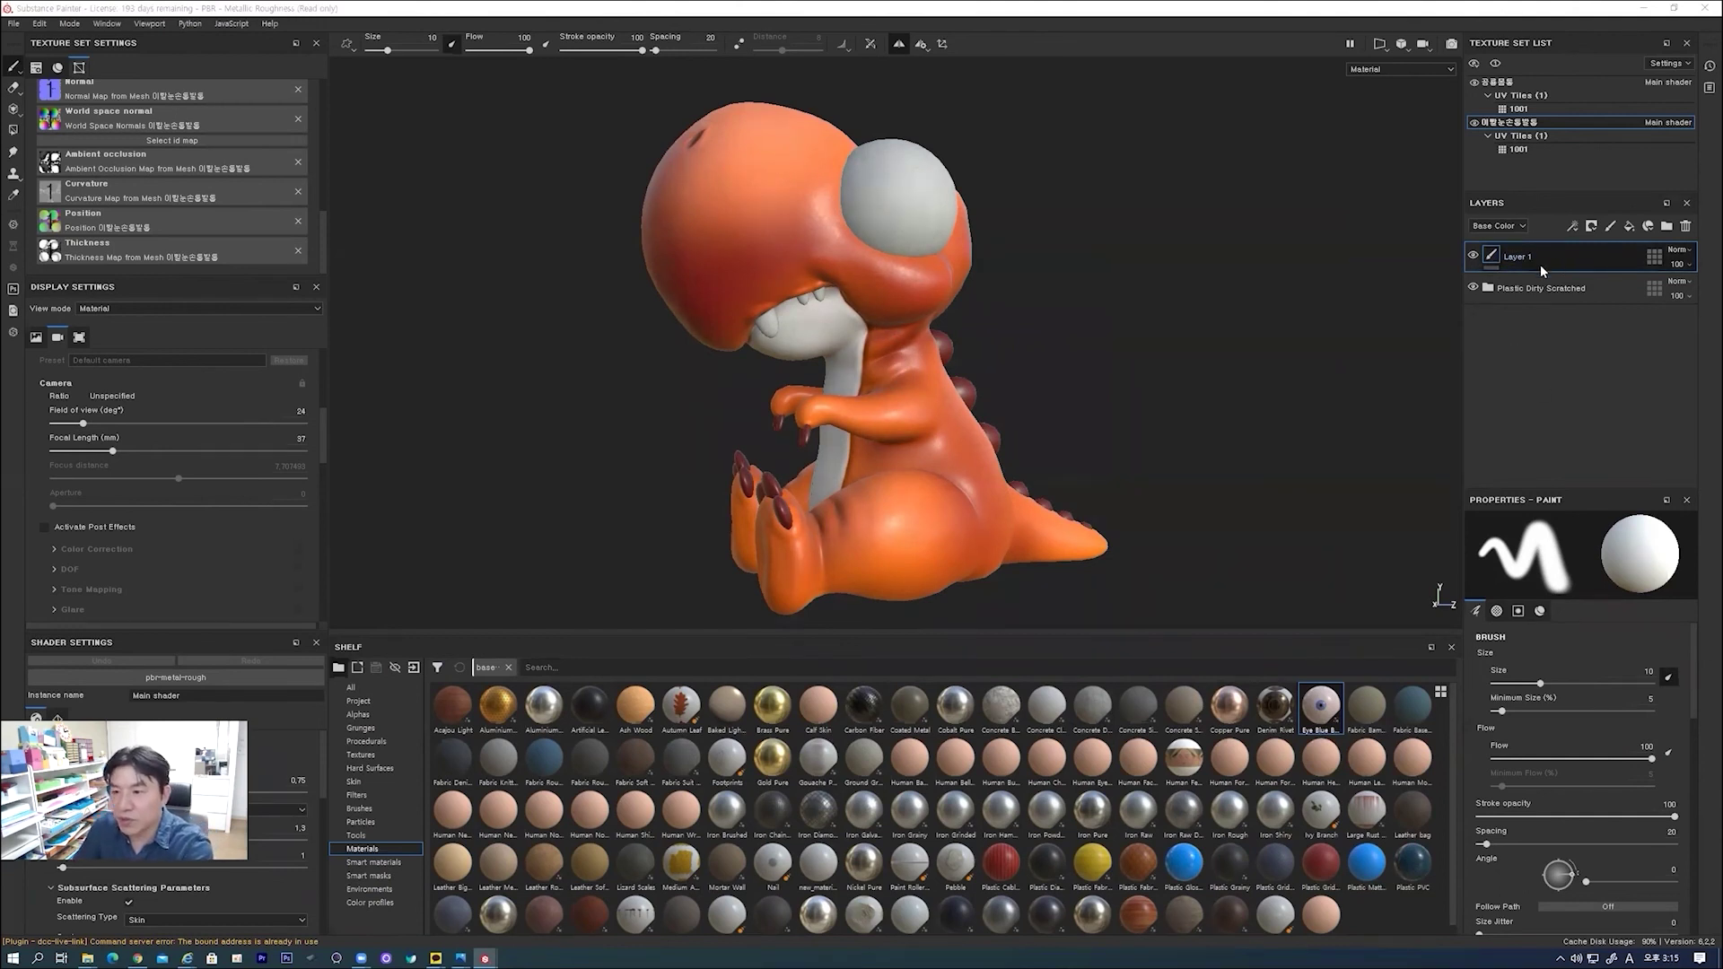
click(1686, 227)
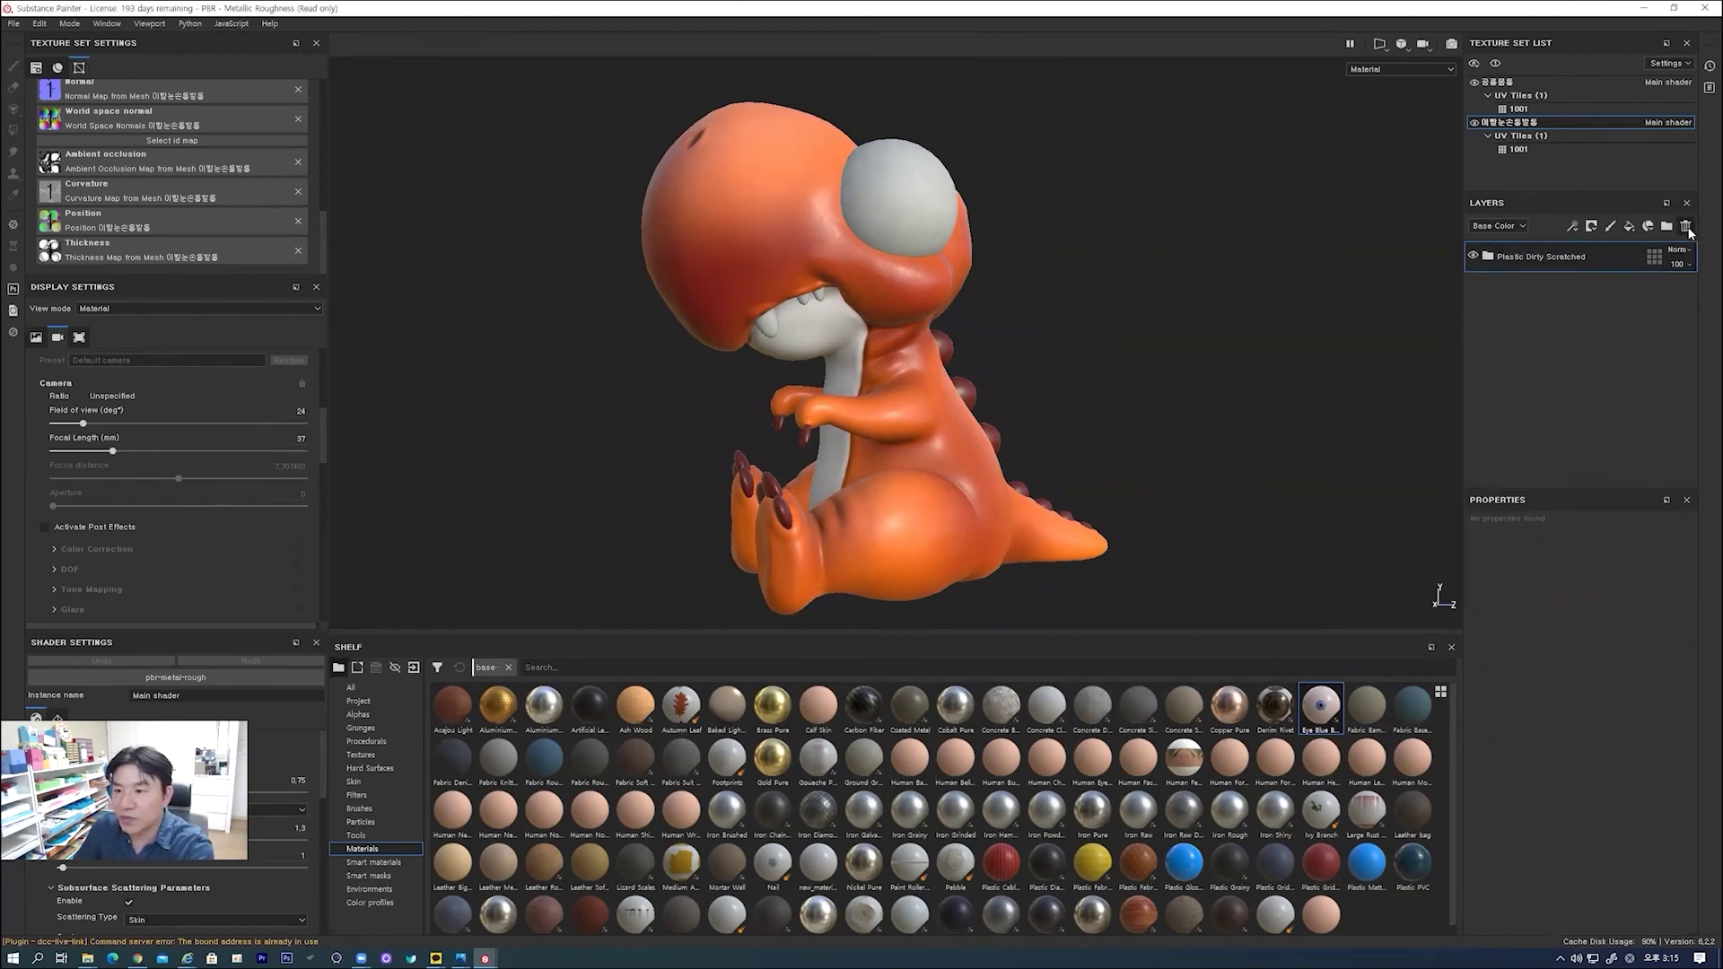
- Add the imported Eye Blue Bulbar Conjunctiva material as a fill layer above the Plastic Dirty Scratched folder
click(1630, 227)
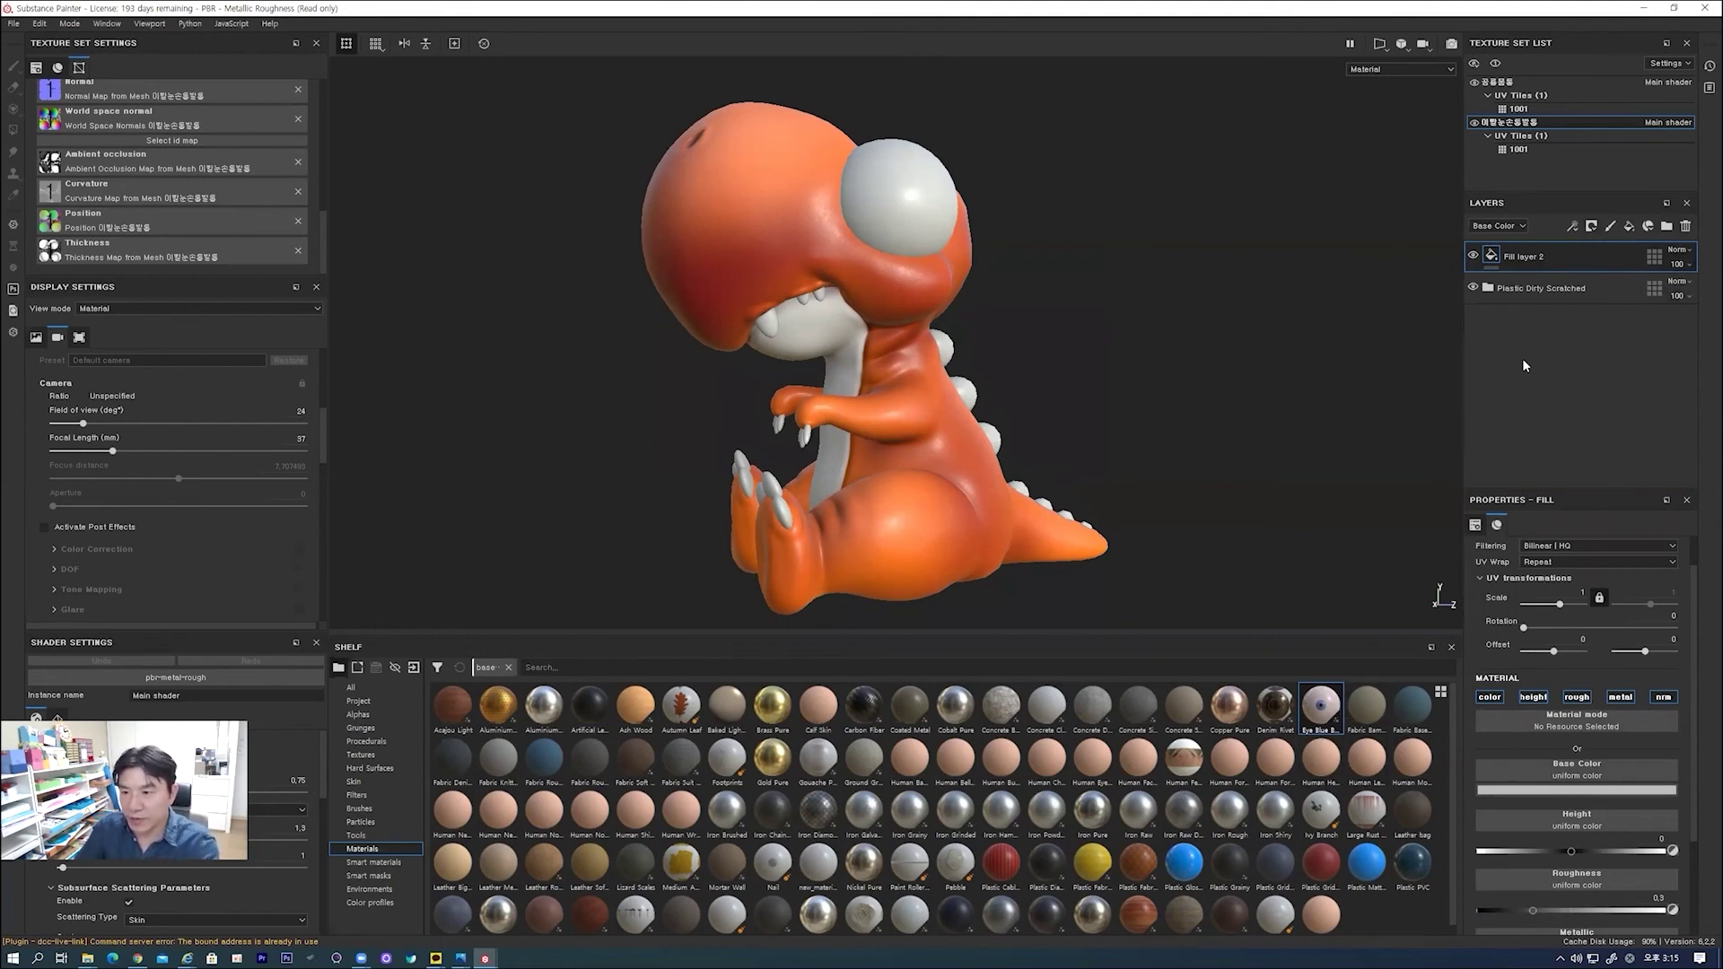
key(Delete)
drag(1336, 713, 1524, 246)
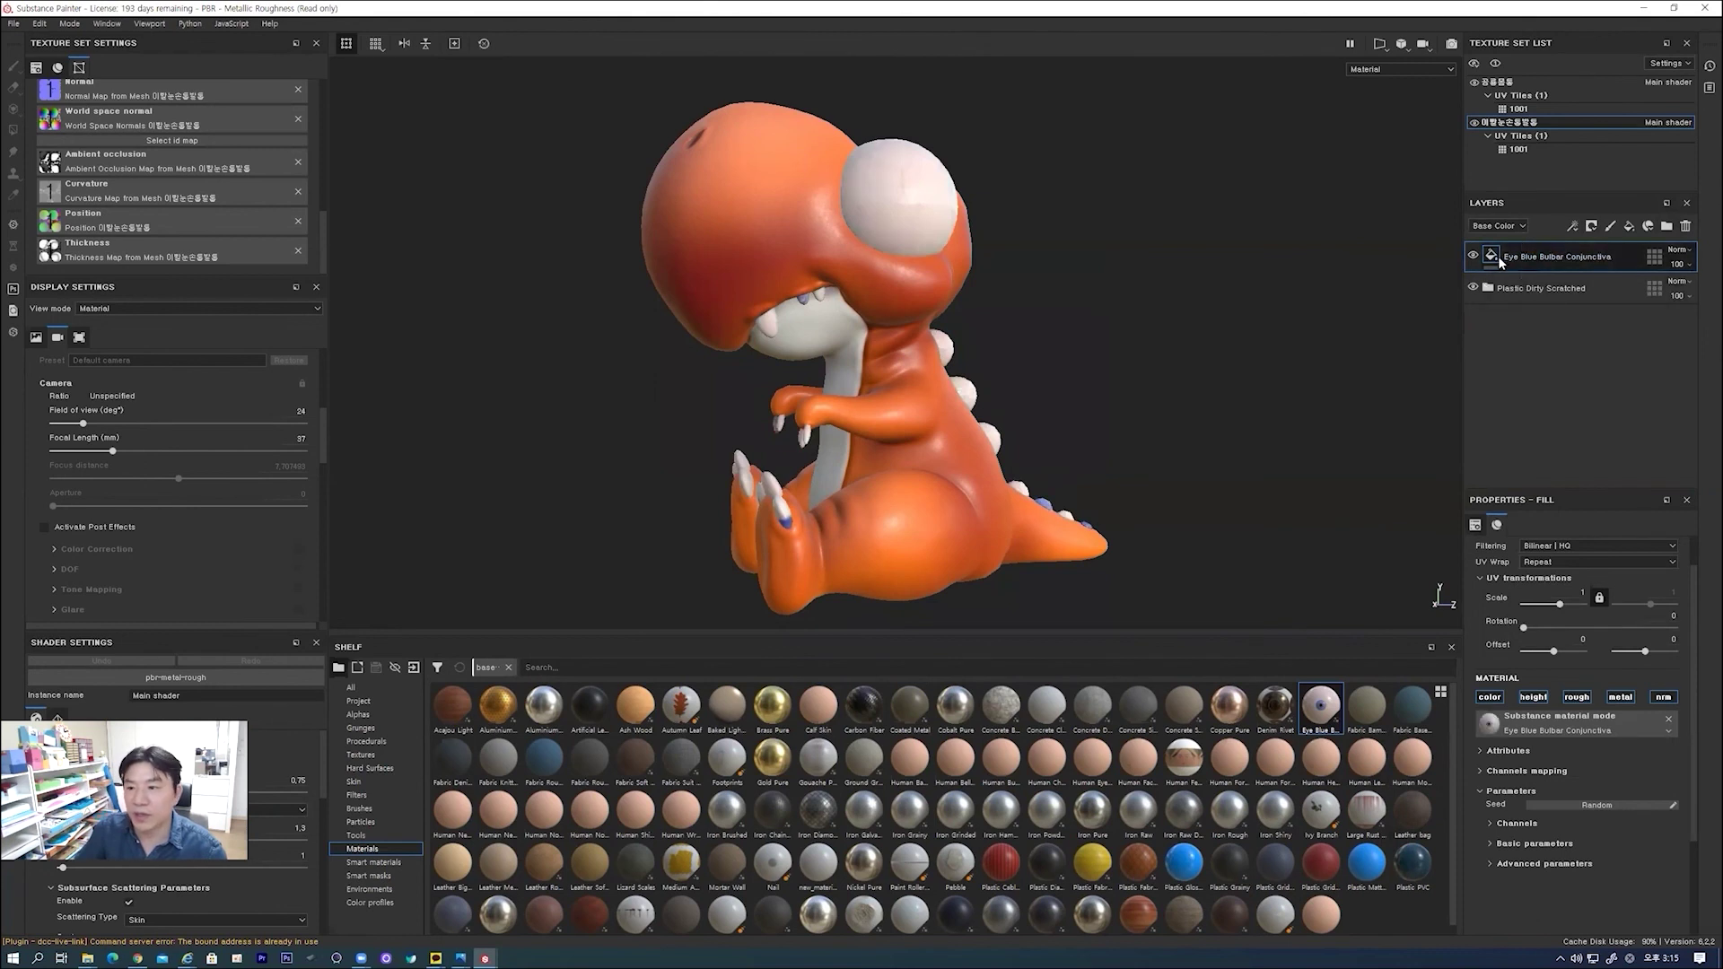
- Show the 3D and 2D views together and fit the eye material to the eyeball UVs with scale about 2.2 and offset about -0.32, -0.19
alt+drag(1110, 405, 1435, 396)
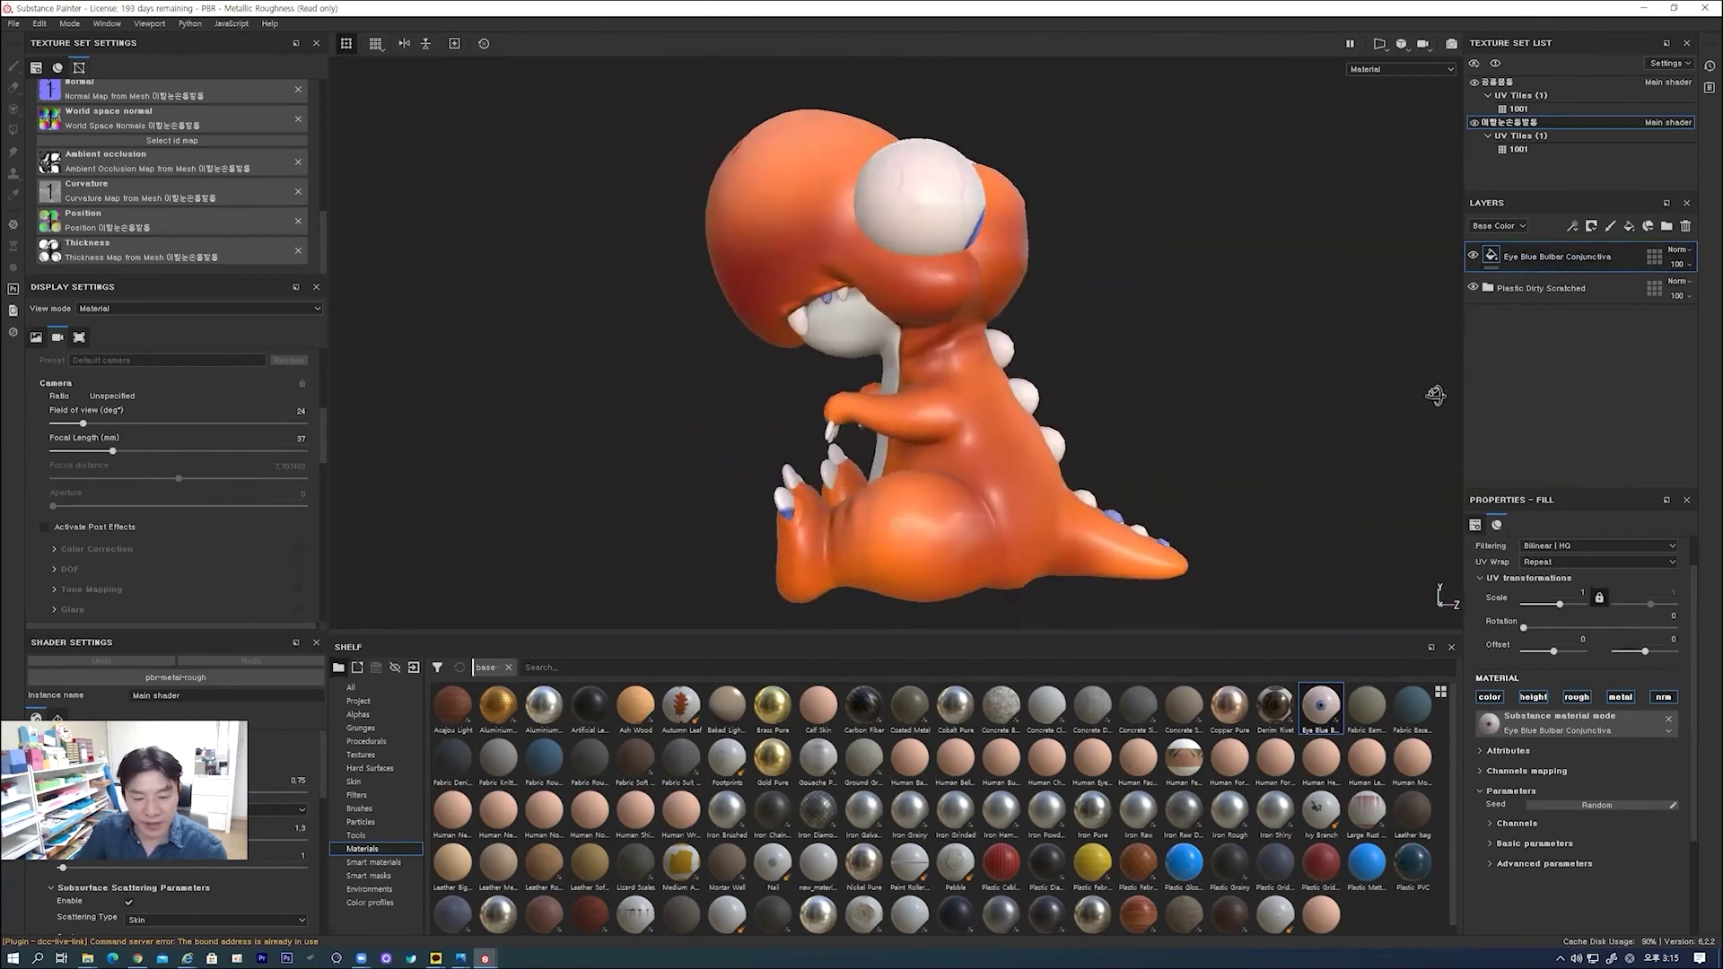
key(F1)
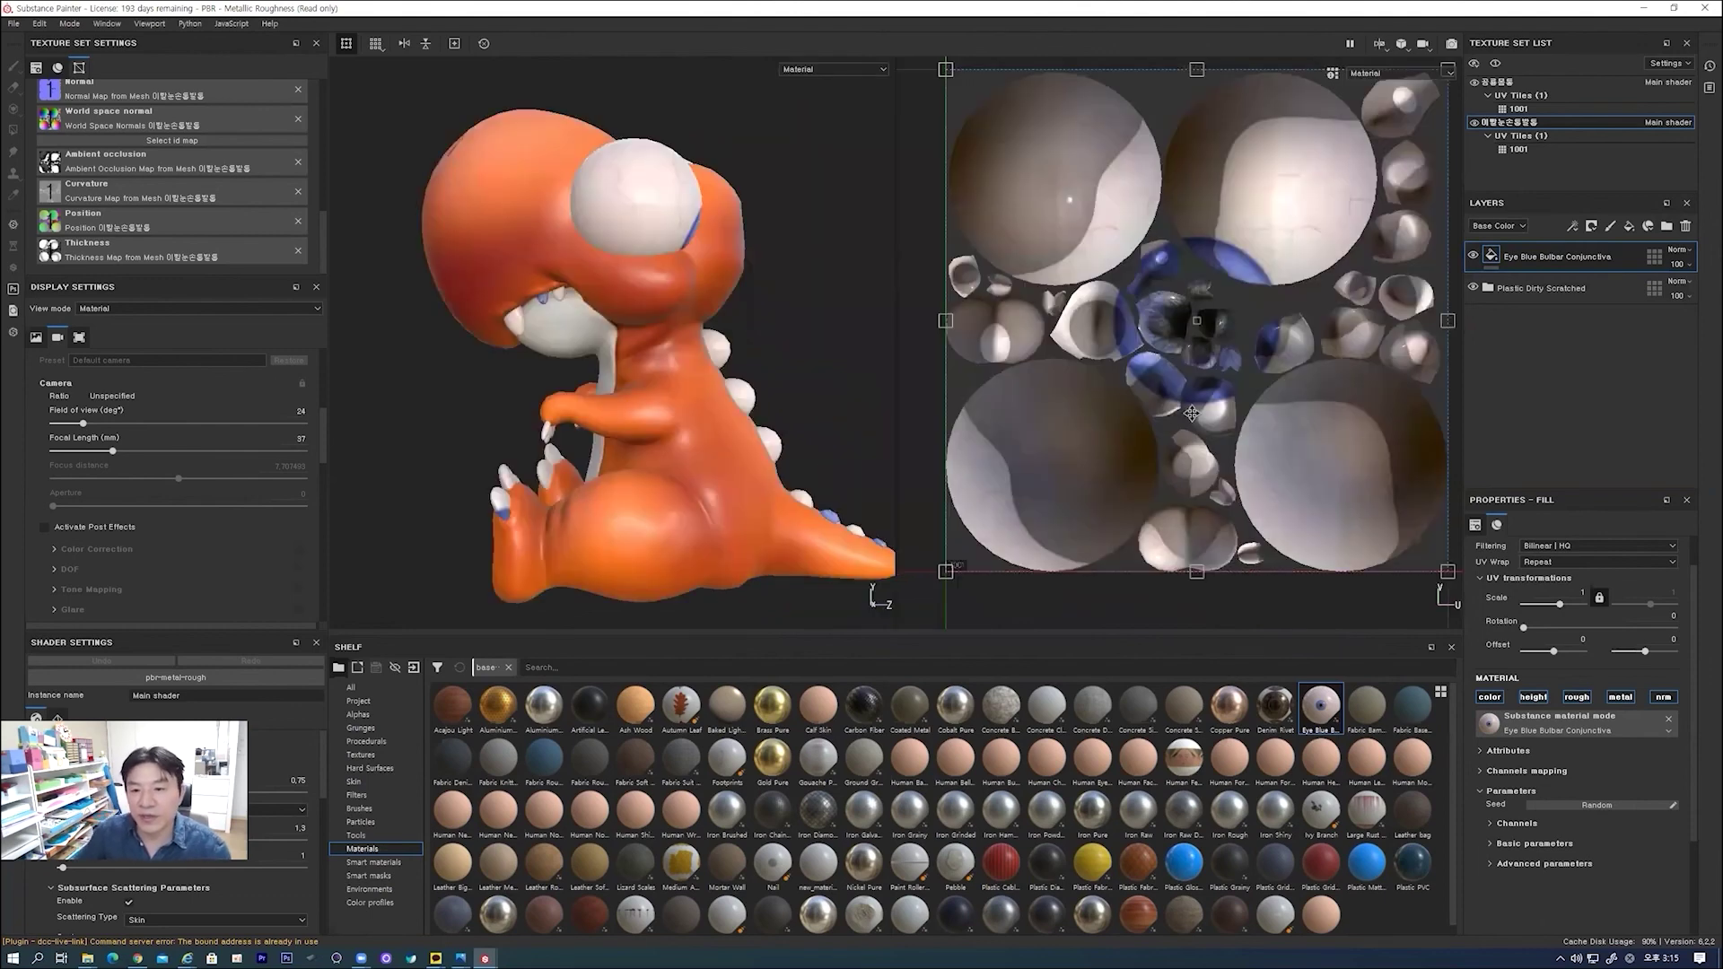
scroll(1190, 413, down, 2)
drag(1382, 155, 1177, 359)
drag(1127, 428, 1081, 419)
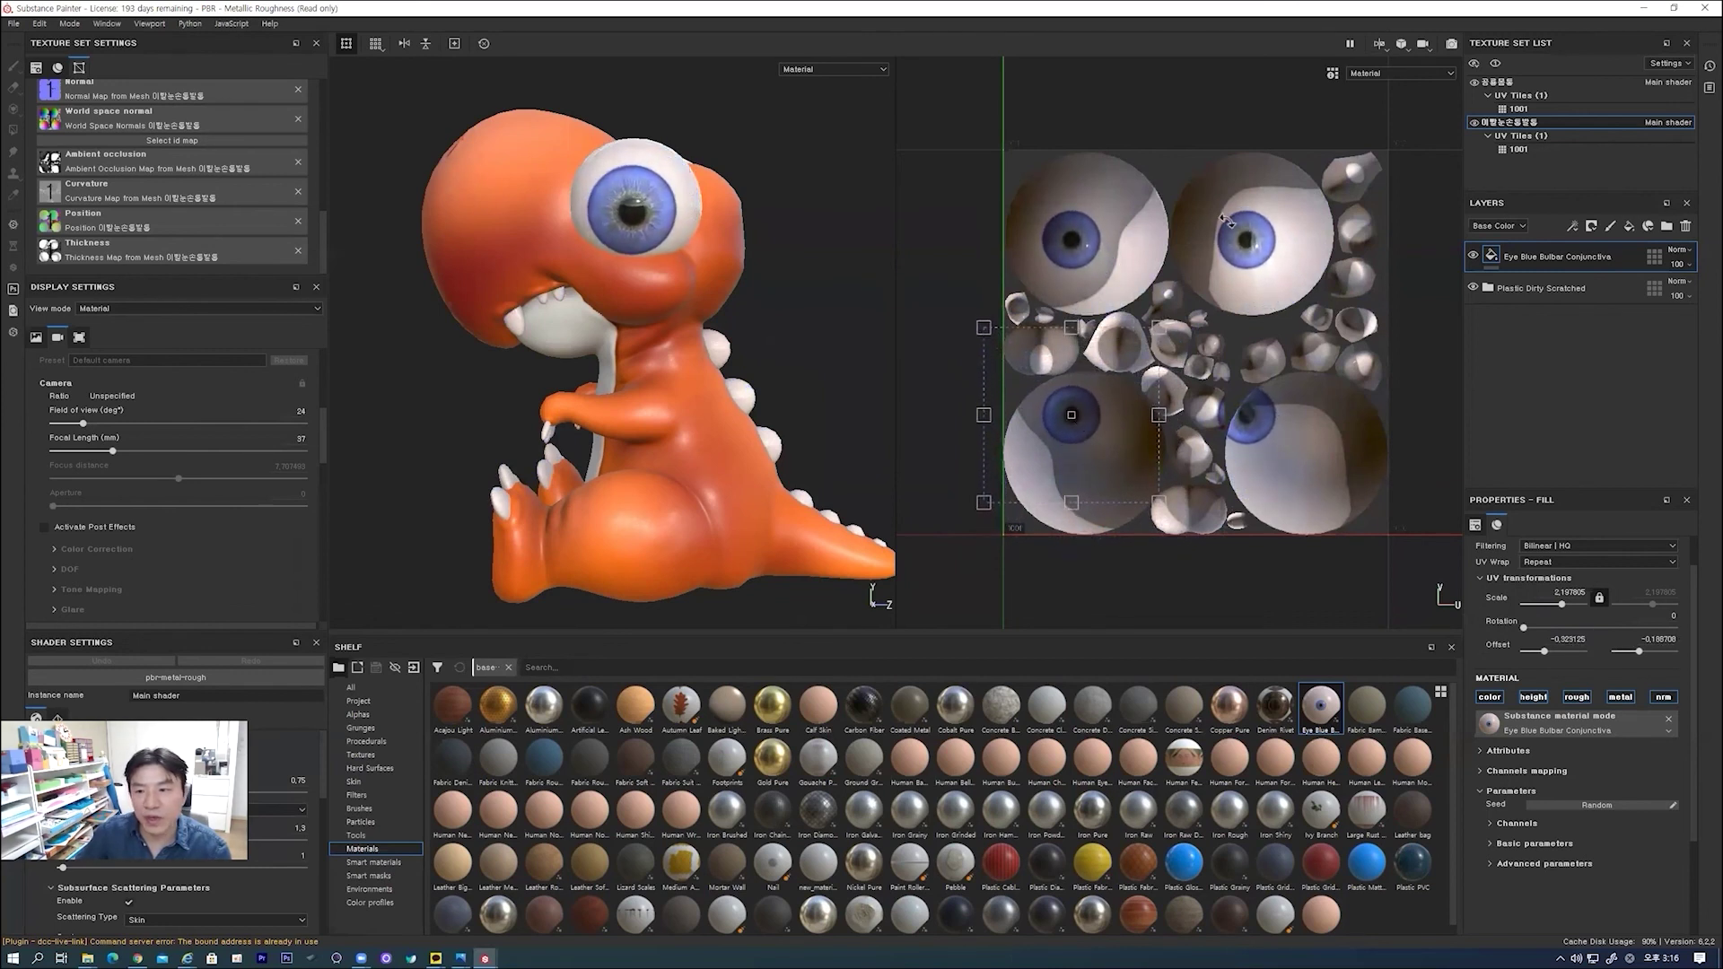
- Set the eye material's UV wrap to None and fit it over the visible eyeball's UV island with scale about 3.13 and offset about 0.16, 0.28
click(1559, 562)
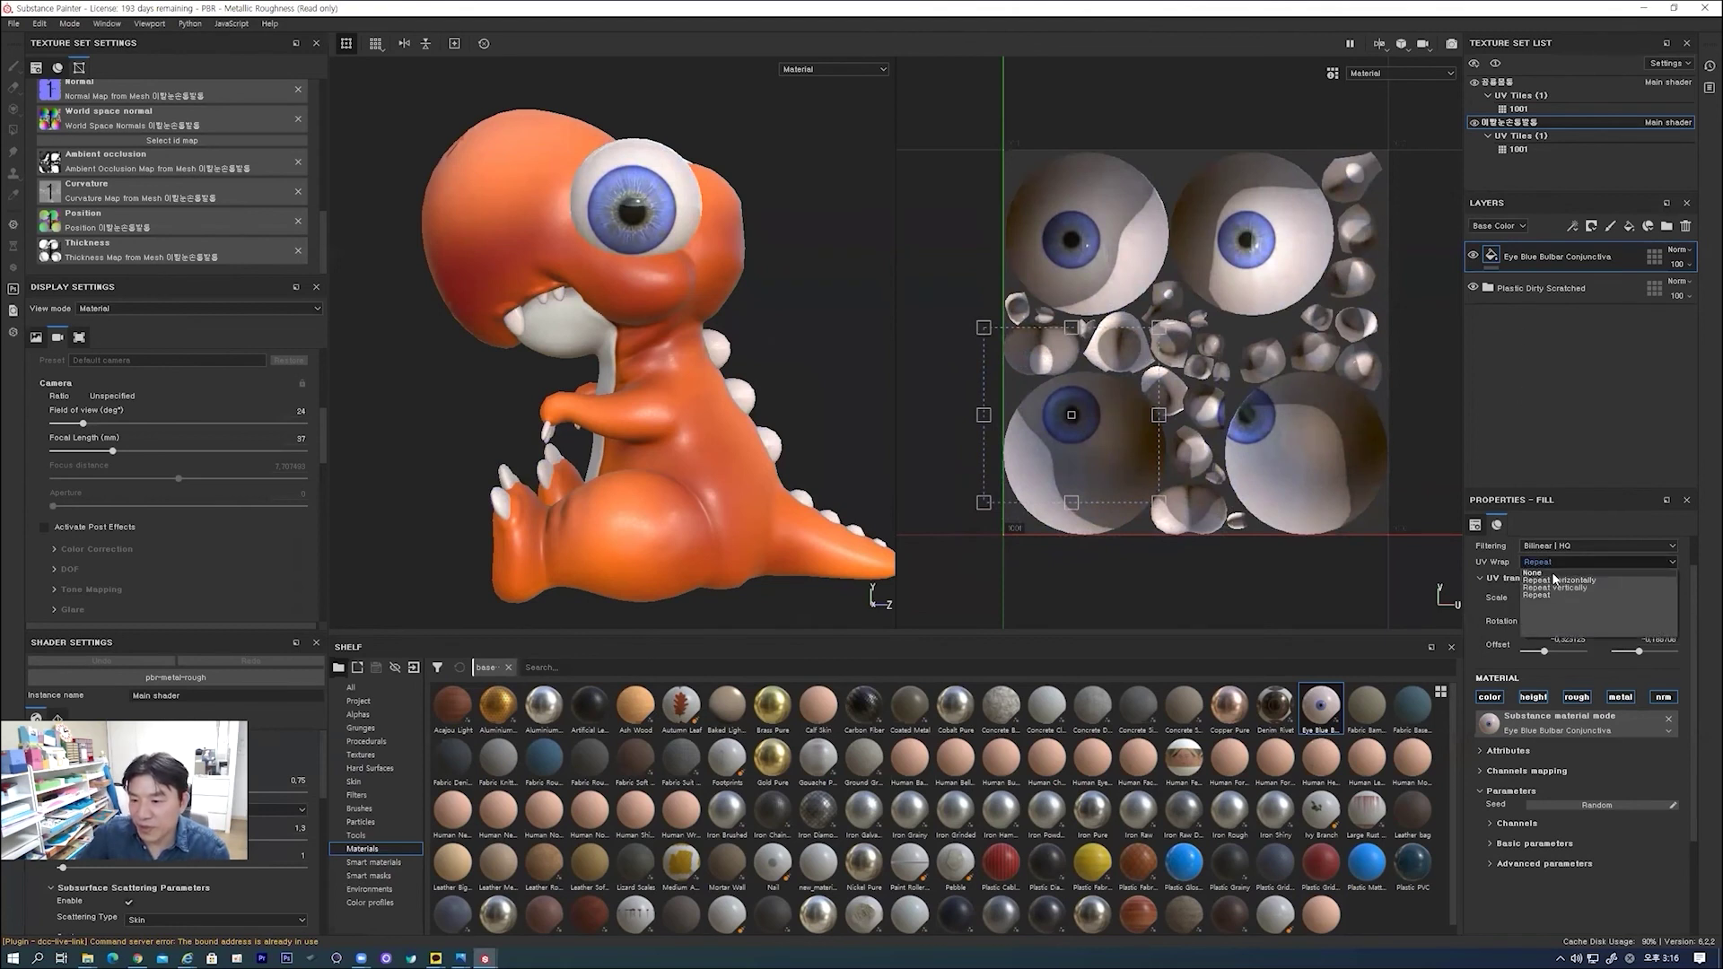
click(1553, 573)
drag(1131, 379, 1299, 251)
drag(1349, 340, 1289, 260)
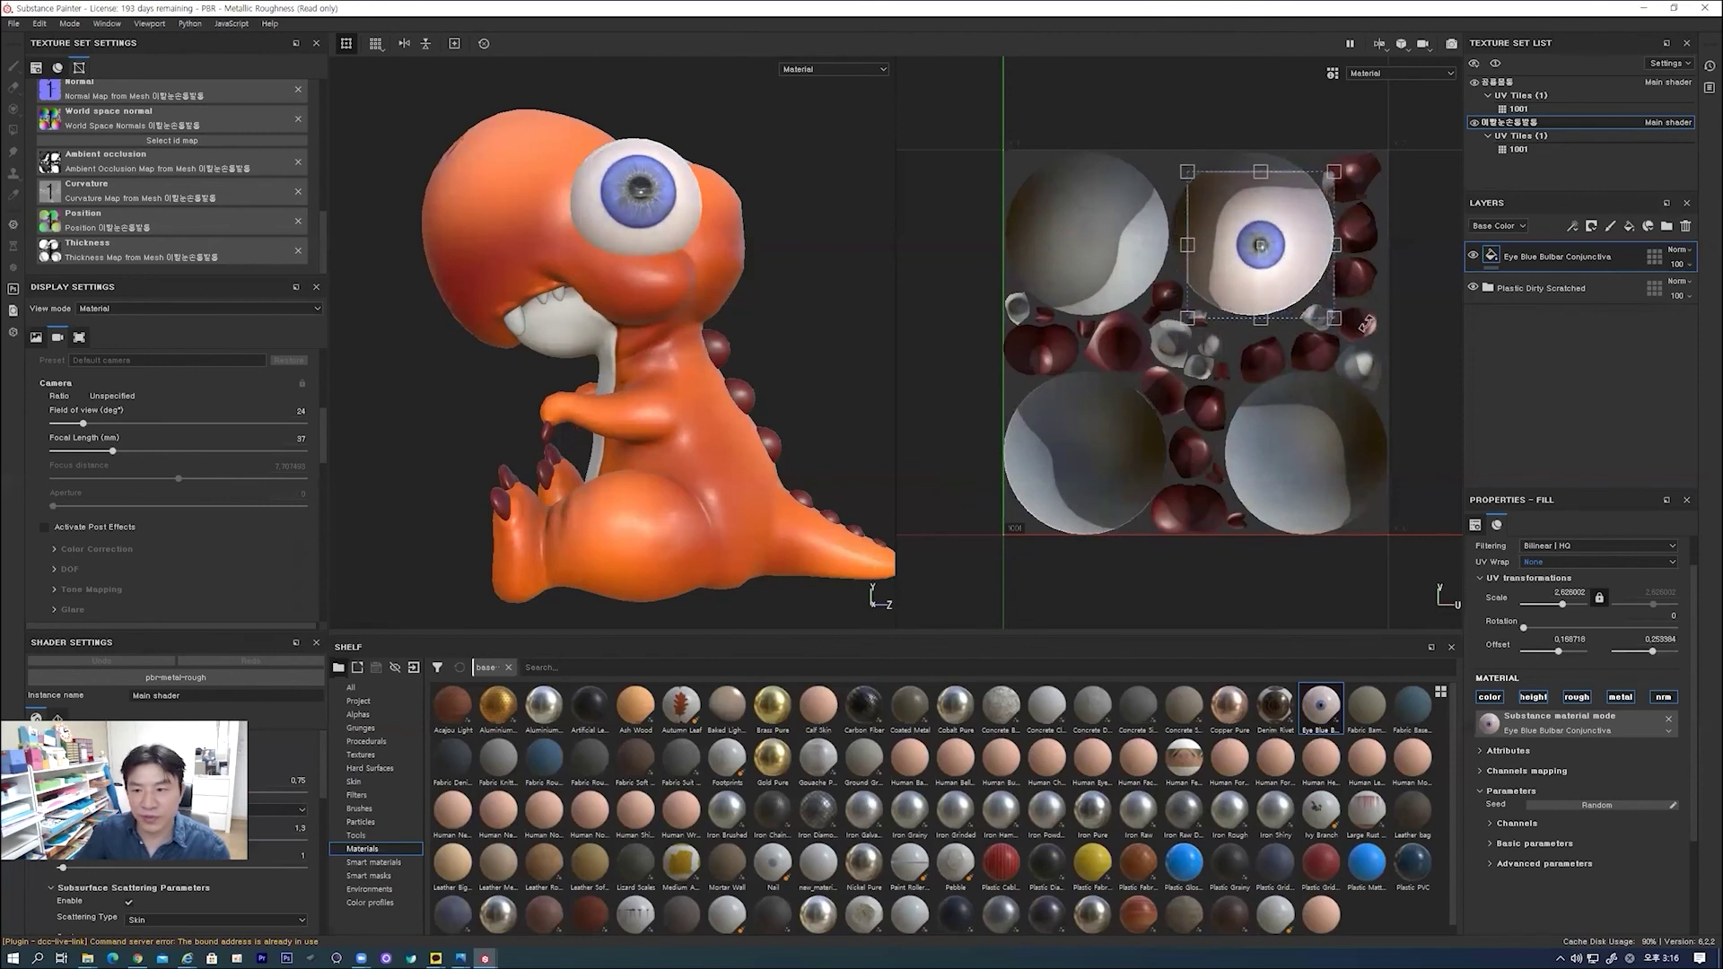
drag(1336, 321, 1288, 246)
alt+drag(924, 293, 757, 332)
mouse_move(705, 267)
alt+right_down()
mouse_move(712, 296)
mouse_move(706, 274)
alt+right_up()
alt+drag(737, 319, 738, 248)
alt+middle_drag(738, 262, 762, 290)
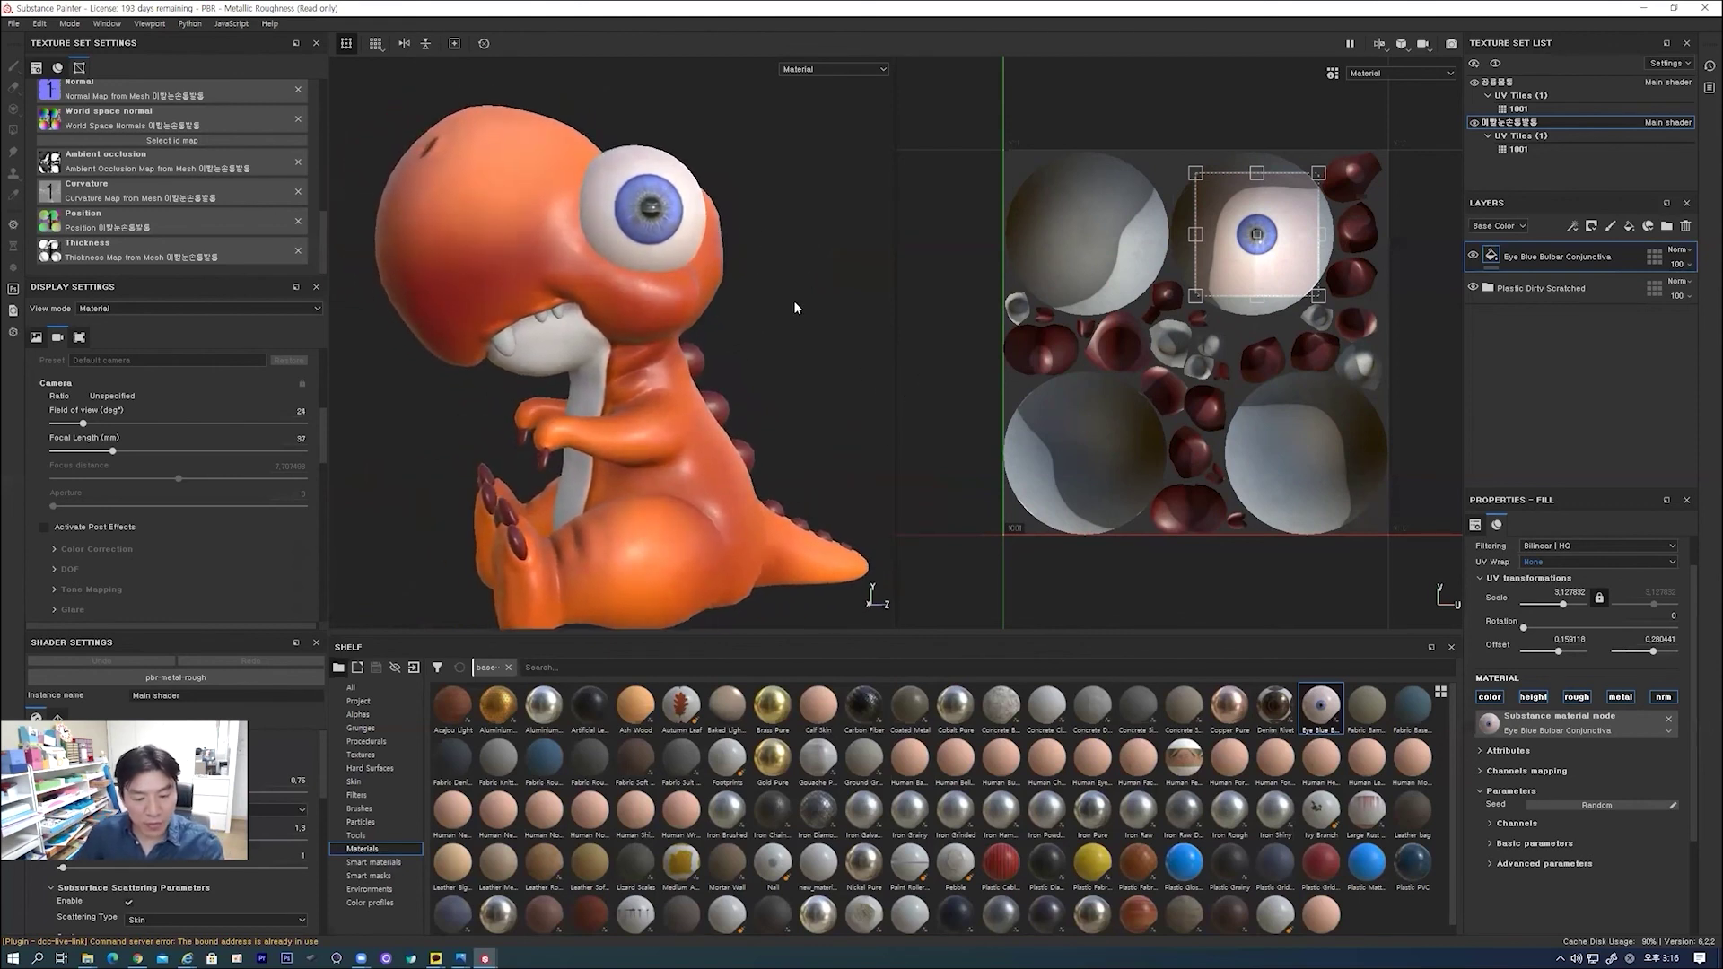
- Show only the 3D view and set the eye material's border color to dark blue and its center color to saturated blue
key(F2)
scroll(1002, 397, up, 4)
scroll(1002, 398, up, 4)
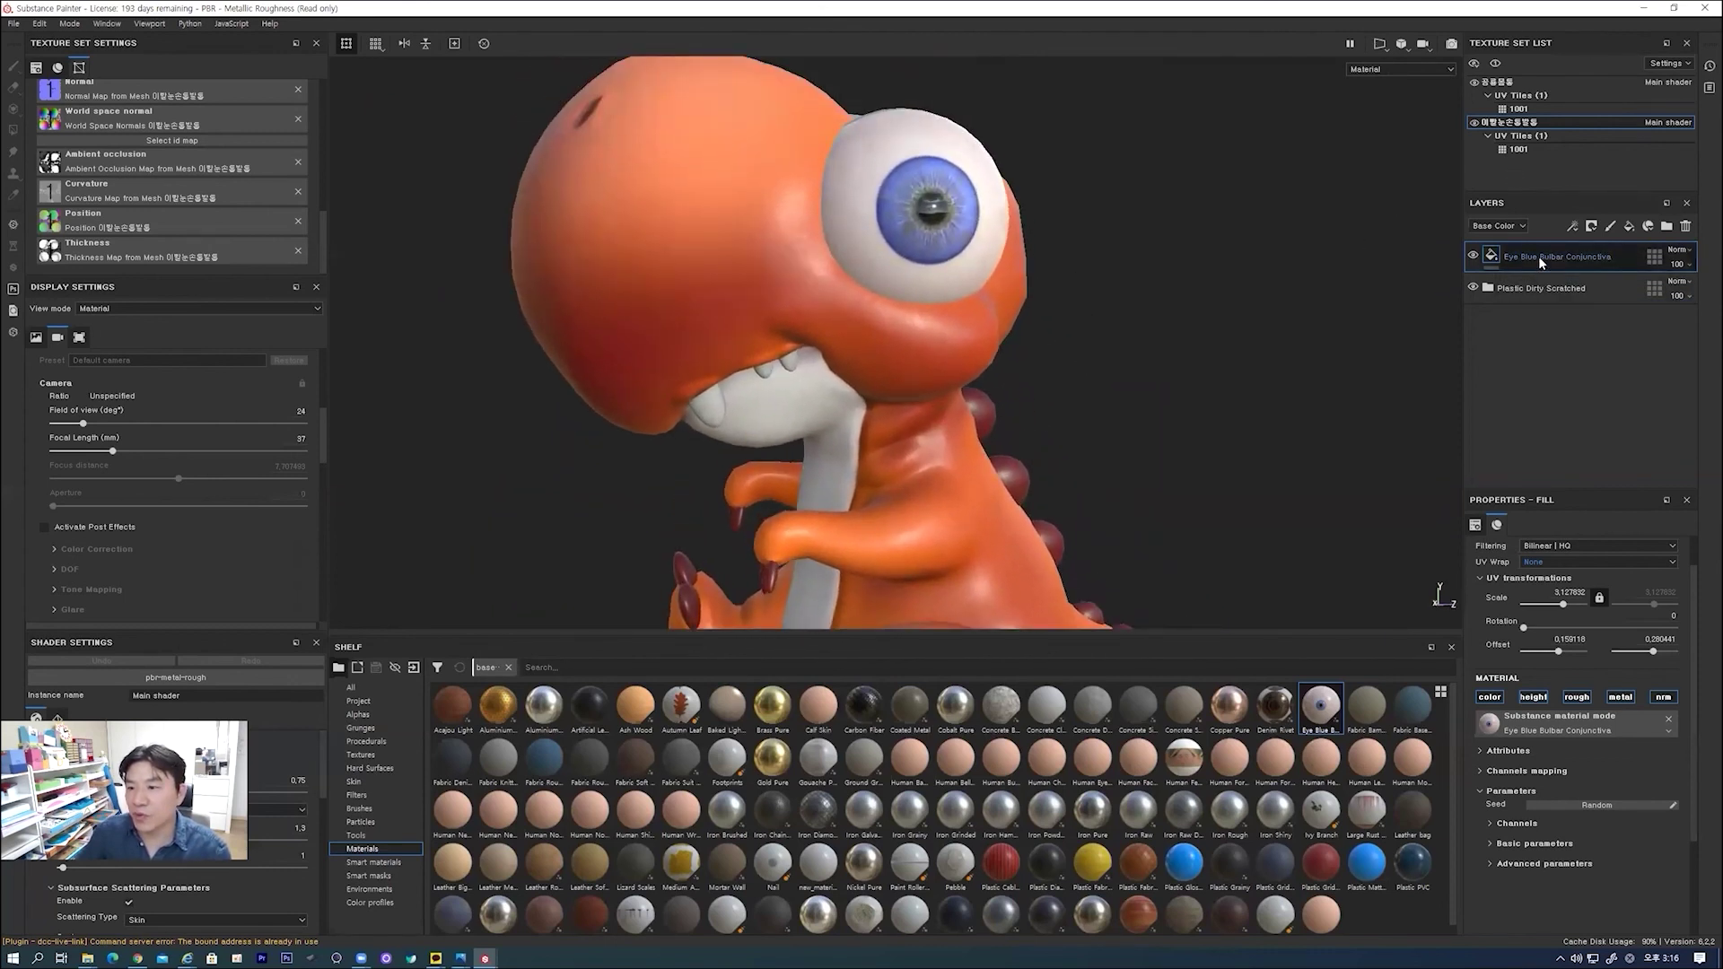
alt+drag(1083, 269, 1060, 269)
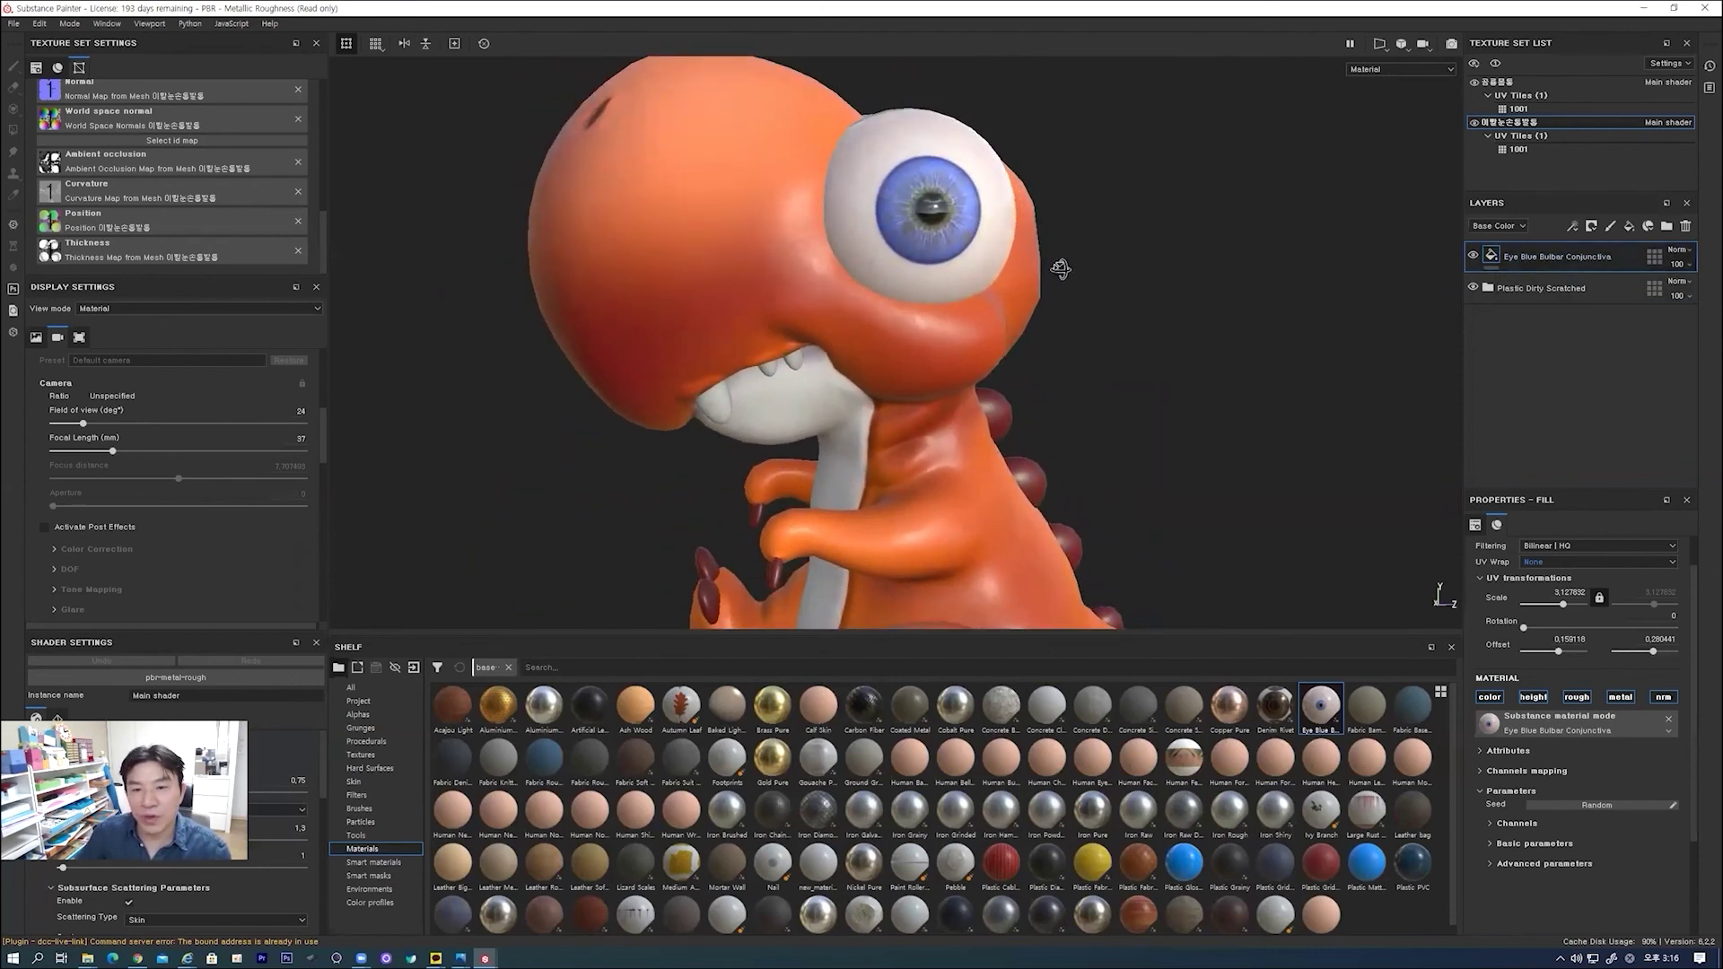
click(1486, 863)
scroll(1487, 863, down, 5)
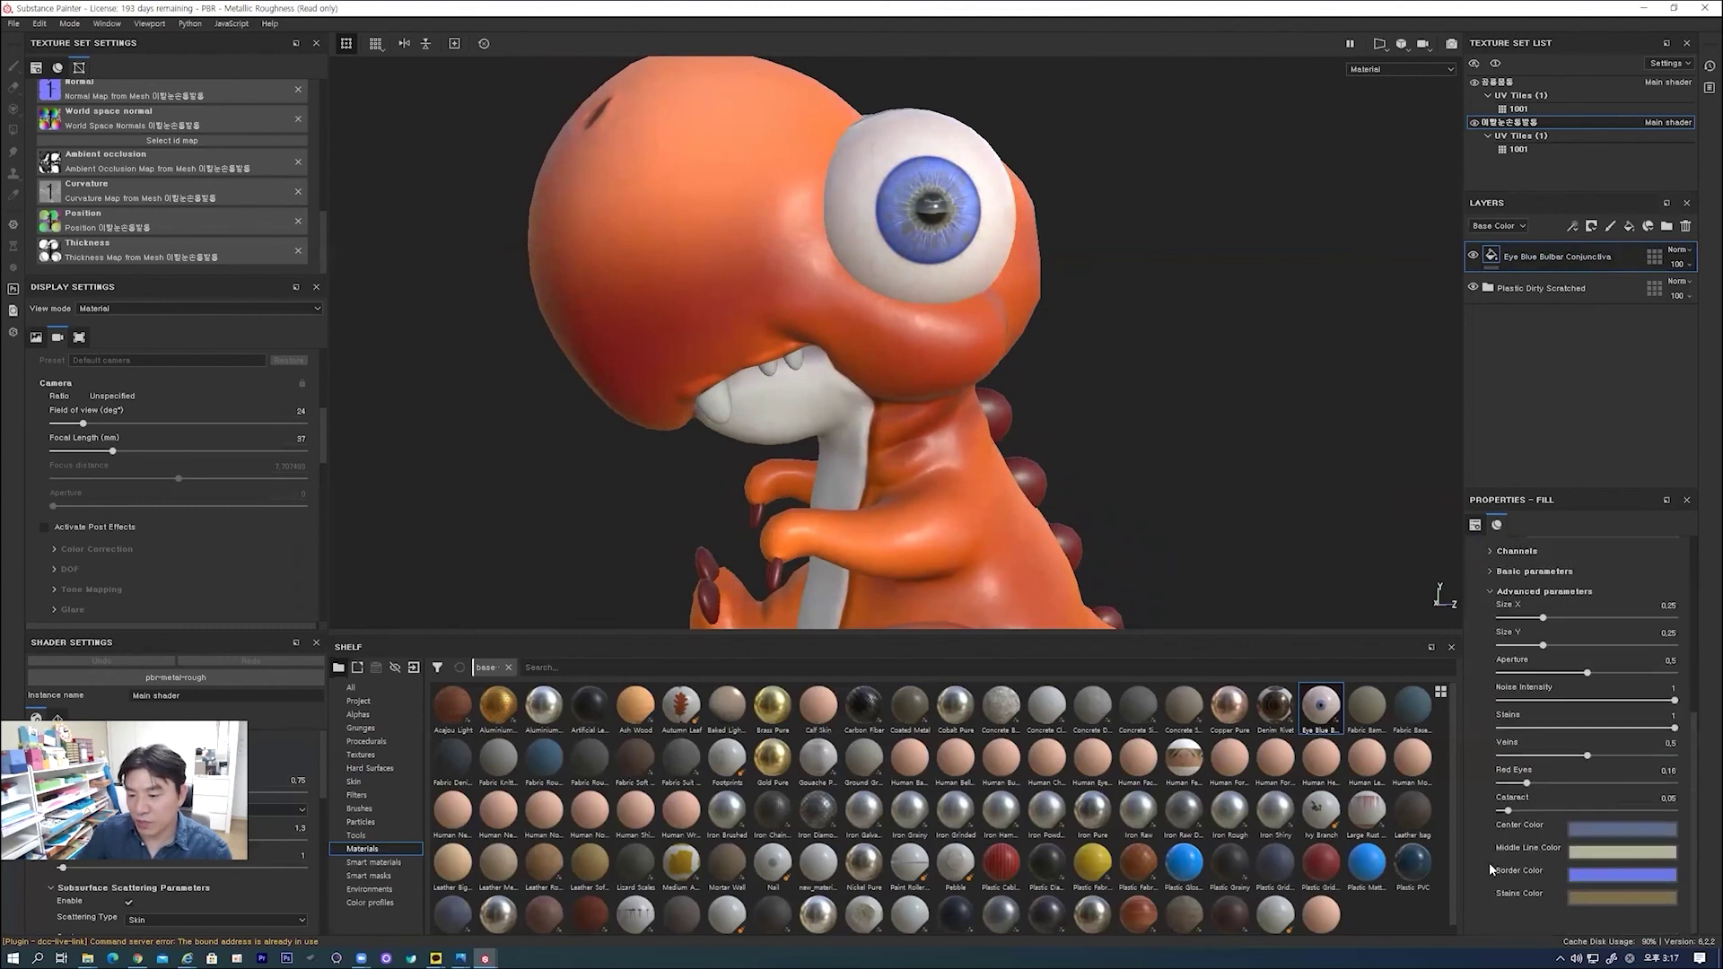
click(1610, 876)
drag(1595, 750, 1616, 778)
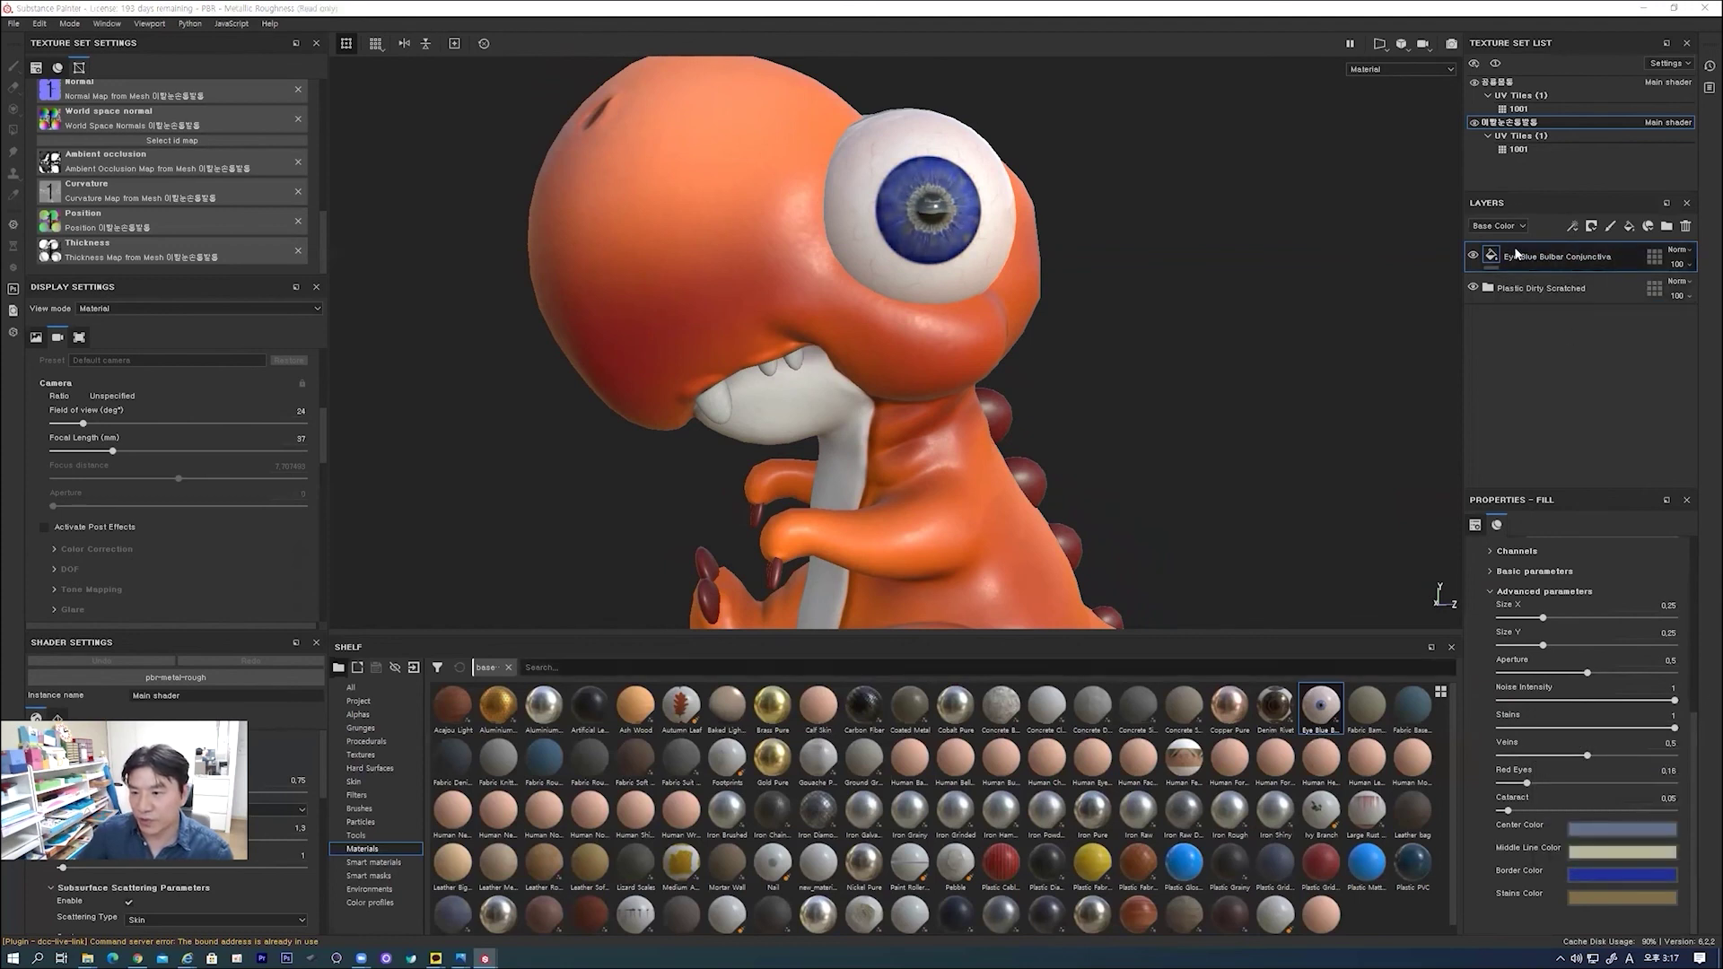
click(1588, 829)
drag(1580, 735, 1608, 712)
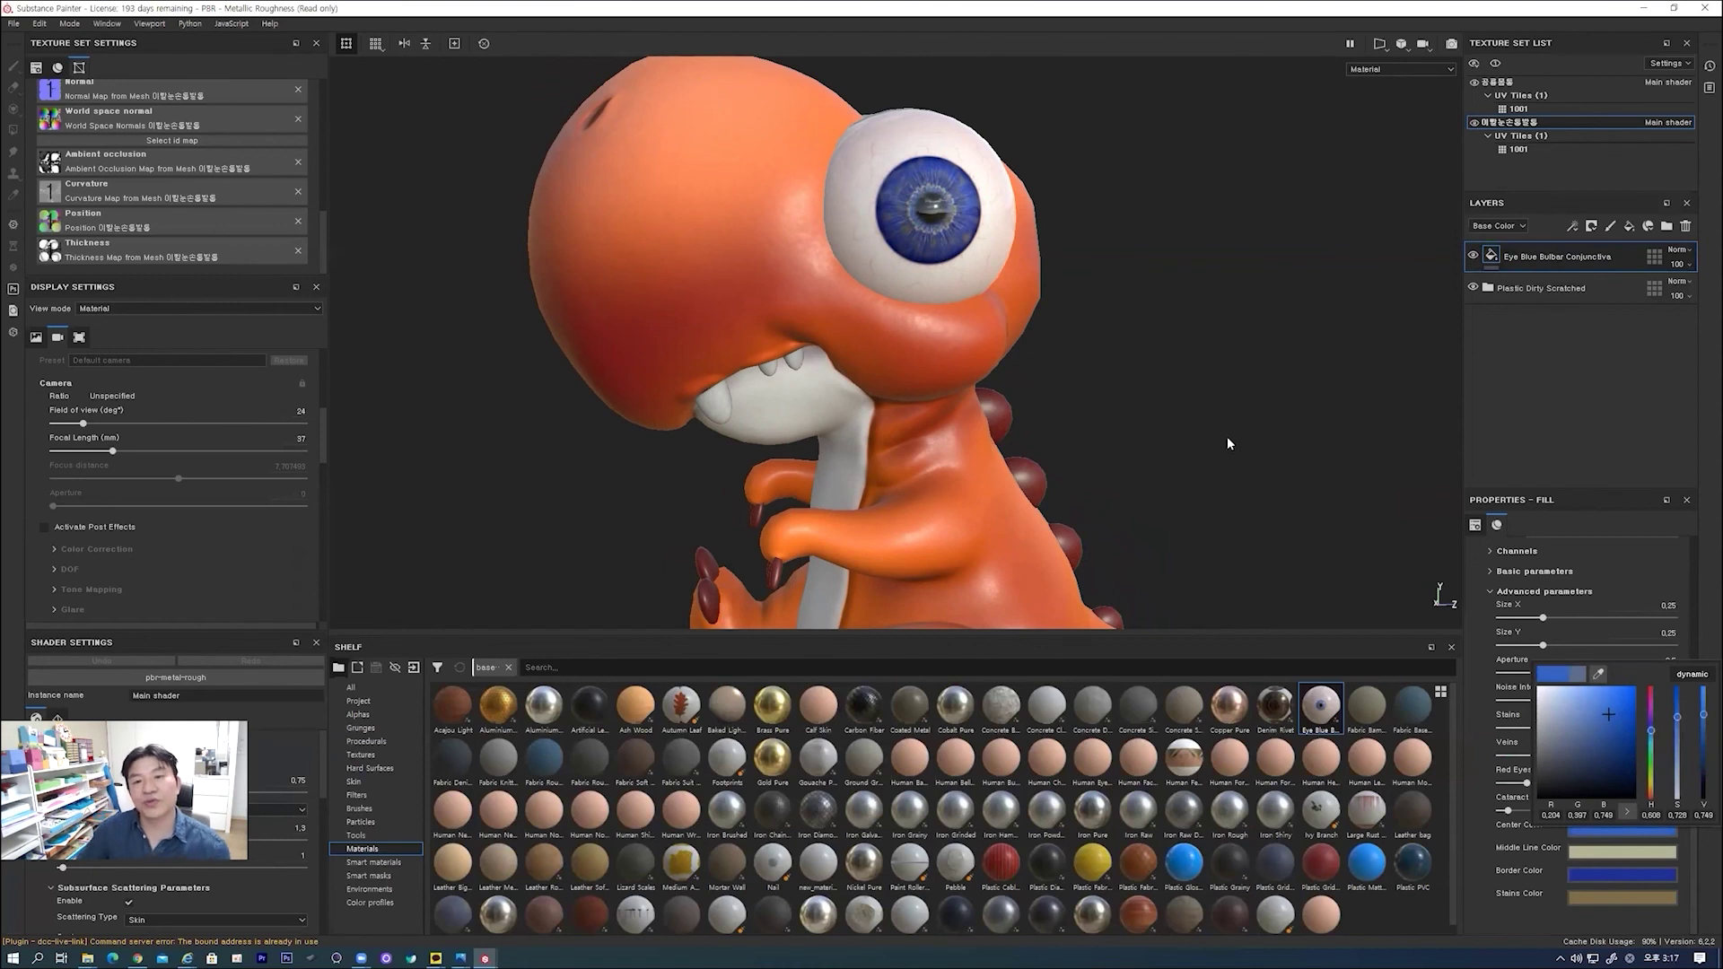
- Add a fill layer with white base color above the eye material and give it a black mask
alt+drag(1227, 440, 1201, 394)
alt+right_drag(1110, 203, 1126, 247)
alt+middle_drag(1126, 247, 1134, 308)
alt+right_drag(1134, 308, 1142, 317)
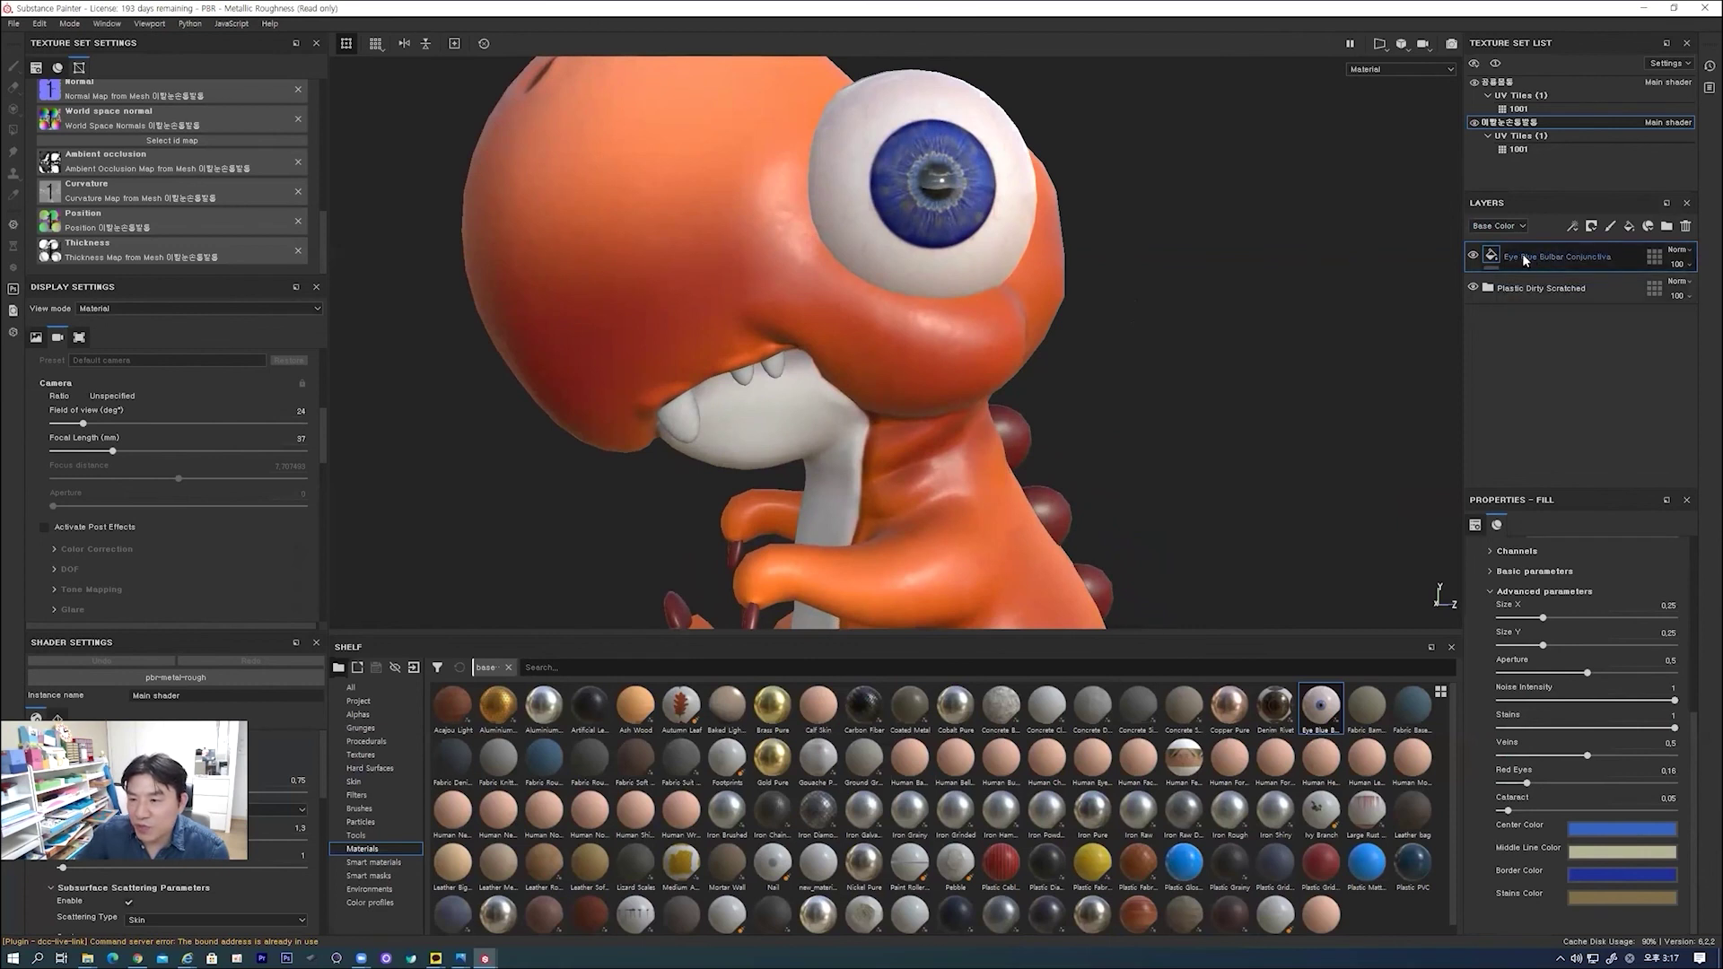
click(1629, 228)
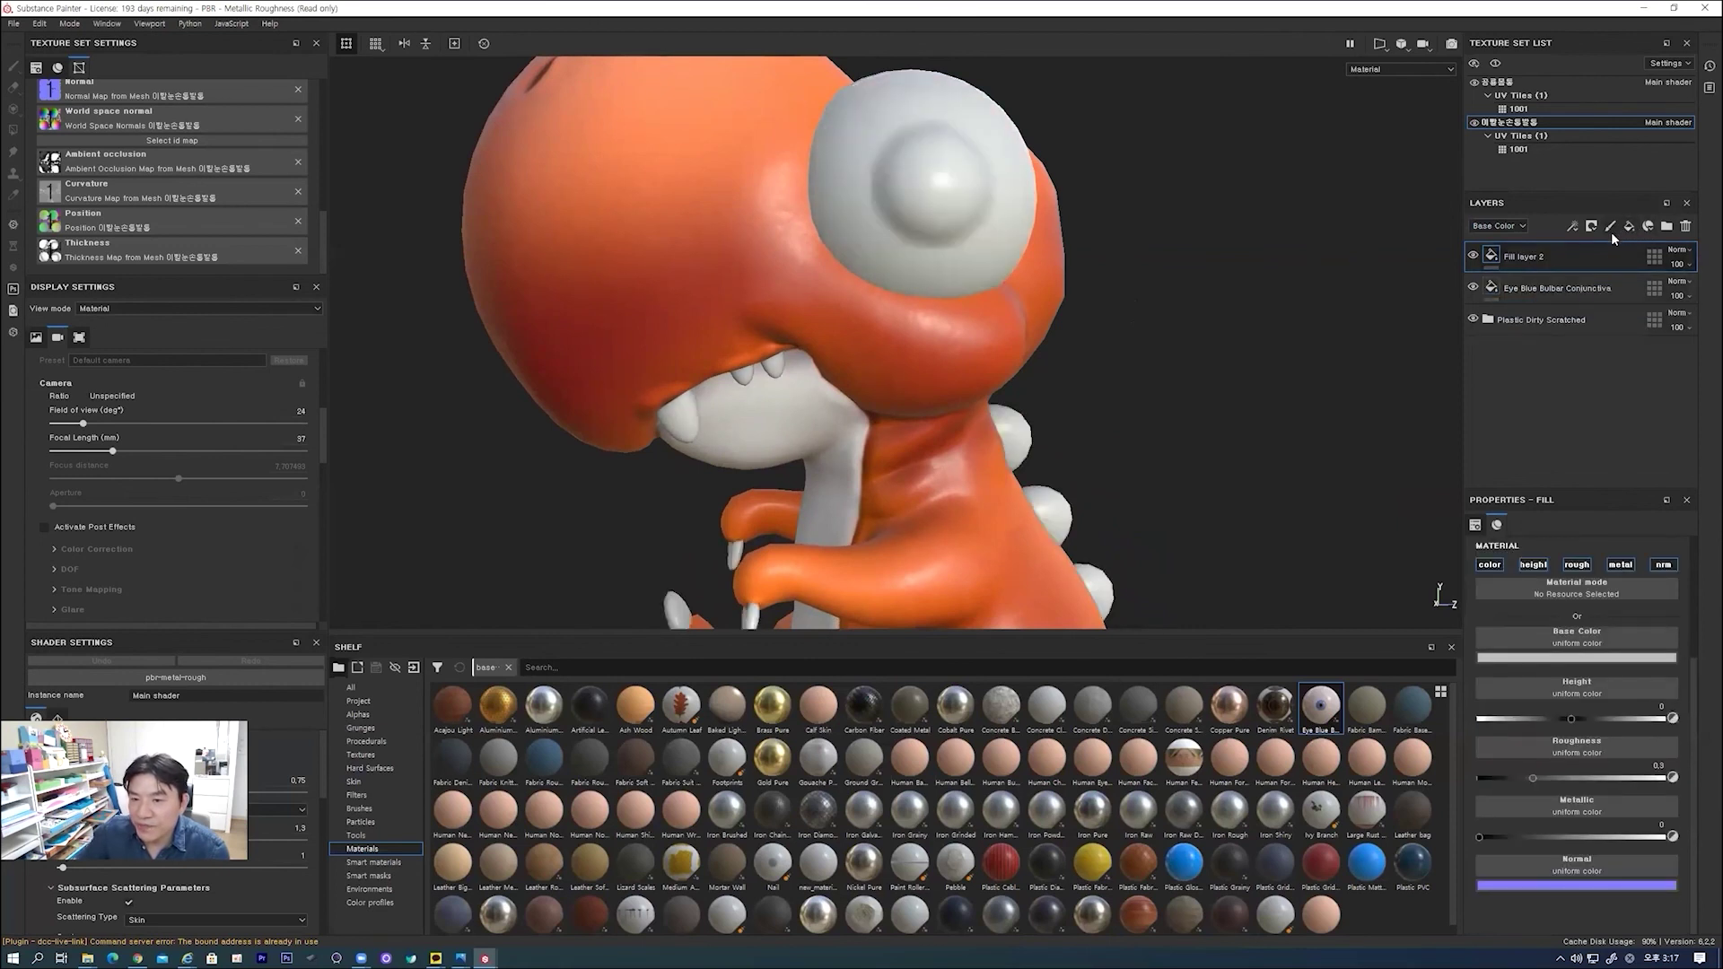
click(1579, 658)
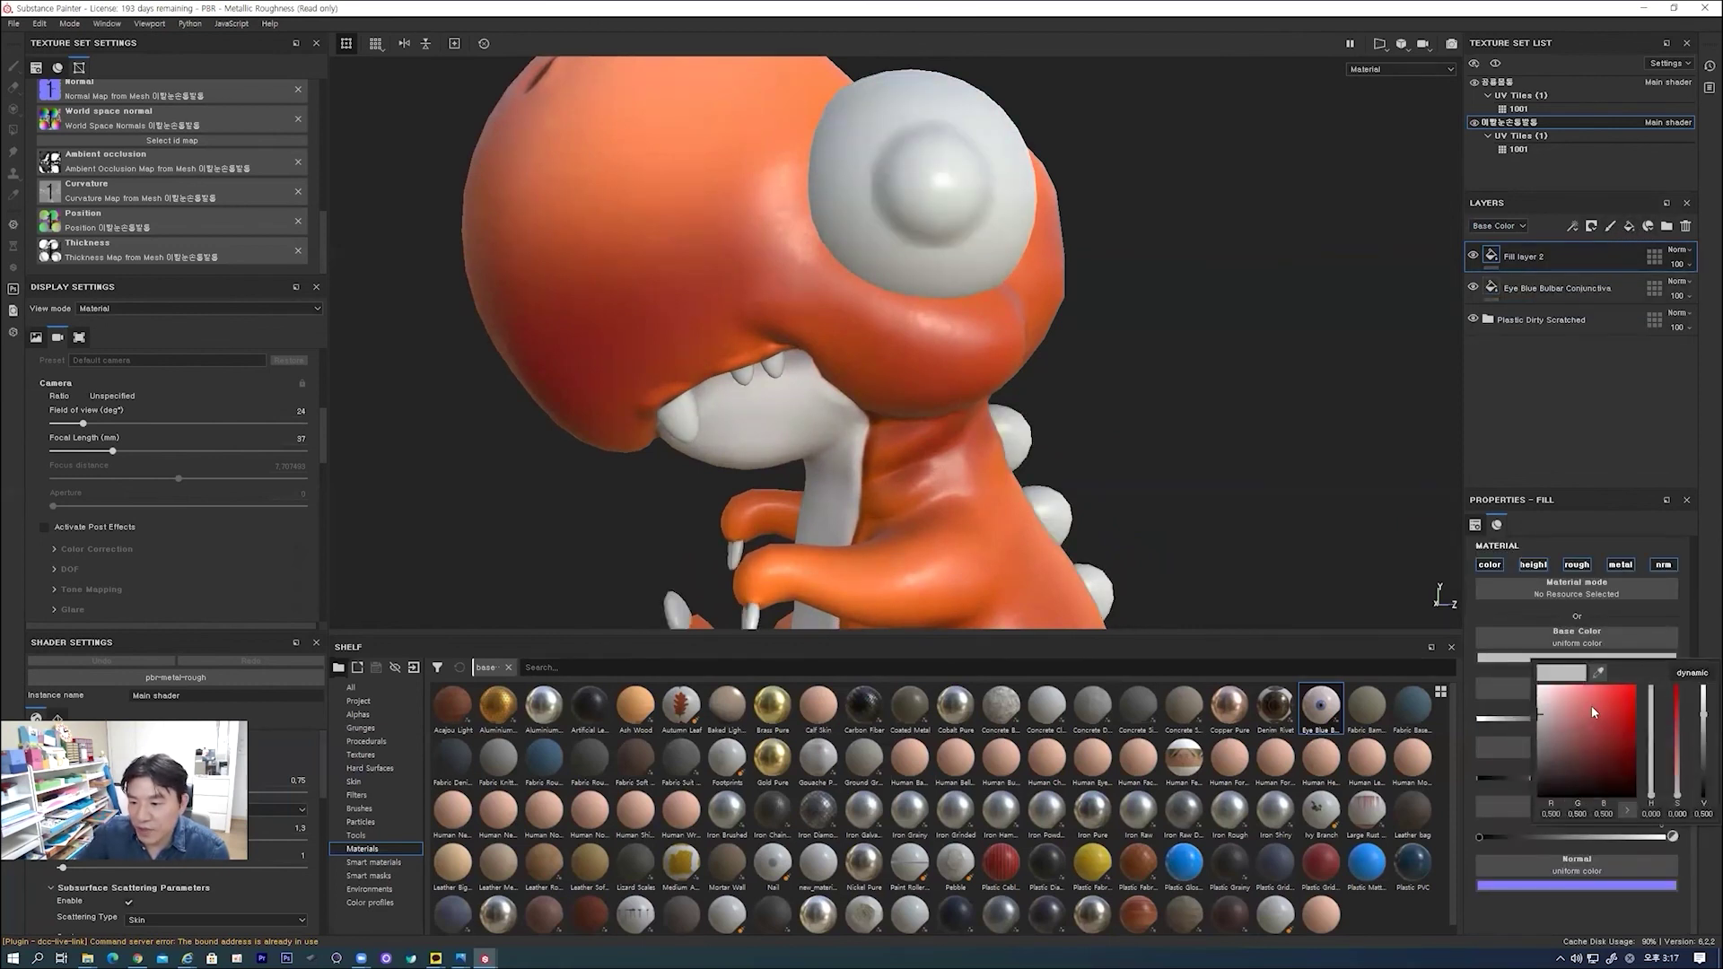
right_click(1495, 256)
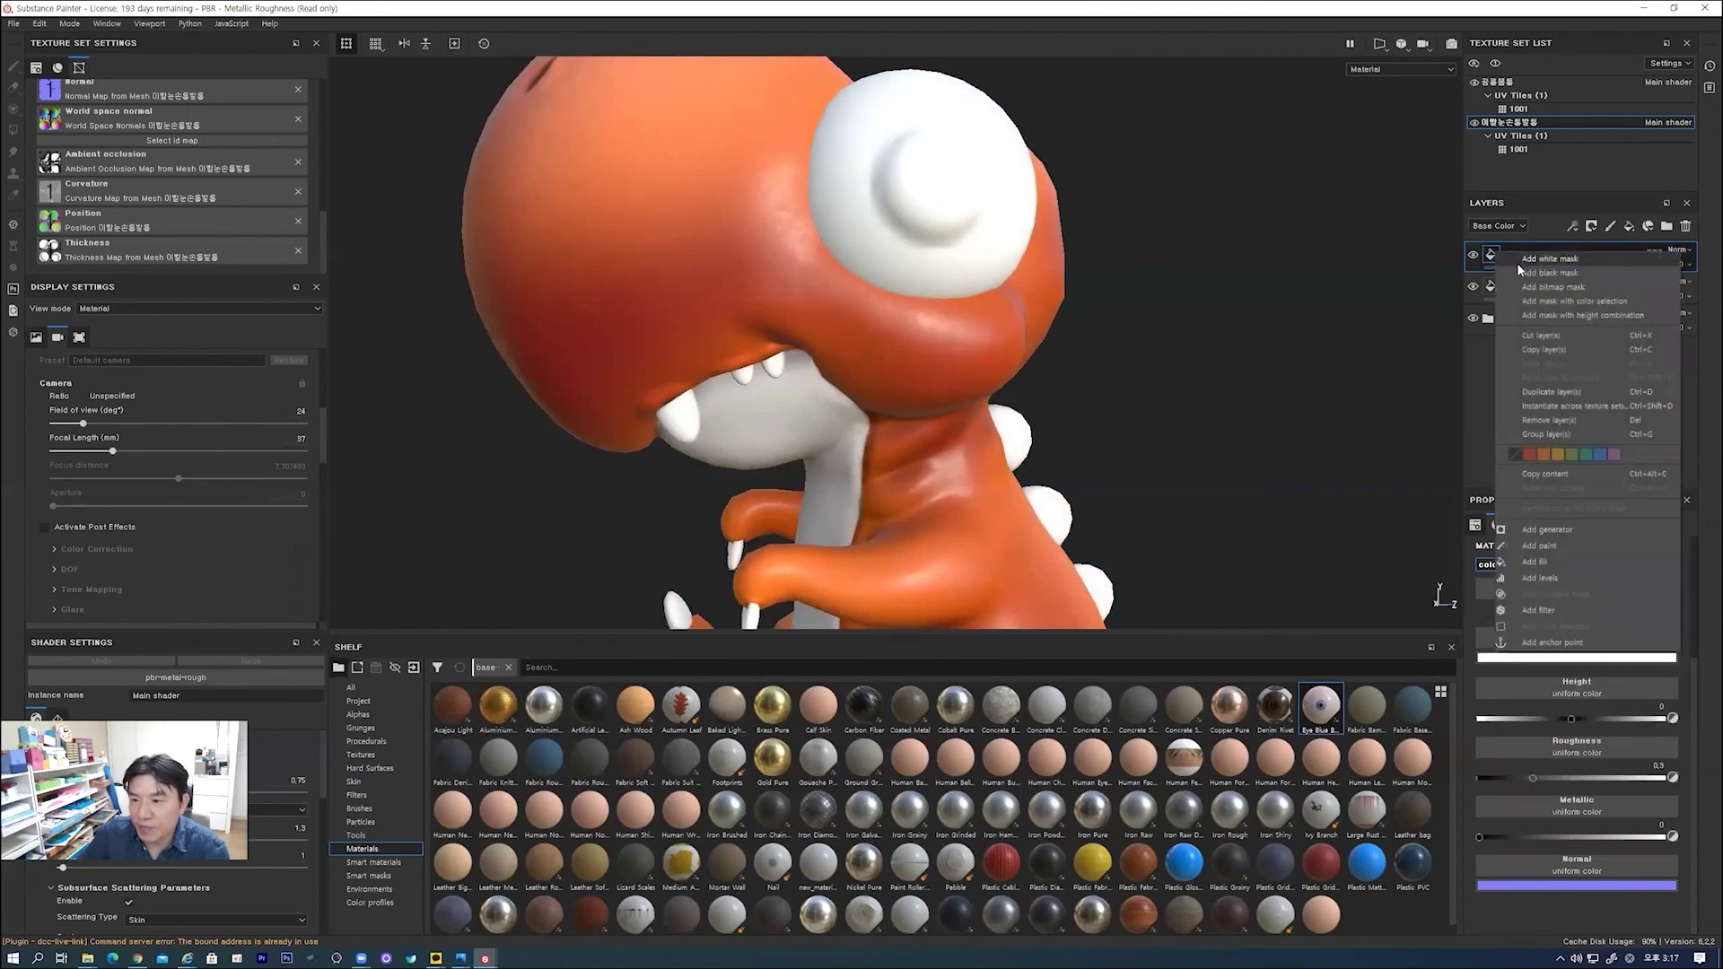
click(1524, 272)
- Add a paint effect to the white layer's mask and dab two small highlights on the iris with the Archive Ink brush, size about 2.21
right_click(1515, 260)
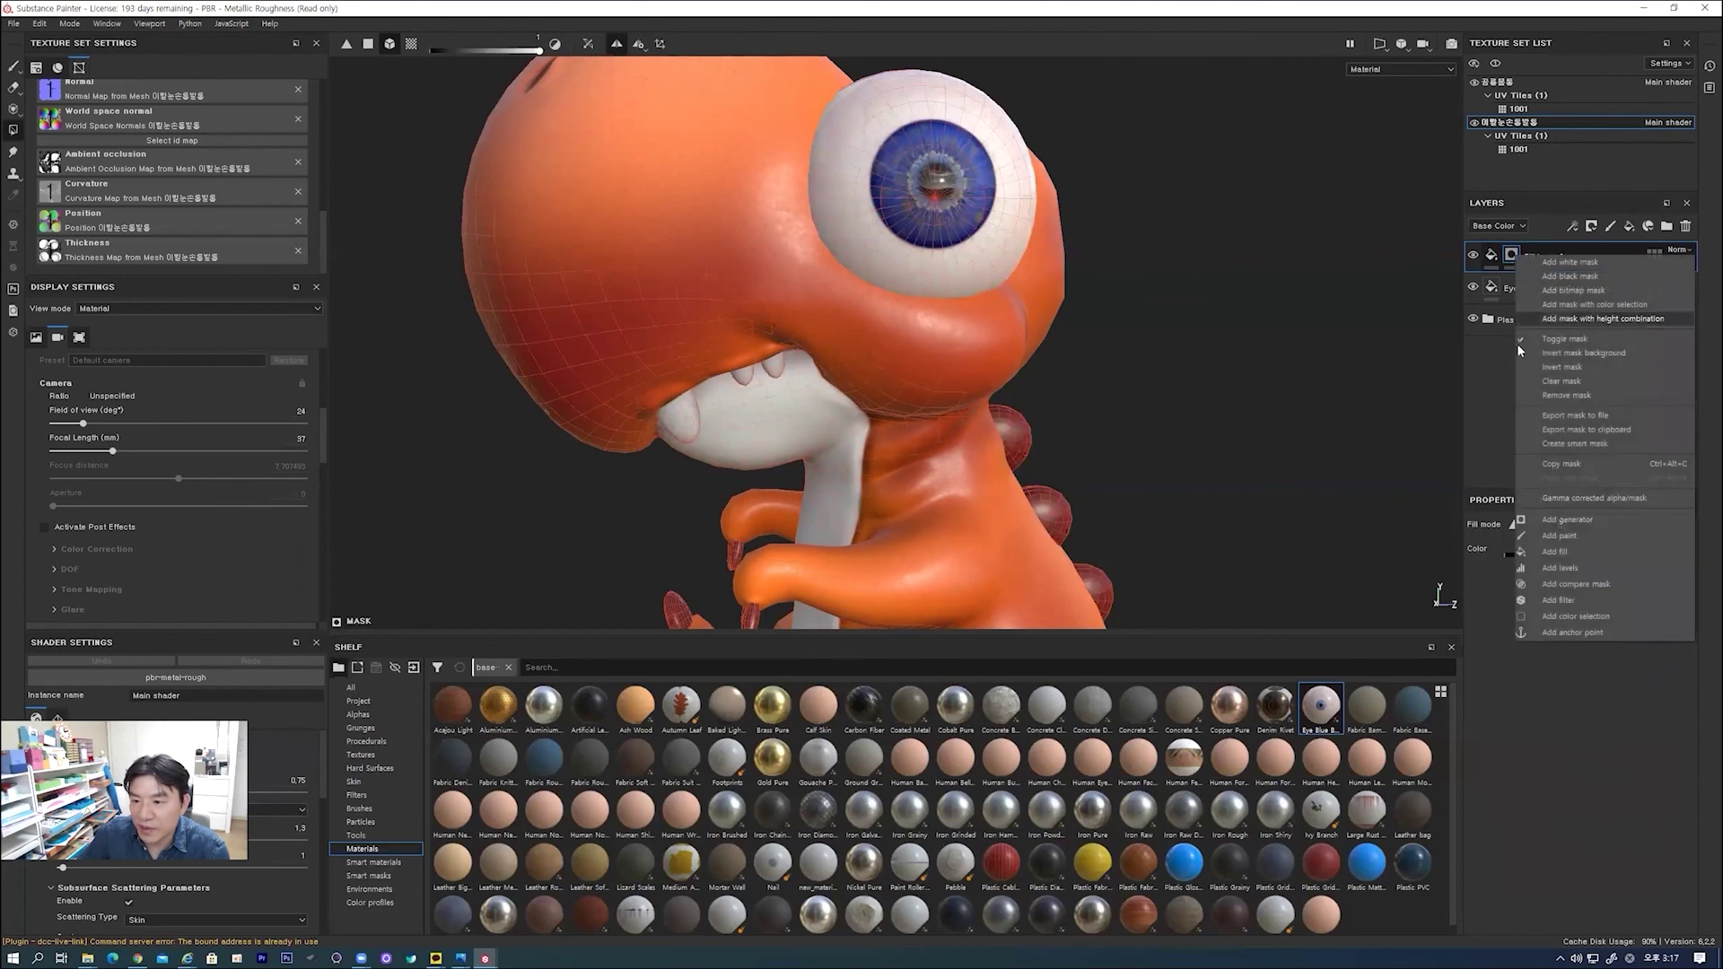
click(1561, 536)
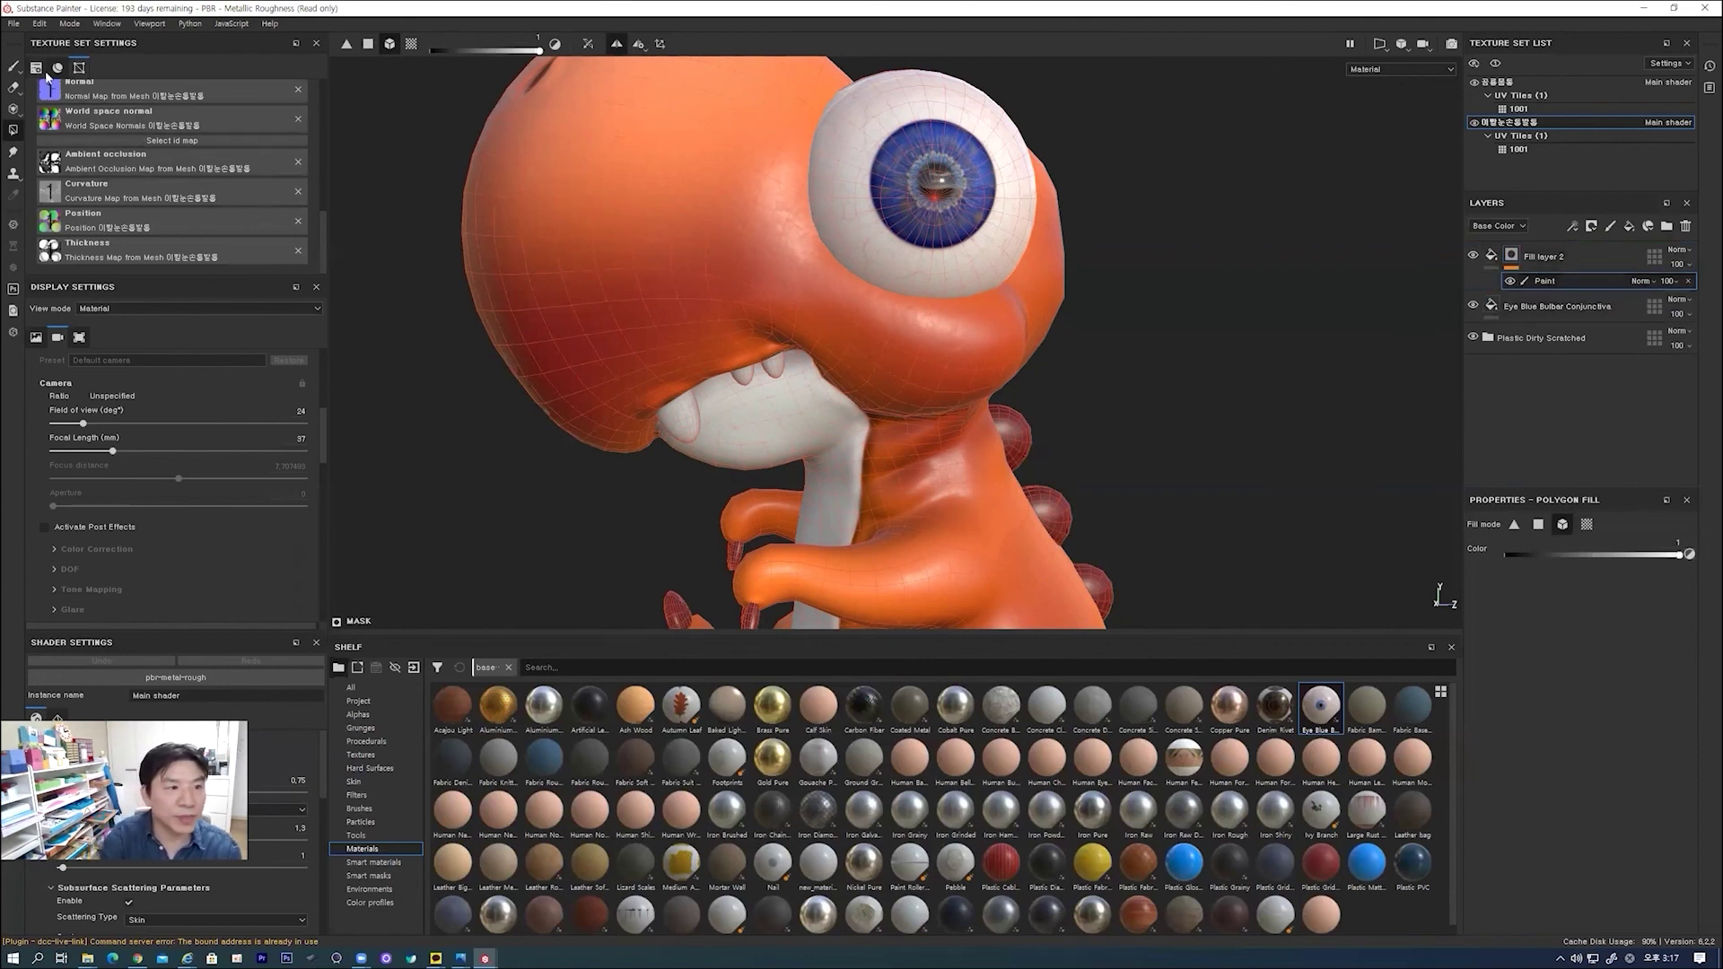
click(13, 66)
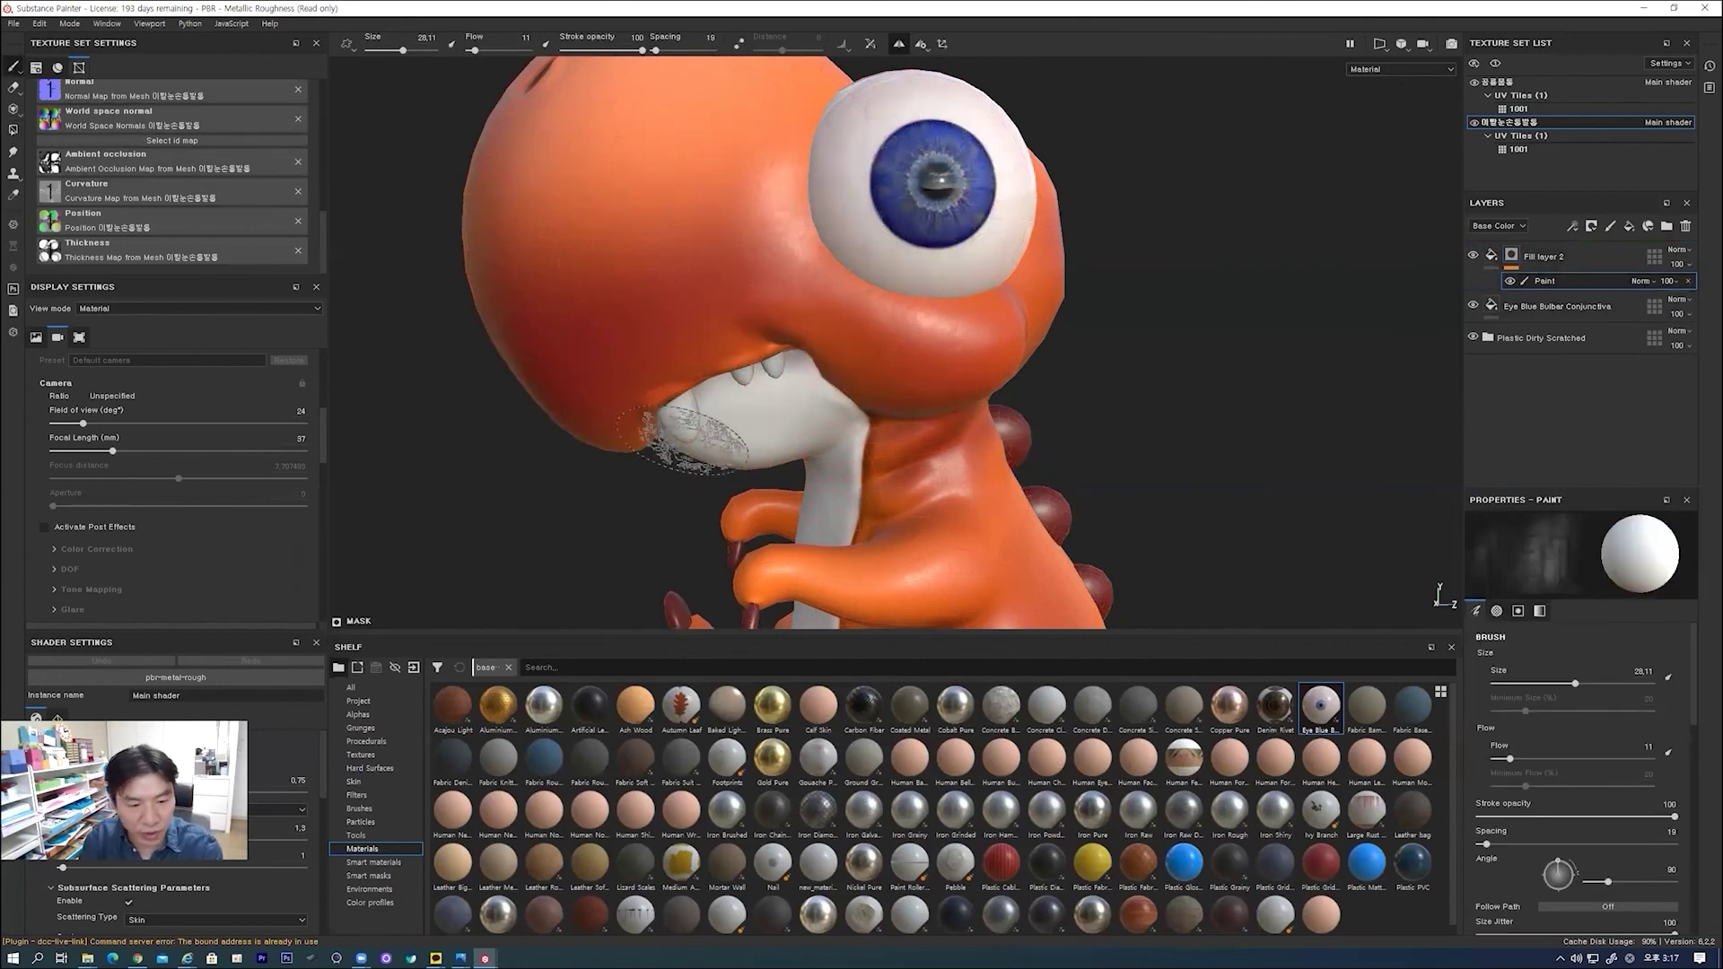
click(359, 809)
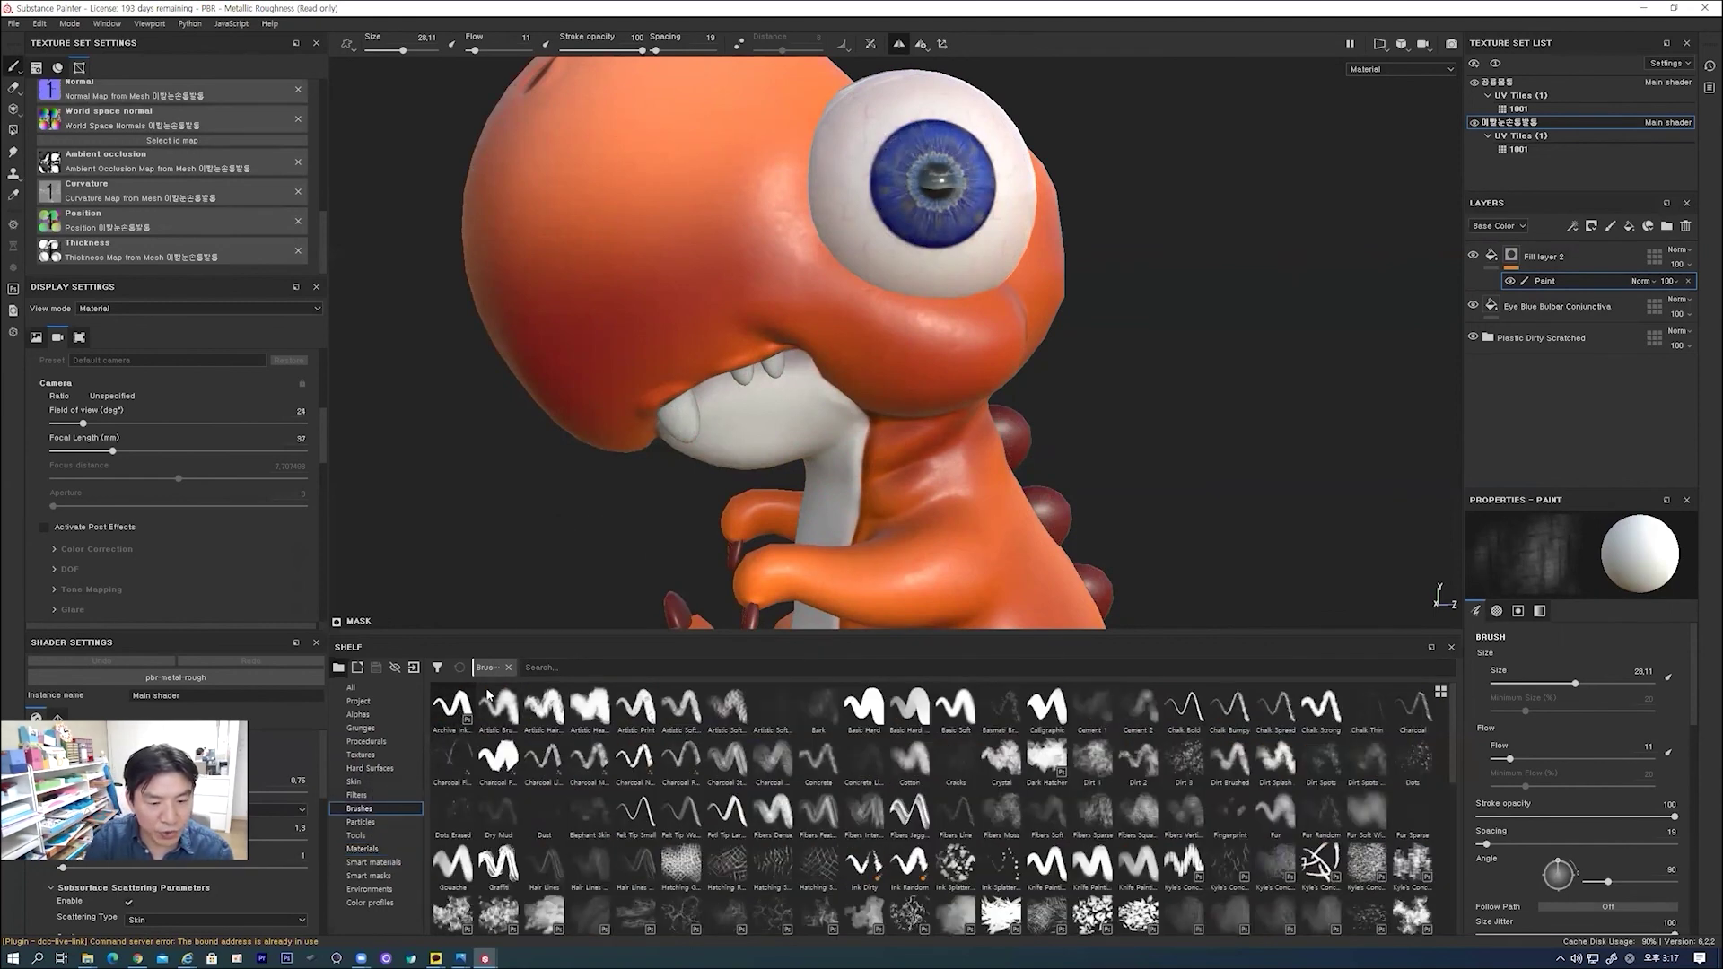
click(451, 707)
ctrl+right_drag(938, 206, 926, 204)
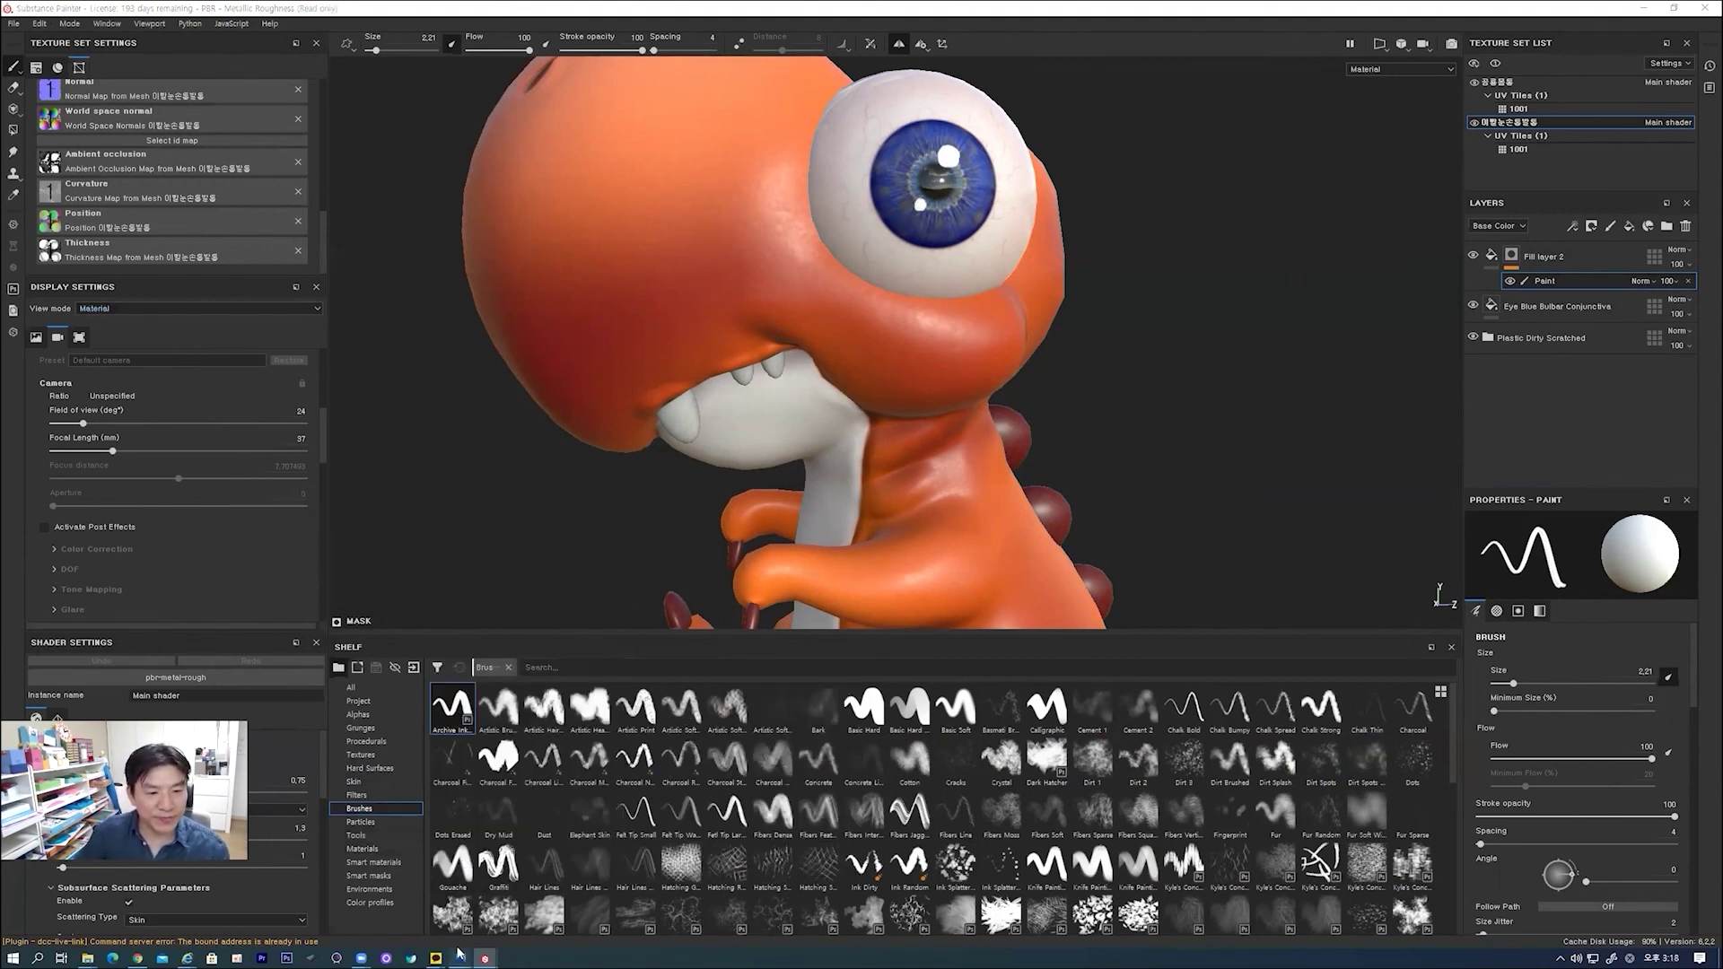
- Examine the dinosaur reference image in the photo viewer, close it and return to Substance Painter
mouse_move(457, 952)
click(563, 902)
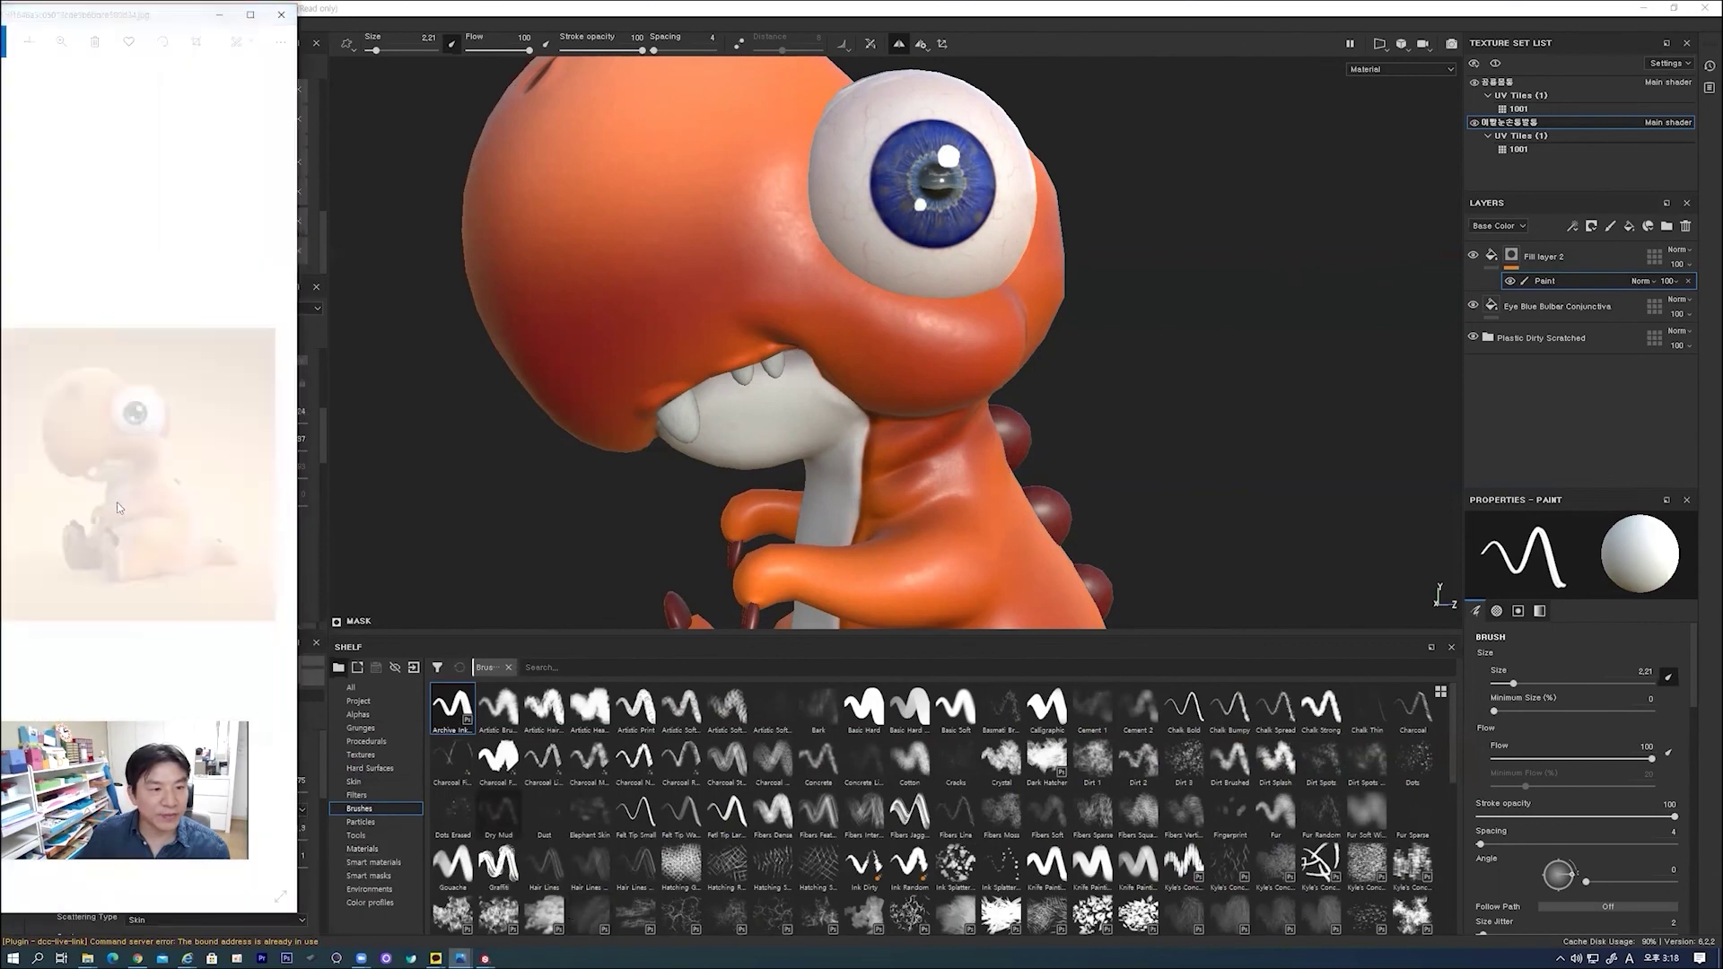
drag(175, 18, 319, 41)
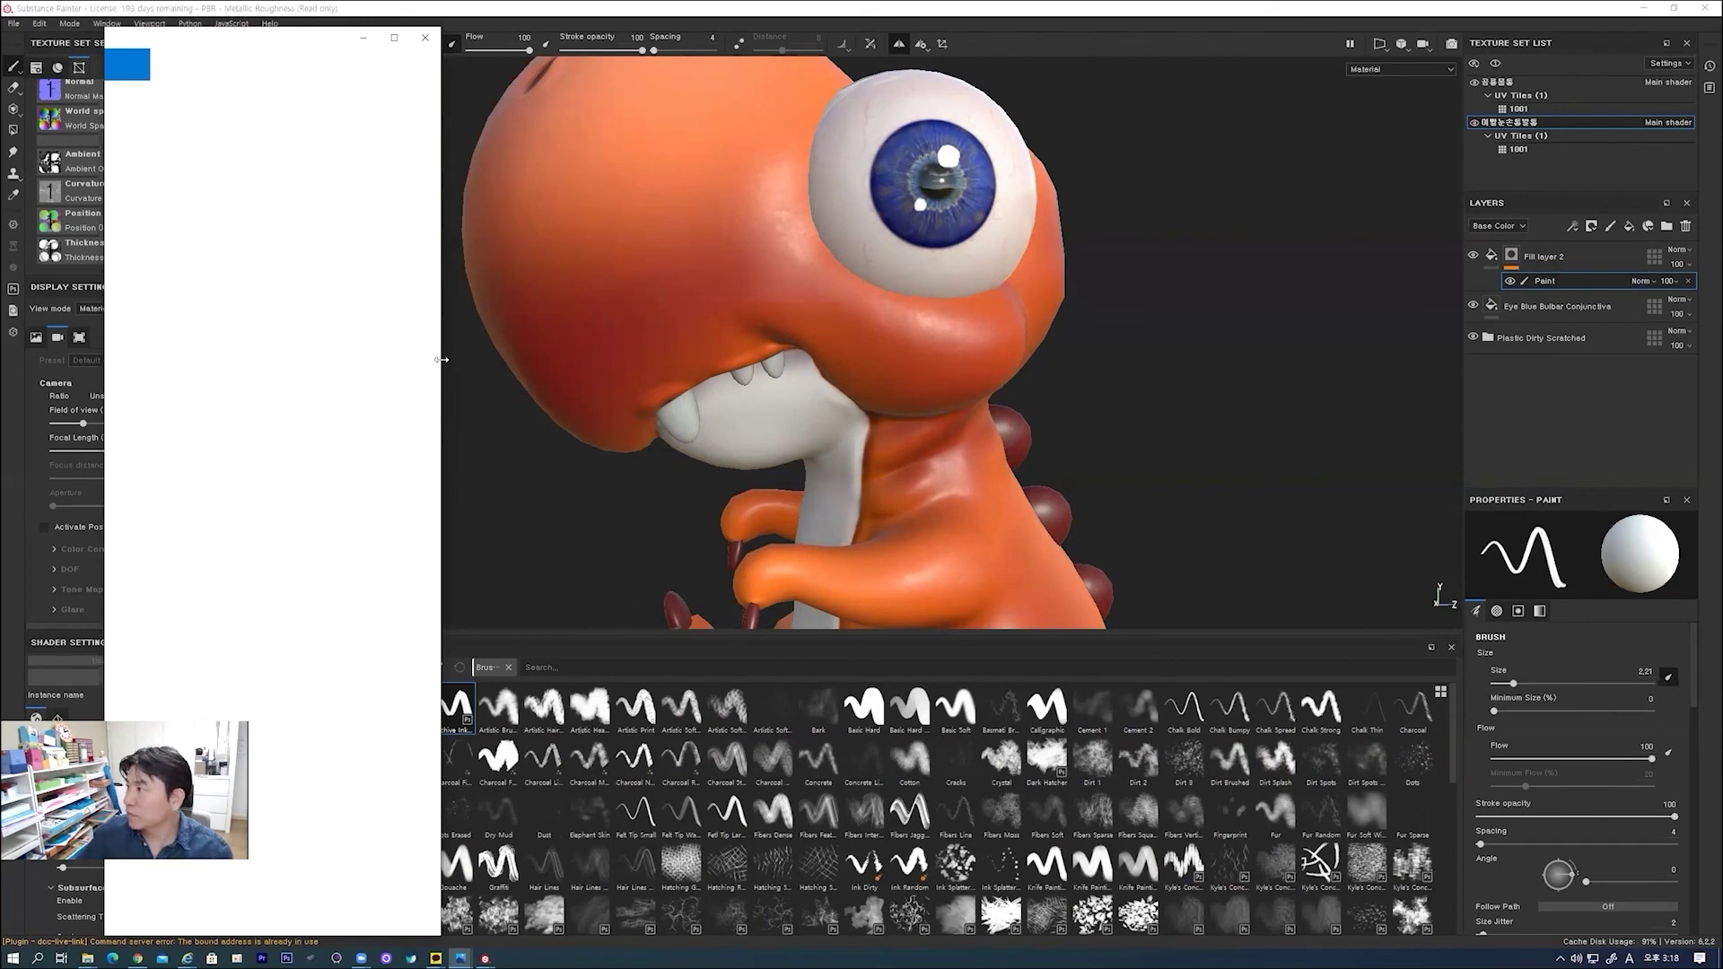
click(628, 520)
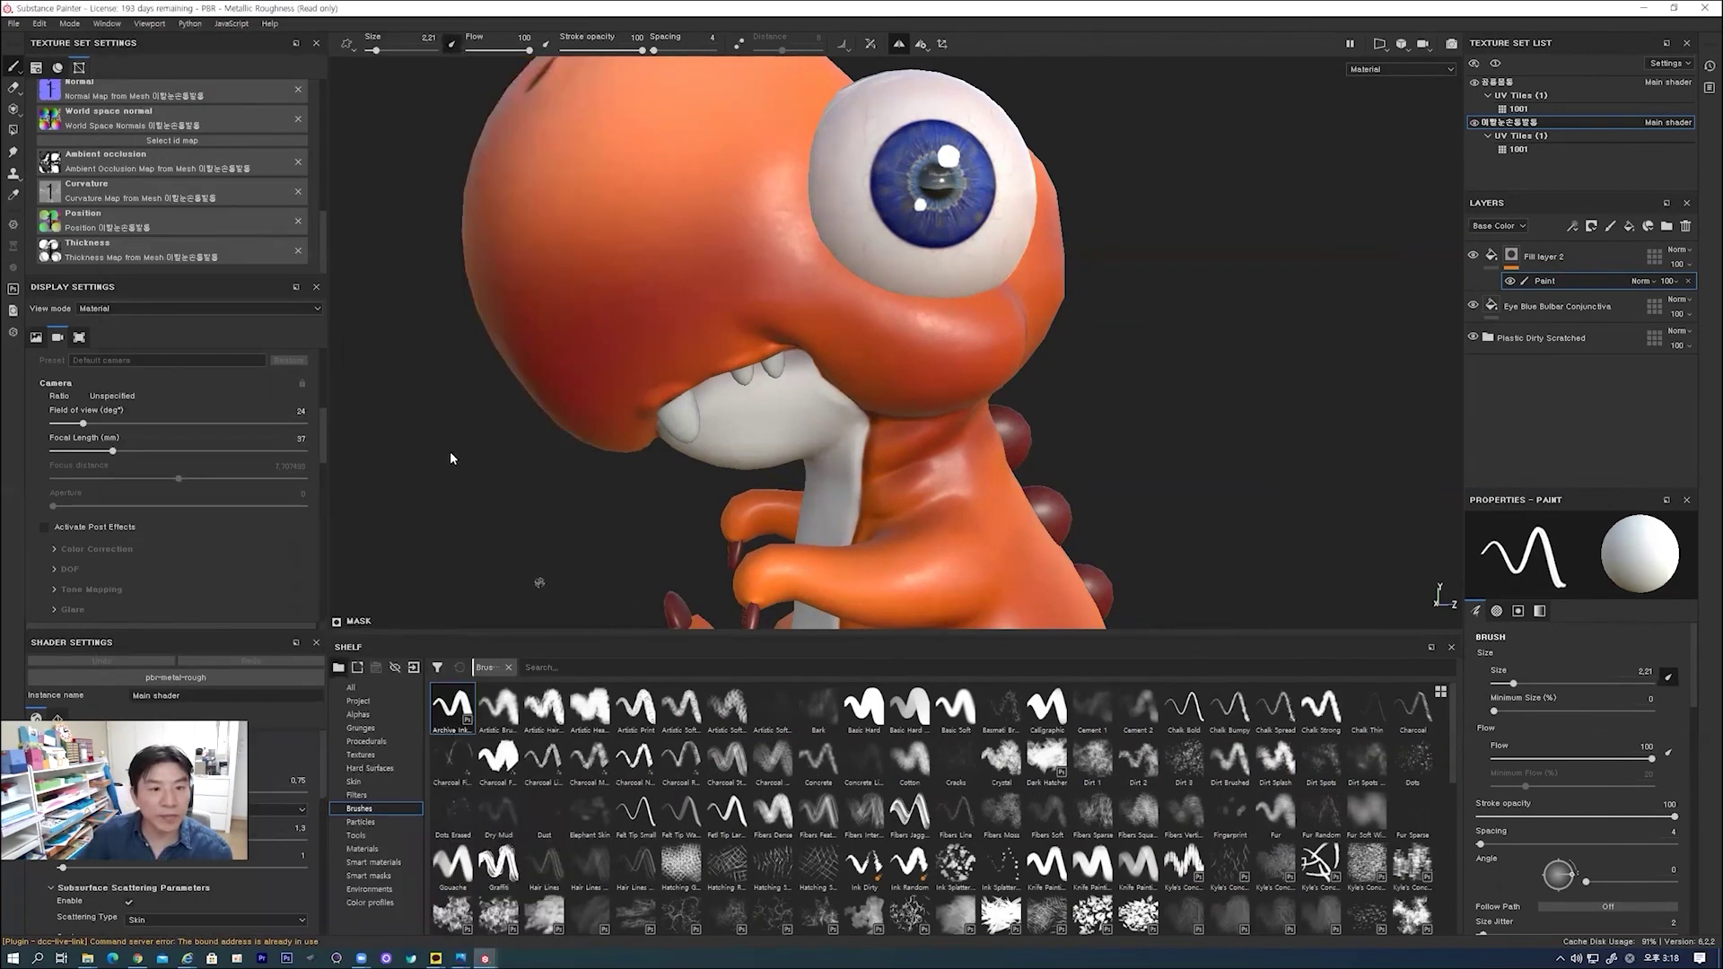
mouse_move(461, 956)
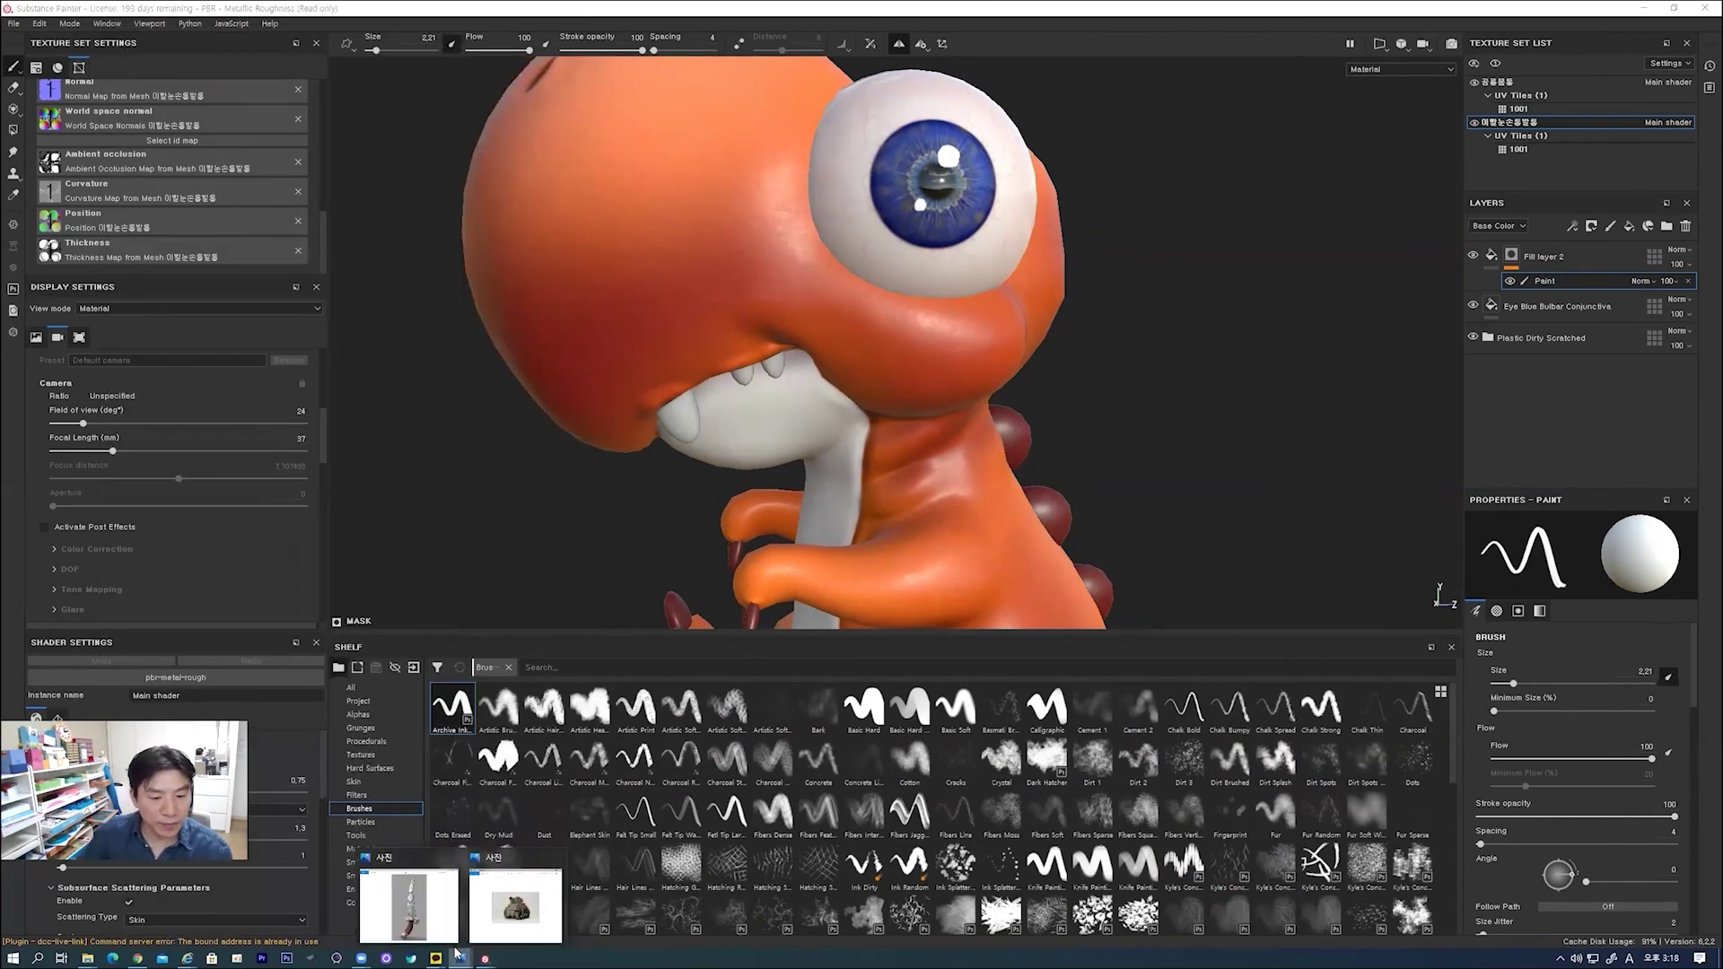
click(556, 859)
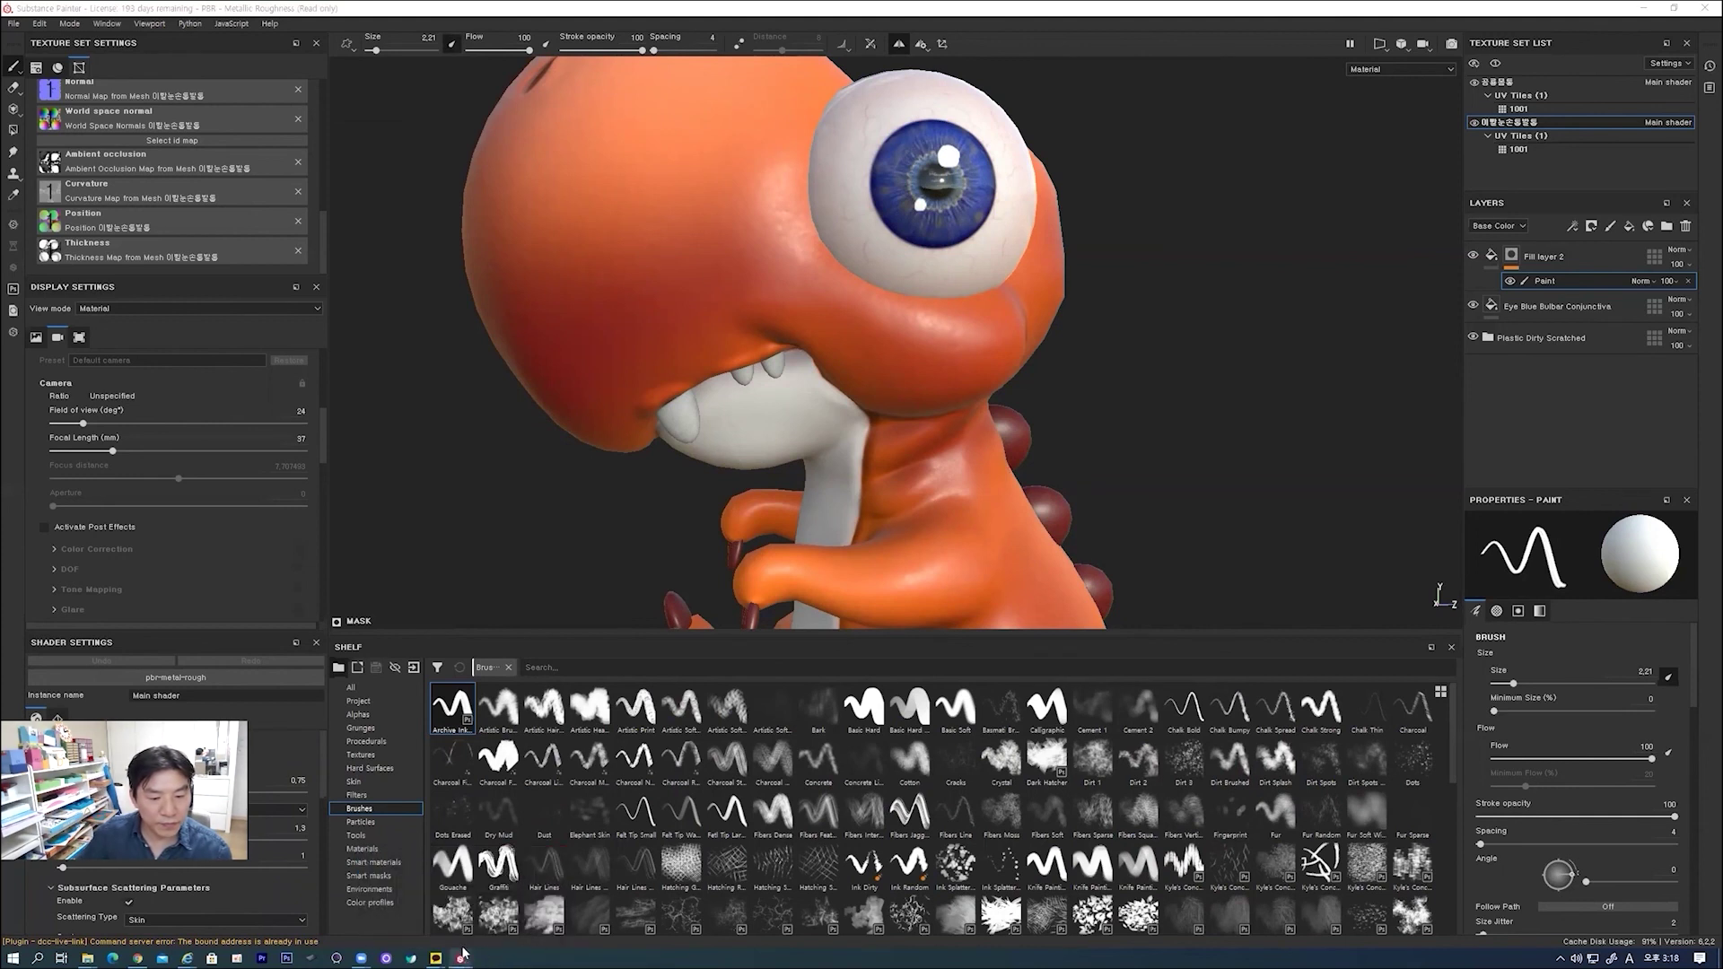
mouse_move(461, 956)
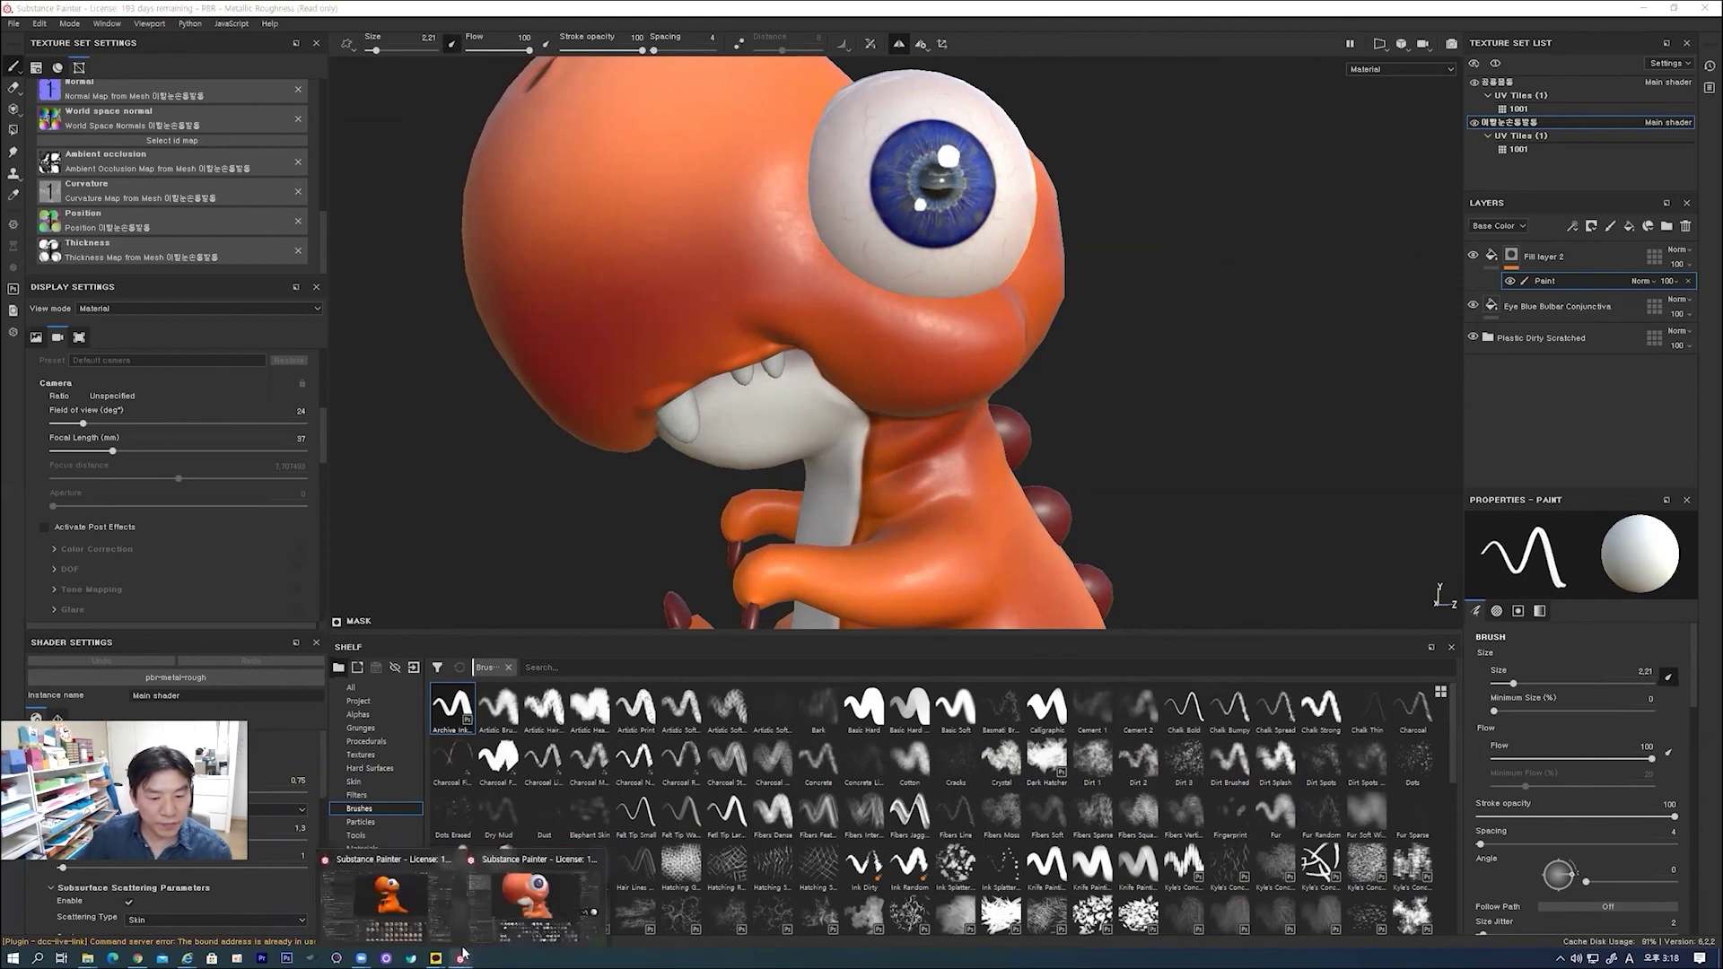
click(509, 922)
- Frame the whole dinosaur, enlarge the display settings area and change the environment map to Mondarrain
alt+drag(1082, 442, 1162, 437)
alt+right_drag(1023, 233, 972, 533)
alt+middle_drag(974, 545, 1003, 366)
alt+drag(1003, 365, 1050, 385)
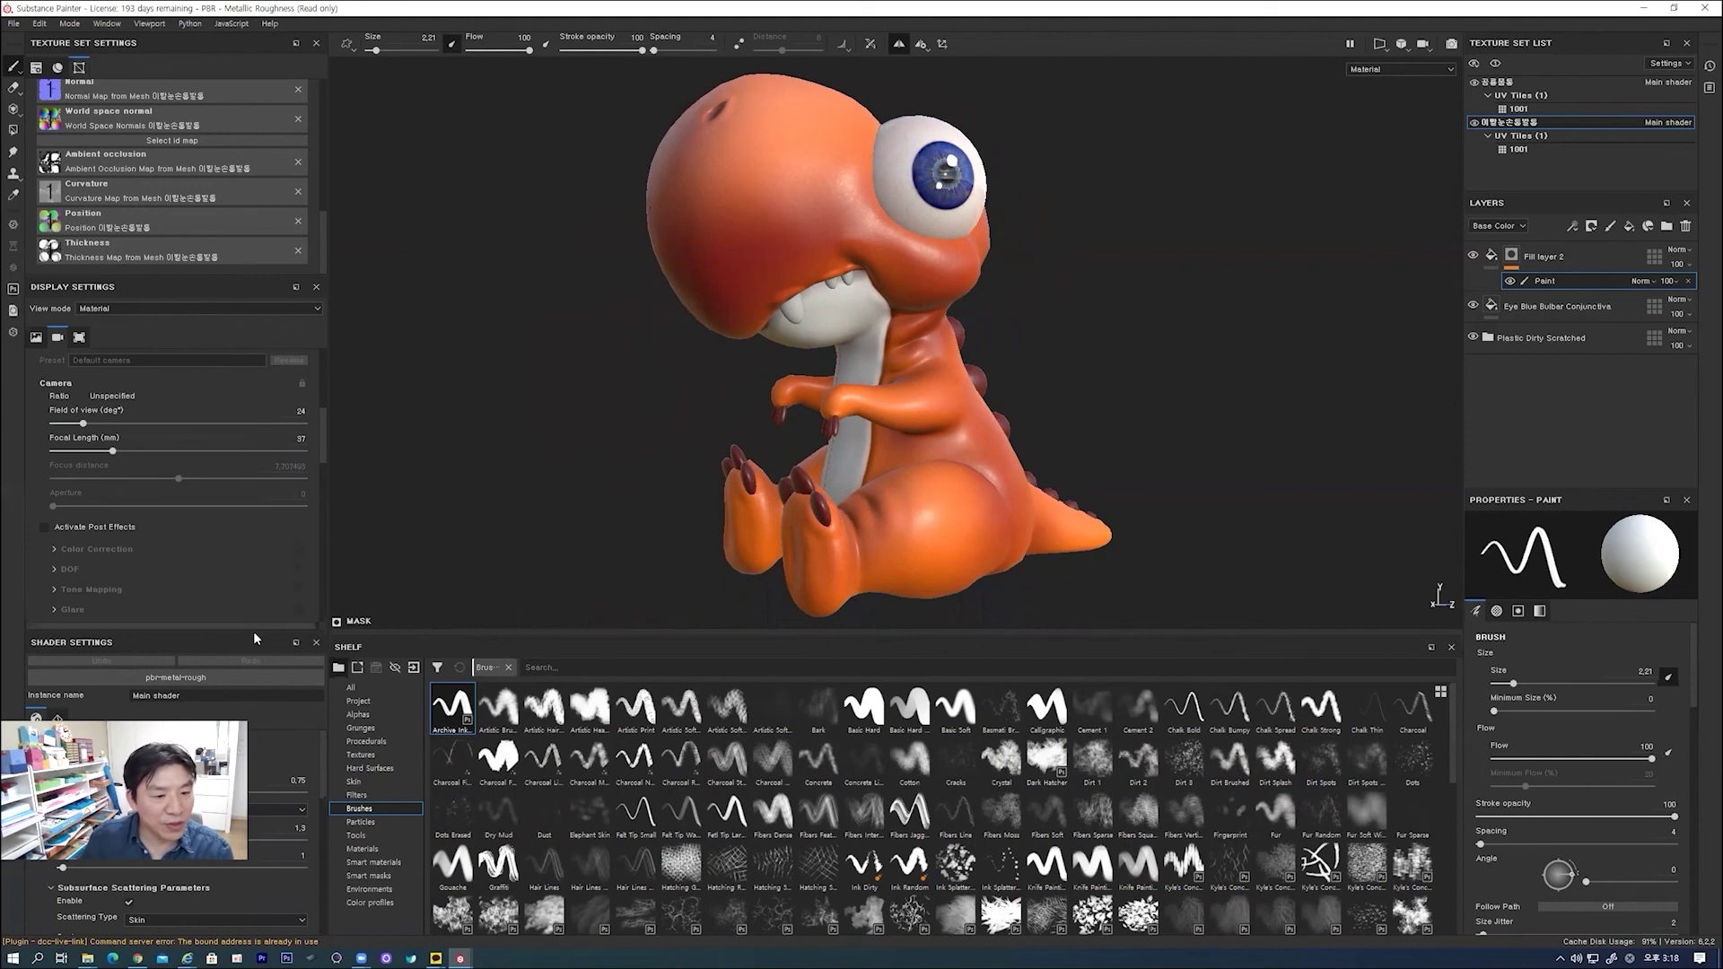
drag(253, 632, 252, 701)
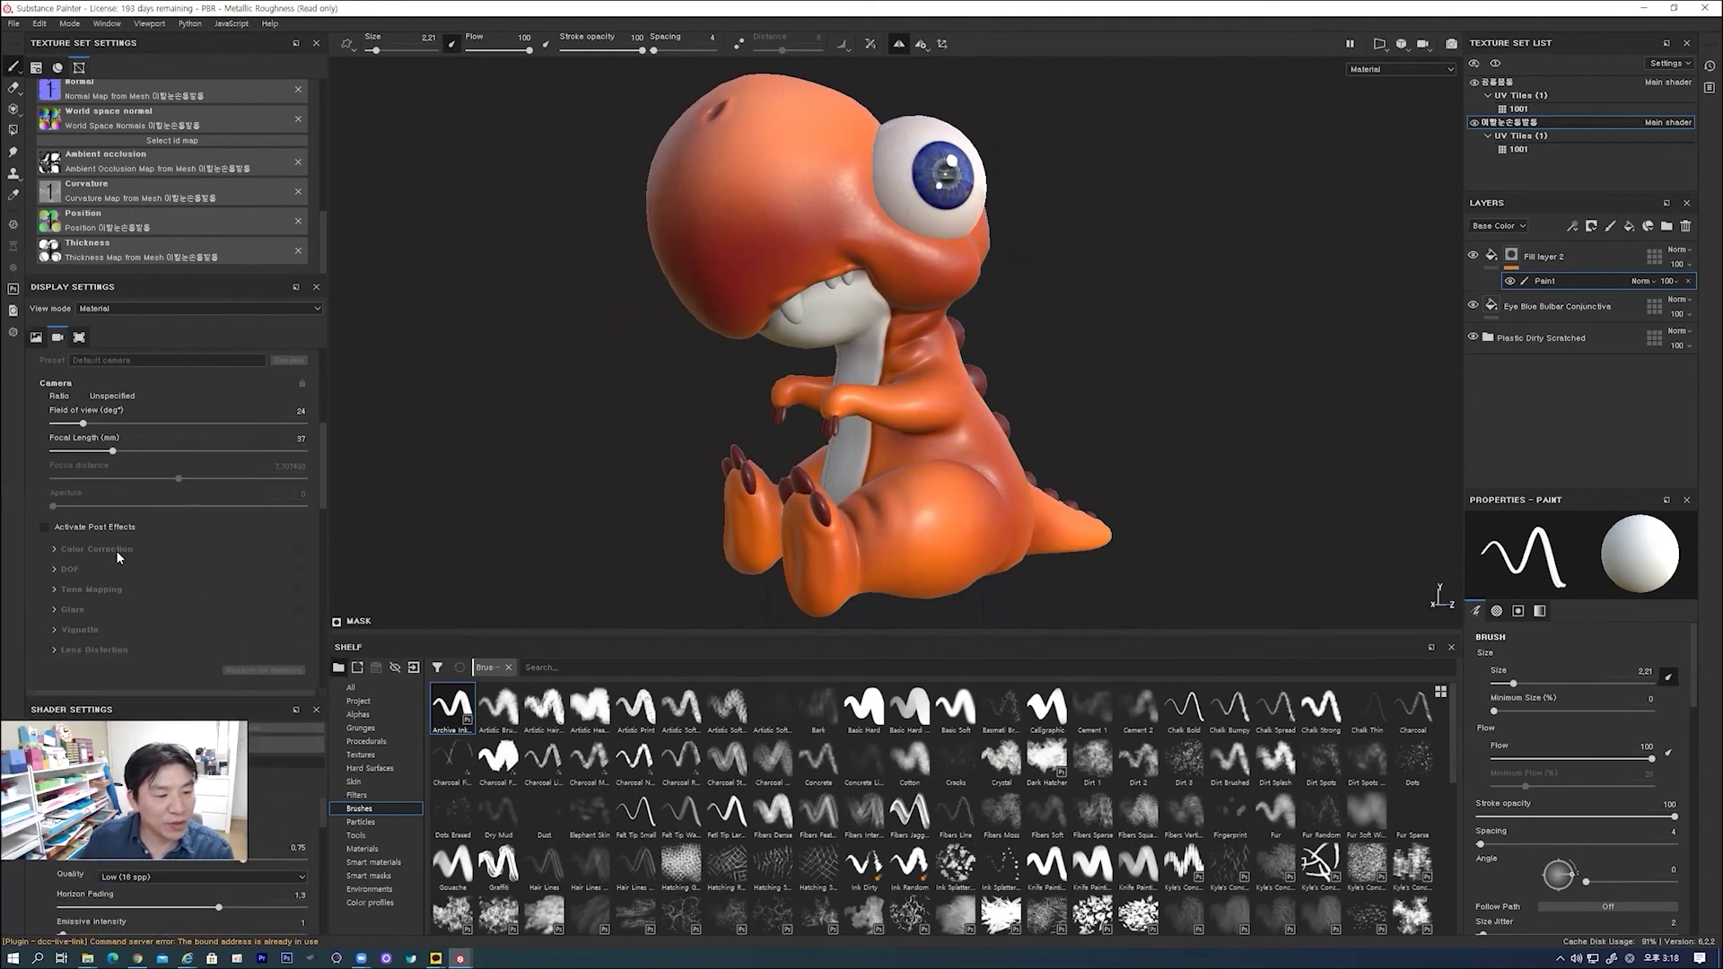
scroll(115, 551, down, 1)
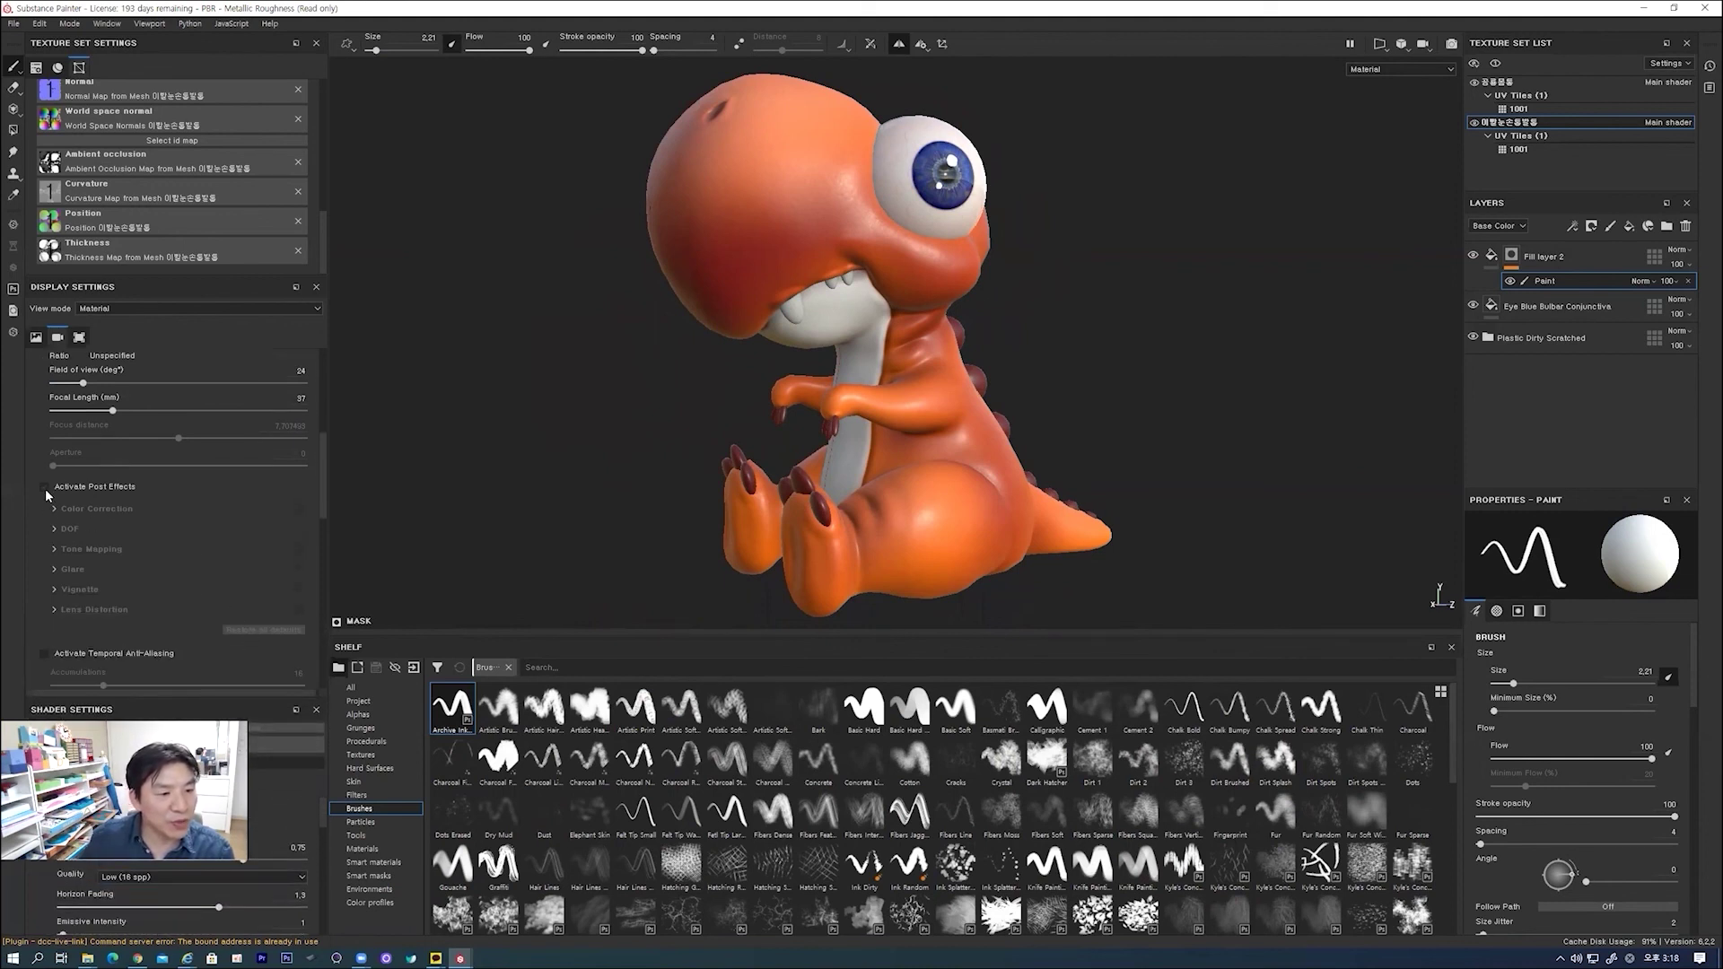
scroll(212, 525, up, 8)
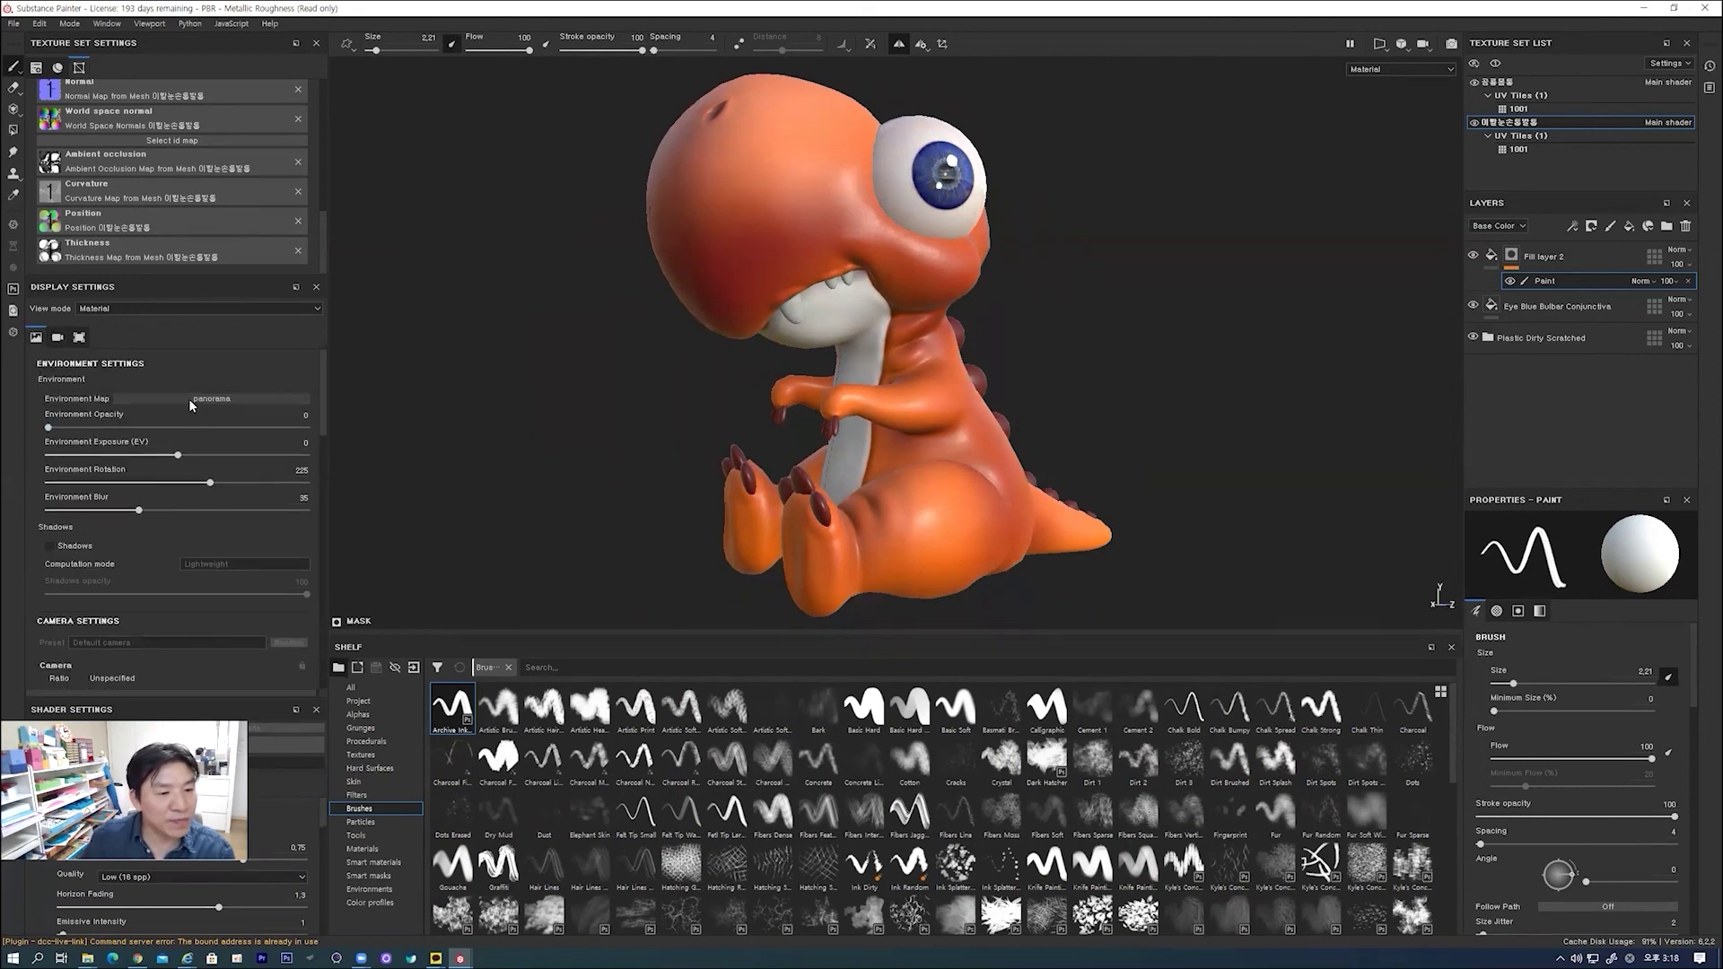
click(196, 401)
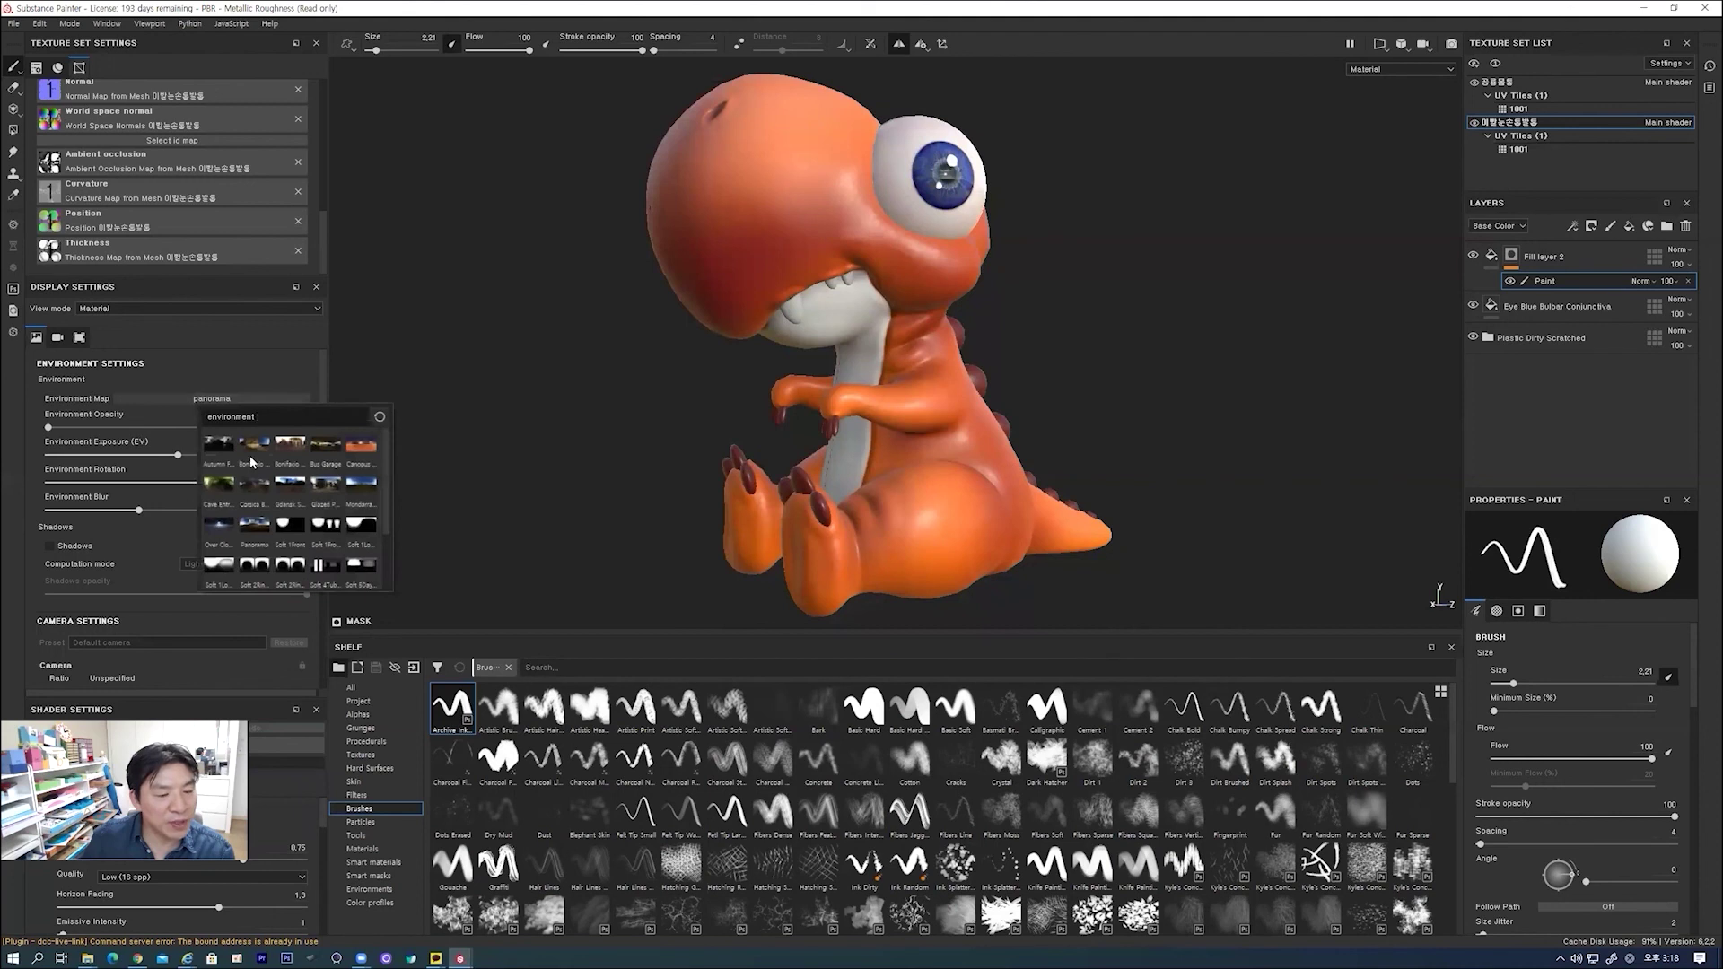
mouse_move(298, 527)
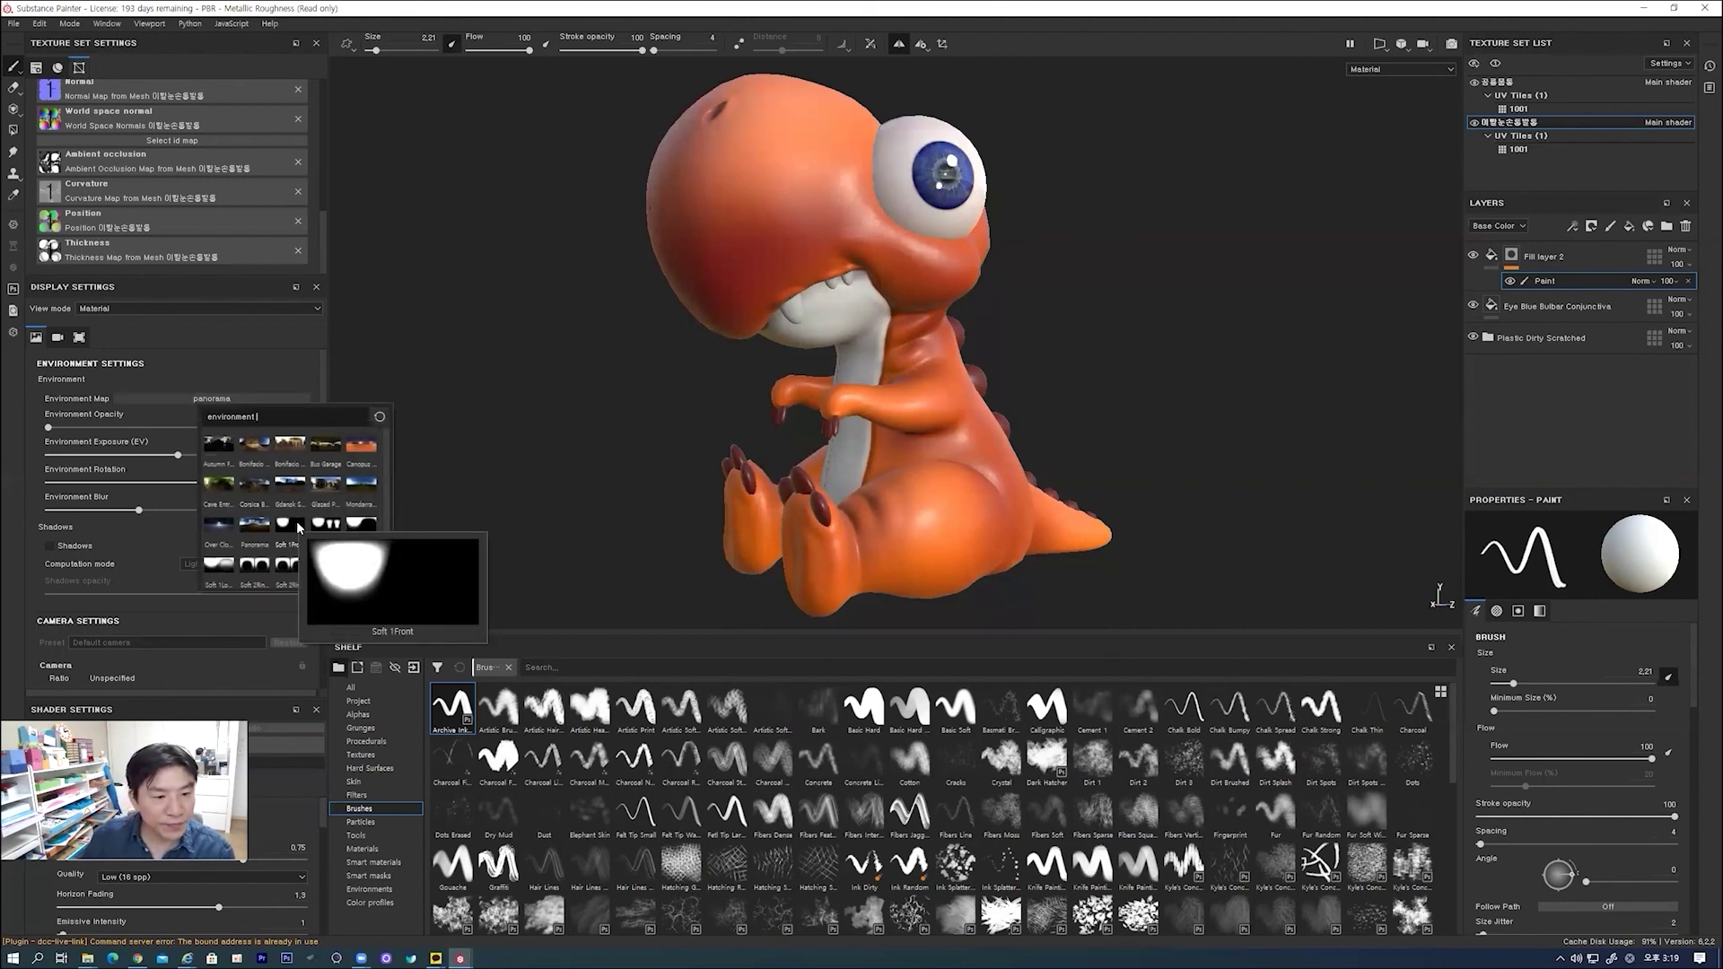
click(352, 488)
- Select the body texture set containing the Skin Face folder and turn the environment lighting to a rotation of about 254
shift+right_drag(664, 388, 622, 385)
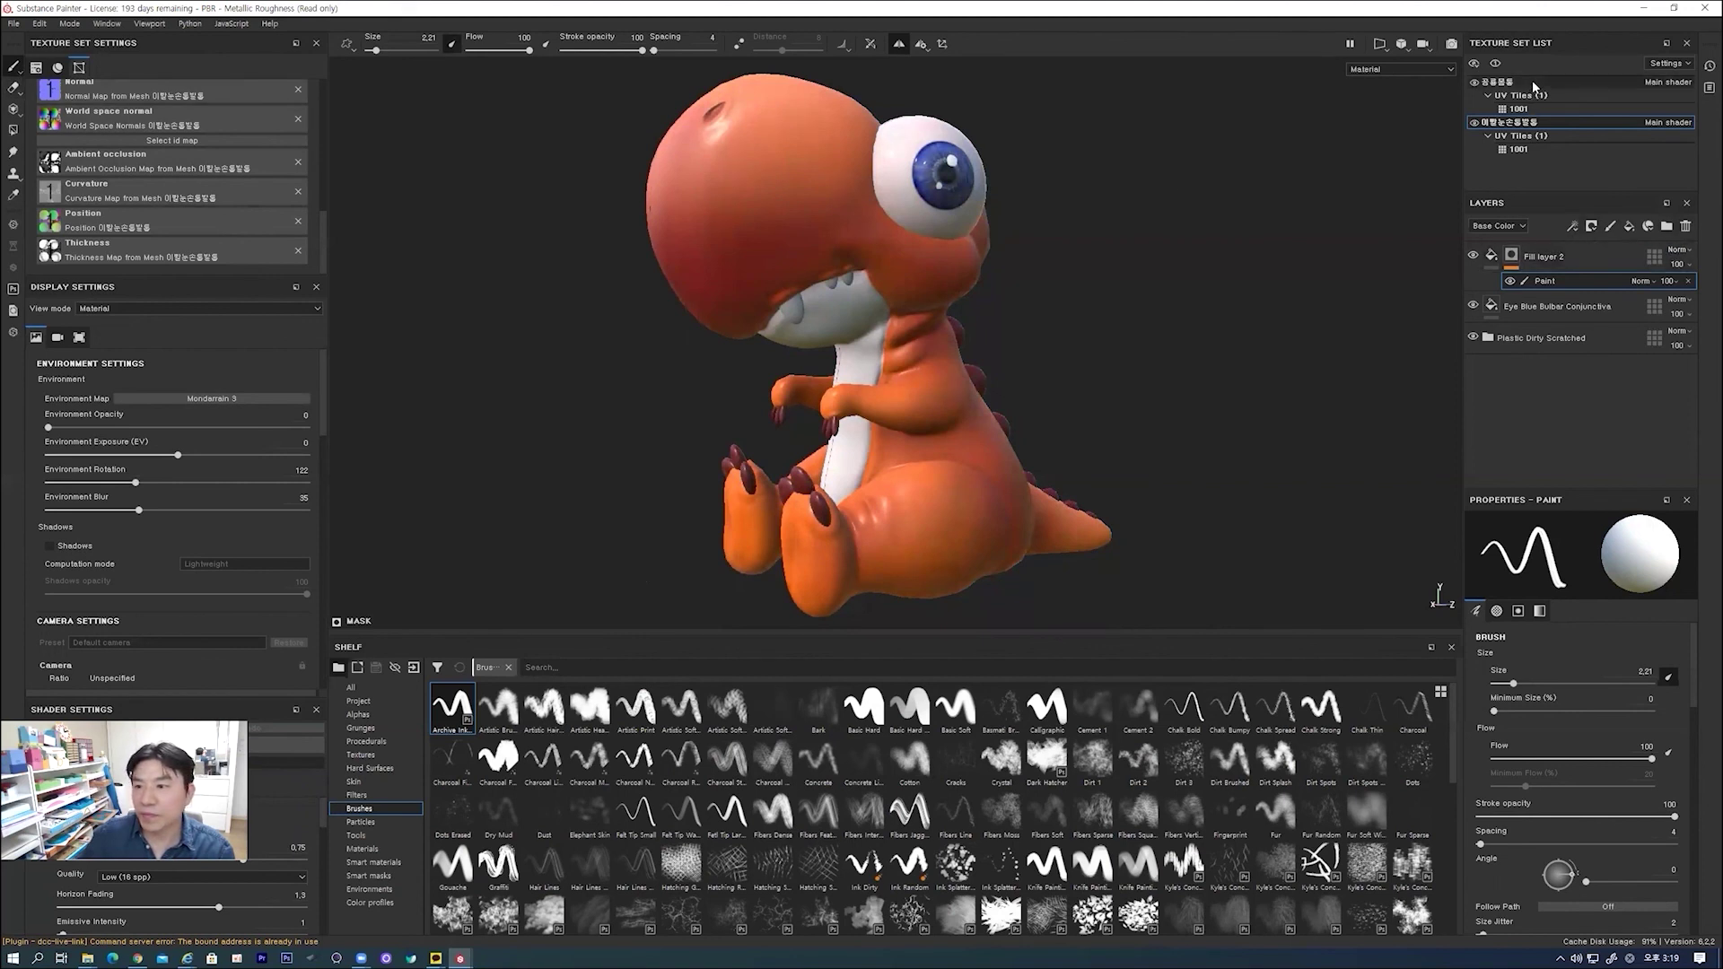
mouse_move(1046, 320)
shift+right_down()
mouse_move(1108, 321)
mouse_move(1063, 321)
shift+right_up()
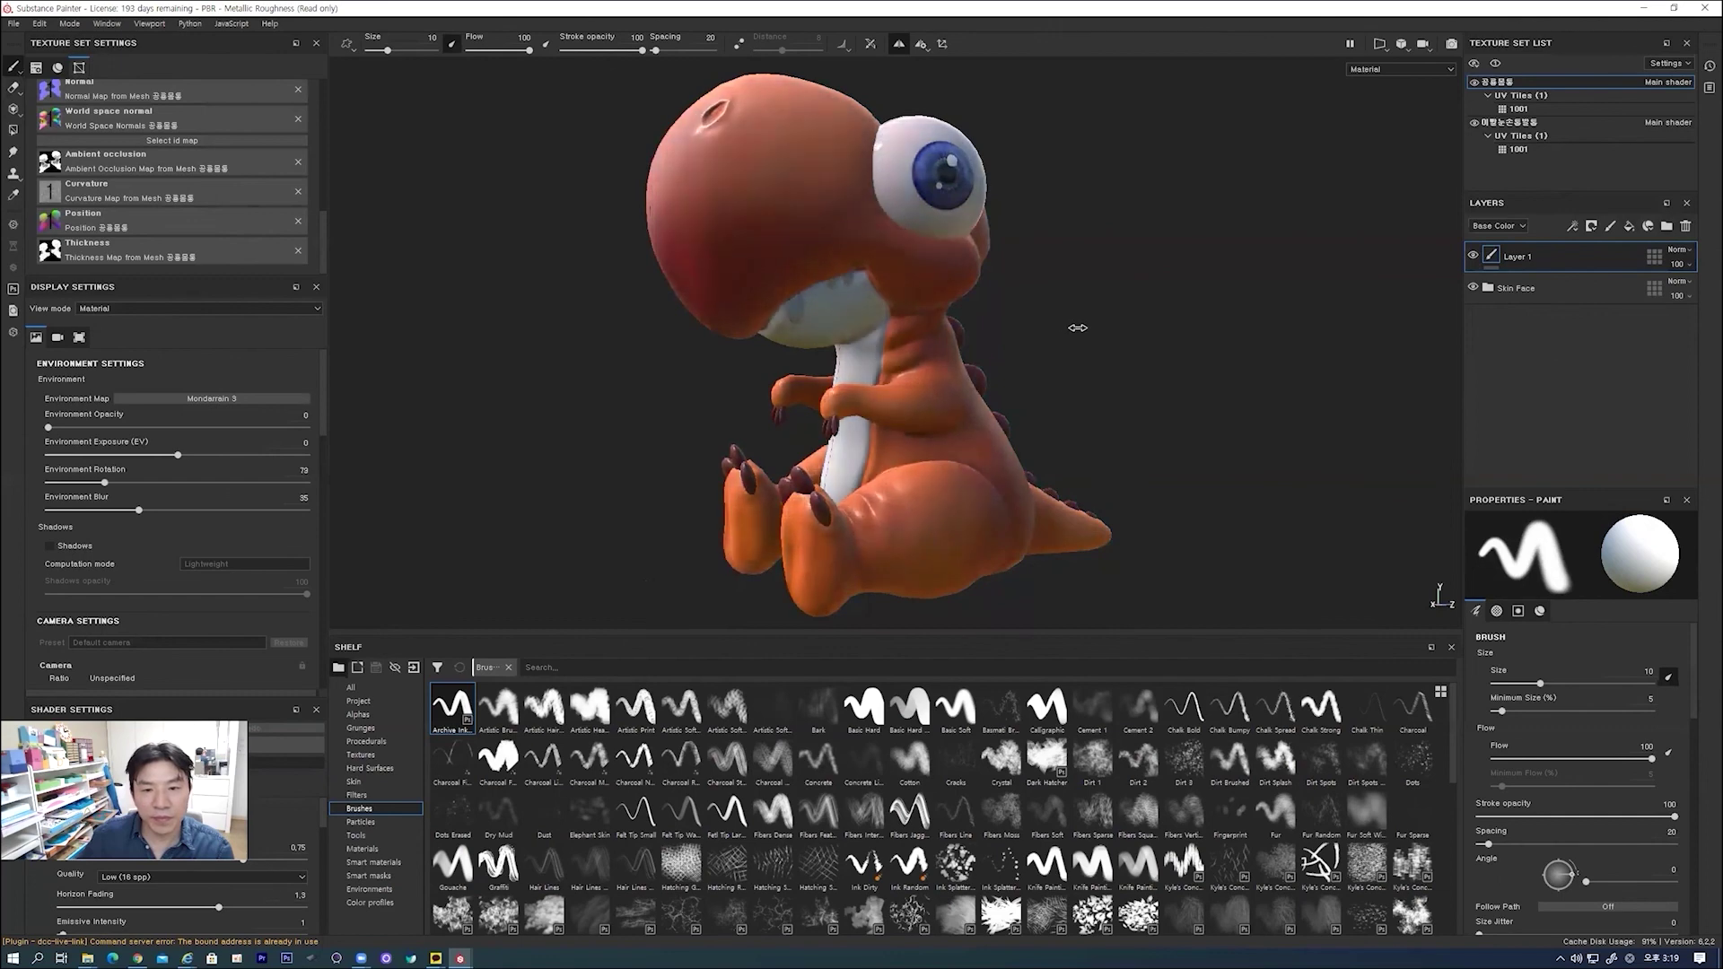
shift+right_drag(1069, 411, 980, 382)
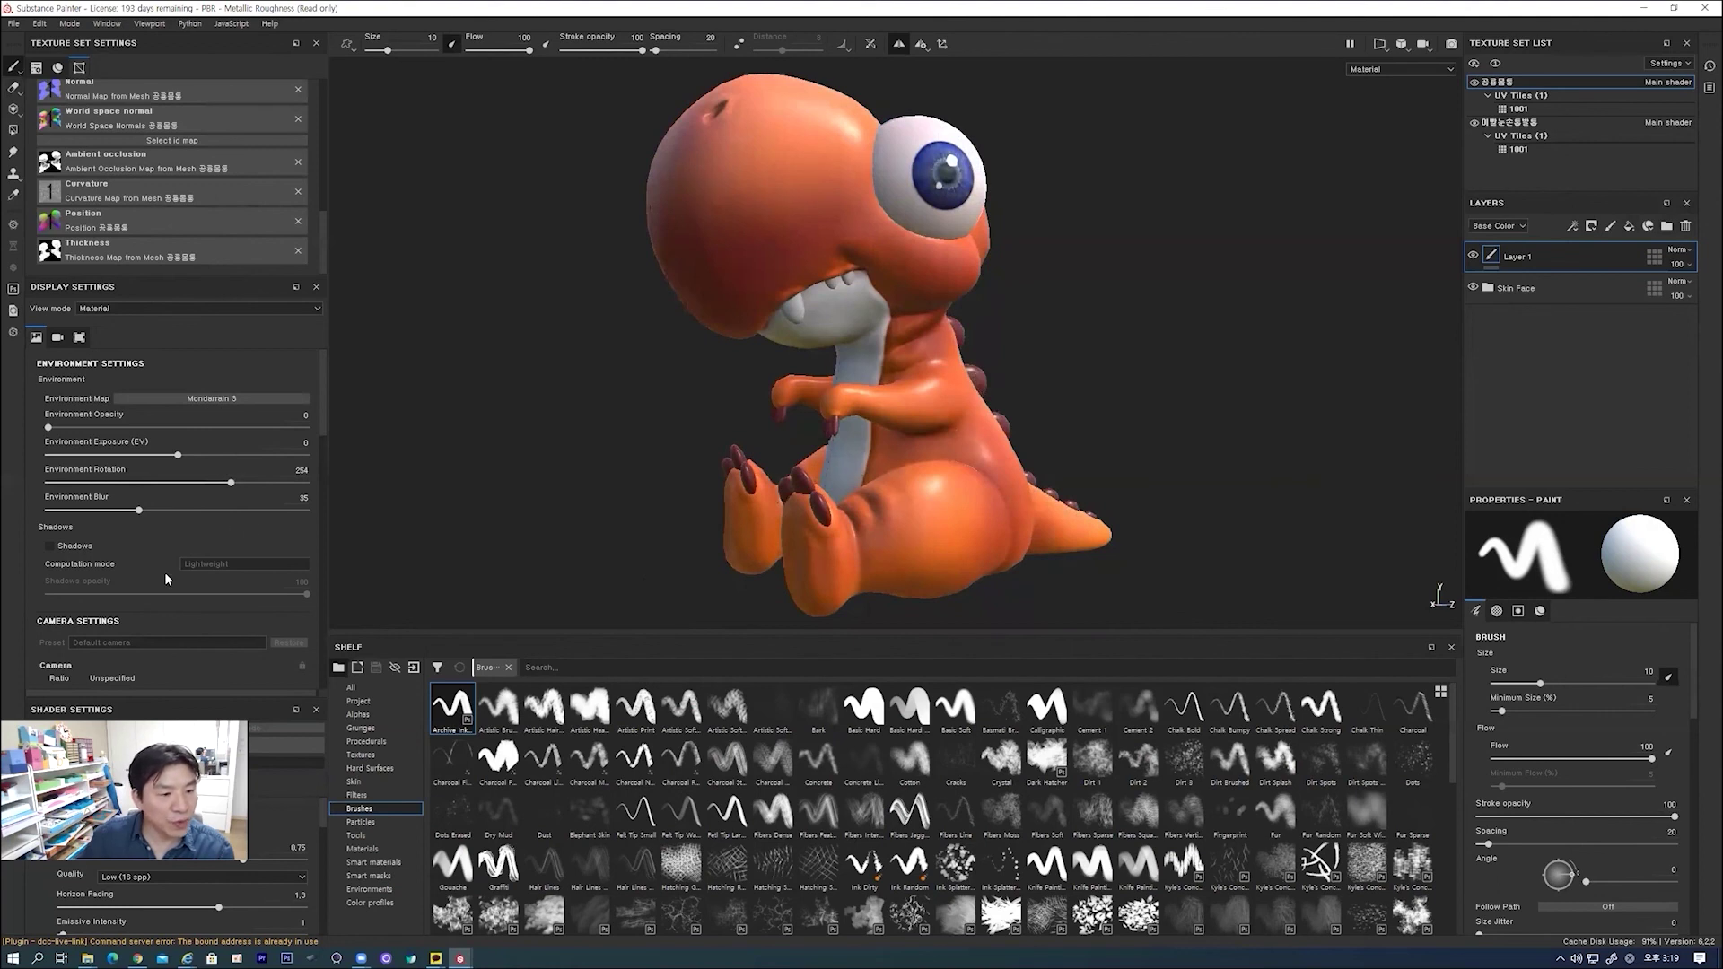
- Enable environment shadows, turn the lighting to a rotation of about 175 and lower the shadows opacity slightly
click(48, 544)
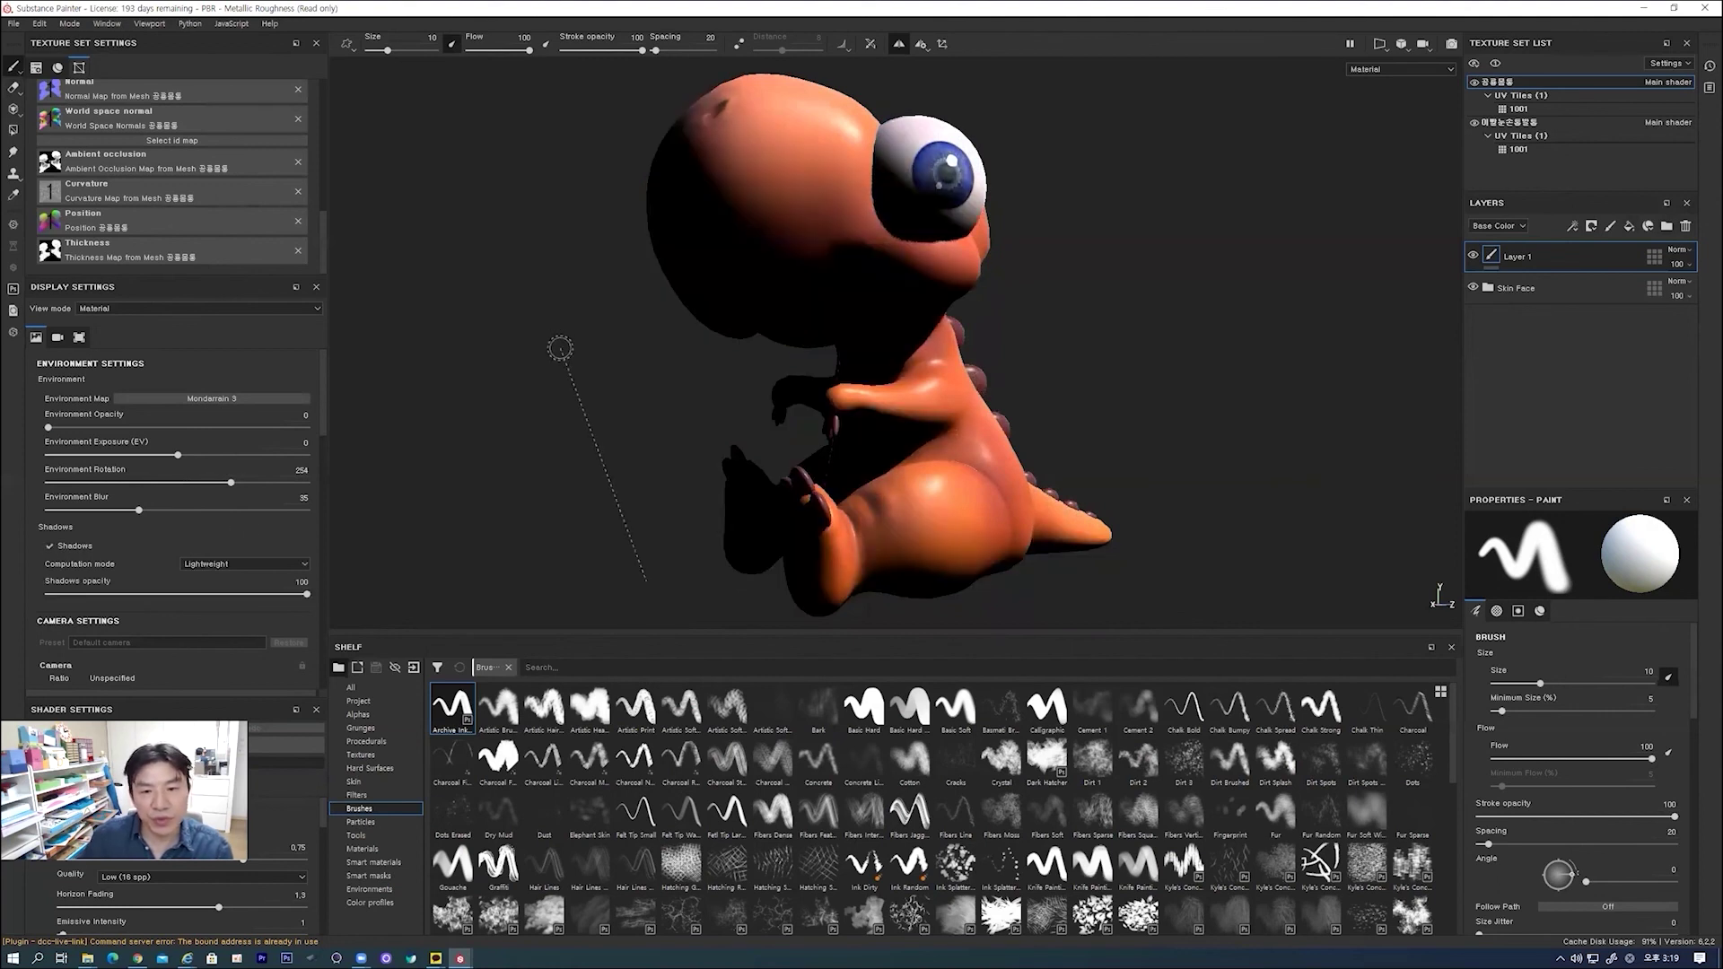
shift+right_drag(562, 348, 1092, 357)
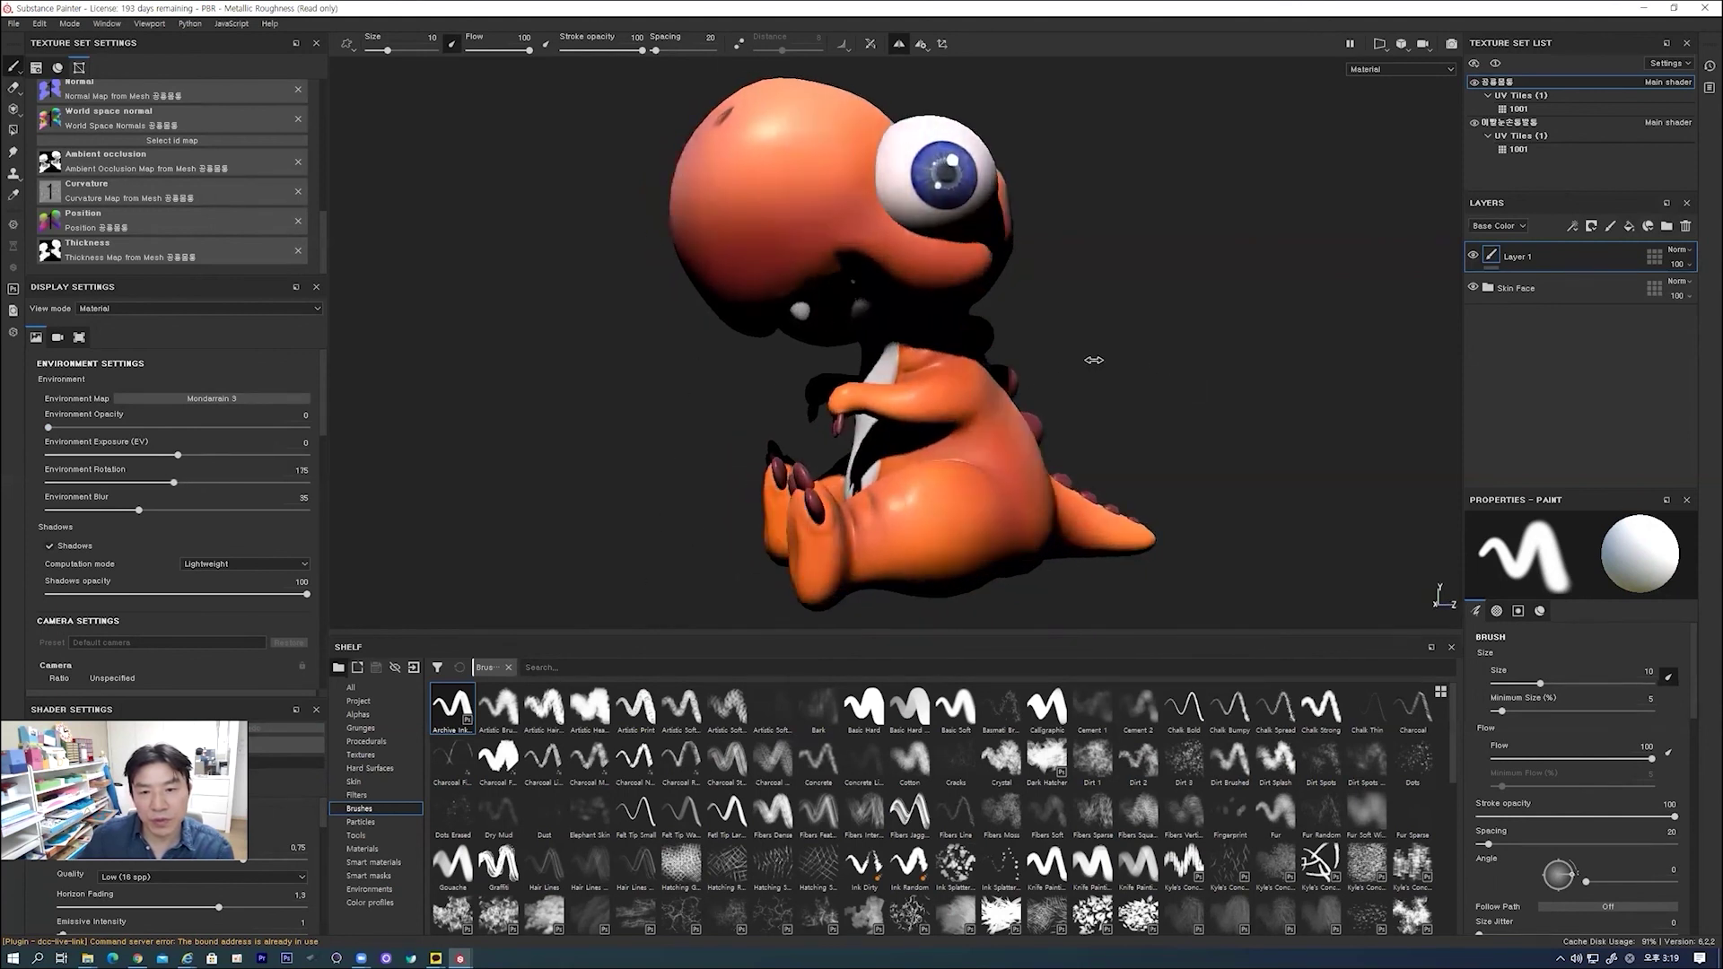
mouse_move(307, 599)
mouse_down()
mouse_move(227, 601)
mouse_move(278, 601)
mouse_up()
mouse_move(530, 378)
alt+mouse_down()
mouse_move(493, 380)
mouse_move(503, 371)
alt+mouse_up()
scroll(137, 638, down, 6)
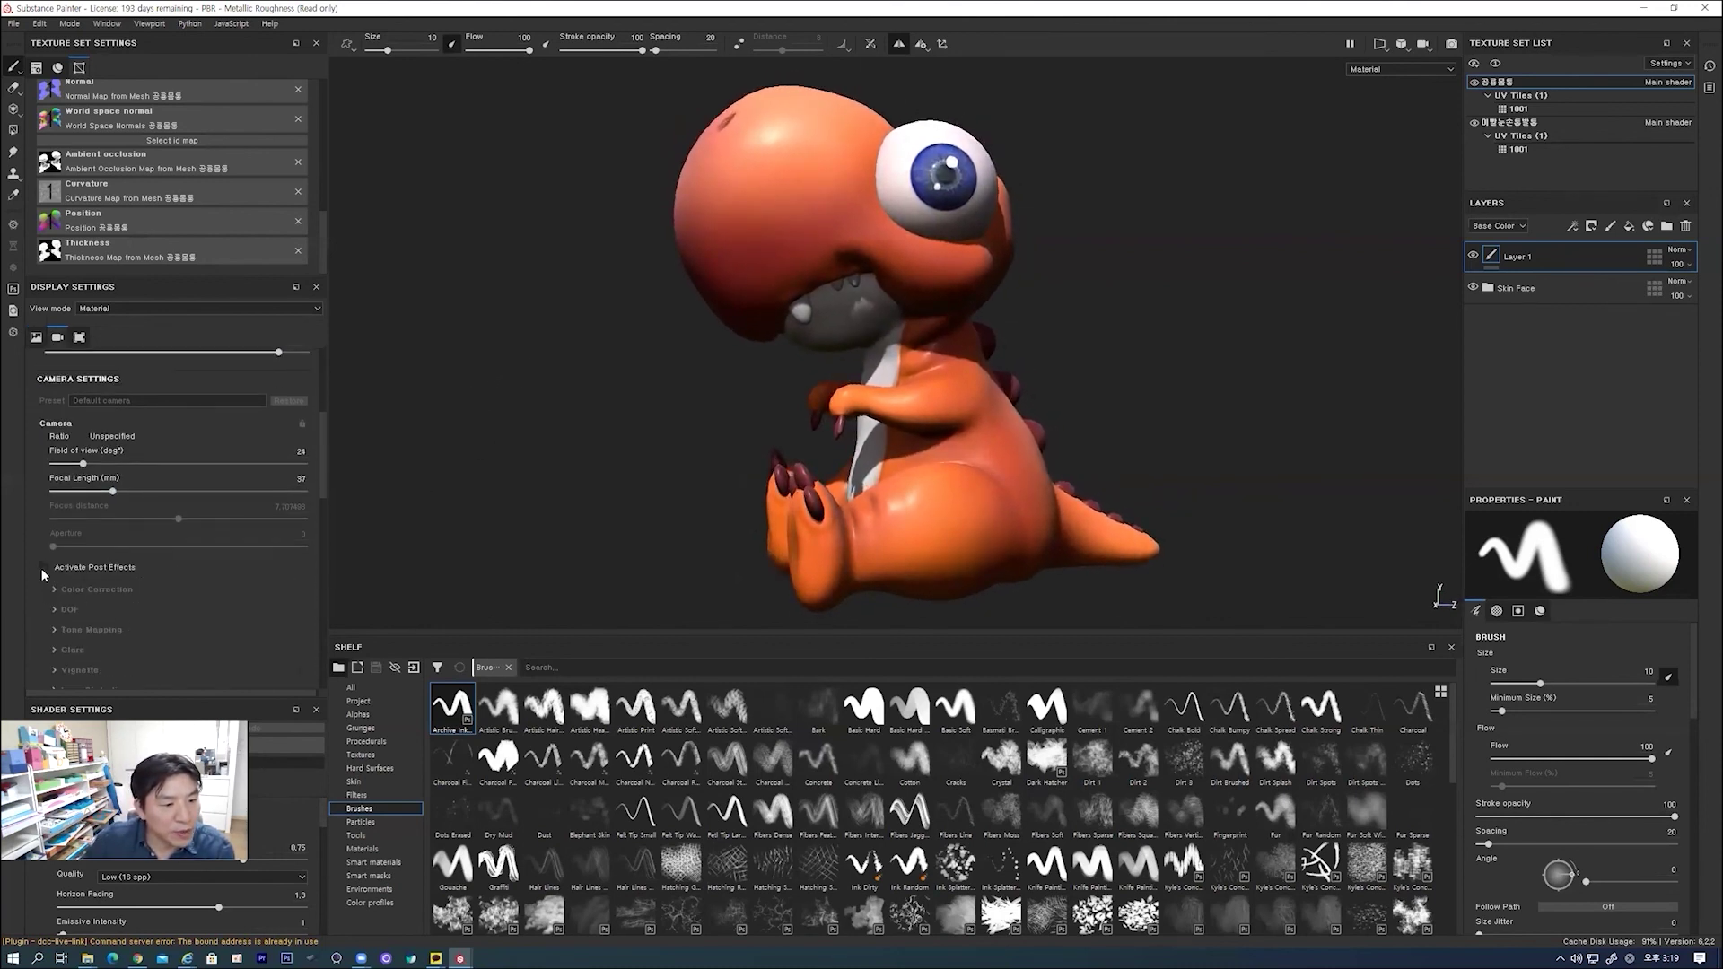
- Activate the camera post effects and set the Color Correction saturation to 1.21
click(43, 568)
scroll(45, 603, down, 2)
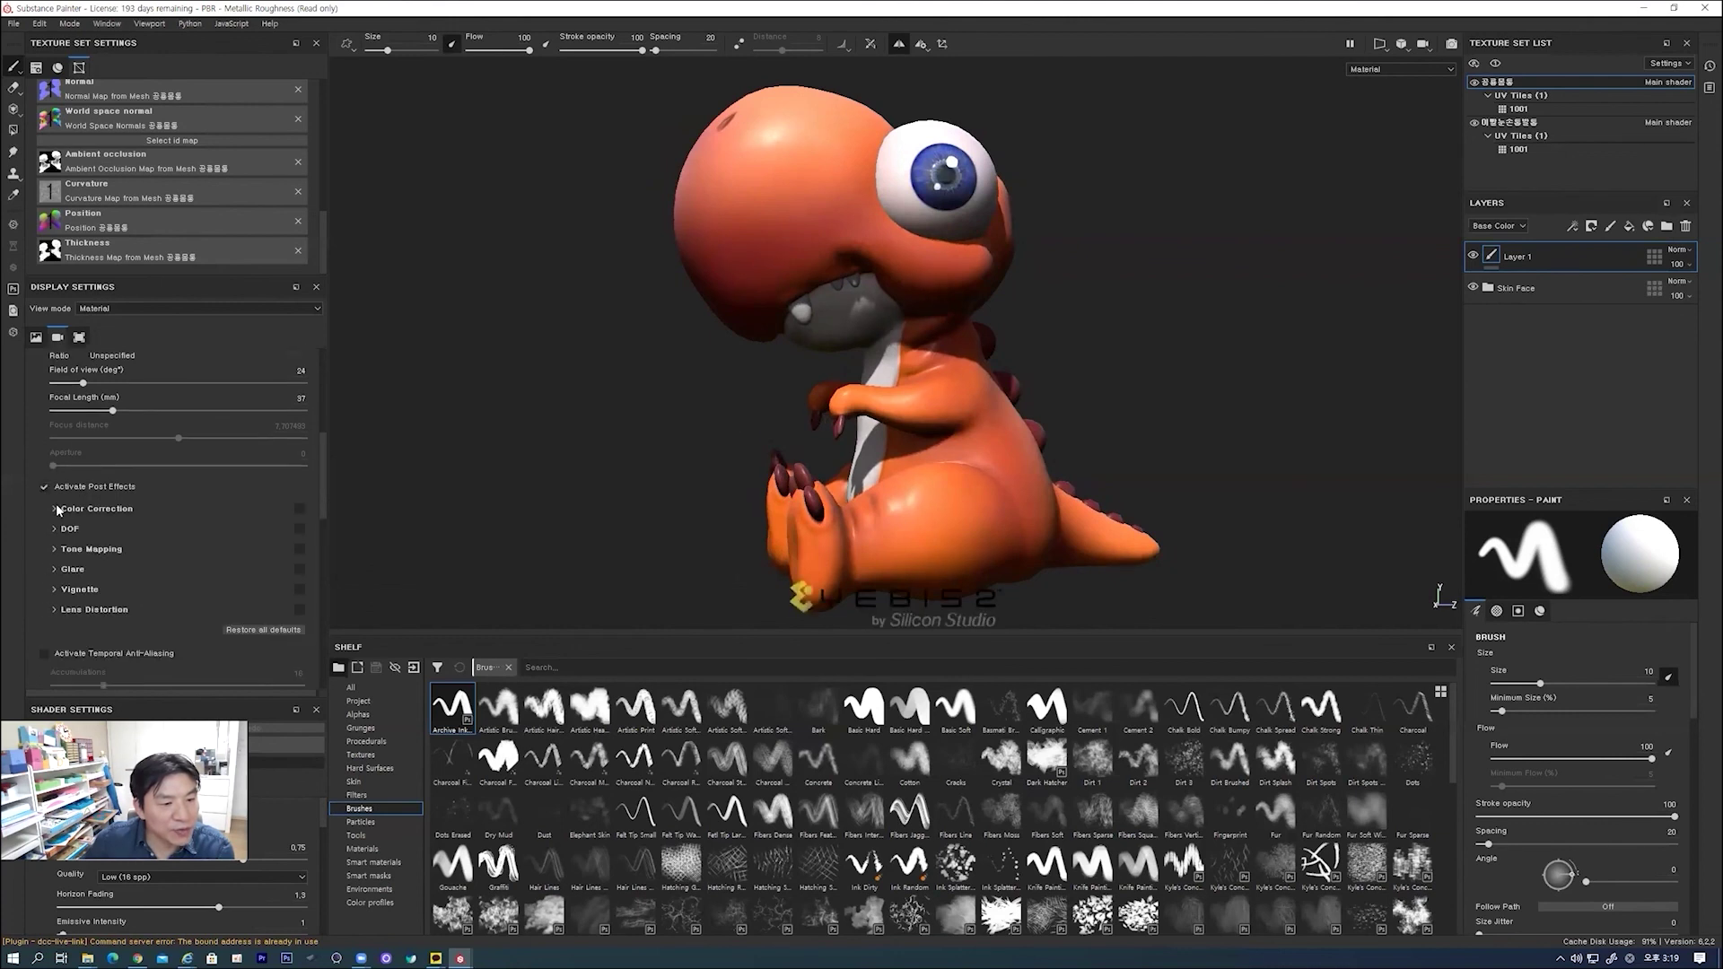
click(54, 509)
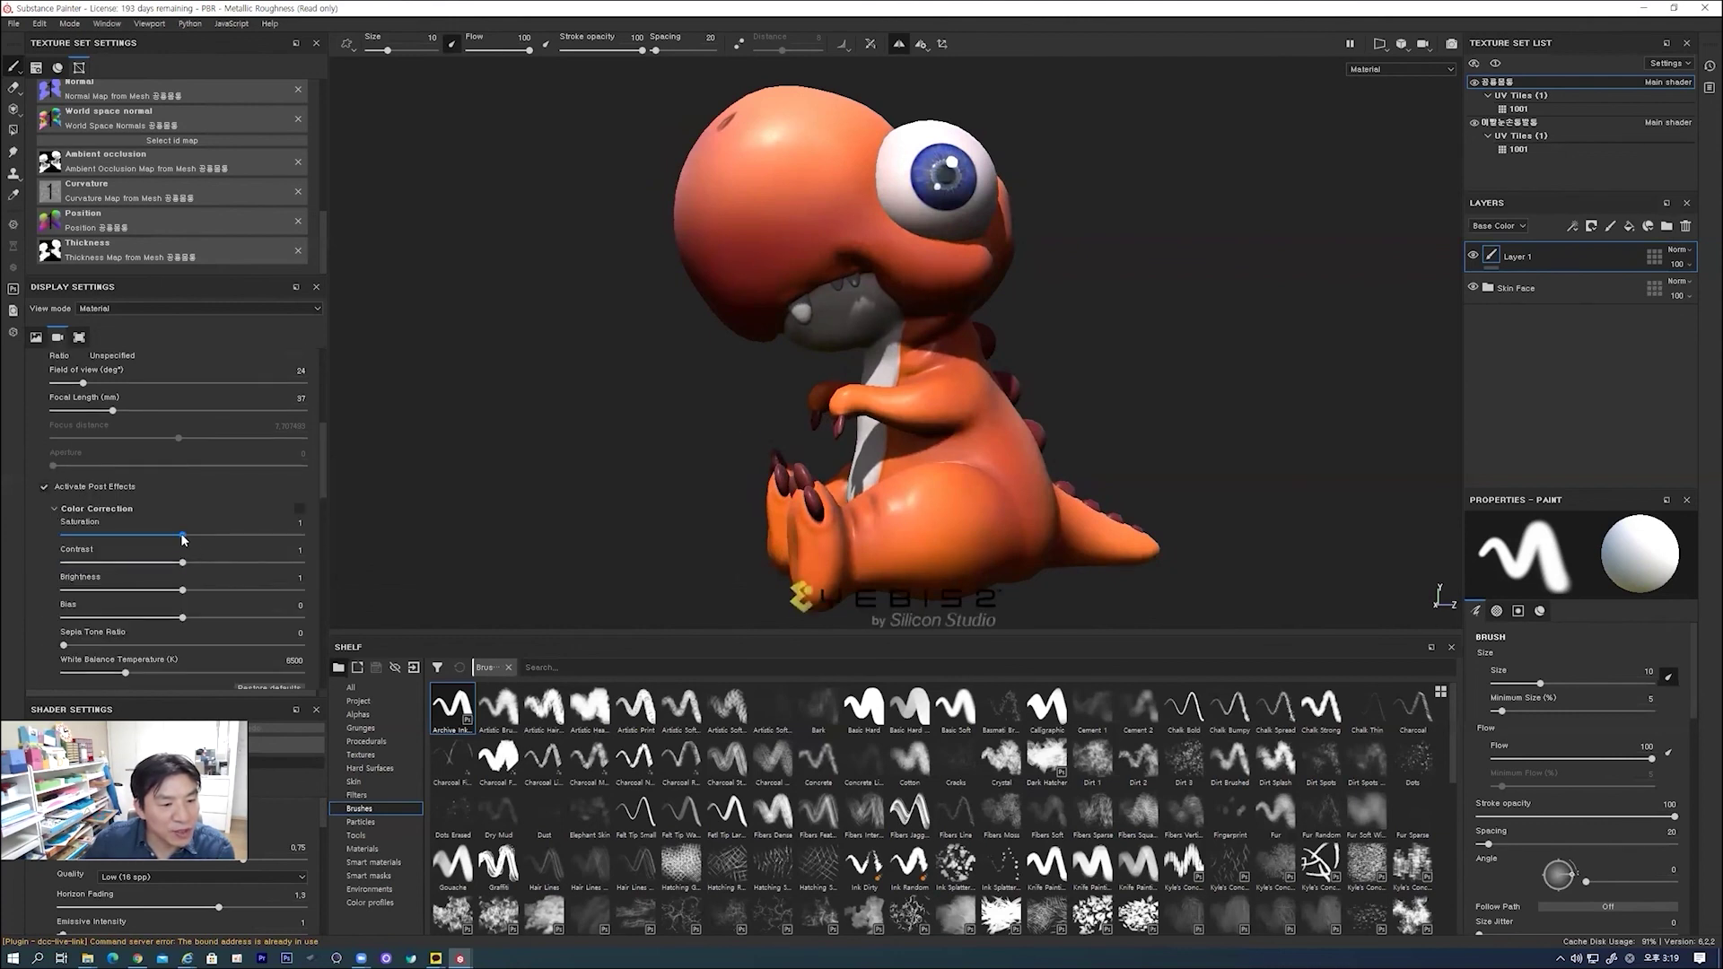
click(182, 536)
mouse_move(234, 534)
mouse_down()
mouse_move(188, 535)
mouse_move(206, 534)
mouse_up()
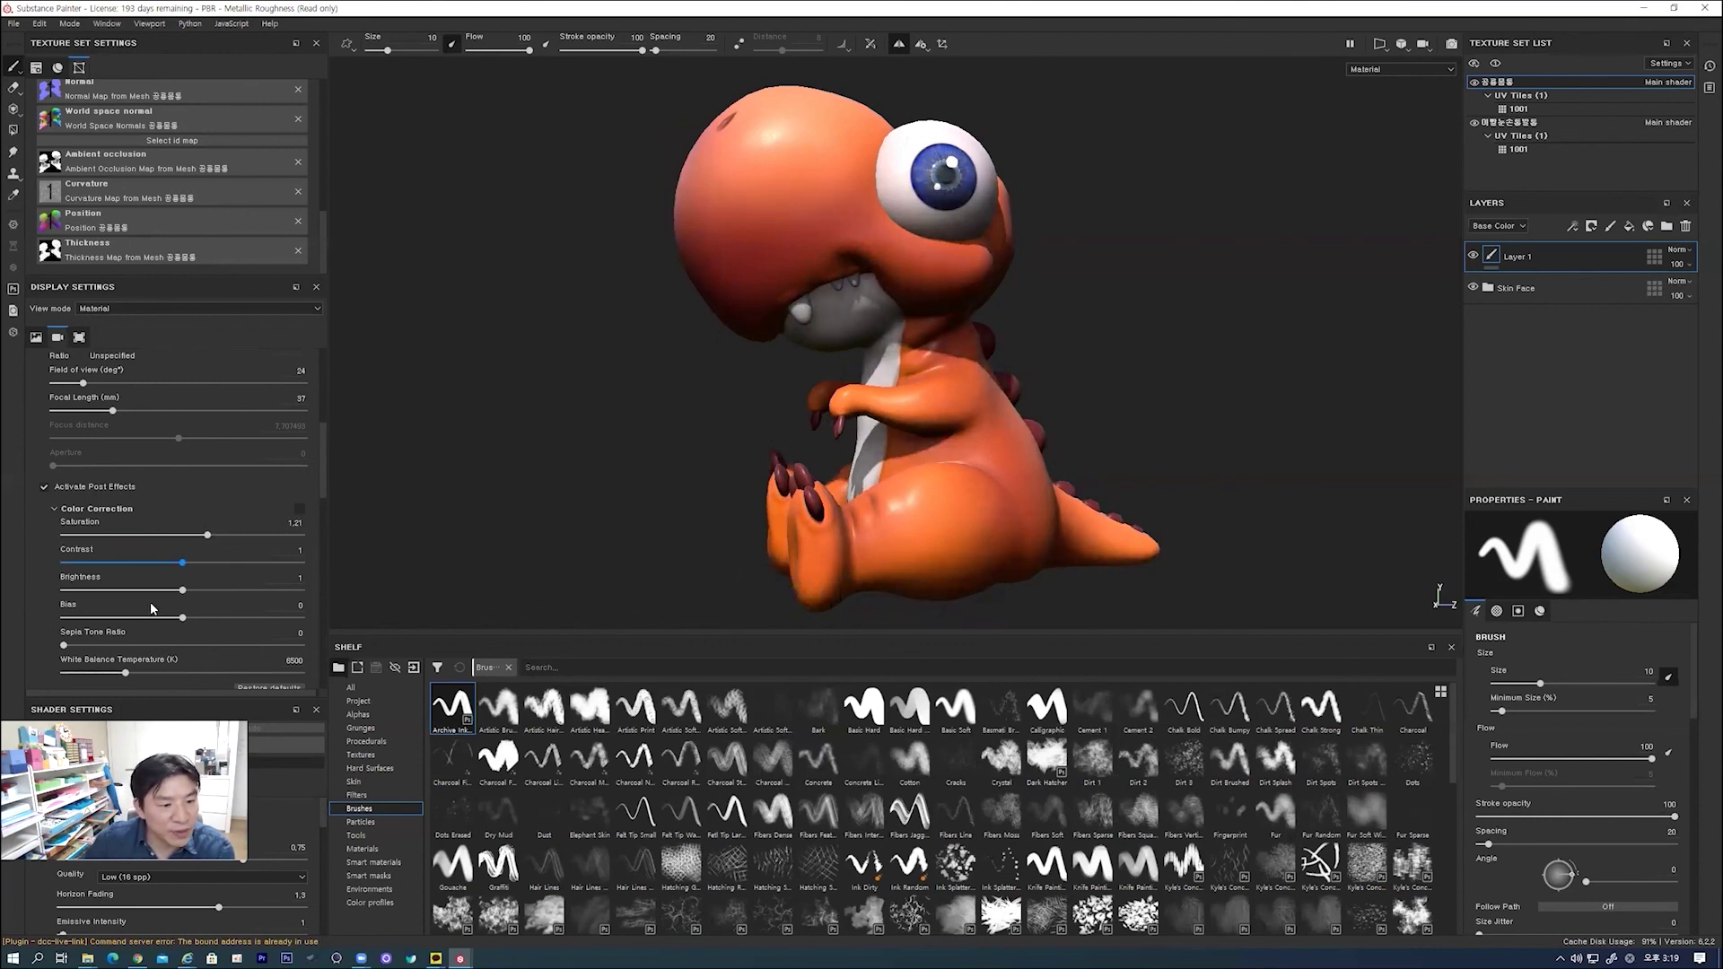
- Enable the Glare post effect with the Bloom shape and raise its luminance to 5.71
scroll(148, 619, down, 3)
click(54, 630)
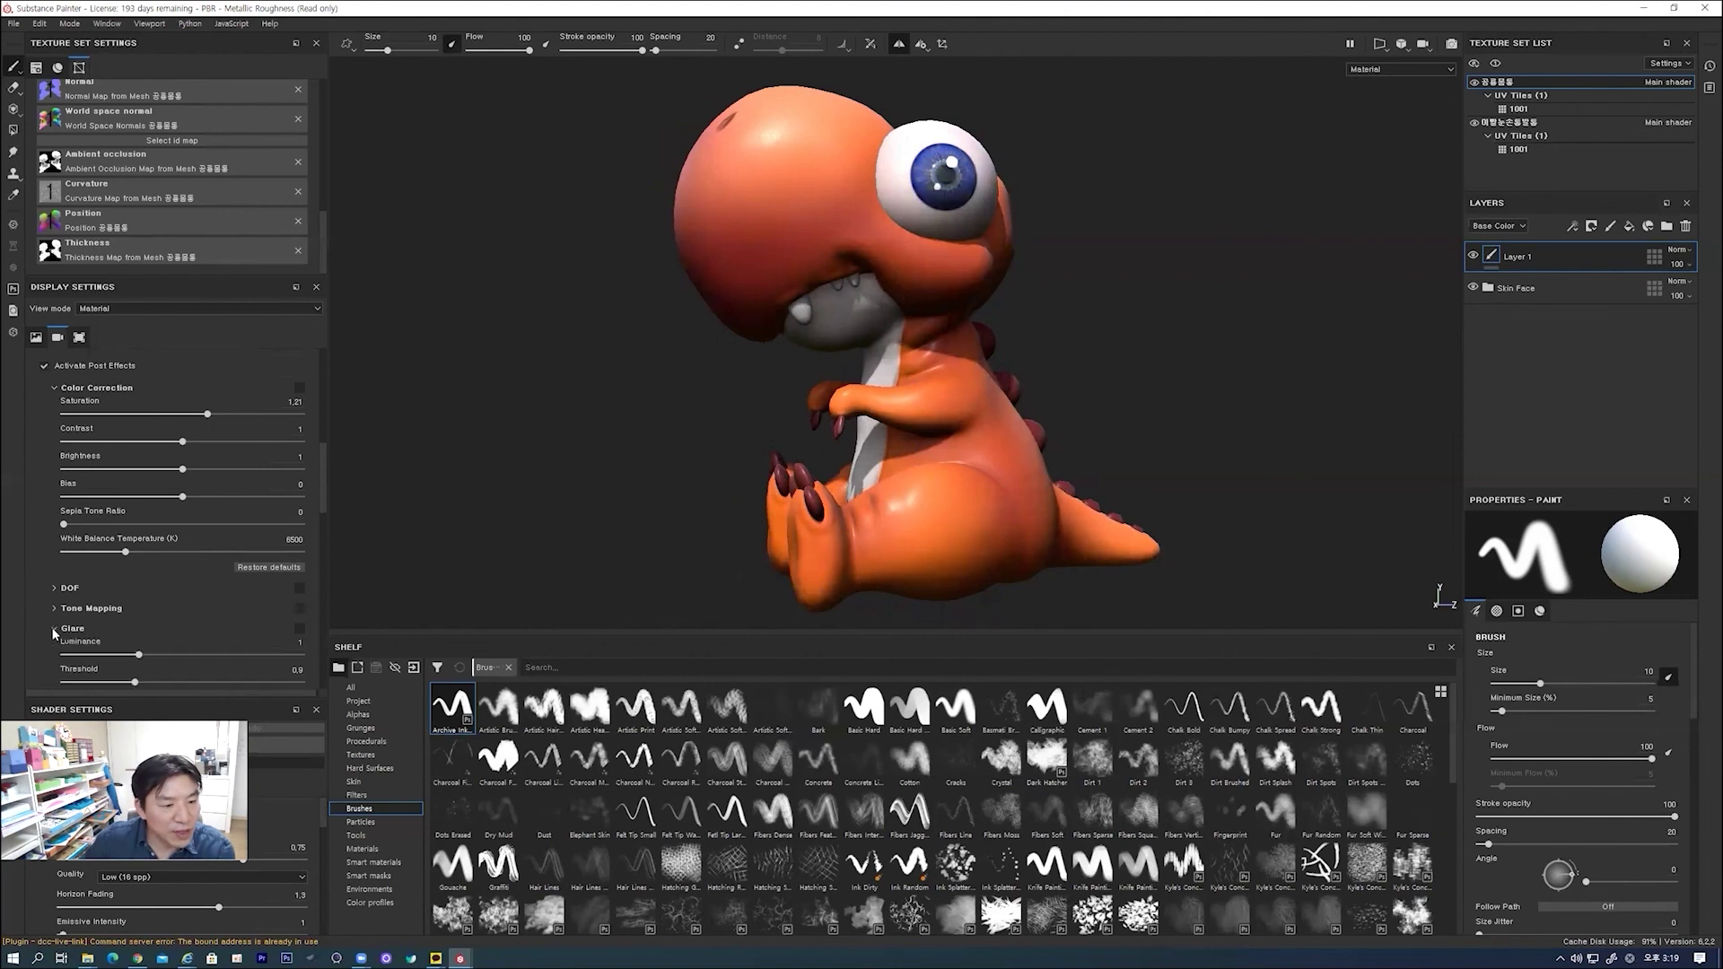
scroll(59, 632, down, 2)
click(298, 547)
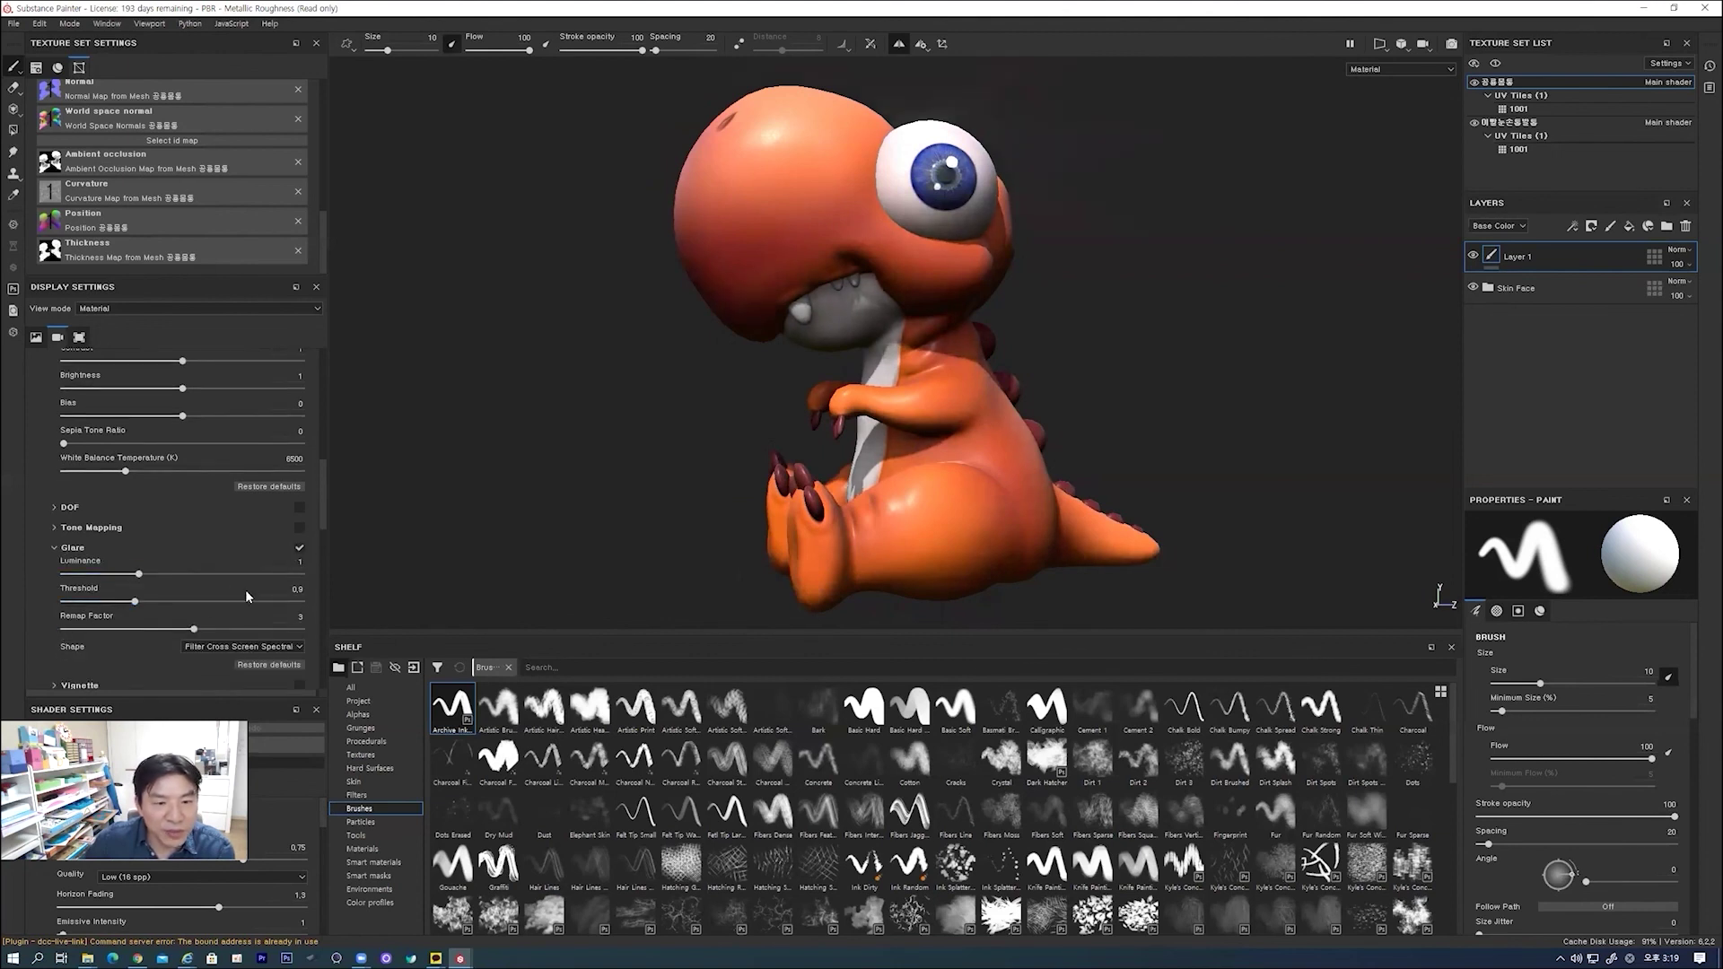
click(250, 644)
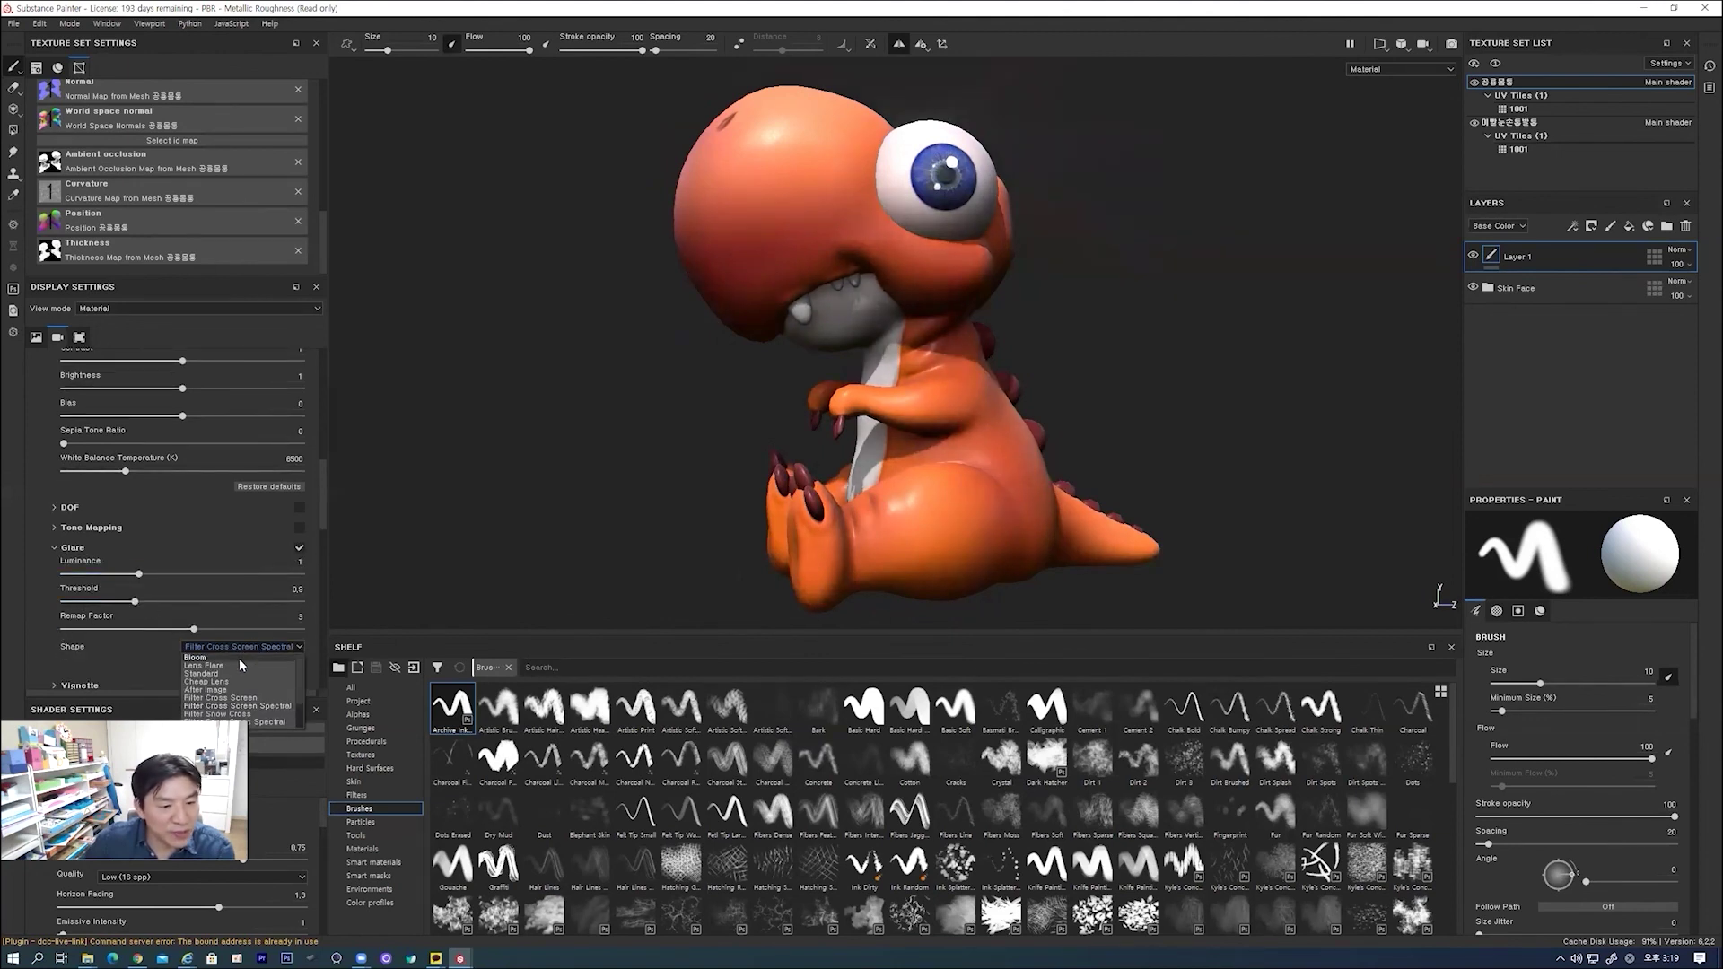
click(239, 659)
drag(139, 573, 258, 577)
alt+drag(658, 450, 346, 567)
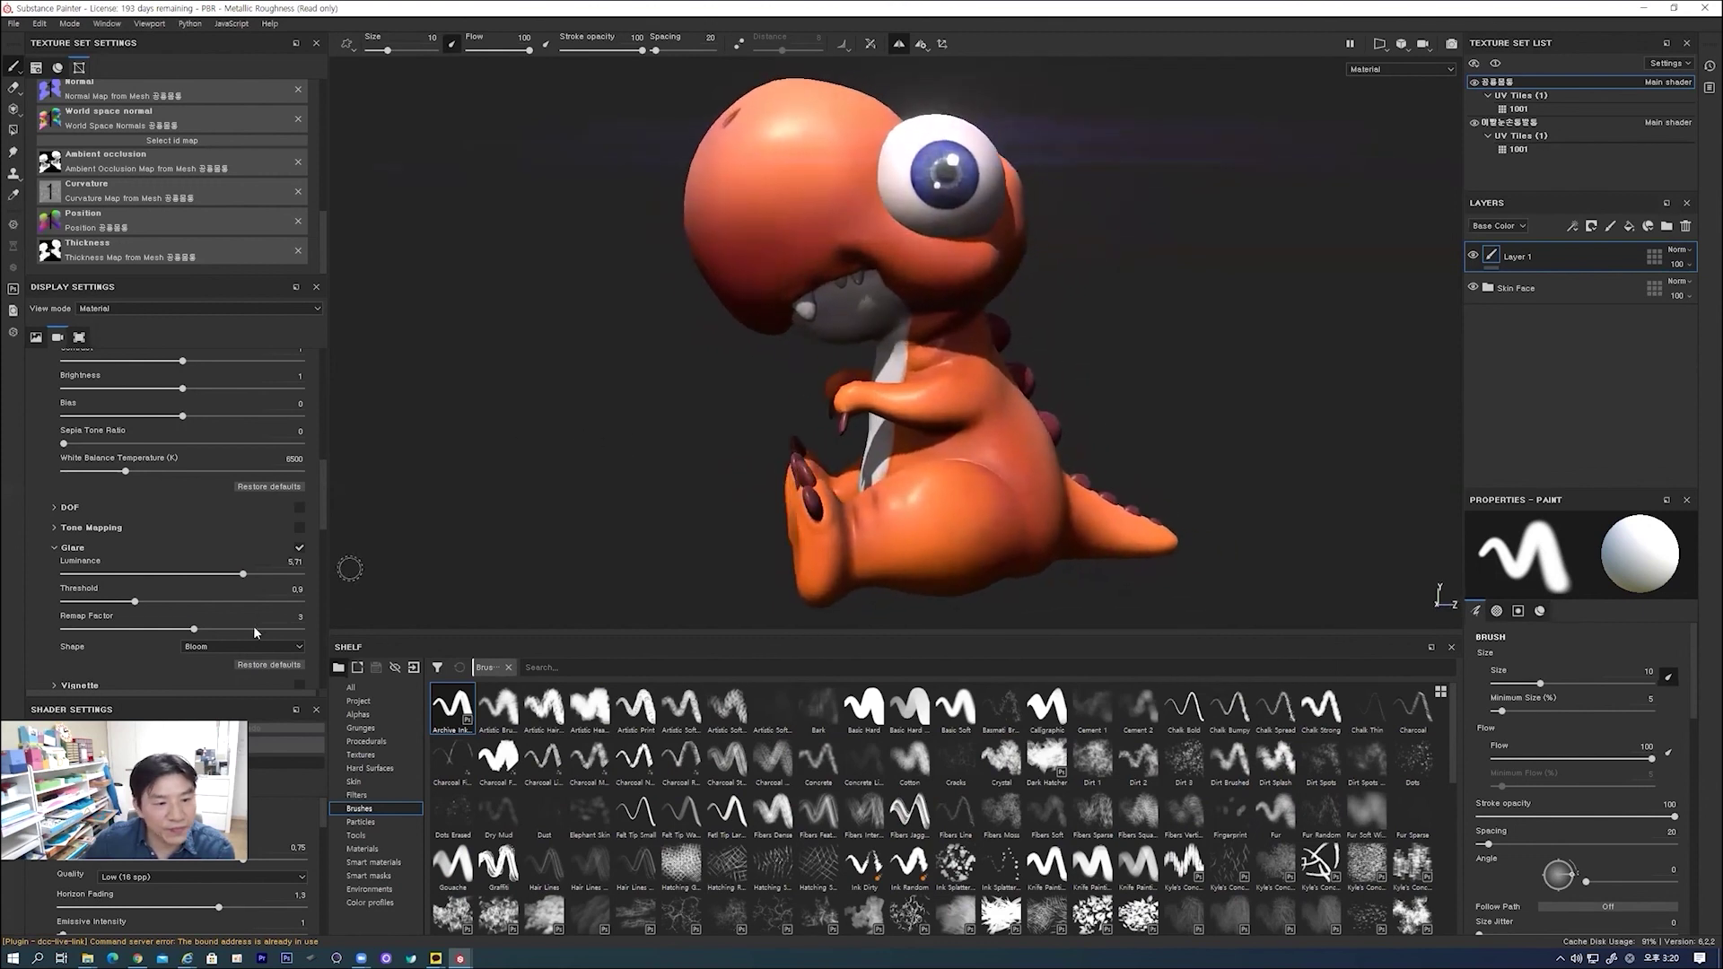
- Change the Glare shape to Standard and lower its remap factor to 0.45
click(209, 644)
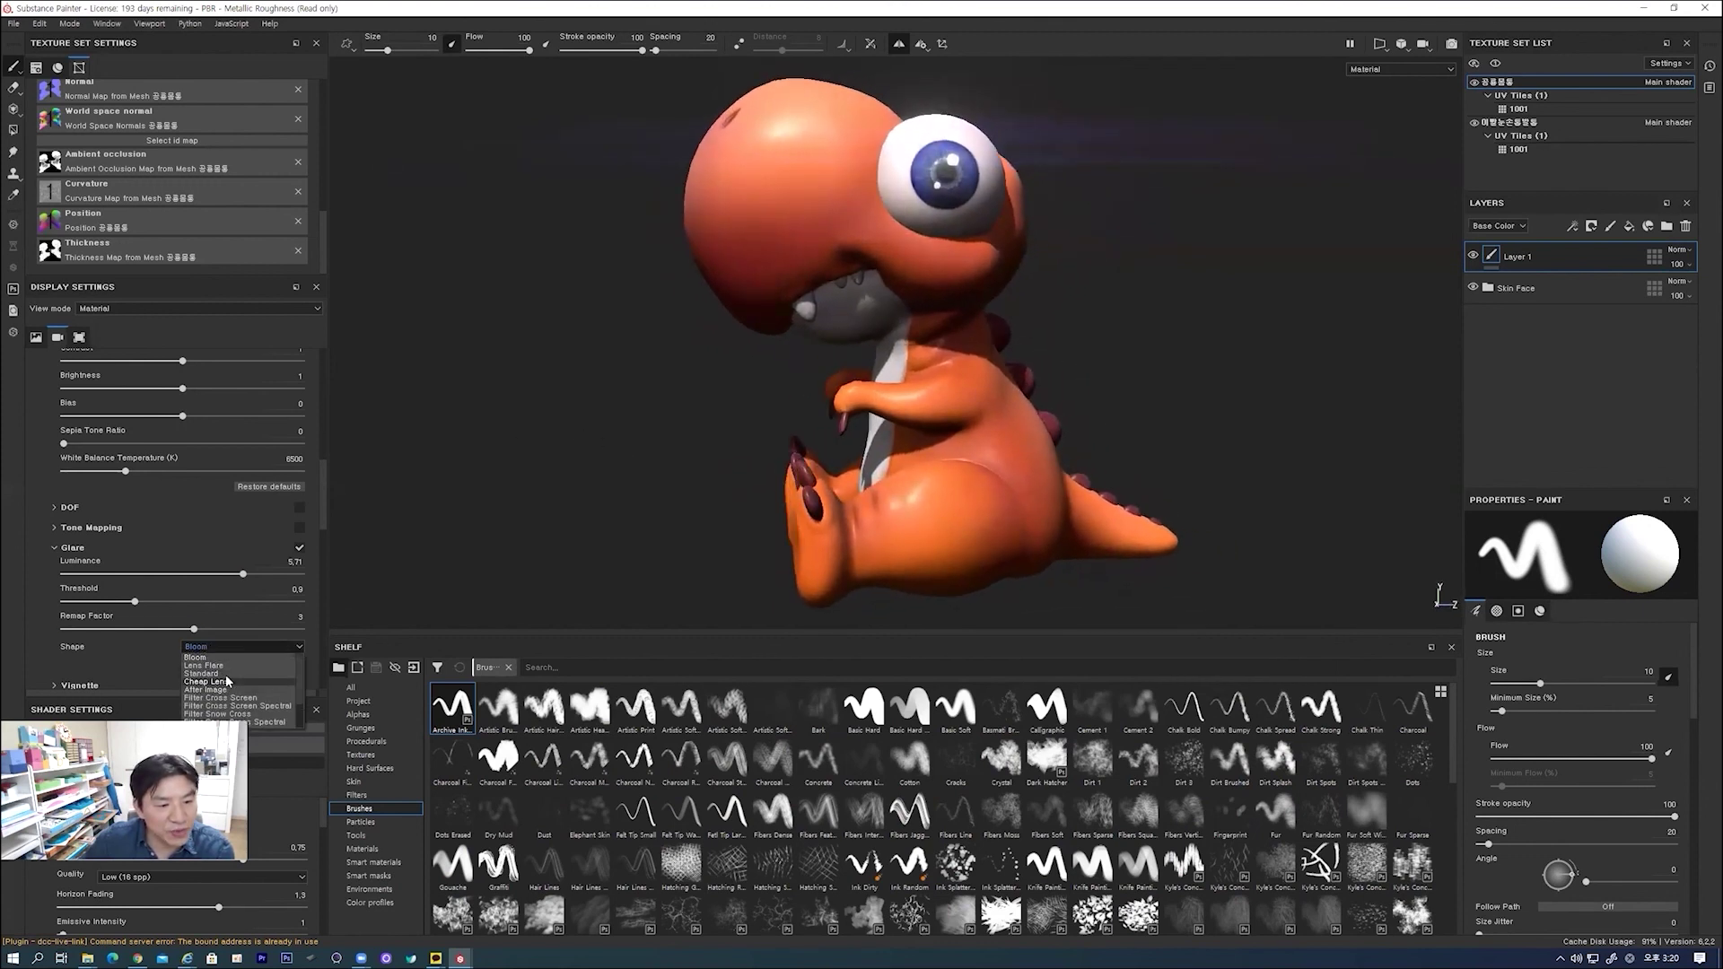
click(224, 674)
mouse_move(636, 396)
alt+mouse_down()
mouse_move(650, 403)
mouse_move(658, 373)
mouse_move(631, 385)
mouse_move(672, 384)
mouse_move(634, 423)
mouse_move(557, 438)
alt+mouse_up()
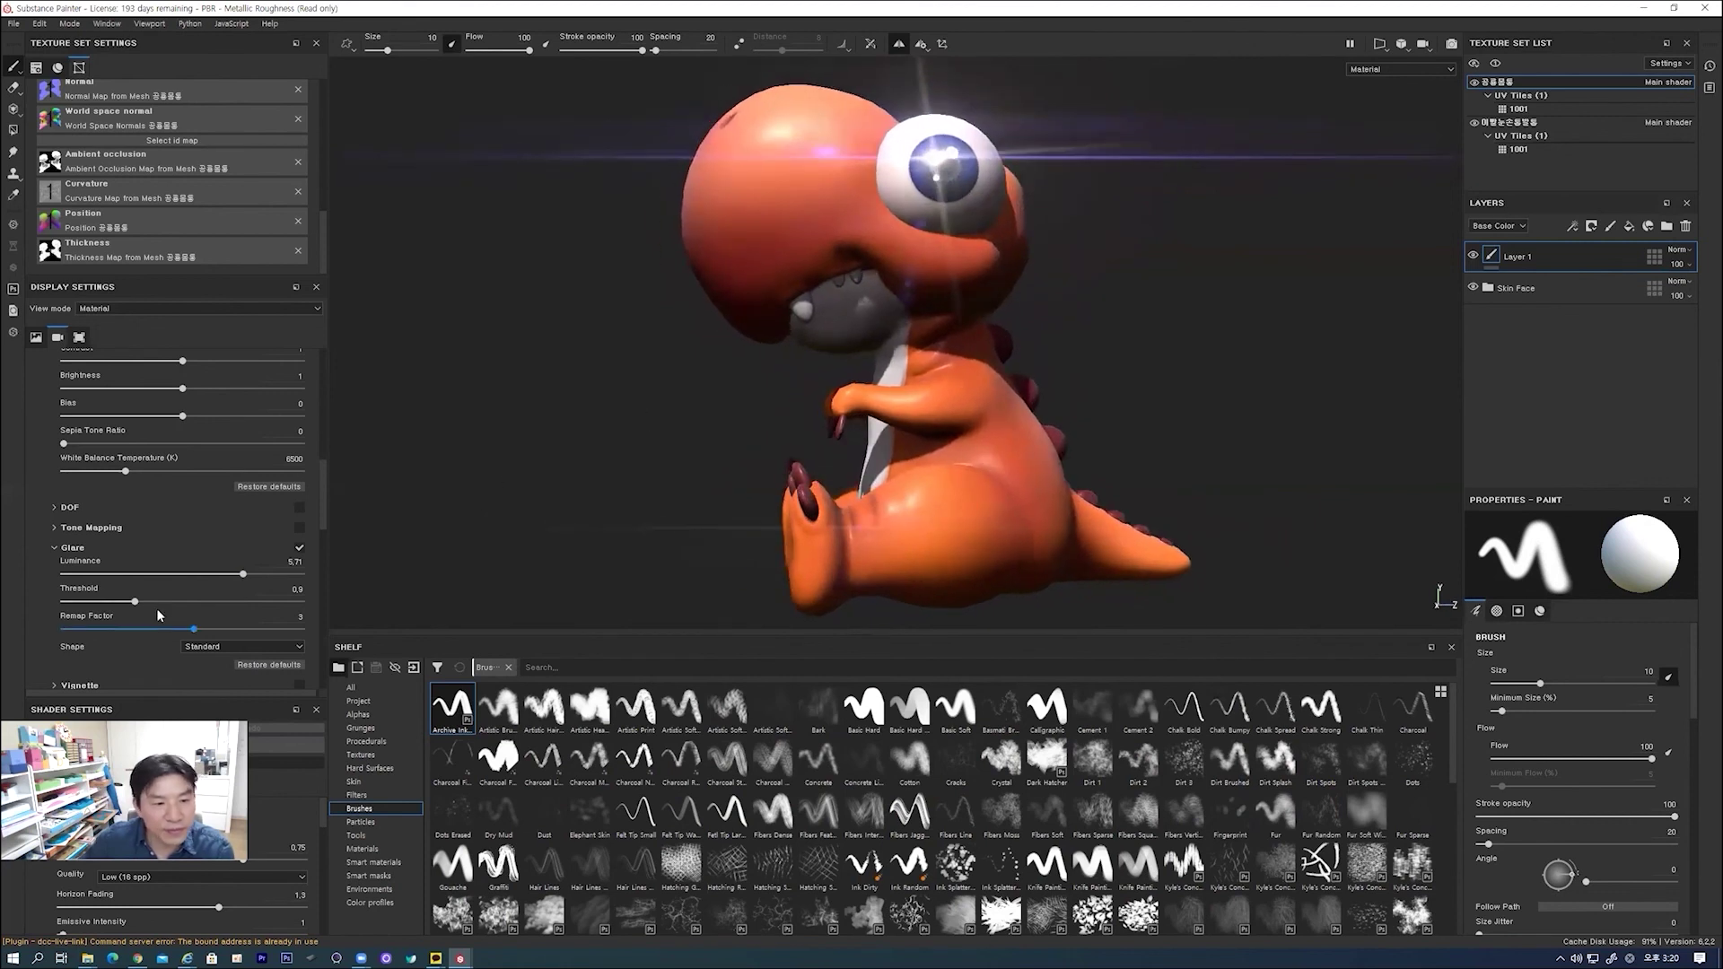
drag(194, 628, 114, 628)
alt+drag(446, 446, 638, 427)
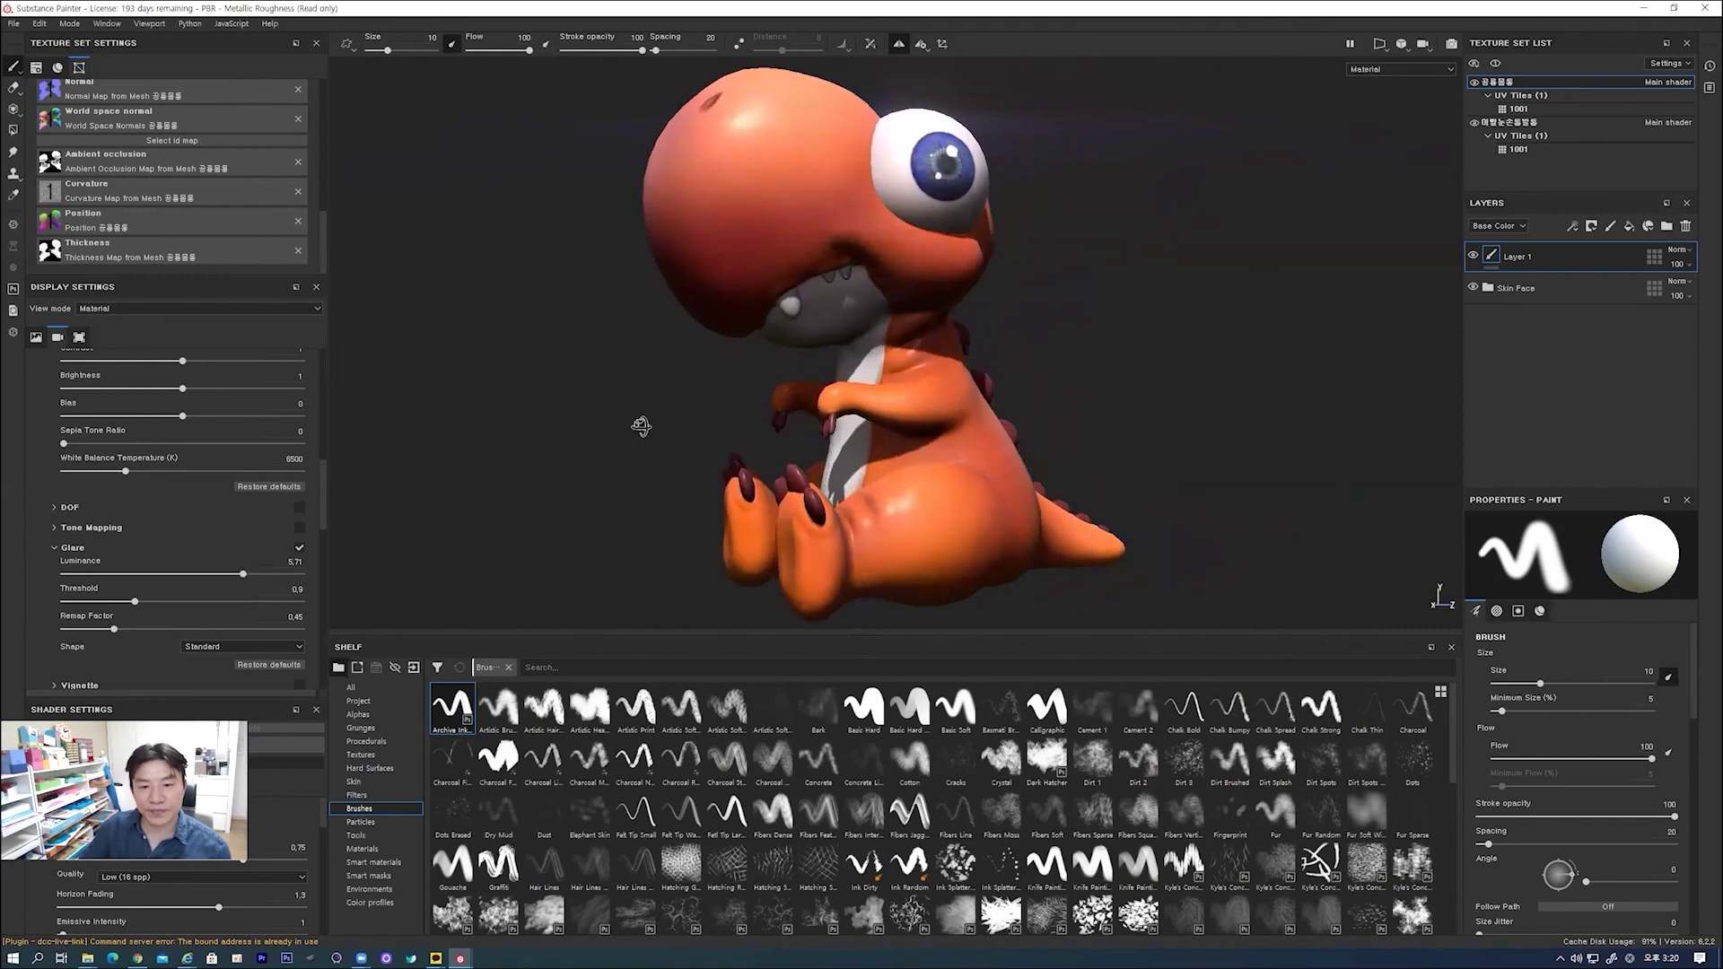
- Shrink the shelf to enlarge the viewport and view the dinosaur from the front
alt+right_drag(634, 407, 632, 394)
drag(865, 636, 894, 954)
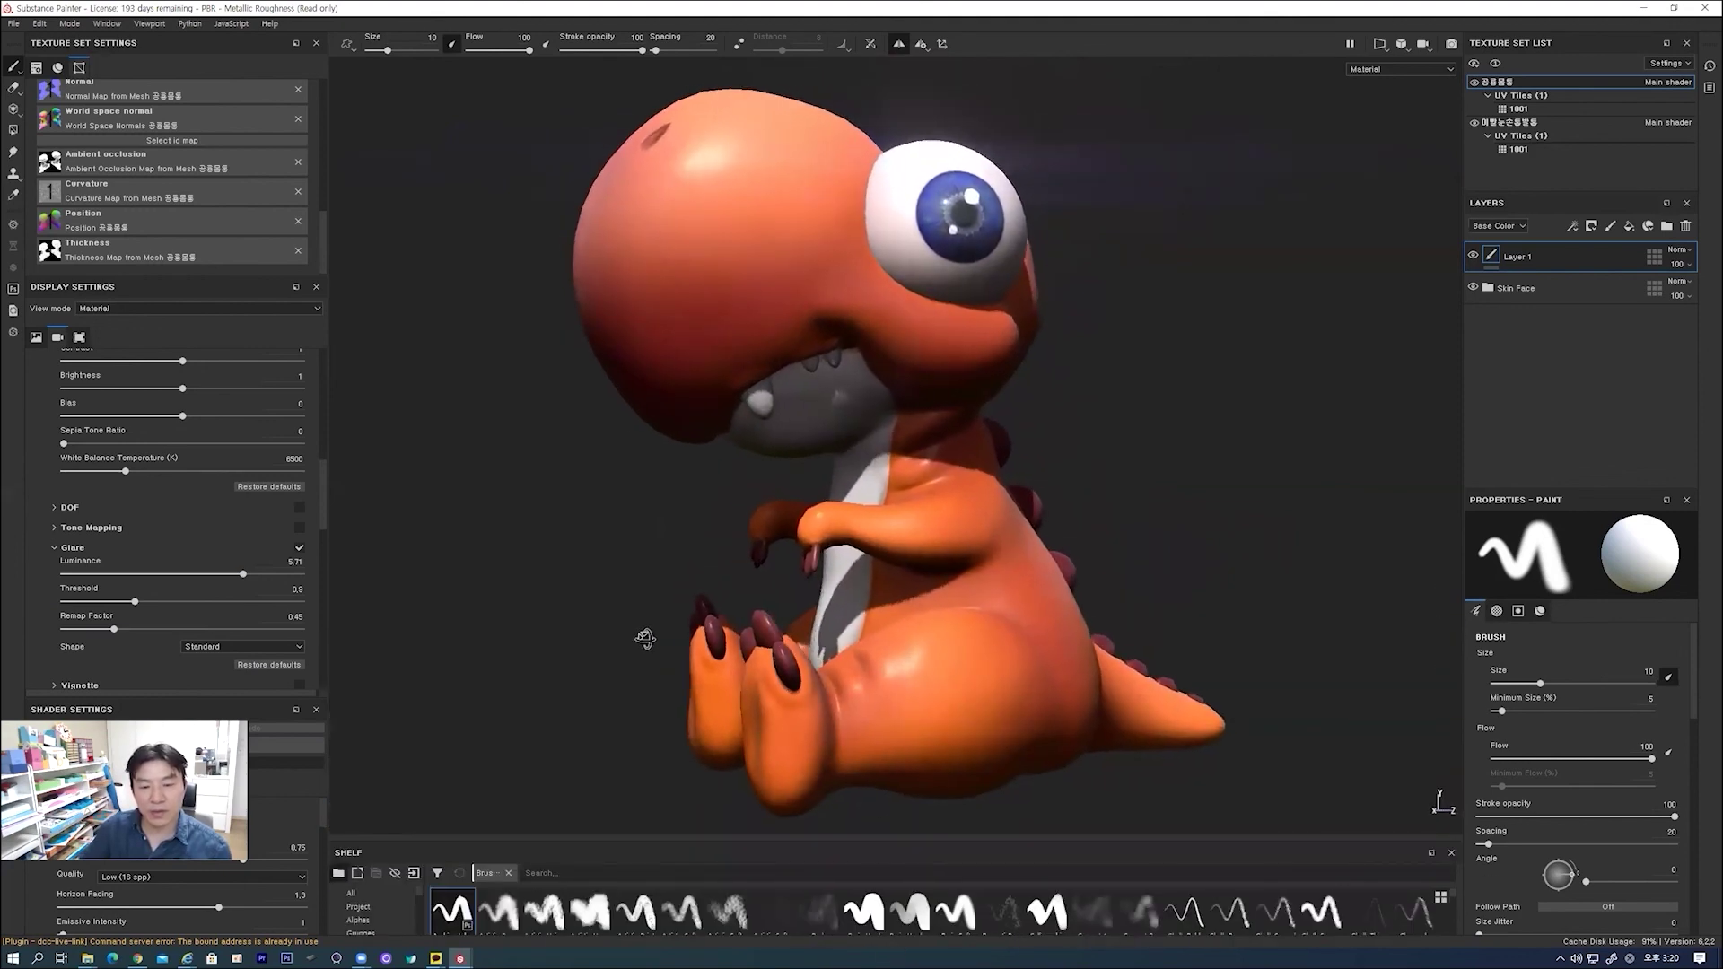
mouse_move(665, 556)
alt+mouse_down()
mouse_move(686, 540)
mouse_move(661, 567)
alt+mouse_up()
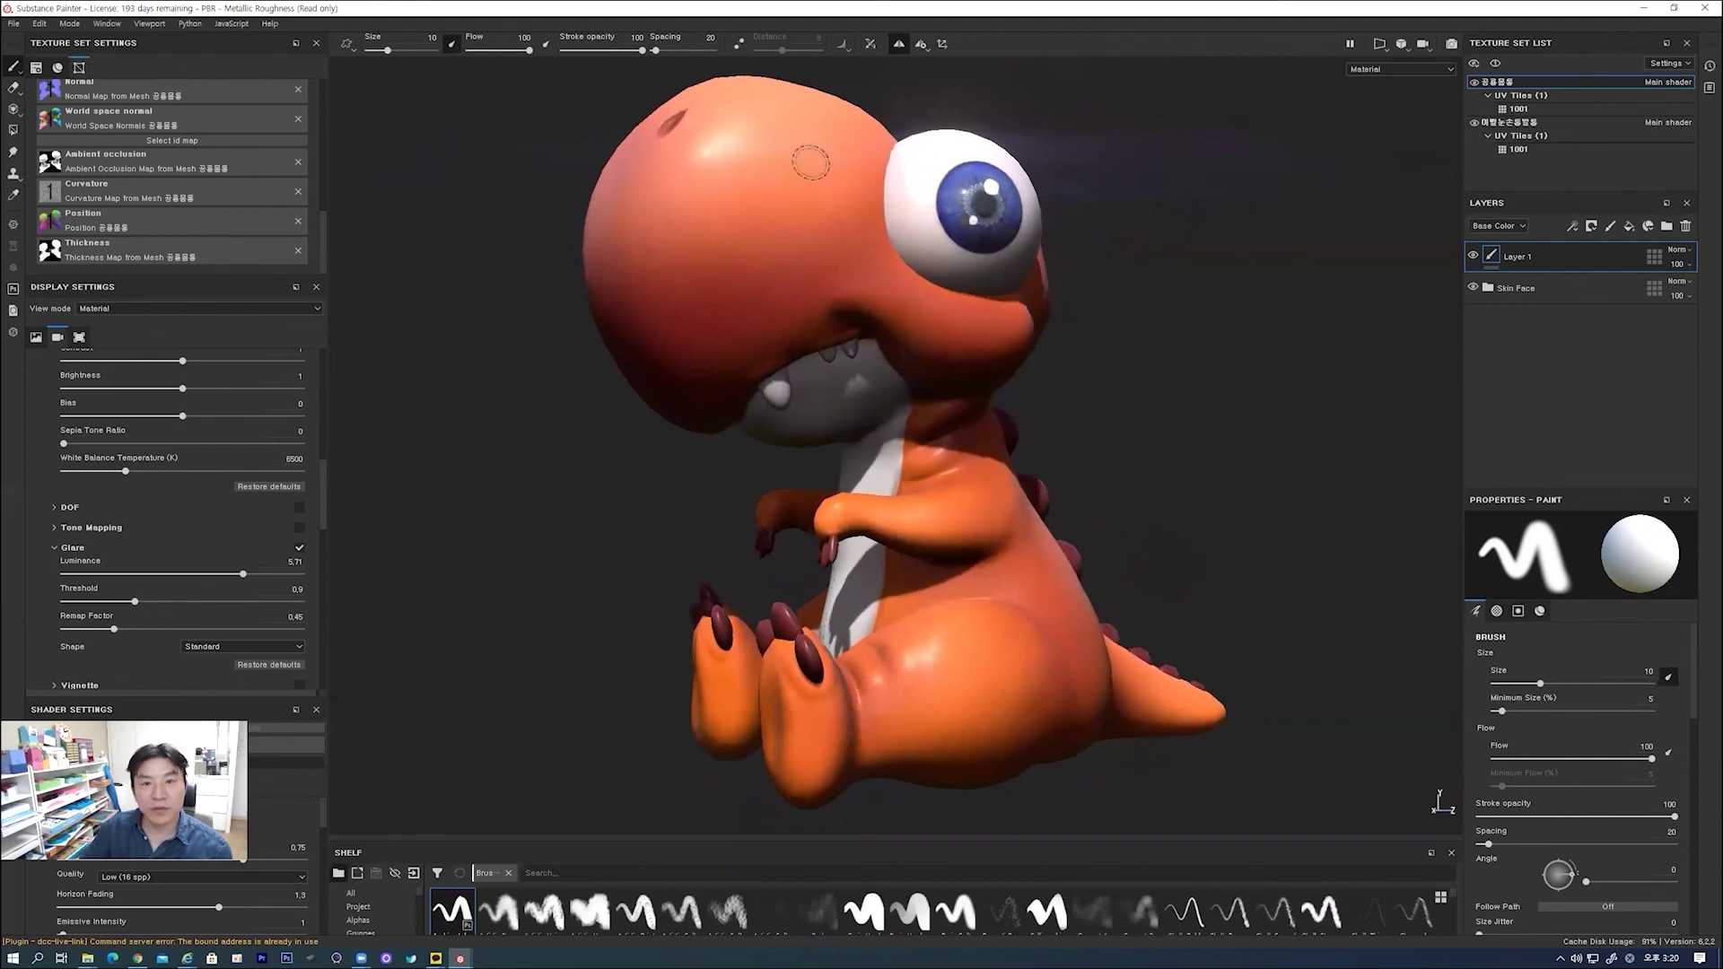
alt+drag(1040, 371, 1427, 471)
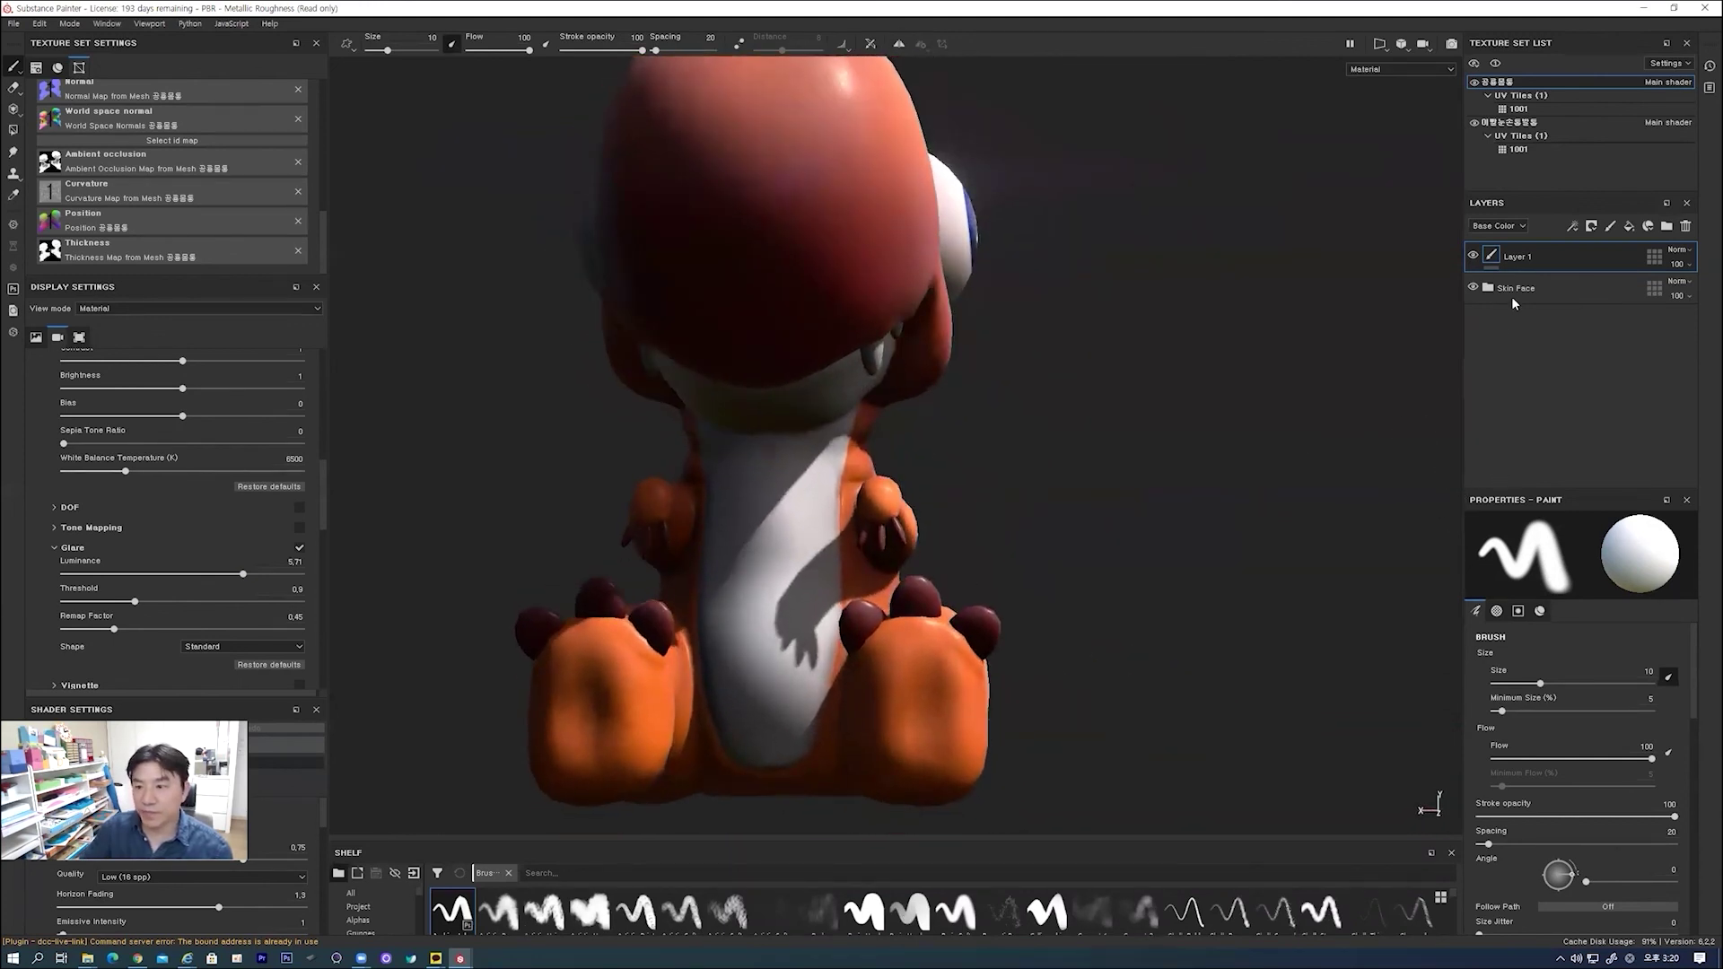
- Examine what Fill layers 1, 3, 4 and 2 in the body's Skin Face folder contribute by toggling each one's visibility, ending on Fill layer 2's Paint effect
click(1508, 123)
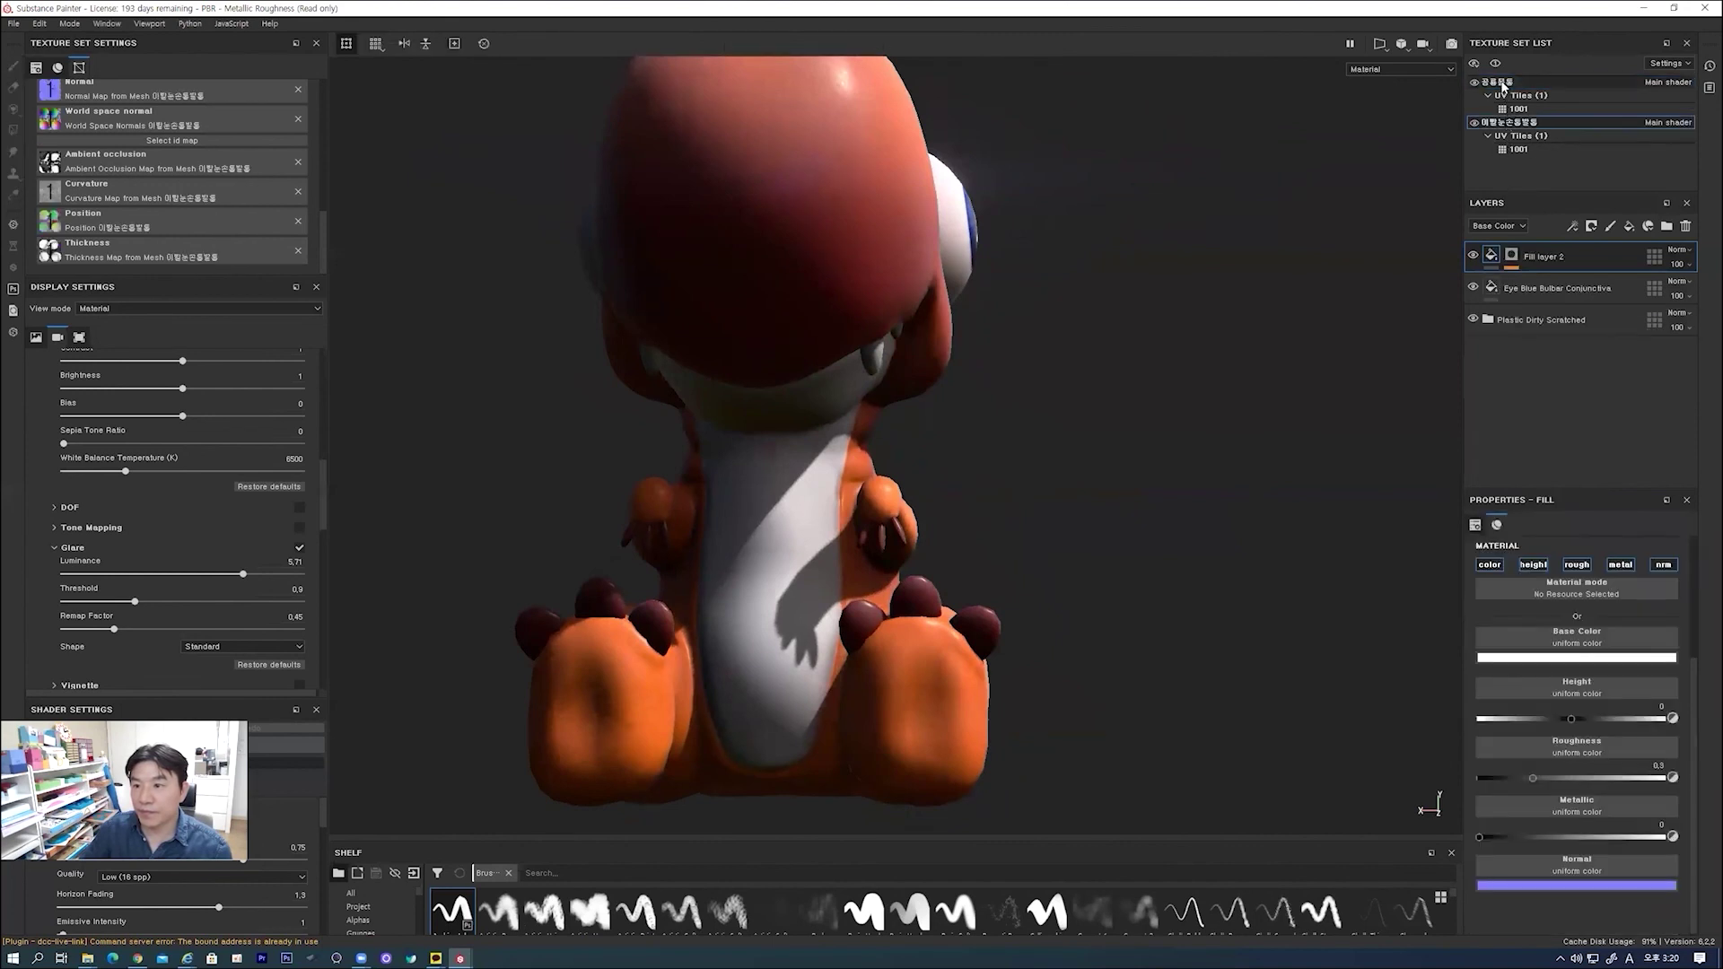
click(1503, 83)
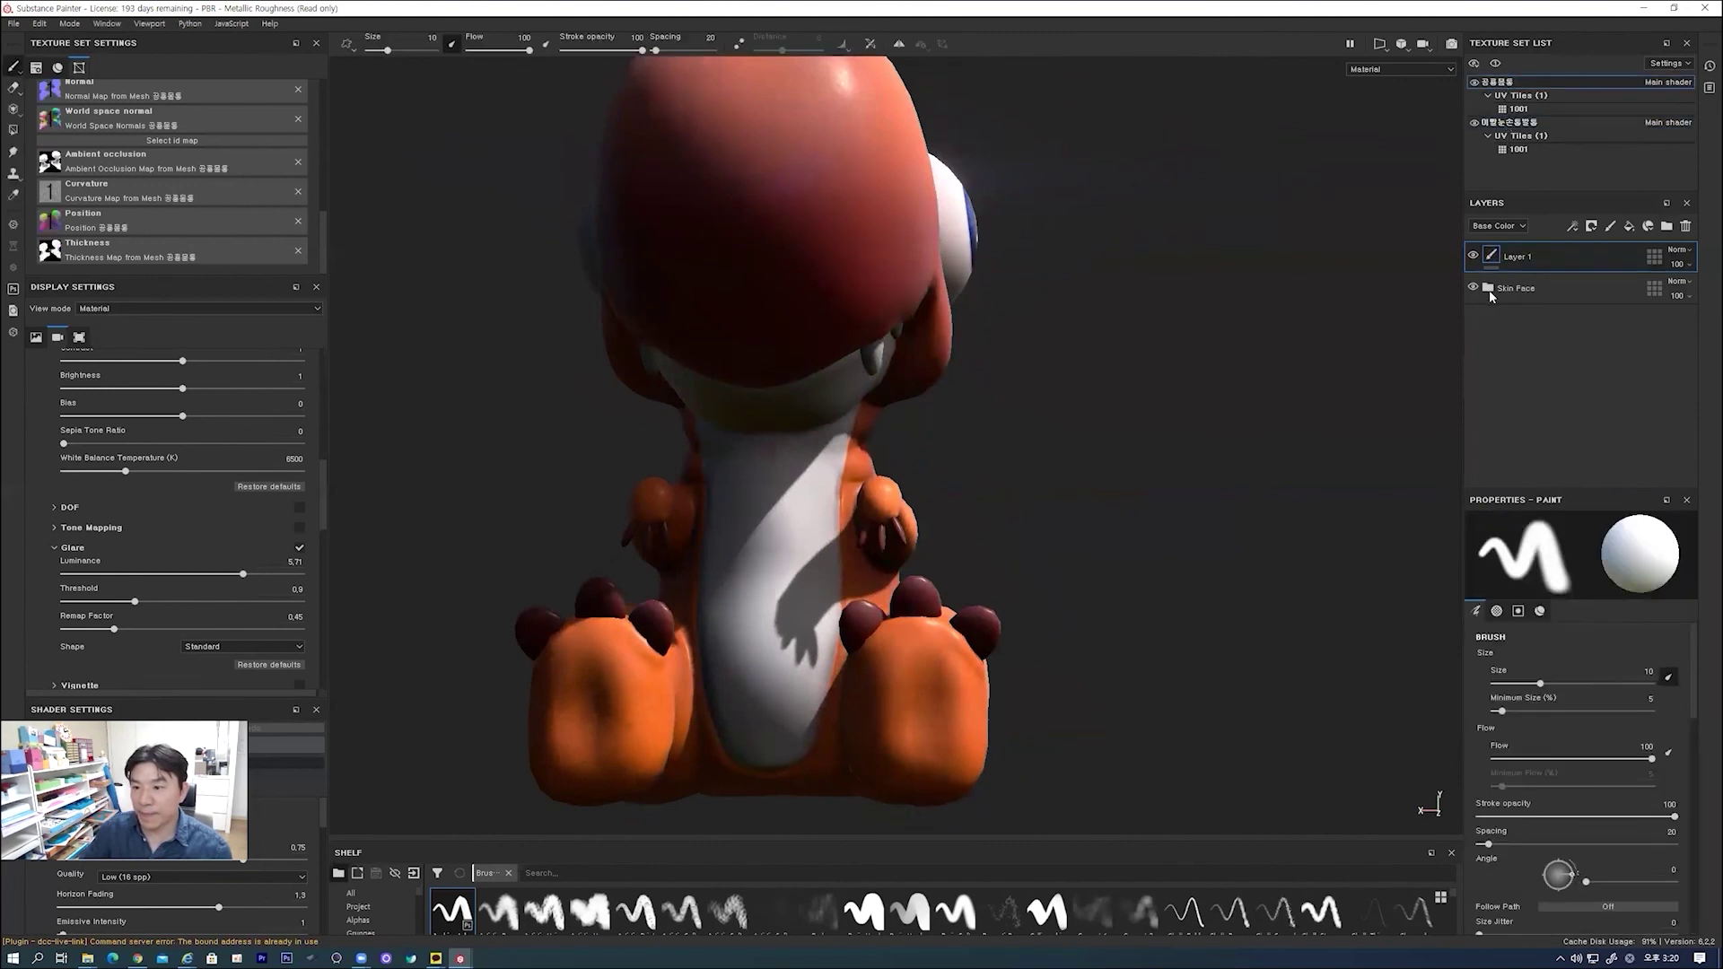
click(1488, 289)
scroll(1526, 471, down, 5)
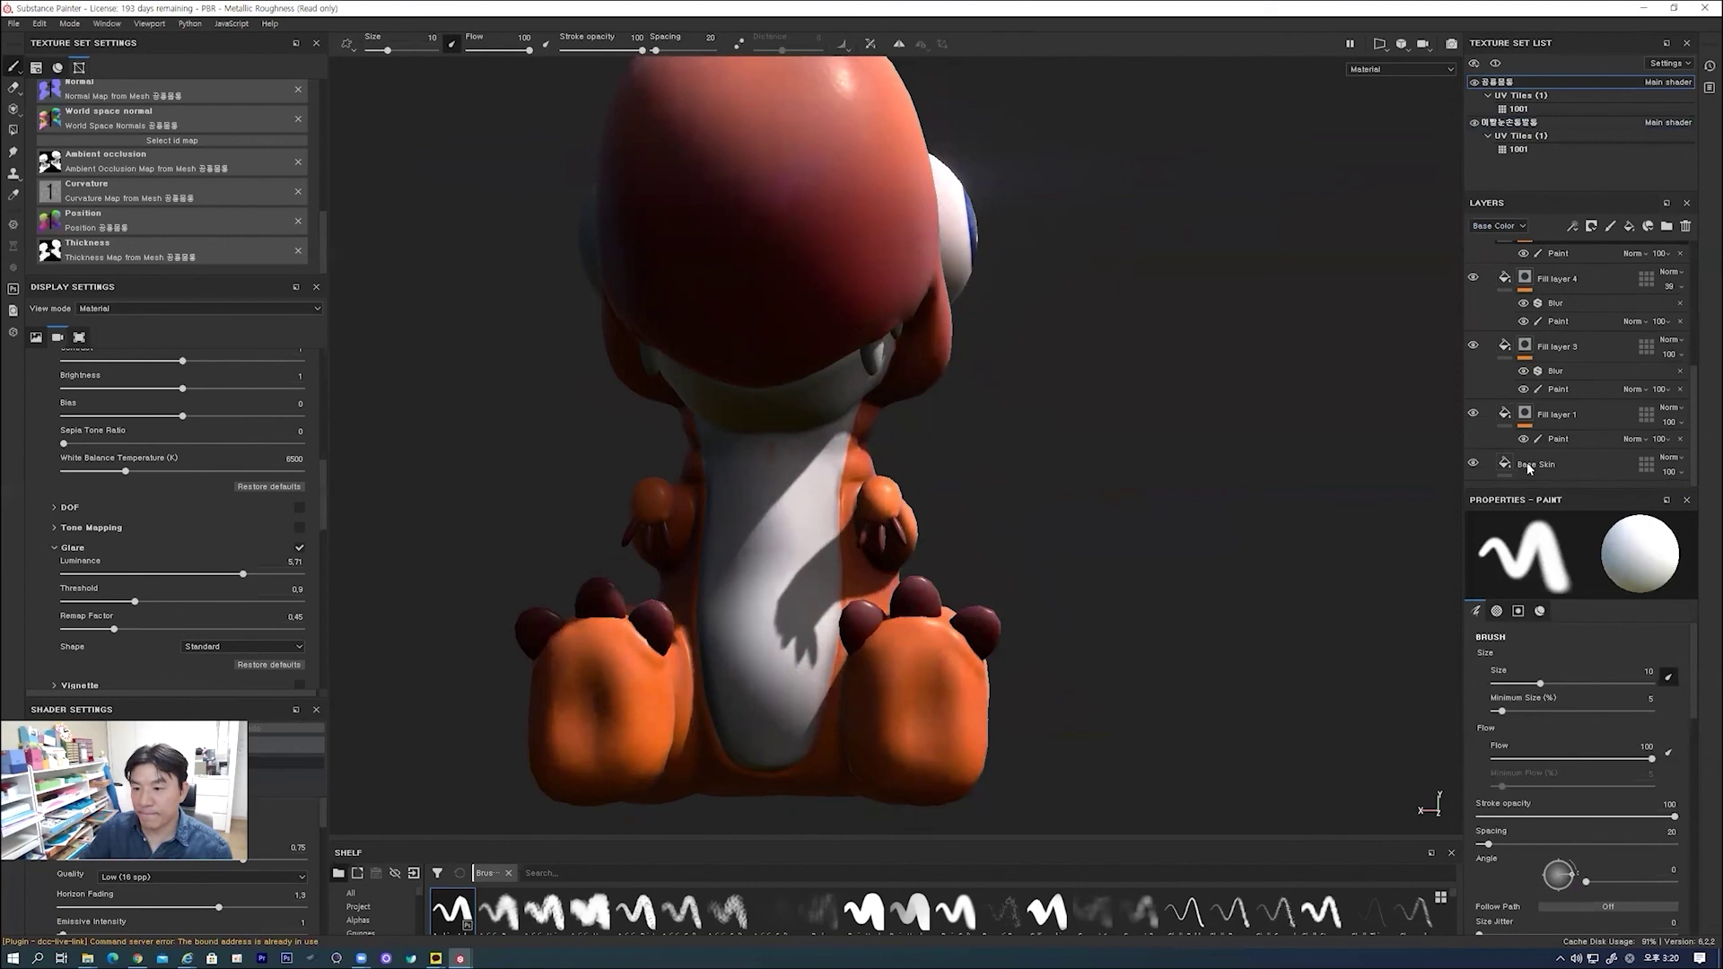
click(1473, 415)
click(1473, 415)
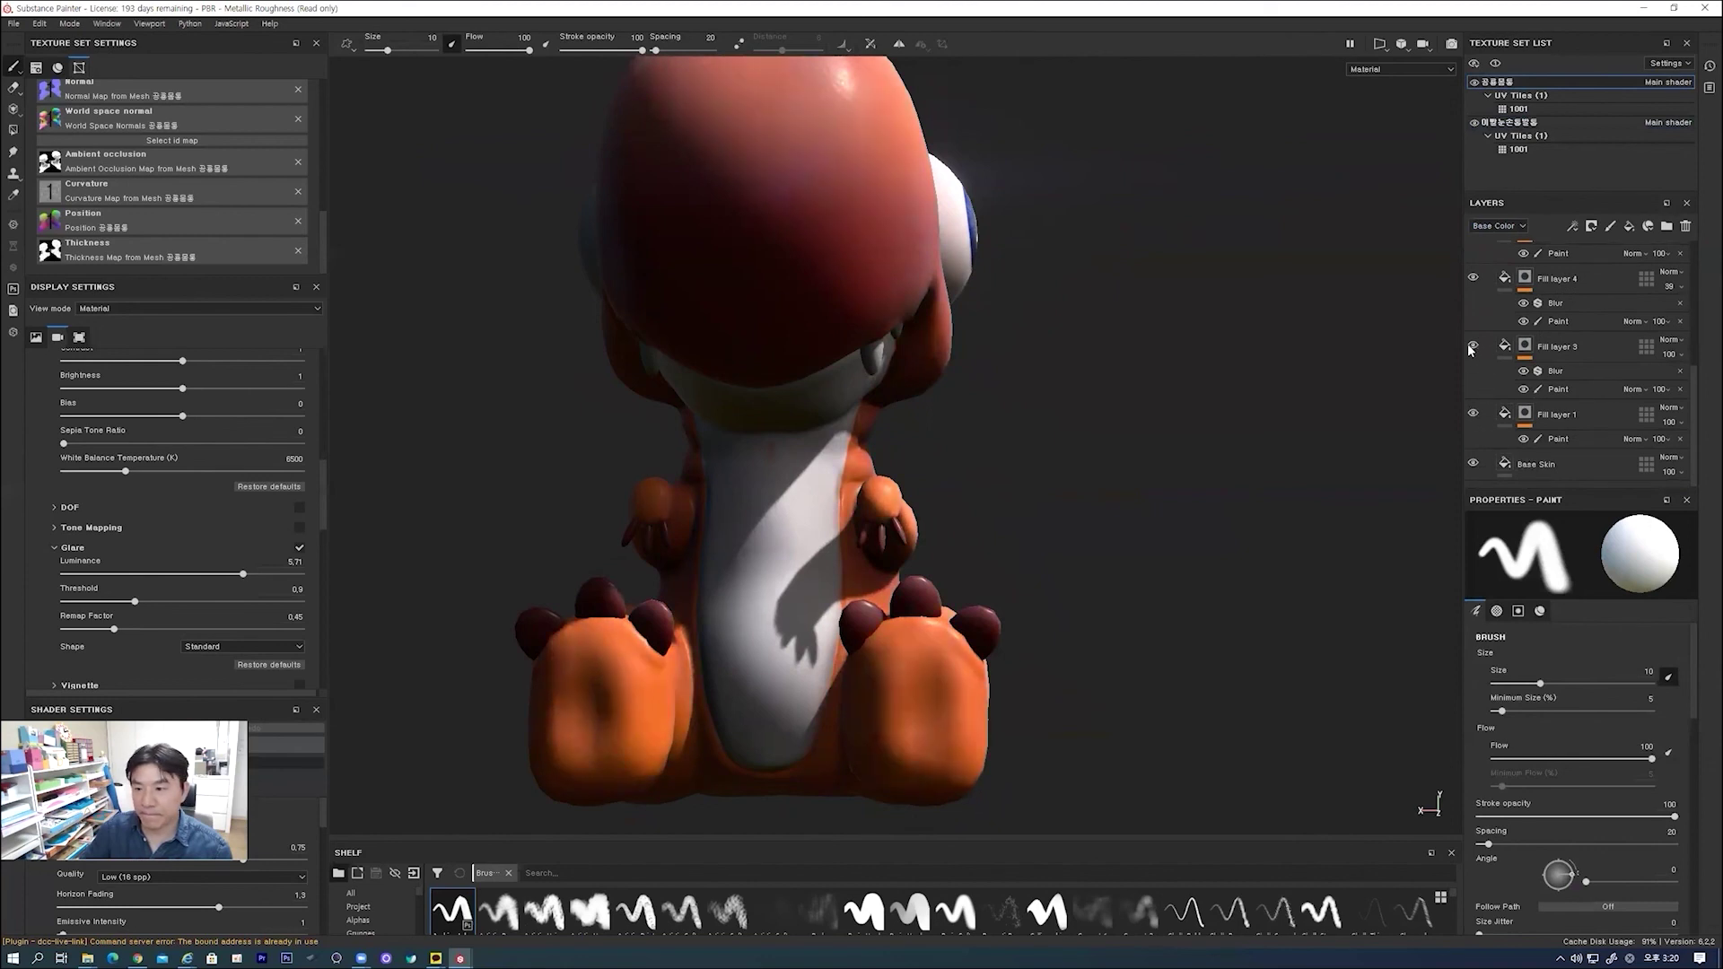
click(1472, 346)
click(1472, 347)
click(1473, 278)
click(1473, 279)
scroll(1485, 314, up, 3)
click(1472, 310)
click(1473, 310)
click(1473, 309)
click(1472, 310)
click(1558, 334)
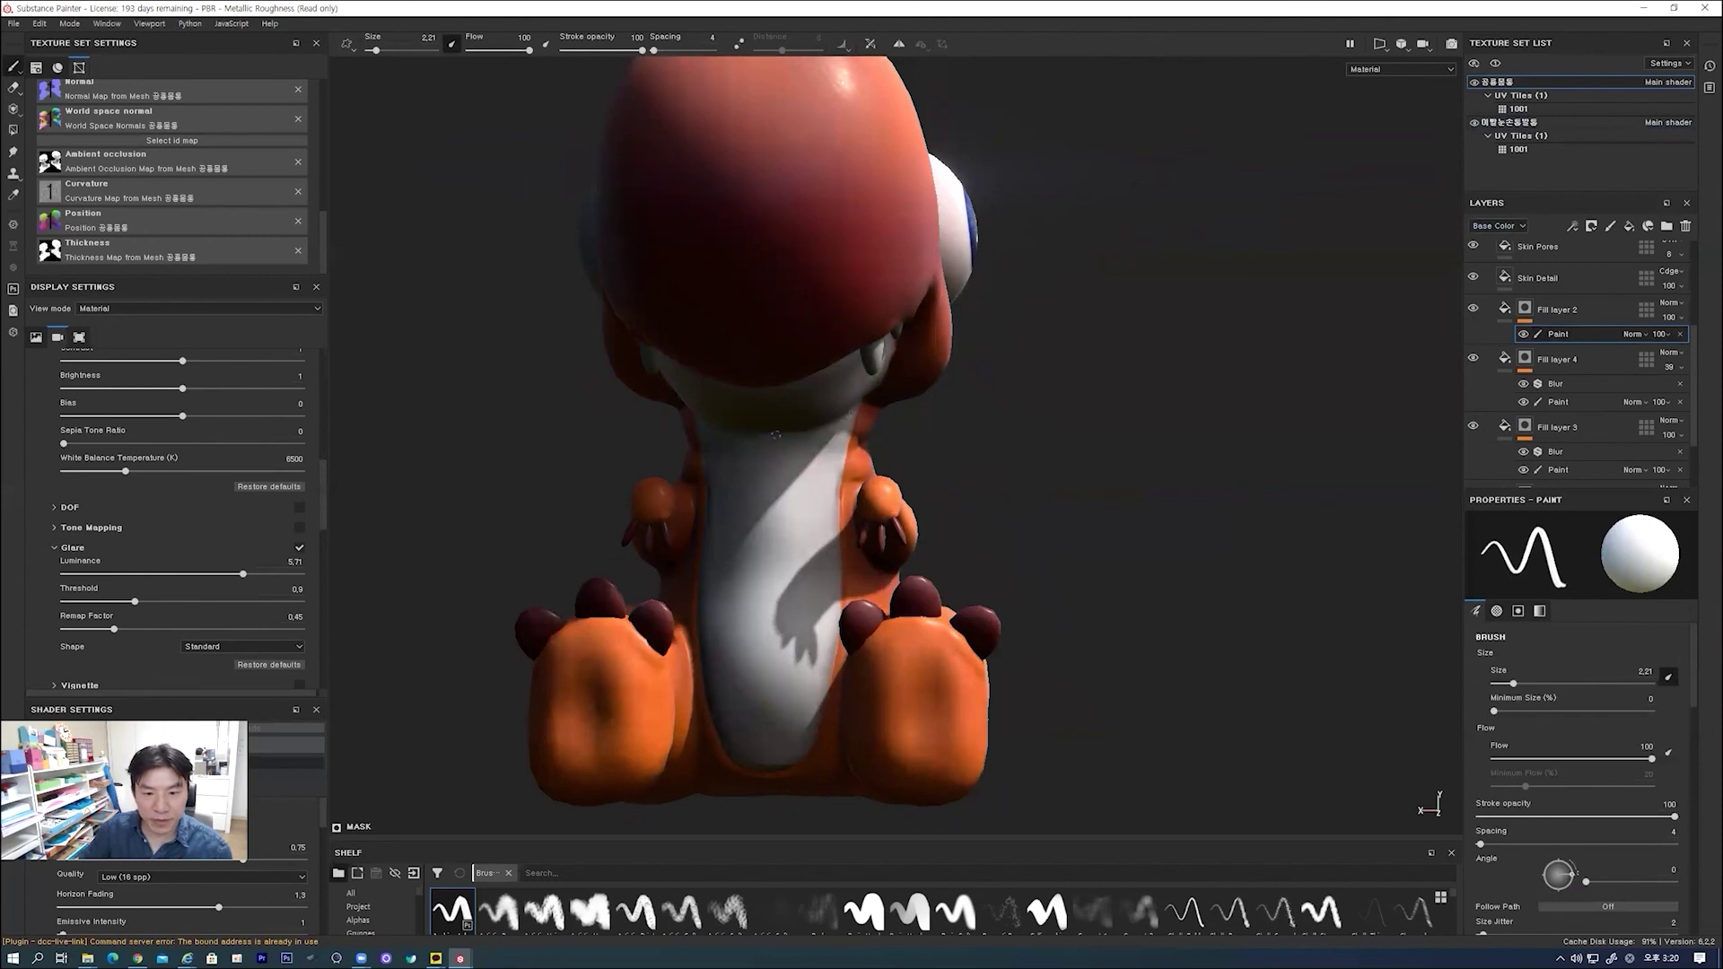
- Turn the dinosaur to a three-quarter view and switch to Iray rendering
alt+drag(1050, 492, 1148, 429)
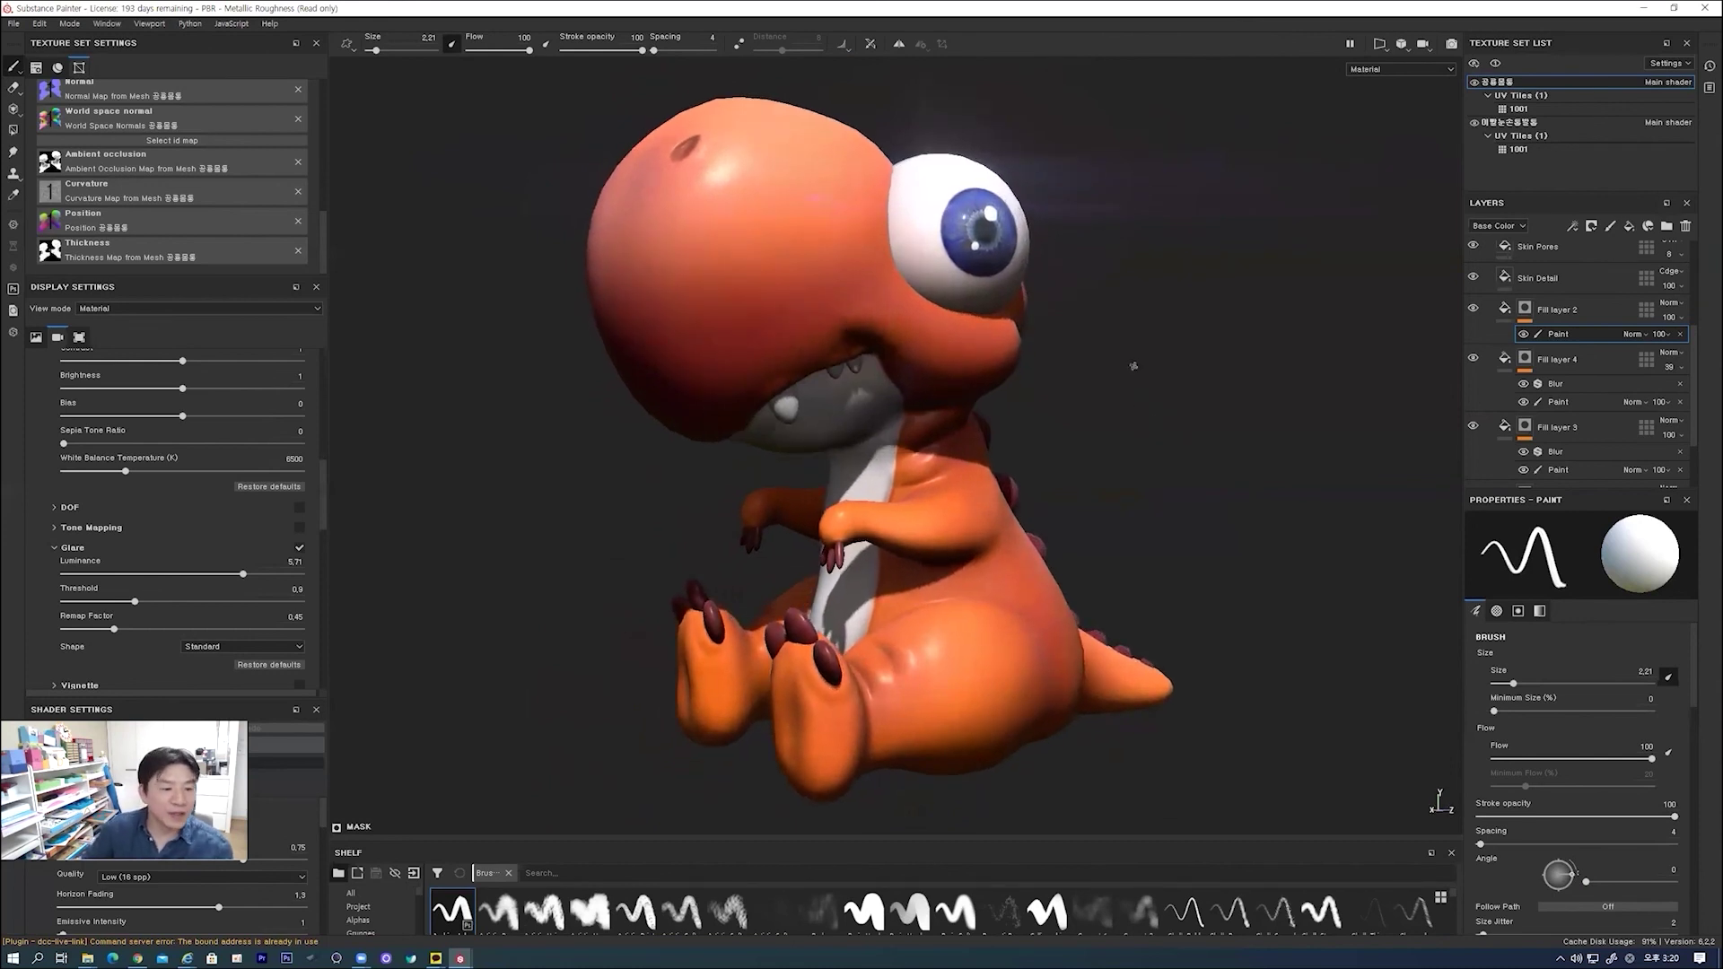
alt+drag(1240, 481, 1262, 483)
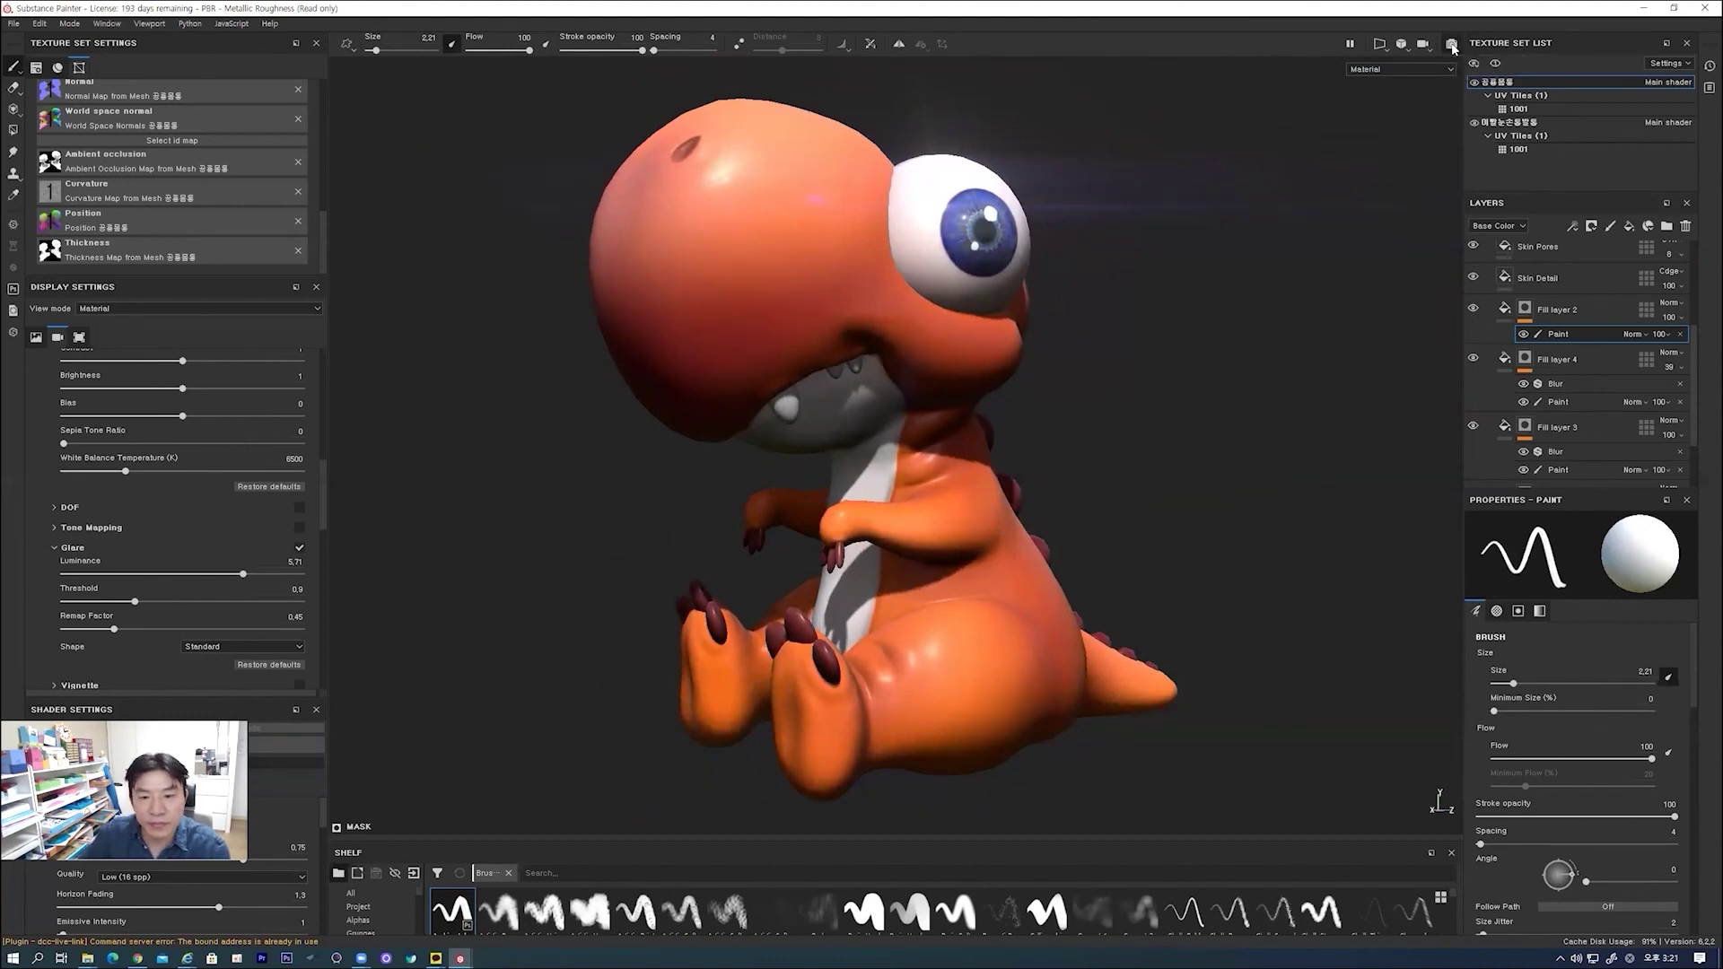
click(1452, 45)
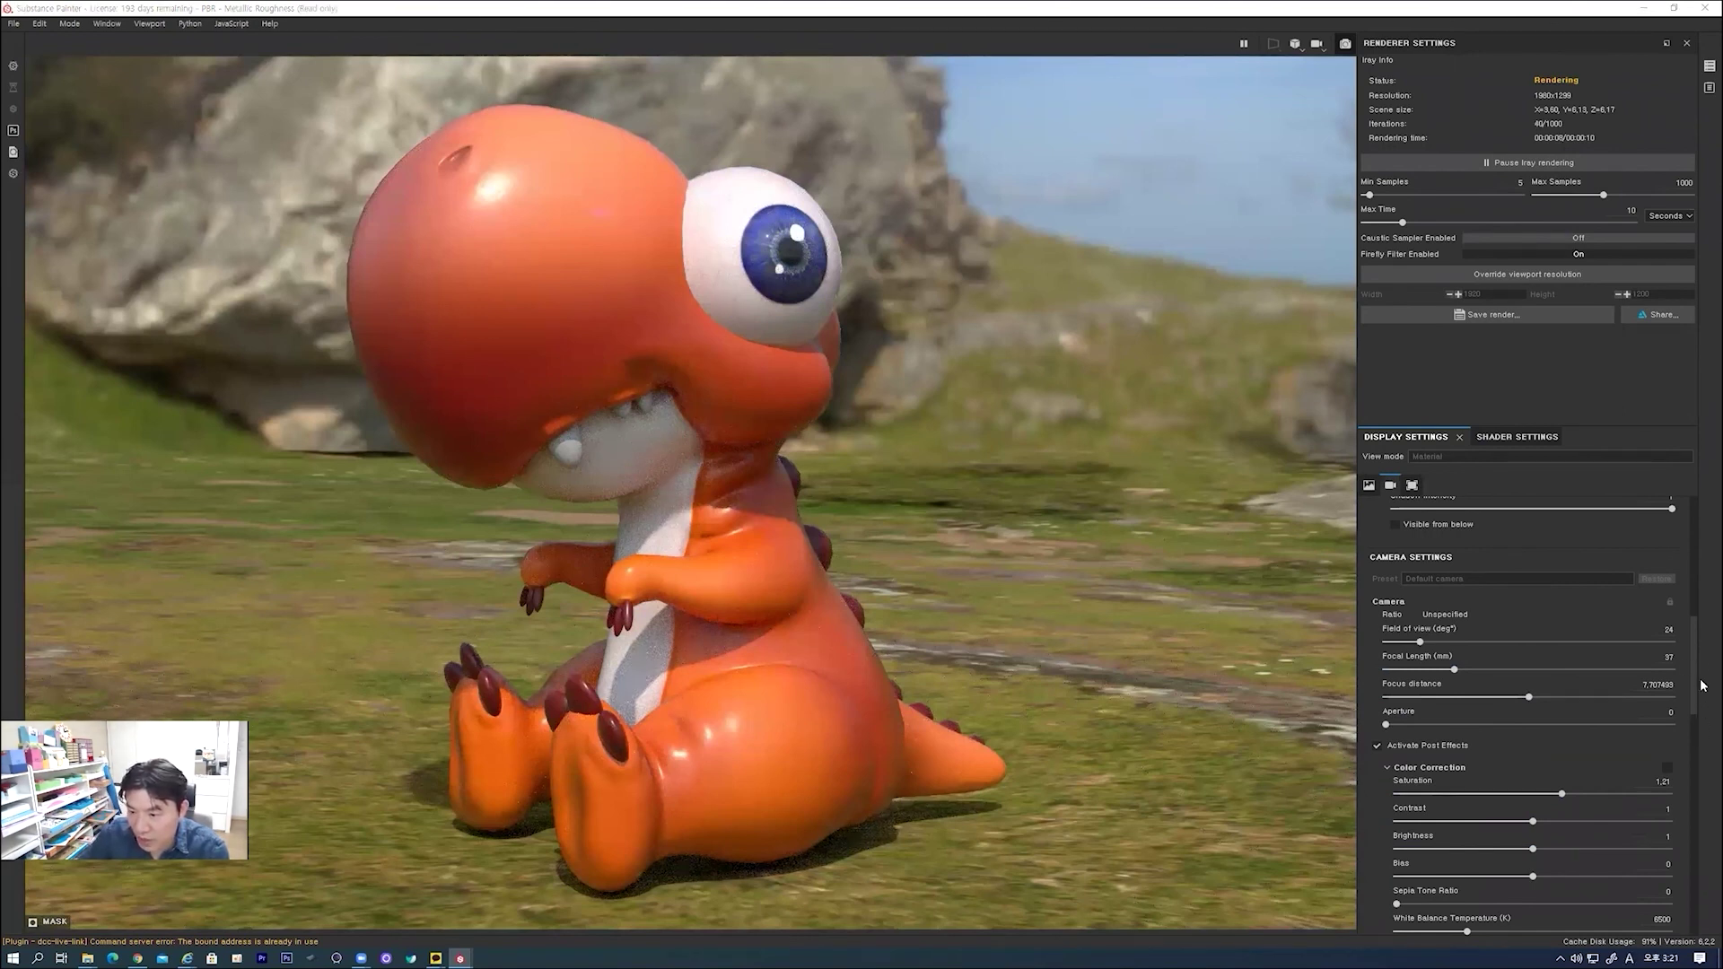
- Set the dome ground's Y position to -3 in the render's display settings
scroll(1621, 763, down, 9)
scroll(1619, 761, up, 12)
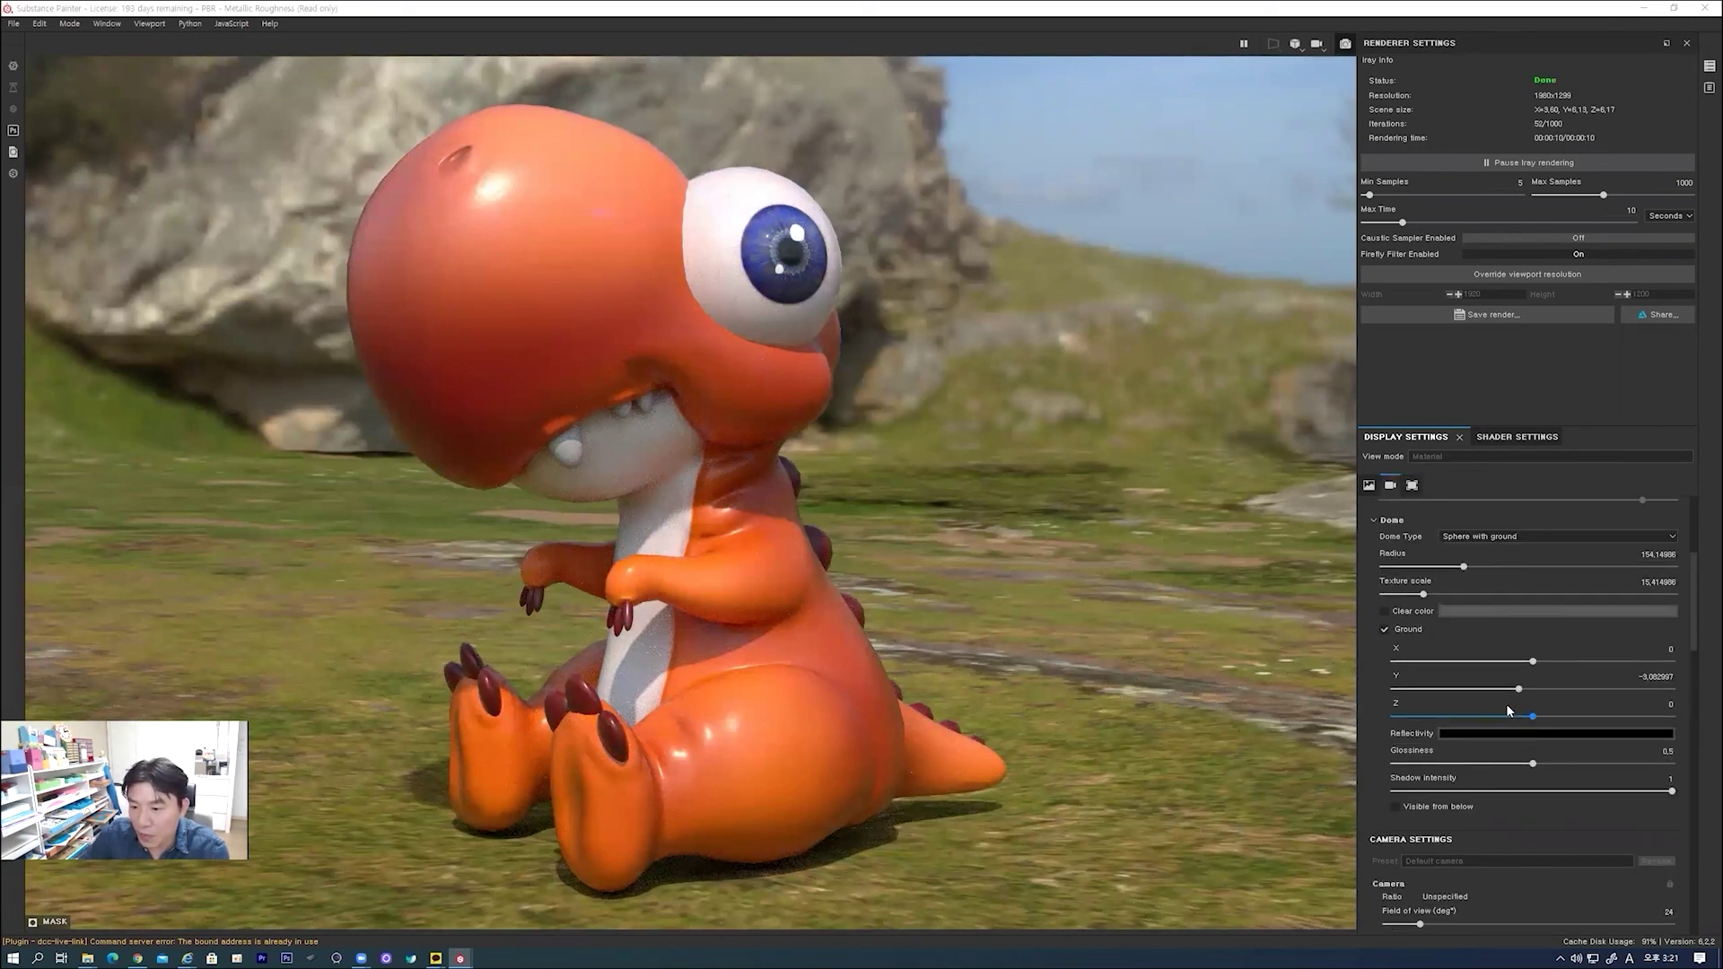
drag(1518, 689, 1522, 695)
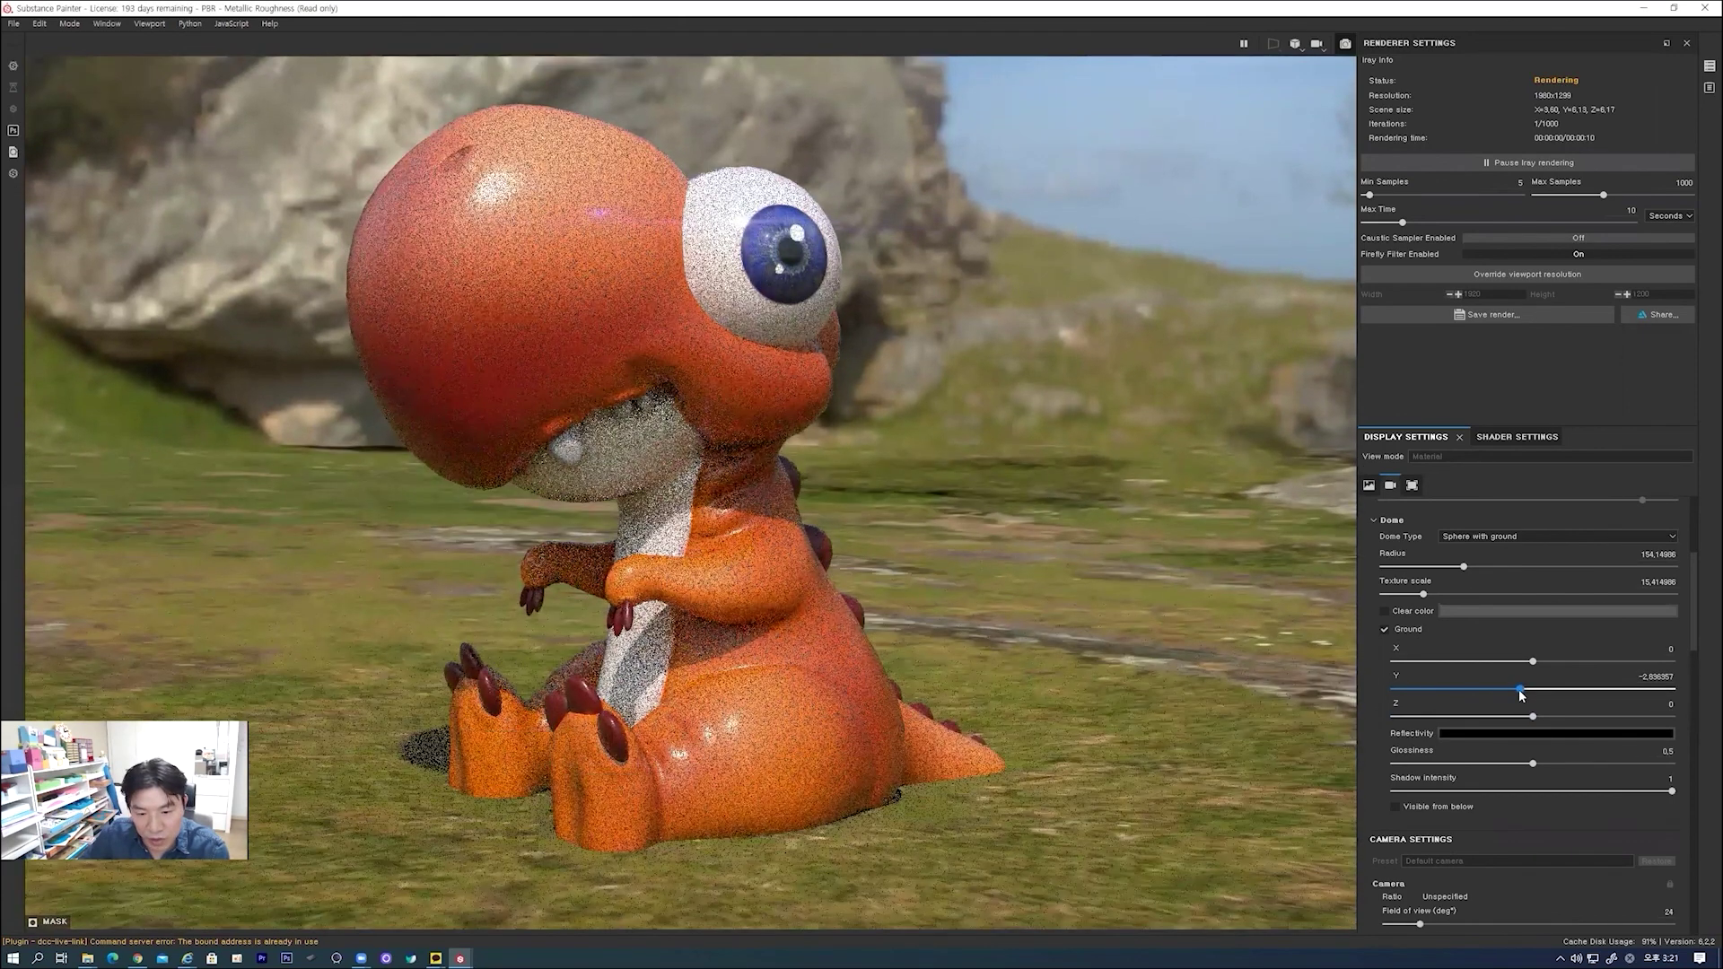
click(1654, 677)
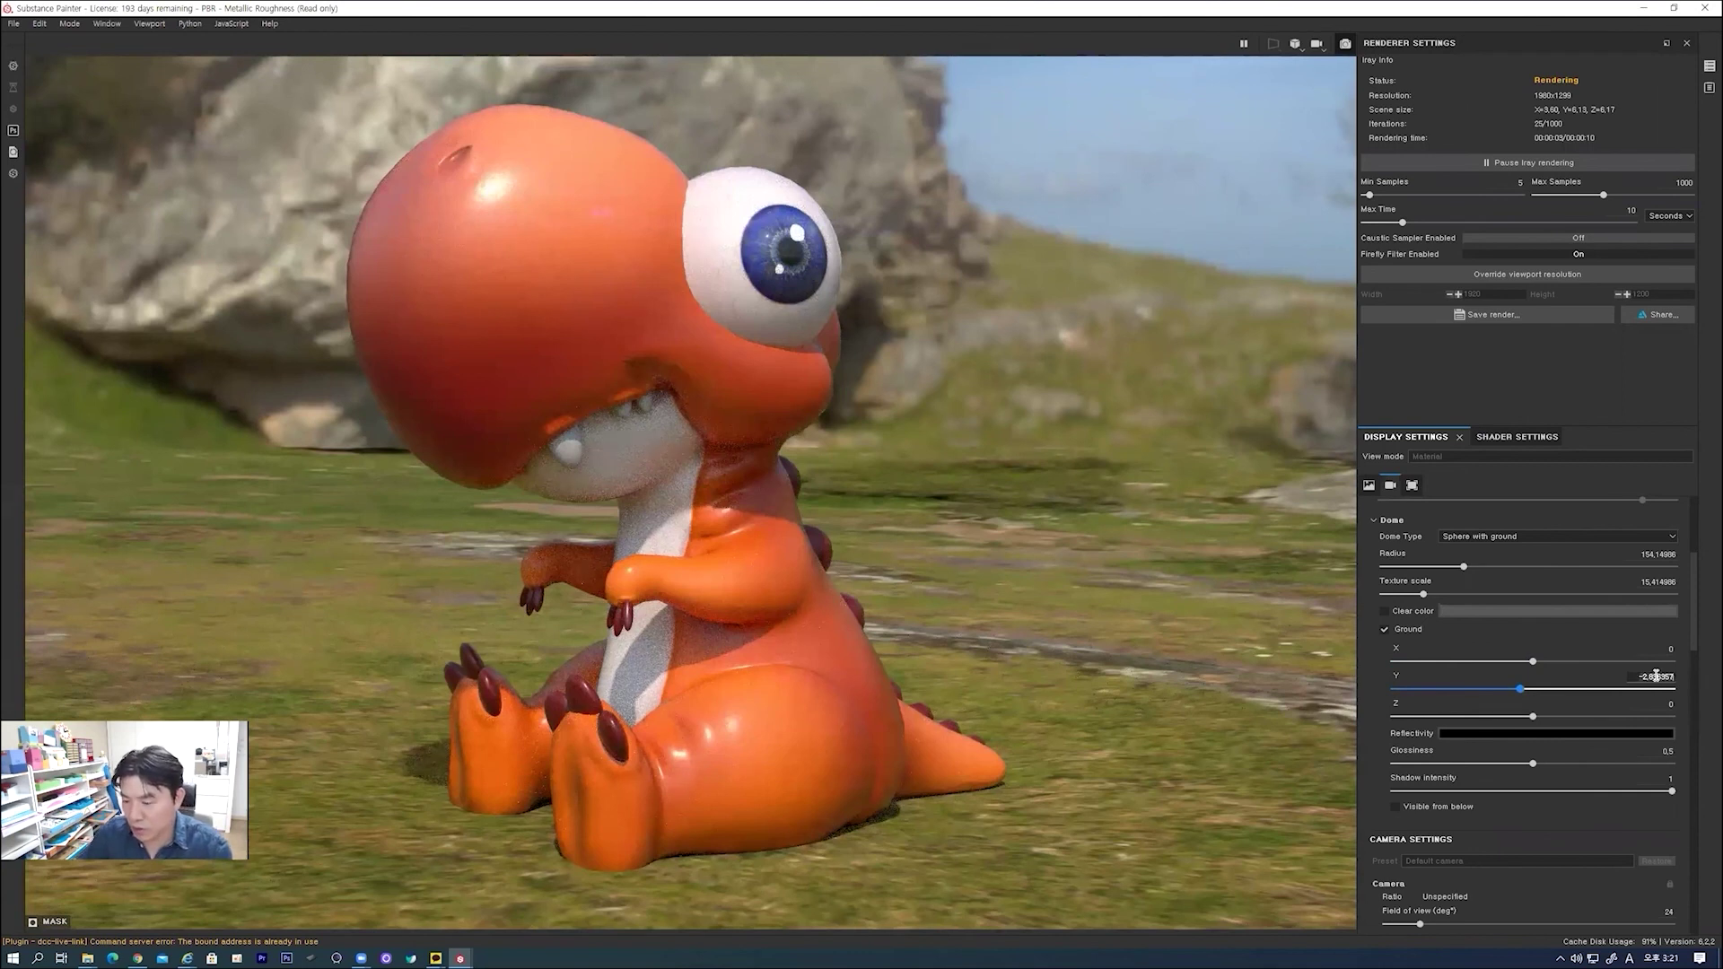
text(-3)
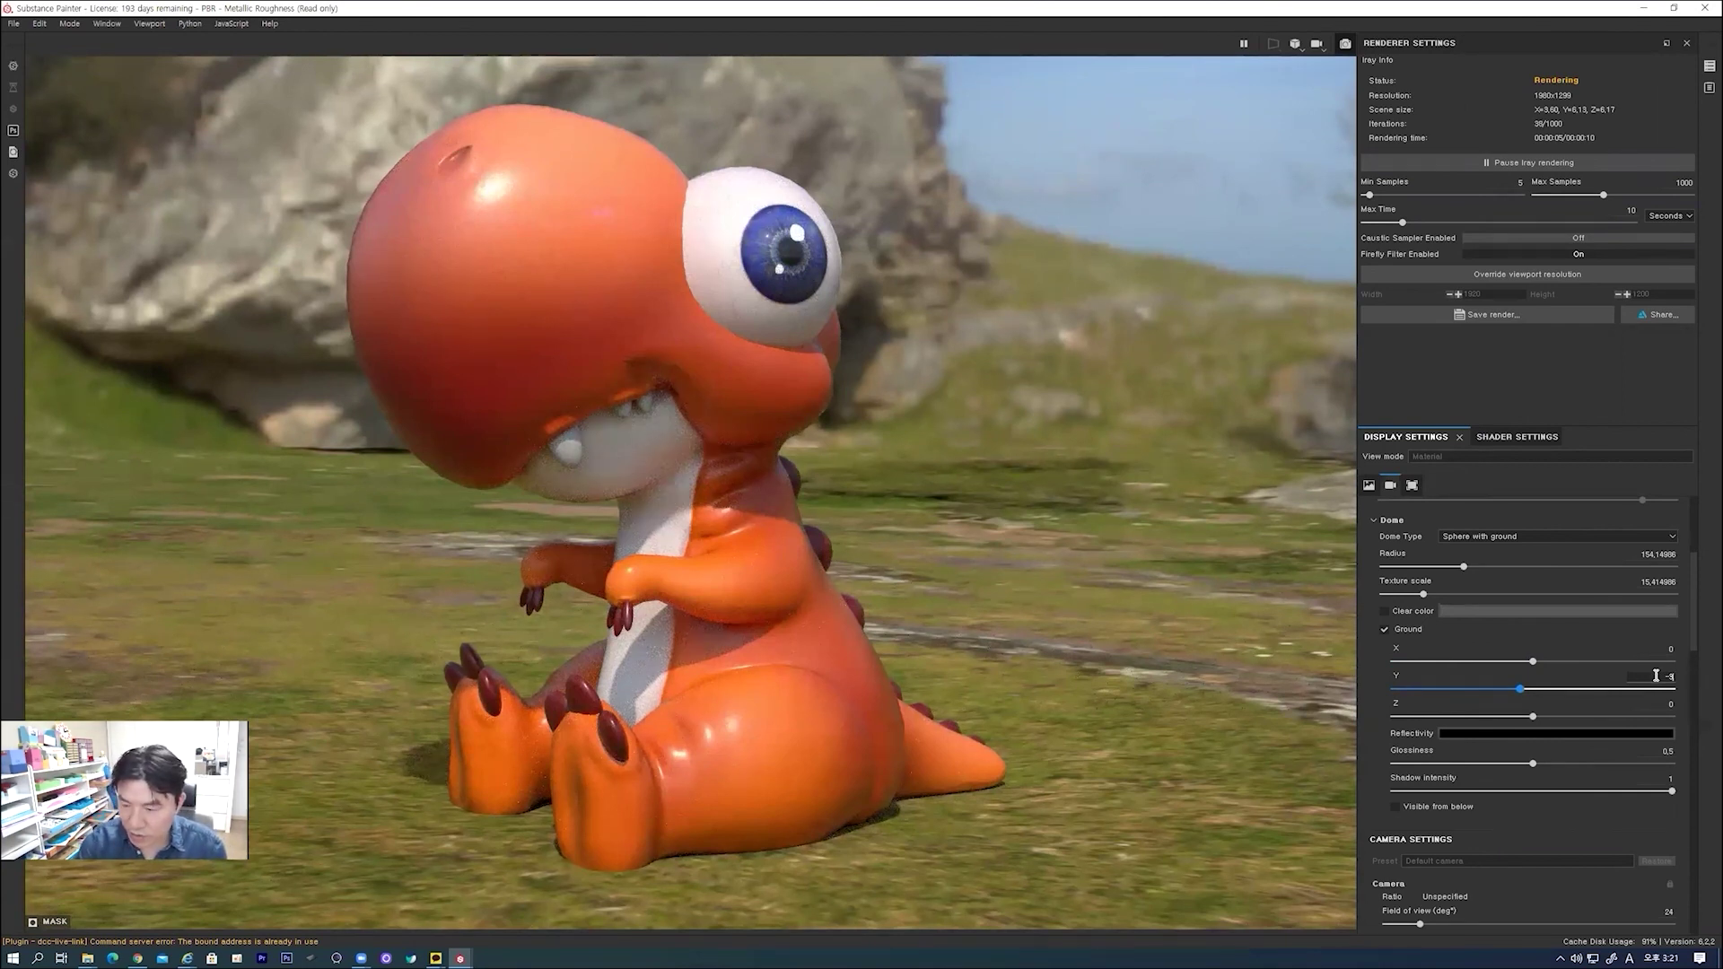
key(Return)
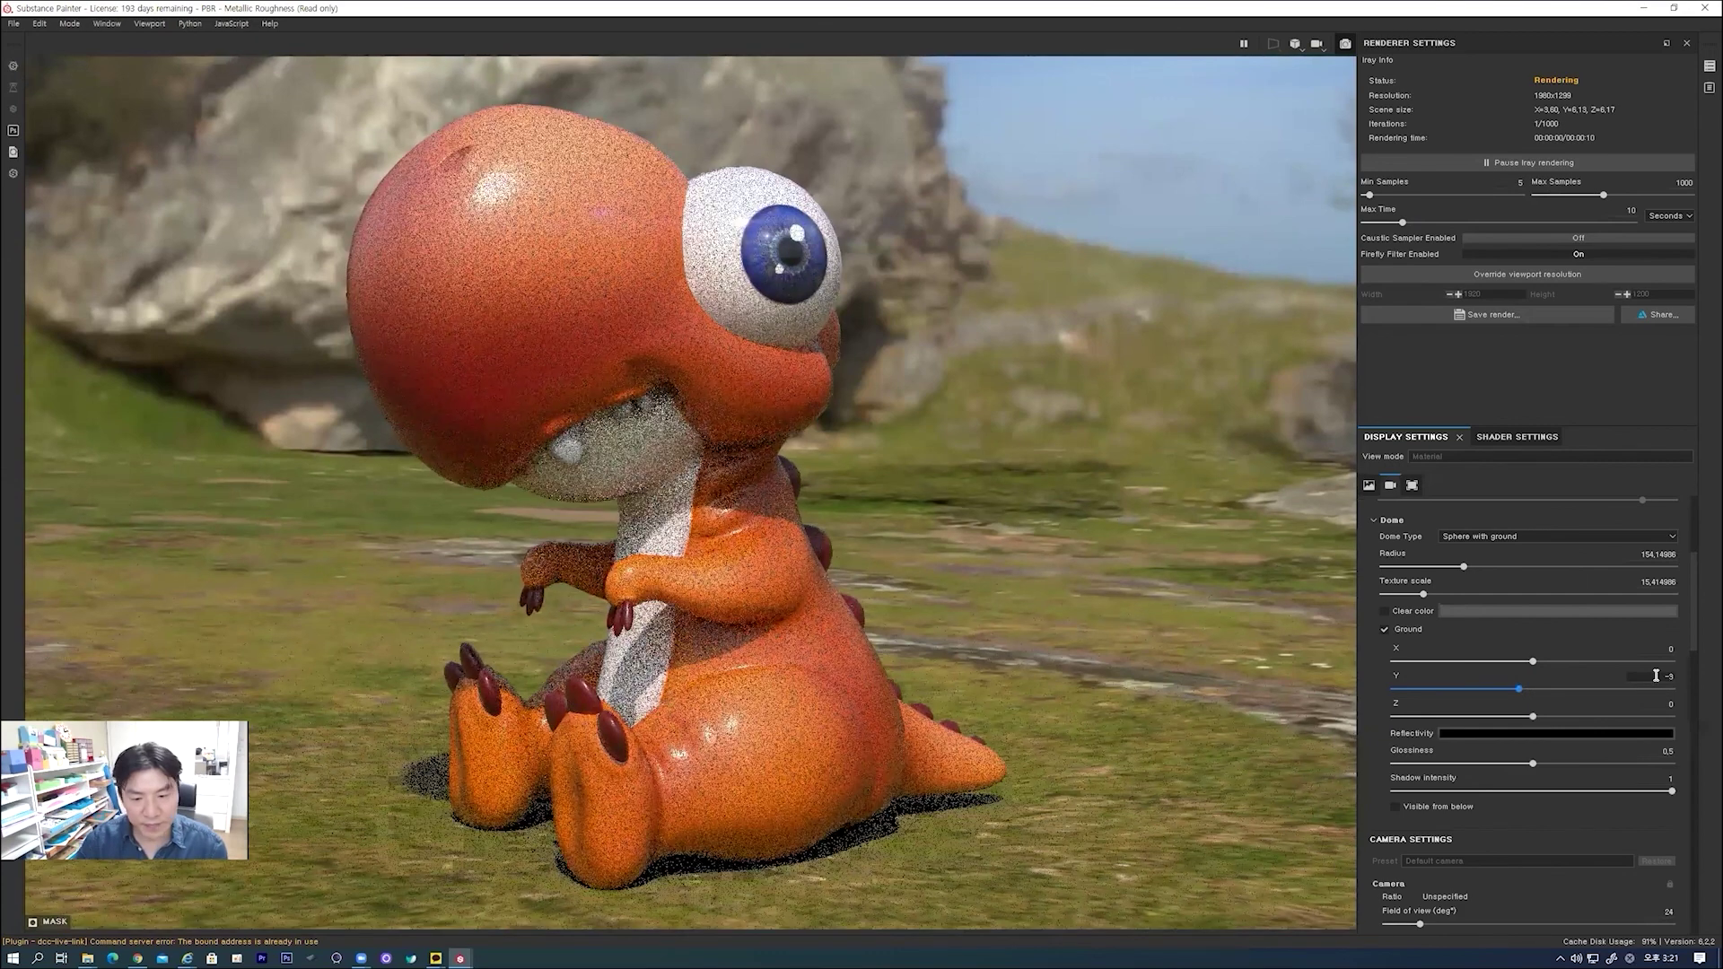
- Enable the dome's clear color for a plain grey background and reframe the dinosaur in the render
alt+drag(955, 697, 916, 678)
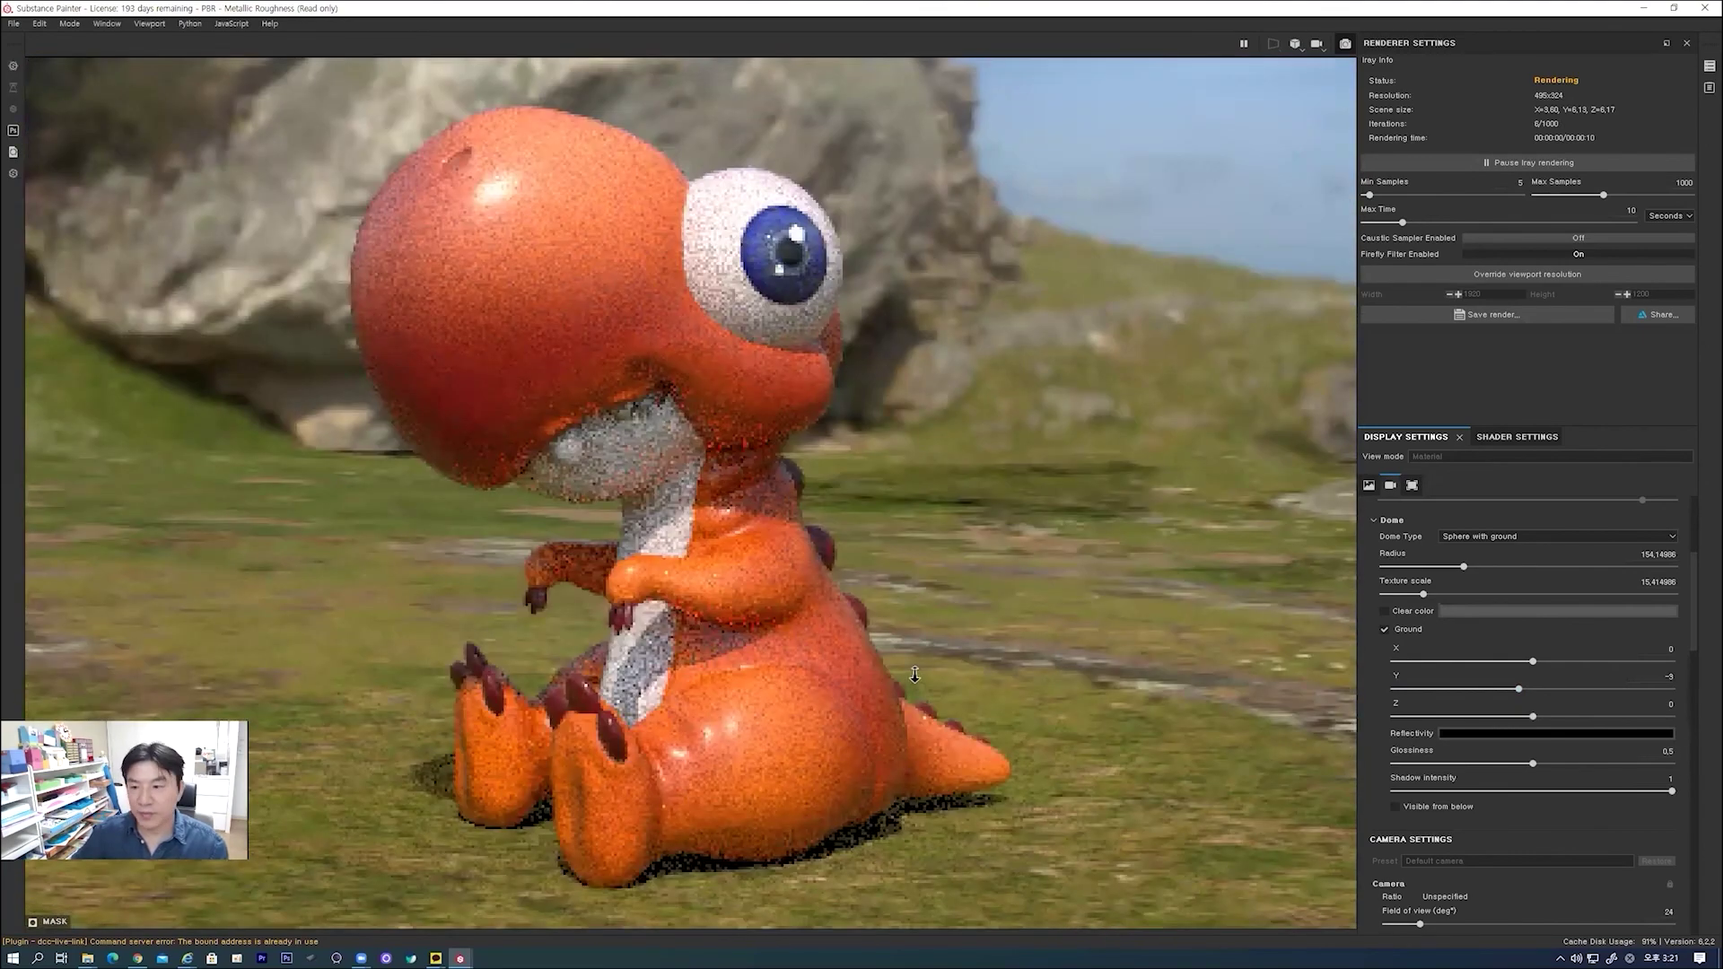
alt+right_drag(899, 605, 899, 574)
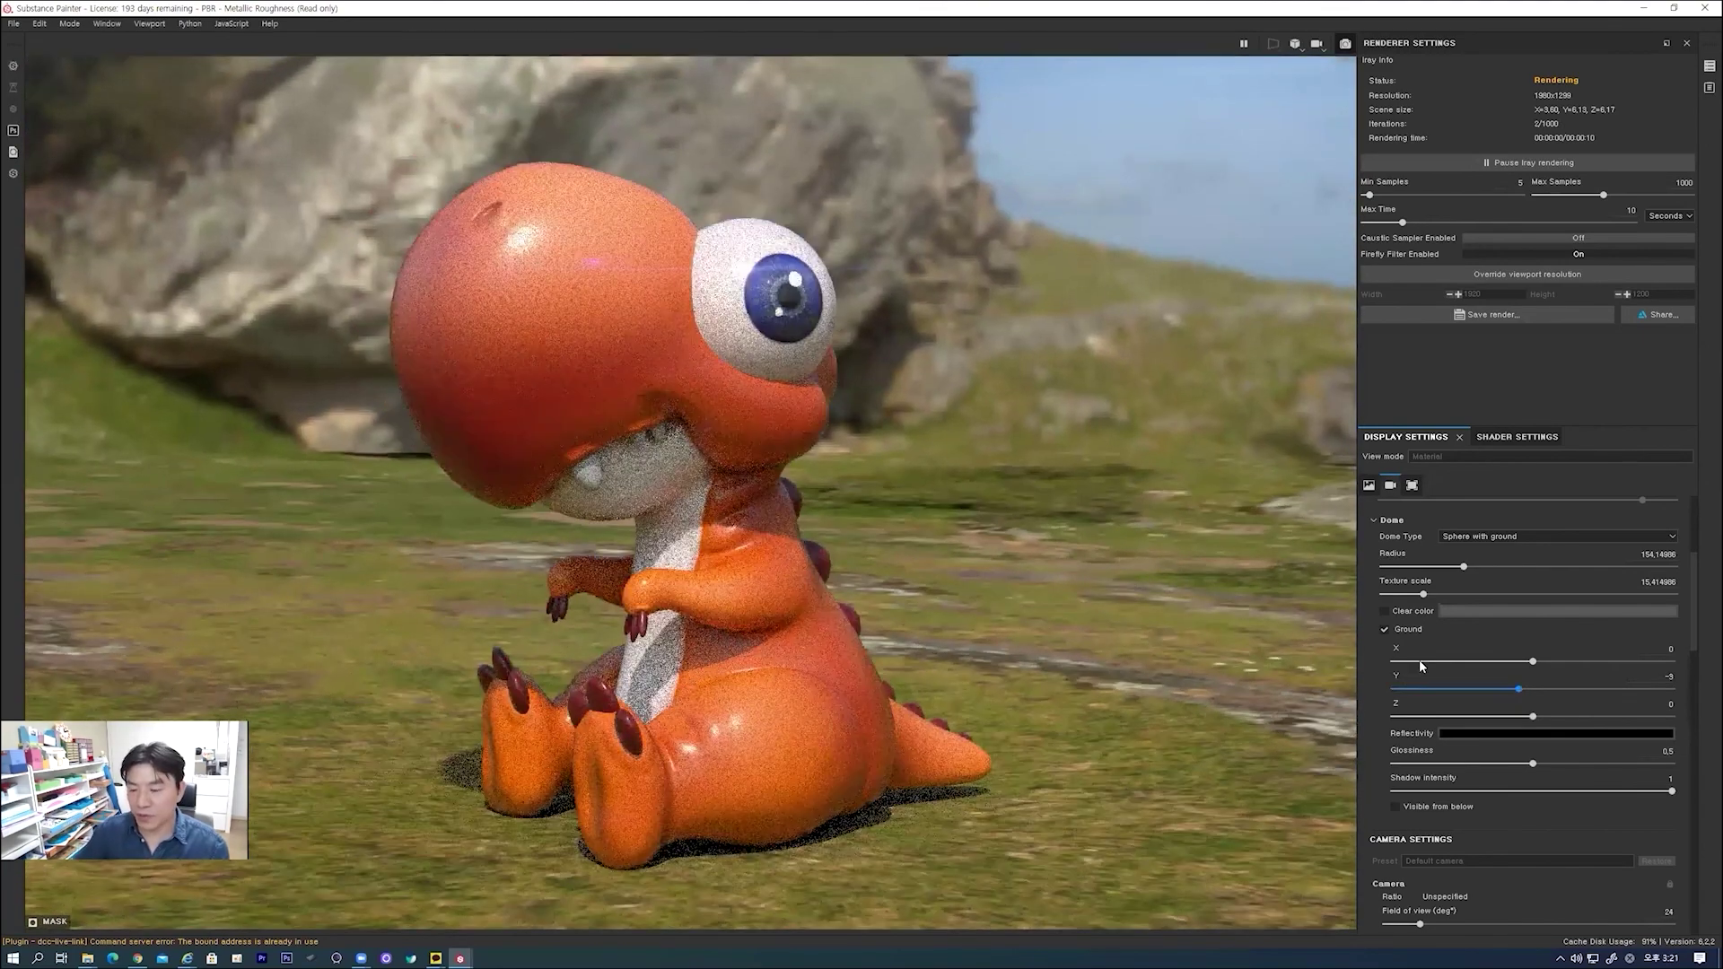
click(1383, 611)
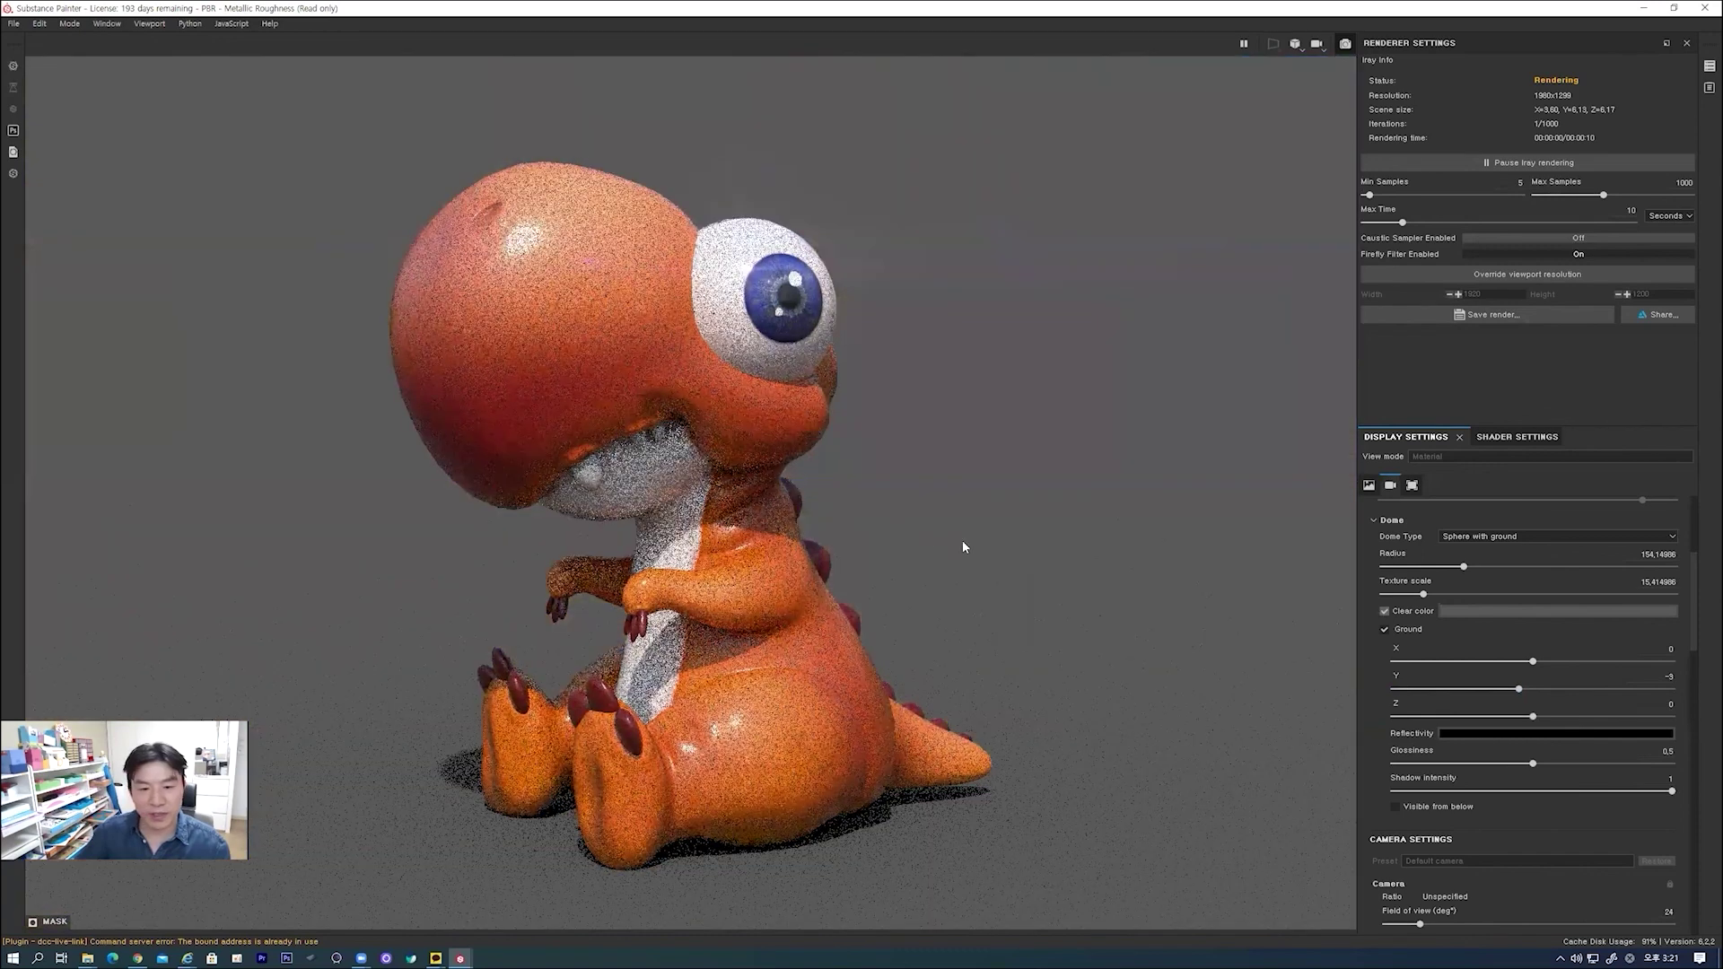
alt+click(858, 651)
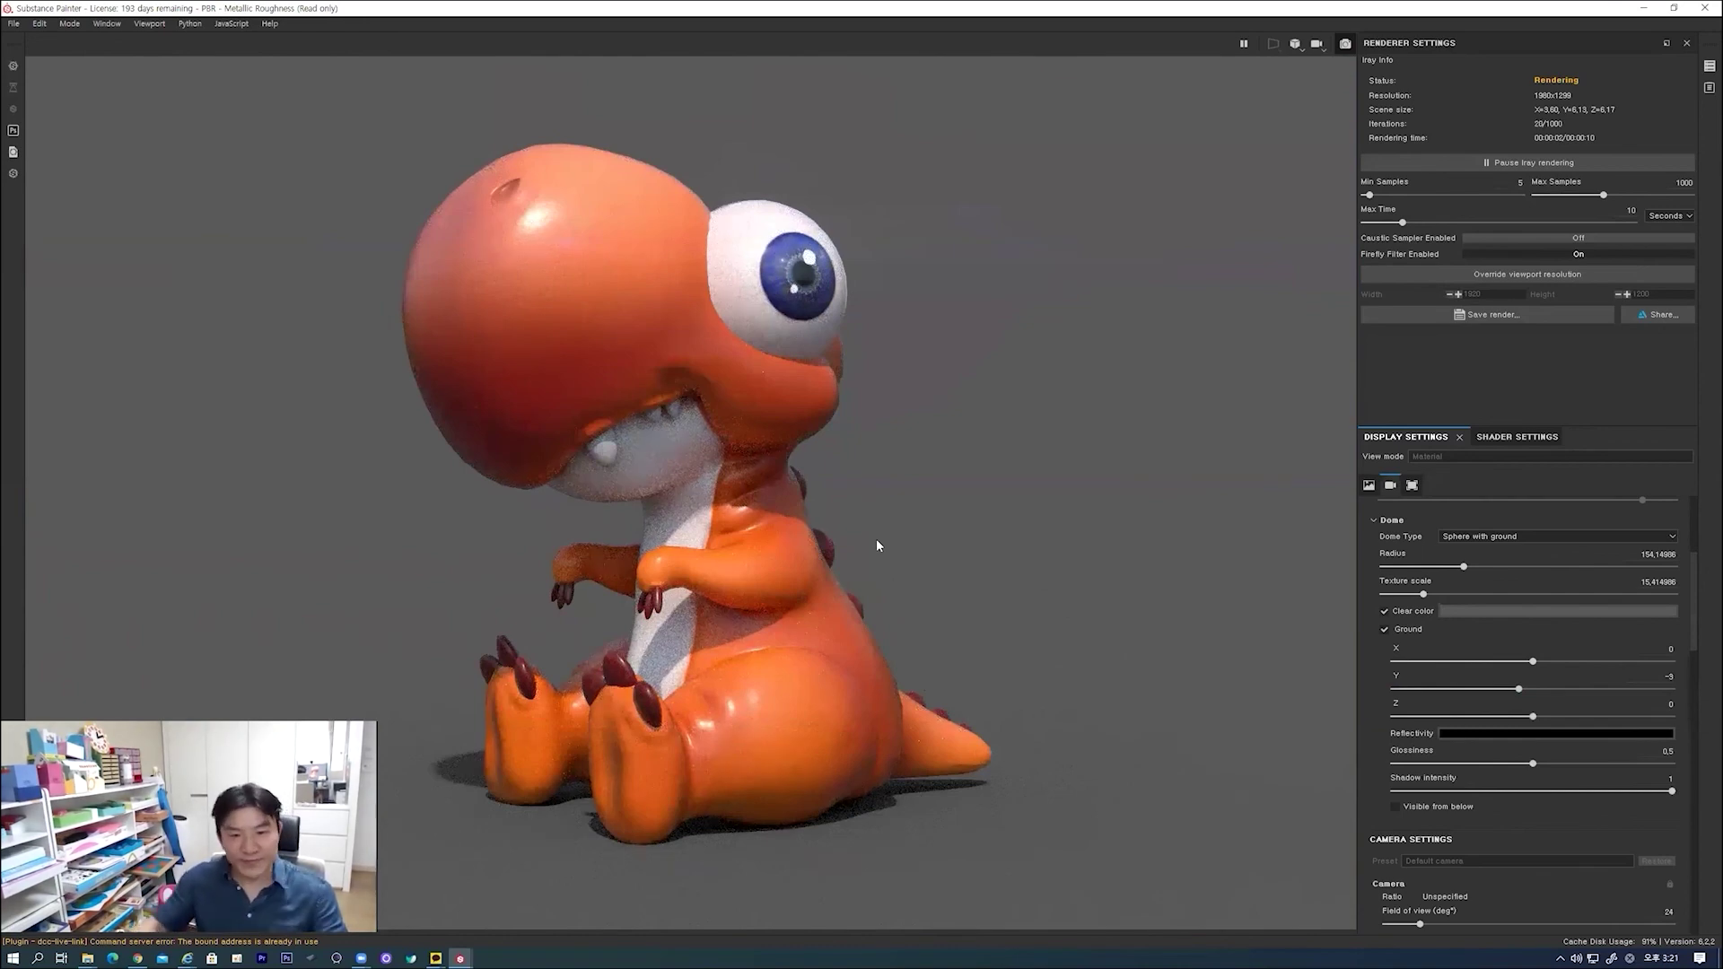
alt+drag(875, 561, 846, 616)
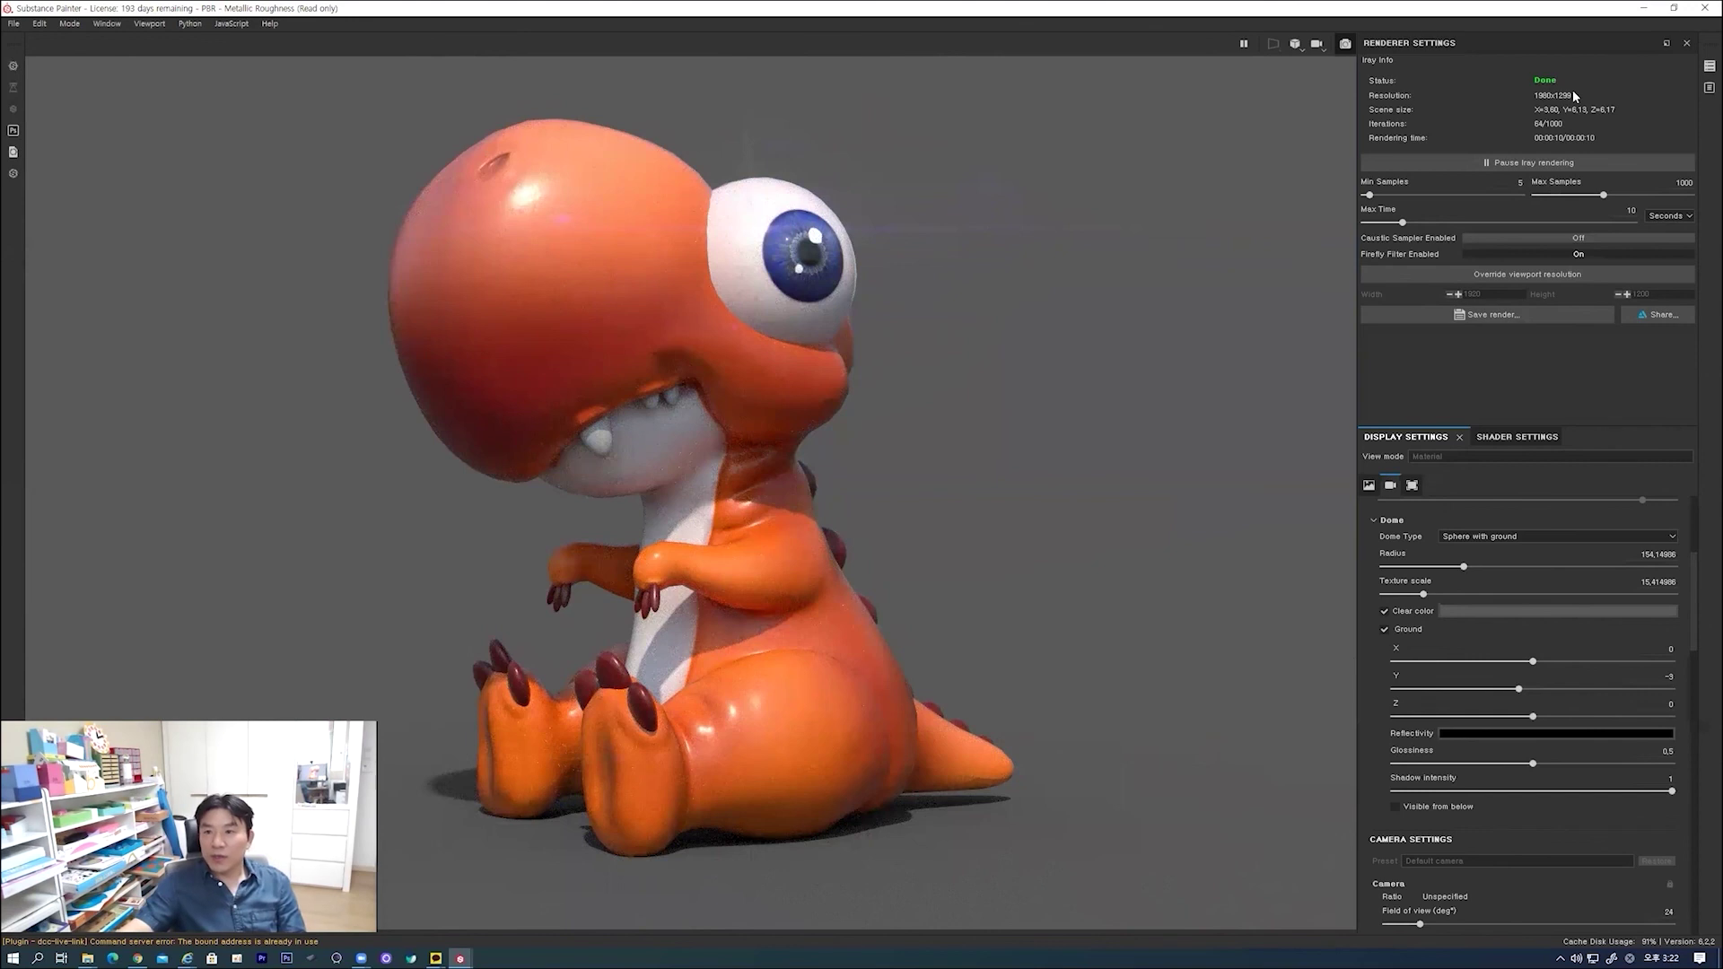
- Save the finished Iray render as a JPEG in the current folder, basing its file name on dinosor01
click(1513, 316)
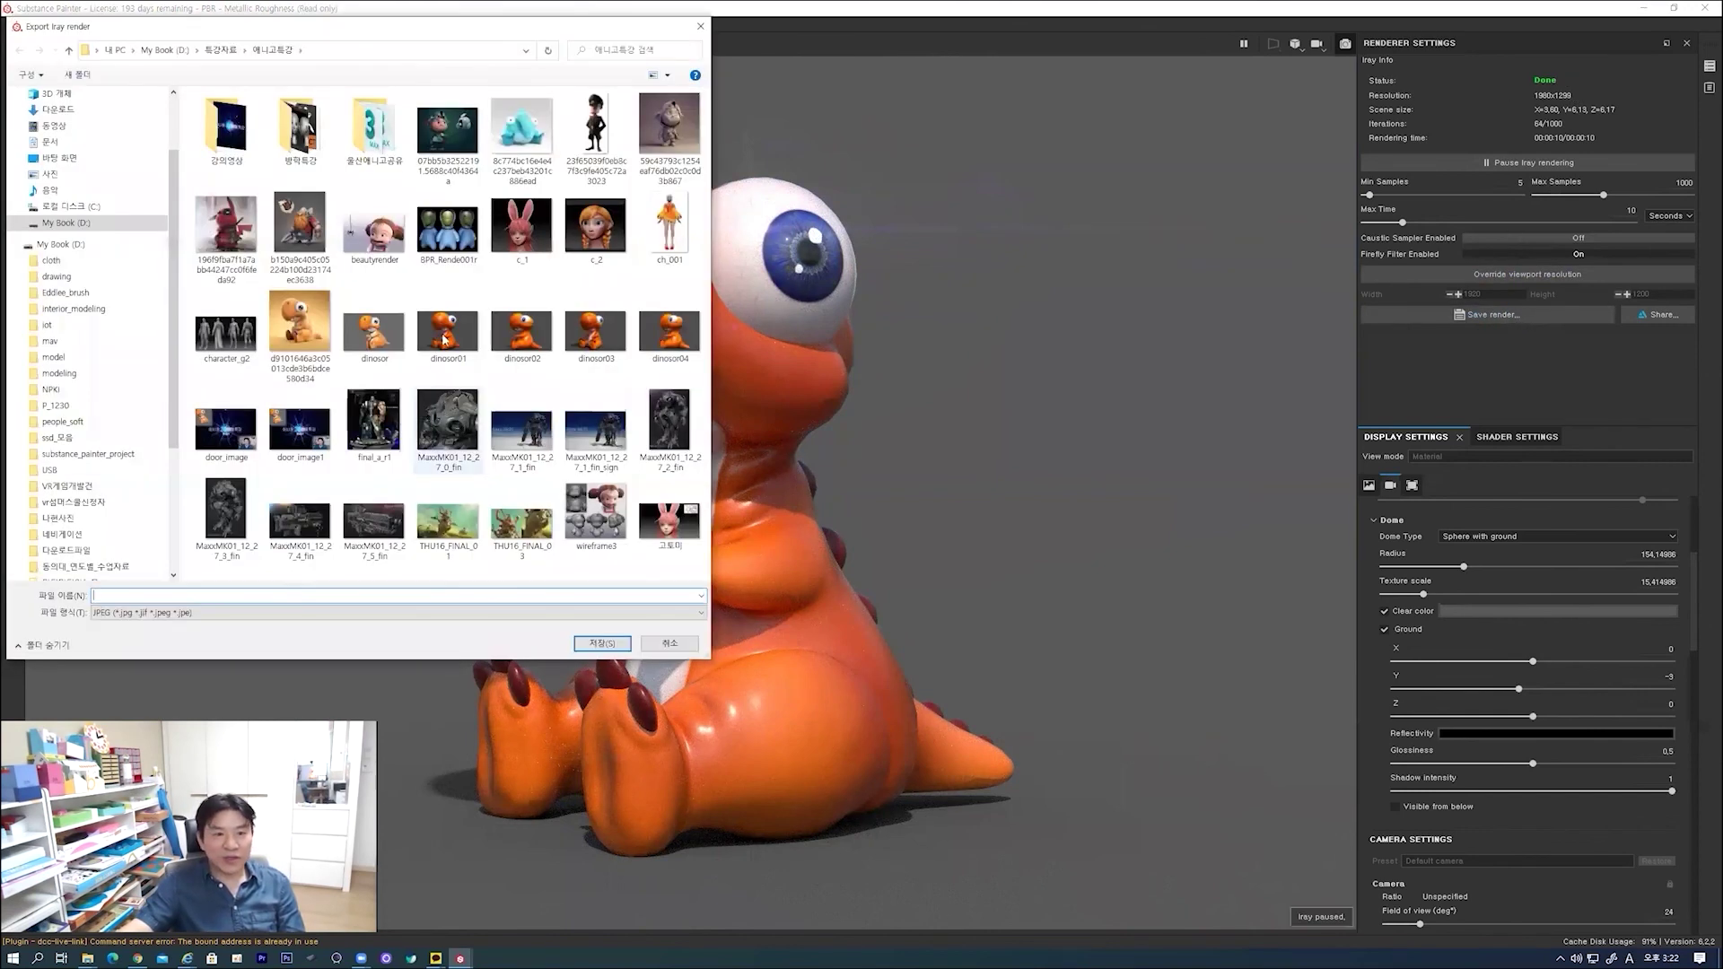
click(448, 330)
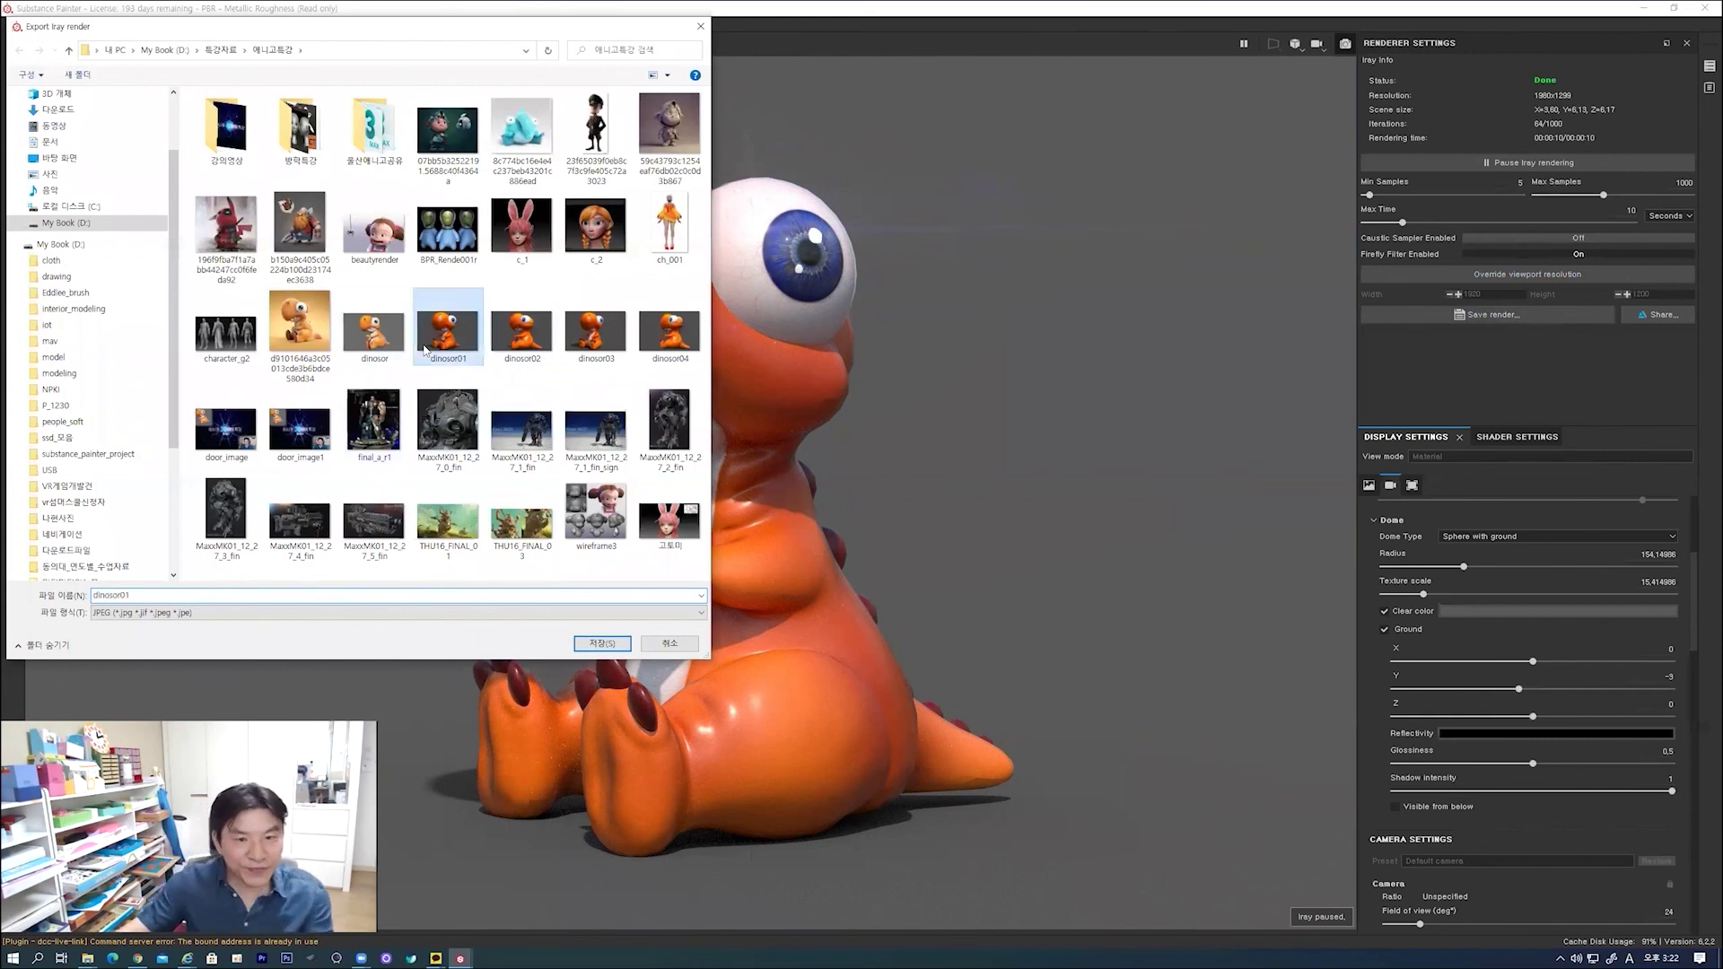
click(141, 594)
click(132, 594)
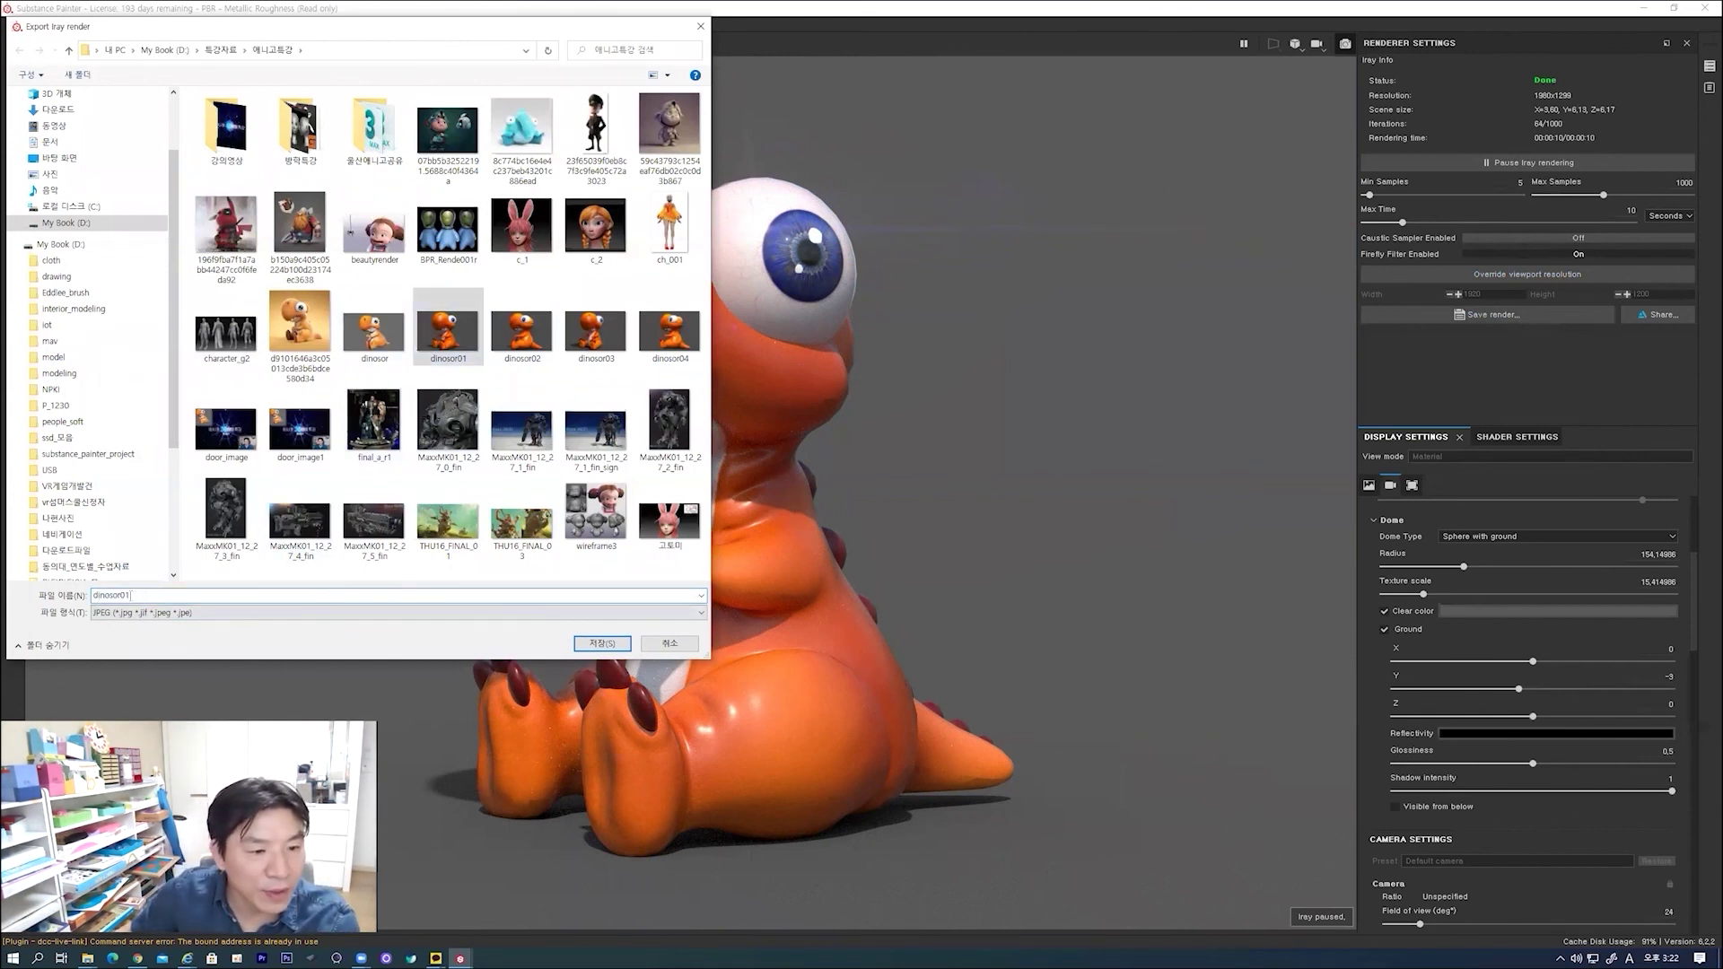
click(598, 641)
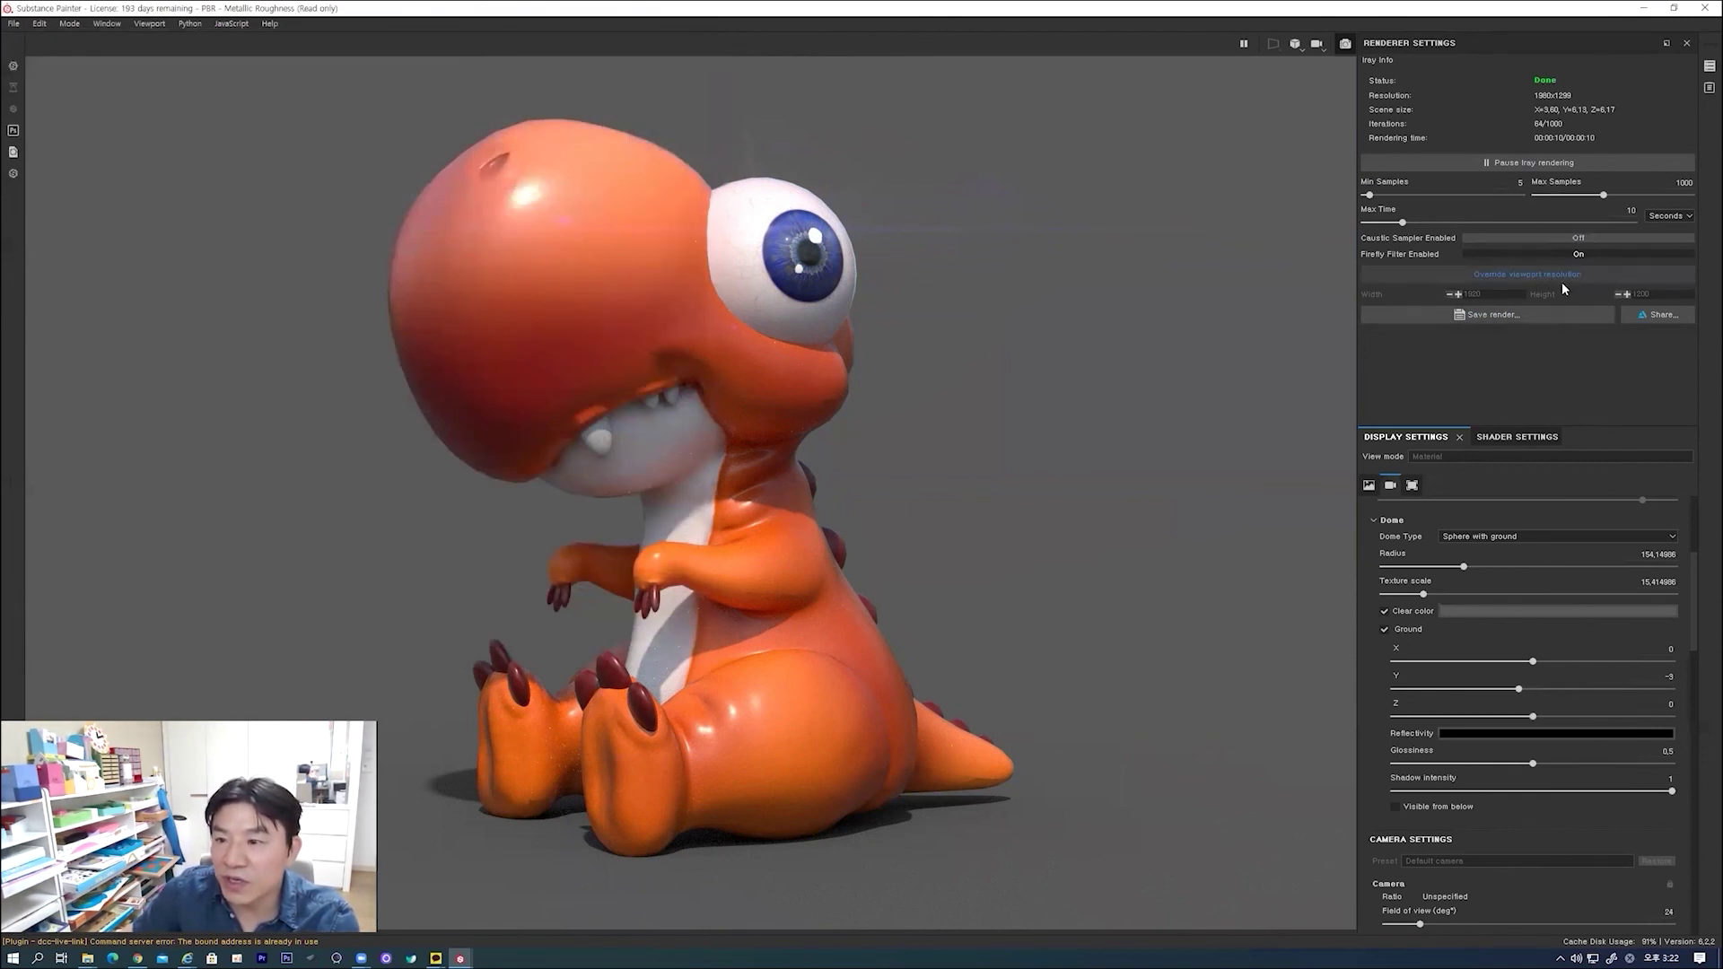
- Turn the dinosaur to a side view in the Iray render and return to painting mode
click(1500, 273)
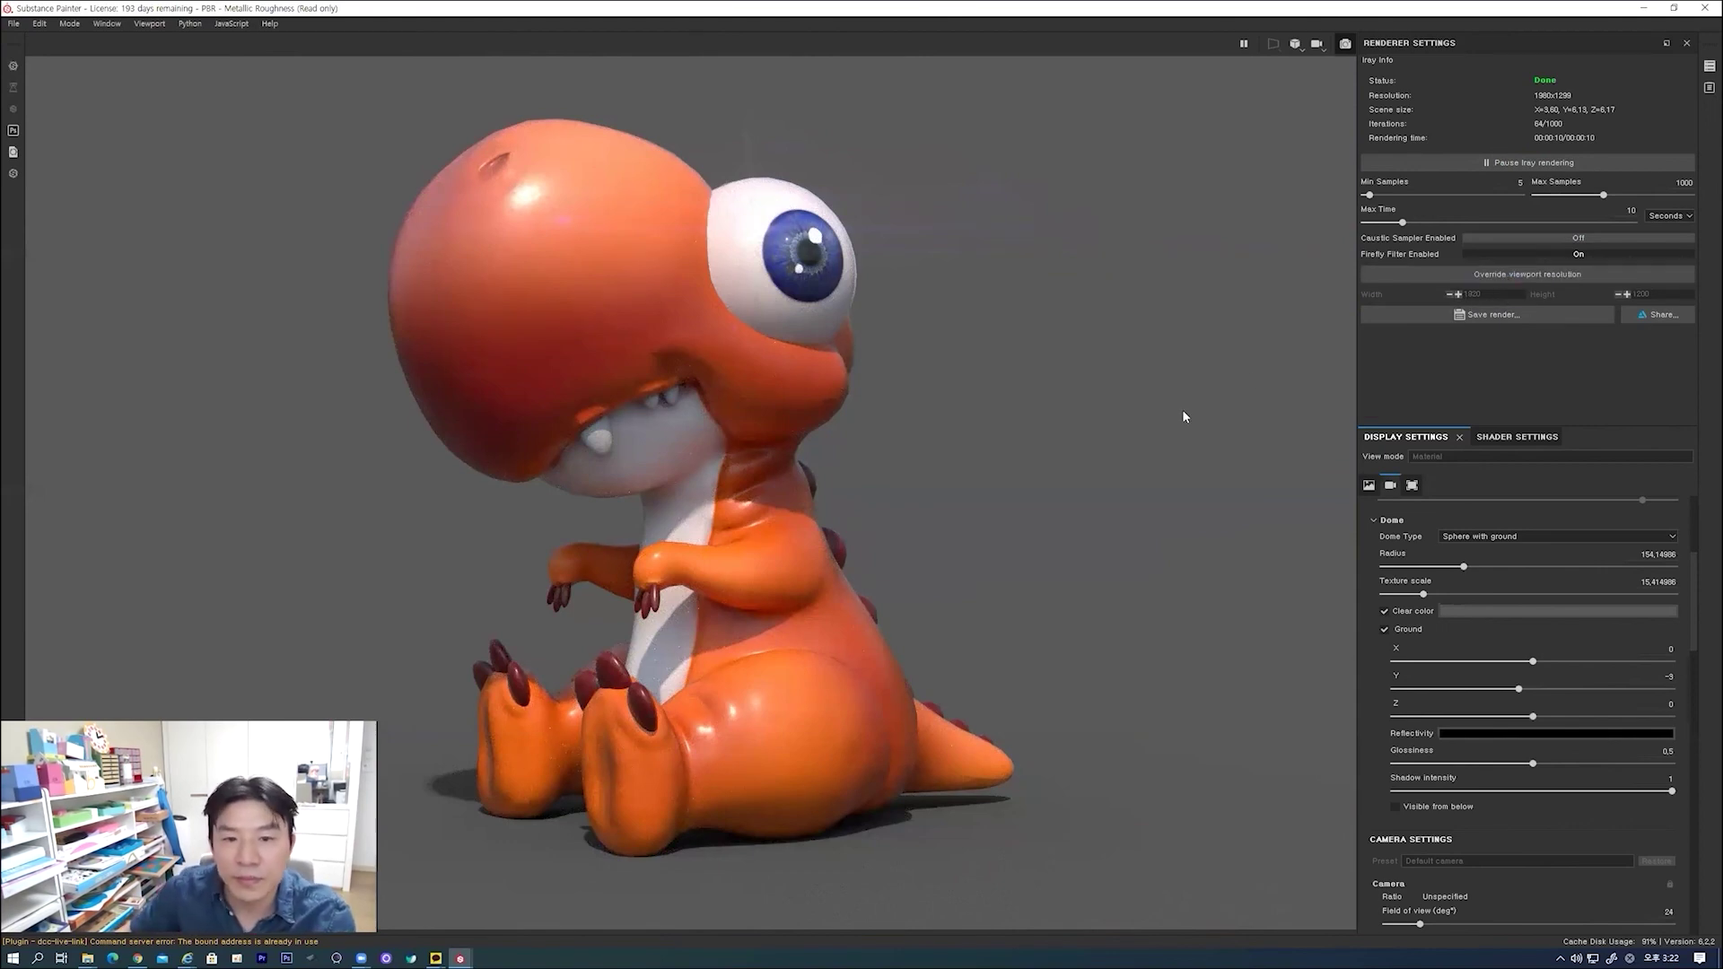
alt+drag(994, 491, 1075, 498)
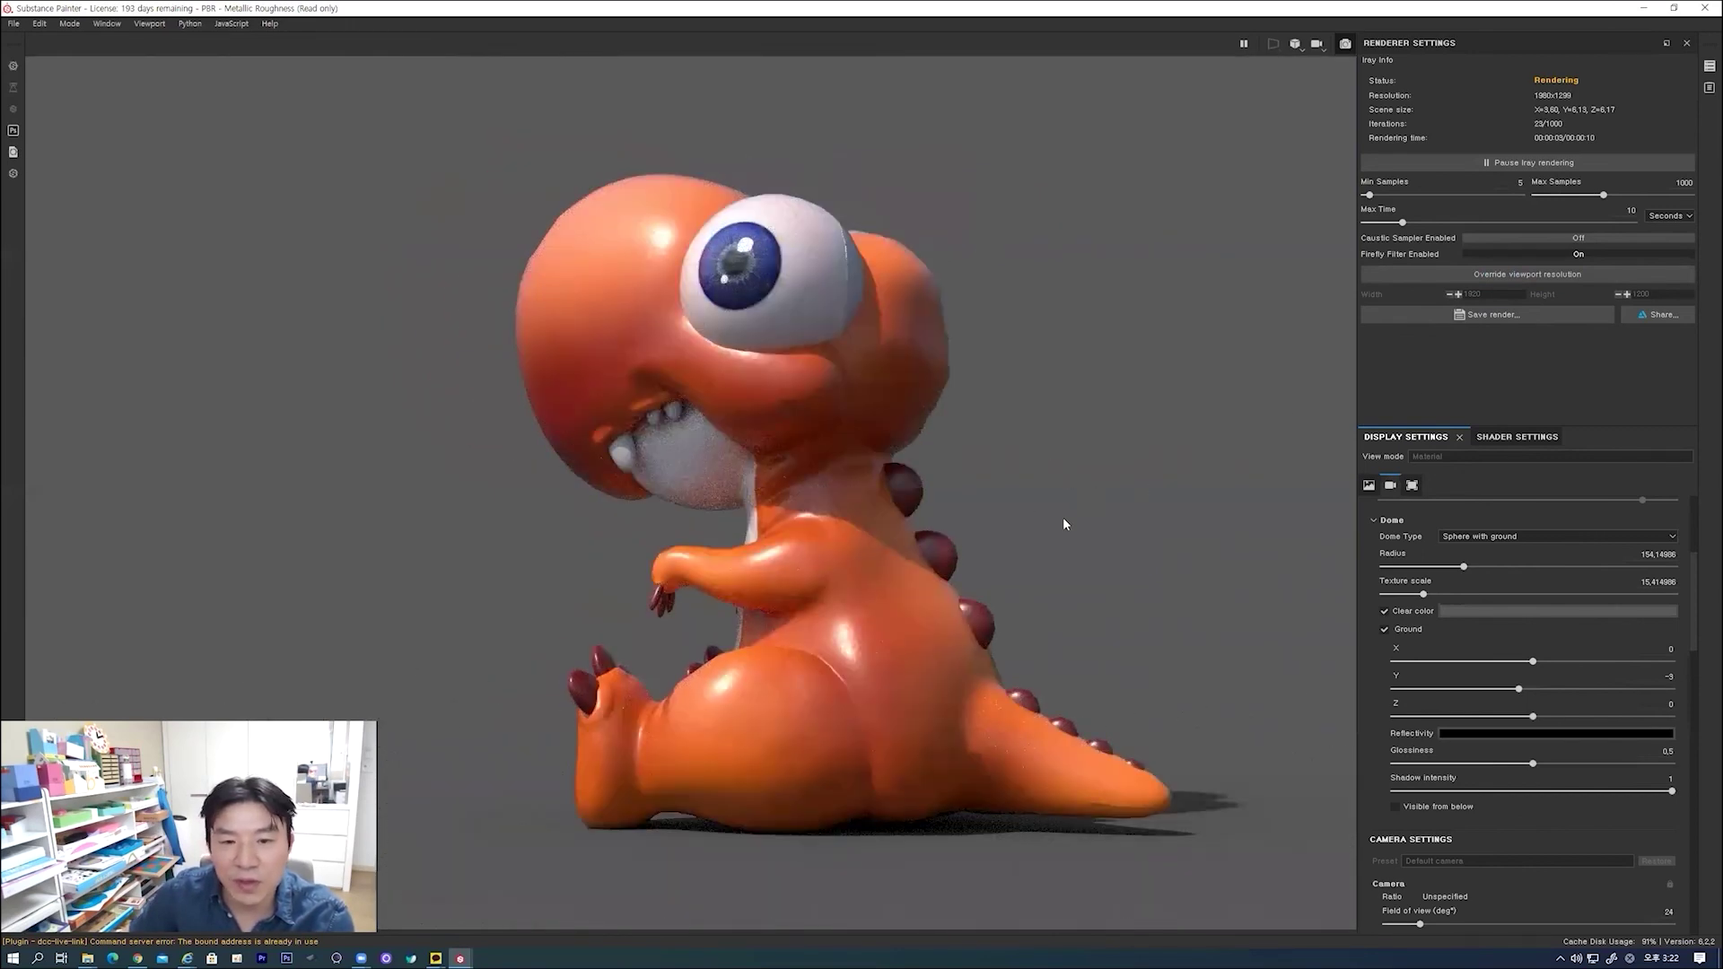
click(1346, 43)
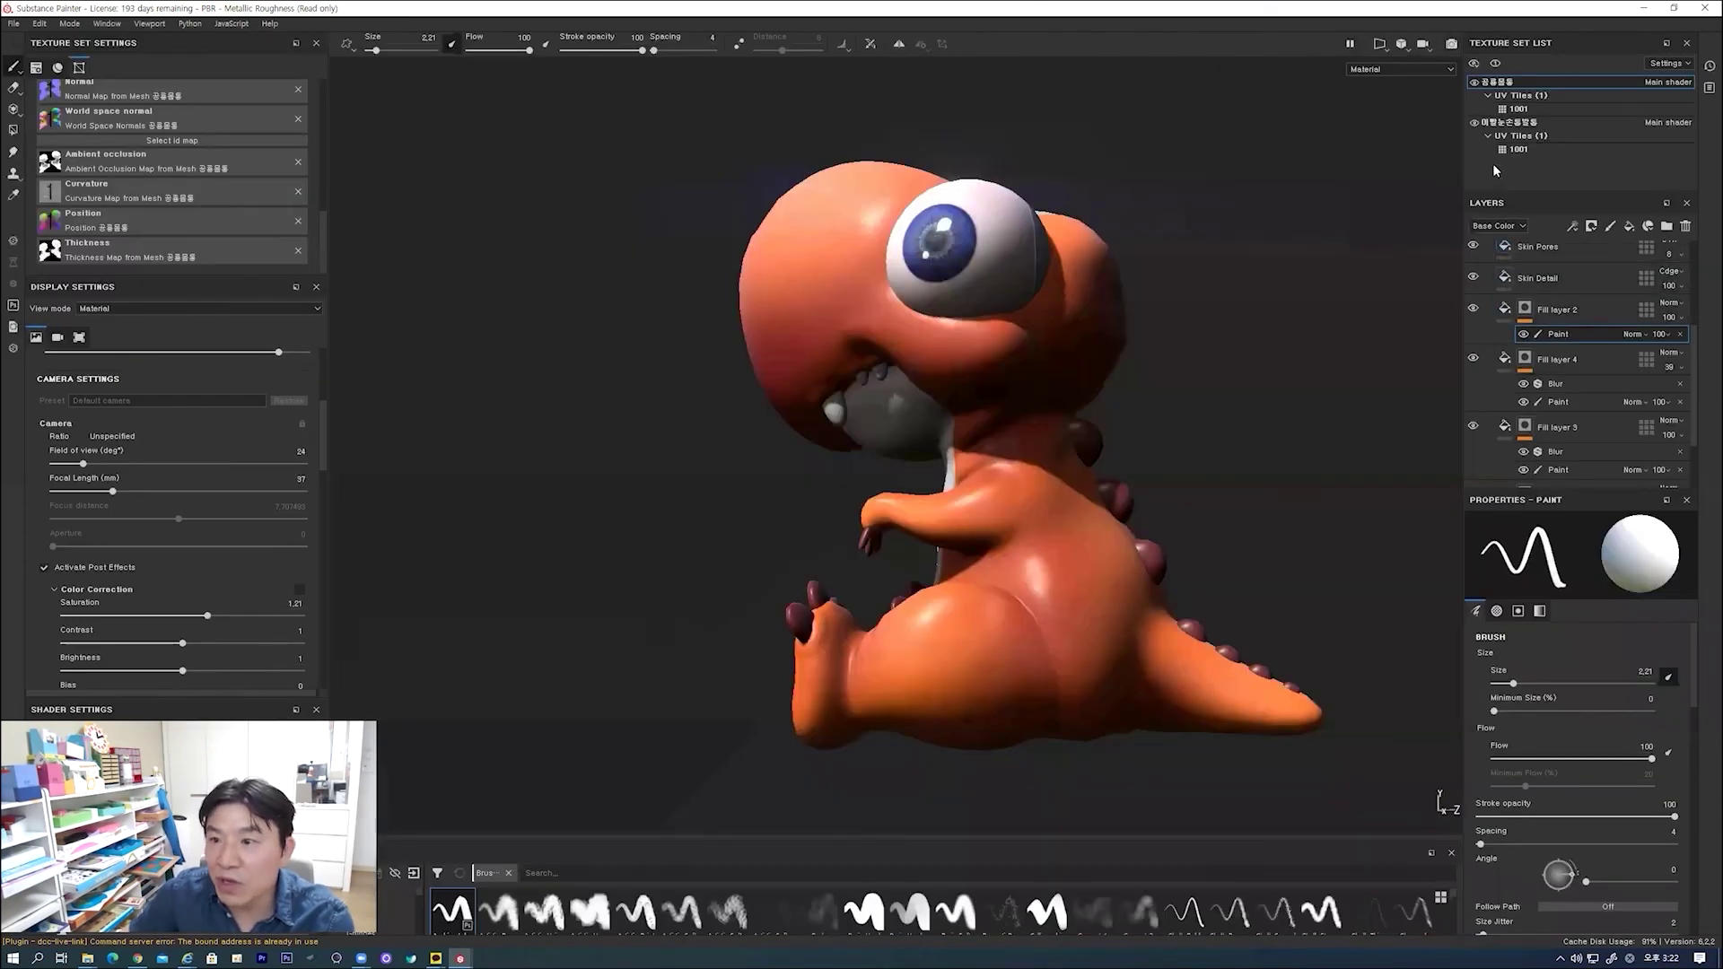
- Raise the Base Skin layer's roughness to about 0.49
scroll(1525, 376, down, 2)
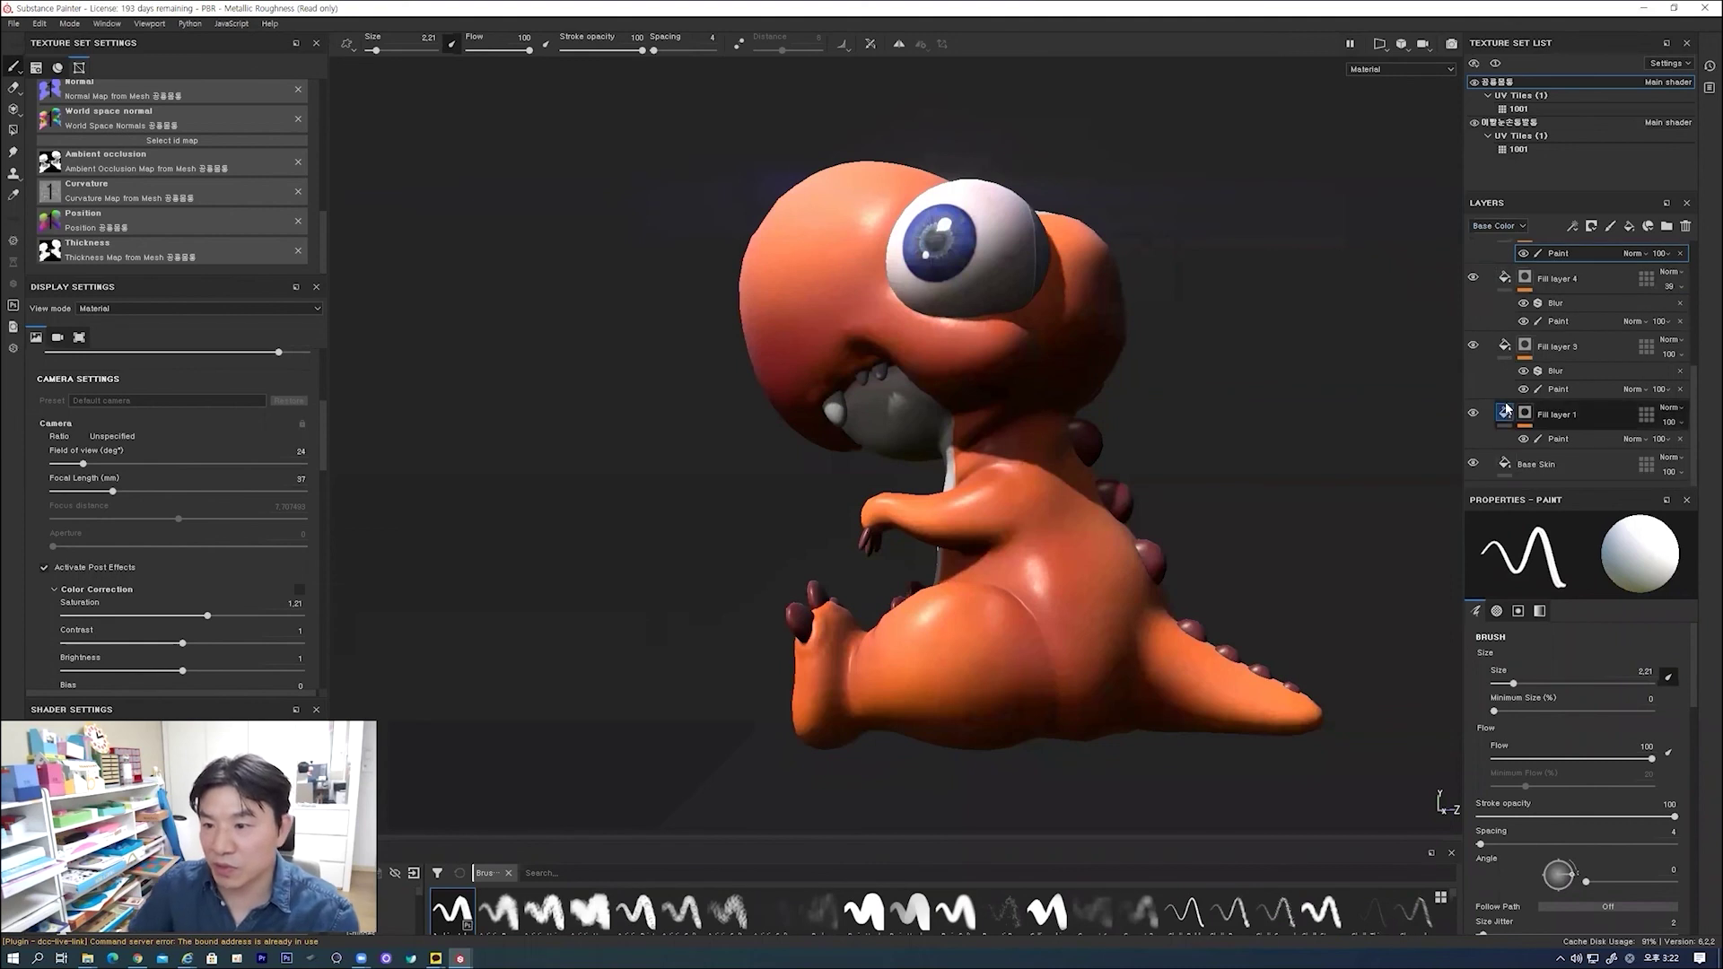
click(1507, 464)
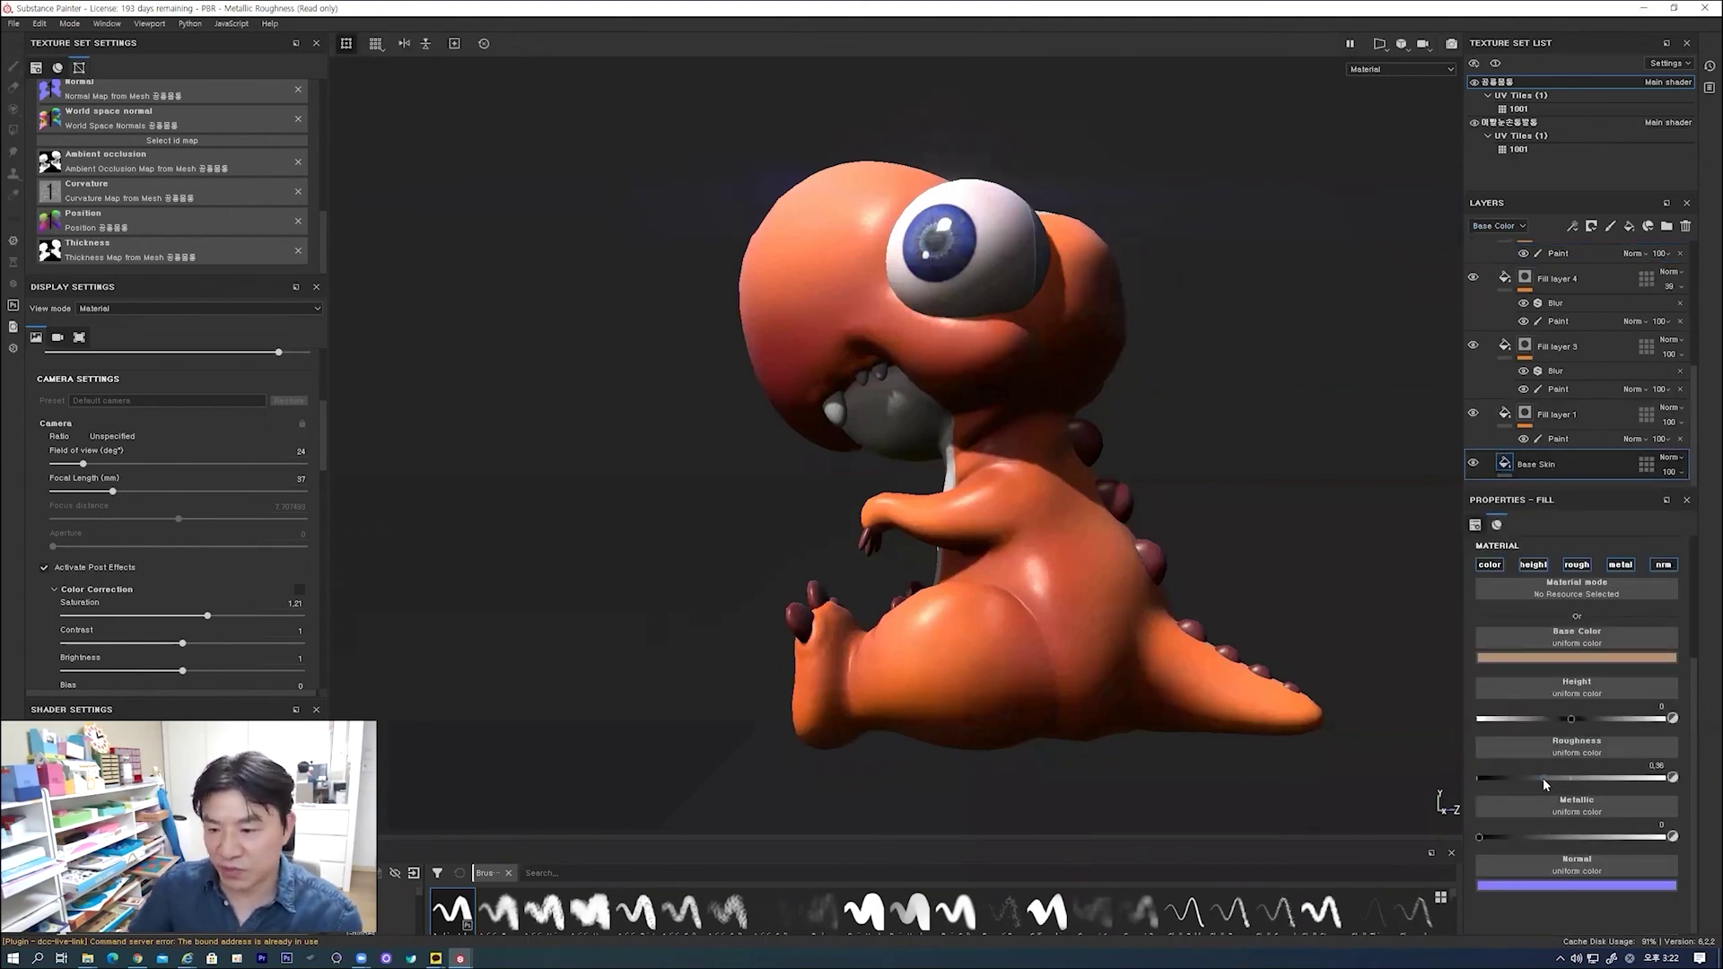
mouse_move(1543, 778)
mouse_down()
mouse_move(1620, 780)
mouse_move(1516, 780)
mouse_up()
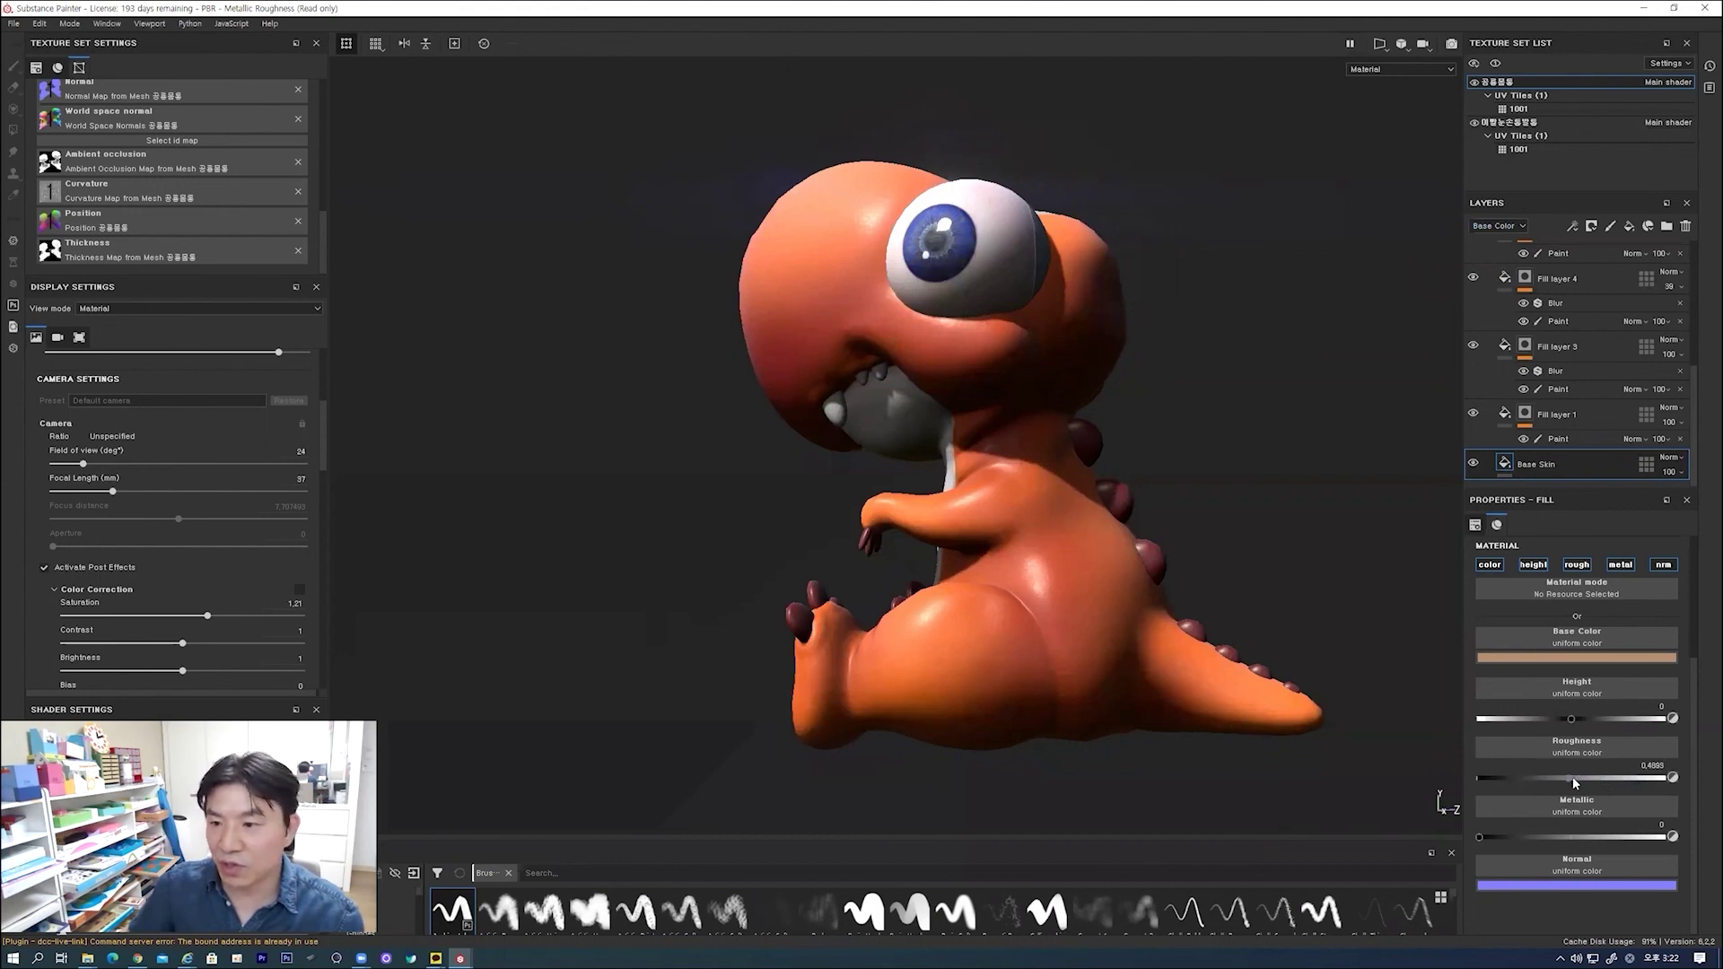
- Toggle the visibility of Fill layers 3, 4, 2 and 1 to identify which one supplies the orange skin
click(1475, 349)
click(1475, 348)
click(1475, 349)
click(1475, 348)
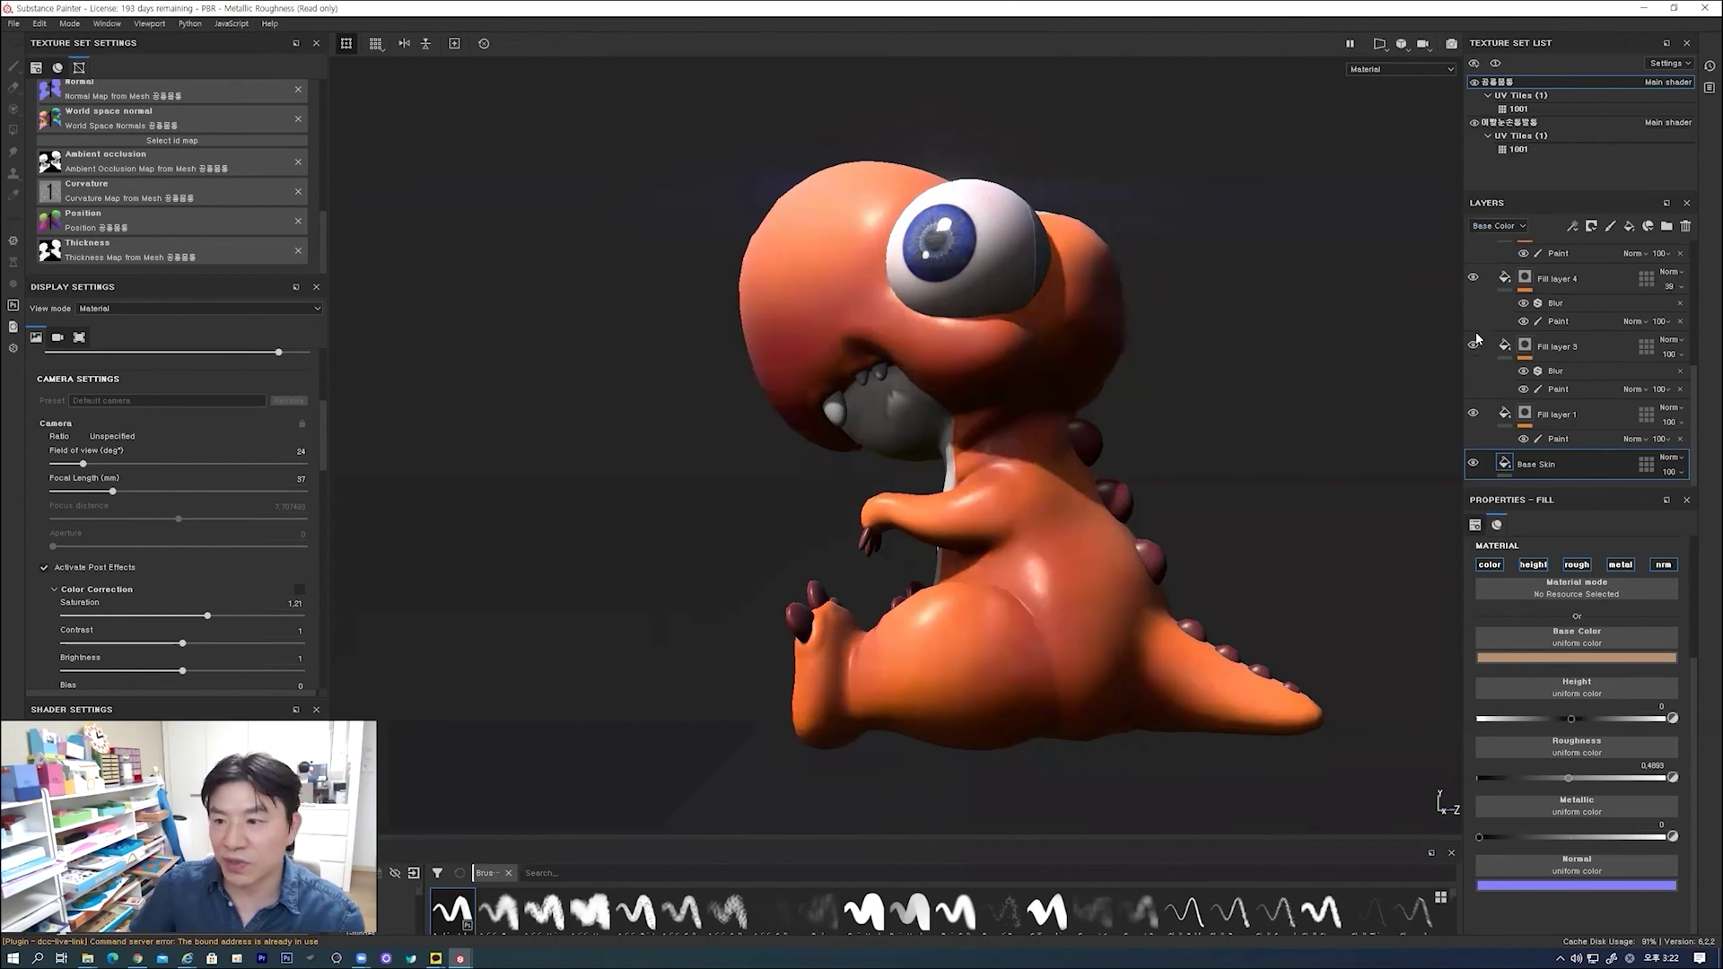
click(1476, 281)
click(1476, 281)
scroll(1480, 359, up, 2)
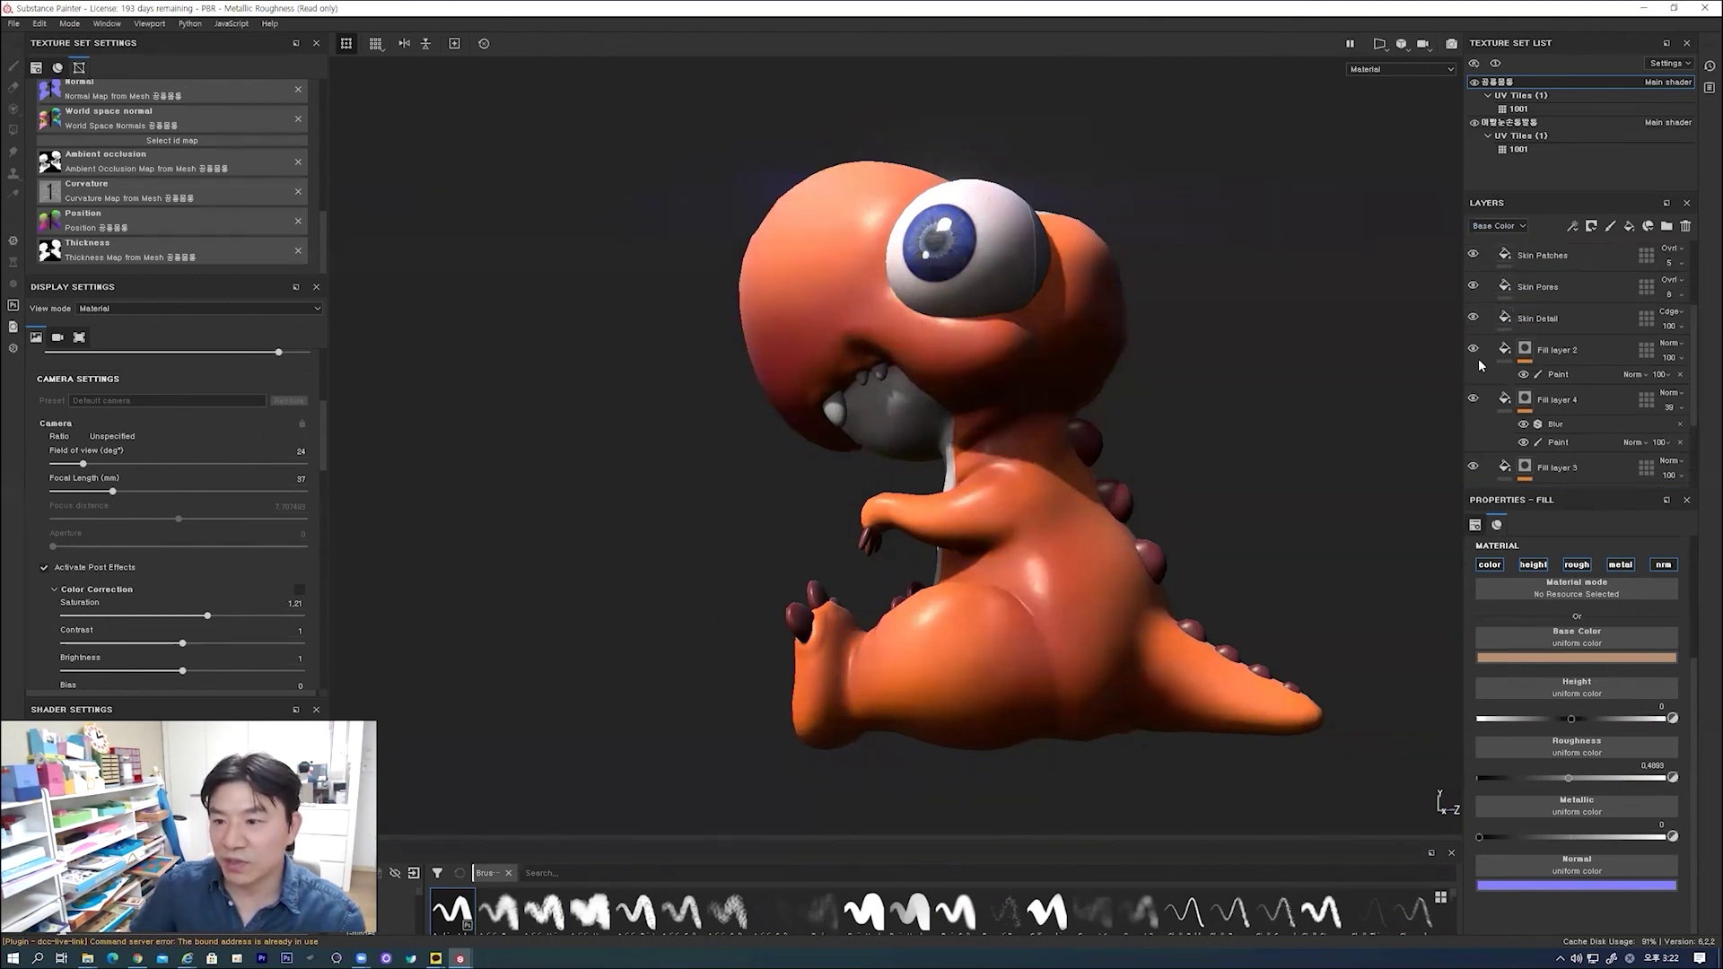
click(1475, 357)
click(1475, 358)
scroll(1494, 418, down, 2)
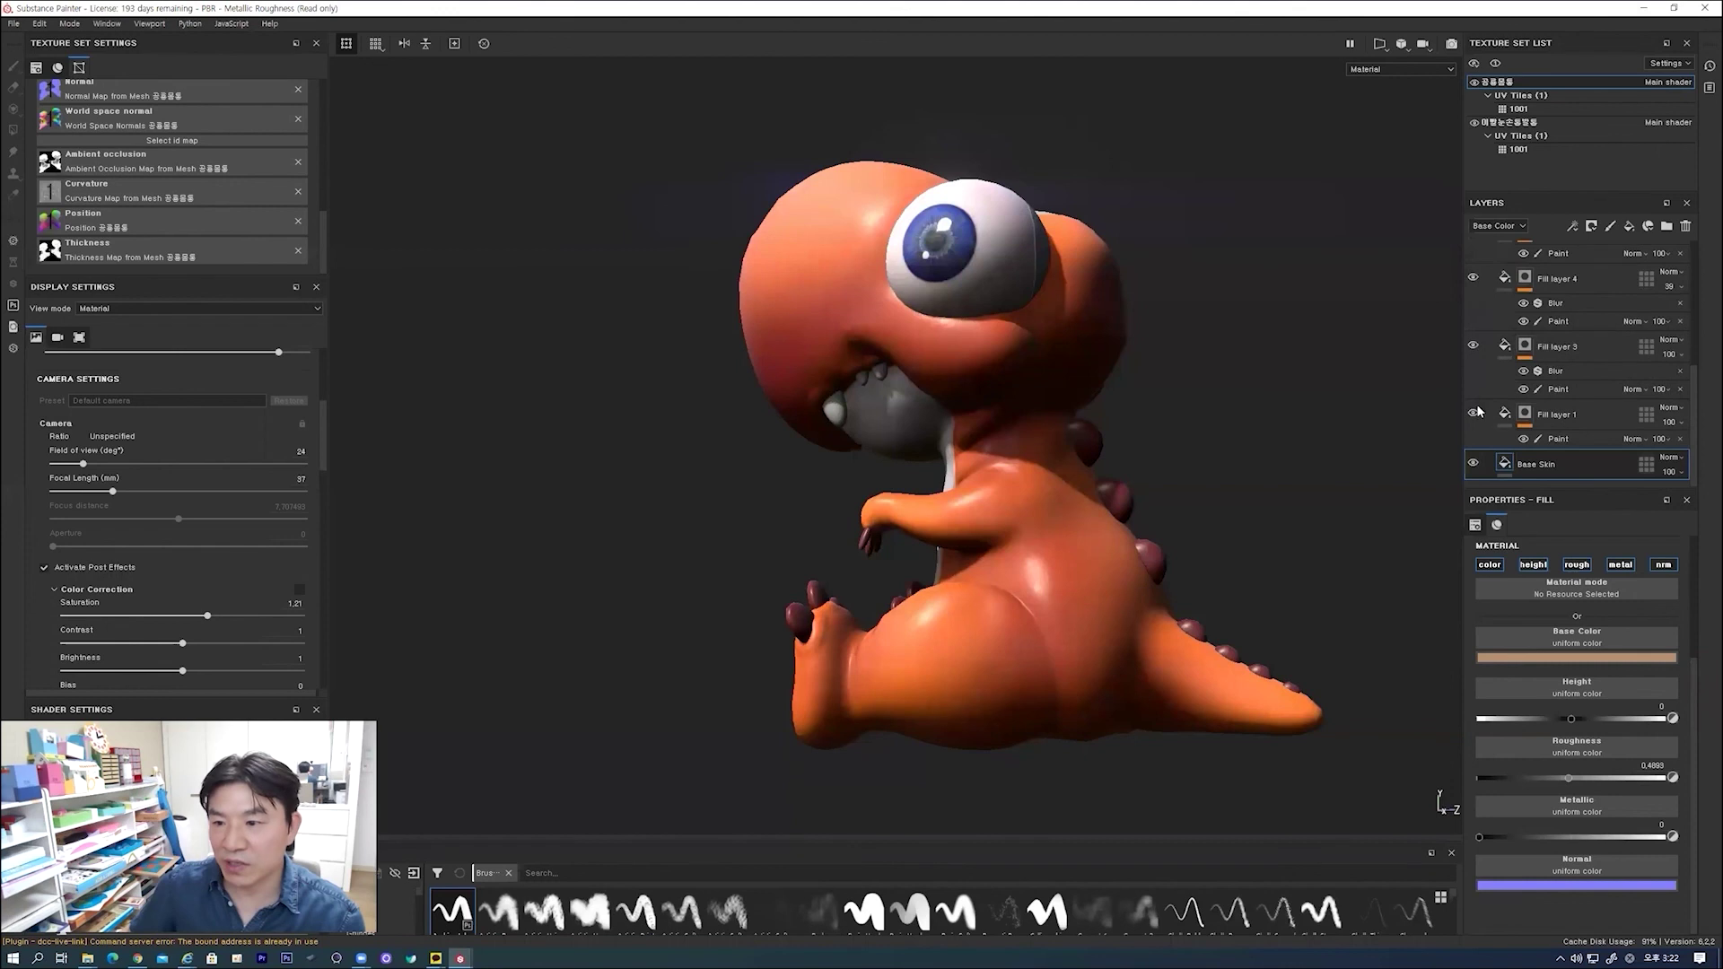
click(1473, 414)
click(1473, 415)
click(1472, 415)
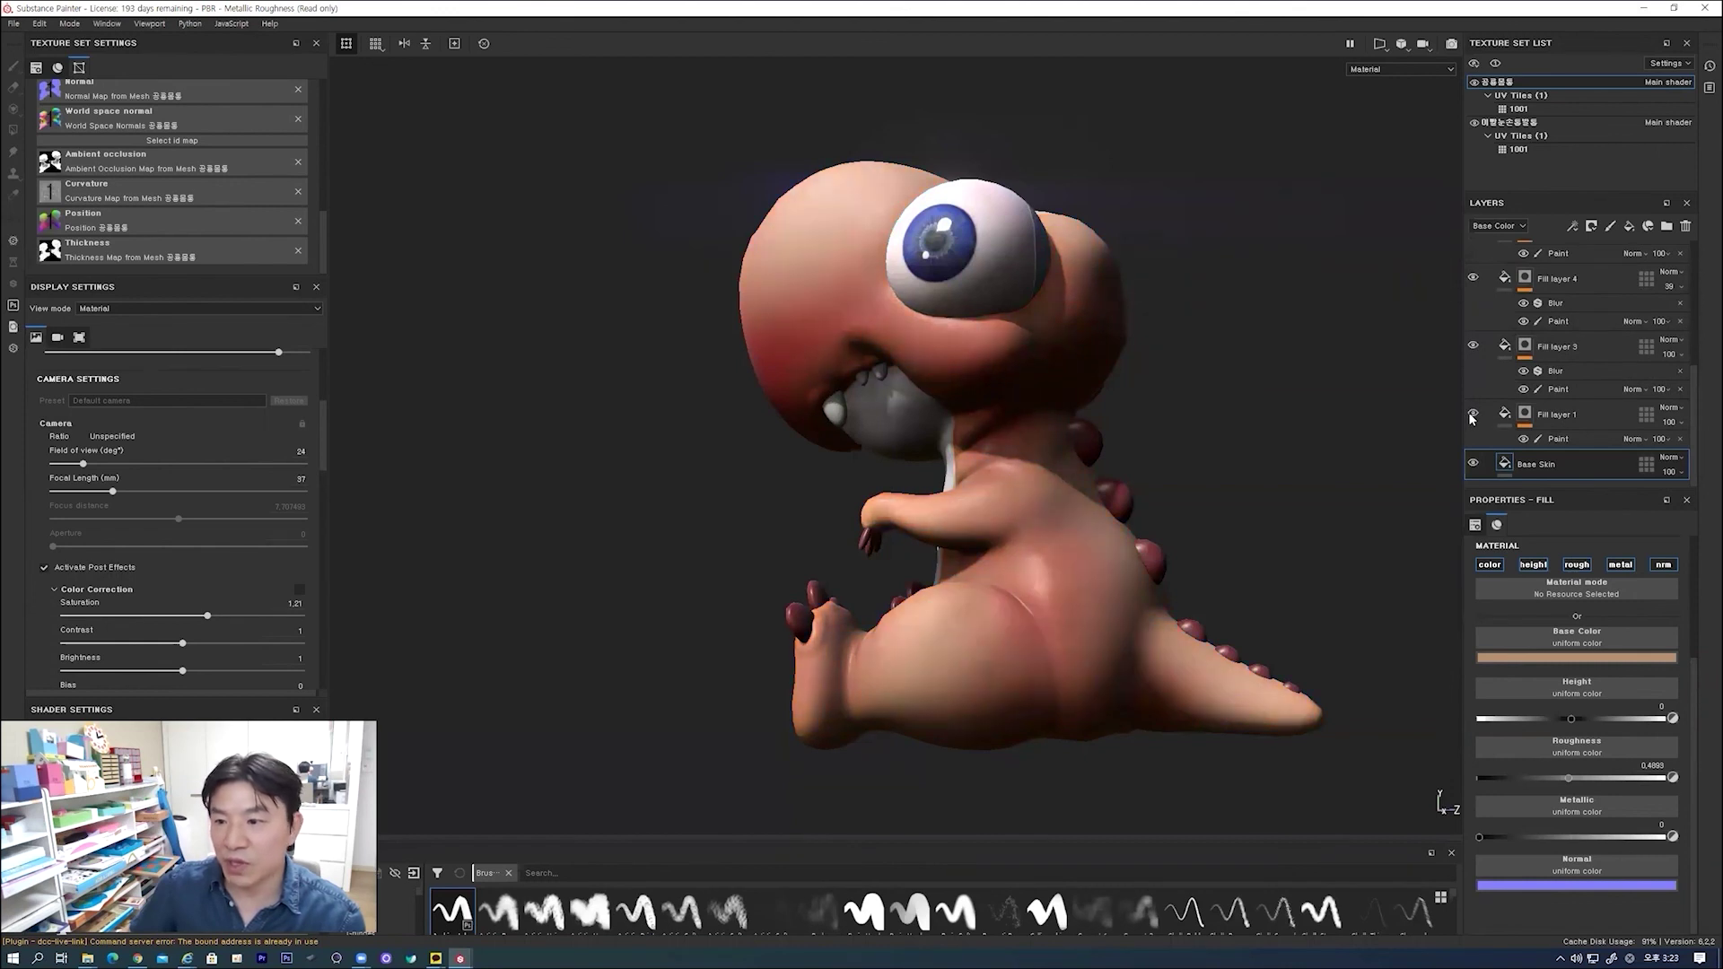
click(1472, 415)
- Raise Fill layer 1's roughness to about 0.48 and check the dinosaur's skin highlights from a slightly turned angle
click(1504, 413)
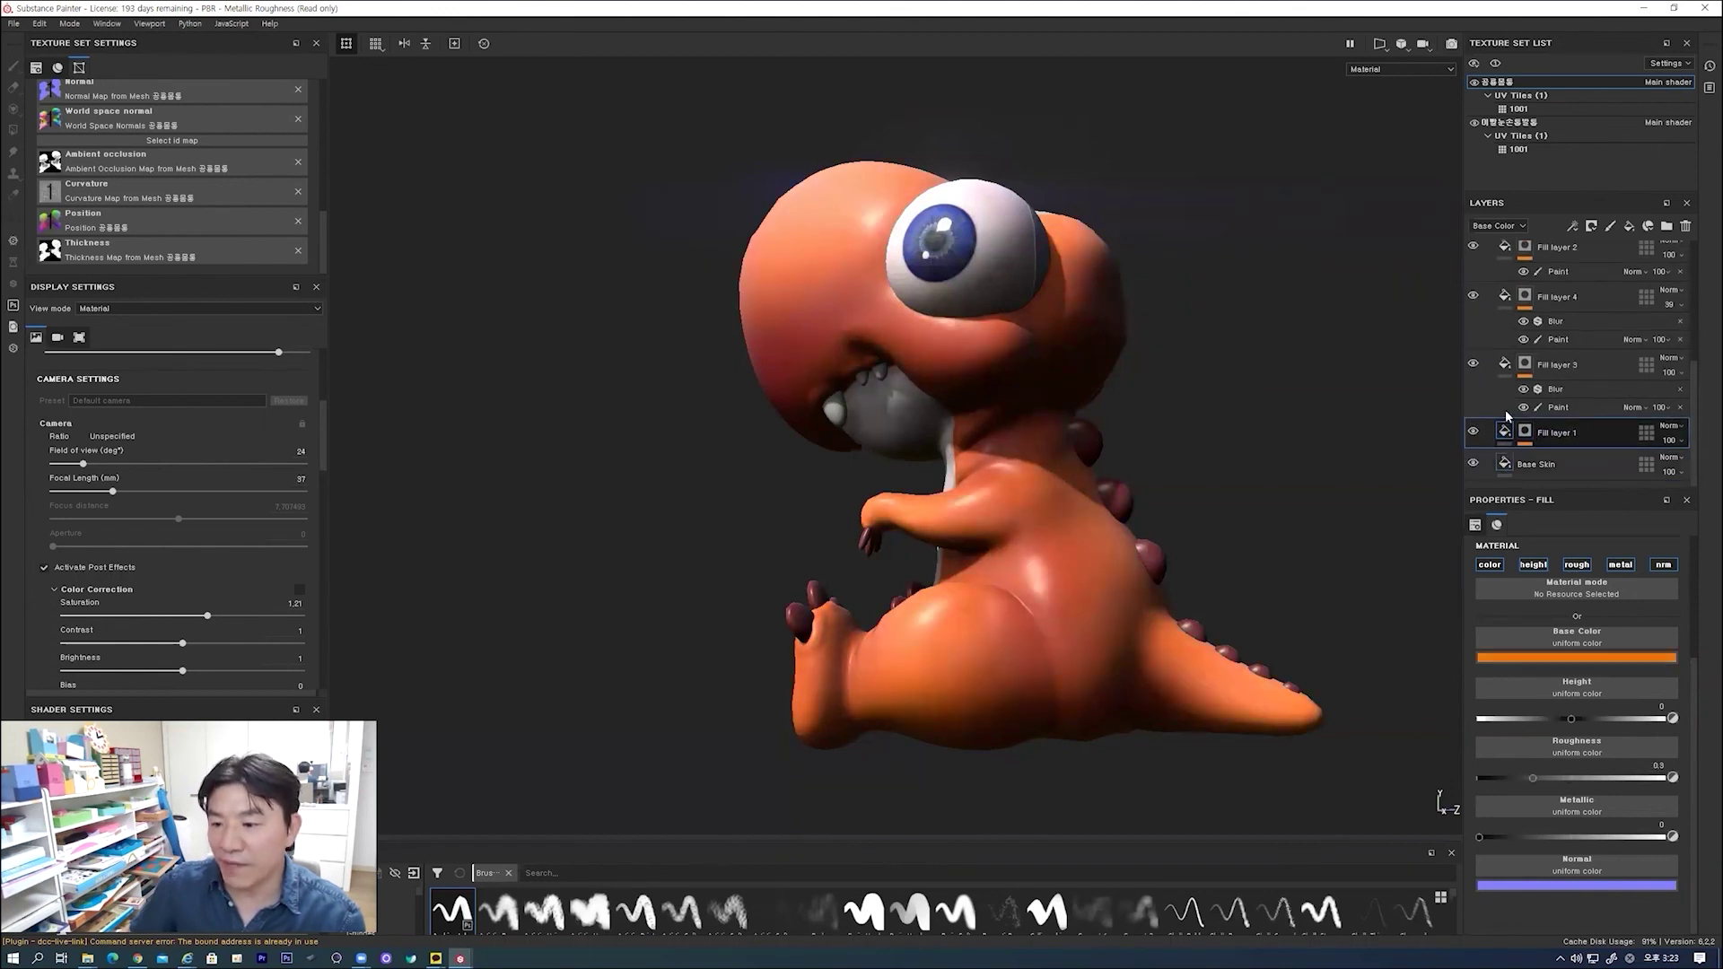
mouse_move(1533, 777)
mouse_down()
mouse_move(1665, 777)
mouse_move(1473, 785)
mouse_move(1594, 786)
mouse_move(1567, 785)
mouse_up()
alt+drag(1171, 508, 1219, 508)
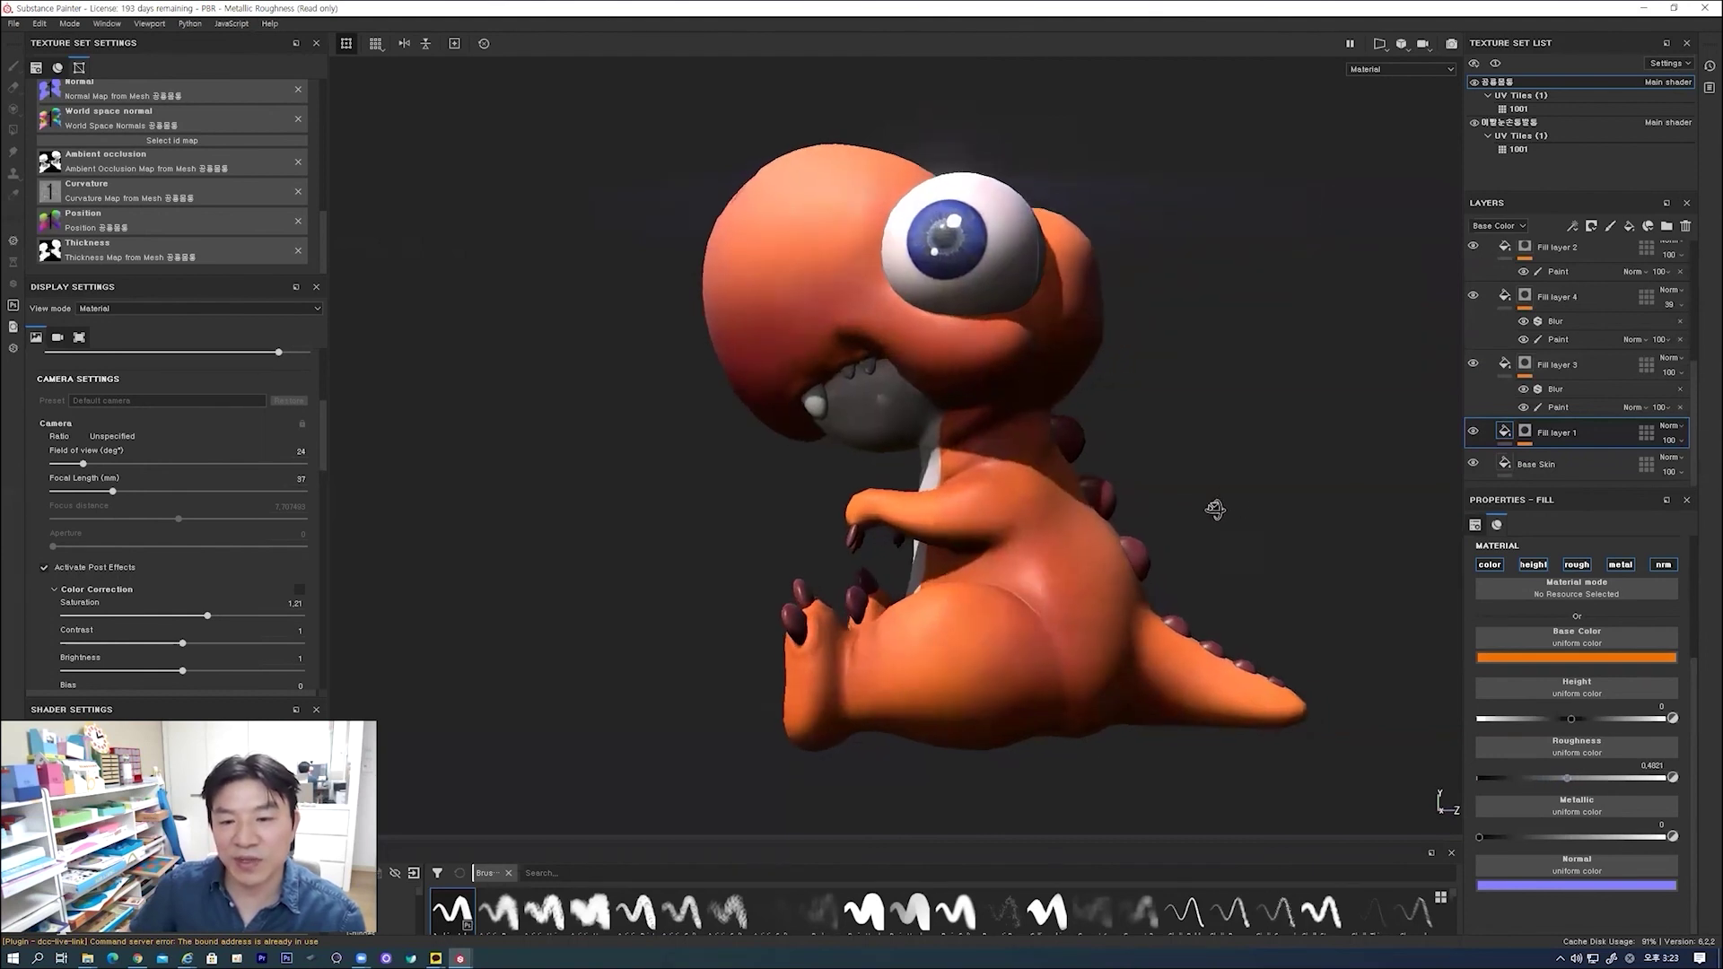
- Switch to Iray rendering and reframe the dinosaur in a side view on the grey background
click(1452, 44)
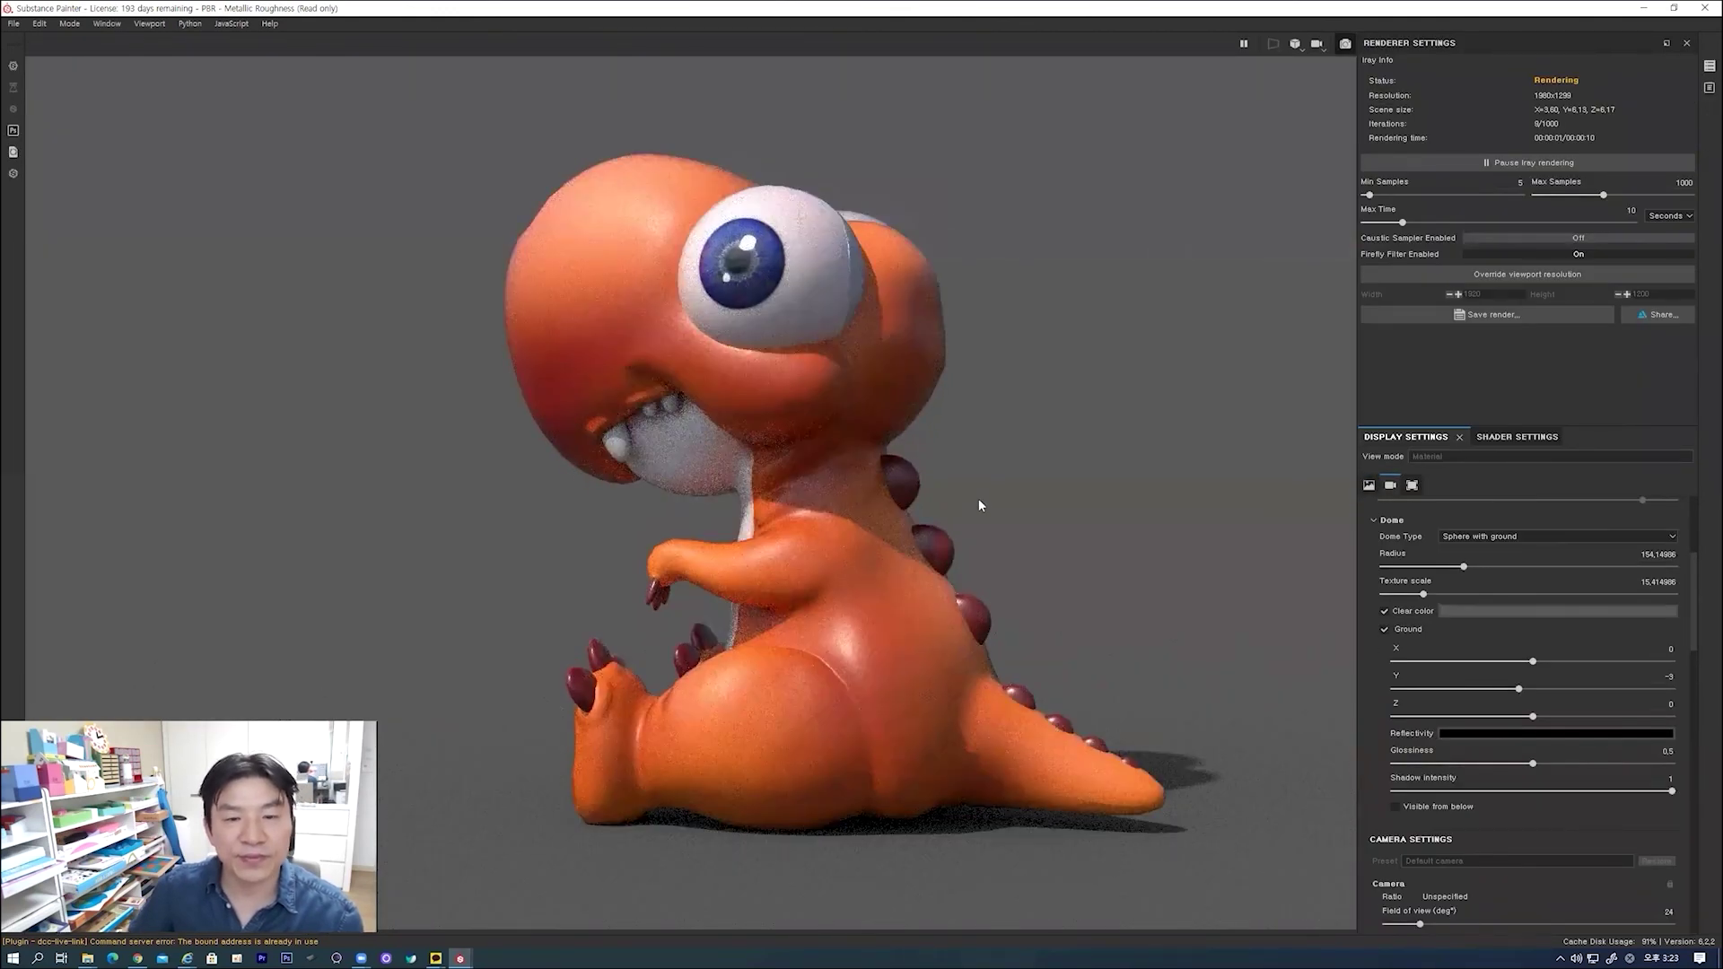
alt+drag(978, 493, 996, 503)
alt+middle_drag(1000, 536, 973, 540)
mouse_move(973, 540)
alt+mouse_down()
mouse_move(1011, 550)
mouse_move(975, 558)
alt+mouse_up()
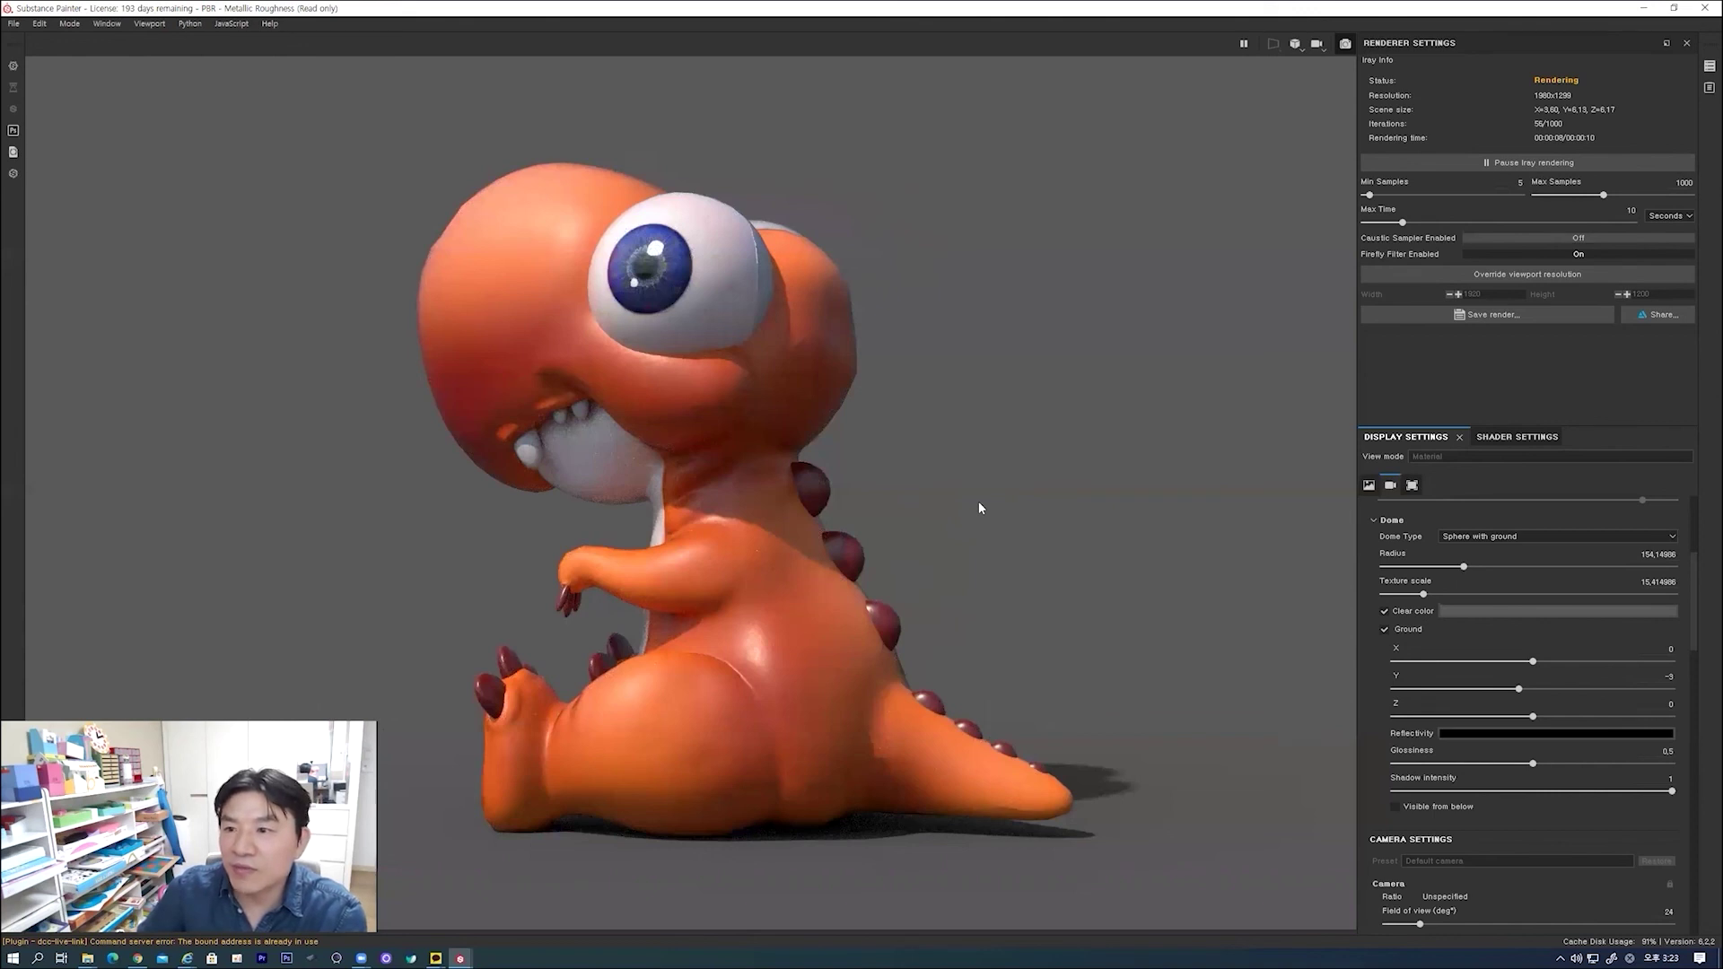
- Save the finished side-view Iray render as a JPEG named dinosor06 in the current folder
click(1505, 315)
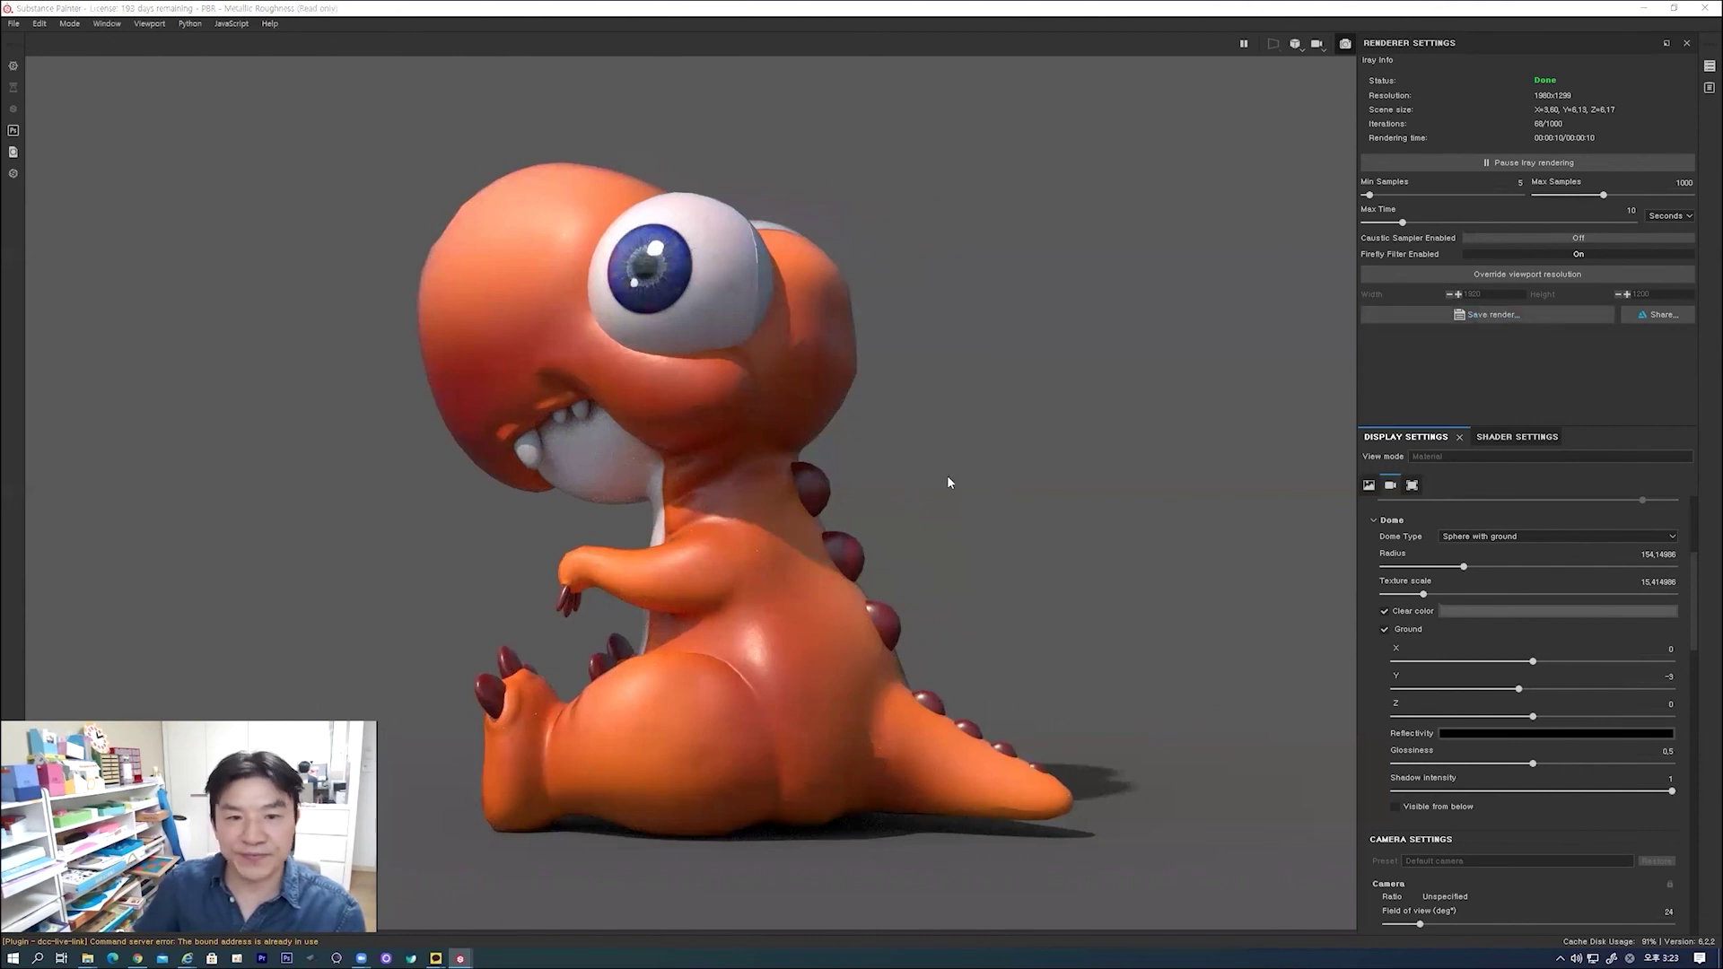
click(216, 431)
click(133, 595)
drag(132, 595, 125, 595)
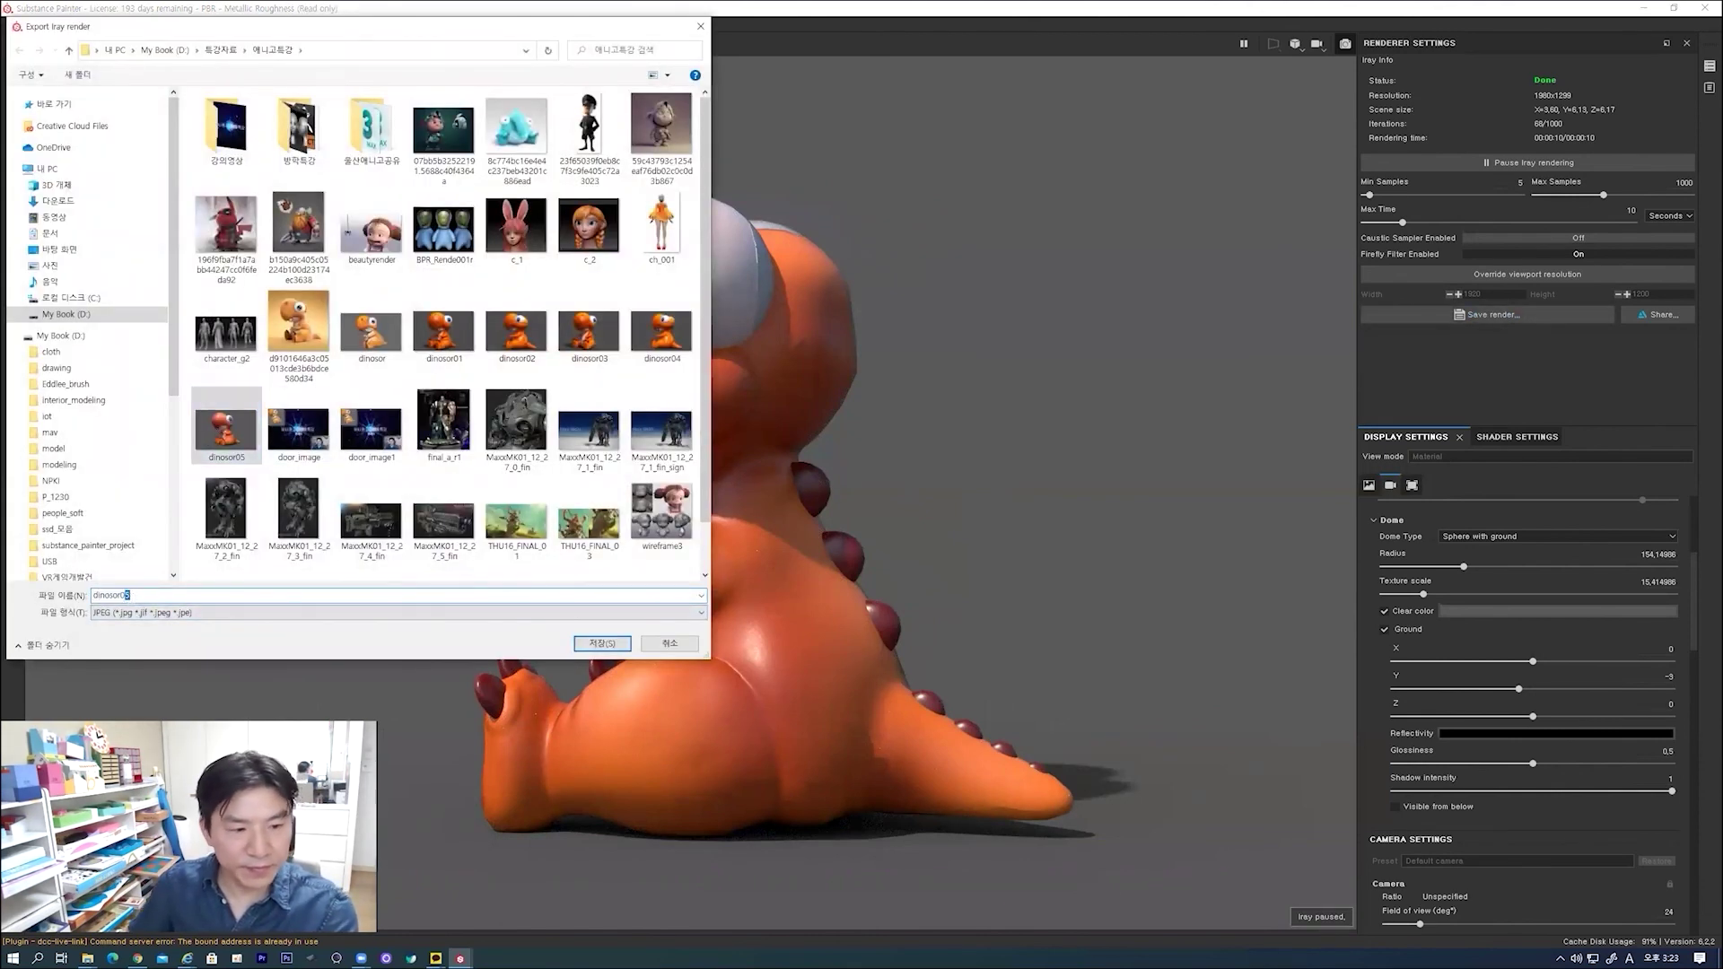
text(6)
click(595, 642)
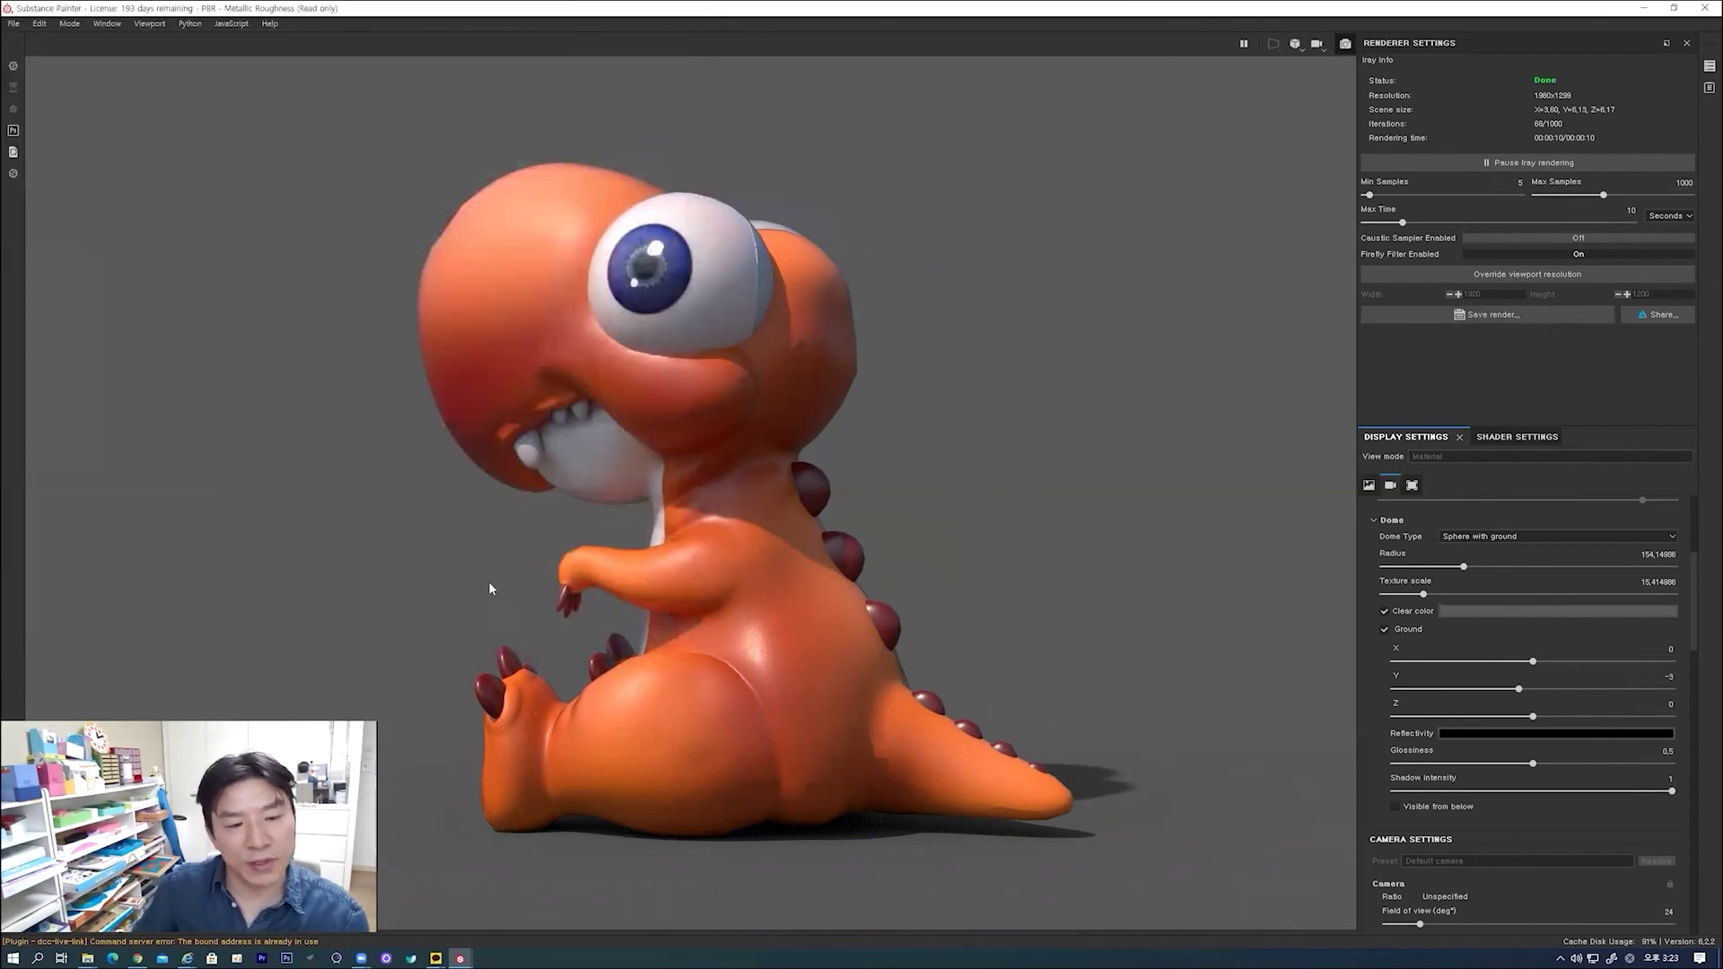
- Turn the rendered dinosaur back to a three-quarter view and recenter it in the frame
alt+drag(488, 548, 673, 549)
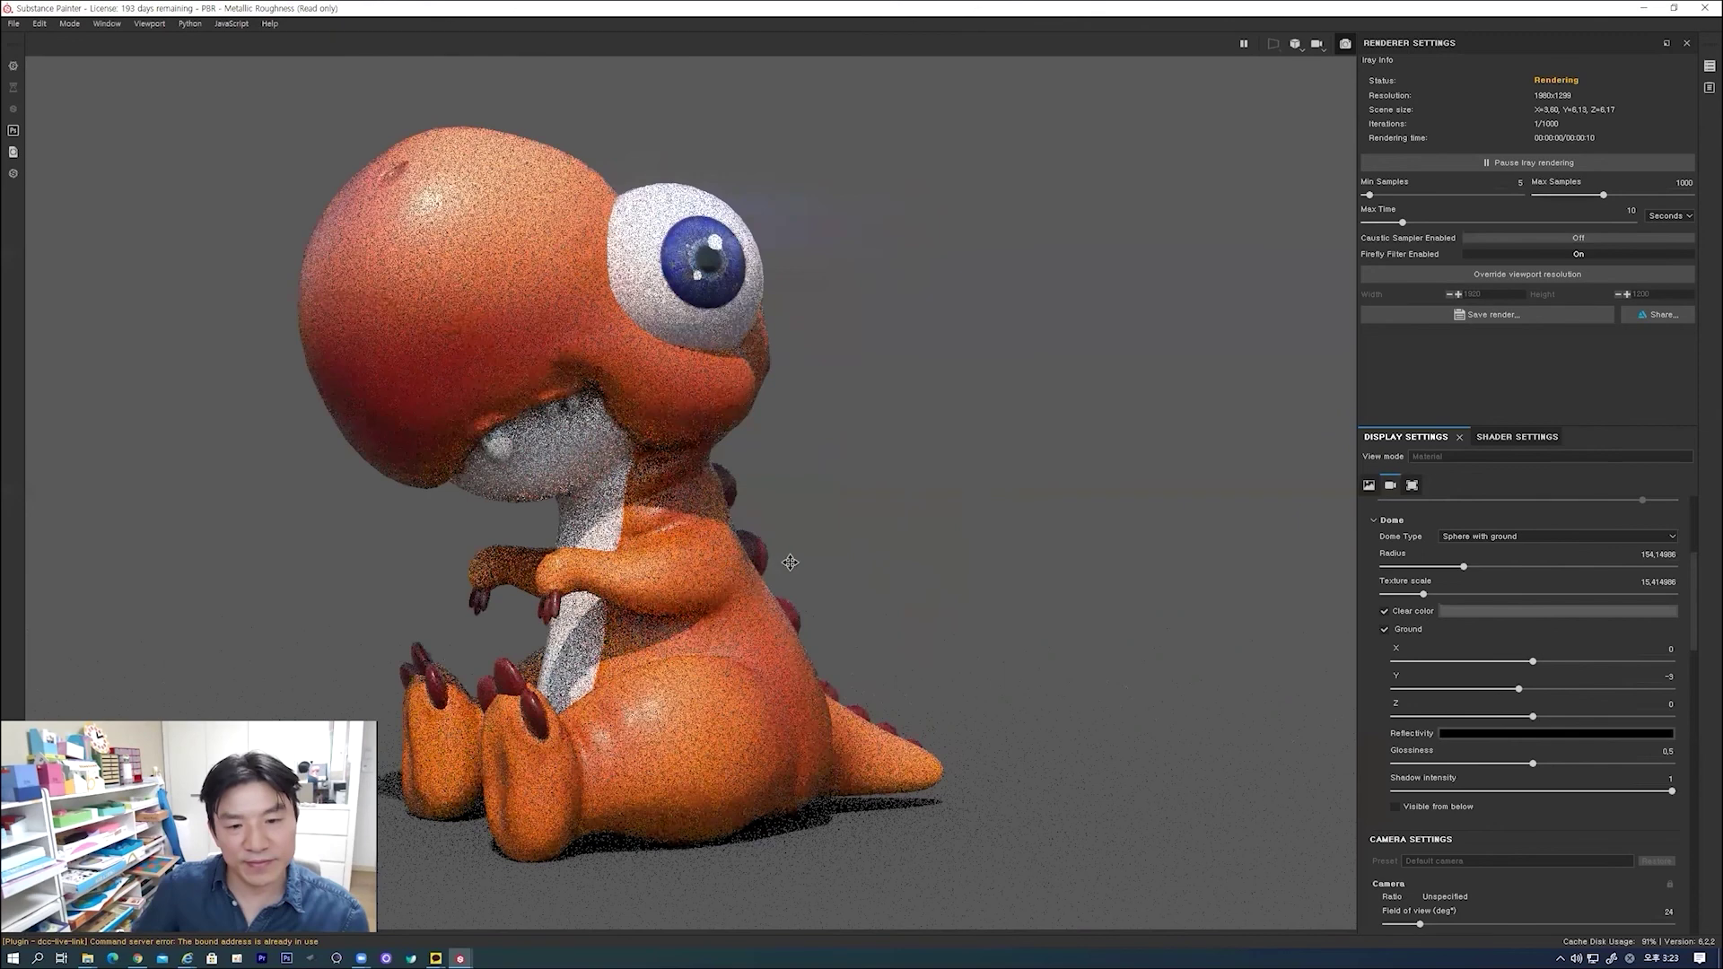
key(f)
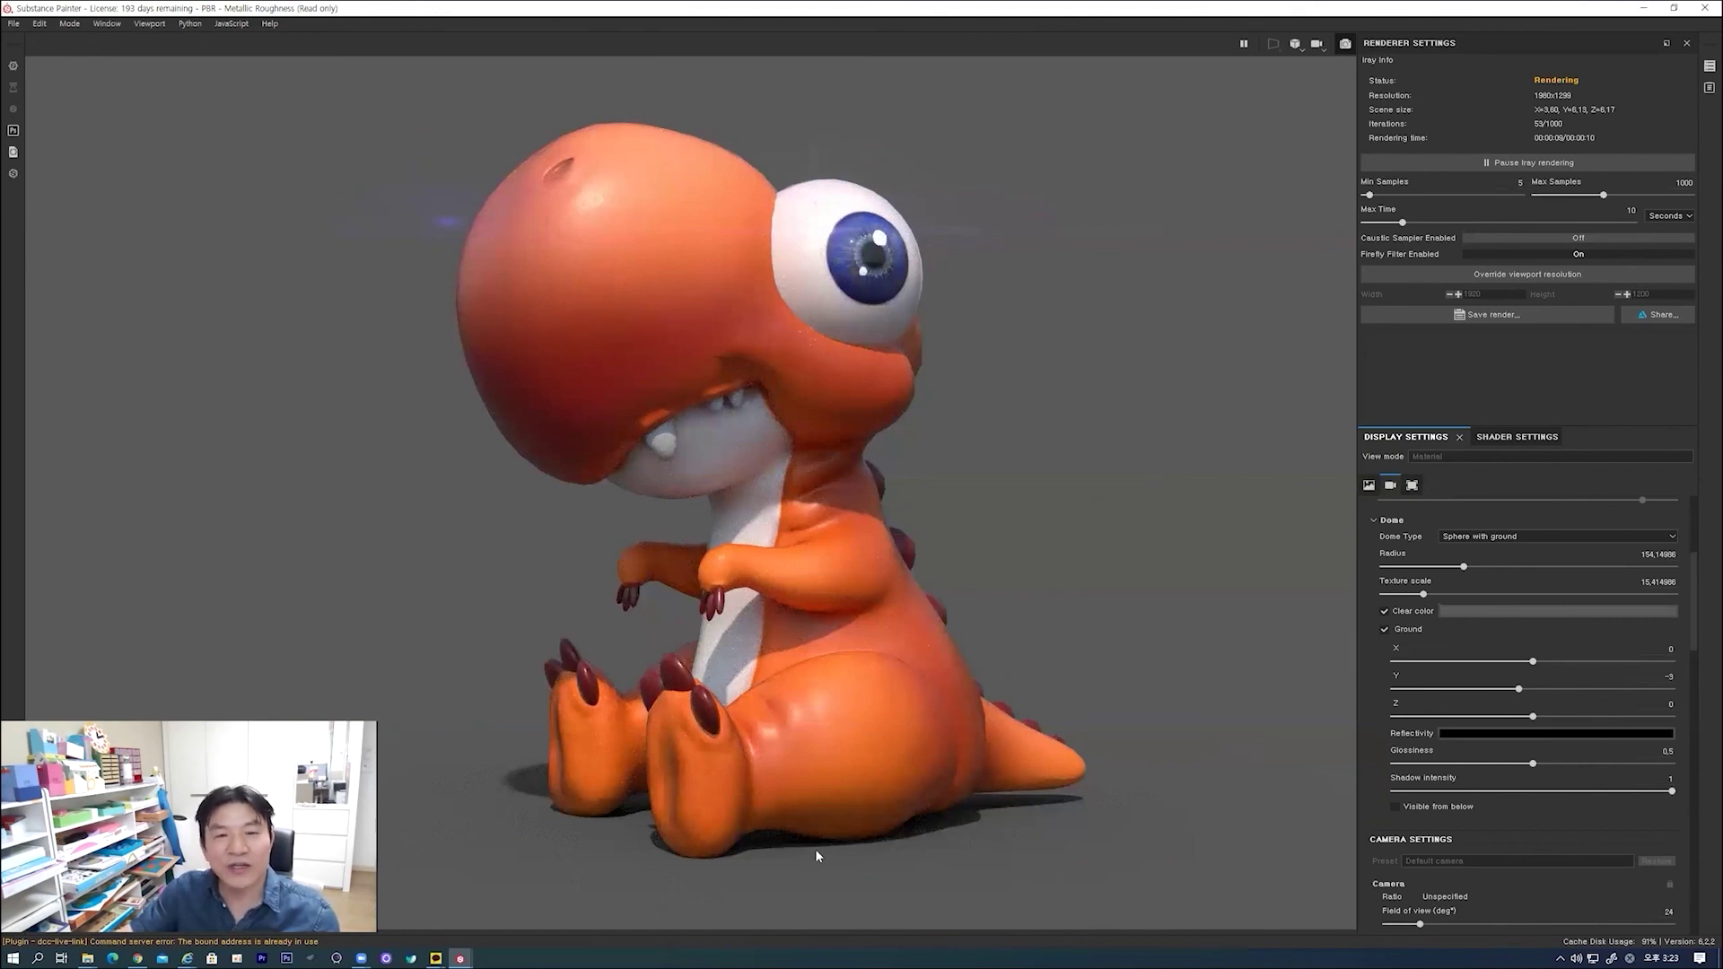
alt+middle_drag(864, 841, 852, 838)
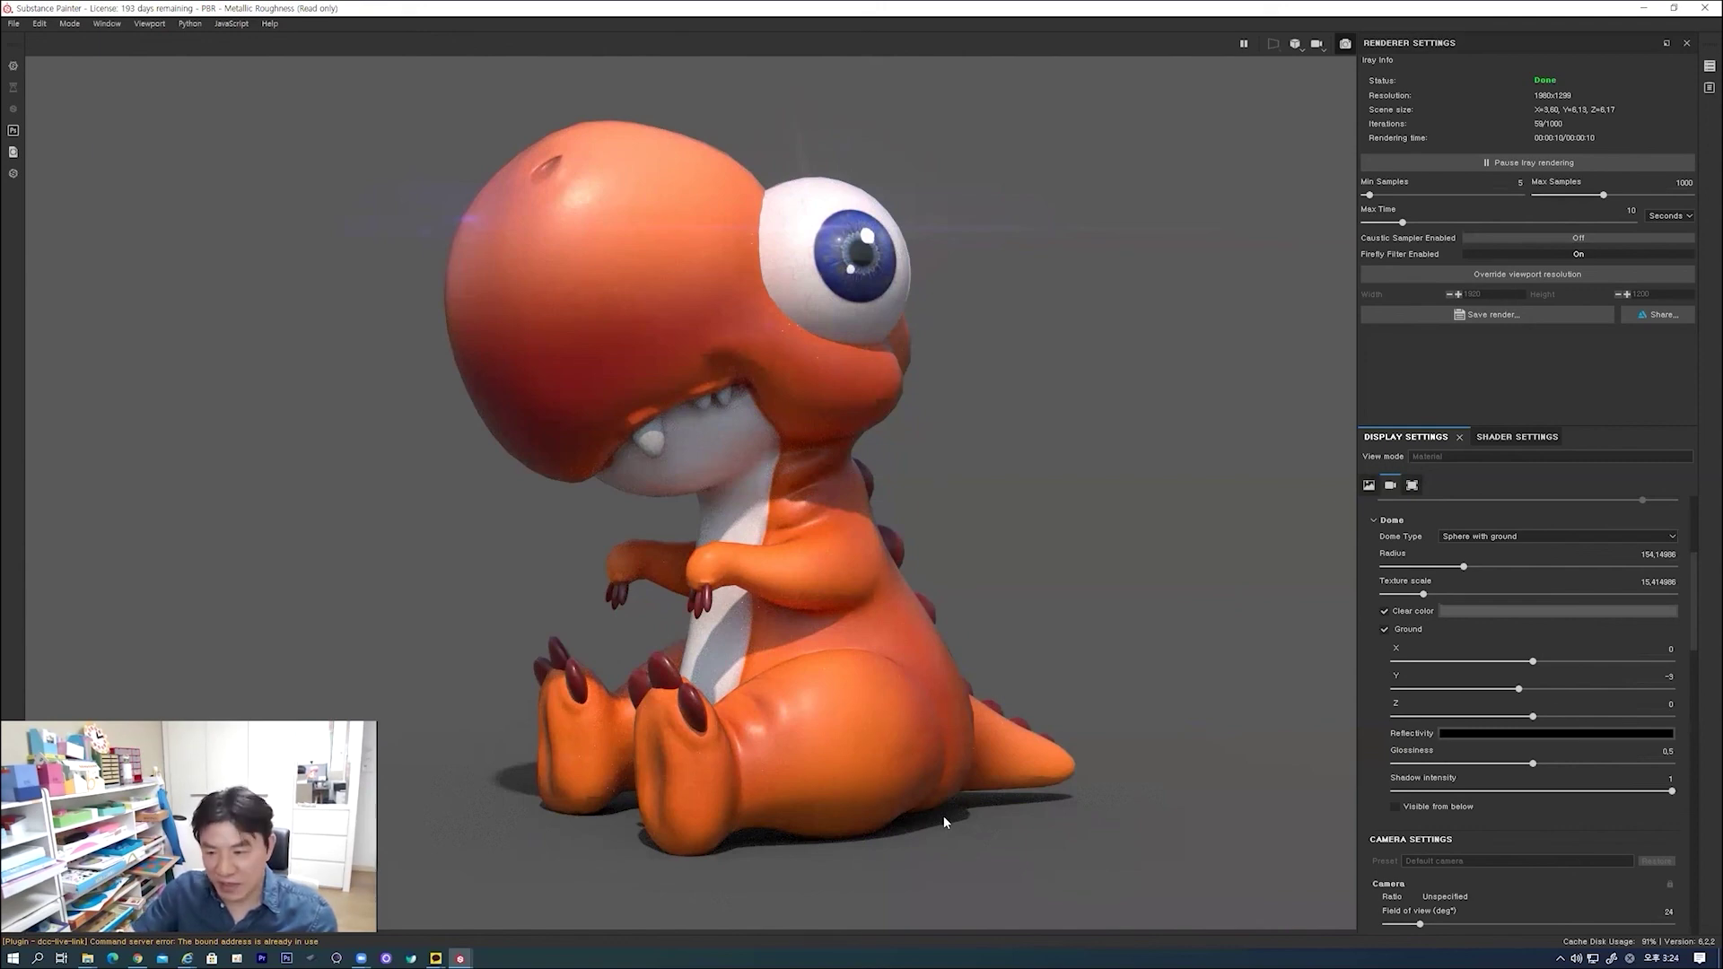
alt+drag(927, 854, 962, 846)
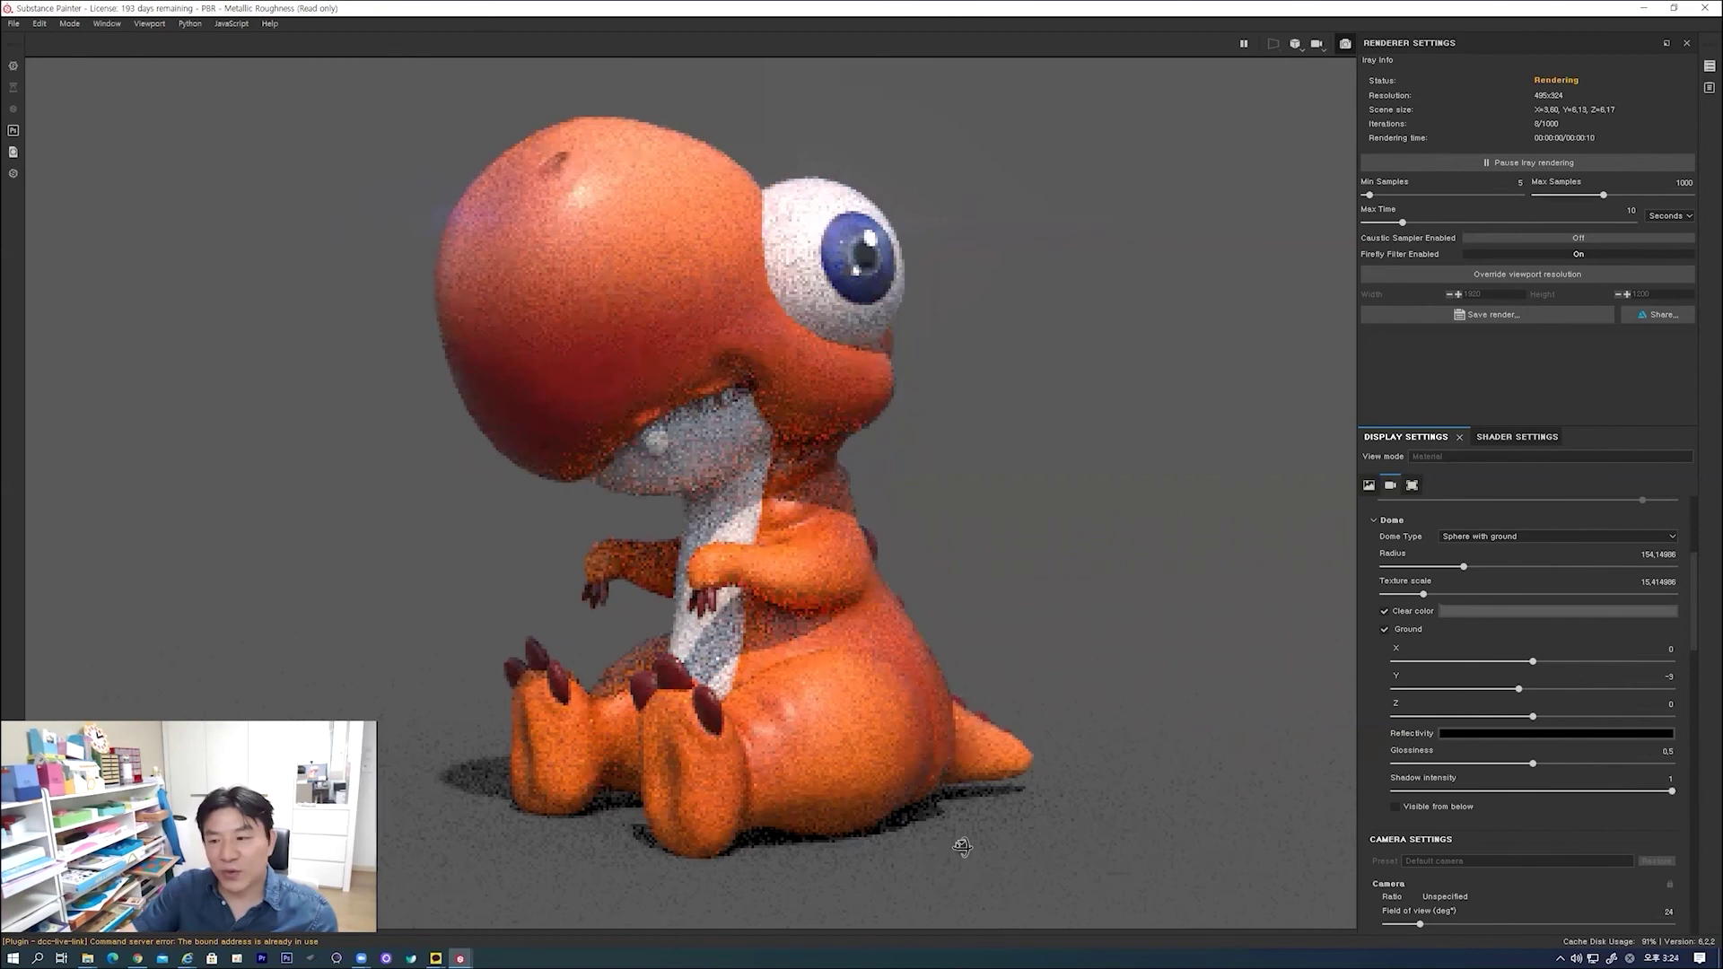